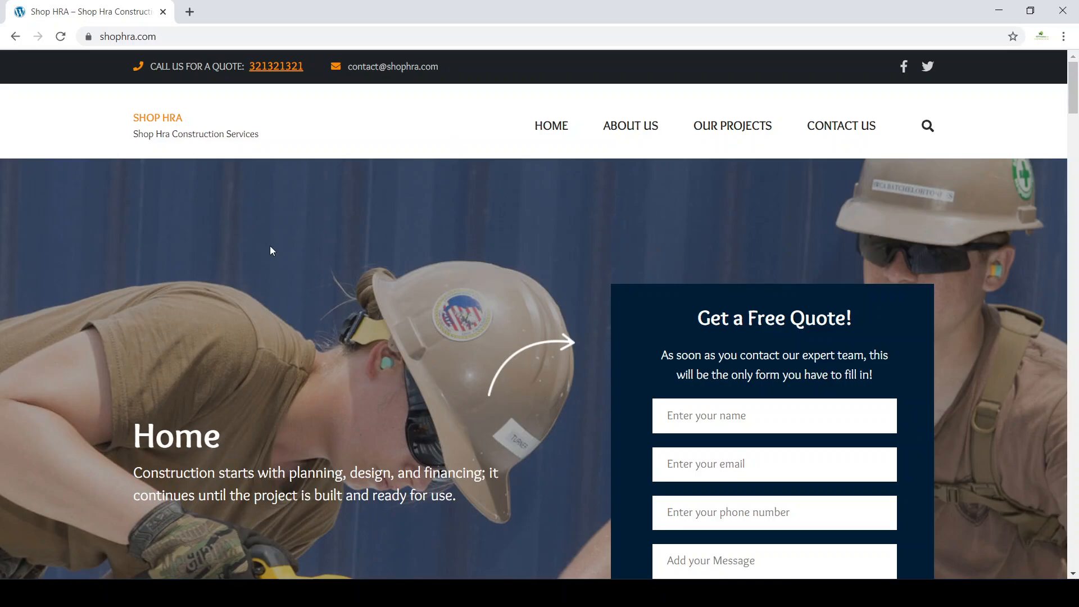
# - Scroll up and down the Shop HRA home page to look over its content
pyautogui.scroll(-4, 290, 275)
pyautogui.scroll(-7, 301, 274)
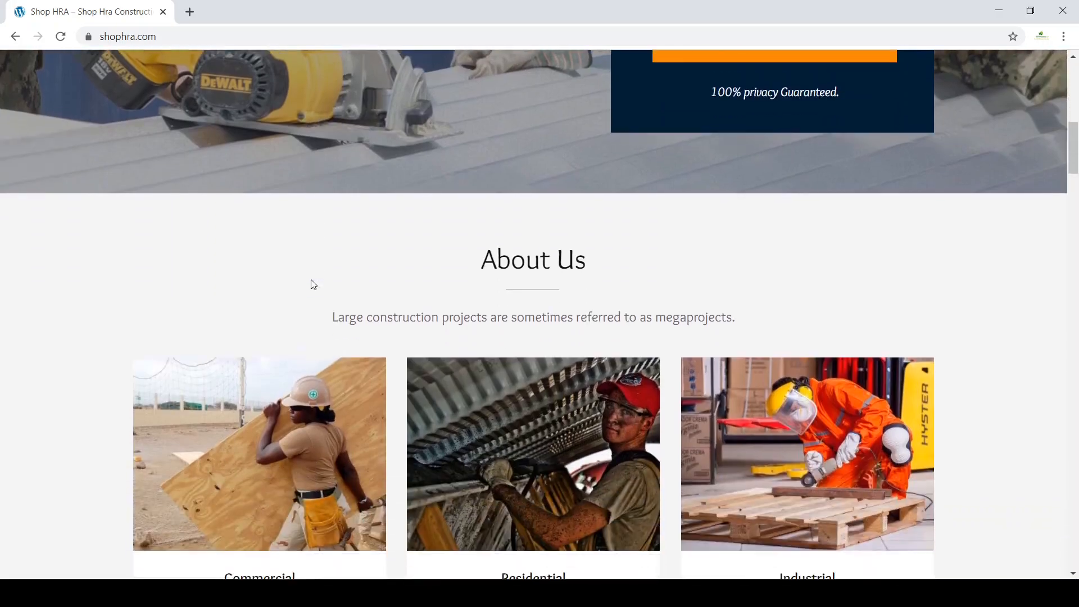
pyautogui.scroll(10, 311, 283)
pyautogui.scroll(1, 317, 287)
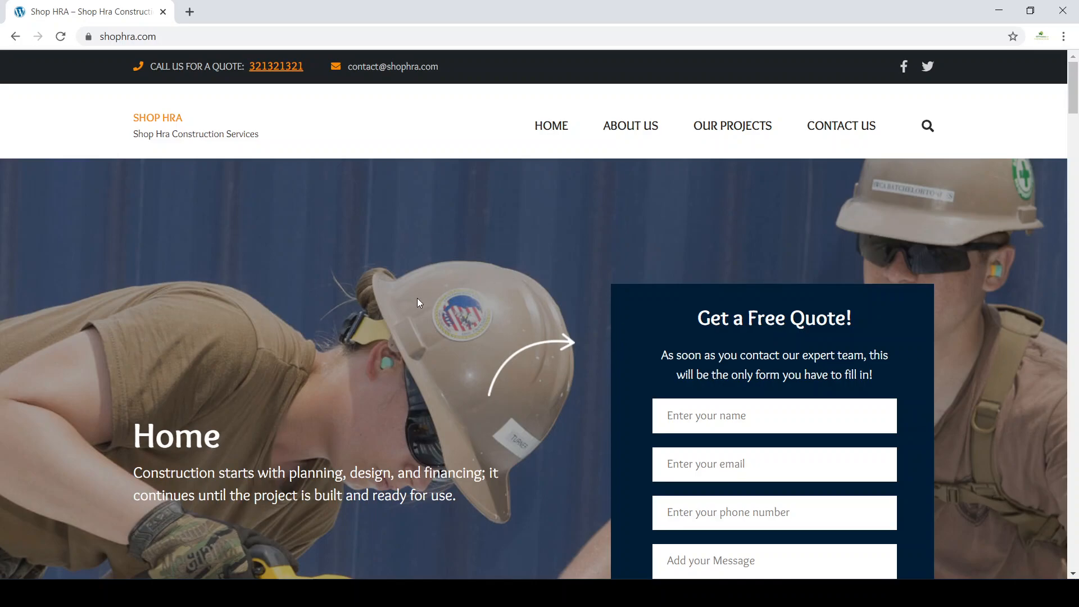
pyautogui.scroll(-5, 470, 331)
pyautogui.moveTo(320, 194); pyautogui.dragTo(369, 214)
pyautogui.scroll(3, 450, 293)
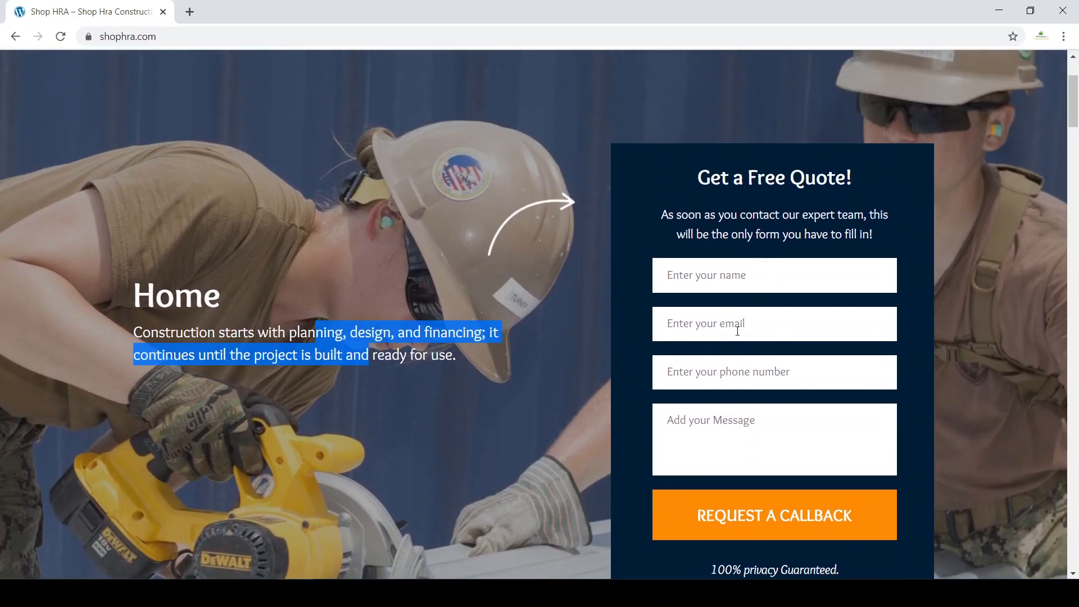
pyautogui.scroll(3, 733, 430)
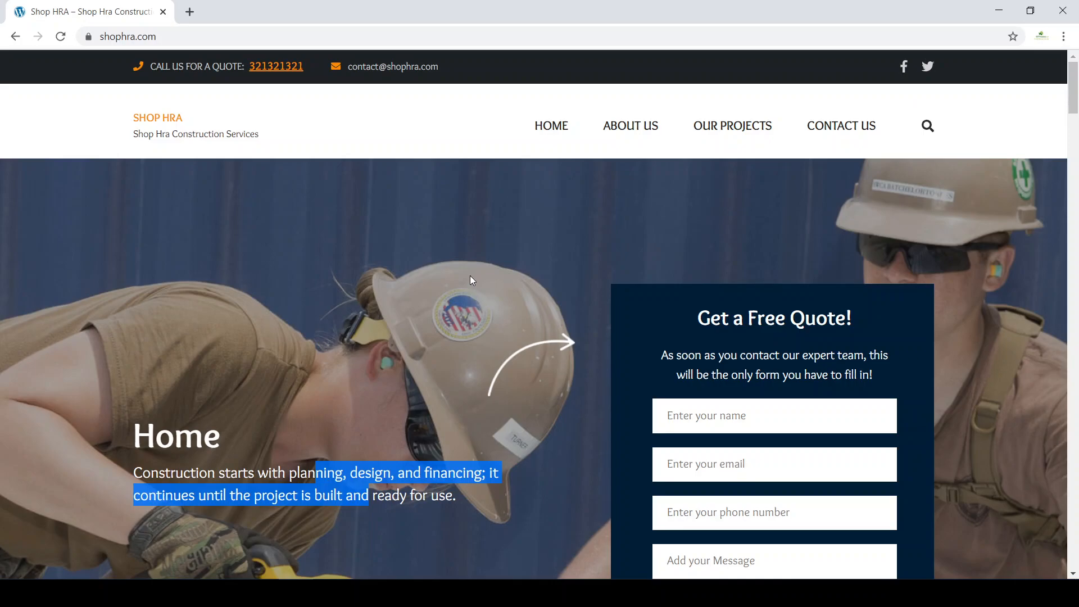
# - Visit the Our Projects, Contact, About Us, What Our Client's Say? and What We Do? pages, then return home
pyautogui.moveTo(649, 130)
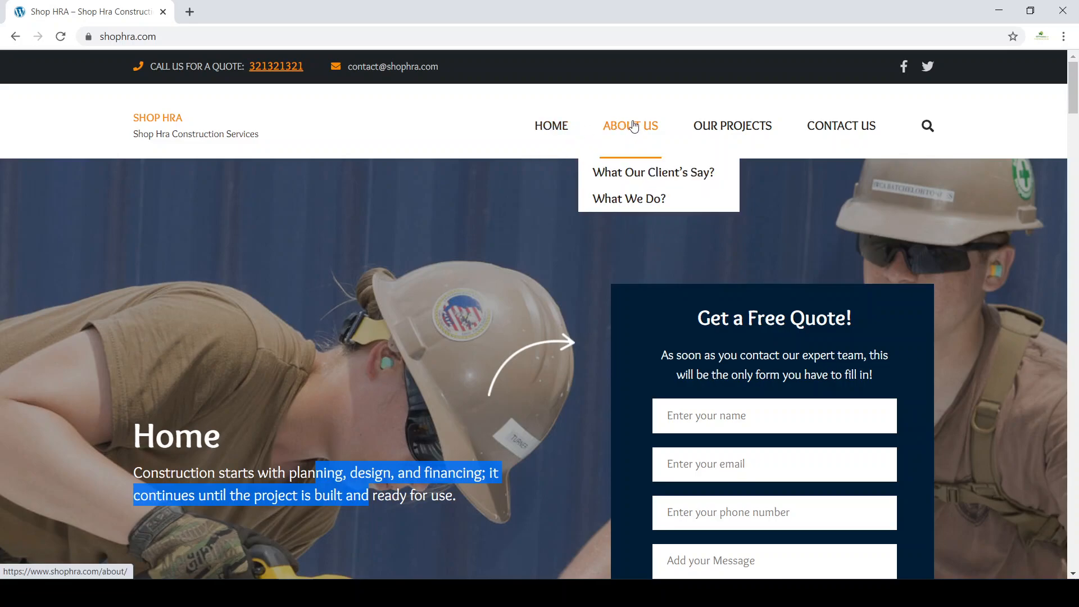
pyautogui.click(733, 136)
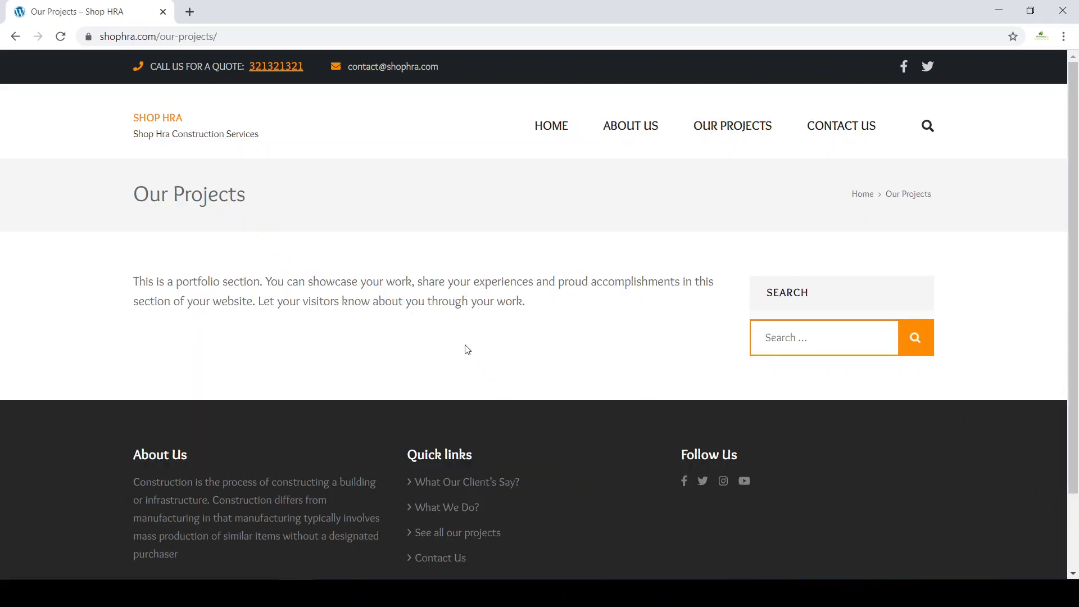
pyautogui.click(838, 134)
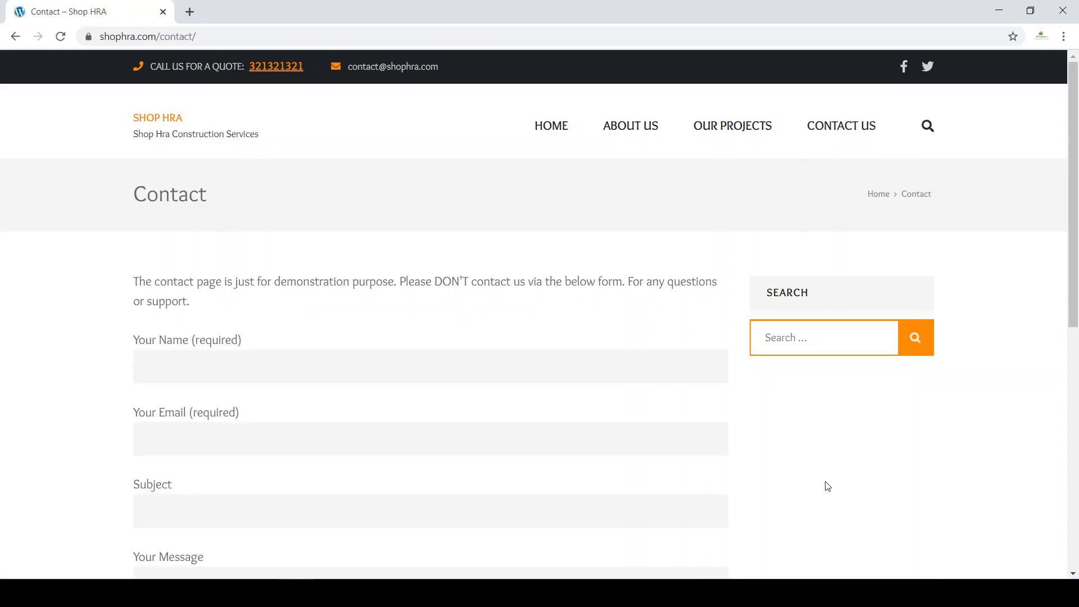
pyautogui.click(627, 130)
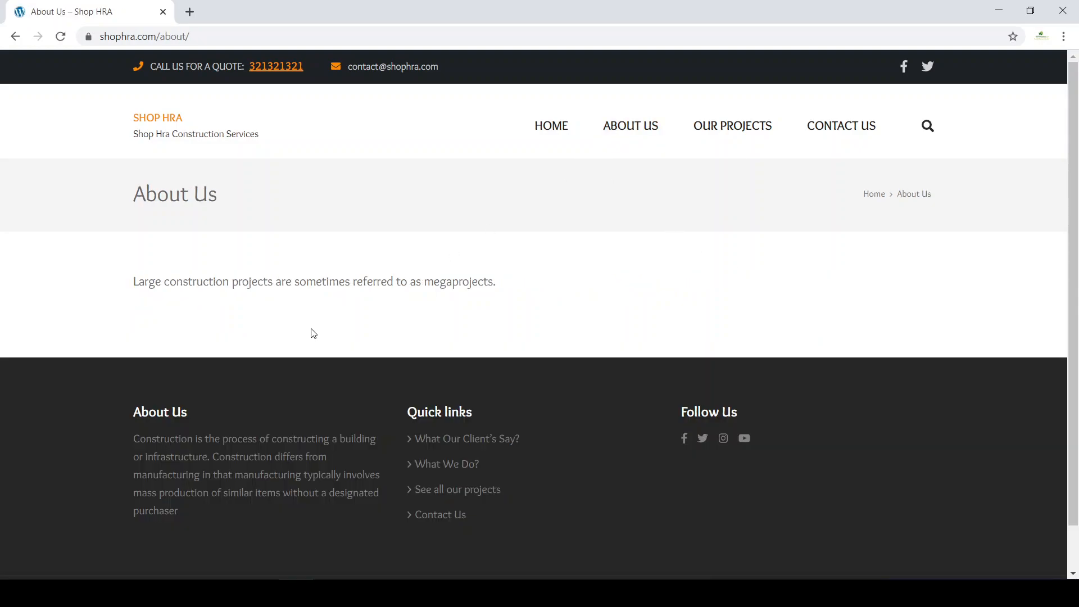
pyautogui.moveTo(196, 282); pyautogui.dragTo(435, 312)
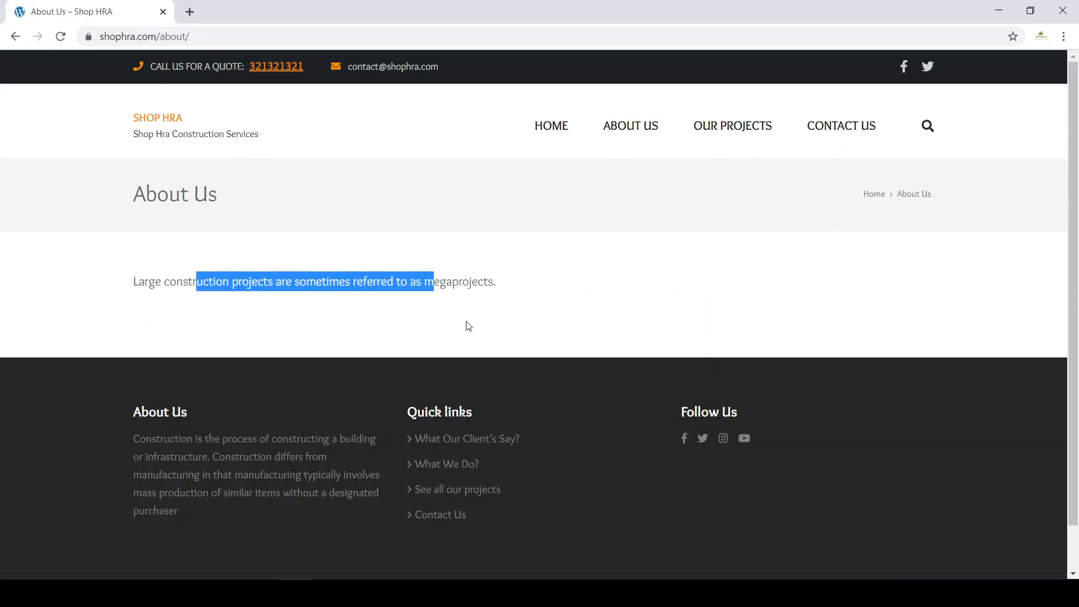
pyautogui.moveTo(639, 149)
pyautogui.click(651, 175)
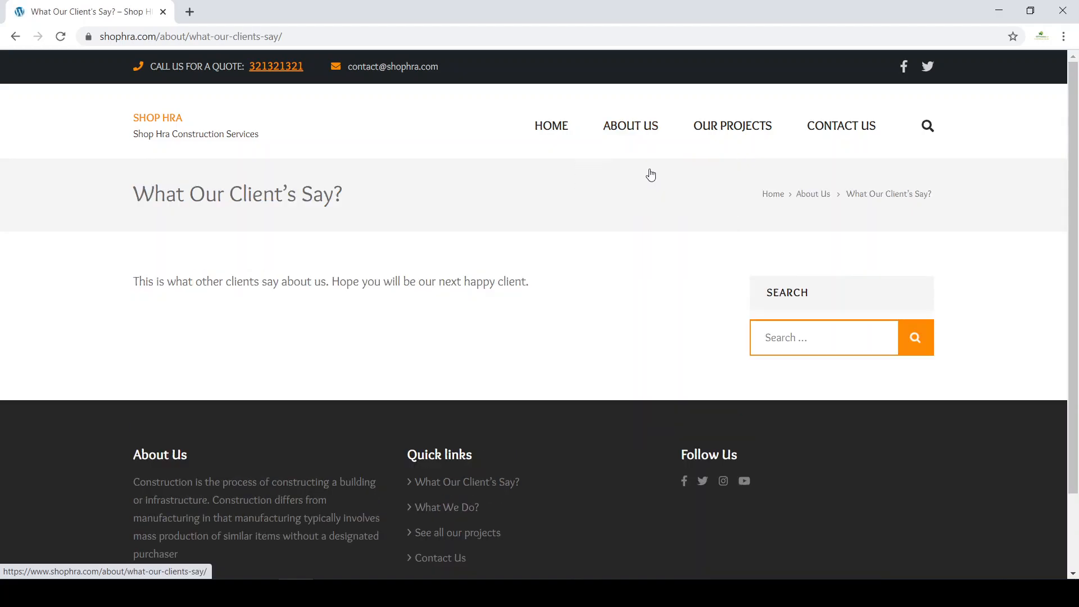
pyautogui.click(638, 204)
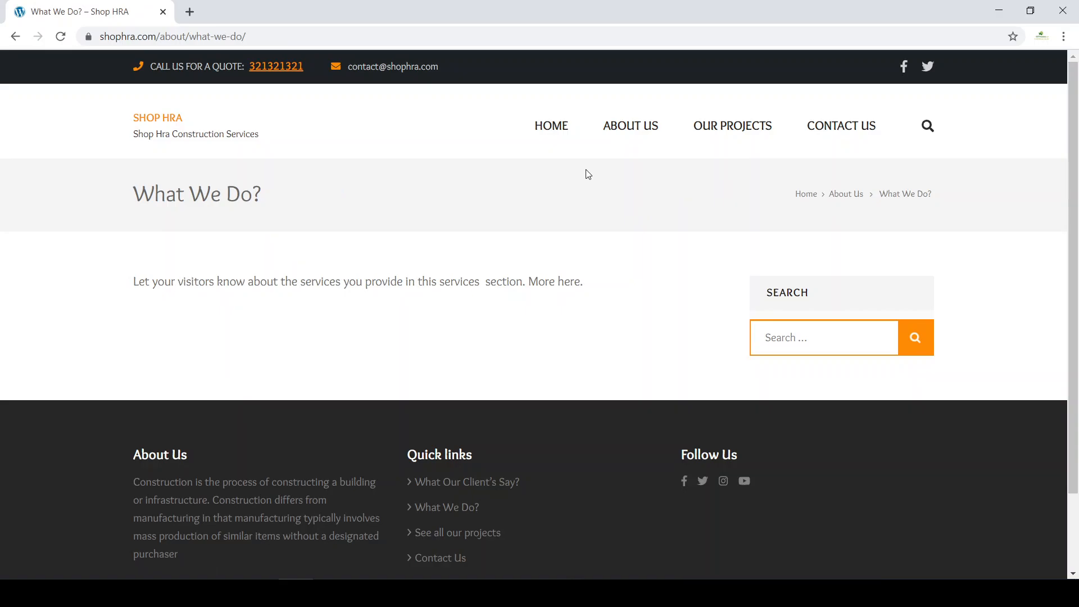
pyautogui.click(551, 133)
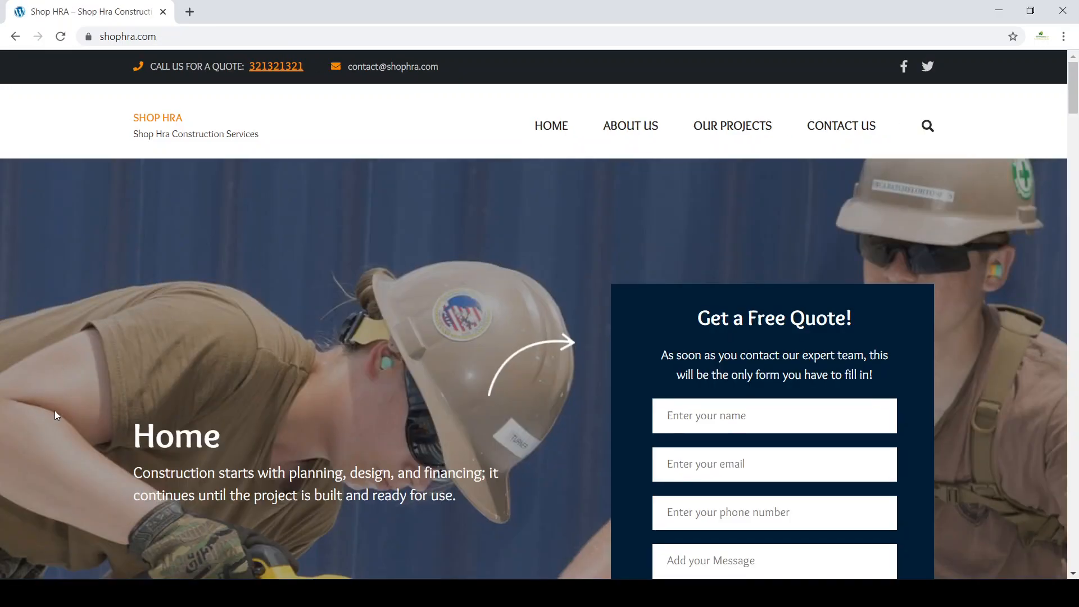
# - Scroll the home page past About Us and the Our Projects grid to the What We Do? cards
pyautogui.scroll(-3, 169, 393)
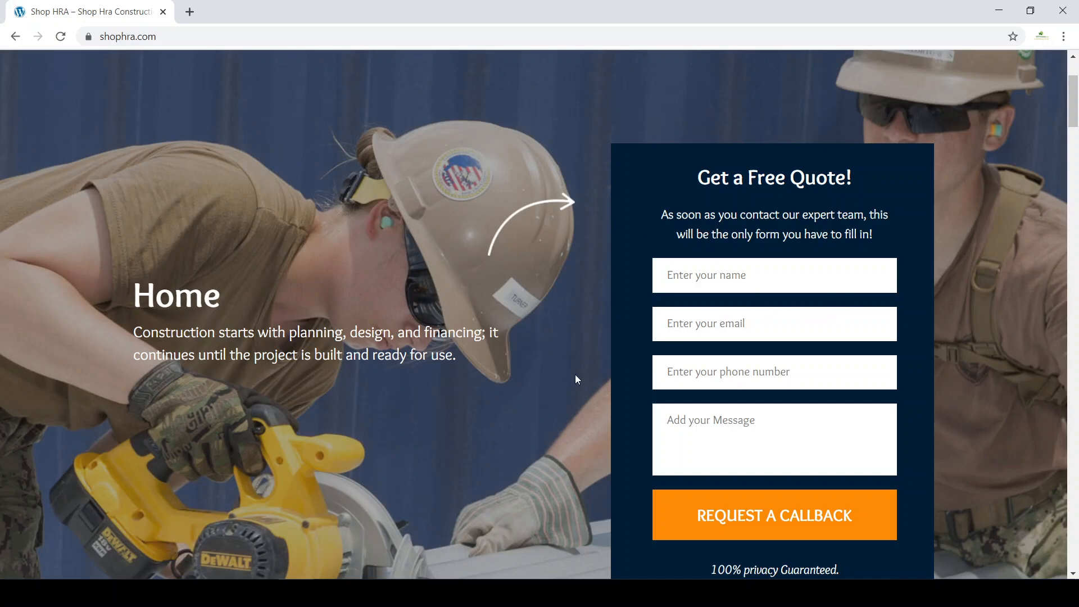
pyautogui.scroll(-9, 472, 402)
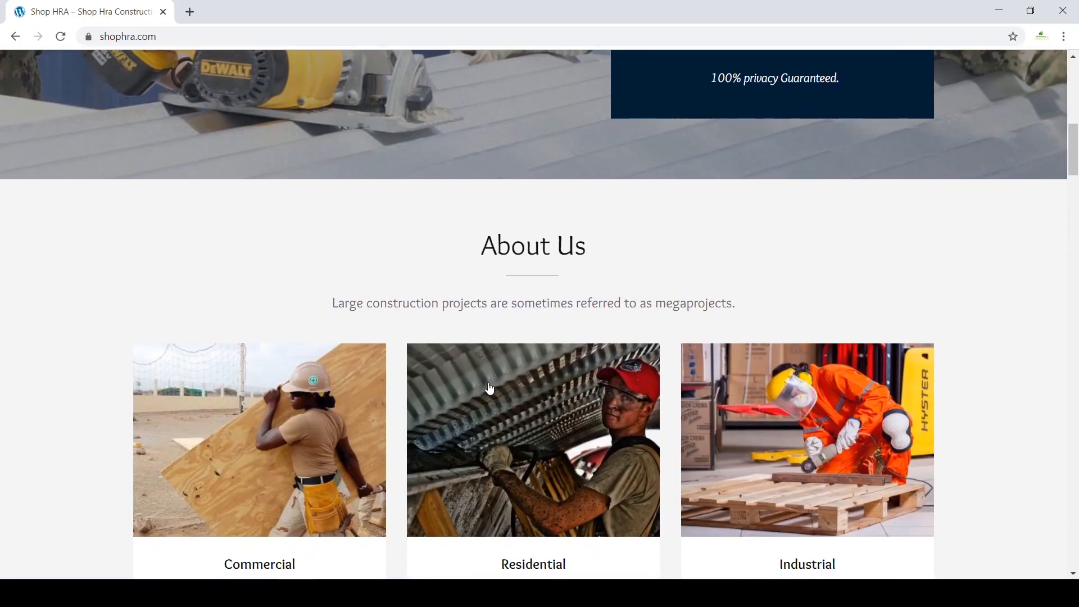
pyautogui.moveTo(496, 246); pyautogui.dragTo(612, 250)
pyautogui.moveTo(333, 303); pyautogui.dragTo(767, 335)
pyautogui.scroll(-3, 767, 335)
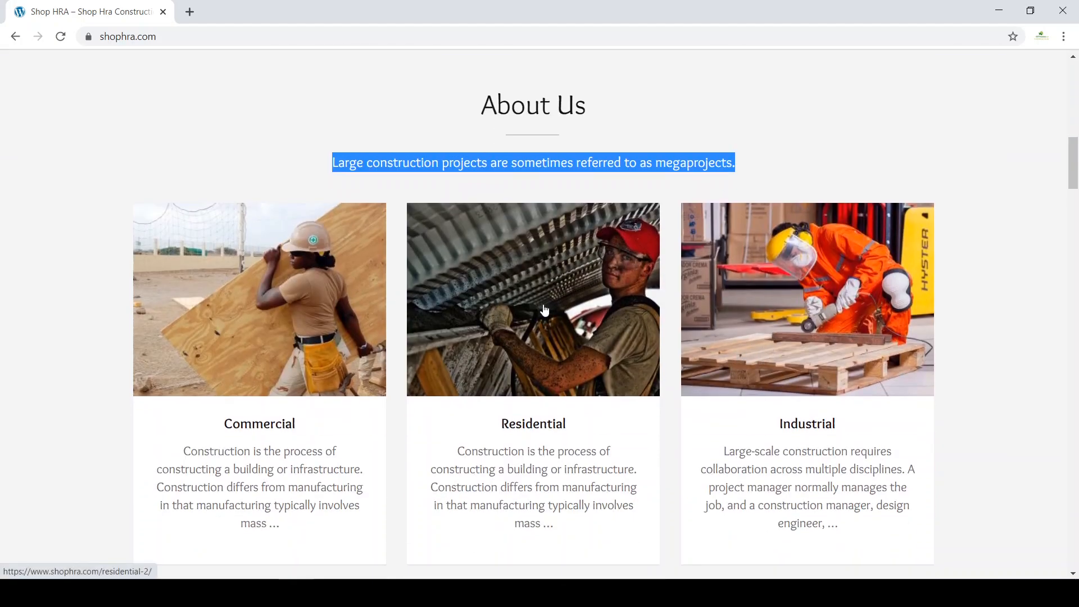
pyautogui.scroll(-3, 210, 347)
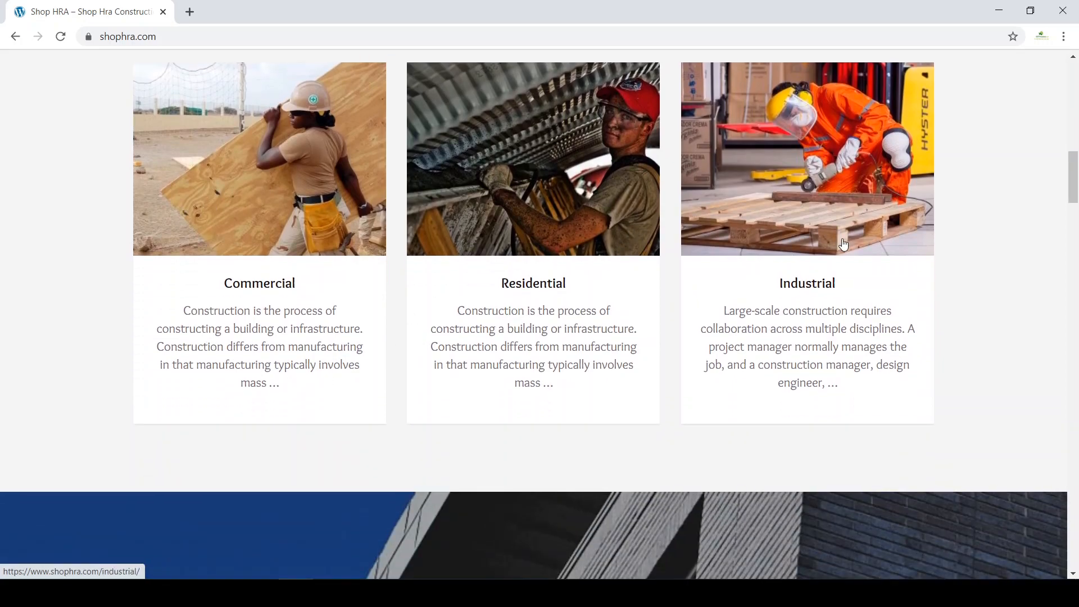
pyautogui.scroll(-7, 691, 429)
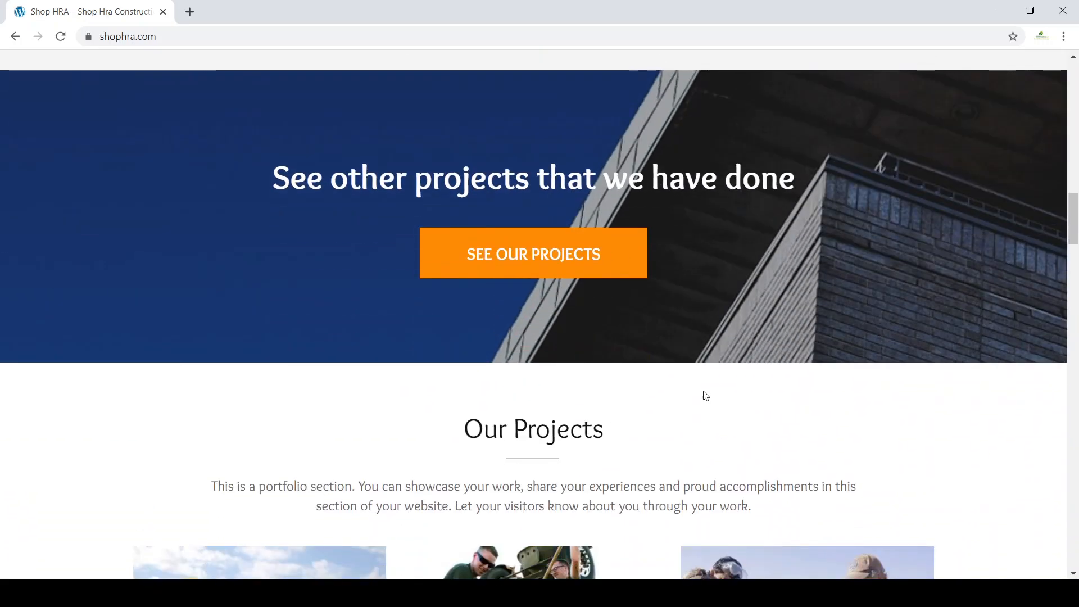
pyautogui.scroll(2, 787, 364)
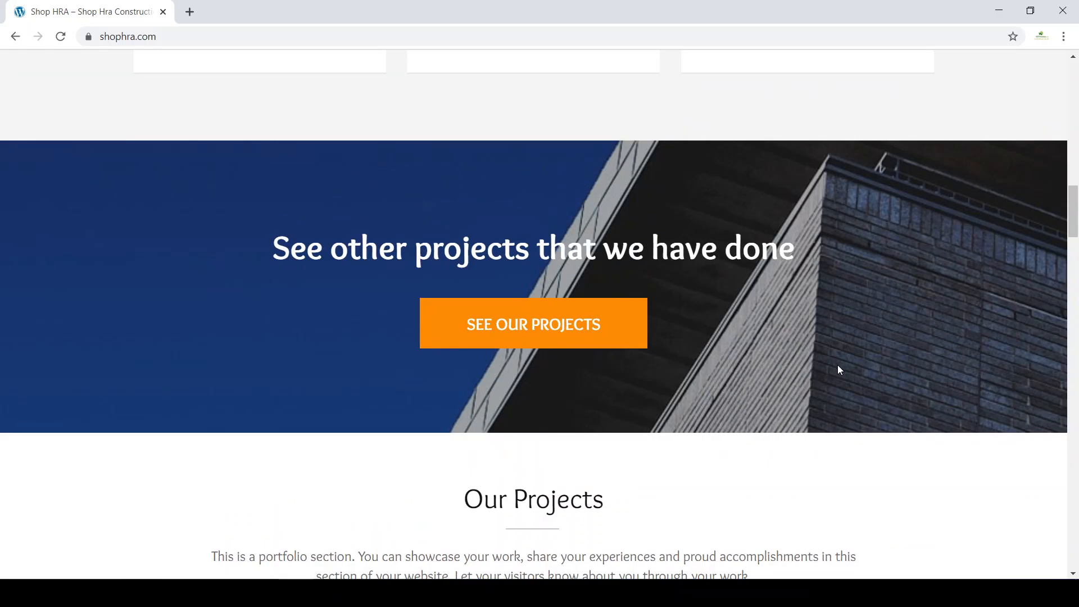
pyautogui.scroll(-6, 839, 369)
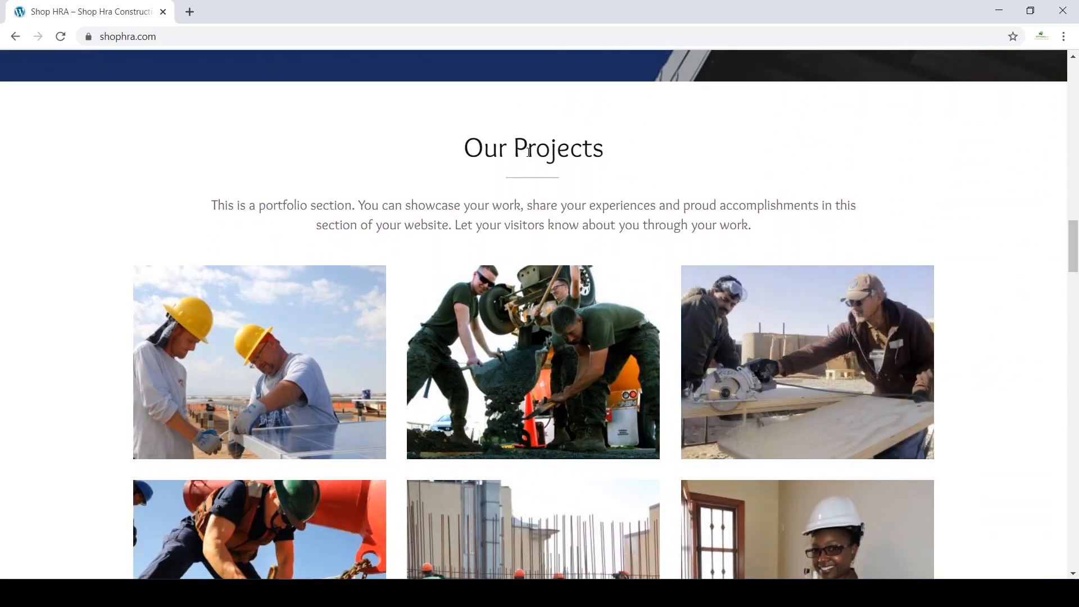
pyautogui.scroll(-3, 534, 349)
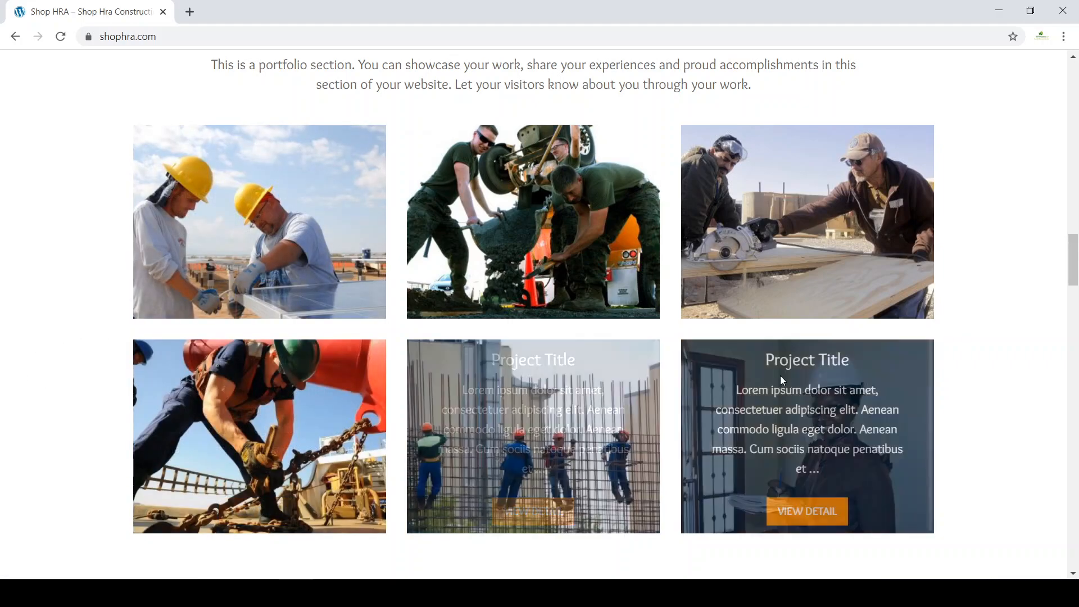
pyautogui.scroll(1, 826, 230)
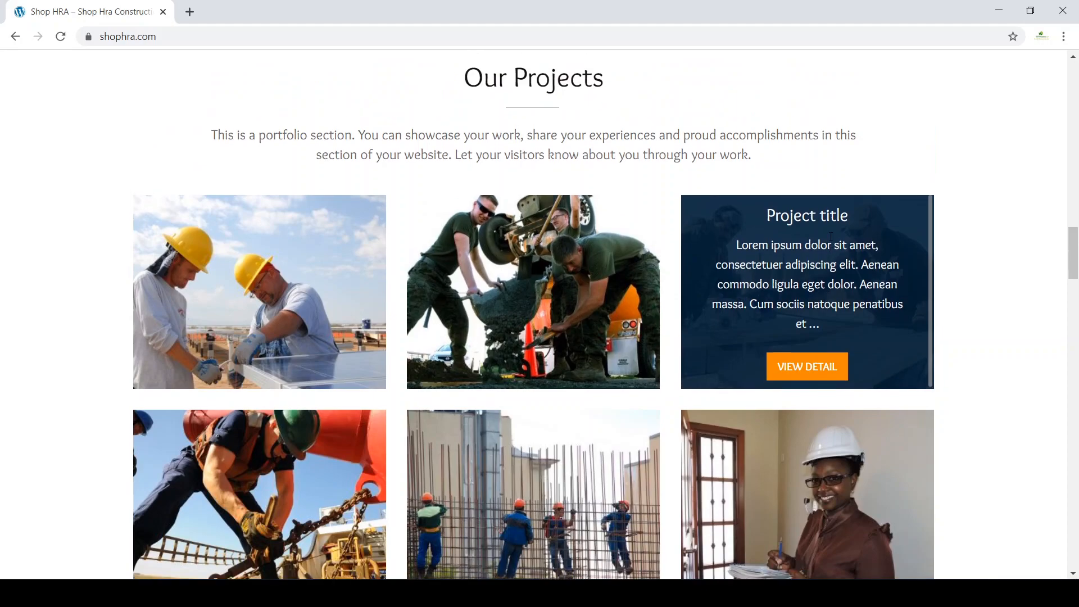
pyautogui.scroll(-6, 87, 265)
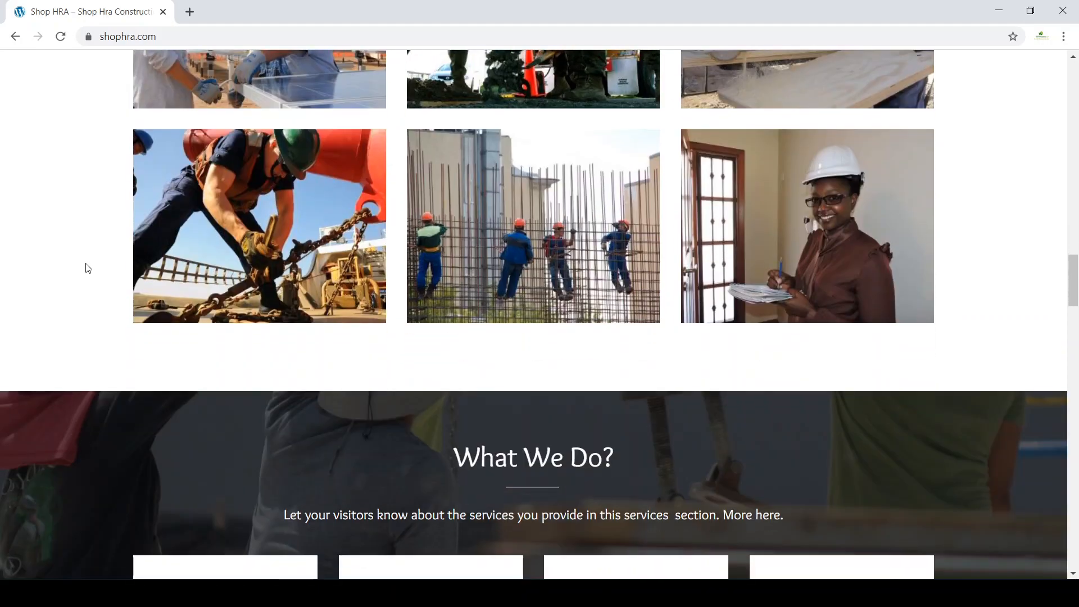
pyautogui.scroll(-2, 85, 263)
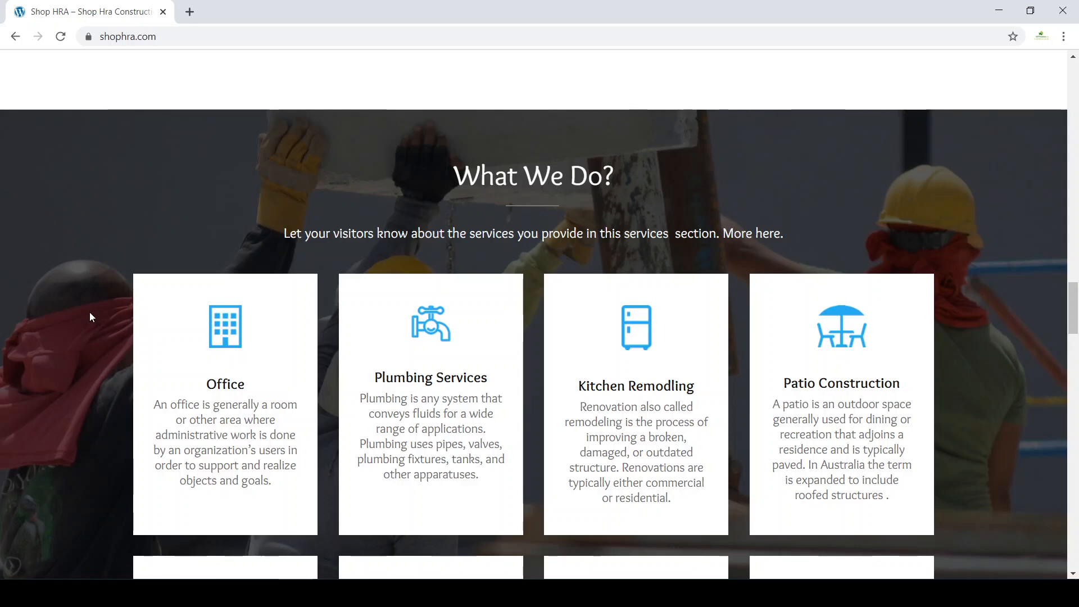
# - Highlight the What We Do? heading and scroll on to New Construction, Water Damage Repair, Roofing and Landscaping
pyautogui.scroll(-2, 87, 323)
pyautogui.scroll(3, 286, 335)
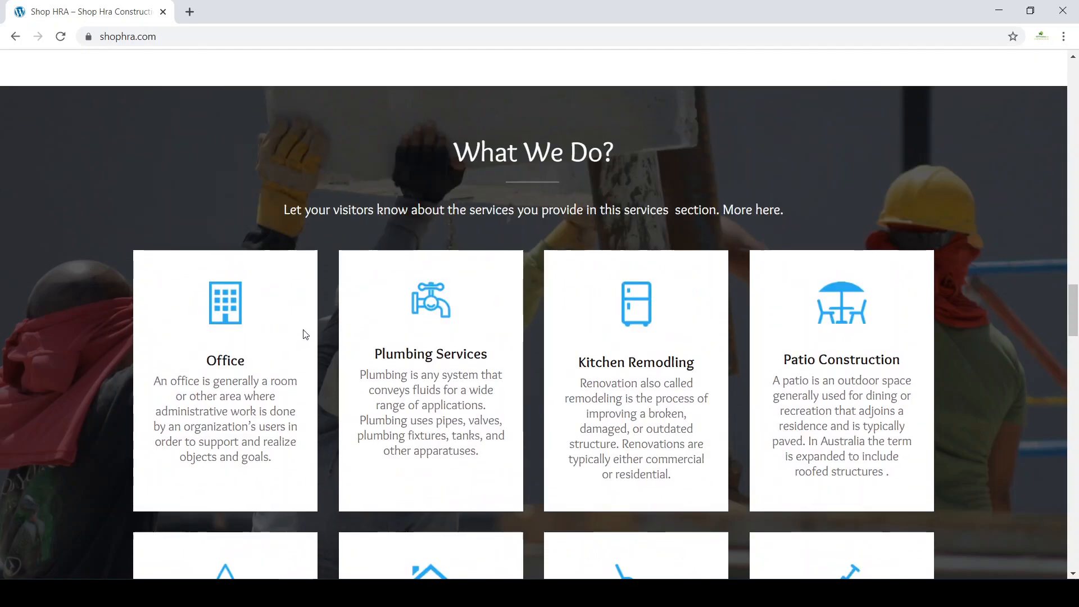
pyautogui.moveTo(481, 246); pyautogui.dragTo(602, 247)
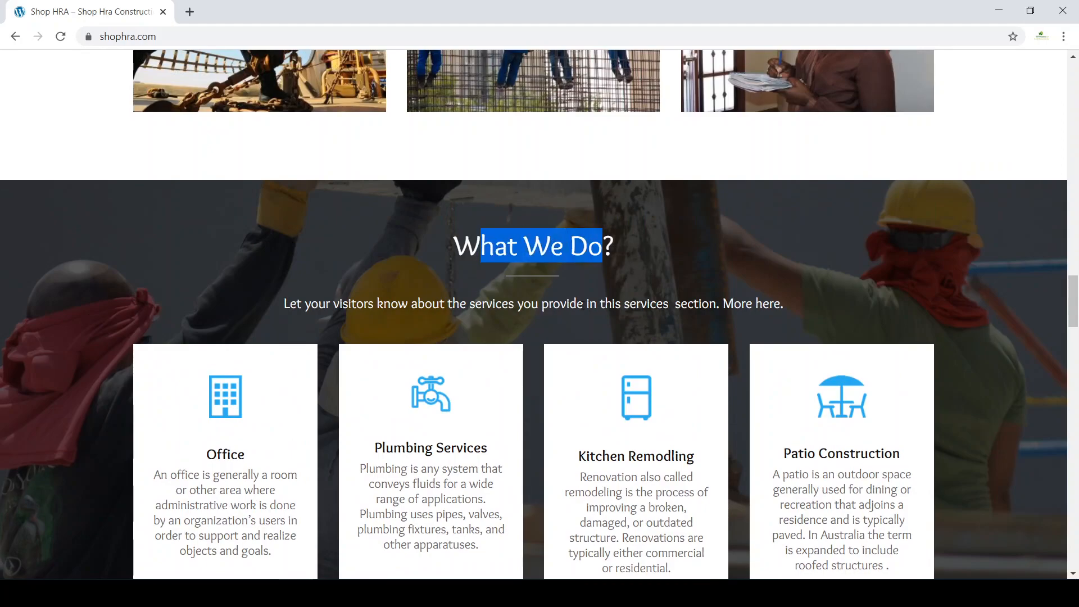
pyautogui.scroll(-2, 436, 302)
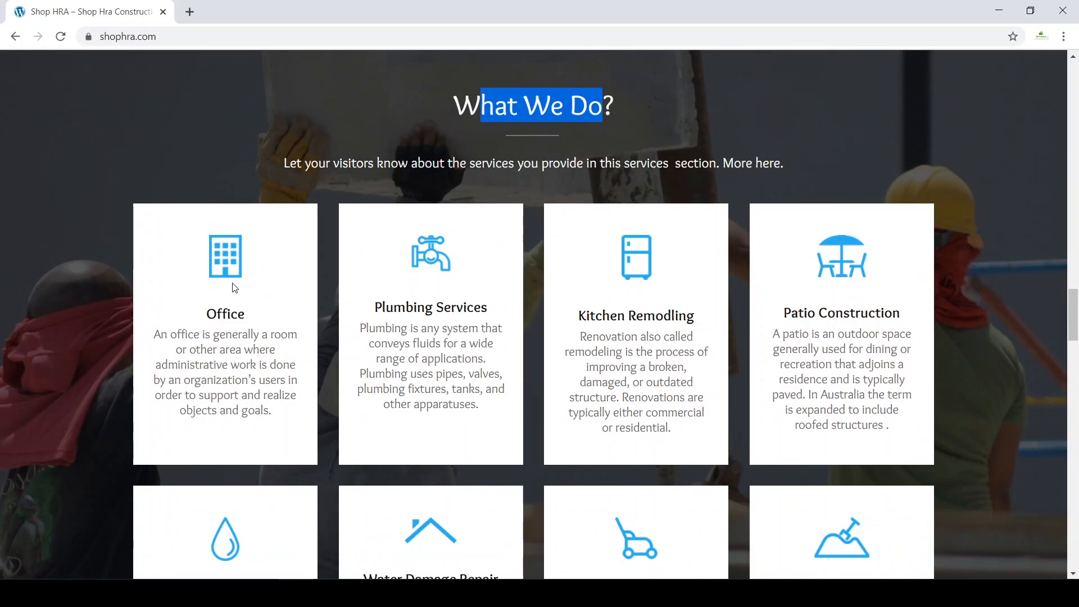
pyautogui.moveTo(481, 105); pyautogui.dragTo(650, 135)
pyautogui.scroll(-7, 640, 225)
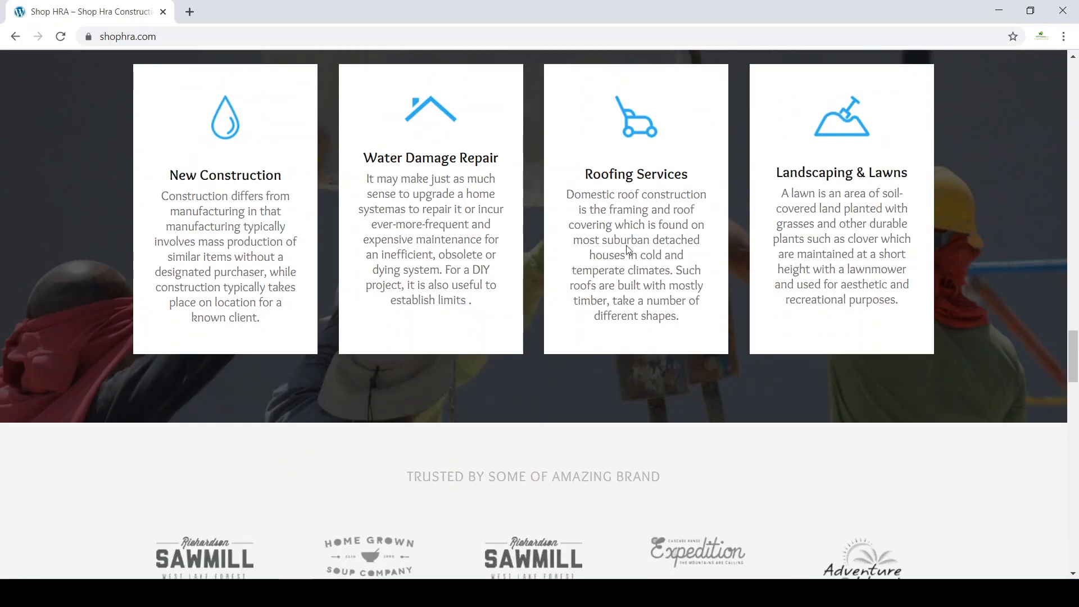
pyautogui.scroll(-5, 628, 250)
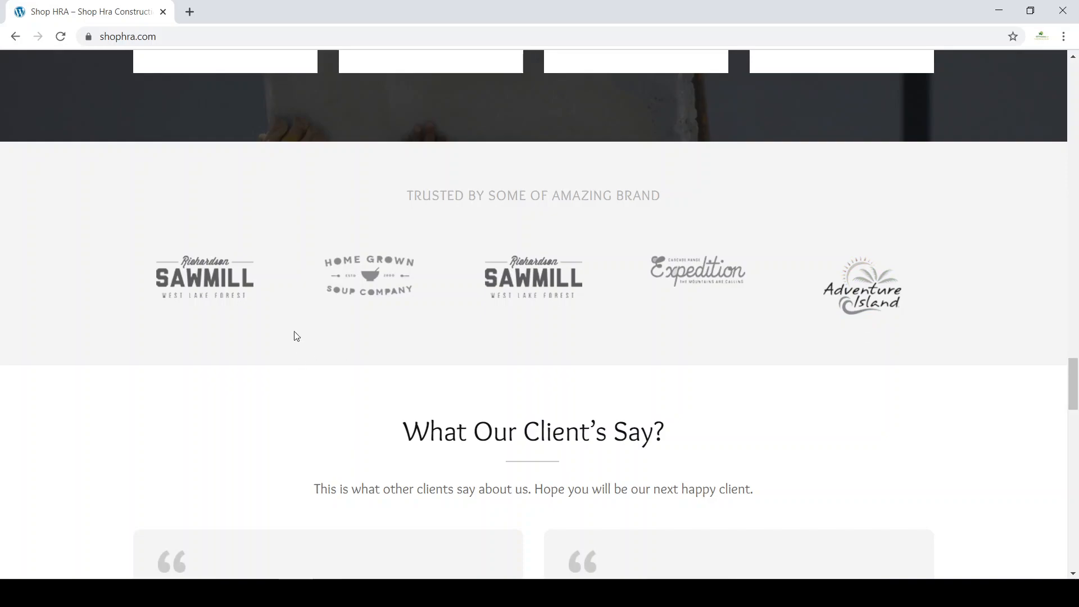
pyautogui.scroll(-4, 455, 433)
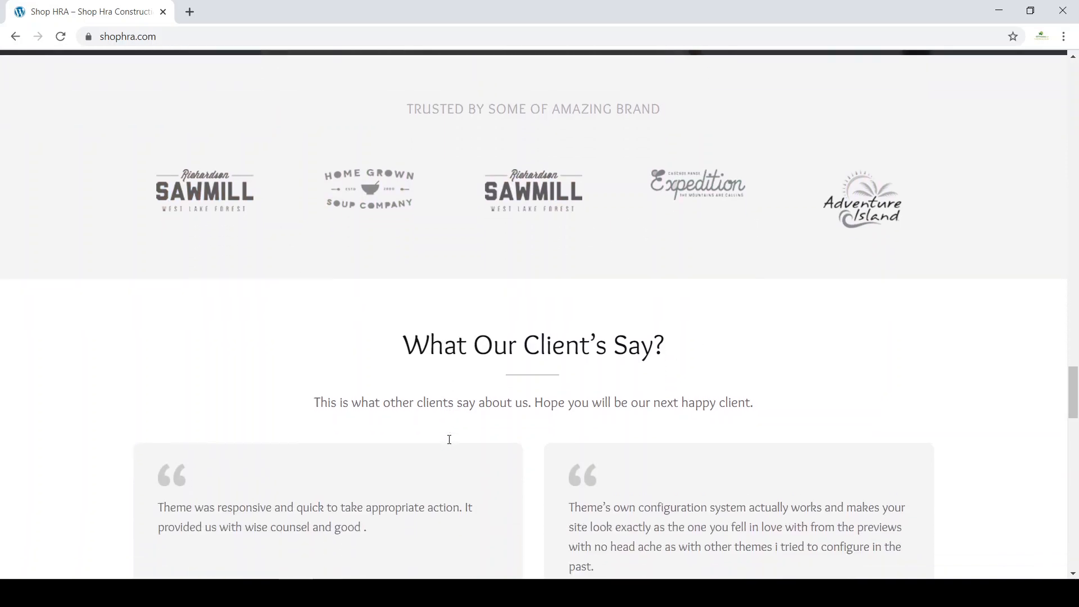
pyautogui.scroll(-4, 457, 398)
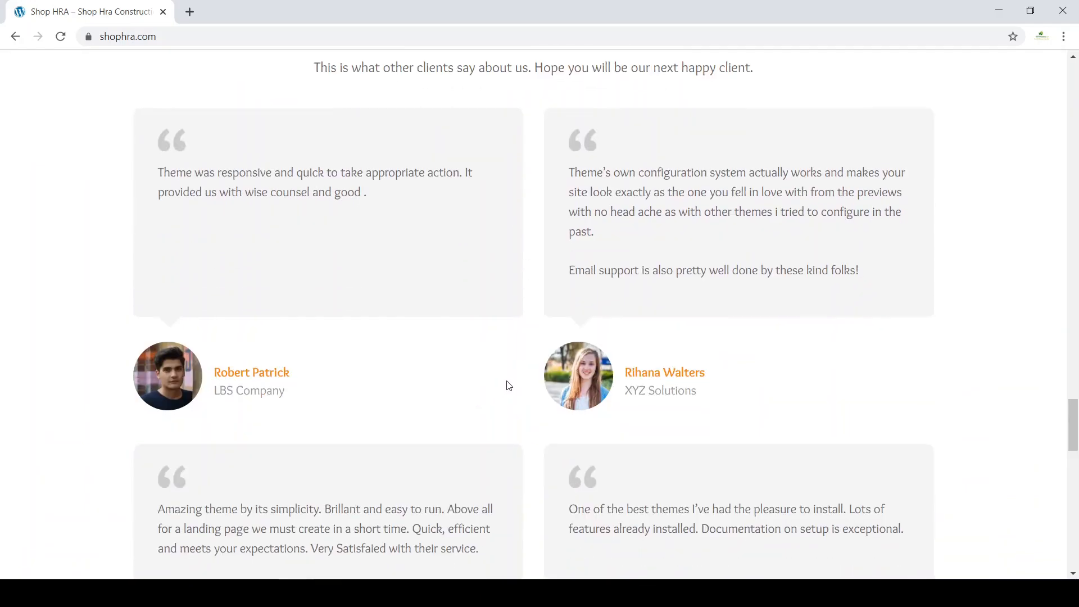
pyautogui.scroll(-3, 625, 386)
pyautogui.scroll(-5, 656, 403)
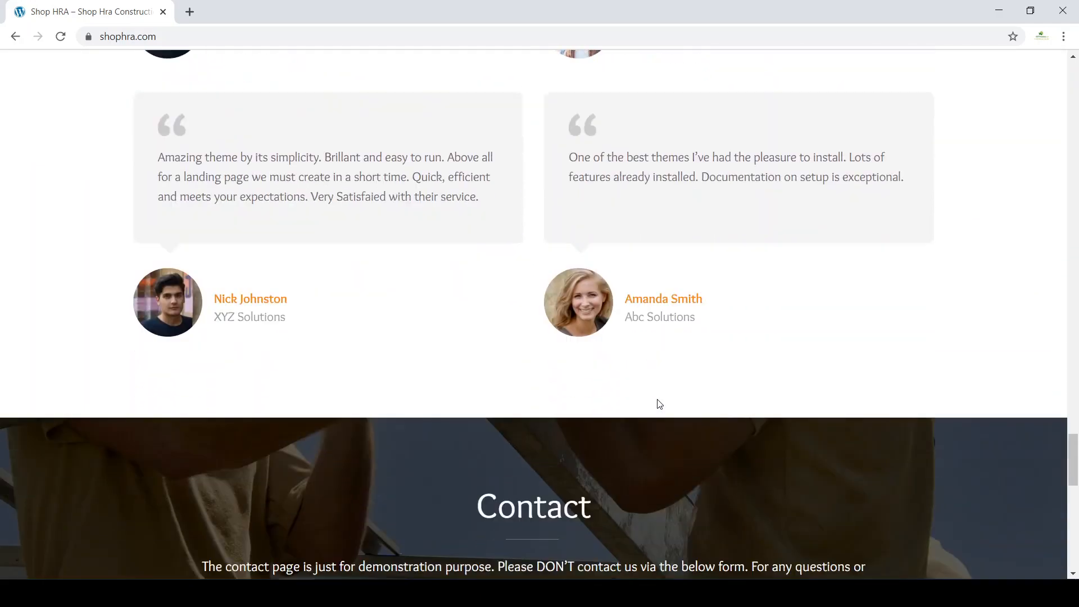
pyautogui.scroll(-3, 680, 410)
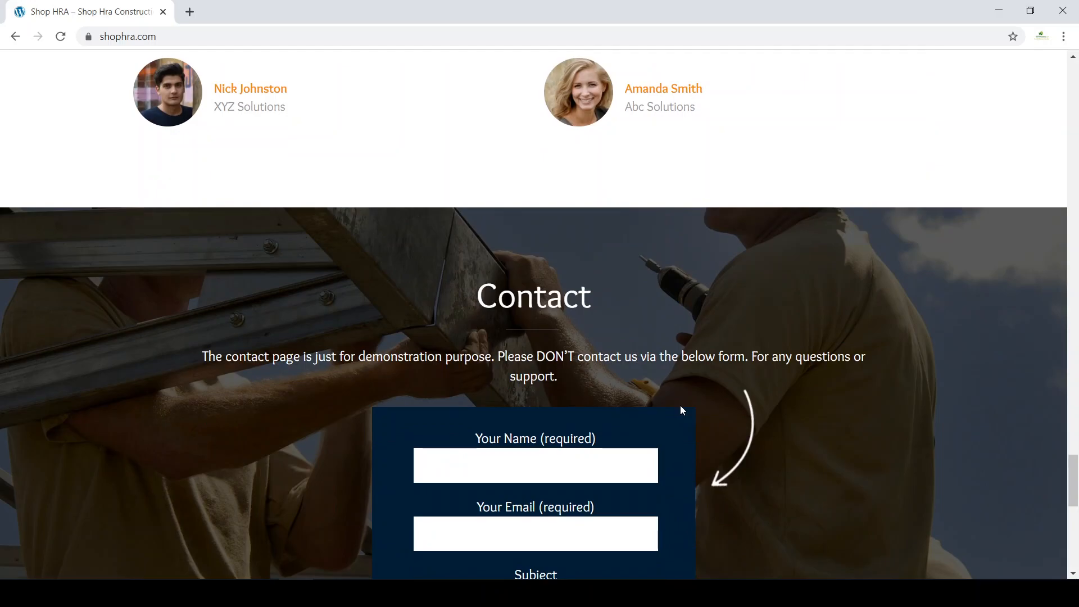
pyautogui.scroll(2, 681, 410)
pyautogui.scroll(3, 681, 410)
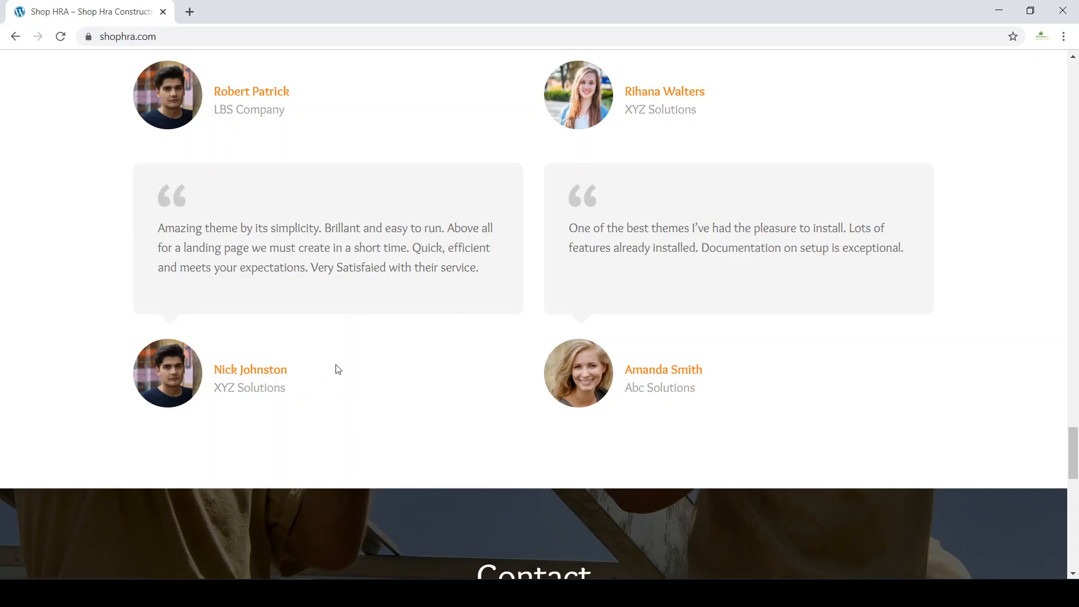
pyautogui.scroll(-7, 349, 372)
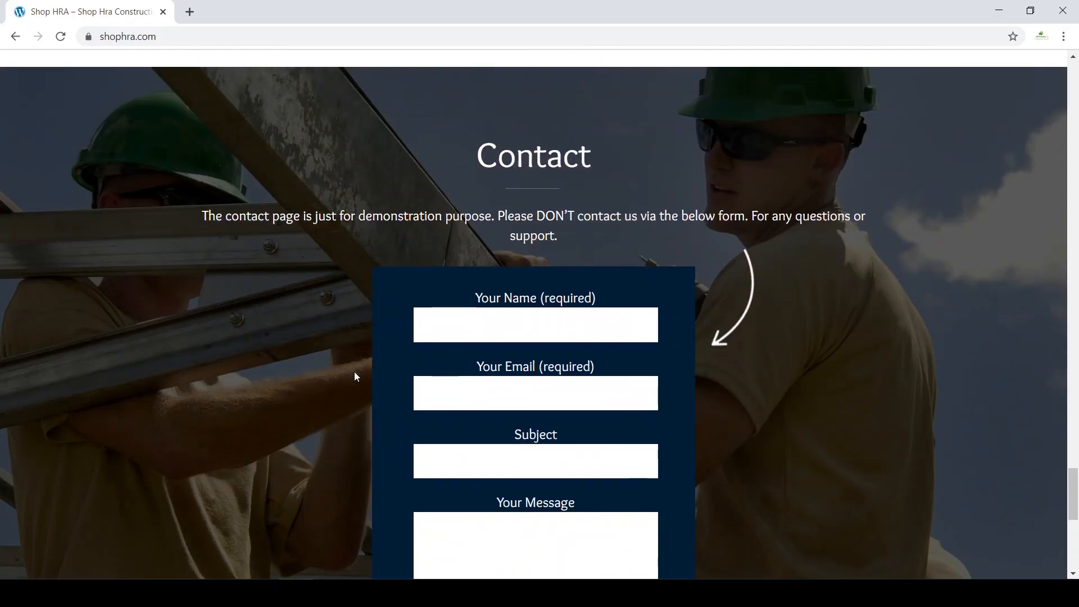
pyautogui.scroll(-5, 355, 373)
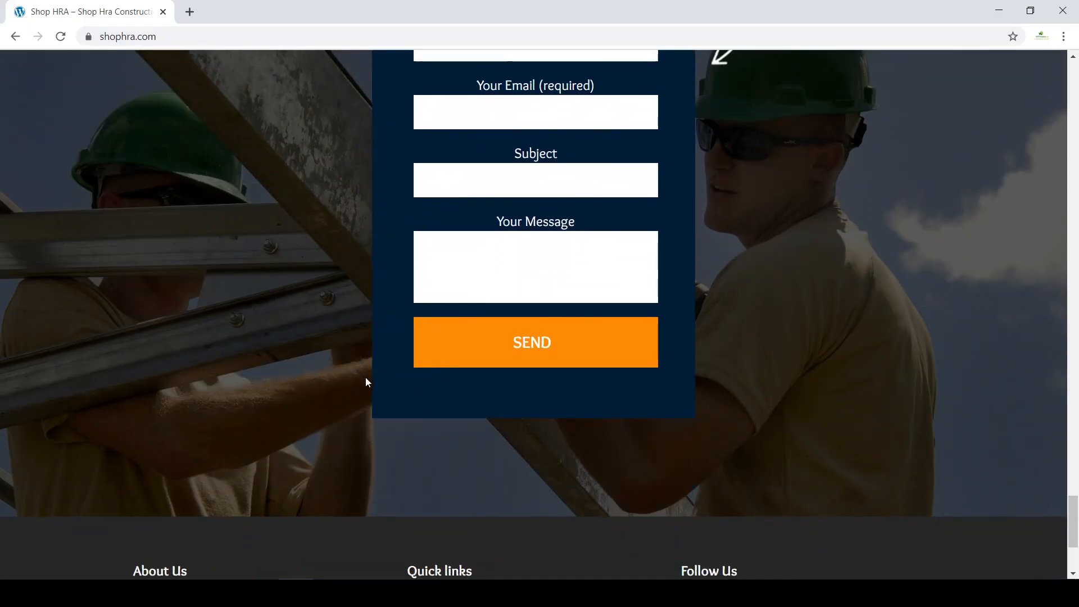
pyautogui.scroll(4, 365, 376)
pyautogui.scroll(-7, 486, 336)
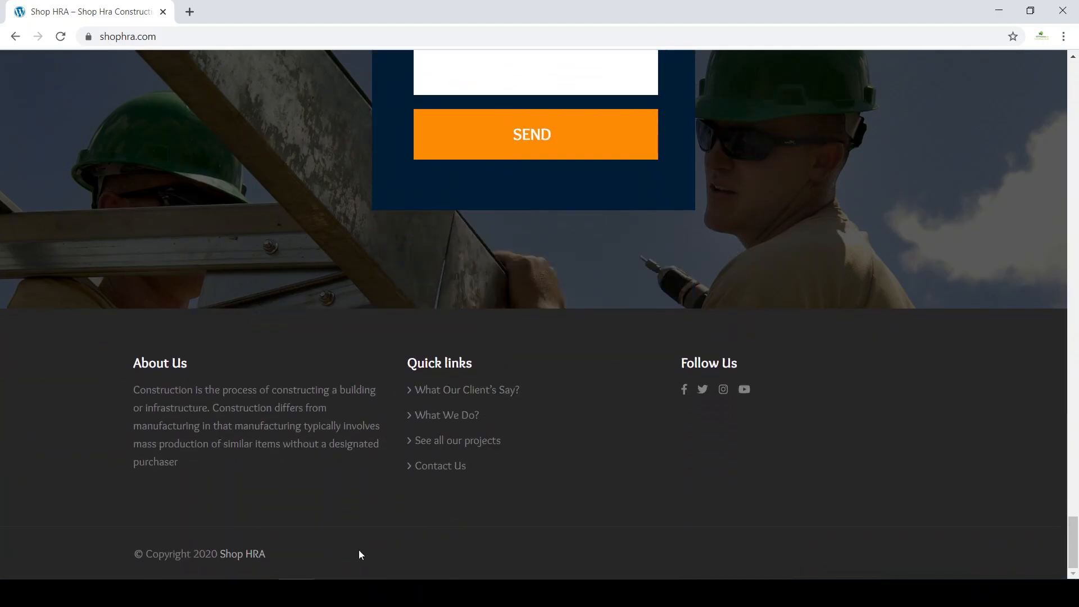
pyautogui.scroll(2, 824, 530)
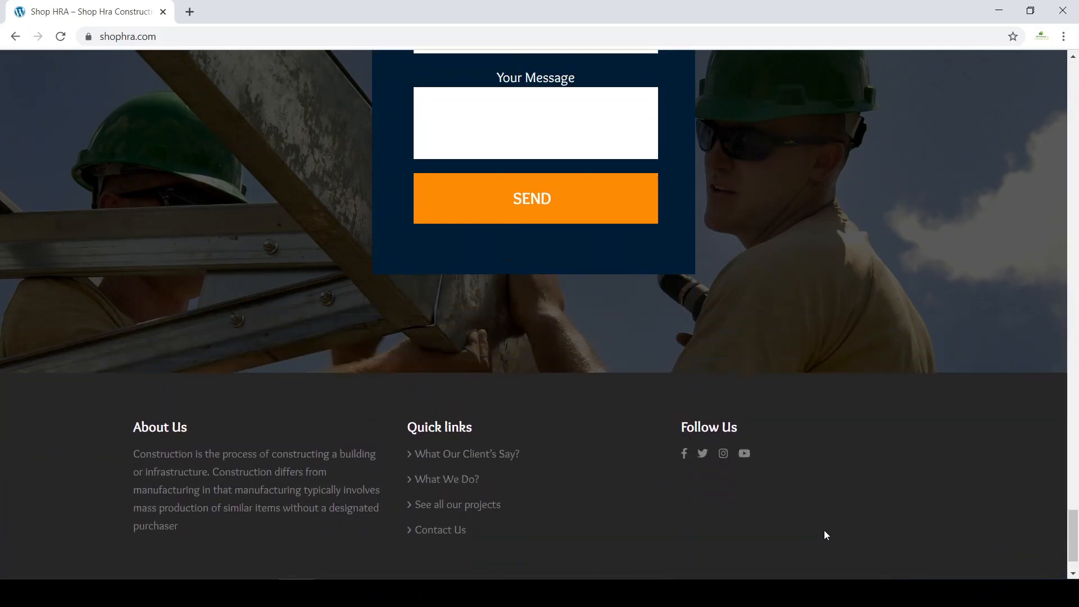
pyautogui.scroll(-2, 824, 530)
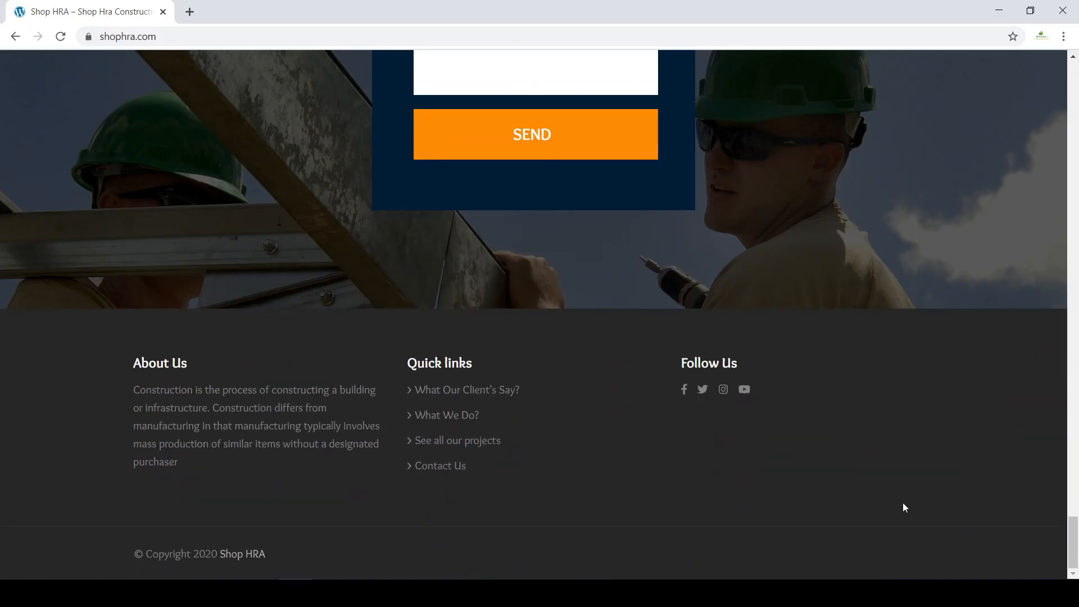
pyautogui.scroll(20, 903, 503)
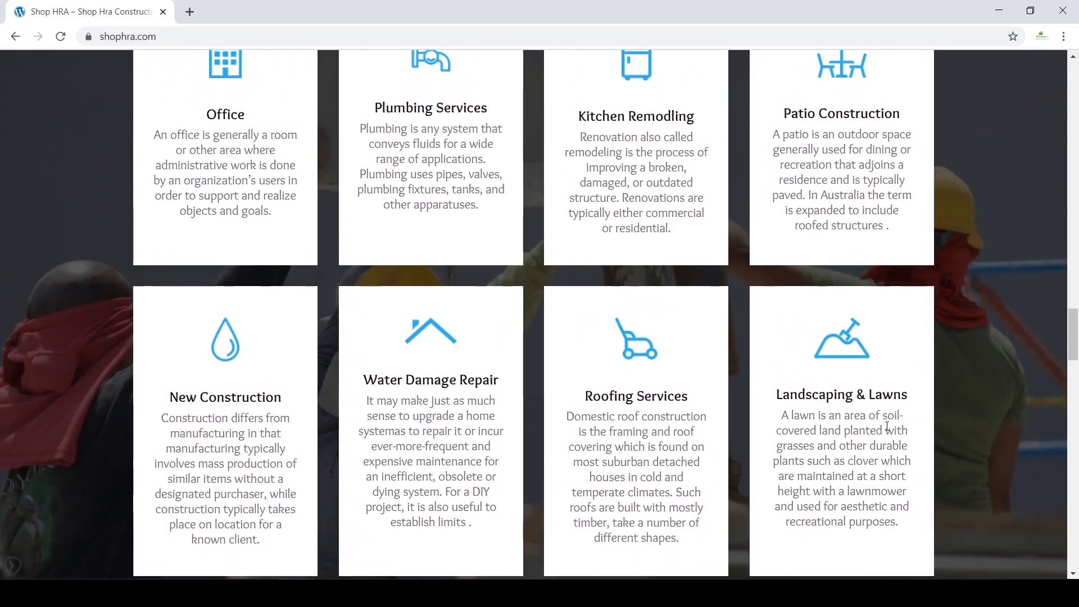
pyautogui.scroll(20, 887, 427)
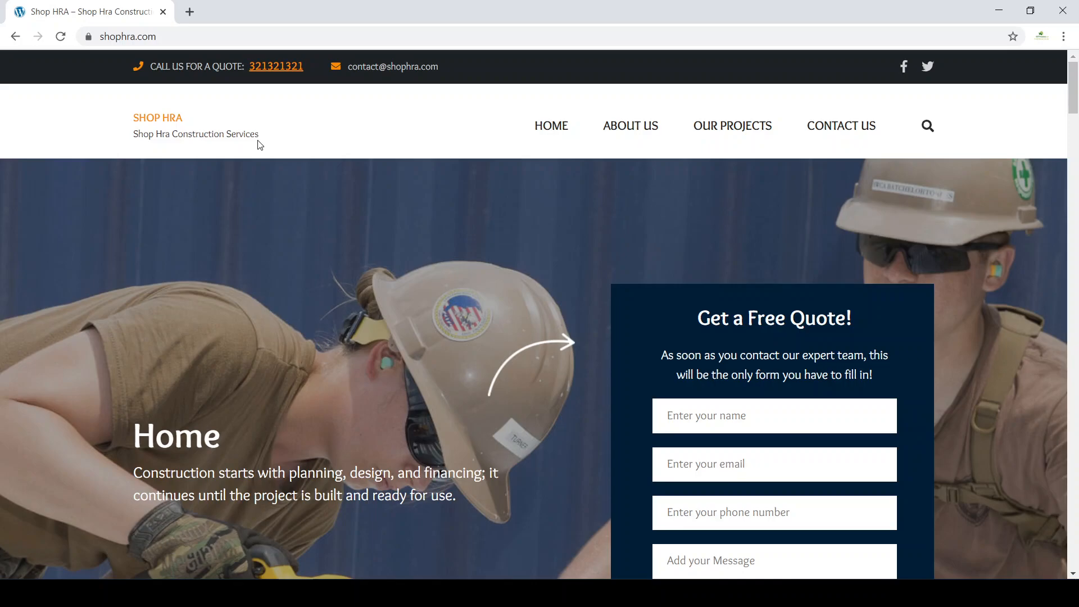
# - Go to wphostee.com and open the Shared Hosting plans page
pyautogui.hotkey('ctrl', 'l')
pyautogui.write('wphostee.com')
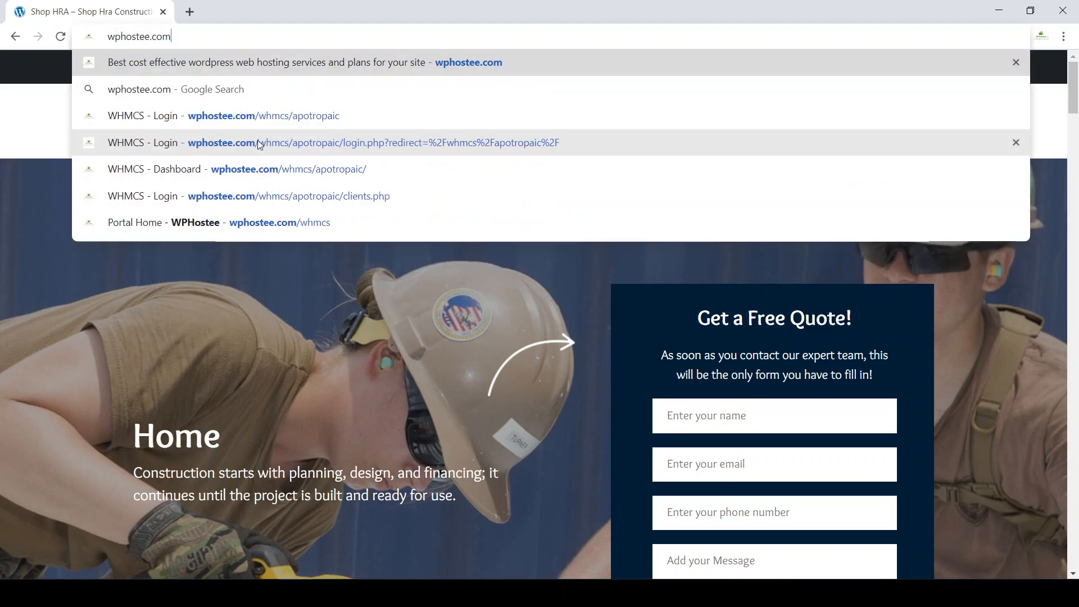
pyautogui.press('Return')
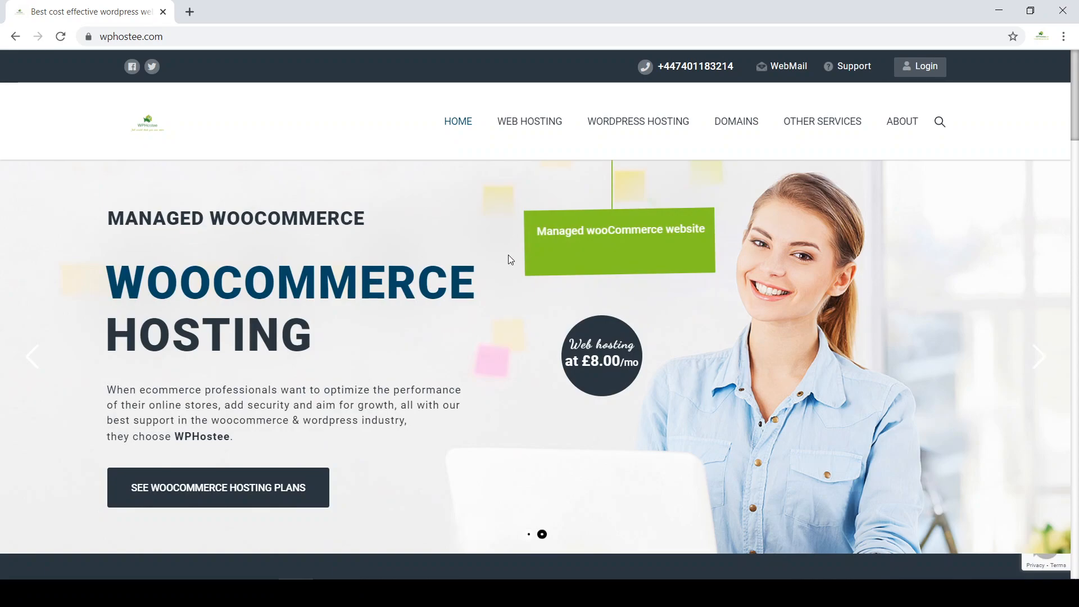
pyautogui.moveTo(533, 130)
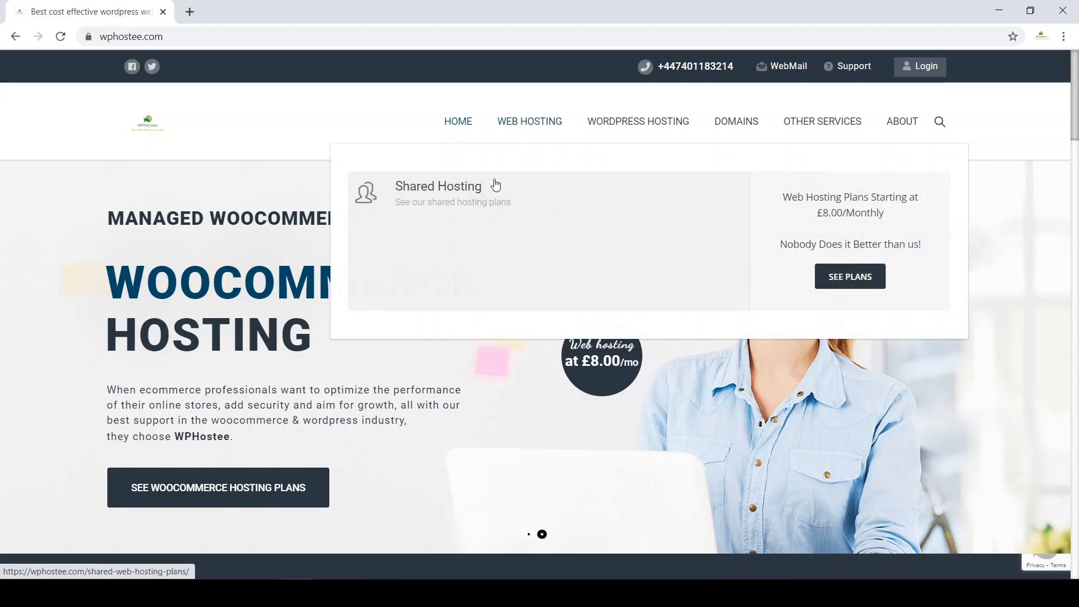
pyautogui.click(462, 189)
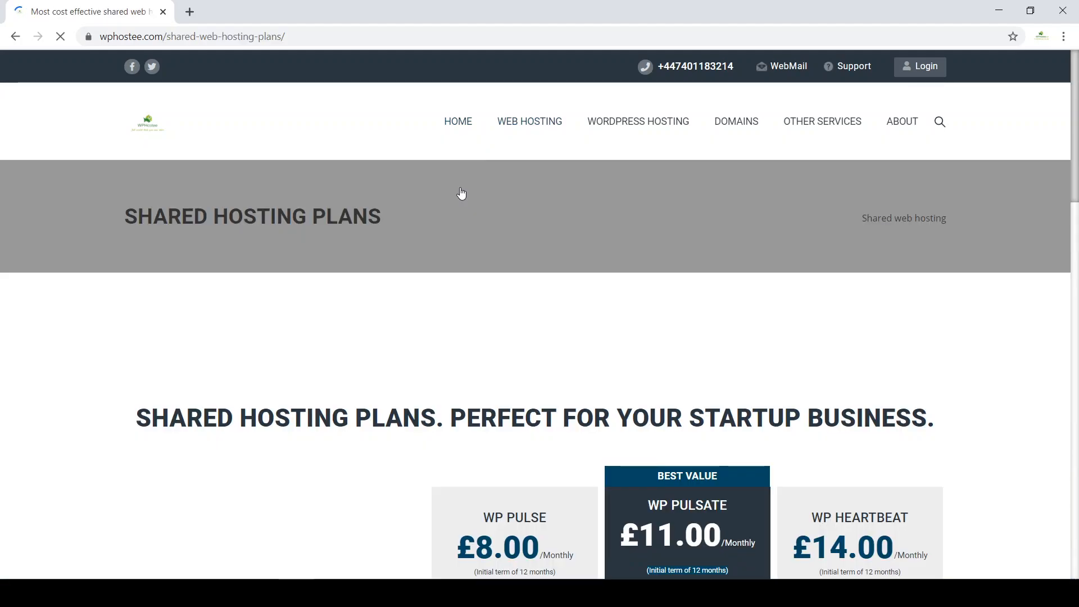
# - Review the WP PULSE plan's monthly and regular price, disk space and MySQL database count
pyautogui.scroll(-4, 489, 287)
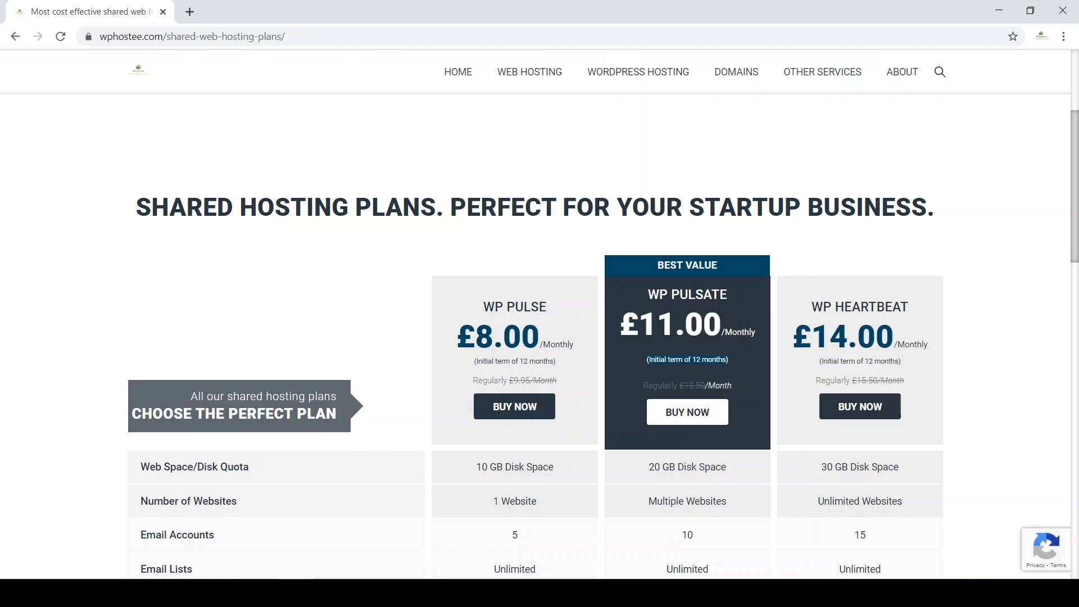
pyautogui.moveTo(478, 338); pyautogui.dragTo(537, 336)
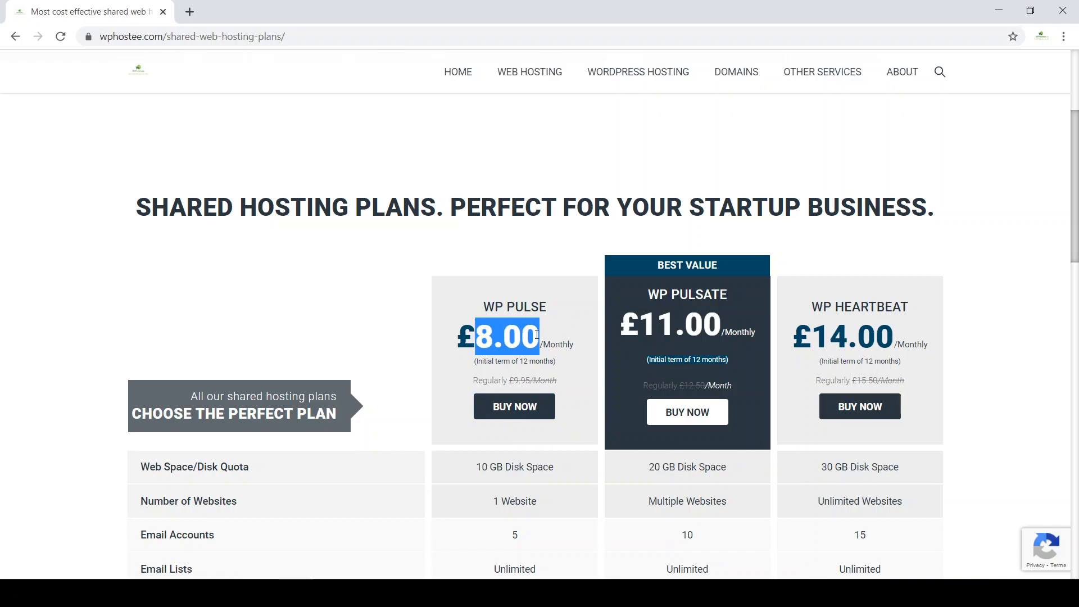
pyautogui.click(557, 356)
pyautogui.moveTo(513, 383); pyautogui.dragTo(531, 381)
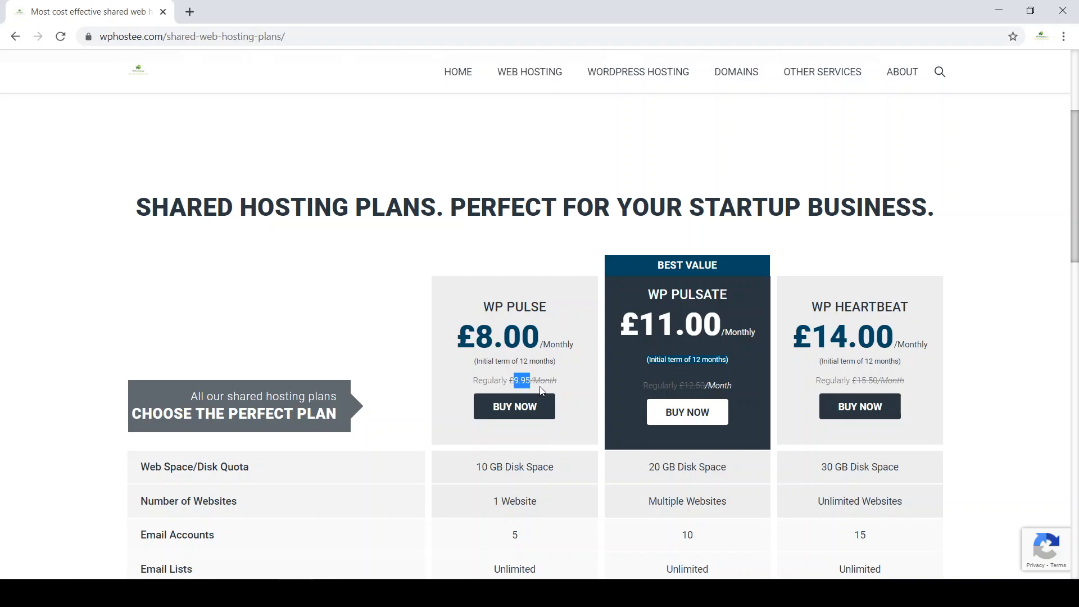
pyautogui.scroll(-4, 572, 407)
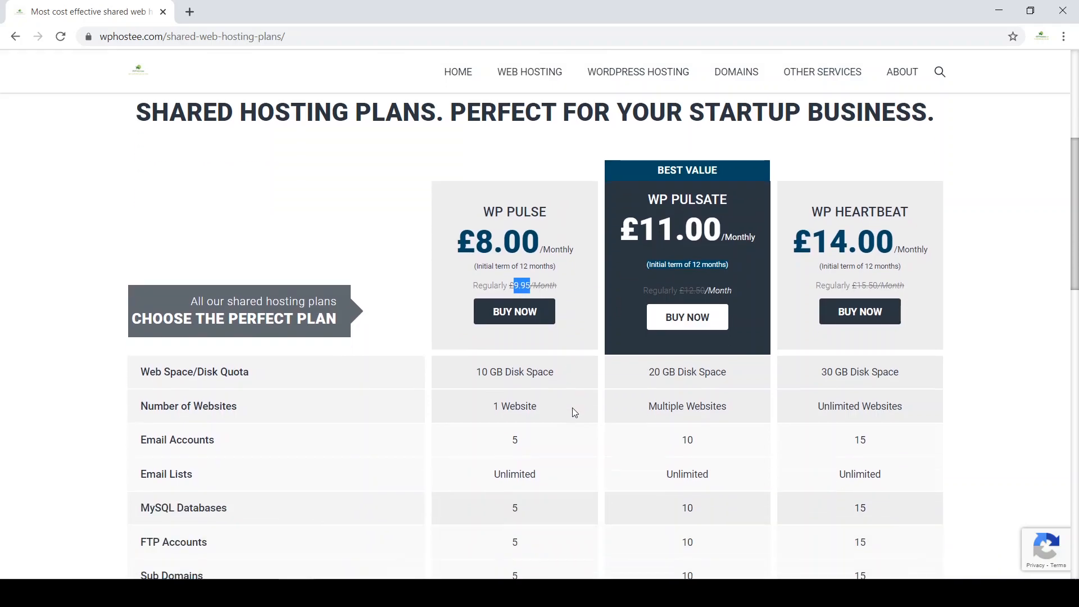
pyautogui.moveTo(482, 256); pyautogui.dragTo(551, 258)
pyautogui.scroll(-1, 568, 303)
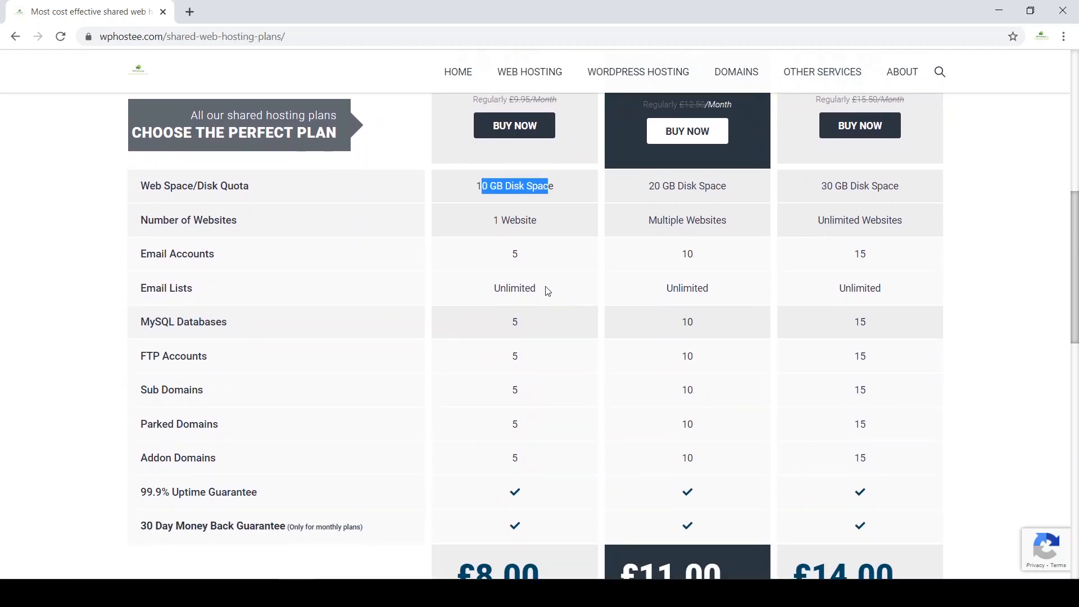
pyautogui.click(516, 260)
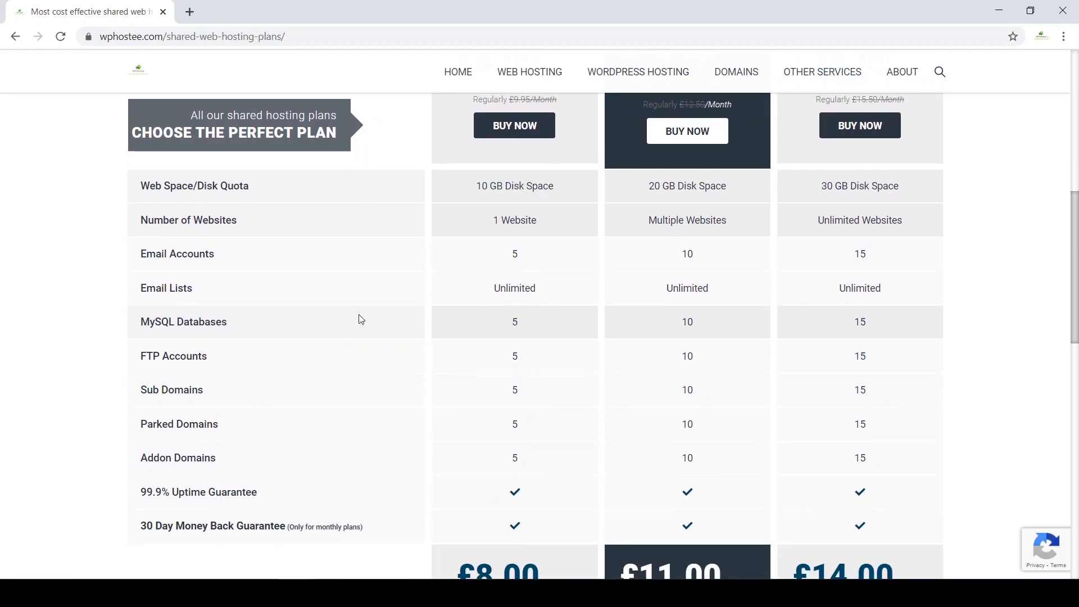
pyautogui.moveTo(507, 318); pyautogui.dragTo(518, 319)
pyautogui.scroll(9, 522, 375)
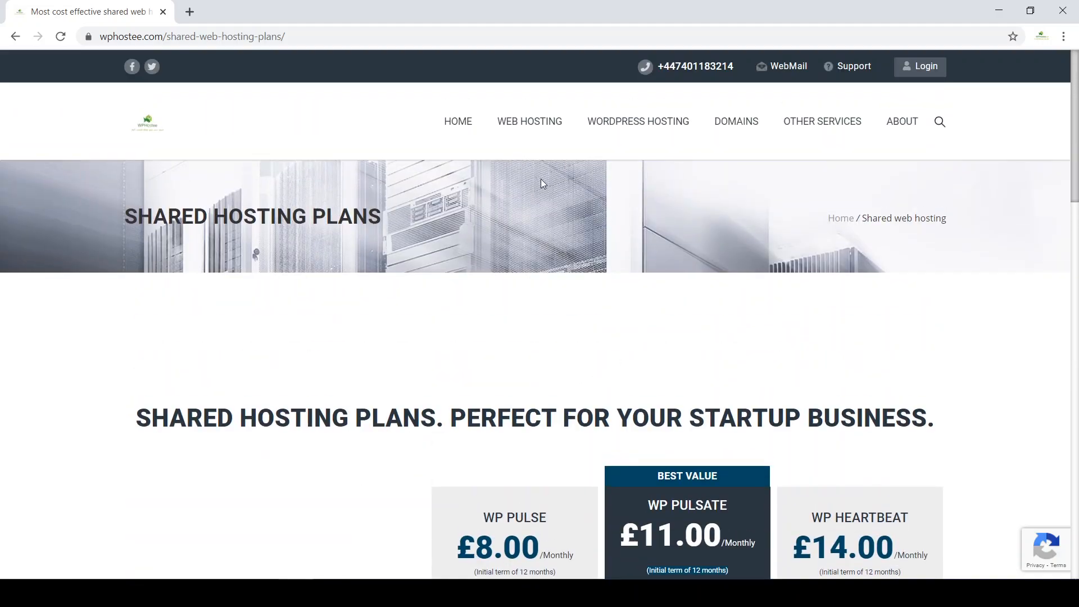
pyautogui.moveTo(605, 128)
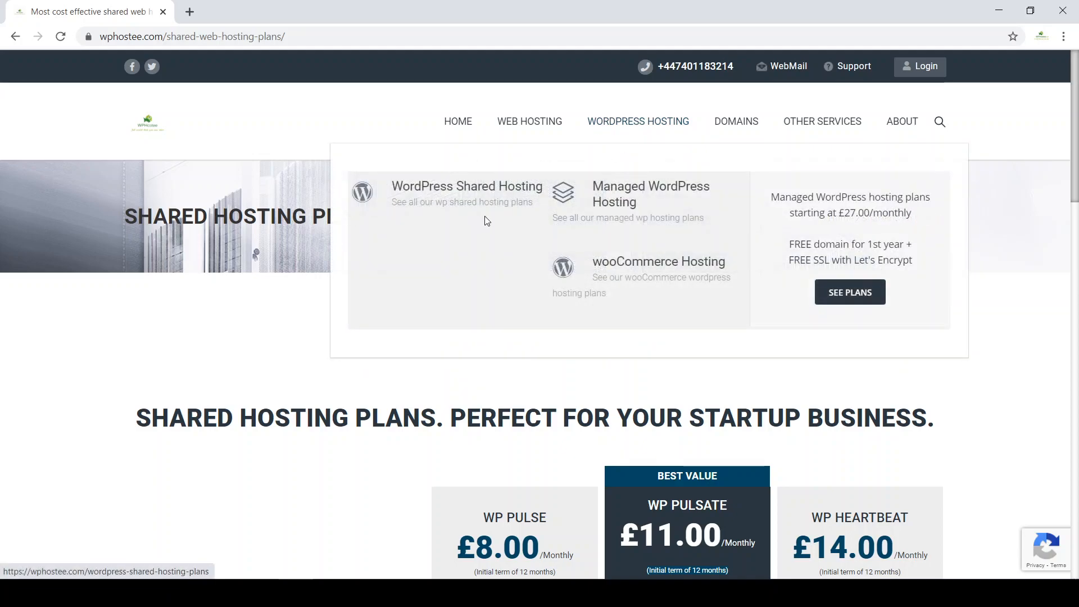
# - Open the WordPress Shared Hosting plans and order the WP BASIC plan at £9.00 monthly
pyautogui.click(475, 192)
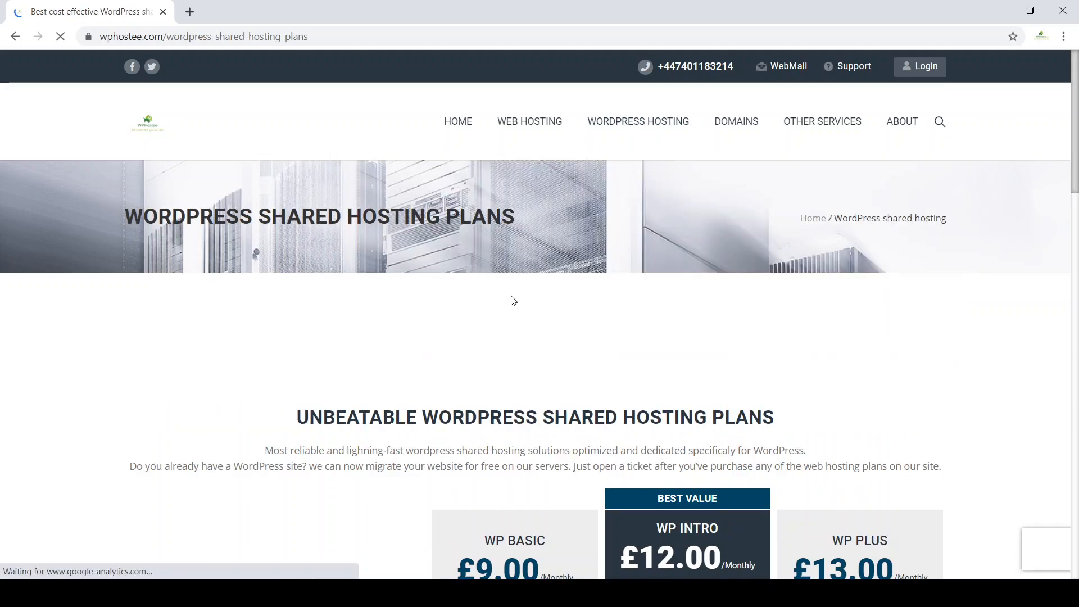
pyautogui.scroll(-3, 511, 352)
pyautogui.scroll(-1, 512, 353)
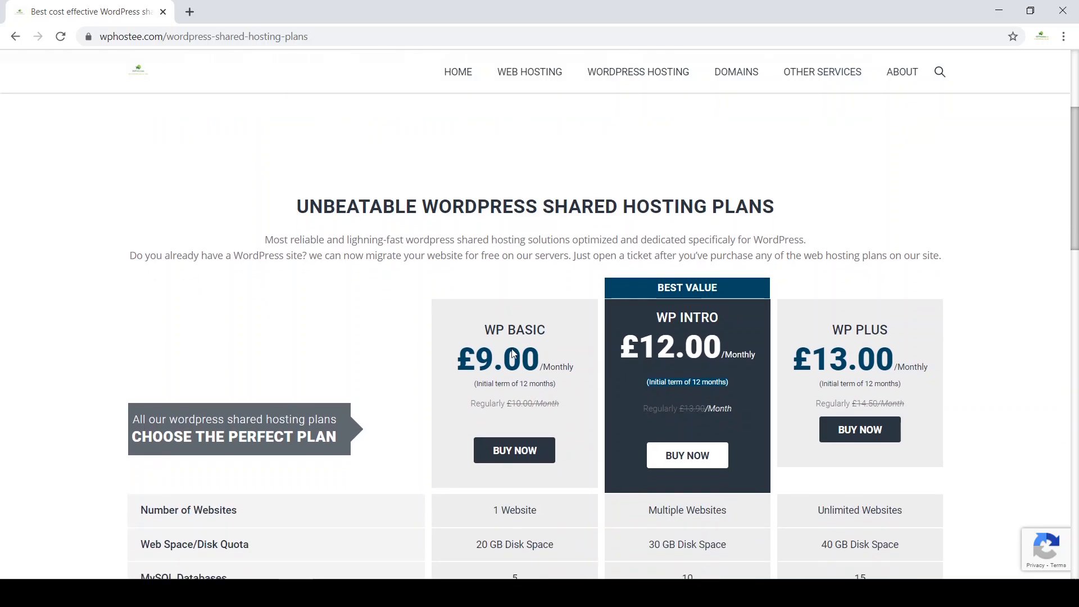
pyautogui.scroll(-1, 559, 406)
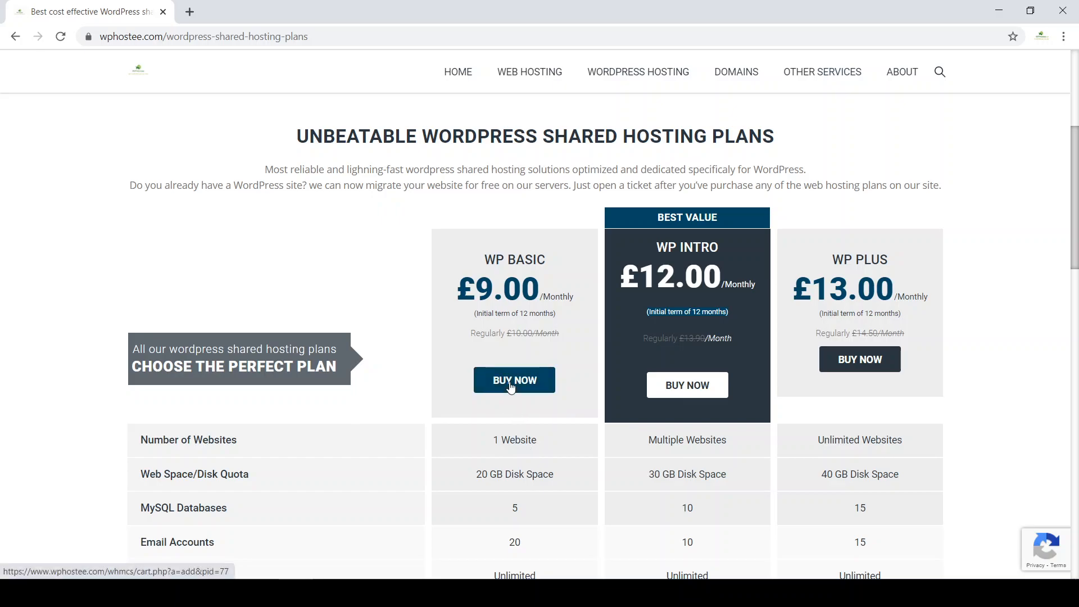
pyautogui.moveTo(477, 475); pyautogui.dragTo(482, 474)
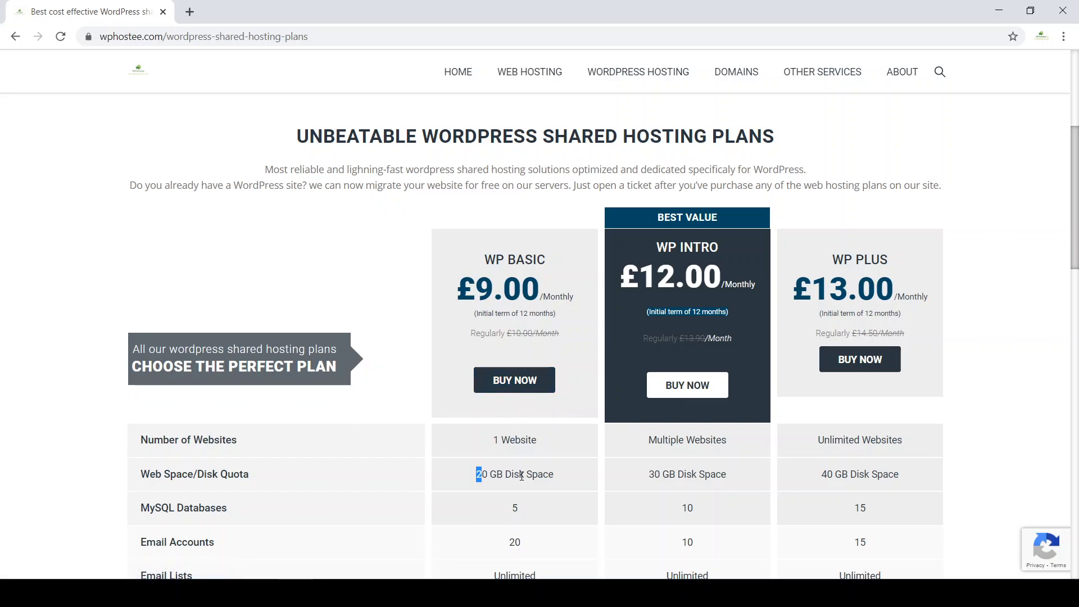
pyautogui.click(523, 389)
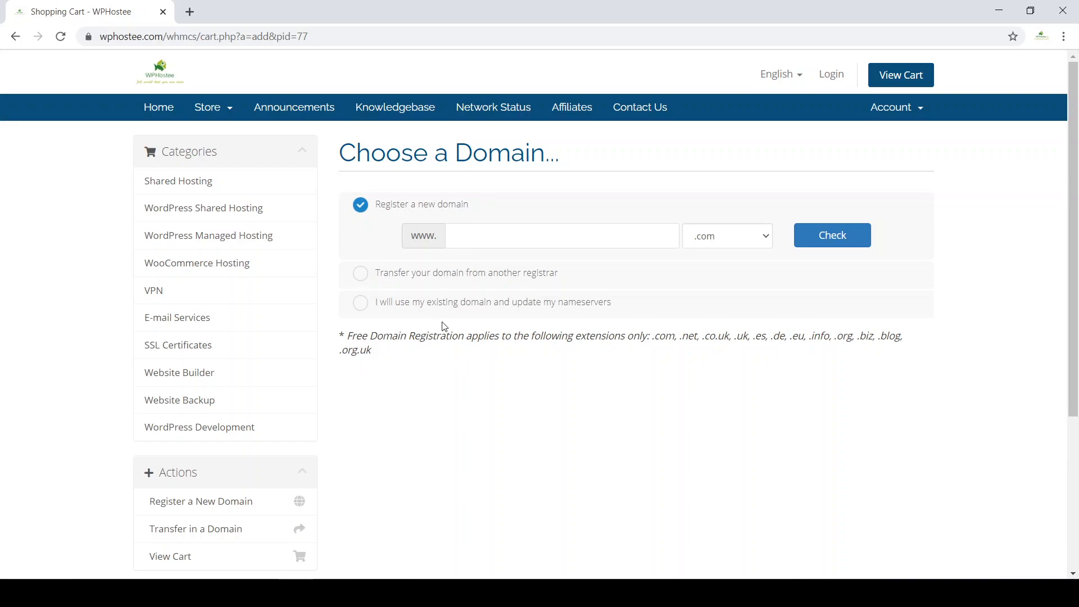
# - Use the existing domain shophra with the .co.uk extension, and open a blank new tab
pyautogui.click(362, 304)
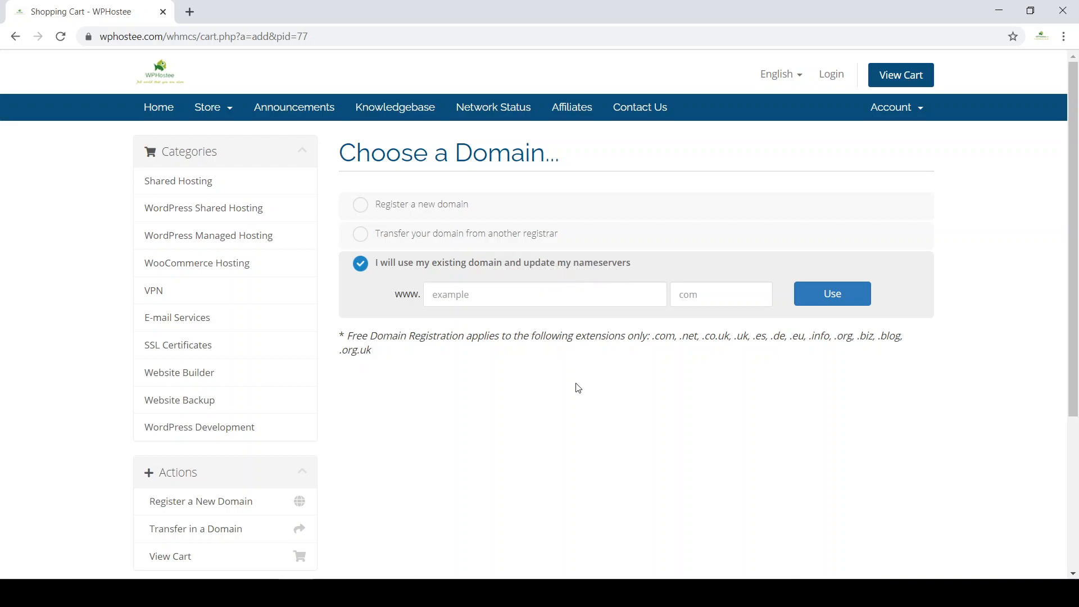
pyautogui.click(476, 303)
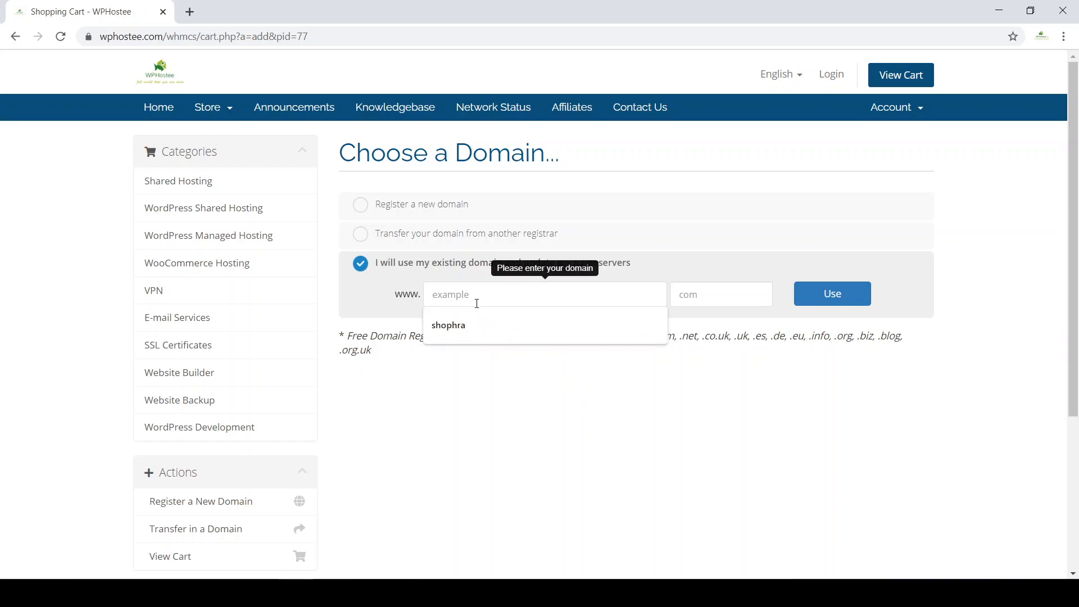
pyautogui.click(502, 404)
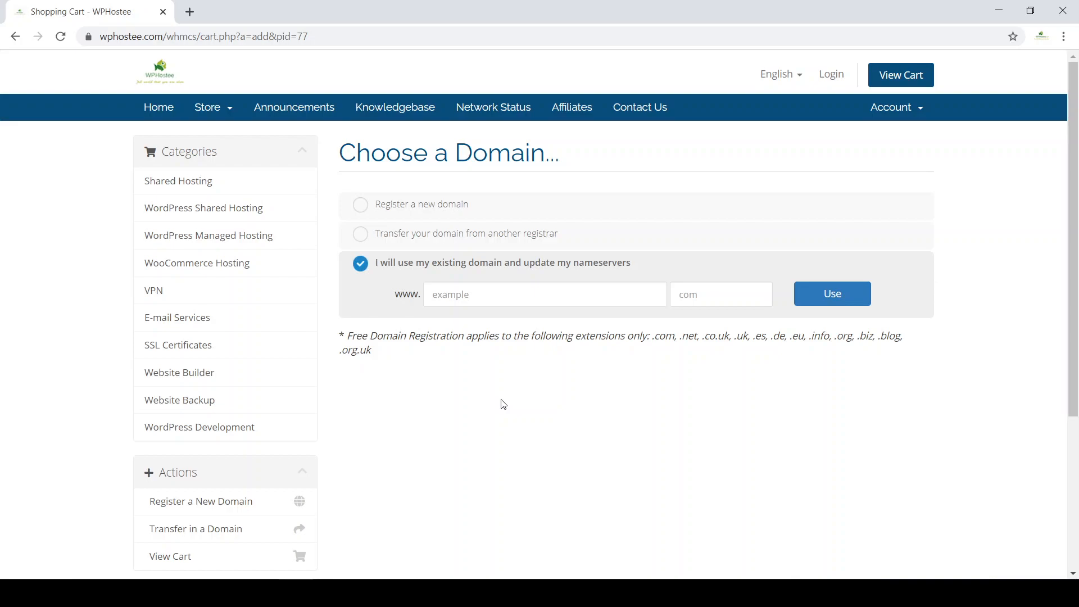
pyautogui.click(469, 296)
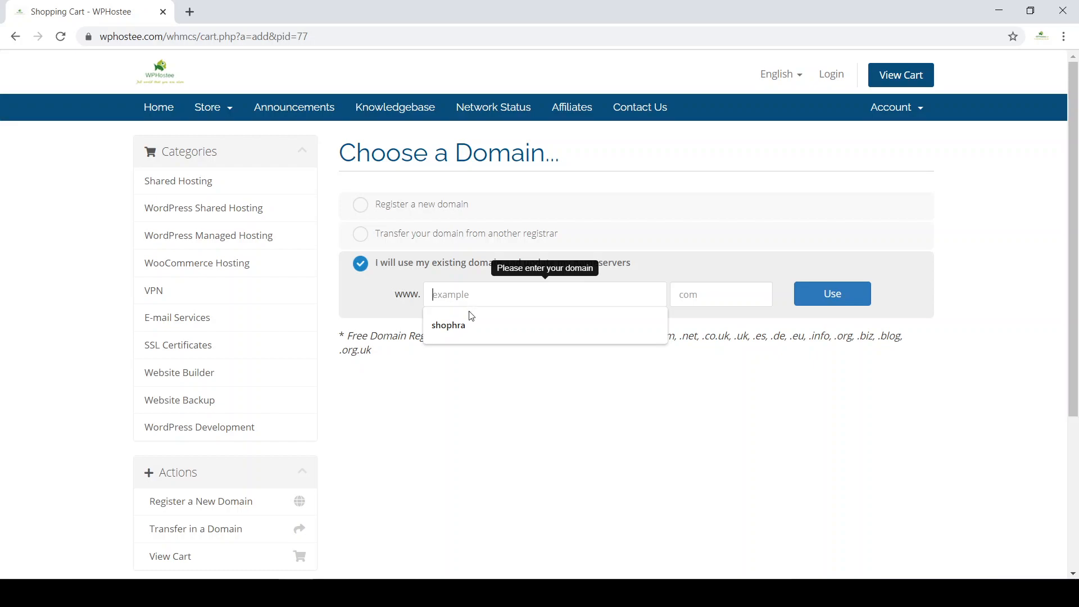
pyautogui.click(471, 320)
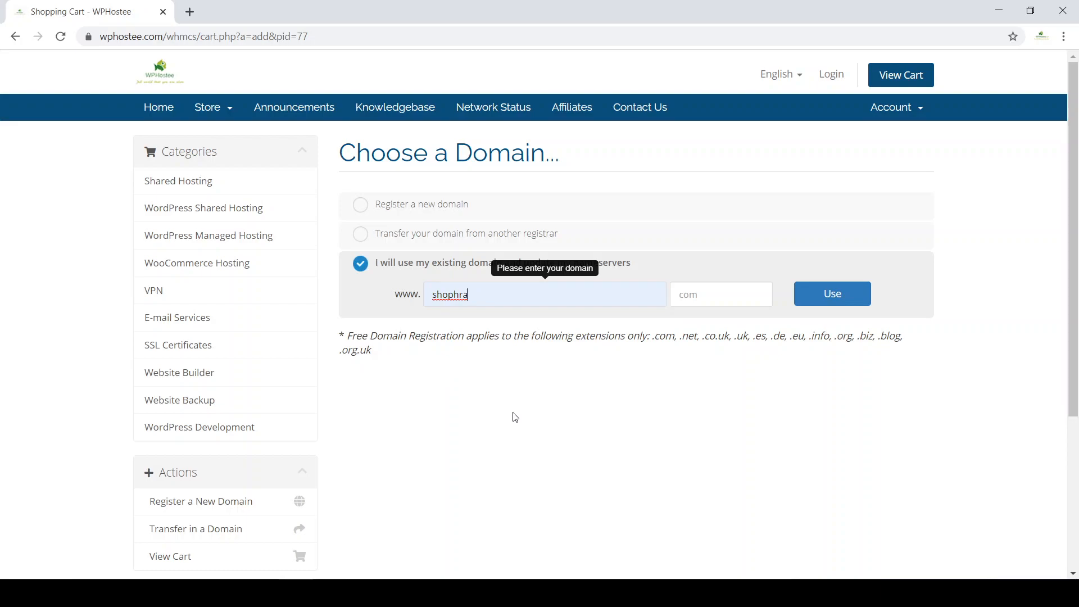
pyautogui.click(716, 300)
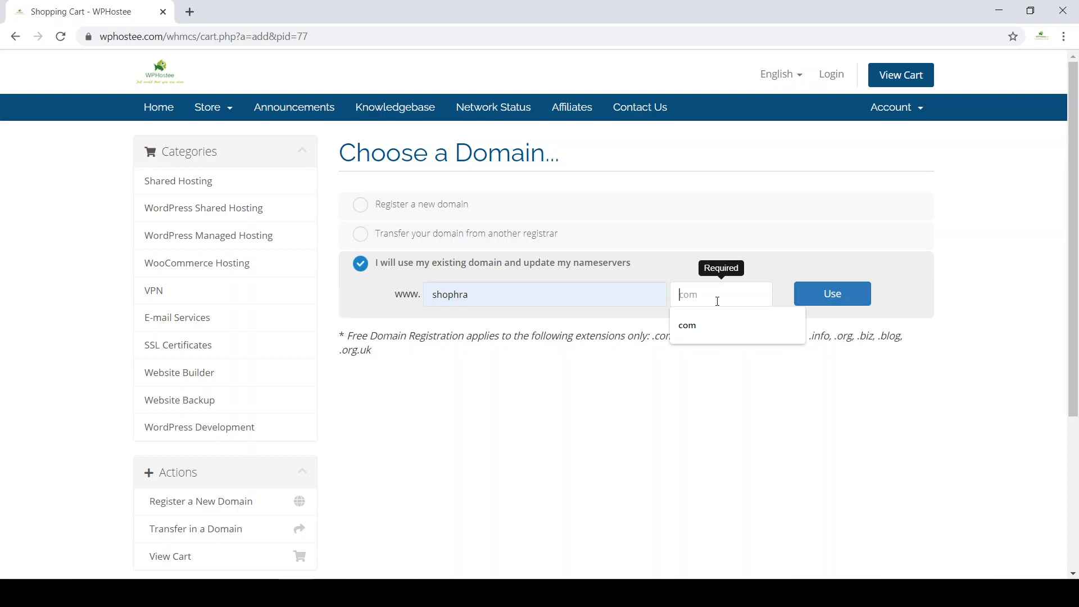
pyautogui.write('.co.uk')
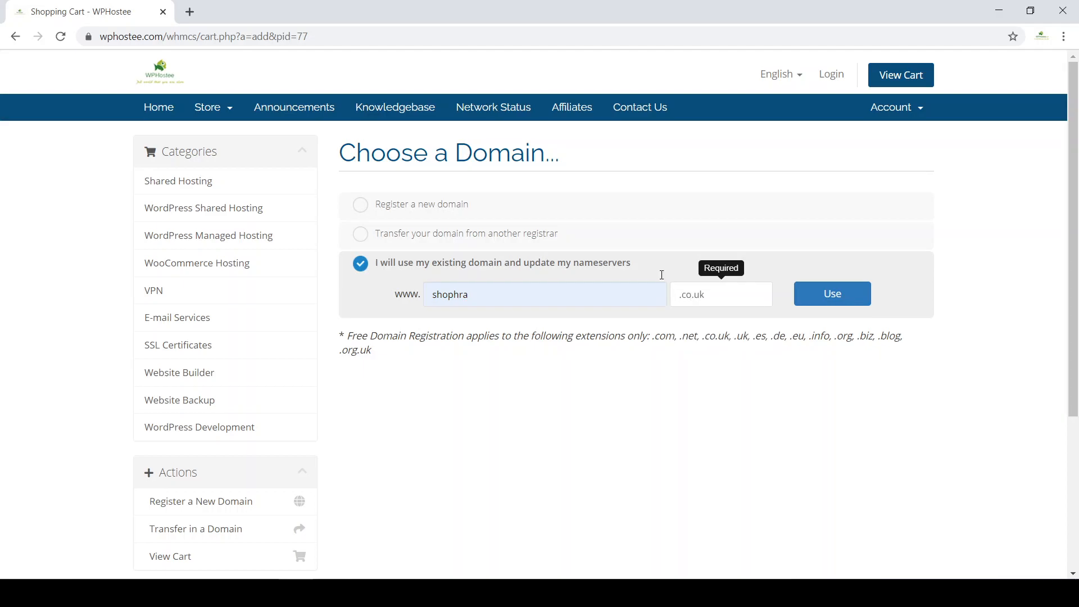
pyautogui.click(189, 11)
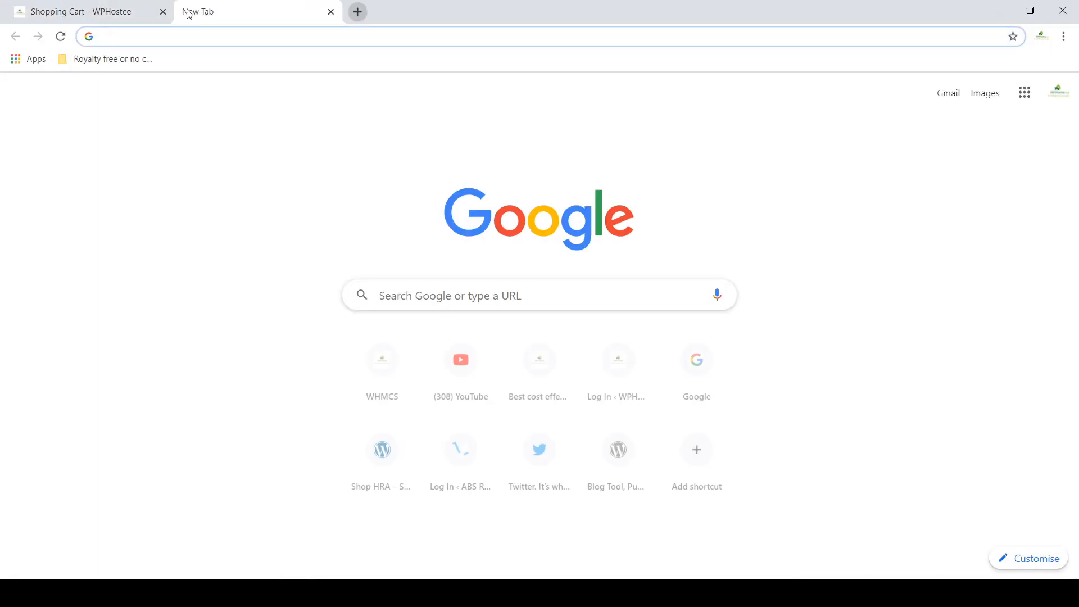
# - Test shophra.co.uk in the new tab, see it can't be reached, and close that tab
pyautogui.write('chop')
pyautogui.press('BackSpace')
pyautogui.press('BackSpace')
pyautogui.press('BackSpace')
pyautogui.press('BackSpace')
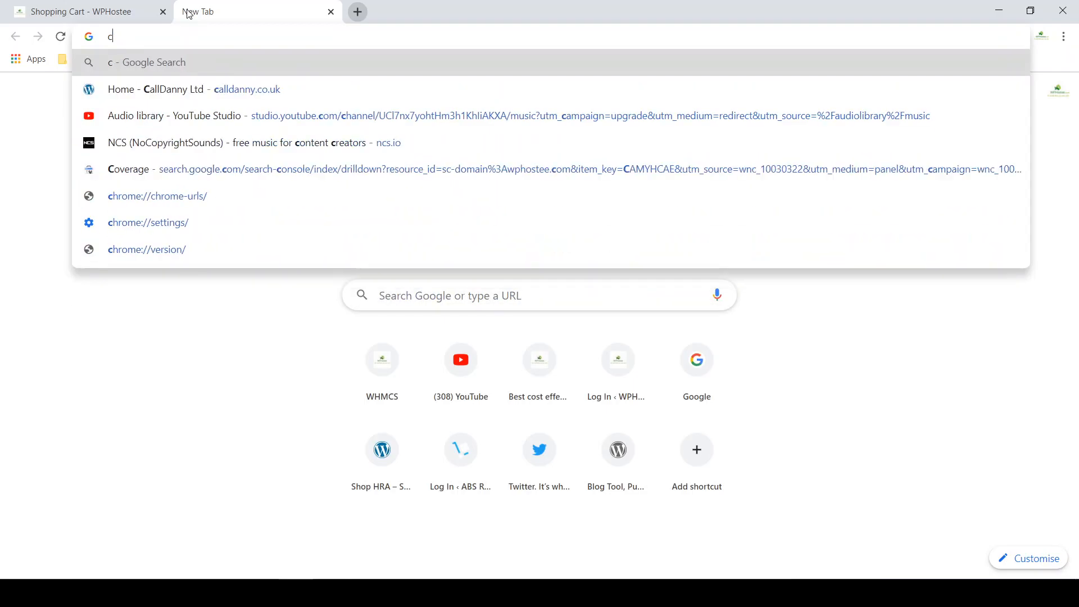
pyautogui.write('shophra.c')
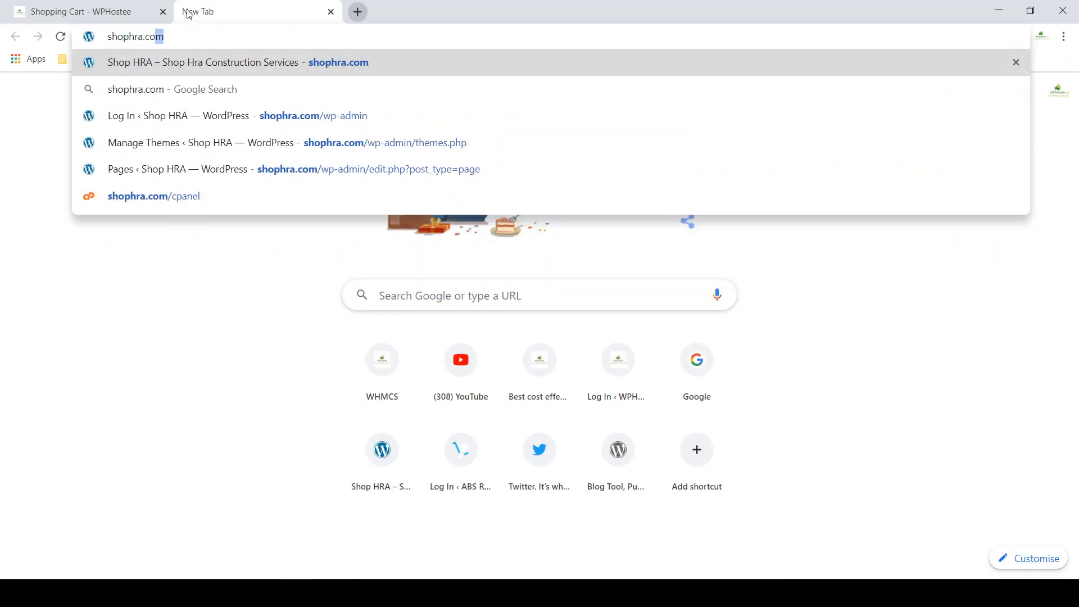
pyautogui.write('o.uk')
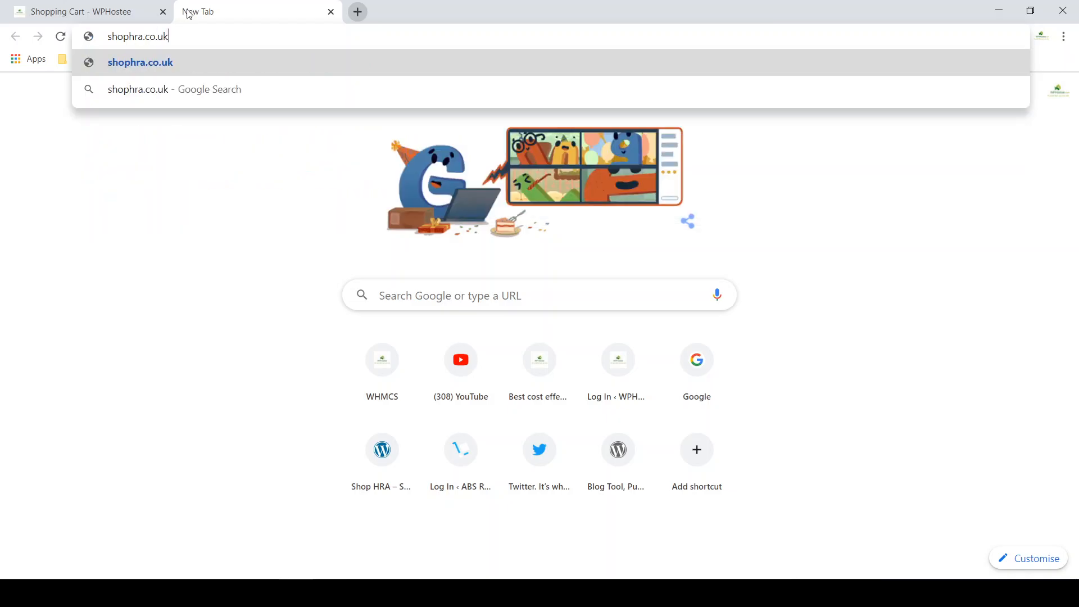
pyautogui.press('Return')
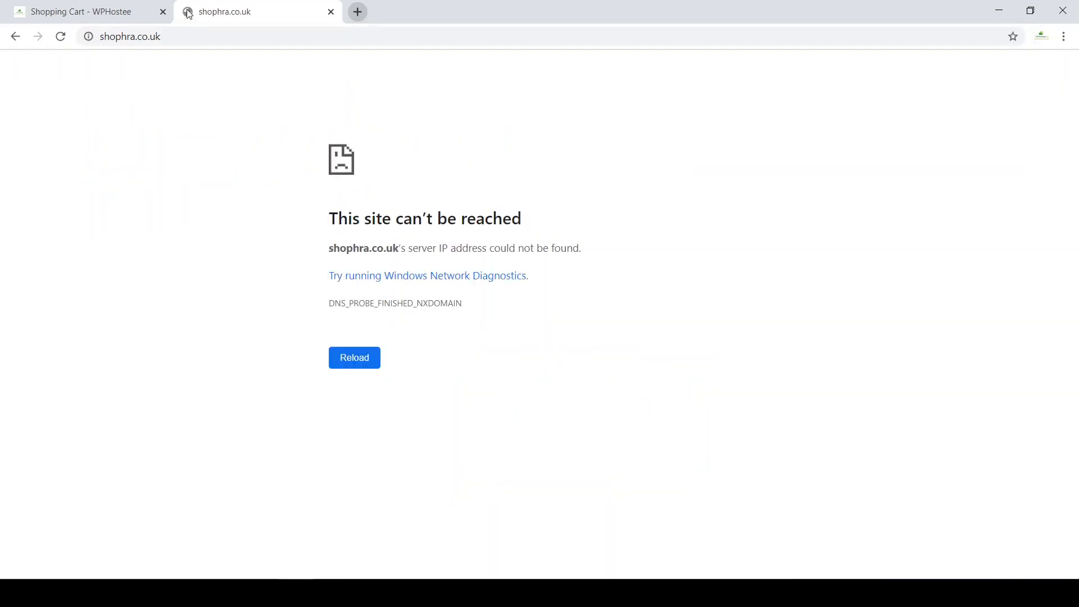
pyautogui.click(331, 12)
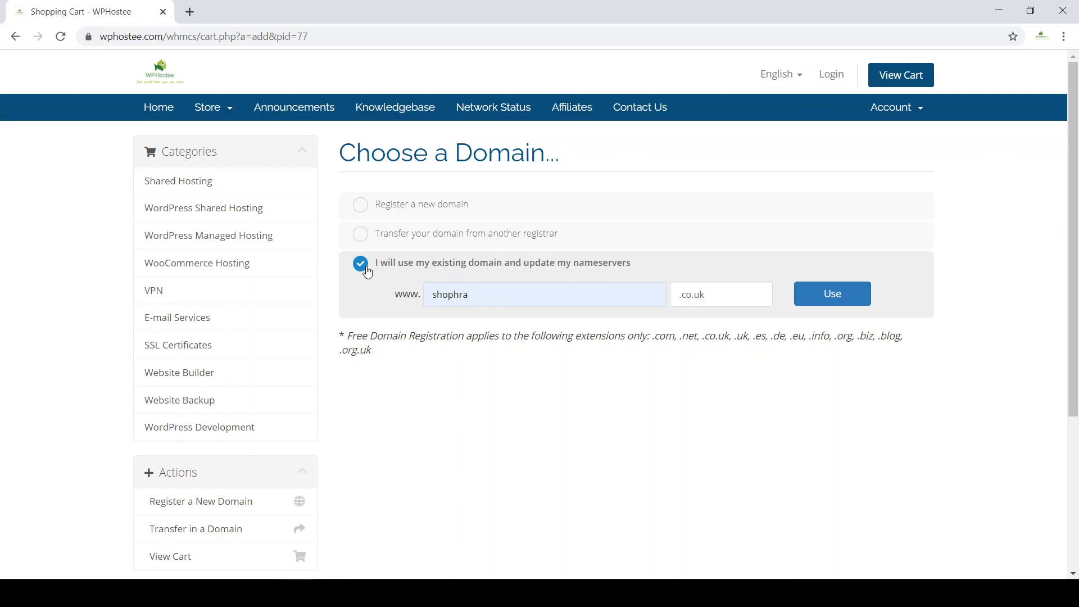
# - Choose Register a new domain, enter yourdomain and keep the .com extension
pyautogui.click(361, 205)
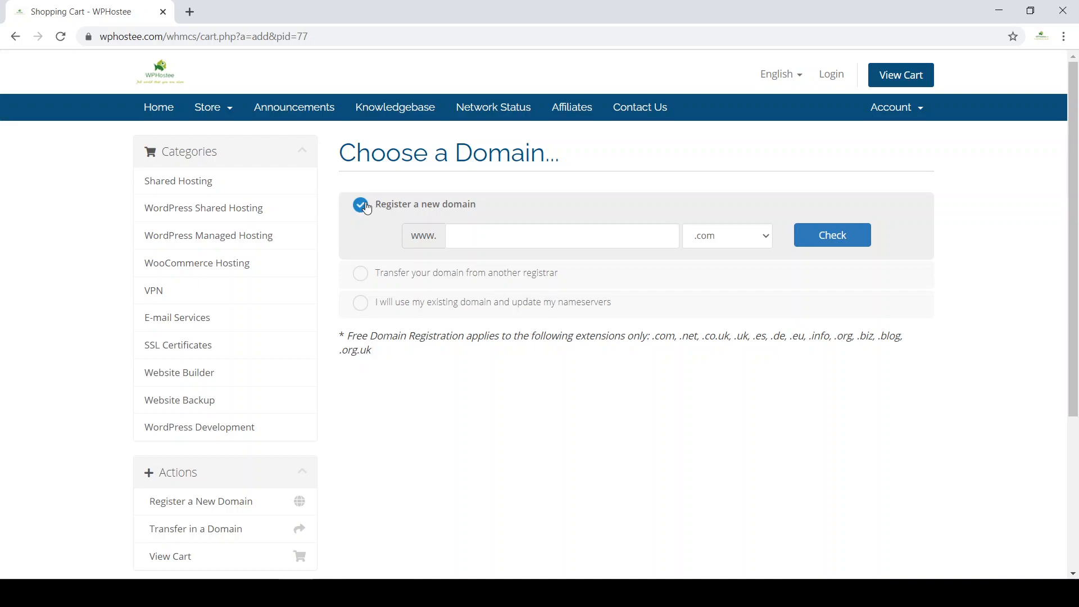
pyautogui.click(571, 242)
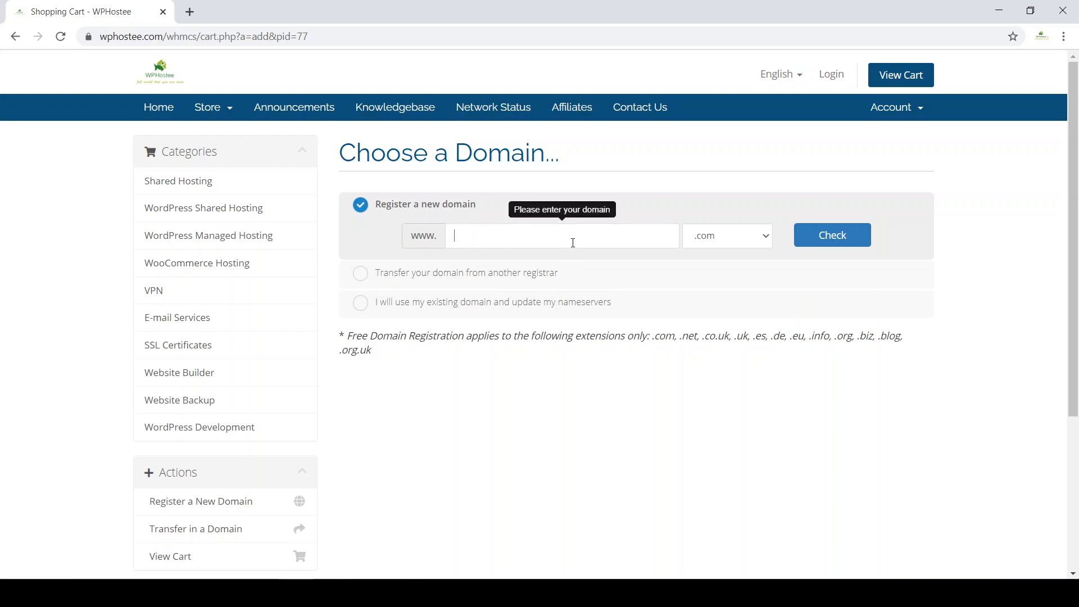
pyautogui.write('yourdomain')
pyautogui.click(759, 241)
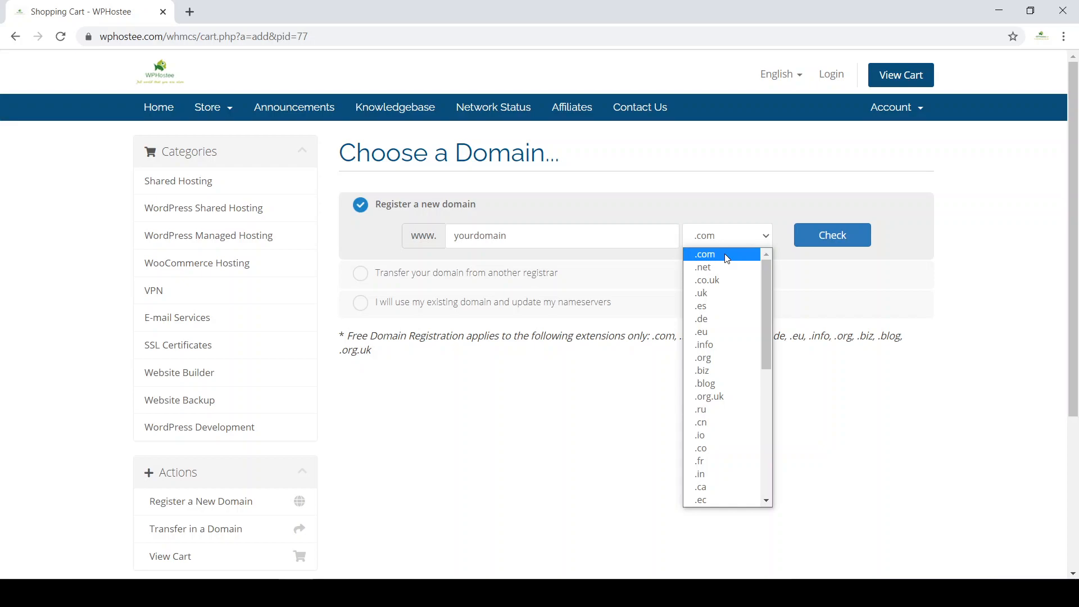
pyautogui.click(726, 257)
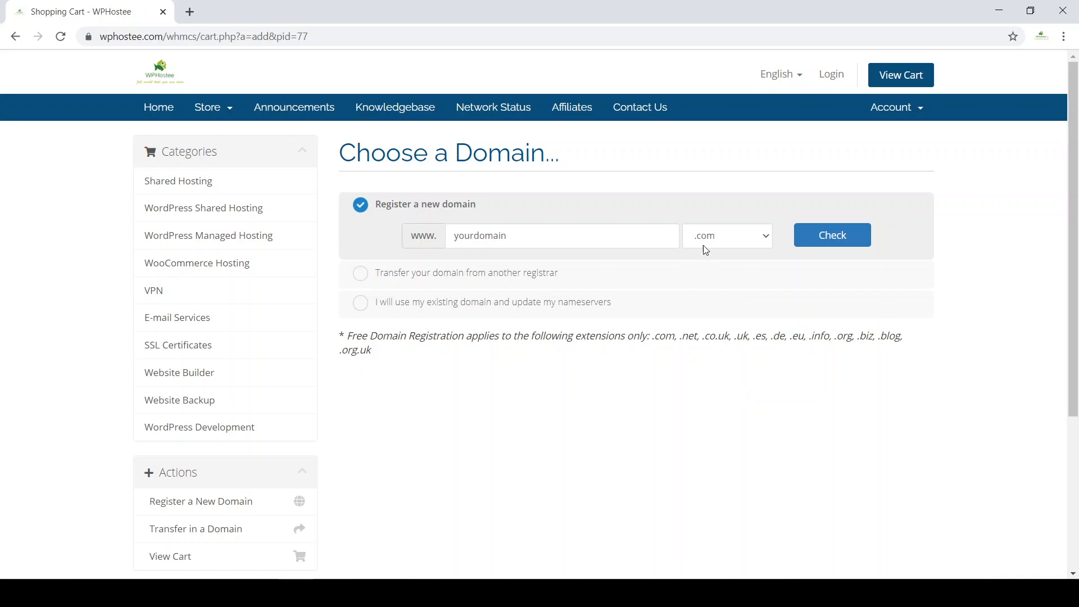
# - Check yourdomain.com, then hyphenate it to your-domain.com and check again
pyautogui.click(829, 234)
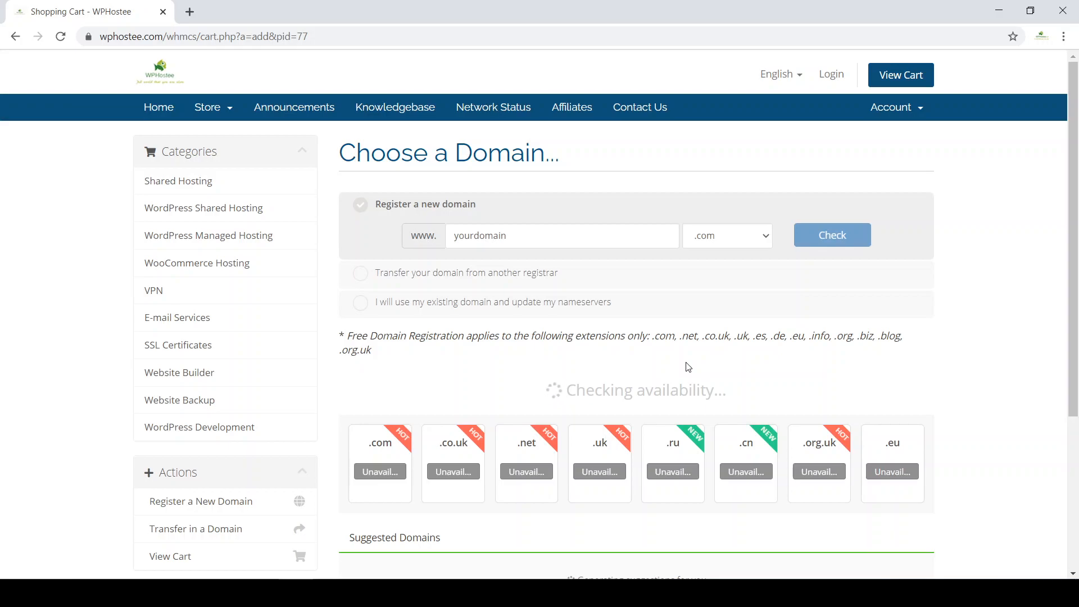
pyautogui.scroll(-2, 728, 382)
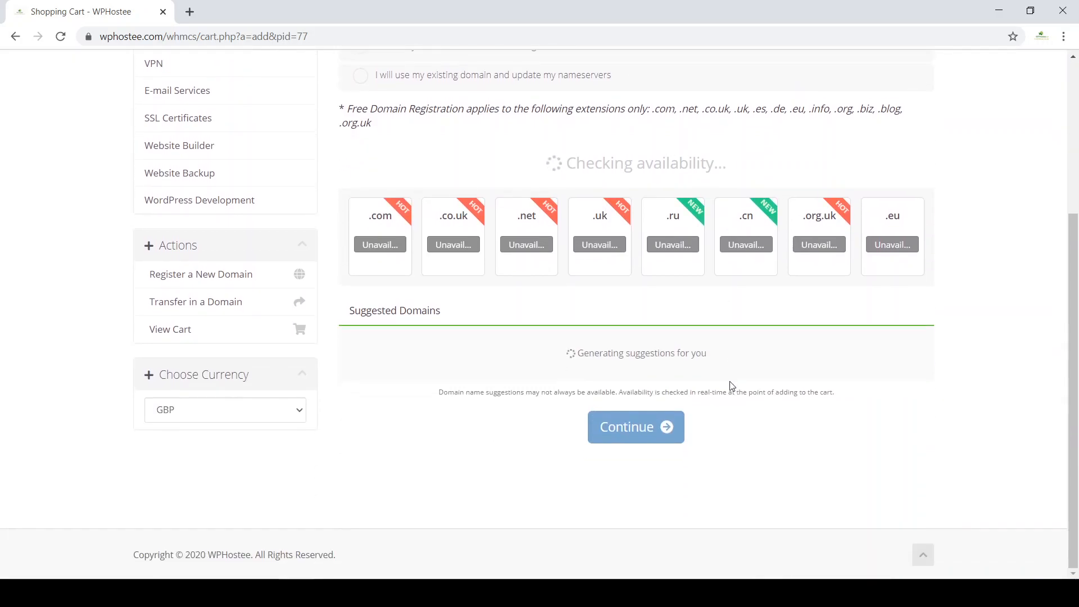
pyautogui.scroll(2, 737, 393)
pyautogui.moveTo(670, 373); pyautogui.dragTo(753, 374)
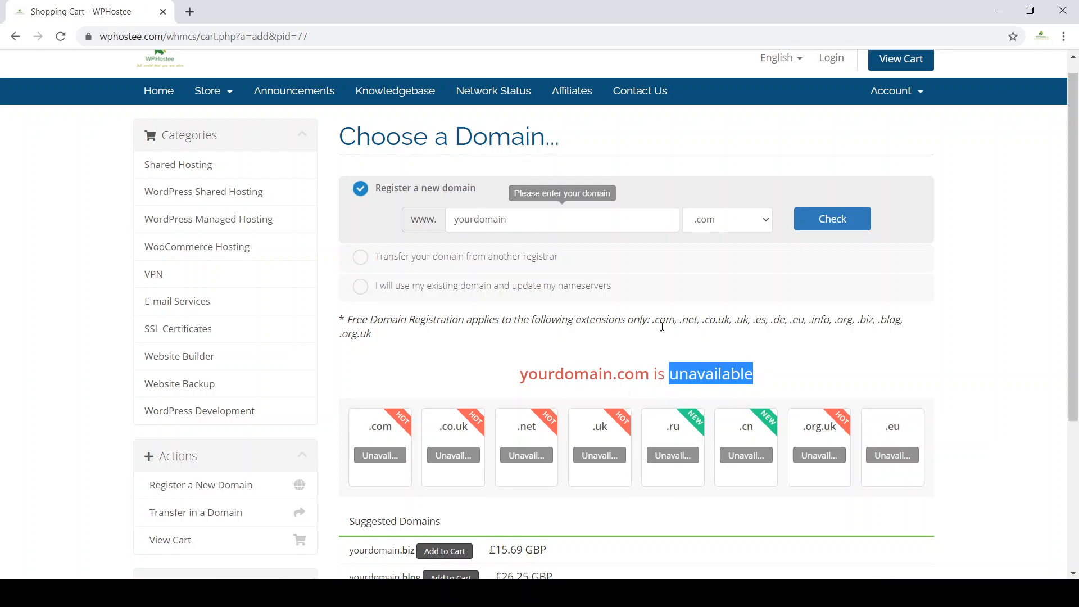
pyautogui.click(646, 375)
pyautogui.click(577, 216)
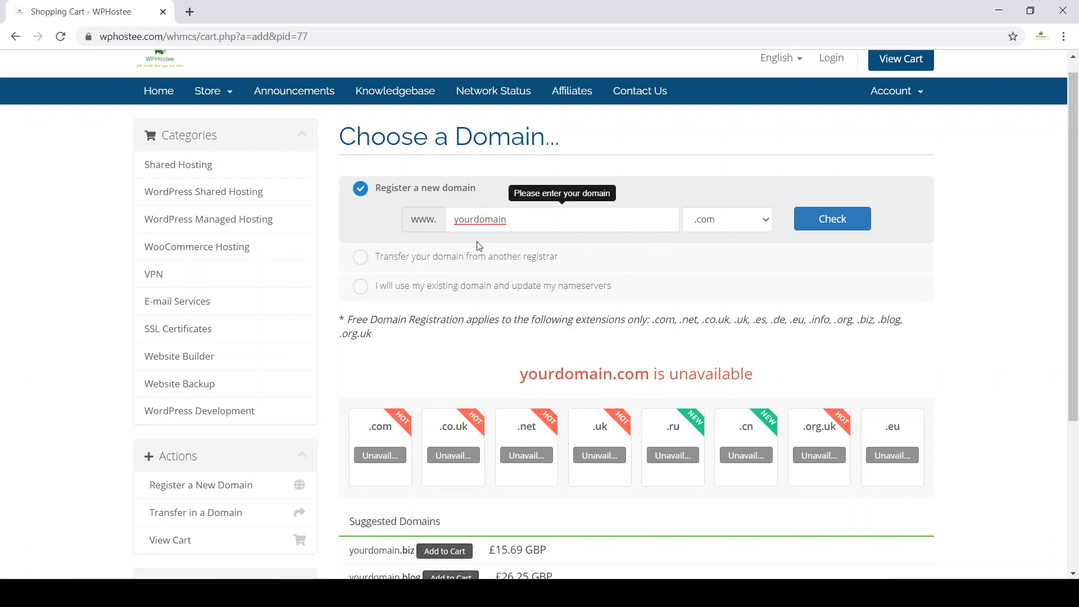
pyautogui.click(477, 220)
pyautogui.write('-')
pyautogui.press('BackSpace')
pyautogui.write('.')
pyautogui.press('BackSpace')
pyautogui.write('-')
pyautogui.click(786, 233)
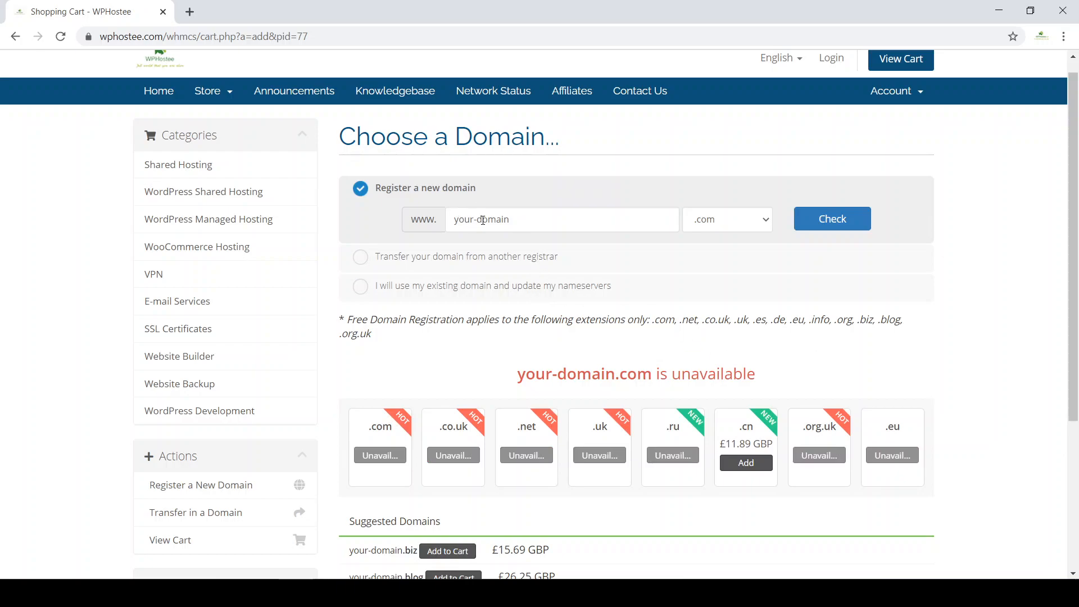
# - Confirm your-dom-ain.com is available, then switch back to the existing shophra.co.uk domain
pyautogui.write('-')
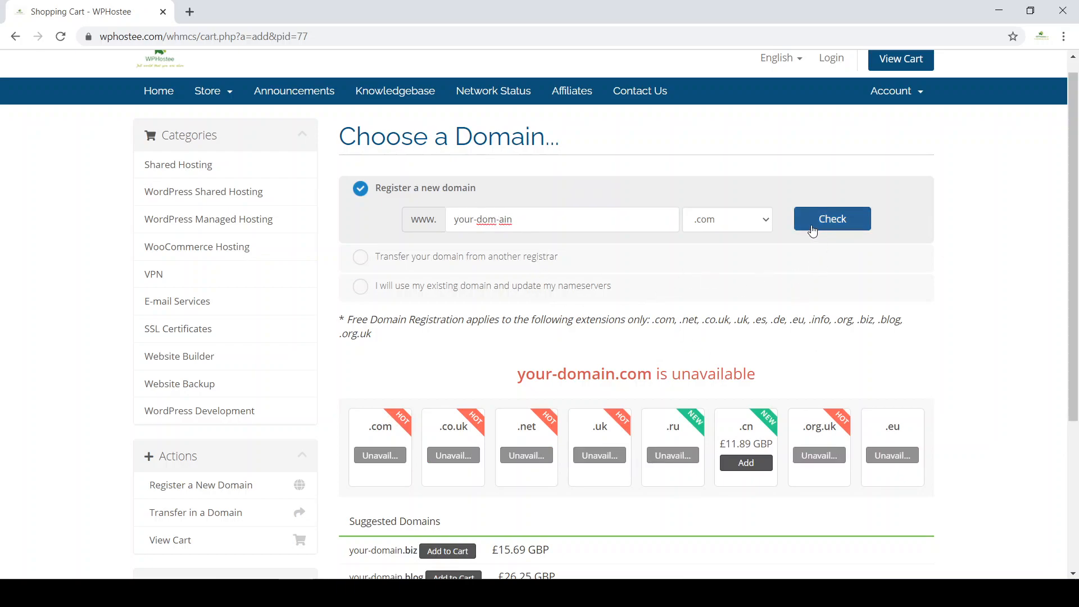
pyautogui.click(809, 220)
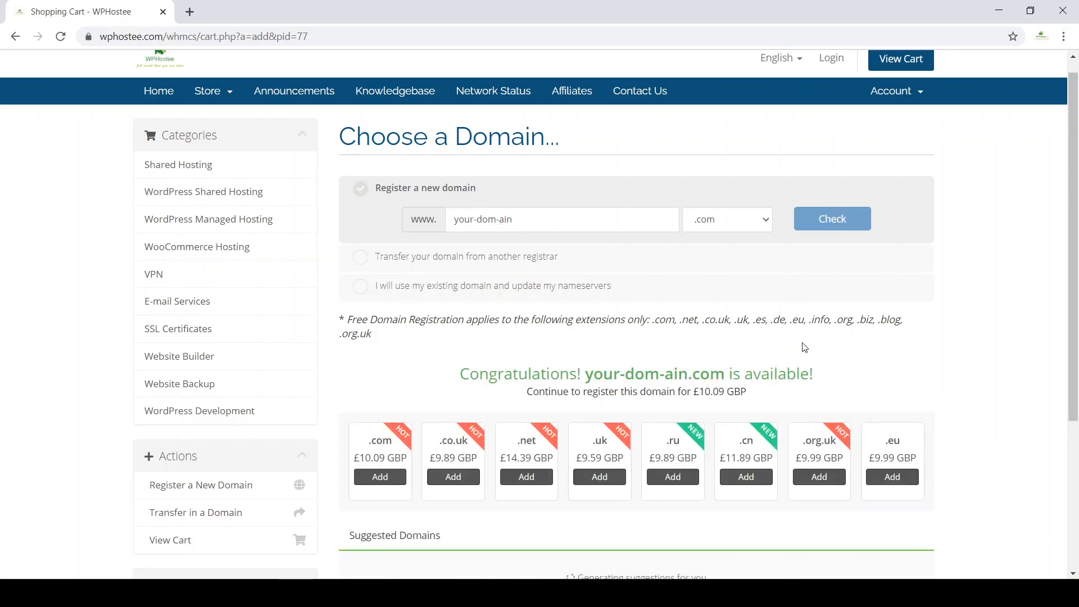
pyautogui.moveTo(746, 377); pyautogui.dragTo(815, 375)
pyautogui.click(841, 388)
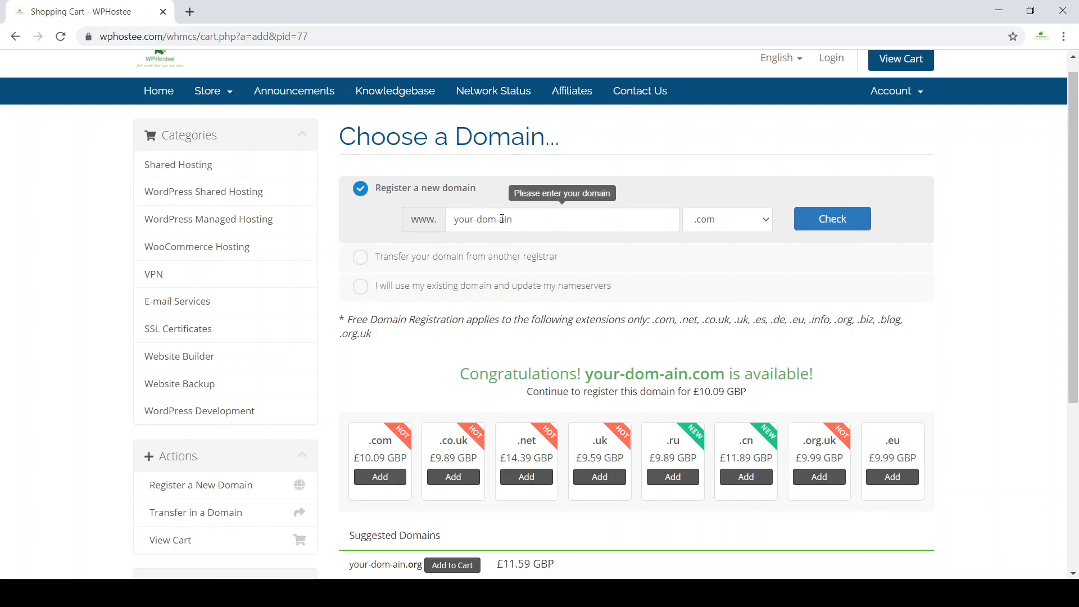
pyautogui.click(542, 221)
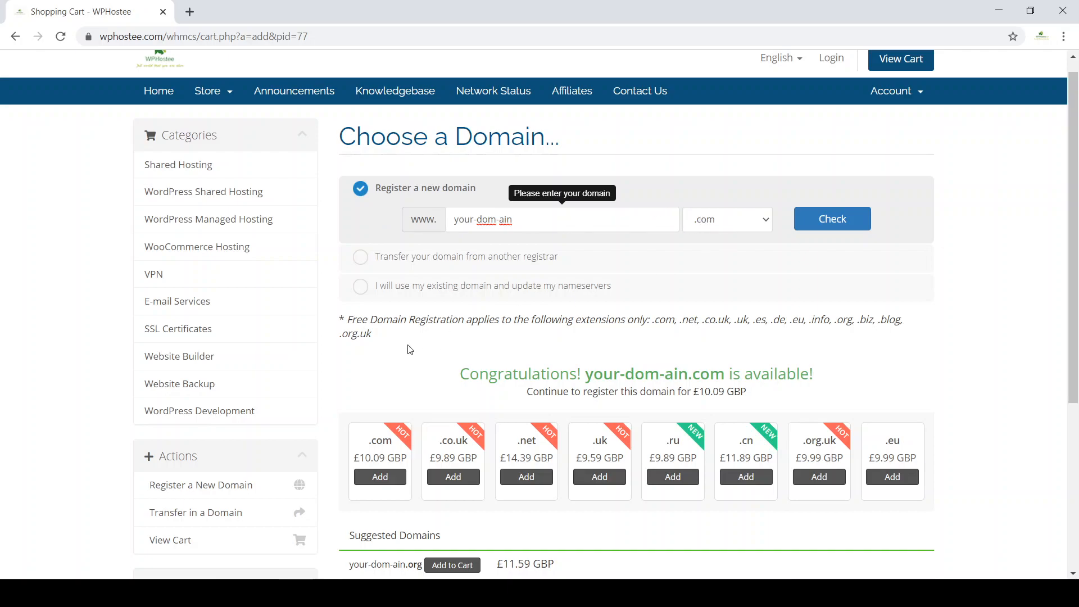
pyautogui.click(361, 287)
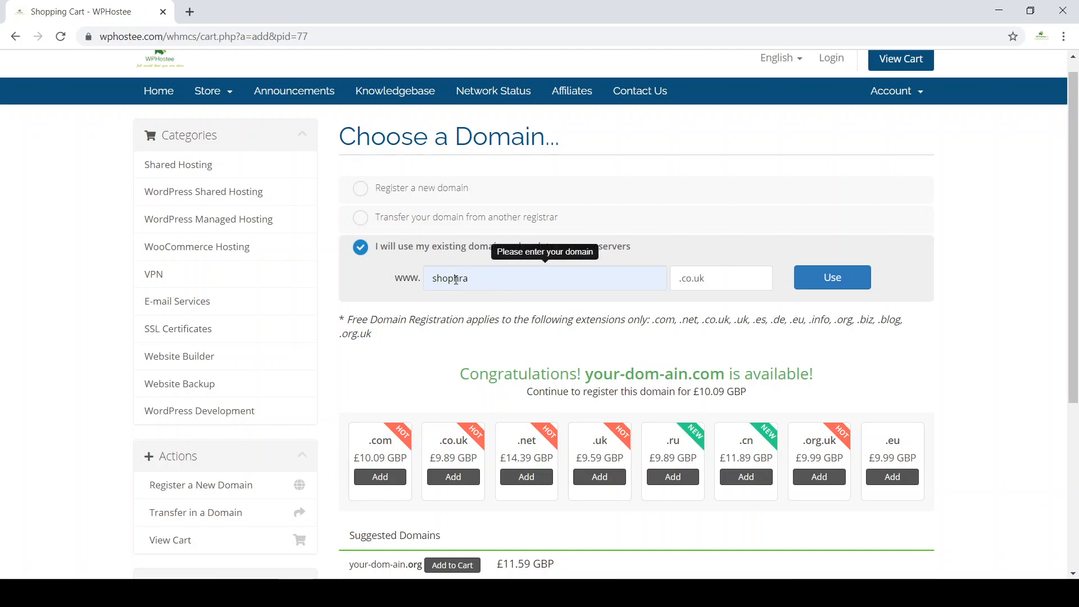
# - Confirm shophra.co.uk as the plan's domain and look over the WP Basic feature limits
pyautogui.click(826, 288)
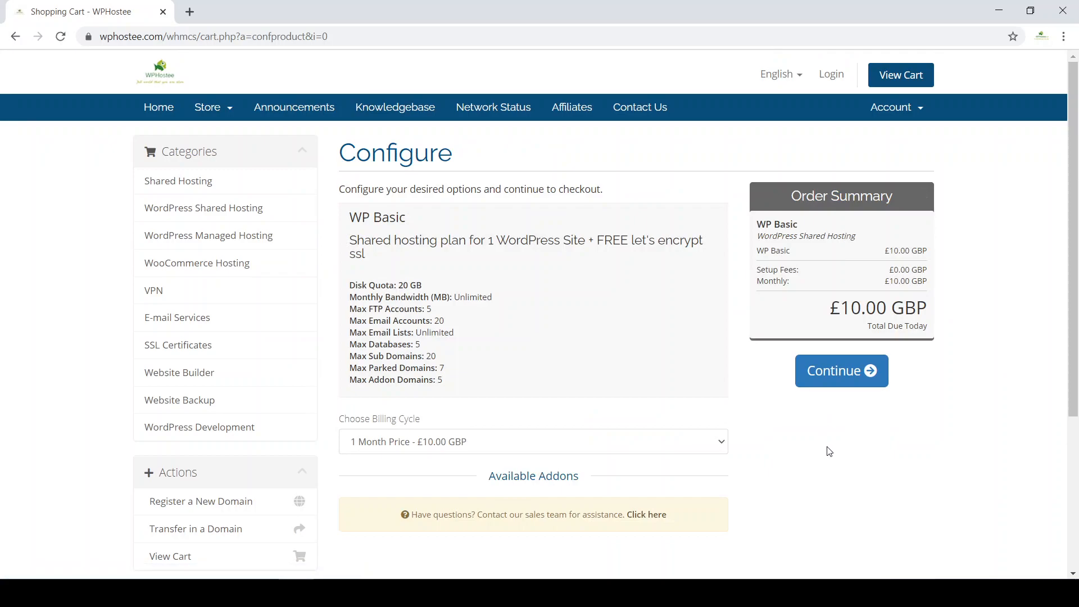
pyautogui.moveTo(400, 297); pyautogui.dragTo(436, 356)
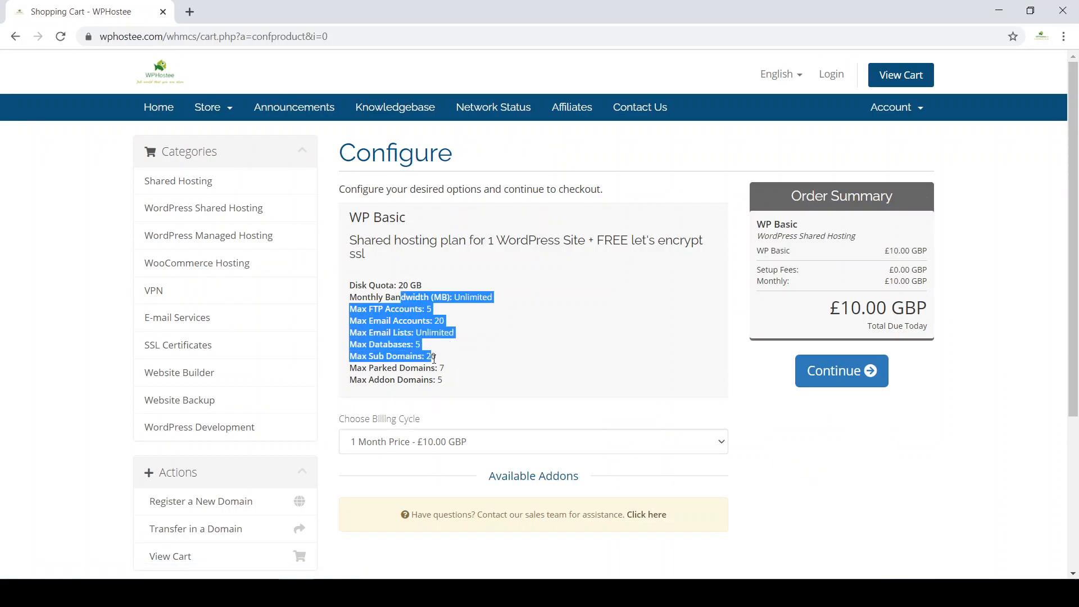
pyautogui.click(888, 475)
pyautogui.scroll(-1, 879, 475)
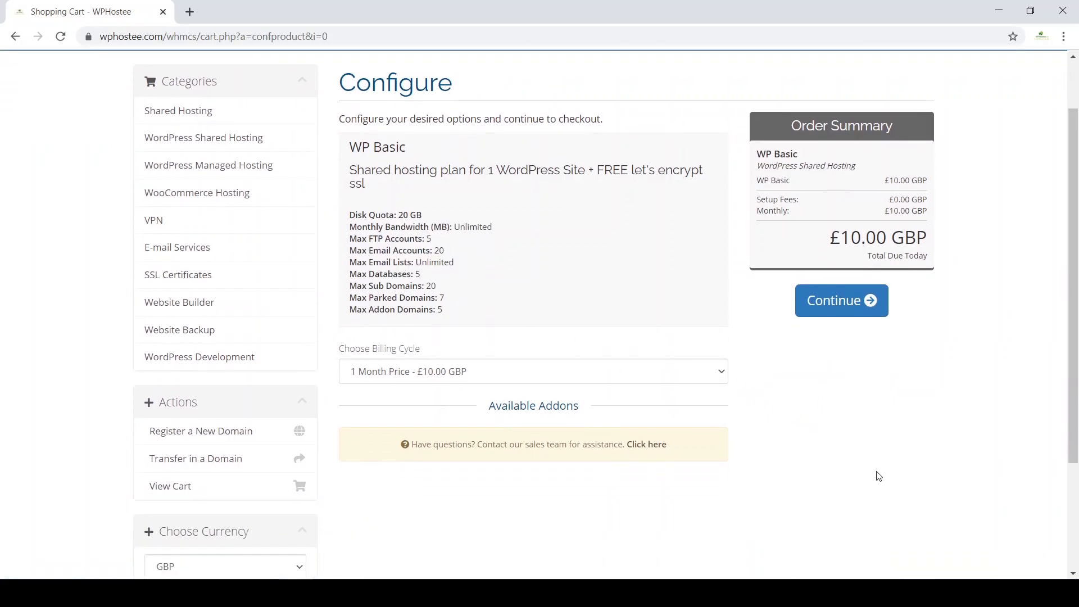
pyautogui.scroll(1, 852, 439)
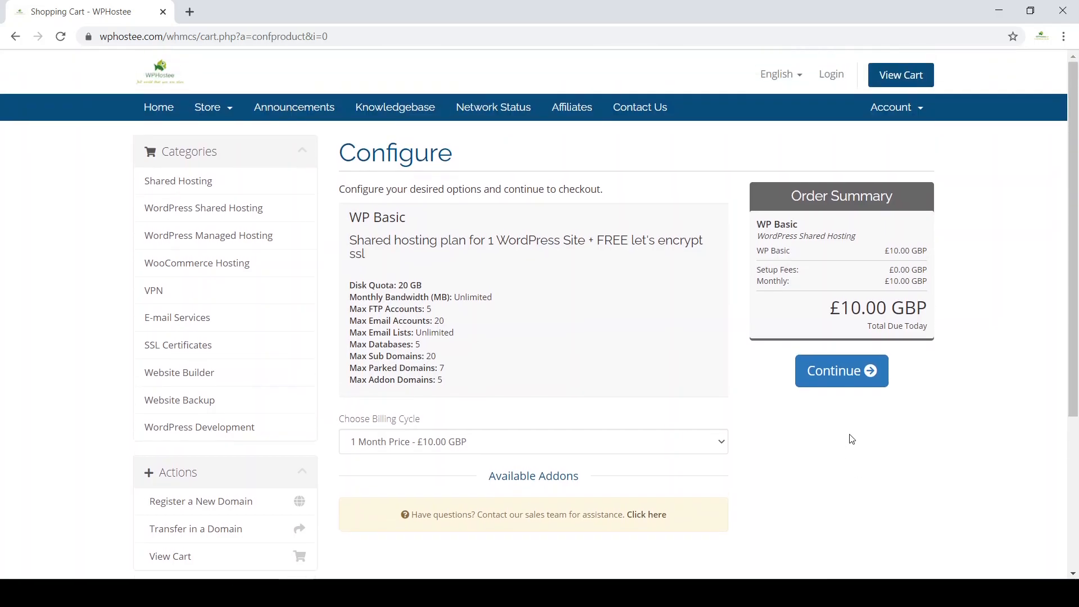
# - Verify the site connection is secure and note the free Let's Encrypt SSL included
pyautogui.moveTo(597, 240); pyautogui.dragTo(702, 241)
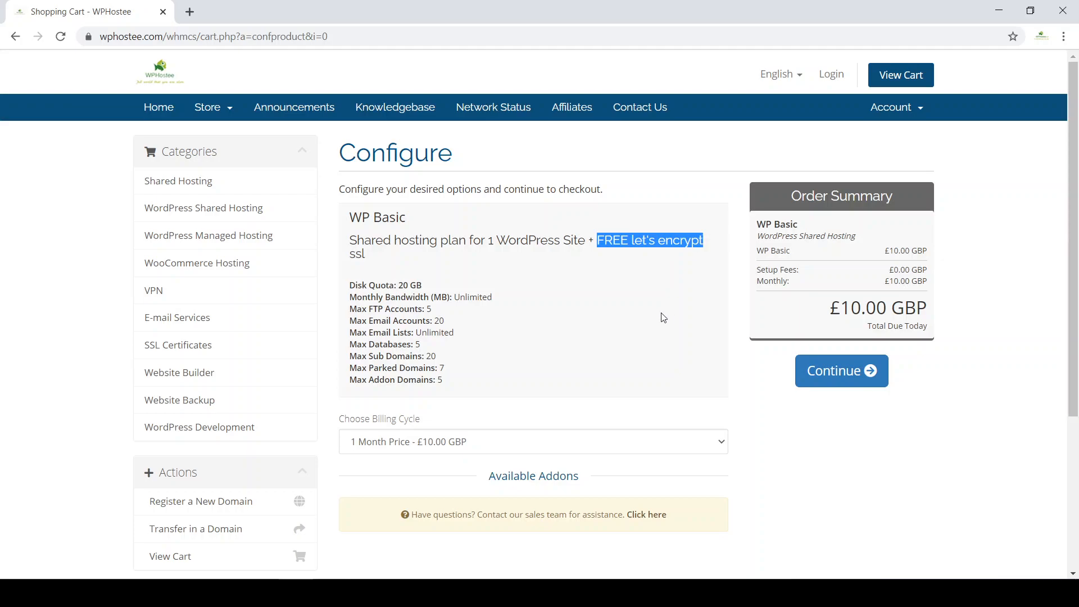
pyautogui.click(89, 38)
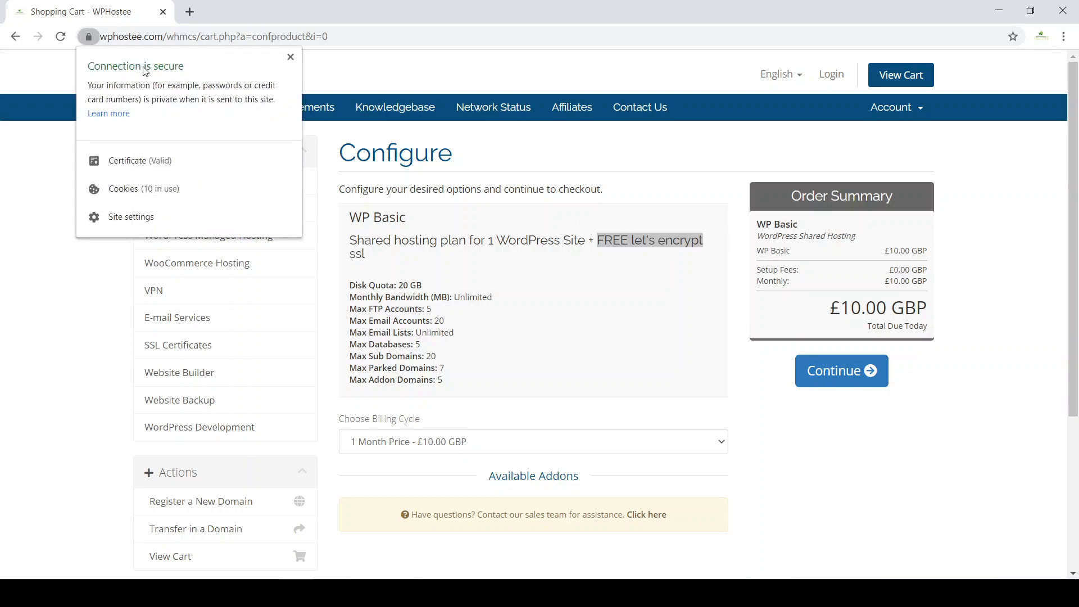
pyautogui.click(35, 212)
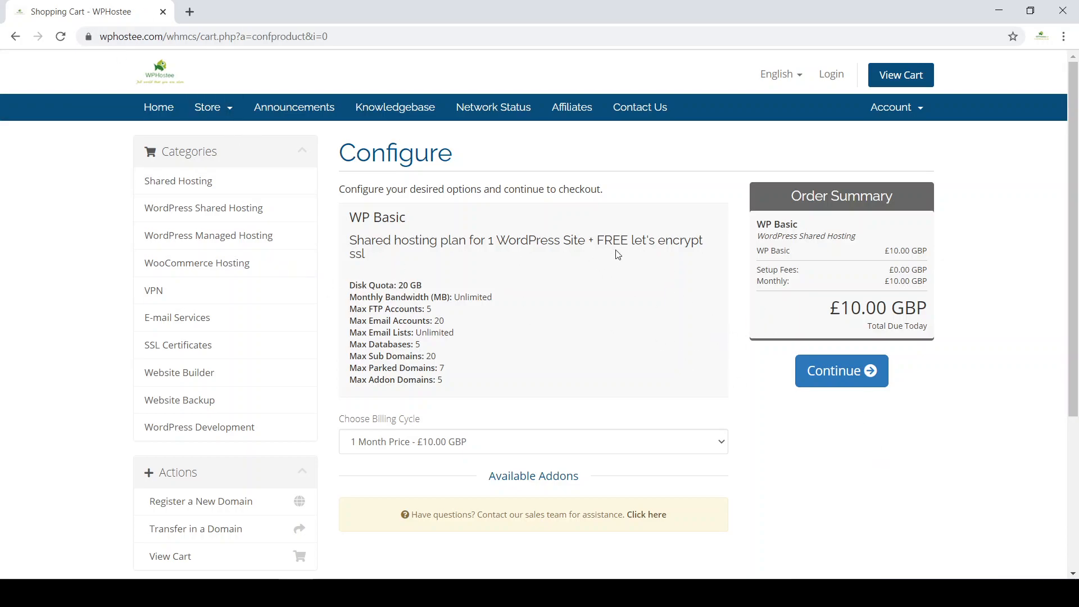
pyautogui.moveTo(597, 240); pyautogui.dragTo(702, 241)
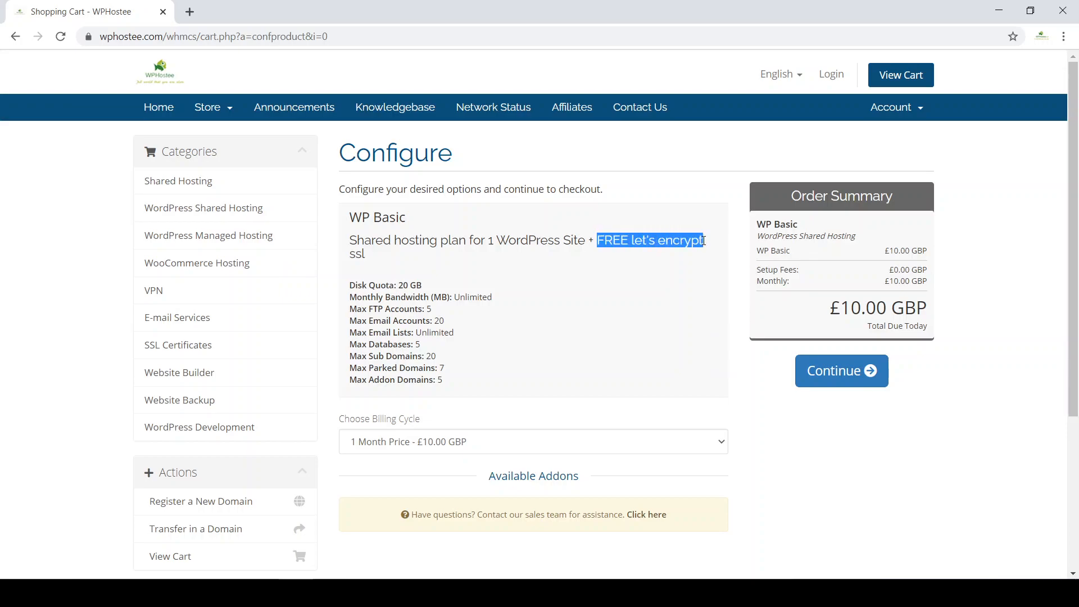
pyautogui.click(619, 241)
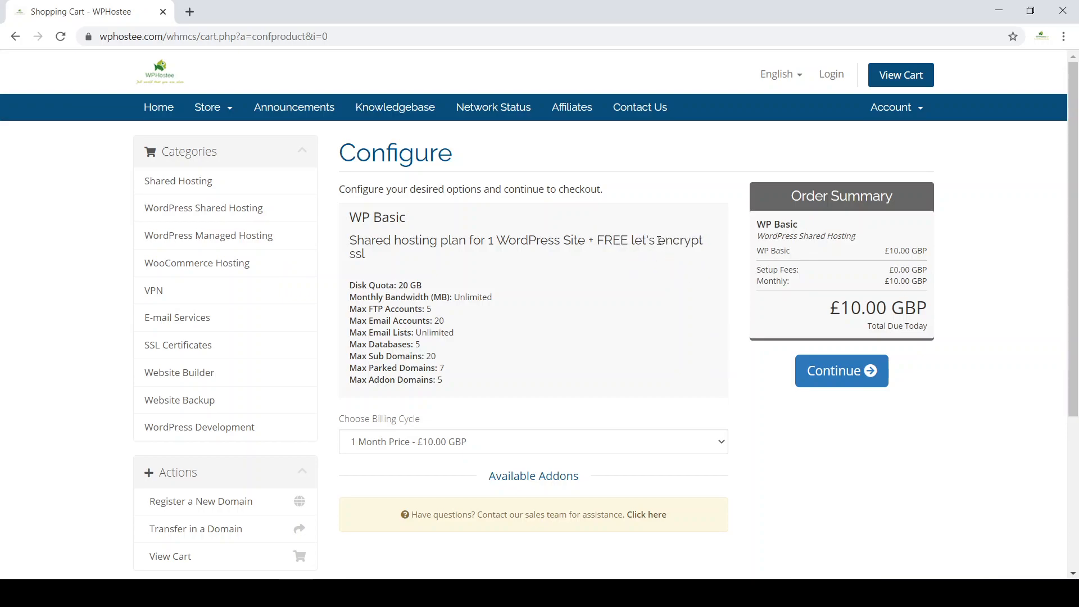
pyautogui.moveTo(597, 241); pyautogui.dragTo(703, 241)
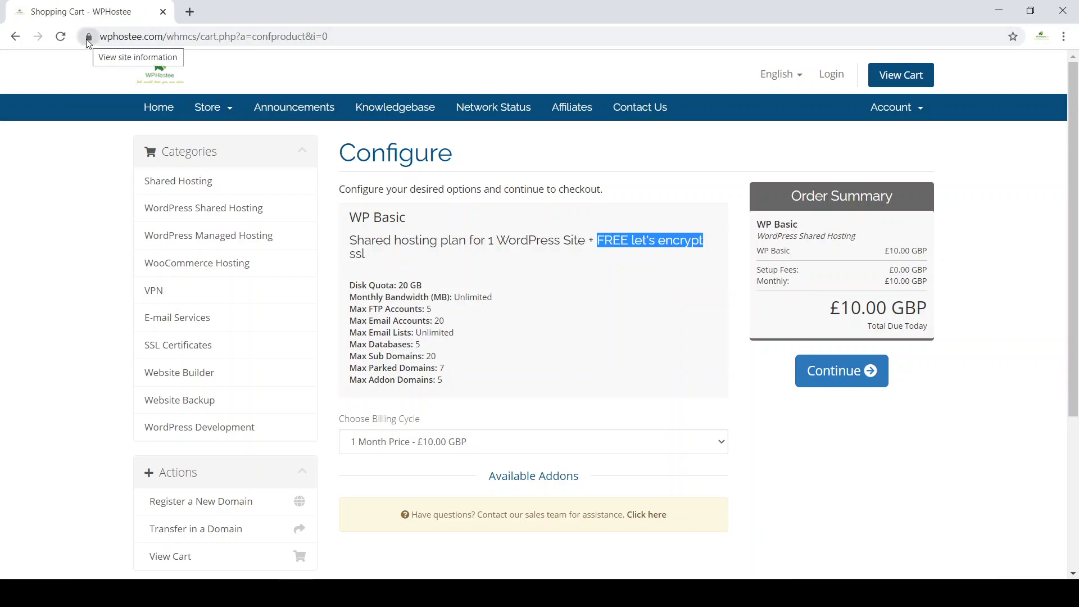
pyautogui.click(816, 435)
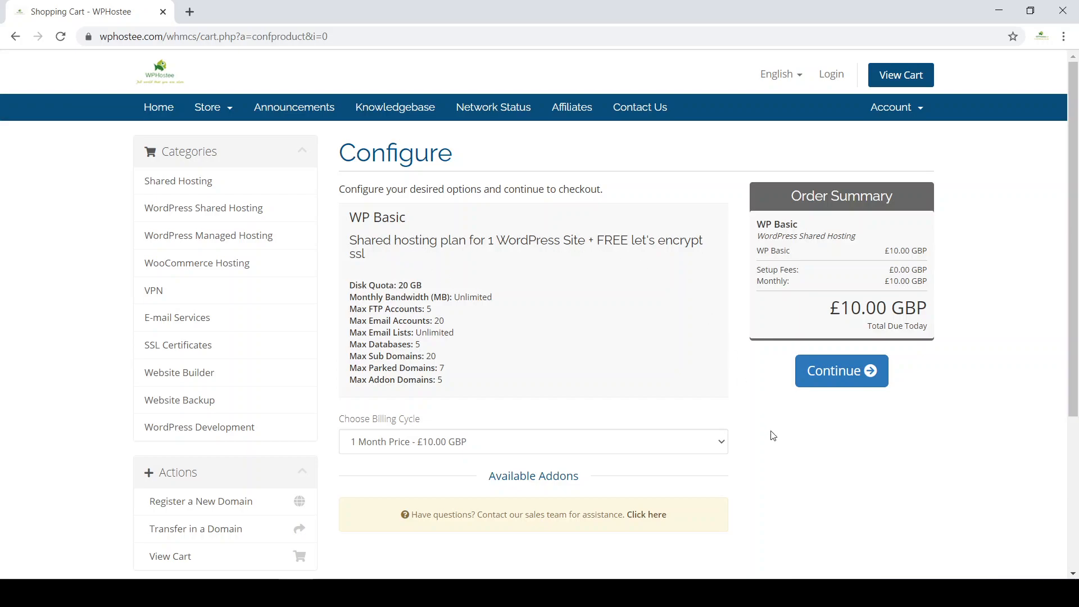
pyautogui.scroll(-3, 776, 432)
pyautogui.scroll(1, 781, 432)
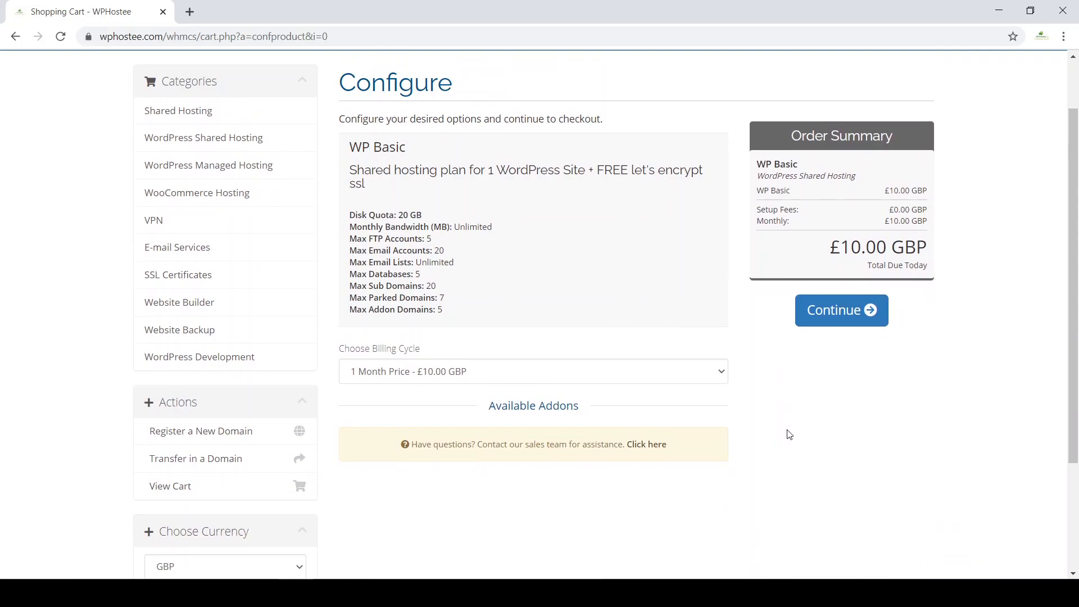
# - Try the 12 Month Price billing cycle and note its 108.00 total due today
pyautogui.click(721, 373)
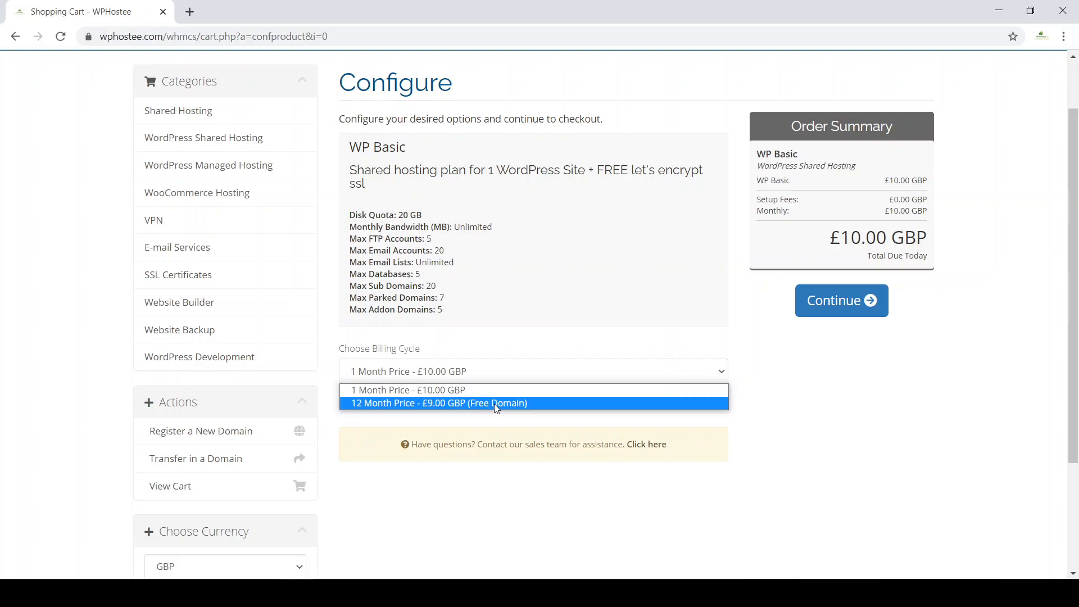
pyautogui.click(494, 404)
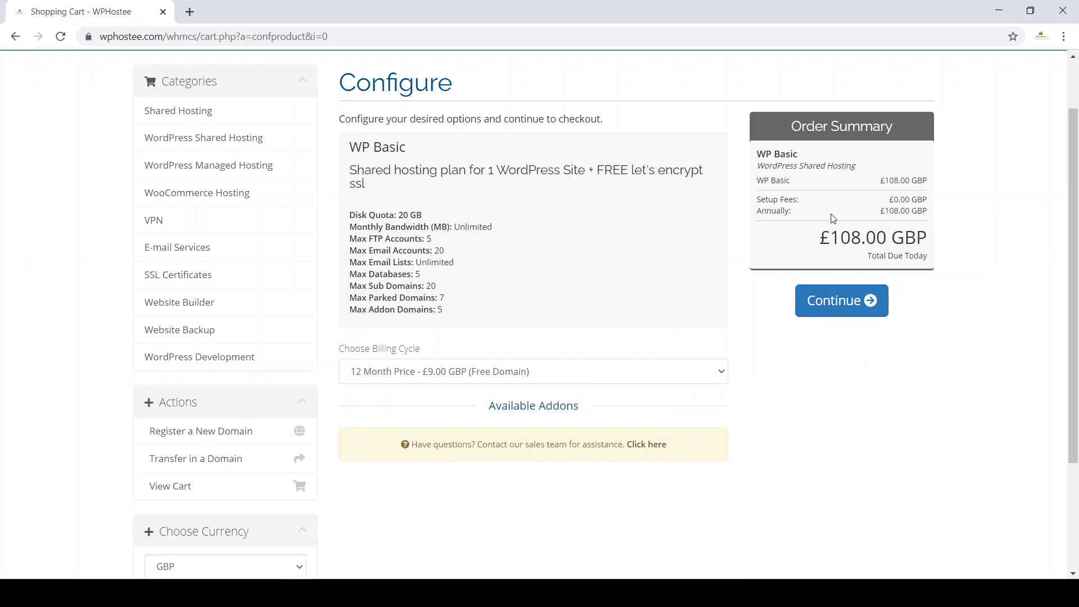
pyautogui.moveTo(853, 167); pyautogui.dragTo(759, 165)
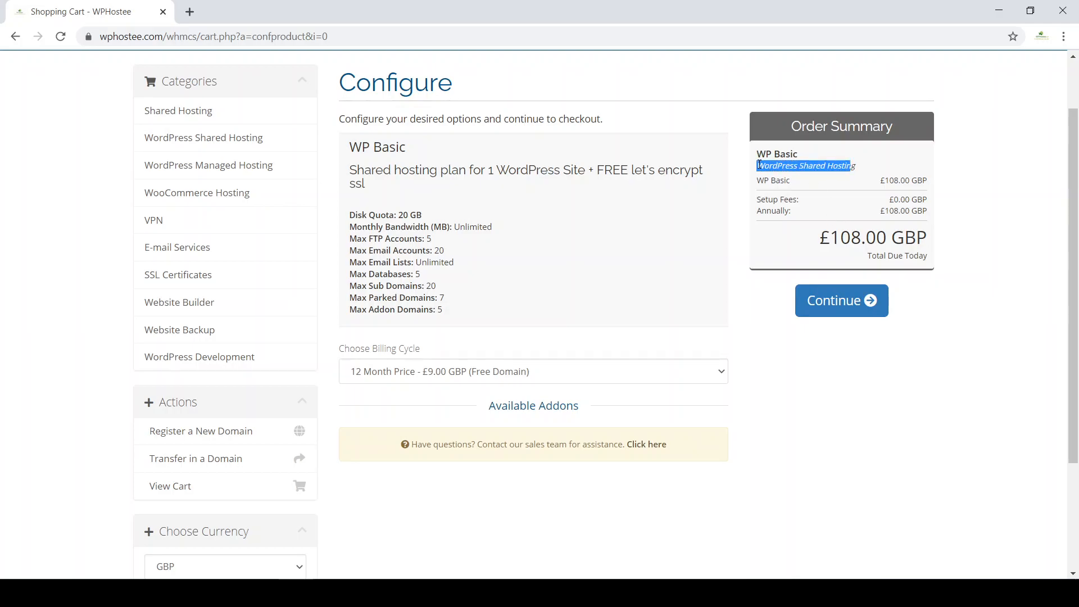
pyautogui.moveTo(830, 237); pyautogui.dragTo(886, 237)
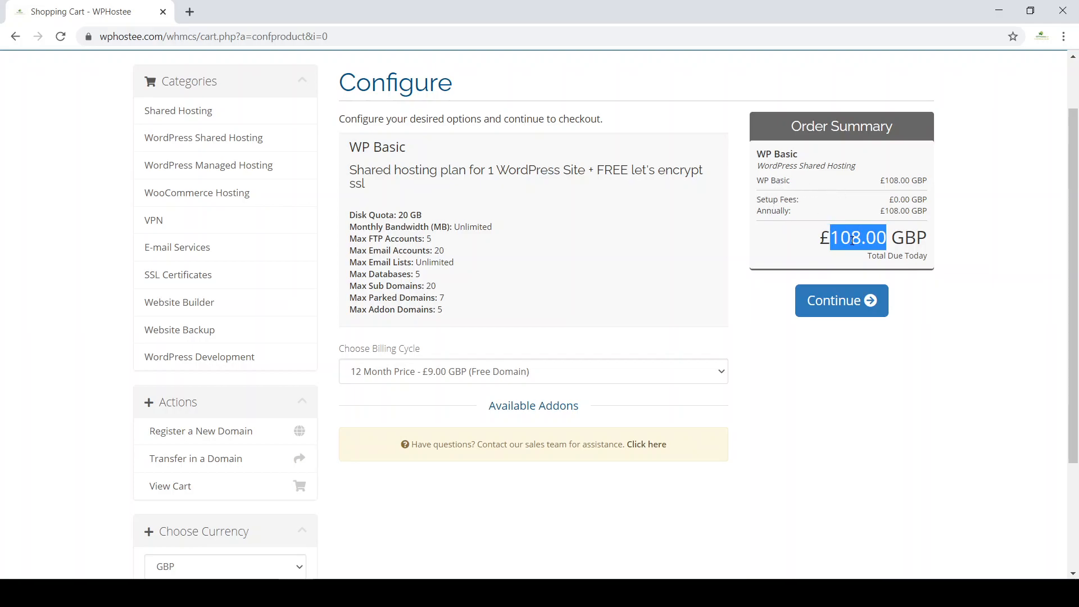
pyautogui.click(436, 375)
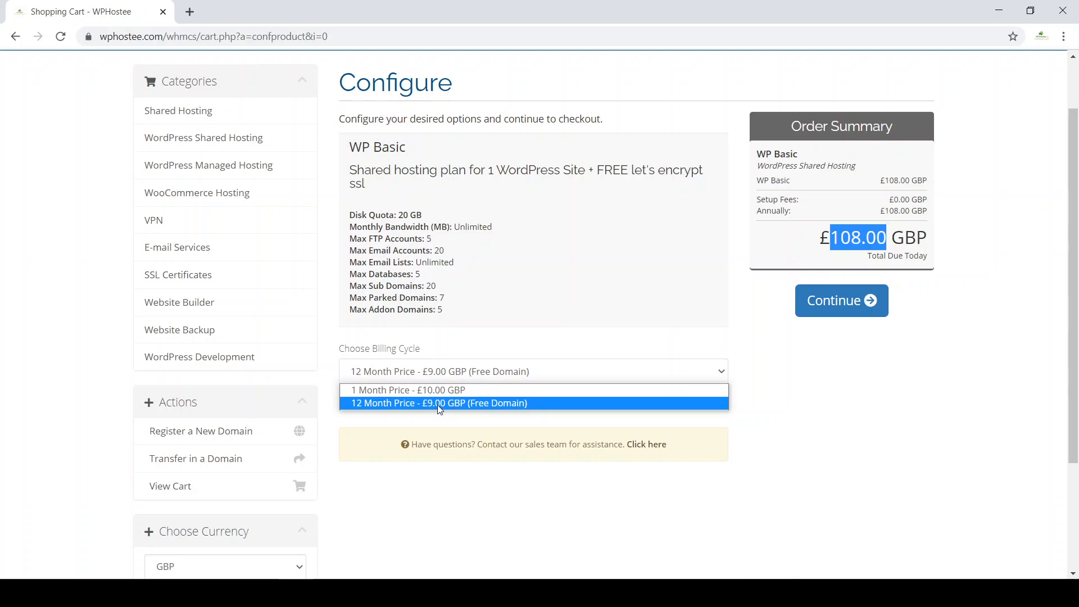
pyautogui.click(852, 239)
pyautogui.click(871, 240)
pyautogui.moveTo(887, 240); pyautogui.dragTo(830, 241)
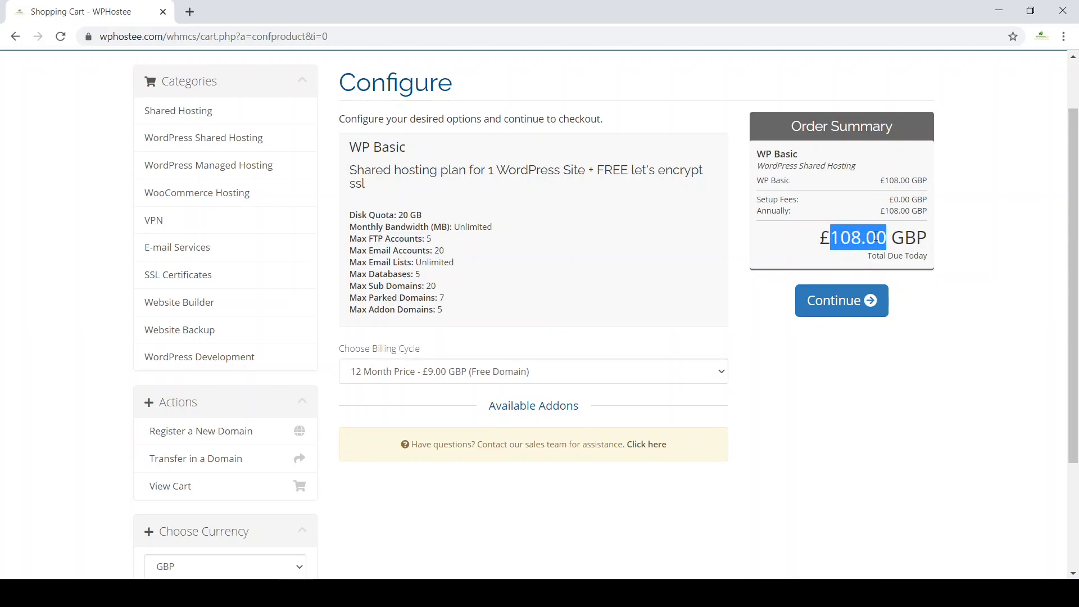
pyautogui.click(794, 400)
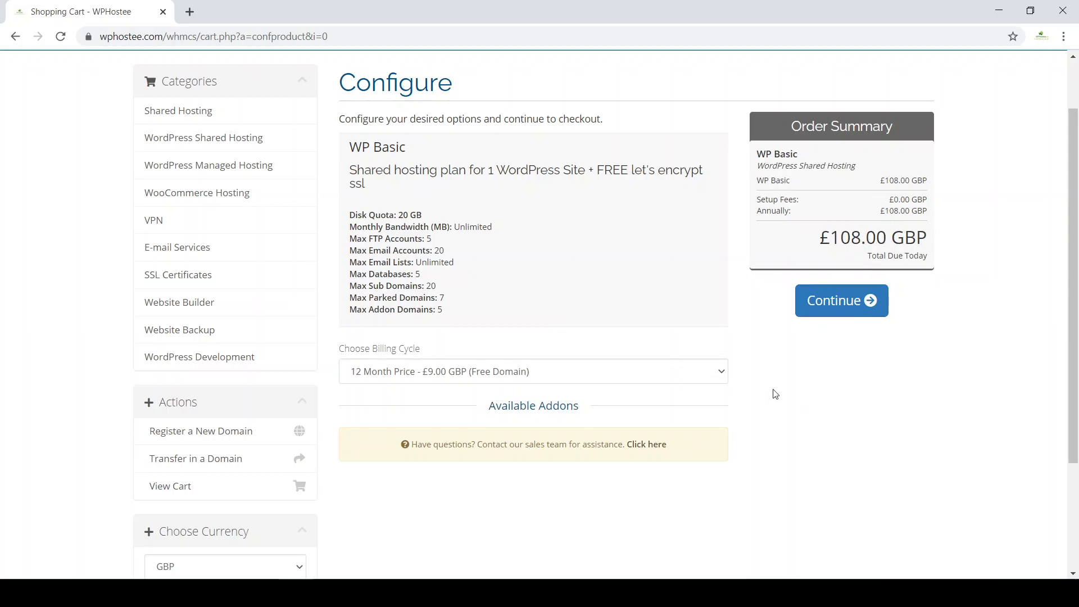
# - Return to the 1 Month Price billing cycle at £10.00 and continue to the cart review
pyautogui.click(719, 377)
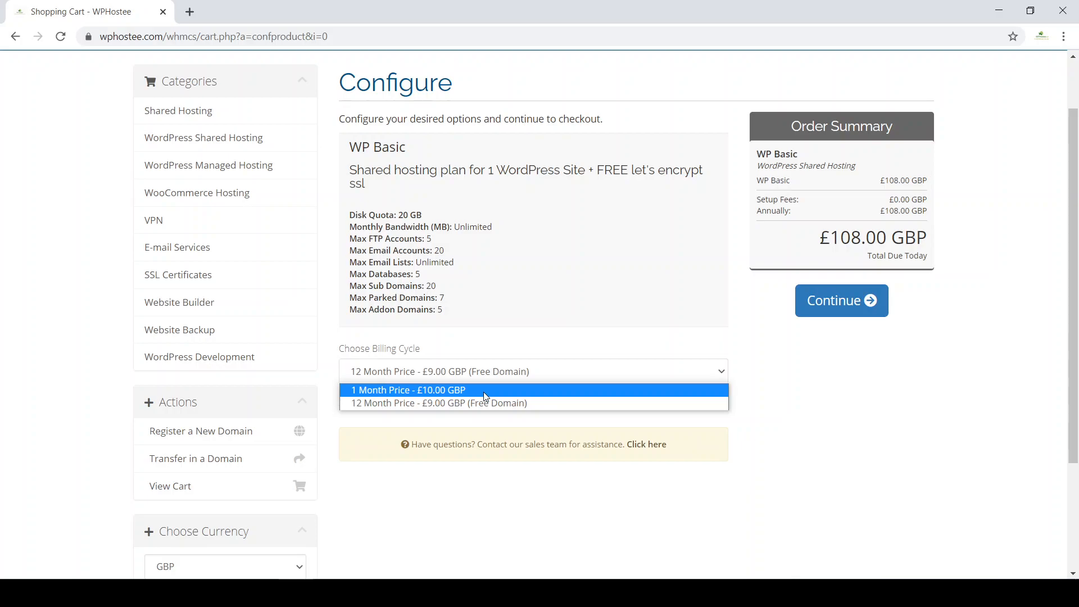
pyautogui.click(484, 394)
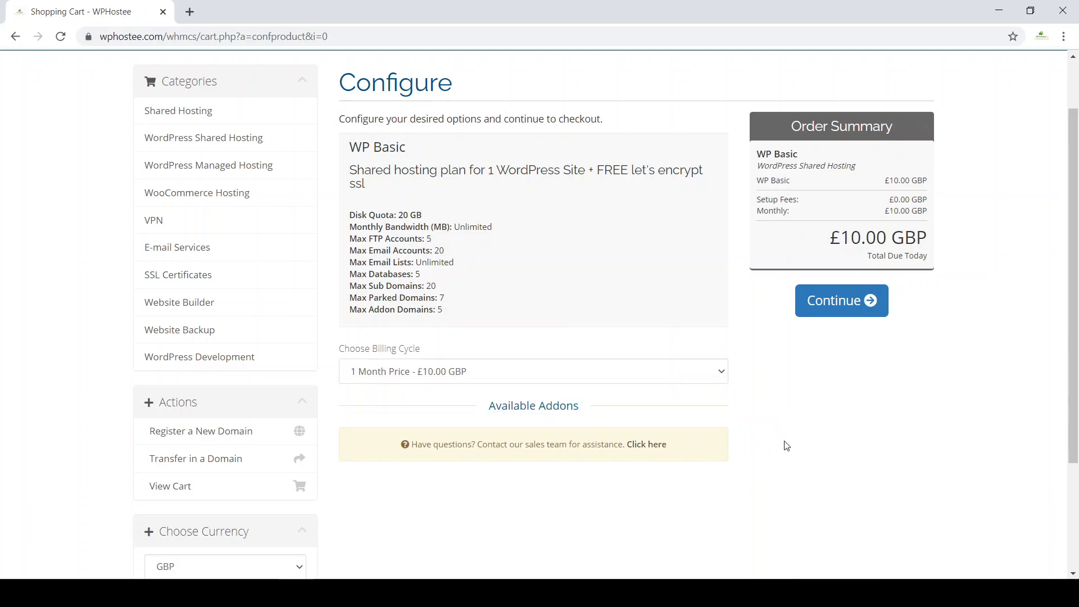
pyautogui.click(441, 375)
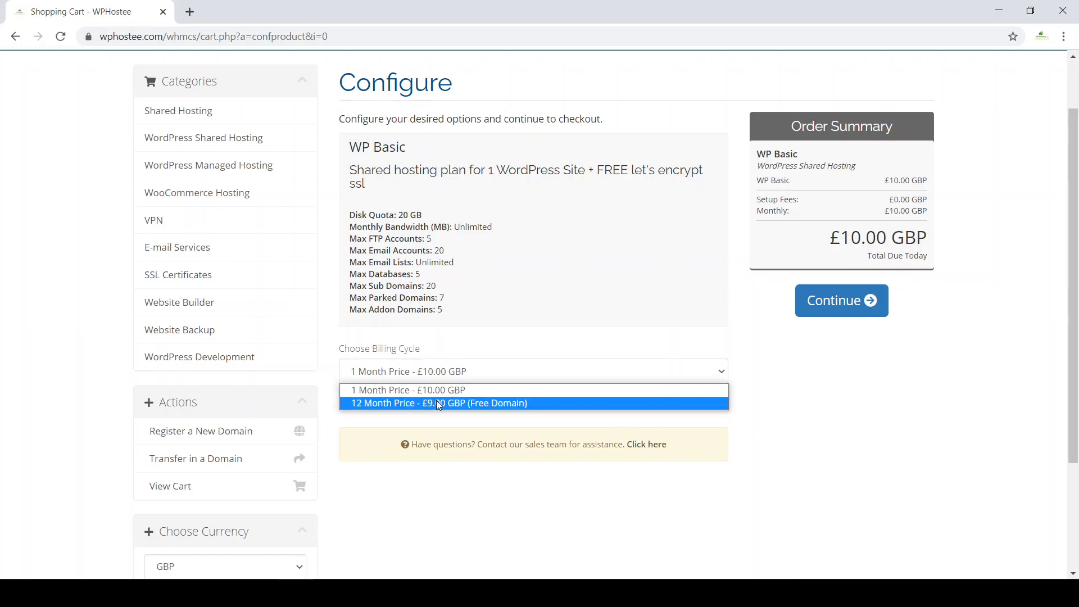
pyautogui.click(436, 390)
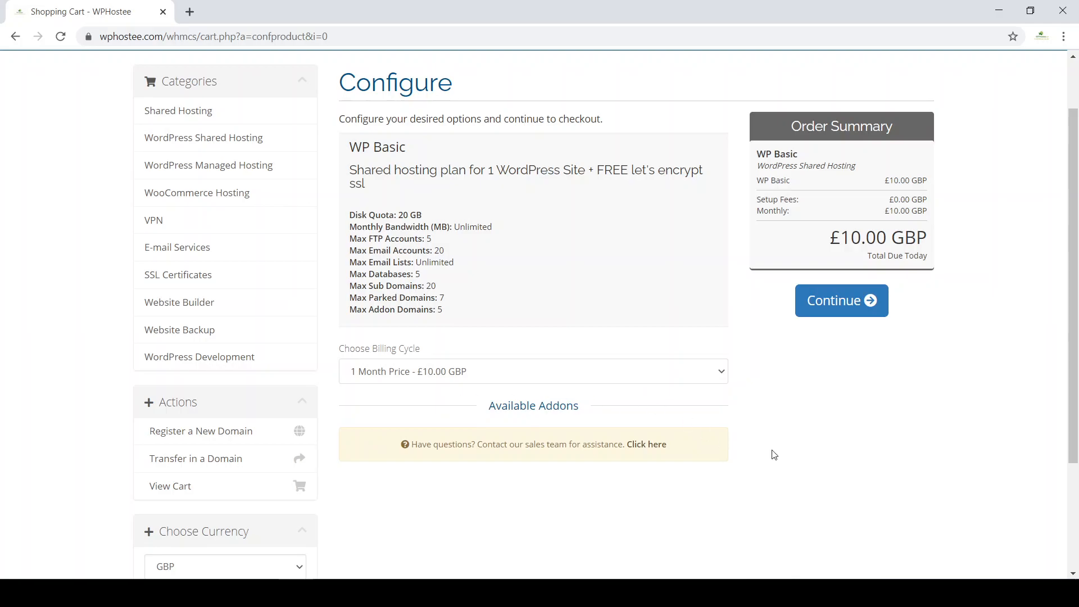
pyautogui.click(855, 321)
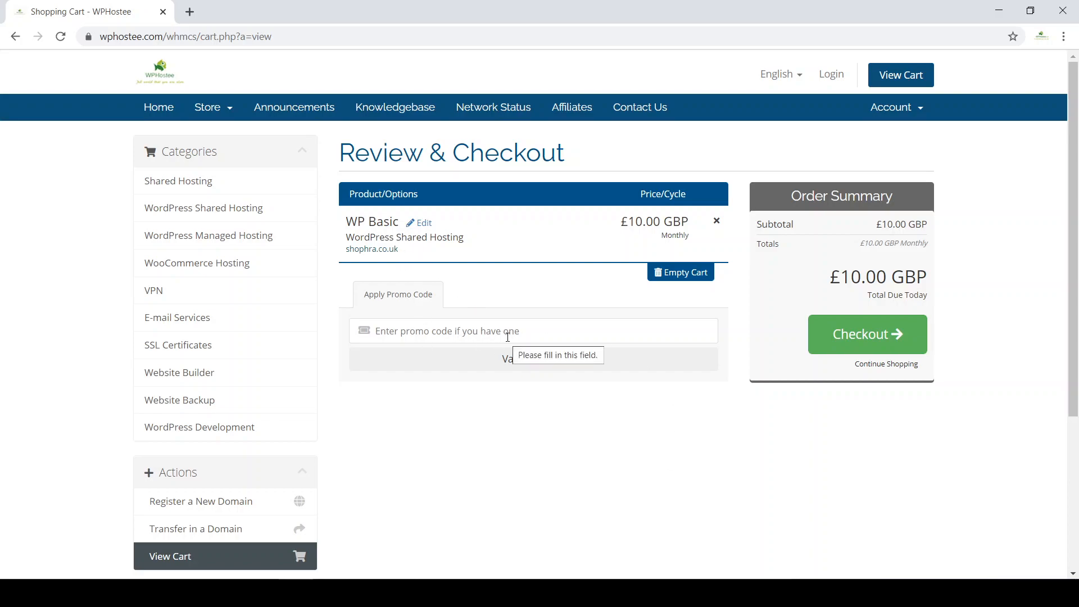
pyautogui.click(482, 330)
pyautogui.click(393, 371)
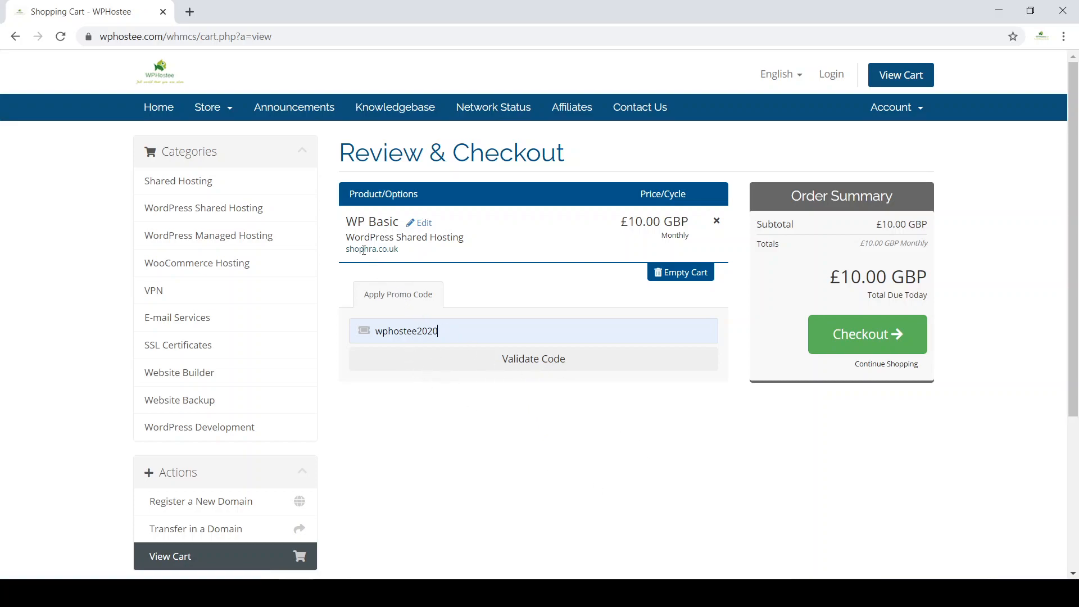
pyautogui.moveTo(346, 250); pyautogui.dragTo(401, 250)
pyautogui.click(447, 414)
pyautogui.moveTo(349, 250); pyautogui.dragTo(397, 249)
pyautogui.click(528, 359)
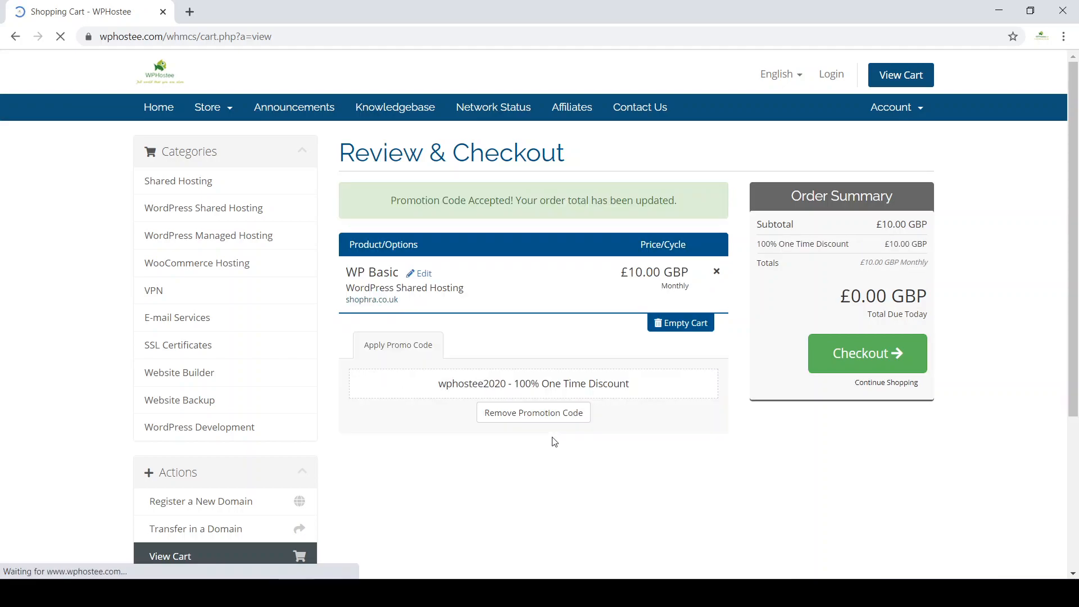
pyautogui.moveTo(851, 296); pyautogui.dragTo(886, 298)
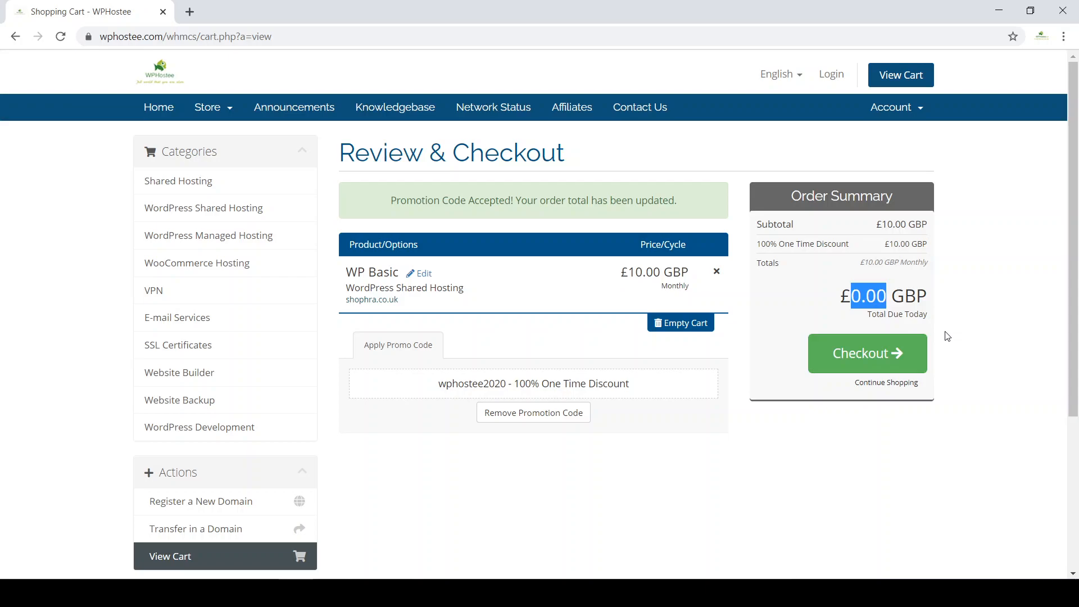
pyautogui.click(901, 313)
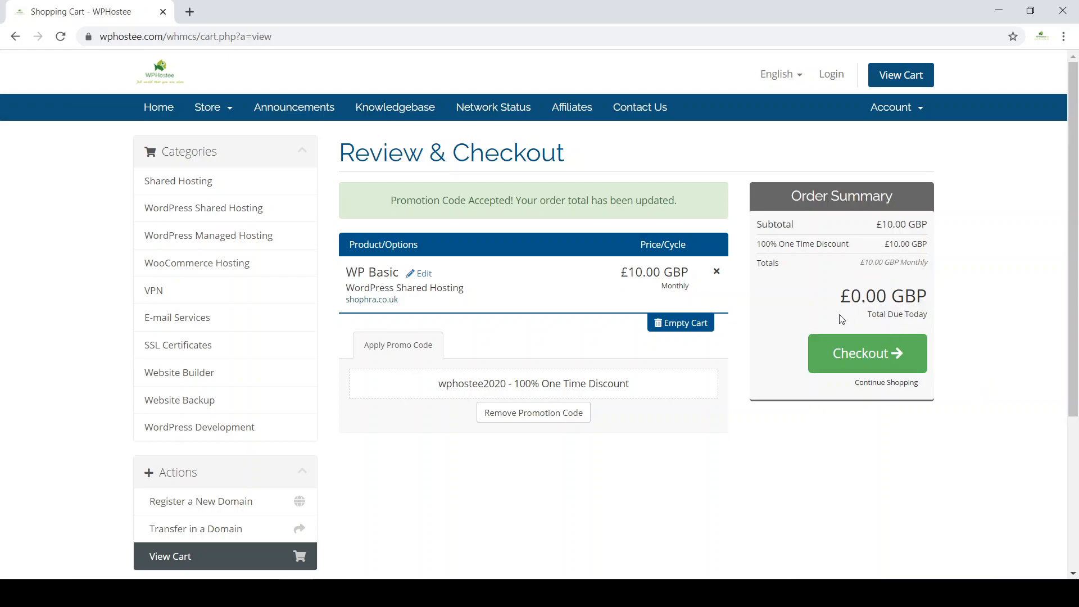
# - Proceed to checkout and enter the customer's first name, last name and e-mail address
pyautogui.click(878, 359)
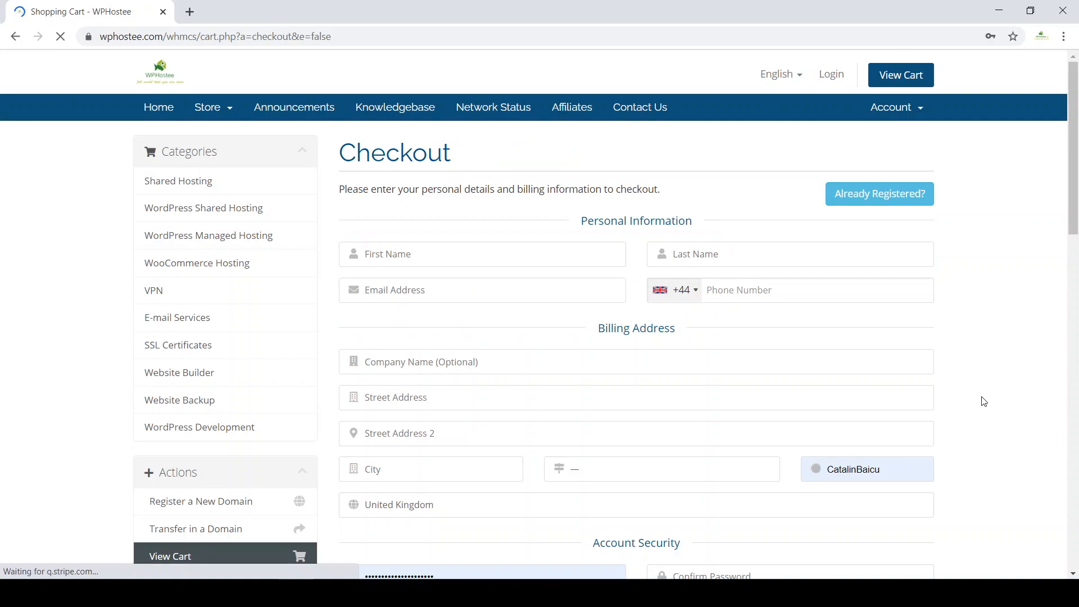
pyautogui.click(433, 258)
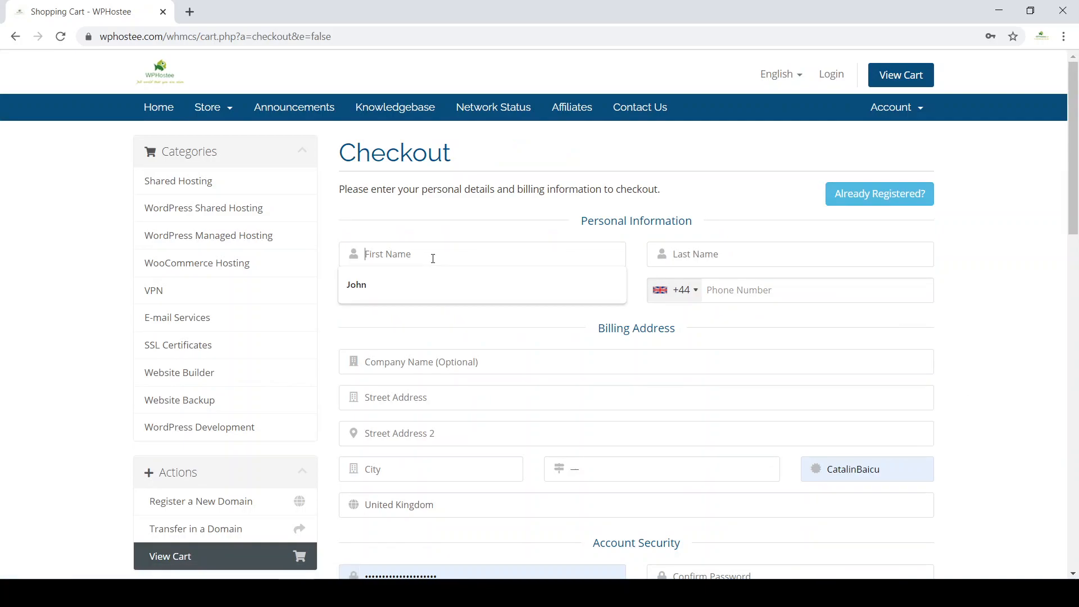
pyautogui.write('joe')
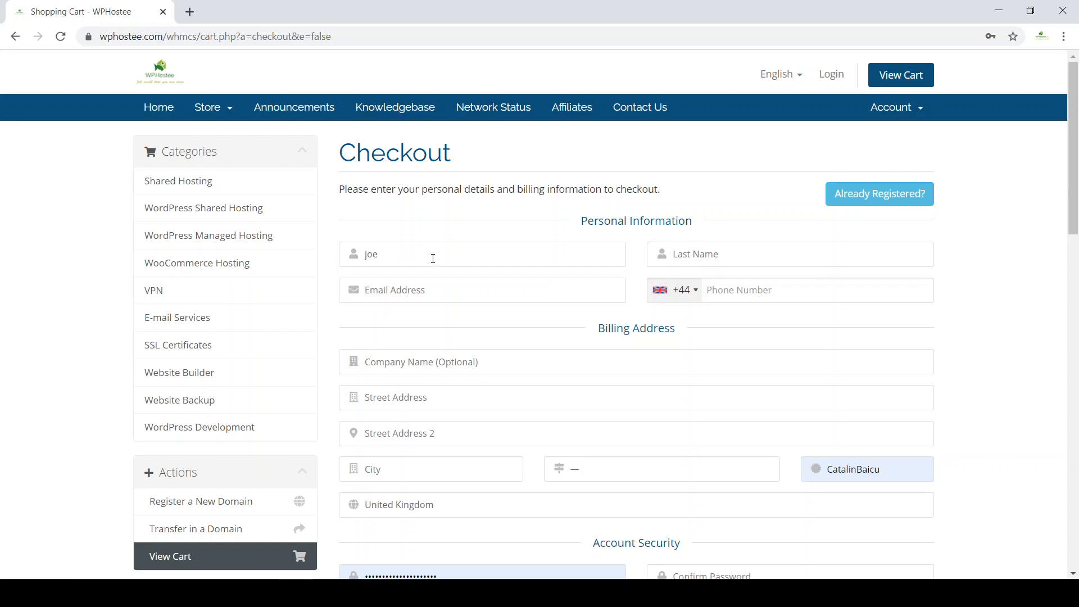
pyautogui.press('Tab')
pyautogui.write('doe')
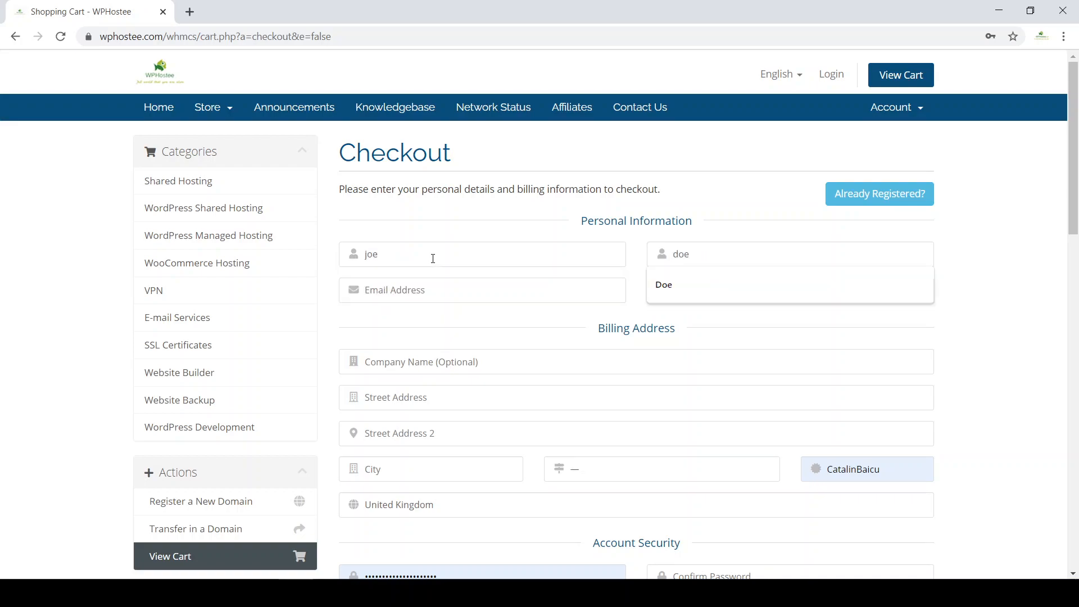
pyautogui.press('Tab')
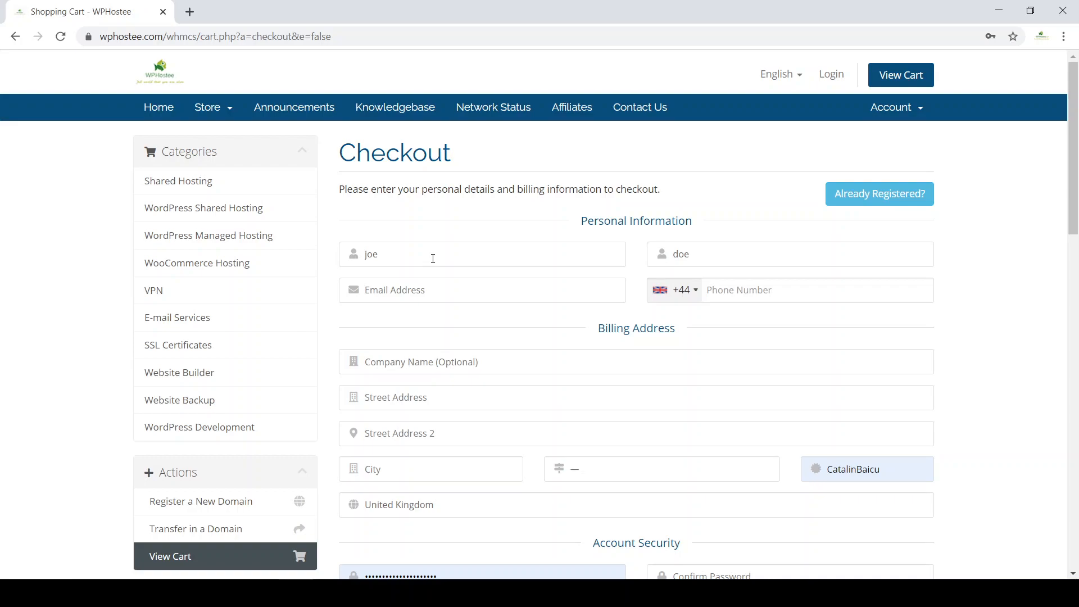
# - Fill in the customer's phone number, billing street address and city
pyautogui.press('Tab')
pyautogui.press('Tab')
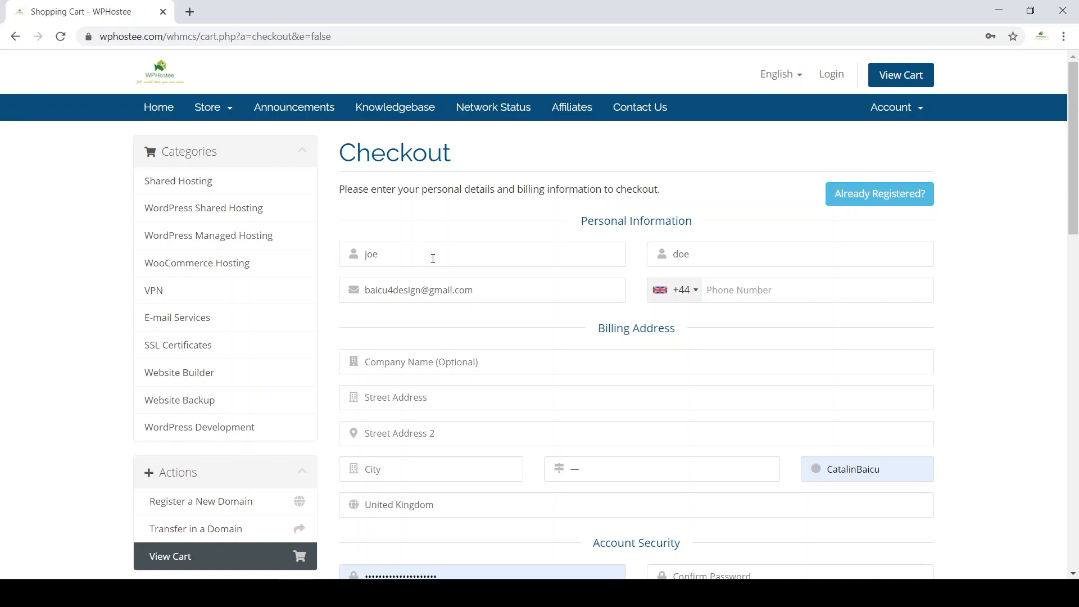
pyautogui.write('321321321')
pyautogui.press('Tab')
pyautogui.scroll(-1, 520, 345)
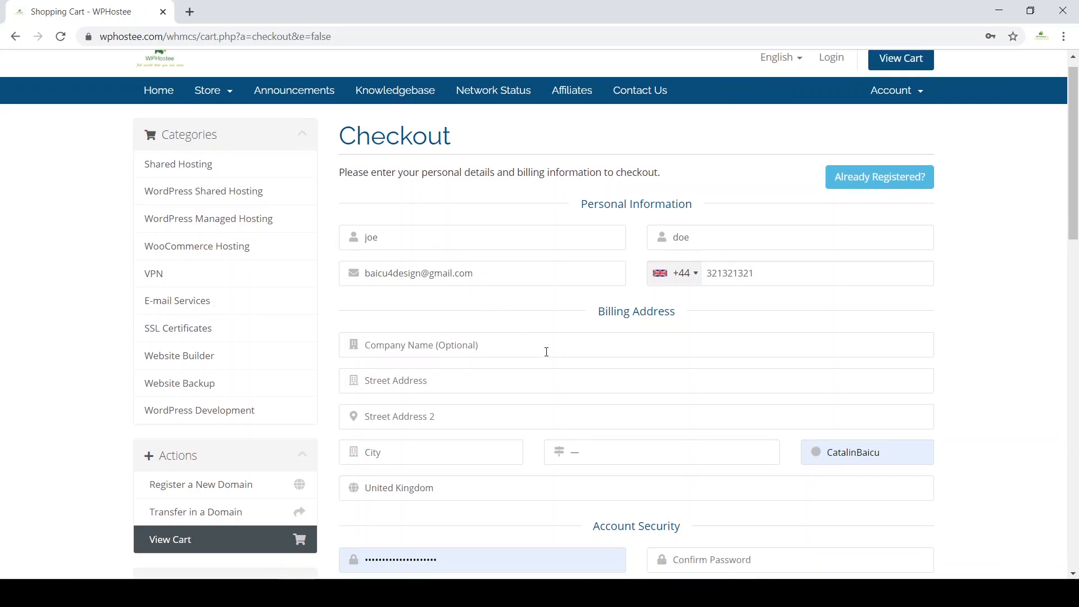
pyautogui.click(457, 330)
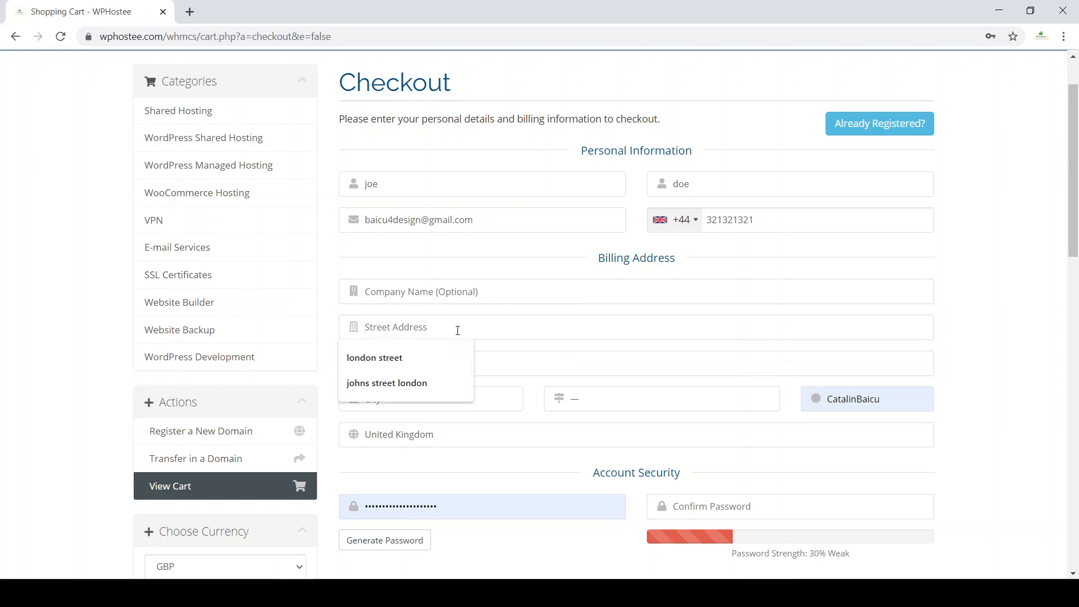
pyautogui.write('london streets')
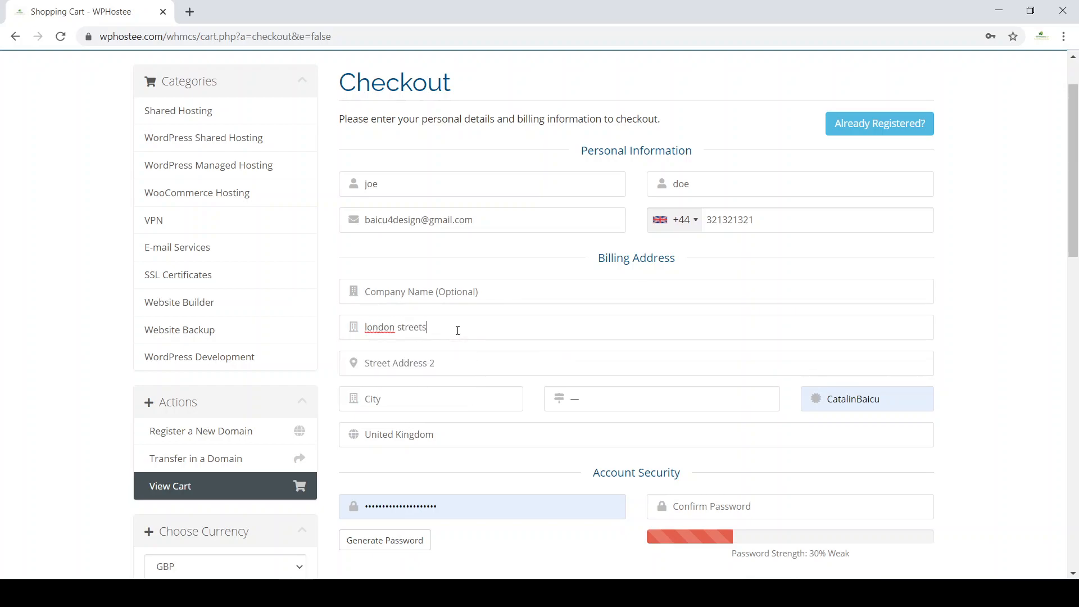
pyautogui.press('Tab')
pyautogui.write('L')
pyautogui.press('capslock')
pyautogui.write('ondon')
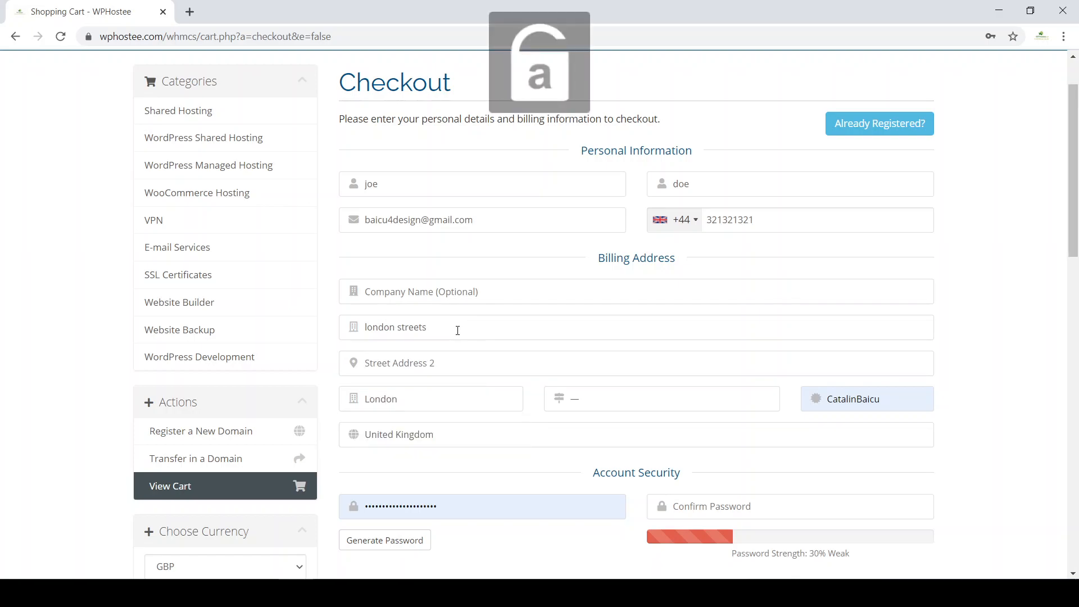
# - Choose London as the billing county from the county list
pyautogui.click(596, 410)
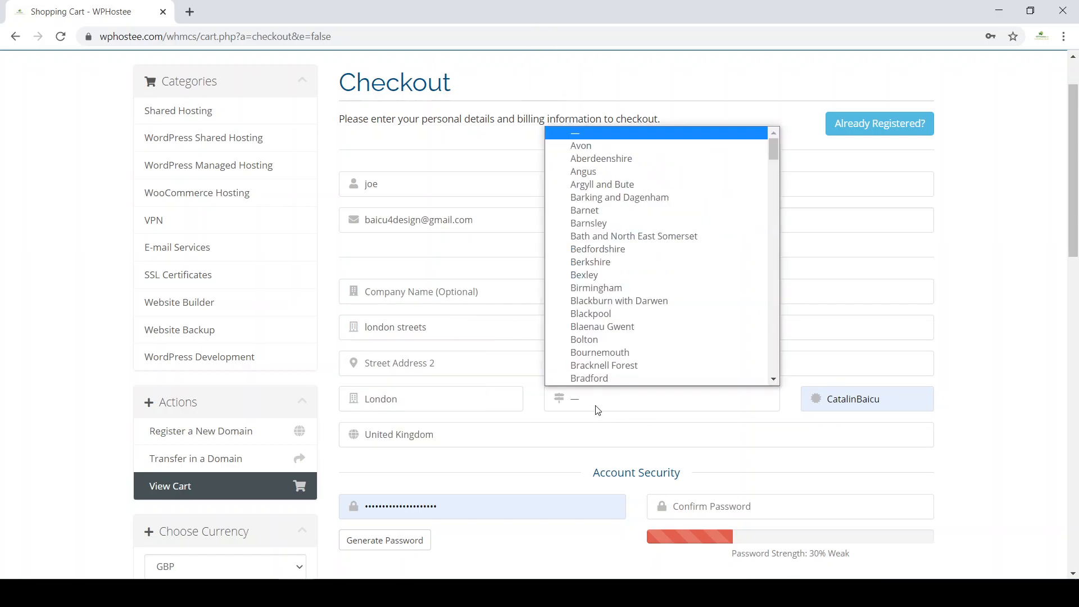
pyautogui.press('l')
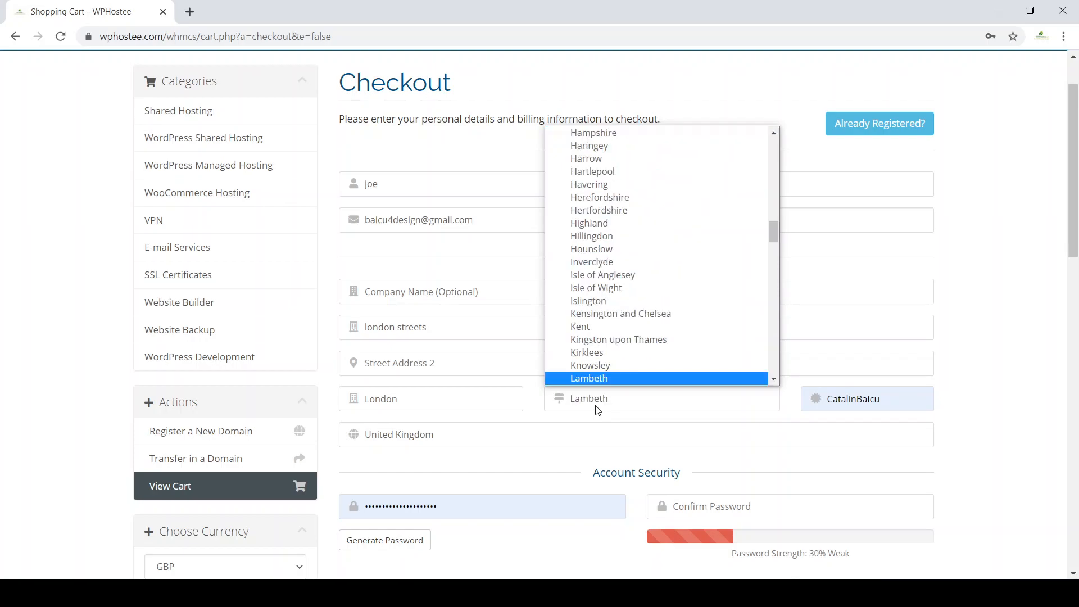
pyautogui.press('Down')
pyautogui.press('Down')
pyautogui.press('Down')
pyautogui.press('Down')
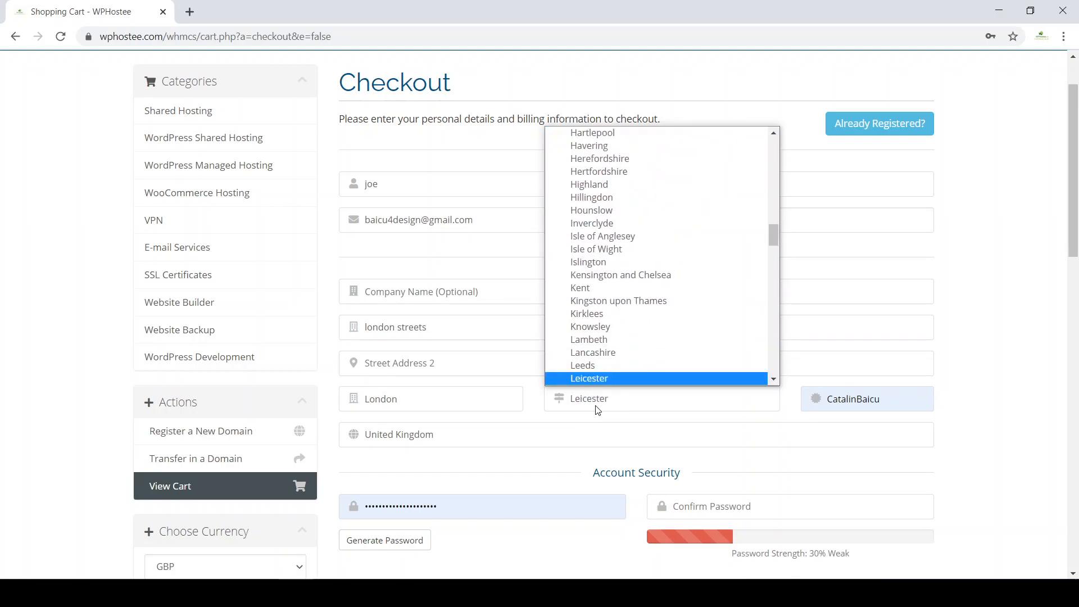
pyautogui.press('Down')
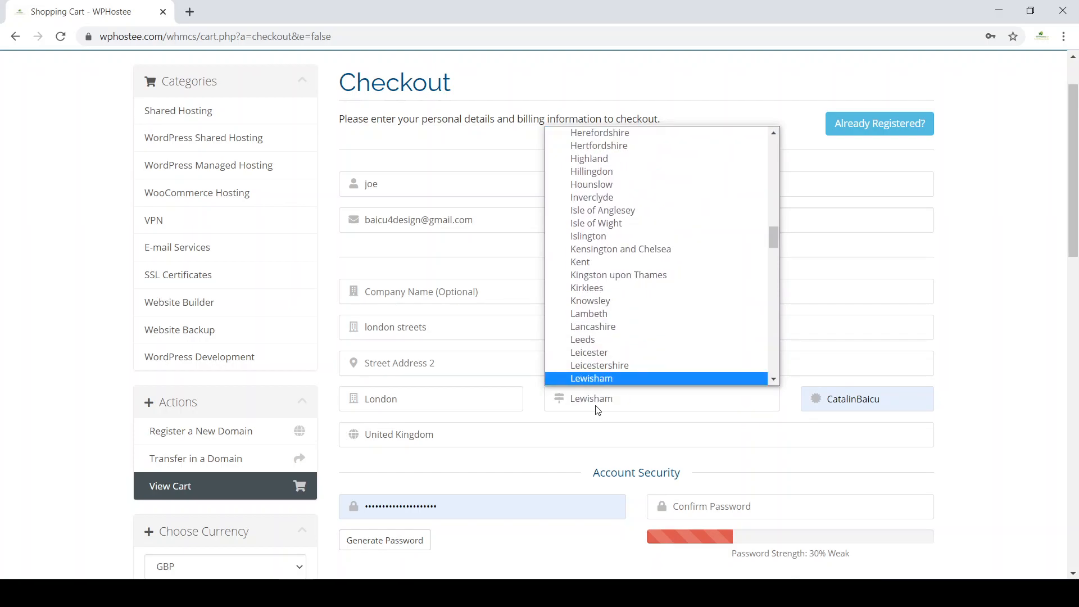
pyautogui.press('Down')
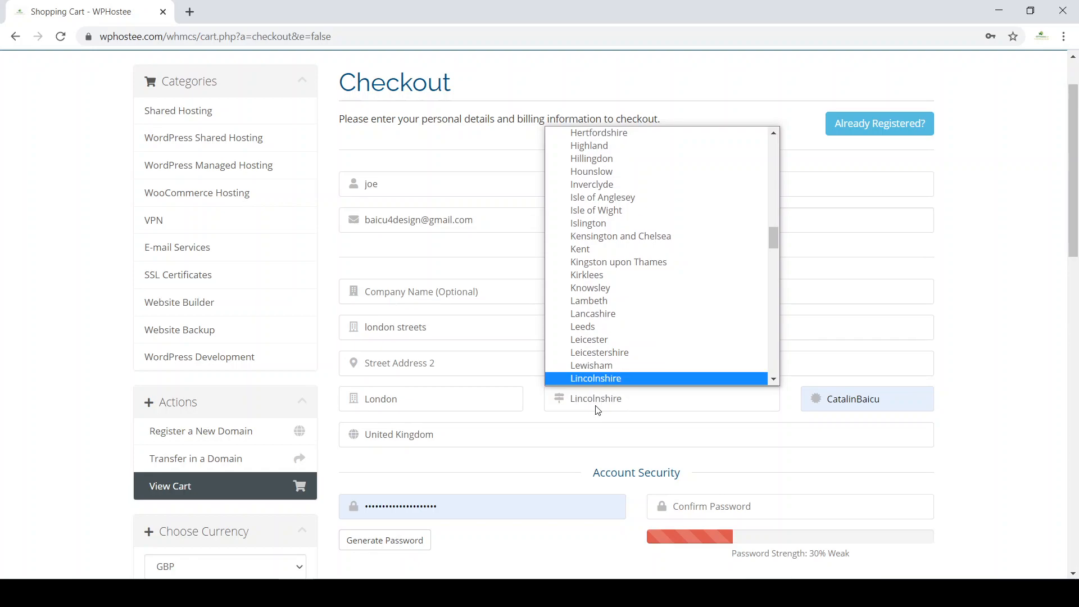
pyautogui.press('Down')
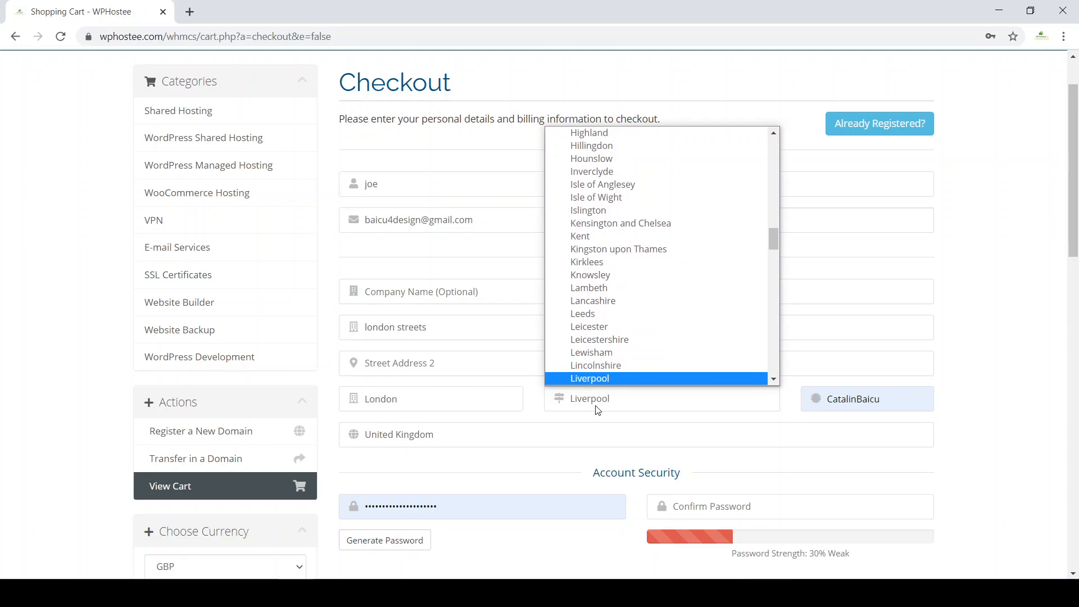
pyautogui.press('Down')
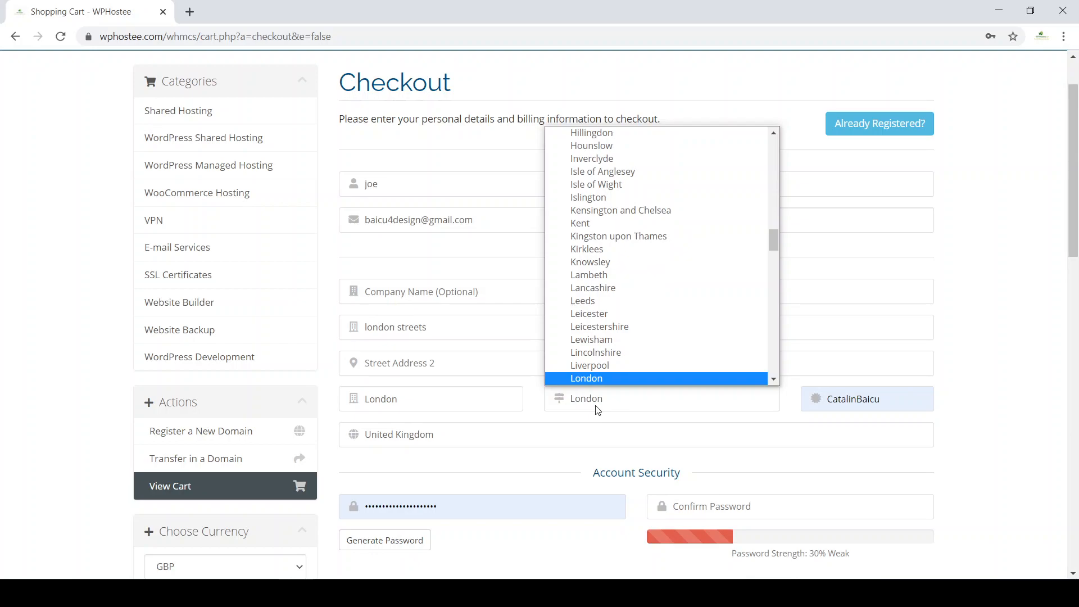
pyautogui.press('Return')
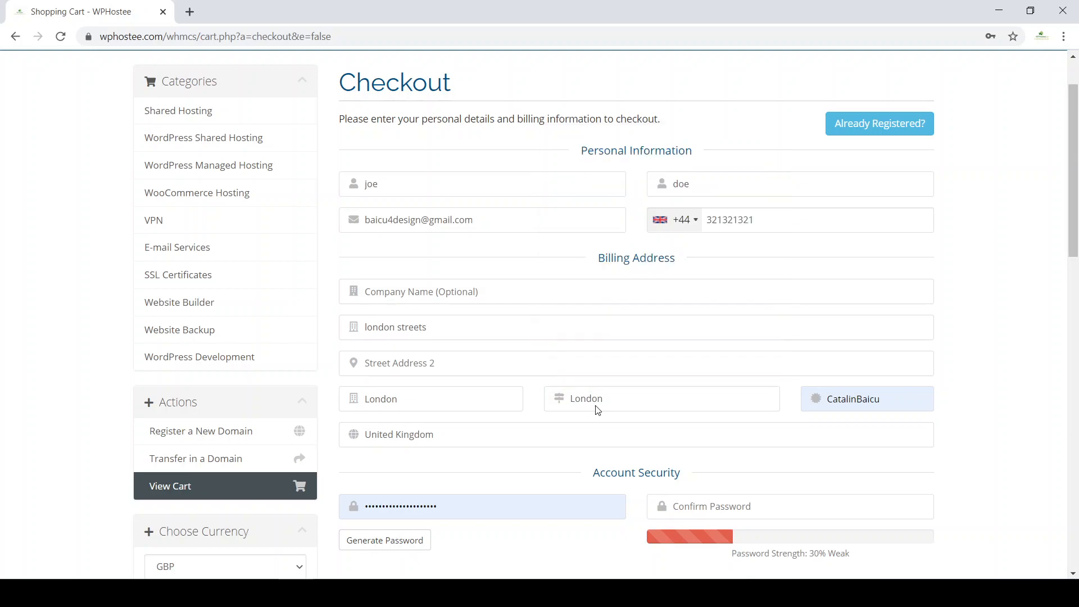
# - Clear the stray username out of the postcode field and dismiss the password suggestions
pyautogui.click(909, 398)
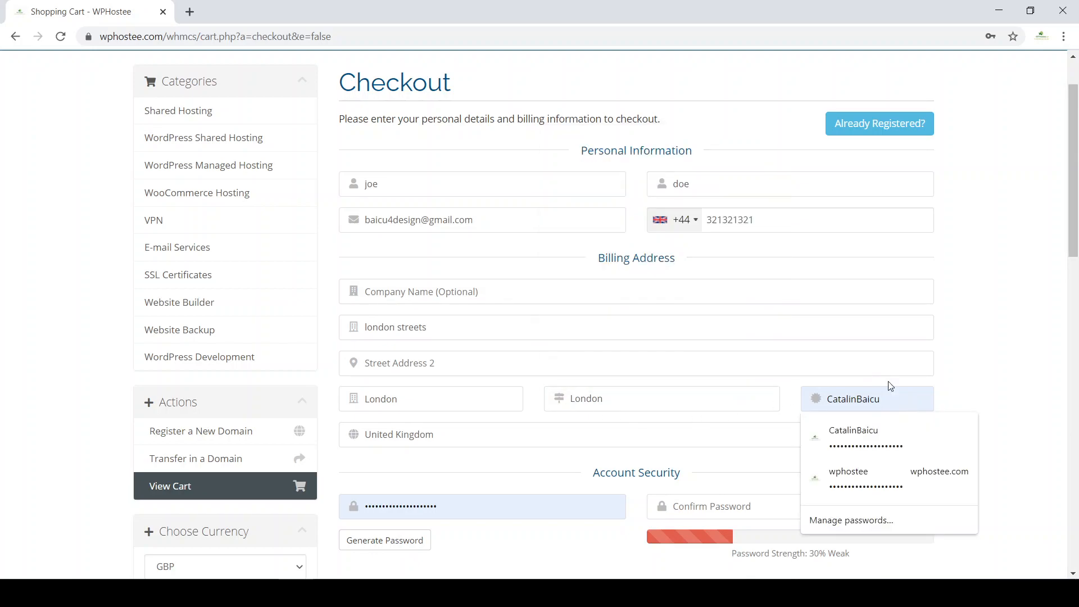
pyautogui.press('BackSpace')
pyautogui.press('BackSpace')
pyautogui.press('BackSpace')
pyautogui.press('BackSpace')
pyautogui.press('BackSpace')
pyautogui.press('BackSpace')
pyautogui.press('BackSpace')
pyautogui.press('BackSpace')
pyautogui.press('BackSpace')
pyautogui.press('BackSpace')
pyautogui.press('BackSpace')
pyautogui.press('BackSpace')
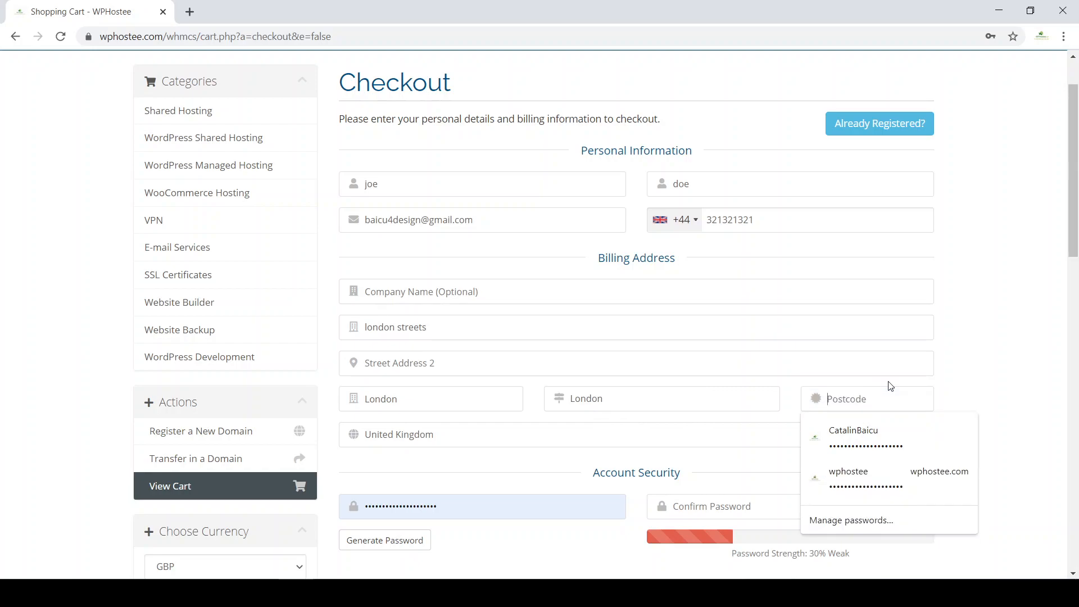
pyautogui.click(977, 403)
pyautogui.scroll(-1, 1002, 426)
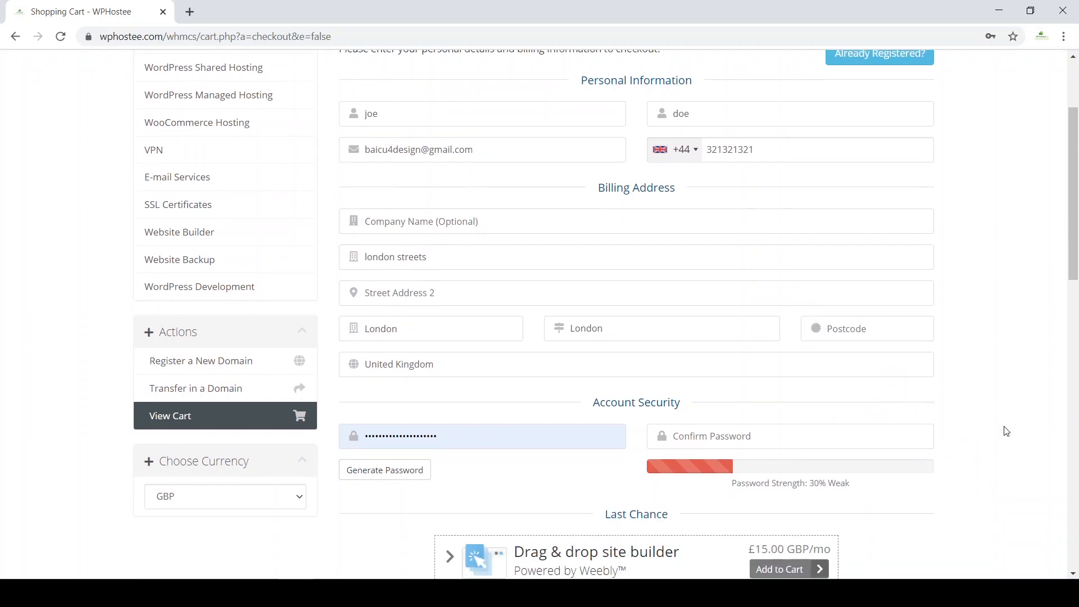
pyautogui.scroll(1, 996, 384)
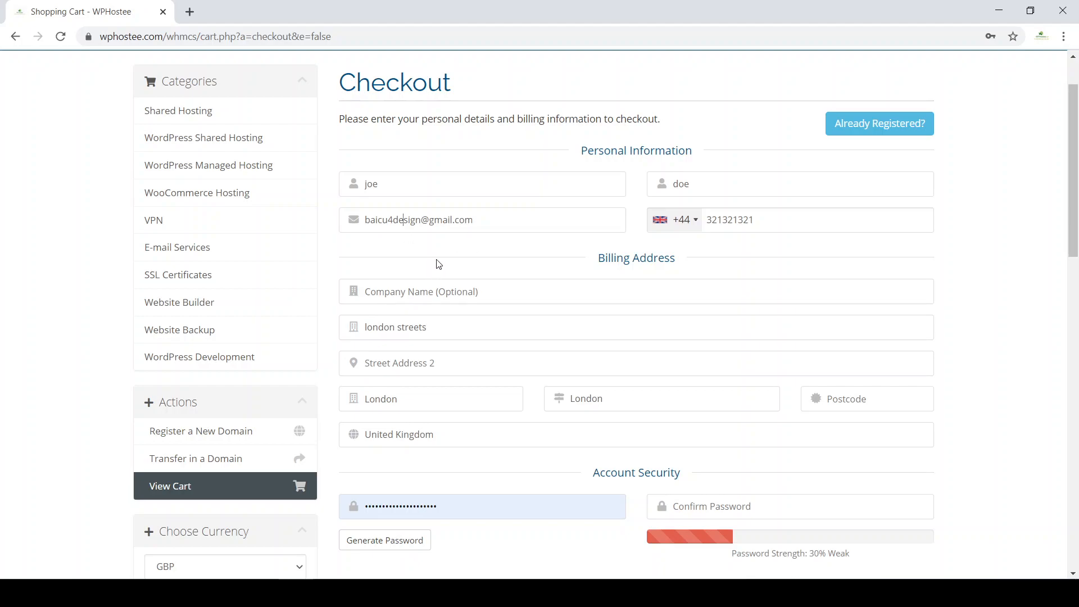
pyautogui.doubleClick(753, 220)
pyautogui.moveTo(475, 220); pyautogui.dragTo(362, 221)
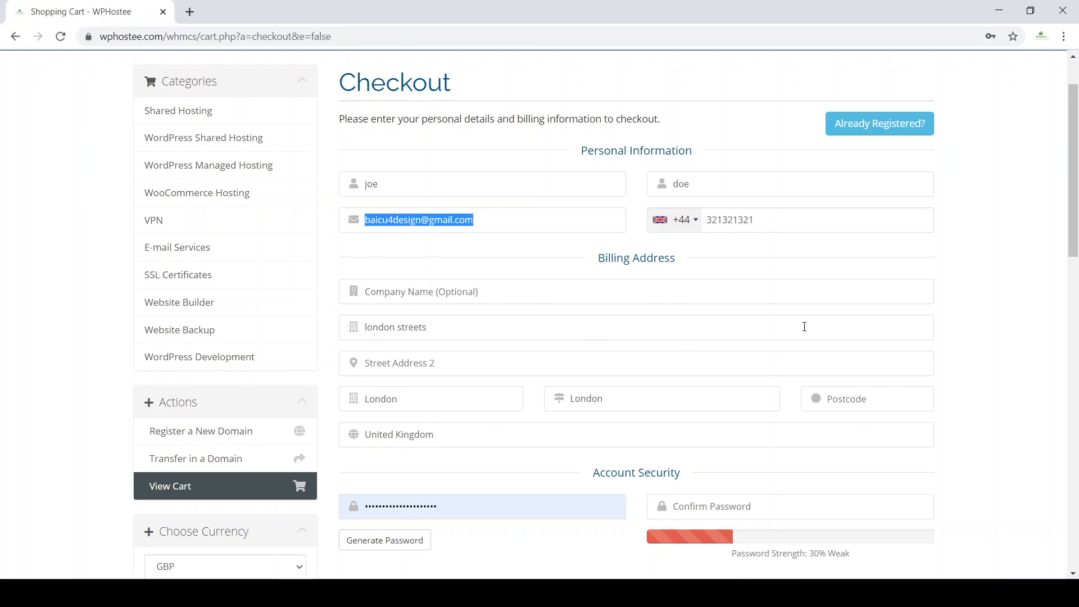
pyautogui.click(1013, 397)
pyautogui.scroll(-2, 740, 355)
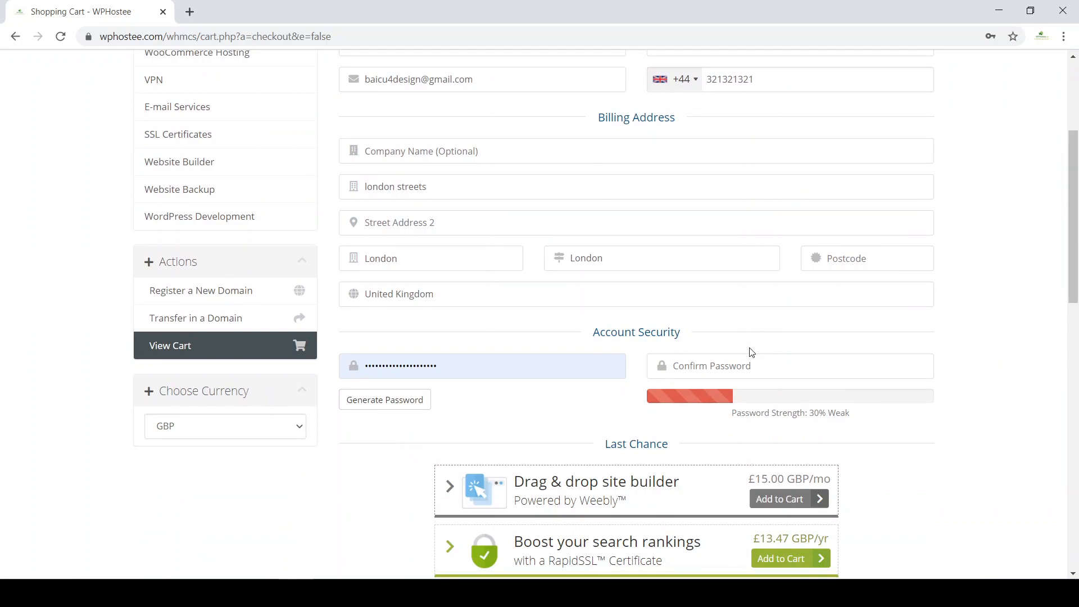
pyautogui.scroll(1, 755, 353)
# - Enter the billing postcode from the suggestion list and select the saved account password
pyautogui.click(920, 332)
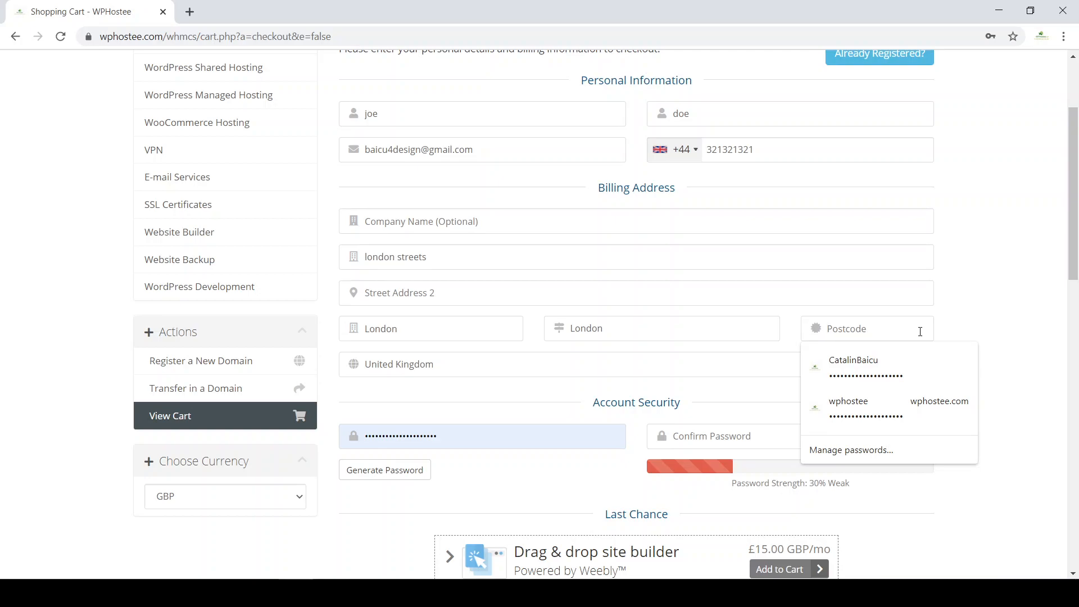
pyautogui.write('1')
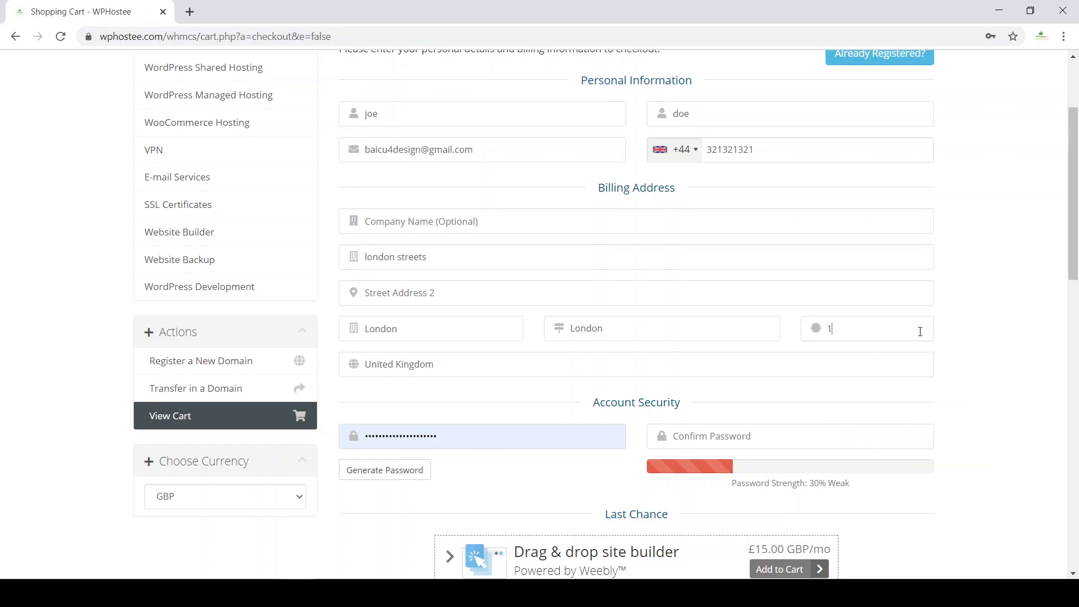
pyautogui.press('BackSpace')
pyautogui.write('ig')
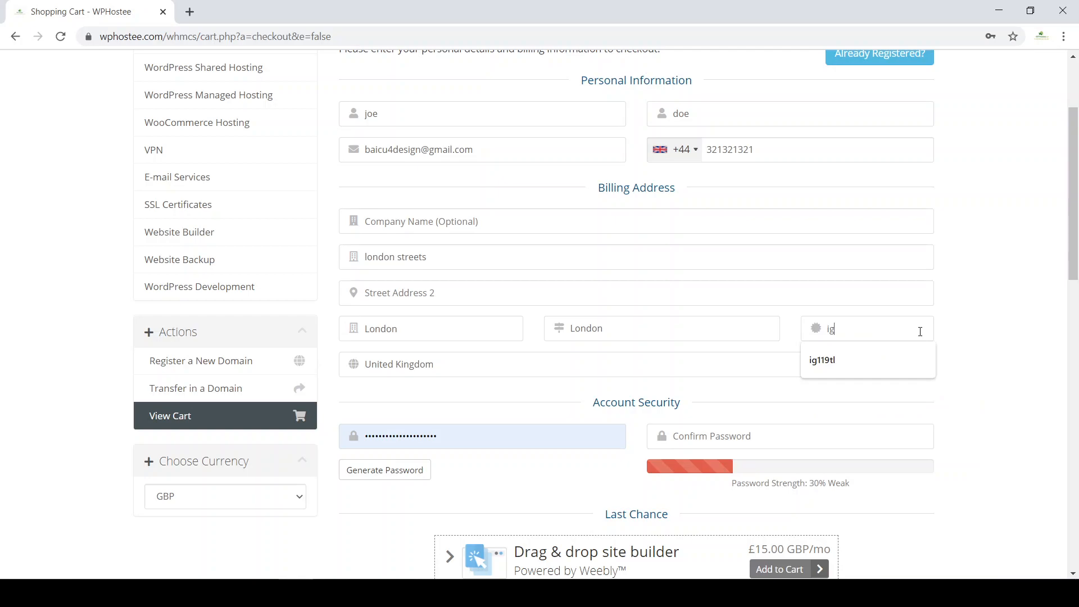
pyautogui.press('Down')
pyautogui.press('Return')
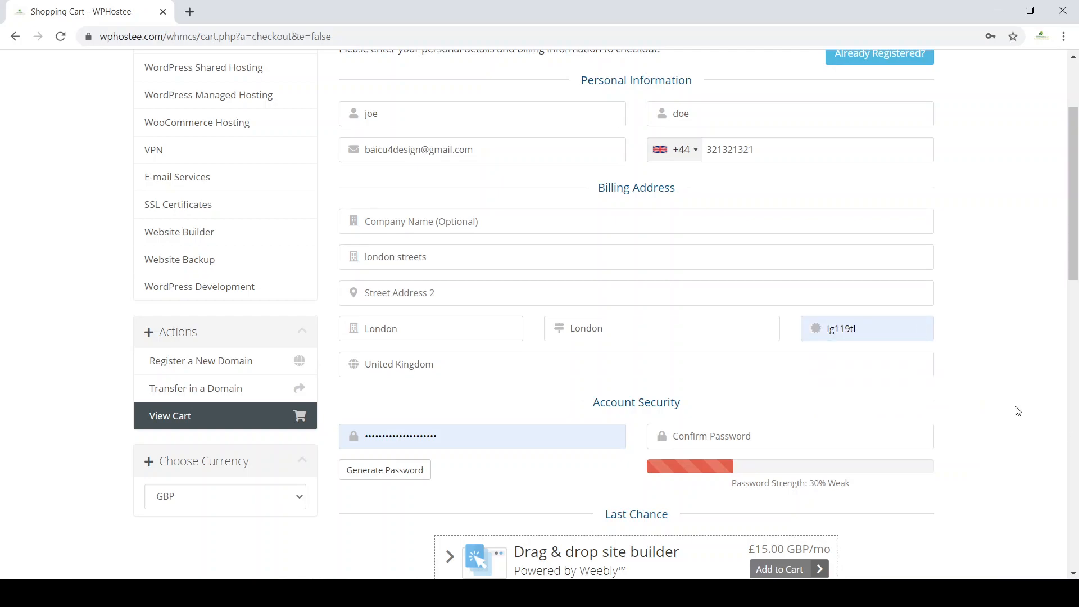
pyautogui.scroll(-3, 1012, 422)
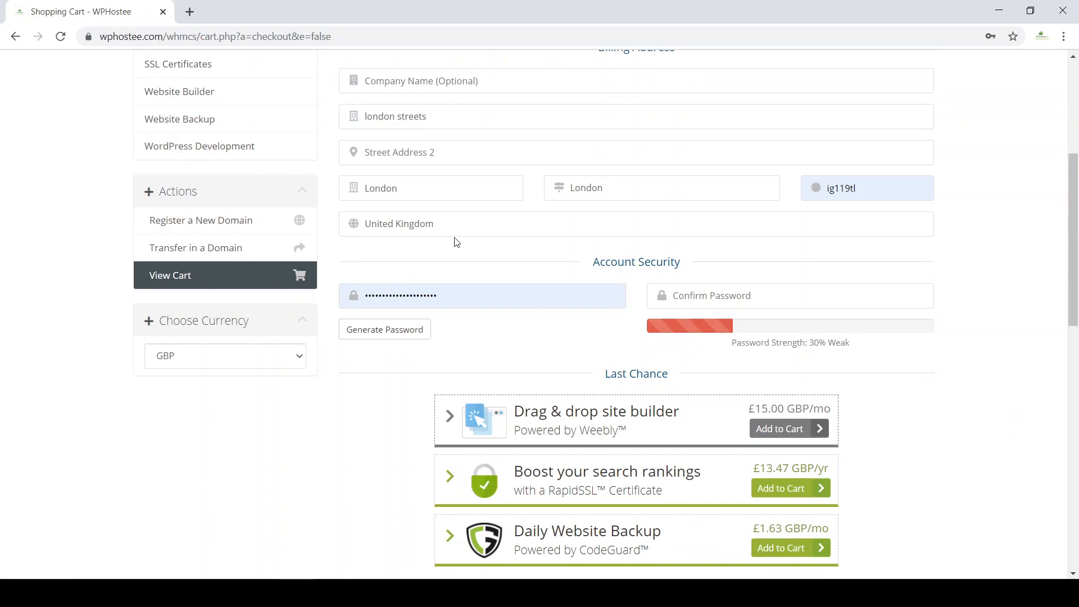
pyautogui.click(474, 299)
pyautogui.hotkey('ctrl', 'a')
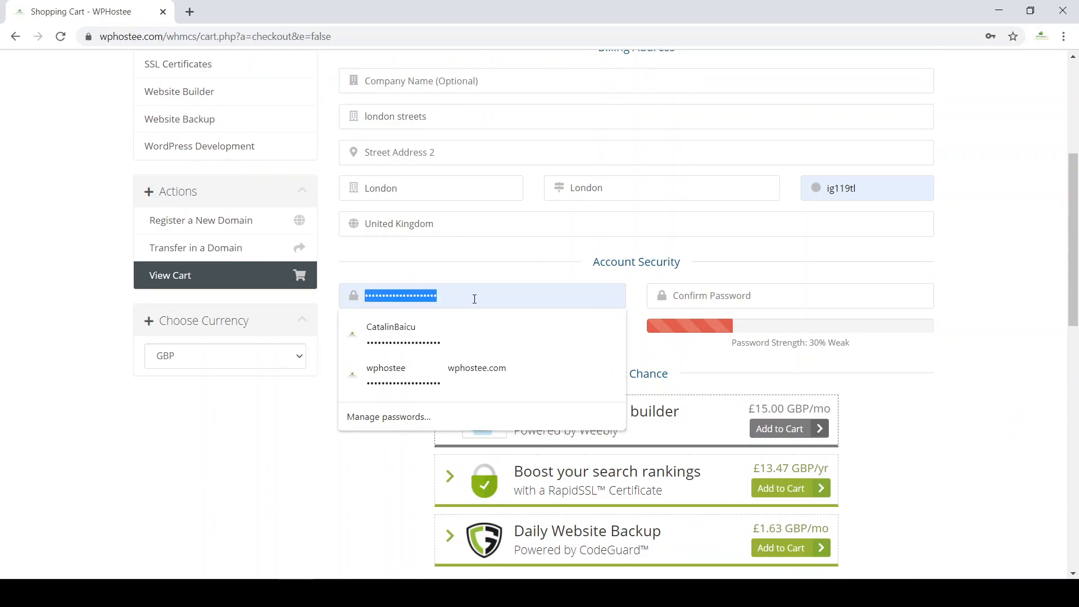
# - Generate a random password and insert it into both password fields
pyautogui.click(286, 435)
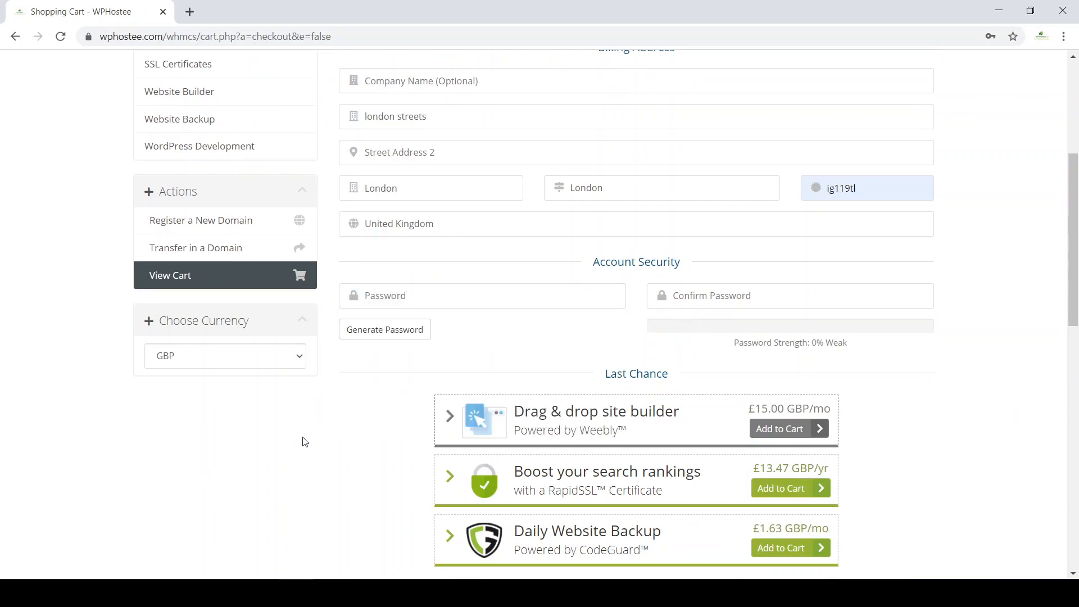
pyautogui.click(411, 337)
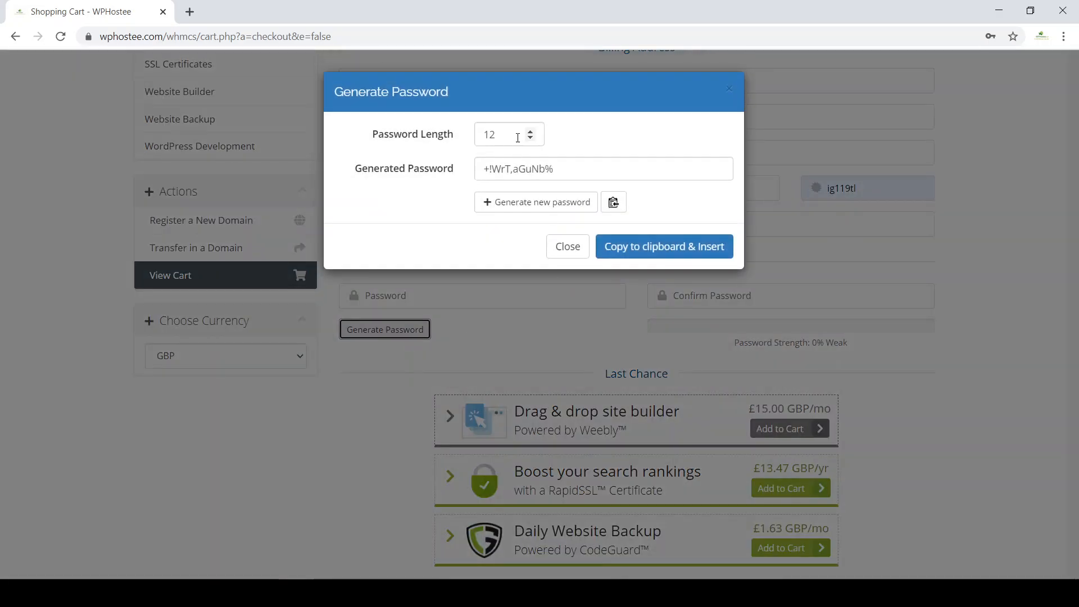
pyautogui.moveTo(476, 179); pyautogui.dragTo(532, 221)
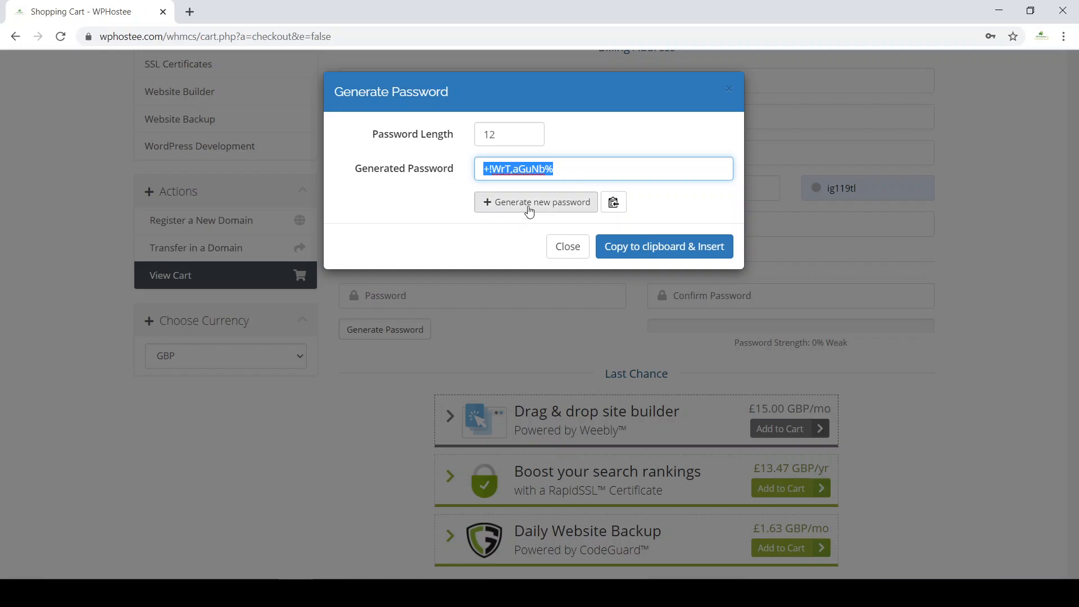
pyautogui.click(534, 207)
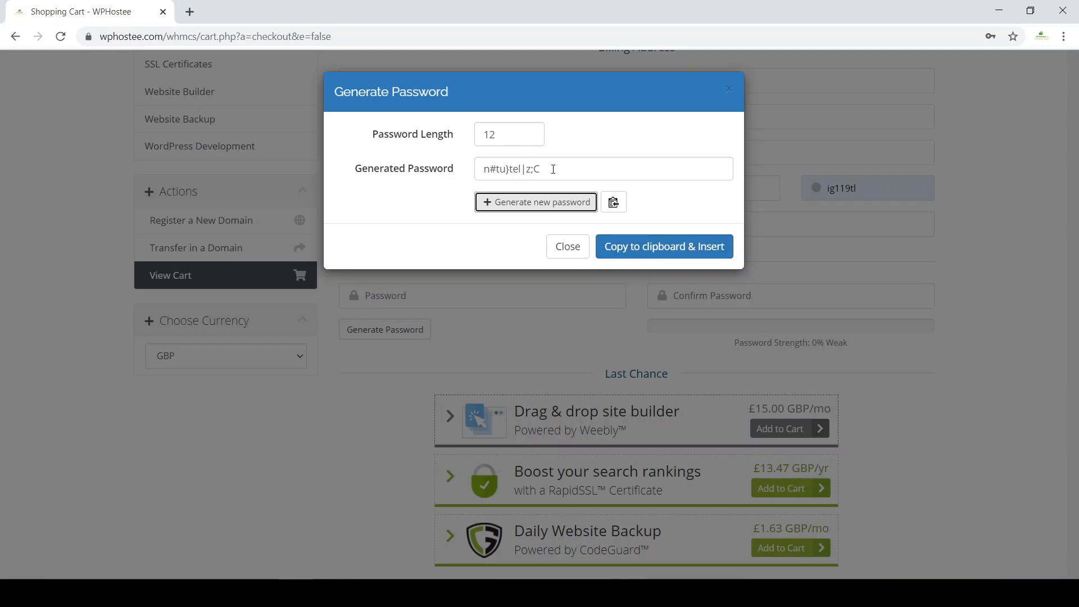
pyautogui.click(641, 252)
# - Paste the copied password into a Notepad note labelled 'pass:' and minimize it
pyautogui.click(164, 564)
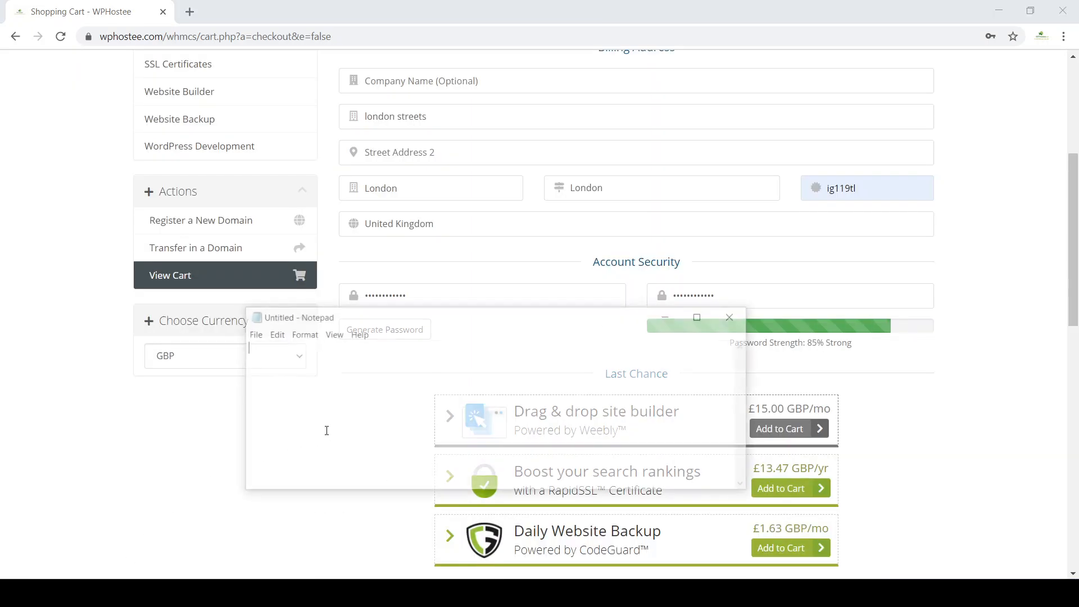
pyautogui.hotkey('ctrl', 'v')
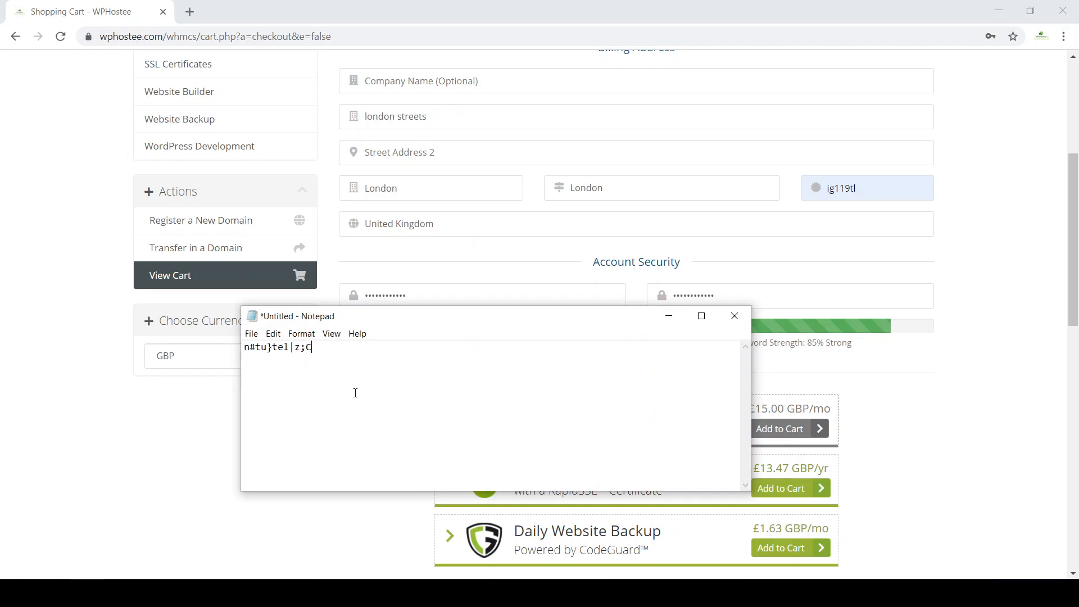
pyautogui.write('pass:')
pyautogui.press('Tab')
pyautogui.click(668, 316)
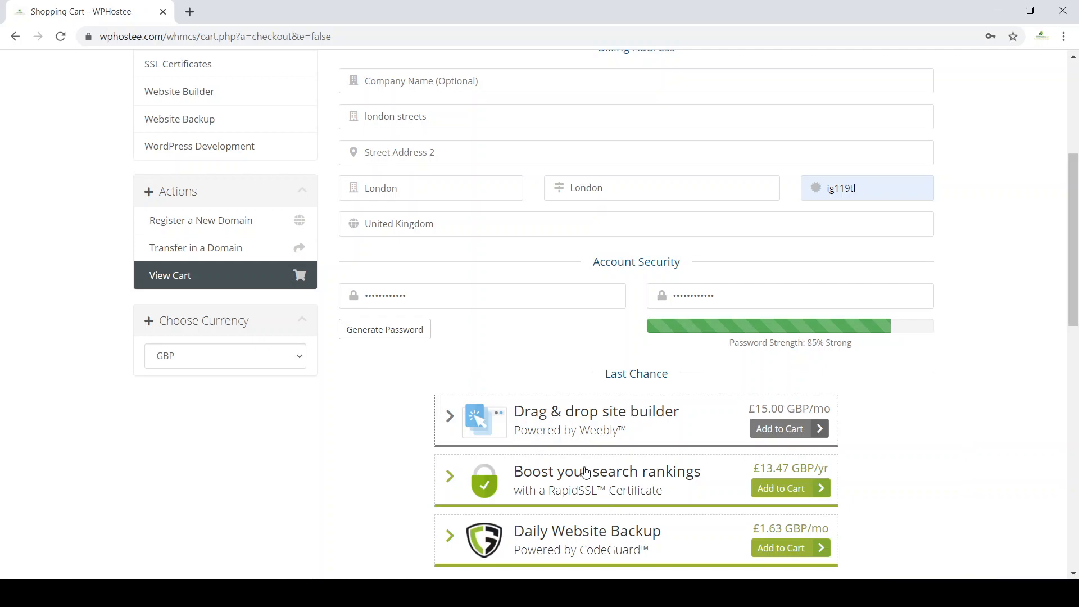
# - Check the saved password in the Notepad note and return to the checkout form
pyautogui.click(140, 593)
pyautogui.moveTo(371, 352); pyautogui.dragTo(291, 349)
pyautogui.click(217, 430)
pyautogui.scroll(-6, 369, 434)
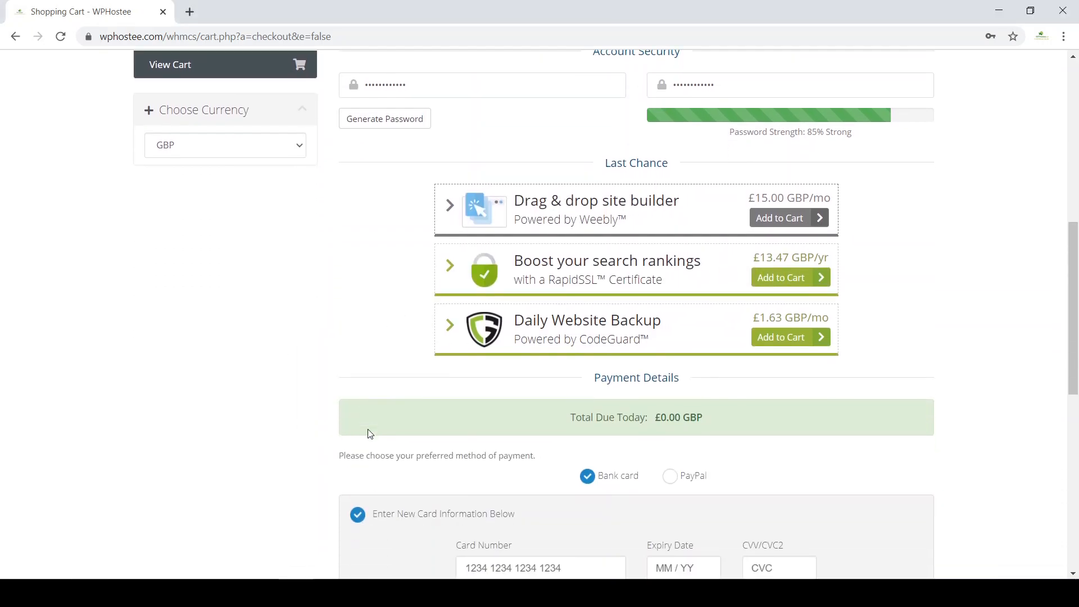
pyautogui.scroll(1, 727, 373)
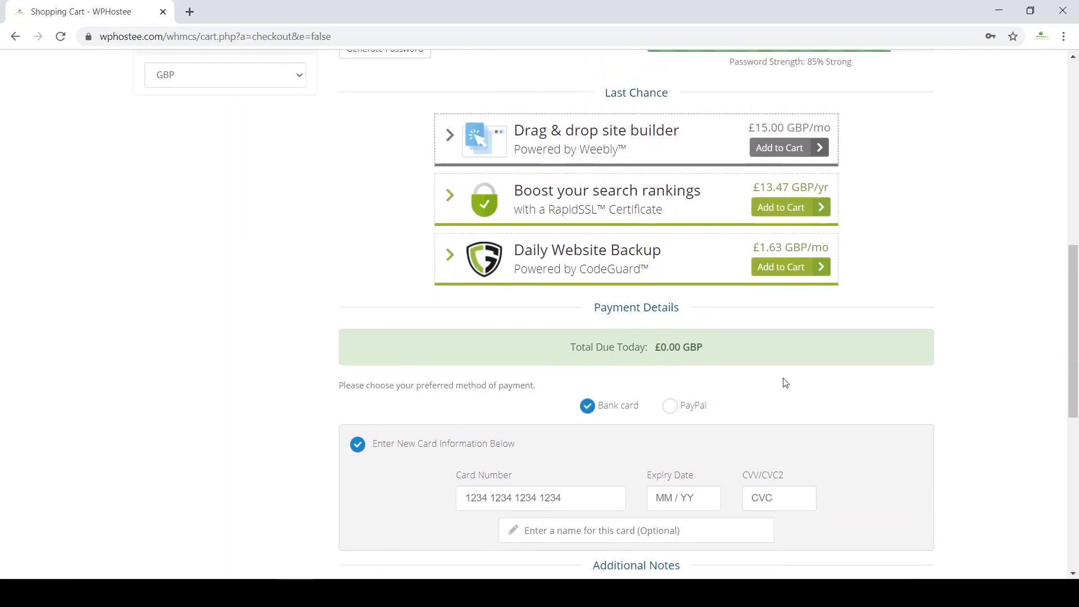
pyautogui.scroll(-1, 1046, 373)
pyautogui.scroll(-2, 1046, 373)
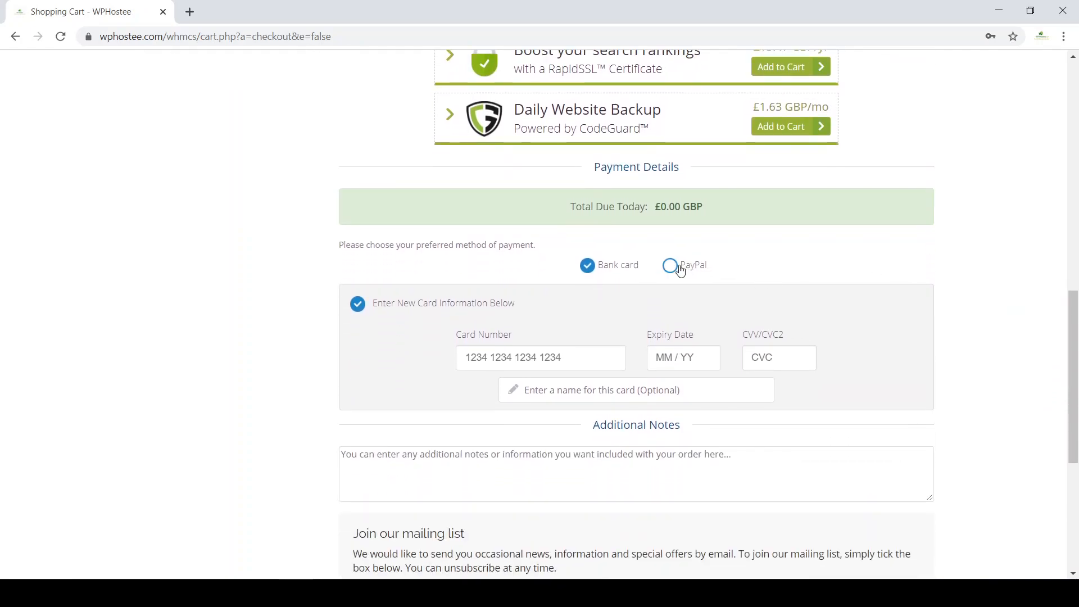
pyautogui.scroll(-2, 990, 380)
pyautogui.scroll(1, 987, 378)
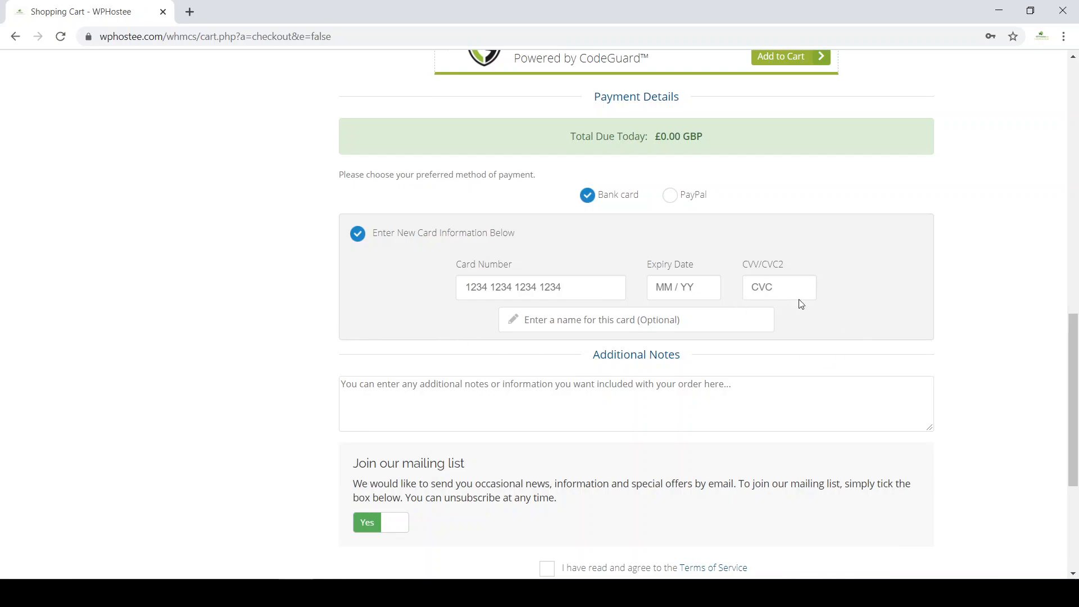
# - Choose PayPal as payment, accept the Terms of Service and submit the order
pyautogui.click(670, 195)
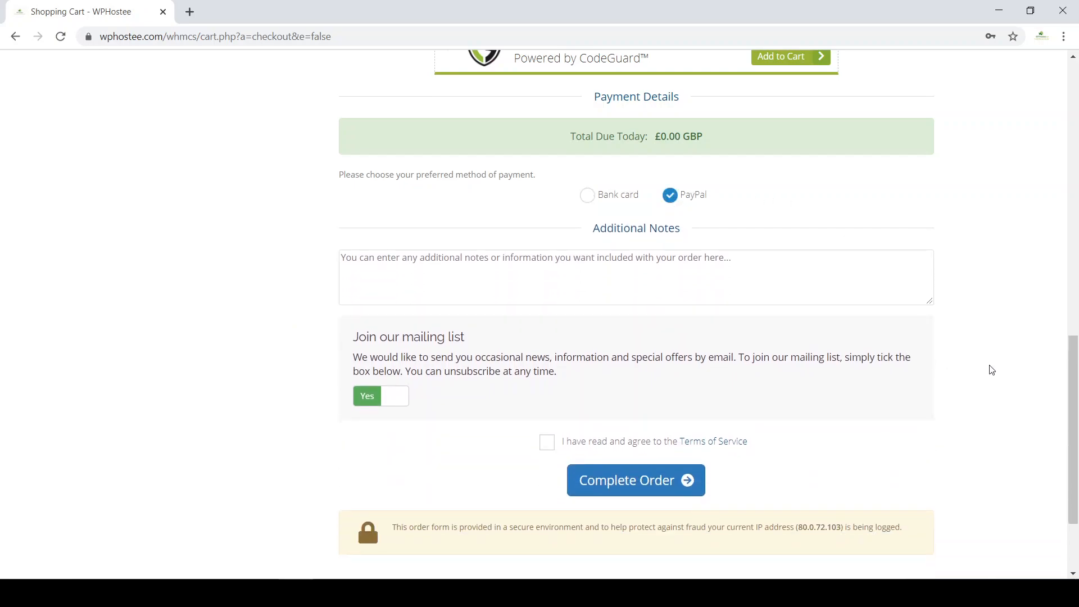
pyautogui.scroll(-1, 997, 376)
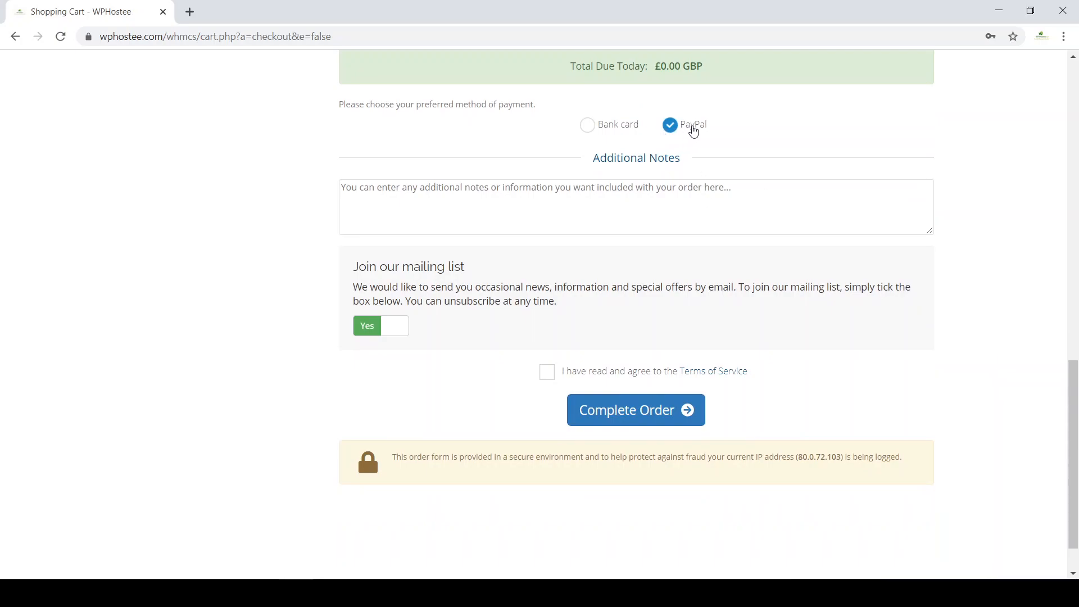
pyautogui.click(546, 372)
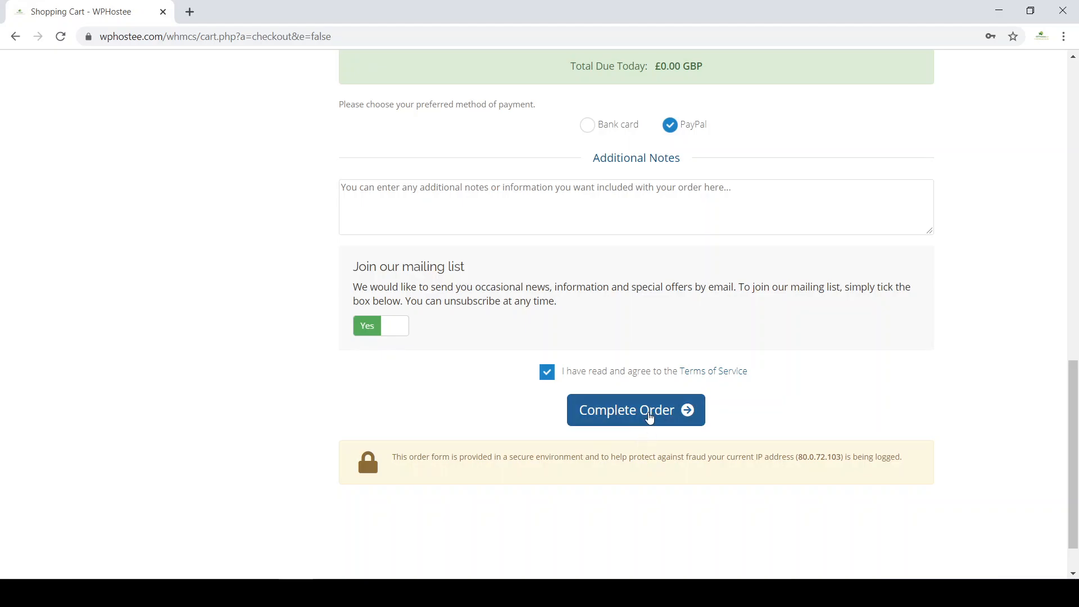
pyautogui.click(648, 417)
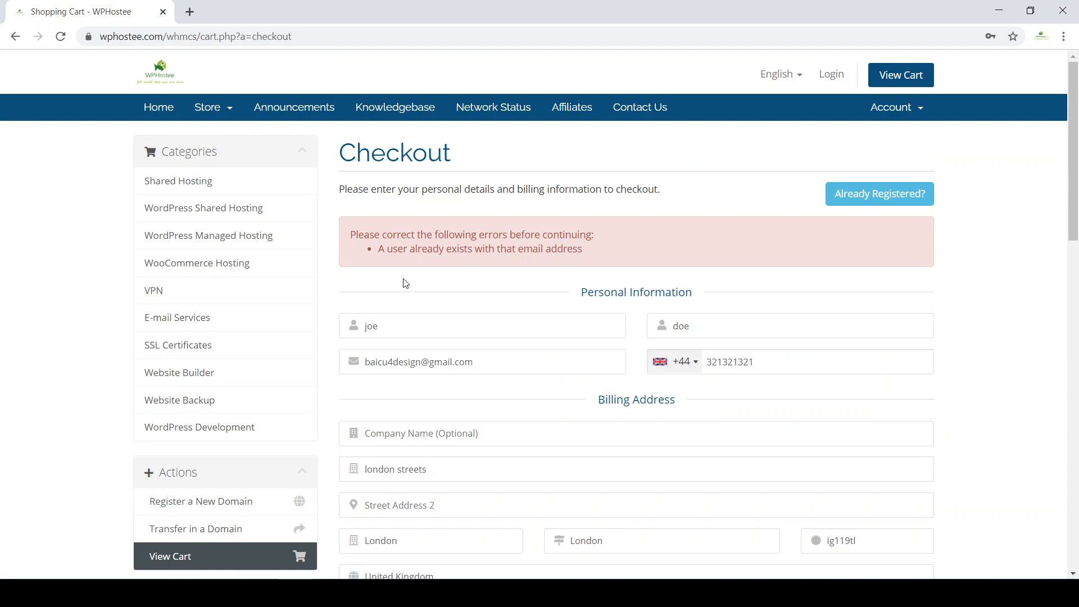
# - Replace the checkout e-mail address with a different e-mail address
pyautogui.moveTo(425, 253); pyautogui.dragTo(548, 262)
pyautogui.scroll(-1, 574, 347)
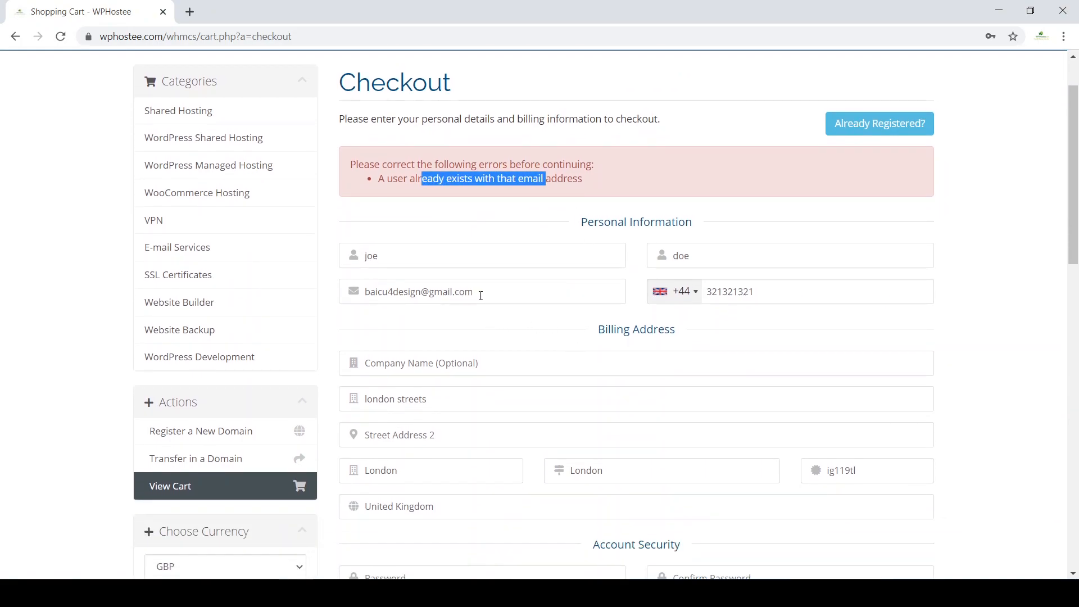
pyautogui.moveTo(480, 295); pyautogui.dragTo(355, 293)
pyautogui.press('BackSpace')
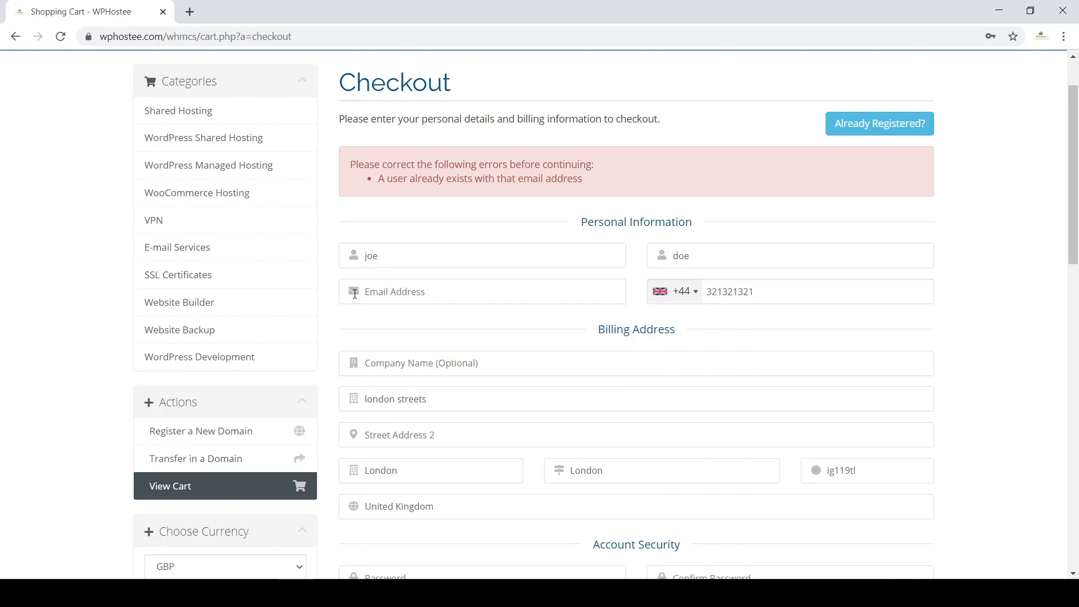
pyautogui.scroll(-10, 1015, 408)
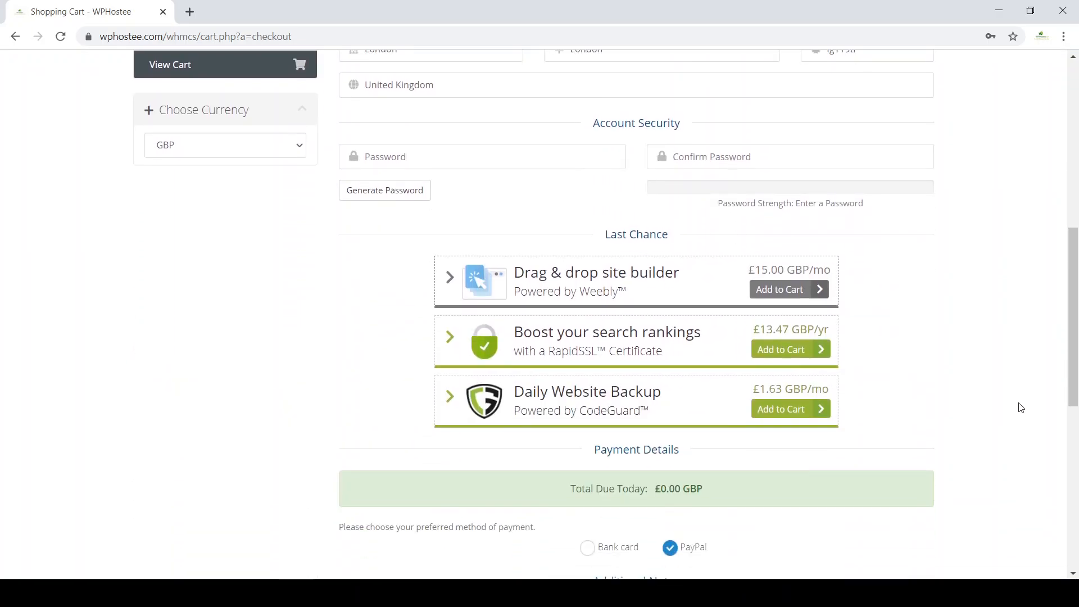
pyautogui.scroll(2, 549, 221)
# - Insert a new 100% Strong generated password and update the Notepad copy to match
pyautogui.click(387, 195)
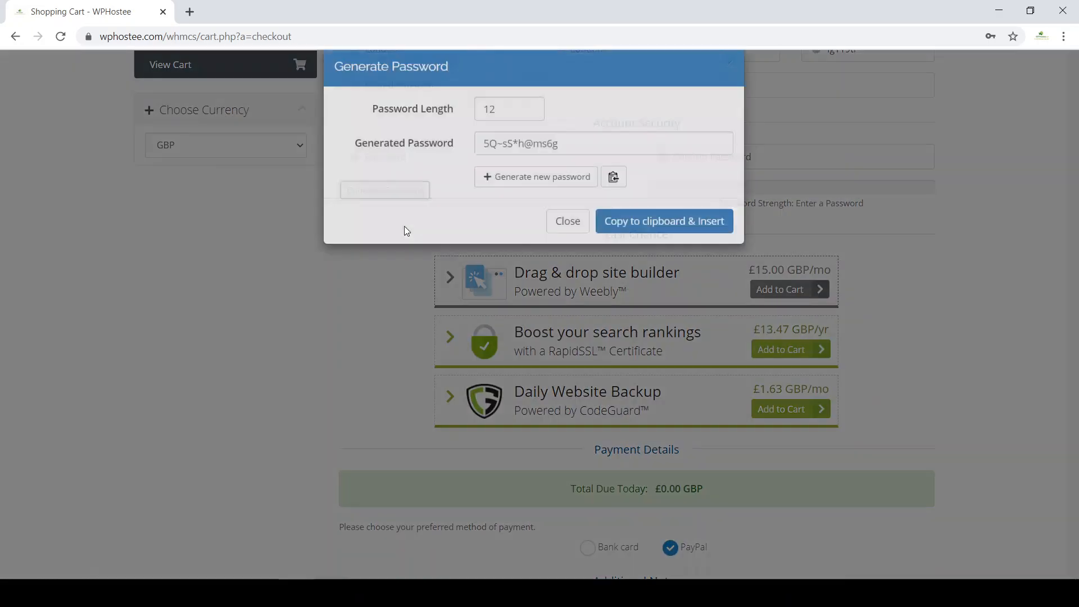
pyautogui.click(626, 248)
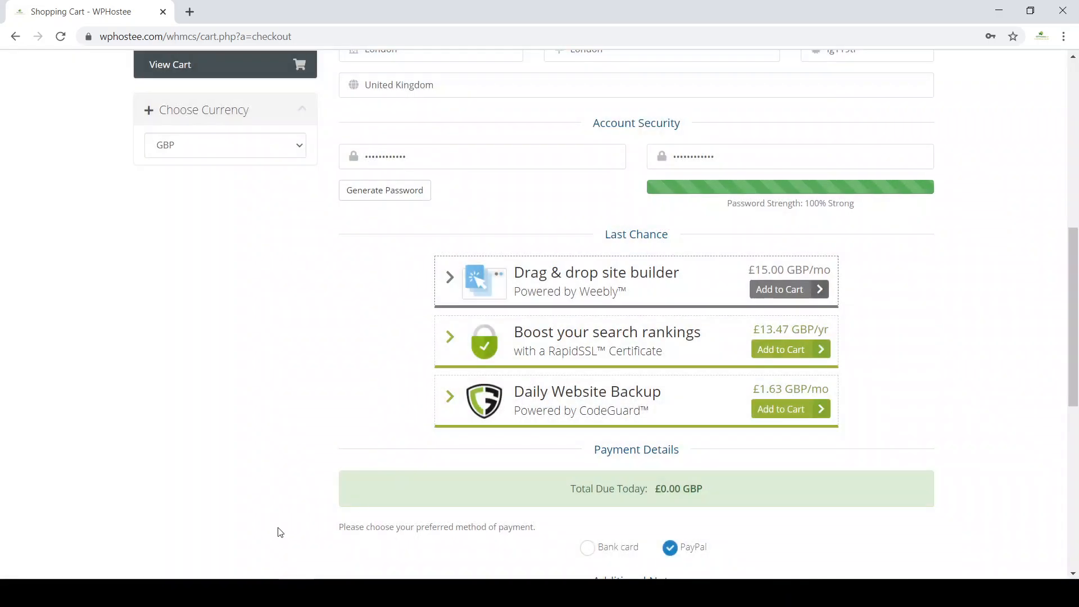
pyautogui.hotkey('alt', 'Tab')
pyautogui.click(370, 344)
pyautogui.moveTo(358, 347); pyautogui.dragTo(288, 347)
pyautogui.hotkey('ctrl', 'v')
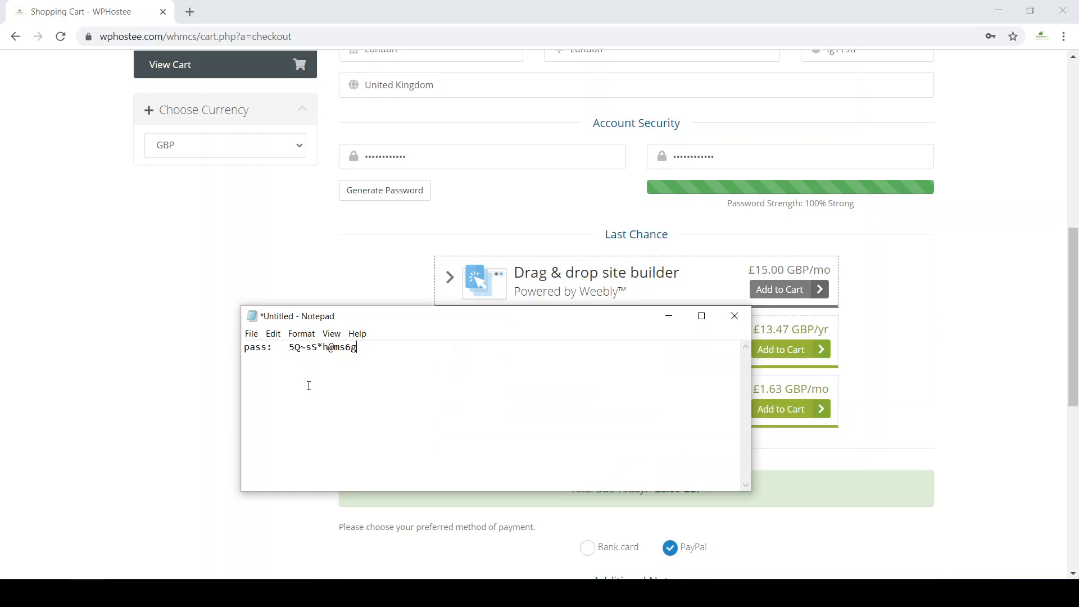
pyautogui.click(185, 396)
pyautogui.scroll(-4, 236, 408)
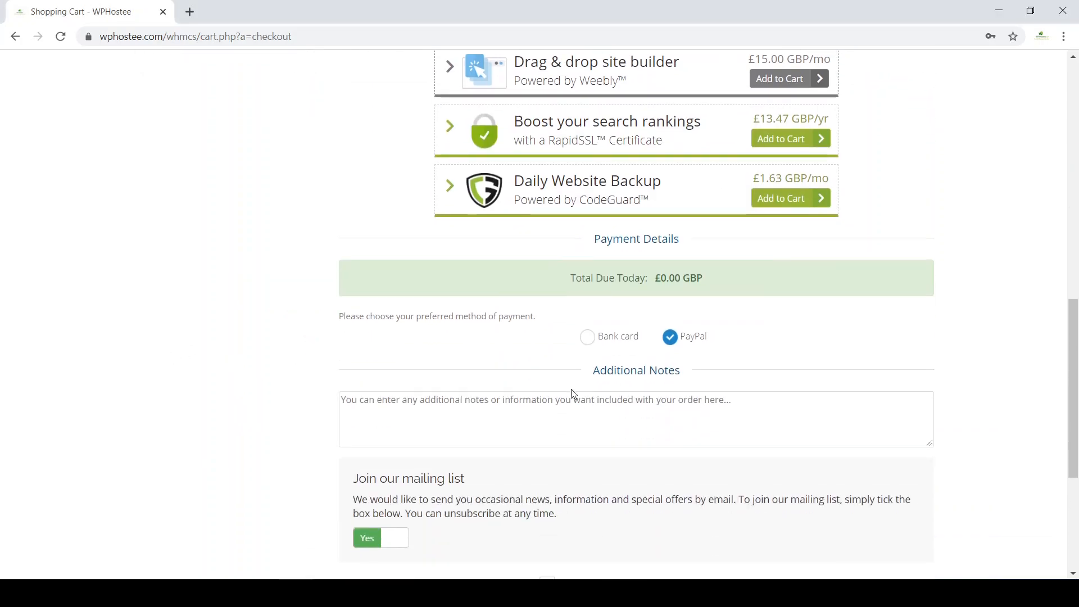
pyautogui.scroll(-2, 753, 349)
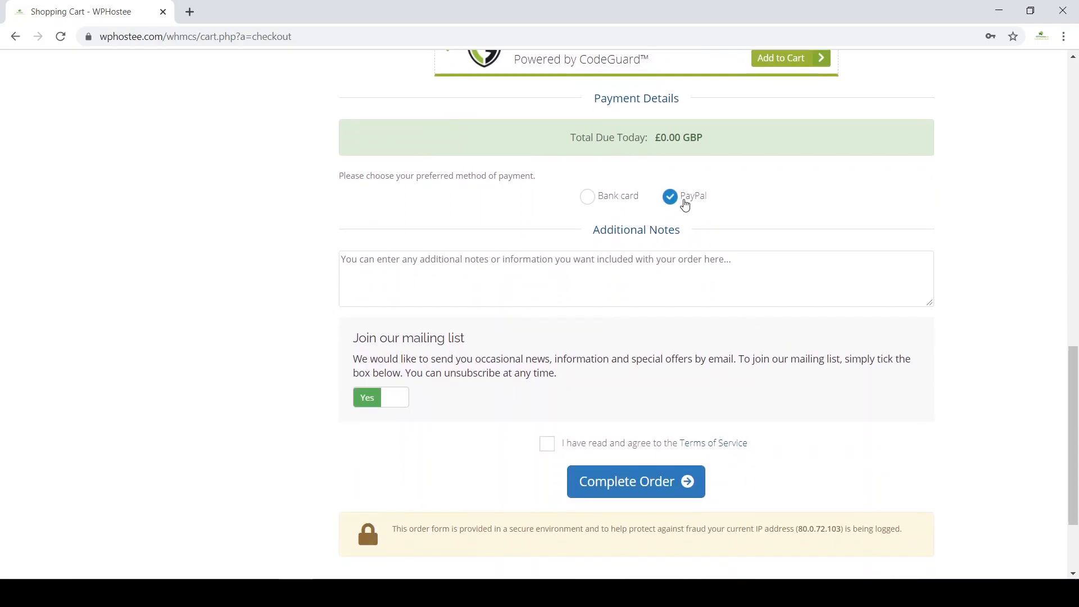
pyautogui.scroll(15, 759, 394)
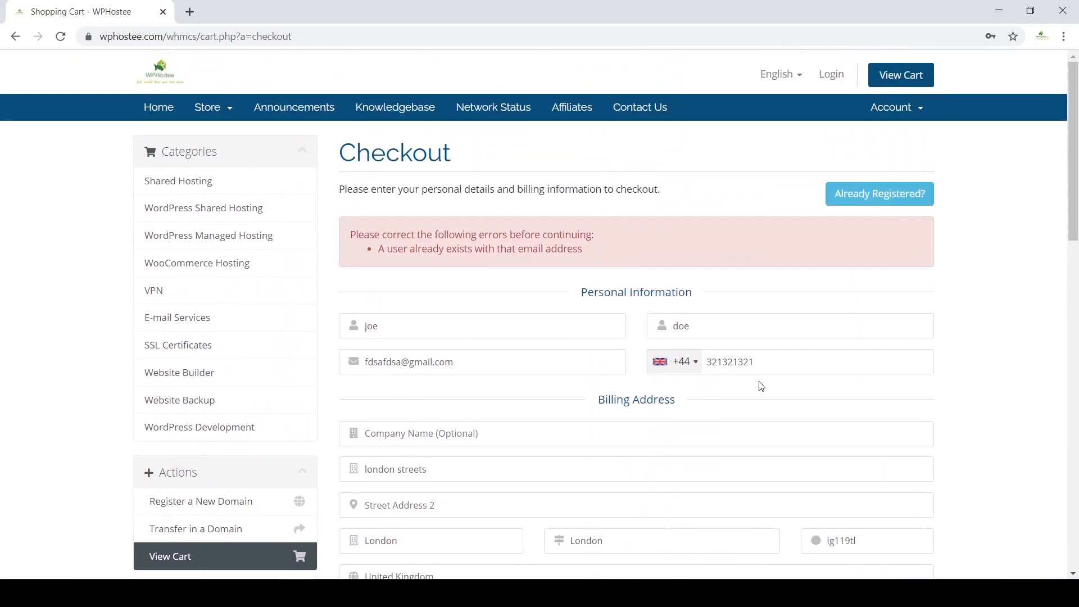
# - Review the 'user already exists with that email' error on the checkout page
pyautogui.moveTo(392, 248); pyautogui.dragTo(581, 245)
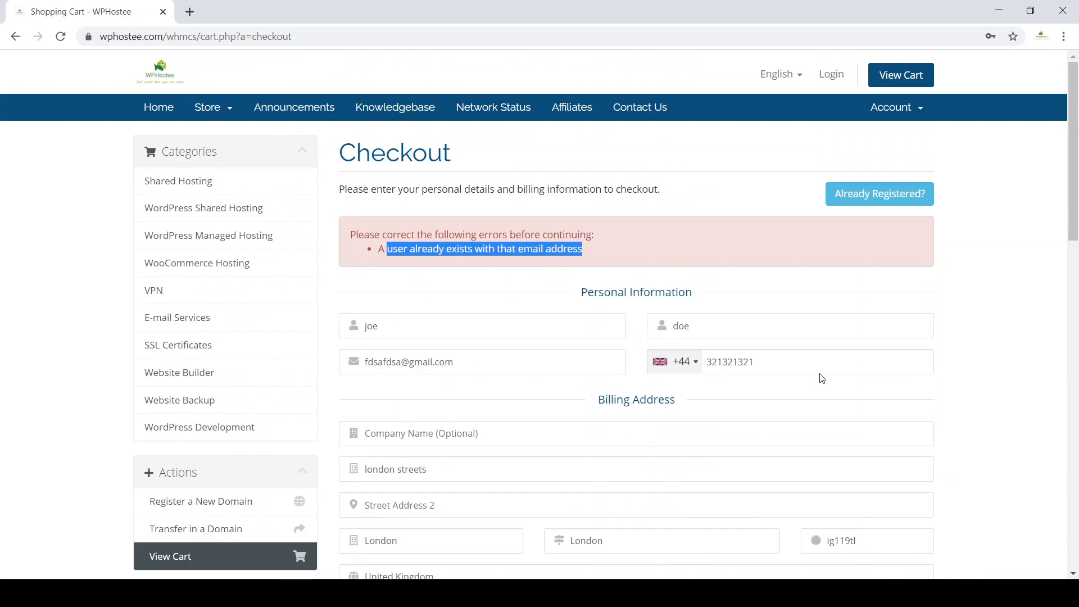
pyautogui.click(1022, 443)
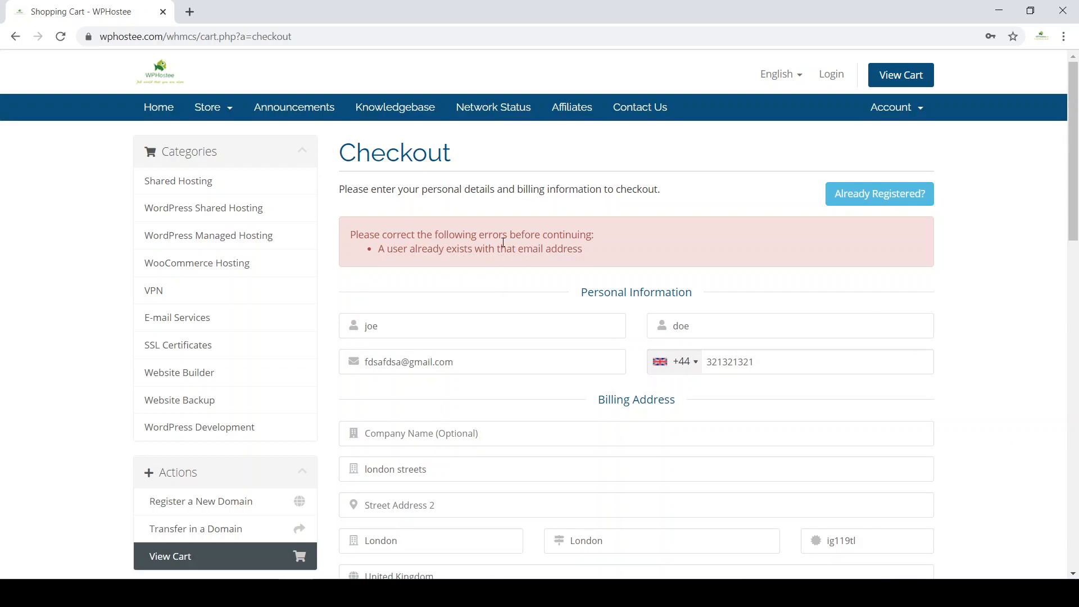
pyautogui.scroll(-1, 537, 348)
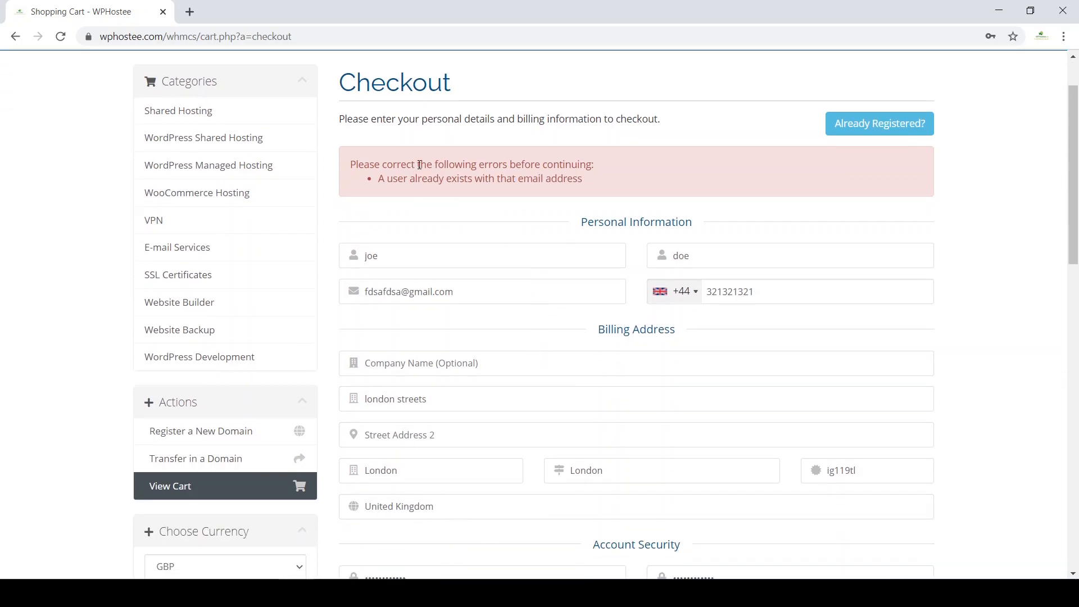
pyautogui.moveTo(419, 164); pyautogui.dragTo(465, 178)
pyautogui.click(967, 413)
pyautogui.scroll(-4, 995, 407)
pyautogui.scroll(4, 992, 404)
pyautogui.scroll(-3, 992, 422)
pyautogui.scroll(-12, 992, 413)
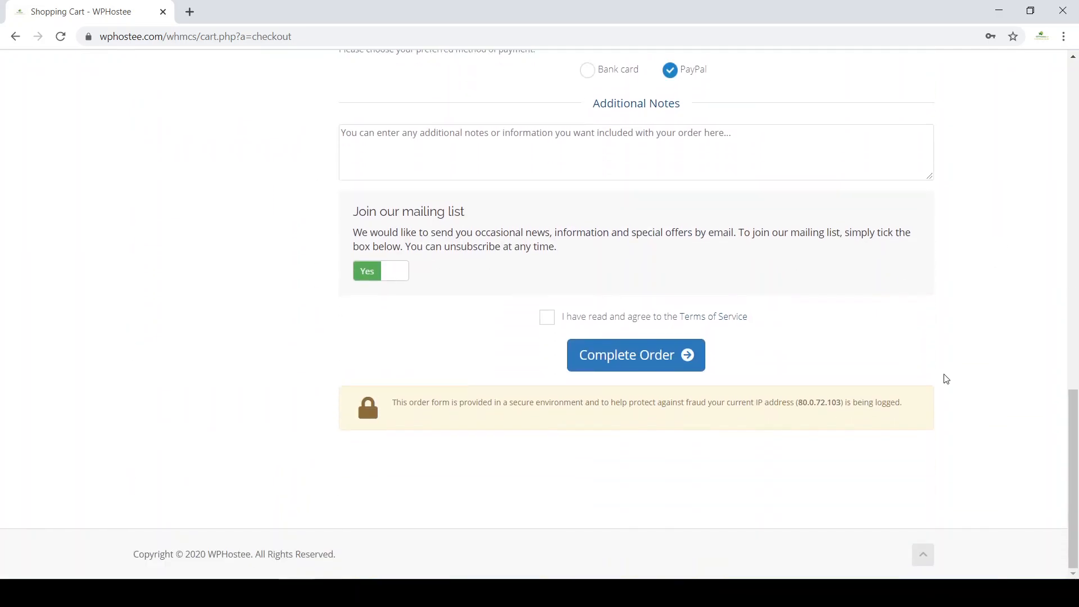
# - Re-accept the Terms of Service, keep the mailing-list subscription on, and resubmit the order
pyautogui.click(547, 325)
pyautogui.scroll(1, 515, 371)
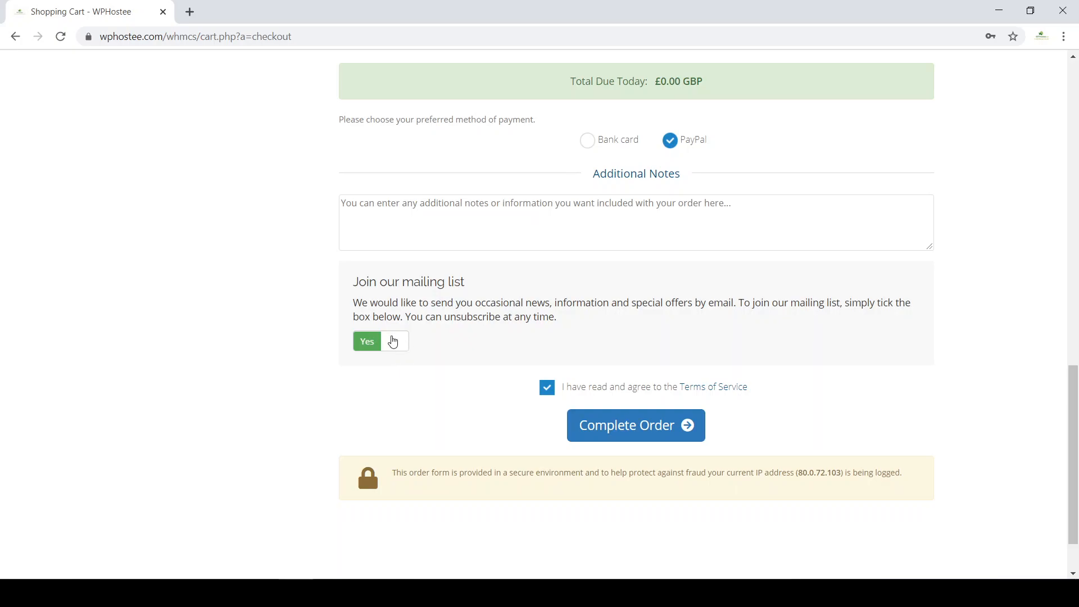
pyautogui.click(400, 349)
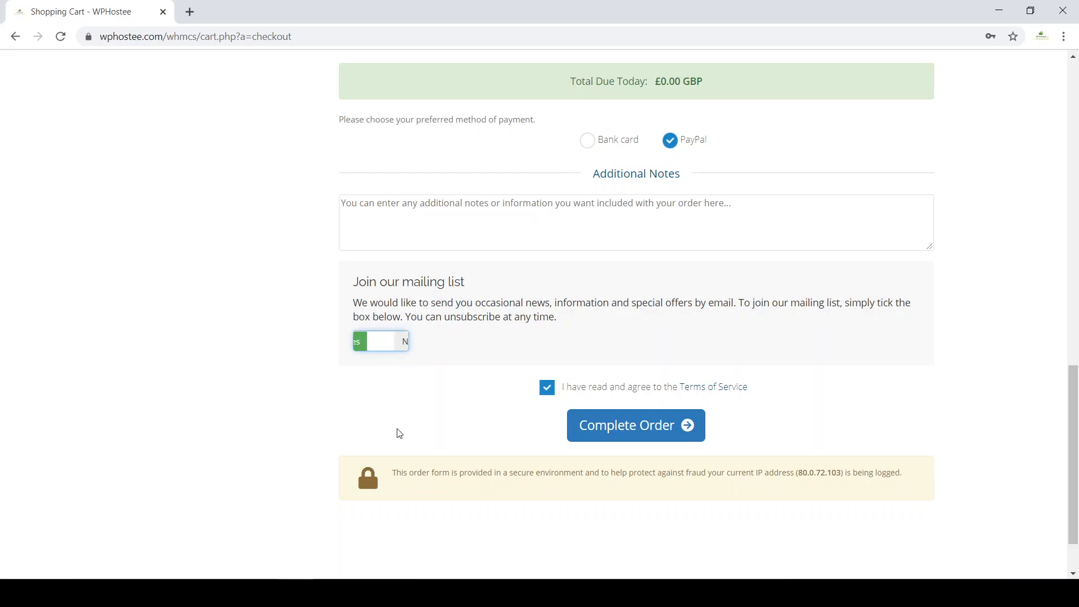
pyautogui.click(363, 348)
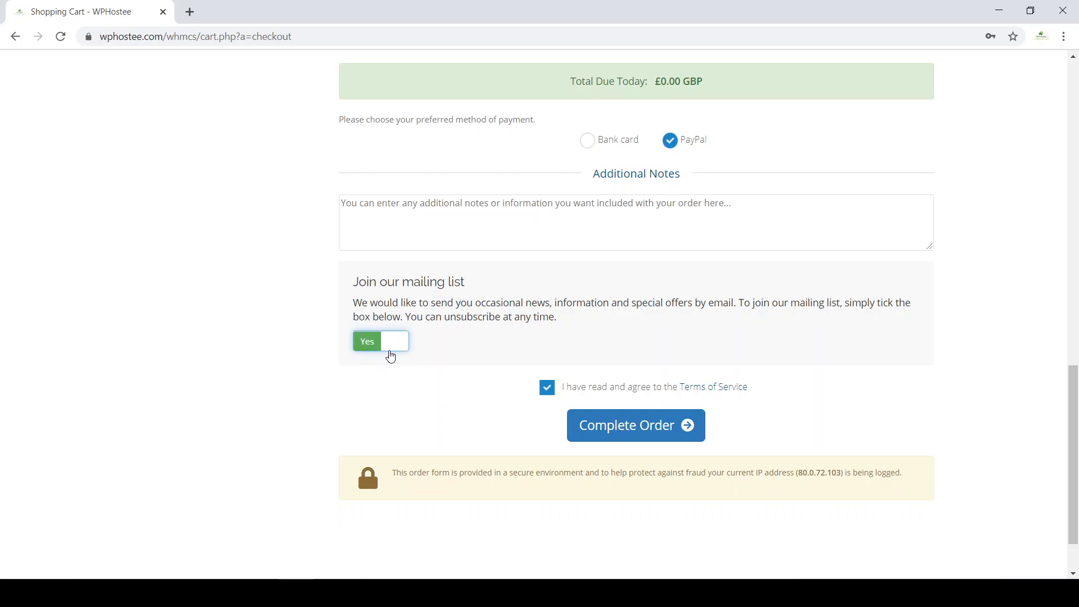
pyautogui.click(440, 413)
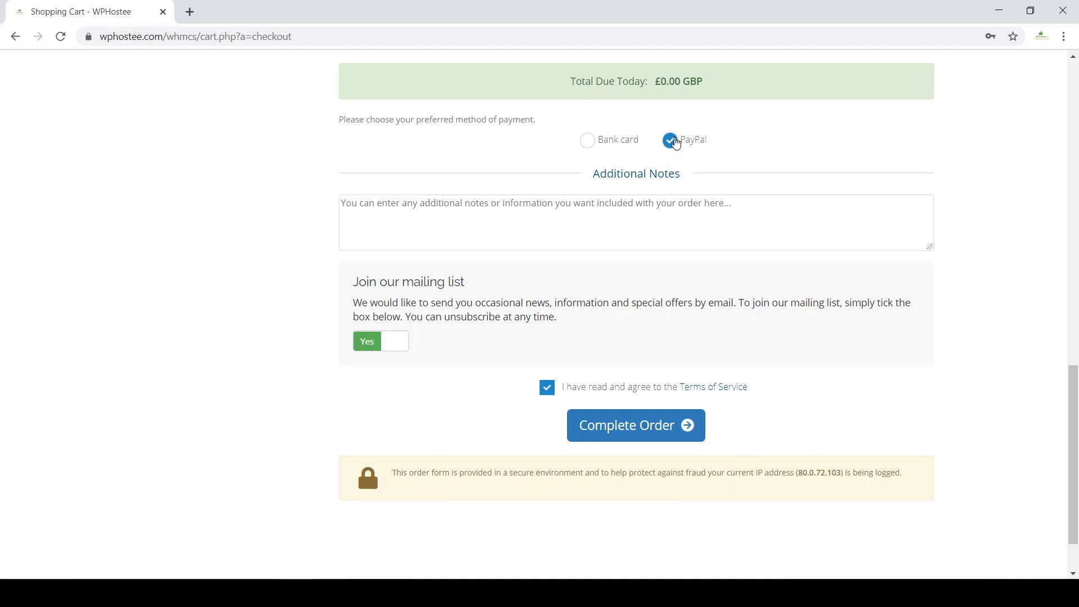
pyautogui.scroll(1, 663, 486)
pyautogui.click(656, 493)
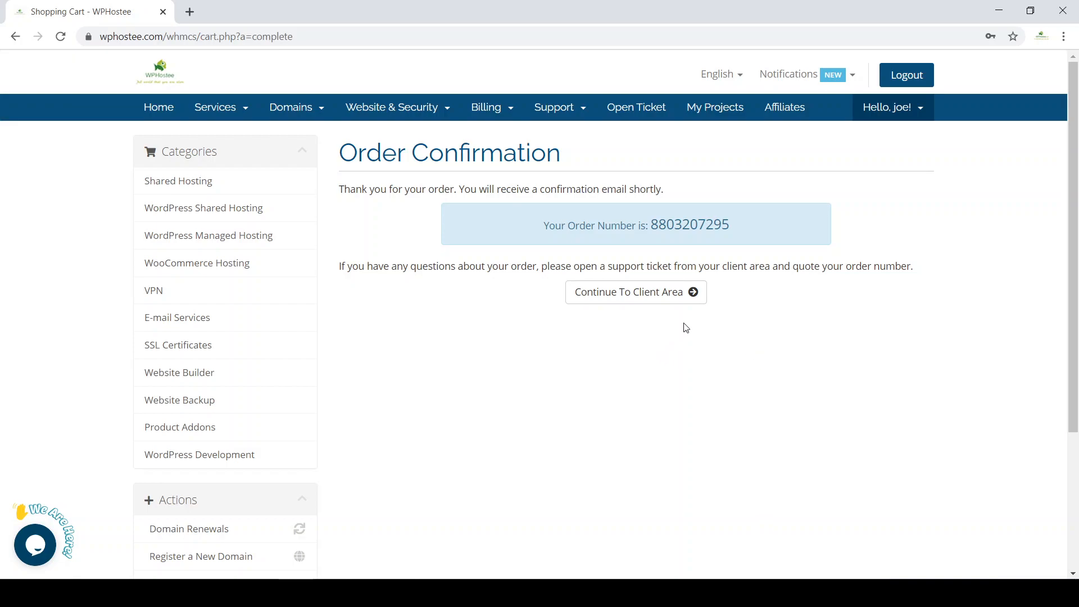
# - Continue from the Order Confirmation page to the Client Area dashboard
pyautogui.click(646, 291)
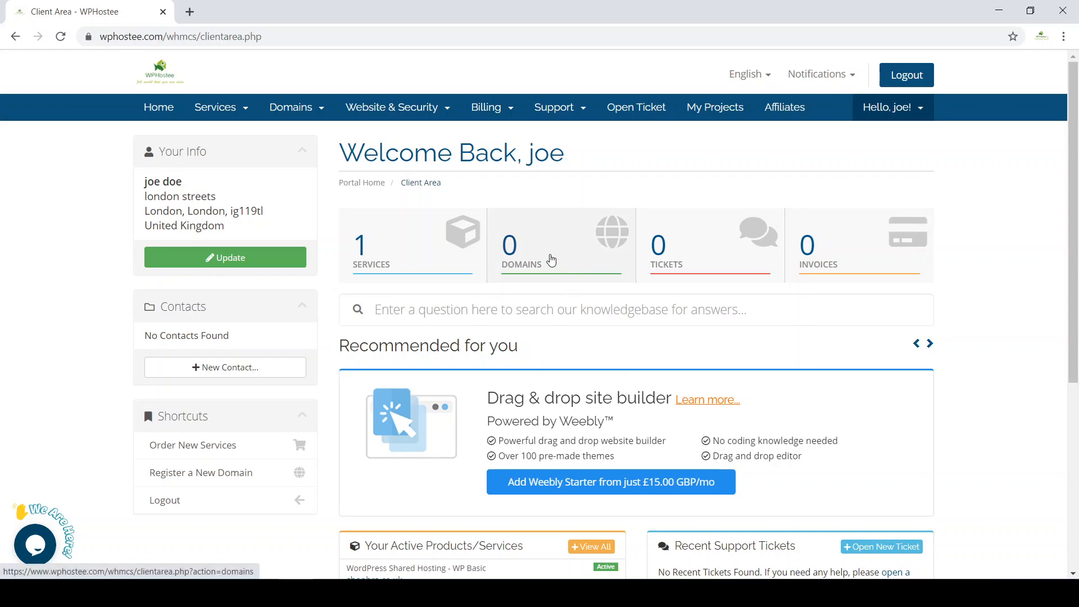
# - Open Services and select the WP Basic shophra.co.uk row to view its product details
pyautogui.click(423, 271)
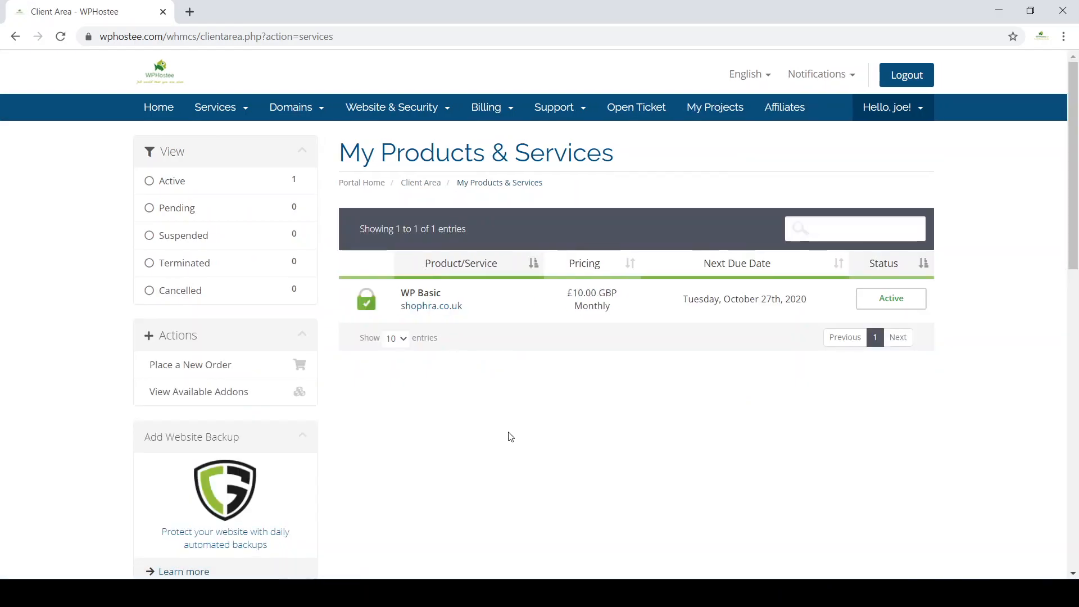
pyautogui.click(159, 109)
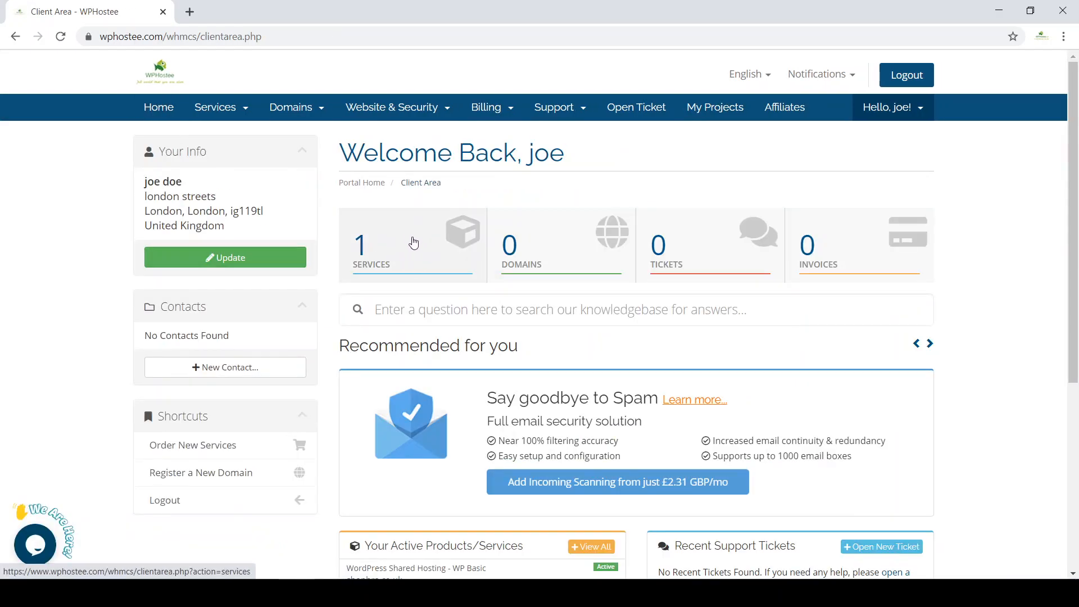
pyautogui.click(413, 241)
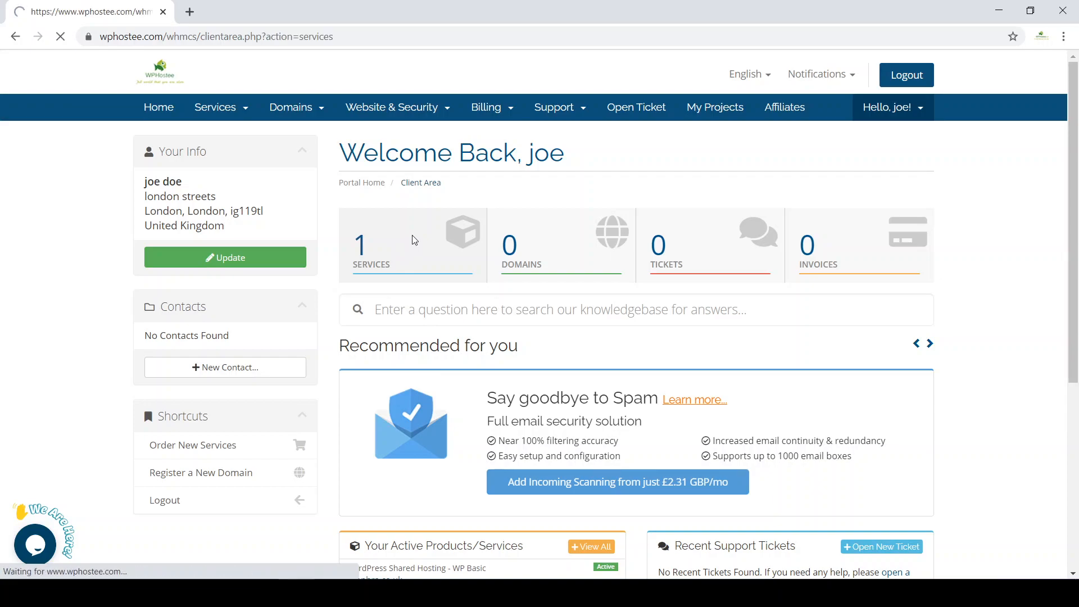
pyautogui.moveTo(367, 303)
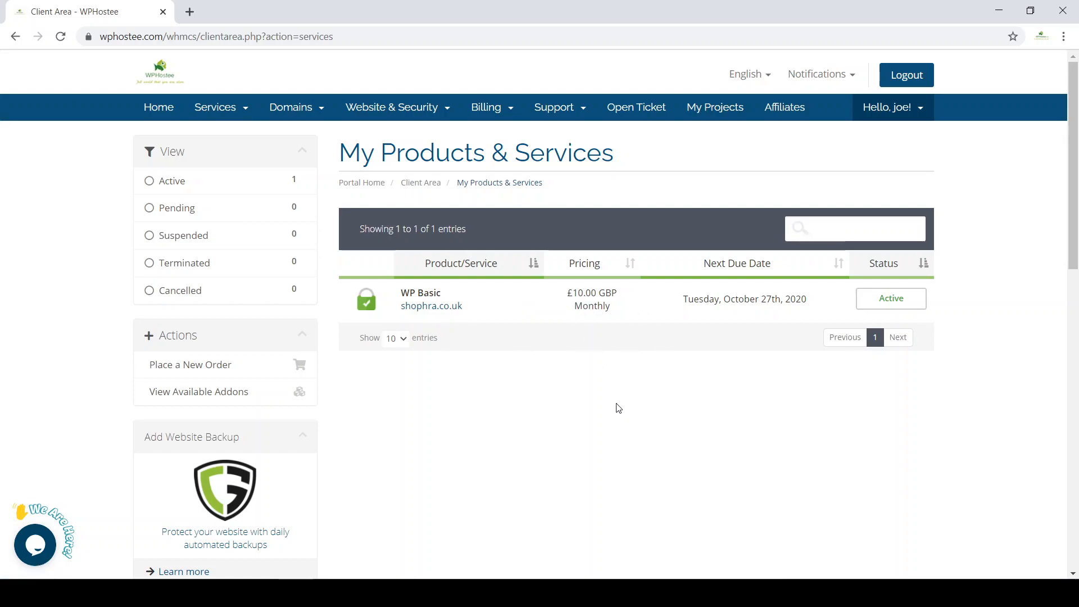
pyautogui.click(518, 309)
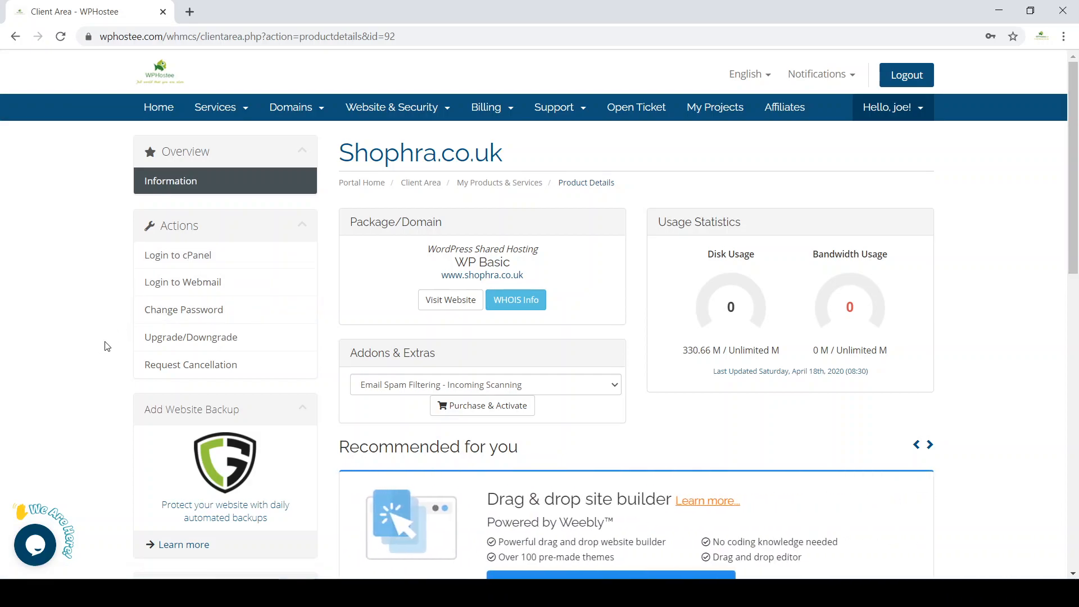
pyautogui.click(158, 107)
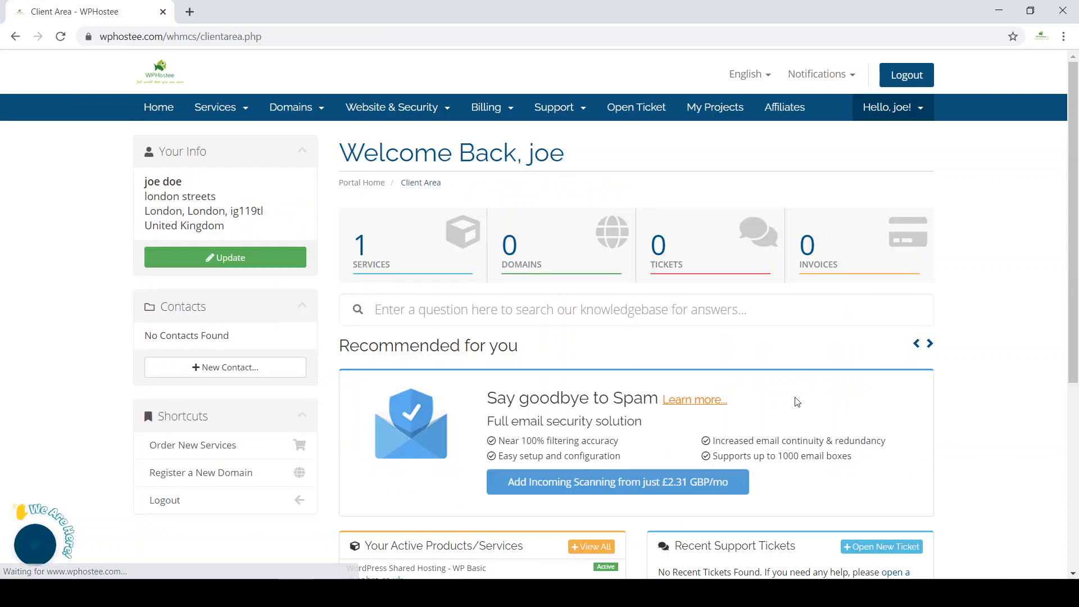
pyautogui.click(411, 247)
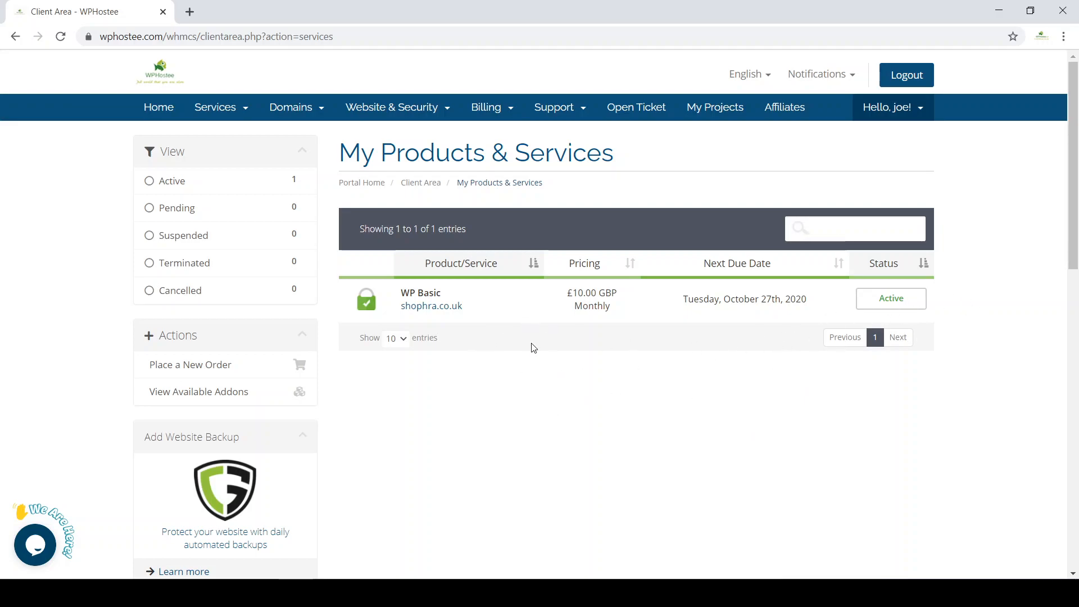
pyautogui.click(514, 295)
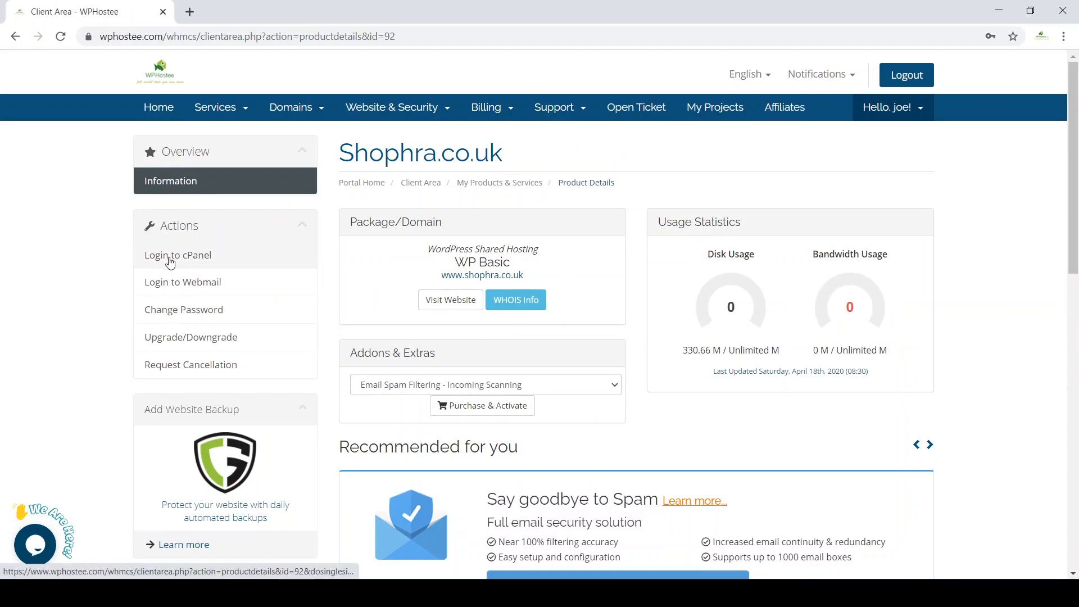
pyautogui.scroll(-2, 41, 438)
pyautogui.scroll(-3, 62, 441)
# - Log in to cPanel for shophra.co.uk and scroll down to the Security section
pyautogui.scroll(5, 64, 441)
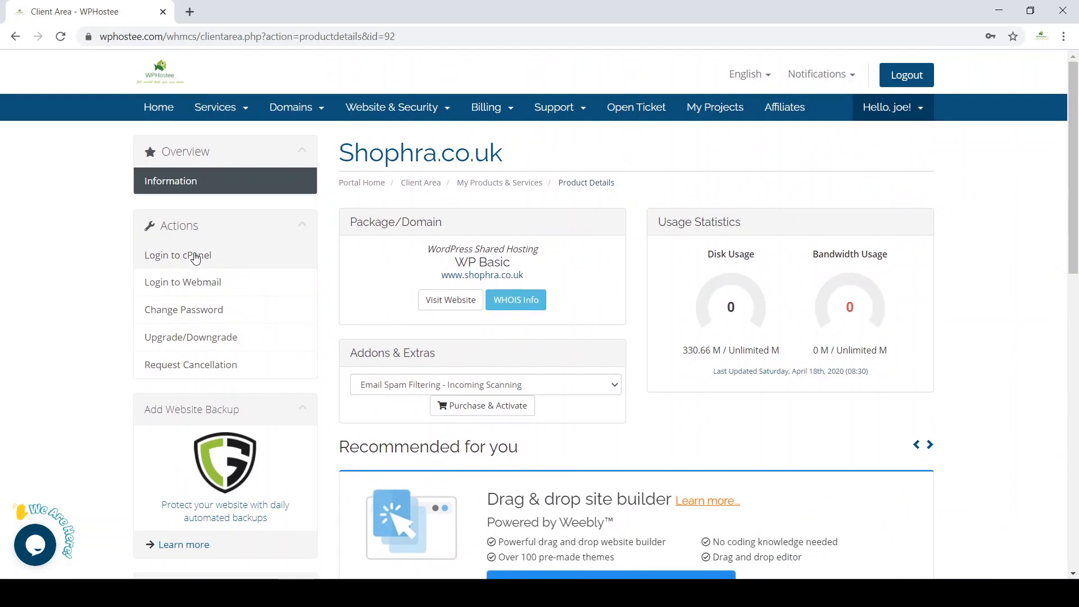
pyautogui.click(195, 257)
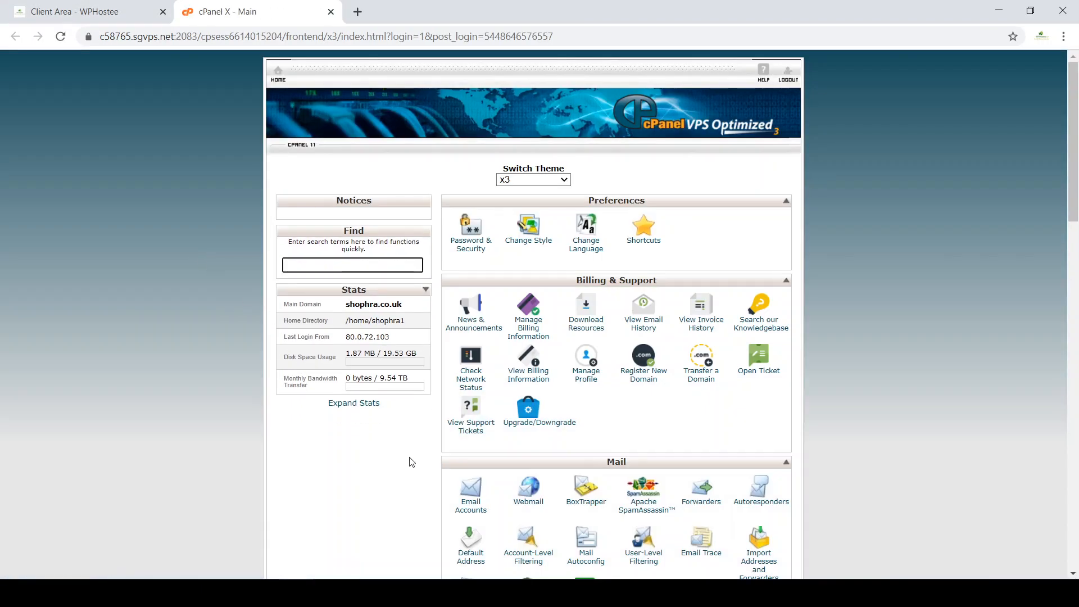
pyautogui.click(865, 439)
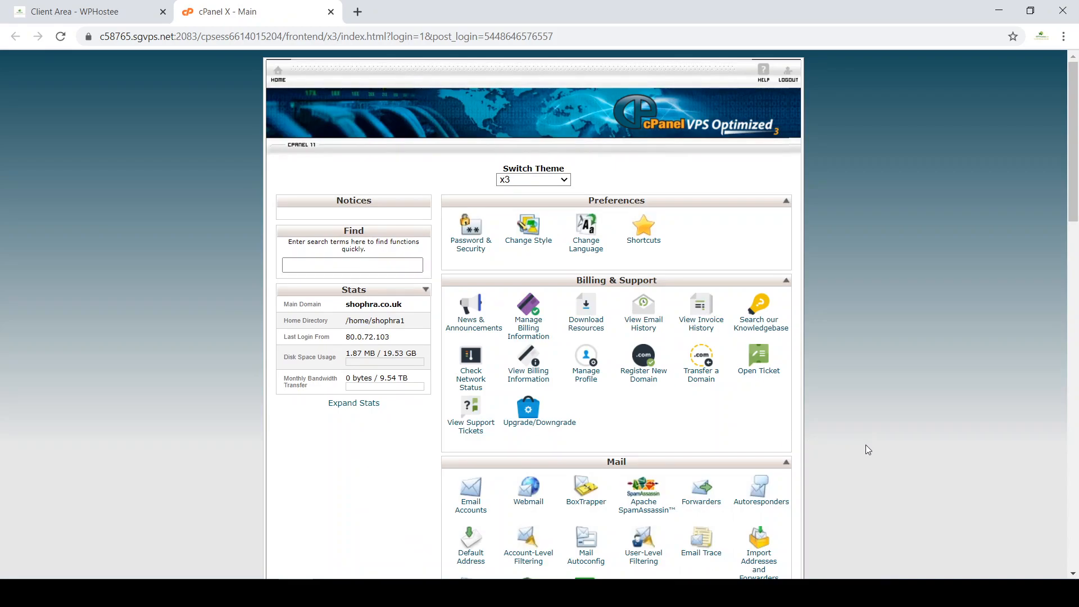
pyautogui.scroll(-1, 865, 448)
pyautogui.scroll(-1, 867, 449)
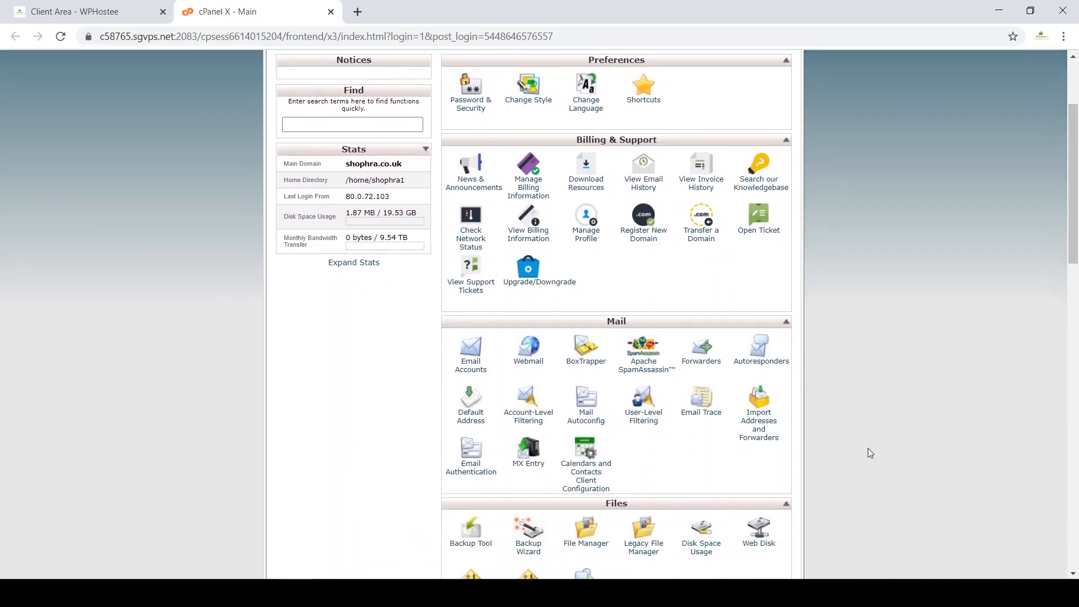
pyautogui.scroll(-1, 867, 448)
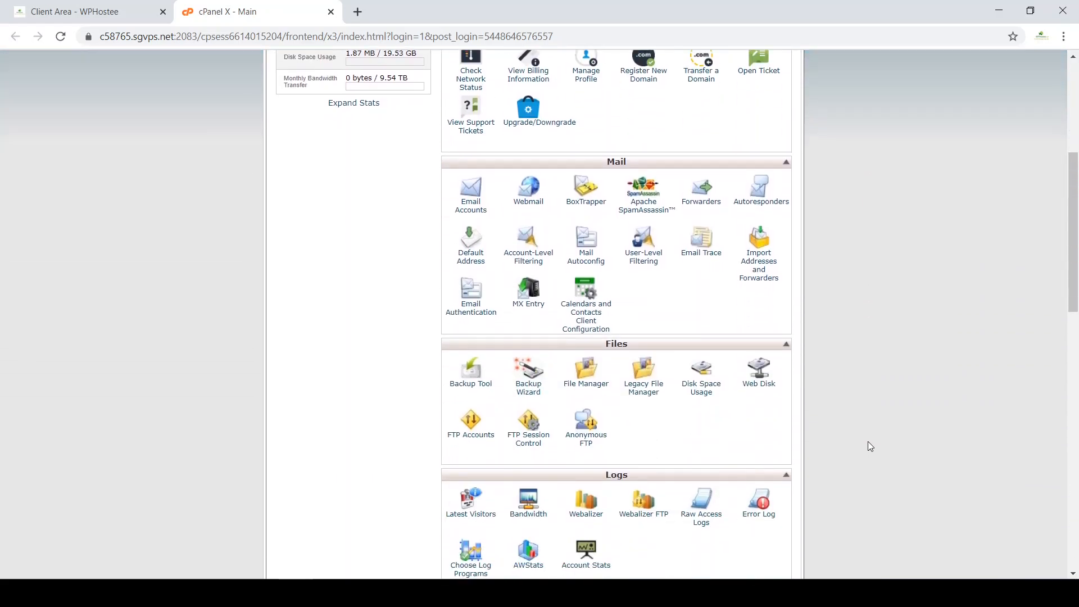
pyautogui.scroll(-7, 868, 445)
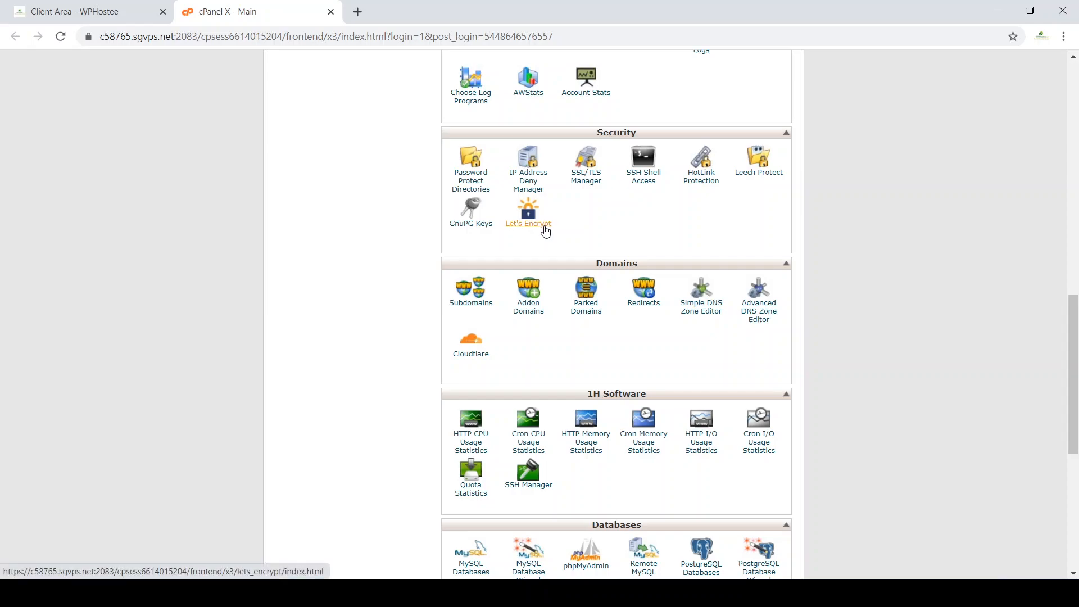
pyautogui.scroll(1, 580, 262)
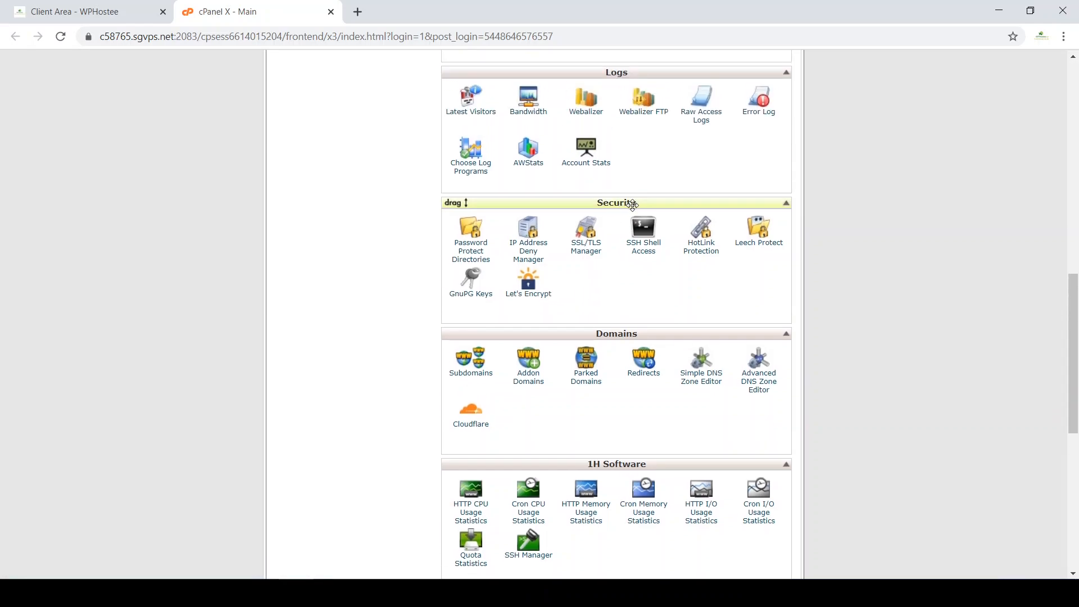
# - In Let's Encrypt, choose HTTPS Settings for the shophra.co.uk certificate
pyautogui.click(537, 298)
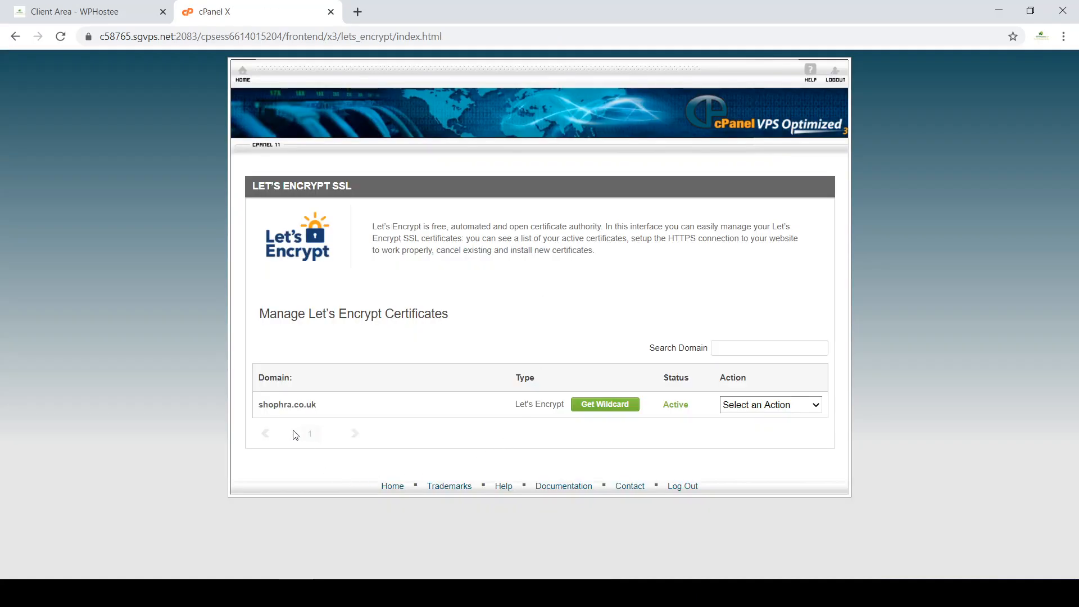
pyautogui.moveTo(259, 408); pyautogui.dragTo(317, 405)
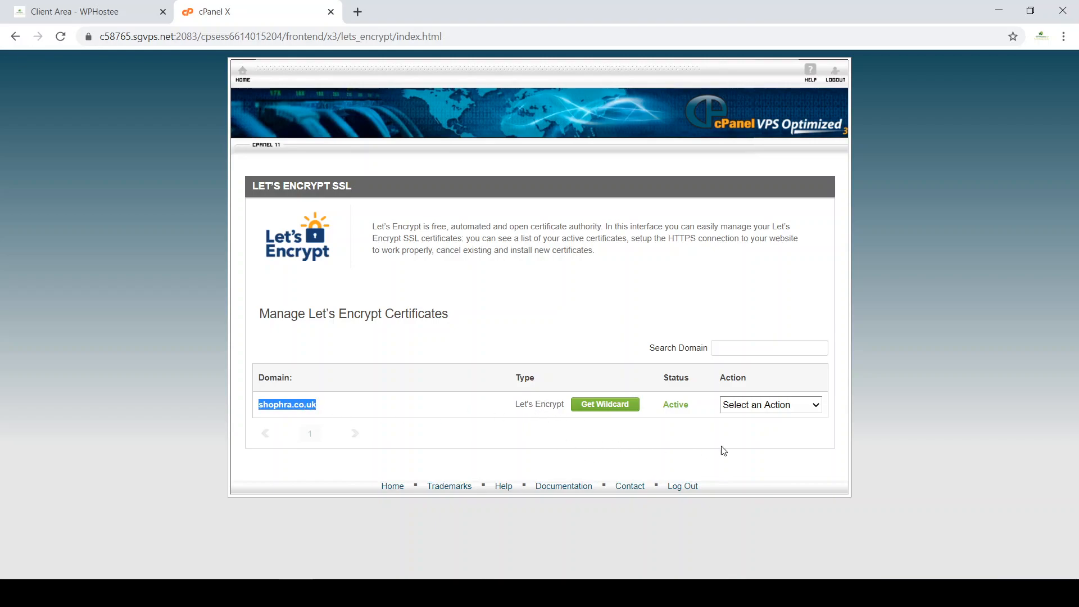
pyautogui.click(766, 408)
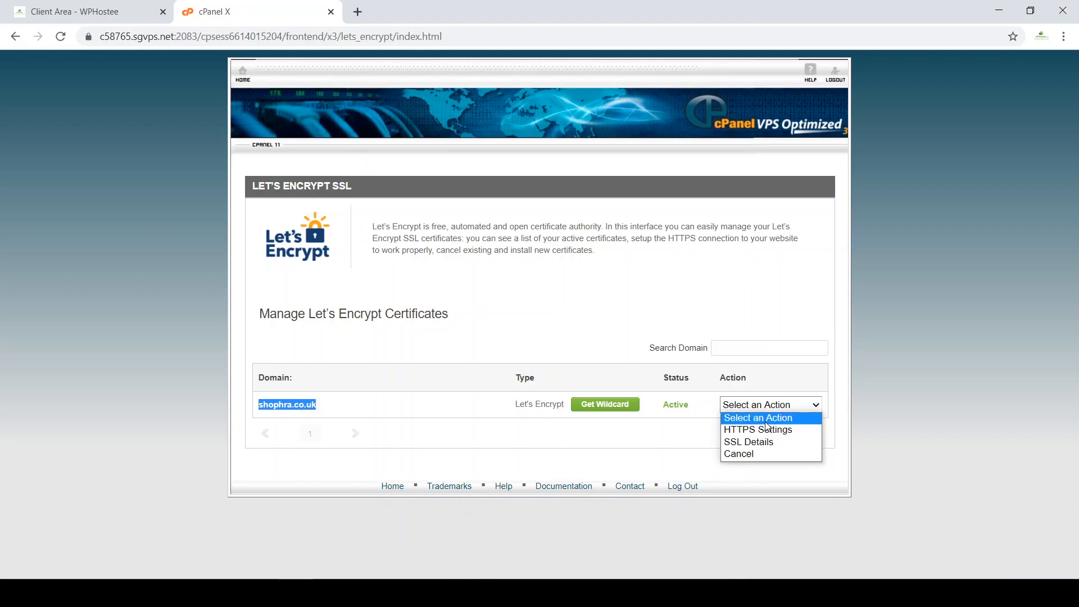
pyautogui.click(757, 410)
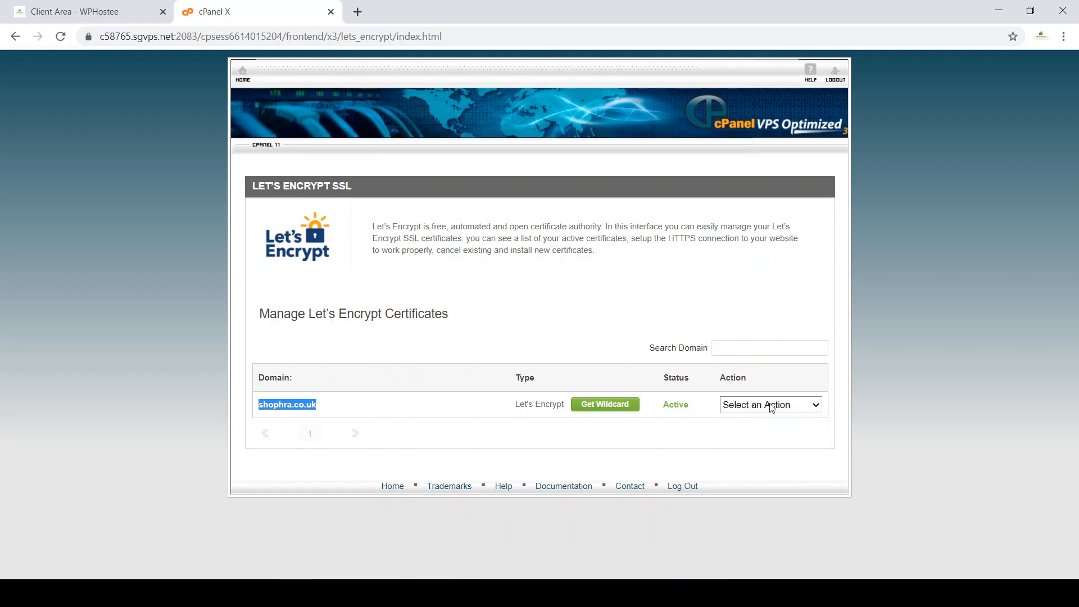
pyautogui.click(771, 407)
pyautogui.click(759, 430)
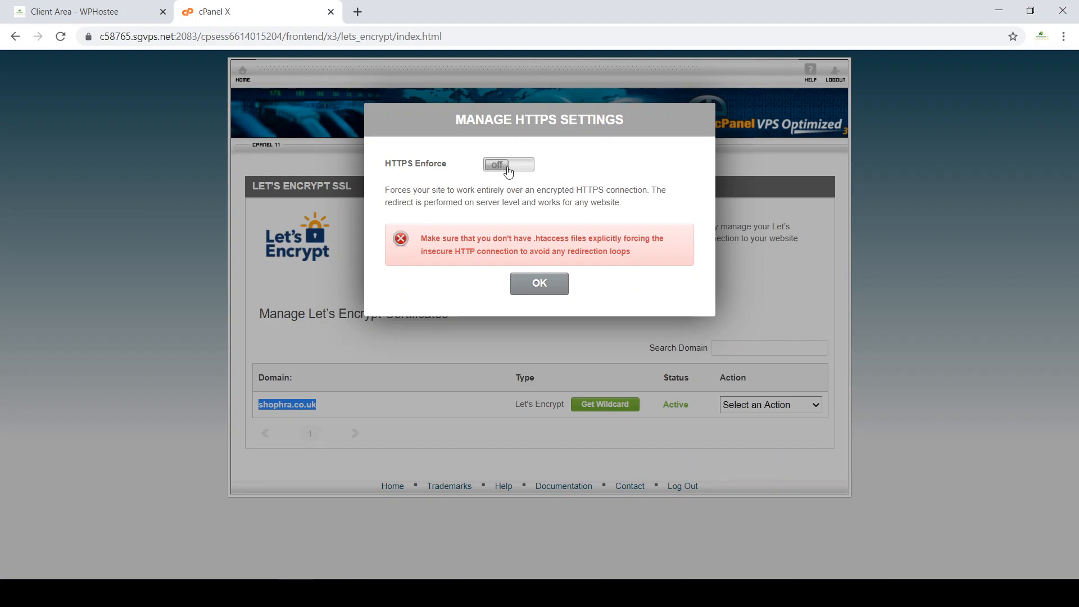
# - Load shophra.co.uk in a new tab, where it shows a not-secure 'Index of /' page
pyautogui.click(358, 13)
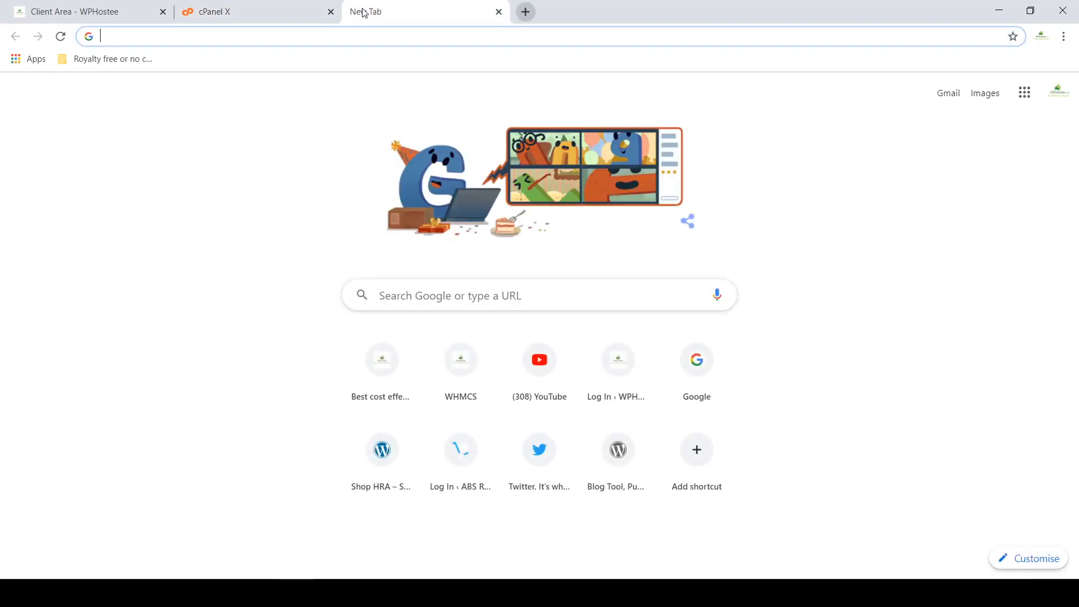
pyautogui.write('shophra.co')
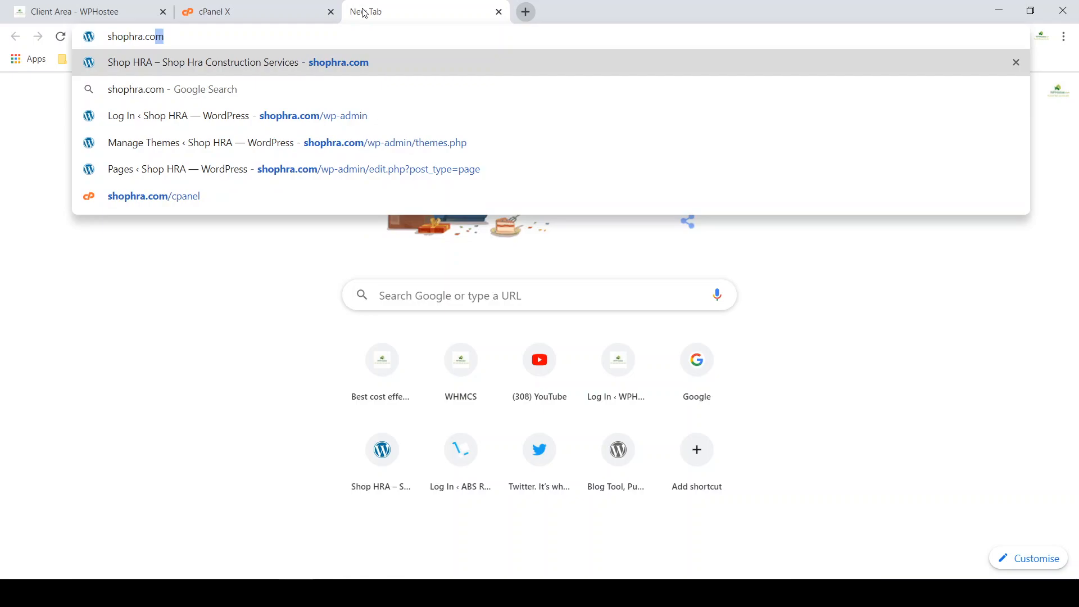
pyautogui.write('.uk')
pyautogui.press('Return')
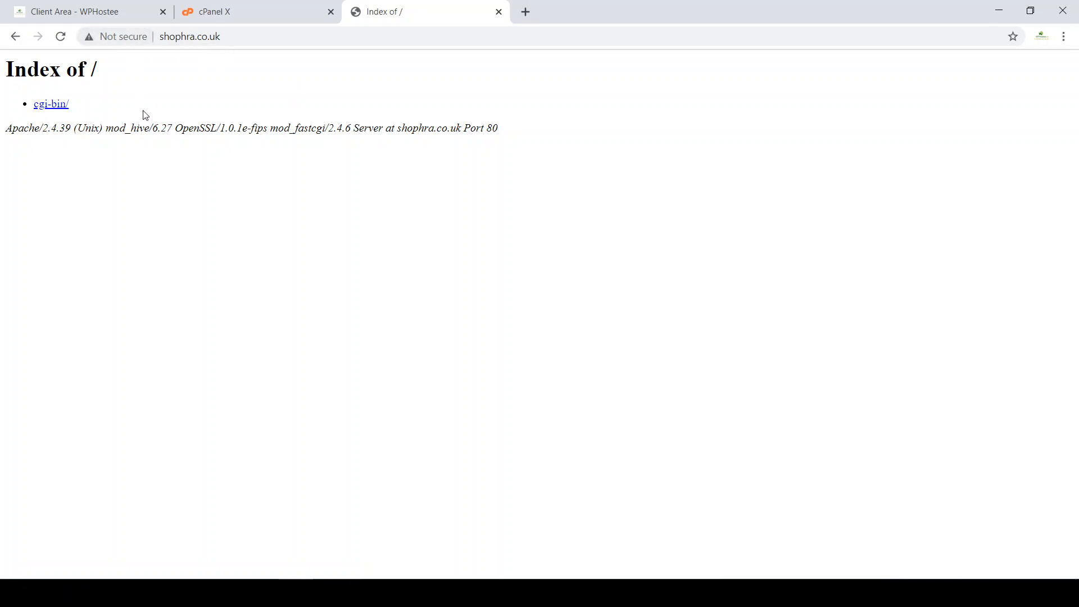
# - Inspect the directory listing's heading and server line, then return to the cPanel tab
pyautogui.moveTo(38, 69); pyautogui.dragTo(140, 207)
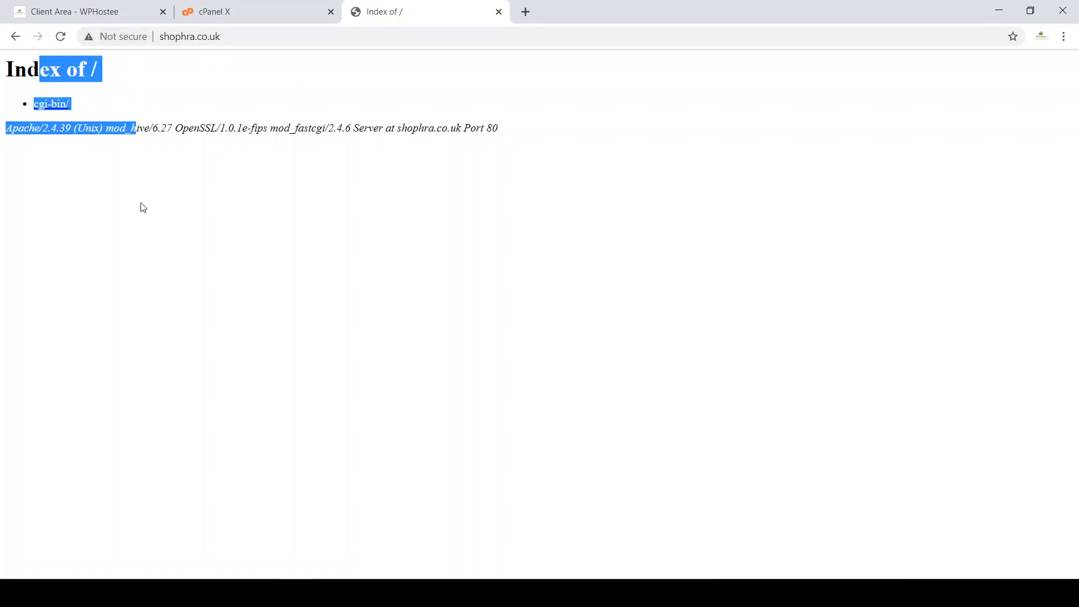
pyautogui.click(43, 109)
pyautogui.moveTo(12, 69); pyautogui.dragTo(197, 178)
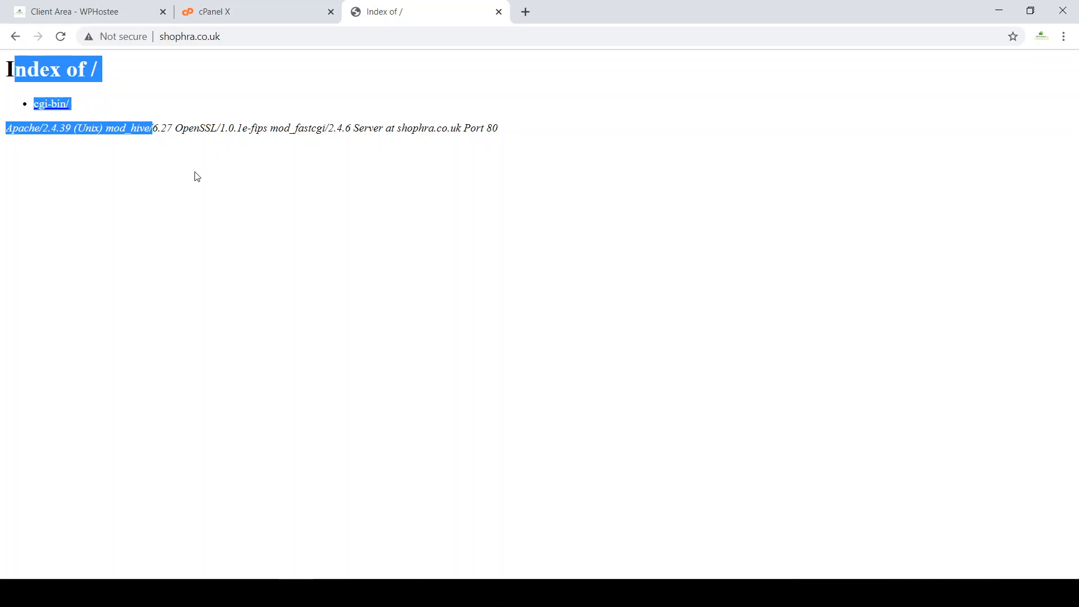
pyautogui.click(183, 128)
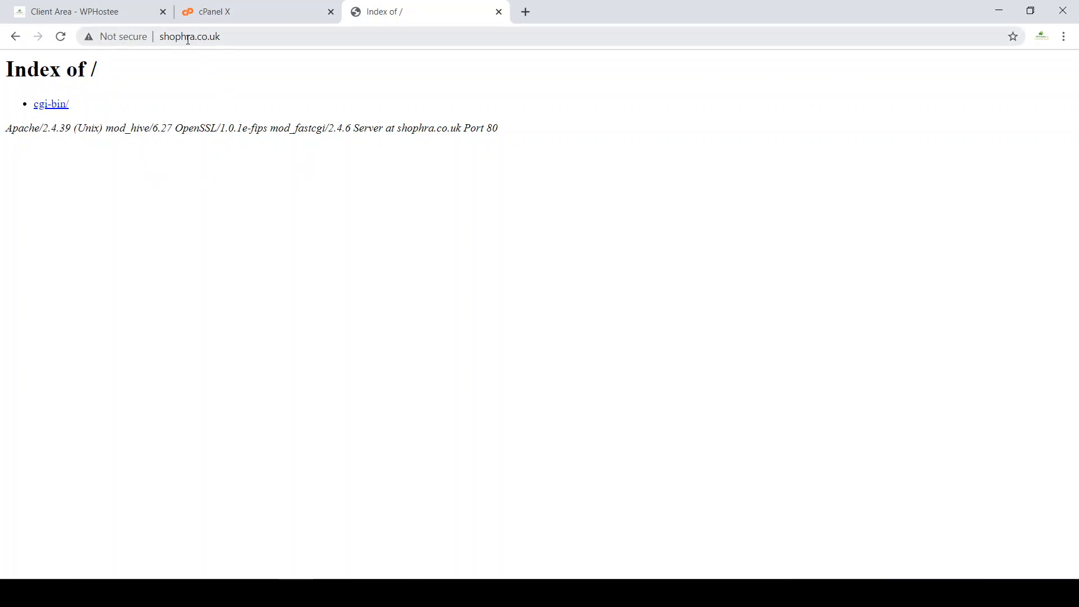
pyautogui.click(276, 14)
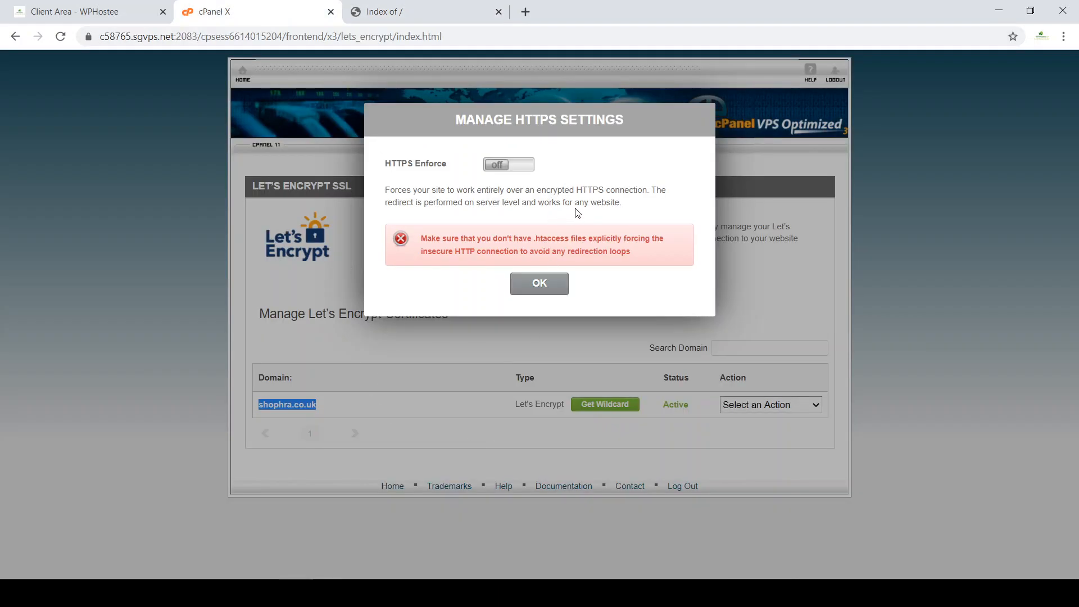
# - Turn on HTTPS Enforce and External Links Rewrite for shophra.co.uk and confirm
pyautogui.click(506, 165)
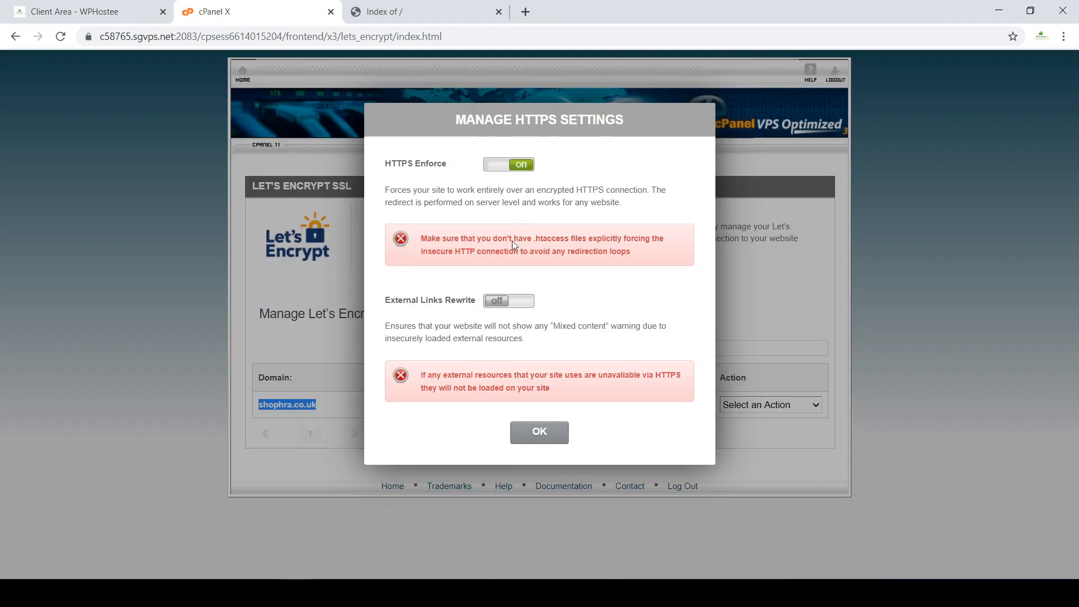
pyautogui.click(499, 310)
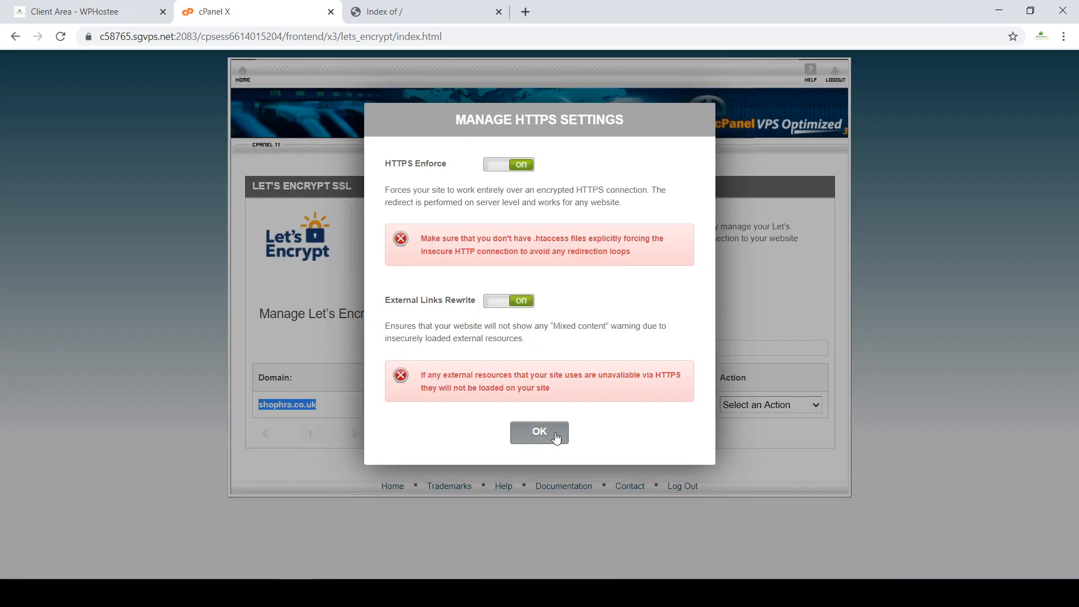
pyautogui.click(553, 440)
# - Go back to the cPanel main page and expand the full account stats
pyautogui.click(140, 311)
pyautogui.click(244, 84)
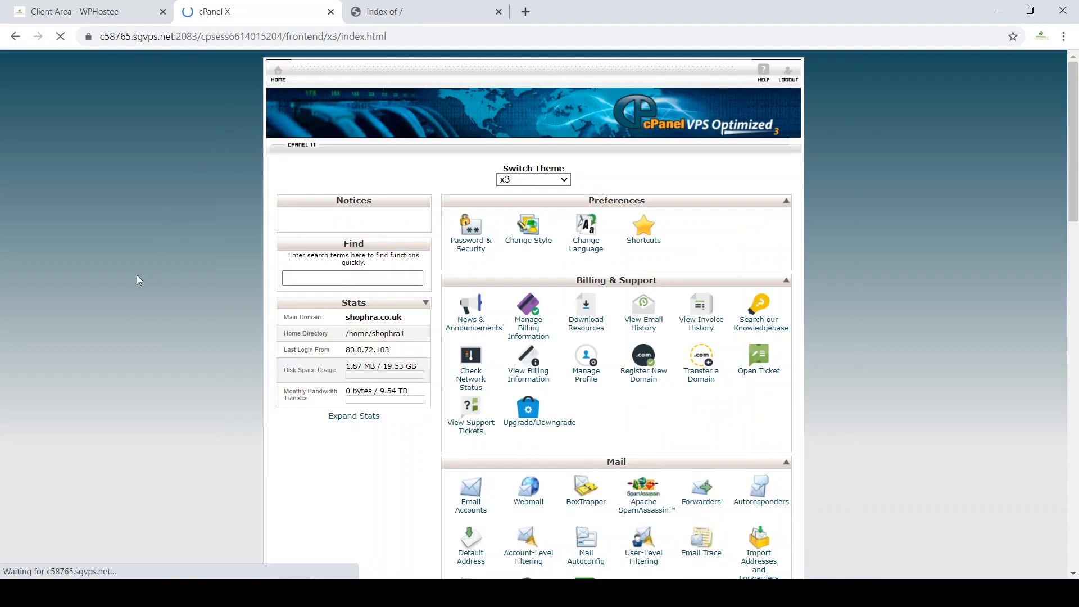
pyautogui.click(354, 439)
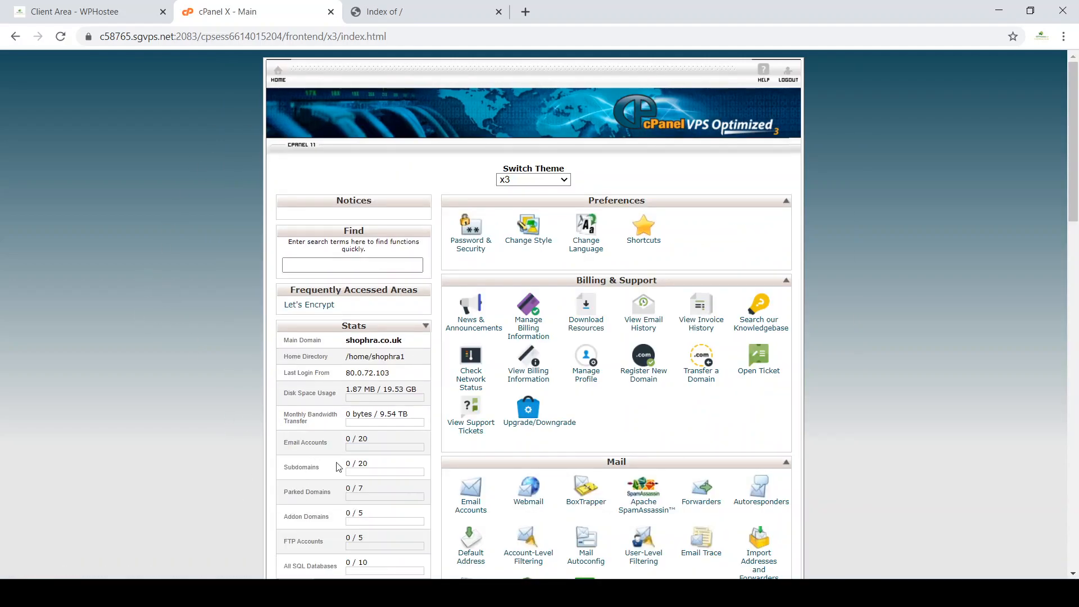
# - Reload shophra.co.uk and confirm its secure connection and valid certificate
pyautogui.click(383, 14)
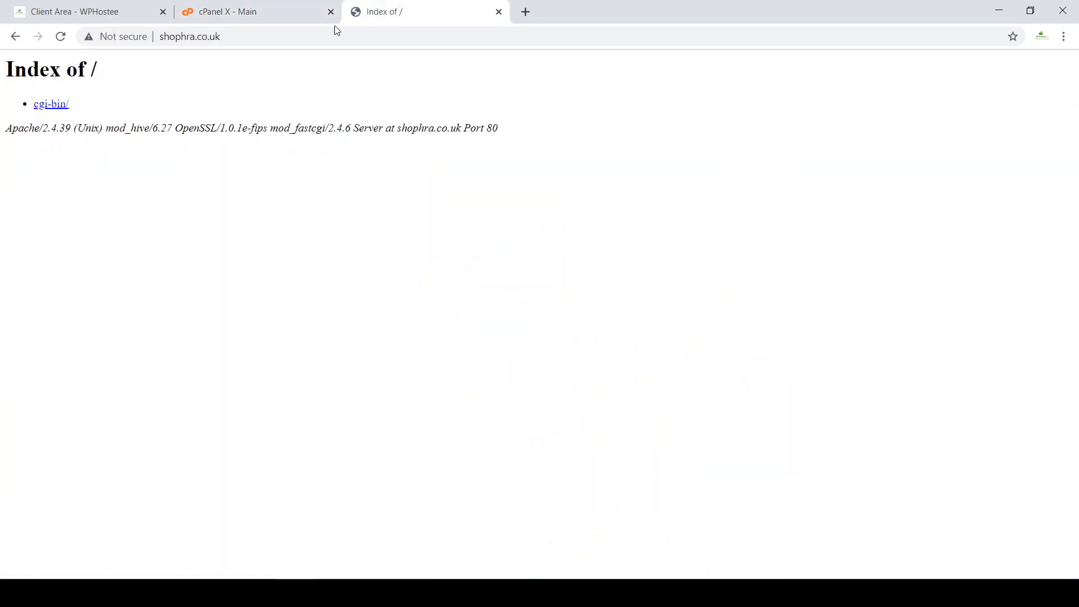
pyautogui.rightClick(128, 73)
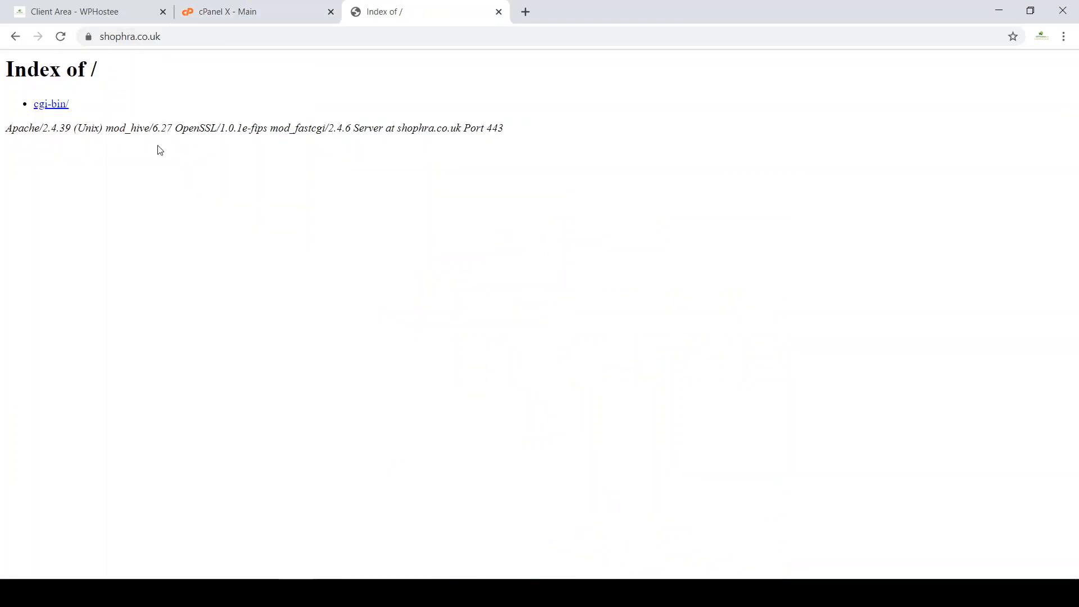
pyautogui.click(91, 39)
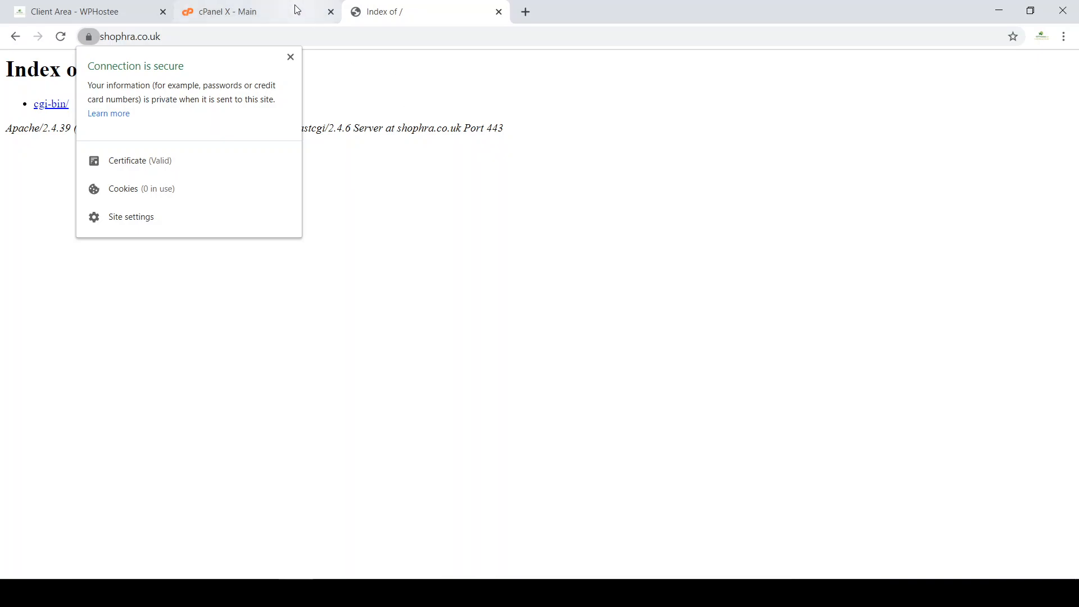
pyautogui.click(375, 113)
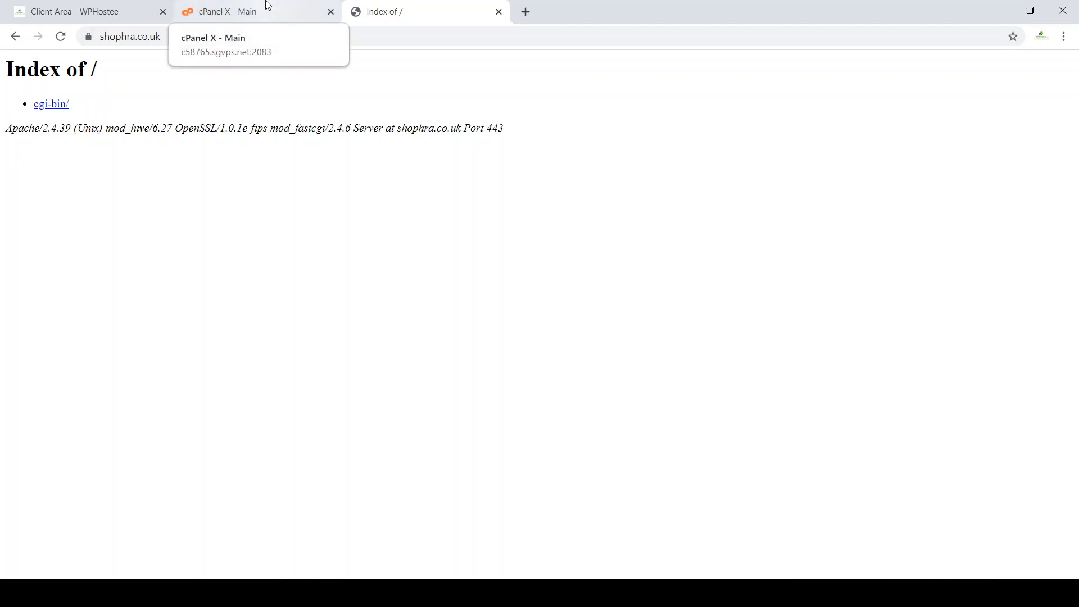
# - Check the WP Basic WordPress Shared Hosting package on WPHostee, then return to cPanel
pyautogui.click(114, 7)
pyautogui.moveTo(460, 261); pyautogui.dragTo(512, 262)
pyautogui.moveTo(434, 249); pyautogui.dragTo(541, 250)
pyautogui.click(284, 9)
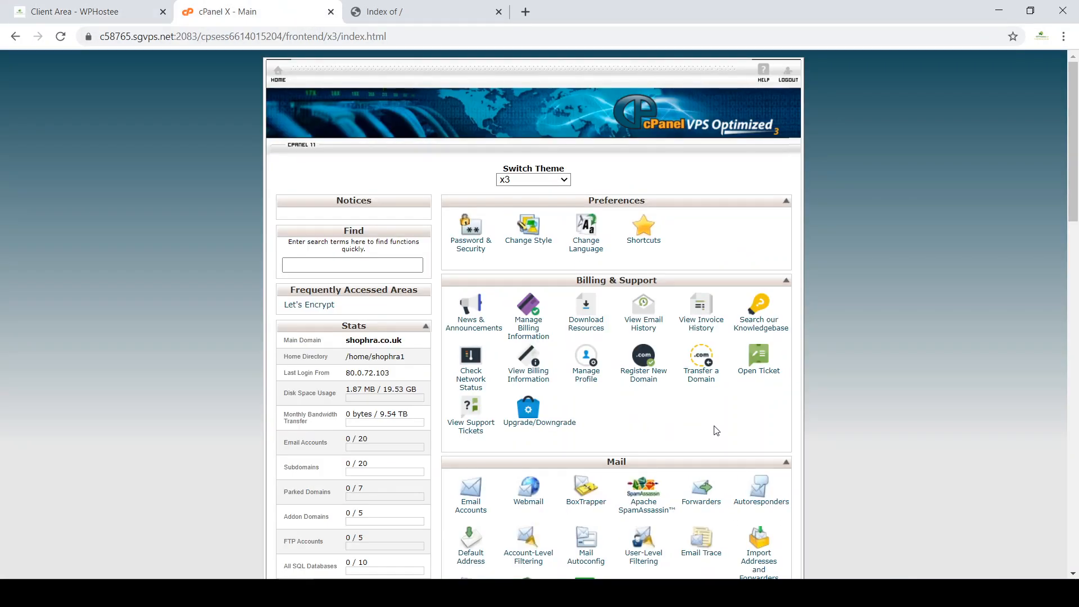
# - Recheck shophra.co.uk's HTTPS settings in Let's Encrypt, then log out of cPanel
pyautogui.scroll(-5, 627, 424)
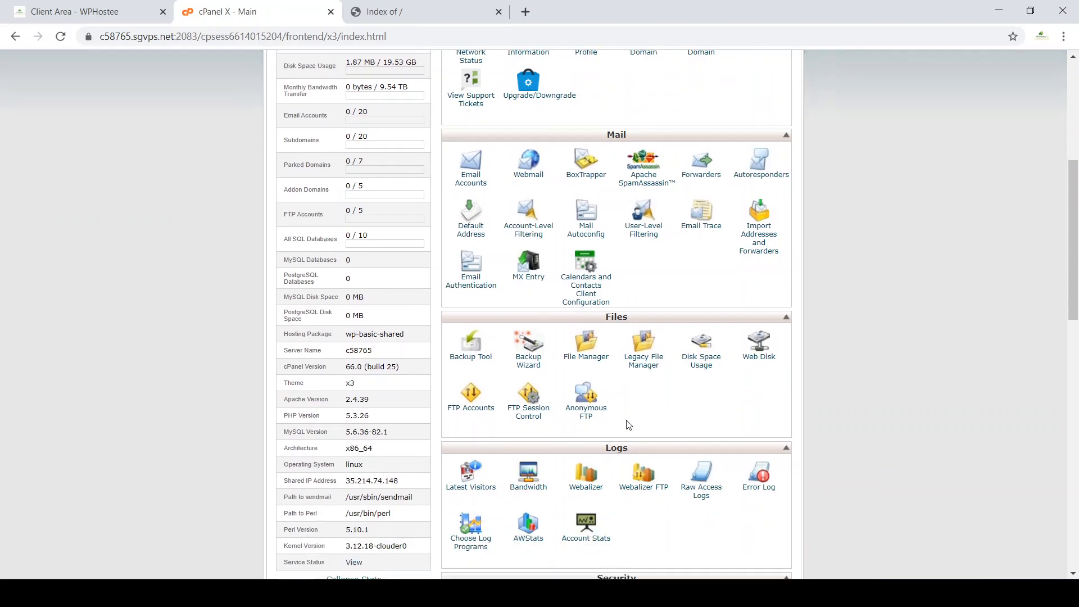
pyautogui.scroll(-4, 628, 424)
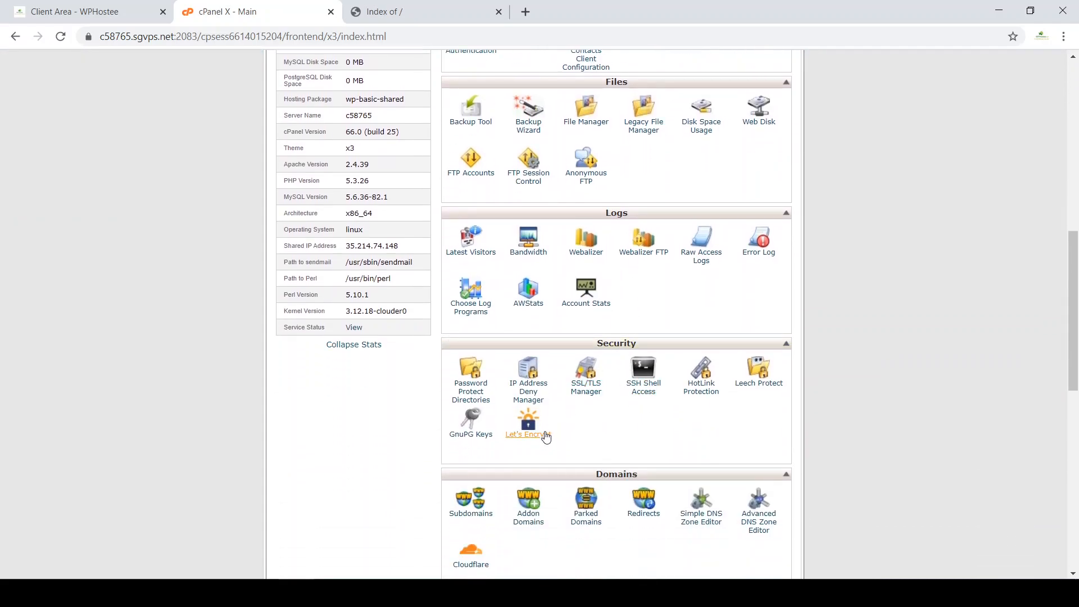
pyautogui.click(543, 436)
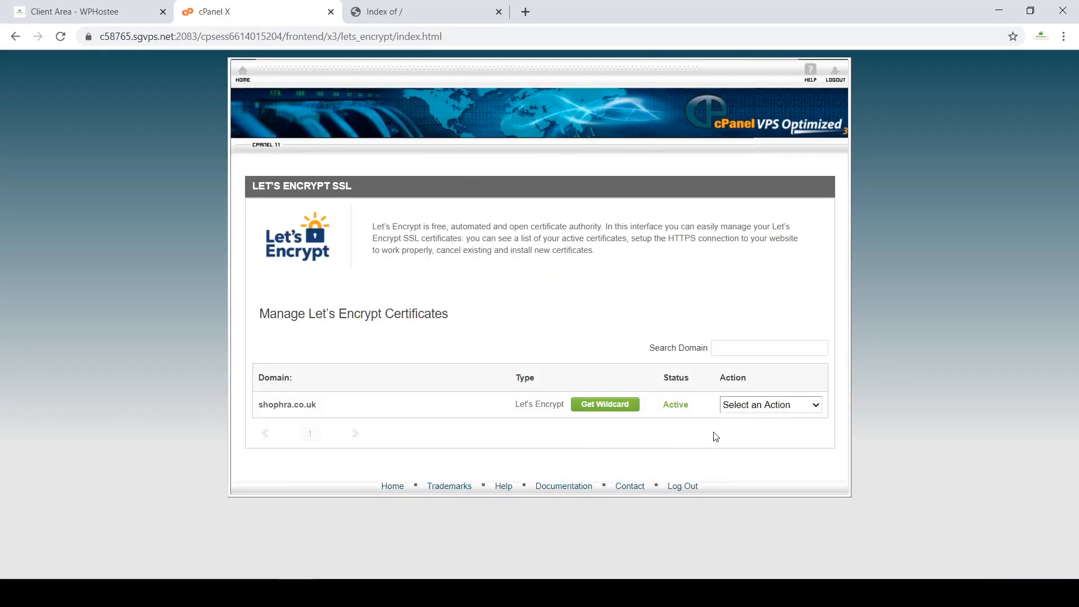
pyautogui.click(742, 407)
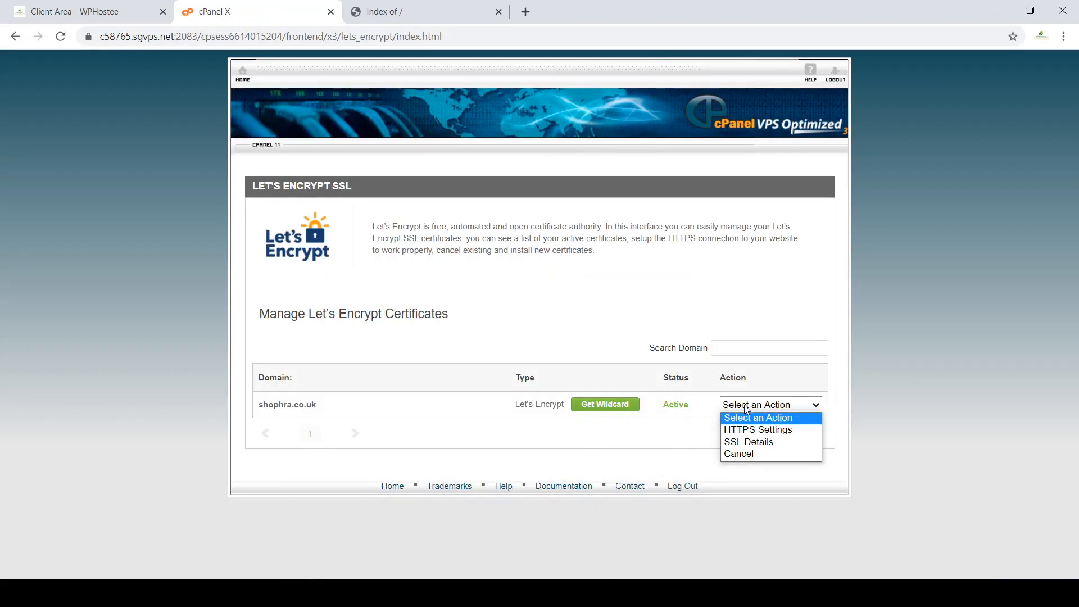
pyautogui.click(769, 435)
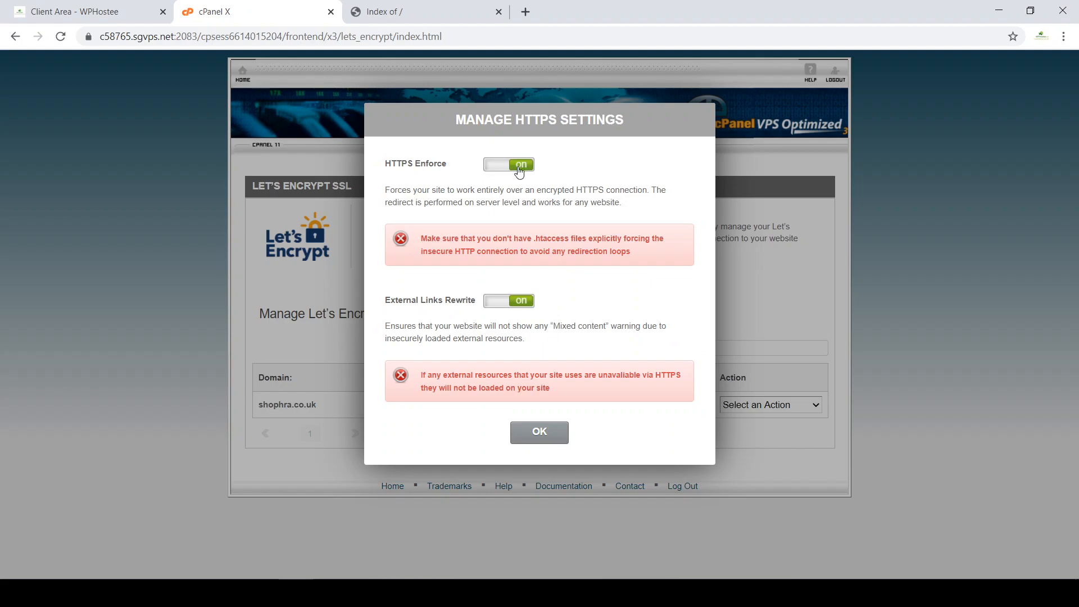
pyautogui.click(539, 432)
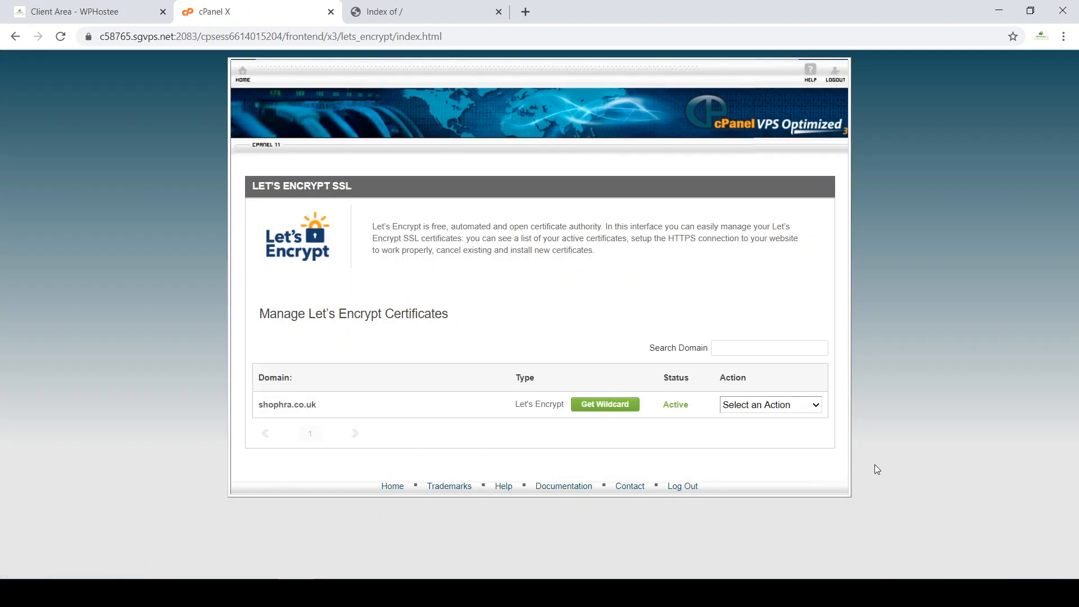
pyautogui.click(243, 73)
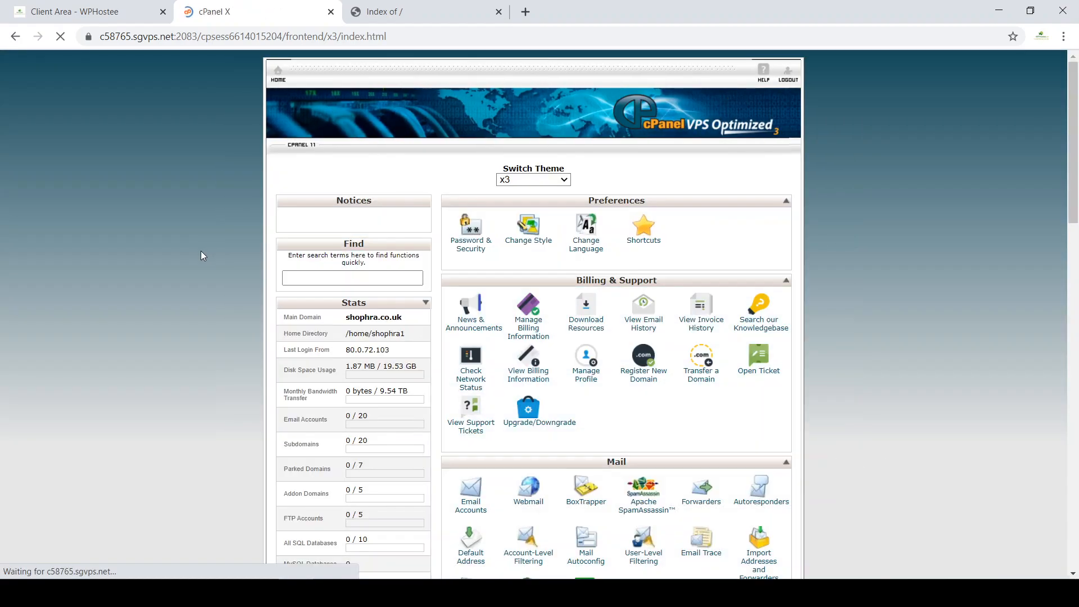
pyautogui.click(788, 73)
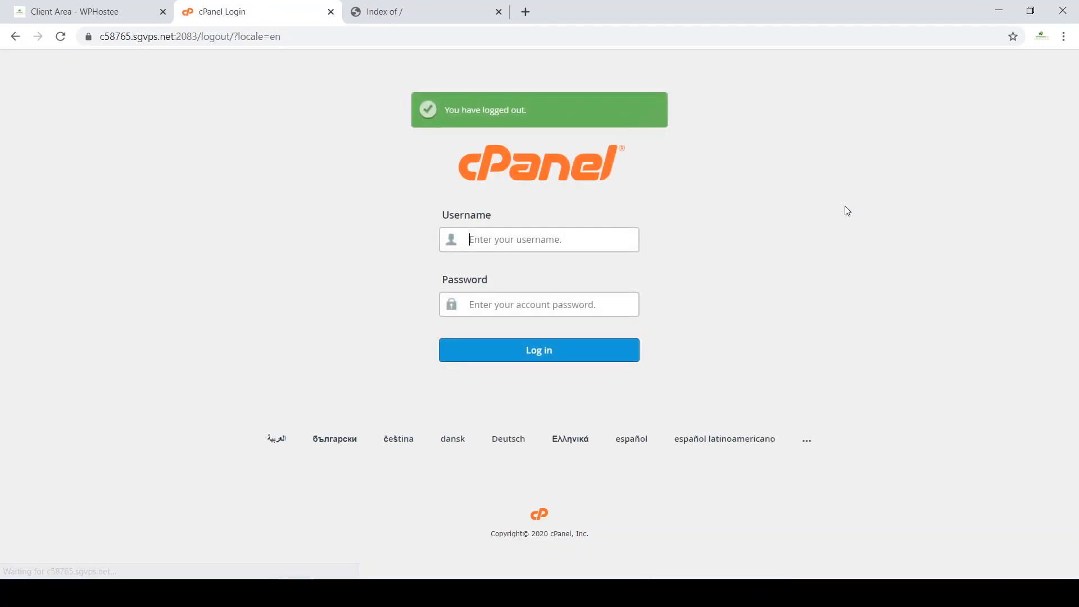
# - Close the cPanel login tab and return to the WPHostee product details page
pyautogui.click(331, 12)
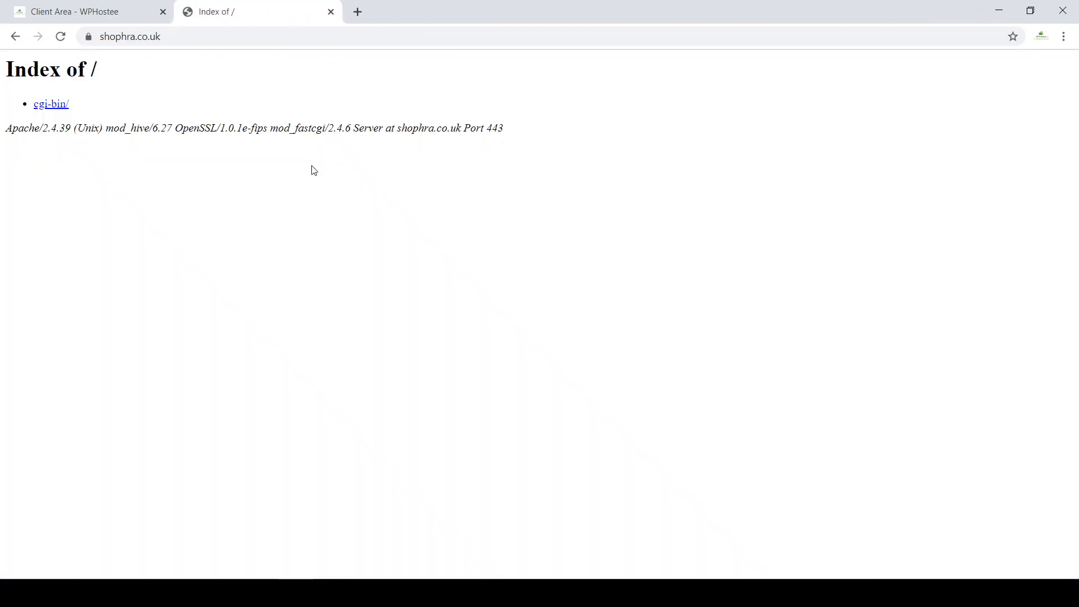
pyautogui.click(149, 38)
pyautogui.click(157, 9)
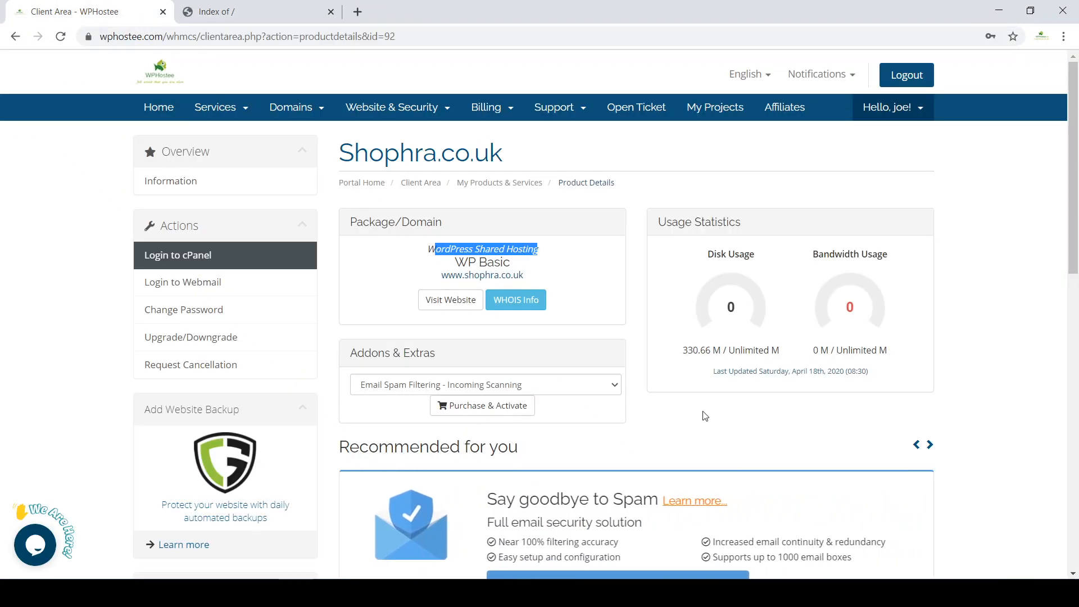
pyautogui.click(988, 395)
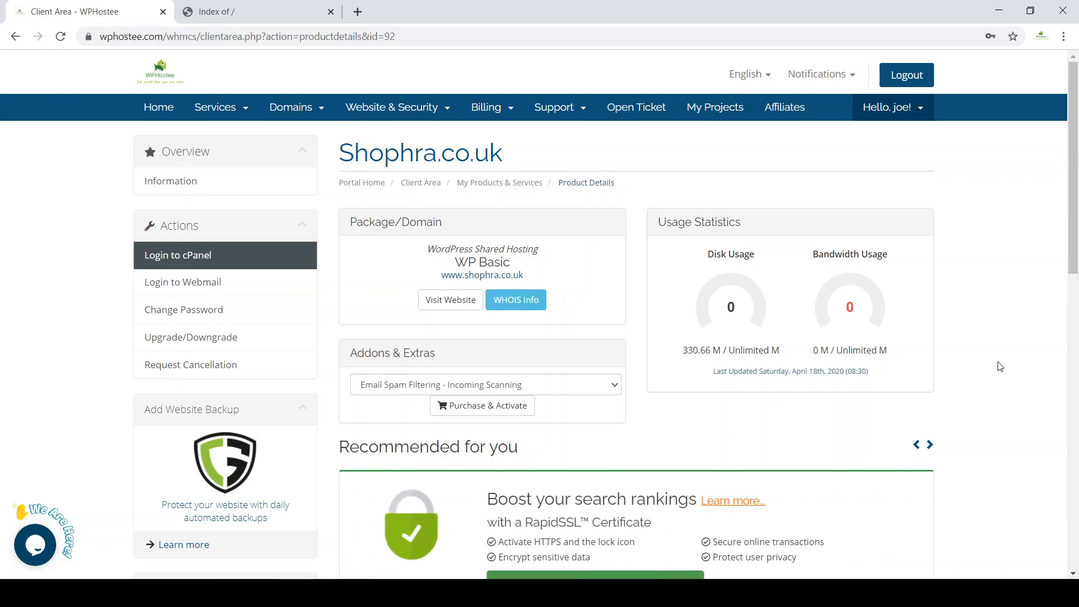
# - Open My Domains from the client area home, which lists no domains
pyautogui.scroll(-1, 999, 366)
pyautogui.scroll(1, 999, 367)
pyautogui.click(159, 110)
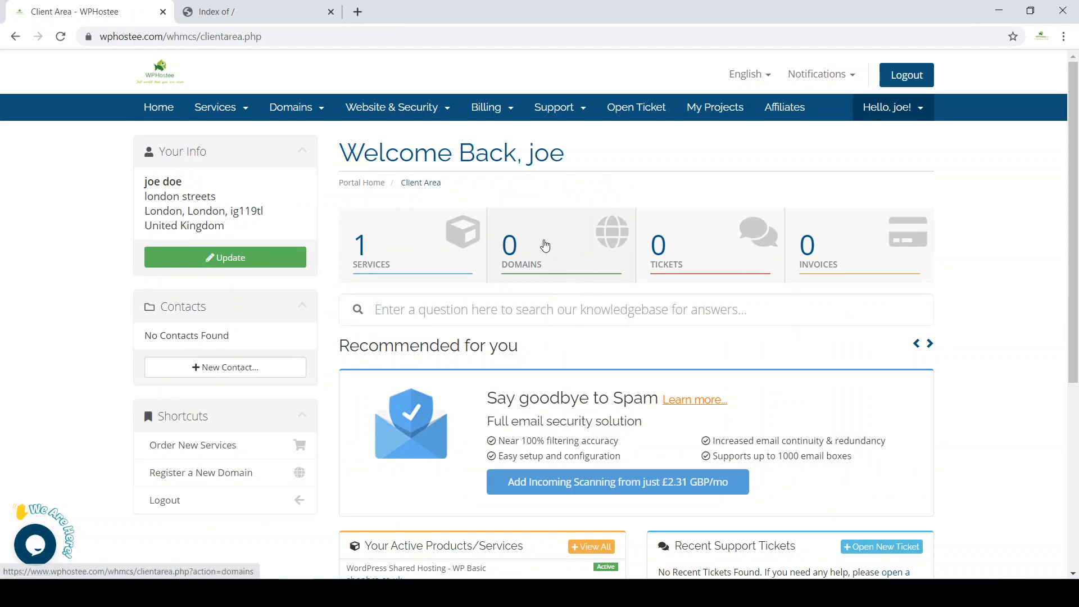
pyautogui.click(543, 244)
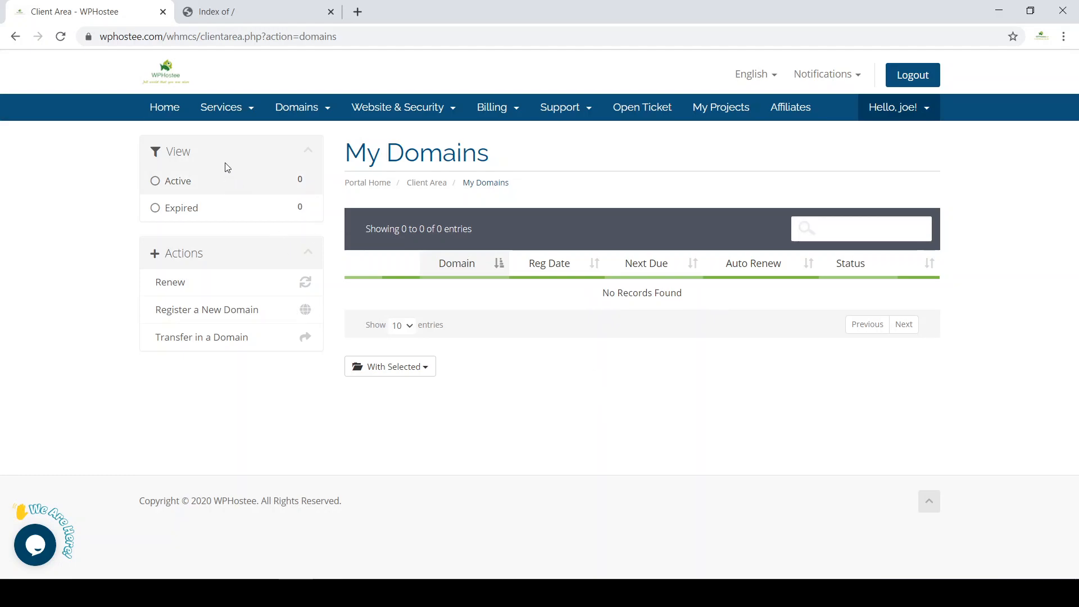
# - Return to the client area dashboard, glance at the shophra.co.uk tab, then open Open Ticket
pyautogui.click(156, 109)
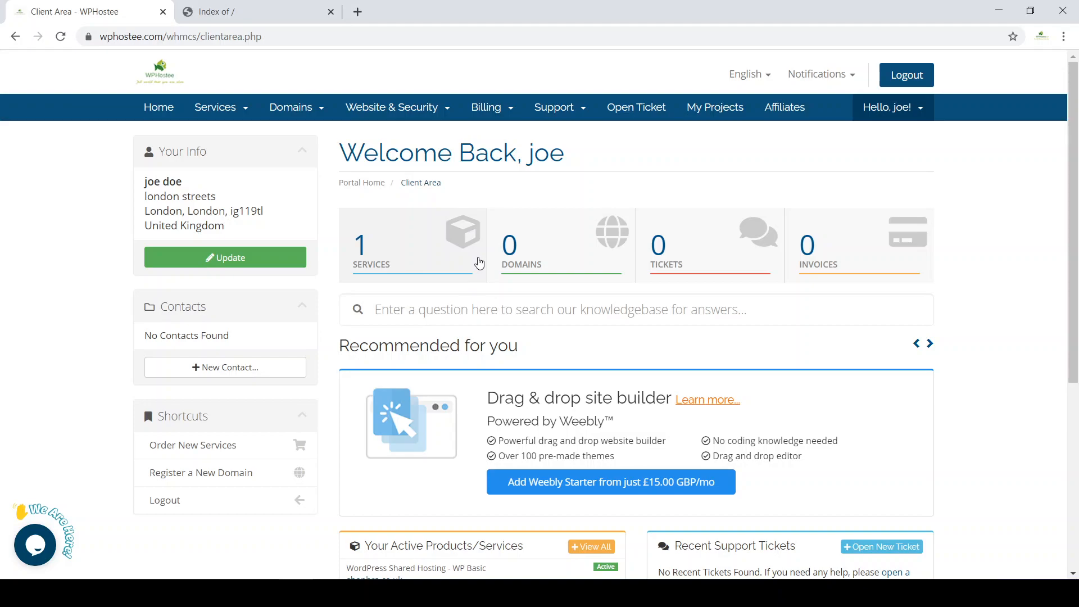
pyautogui.click(252, 11)
pyautogui.click(119, 36)
pyautogui.click(190, 188)
pyautogui.click(123, 8)
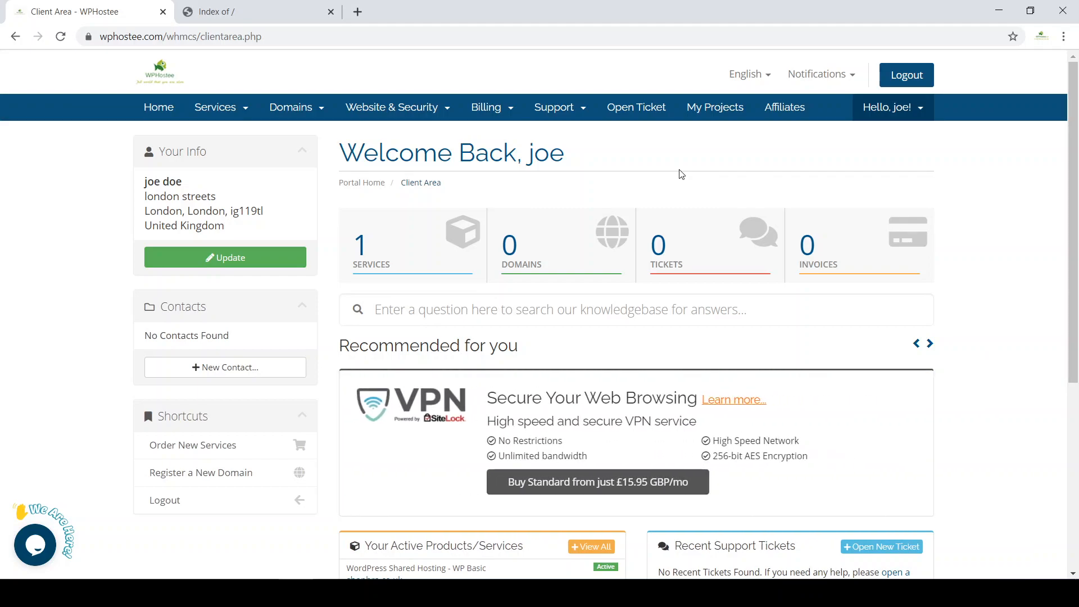
pyautogui.click(638, 114)
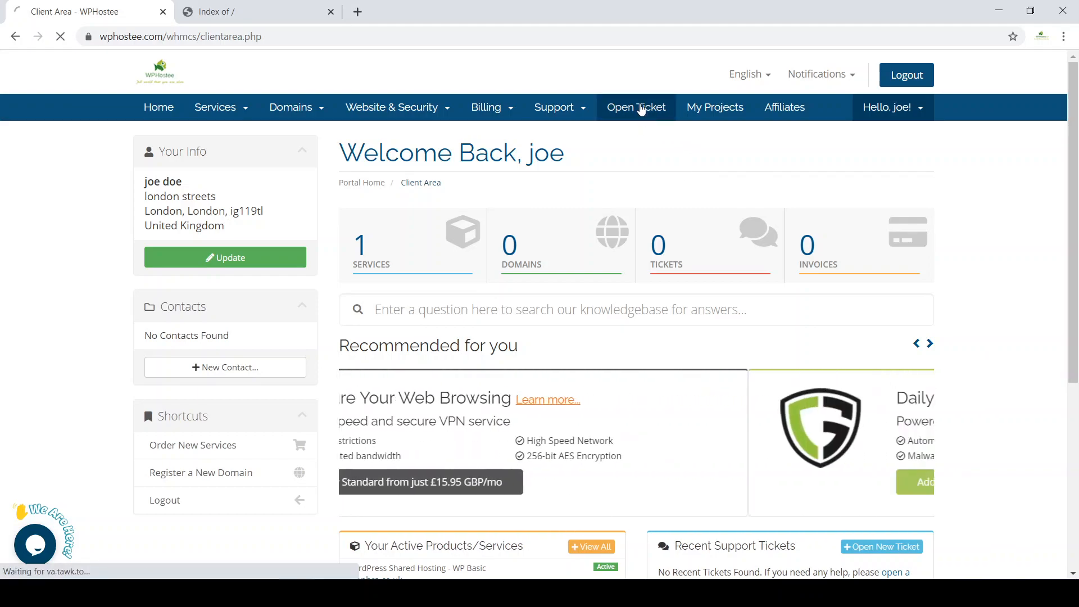
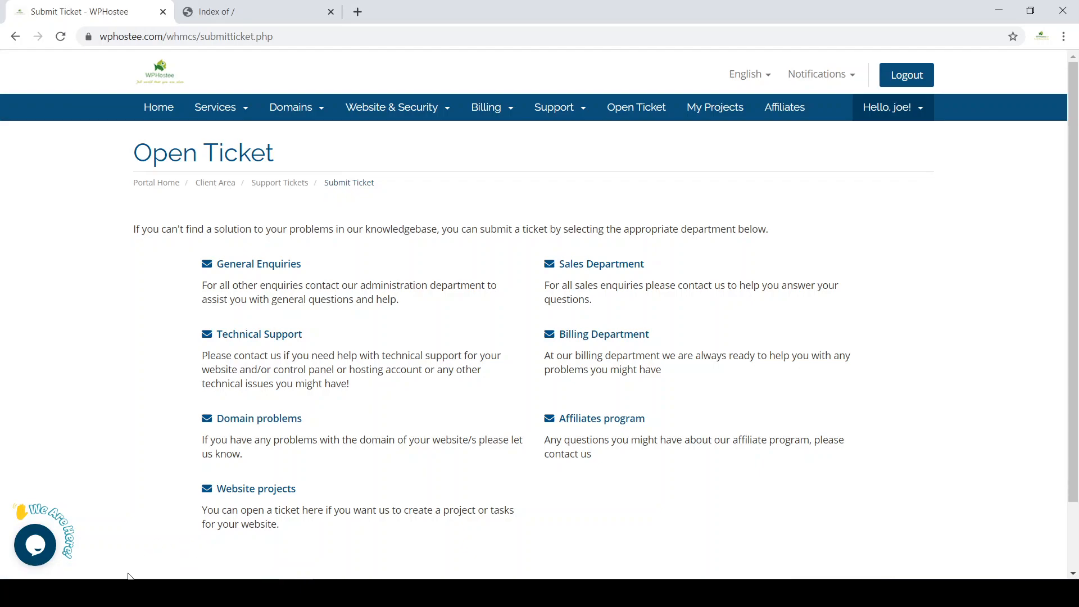
# - Add nameservers ns1.wphostee.com and ns2.wphostee.com to the Notepad note, then bring up the shophra.co.uk listing
pyautogui.hotkey('alt', 'Tab')
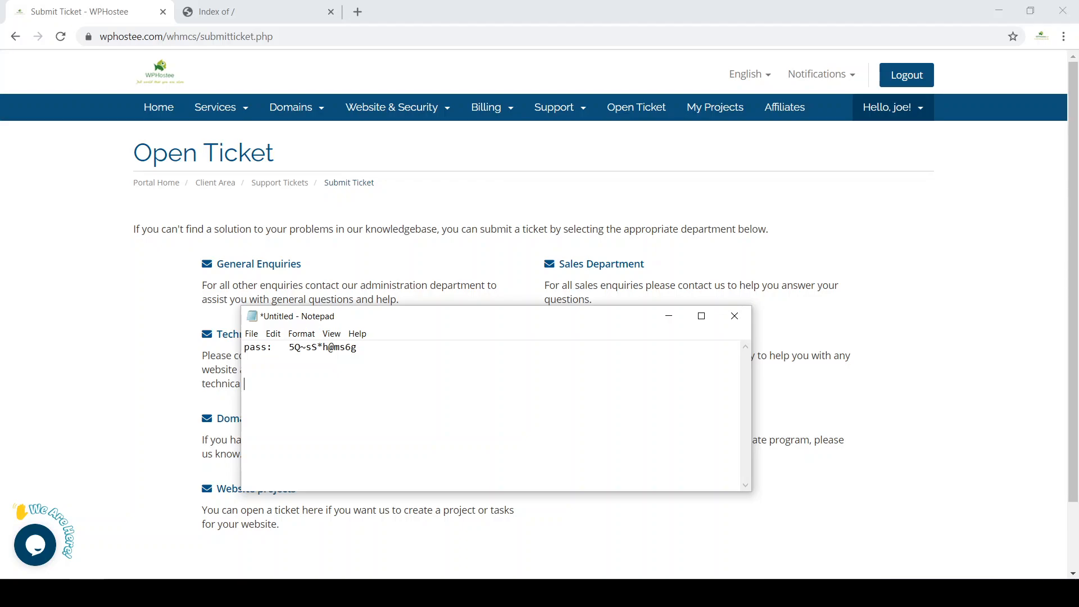
pyautogui.write('ns')
pyautogui.write('1')
pyautogui.write('.wphostee.com ')
pyautogui.write('ns')
pyautogui.write('2.wphostee.com')
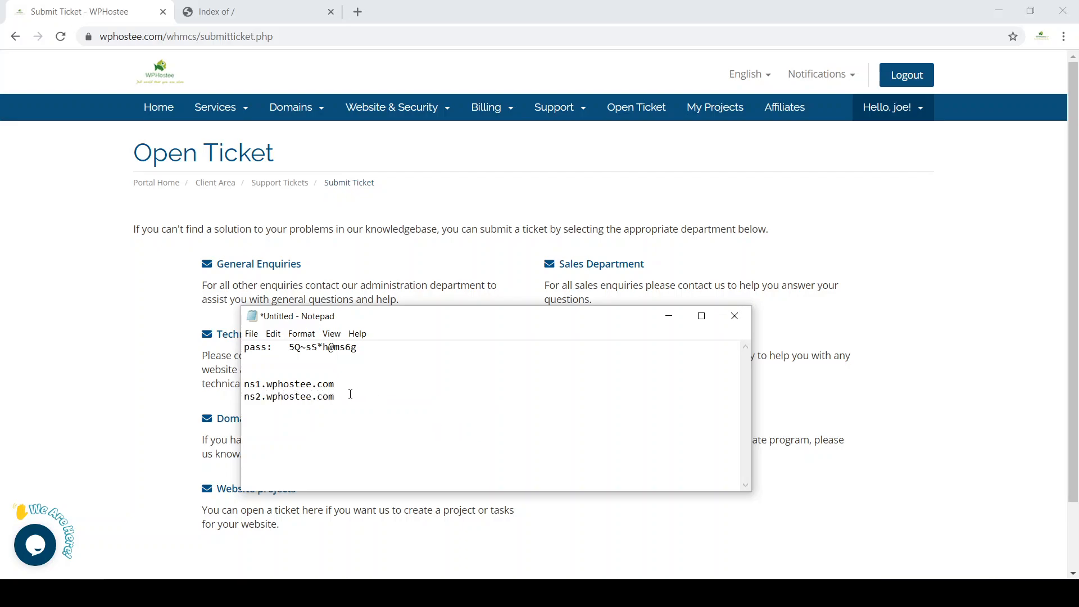
pyautogui.moveTo(350, 393); pyautogui.dragTo(246, 384)
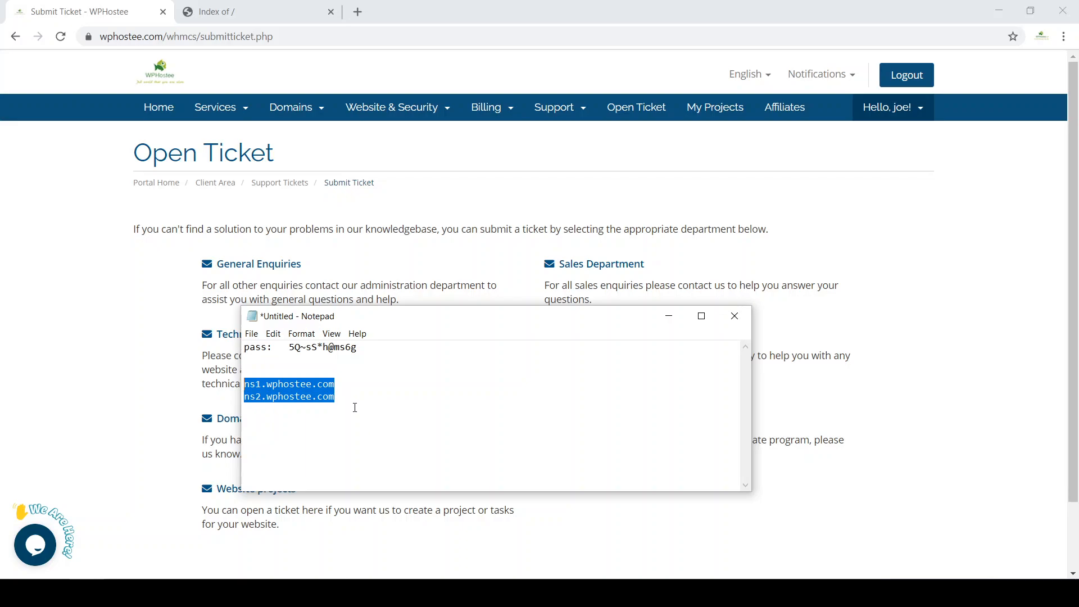
pyautogui.click(242, 17)
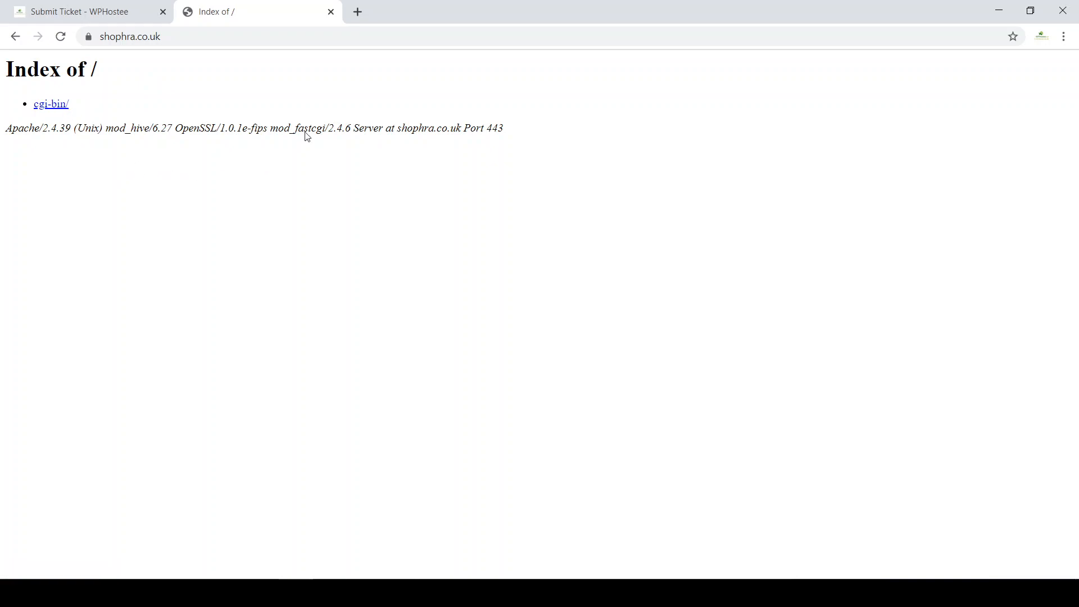
# - Go back to the Open Ticket page, then to the WPHostee client area home
pyautogui.click(125, 18)
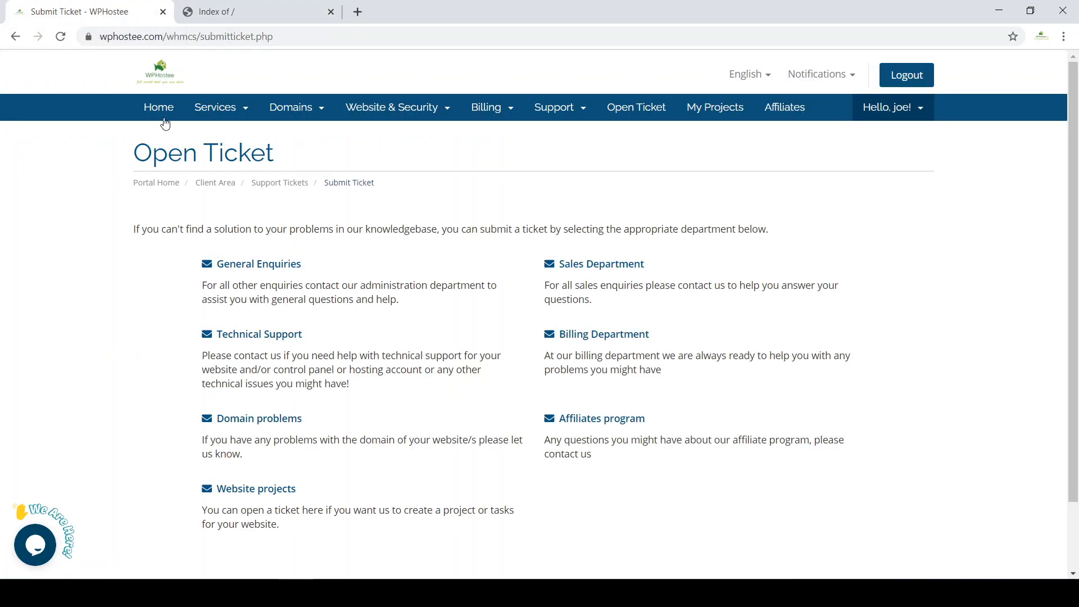
pyautogui.click(155, 182)
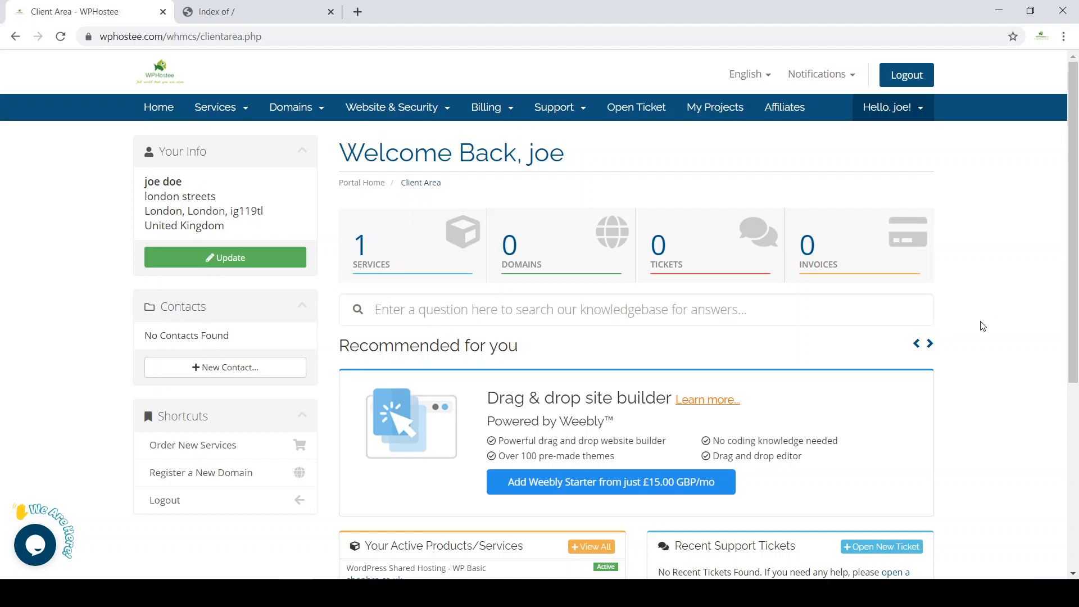
# - Download wordpress-5.5.1.zip from wordpress.org in a new tab, then close that tab
pyautogui.click(363, 16)
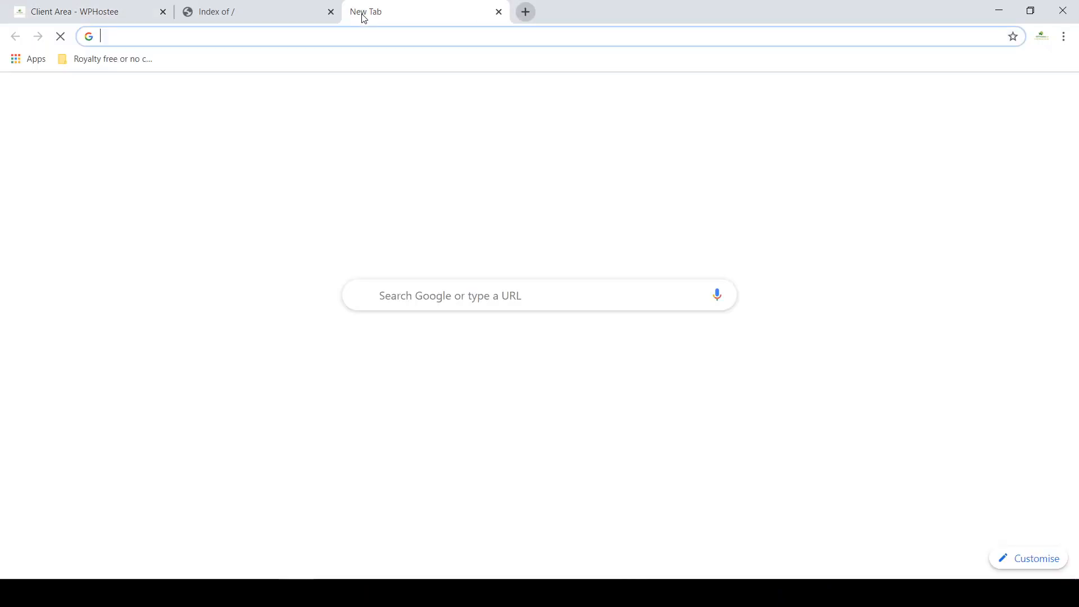
pyautogui.write('wordpress.')
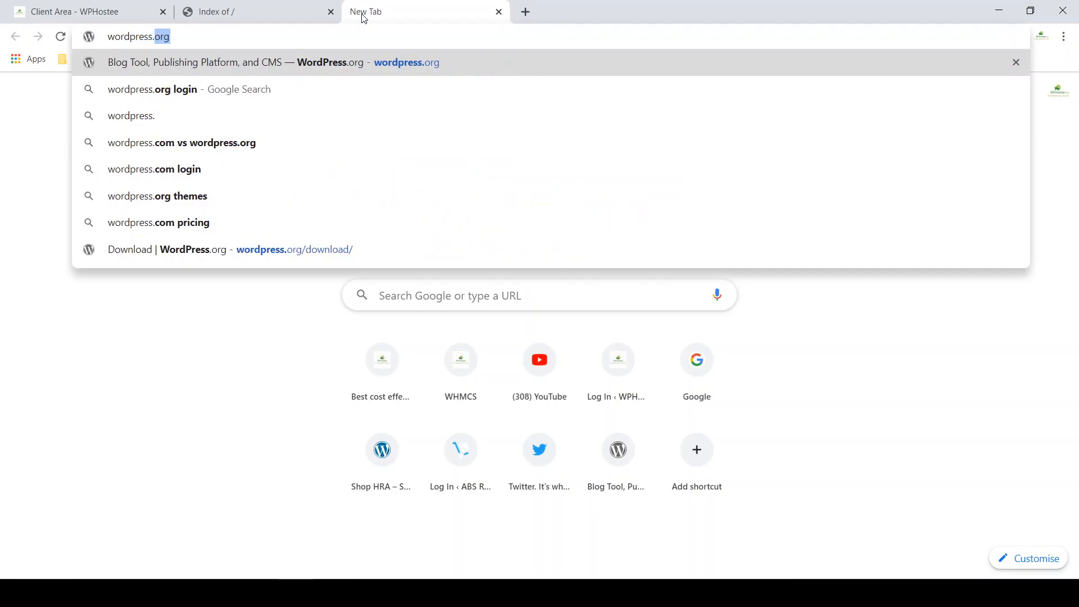
pyautogui.write('org')
pyautogui.press('Return')
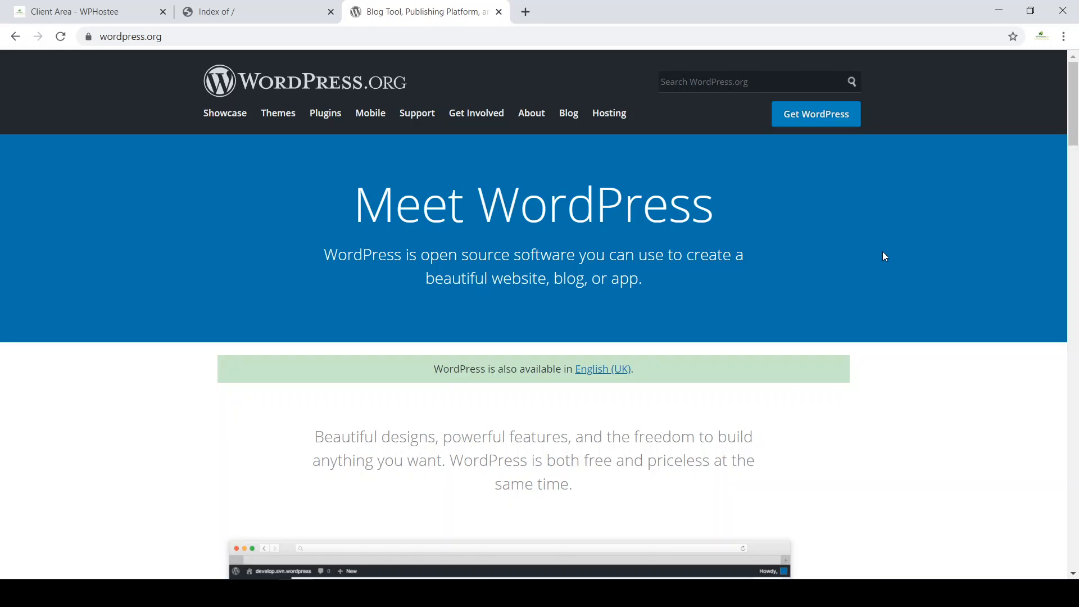
pyautogui.click(825, 123)
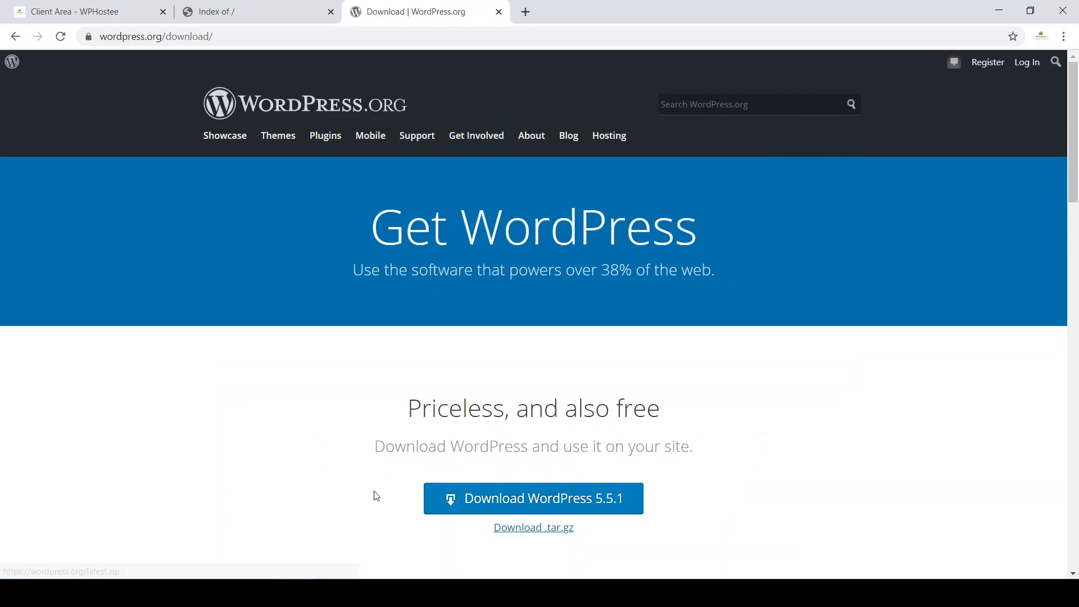
pyautogui.click(433, 498)
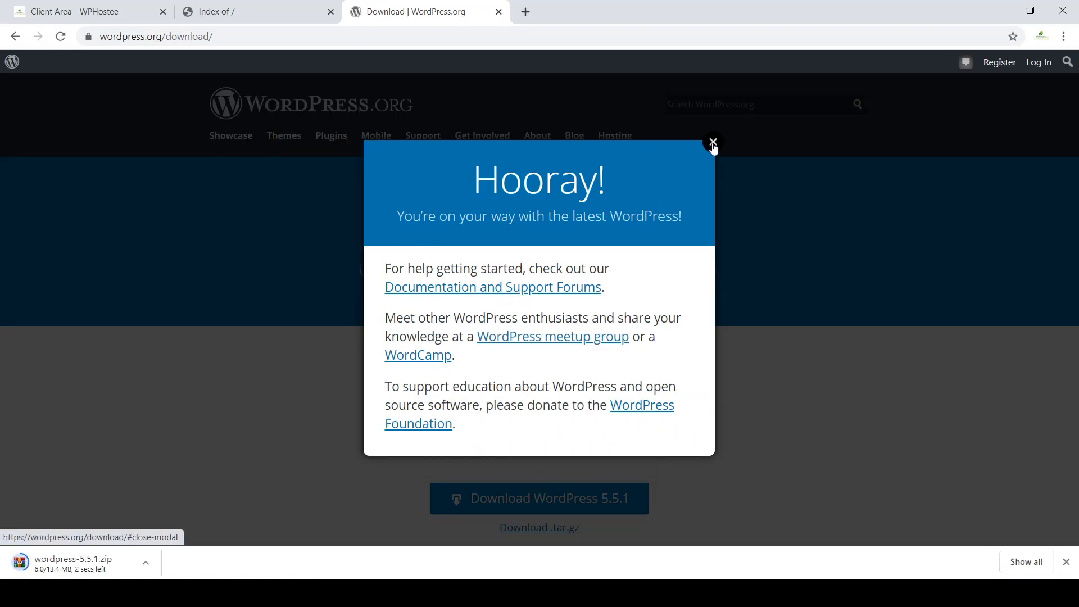
pyautogui.click(713, 159)
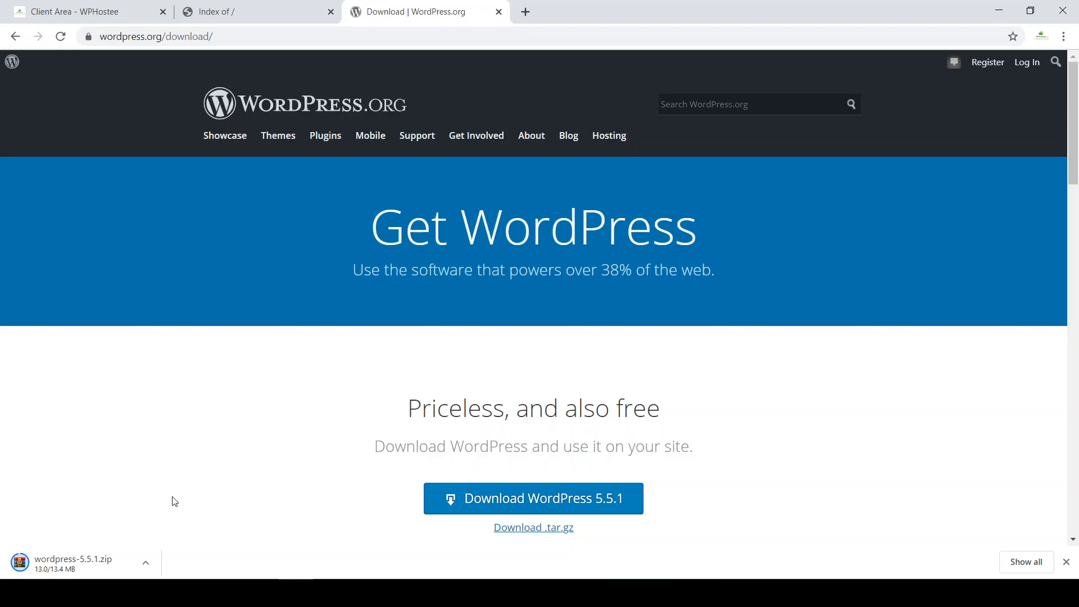
pyautogui.click(499, 13)
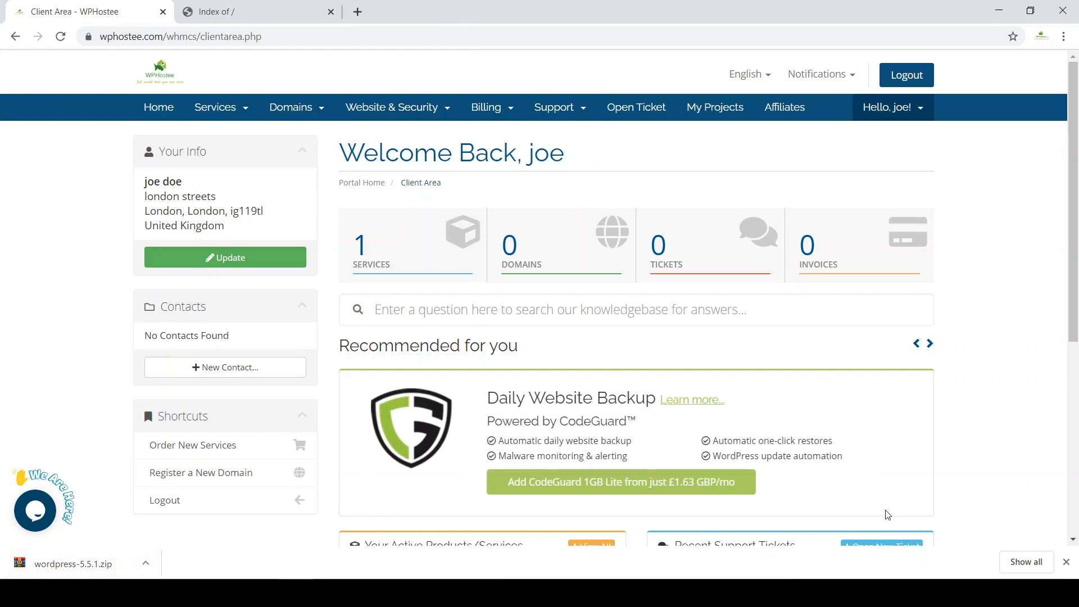
# - Log in to cPanel through the WP Basic shophra.co.uk service in the client area
pyautogui.click(1069, 562)
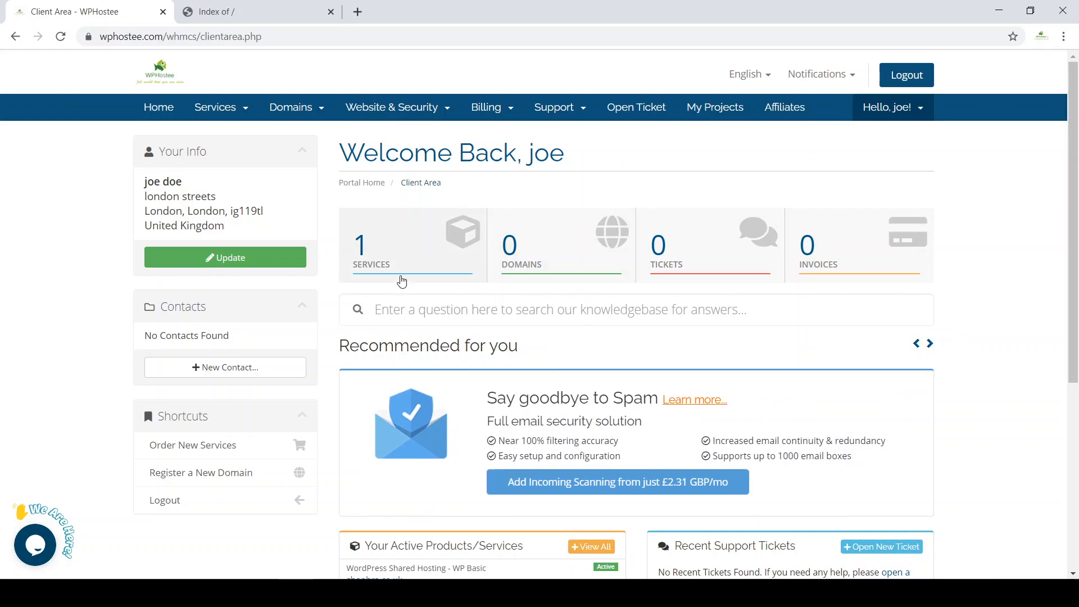
pyautogui.click(412, 246)
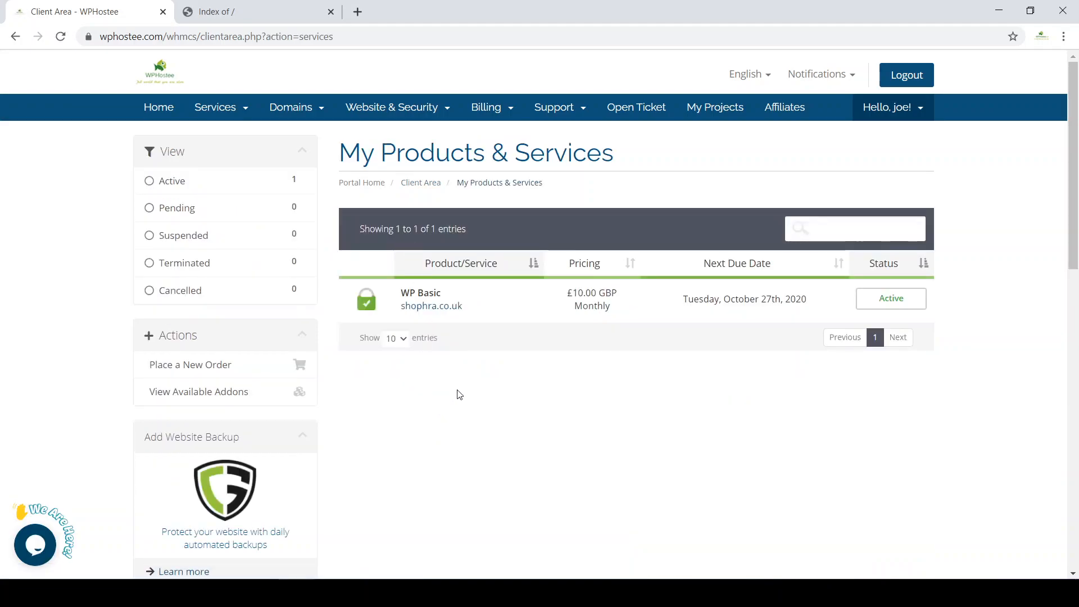
pyautogui.click(521, 299)
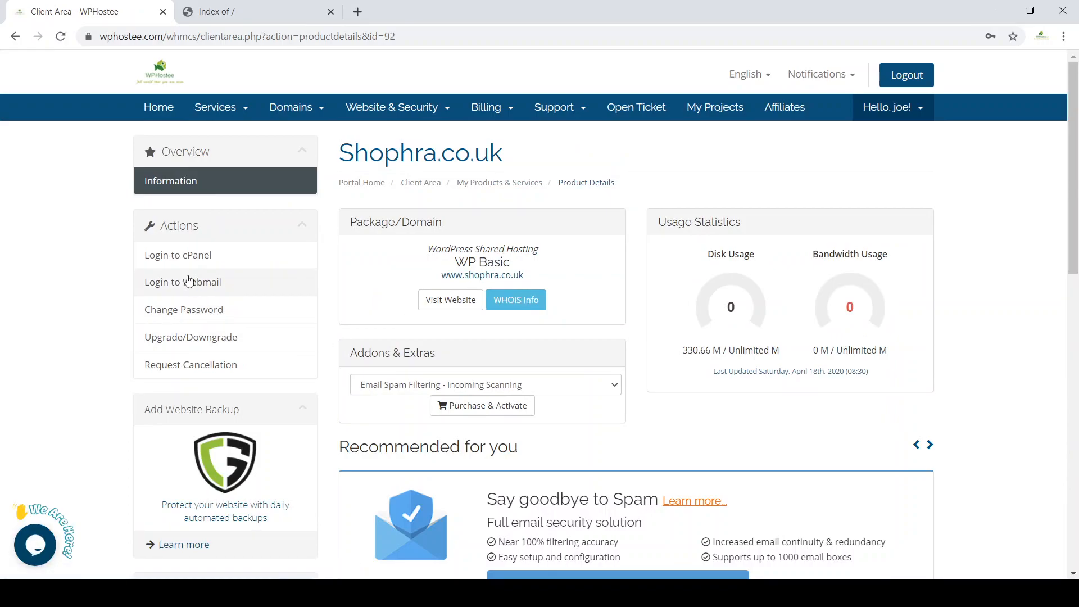
pyautogui.click(193, 257)
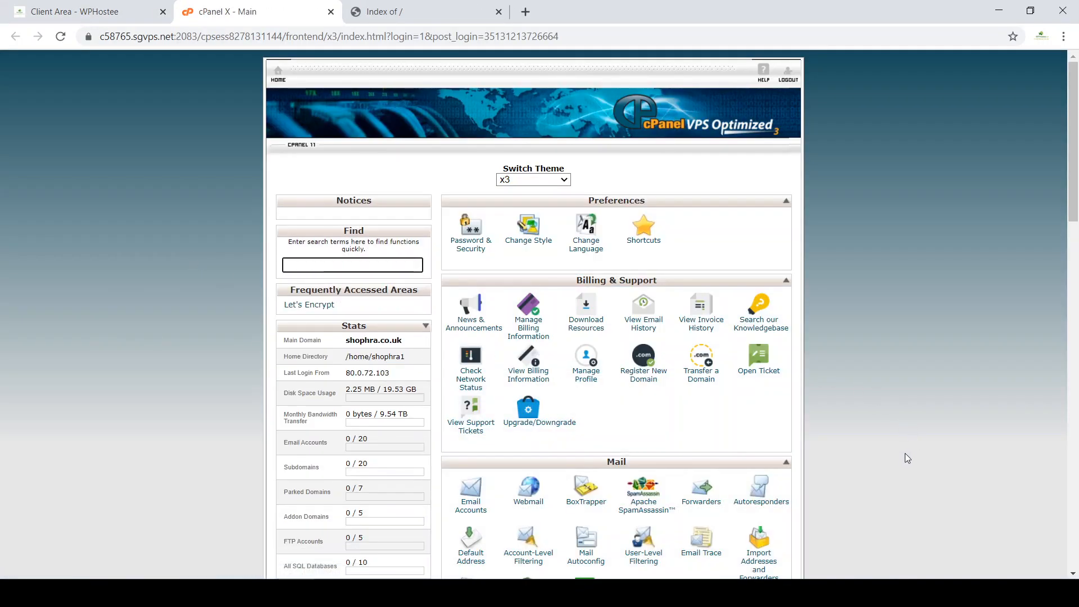
pyautogui.scroll(-5, 899, 453)
pyautogui.scroll(-8, 891, 453)
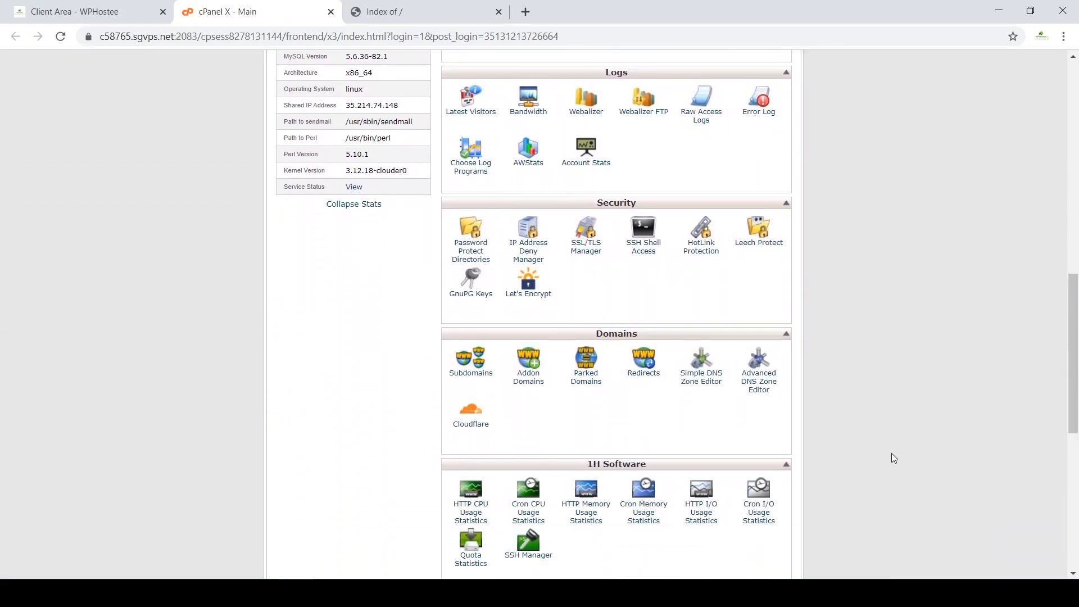
pyautogui.scroll(-6, 891, 453)
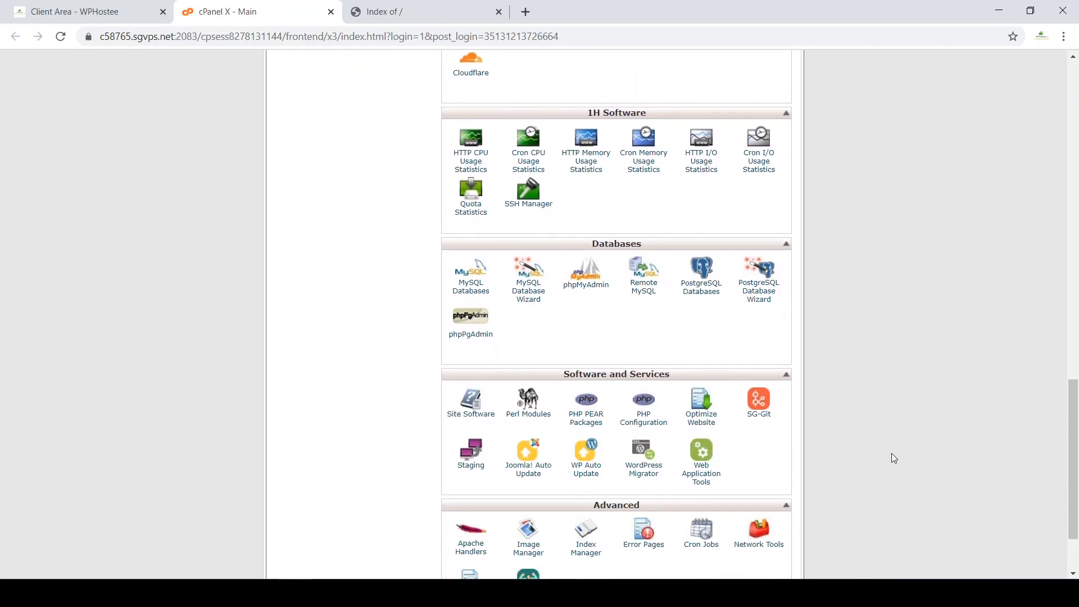
pyautogui.scroll(-2, 891, 454)
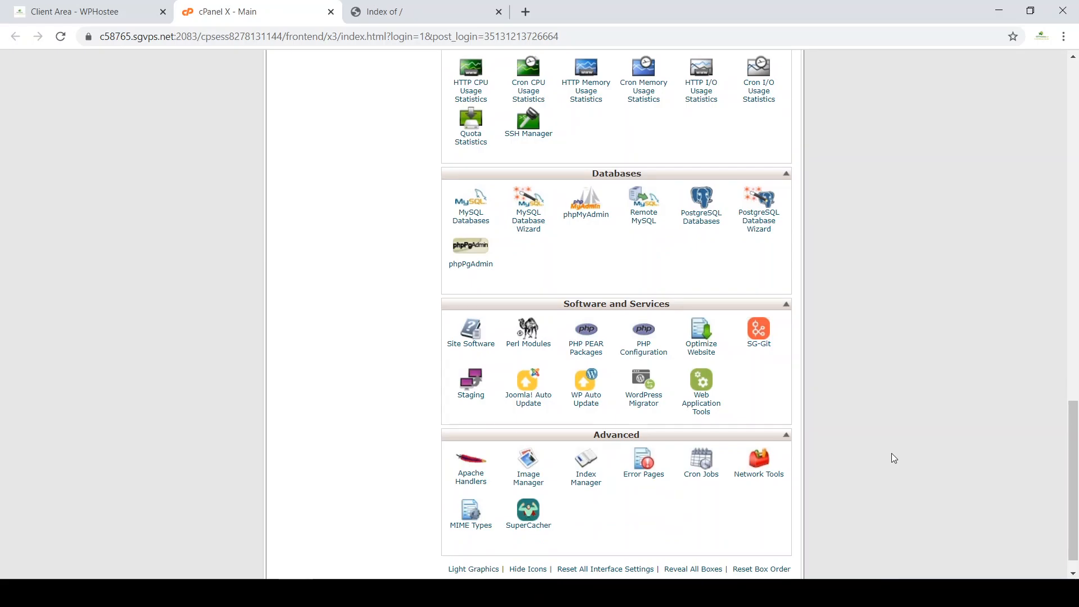
pyautogui.scroll(-1, 891, 453)
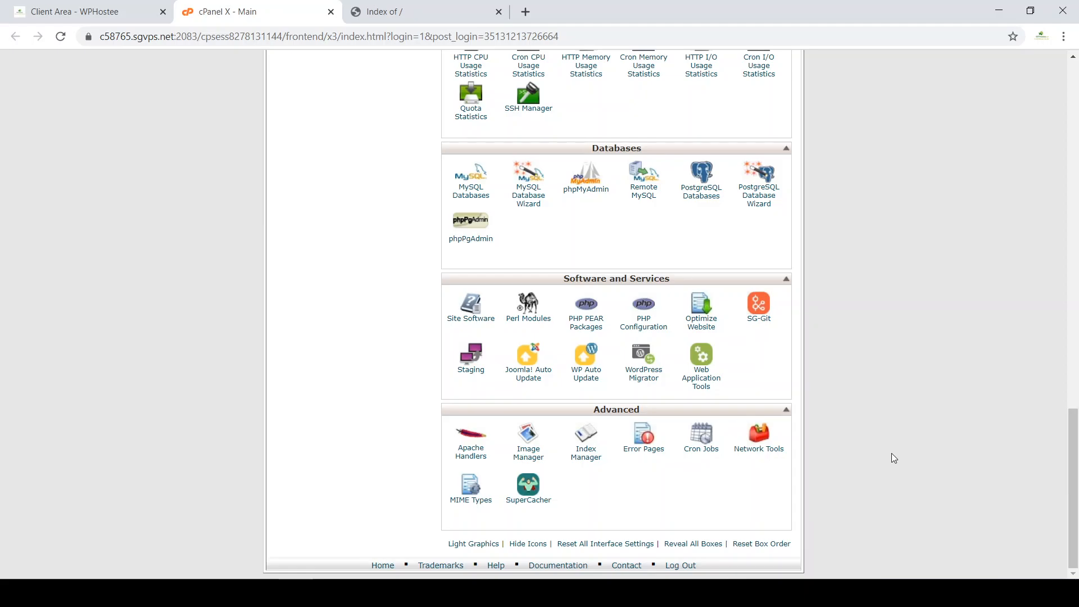
pyautogui.scroll(1, 891, 452)
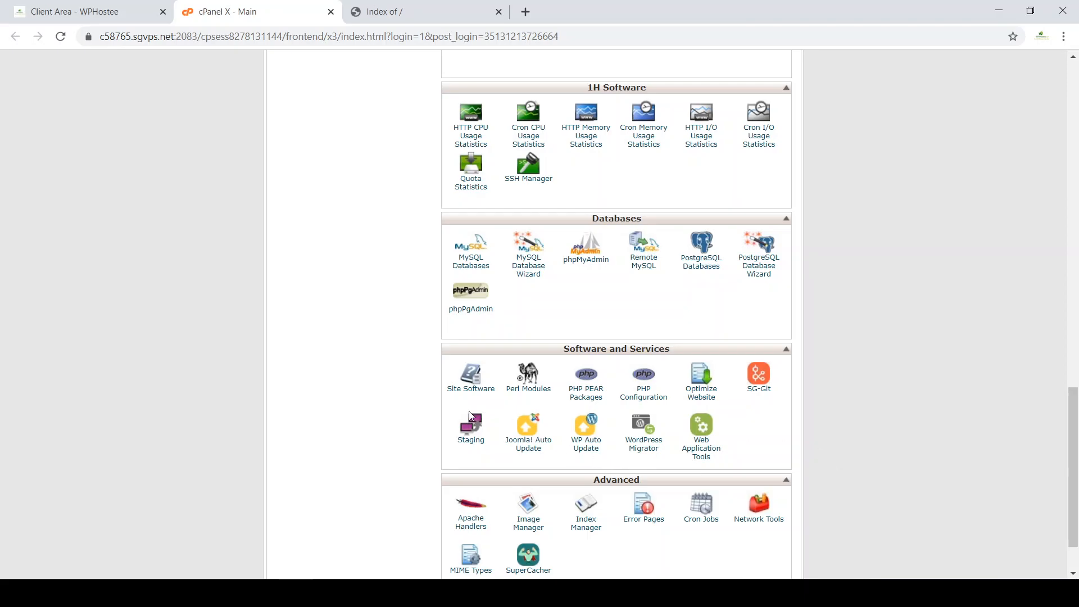
pyautogui.click(470, 386)
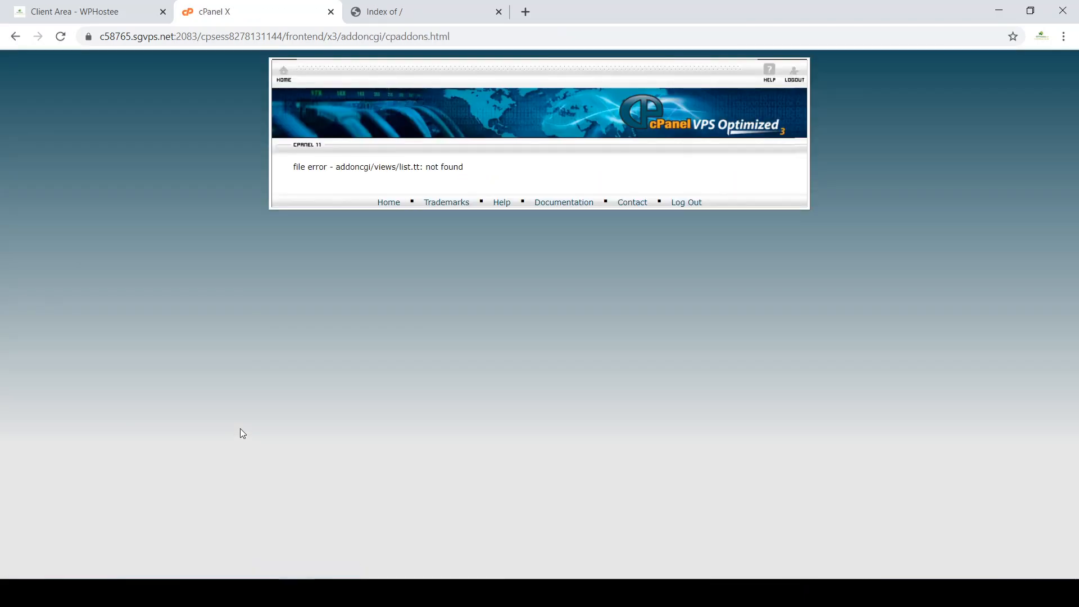
pyautogui.click(284, 73)
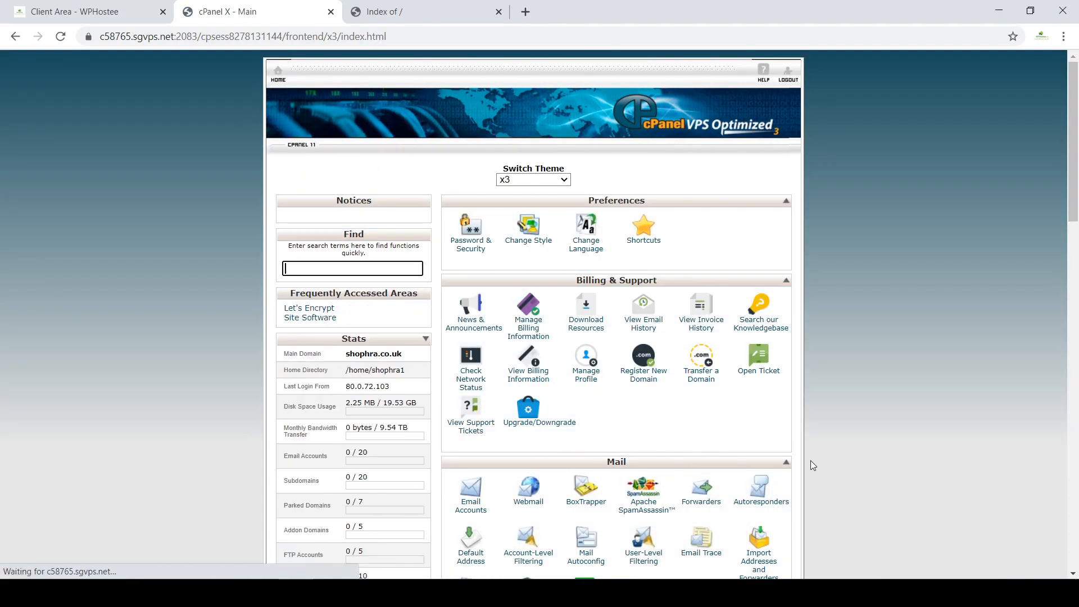
pyautogui.scroll(-5, 852, 473)
pyautogui.scroll(-3, 852, 473)
pyautogui.scroll(9, 851, 473)
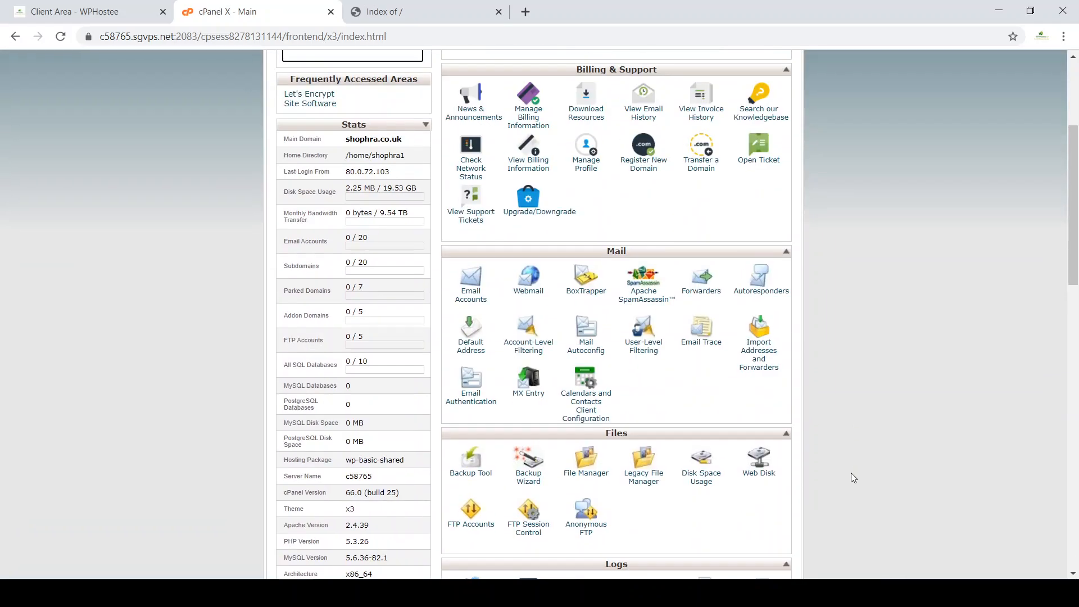
pyautogui.click(381, 263)
pyautogui.write('wordpre')
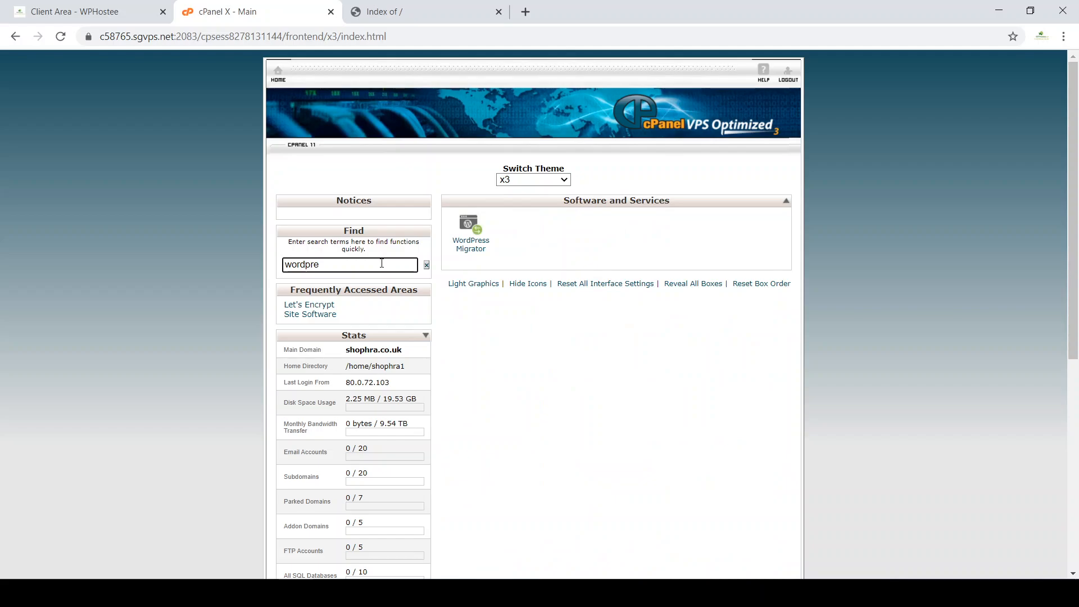
pyautogui.press('BackSpace')
pyautogui.press('BackSpace')
pyautogui.press('BackSpace')
pyautogui.press('BackSpace')
pyautogui.press('BackSpace')
pyautogui.press('BackSpace')
pyautogui.press('BackSpace')
pyautogui.scroll(-20, 830, 477)
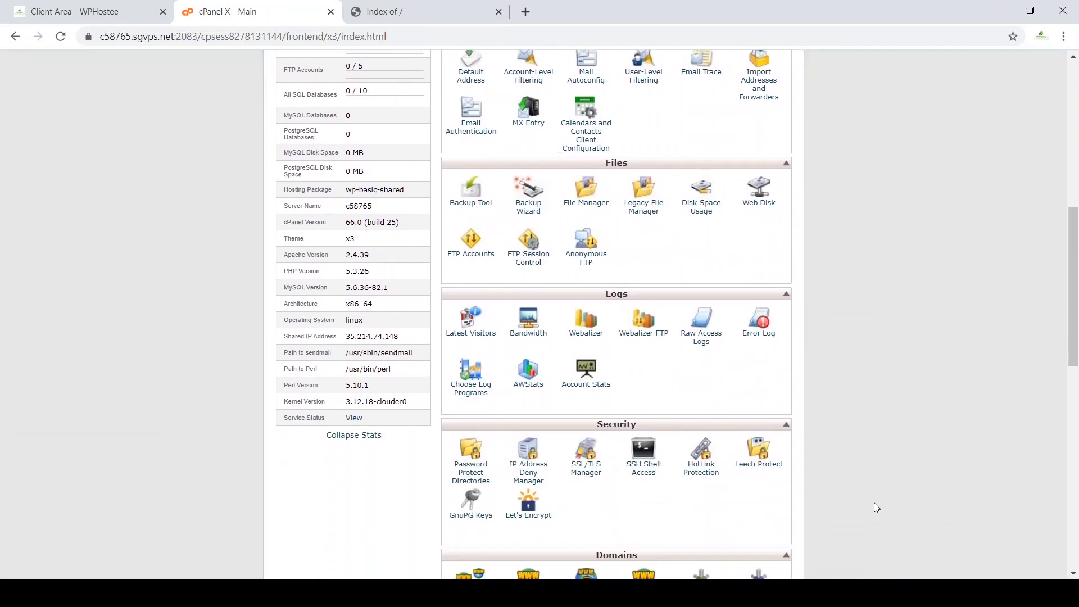
pyautogui.scroll(-5, 874, 503)
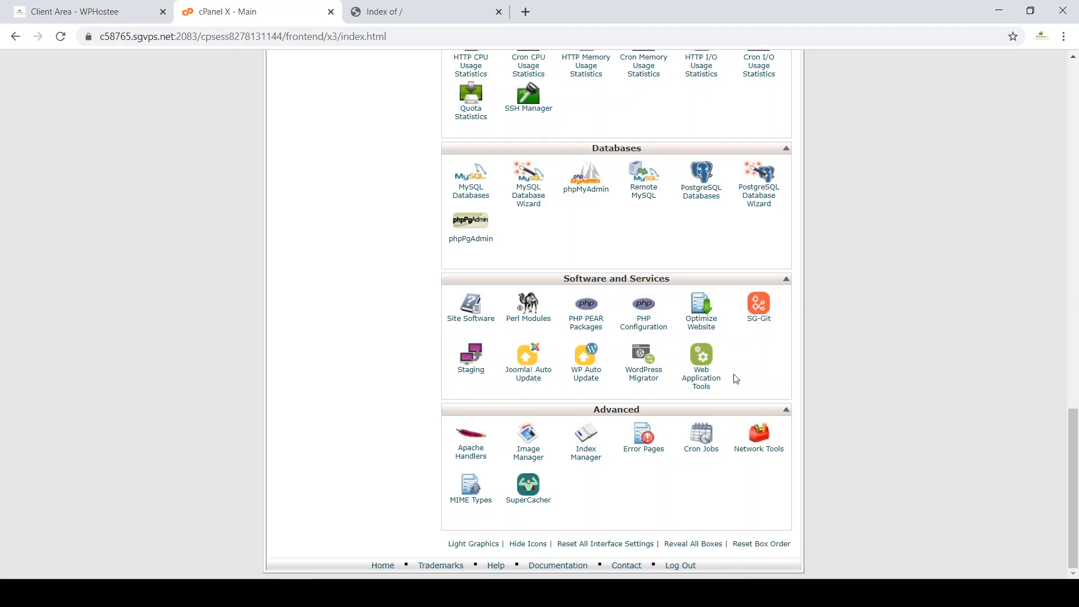
# - Browse the cPanel web application tools page
pyautogui.click(706, 375)
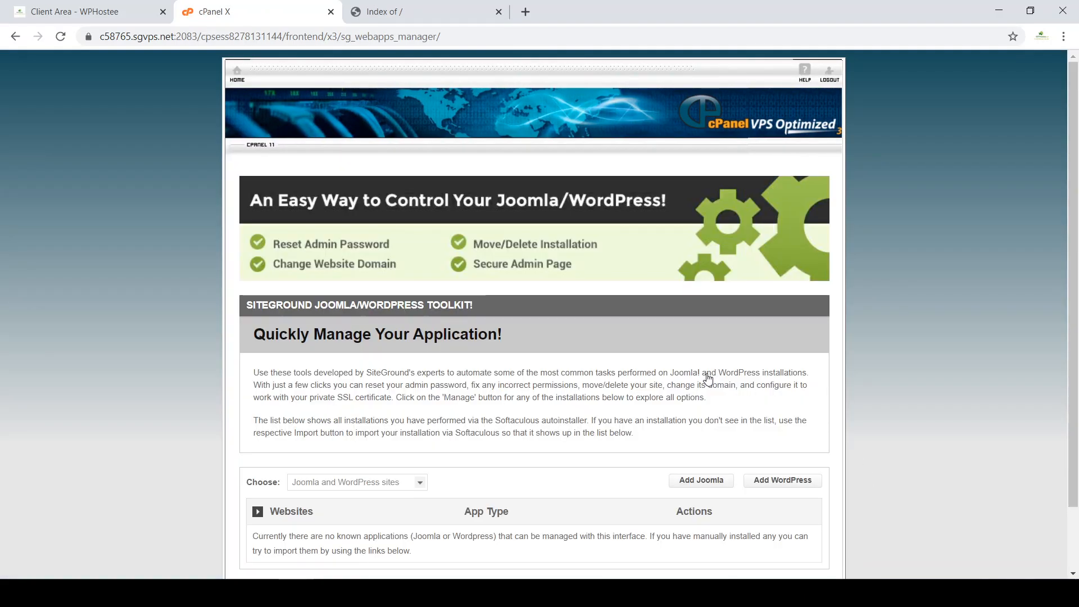
pyautogui.scroll(-2, 876, 462)
pyautogui.scroll(2, 886, 464)
pyautogui.scroll(-2, 887, 469)
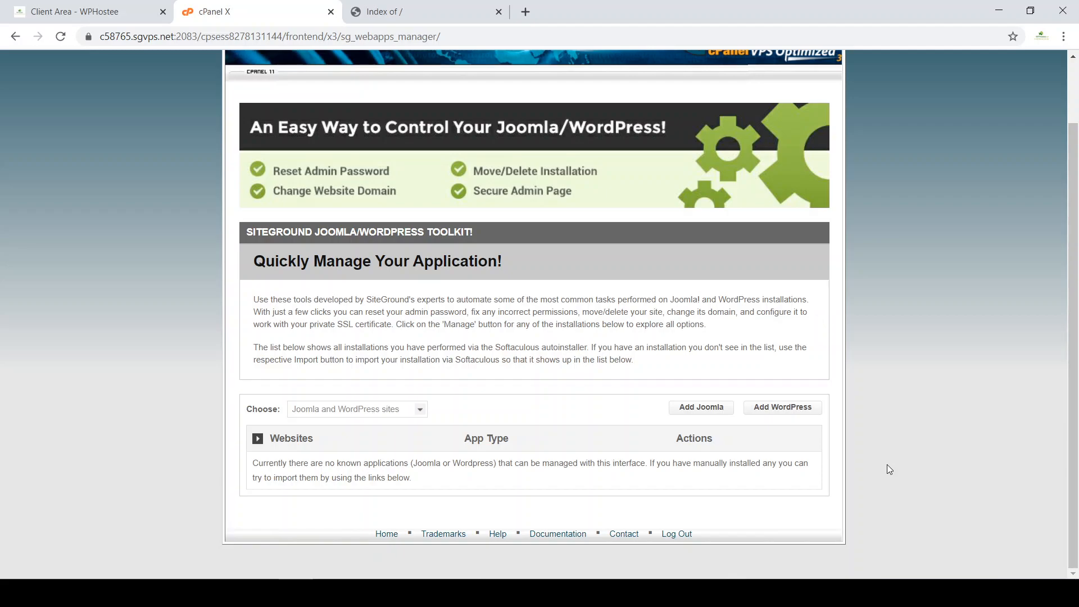
pyautogui.scroll(2, 886, 464)
# - Filter the cPanel tools with 'soft', then go back to the full home page
pyautogui.click(235, 79)
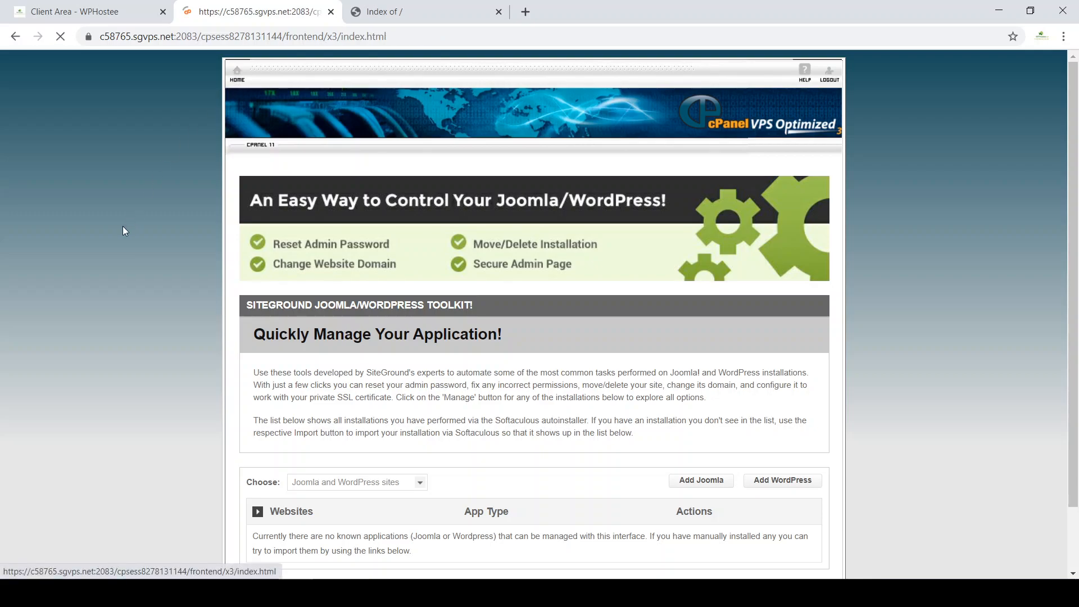
pyautogui.click(394, 249)
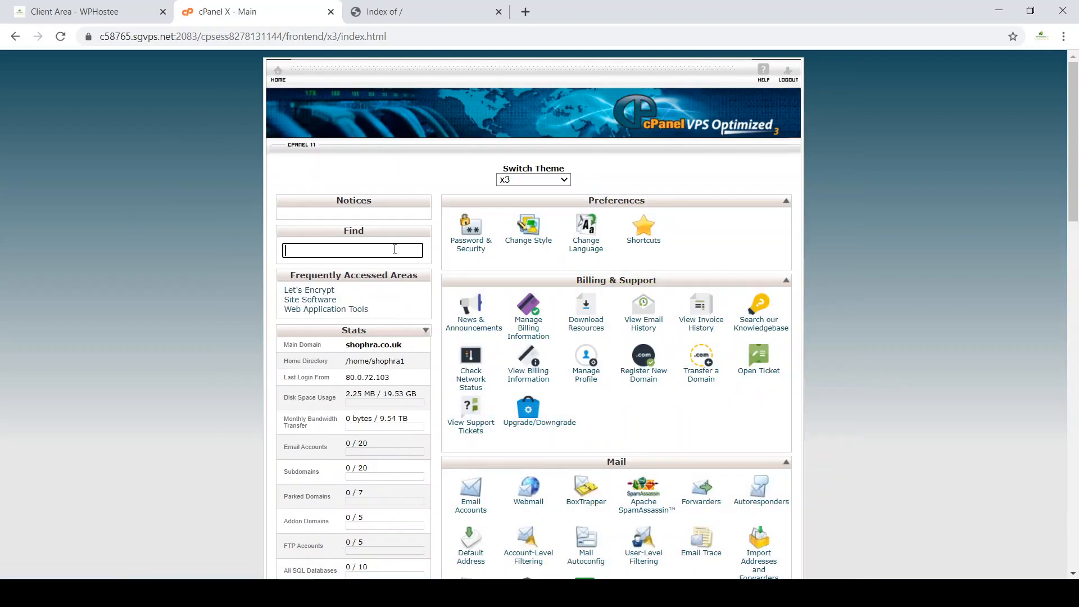
pyautogui.write('soft')
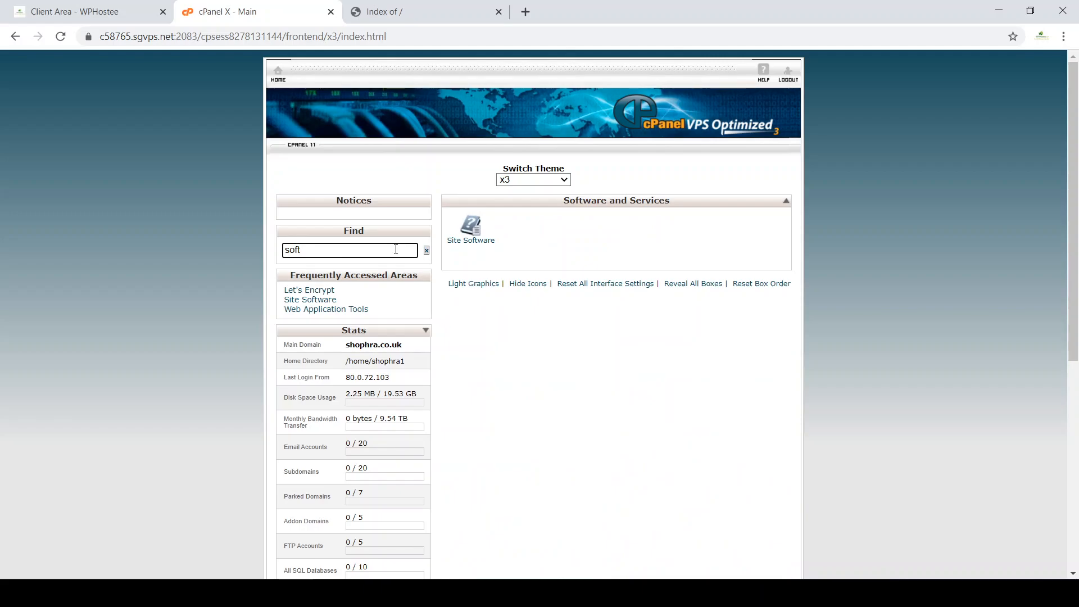
pyautogui.click(277, 74)
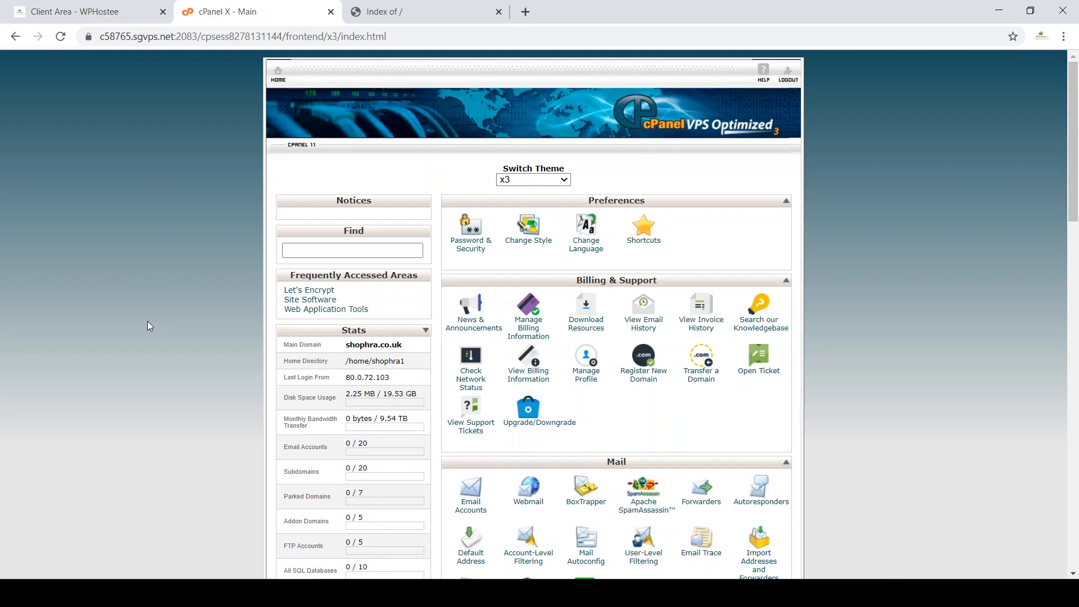
pyautogui.click(528, 14)
pyautogui.write('wordpress')
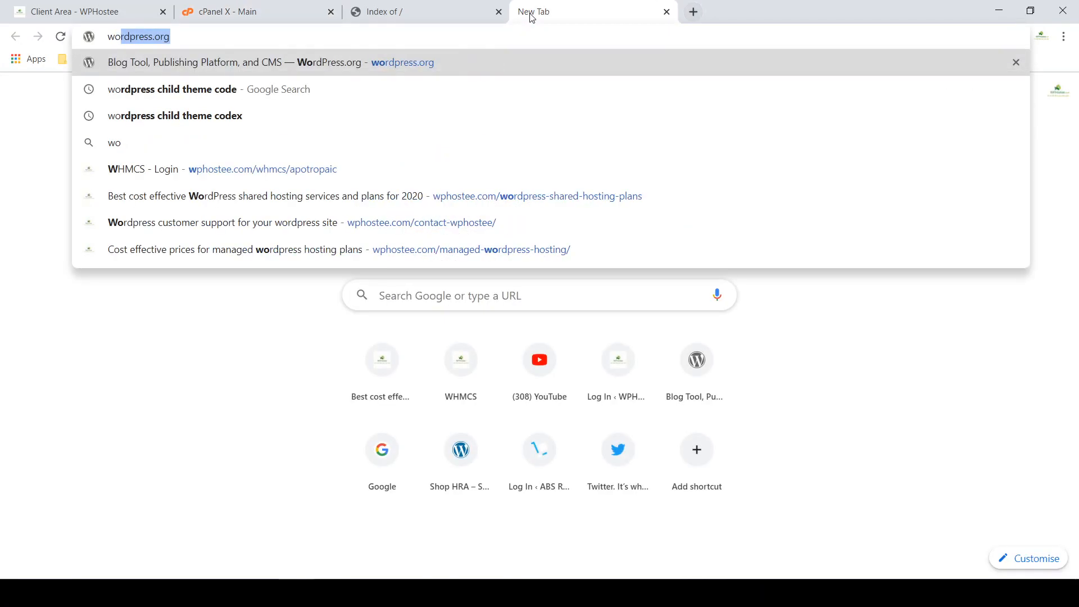
pyautogui.press('Return')
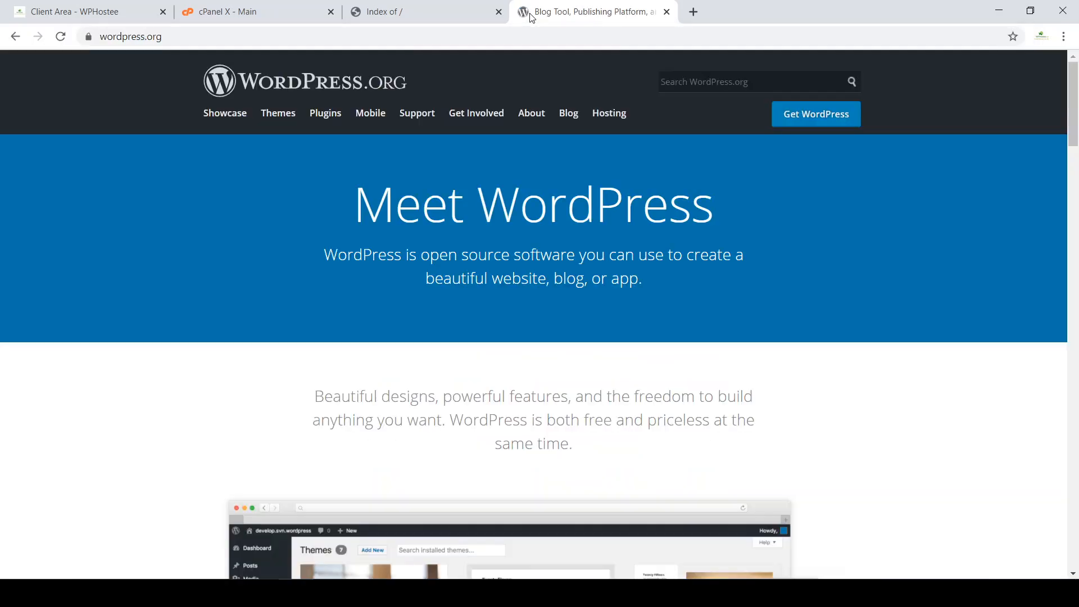
pyautogui.click(804, 115)
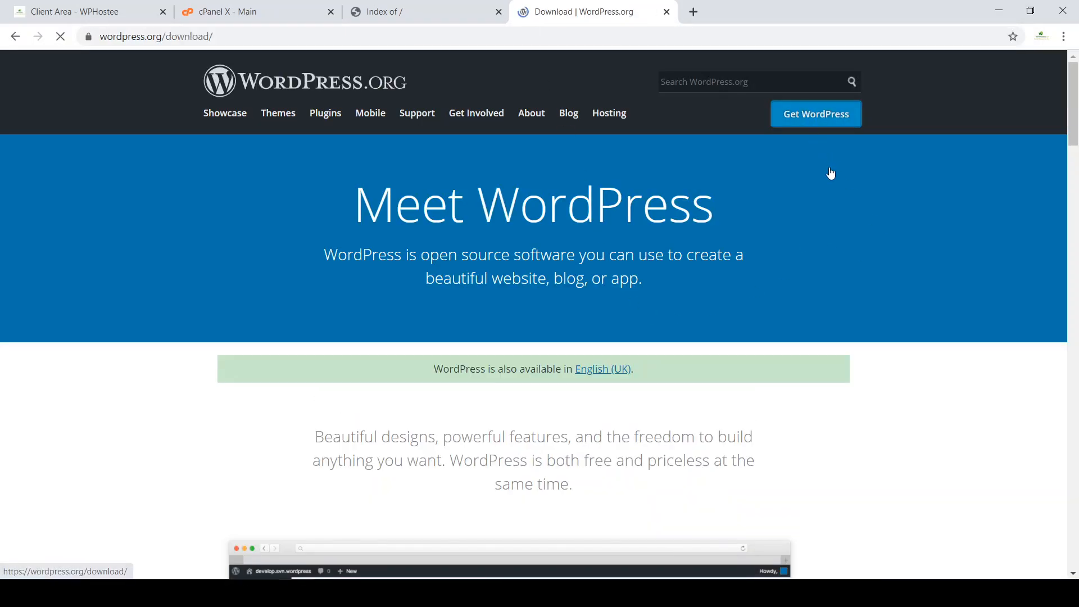
pyautogui.doubleClick(159, 36)
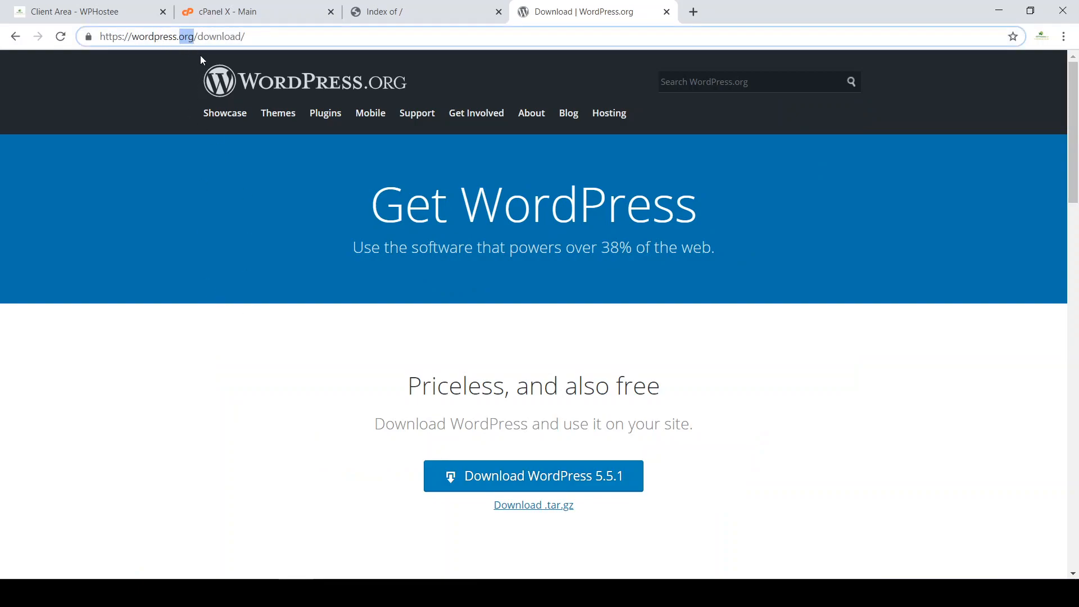
pyautogui.click(263, 387)
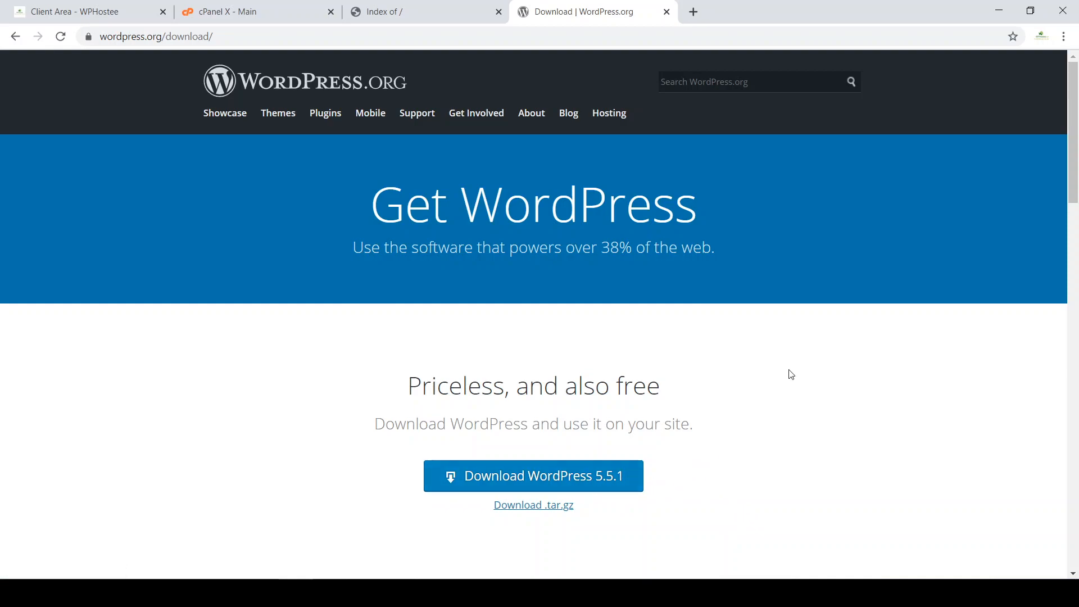
pyautogui.click(666, 11)
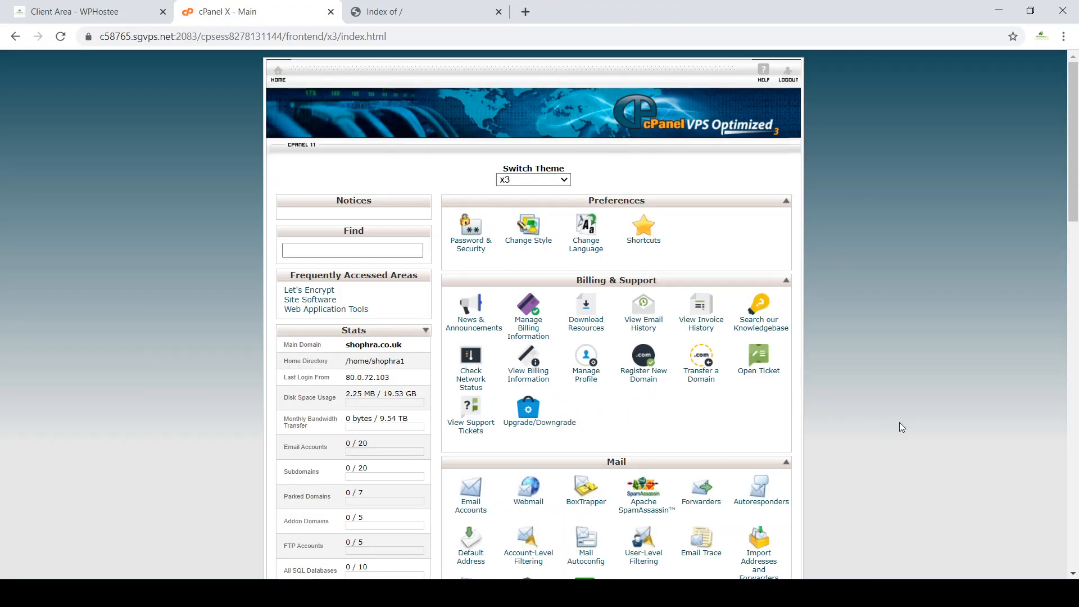
# - Open File Manager at the Home Directory with Show Hidden Files and Skip this question checked
pyautogui.scroll(-8, 901, 422)
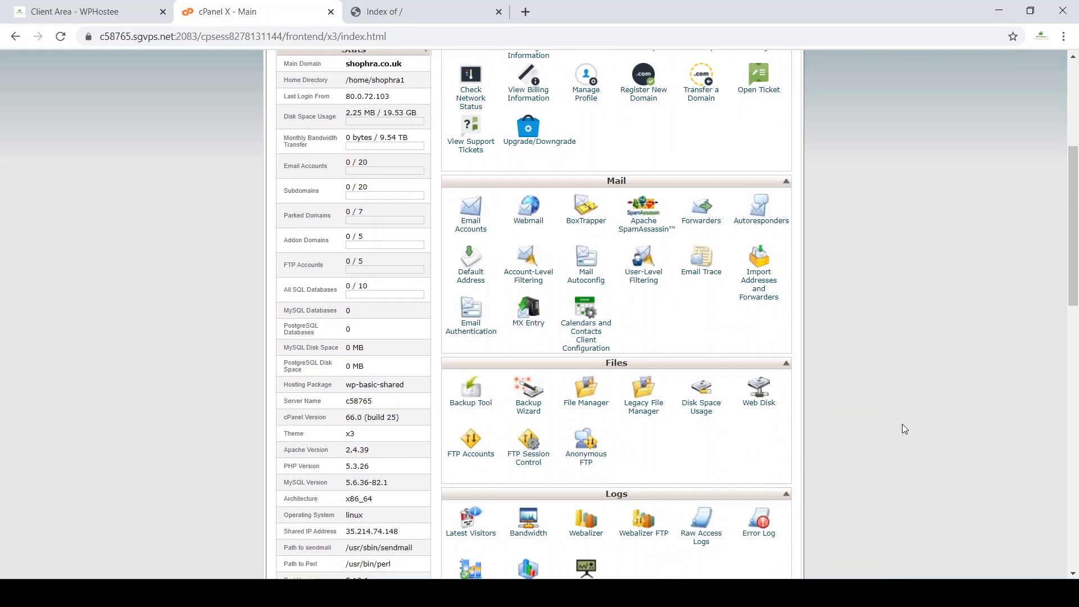
pyautogui.scroll(1, 898, 410)
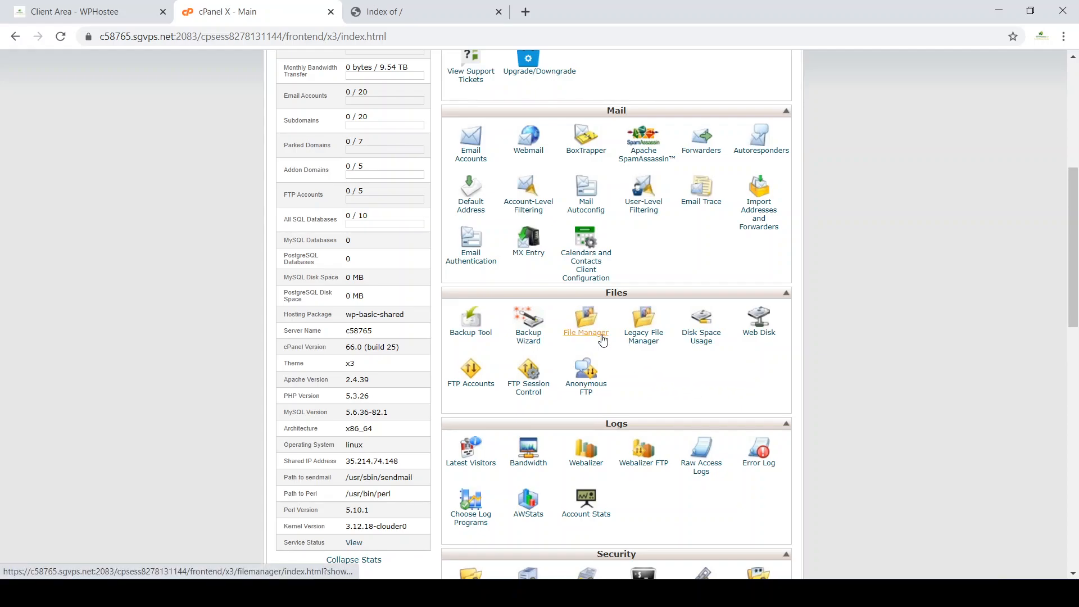
pyautogui.click(596, 339)
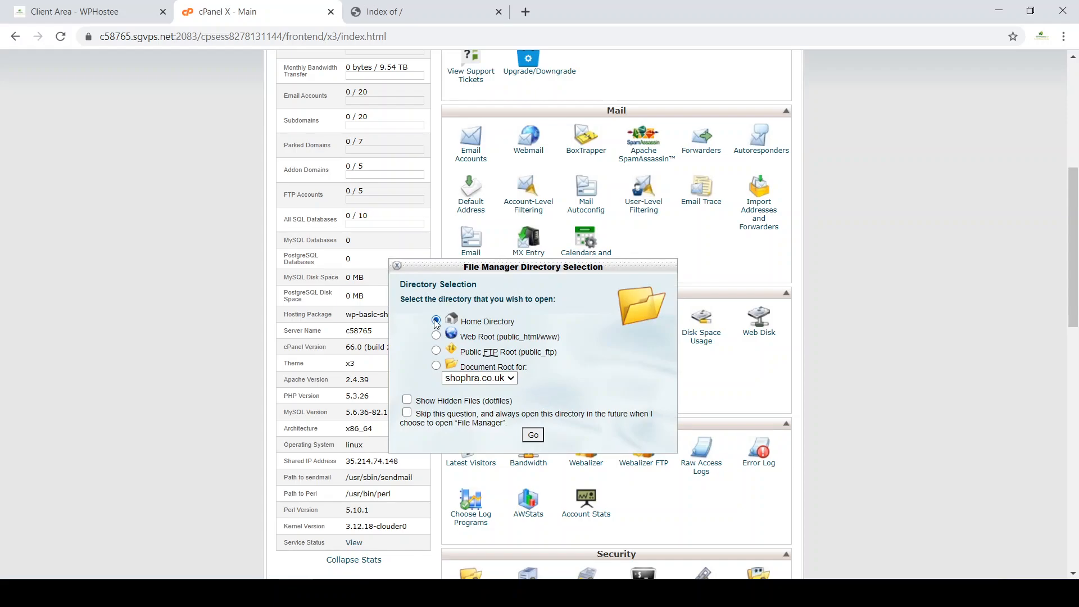
pyautogui.click(407, 399)
pyautogui.click(407, 412)
# - Launch File Manager and open the public_html folder, which holds only cgi-bin
pyautogui.click(532, 437)
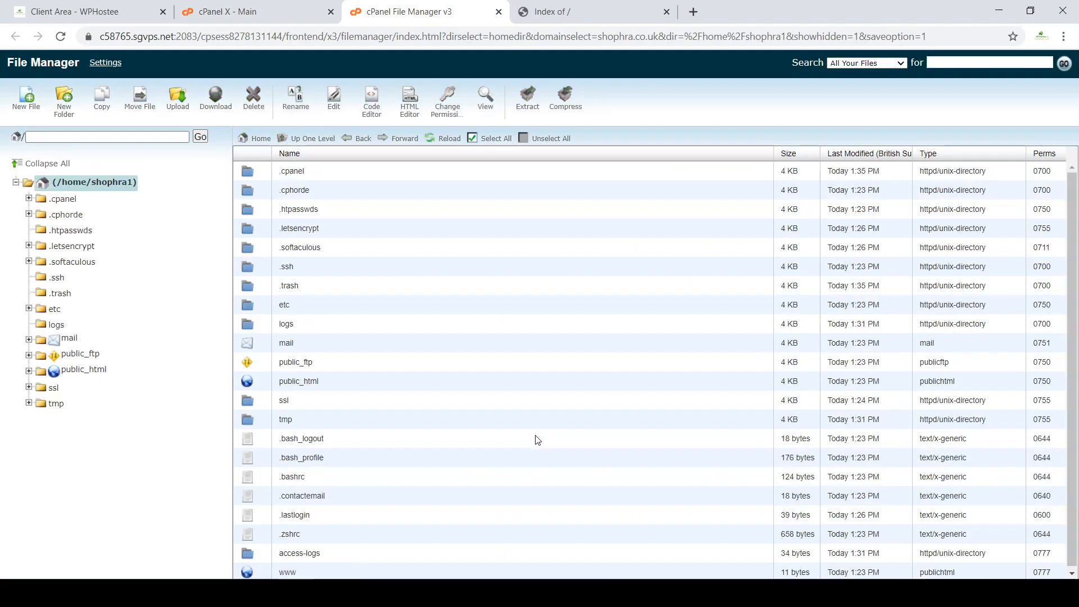
pyautogui.click(441, 421)
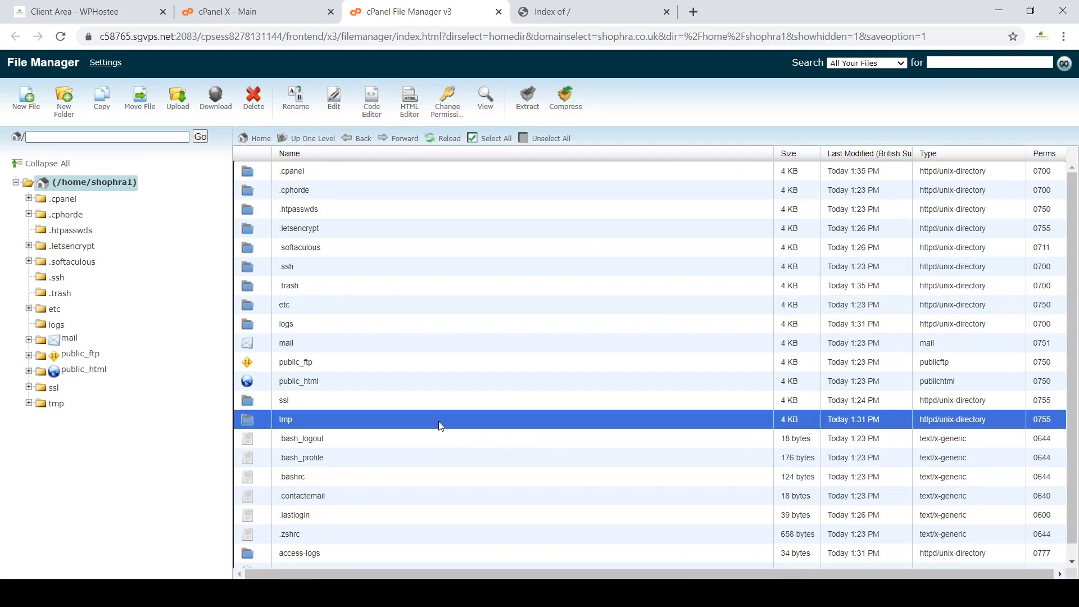
pyautogui.click(63, 371)
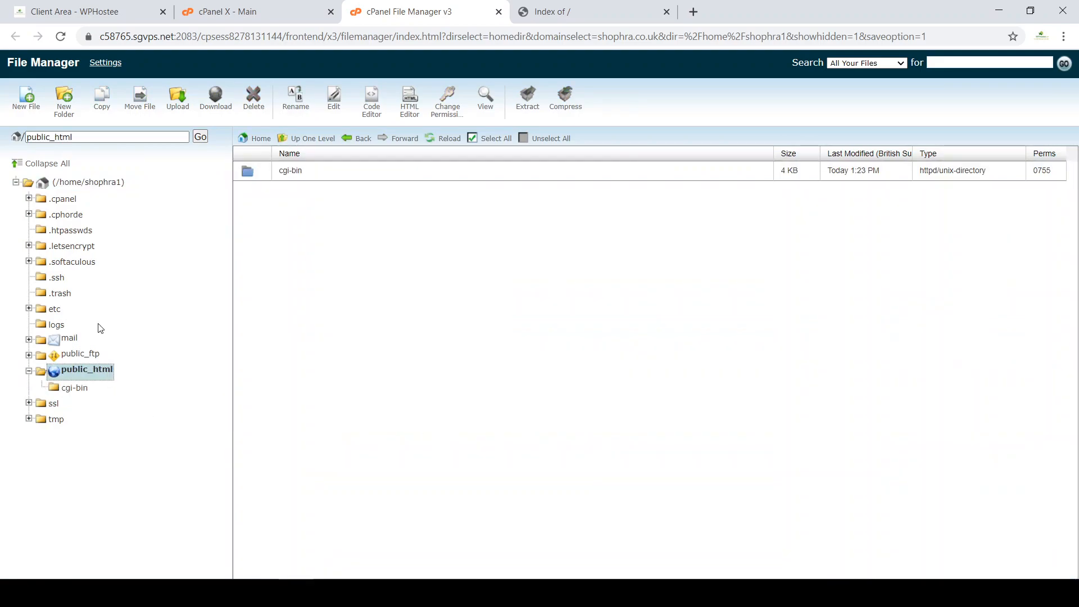
pyautogui.click(72, 187)
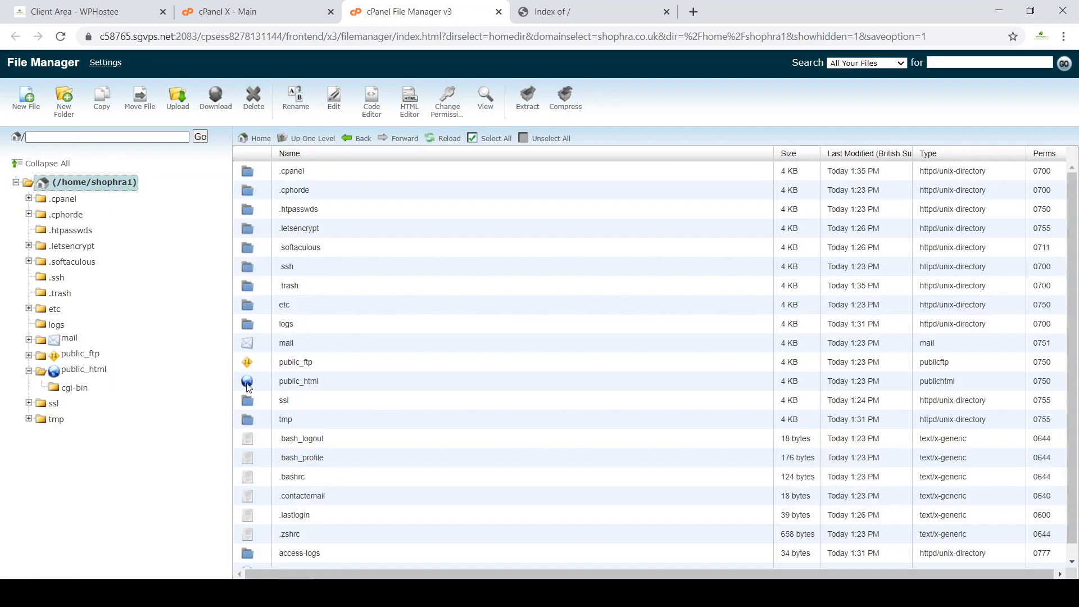
pyautogui.click(248, 382)
pyautogui.doubleClick(248, 382)
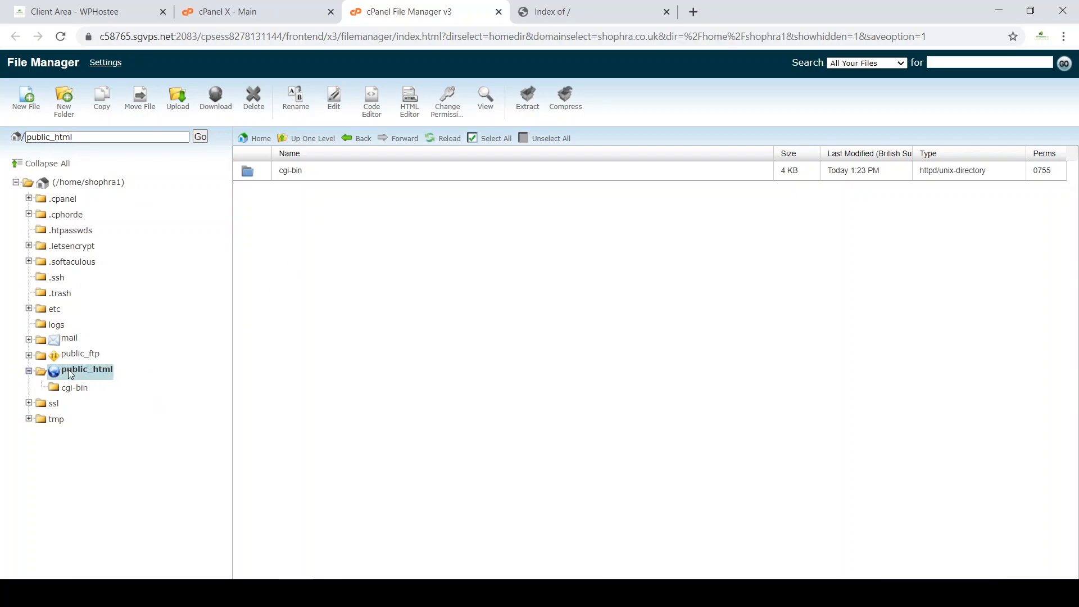
pyautogui.click(88, 186)
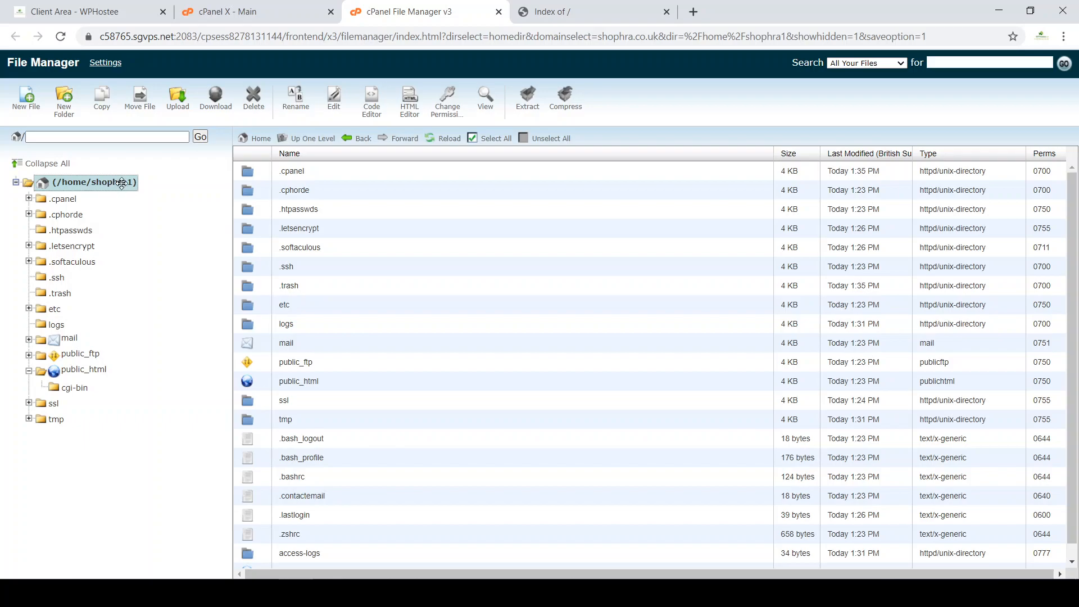
pyautogui.scroll(-1, 368, 413)
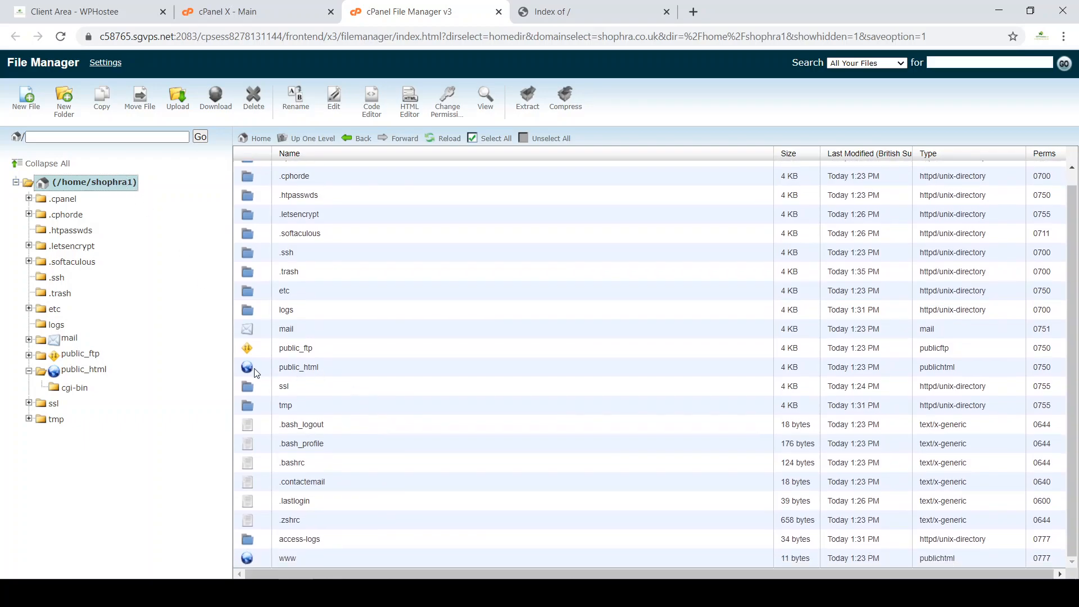
pyautogui.click(259, 373)
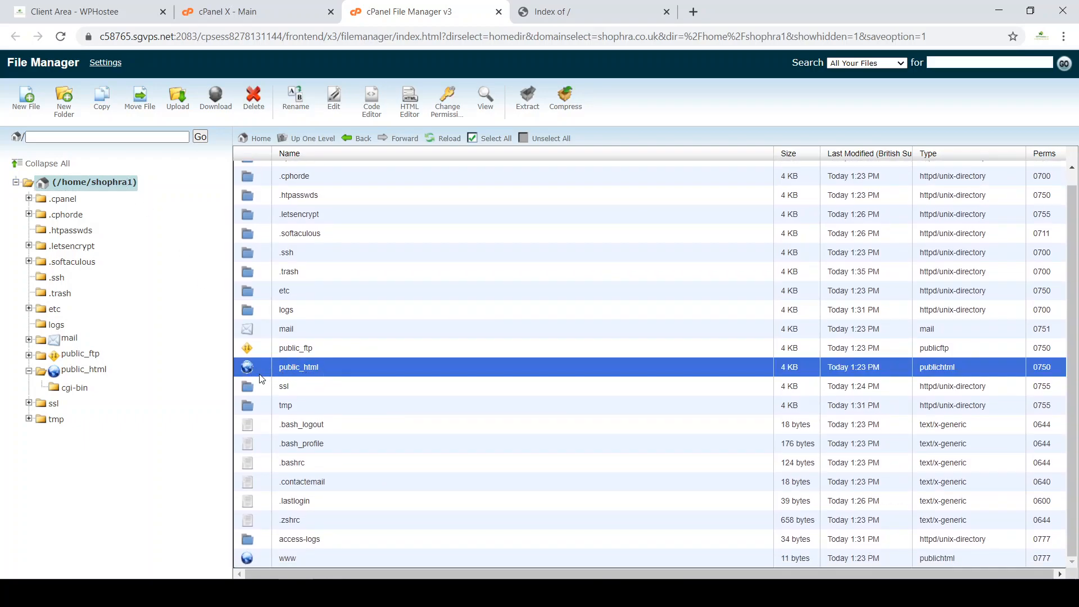
pyautogui.doubleClick(260, 372)
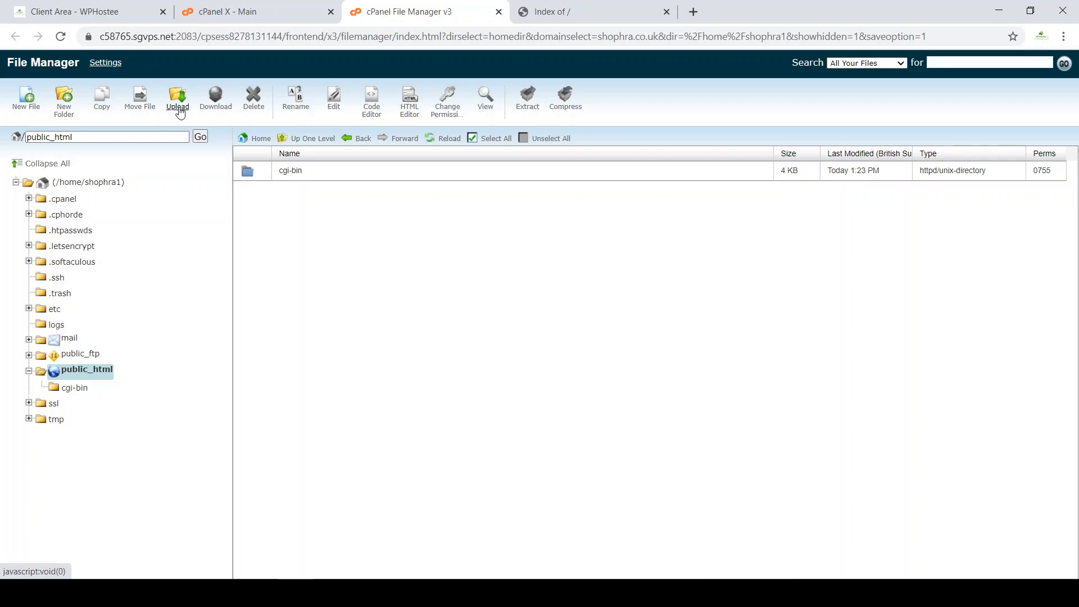
# - Upload wordpress-5.5.1.zip (13.36 MB) into public_html and return to its listing
pyautogui.click(178, 107)
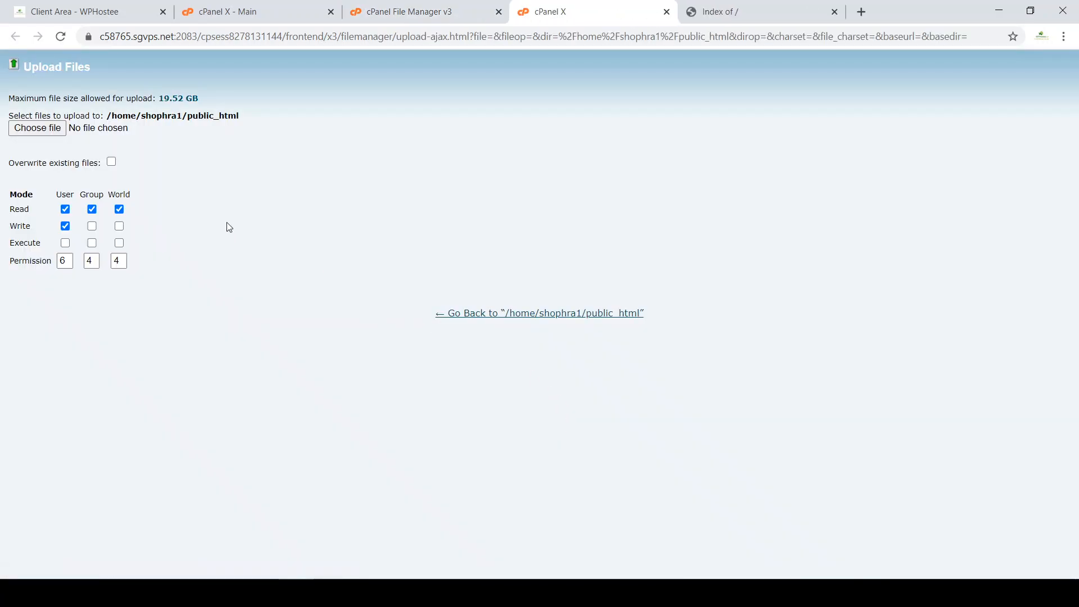
pyautogui.click(47, 134)
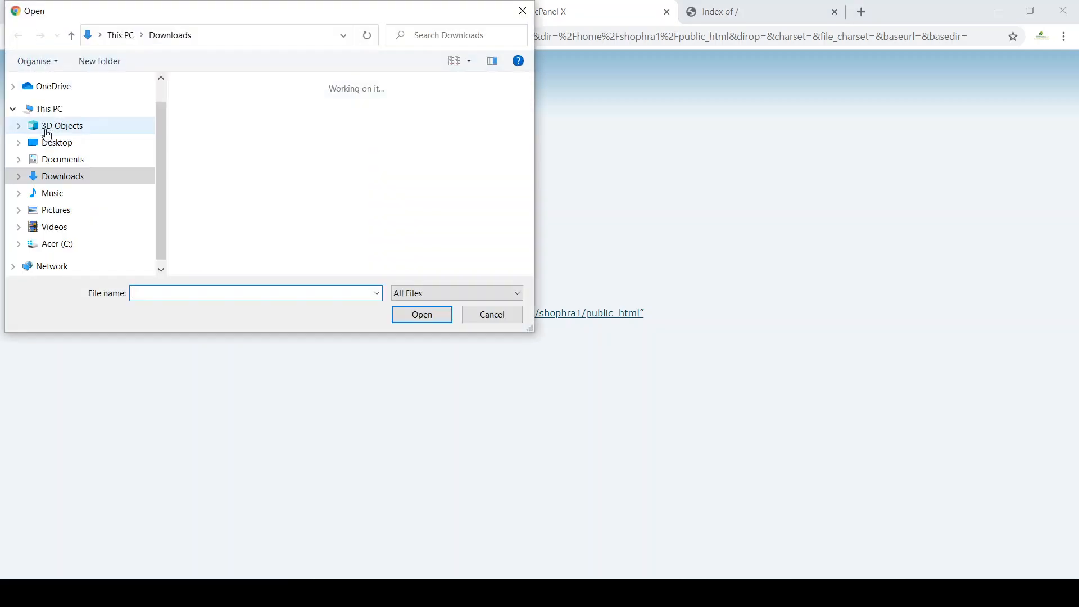
pyautogui.moveTo(533, 332); pyautogui.dragTo(764, 431)
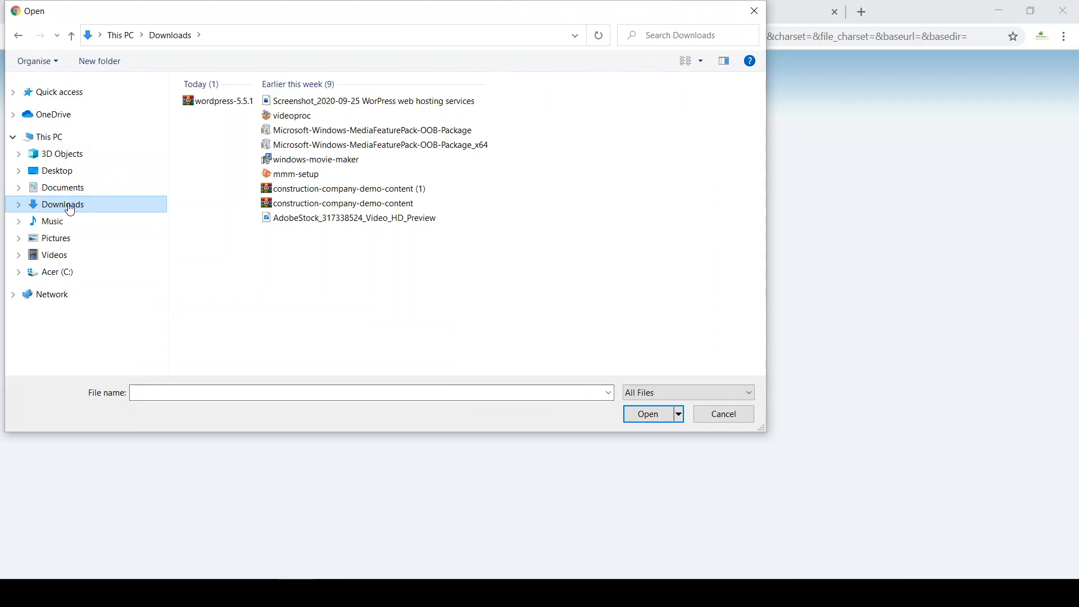
pyautogui.click(211, 107)
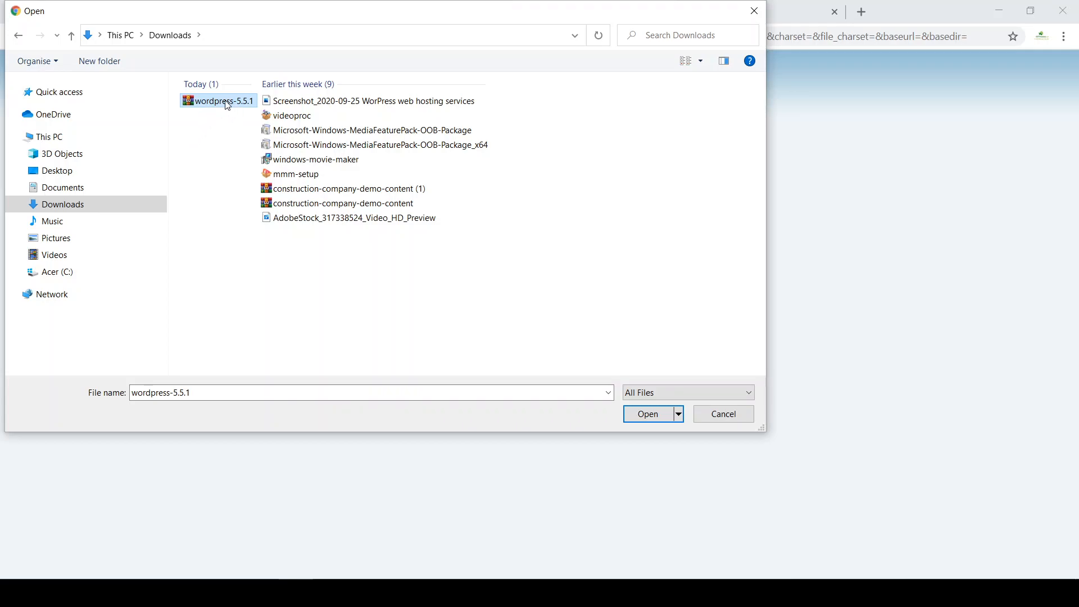
pyautogui.moveTo(227, 105)
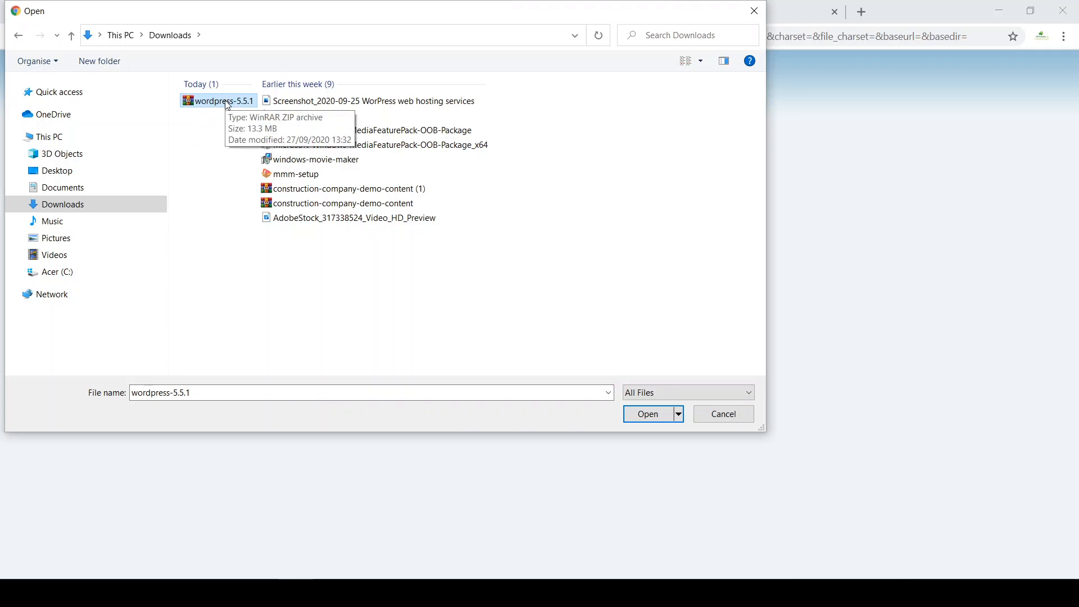
pyautogui.doubleClick(218, 102)
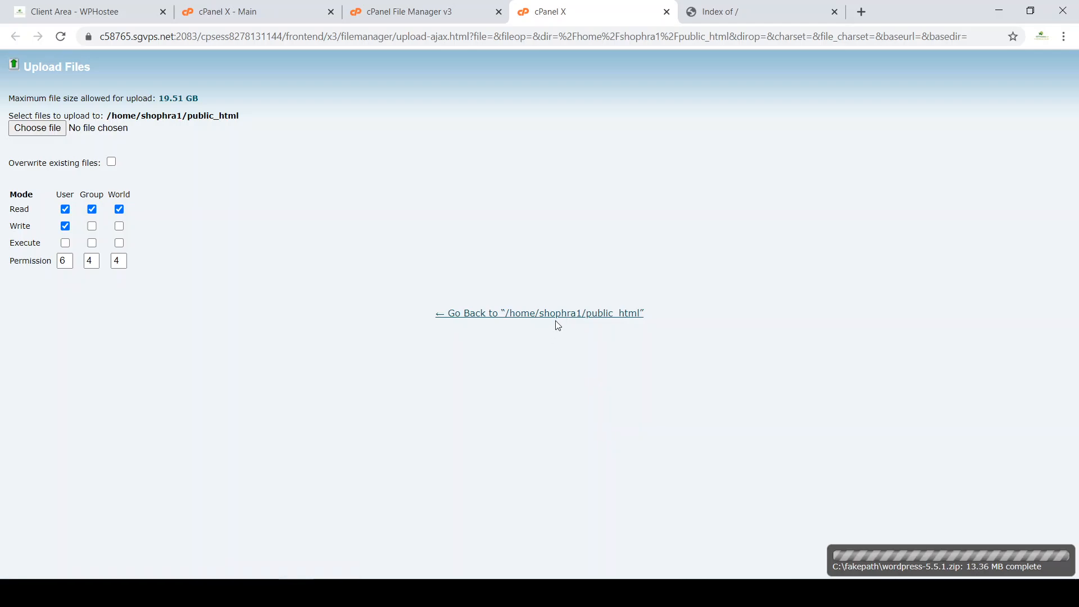
pyautogui.click(582, 313)
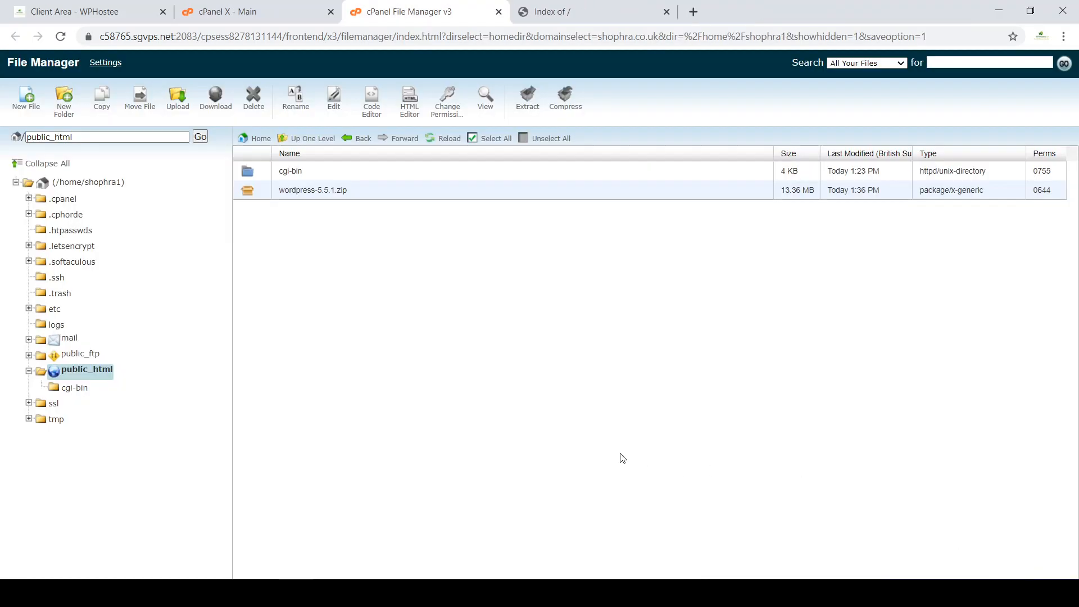
# - Extract wordpress-5.5.1.zip into a wordpress folder inside public_html
pyautogui.click(248, 194)
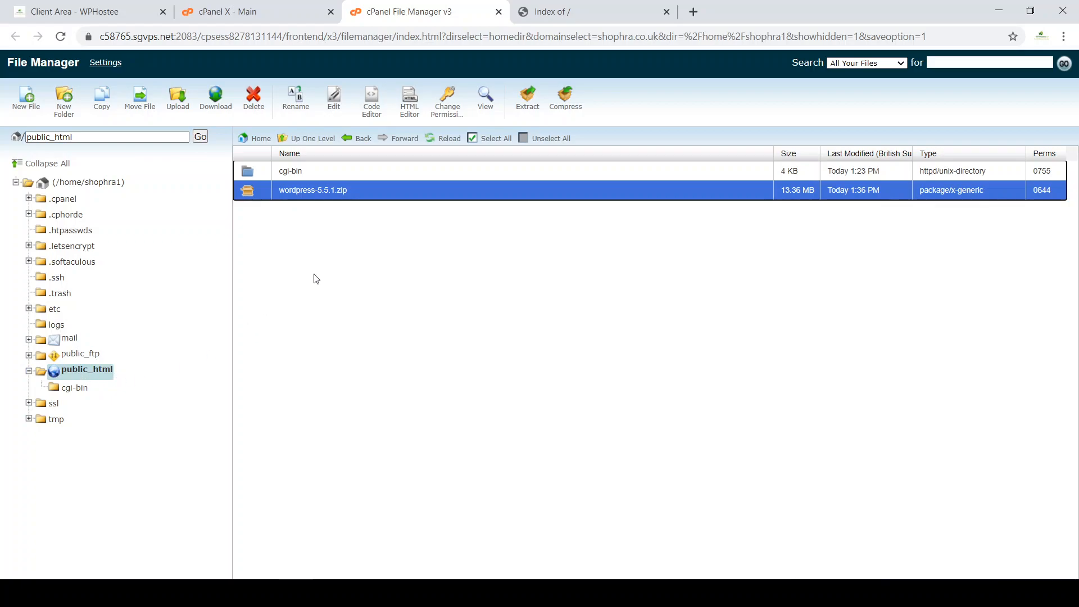
pyautogui.click(92, 182)
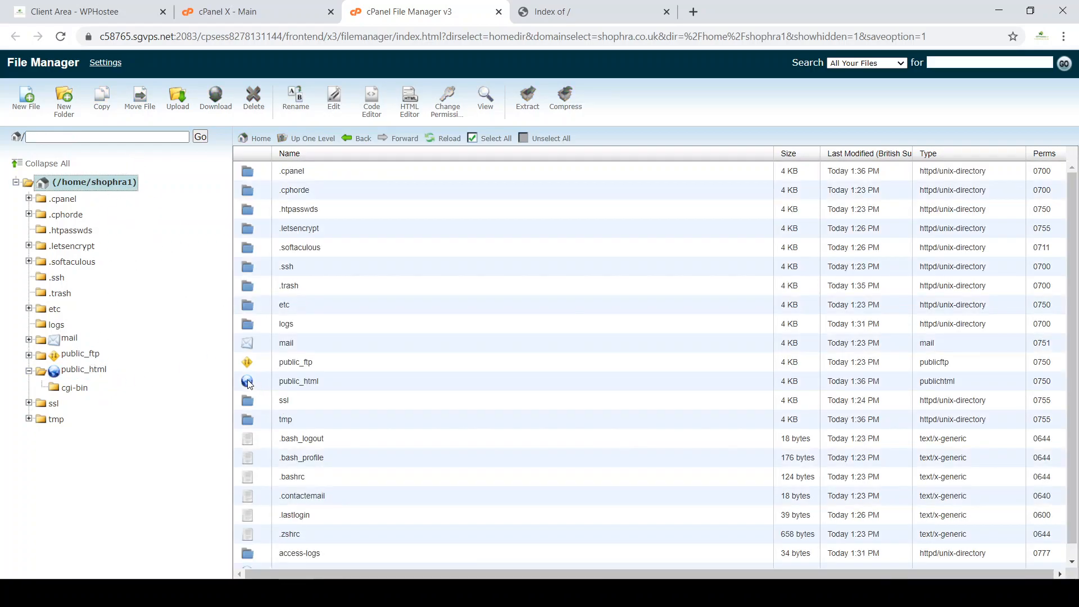
pyautogui.doubleClick(255, 384)
pyautogui.click(254, 192)
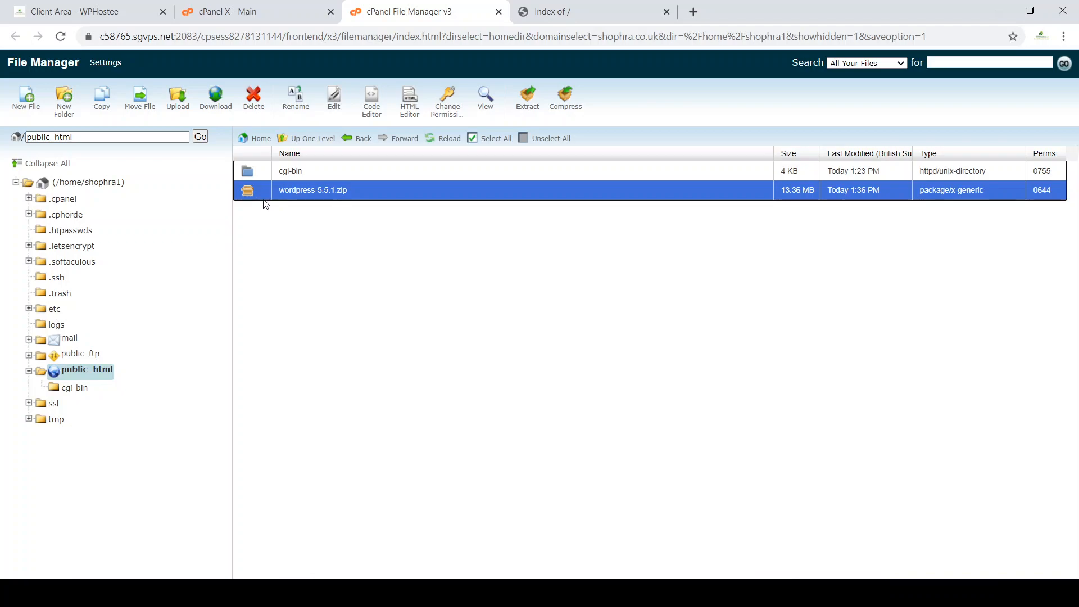
pyautogui.rightClick(254, 192)
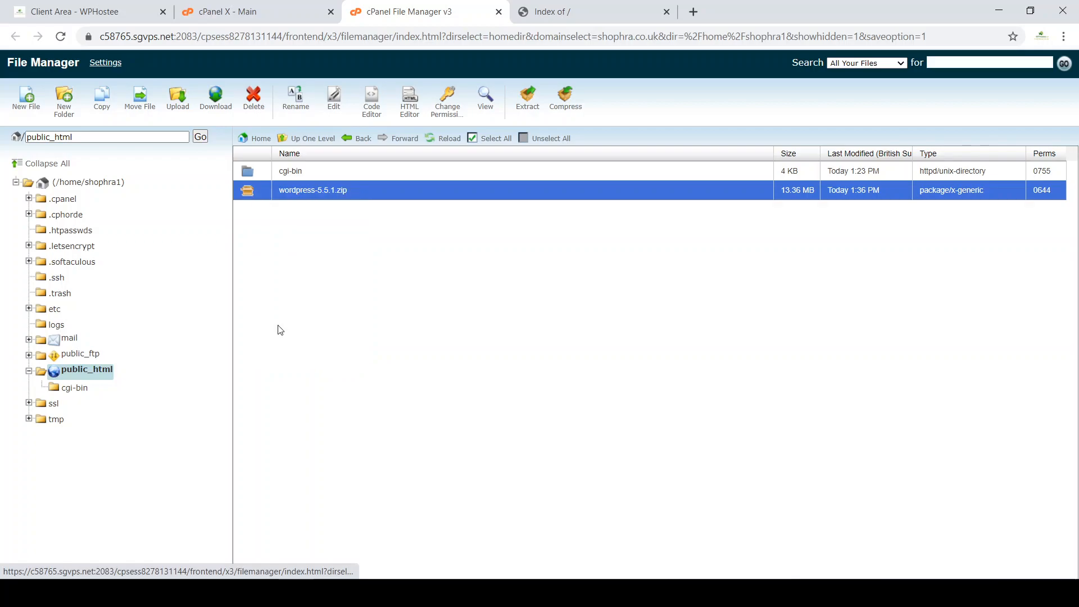
pyautogui.click(279, 328)
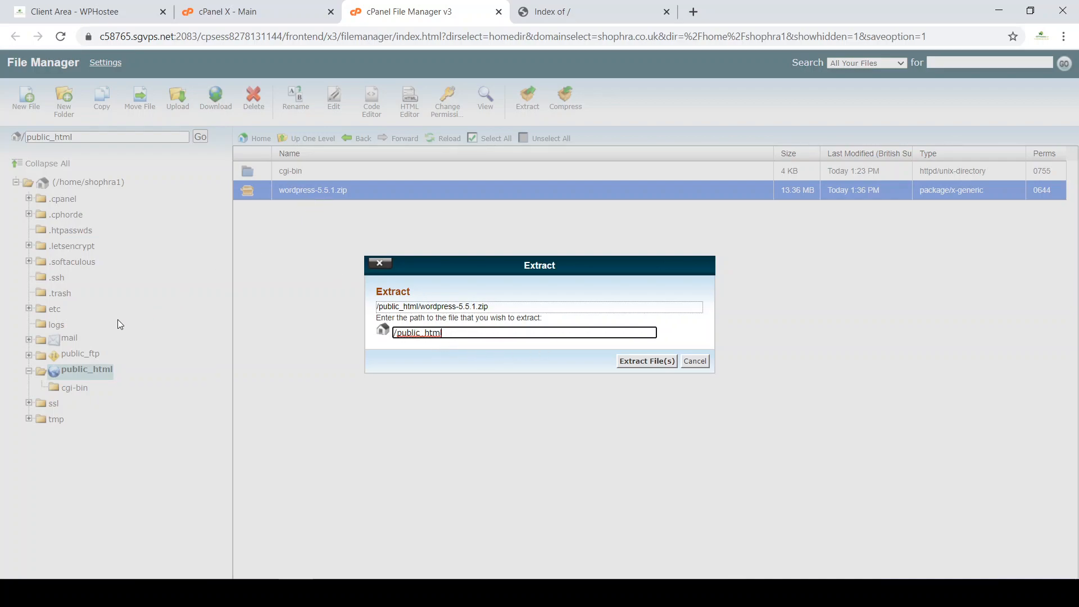
pyautogui.click(636, 362)
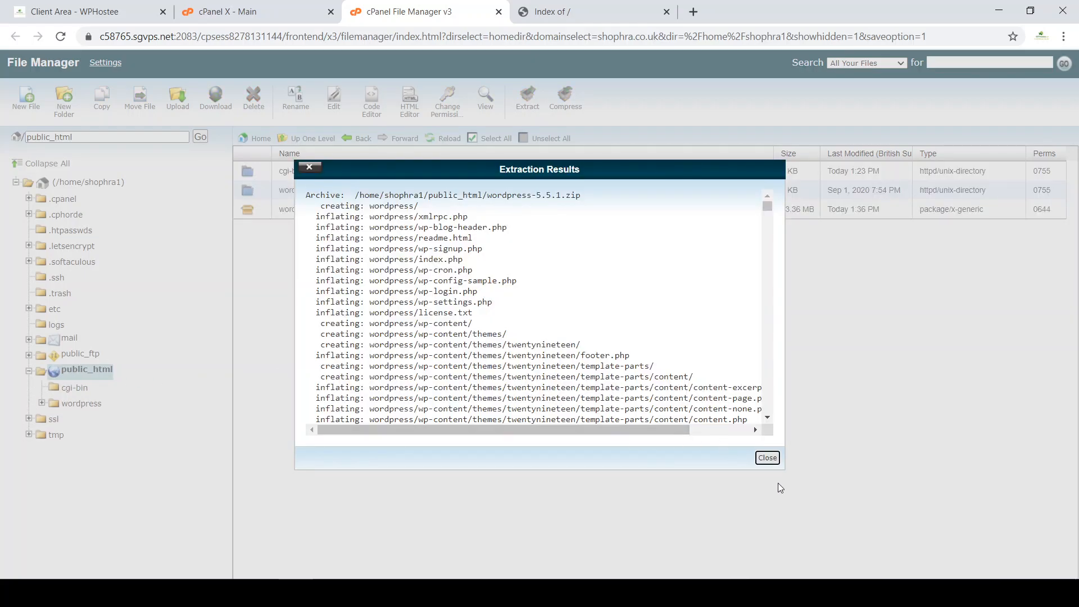
pyautogui.click(767, 458)
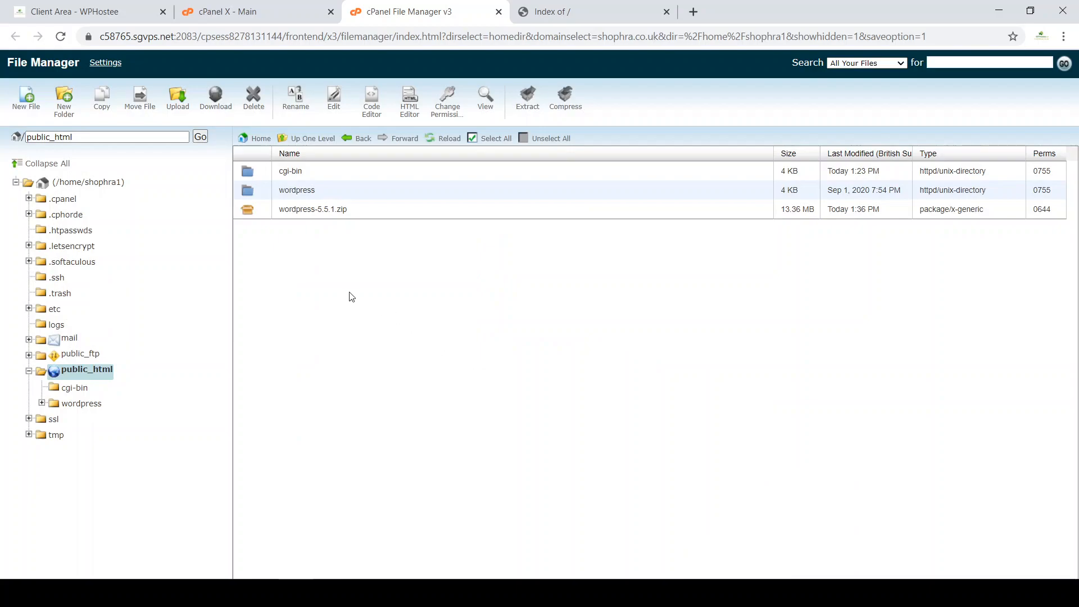
# - Delete the wordpress-5.5.1.zip archive from public_html
pyautogui.click(248, 211)
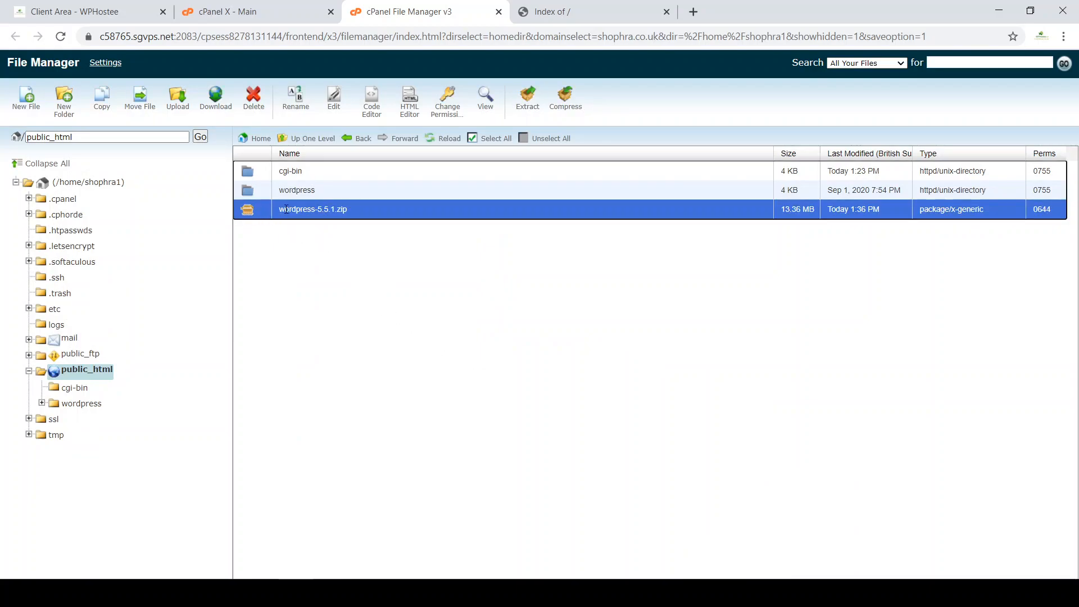
pyautogui.click(253, 96)
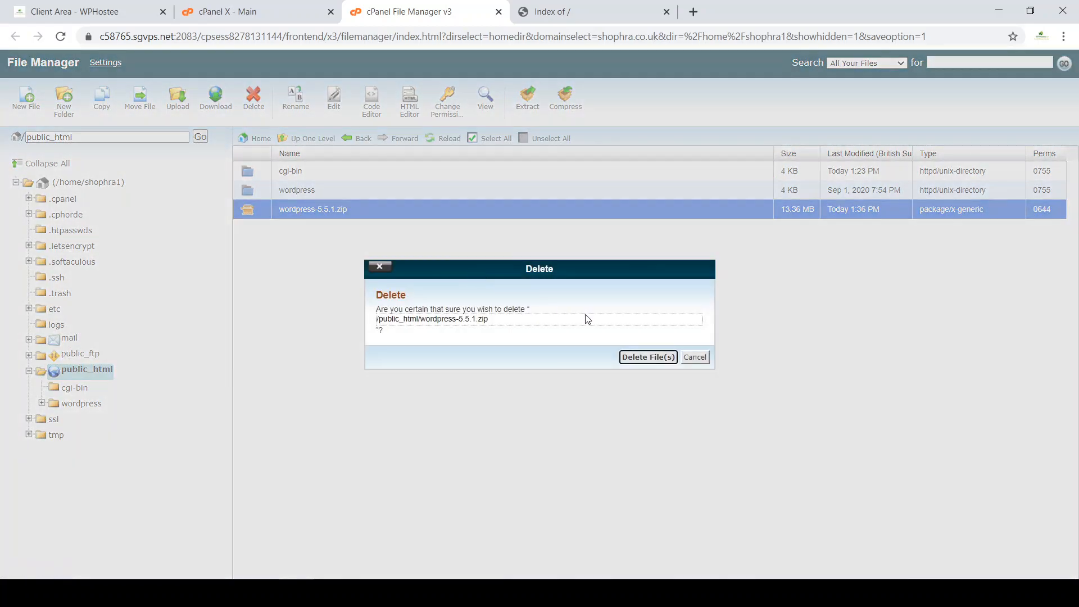
pyautogui.click(639, 360)
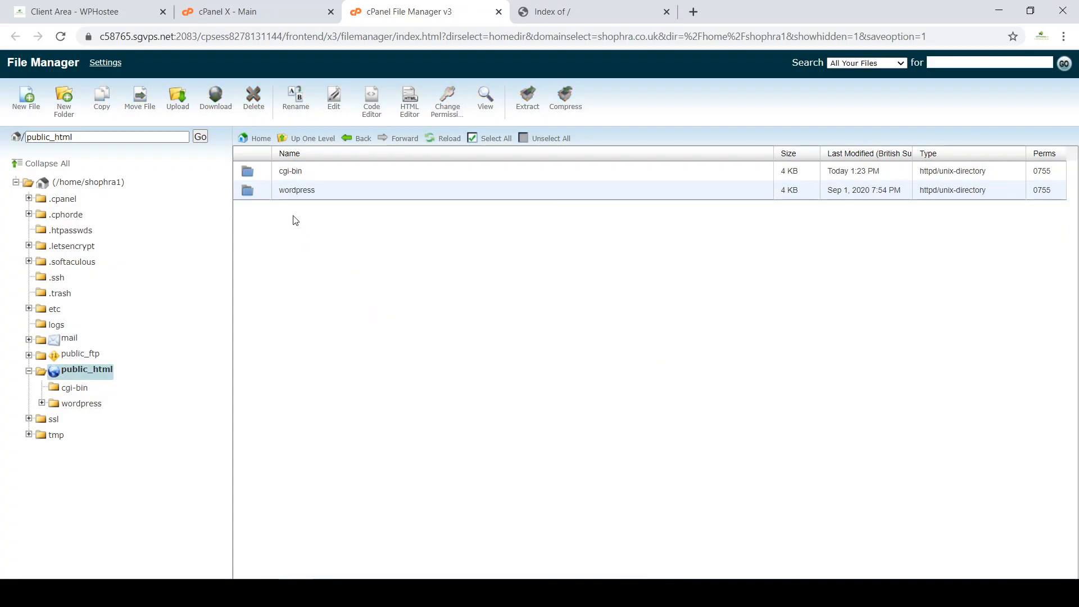
# - Return to public_html and cancel renaming, keeping the folder named wordpress
pyautogui.click(248, 191)
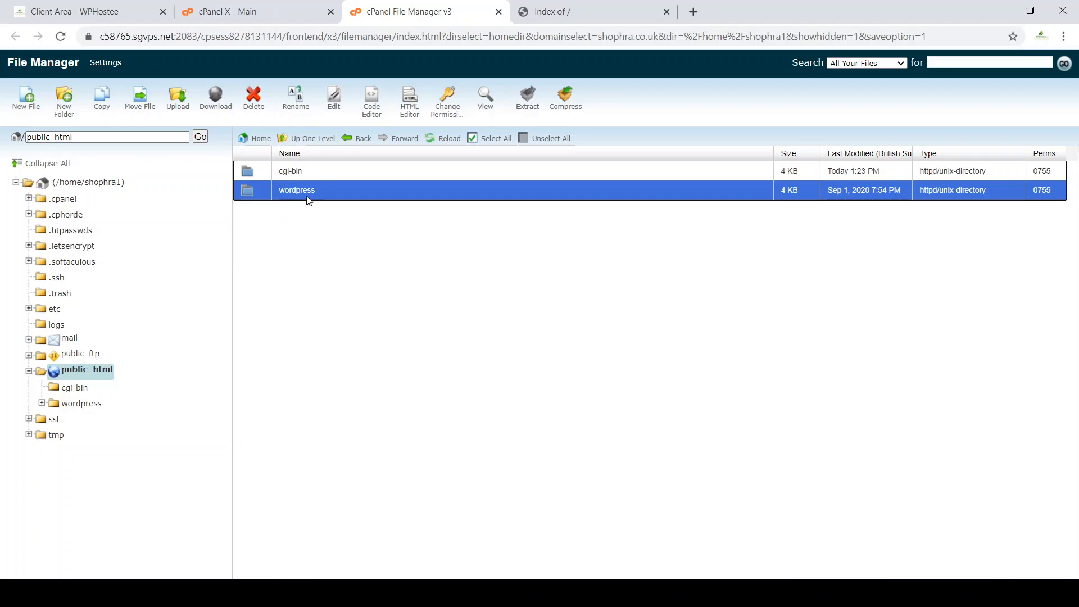
pyautogui.doubleClick(251, 191)
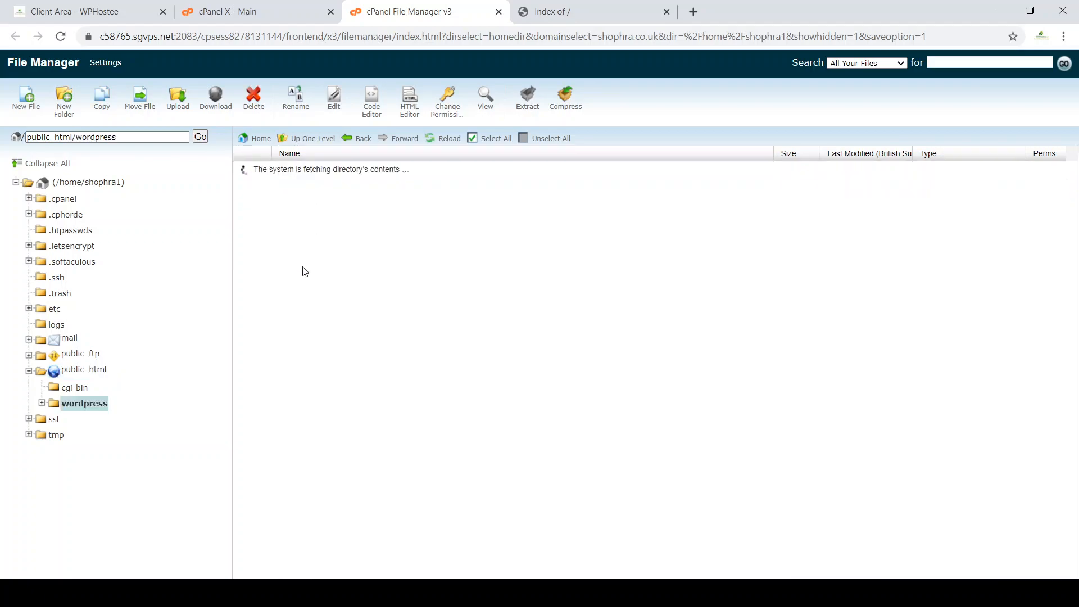
pyautogui.click(255, 138)
pyautogui.doubleClick(254, 382)
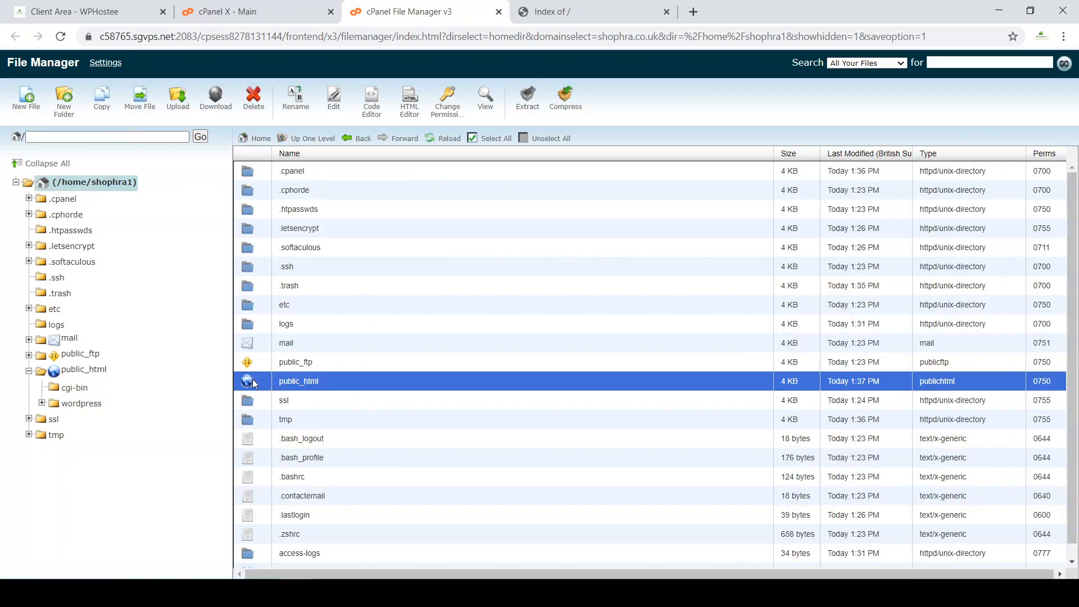
pyautogui.click(298, 191)
pyautogui.click(297, 190)
pyautogui.click(328, 253)
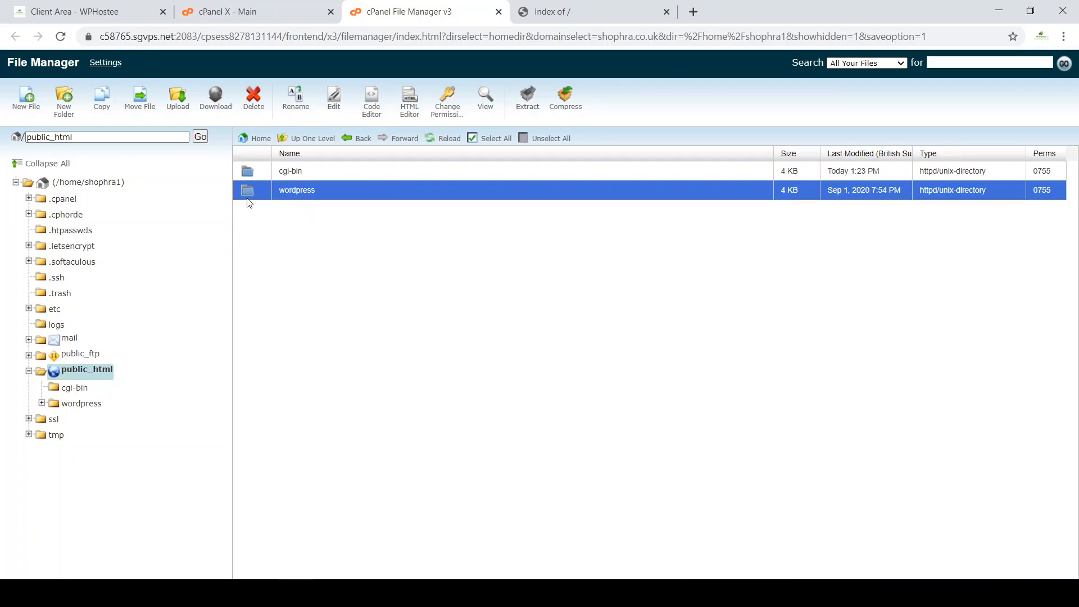
pyautogui.click(306, 191)
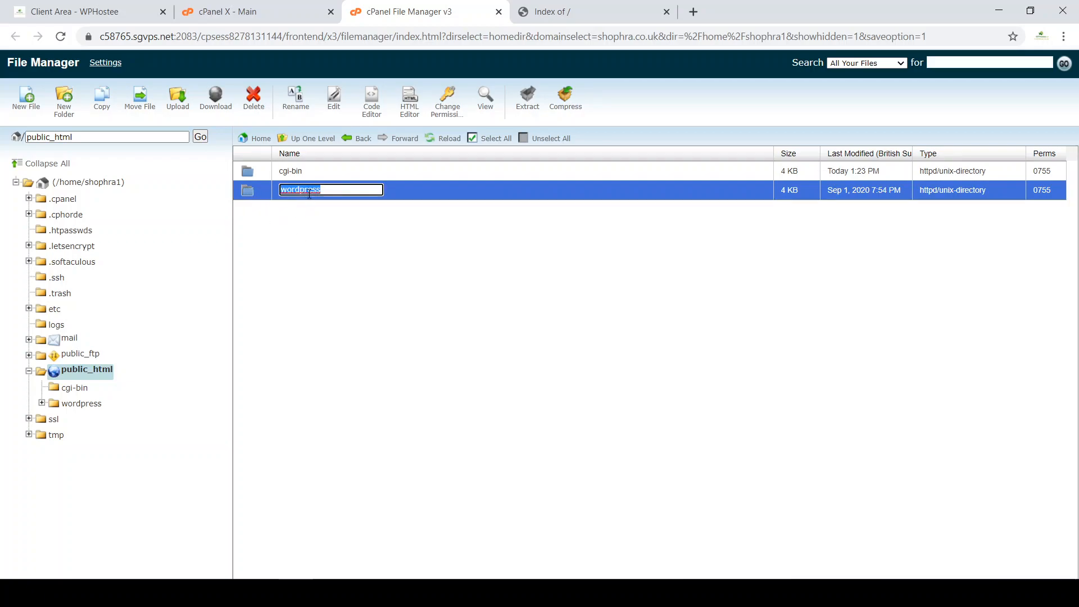
pyautogui.click(325, 246)
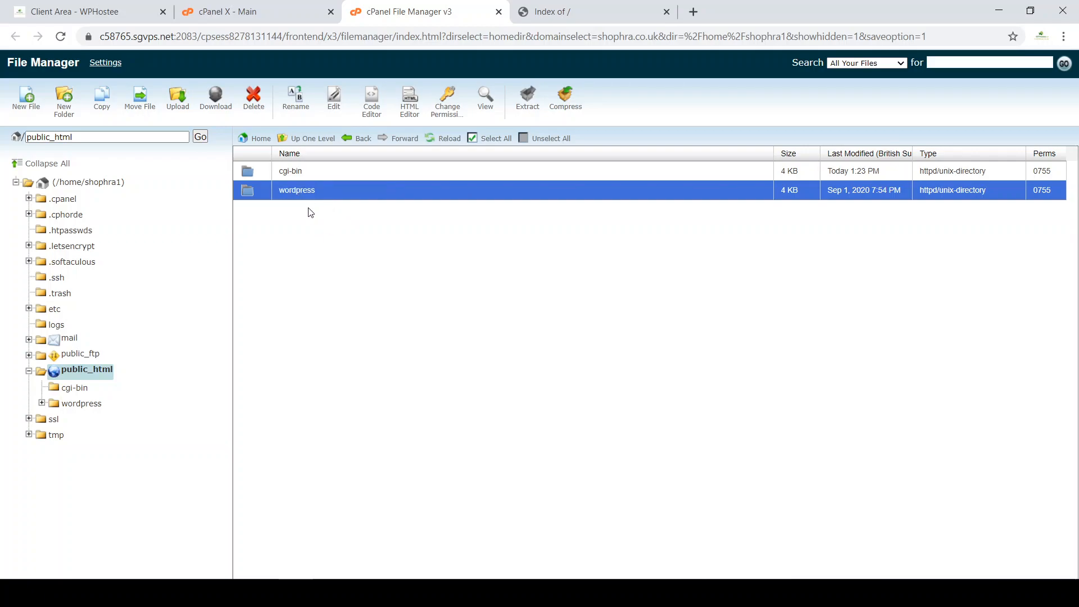
# - Open the wordpress folder and select all its files
pyautogui.doubleClick(246, 191)
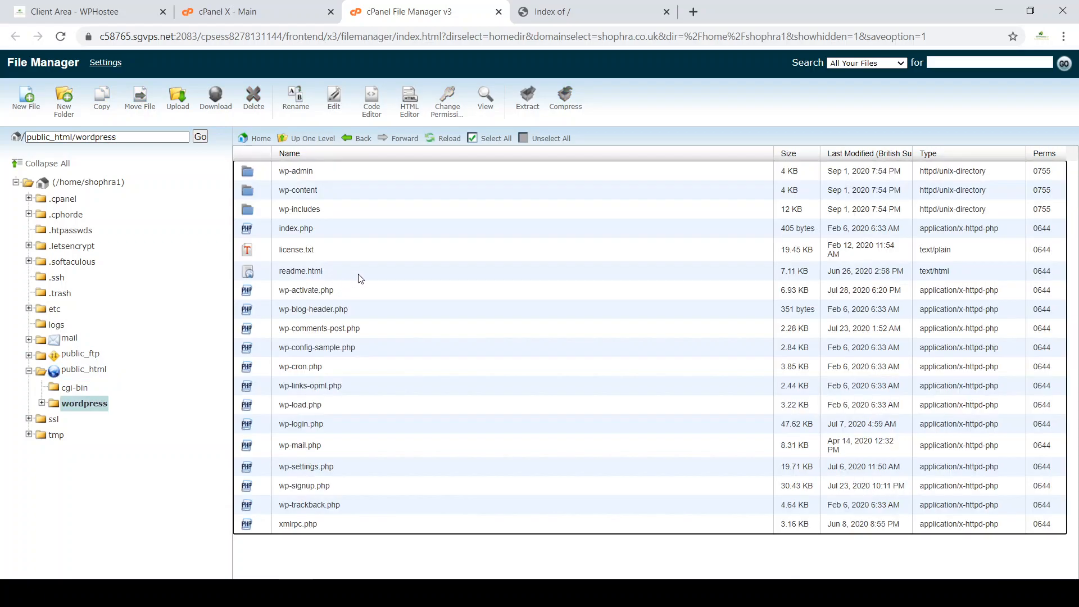
pyautogui.click(360, 275)
pyautogui.click(494, 138)
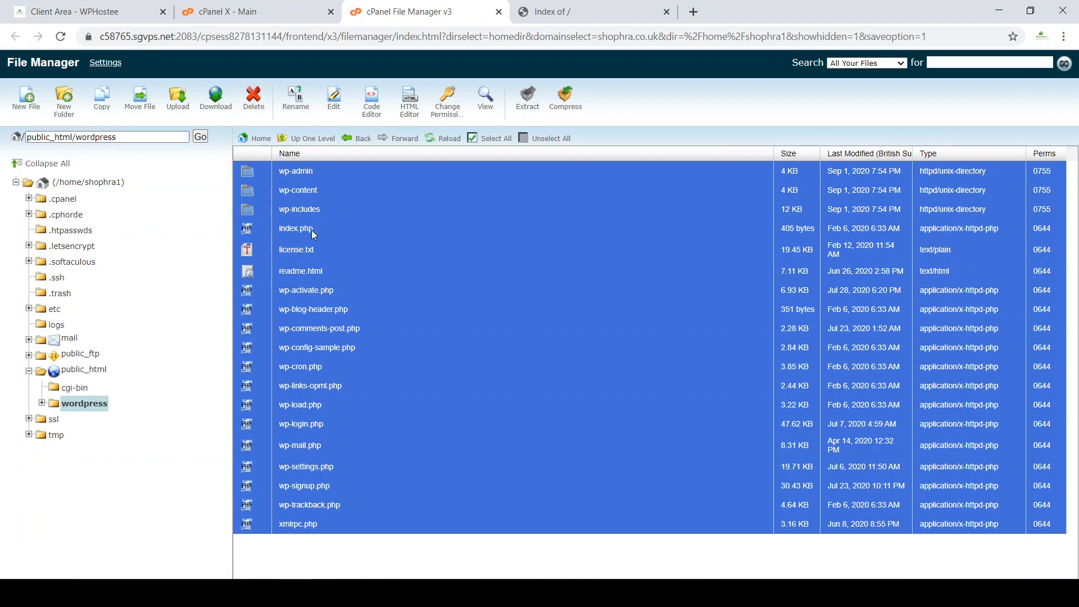
# - Move the selected WordPress files from the wordpress folder up into public_html
pyautogui.rightClick(346, 232)
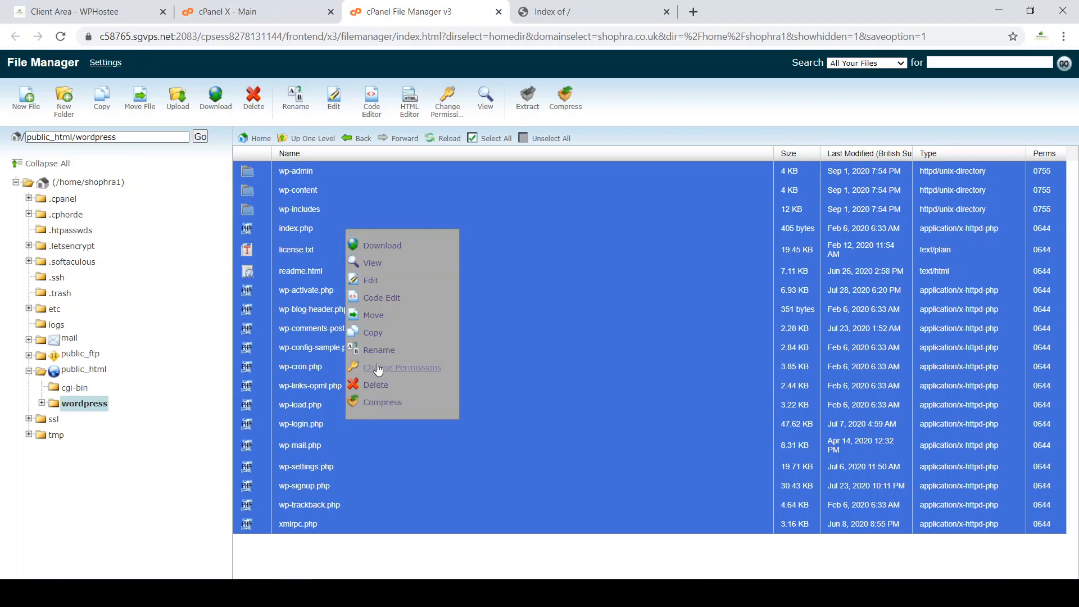
pyautogui.click(375, 316)
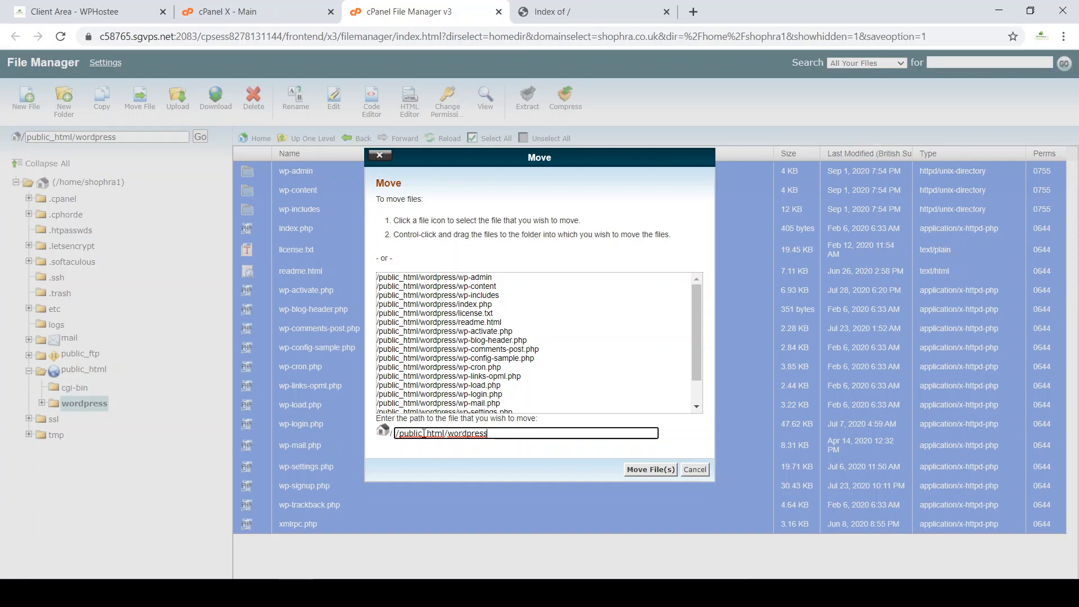
pyautogui.press('BackSpace')
pyautogui.press('BackSpace')
pyautogui.press('BackSpace')
pyautogui.press('BackSpace')
pyautogui.press('BackSpace')
pyautogui.press('BackSpace')
pyautogui.press('BackSpace')
pyautogui.press('BackSpace')
pyautogui.write('/')
pyautogui.press('BackSpace')
pyautogui.click(646, 470)
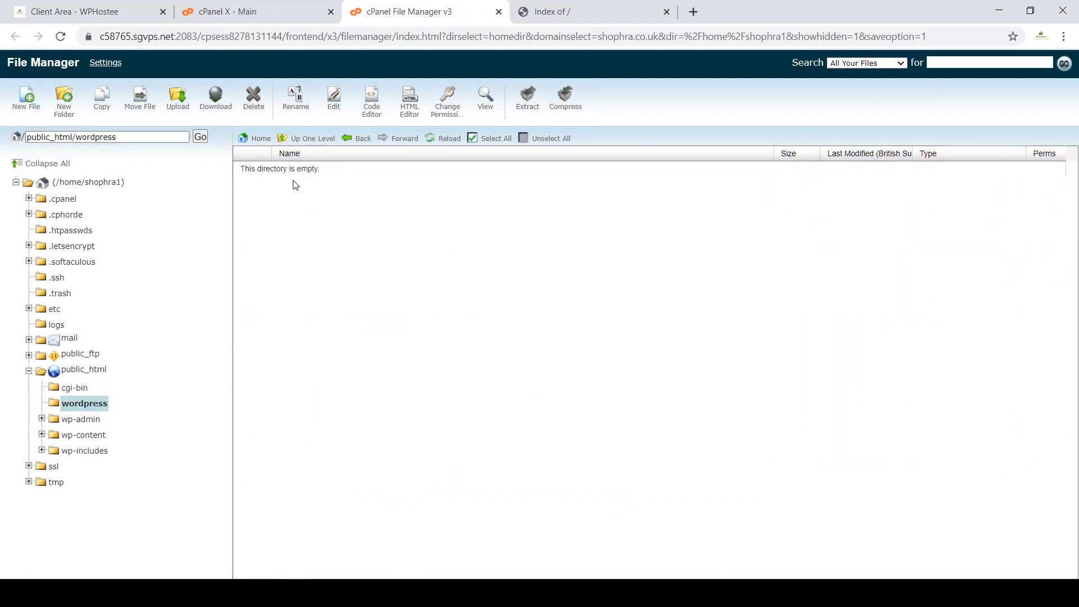
# - Reopen public_html and delete the now-empty wordpress folder
pyautogui.click(257, 139)
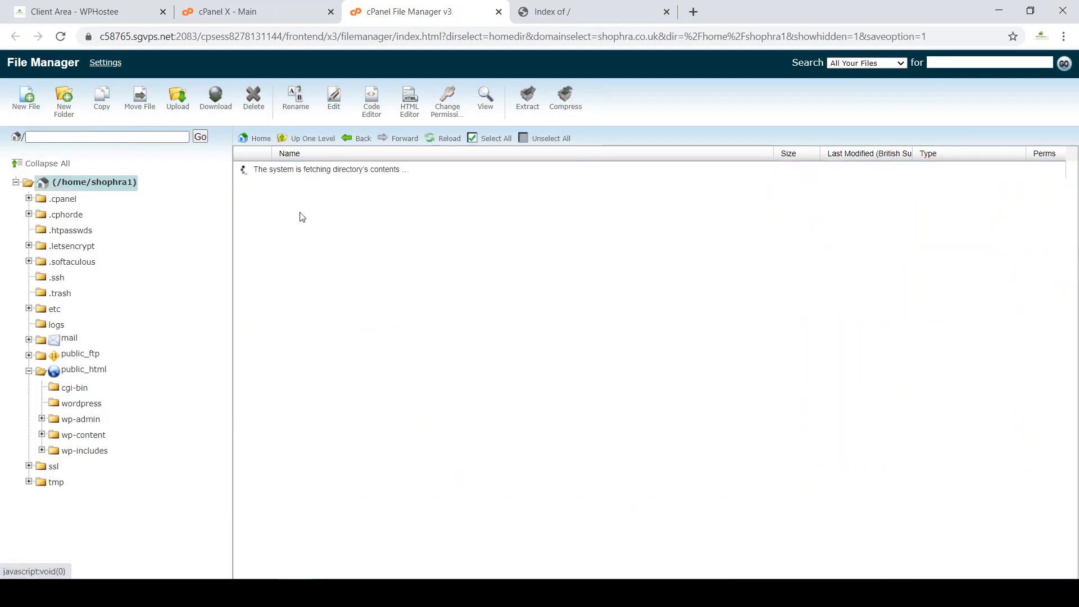
pyautogui.doubleClick(247, 381)
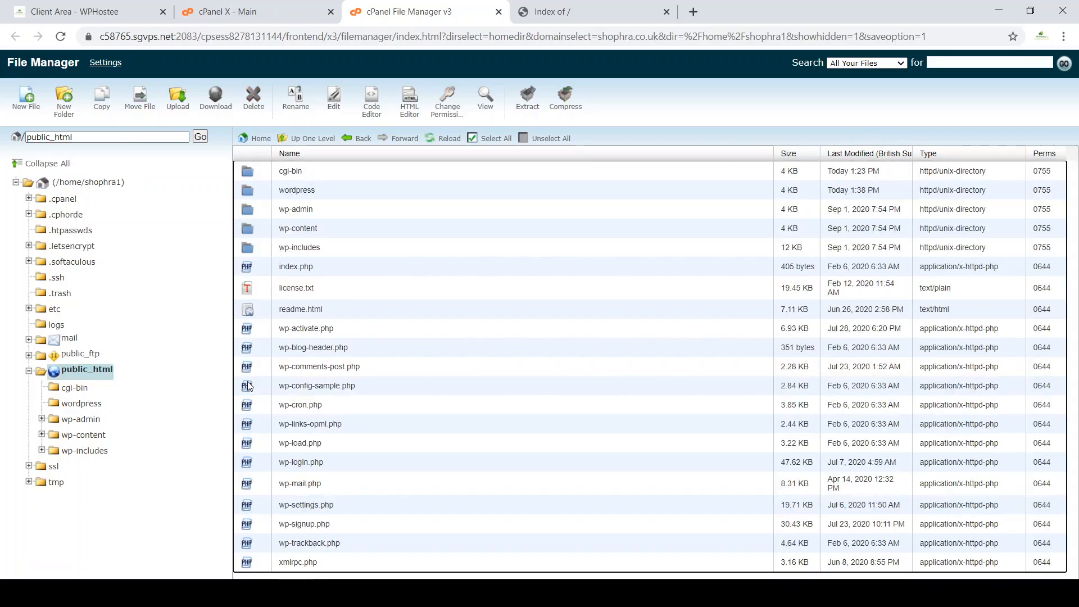
pyautogui.click(256, 193)
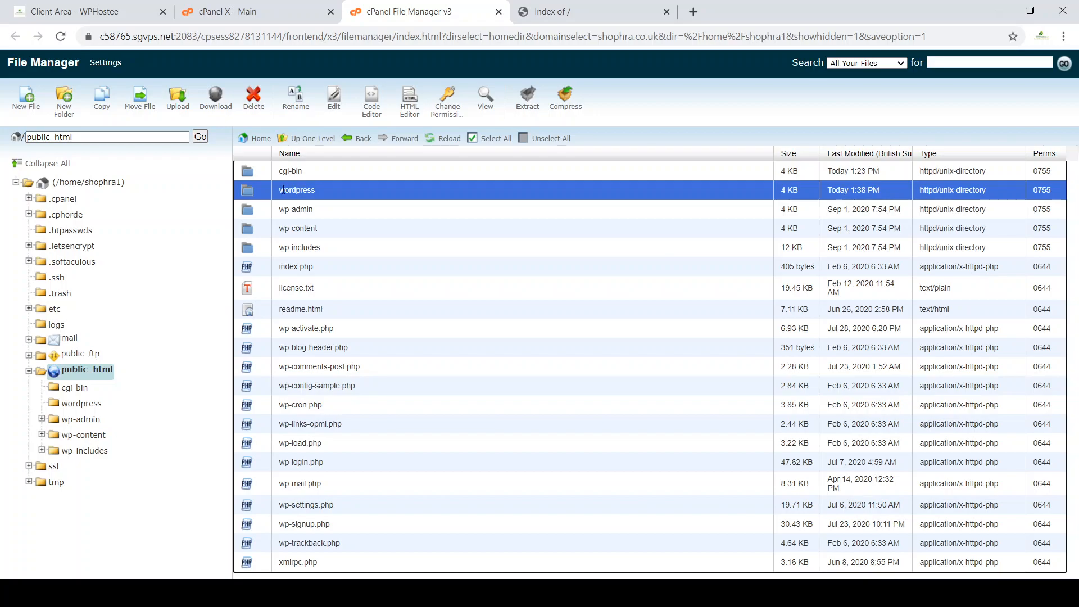
pyautogui.click(248, 196)
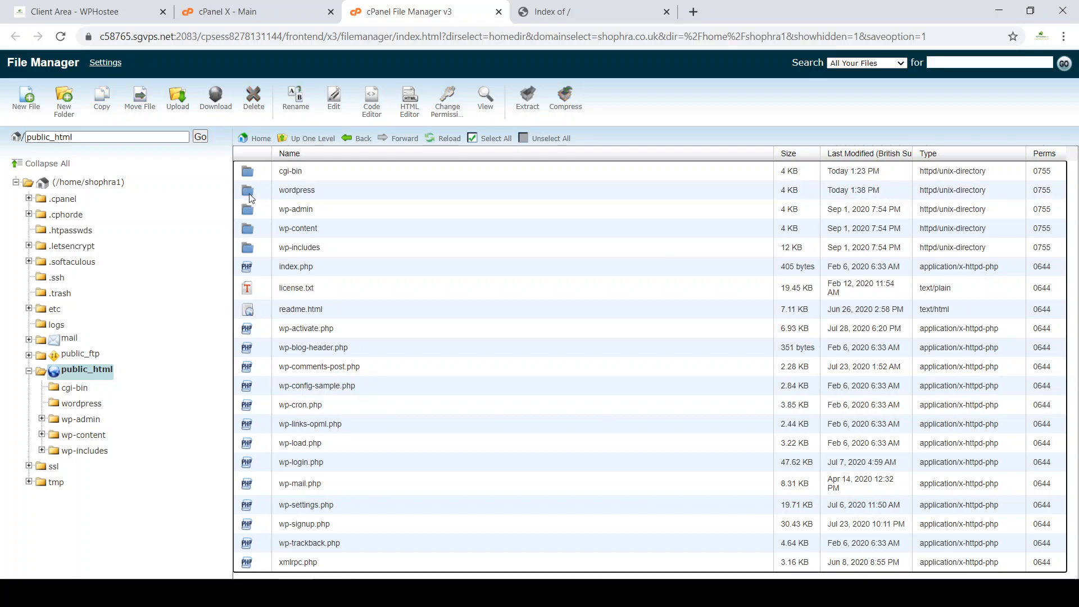
pyautogui.click(251, 194)
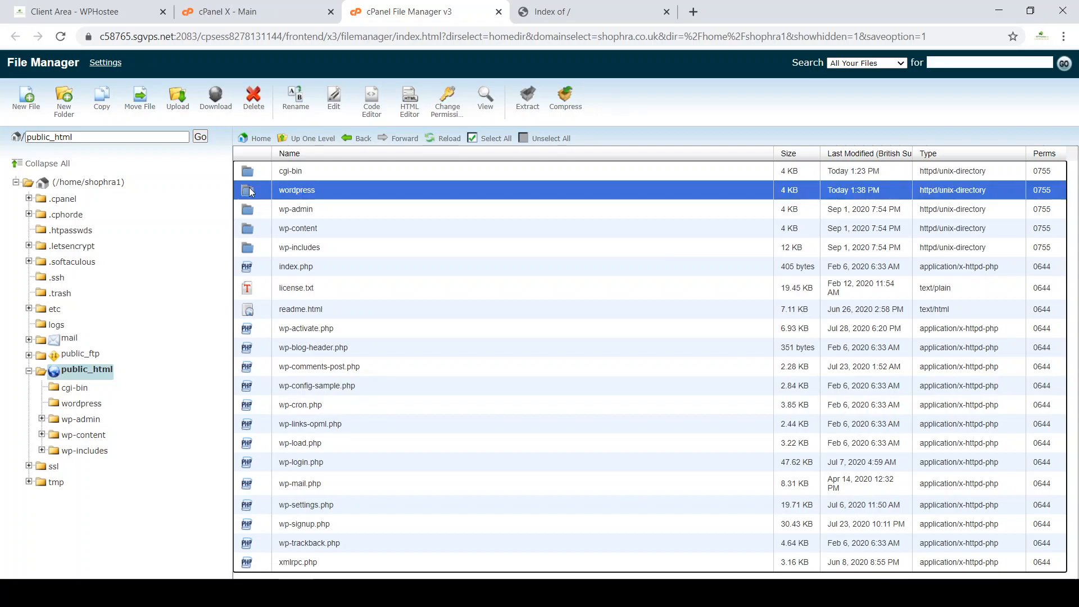
pyautogui.click(254, 98)
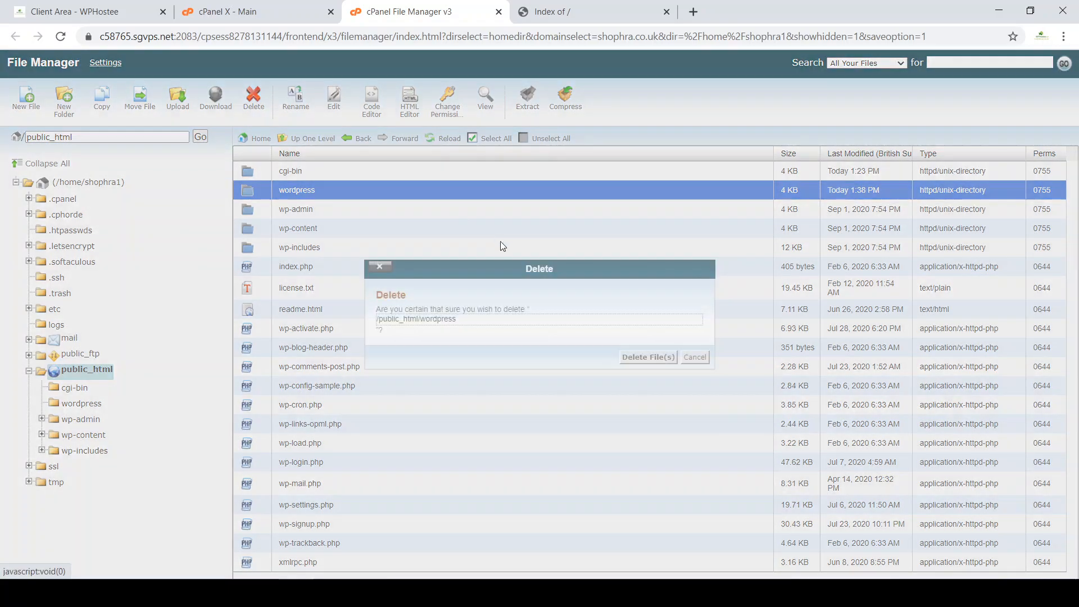
pyautogui.click(630, 357)
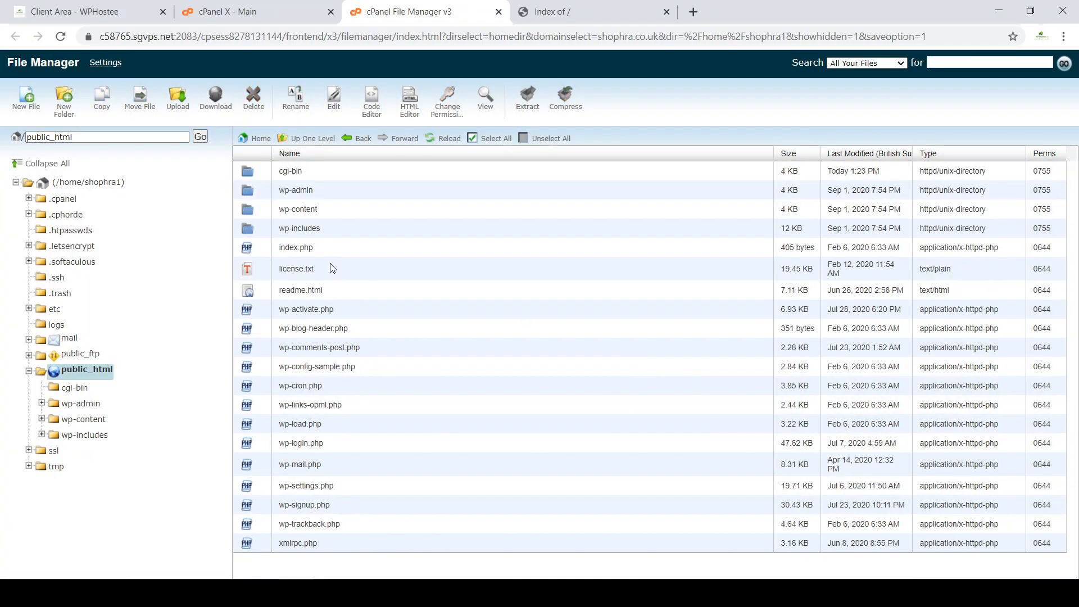
# - Refresh the public_html listing, close File Manager and log out of cPanel
pyautogui.click(453, 141)
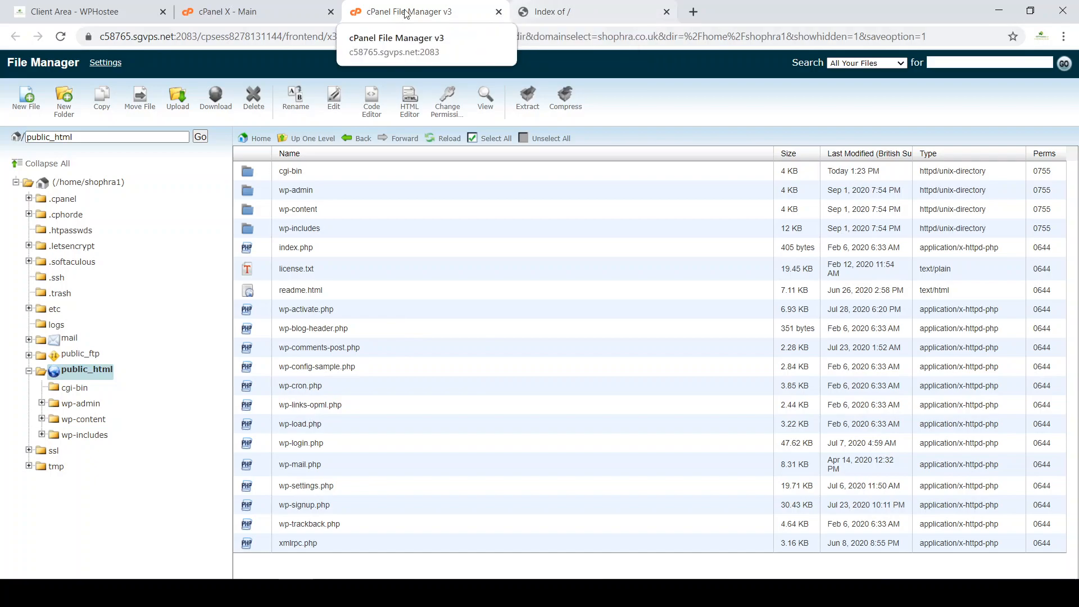
pyautogui.click(499, 14)
pyautogui.click(253, 12)
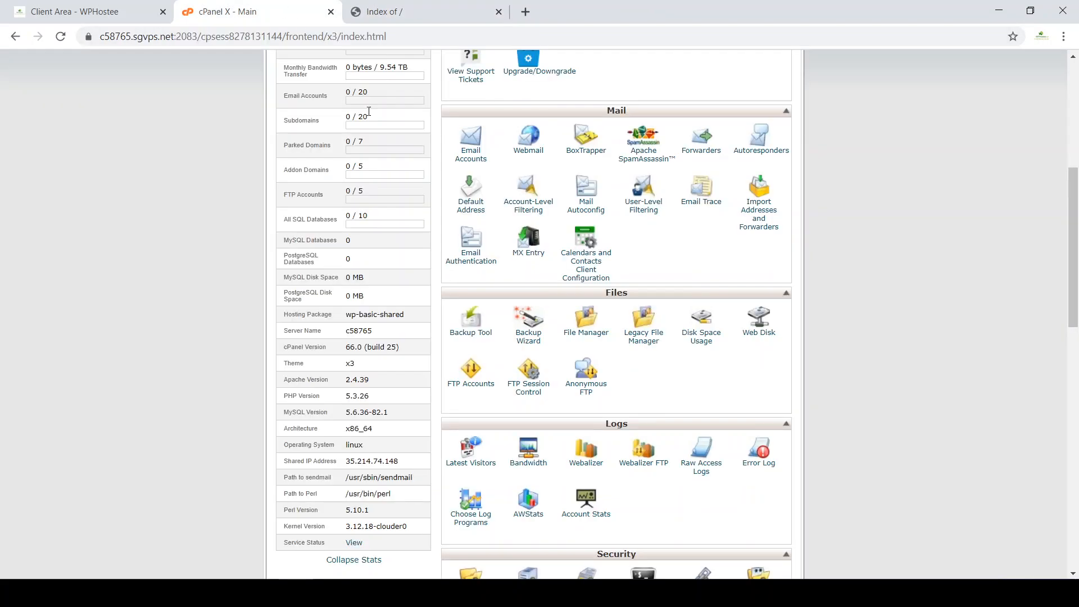
pyautogui.scroll(6, 869, 298)
pyautogui.click(788, 85)
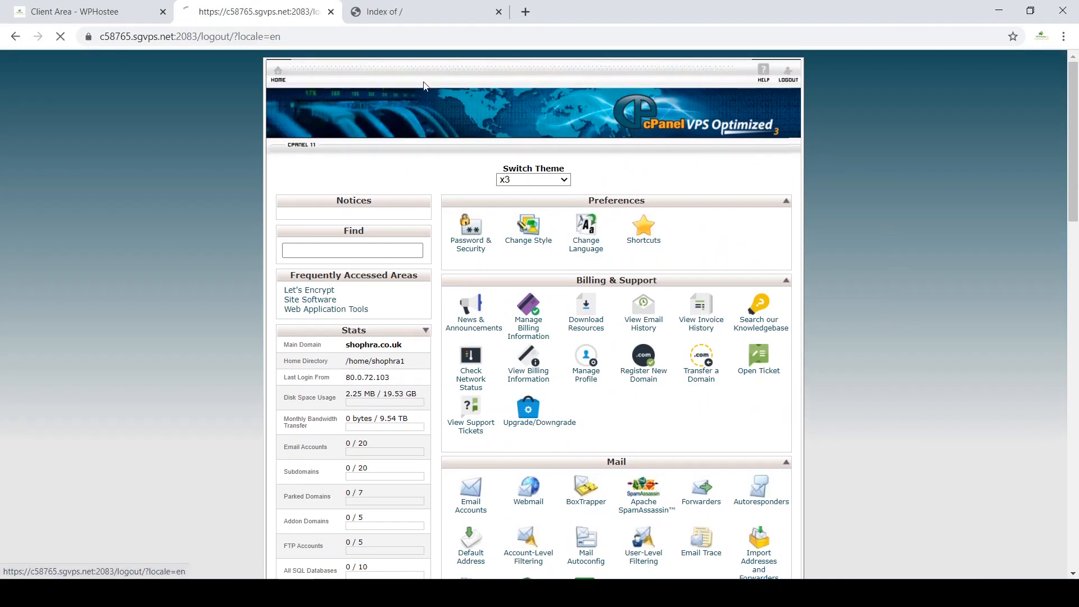
# - Close the cPanel login tab and bring up reload options for the shophra.co.uk page
pyautogui.click(330, 12)
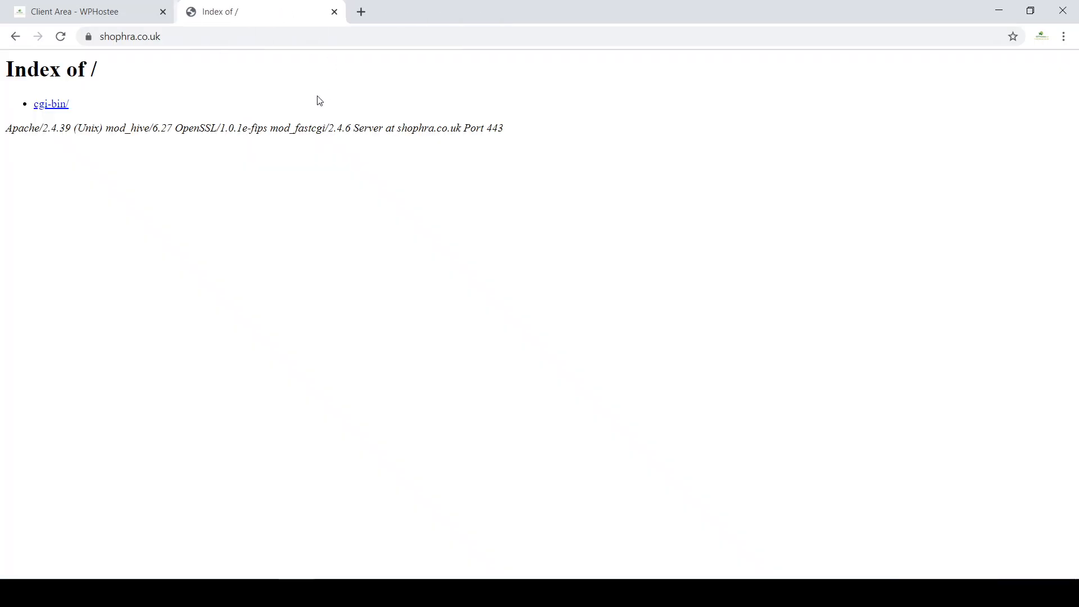
pyautogui.click(120, 34)
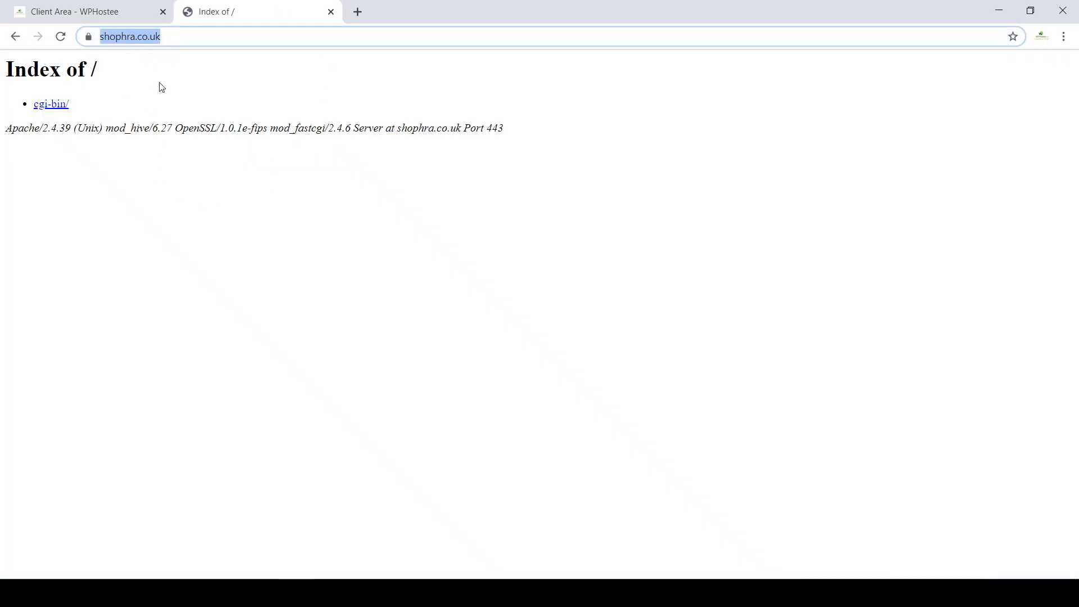
pyautogui.click(98, 164)
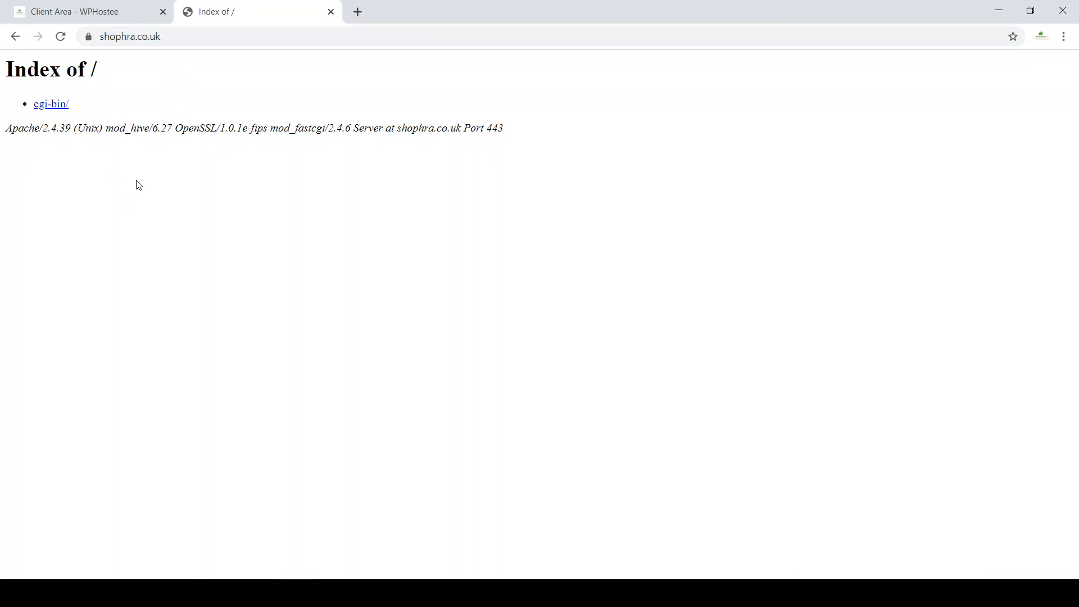
pyautogui.rightClick(138, 173)
# - Reload shophra.co.uk and continue WordPress setup with English (UK) as the language
pyautogui.click(162, 222)
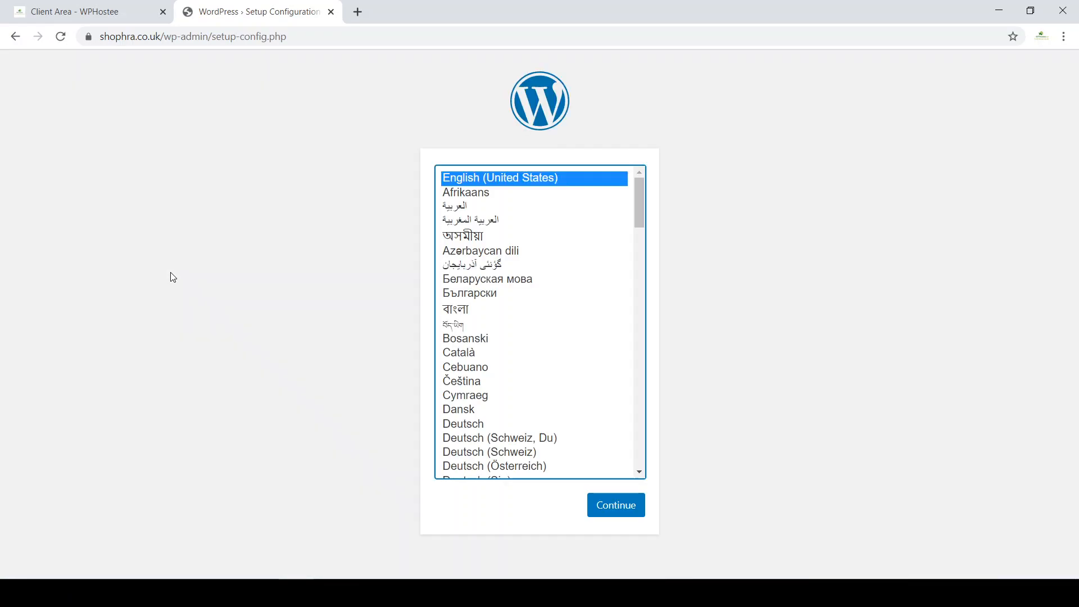
pyautogui.scroll(-1, 554, 365)
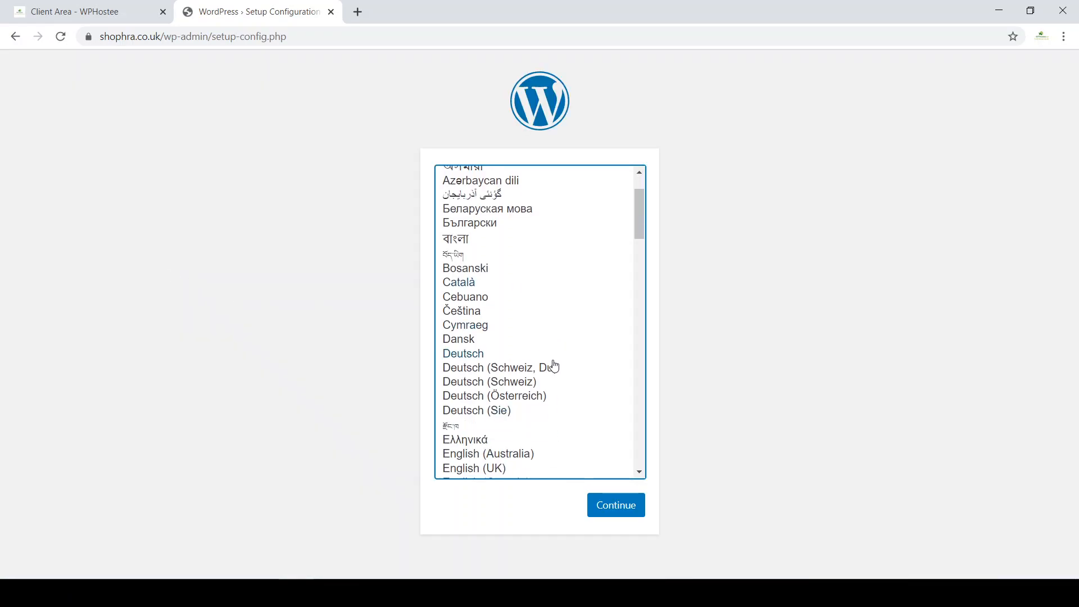
pyautogui.scroll(-3, 554, 364)
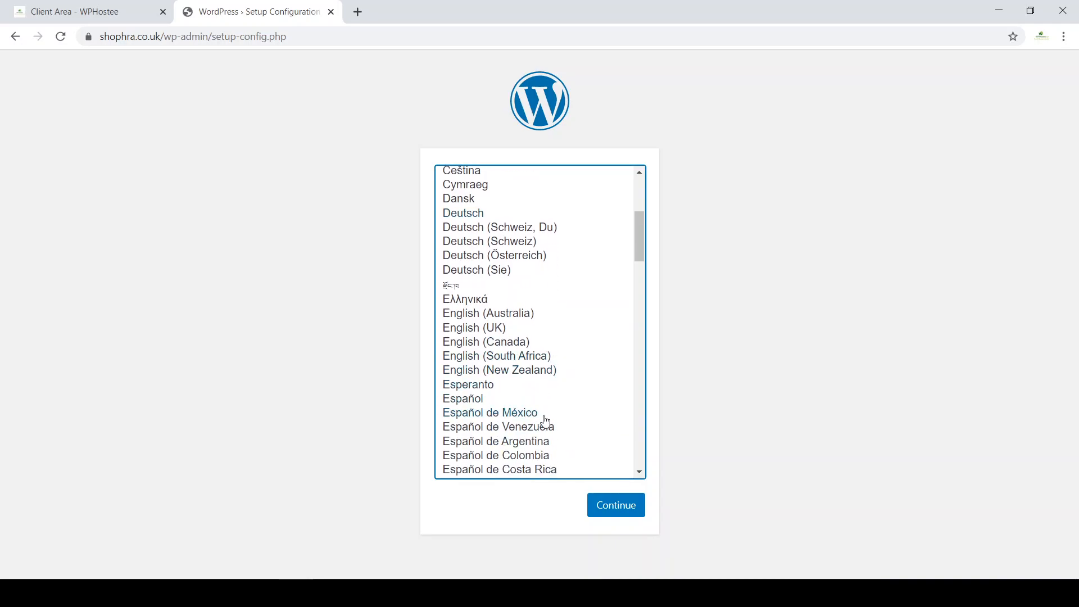
pyautogui.scroll(-1, 546, 415)
pyautogui.scroll(1, 546, 415)
pyautogui.click(479, 332)
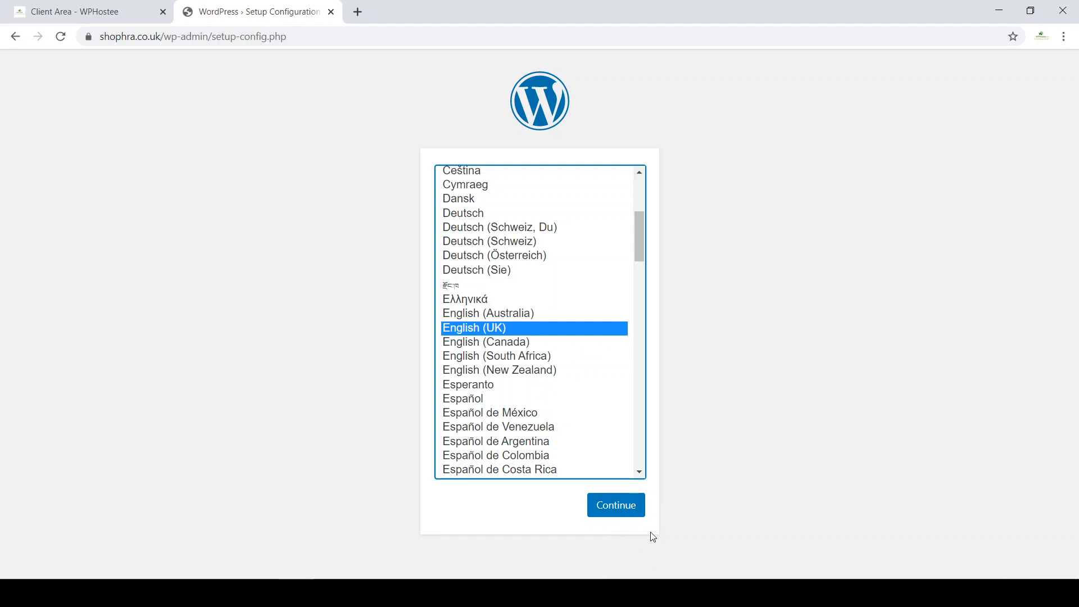
pyautogui.click(622, 513)
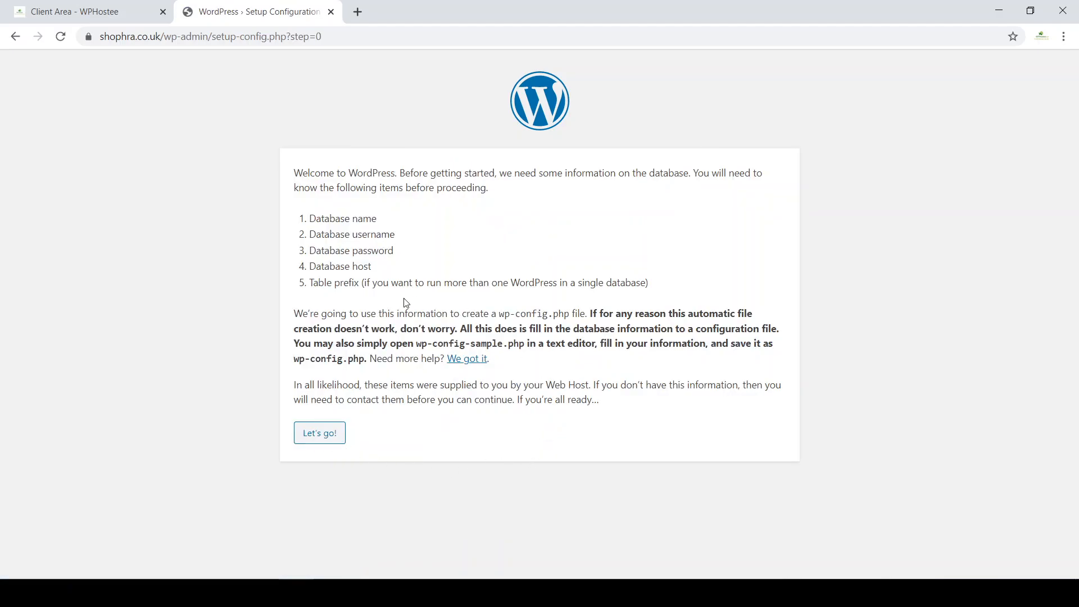
# - Go over the welcome page, highlighting the database name, username, password and host items
pyautogui.moveTo(333, 173); pyautogui.dragTo(500, 226)
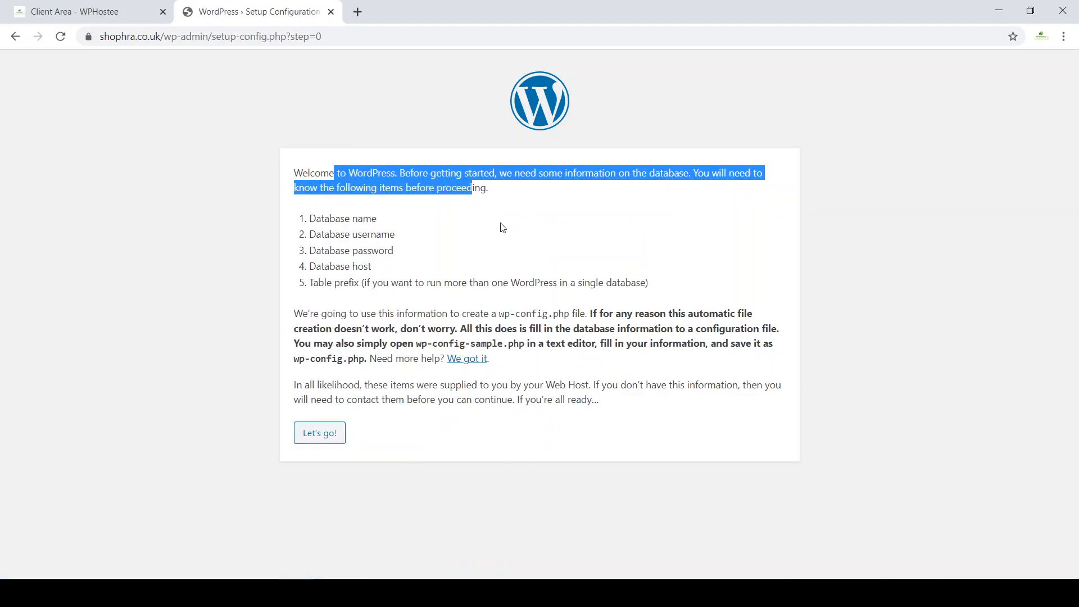
pyautogui.click(206, 307)
pyautogui.moveTo(303, 220); pyautogui.dragTo(367, 252)
pyautogui.moveTo(430, 399); pyautogui.dragTo(378, 313)
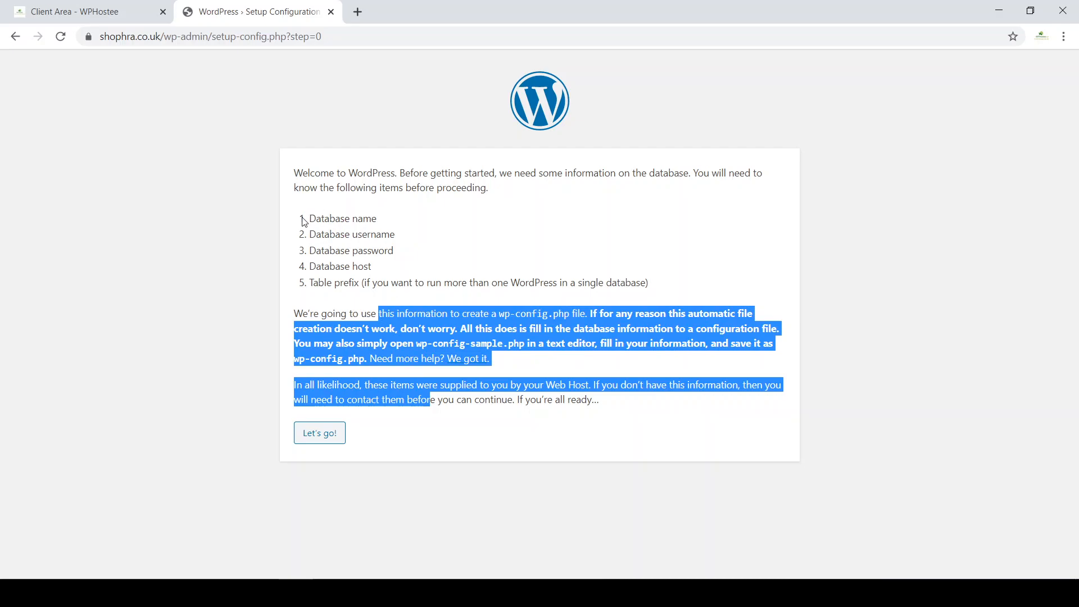
pyautogui.moveTo(309, 218); pyautogui.dragTo(329, 218)
pyautogui.click(376, 230)
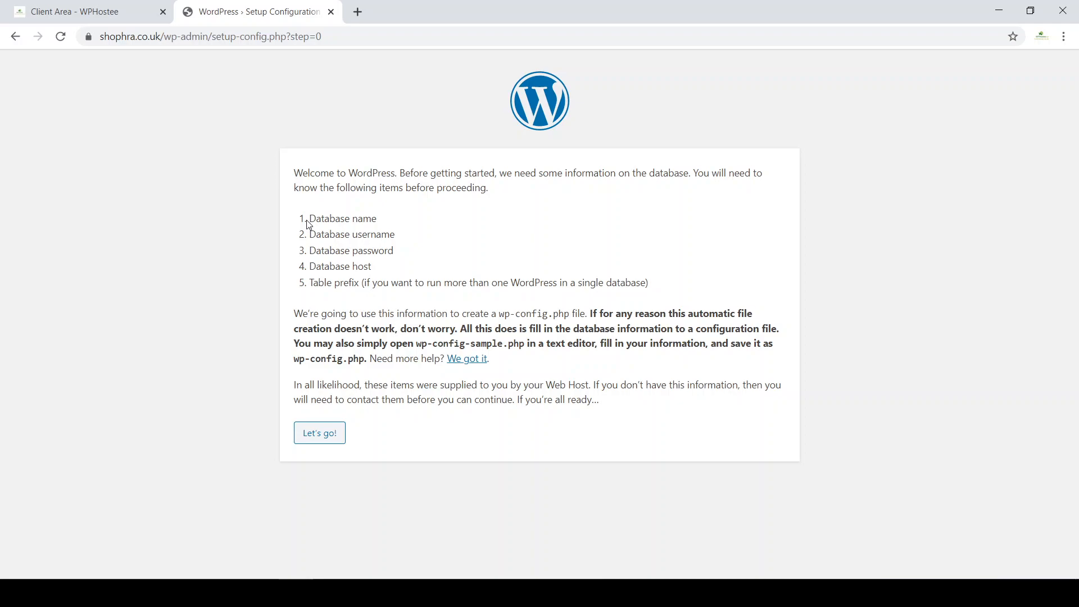
pyautogui.moveTo(309, 217); pyautogui.dragTo(382, 276)
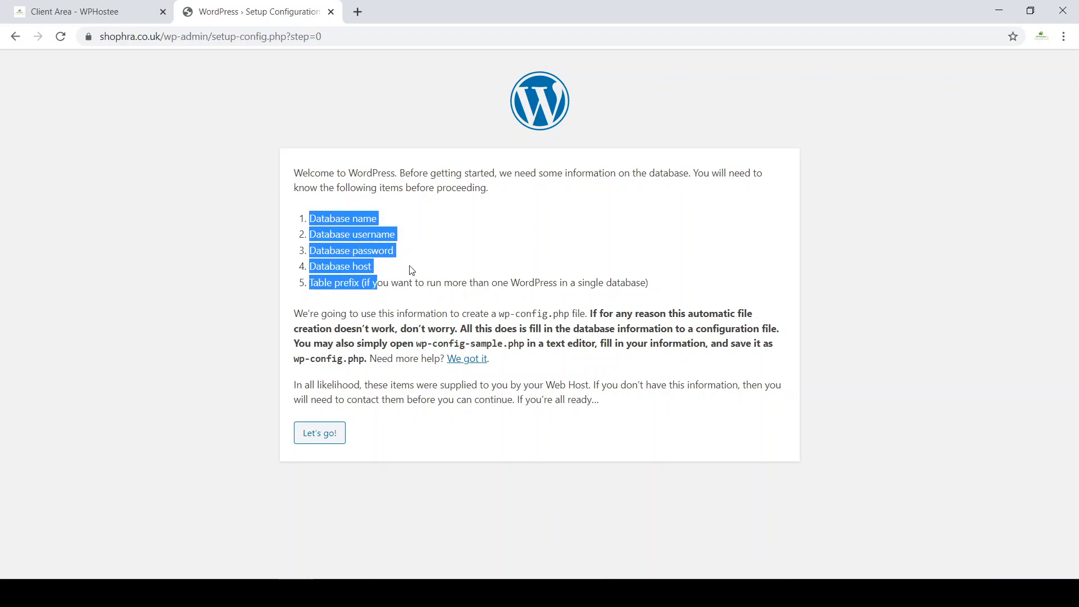
pyautogui.click(412, 270)
pyautogui.moveTo(309, 218); pyautogui.dragTo(377, 277)
pyautogui.click(239, 431)
# - On the database connection form, clear the default Database Name, Username and Password
pyautogui.click(330, 440)
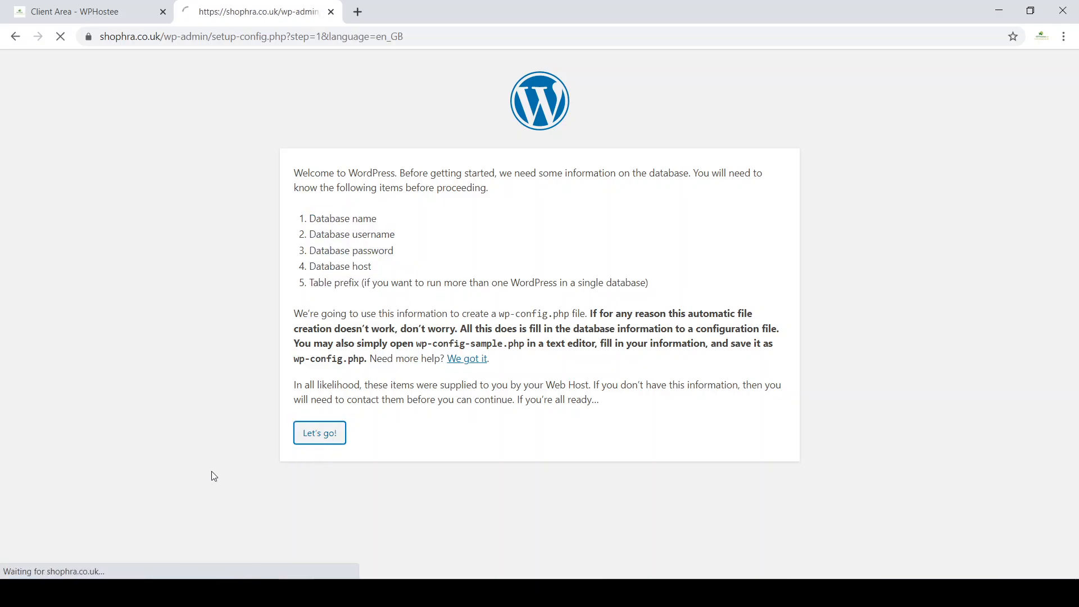
pyautogui.doubleClick(474, 210)
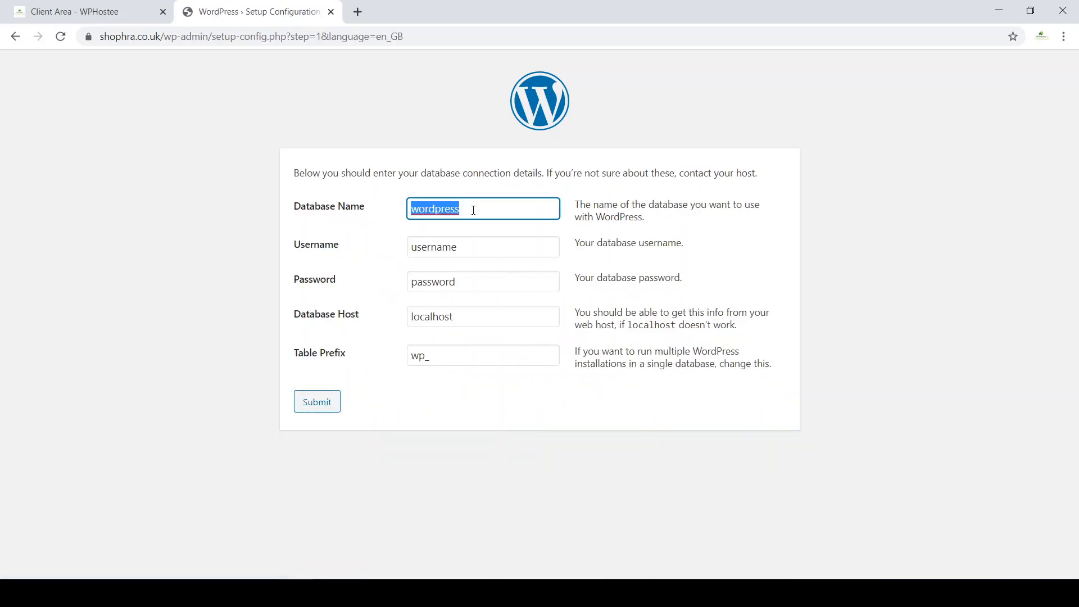
pyautogui.press('BackSpace')
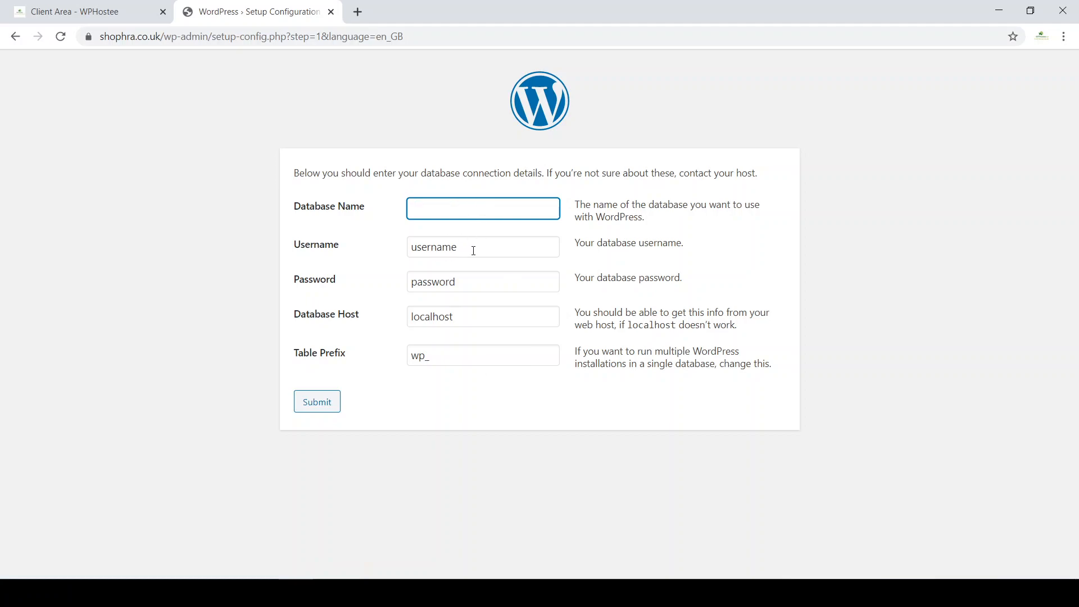
pyautogui.doubleClick(477, 248)
pyautogui.press('BackSpace')
pyautogui.doubleClick(464, 286)
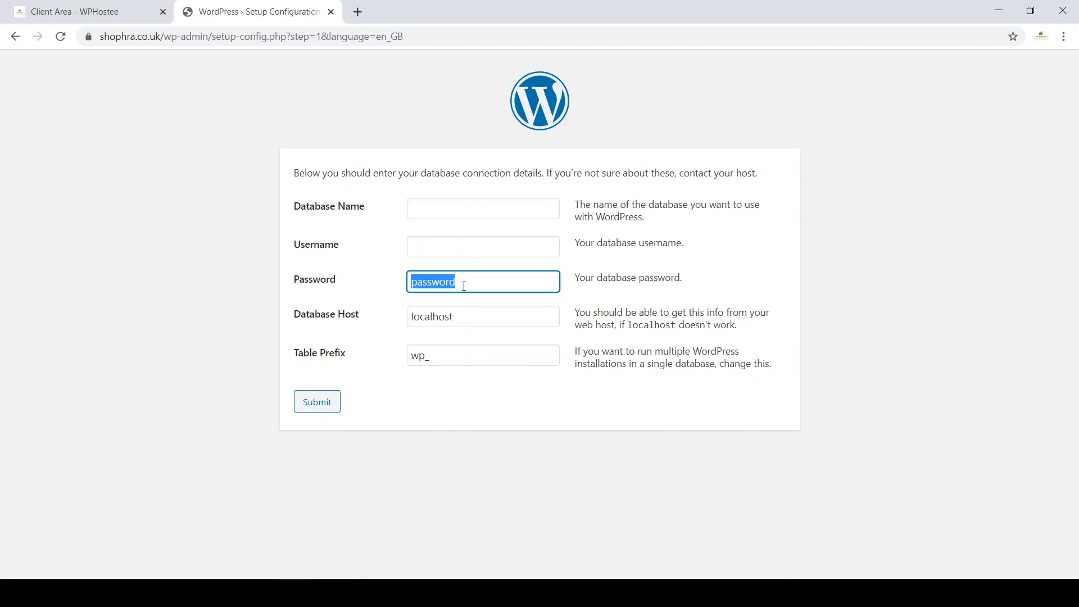
pyautogui.press('BackSpace')
pyautogui.click(433, 446)
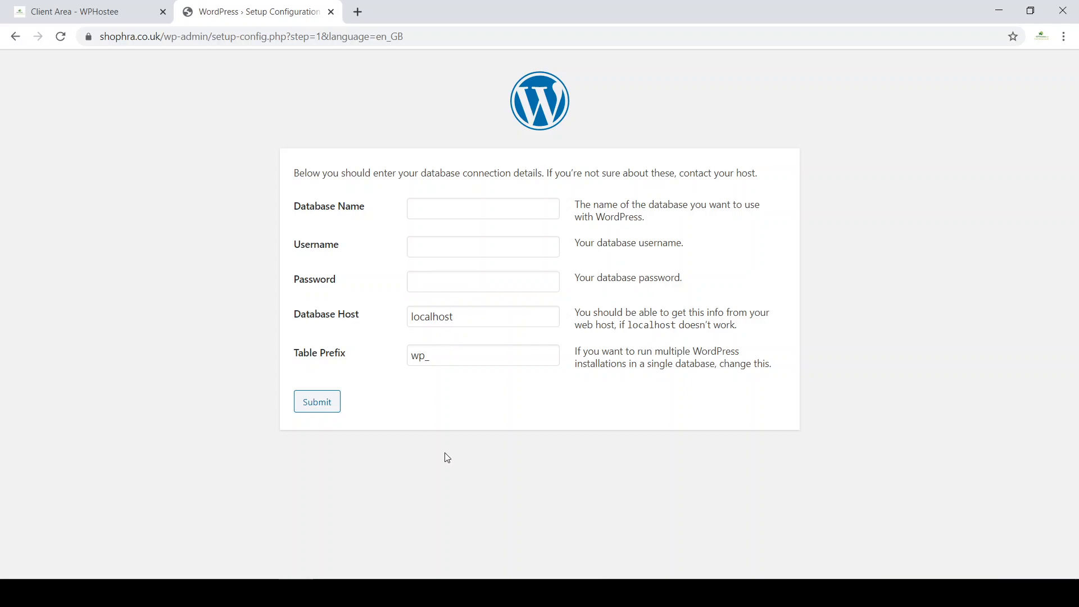
# - Change the table prefix from wp_ to sho_ and return to the WPHostee client area
pyautogui.moveTo(422, 355); pyautogui.dragTo(394, 366)
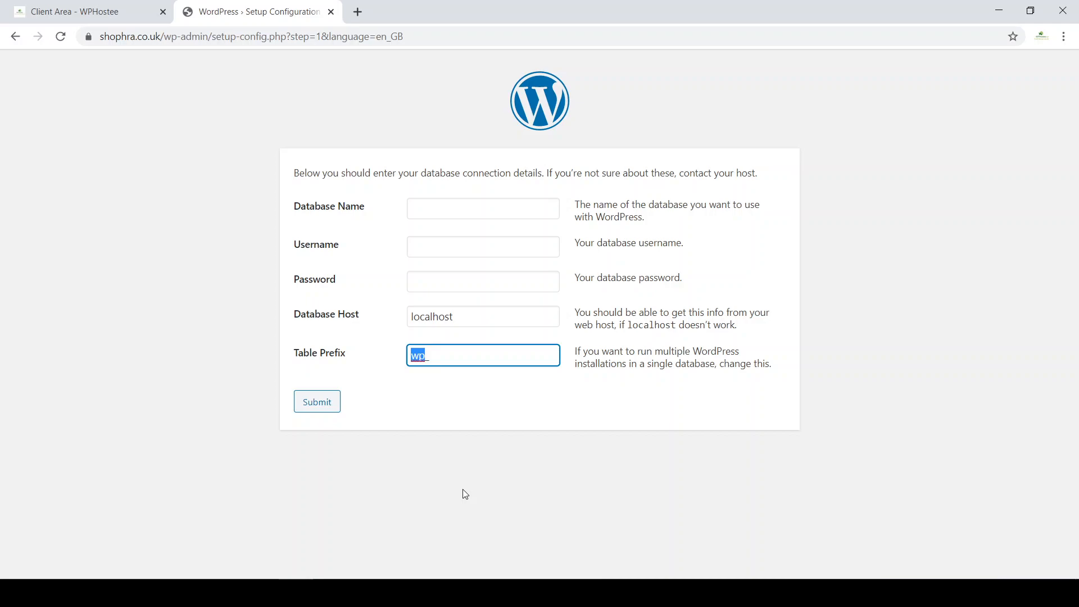
pyautogui.write('sho')
pyautogui.moveTo(116, 37); pyautogui.dragTo(100, 37)
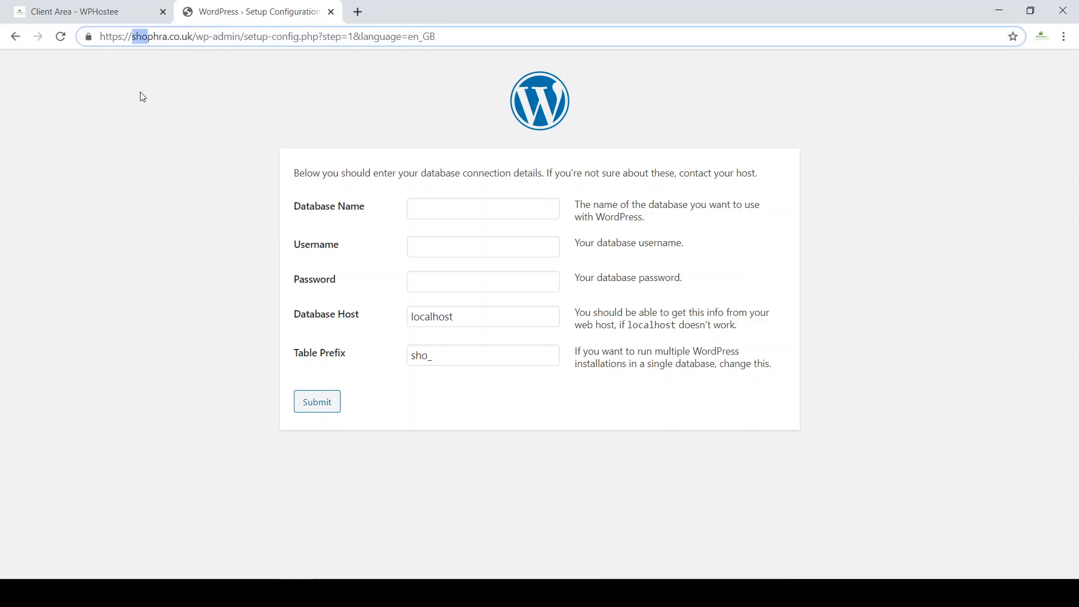
pyautogui.click(188, 238)
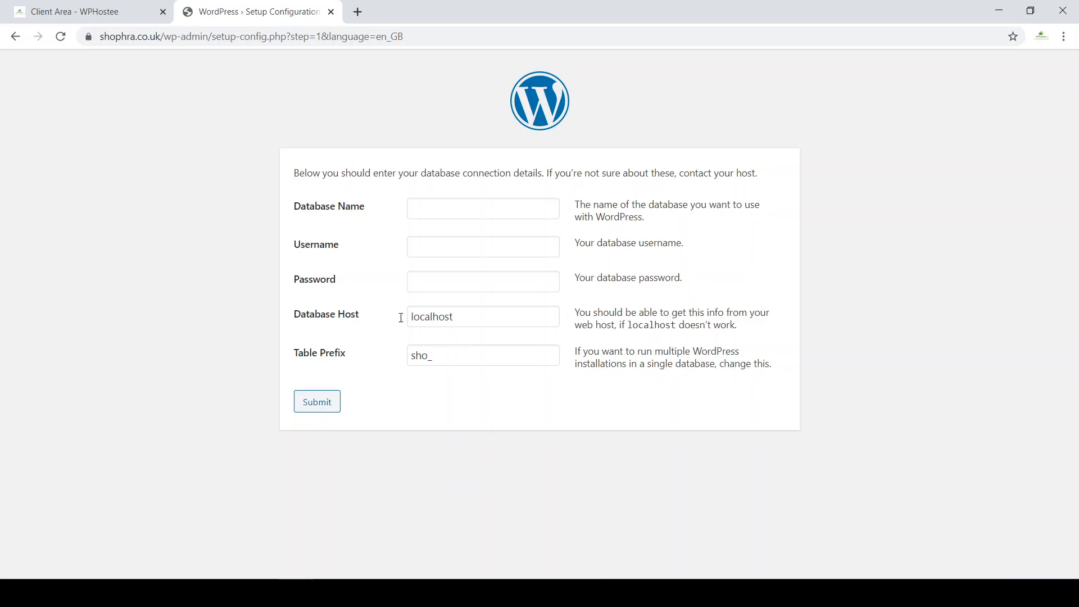
pyautogui.moveTo(428, 355); pyautogui.dragTo(411, 355)
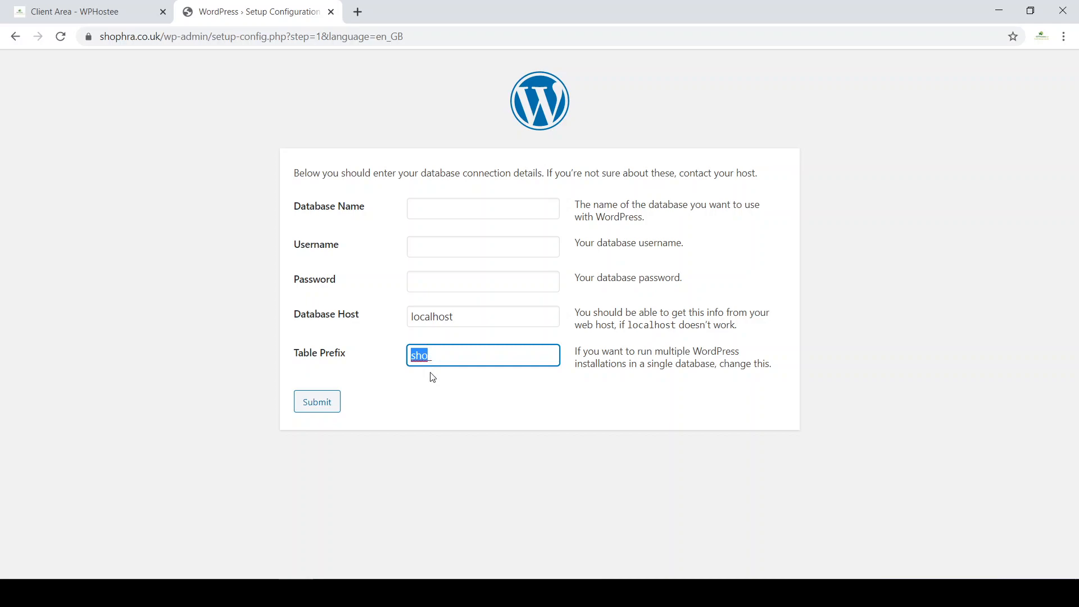
pyautogui.click(463, 450)
pyautogui.click(433, 362)
pyautogui.moveTo(432, 362); pyautogui.dragTo(429, 366)
pyautogui.click(483, 499)
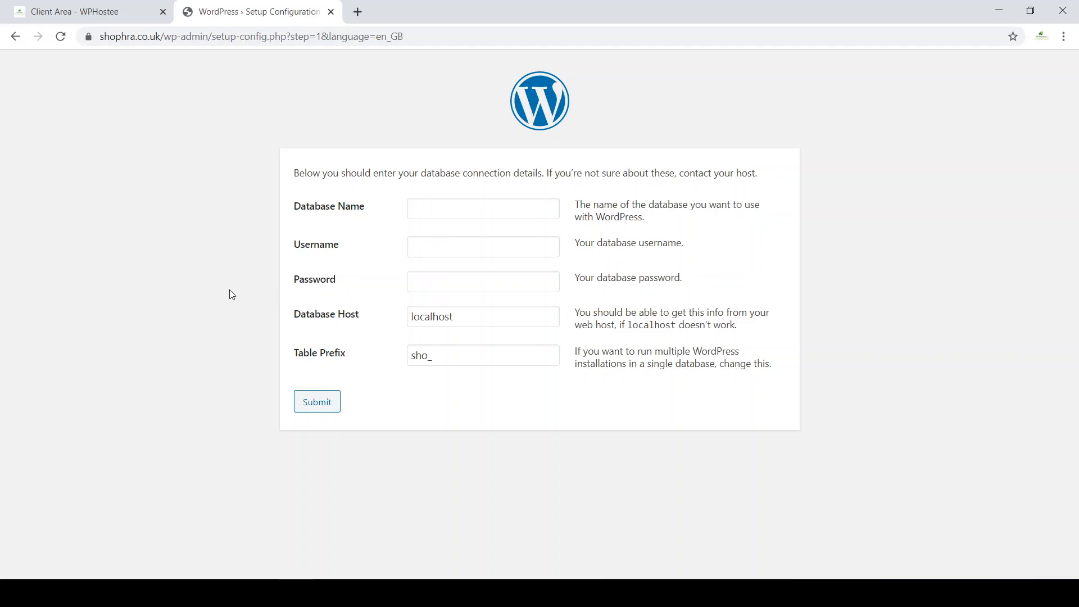
pyautogui.click(131, 17)
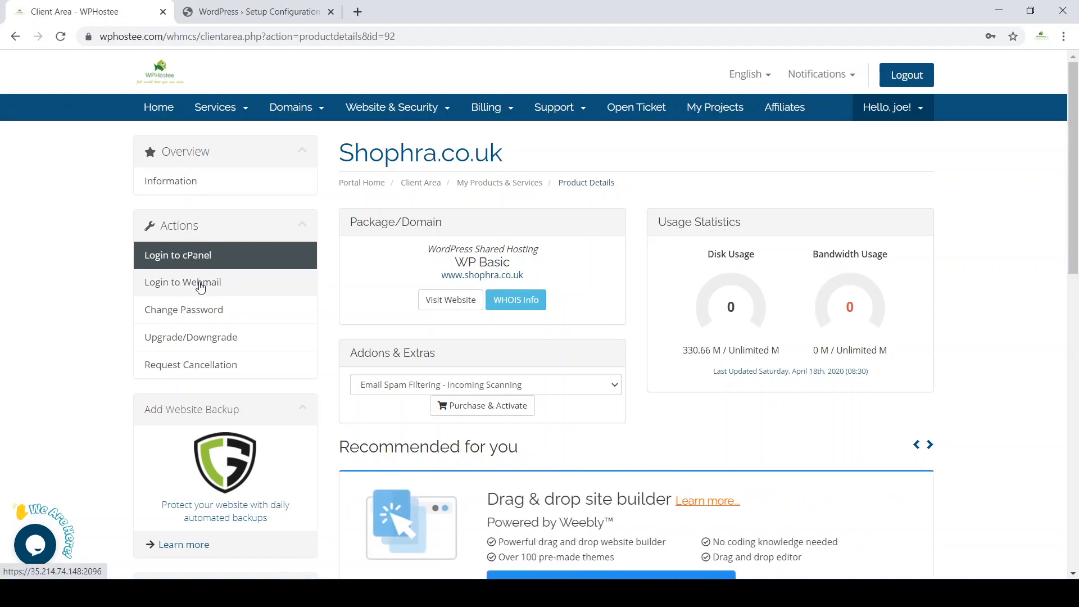
# - Open cPanel for the WP Basic shophra.co.uk hosting account from the WPHostee client area
pyautogui.click(155, 108)
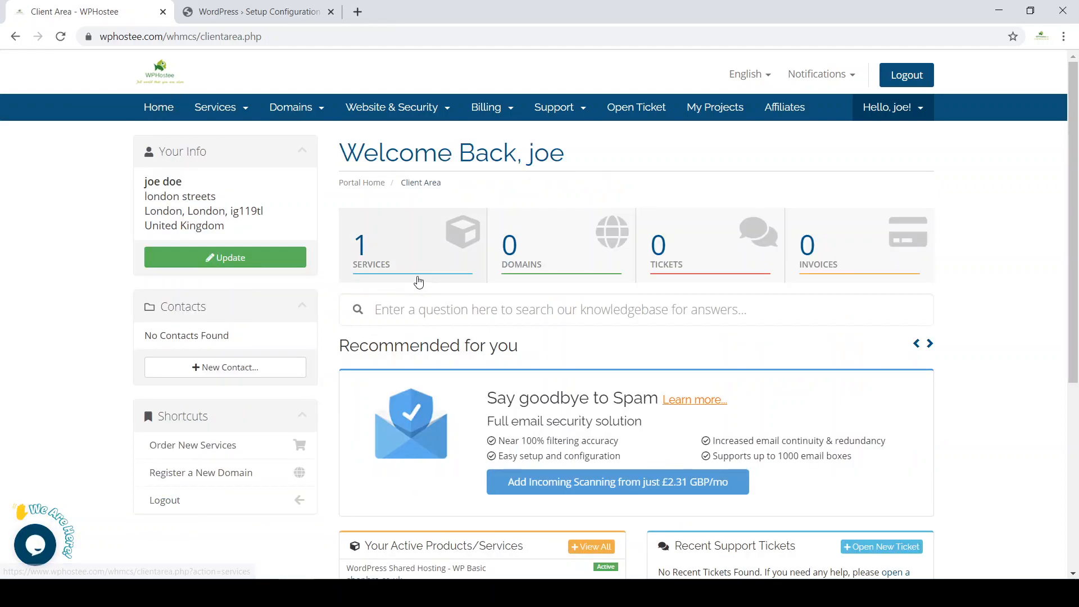
pyautogui.click(412, 234)
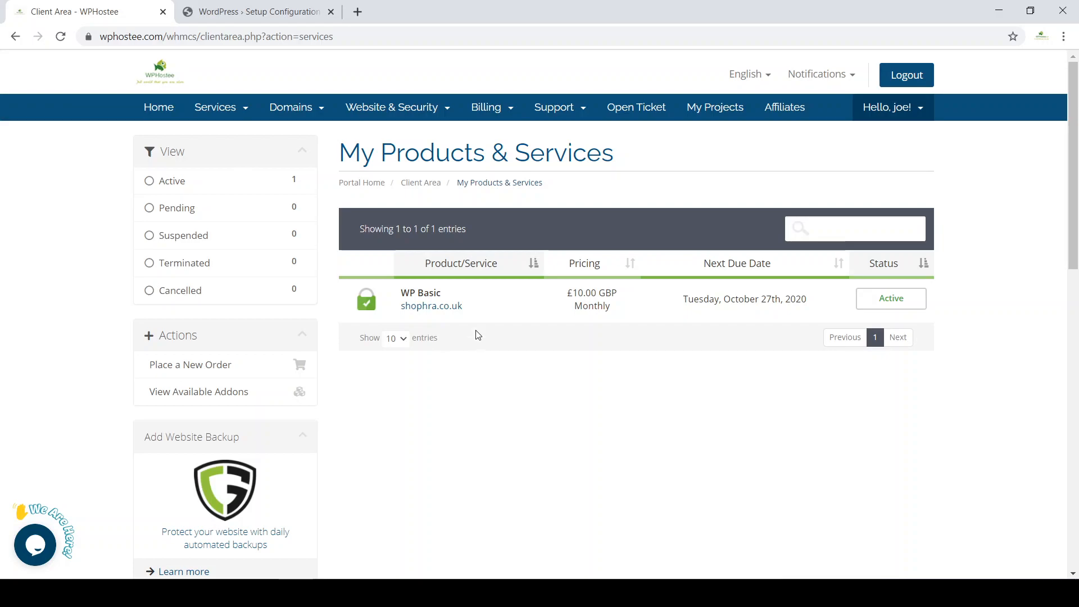
pyautogui.click(502, 300)
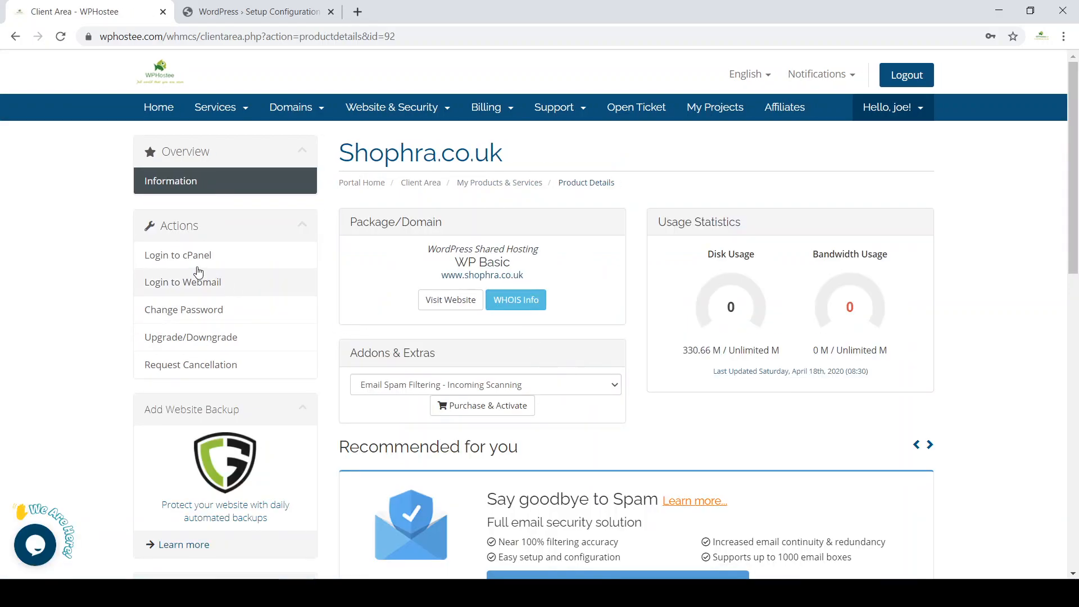
pyautogui.click(177, 256)
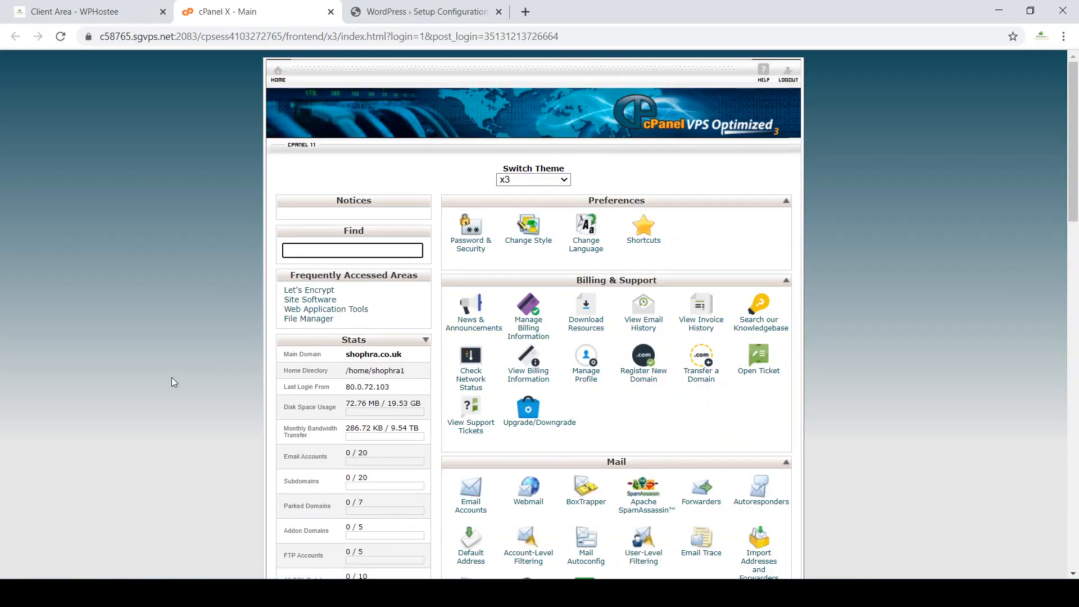
pyautogui.click(169, 380)
pyautogui.scroll(-1, 168, 378)
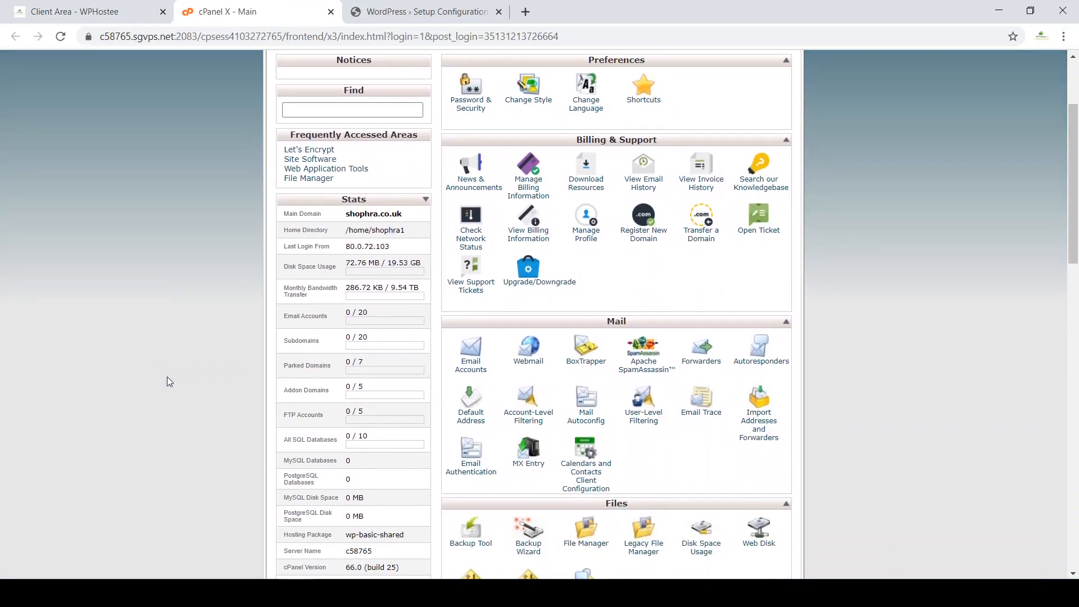
pyautogui.scroll(-8, 166, 377)
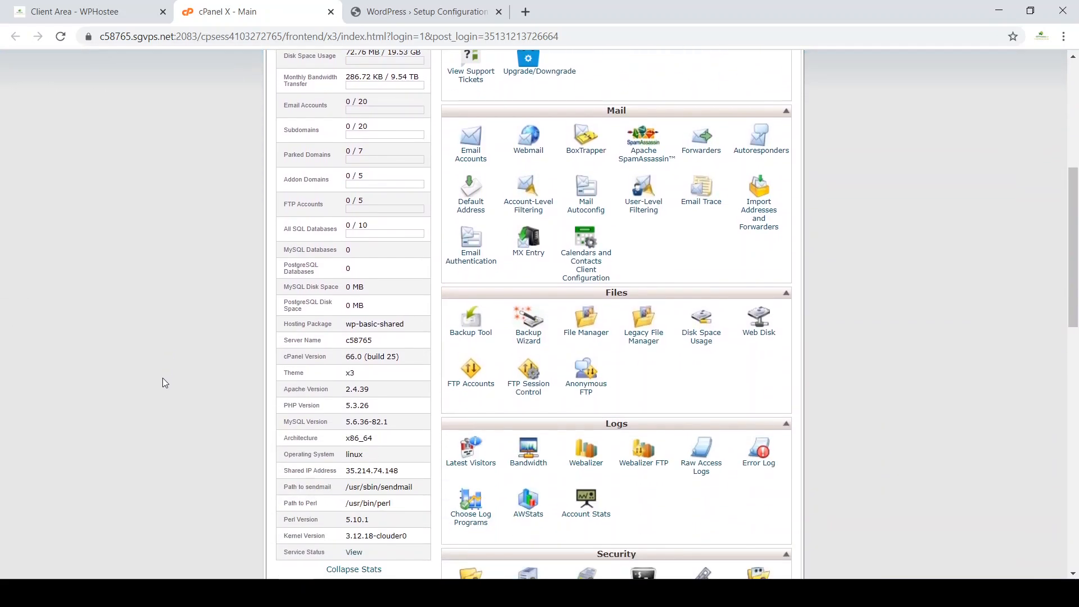
# - Start the MySQL Database Wizard and point out the fixed shophra1_ name prefix
pyautogui.scroll(-4, 166, 383)
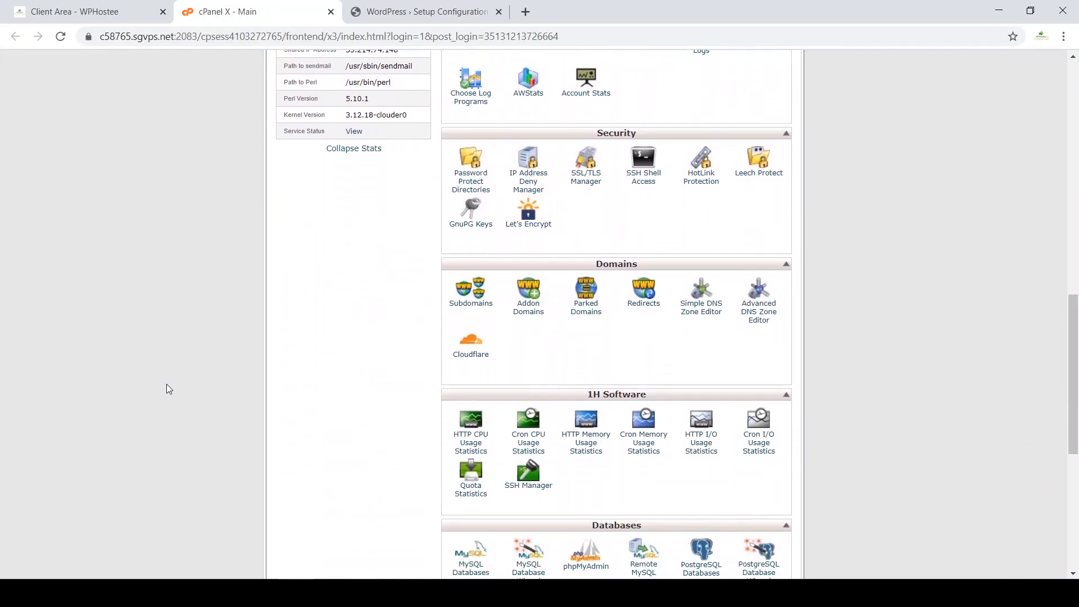
pyautogui.scroll(-5, 166, 385)
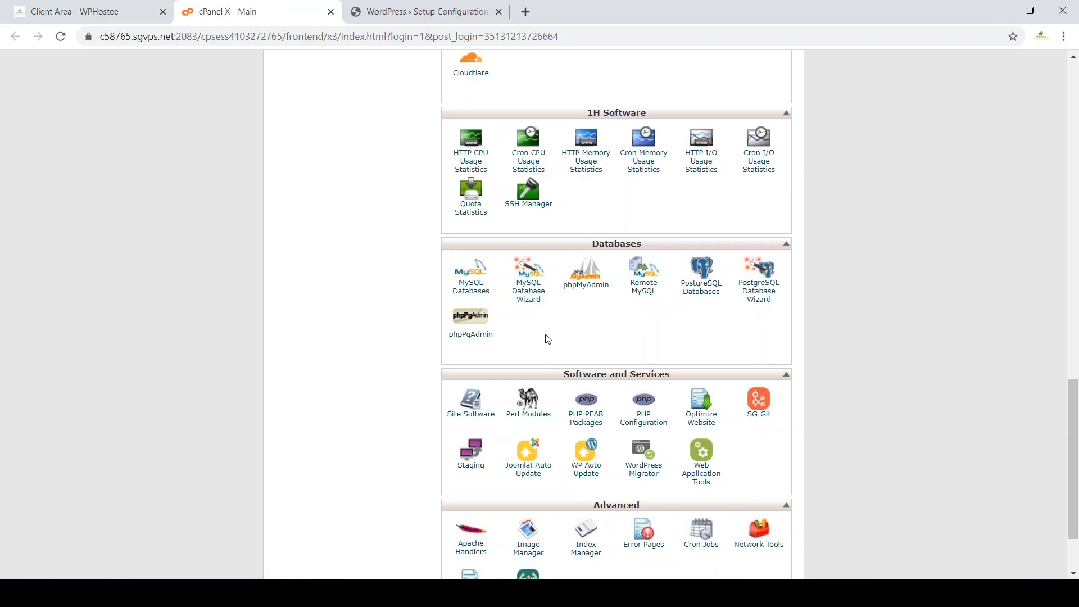
pyautogui.click(529, 298)
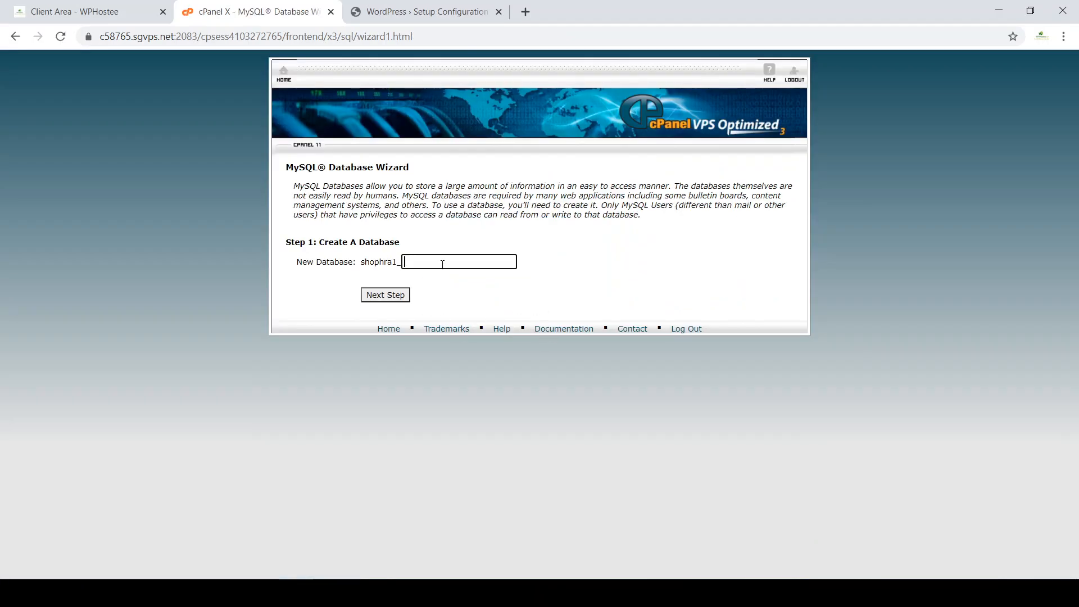
pyautogui.moveTo(400, 261); pyautogui.dragTo(362, 262)
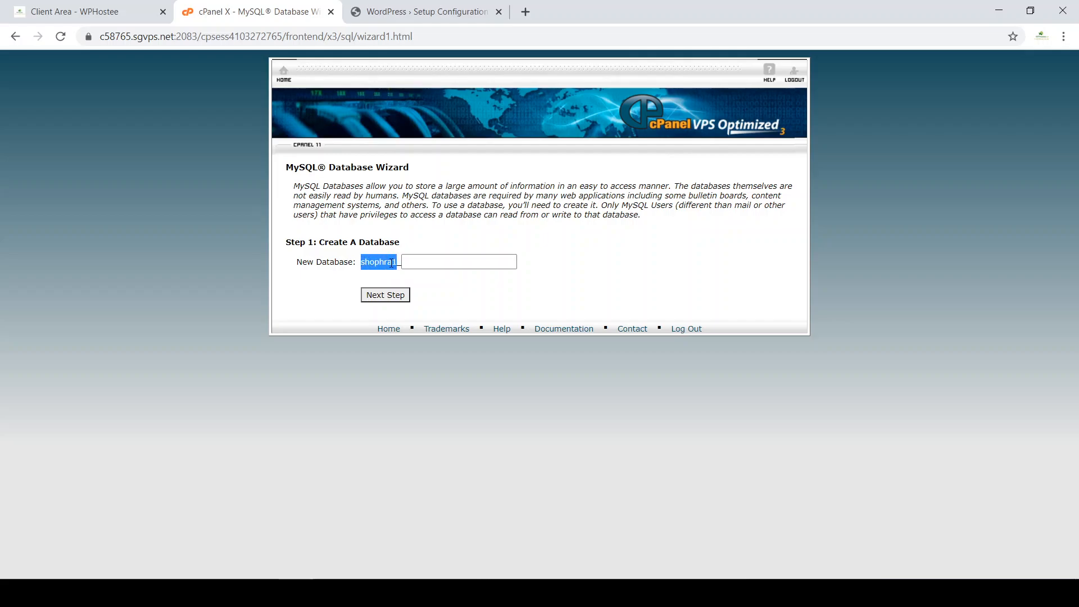
pyautogui.click(475, 297)
pyautogui.moveTo(363, 262); pyautogui.dragTo(398, 261)
# - Name the new database 'sho' and create it as shophra1_sho
pyautogui.click(428, 284)
pyautogui.click(437, 265)
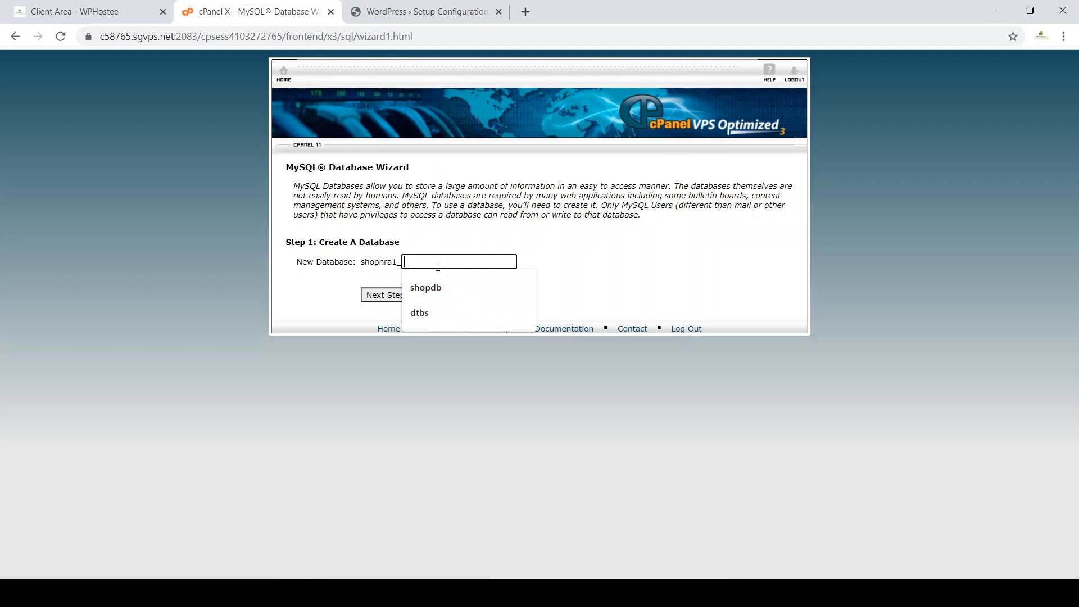
pyautogui.click(579, 272)
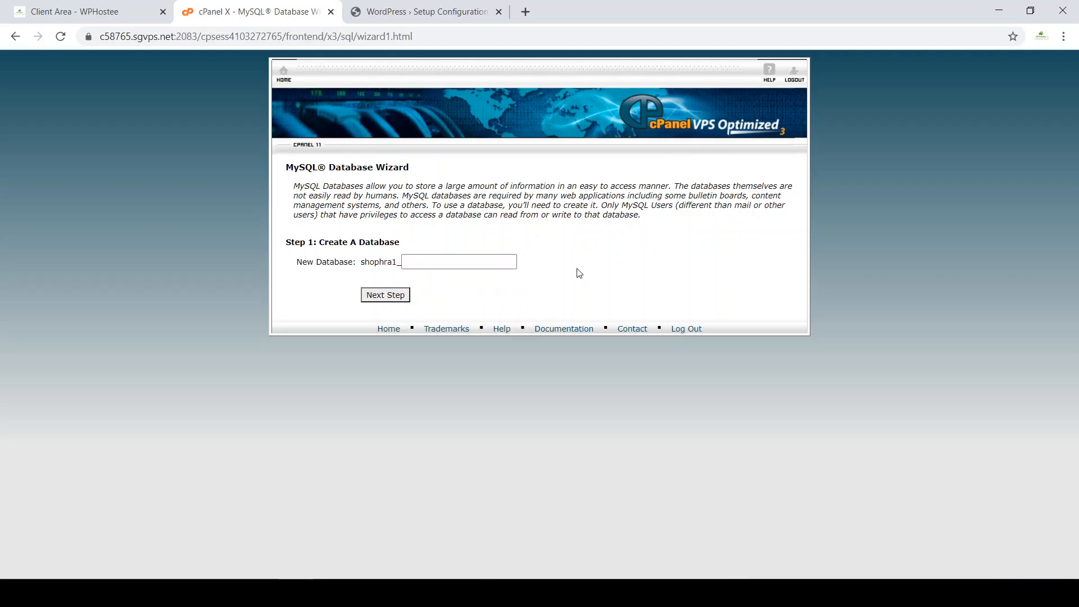
pyautogui.click(494, 259)
pyautogui.write('db')
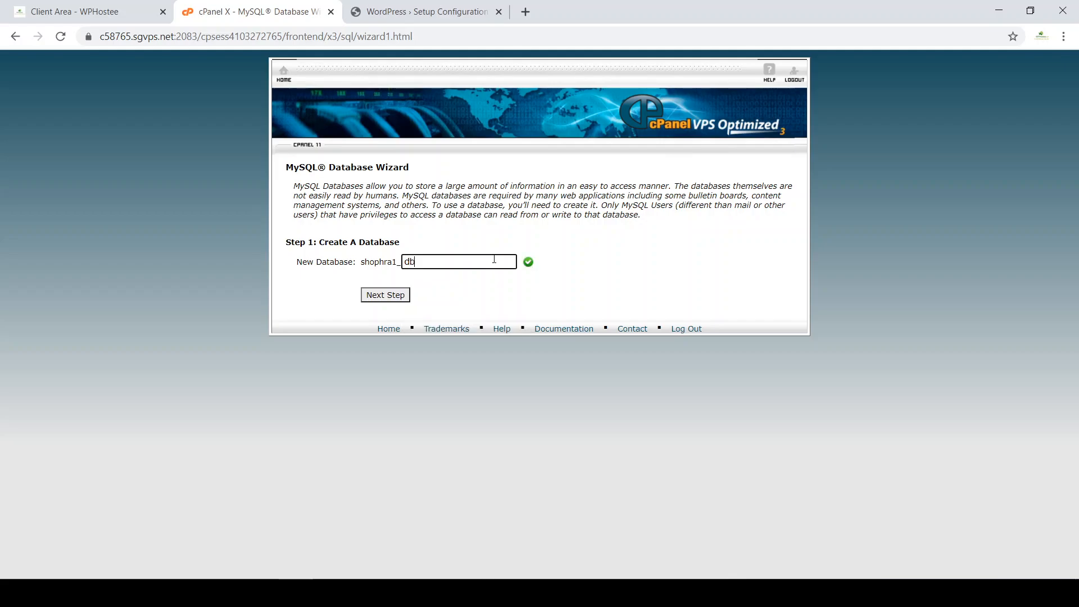
pyautogui.write('s')
pyautogui.moveTo(421, 262); pyautogui.dragTo(398, 259)
pyautogui.write('sho')
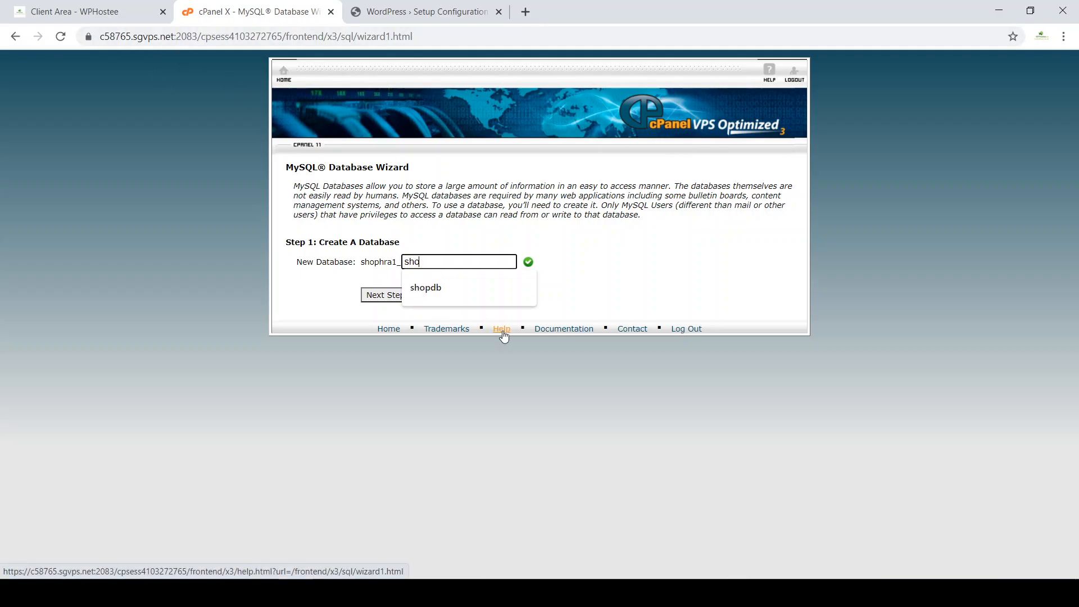
pyautogui.click(503, 439)
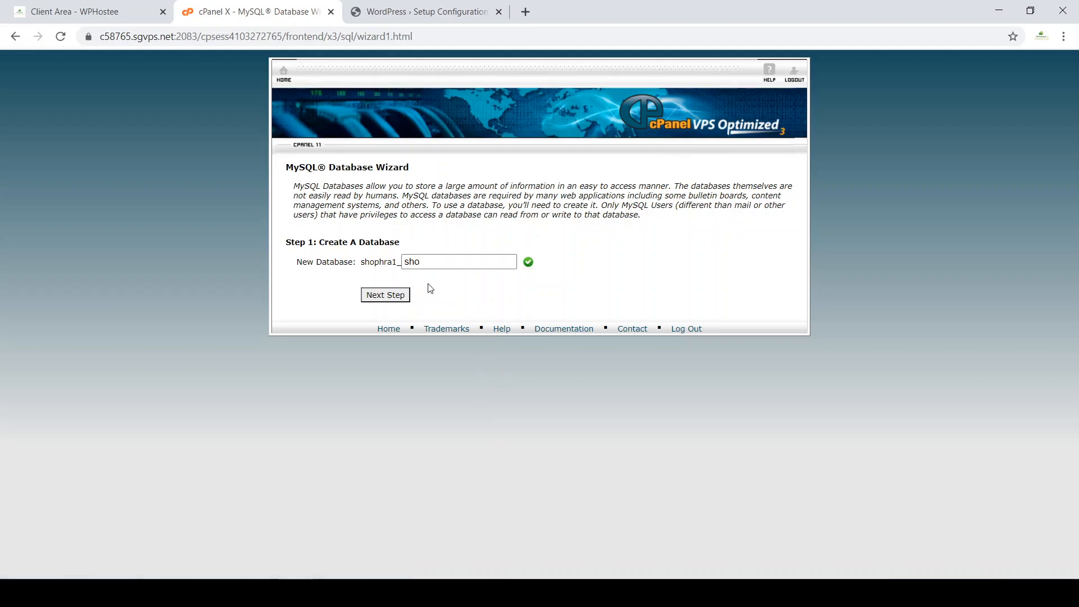
pyautogui.click(400, 298)
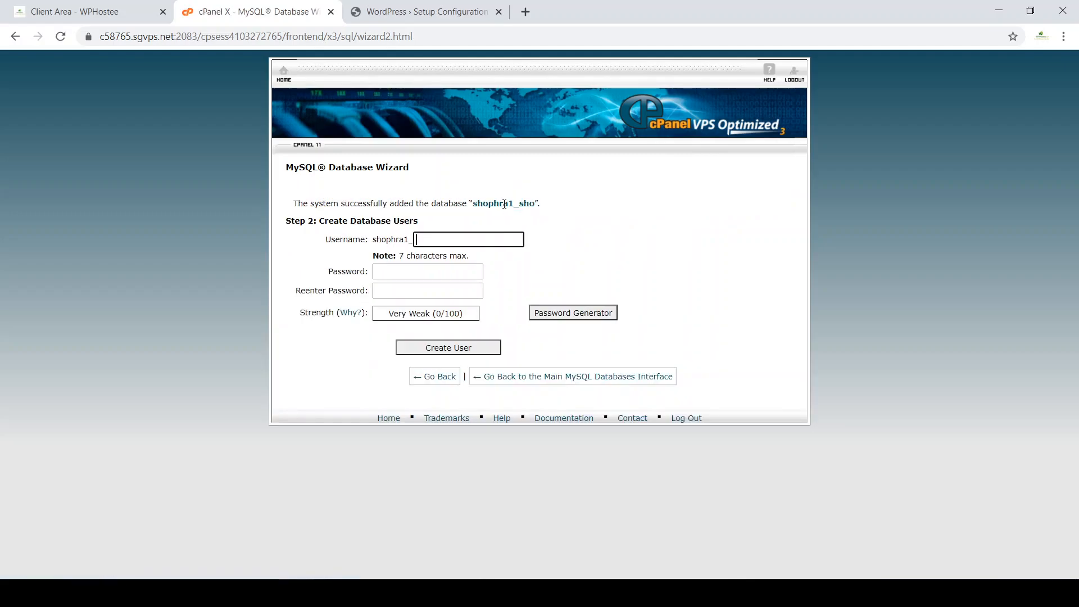
# - Copy the database name shophra1_sho from the wizard's success message
pyautogui.doubleClick(504, 204)
pyautogui.hotkey('ctrl', 'c')
pyautogui.rightClick(517, 203)
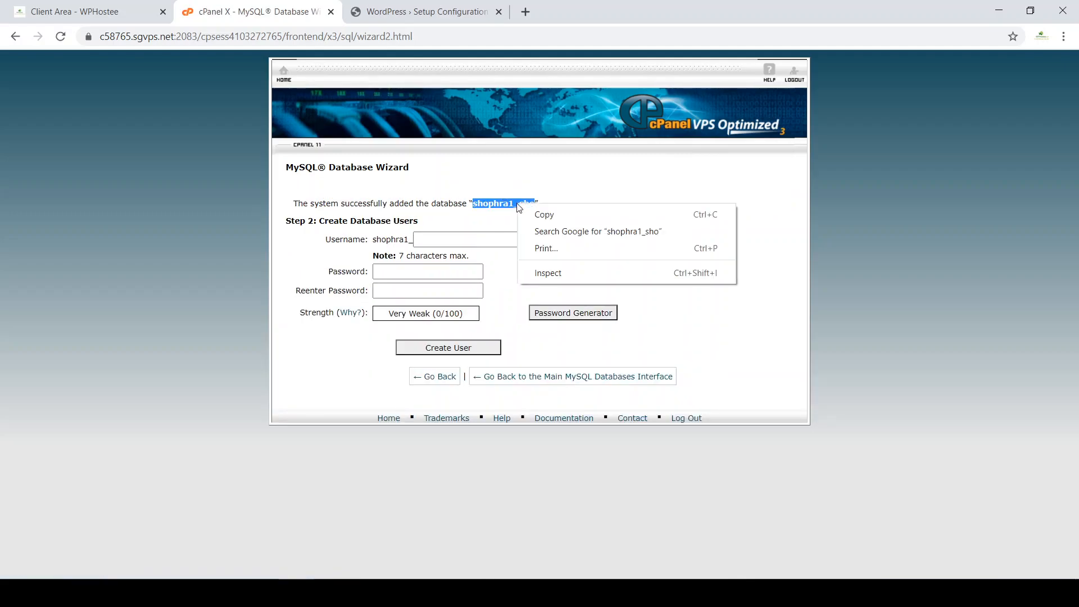
pyautogui.click(491, 225)
pyautogui.moveTo(479, 201); pyautogui.dragTo(469, 201)
pyautogui.click(471, 199)
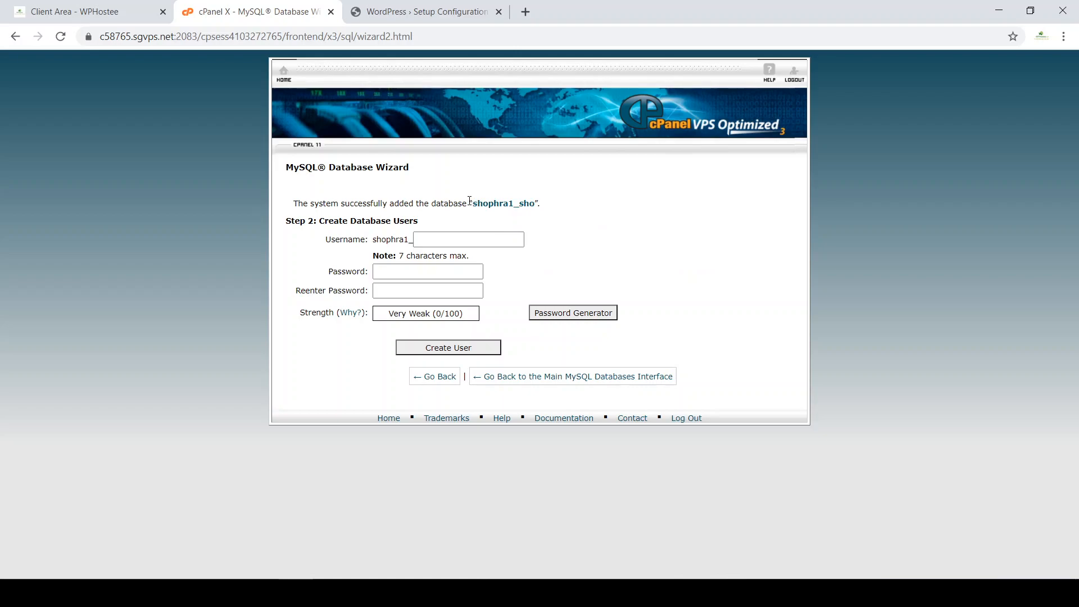
pyautogui.click(496, 218)
pyautogui.moveTo(535, 205); pyautogui.dragTo(485, 203)
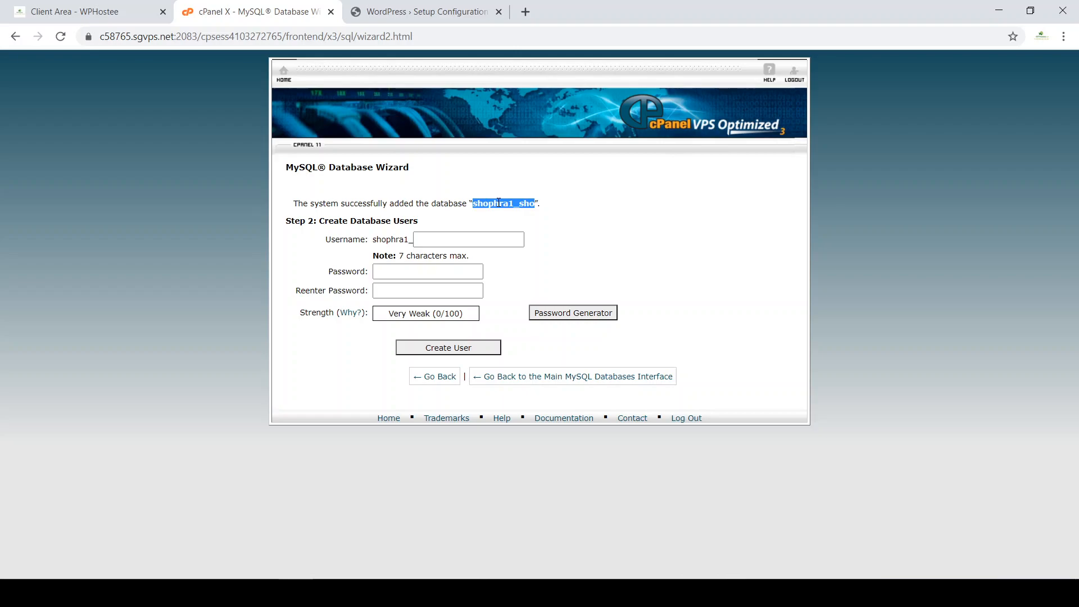
pyautogui.rightClick(502, 204)
pyautogui.click(512, 216)
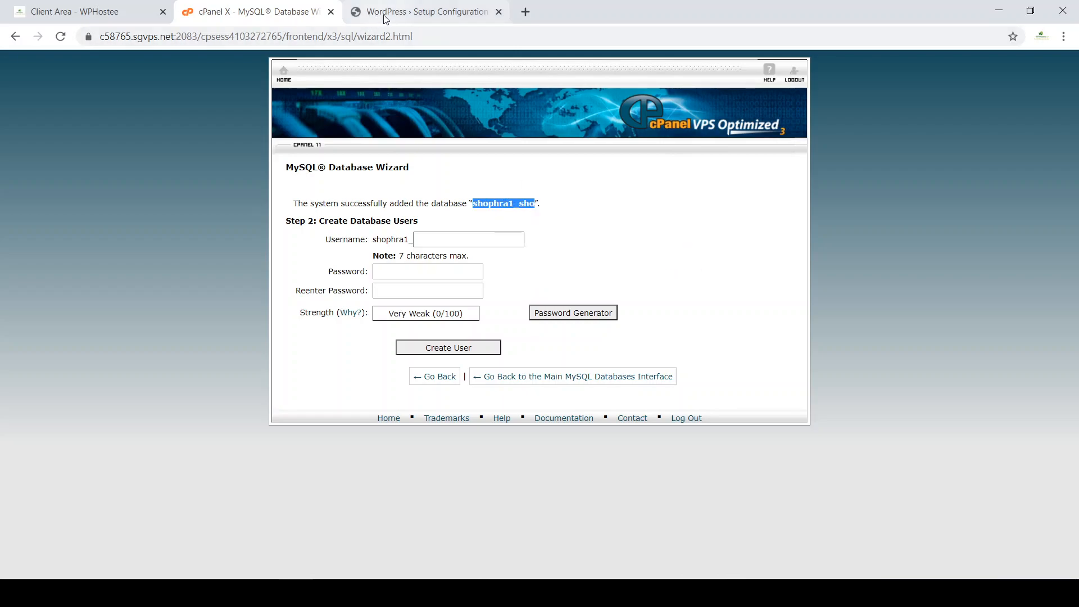
# - Paste shophra1_sho into WordPress's Database Name field, then return to the cPanel wizard
pyautogui.click(385, 17)
pyautogui.click(446, 208)
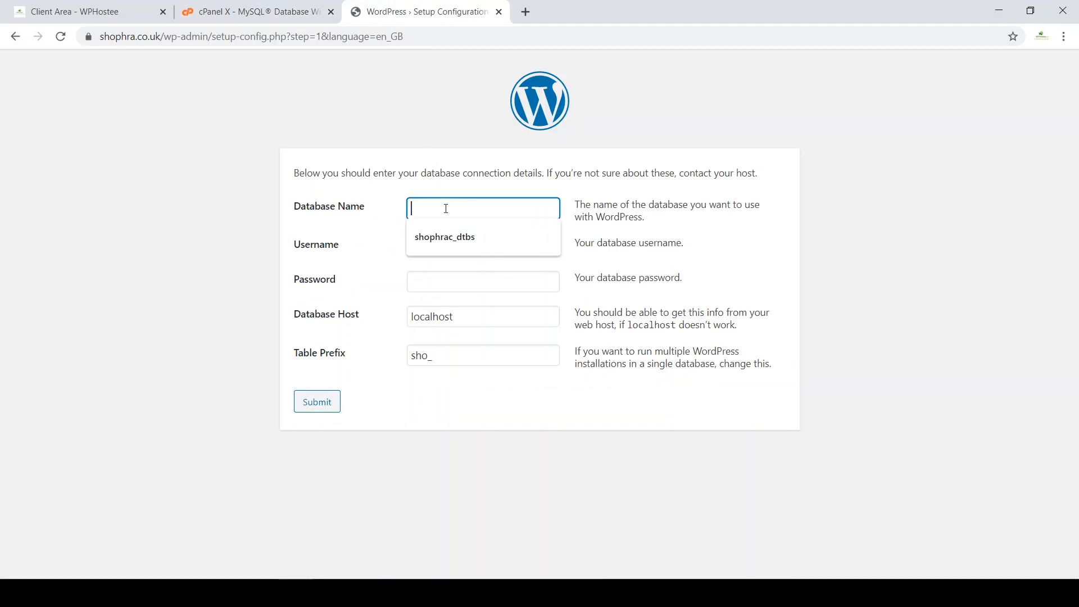
pyautogui.rightClick(445, 209)
pyautogui.click(482, 317)
pyautogui.click(161, 263)
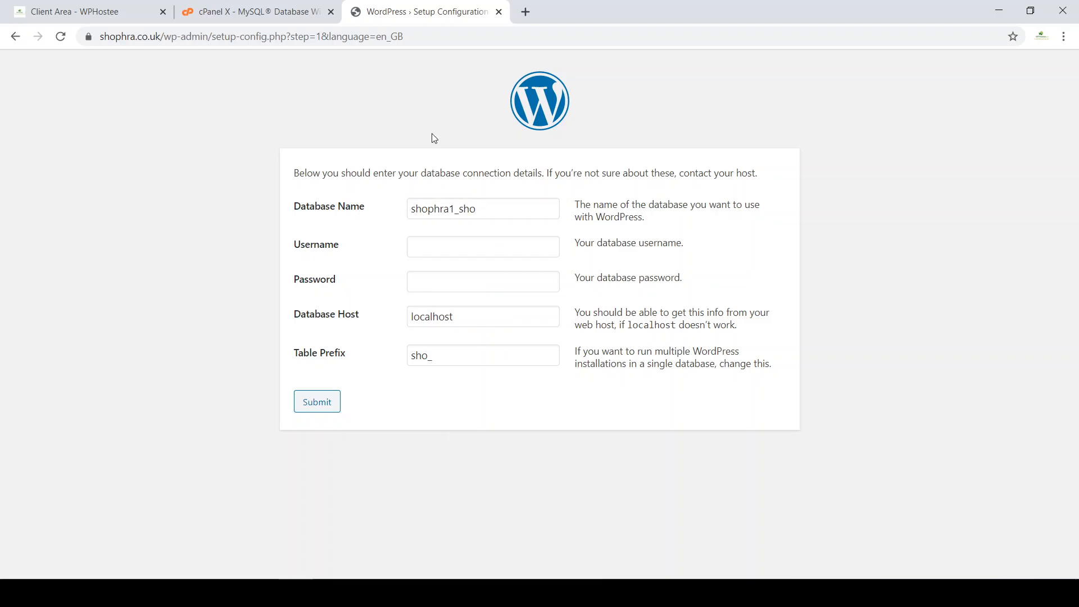
pyautogui.click(288, 7)
pyautogui.click(560, 227)
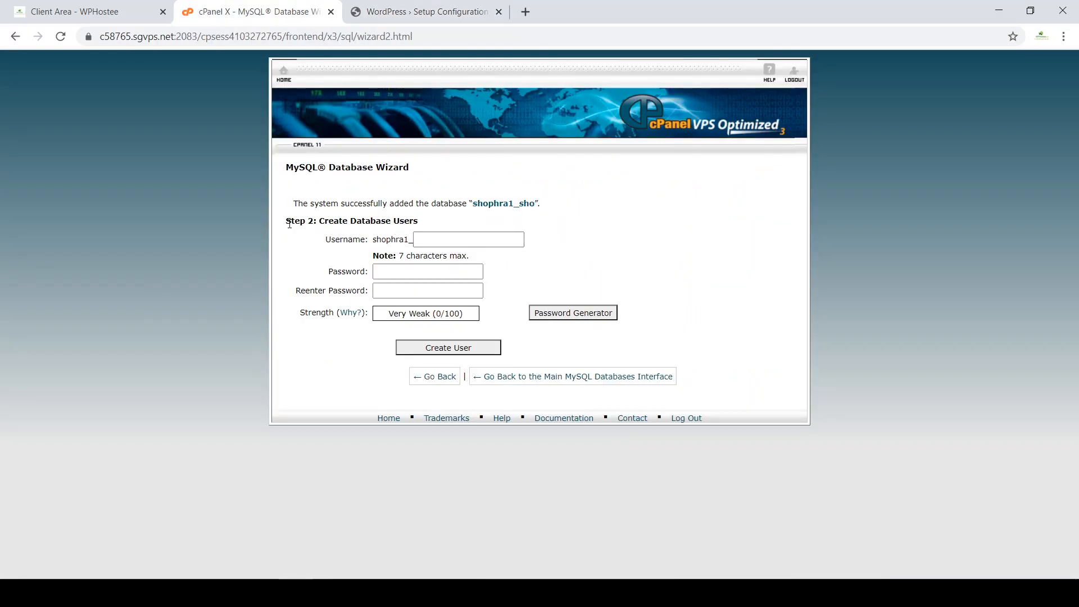
# - Point out the database user form and enter a first username 'usr'
pyautogui.moveTo(299, 224); pyautogui.dragTo(594, 243)
pyautogui.click(593, 244)
pyautogui.doubleClick(568, 201)
pyautogui.click(620, 237)
pyautogui.click(460, 239)
pyautogui.write('user')
pyautogui.press('BackSpace')
pyautogui.press('BackSpace')
pyautogui.write('r')
pyautogui.click(556, 270)
# - Replace the username with 'cat', glance at the WordPress form, and return to cPanel
pyautogui.doubleClick(451, 241)
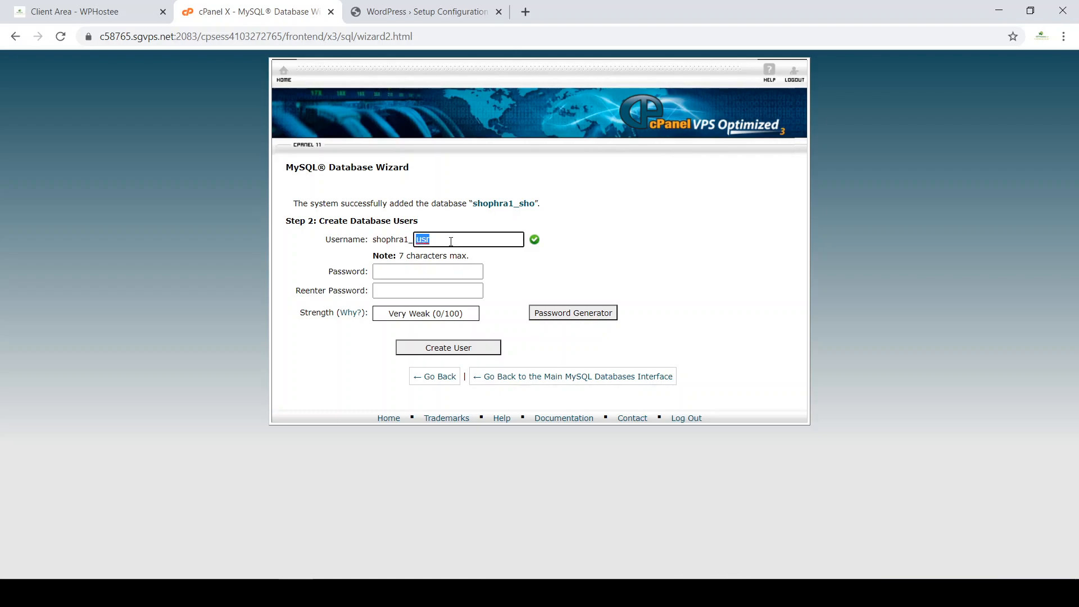
pyautogui.write('cat')
pyautogui.click(540, 284)
pyautogui.click(416, 11)
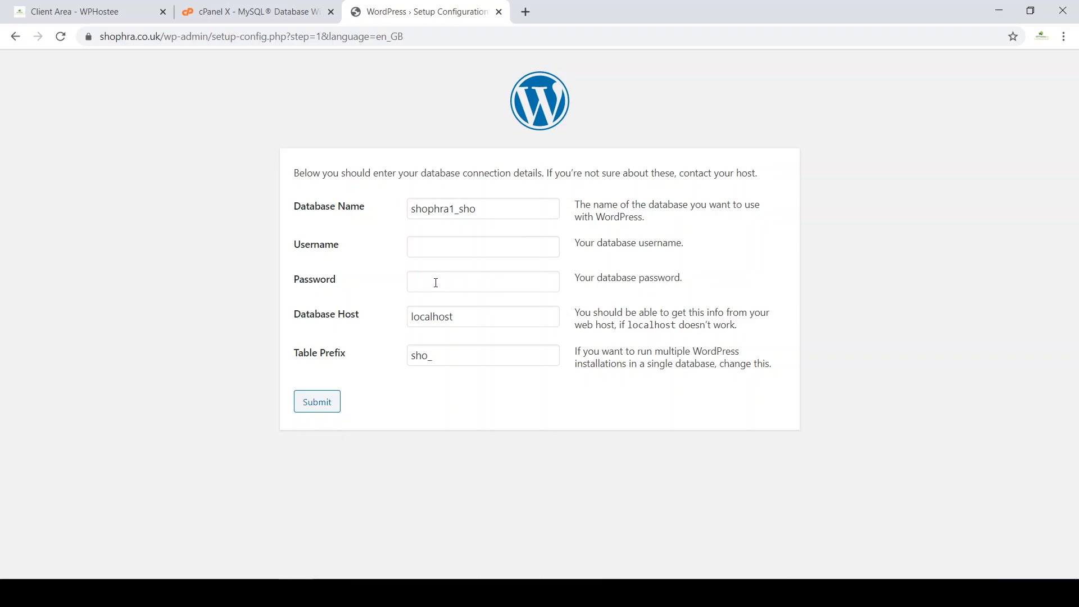
pyautogui.click(292, 11)
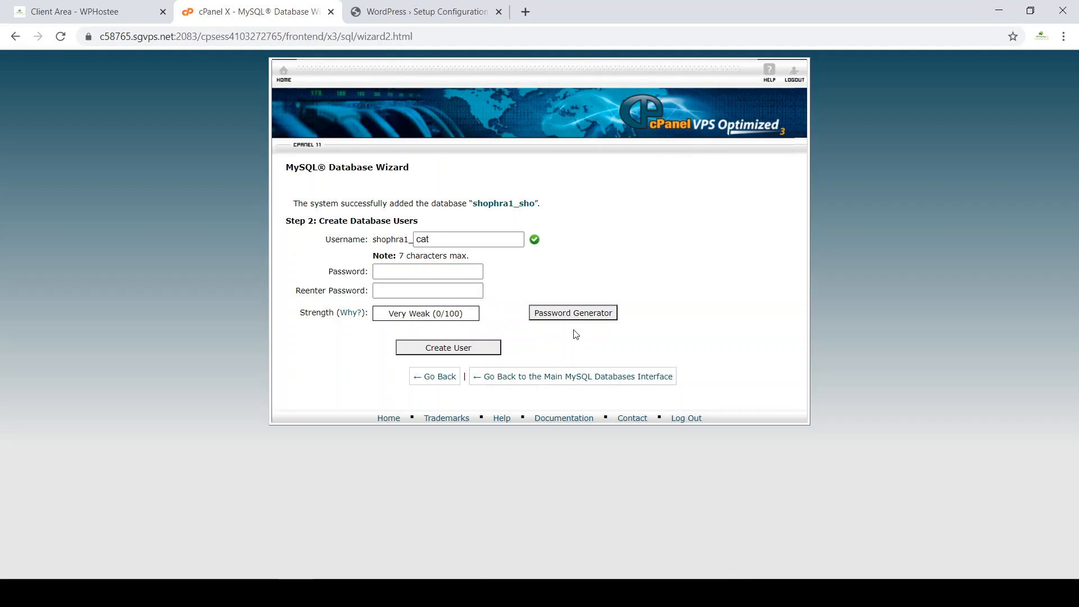
# - Generate a new password in Password Generator, confirm it's saved, and copy it
pyautogui.click(566, 315)
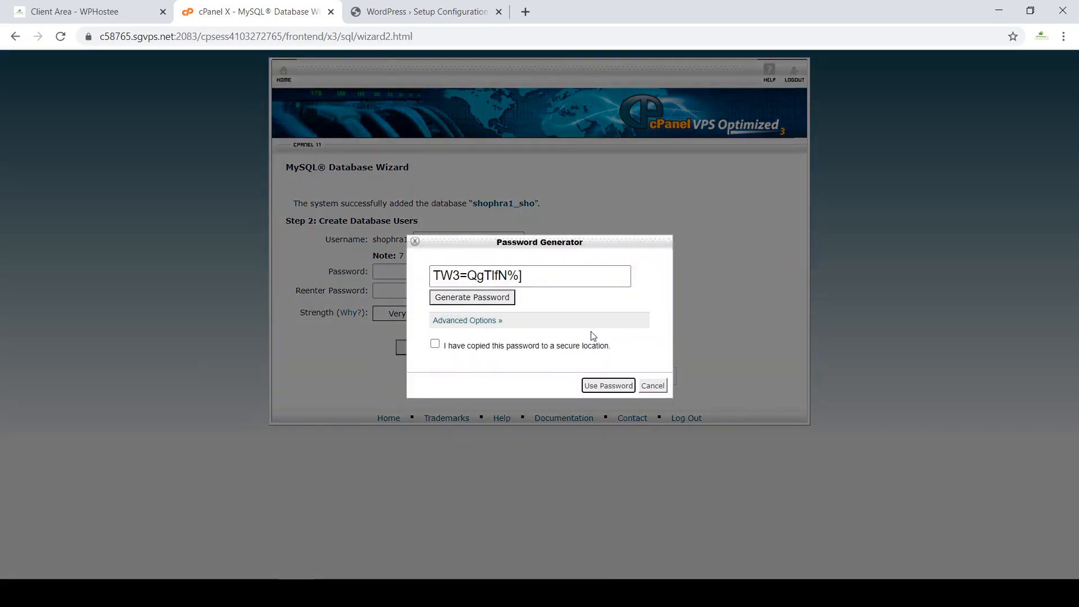
pyautogui.click(472, 298)
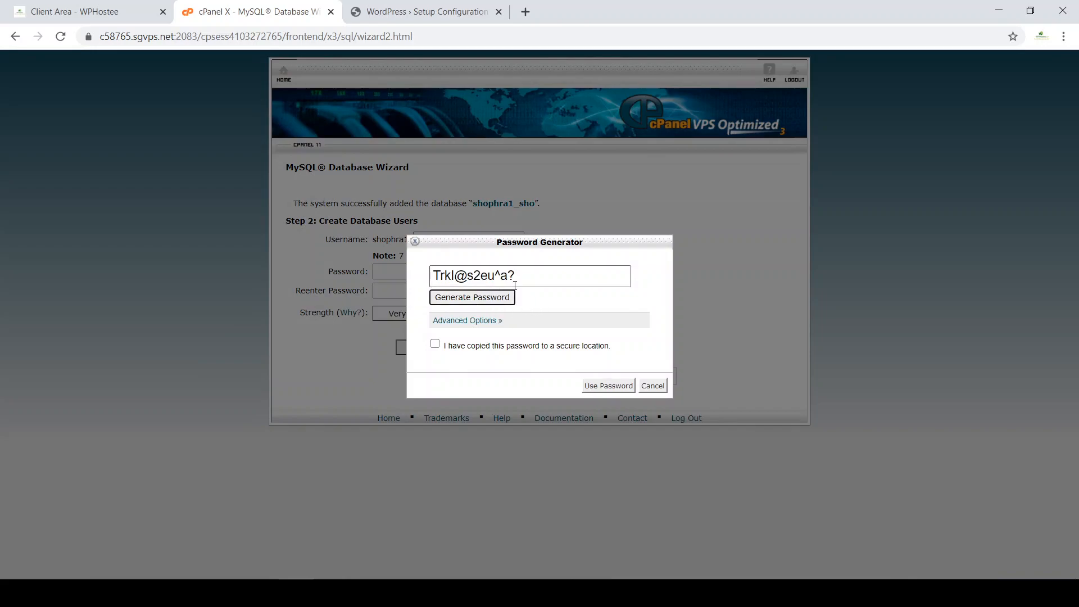
pyautogui.click(435, 345)
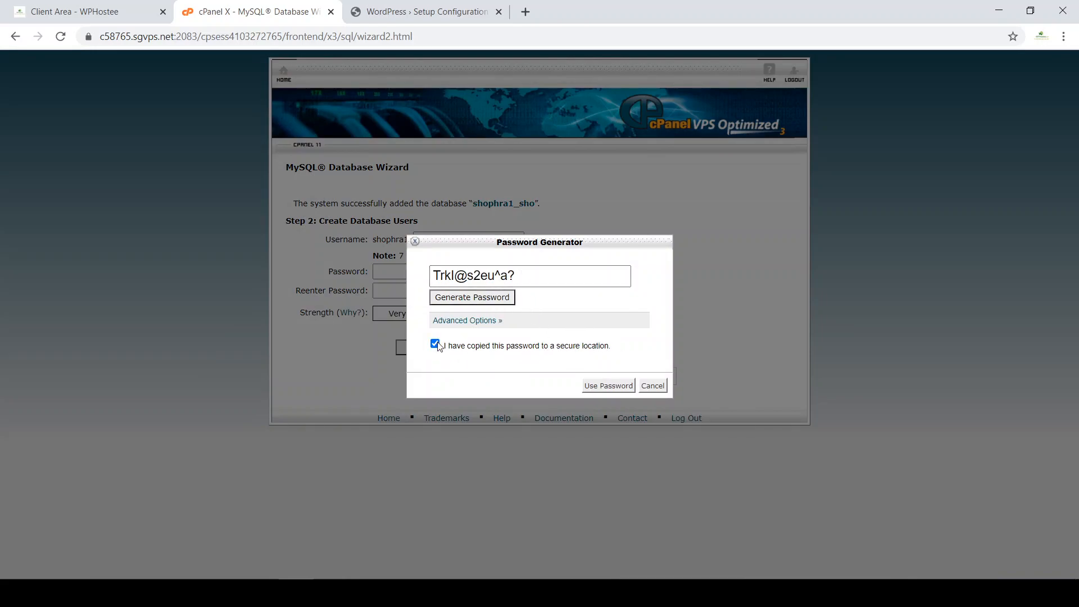
pyautogui.click(529, 275)
pyautogui.tripleClick(457, 281)
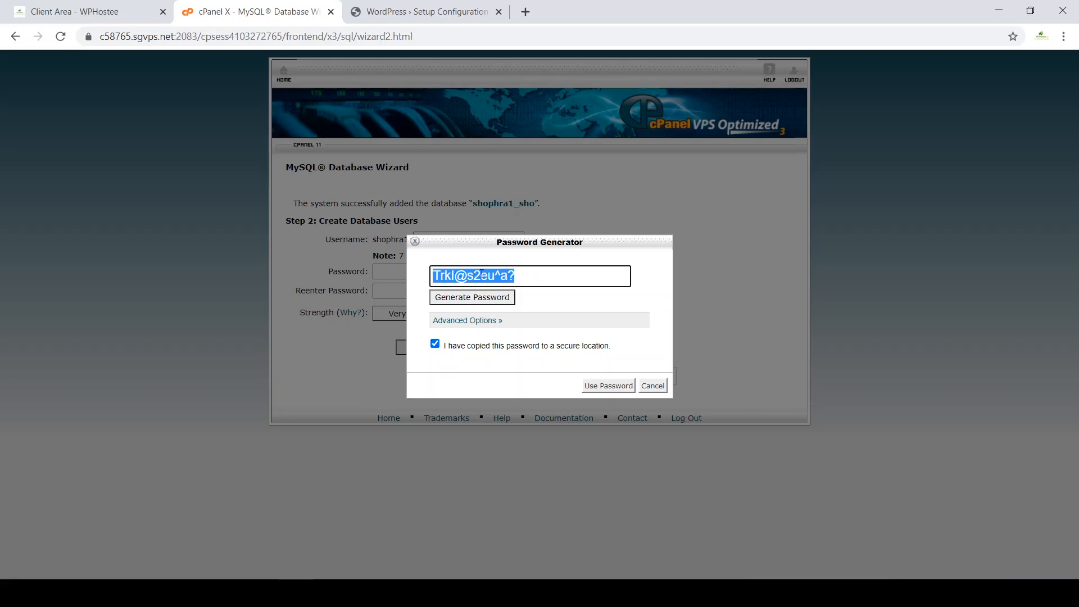
pyautogui.rightClick(481, 275)
pyautogui.click(521, 325)
# - Paste the password into WordPress's database Password field, then apply it in cPanel
pyautogui.click(380, 10)
pyautogui.click(441, 283)
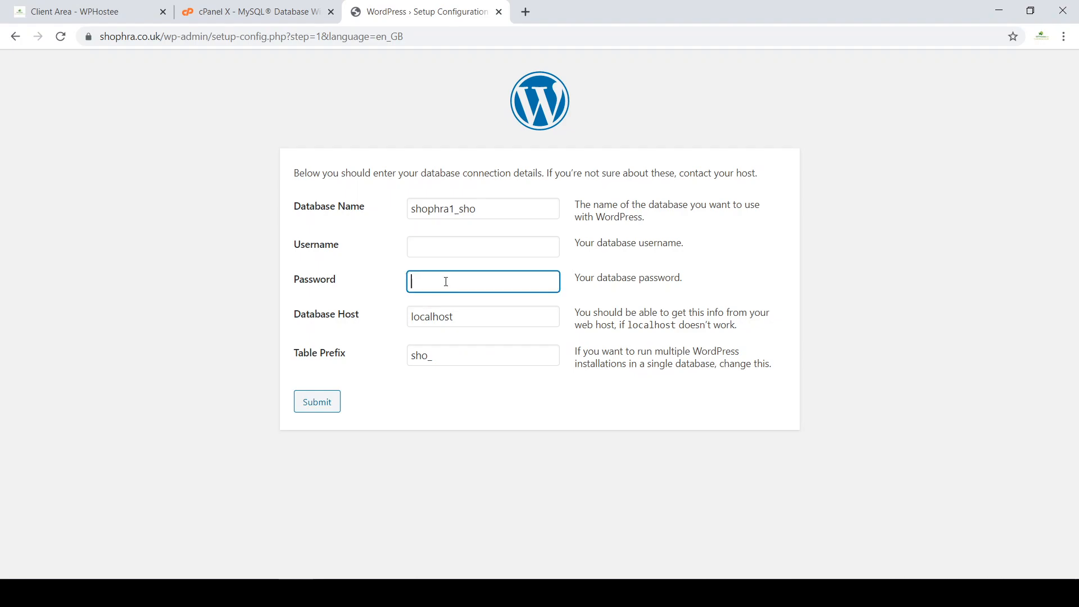
pyautogui.rightClick(444, 282)
pyautogui.click(499, 392)
pyautogui.click(238, 313)
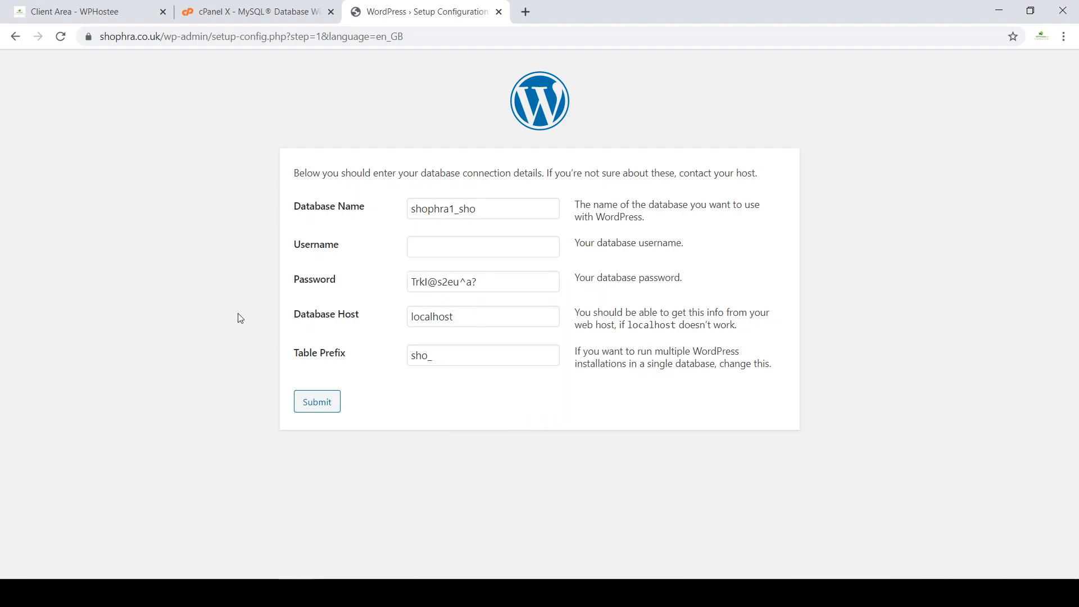
pyautogui.click(275, 12)
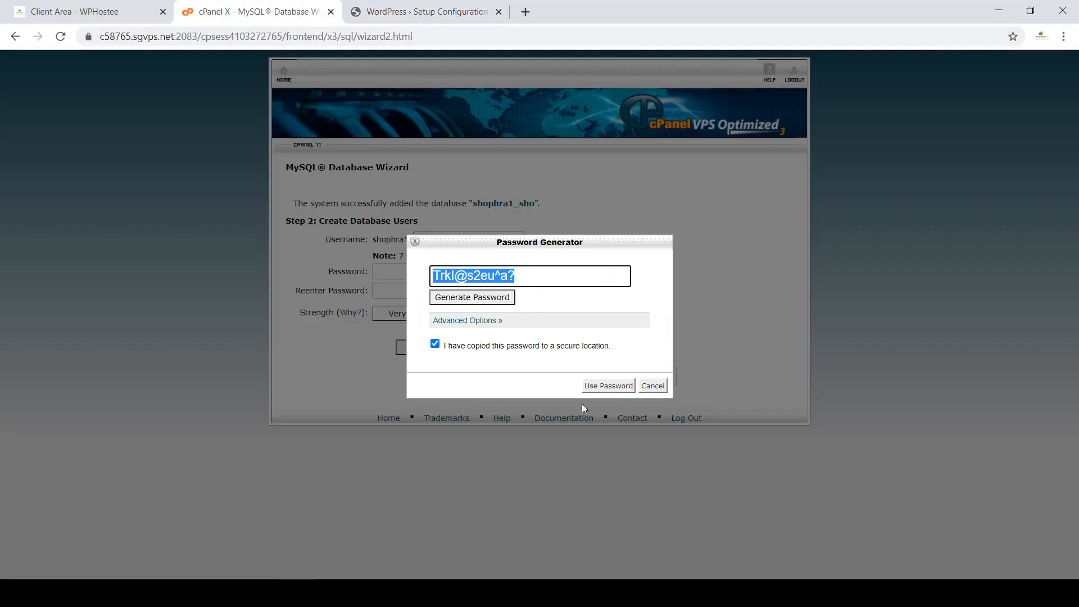
pyautogui.click(606, 387)
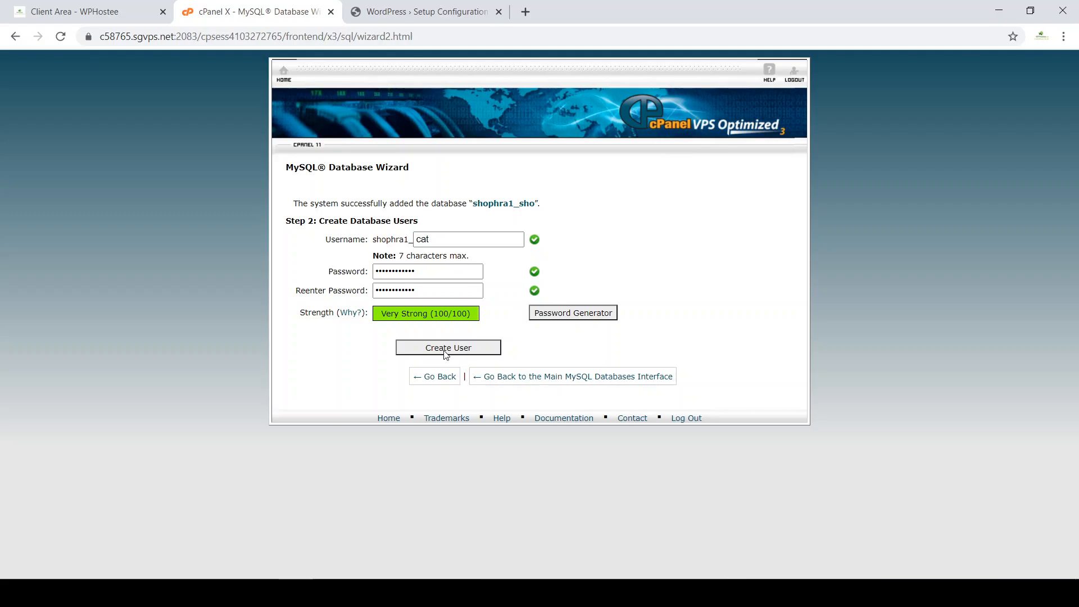
# - Create the database user shophra1_cat and copy its name
pyautogui.click(464, 351)
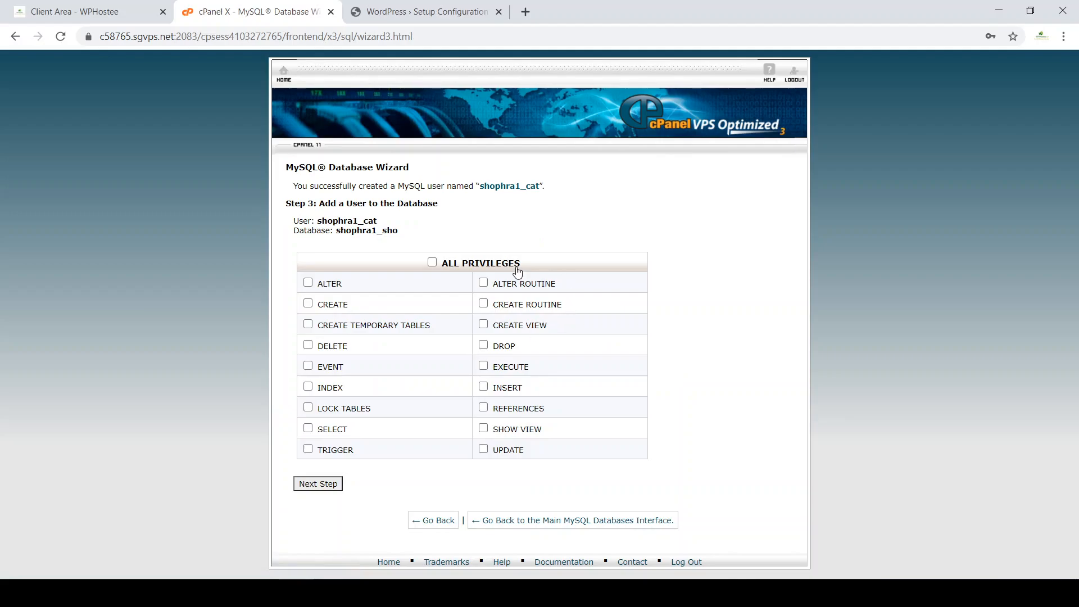
pyautogui.doubleClick(508, 187)
pyautogui.click(496, 202)
pyautogui.moveTo(480, 186); pyautogui.dragTo(540, 188)
pyautogui.moveTo(481, 185); pyautogui.dragTo(477, 189)
pyautogui.click(512, 212)
pyautogui.moveTo(480, 186); pyautogui.dragTo(540, 186)
pyautogui.rightClick(516, 186)
pyautogui.click(534, 195)
# - Paste shophra1_cat into WordPress's database Username field
pyautogui.click(398, 20)
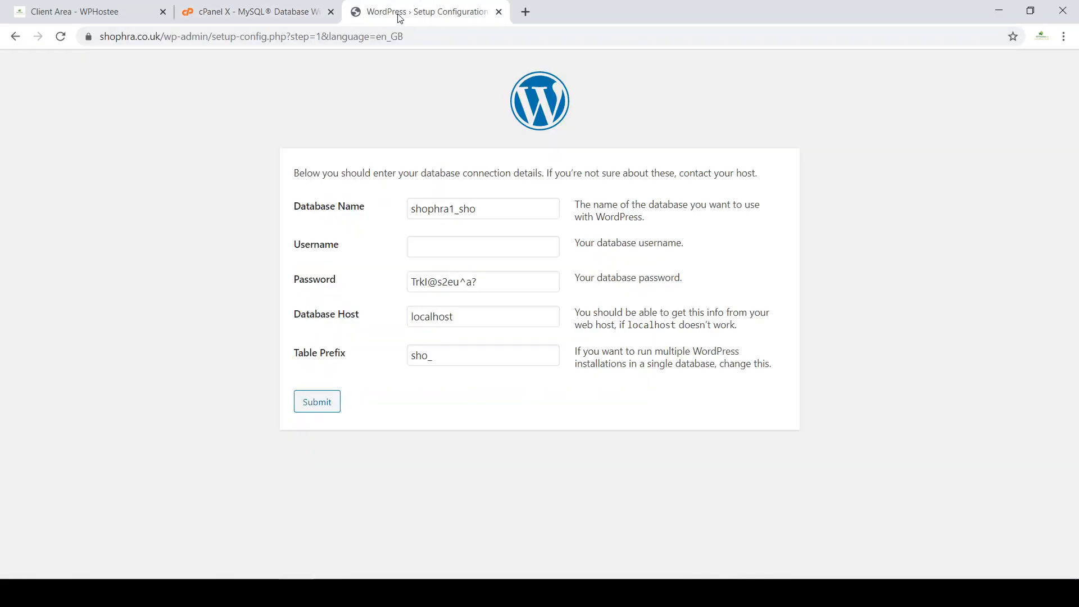
pyautogui.click(434, 246)
pyautogui.rightClick(437, 250)
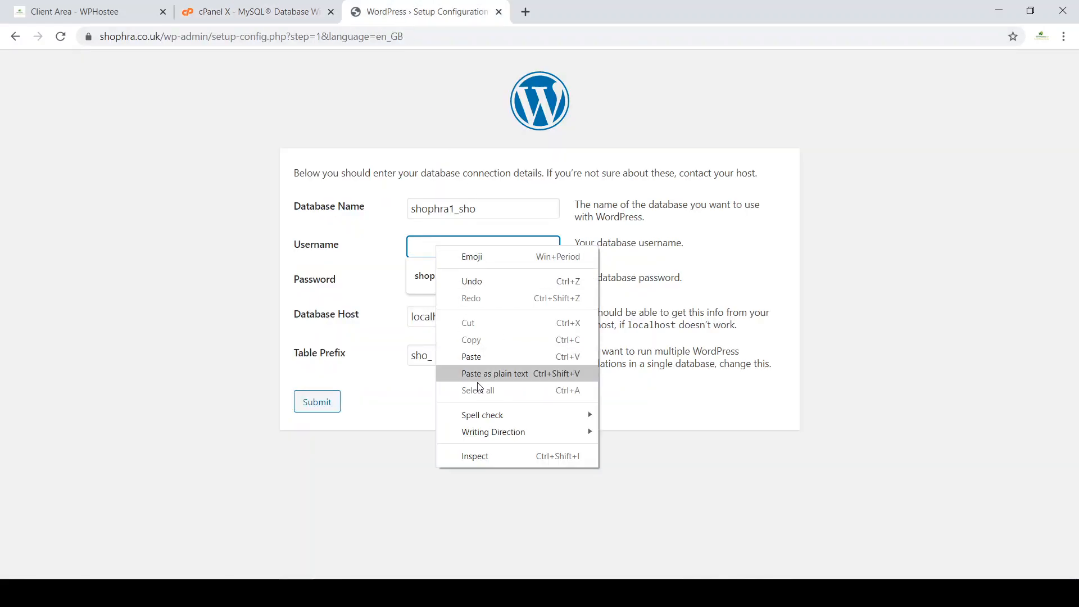
pyautogui.click(481, 357)
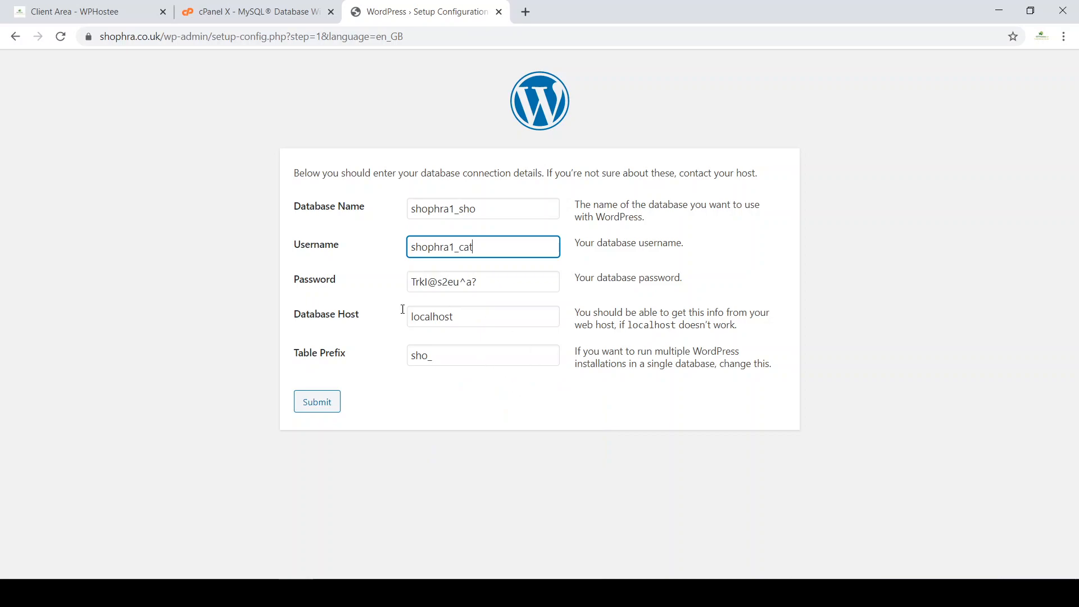
pyautogui.click(209, 293)
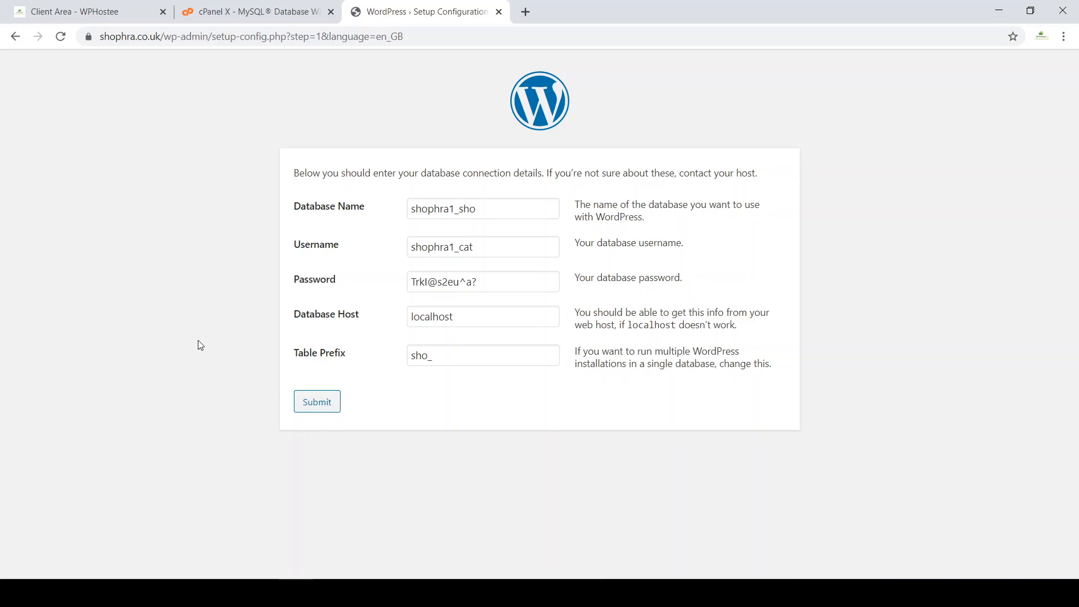
# - Grant shophra1_cat ALL PRIVILEGES on the shophra1_sho database
pyautogui.click(270, 11)
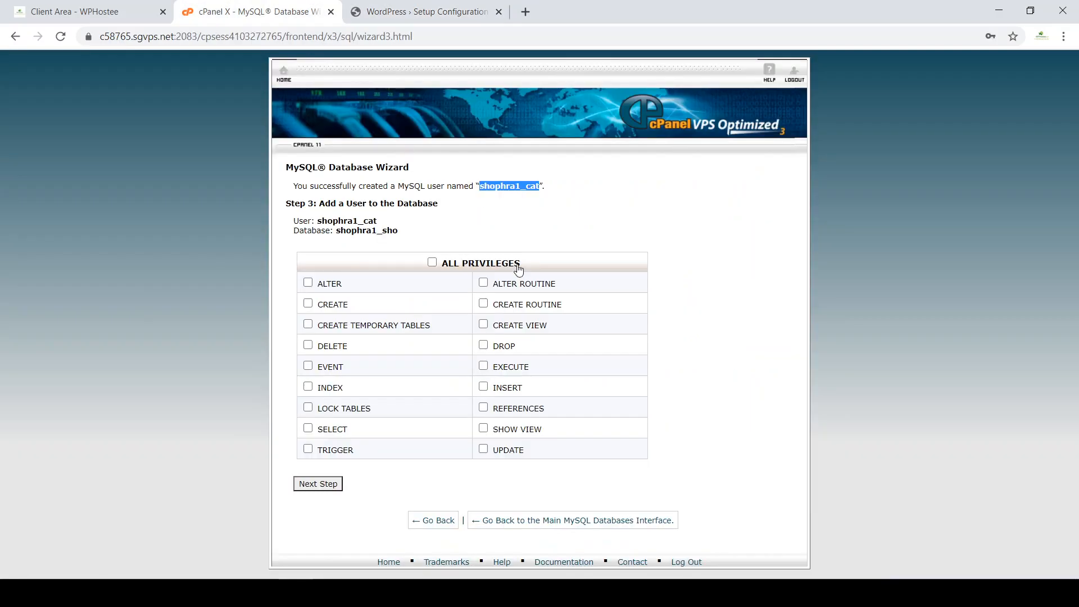
pyautogui.click(432, 263)
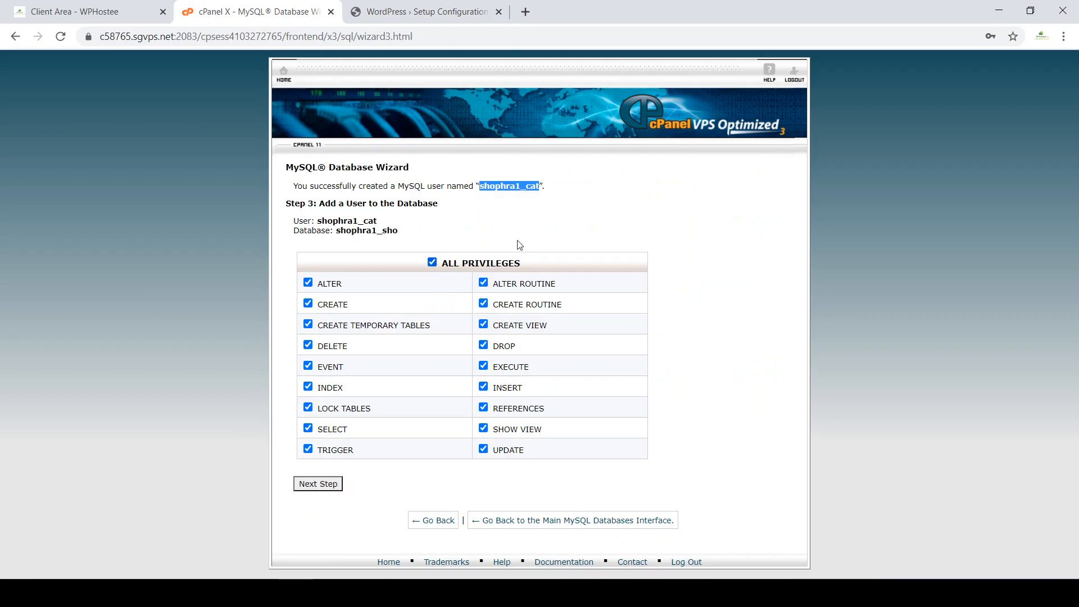
pyautogui.hotkey('ctrl', 'Tab')
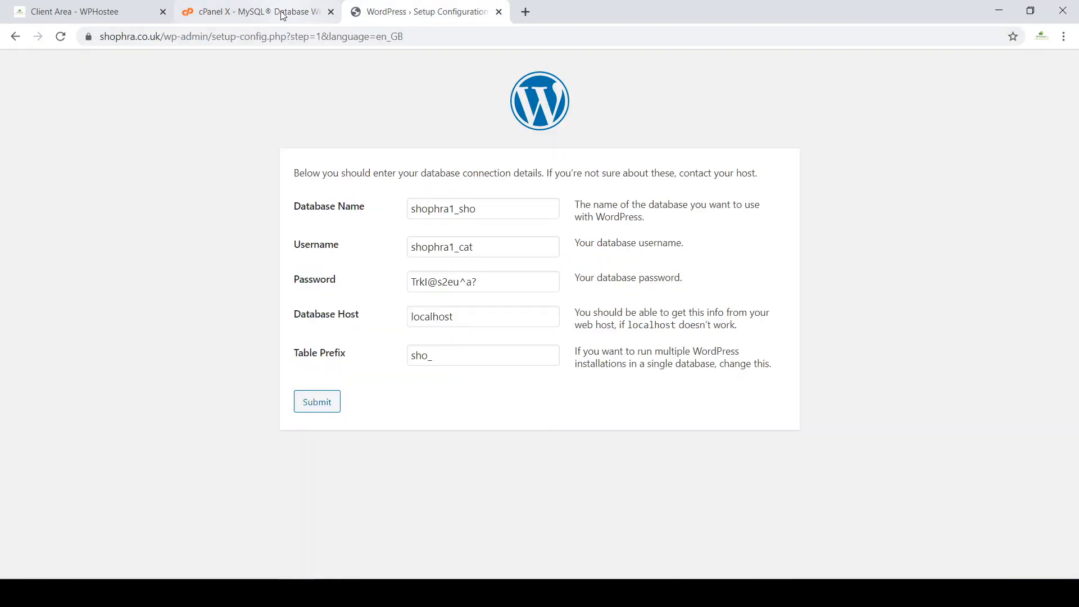
pyautogui.click(296, 18)
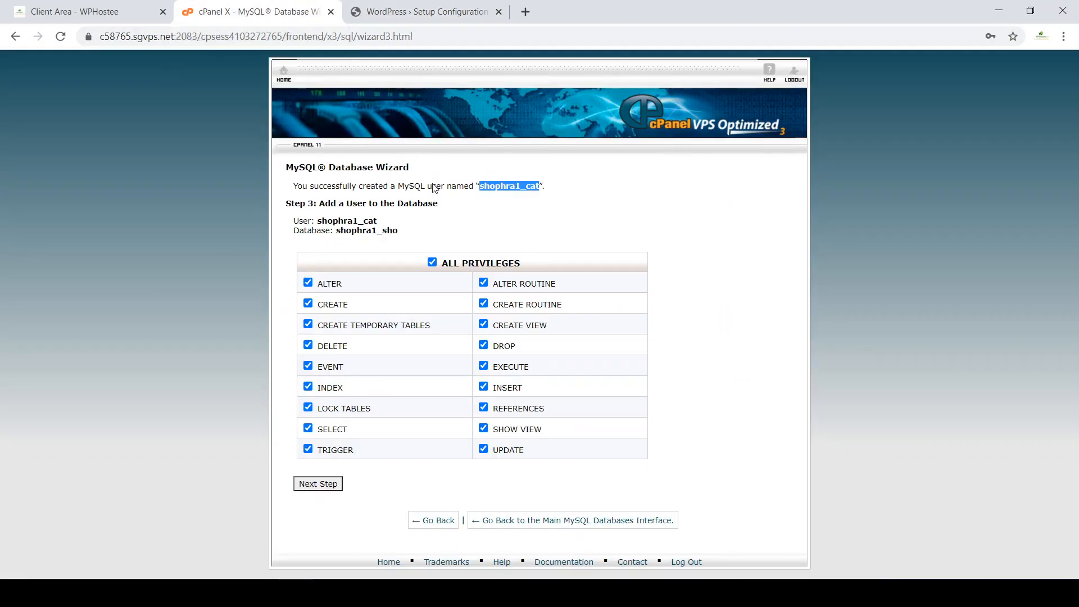
pyautogui.click(491, 227)
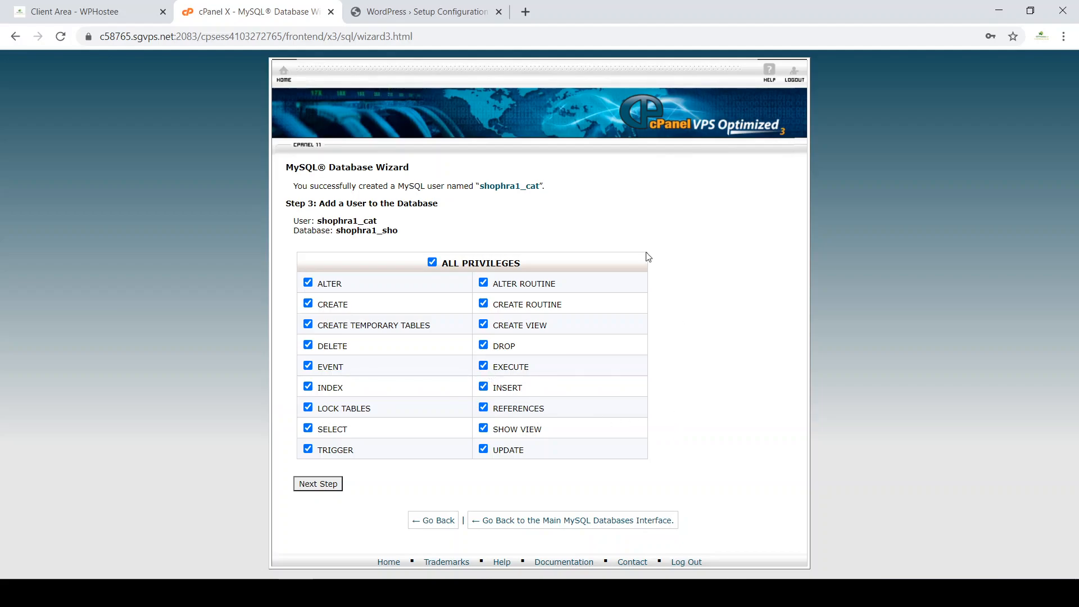
pyautogui.doubleClick(503, 187)
# - Finish the cPanel privileges wizard, then submit WordPress's database connection details
pyautogui.click(332, 486)
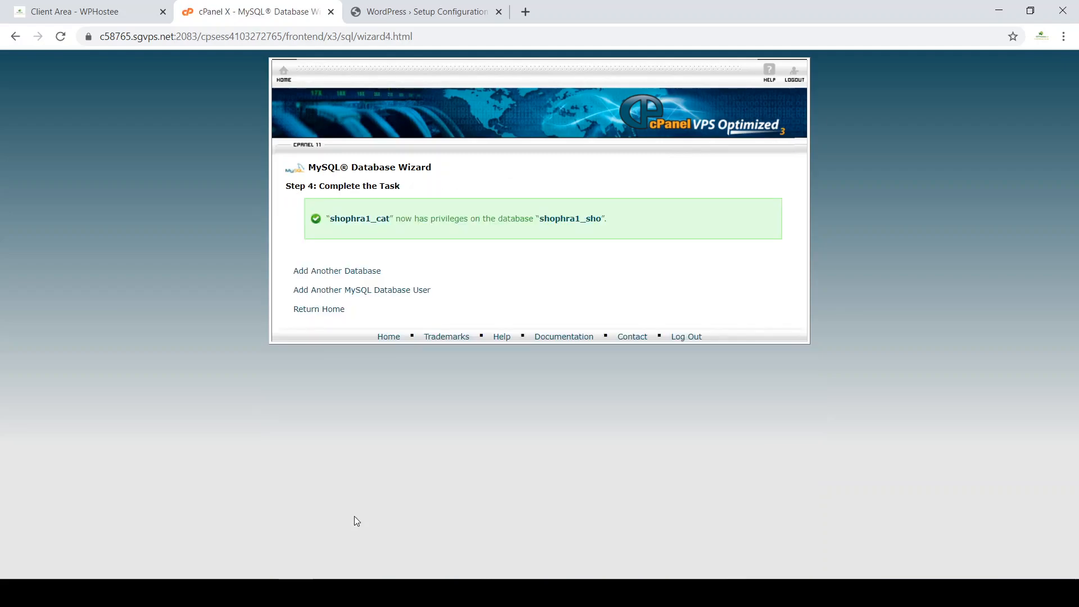
pyautogui.moveTo(550, 219); pyautogui.dragTo(602, 272)
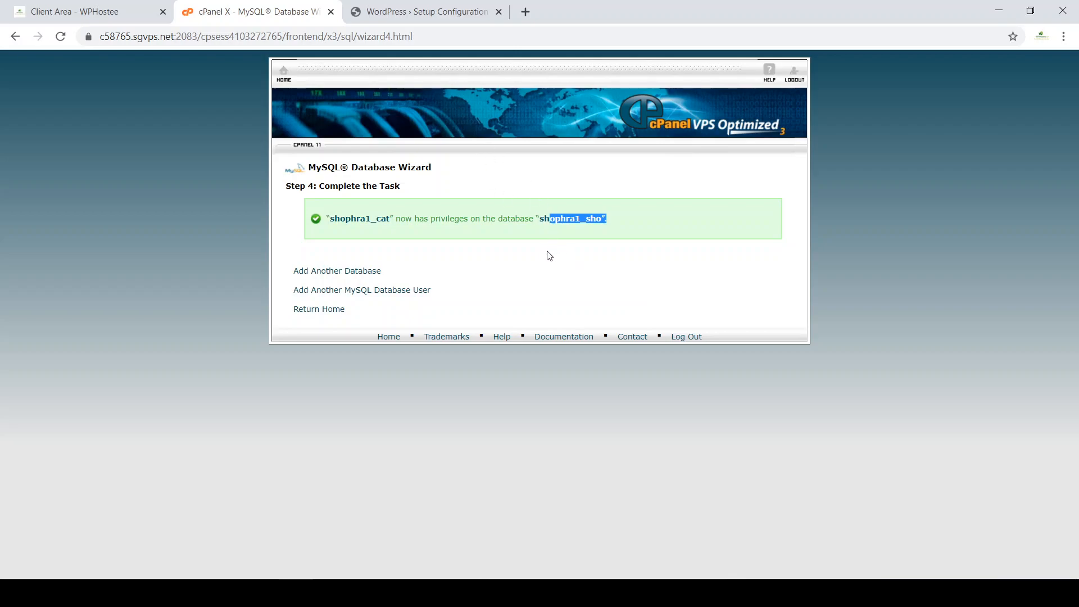
pyautogui.click(407, 8)
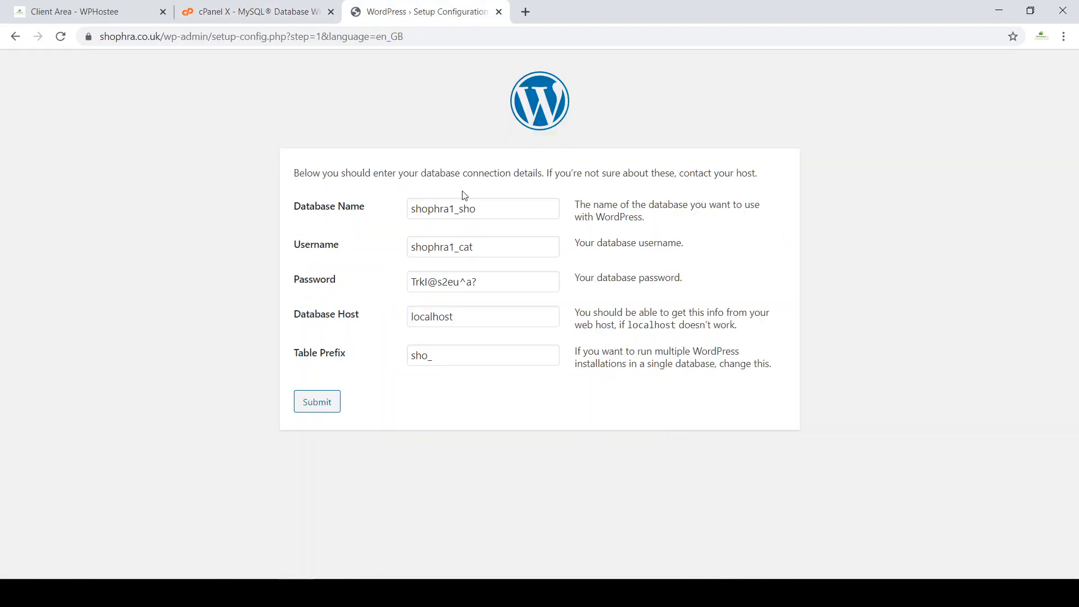
pyautogui.click(279, 10)
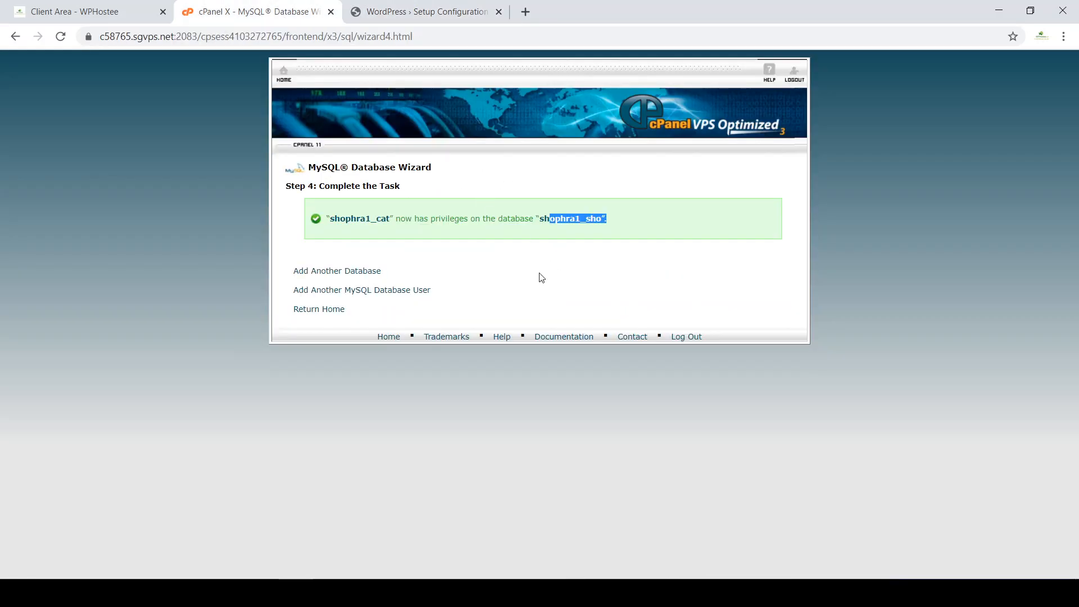
pyautogui.click(412, 17)
pyautogui.click(326, 405)
pyautogui.moveTo(295, 173); pyautogui.dragTo(381, 173)
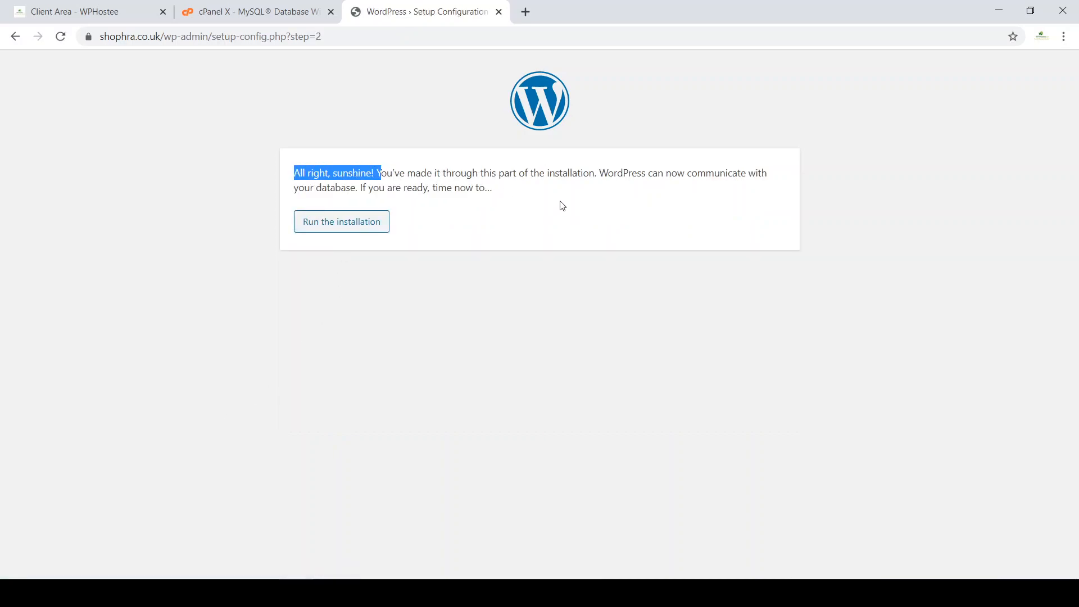
# - Run the installation from WordPress's database connection success screen
pyautogui.click(375, 288)
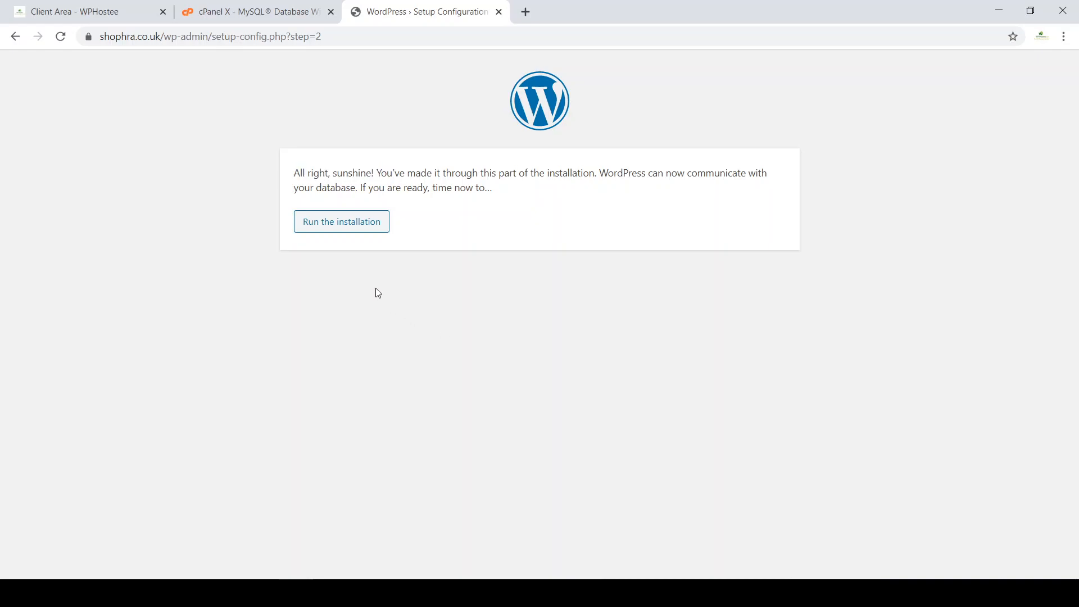
pyautogui.moveTo(297, 171); pyautogui.dragTo(500, 188)
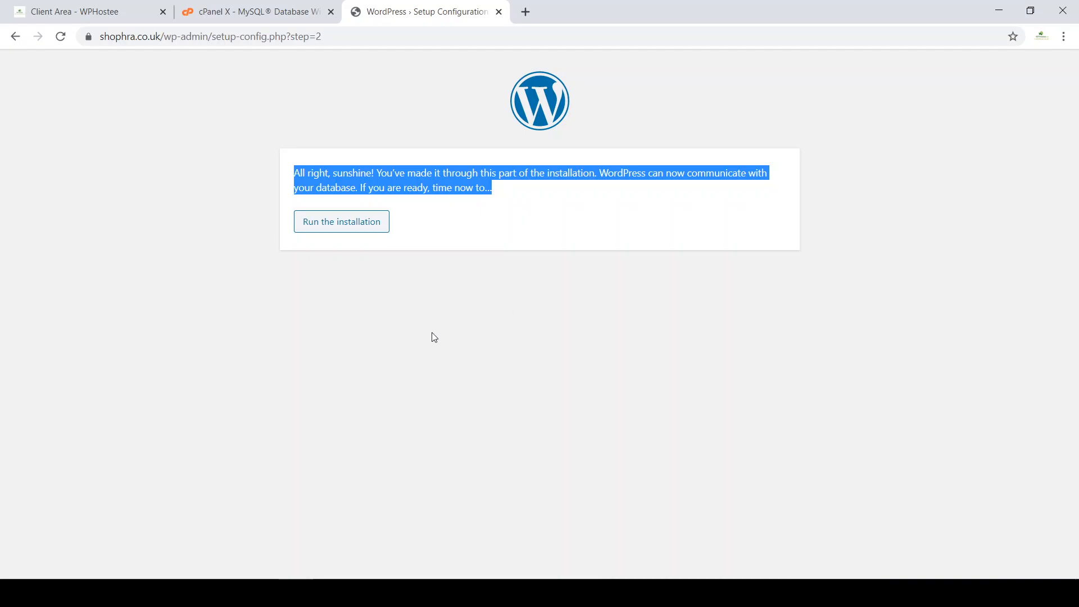
pyautogui.click(410, 354)
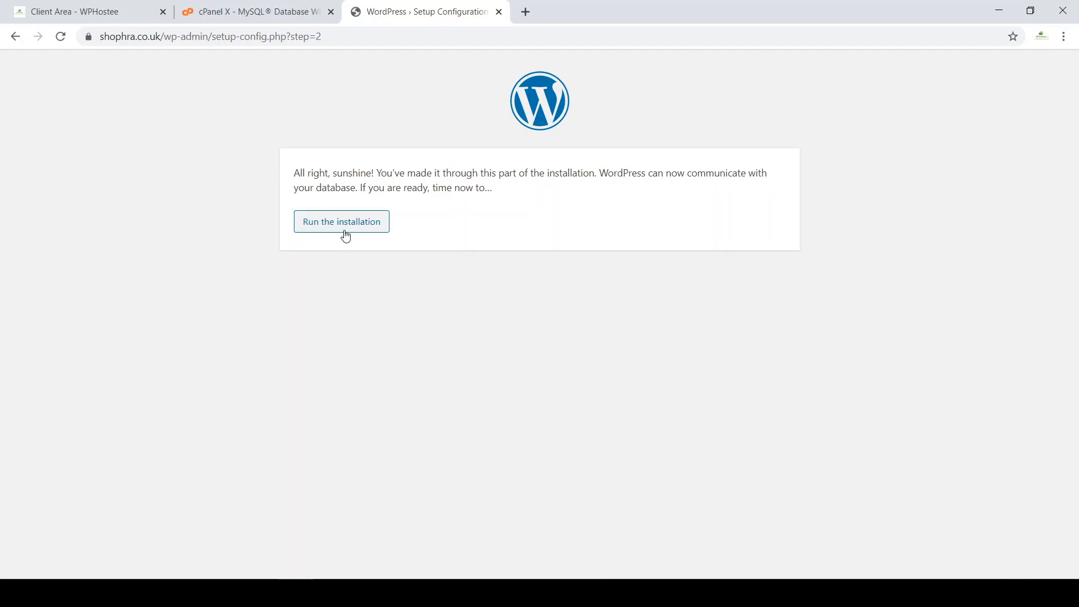
pyautogui.click(360, 222)
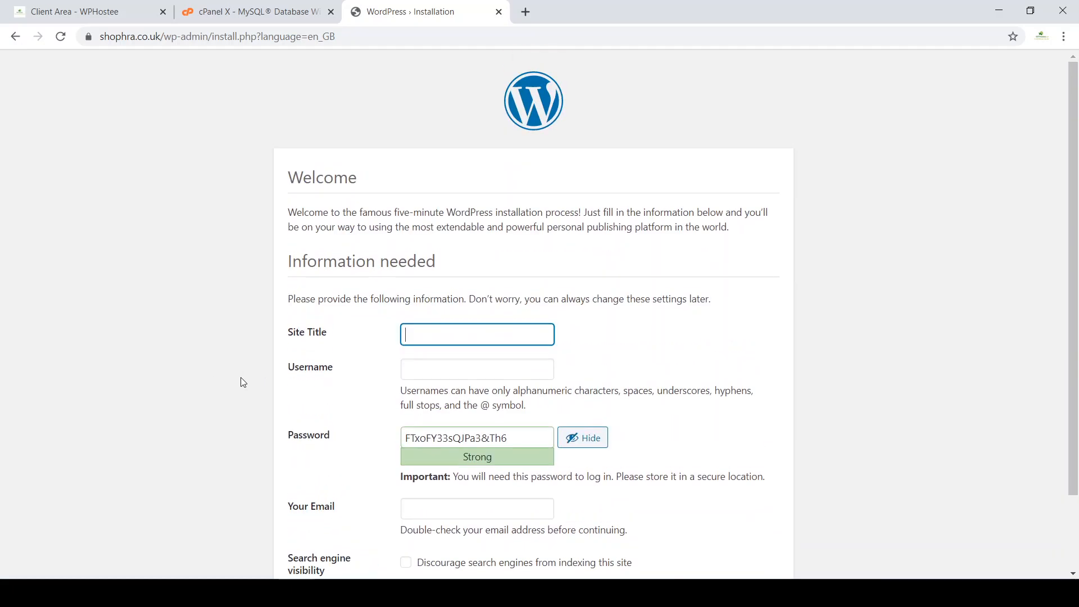
# - Set the Site Title to 'my website name', replacing the first-typed 'Shop HRA'
pyautogui.click(526, 341)
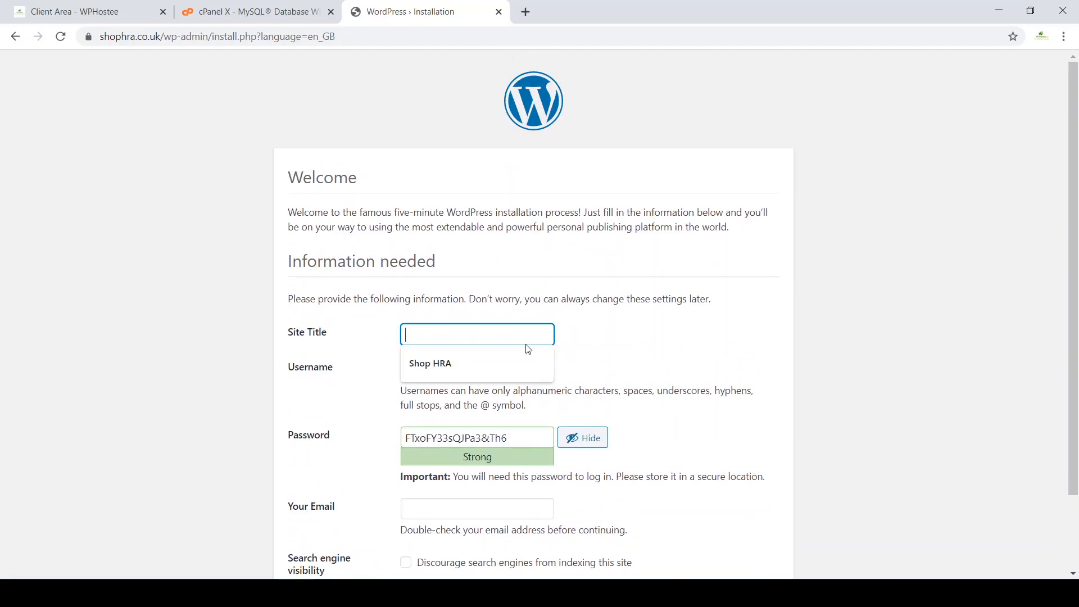
pyautogui.press('capslock')
pyautogui.write('Sn')
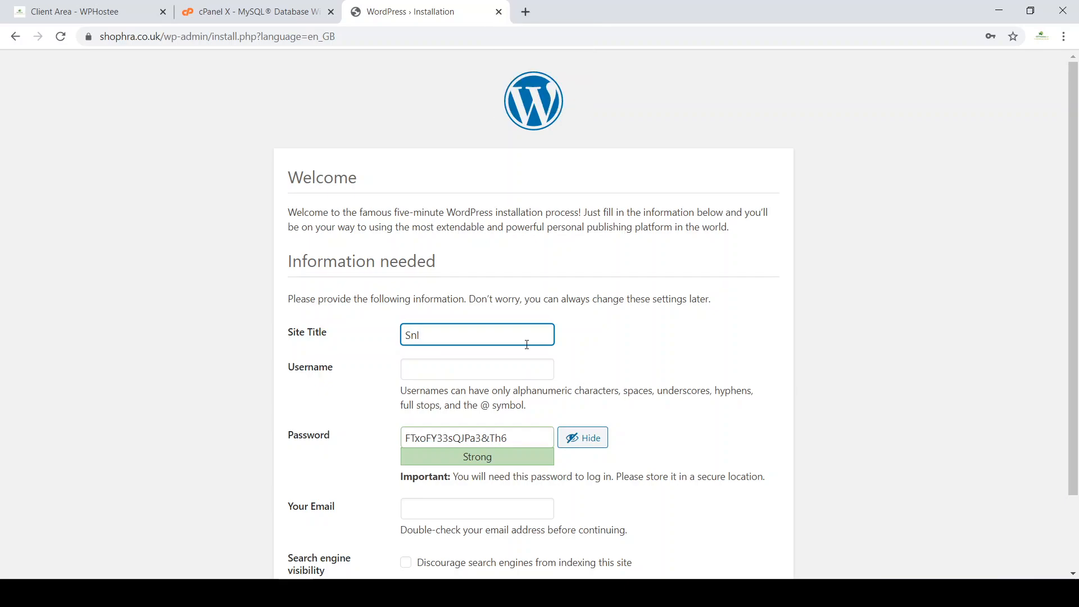
pyautogui.press('BackSpace')
pyautogui.write('op')
pyautogui.press('BackSpace')
pyautogui.press('BackSpace')
pyautogui.write('hop')
pyautogui.press('capslock')
pyautogui.write('HR')
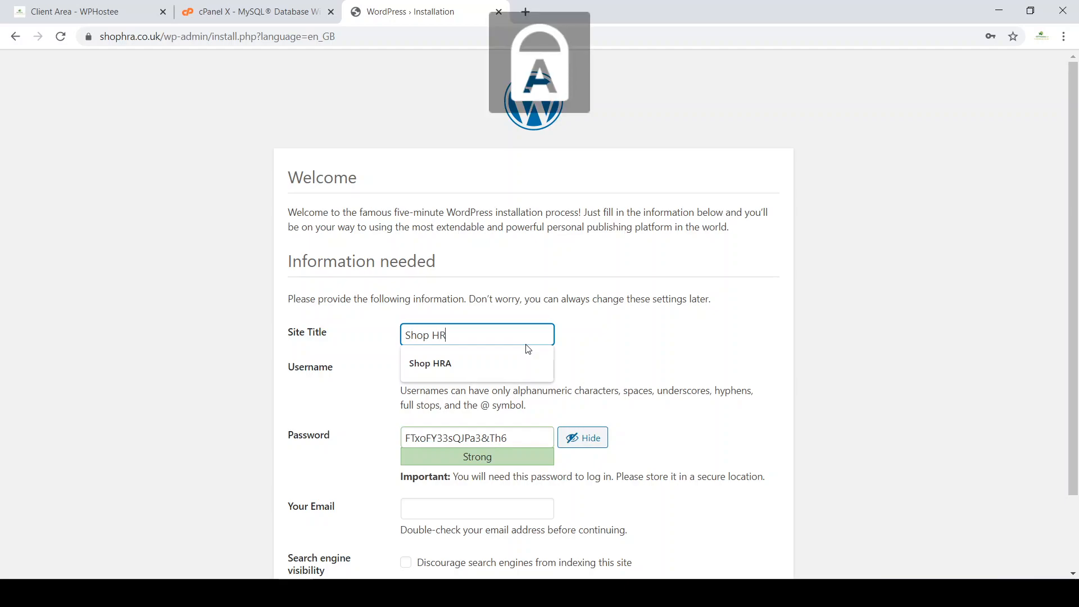
pyautogui.write('A .CO.U')
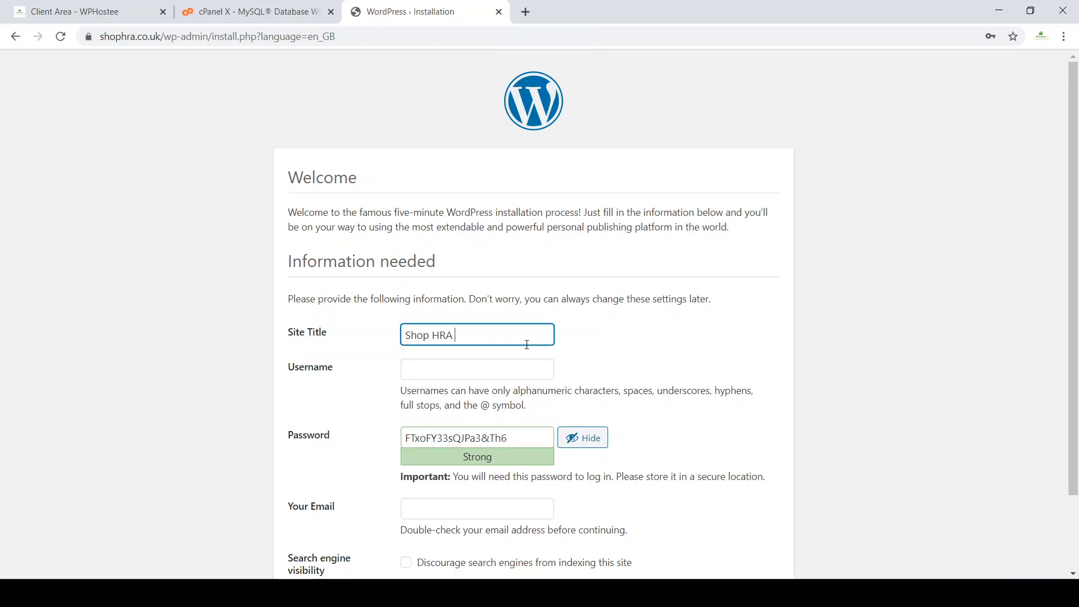
pyautogui.press('capslock')
pyautogui.press('BackSpace')
pyautogui.press('BackSpace')
pyautogui.press('BackSpace')
pyautogui.press('BackSpace')
pyautogui.press('BackSpace')
pyautogui.press('BackSpace')
pyautogui.click(611, 351)
pyautogui.scroll(-1, 618, 359)
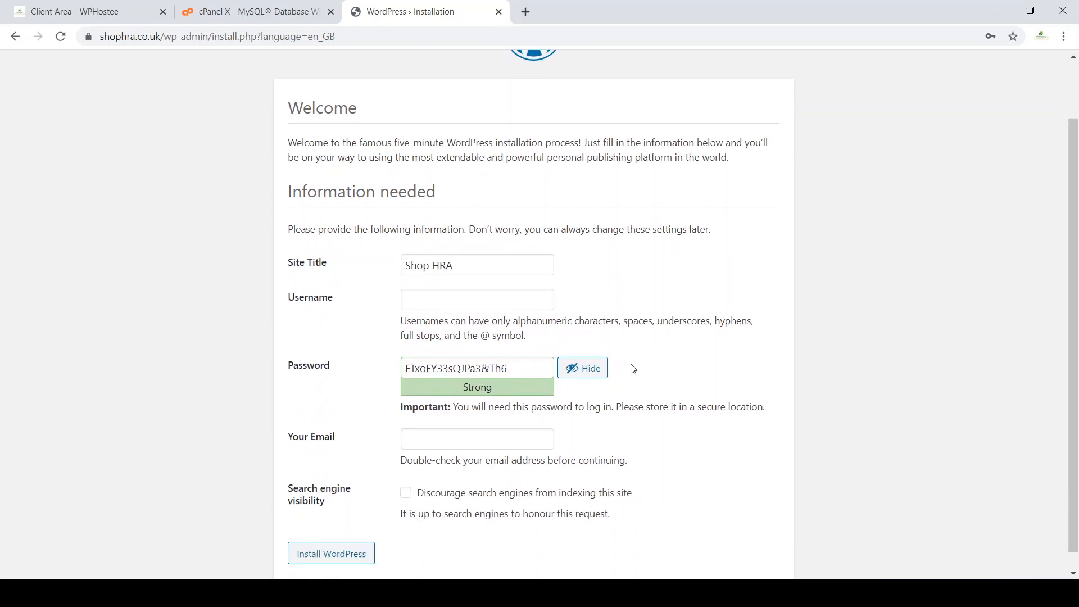
pyautogui.moveTo(471, 273); pyautogui.dragTo(292, 268)
pyautogui.write('m')
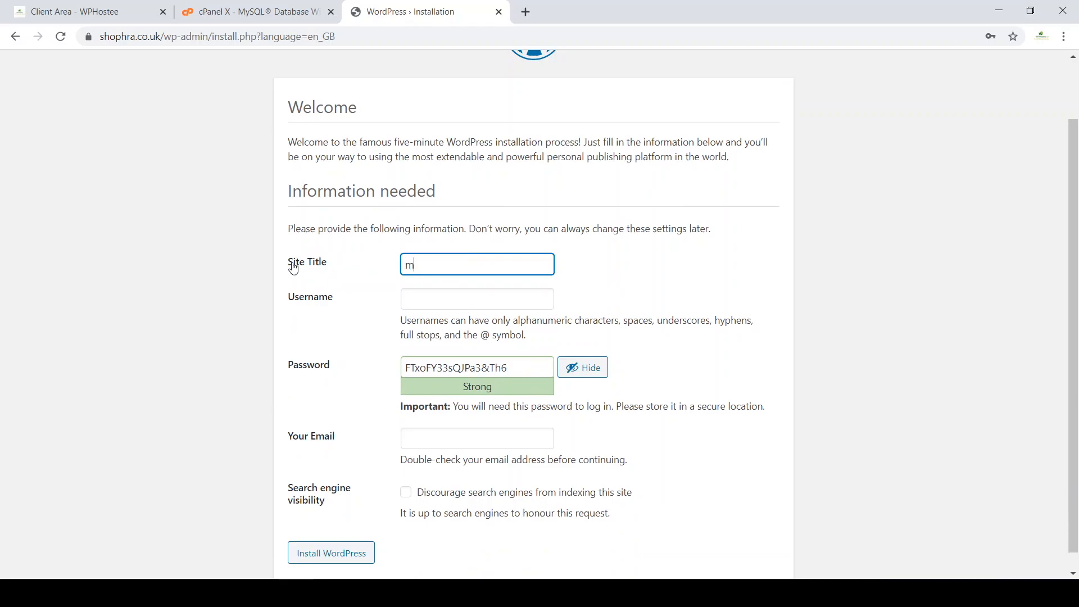
pyautogui.write('y website name')
# - Enter the admin username 'cat' and type your own replacement password
pyautogui.click(436, 300)
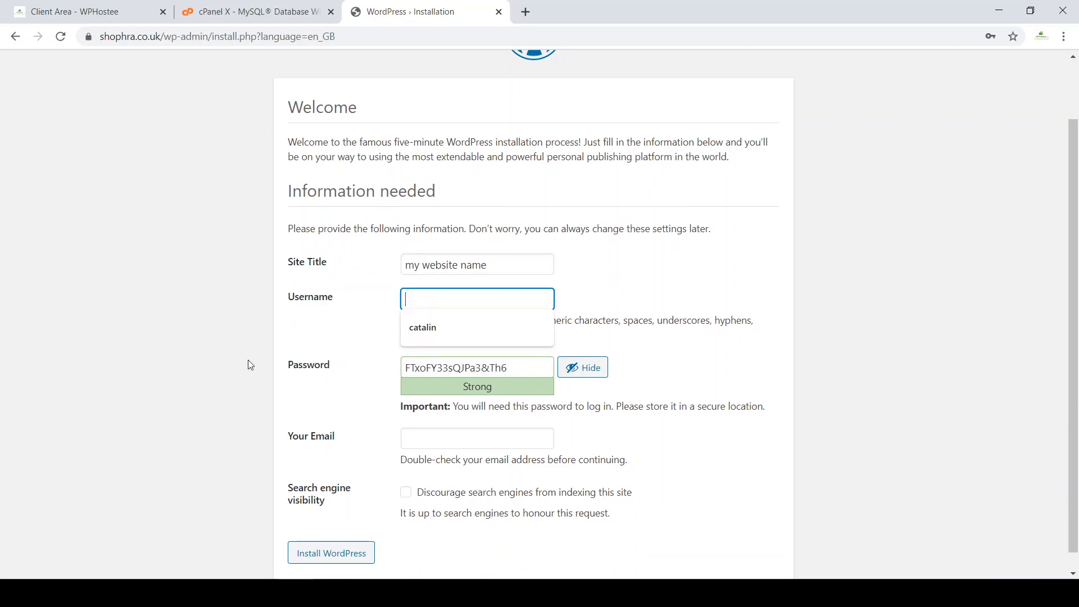
pyautogui.click(127, 373)
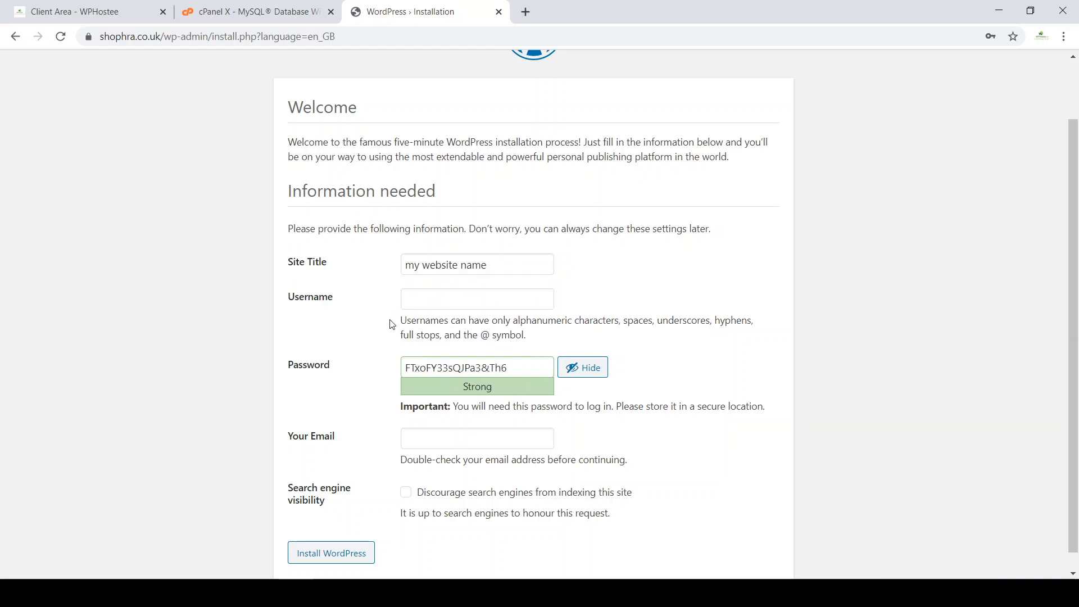
pyautogui.click(433, 303)
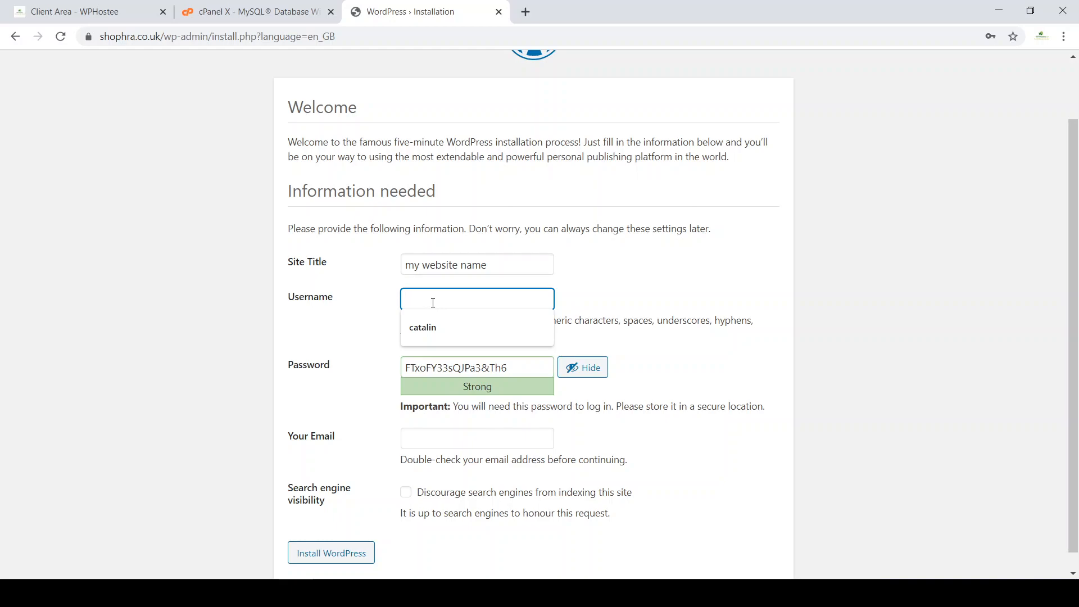
pyautogui.press('Tab')
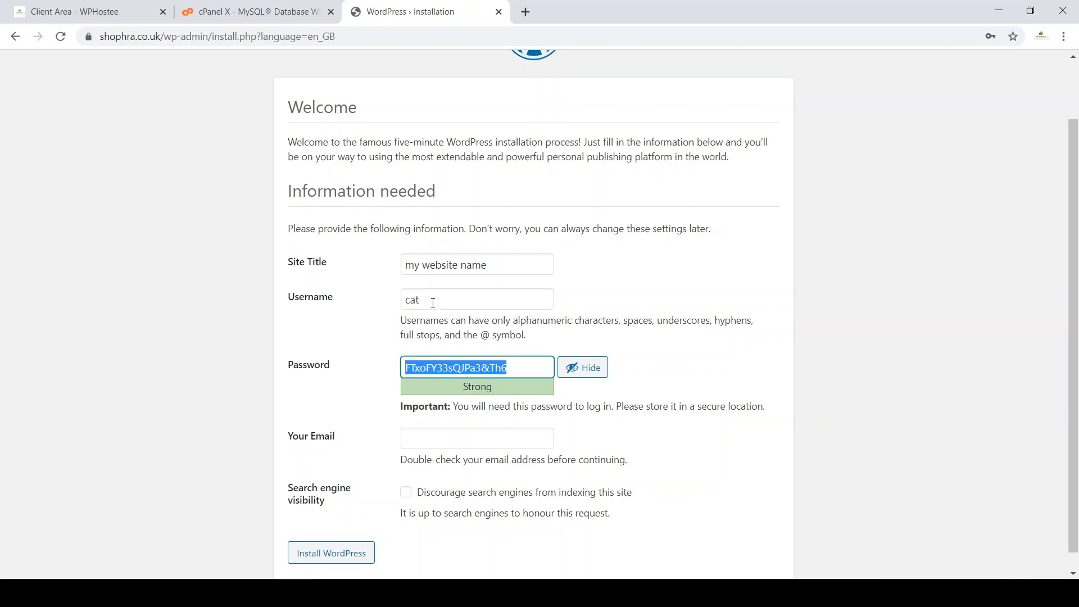
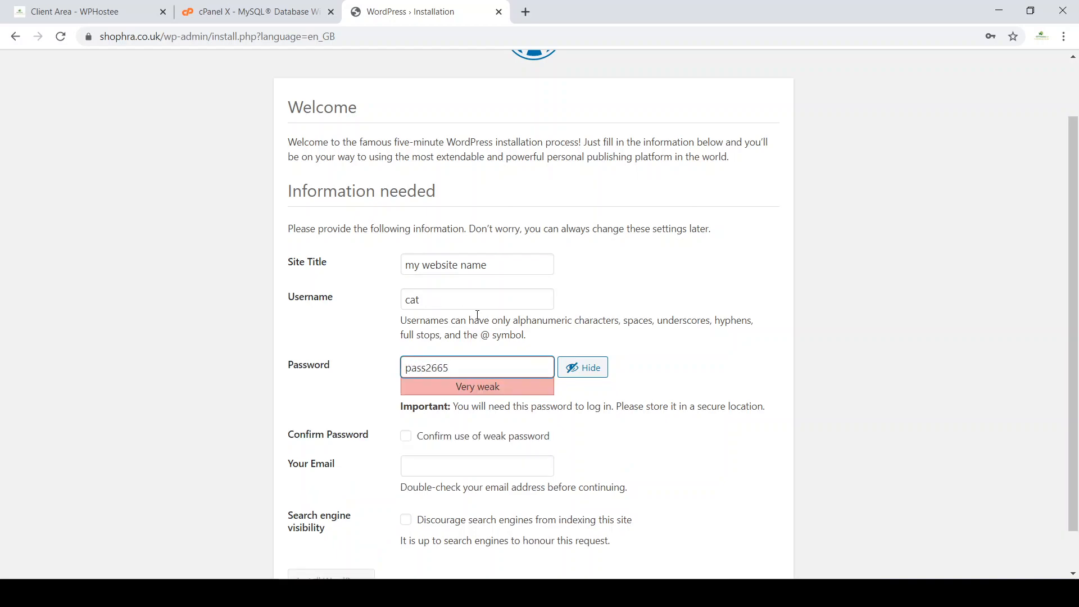
# - Confirm use of the weak password
pyautogui.click(653, 422)
pyautogui.scroll(-1, 674, 449)
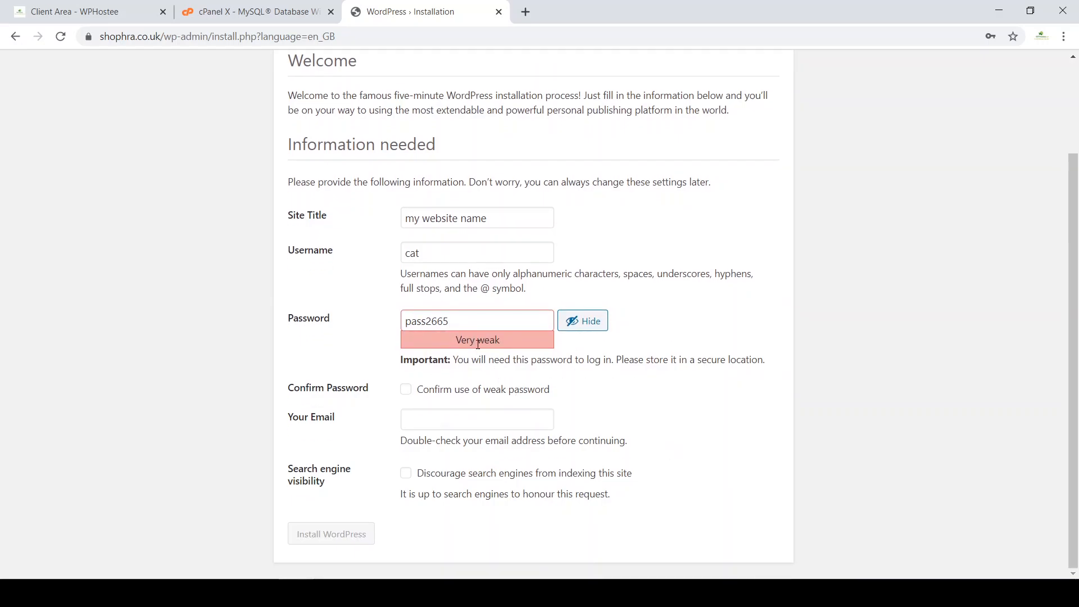
pyautogui.click(404, 392)
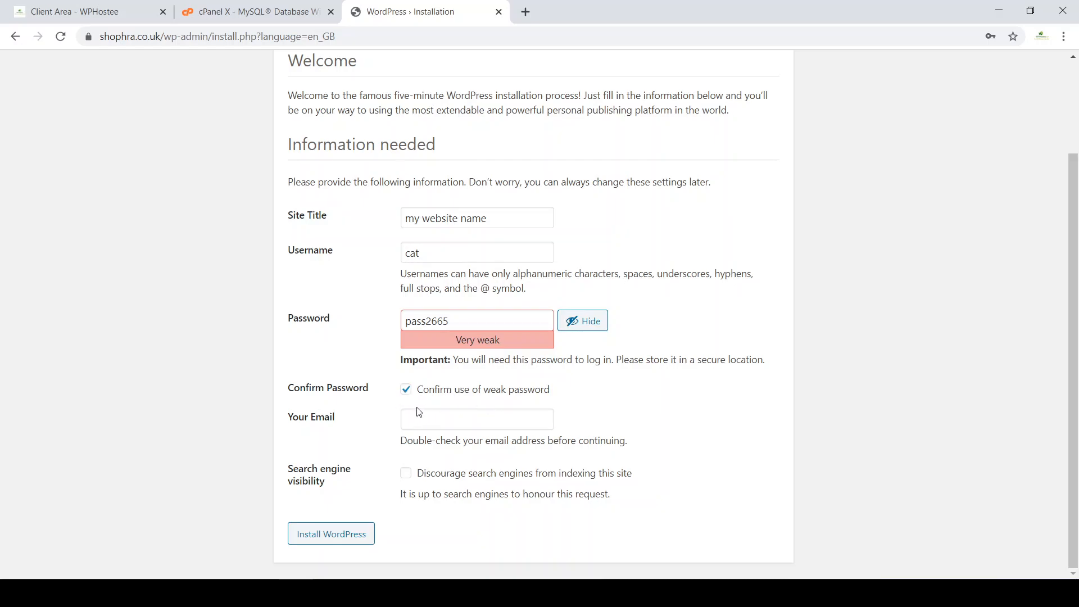
# - Fill in the admin e-mail address in Your Email
pyautogui.click(450, 416)
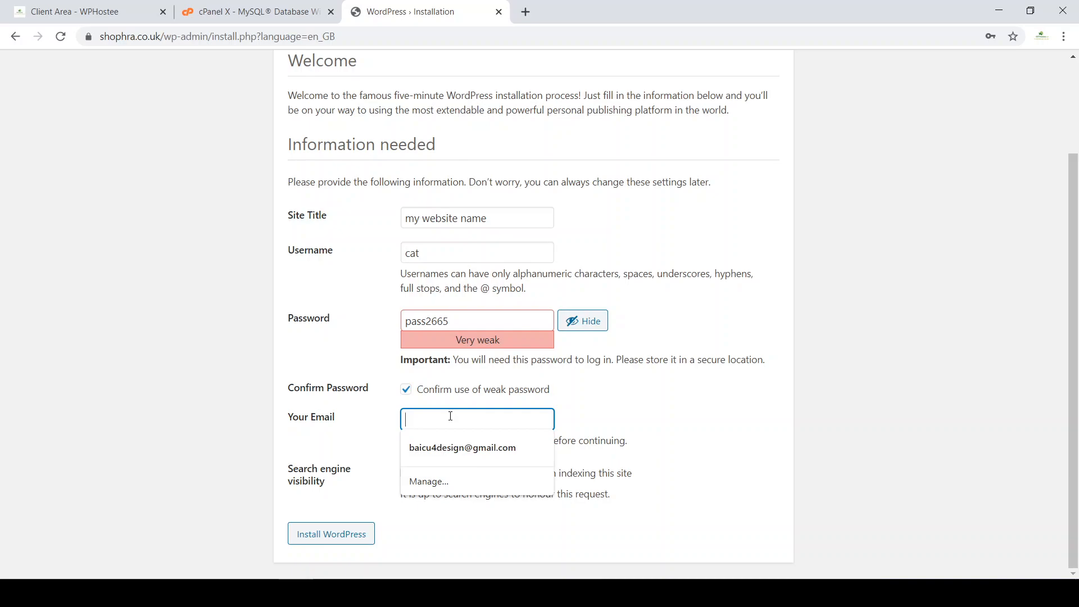
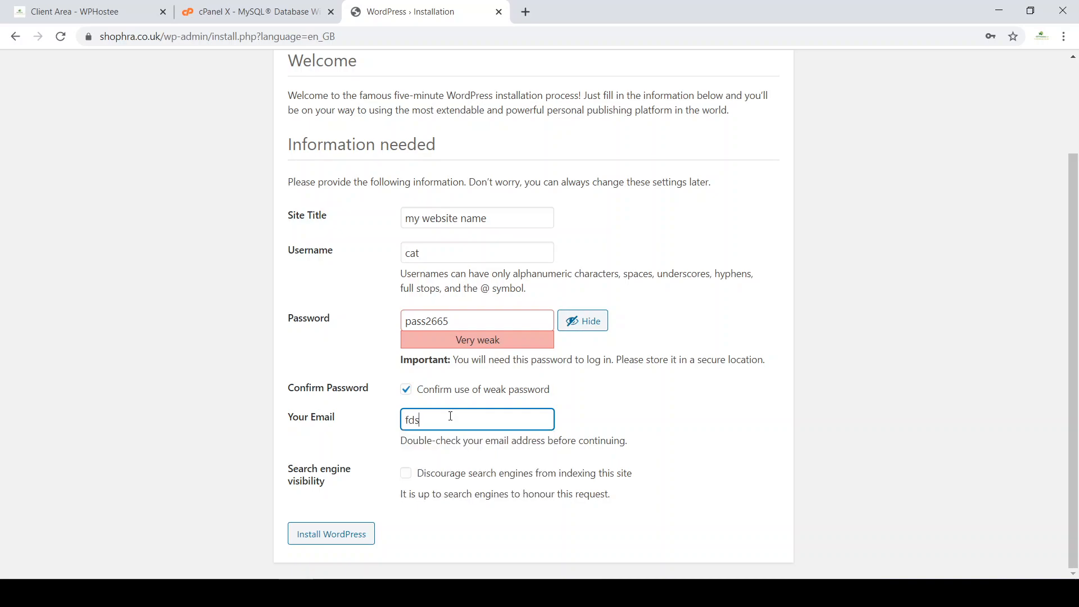
pyautogui.moveTo(445, 422); pyautogui.dragTo(384, 425)
pyautogui.click(597, 416)
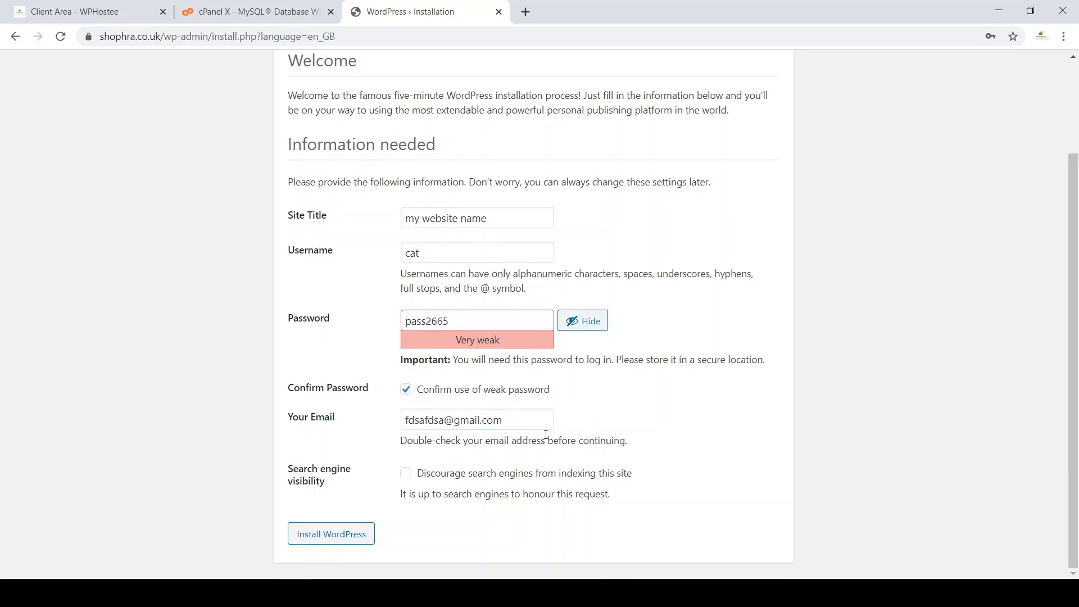
pyautogui.moveTo(447, 420); pyautogui.dragTo(396, 422)
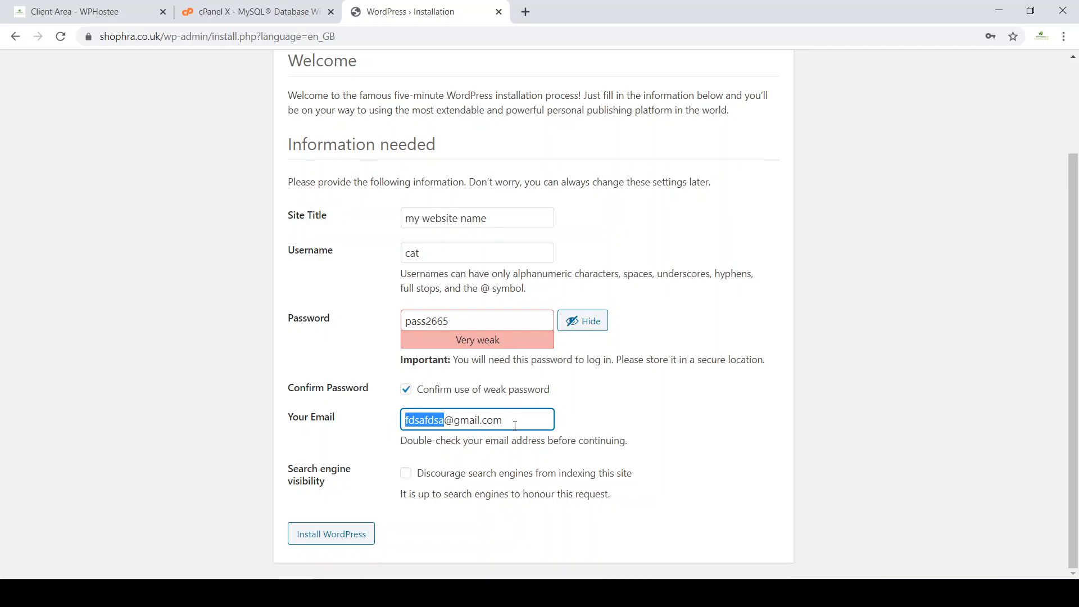
pyautogui.click(593, 429)
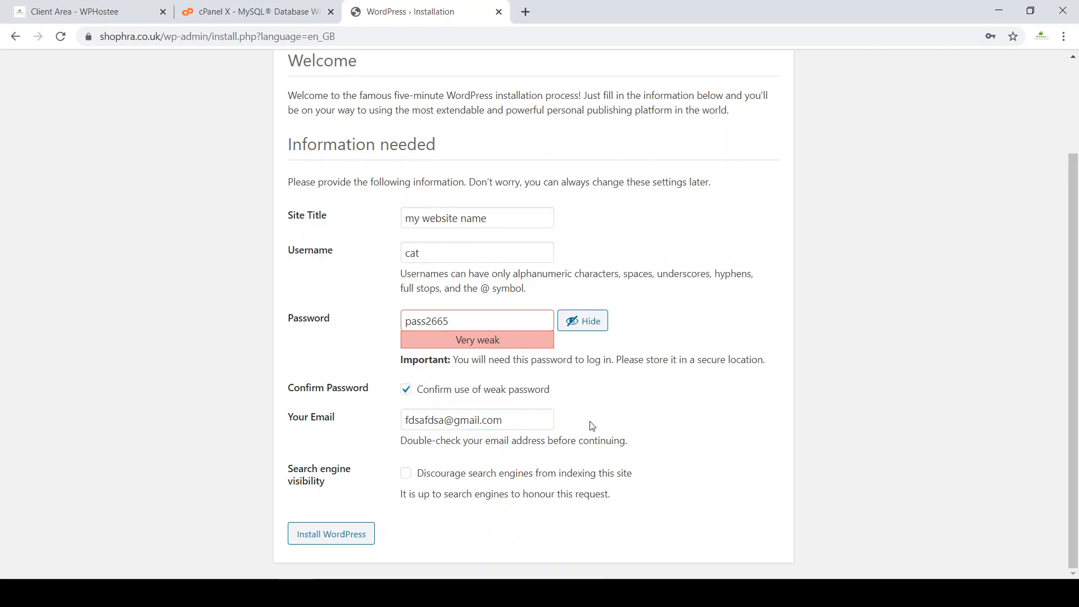
pyautogui.moveTo(442, 422); pyautogui.dragTo(396, 428)
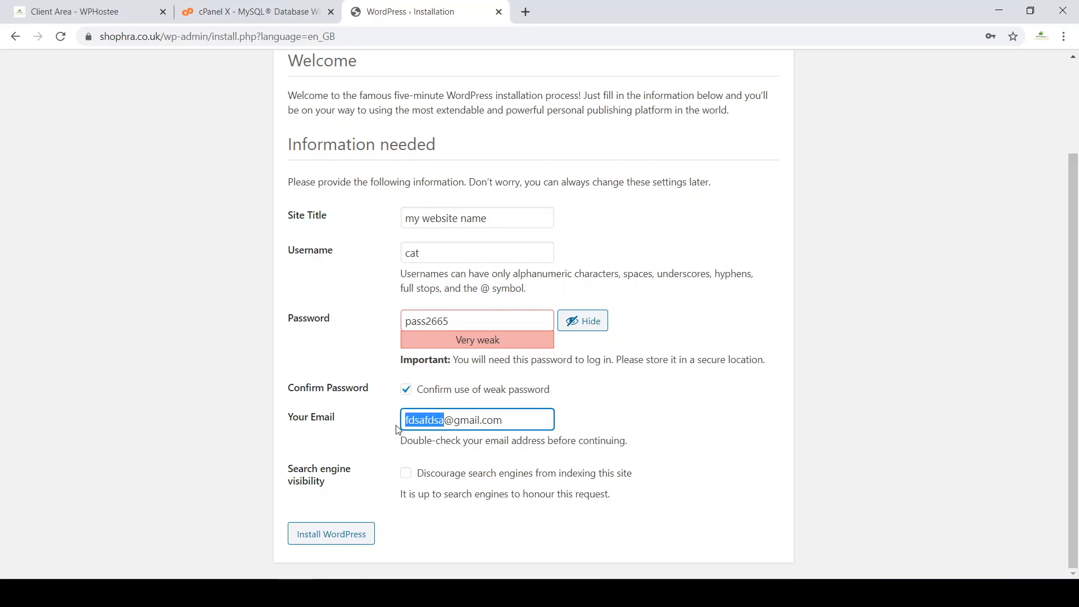
pyautogui.click(616, 429)
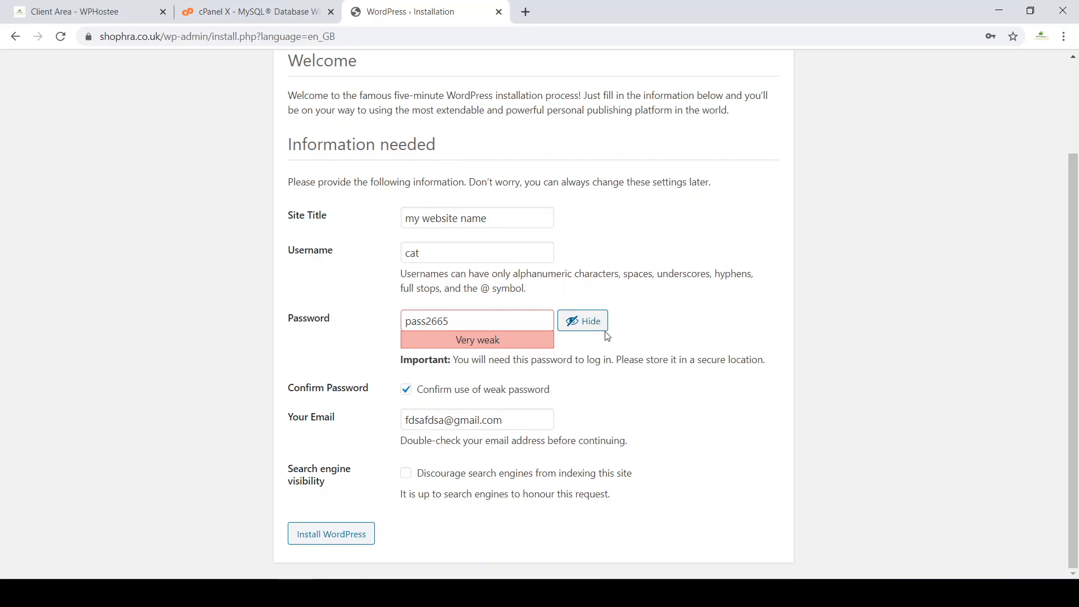
# - Hide the password and tick Discourage search engines
pyautogui.click(600, 333)
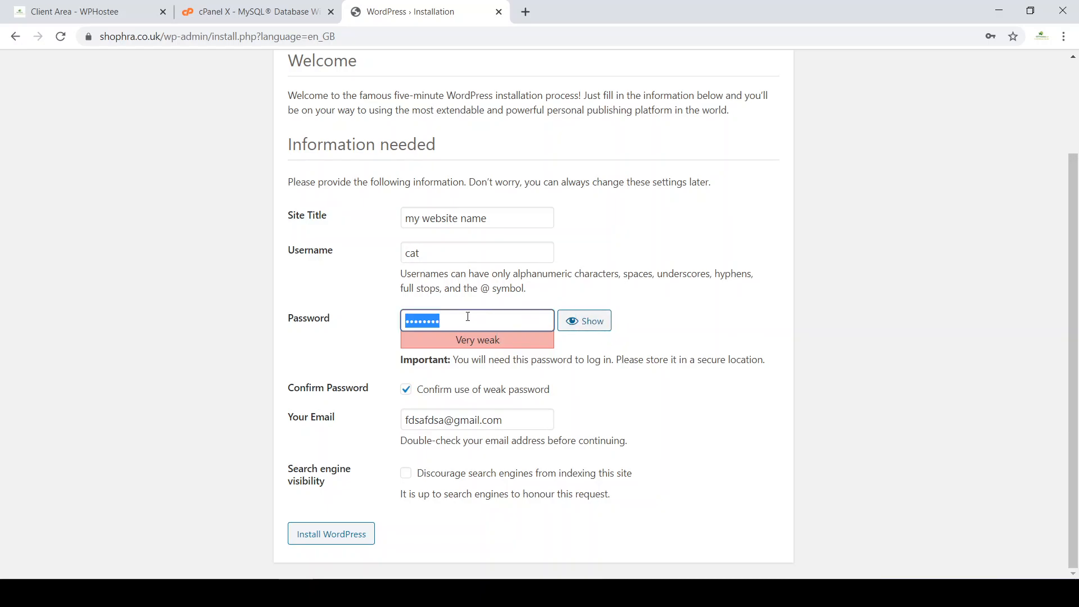
pyautogui.click(604, 349)
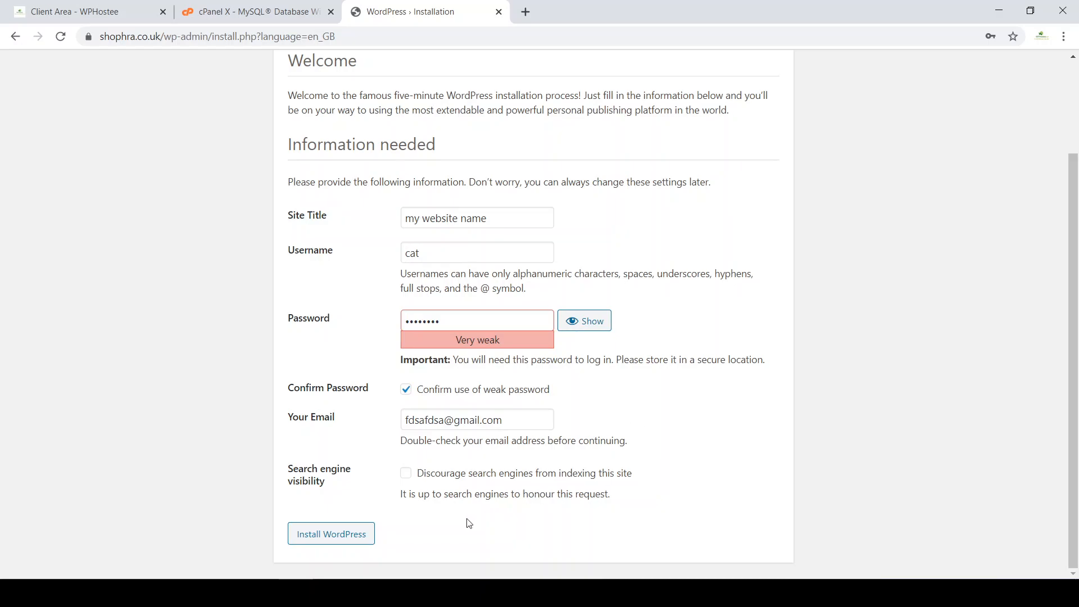
pyautogui.click(405, 473)
# - Leave Discourage search engines unchecked and install WordPress
pyautogui.click(405, 473)
pyautogui.click(418, 509)
pyautogui.click(407, 476)
pyautogui.click(408, 478)
pyautogui.click(407, 475)
pyautogui.click(431, 523)
pyautogui.click(406, 475)
pyautogui.click(423, 524)
pyautogui.click(409, 477)
pyautogui.click(406, 474)
pyautogui.click(416, 523)
pyautogui.click(351, 537)
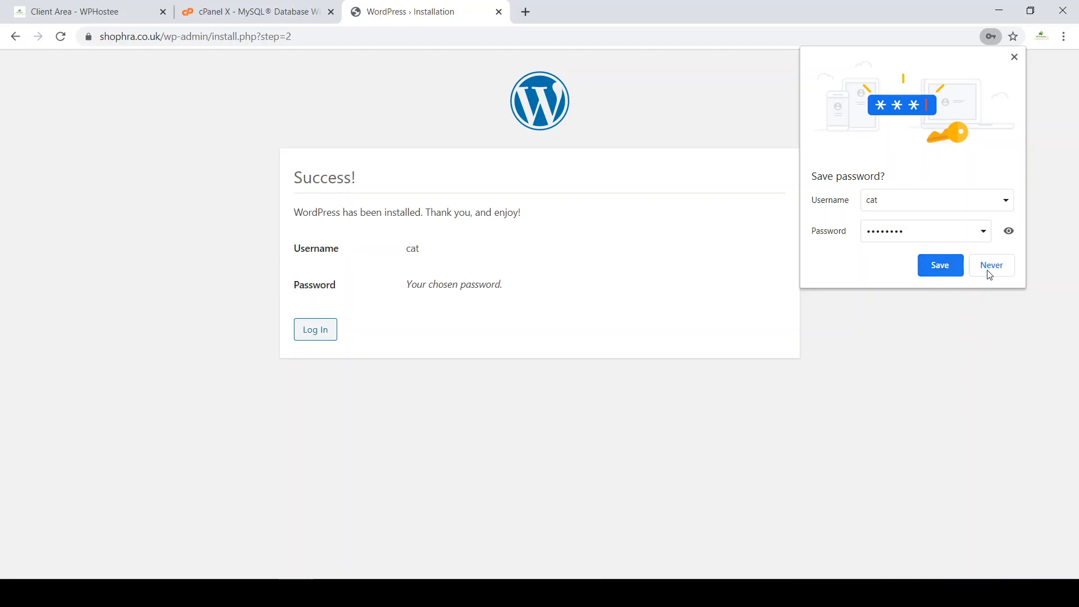
# - Save the login in Chrome, log in, then load the shophra.co.uk home page
pyautogui.click(940, 267)
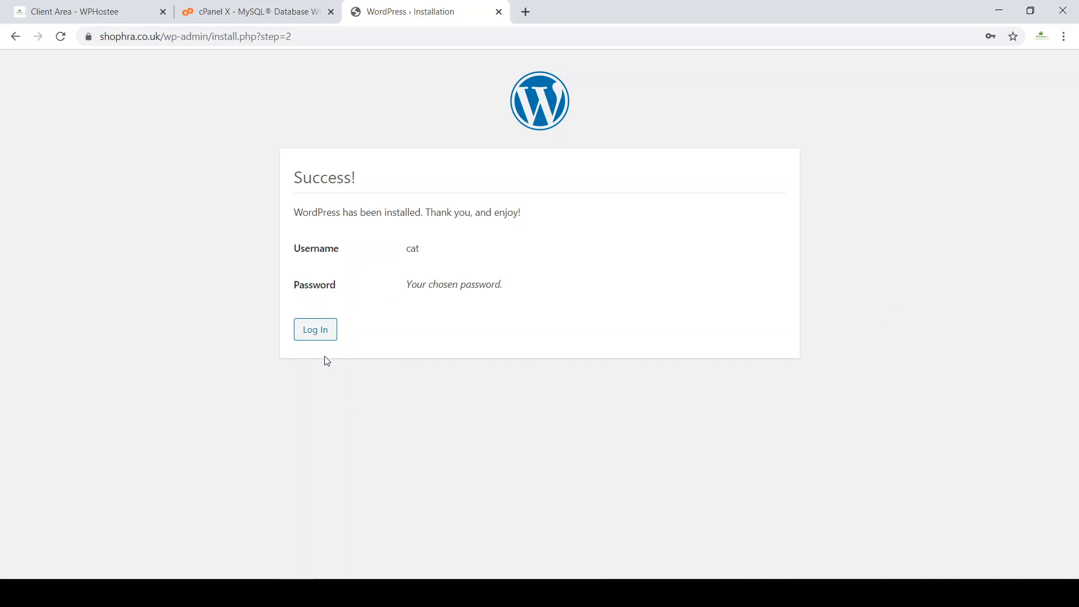
pyautogui.click(315, 330)
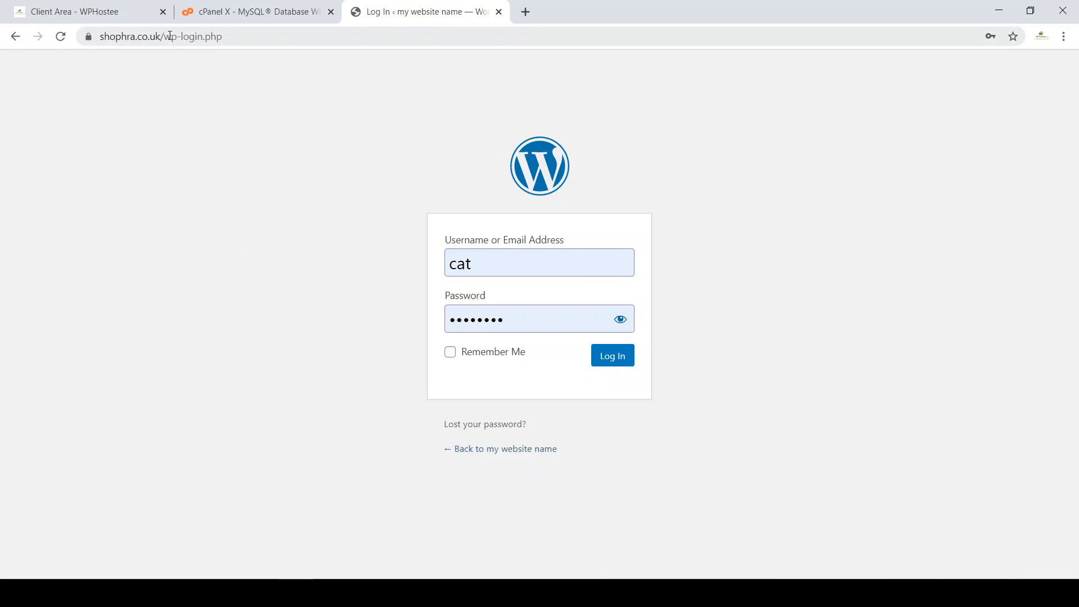
pyautogui.moveTo(170, 36); pyautogui.dragTo(224, 37)
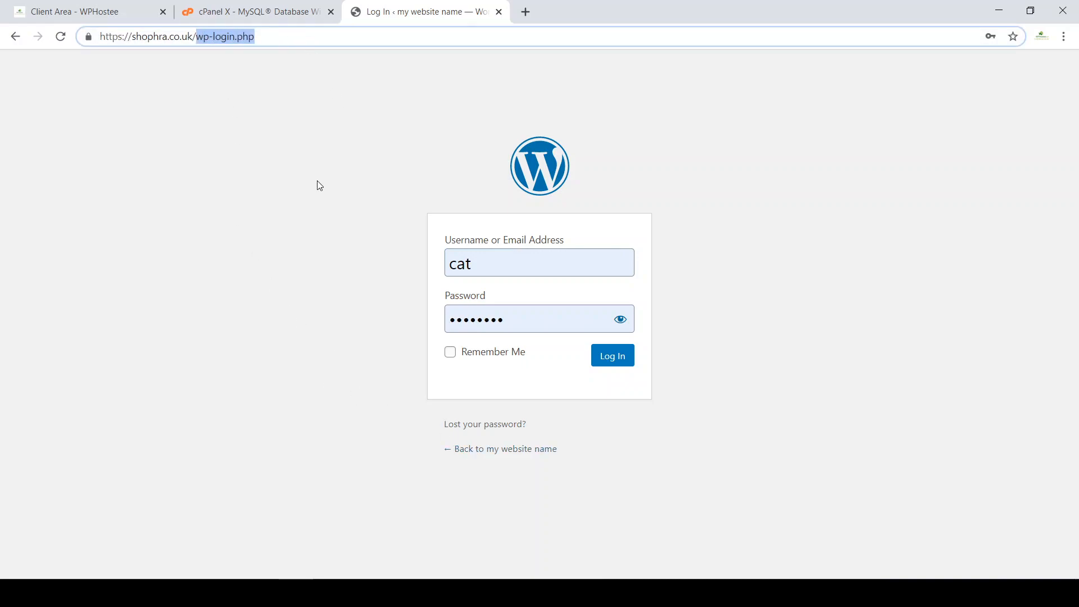
pyautogui.press('BackSpace')
pyautogui.press('Return')
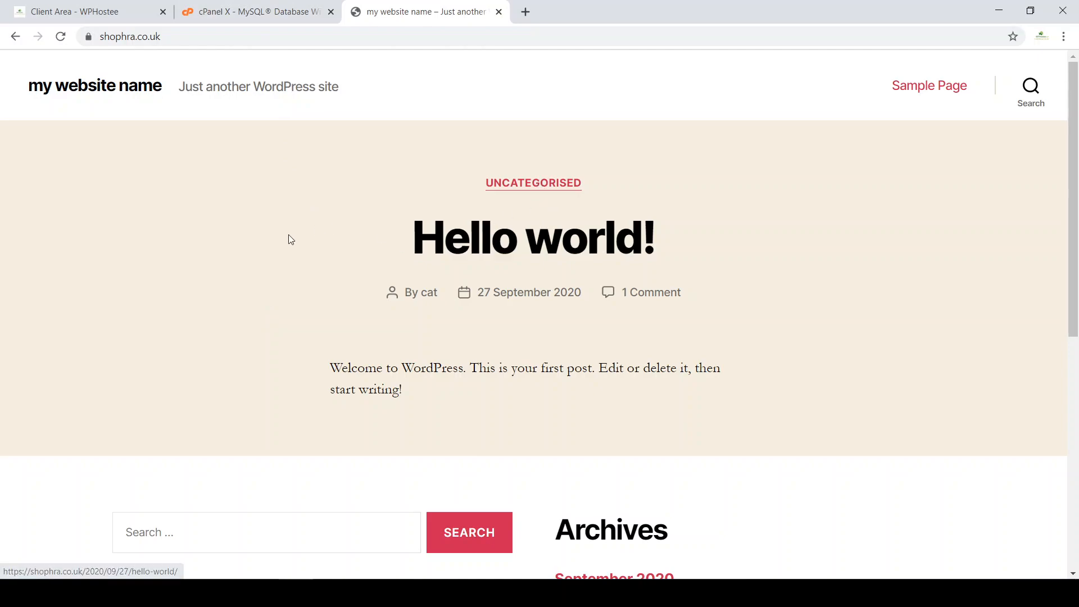
pyautogui.click(108, 90)
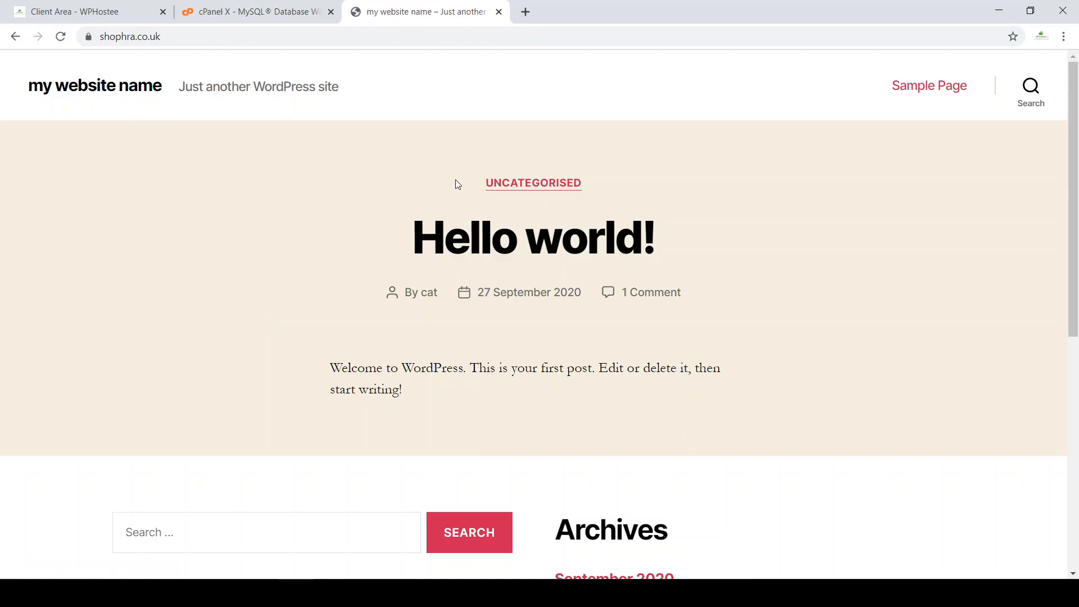
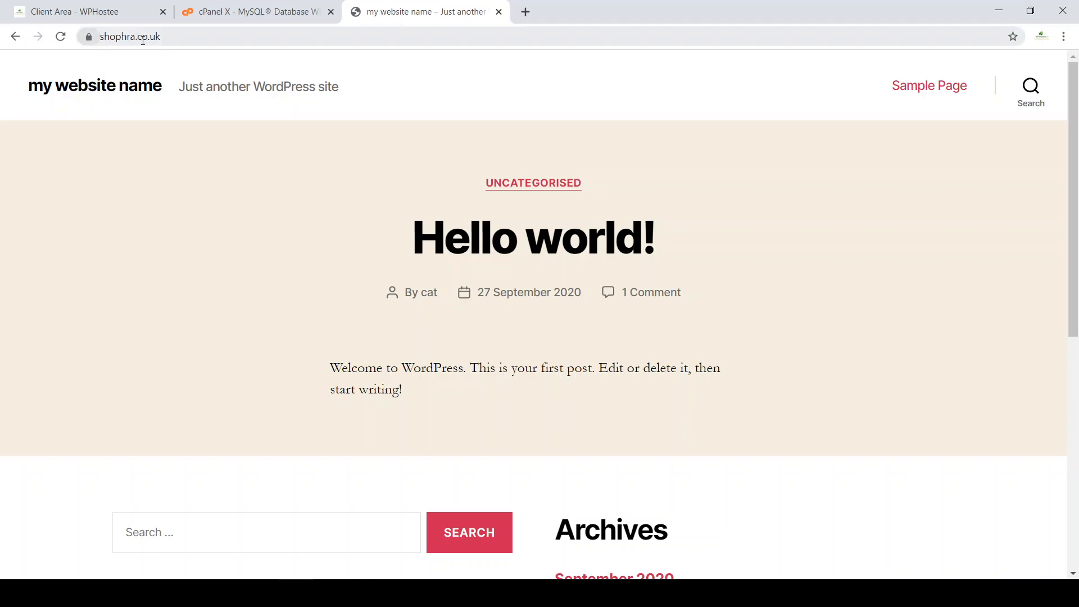
# - Go to shophra.co.uk/wp-admin from the live home page to reach the admin login
pyautogui.click(196, 36)
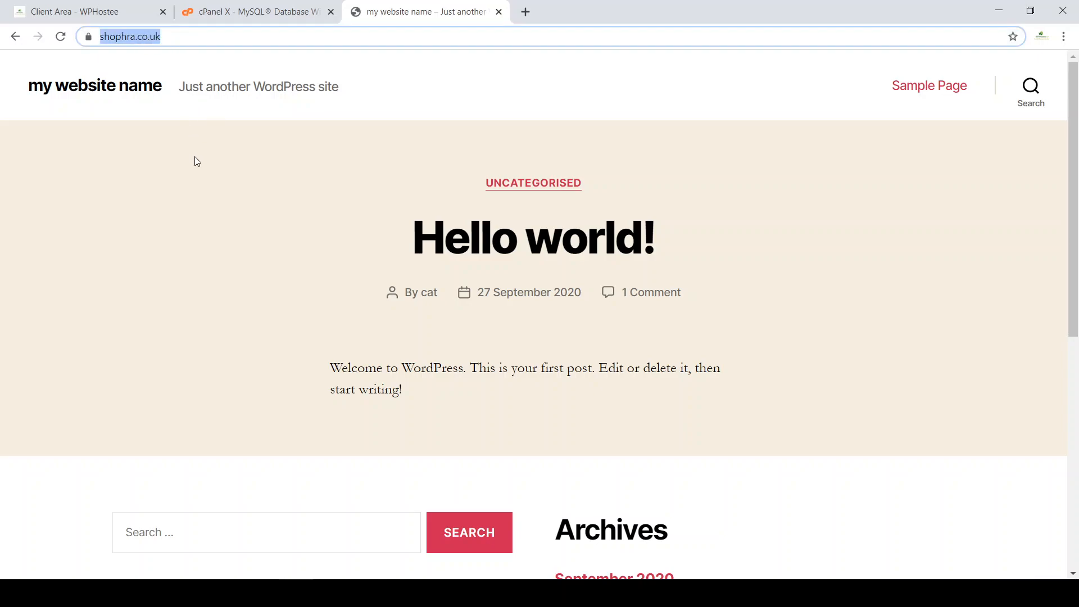
pyautogui.click(306, 266)
pyautogui.scroll(-8, 312, 267)
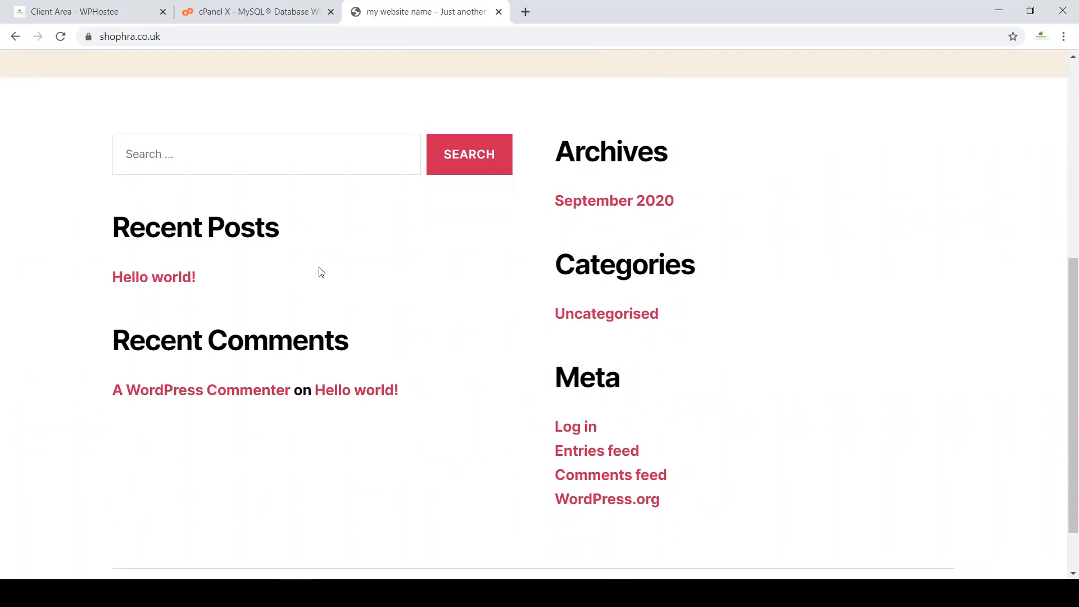
pyautogui.scroll(10, 326, 269)
pyautogui.click(241, 36)
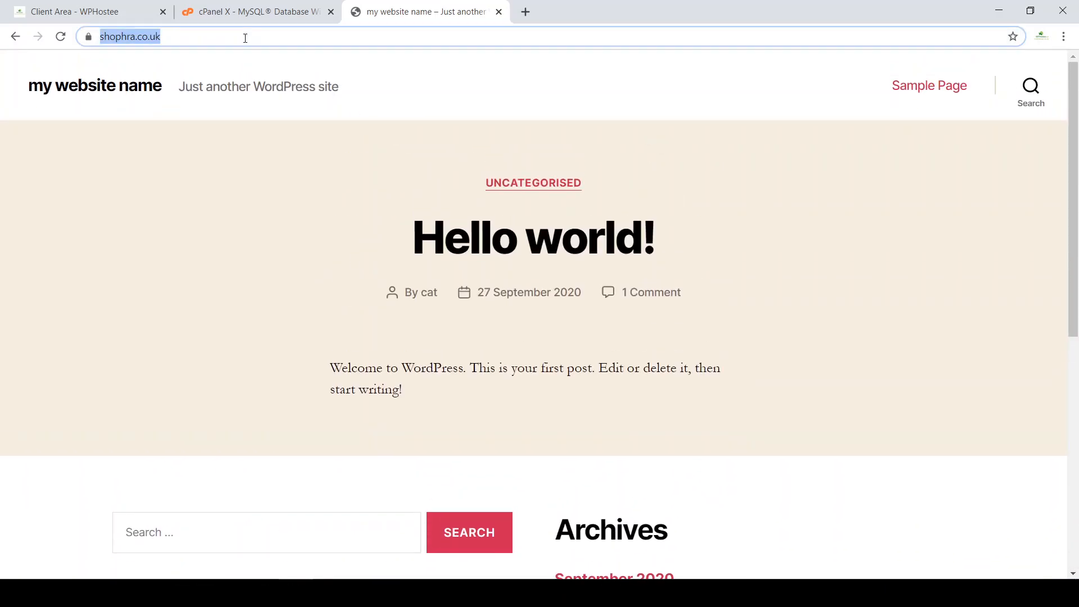
pyautogui.click(244, 36)
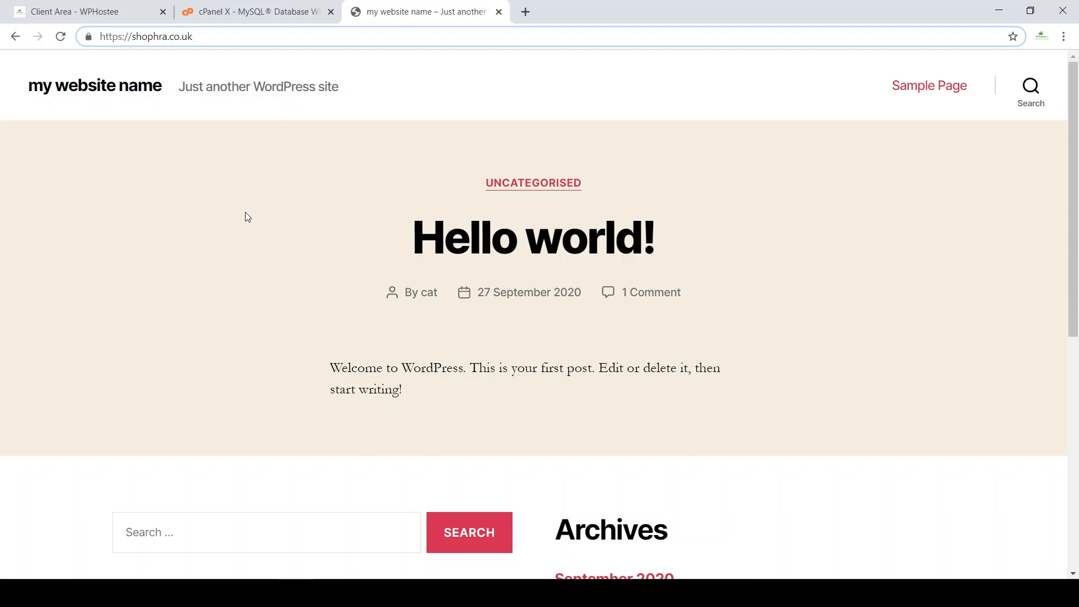
pyautogui.write('/')
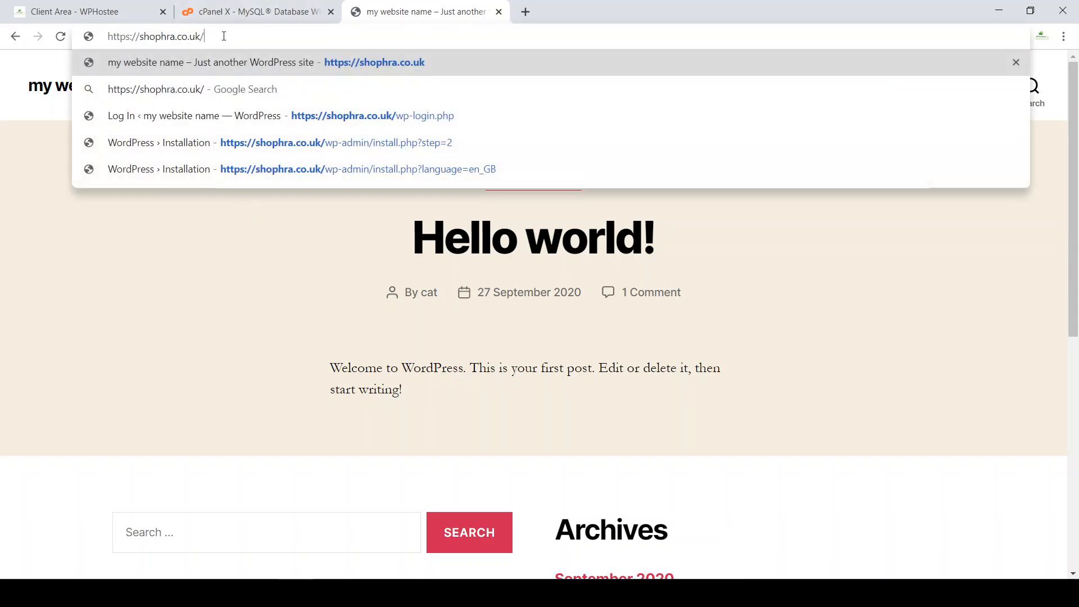
pyautogui.write('wp-admin')
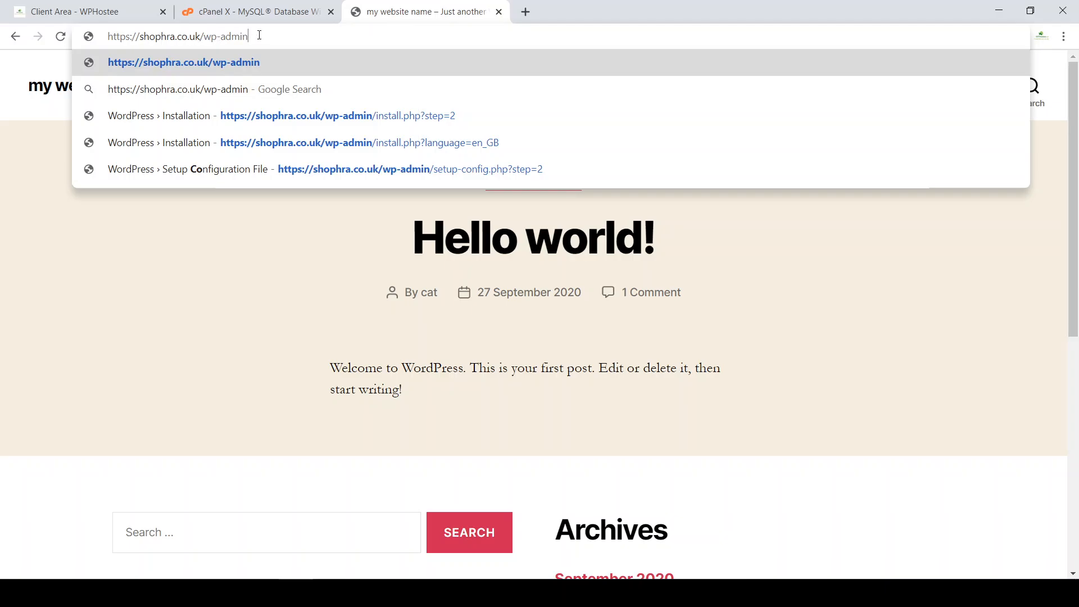
pyautogui.press('Return')
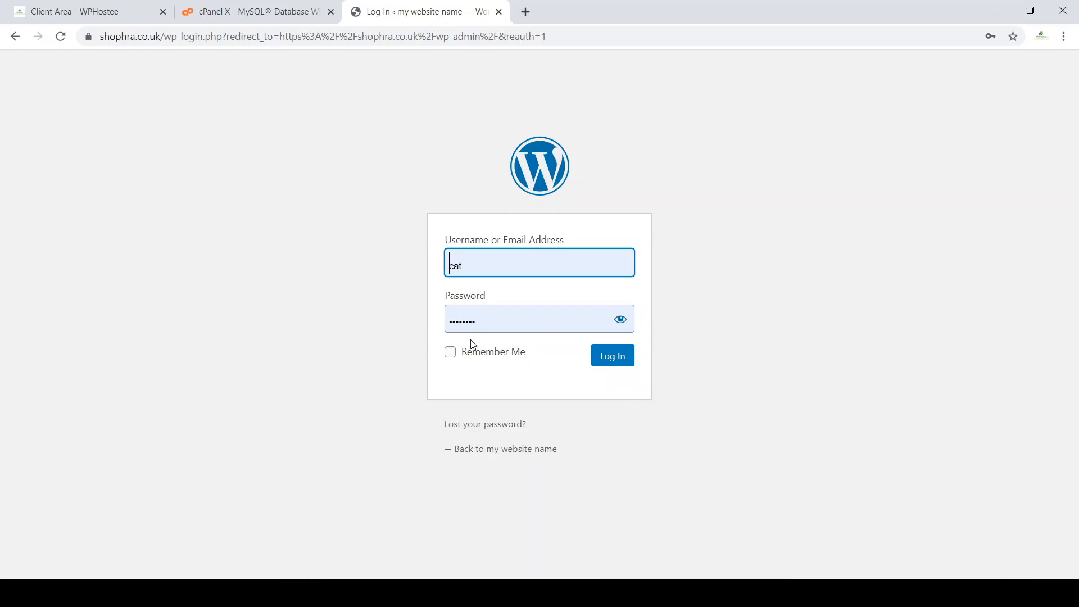
# - Log in with the autofilled admin credentials to reach the WordPress 5.5.1 Dashboard
pyautogui.click(617, 360)
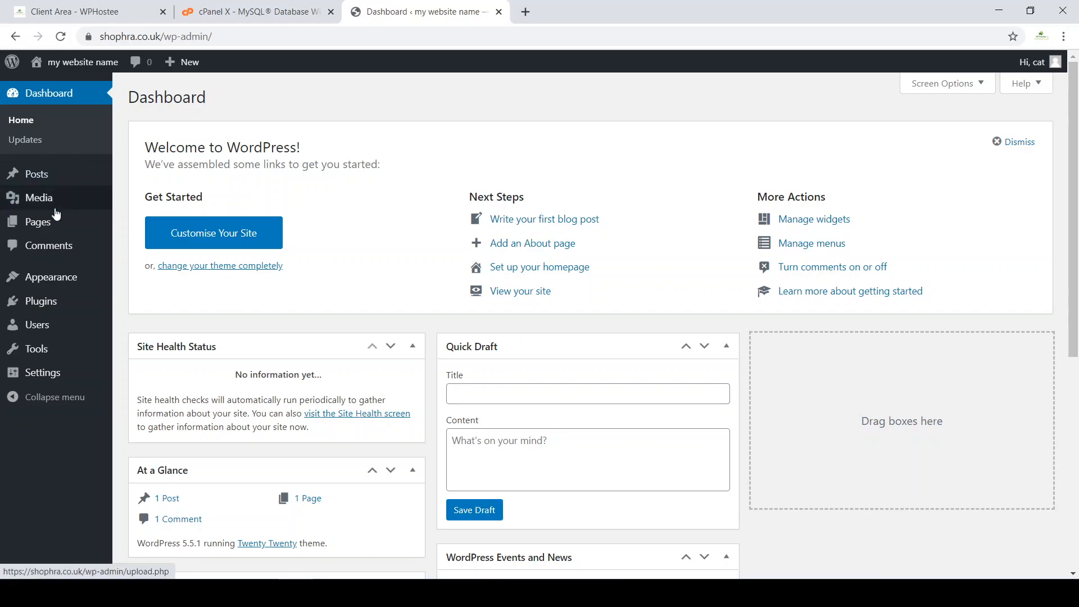
pyautogui.moveTo(46, 310)
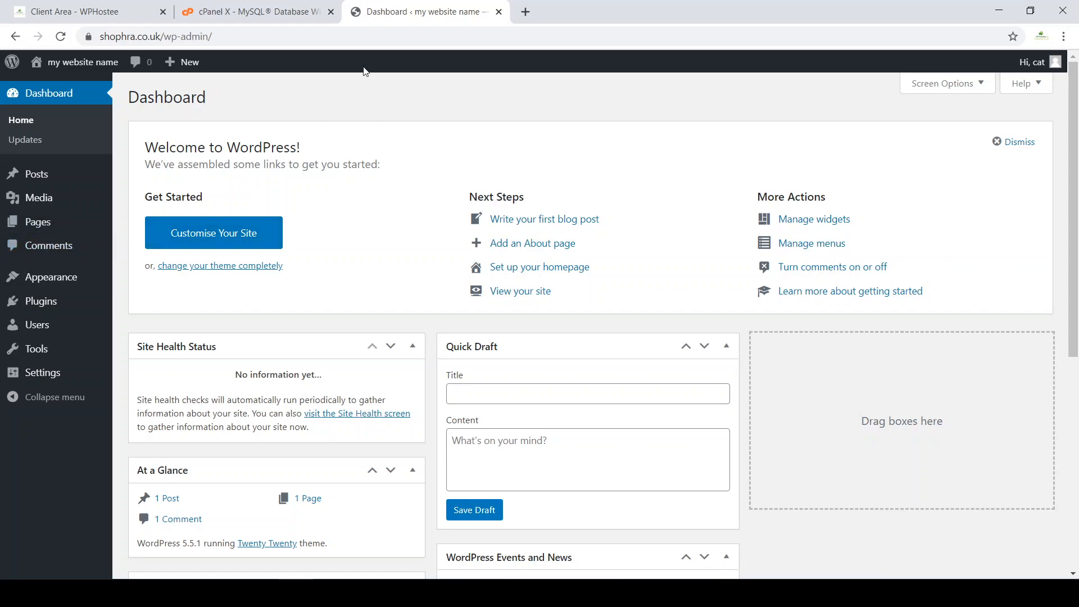
# - Log out of cPanel, close its tab, and go back to the WordPress Dashboard tab
pyautogui.click(283, 11)
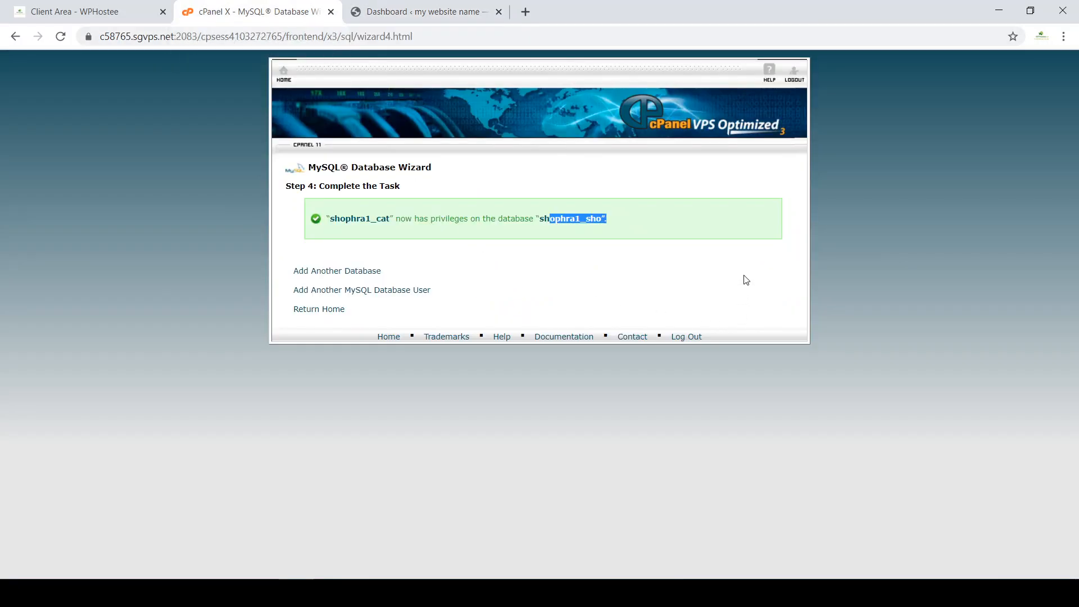
pyautogui.click(801, 81)
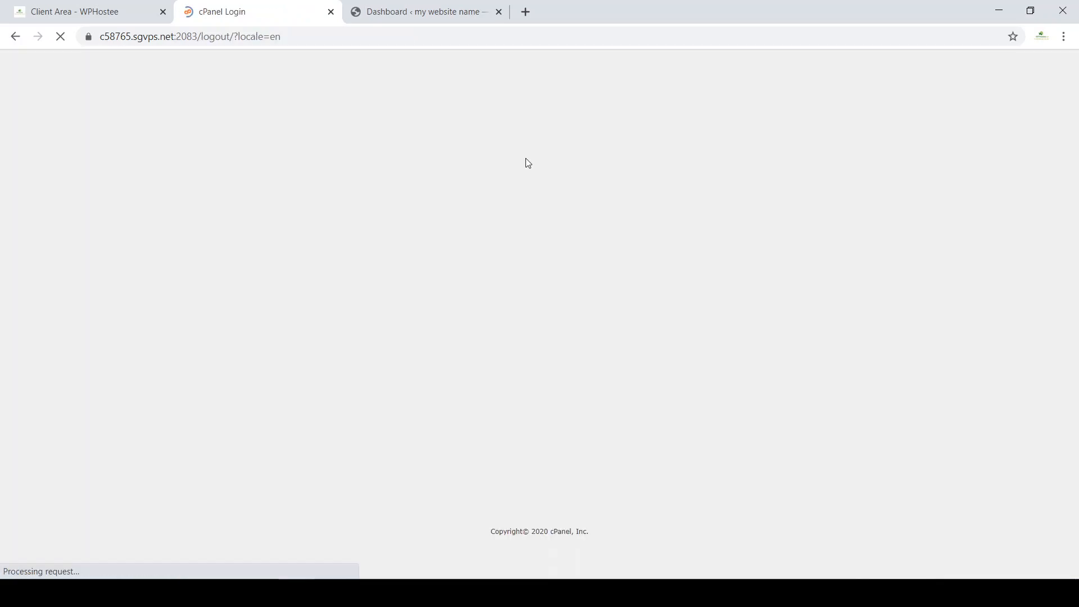
pyautogui.click(331, 12)
pyautogui.click(84, 11)
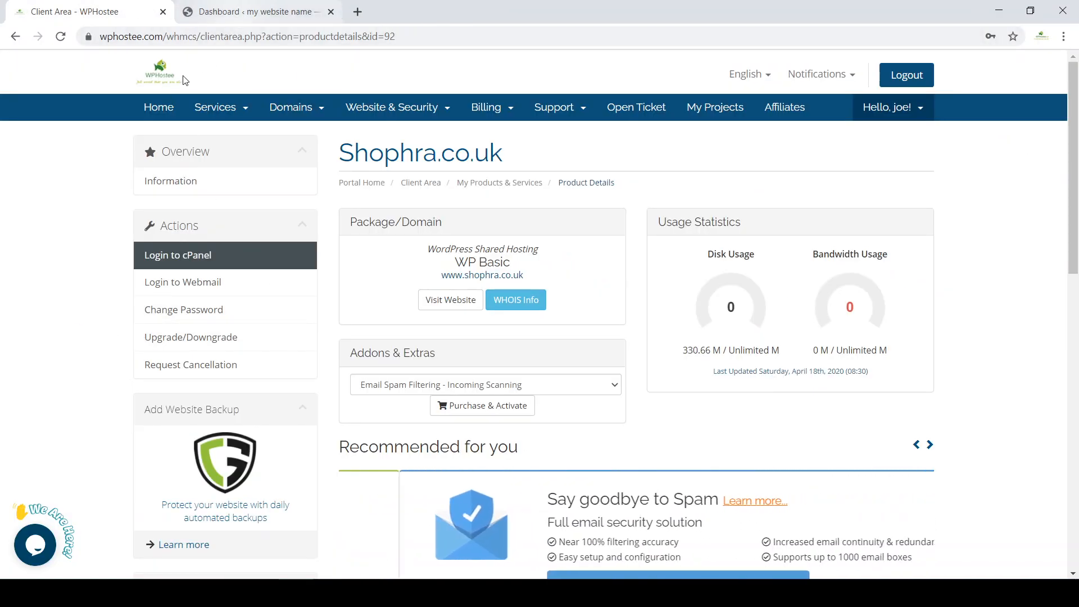
pyautogui.click(264, 12)
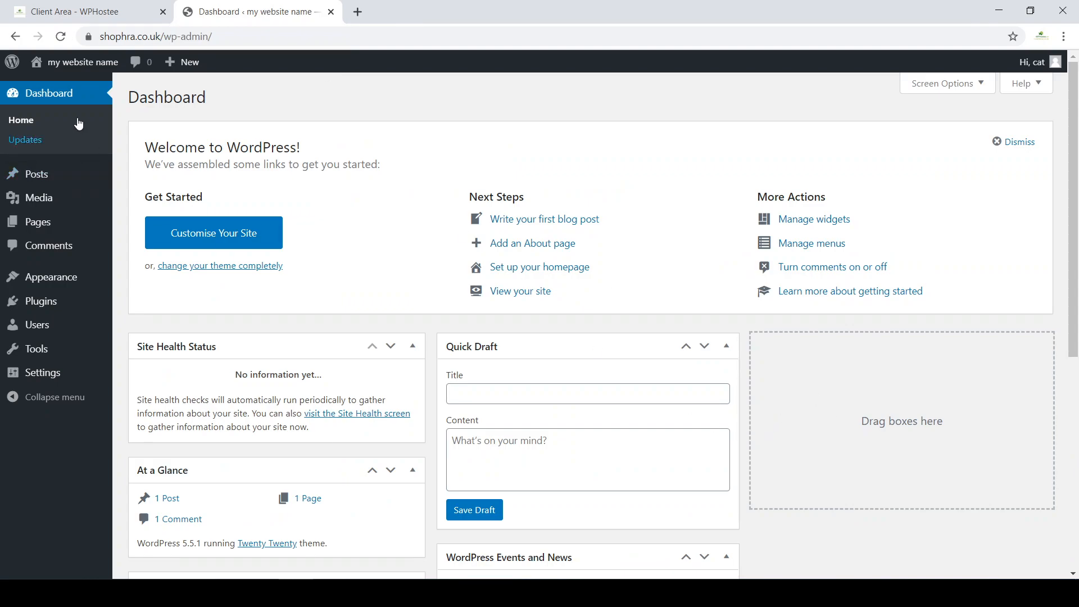
pyautogui.click(66, 97)
pyautogui.scroll(-3, 349, 235)
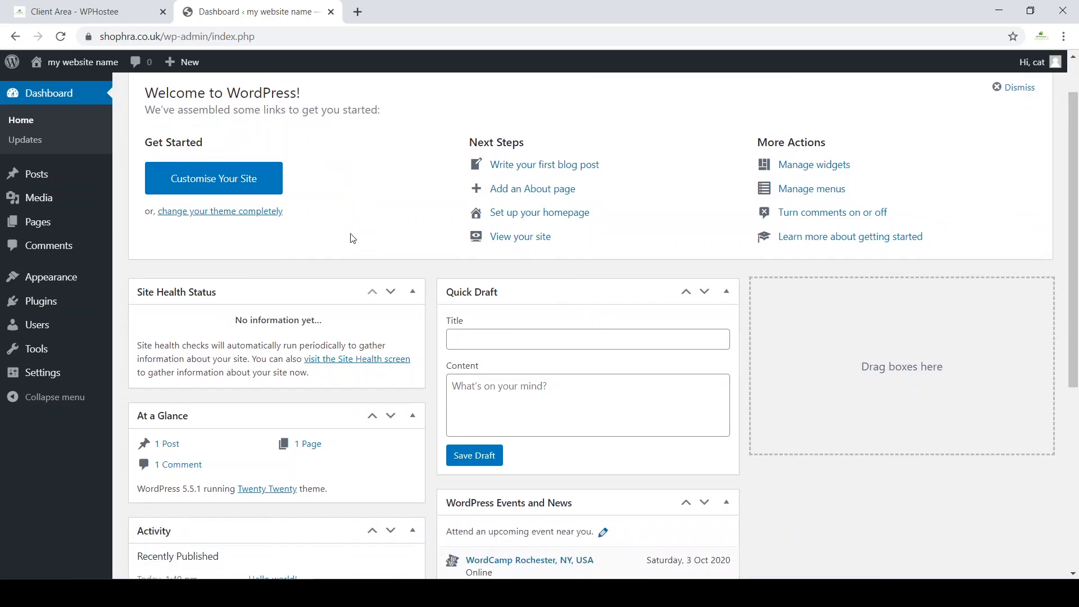
pyautogui.scroll(3, 351, 241)
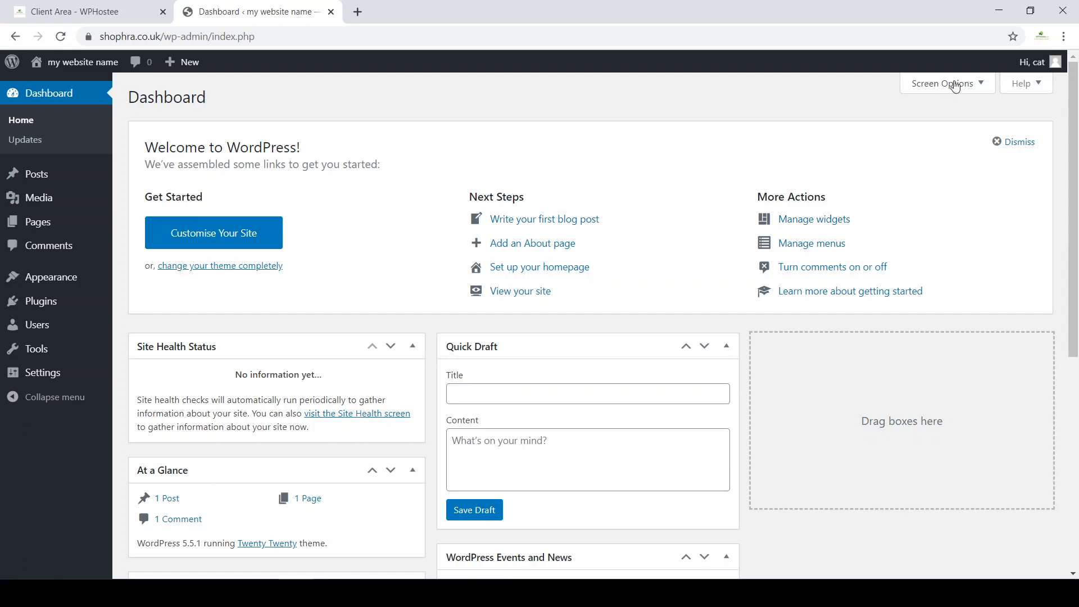
# - Dismiss the Welcome panel and hide Quick Draft, Events and News, At a Glance and Activity boxes
pyautogui.click(955, 86)
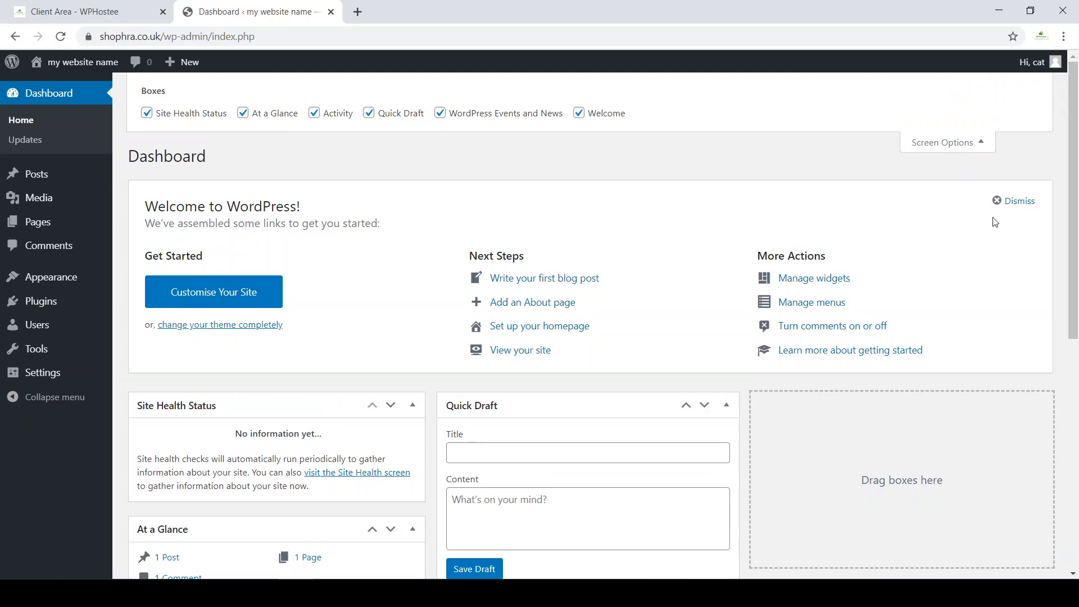
pyautogui.click(1027, 203)
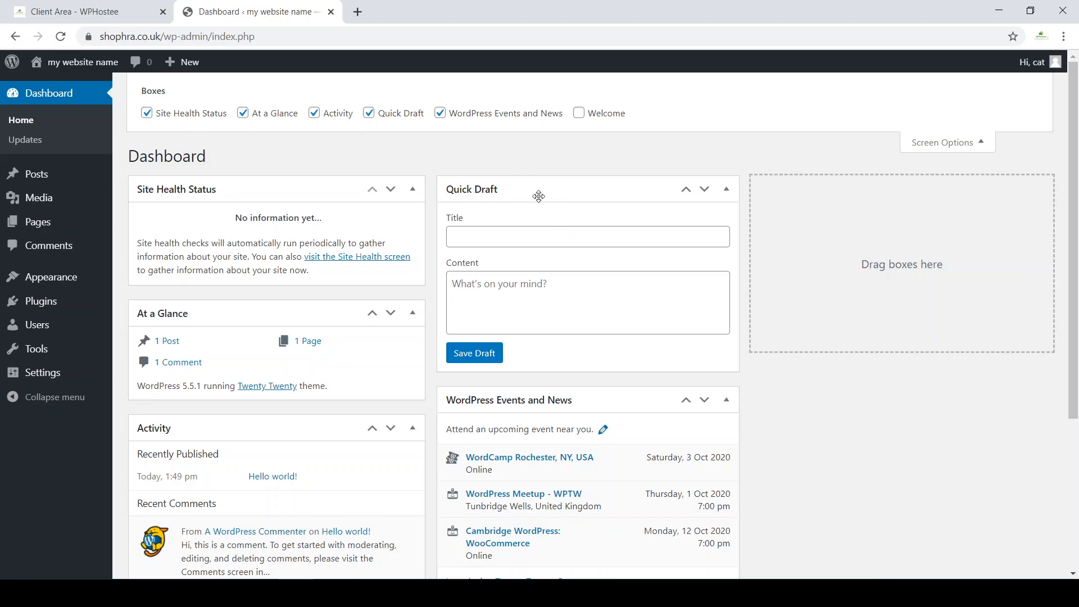
pyautogui.click(401, 114)
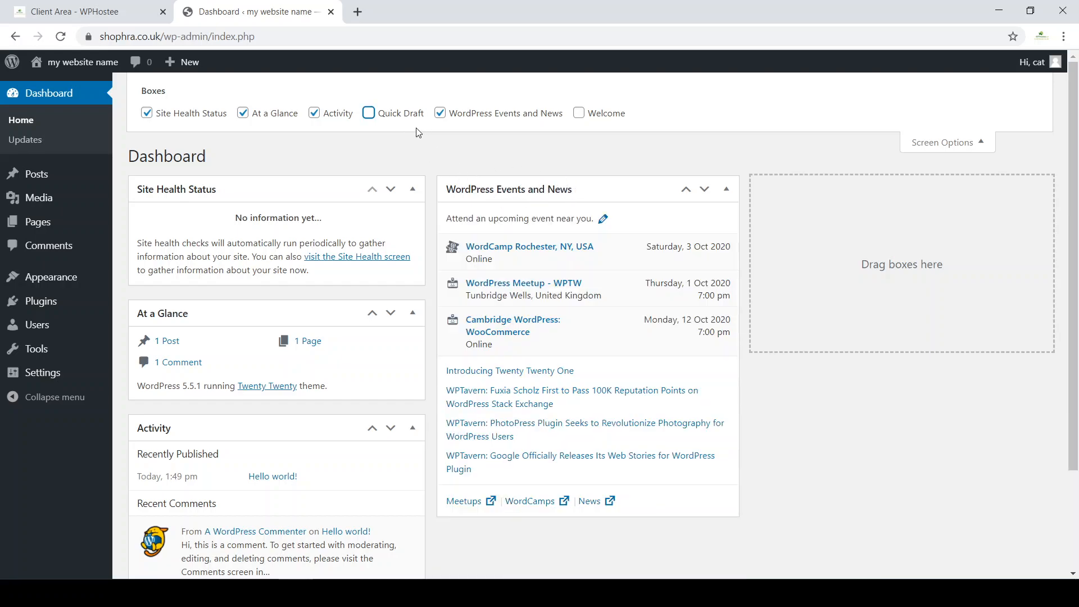
pyautogui.click(513, 115)
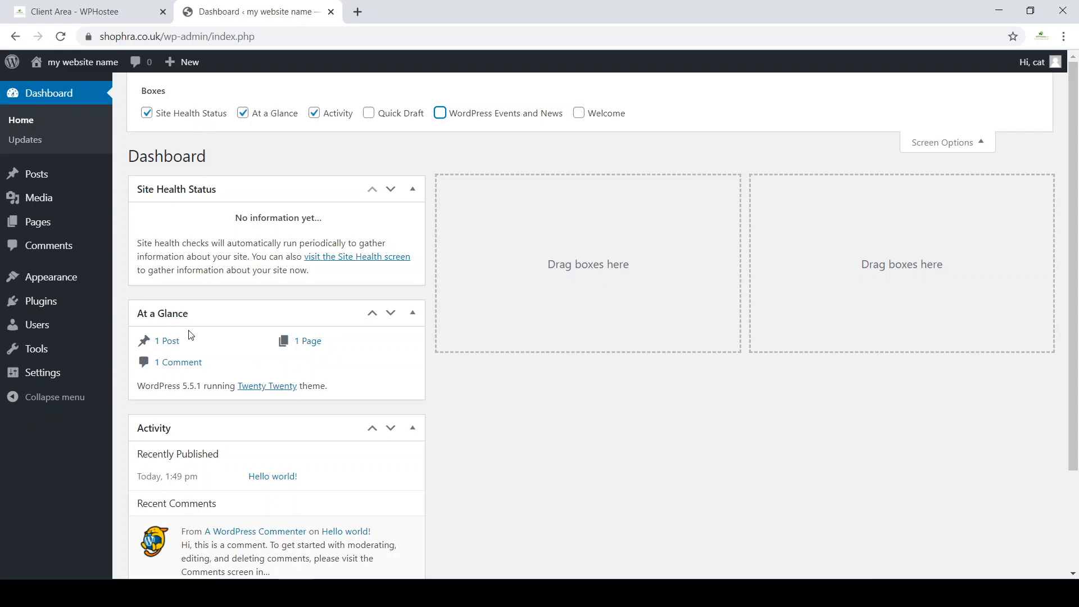
pyautogui.click(270, 117)
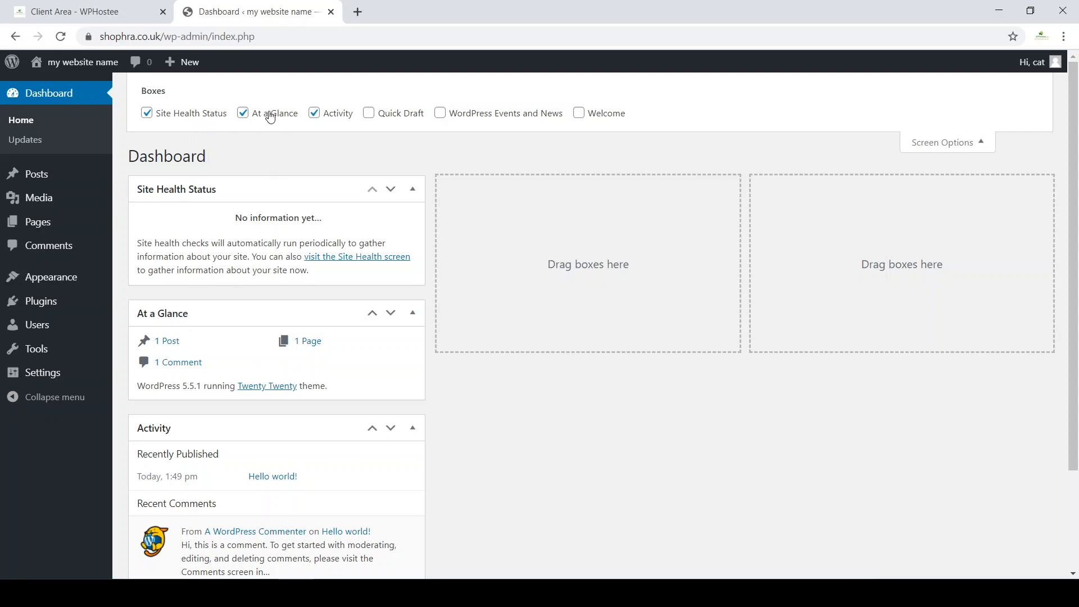
pyautogui.click(340, 117)
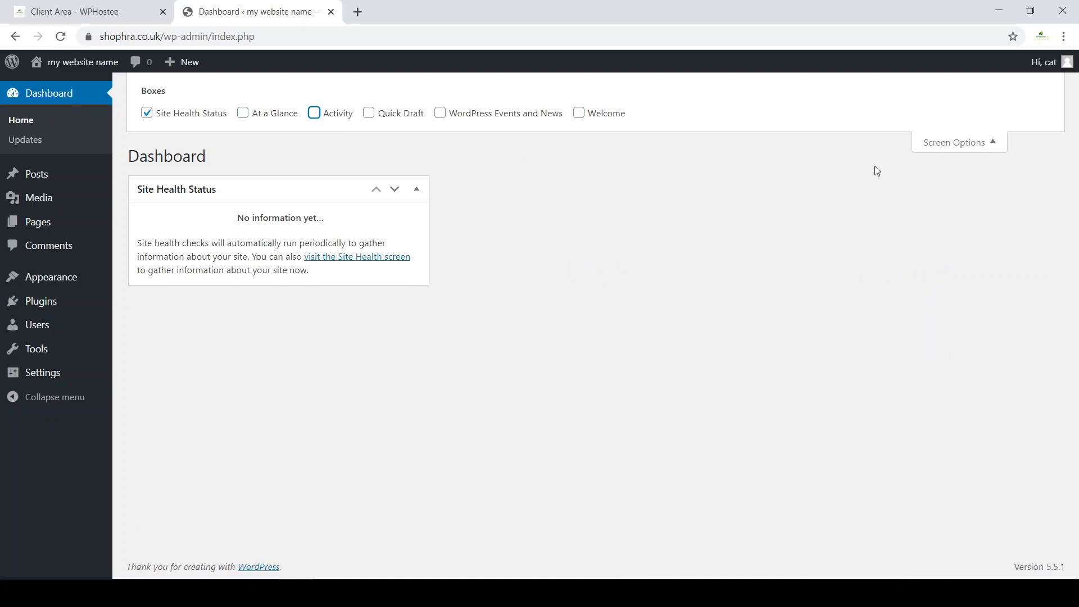
pyautogui.click(928, 147)
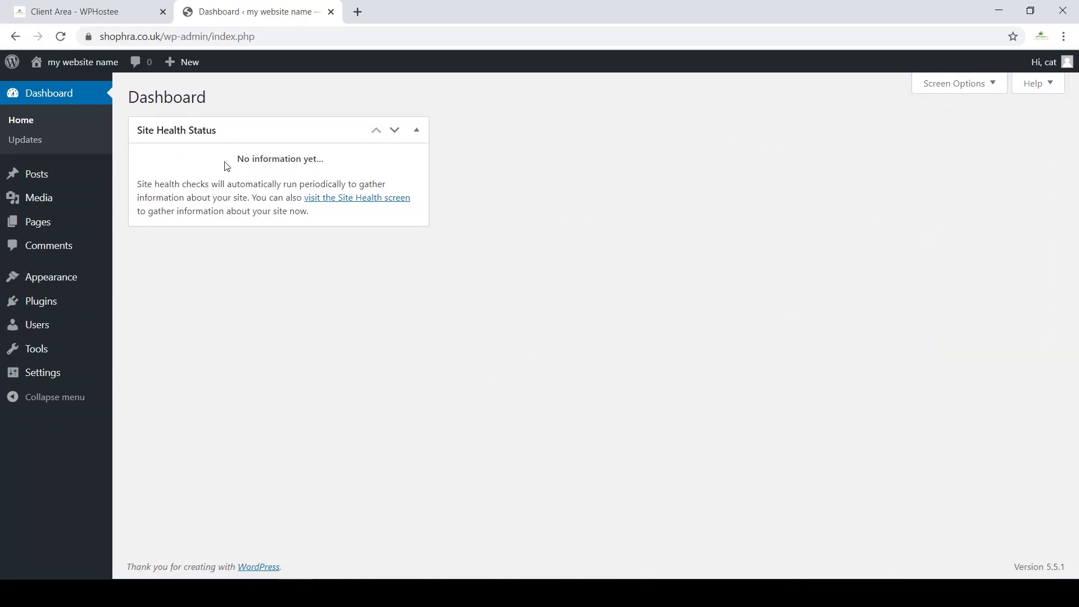
# - Drag the Site Health Status box to the centre column and back to the left
pyautogui.moveTo(268, 131)
pyautogui.mouseDown()
pyautogui.moveTo(301, 150)
pyautogui.moveTo(286, 135)
pyautogui.moveTo(515, 144)
pyautogui.moveTo(588, 169)
pyautogui.mouseUp()
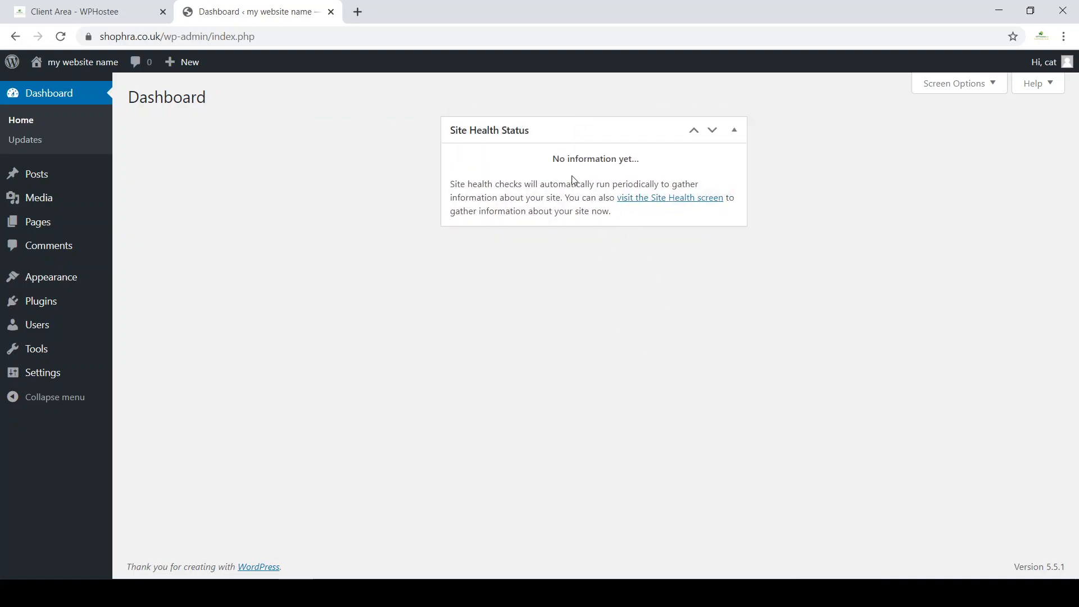
pyautogui.moveTo(557, 160); pyautogui.dragTo(645, 165)
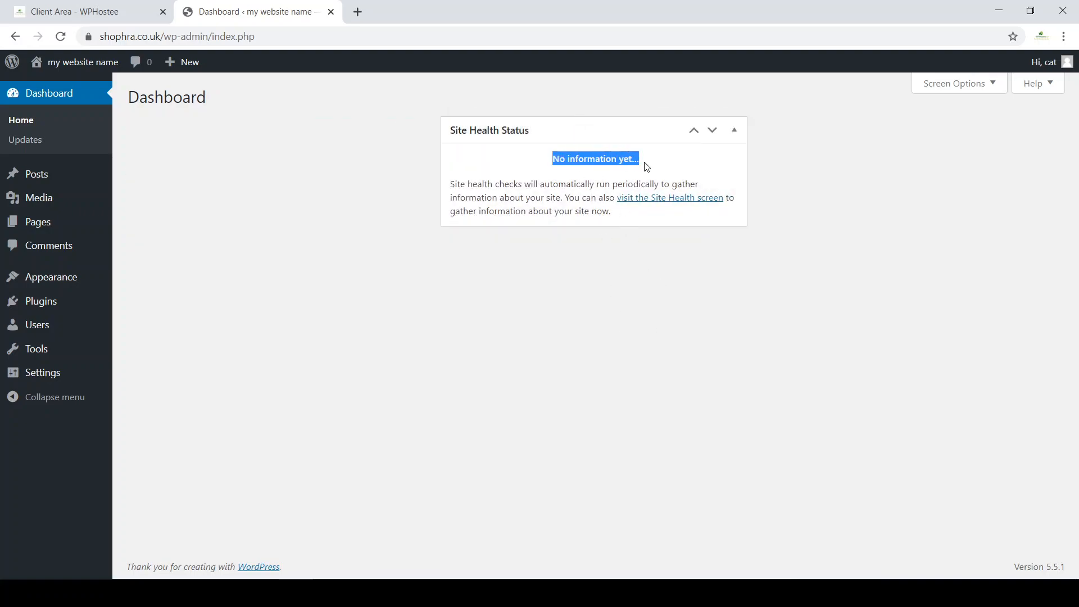
pyautogui.click(691, 311)
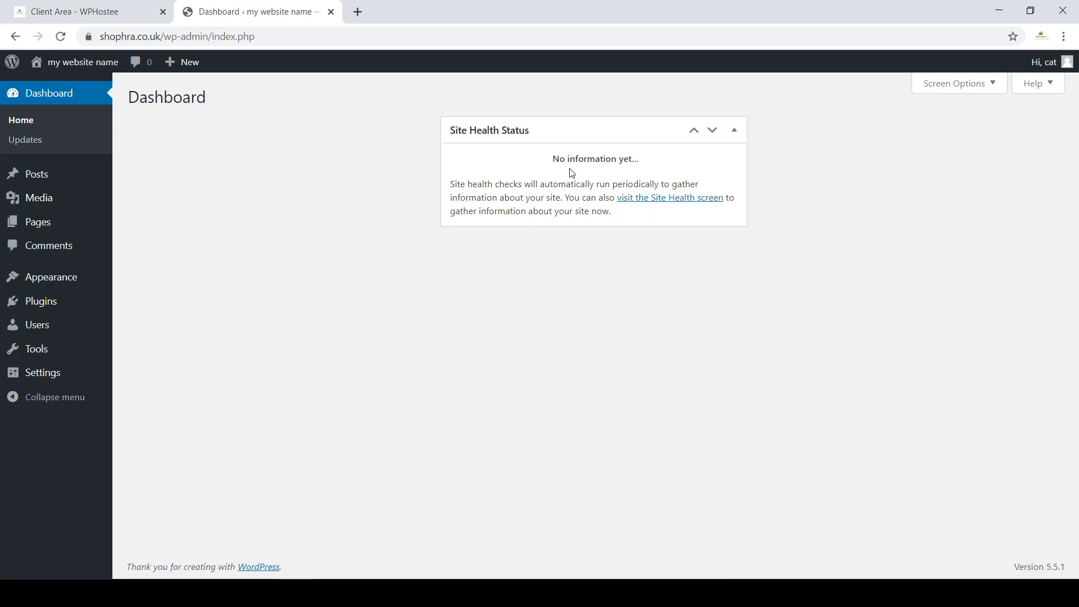
pyautogui.moveTo(532, 135); pyautogui.dragTo(349, 152)
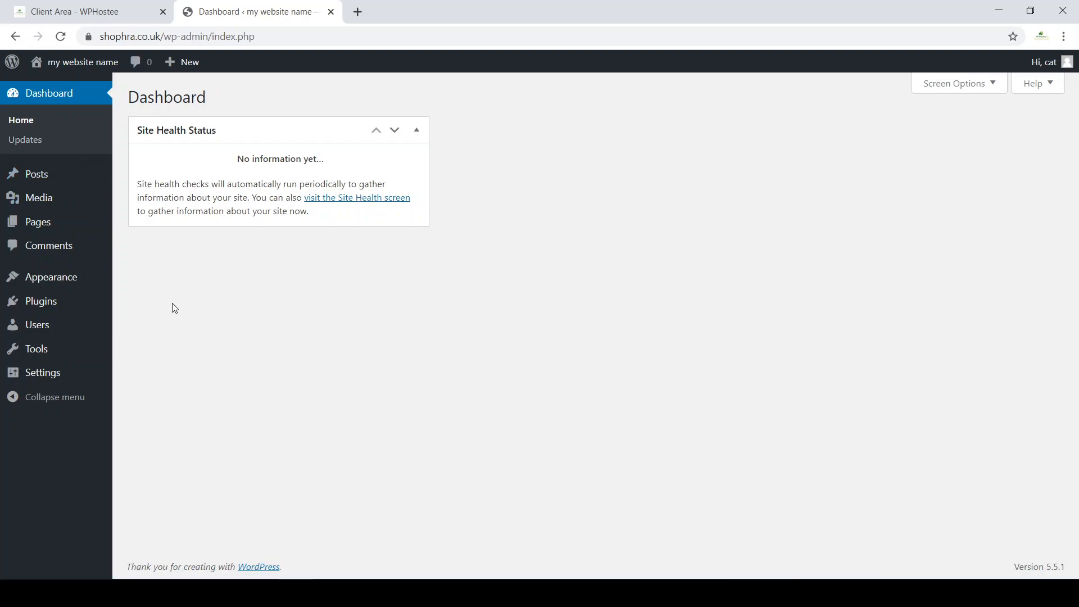
# - Move the Hello world! post from All Posts to the bin
pyautogui.moveTo(39, 181)
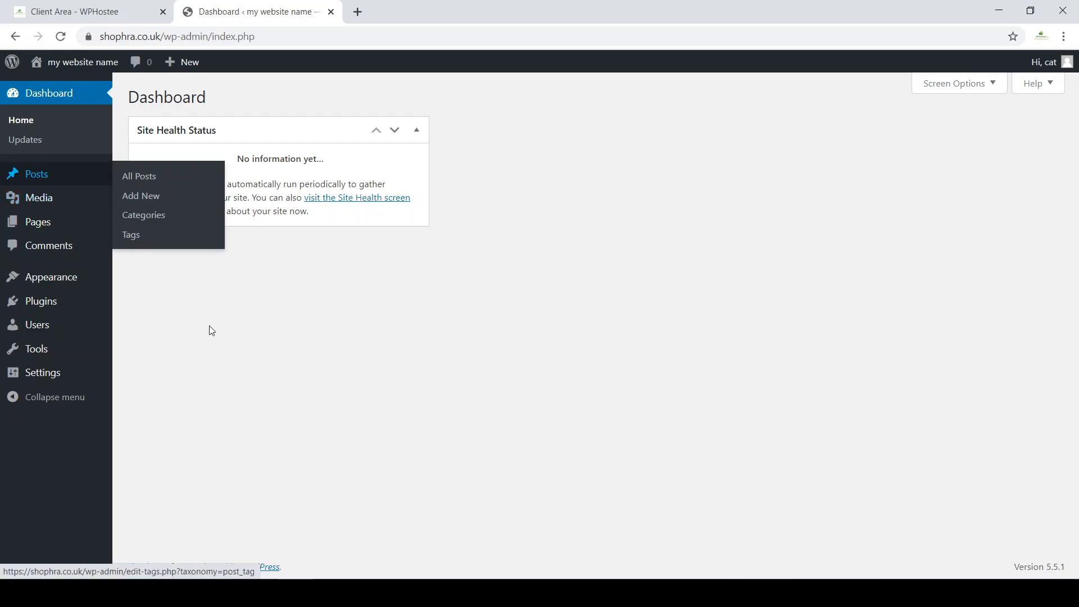
pyautogui.click(39, 178)
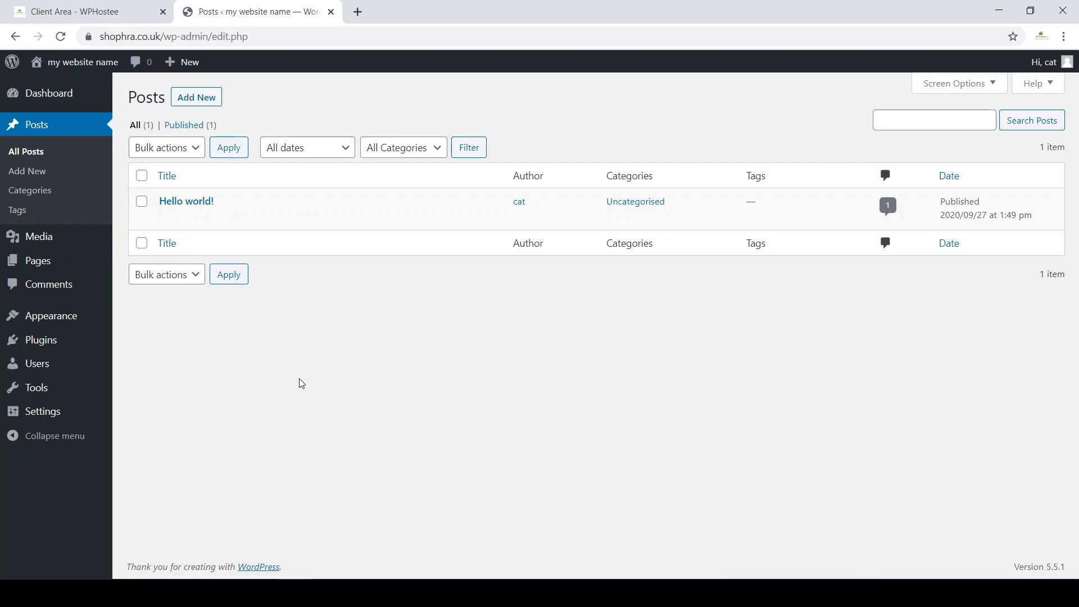
pyautogui.moveTo(203, 219)
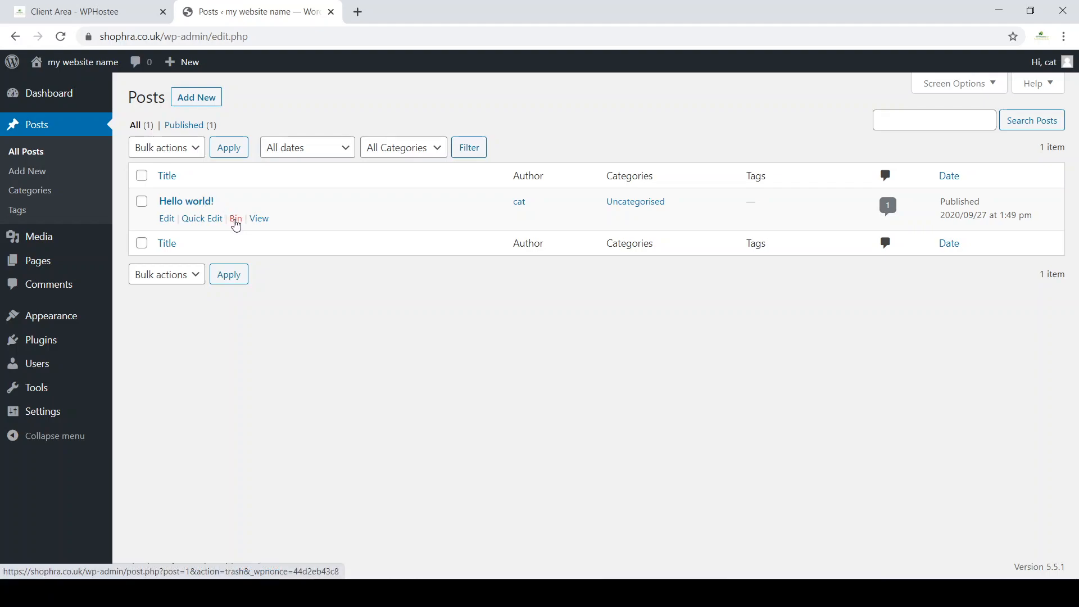
pyautogui.click(236, 220)
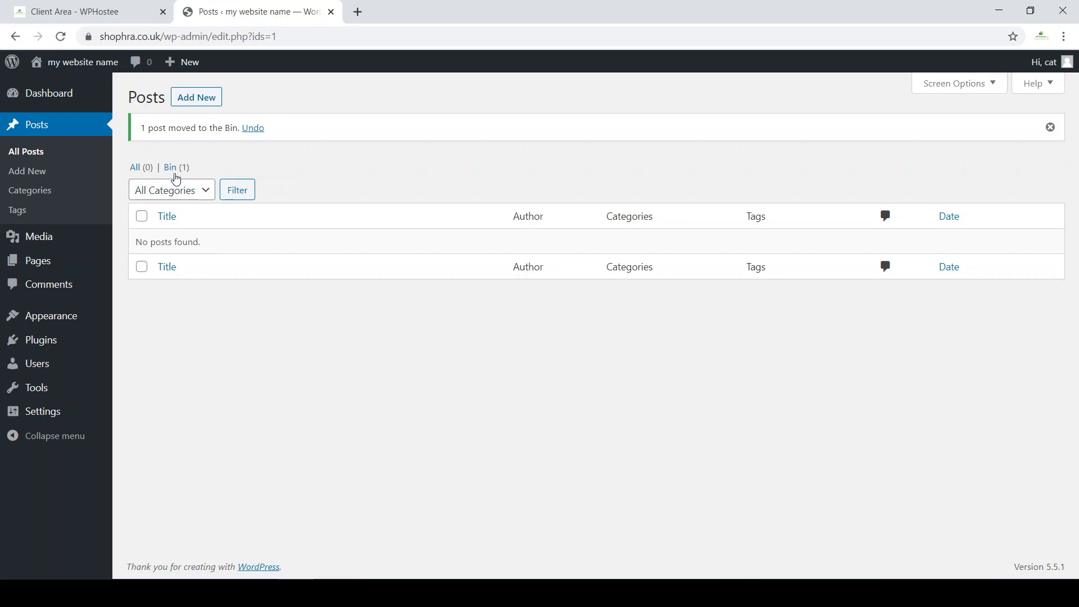
# - Permanently delete Hello world! from the bin and return to the empty posts list
pyautogui.click(174, 168)
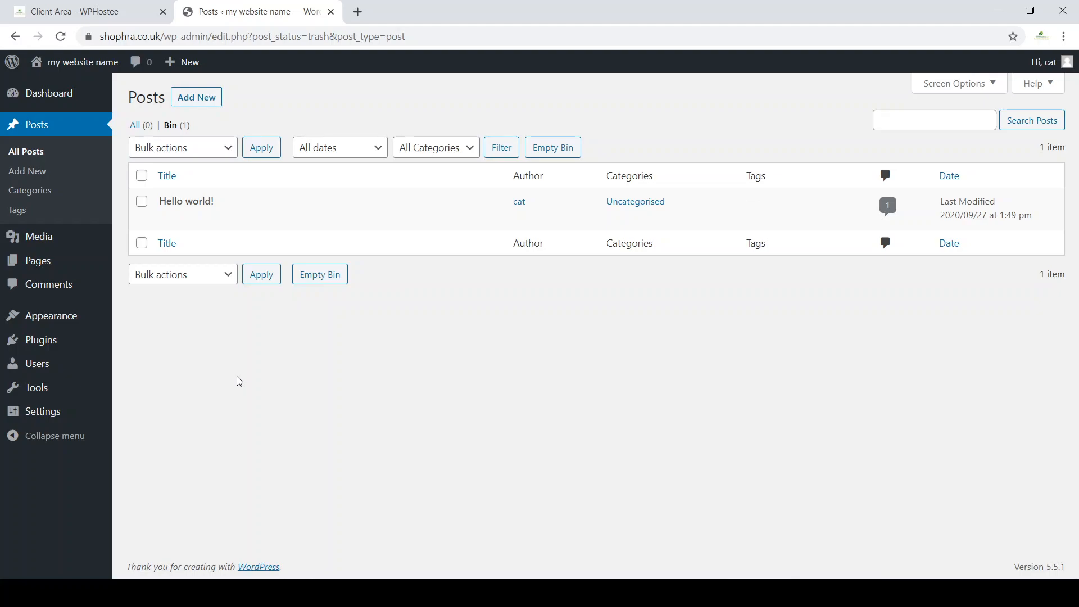
pyautogui.moveTo(218, 213)
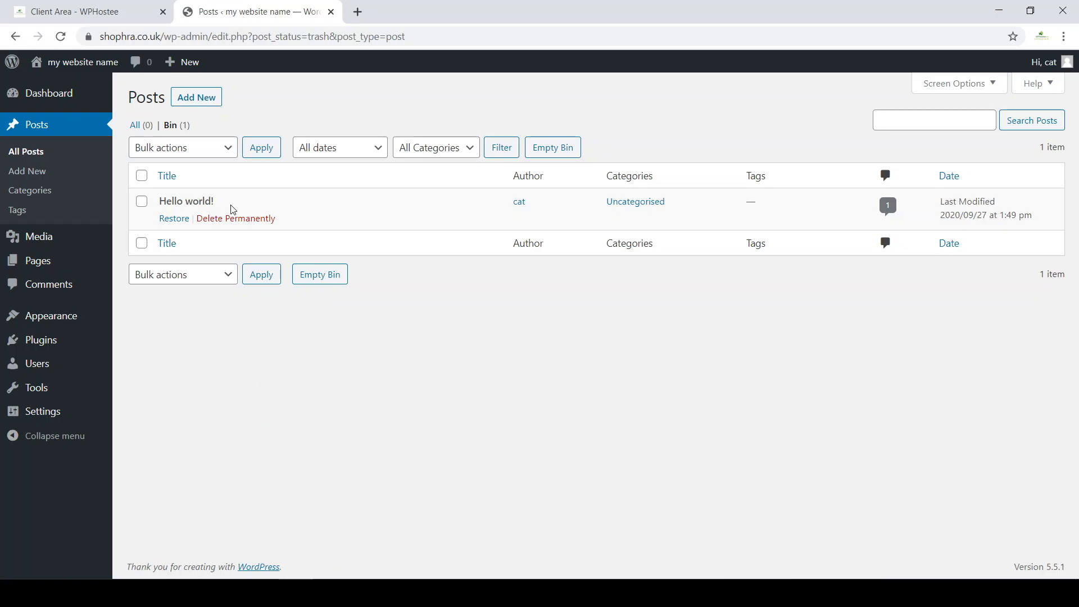
pyautogui.click(234, 219)
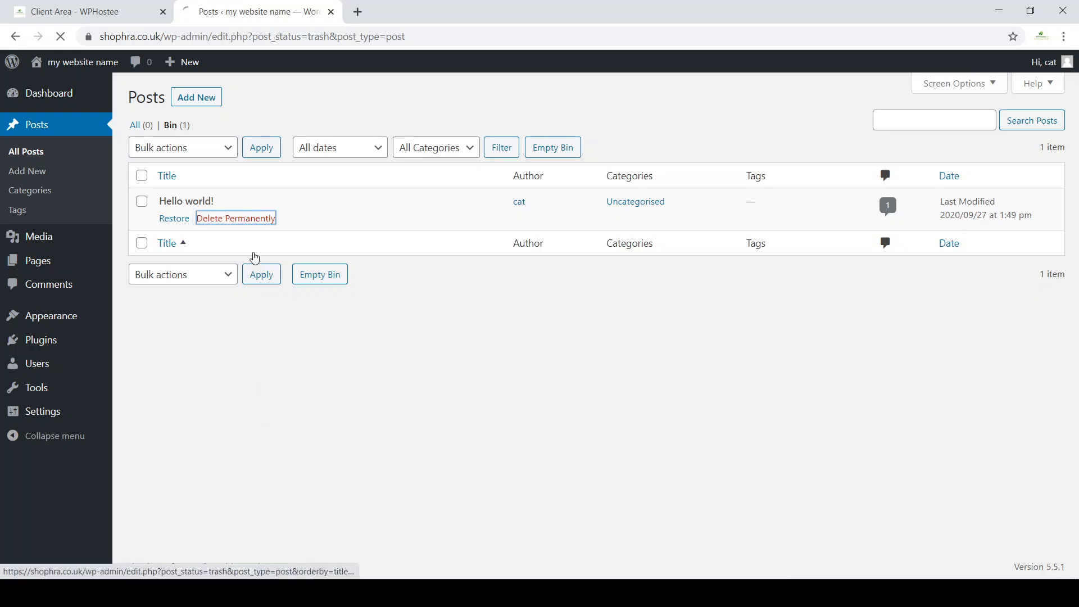
pyautogui.click(27, 151)
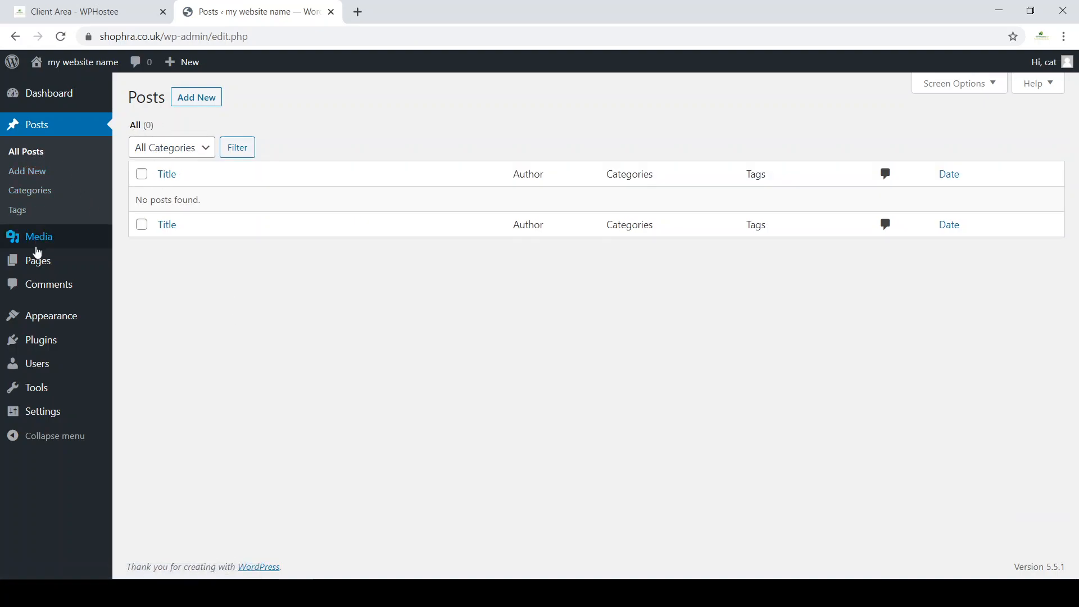
pyautogui.moveTo(49, 237)
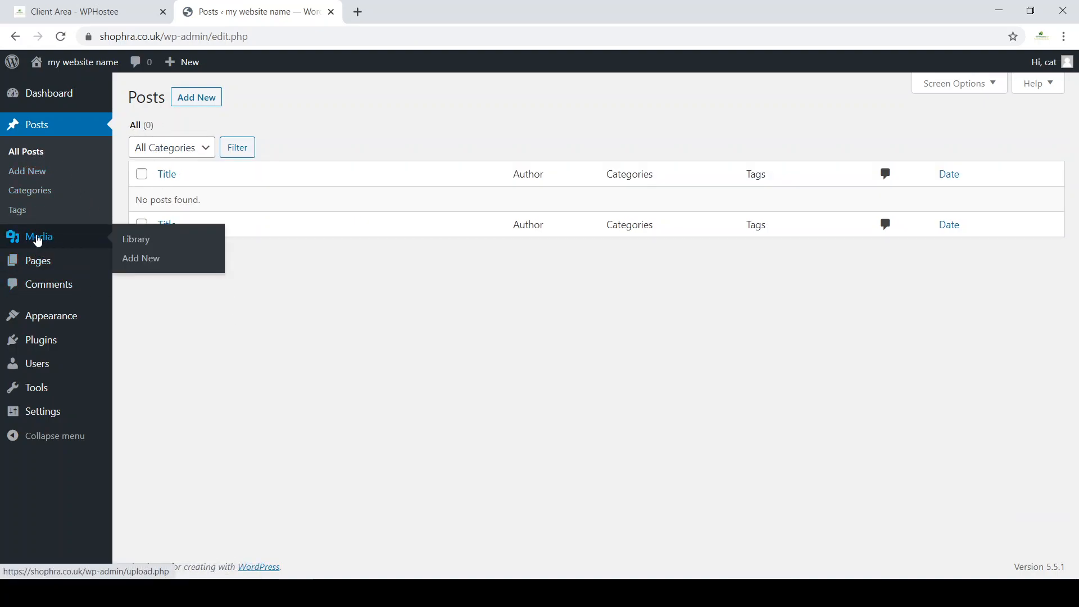
# - Bulk-move the Privacy Policy and Sample Page pages to the bin
pyautogui.click(37, 262)
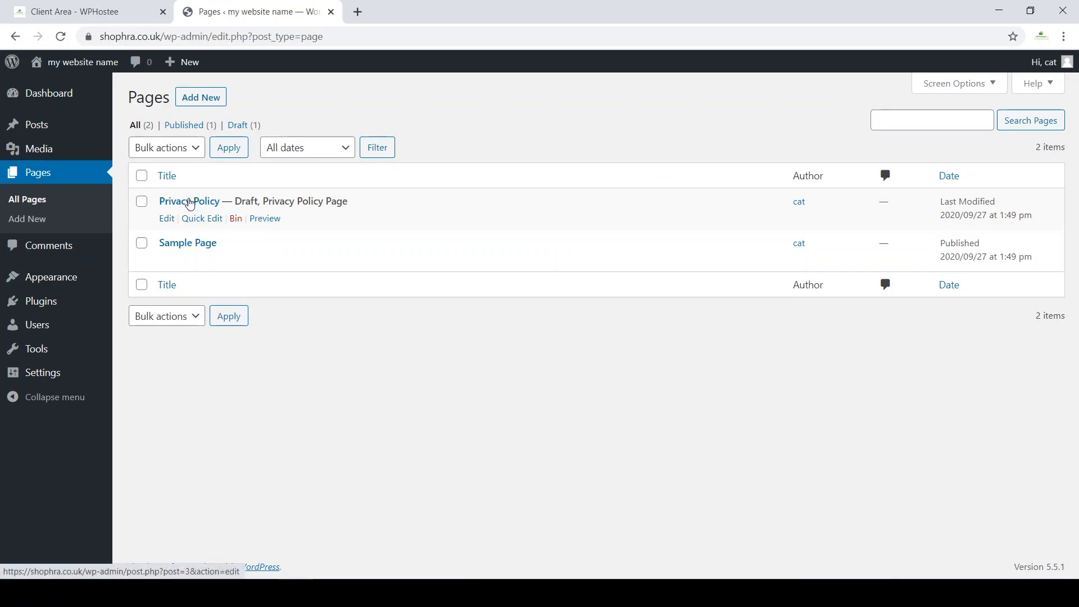
pyautogui.click(144, 178)
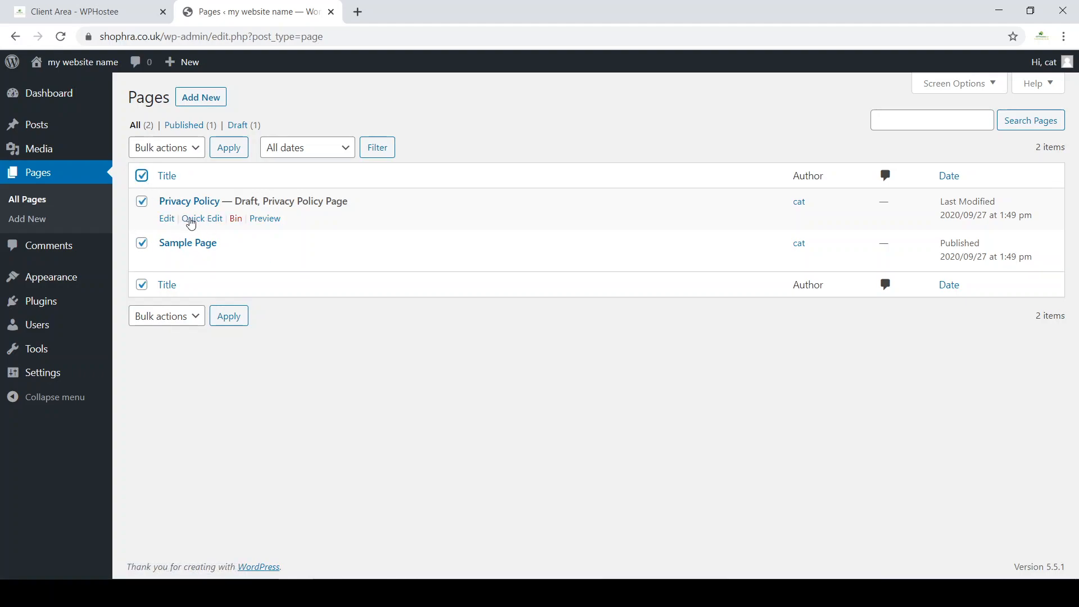
pyautogui.click(196, 323)
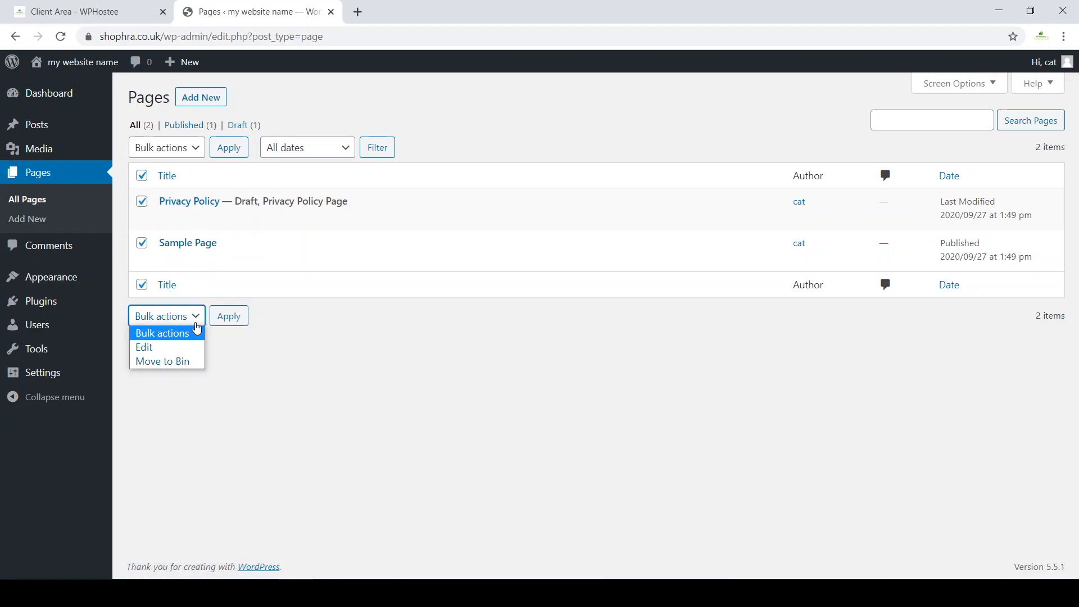
pyautogui.click(175, 363)
pyautogui.click(228, 316)
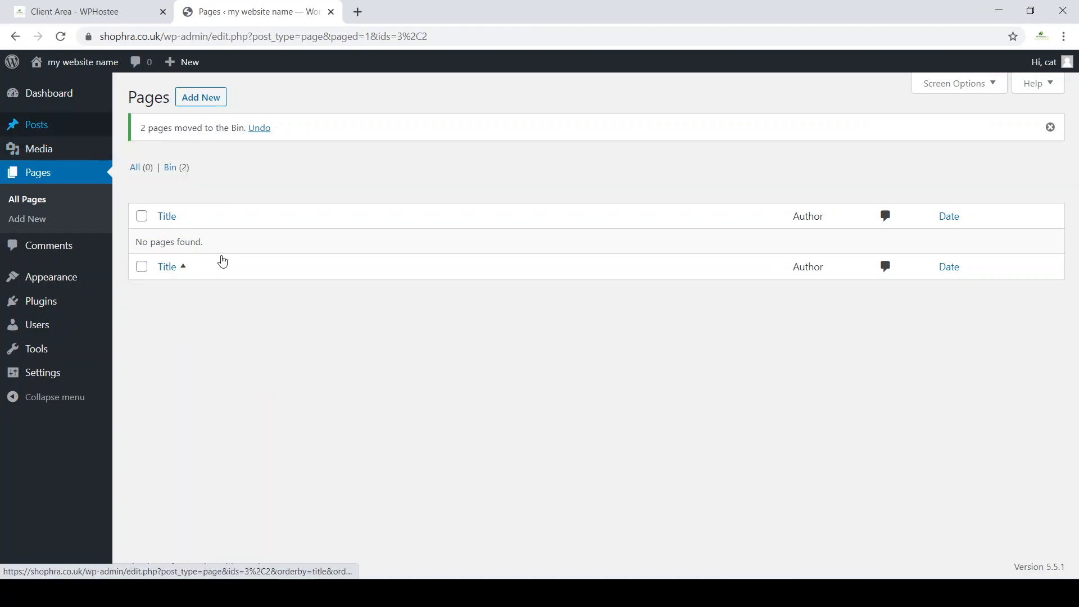
# - Permanently delete both binned pages, leaving the Pages list empty
pyautogui.click(174, 167)
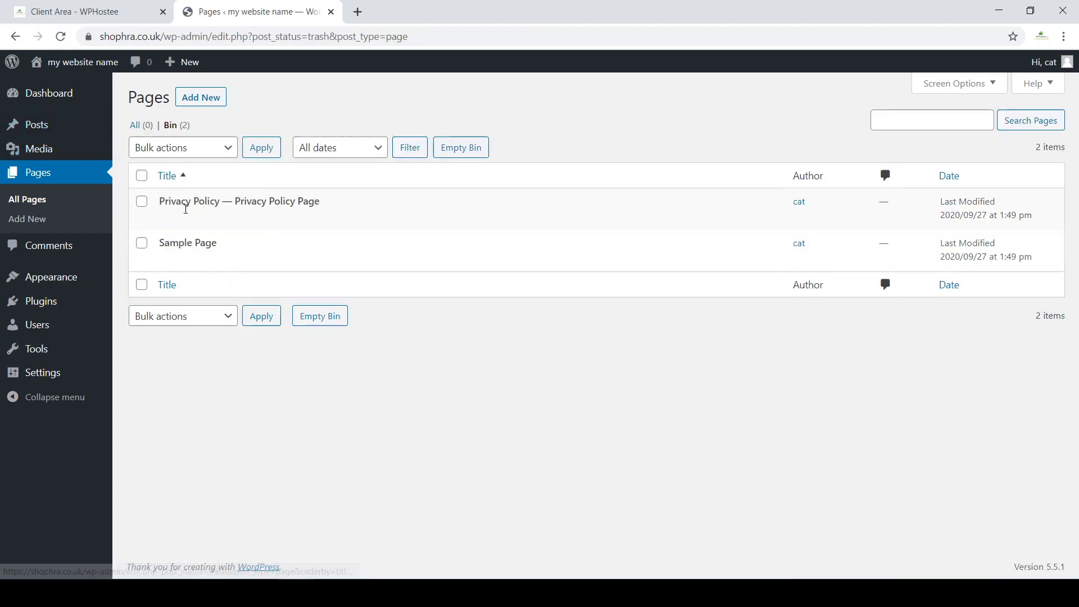
pyautogui.click(142, 176)
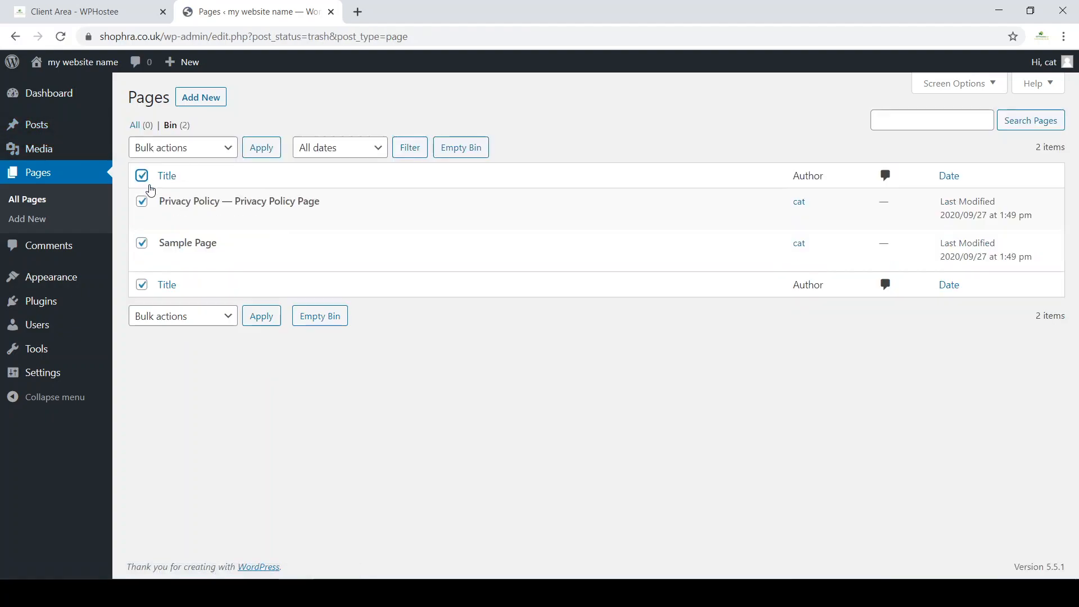
pyautogui.click(167, 318)
pyautogui.click(187, 361)
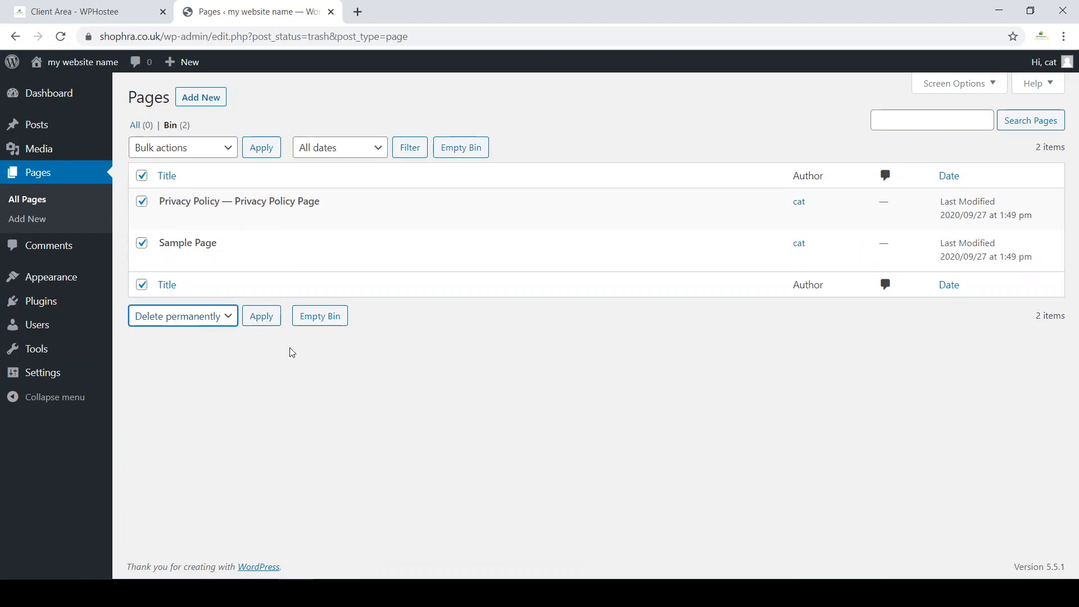
pyautogui.click(340, 322)
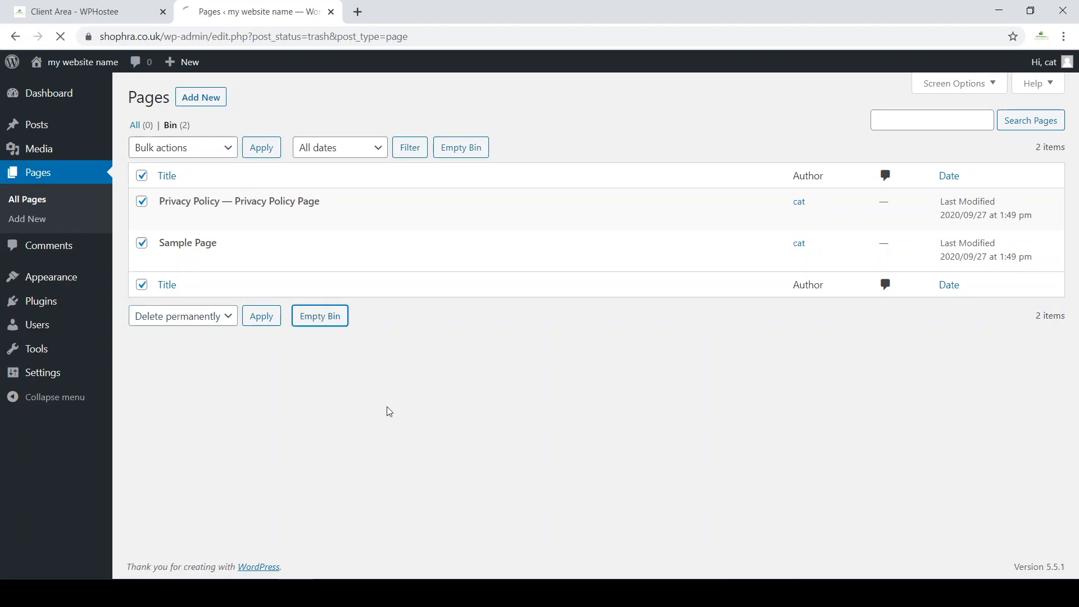
pyautogui.click(49, 178)
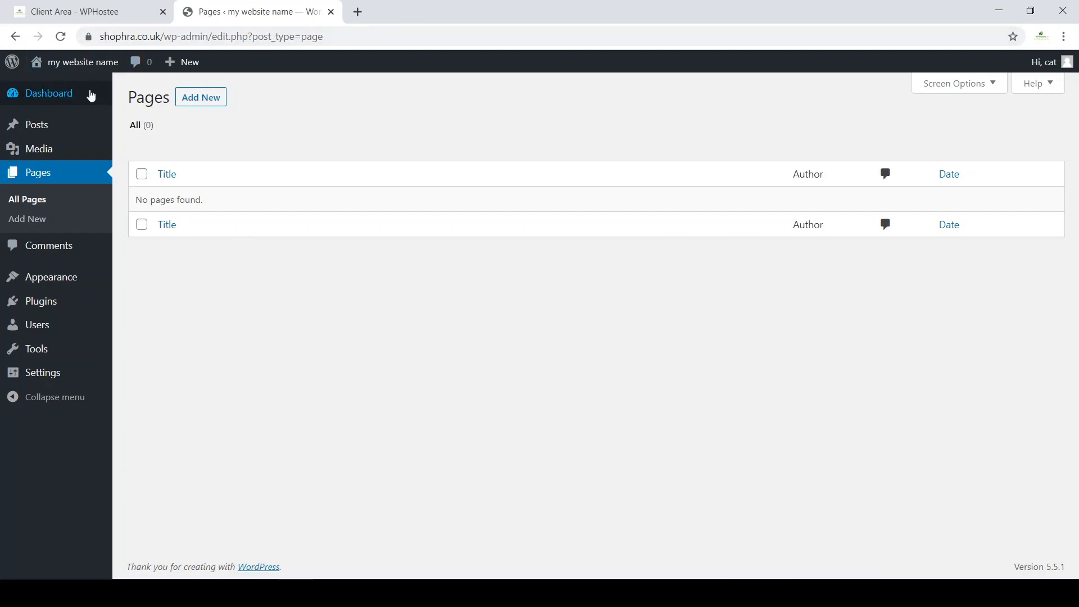
# - Open the Comments screen, which shows no comments
pyautogui.click(46, 247)
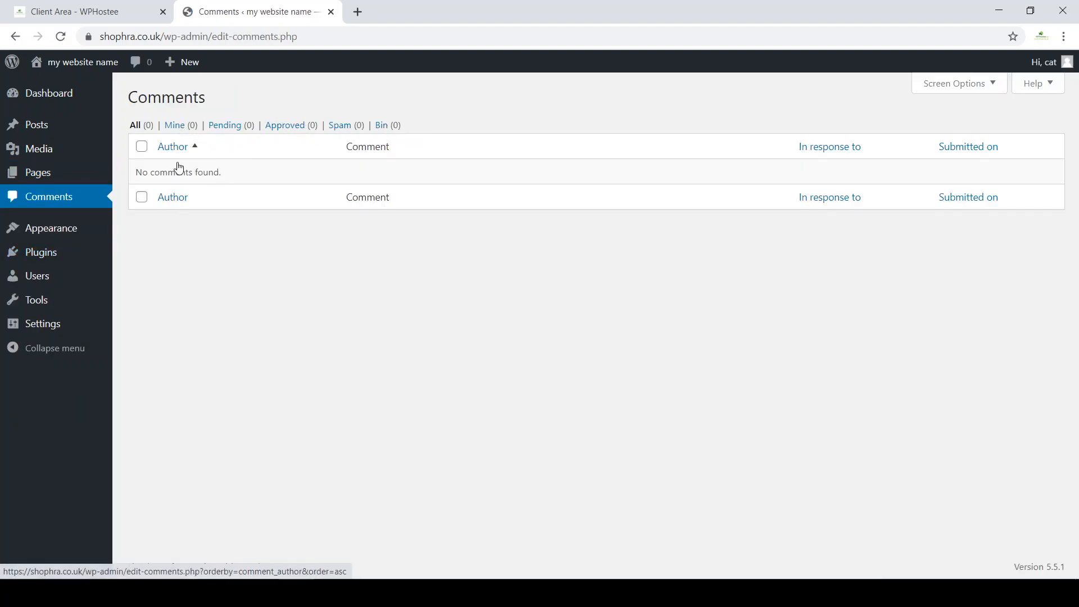
pyautogui.moveTo(43, 228)
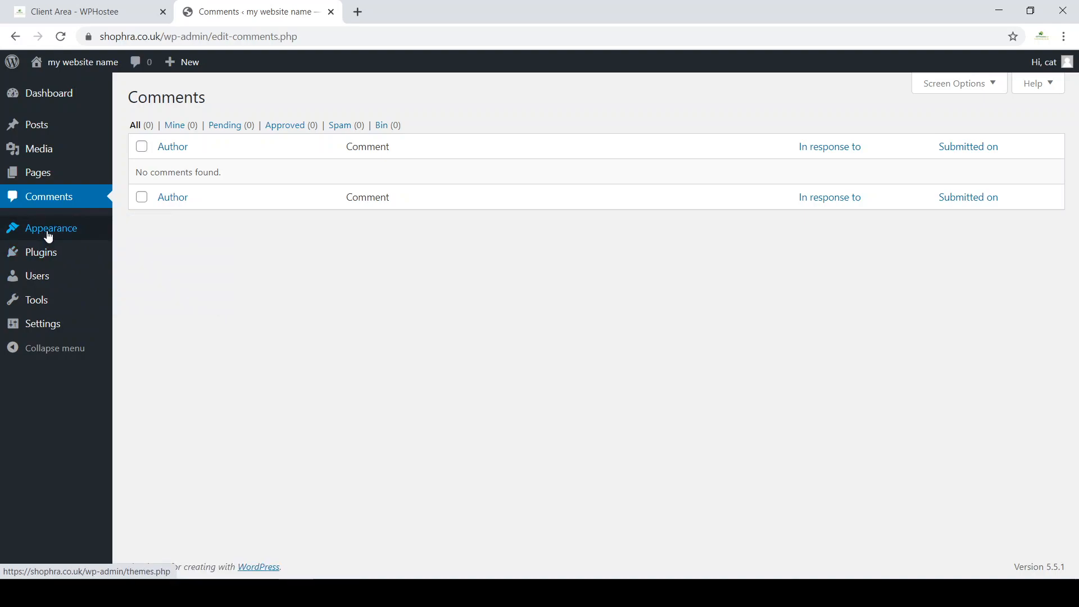
pyautogui.moveTo(42, 263)
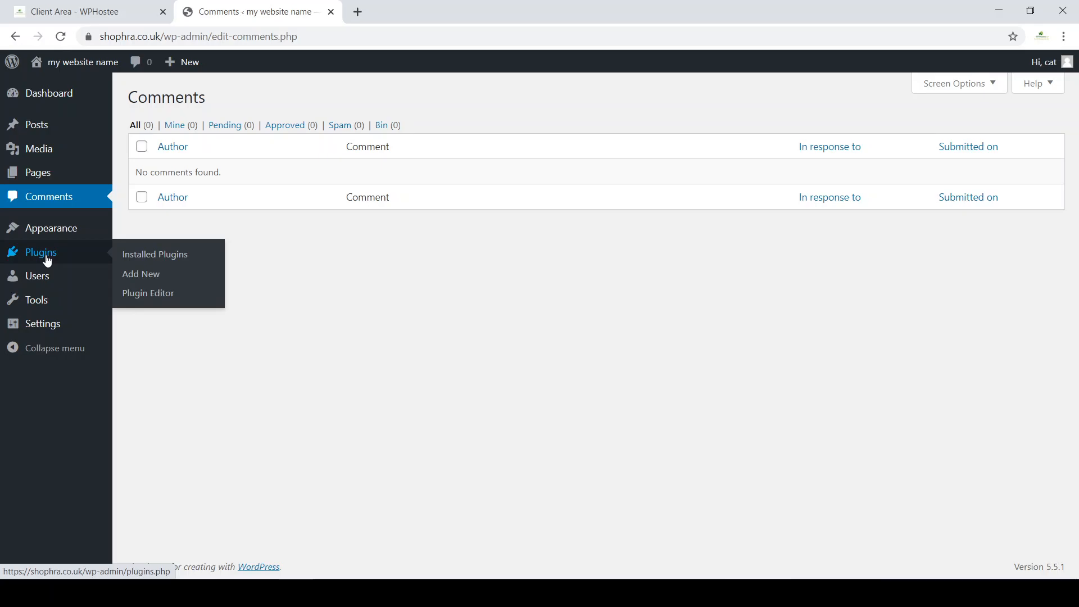
# - Bulk-delete the Akismet Anti-Spam and Hello Dolly plugins from Installed Plugins
pyautogui.click(49, 257)
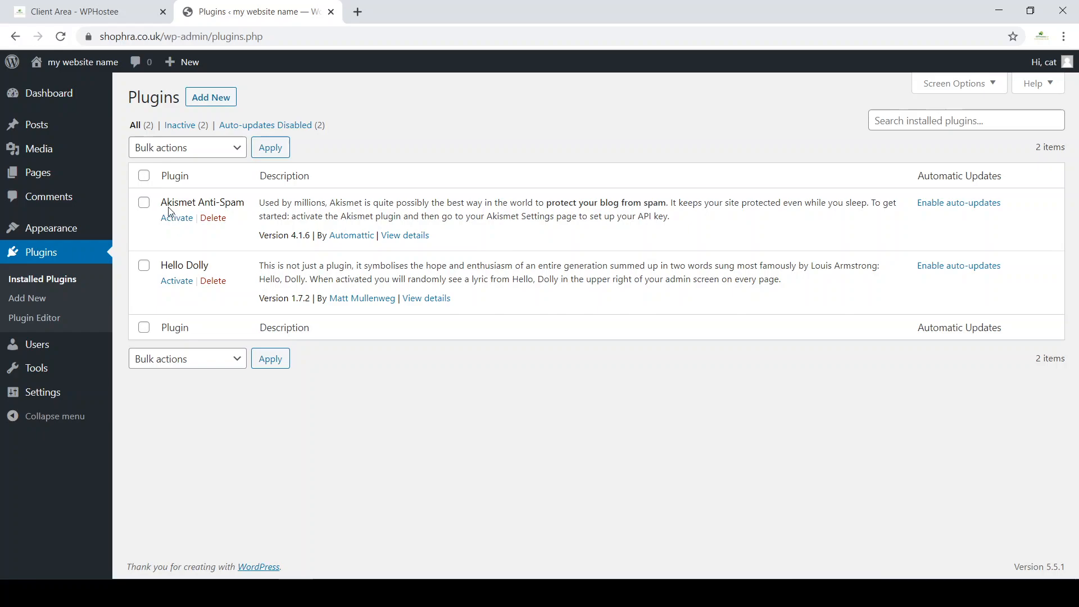
pyautogui.click(144, 179)
pyautogui.click(171, 360)
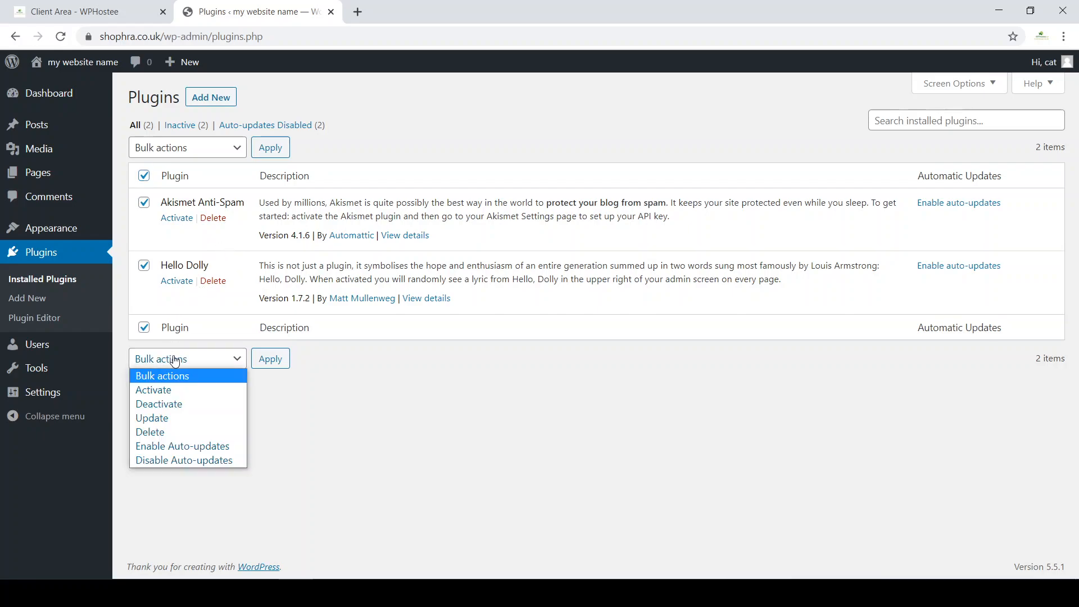
pyautogui.click(168, 432)
pyautogui.click(270, 359)
pyautogui.click(609, 127)
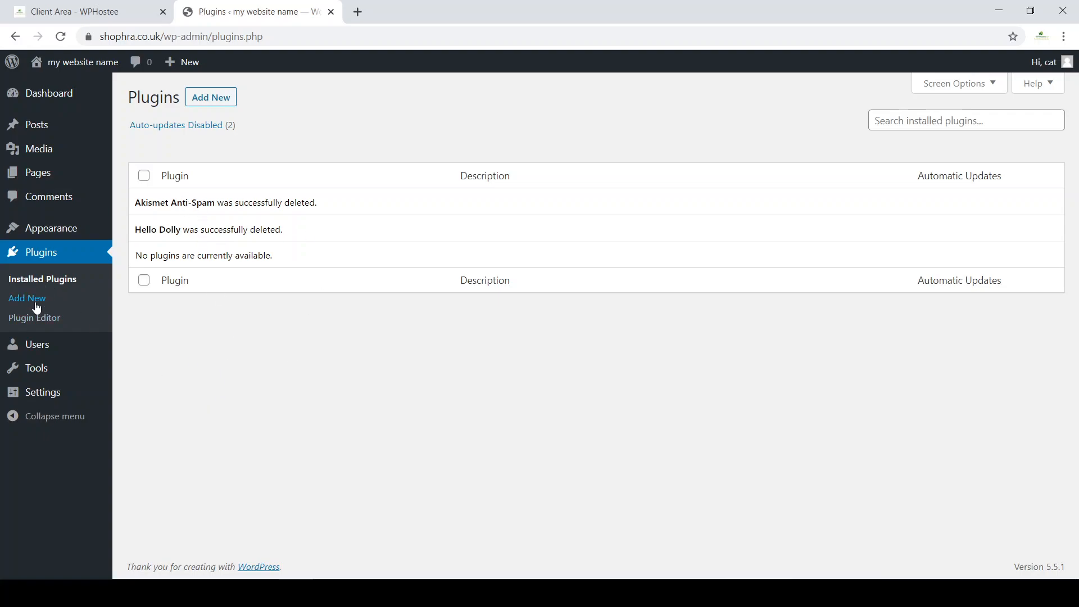
pyautogui.moveTo(44, 351)
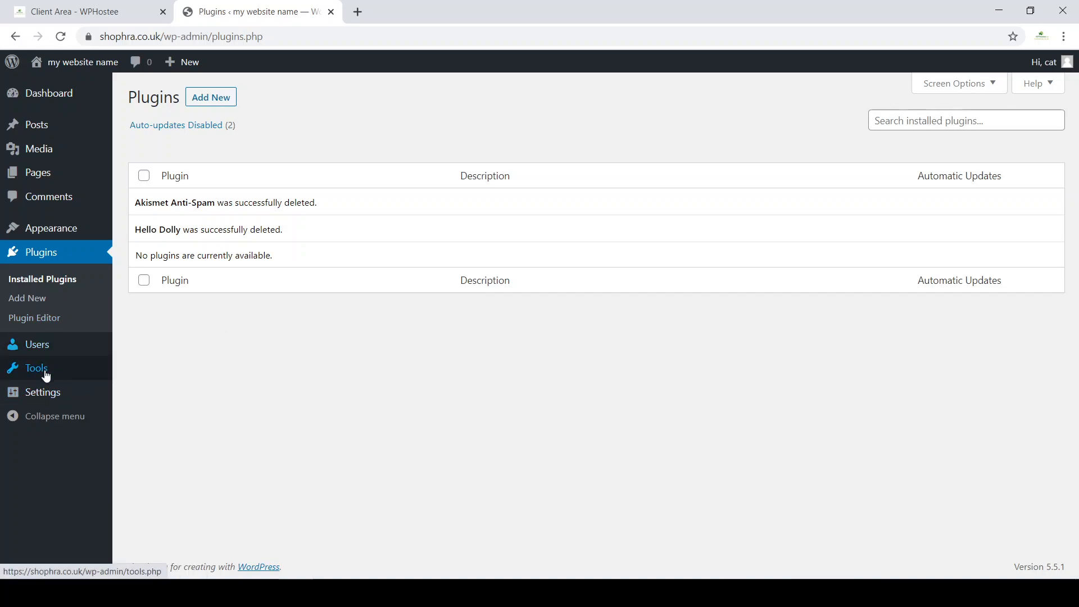
pyautogui.moveTo(46, 375)
# - Open the administrator's Profile from Users and review the Name section, noting the fixed username
pyautogui.click(46, 349)
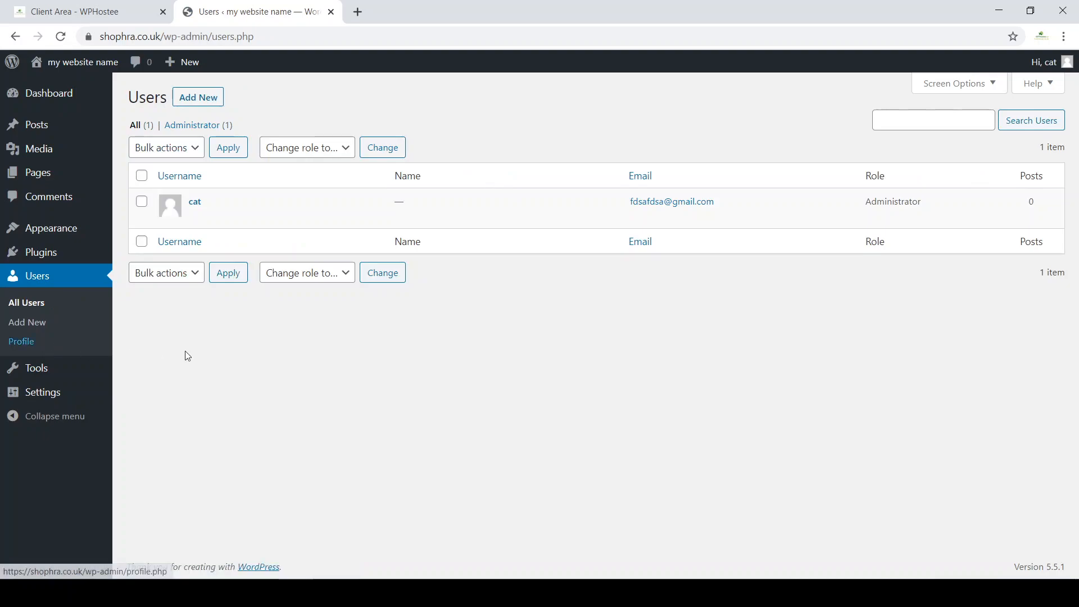
pyautogui.click(198, 203)
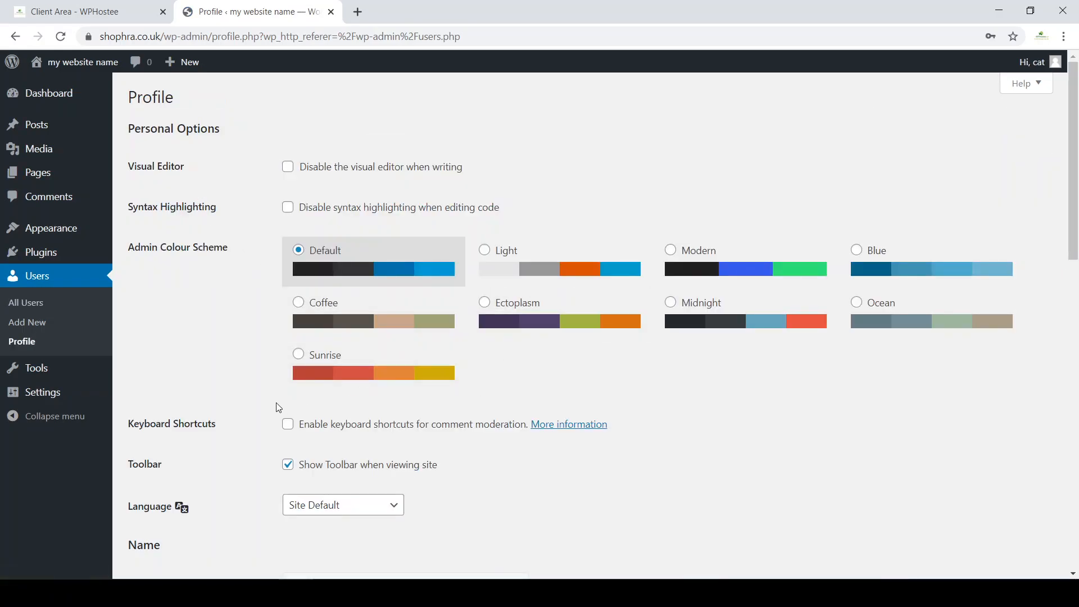
pyautogui.scroll(-5, 254, 431)
pyautogui.scroll(-3, 254, 431)
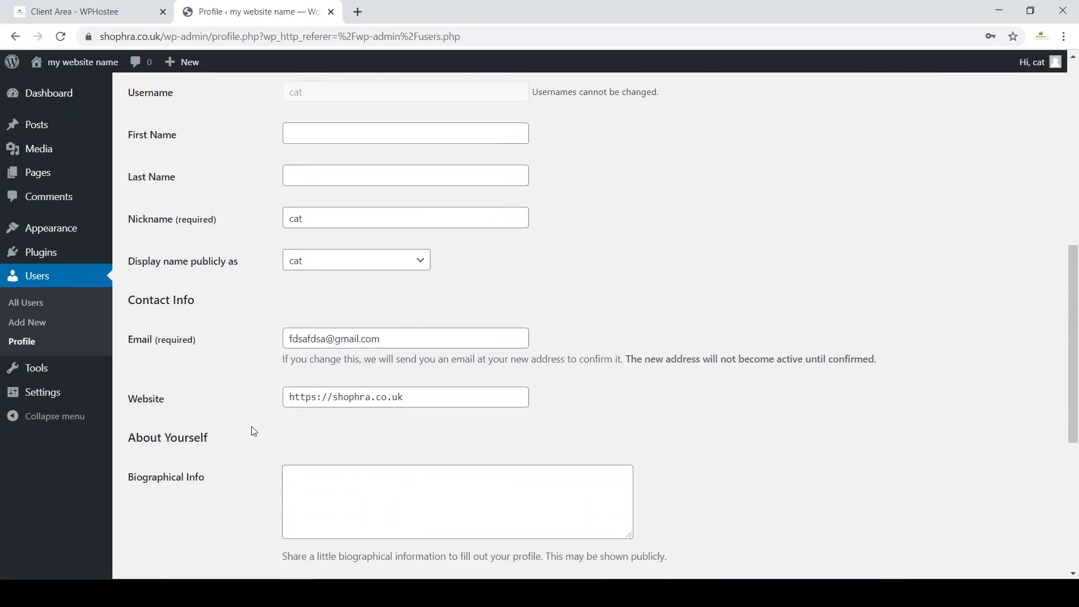
pyautogui.scroll(-4, 254, 431)
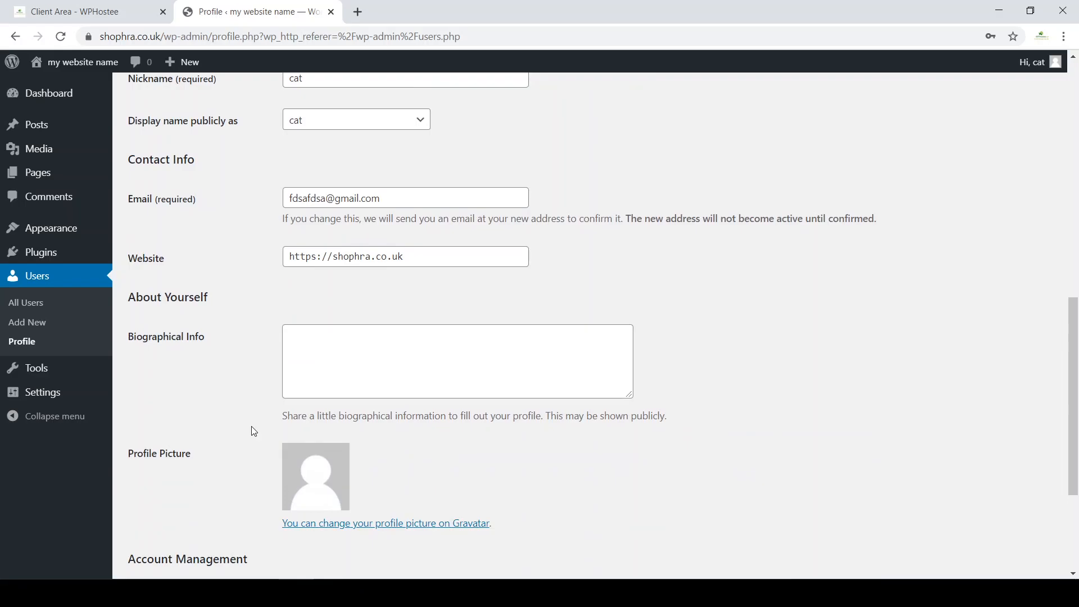
pyautogui.scroll(4, 254, 431)
pyautogui.scroll(2, 251, 430)
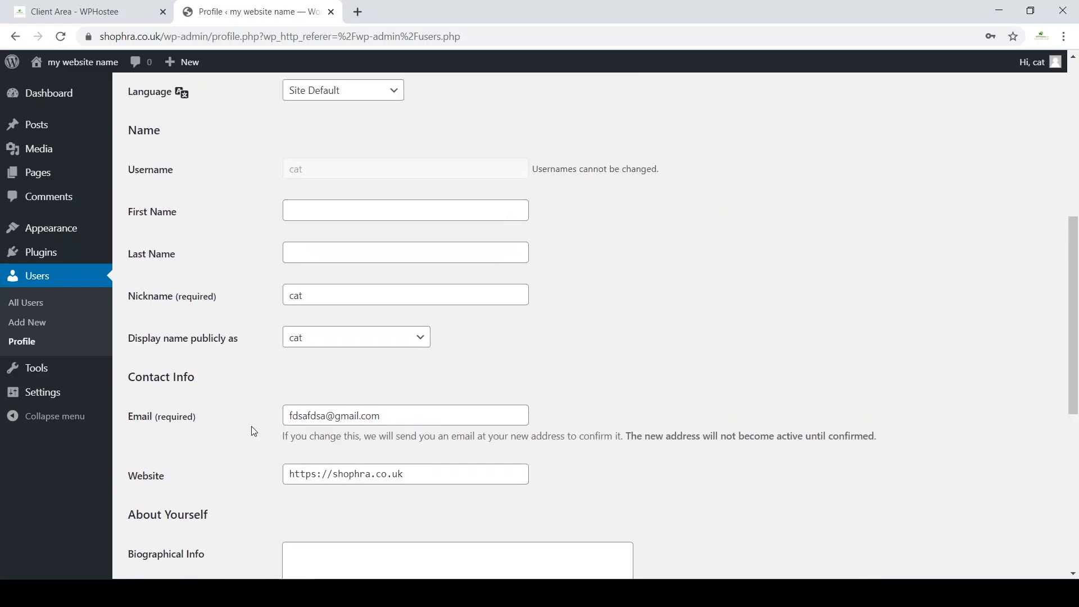
pyautogui.scroll(-1, 251, 429)
pyautogui.moveTo(137, 312); pyautogui.dragTo(167, 307)
pyautogui.click(270, 188)
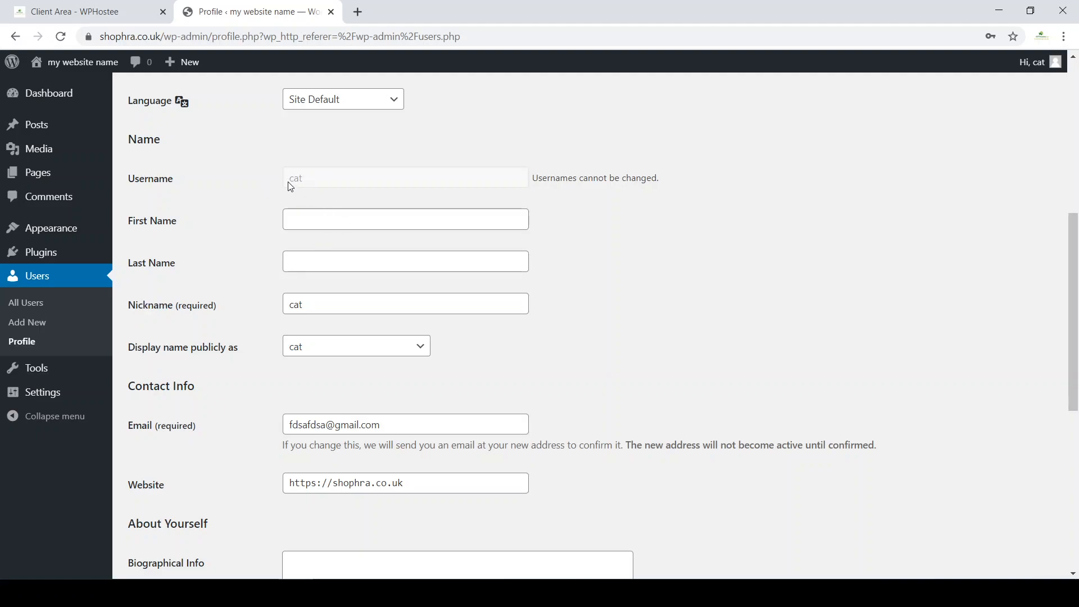
pyautogui.doubleClick(293, 178)
pyautogui.click(307, 200)
# - Change the nickname to ShopHRA and choose ShopHRA as the public display name
pyautogui.moveTo(42, 128)
pyautogui.moveTo(312, 306); pyautogui.dragTo(235, 309)
pyautogui.press('BackSpace')
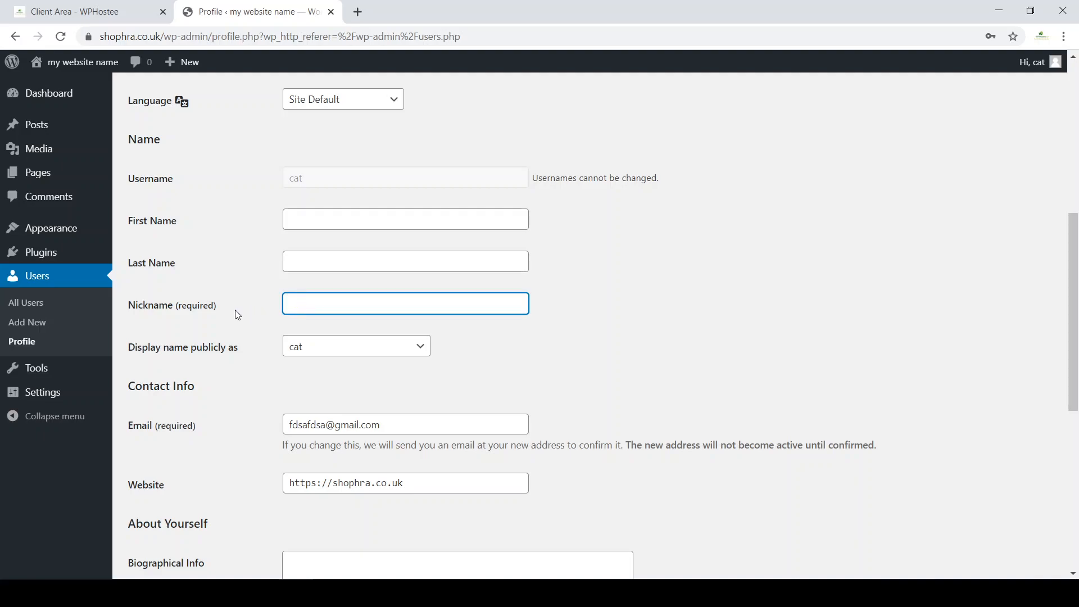
pyautogui.press('capslock')
pyautogui.write('S')
pyautogui.press('capslock')
pyautogui.write('ho')
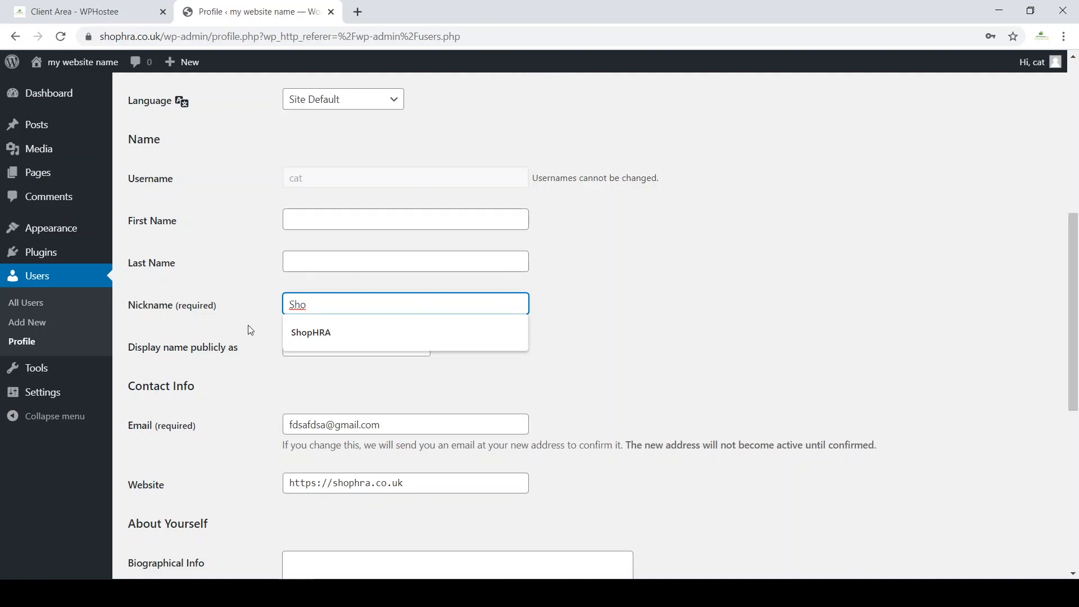
pyautogui.click(330, 337)
pyautogui.click(348, 387)
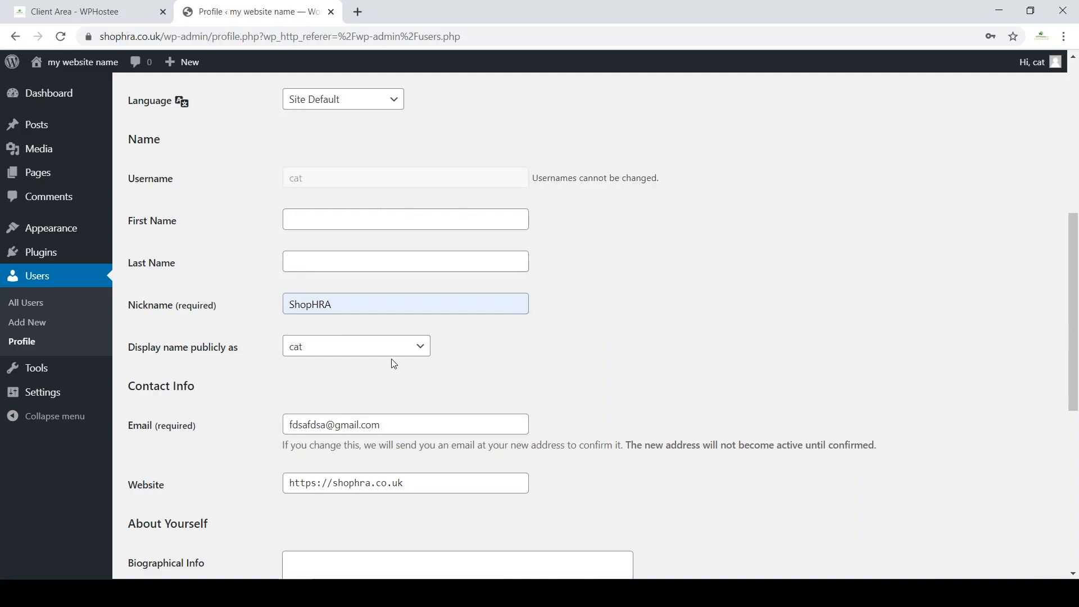
pyautogui.click(354, 354)
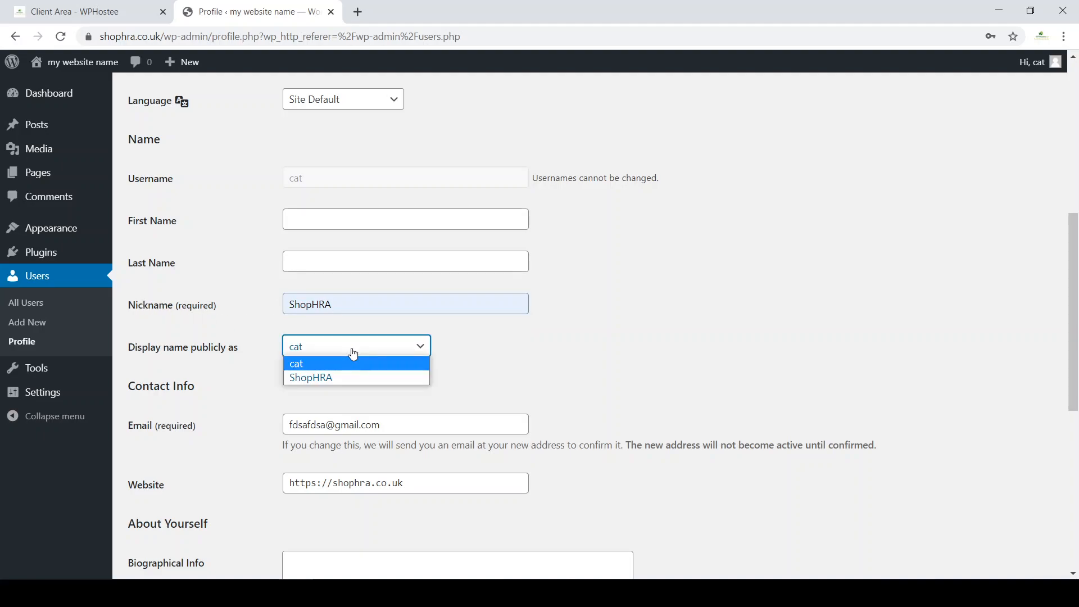
pyautogui.click(316, 380)
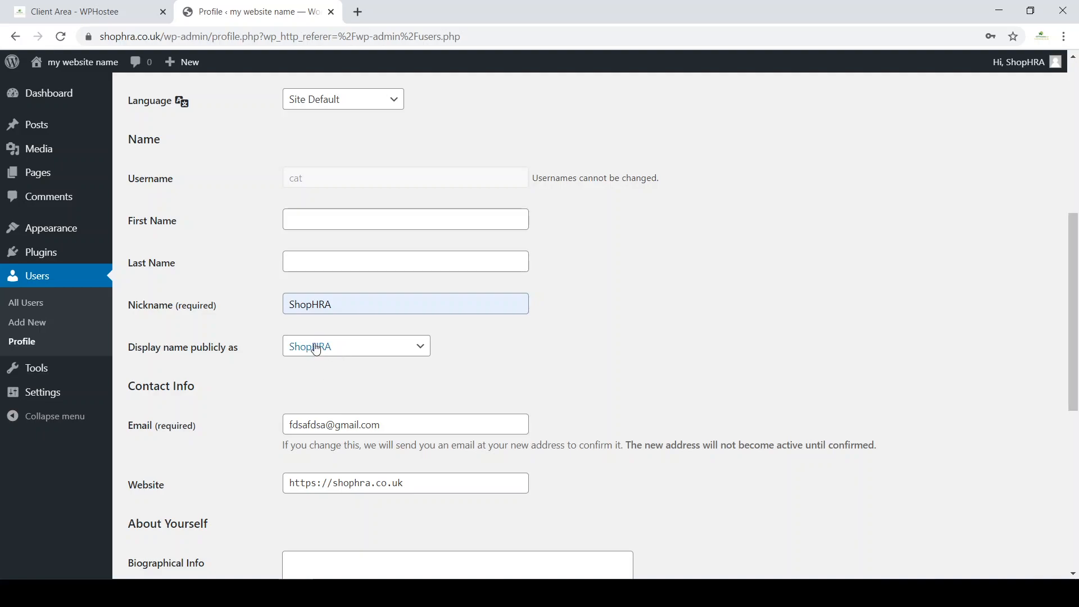
# - Save the profile with Update Profile
pyautogui.scroll(-3, 336, 371)
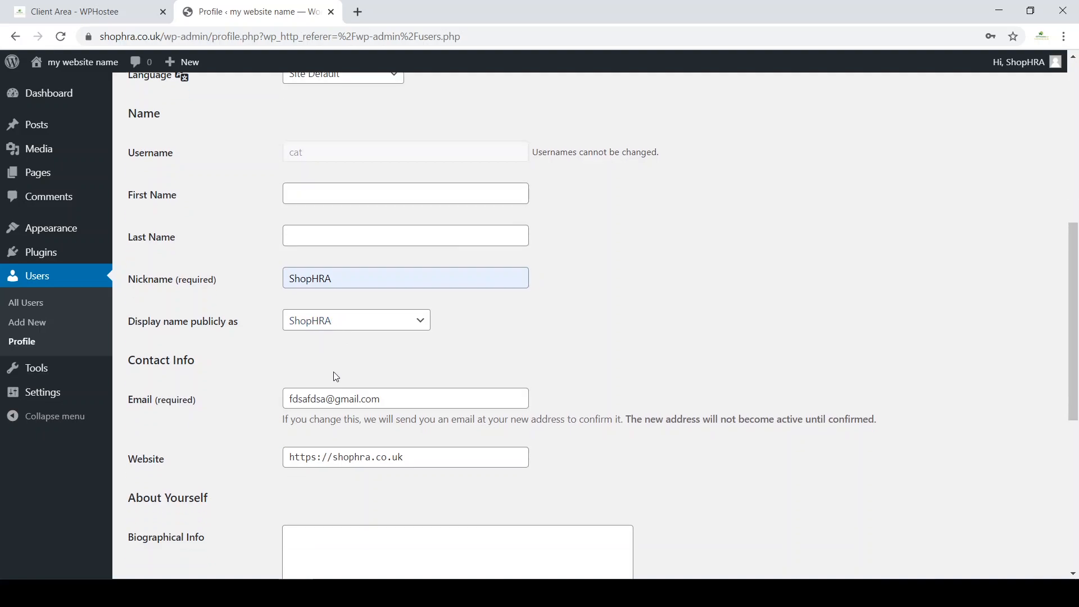
pyautogui.scroll(1, 350, 376)
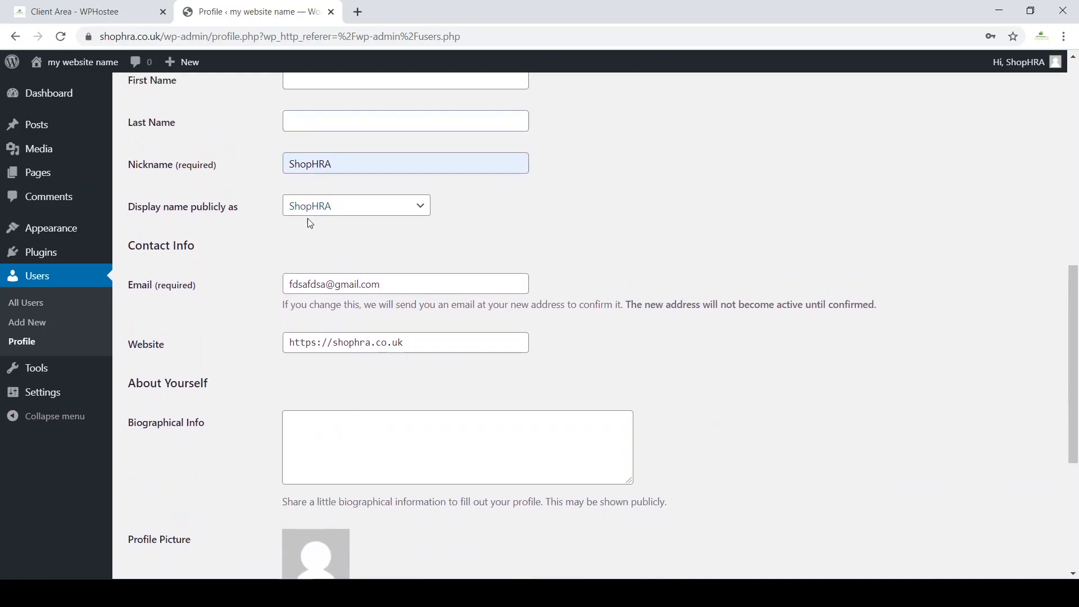
pyautogui.scroll(-2, 392, 364)
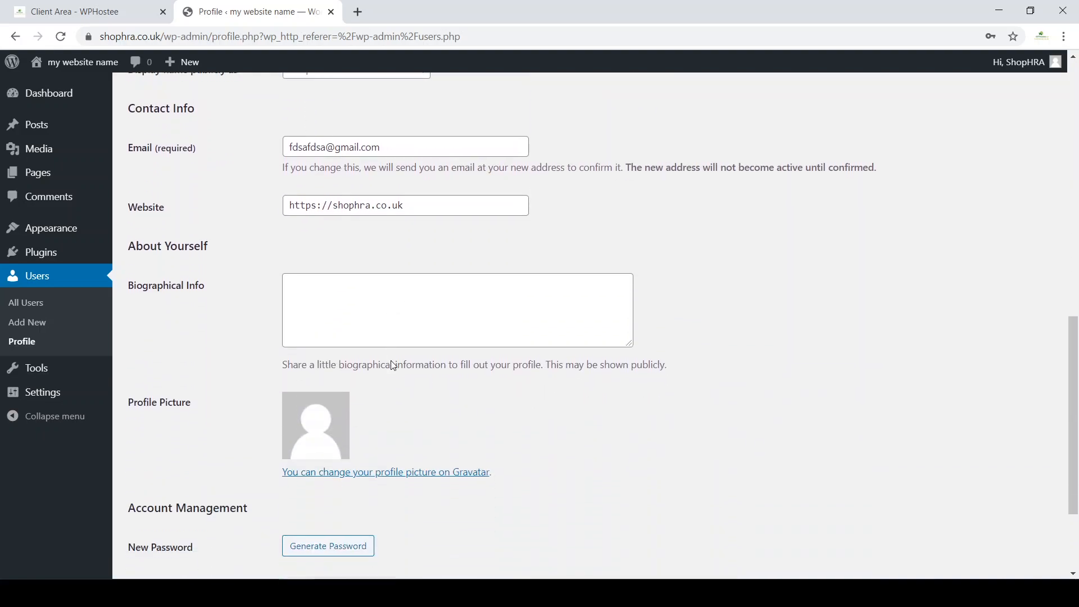
pyautogui.scroll(-2, 392, 361)
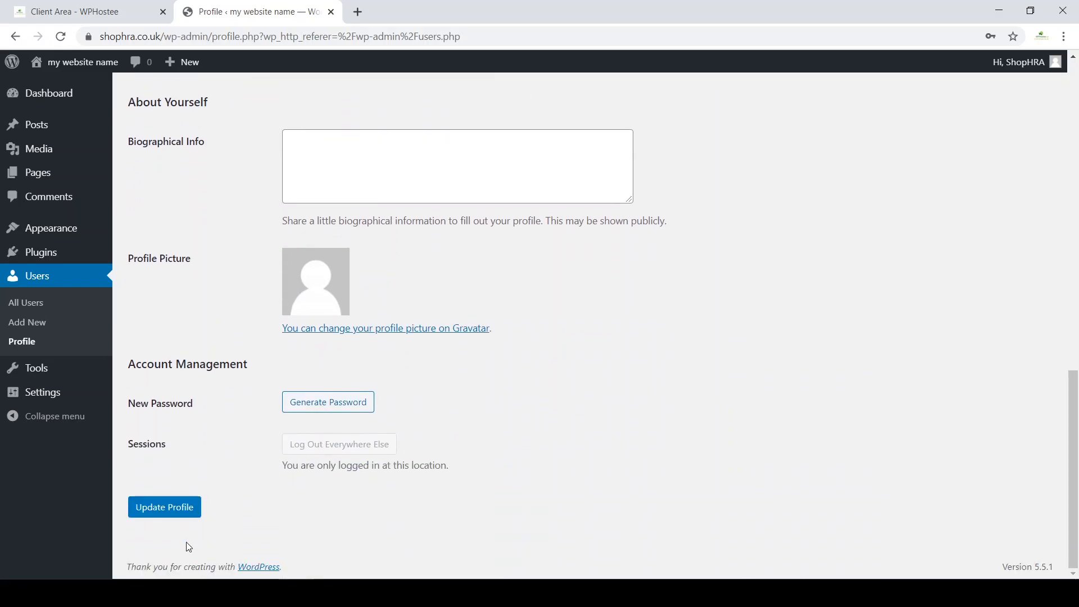
pyautogui.click(179, 511)
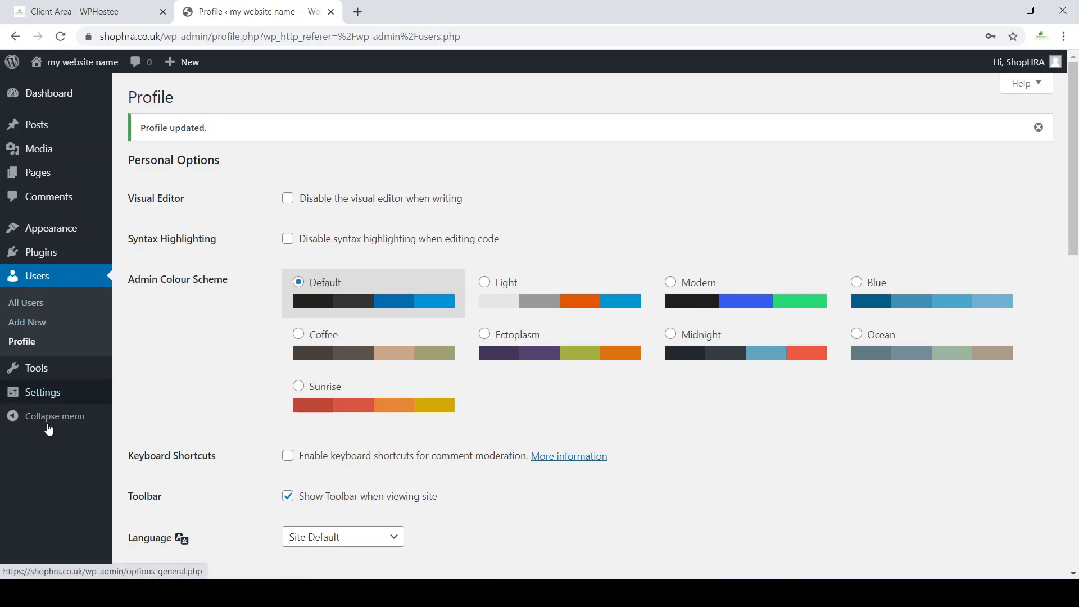
pyautogui.moveTo(46, 378)
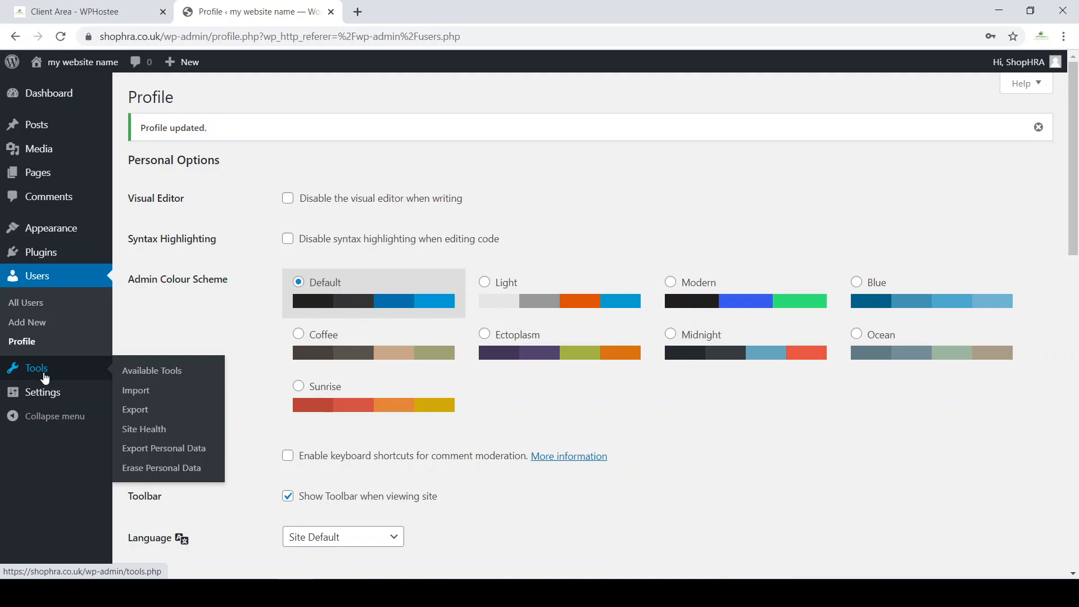
pyautogui.moveTo(49, 128)
pyautogui.moveTo(59, 396)
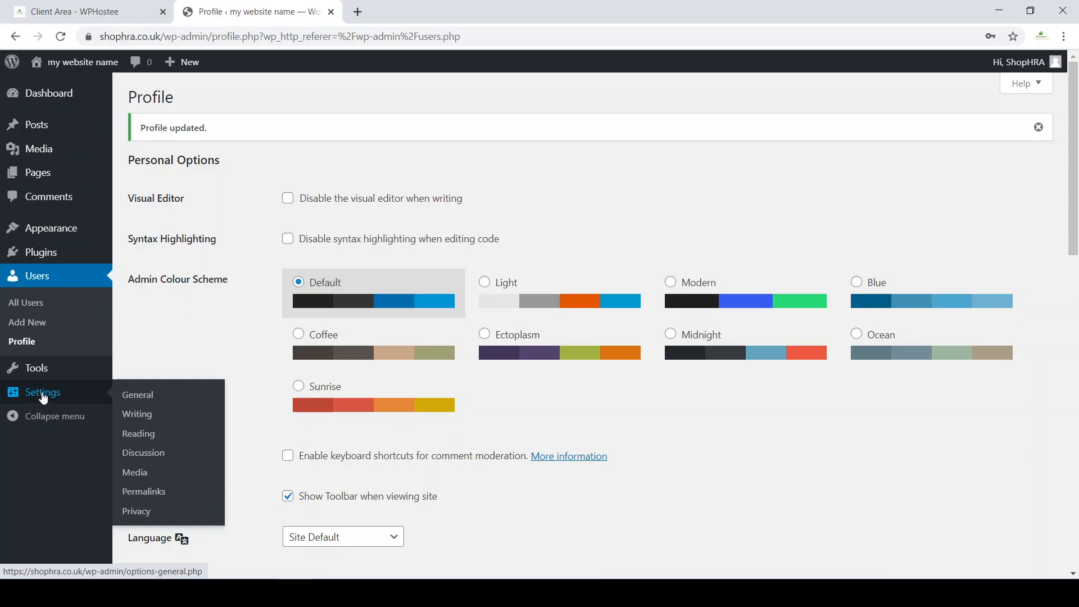
# - Open General Settings and view the live front page in a new tab, then return
pyautogui.click(43, 397)
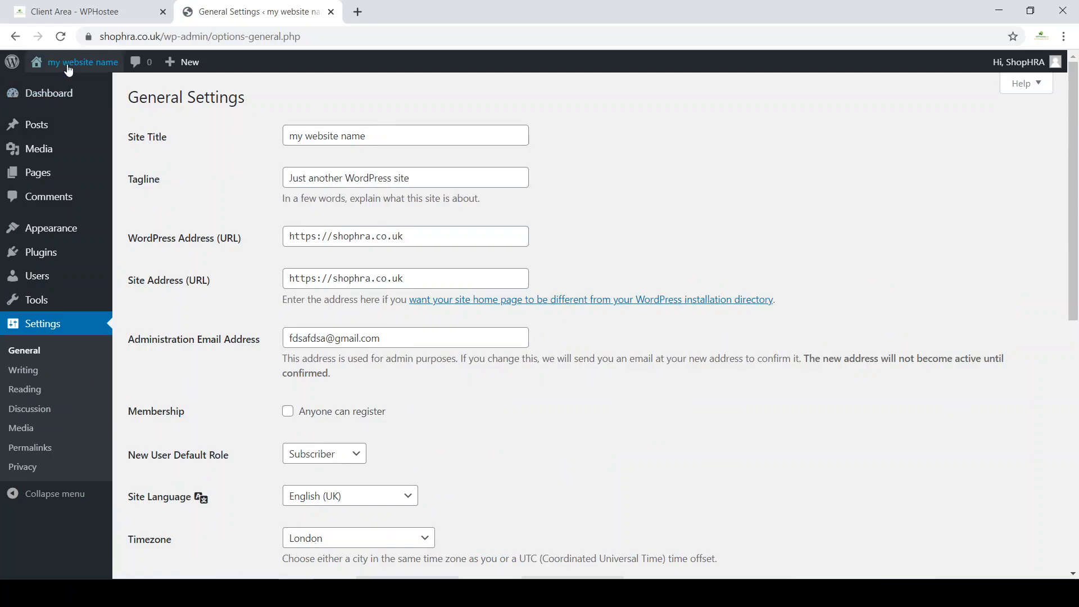
pyautogui.rightClick(57, 87)
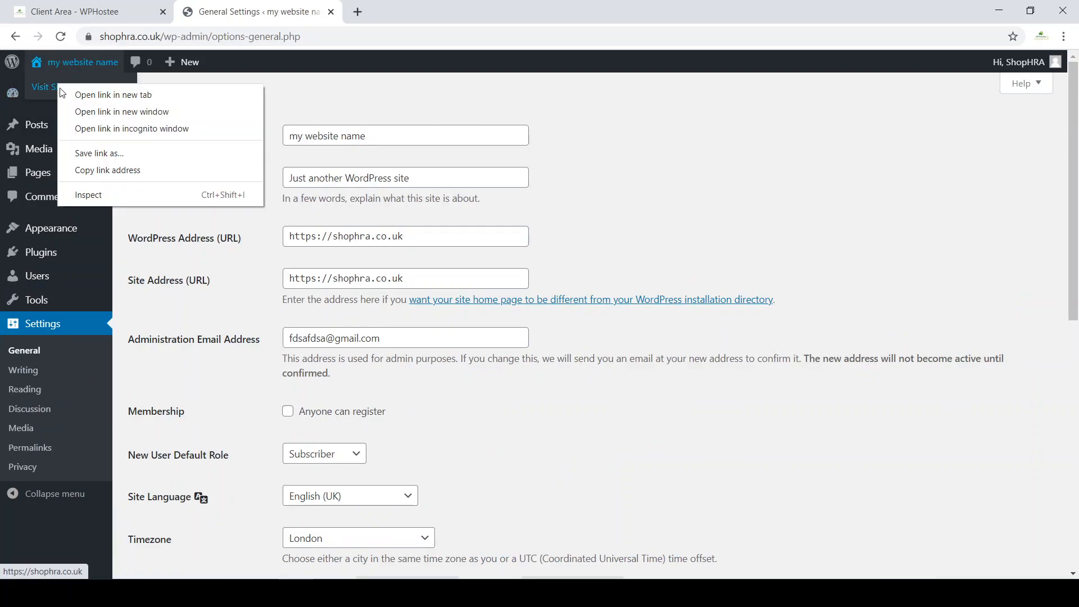
pyautogui.click(81, 96)
pyautogui.click(414, 11)
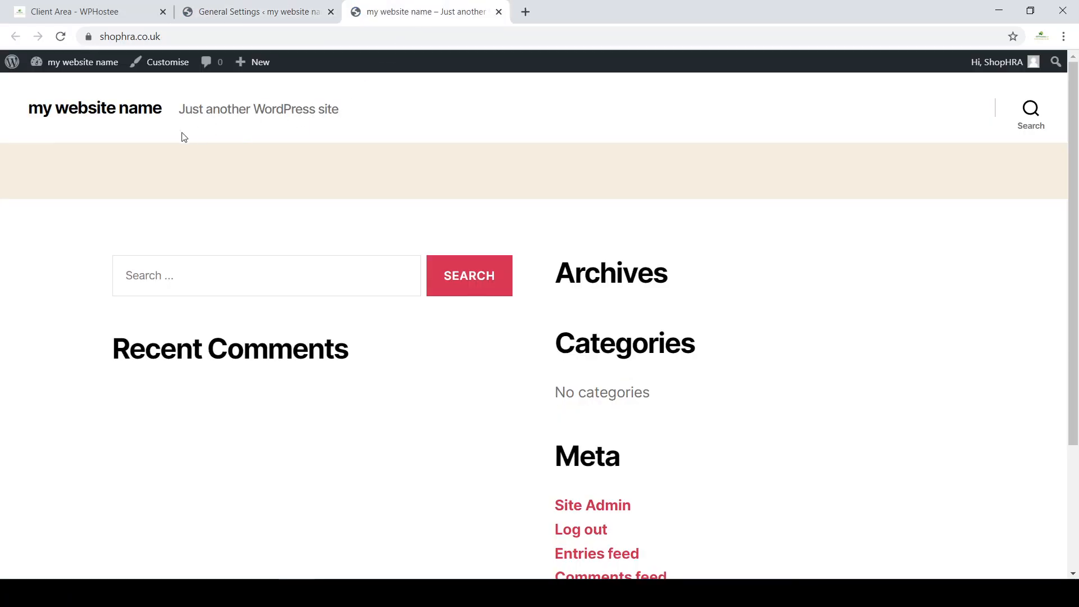
pyautogui.moveTo(164, 110); pyautogui.dragTo(128, 110)
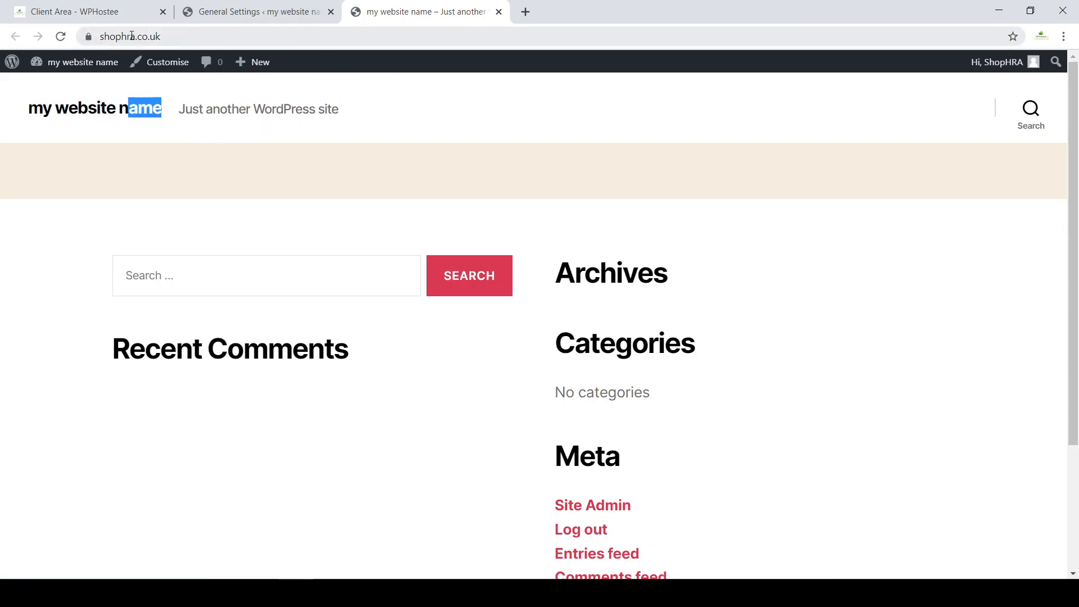
pyautogui.click(279, 10)
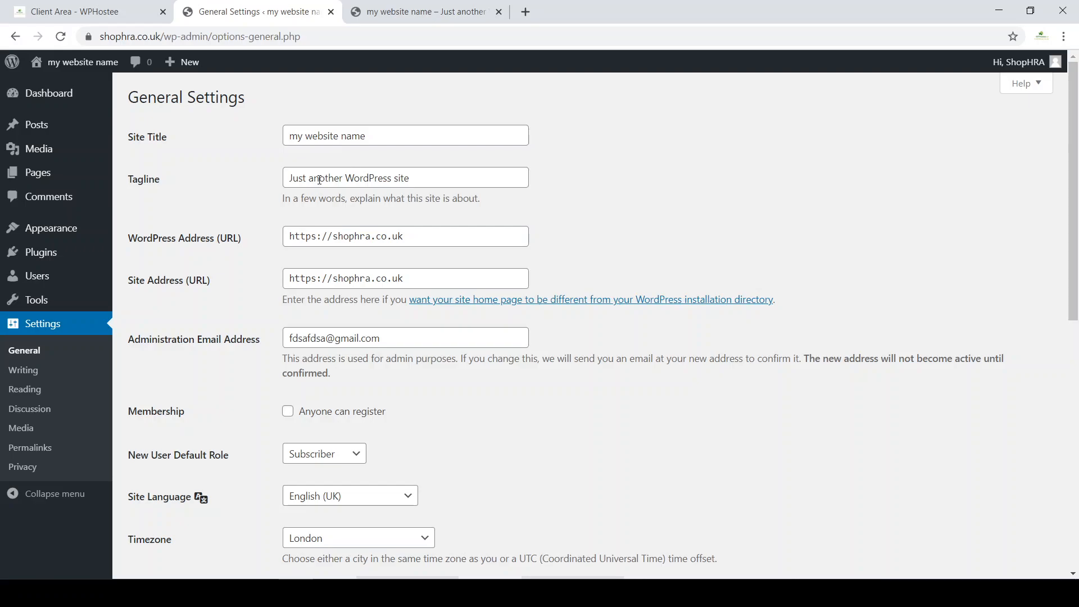
# - Replace the site title with 'ShopHra'
pyautogui.doubleClick(350, 238)
pyautogui.hotkey('ctrl', 'c')
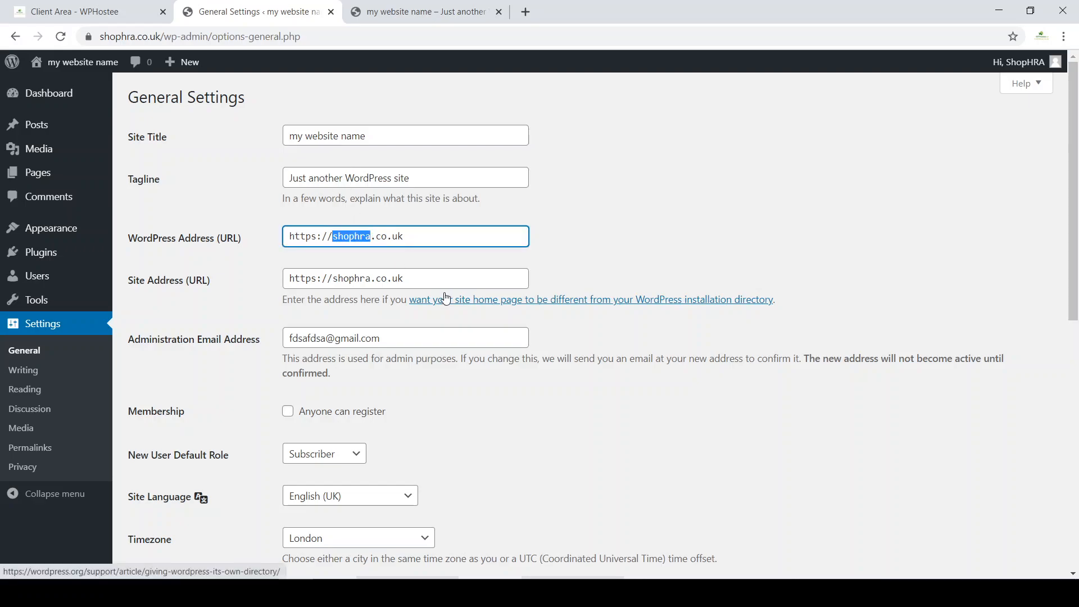
pyautogui.moveTo(372, 136); pyautogui.dragTo(265, 136)
pyautogui.hotkey('ctrl', 'v')
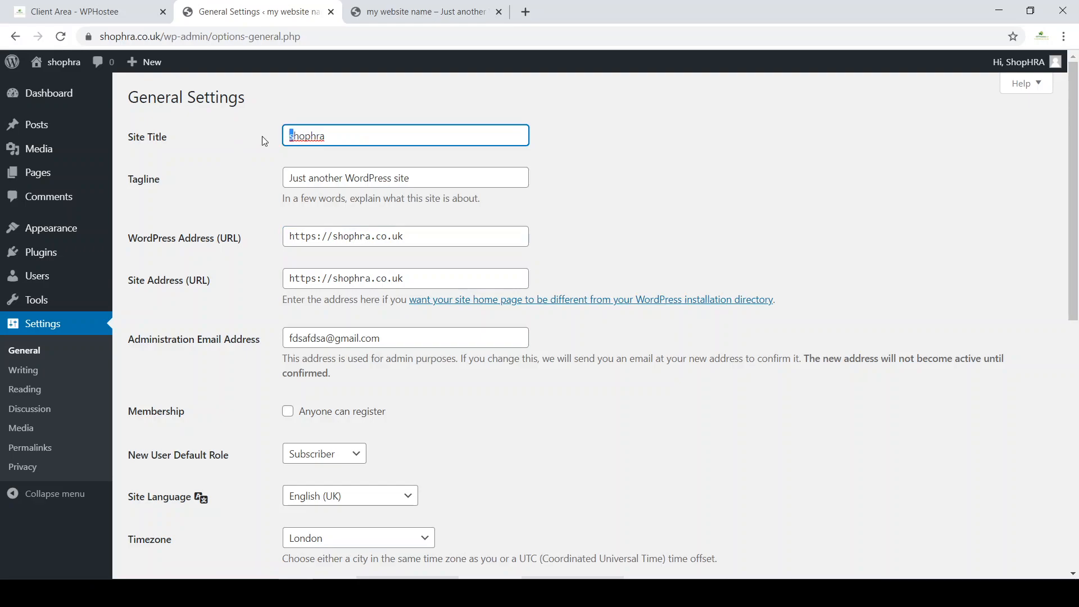
pyautogui.press('capslock')
pyautogui.write('S')
pyautogui.press('capslock')
pyautogui.click(261, 158)
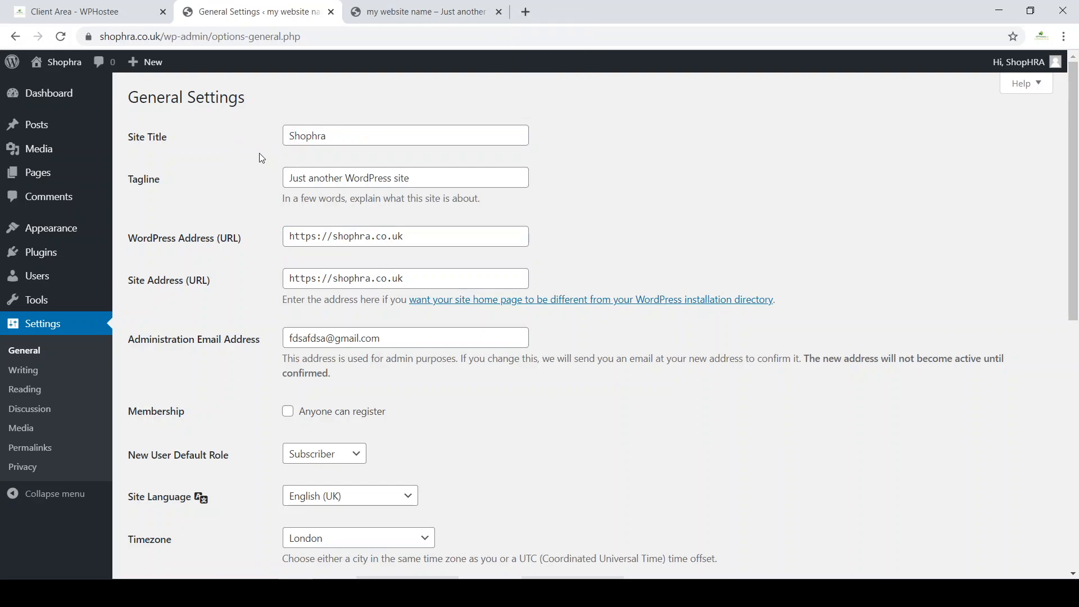
pyautogui.moveTo(319, 136); pyautogui.dragTo(313, 135)
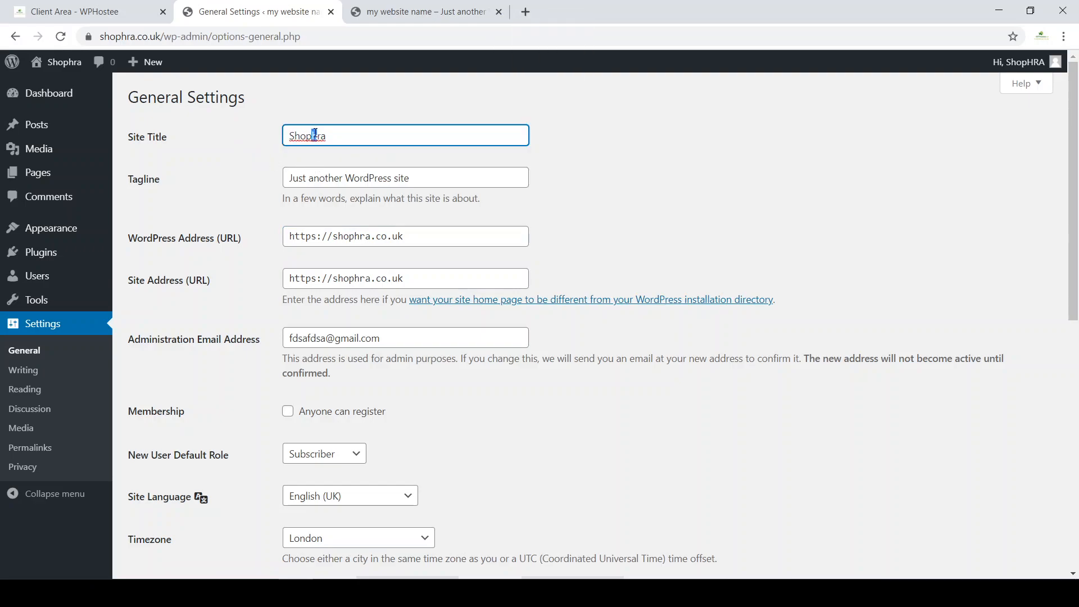
pyautogui.press('capslock')
pyautogui.write('H')
pyautogui.press('capslock')
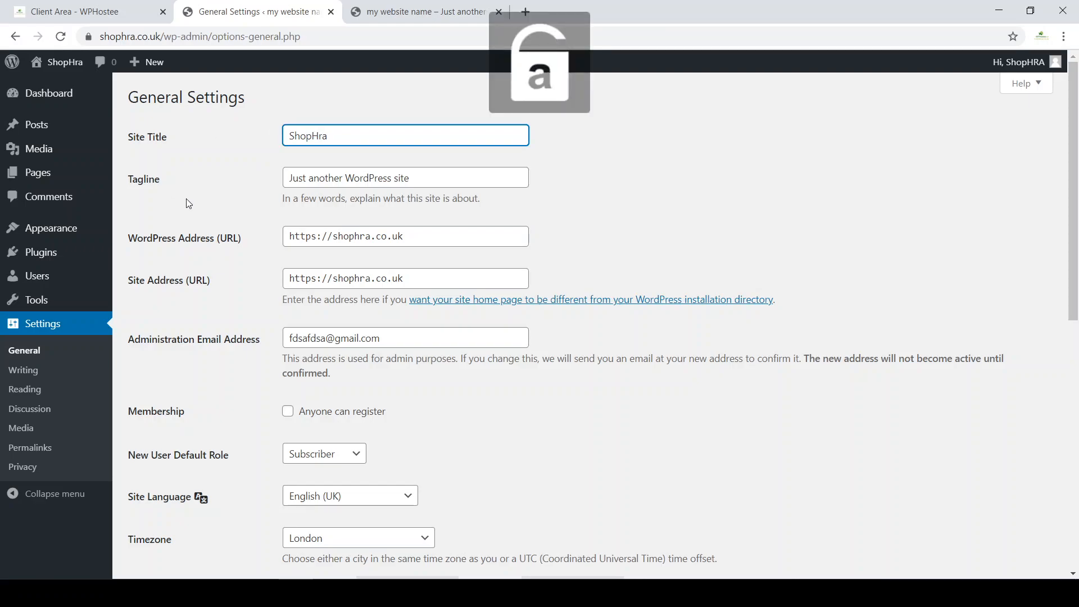
pyautogui.click(213, 176)
# - Clear the default tagline and complete the site title as 'ShopHra Constructions'
pyautogui.moveTo(456, 181); pyautogui.dragTo(219, 191)
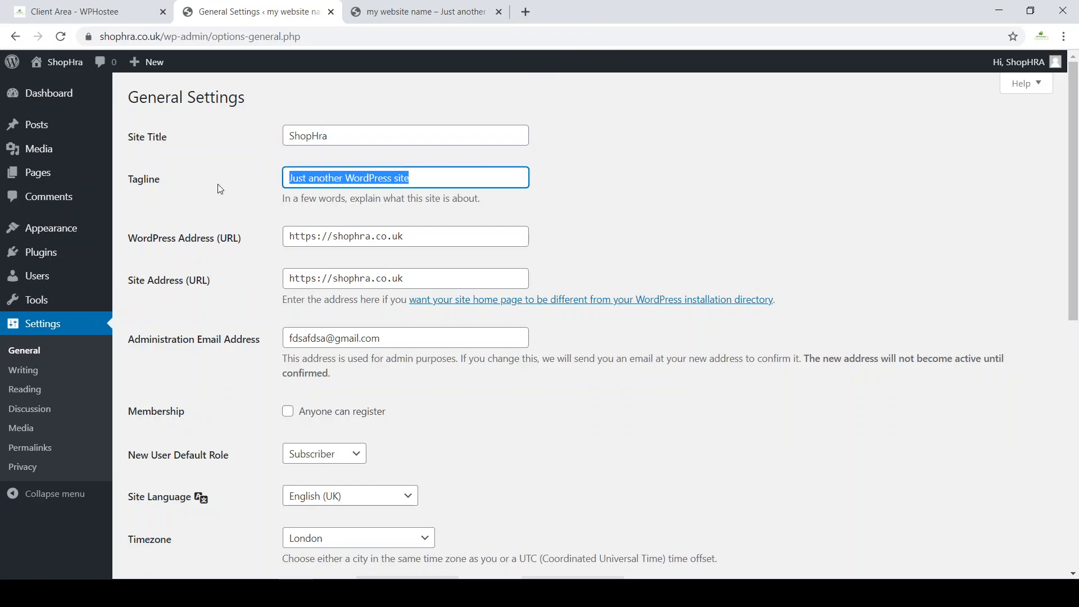
pyautogui.press('capslock')
pyautogui.press('BackSpace')
pyautogui.write('Ju')
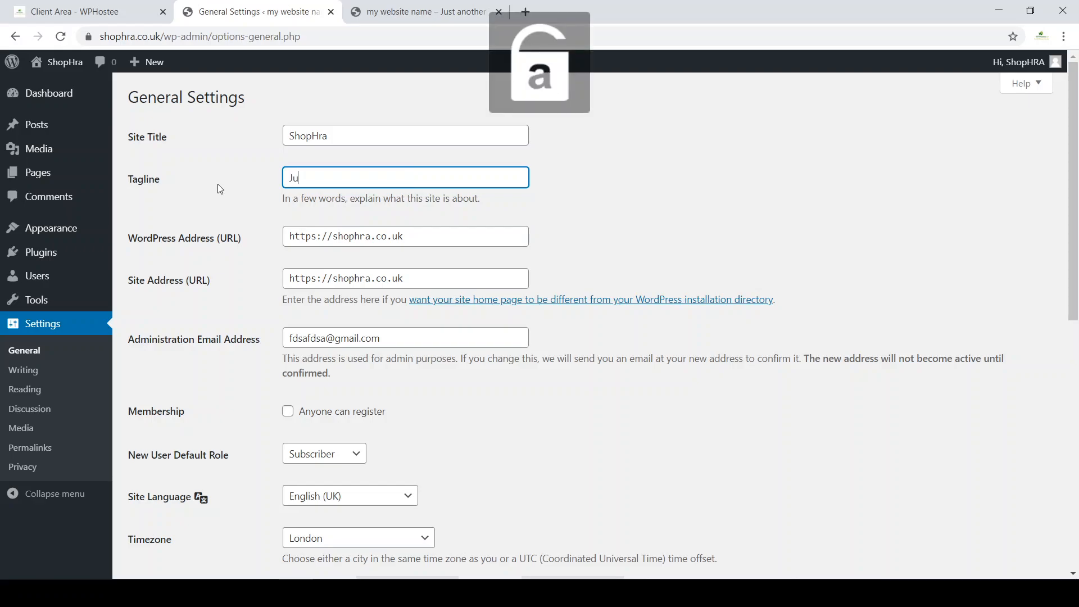
pyautogui.click(373, 136)
pyautogui.press('capslock')
pyautogui.write('C')
pyautogui.press('capslock')
pyautogui.write('onstructions')
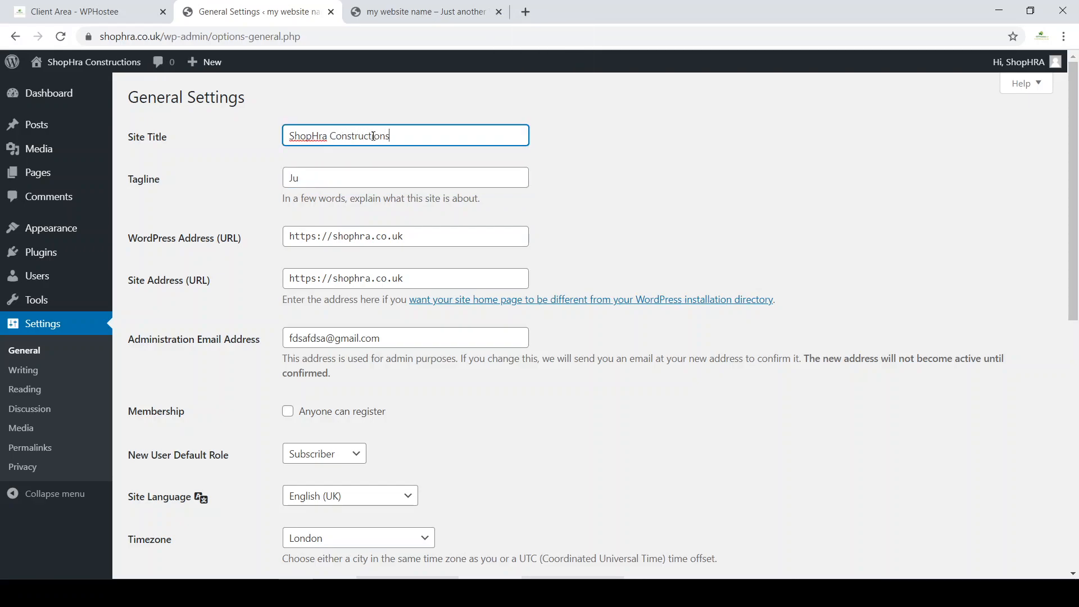
# - Set the tagline to 'Let's us construct the future'
pyautogui.click(348, 179)
pyautogui.doubleClick(350, 181)
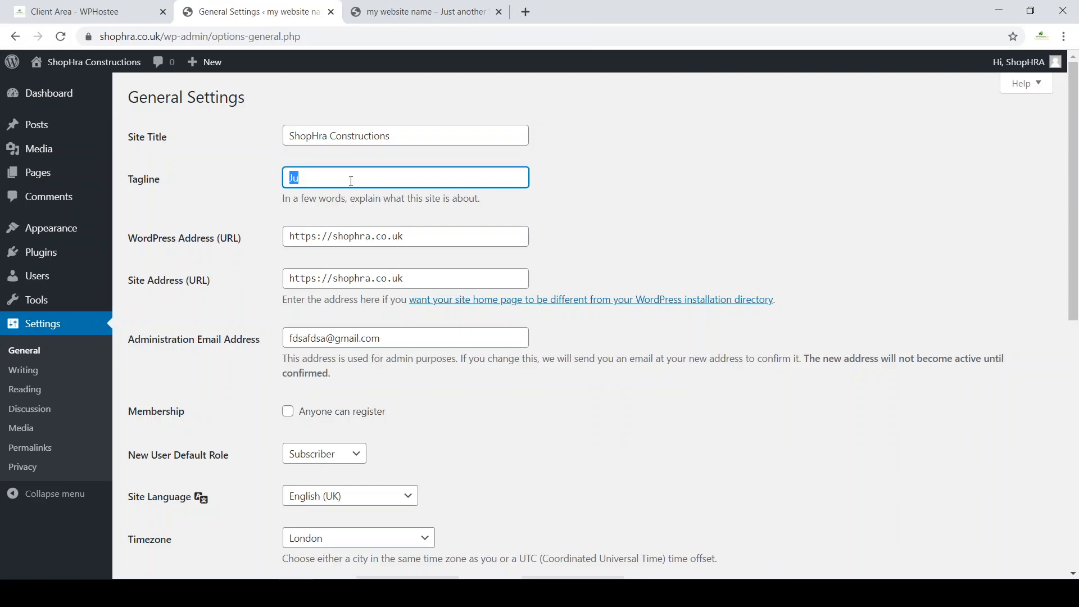
pyautogui.press('capslock')
pyautogui.write('L')
pyautogui.press('capslock')
pyautogui.write("et's")
pyautogui.press('BackSpace')
pyautogui.press('BackSpace')
pyautogui.write("'s constru")
pyautogui.write('ction')
pyautogui.press('BackSpace')
pyautogui.press('BackSpace')
pyautogui.press('BackSpace')
pyautogui.press('BackSpace')
pyautogui.press('BackSpace')
pyautogui.press('BackSpace')
pyautogui.press('BackSpace')
pyautogui.press('BackSpace')
pyautogui.press('BackSpace')
pyautogui.press('BackSpace')
pyautogui.press('BackSpace')
pyautogui.write('o')
pyautogui.press('BackSpace')
pyautogui.write('us construct the future')
pyautogui.click(250, 201)
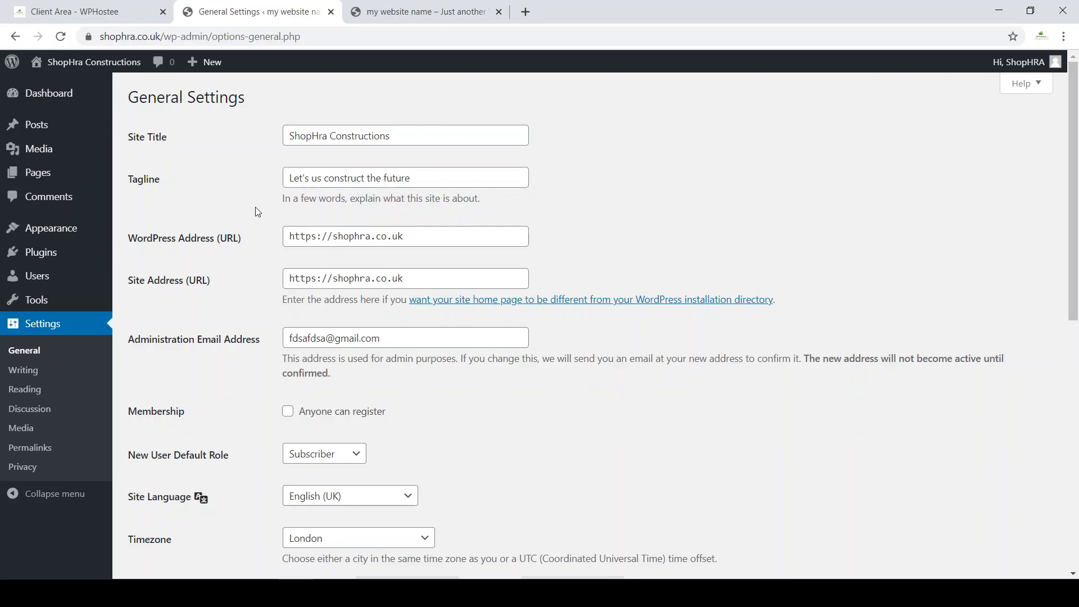
# - Save the General Settings and reload the front page to check the new header
pyautogui.scroll(-2, 255, 208)
pyautogui.scroll(1, 264, 208)
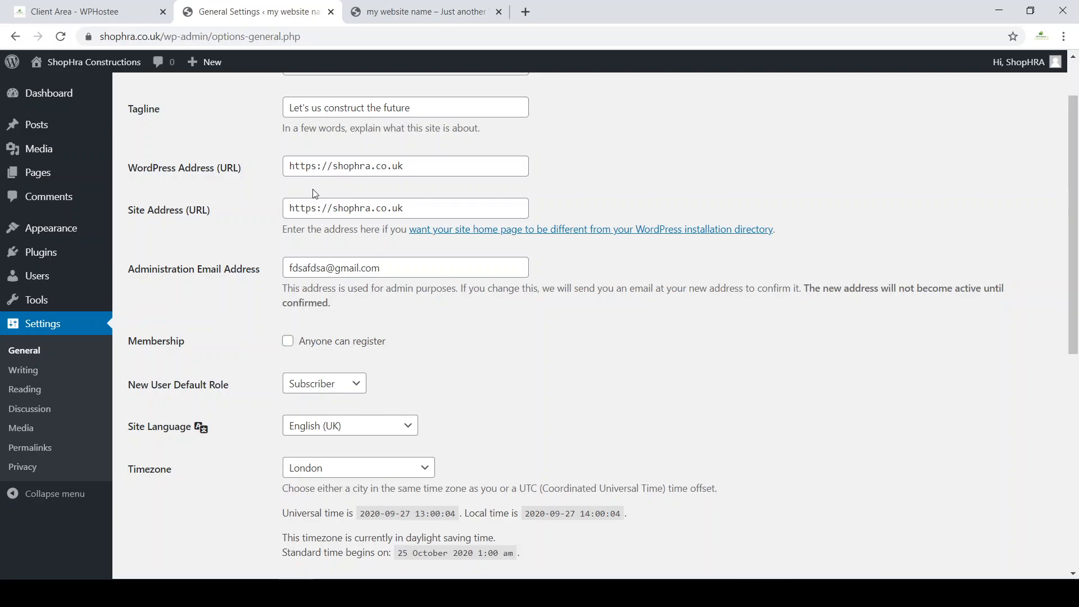
pyautogui.scroll(-1, 334, 219)
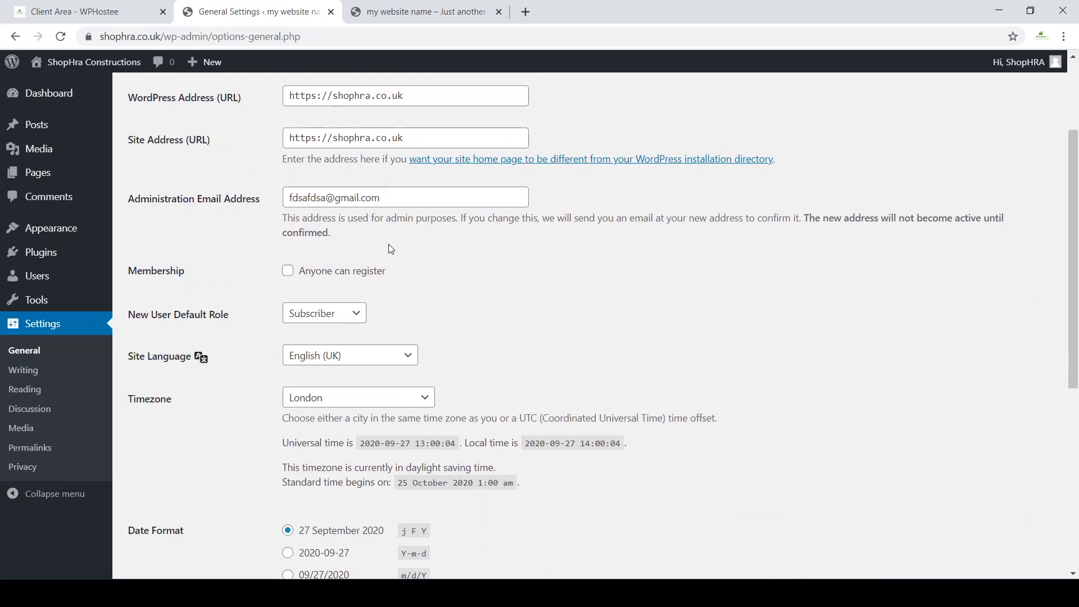
pyautogui.scroll(-1, 340, 250)
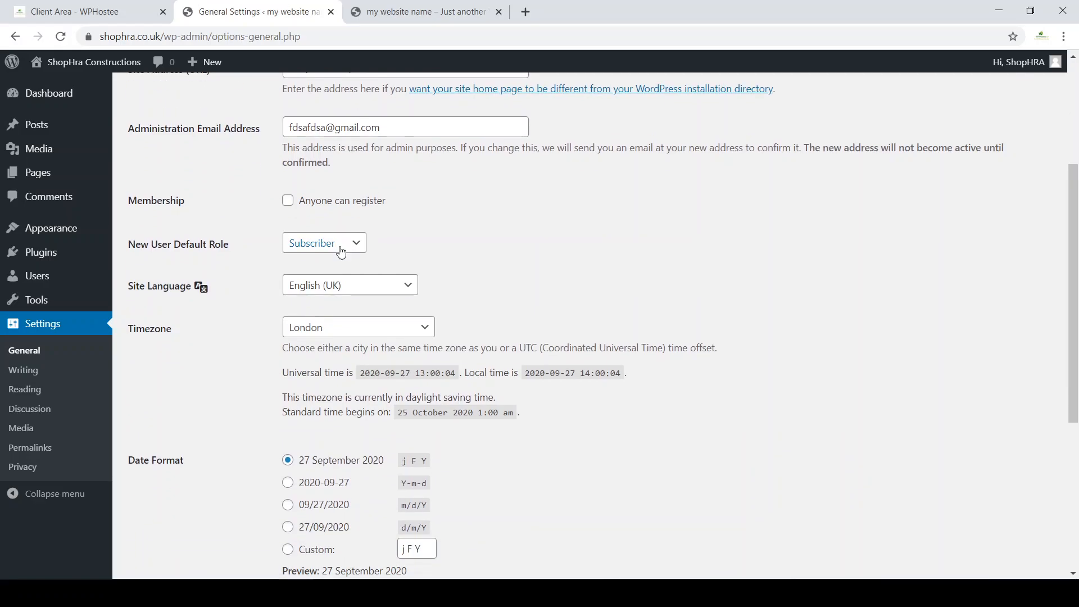
pyautogui.scroll(-2, 340, 250)
pyautogui.scroll(-2, 466, 313)
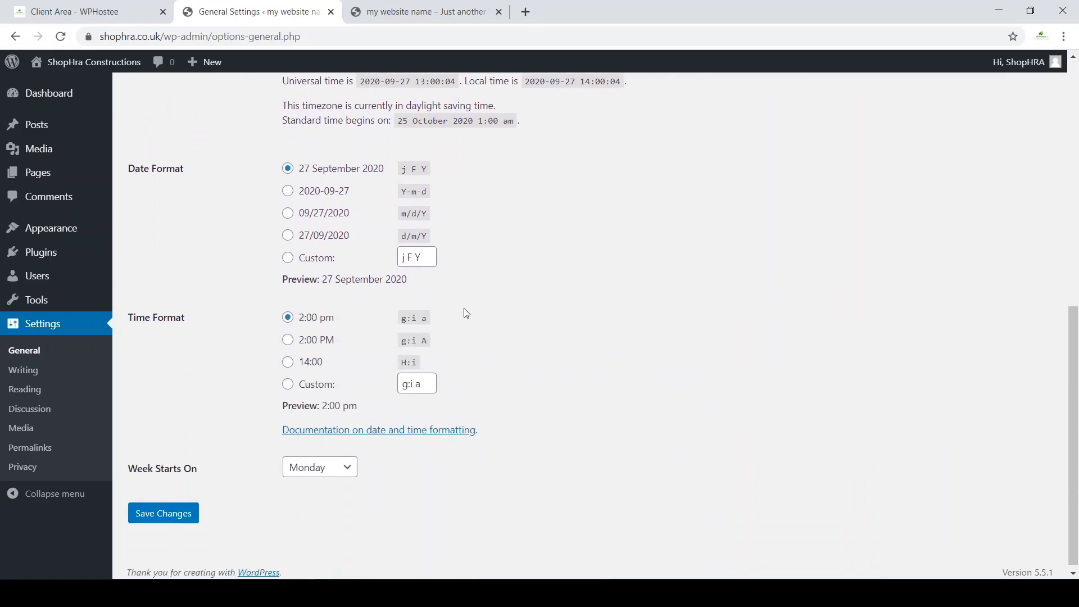
pyautogui.scroll(8, 466, 313)
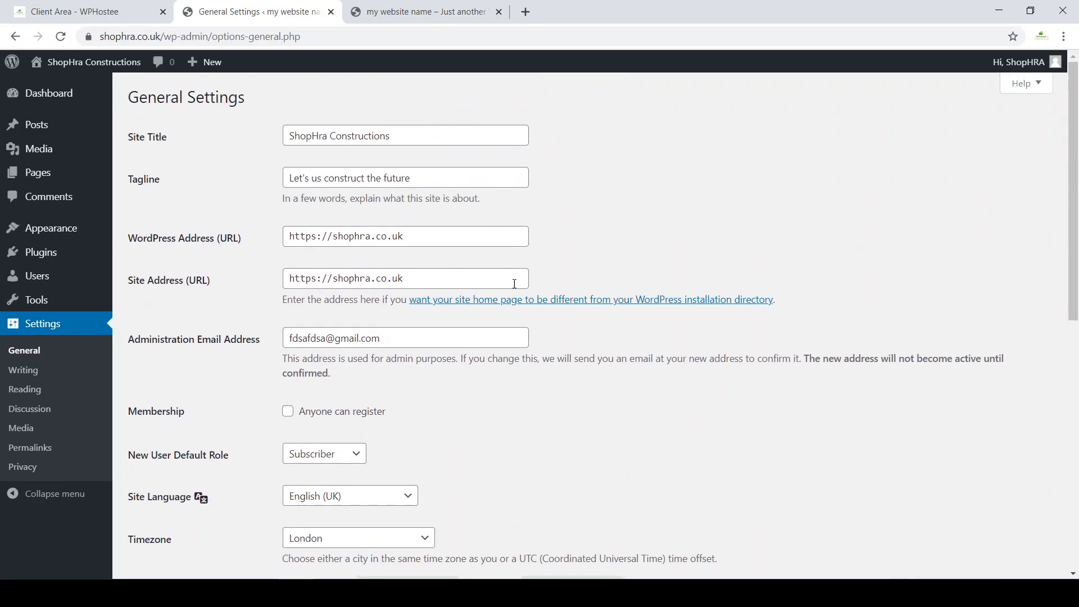
pyautogui.scroll(-8, 523, 292)
pyautogui.click(163, 507)
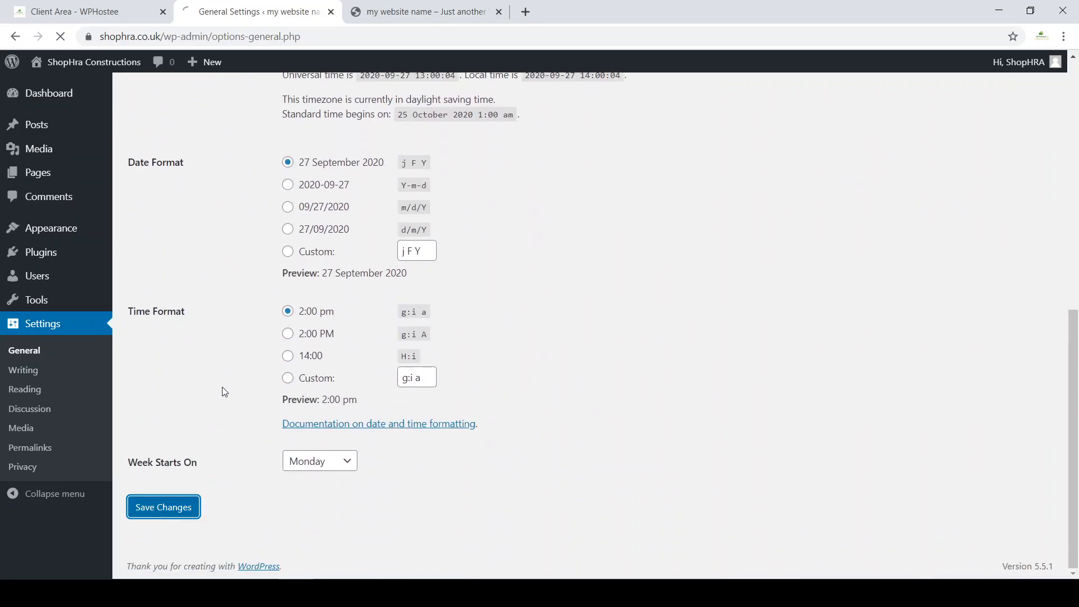
pyautogui.hotkey('ctrl', 'Tab')
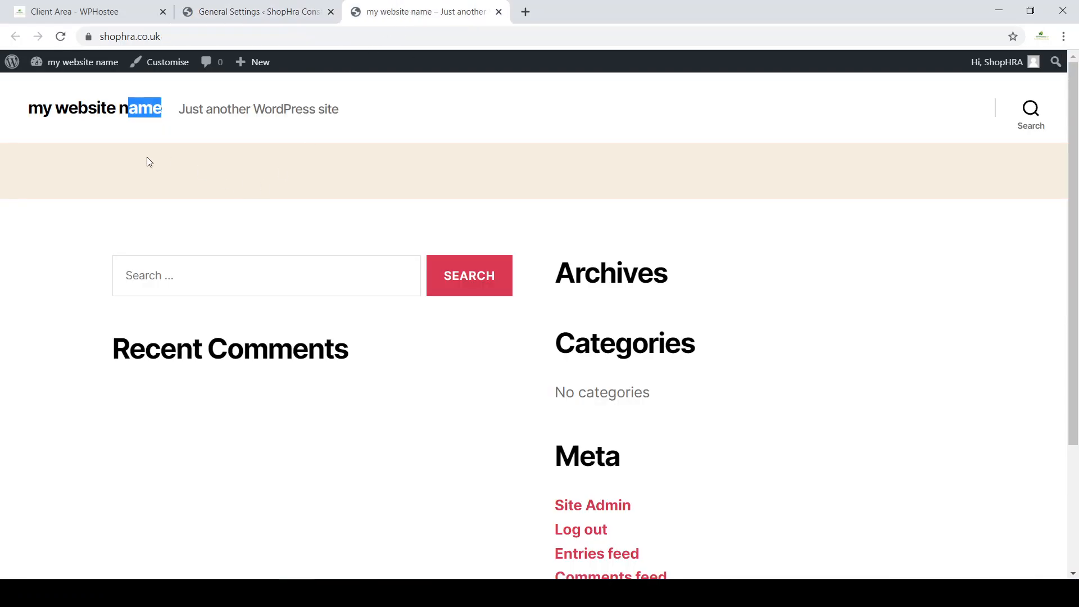
pyautogui.click(92, 115)
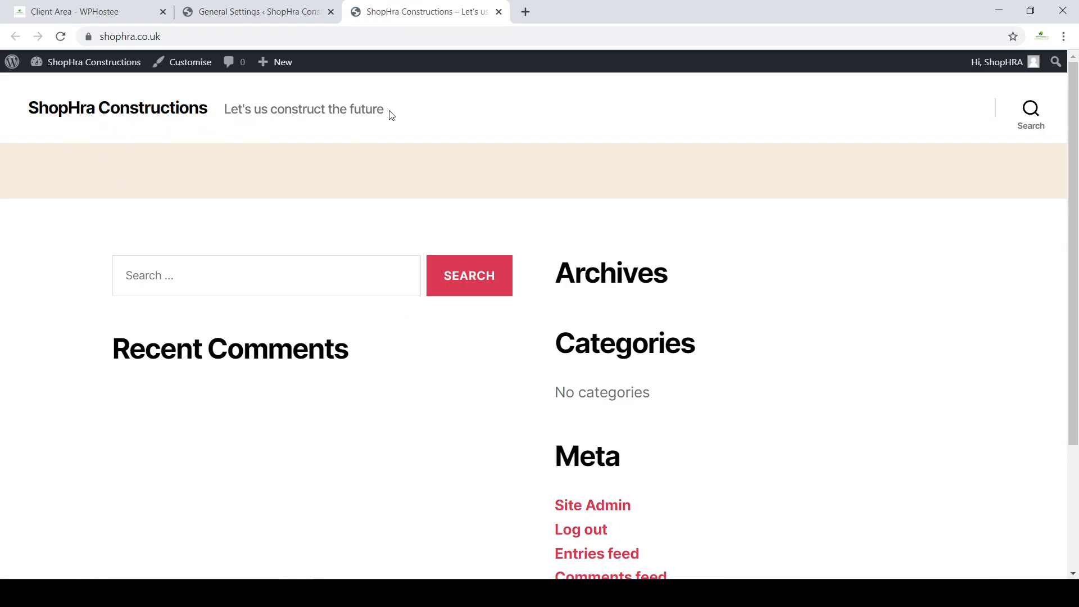
# - Return to the admin tab and go to Settings > Writing
pyautogui.click(264, 11)
pyautogui.click(382, 10)
pyautogui.click(275, 12)
pyautogui.scroll(-1, 563, 264)
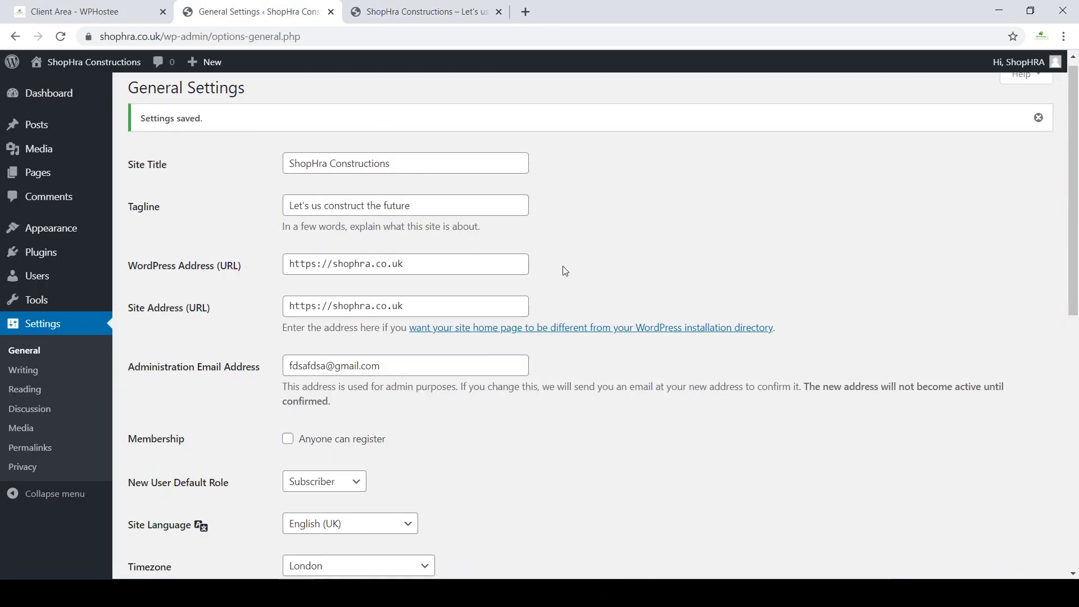
pyautogui.scroll(-1, 215, 296)
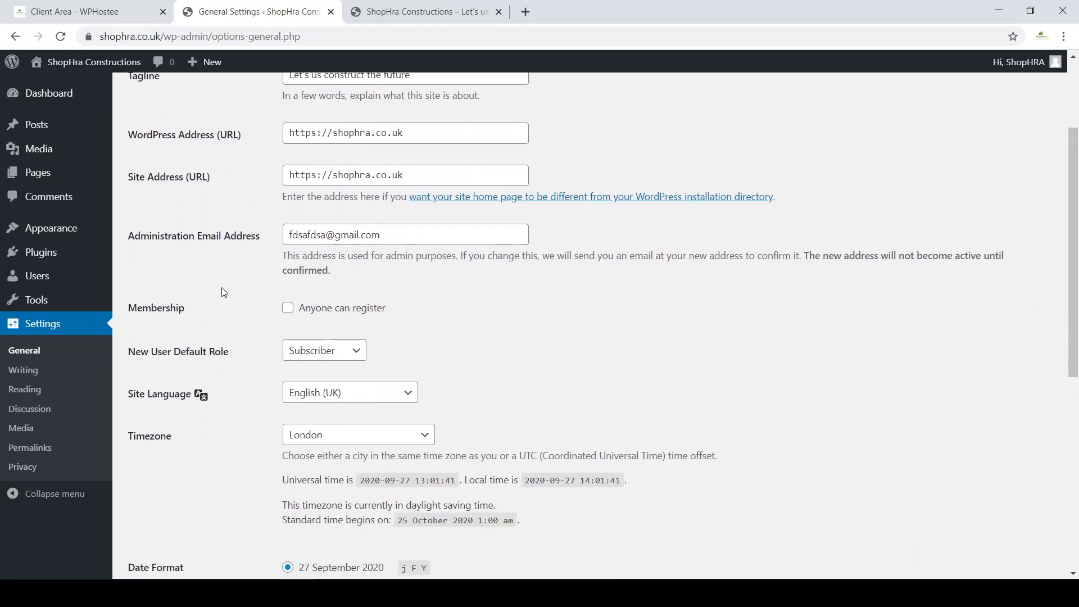
pyautogui.click(25, 371)
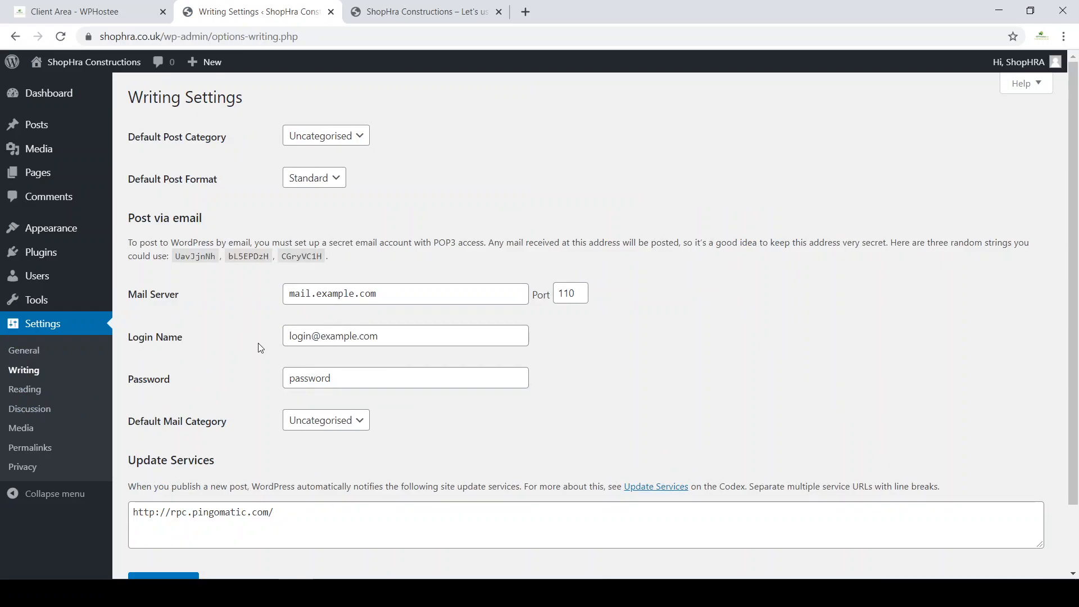
pyautogui.scroll(-1, 258, 344)
pyautogui.scroll(1, 259, 346)
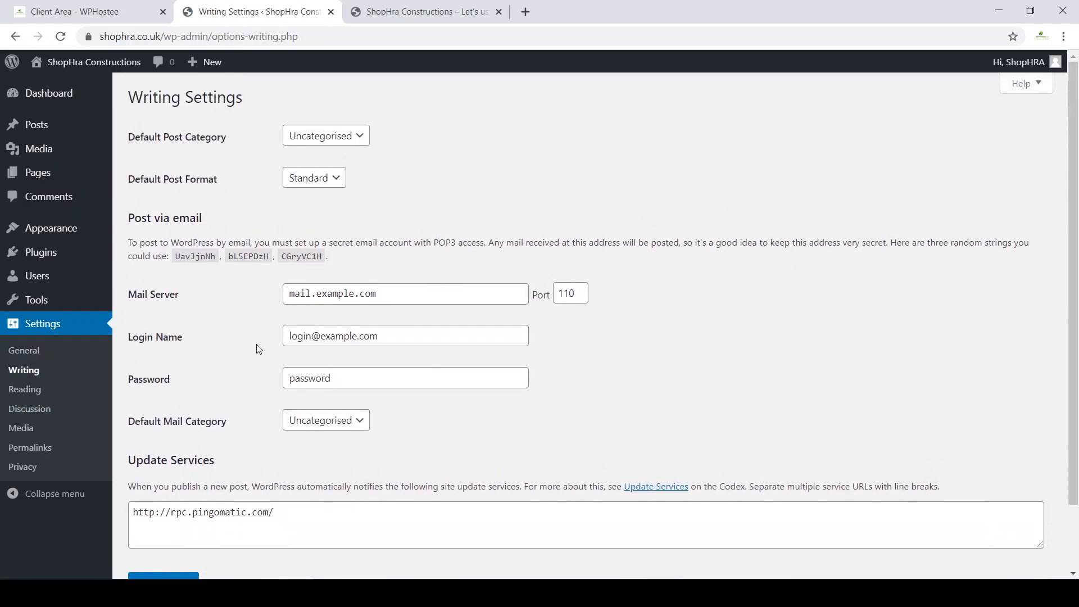
pyautogui.scroll(-1, 244, 372)
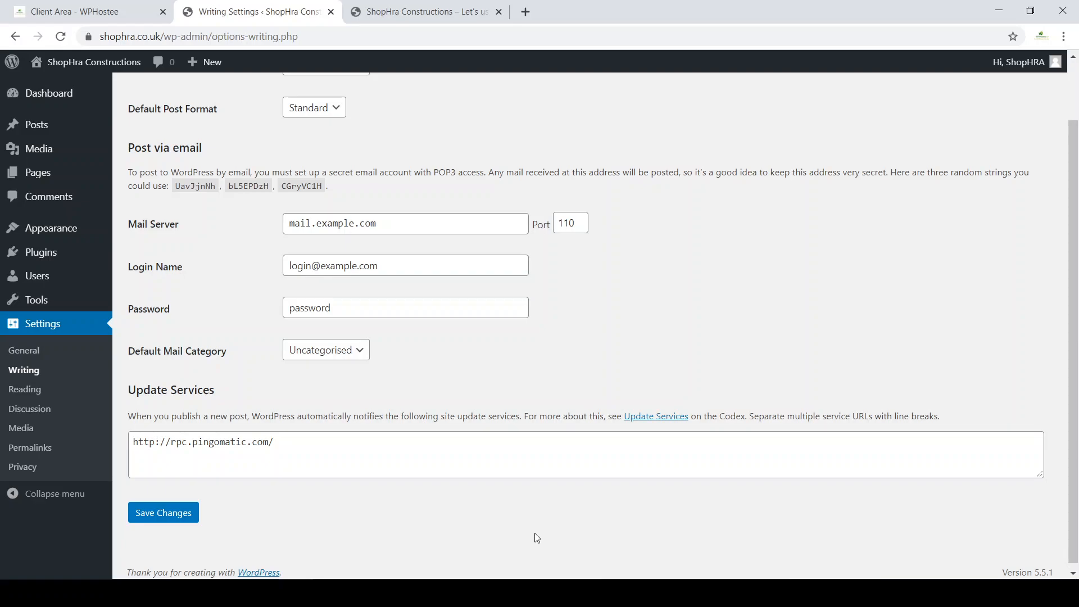
pyautogui.scroll(1, 612, 538)
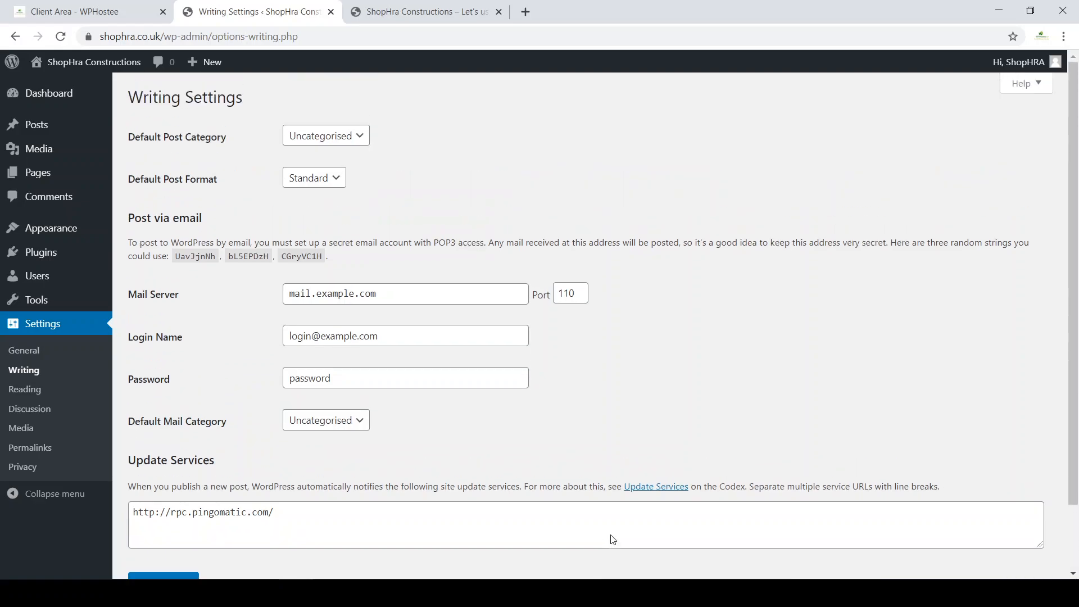
pyautogui.scroll(-1, 480, 453)
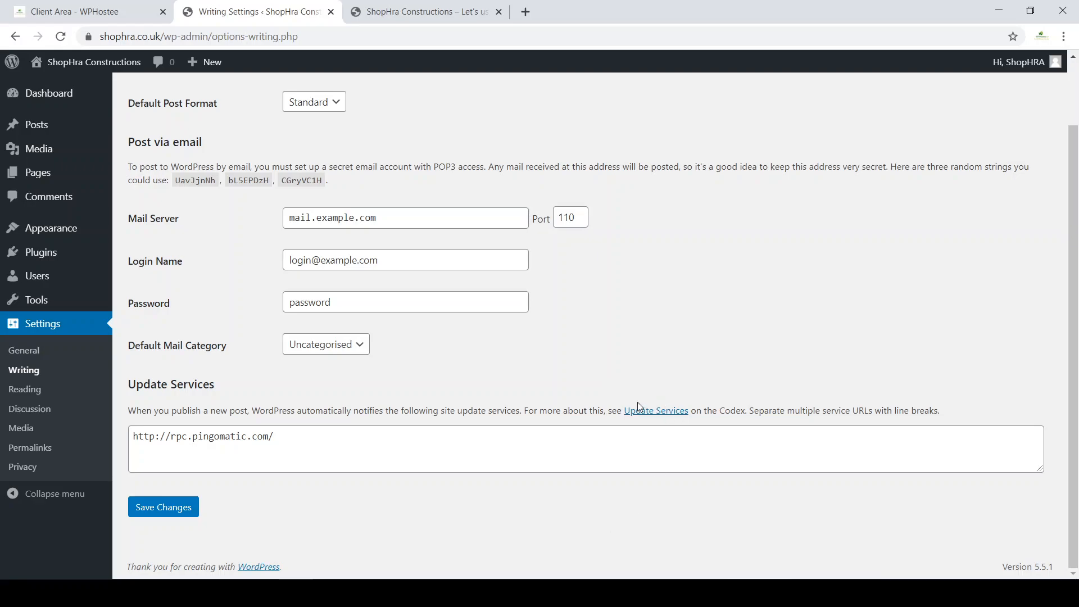
# - Open the Update Services Codex page in a new tab
pyautogui.rightClick(669, 411)
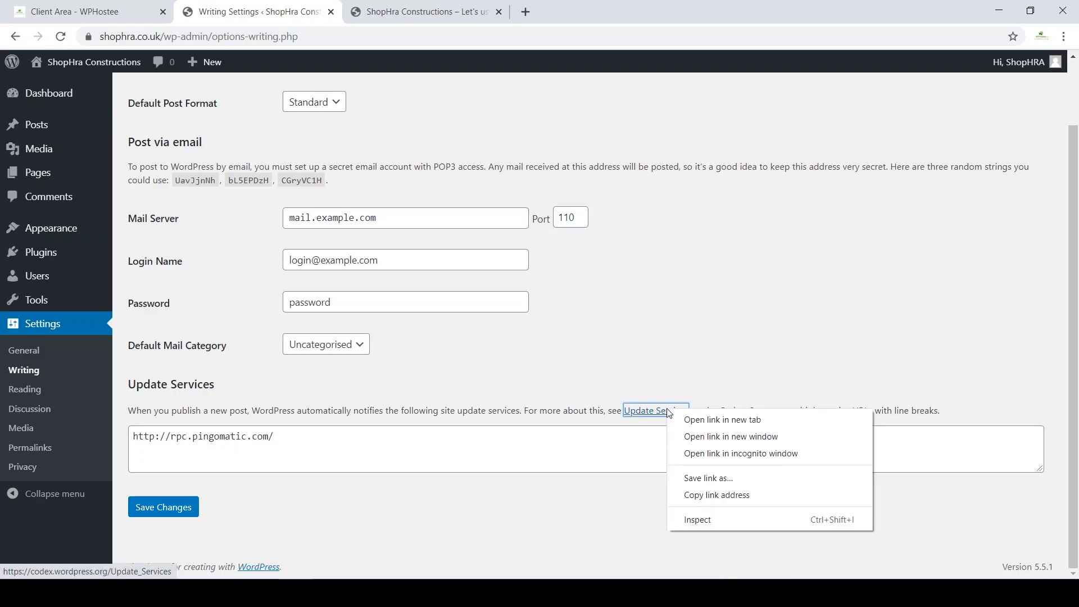
pyautogui.click(757, 425)
pyautogui.click(577, 13)
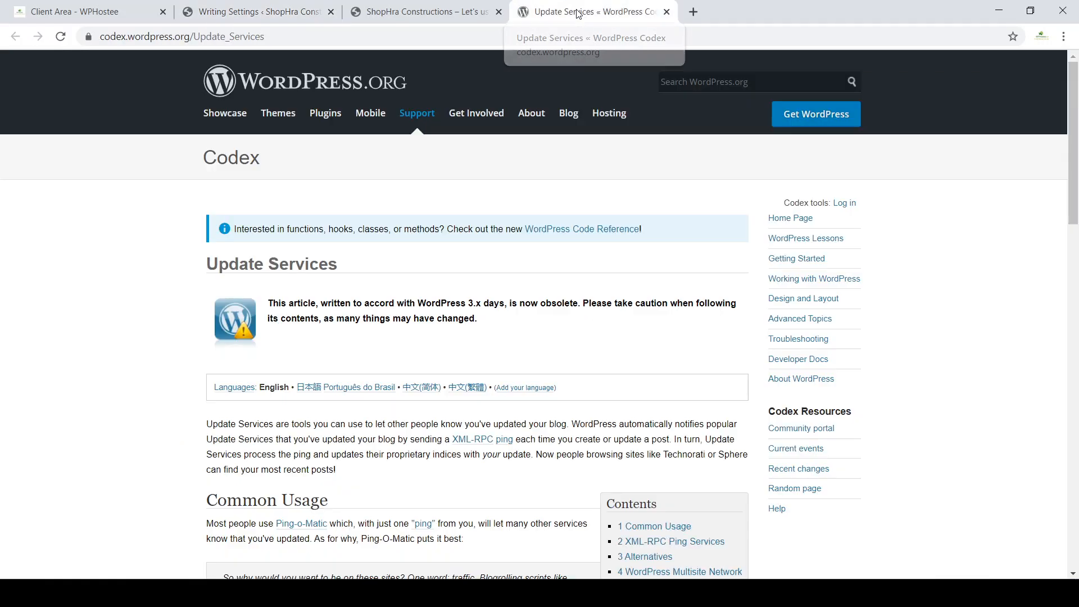
pyautogui.scroll(-10, 443, 314)
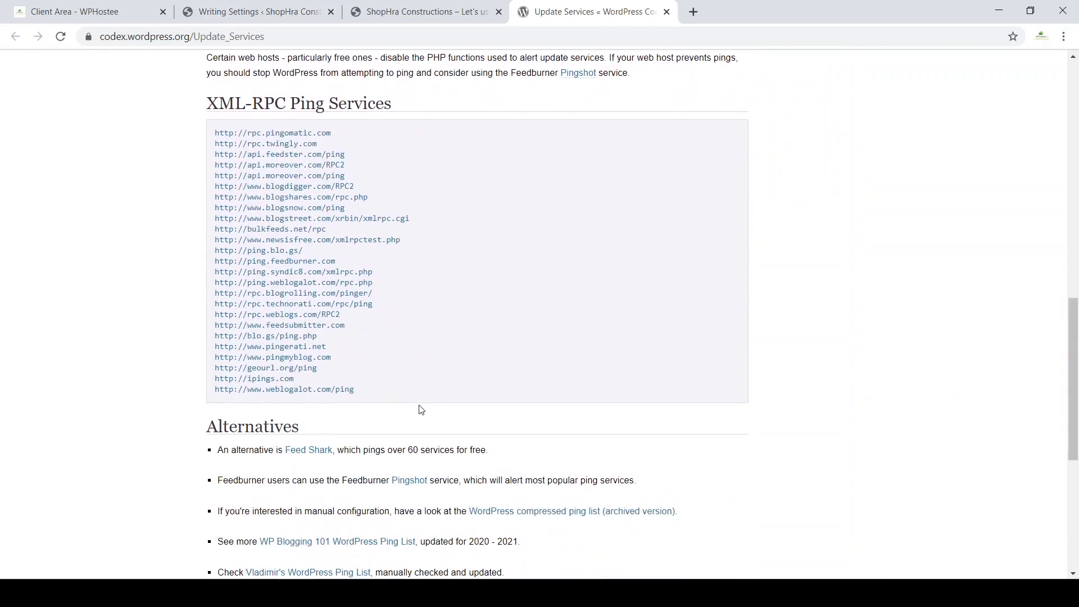
pyautogui.scroll(1, 422, 409)
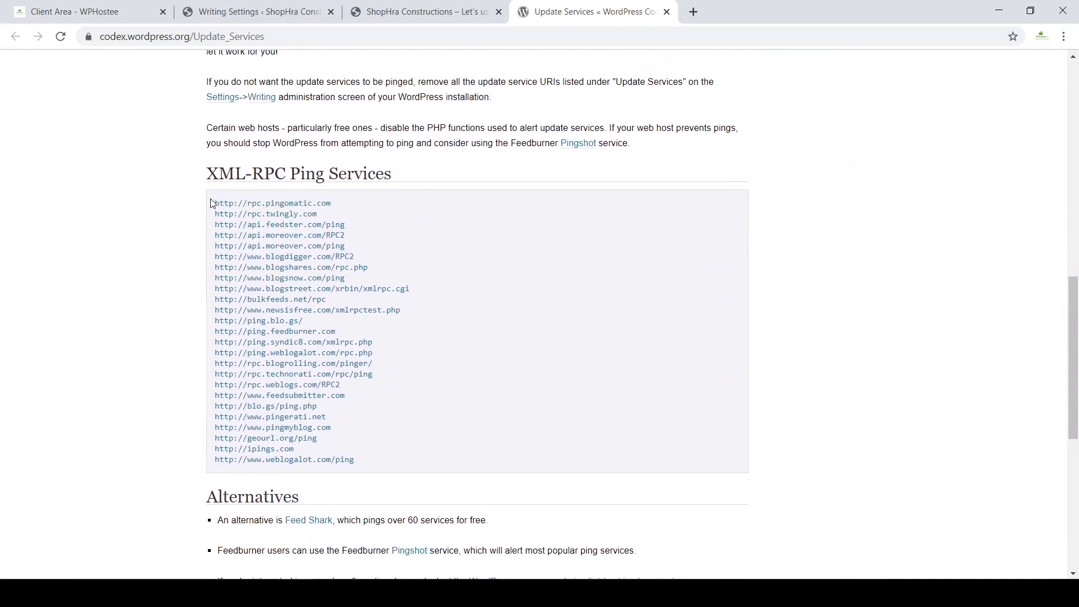
# - Copy the XML-RPC ping services URL list and close the Codex tab
pyautogui.moveTo(214, 203); pyautogui.dragTo(361, 458)
pyautogui.rightClick(297, 366)
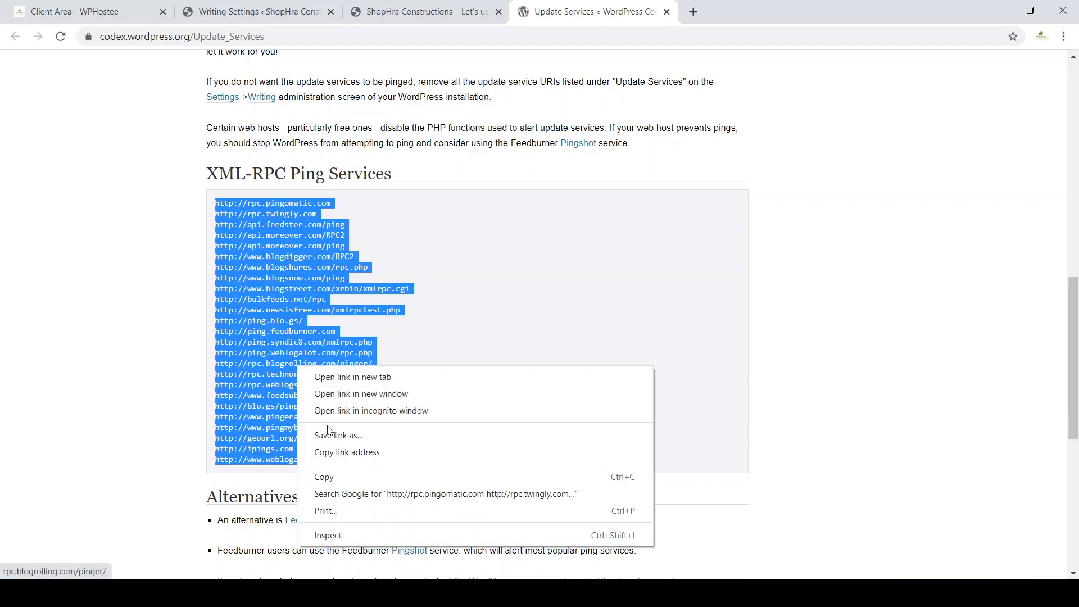
pyautogui.click(330, 477)
pyautogui.click(518, 393)
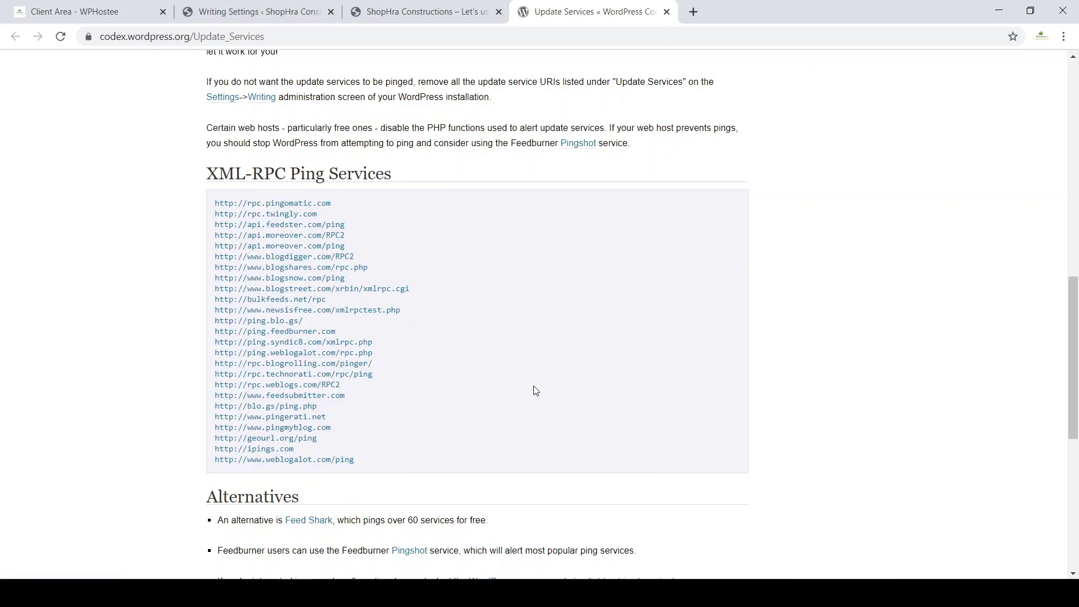
pyautogui.click(666, 12)
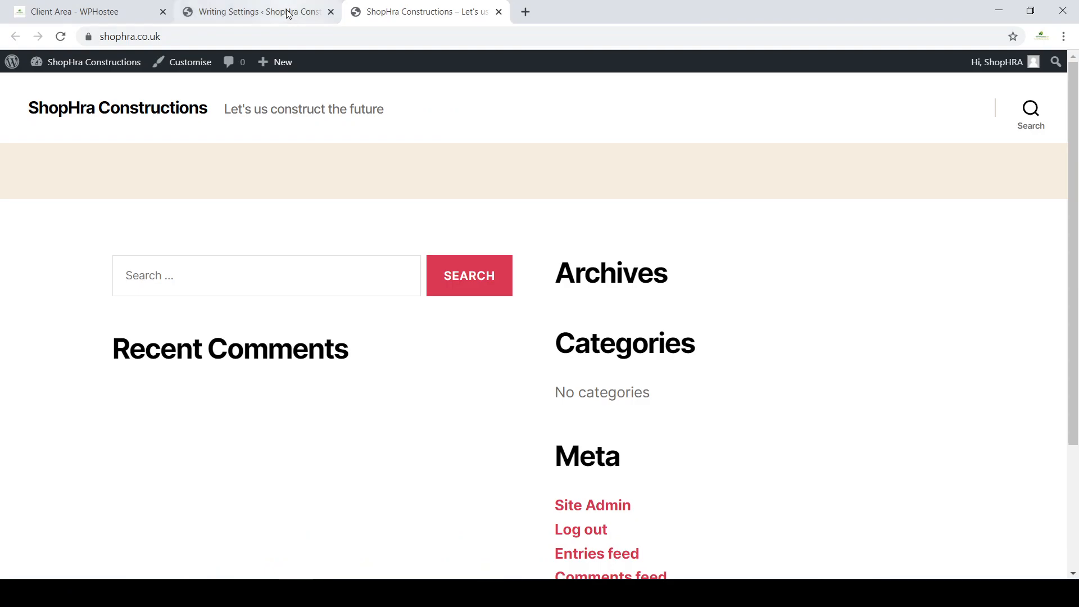
# - Replace the rpc.pingomatic.com entry in Update Services with the copied ping URL list
pyautogui.click(286, 13)
pyautogui.moveTo(287, 448); pyautogui.dragTo(131, 437)
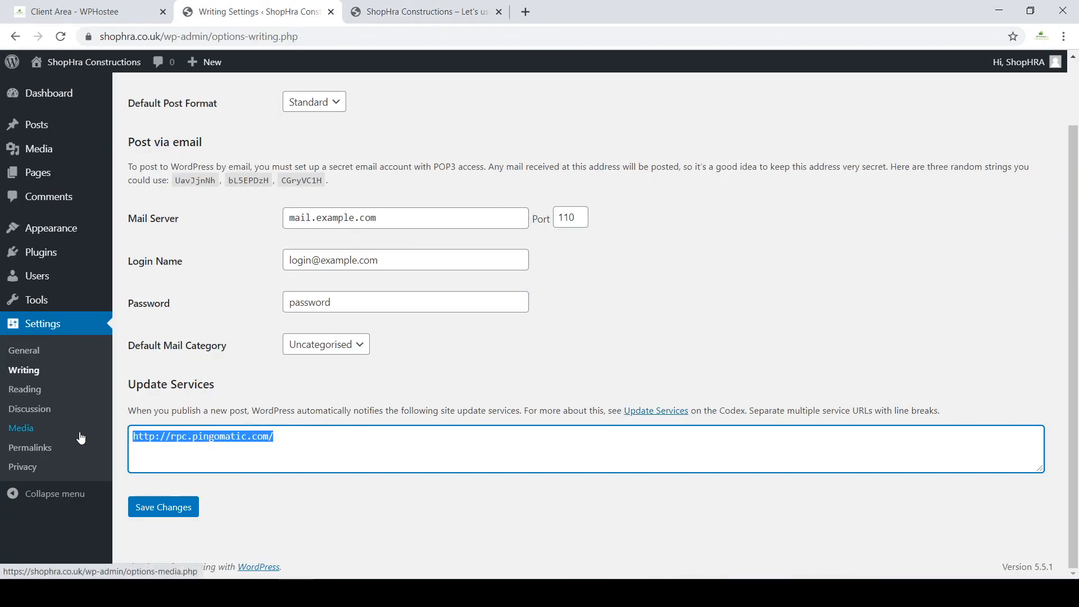
pyautogui.press('Delete')
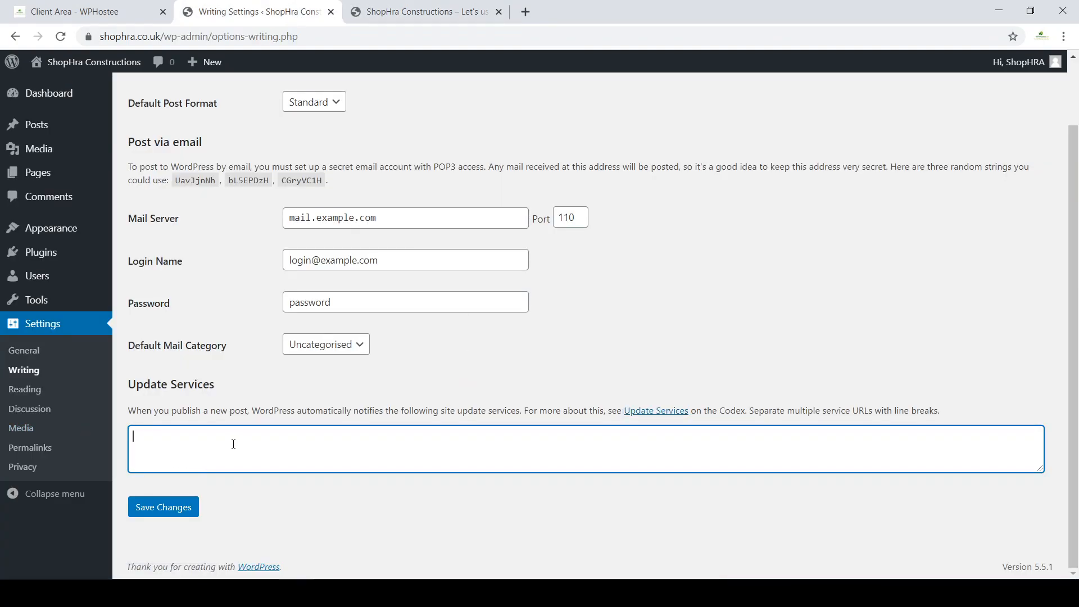
pyautogui.rightClick(233, 443)
pyautogui.click(274, 329)
pyautogui.click(587, 530)
# - Enlarge the Update Services box so all the pasted ping URLs show
pyautogui.moveTo(1038, 471); pyautogui.dragTo(1028, 576)
pyautogui.scroll(-2, 906, 377)
pyautogui.moveTo(1044, 471); pyautogui.dragTo(1038, 596)
pyautogui.scroll(-2, 928, 247)
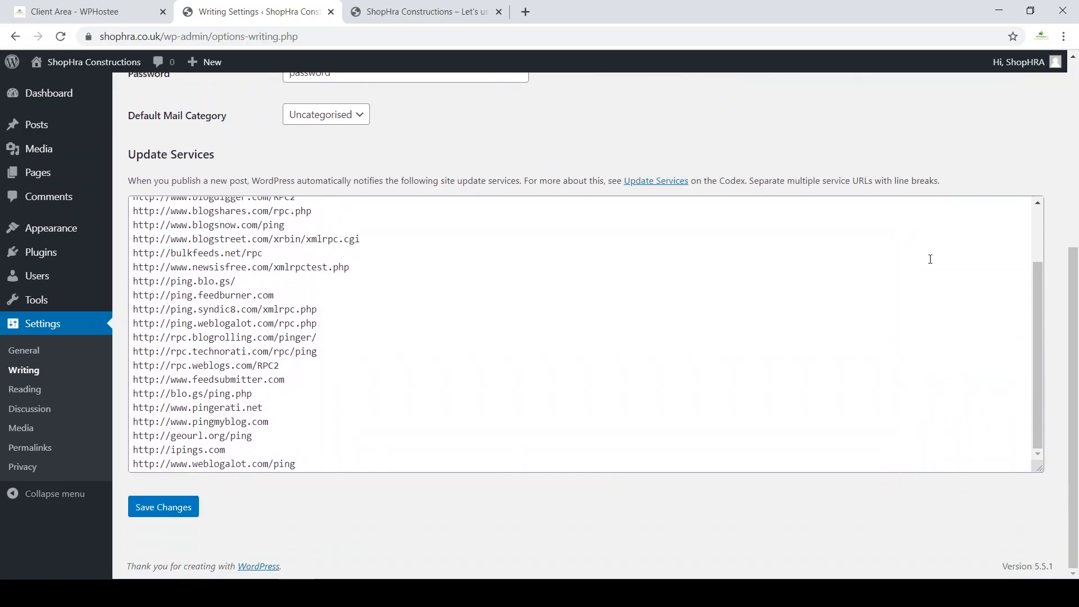
pyautogui.moveTo(1040, 469); pyautogui.dragTo(1045, 571)
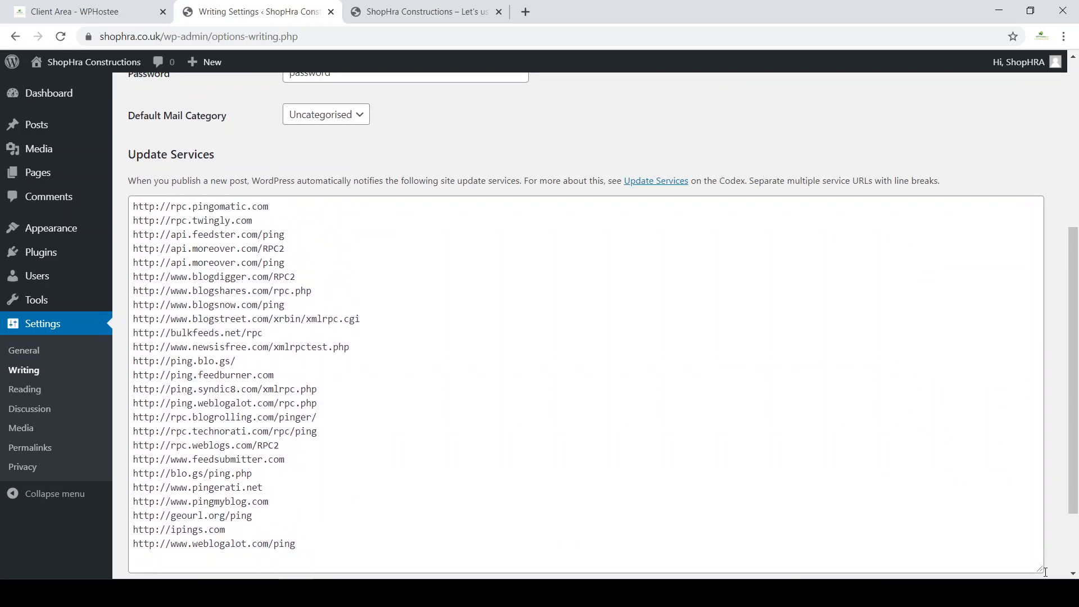
pyautogui.scroll(-2, 691, 395)
pyautogui.scroll(3, 662, 404)
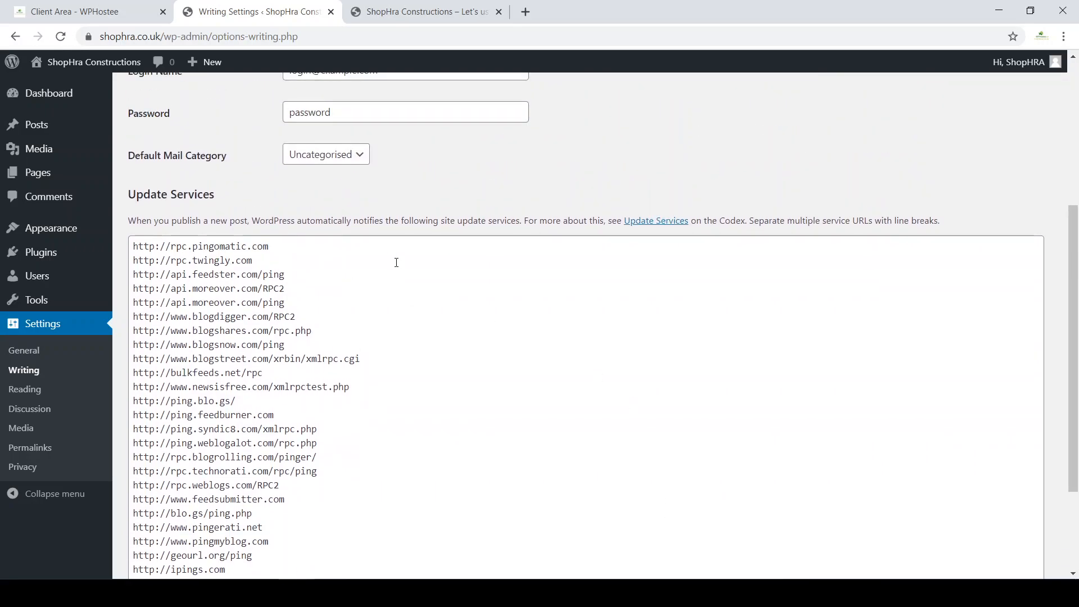
pyautogui.scroll(5, 354, 202)
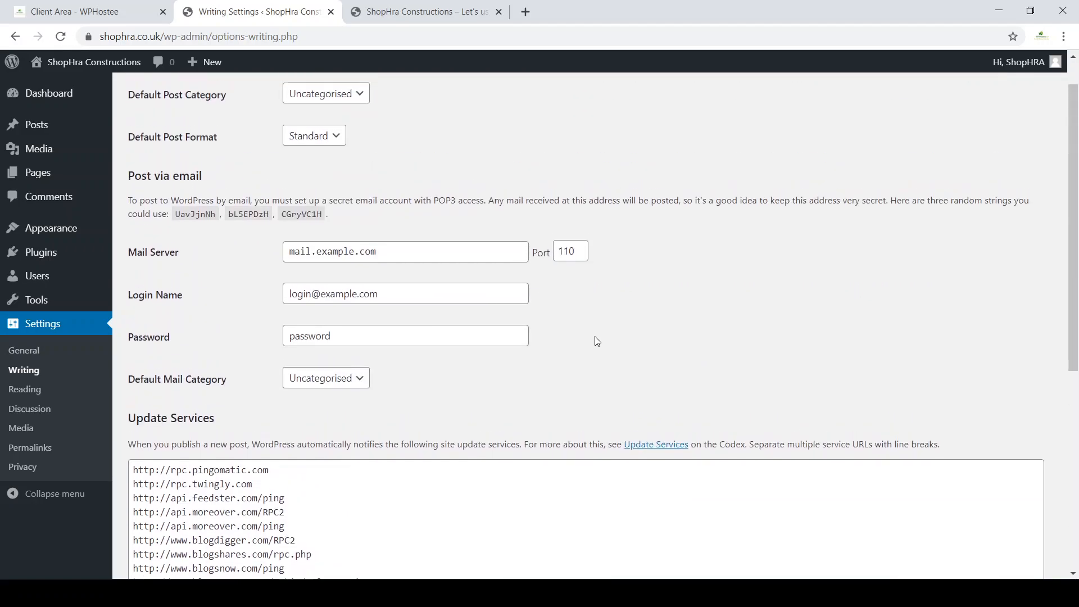
pyautogui.scroll(-5, 635, 362)
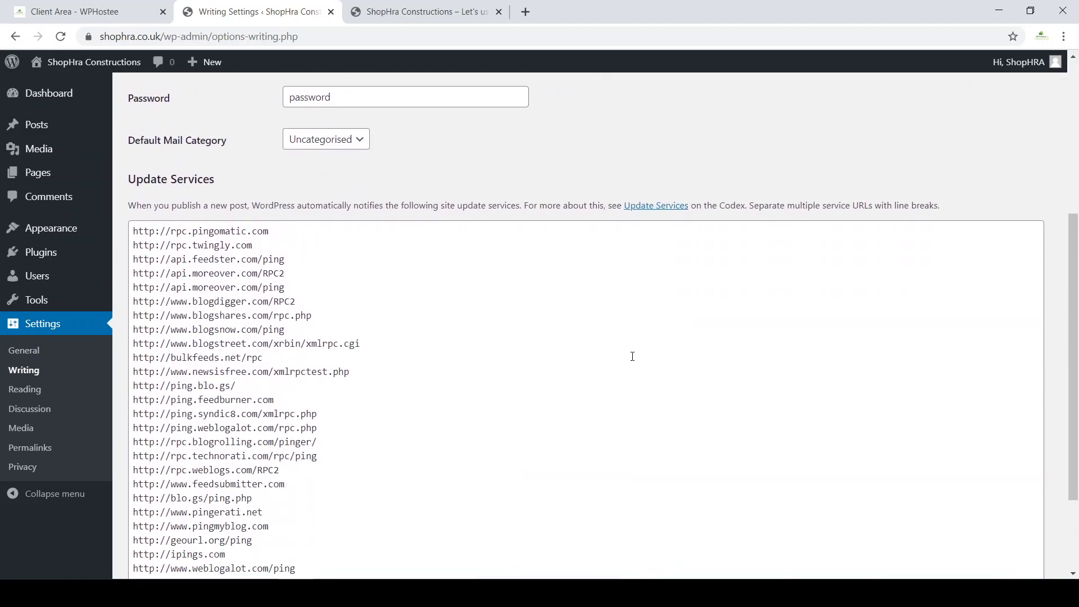
pyautogui.scroll(-2, 631, 361)
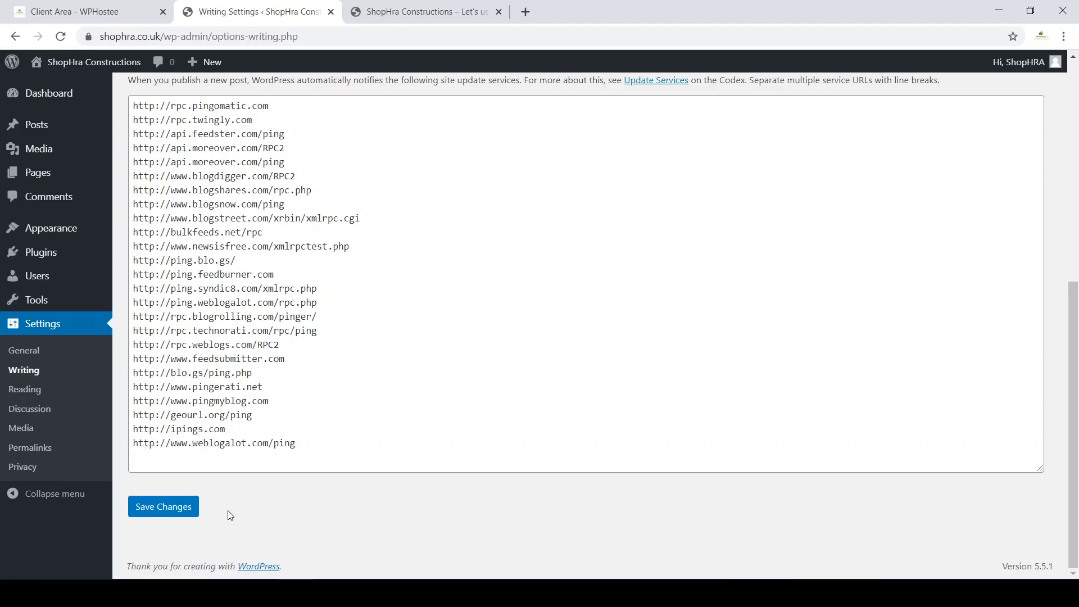
pyautogui.scroll(6, 264, 517)
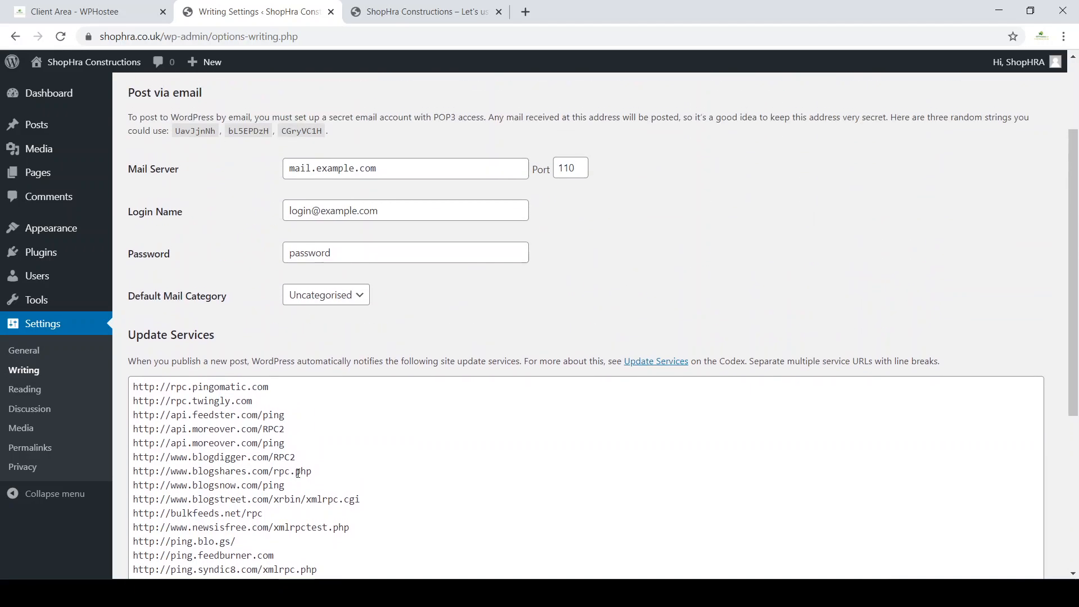
pyautogui.scroll(-4, 311, 457)
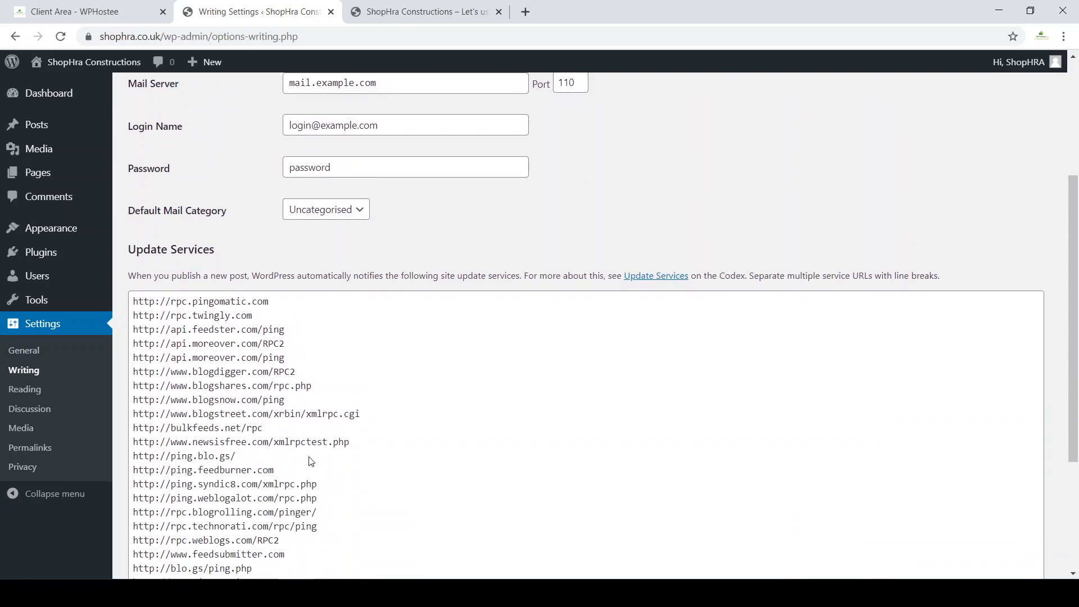
pyautogui.scroll(-3, 317, 458)
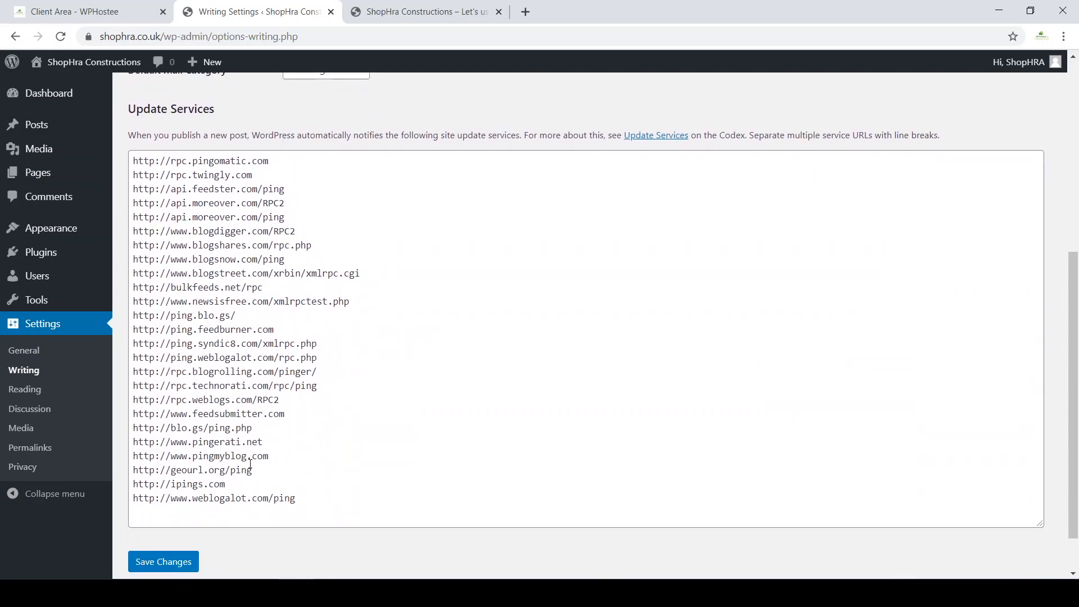
pyautogui.click(259, 510)
pyautogui.scroll(3, 362, 505)
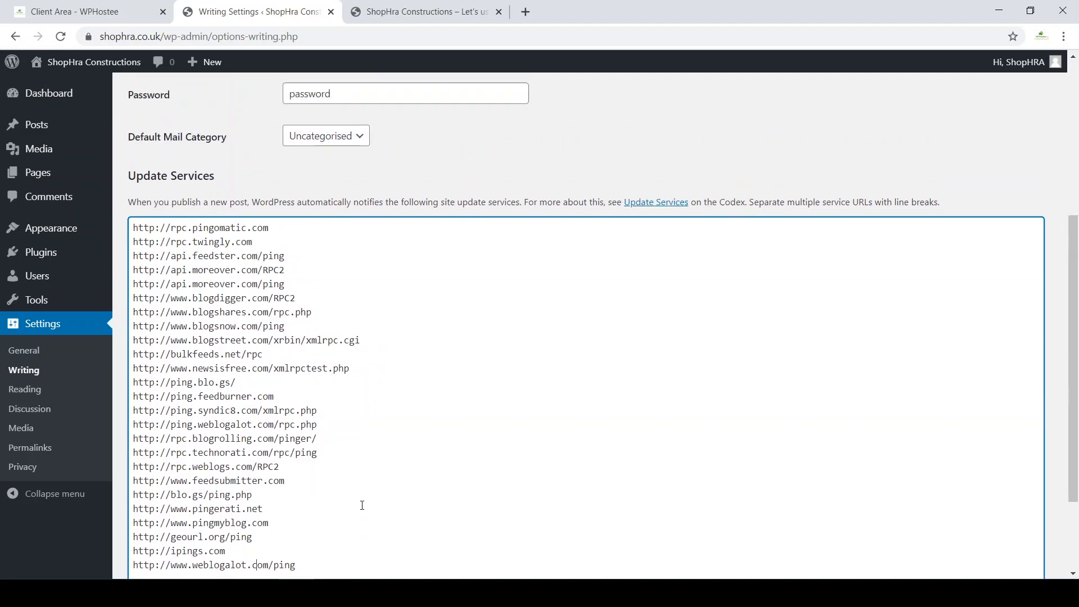
pyautogui.scroll(-4, 303, 275)
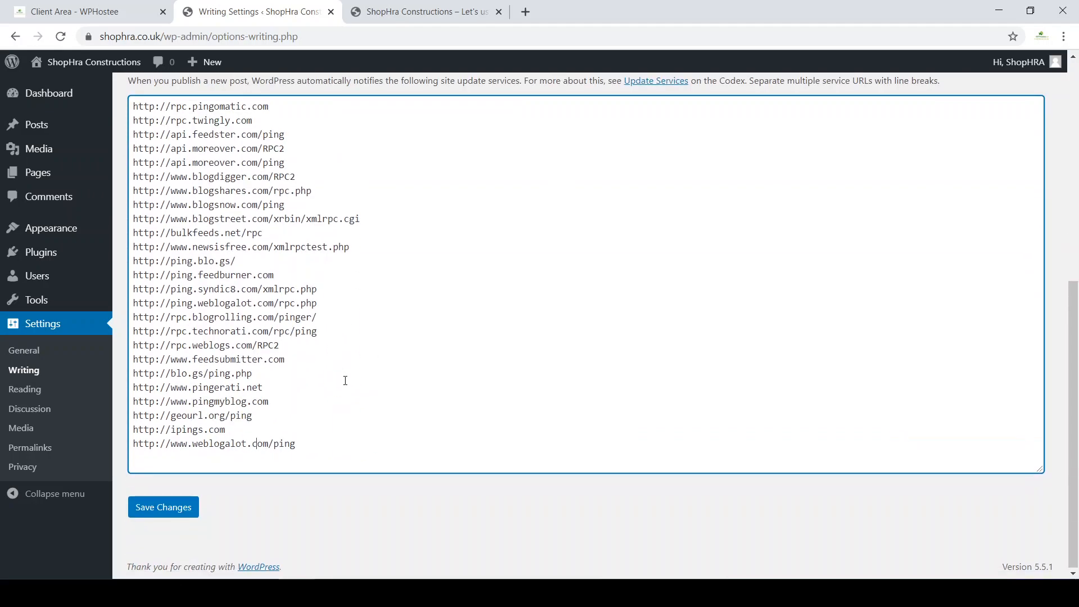
# - Save the Writing Settings with the full ping list, review the page, and save again
pyautogui.click(163, 507)
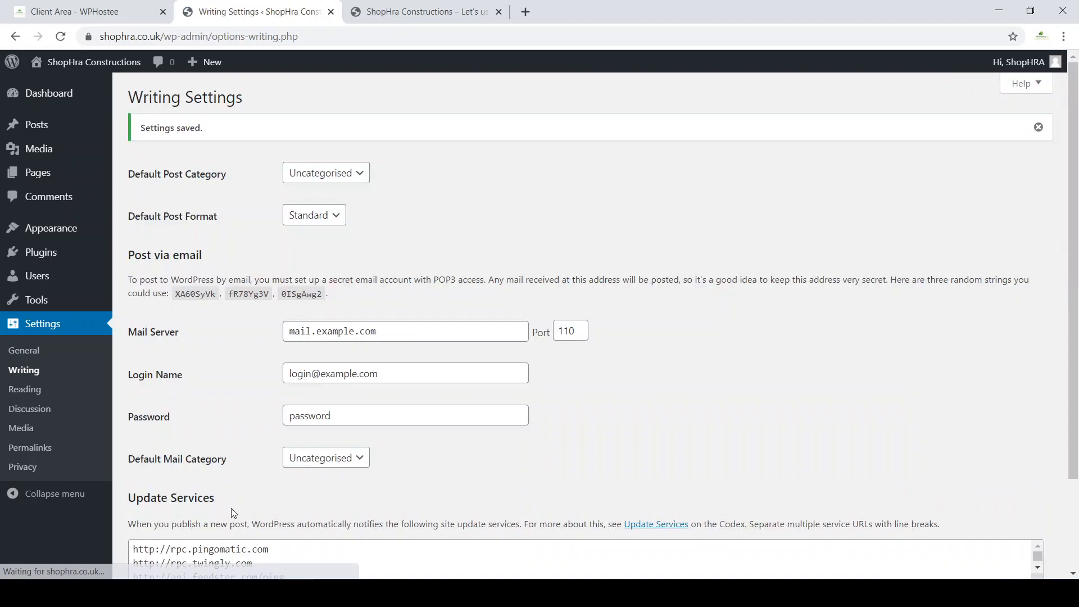
pyautogui.scroll(-3, 375, 503)
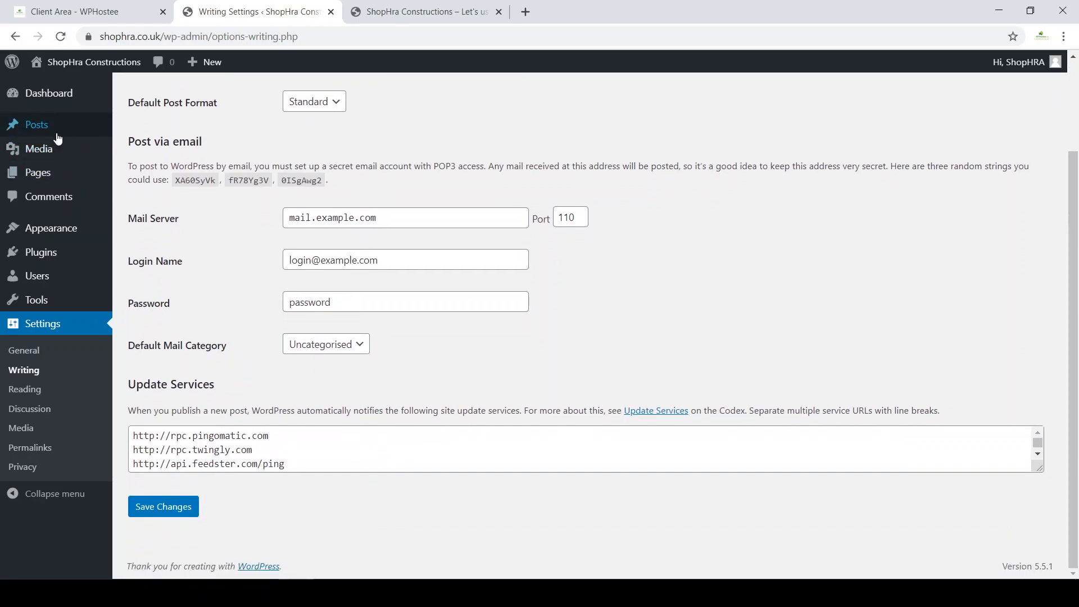
pyautogui.moveTo(54, 124)
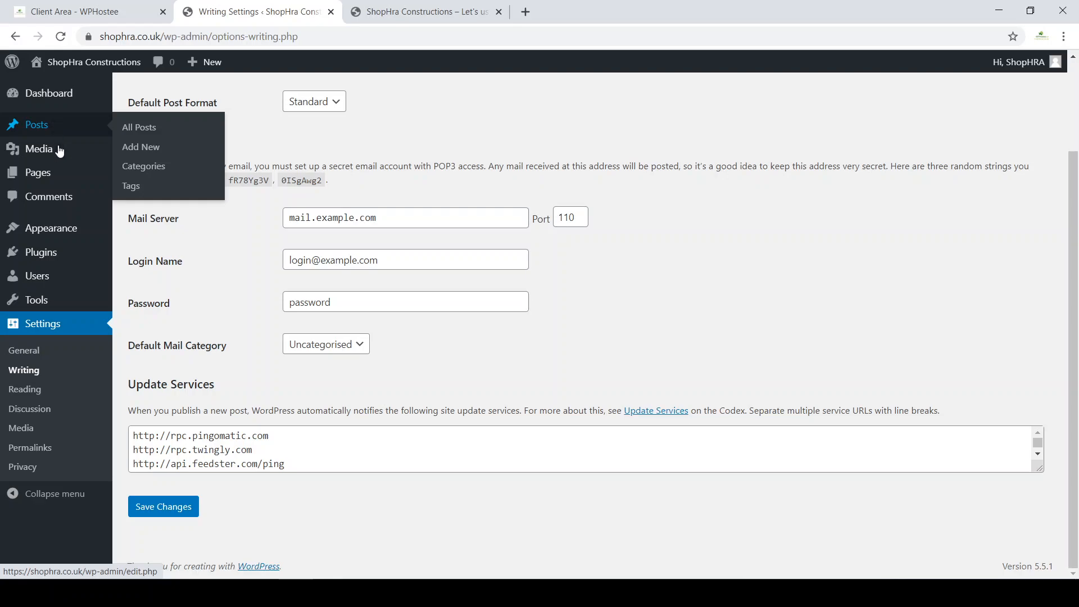
pyautogui.moveTo(45, 176)
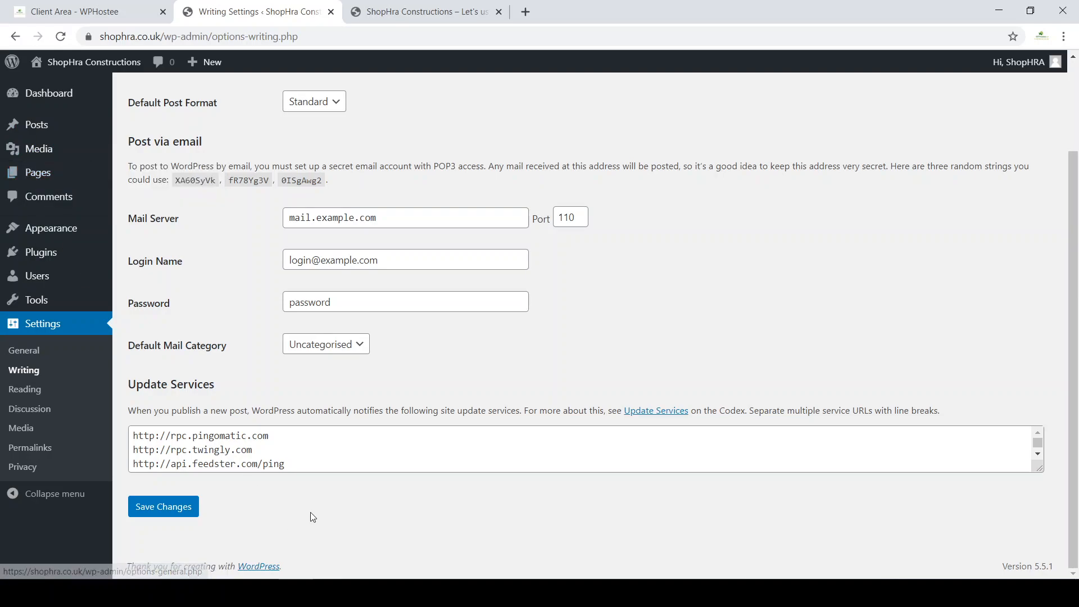
pyautogui.scroll(-5, 221, 450)
pyautogui.scroll(6, 230, 450)
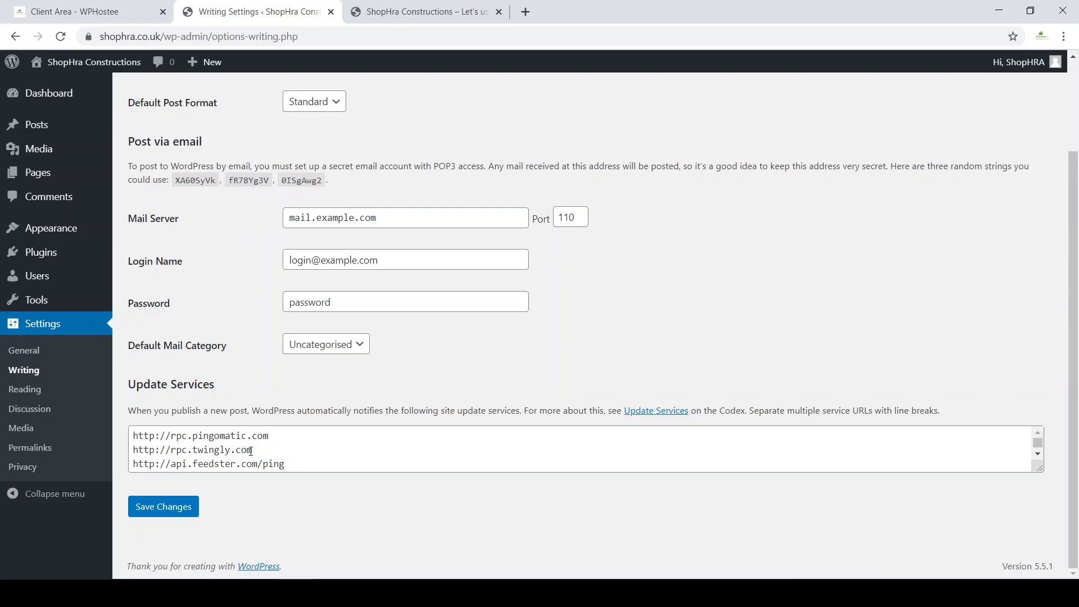
pyautogui.scroll(-6, 225, 451)
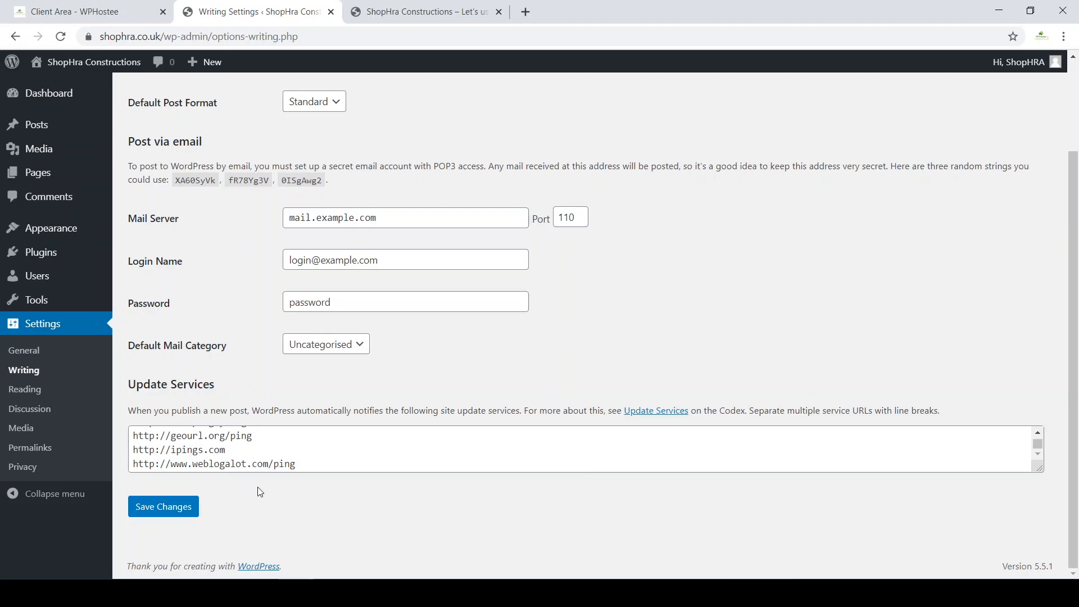
pyautogui.scroll(5, 254, 445)
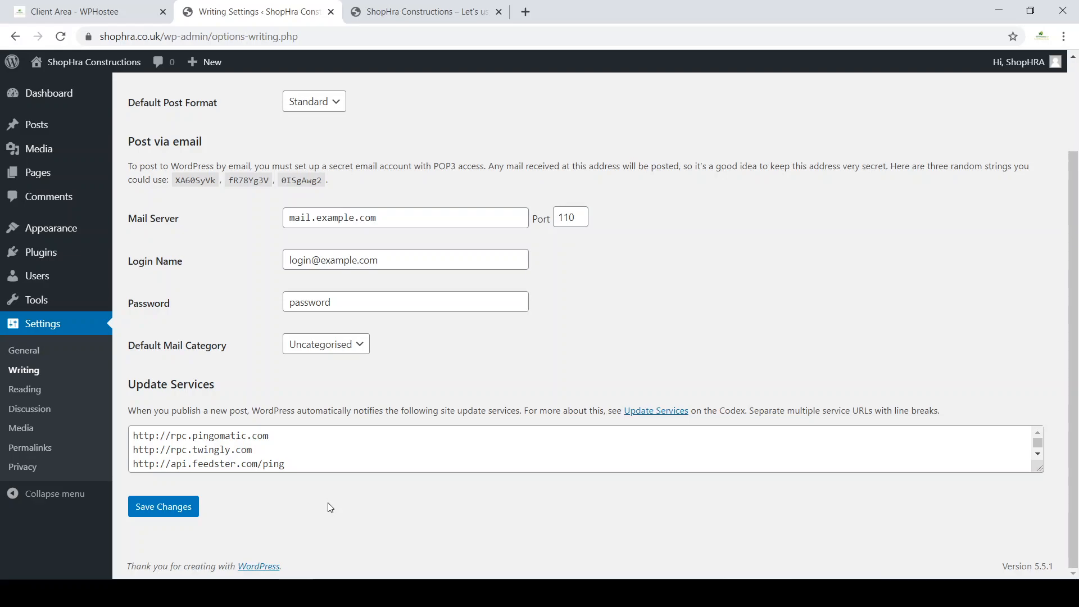
pyautogui.scroll(-5, 242, 444)
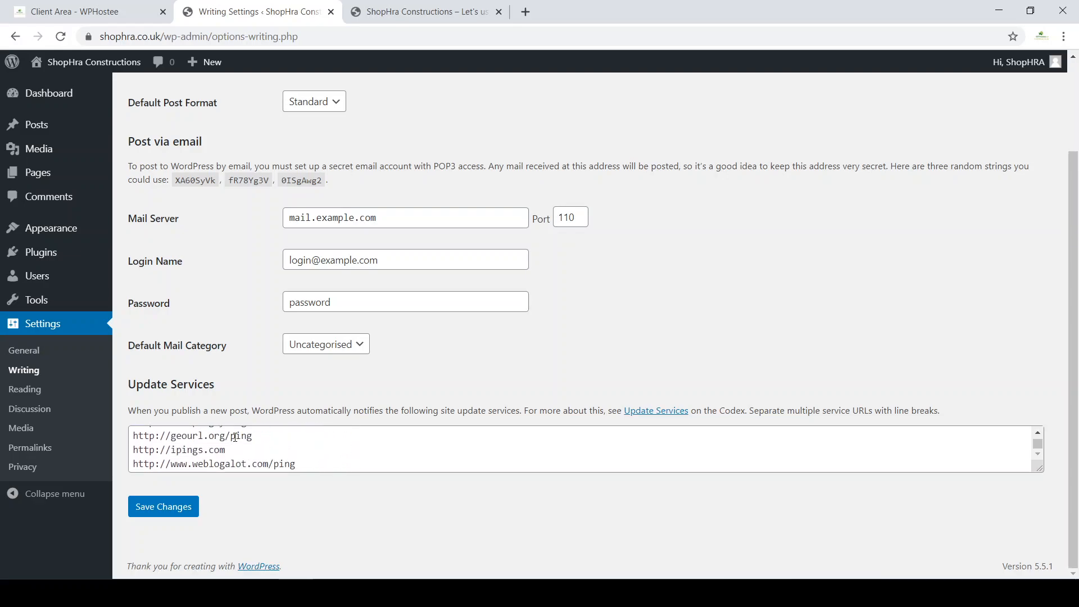
pyautogui.click(168, 509)
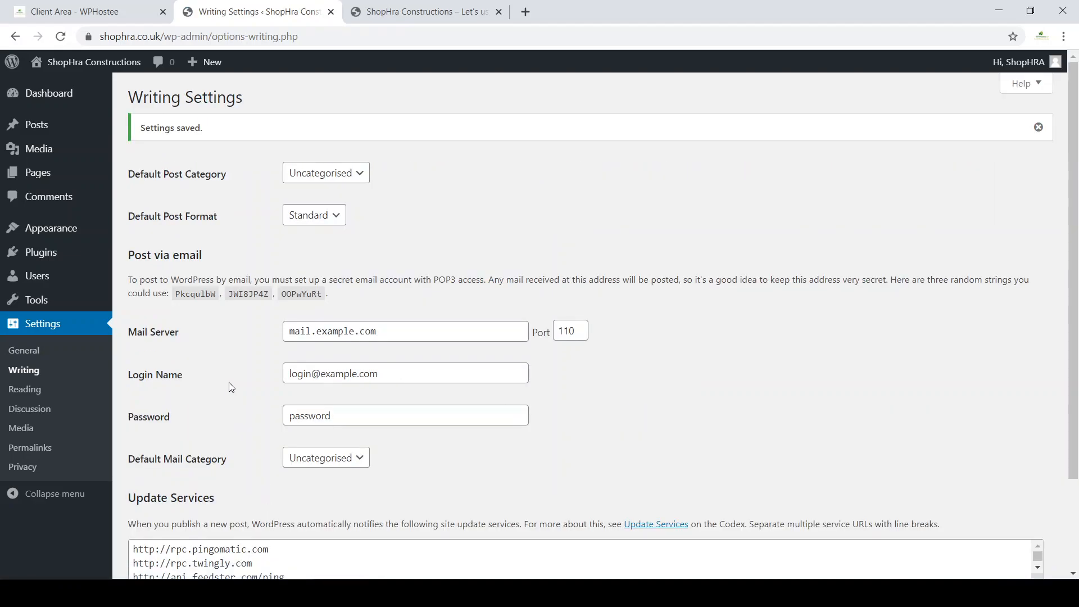
pyautogui.scroll(-3, 231, 387)
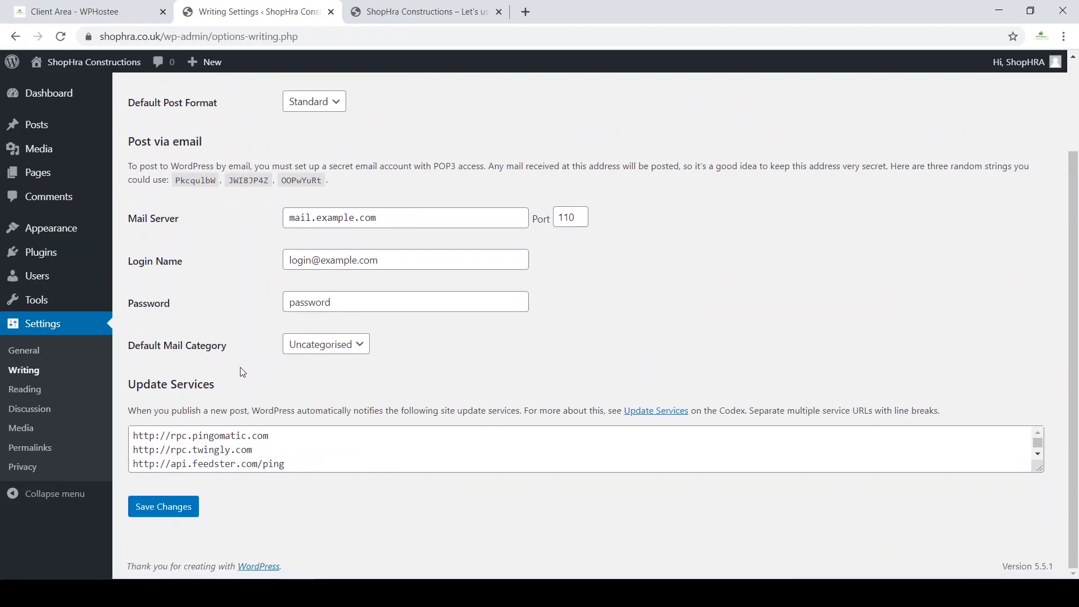
# - In Reading Settings, leave 'Discourage search engines' unchecked and save with 10 posts per page
pyautogui.click(24, 390)
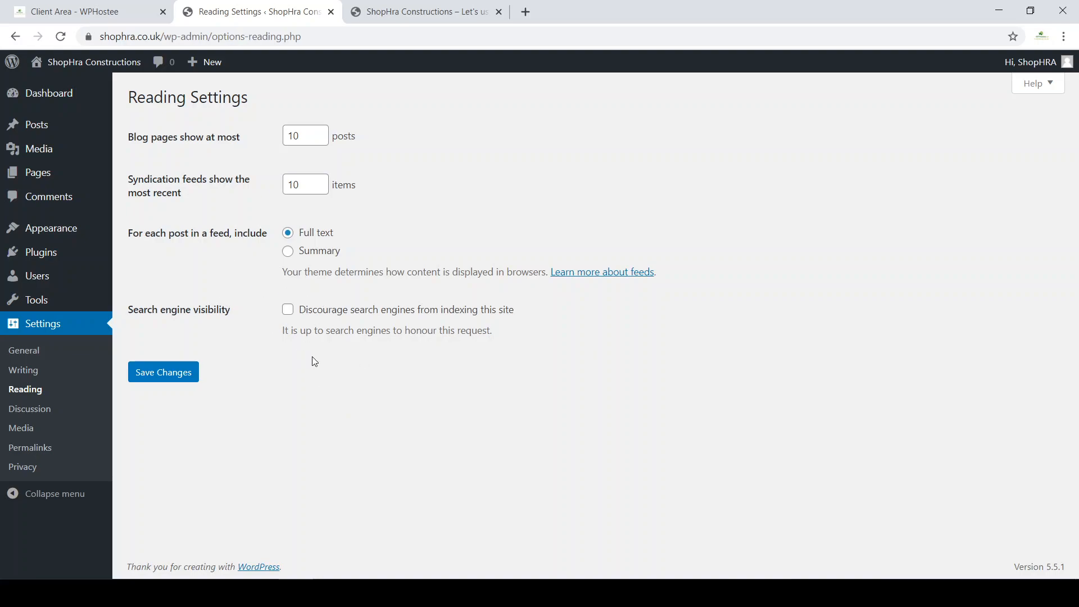
pyautogui.click(288, 310)
pyautogui.click(288, 310)
pyautogui.click(289, 389)
pyautogui.click(169, 374)
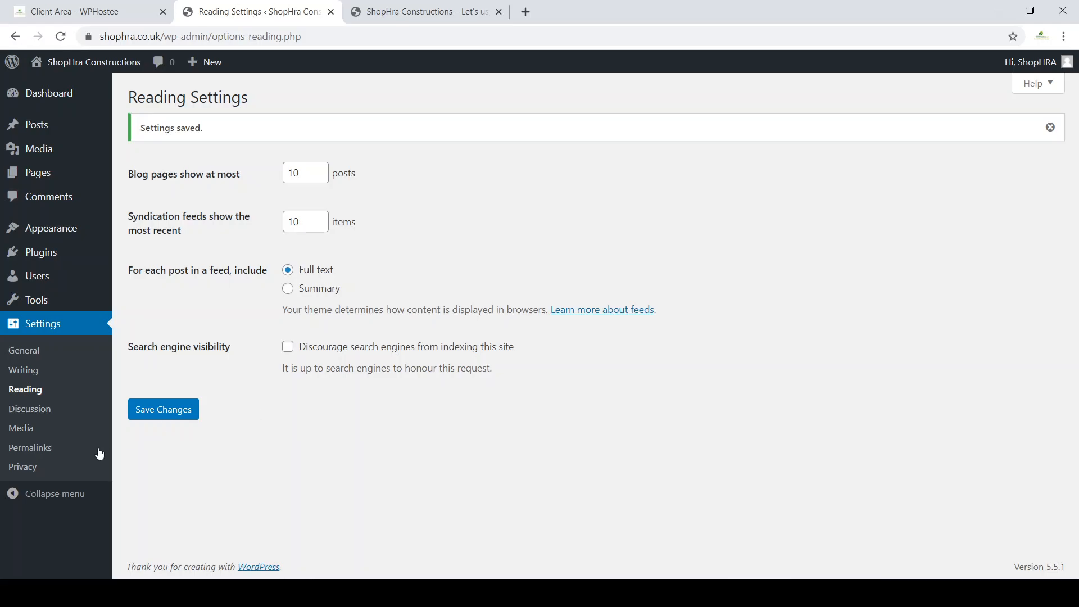
# - Turn off blog notifications, pingbacks and comments on new posts in Discussion Settings
pyautogui.click(30, 412)
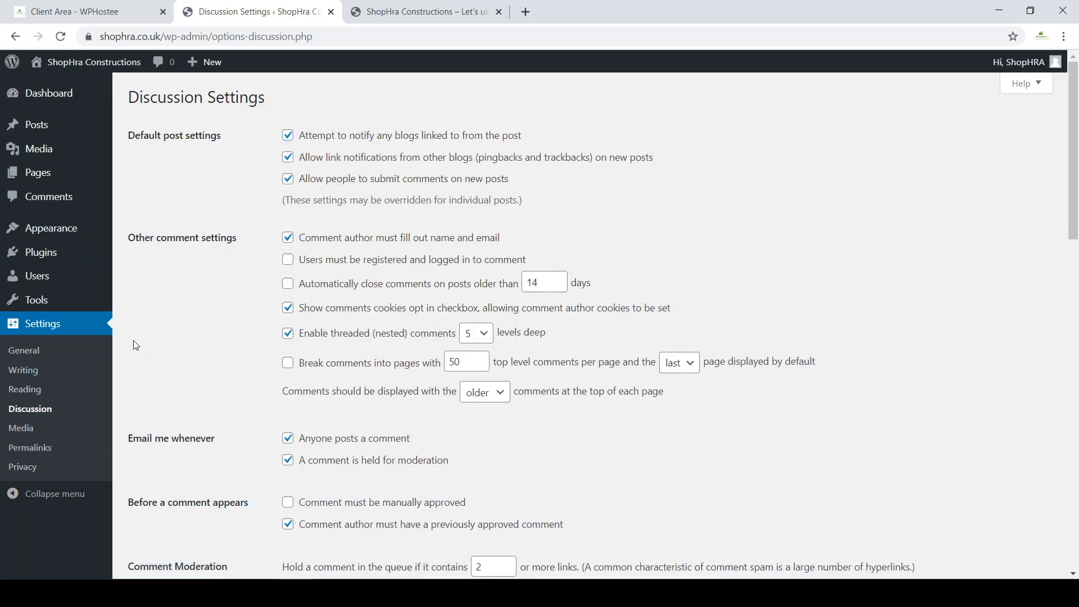
pyautogui.click(289, 137)
pyautogui.click(288, 159)
pyautogui.click(228, 314)
pyautogui.click(285, 182)
# - Require comments to be manually approved and save the Discussion Settings
pyautogui.scroll(-1, 233, 224)
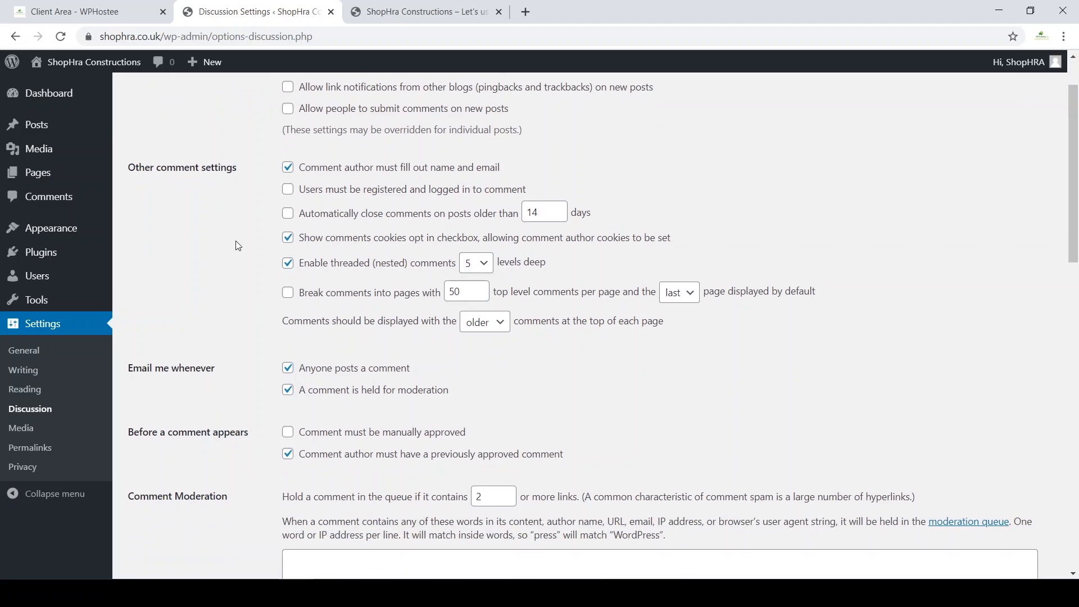
pyautogui.moveTo(1074, 186); pyautogui.dragTo(1069, 208)
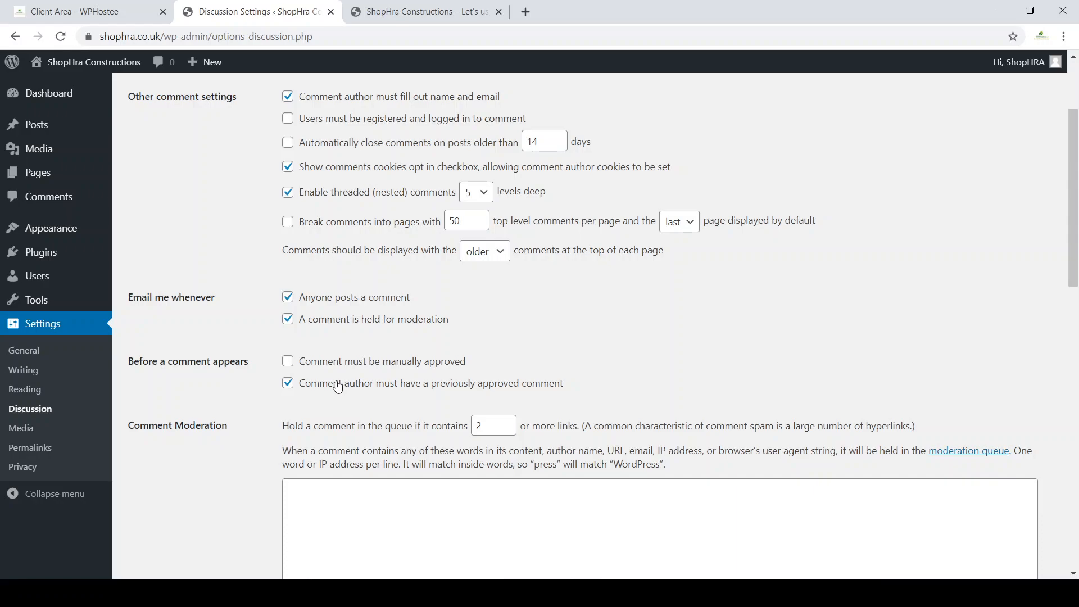
pyautogui.click(287, 361)
pyautogui.moveTo(1073, 285); pyautogui.dragTo(1023, 575)
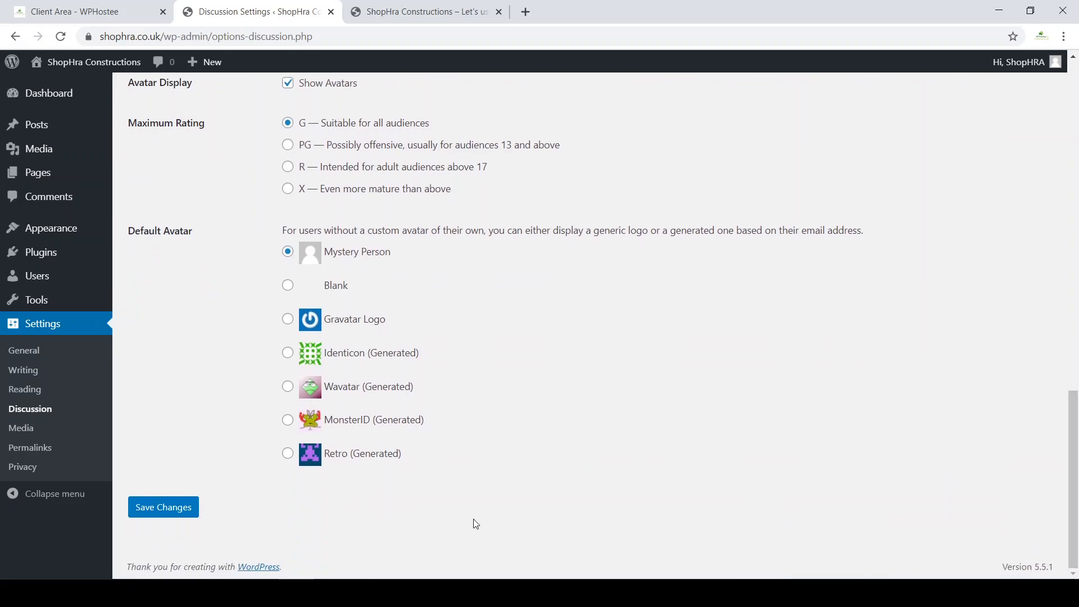
pyautogui.click(159, 509)
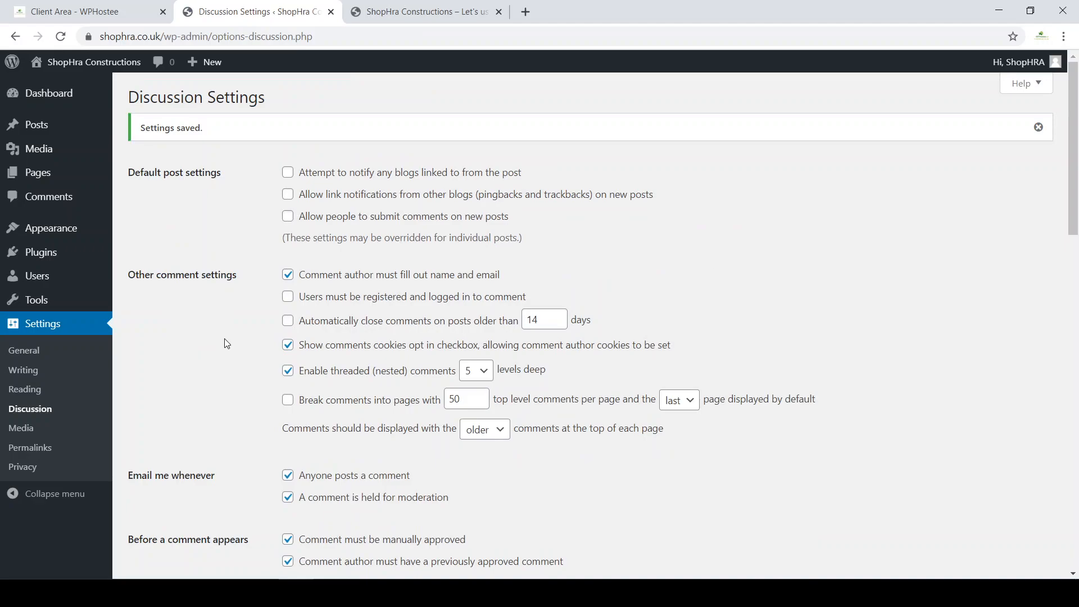
pyautogui.click(28, 432)
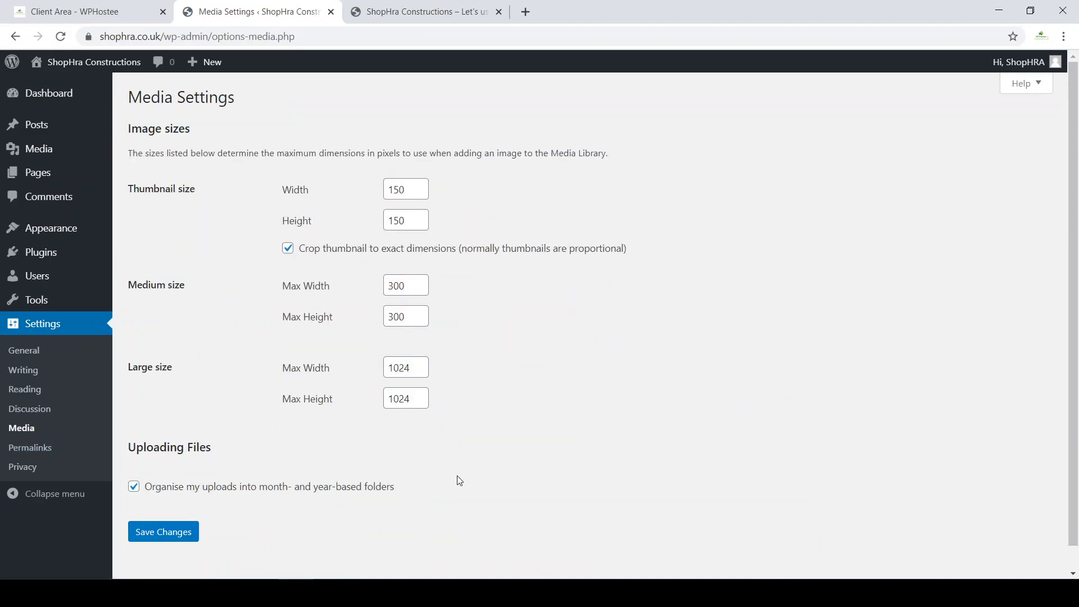
# - Keep uploads organised into month and year folders and save the Media Settings
pyautogui.scroll(-1, 459, 481)
pyautogui.click(133, 462)
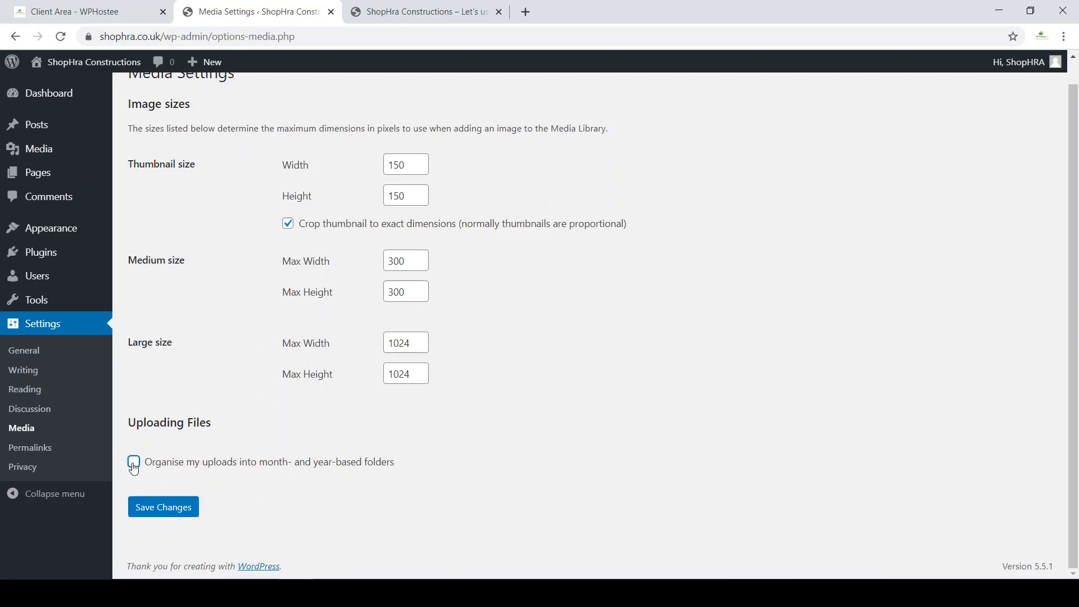
pyautogui.click(146, 475)
pyautogui.click(160, 516)
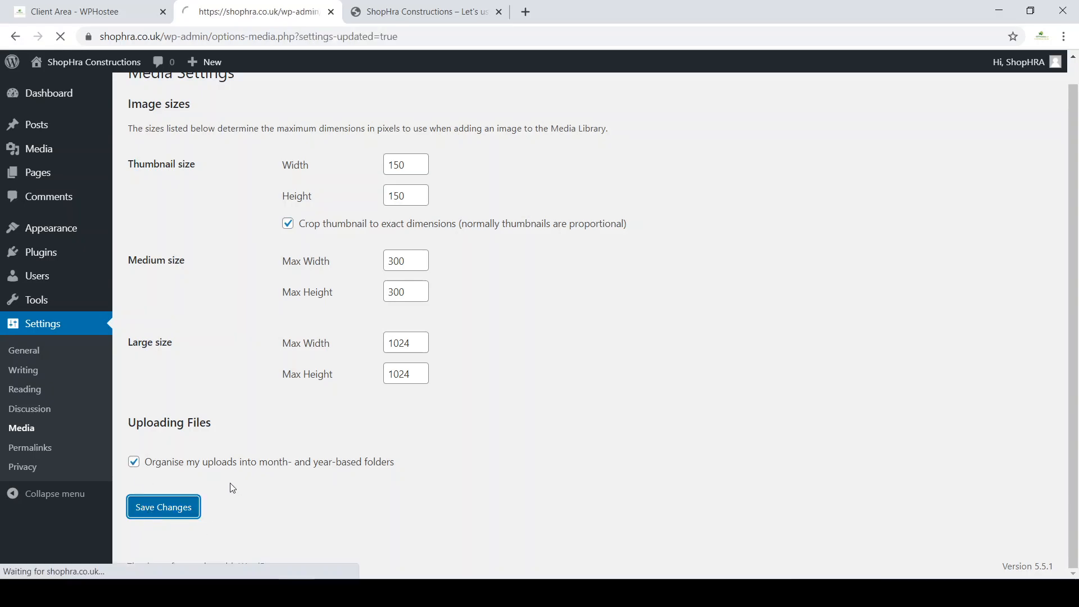
# - Choose the Post name permalink structure and check the live front page
pyautogui.click(43, 453)
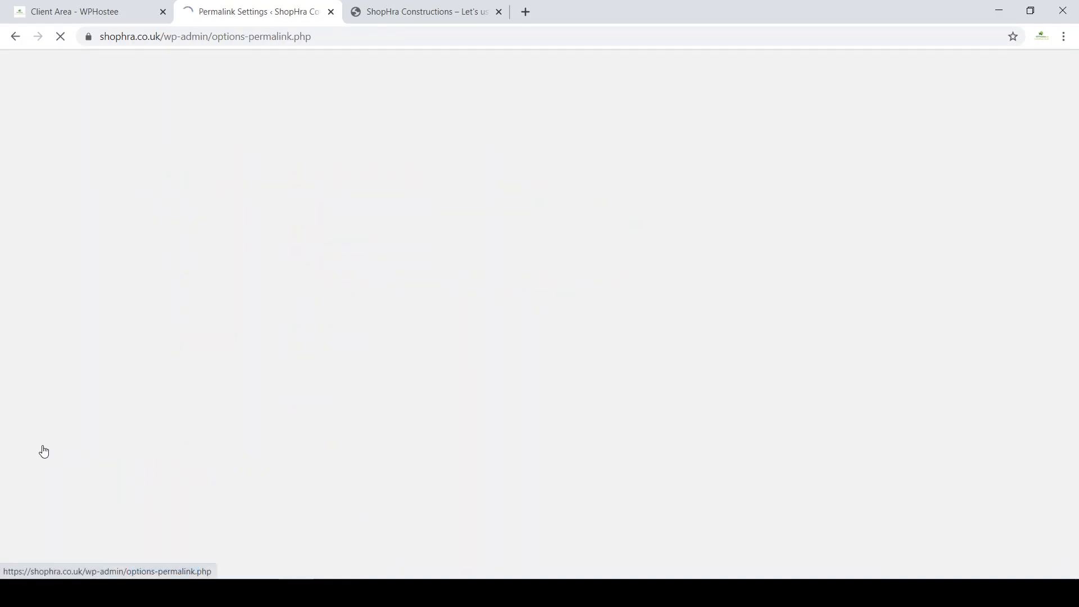
pyautogui.scroll(-1, 183, 413)
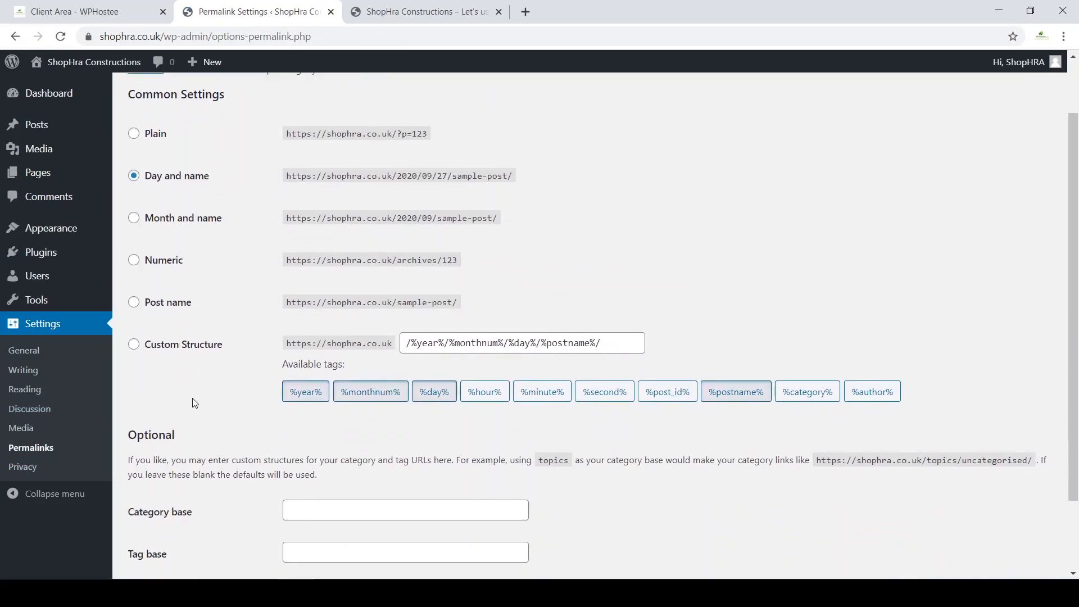
pyautogui.click(169, 308)
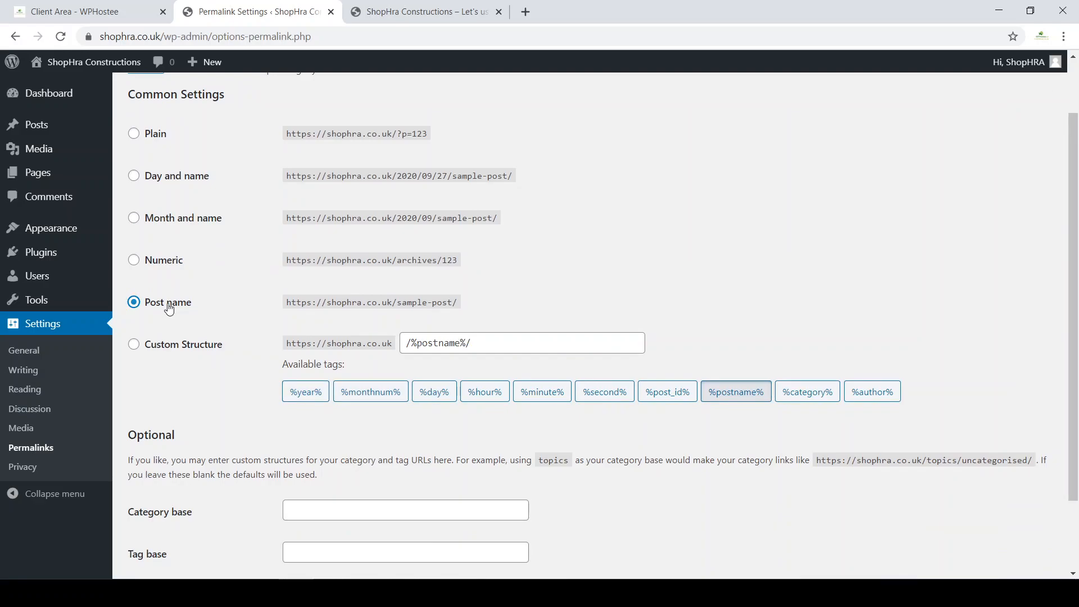
pyautogui.click(394, 12)
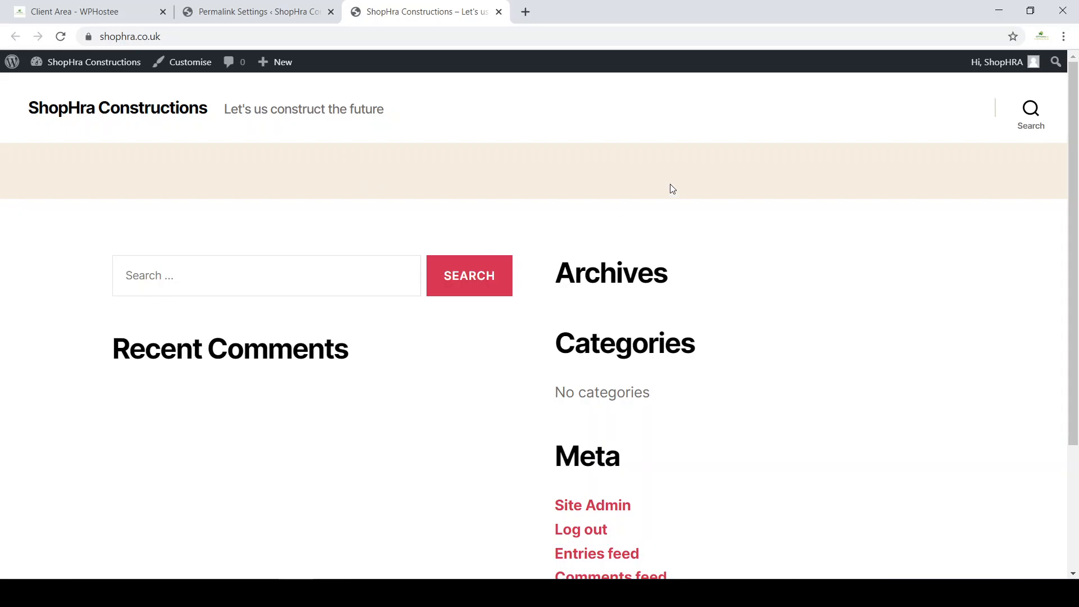
pyautogui.click(293, 12)
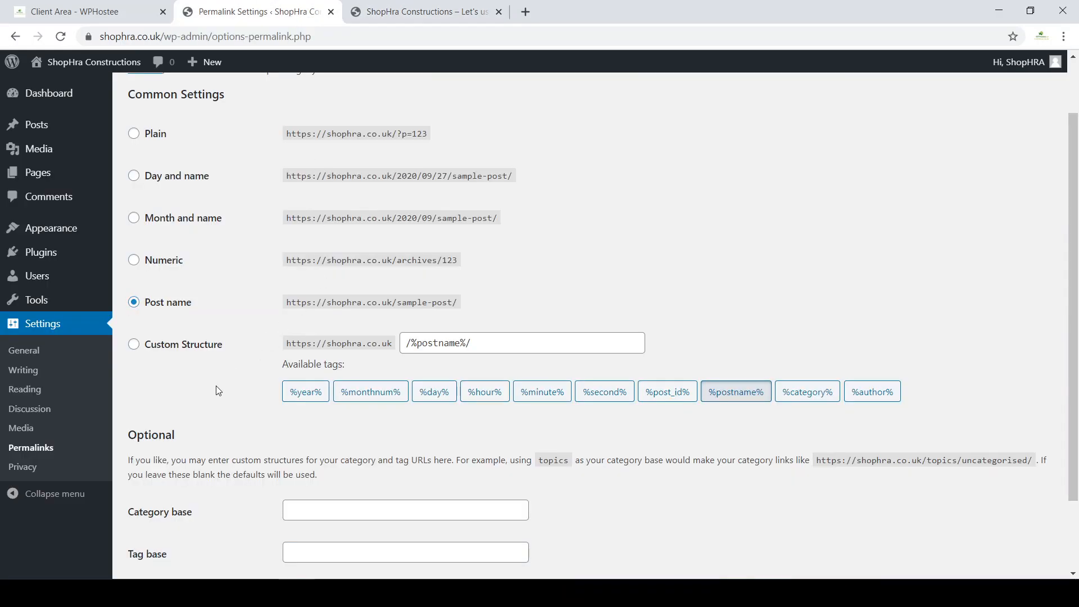
pyautogui.moveTo(38, 170)
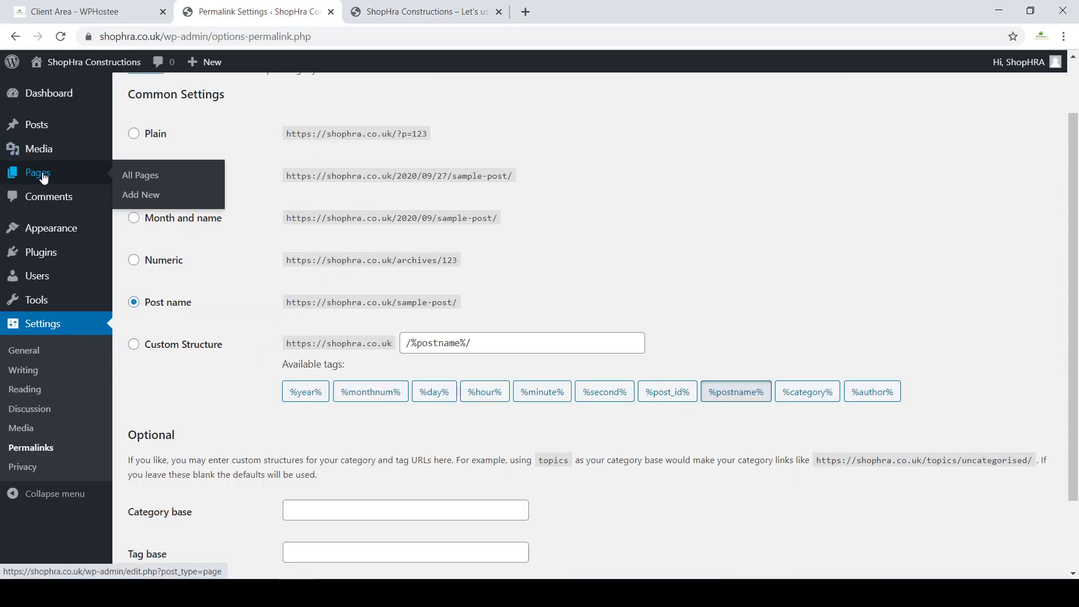
pyautogui.rightClick(126, 195)
# - Create a new page in another tab and title it 'About Us'
pyautogui.click(160, 203)
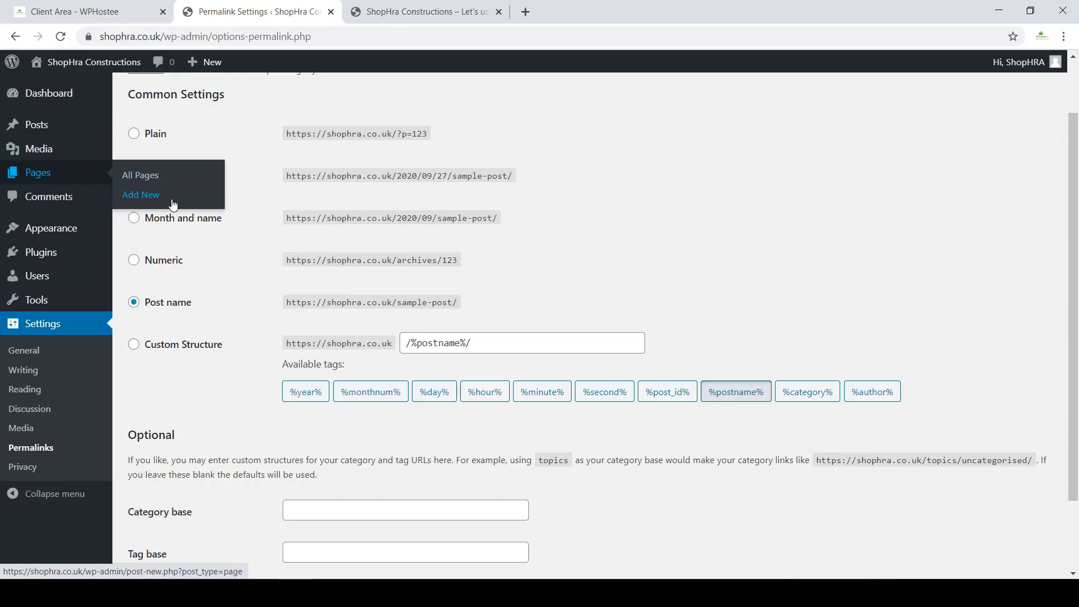
pyautogui.click(451, 9)
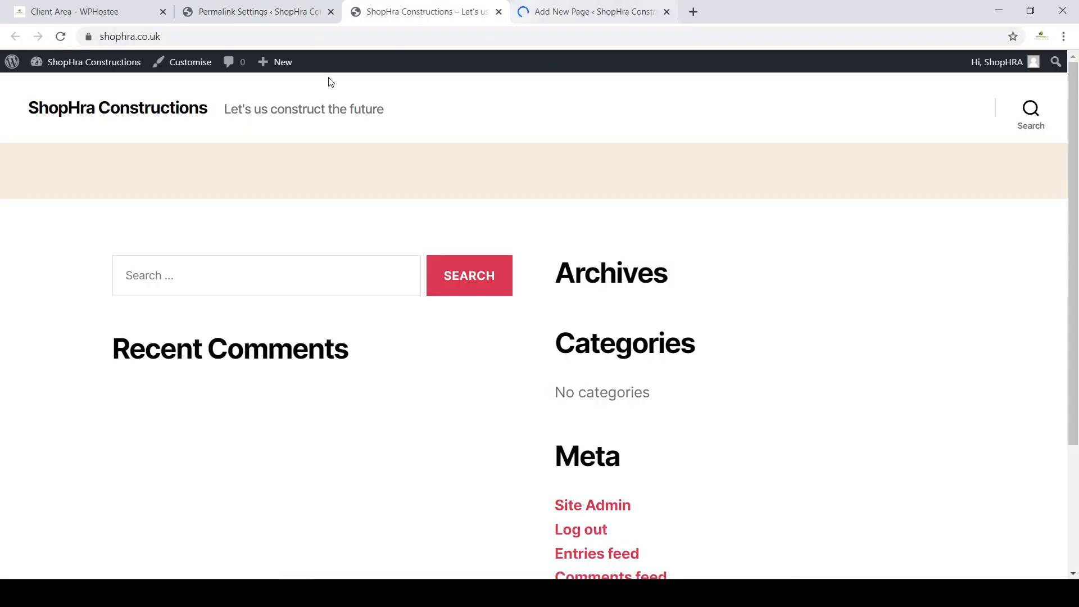
pyautogui.click(562, 14)
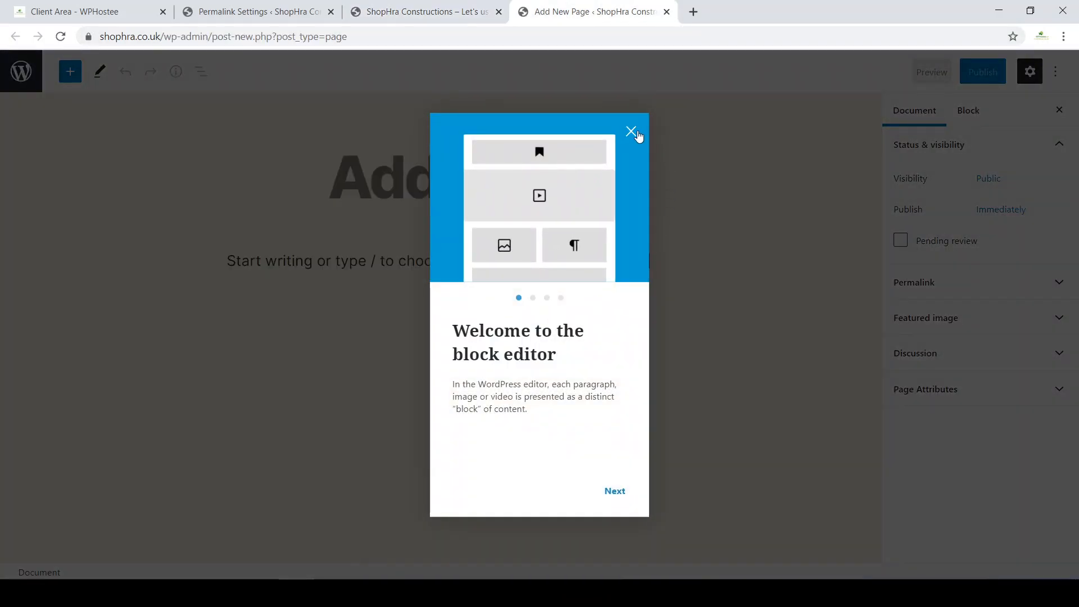
pyautogui.click(630, 131)
pyautogui.click(452, 173)
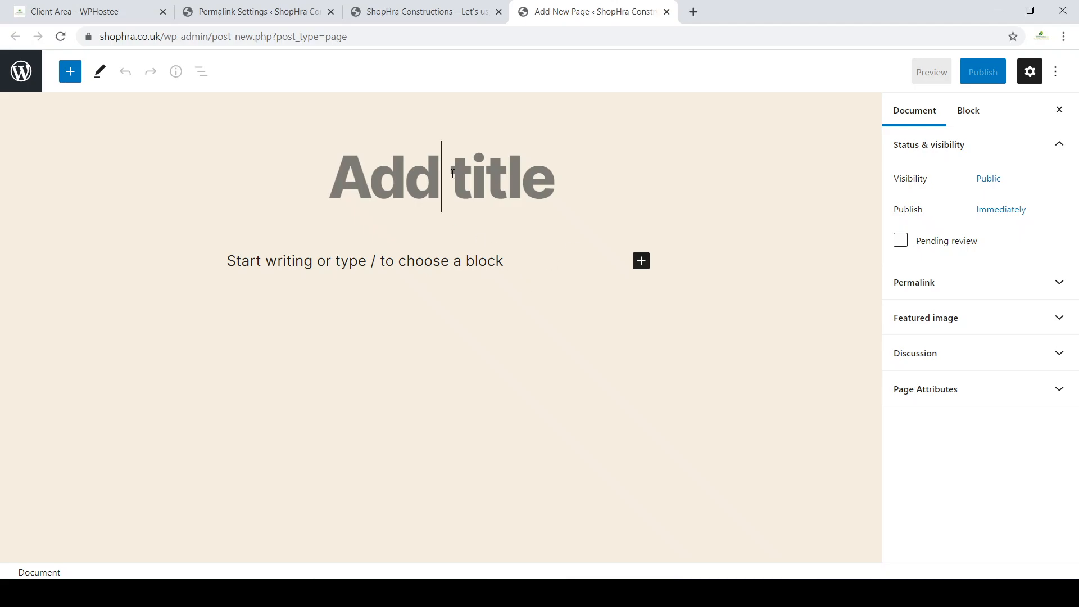
pyautogui.write('A')
pyautogui.press('capslock')
pyautogui.write('bout')
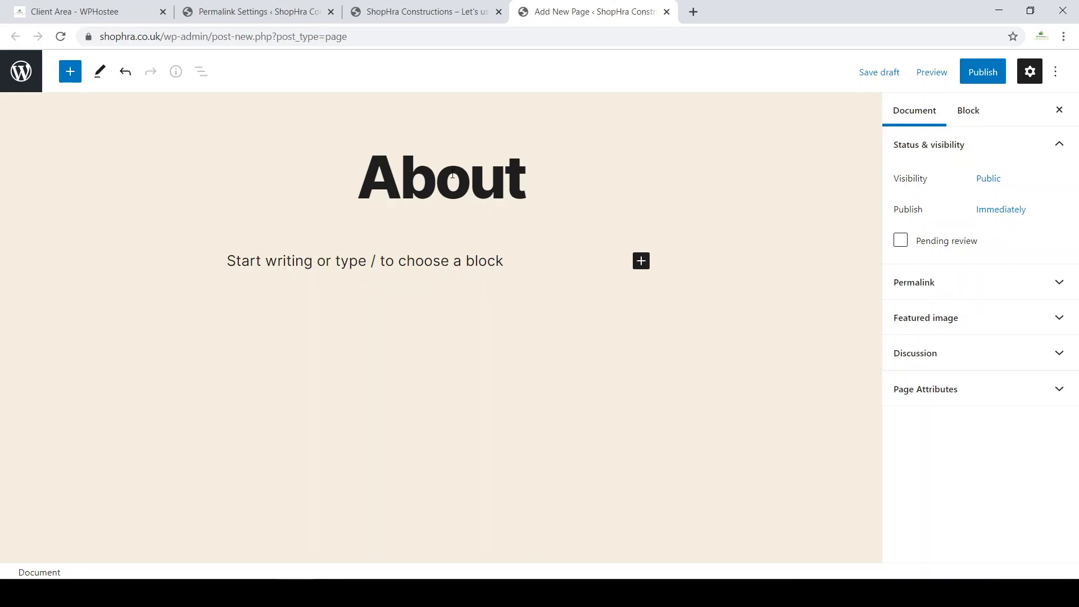
pyautogui.press('capslock')
pyautogui.write('U')
pyautogui.press('capslock')
pyautogui.write('s')
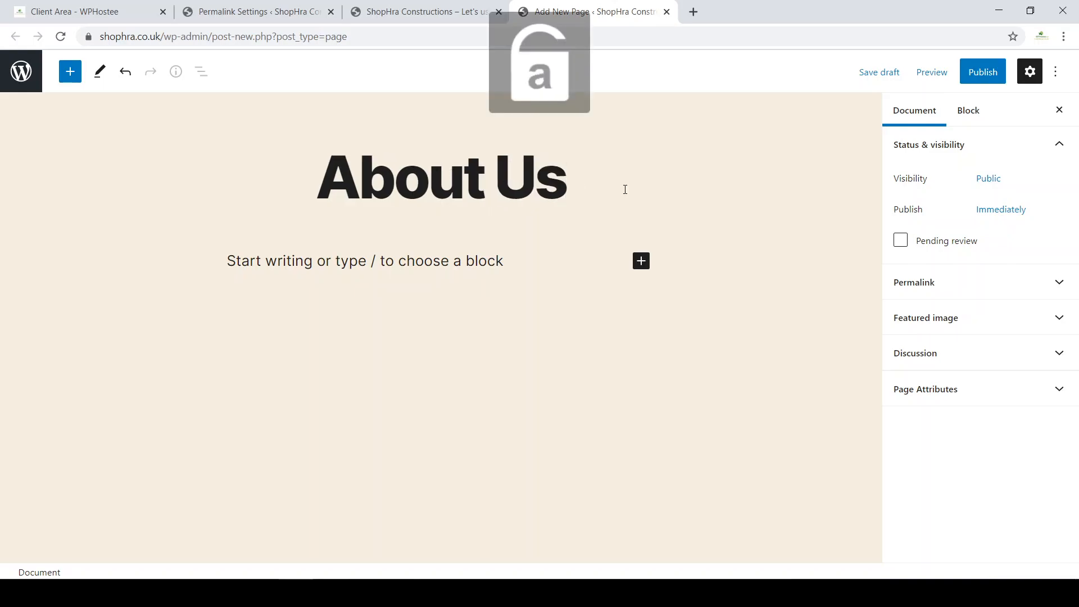
# - Publish the About Us page and close the editor tab
pyautogui.click(983, 73)
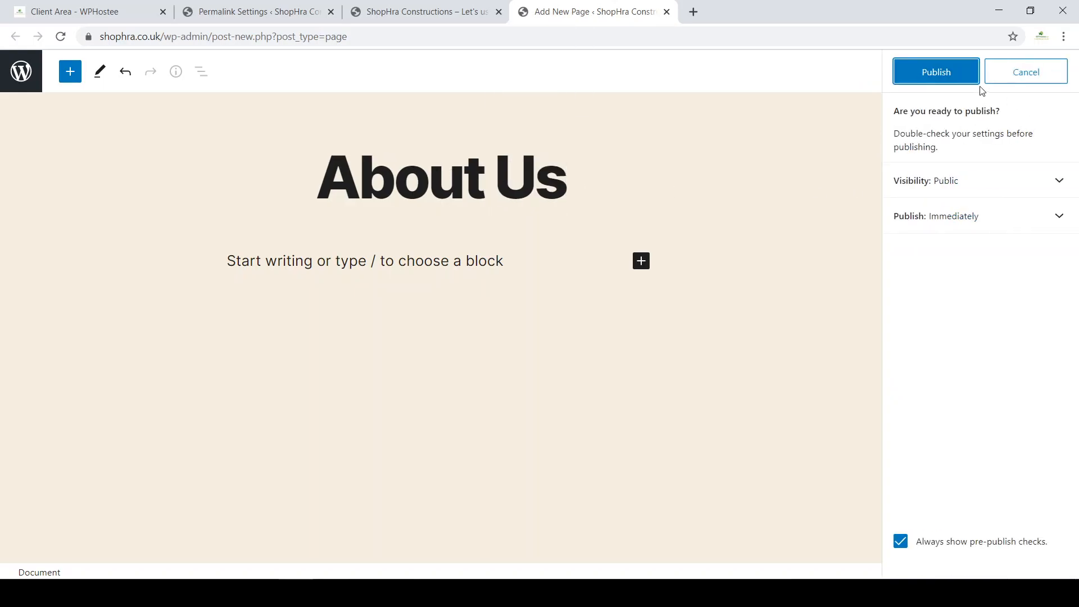
pyautogui.click(953, 73)
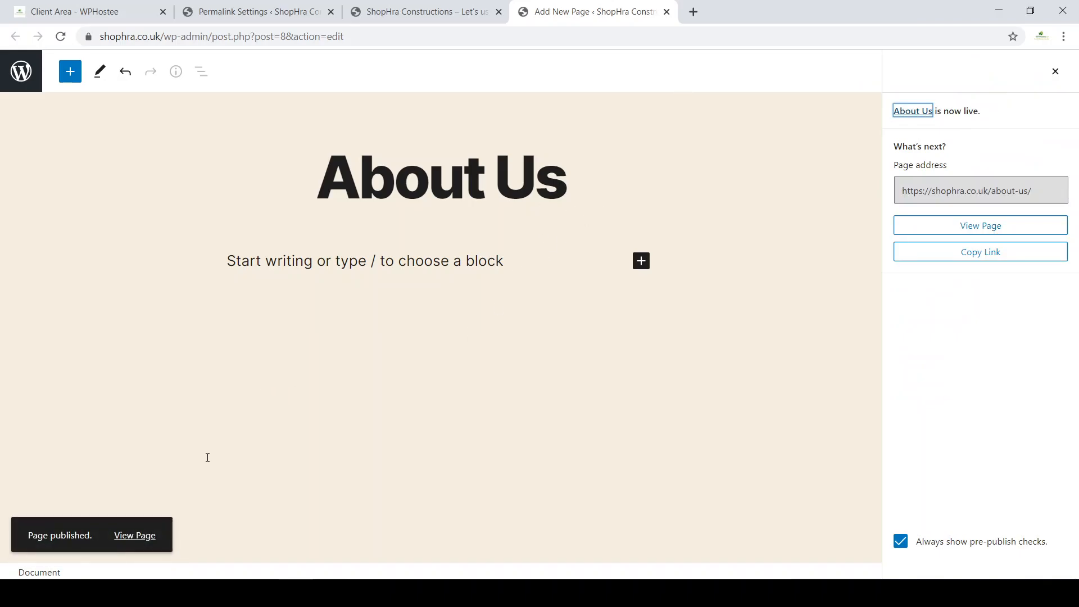
pyautogui.click(666, 12)
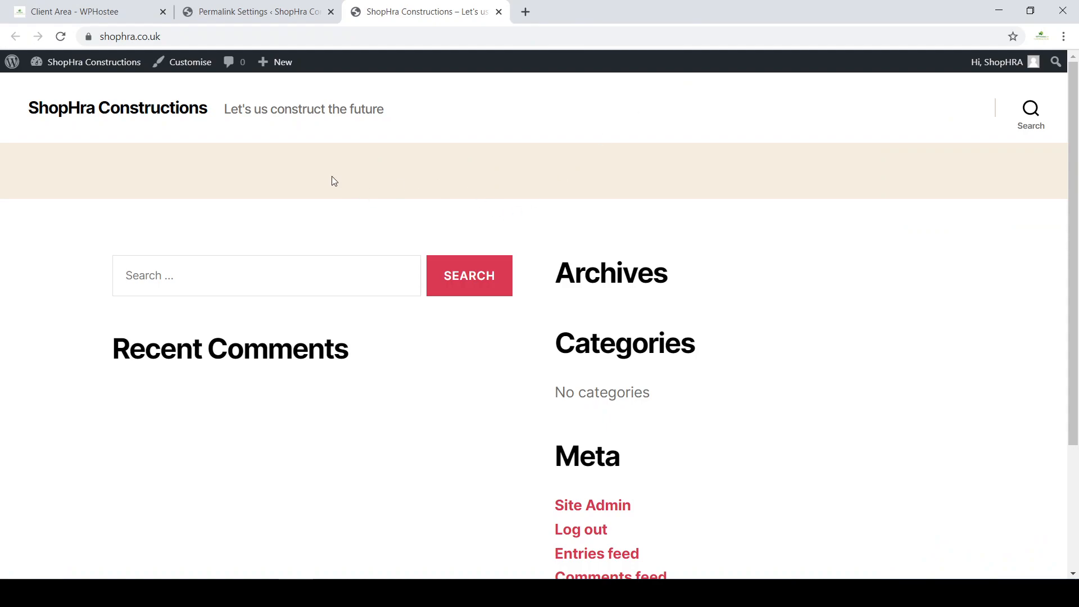
# - Reload the site, open the About Us page, and check its address
pyautogui.rightClick(305, 163)
pyautogui.click(323, 208)
pyautogui.click(945, 112)
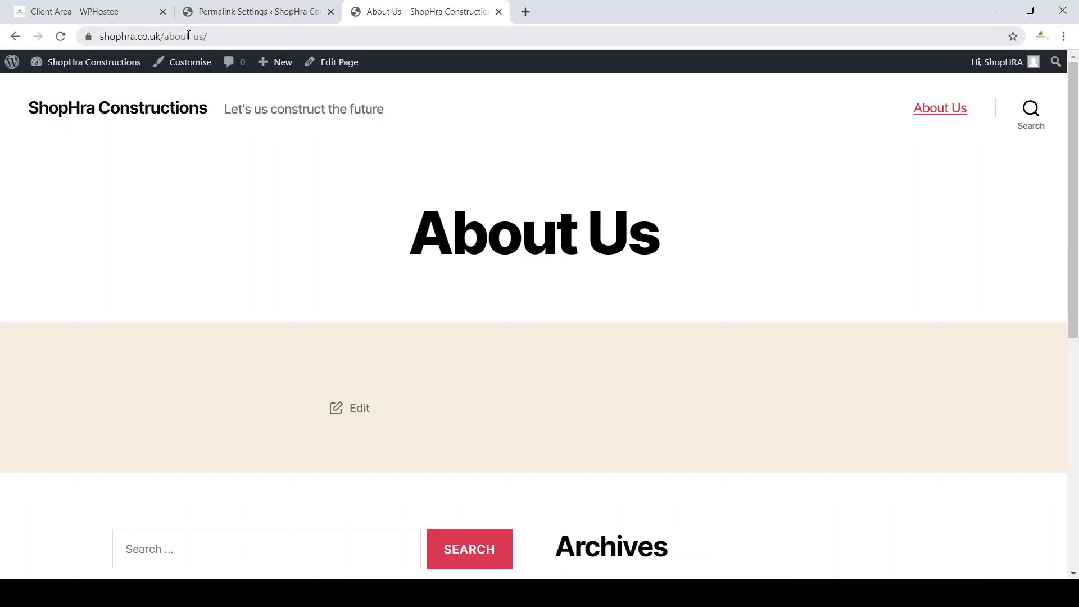
pyautogui.click(225, 37)
pyautogui.click(224, 36)
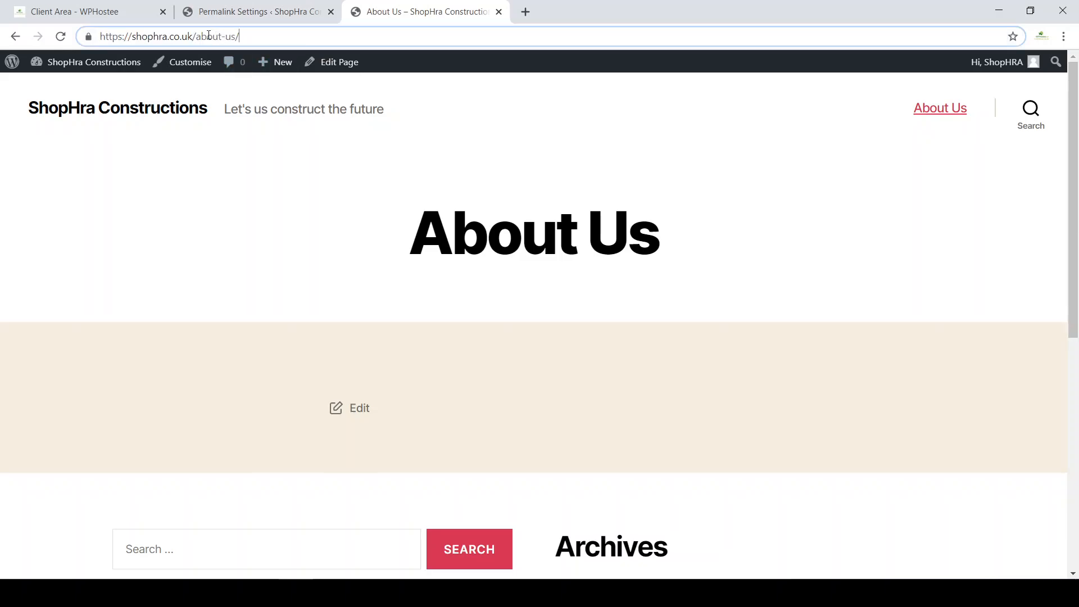
pyautogui.click(260, 8)
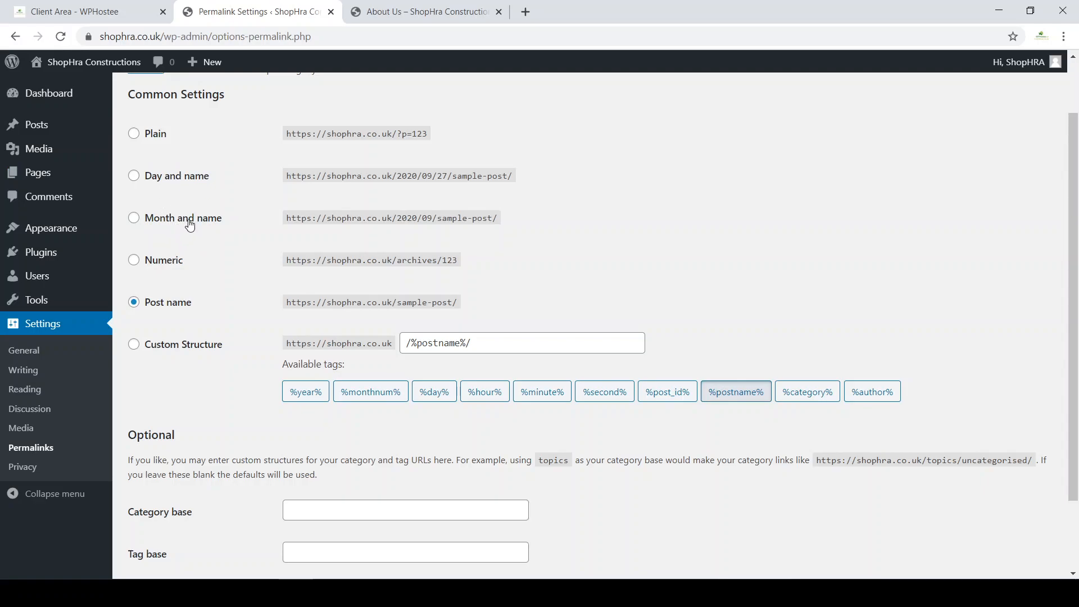
# - Switch permalinks to Day and name, save, and recheck the About Us page address
pyautogui.click(180, 181)
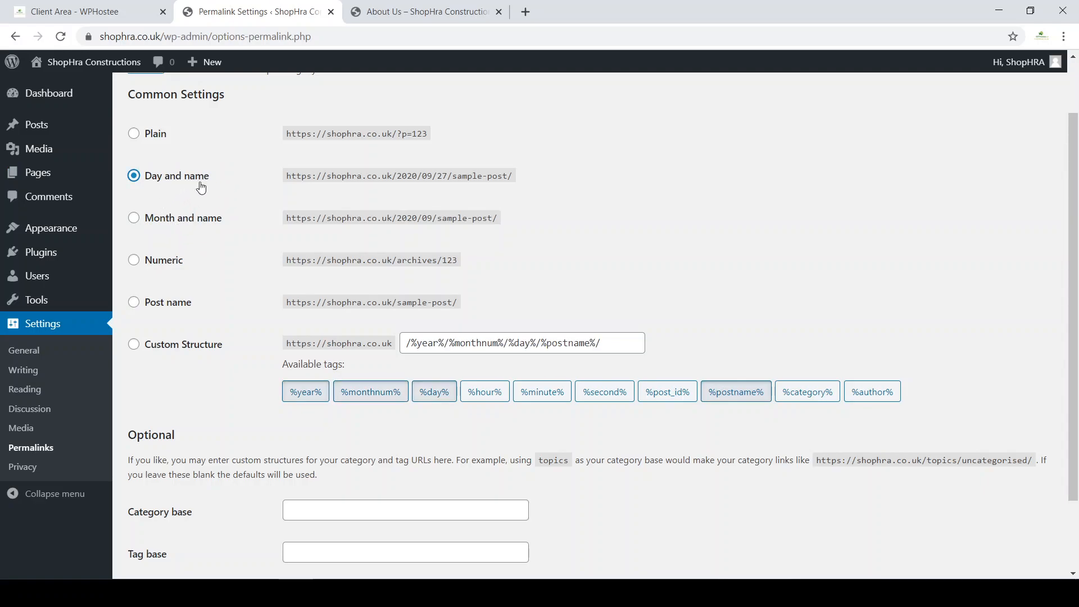
pyautogui.scroll(-3, 210, 514)
pyautogui.click(182, 508)
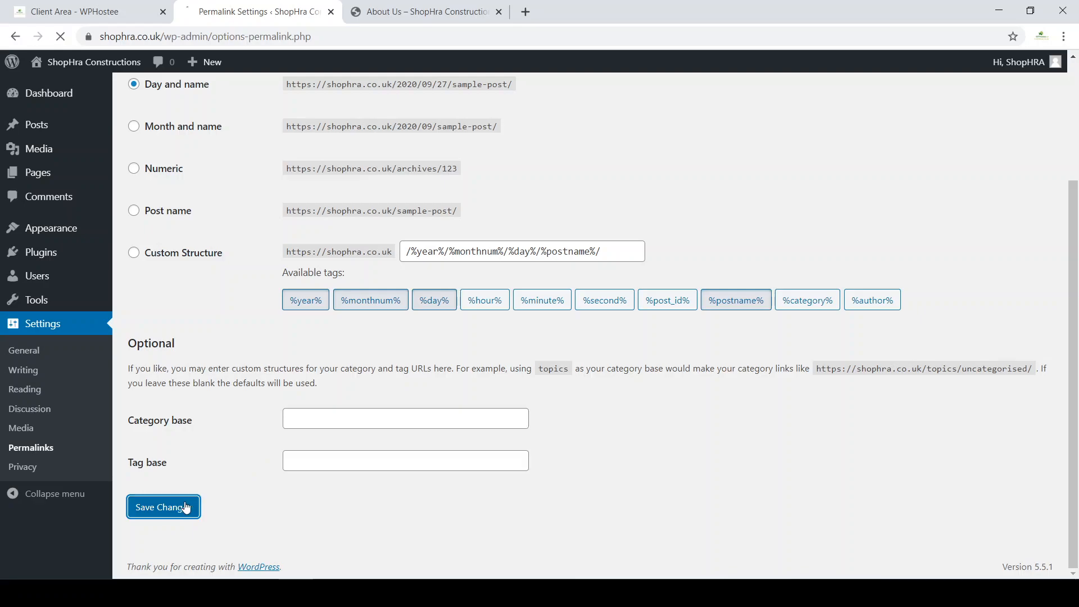
pyautogui.click(402, 17)
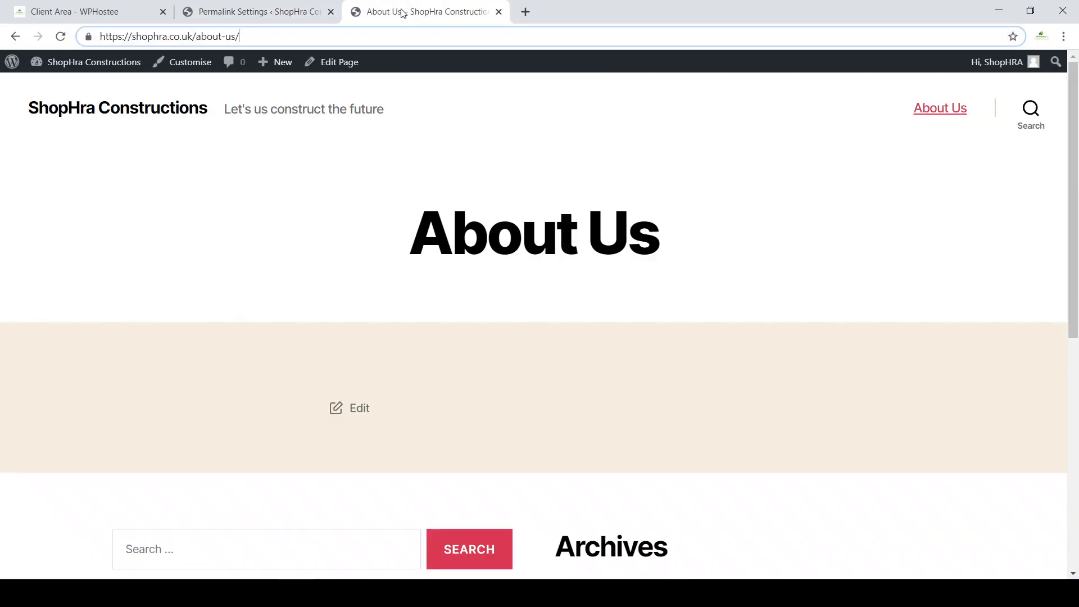
pyautogui.rightClick(234, 183)
pyautogui.click(260, 226)
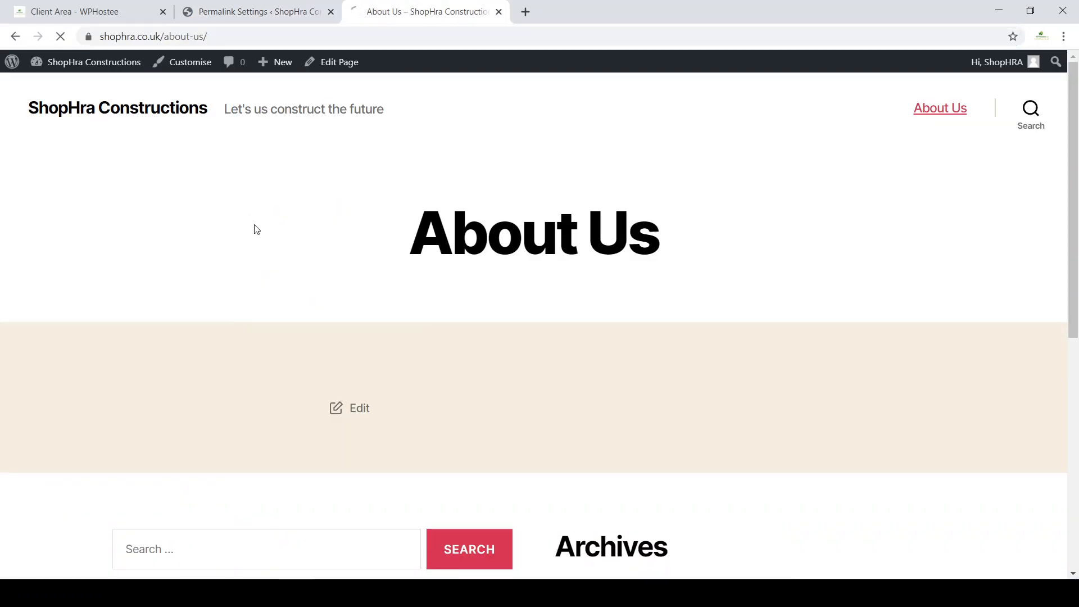
pyautogui.press('F5')
pyautogui.click(187, 33)
pyautogui.press('End')
pyautogui.moveTo(243, 37); pyautogui.dragTo(200, 36)
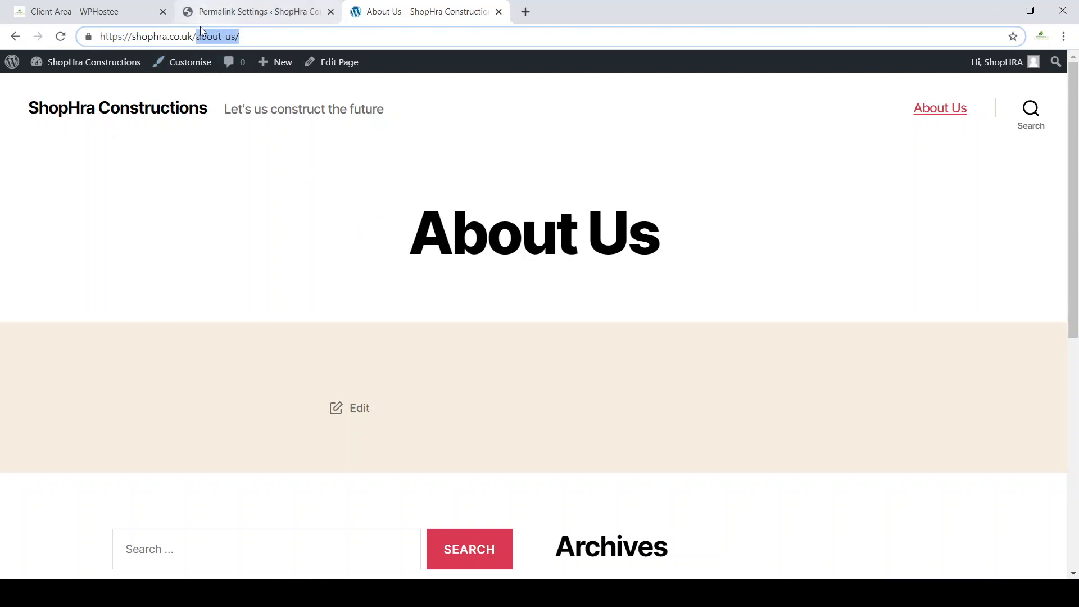
# - Select the Post name permalink structure (/%postname%/) and save it
pyautogui.click(284, 13)
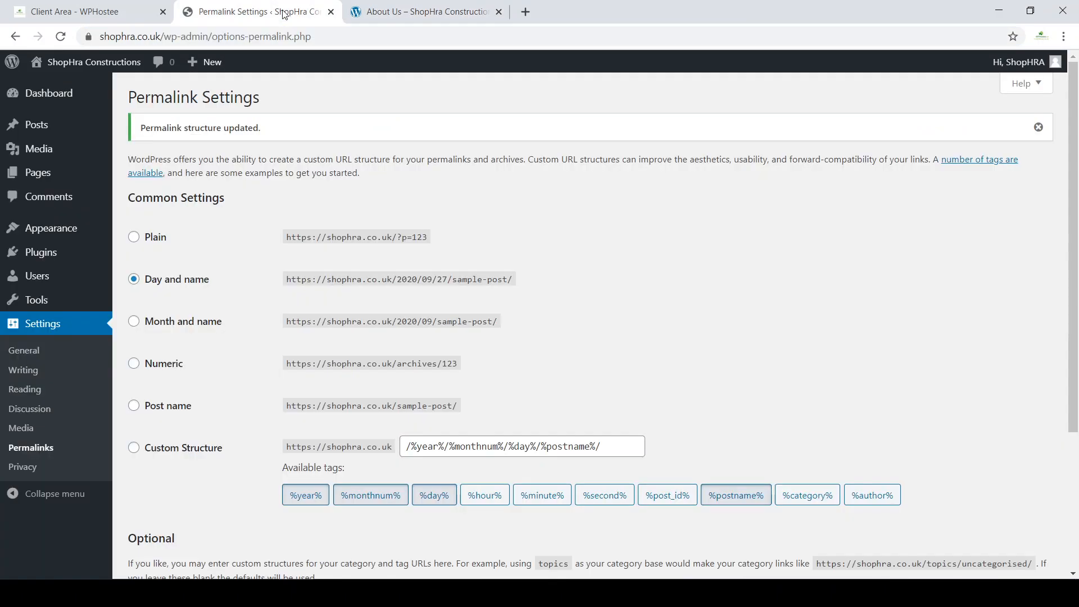
pyautogui.click(172, 409)
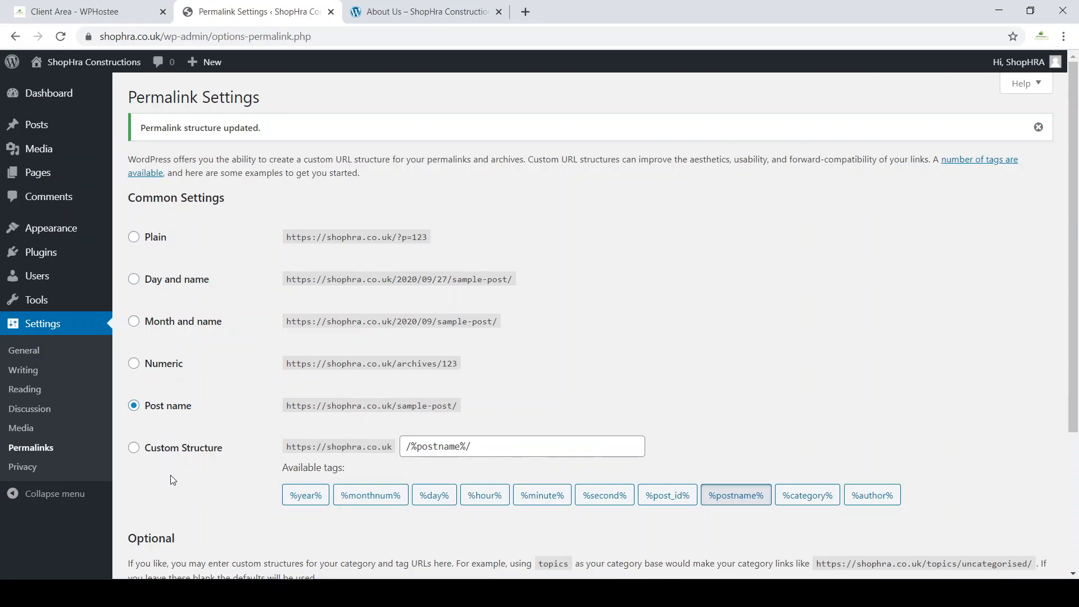
pyautogui.scroll(-1, 172, 479)
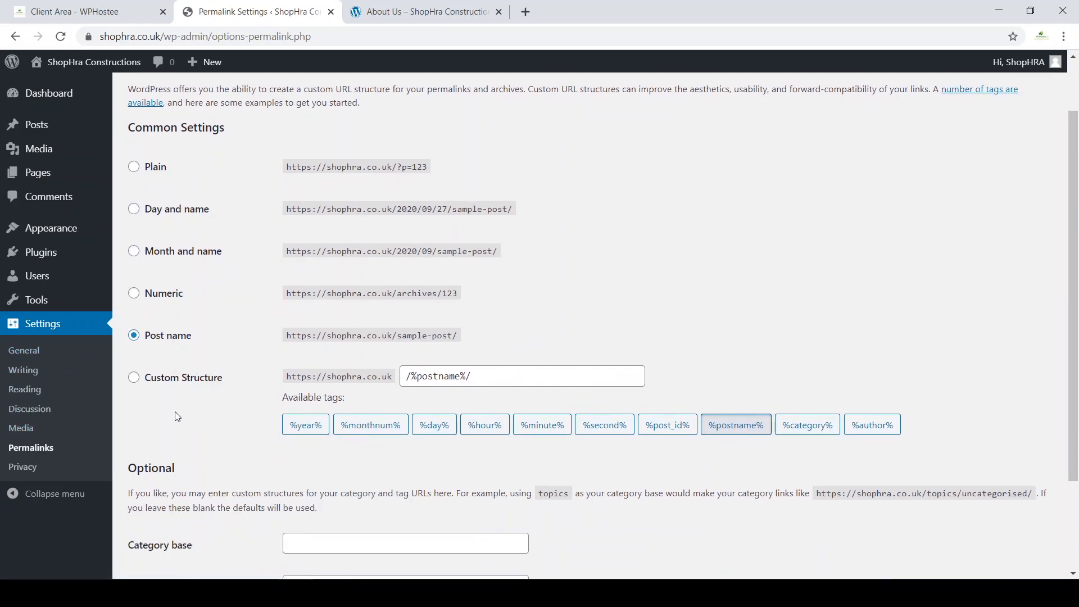
pyautogui.scroll(-2, 177, 416)
pyautogui.click(166, 509)
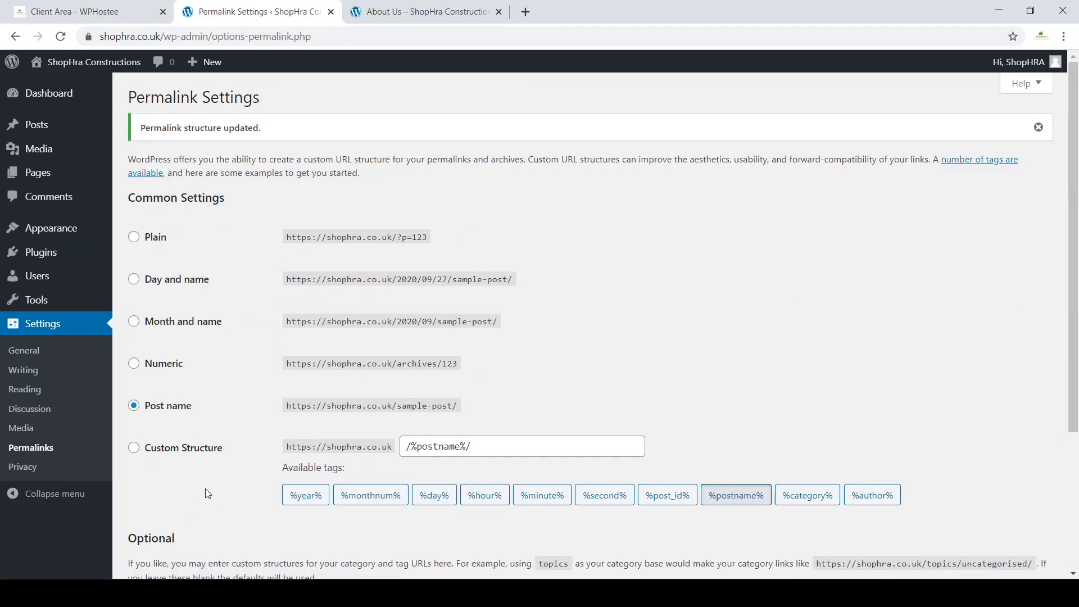
# - Load the site's home page, then open Settings > Privacy
pyautogui.click(406, 13)
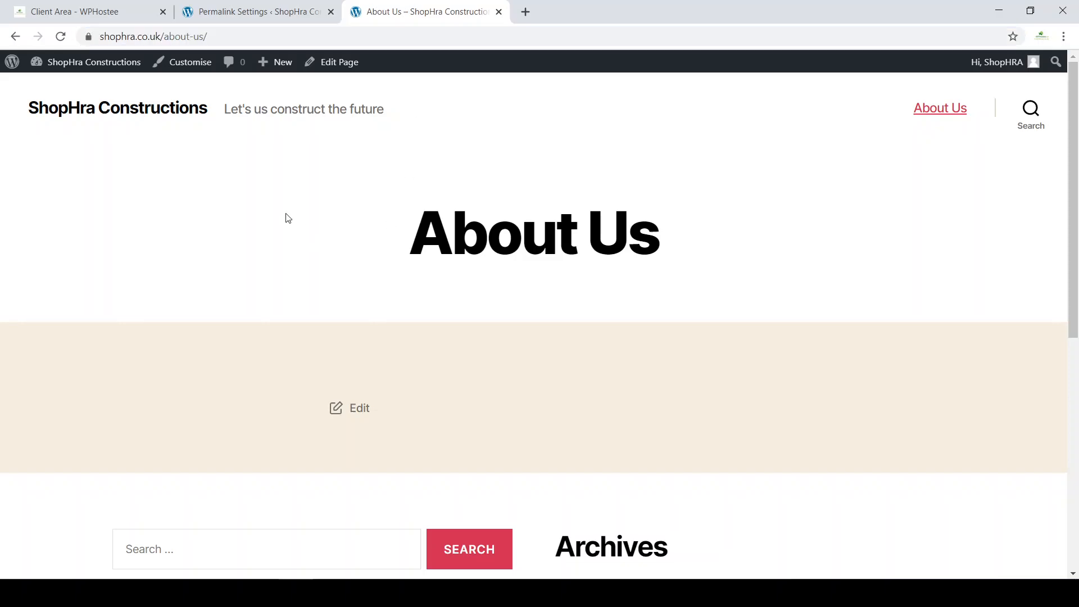
pyautogui.click(160, 112)
pyautogui.click(264, 7)
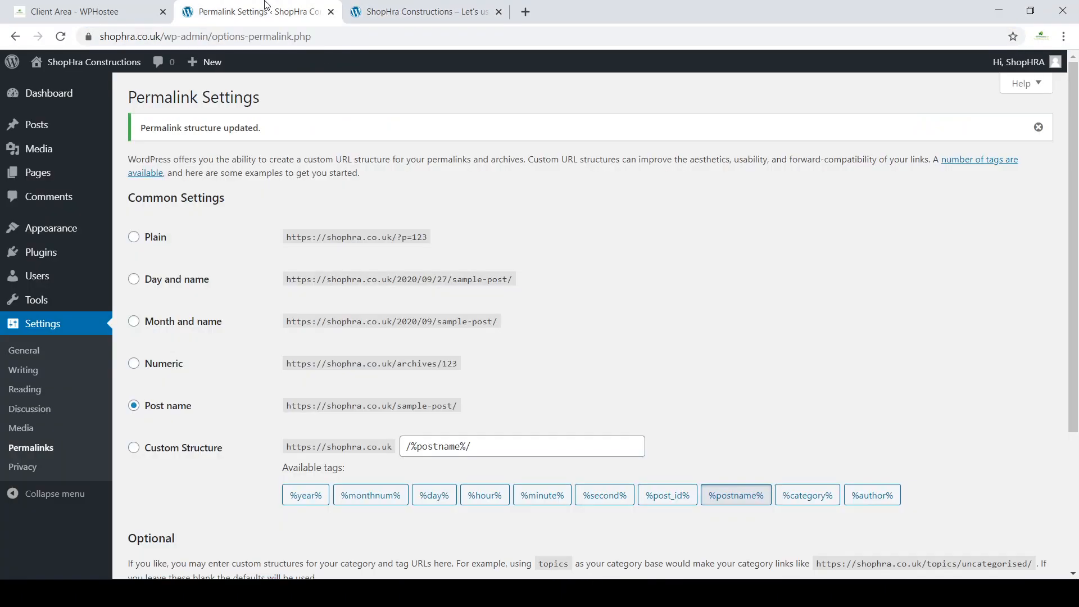
pyautogui.click(23, 469)
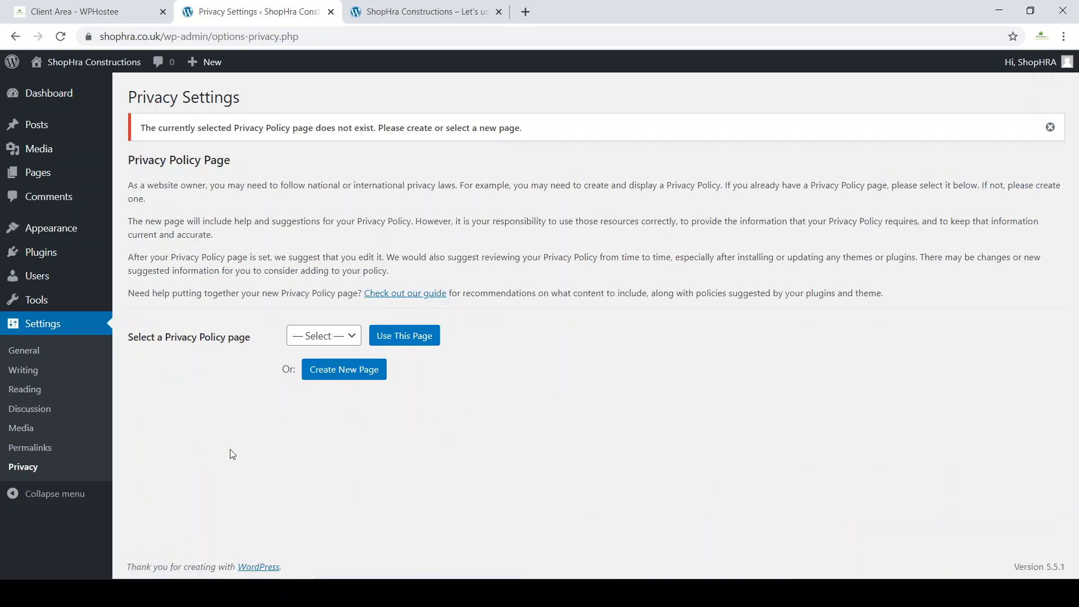
# - Open the admin Dashboard and reload the front page to see About Us in its menu
pyautogui.click(64, 94)
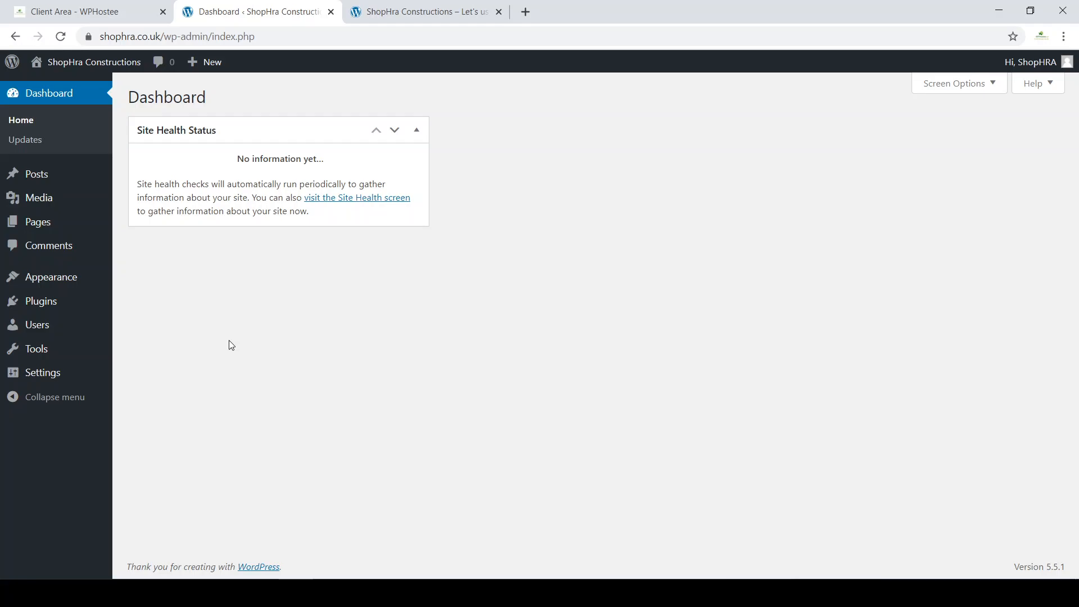
pyautogui.click(391, 7)
pyautogui.click(134, 109)
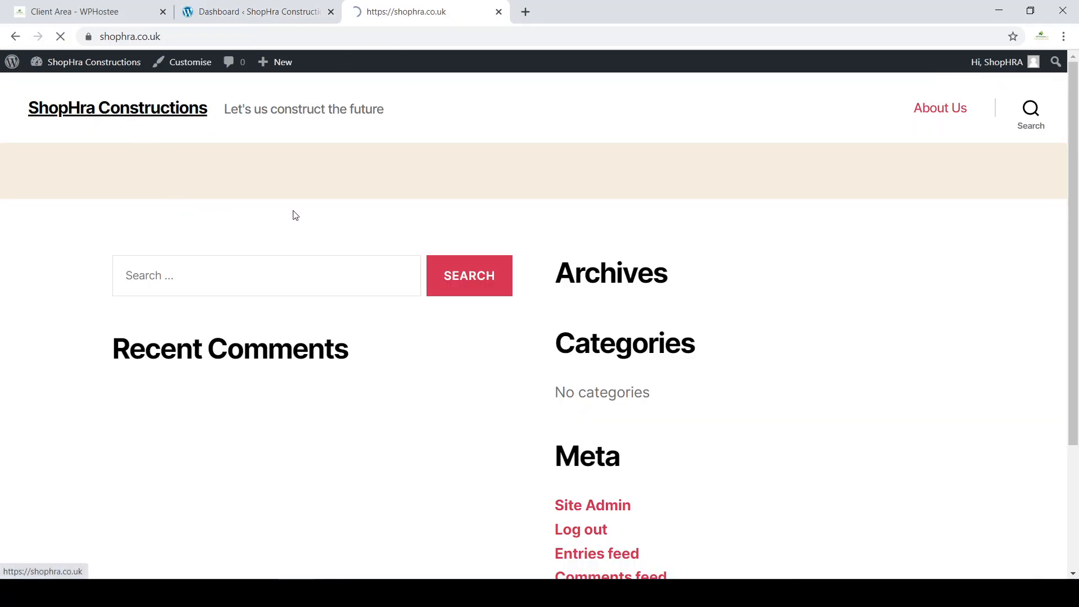
pyautogui.click(260, 21)
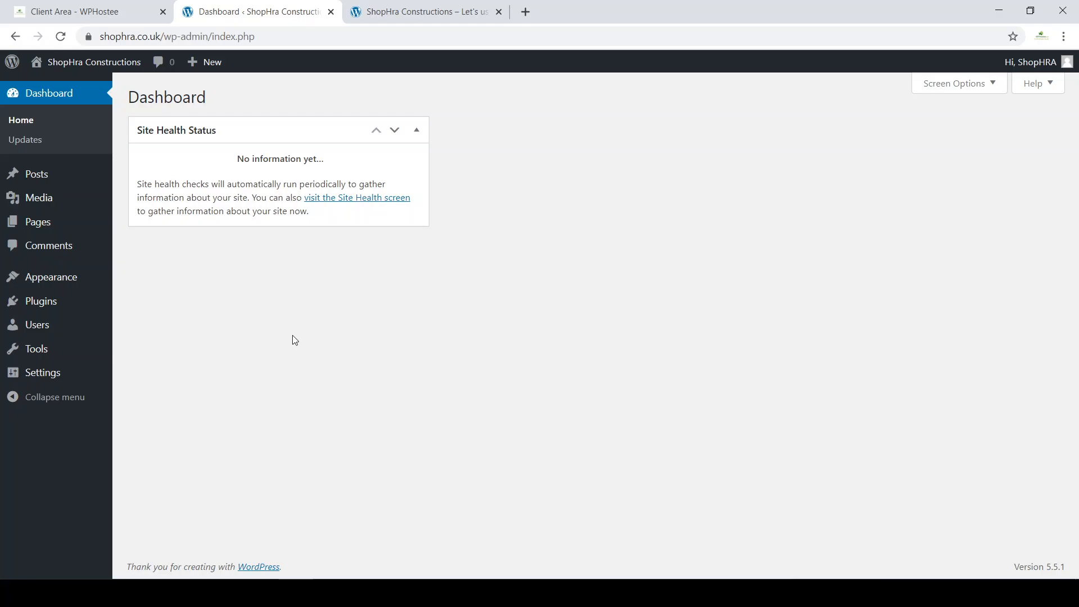
pyautogui.click(437, 16)
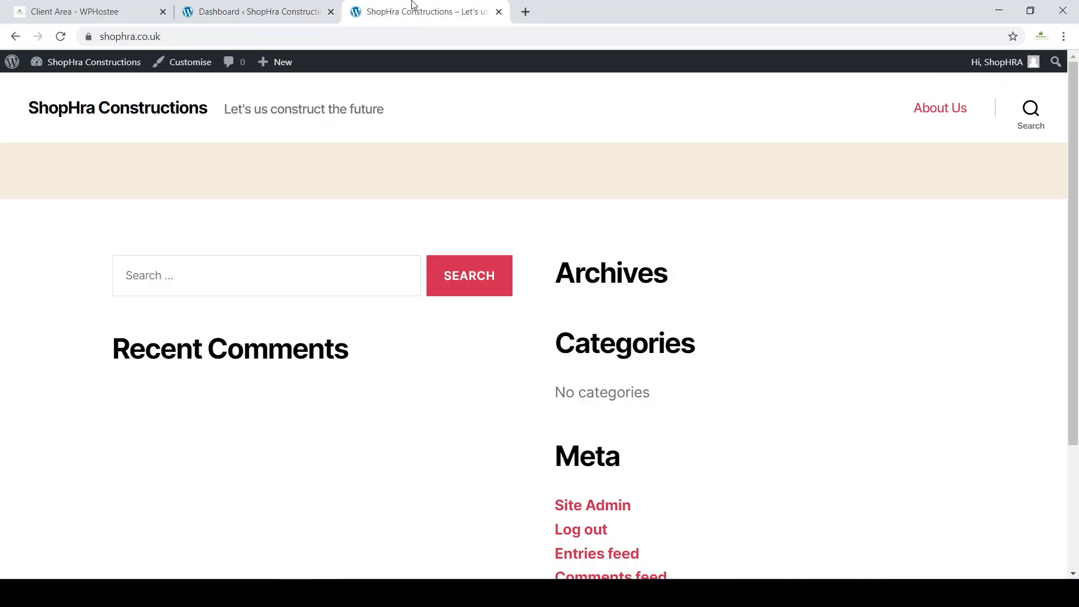
pyautogui.scroll(-2, 797, 349)
pyautogui.scroll(2, 811, 362)
pyautogui.scroll(-3, 713, 298)
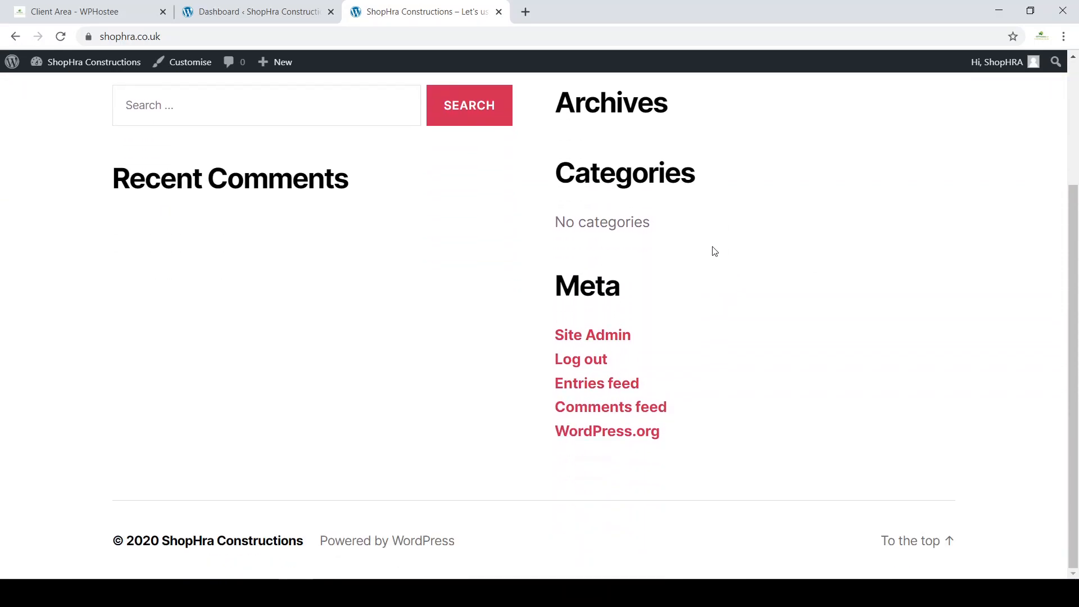
pyautogui.click(525, 12)
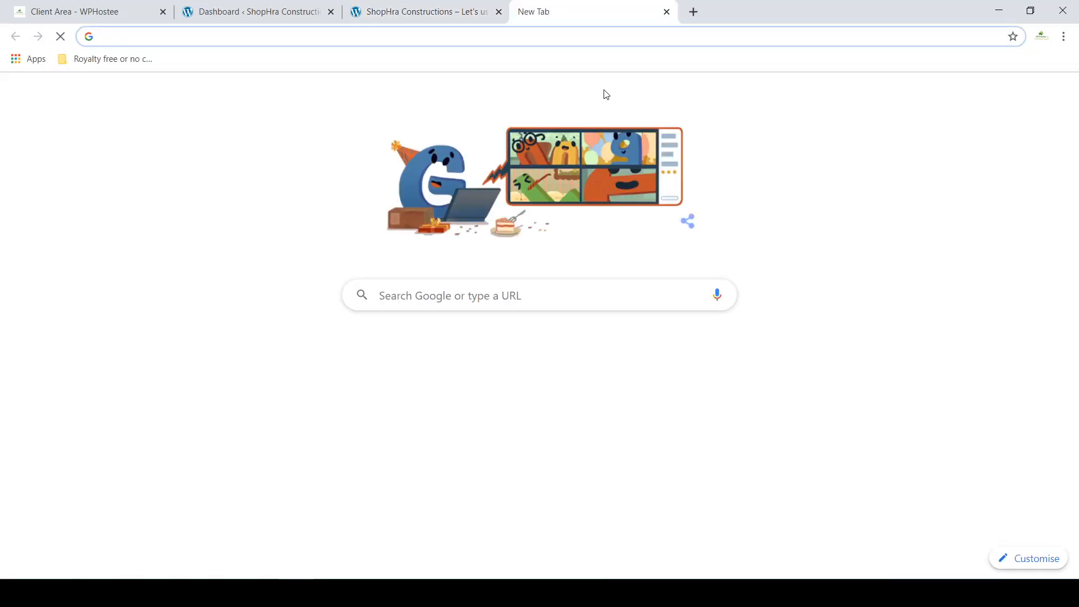
pyautogui.write('sho')
pyautogui.press('Return')
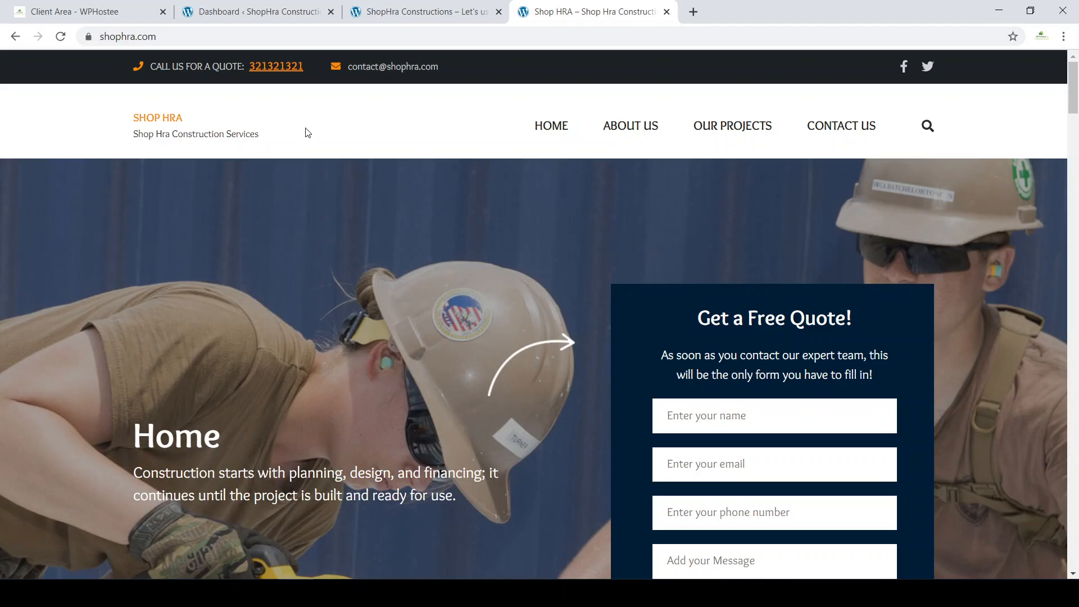
pyautogui.click(157, 37)
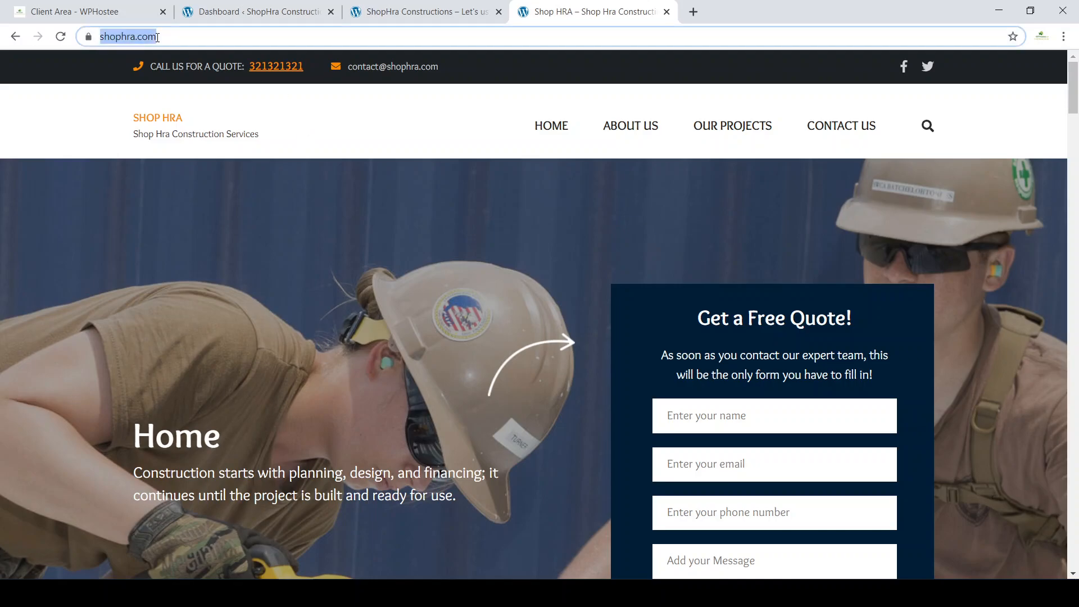
pyautogui.click(330, 135)
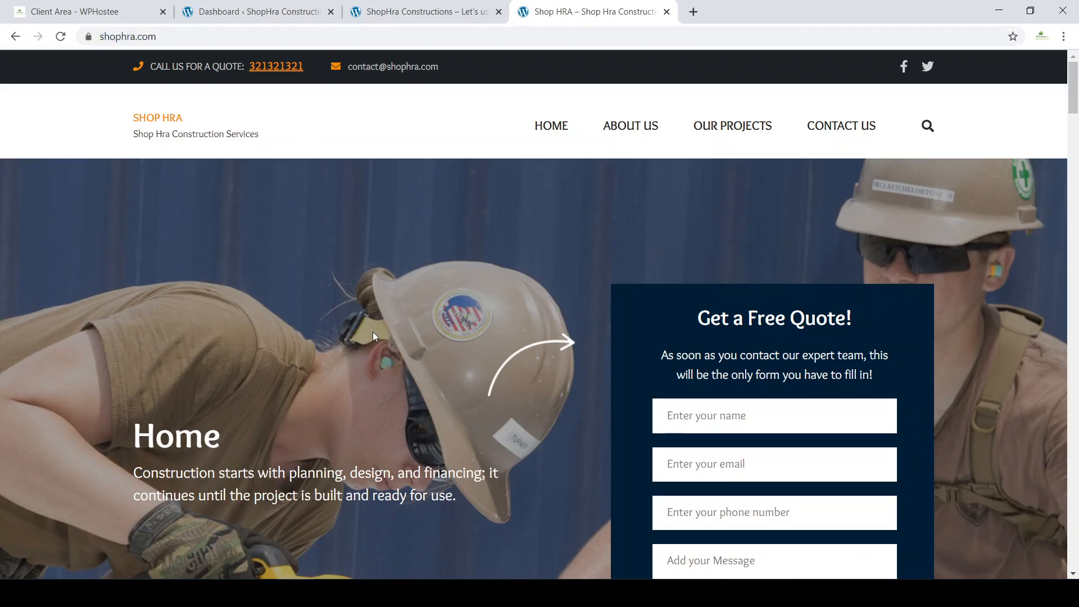
pyautogui.click(145, 39)
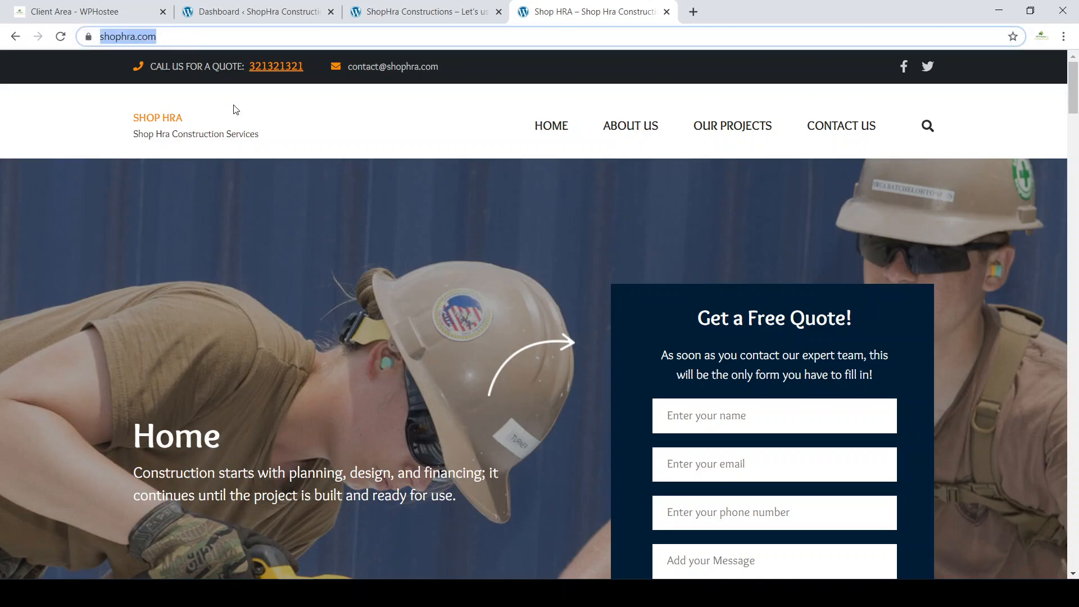
pyautogui.click(318, 131)
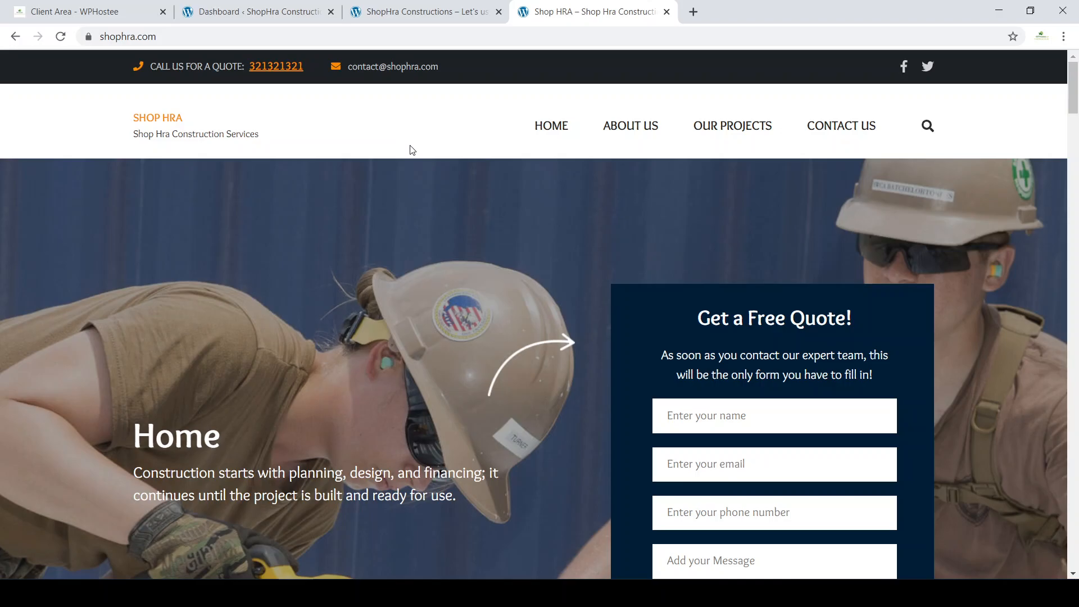
pyautogui.scroll(-13, 402, 314)
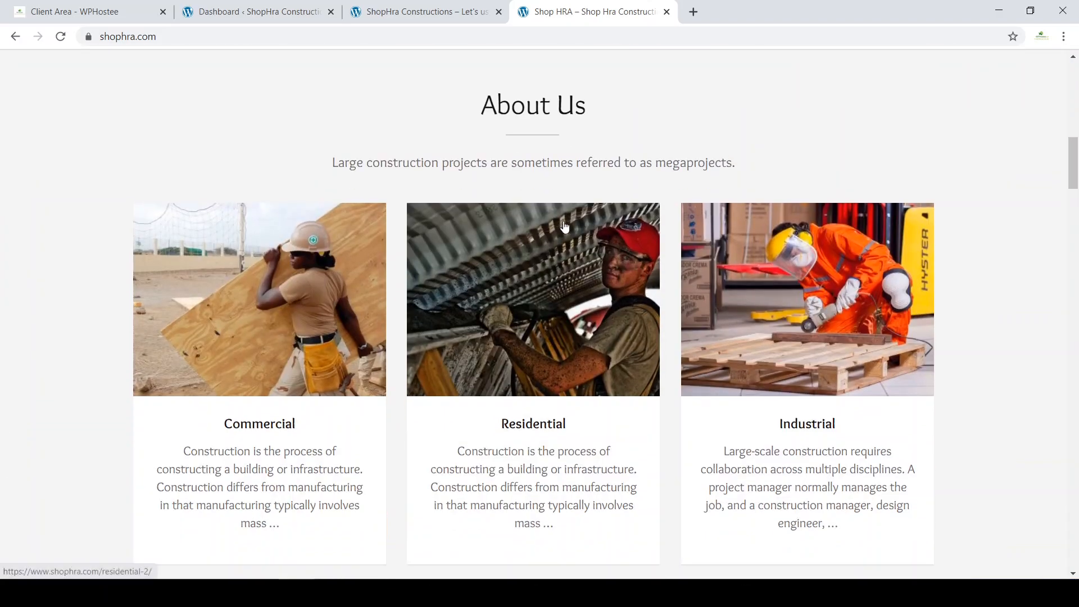
pyautogui.scroll(13, 564, 225)
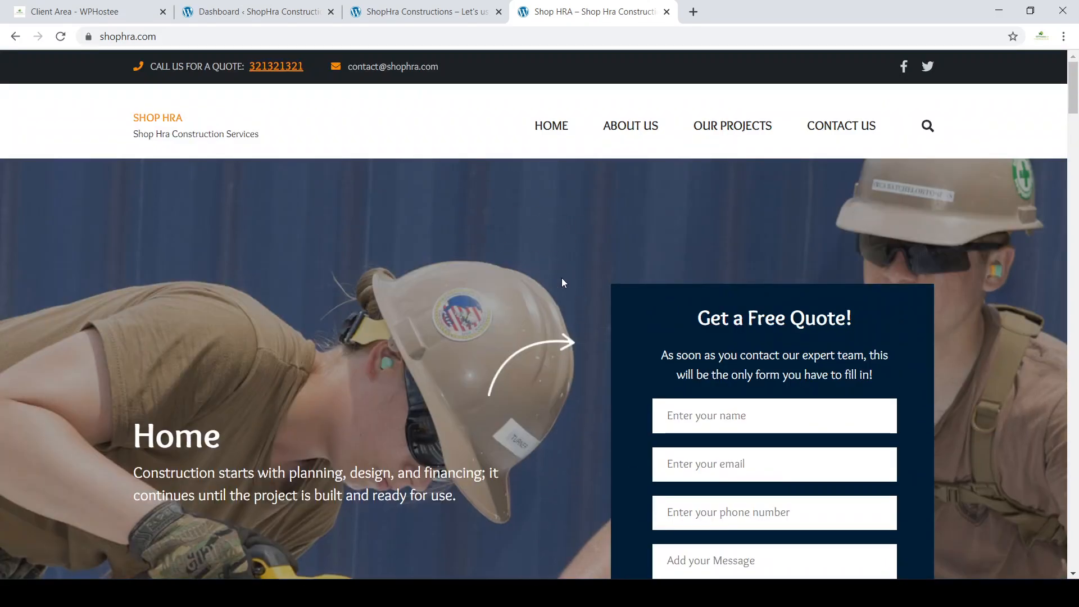
pyautogui.click(438, 8)
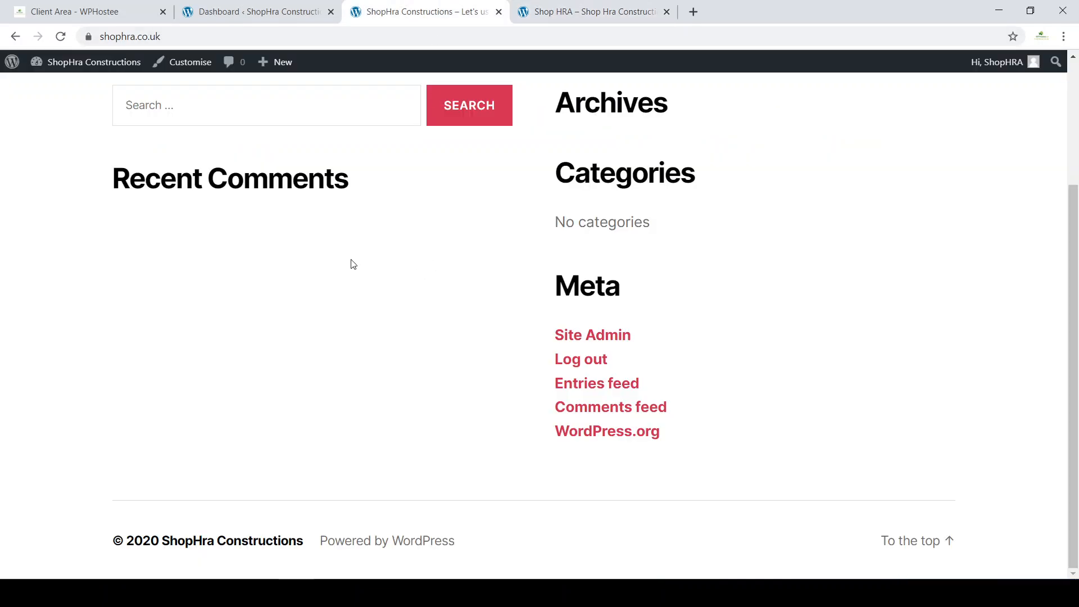
pyautogui.click(600, 12)
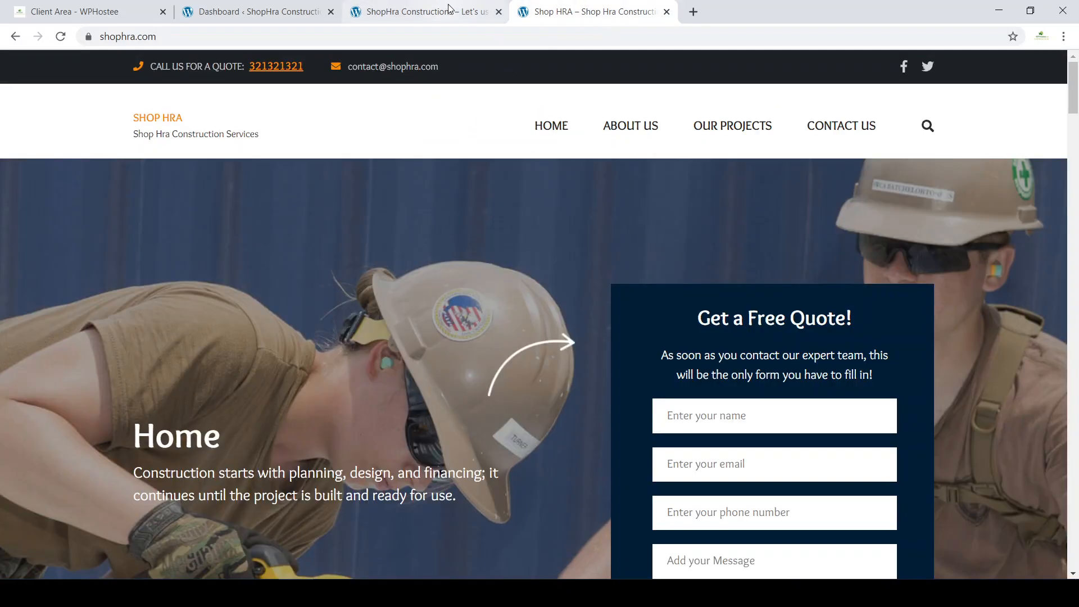
pyautogui.click(448, 8)
pyautogui.click(556, 10)
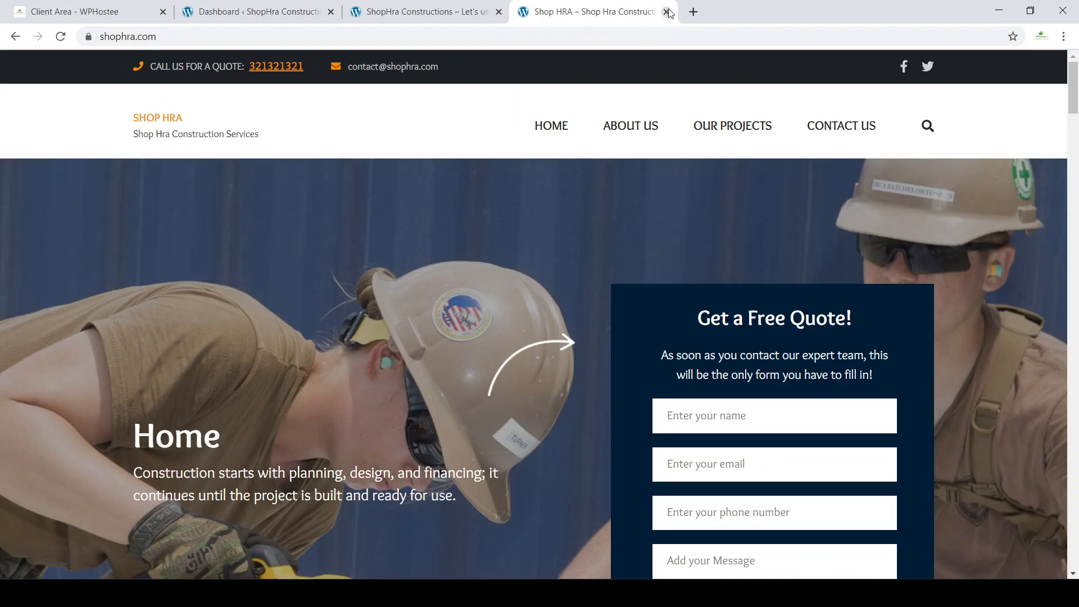
pyautogui.click(667, 12)
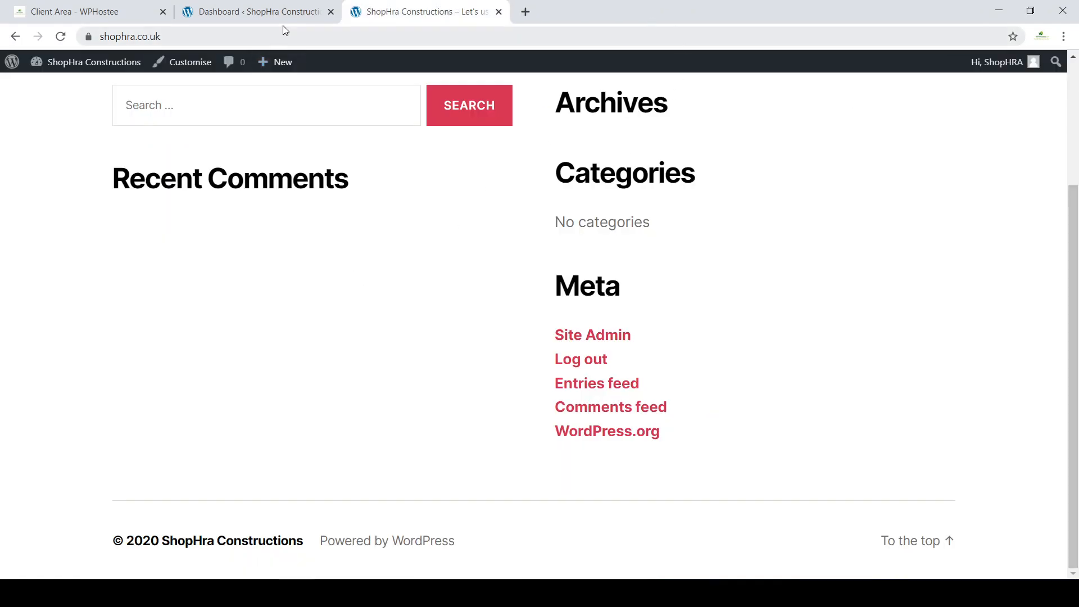
pyautogui.click(279, 7)
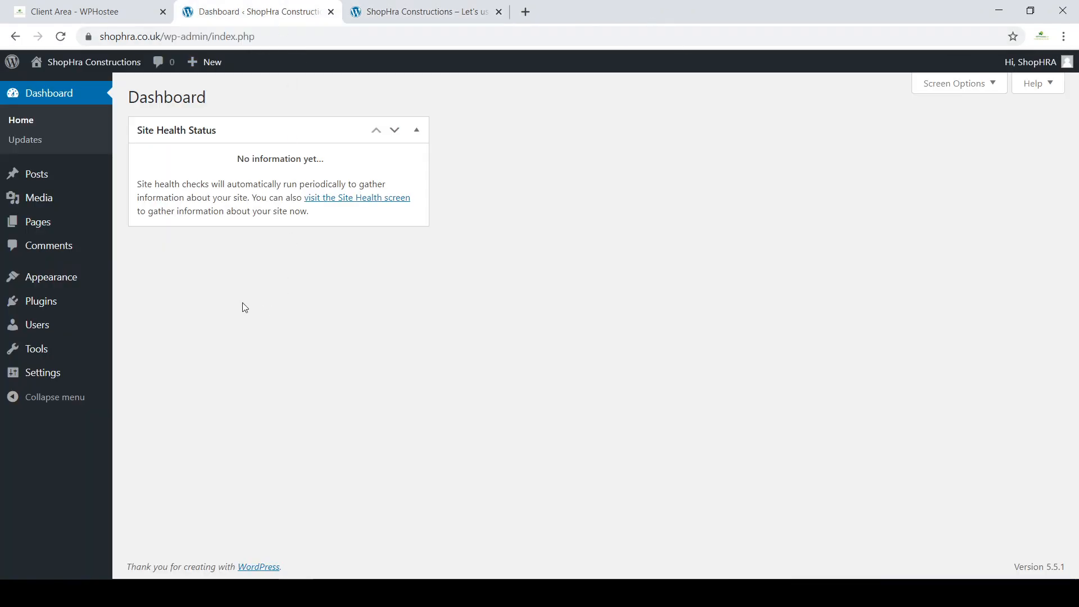
# - Go to Appearance > Themes and start adding a new theme
pyautogui.click(371, 10)
pyautogui.scroll(3, 589, 321)
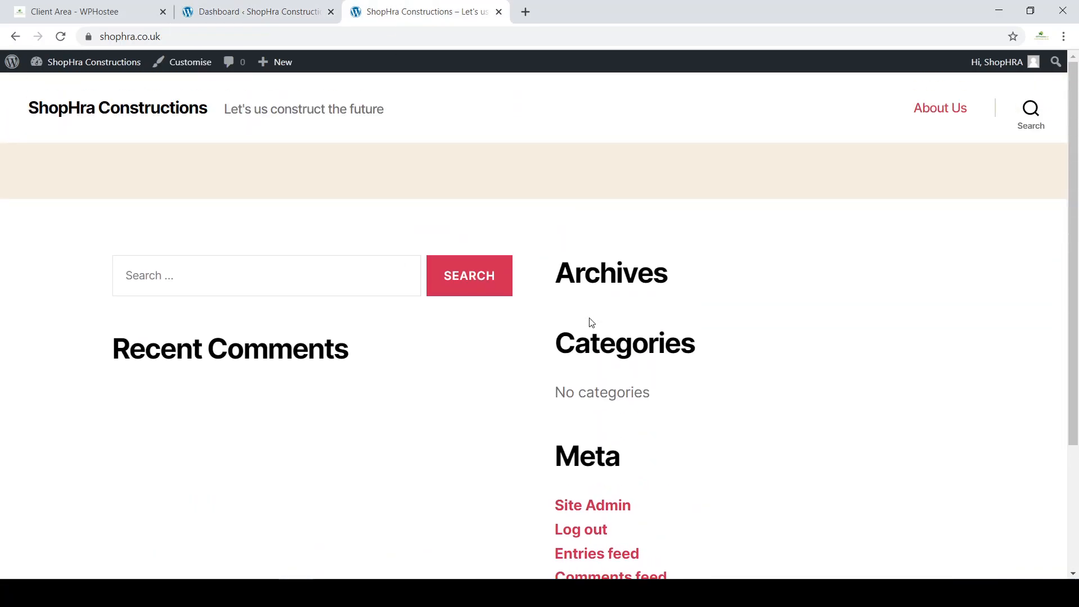
pyautogui.click(256, 9)
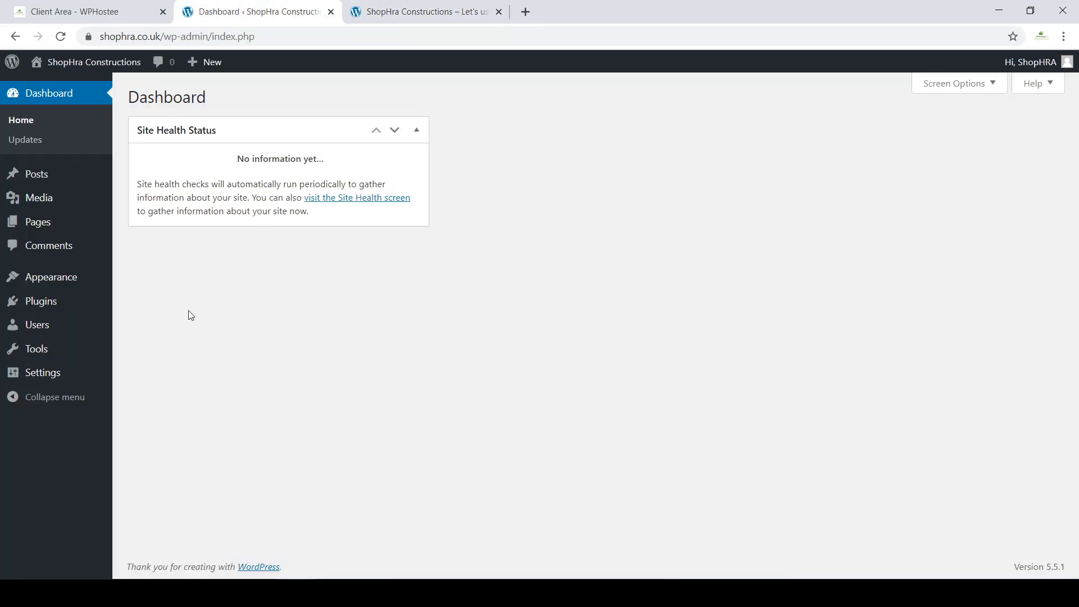
pyautogui.moveTo(65, 284)
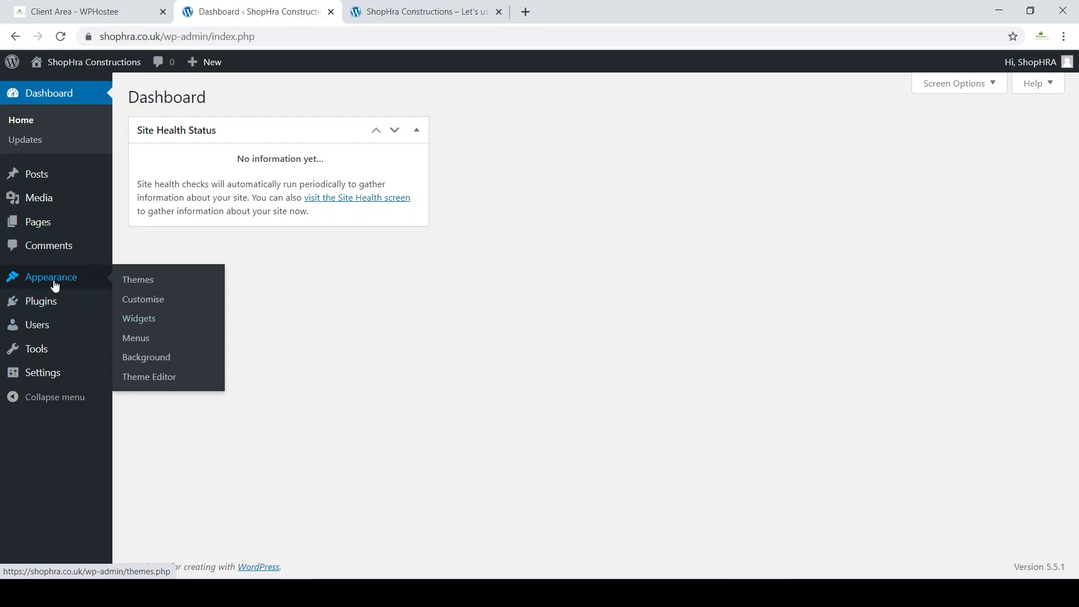
pyautogui.click(145, 281)
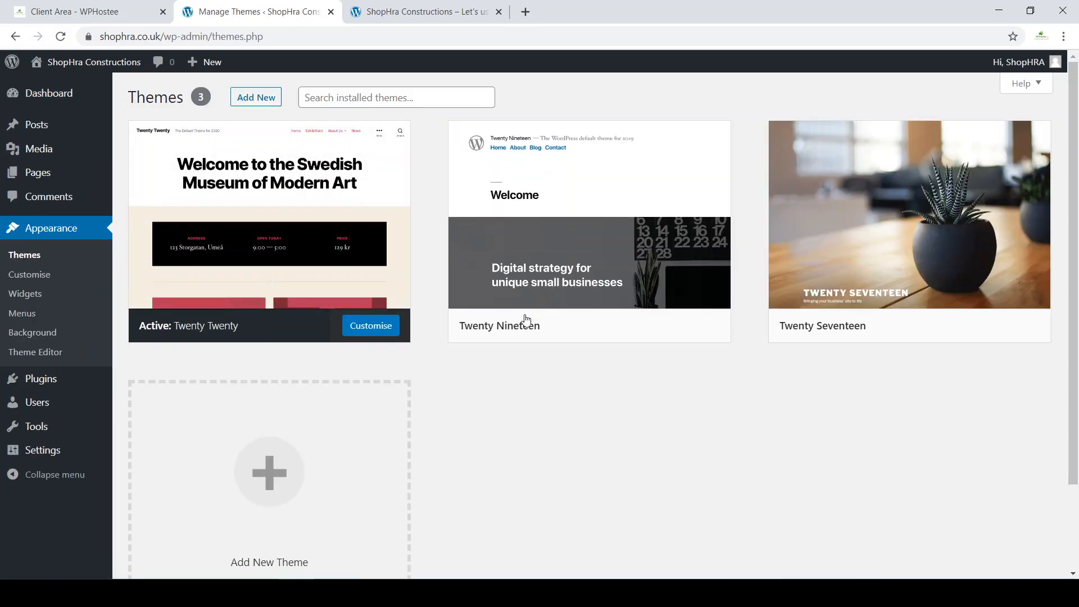
pyautogui.click(263, 107)
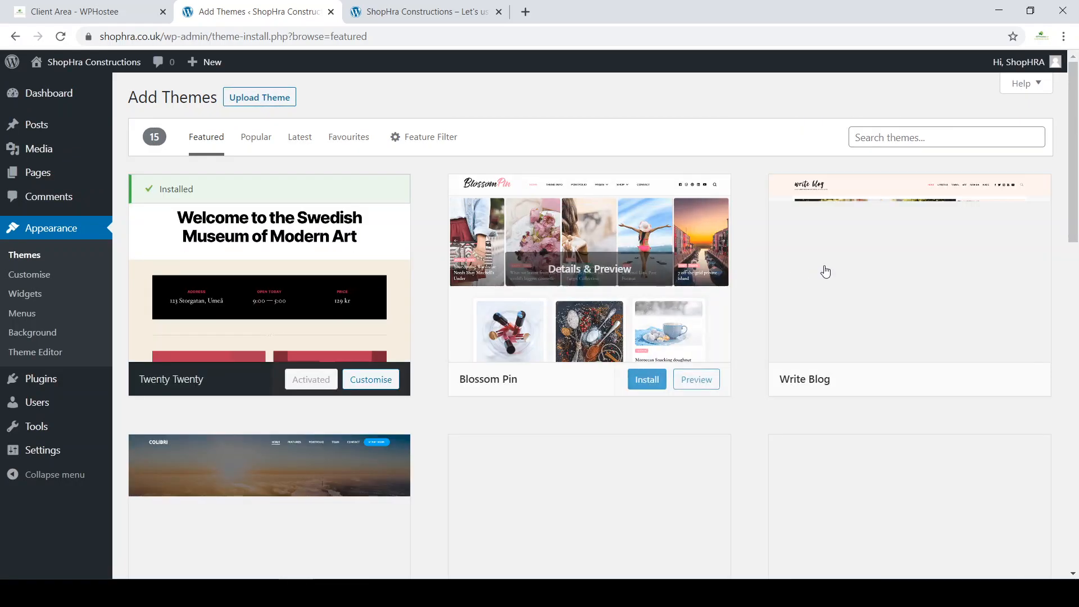
# - Search 'construction company', then install and activate the Construction Company theme
pyautogui.click(891, 138)
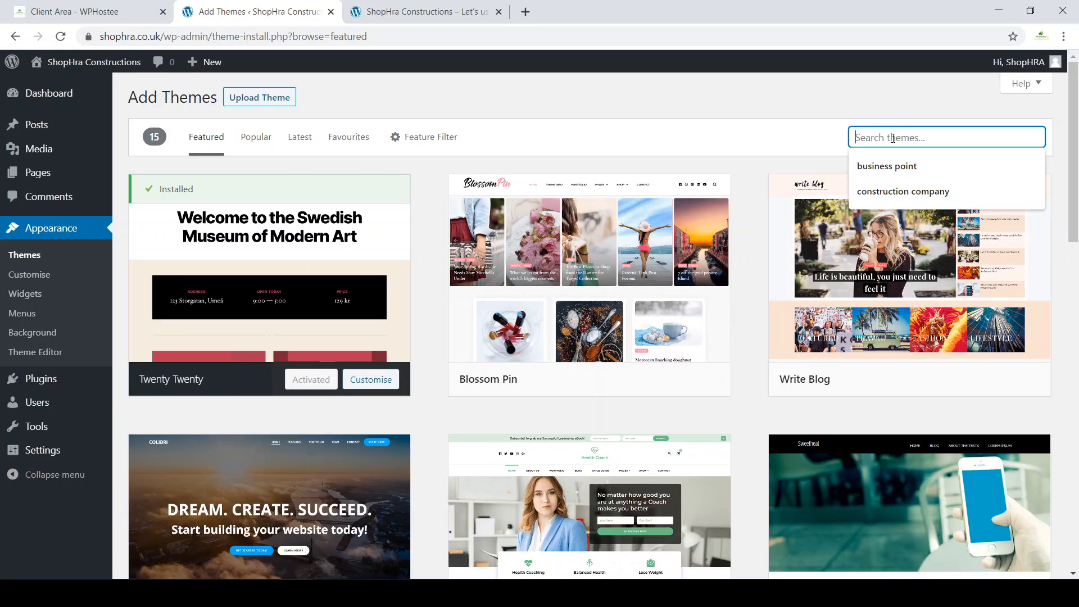
pyautogui.write('construction company')
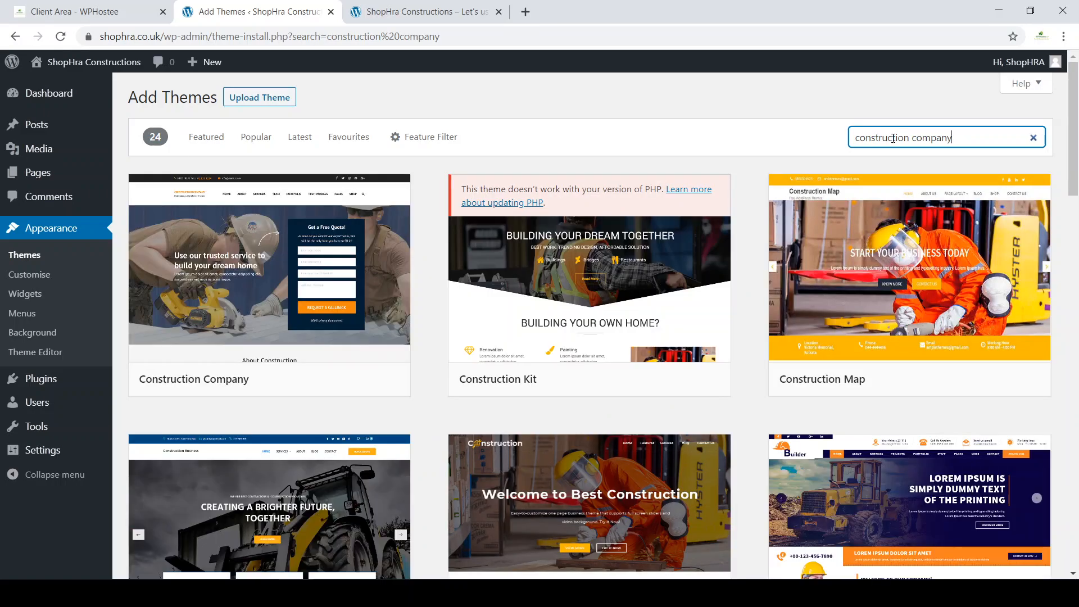
pyautogui.click(747, 282)
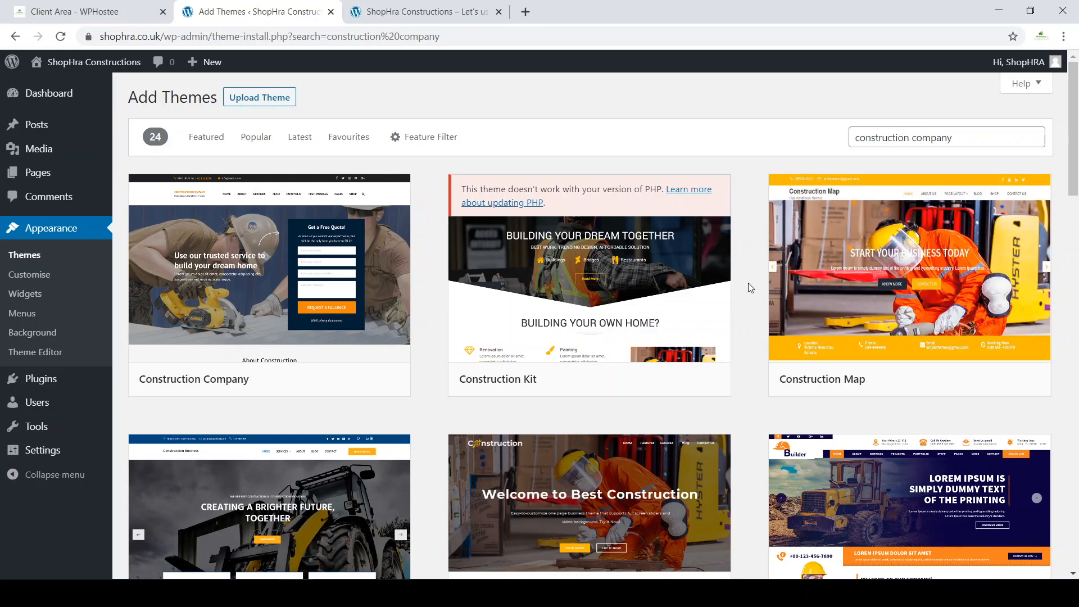
pyautogui.moveTo(272, 308)
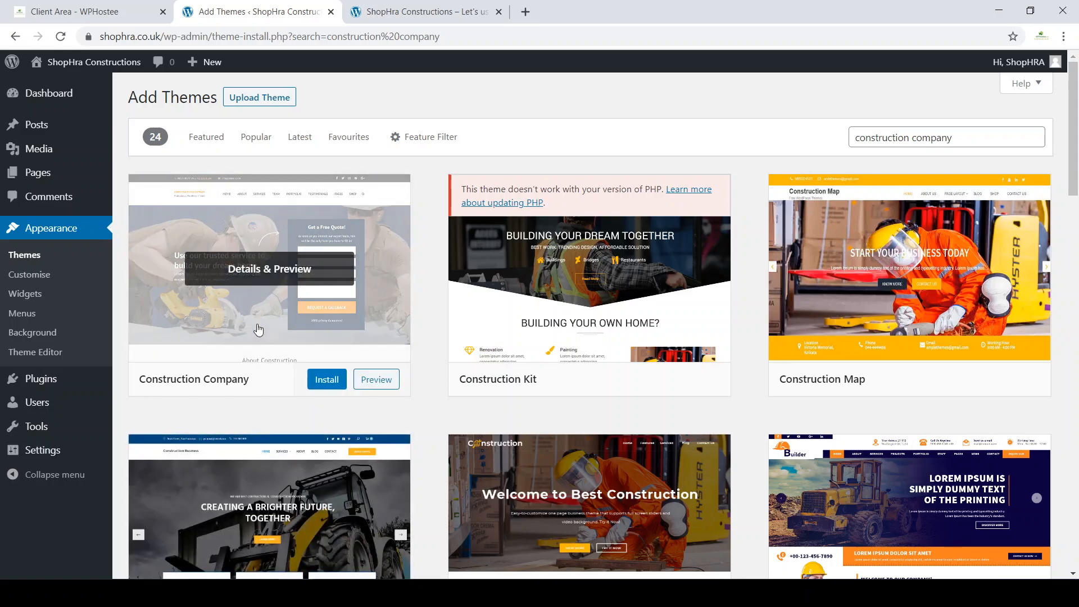
pyautogui.click(325, 380)
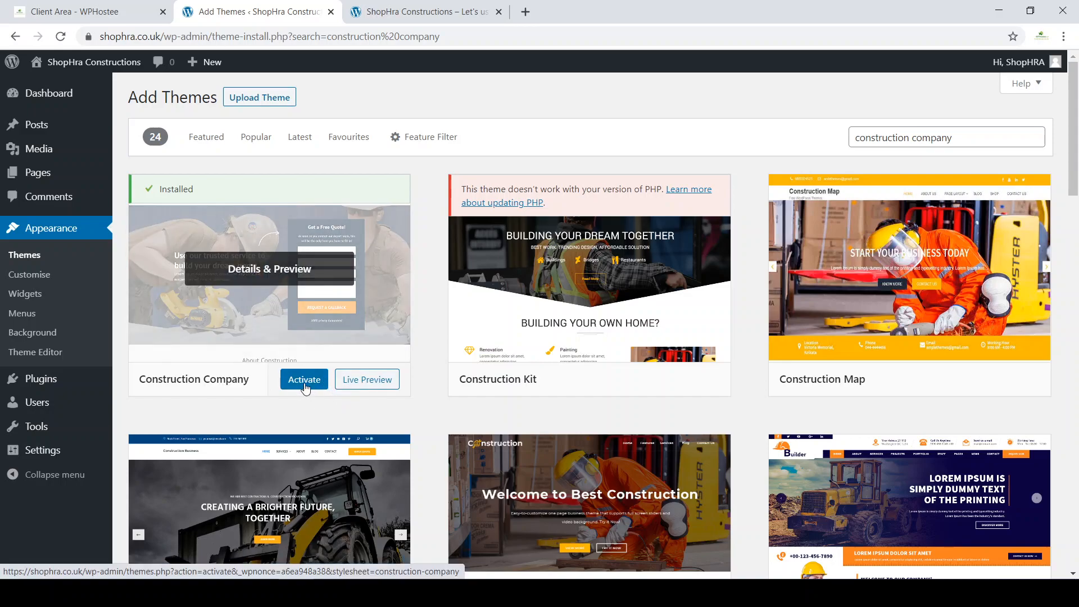
pyautogui.click(306, 381)
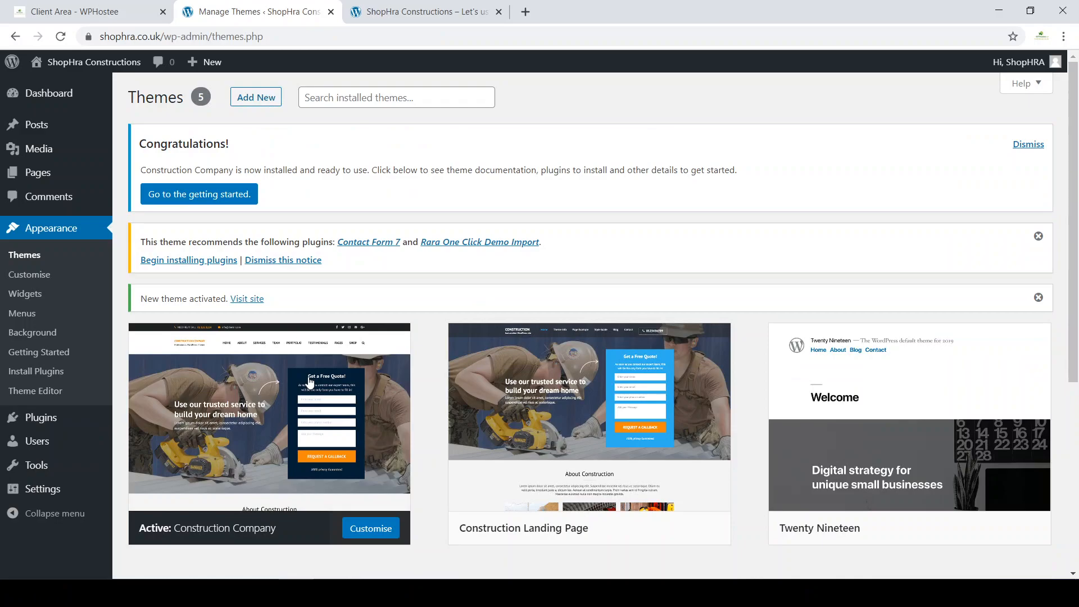
pyautogui.click(29, 258)
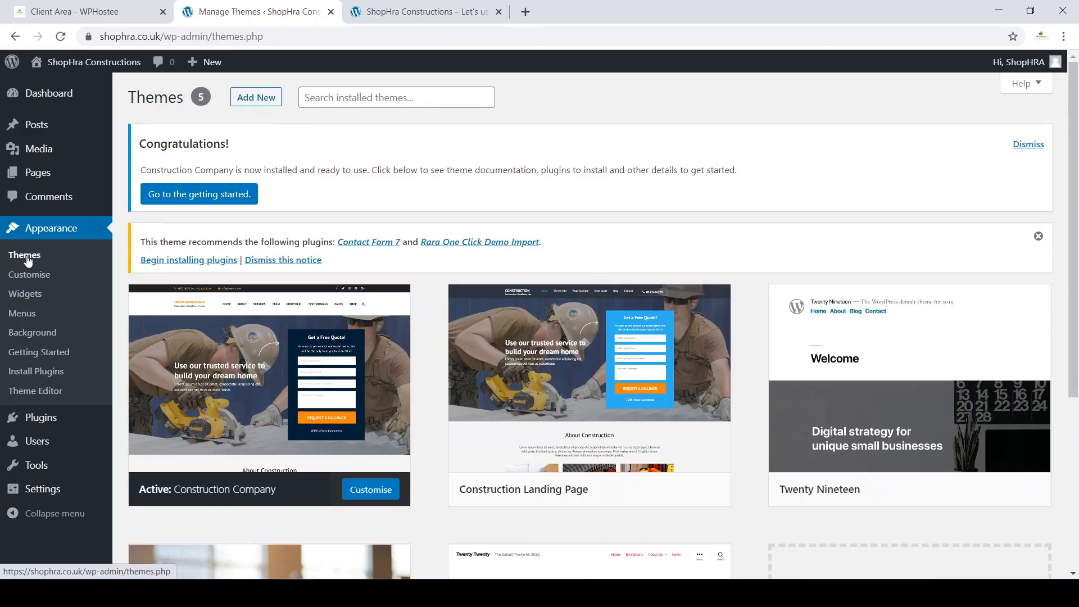
pyautogui.scroll(-3, 434, 502)
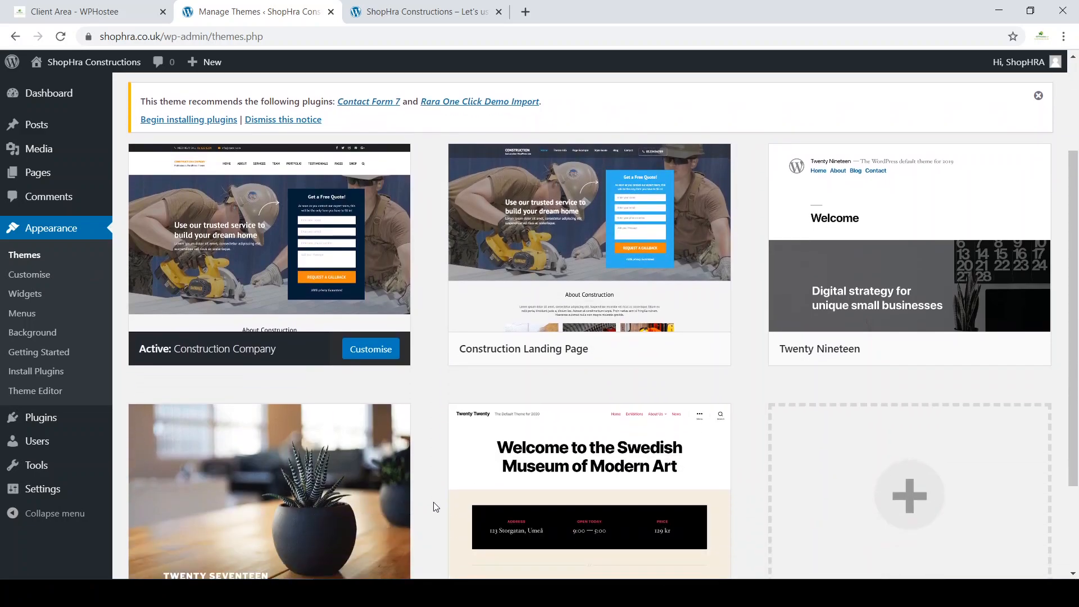
pyautogui.moveTo(590, 299)
pyautogui.moveTo(234, 354)
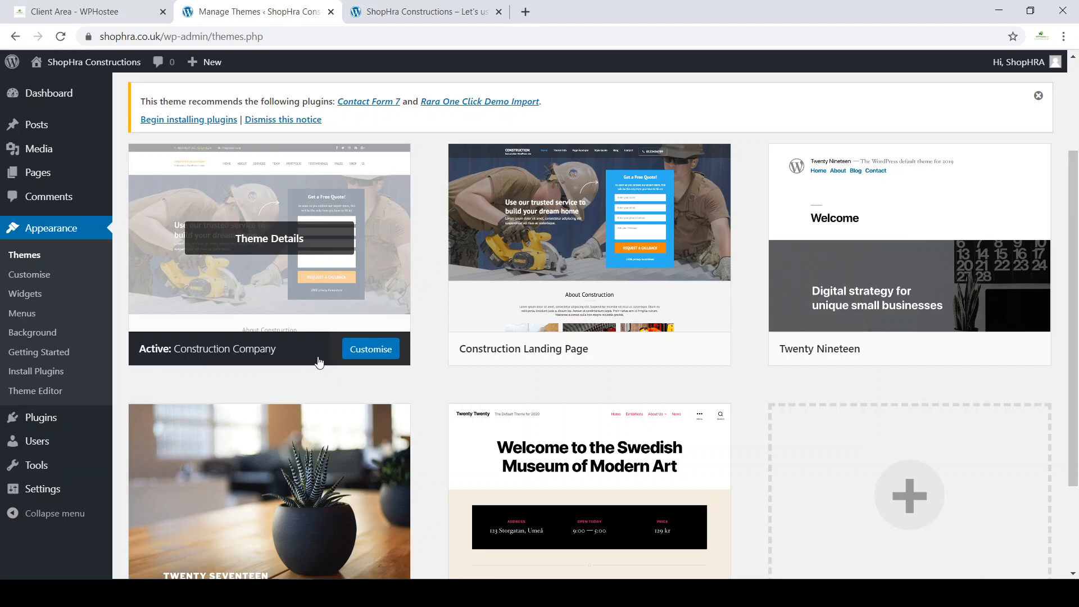
pyautogui.moveTo(573, 344)
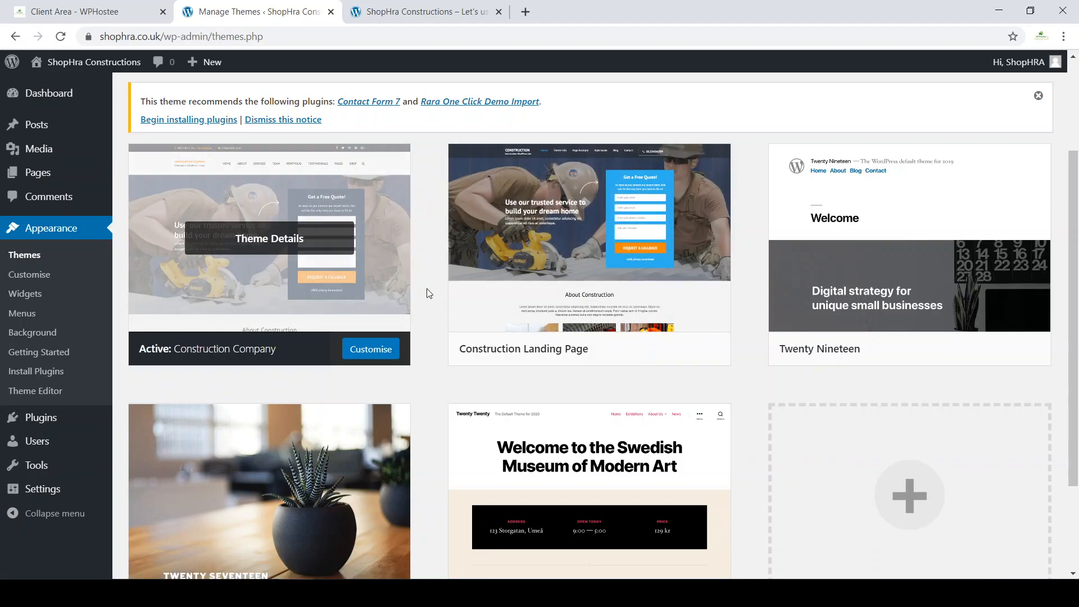
pyautogui.scroll(3, 440, 298)
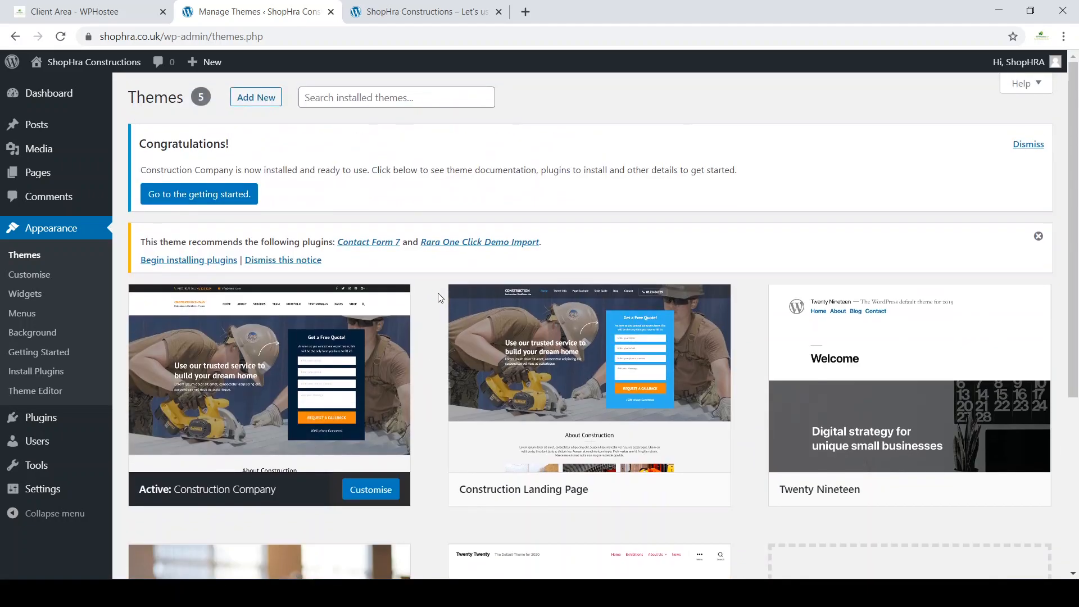
pyautogui.click(392, 16)
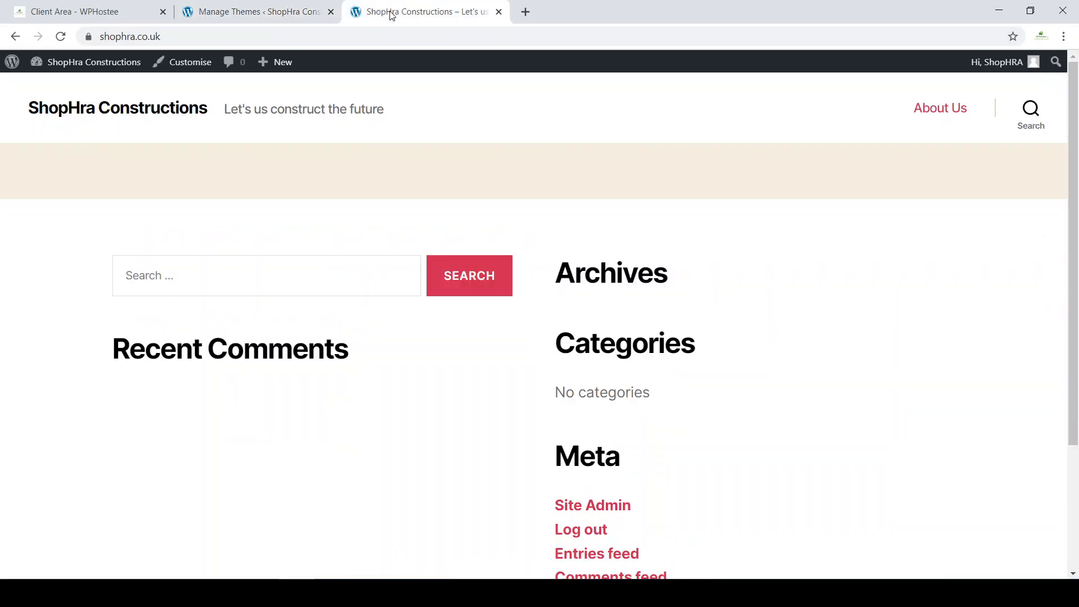
pyautogui.rightClick(166, 136)
pyautogui.click(214, 181)
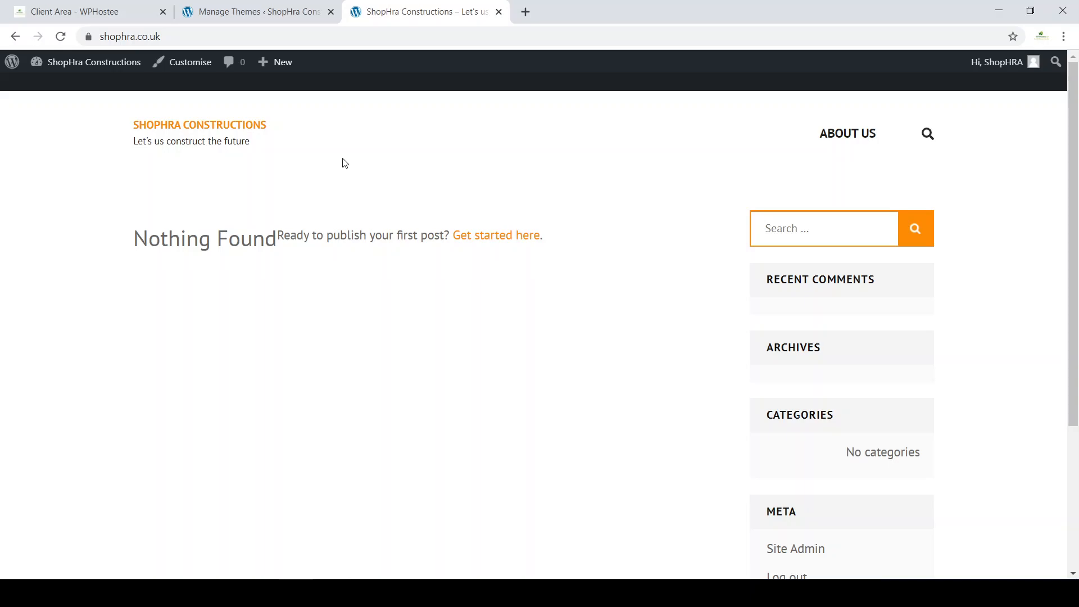
pyautogui.click(284, 12)
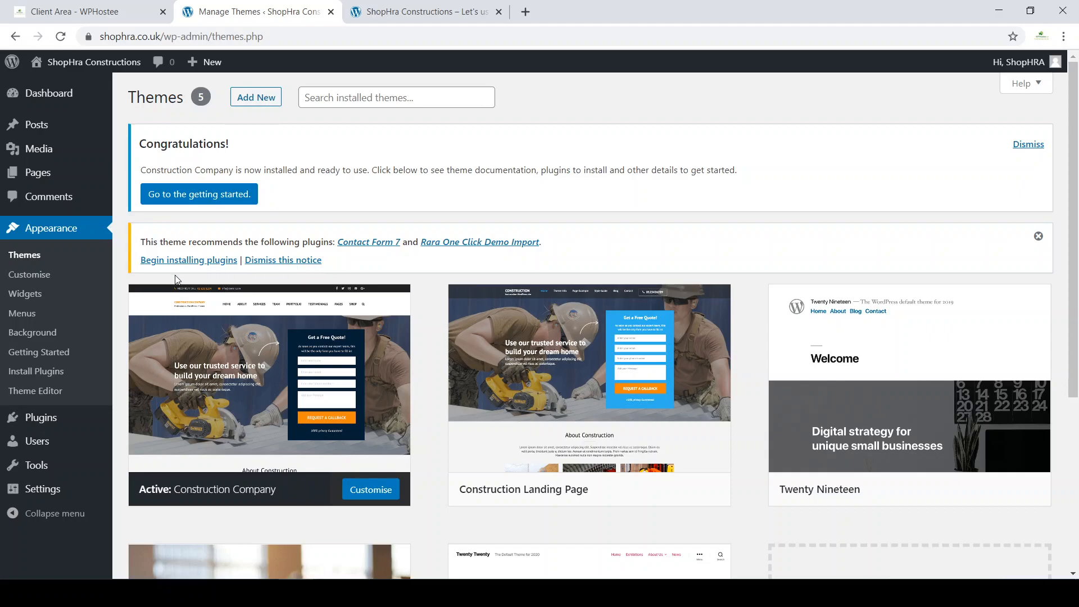
# - Bulk-install Contact Form 7 and Rara One Click Demo Import from the recommended plugins list
pyautogui.click(204, 262)
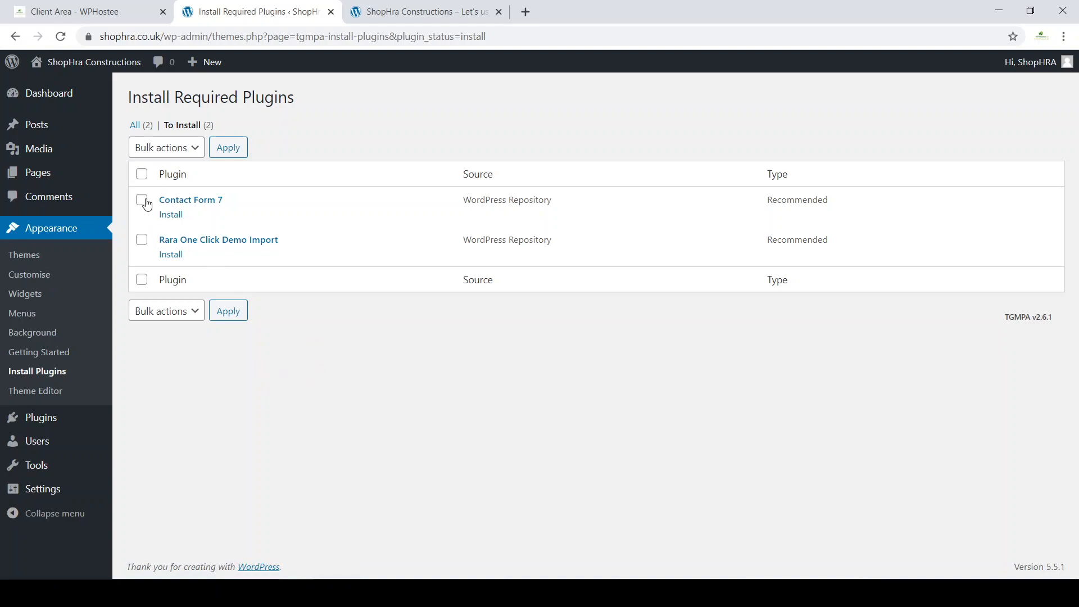
pyautogui.click(141, 174)
pyautogui.click(171, 312)
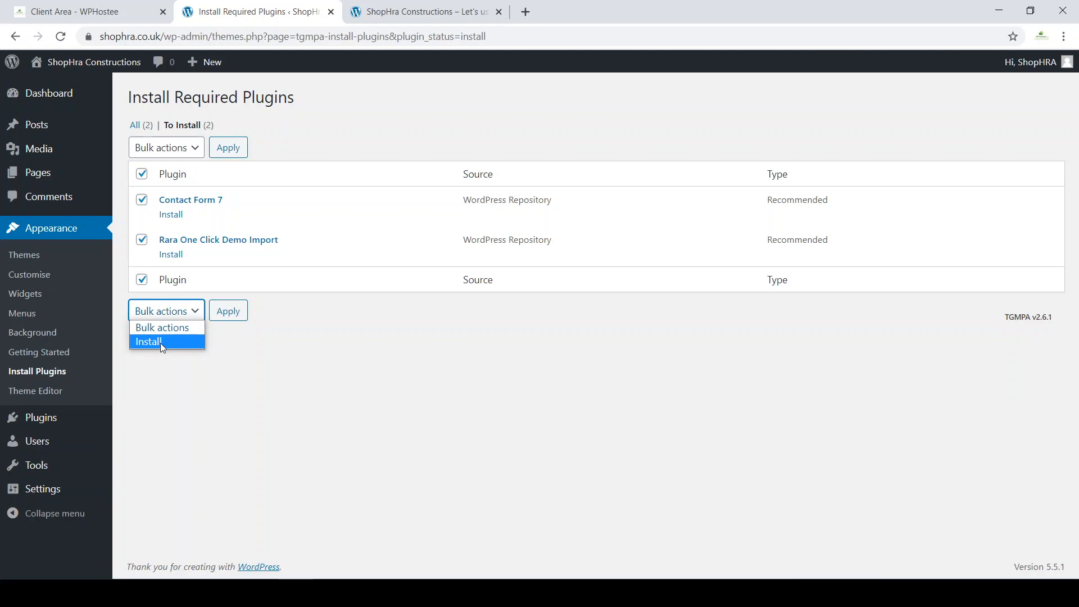
pyautogui.click(160, 343)
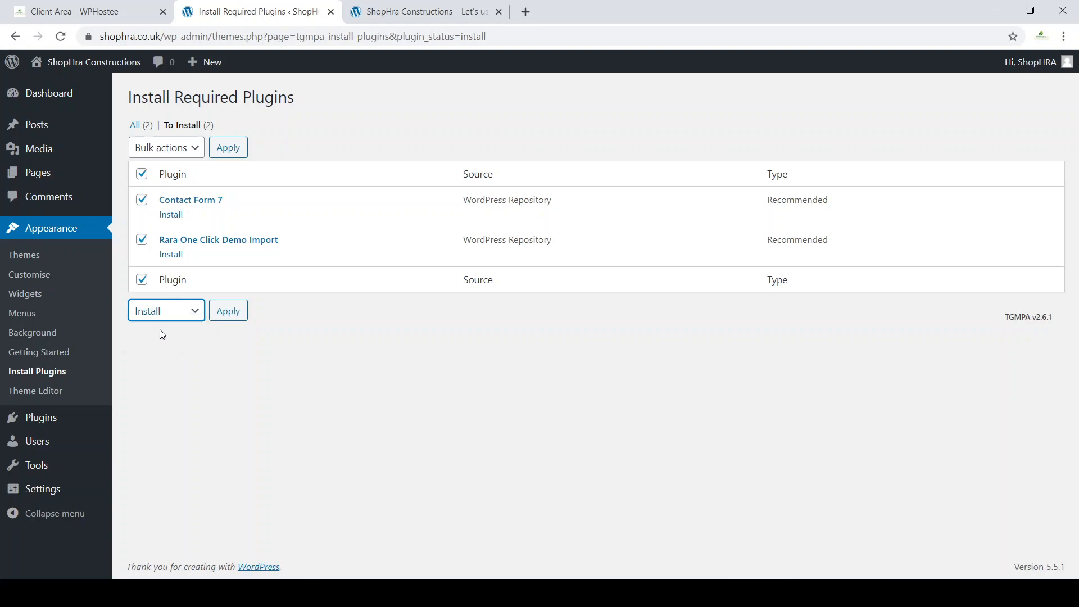
pyautogui.click(231, 312)
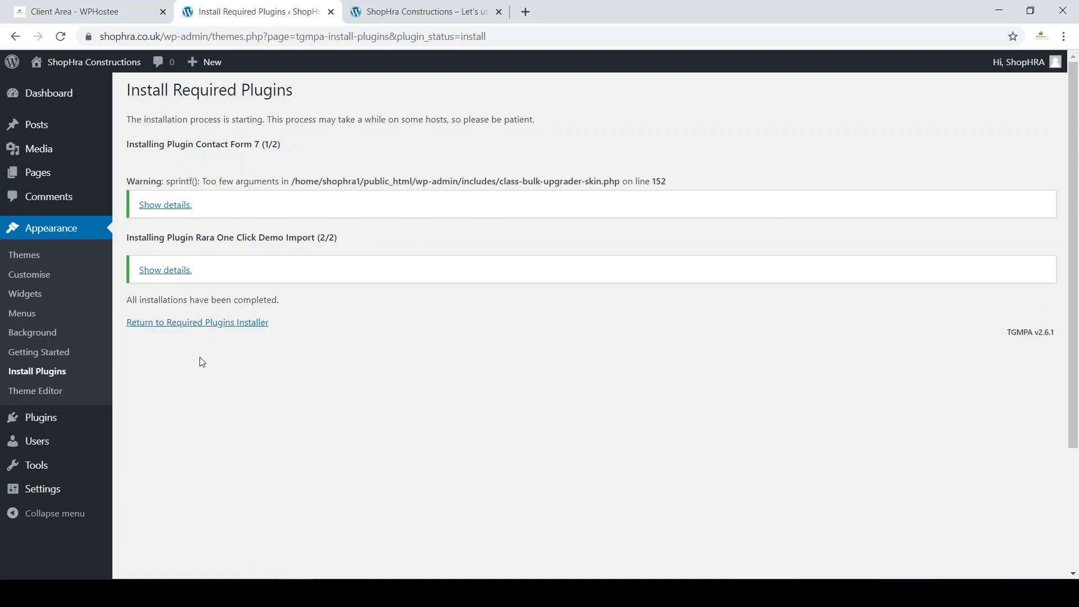
pyautogui.click(245, 325)
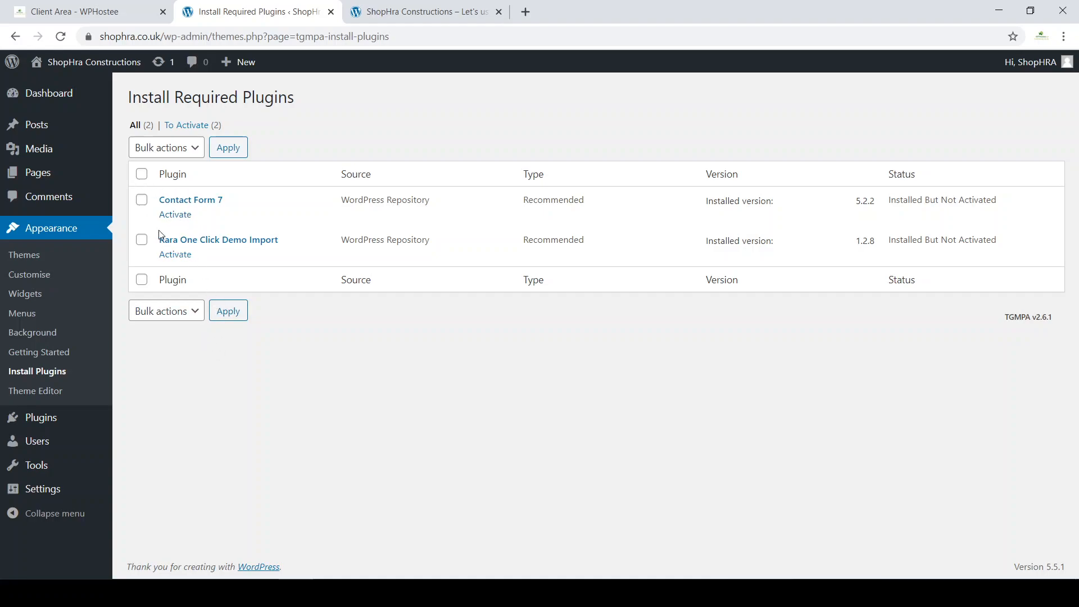
# - Bulk-activate Contact Form 7 and Rara One Click Demo Import
pyautogui.click(141, 175)
pyautogui.click(174, 310)
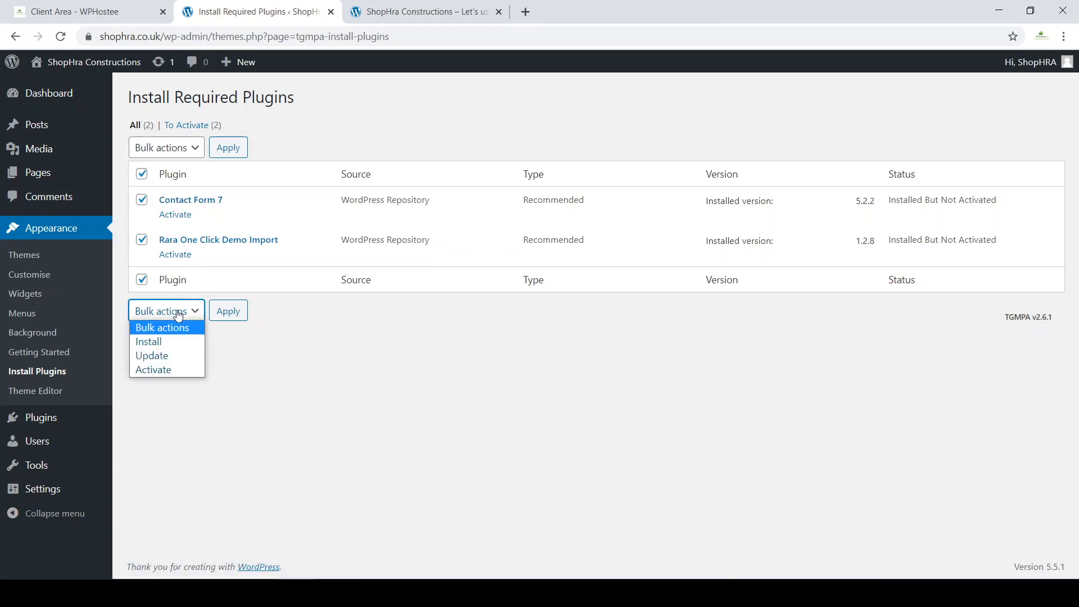
pyautogui.click(171, 370)
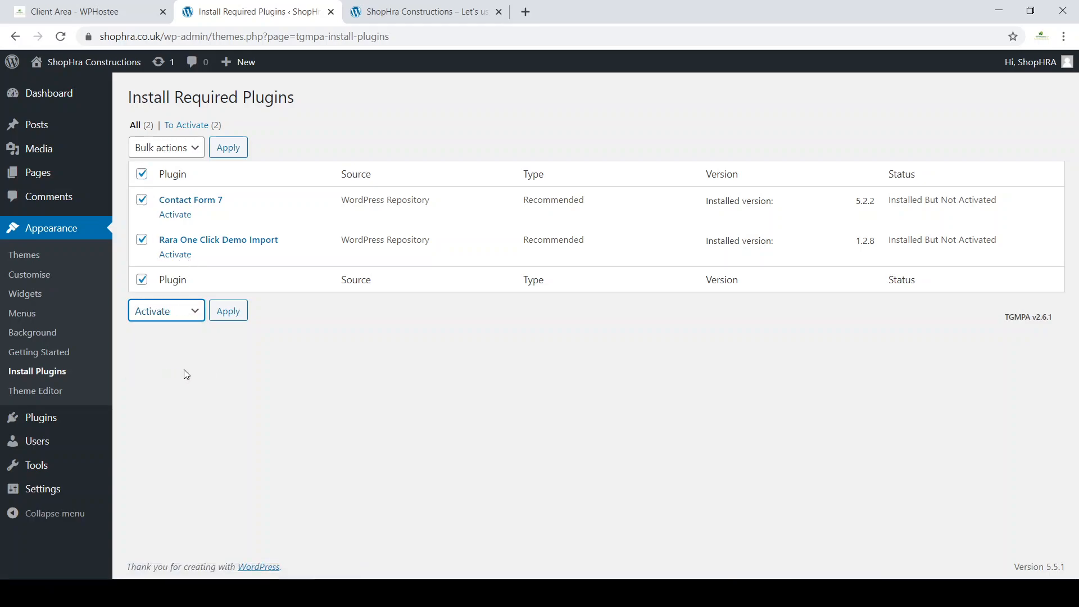
pyautogui.click(233, 314)
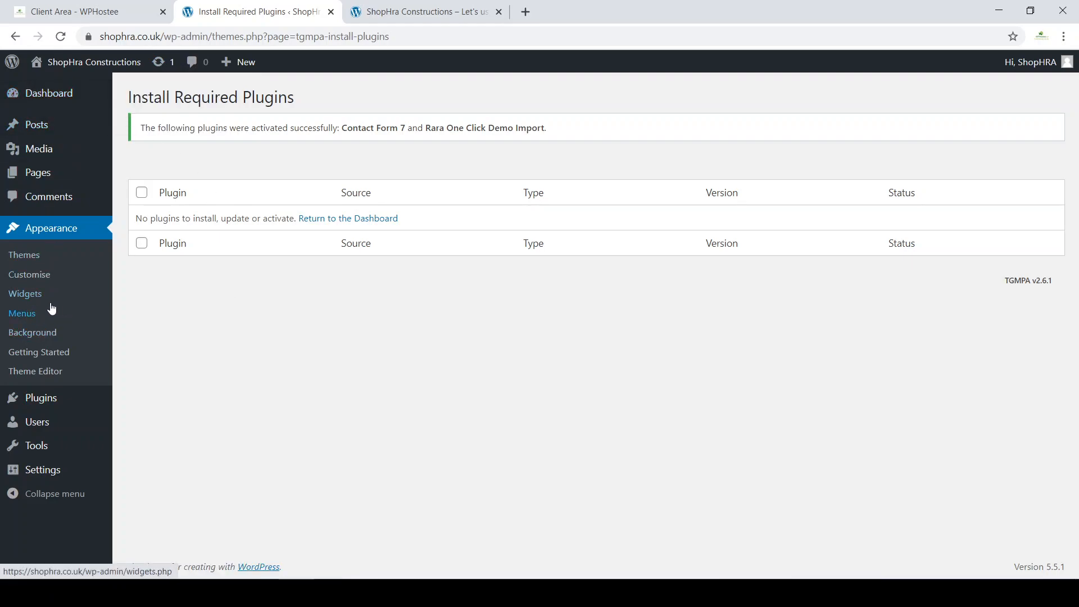
# - Review the Installed Plugins list, then go to the Updates page
pyautogui.moveTo(43, 402)
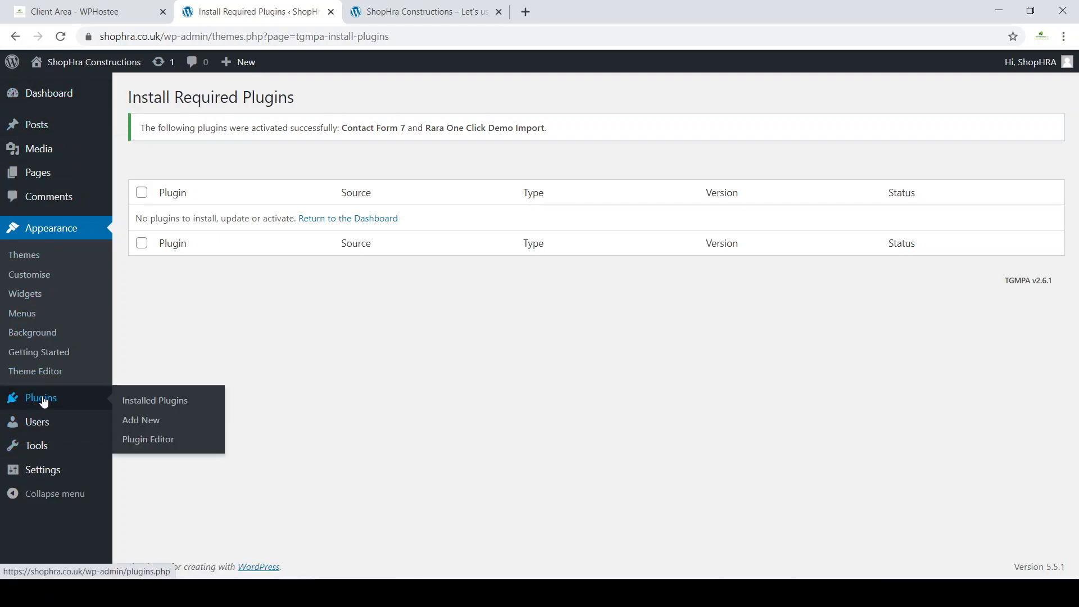
pyautogui.click(43, 400)
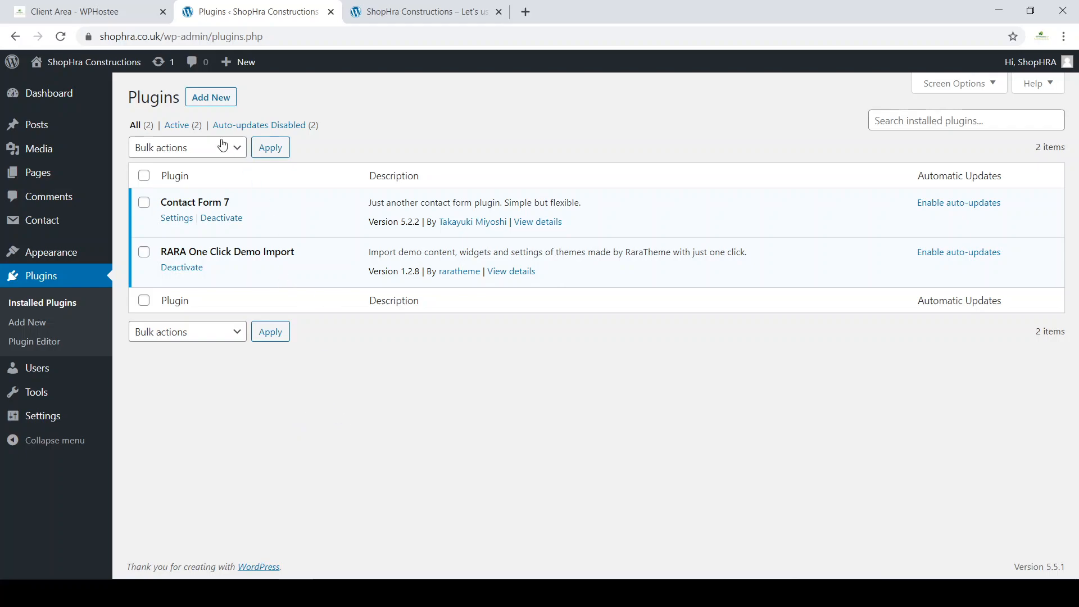
pyautogui.click(162, 66)
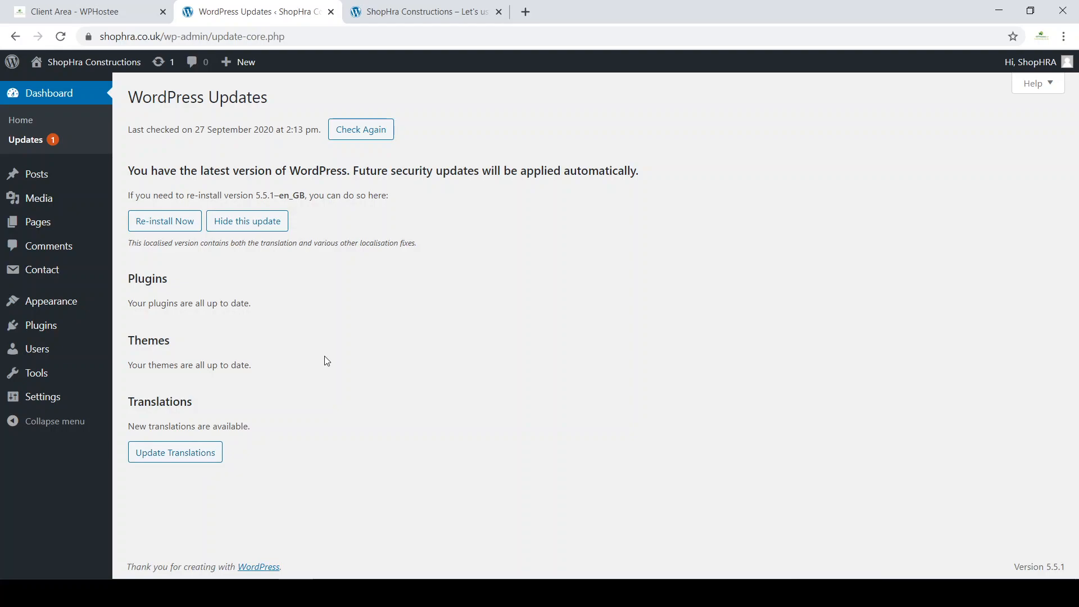
# - Update the available translations and return to the Updates page
pyautogui.click(181, 453)
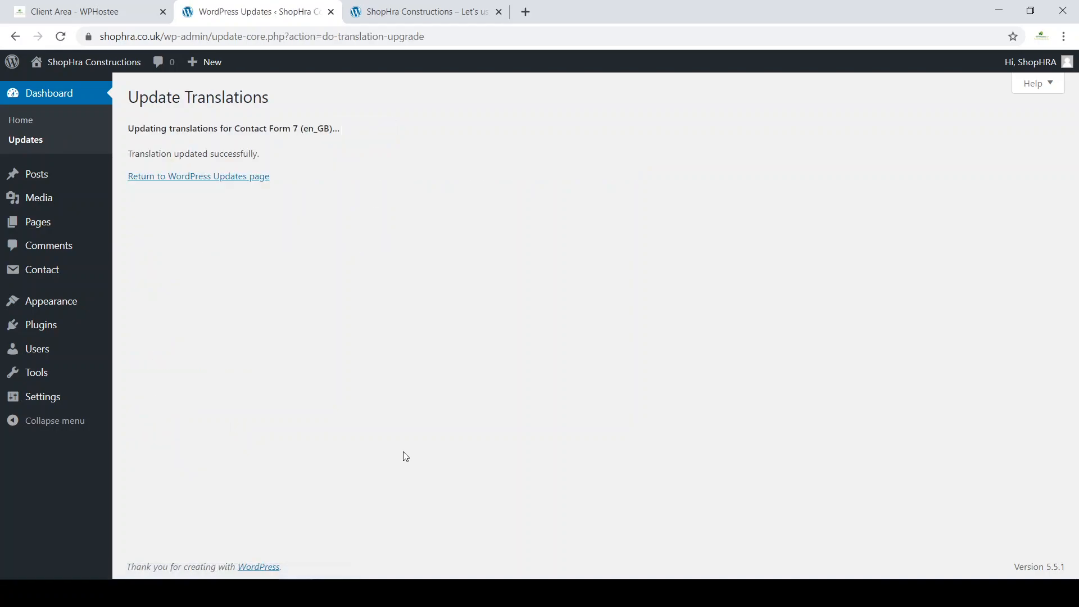
pyautogui.doubleClick(316, 128)
pyautogui.click(256, 274)
pyautogui.click(214, 182)
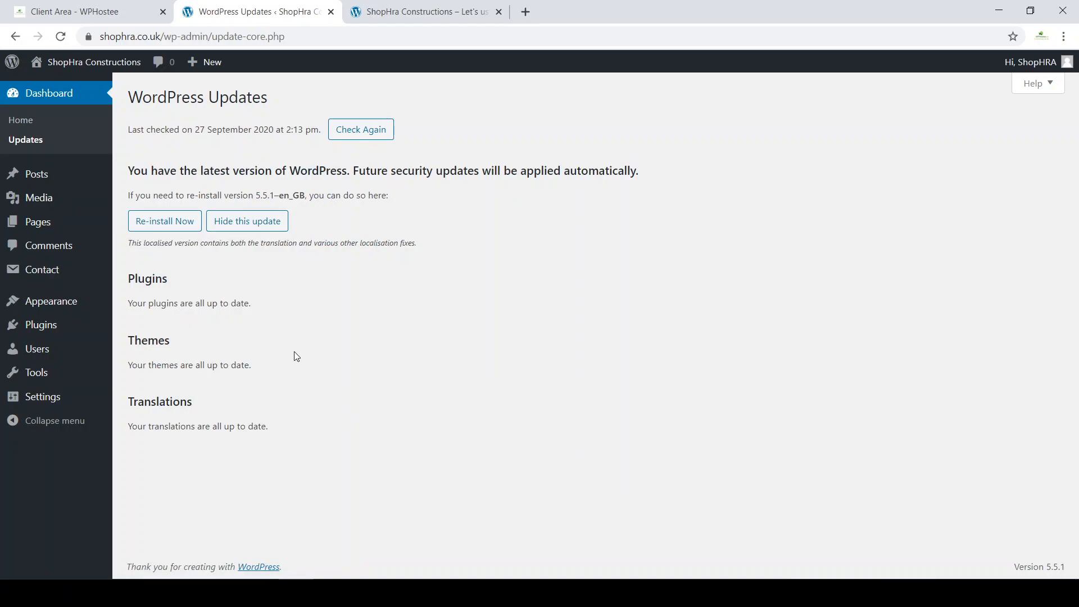
# - Reload the live site, then return to the admin with the Appearance submenu showing
pyautogui.moveTo(47, 276)
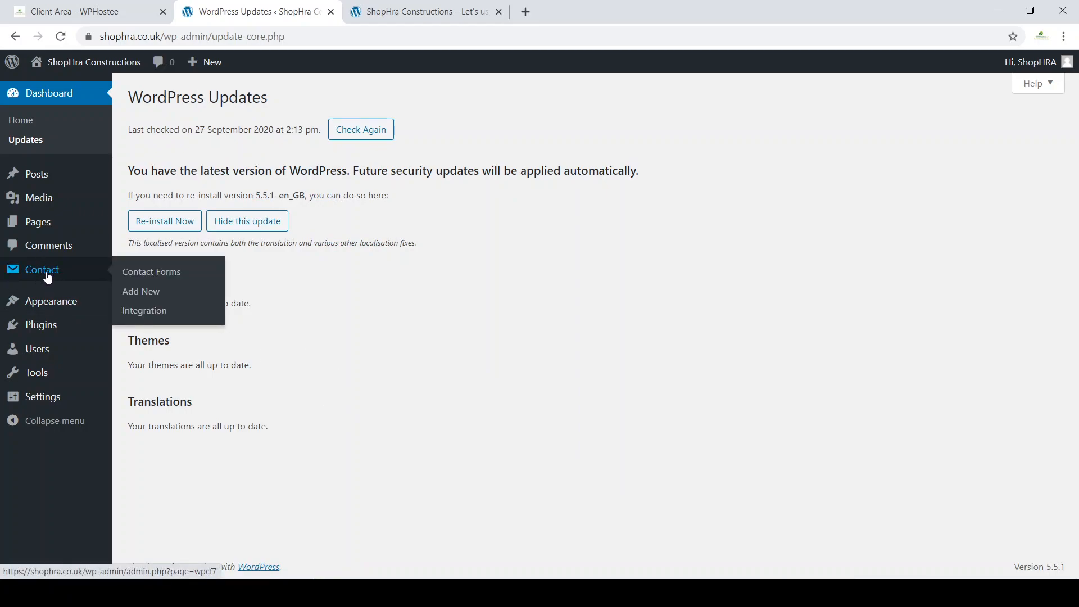
pyautogui.moveTo(55, 311)
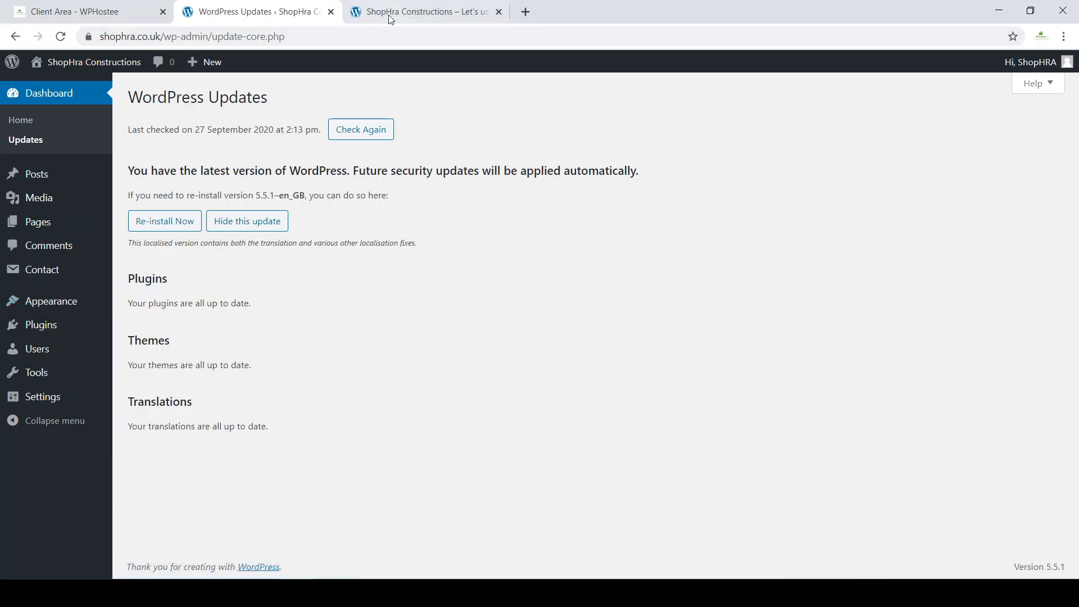
pyautogui.click(405, 11)
pyautogui.rightClick(206, 163)
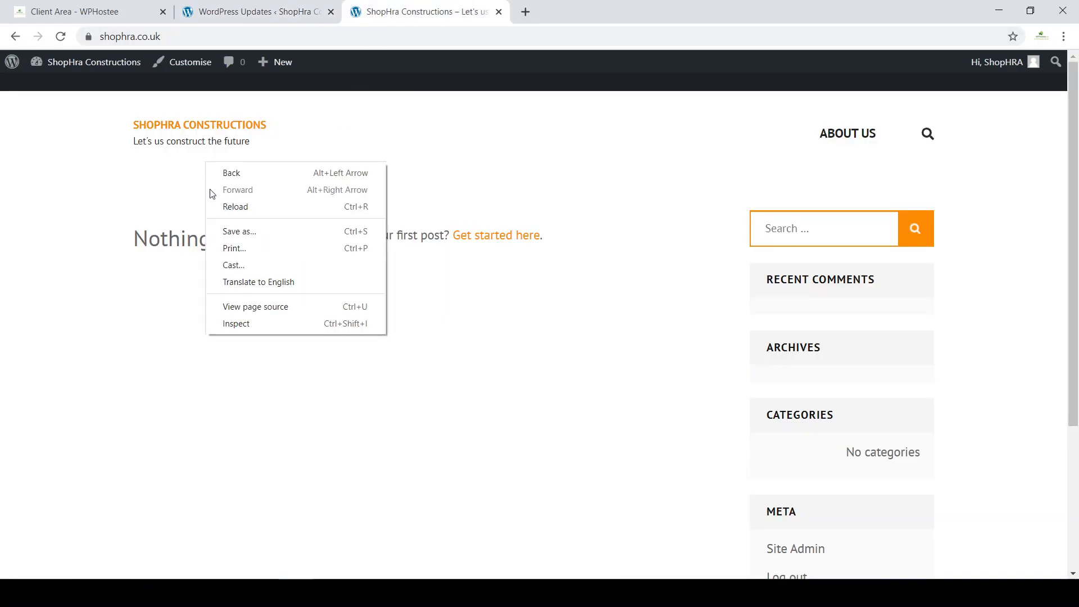
pyautogui.click(234, 207)
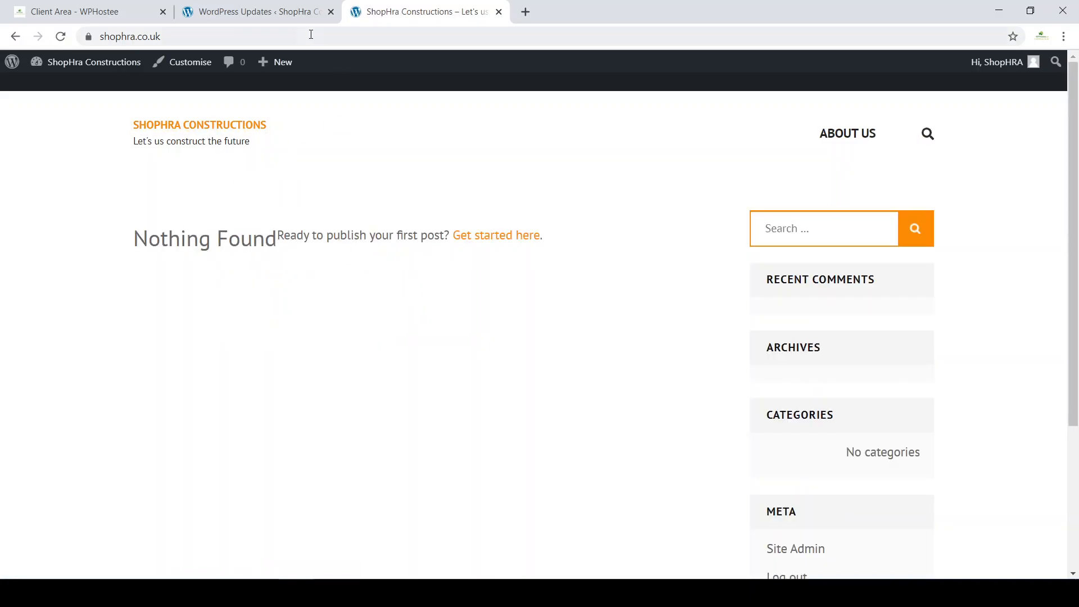
pyautogui.click(265, 11)
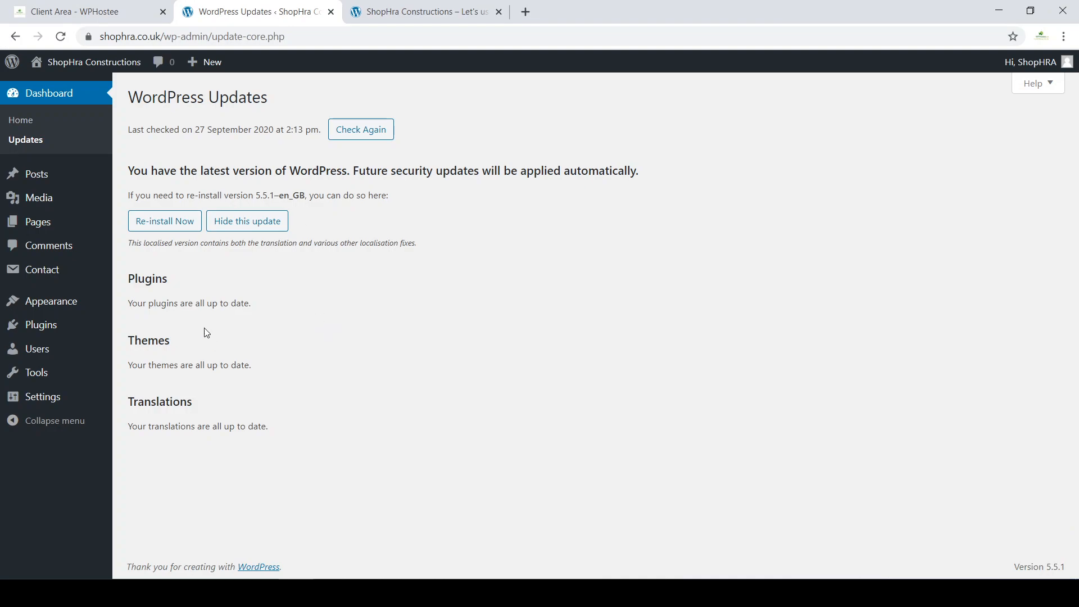
pyautogui.moveTo(72, 306)
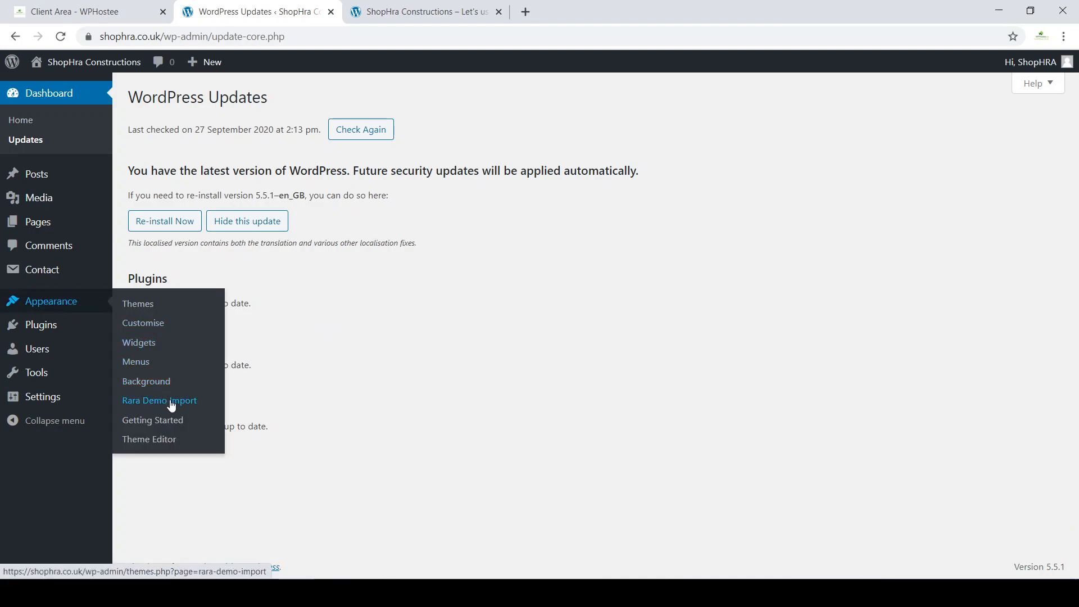
# - Open Appearance > Rara Demo Import, show its Demo Import guide, and dismiss the low-battery popup
pyautogui.click(189, 401)
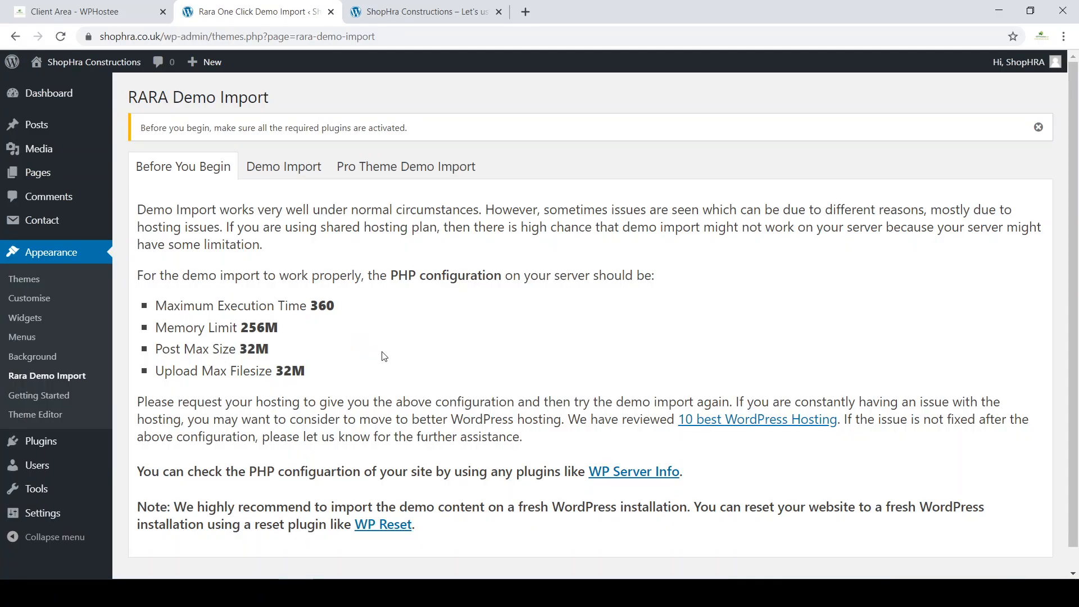
pyautogui.scroll(-1, 386, 359)
pyautogui.scroll(1, 395, 369)
pyautogui.click(284, 168)
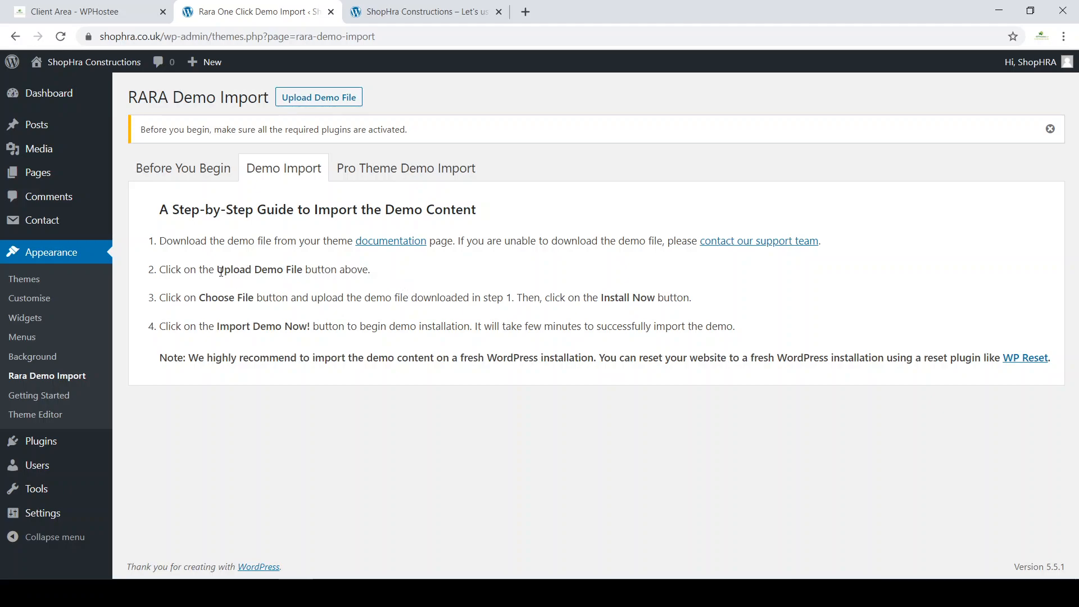
pyautogui.moveTo(218, 271); pyautogui.dragTo(277, 270)
pyautogui.click(377, 278)
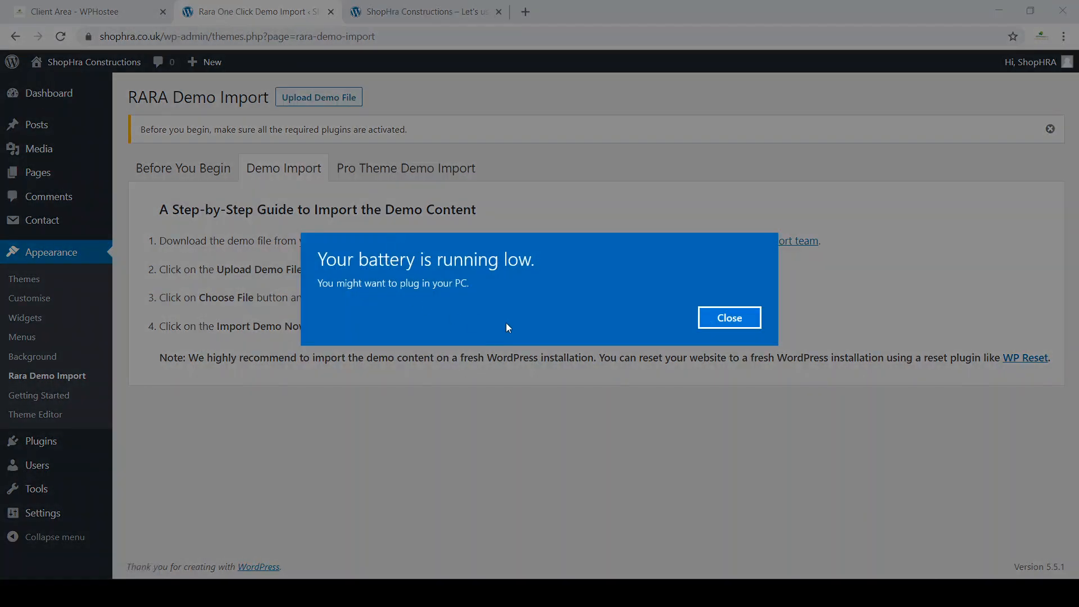
pyautogui.click(729, 317)
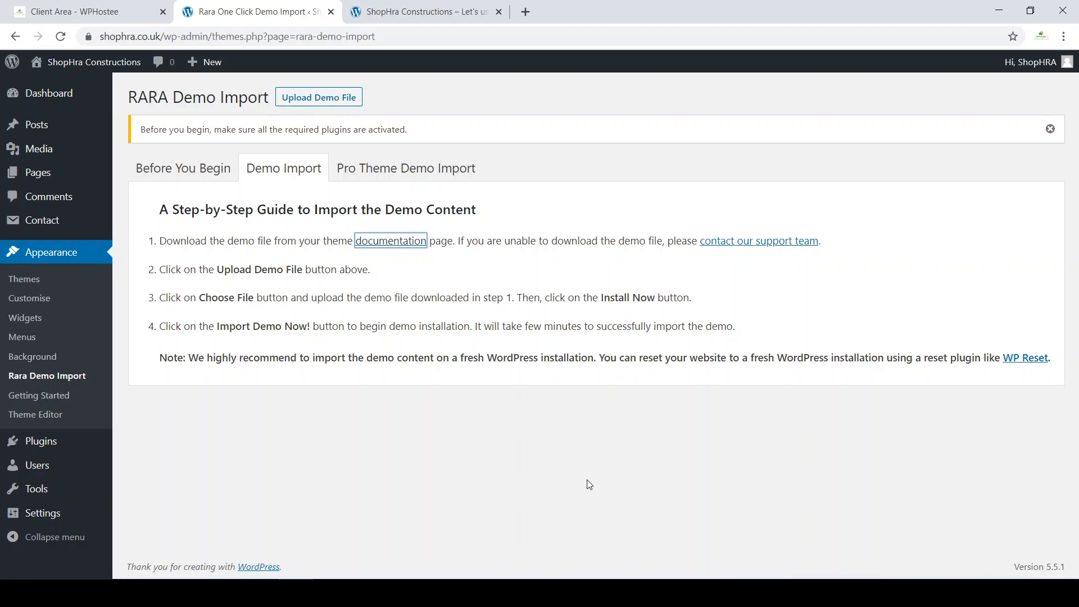
# - Open the theme documentation in a new tab and search Construction Company docs for 'demo'
pyautogui.rightClick(400, 244)
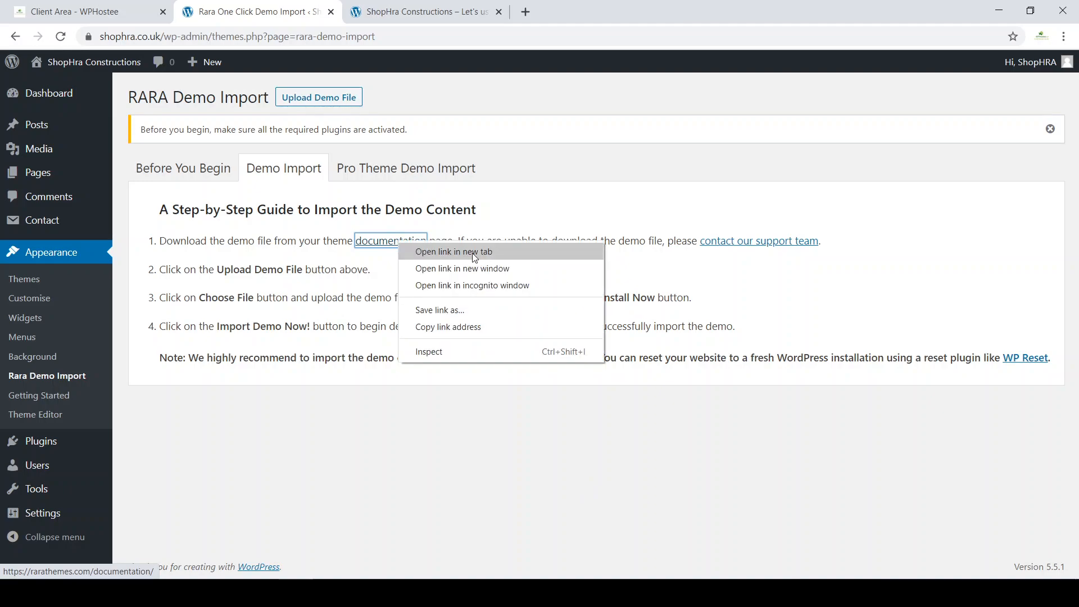
pyautogui.click(486, 252)
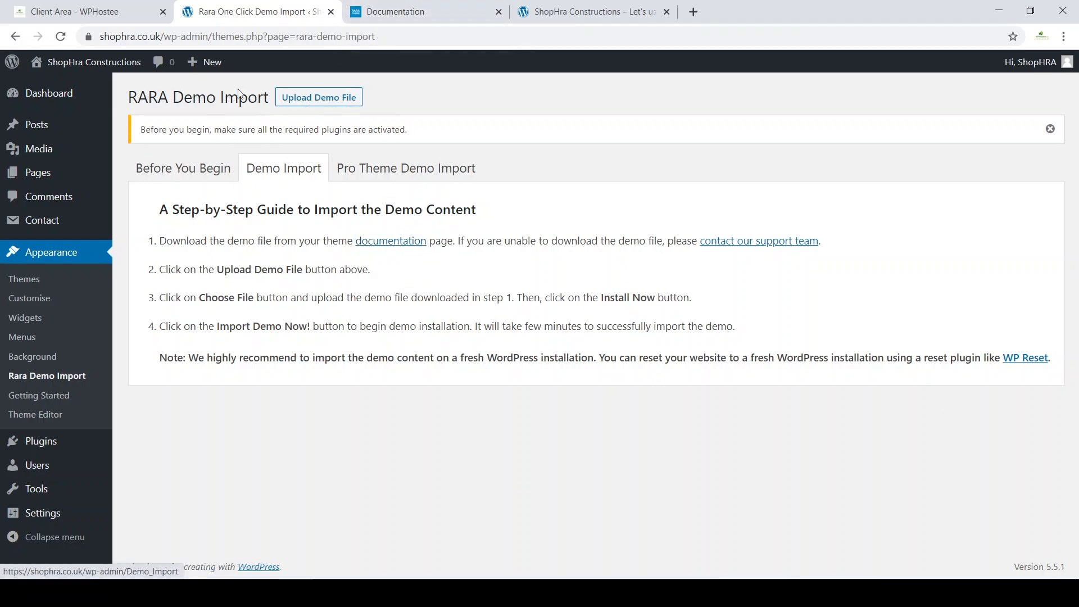
pyautogui.click(413, 10)
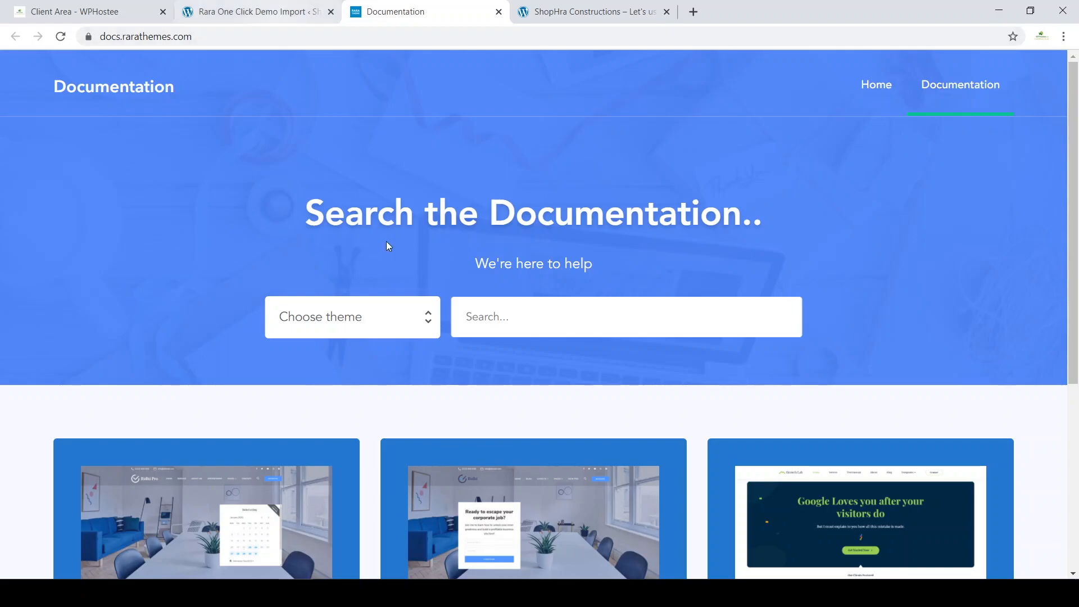
pyautogui.click(428, 321)
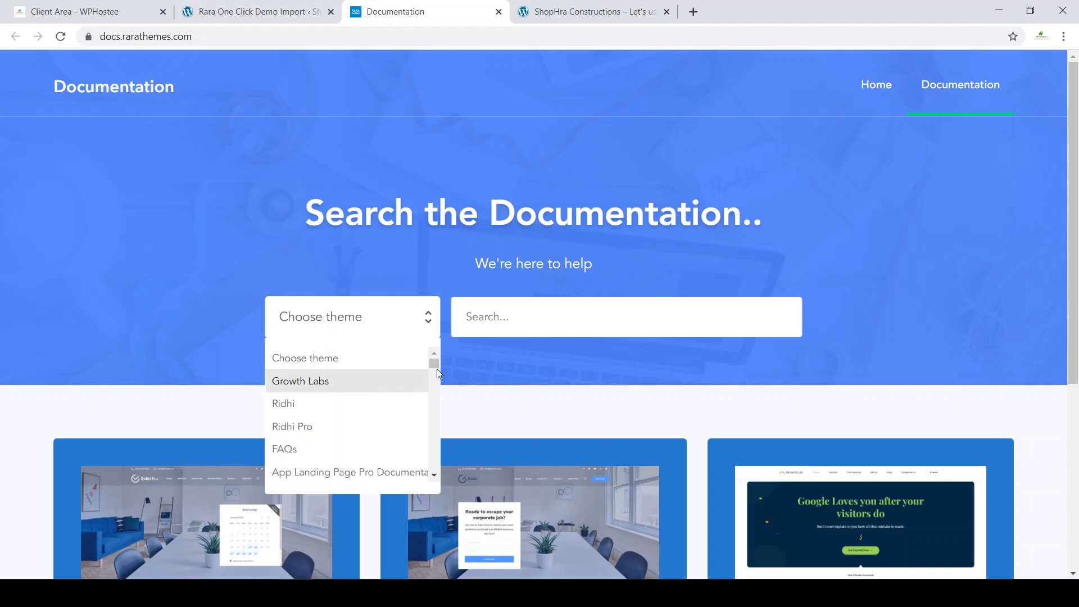
pyautogui.moveTo(435, 366); pyautogui.dragTo(435, 376)
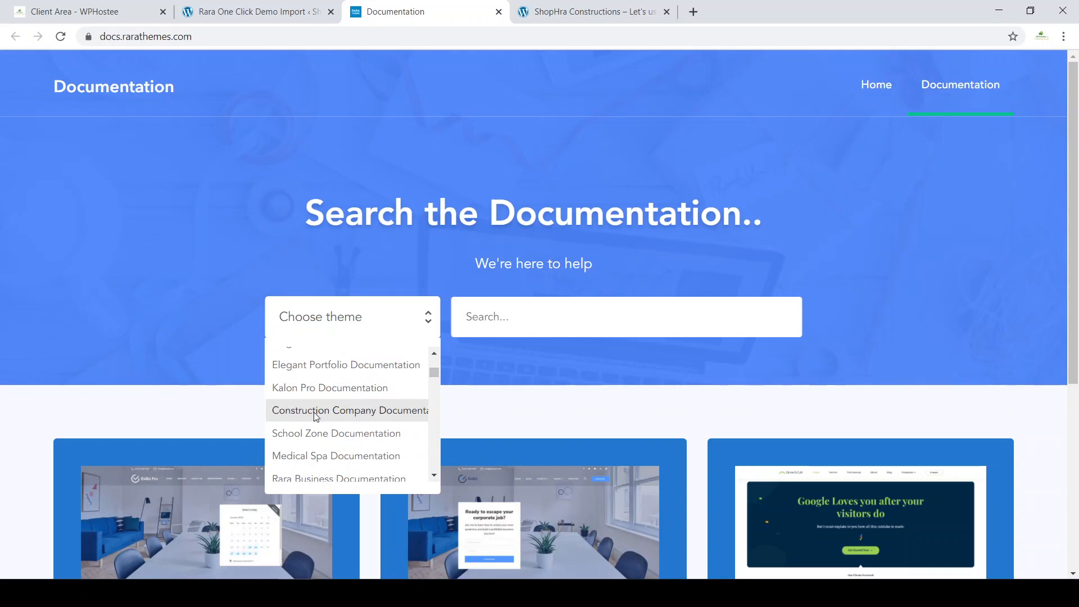
pyautogui.click(397, 419)
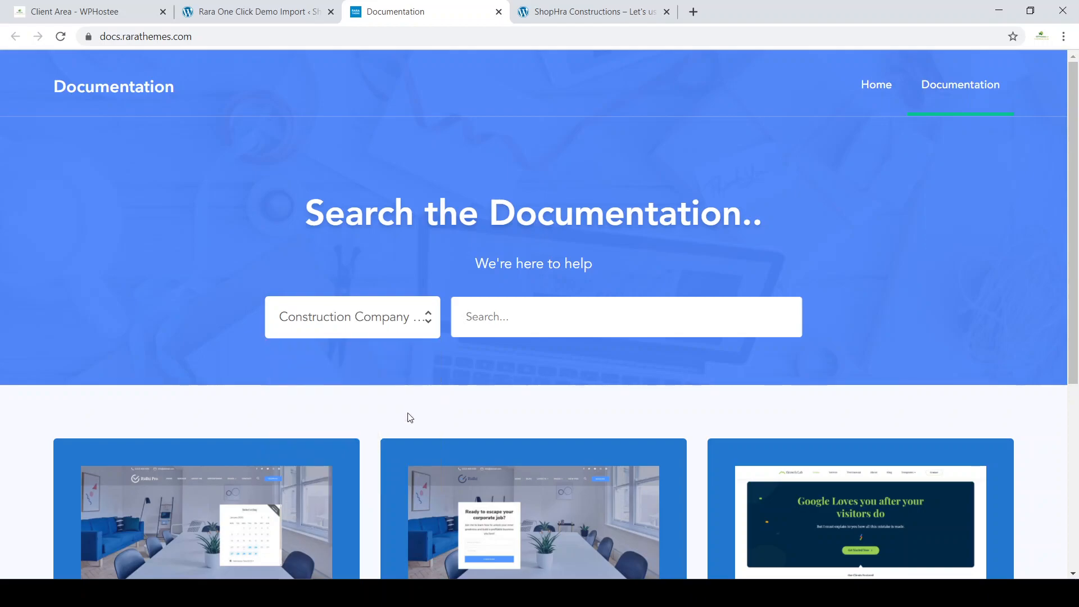
pyautogui.click(532, 321)
pyautogui.write('demo')
pyautogui.press('Return')
# - From How to Import Demo Content?, download the Construction Company demo zip and close the tab
pyautogui.scroll(-4, 571, 342)
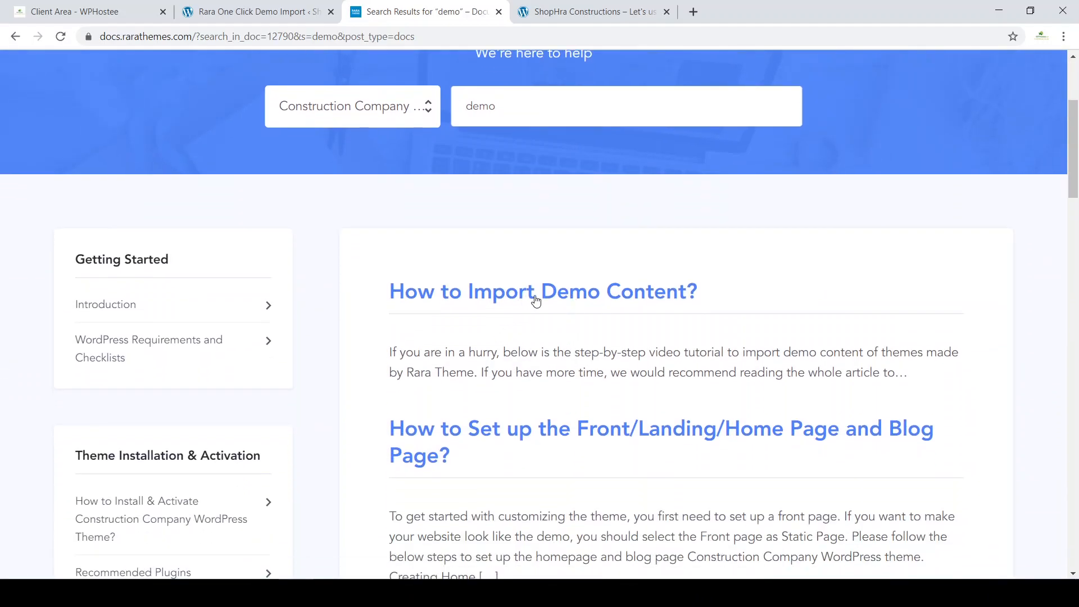
pyautogui.click(631, 298)
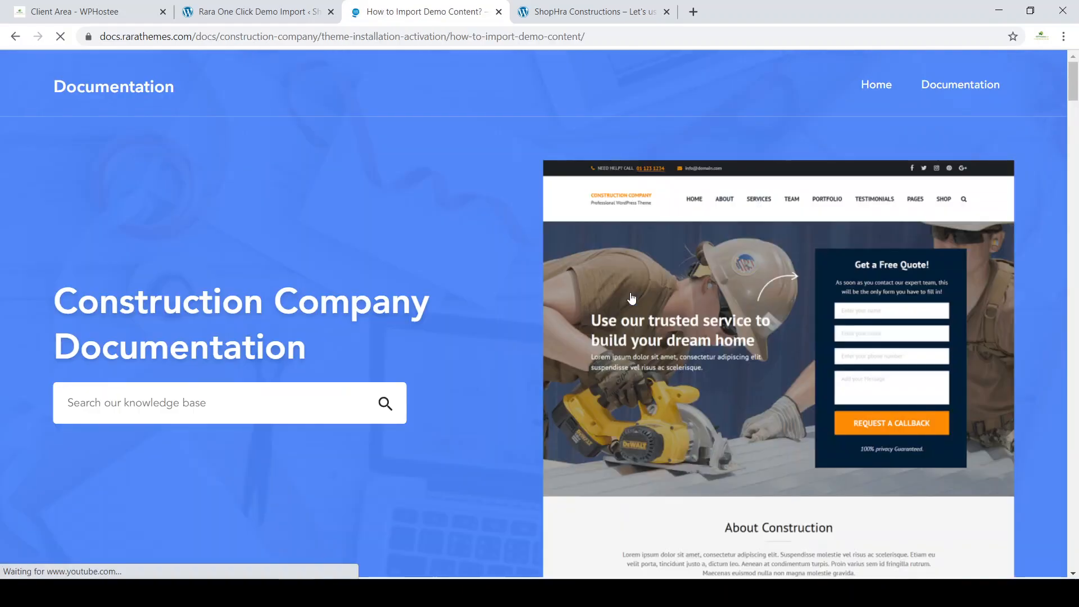
pyautogui.scroll(-6, 477, 433)
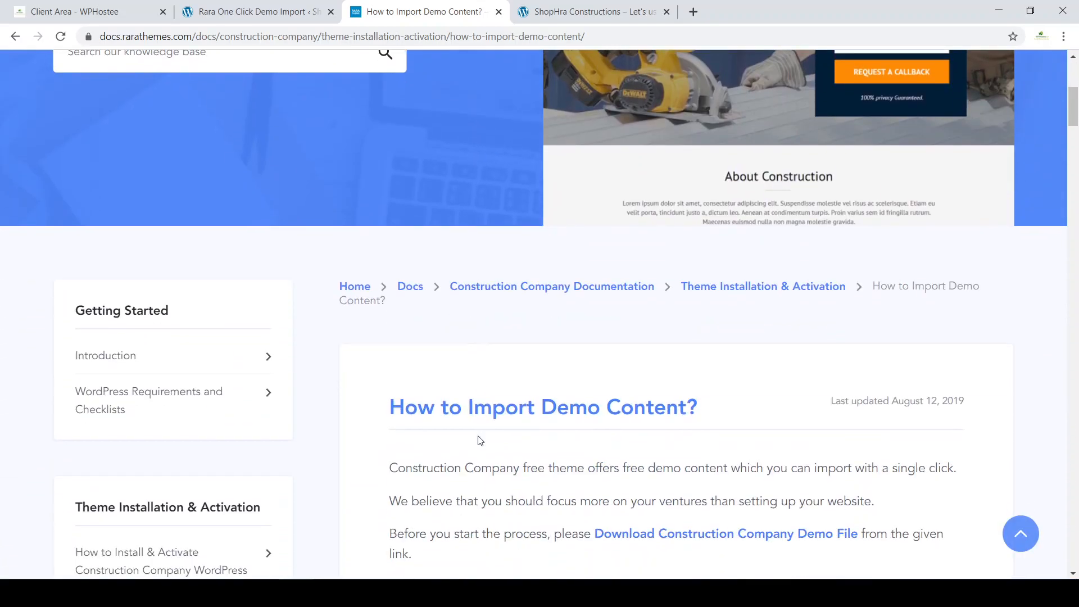
pyautogui.scroll(-4, 479, 441)
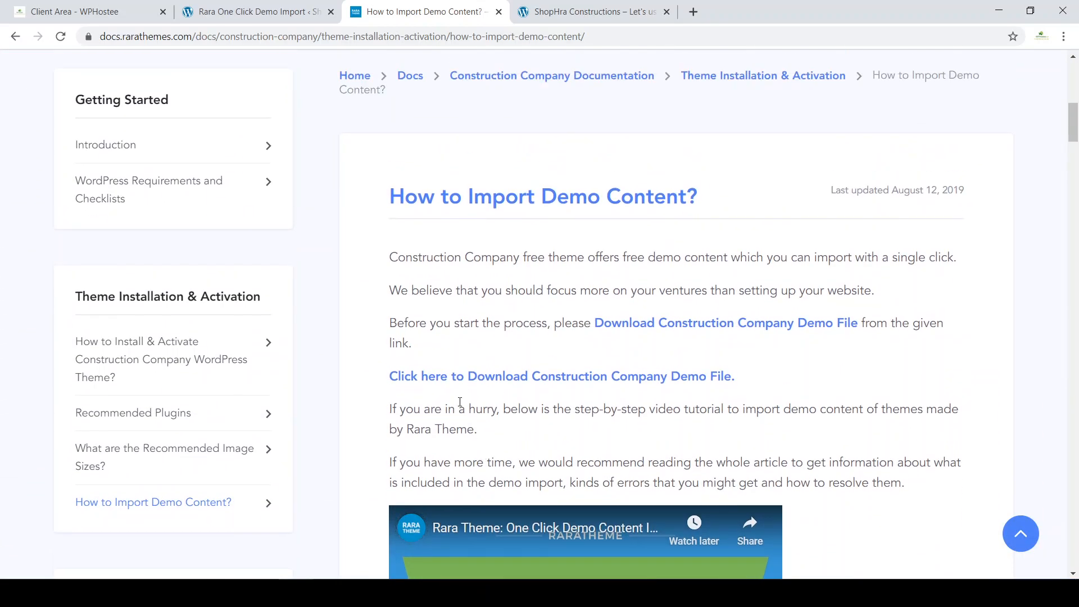
pyautogui.click(699, 380)
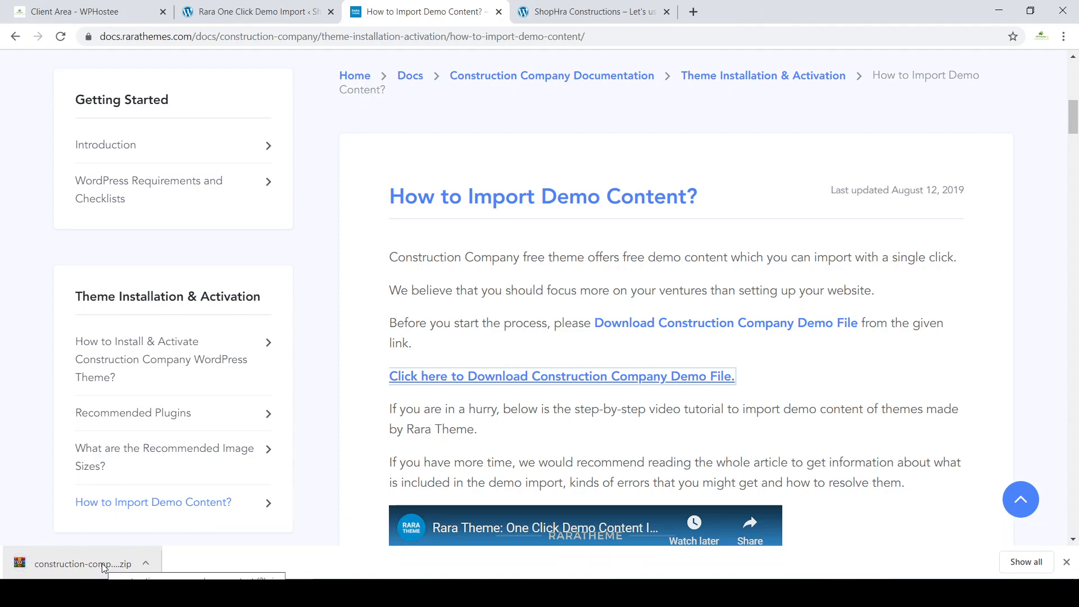
pyautogui.click(1066, 562)
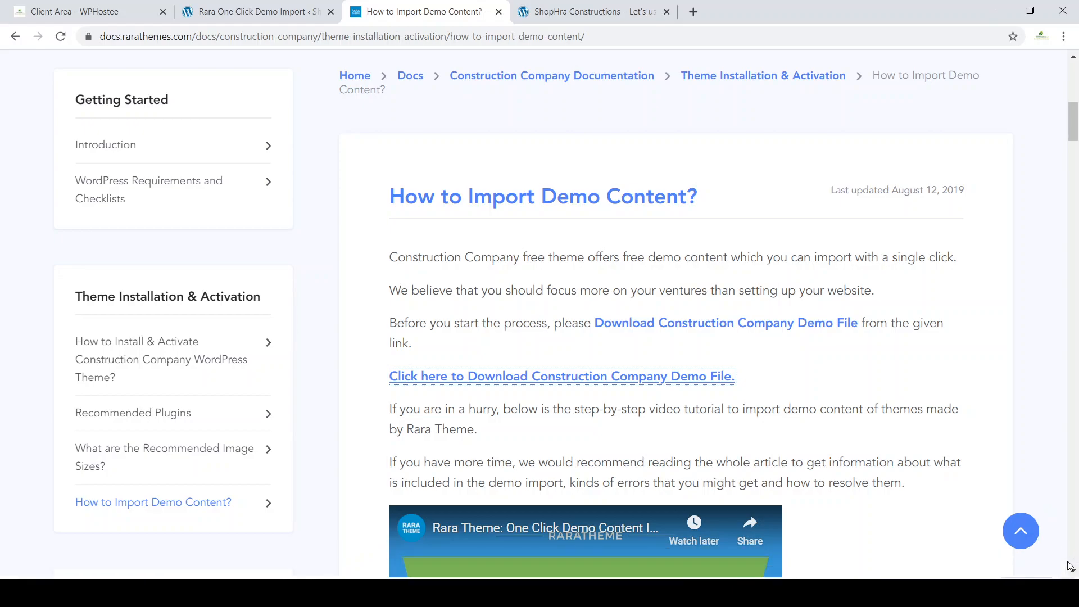
pyautogui.click(498, 12)
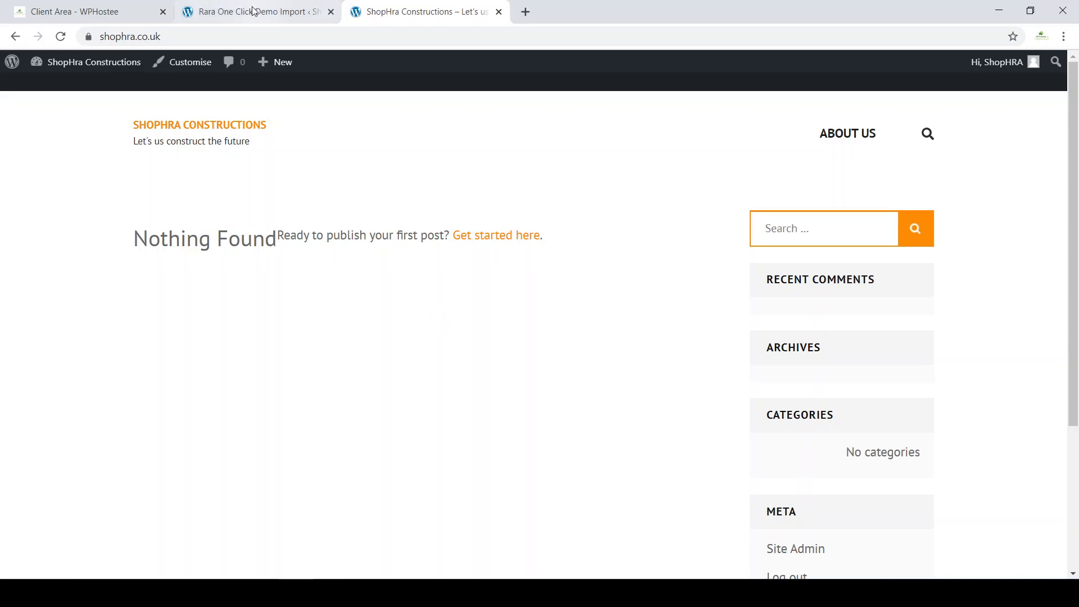
# - Reveal the demo upload form and browse to the Downloads folder
pyautogui.click(253, 12)
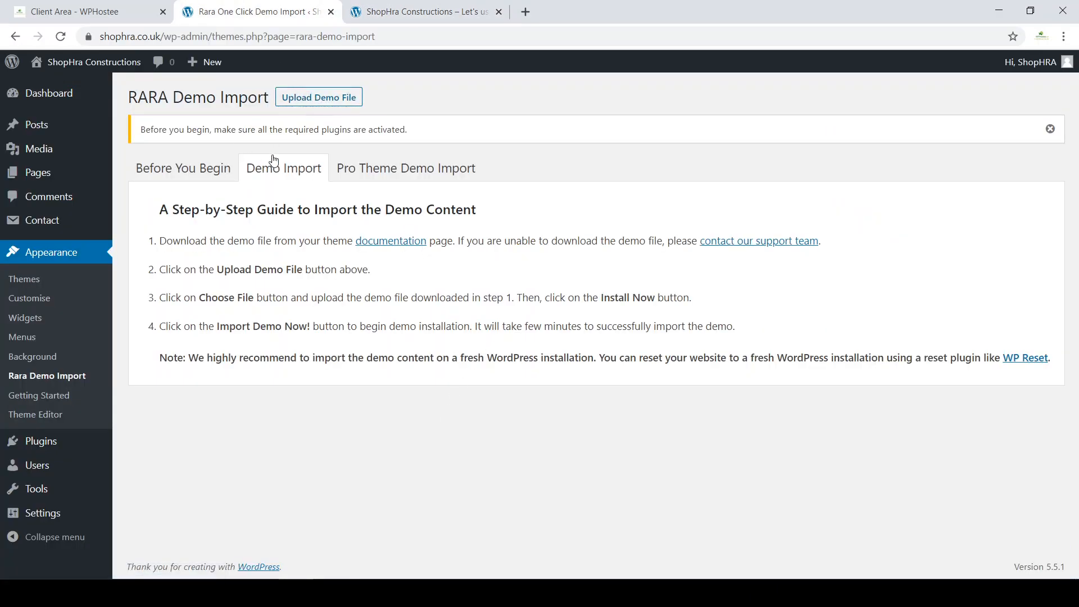
pyautogui.click(340, 100)
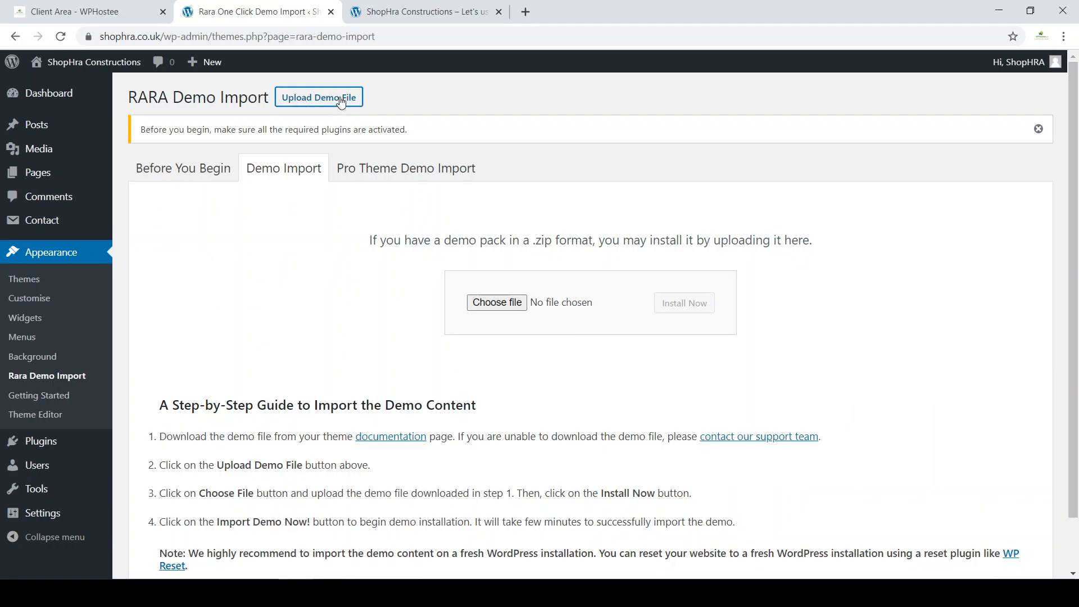
pyautogui.click(497, 303)
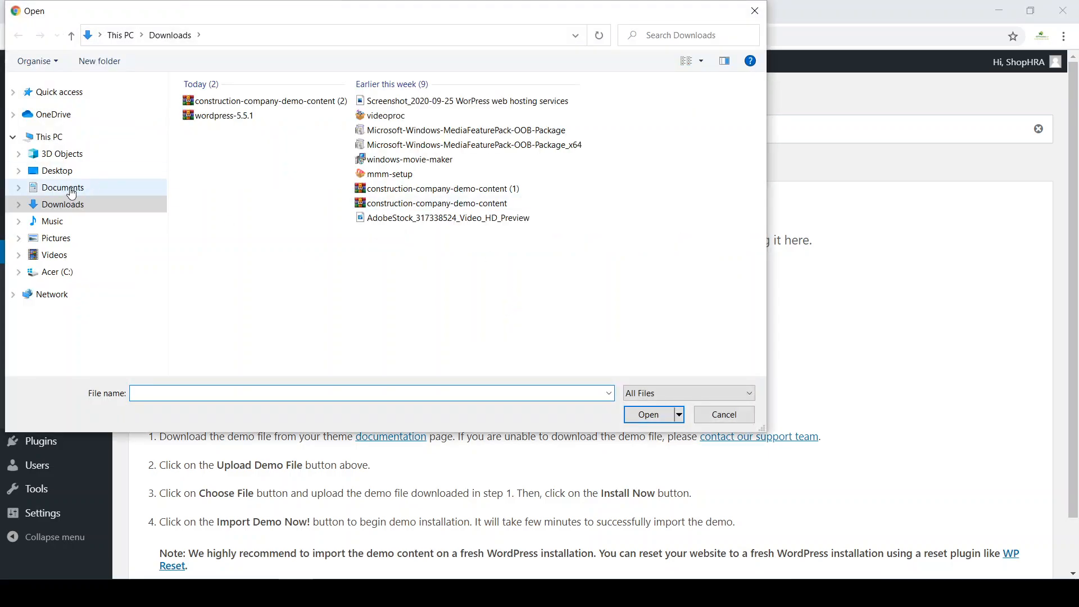
pyautogui.click(68, 206)
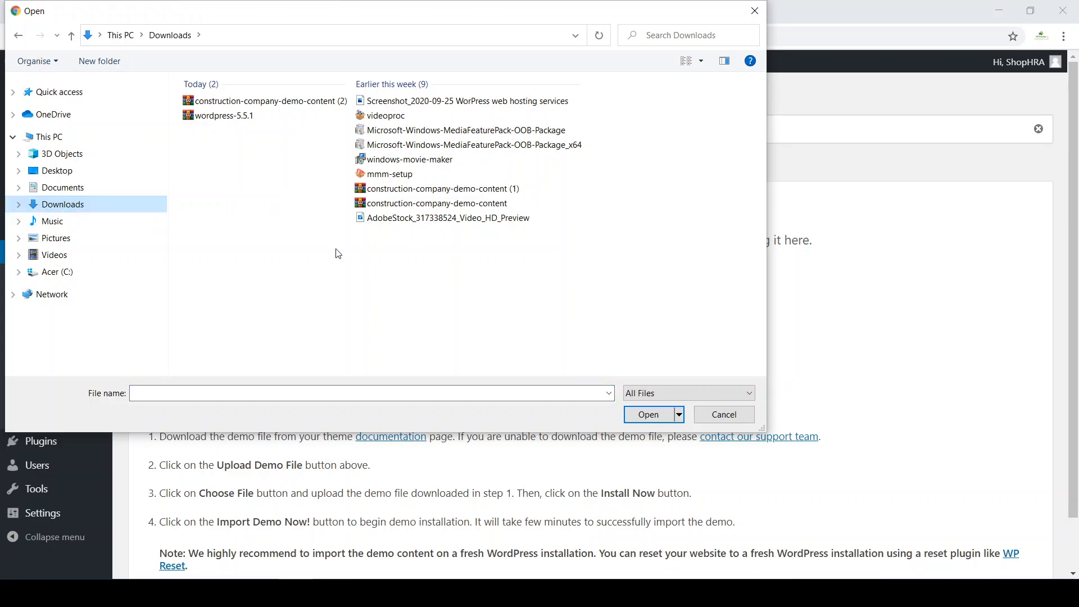
# - Delete the duplicate '(1)' demo file and attach construction-company-demo-content.zip
pyautogui.click(485, 208)
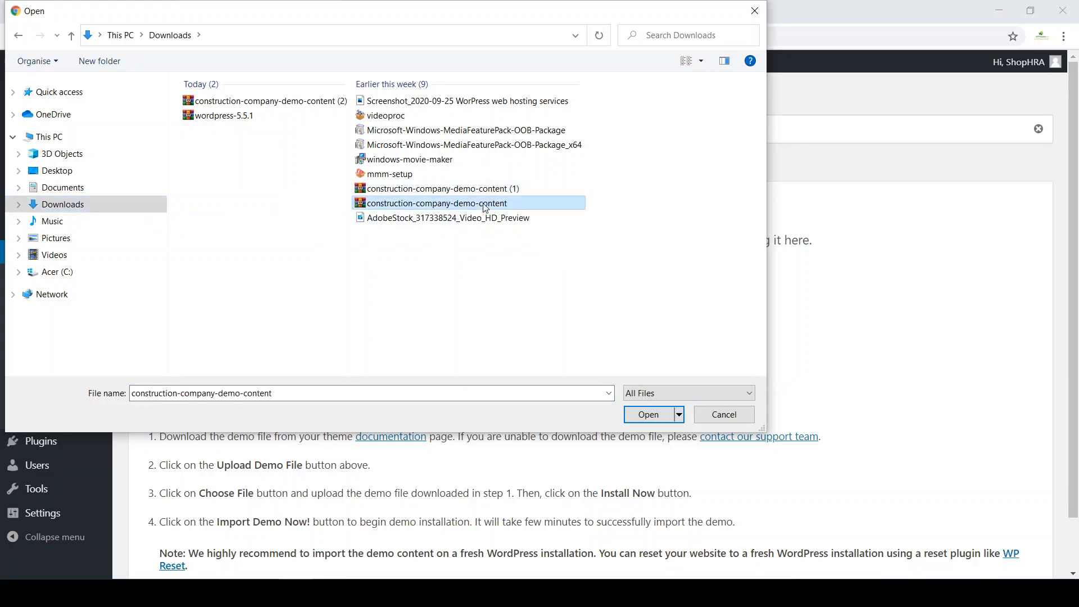
pyautogui.click(508, 191)
pyautogui.doubleClick(509, 190)
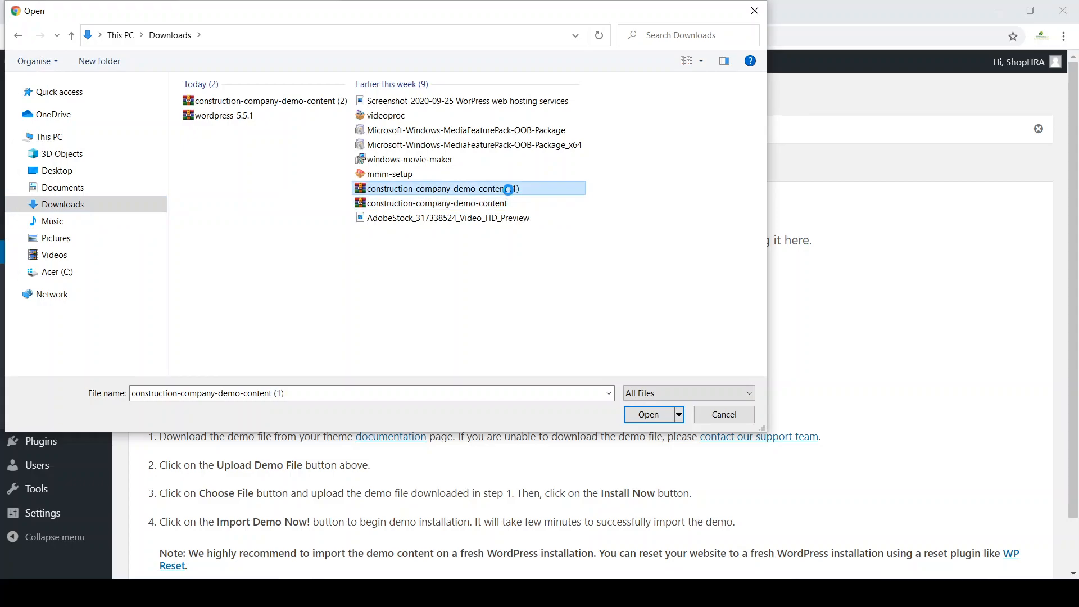
pyautogui.rightClick(508, 189)
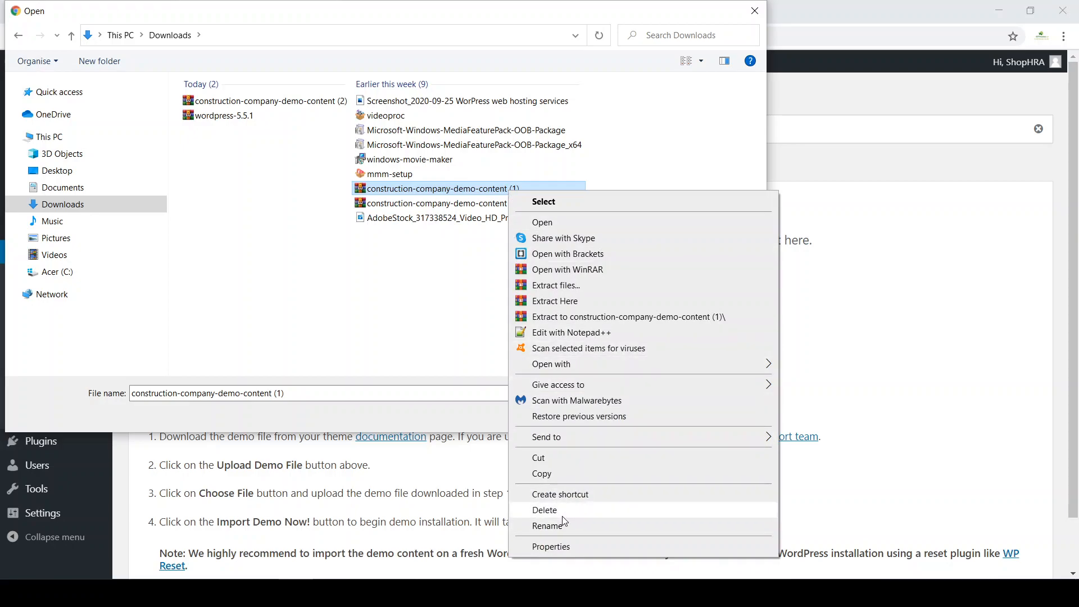
pyautogui.click(563, 510)
pyautogui.click(448, 191)
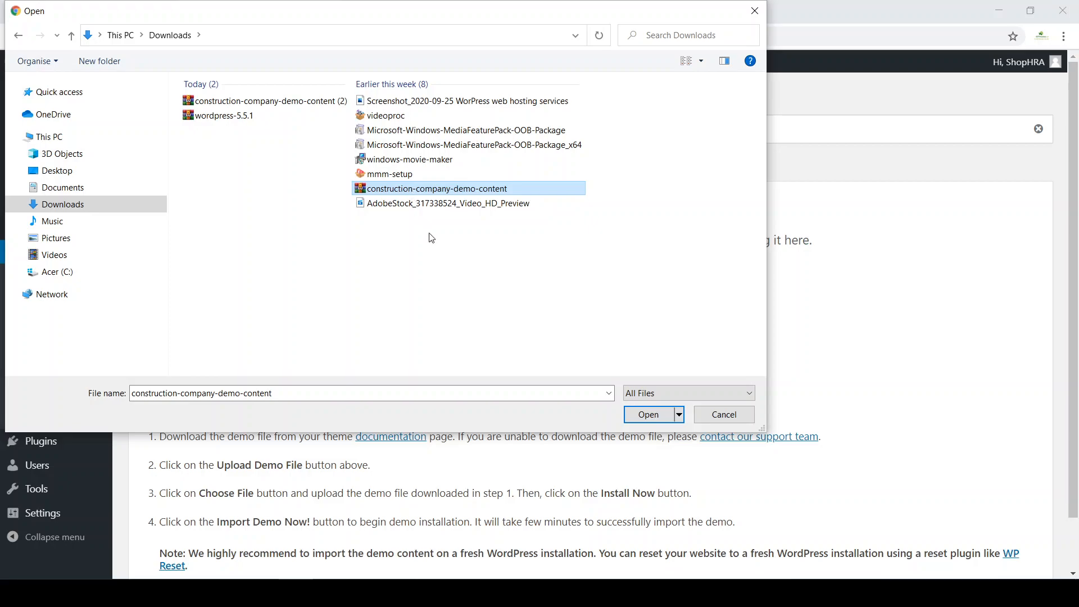
pyautogui.click(652, 415)
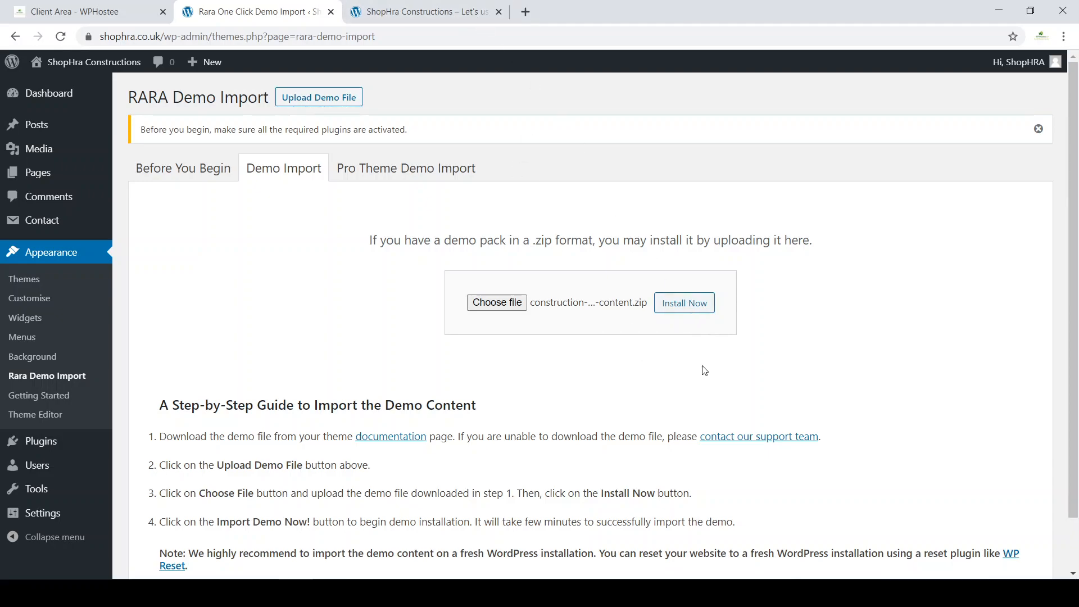
# - Install construction-company-demo-content.zip and start Import Demo Now!, briefly checking the front page
pyautogui.click(684, 304)
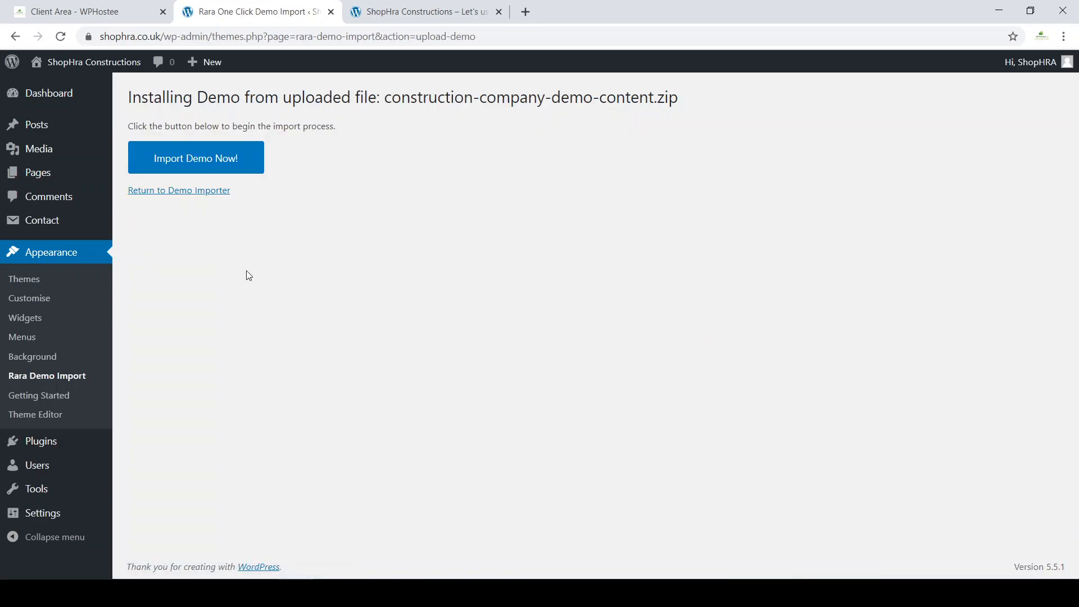
pyautogui.click(236, 161)
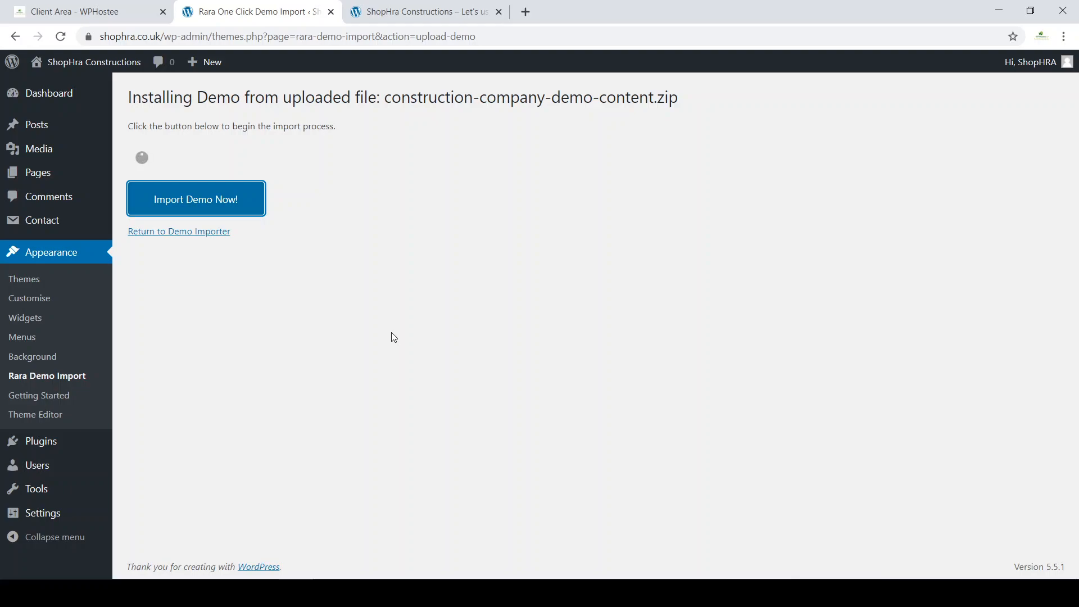
pyautogui.click(399, 10)
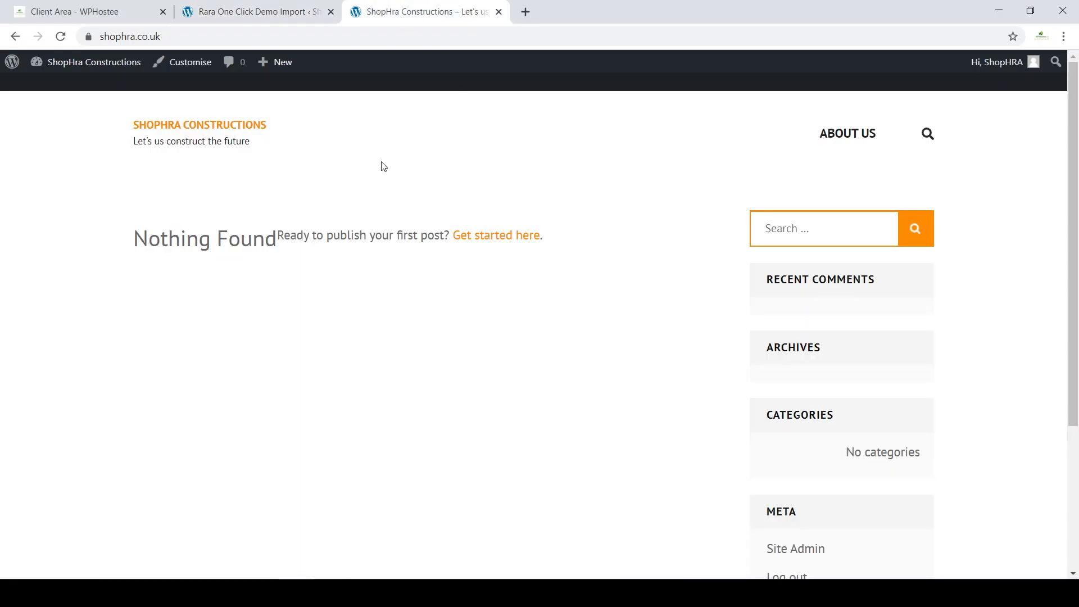
pyautogui.click(269, 9)
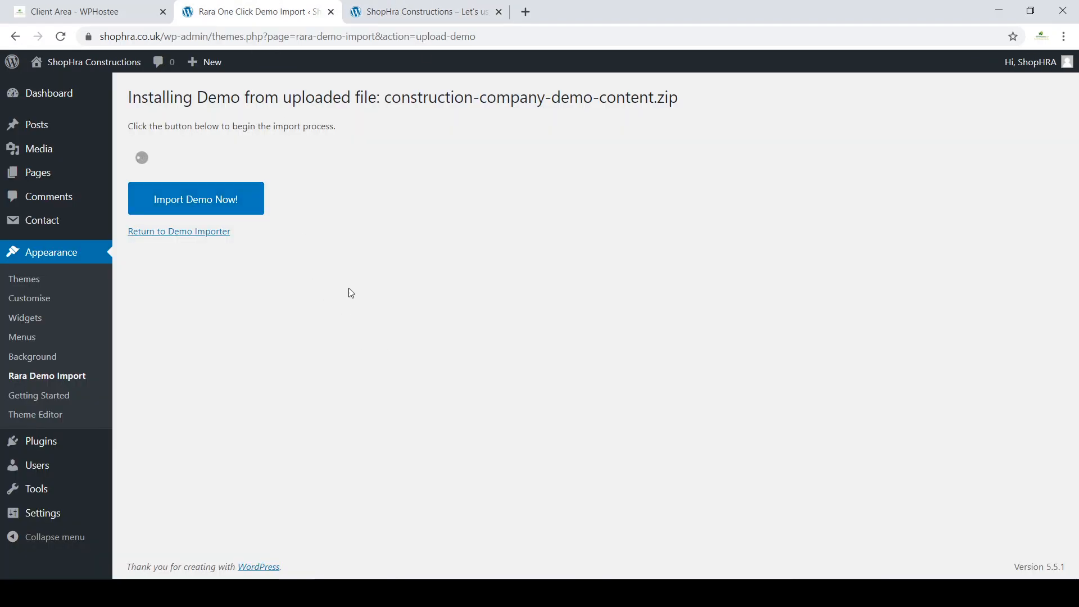
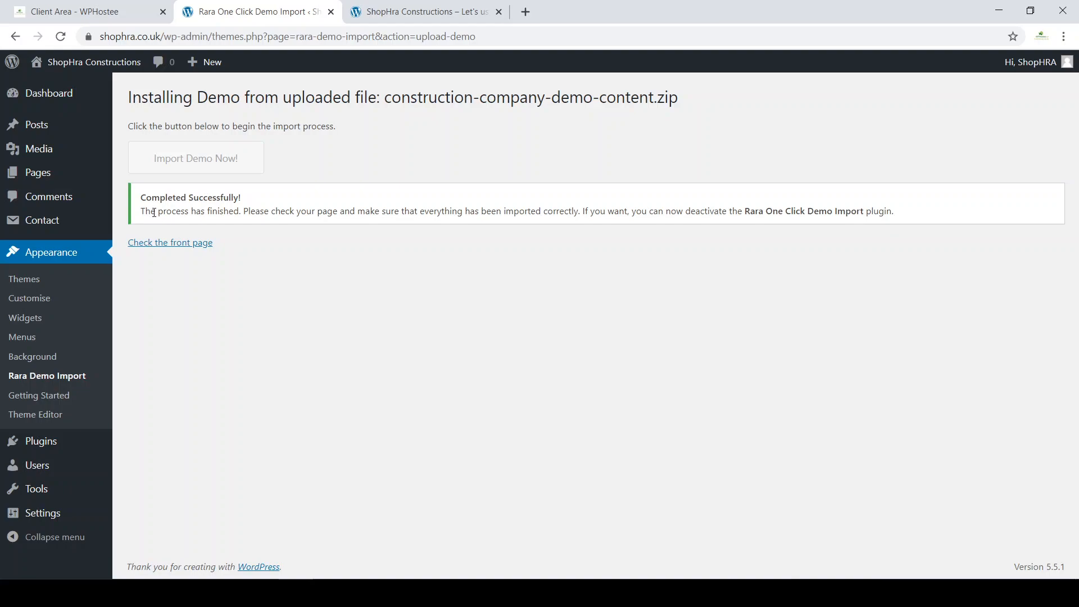
# - Highlight the 'Completed Successfully!' demo import notice
pyautogui.moveTo(148, 212); pyautogui.dragTo(221, 213)
pyautogui.click(202, 204)
pyautogui.moveTo(142, 197); pyautogui.dragTo(242, 197)
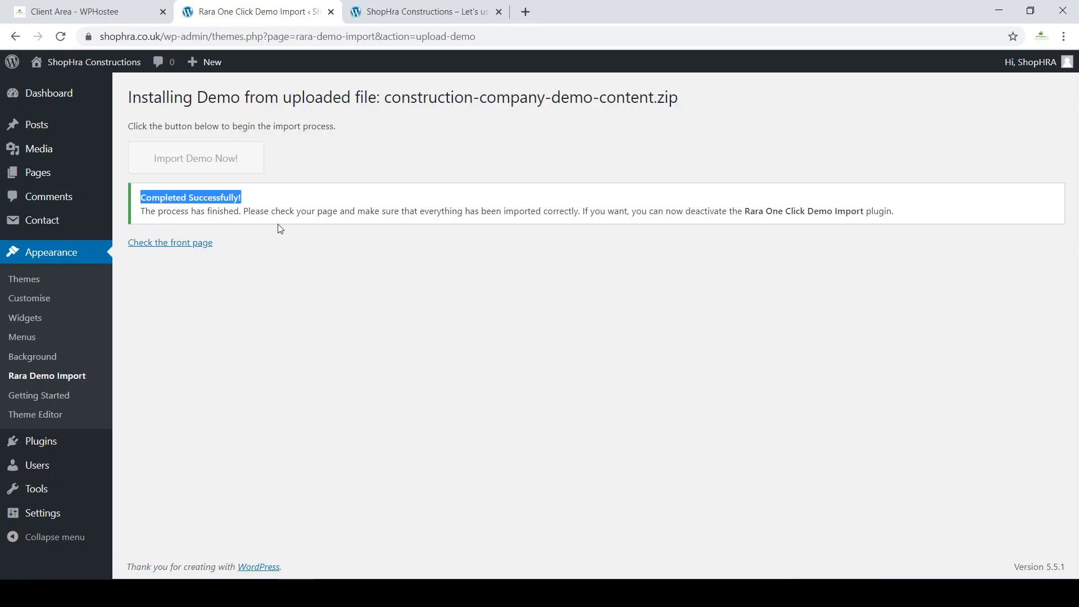
pyautogui.click(241, 249)
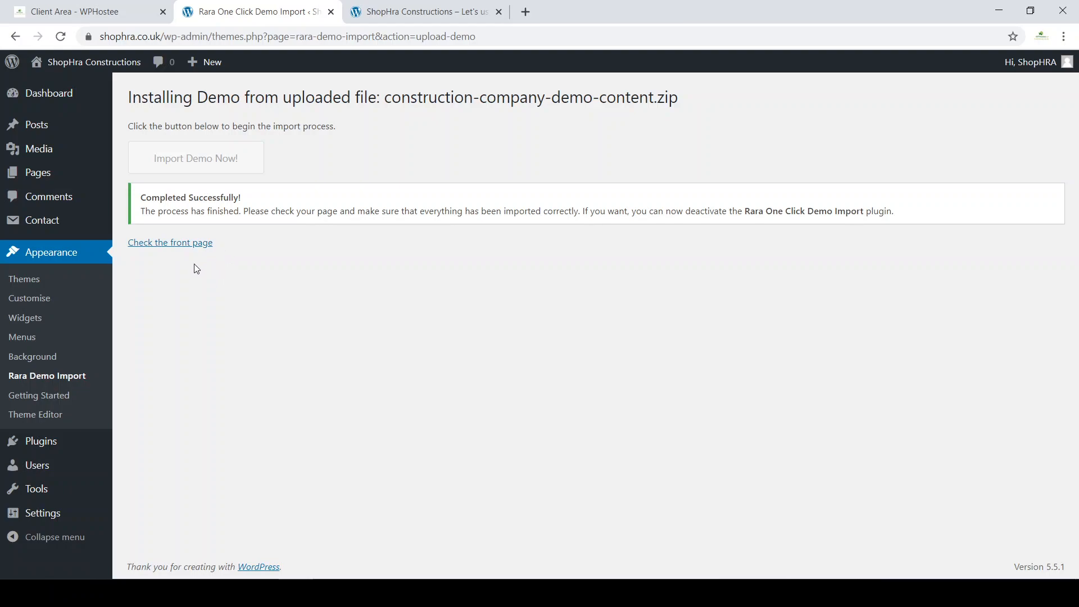
# - Open the site's front page and reload the other tab to show the imported demo
pyautogui.click(185, 244)
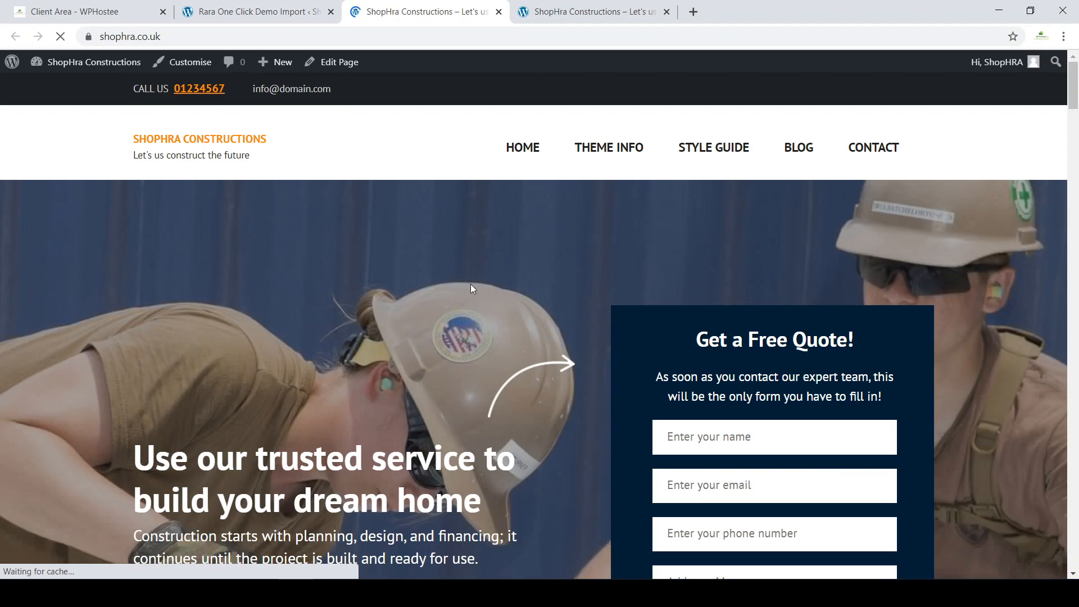
pyautogui.click(560, 6)
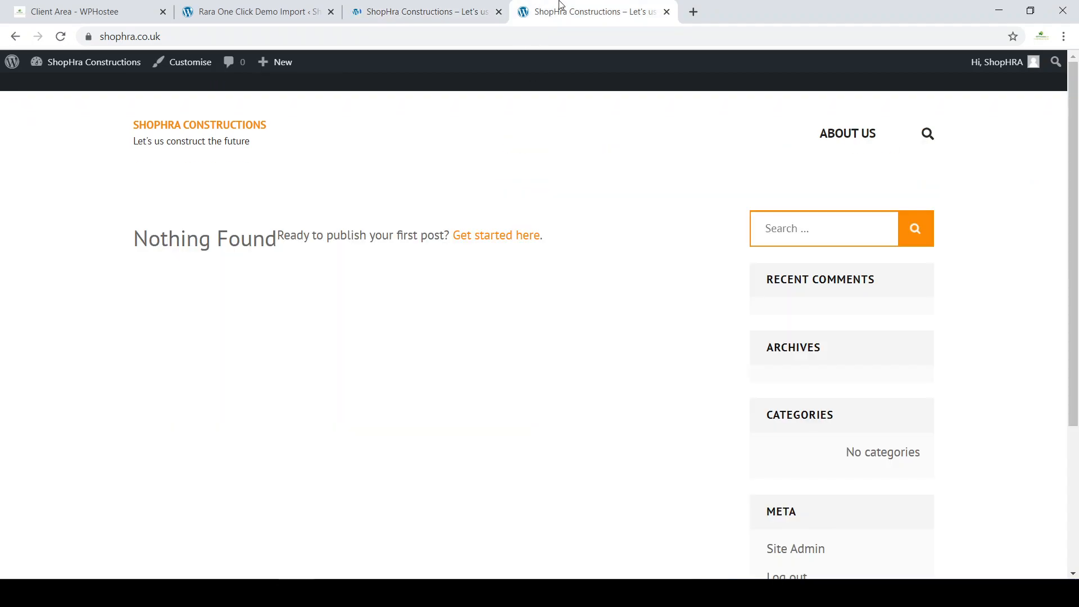
pyautogui.rightClick(501, 162)
pyautogui.click(526, 202)
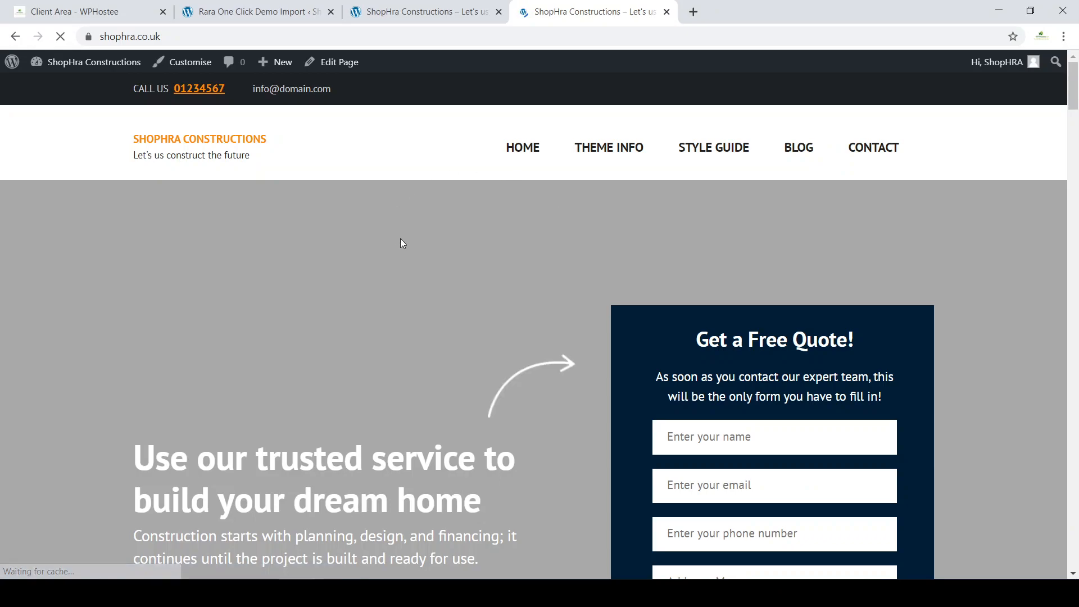
pyautogui.scroll(-10, 402, 243)
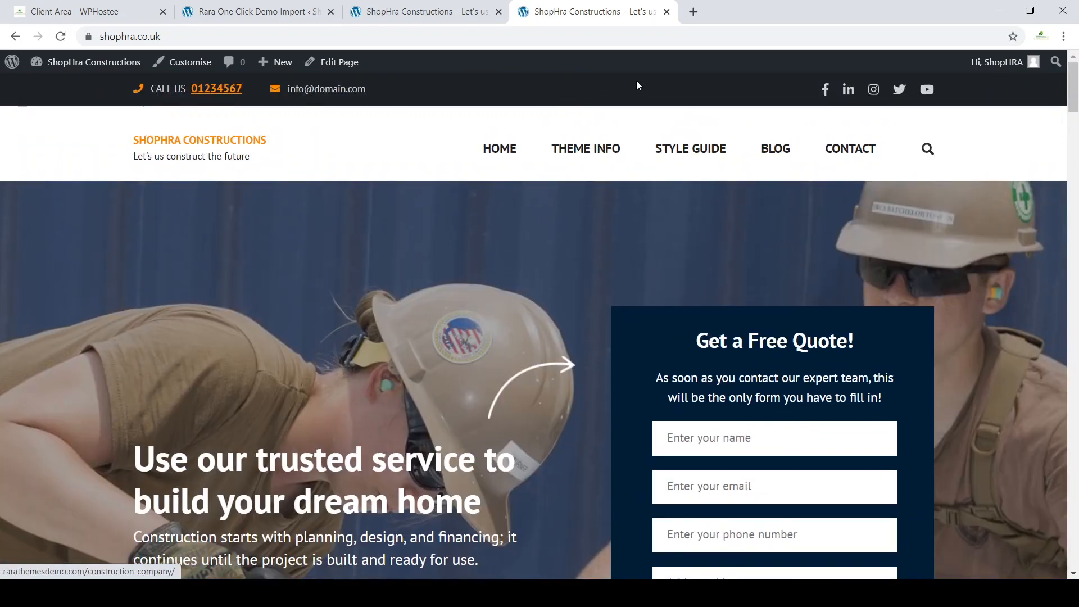
# - Close the duplicate front-page tab and open a blank new tab
pyautogui.click(666, 12)
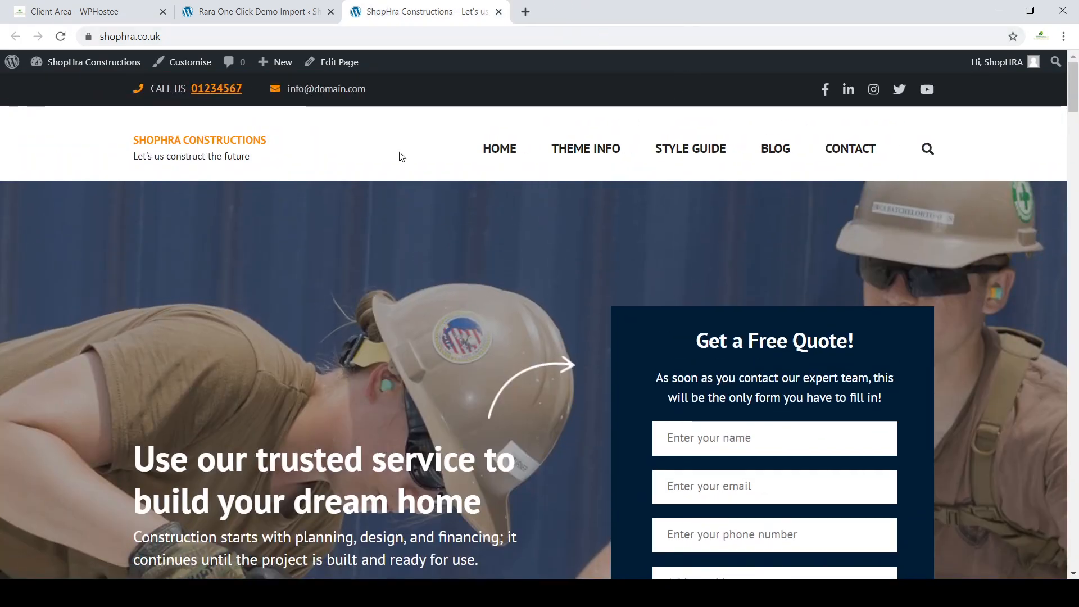
pyautogui.click(125, 38)
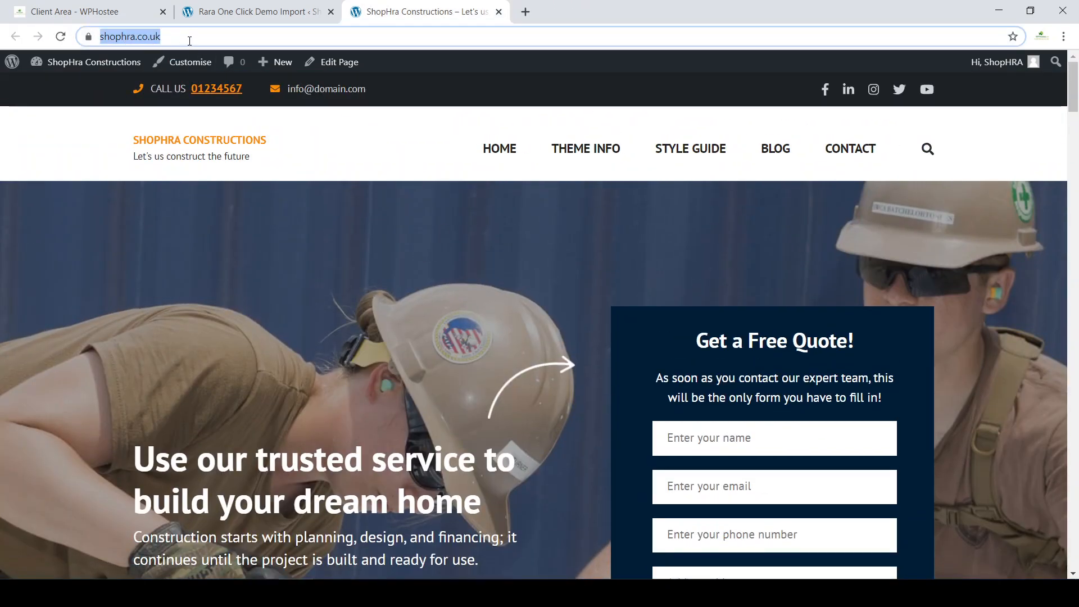
pyautogui.click(357, 160)
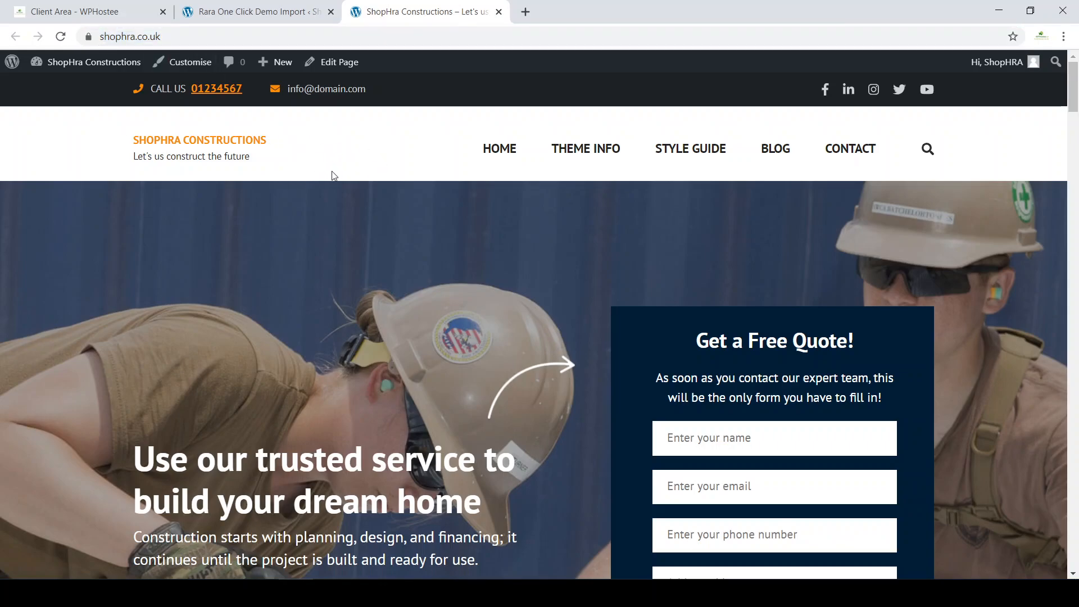
pyautogui.click(527, 13)
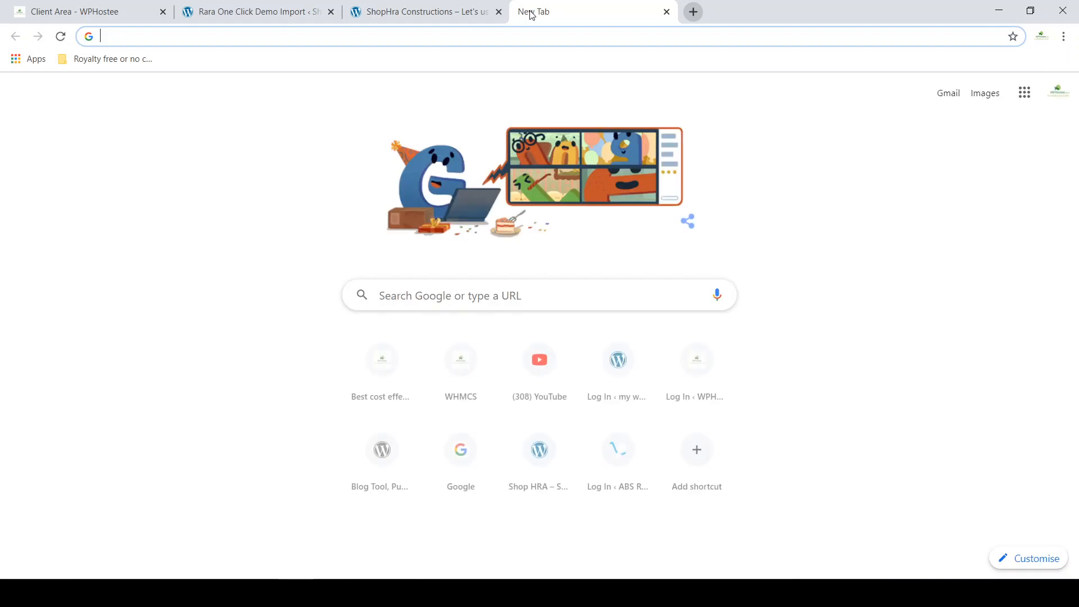
# - Load shophra.com in the new tab and switch between it and shophra.co.uk
pyautogui.write('shophra.com')
pyautogui.press('Return')
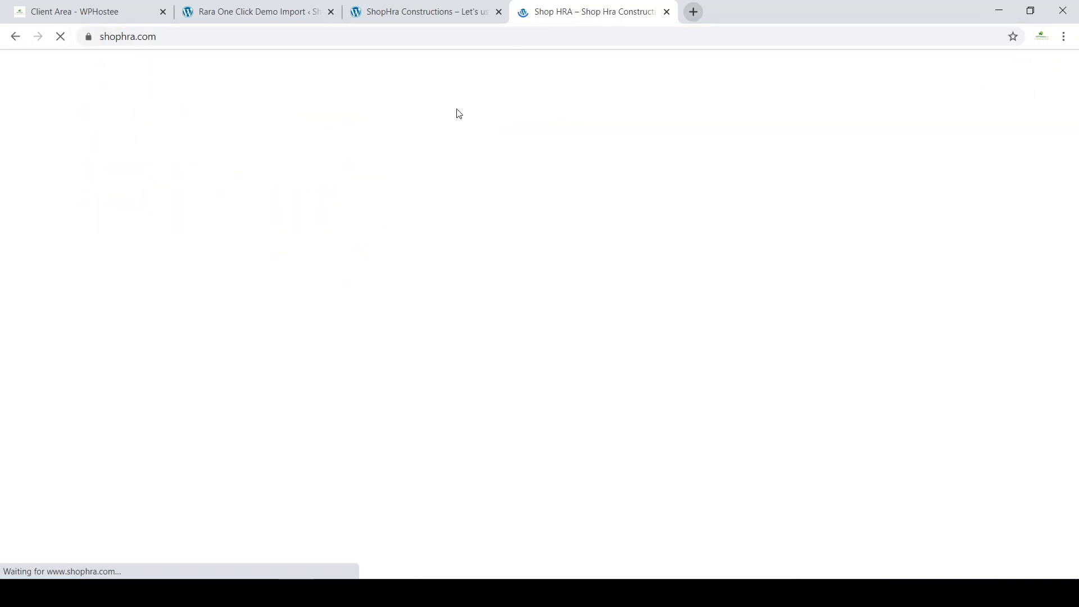
pyautogui.click(421, 12)
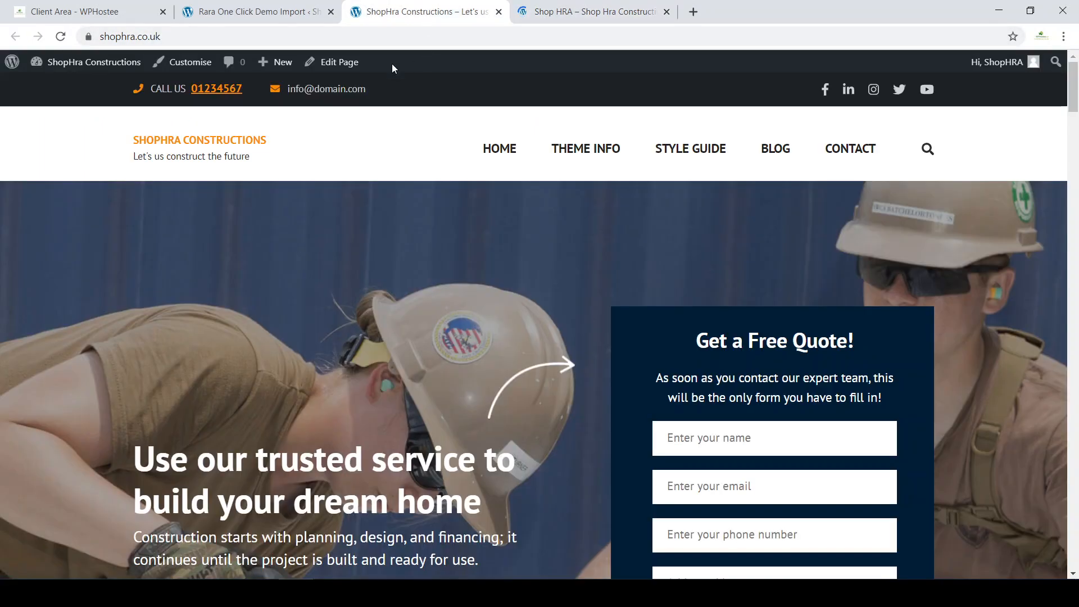
pyautogui.click(568, 16)
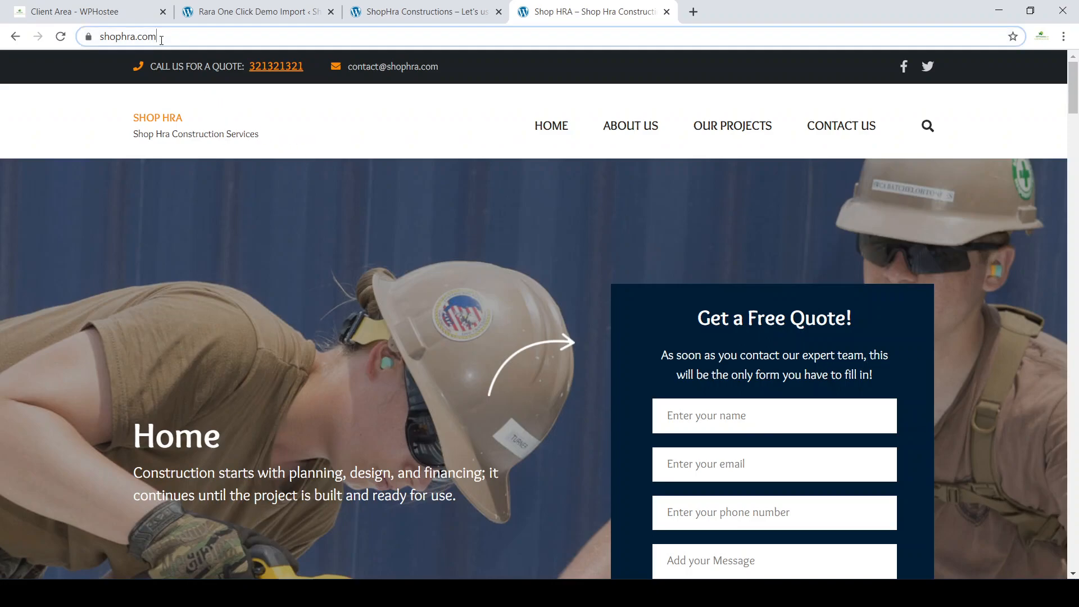
pyautogui.click(186, 38)
pyautogui.hotkey('ctrl', 'shift', 'Tab')
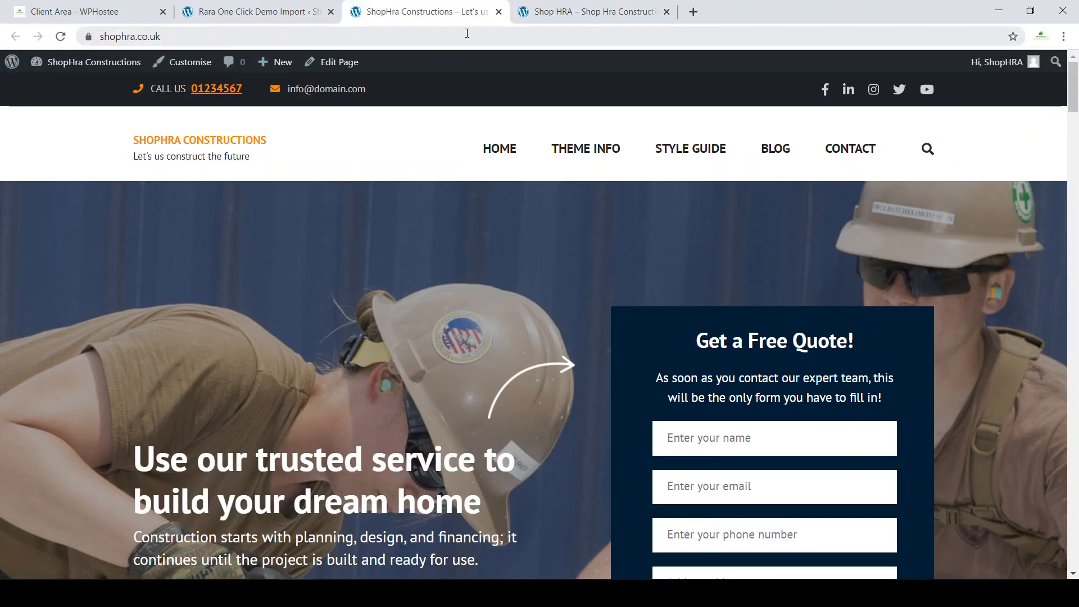
pyautogui.click(569, 16)
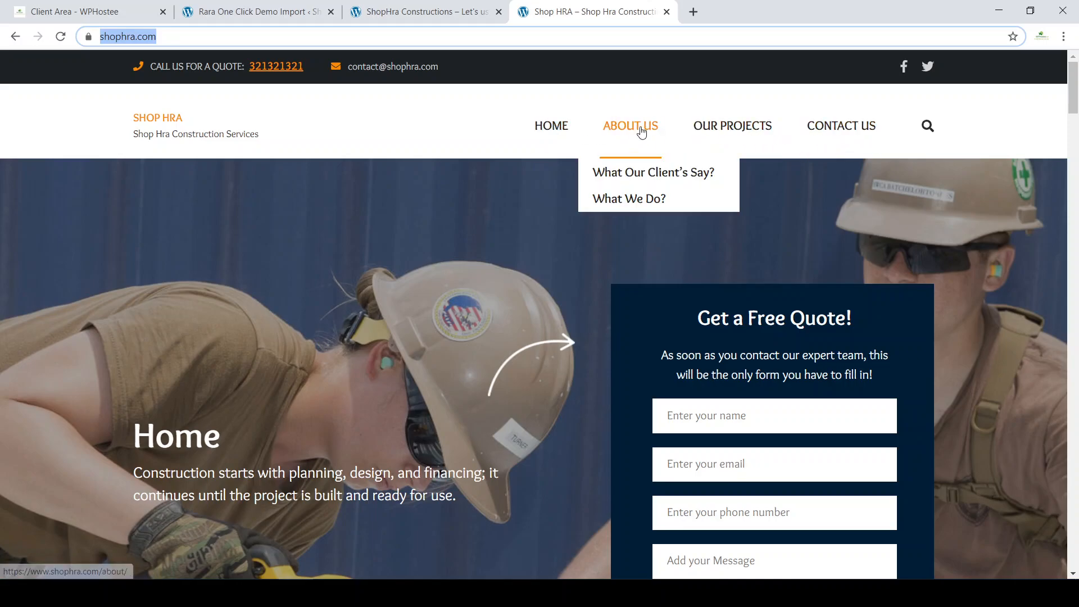
pyautogui.click(425, 132)
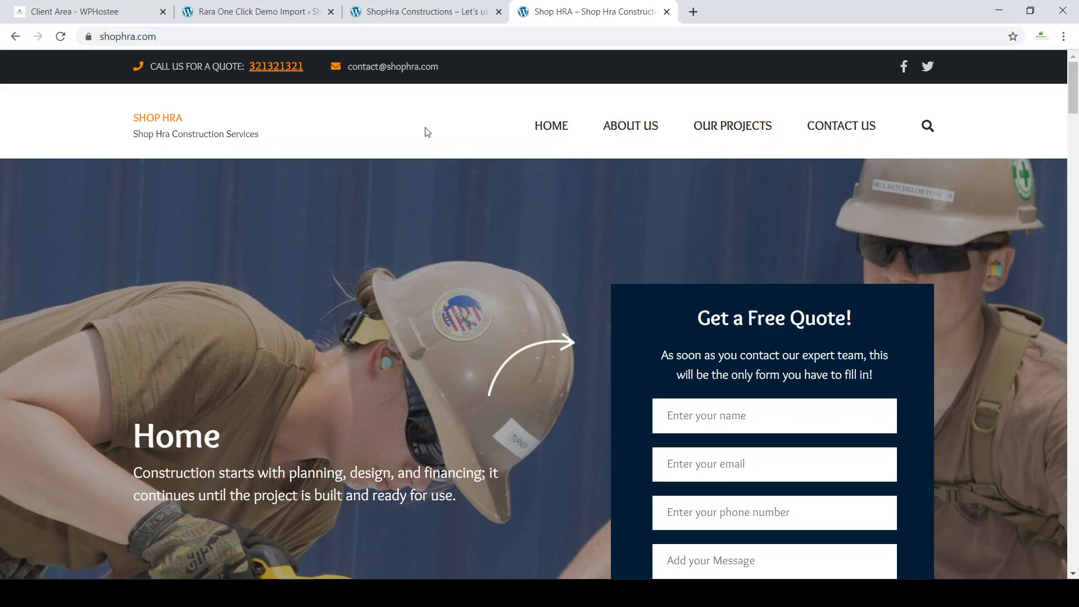
# - Compare the About Us cards, highlighting the Commercial excerpt, then close the shophra.com tab
pyautogui.scroll(-12, 425, 402)
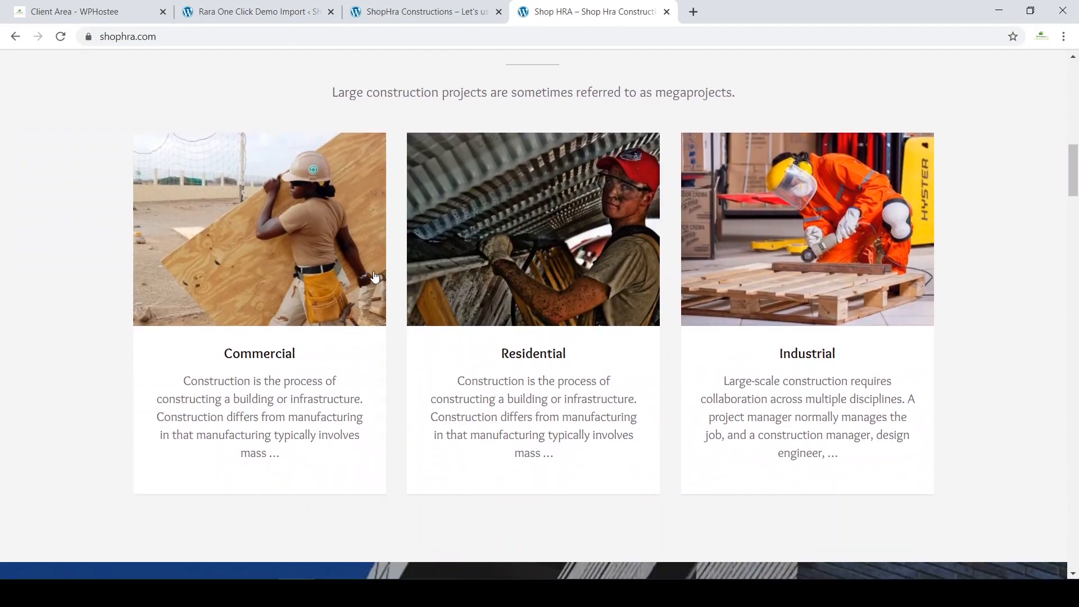
pyautogui.scroll(12, 373, 277)
pyautogui.scroll(3, 393, 295)
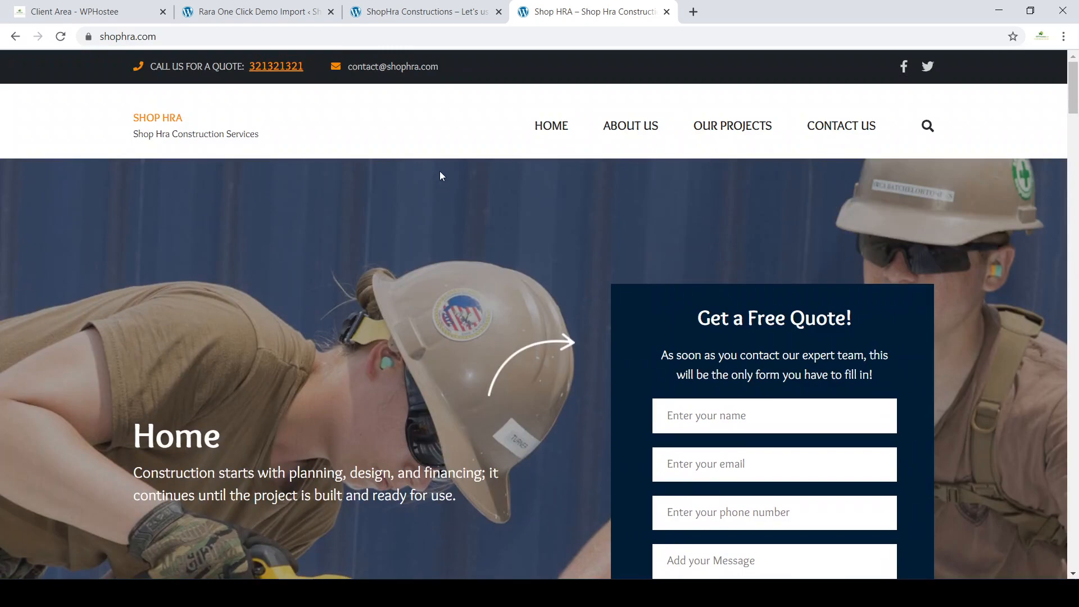
pyautogui.scroll(-1, 425, 409)
pyautogui.scroll(-10, 425, 409)
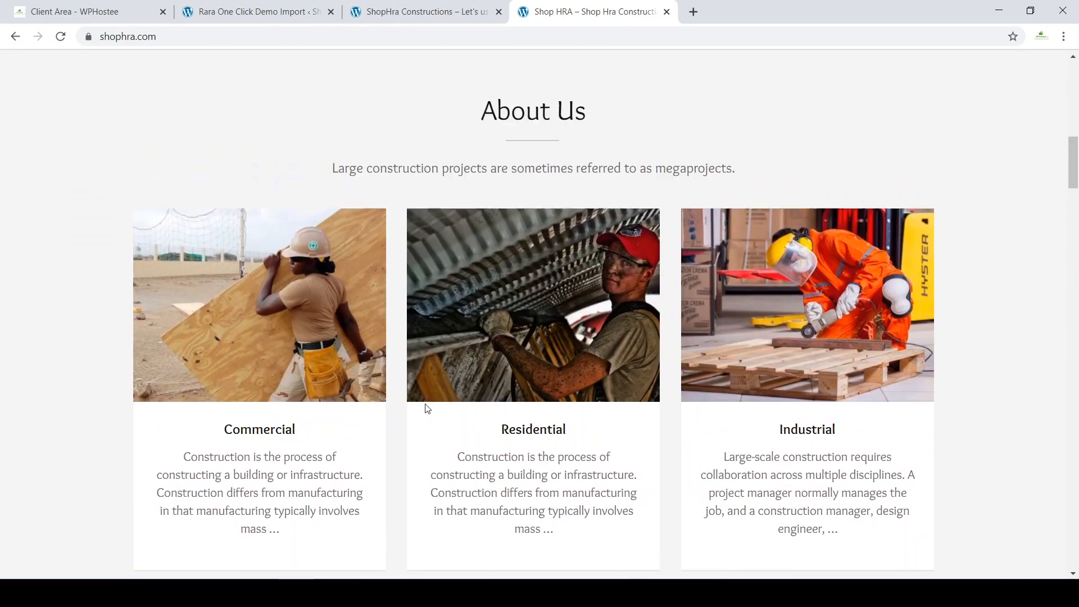
pyautogui.scroll(1, 424, 403)
pyautogui.moveTo(366, 233); pyautogui.dragTo(470, 233)
pyautogui.scroll(-5, 460, 429)
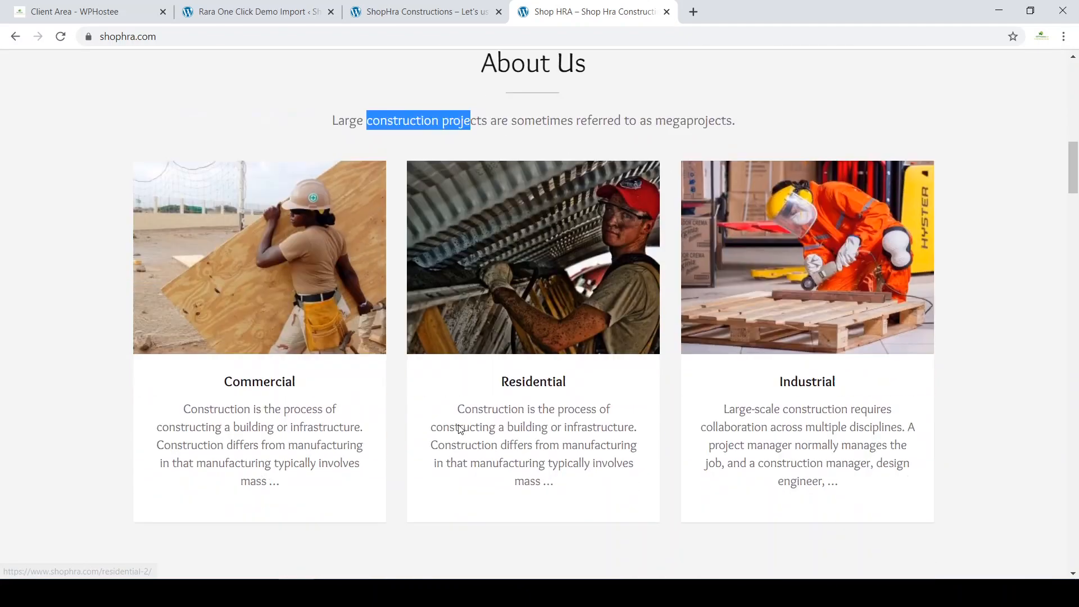
pyautogui.moveTo(263, 259); pyautogui.dragTo(292, 294)
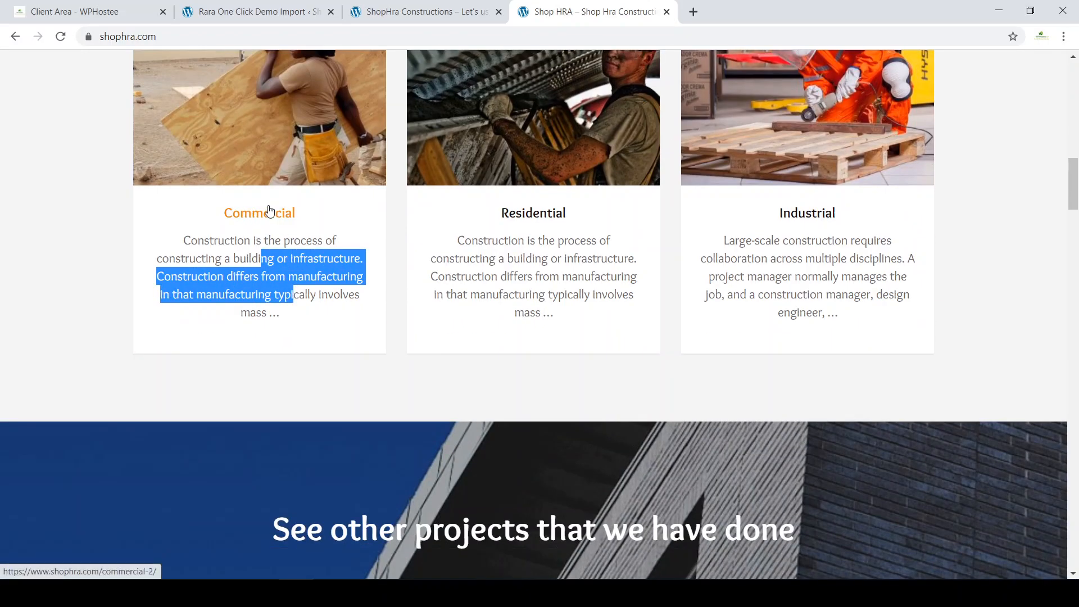
pyautogui.click(666, 11)
# - Scroll through the new shophra.co.uk front page to review the demo sections
pyautogui.scroll(-5, 359, 292)
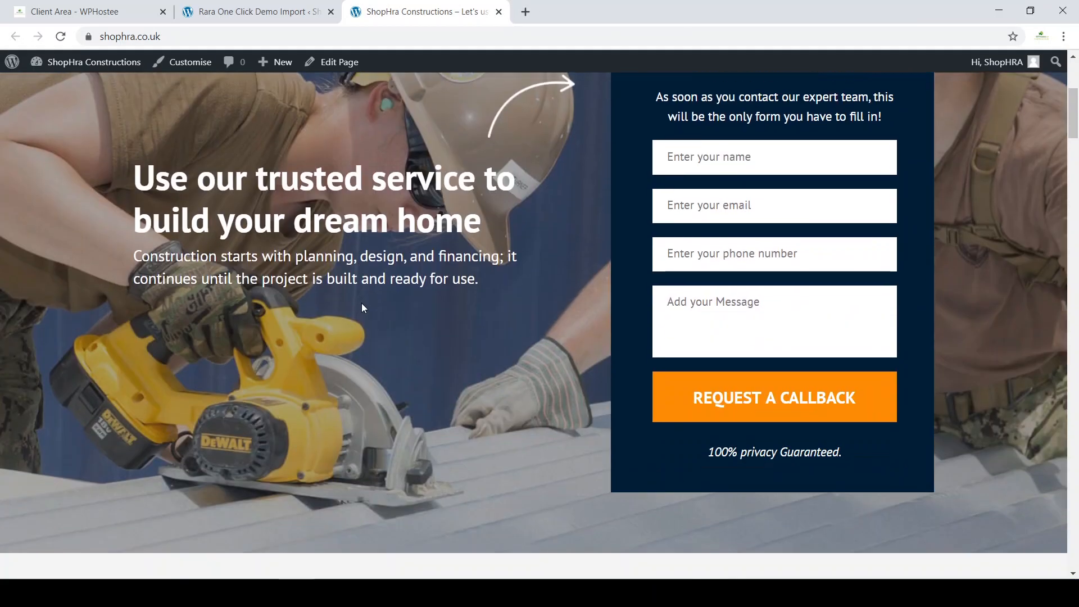
pyautogui.scroll(1, 359, 295)
pyautogui.scroll(-15, 508, 404)
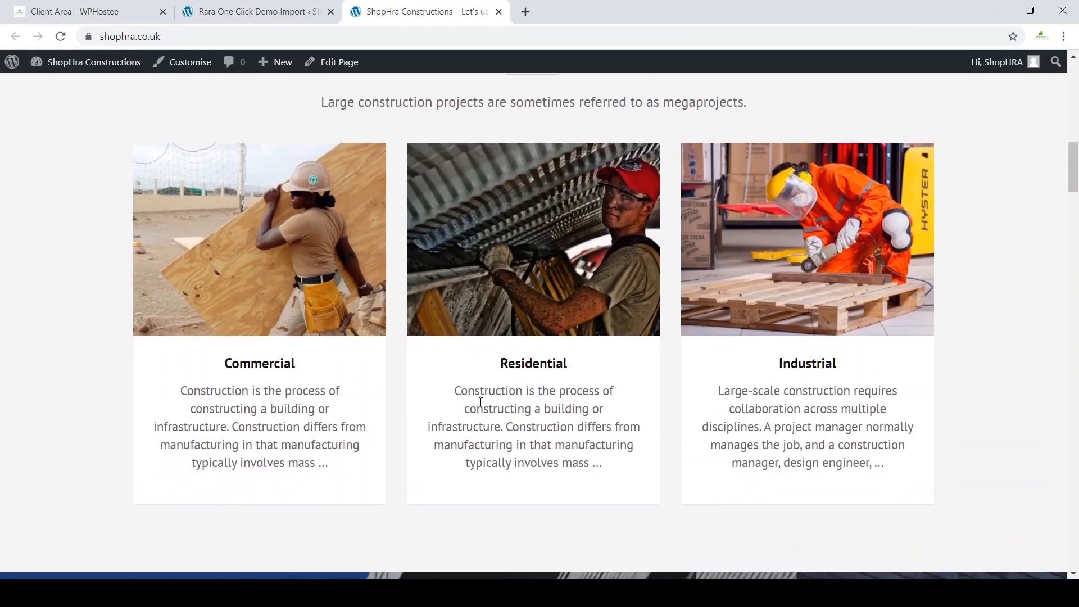
pyautogui.scroll(-17, 480, 401)
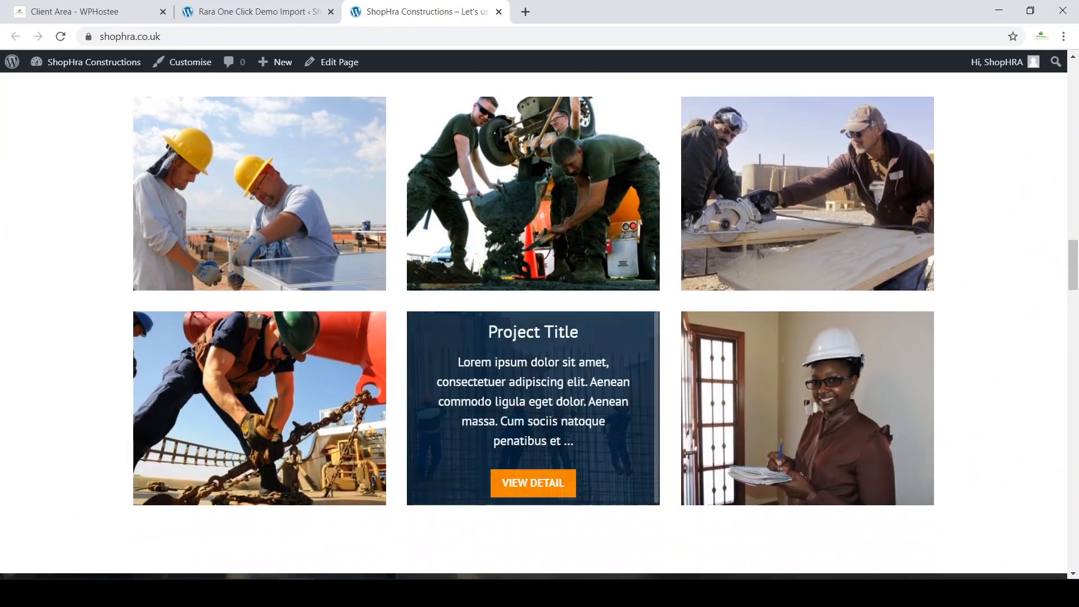
pyautogui.scroll(4, 561, 389)
pyautogui.scroll(1, 539, 411)
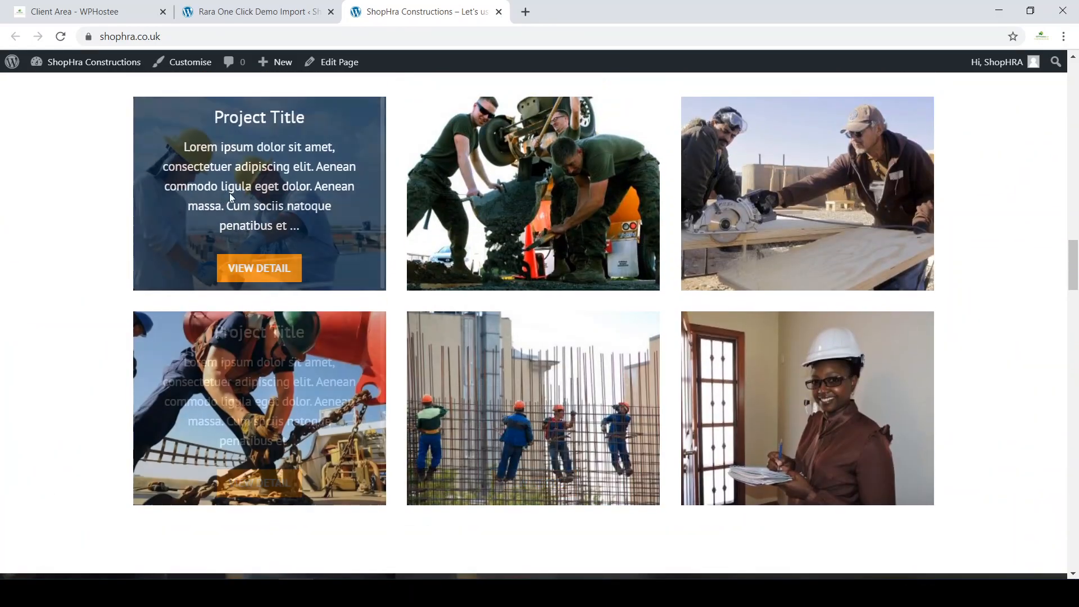
pyautogui.scroll(-4, 889, 400)
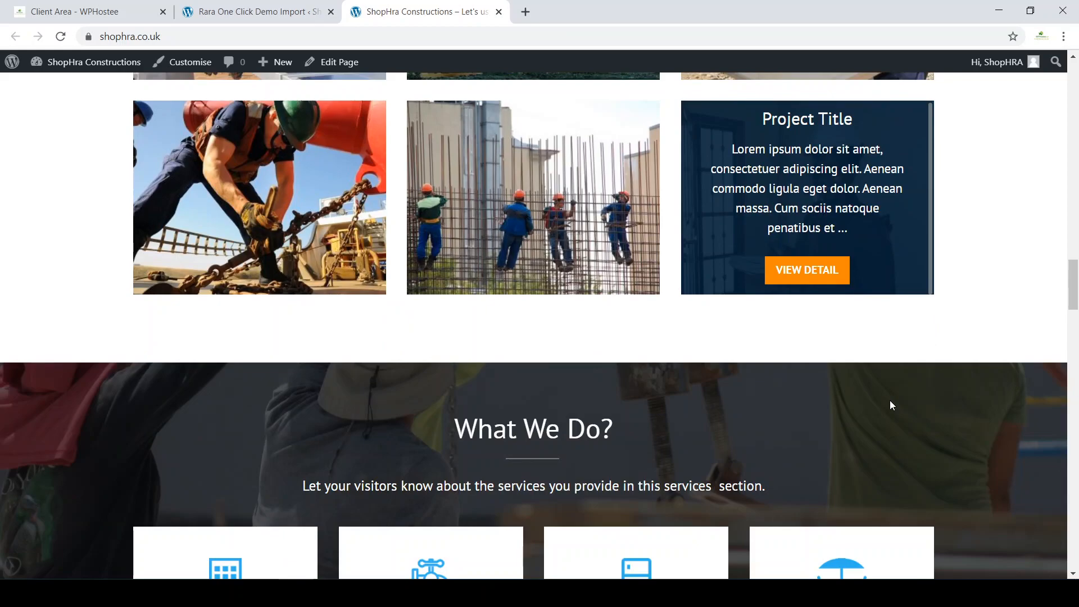
pyautogui.scroll(-5, 890, 451)
pyautogui.scroll(-1, 892, 451)
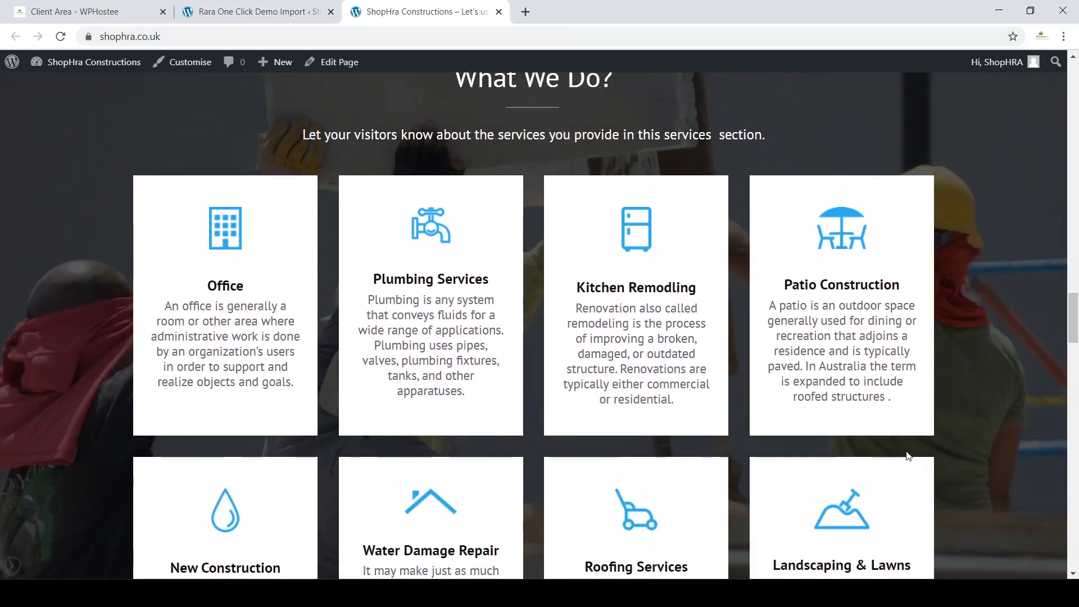
pyautogui.moveTo(637, 222); pyautogui.dragTo(440, 252)
pyautogui.scroll(-5, 440, 253)
# - Launch the theme Customise screen from the demo import page
pyautogui.click(287, 3)
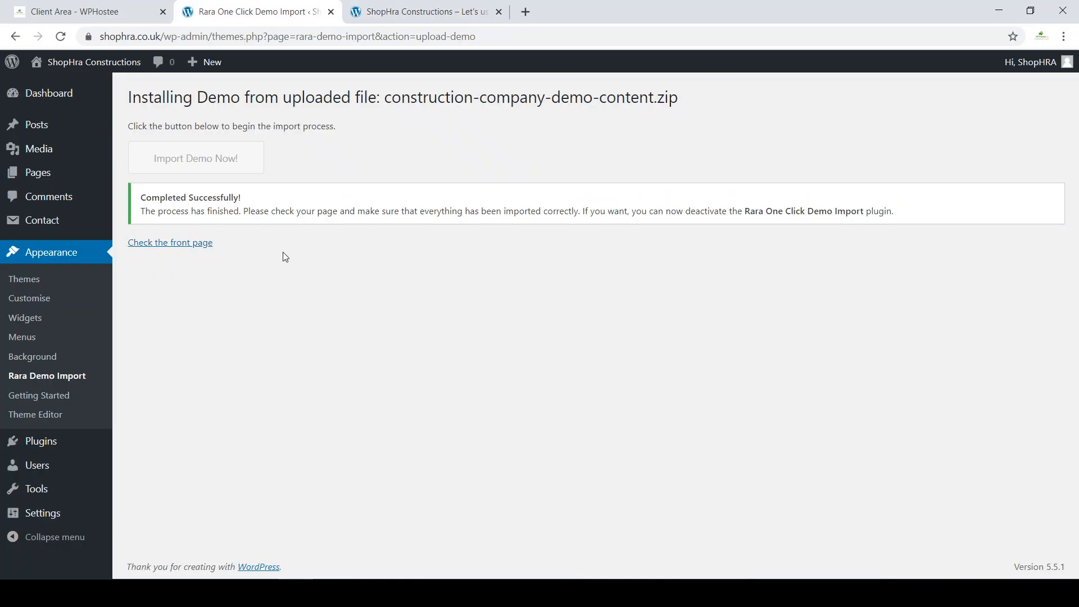
pyautogui.click(422, 11)
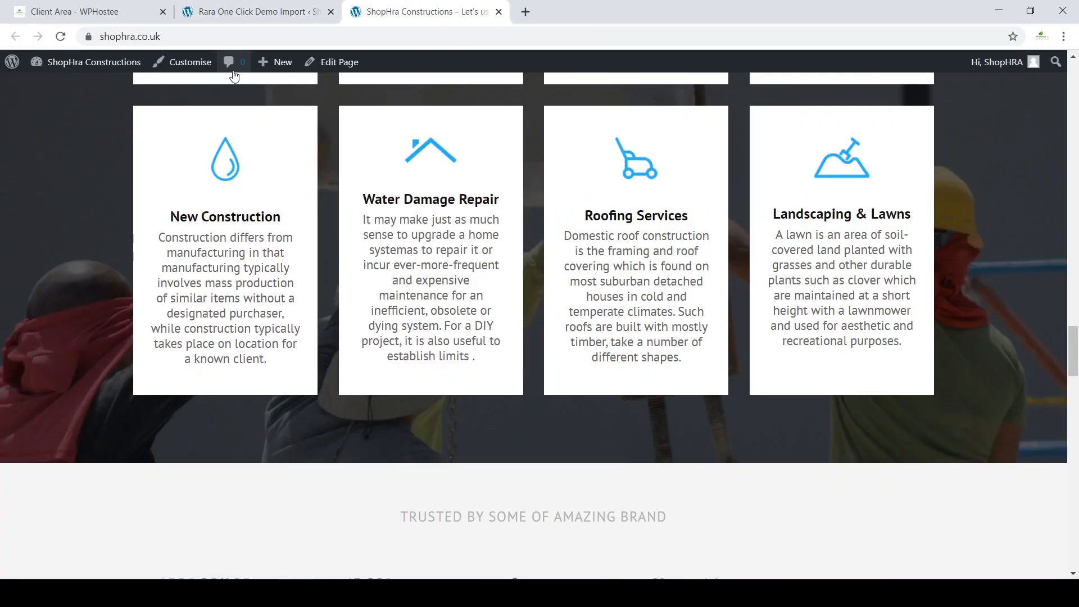
pyautogui.click(258, 11)
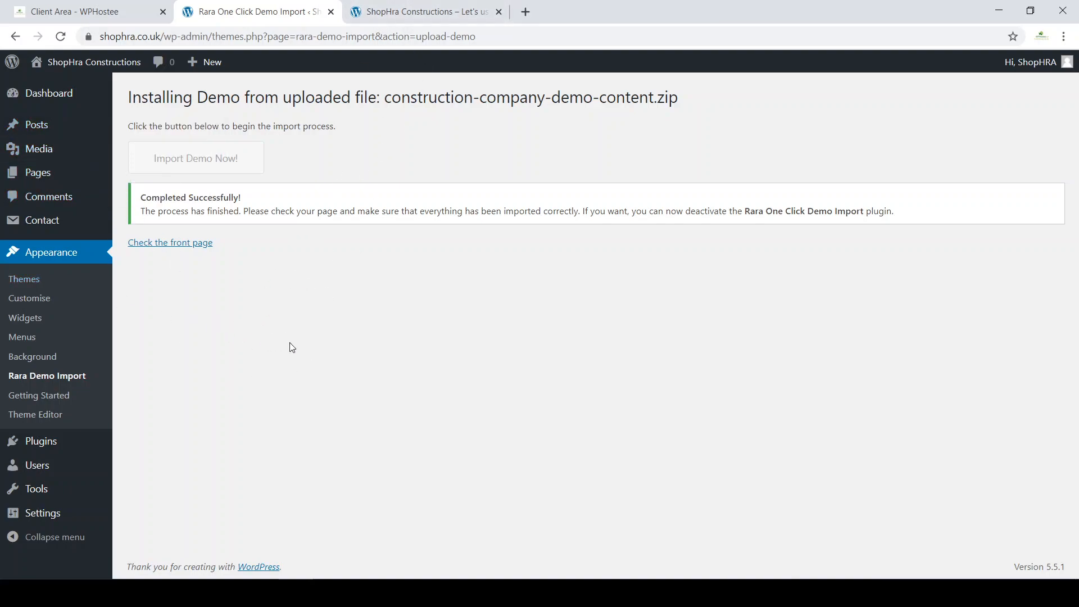
pyautogui.click(43, 300)
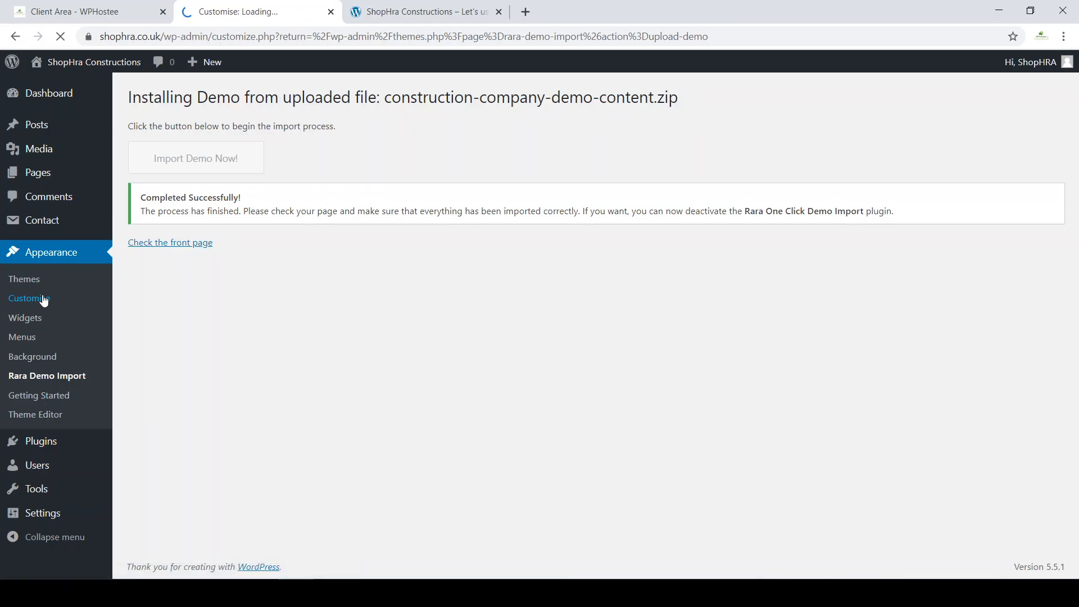
# - Follow the live site's HOME link, go back, and return to the Customiser
pyautogui.click(399, 15)
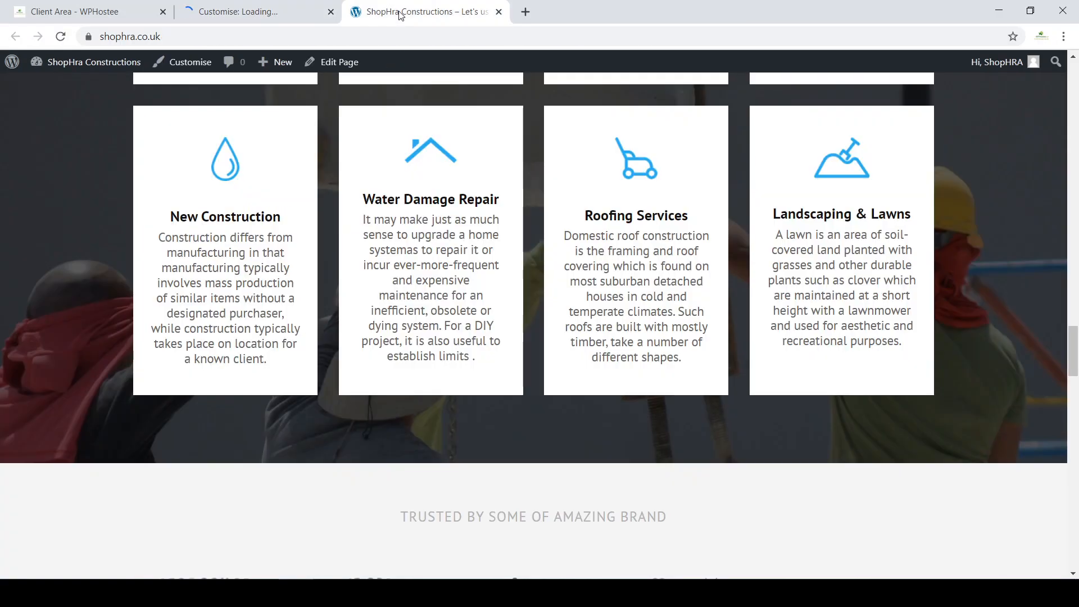
pyautogui.moveTo(1077, 383); pyautogui.dragTo(1020, 135)
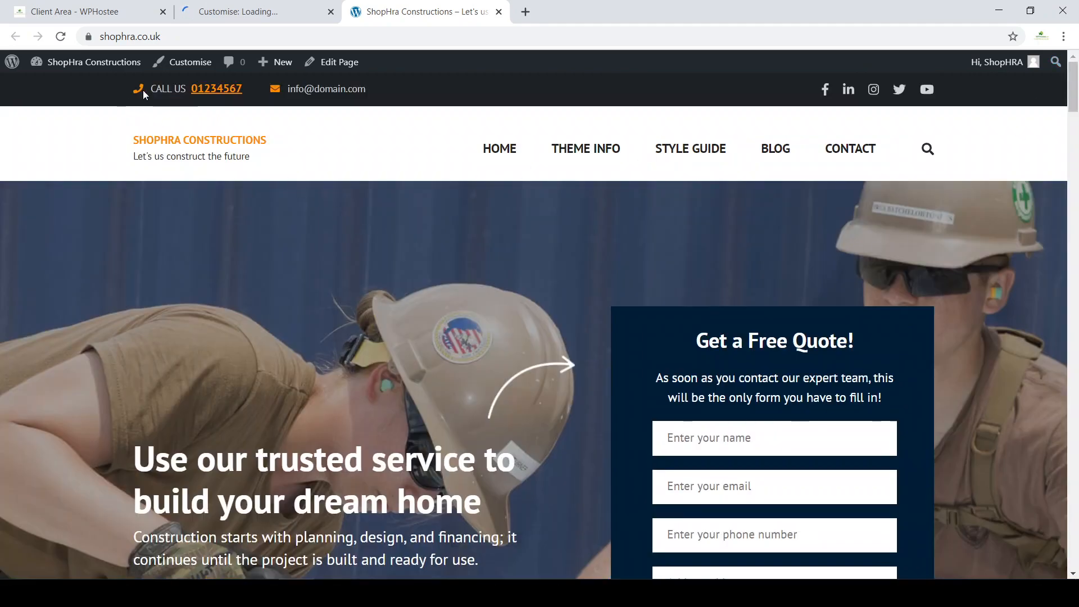
pyautogui.click(500, 163)
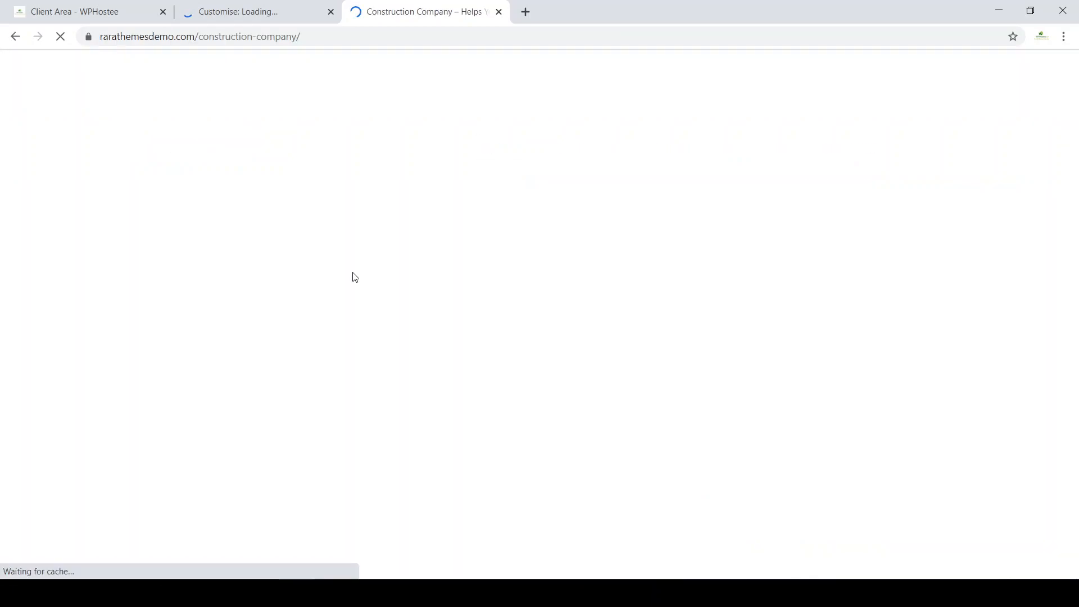
pyautogui.click(15, 37)
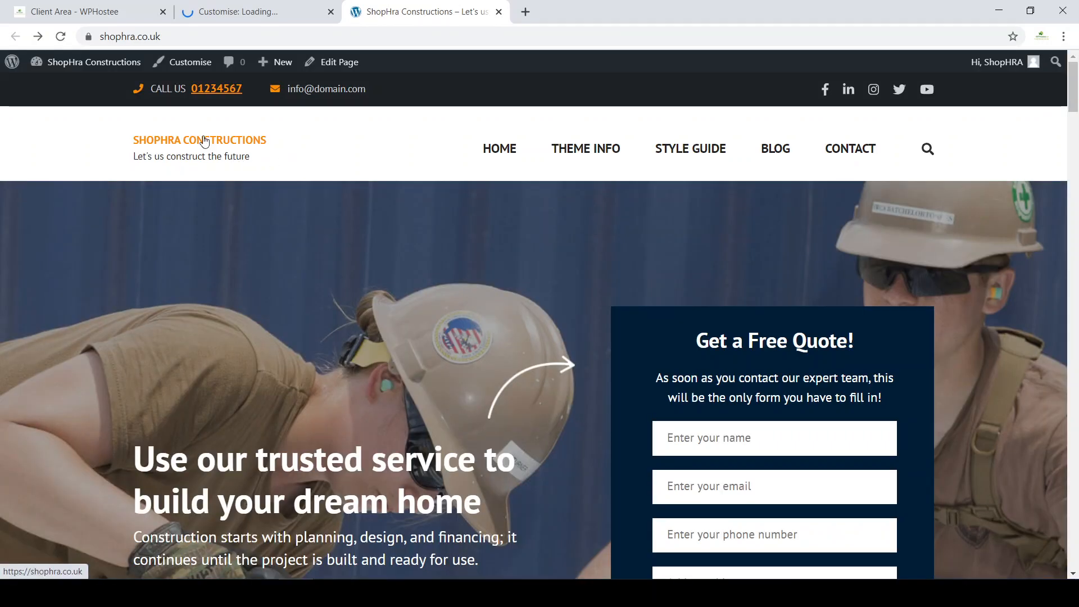
pyautogui.click(268, 16)
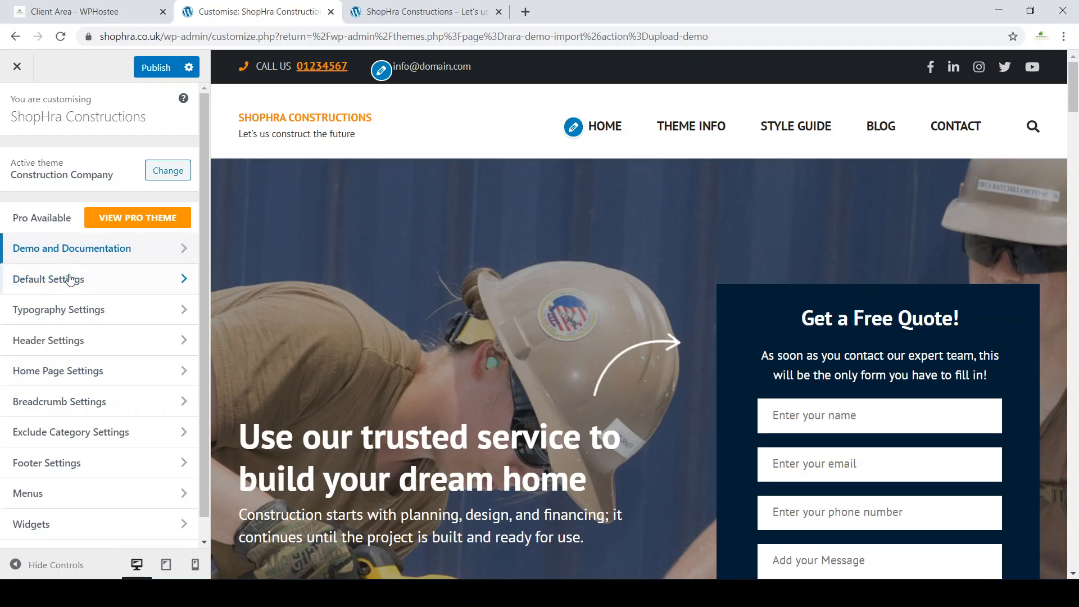
# - Open Default Settings > Site Identity and highlight the 512 × 512 site icon size note
pyautogui.click(82, 280)
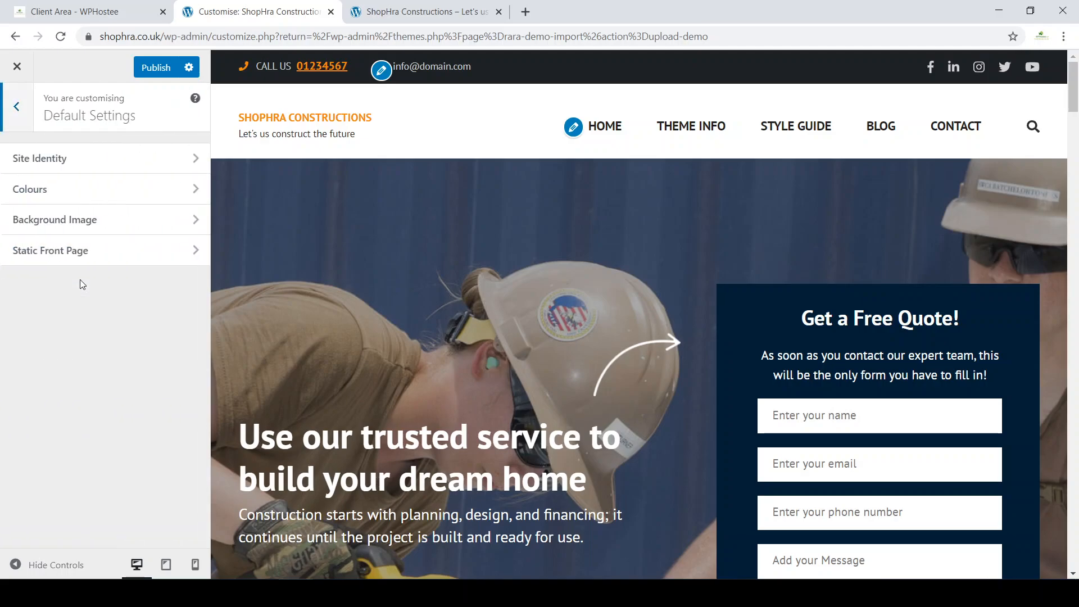
pyautogui.click(49, 162)
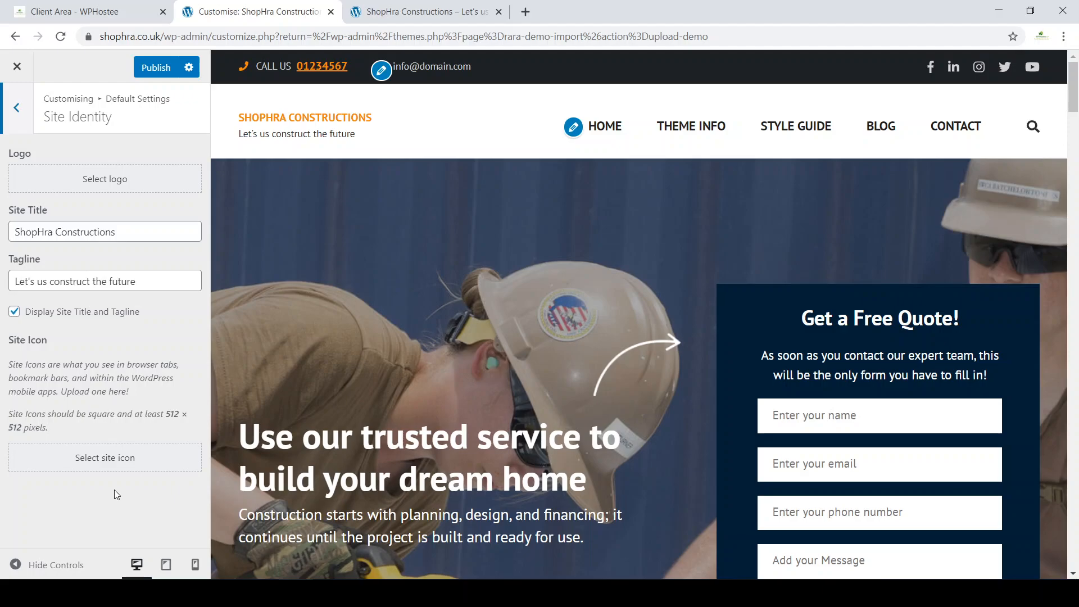
pyautogui.moveTo(168, 415); pyautogui.dragTo(173, 414)
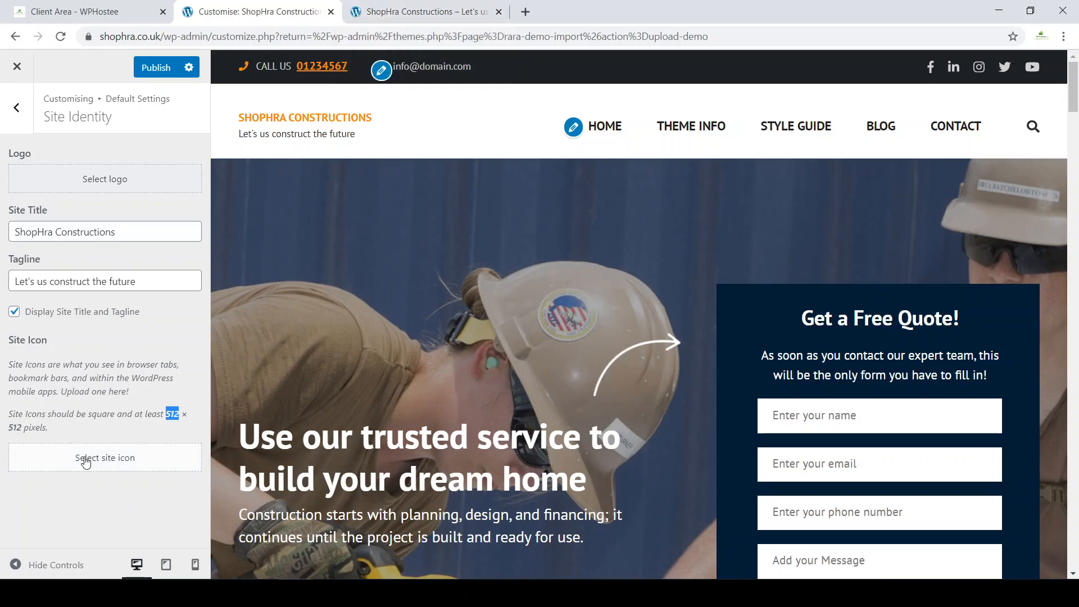
pyautogui.click(83, 414)
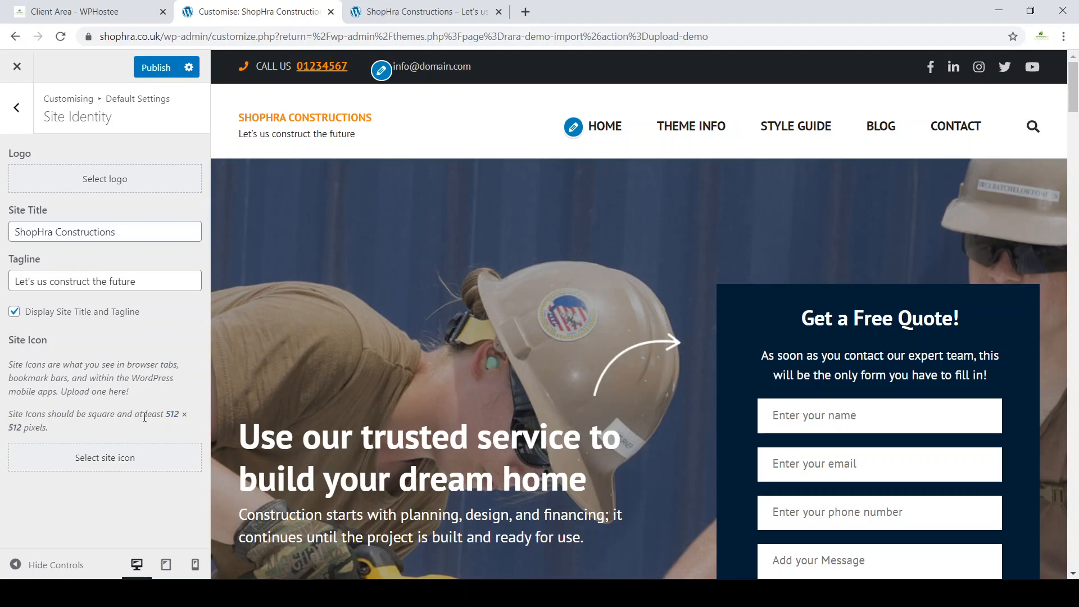
pyautogui.moveTo(167, 415); pyautogui.dragTo(174, 414)
pyautogui.moveTo(8, 428); pyautogui.dragTo(17, 428)
pyautogui.click(126, 497)
# - Check the logo chooser's suggested dimensions, close it without a logo, and open Colours
pyautogui.click(106, 188)
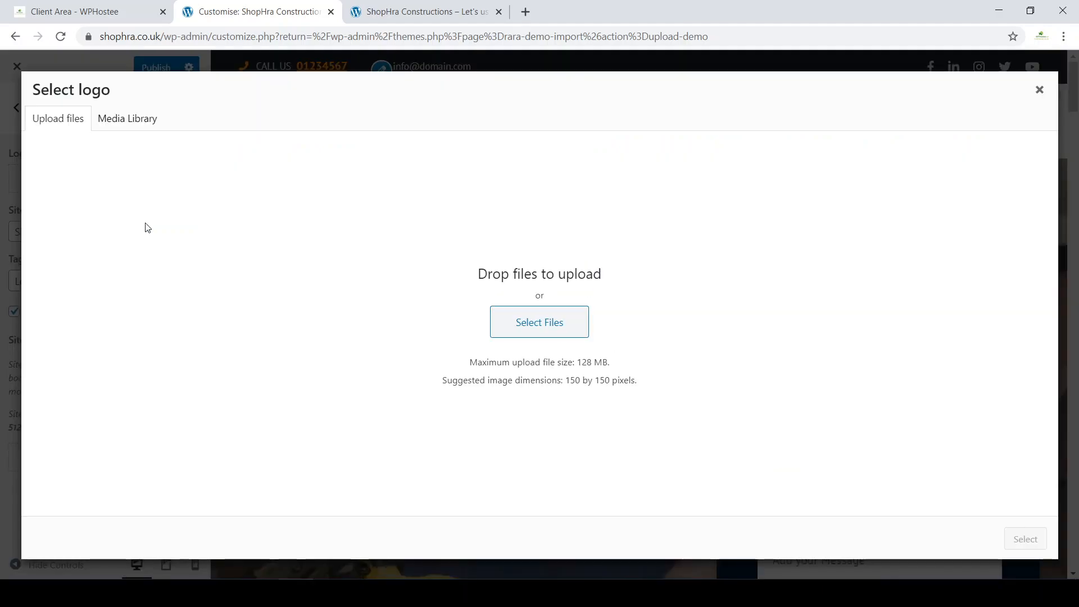
pyautogui.moveTo(548, 380); pyautogui.dragTo(588, 381)
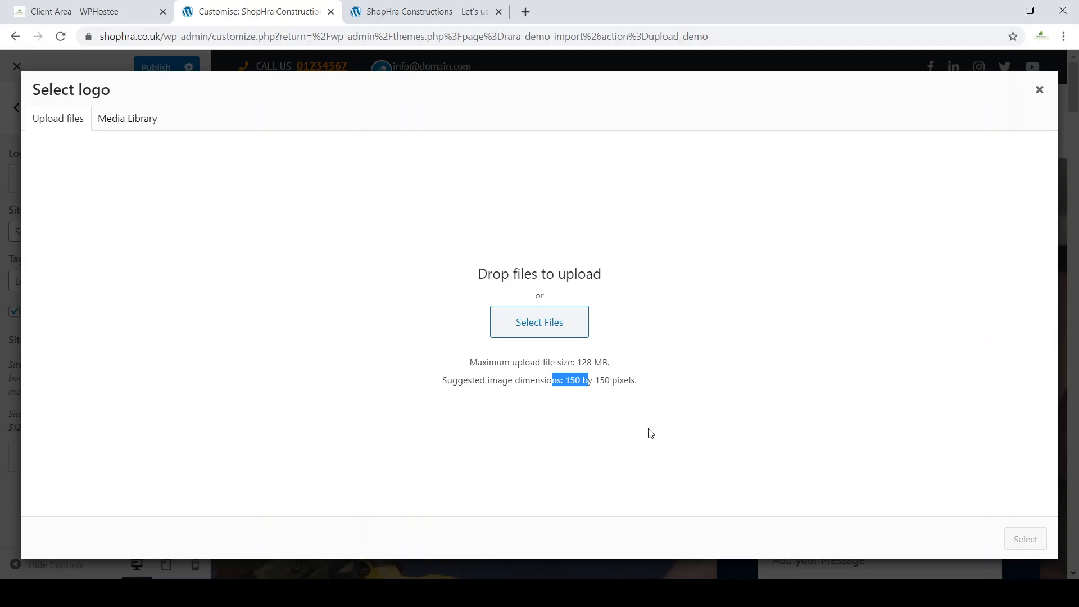
pyautogui.click(1039, 90)
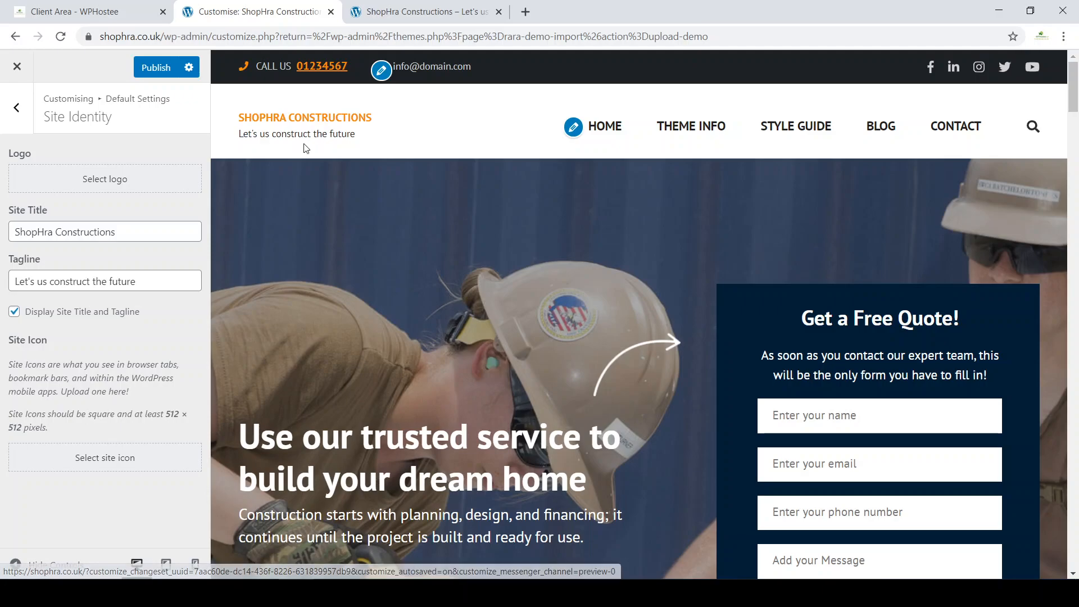
pyautogui.click(32, 127)
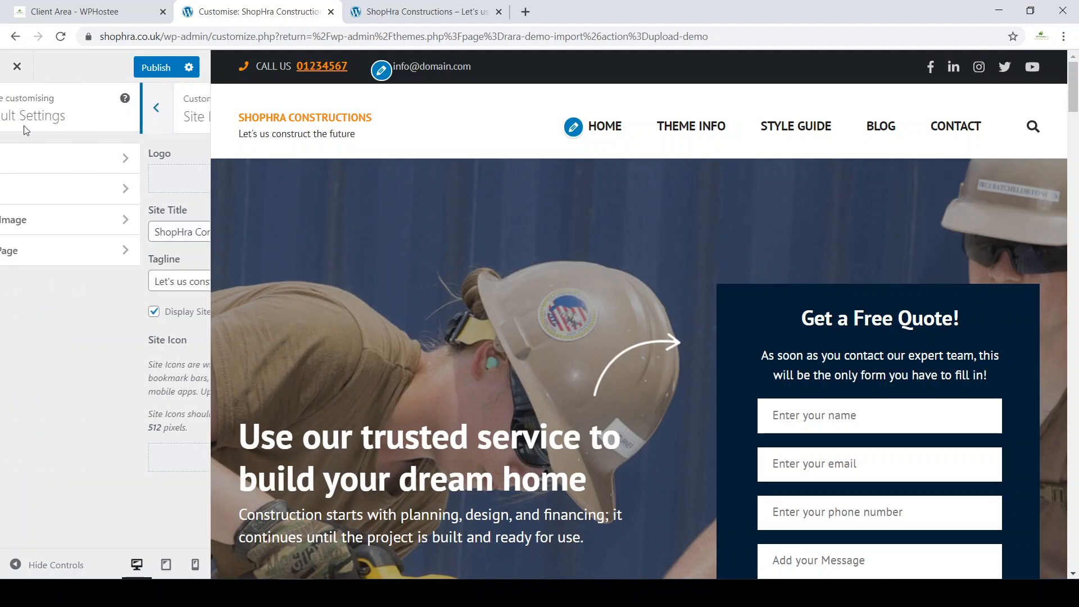
pyautogui.click(75, 190)
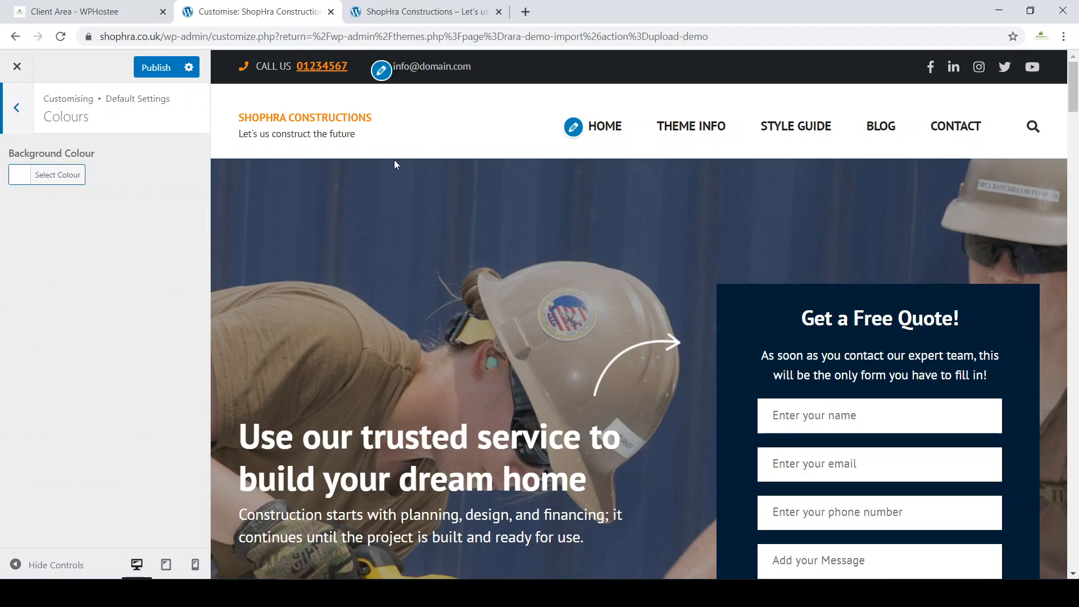
# - Try a red background, reset it to default white #ffffff, and publish
pyautogui.click(20, 185)
pyautogui.click(55, 336)
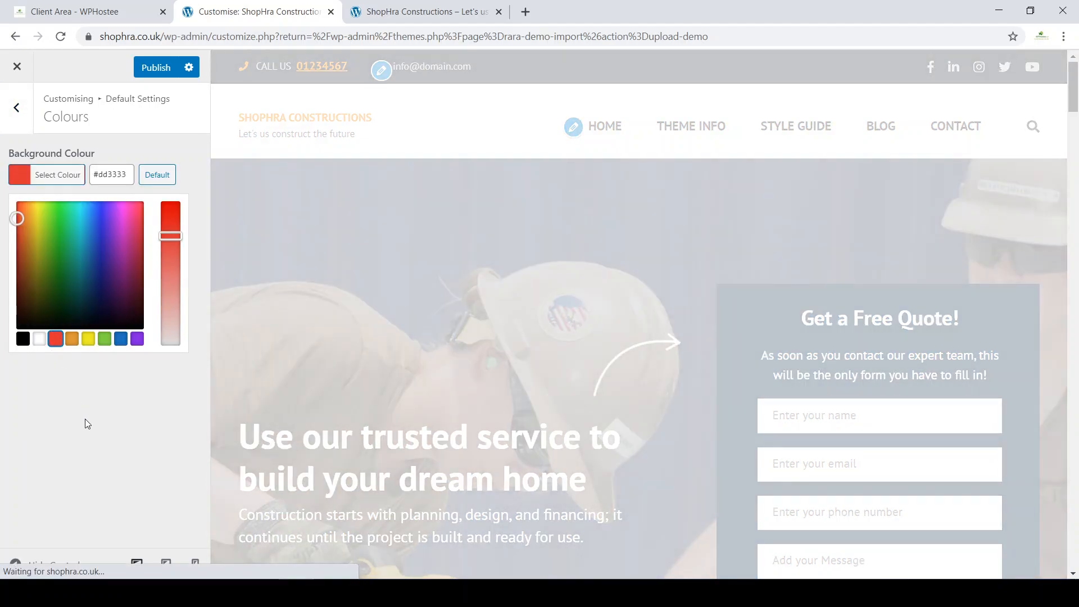
pyautogui.click(85, 423)
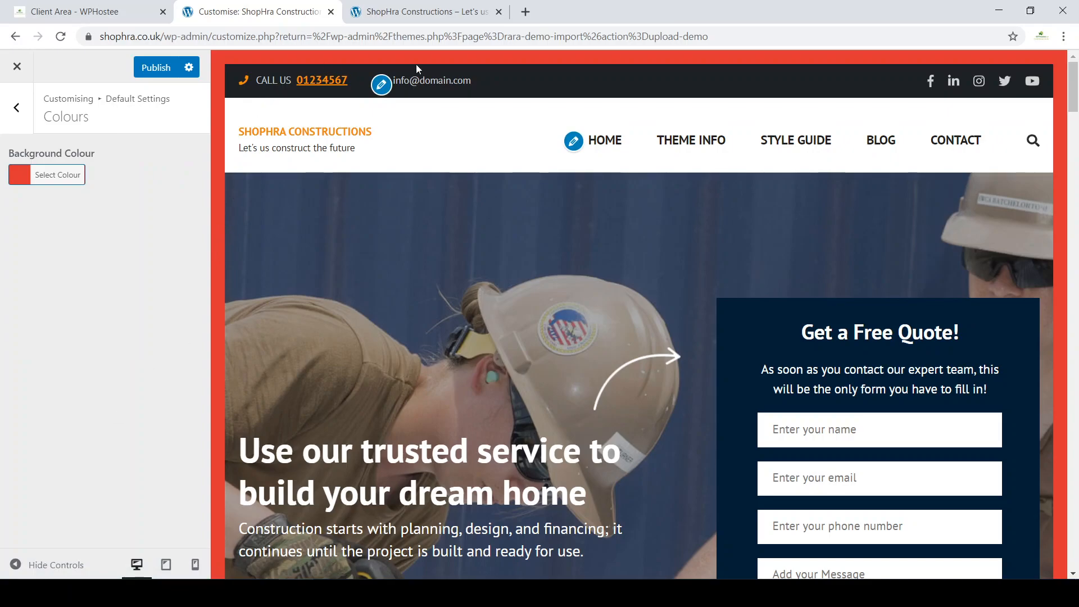
pyautogui.click(20, 180)
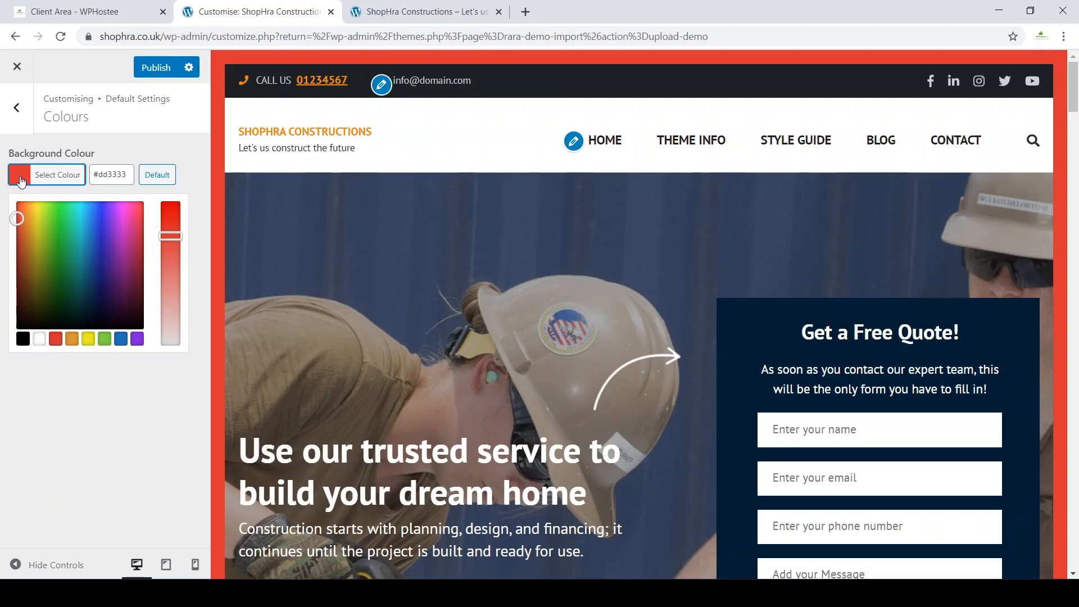
pyautogui.click(170, 179)
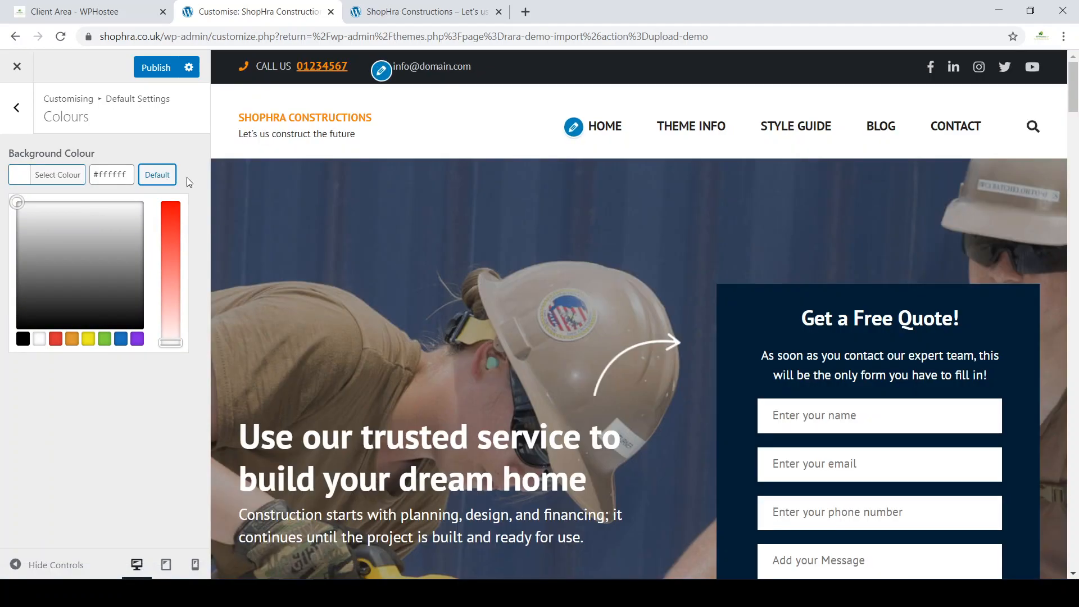
pyautogui.click(144, 70)
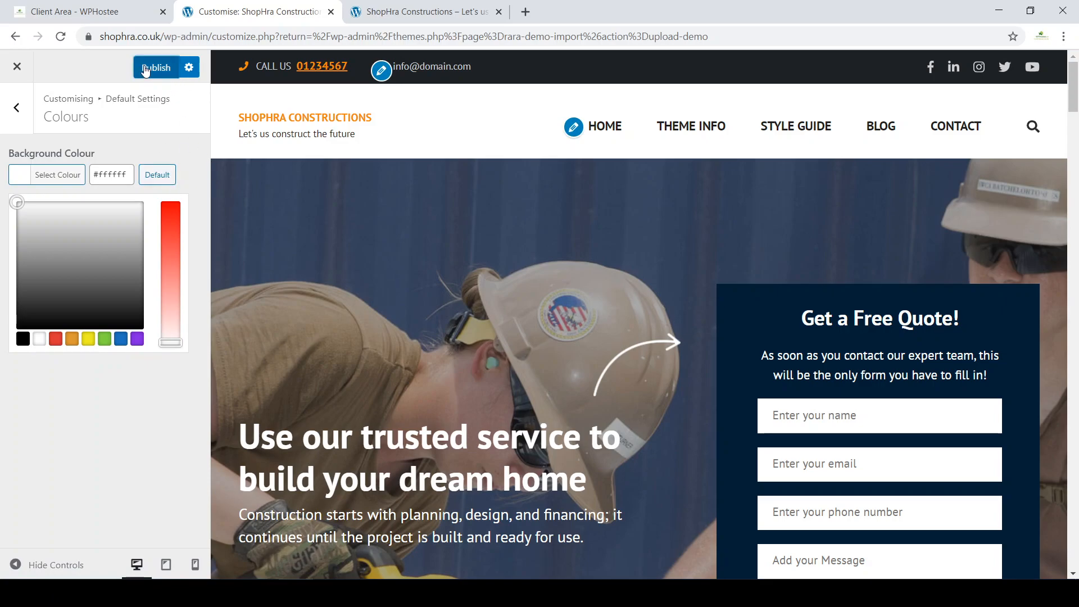
# - Reload the live site tab to check the published background
pyautogui.click(427, 12)
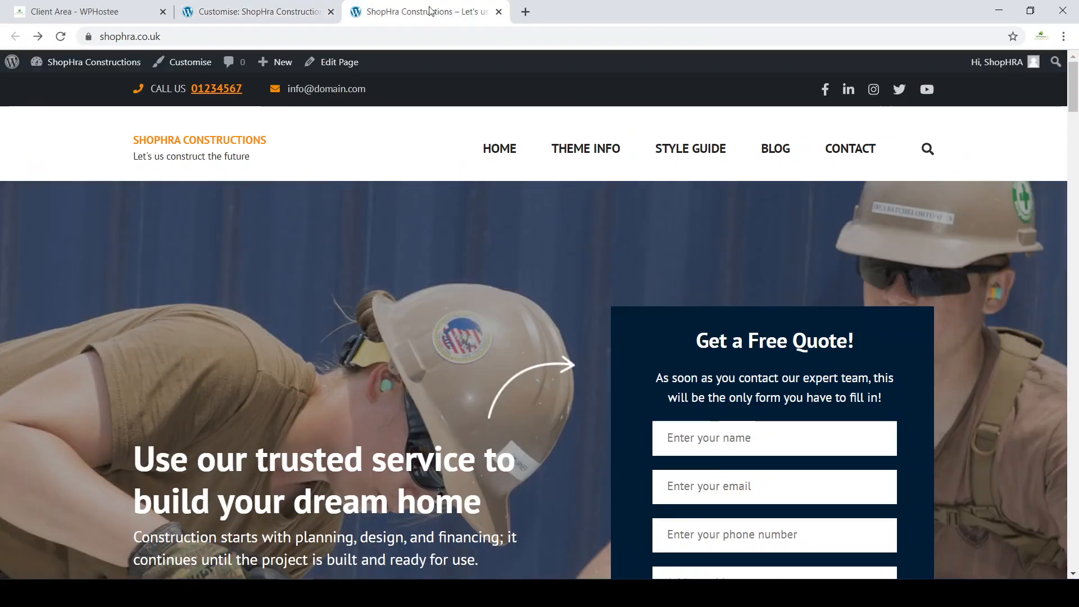
pyautogui.rightClick(112, 162)
pyautogui.click(140, 206)
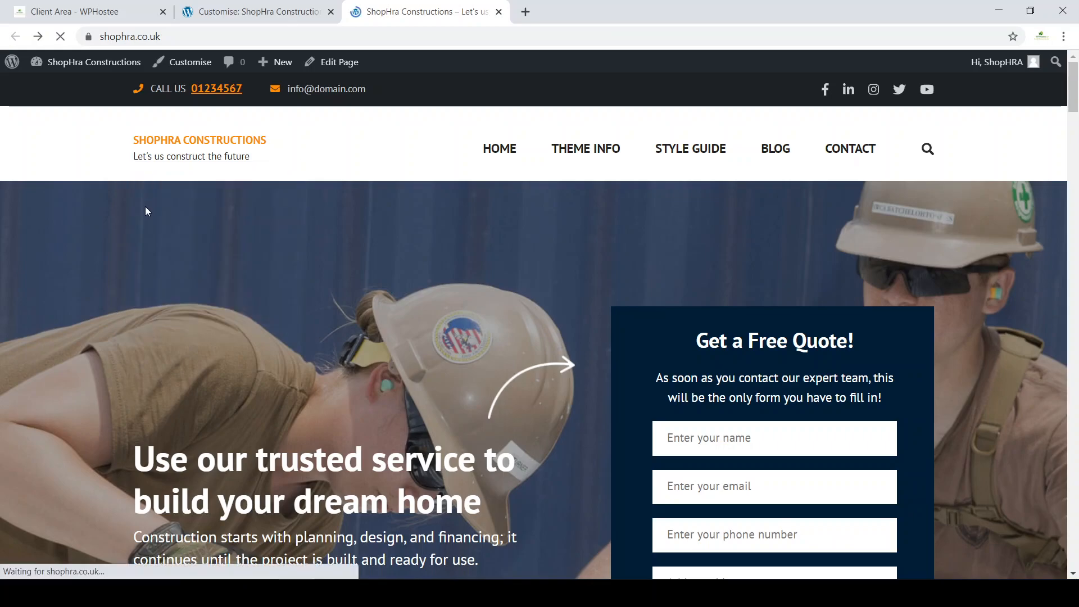
pyautogui.click(286, 12)
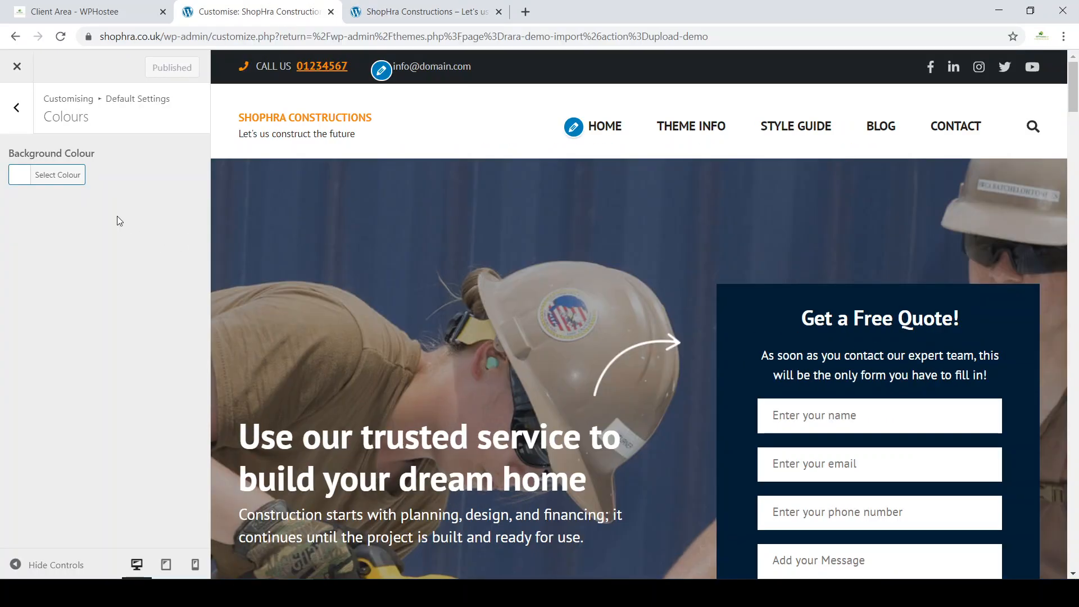
# - Look through the Background Image and Static Front Page settings, then return to the main sections
pyautogui.click(17, 107)
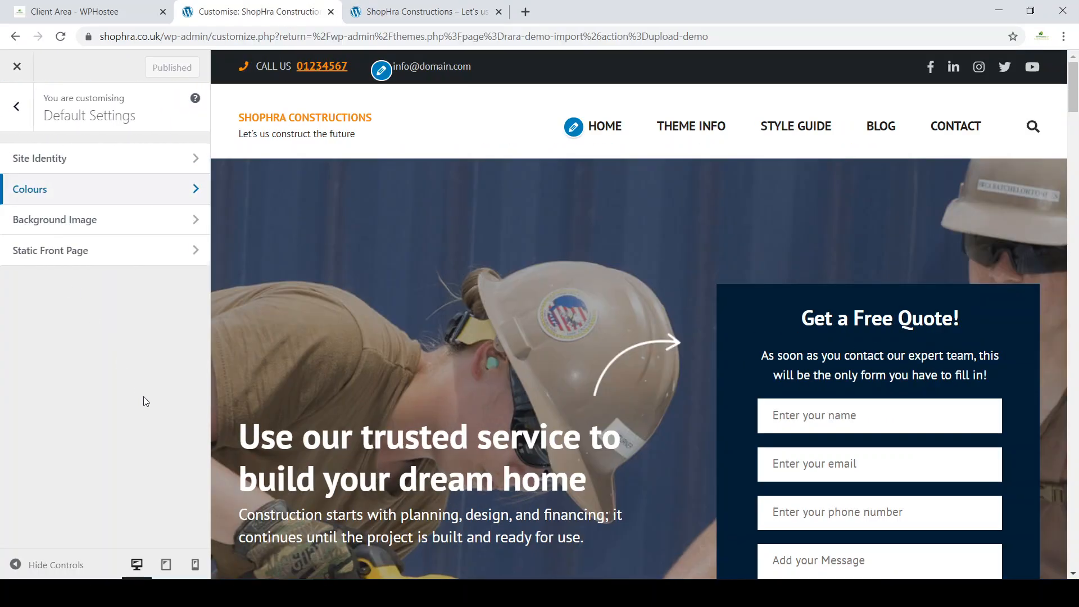
pyautogui.click(73, 220)
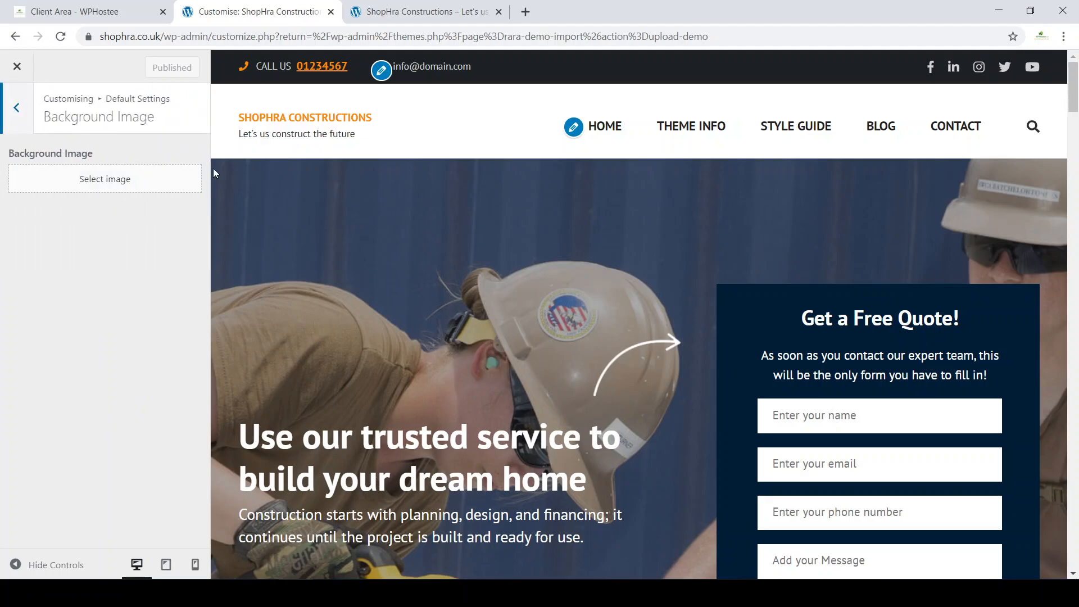
pyautogui.click(23, 114)
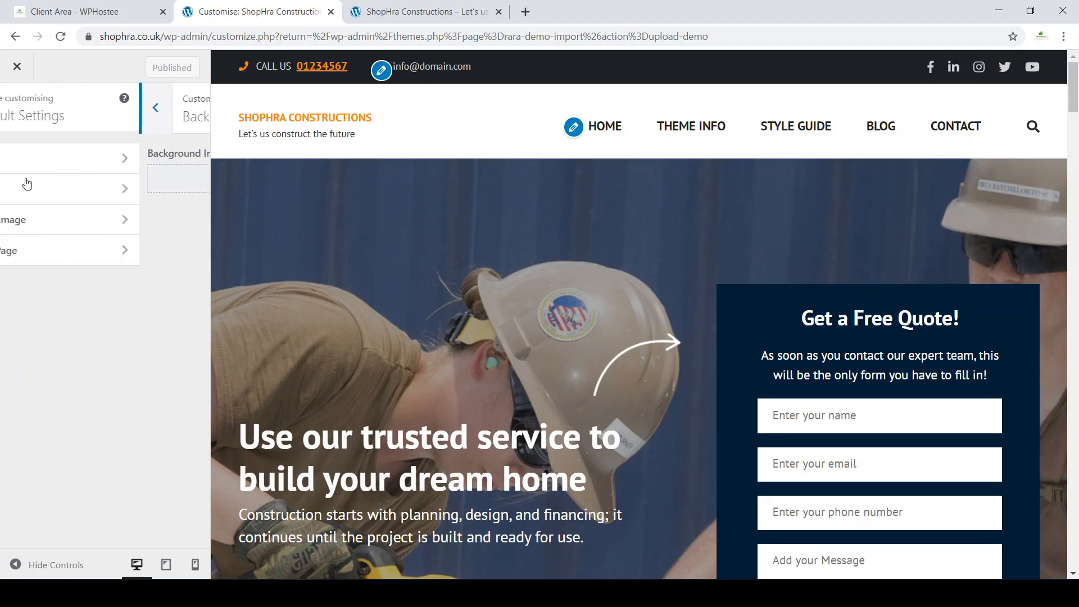
pyautogui.click(54, 251)
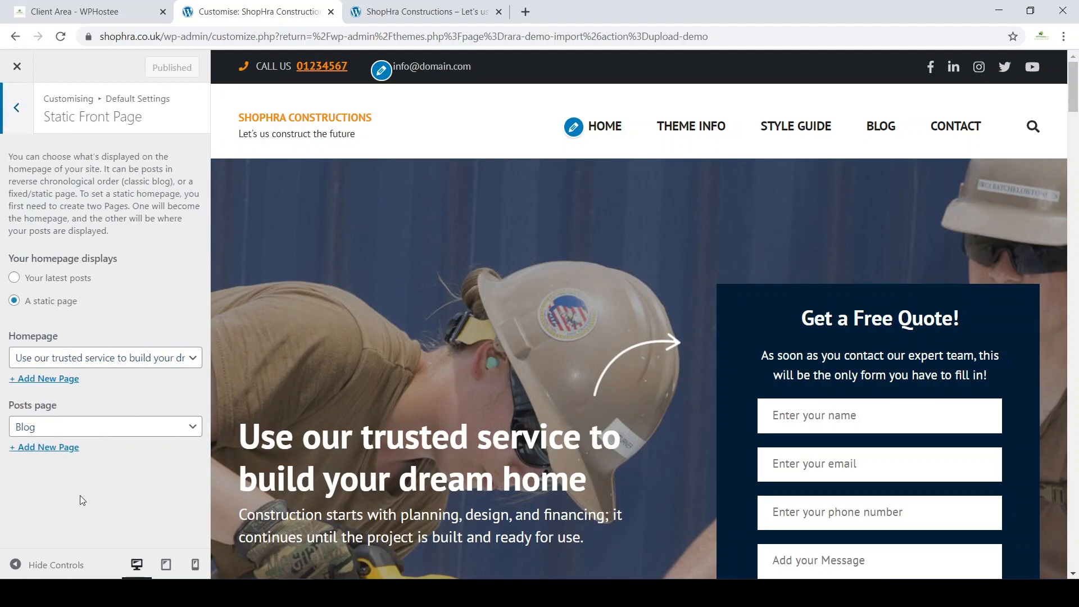
pyautogui.click(17, 112)
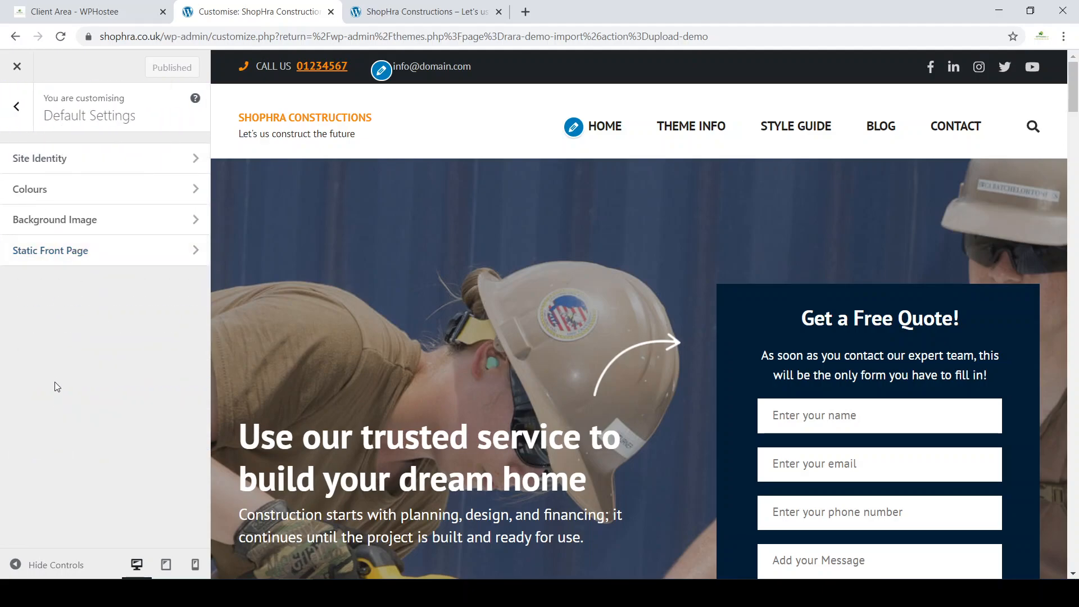
pyautogui.click(17, 106)
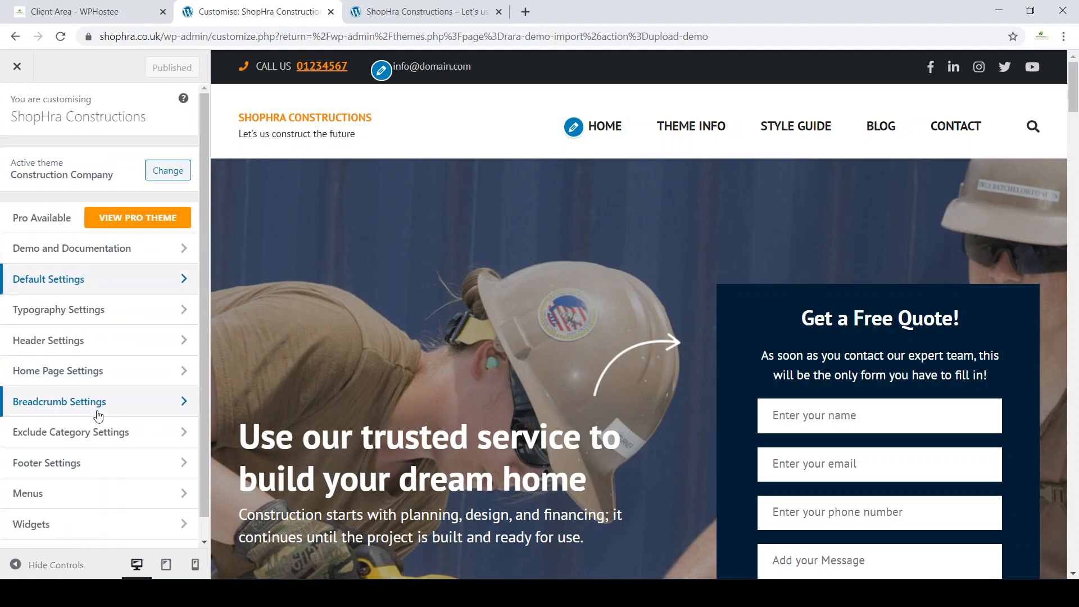
# - Change the Typography Settings primary font from PT Sans to Overlock SC
pyautogui.click(94, 310)
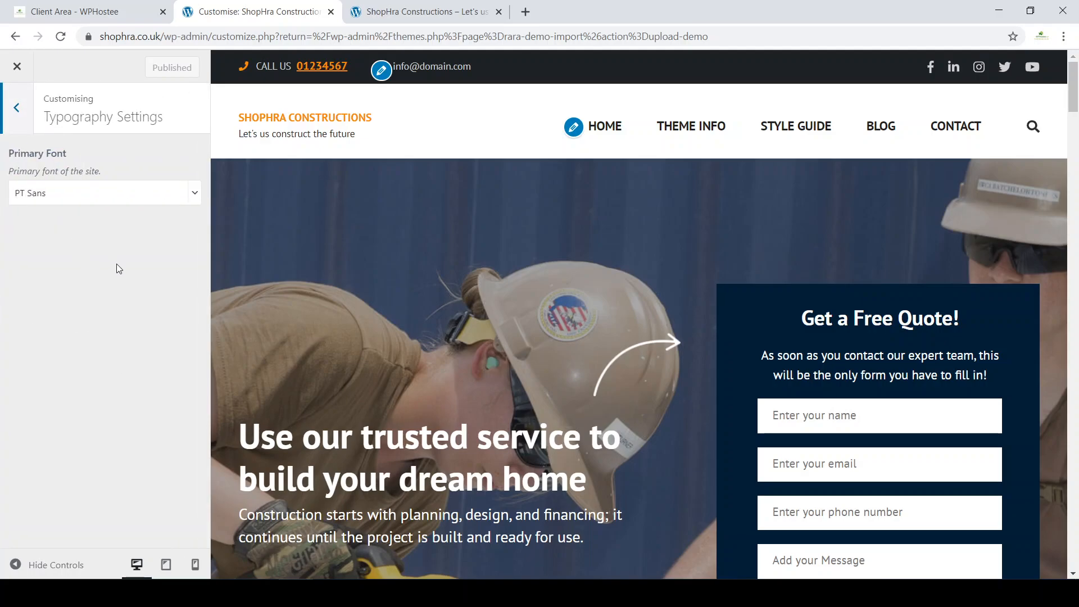
pyautogui.click(79, 196)
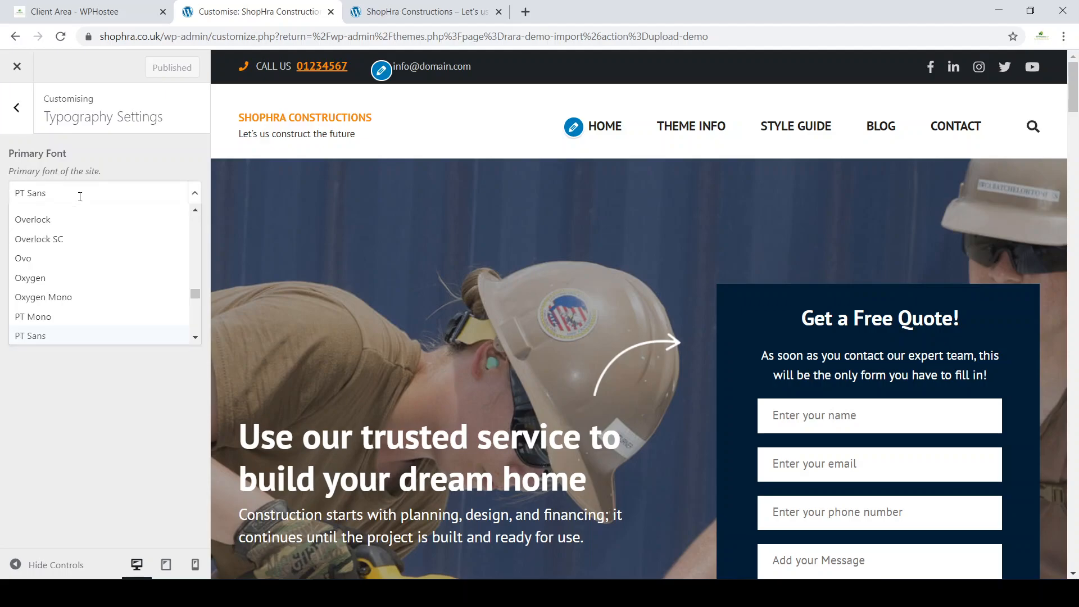
pyautogui.click(68, 241)
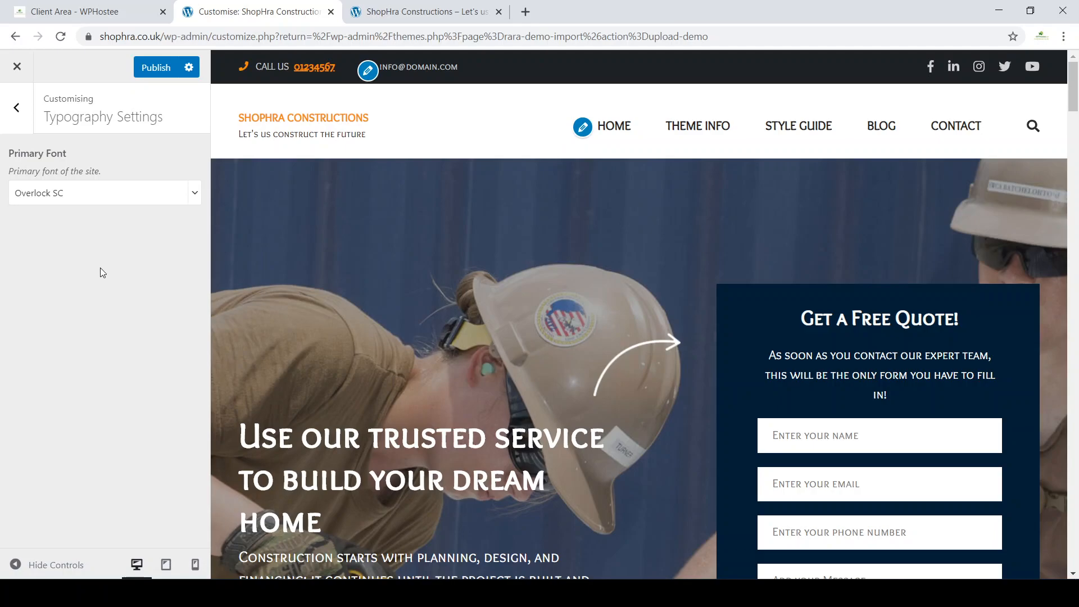
pyautogui.click(529, 7)
# - Load shophra.com in the new tab and inspect its HOME menu link
pyautogui.write('sho')
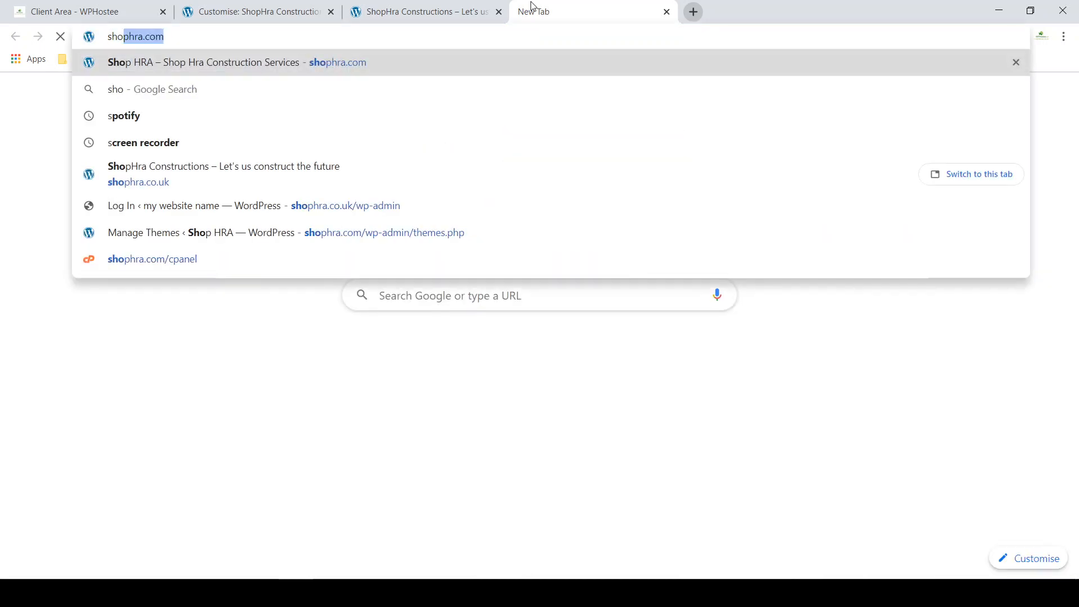
pyautogui.press('Return')
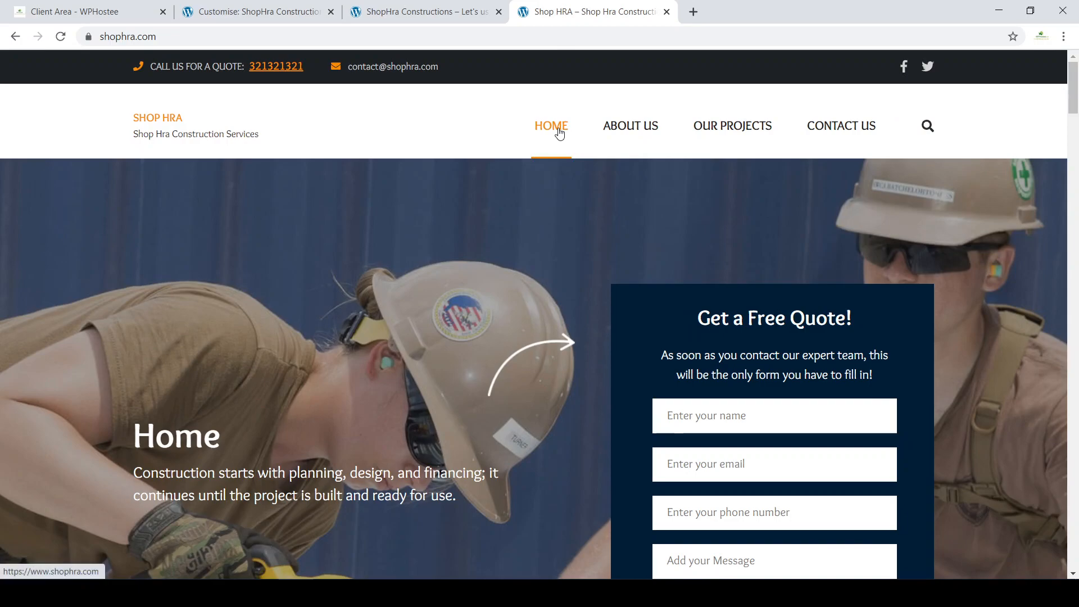
pyautogui.rightClick(559, 130)
pyautogui.click(595, 239)
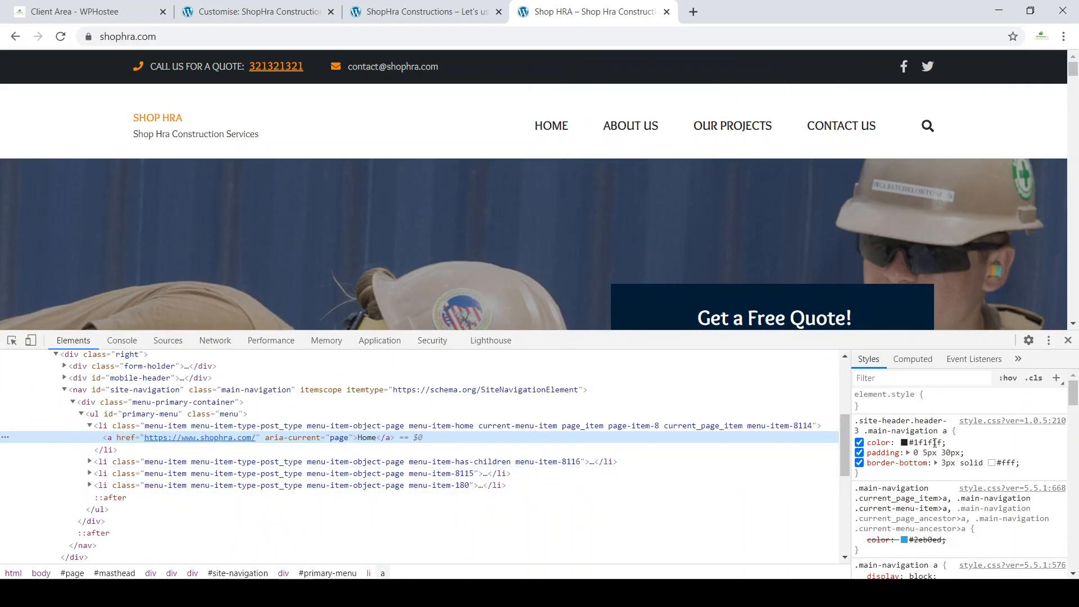
# - Find the Overlock font family in the Styles pane, then close DevTools and the tab
pyautogui.scroll(-3, 953, 458)
pyautogui.scroll(-5, 955, 460)
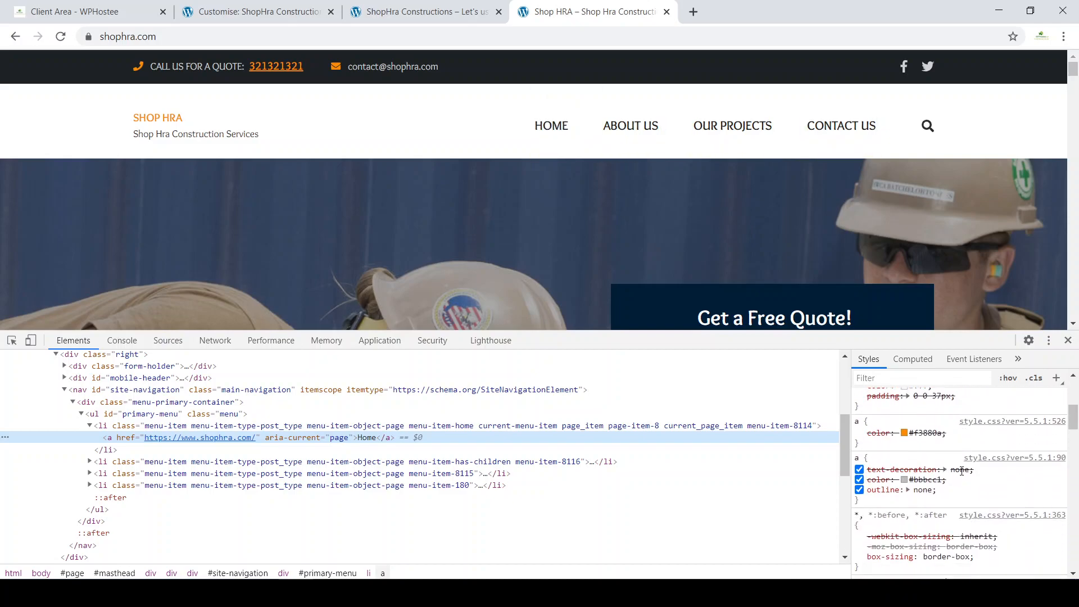
pyautogui.scroll(-3, 997, 500)
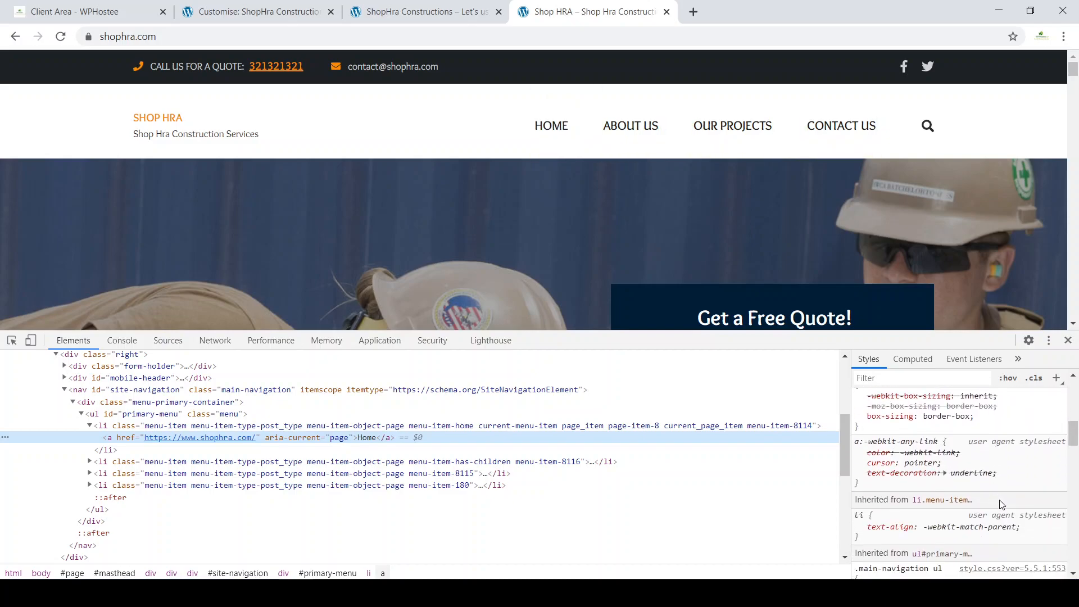
pyautogui.scroll(-2, 1000, 506)
pyautogui.scroll(-5, 1000, 506)
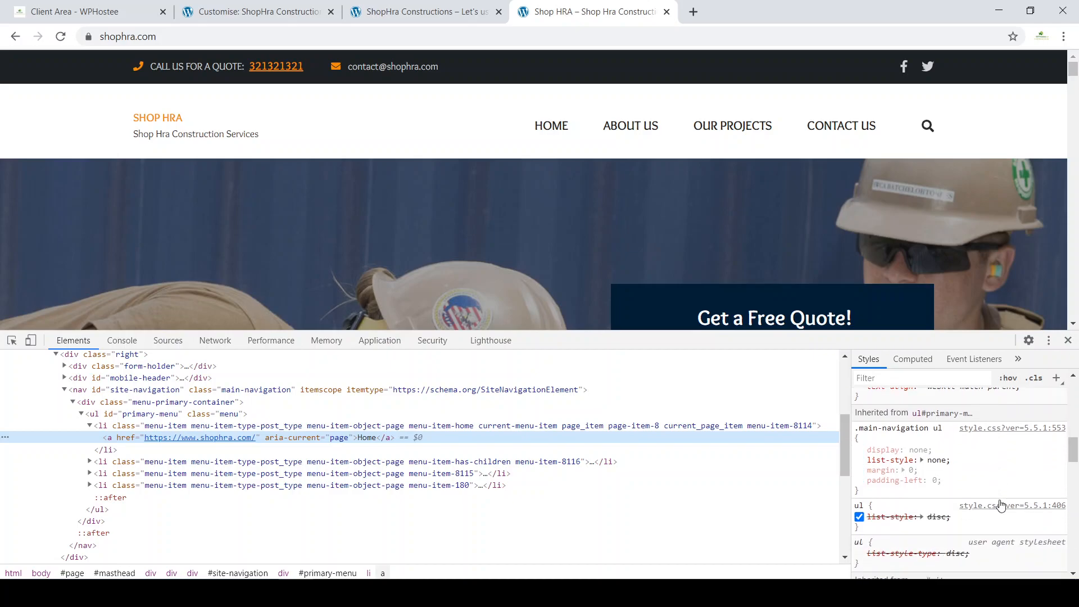
pyautogui.scroll(-5, 995, 529)
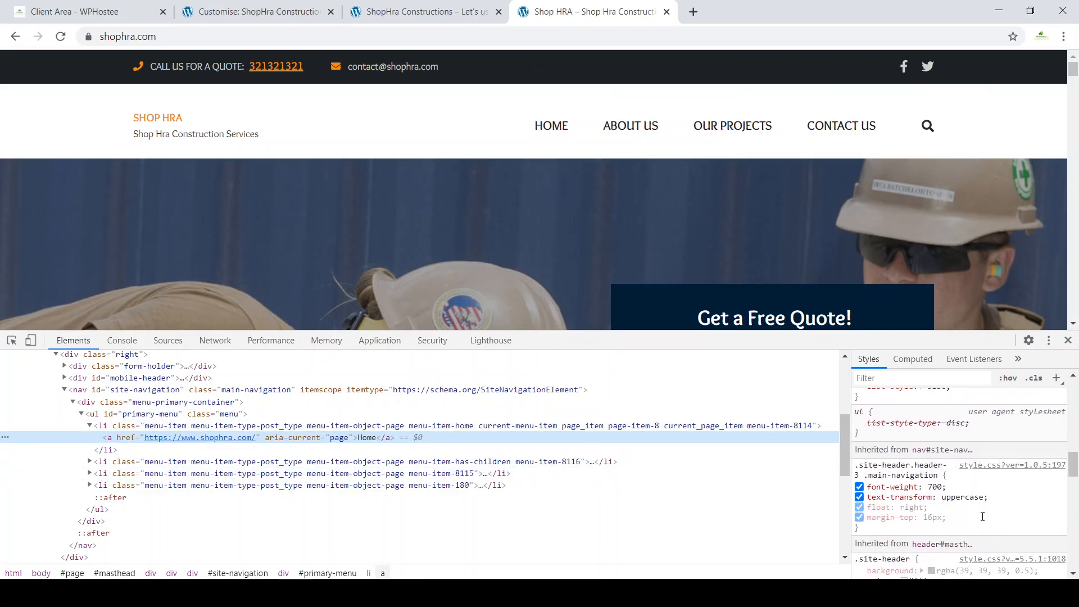
pyautogui.scroll(-5, 1000, 534)
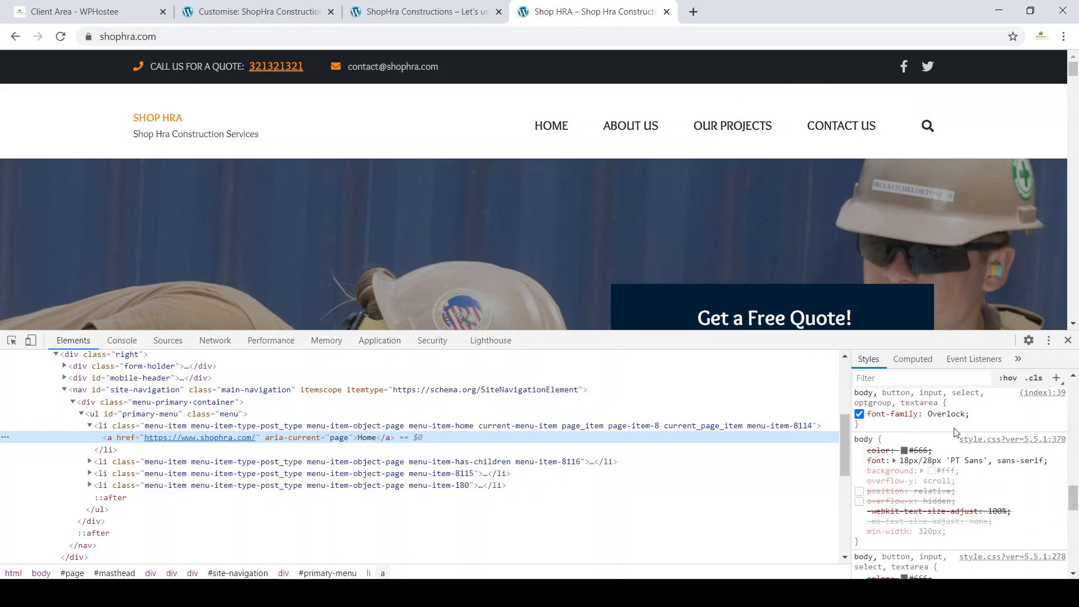
pyautogui.click(1067, 340)
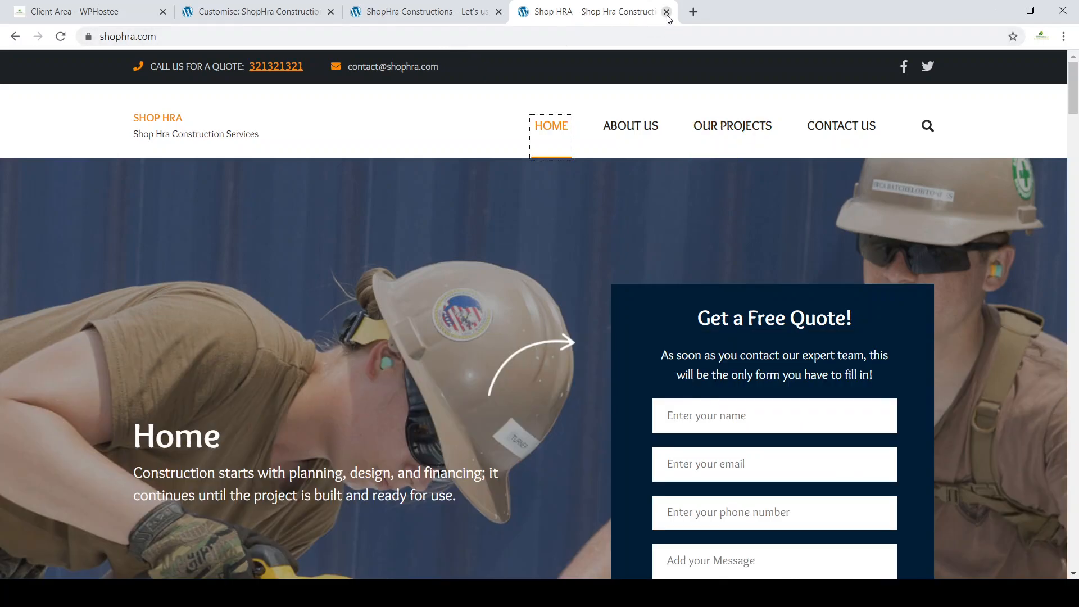
pyautogui.click(667, 12)
# - Compare Overlock and PT Sans as primary font, settle on Overlock, and publish
pyautogui.click(40, 194)
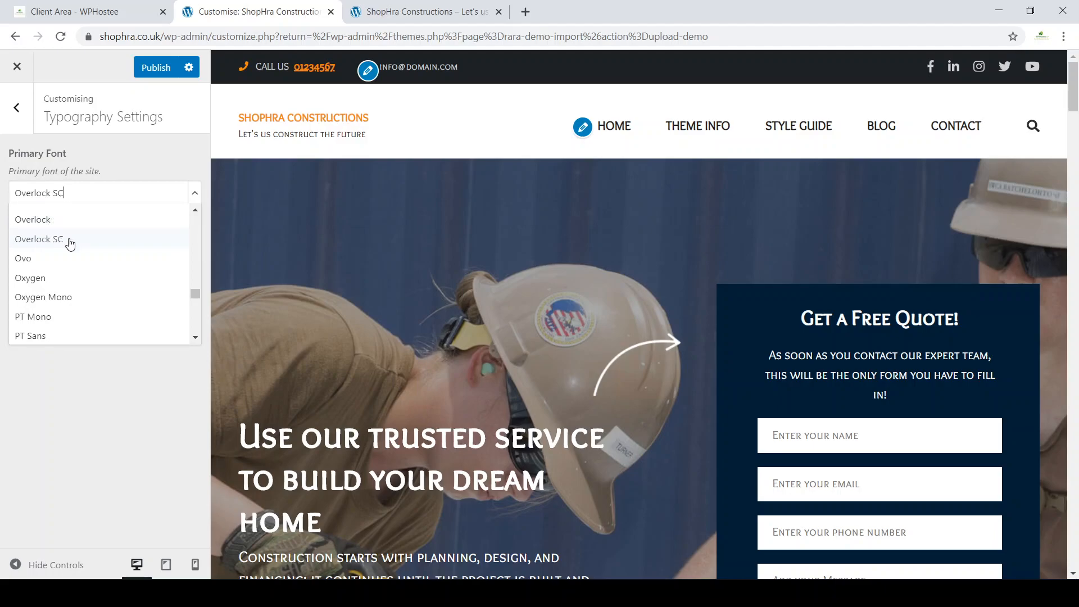
pyautogui.click(65, 222)
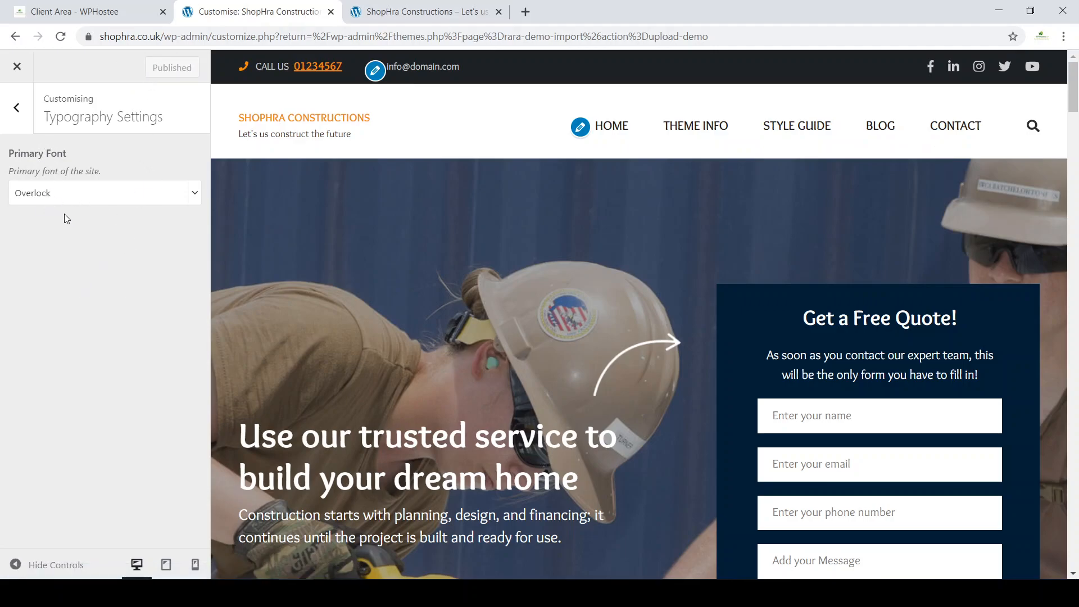
pyautogui.click(70, 193)
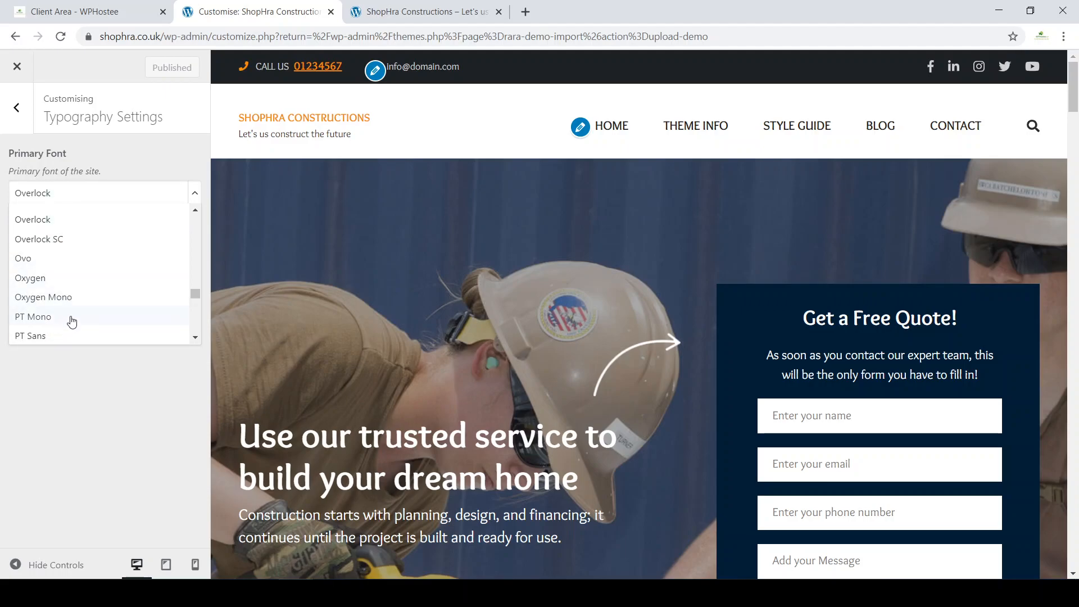
pyautogui.click(55, 336)
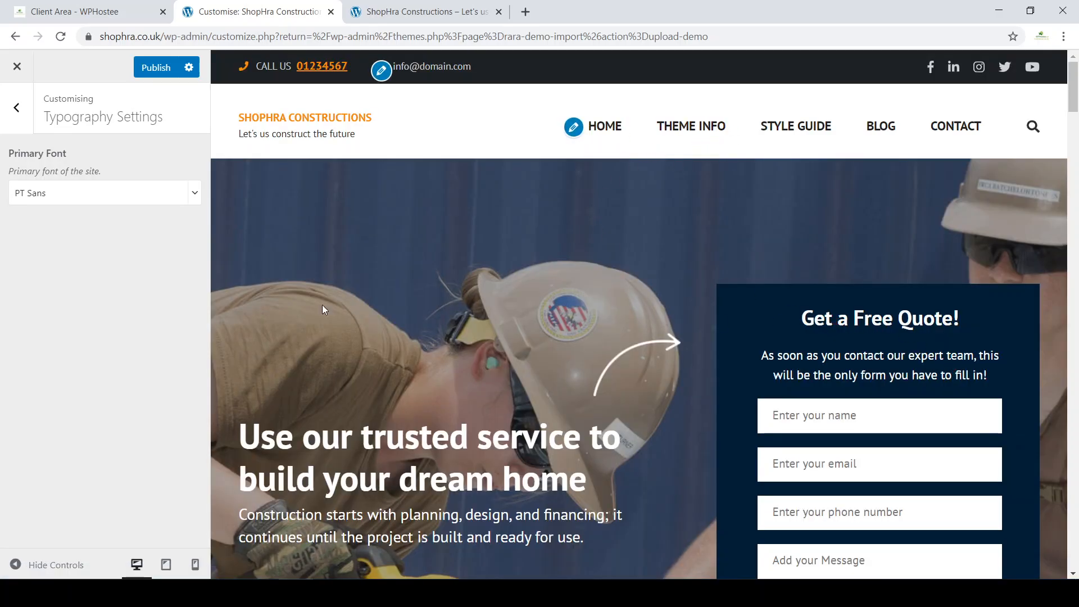
pyautogui.click(49, 193)
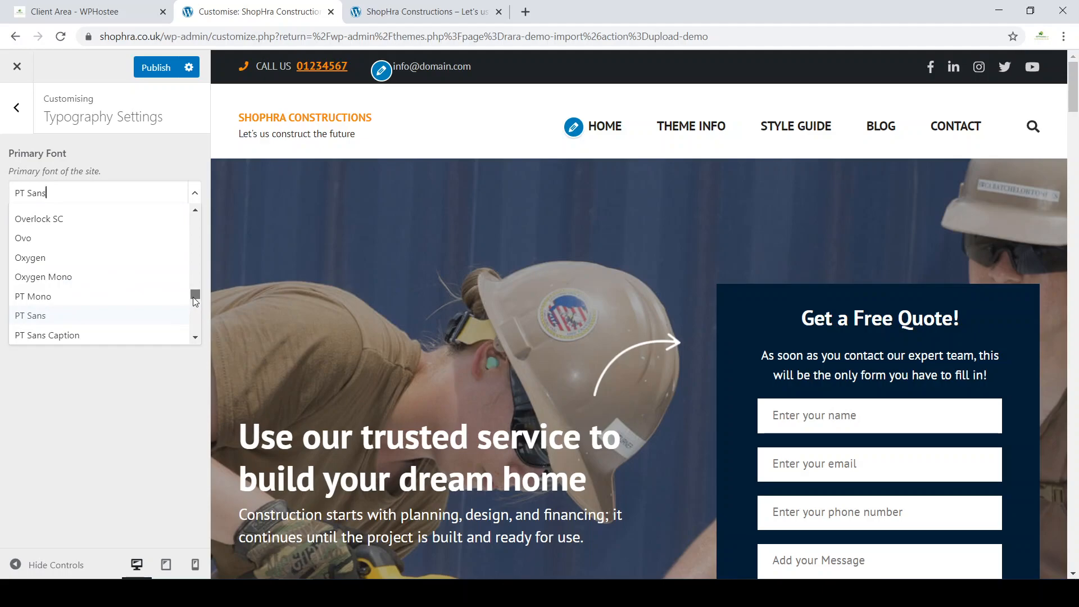
pyautogui.moveTo(194, 296); pyautogui.dragTo(193, 311)
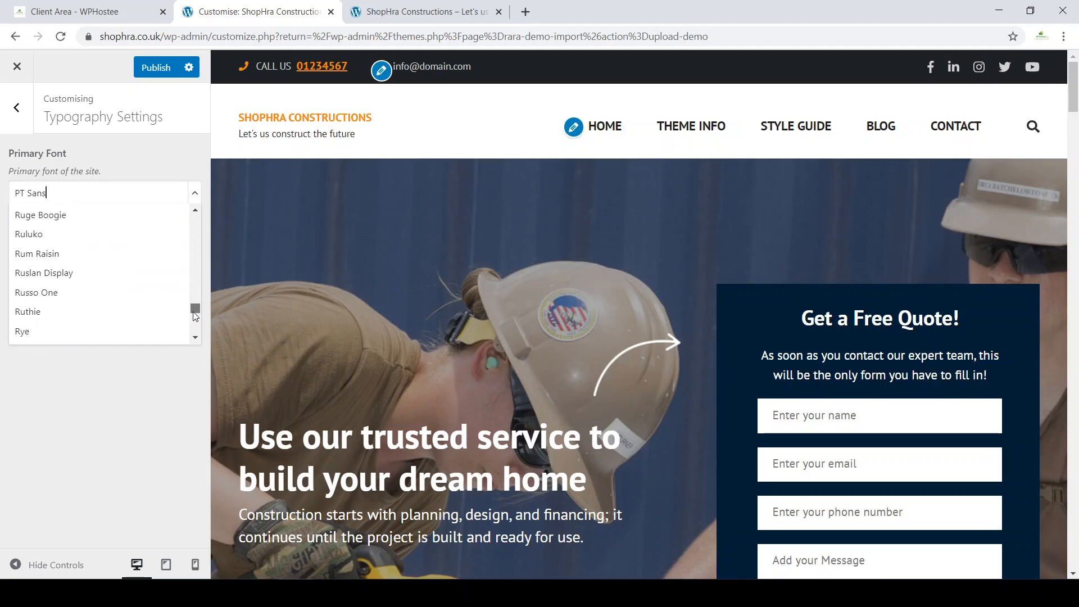
pyautogui.moveTo(194, 311); pyautogui.dragTo(150, 252)
pyautogui.scroll(15, 147, 261)
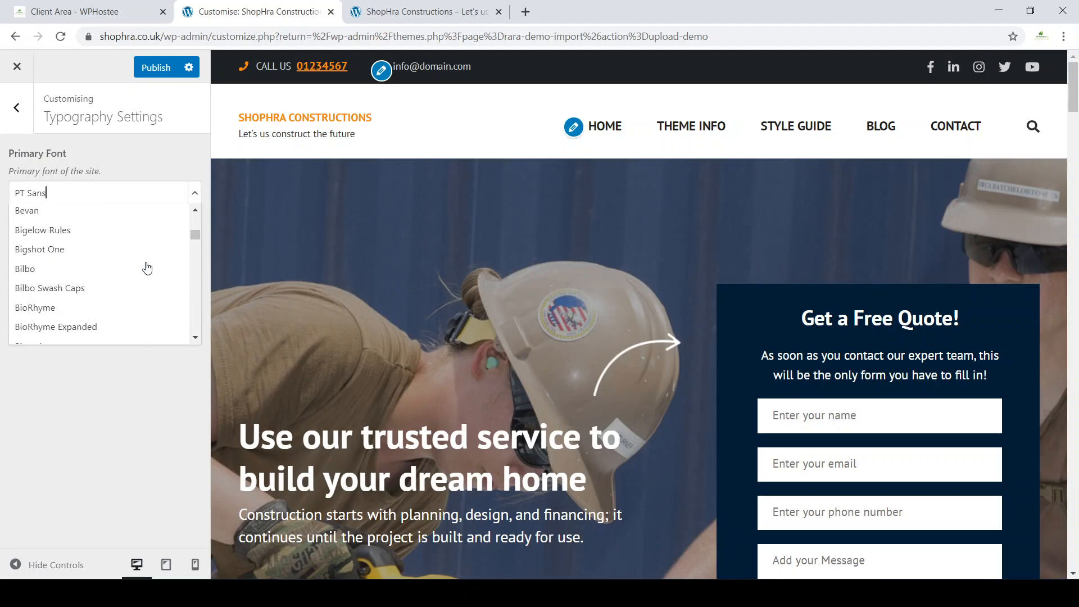
pyautogui.click(114, 430)
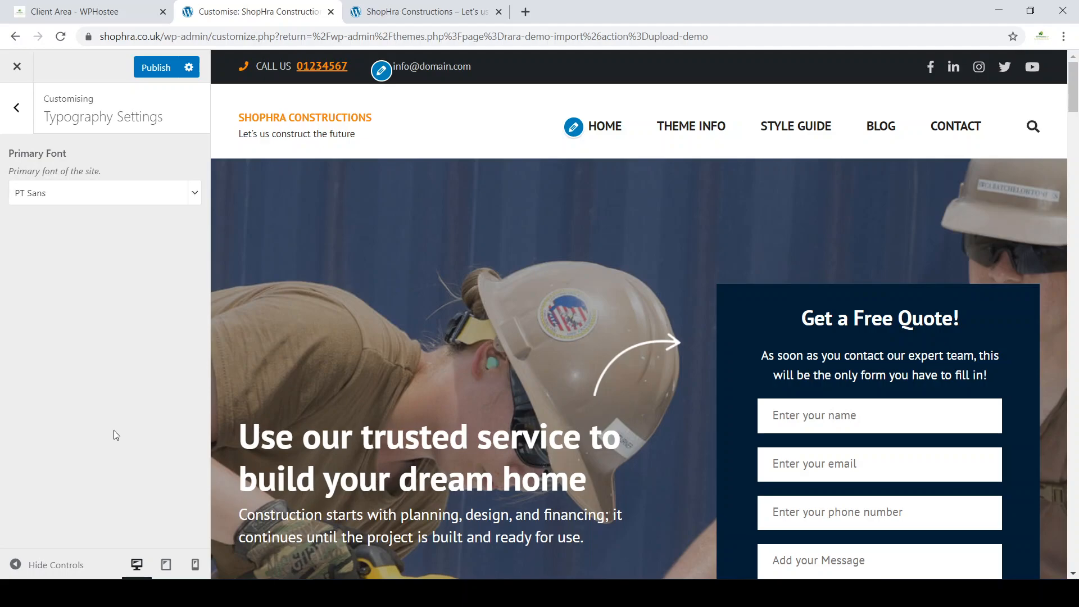
pyautogui.click(96, 188)
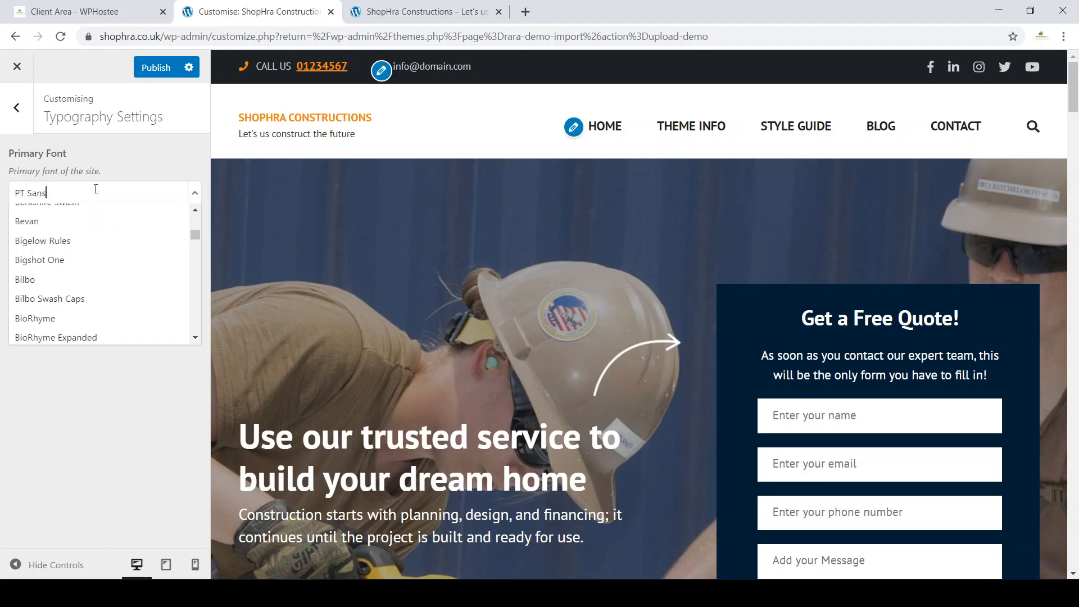
pyautogui.click(70, 219)
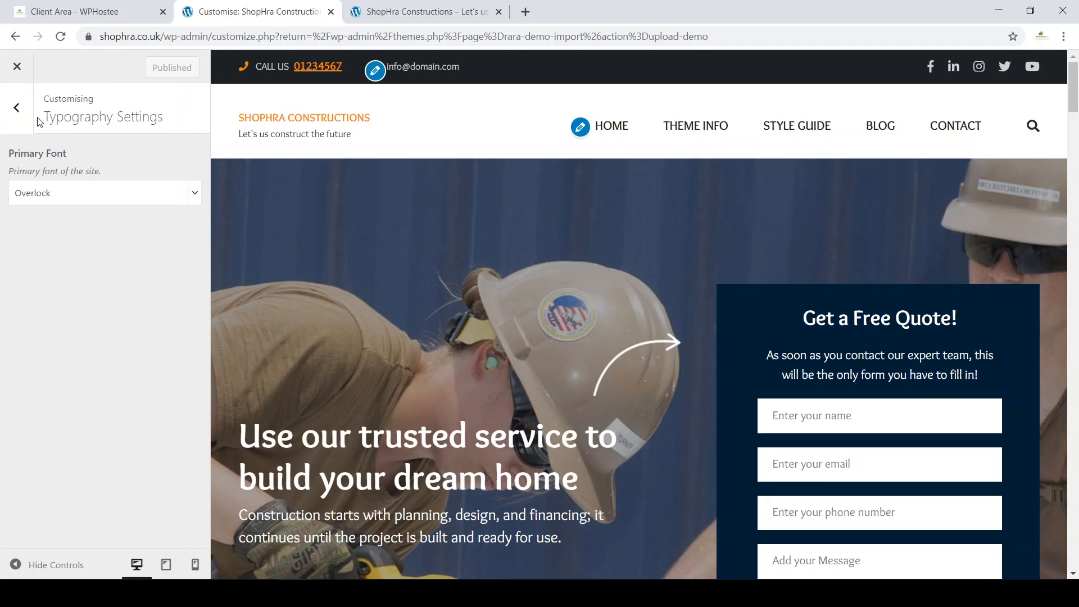
pyautogui.click(18, 110)
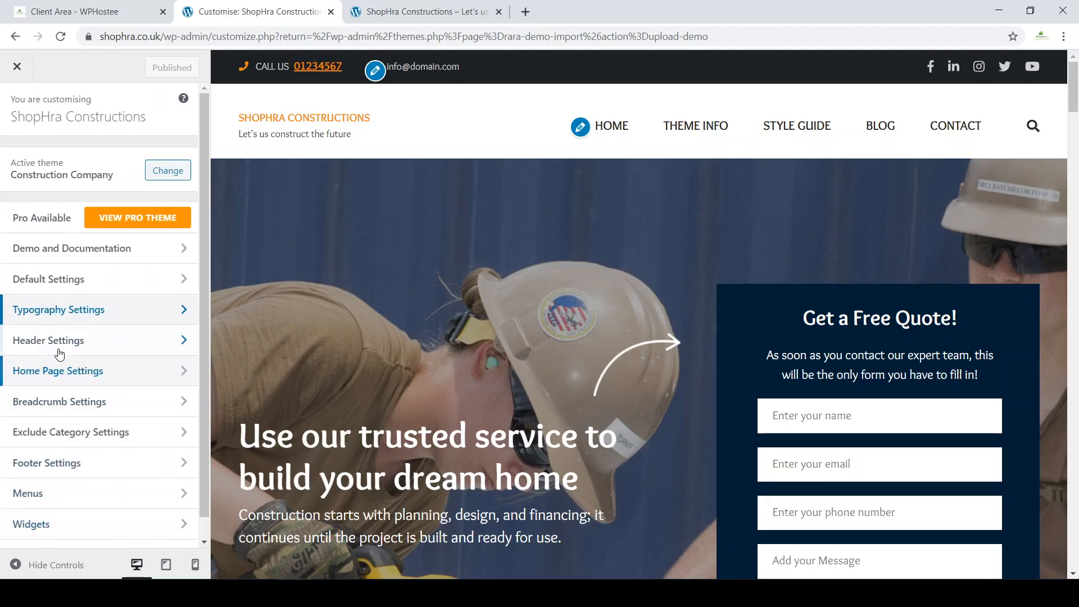
# - Replace the header phone number with the company's number, spacing its digits
pyautogui.click(65, 340)
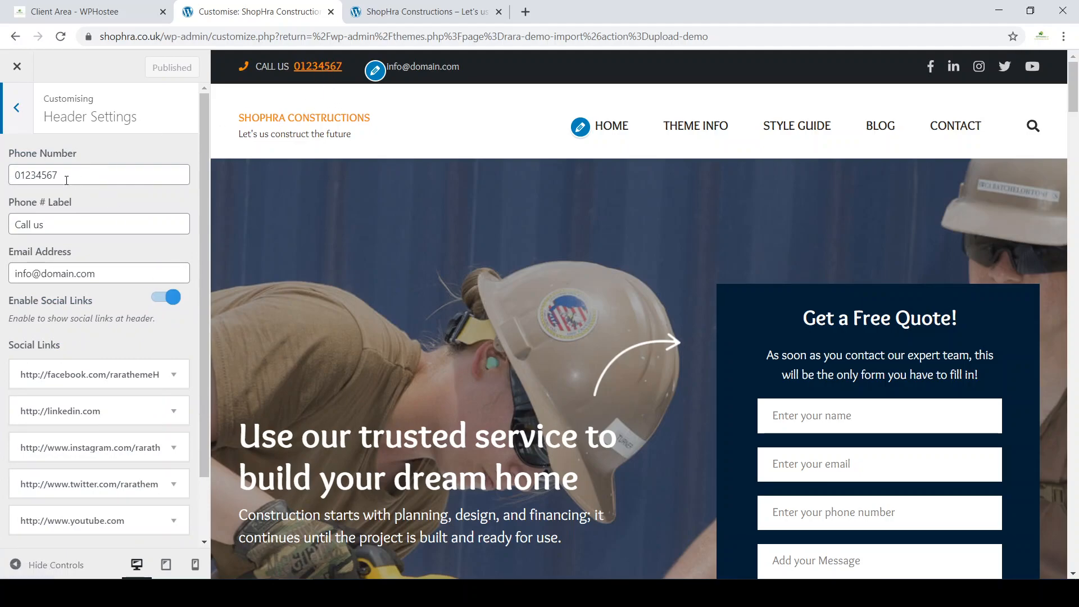
pyautogui.moveTo(65, 178); pyautogui.dragTo(2, 177)
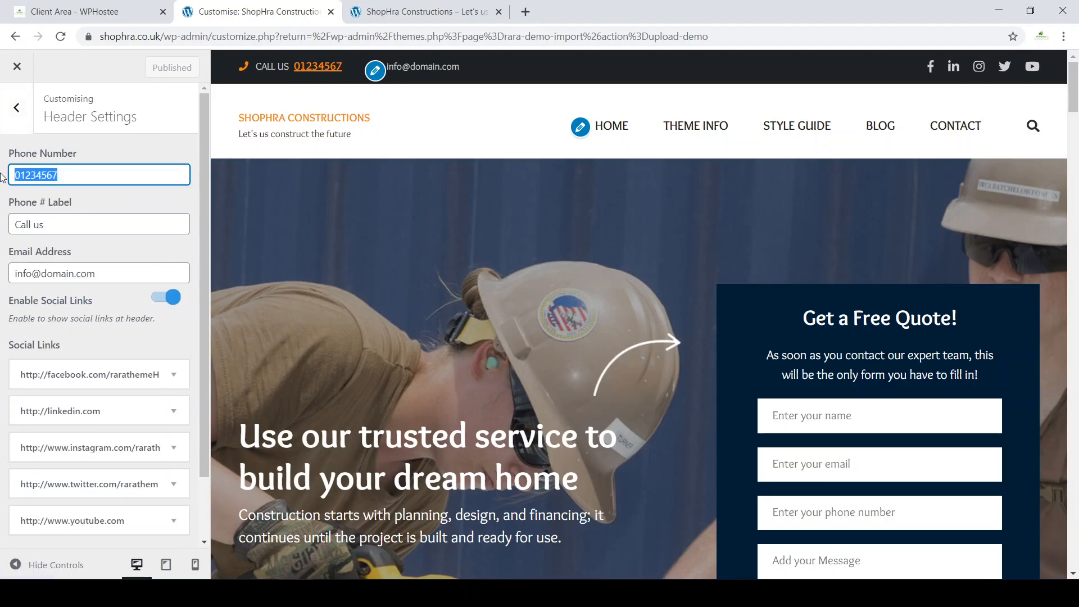
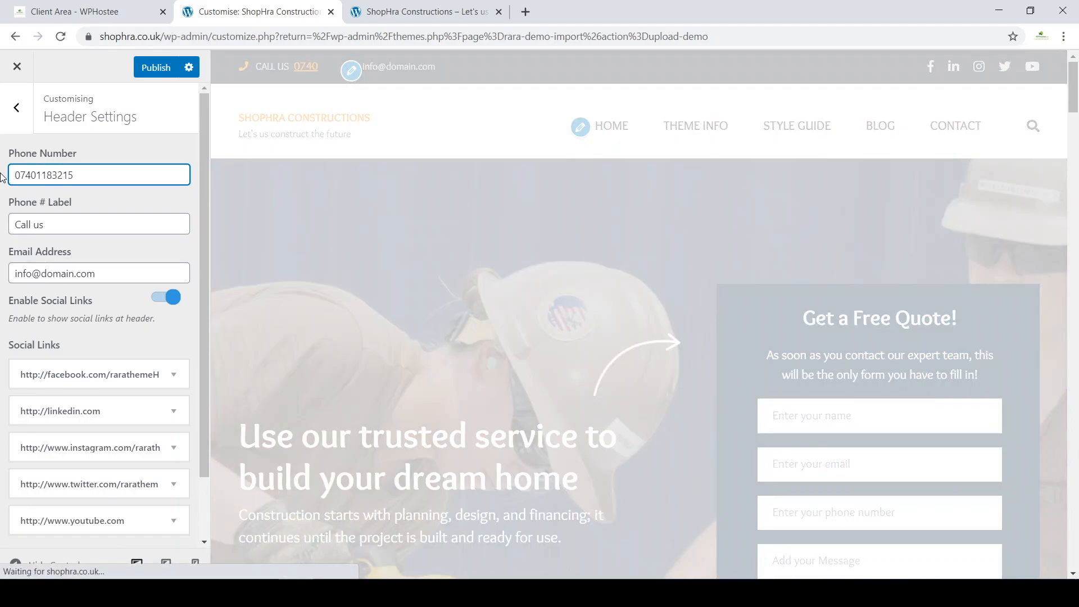
pyautogui.click(130, 190)
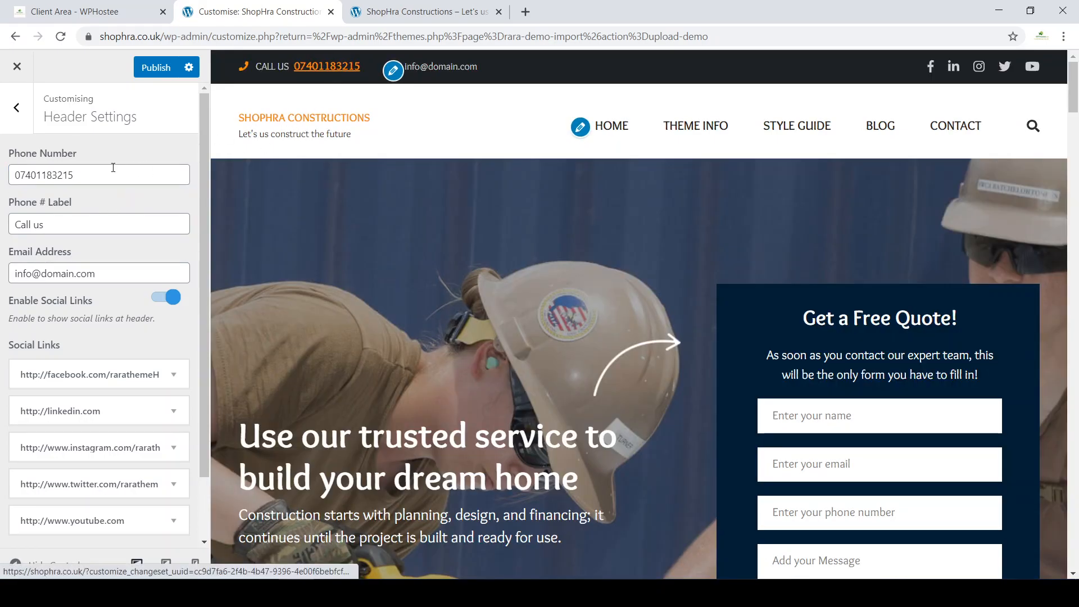
pyautogui.click(38, 176)
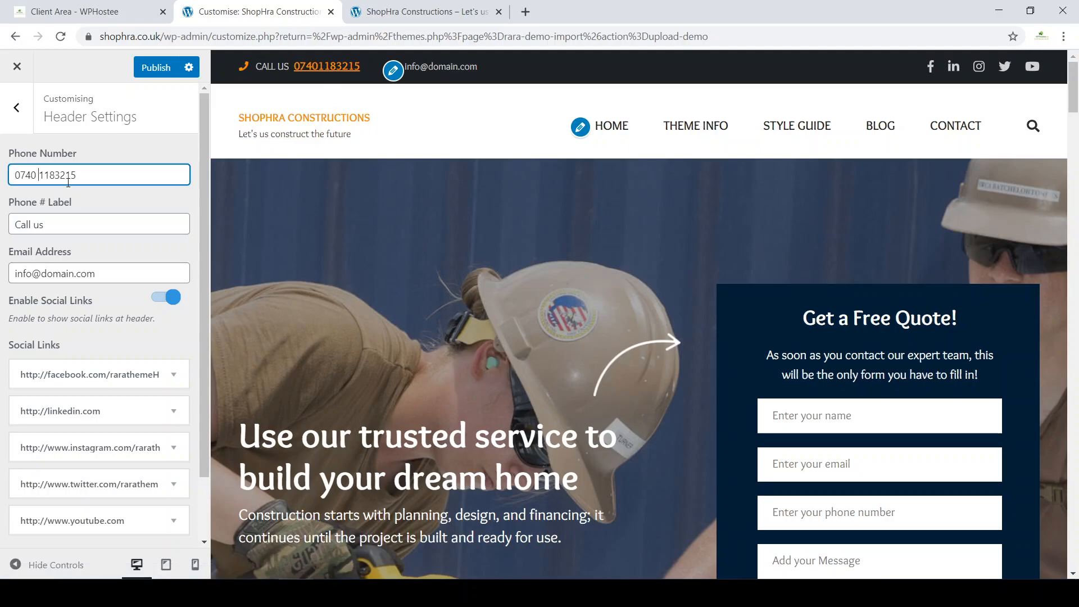
pyautogui.press('Right')
pyautogui.press('Right')
pyautogui.press('Right')
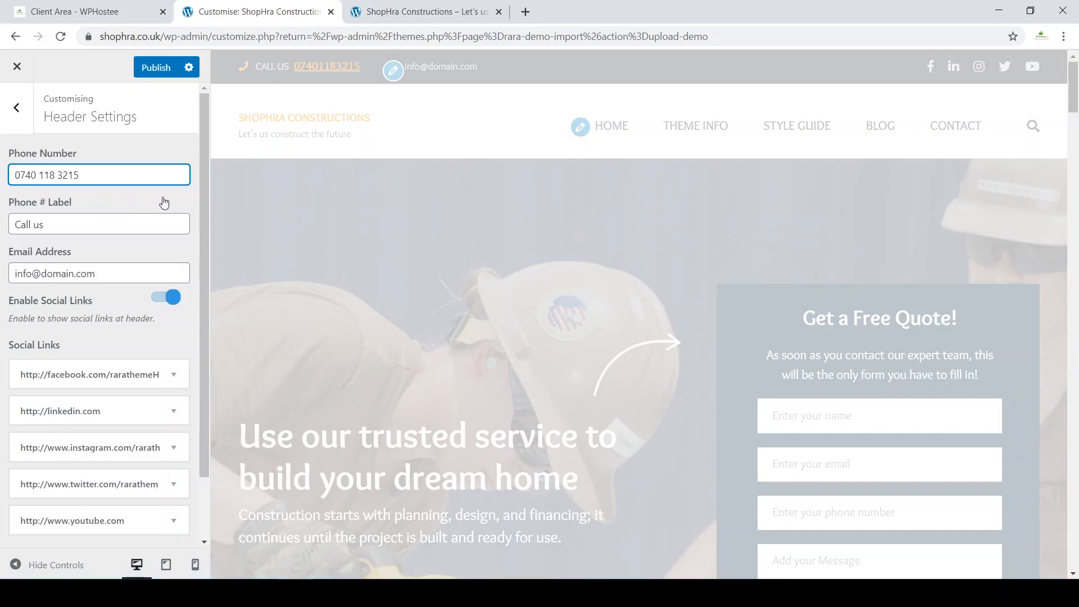
# - Change the phone label to 'Book your removal' and retype the header e-mail address
pyautogui.click(128, 225)
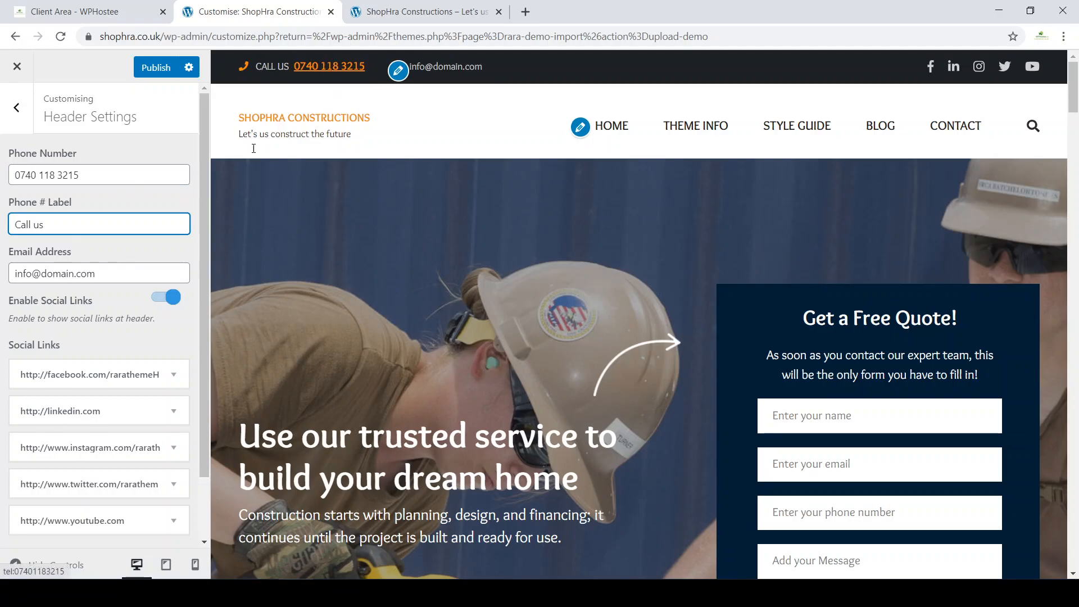
pyautogui.hotkey('ctrl', 'a')
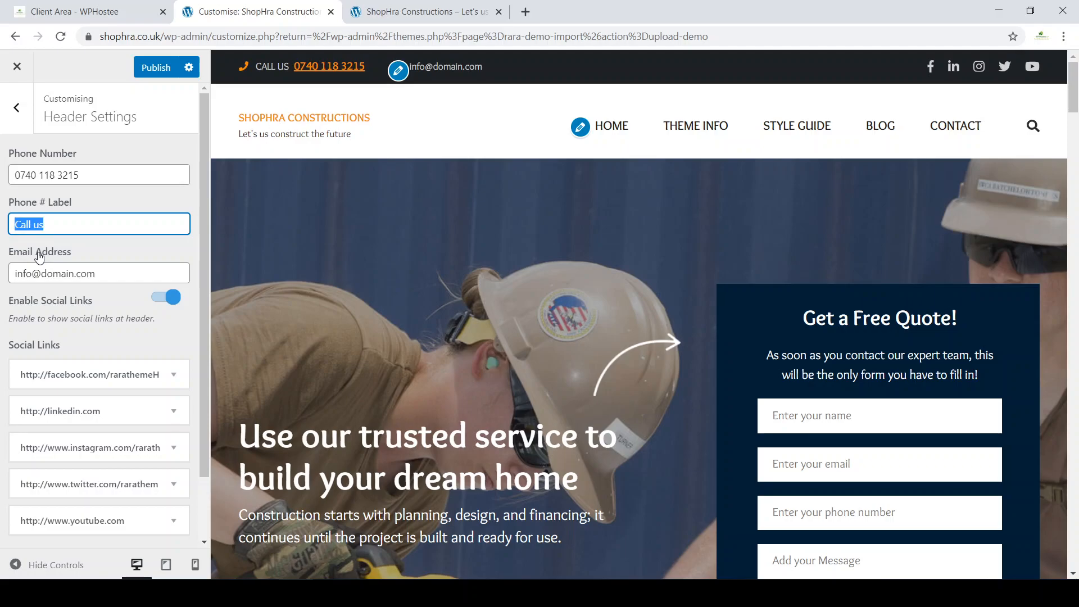
pyautogui.write('Boo')
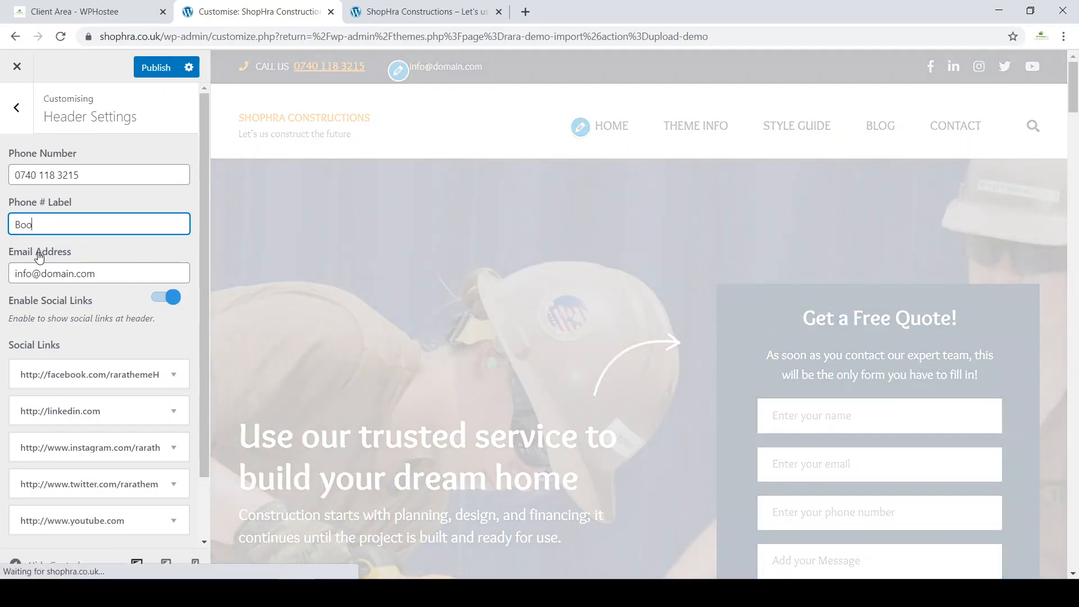
pyautogui.write('k your removal')
pyautogui.doubleClick(33, 275)
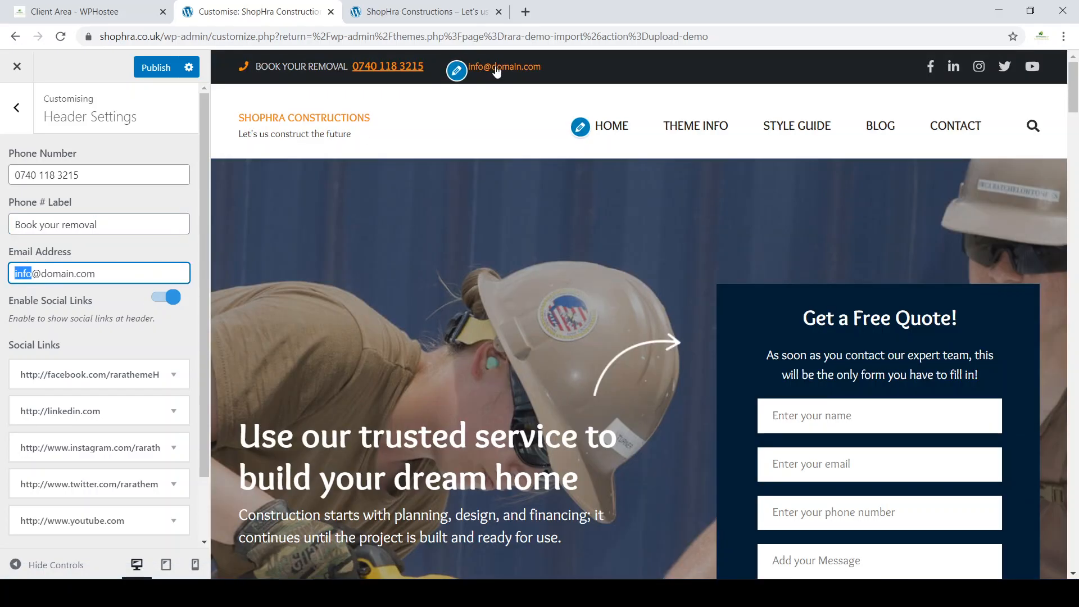
pyautogui.hotkey('shift', 'Right')
pyautogui.hotkey('shift', 'Right')
pyautogui.hotkey('shift', 'Right')
pyautogui.hotkey('shift', 'Right')
pyautogui.hotkey('shift', 'Right')
pyautogui.hotkey('shift', 'Right')
pyautogui.hotkey('shift', 'Right')
pyautogui.hotkey('shift', 'Right')
pyautogui.hotkey('shift', 'Right')
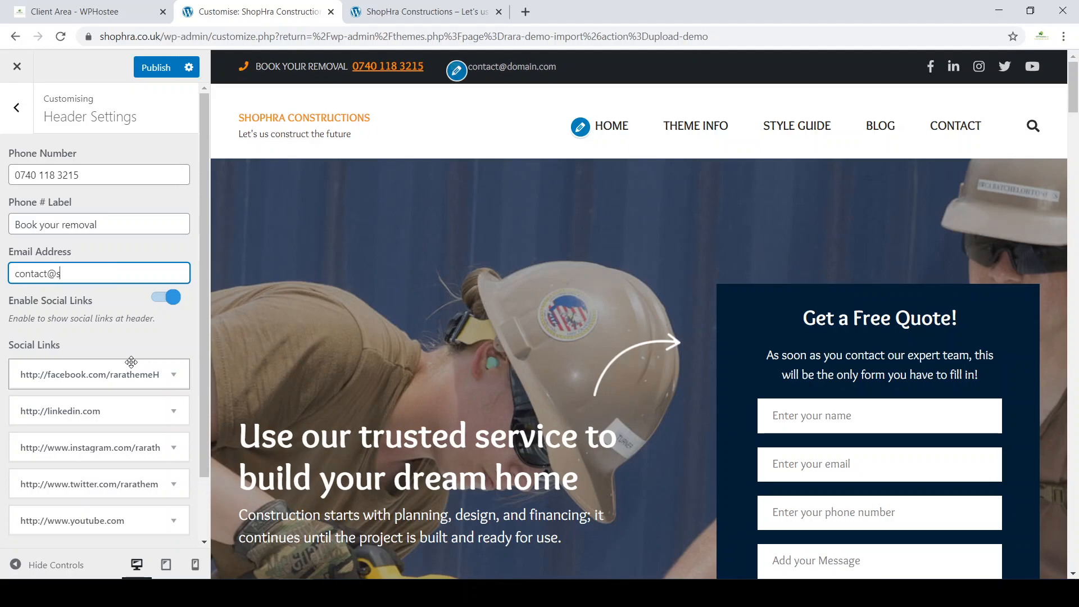
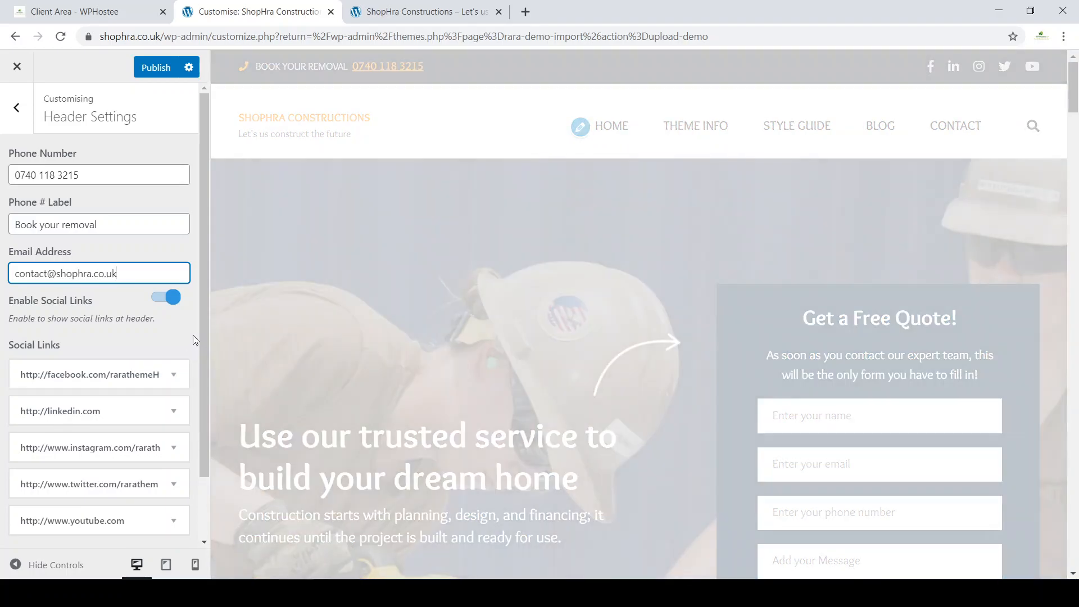
# - Confirm the header contact email and delete the LinkedIn, Instagram and YouTube social links
pyautogui.click(191, 335)
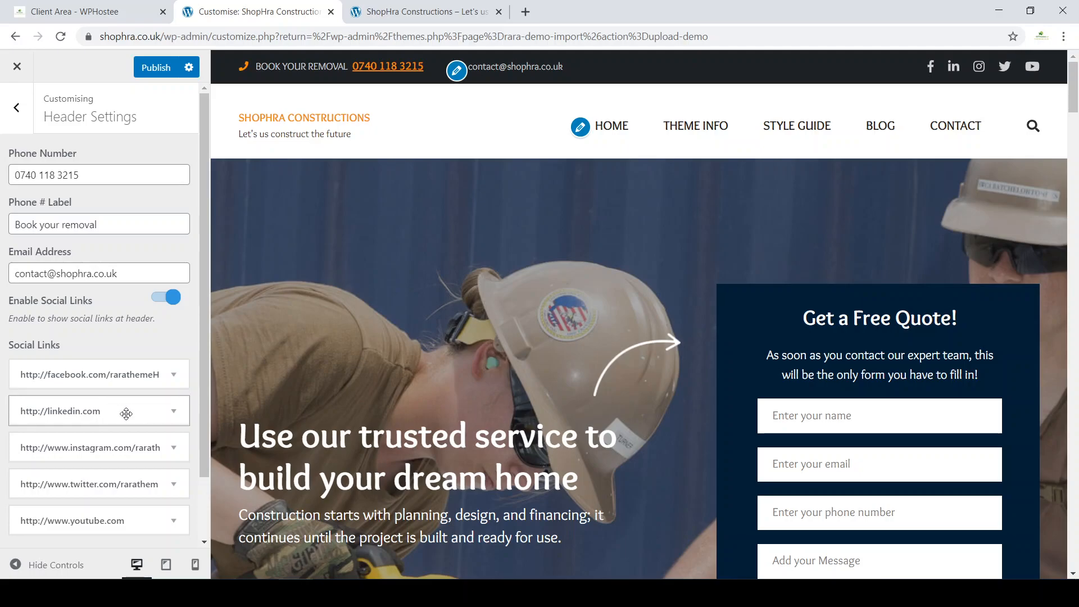
pyautogui.click(174, 416)
pyautogui.scroll(-3, 40, 382)
pyautogui.click(36, 432)
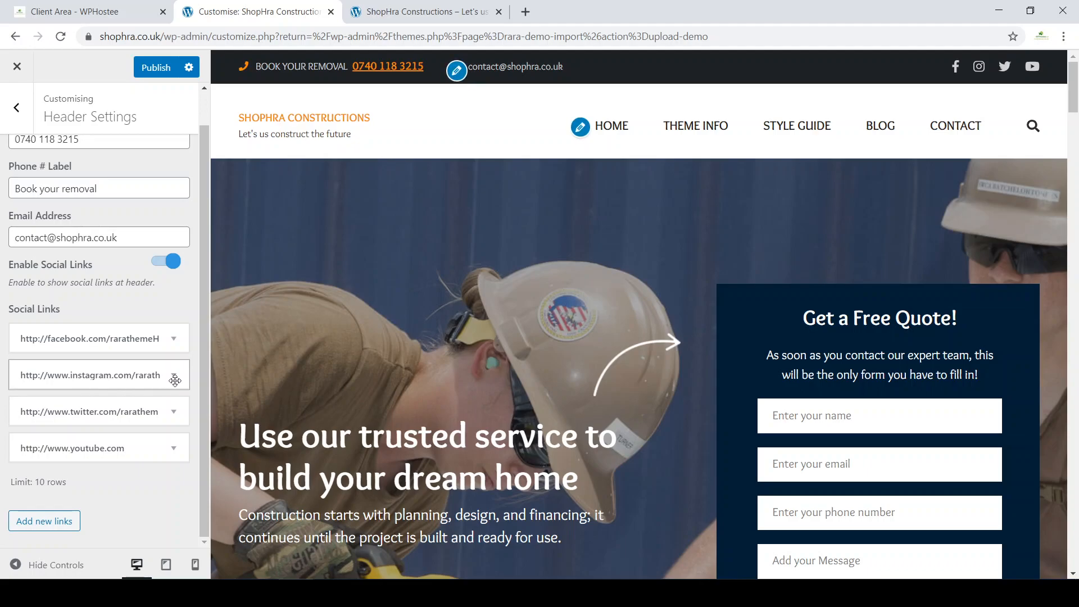
pyautogui.click(174, 375)
pyautogui.click(45, 530)
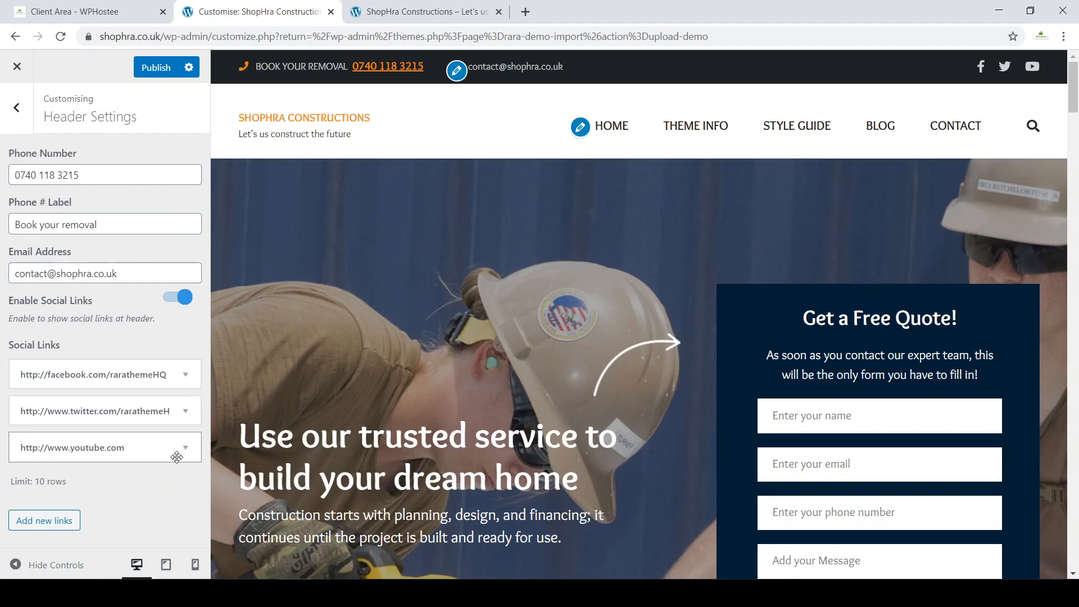
pyautogui.click(186, 447)
pyautogui.scroll(-3, 137, 453)
pyautogui.click(39, 447)
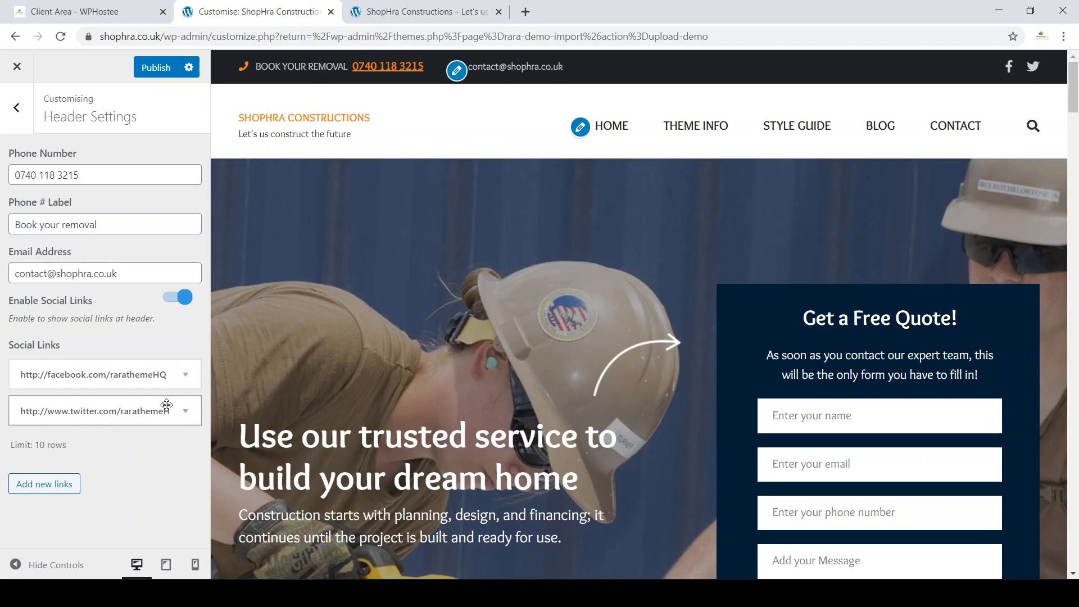
# - Replace the Facebook social link address with #
pyautogui.click(187, 382)
pyautogui.scroll(-2, 174, 398)
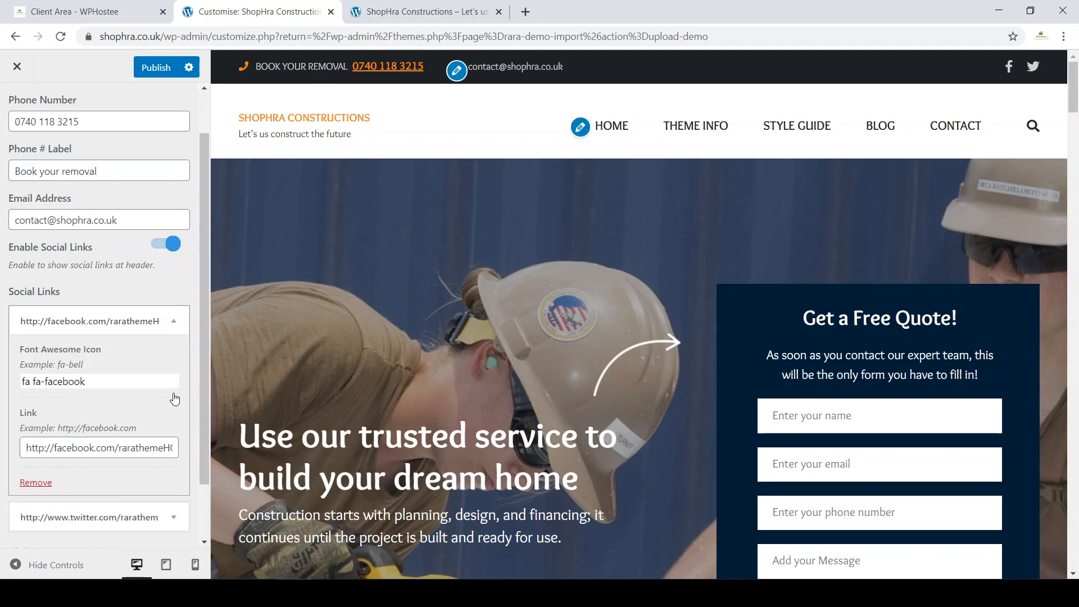
pyautogui.click(90, 380)
pyautogui.hotkey('ctrl', 'a')
pyautogui.press('BackSpace')
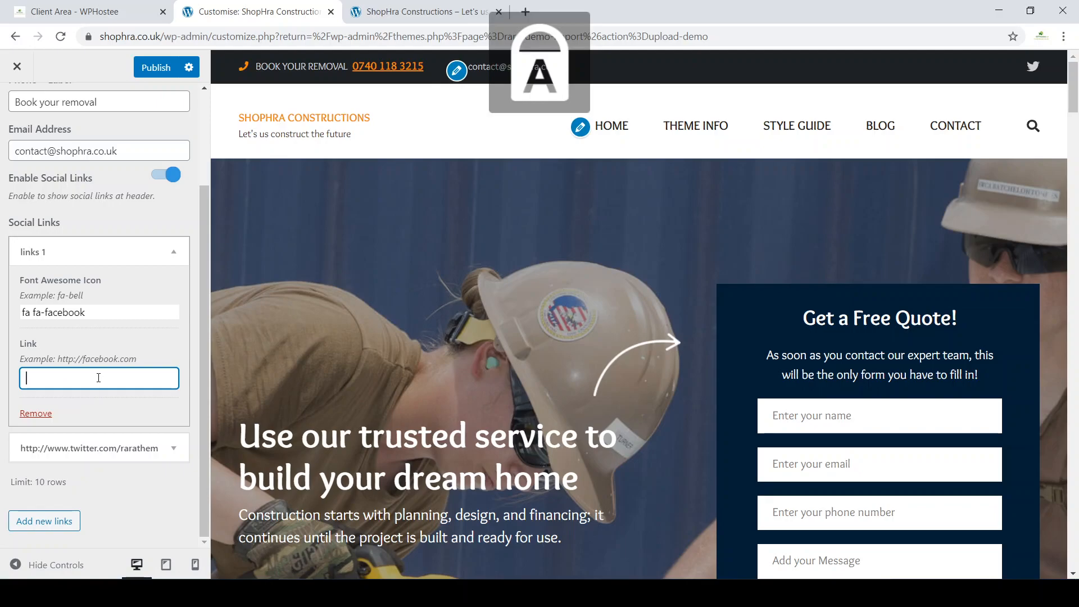
pyautogui.press('capslock')
pyautogui.write('#')
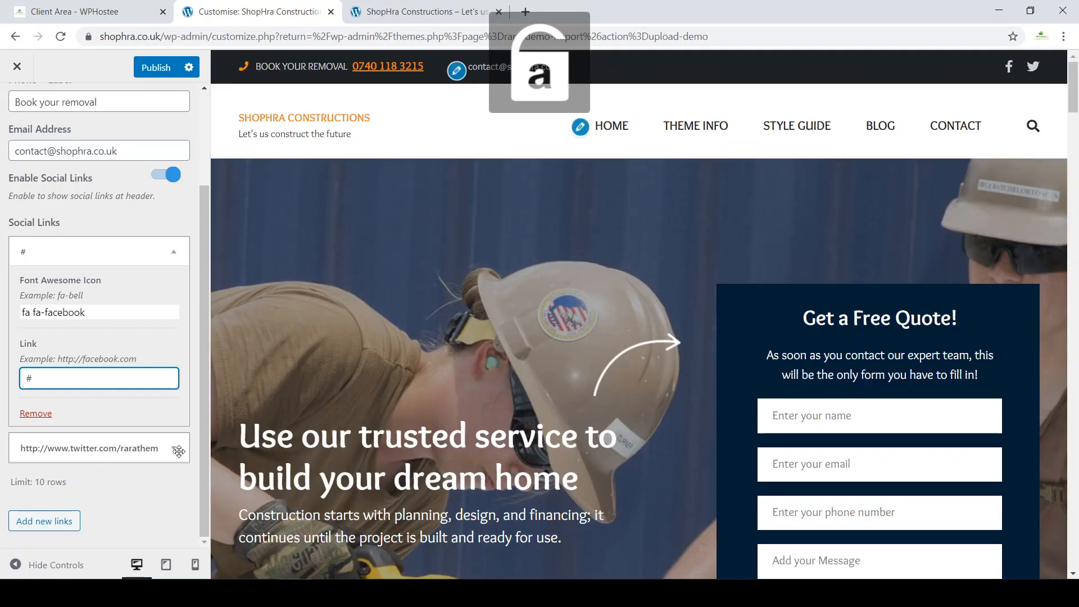
# - Replace the Twitter social link address with #
pyautogui.click(138, 449)
pyautogui.scroll(-3, 138, 462)
pyautogui.click(97, 414)
pyautogui.hotkey('ctrl', 'a')
pyautogui.press('BackSpace')
pyautogui.write('#')
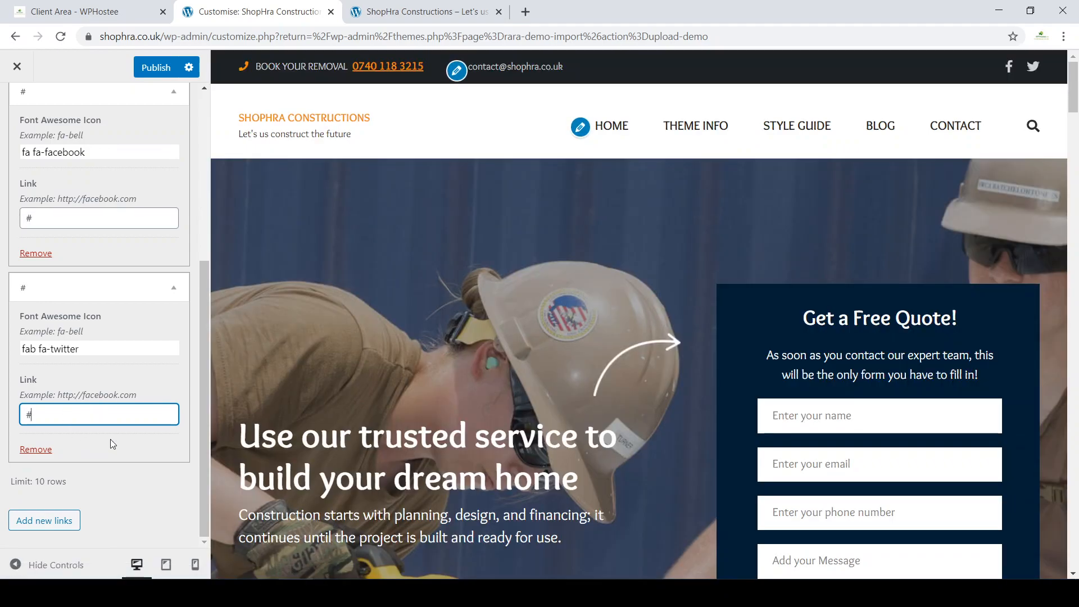
pyautogui.click(116, 442)
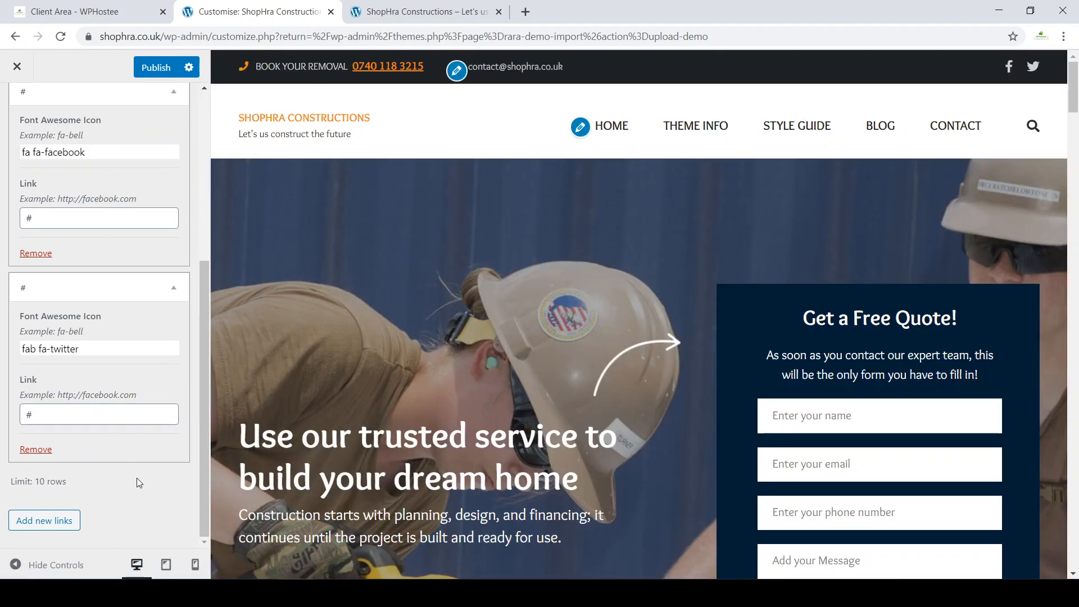
pyautogui.scroll(1, 137, 478)
# - Point the Facebook and Twitter links to full facebook.com and twitter.com profile URLs and publish
pyautogui.click(50, 291)
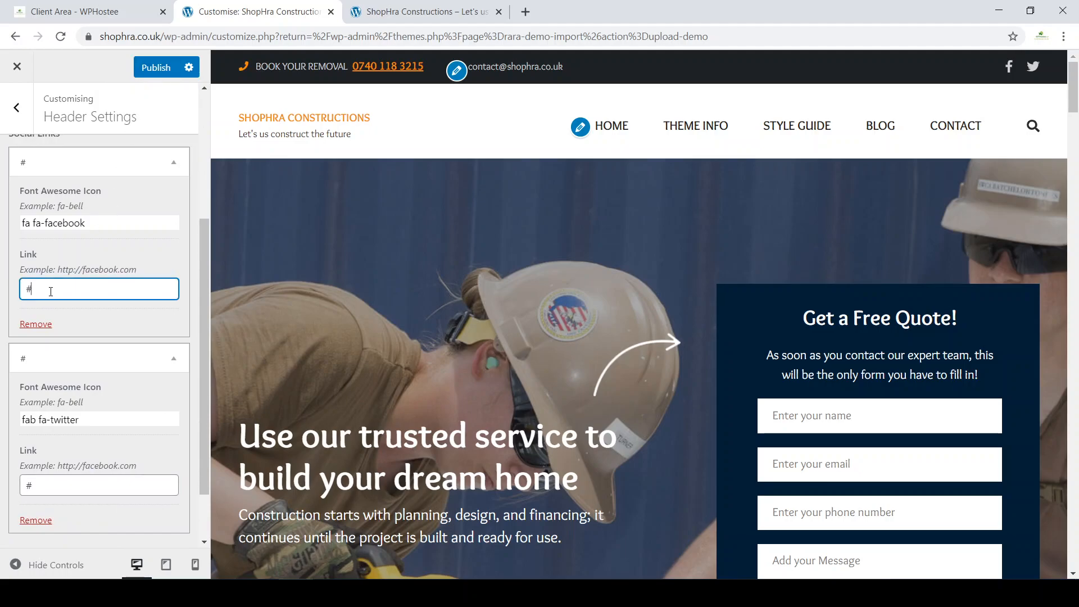
pyautogui.write('https://www.facebook.co')
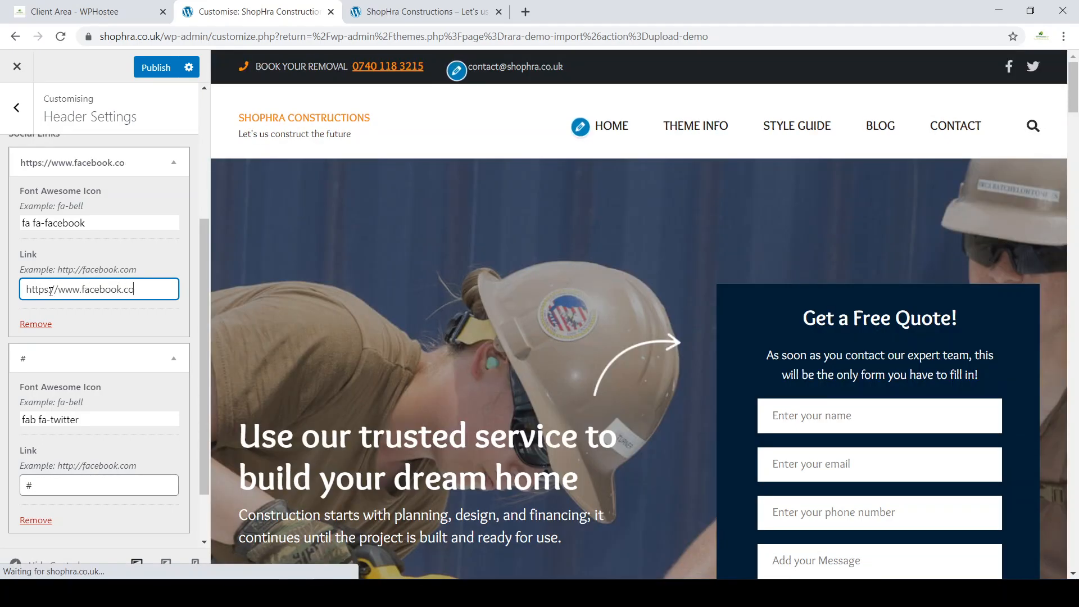
pyautogui.write('m/catal')
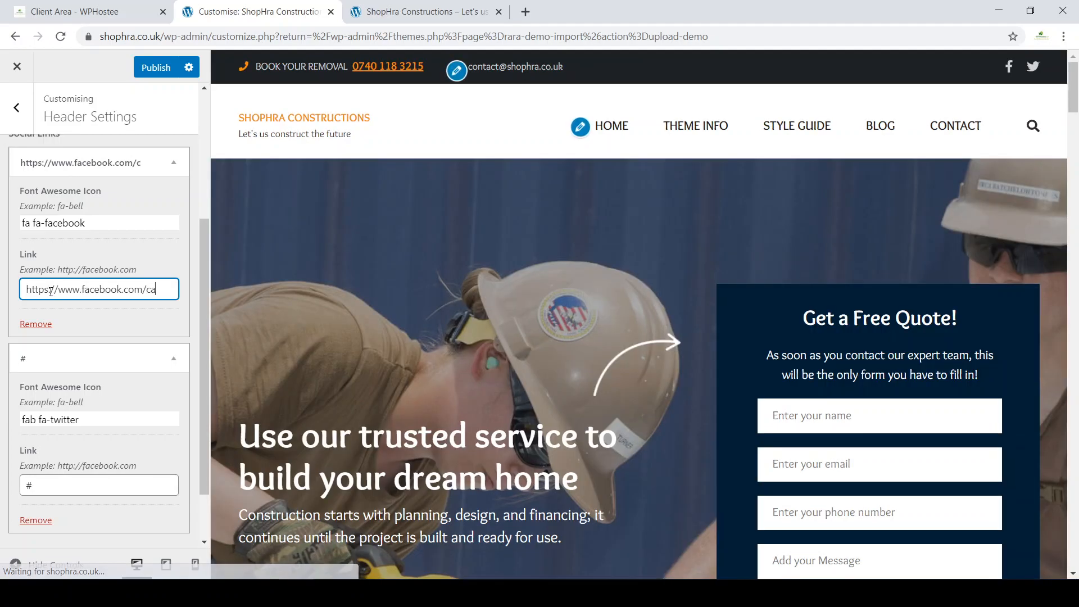
pyautogui.write('in')
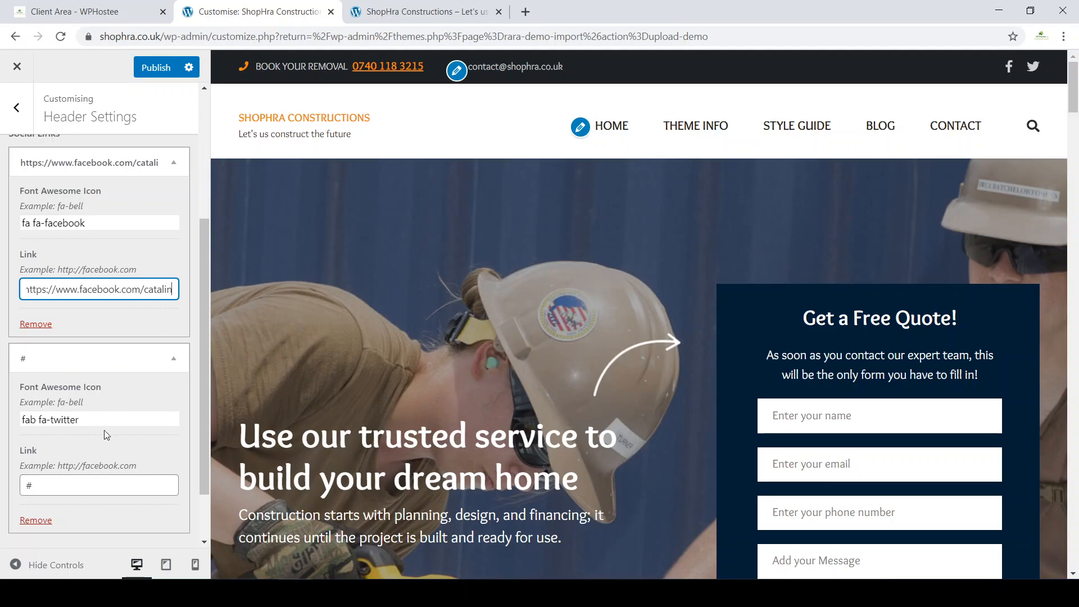
pyautogui.doubleClick(80, 486)
pyautogui.write('https://ww')
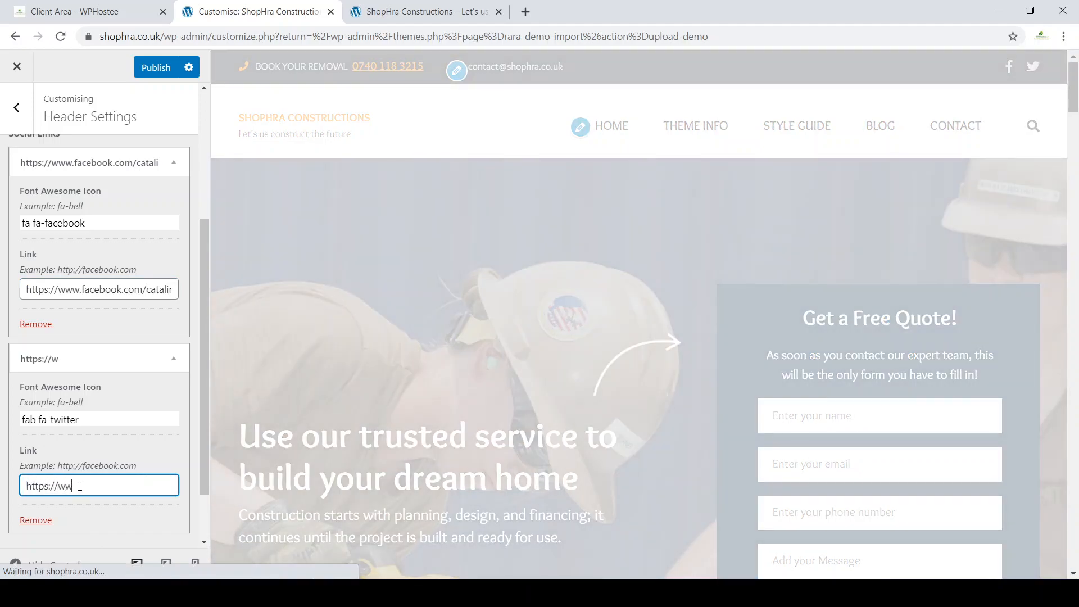
pyautogui.write('w.twitter.com/')
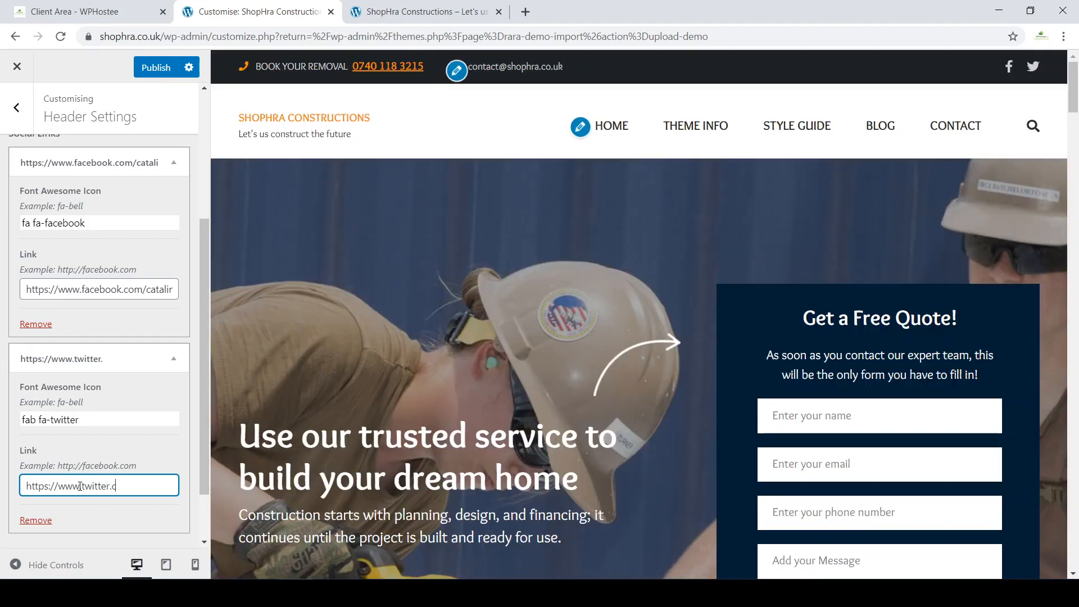
pyautogui.write('catalin')
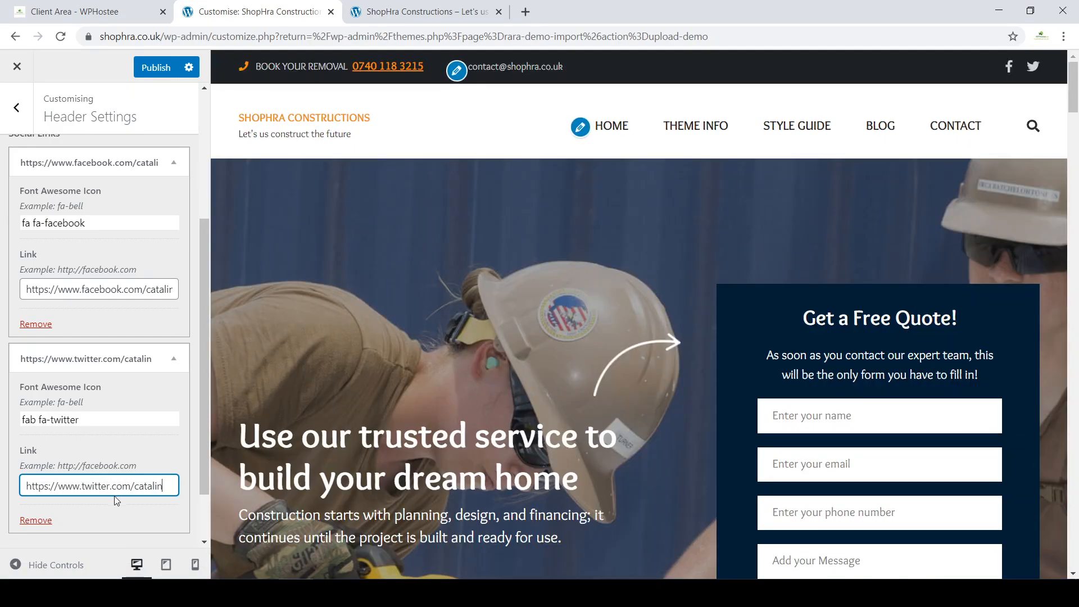
pyautogui.click(155, 67)
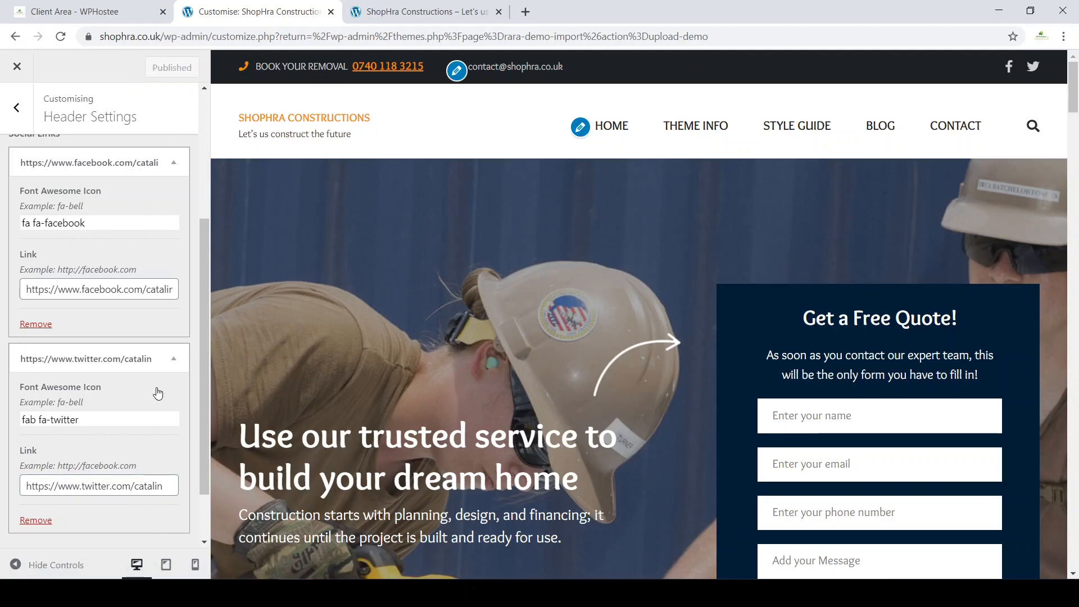
pyautogui.scroll(4, 185, 373)
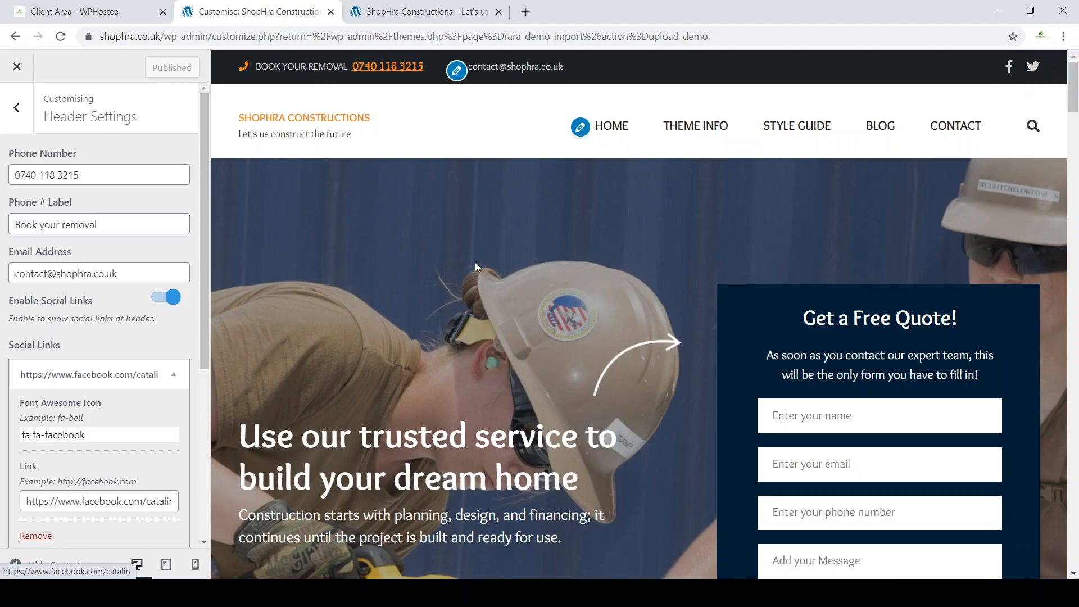
# - Go from the main Customizer menu through Home Page Settings into the Banner Section
pyautogui.click(17, 109)
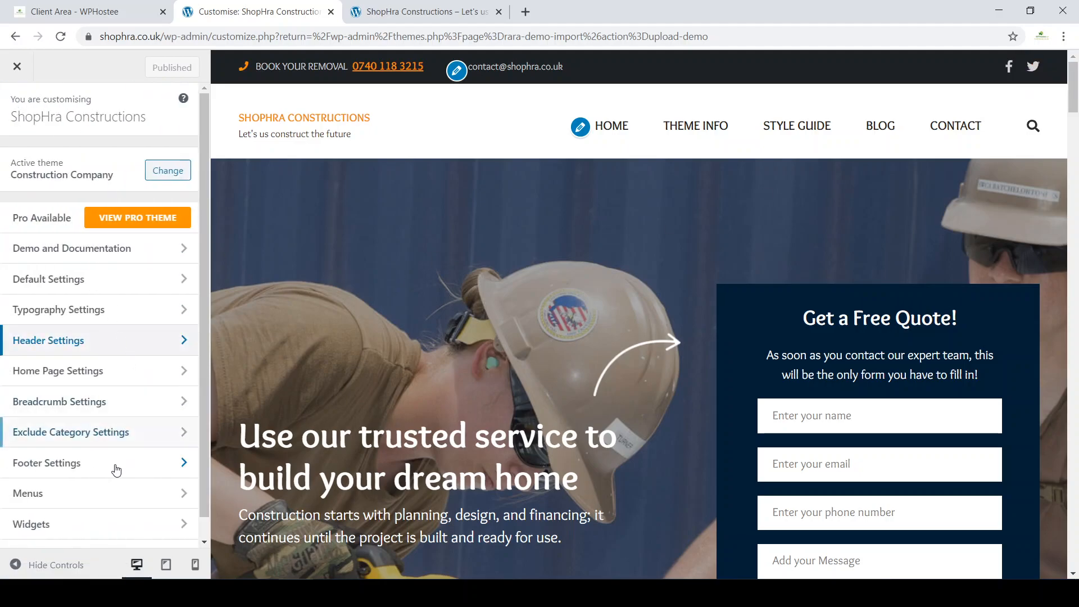
pyautogui.scroll(-1, 78, 405)
pyautogui.click(103, 355)
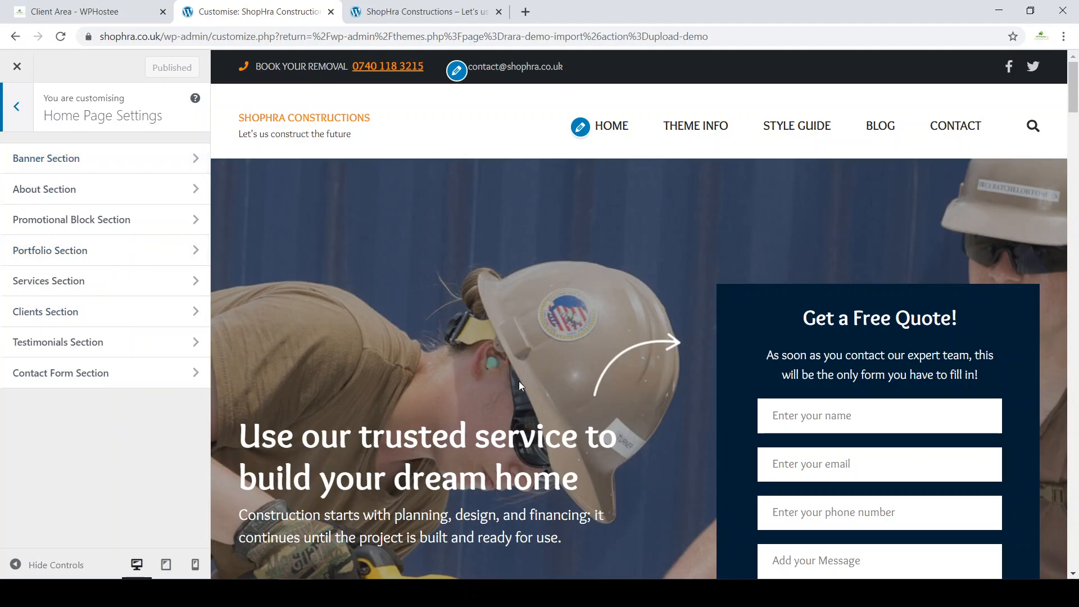
pyautogui.scroll(-1, 582, 282)
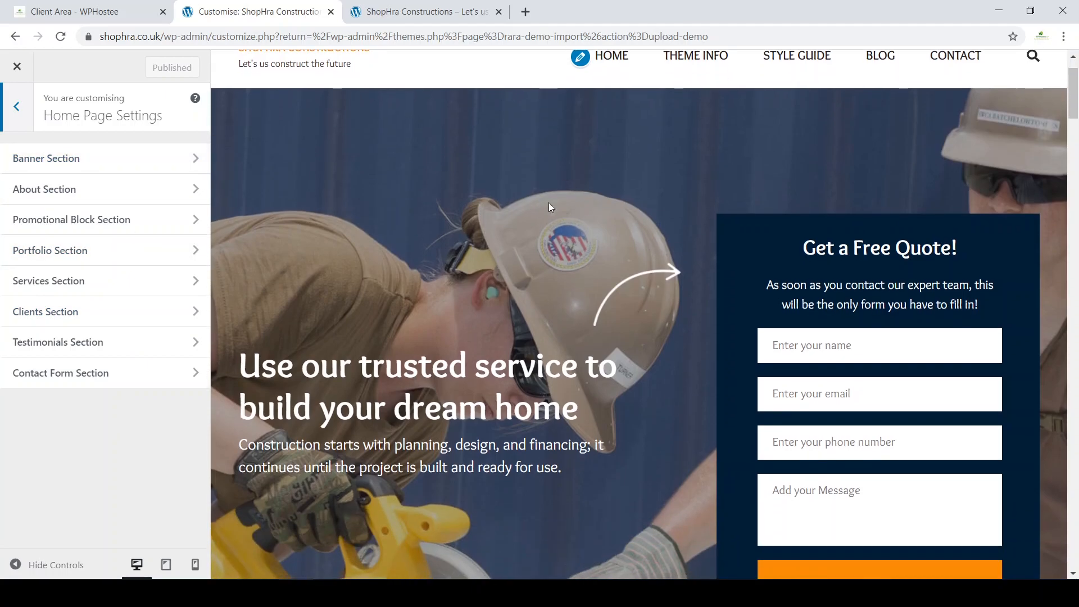
pyautogui.scroll(-4, 552, 311)
pyautogui.scroll(2, 548, 454)
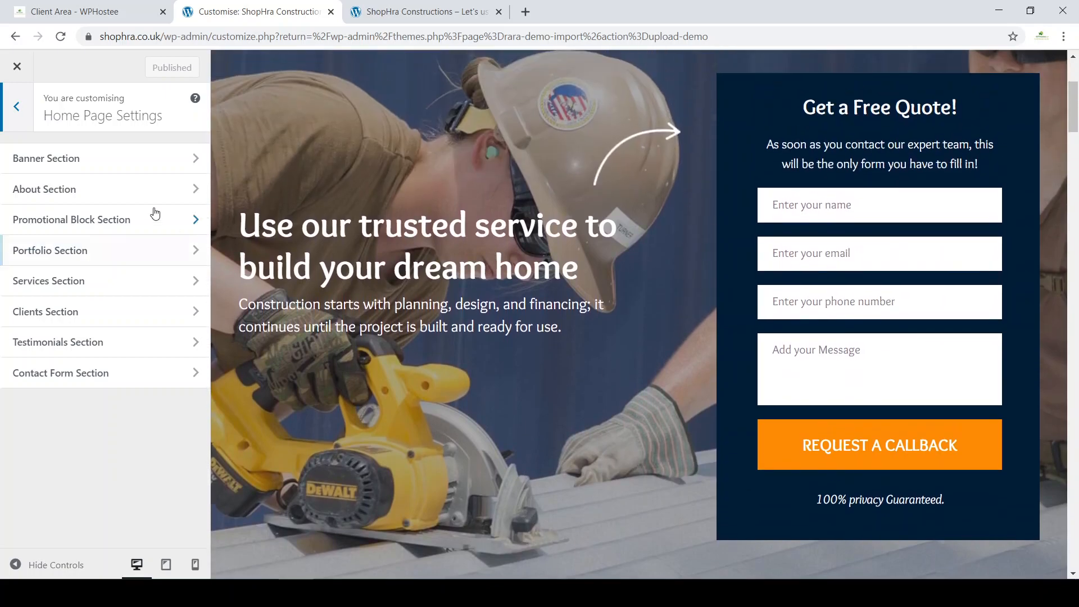
pyautogui.click(33, 159)
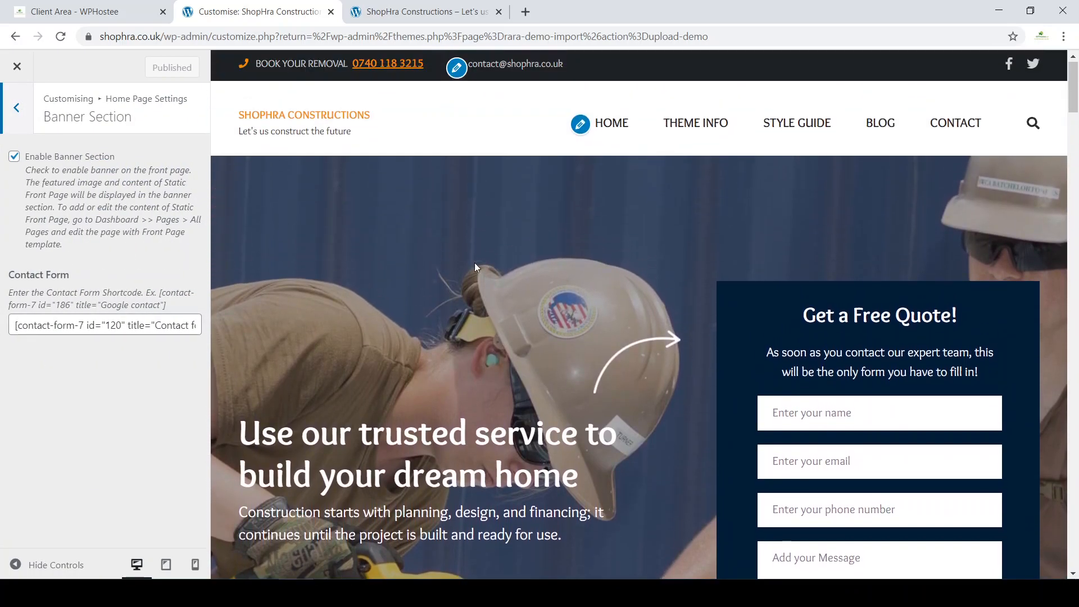
pyautogui.click(14, 157)
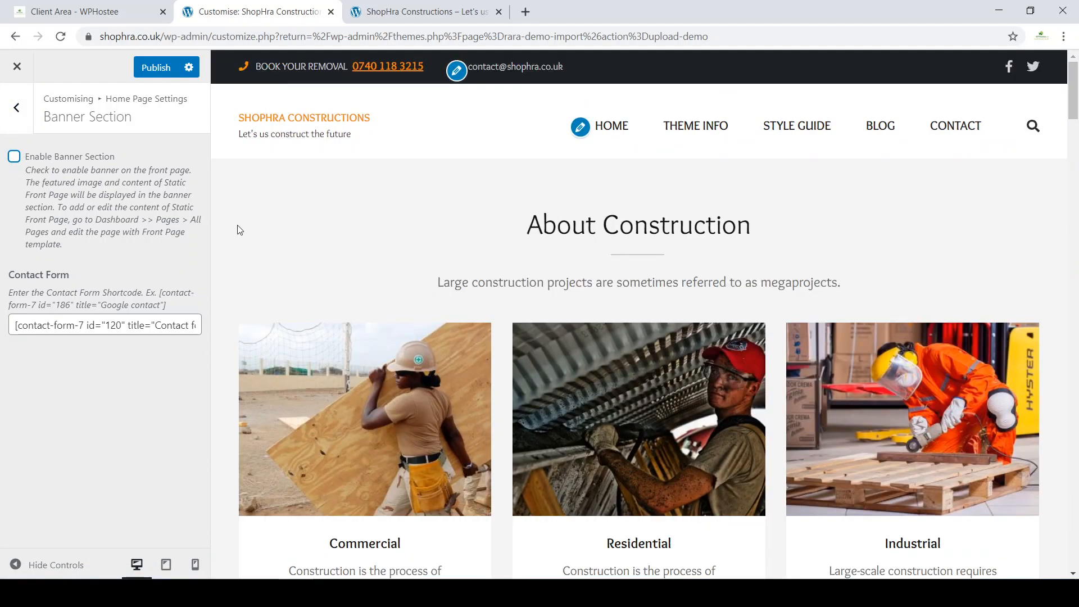
pyautogui.click(14, 157)
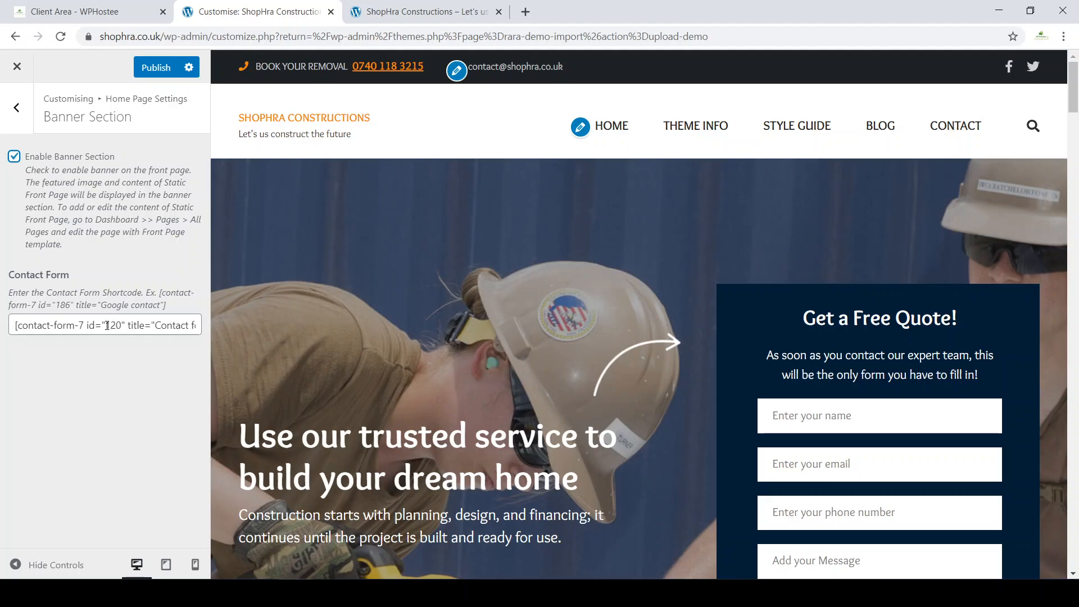
pyautogui.click(124, 384)
pyautogui.scroll(-3, 423, 351)
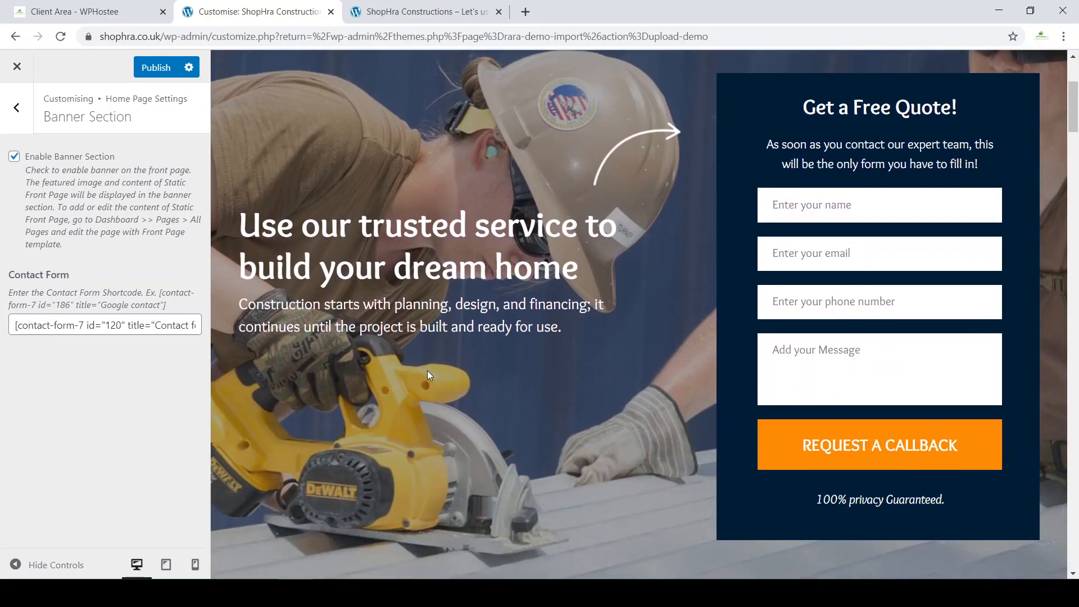
pyautogui.scroll(1, 866, 268)
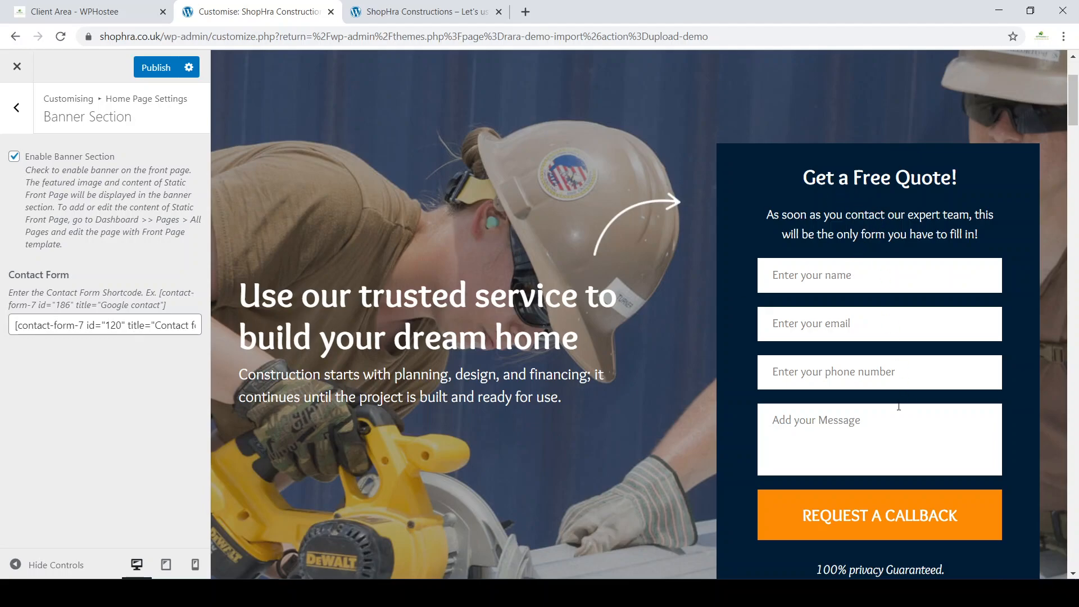
pyautogui.scroll(3, 611, 377)
pyautogui.scroll(-1, 610, 377)
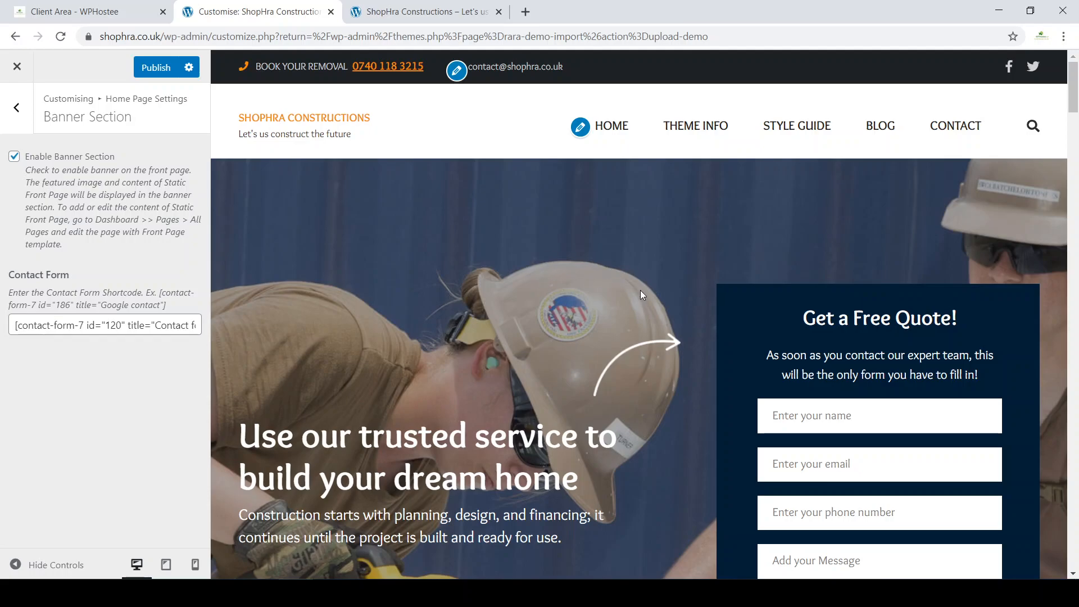
# - Scroll through the Banner Section panel to review the banner and Get a Free Quote form
pyautogui.scroll(-3, 652, 282)
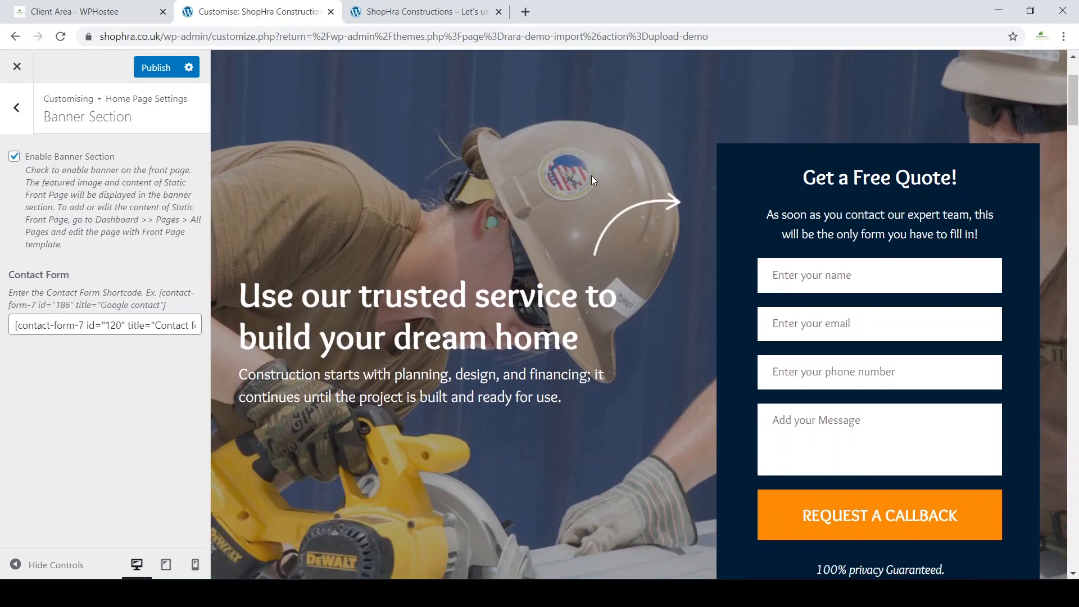
pyautogui.scroll(1, 591, 175)
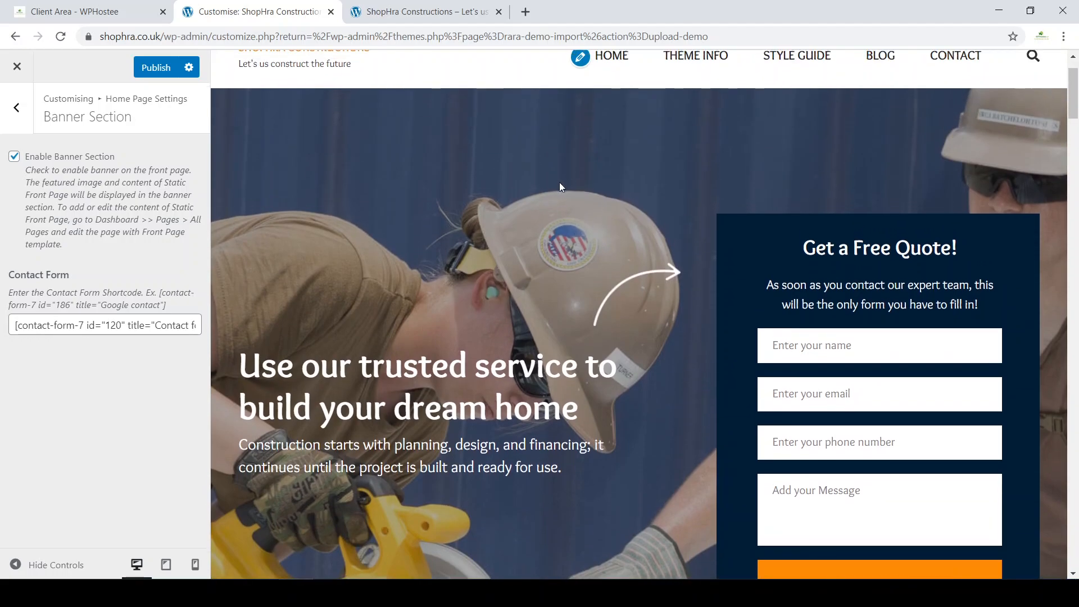
pyautogui.scroll(1, 560, 186)
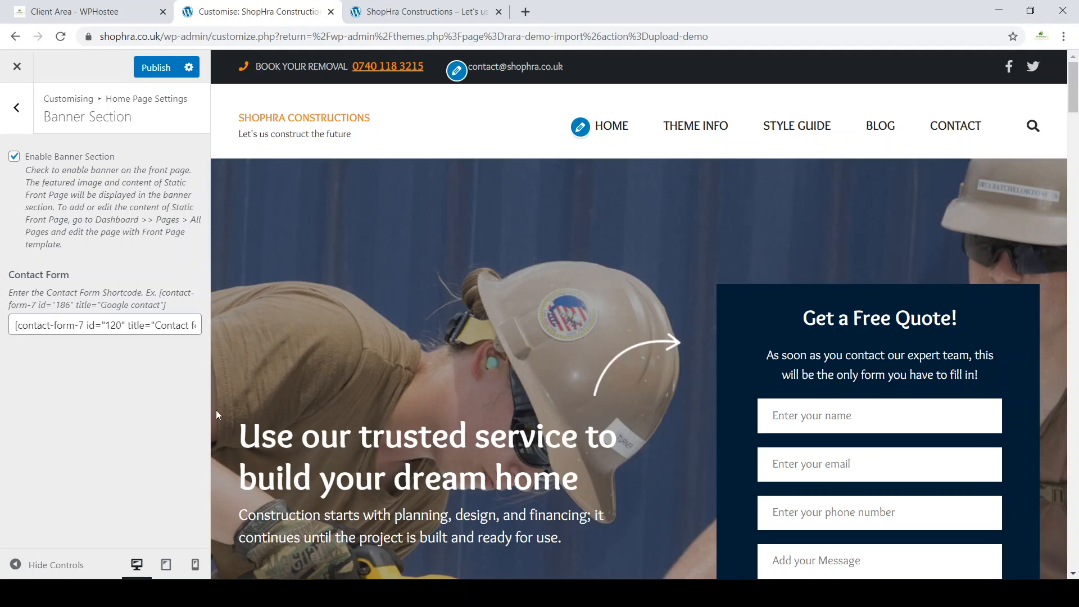
pyautogui.scroll(-3, 487, 390)
pyautogui.scroll(3, 486, 388)
pyautogui.scroll(-5, 491, 388)
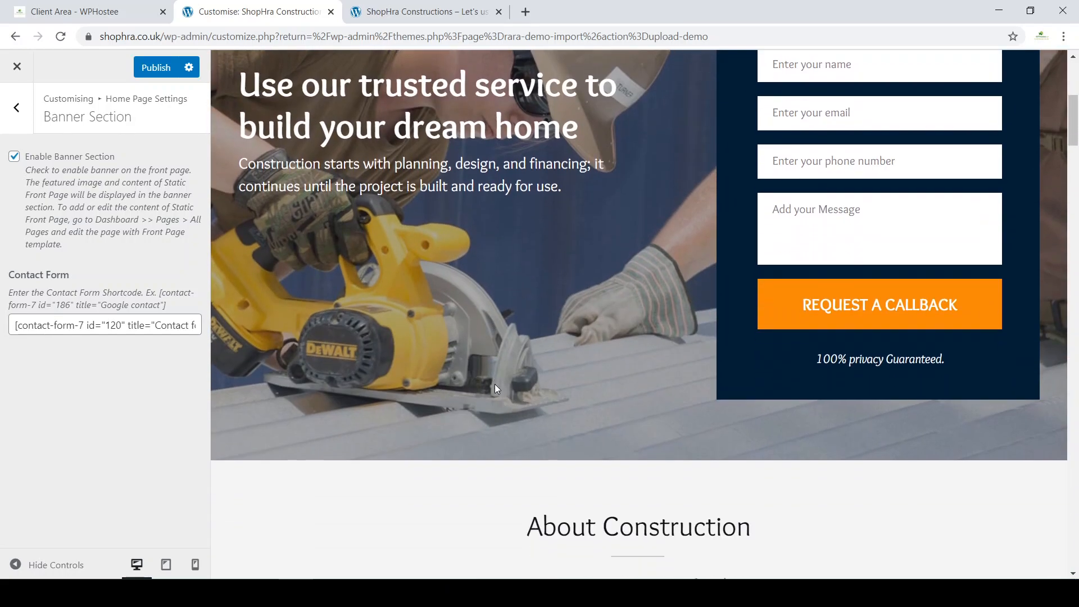
pyautogui.scroll(3, 495, 383)
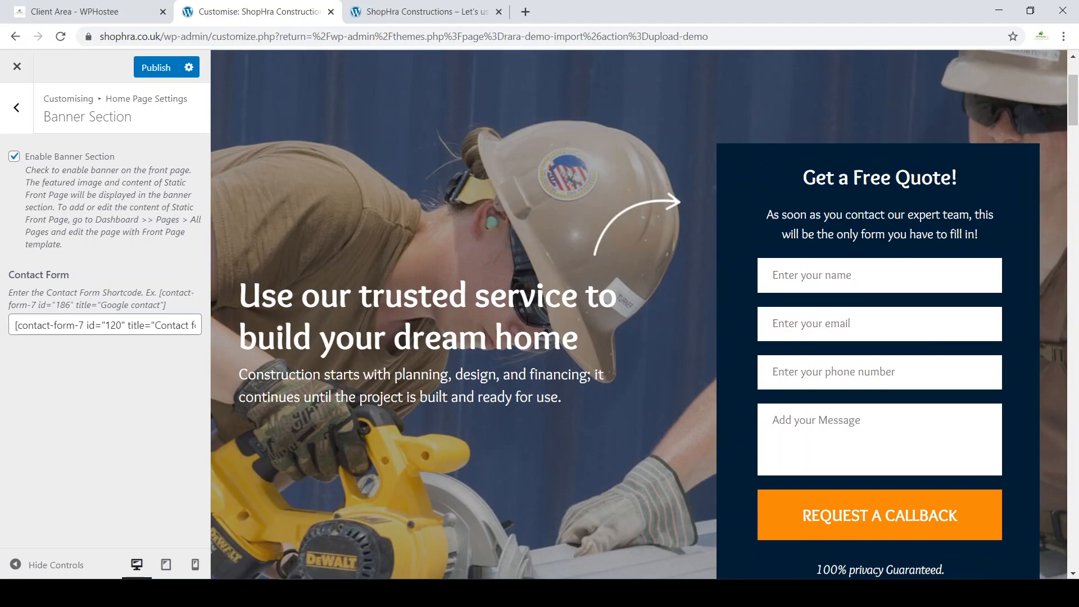
pyautogui.scroll(-3, 532, 333)
pyautogui.scroll(-3, 533, 335)
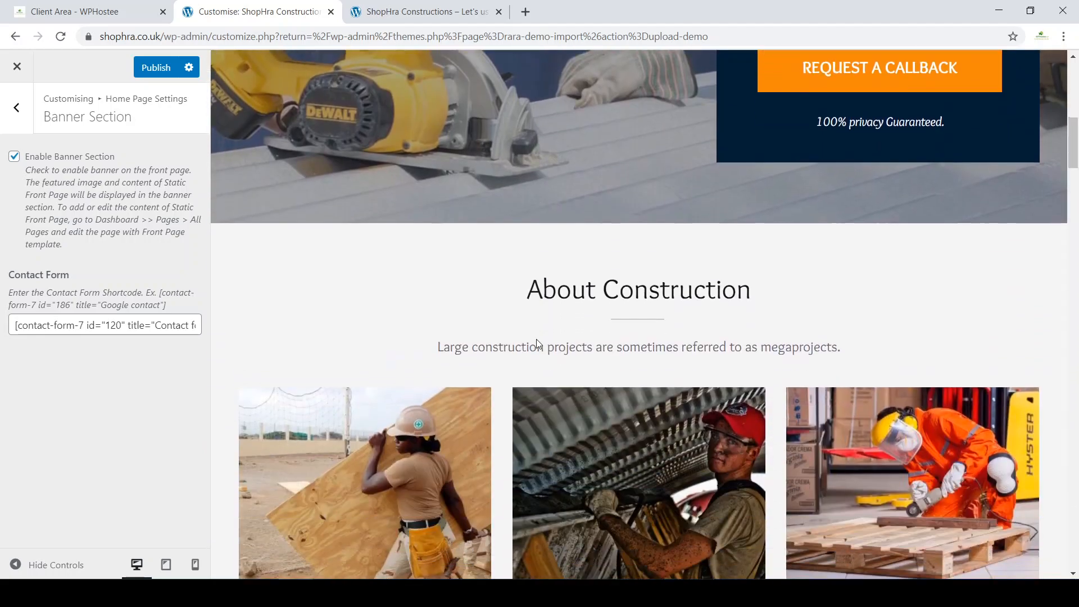
pyautogui.scroll(4, 539, 337)
pyautogui.scroll(3, 548, 308)
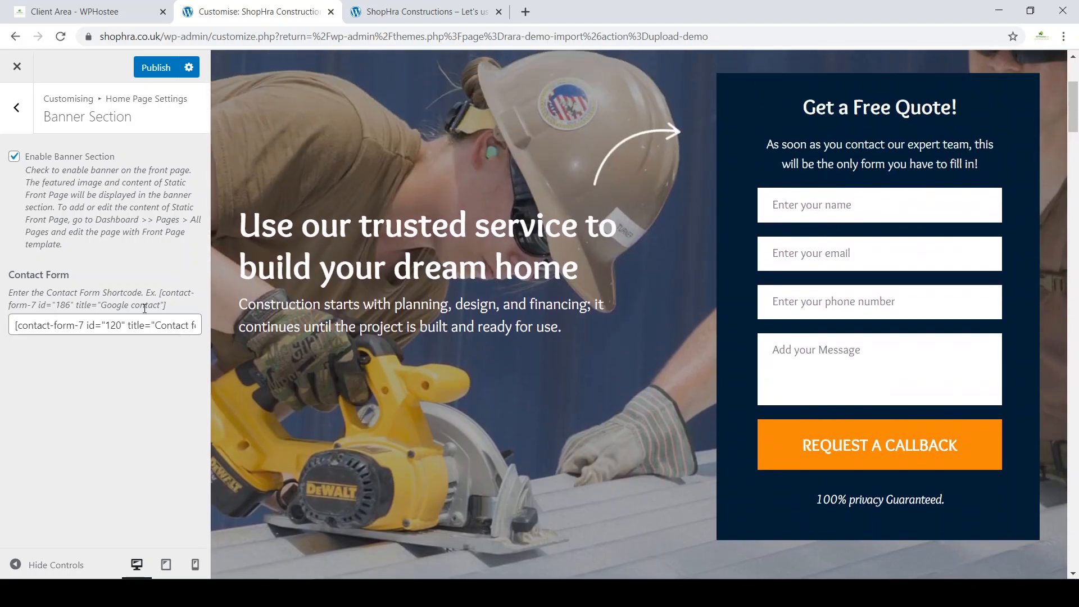
pyautogui.scroll(-5, 481, 472)
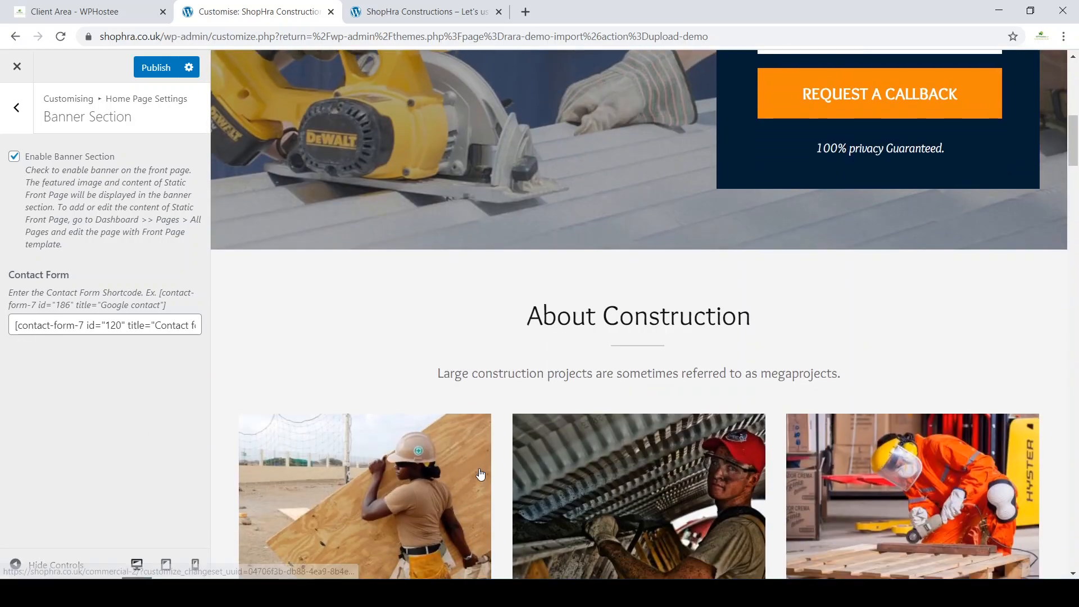
pyautogui.scroll(3, 480, 475)
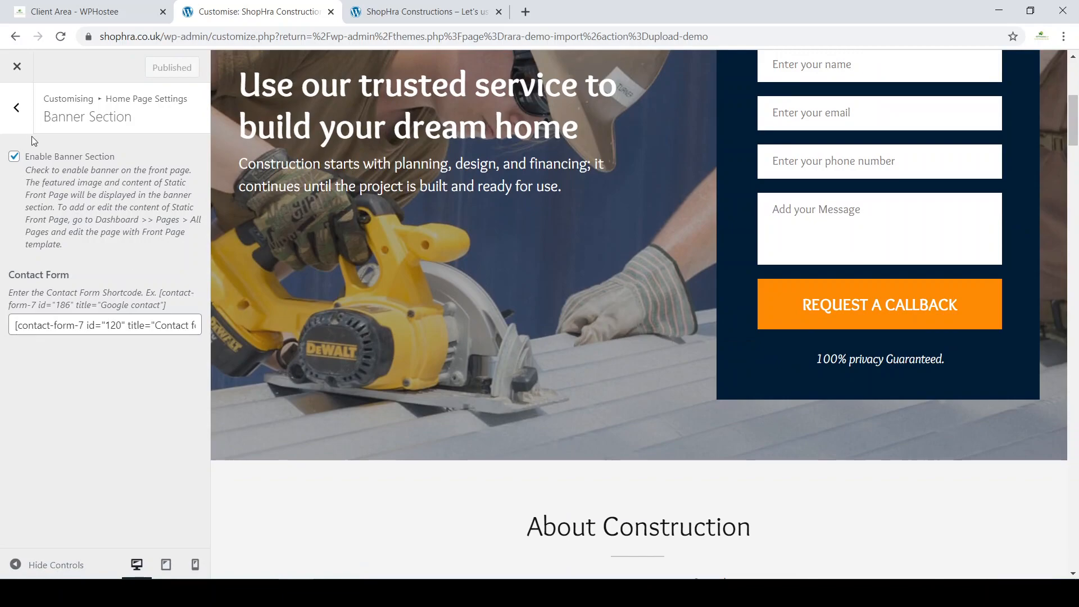
pyautogui.scroll(2, 786, 283)
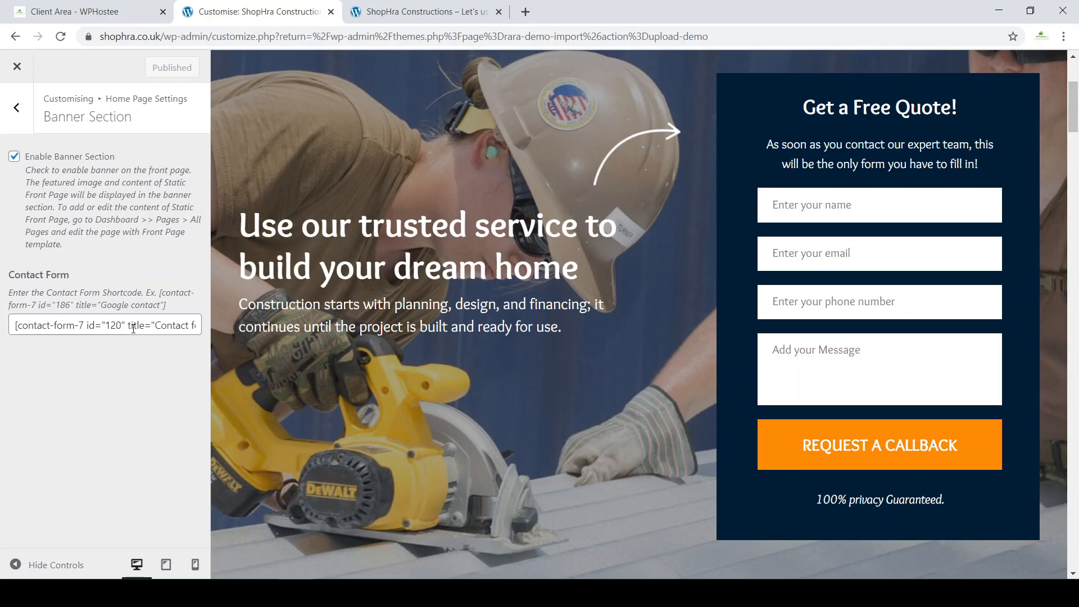
# - Review the About Section settings and its About Construction heading, then view the live site
pyautogui.click(20, 120)
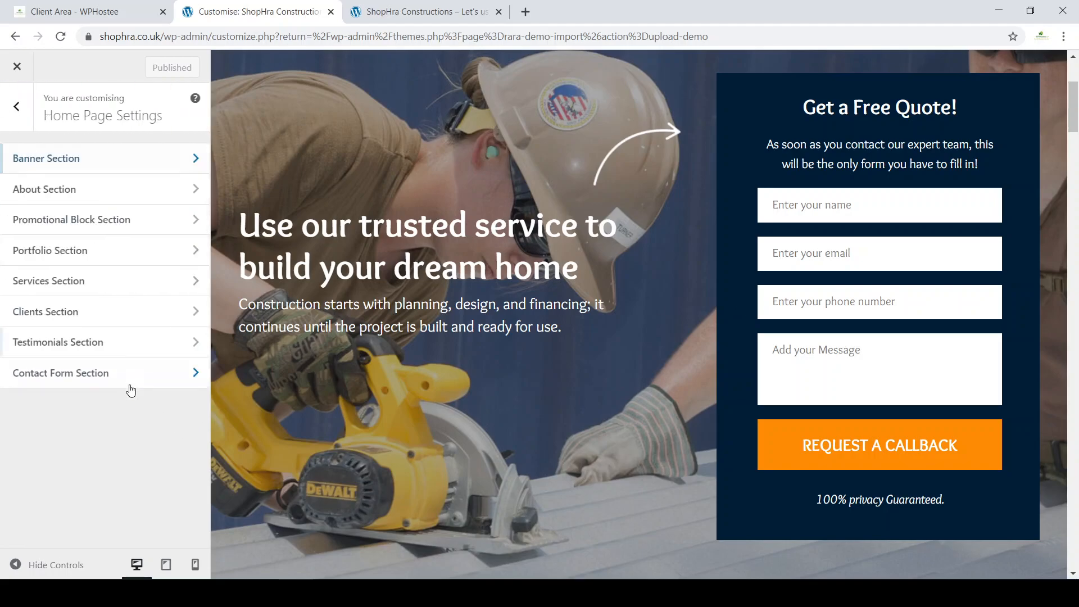
pyautogui.click(81, 193)
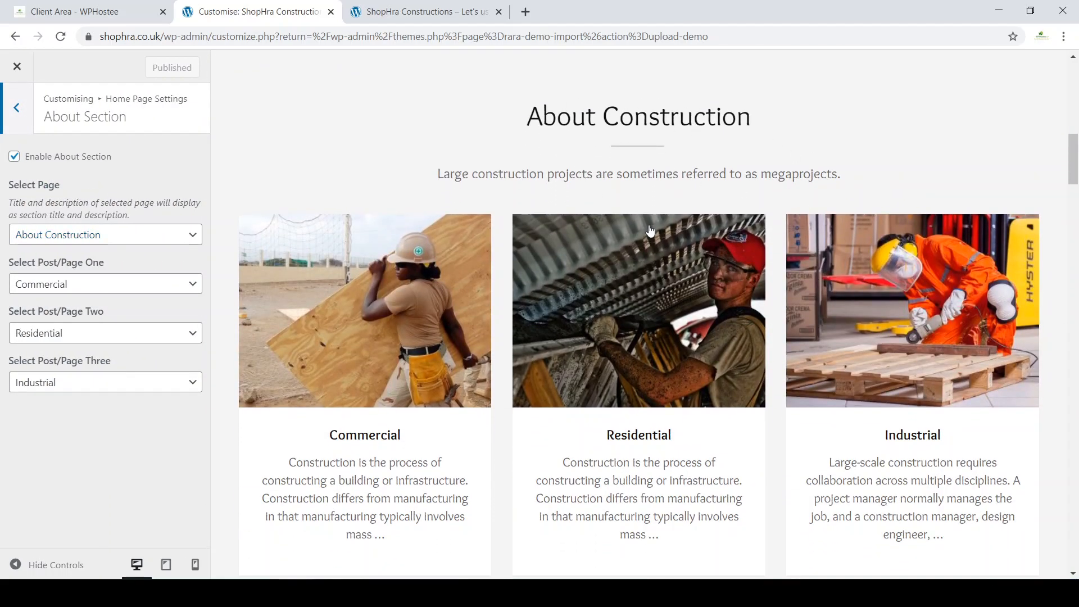
pyautogui.scroll(5, 646, 259)
pyautogui.scroll(-5, 643, 374)
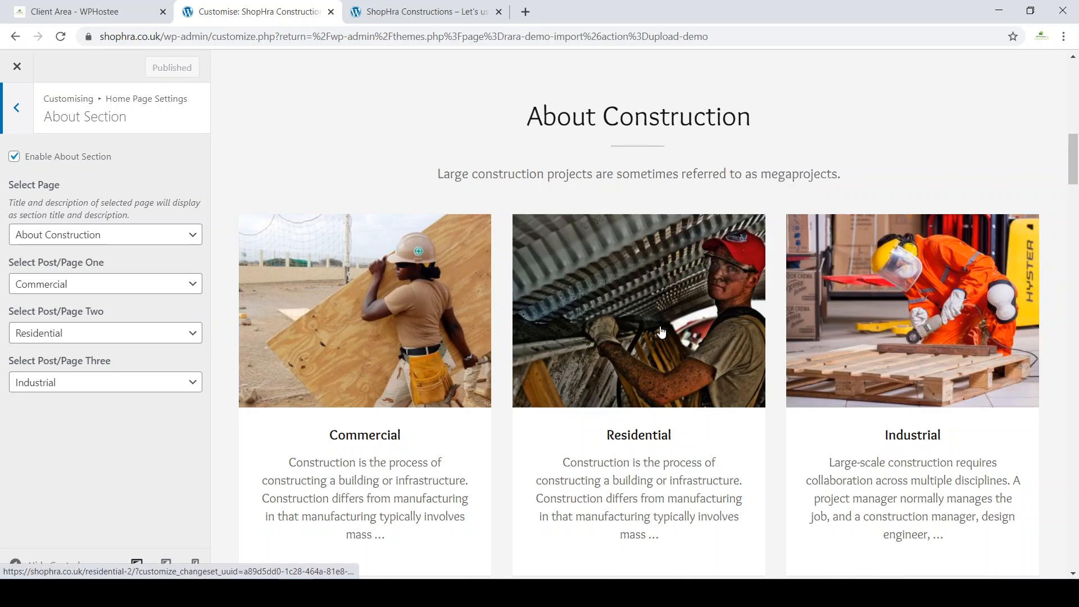
pyautogui.moveTo(537, 117); pyautogui.dragTo(844, 173)
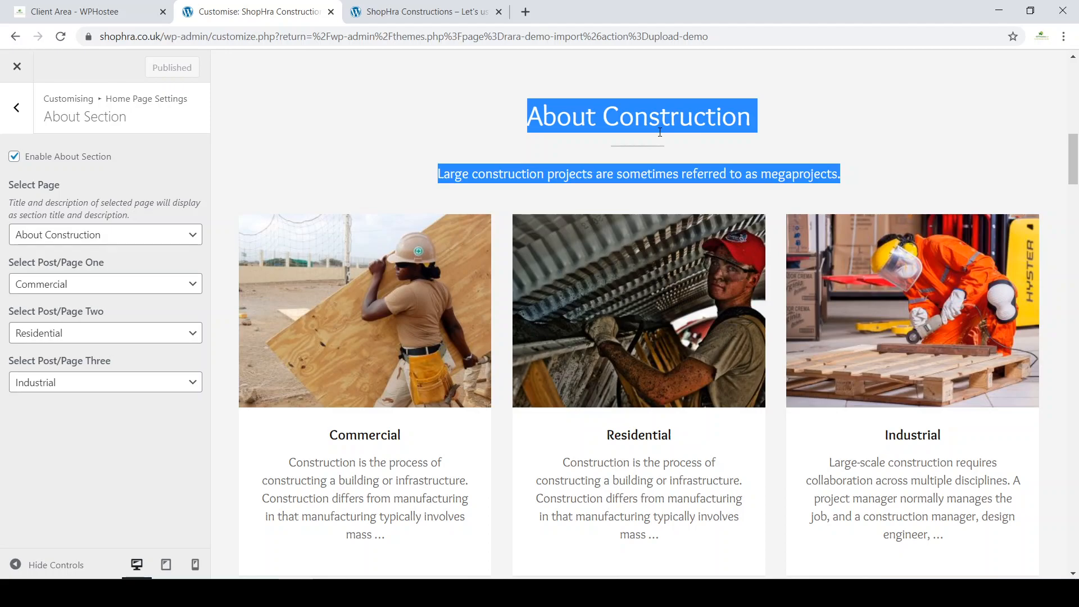
pyautogui.click(416, 12)
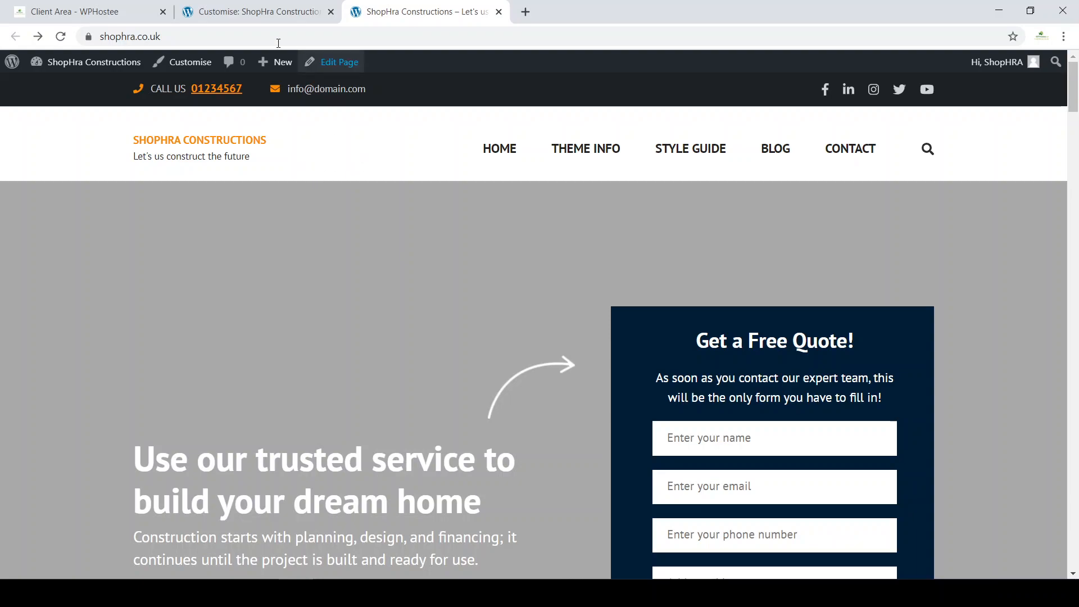
# - Load the live /about-construction page by appending it to the site address
pyautogui.click(264, 12)
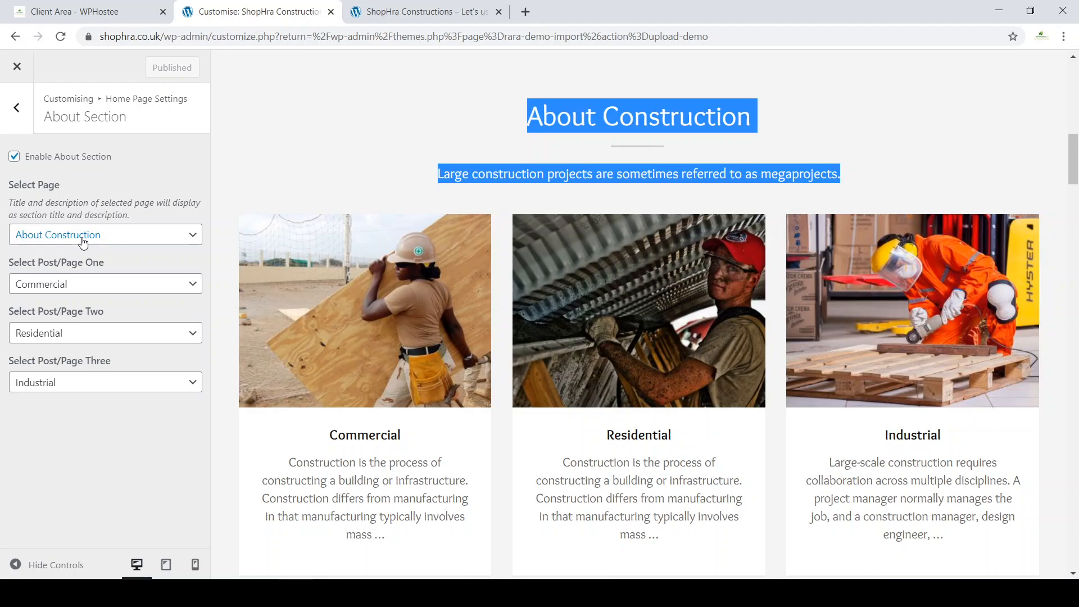
pyautogui.click(403, 14)
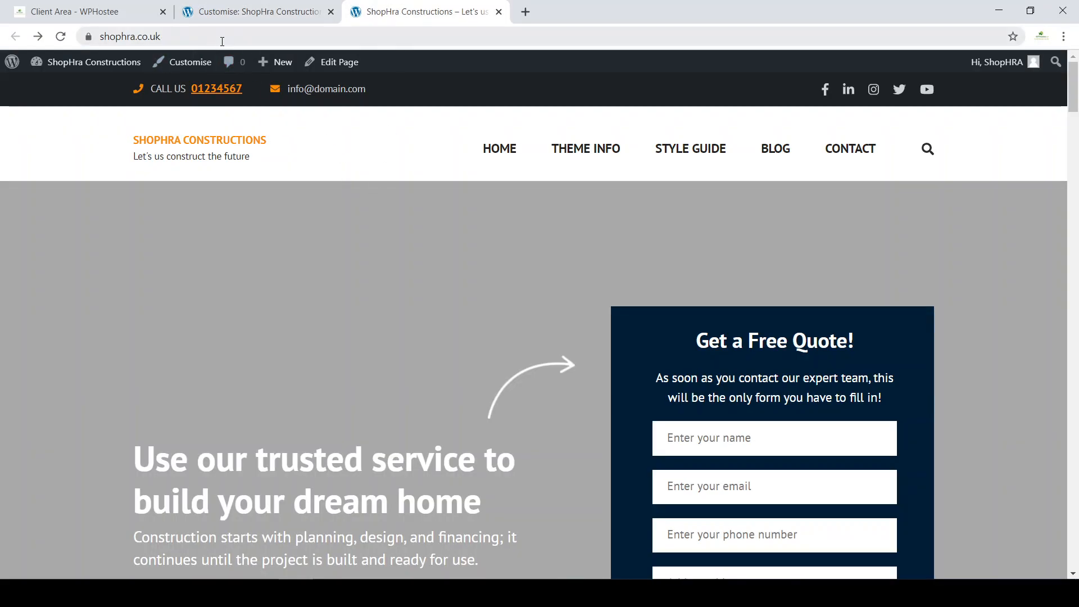
pyautogui.click(269, 40)
pyautogui.write('/')
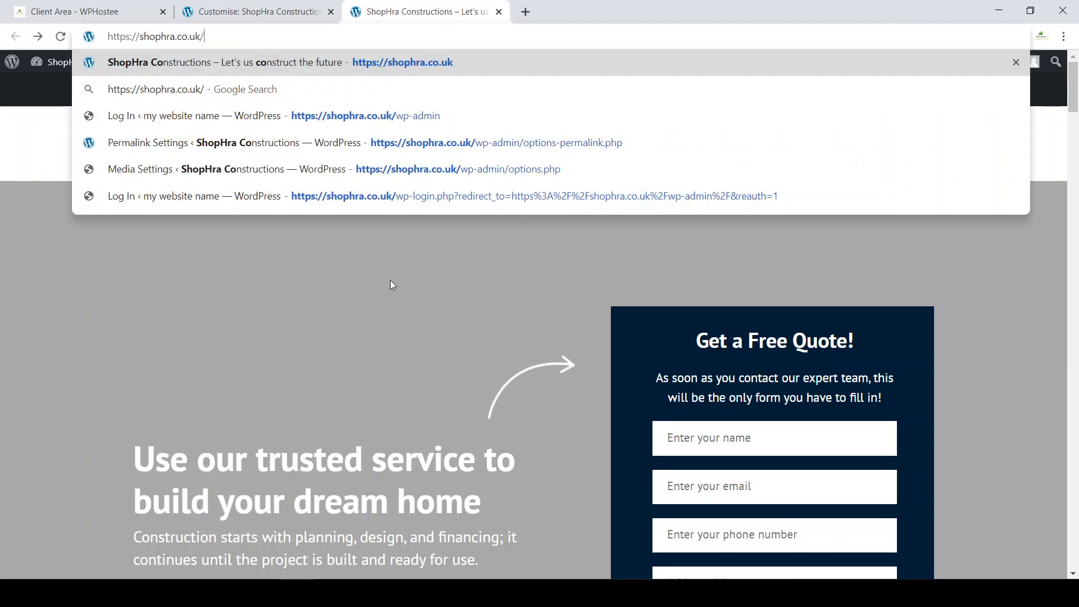
pyautogui.write('about-construction')
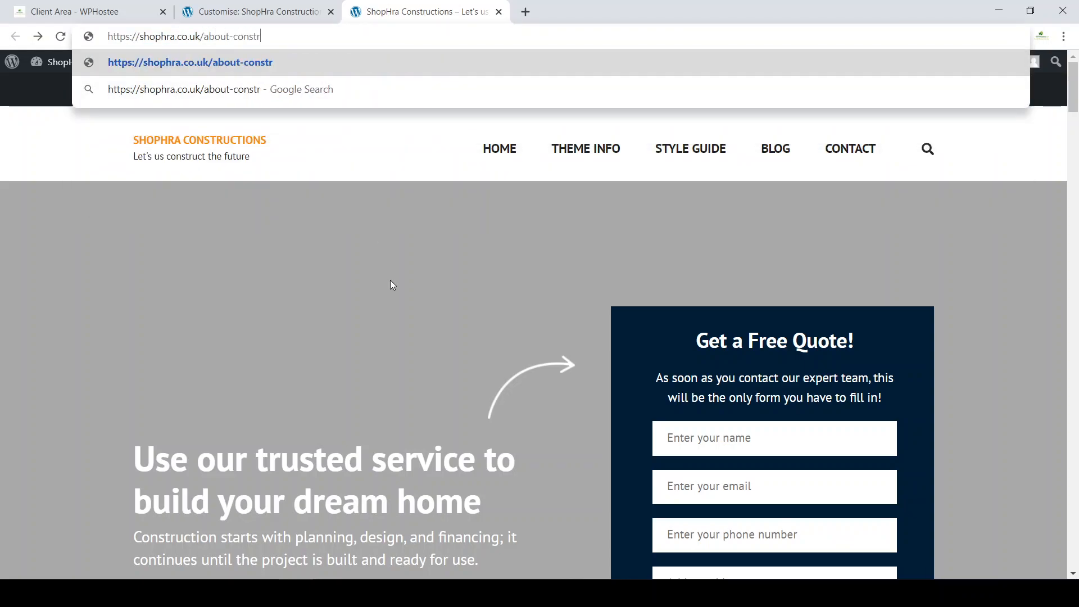
pyautogui.press('Return')
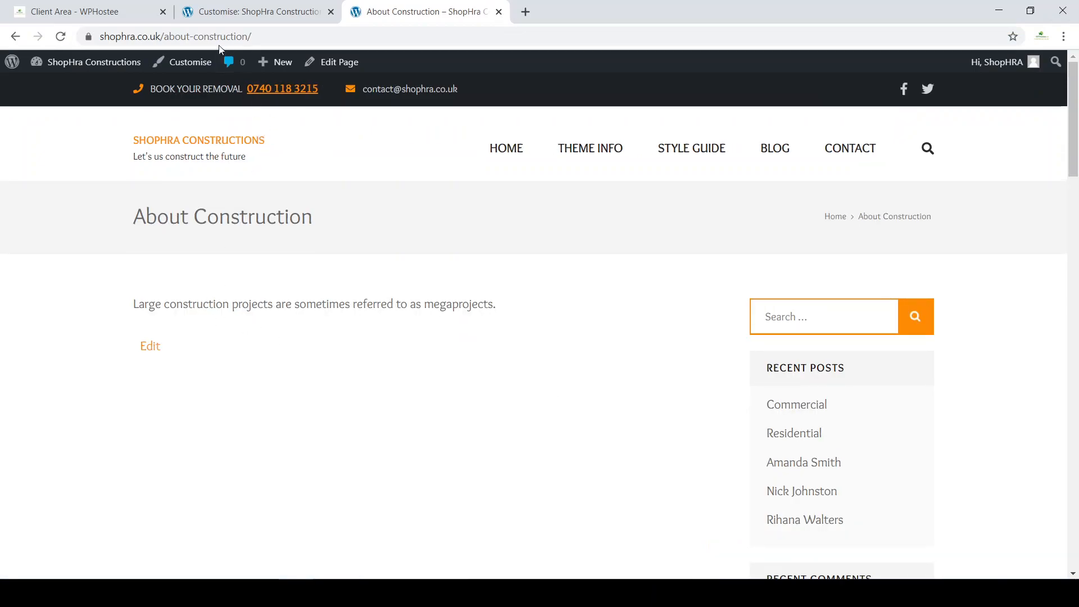
# - Compare the page's description sentence with the customiser, then open About Construction in the editor
pyautogui.moveTo(165, 36); pyautogui.dragTo(283, 37)
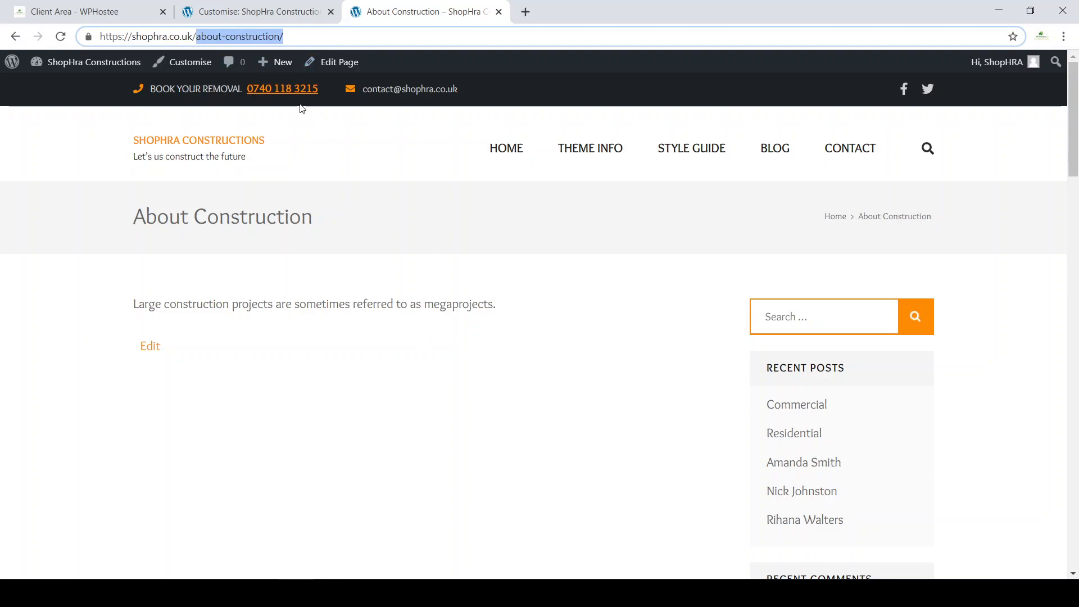
pyautogui.click(567, 307)
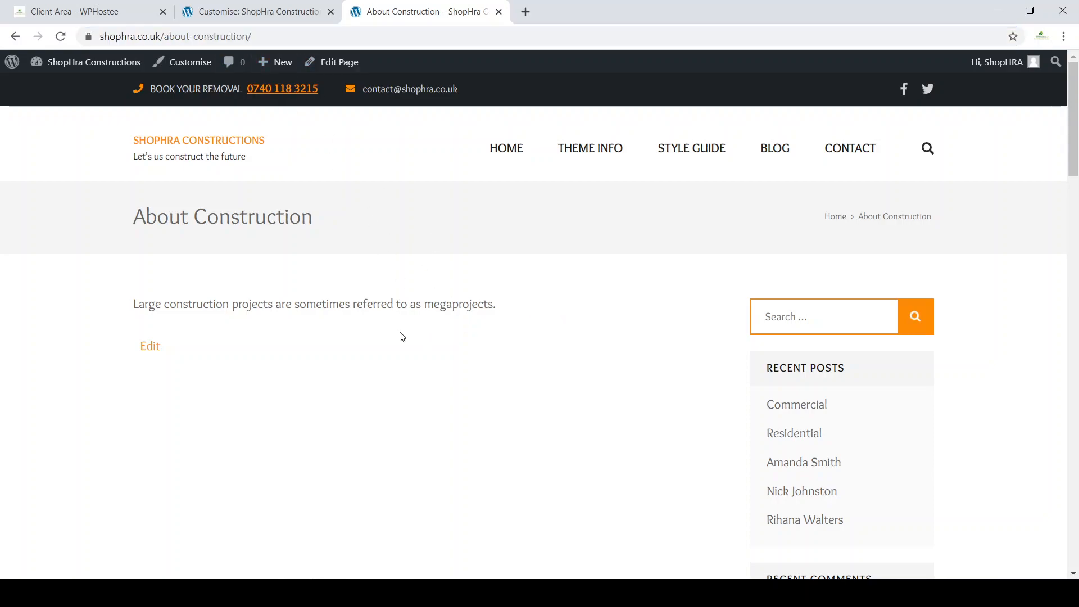
pyautogui.moveTo(148, 304); pyautogui.dragTo(409, 304)
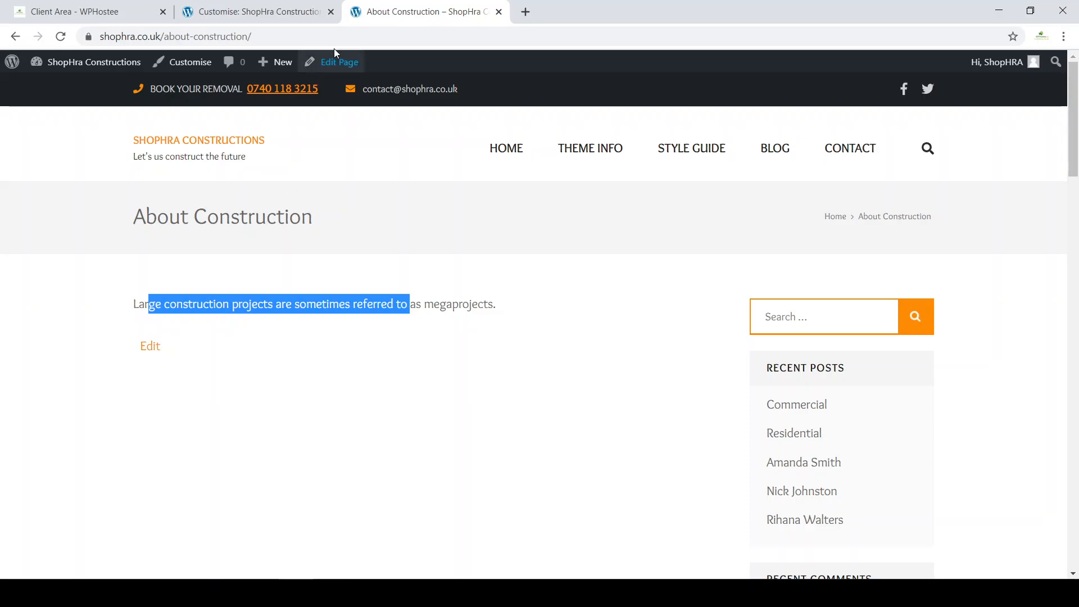
pyautogui.click(270, 12)
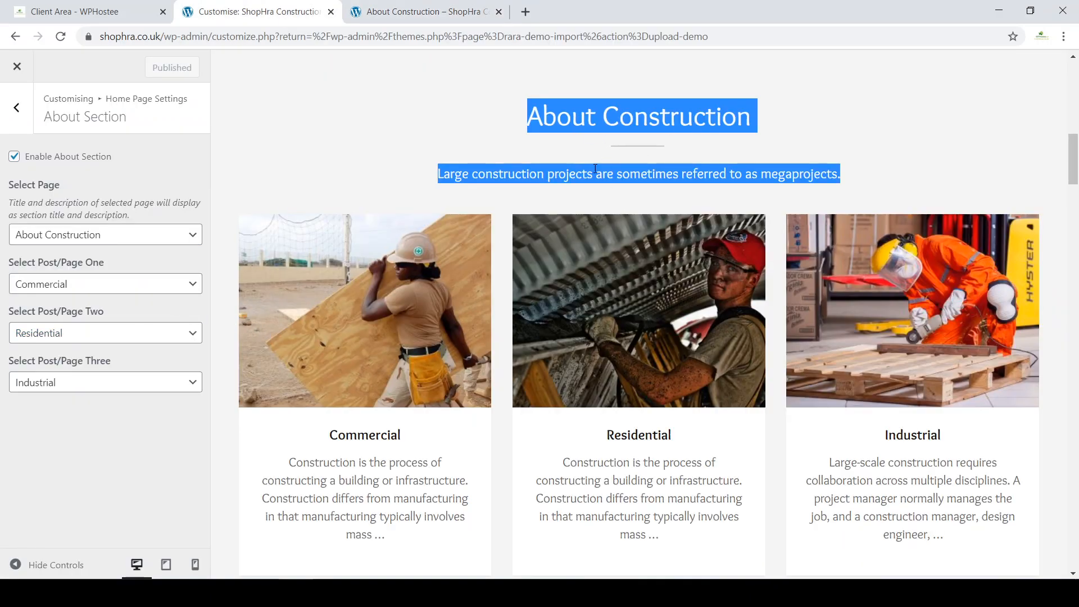
pyautogui.click(421, 11)
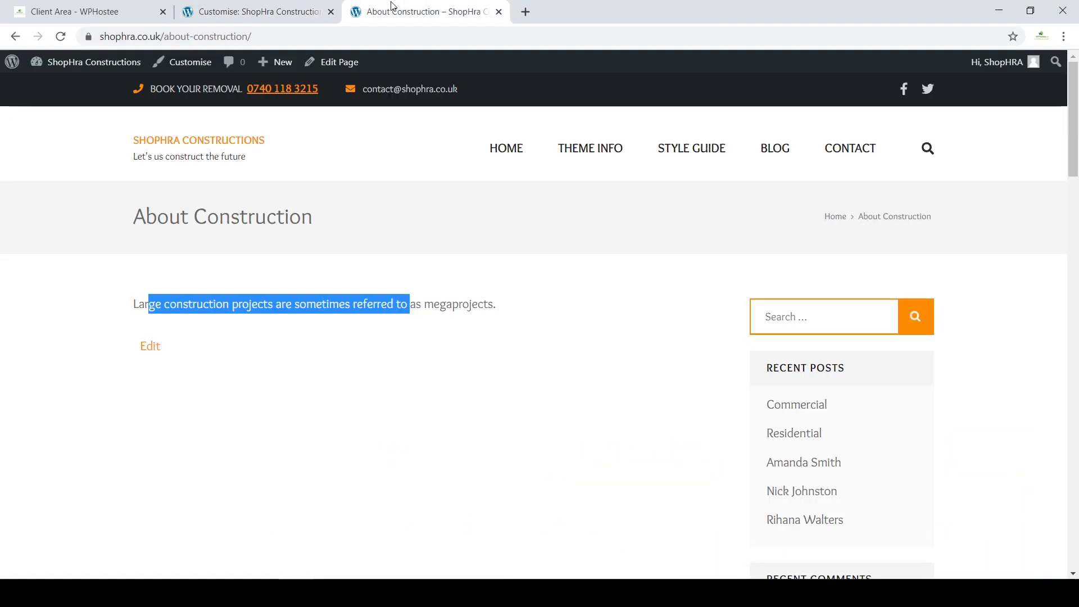
pyautogui.doubleClick(540, 338)
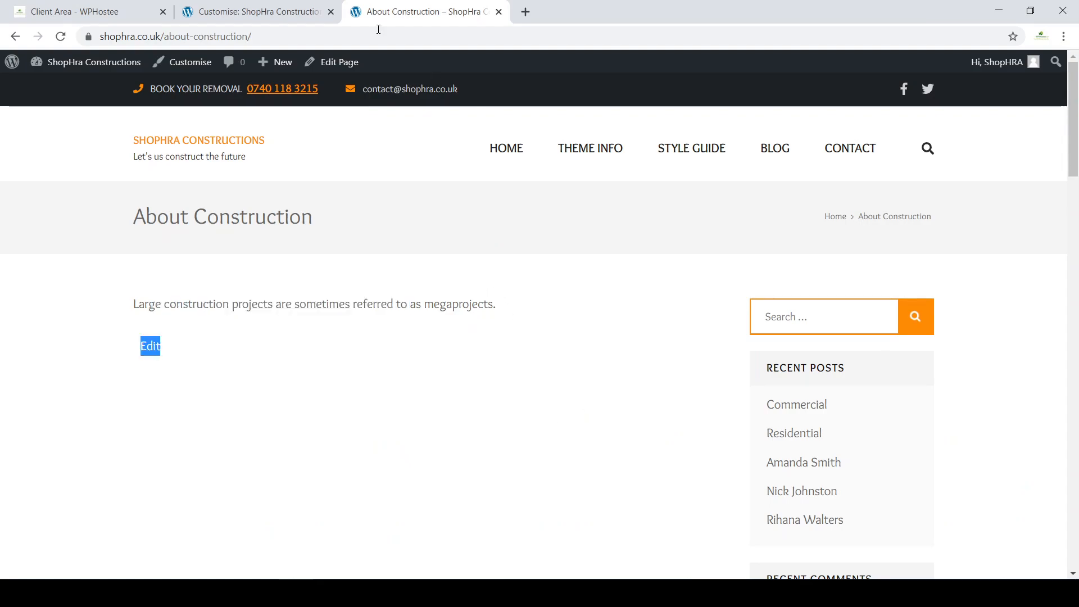
pyautogui.click(258, 11)
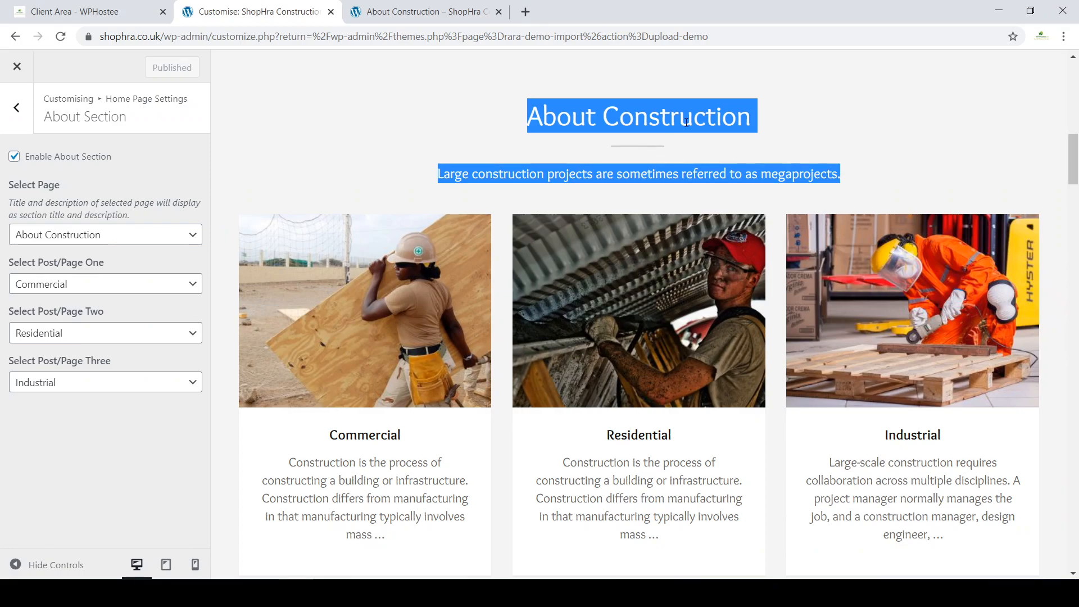
pyautogui.click(419, 12)
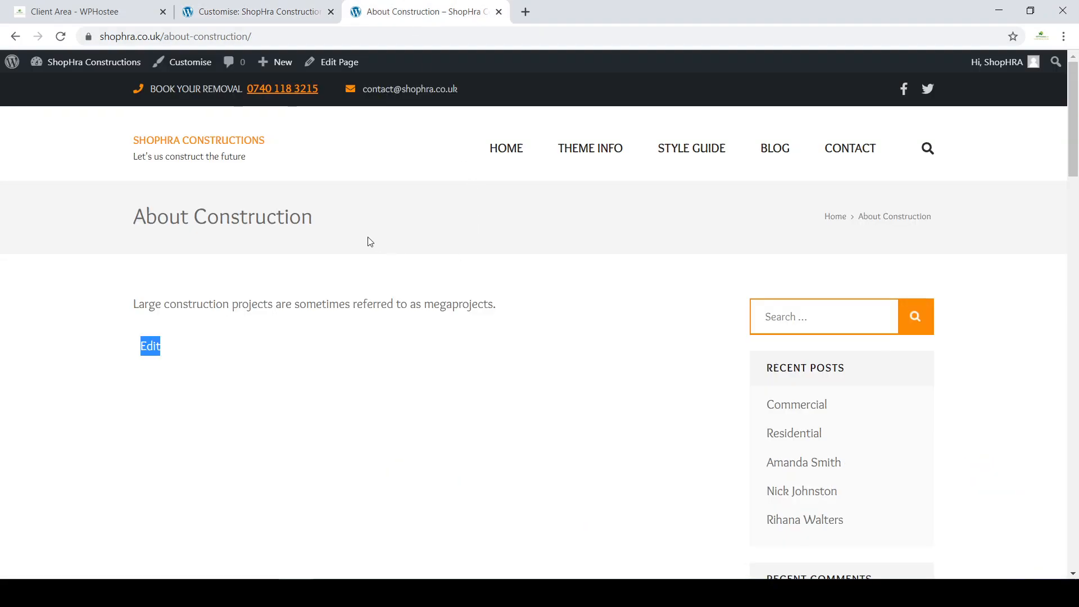
pyautogui.click(339, 63)
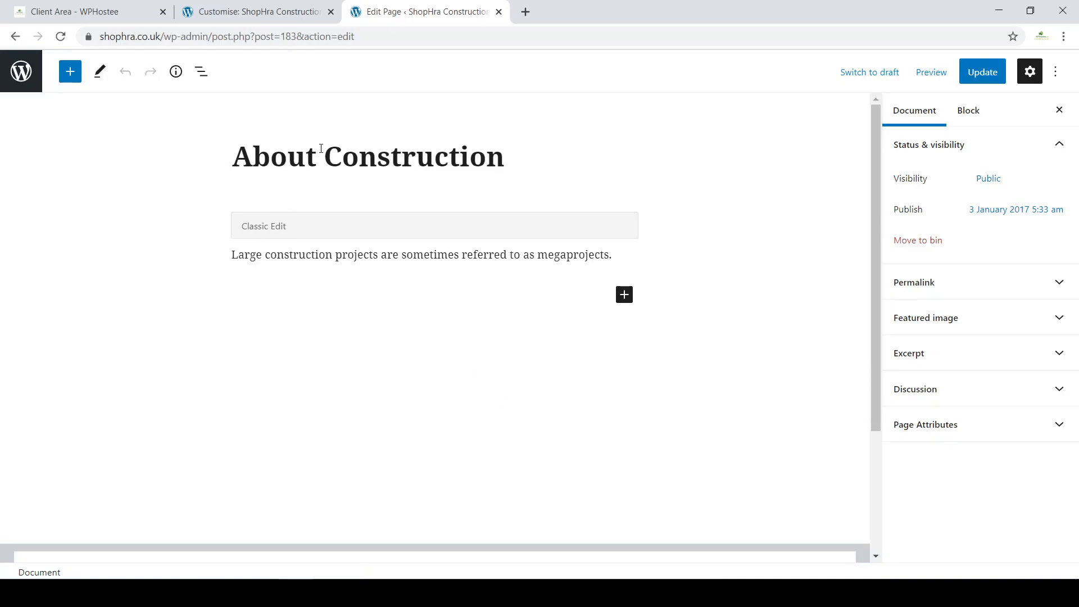
# - Retitle the page 'About Us', end its sentence with 'megaprojects ok.', and update
pyautogui.doubleClick(353, 160)
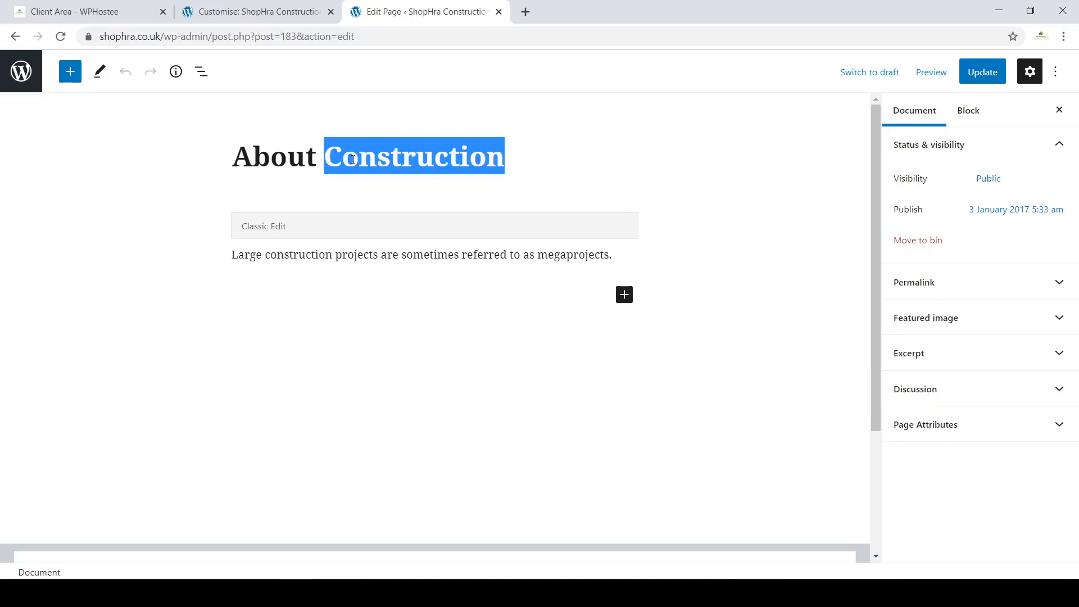
pyautogui.write('Us')
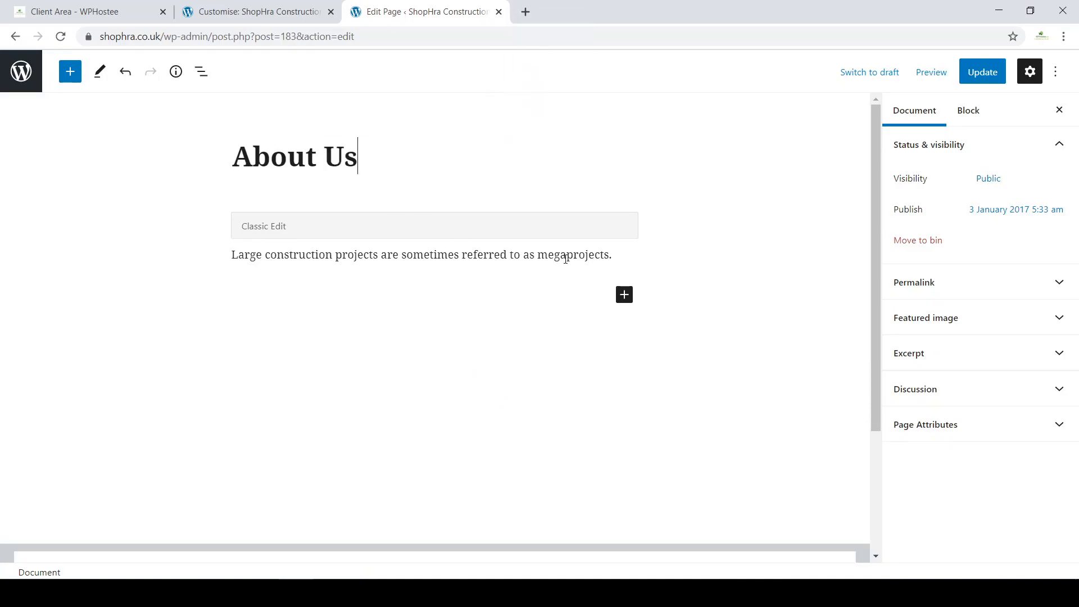
pyautogui.click(641, 267)
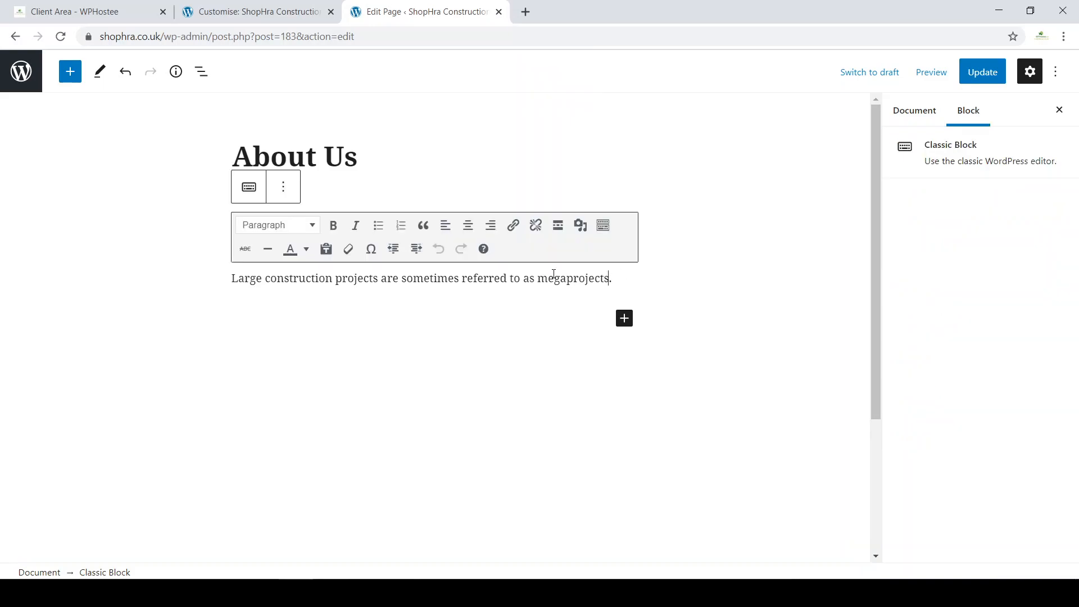
pyautogui.write('.')
pyautogui.press('BackSpace')
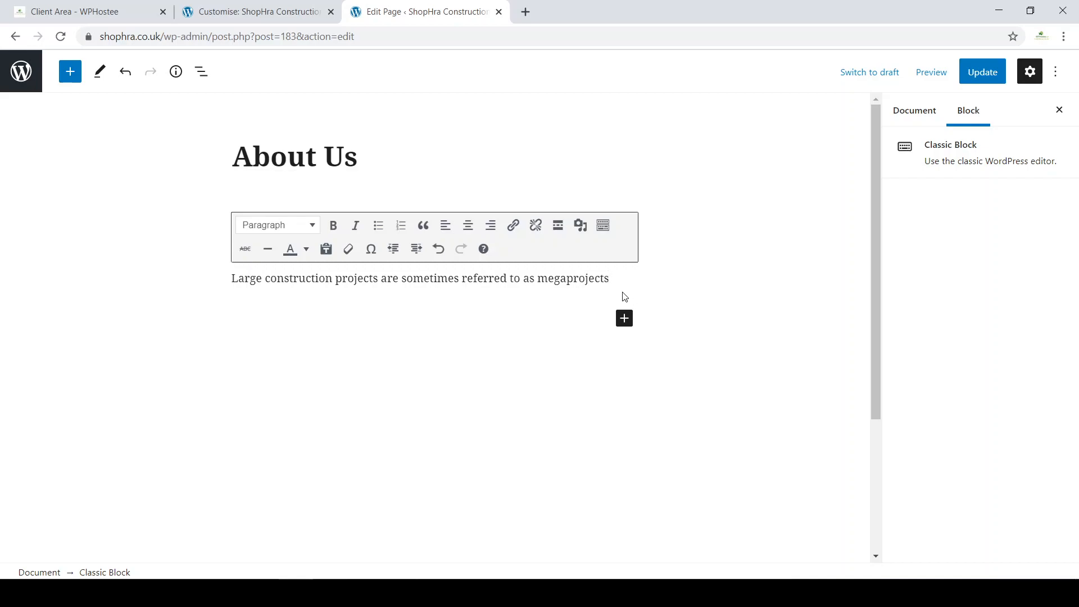
pyautogui.write('ok.')
pyautogui.click(980, 73)
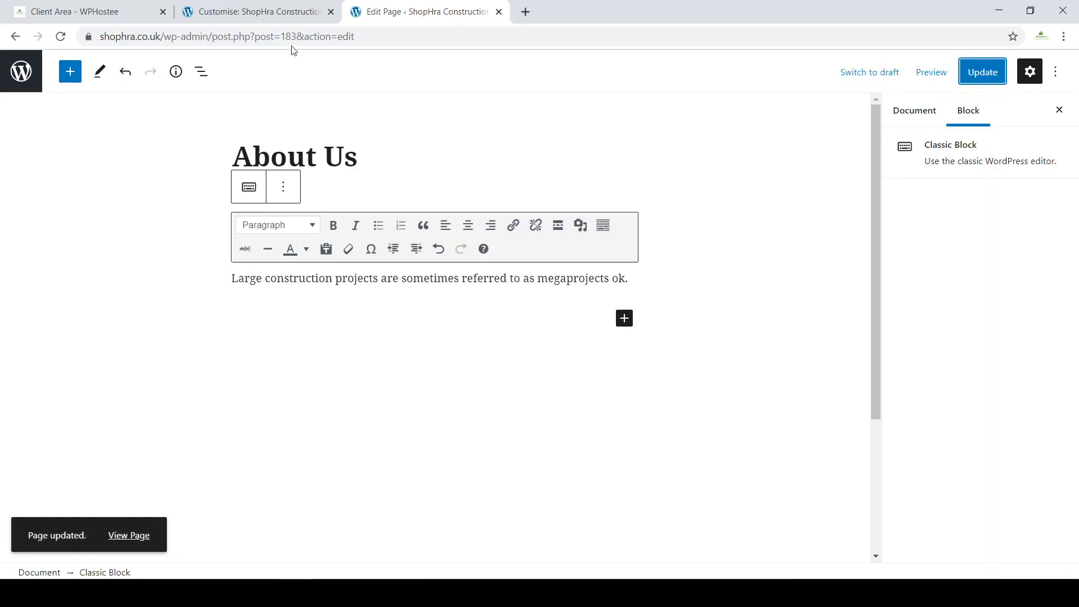
pyautogui.click(135, 536)
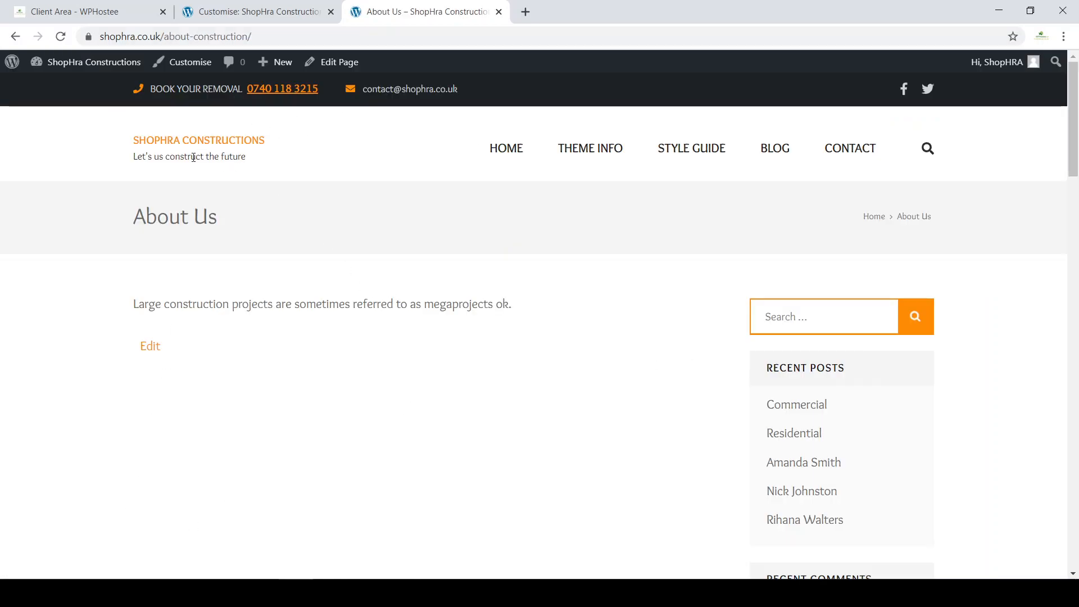
pyautogui.click(200, 138)
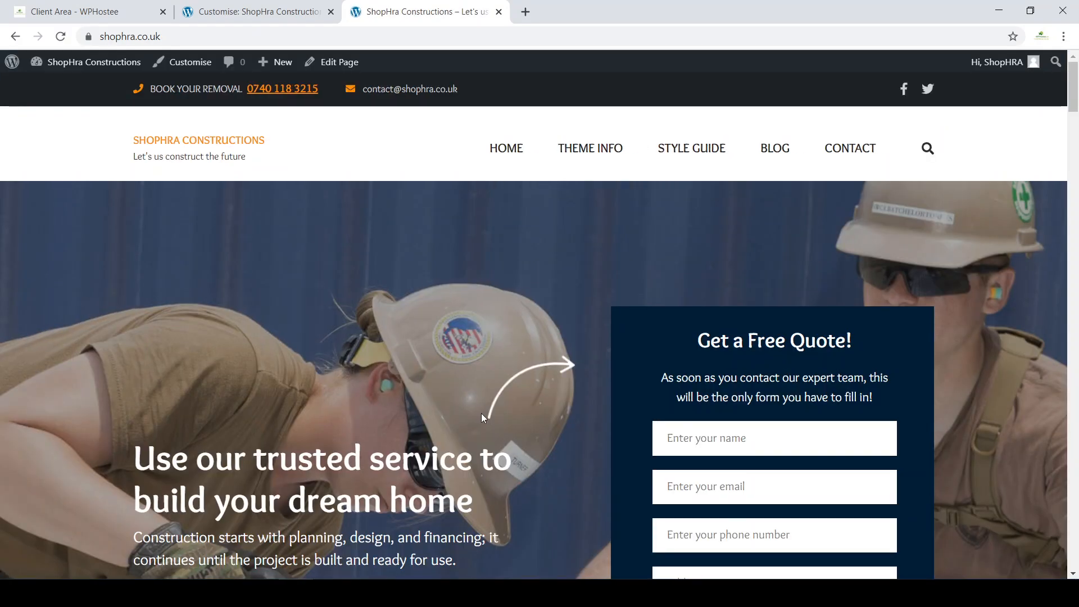
pyautogui.scroll(-10, 480, 414)
pyautogui.scroll(-3, 485, 420)
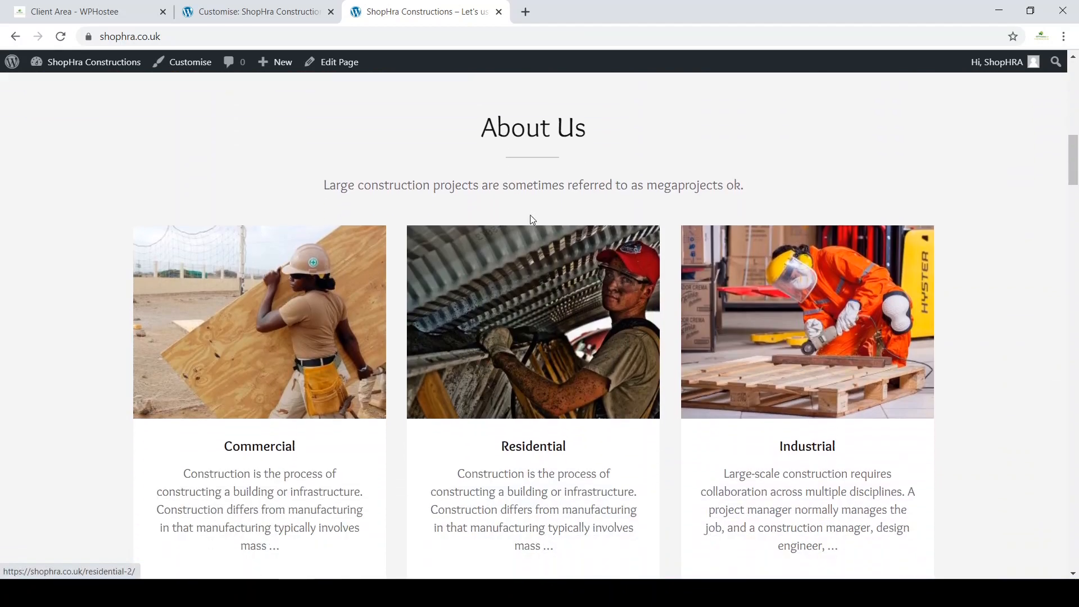
pyautogui.moveTo(482, 128); pyautogui.dragTo(744, 187)
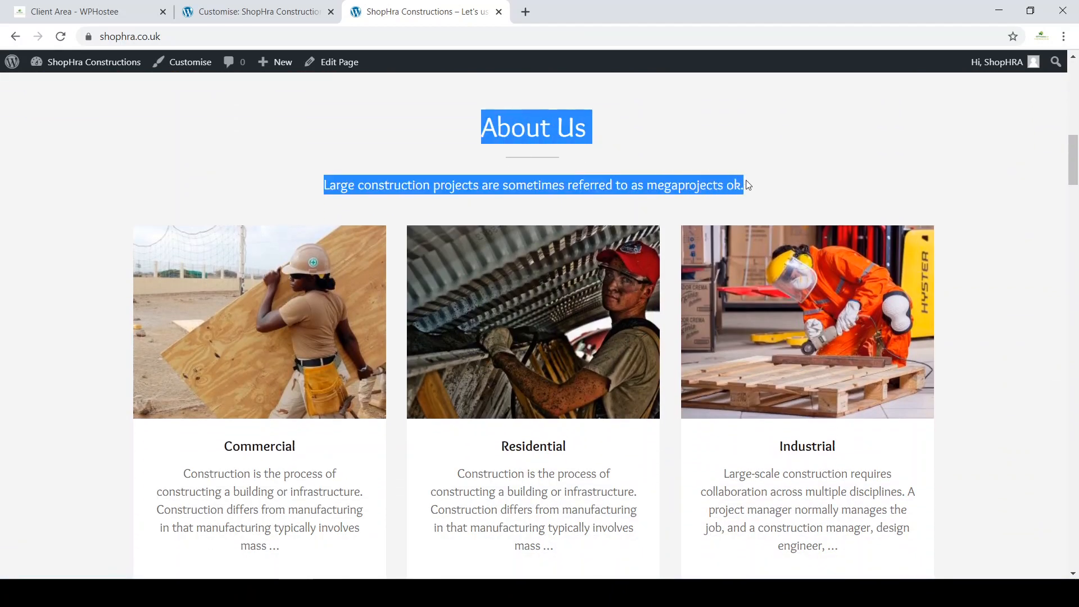
pyautogui.doubleClick(732, 183)
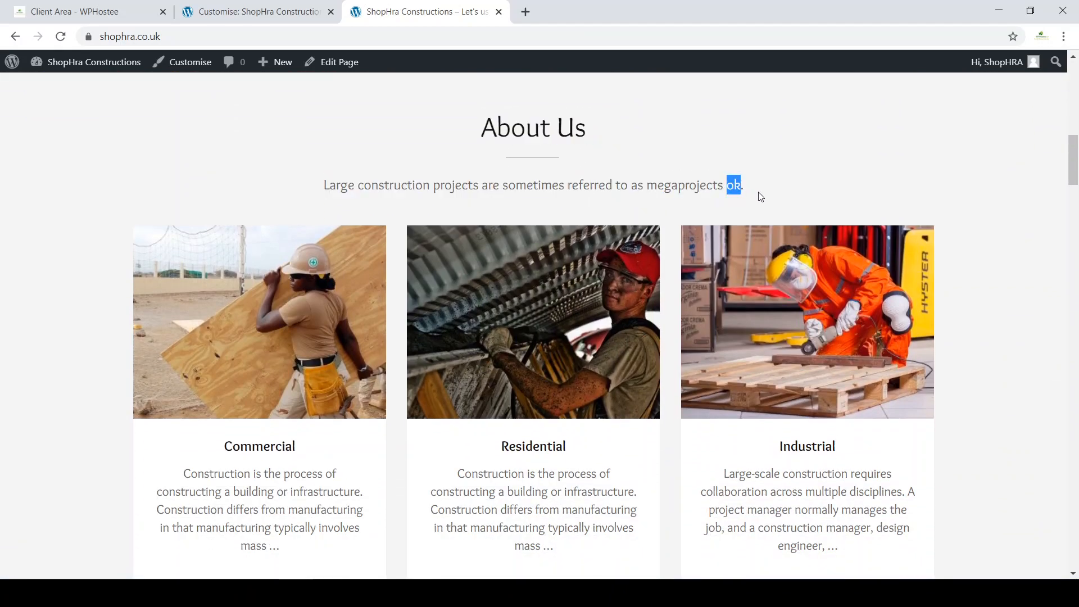
pyautogui.moveTo(680, 190); pyautogui.dragTo(561, 181)
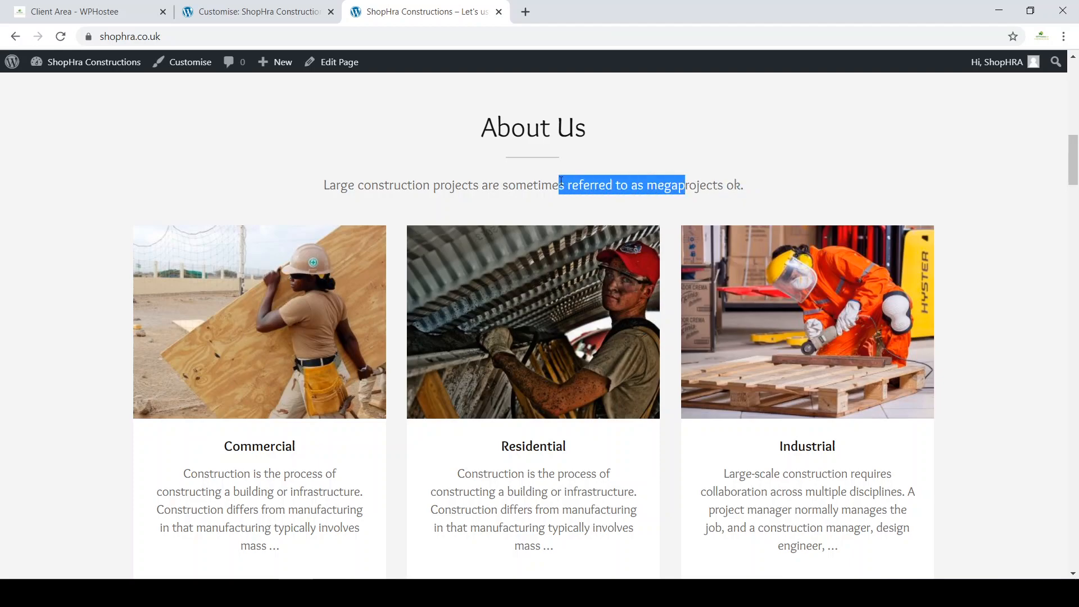
pyautogui.click(765, 199)
pyautogui.moveTo(486, 130); pyautogui.dragTo(586, 132)
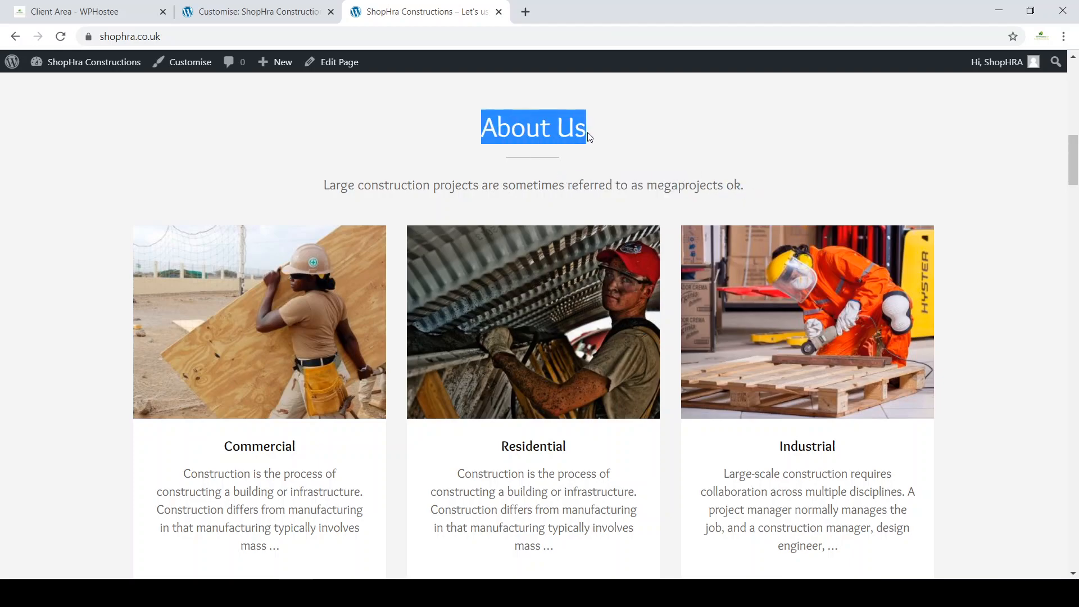
pyautogui.scroll(4, 630, 290)
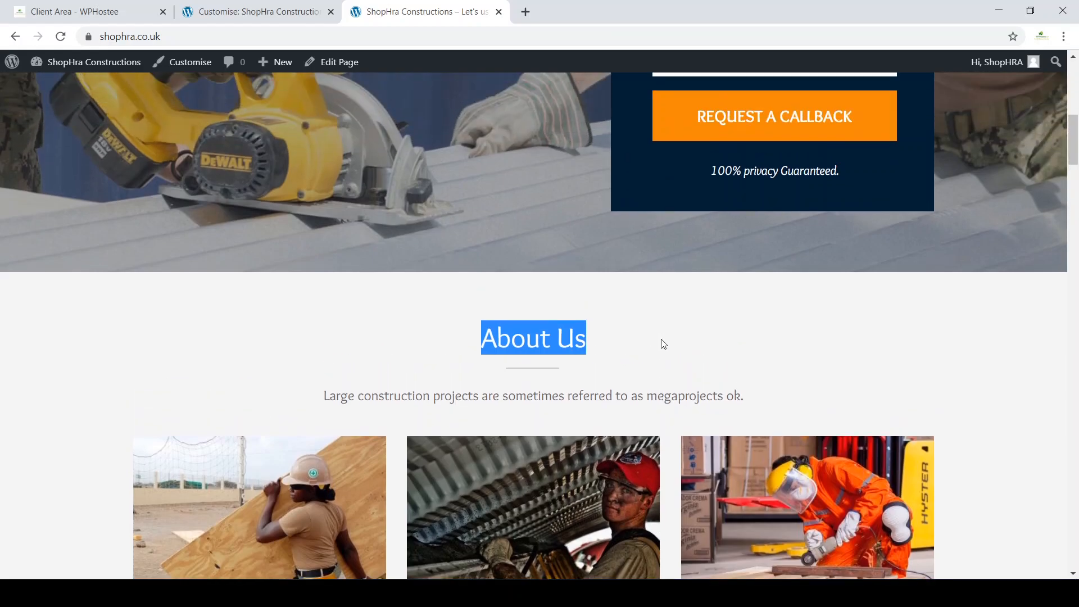
pyautogui.scroll(-4, 664, 345)
pyautogui.scroll(1, 663, 345)
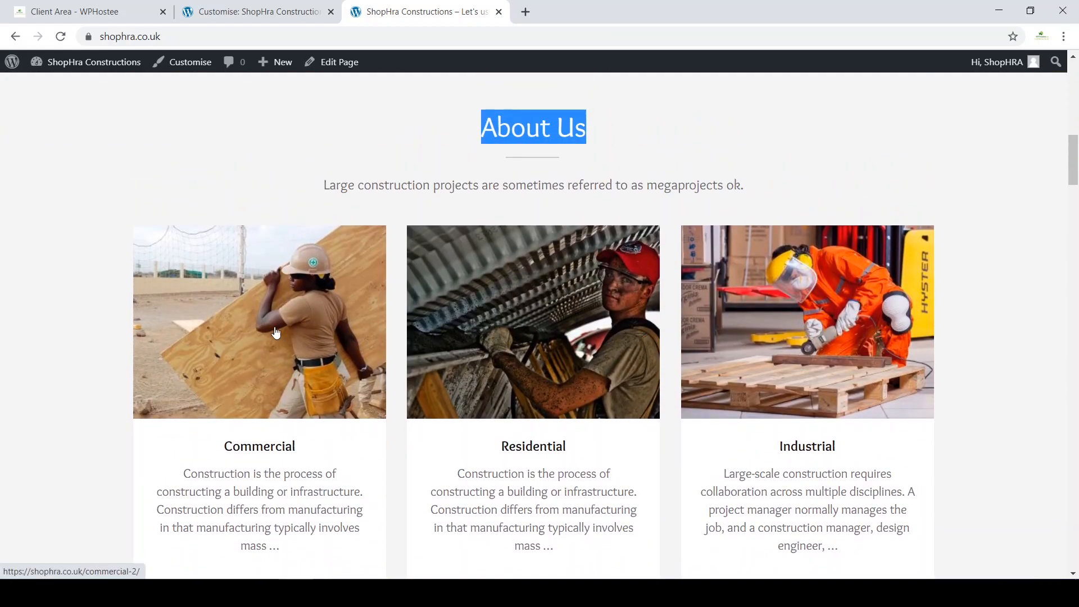
pyautogui.scroll(-3, 834, 415)
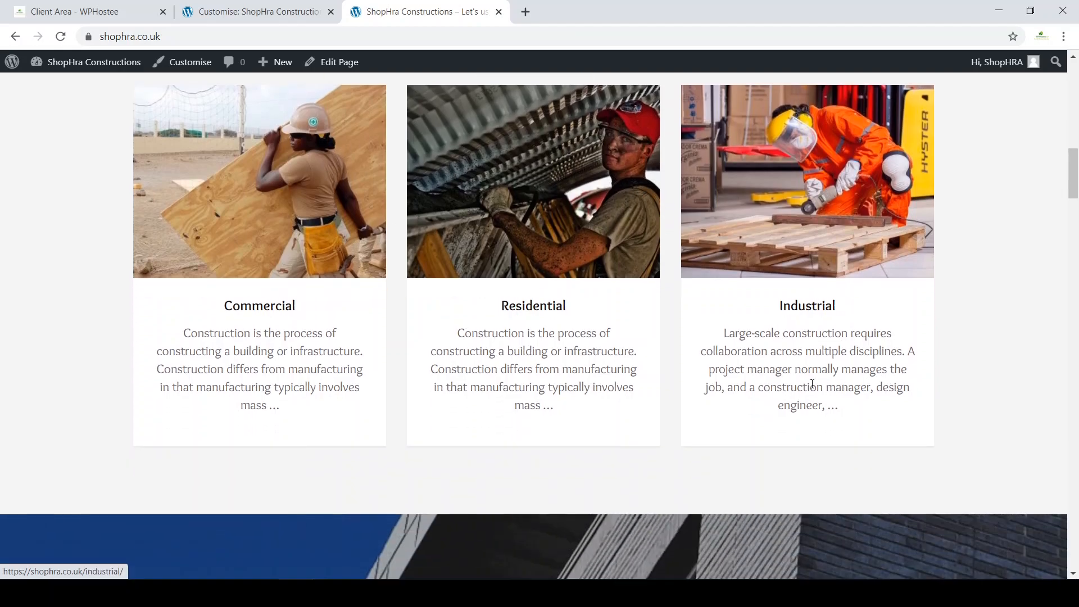
pyautogui.moveTo(761, 351); pyautogui.dragTo(816, 387)
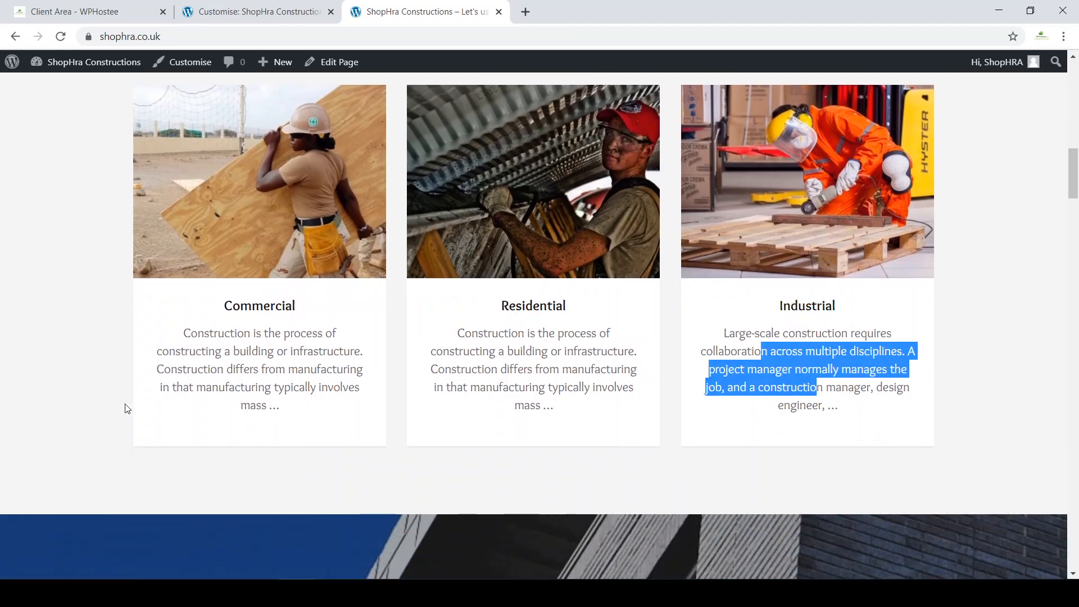
pyautogui.click(285, 13)
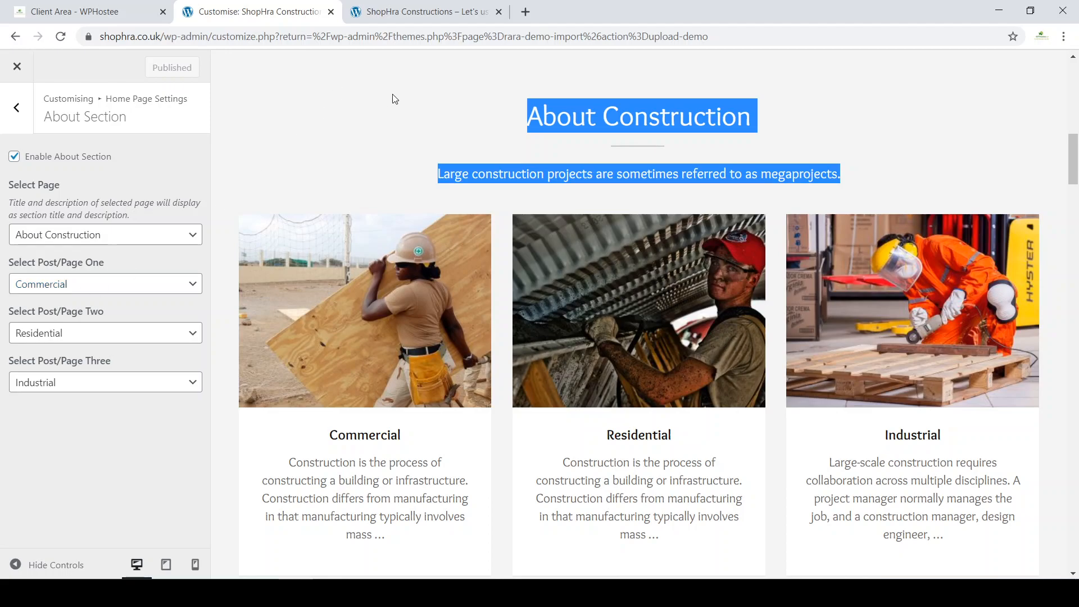
pyautogui.click(394, 21)
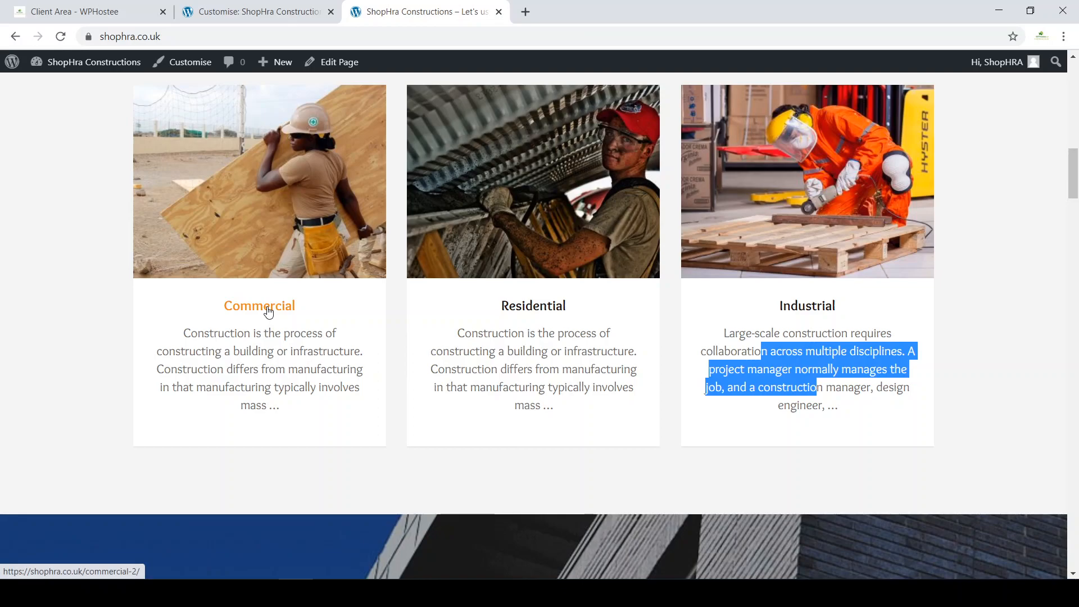
pyautogui.click(92, 354)
pyautogui.scroll(2, 92, 353)
pyautogui.scroll(-1, 92, 352)
pyautogui.scroll(-1, 93, 354)
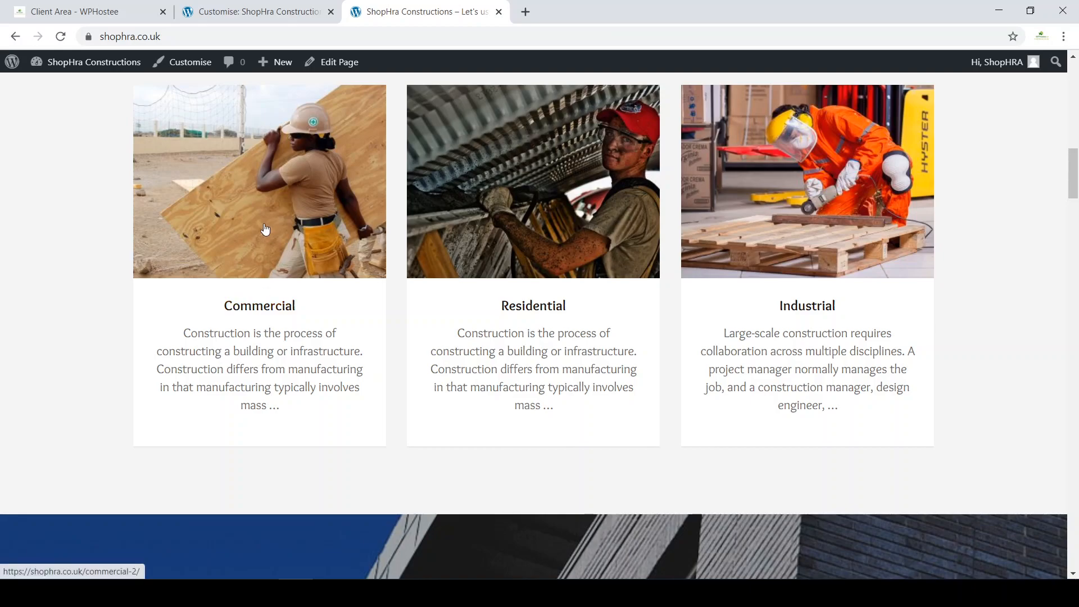
# - Open the Commercial post, check its web address, and load it in the post editor
pyautogui.click(272, 308)
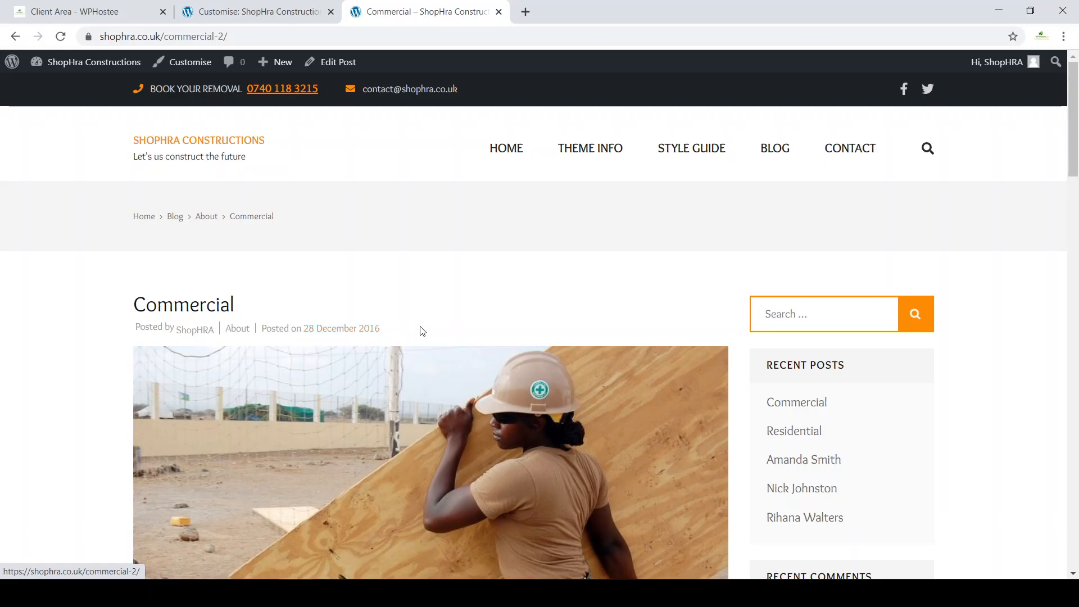
pyautogui.scroll(-3, 74, 363)
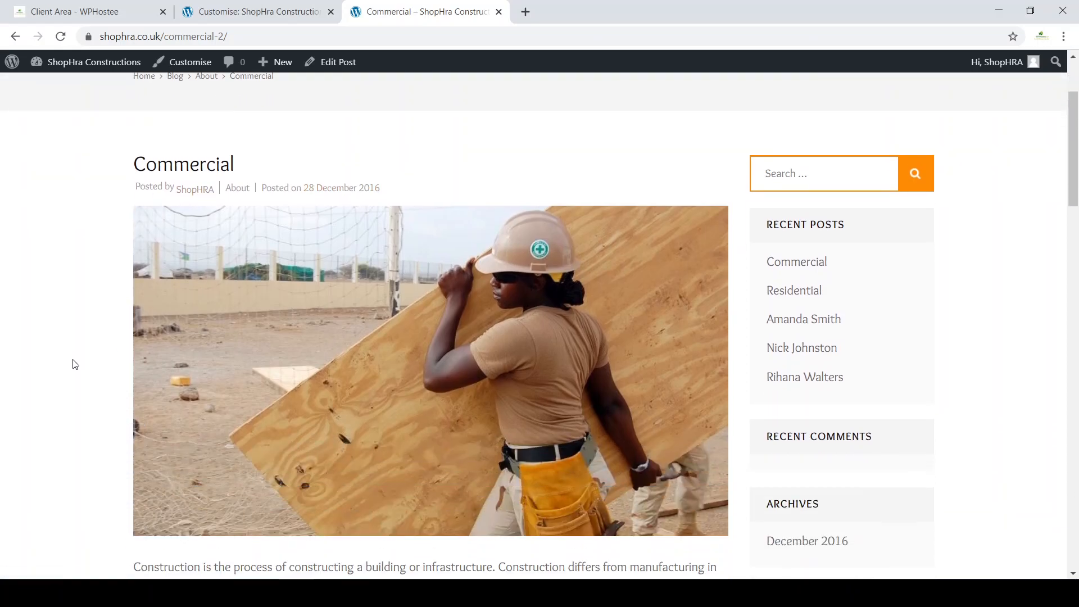
pyautogui.scroll(3, 75, 363)
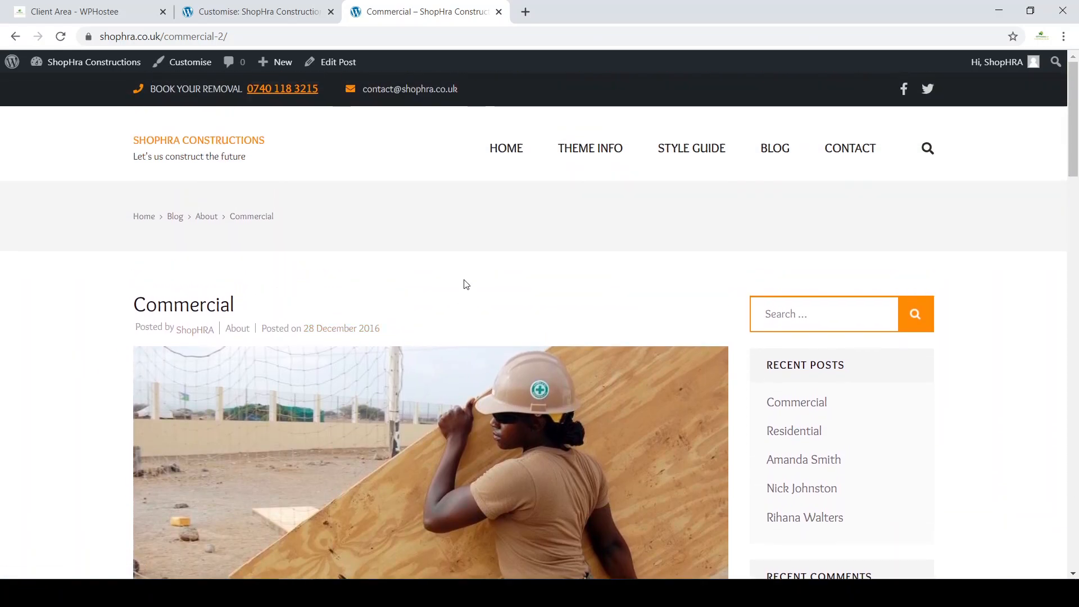
pyautogui.click(310, 37)
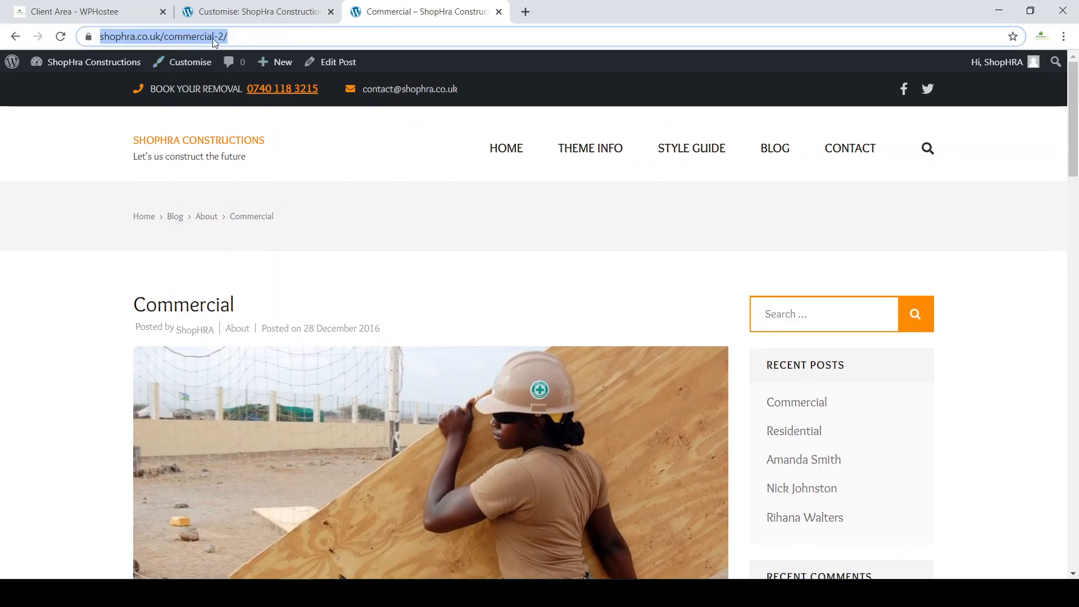
pyautogui.click(234, 36)
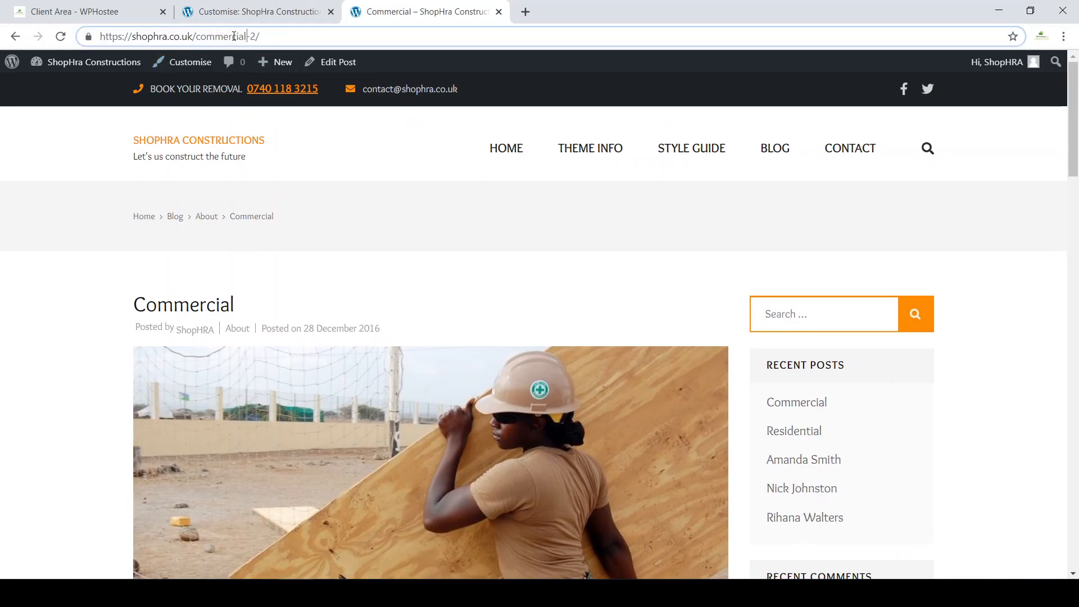
pyautogui.click(80, 280)
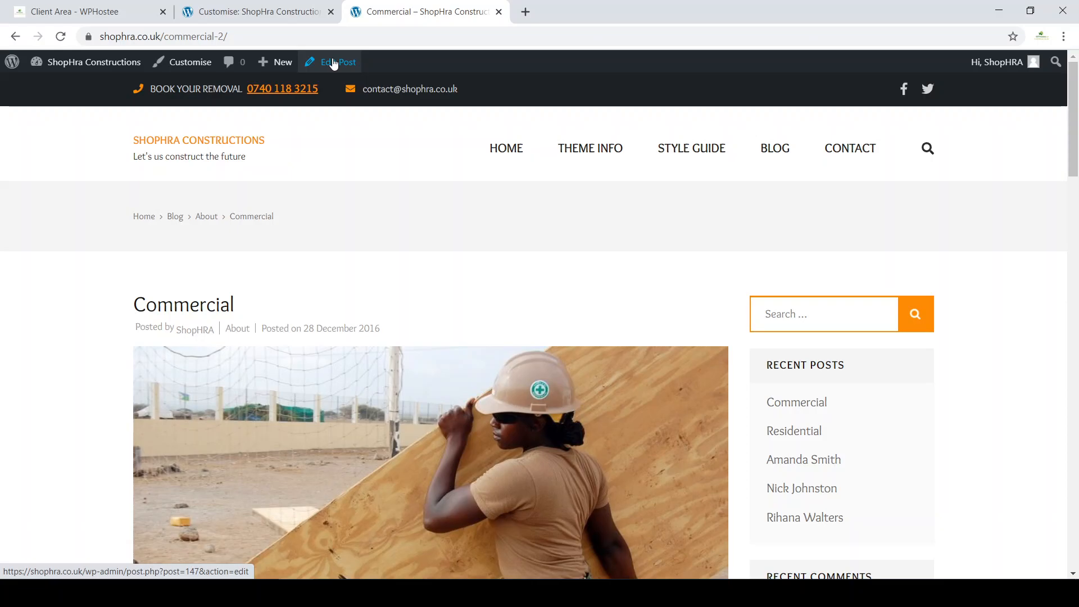
pyautogui.click(333, 62)
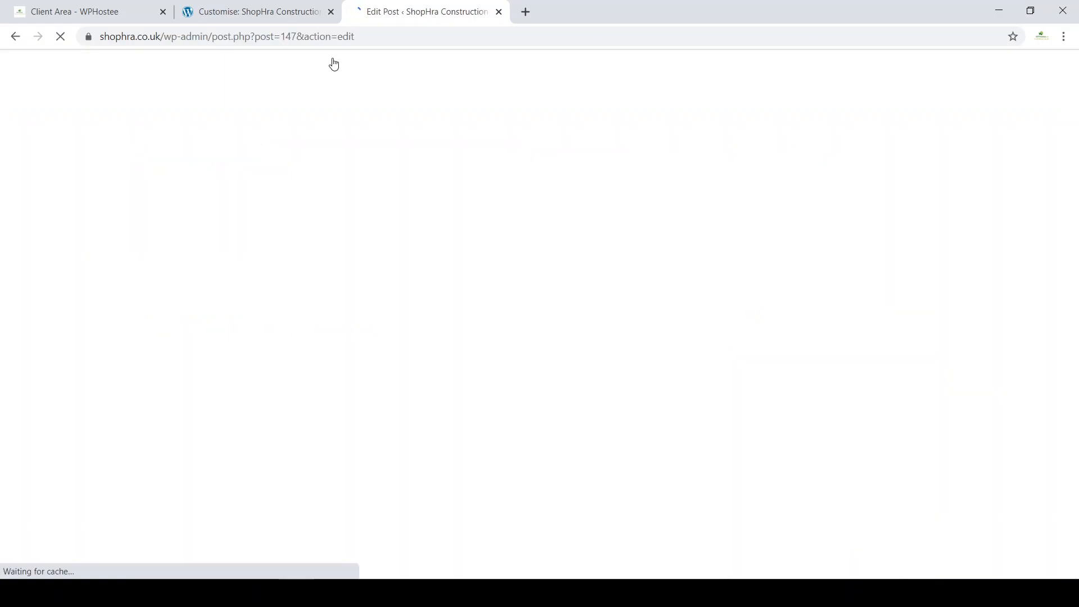
pyautogui.click(250, 12)
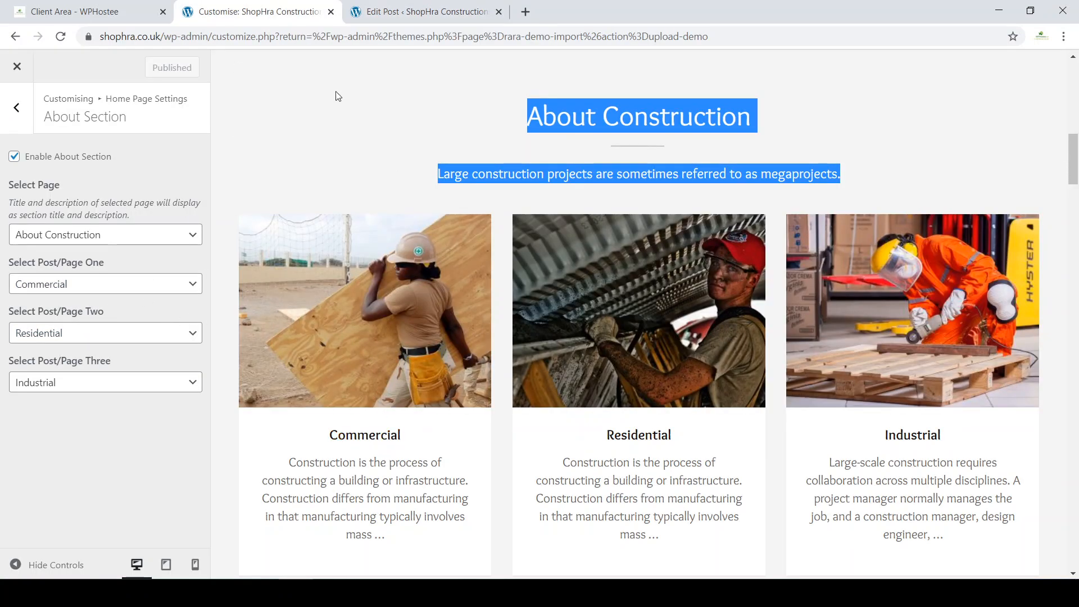
pyautogui.click(387, 11)
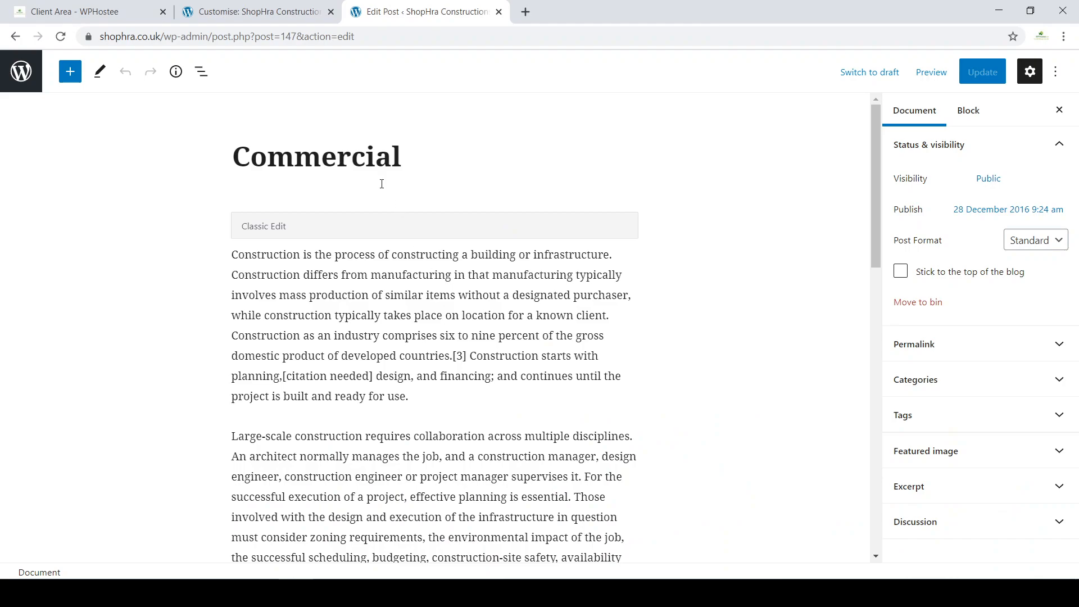
# - Extend the post title to 'Commercial Services' and compare with the homepage About section
pyautogui.click(418, 162)
pyautogui.write('Services')
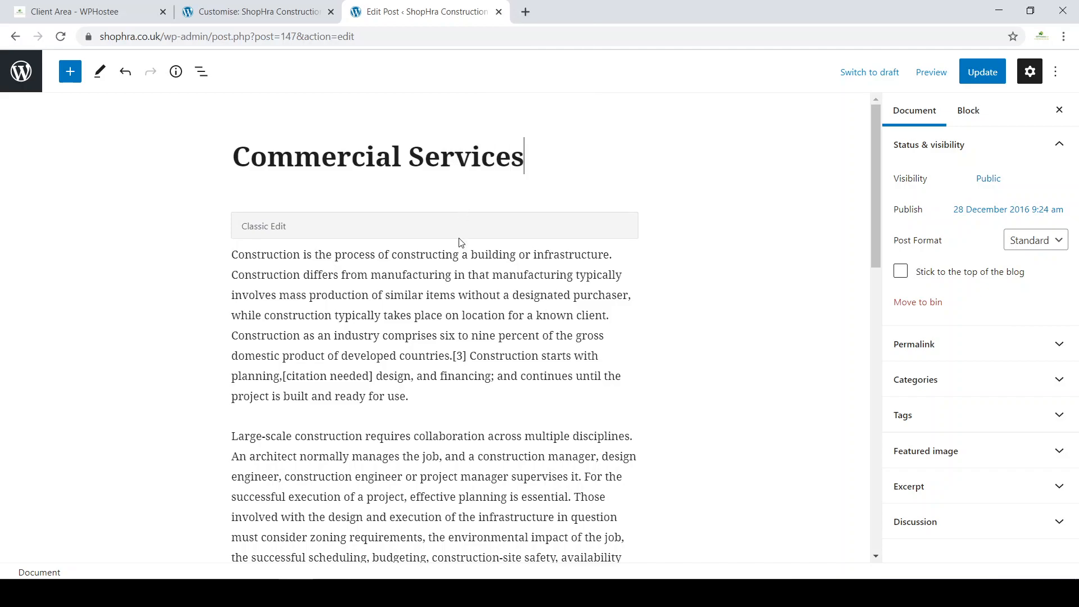
pyautogui.click(307, 253)
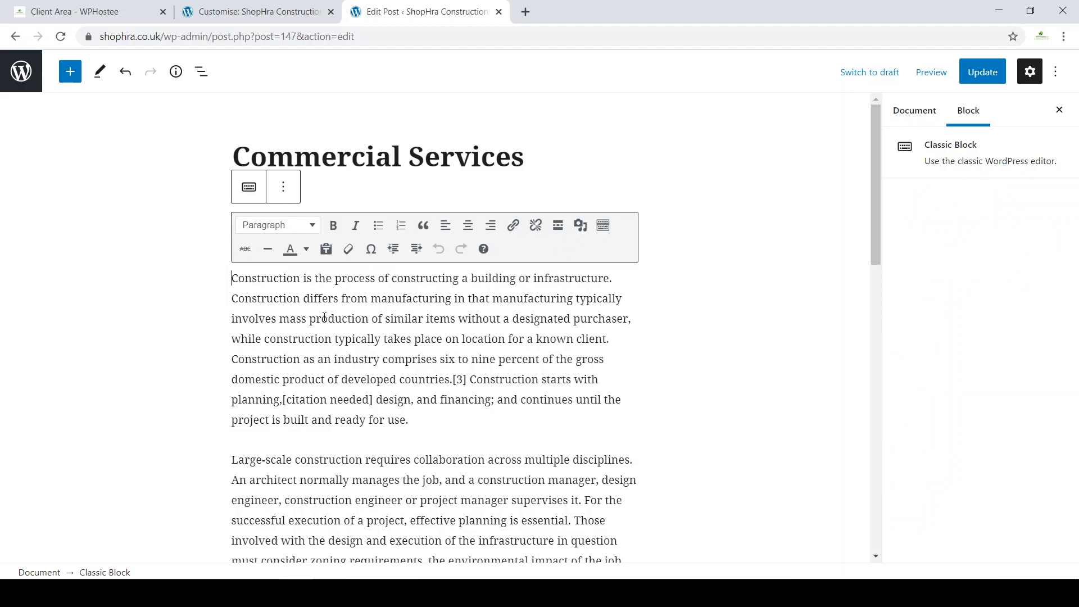
pyautogui.click(258, 11)
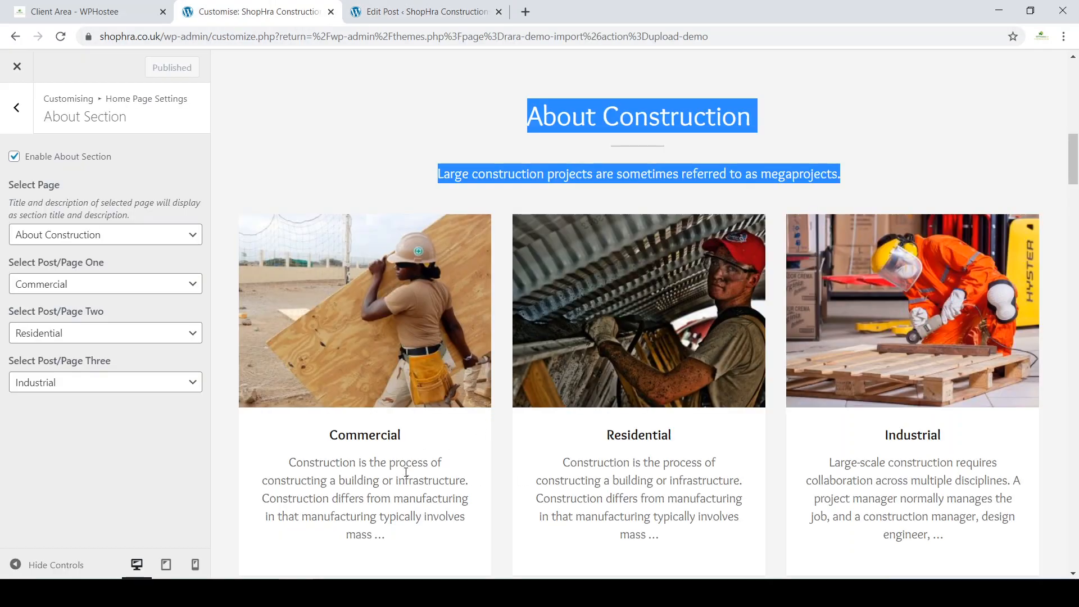
pyautogui.scroll(-1, 369, 457)
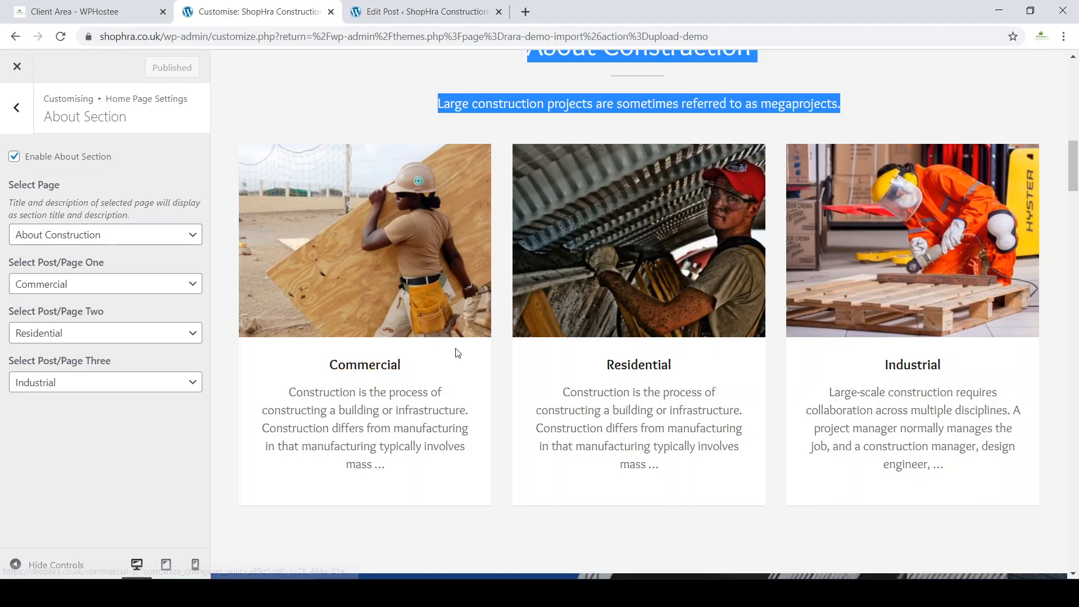
pyautogui.click(412, 12)
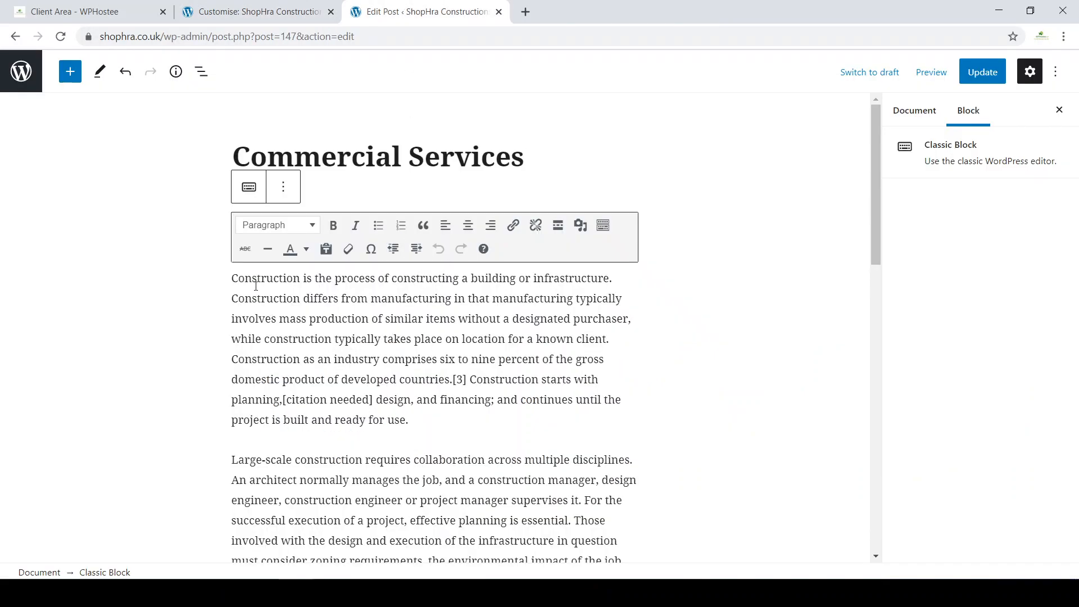
# - Begin the first paragraph with 'Our' and update the post
pyautogui.press('Left')
pyautogui.press('capslock')
pyautogui.write('O')
pyautogui.press('capslock')
pyautogui.write('ur')
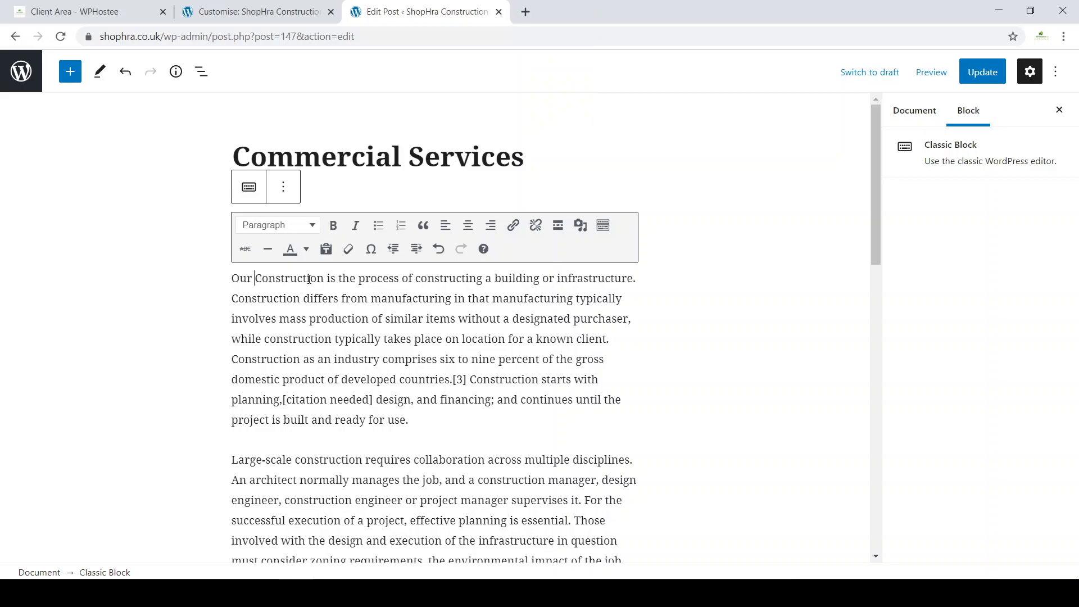
pyautogui.hotkey('ctrl', 'pageup')
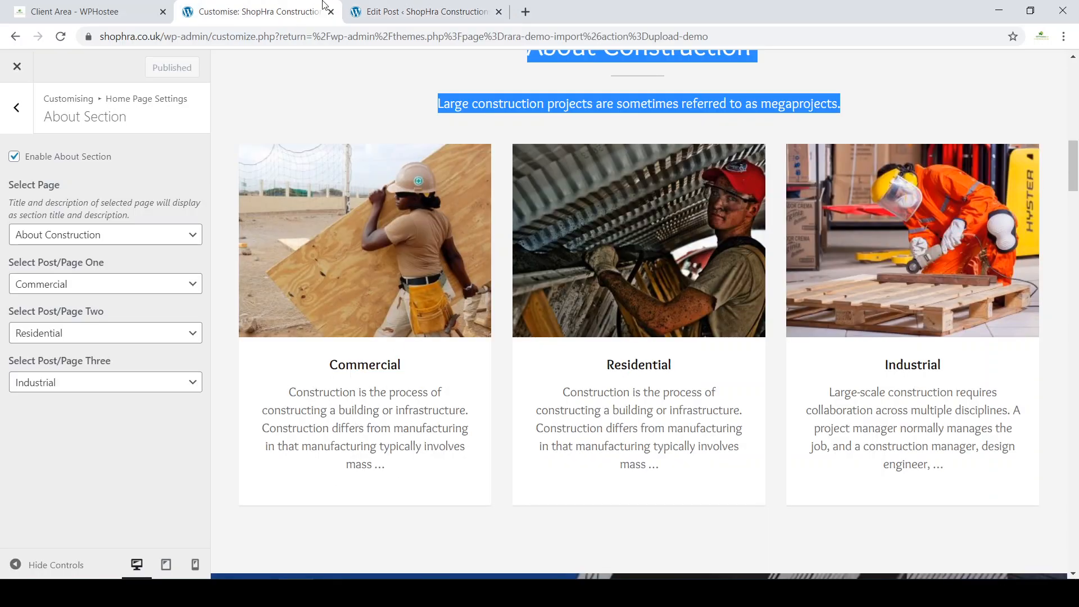
pyautogui.click(368, 10)
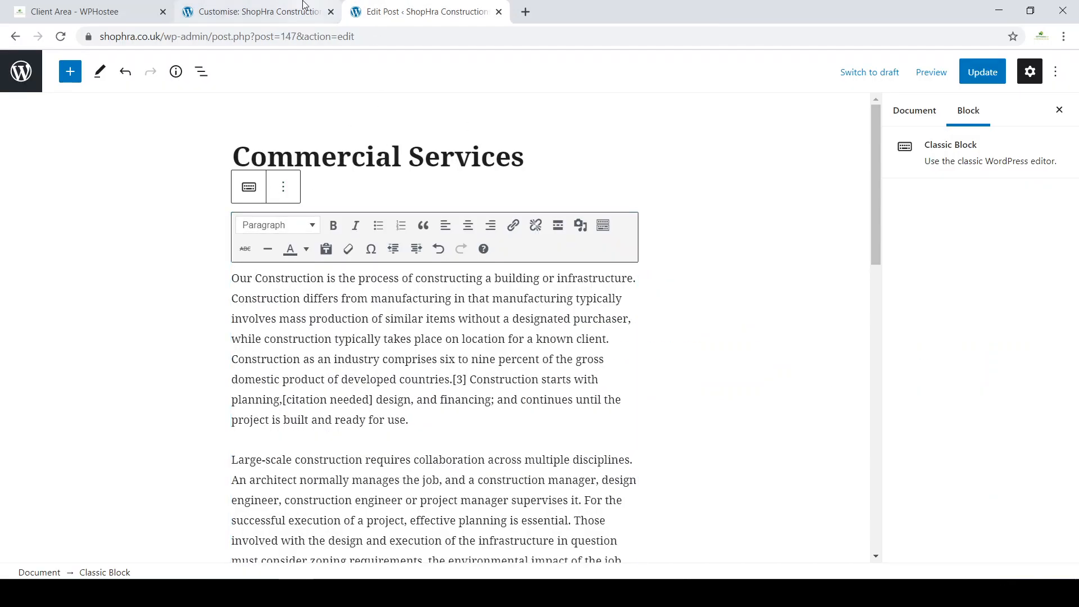
pyautogui.click(304, 6)
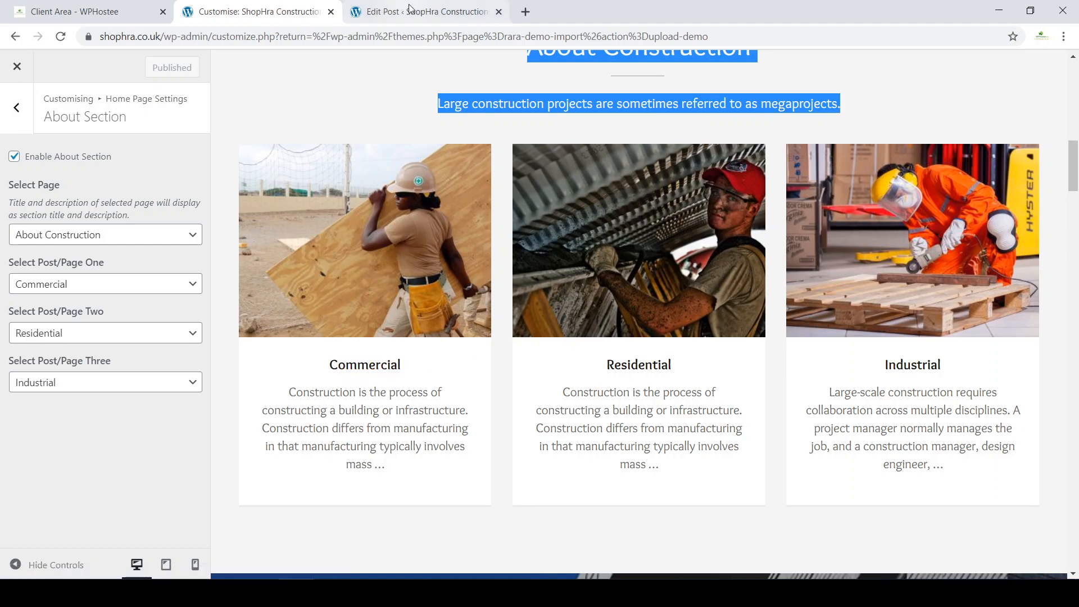
pyautogui.click(409, 8)
pyautogui.click(974, 72)
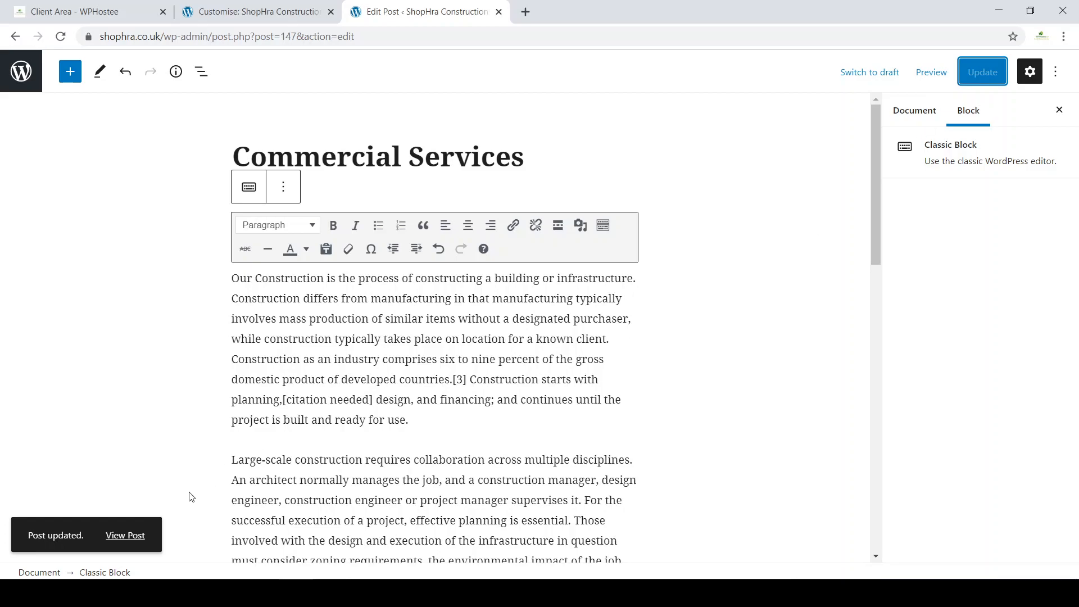
# - View the published Commercial Services post and its new title
pyautogui.click(130, 535)
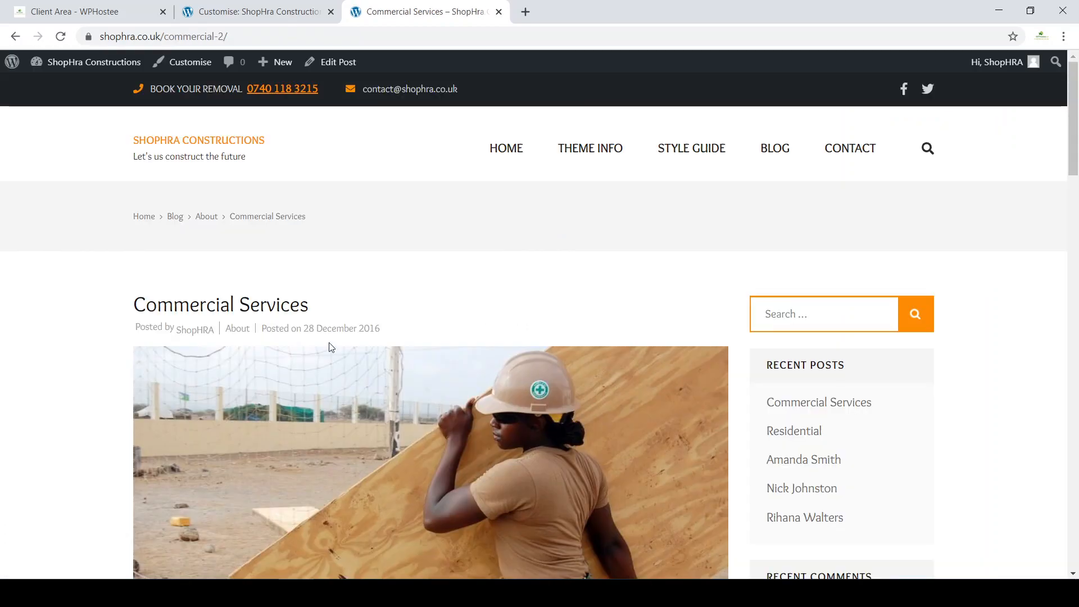
pyautogui.moveTo(173, 304); pyautogui.dragTo(374, 328)
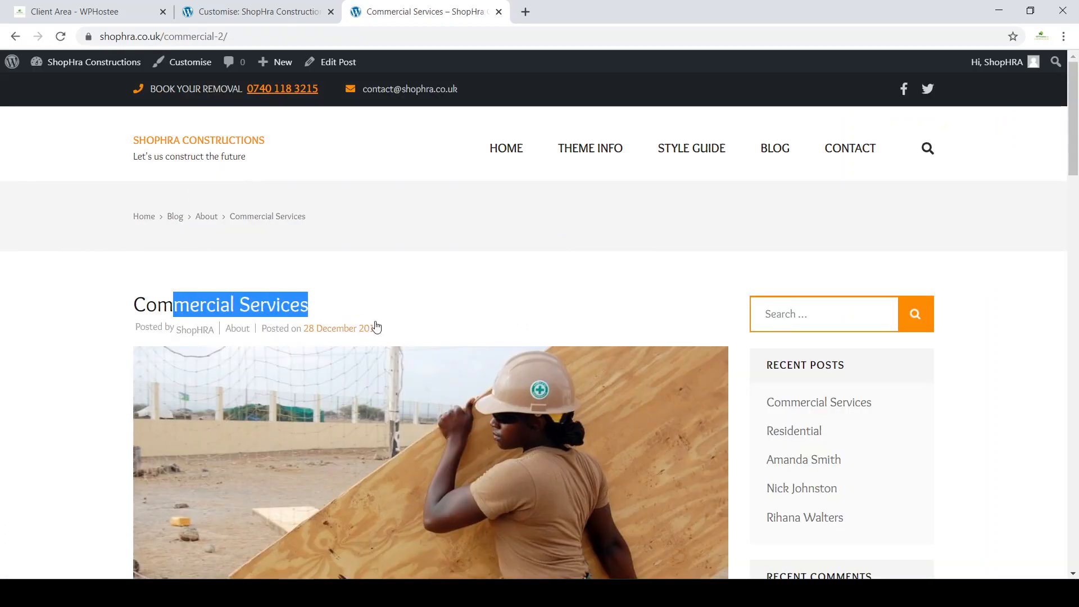
pyautogui.scroll(-5, 391, 338)
pyautogui.moveTo(135, 427); pyautogui.dragTo(150, 428)
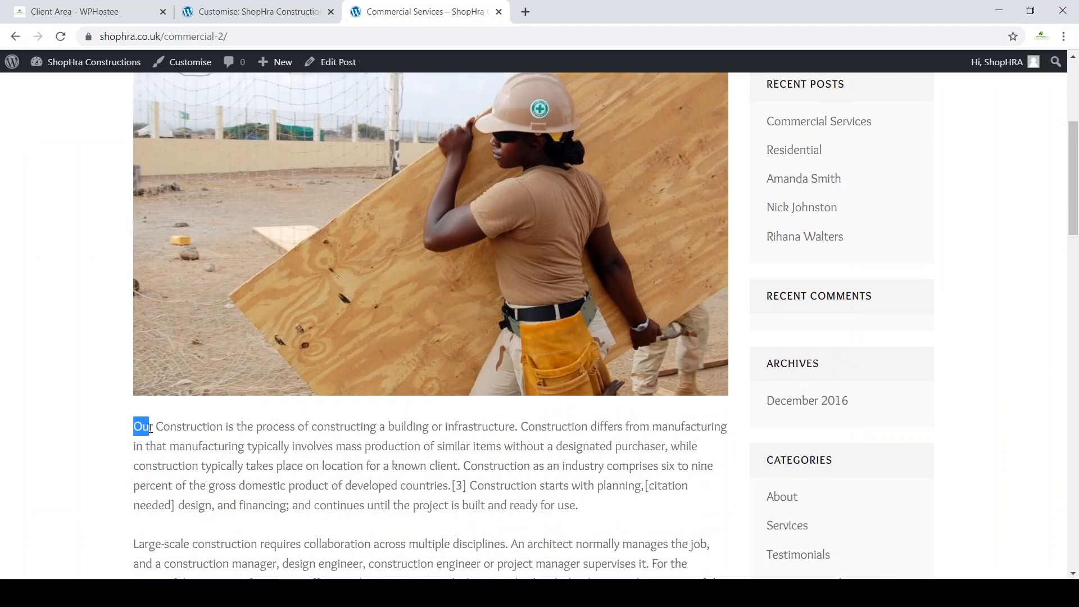
pyautogui.scroll(5, 338, 347)
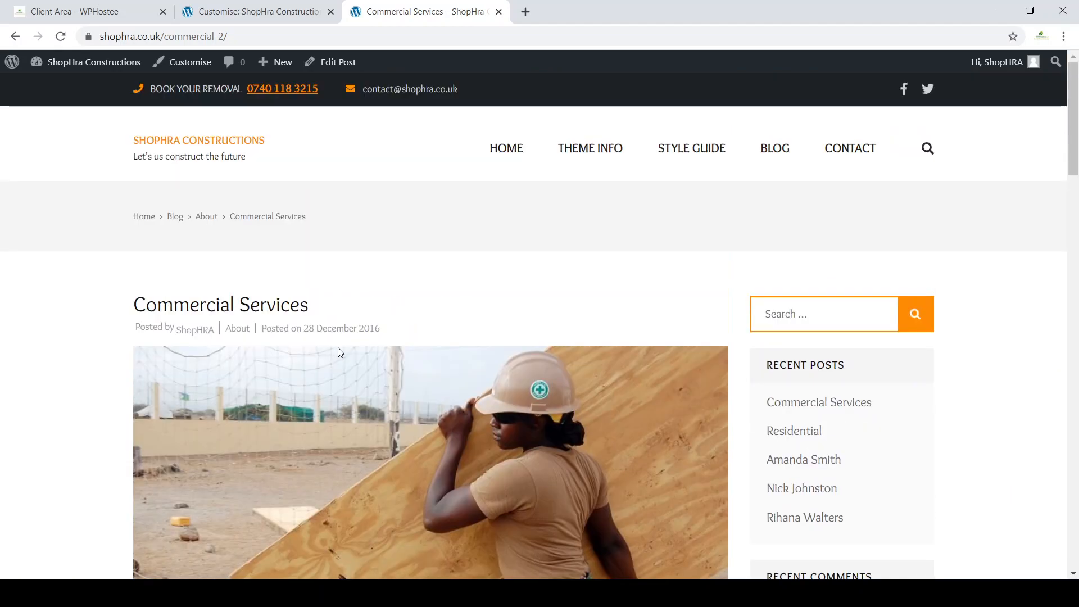
# - Check the homepage Commercial Services card text, then reopen the post in the editor
pyautogui.click(191, 143)
pyautogui.scroll(-10, 79, 433)
pyautogui.scroll(-5, 129, 433)
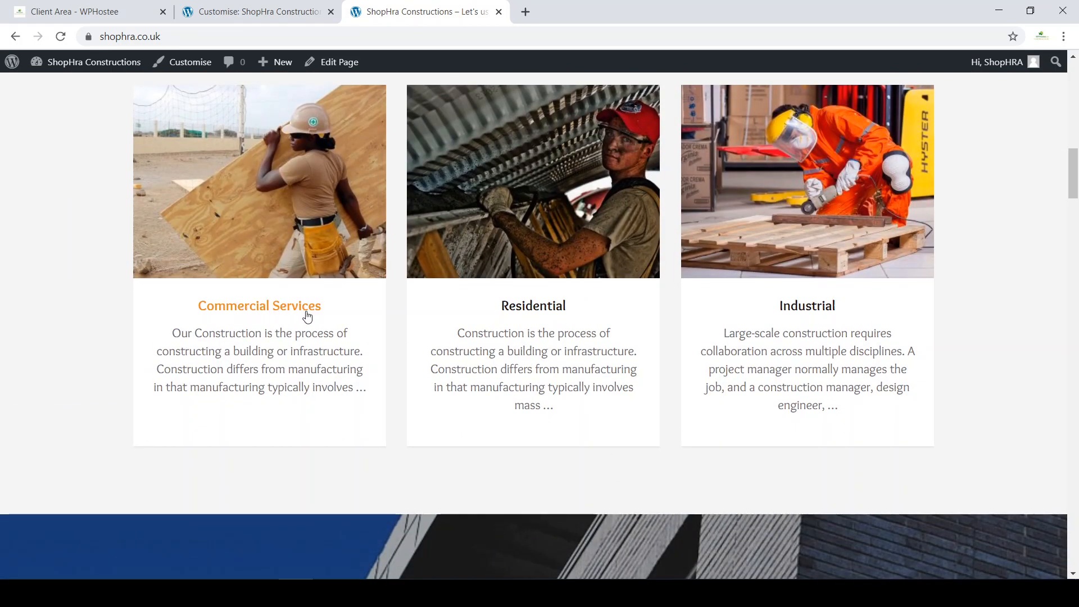
pyautogui.moveTo(174, 334); pyautogui.dragTo(194, 334)
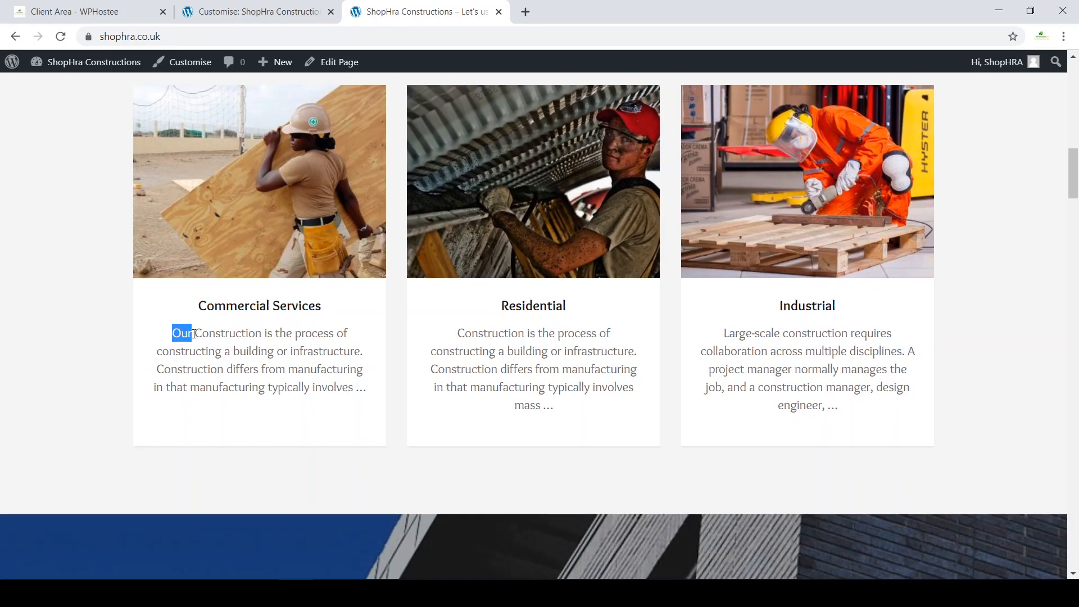
pyautogui.click(277, 388)
pyautogui.scroll(1, 248, 427)
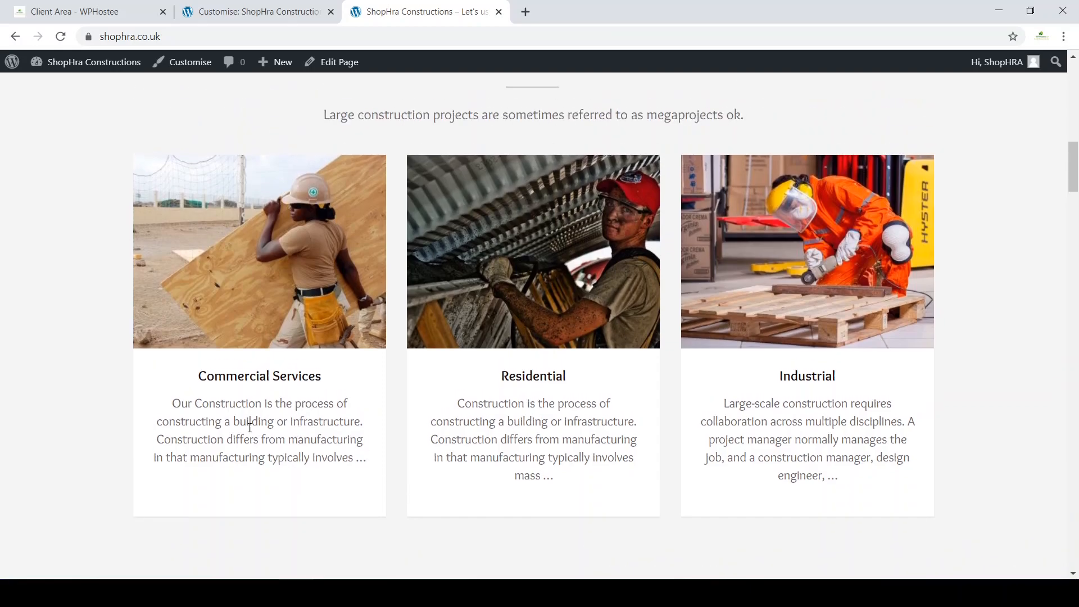
pyautogui.moveTo(183, 407); pyautogui.dragTo(364, 421)
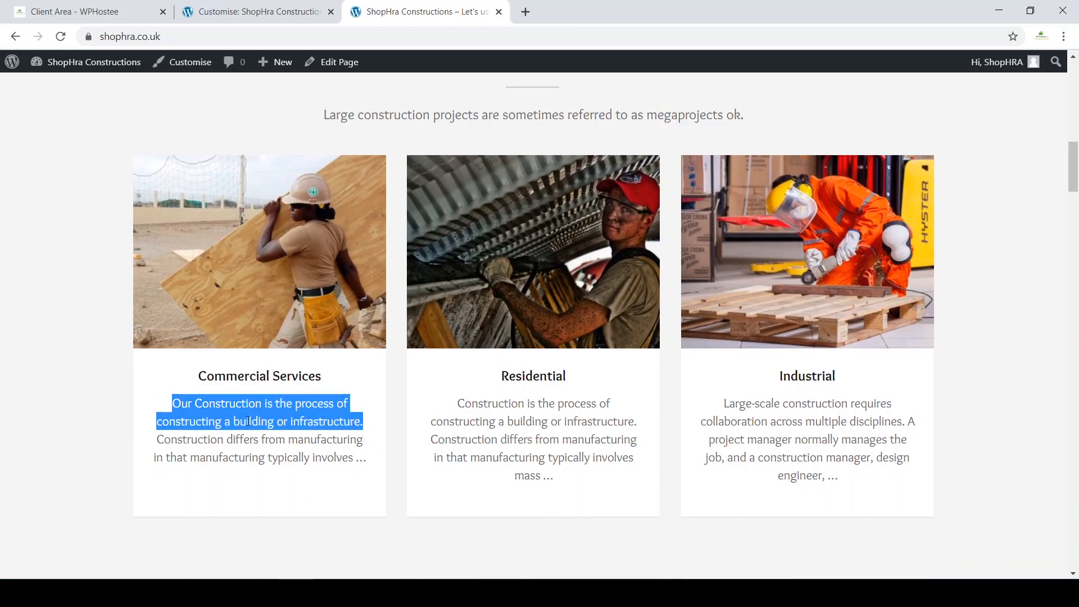
pyautogui.moveTo(171, 404); pyautogui.dragTo(370, 463)
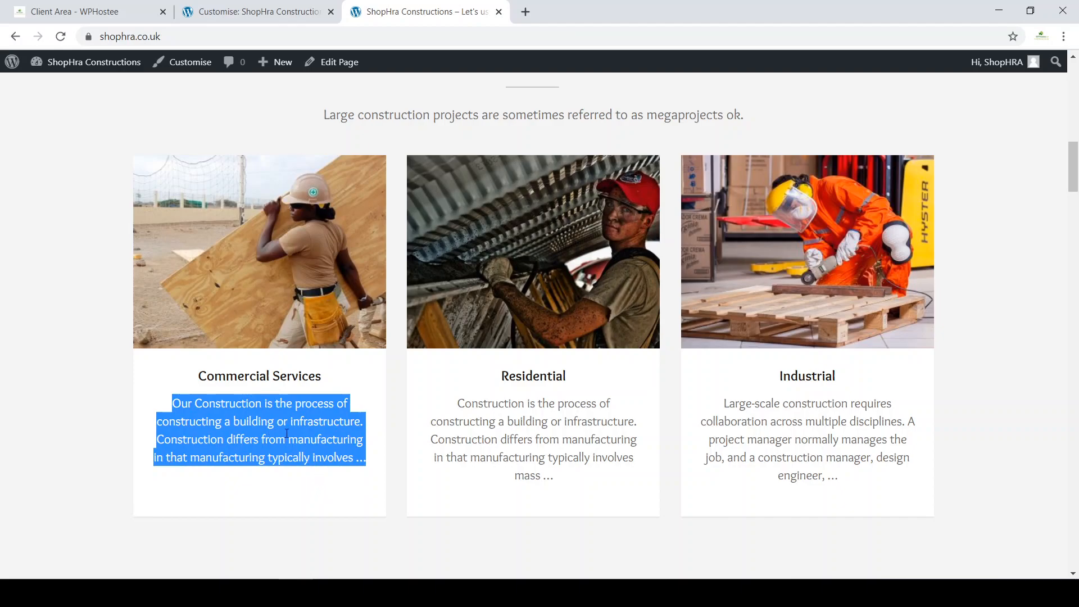
pyautogui.click(271, 378)
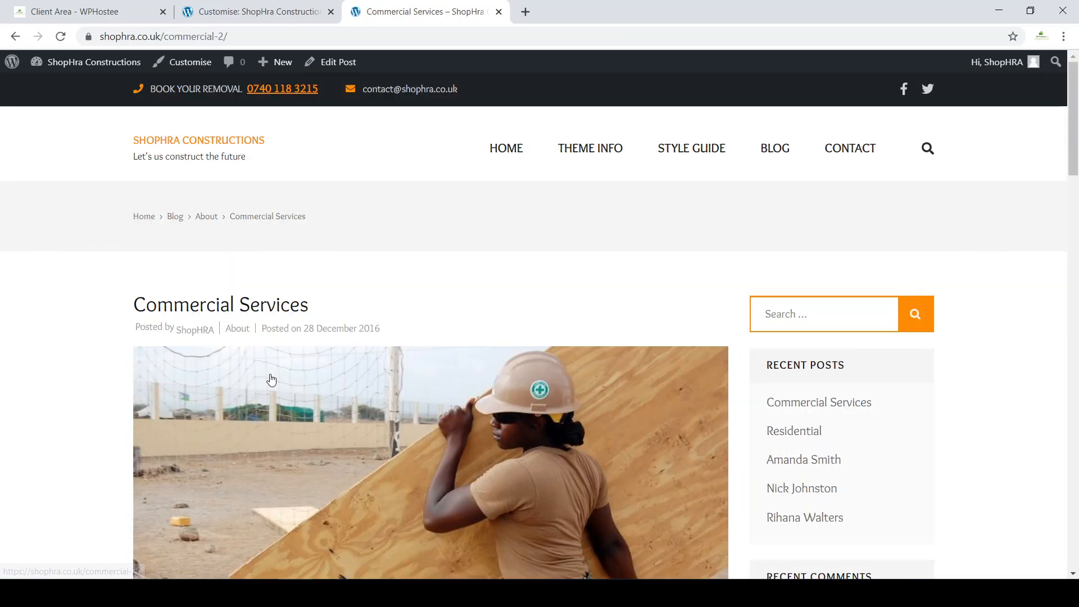
pyautogui.scroll(-3, 721, 419)
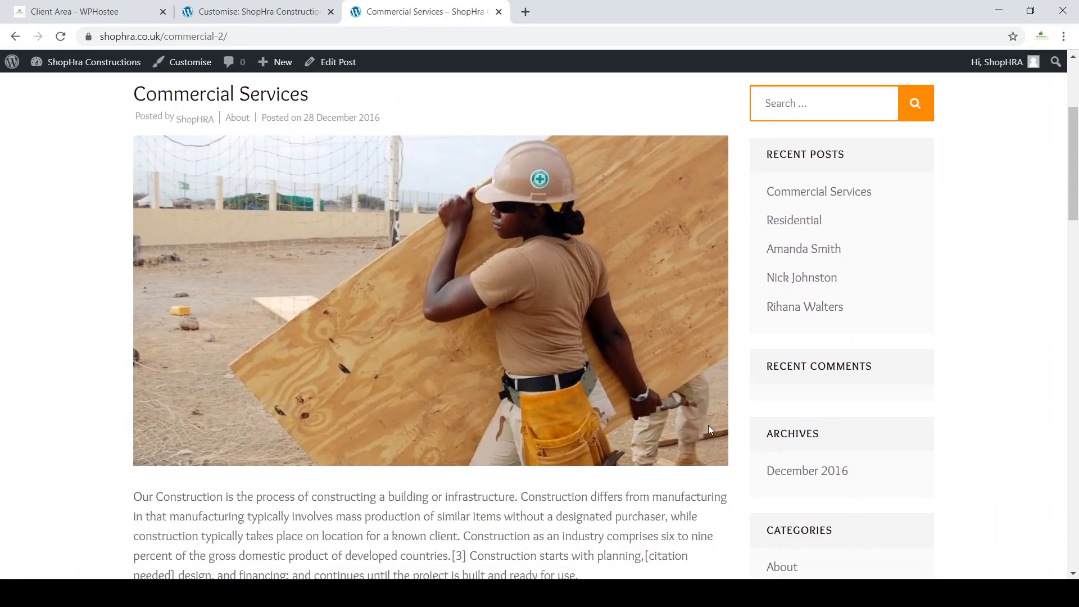
pyautogui.click(339, 62)
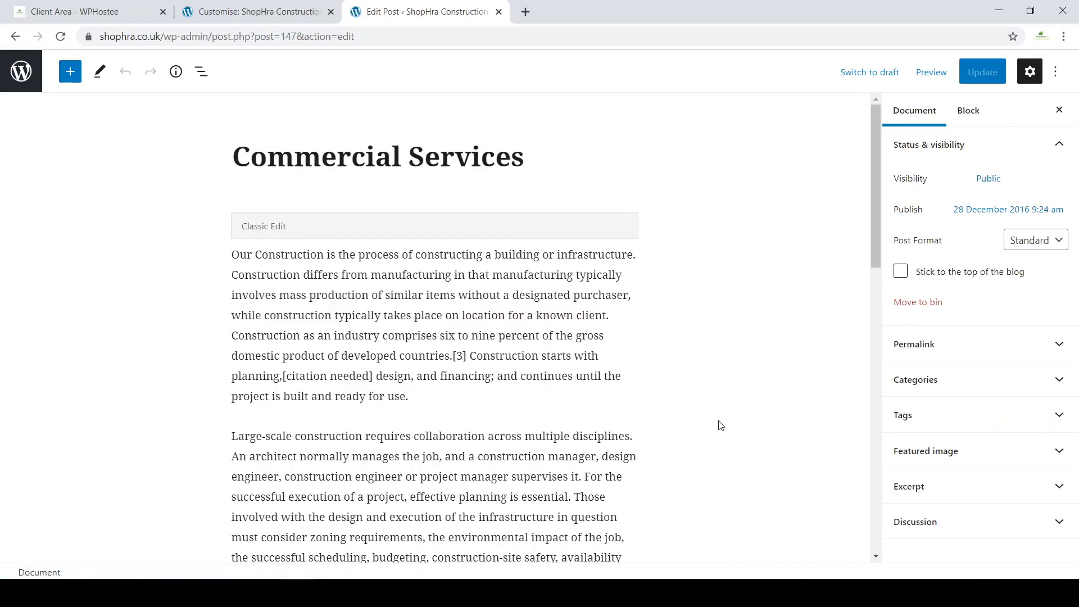
# - Expand the Excerpt, Permalink, Featured image and Discussion panels in the Document sidebar
pyautogui.click(930, 122)
pyautogui.click(931, 493)
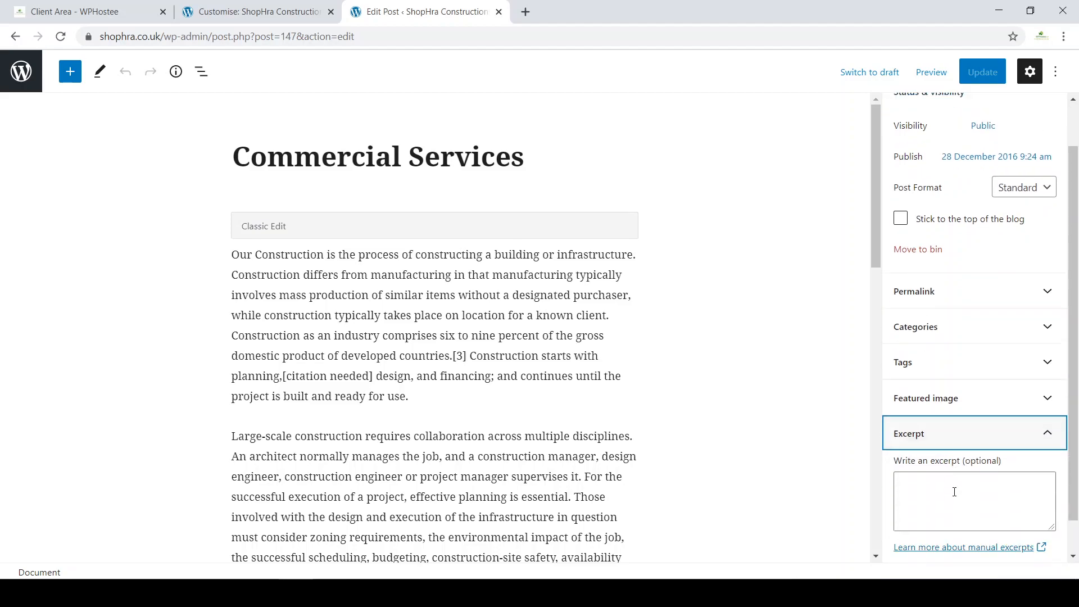
pyautogui.click(962, 455)
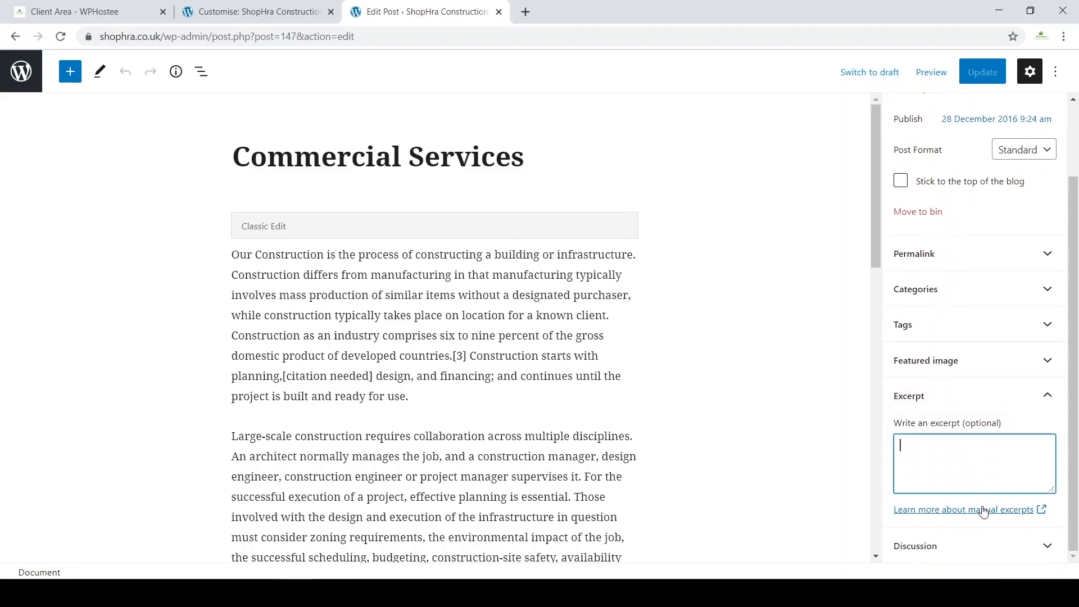
pyautogui.click(943, 265)
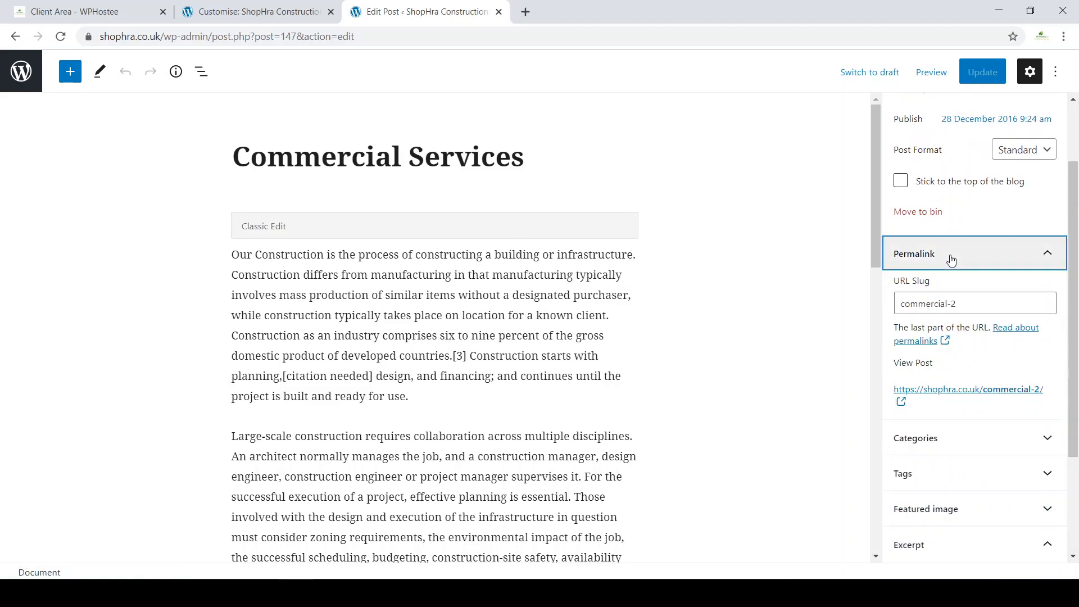
pyautogui.scroll(-2, 954, 449)
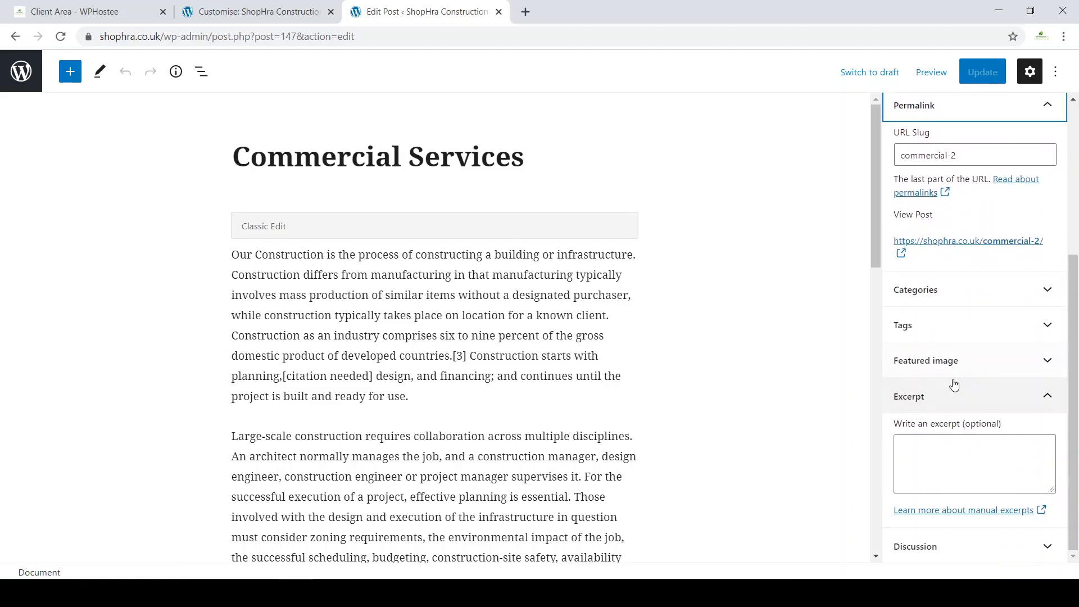
pyautogui.click(972, 381)
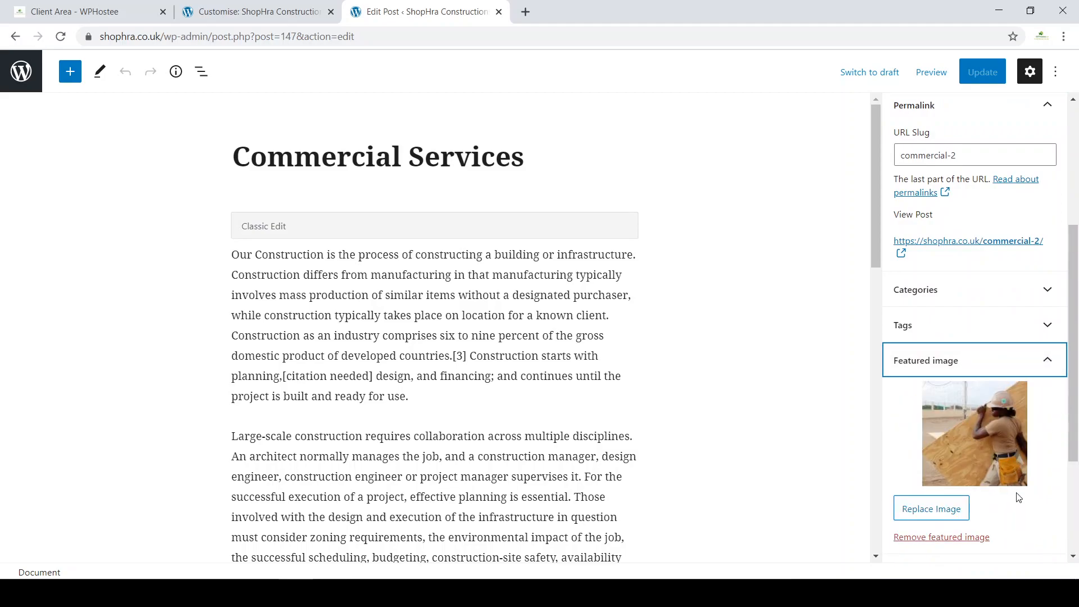
pyautogui.scroll(-3, 1012, 489)
pyautogui.click(971, 471)
pyautogui.click(1017, 548)
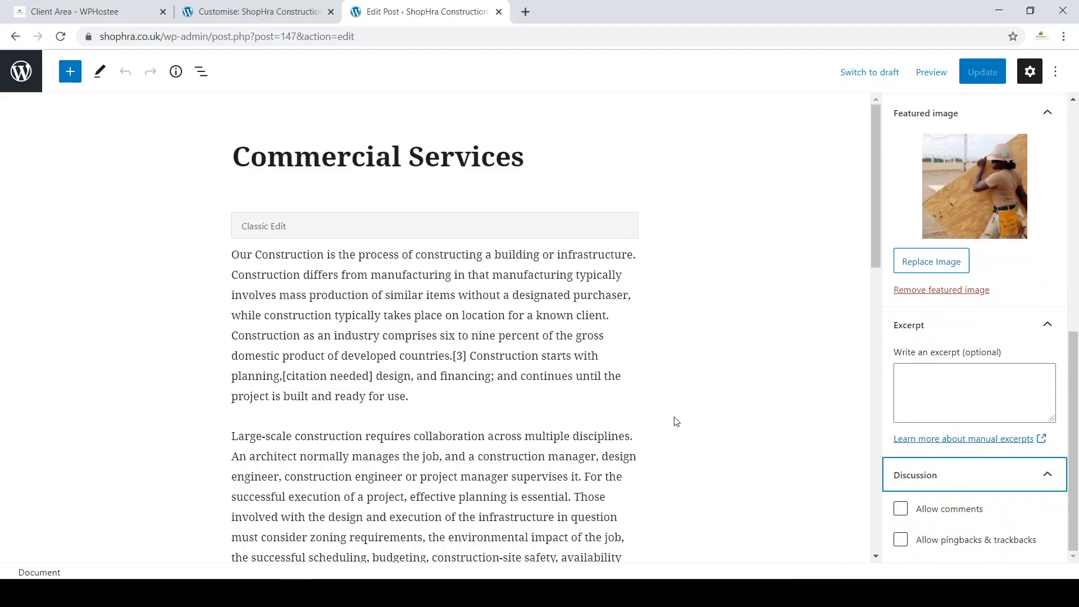
# - Compare with the customiser's Commercial card and select the post's opening sentence 'Our Construction is the process…'
pyautogui.click(354, 317)
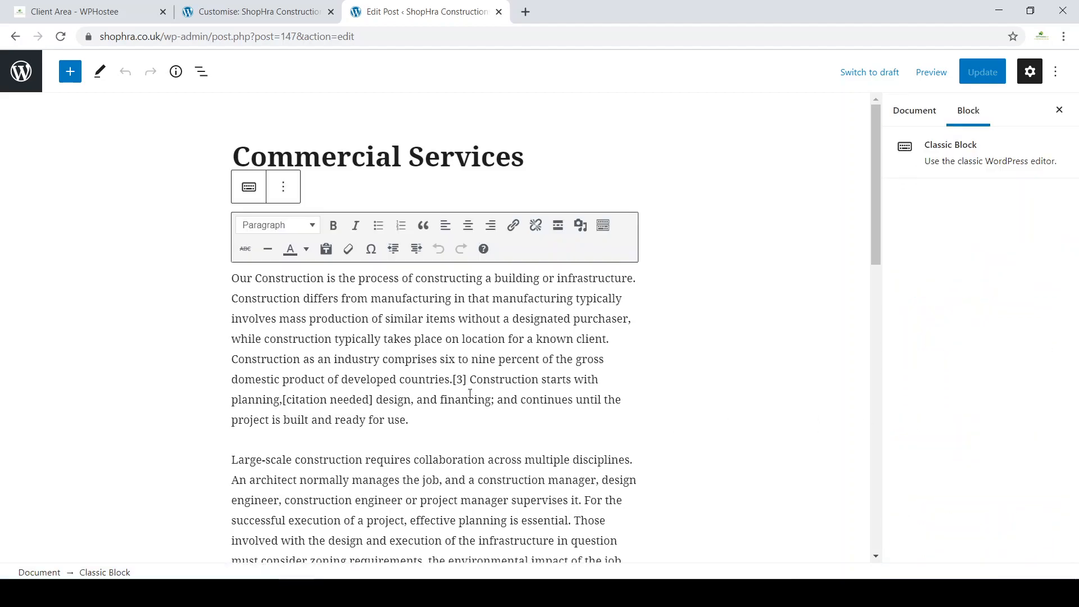
pyautogui.click(912, 112)
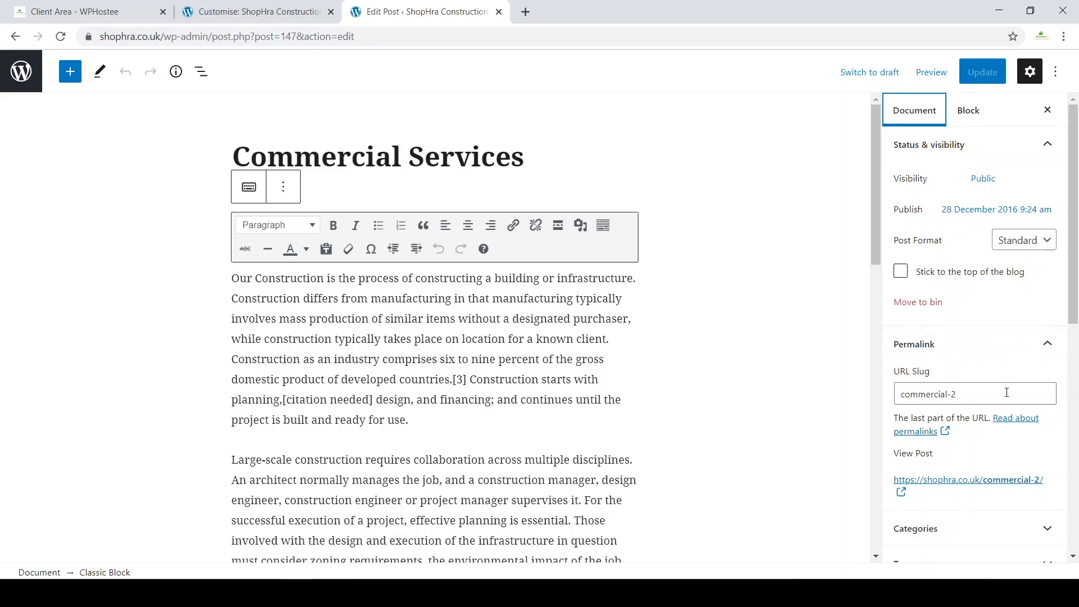
pyautogui.click(363, 317)
pyautogui.moveTo(233, 278); pyautogui.dragTo(301, 298)
pyautogui.hotkey('ctrl', 'pageup')
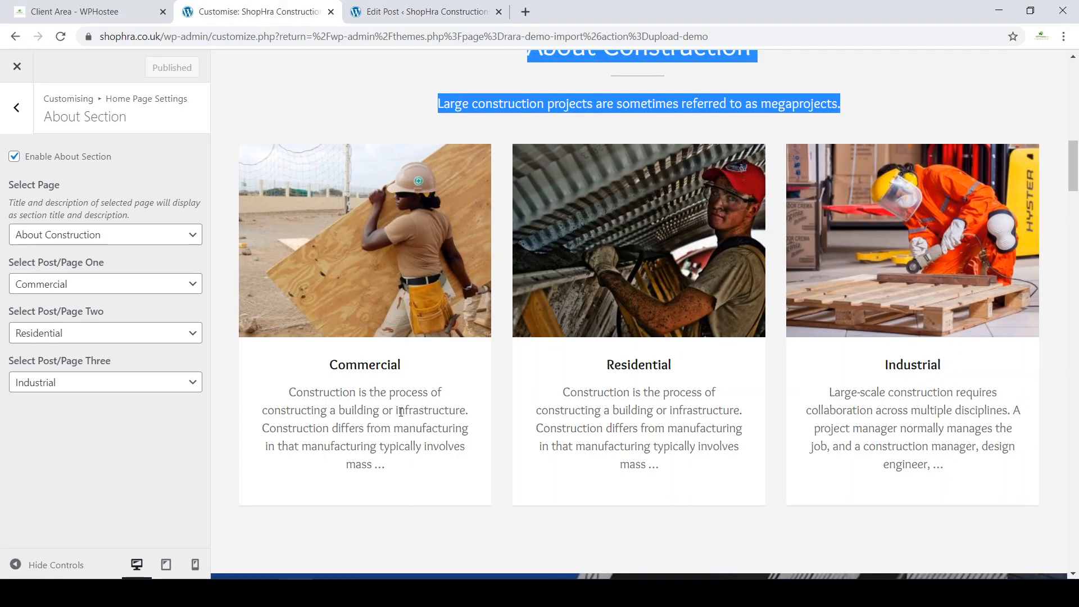
pyautogui.moveTo(468, 414); pyautogui.dragTo(293, 392)
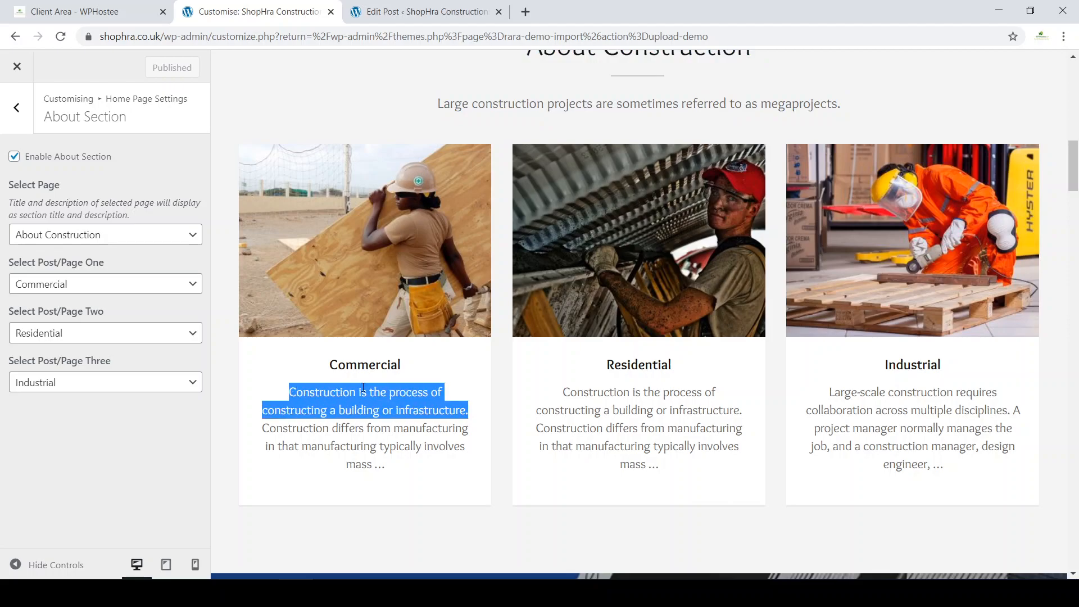
pyautogui.click(389, 6)
pyautogui.click(337, 364)
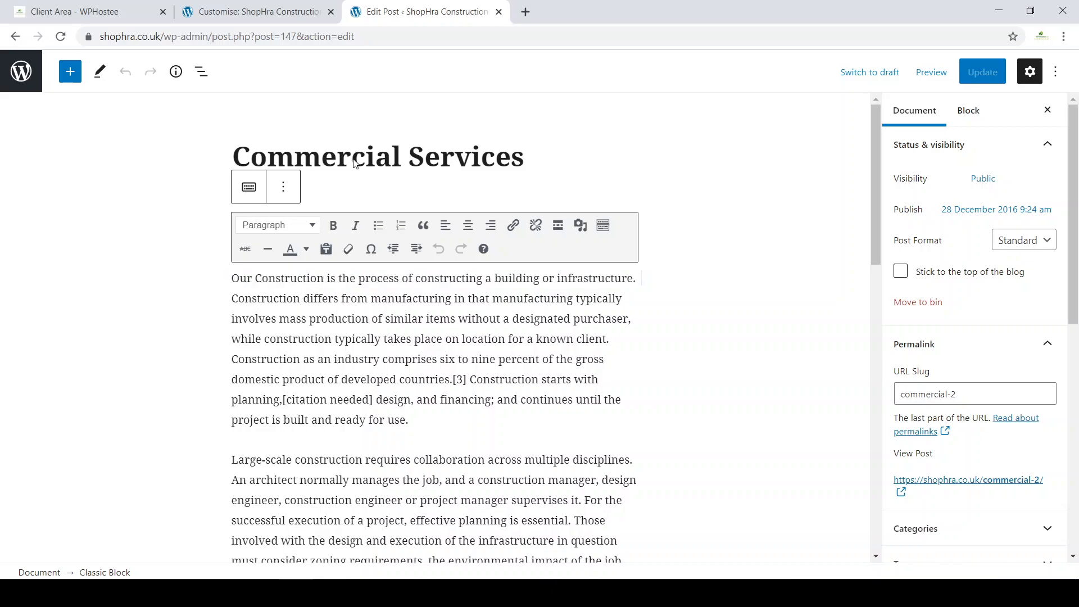
pyautogui.click(283, 12)
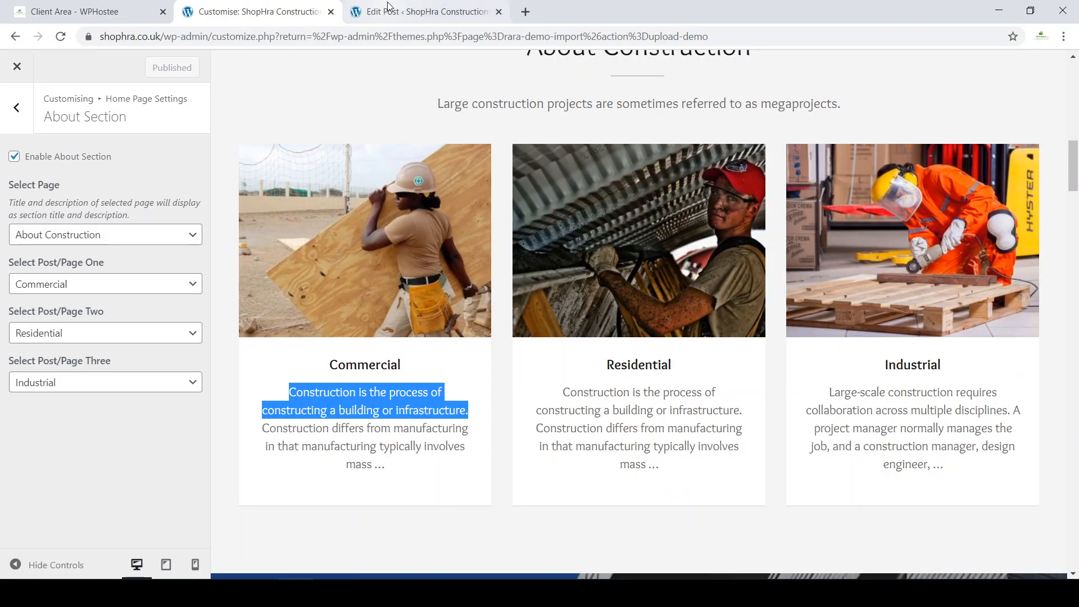
pyautogui.click(372, 9)
pyautogui.moveTo(233, 280); pyautogui.dragTo(635, 274)
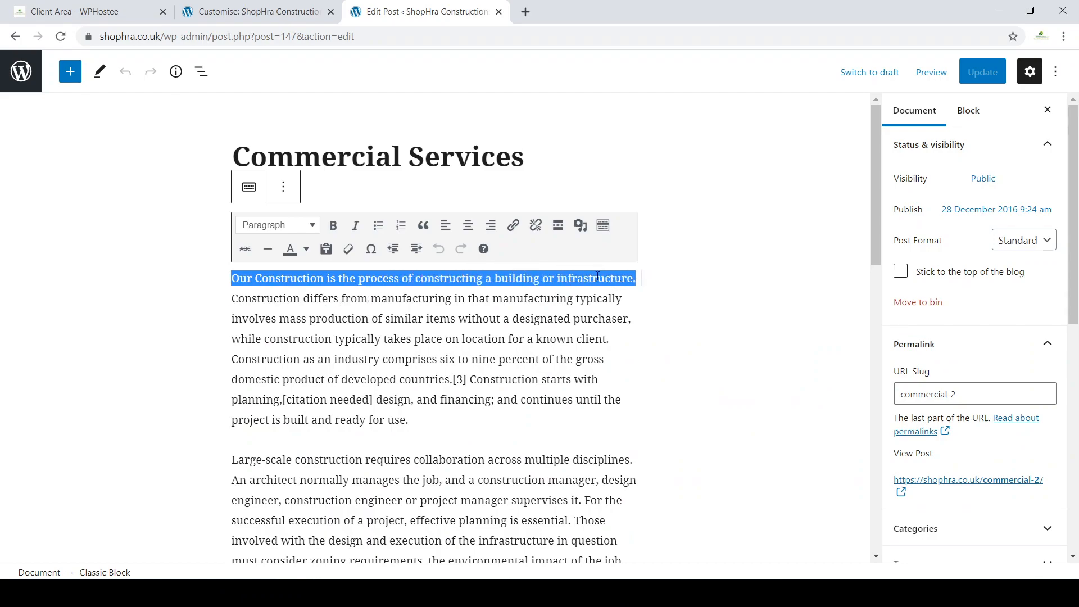
# - Copy the post's first sentence into the Excerpt box: 'Our Construction is the process of constructing a building or infrastructure.'
pyautogui.rightClick(597, 277)
pyautogui.click(636, 327)
pyautogui.scroll(-7, 982, 506)
pyautogui.click(963, 445)
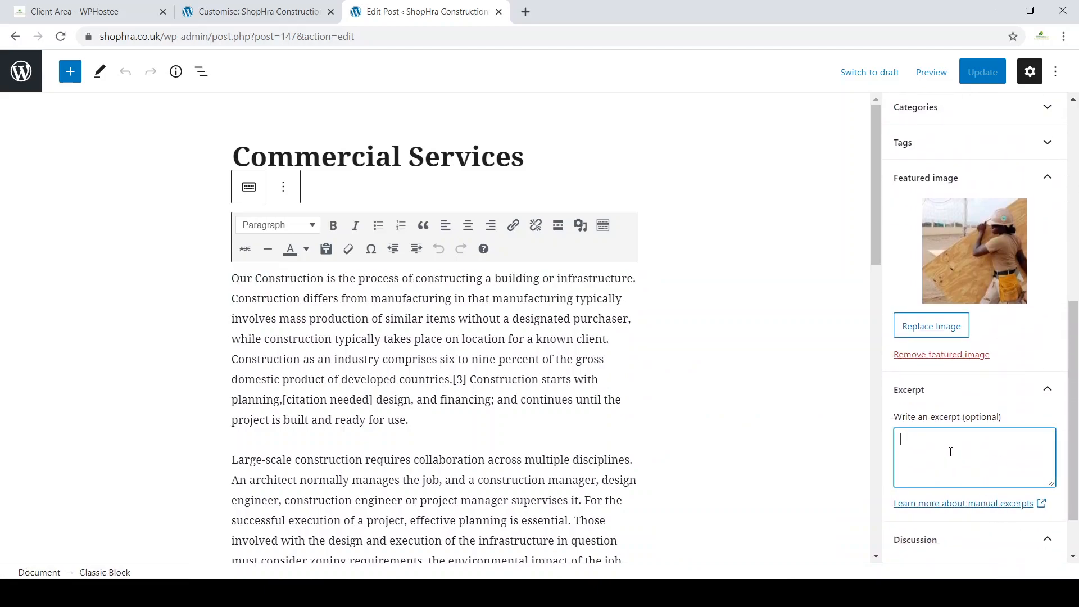
pyautogui.rightClick(950, 452)
pyautogui.click(967, 342)
# - Update the Commercial Services post and view it on the site
pyautogui.scroll(-1, 993, 475)
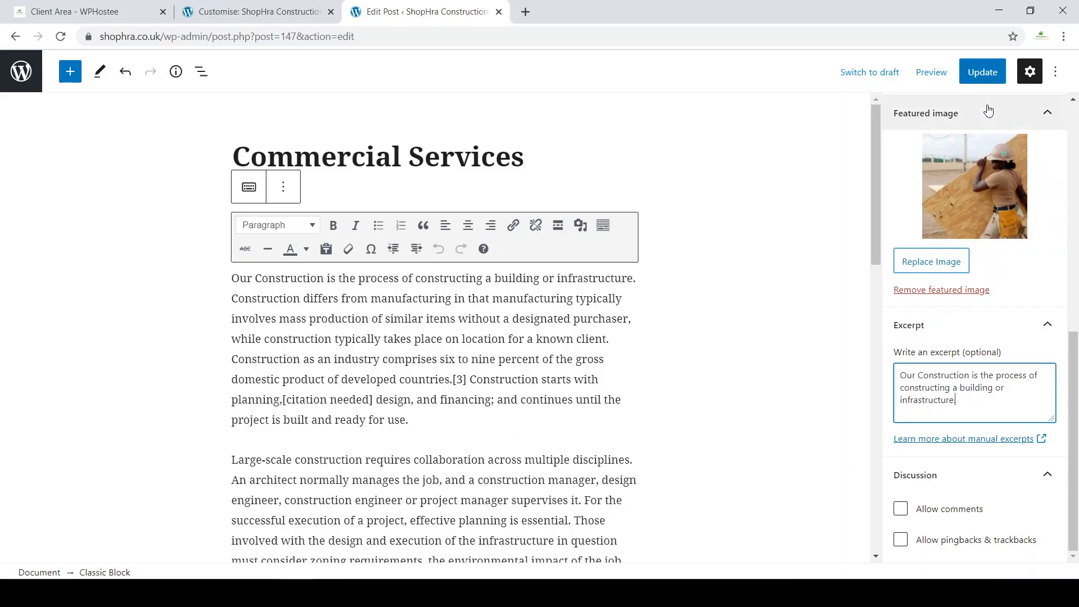
pyautogui.click(978, 75)
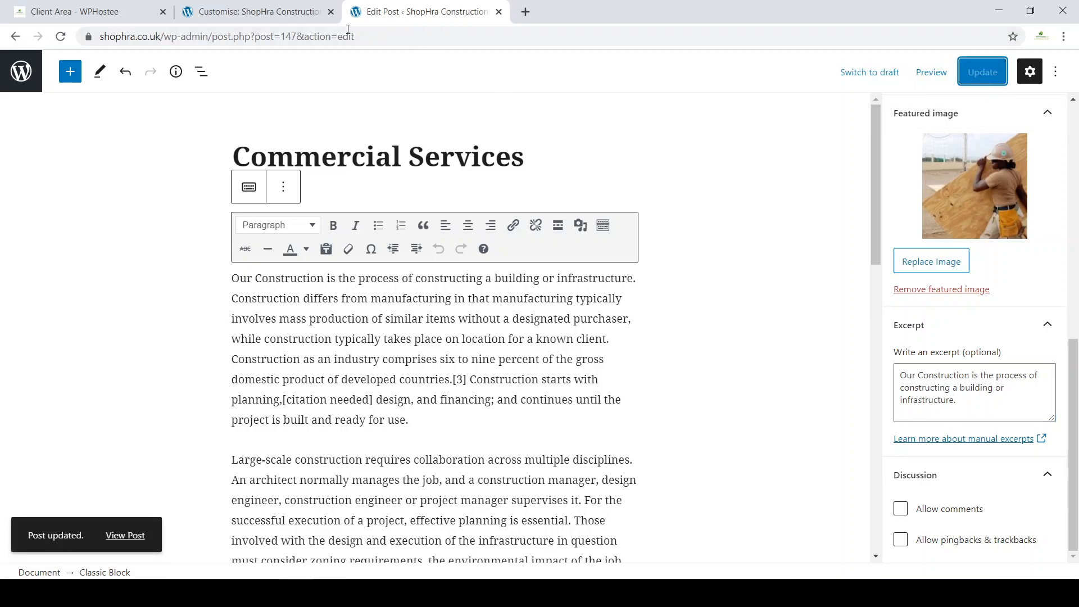
pyautogui.click(130, 537)
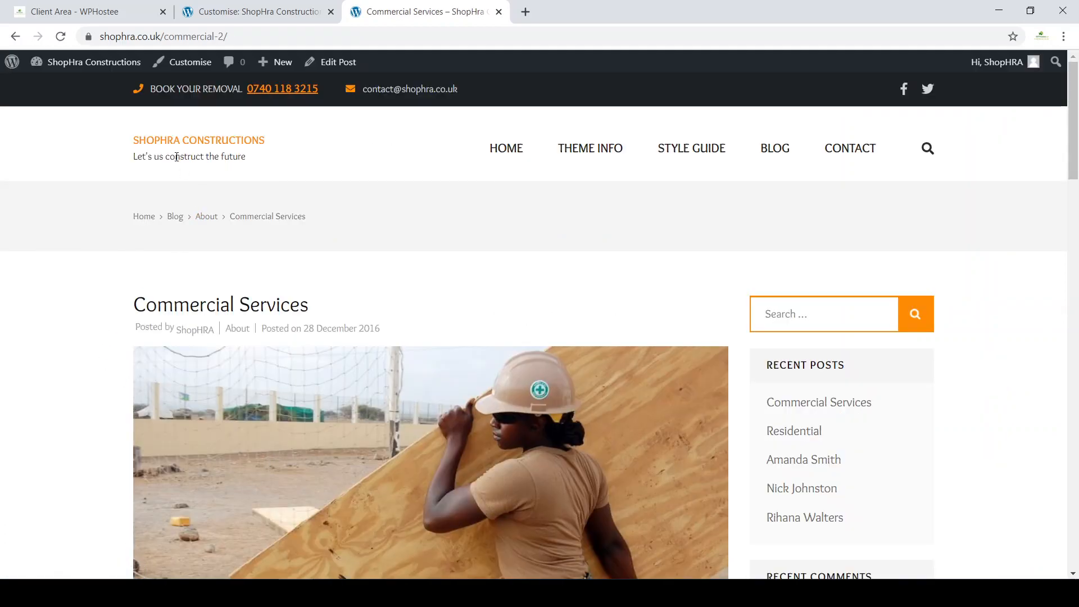
# - On the home page, check that the Commercial Services About card shows the one-sentence excerpt, comparing it with the Residential card
pyautogui.click(185, 141)
pyautogui.scroll(-2, 115, 384)
pyautogui.scroll(-15, 115, 384)
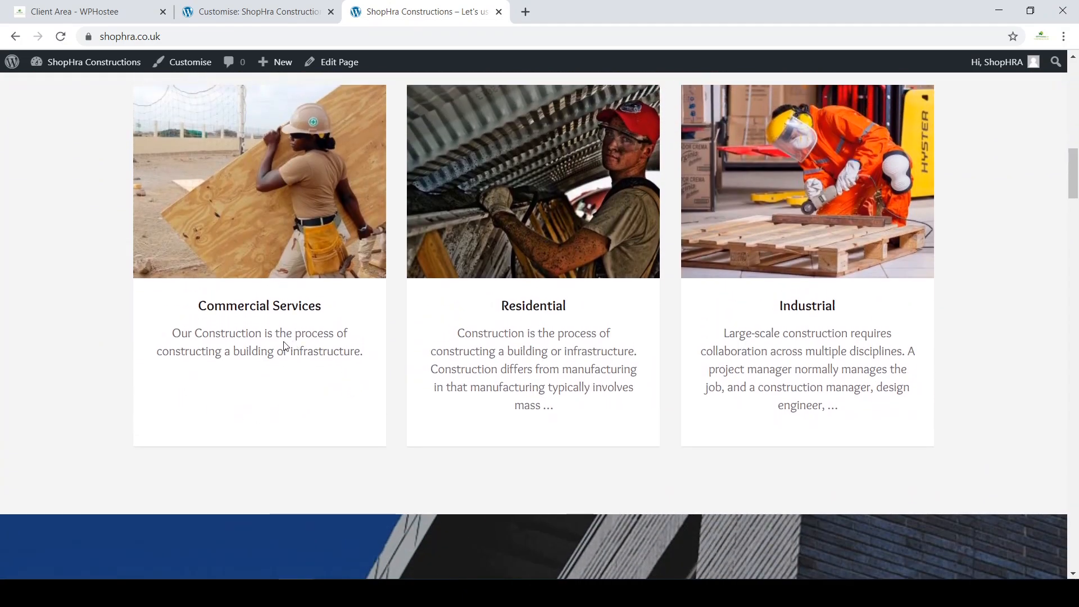
pyautogui.moveTo(172, 332); pyautogui.dragTo(365, 351)
pyautogui.click(78, 393)
pyautogui.moveTo(459, 332); pyautogui.dragTo(573, 423)
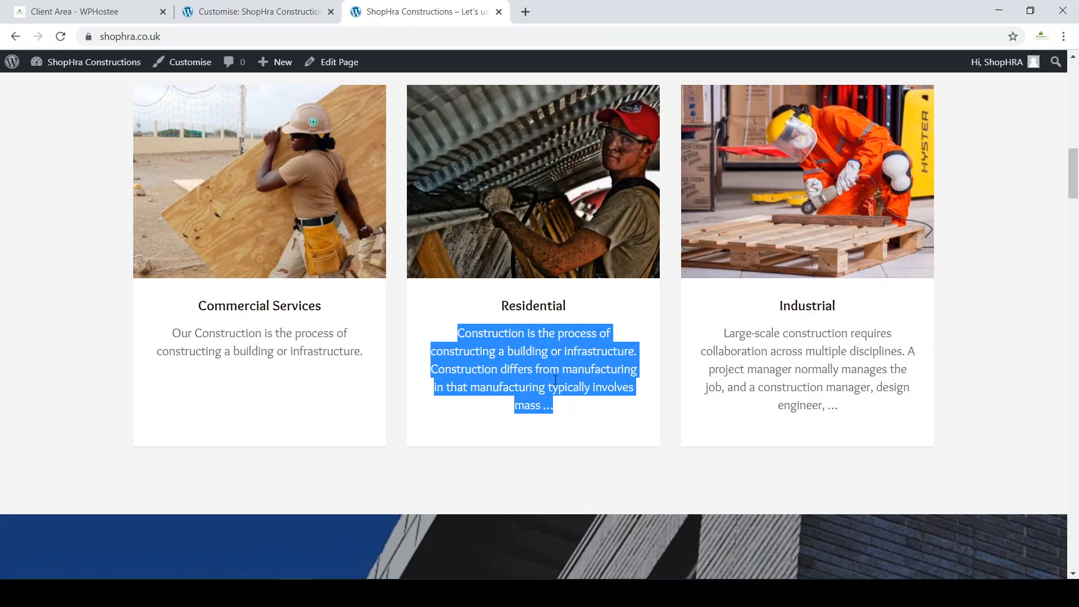
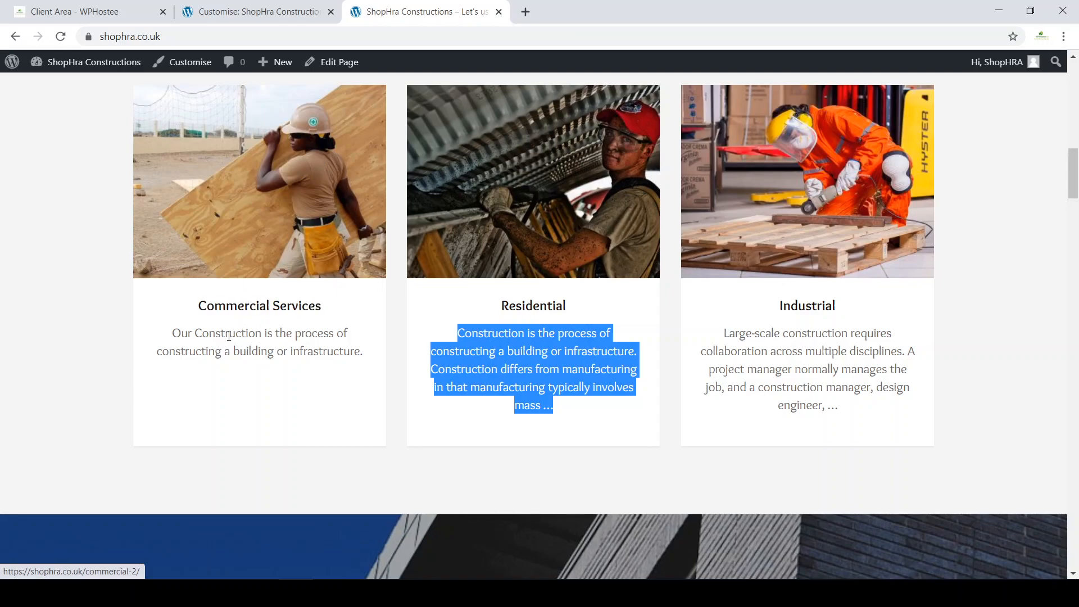
# - Open the Commercial Services post from its homepage card in the post editor
pyautogui.click(269, 309)
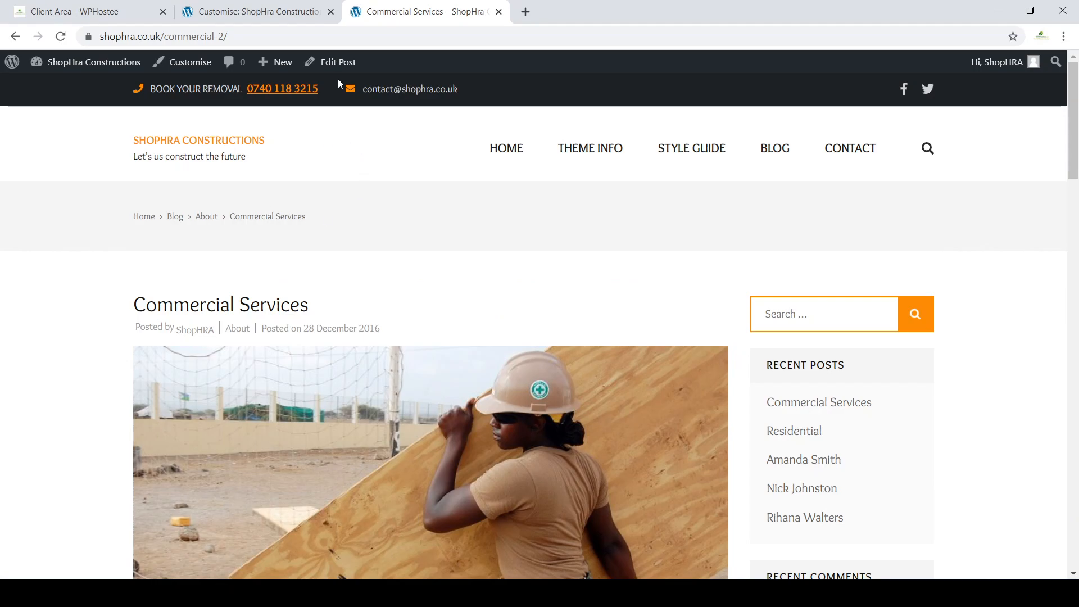
pyautogui.click(344, 66)
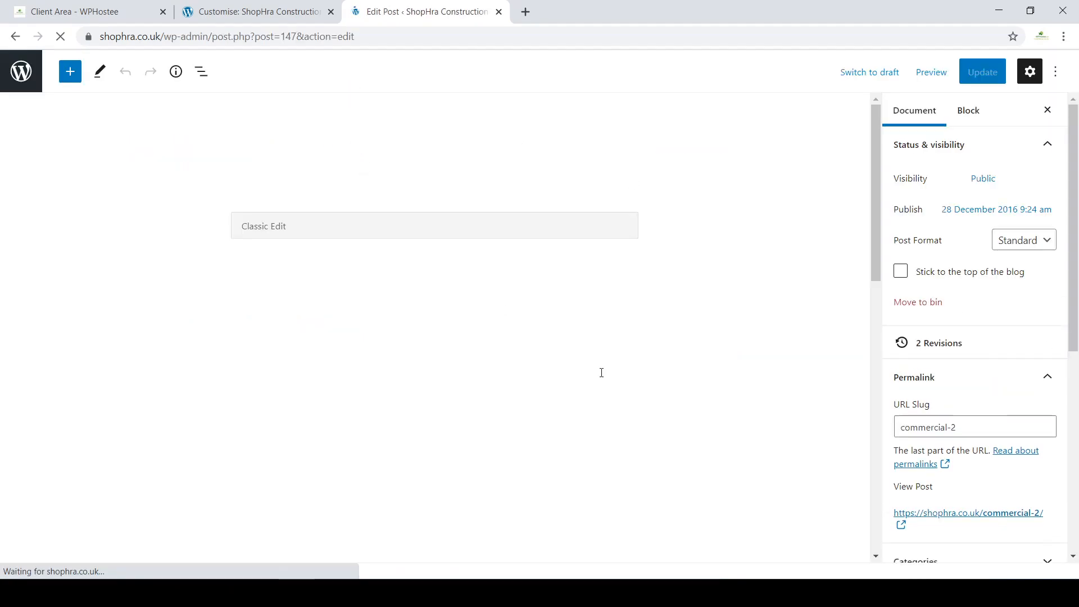
# - Collapse the Document sidebar panels so only Featured image stays expanded
pyautogui.click(926, 111)
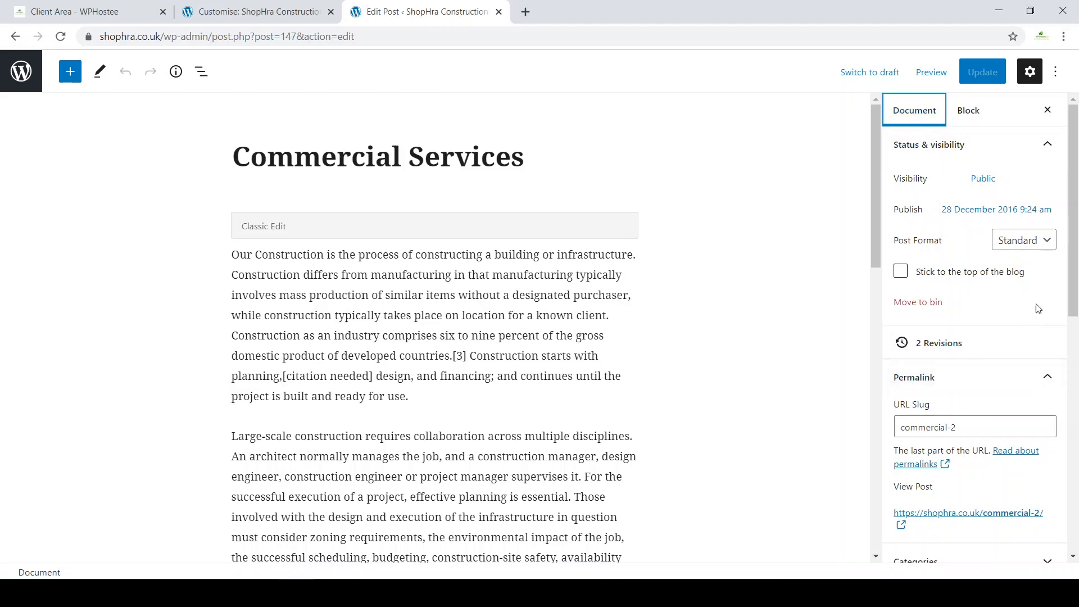
pyautogui.click(1046, 145)
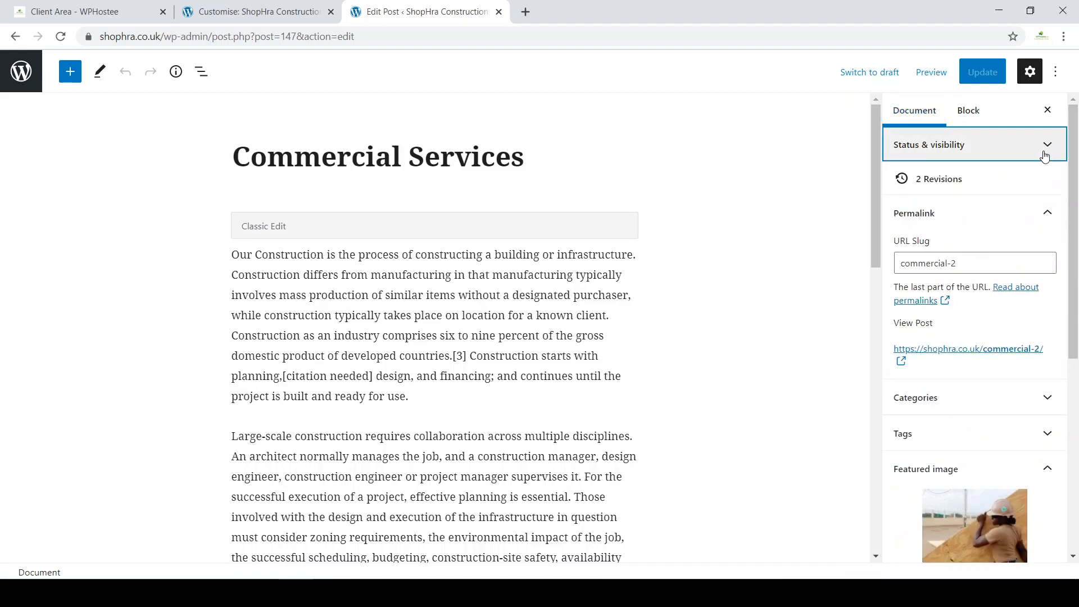
pyautogui.click(1048, 212)
pyautogui.click(1048, 320)
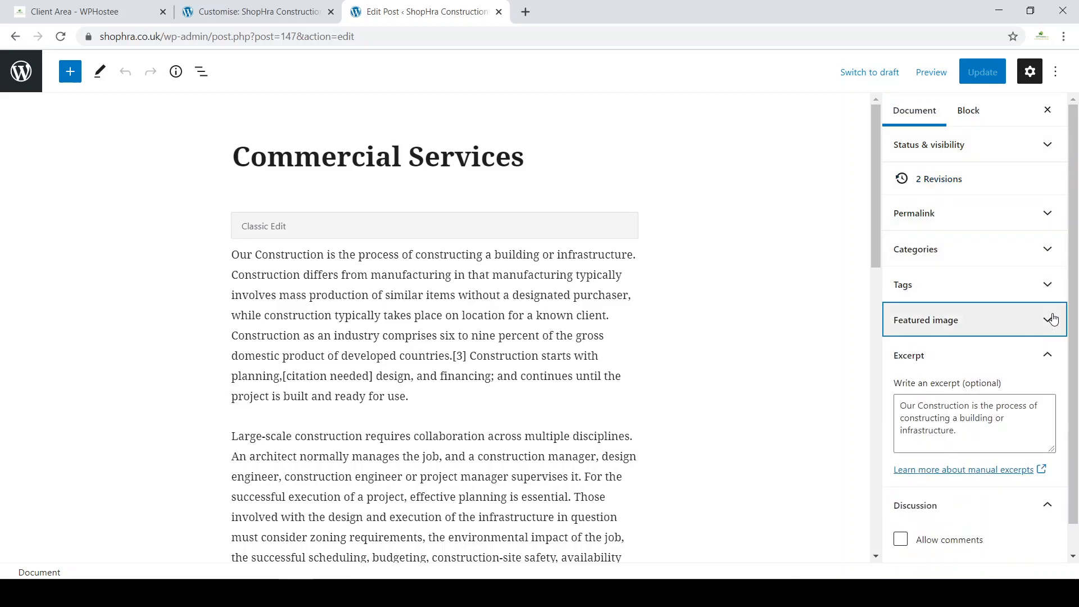
pyautogui.click(1057, 364)
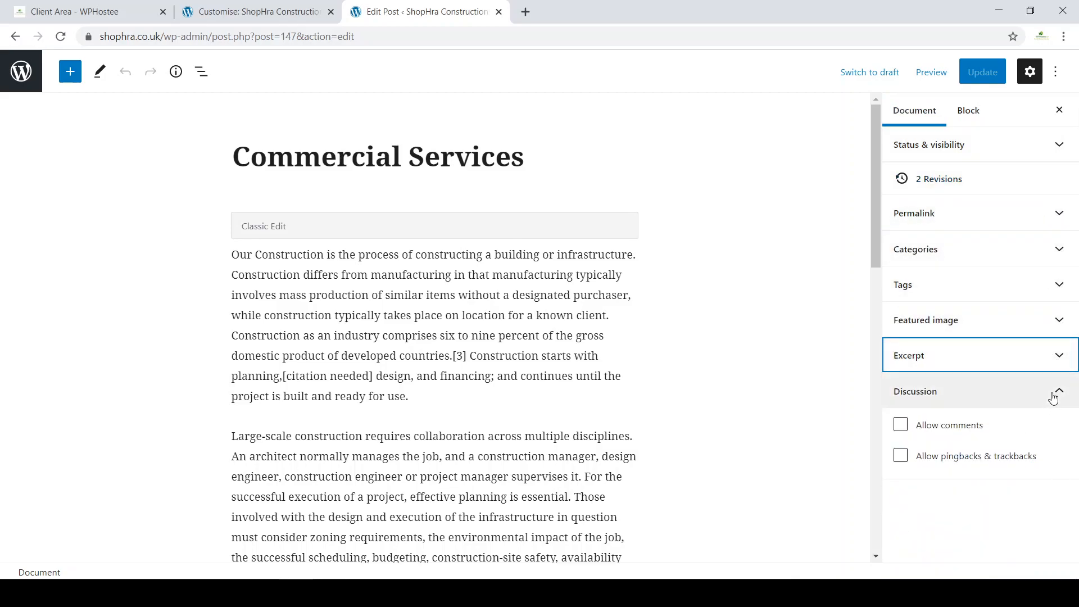
pyautogui.click(1053, 392)
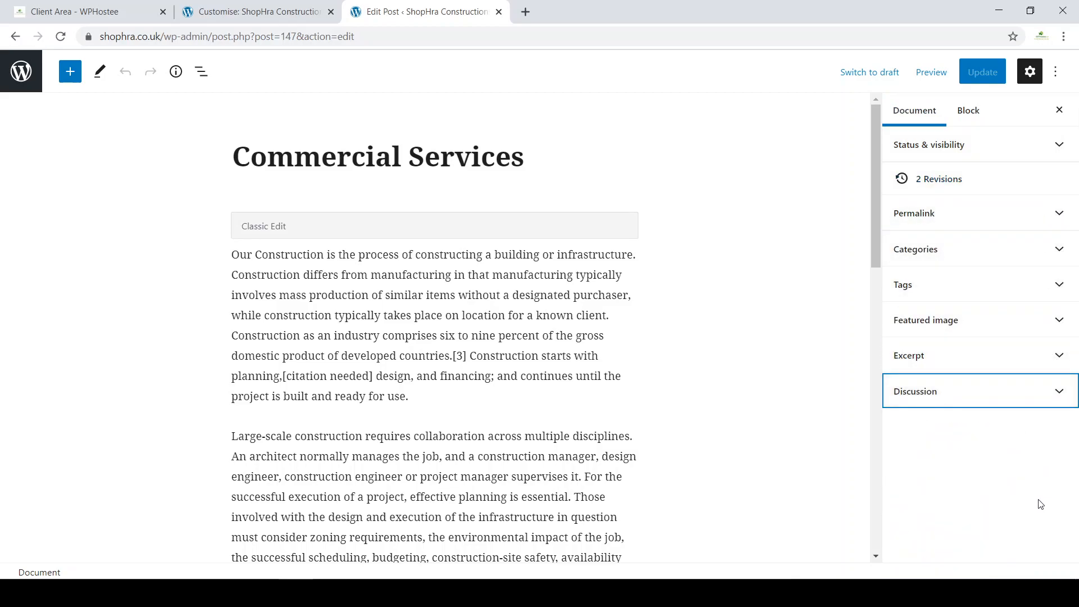
pyautogui.click(953, 323)
pyautogui.scroll(-1, 1037, 409)
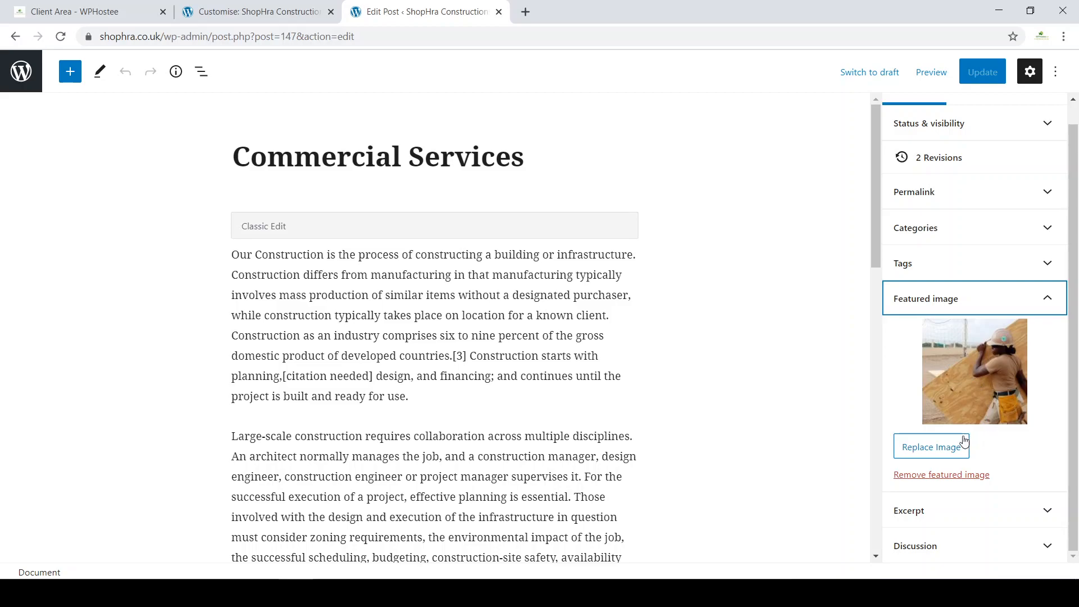
# - Replace the featured image with the two-workers hard-hat photo from the Media Library
pyautogui.click(947, 448)
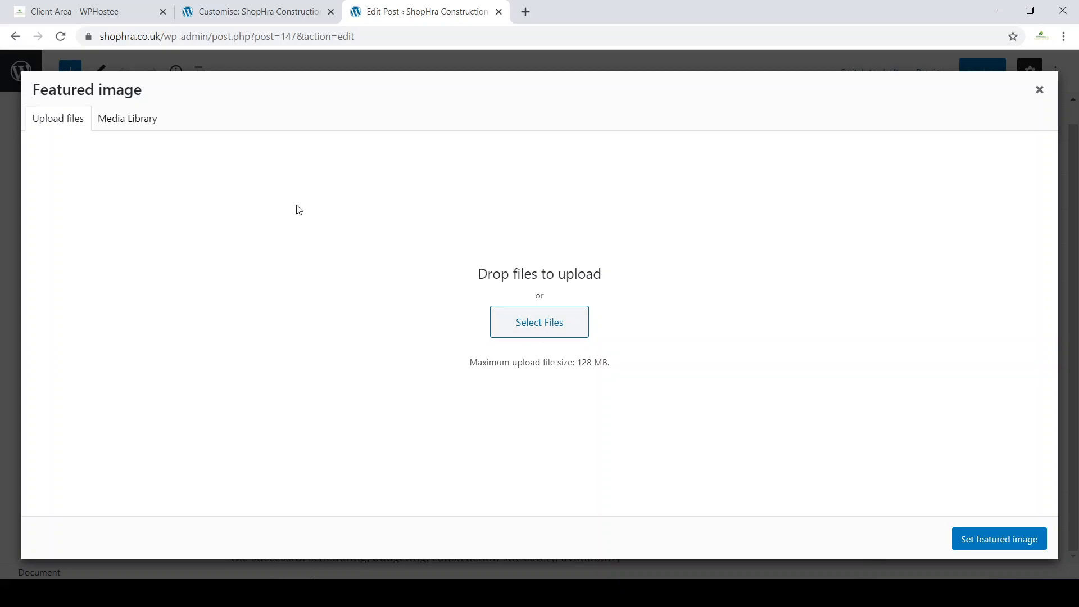
pyautogui.click(61, 125)
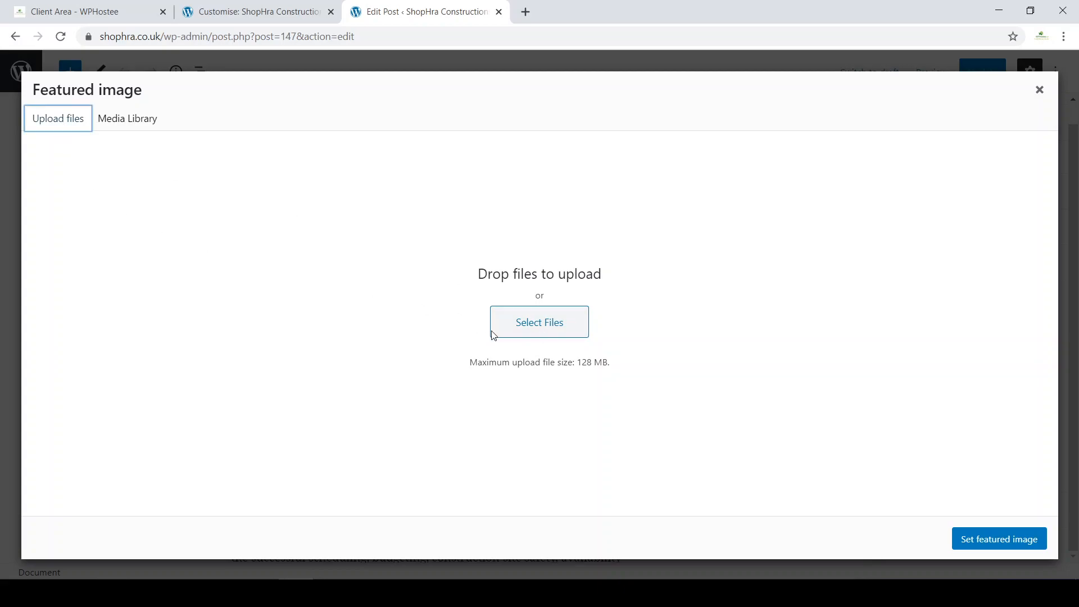
pyautogui.click(534, 332)
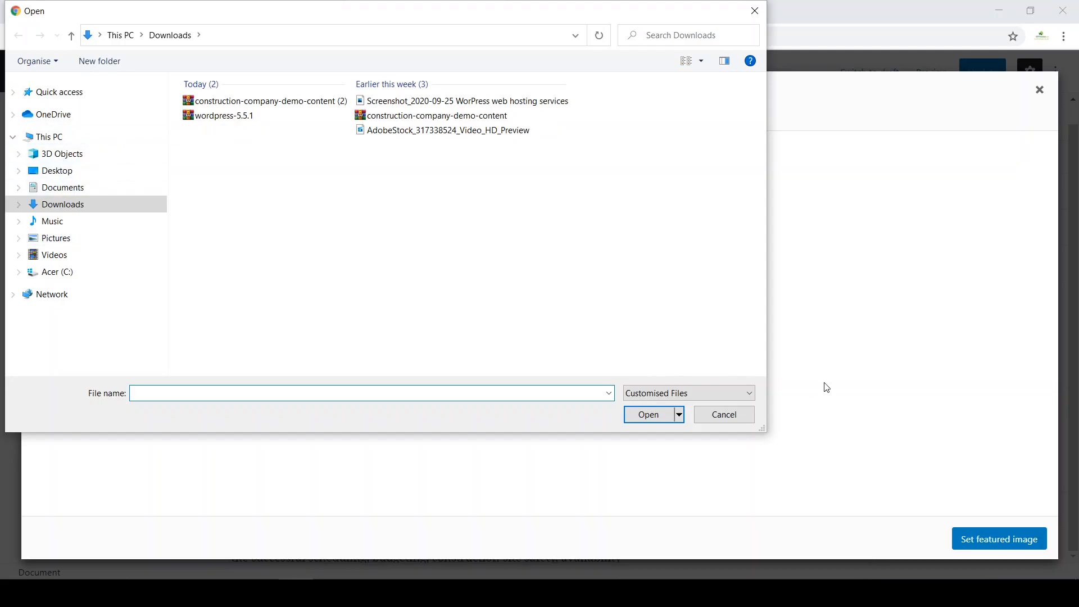
pyautogui.click(741, 420)
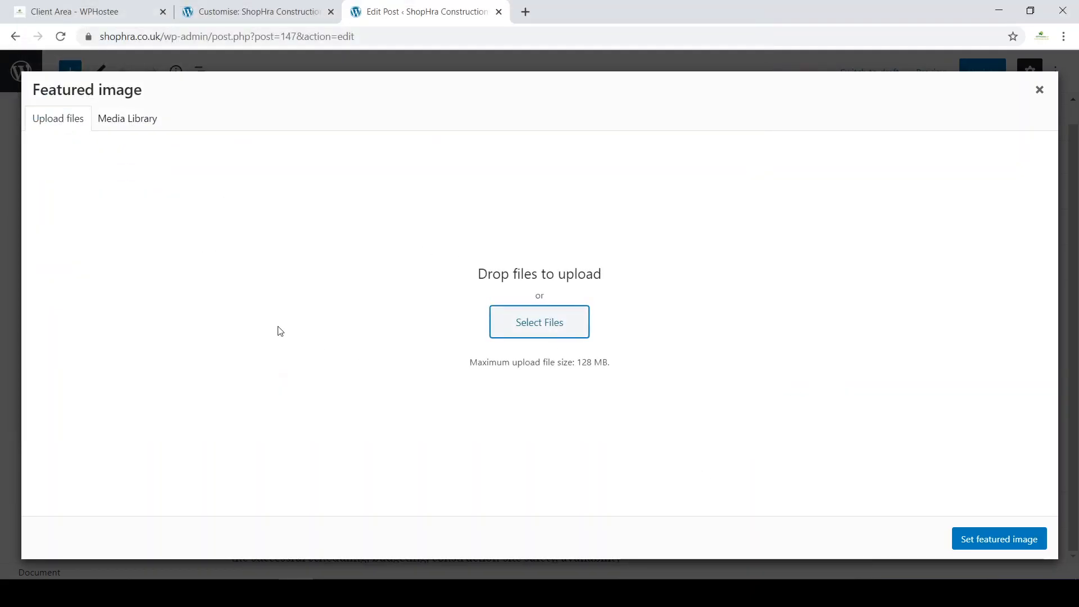
pyautogui.click(129, 120)
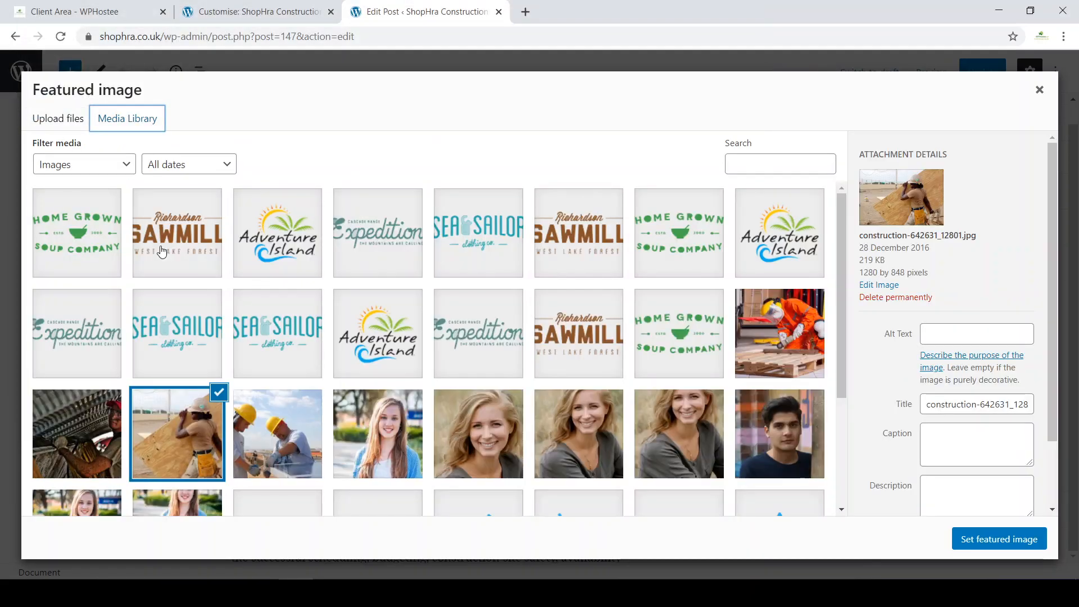
pyautogui.scroll(-3, 325, 348)
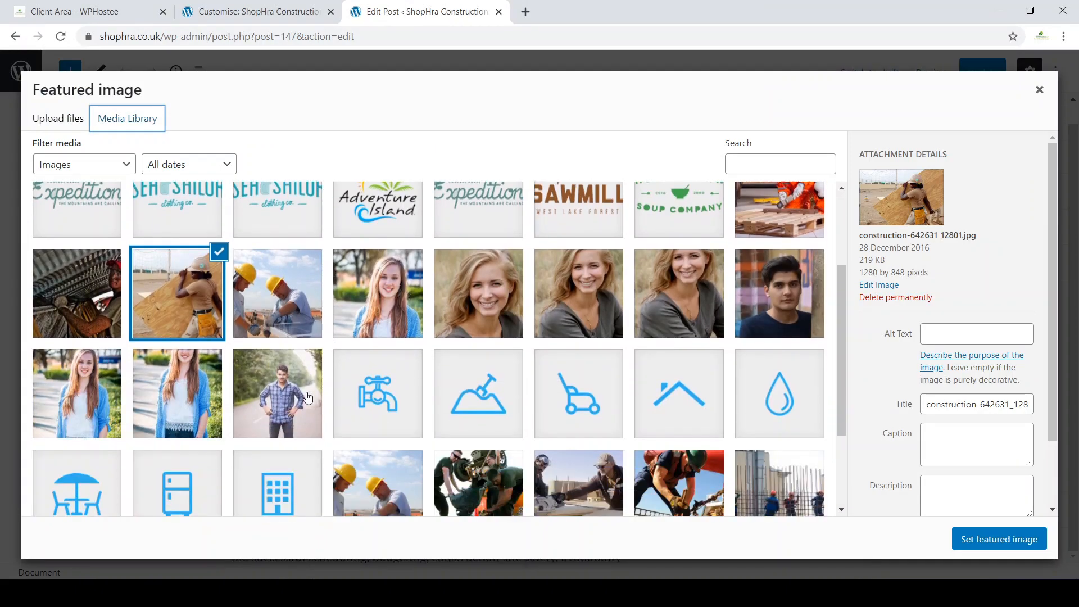
pyautogui.click(284, 322)
pyautogui.click(1010, 540)
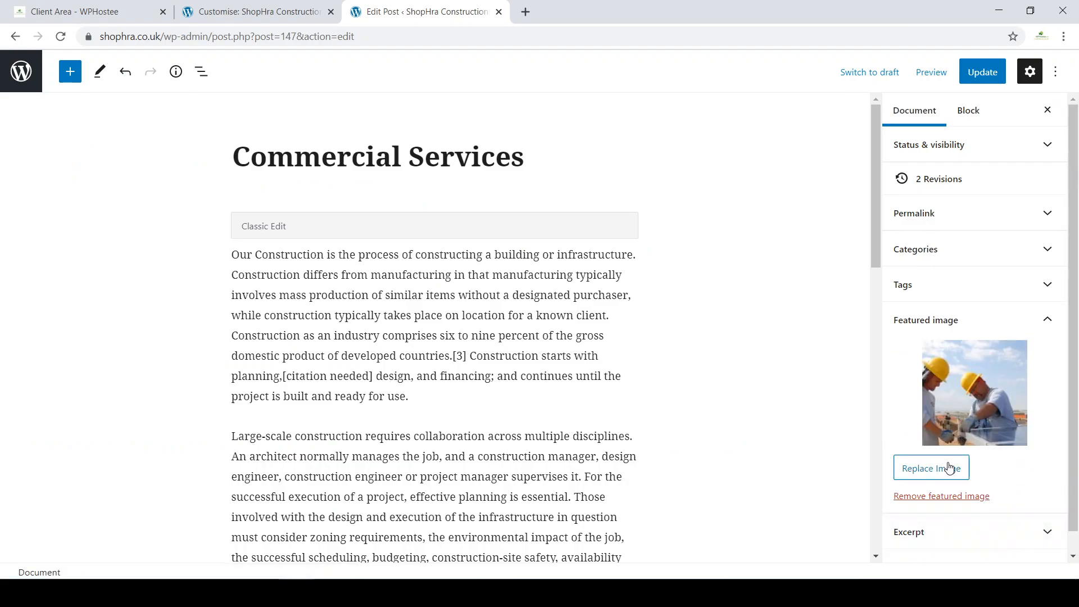
# - Confirm the two-workers photo as featured image, then update the post and view it
pyautogui.click(948, 467)
pyautogui.scroll(-1, 483, 446)
pyautogui.scroll(-3, 483, 447)
pyautogui.click(273, 238)
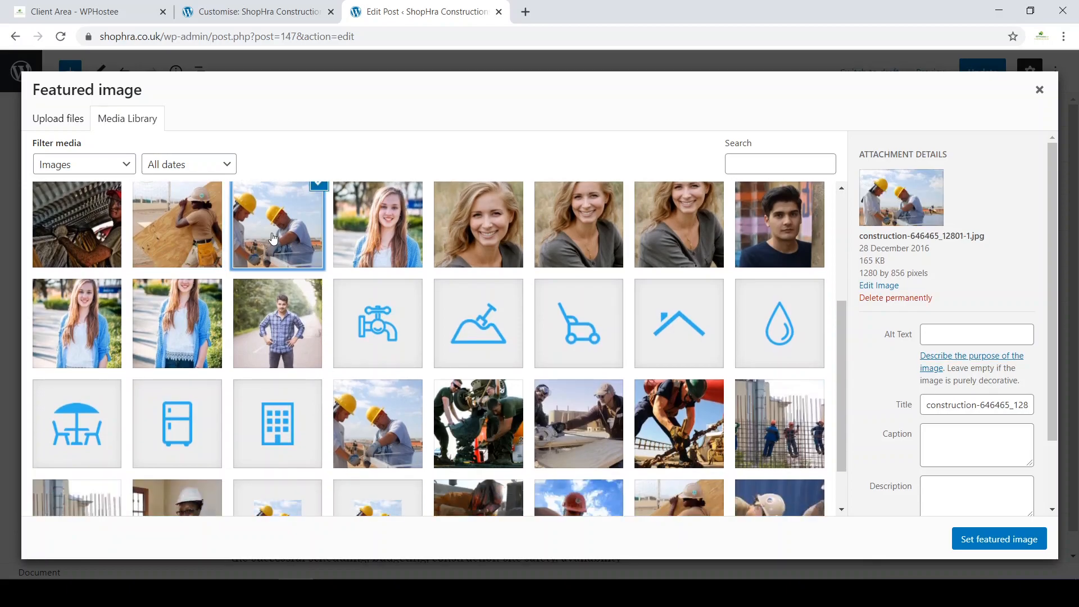
pyautogui.scroll(1, 308, 254)
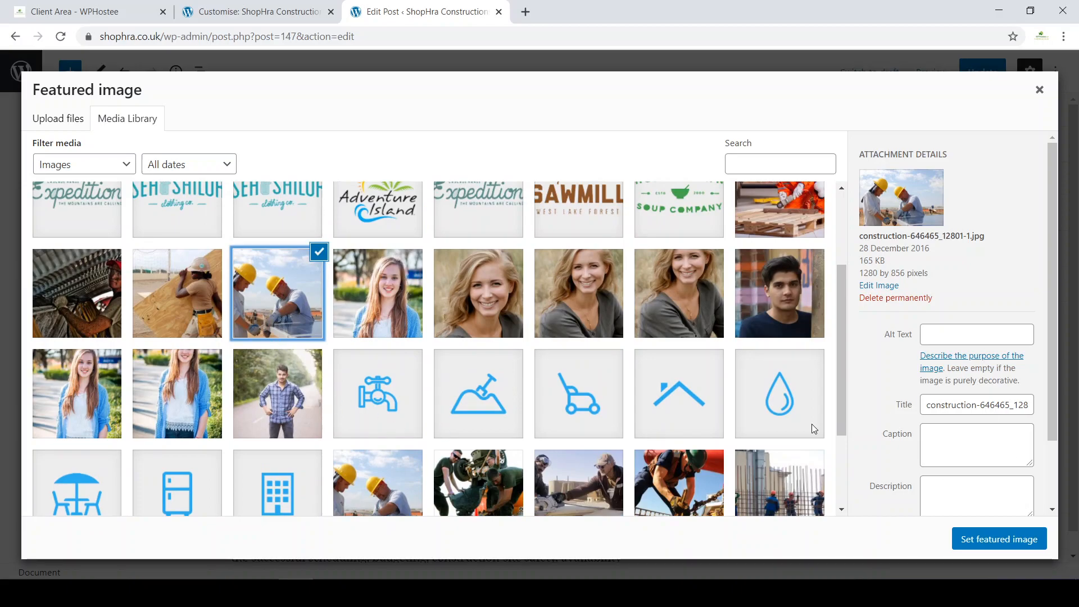
pyautogui.scroll(-2, 966, 445)
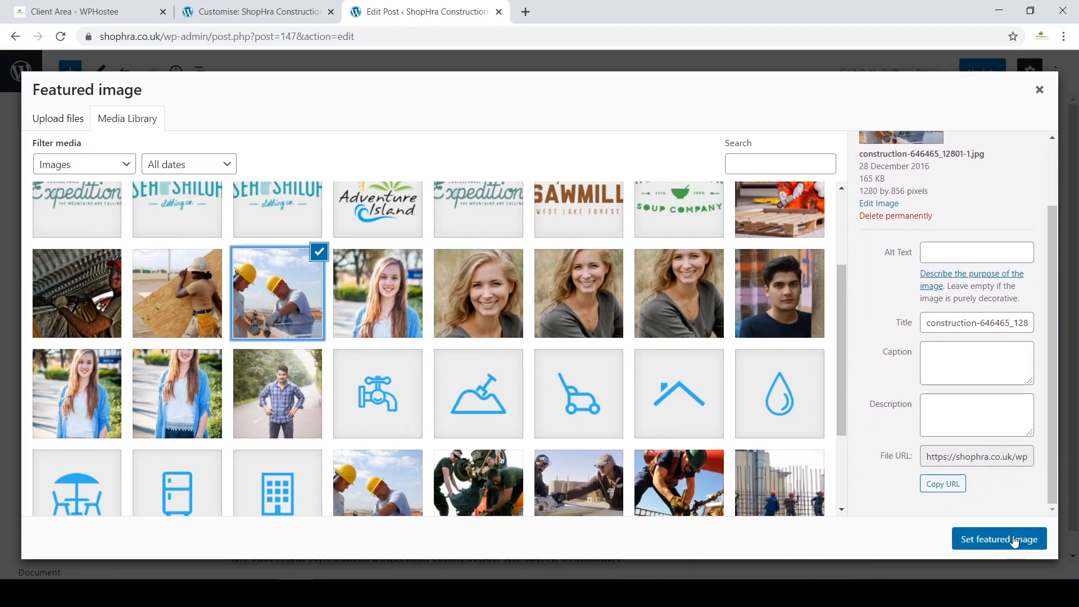
pyautogui.click(990, 541)
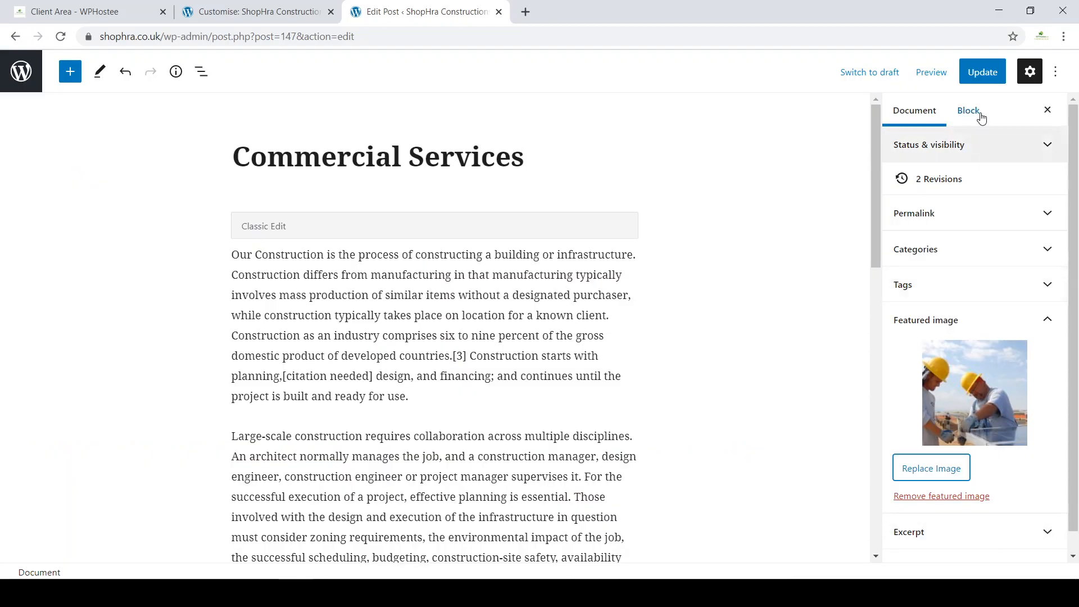
pyautogui.click(981, 72)
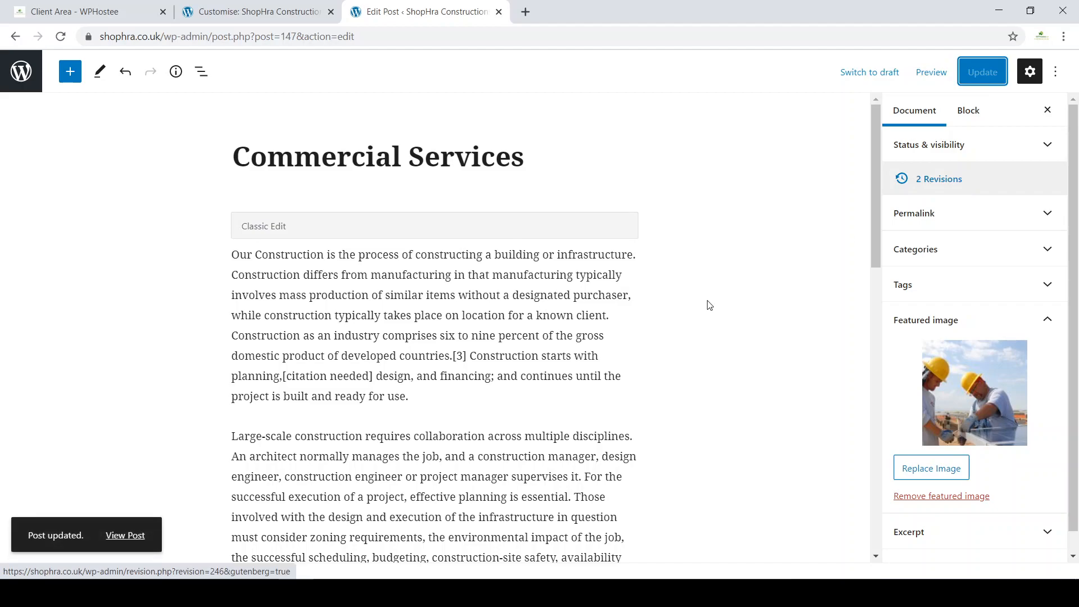
pyautogui.click(125, 538)
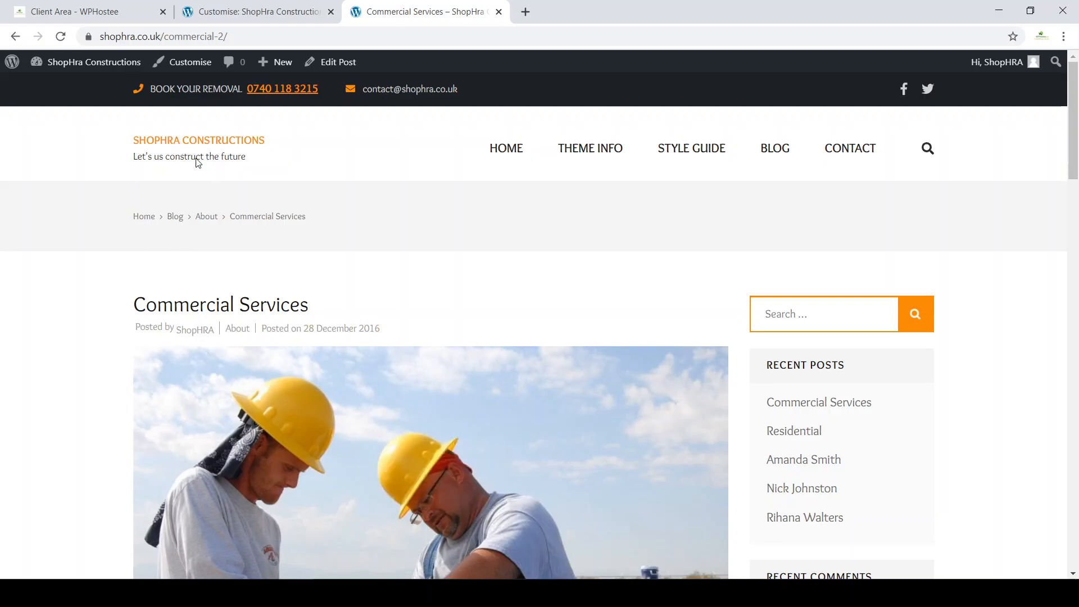
# - Check the two-workers photo on the homepage Commercial Services card, then reopen the post for editing
pyautogui.click(175, 149)
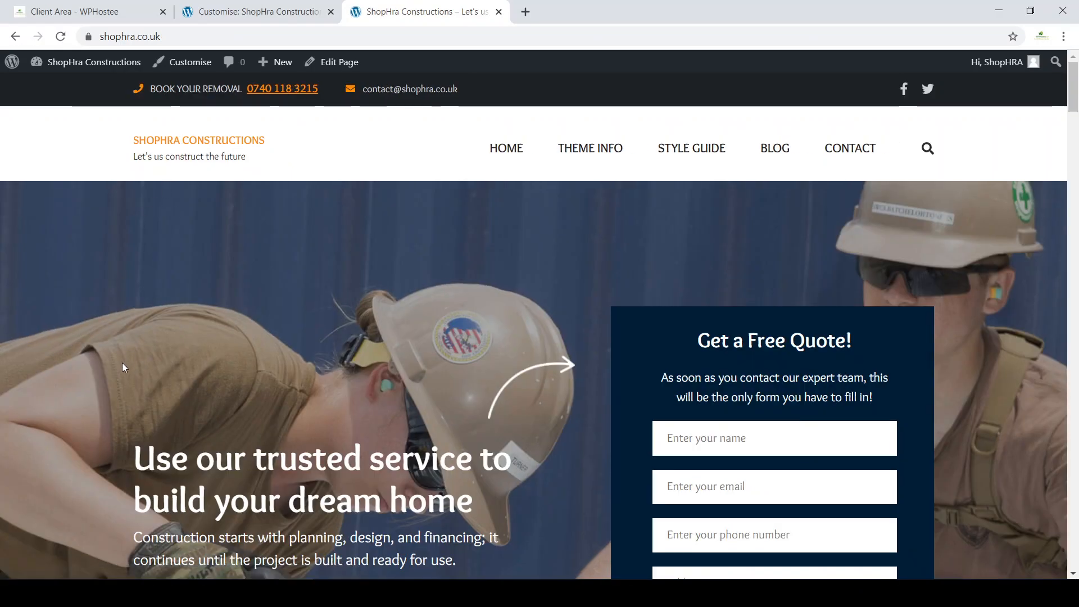
pyautogui.scroll(-5, 209, 396)
pyautogui.scroll(-8, 214, 397)
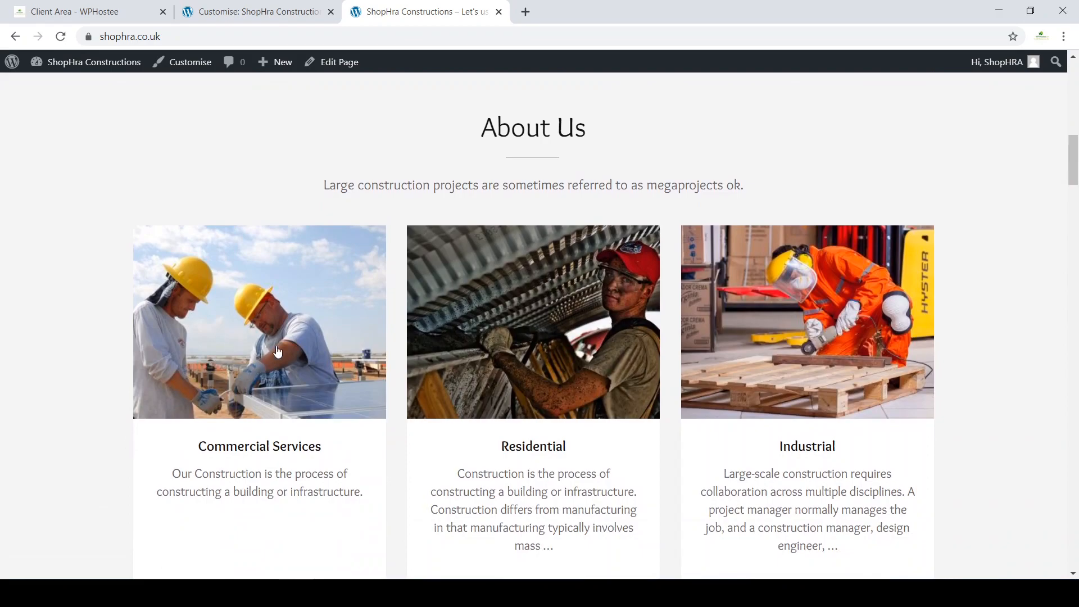
pyautogui.scroll(-2, 86, 425)
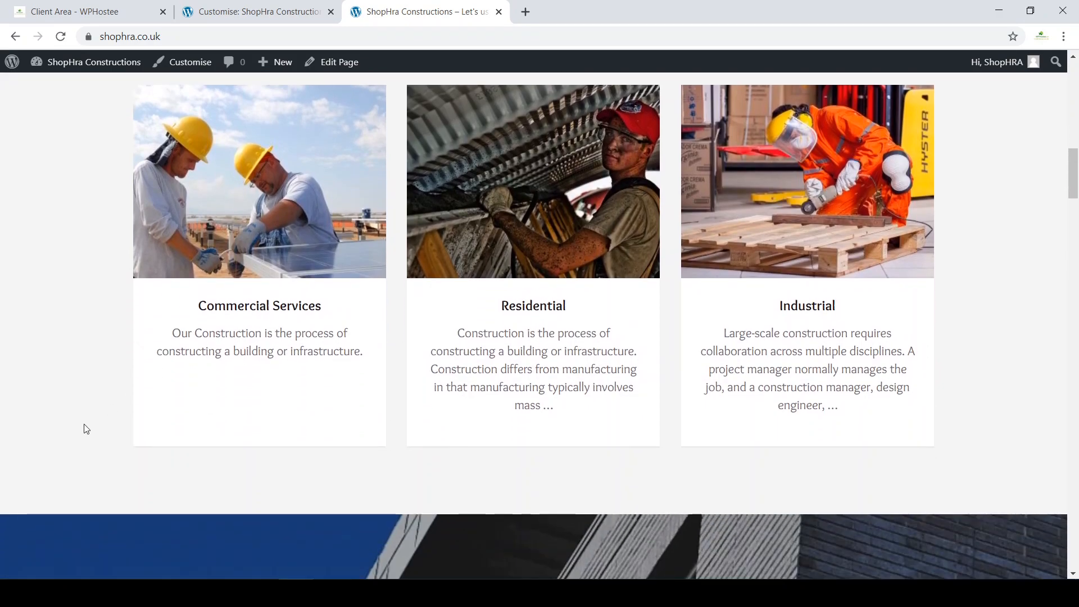
pyautogui.scroll(1, 83, 429)
pyautogui.click(252, 325)
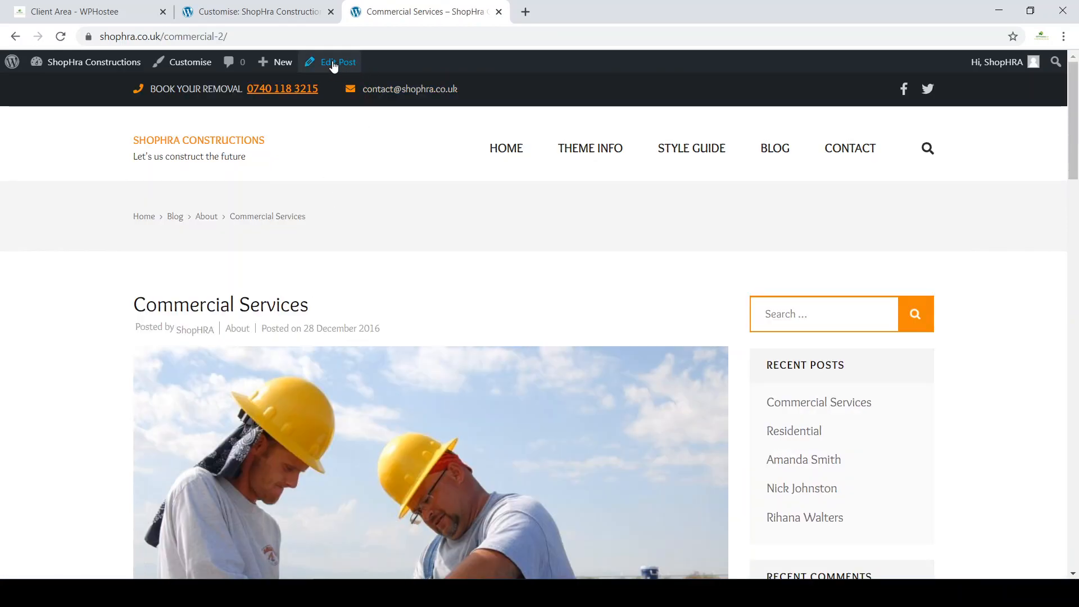
pyautogui.click(333, 62)
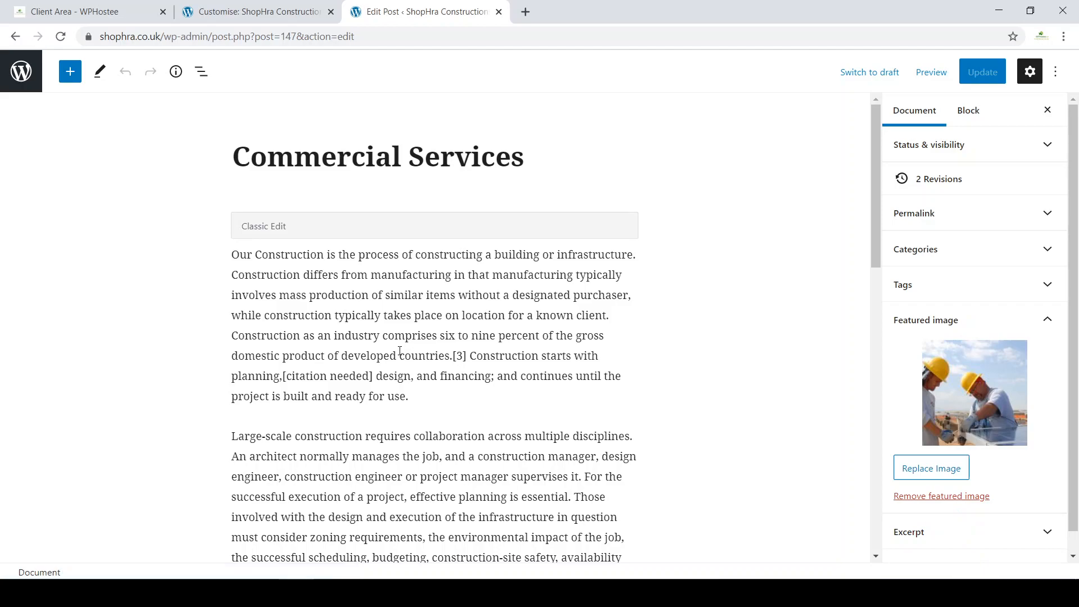
# - Set the featured image back to the worker carrying plywood, update the post and view it
pyautogui.click(960, 474)
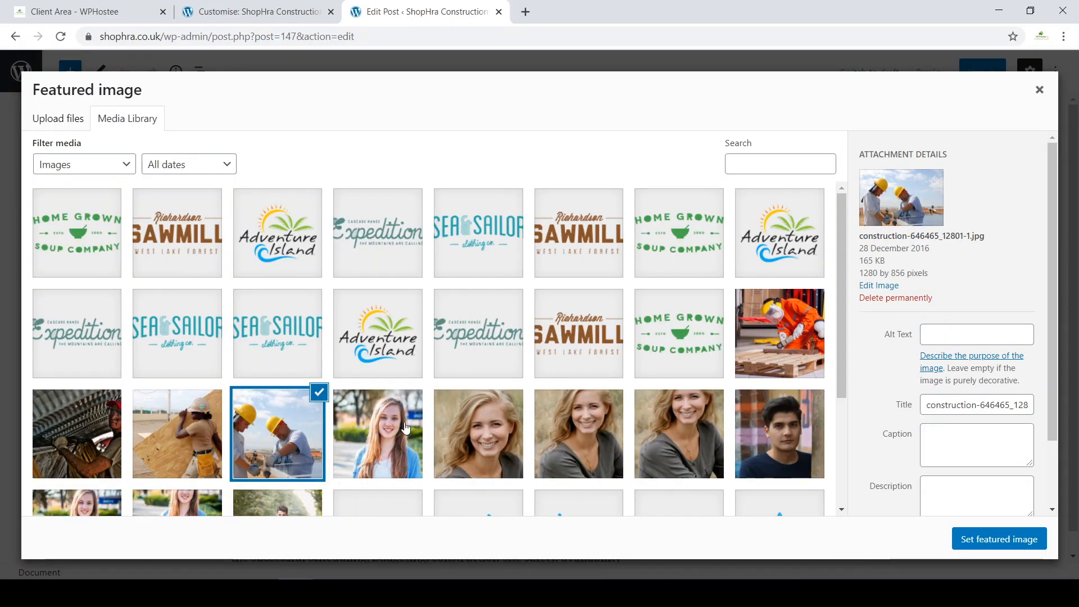
pyautogui.click(190, 439)
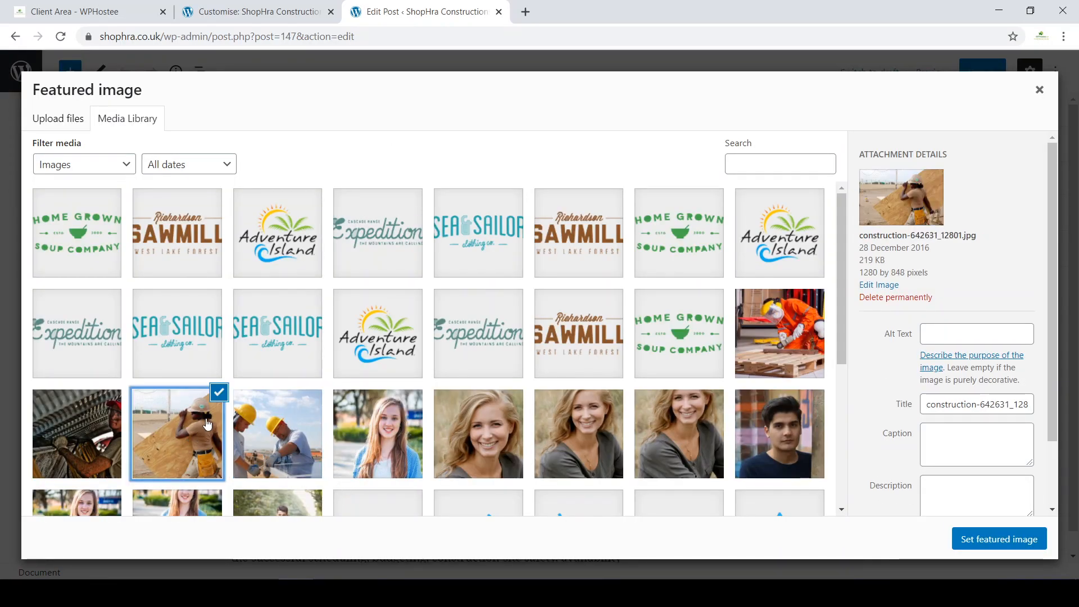
pyautogui.click(1013, 544)
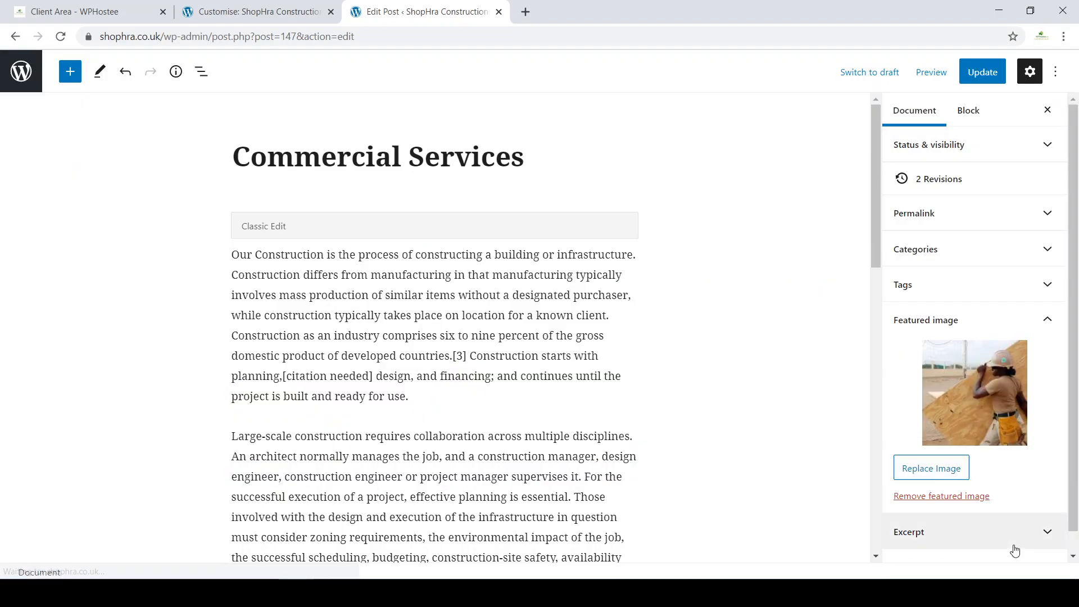
pyautogui.click(990, 77)
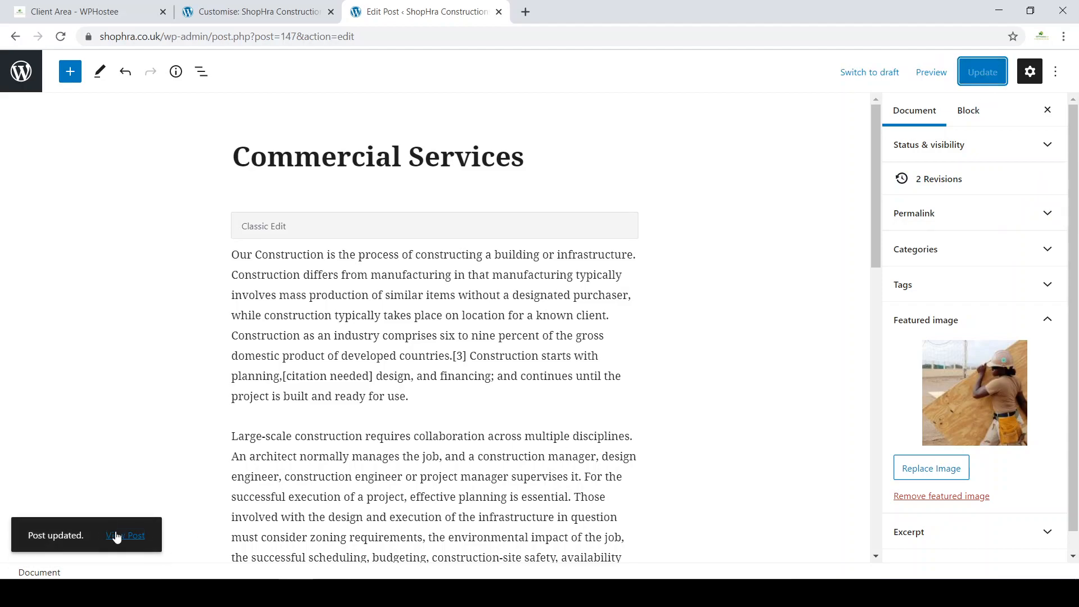
pyautogui.click(113, 535)
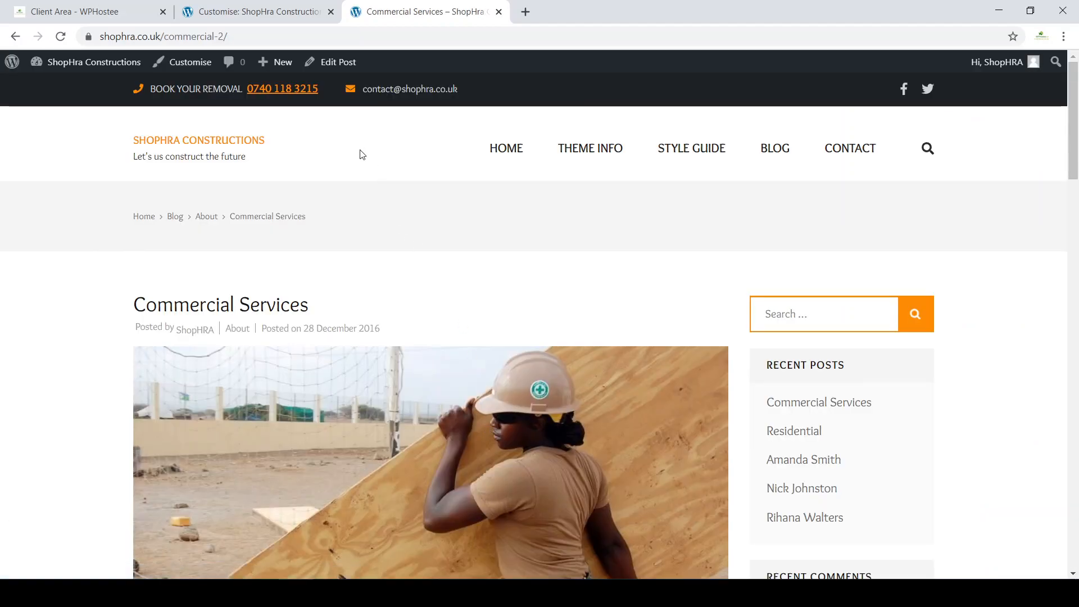
pyautogui.click(230, 147)
pyautogui.scroll(-12, 29, 422)
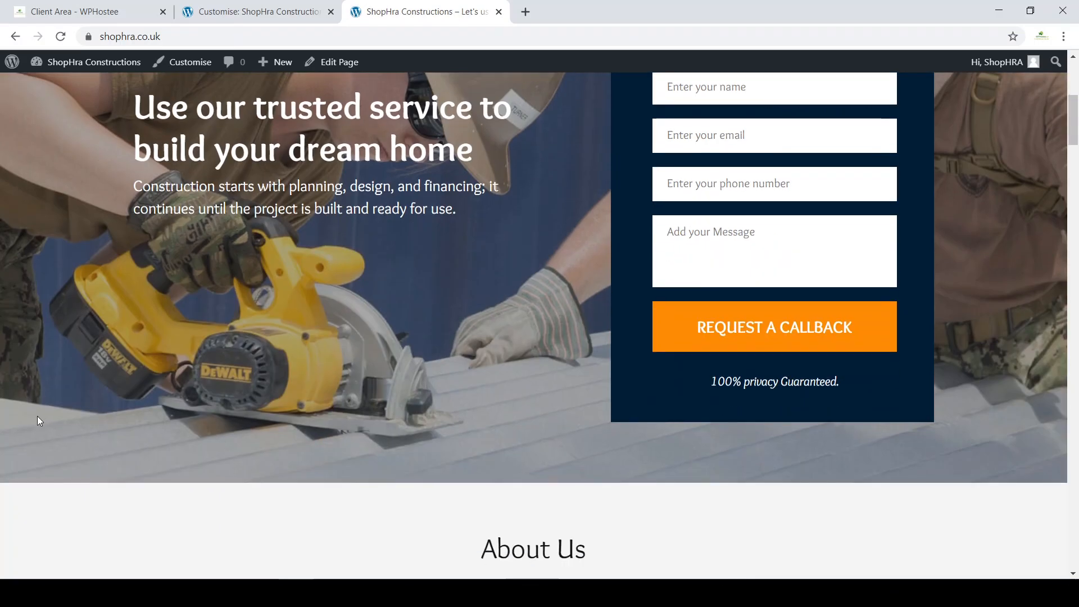
pyautogui.scroll(-3, 261, 382)
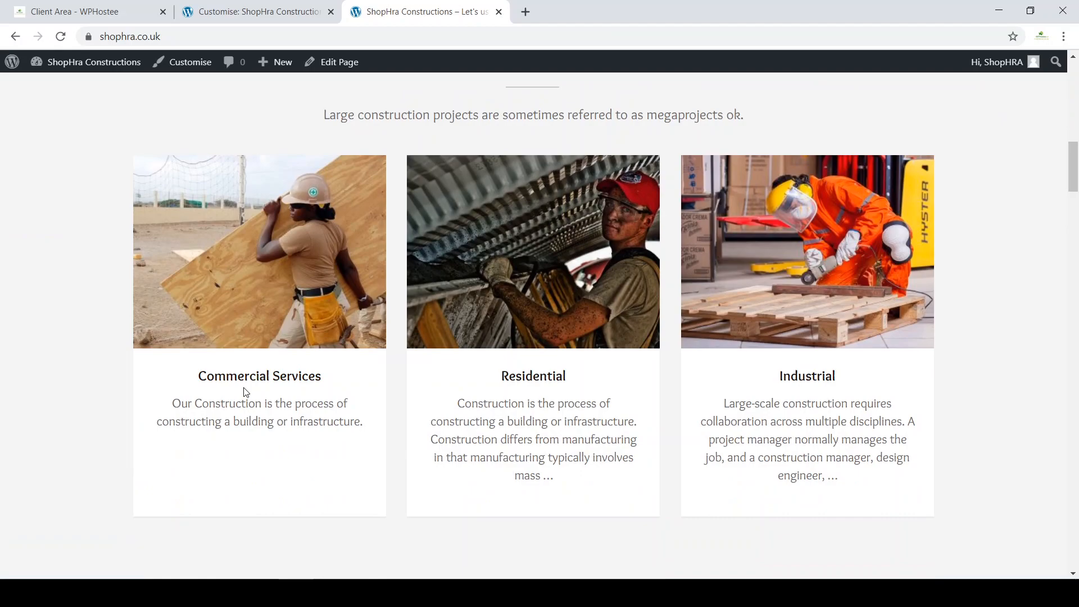
pyautogui.scroll(1, 254, 363)
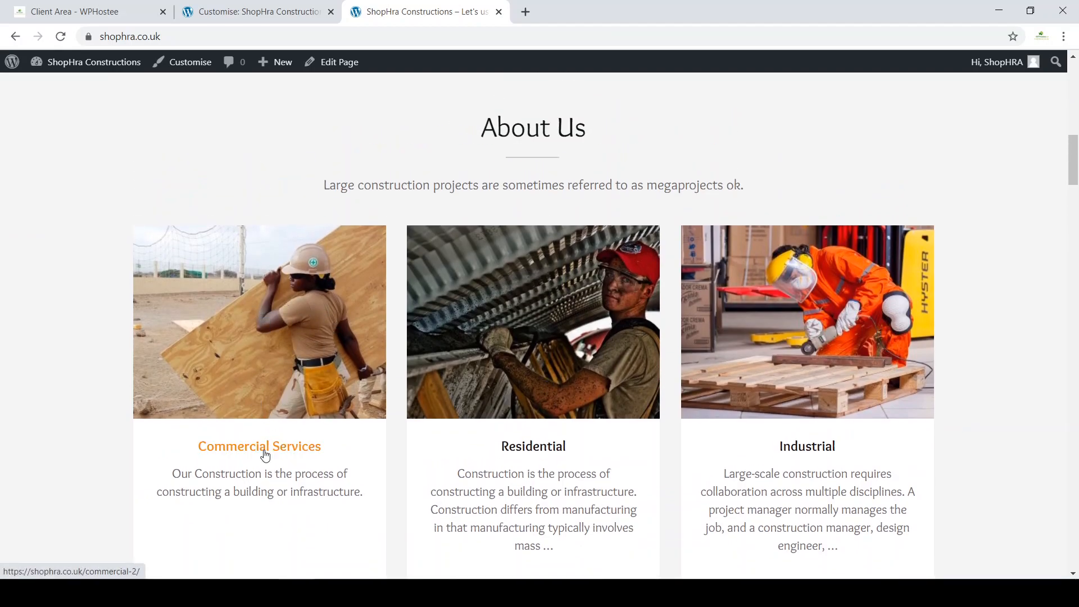
pyautogui.moveTo(259, 474); pyautogui.dragTo(323, 514)
pyautogui.click(69, 484)
pyautogui.scroll(-3, 353, 494)
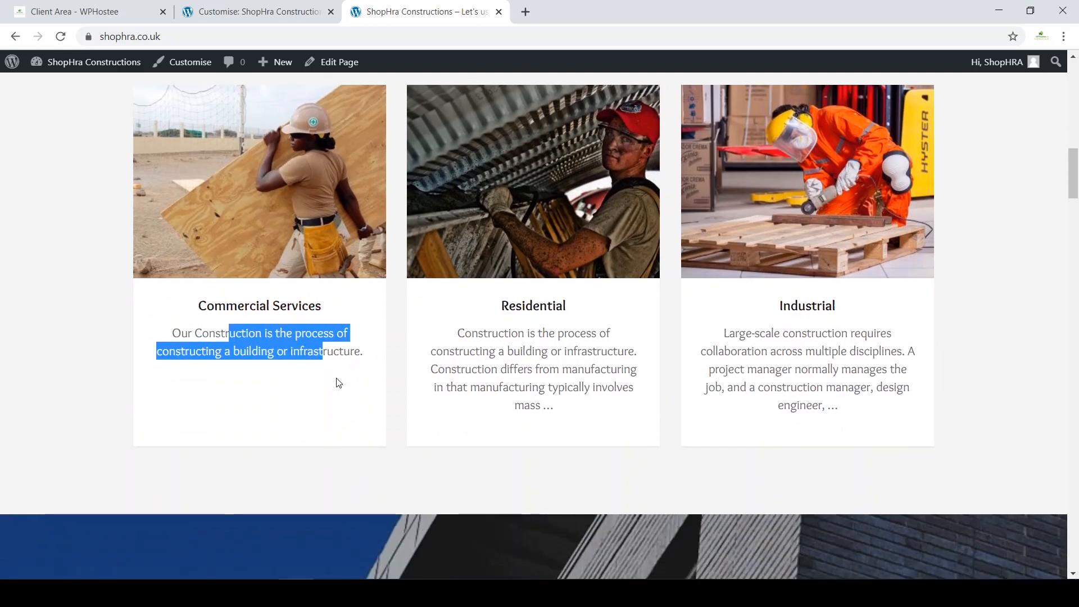
pyautogui.click(68, 406)
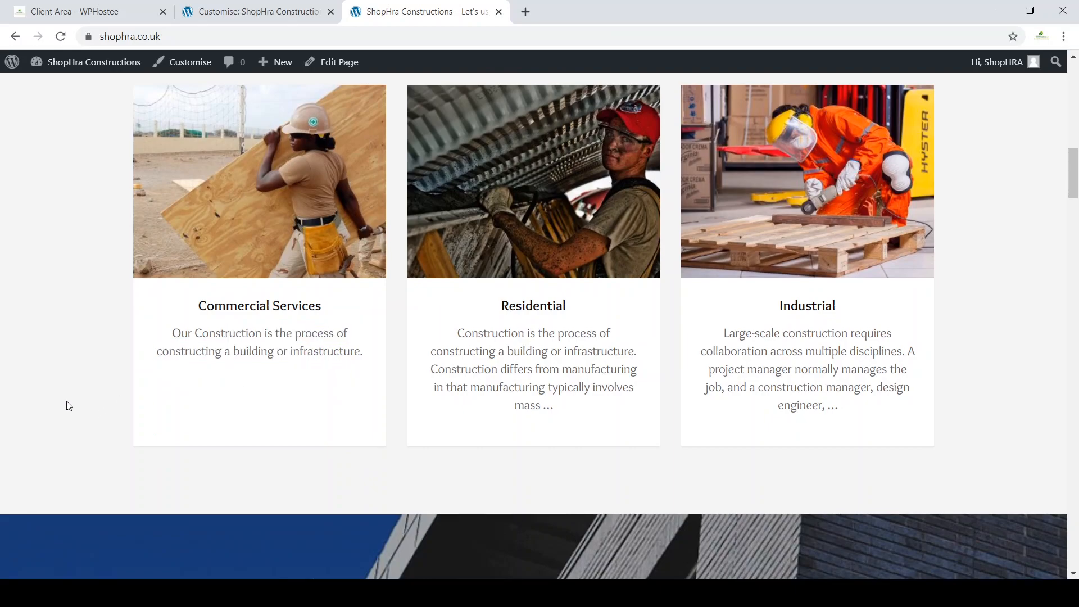
pyautogui.scroll(10, 69, 405)
pyautogui.scroll(3, 110, 446)
pyautogui.scroll(-4, 112, 447)
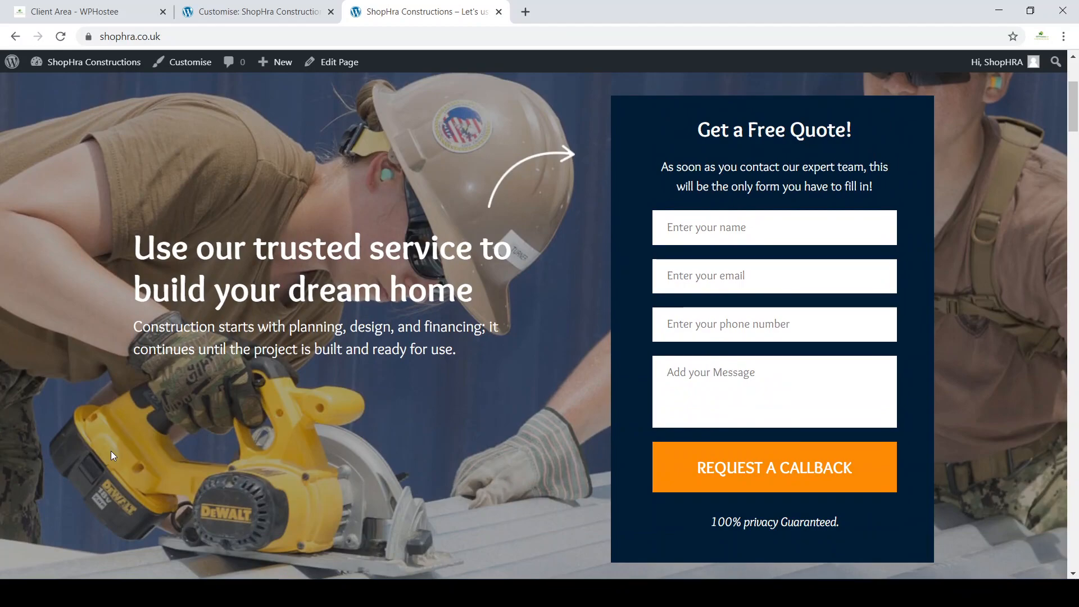
pyautogui.moveTo(149, 251); pyautogui.dragTo(501, 285)
pyautogui.moveTo(139, 327); pyautogui.dragTo(453, 362)
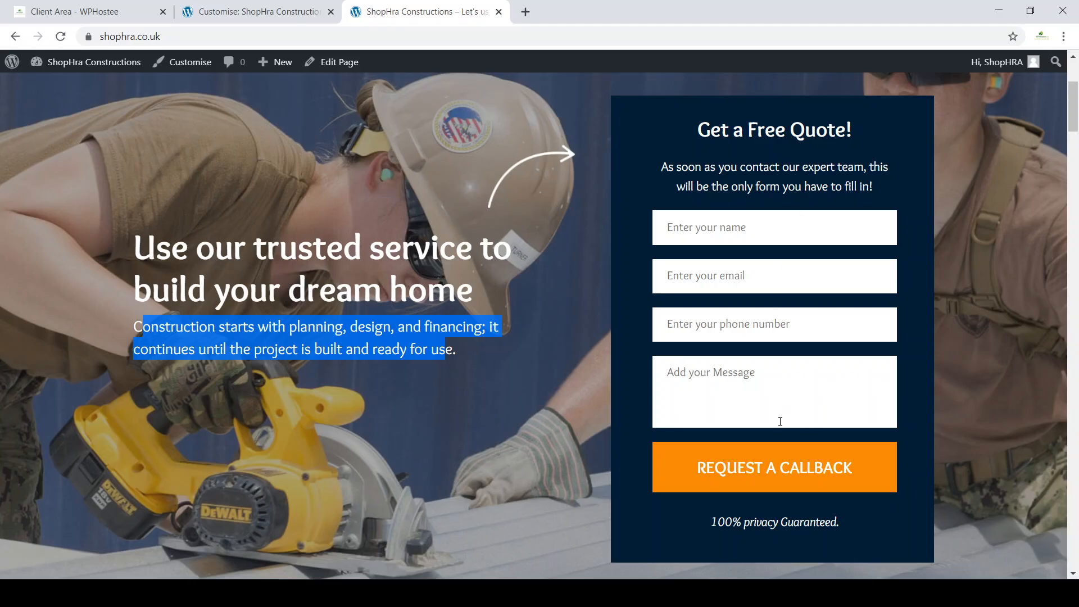
pyautogui.scroll(4, 781, 421)
pyautogui.scroll(-10, 779, 420)
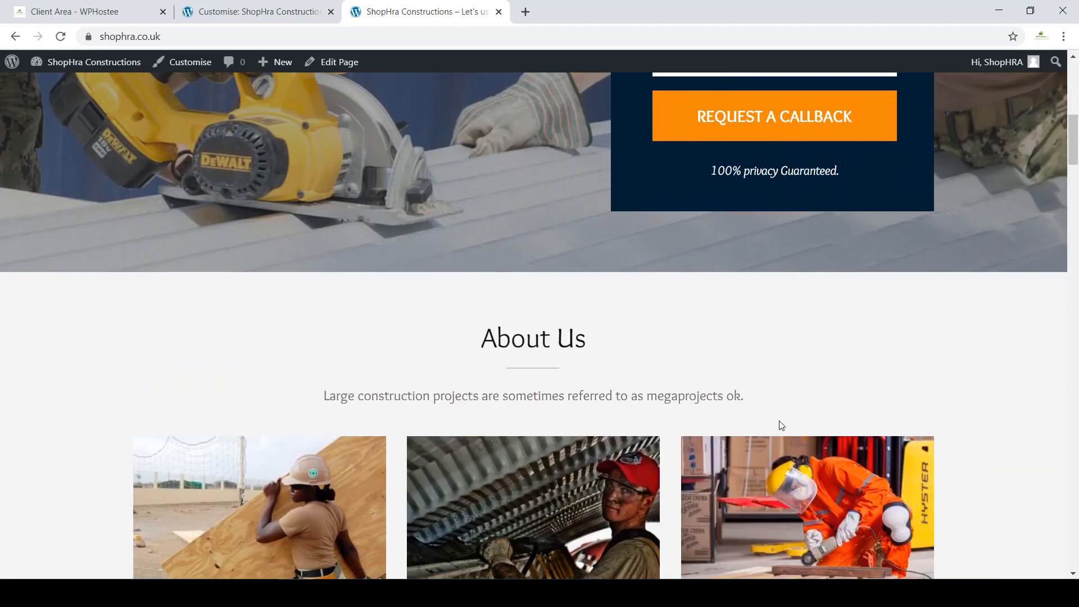
pyautogui.scroll(6, 781, 425)
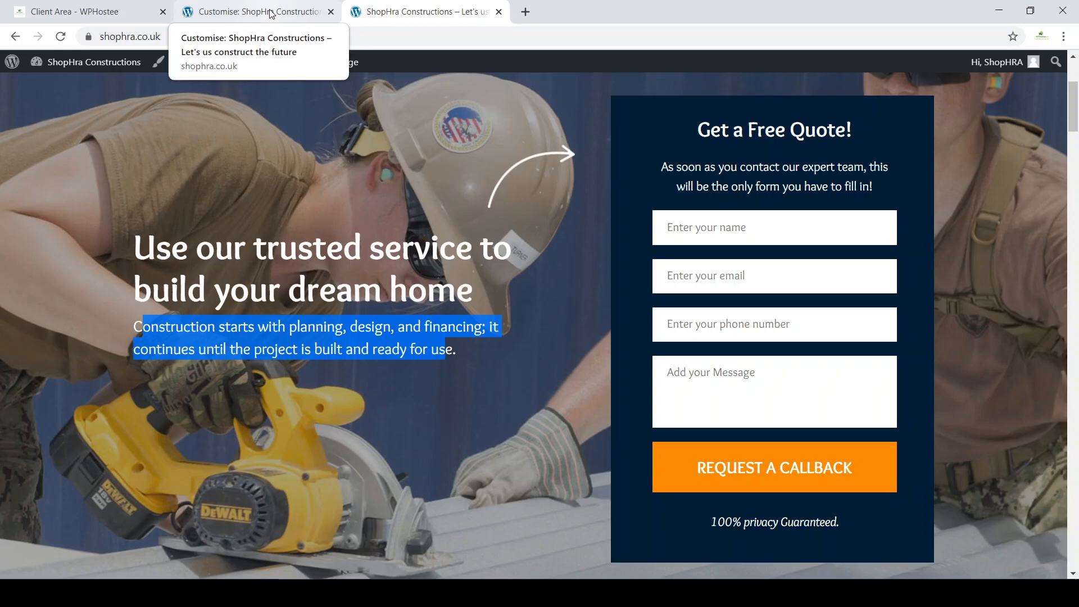
pyautogui.scroll(3, 345, 204)
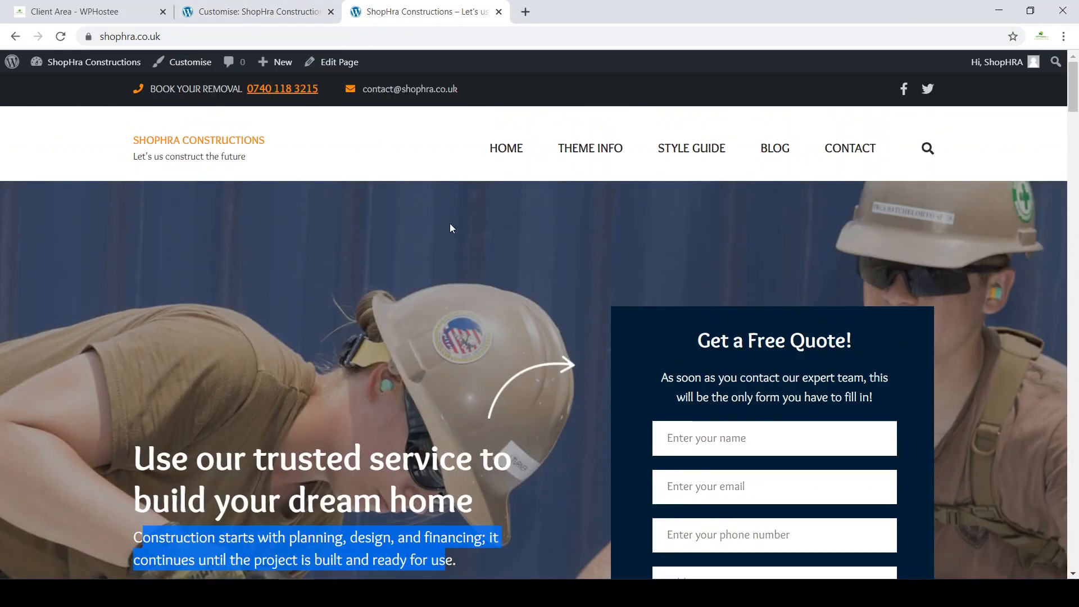
pyautogui.click(216, 143)
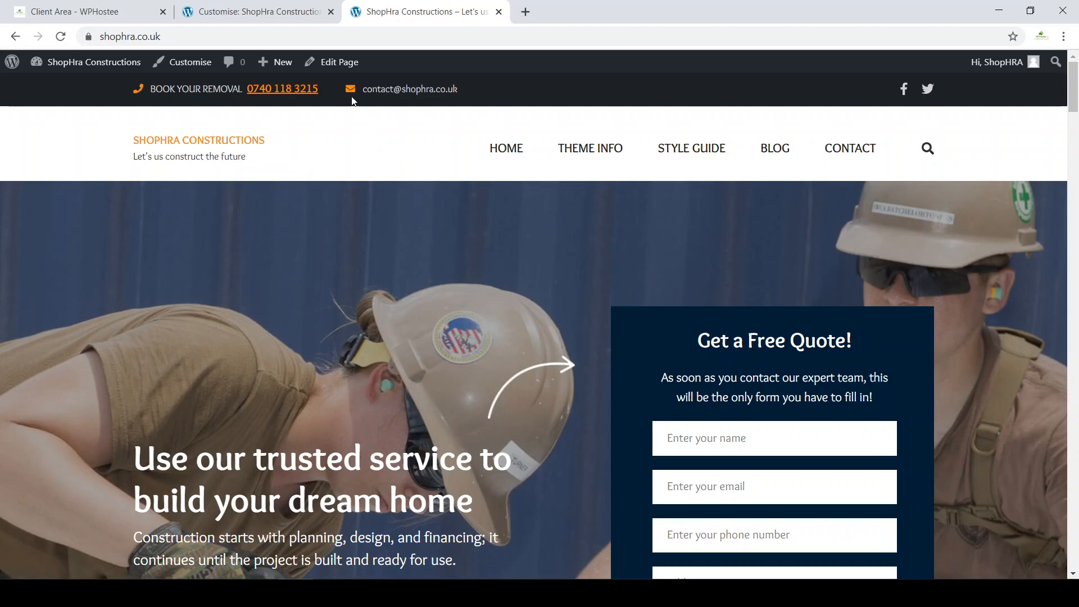
# - In the home page editor, append 'ok' after 'use.' in the Classic paragraph
pyautogui.click(352, 63)
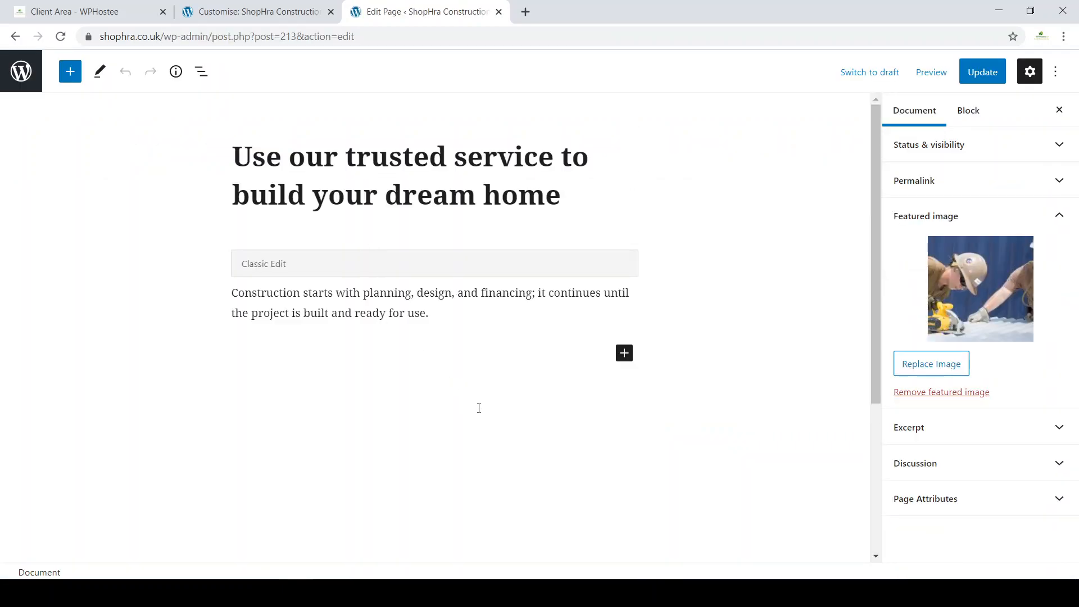
pyautogui.click(337, 158)
pyautogui.click(281, 302)
pyautogui.click(429, 337)
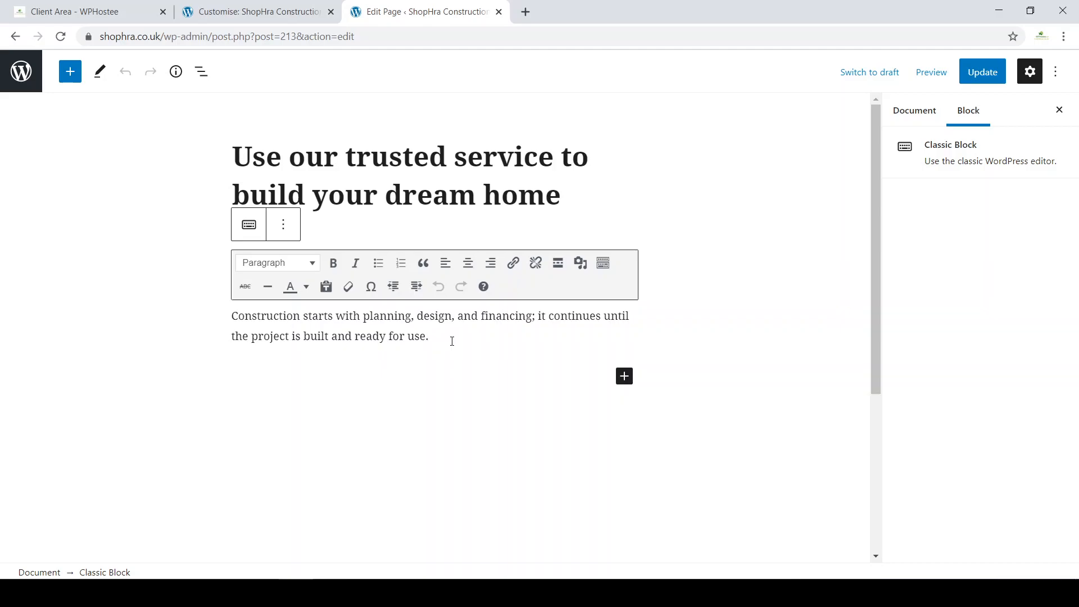
pyautogui.write('ok')
# - Add ' place' to the end of the page title and update the page
pyautogui.click(238, 155)
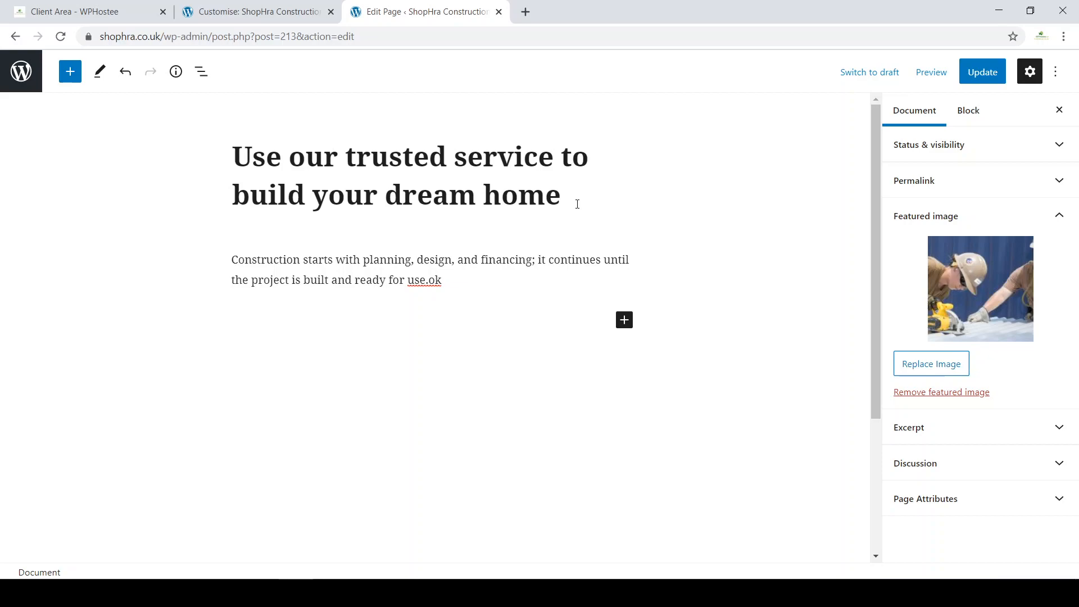
pyautogui.write('plge')
pyautogui.press('BackSpace')
pyautogui.press('BackSpace')
pyautogui.write('ace')
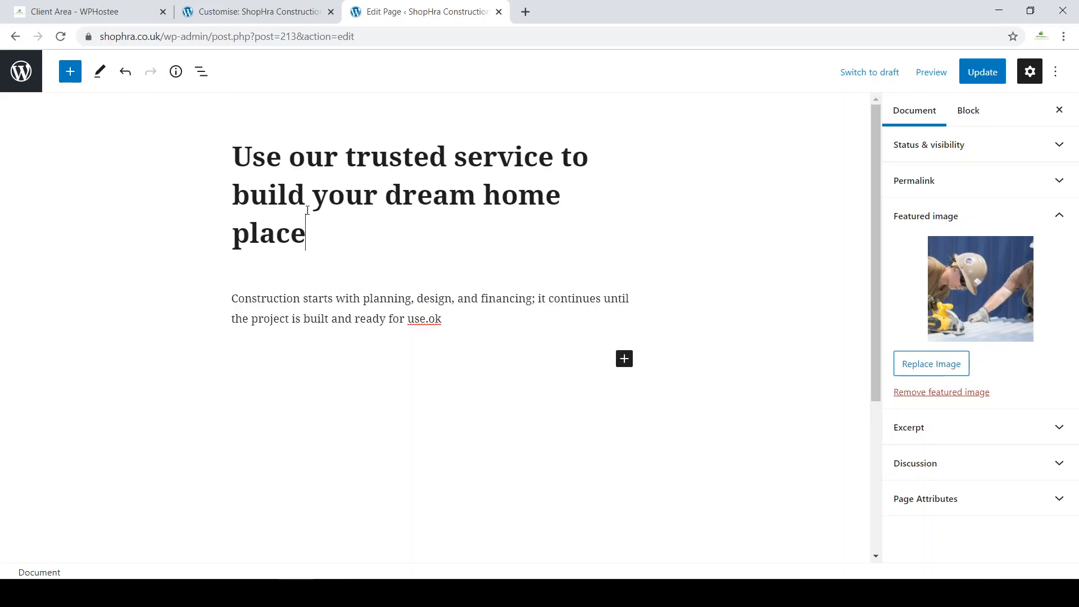
pyautogui.click(979, 73)
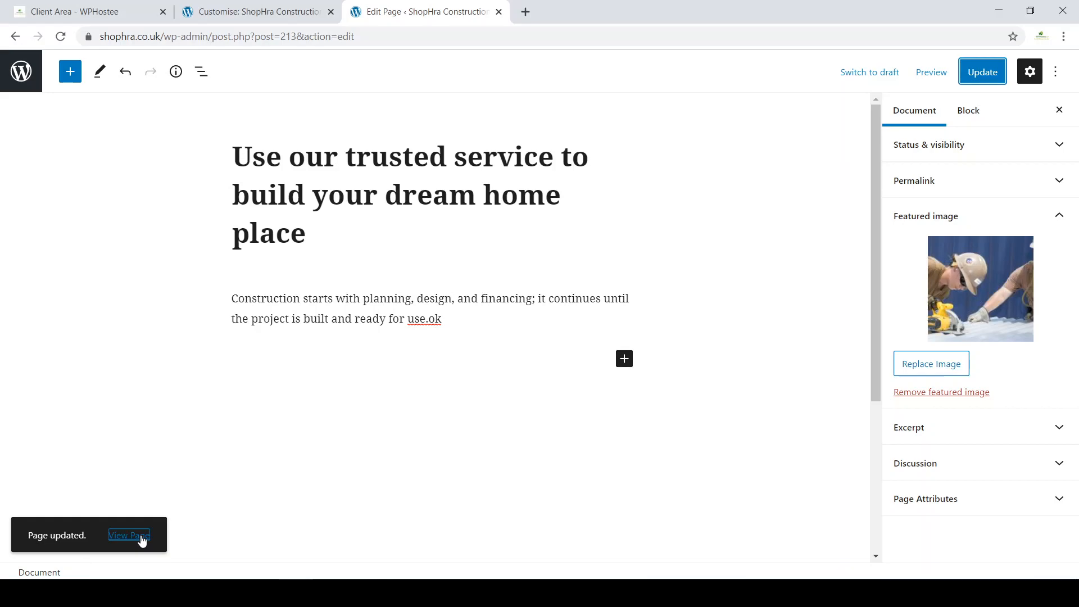
# - View the live home page and highlight 'place' in the heading and 'ok' in the paragraph
pyautogui.click(141, 539)
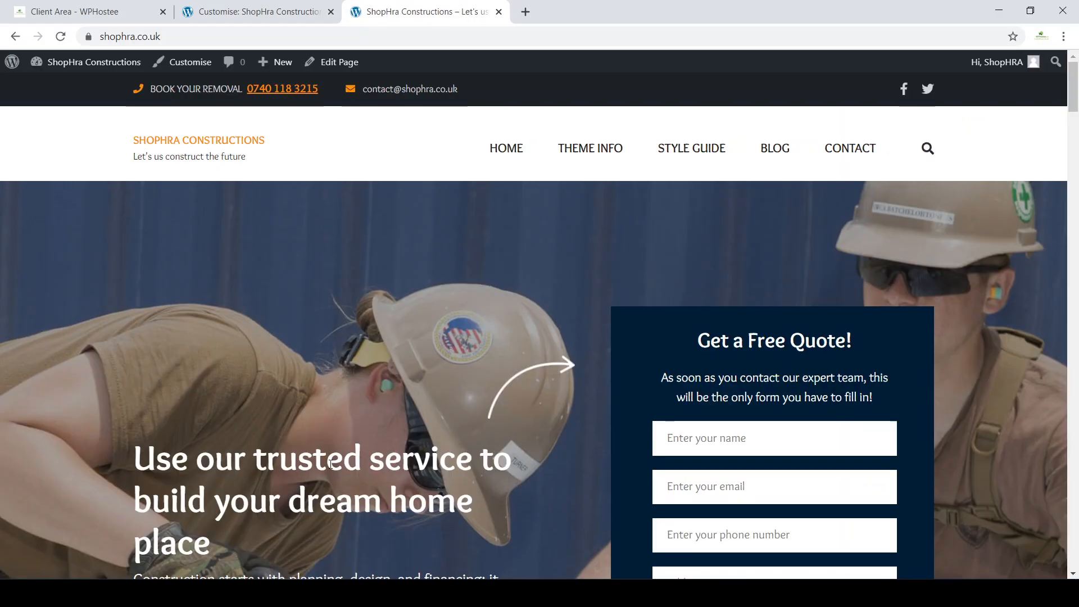
pyautogui.scroll(-6, 412, 475)
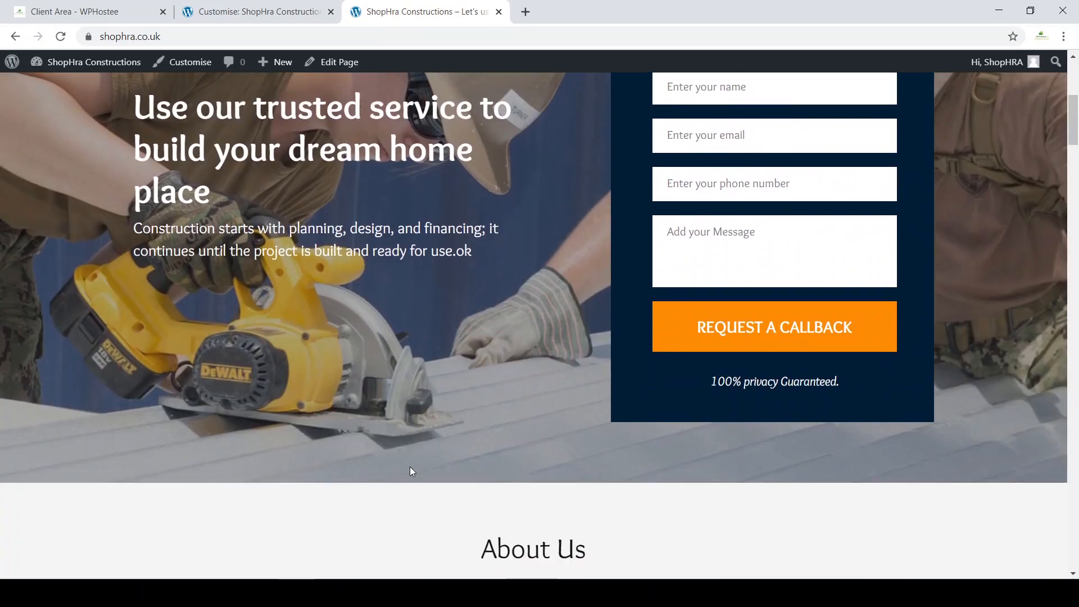
pyautogui.scroll(6, 409, 468)
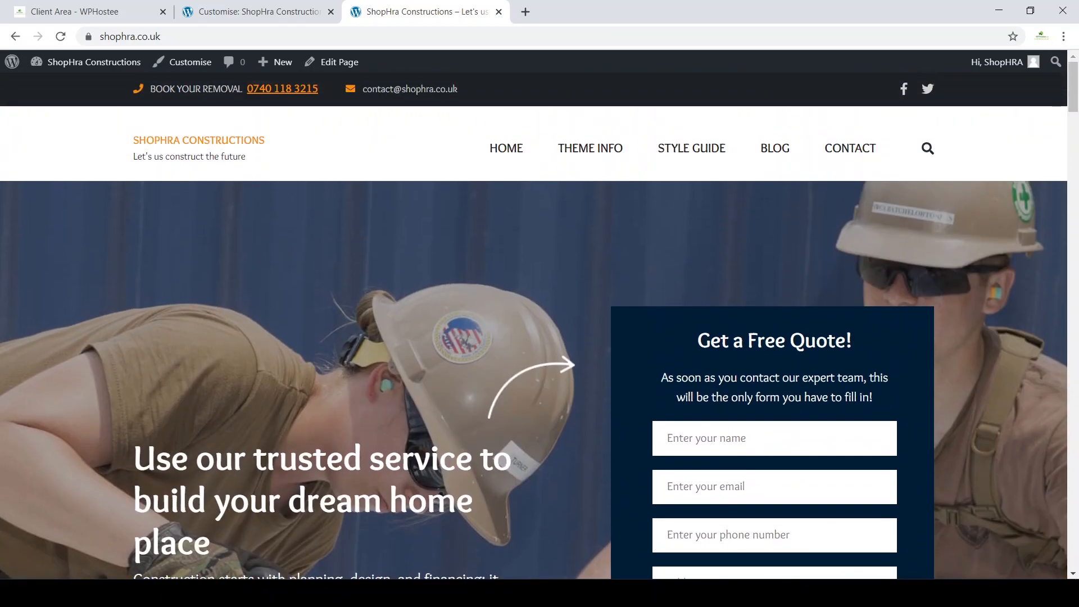
pyautogui.scroll(-2, 415, 272)
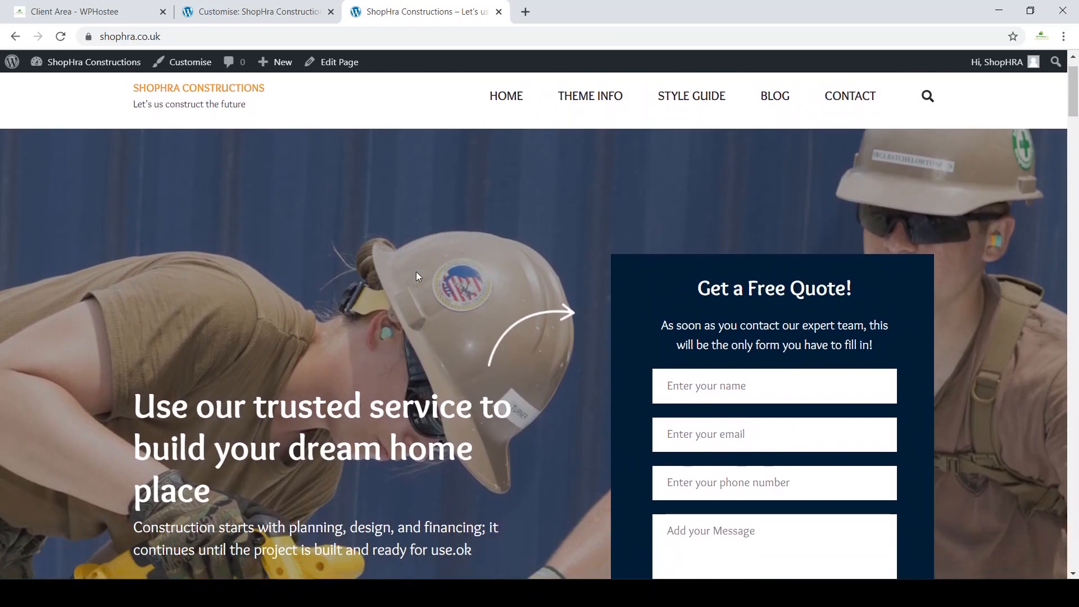
pyautogui.moveTo(298, 320); pyautogui.dragTo(331, 363)
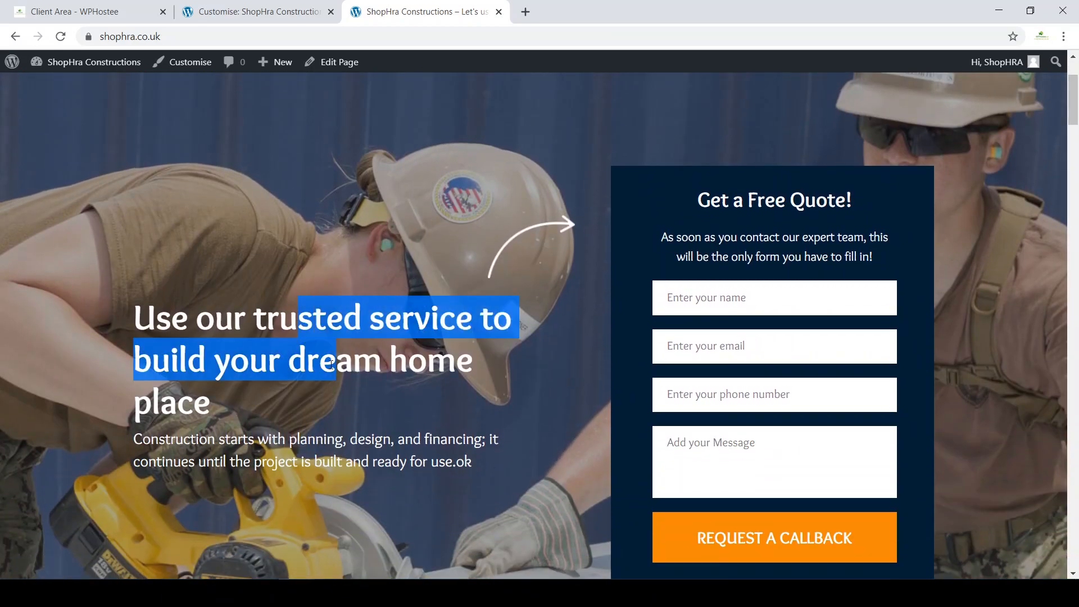
pyautogui.tripleClick(209, 440)
pyautogui.doubleClick(191, 404)
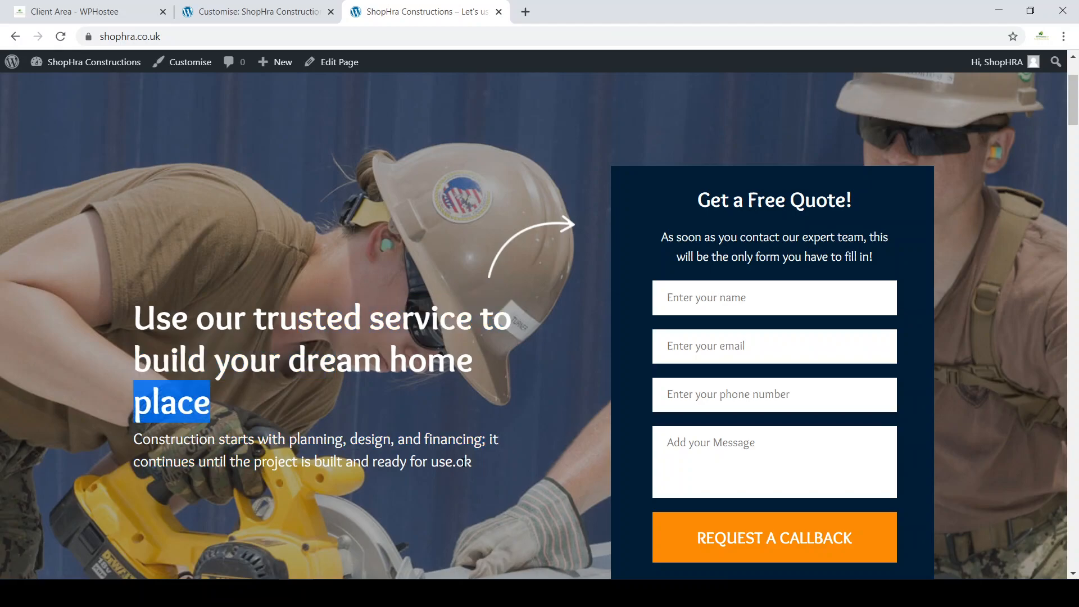
pyautogui.doubleClick(462, 462)
# - Scroll through the rest of the live home page, then reload it via the site title
pyautogui.scroll(-5, 483, 471)
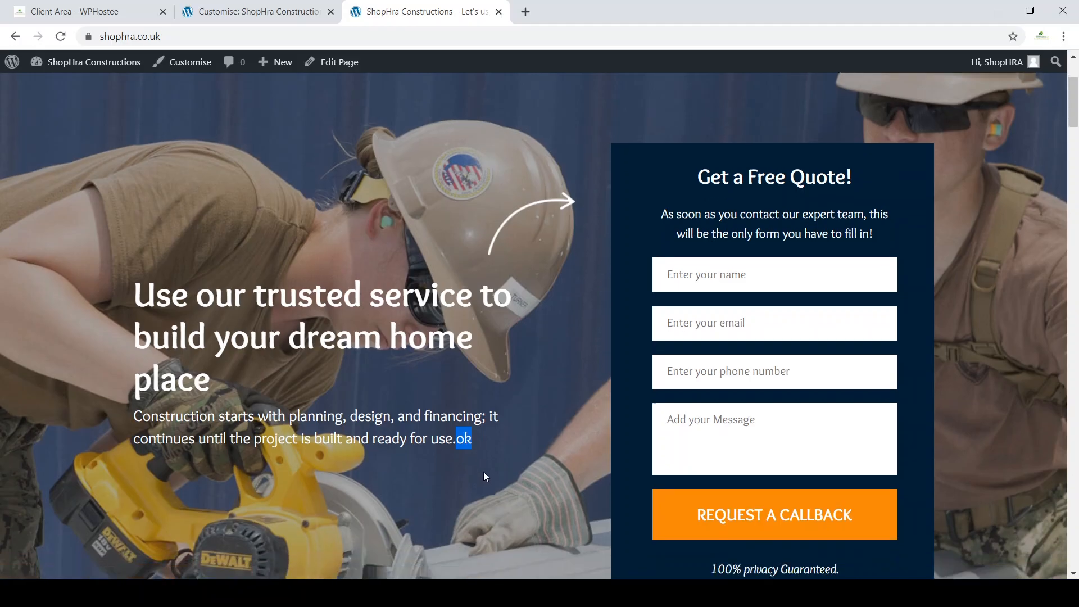
pyautogui.scroll(5, 487, 469)
pyautogui.scroll(3, 487, 470)
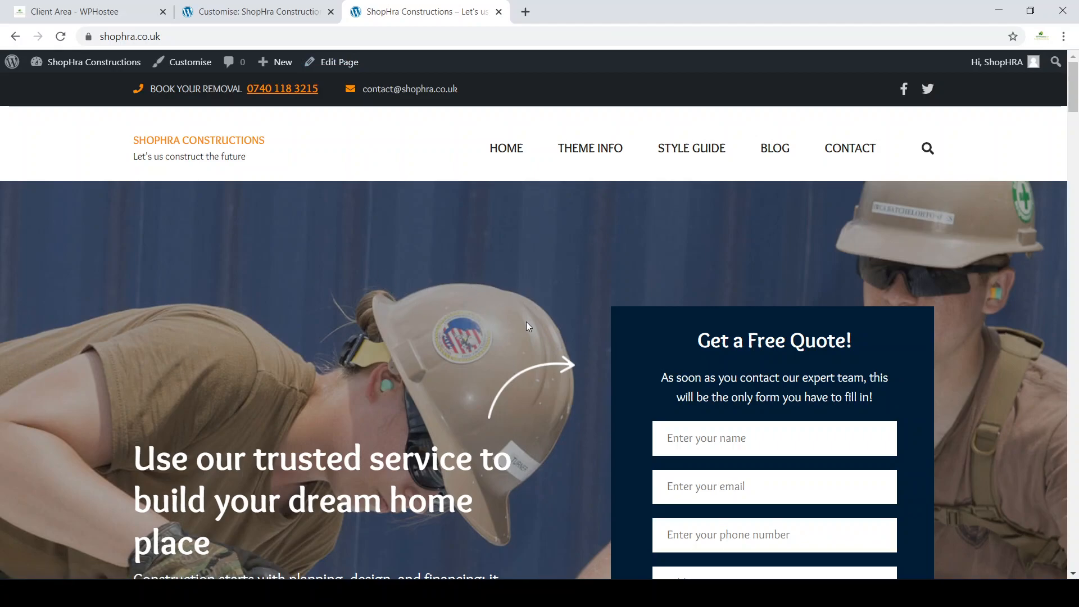
pyautogui.scroll(-15, 525, 321)
pyautogui.scroll(-5, 570, 321)
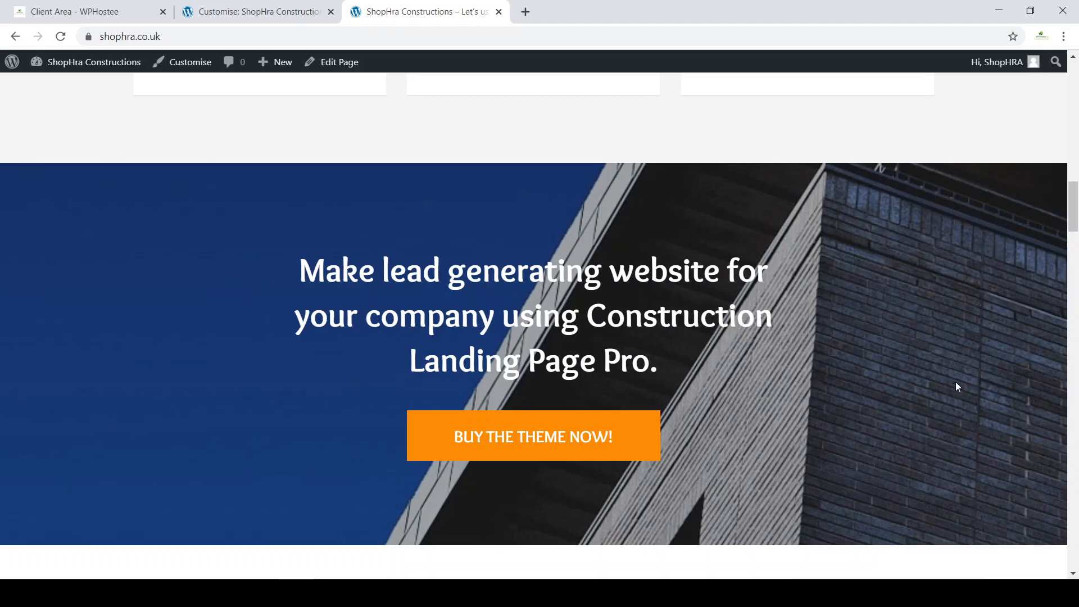
pyautogui.scroll(-5, 958, 386)
pyautogui.scroll(-5, 955, 414)
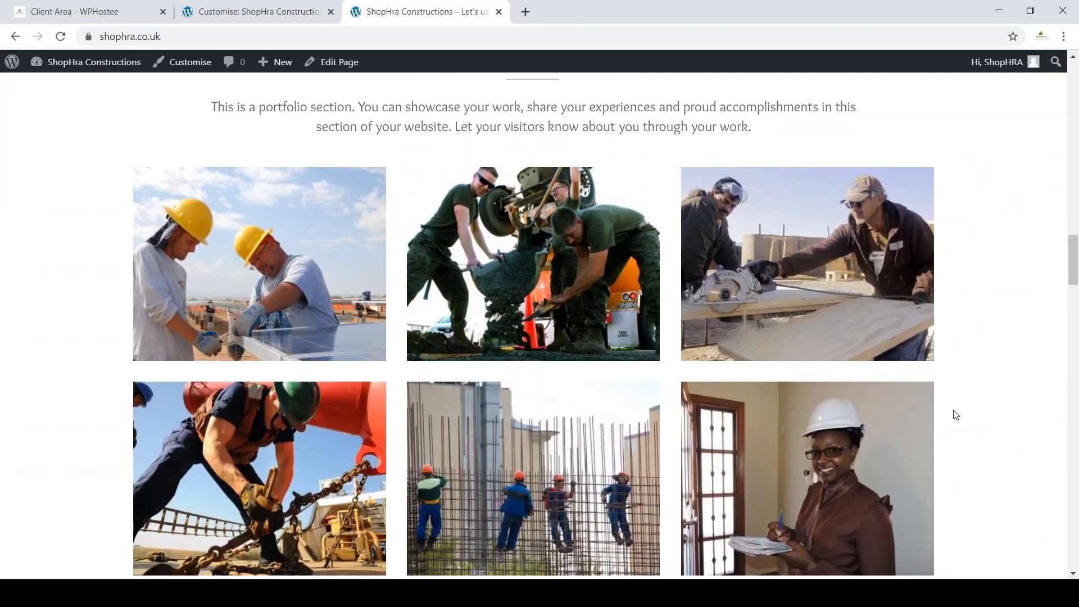
pyautogui.scroll(-6, 954, 413)
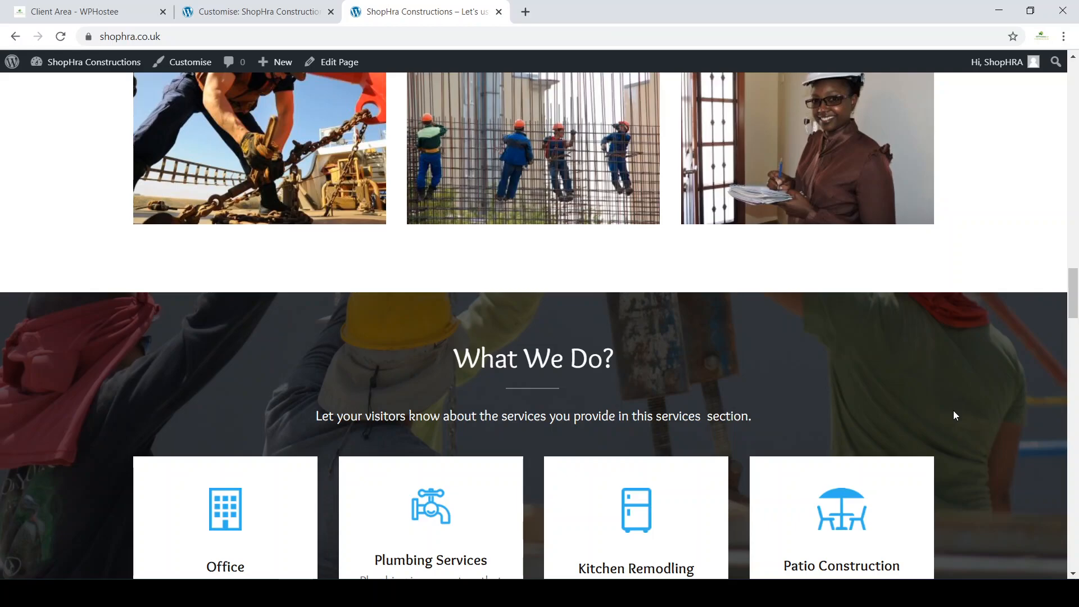
pyautogui.scroll(-5, 956, 415)
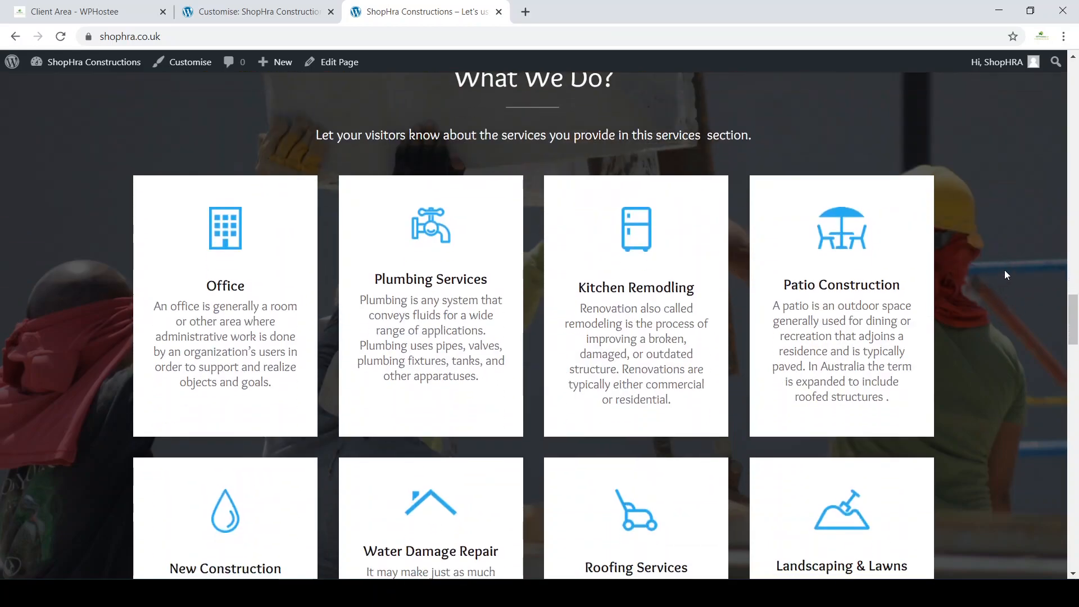
pyautogui.scroll(-8, 1004, 272)
pyautogui.scroll(-5, 1003, 273)
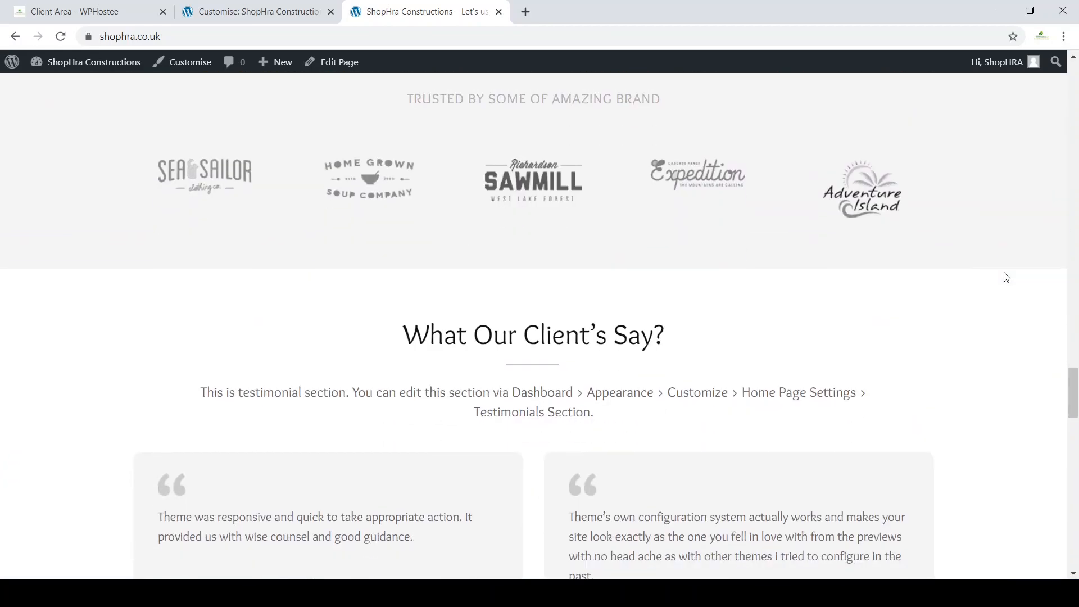
pyautogui.scroll(10, 1003, 272)
pyautogui.scroll(7, 1003, 273)
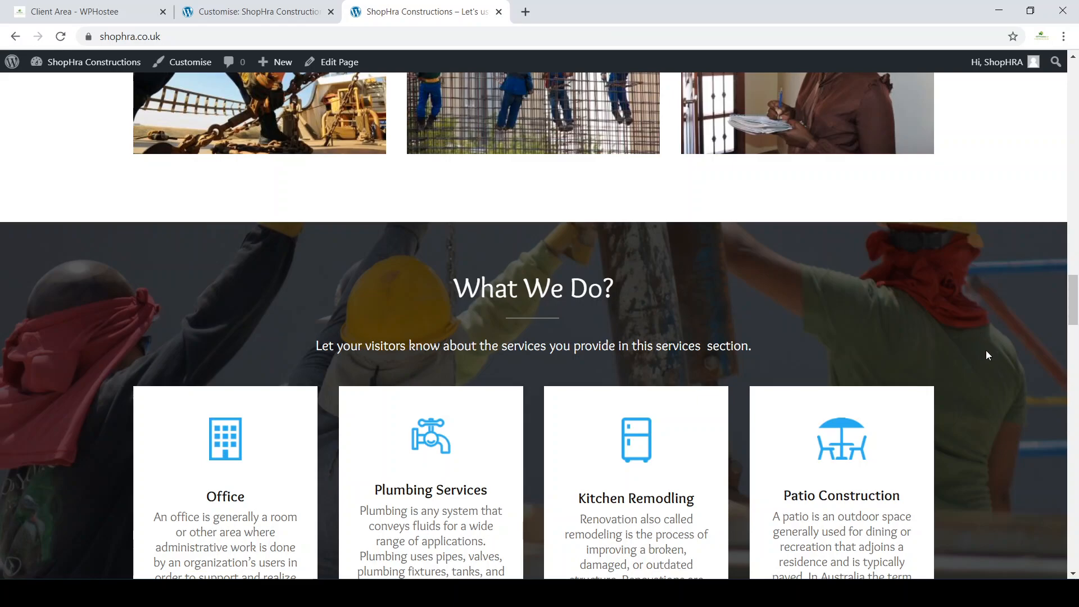
pyautogui.scroll(15, 973, 308)
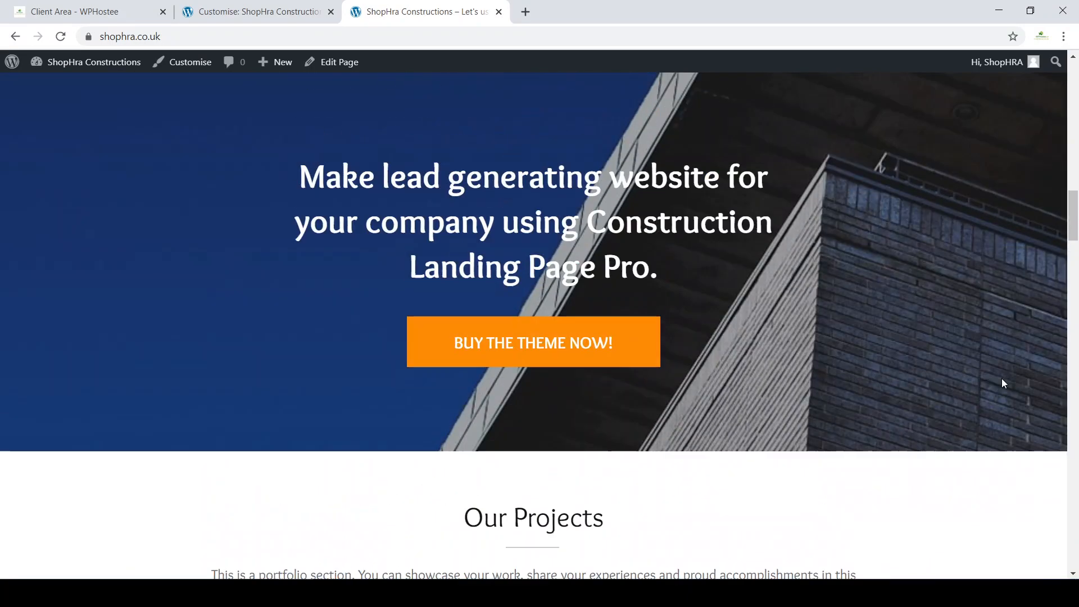
pyautogui.scroll(10, 940, 299)
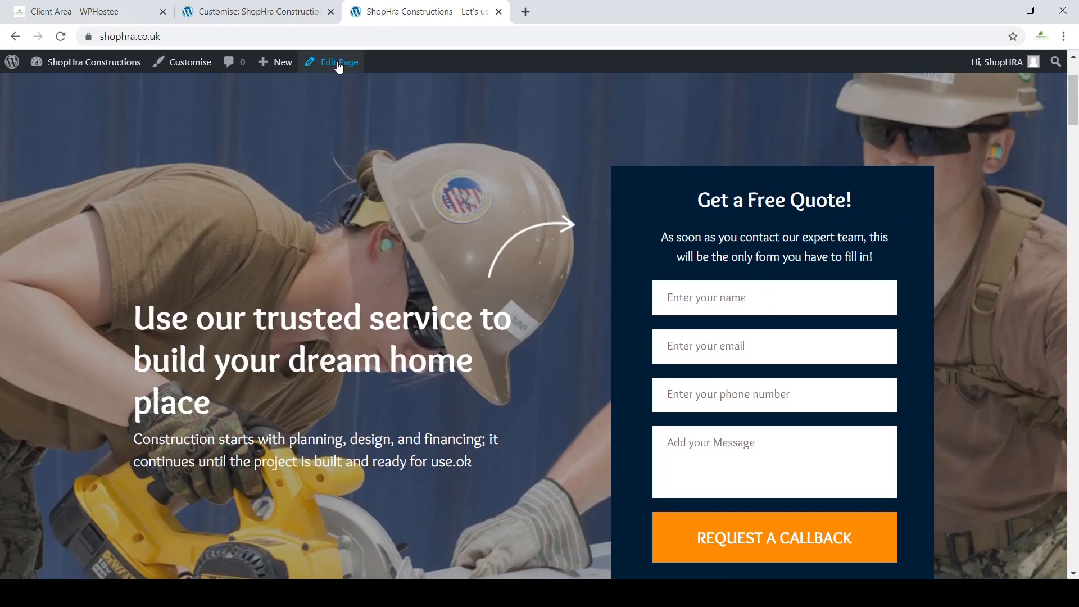
pyautogui.scroll(3, 337, 236)
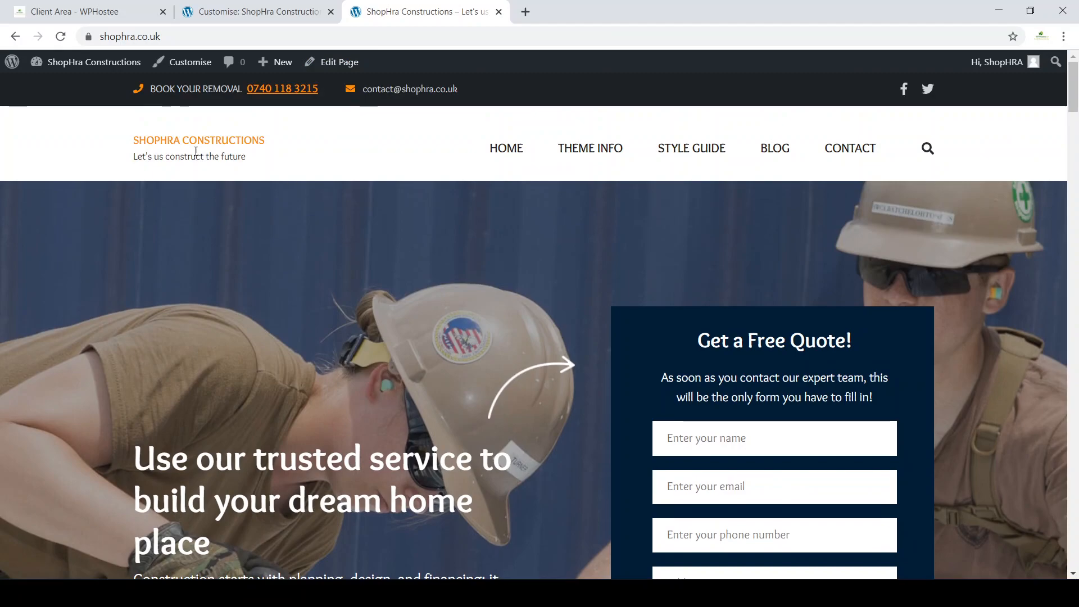
pyautogui.click(220, 143)
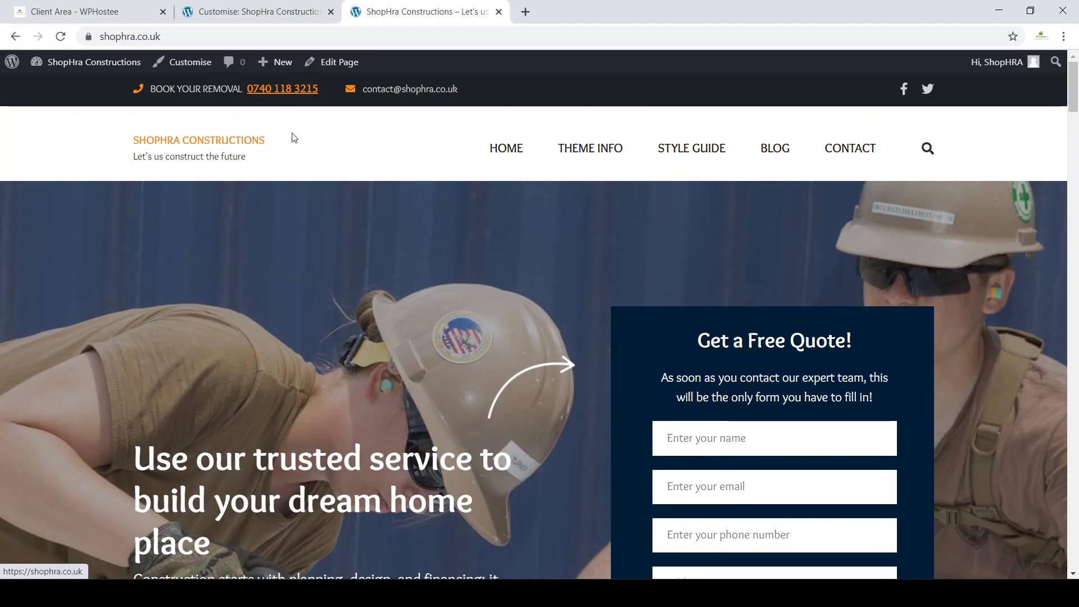
# - Reopen the home page editor and set the plywood-carrying worker photo as featured image
pyautogui.click(336, 63)
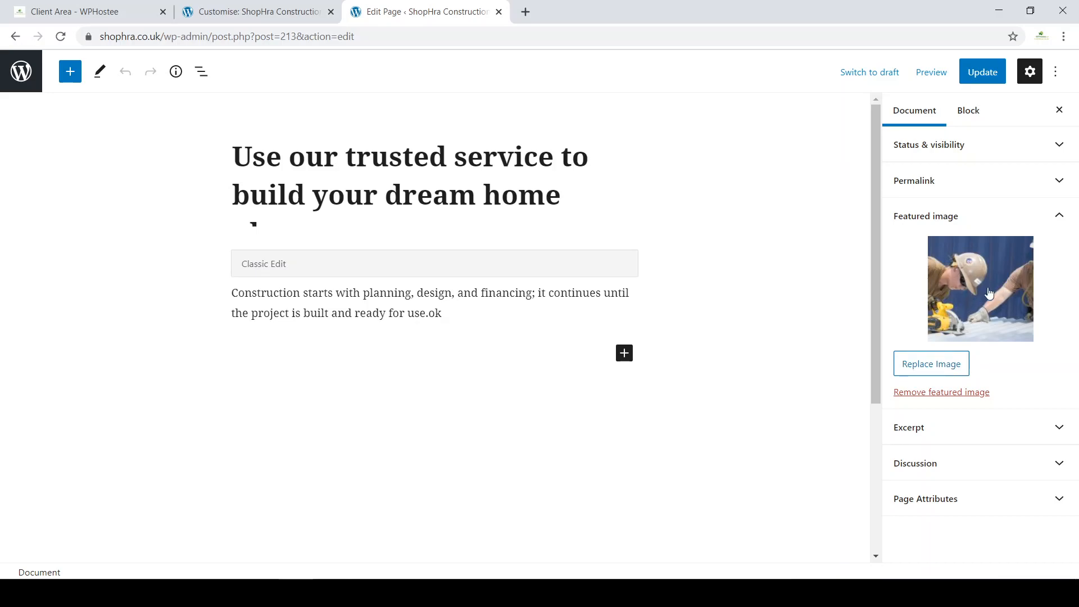
pyautogui.click(937, 369)
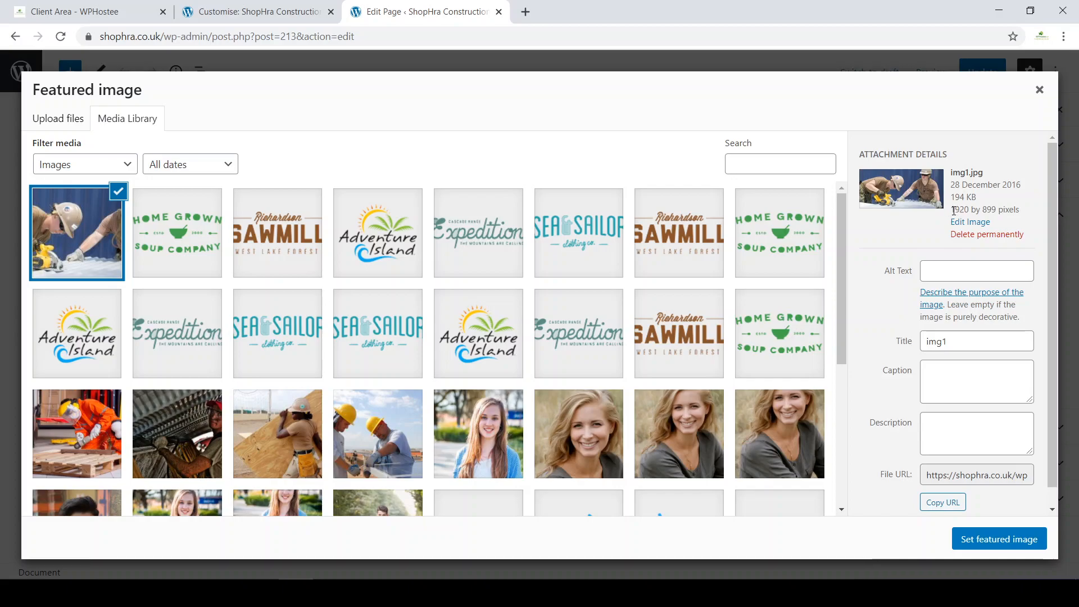
pyautogui.moveTo(952, 210); pyautogui.dragTo(958, 209)
pyautogui.doubleClick(990, 210)
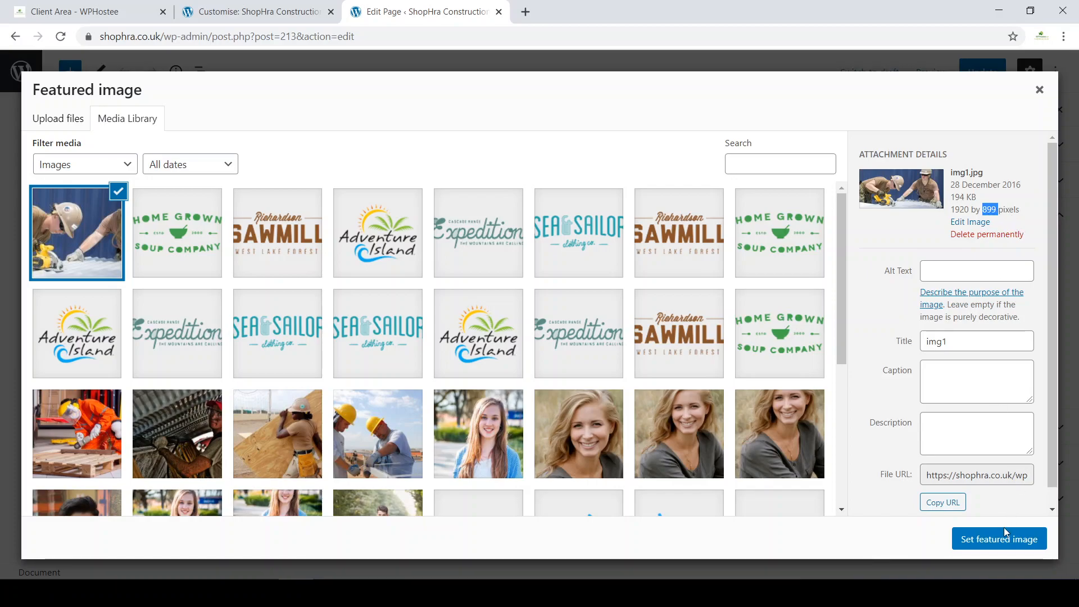
pyautogui.click(274, 455)
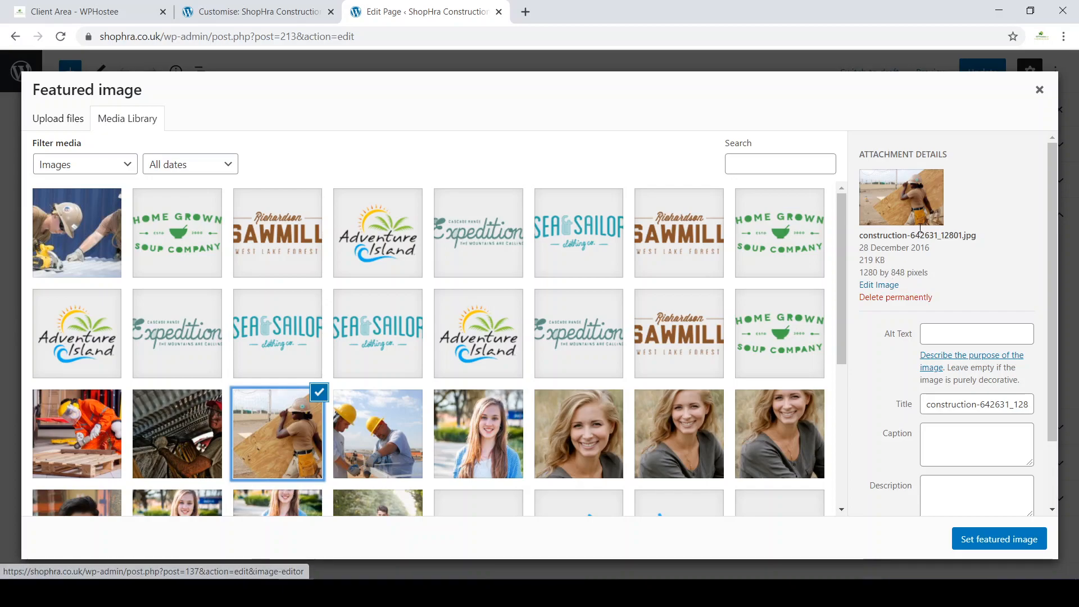
pyautogui.click(1011, 539)
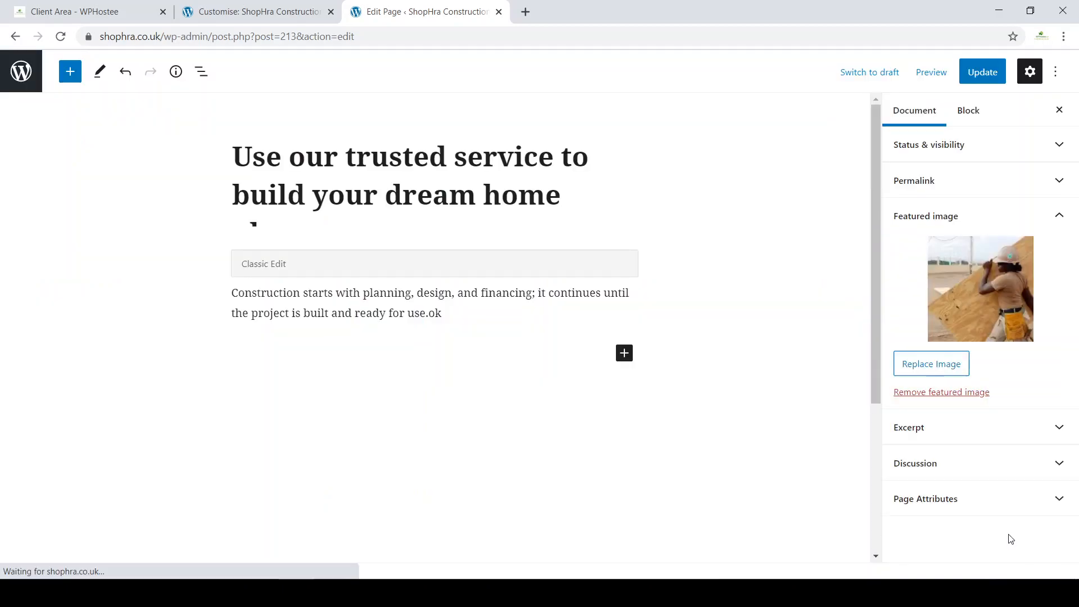
# - Update the page, check the new hero image live, and return to the editor
pyautogui.click(984, 74)
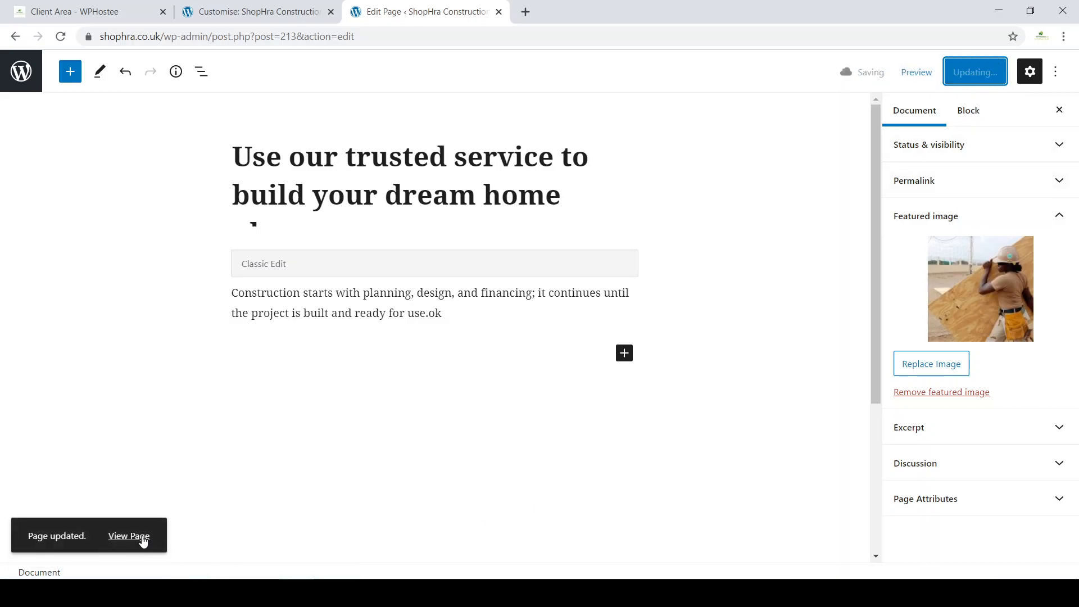
pyautogui.click(139, 537)
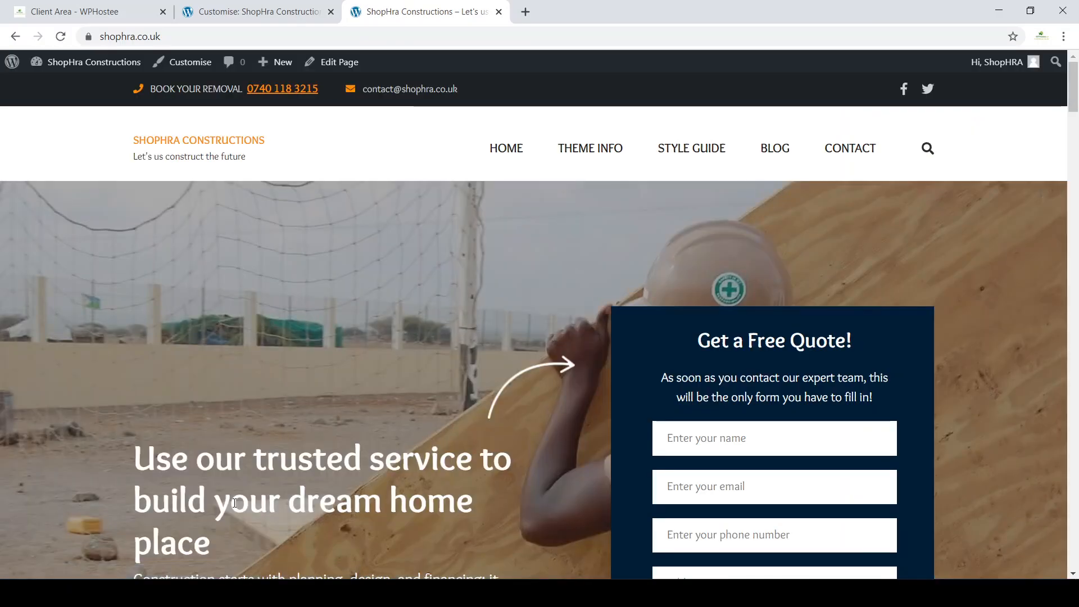
pyautogui.scroll(-8, 200, 449)
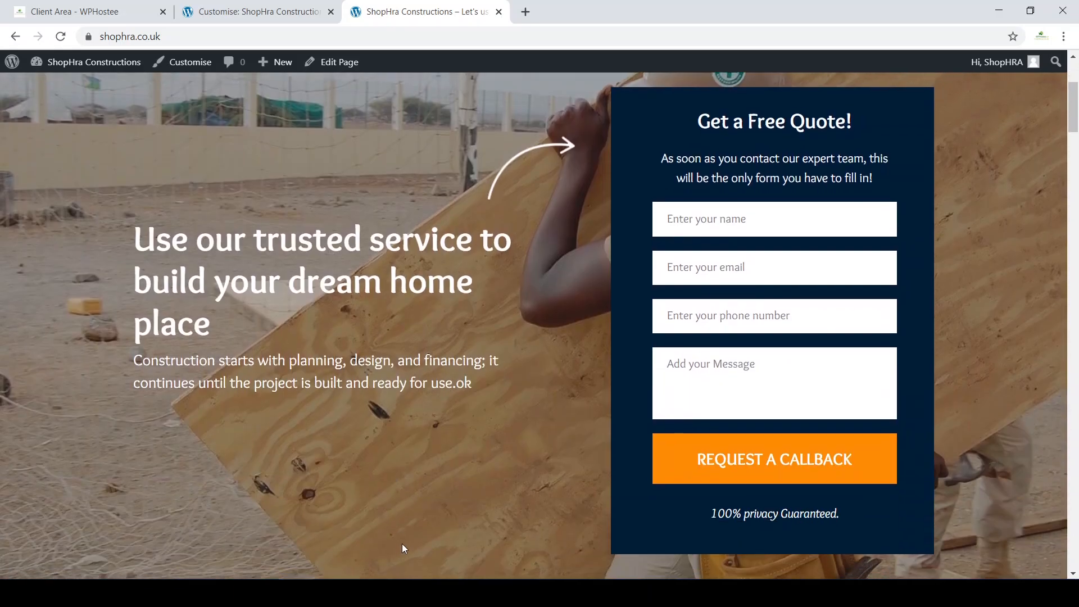
pyautogui.scroll(8, 511, 404)
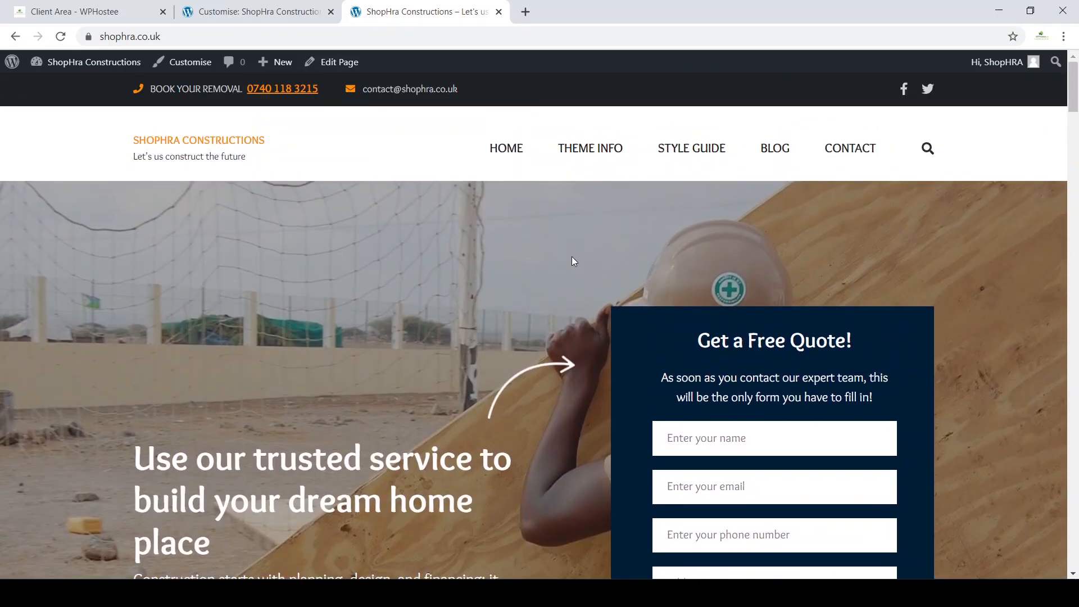
pyautogui.click(335, 63)
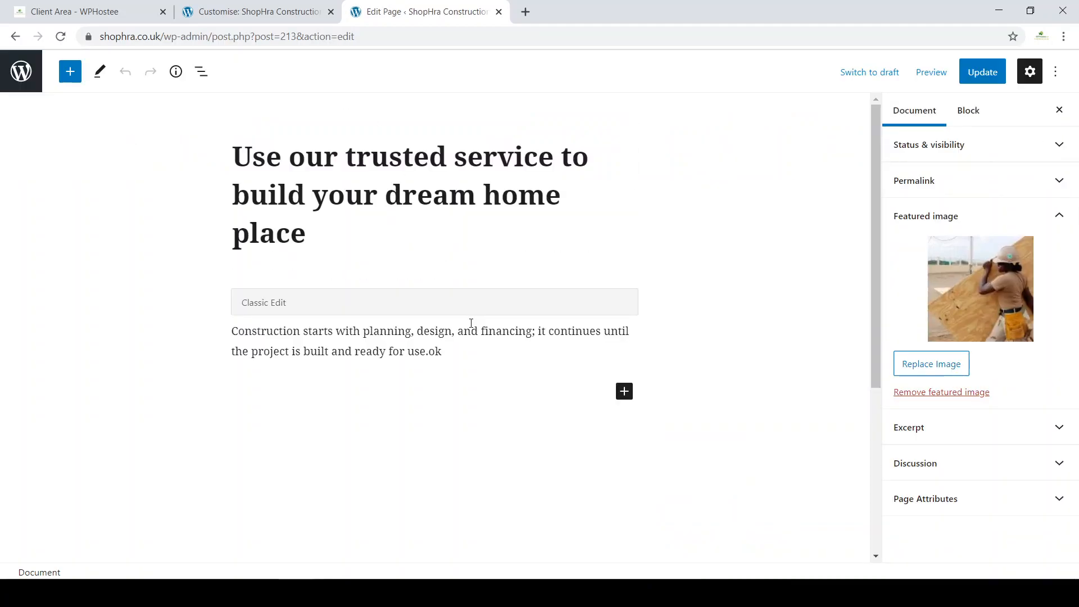
# - Restore img1, the saw-cutting workers photo, as the page's featured image
pyautogui.click(920, 364)
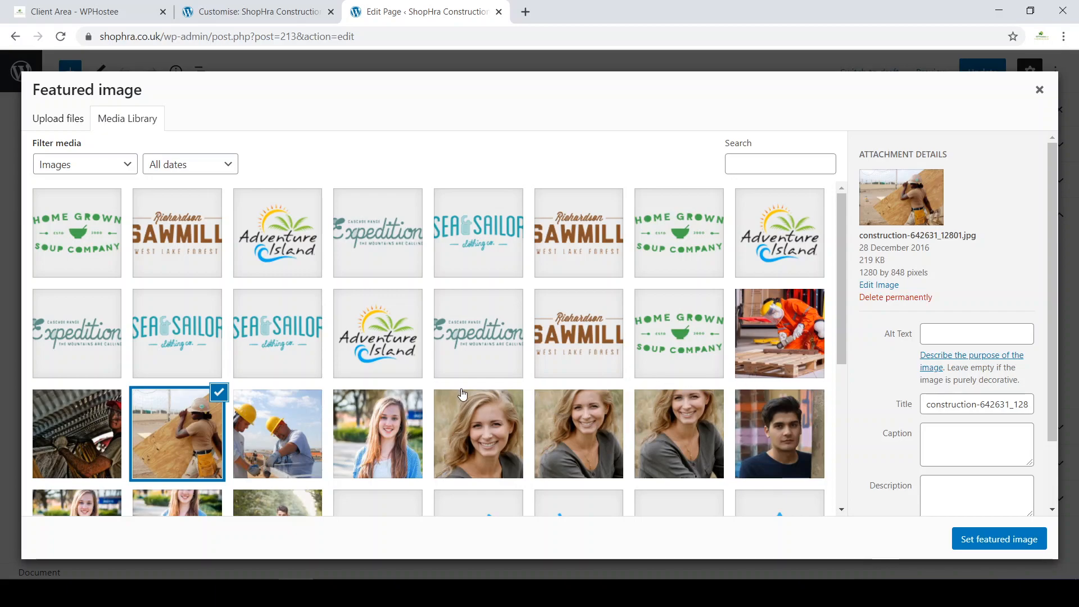
pyautogui.scroll(-1, 460, 398)
pyautogui.scroll(-2, 460, 397)
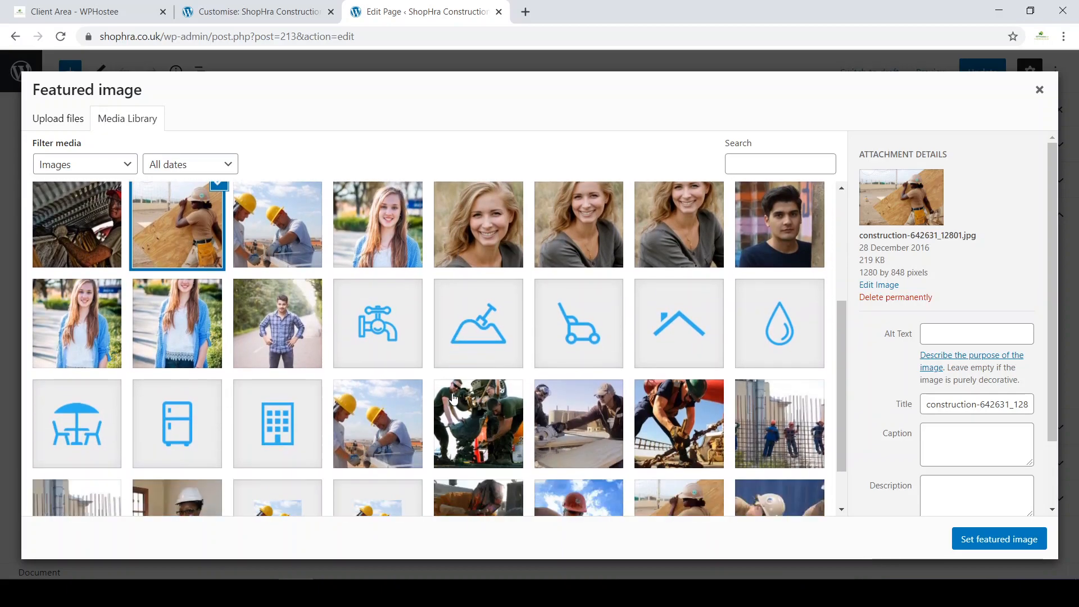
pyautogui.scroll(-1, 456, 397)
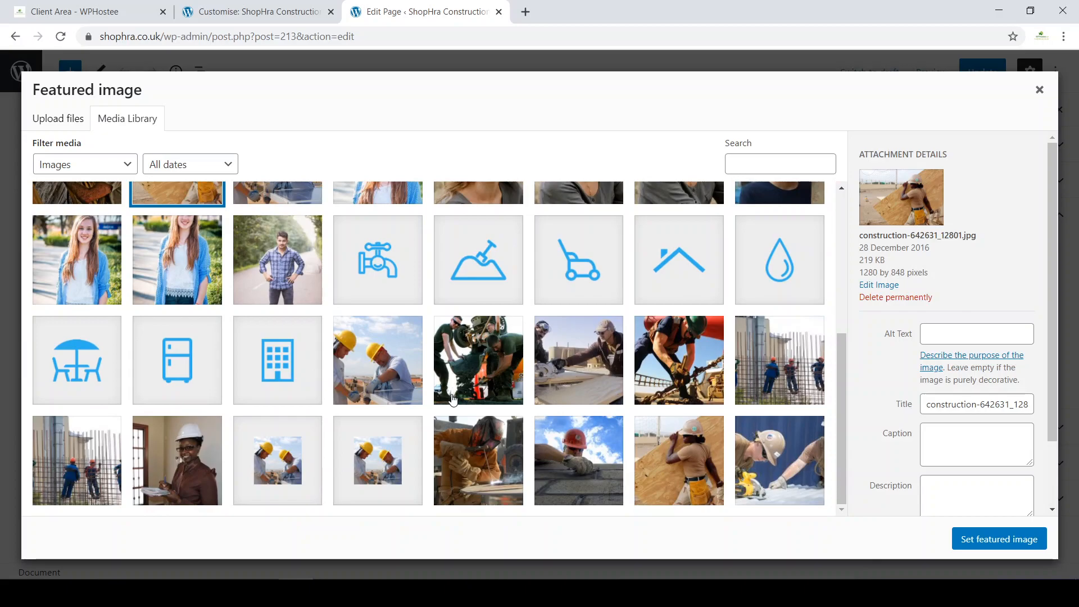
pyautogui.scroll(4, 584, 433)
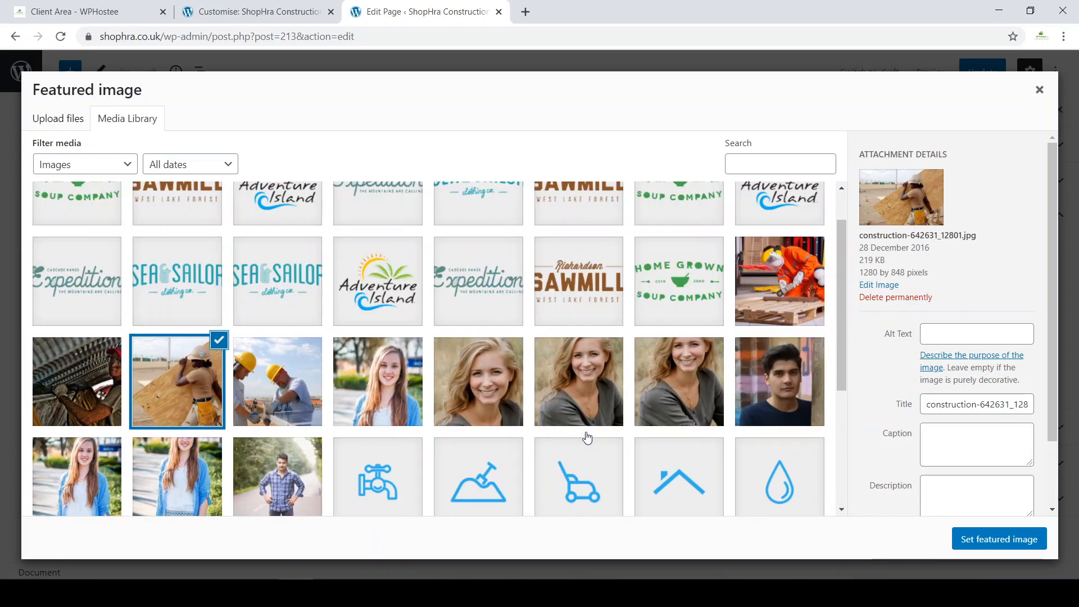
pyautogui.click(81, 445)
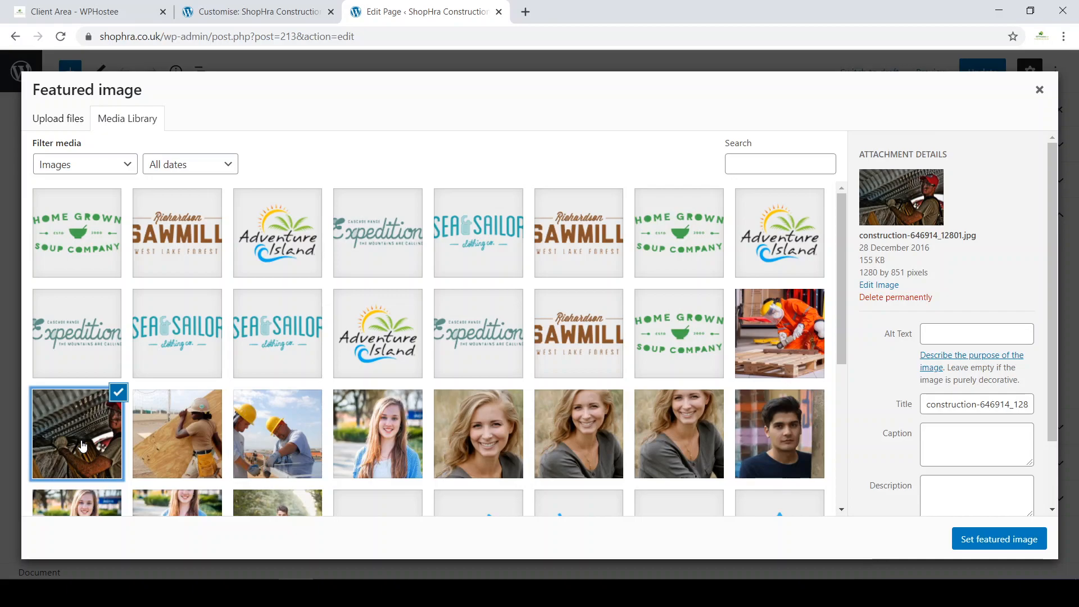
pyautogui.scroll(-4, 82, 445)
pyautogui.click(784, 483)
pyautogui.click(796, 466)
pyautogui.click(796, 467)
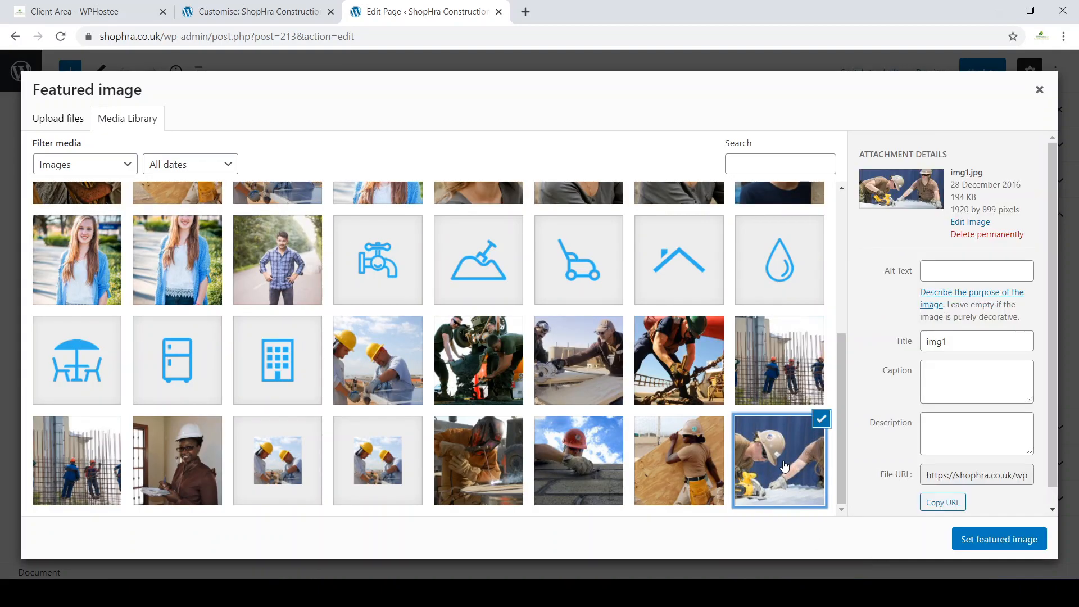
pyautogui.click(1000, 542)
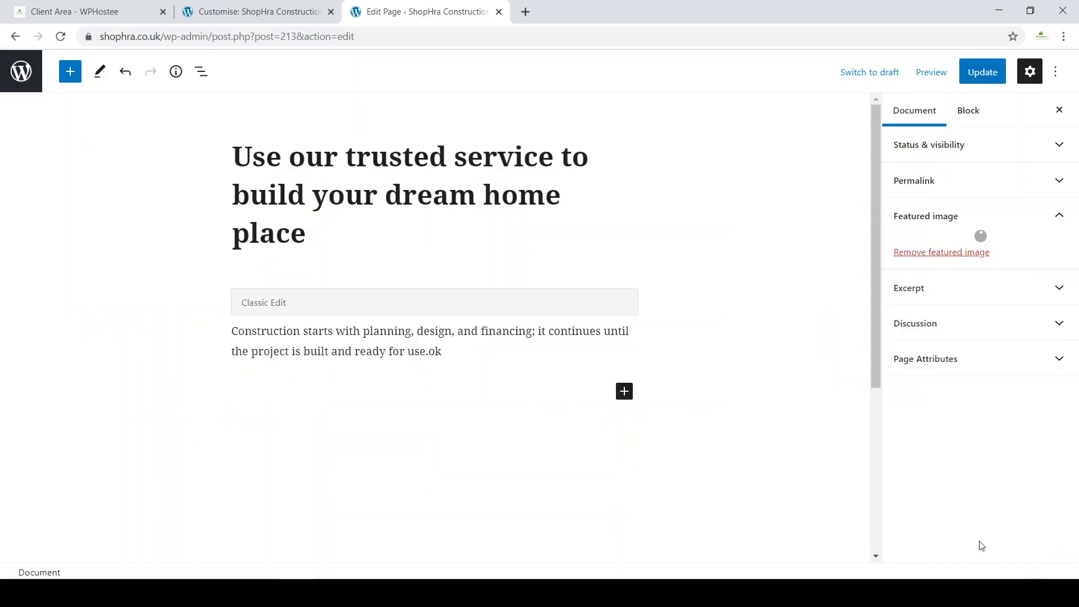
# - Update the page and view it live, scrolling down to the promotional banner
pyautogui.click(988, 70)
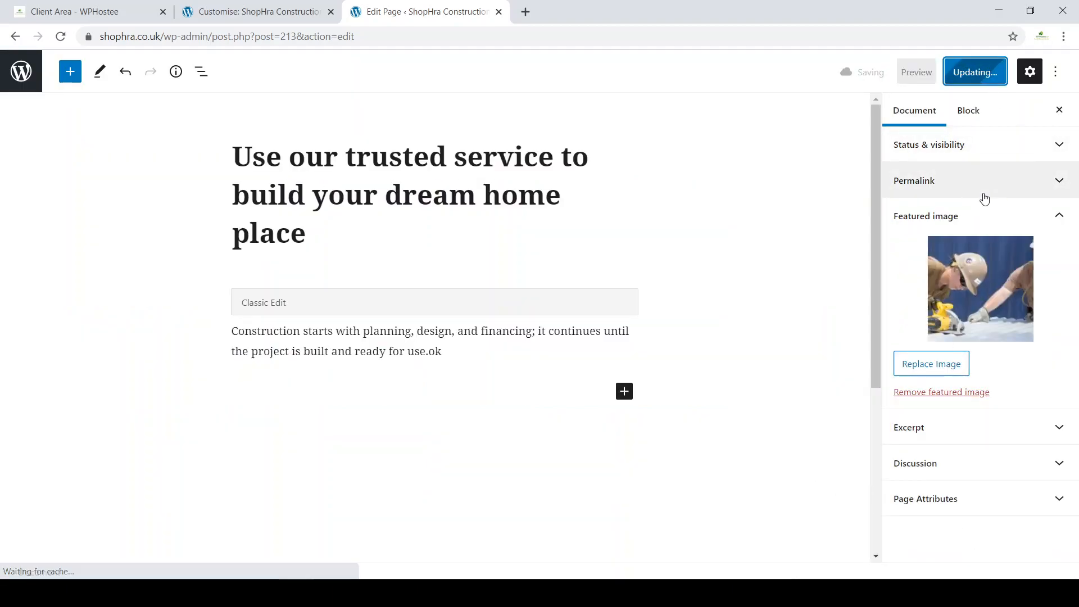
pyautogui.click(132, 536)
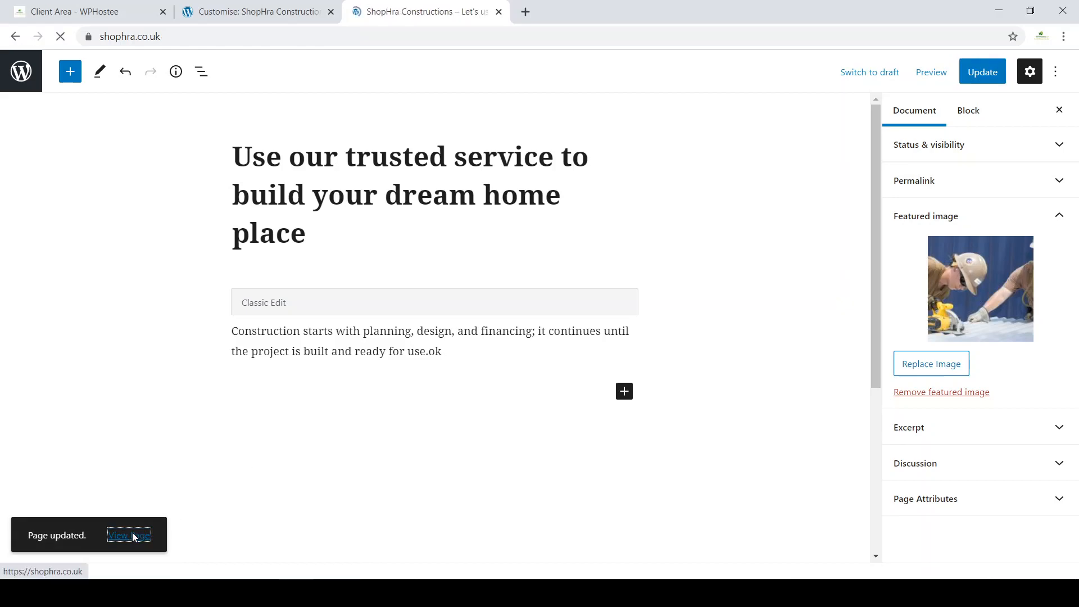
pyautogui.scroll(-12, 513, 454)
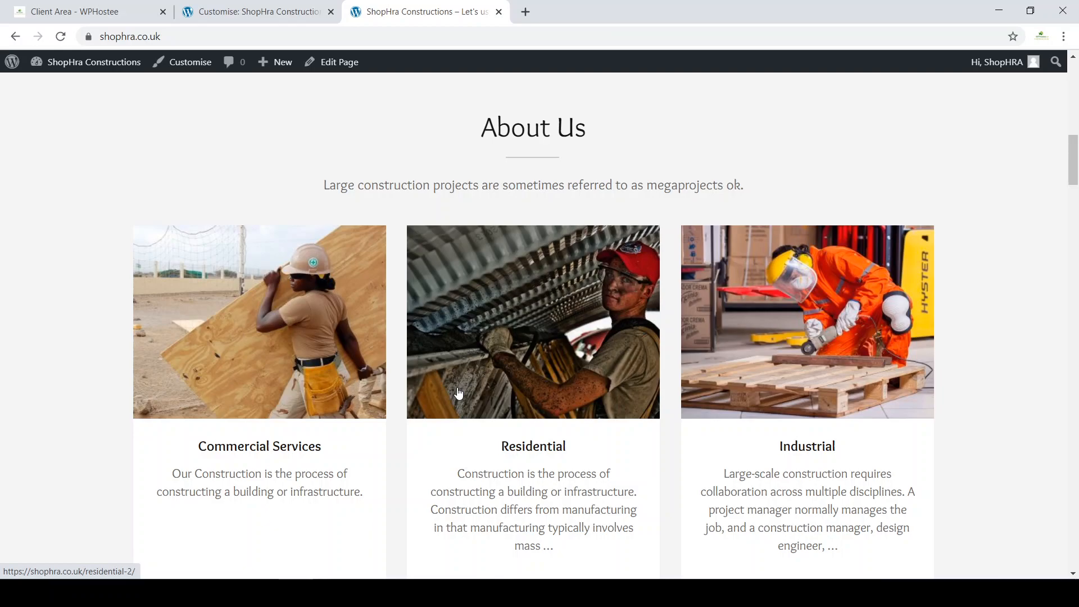
pyautogui.scroll(12, 458, 393)
pyautogui.click(256, 20)
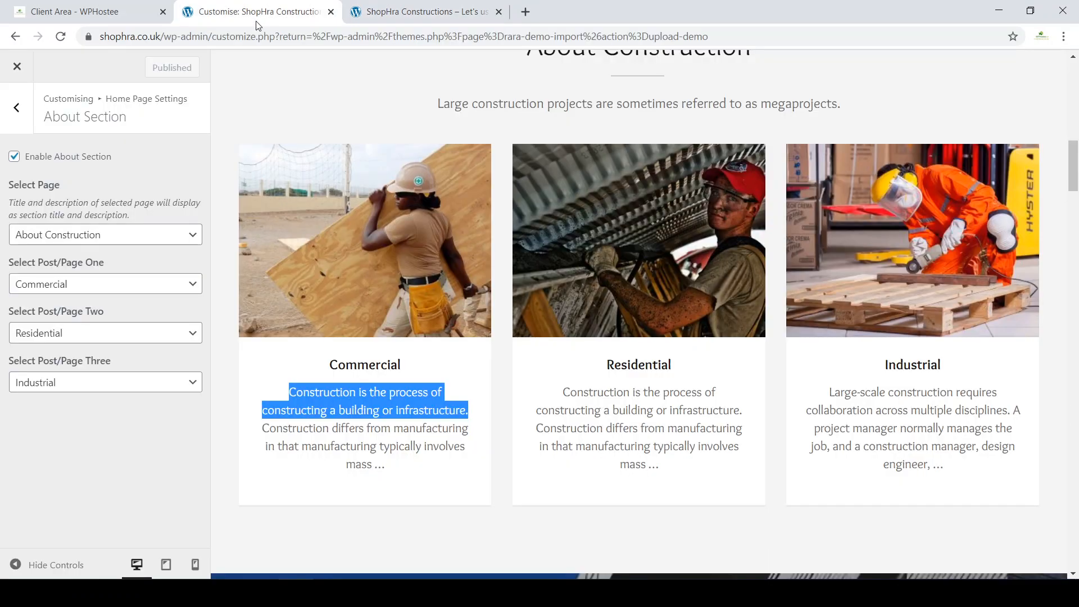
pyautogui.click(427, 11)
pyautogui.scroll(-5, 488, 331)
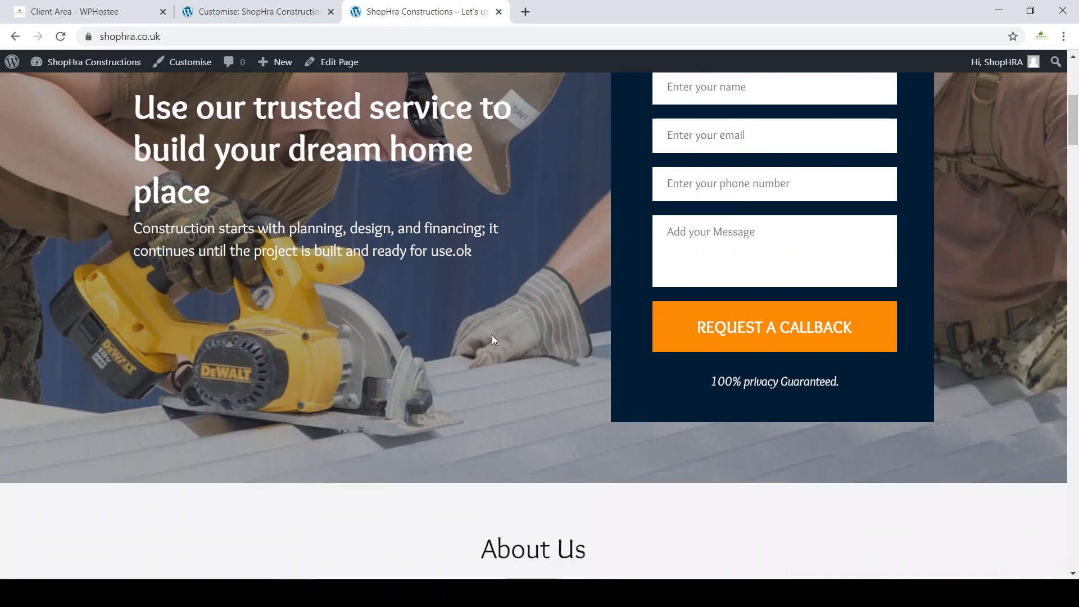
pyautogui.scroll(-18, 492, 339)
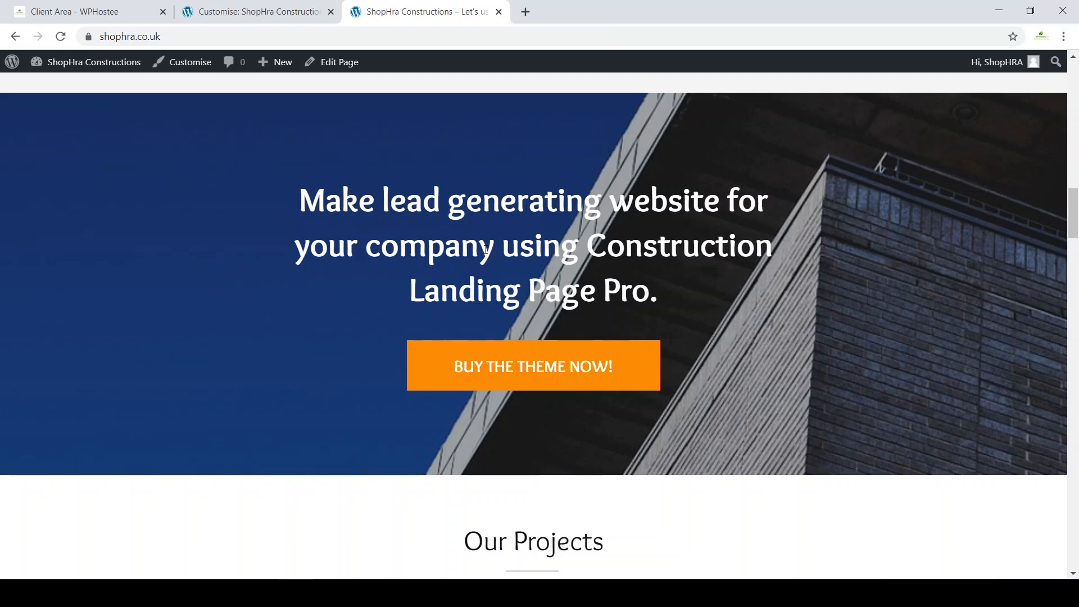
# - Highlight the live promotional banner heading, then return to Home Page Settings in the Customiser
pyautogui.scroll(3, 442, 274)
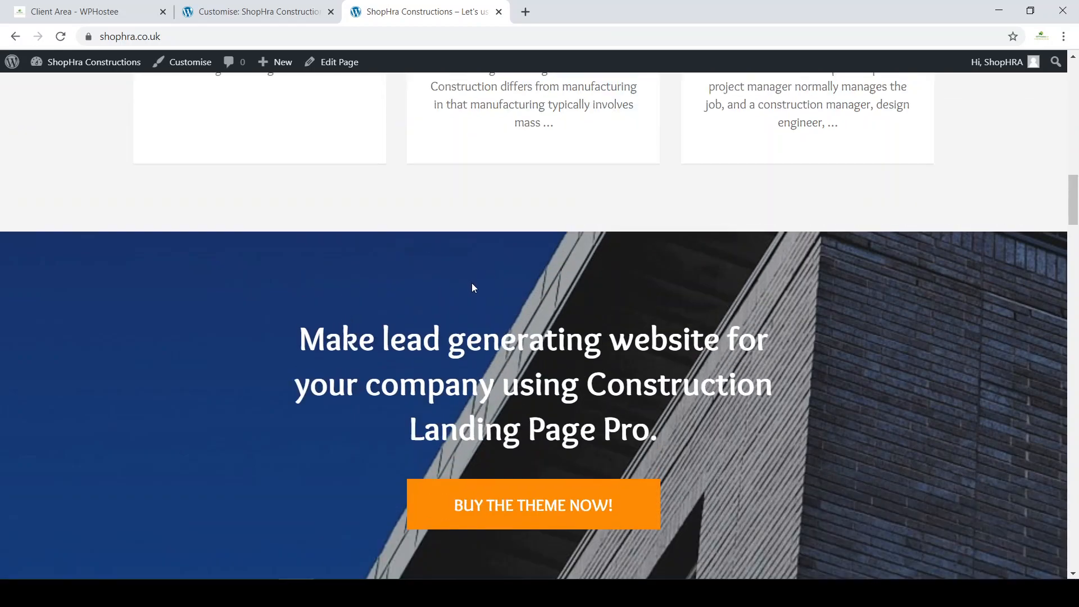
pyautogui.moveTo(310, 344); pyautogui.dragTo(640, 434)
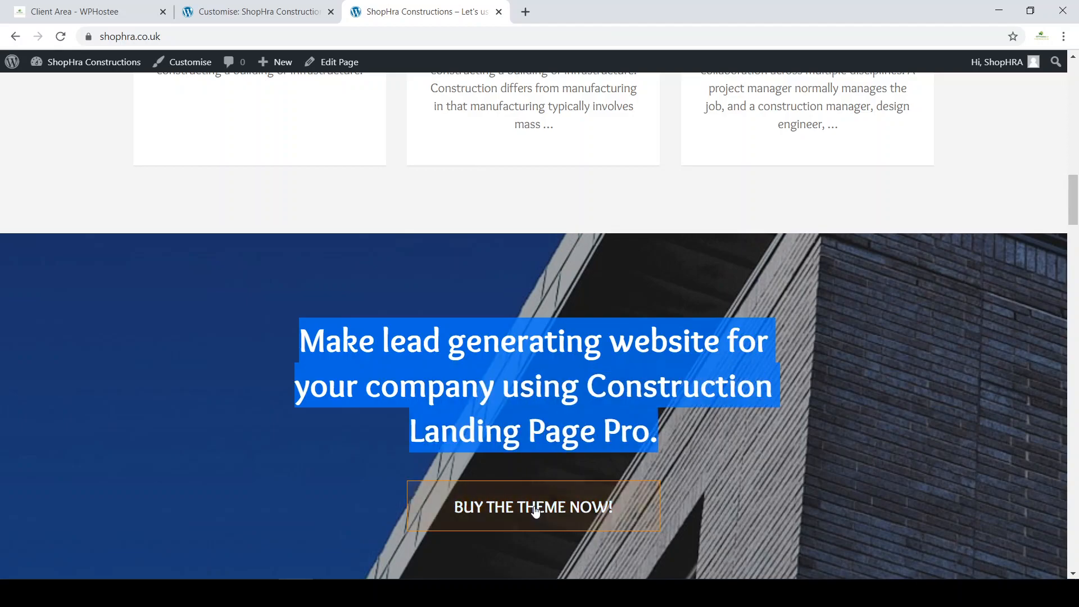
pyautogui.scroll(-1, 467, 148)
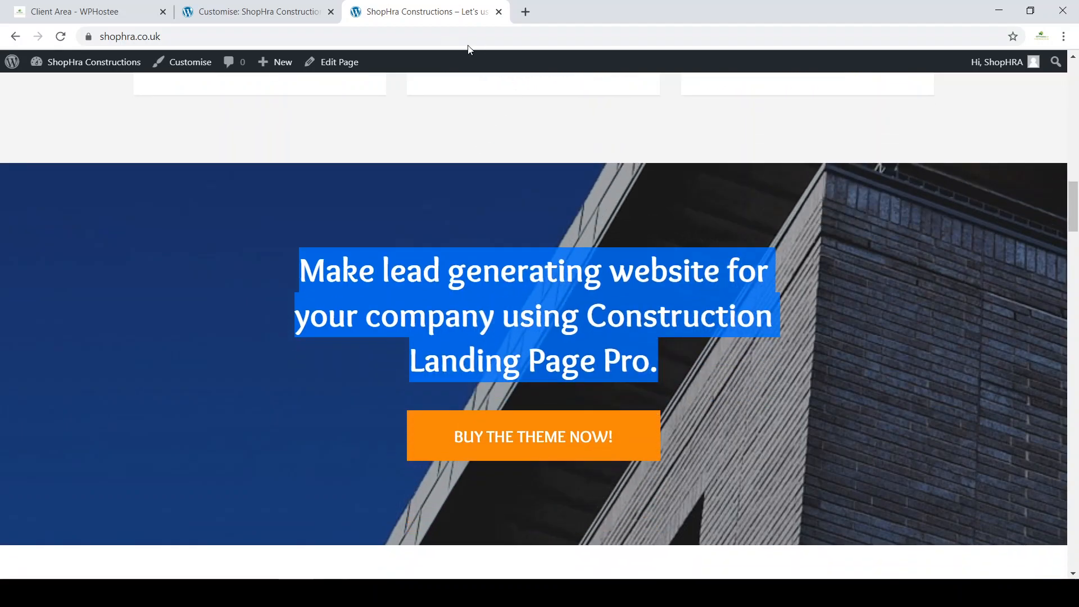
pyautogui.click(289, 13)
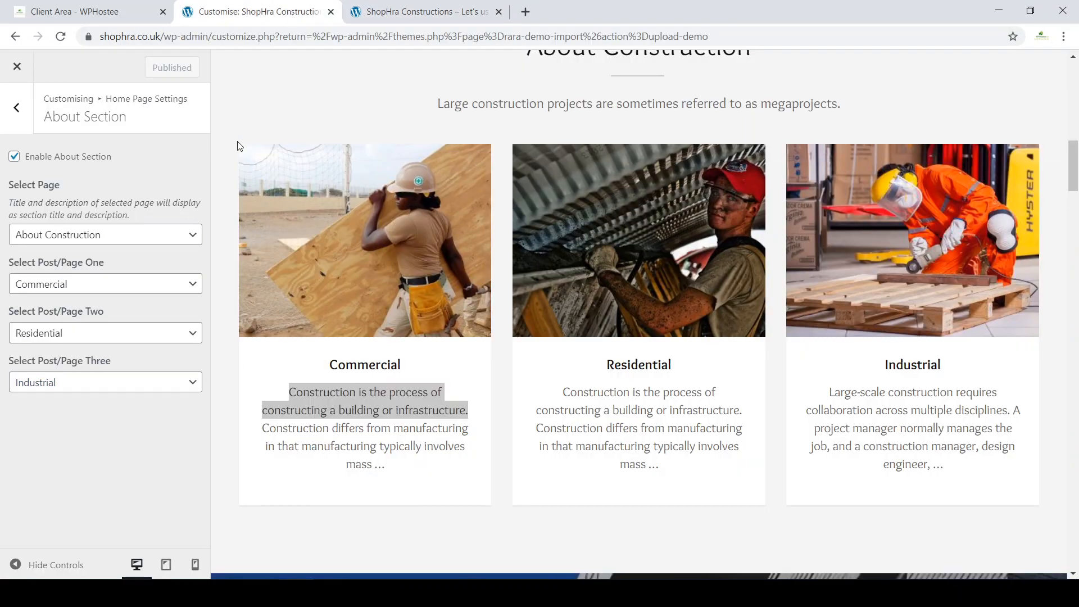
pyautogui.click(19, 112)
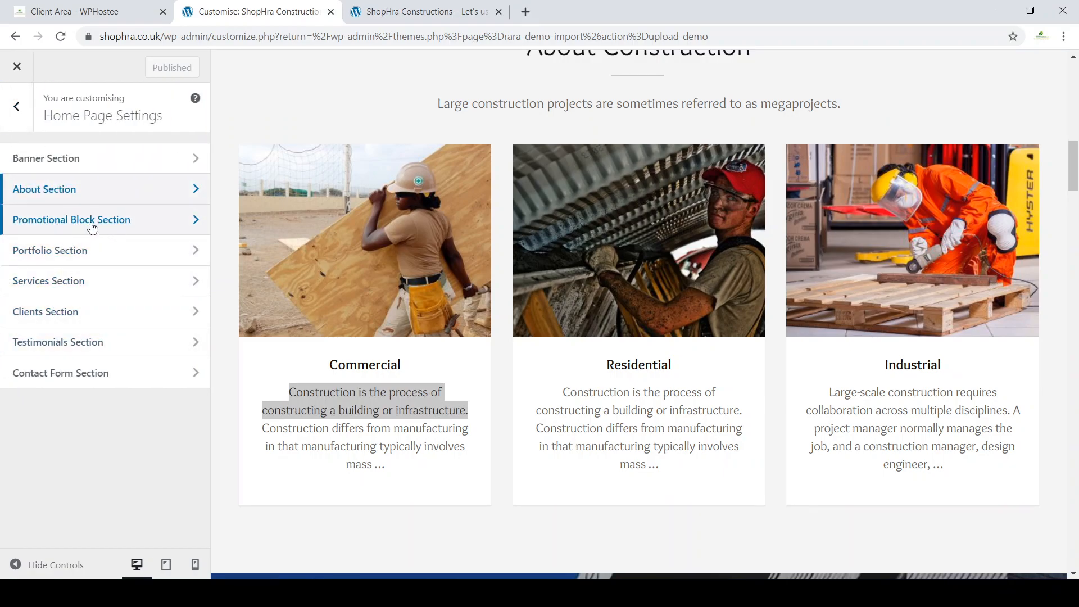
# - In the Promotional Block Section, change the CTA Button Label to 'Get a quote now!'
pyautogui.click(114, 220)
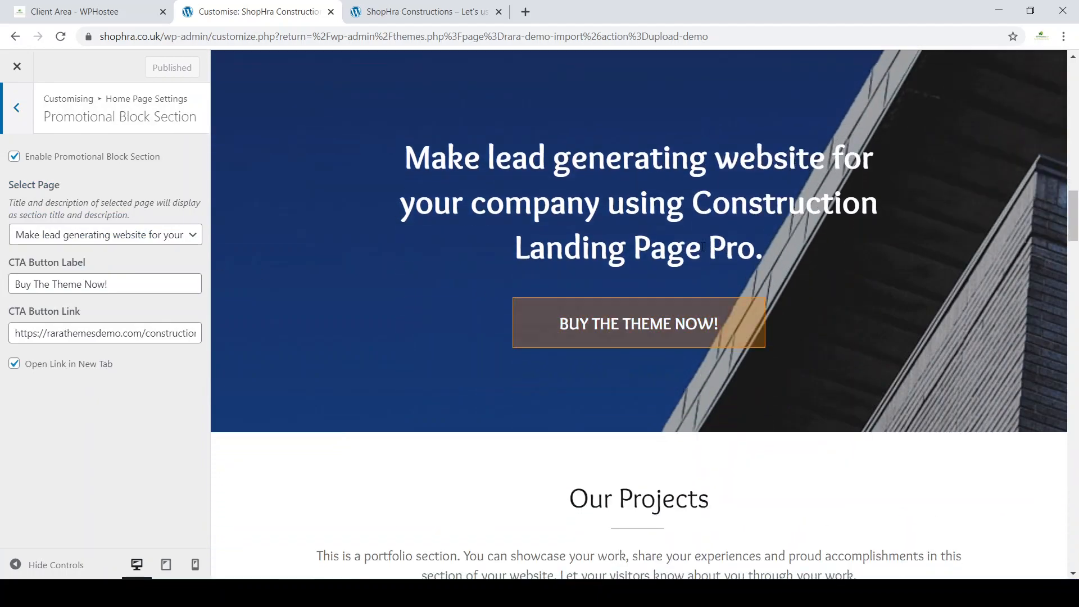
pyautogui.click(122, 235)
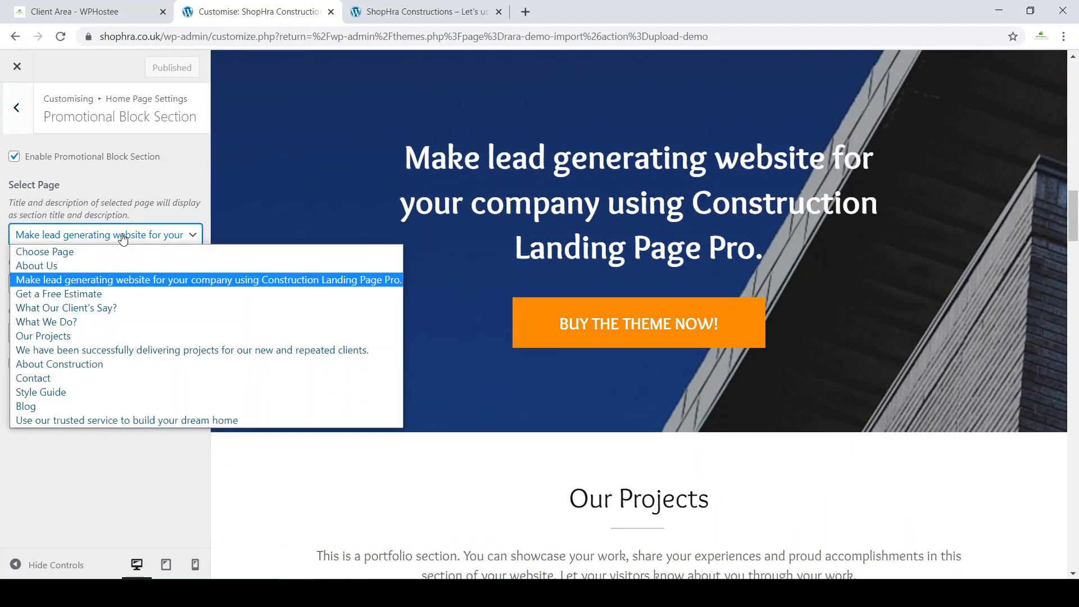
pyautogui.click(123, 238)
pyautogui.click(90, 397)
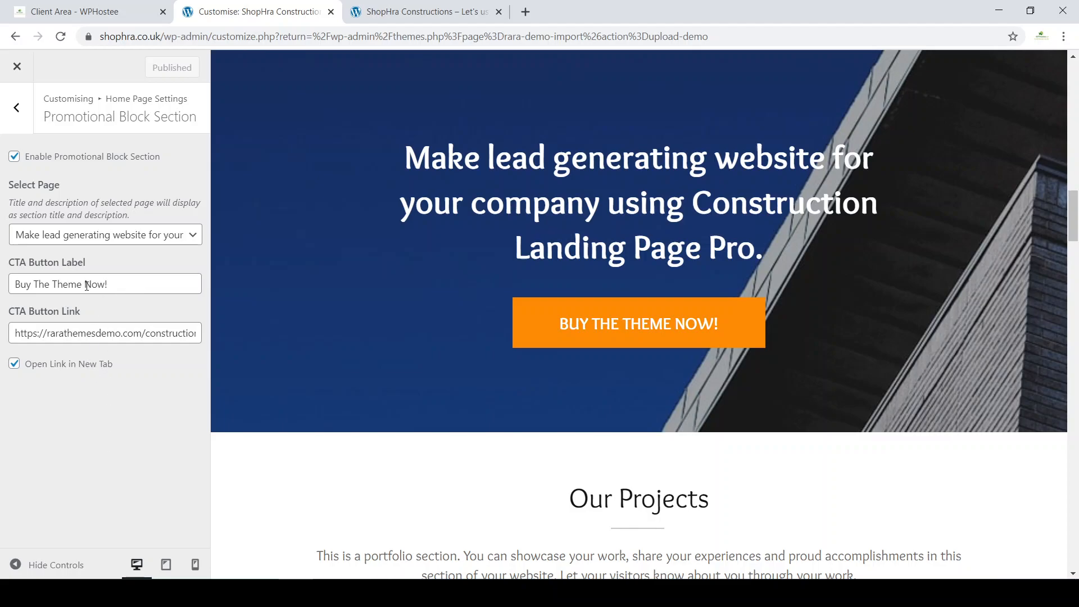
pyautogui.moveTo(116, 284); pyautogui.dragTo(8, 289)
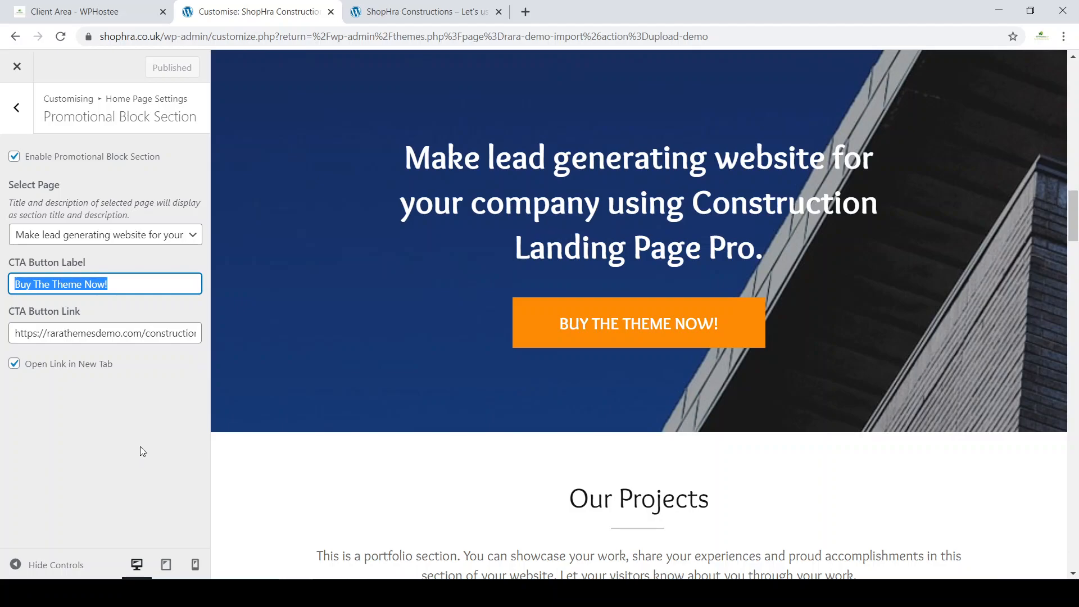
pyautogui.press('capslock')
pyautogui.write('G')
pyautogui.press('capslock')
pyautogui.write('et a quote now')
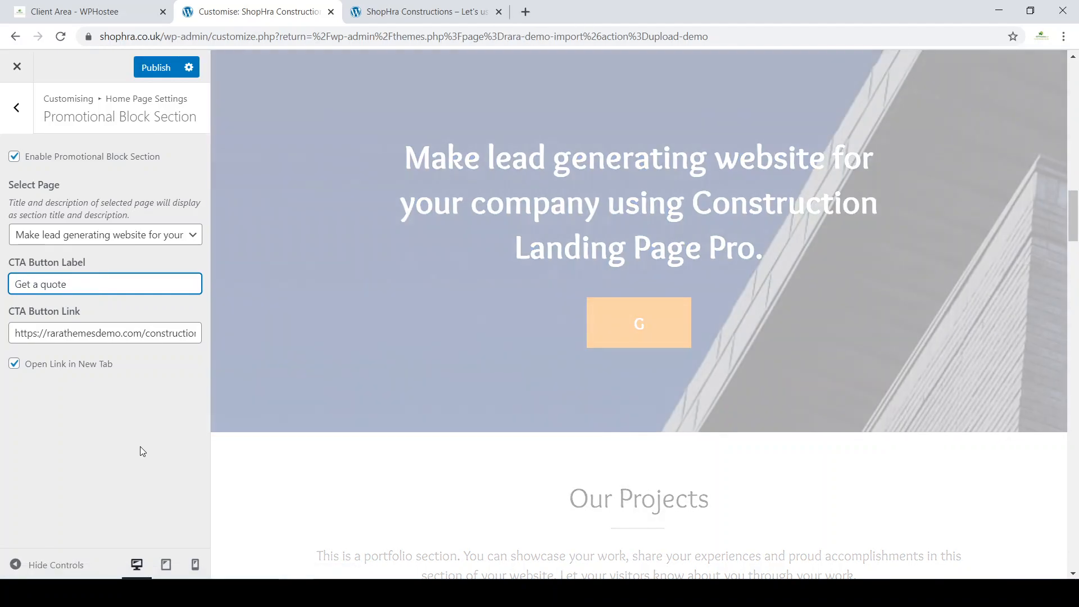
pyautogui.write('!')
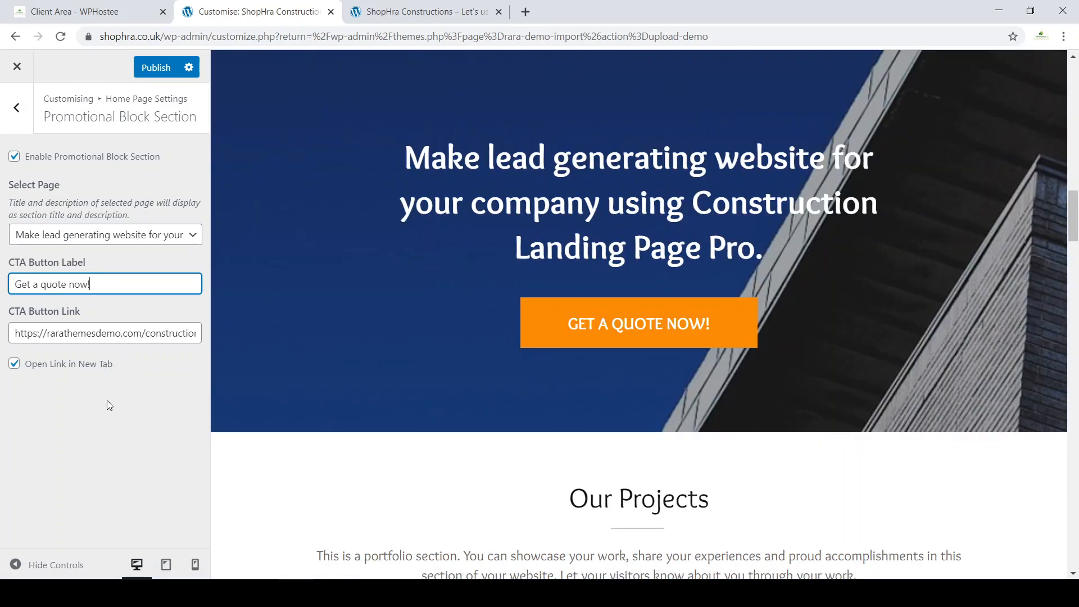
pyautogui.click(117, 403)
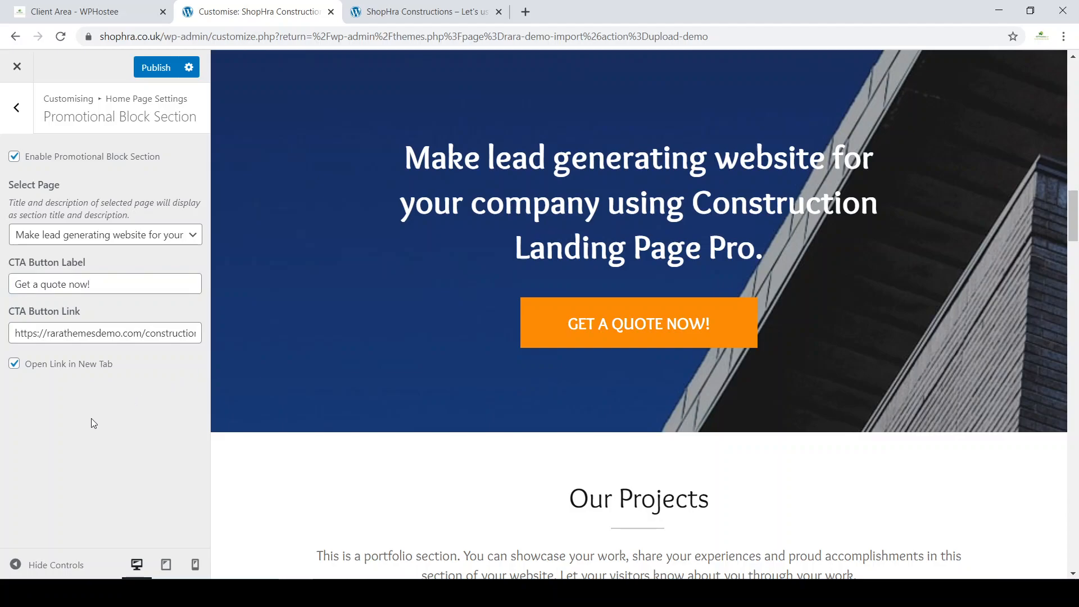
# - Set the CTA Button Link to '#' with Open Link in New Tab unticked, then view the live site
pyautogui.click(107, 332)
pyautogui.hotkey('ctrl', 'a')
pyautogui.press('BackSpace')
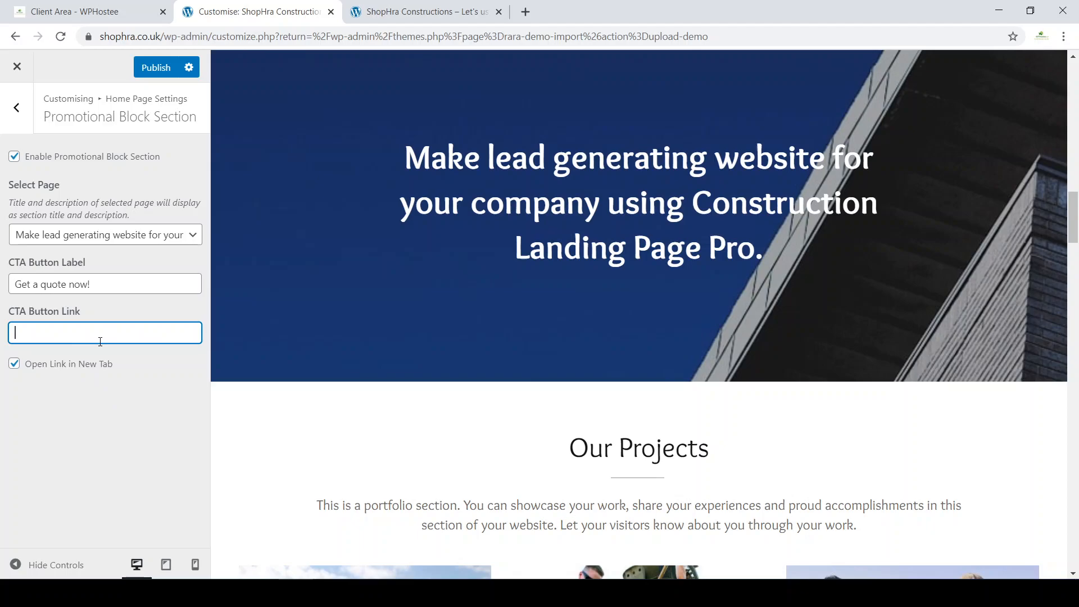
pyautogui.write('#')
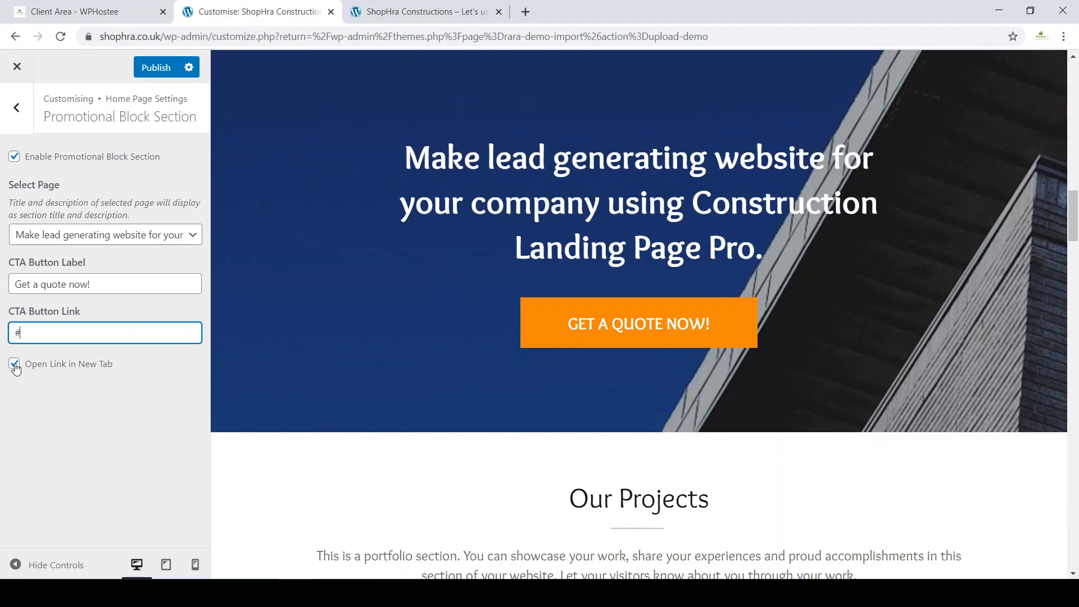
pyautogui.click(14, 363)
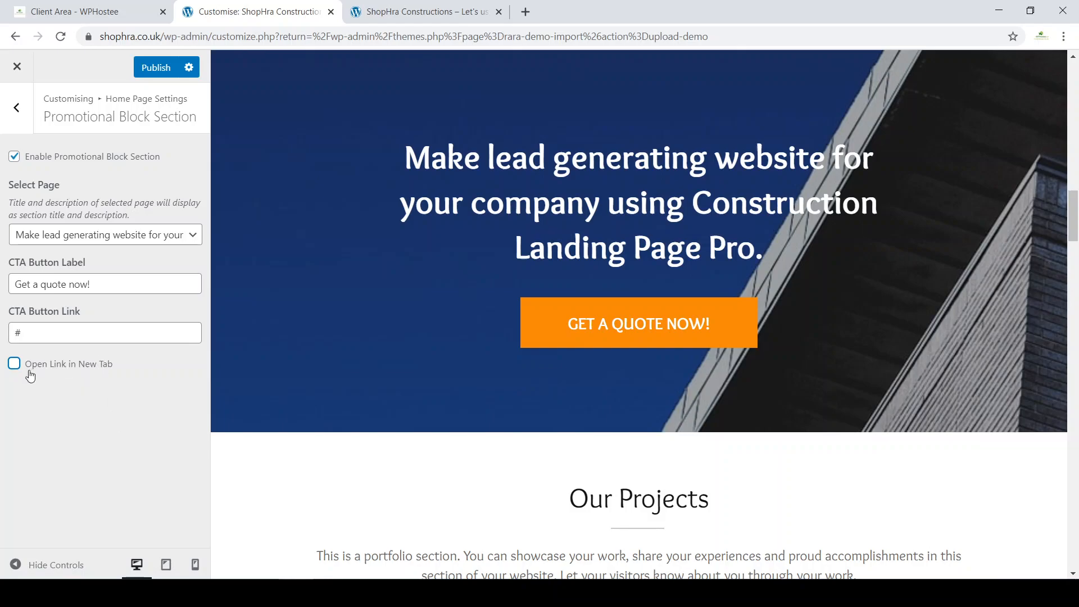
pyautogui.click(66, 404)
pyautogui.click(14, 364)
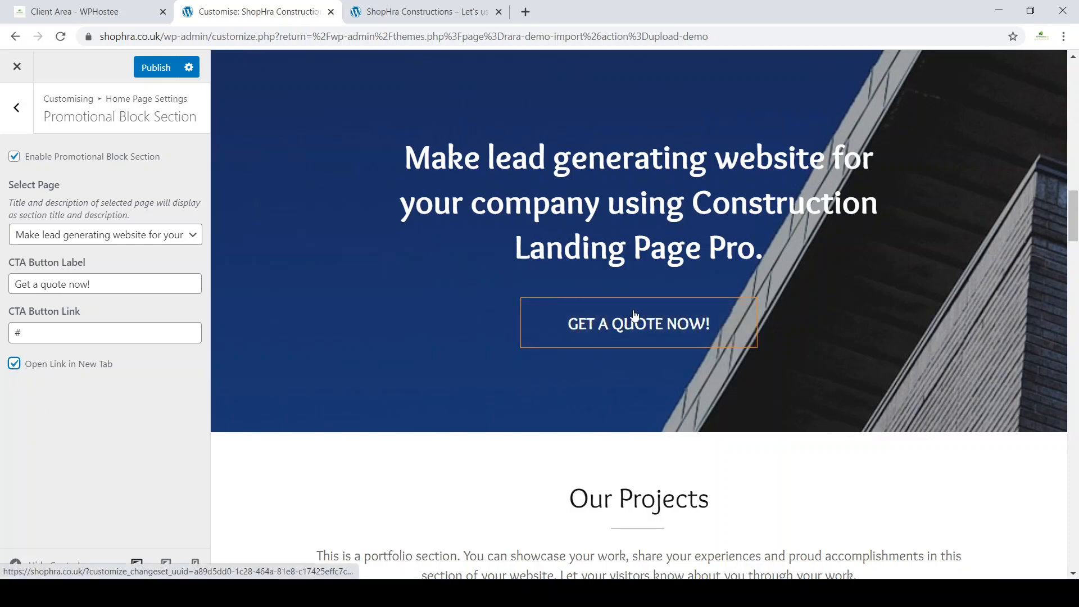
pyautogui.click(14, 364)
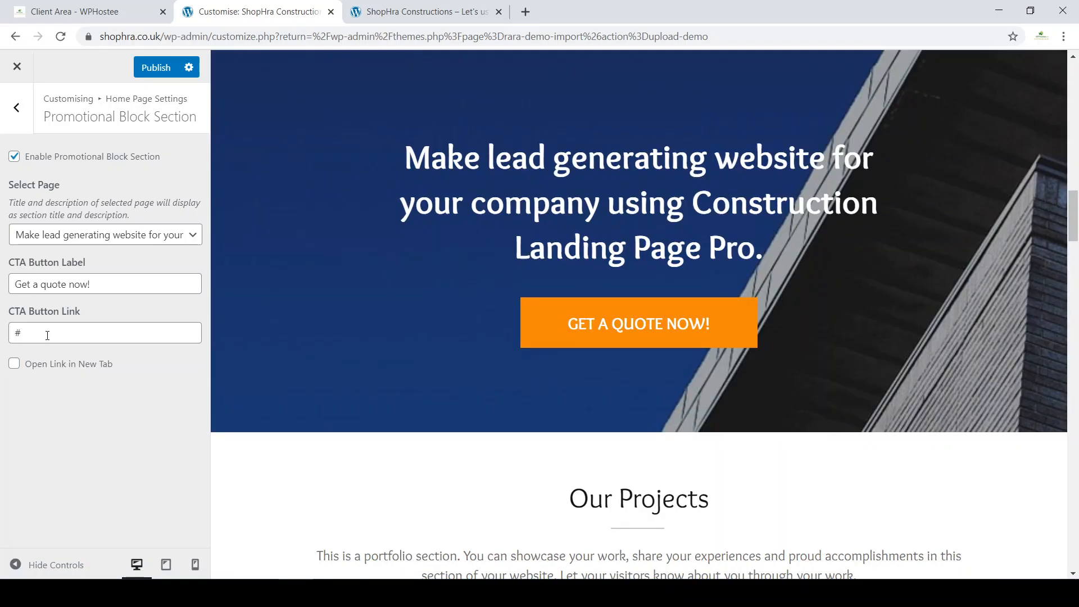
pyautogui.click(54, 336)
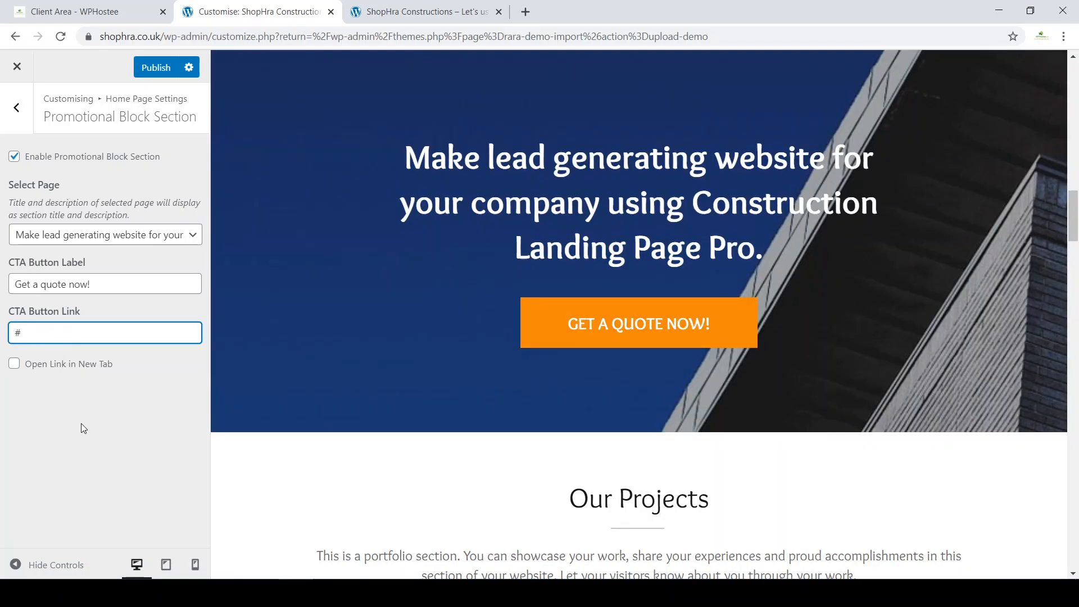
pyautogui.click(427, 12)
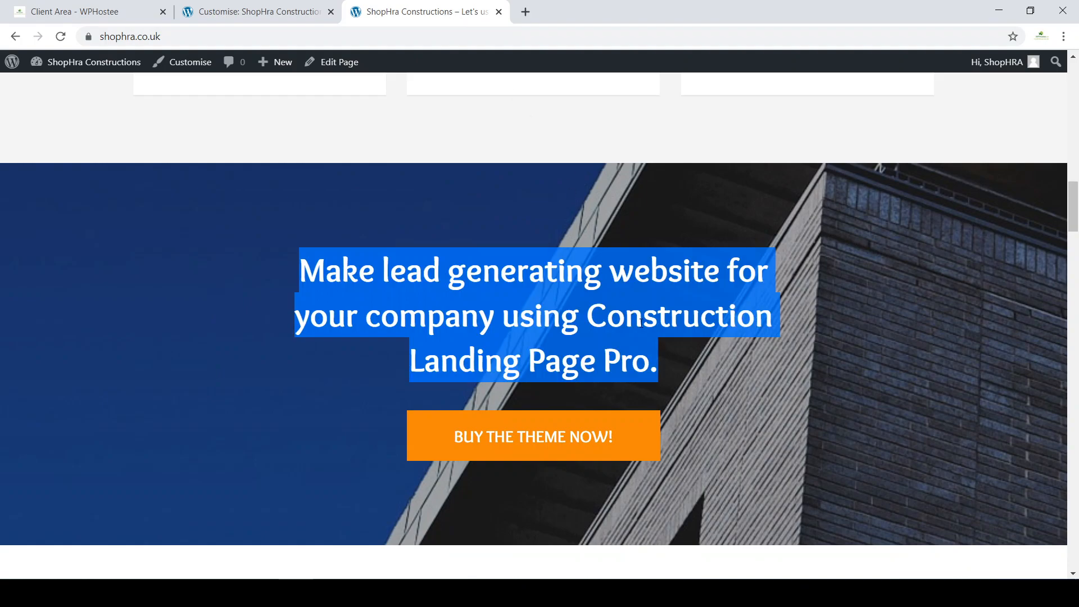
pyautogui.scroll(8, 723, 371)
pyautogui.scroll(10, 723, 370)
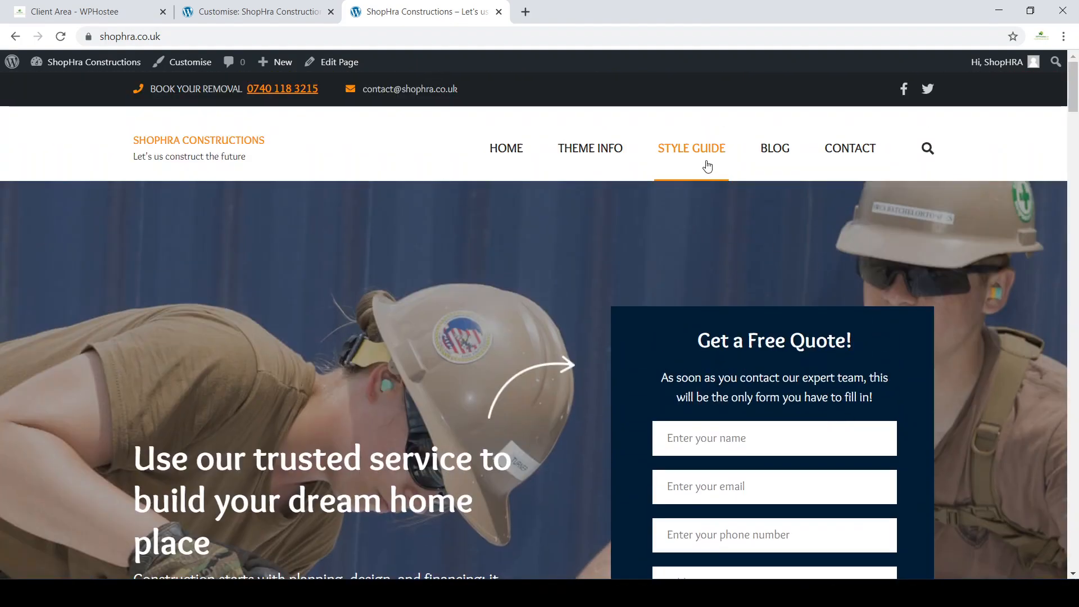
pyautogui.click(848, 149)
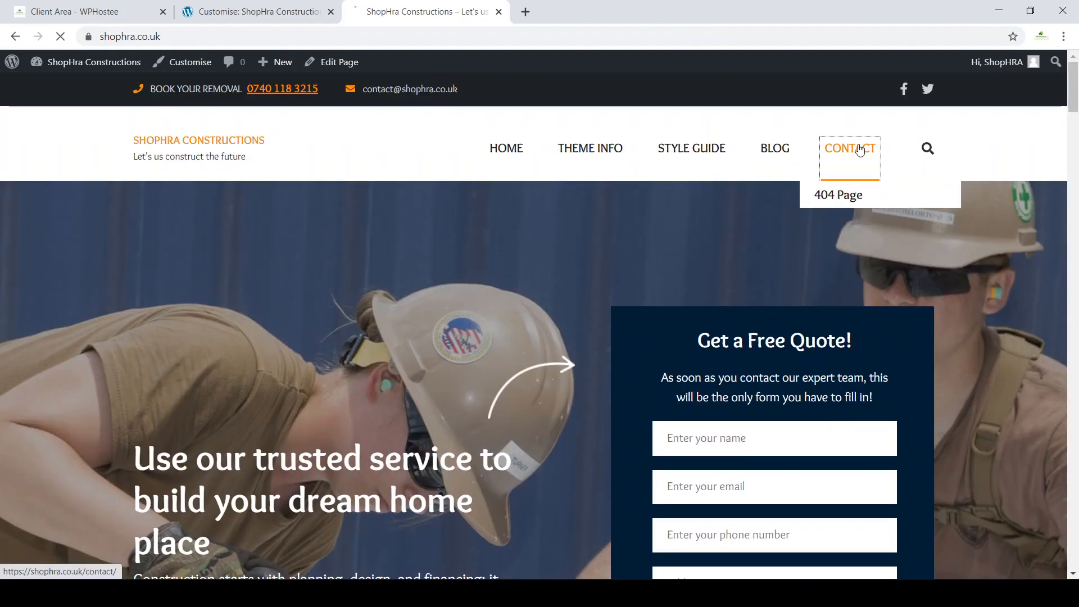
pyautogui.click(180, 37)
pyautogui.hotkey('ctrl', 'c')
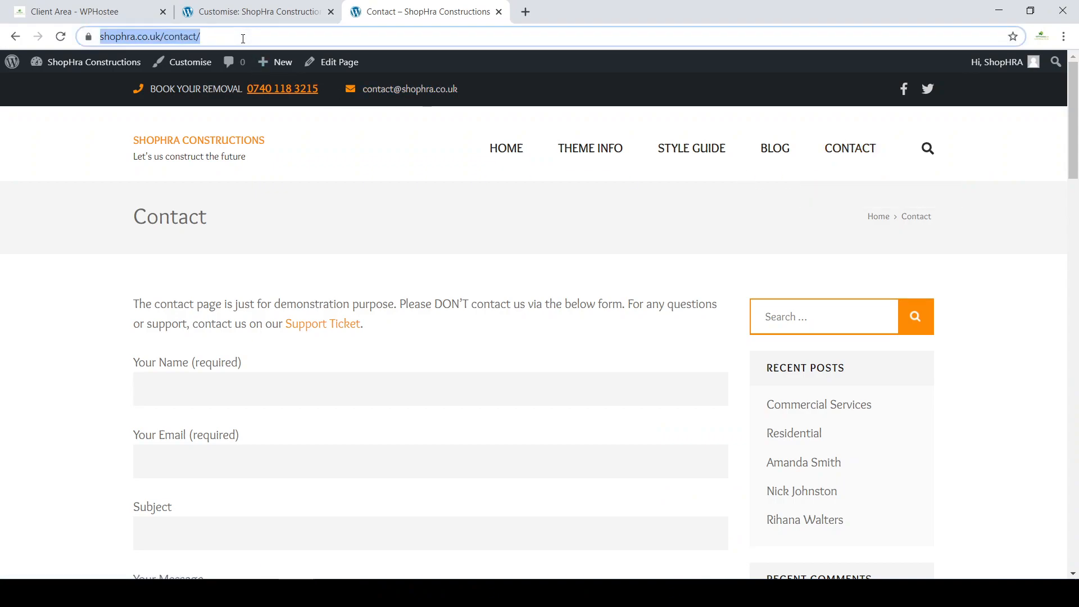
pyautogui.rightClick(180, 37)
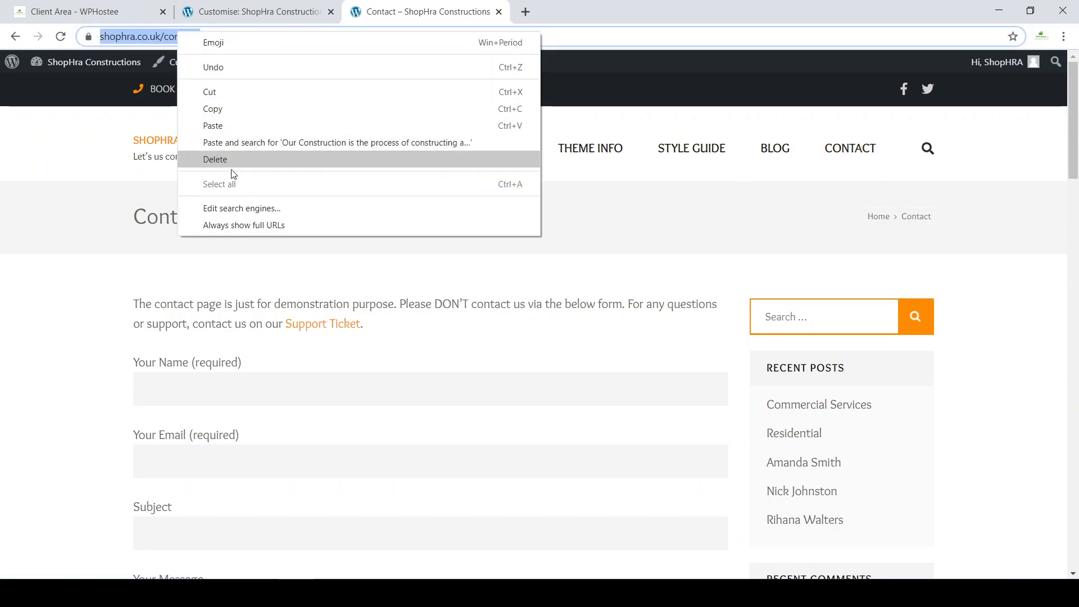
pyautogui.click(225, 109)
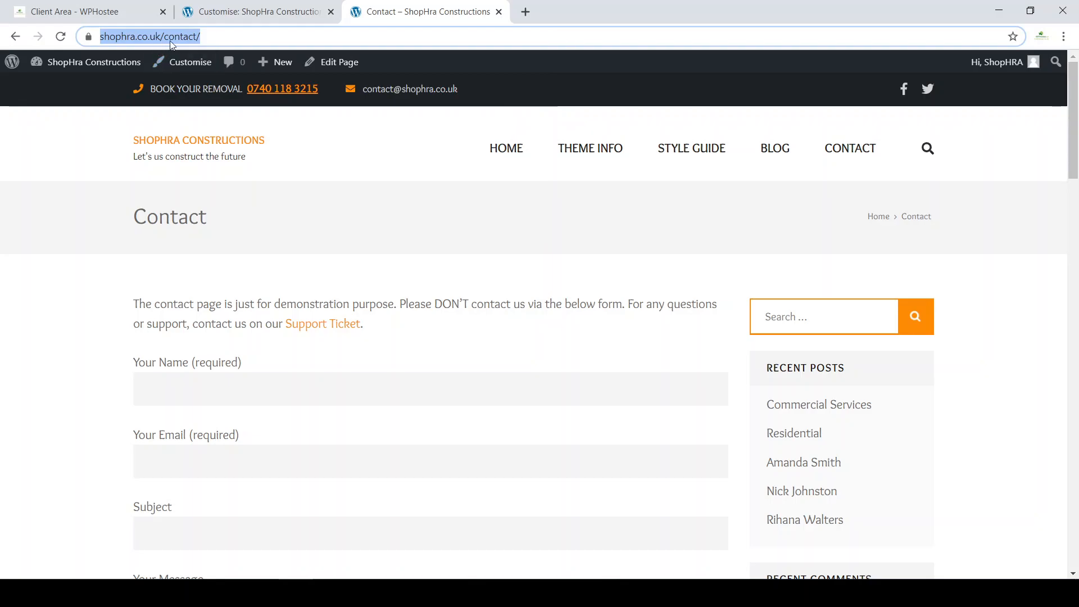
# - Replace the CTA Button Link '#' with the Contact address, publish, and return to the Contact tab
pyautogui.click(301, 8)
pyautogui.doubleClick(88, 332)
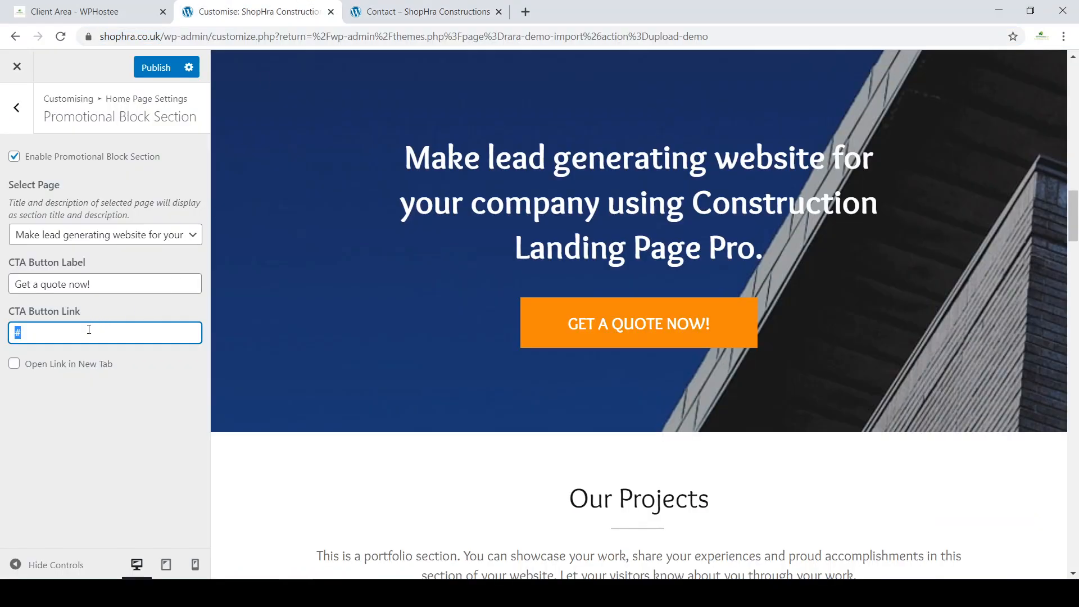
pyautogui.rightClick(89, 332)
pyautogui.click(127, 398)
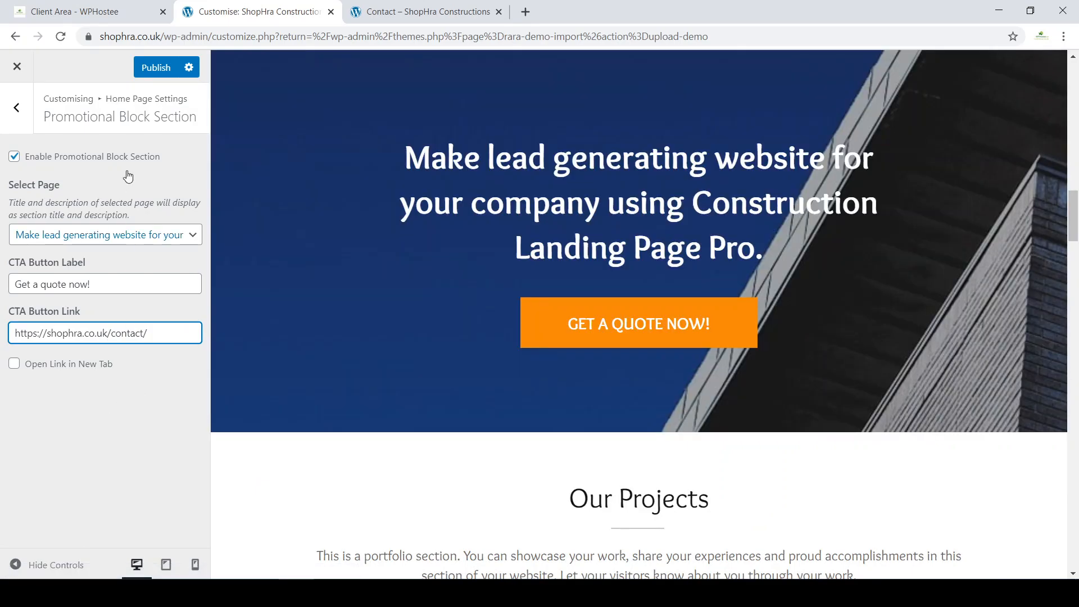
pyautogui.click(156, 69)
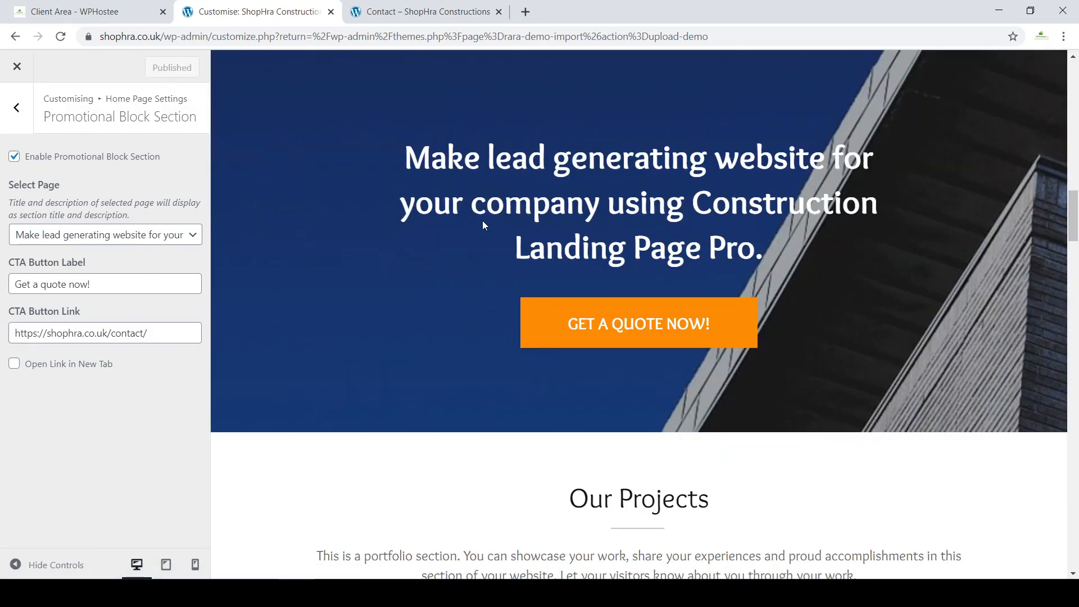
pyautogui.moveTo(416, 162); pyautogui.dragTo(778, 244)
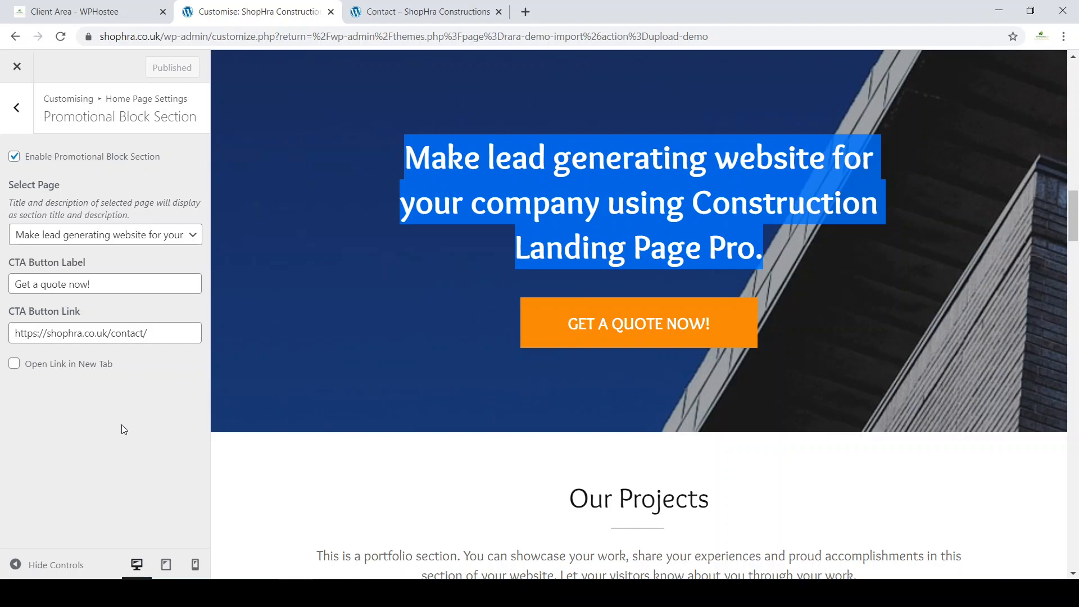
pyautogui.click(105, 447)
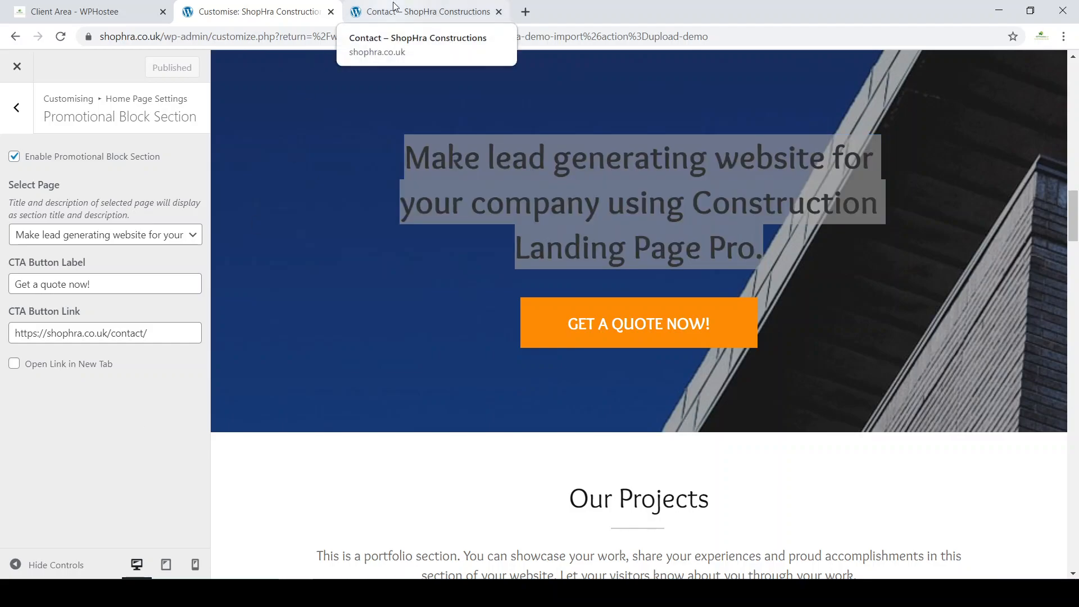
pyautogui.click(415, 11)
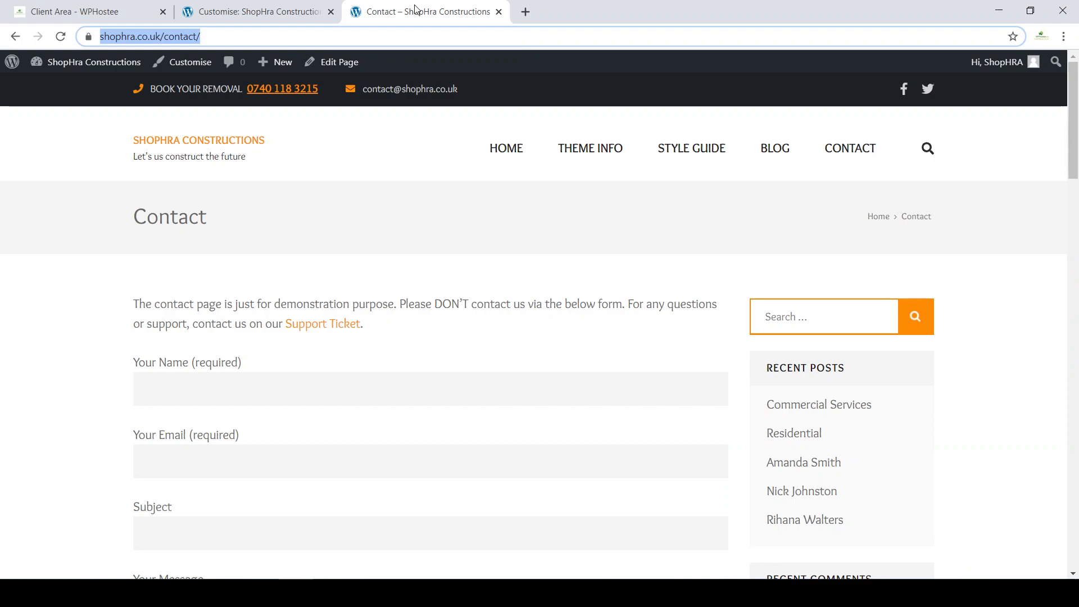
# - From Dashboard > All Pages, open 'Make lead generating website for your company…' for editing
pyautogui.click(73, 246)
pyautogui.moveTo(84, 70)
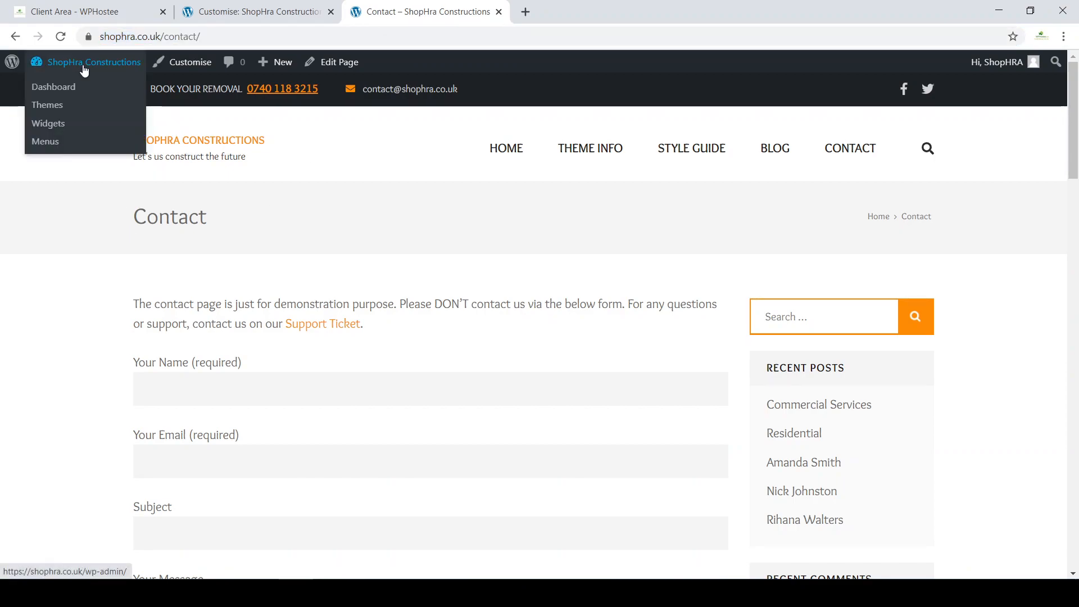
pyautogui.click(53, 87)
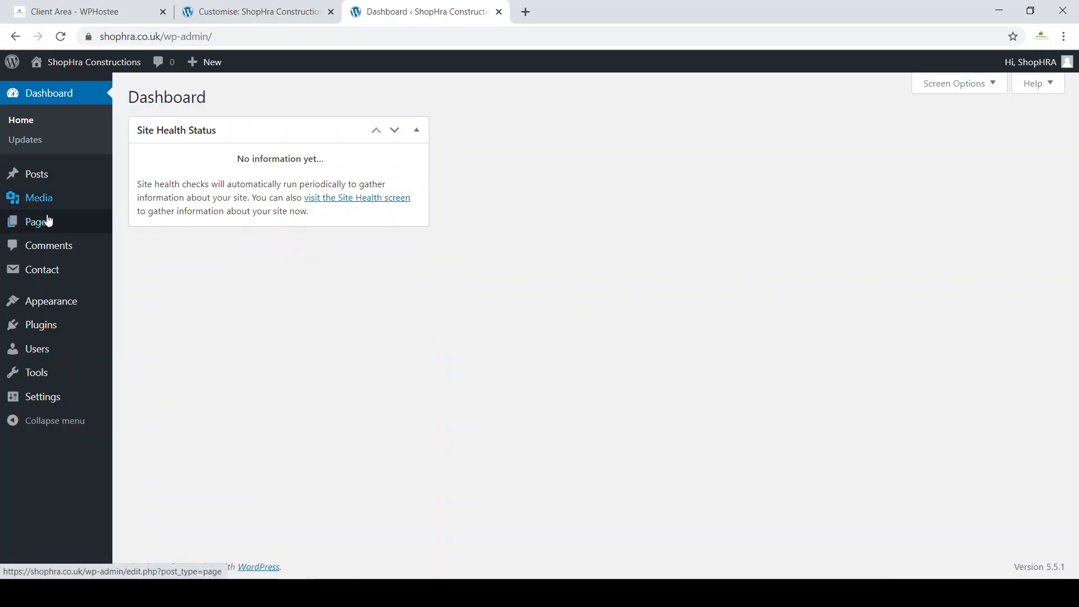
pyautogui.moveTo(35, 223)
pyautogui.click(38, 224)
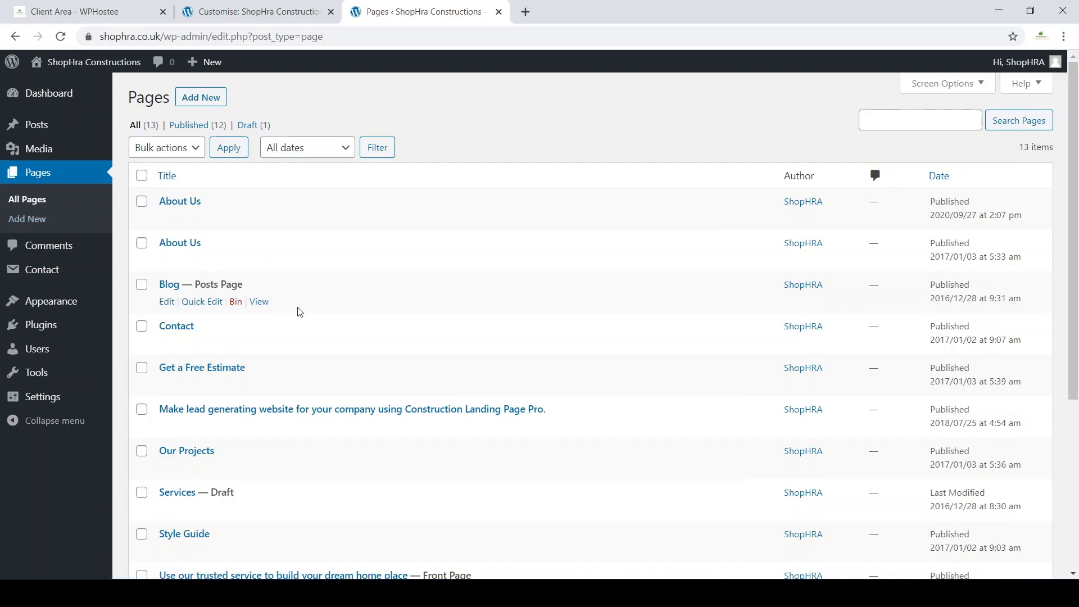
pyautogui.scroll(-1, 404, 357)
pyautogui.click(265, 11)
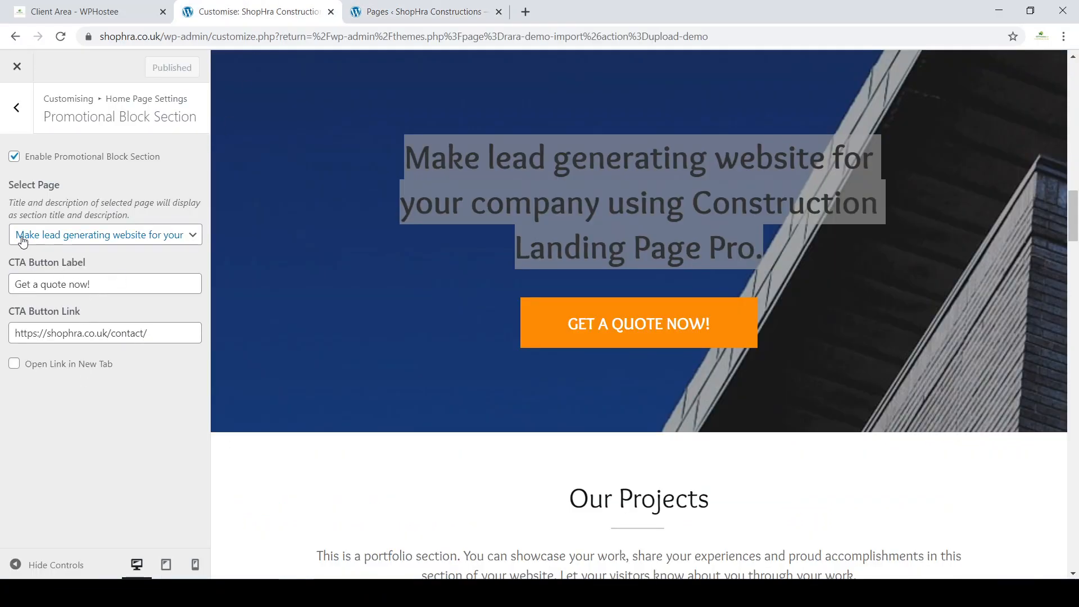
pyautogui.click(370, 12)
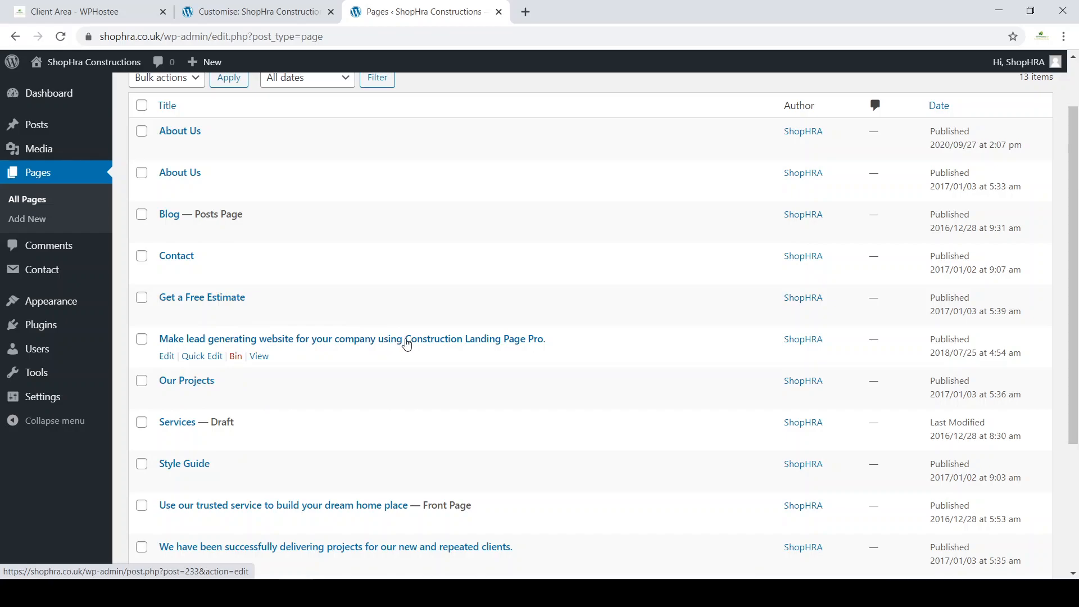
pyautogui.click(415, 341)
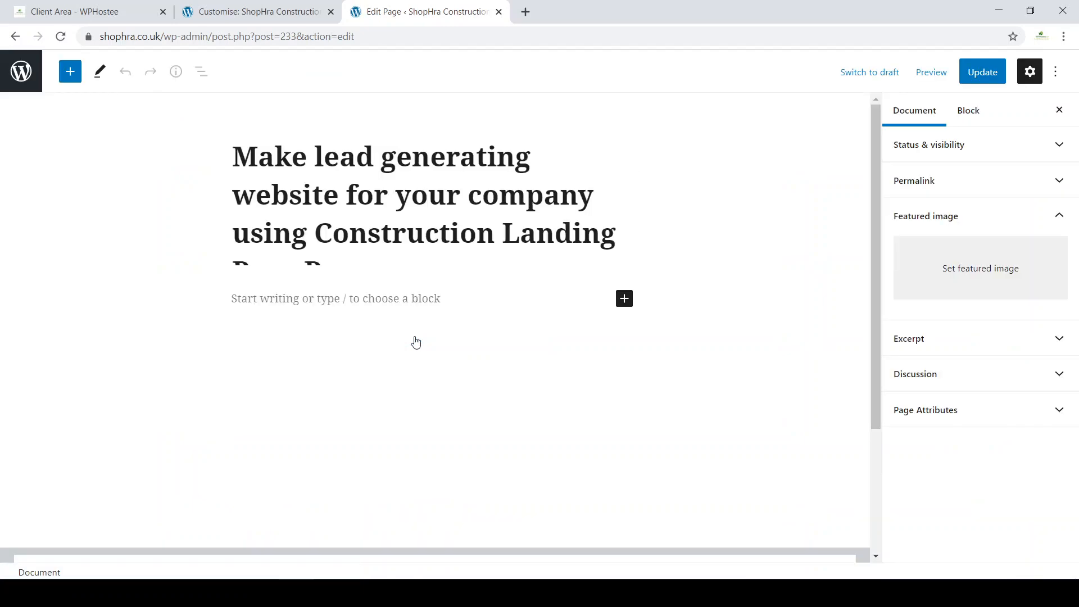
# - Select and delete the page's old 'Make lead generating website…' title
pyautogui.click(392, 231)
pyautogui.moveTo(363, 273); pyautogui.dragTo(258, 157)
pyautogui.click(248, 152)
pyautogui.doubleClick(248, 152)
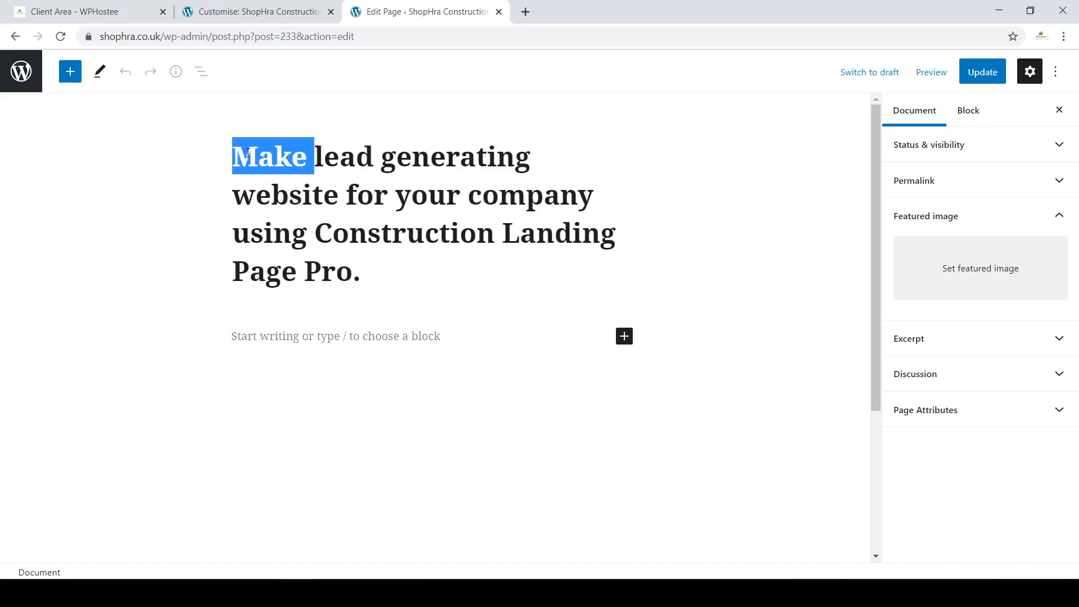
pyautogui.tripleClick(248, 153)
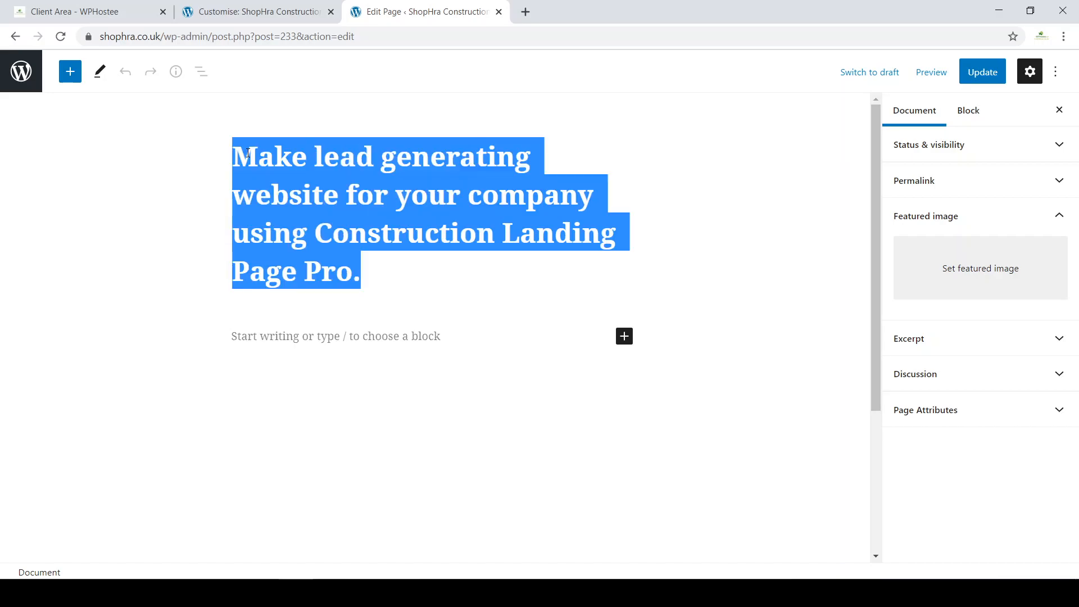
pyautogui.press('BackSpace')
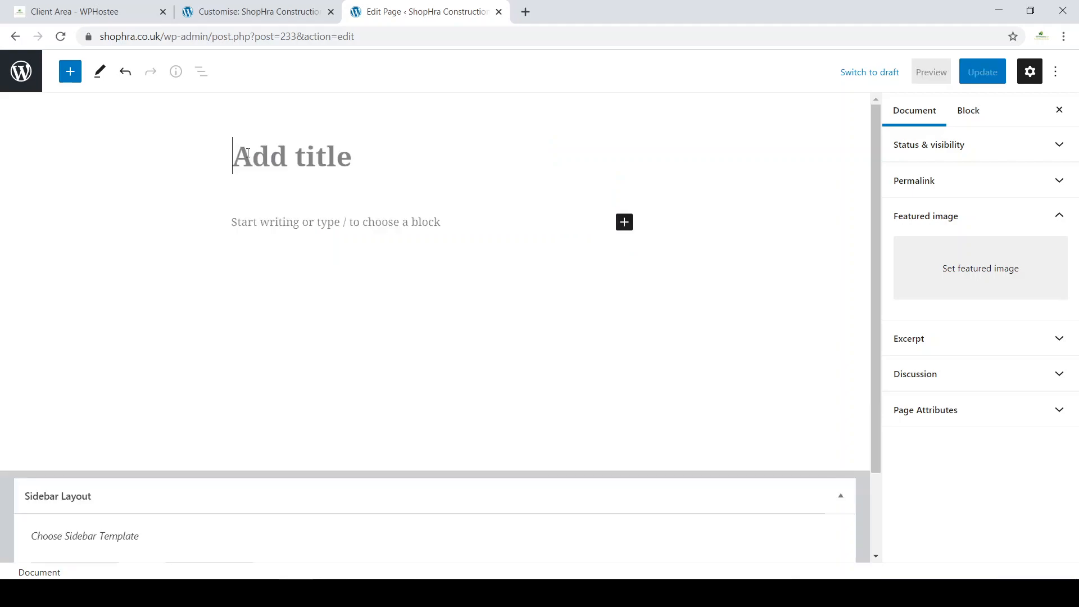
# - Title the page 'Get a free quotation today' and update it
pyautogui.press('capslock')
pyautogui.write('B')
pyautogui.press('capslock')
pyautogui.write('ook')
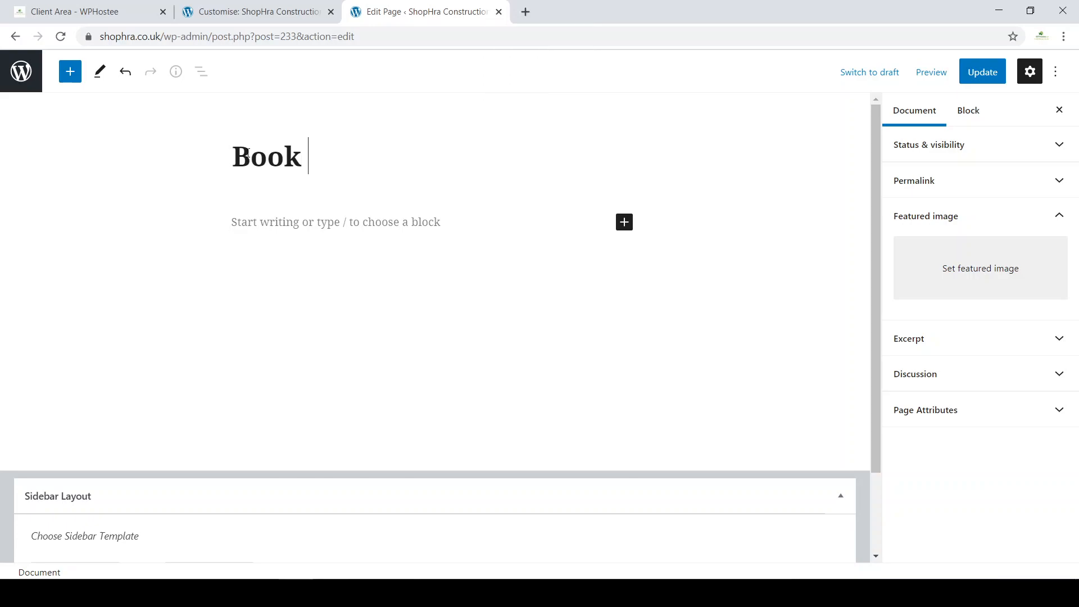
pyautogui.press('BackSpace')
pyautogui.press('BackSpace')
pyautogui.press('BackSpace')
pyautogui.press('BackSpace')
pyautogui.press('BackSpace')
pyautogui.press('capslock')
pyautogui.write('G')
pyautogui.press('capslock')
pyautogui.write('et a free q')
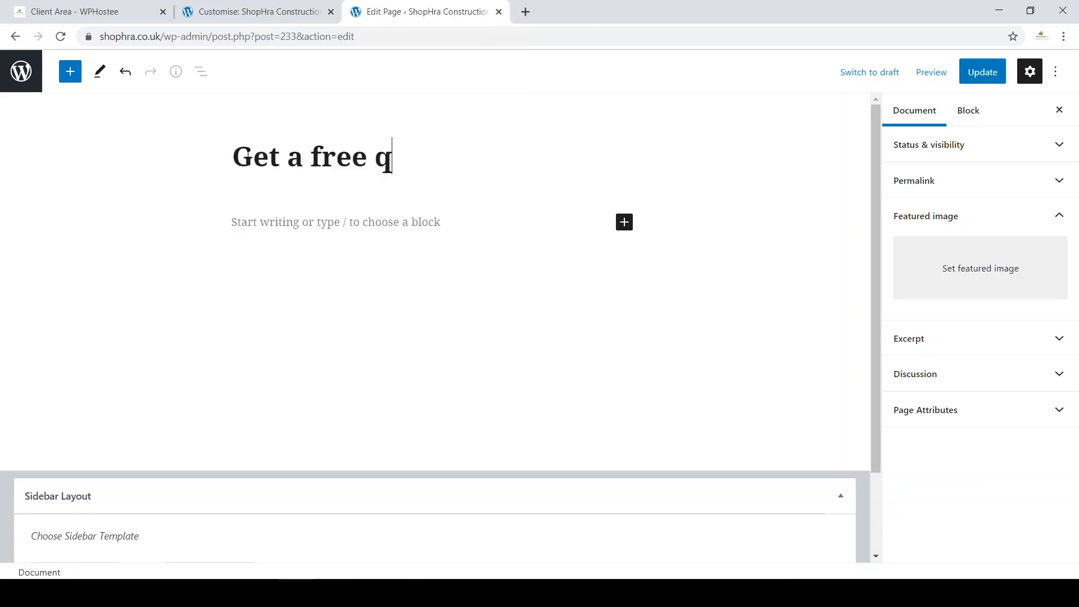
pyautogui.write('uotation today')
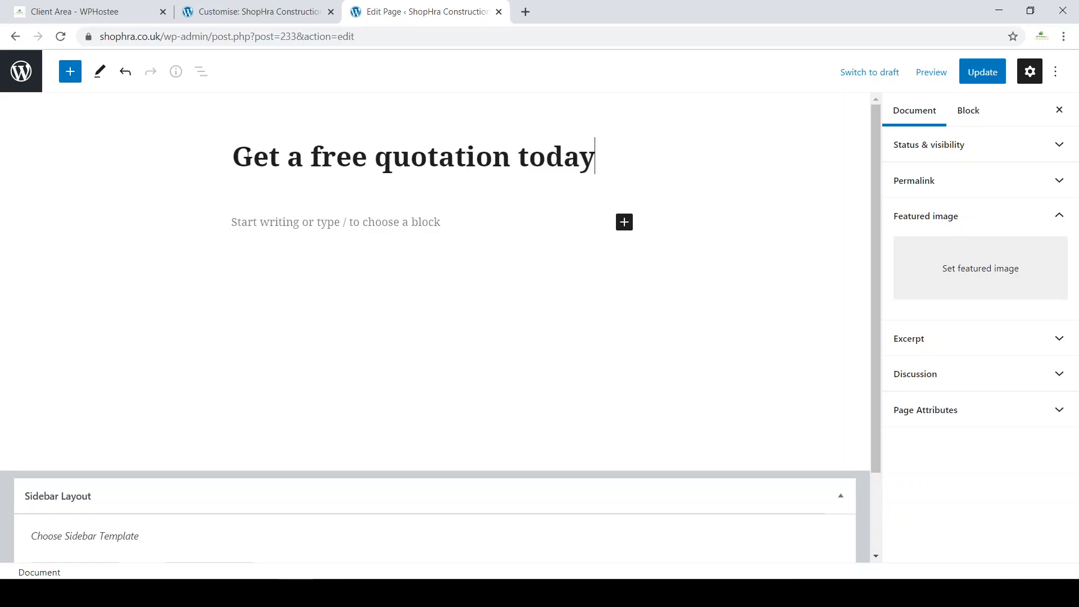
pyautogui.click(971, 74)
# - View the updated page, then go to the homepage and find the 'Get a free quotation today' banner
pyautogui.click(136, 537)
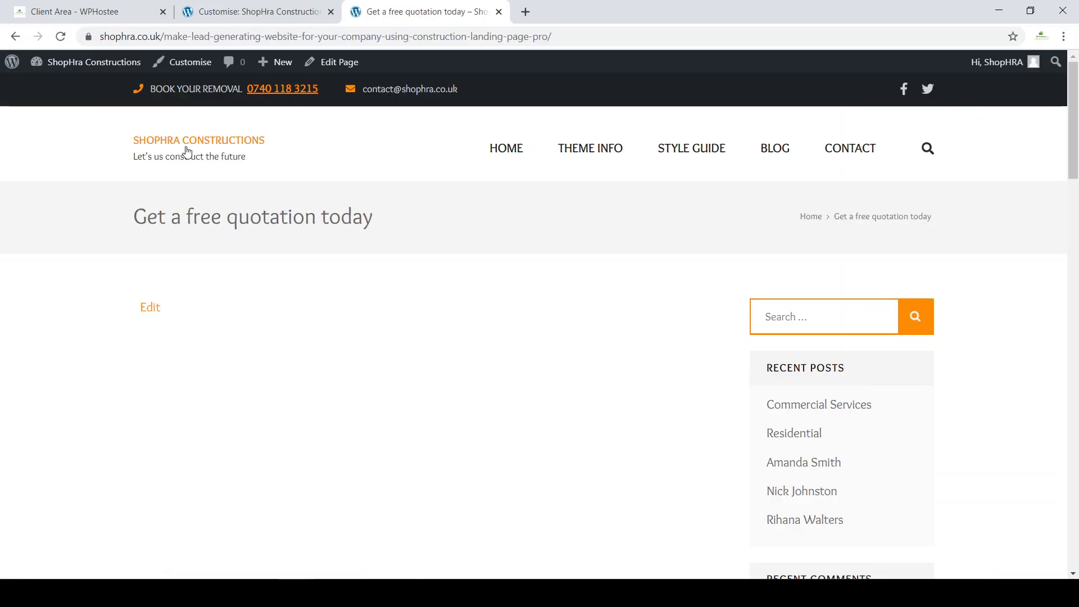
pyautogui.click(182, 142)
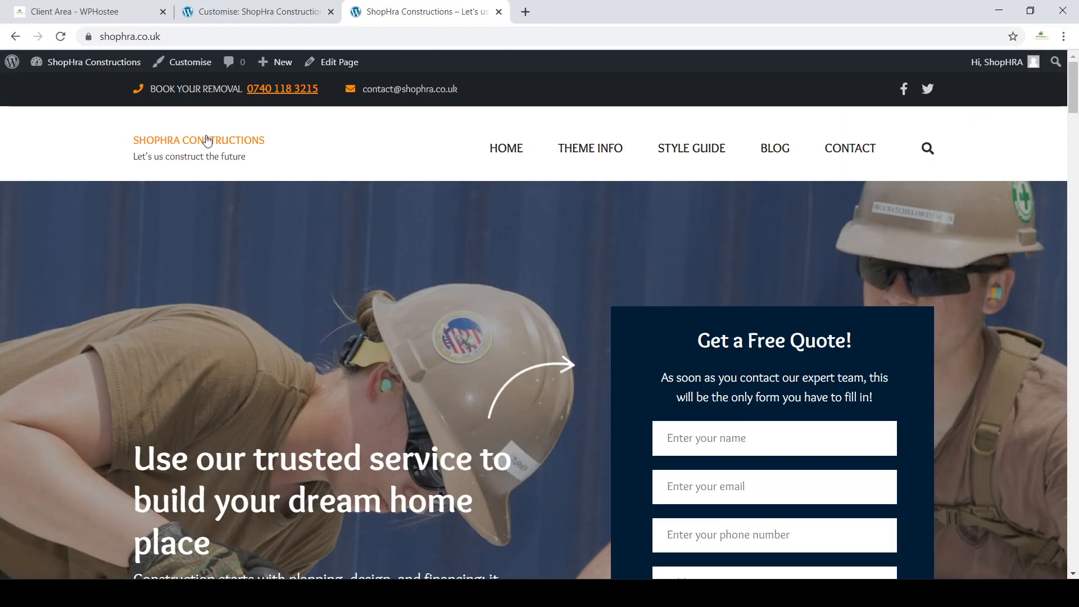
pyautogui.scroll(-12, 411, 424)
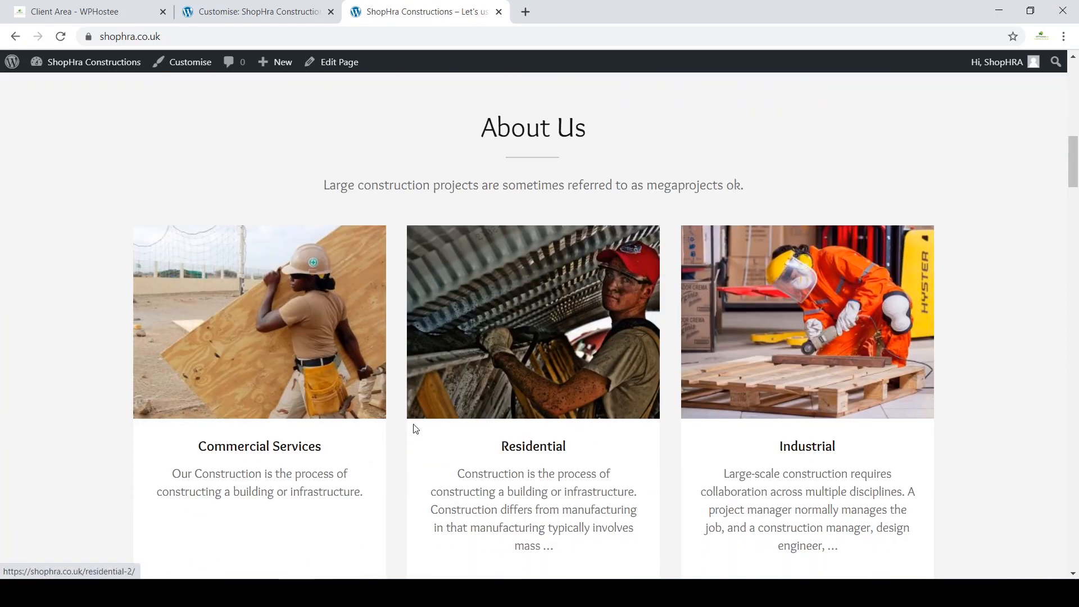
pyautogui.scroll(-4, 414, 424)
pyautogui.scroll(3, 595, 422)
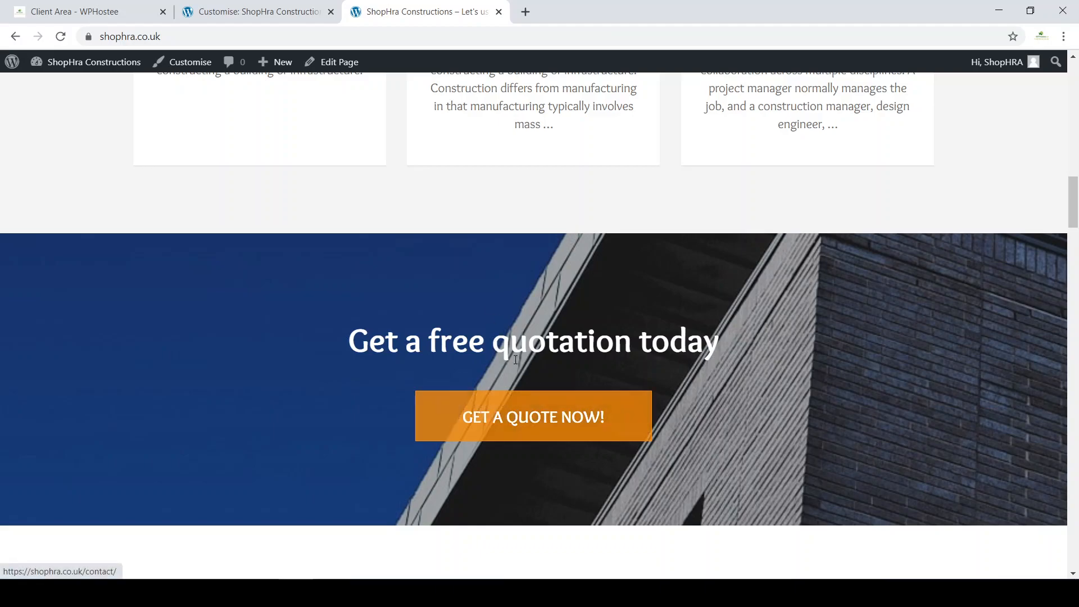
pyautogui.moveTo(370, 342); pyautogui.dragTo(711, 341)
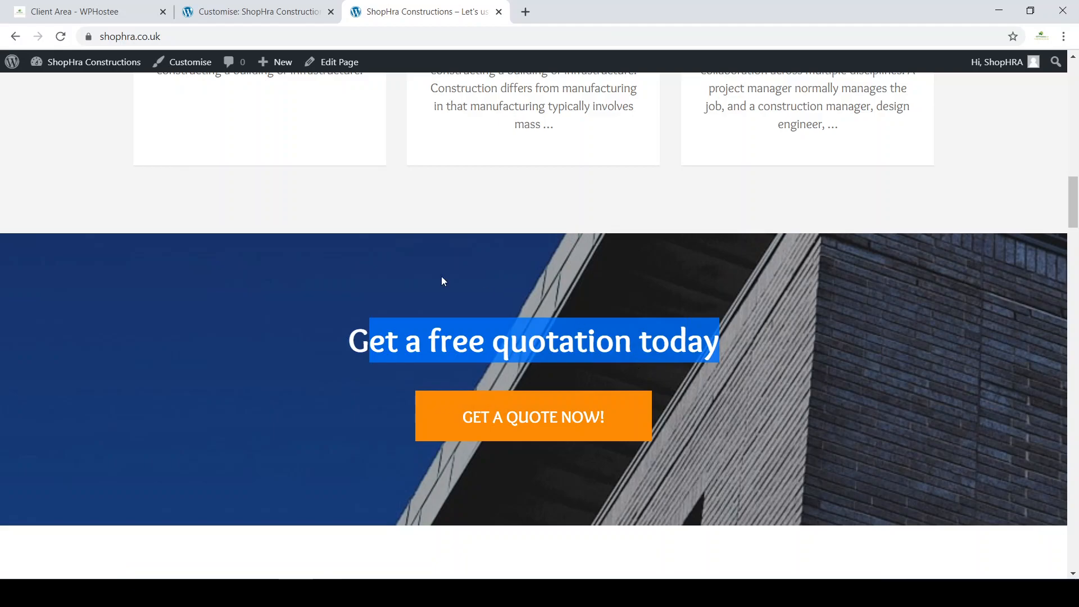
pyautogui.click(273, 11)
pyautogui.click(400, 11)
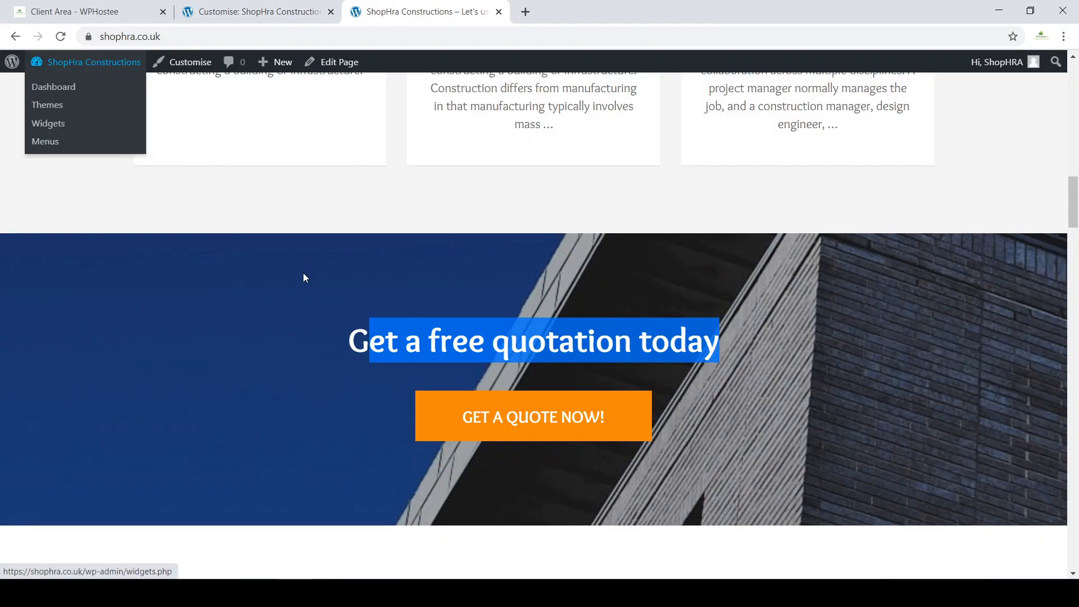
pyautogui.click(237, 364)
pyautogui.scroll(-3, 541, 410)
pyautogui.scroll(3, 797, 275)
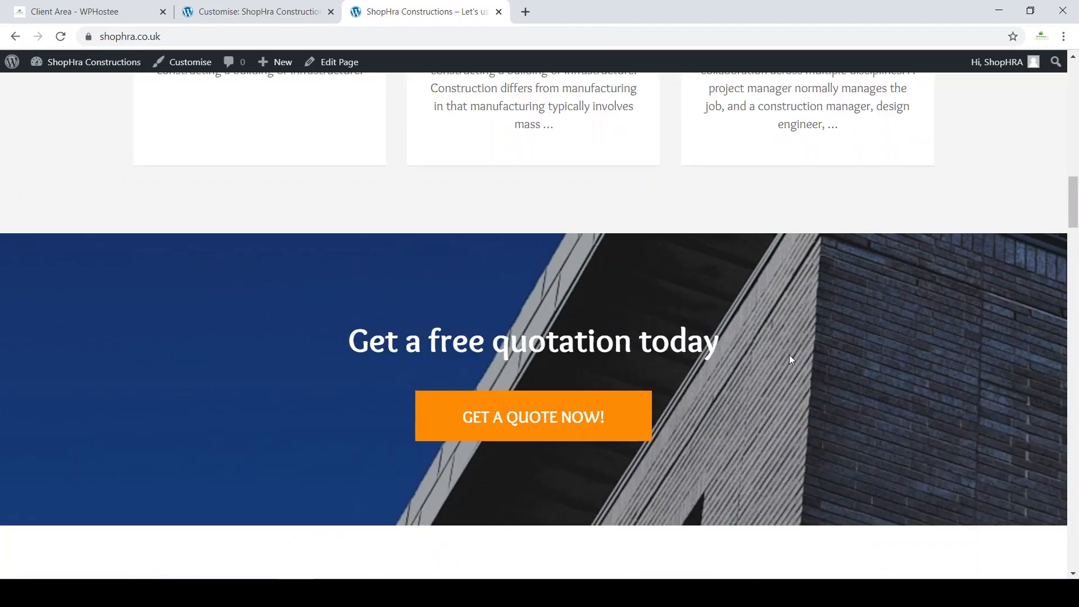
pyautogui.moveTo(74, 65)
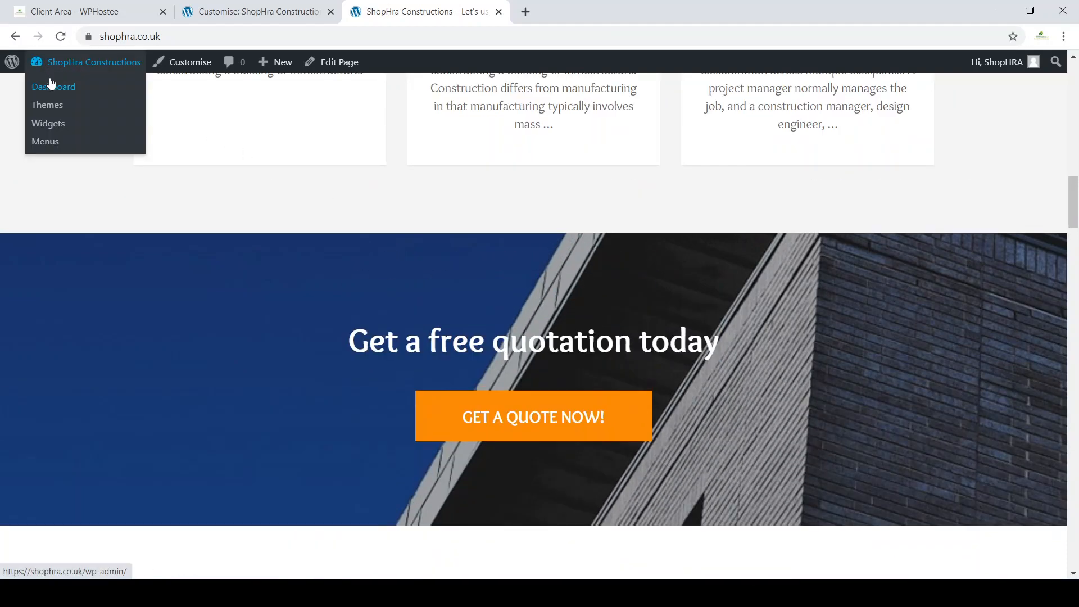
# - Reopen the 'Get a free quotation today' page in the editor via Dashboard > All Pages
pyautogui.click(56, 88)
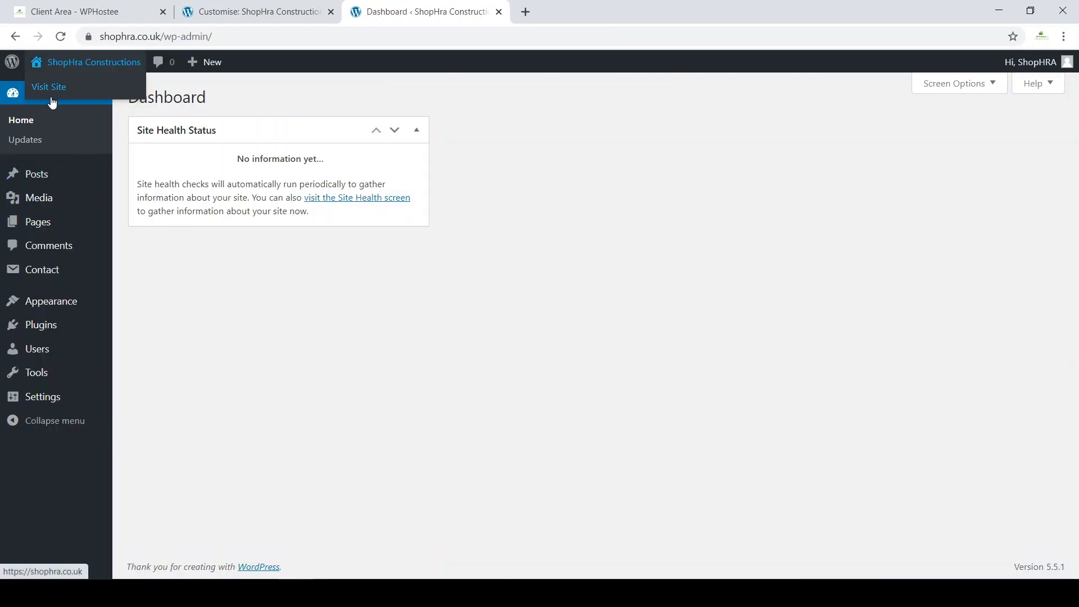
pyautogui.click(39, 225)
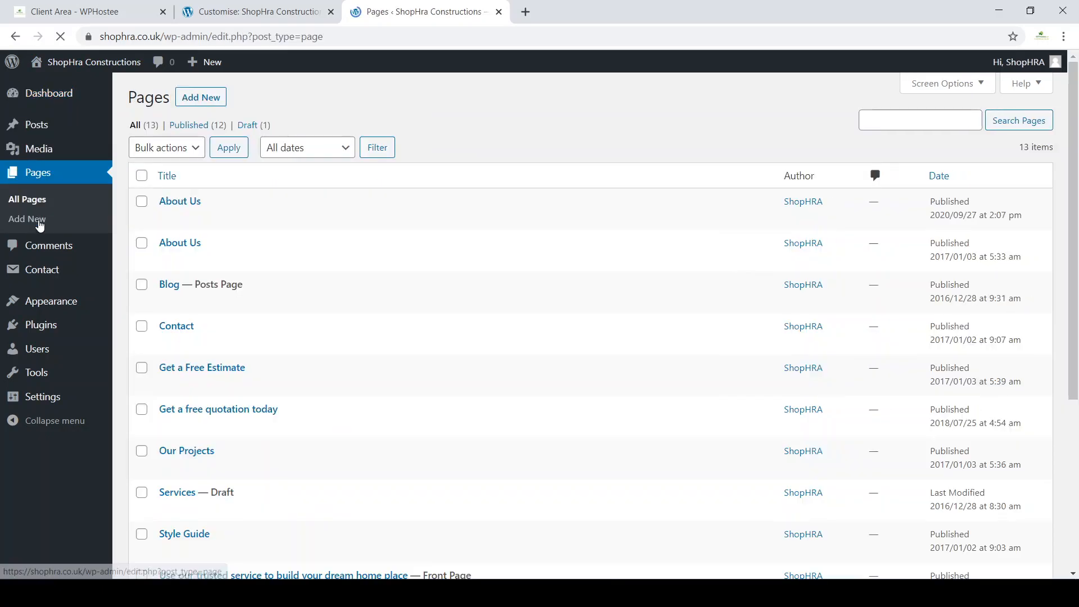
pyautogui.scroll(-1, 392, 409)
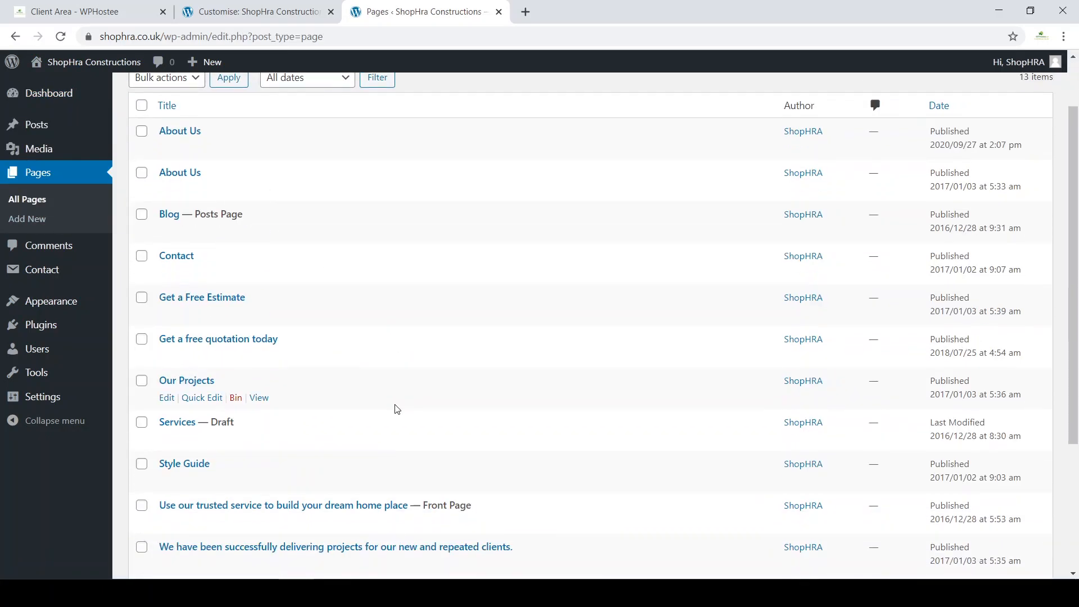
pyautogui.click(270, 338)
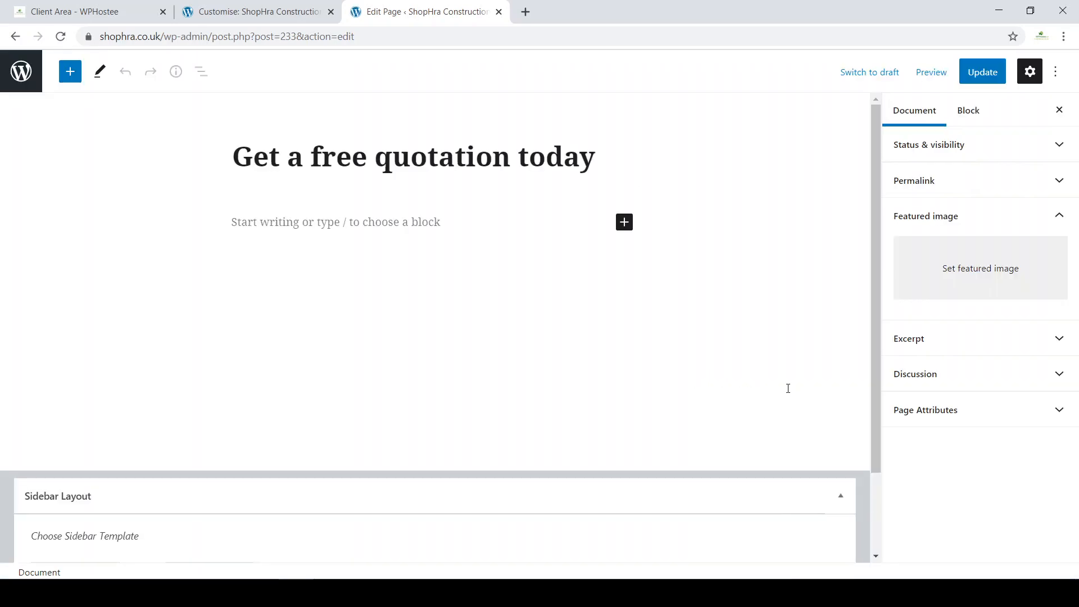
pyautogui.click(925, 112)
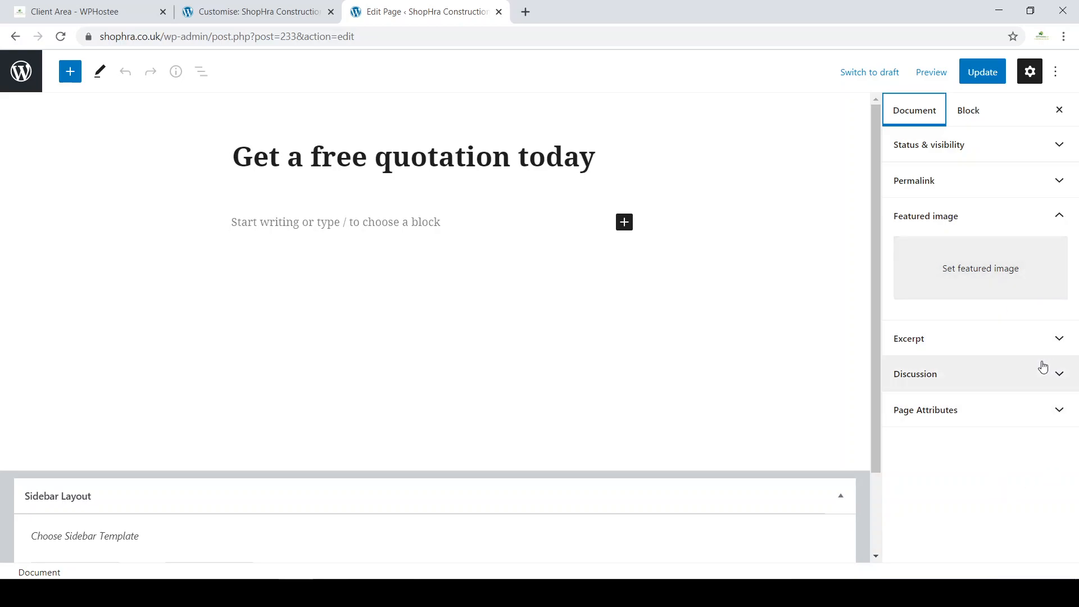
pyautogui.click(271, 6)
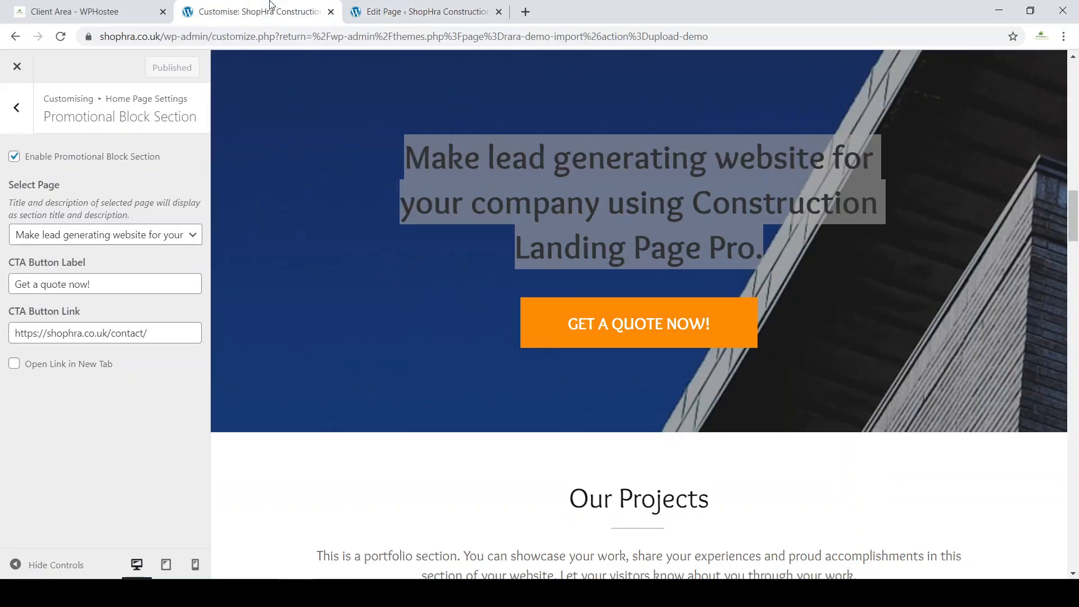
pyautogui.scroll(1, 472, 331)
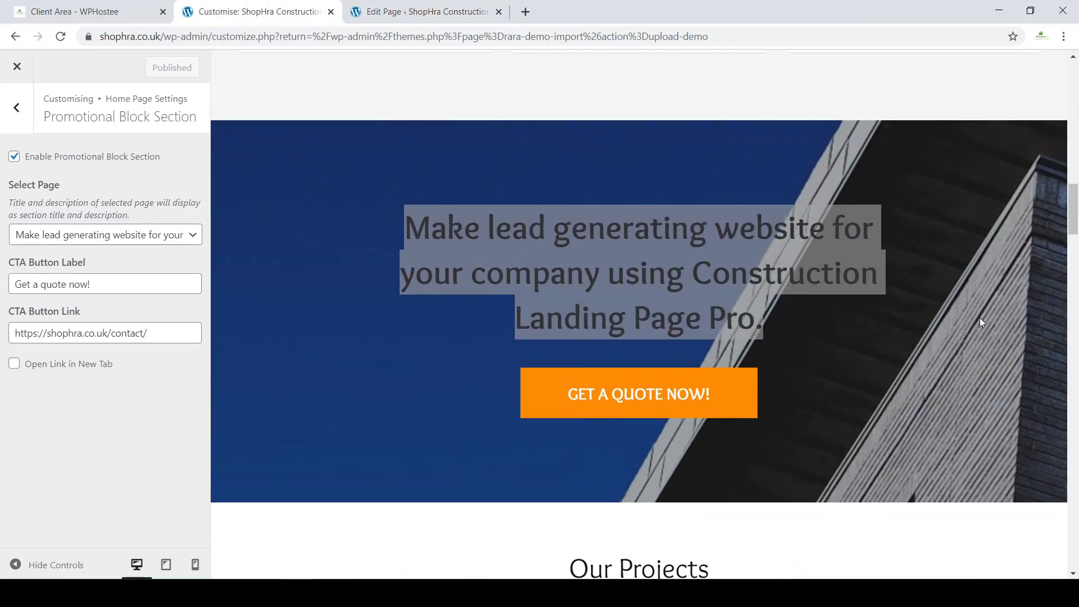
pyautogui.click(426, 15)
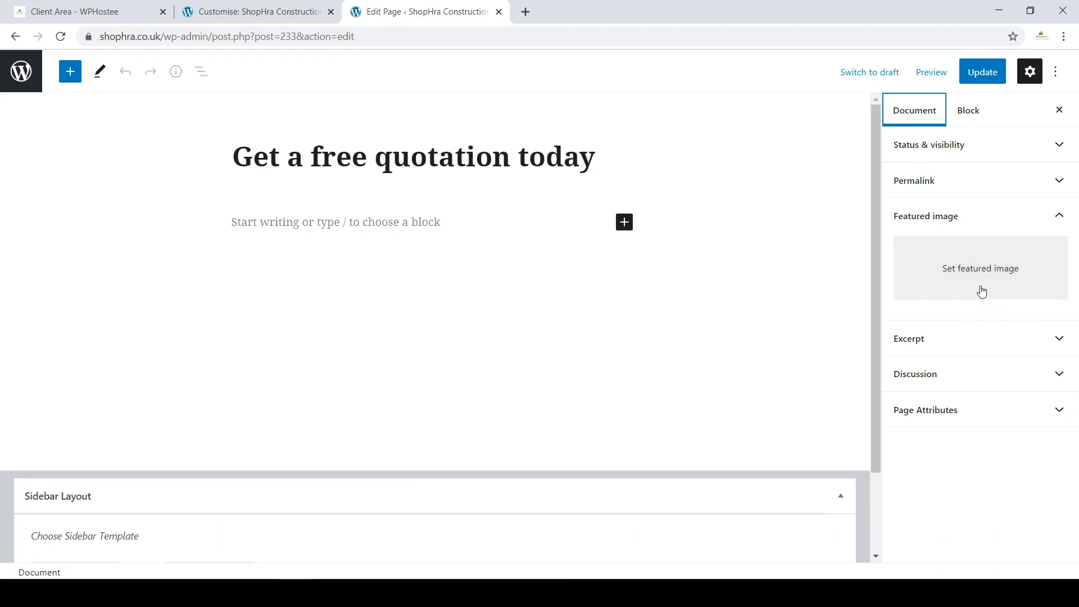
# - Make the orange-suited worker-at-pallet photo the featured image, update the page, and view it live
pyautogui.click(977, 411)
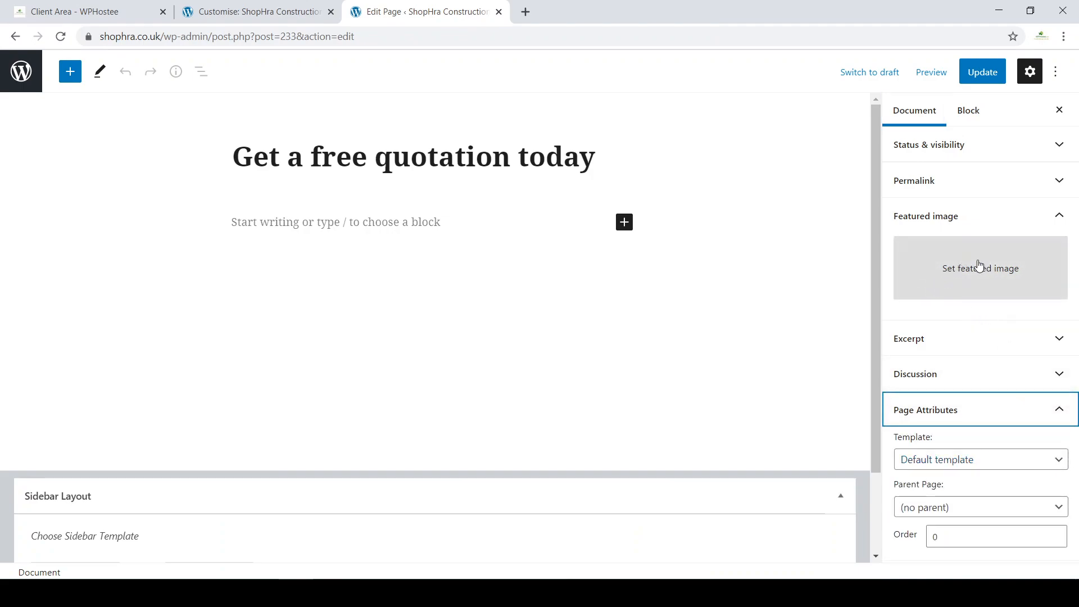
pyautogui.click(978, 267)
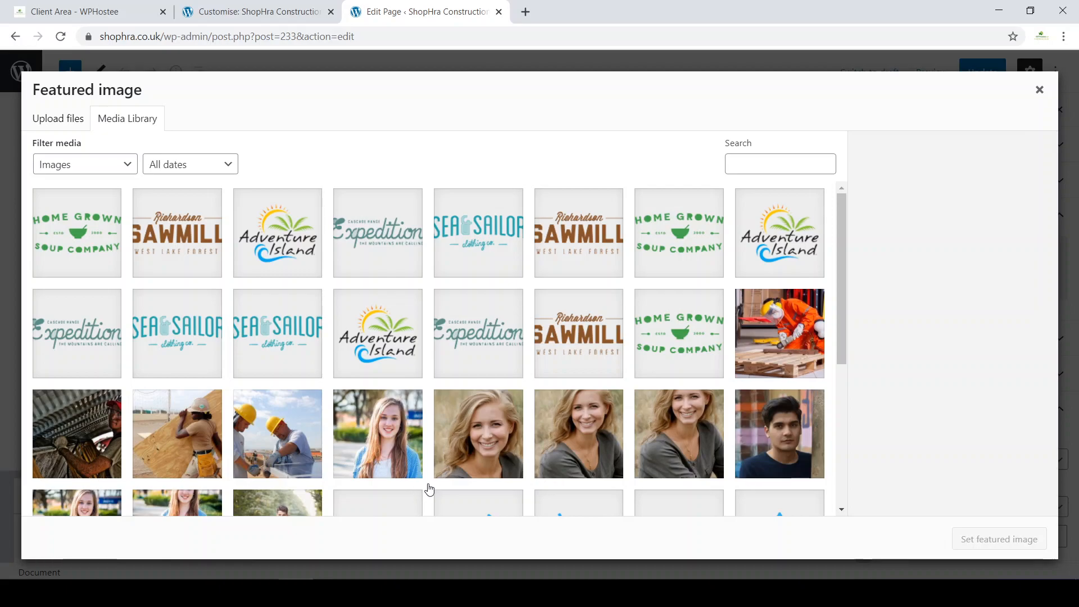
pyautogui.scroll(-3, 428, 487)
pyautogui.click(776, 227)
pyautogui.click(251, 11)
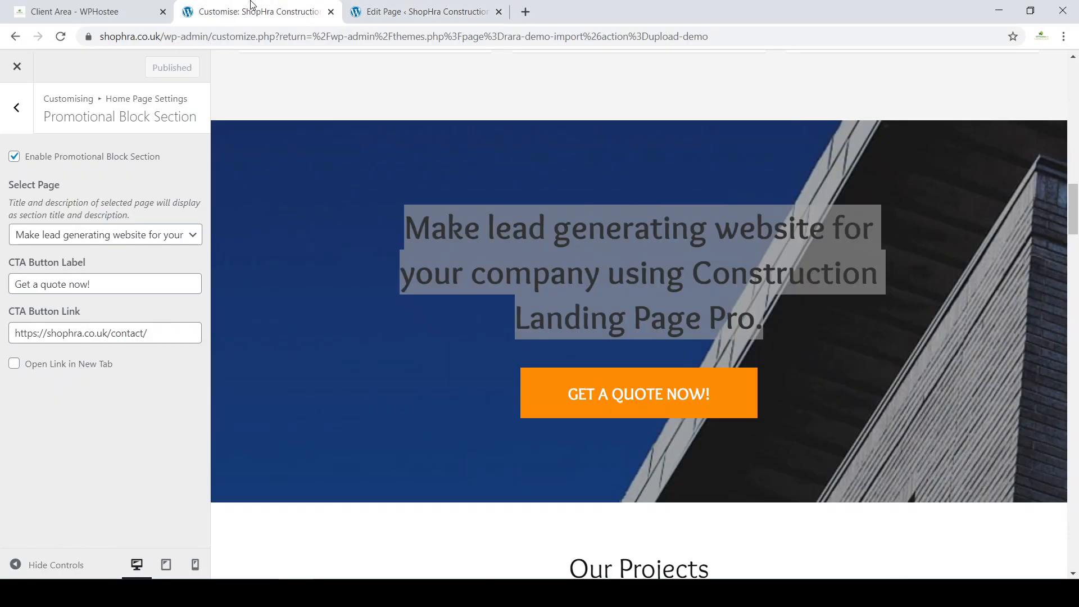
pyautogui.click(428, 11)
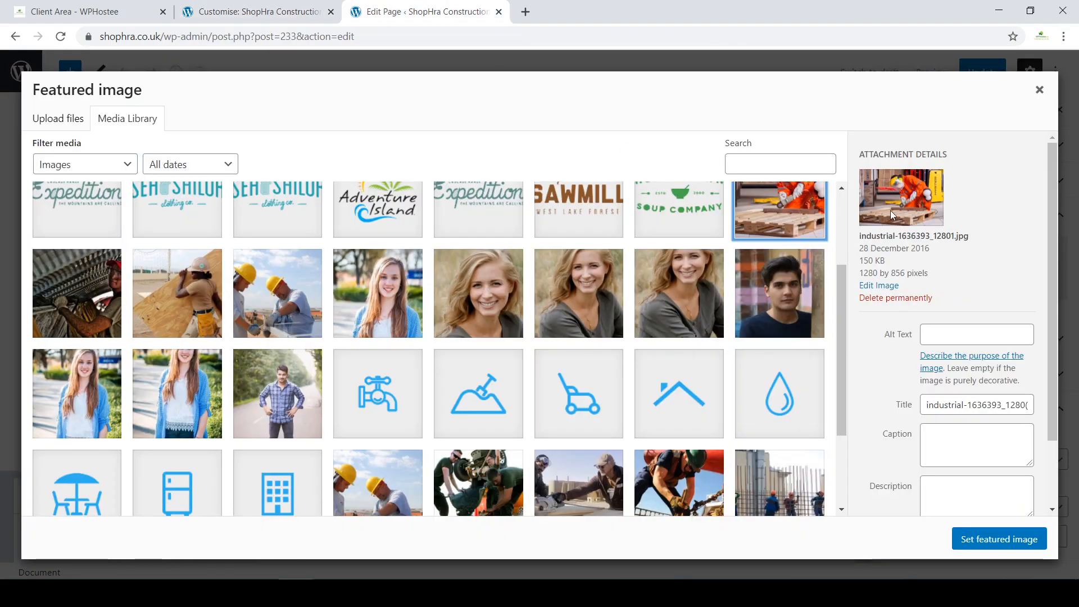
pyautogui.scroll(3, 785, 337)
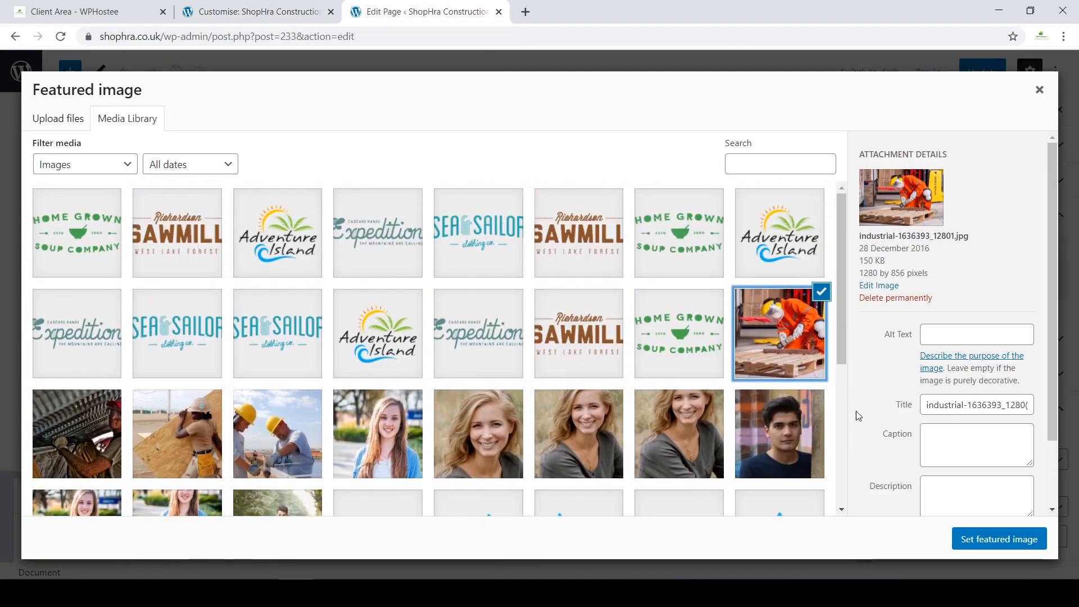
pyautogui.click(997, 544)
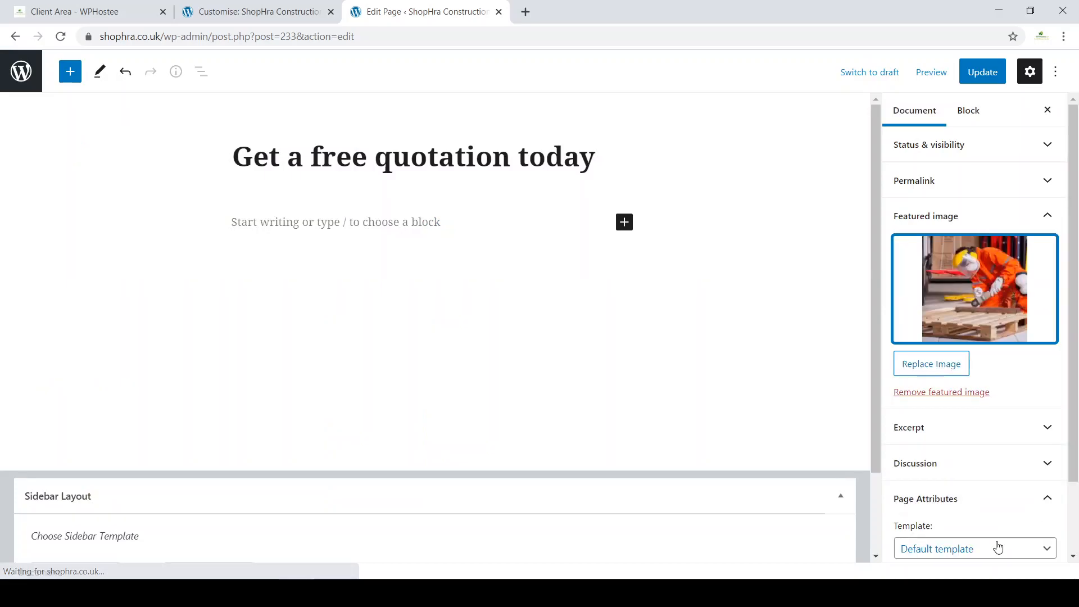
pyautogui.click(983, 82)
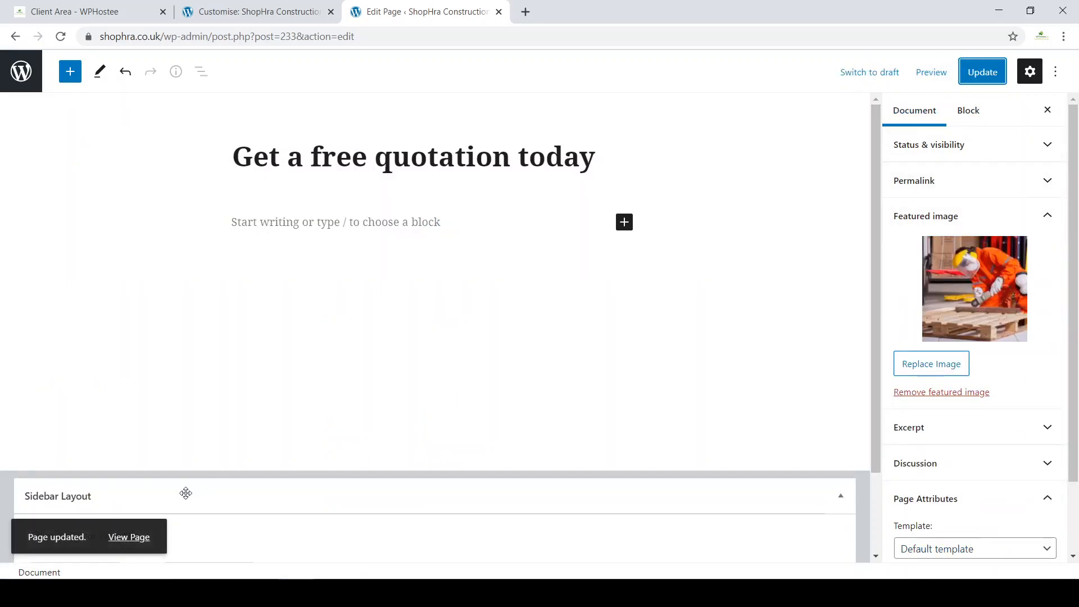
pyautogui.click(130, 537)
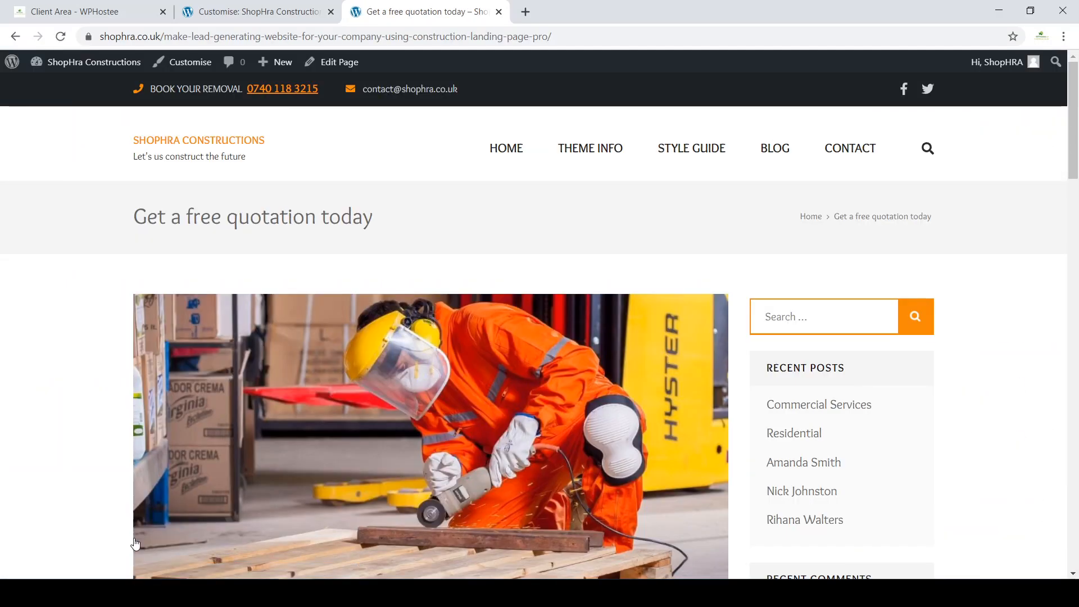
# - Open the homepage and scroll to the quotation banner showing the worker photo background
pyautogui.click(189, 147)
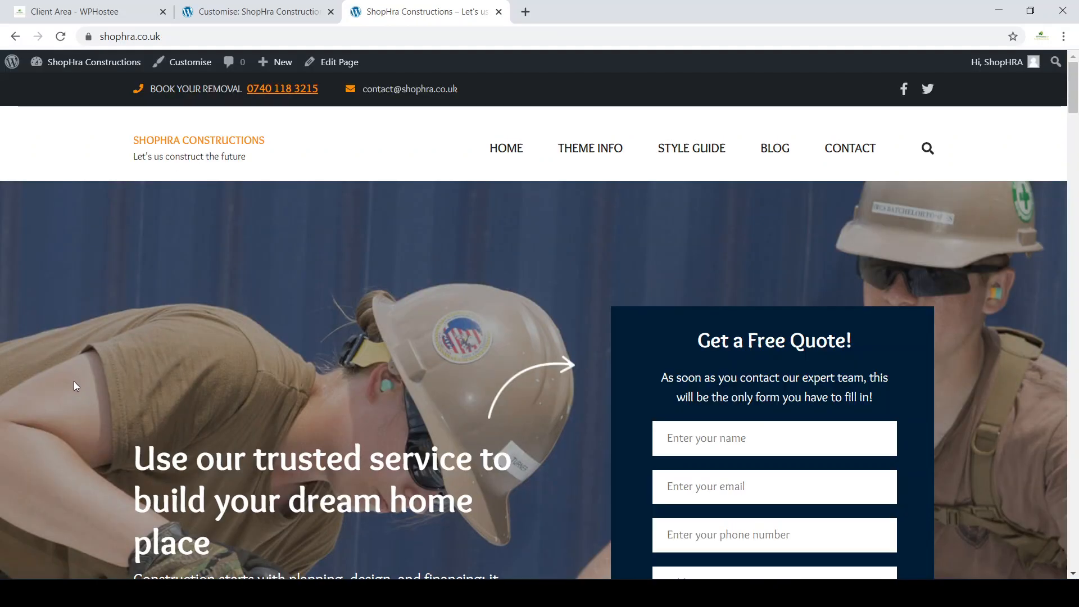
pyautogui.scroll(-18, 77, 385)
pyautogui.scroll(-5, 94, 387)
pyautogui.scroll(4, 95, 387)
pyautogui.scroll(-3, 95, 387)
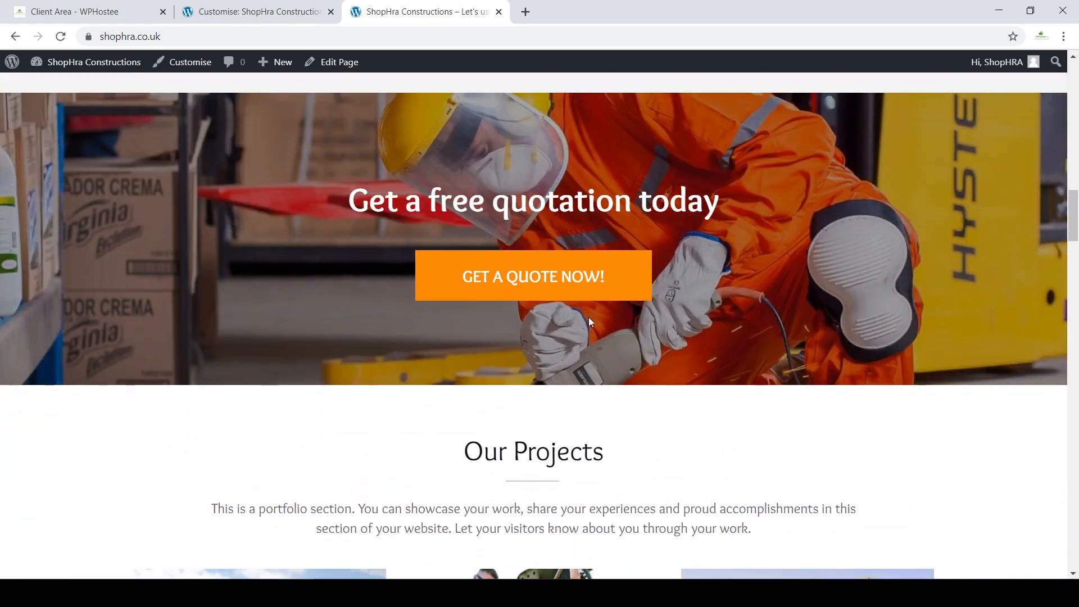
pyautogui.scroll(1, 750, 328)
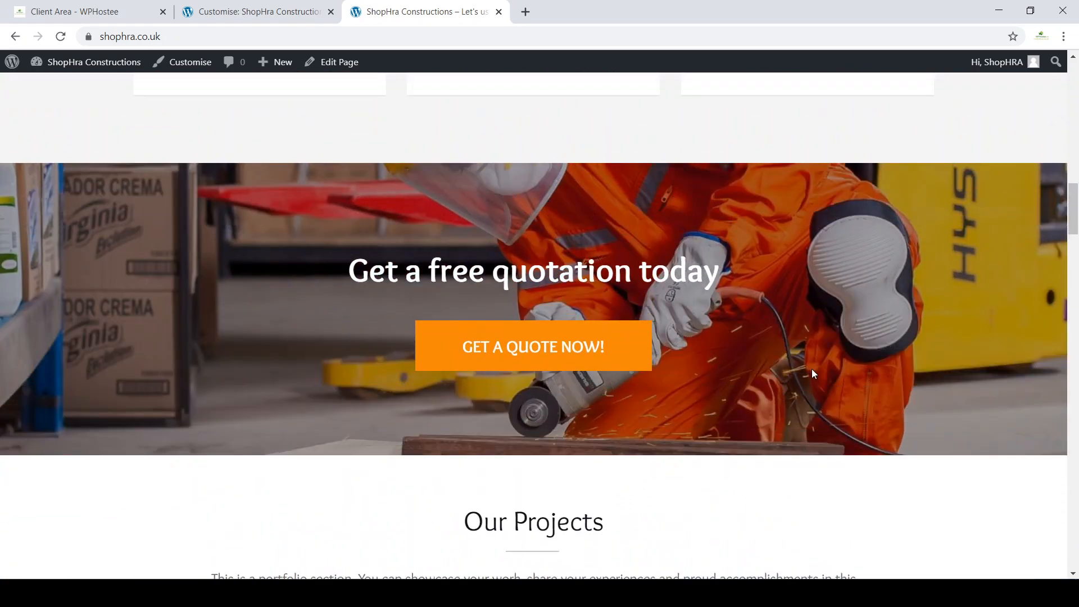
pyautogui.scroll(1, 811, 371)
pyautogui.scroll(-2, 821, 393)
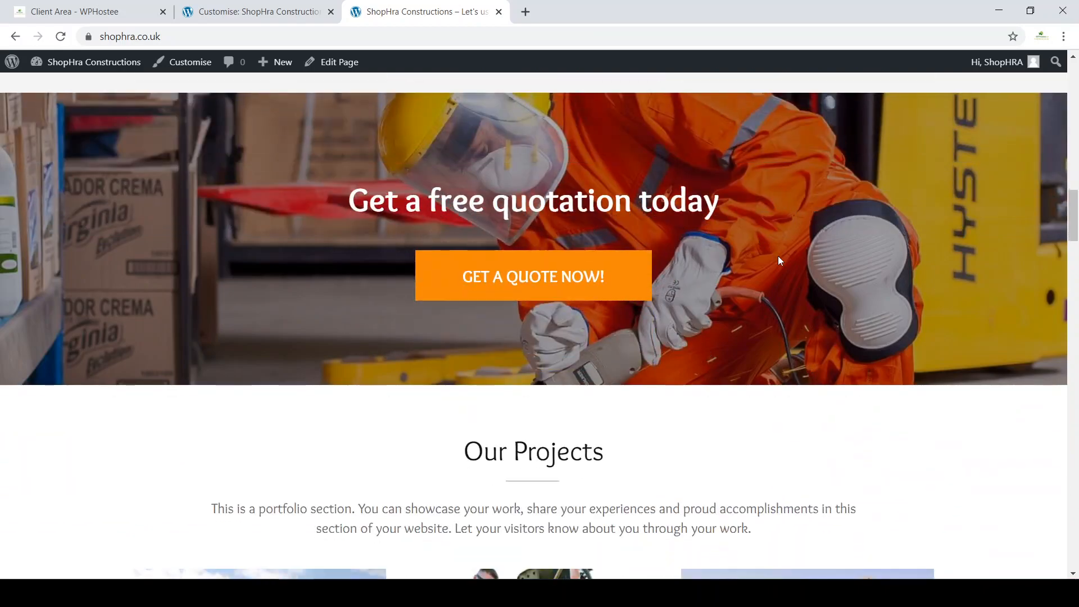
pyautogui.scroll(1, 777, 258)
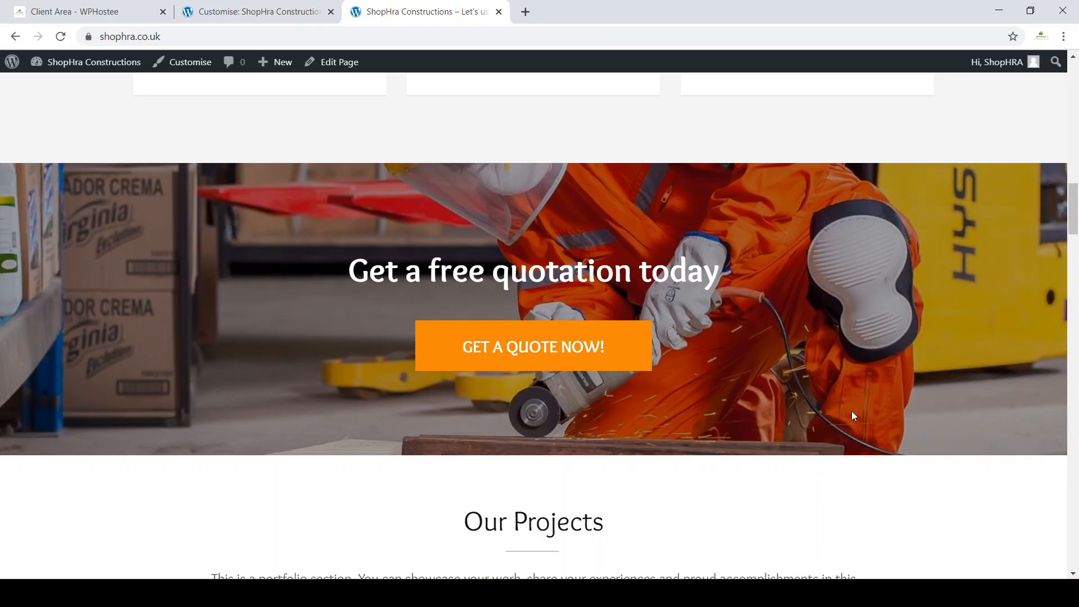
# - Inspect the Our Projects heading under Home Page Settings > Portfolio Section, then return to the live homepage
pyautogui.click(279, 11)
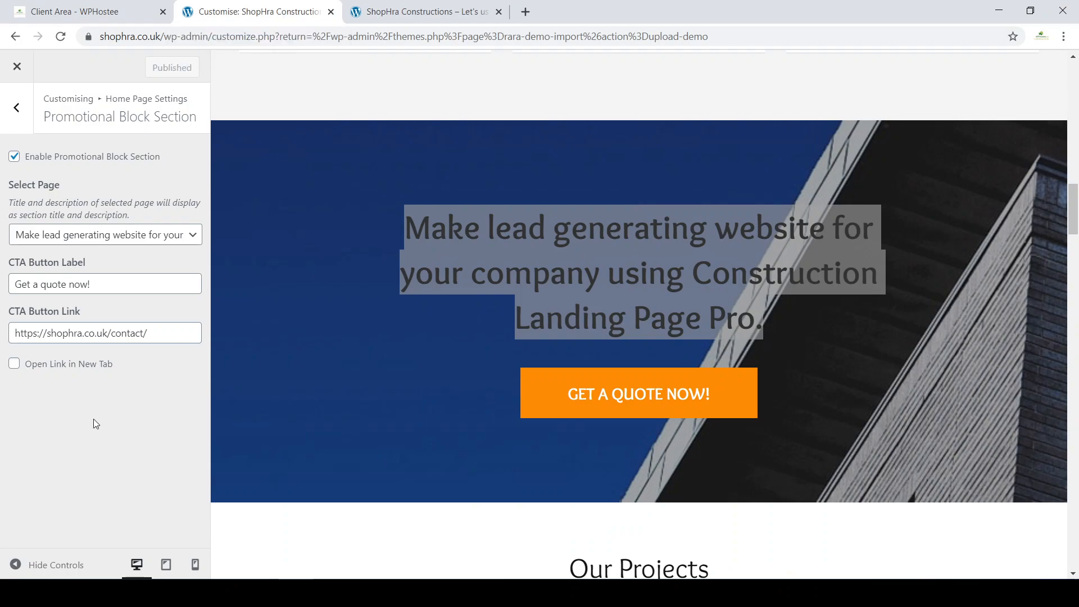
pyautogui.click(933, 325)
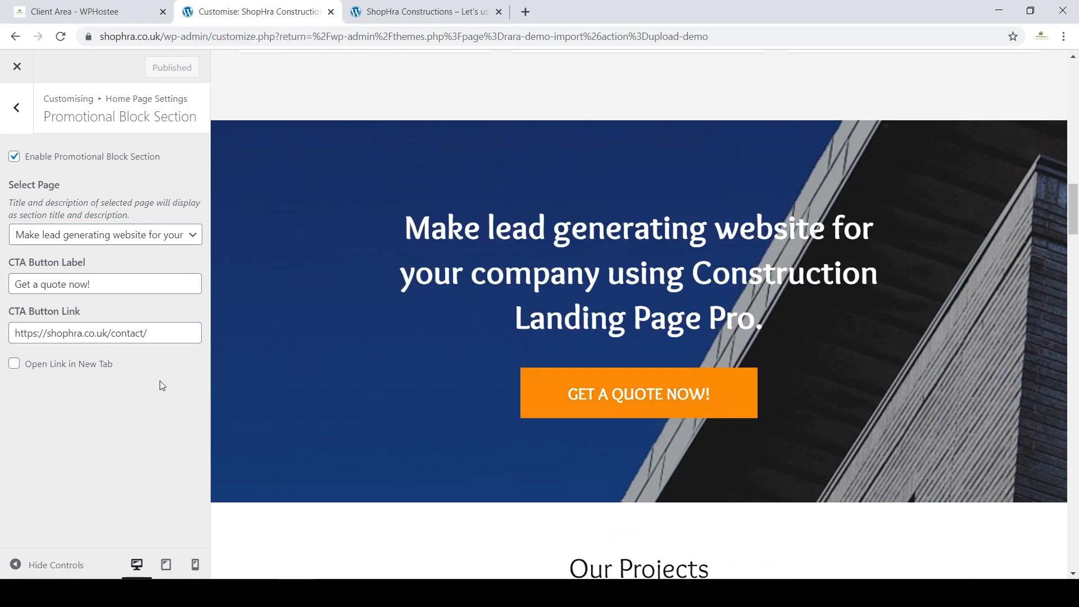
pyautogui.click(16, 107)
pyautogui.scroll(-3, 582, 381)
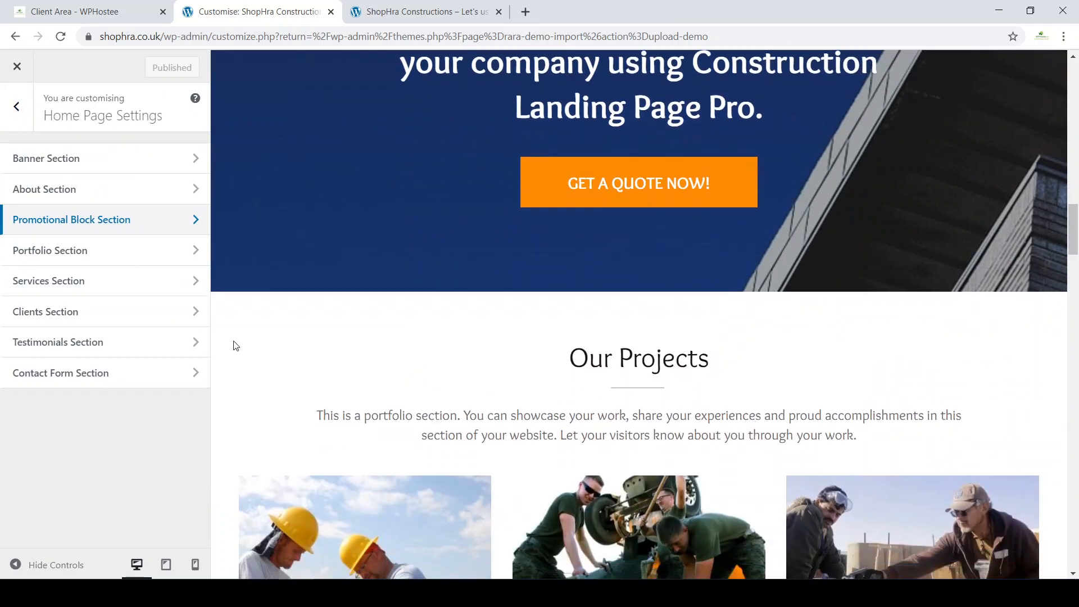
pyautogui.click(82, 250)
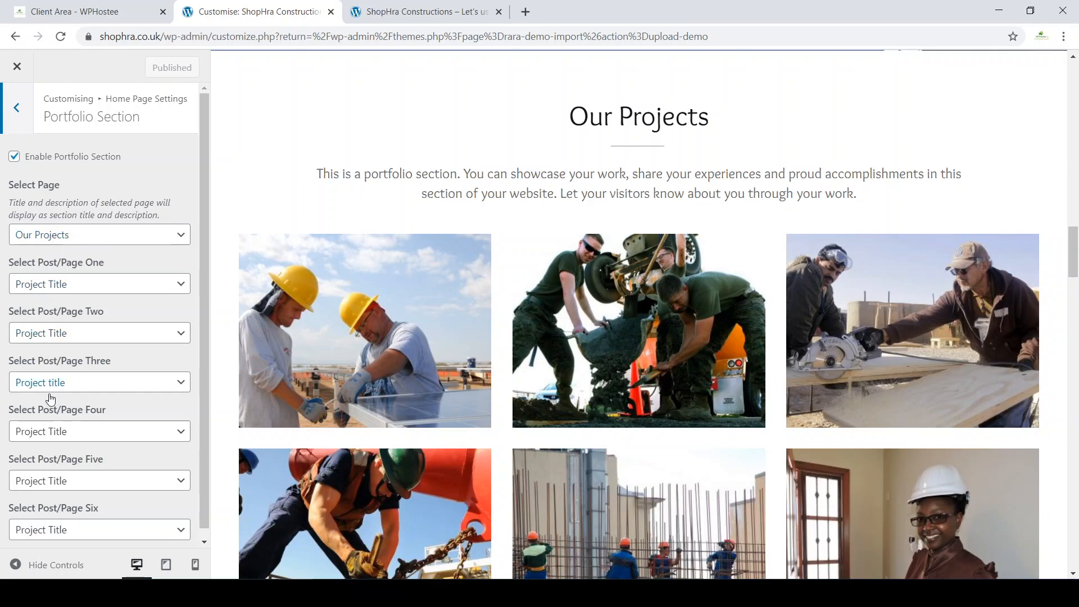
pyautogui.scroll(-1, 67, 501)
pyautogui.scroll(1, 84, 508)
pyautogui.moveTo(578, 119); pyautogui.dragTo(732, 187)
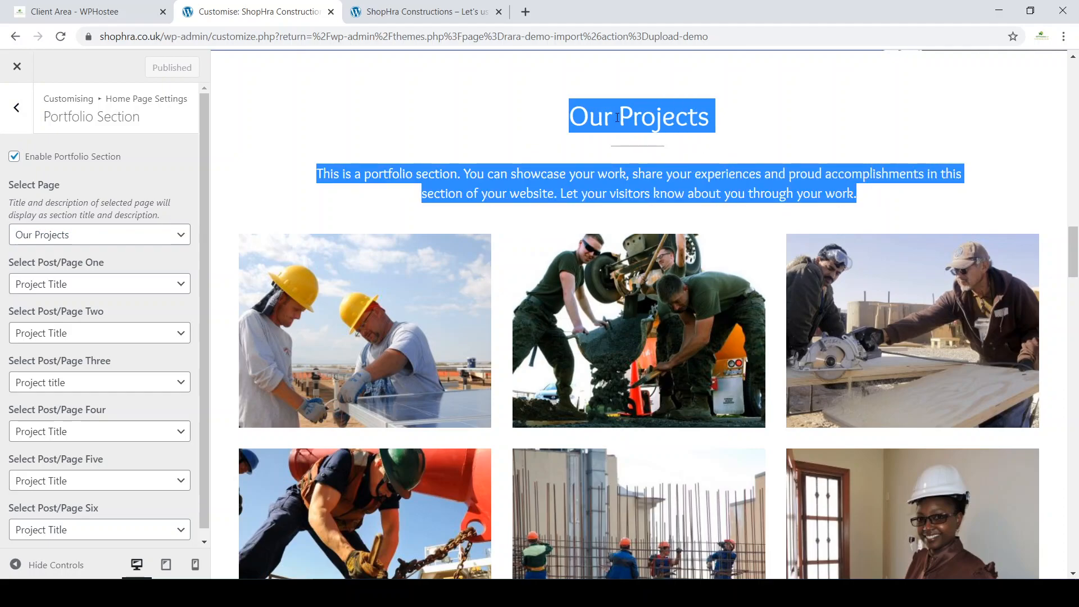
pyautogui.click(489, 181)
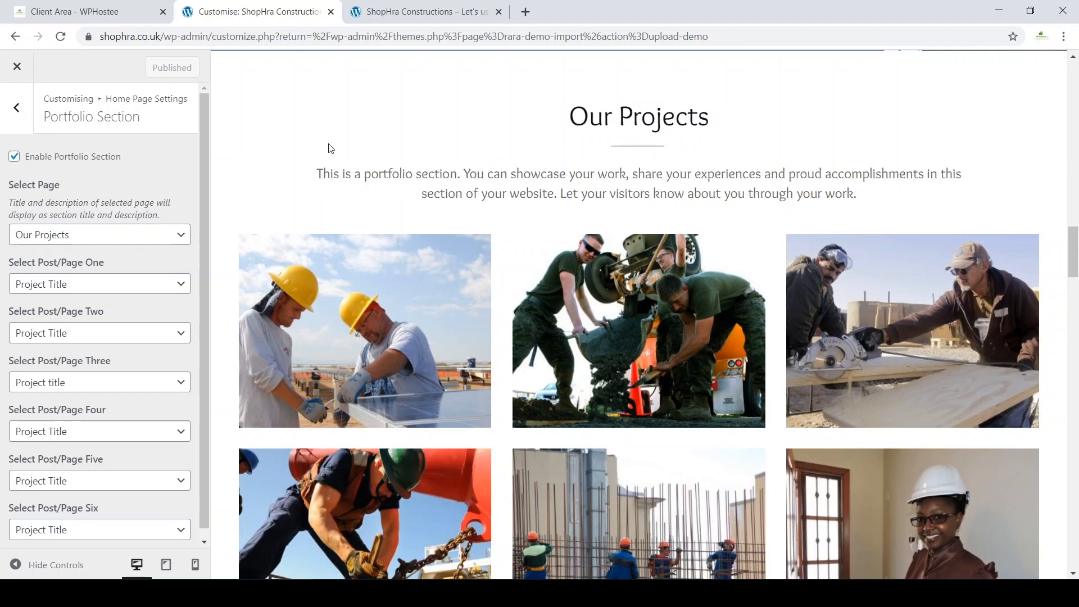
pyautogui.click(387, 12)
pyautogui.scroll(5, 440, 341)
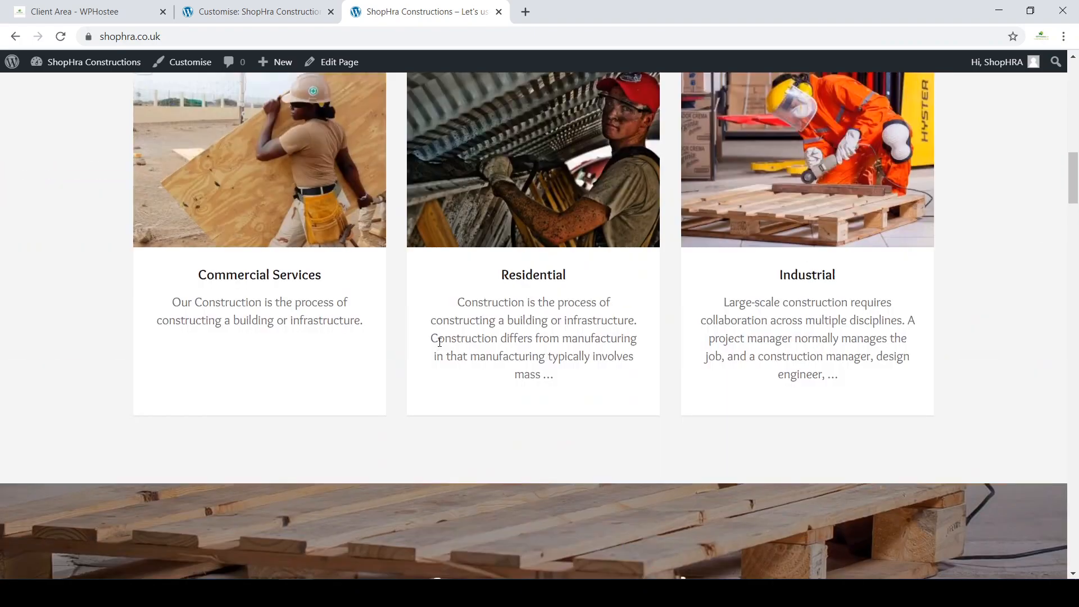
pyautogui.scroll(10, 439, 341)
# - Go to the site's /our-projects page and open it for editing
pyautogui.click(198, 37)
pyautogui.click(199, 37)
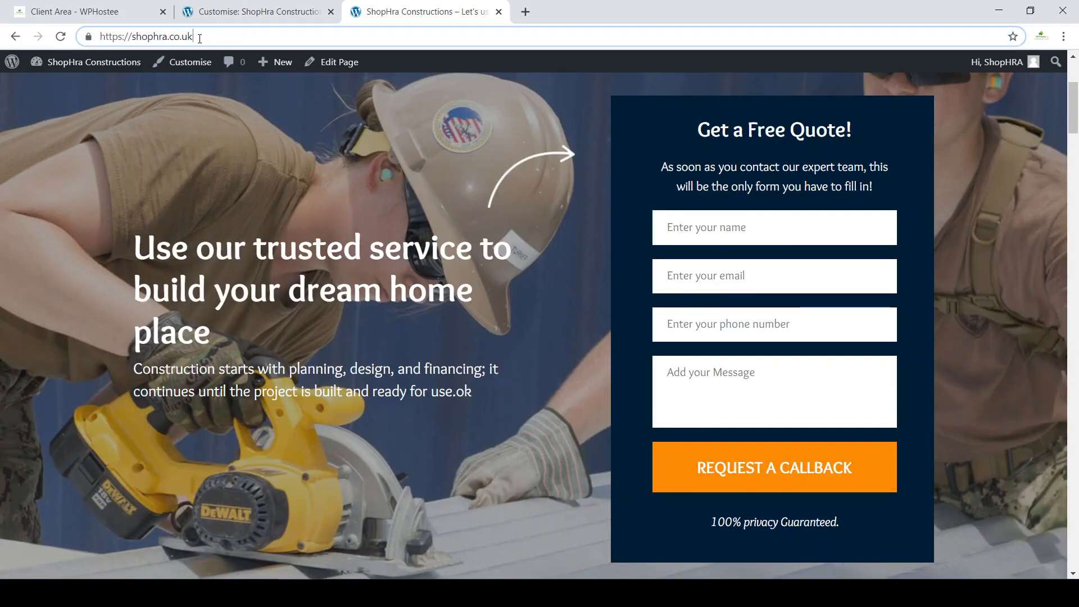
pyautogui.write('/')
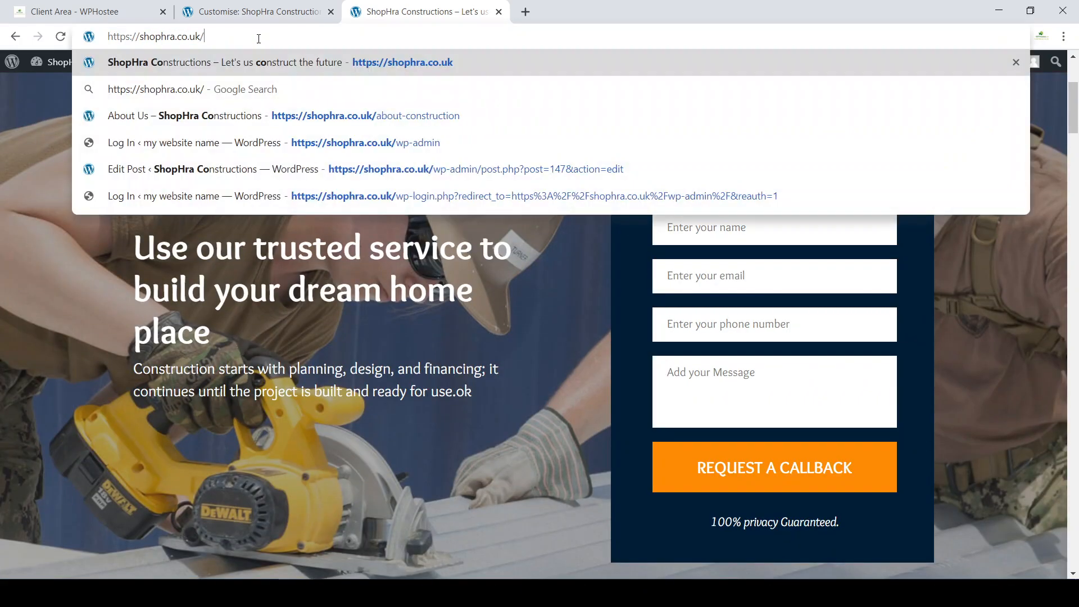
pyautogui.write('our-projects')
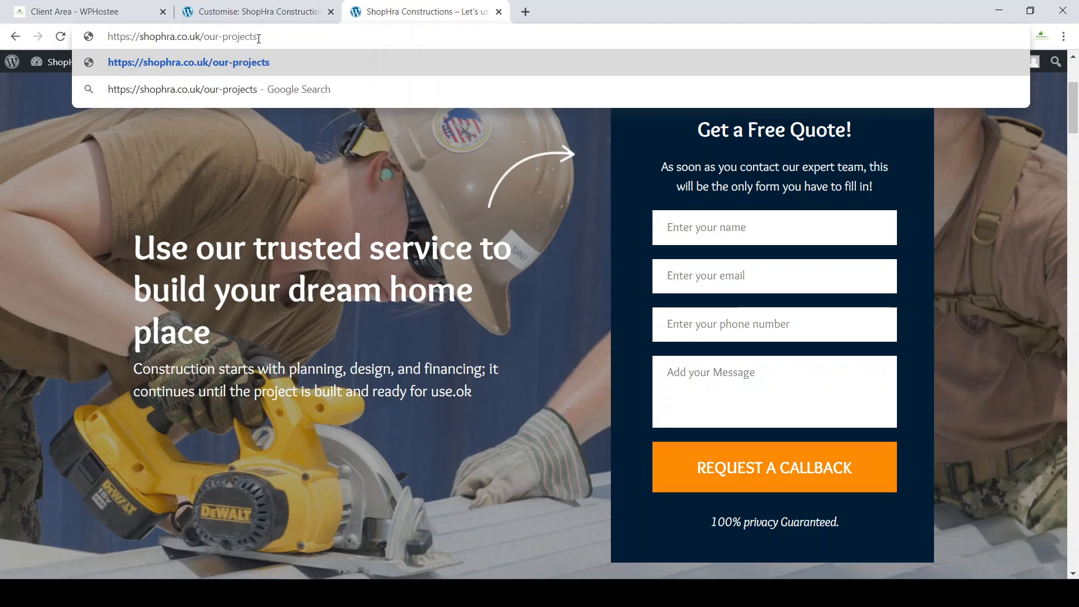
pyautogui.press('Return')
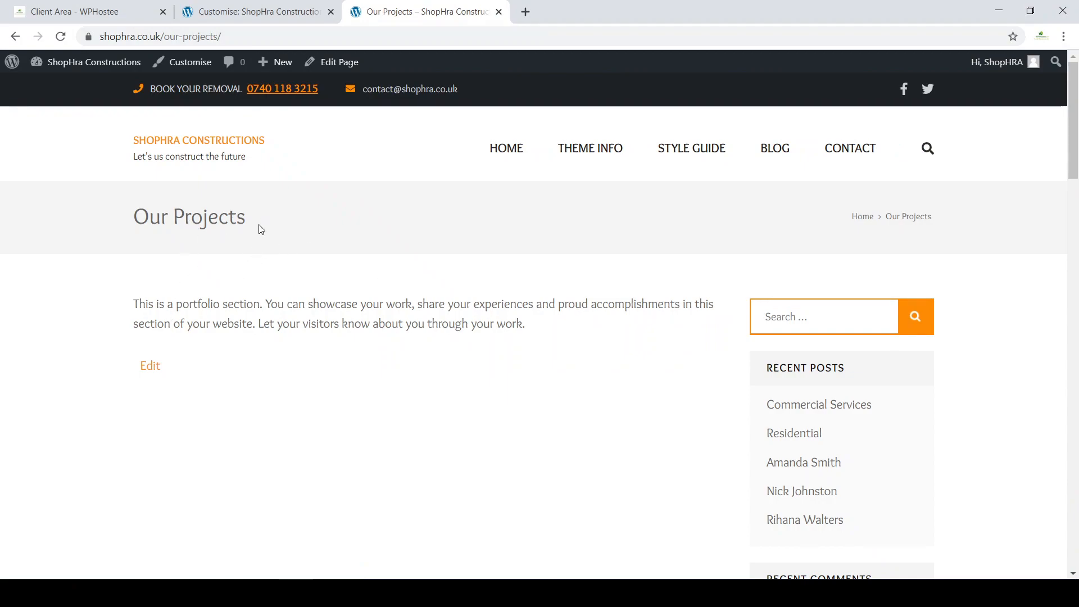
pyautogui.click(345, 63)
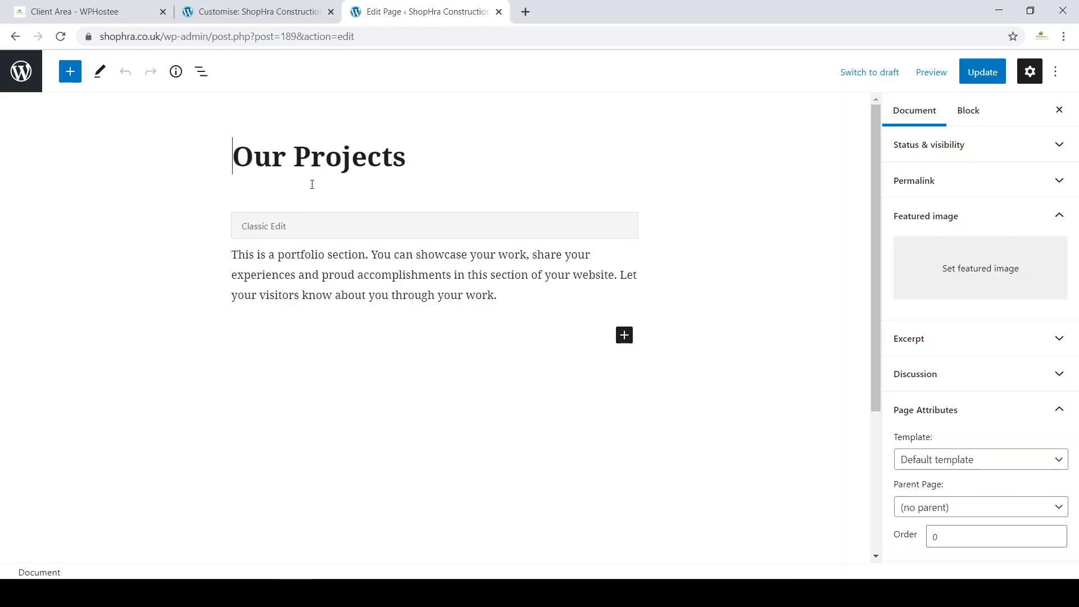
# - Prefix the title with 'See', append 'to all our projects' to the description, update, and view
pyautogui.write('See')
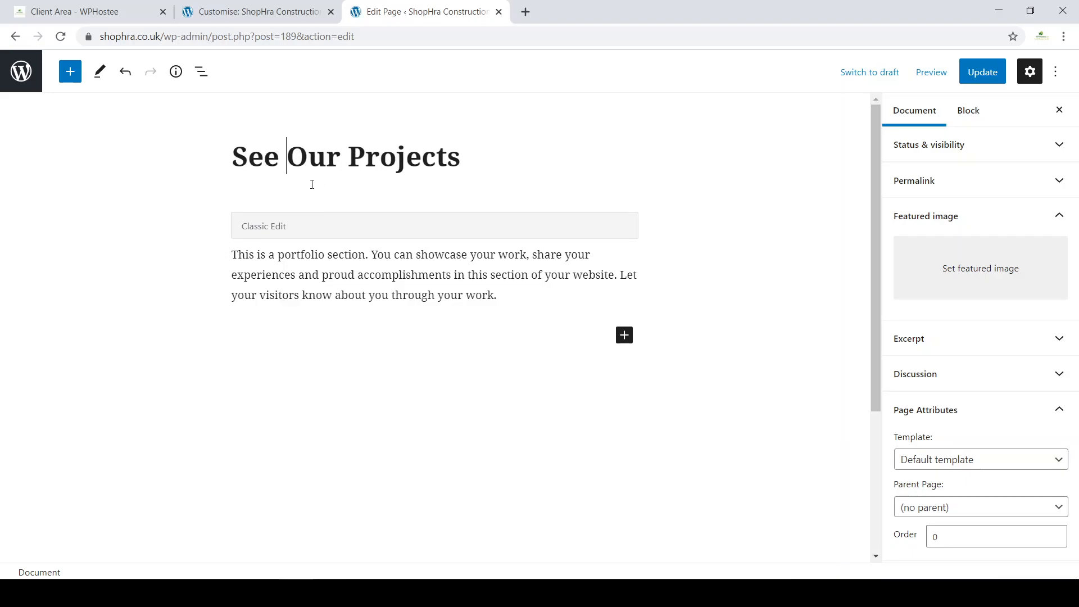
pyautogui.click(269, 10)
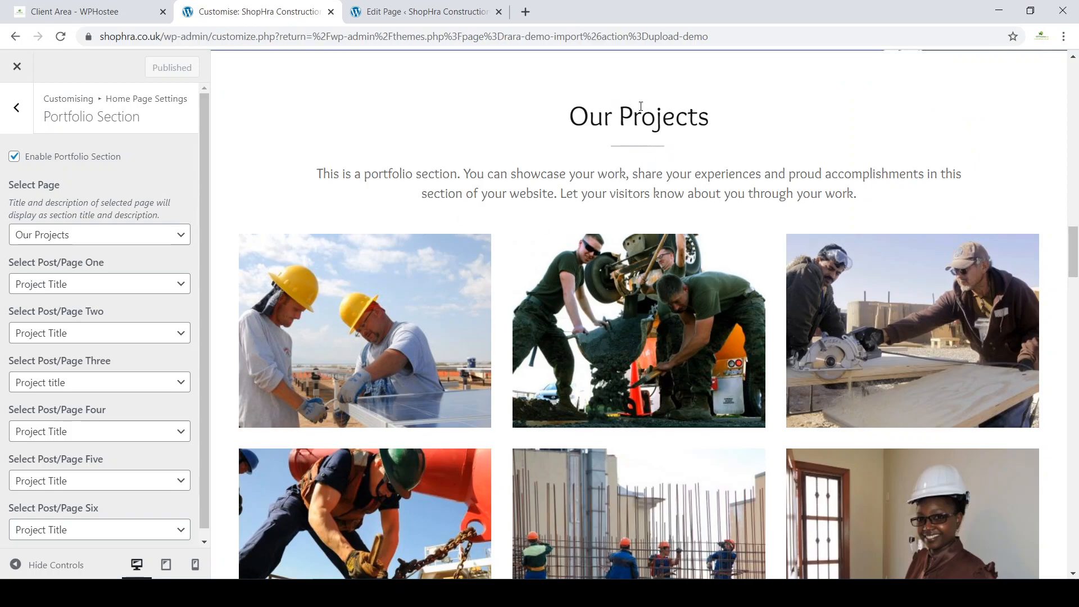
pyautogui.click(444, 9)
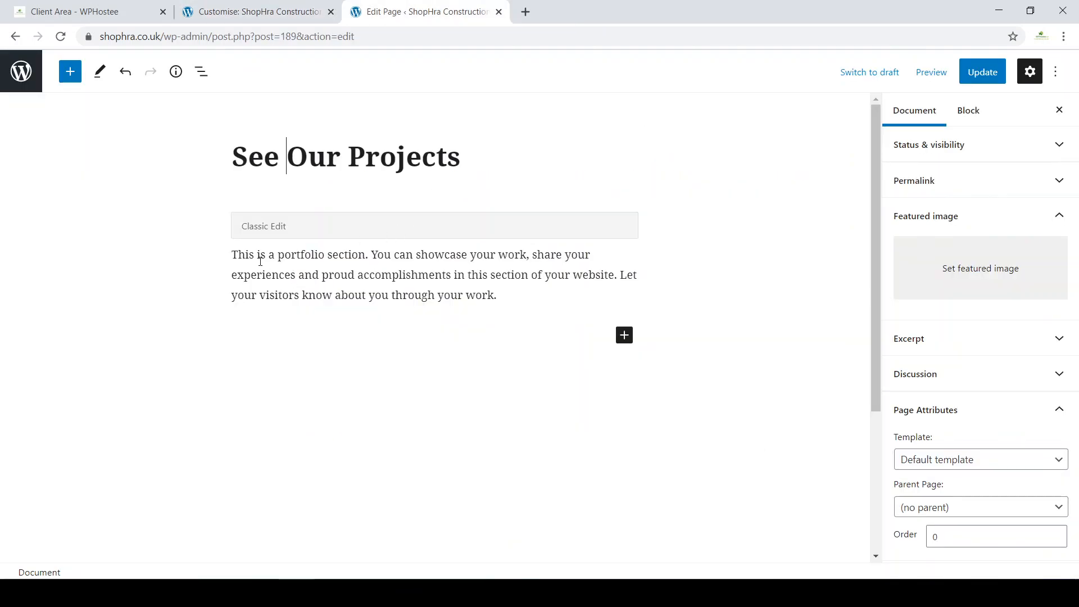
pyautogui.click(260, 257)
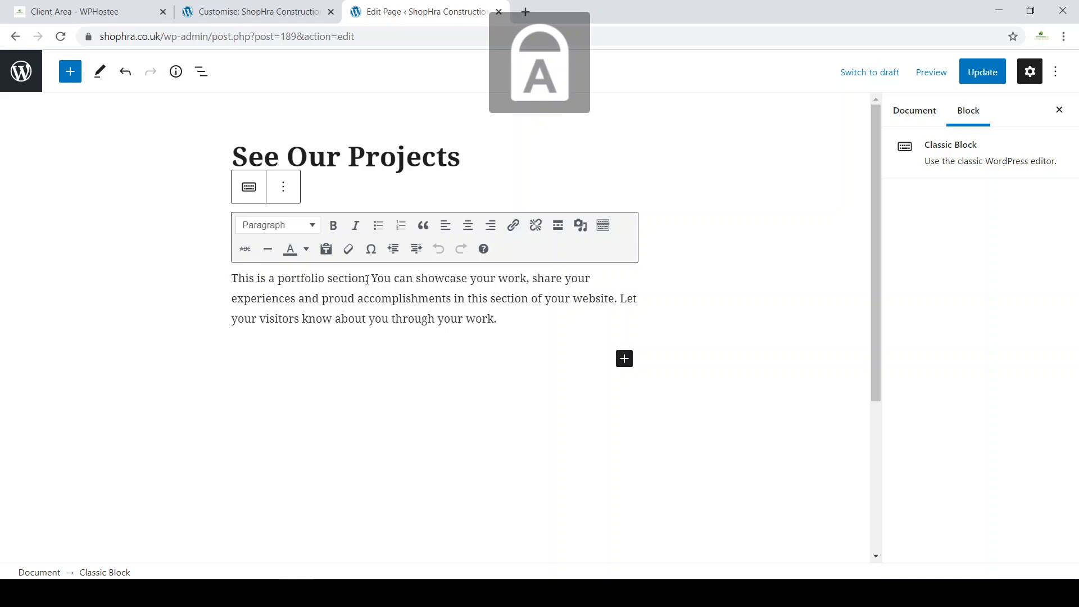
pyautogui.press('capslock')
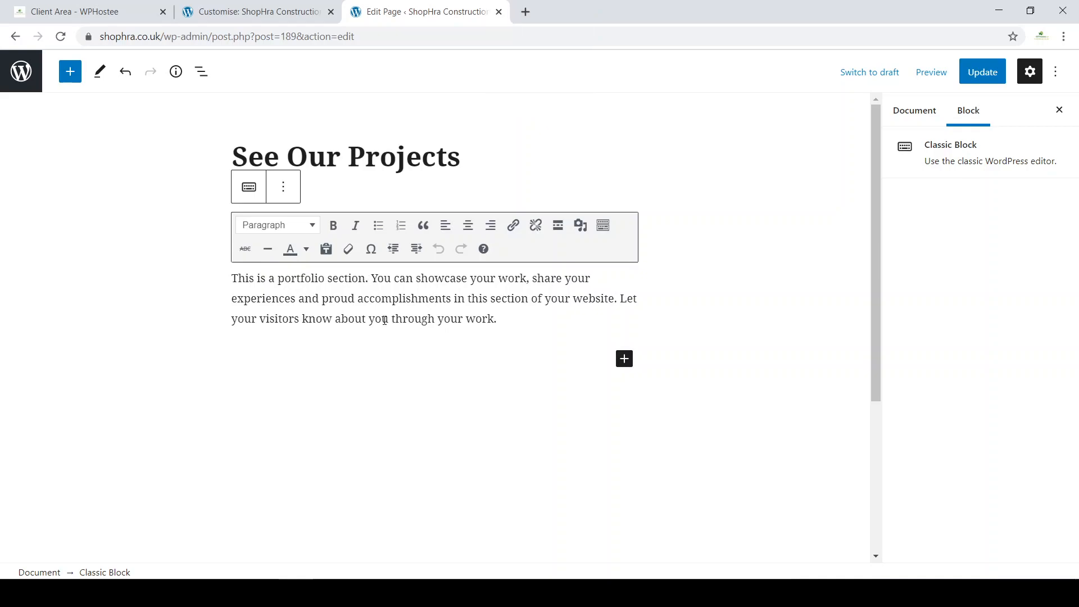
pyautogui.write('to all')
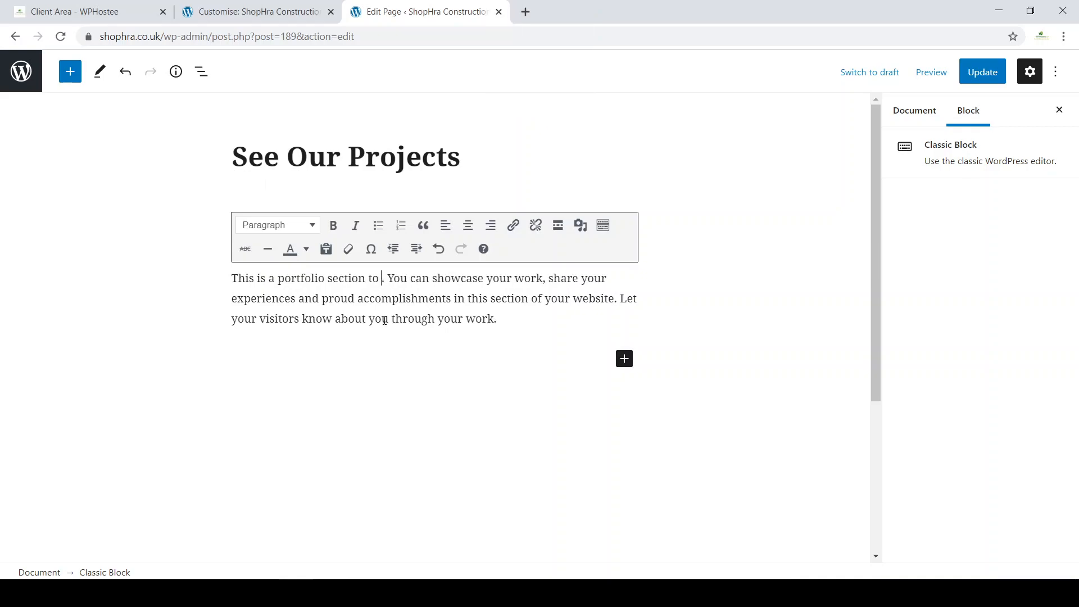
pyautogui.write(' our projects')
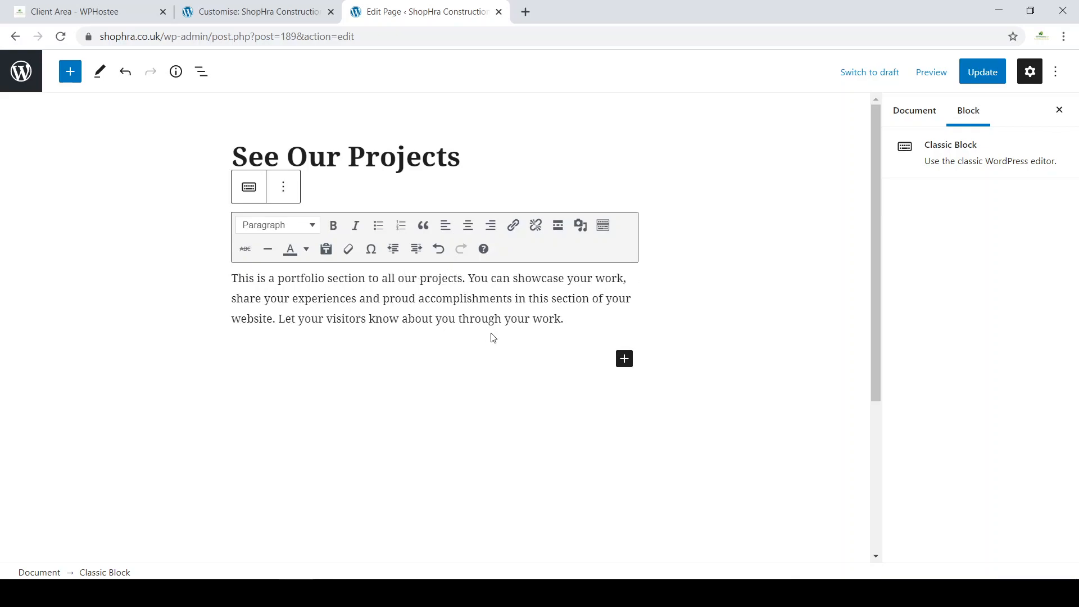
pyautogui.click(982, 71)
pyautogui.click(983, 73)
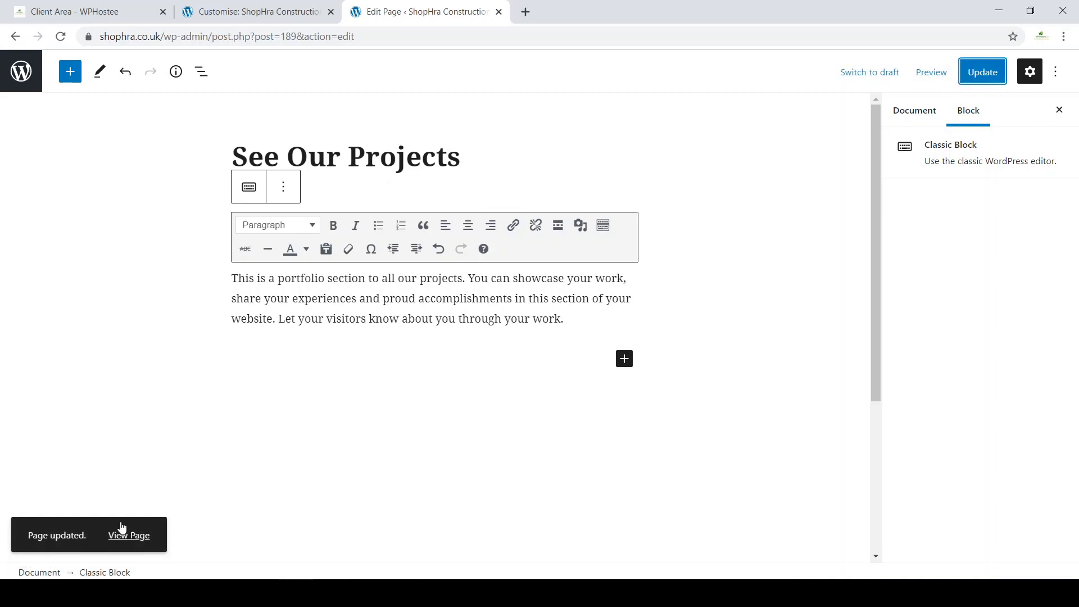
pyautogui.click(130, 538)
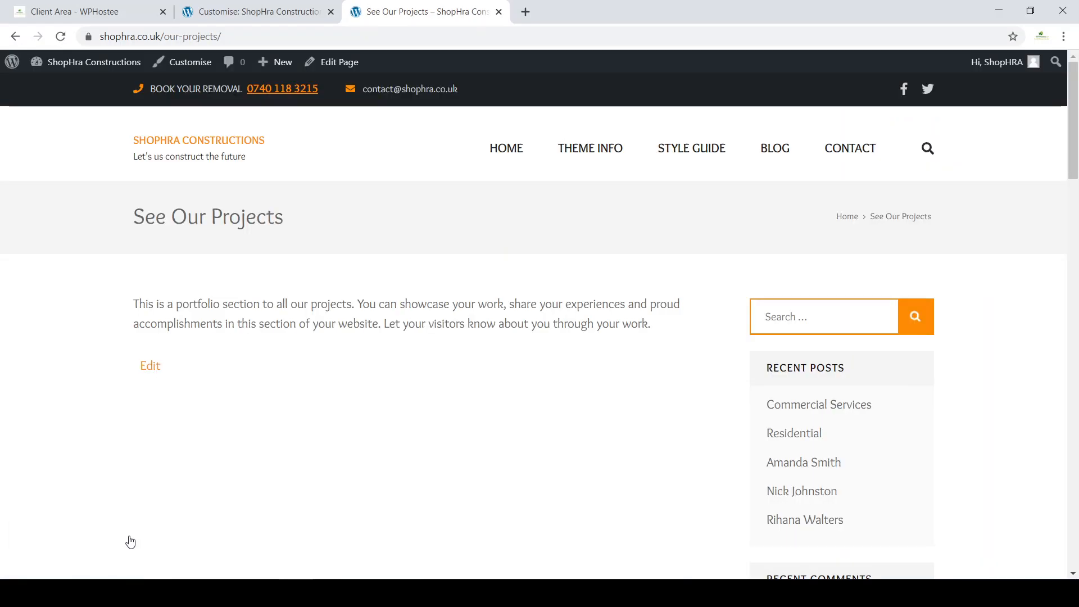
# - Open the homepage and scroll to the updated See Our Projects description
pyautogui.click(229, 147)
pyautogui.scroll(-10, 228, 146)
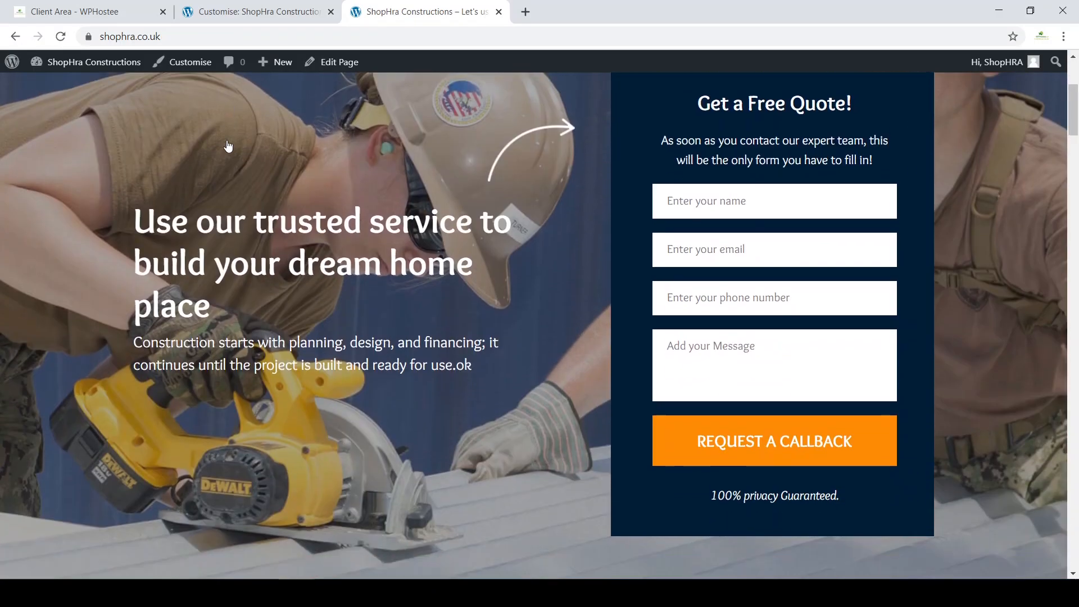
pyautogui.scroll(-10, 228, 145)
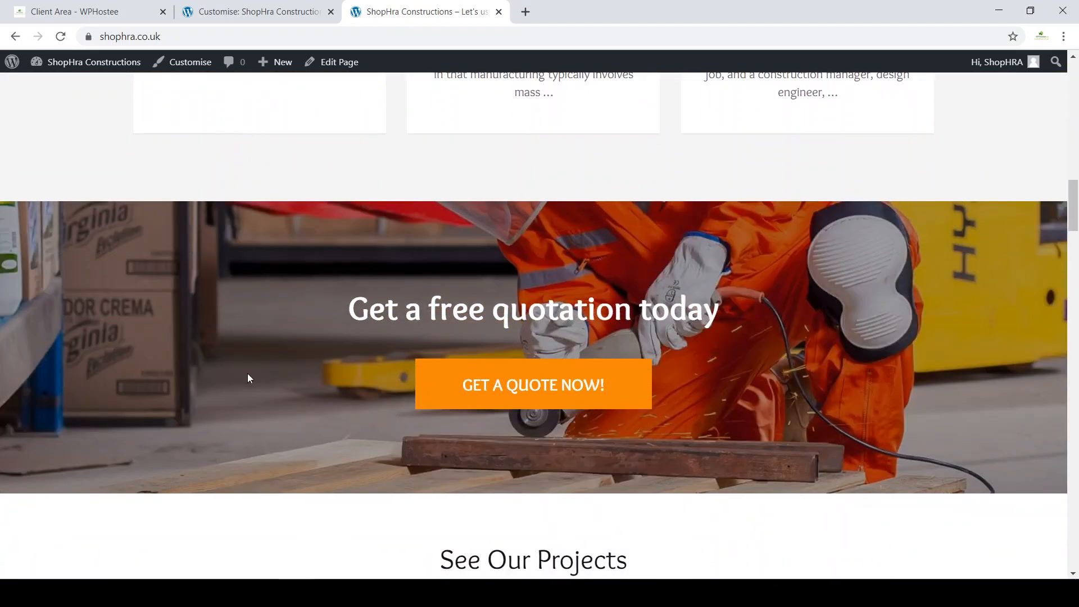
pyautogui.scroll(-5, 247, 374)
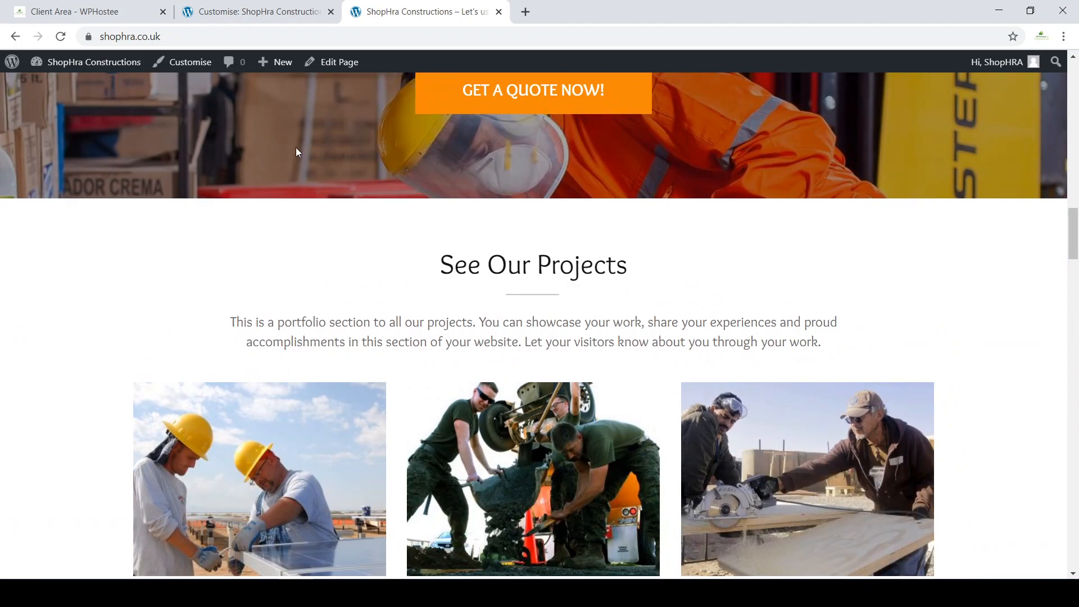
pyautogui.doubleClick(320, 325)
pyautogui.scroll(-4, 437, 329)
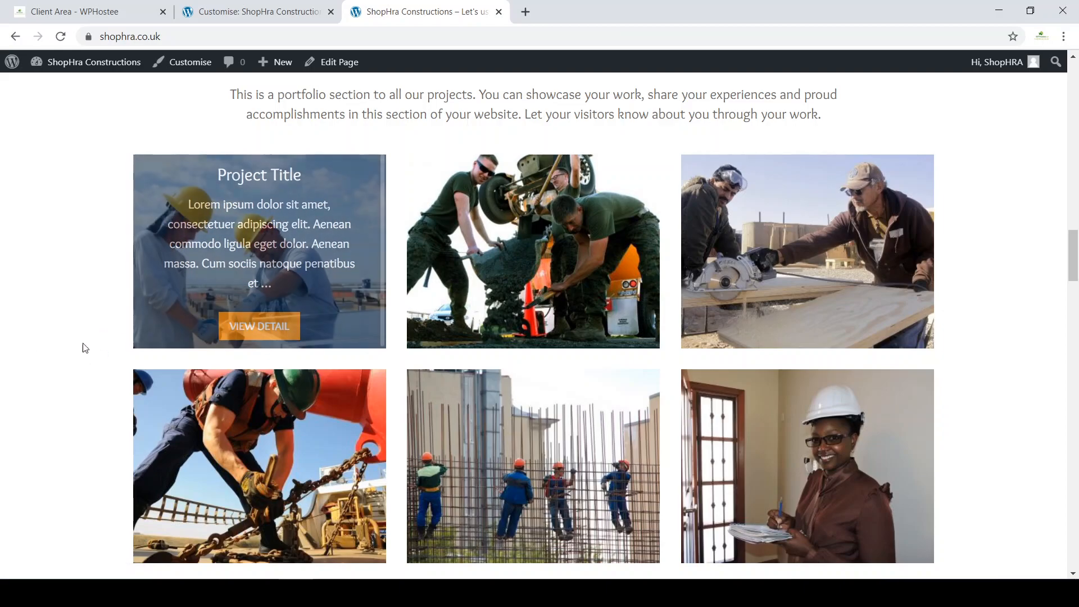
# - Open the first project's Project Title page via its VIEW DETAIL link
pyautogui.click(249, 7)
pyautogui.scroll(-1, 121, 396)
pyautogui.scroll(1, 120, 396)
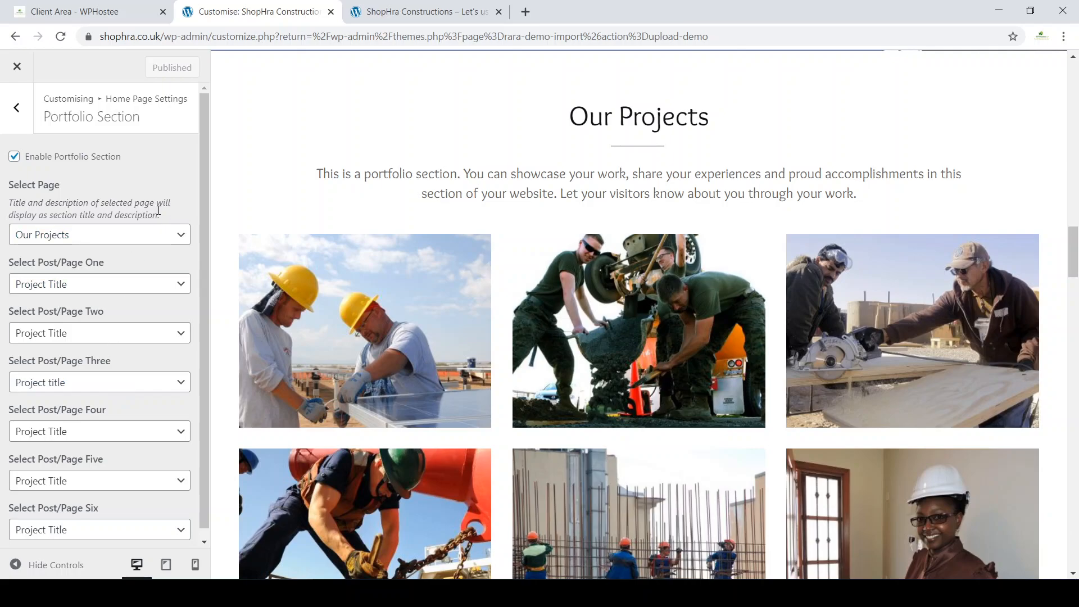
pyautogui.click(424, 10)
pyautogui.moveTo(234, 288)
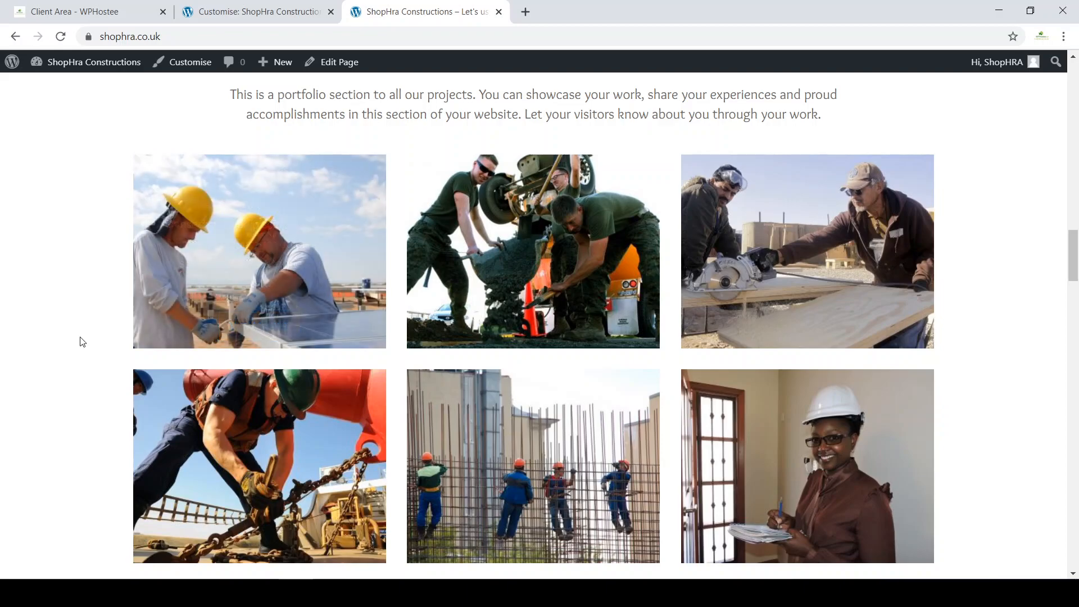
pyautogui.scroll(3, 86, 341)
pyautogui.scroll(-1, 83, 342)
pyautogui.moveTo(146, 343)
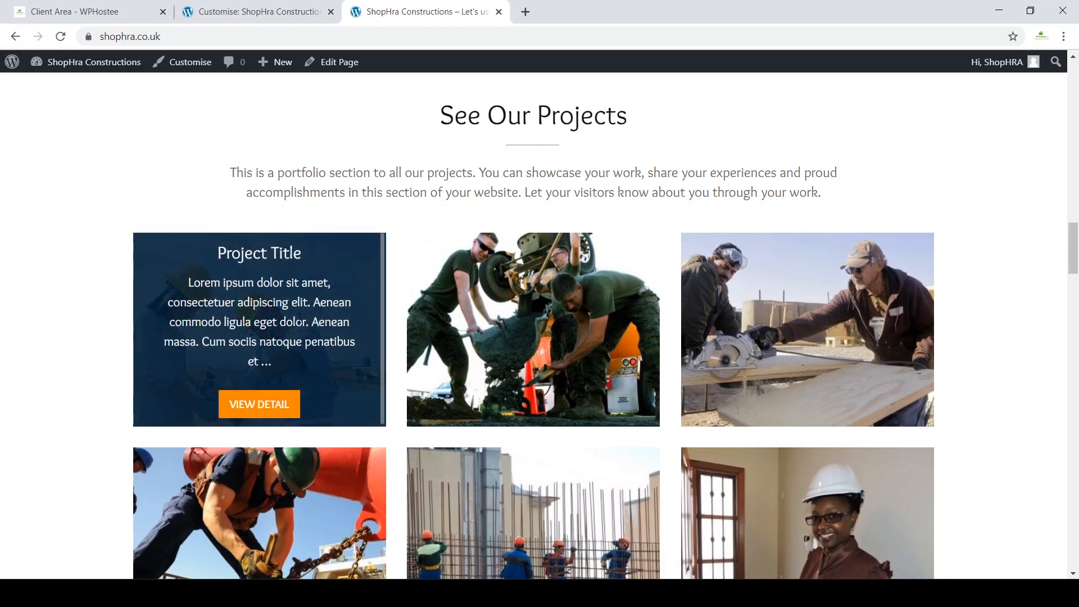
pyautogui.click(271, 415)
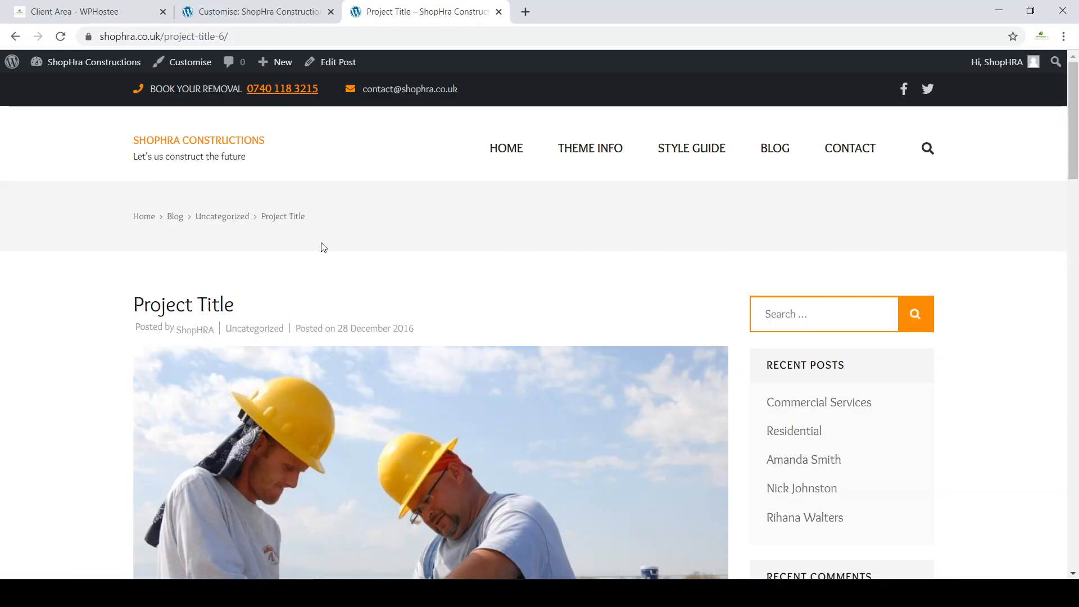
# - In Project Title 12, delete 'Lorem', add 12 to the title, and start the text with '12 ipsum'
pyautogui.click(341, 62)
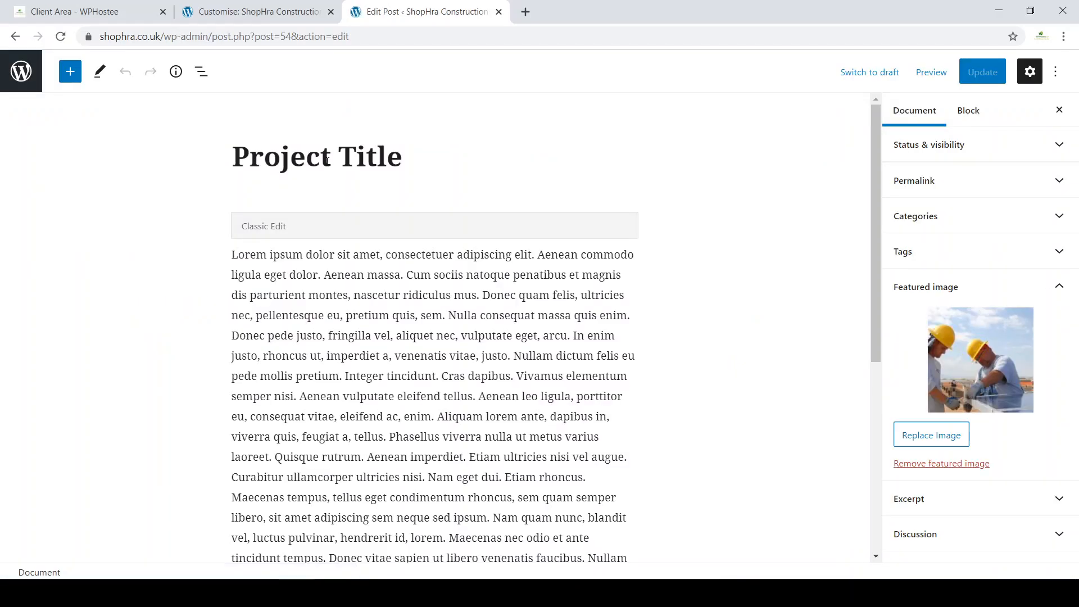
pyautogui.click(249, 253)
pyautogui.click(245, 249)
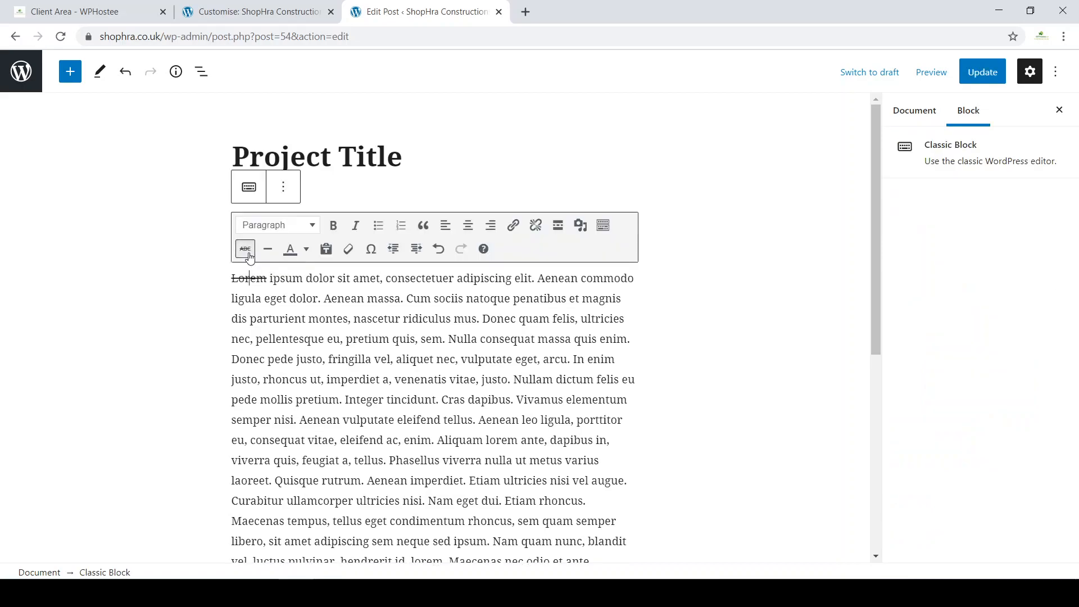
pyautogui.doubleClick(253, 277)
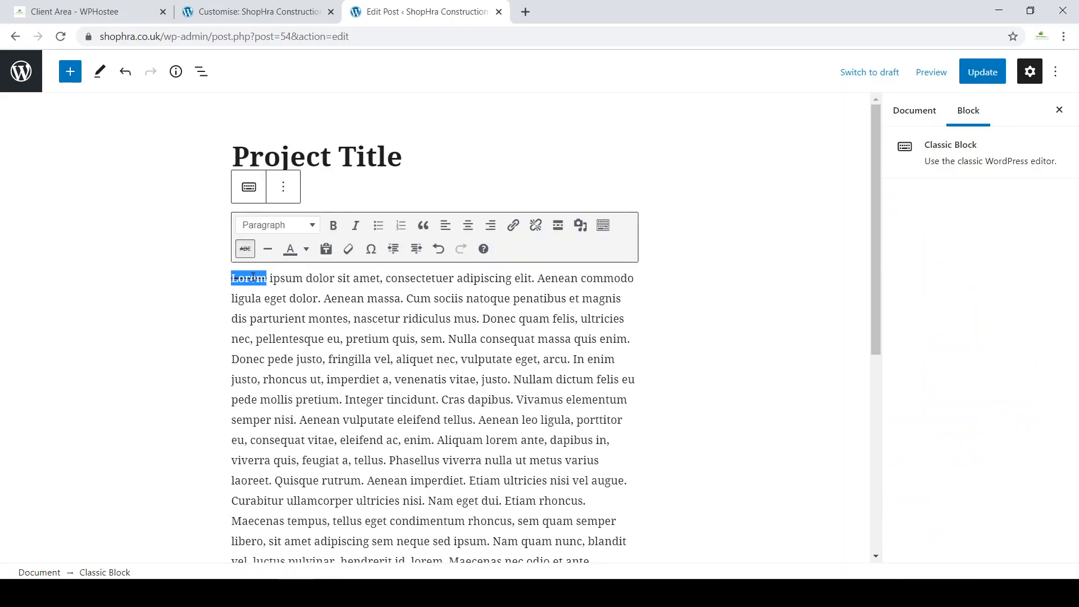
pyautogui.press('BackSpace')
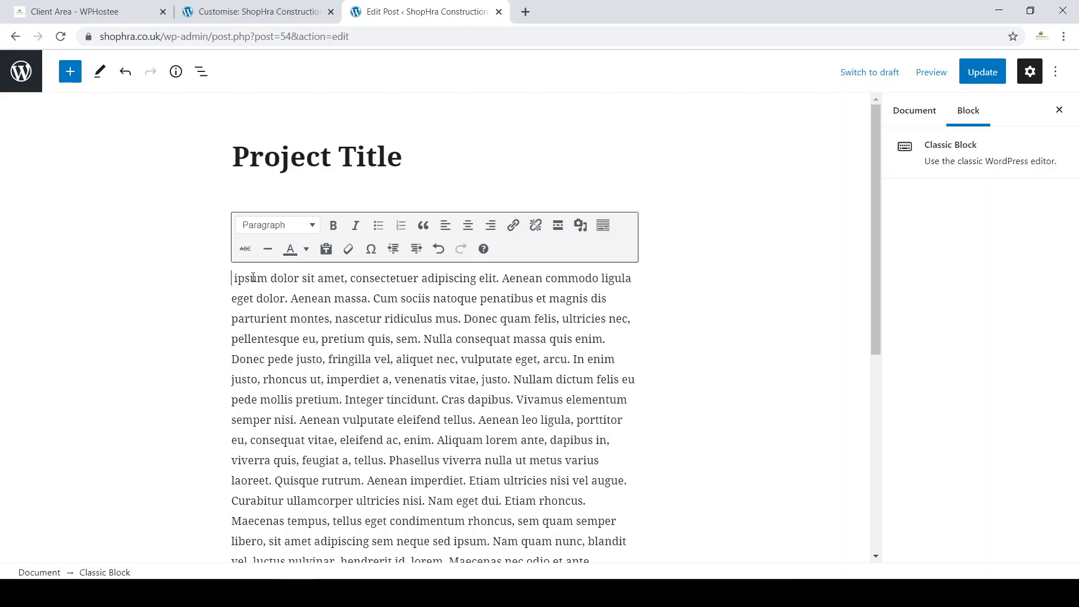
pyautogui.click(405, 155)
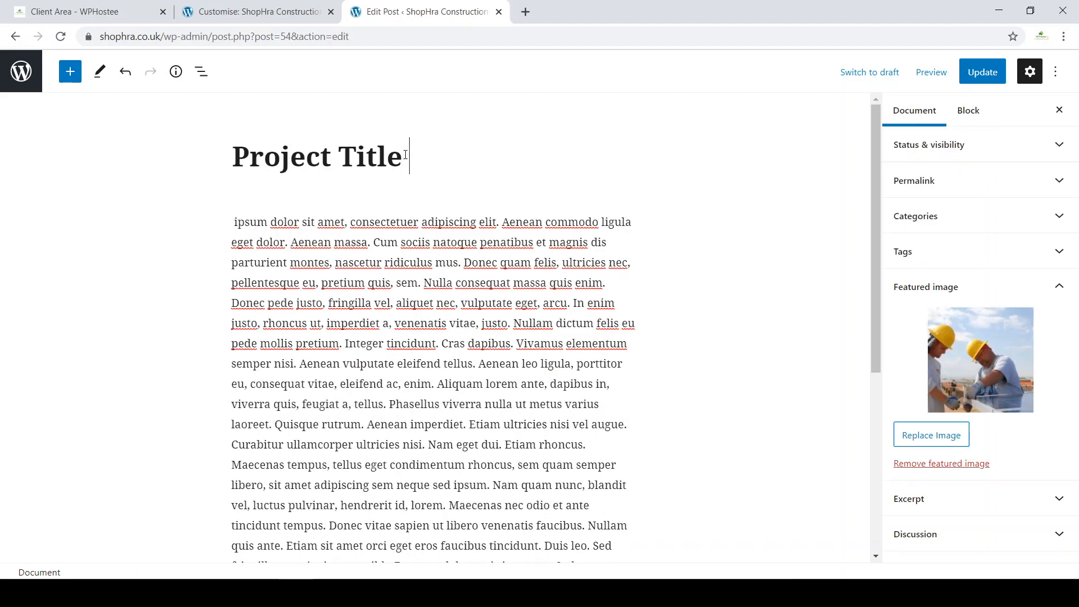
pyautogui.write('12')
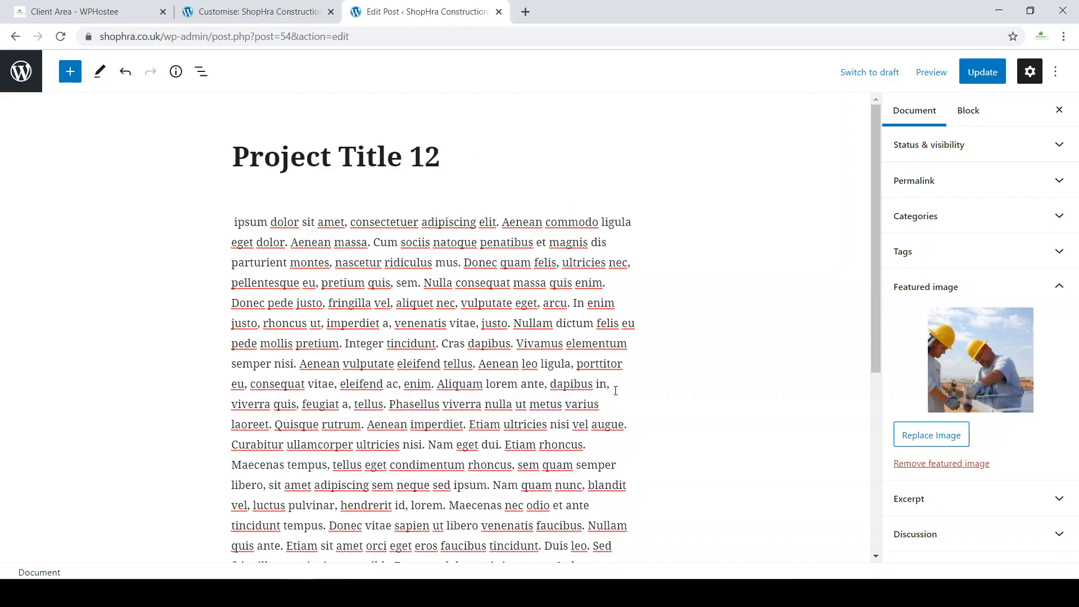
pyautogui.click(236, 221)
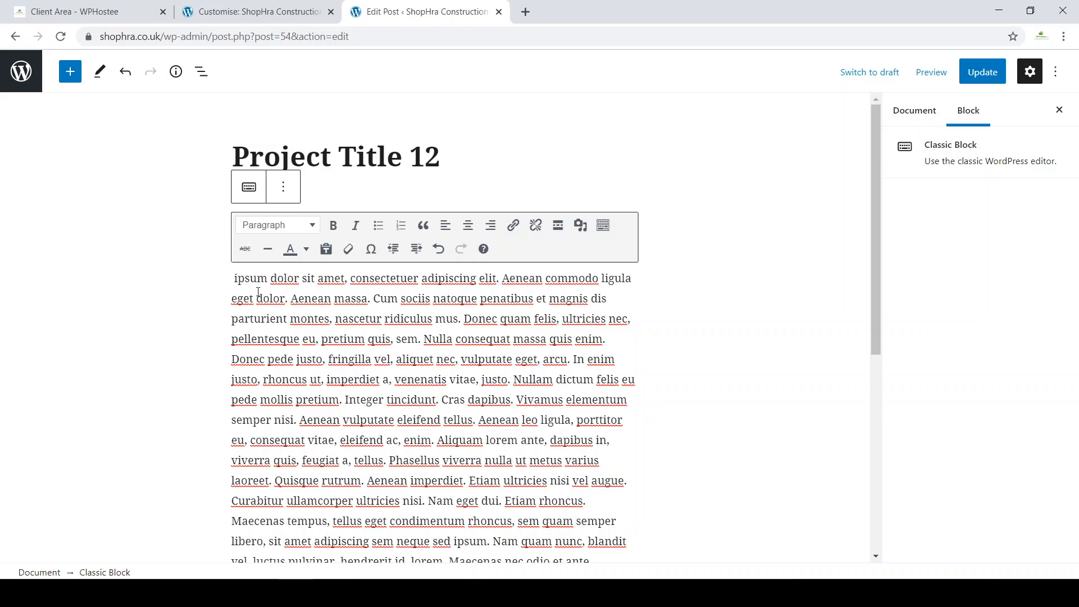
pyautogui.write('12')
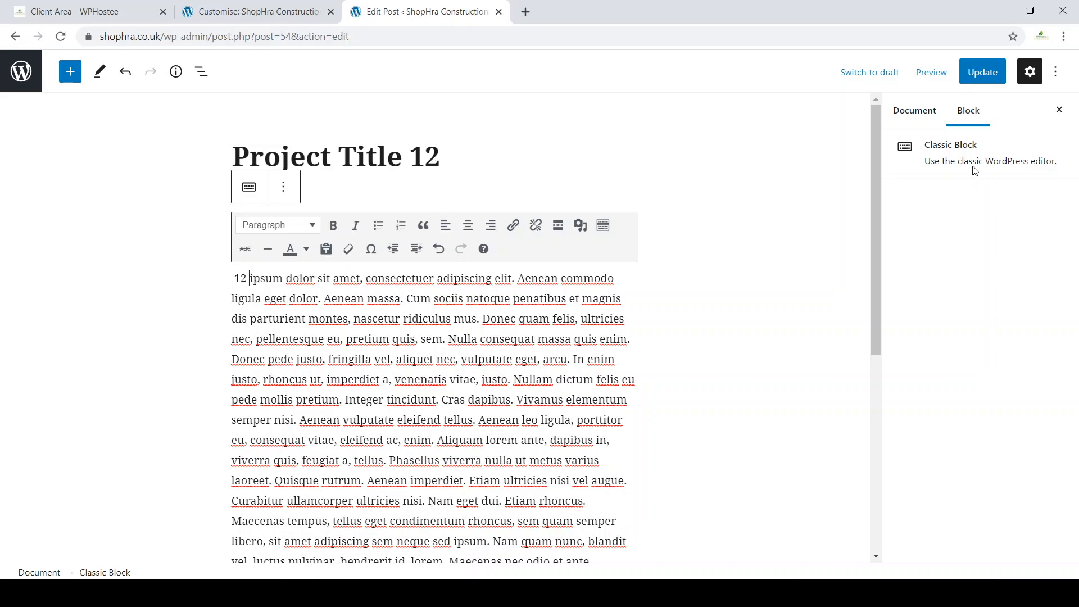
# - Update the post from the Document settings and view it on the live site
pyautogui.click(914, 111)
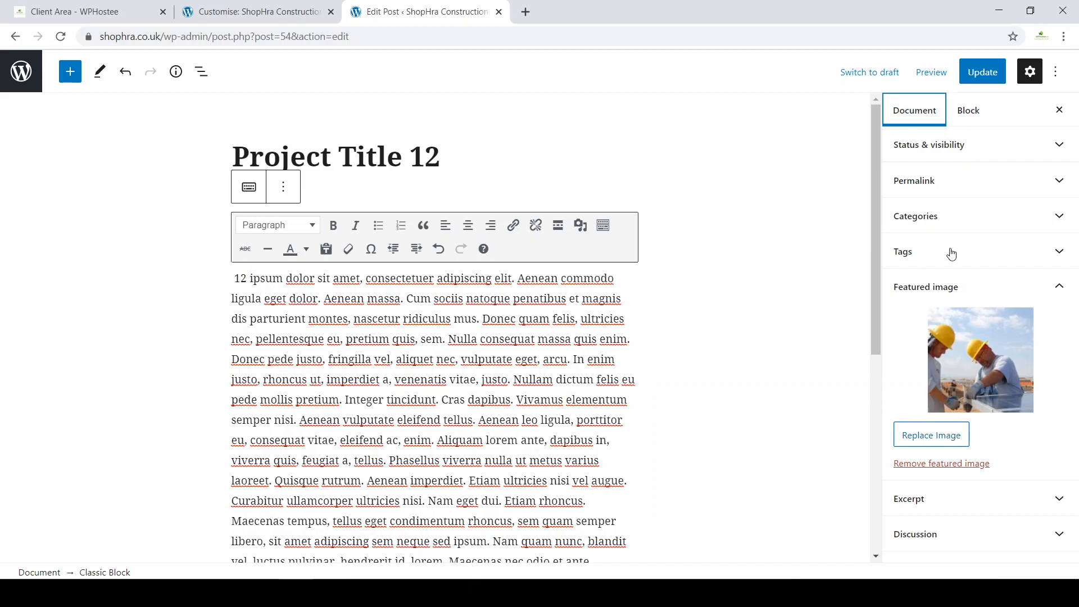
pyautogui.click(984, 79)
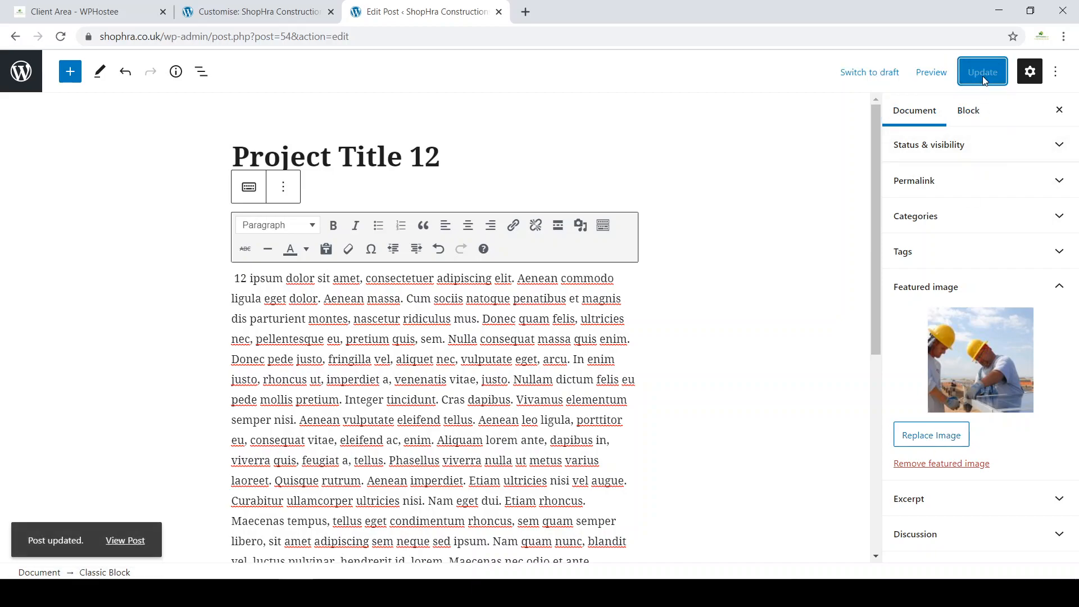
pyautogui.click(124, 536)
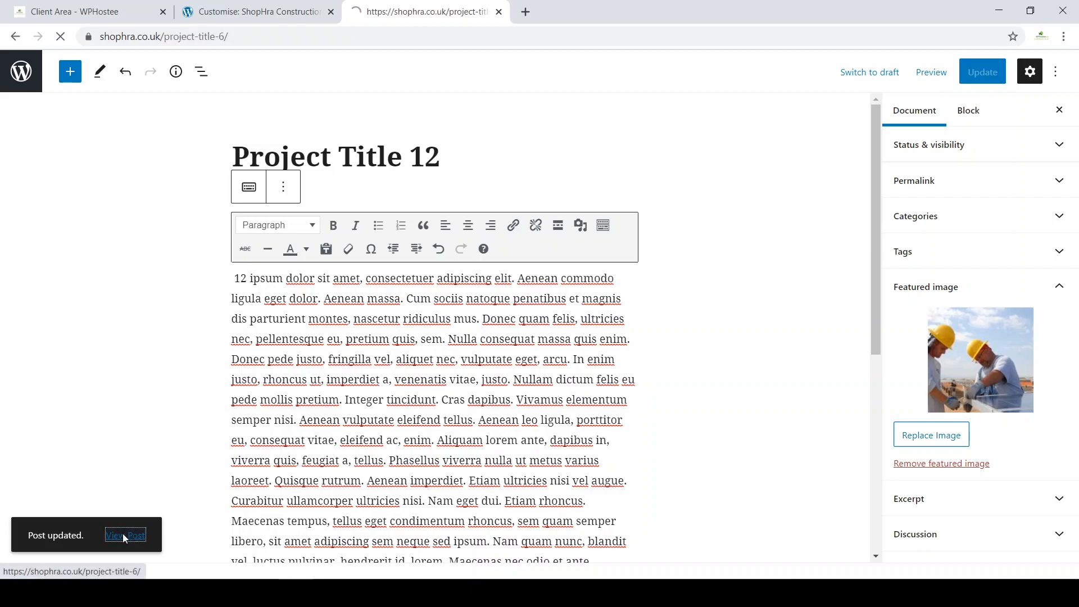
# - Go to the ShopHra home page and scroll past the projects grid to What We Do?
pyautogui.click(183, 140)
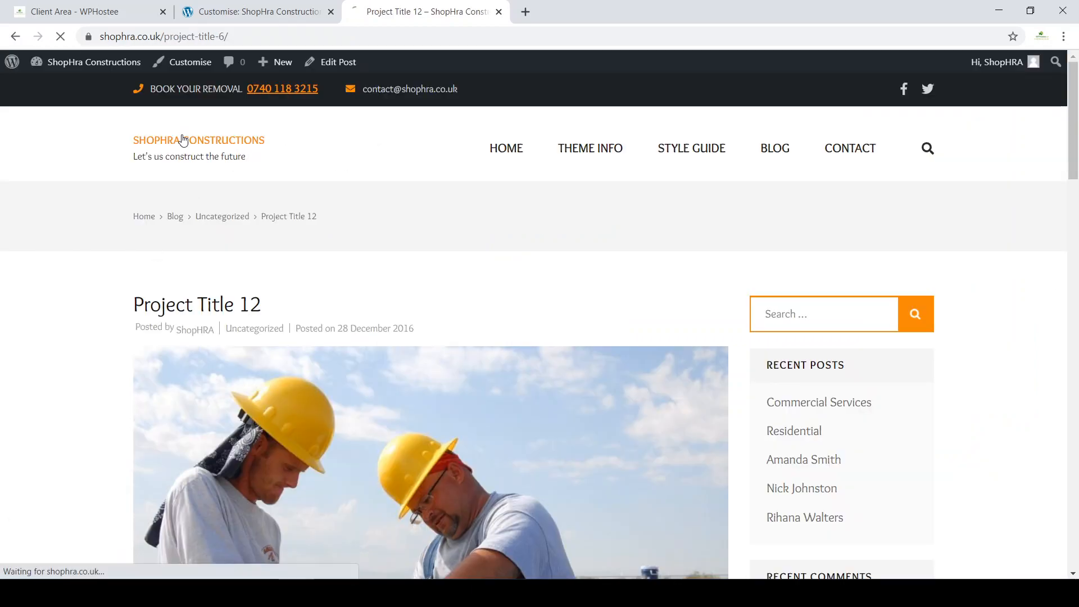
pyautogui.scroll(-8, 40, 504)
pyautogui.scroll(-15, 43, 509)
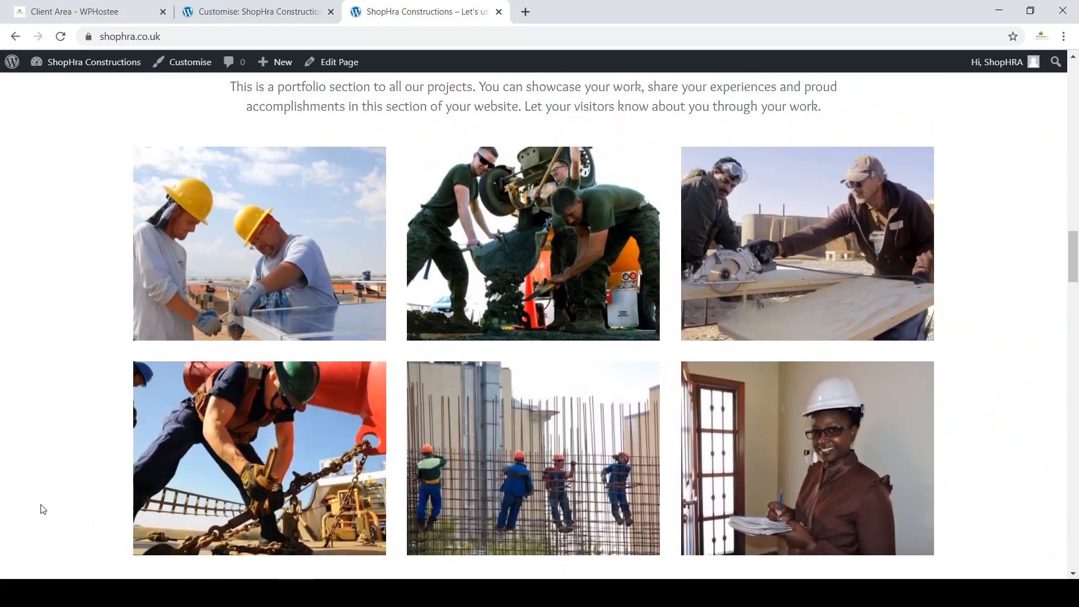
pyautogui.scroll(1, 41, 509)
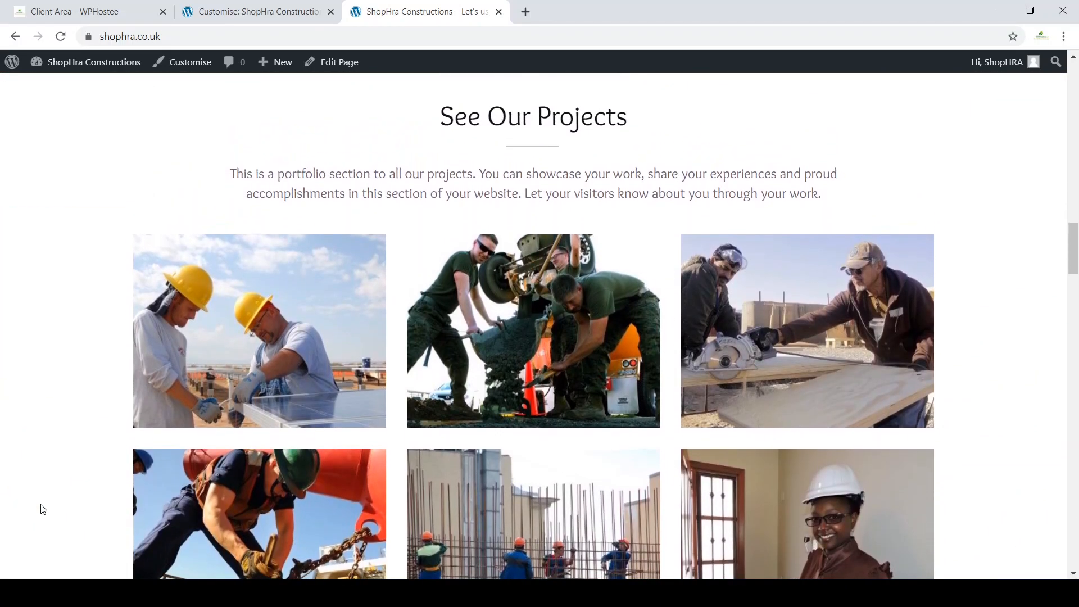
pyautogui.moveTo(272, 312)
pyautogui.moveTo(607, 269)
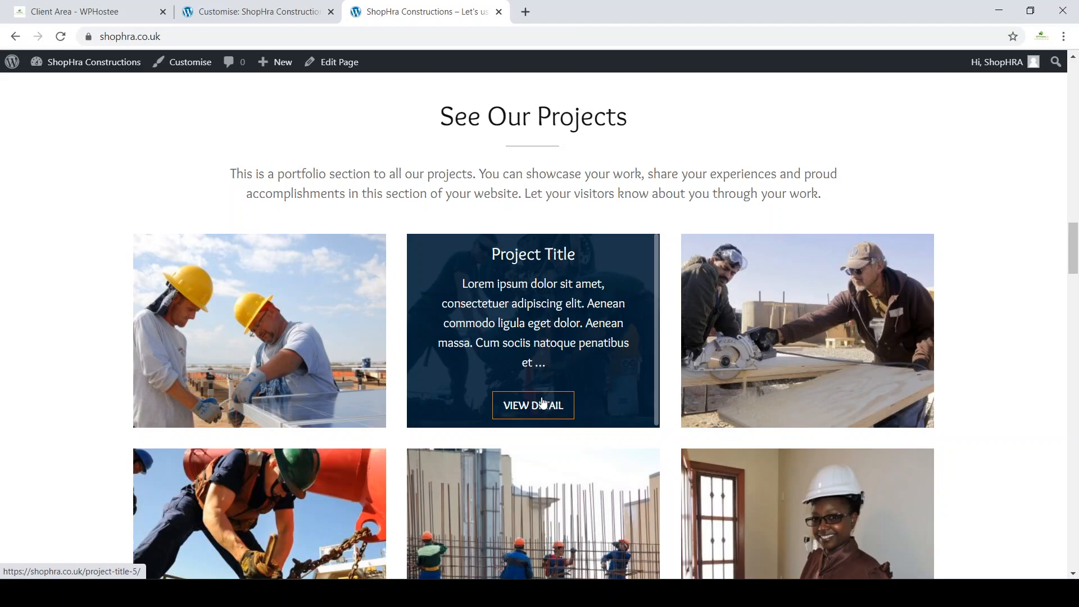
pyautogui.moveTo(803, 376)
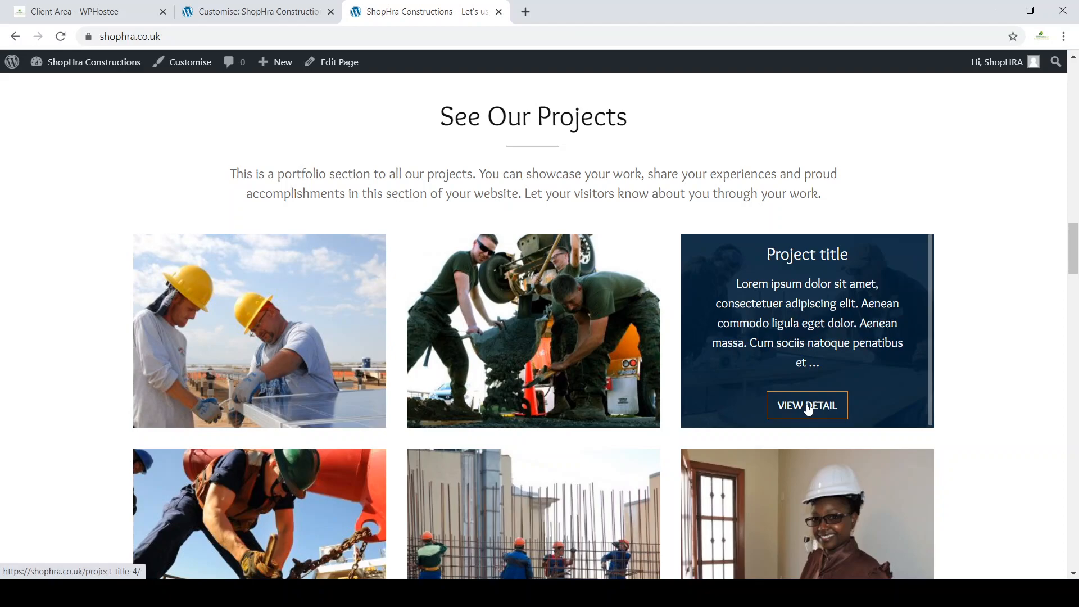
pyautogui.scroll(-5, 811, 410)
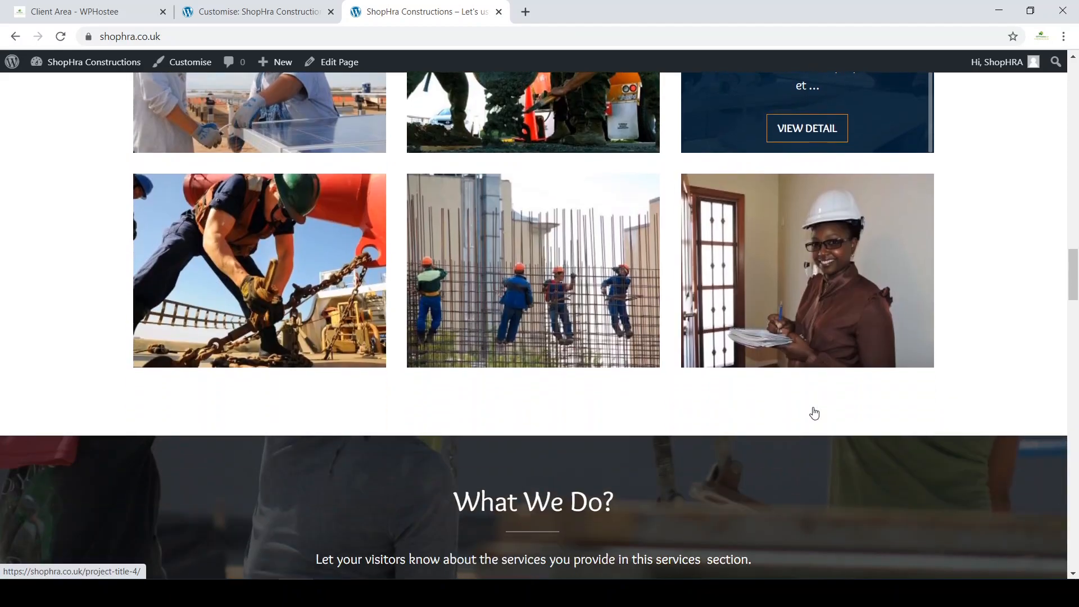
pyautogui.scroll(-6, 814, 414)
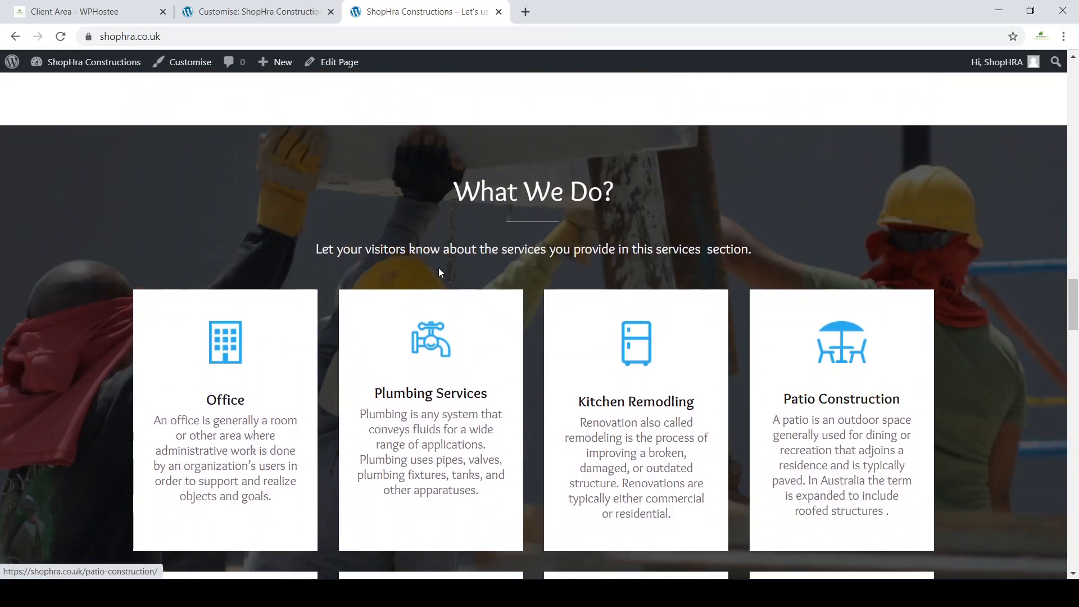
# - Compare the customiser's Services Section settings, sourced from What We Do?, with the live section
pyautogui.click(261, 10)
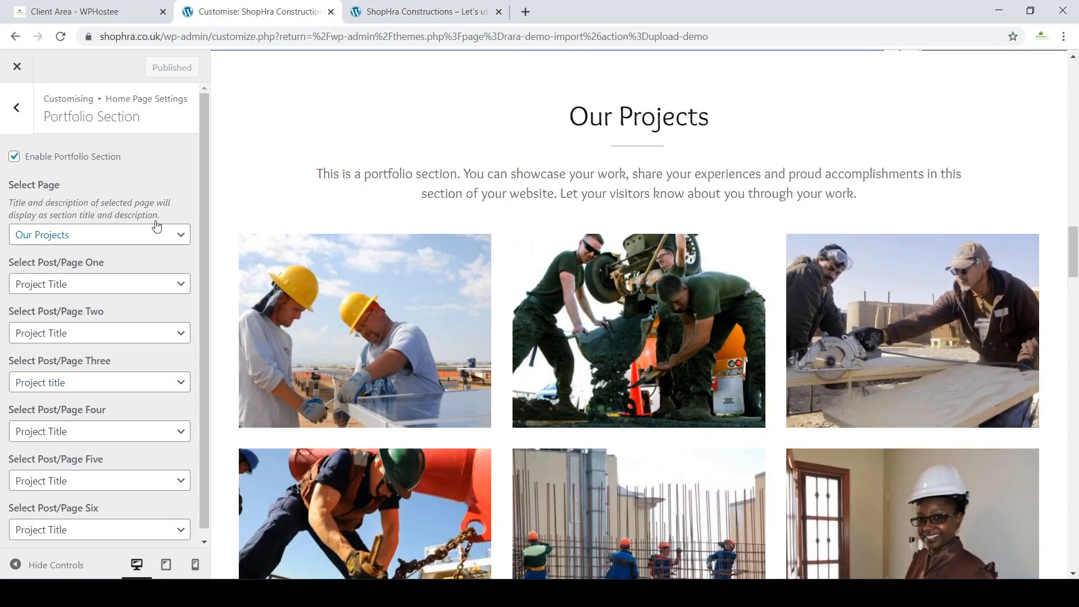
pyautogui.click(24, 112)
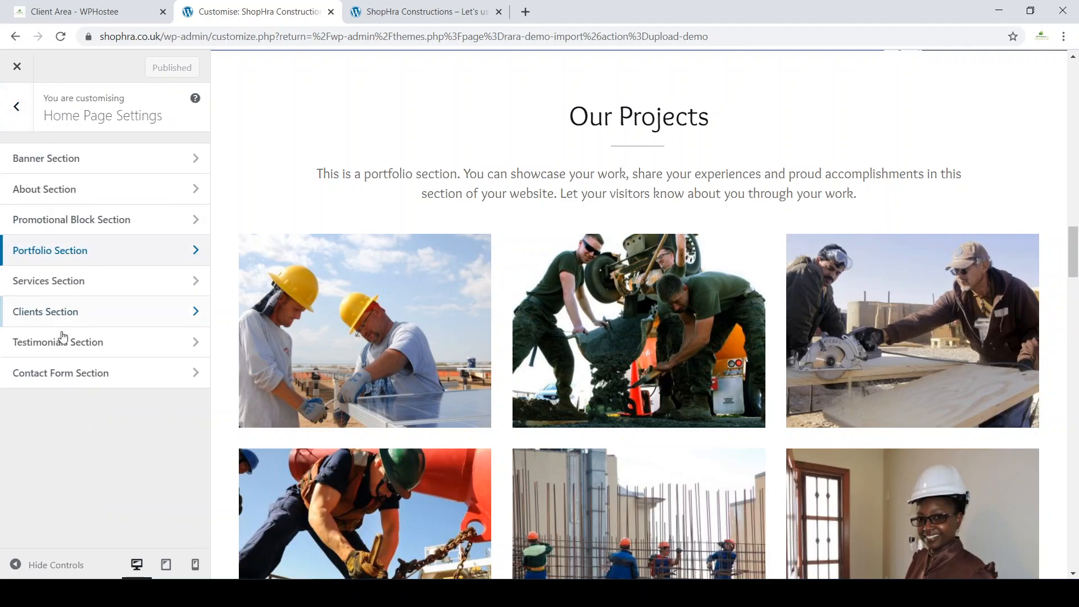
pyautogui.click(44, 287)
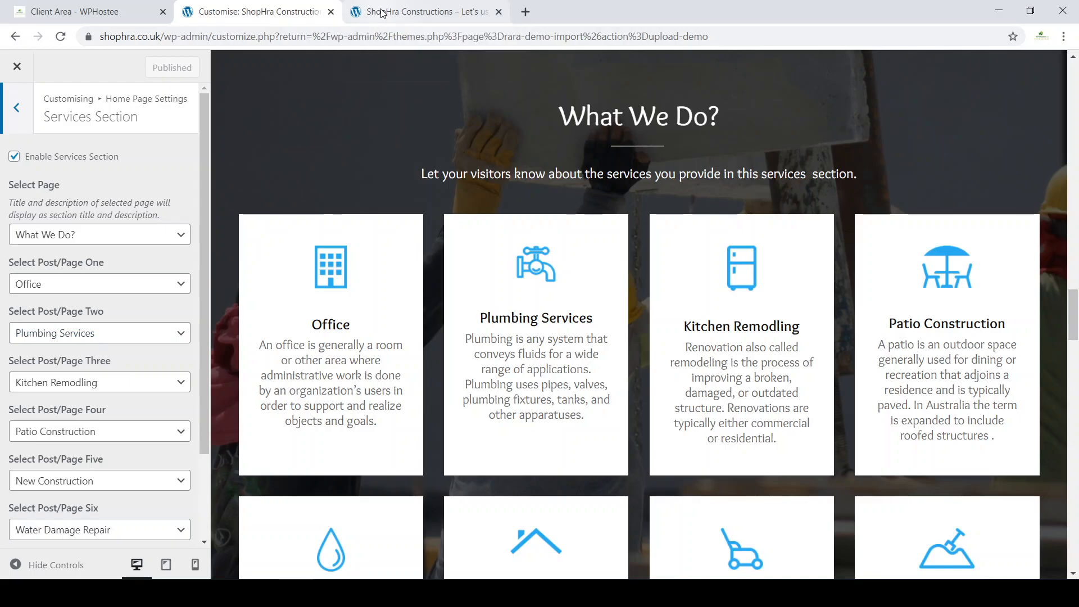
pyautogui.click(400, 10)
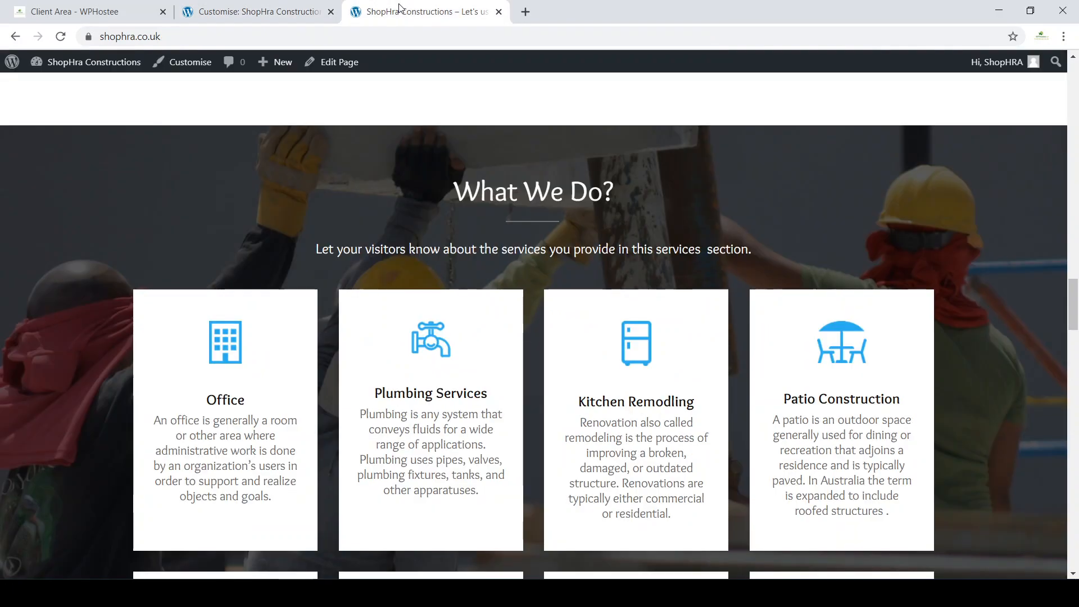
pyautogui.doubleClick(465, 189)
pyautogui.moveTo(558, 194); pyautogui.dragTo(740, 252)
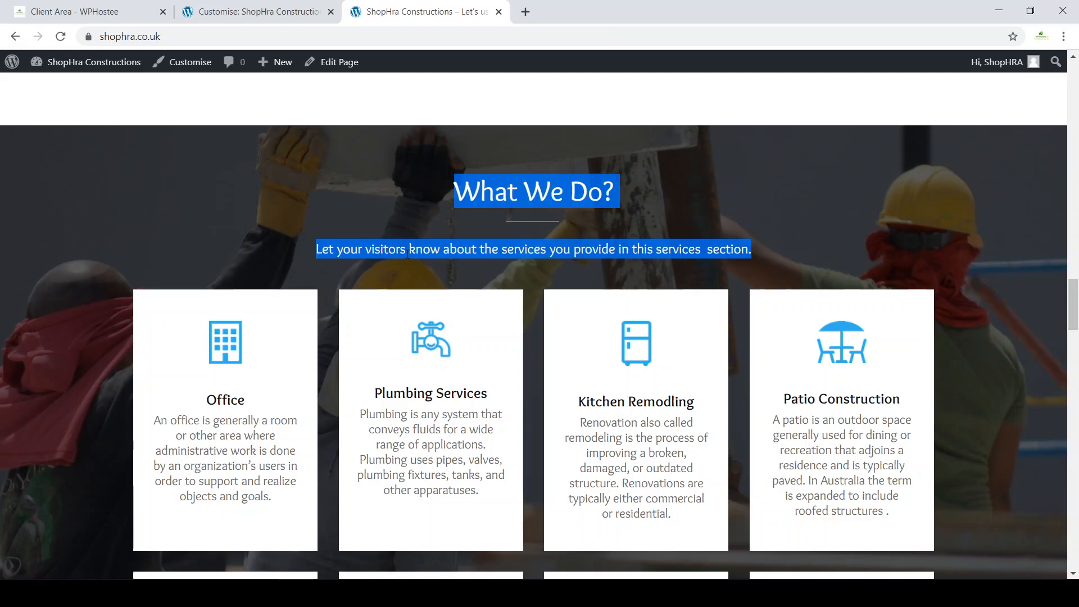
pyautogui.click(262, 10)
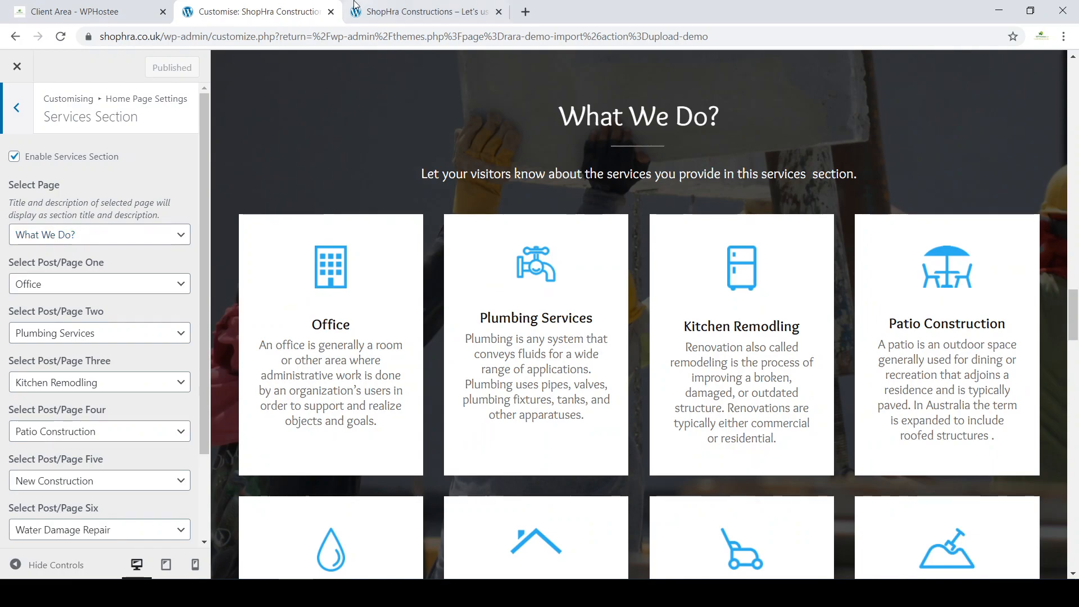
pyautogui.click(388, 9)
pyautogui.click(269, 200)
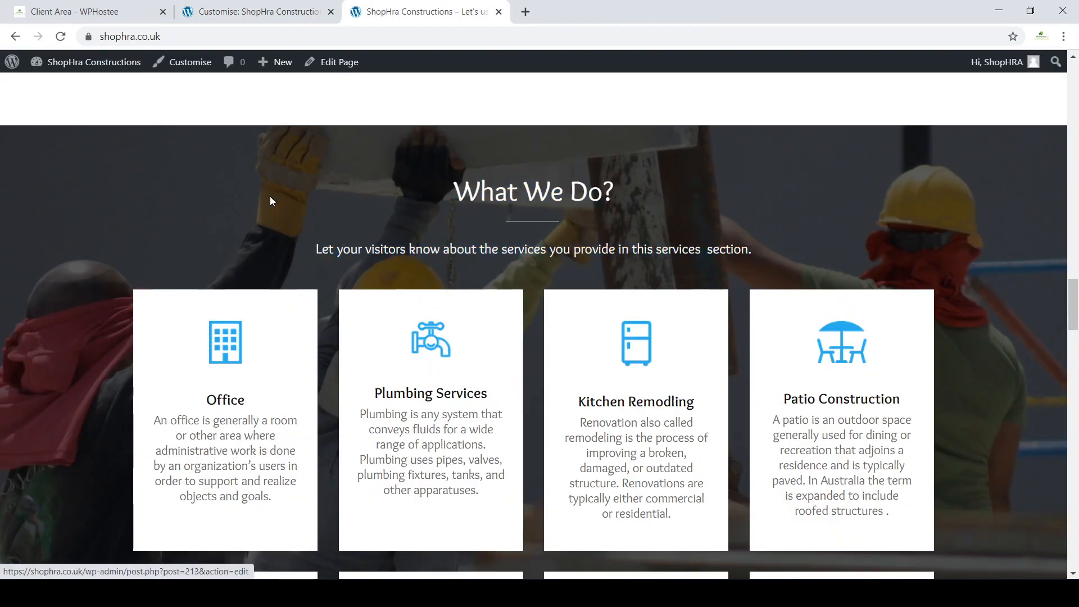
pyautogui.click(284, 12)
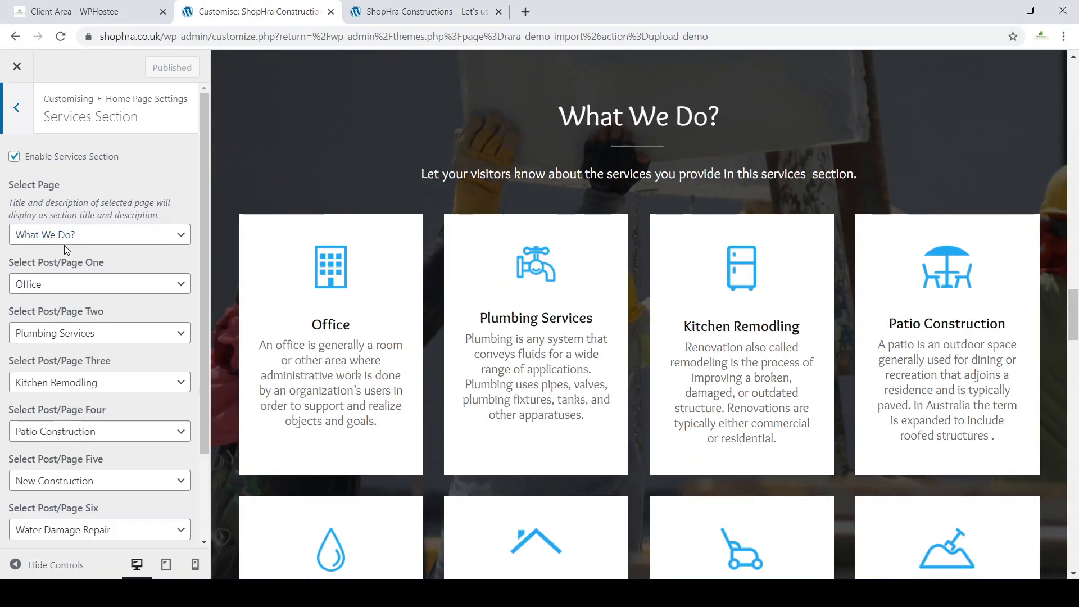
pyautogui.click(393, 11)
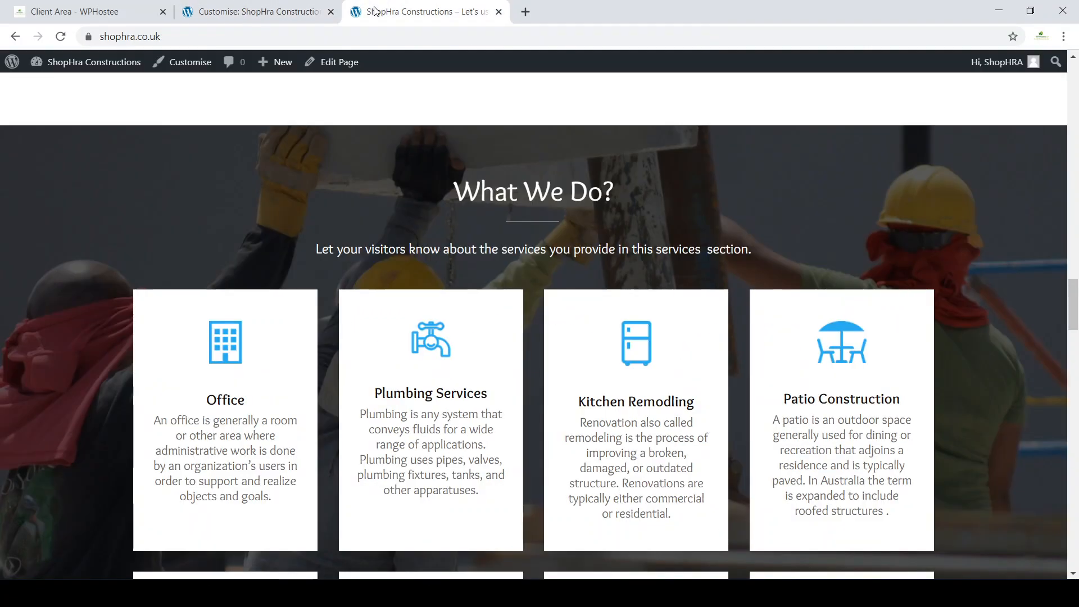
# - Enter '/what-we-do' after the site address
pyautogui.click(335, 35)
pyautogui.click(359, 34)
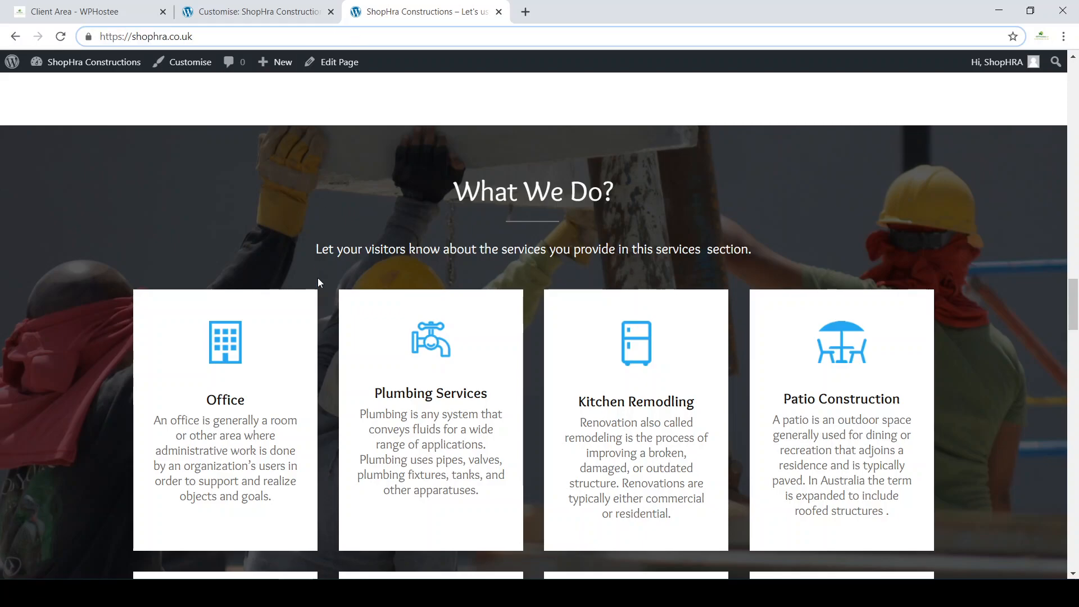
pyautogui.write('/we')
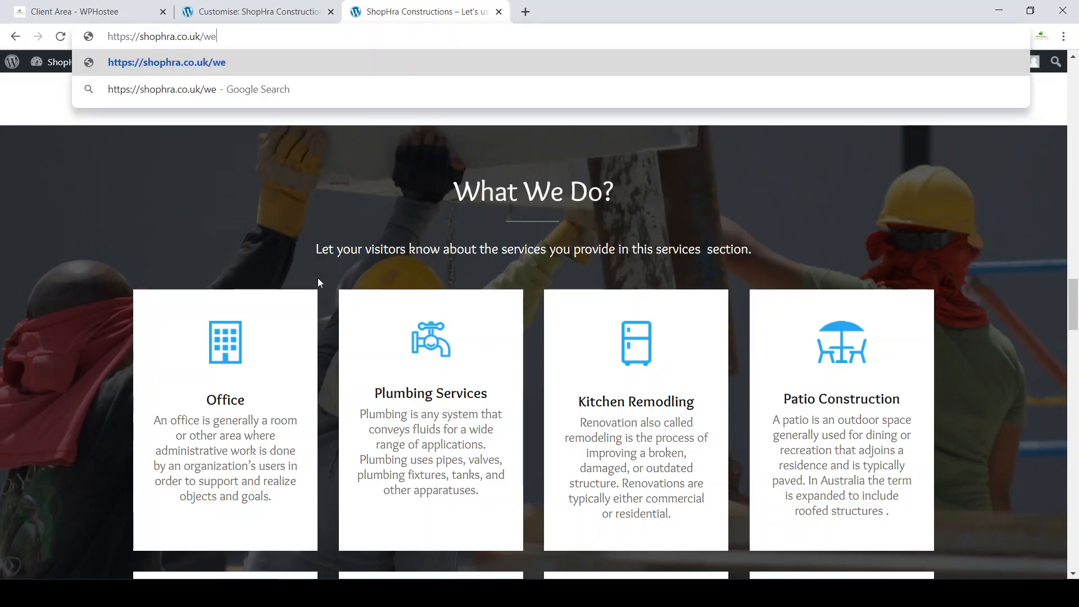
pyautogui.press('BackSpace')
pyautogui.write('hat-w')
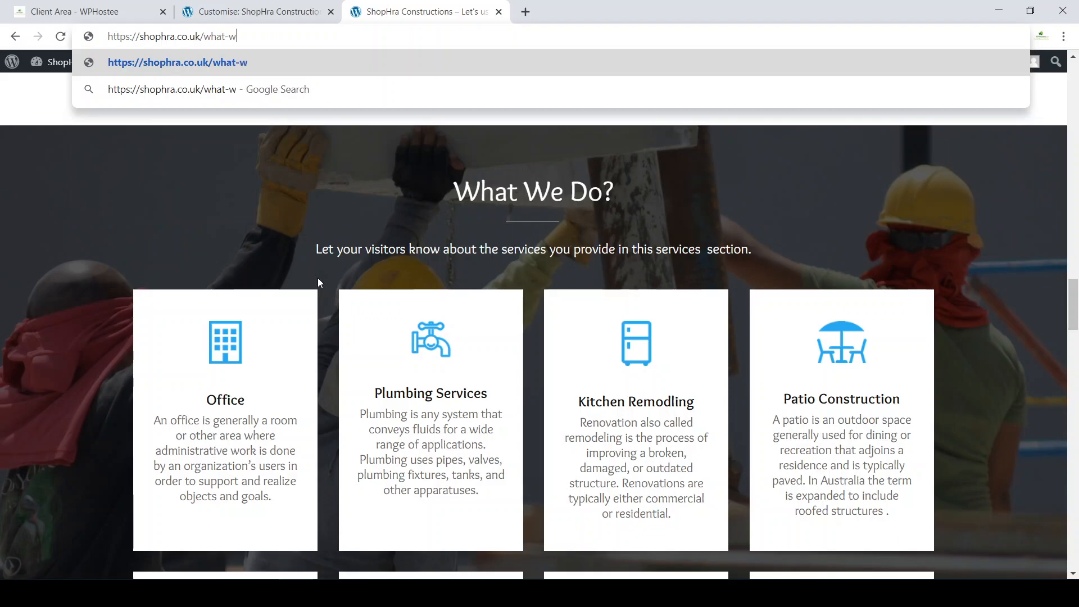
pyautogui.write('e-do')
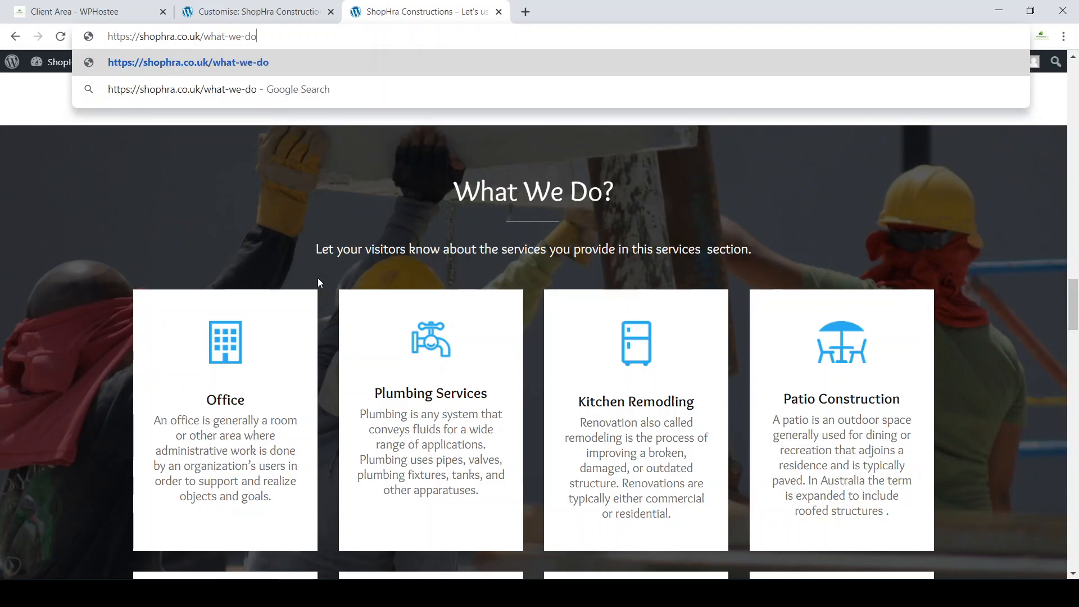
# - Load the /what-we-do page and open it in the block editor
pyautogui.press('Return')
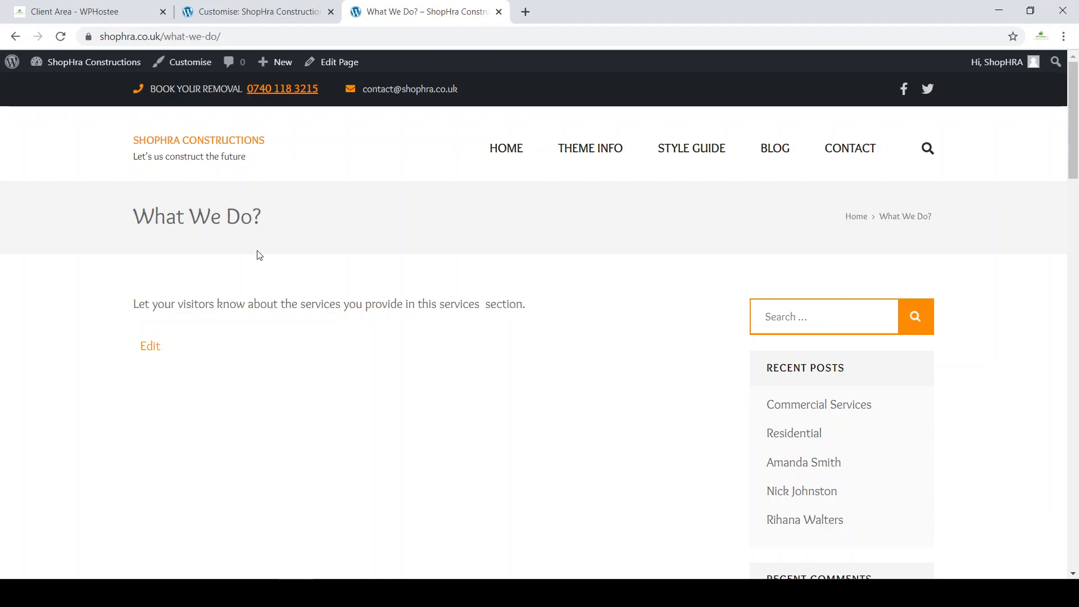
pyautogui.click(336, 63)
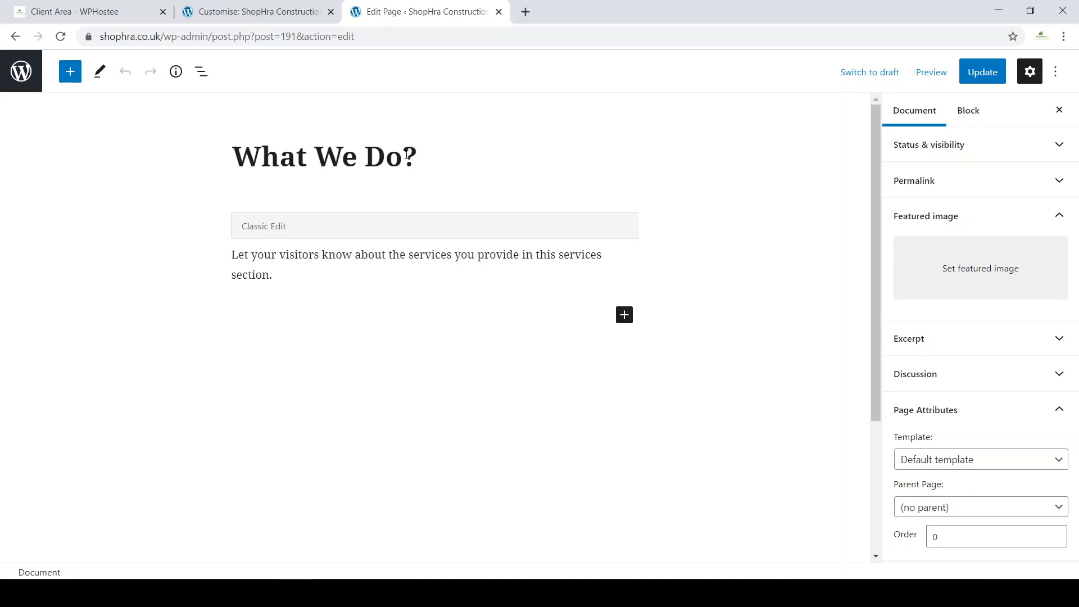
# - Retitle the page 'Our services' and add 'Our services' to its description paragraph
pyautogui.moveTo(420, 155); pyautogui.dragTo(242, 158)
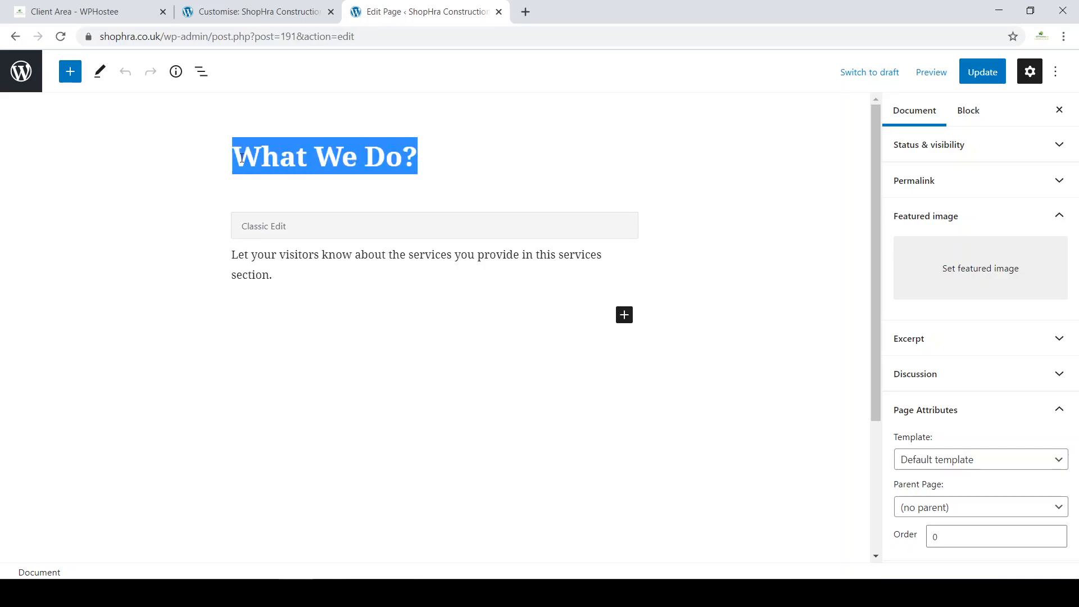
pyautogui.write('Our ser')
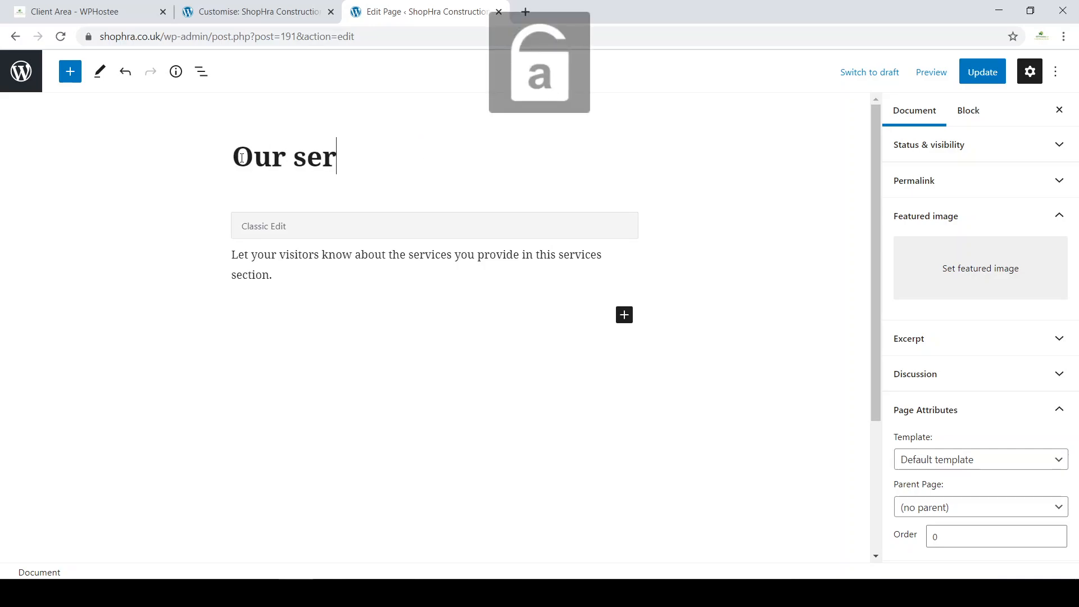
pyautogui.write('vices')
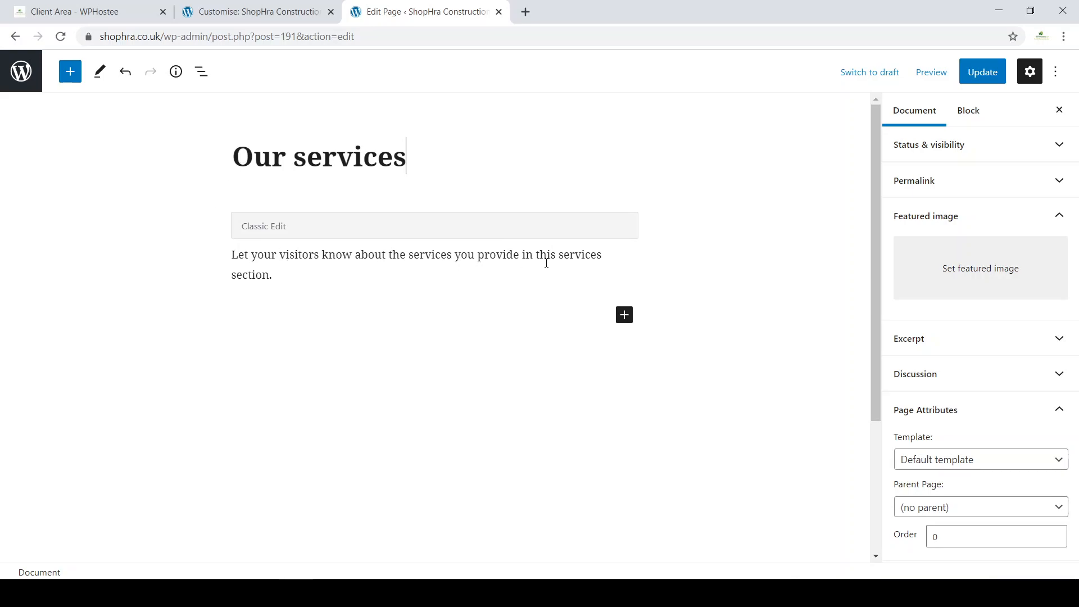
pyautogui.click(275, 268)
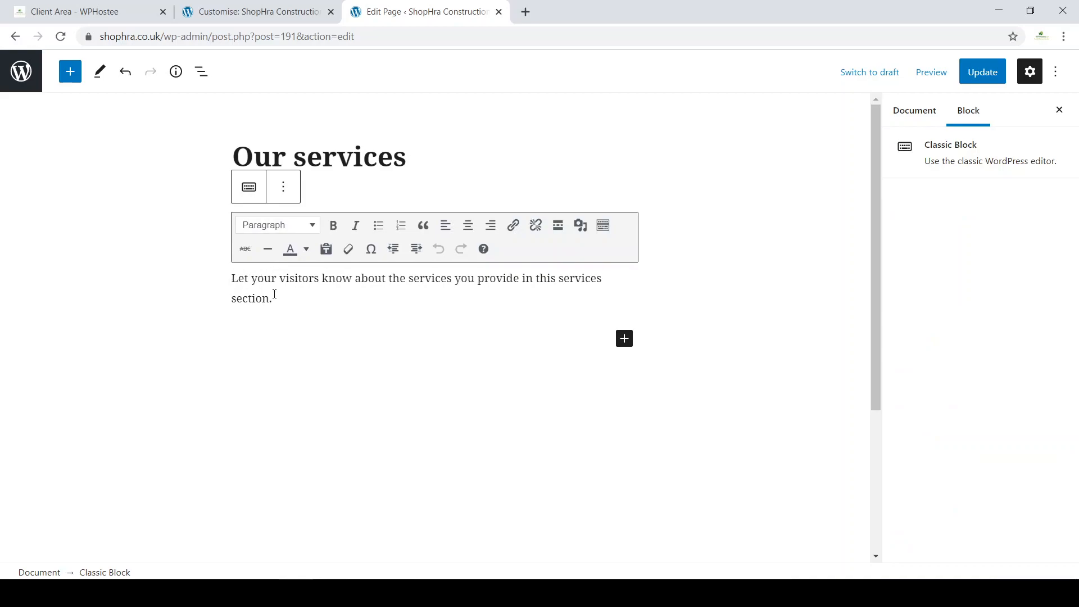
pyautogui.press('capslock')
pyautogui.write('Our services')
# - Update the page, view it live, and return to the homepage
pyautogui.click(985, 73)
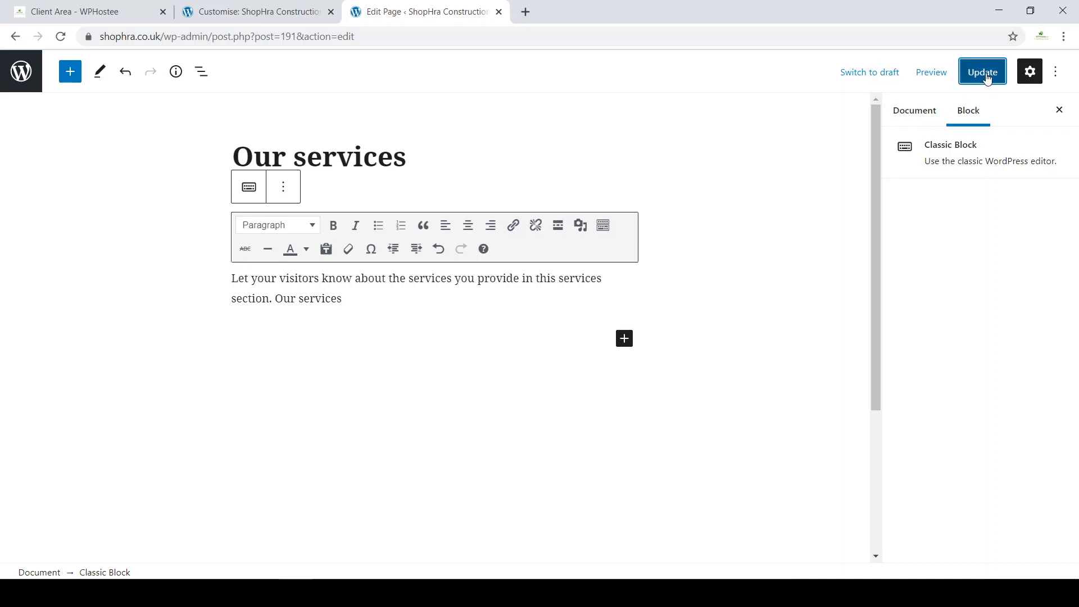
pyautogui.click(920, 112)
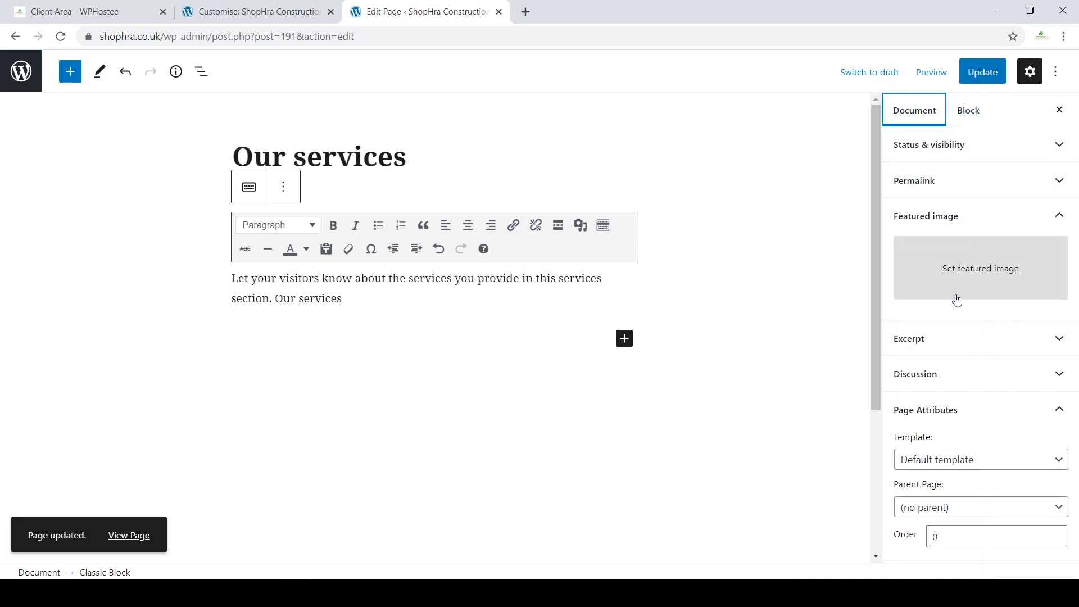
pyautogui.click(984, 76)
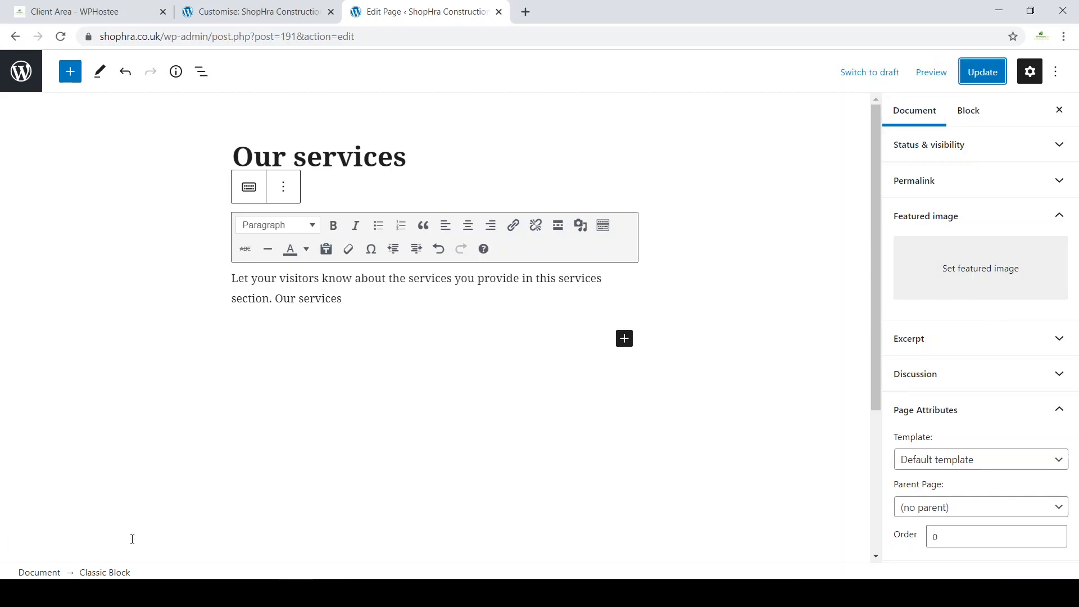
pyautogui.click(977, 74)
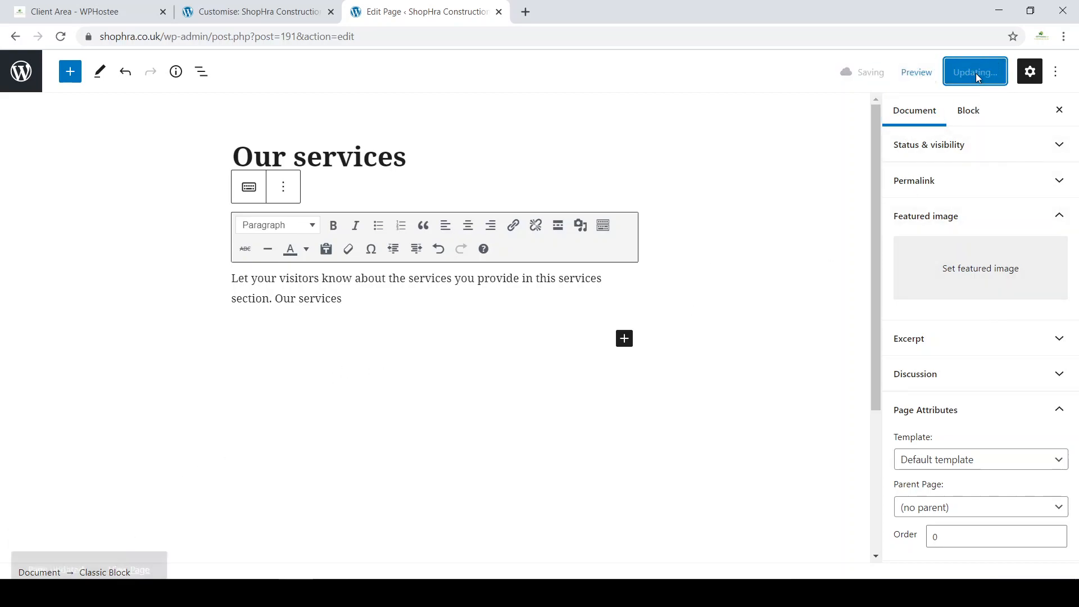
pyautogui.click(130, 535)
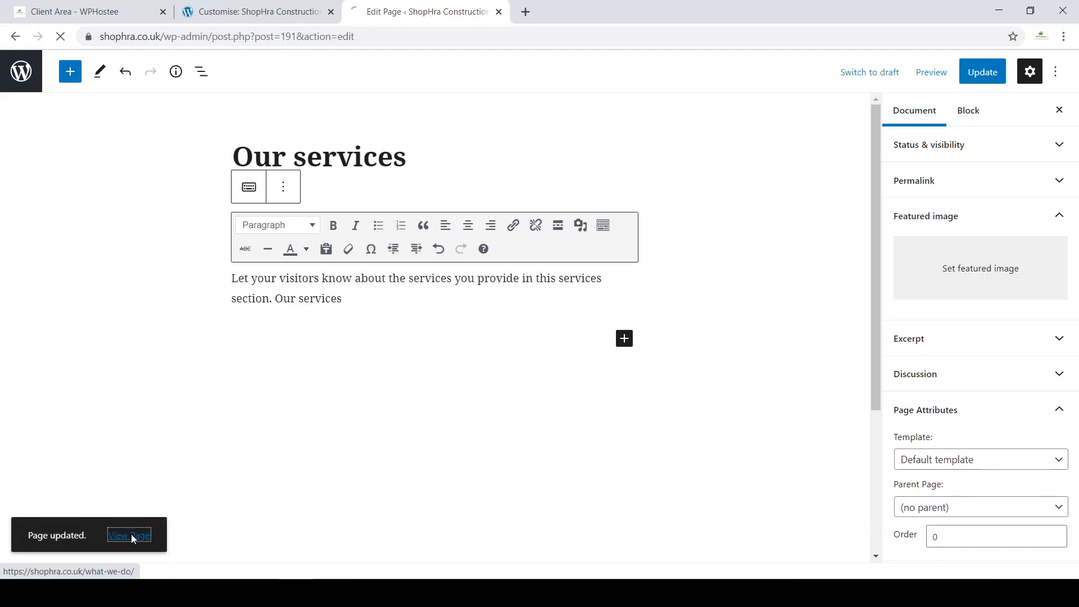
pyautogui.click(175, 144)
# - Scroll to the homepage's Our services section and open the Office post in the editor
pyautogui.scroll(-10, 175, 145)
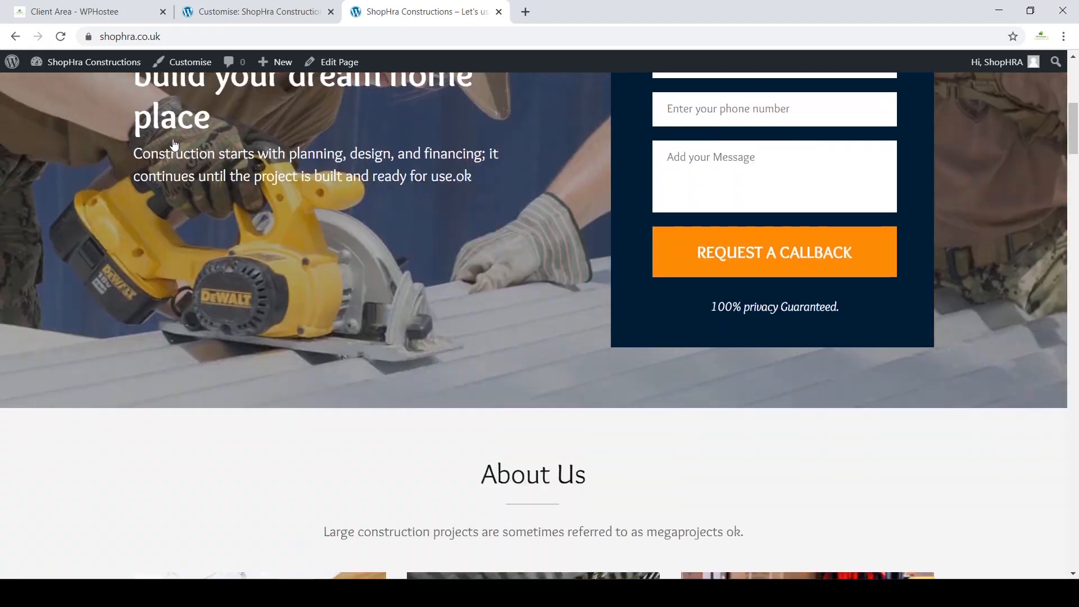
pyautogui.scroll(-15, 175, 145)
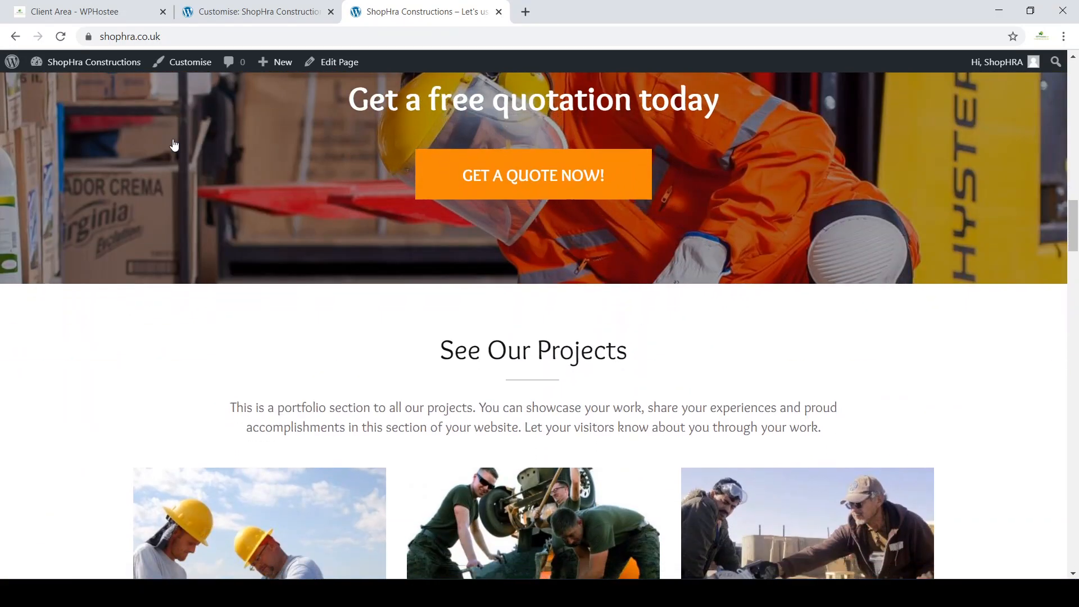
pyautogui.scroll(-10, 175, 145)
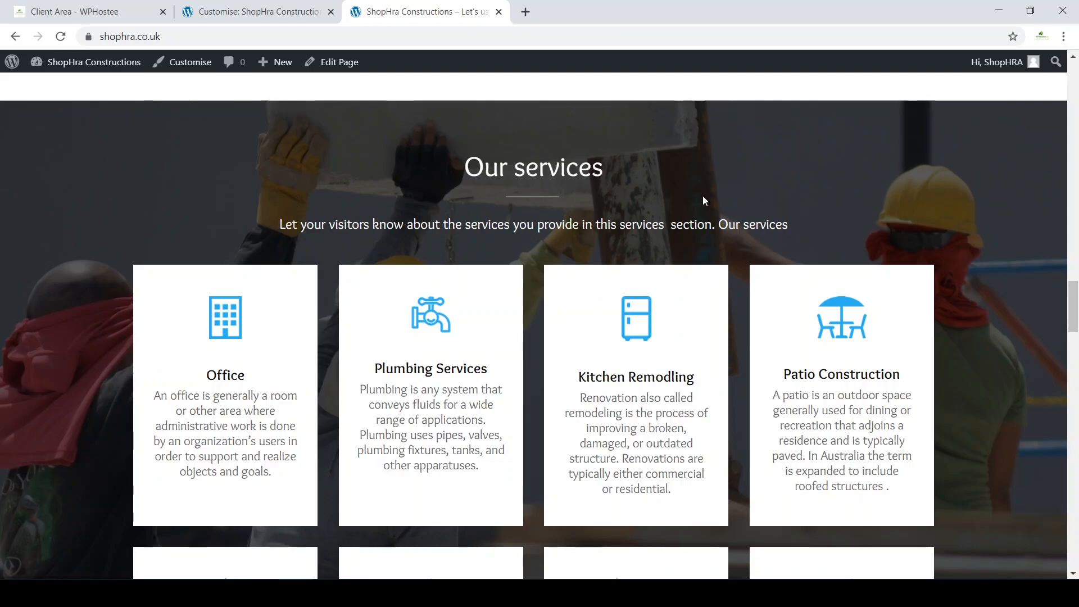
pyautogui.doubleClick(753, 224)
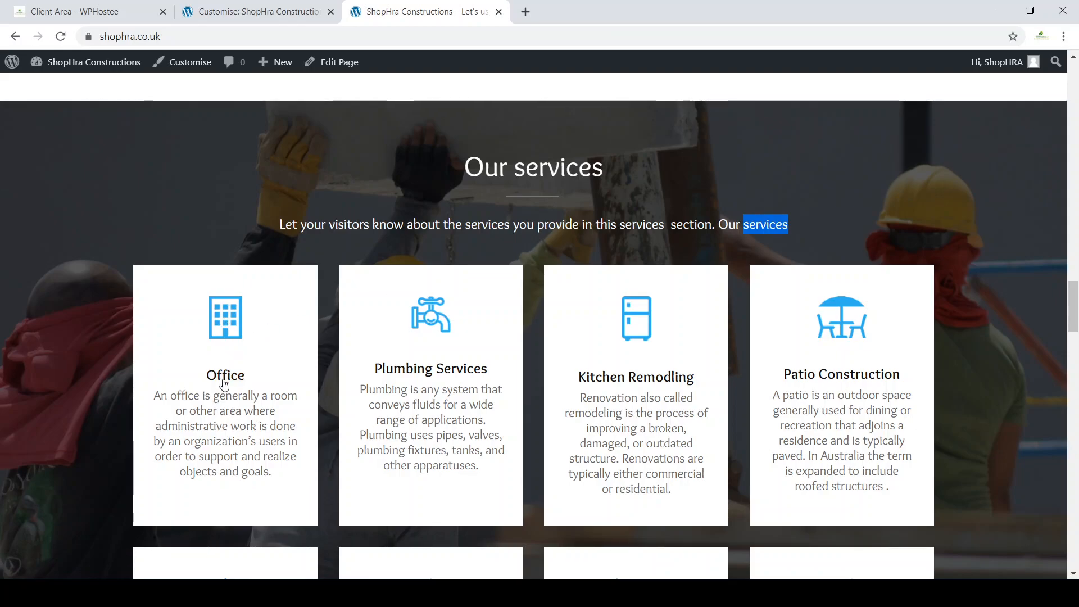
pyautogui.scroll(-1, 105, 446)
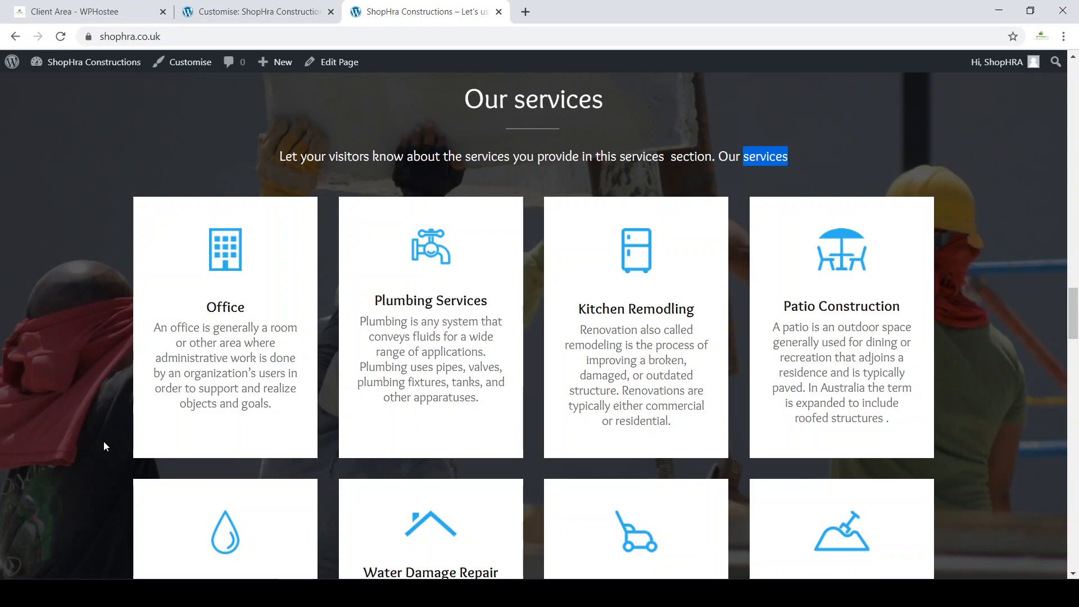
pyautogui.click(226, 307)
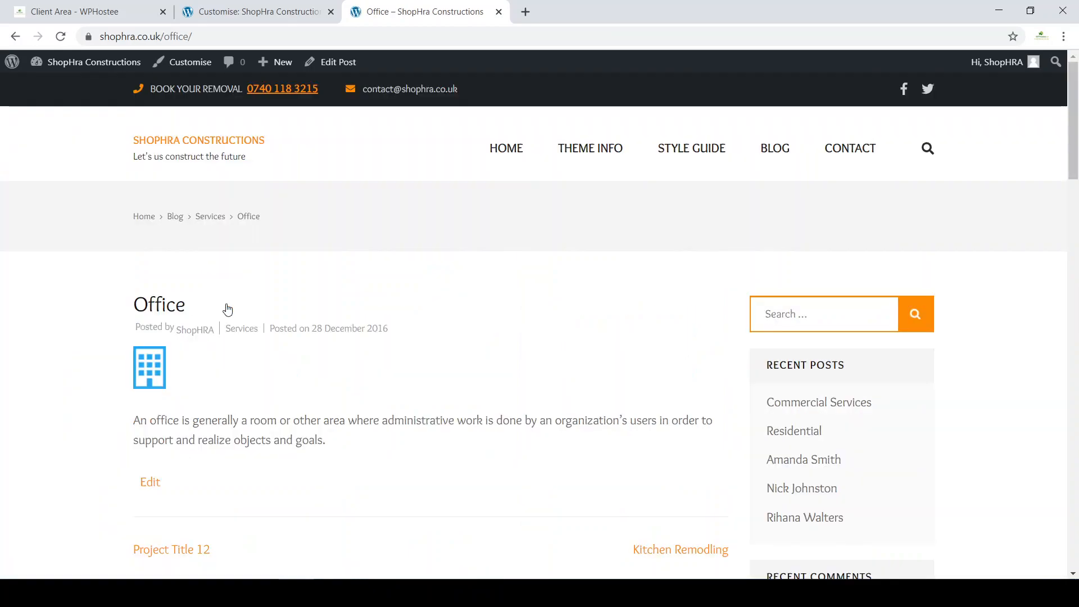
pyautogui.click(343, 64)
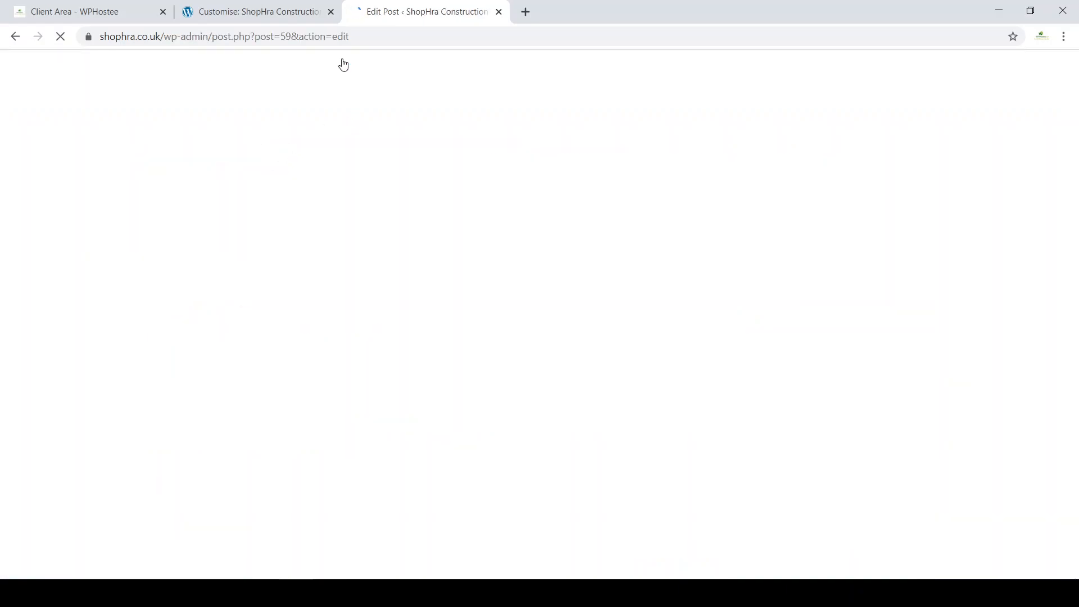
# - Rename the post 'Office work' and append 'say somthing' to its text
pyautogui.click(260, 10)
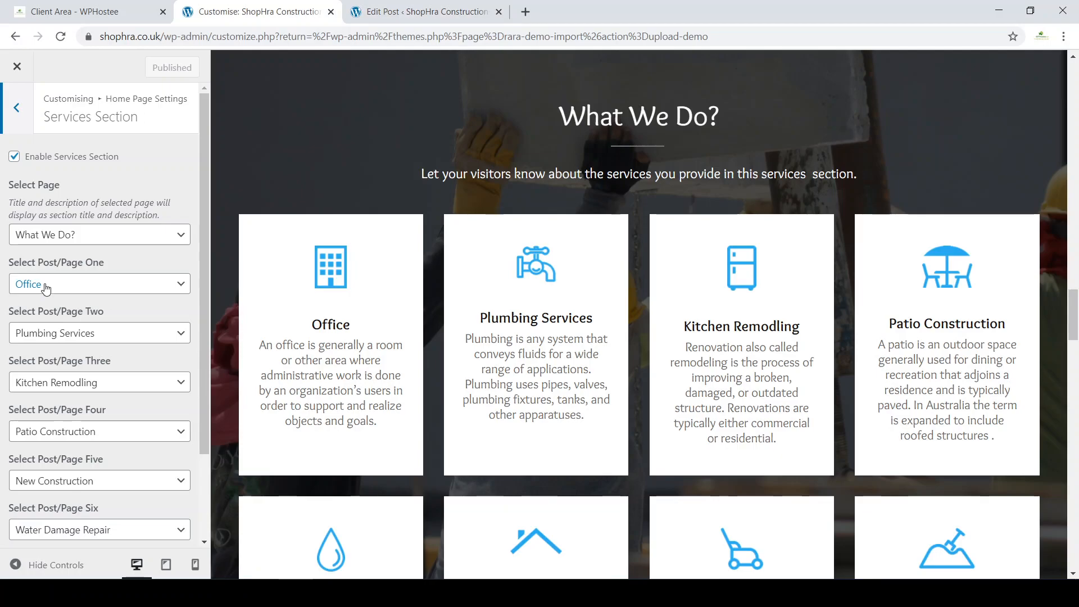
pyautogui.click(449, 7)
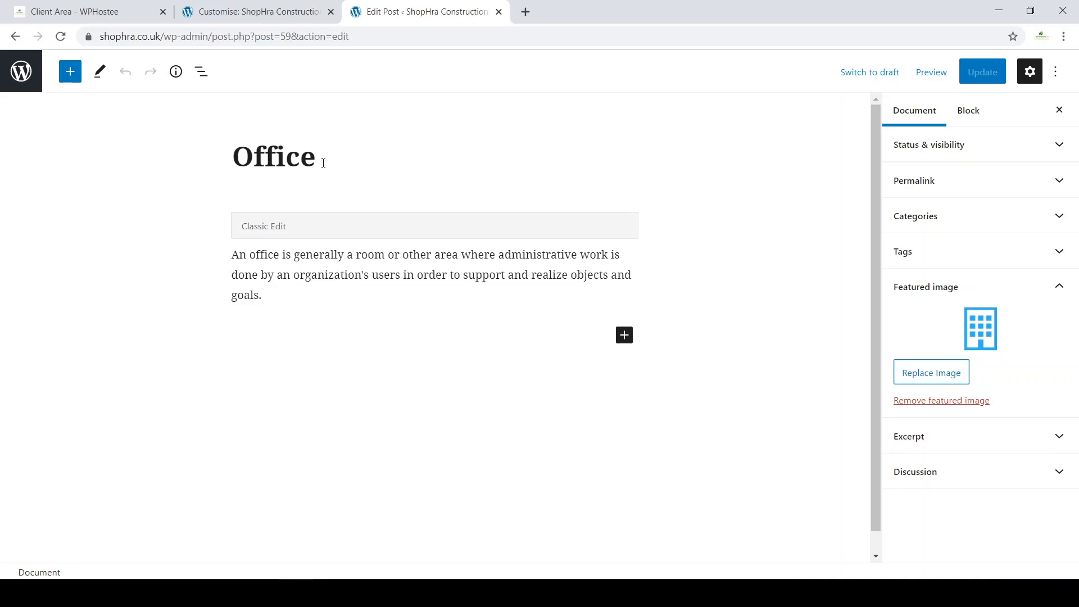
pyautogui.click(323, 163)
pyautogui.write('work')
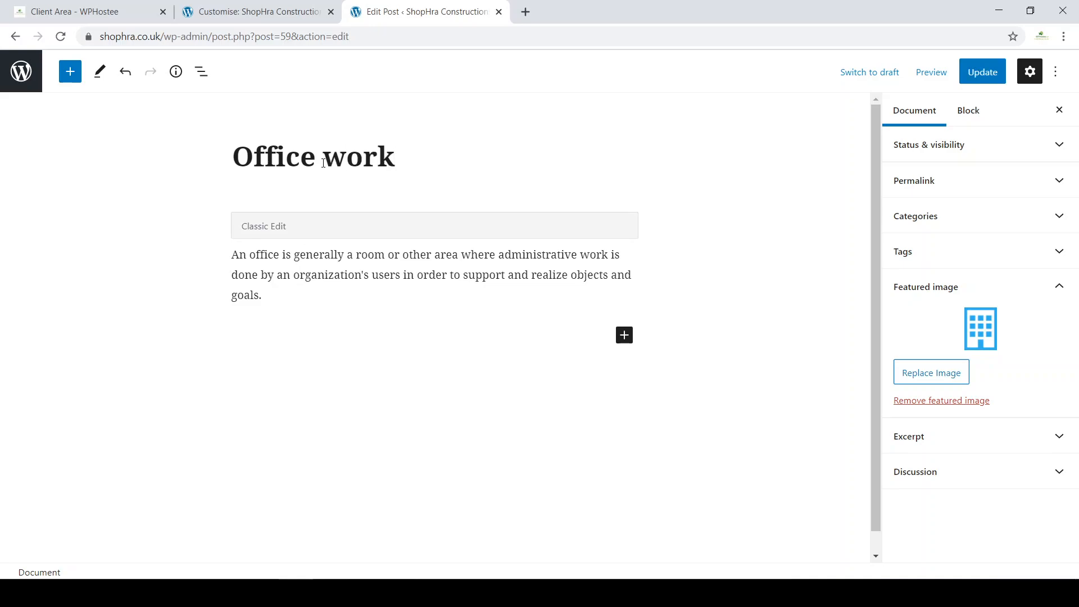
pyautogui.click(272, 296)
pyautogui.write('say somthing')
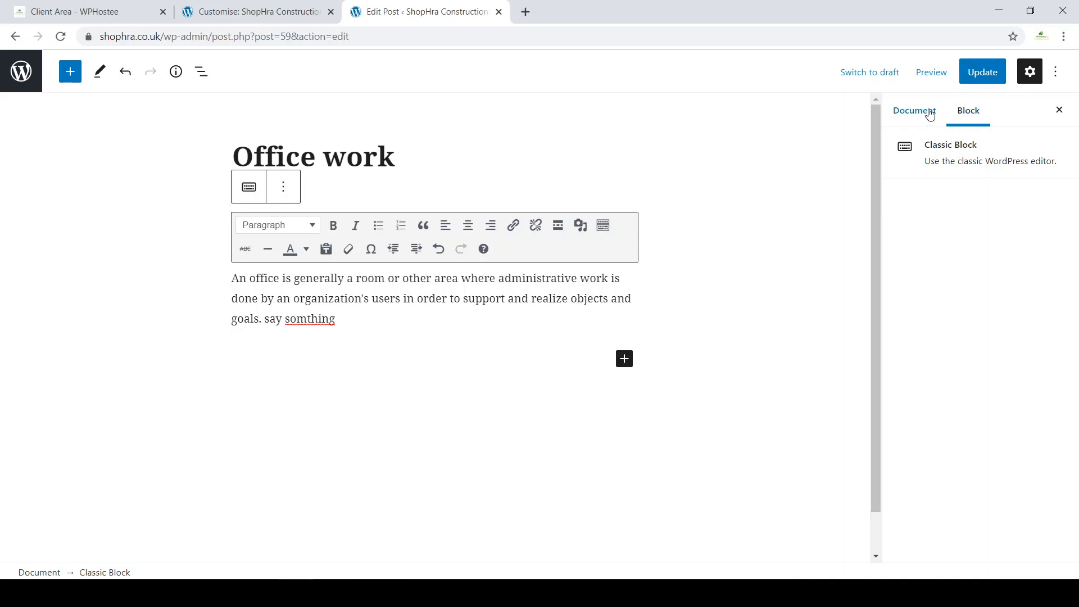
# - Open the media library from the Document settings to replace the featured image
pyautogui.click(253, 8)
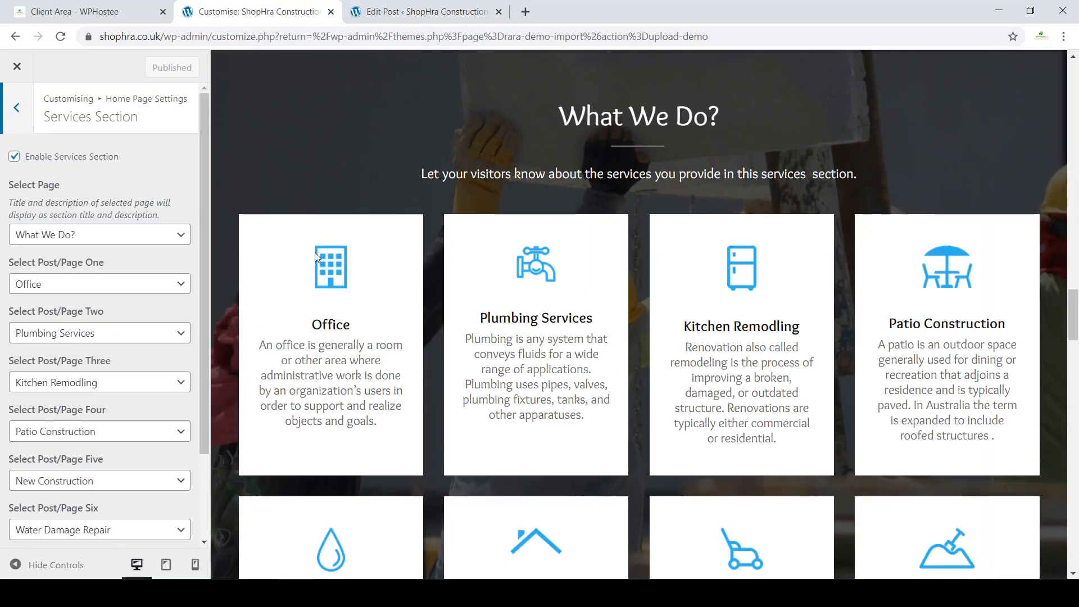
pyautogui.click(456, 8)
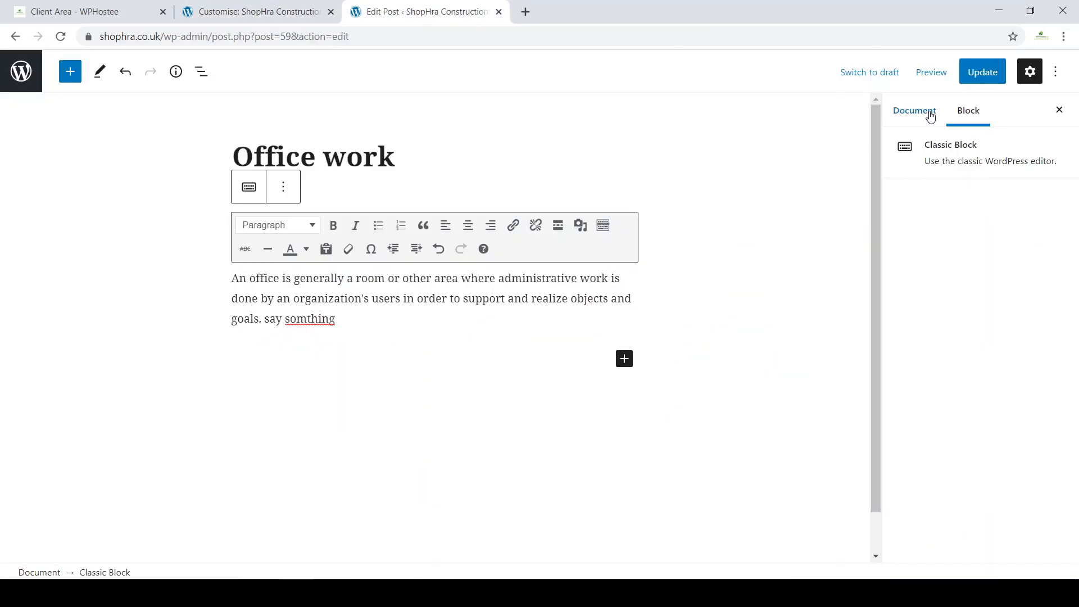
pyautogui.click(911, 115)
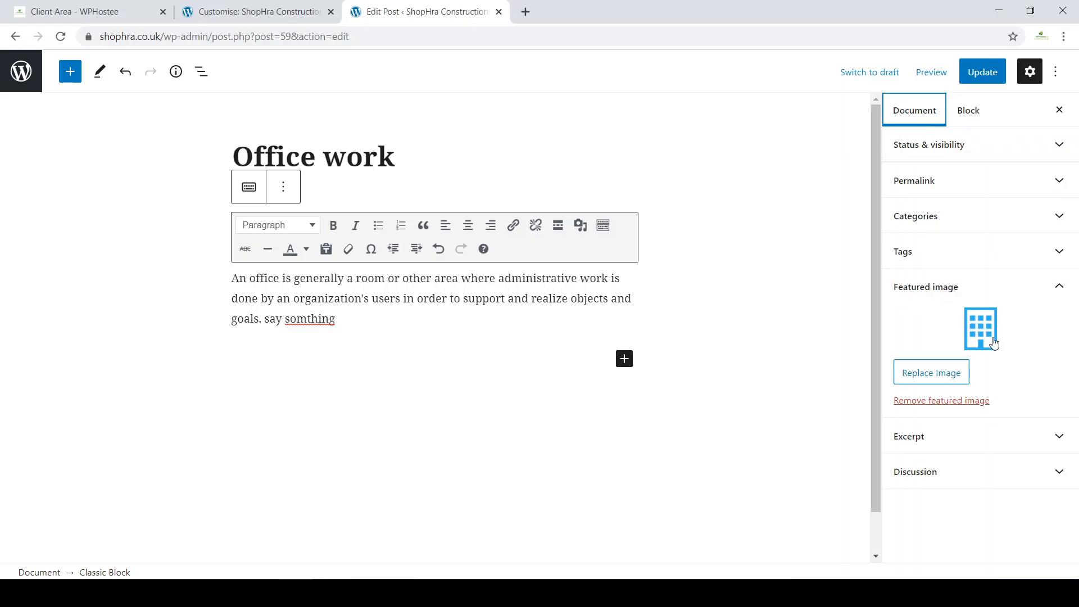
pyautogui.click(941, 375)
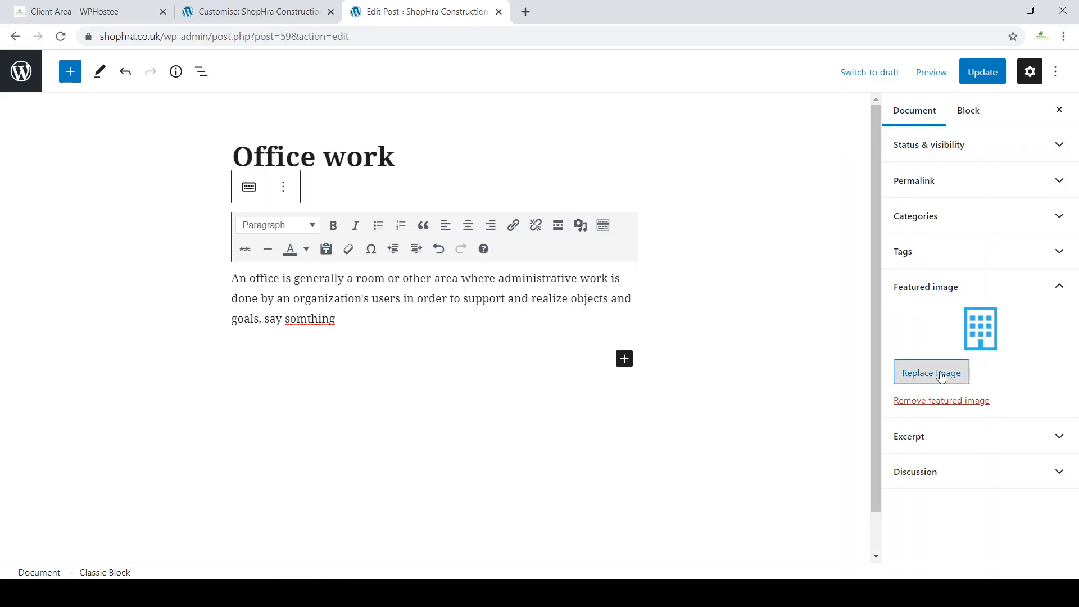
# - Keep the blue building icon as featured image, update the post, and view it live
pyautogui.scroll(-5, 367, 383)
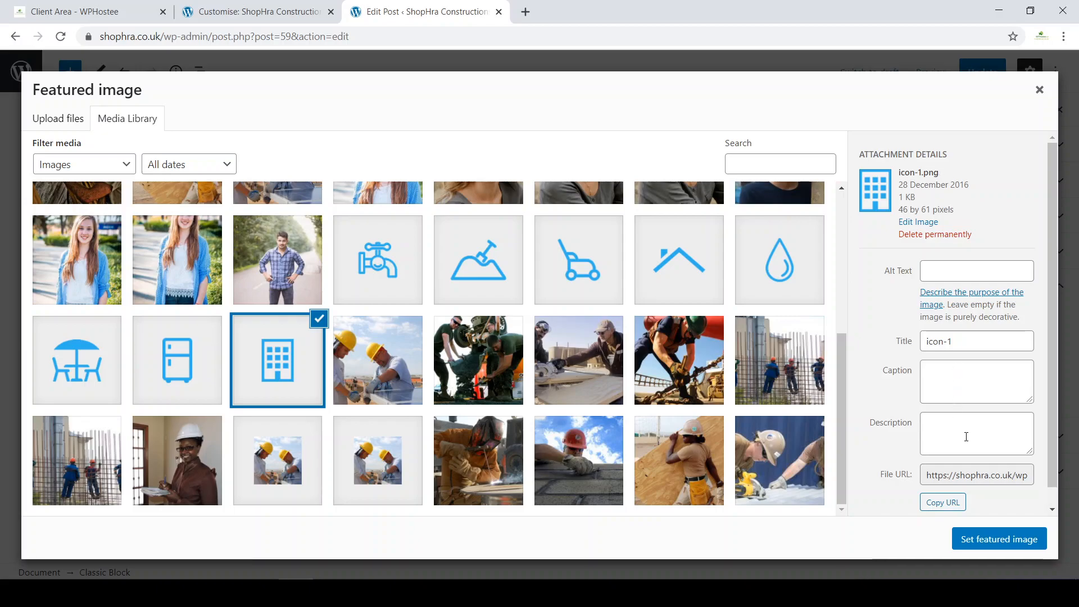
pyautogui.click(977, 536)
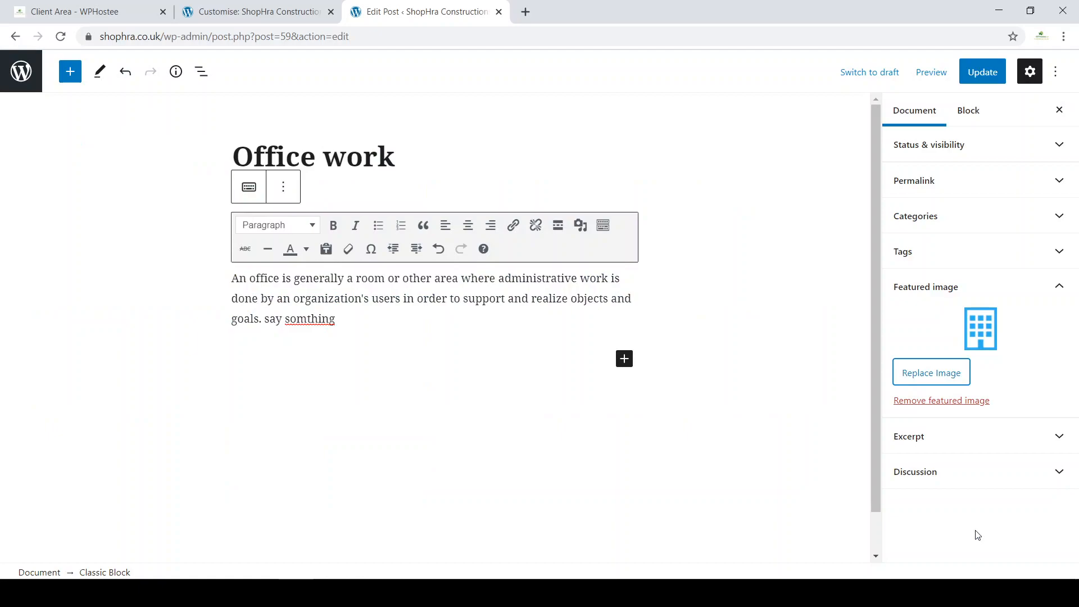
pyautogui.click(991, 65)
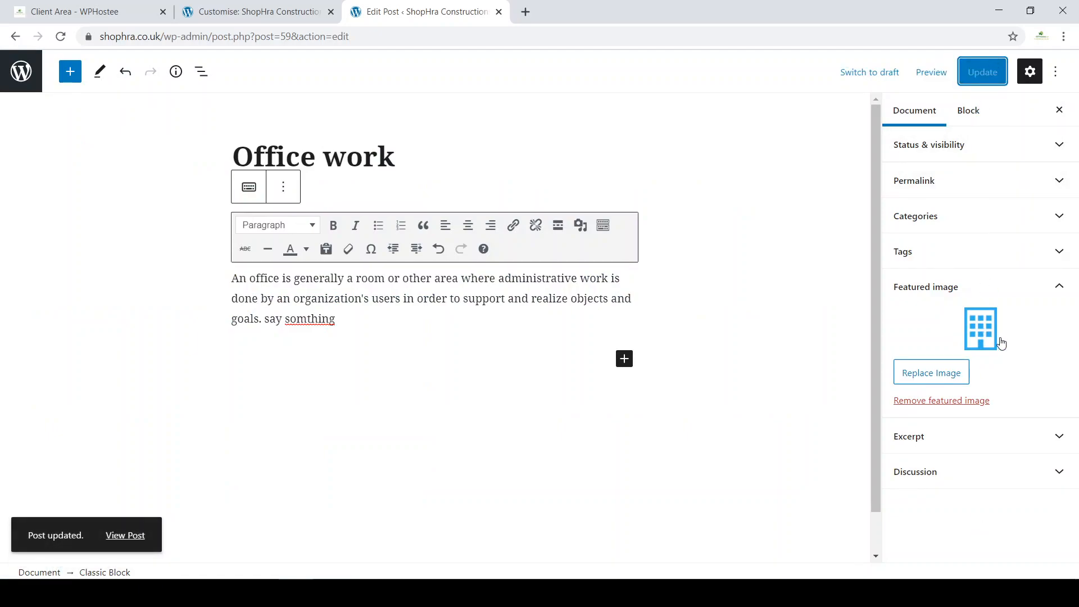
pyautogui.click(124, 538)
# - Return to the homepage and check the 'Office work' card in the services section
pyautogui.click(127, 538)
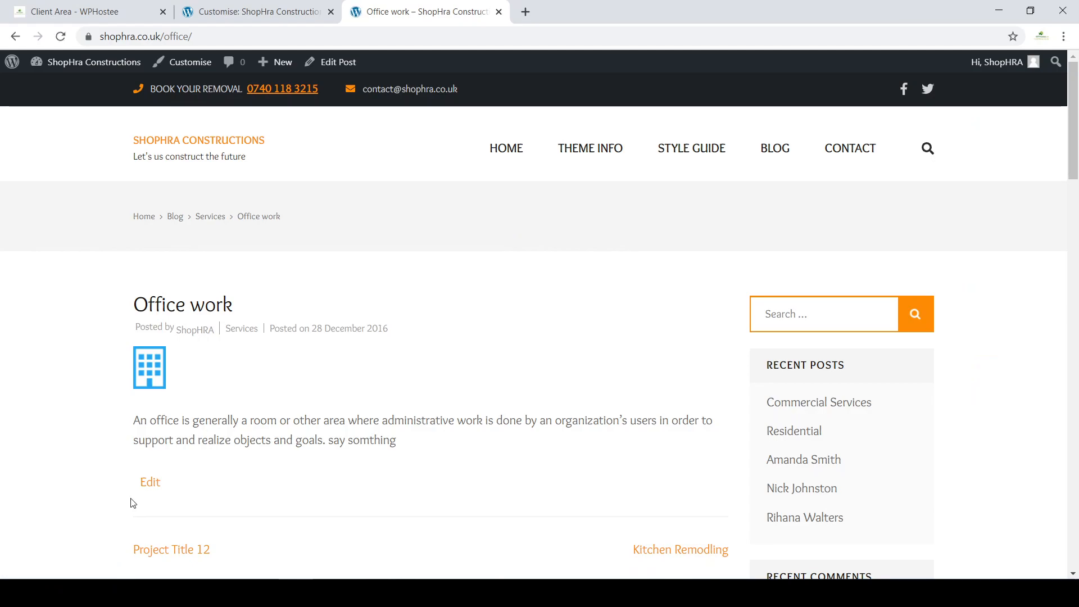
pyautogui.click(208, 141)
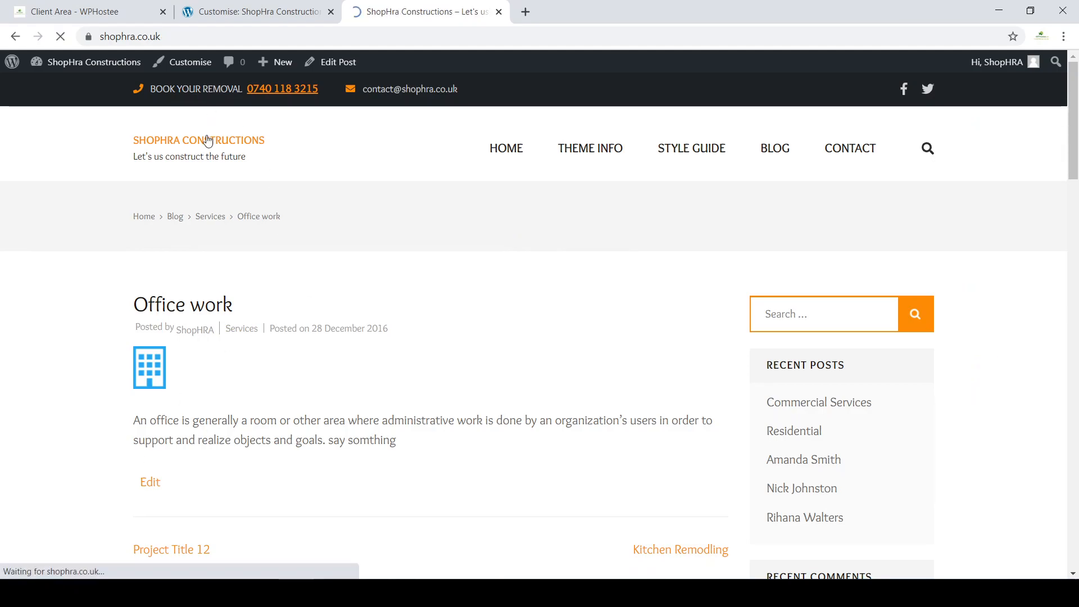
pyautogui.scroll(-15, 229, 421)
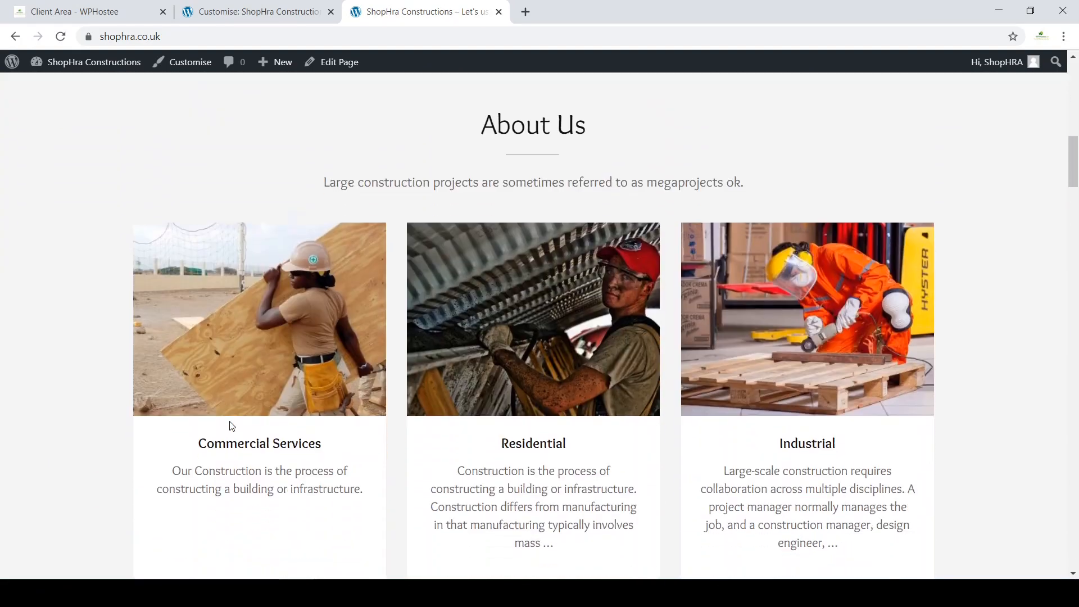
pyautogui.scroll(-10, 231, 421)
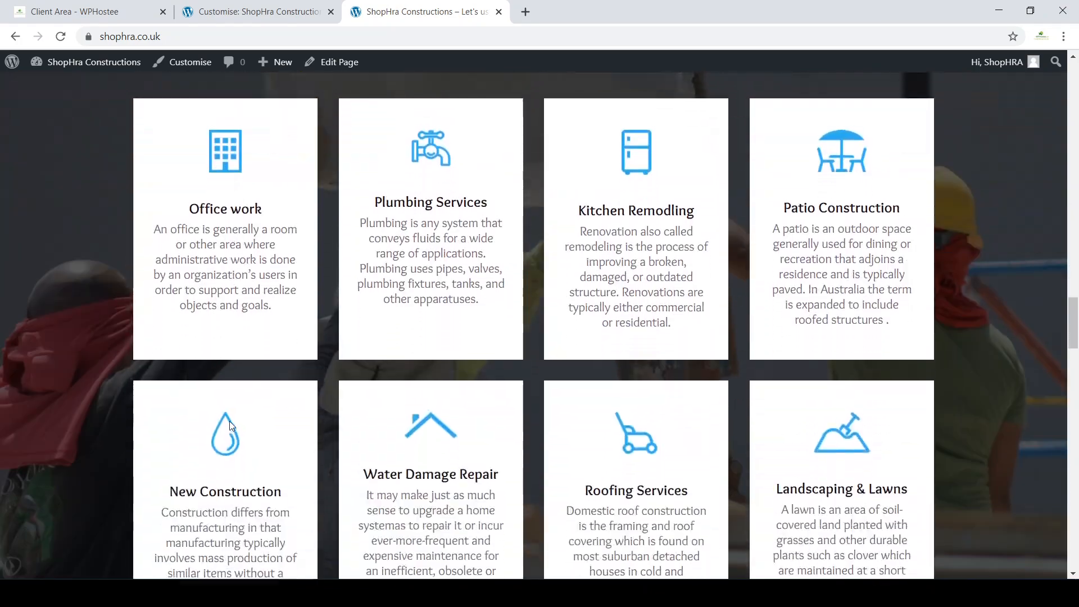
pyautogui.scroll(2, 228, 264)
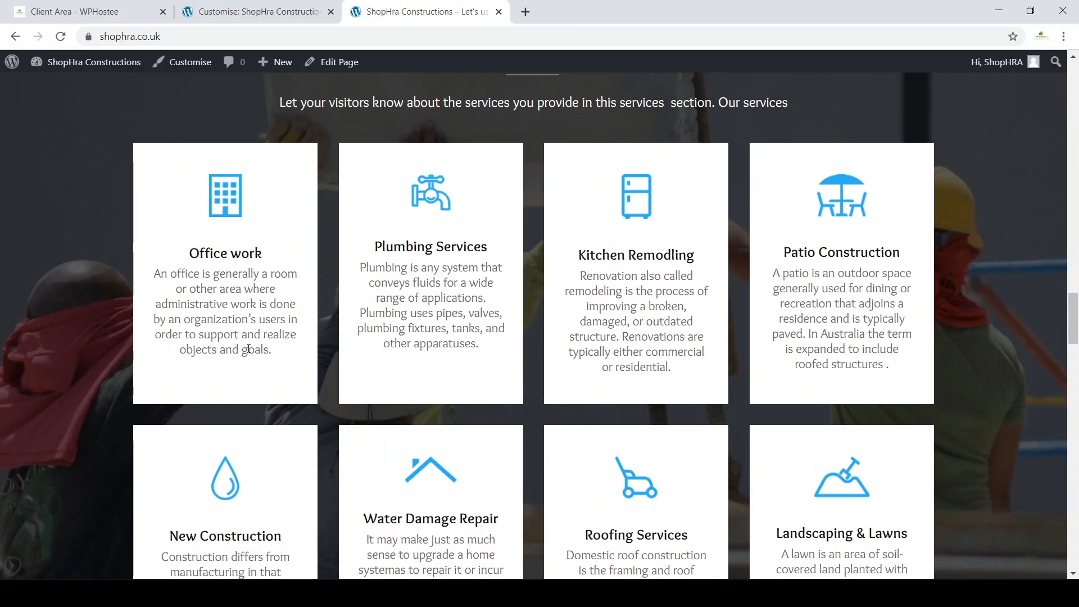
pyautogui.moveTo(233, 321); pyautogui.dragTo(267, 348)
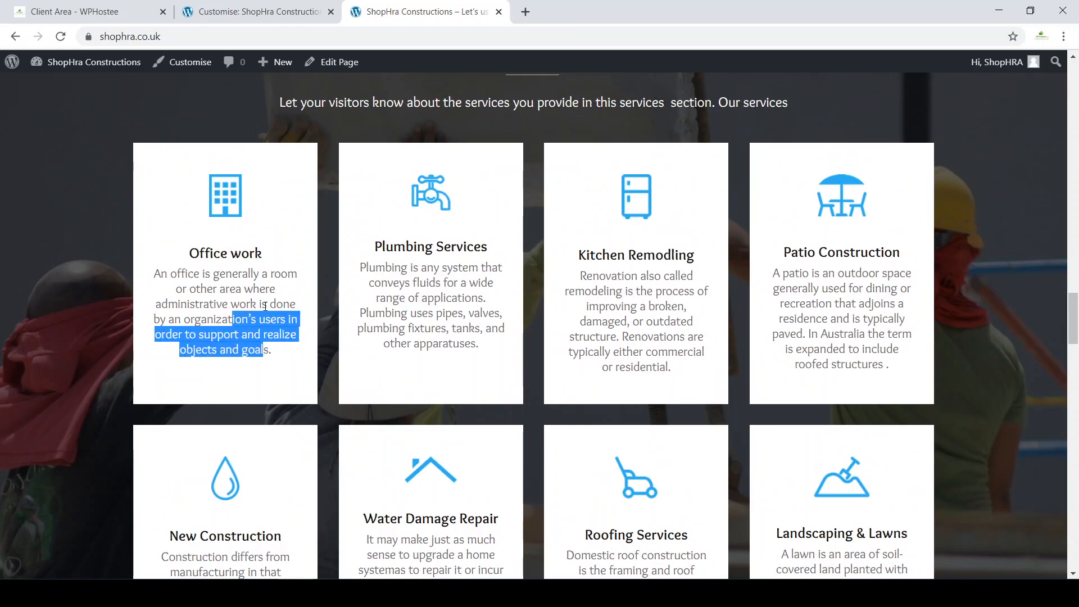
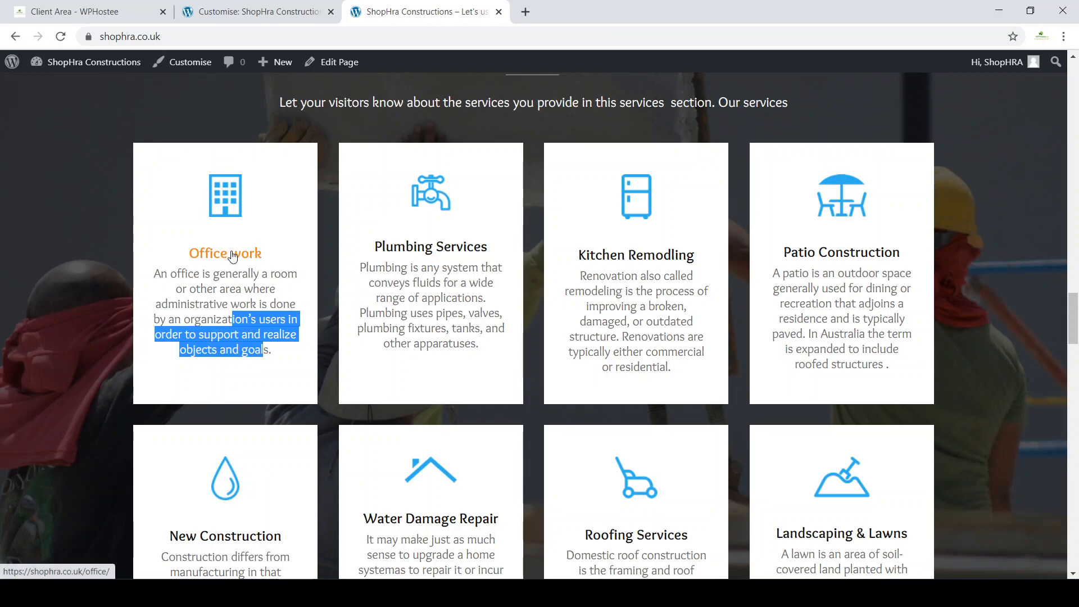
# - Open the 'Office work' post from the homepage services section
pyautogui.click(230, 255)
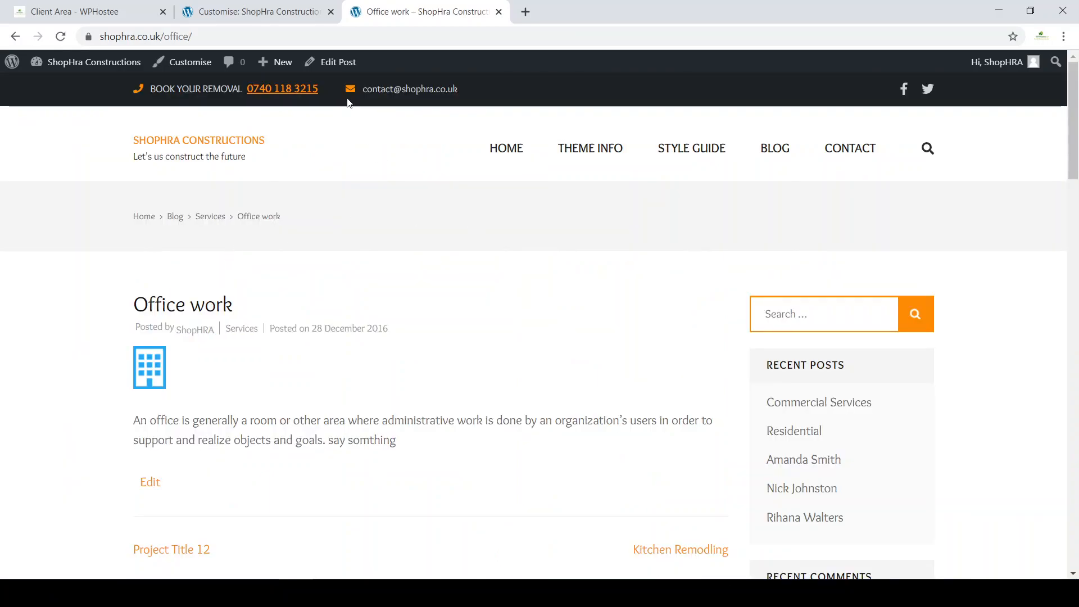
# - Delete 'objects and goals.' from the Office work excerpt so it ends at 'support and realize'
pyautogui.click(332, 63)
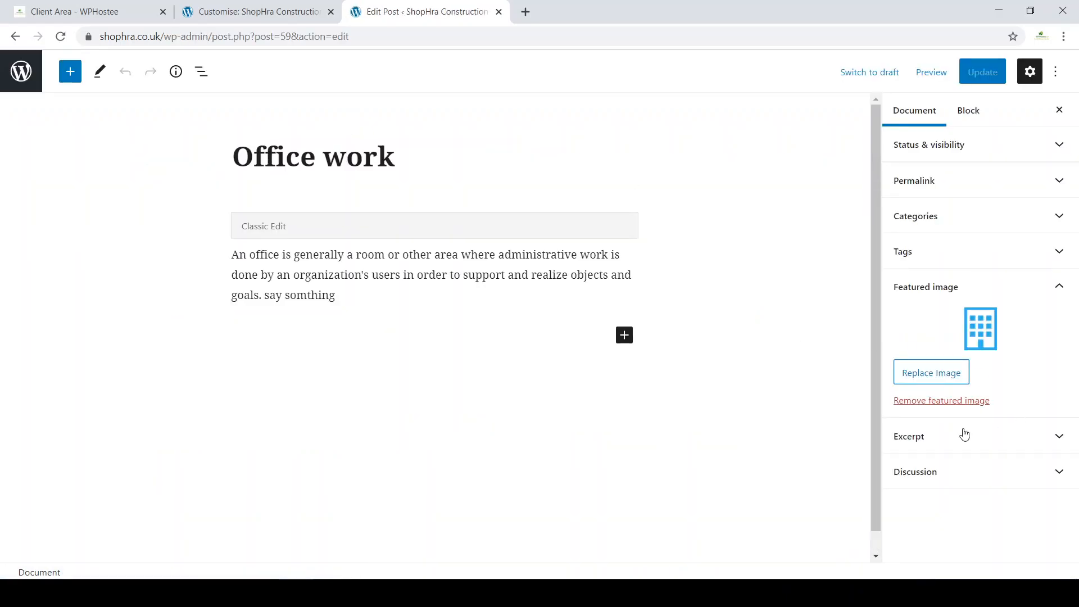
pyautogui.click(941, 443)
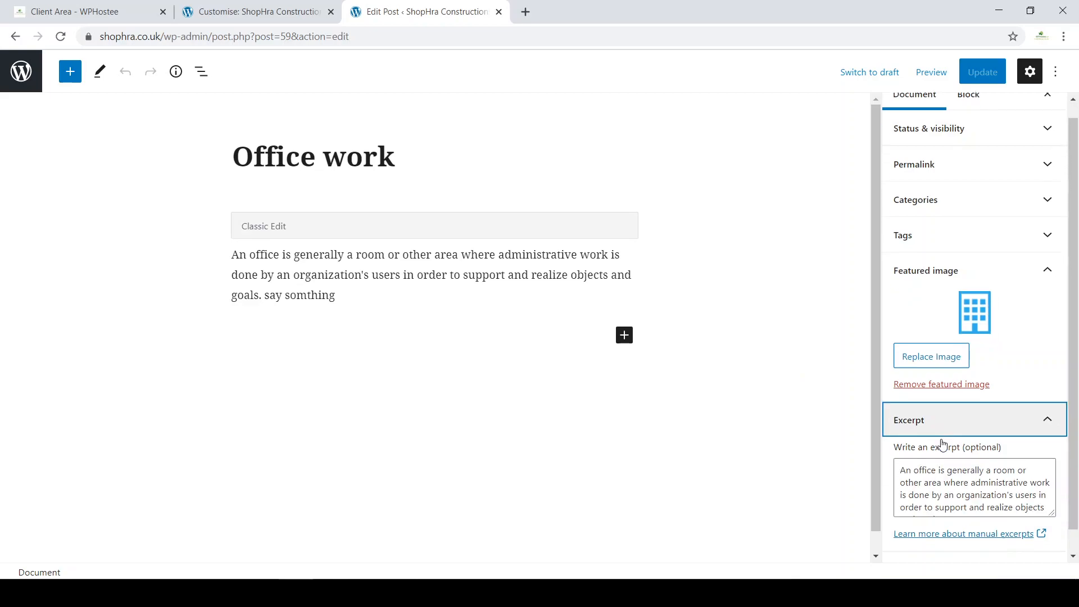
pyautogui.click(991, 461)
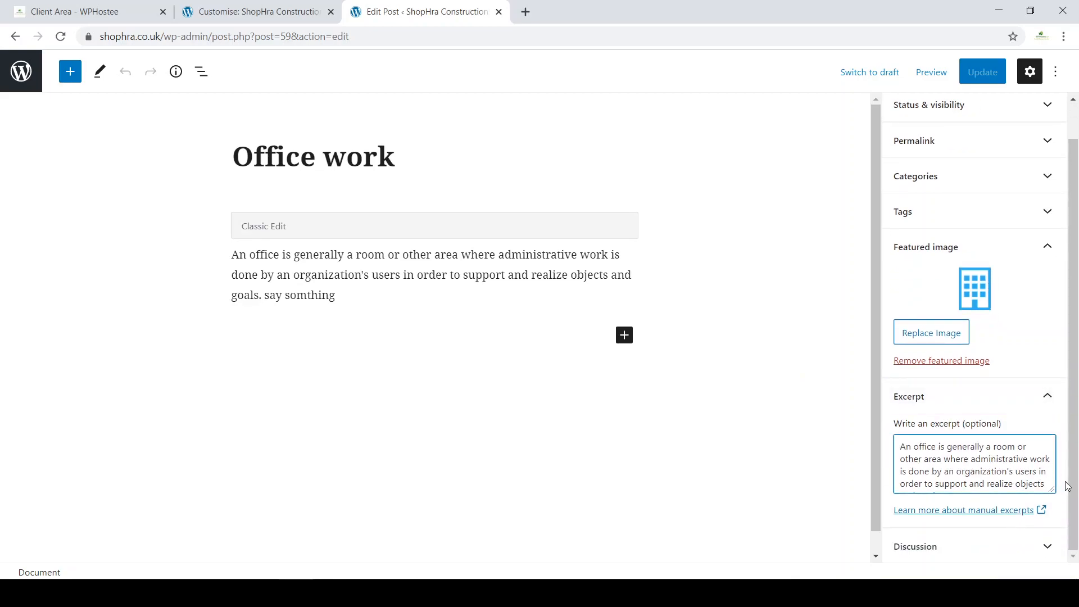
pyautogui.moveTo(1052, 487); pyautogui.dragTo(1049, 536)
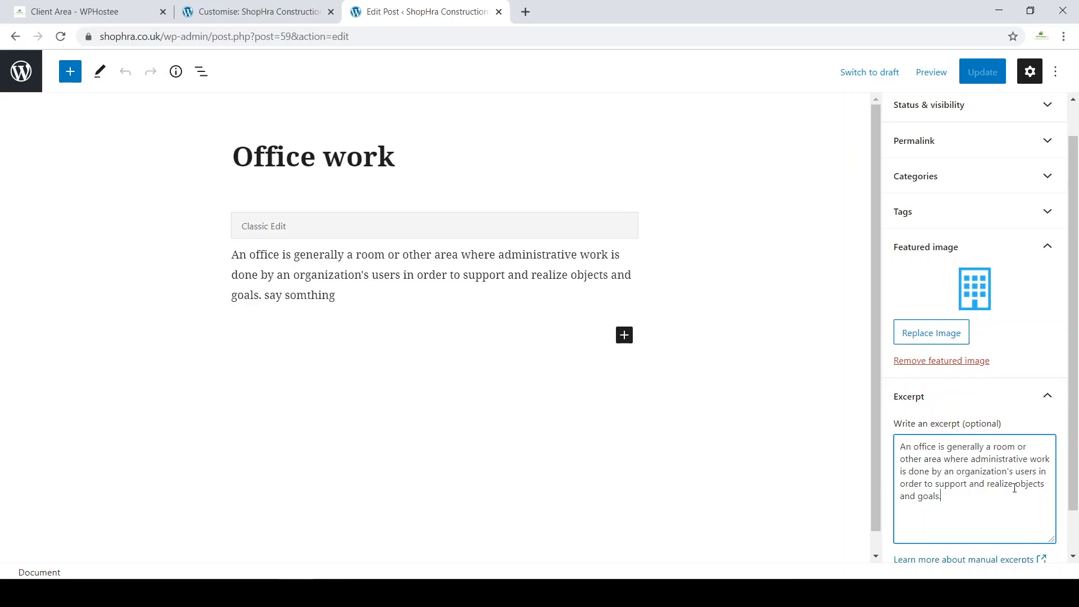
pyautogui.moveTo(1015, 486); pyautogui.dragTo(1020, 499)
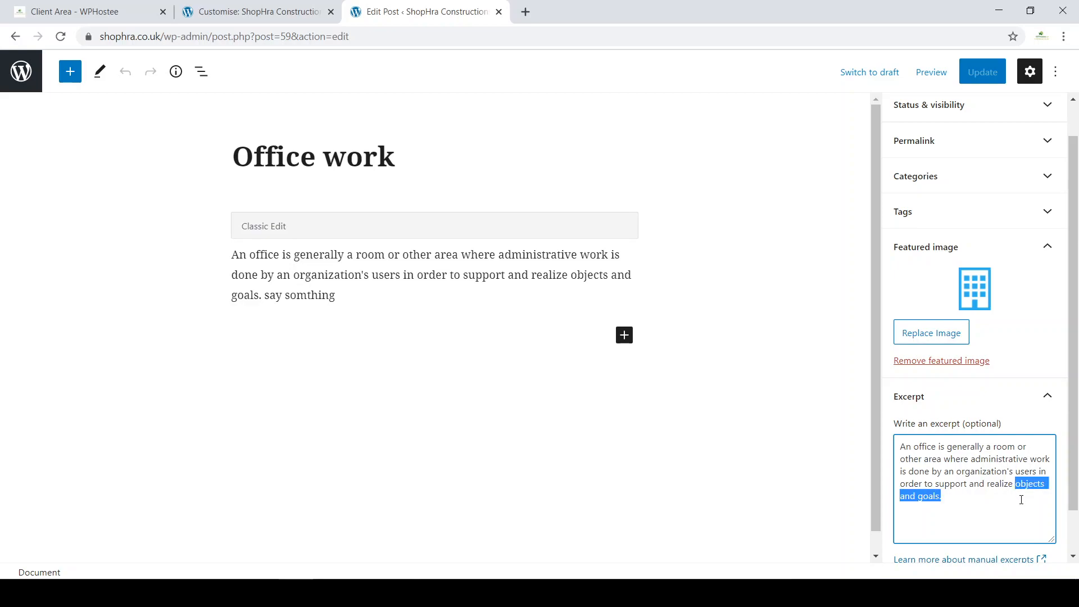
pyautogui.press('BackSpace')
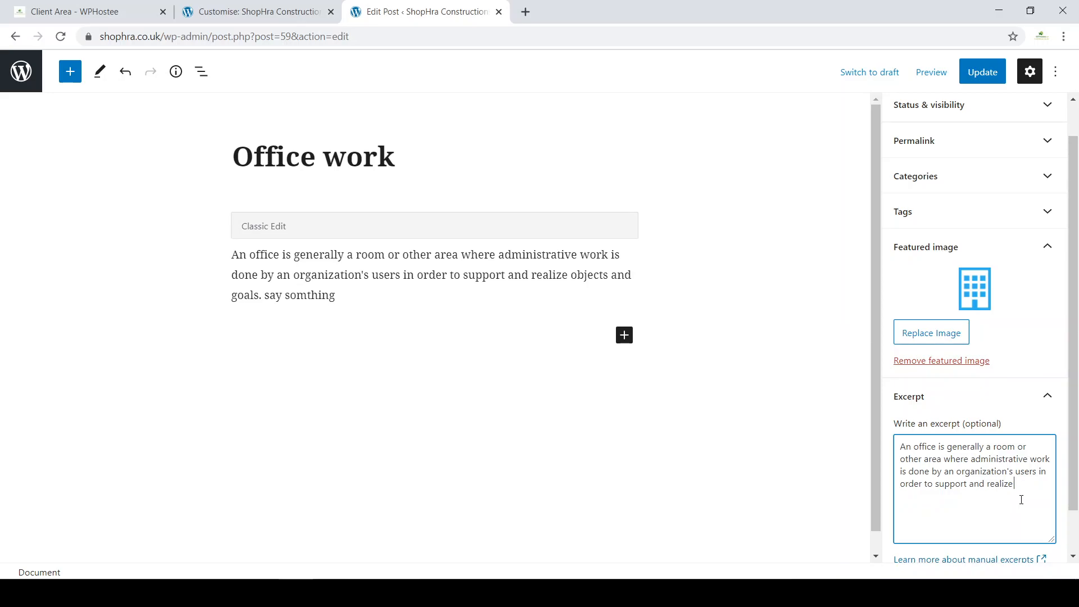
# - Update the Office work post and view it on the live site
pyautogui.click(260, 12)
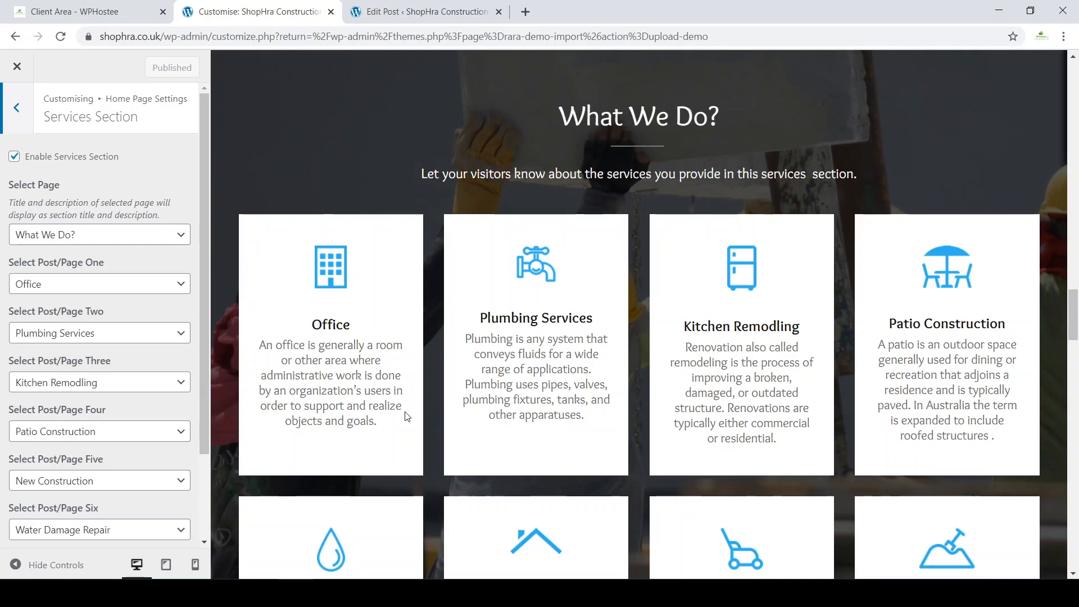
pyautogui.click(419, 13)
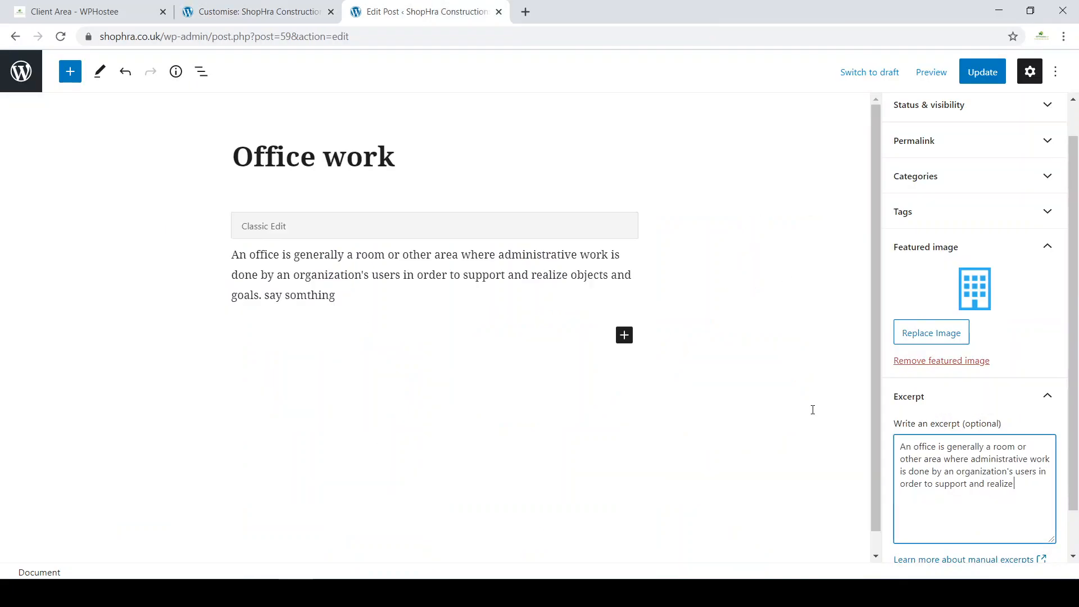
pyautogui.click(985, 73)
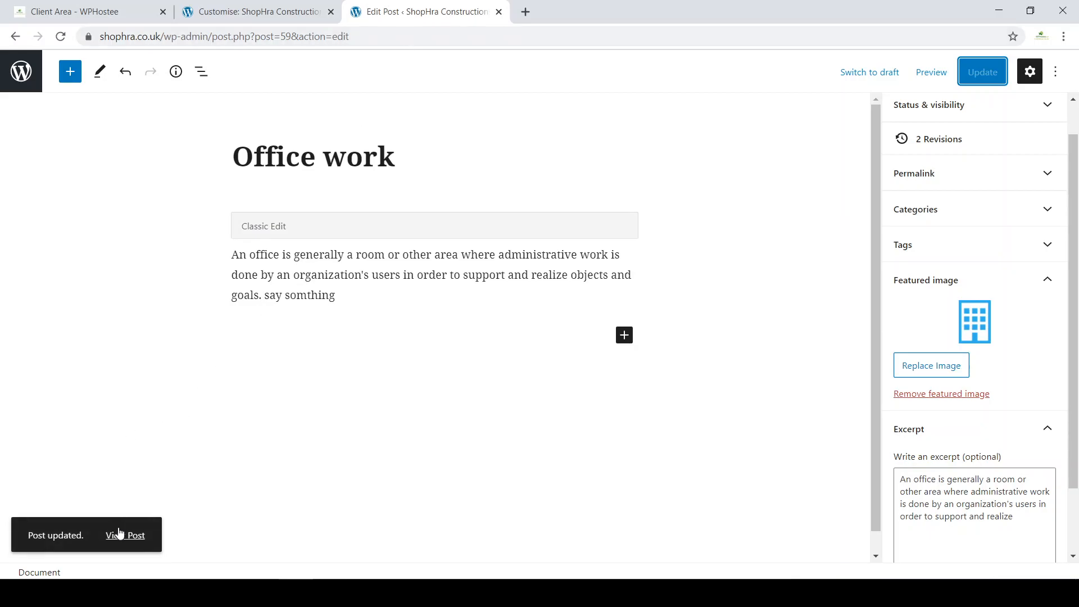
pyautogui.click(121, 536)
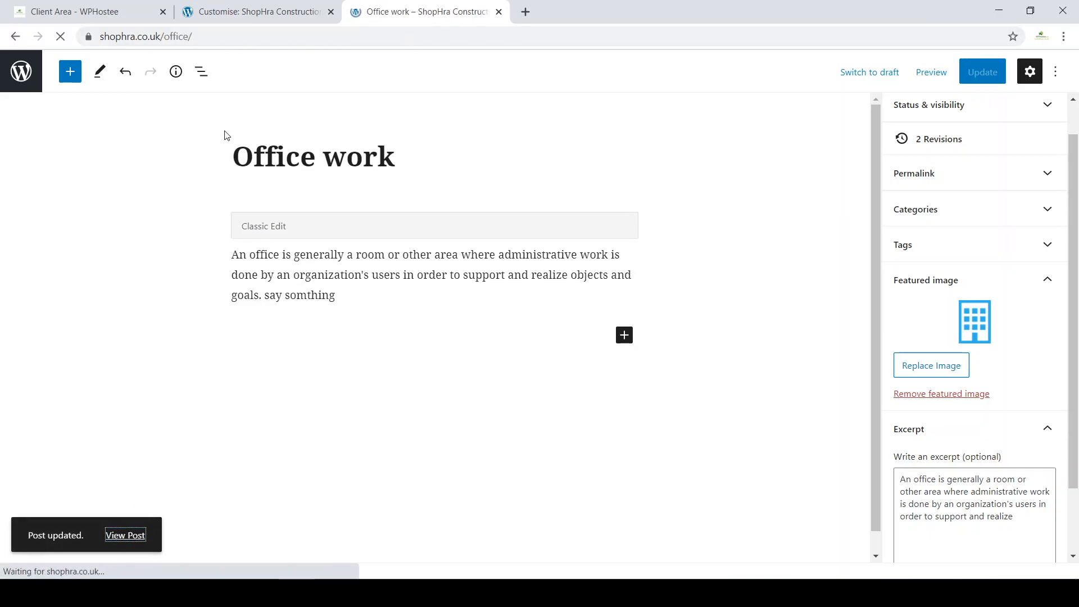
# - Check on the homepage that the Office work card's text now ends at 'realize'
pyautogui.click(200, 144)
pyautogui.scroll(-15, 44, 447)
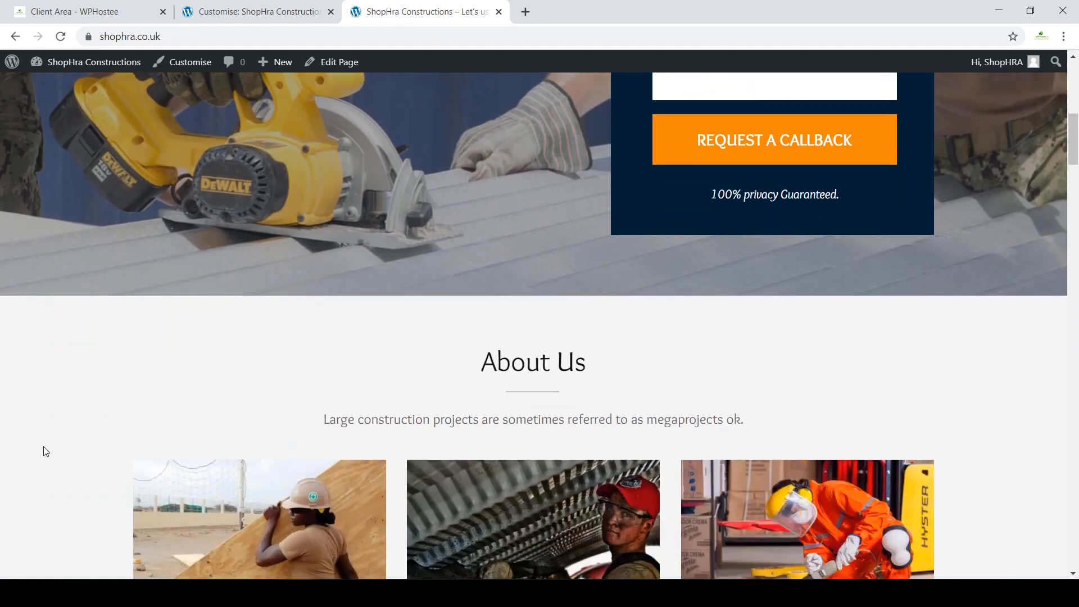
pyautogui.scroll(-18, 45, 451)
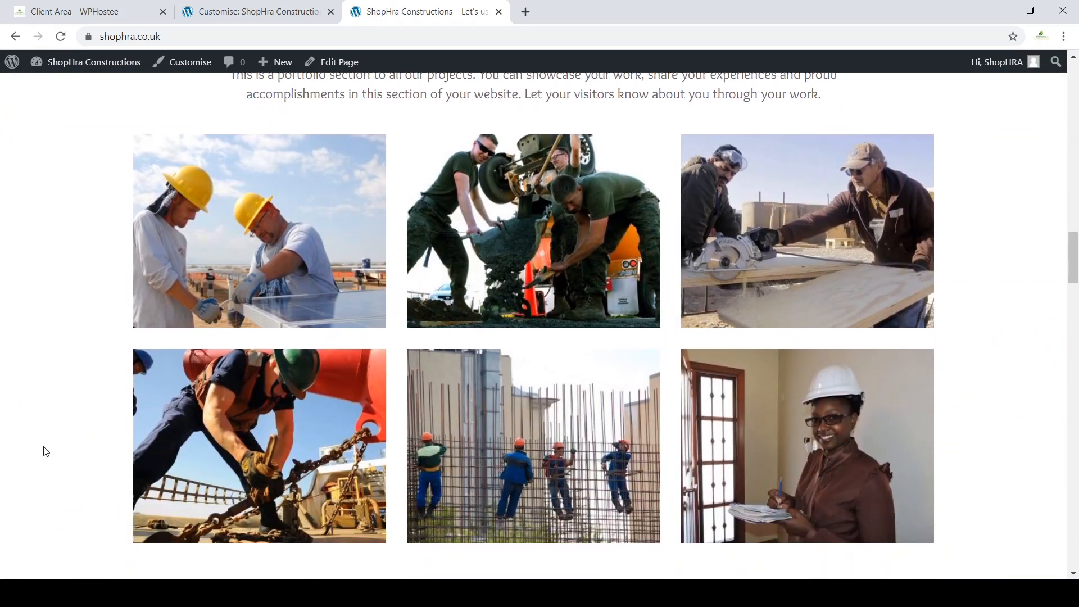
pyautogui.scroll(-4, 45, 451)
pyautogui.scroll(-1, 44, 447)
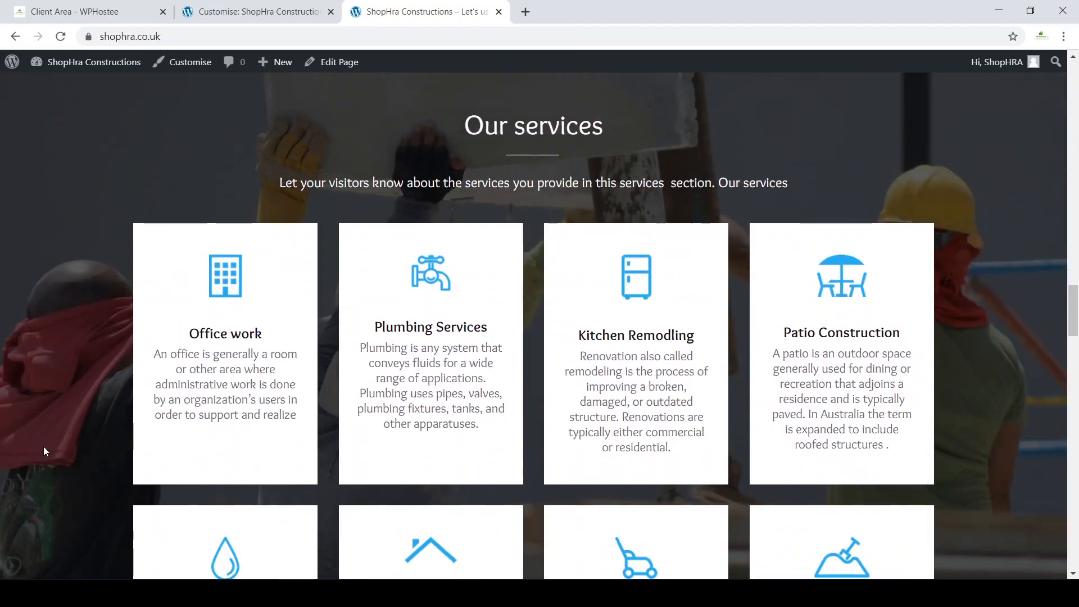
pyautogui.doubleClick(288, 416)
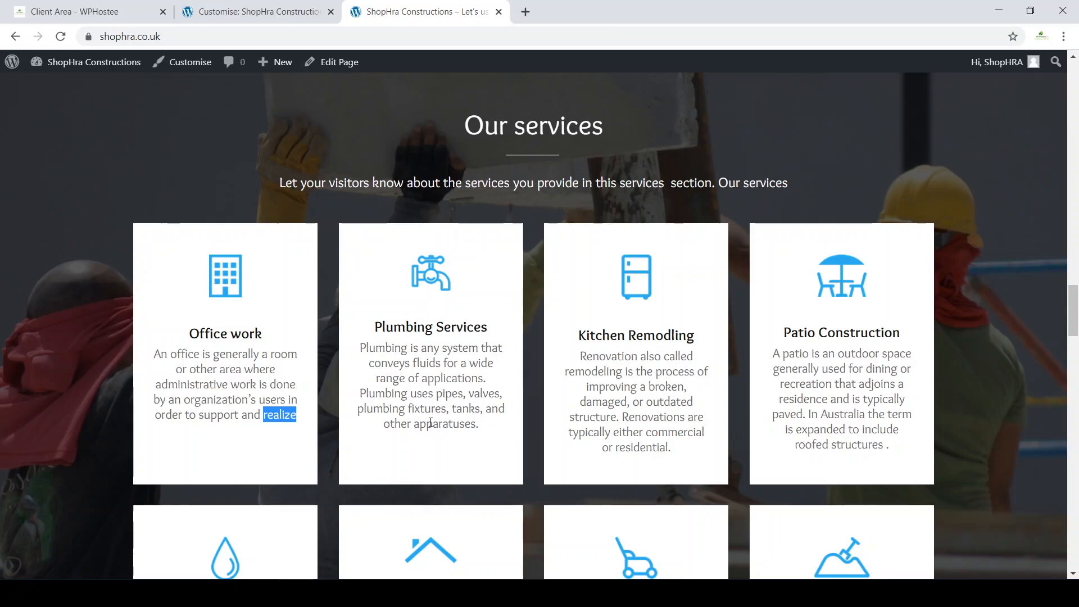
pyautogui.click(387, 447)
pyautogui.moveTo(217, 365); pyautogui.dragTo(274, 416)
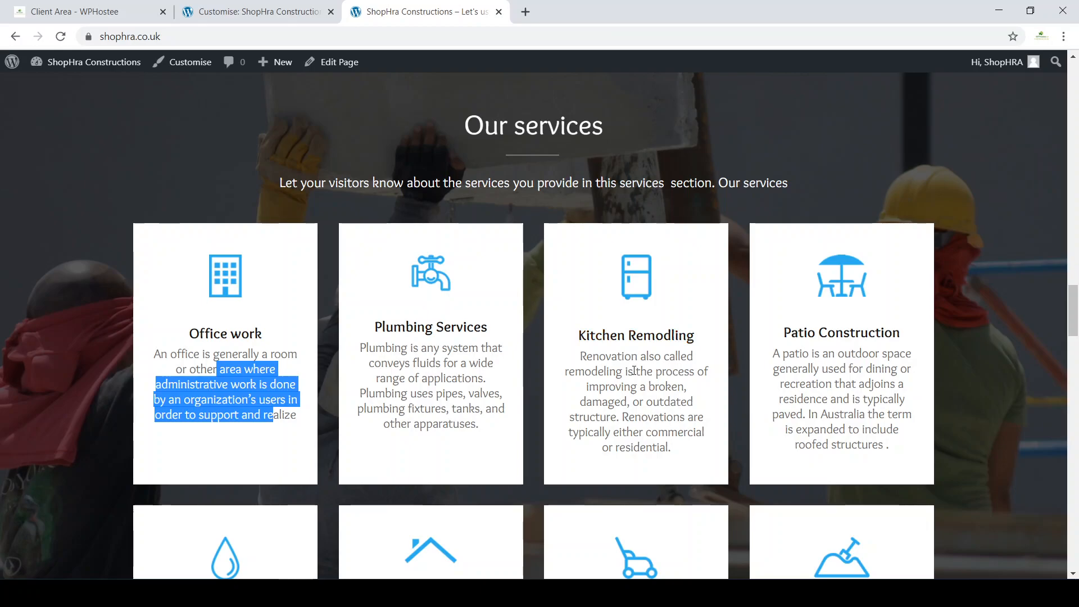
pyautogui.scroll(-6, 632, 388)
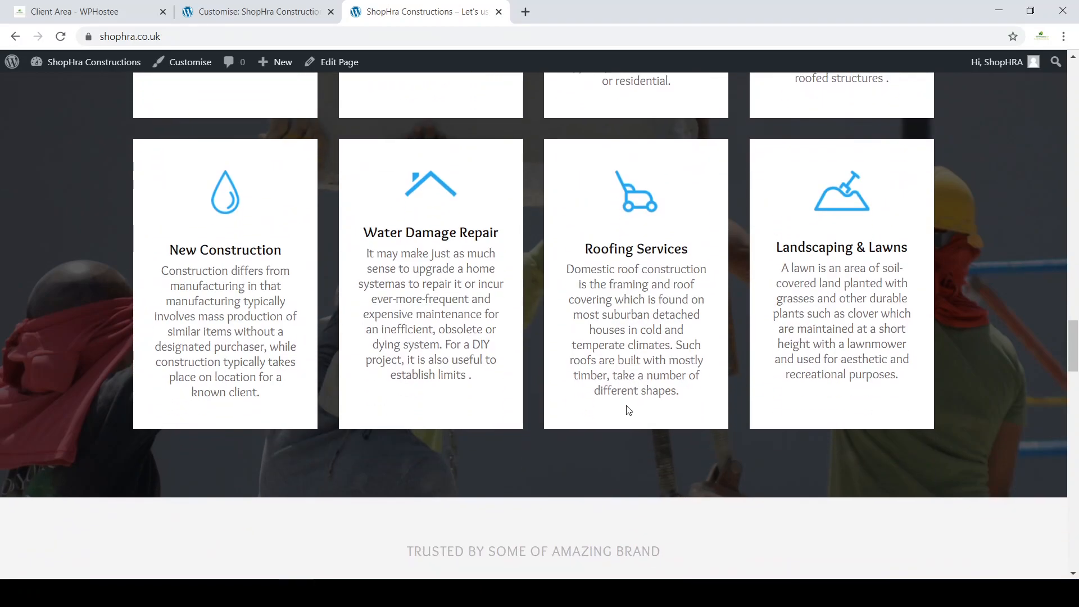
pyautogui.scroll(-2, 626, 405)
pyautogui.scroll(5, 626, 406)
pyautogui.scroll(4, 990, 281)
pyautogui.scroll(3, 994, 142)
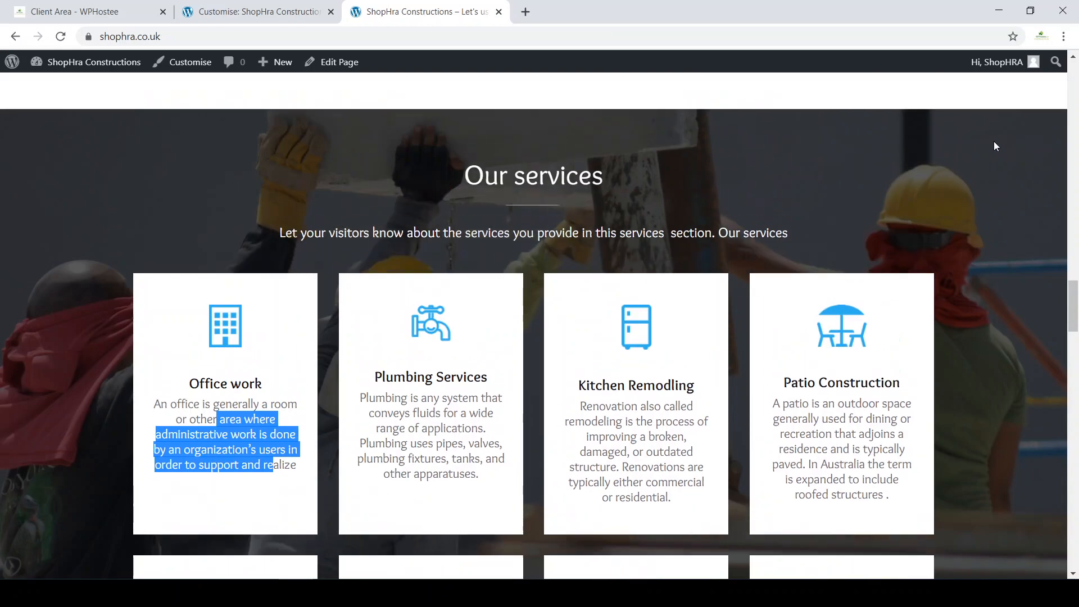
pyautogui.scroll(-3, 994, 142)
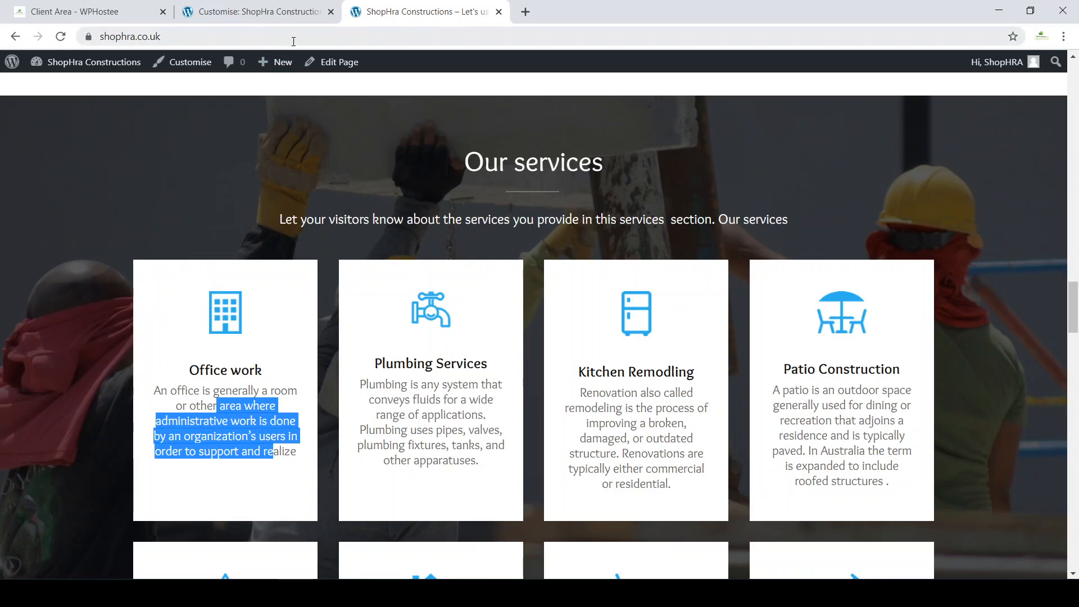
# - Load the site's /what-we-do address
pyautogui.click(348, 33)
pyautogui.click(348, 33)
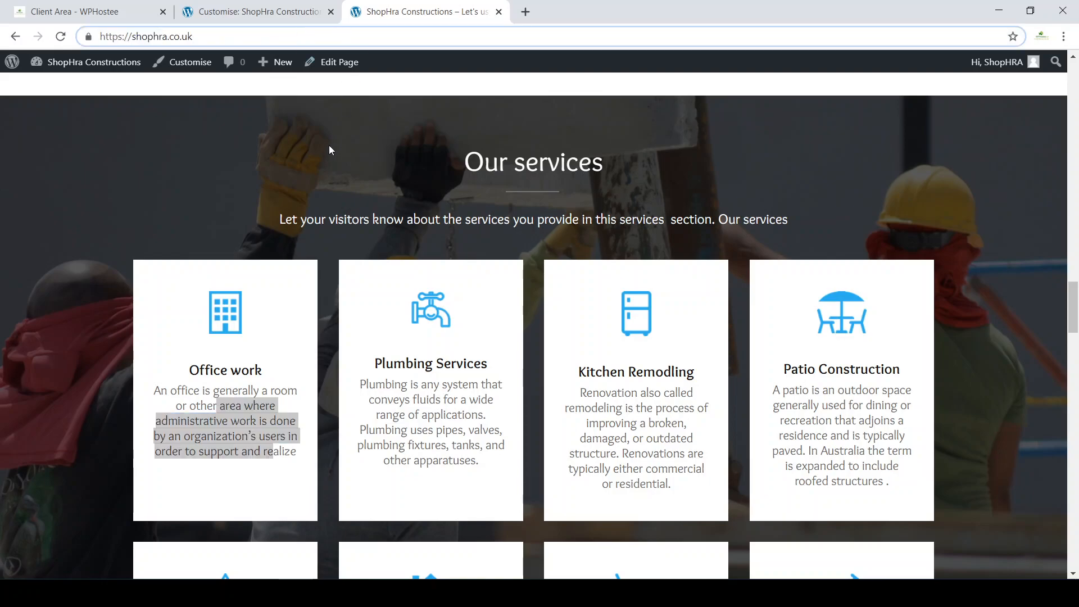
pyautogui.write('/')
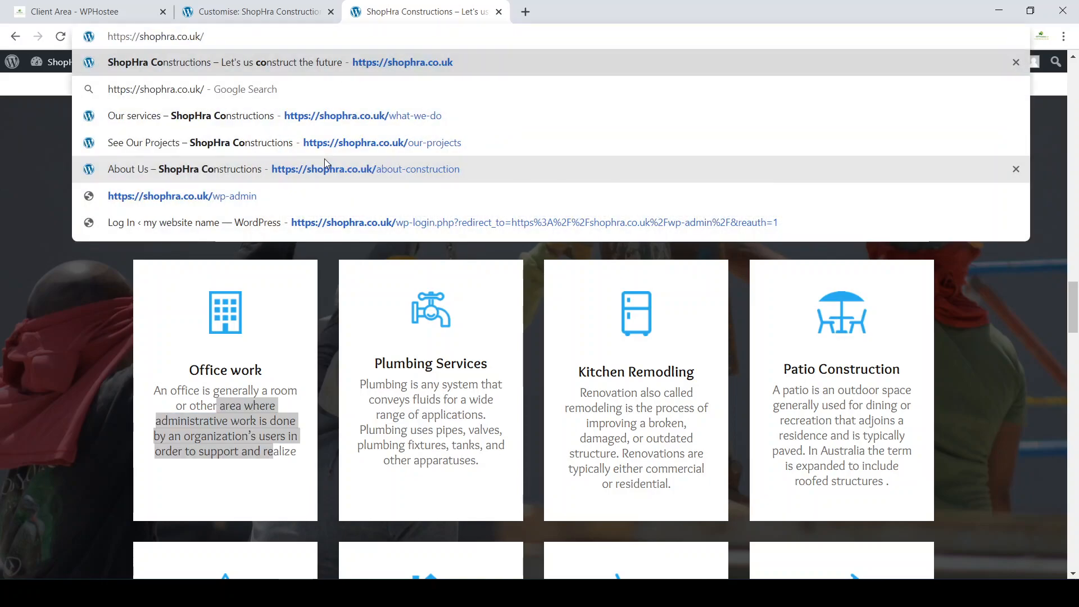
pyautogui.write('what-we-do')
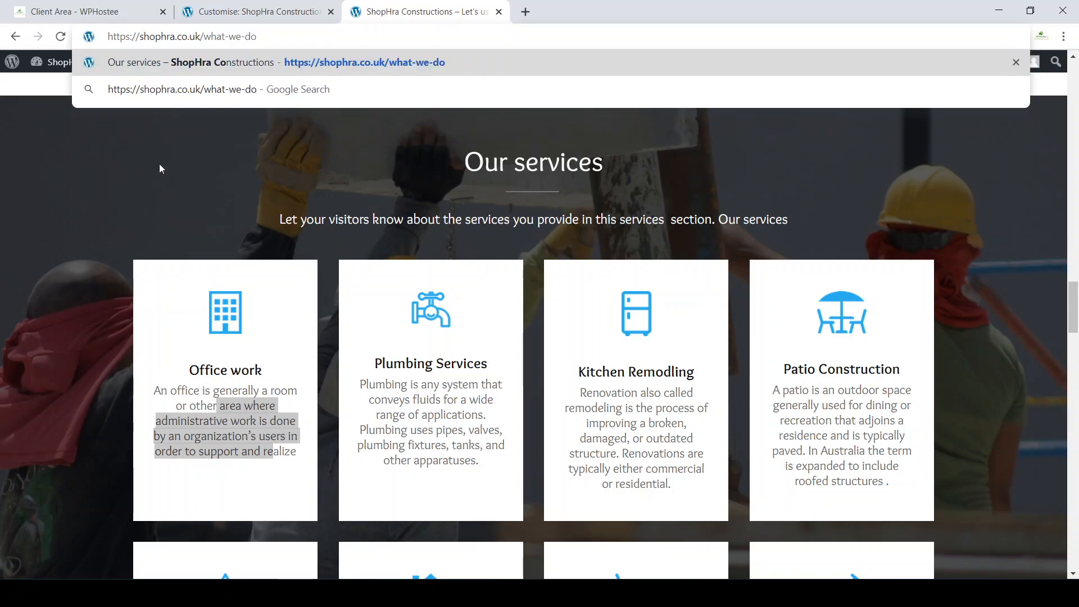
pyautogui.press('Return')
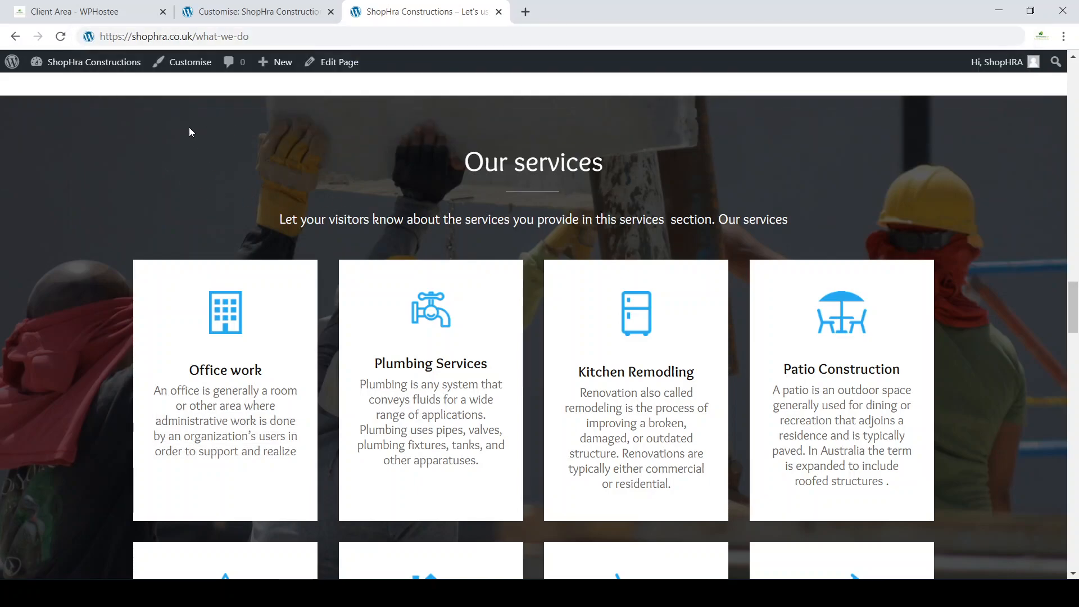
# - Go to the admin Pages list through the Dashboard
pyautogui.moveTo(90, 70)
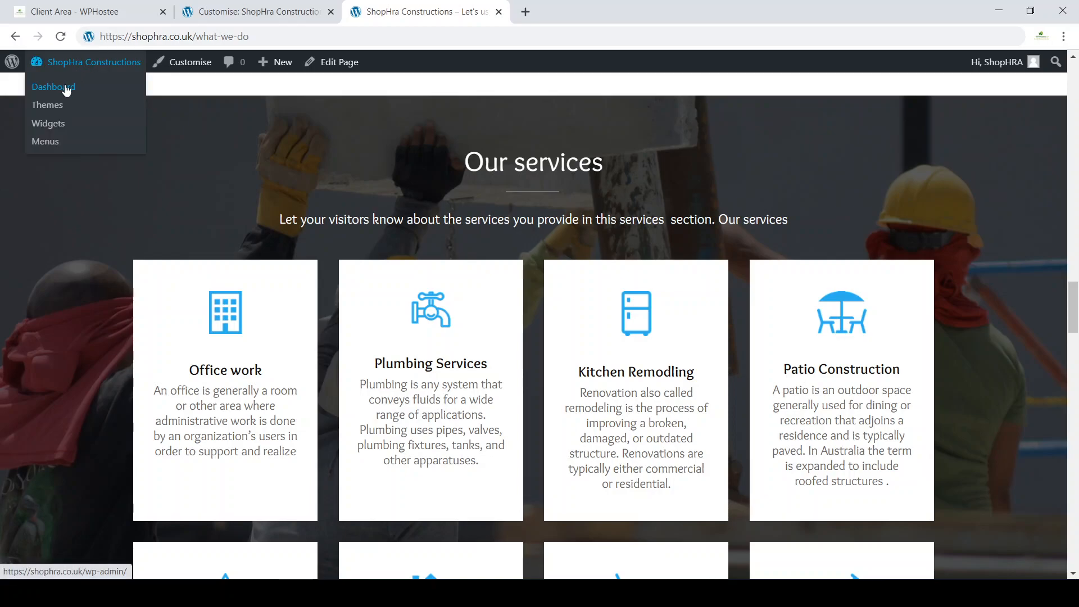
pyautogui.click(66, 88)
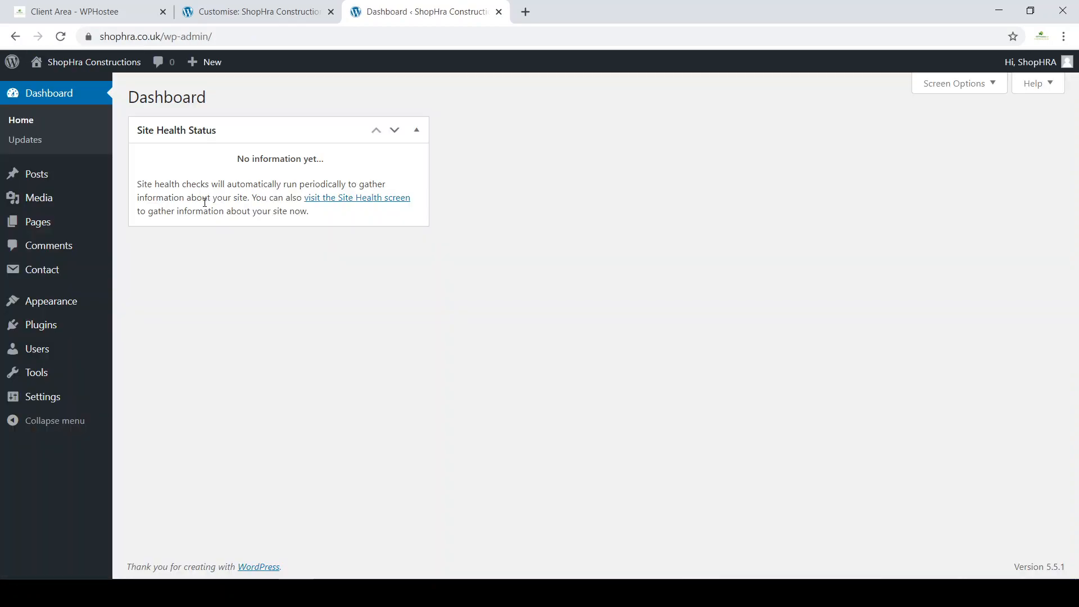
pyautogui.click(57, 219)
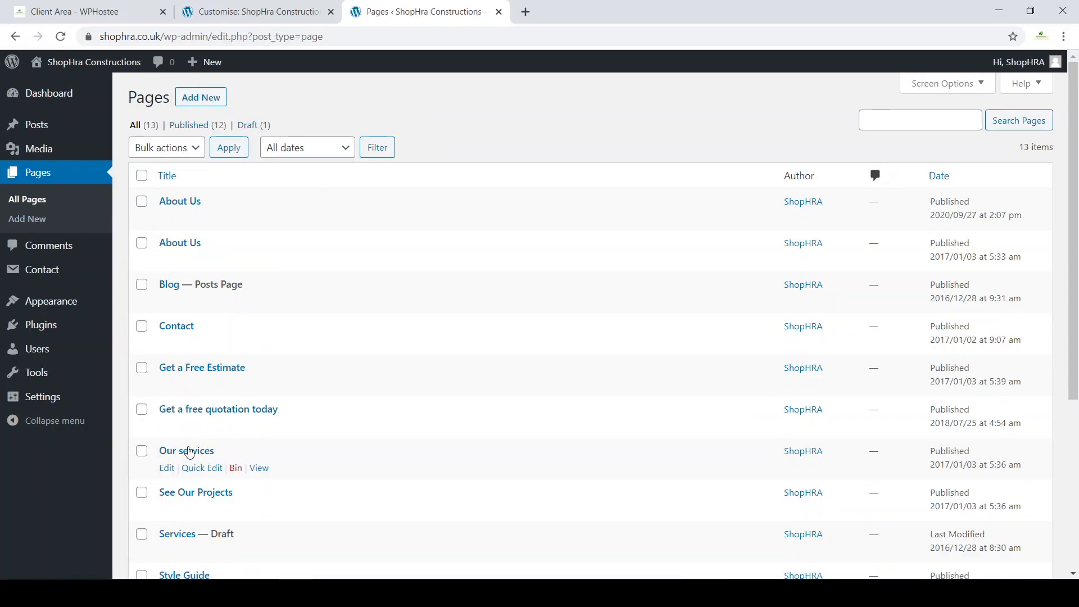
# - Make the two-workers-in-hard-hats photo the Our services featured image, update, and view the page
pyautogui.click(196, 456)
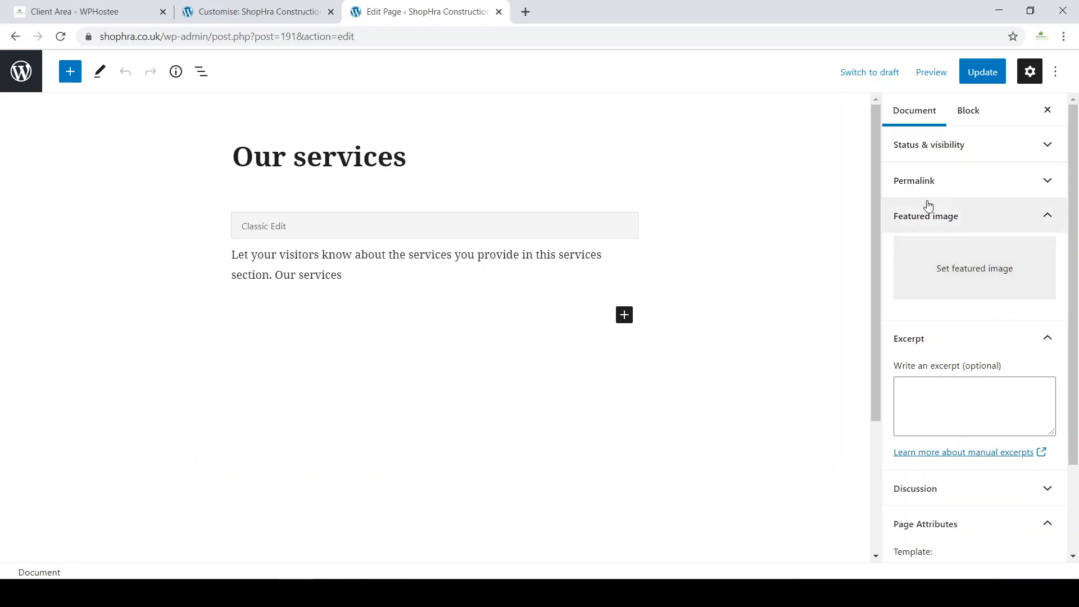
pyautogui.click(974, 275)
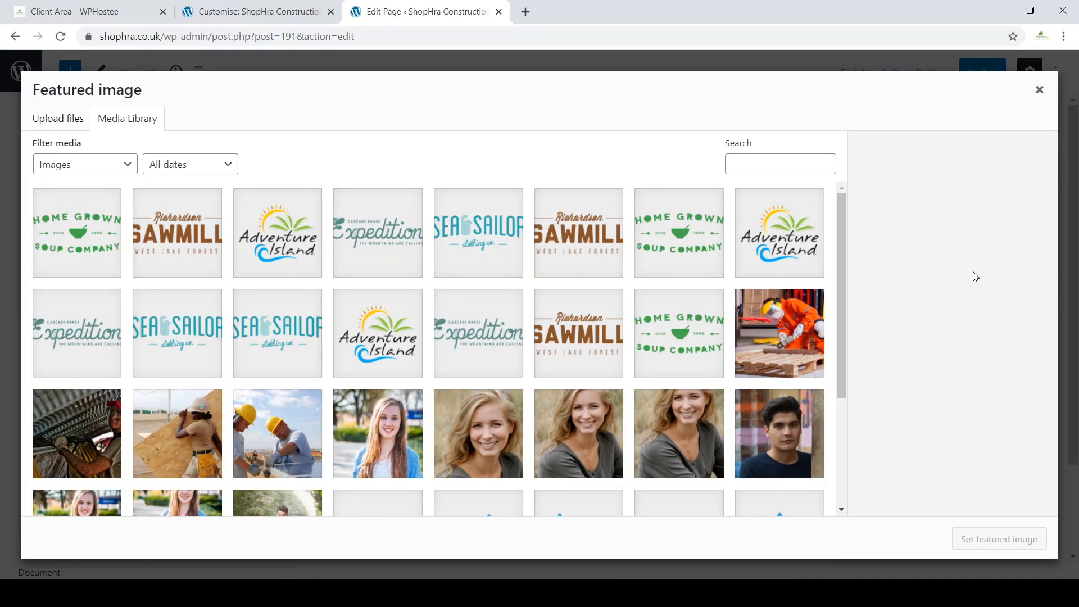
pyautogui.click(242, 11)
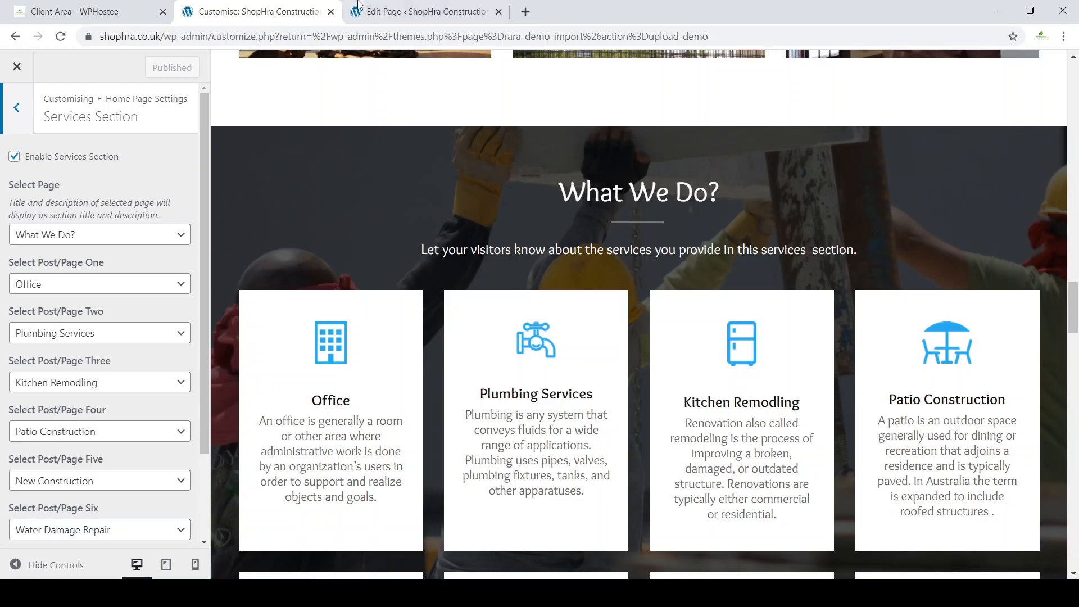
pyautogui.click(393, 8)
pyautogui.scroll(-2, 491, 375)
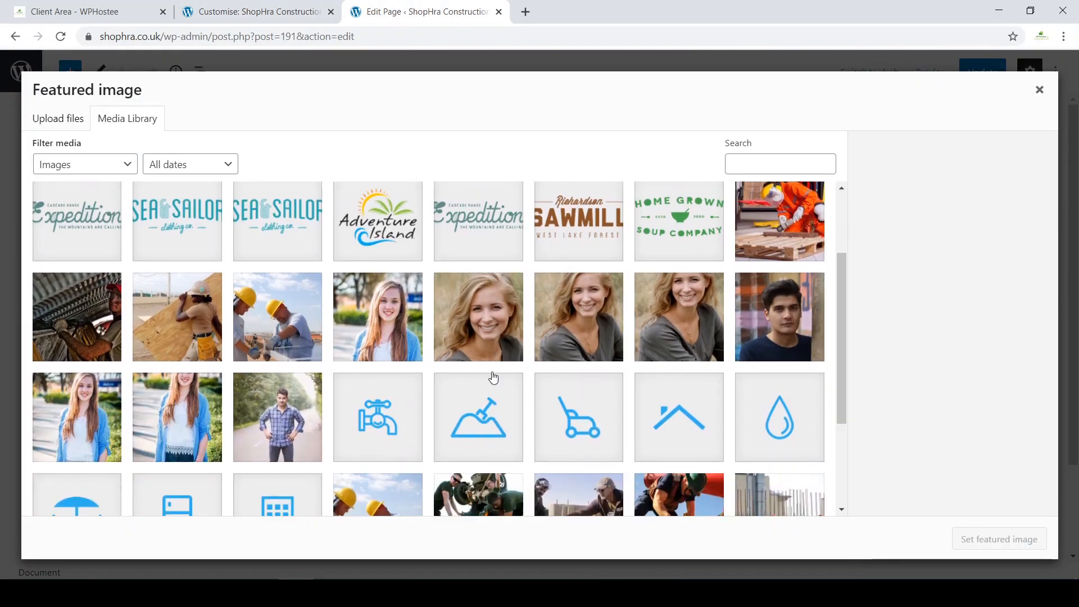
pyautogui.click(290, 332)
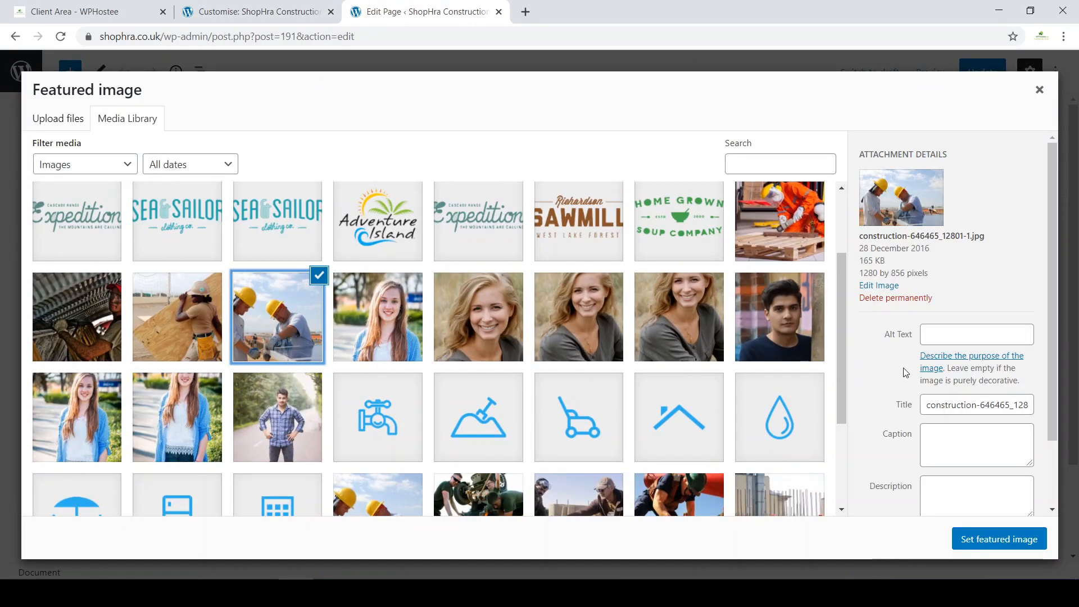
pyautogui.click(998, 540)
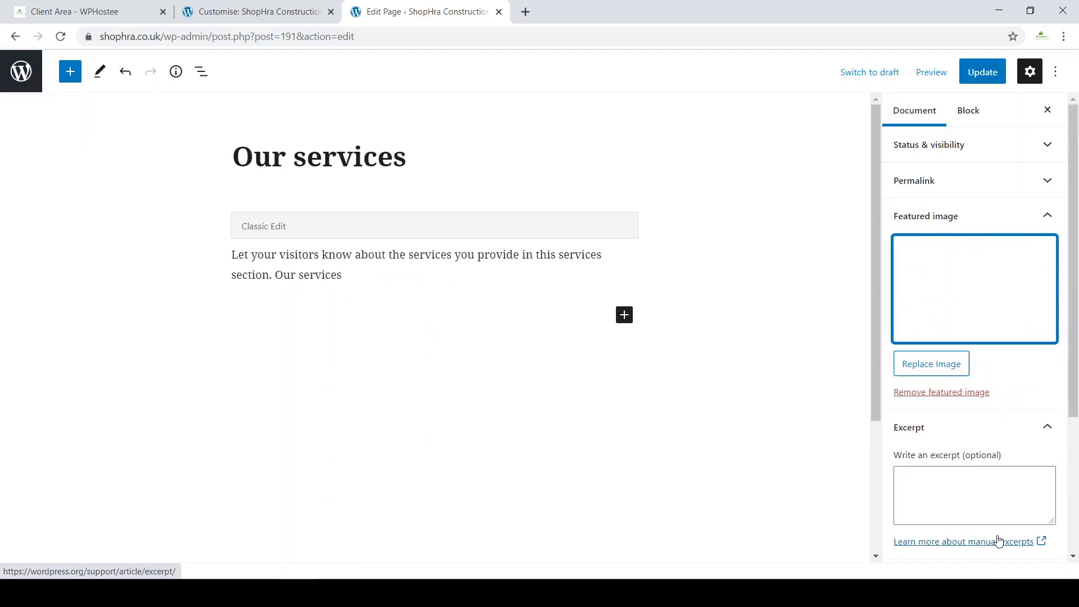
pyautogui.click(974, 81)
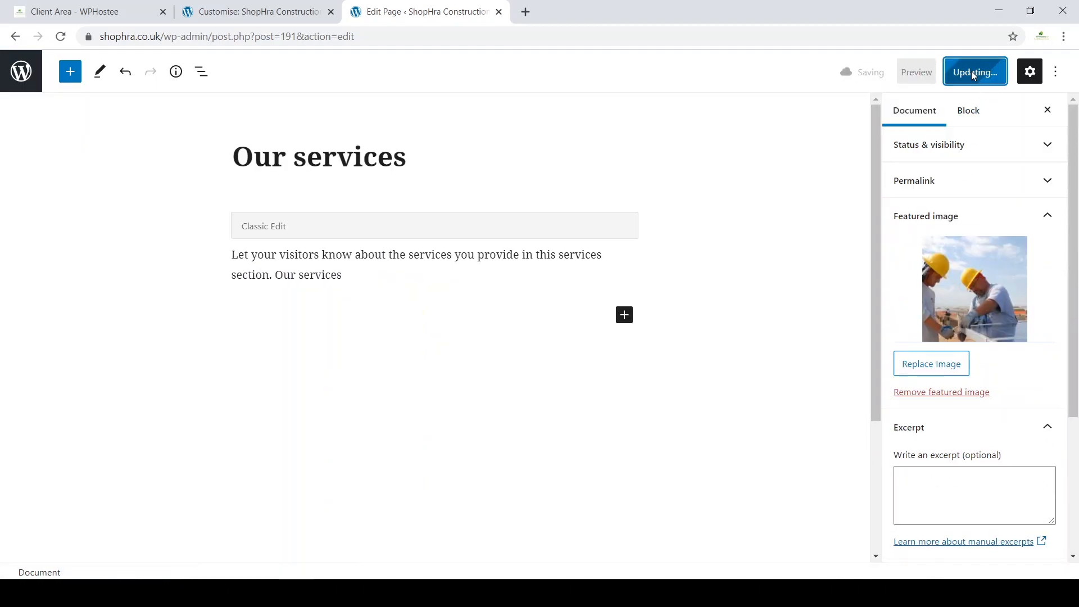
pyautogui.click(125, 535)
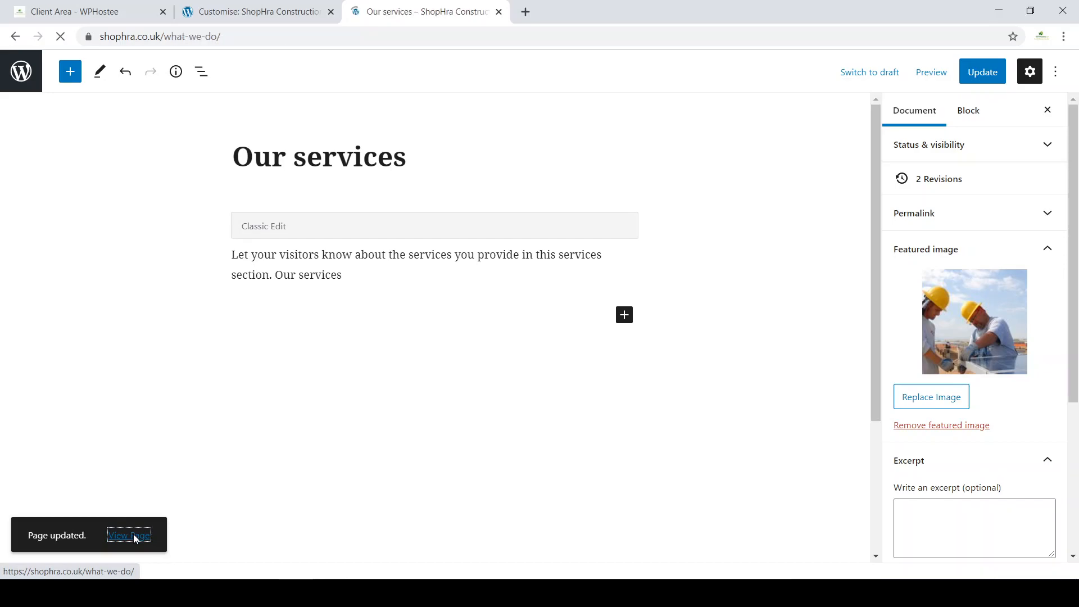
# - Check the homepage services section now shows the hard-hat workers background
pyautogui.click(172, 139)
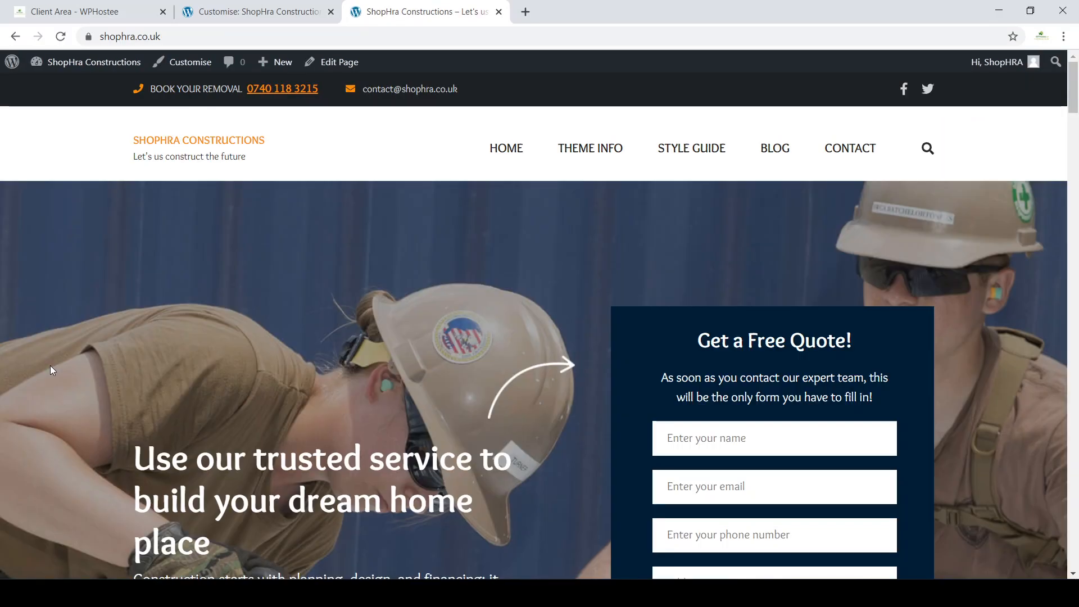
pyautogui.scroll(-15, 53, 370)
pyautogui.scroll(-15, 53, 370)
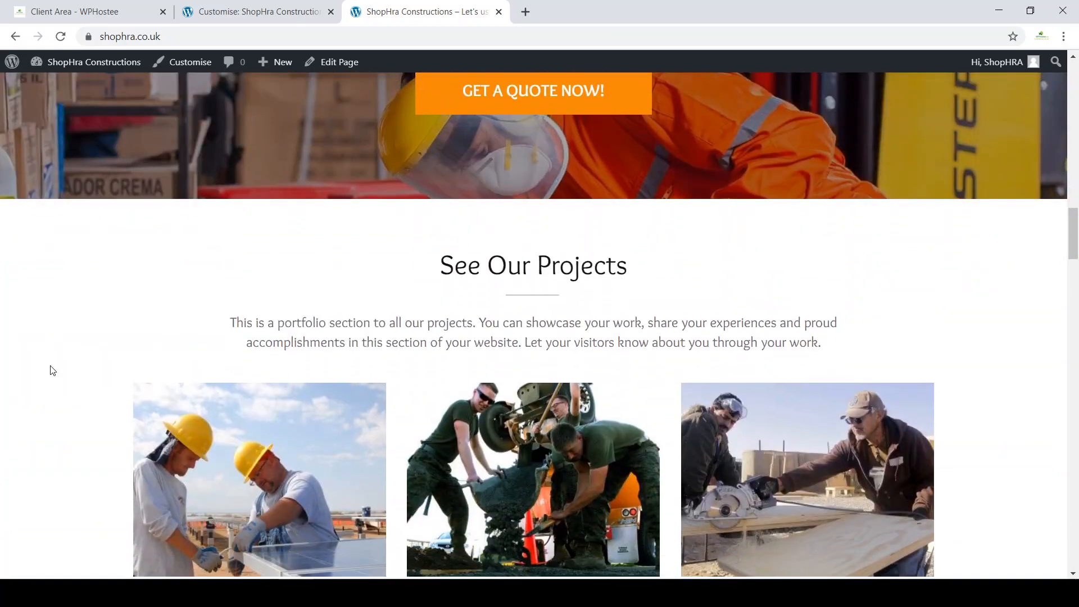
pyautogui.scroll(-5, 50, 368)
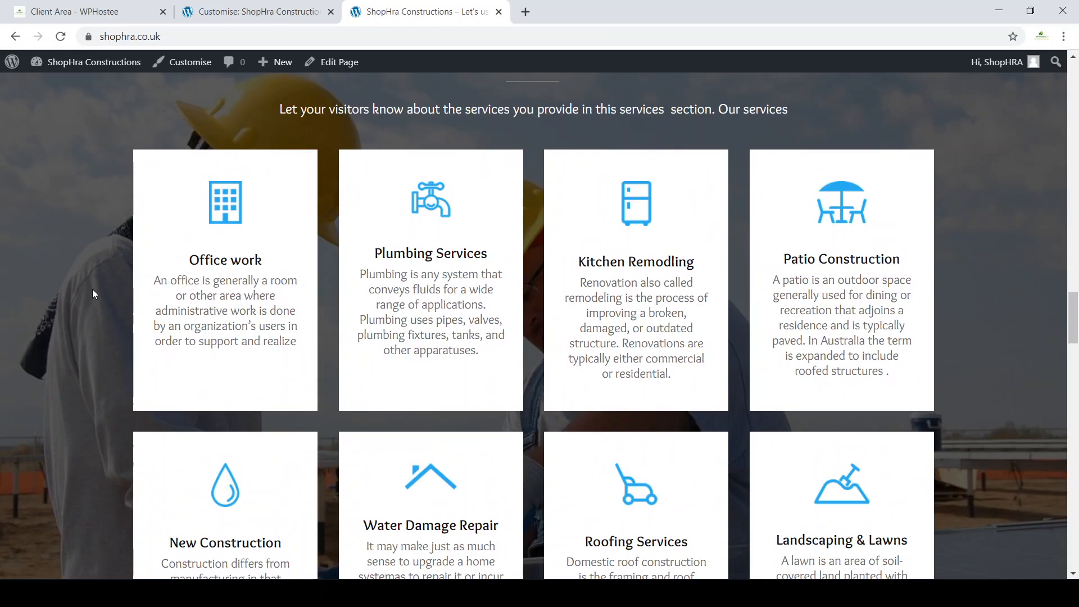
pyautogui.scroll(2, 92, 289)
pyautogui.scroll(1, 92, 289)
pyautogui.scroll(-2, 92, 289)
# - Compare the services cards in the customizer preview against the live site
pyautogui.click(253, 5)
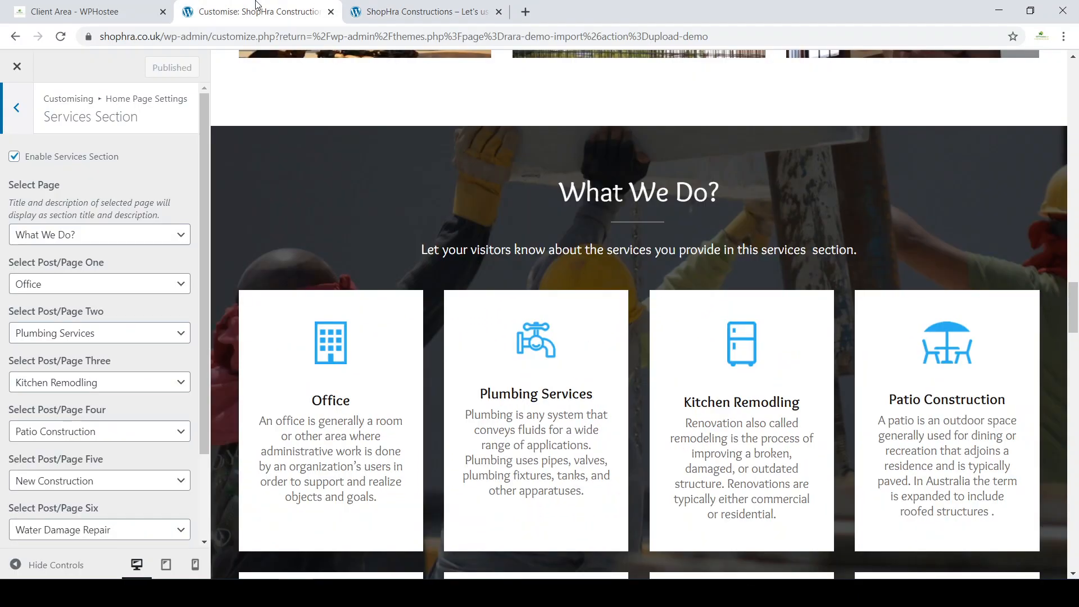
pyautogui.scroll(-10, 396, 222)
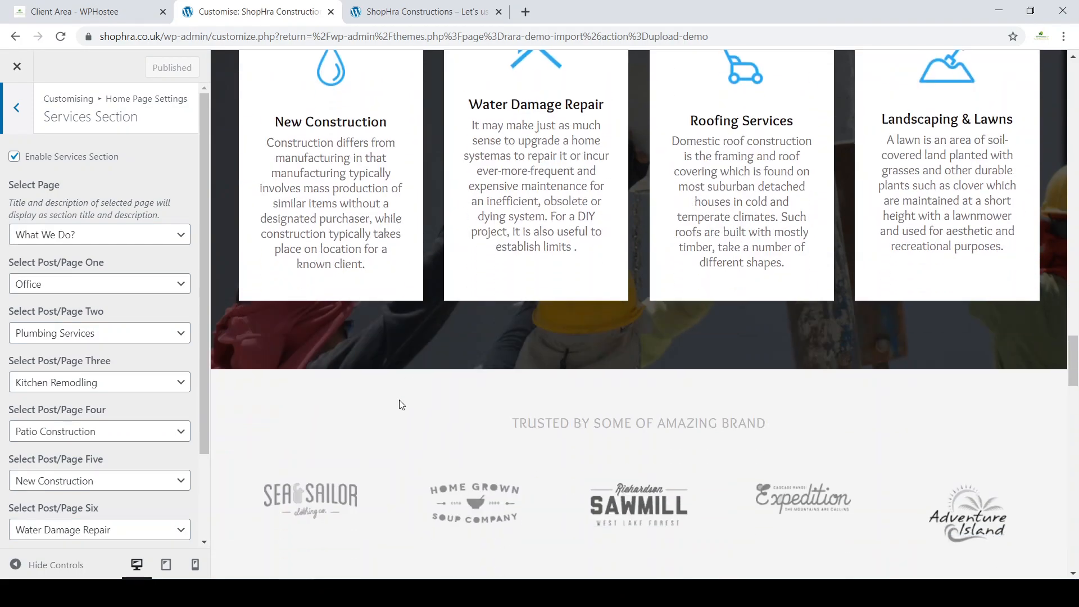
pyautogui.scroll(2, 398, 405)
pyautogui.scroll(-4, 399, 404)
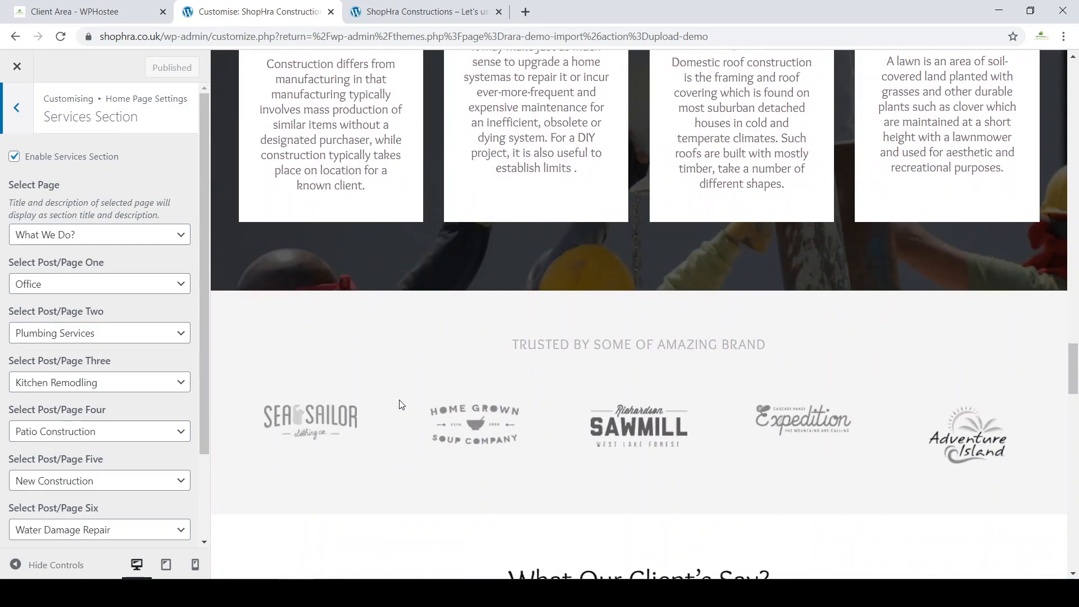
pyautogui.scroll(-1, 399, 403)
pyautogui.scroll(1, 399, 403)
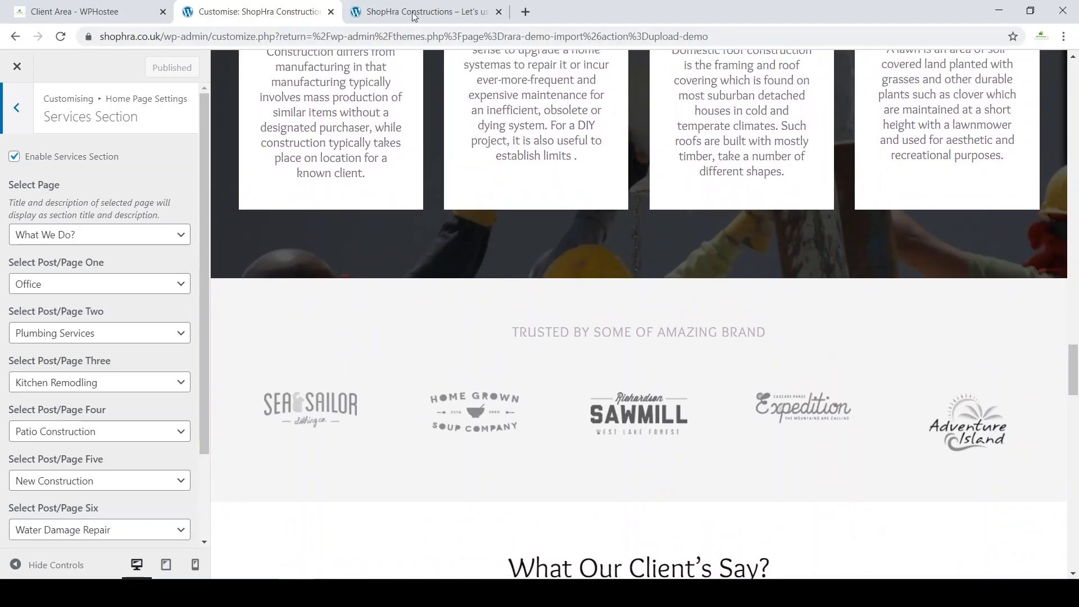
pyautogui.click(413, 15)
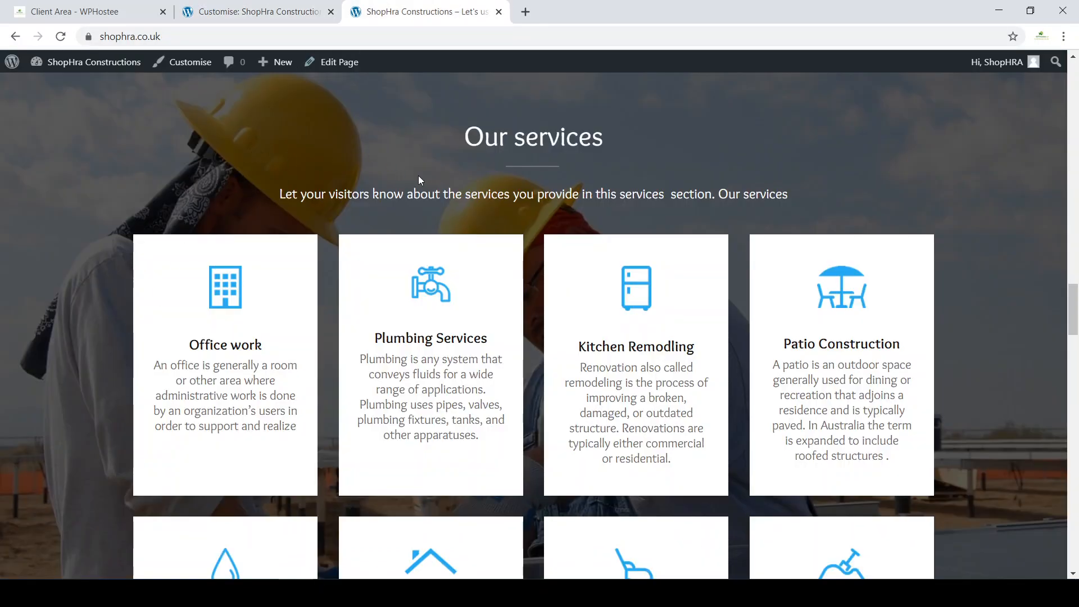
pyautogui.scroll(-7, 55, 380)
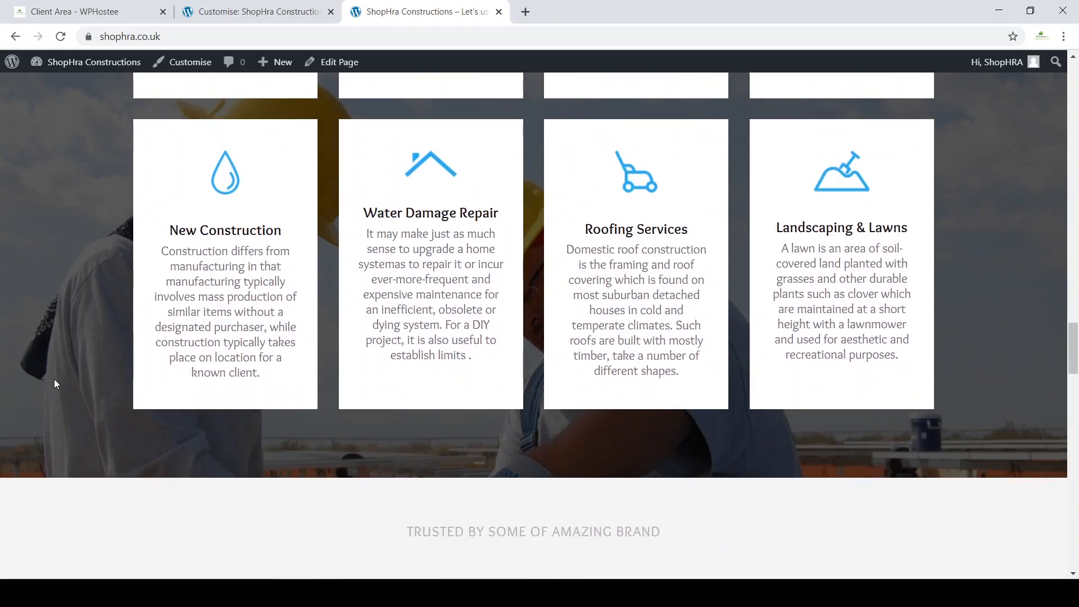
pyautogui.scroll(-3, 54, 379)
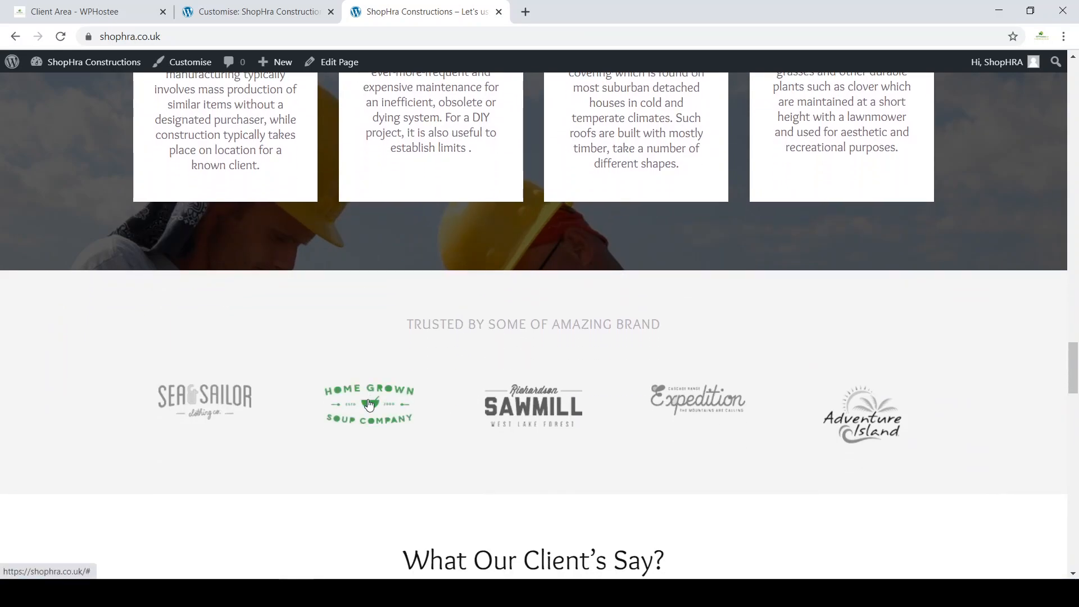
pyautogui.click(260, 6)
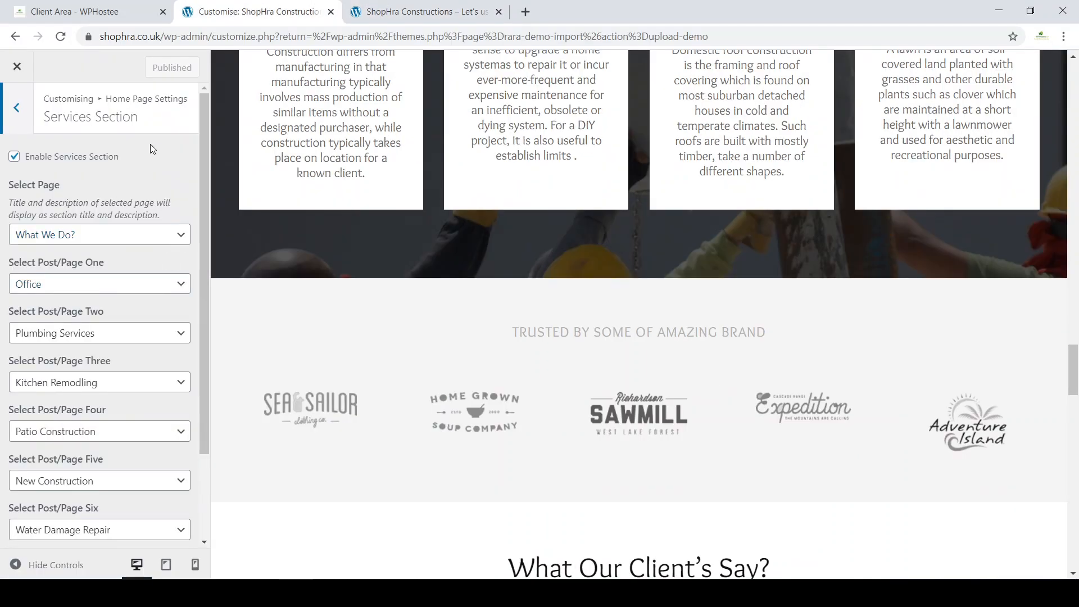
# - Change the Clients Section title to 'Trusted by some of amazing Brands'
pyautogui.click(17, 107)
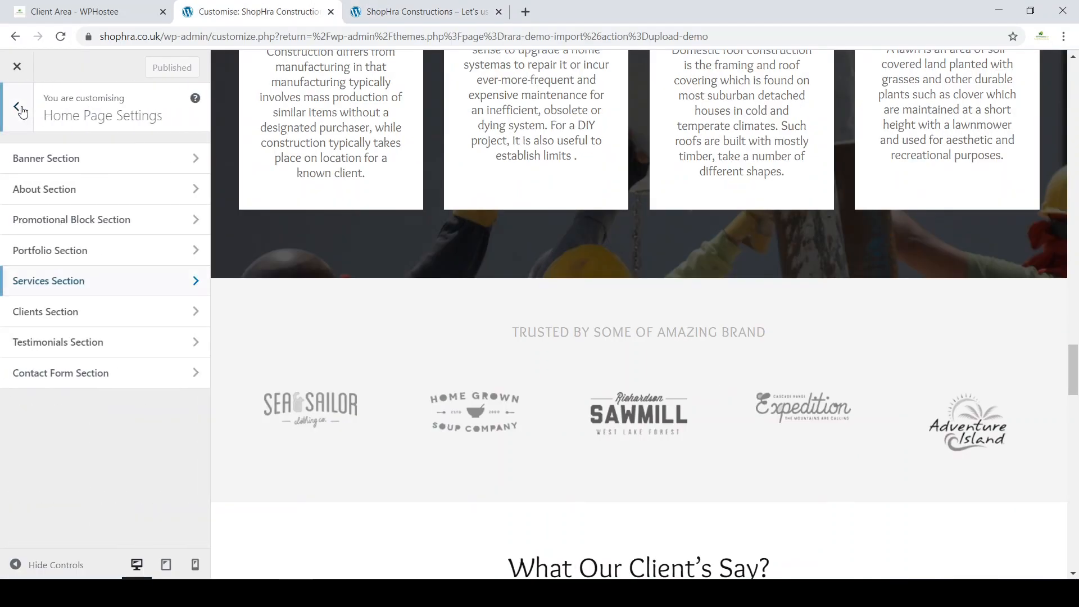
pyautogui.click(56, 310)
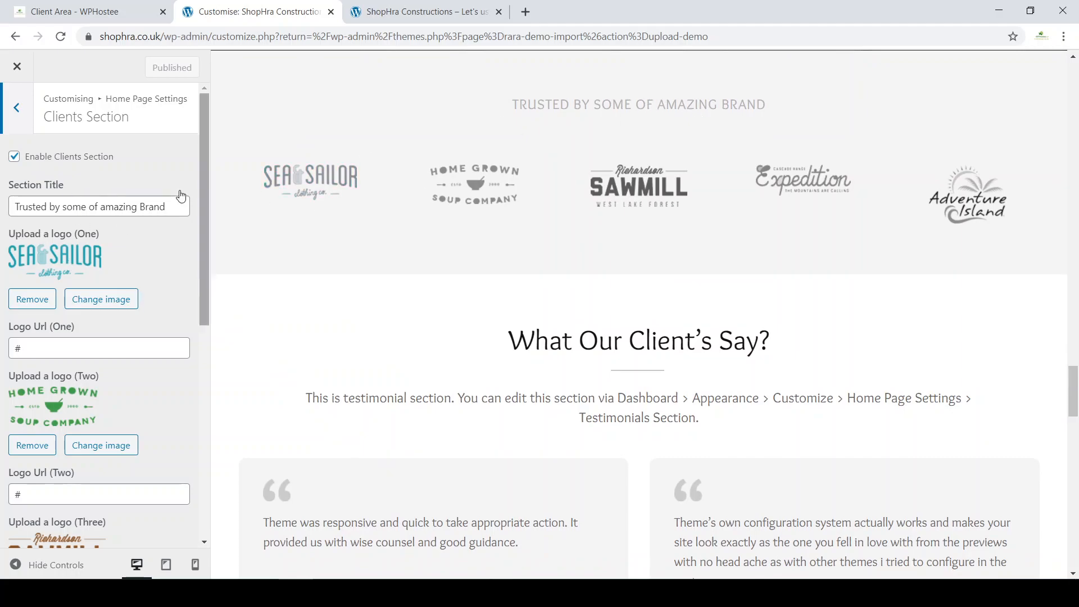
pyautogui.click(173, 207)
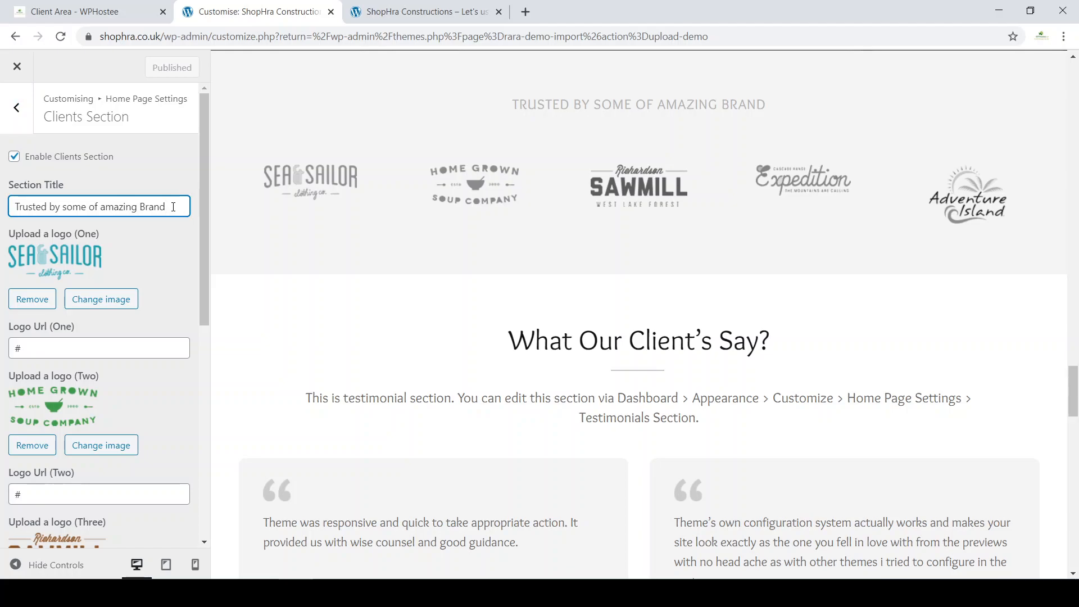
pyautogui.write('s')
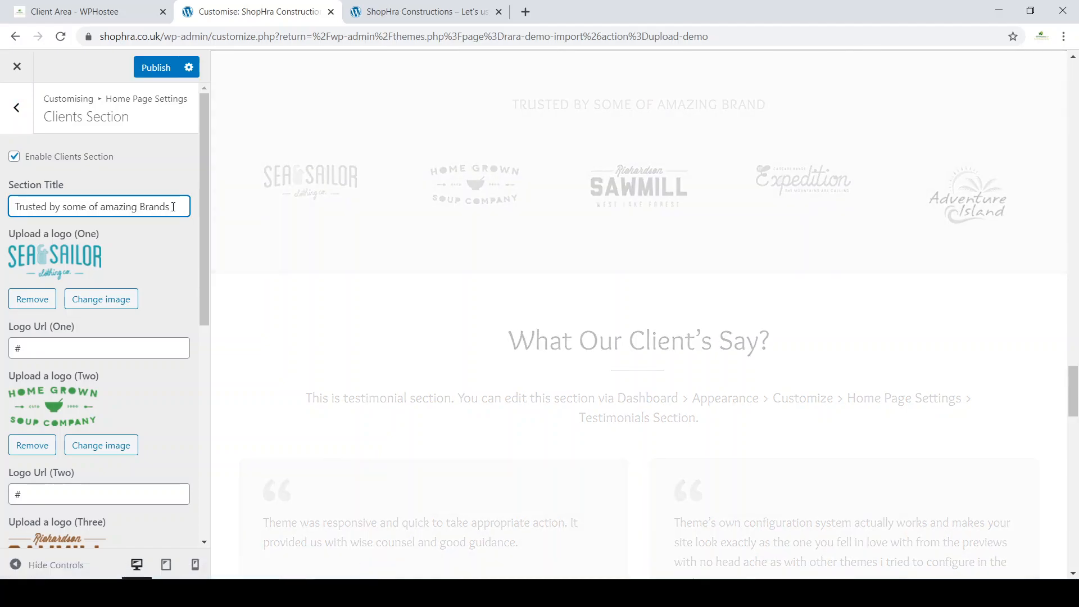
pyautogui.scroll(4, 708, 221)
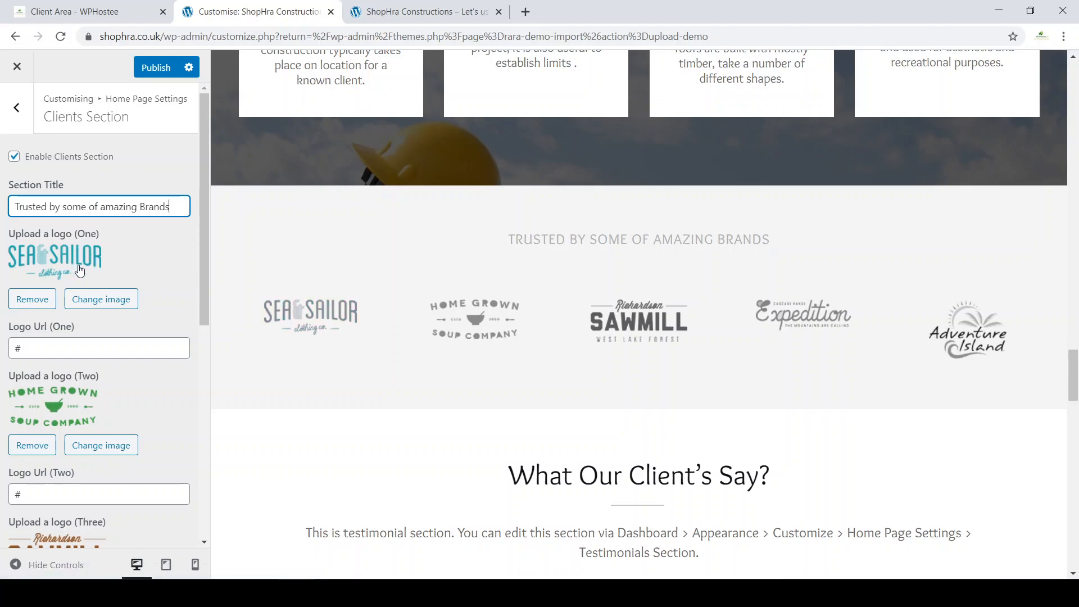
pyautogui.click(48, 346)
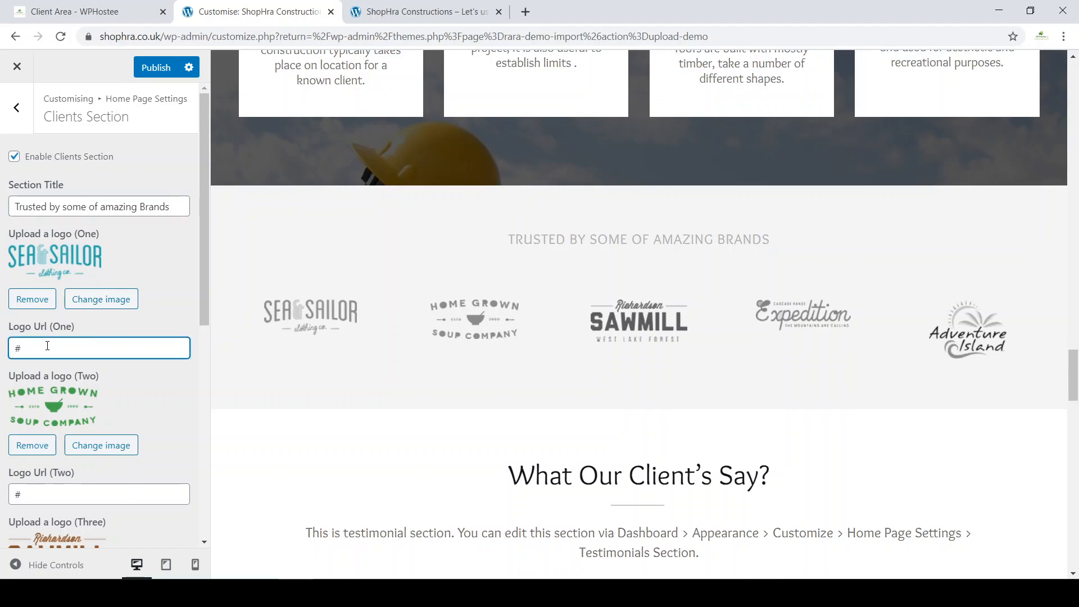
# - Clear the placeholder link from the first client logo, leaving it empty
pyautogui.press('BackSpace')
pyautogui.click(174, 319)
pyautogui.click(166, 315)
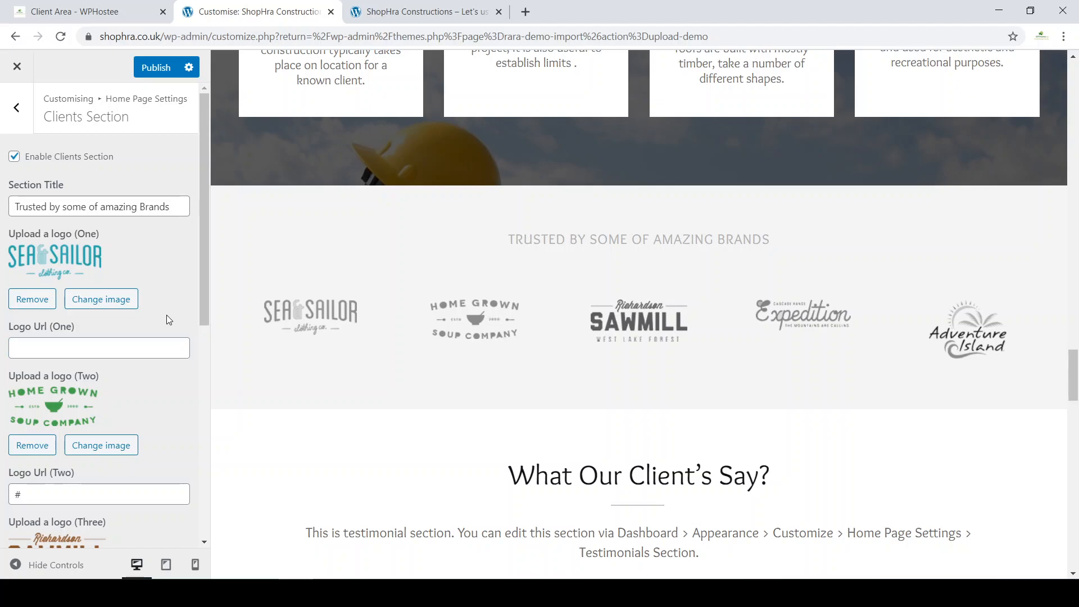
pyautogui.scroll(-2, 167, 315)
pyautogui.scroll(2, 166, 315)
pyautogui.click(94, 349)
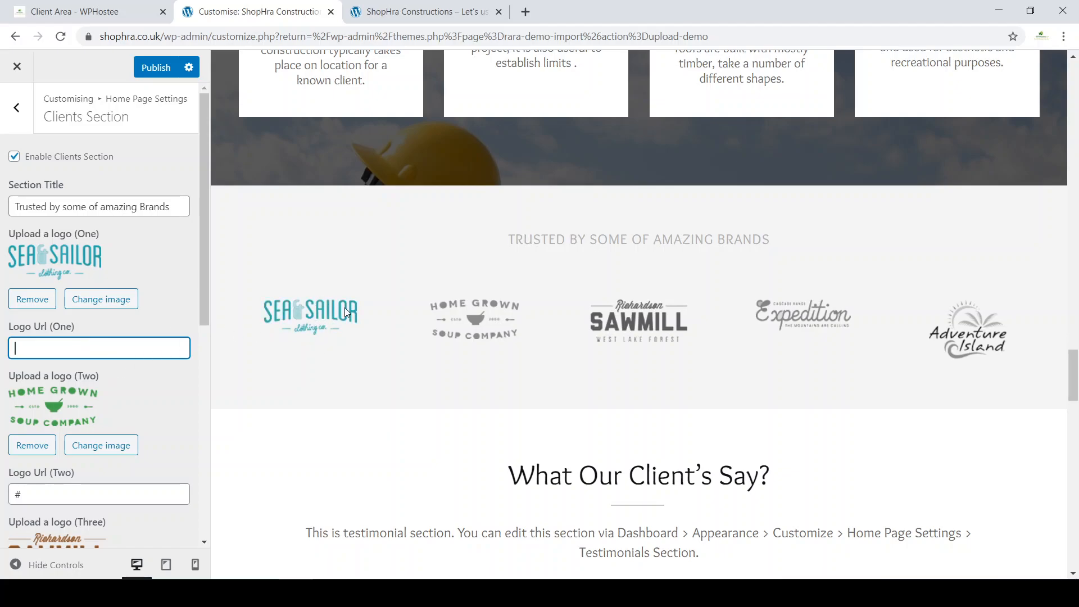
pyautogui.click(187, 372)
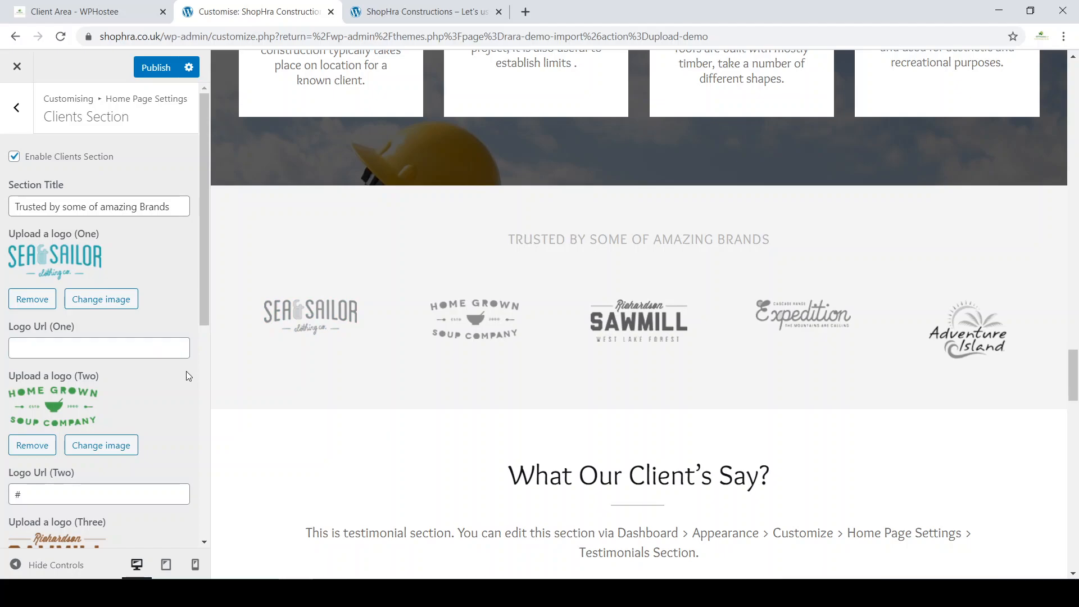
# - Publish the clients section changes and return to the Home Page Settings list
pyautogui.scroll(-1, 187, 371)
pyautogui.scroll(1, 187, 371)
pyautogui.scroll(-6, 180, 397)
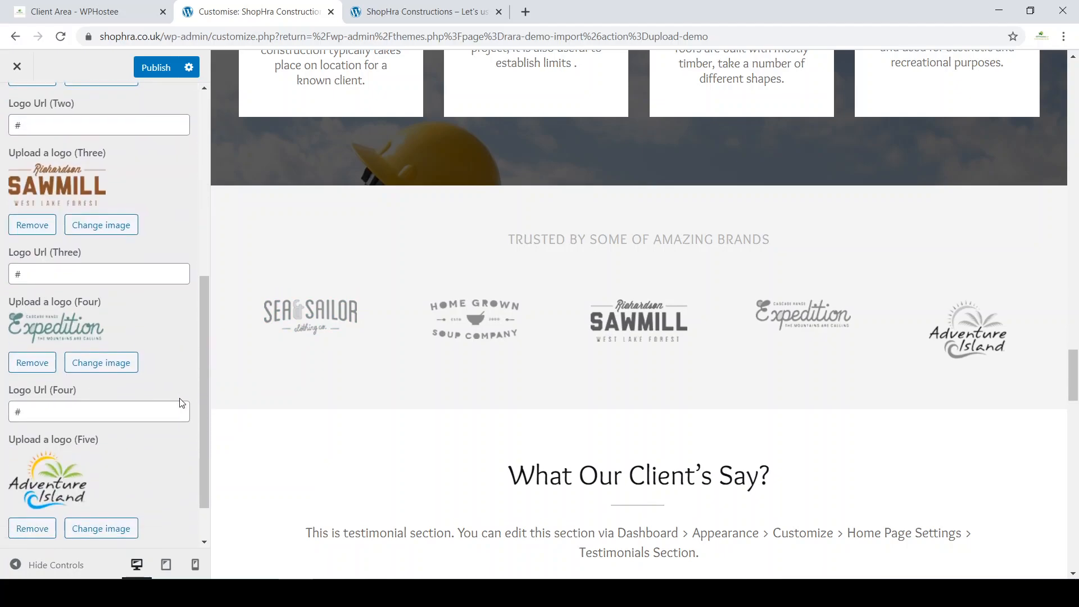
pyautogui.scroll(-1, 182, 402)
pyautogui.scroll(8, 180, 398)
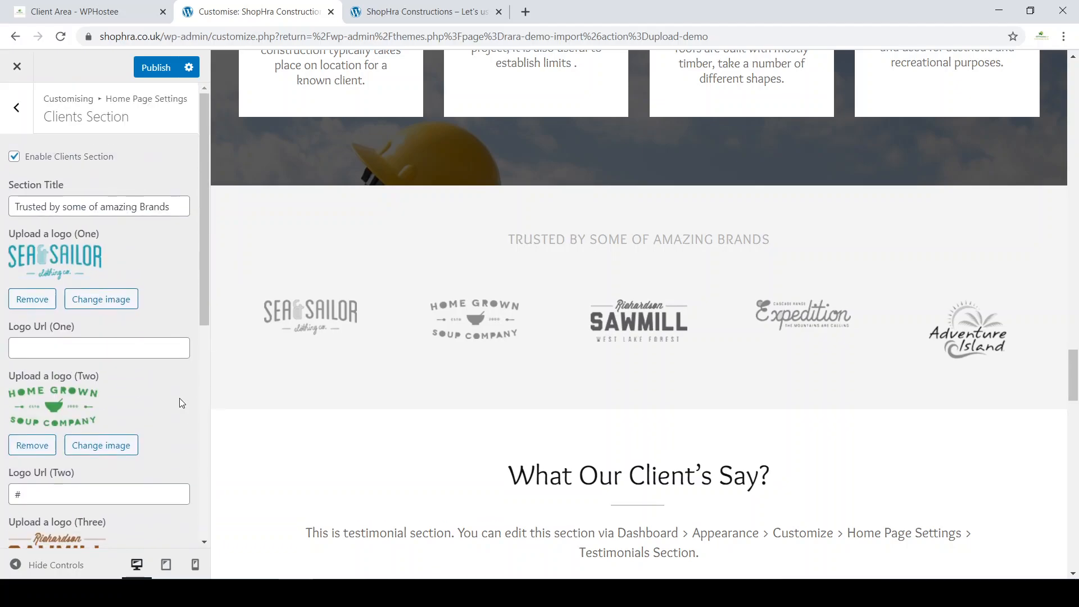
pyautogui.click(160, 72)
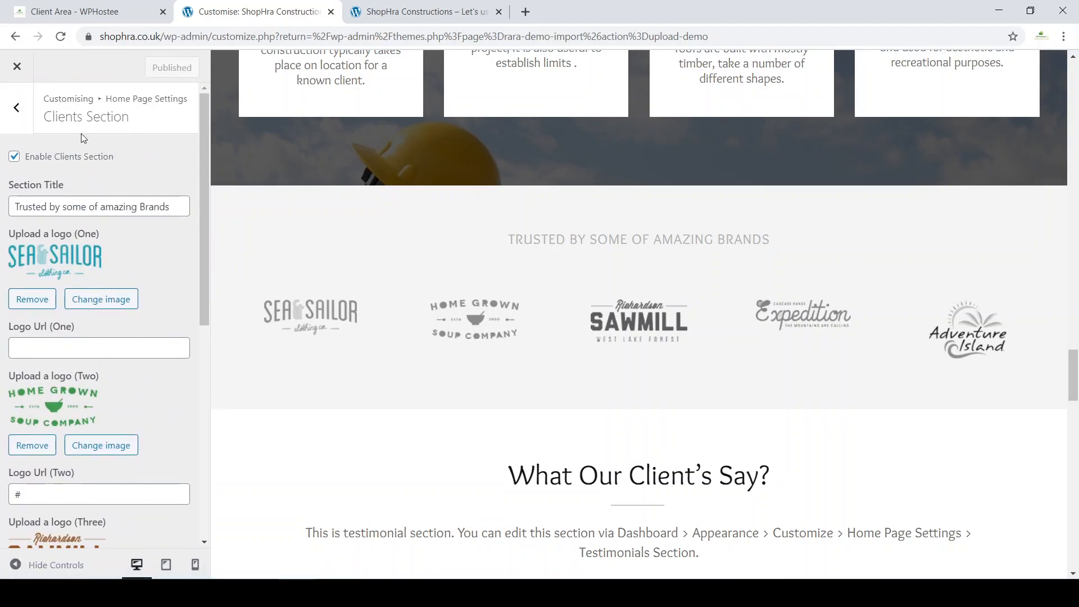
pyautogui.click(17, 107)
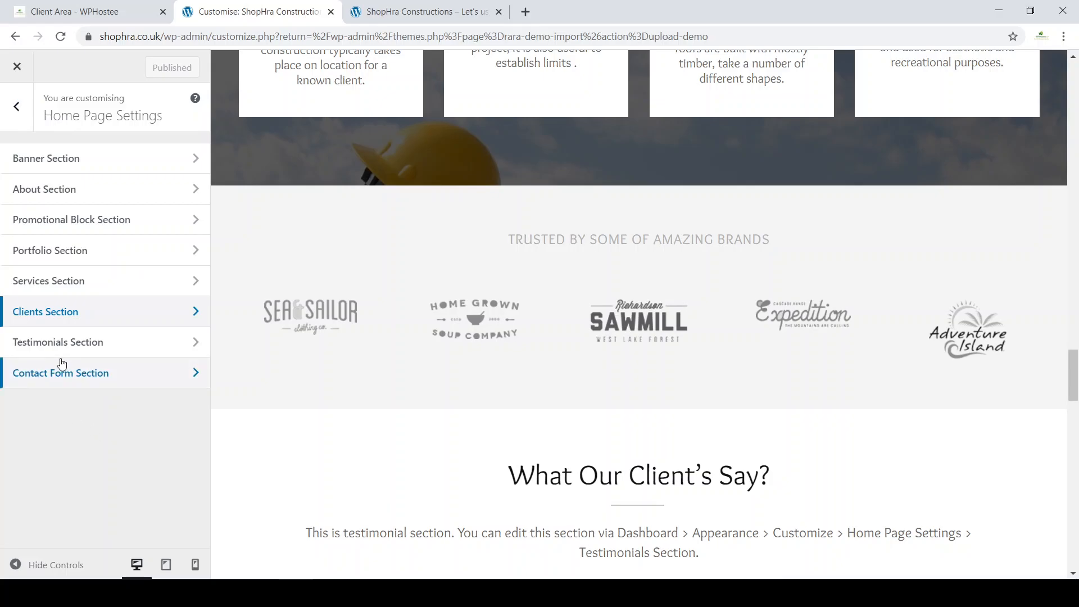
# - Toggle Enable Testimonials Section off and back on, then view the live site tab
pyautogui.click(101, 342)
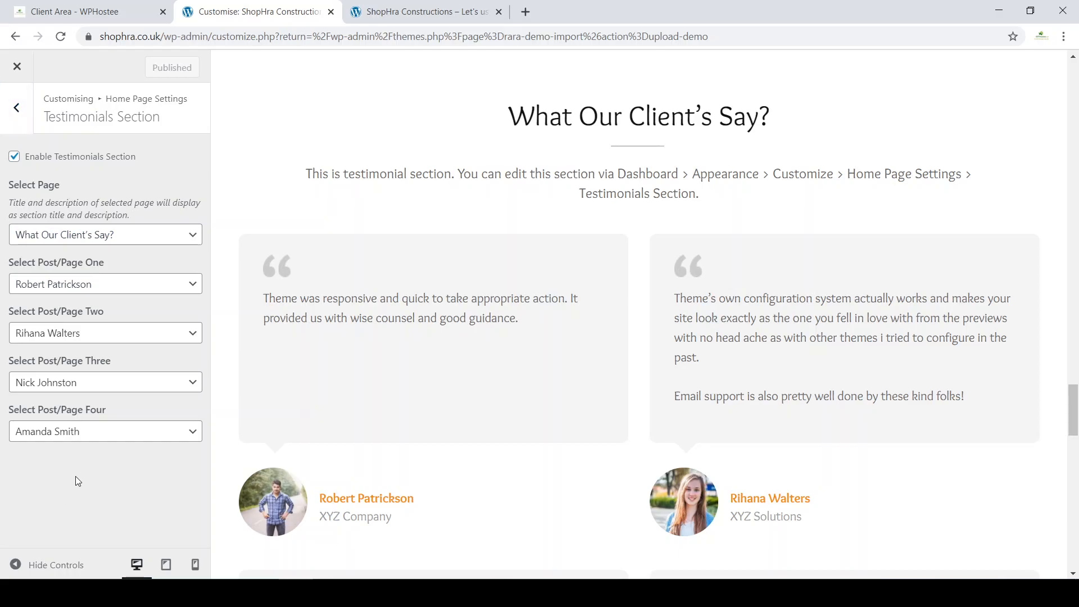
pyautogui.click(15, 157)
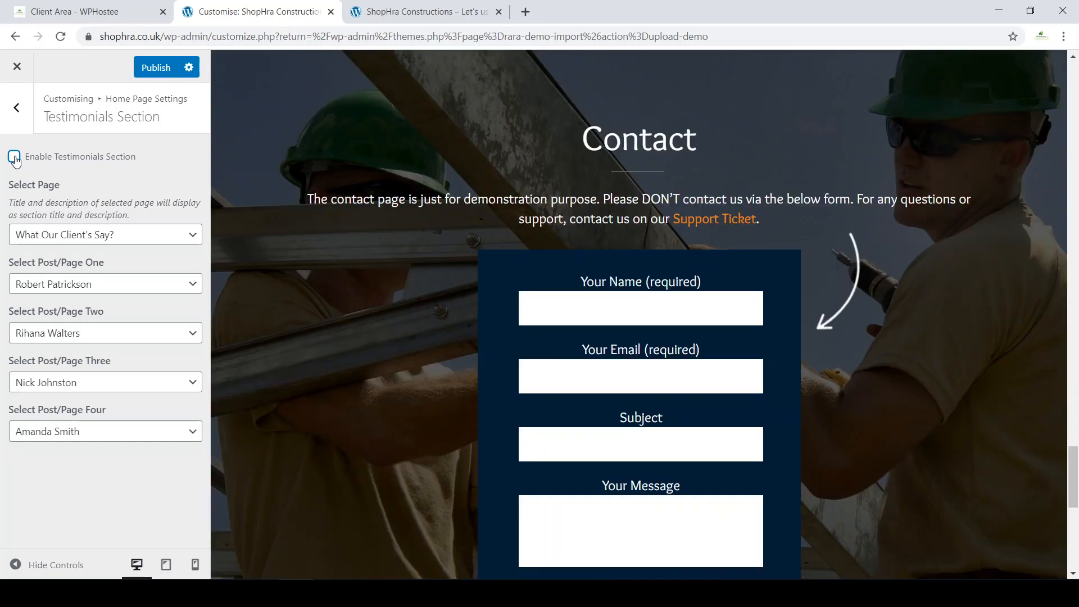
pyautogui.click(15, 157)
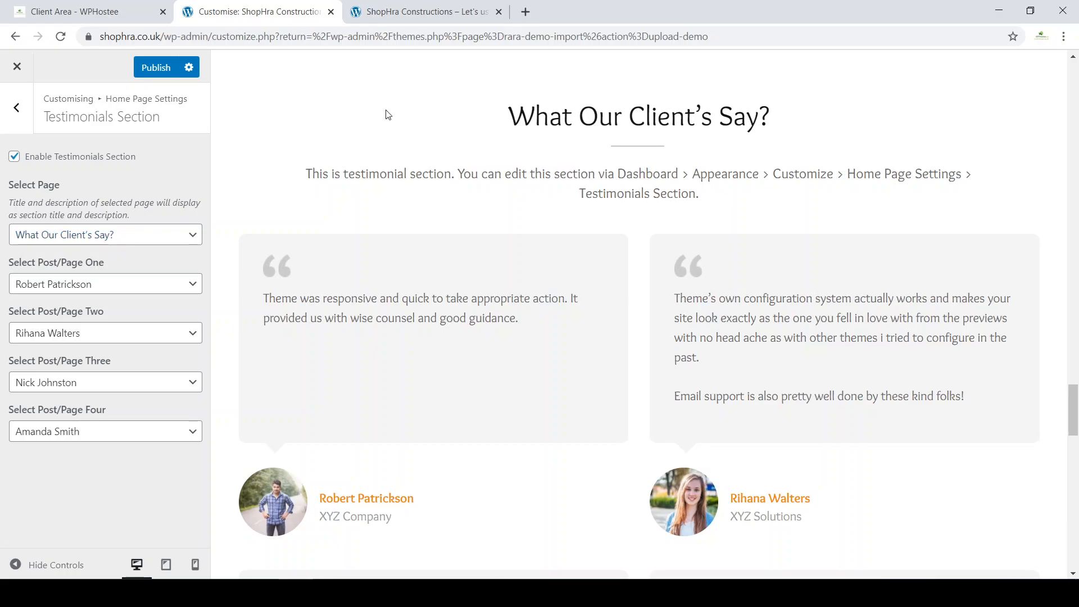
pyautogui.click(387, 13)
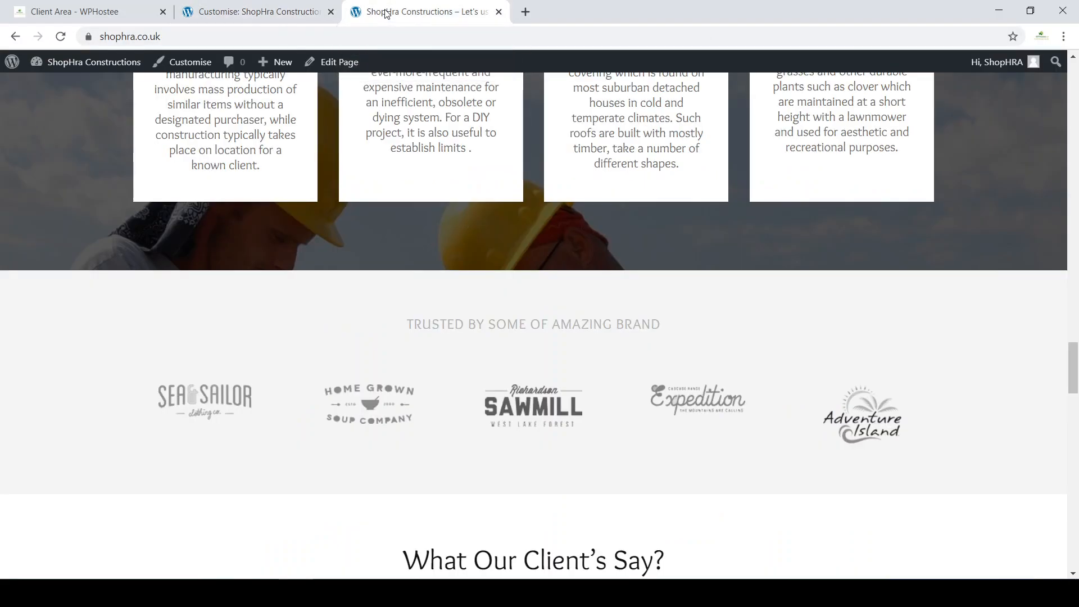
# - Open the 'What Our Client's Say?' page for editing from the admin Pages list
pyautogui.moveTo(72, 74)
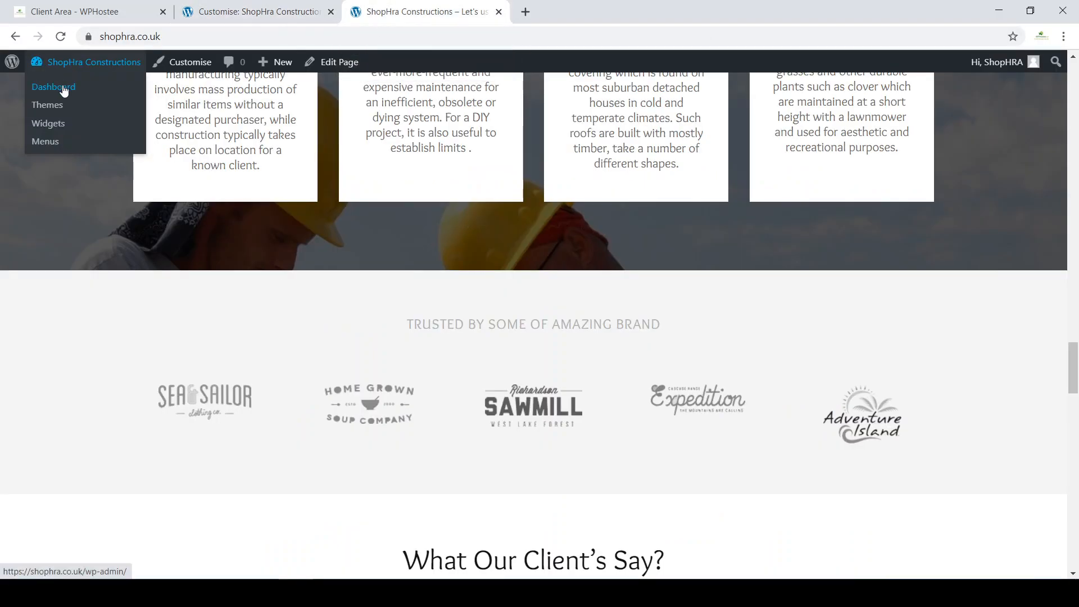
pyautogui.click(64, 90)
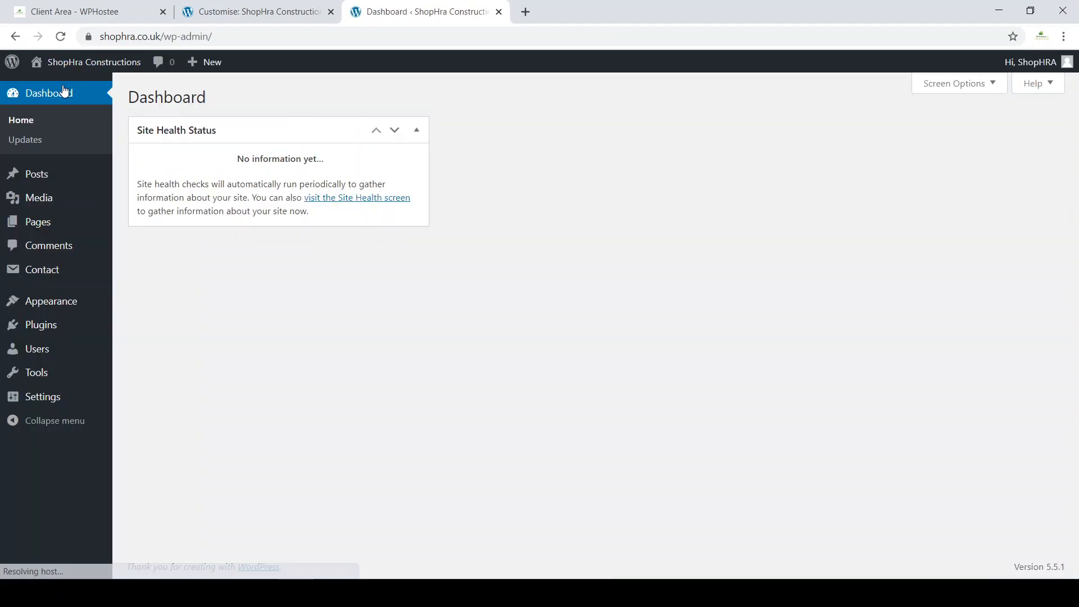
pyautogui.click(43, 219)
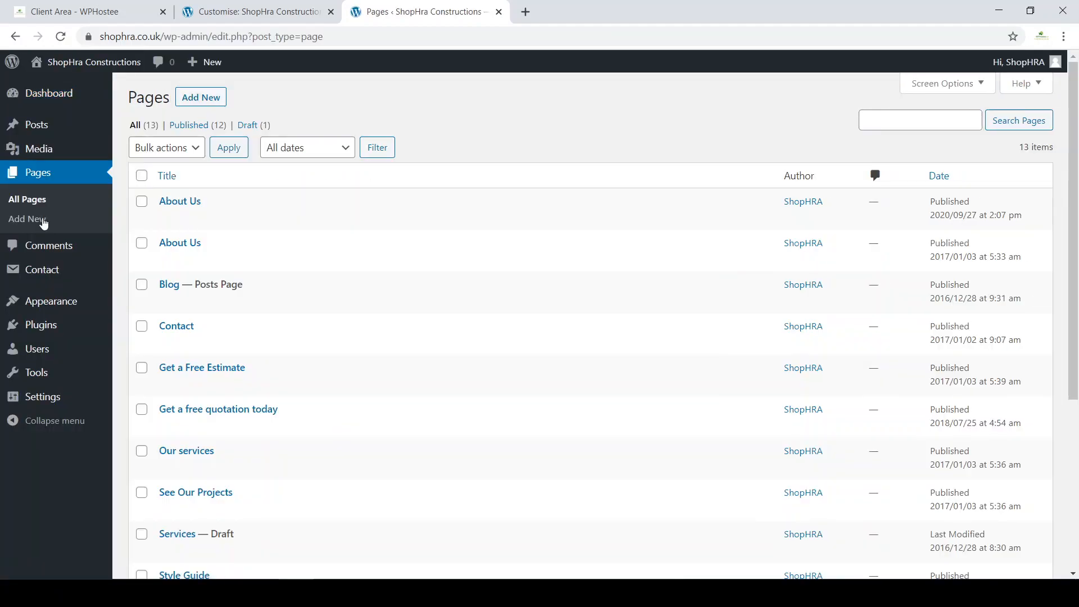
pyautogui.scroll(-4, 44, 223)
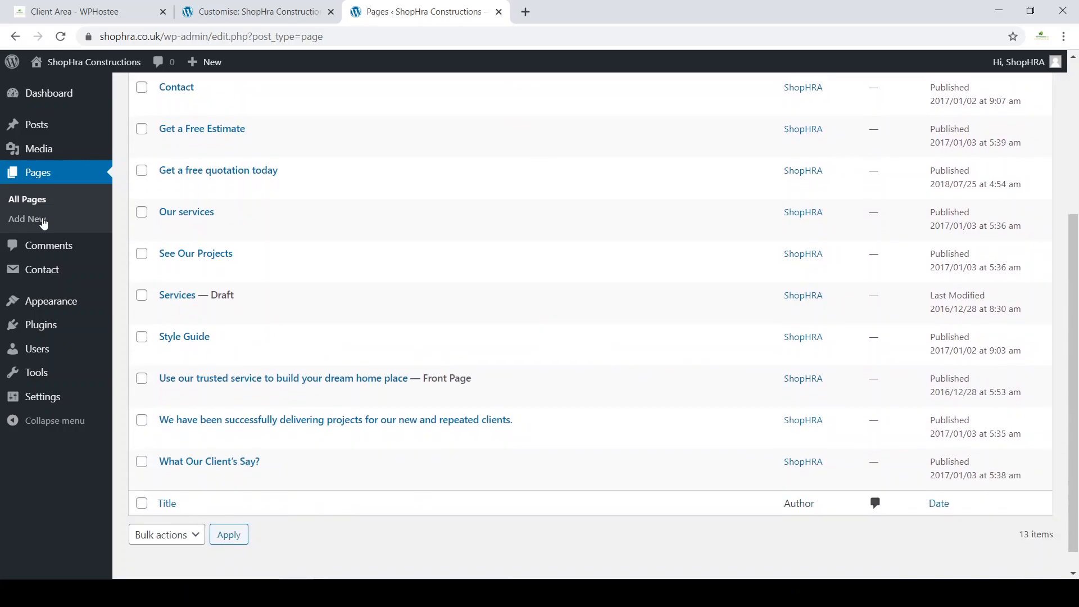
pyautogui.click(228, 461)
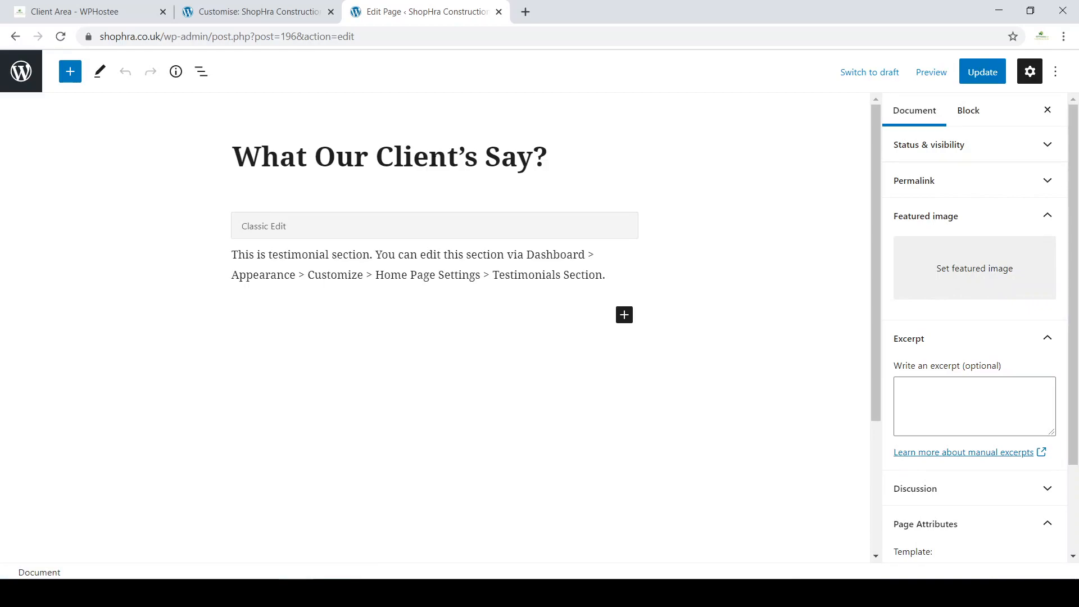
# - Re-save the page unchanged, view it live, and return to the customizer
pyautogui.click(450, 160)
pyautogui.click(514, 156)
pyautogui.click(967, 286)
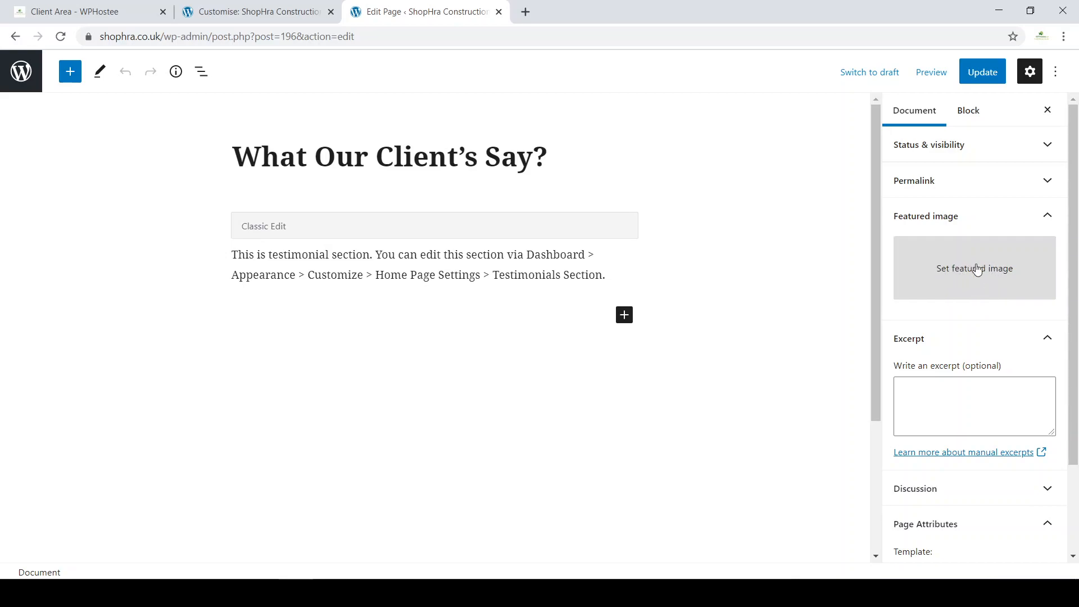
pyautogui.click(972, 72)
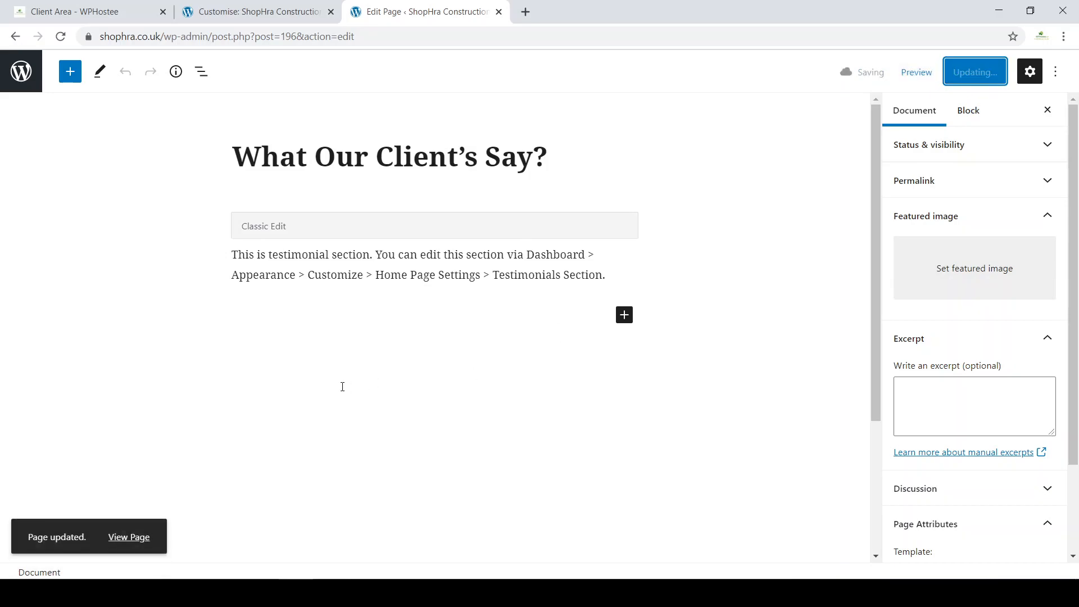
pyautogui.click(117, 538)
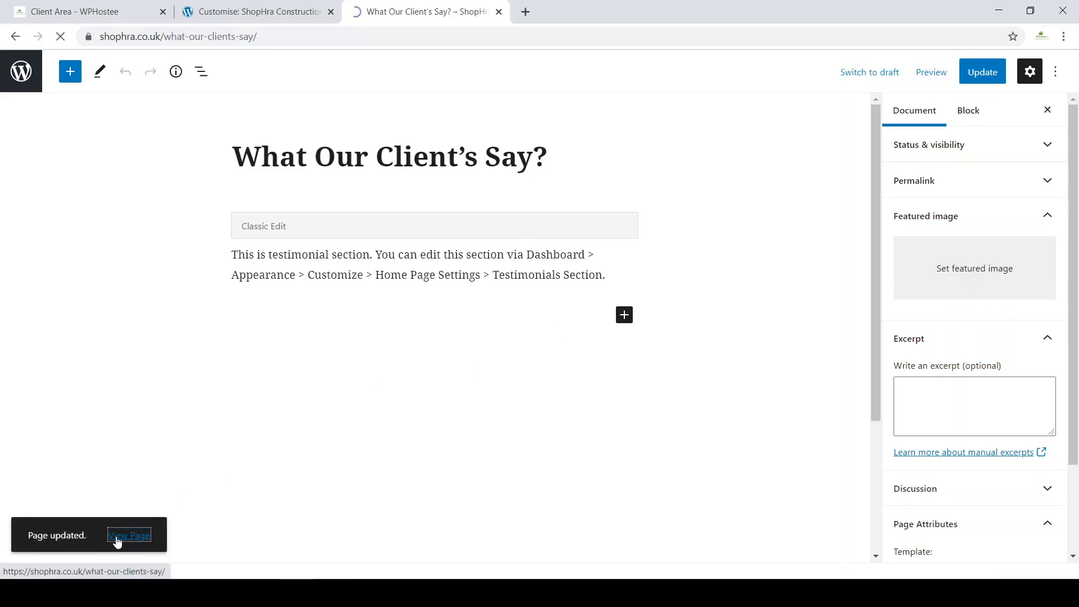
pyautogui.click(250, 10)
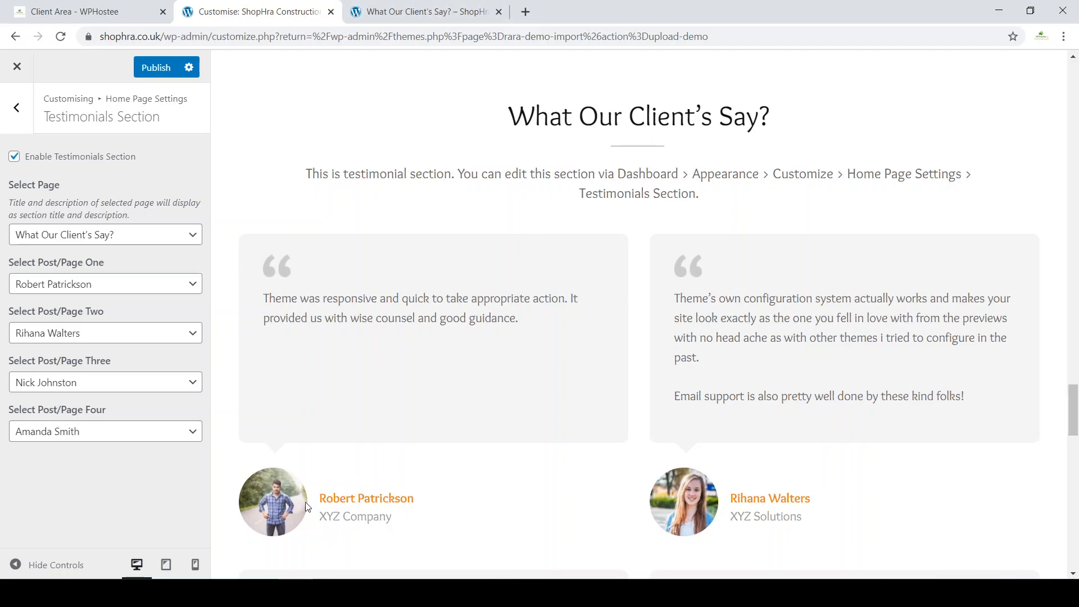
# - From the admin Posts list, open the last Testimonials post for editing
pyautogui.click(387, 7)
pyautogui.moveTo(73, 63)
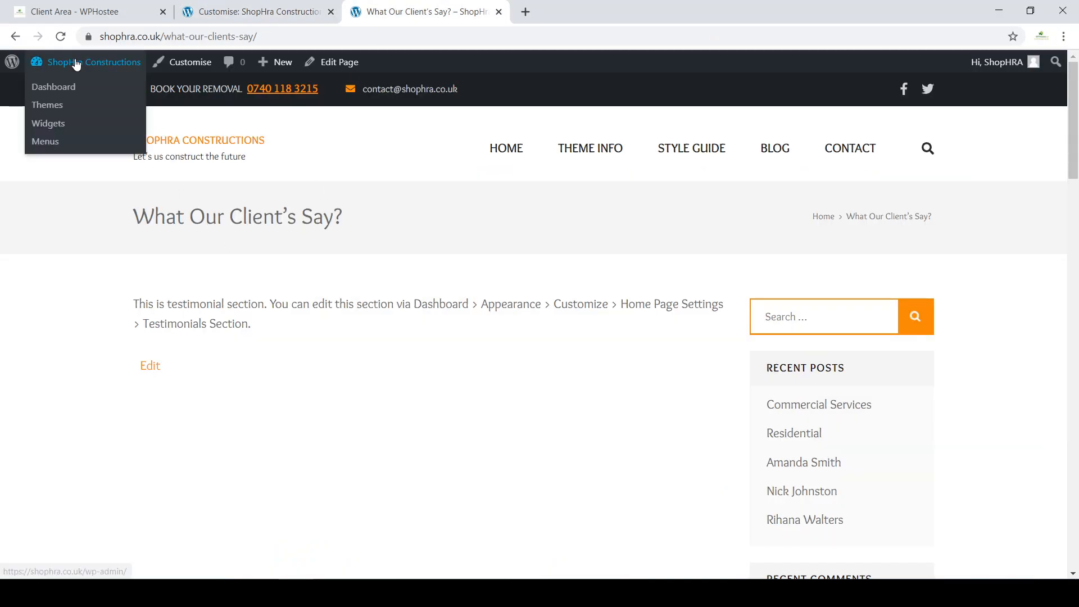
pyautogui.click(59, 90)
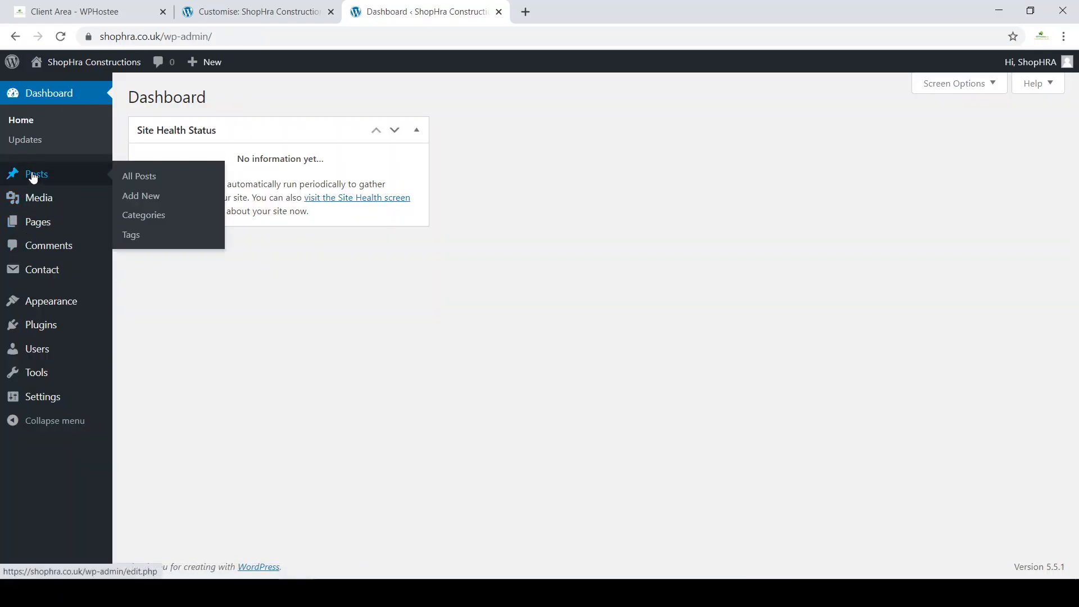
pyautogui.click(32, 175)
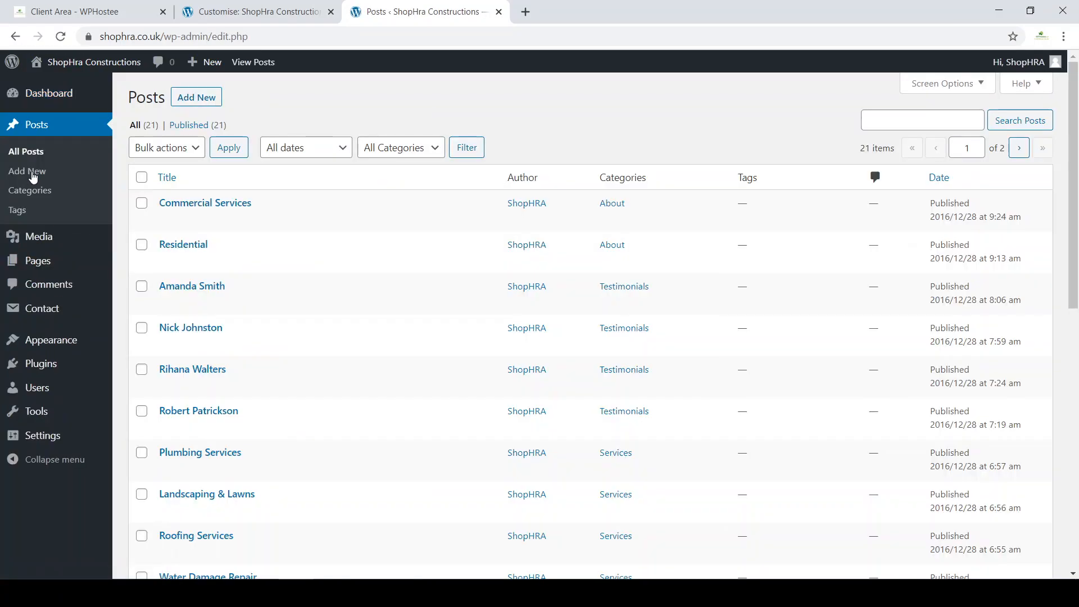
pyautogui.scroll(-3, 33, 176)
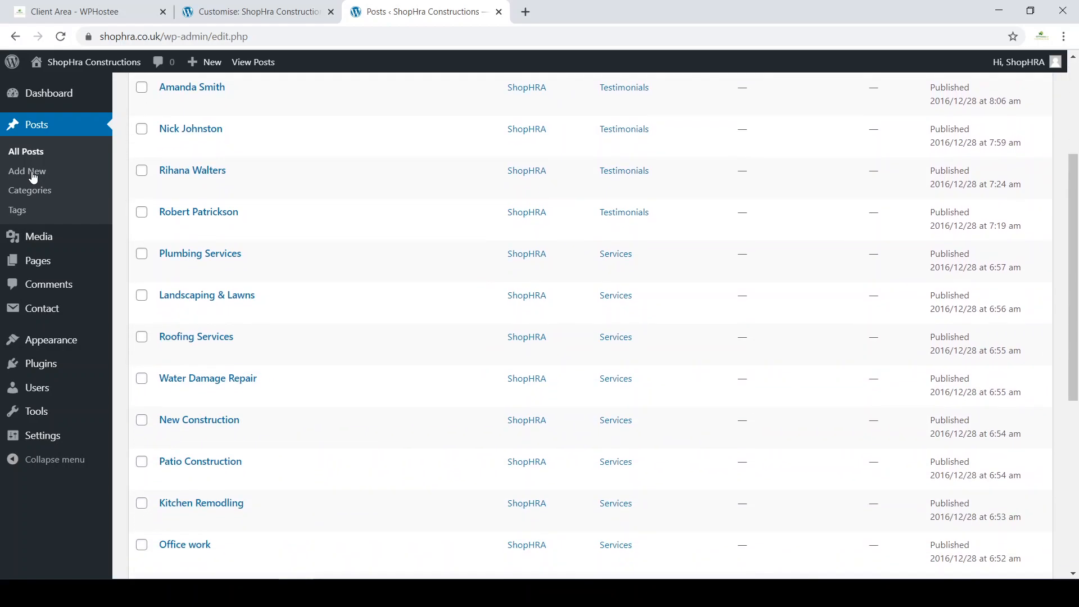
pyautogui.scroll(-2, 33, 176)
pyautogui.scroll(3, 33, 177)
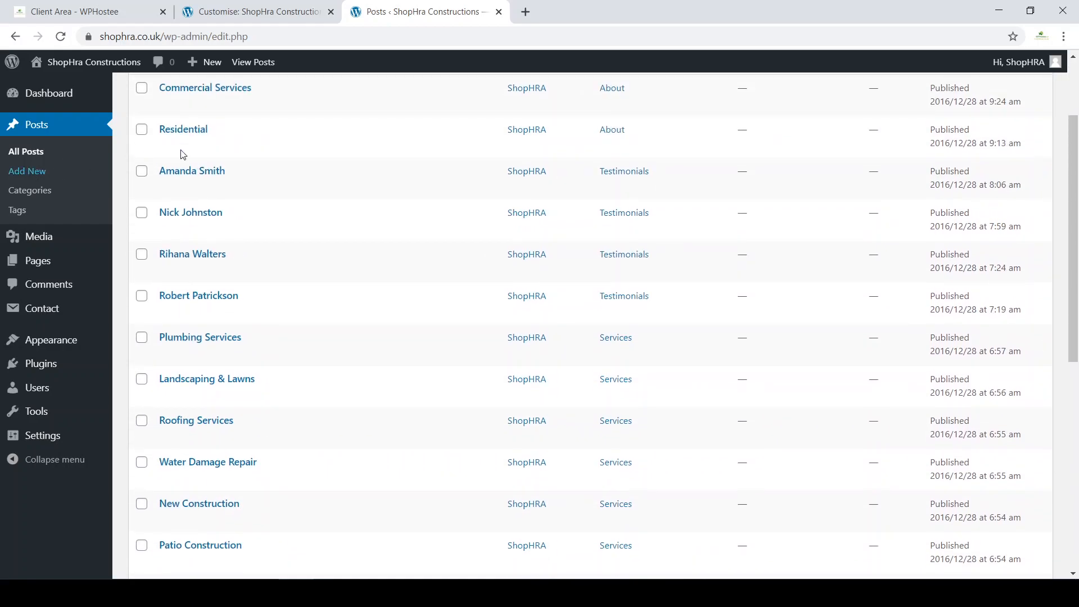
pyautogui.click(230, 297)
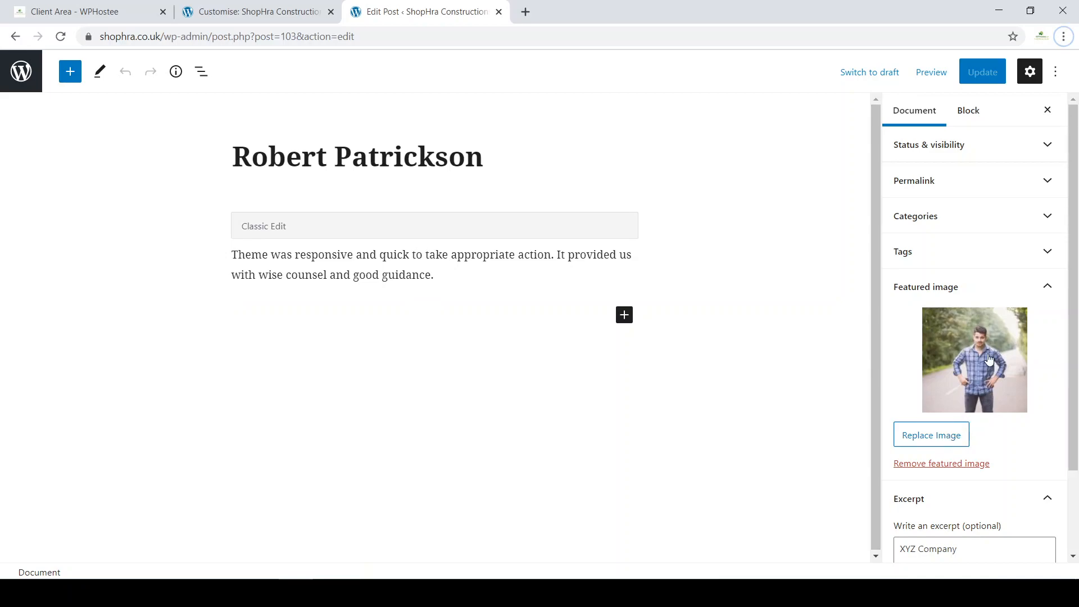
# - Trim the last letters of the client's surname in the title, update, and view the post
pyautogui.click(336, 264)
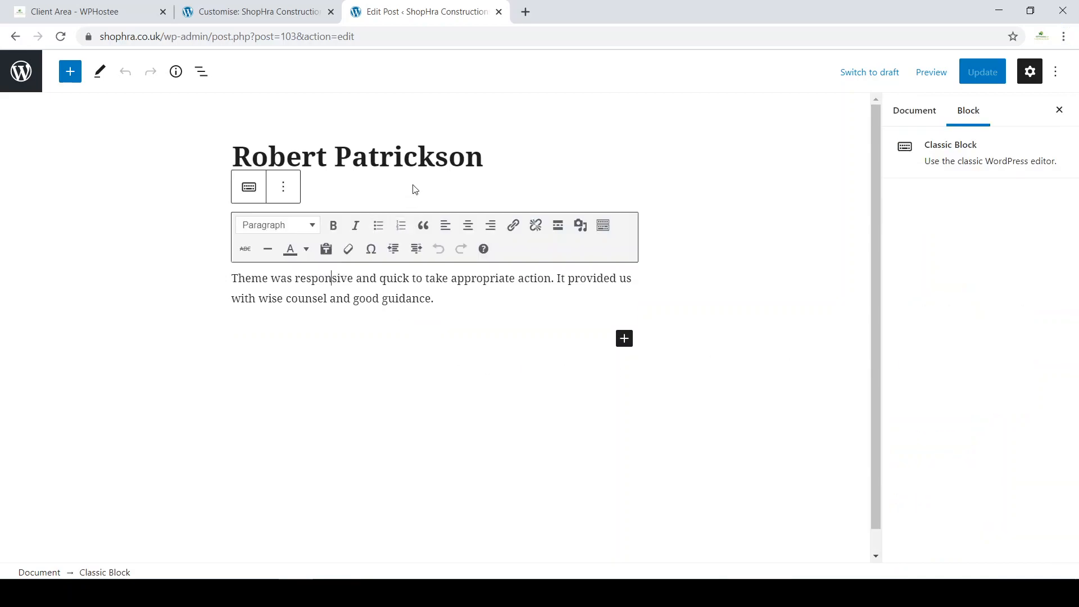
pyautogui.click(420, 158)
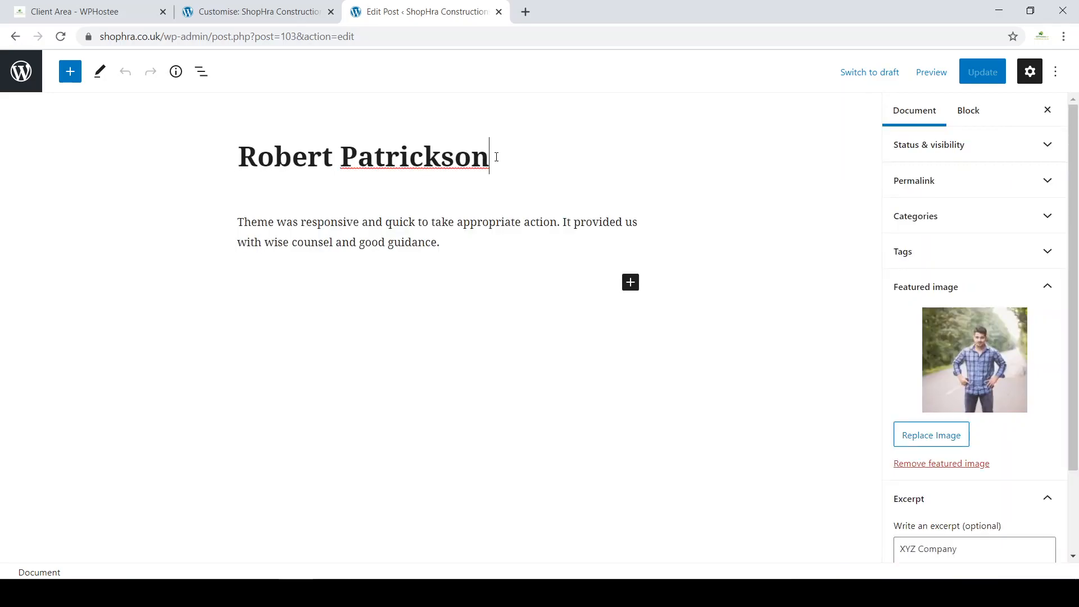
pyautogui.press('BackSpace')
pyautogui.press('BackSpace')
pyautogui.press('BackSpace')
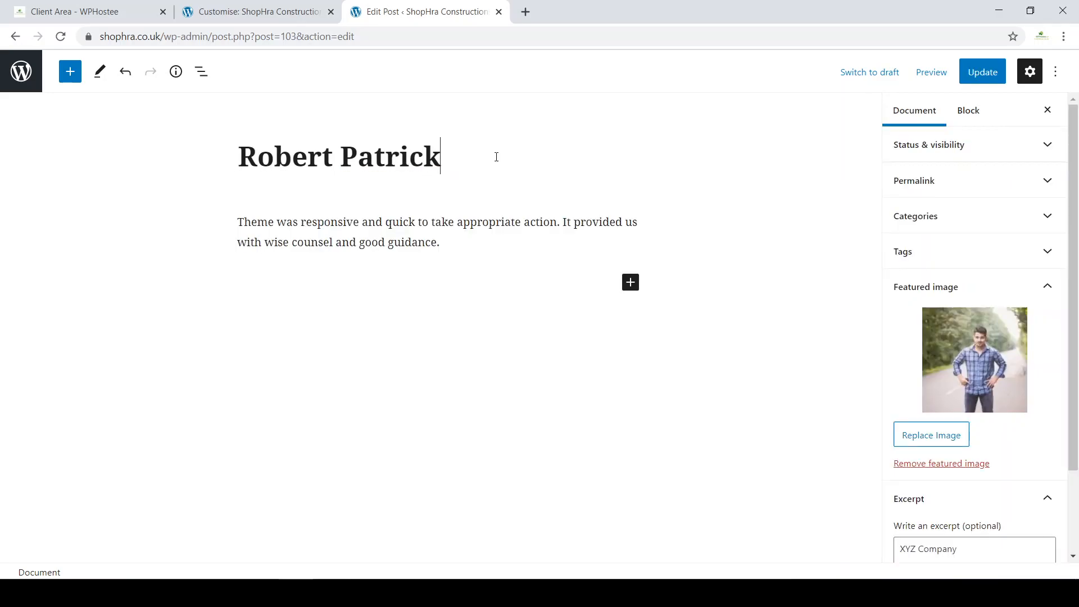
pyautogui.click(982, 71)
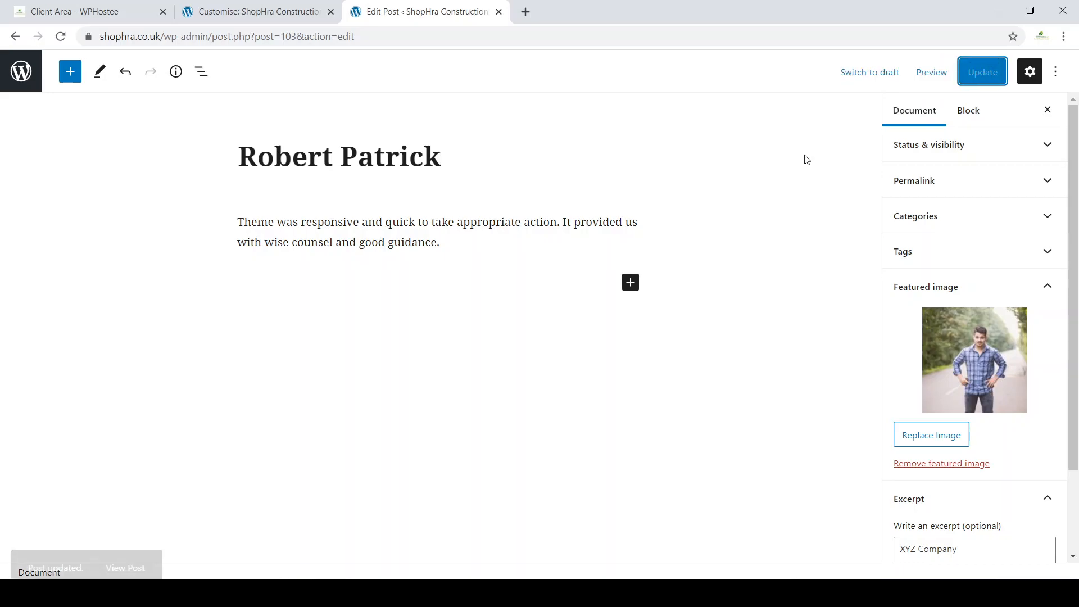
pyautogui.click(130, 537)
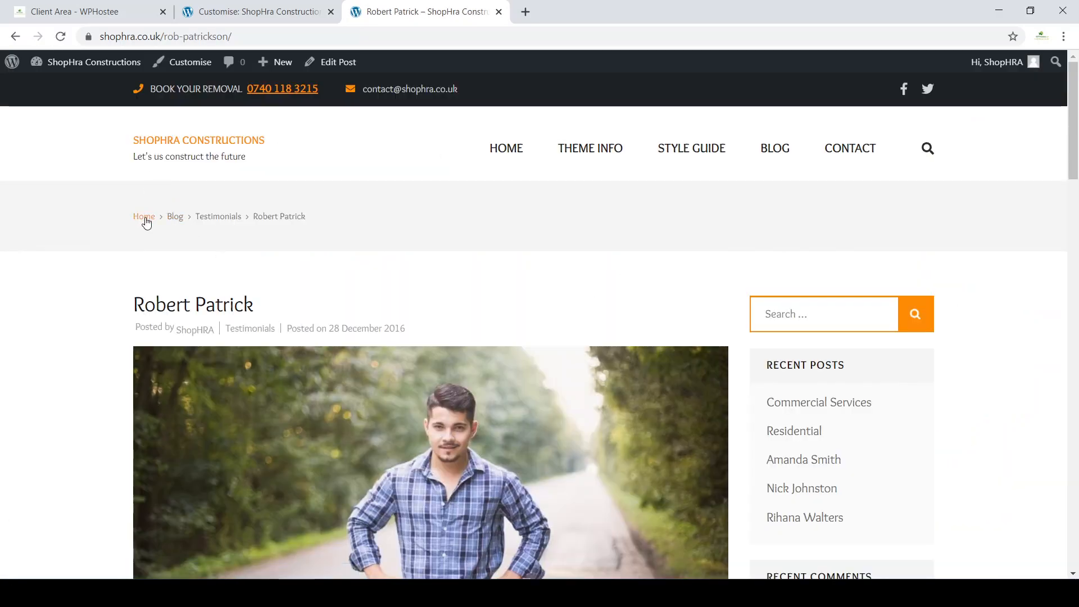
# - Scroll the live homepage to the testimonials and highlight the checked-shirt client's company caption
pyautogui.click(145, 219)
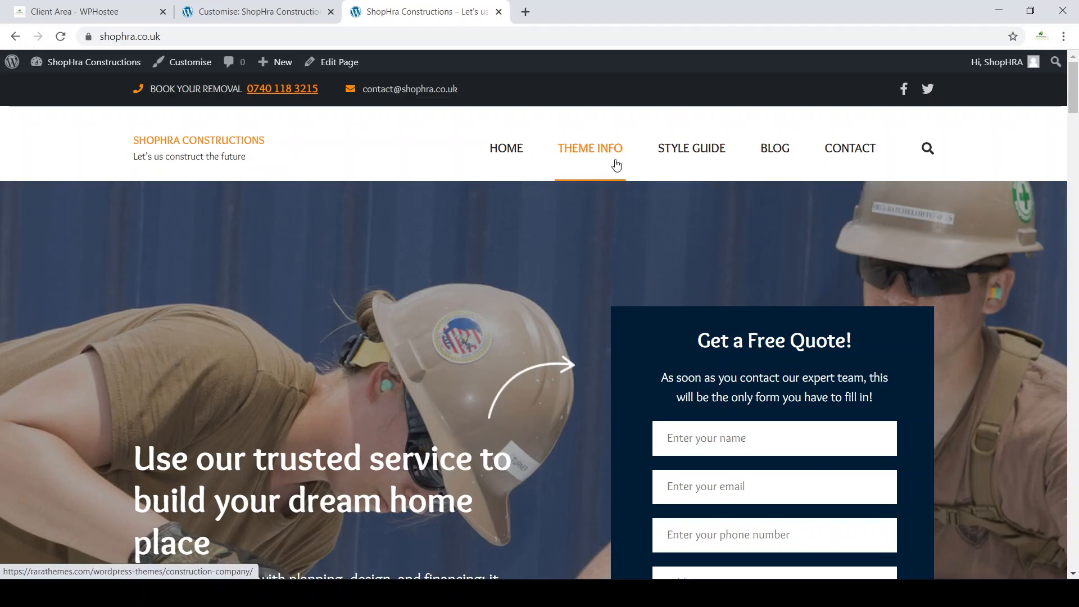
pyautogui.scroll(-15, 380, 171)
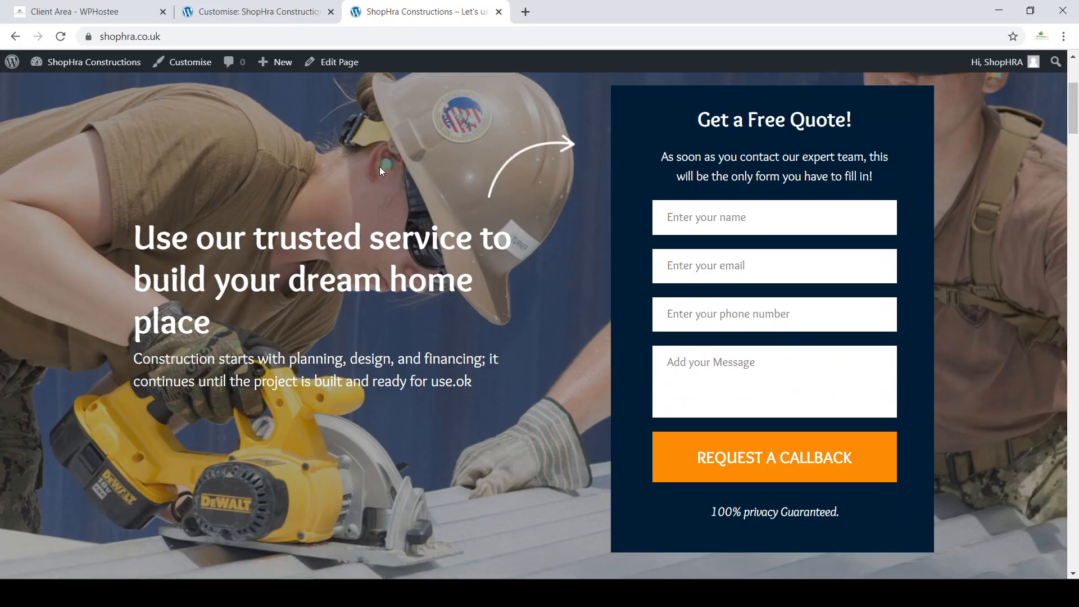
pyautogui.scroll(-15, 379, 168)
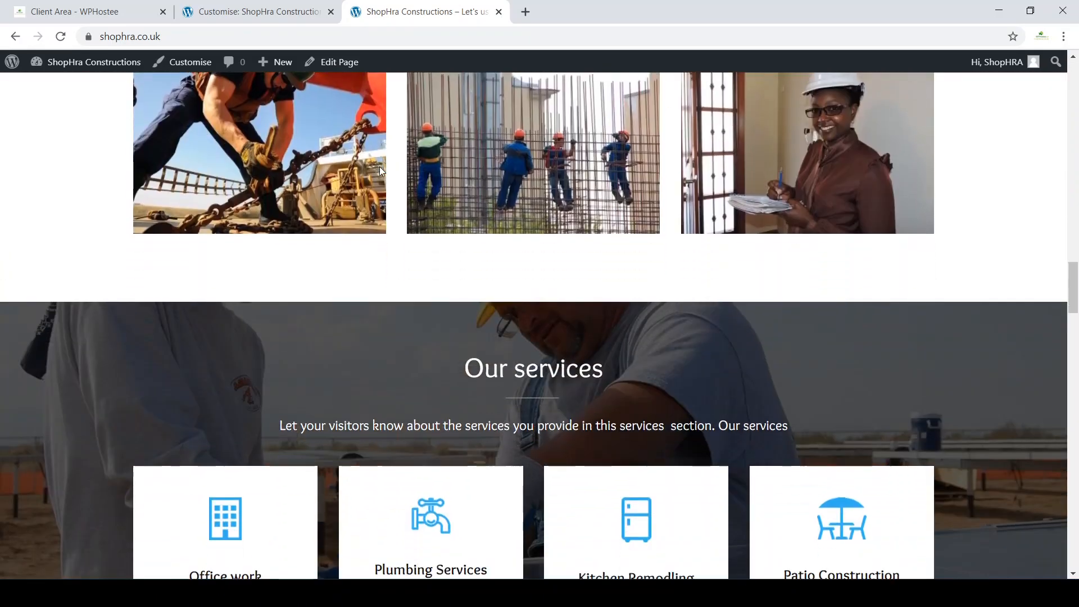
pyautogui.scroll(-5, 381, 171)
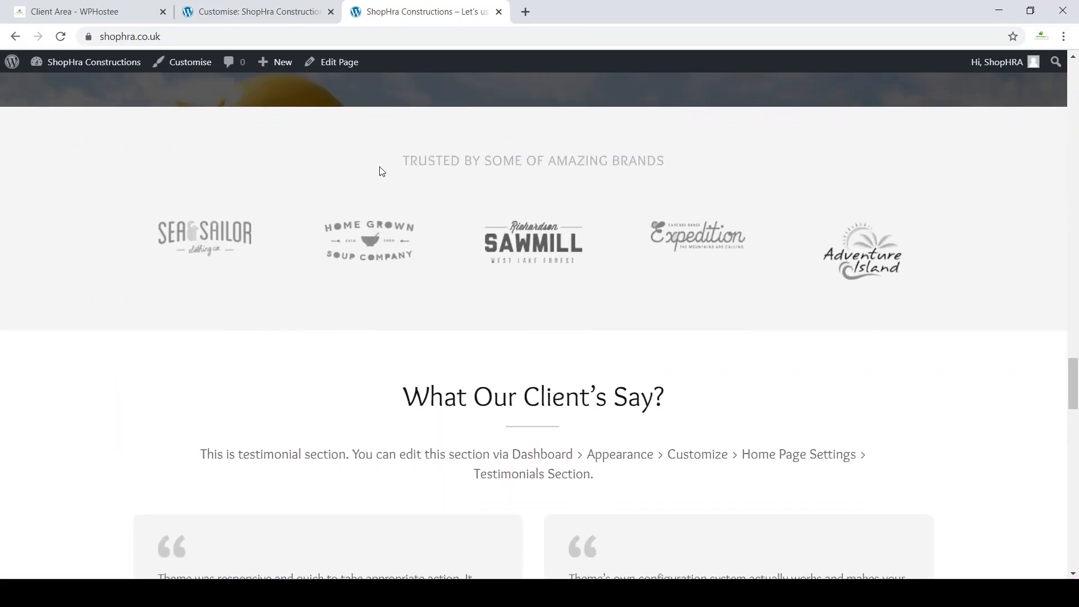
pyautogui.scroll(-2, 380, 171)
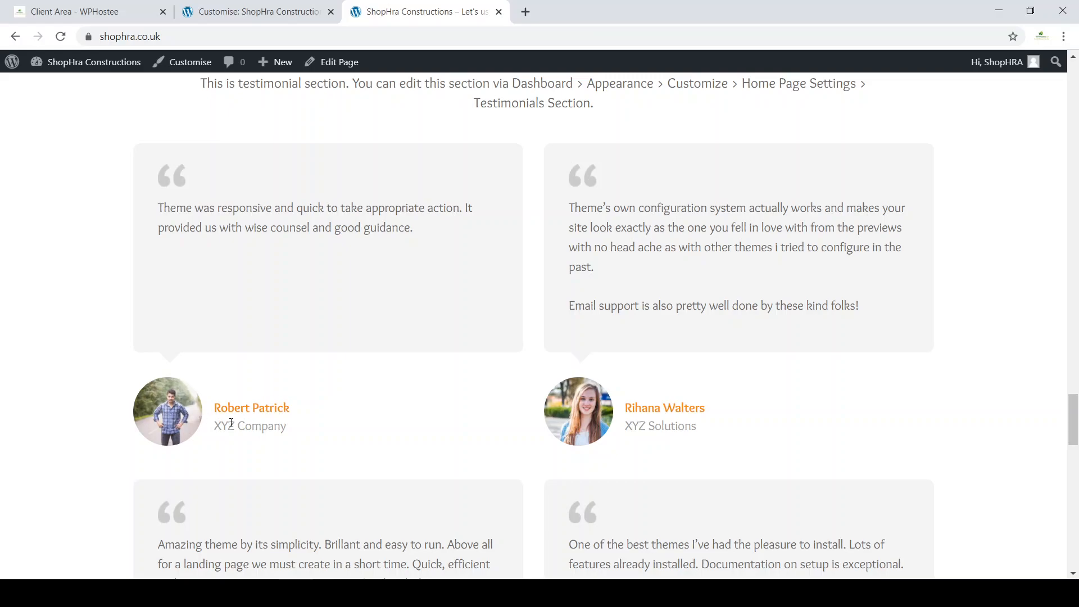
pyautogui.moveTo(226, 425); pyautogui.dragTo(298, 433)
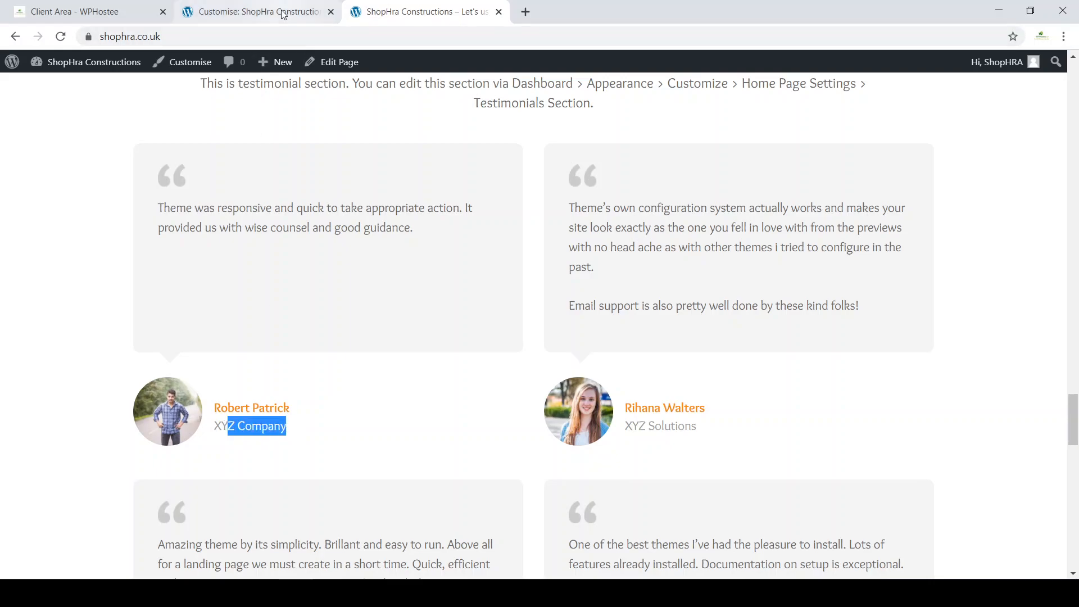
# - Compare with the customizer tab, then go to the admin Dashboard via the site-name menu
pyautogui.click(283, 15)
pyautogui.click(404, 8)
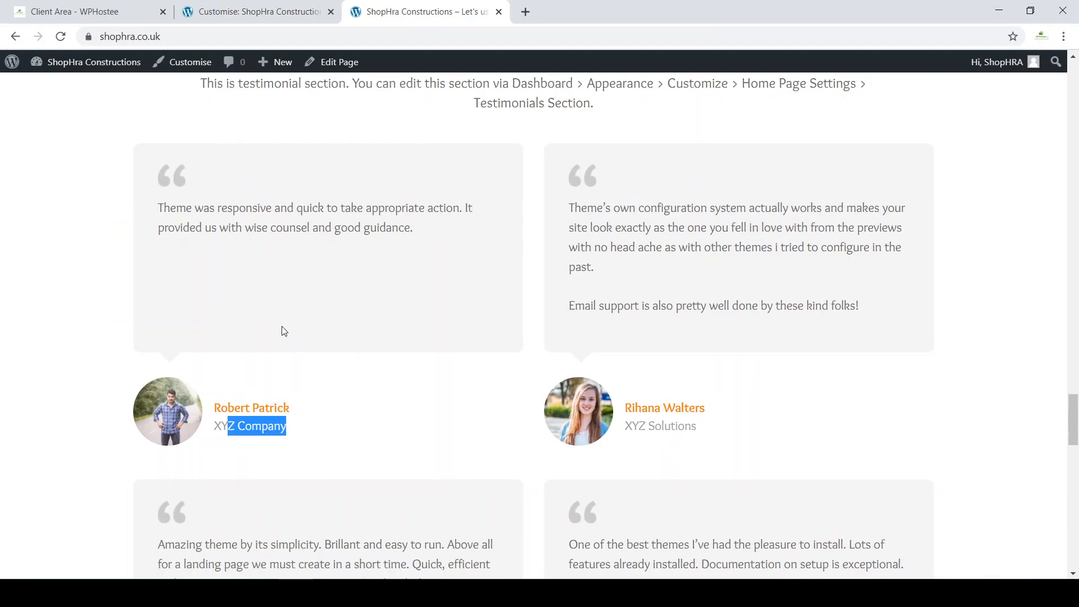
pyautogui.click(270, 408)
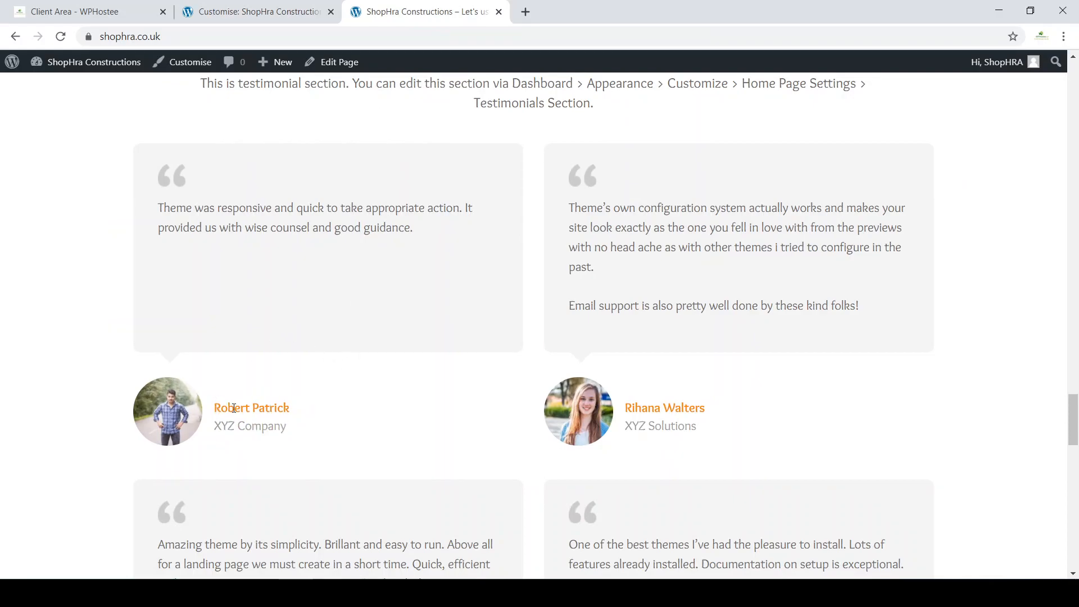
pyautogui.moveTo(73, 63)
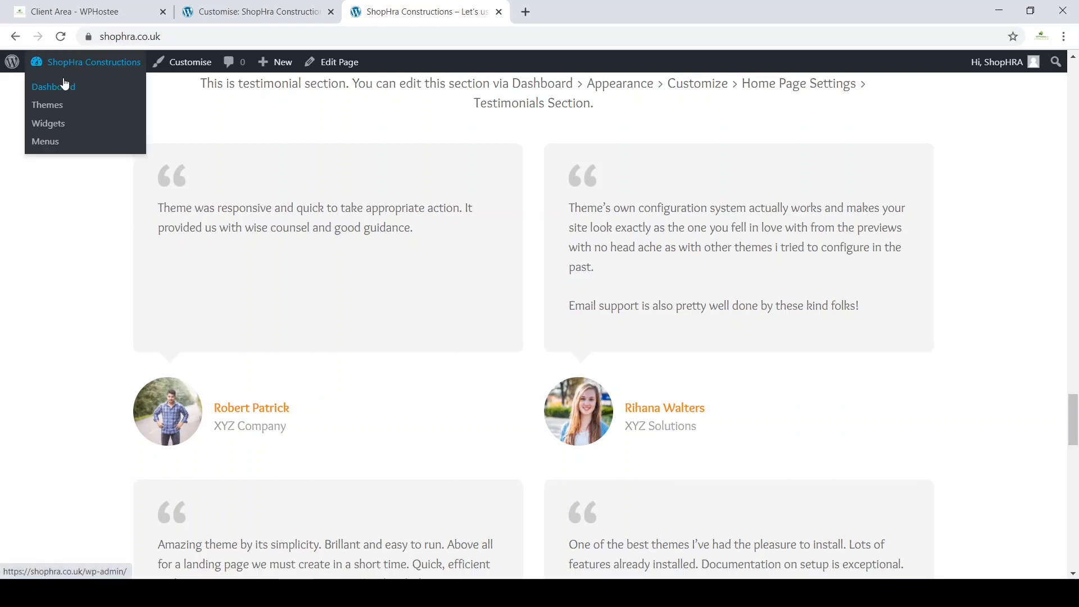
pyautogui.click(61, 90)
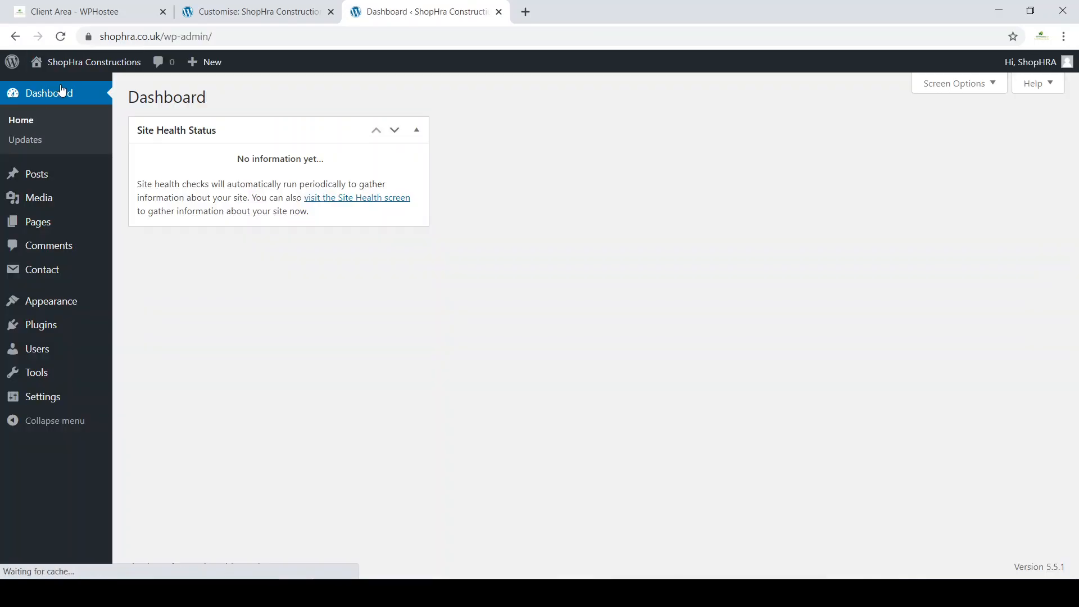
# - Change the client's testimonial excerpt from 'XYZ Company' to 'xxx Company', update, and view the post
pyautogui.click(41, 176)
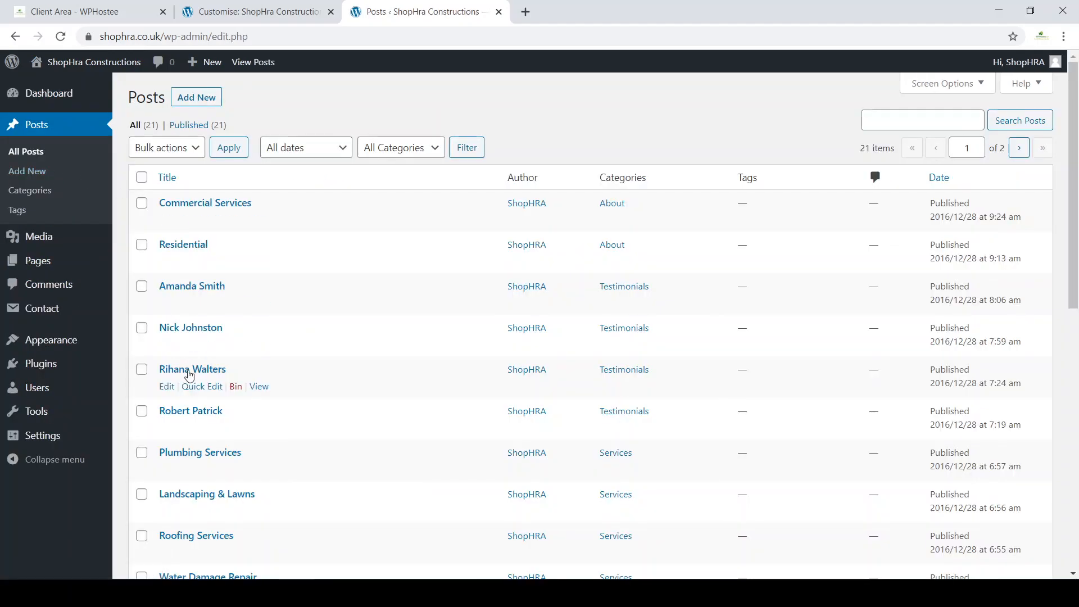
pyautogui.click(198, 412)
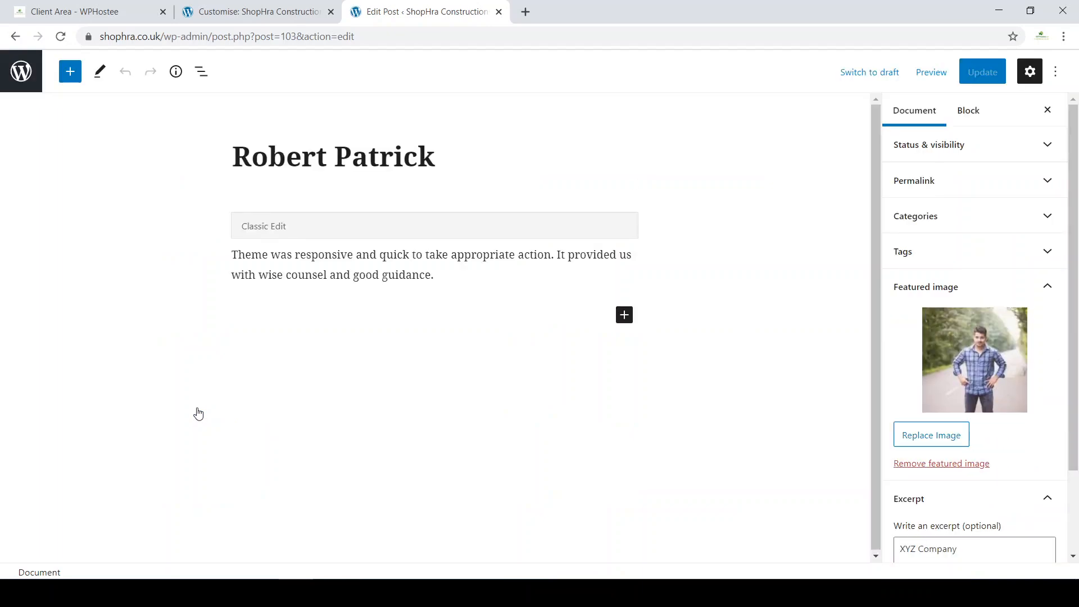
pyautogui.scroll(-2, 927, 482)
pyautogui.click(952, 462)
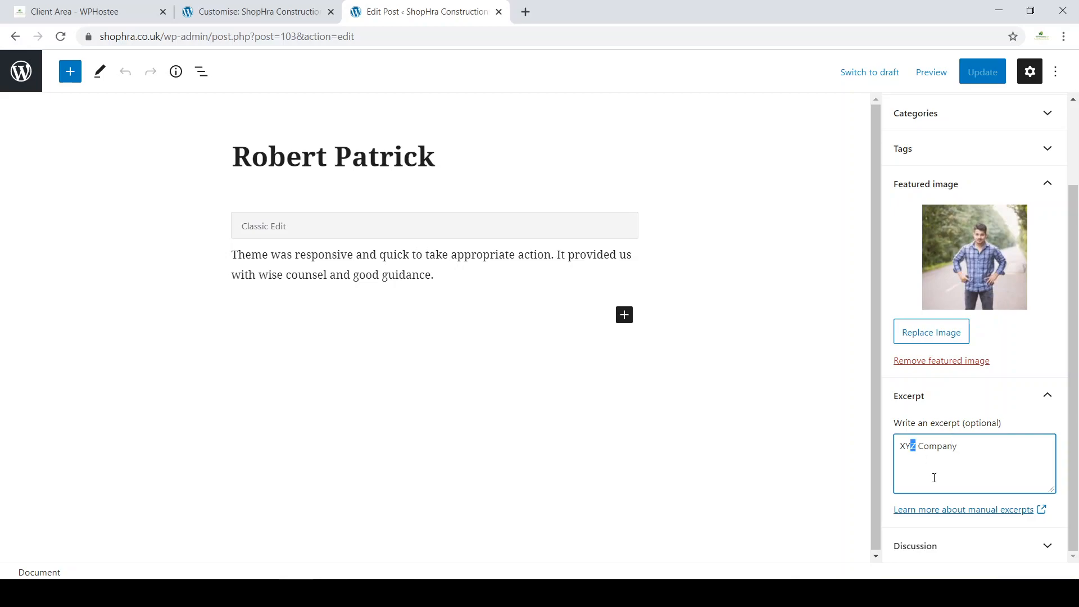
pyautogui.press('BackSpace')
pyautogui.press('BackSpace')
pyautogui.press('BackSpace')
pyautogui.write('xxx')
pyautogui.click(990, 67)
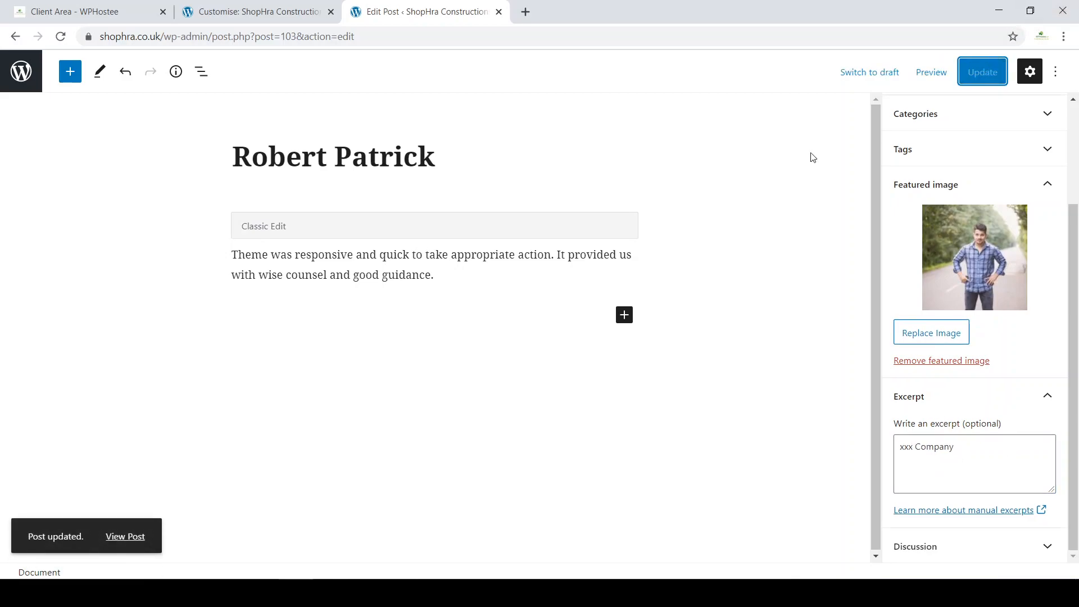
pyautogui.click(125, 534)
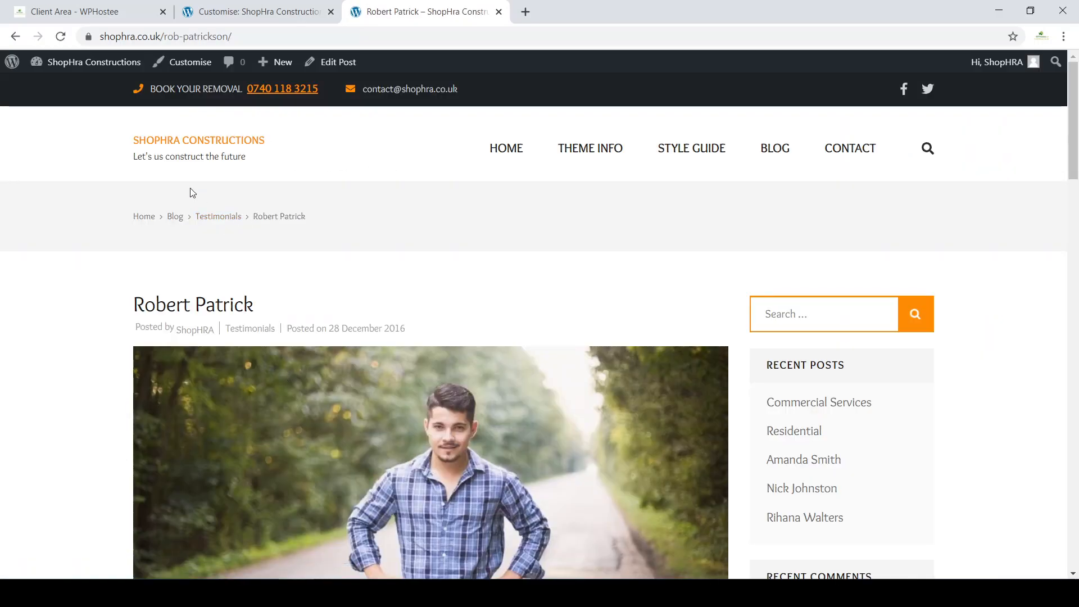
# - Verify on the live homepage that the client's testimonial caption now reads 'xxx Company'
pyautogui.click(163, 145)
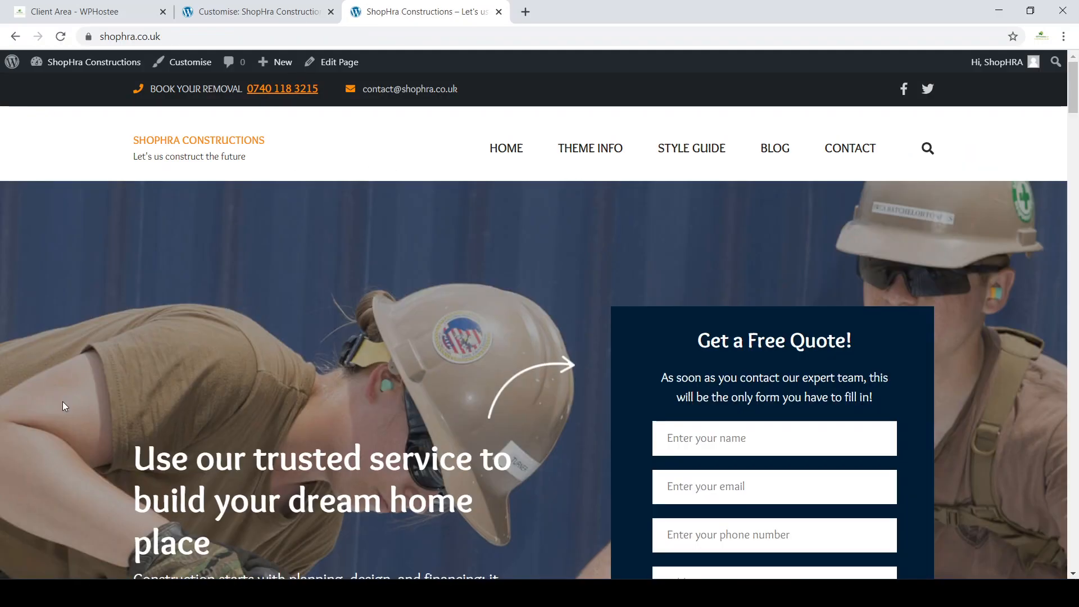
pyautogui.scroll(-5, 62, 402)
pyautogui.scroll(-15, 62, 401)
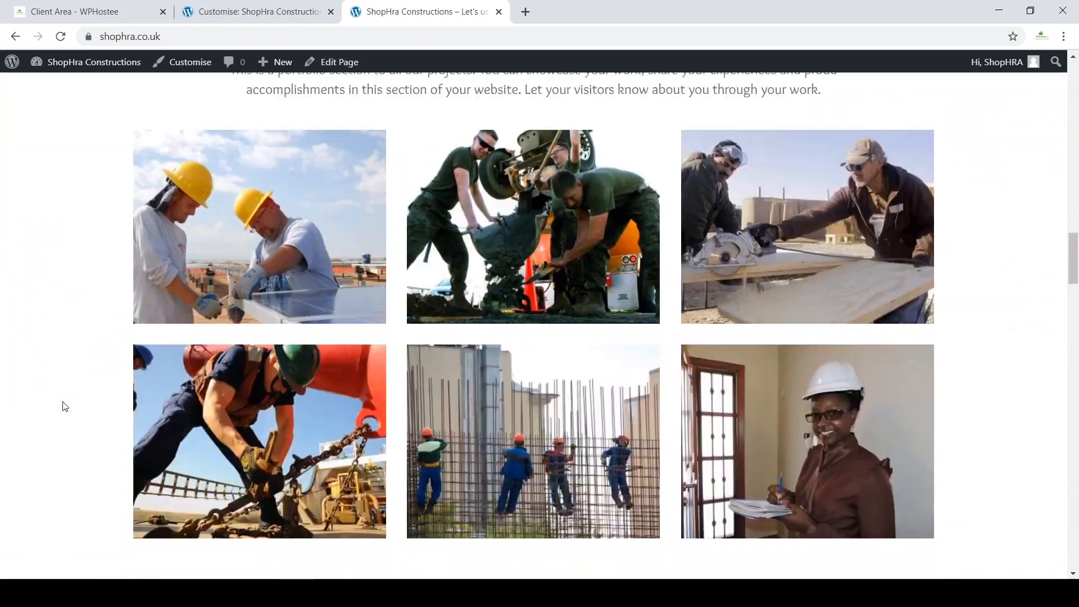
pyautogui.scroll(-20, 62, 401)
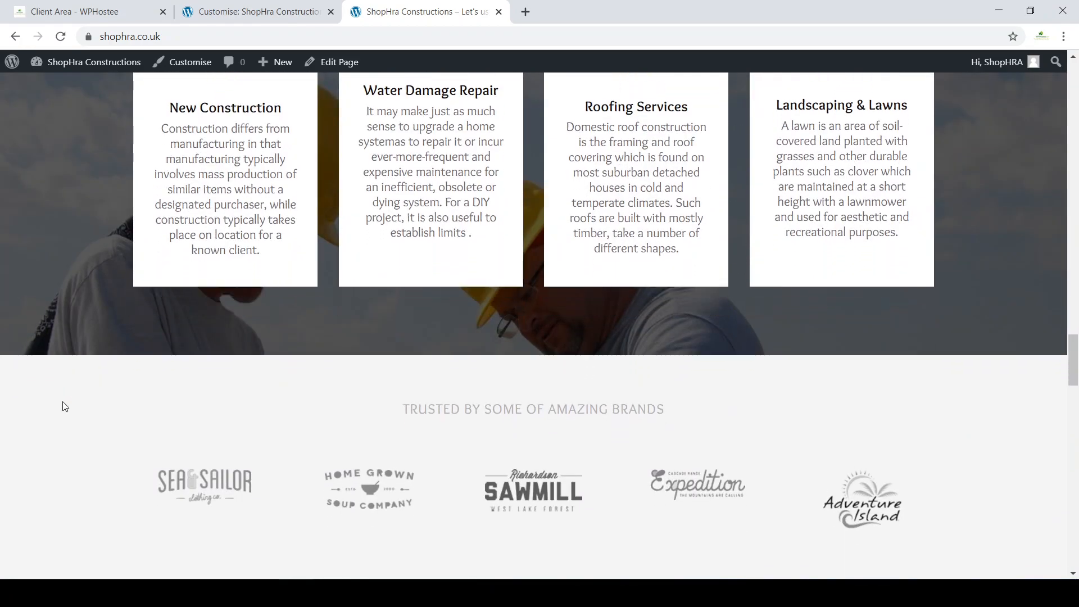
pyautogui.scroll(-5, 65, 406)
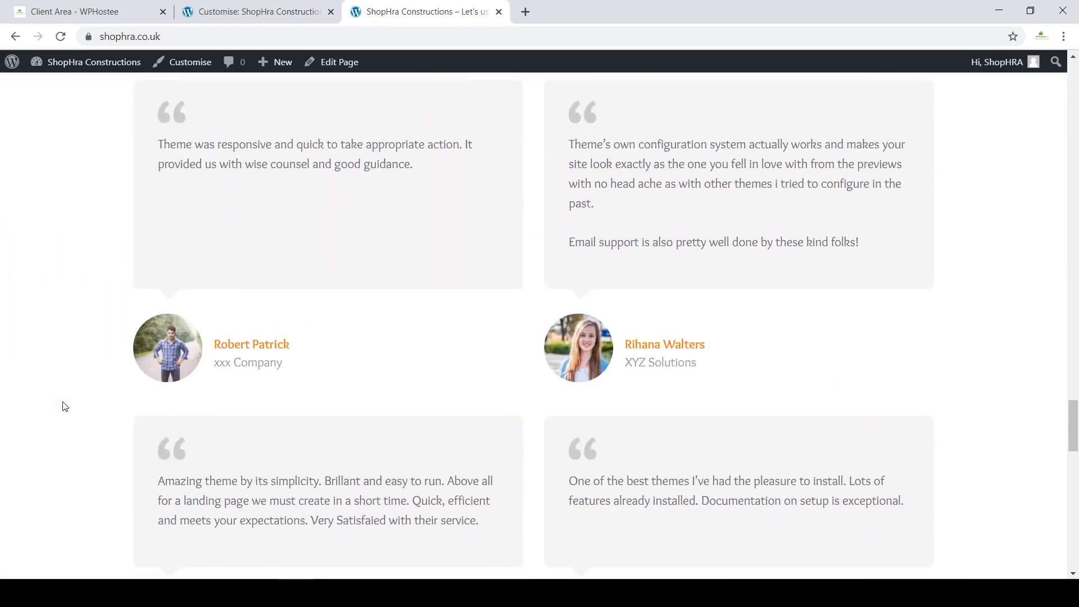
pyautogui.doubleClick(225, 360)
pyautogui.doubleClick(265, 359)
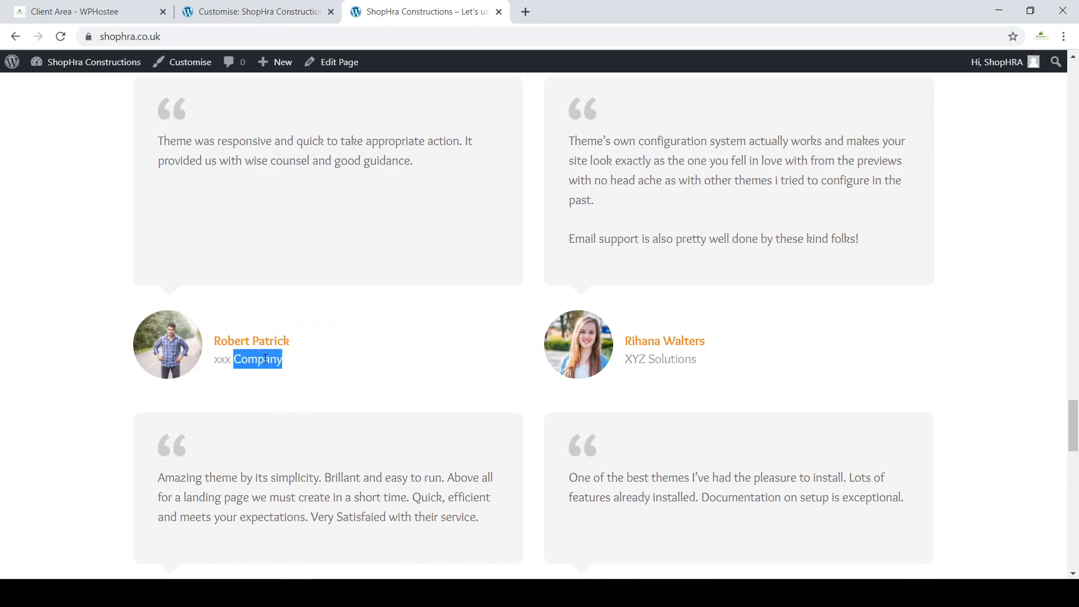
pyautogui.doubleClick(264, 339)
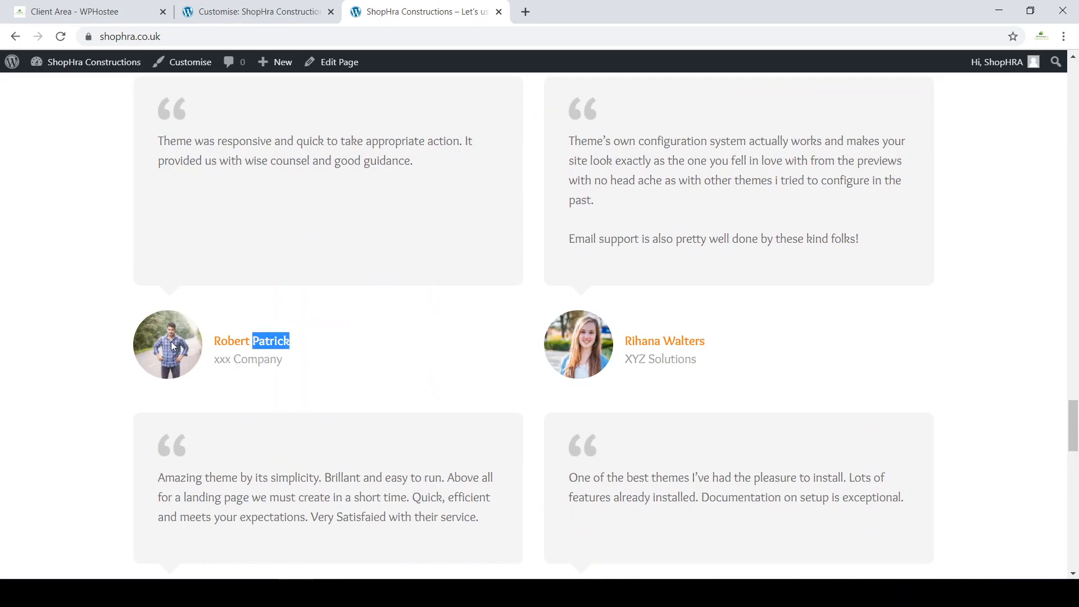
pyautogui.scroll(1, 191, 369)
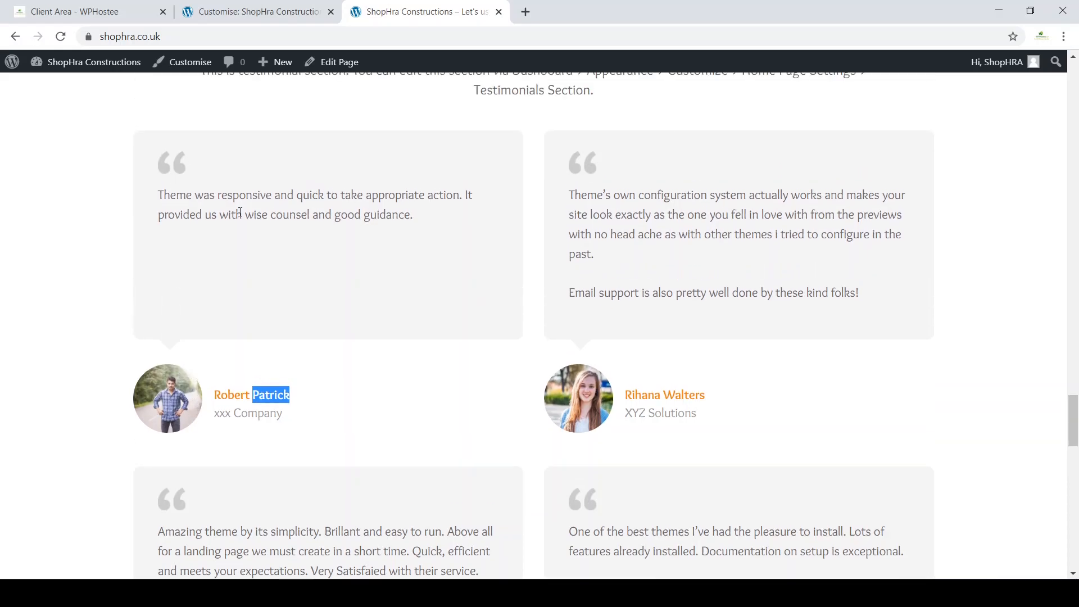
pyautogui.moveTo(240, 195); pyautogui.dragTo(343, 218)
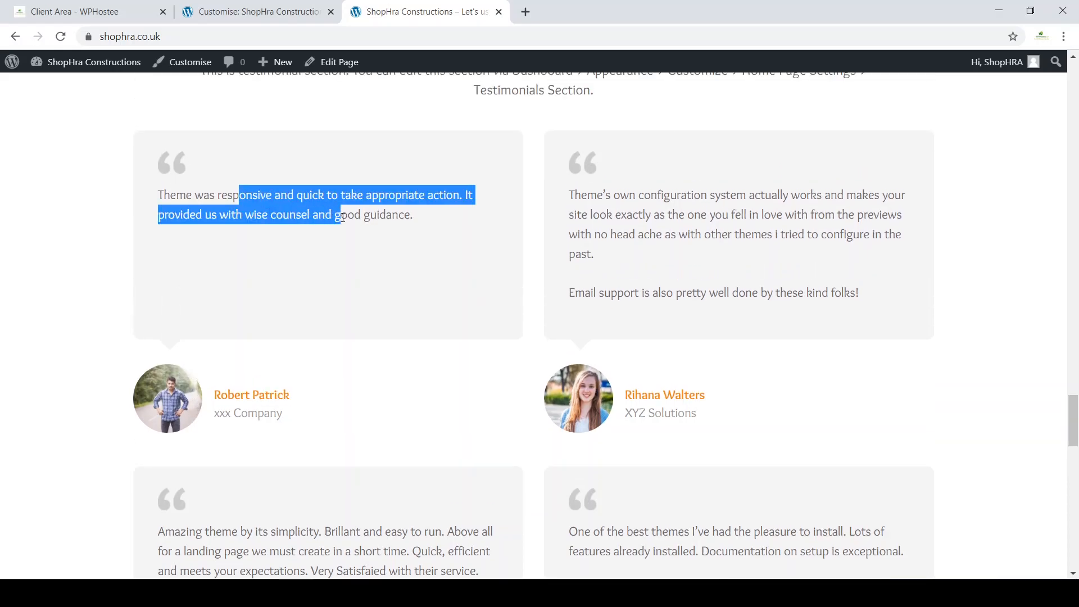
pyautogui.scroll(-12, 388, 354)
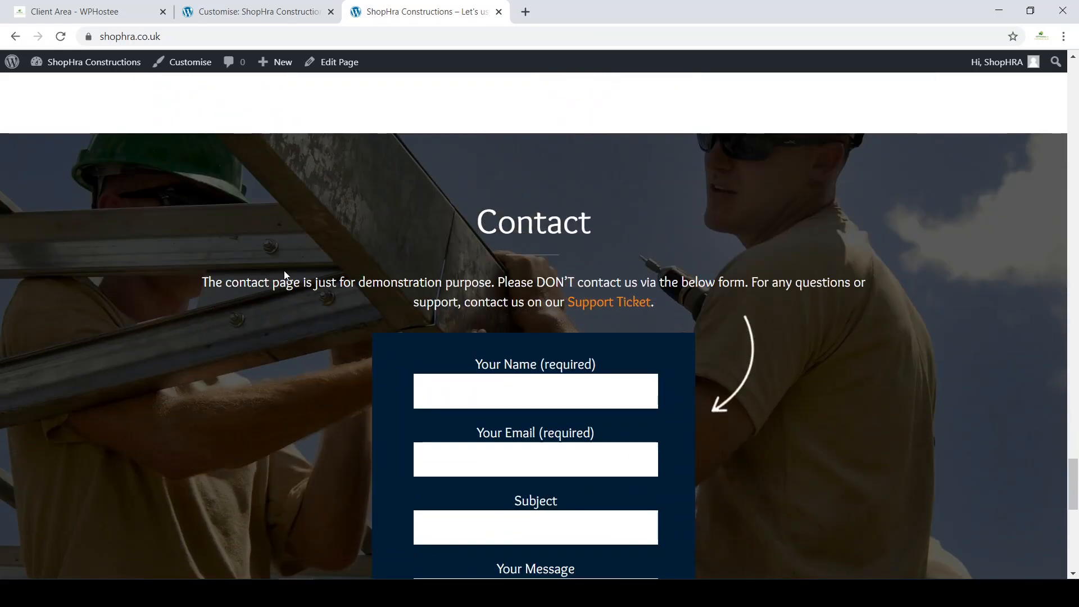
# - Publish the customizer changes and open the Contact Form Section settings
pyautogui.click(258, 11)
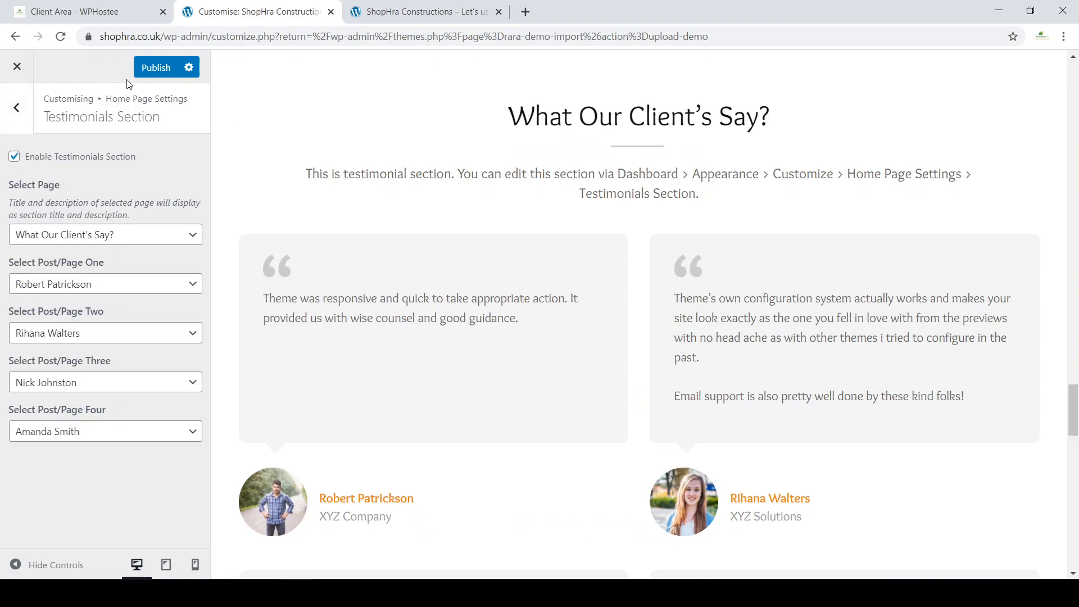
pyautogui.click(153, 68)
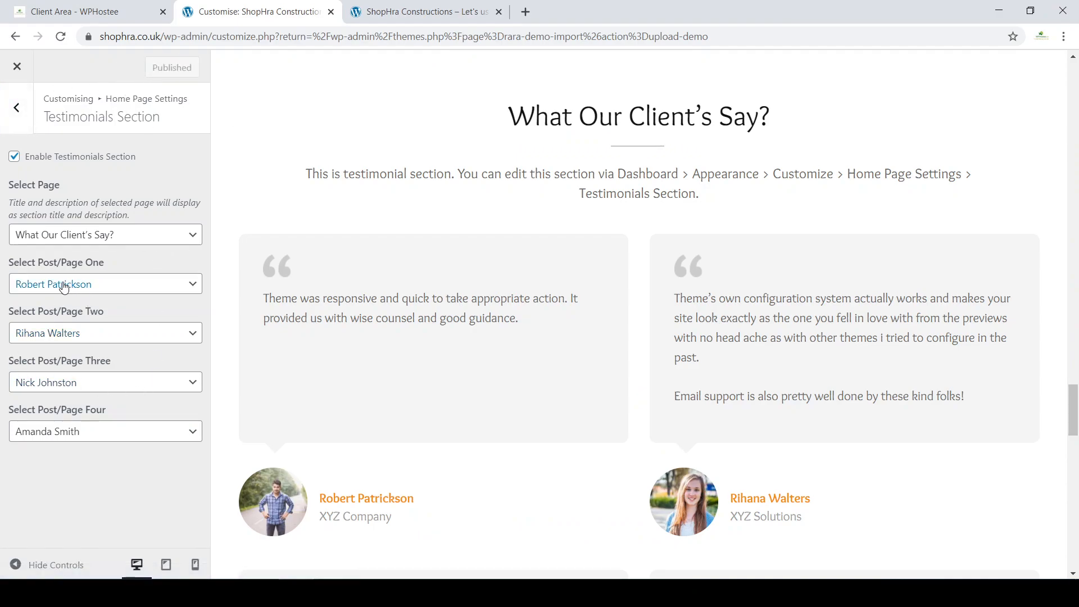
pyautogui.click(17, 108)
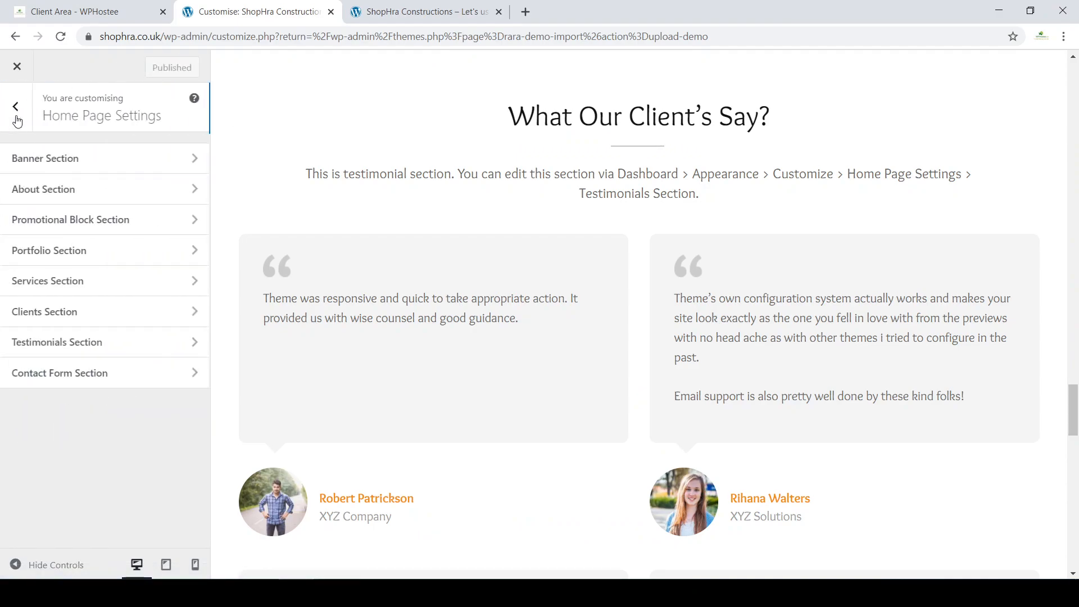
pyautogui.click(67, 375)
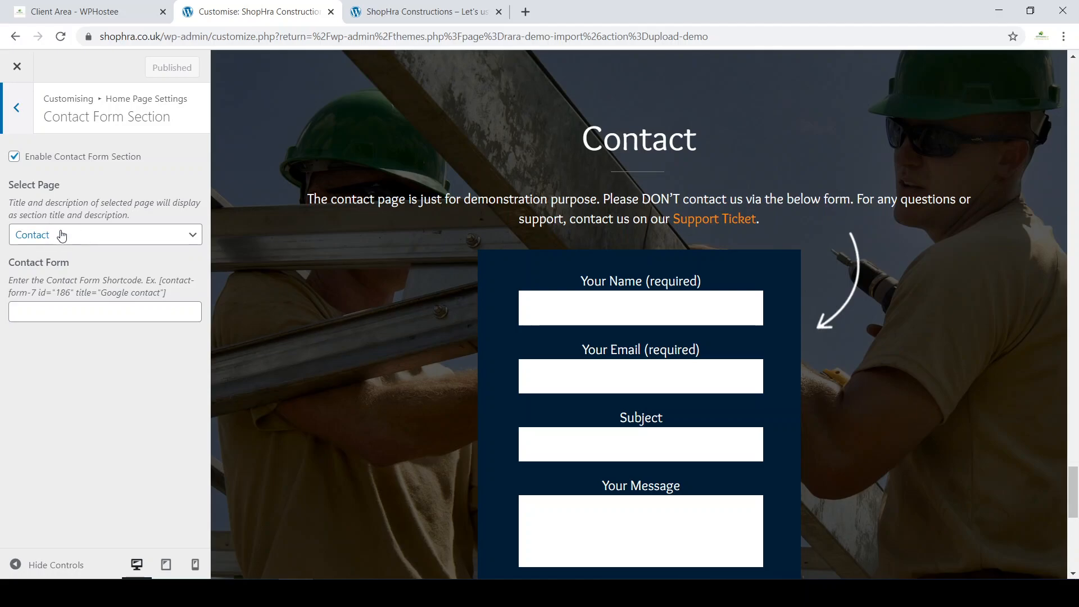
# - Load shophra.co.uk/contact in the live site tab
pyautogui.click(413, 15)
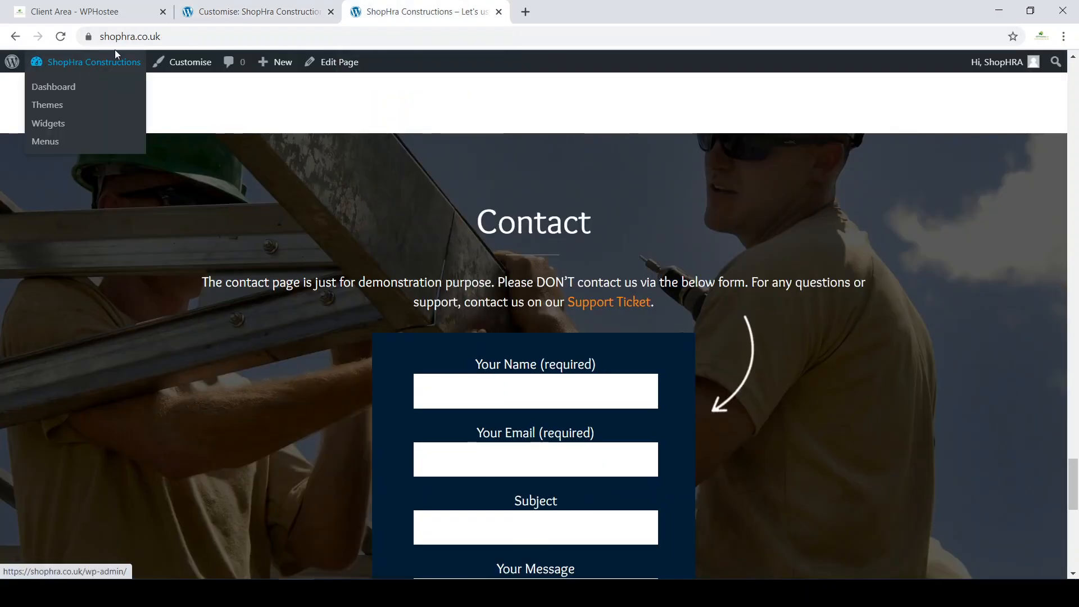
pyautogui.click(236, 36)
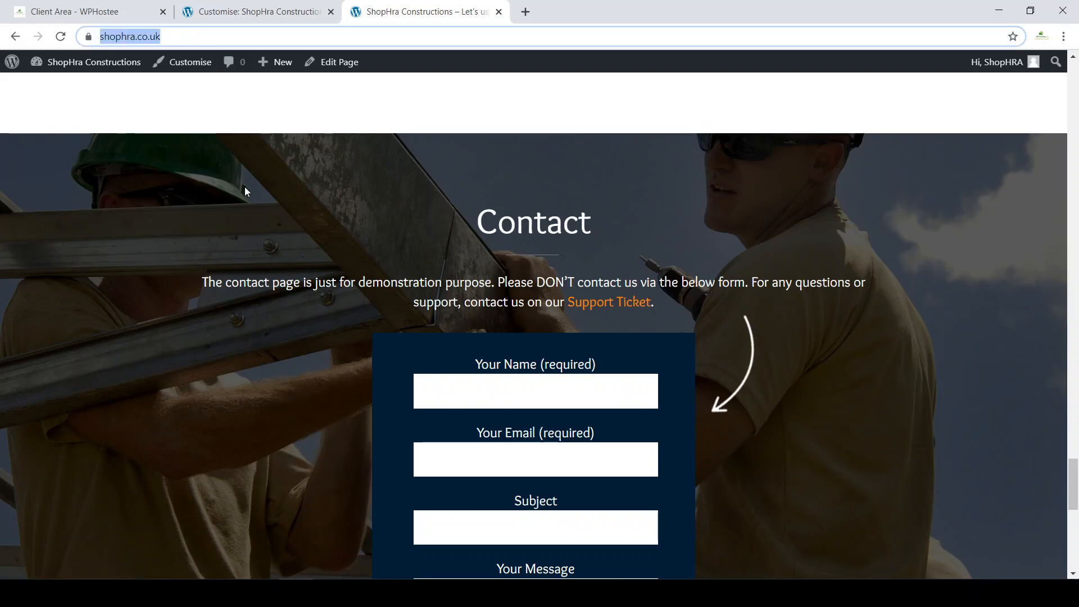
pyautogui.press('End')
pyautogui.write('contact')
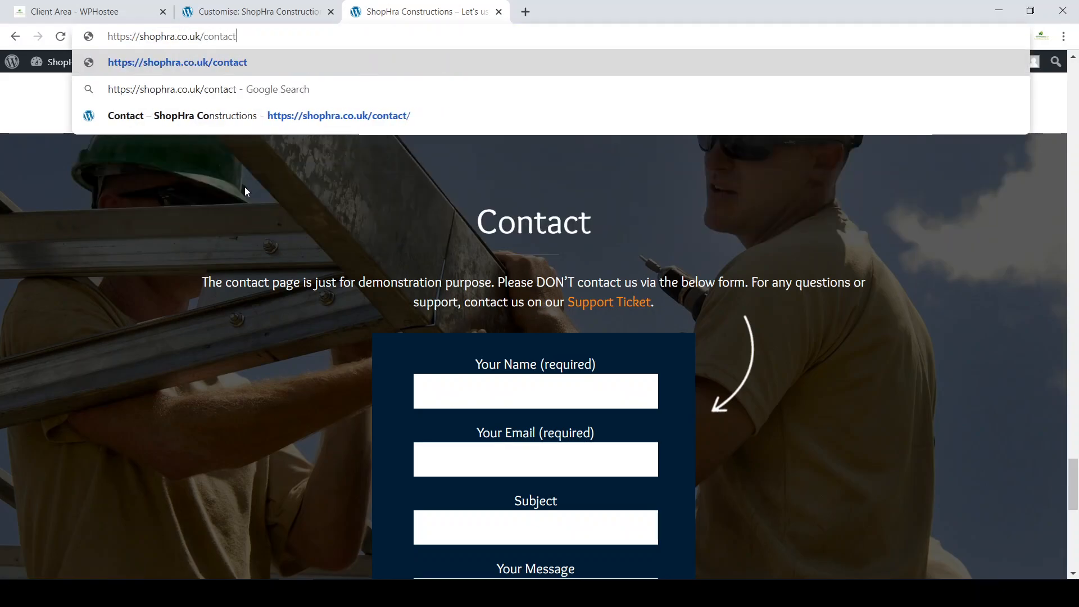
pyautogui.press('Return')
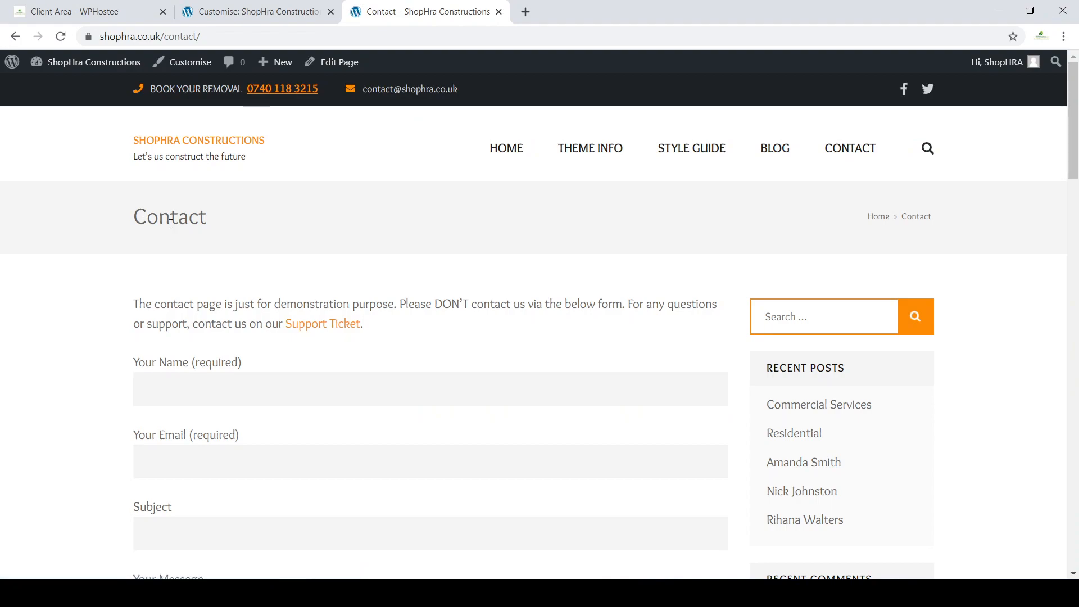
pyautogui.moveTo(78, 64)
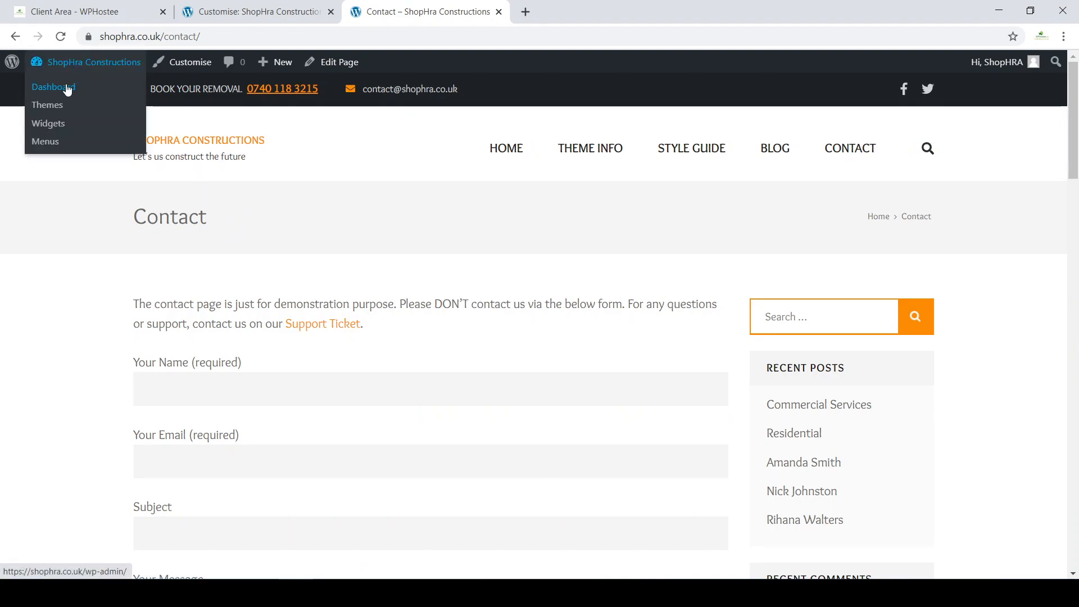
# - Open the Contact page from the admin Pages list for editing
pyautogui.click(67, 90)
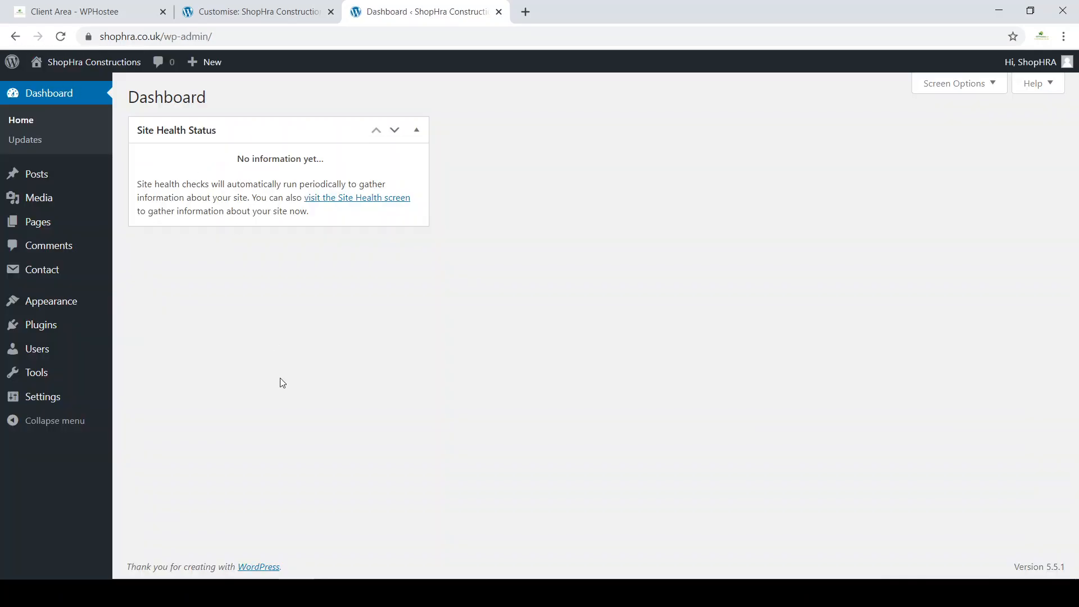
pyautogui.click(37, 223)
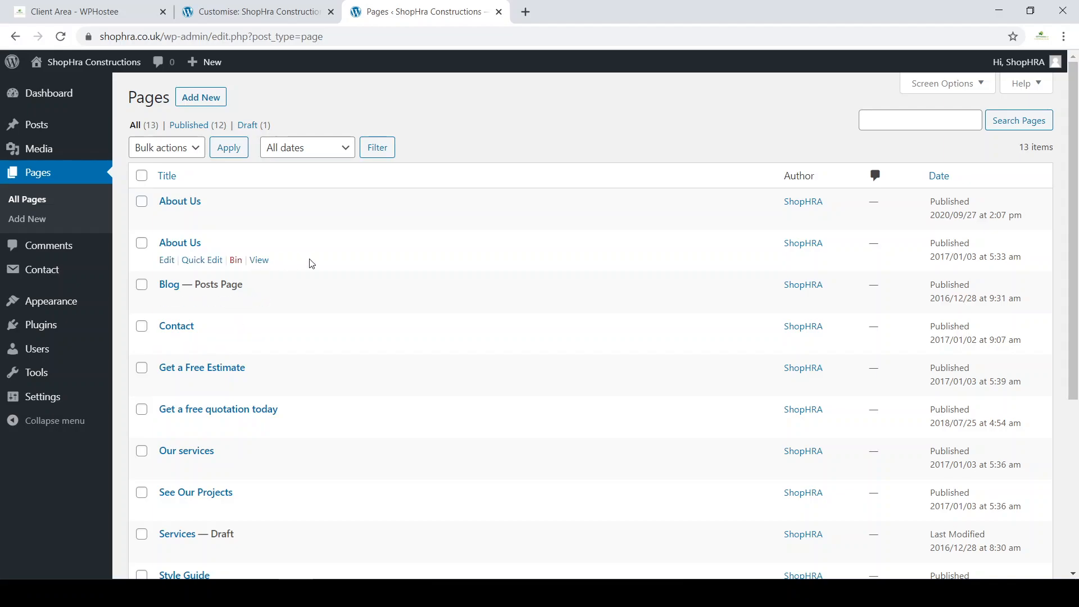
pyautogui.scroll(-2, 312, 264)
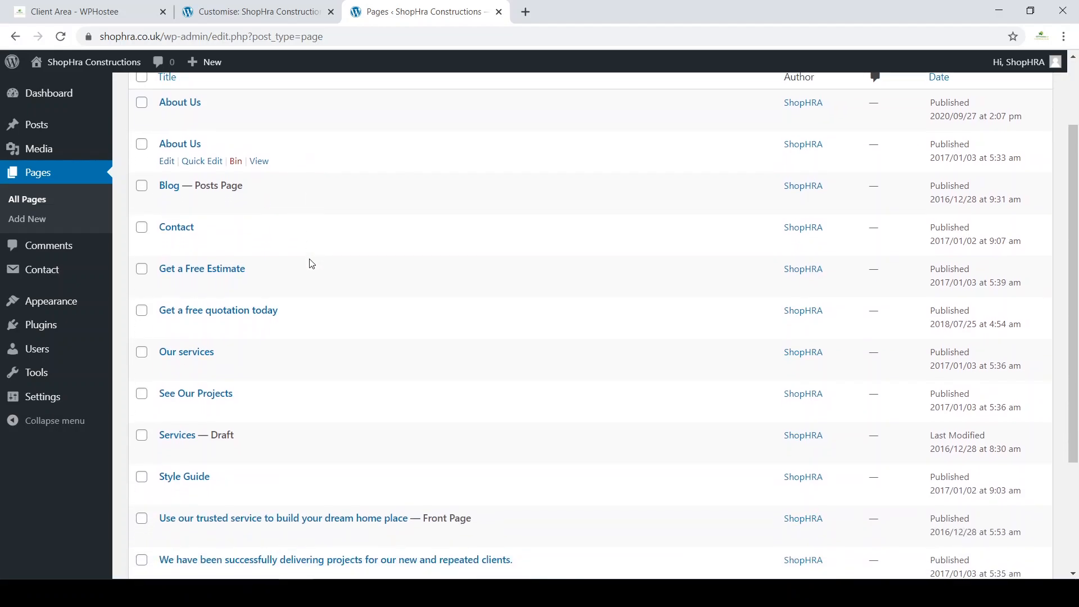
pyautogui.click(175, 227)
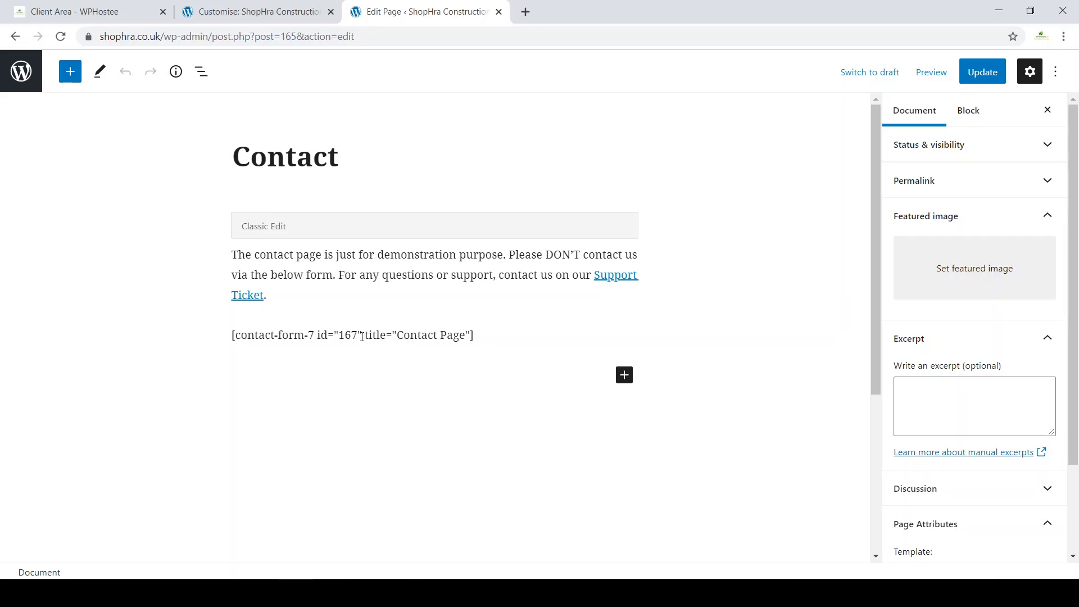
pyautogui.click(236, 12)
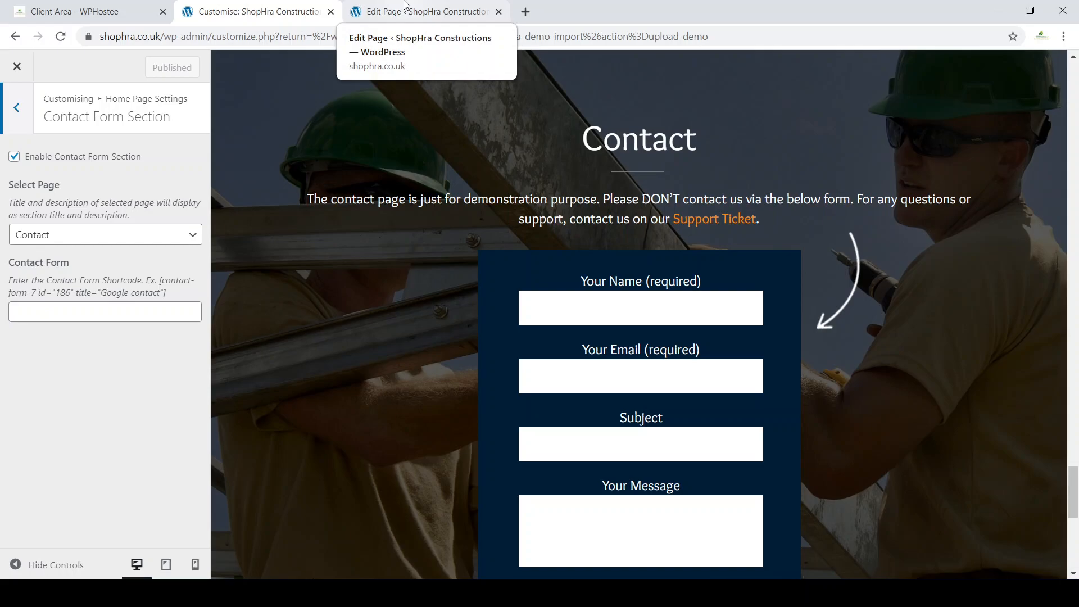
pyautogui.click(404, 5)
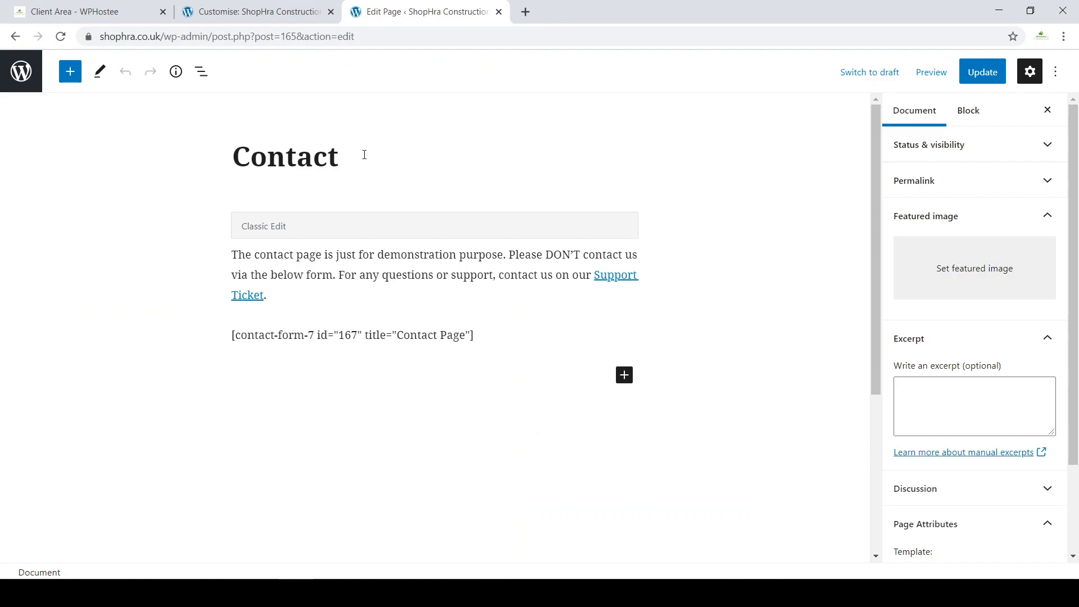
# - Retitle it 'Contact Us', cut the intro after 'For any questions or support,', and update
pyautogui.write('Us')
pyautogui.click(363, 267)
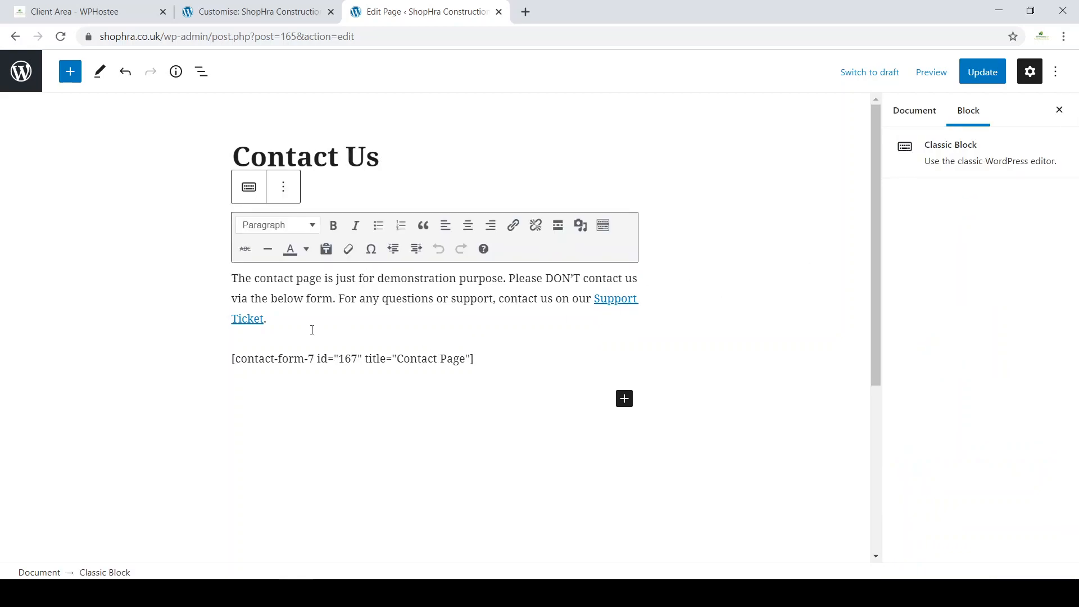
pyautogui.hotkey('shift', 'Left')
pyautogui.hotkey('shift', 'Left')
pyautogui.hotkey('shift', 'Left')
pyautogui.hotkey('shift', 'Left')
pyautogui.hotkey('shift', 'Left')
pyautogui.hotkey('shift', 'Left')
pyautogui.hotkey('shift', 'Left')
pyautogui.hotkey('shift', 'Left')
pyautogui.hotkey('shift', 'Left')
pyautogui.hotkey('shift', 'Left')
pyautogui.hotkey('shift', 'Left')
pyautogui.hotkey('shift', 'Left')
pyautogui.hotkey('shift', 'Left')
pyautogui.hotkey('shift', 'Left')
pyautogui.hotkey('shift', 'Left')
pyautogui.hotkey('shift', 'Left')
pyautogui.hotkey('shift', 'Left')
pyautogui.hotkey('shift', 'Left')
pyautogui.hotkey('shift', 'Left')
pyautogui.hotkey('shift', 'Left')
pyautogui.hotkey('shift', 'Left')
pyautogui.press('BackSpace')
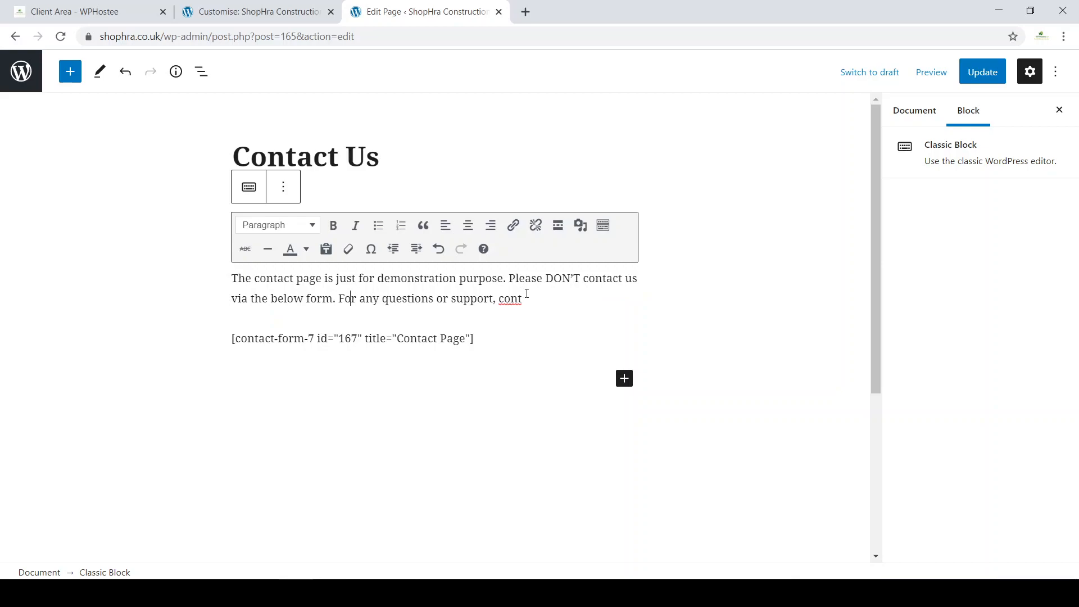
pyautogui.press('BackSpace')
pyautogui.press('BackSpace')
pyautogui.press('BackSpace')
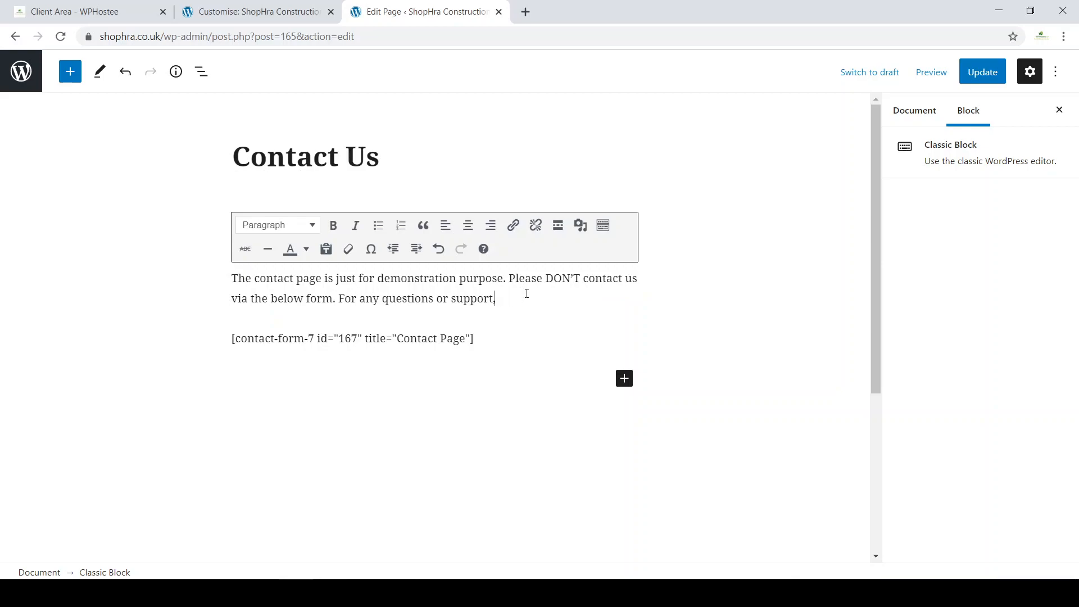
pyautogui.click(981, 72)
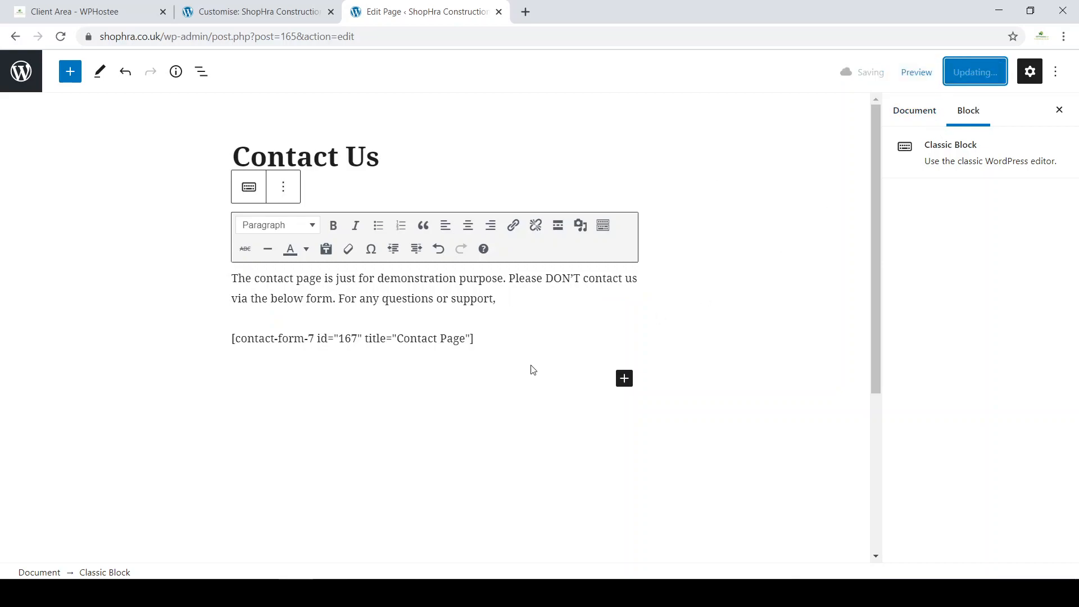
# - View the updated Contact Us page live and compare it with the customiser's contact section
pyautogui.click(141, 542)
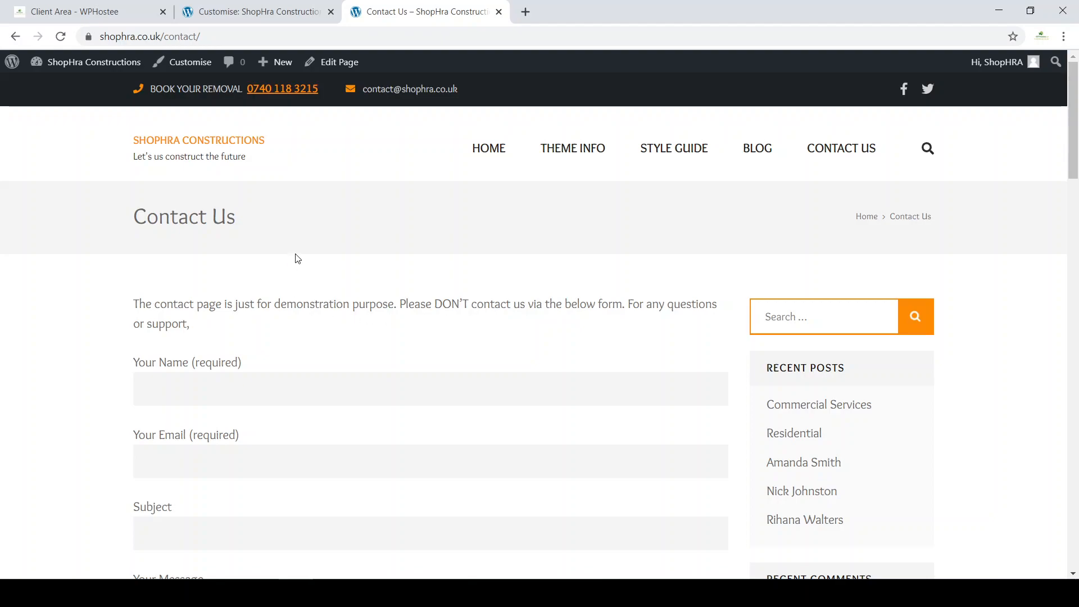
pyautogui.moveTo(848, 144)
pyautogui.click(252, 11)
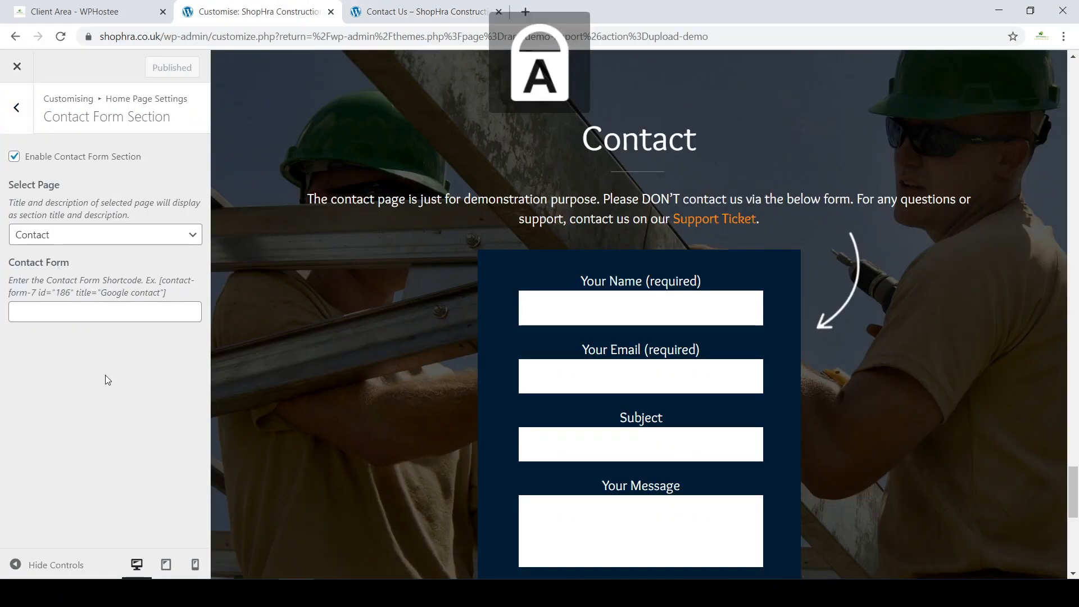
pyautogui.press('capslock')
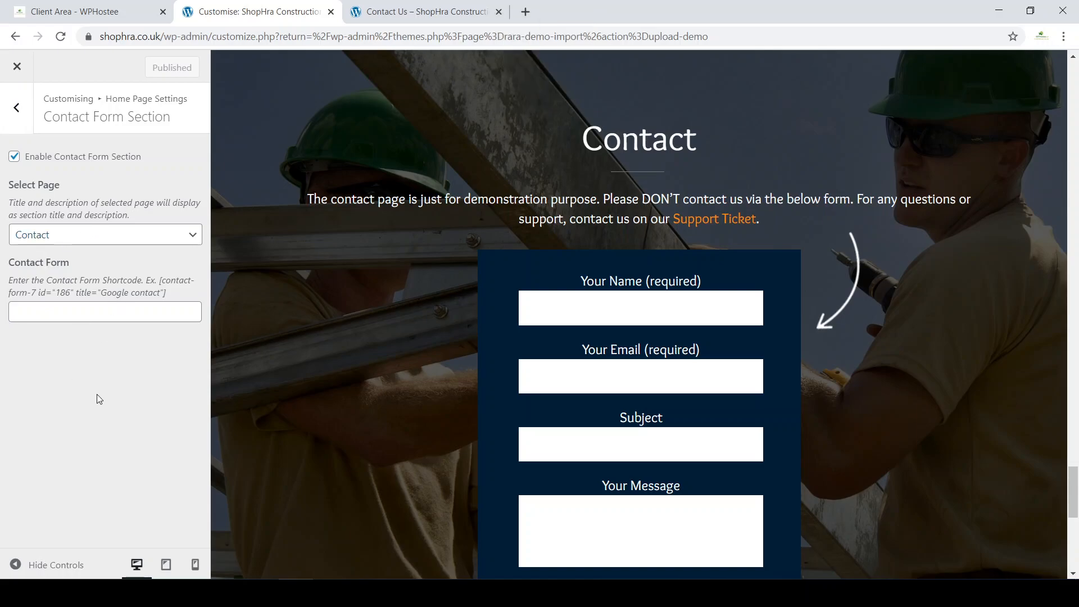
pyautogui.click(393, 11)
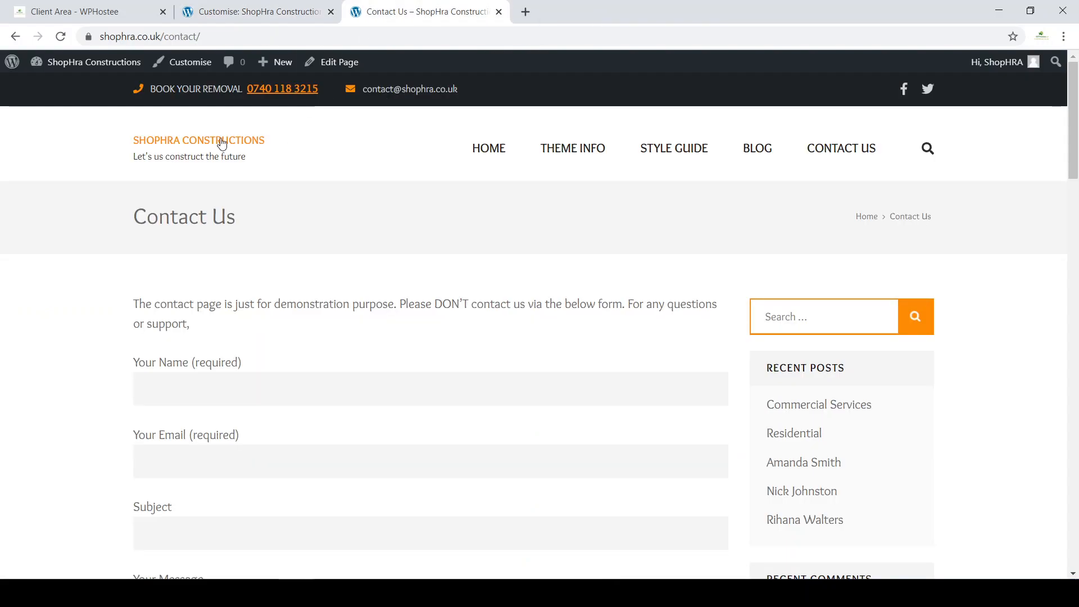
# - Check the homepage contact section shows 'Contact Us' with the shortened intro
pyautogui.click(170, 145)
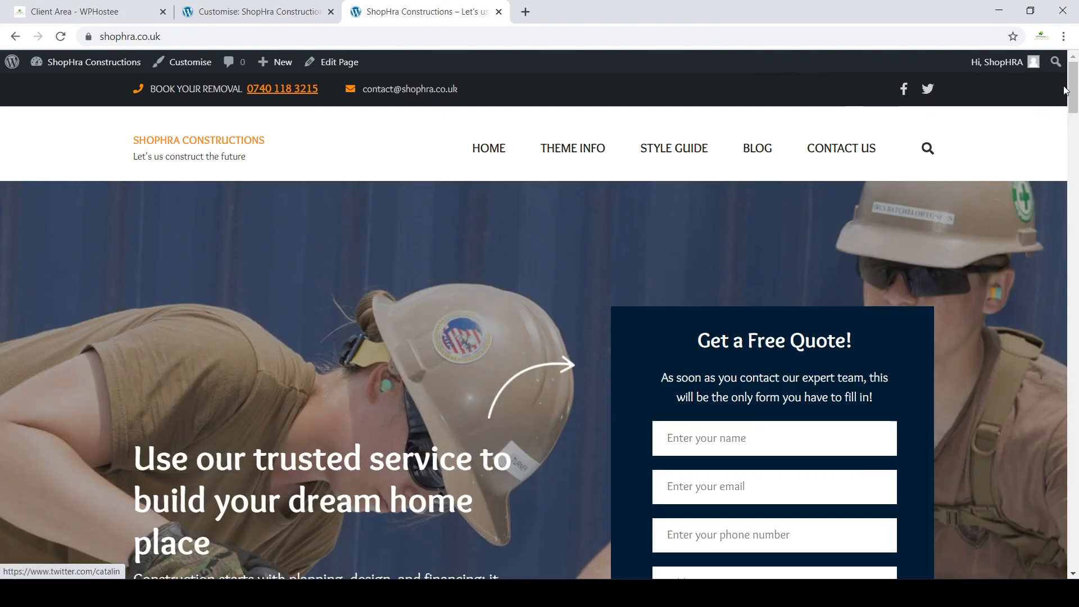
pyautogui.moveTo(1073, 109); pyautogui.dragTo(1060, 503)
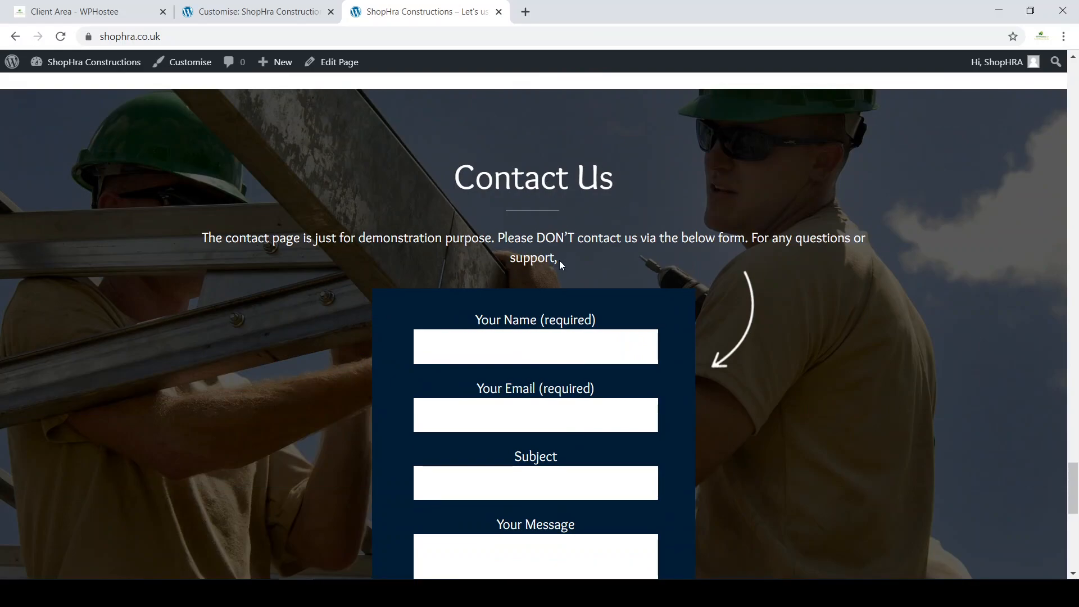
pyautogui.scroll(-10, 559, 261)
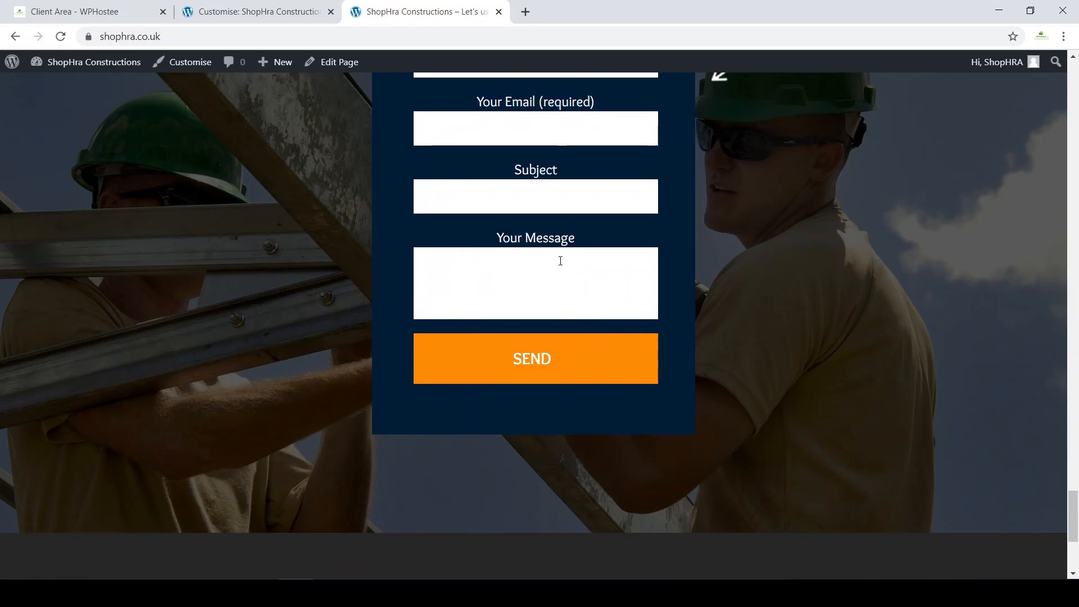
pyautogui.scroll(-1, 560, 260)
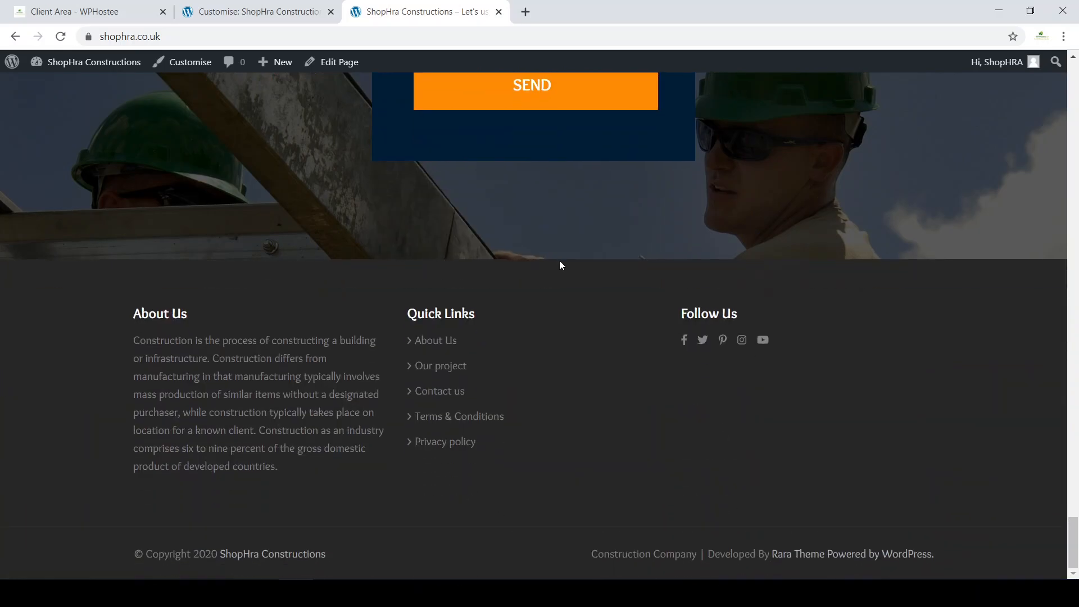
pyautogui.scroll(6, 561, 264)
pyautogui.scroll(2, 560, 264)
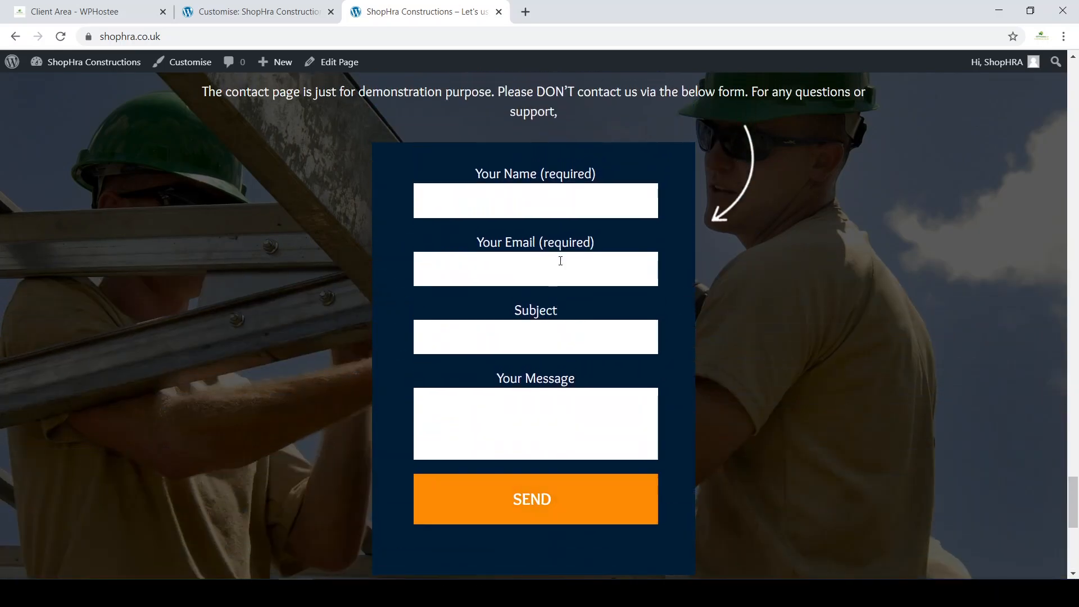
pyautogui.click(250, 7)
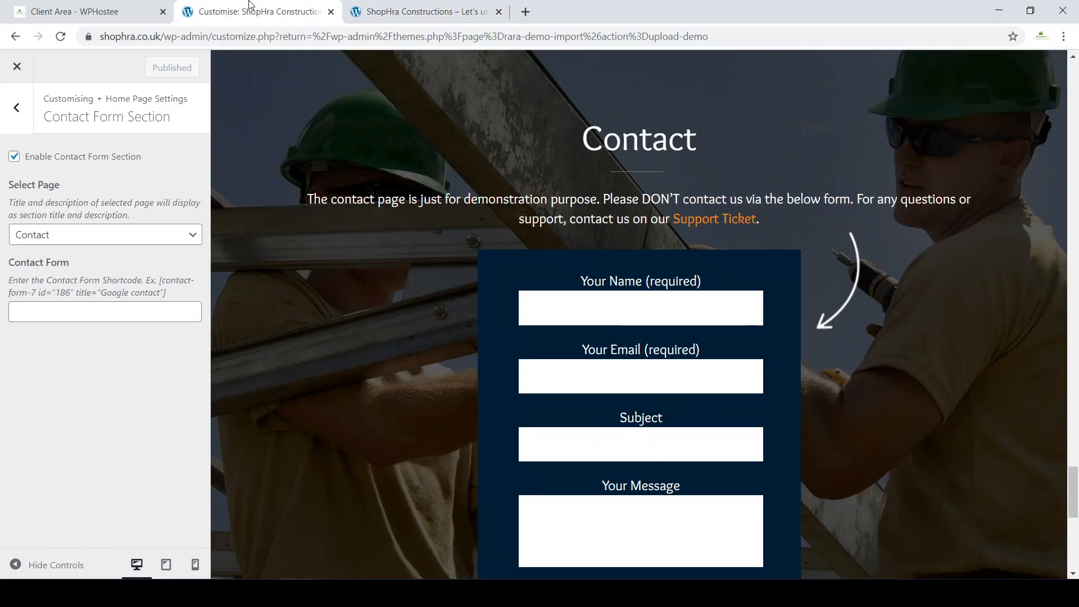
pyautogui.click(403, 6)
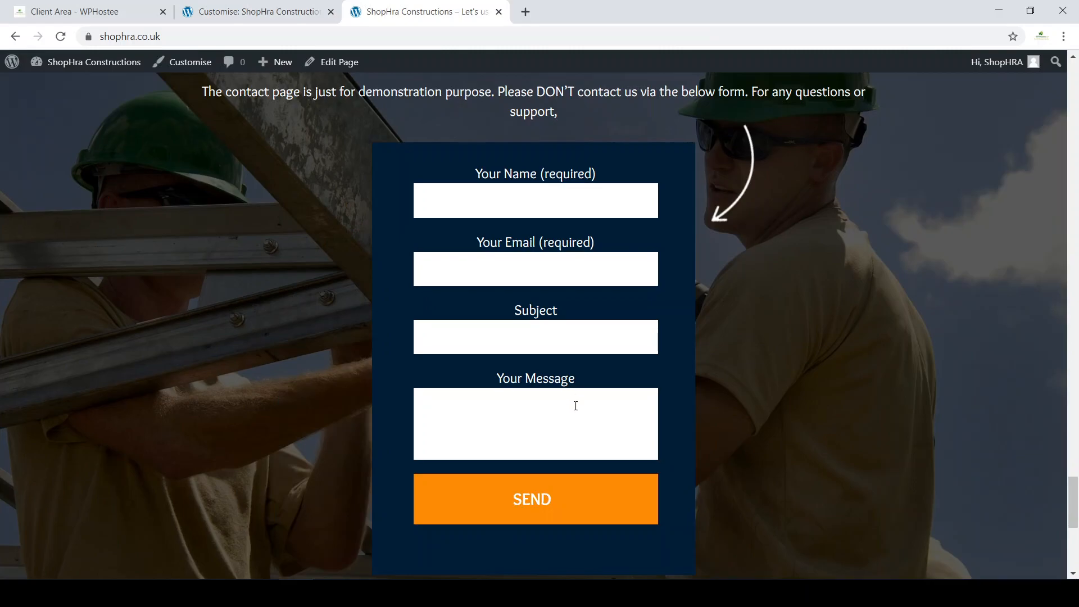
# - Scroll back to the top and open CONTACT US from the menu
pyautogui.scroll(3, 593, 430)
pyautogui.scroll(15, 593, 429)
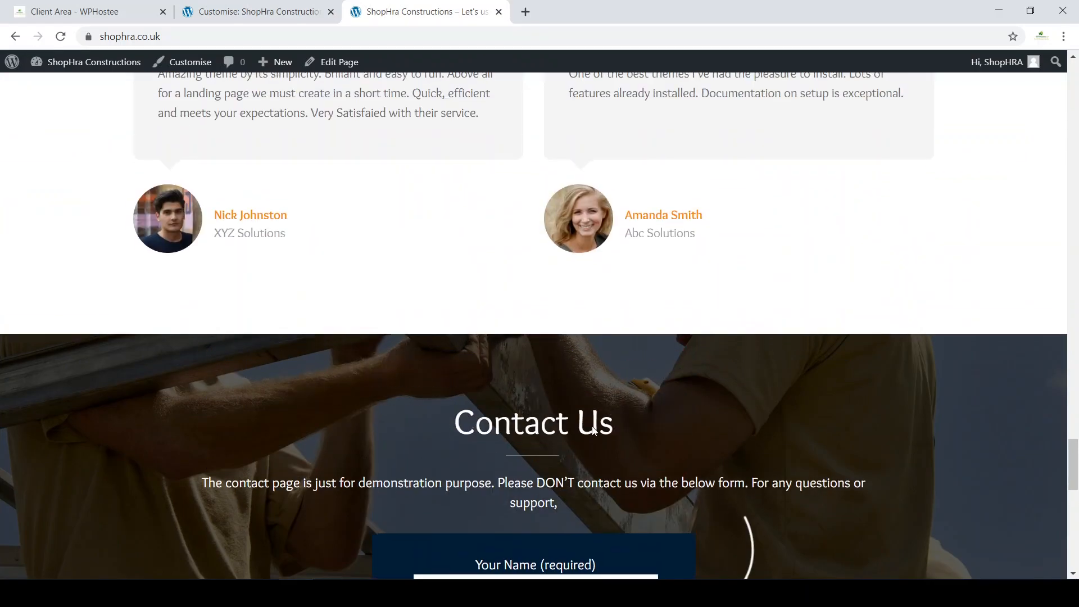
pyautogui.scroll(15, 593, 427)
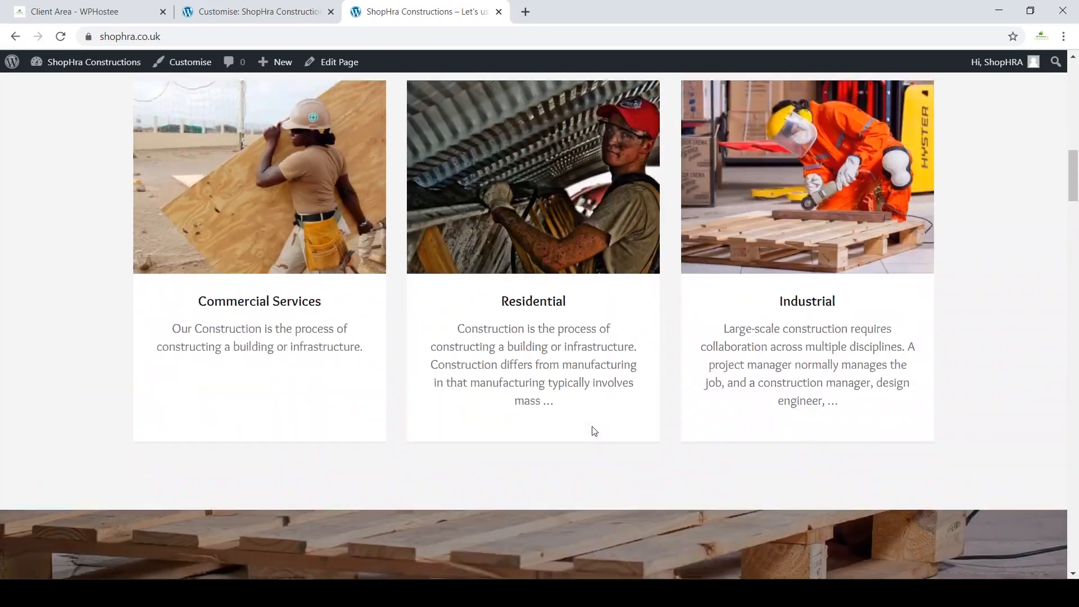
pyautogui.click(842, 150)
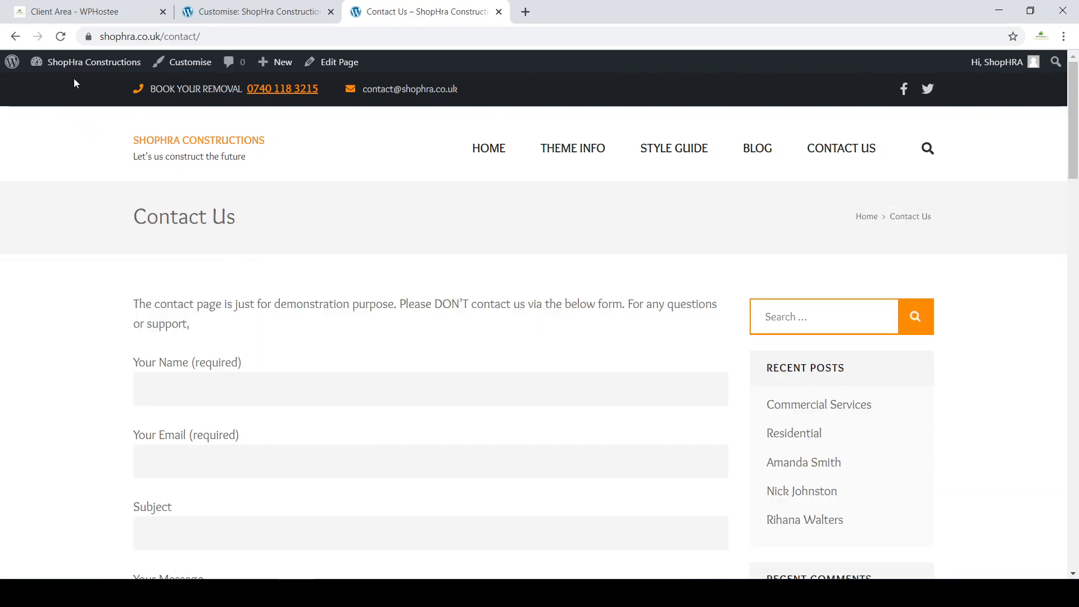
# - Open the Contact Us page from the admin Pages list for editing
pyautogui.moveTo(73, 64)
pyautogui.click(66, 90)
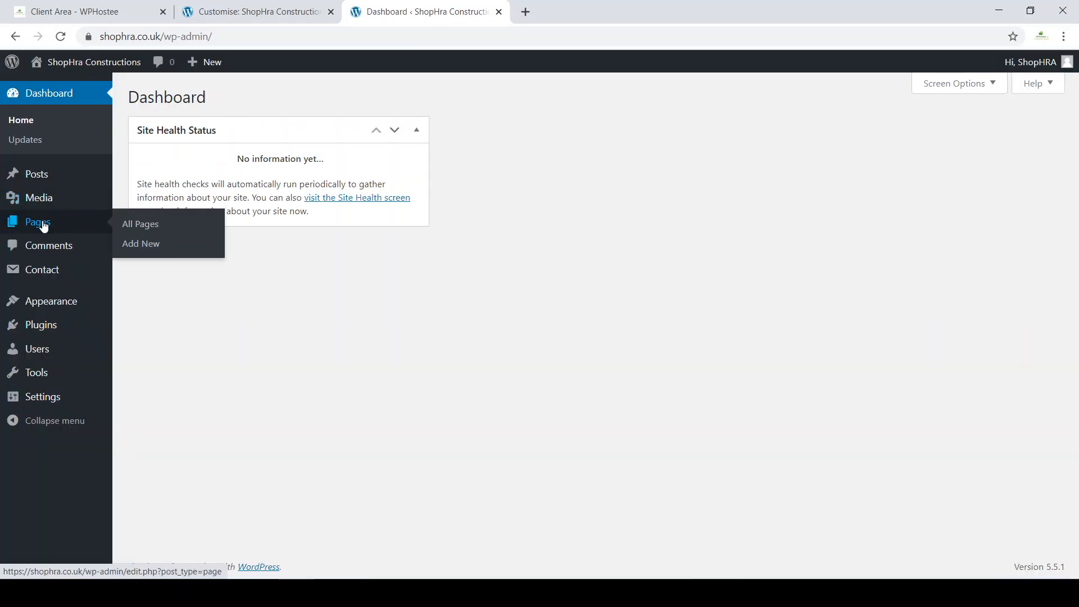
pyautogui.click(44, 225)
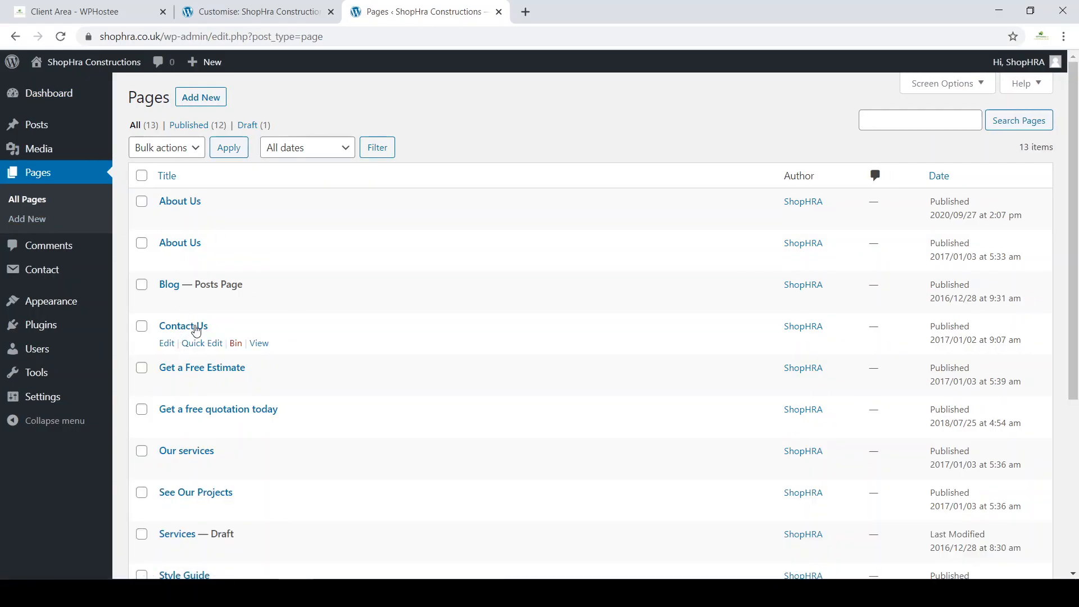
pyautogui.click(196, 331)
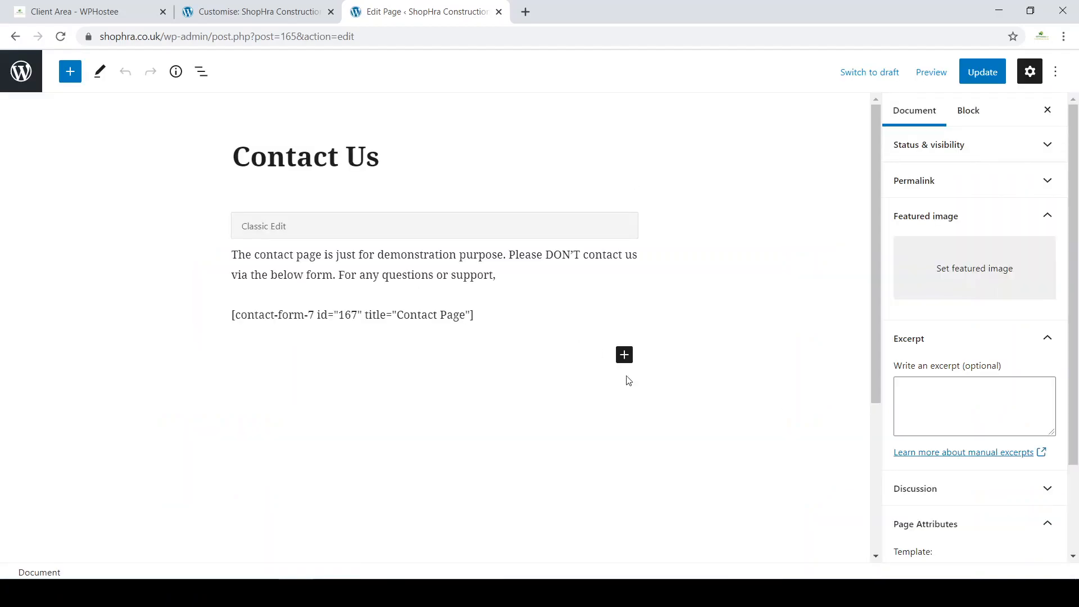
# - Set the chain-hauling worker photo as featured image, update the page, and view it live
pyautogui.click(967, 272)
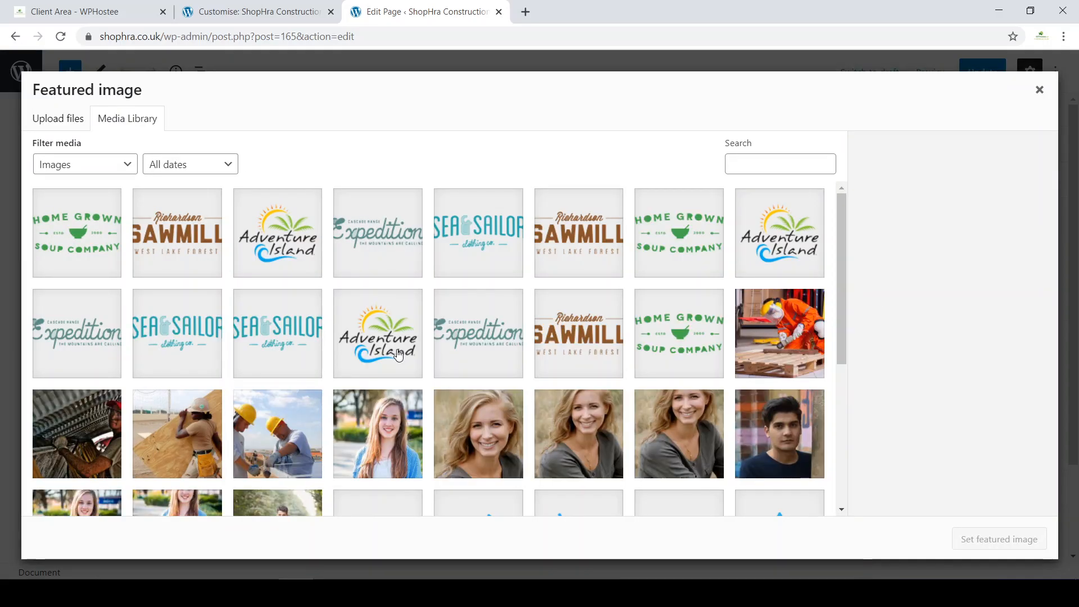
pyautogui.scroll(-4, 397, 356)
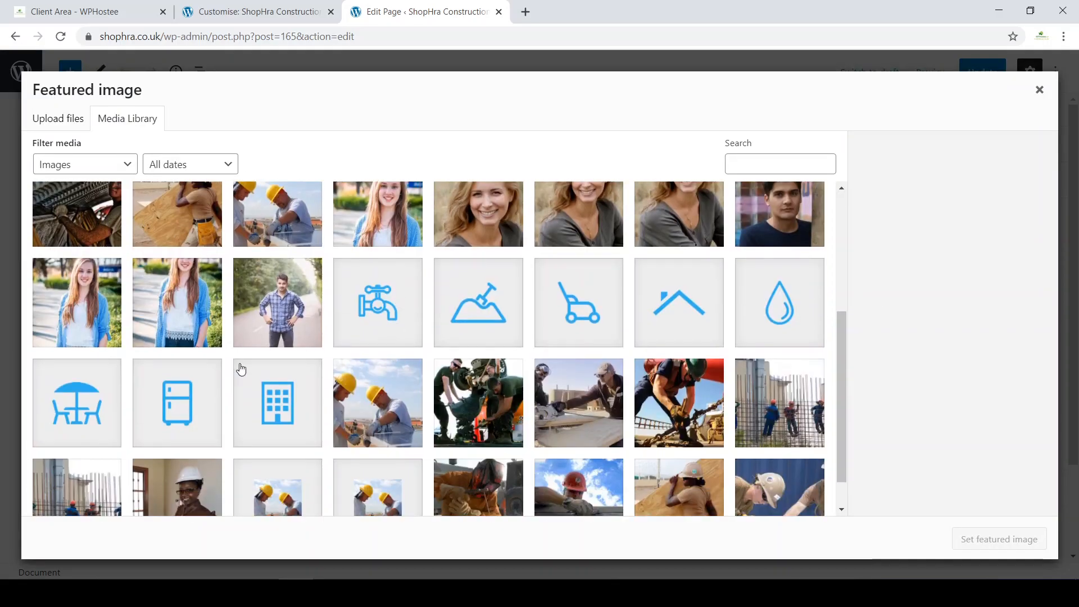
pyautogui.scroll(-1, 241, 368)
pyautogui.click(74, 468)
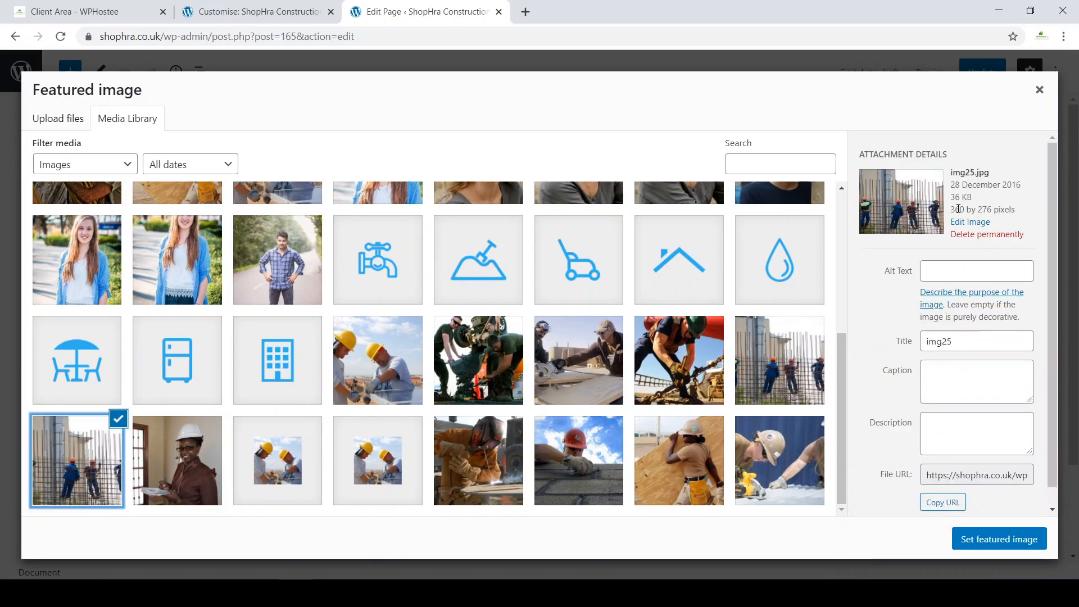
pyautogui.click(687, 364)
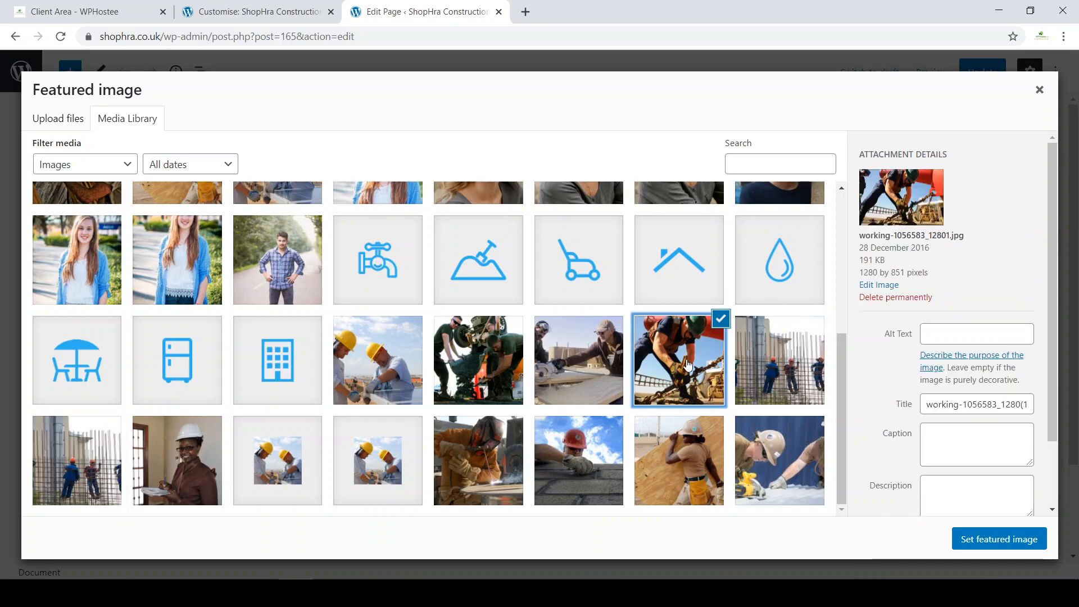
pyautogui.click(976, 537)
pyautogui.click(989, 71)
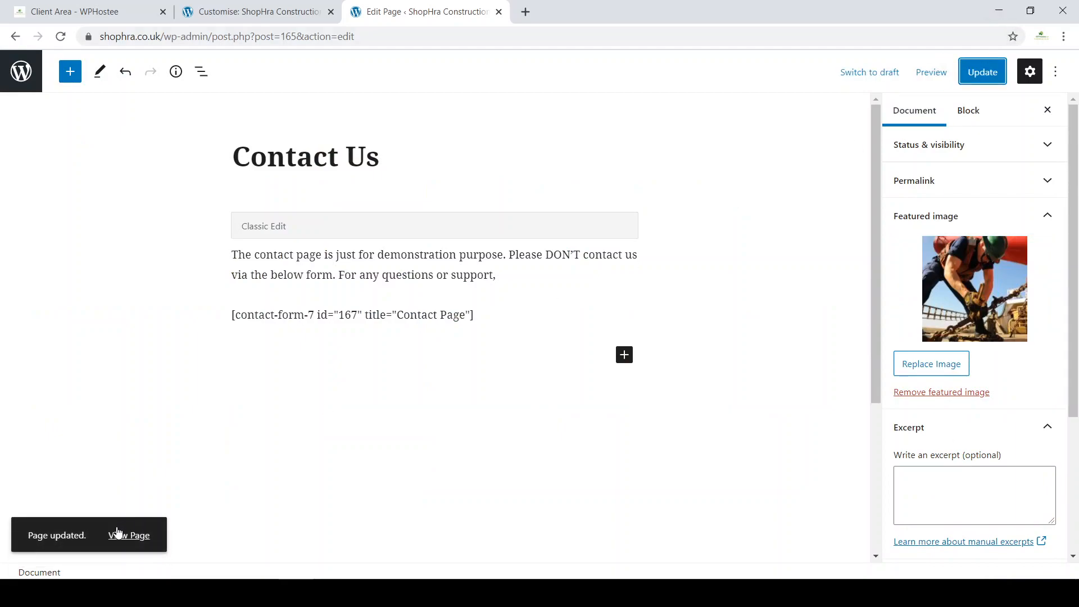
pyautogui.click(134, 544)
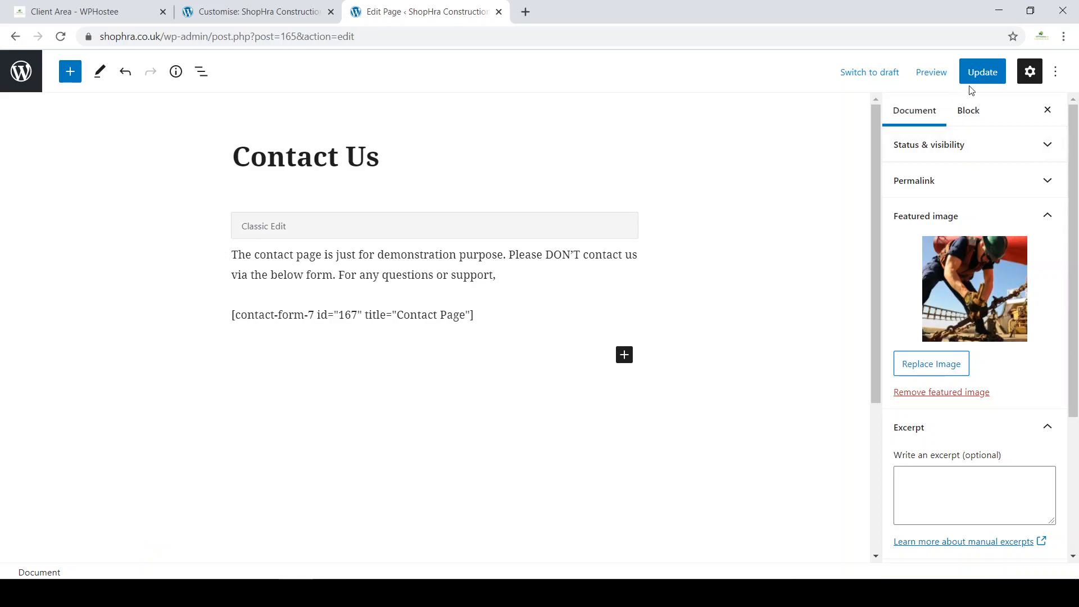
pyautogui.click(979, 70)
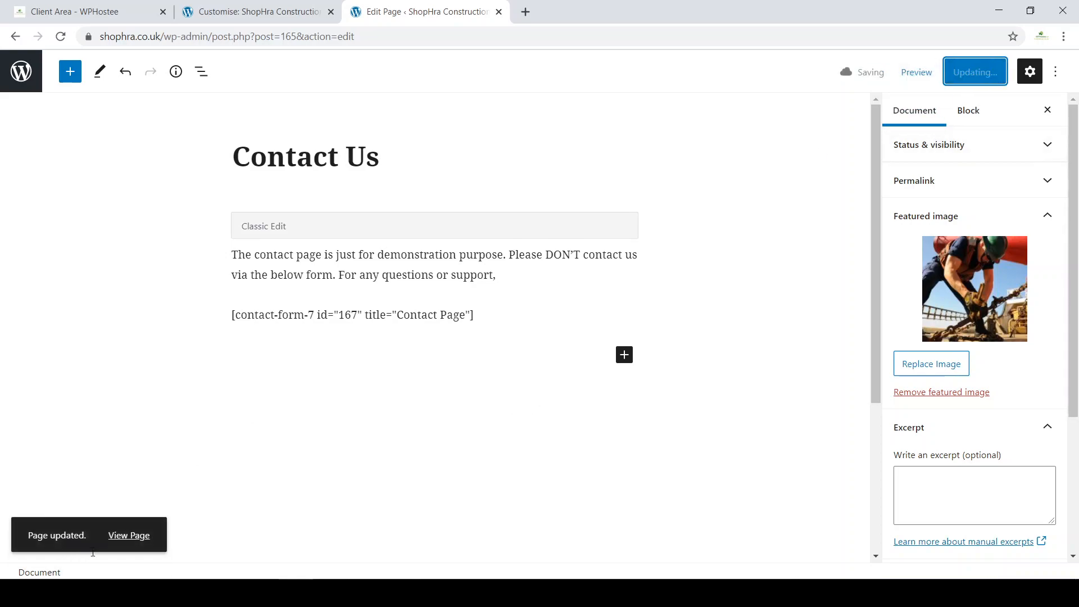
pyautogui.click(129, 543)
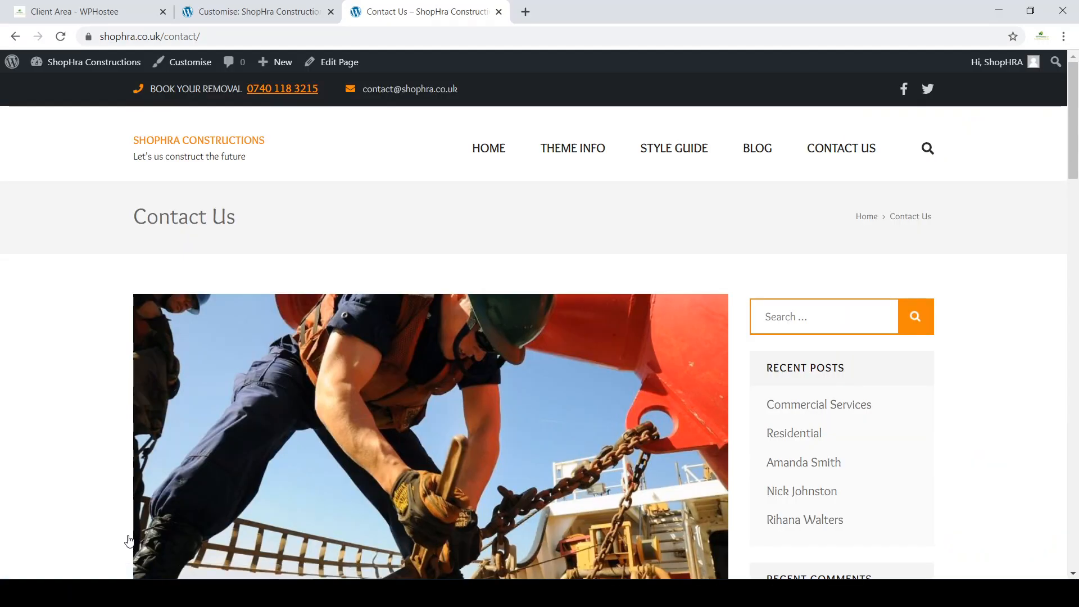
# - Scroll the live homepage past the Contact Us form to the About Us, Quick Links and Follow Us footer
pyautogui.click(178, 143)
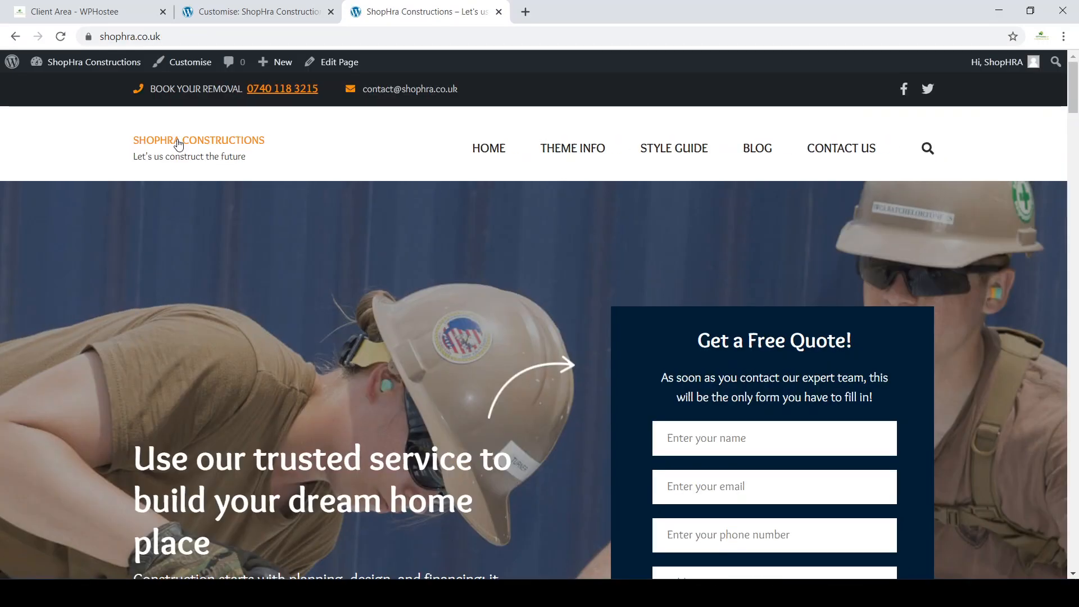
pyautogui.scroll(-15, 178, 144)
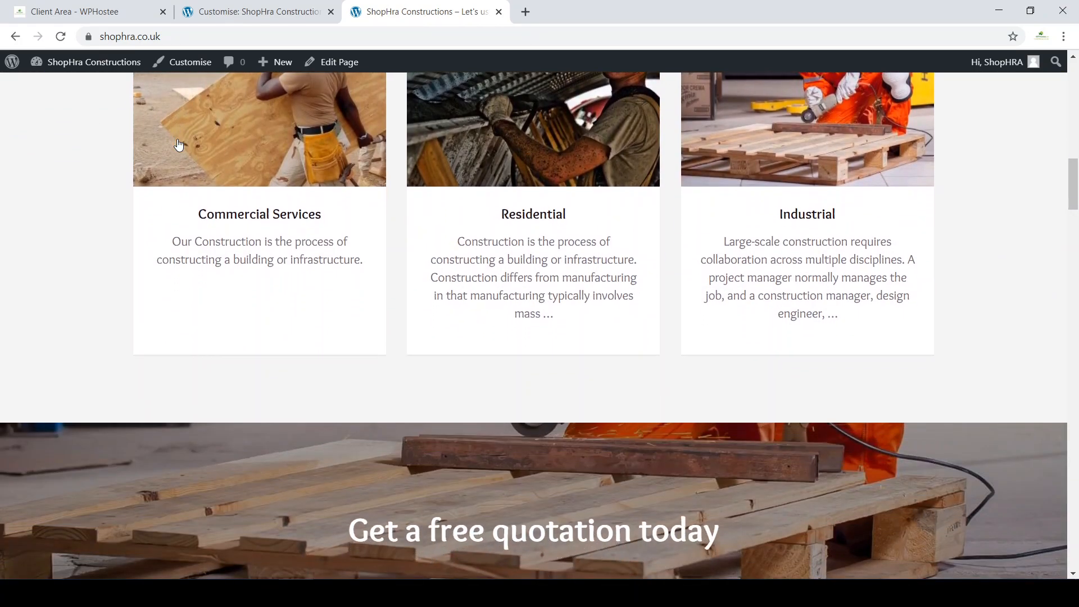
pyautogui.scroll(-15, 178, 144)
pyautogui.scroll(-15, 178, 144)
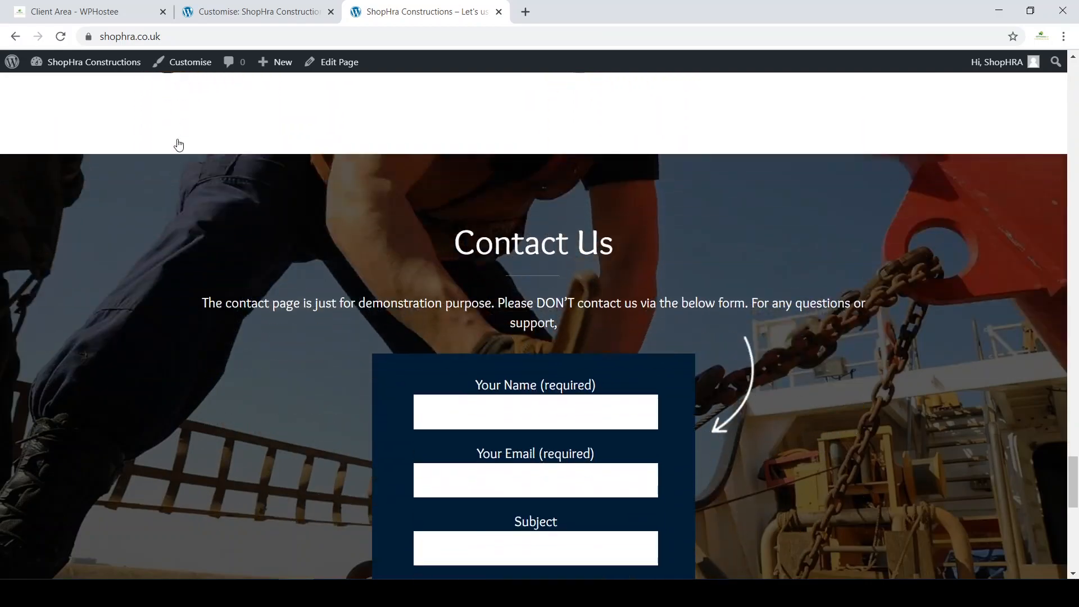
pyautogui.scroll(-2, 178, 144)
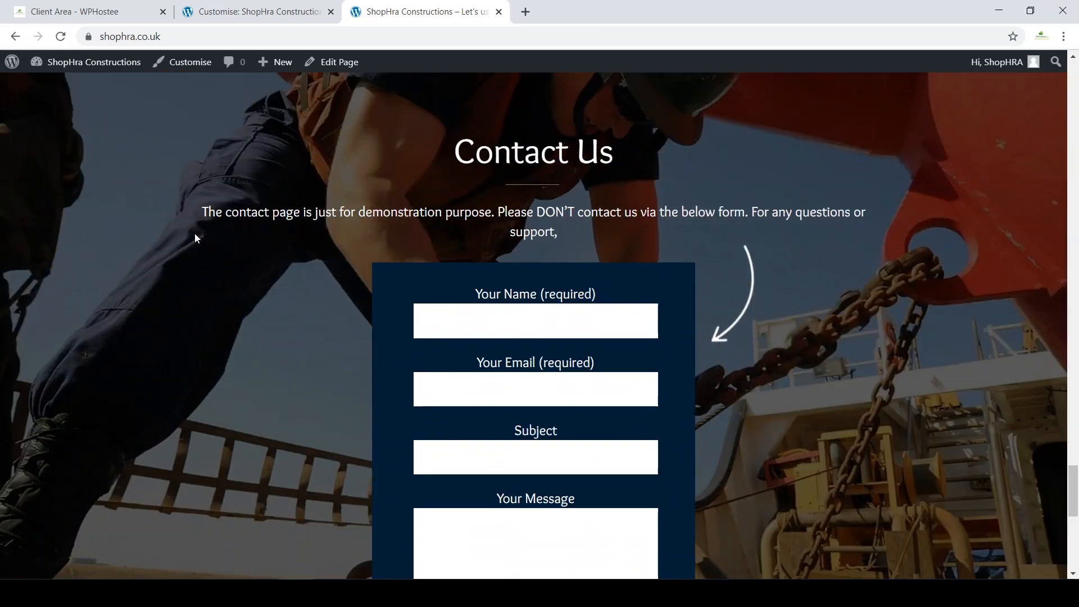
pyautogui.scroll(3, 234, 220)
pyautogui.scroll(-3, 234, 221)
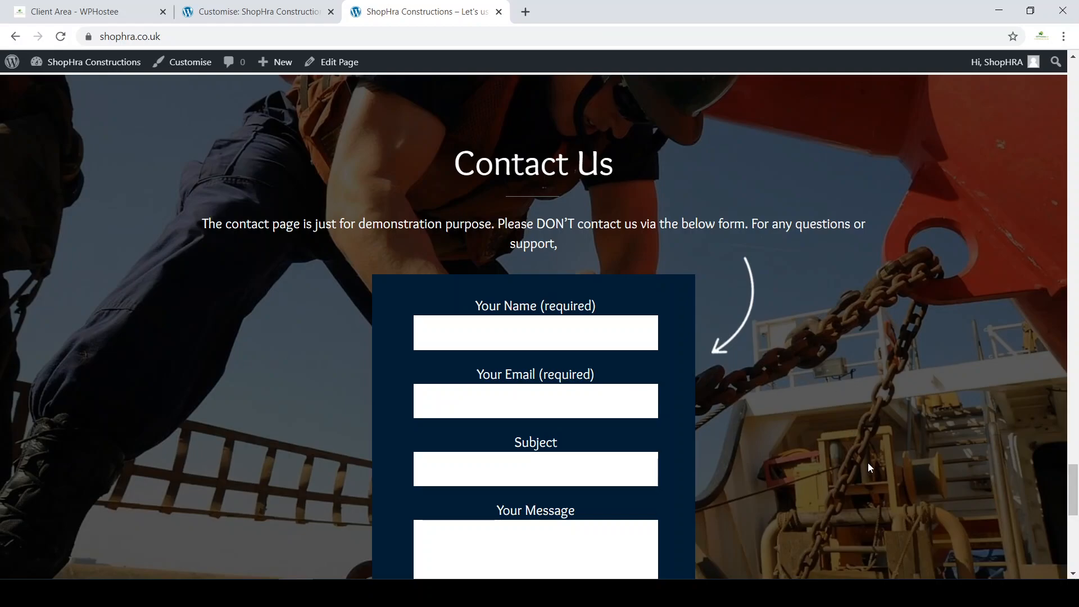
pyautogui.scroll(-2, 868, 463)
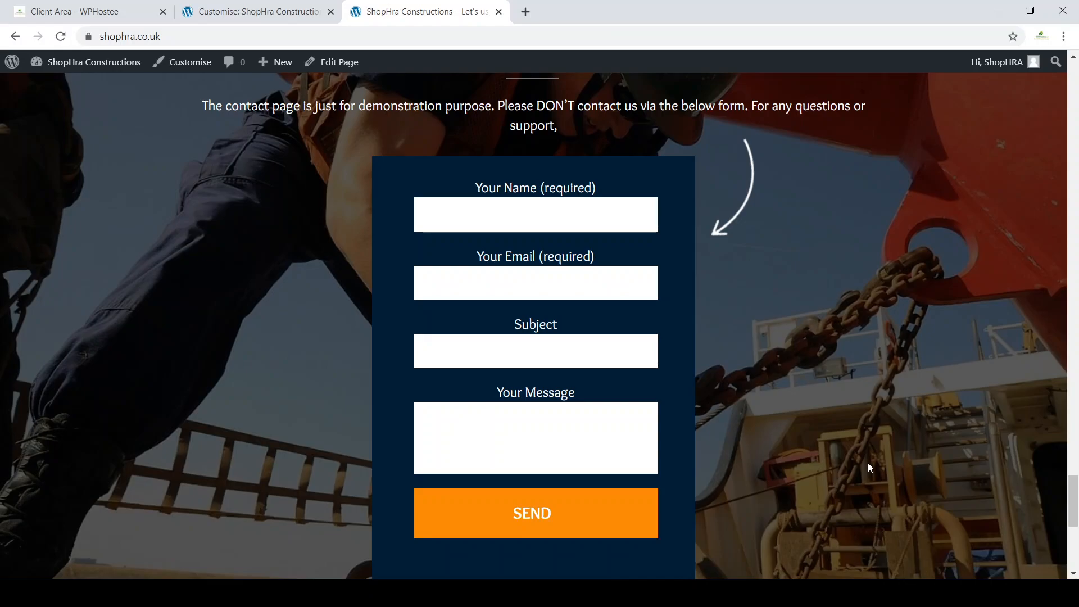
pyautogui.scroll(-1, 833, 425)
pyautogui.scroll(3, 832, 424)
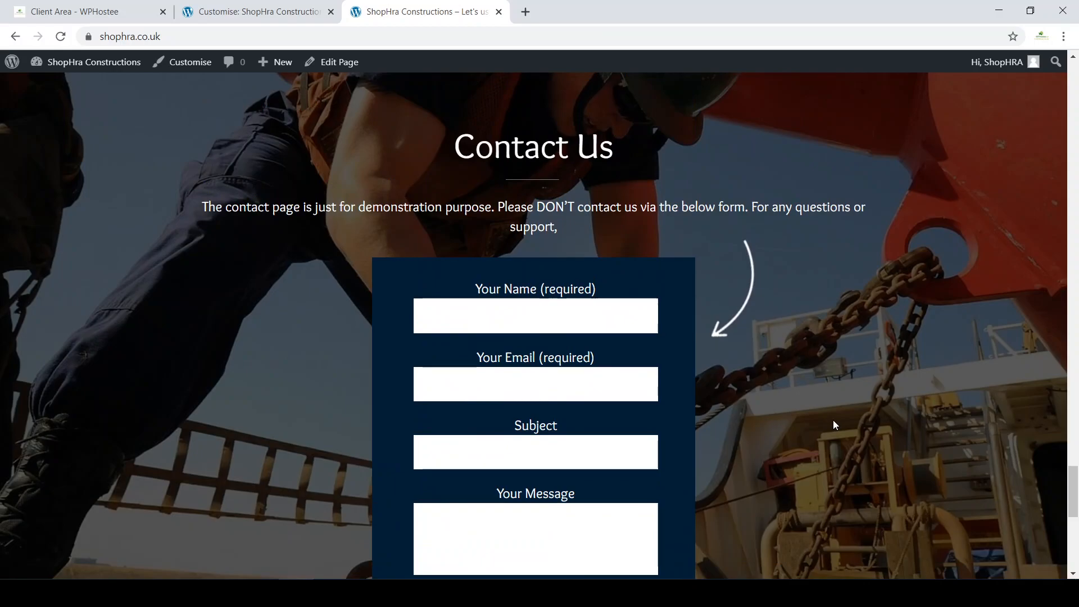
pyautogui.scroll(-3, 834, 425)
pyautogui.scroll(-6, 833, 421)
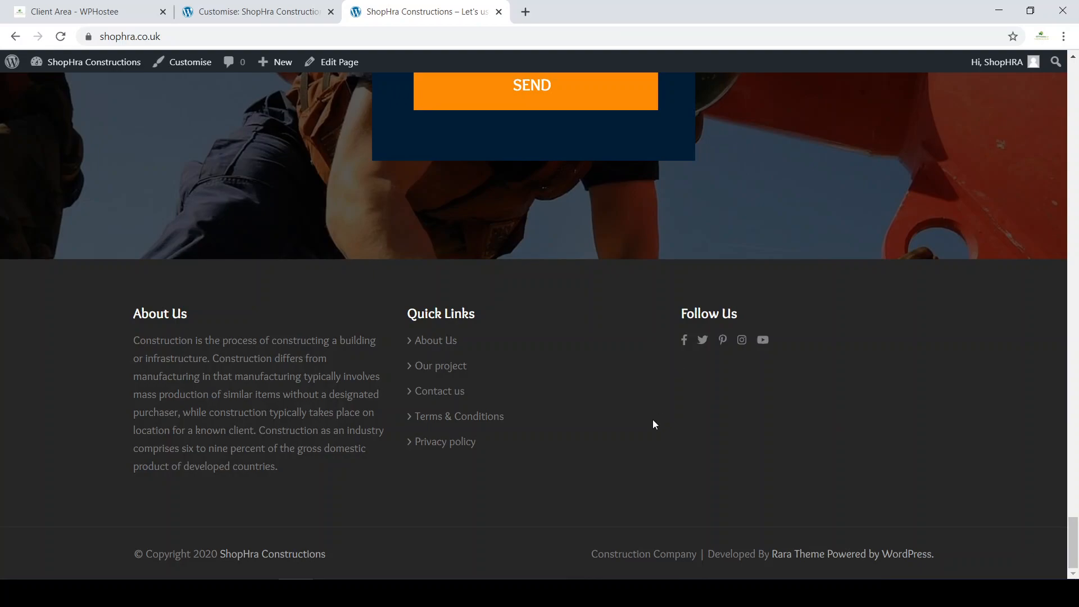
pyautogui.scroll(1, 652, 423)
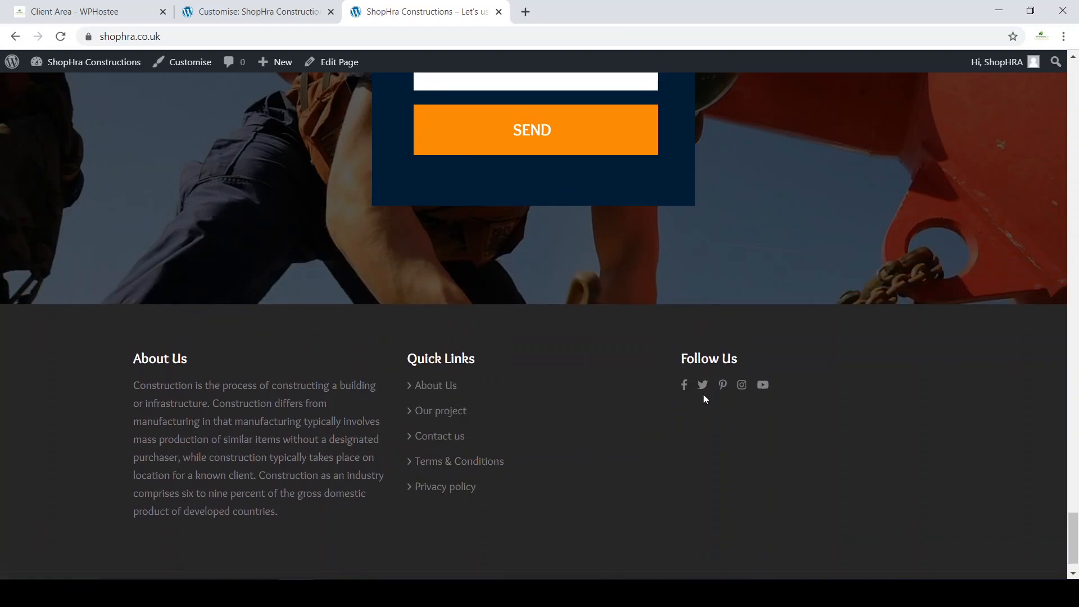
# - In the Customizer, open Widgets > Footer Sidebar Third holding the 'RARA: Social Links: Follow Us' widget
pyautogui.click(251, 6)
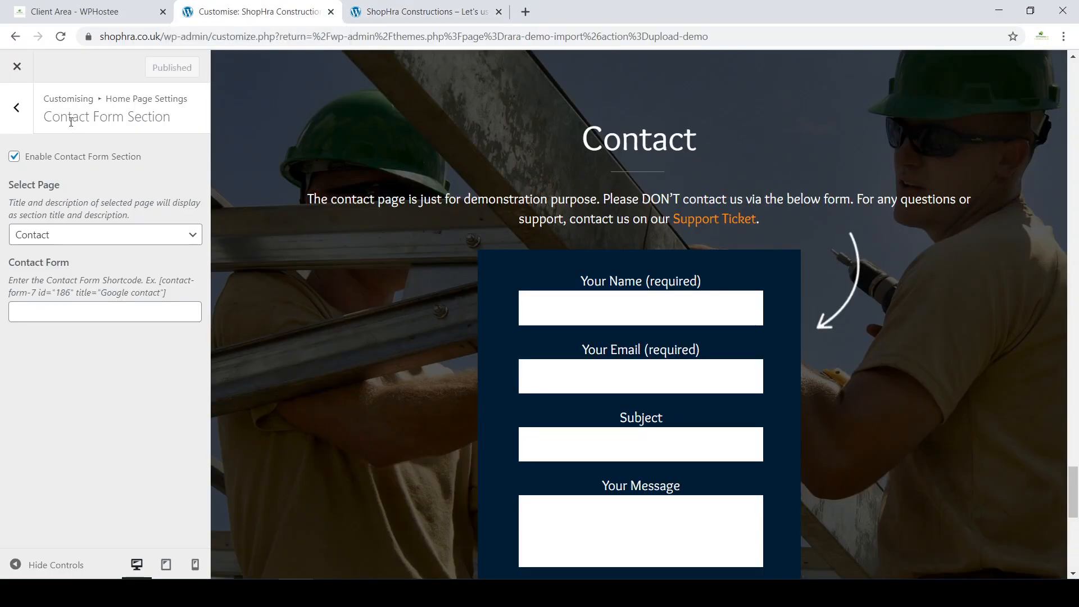
pyautogui.click(23, 111)
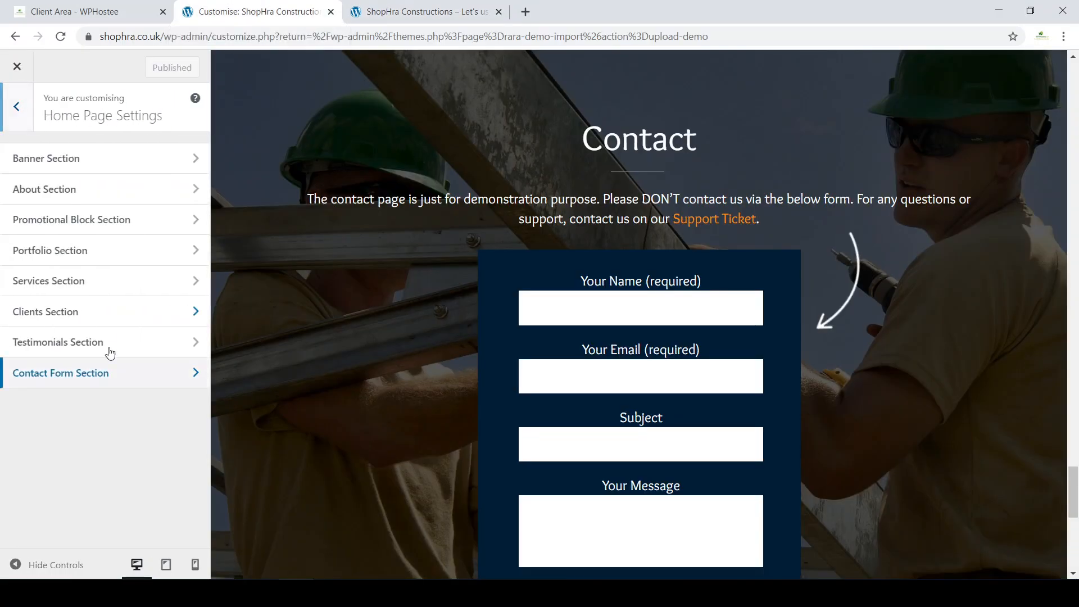
pyautogui.click(17, 110)
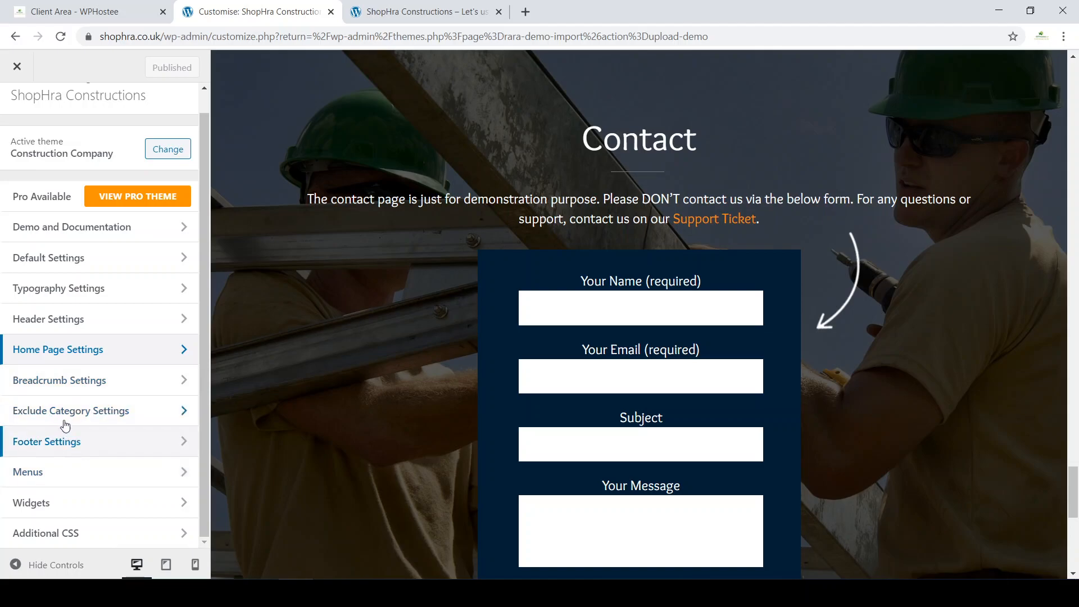
pyautogui.click(70, 503)
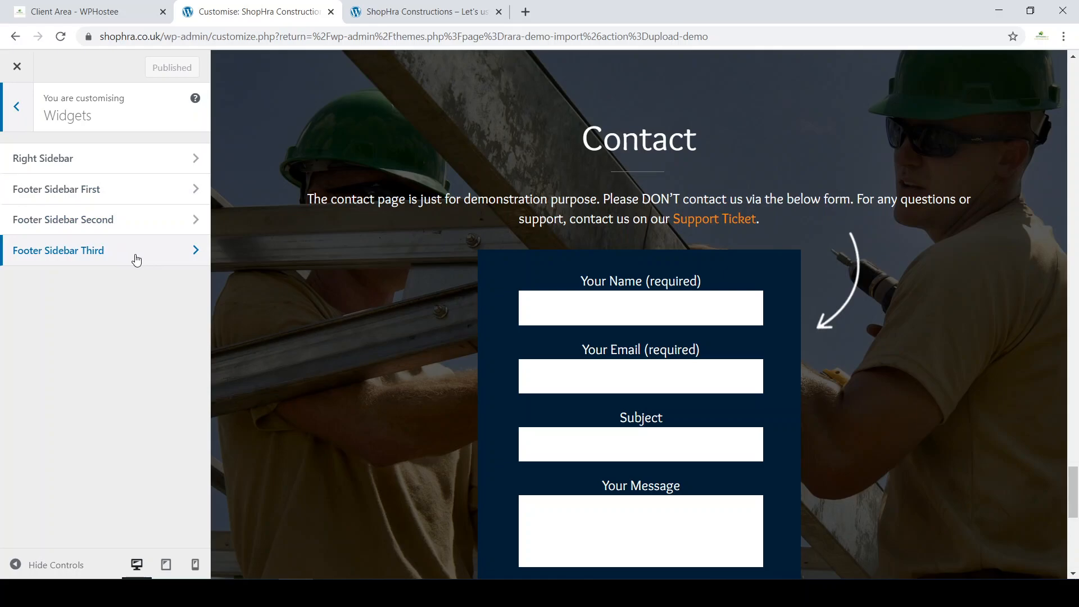
pyautogui.click(1073, 556)
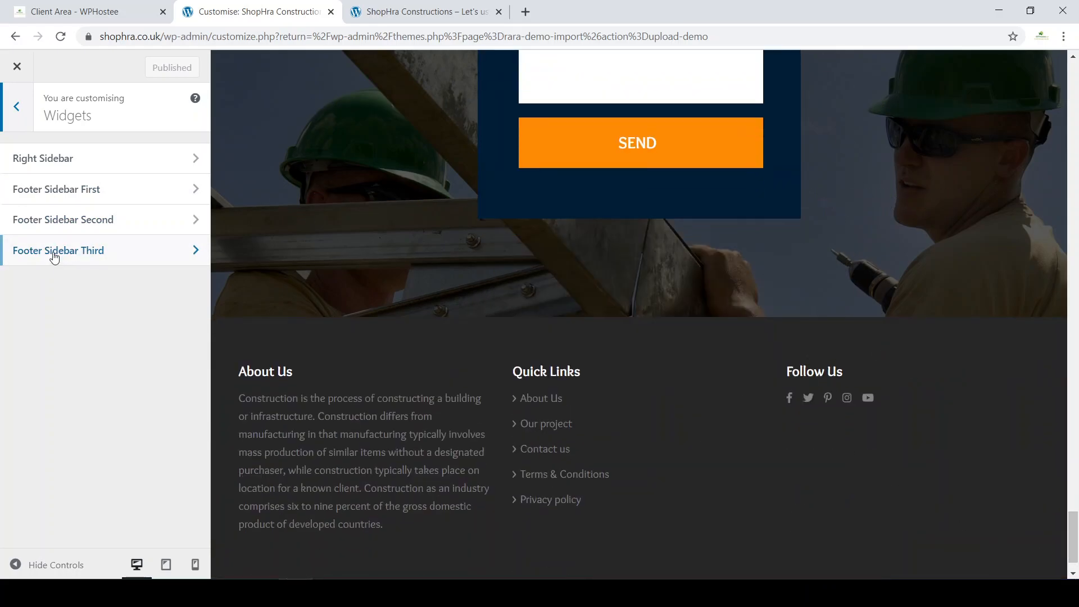
pyautogui.click(103, 252)
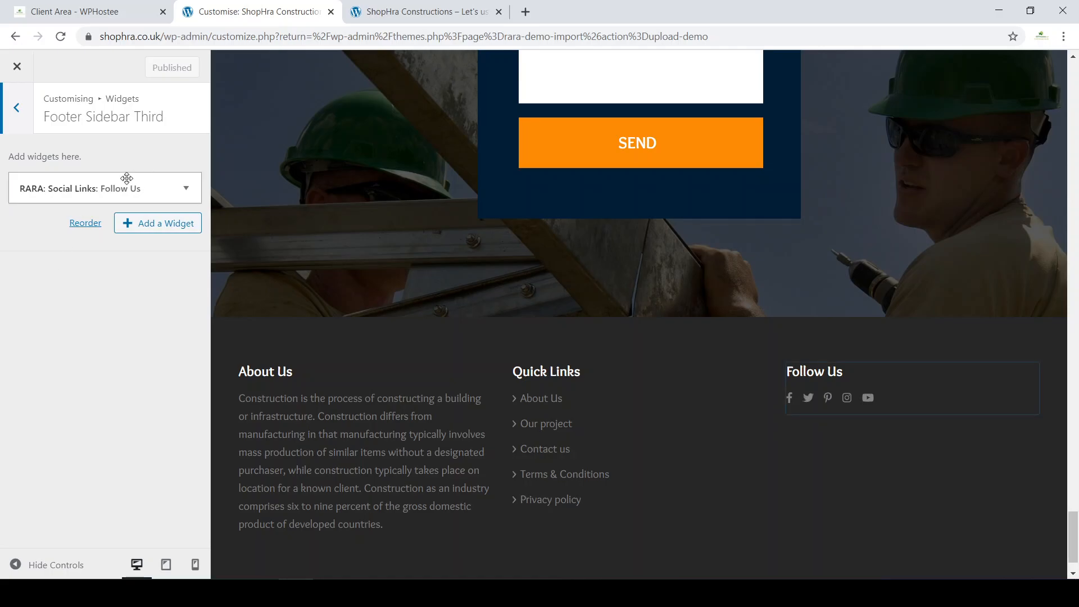
# - In the Follow Us social links widget, clear the Pinterest, Instagram and YouTube links to drop their icons
pyautogui.click(186, 189)
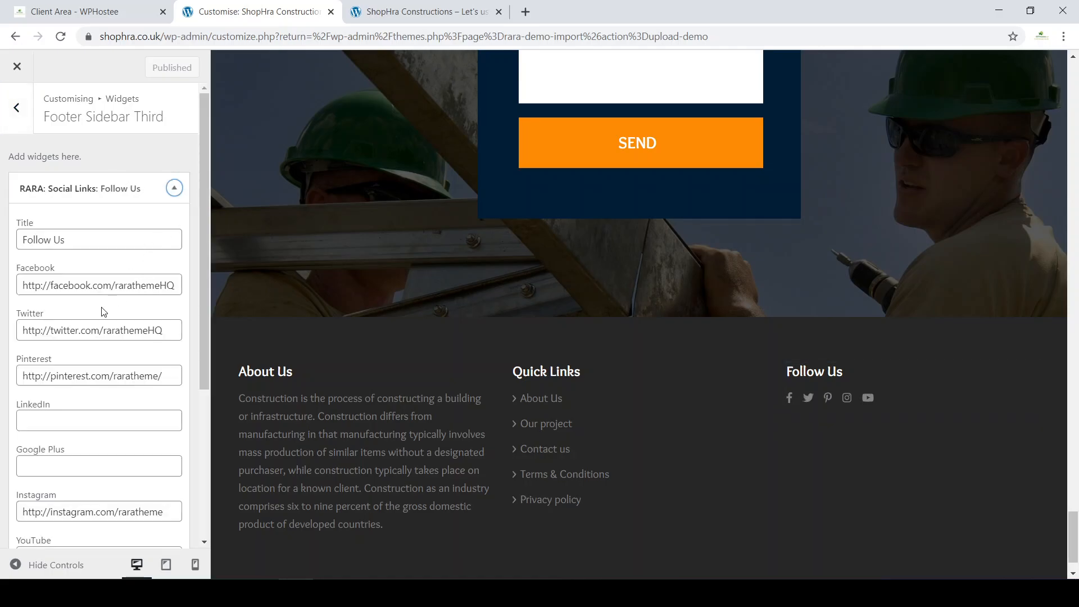
pyautogui.click(110, 375)
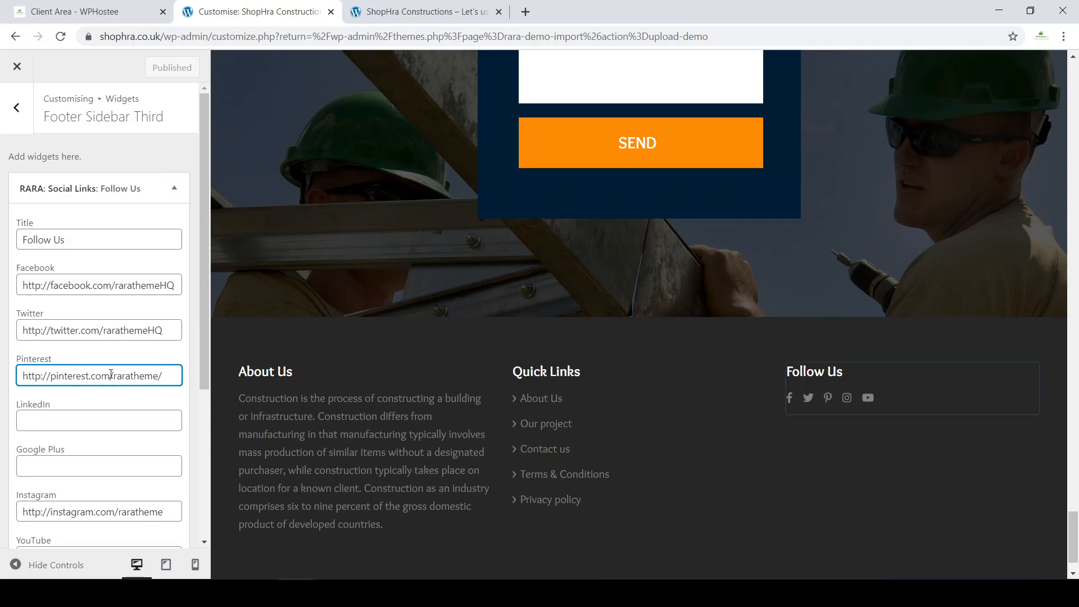
pyautogui.hotkey('ctrl', 'a')
pyautogui.press('BackSpace')
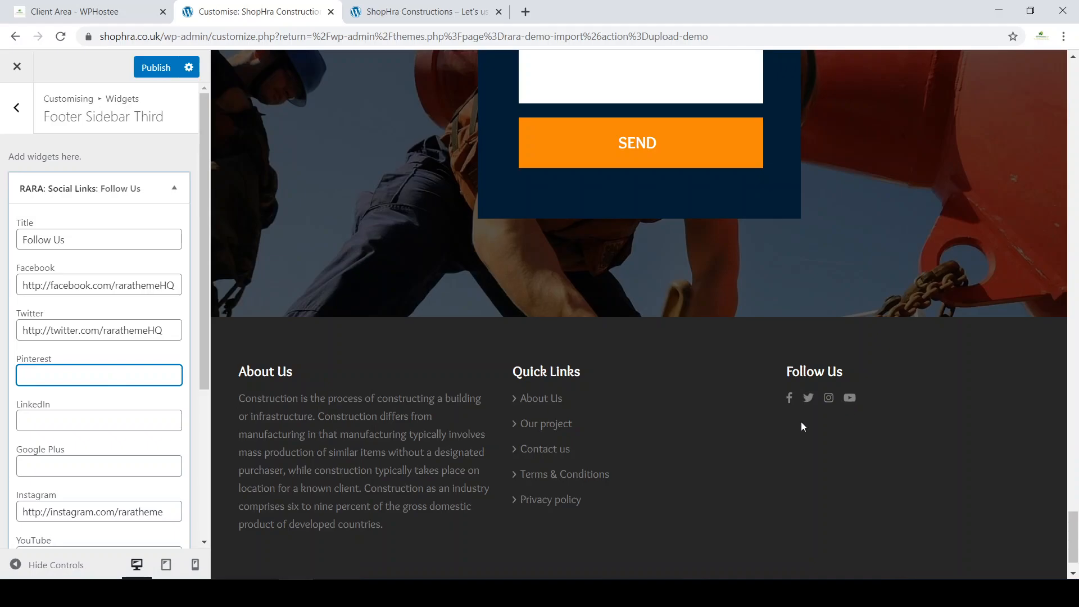
pyautogui.click(101, 509)
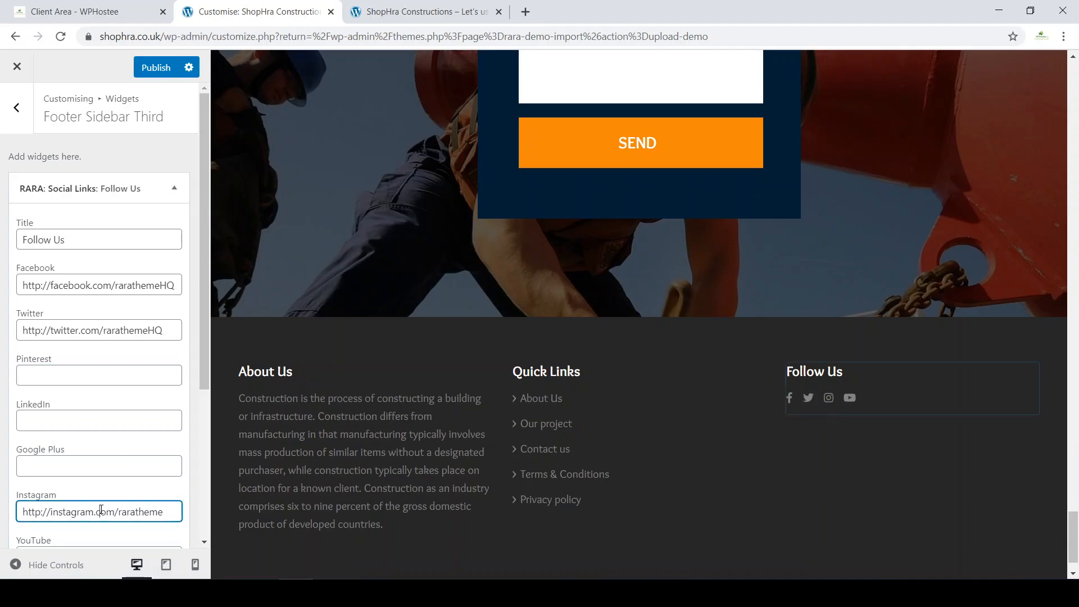
pyautogui.hotkey('ctrl', 'a')
pyautogui.press('BackSpace')
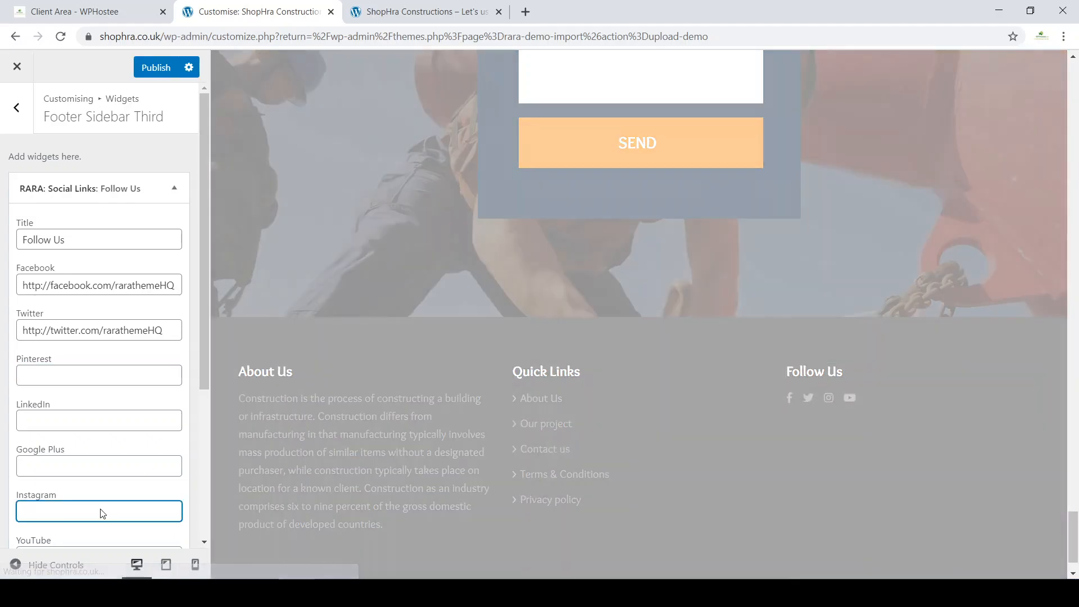
pyautogui.scroll(-2, 101, 509)
pyautogui.click(115, 414)
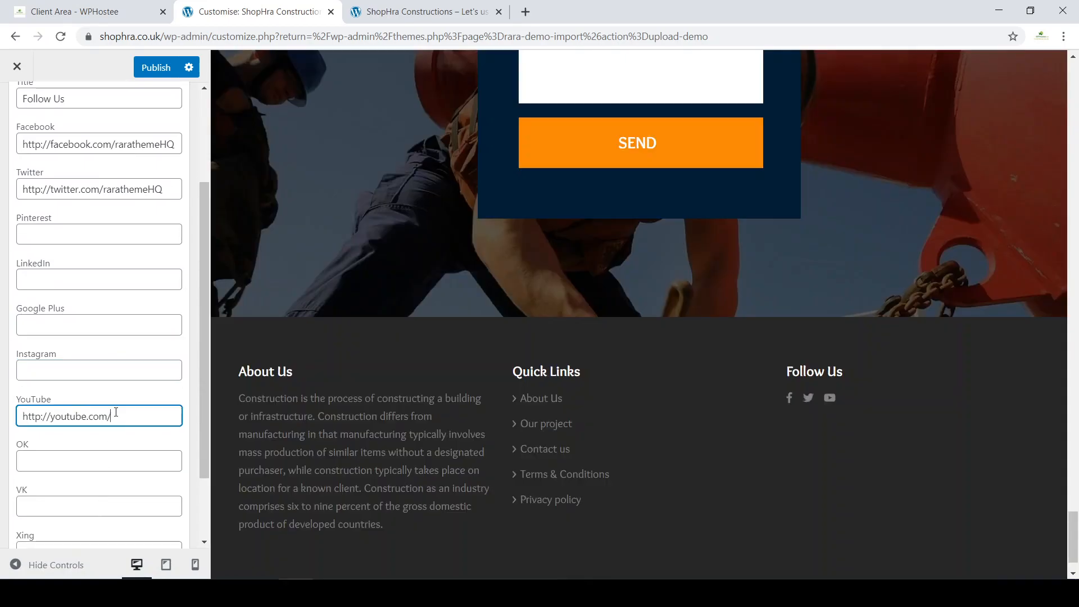
pyautogui.hotkey('ctrl', 'a')
pyautogui.press('BackSpace')
# - Replace the account name in the Twitter and Facebook links with the owner's profile name
pyautogui.doubleClick(144, 192)
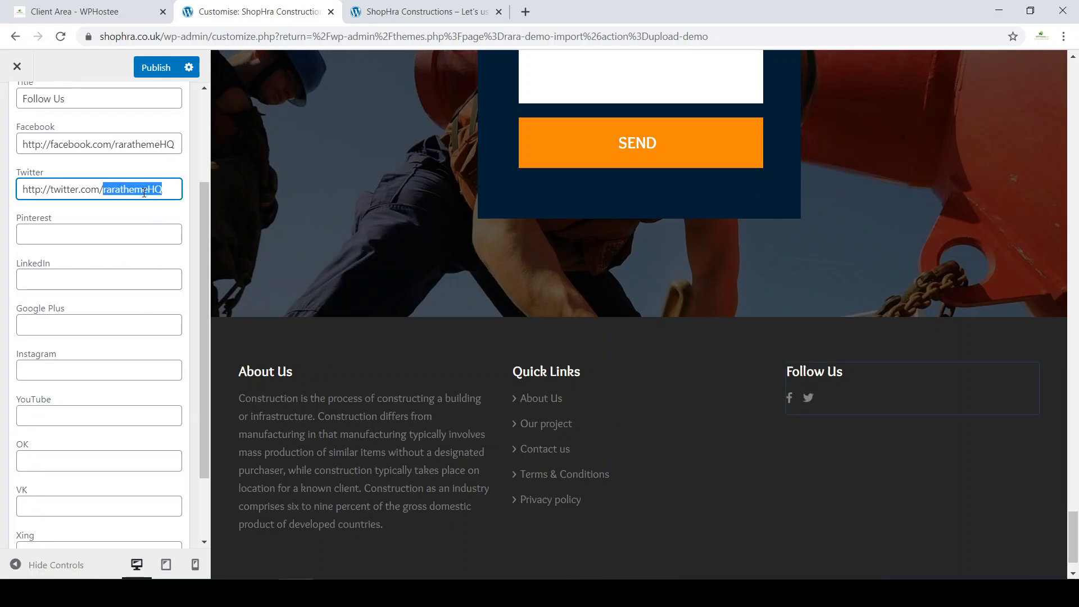
pyautogui.write('catalin')
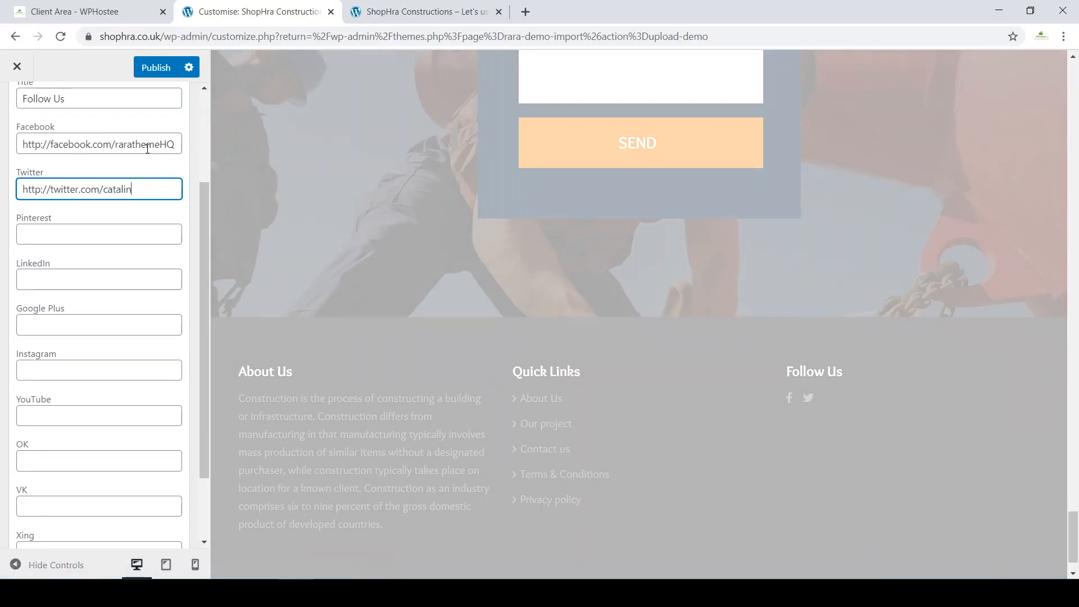
pyautogui.tripleClick(147, 145)
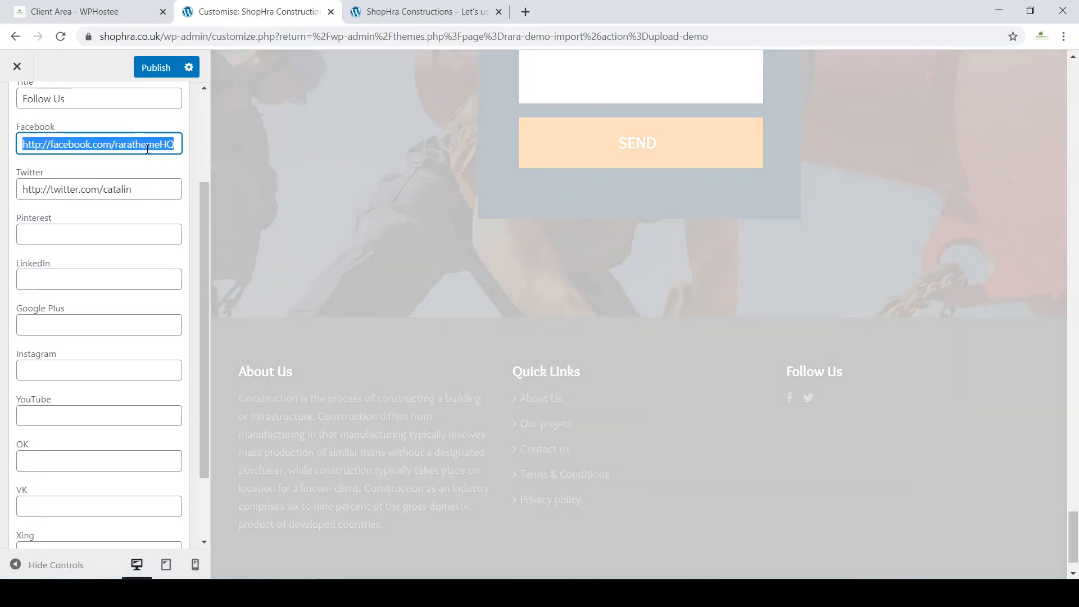
pyautogui.click(147, 145)
pyautogui.doubleClick(147, 145)
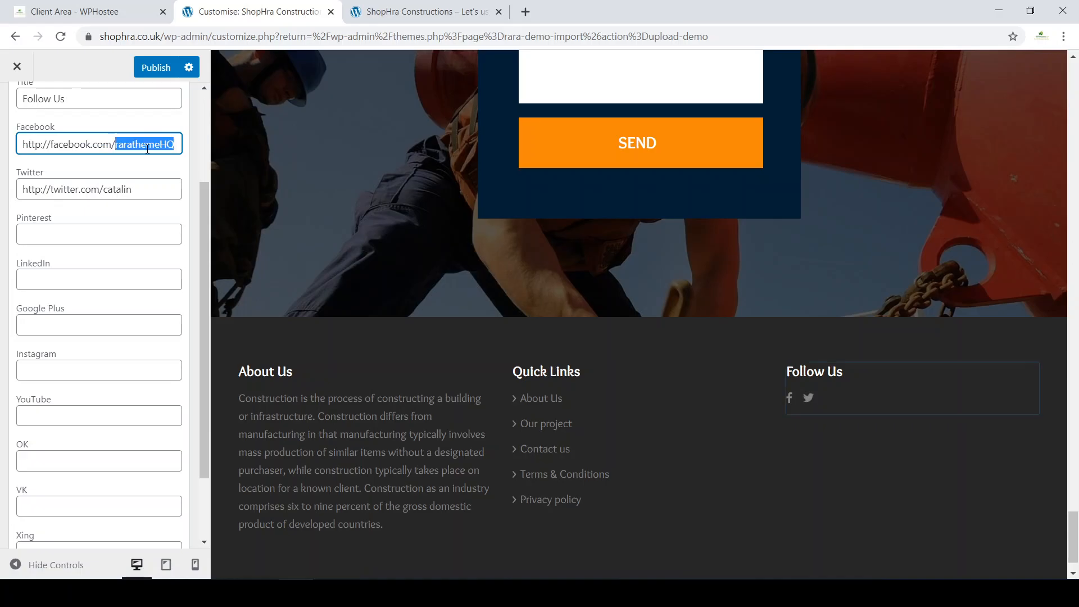
pyautogui.write('catalin')
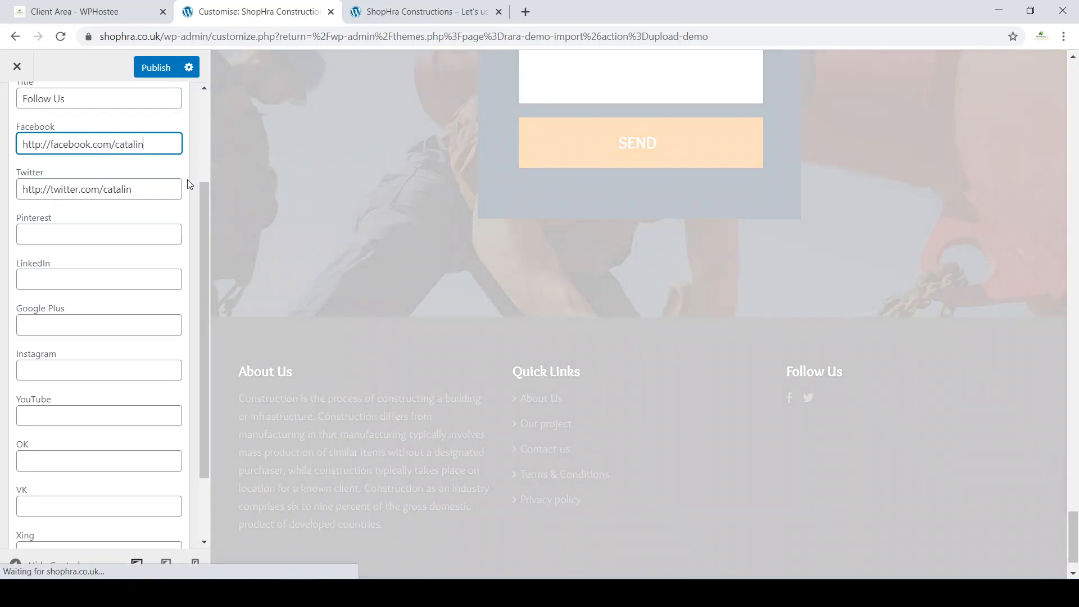
pyautogui.click(188, 180)
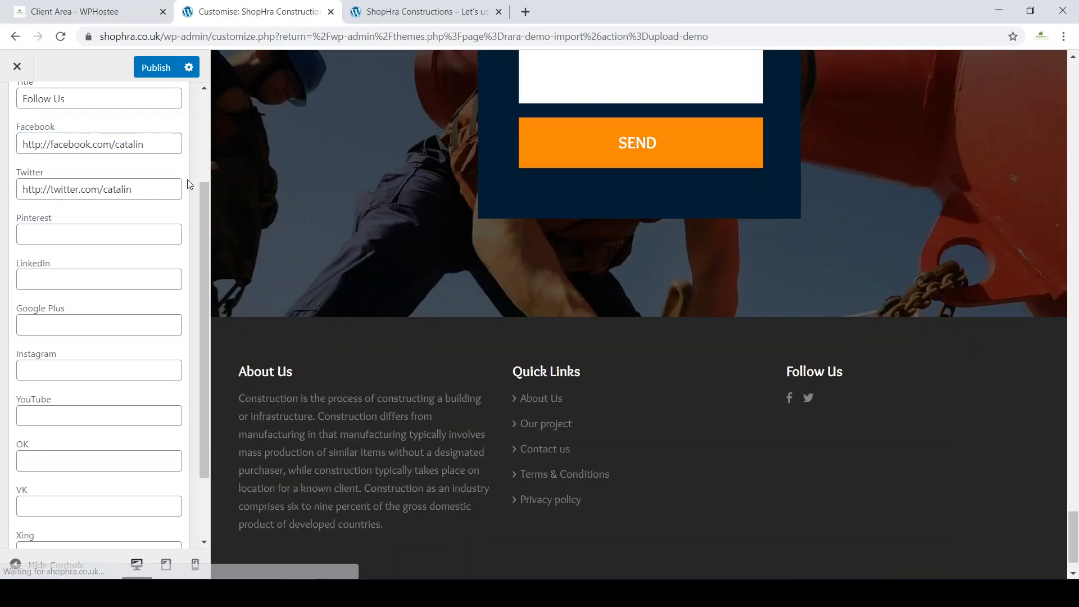
# - Publish the updated social links
pyautogui.scroll(2, 188, 183)
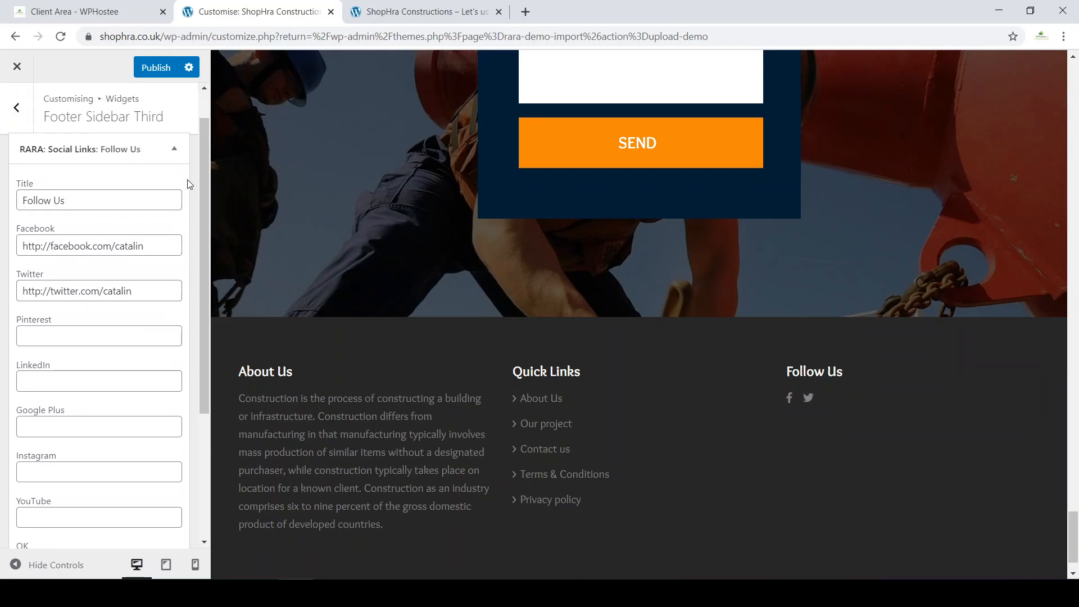
pyautogui.scroll(1, 188, 184)
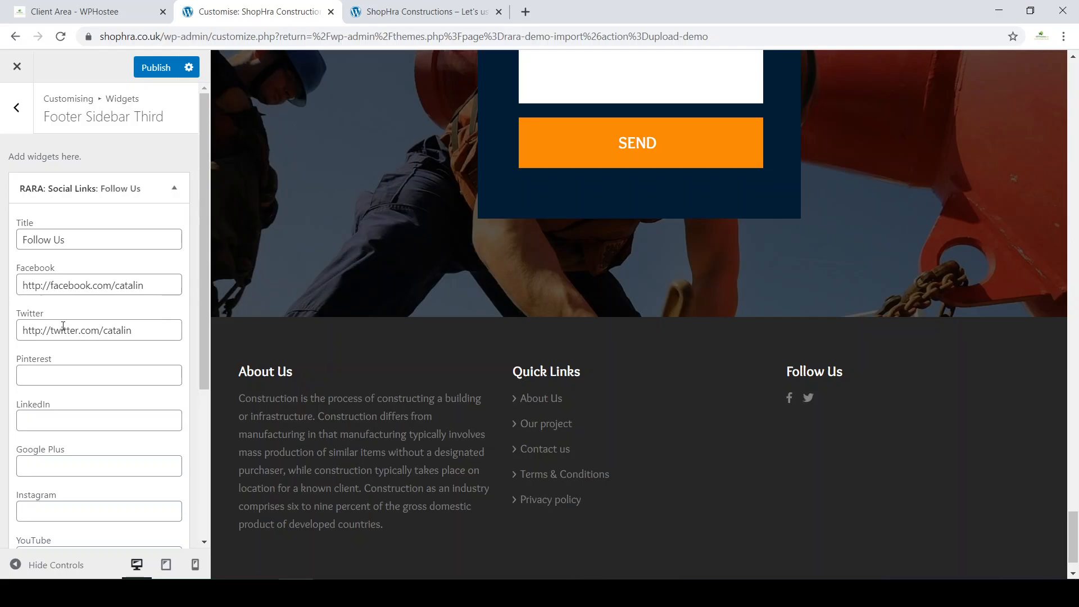
pyautogui.scroll(-4, 121, 351)
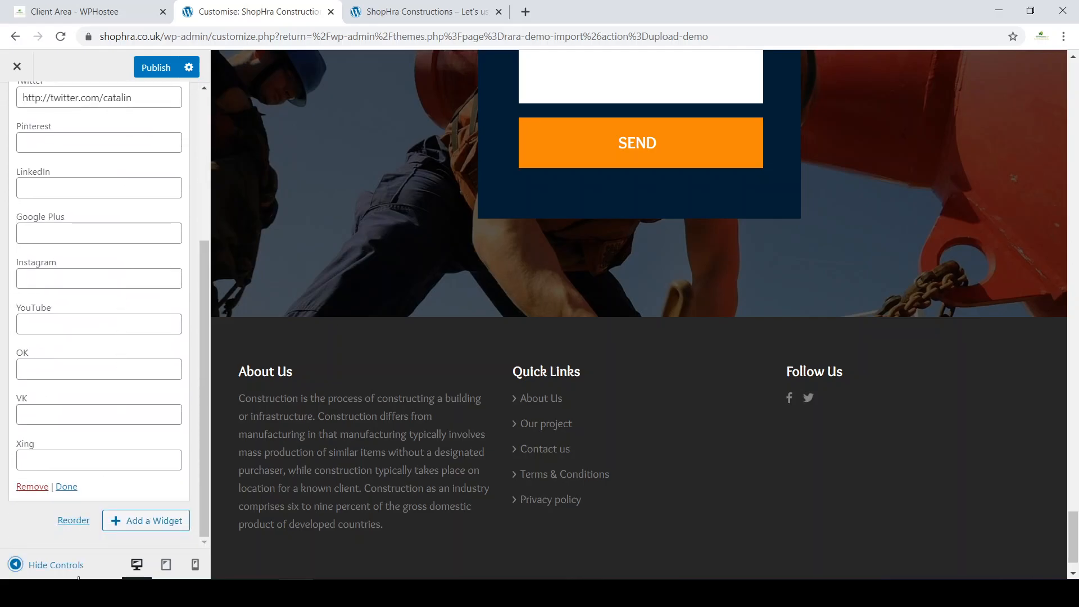
pyautogui.scroll(4, 139, 281)
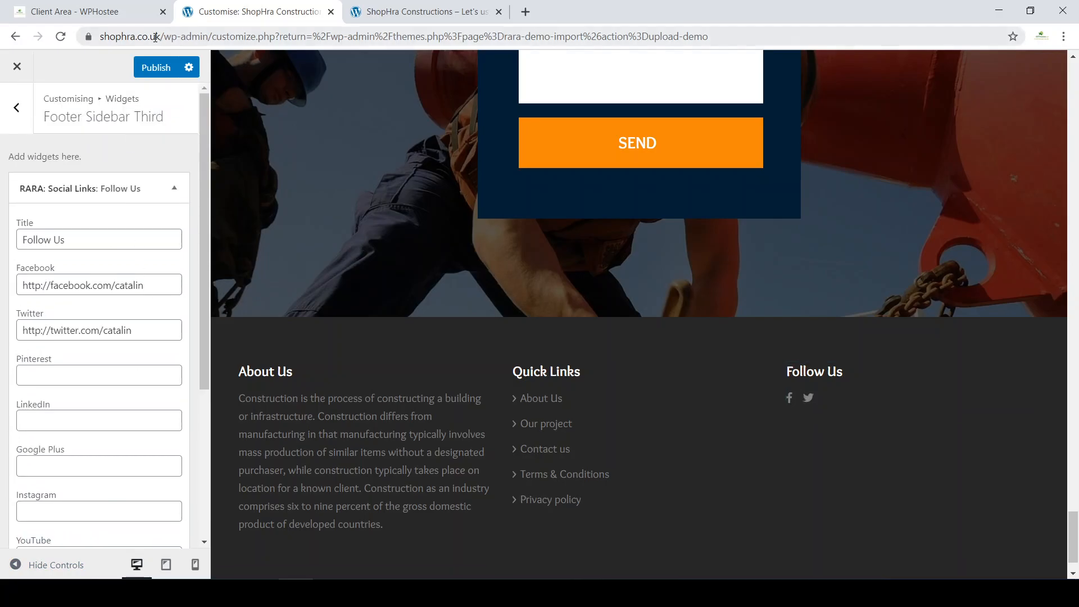
pyautogui.click(156, 66)
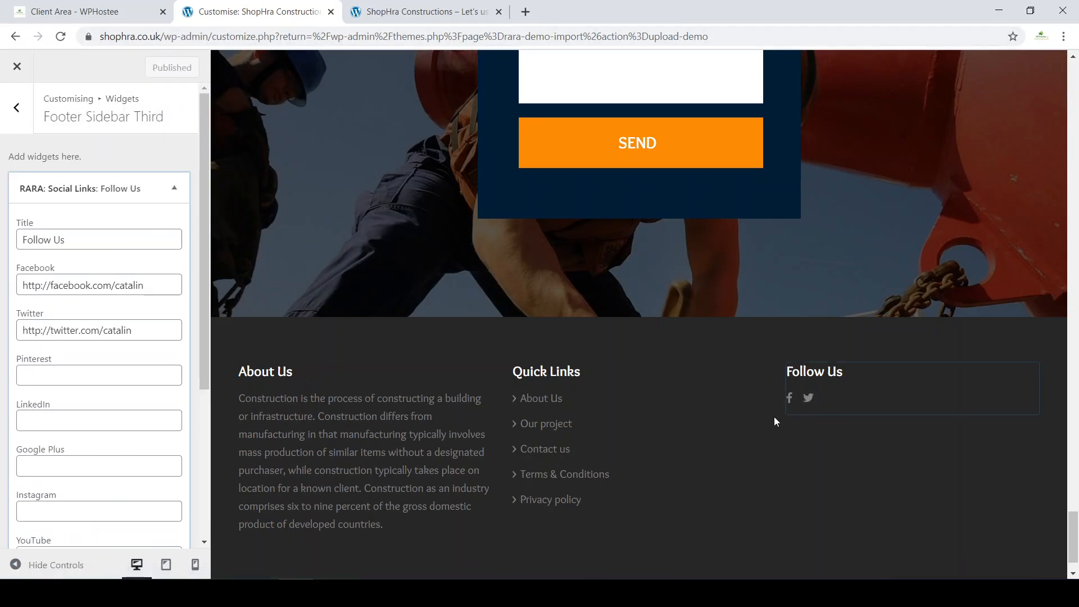
# - Remove the Quick Links text widget from Footer Sidebar Second and publish
pyautogui.click(14, 116)
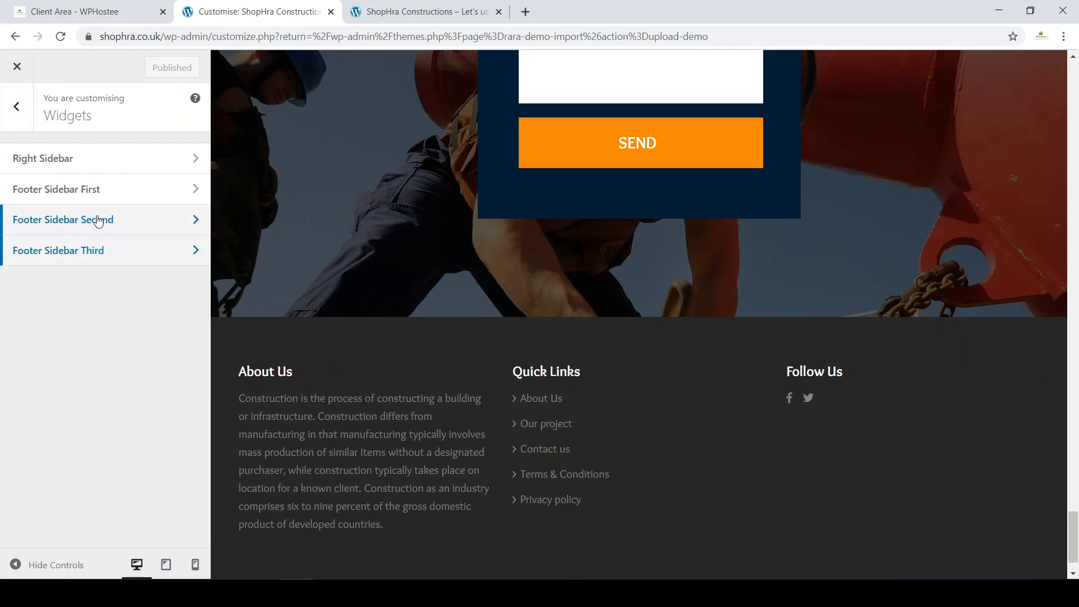
pyautogui.click(104, 223)
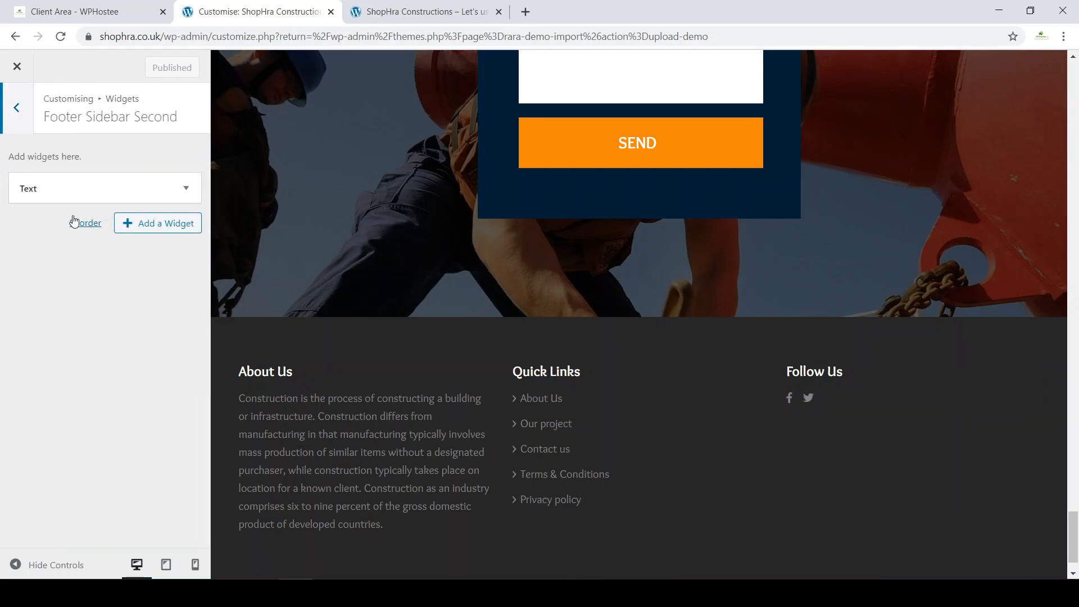
pyautogui.click(107, 182)
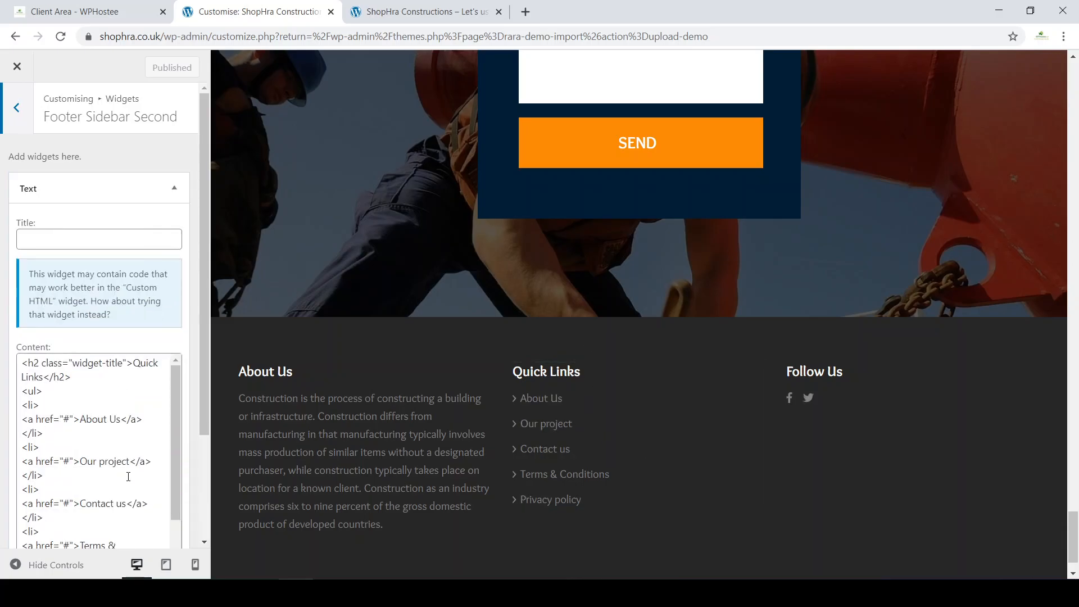
pyautogui.scroll(-1, 128, 477)
pyautogui.scroll(-2, 128, 477)
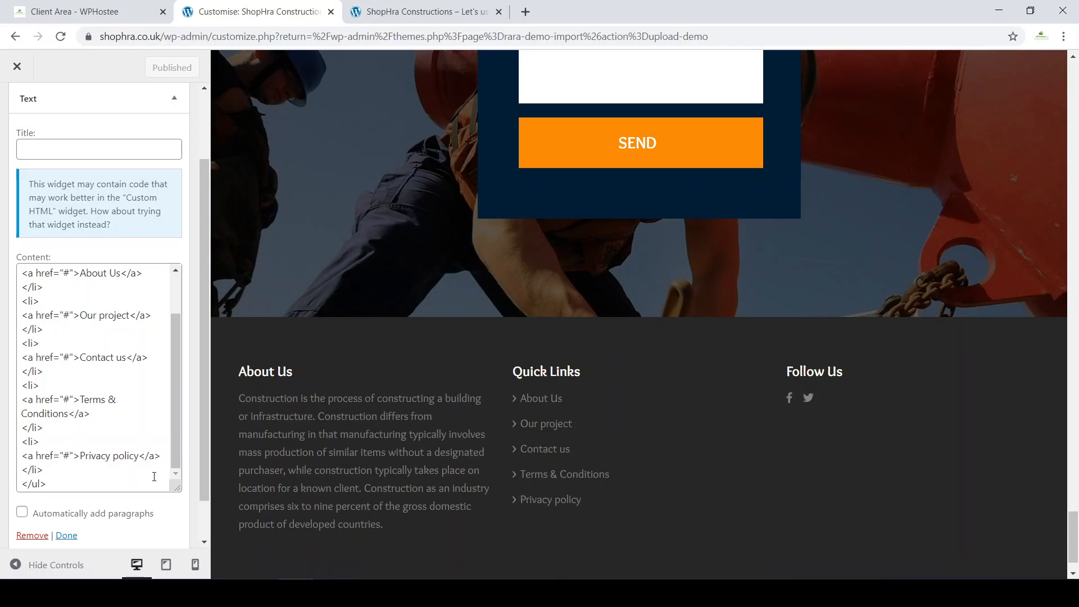
pyautogui.click(71, 455)
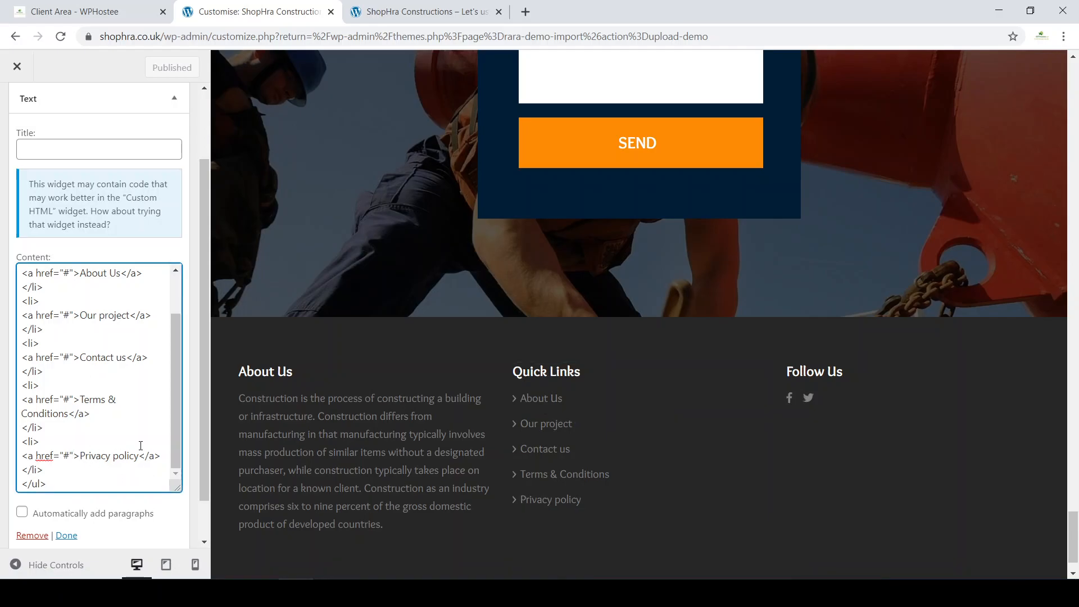
pyautogui.scroll(-2, 140, 445)
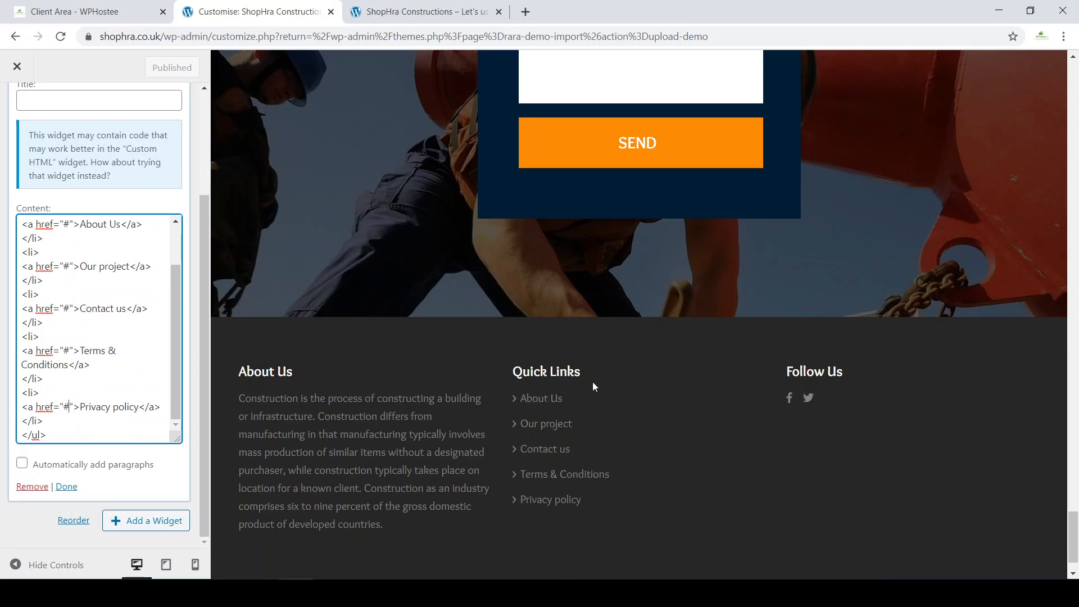
pyautogui.click(27, 488)
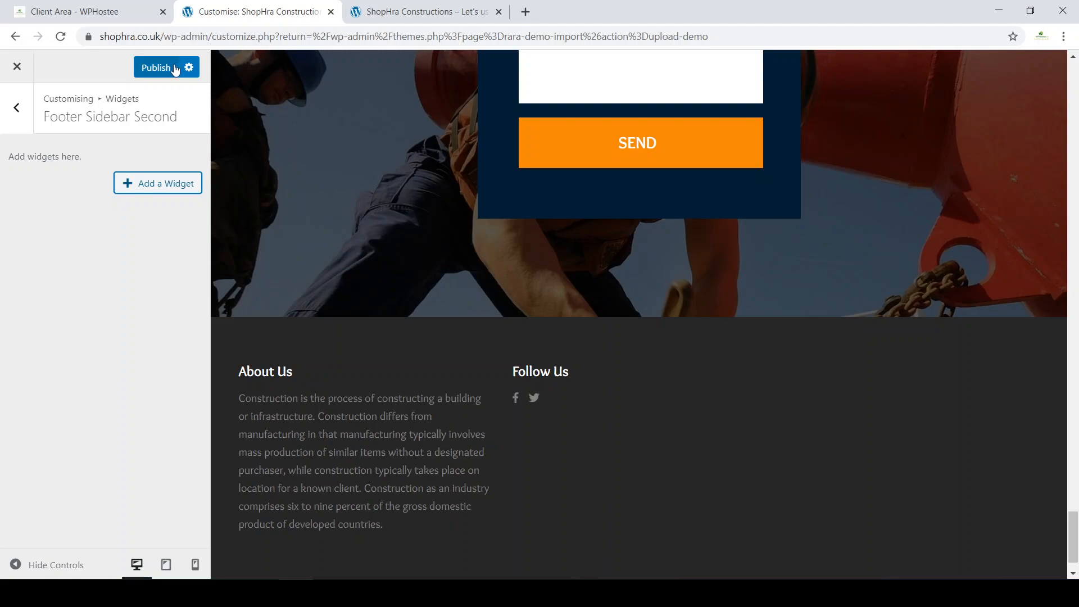
pyautogui.click(174, 69)
pyautogui.click(14, 115)
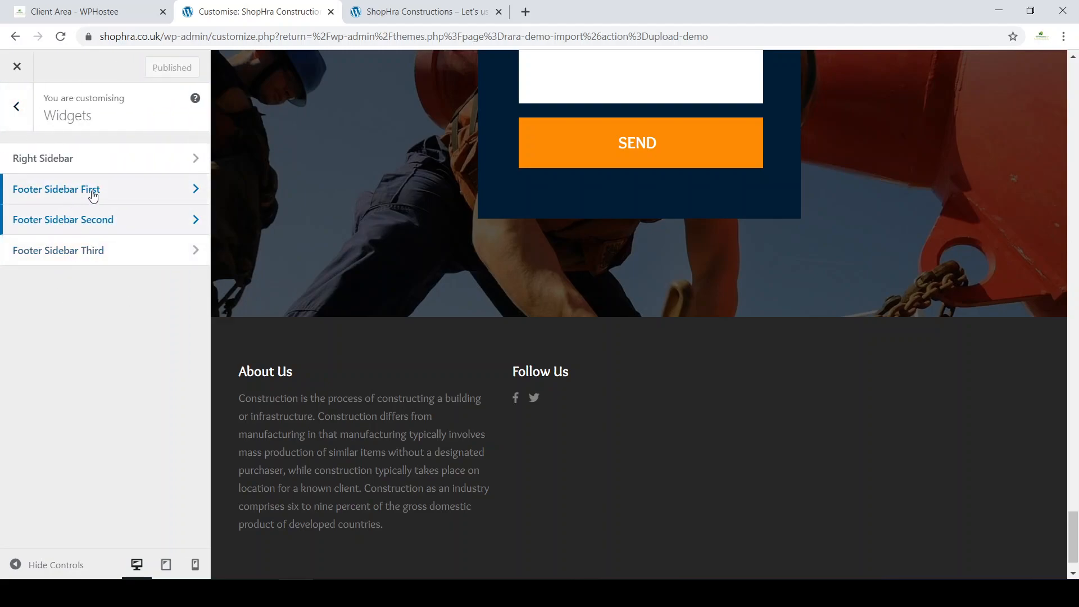
# - Retitle the About Us text widget in Footer Sidebar First to 'Our Bio'
pyautogui.click(93, 193)
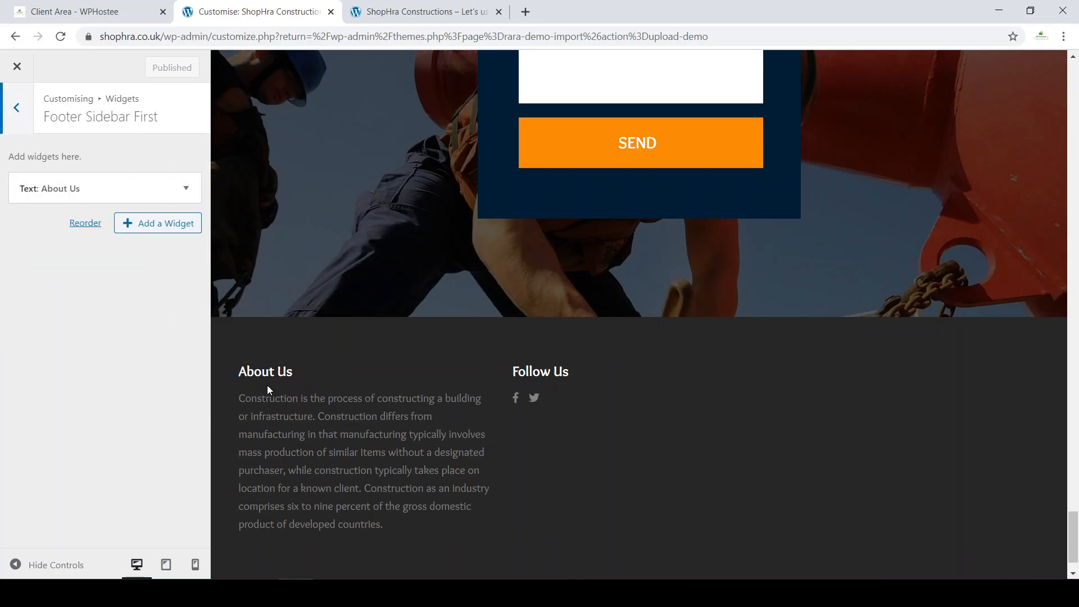
pyautogui.click(142, 191)
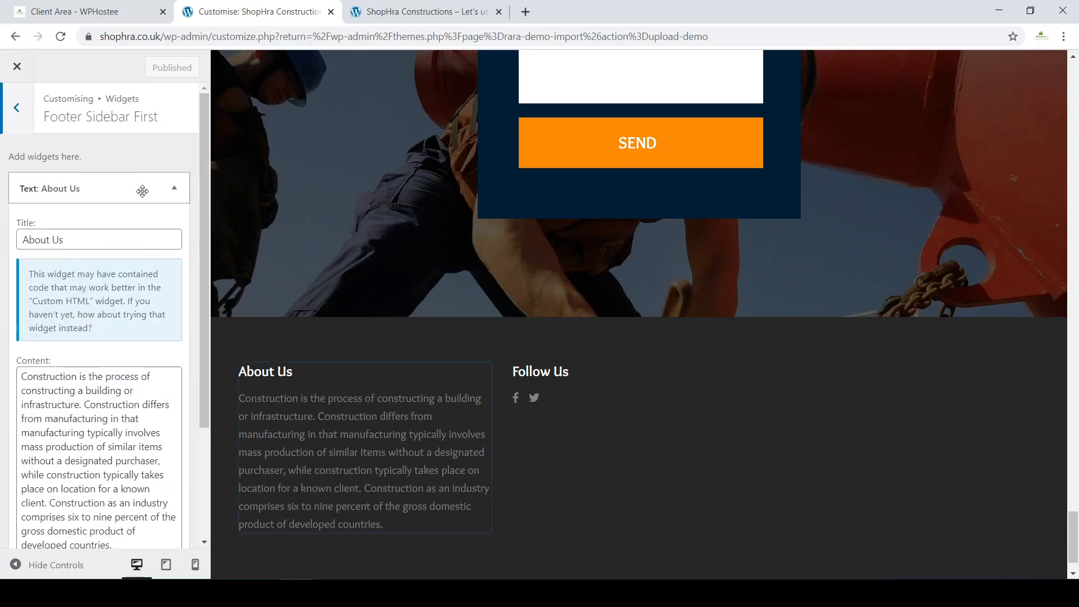
pyautogui.click(78, 244)
pyautogui.tripleClick(78, 244)
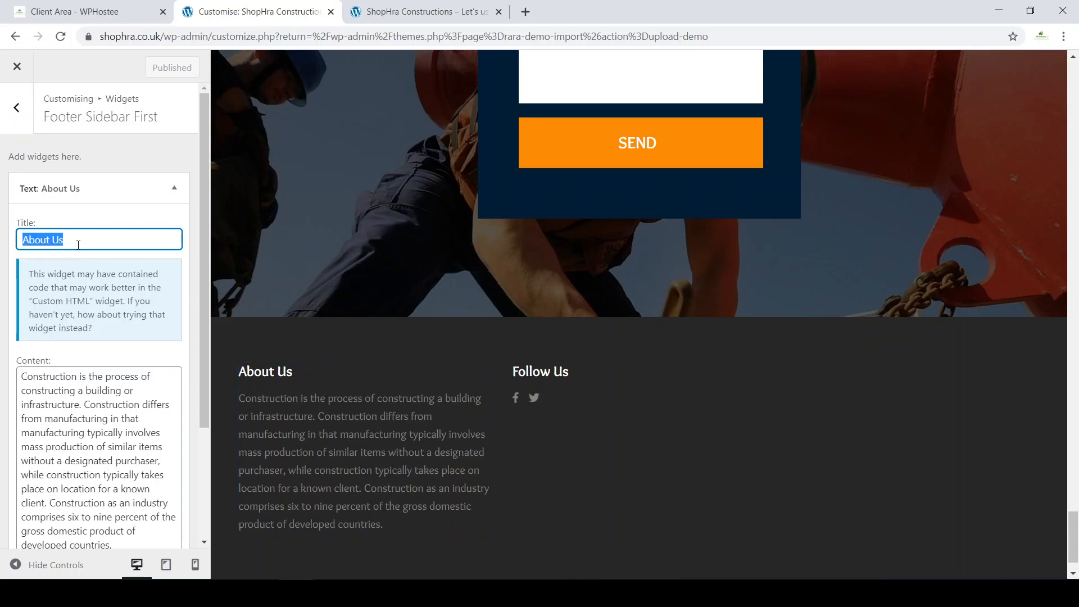
pyautogui.write('Our')
pyautogui.press('capslock')
pyautogui.press('capslock')
pyautogui.write('b')
pyautogui.press('capslock')
pyautogui.write('IO')
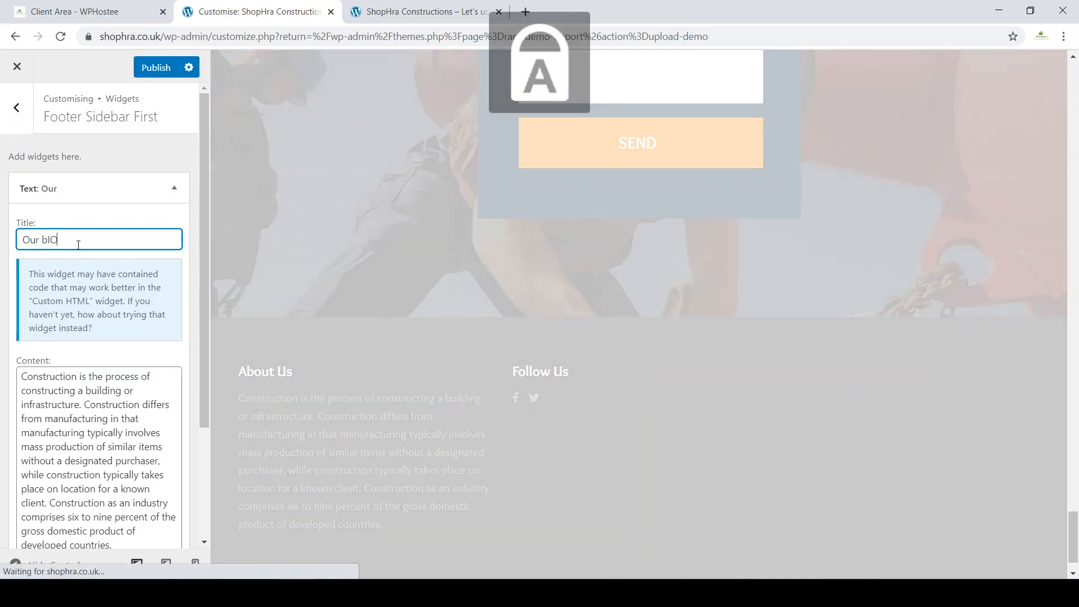
pyautogui.press('BackSpace')
pyautogui.press('BackSpace')
pyautogui.press('BackSpace')
pyautogui.write('B')
pyautogui.press('capslock')
pyautogui.write('io')
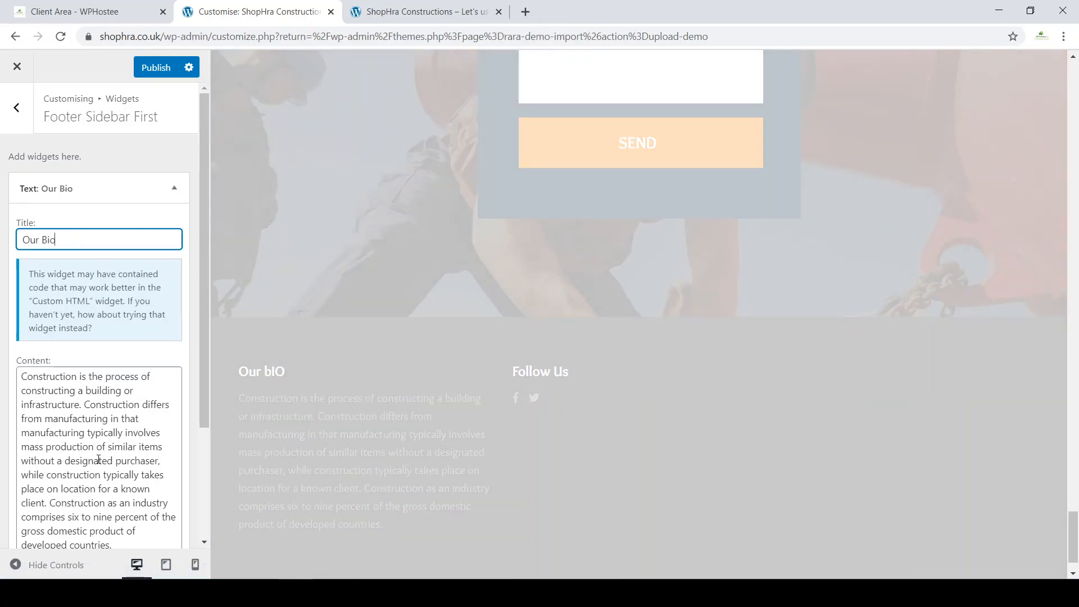
# - Trim the bio text to end at 'without a designated' and publish
pyautogui.click(111, 459)
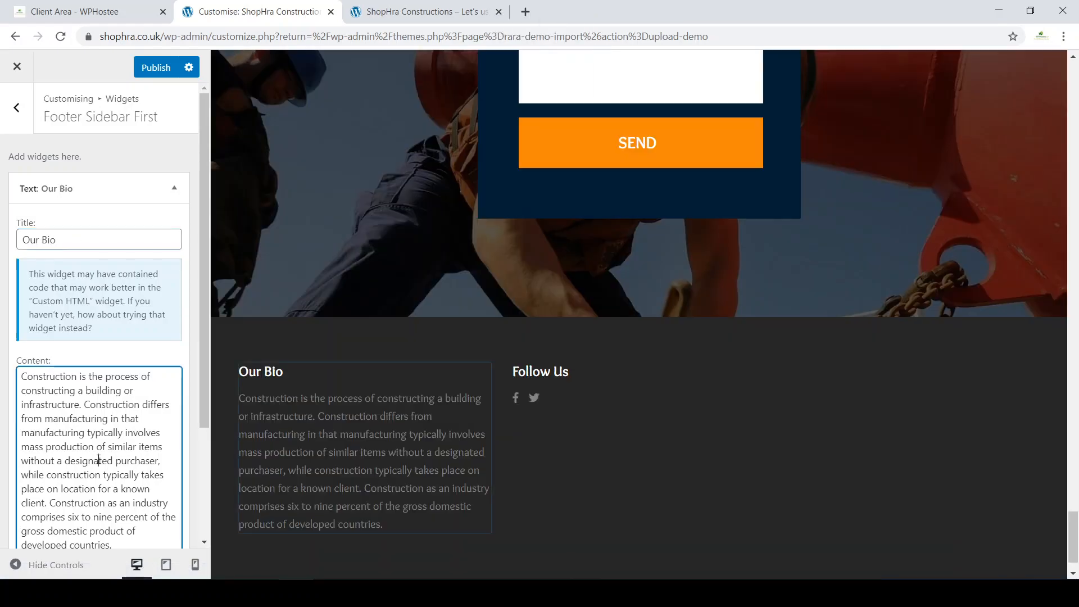
pyautogui.moveTo(118, 461); pyautogui.dragTo(165, 572)
pyautogui.press('BackSpace')
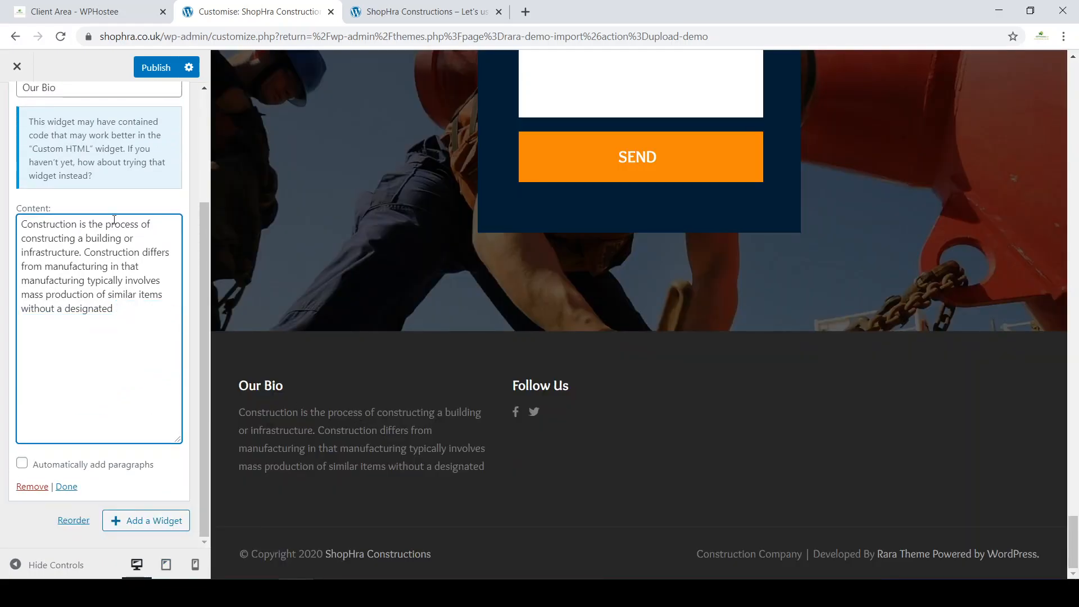
pyautogui.click(149, 68)
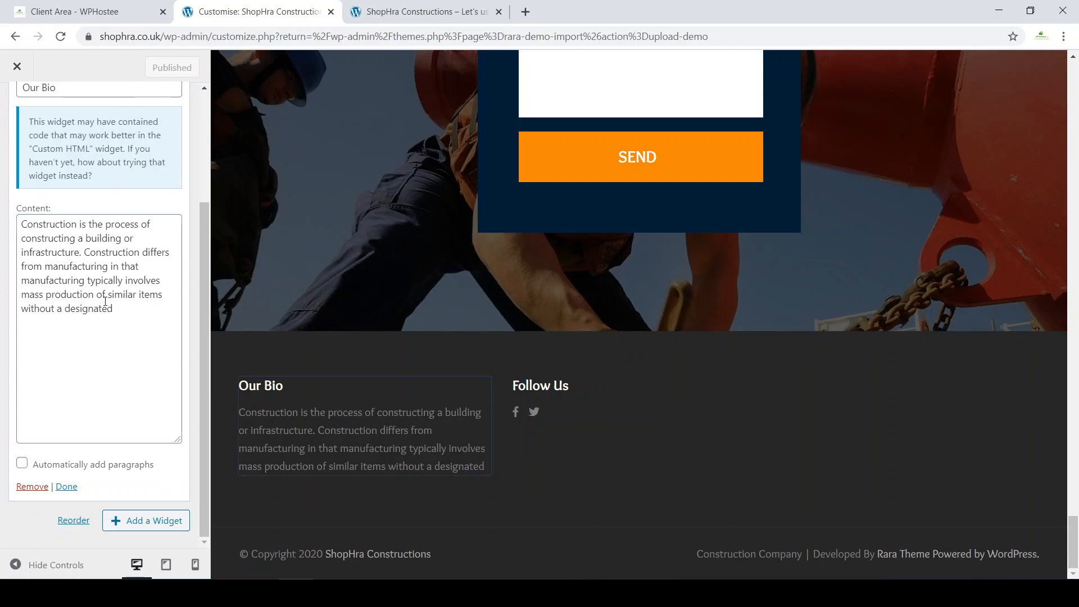
pyautogui.scroll(3, 105, 301)
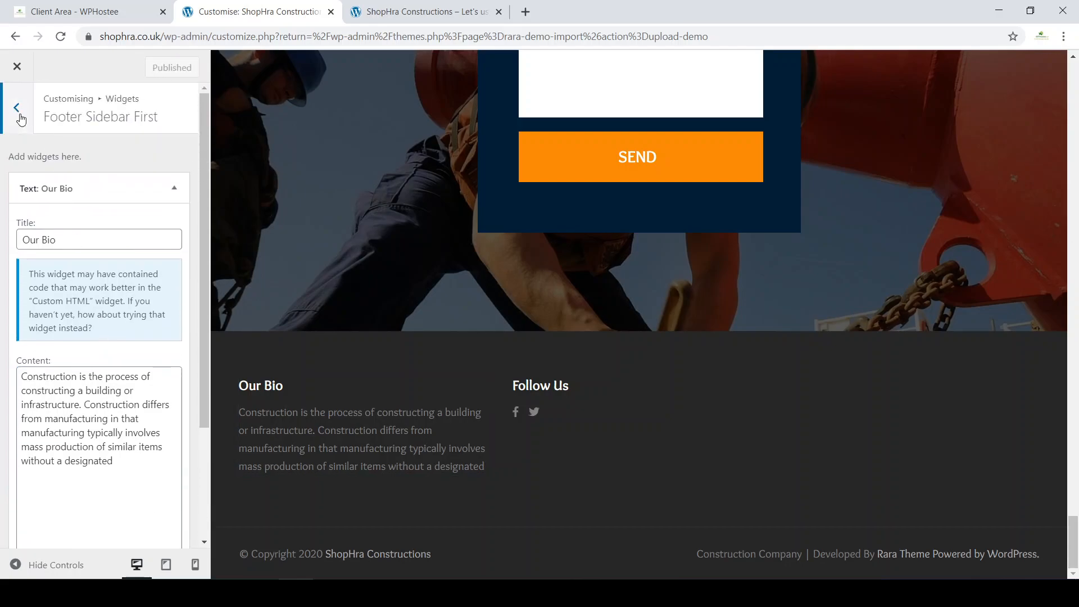
pyautogui.click(17, 111)
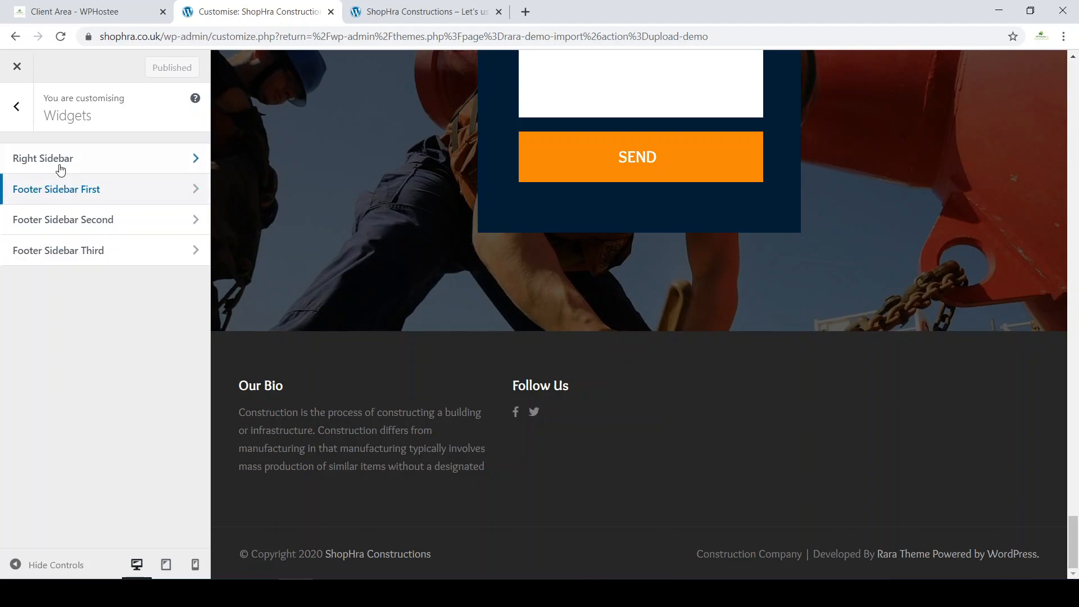
pyautogui.click(83, 159)
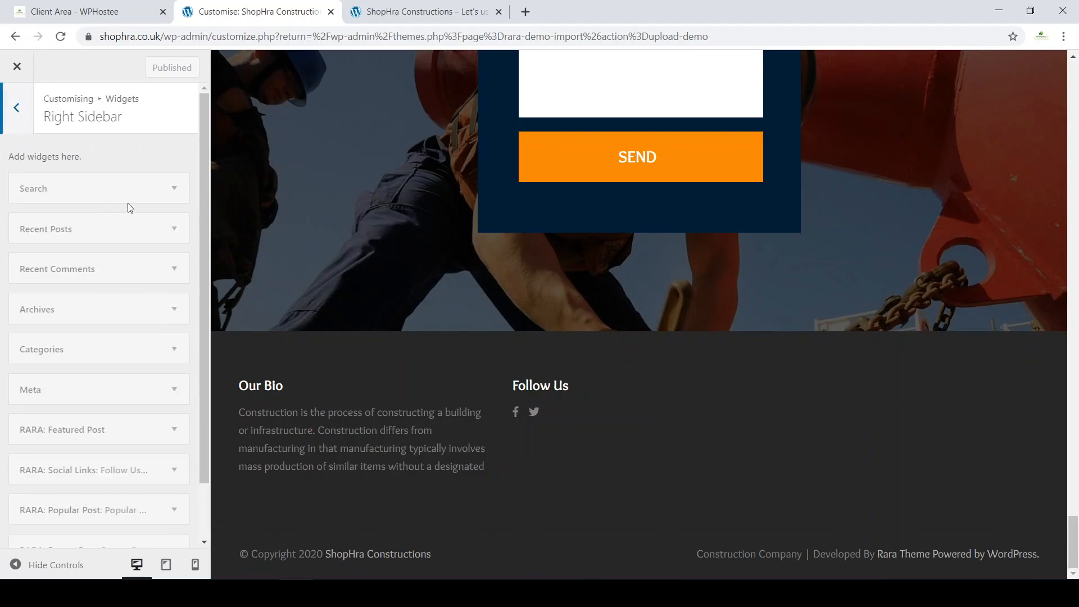
pyautogui.click(180, 230)
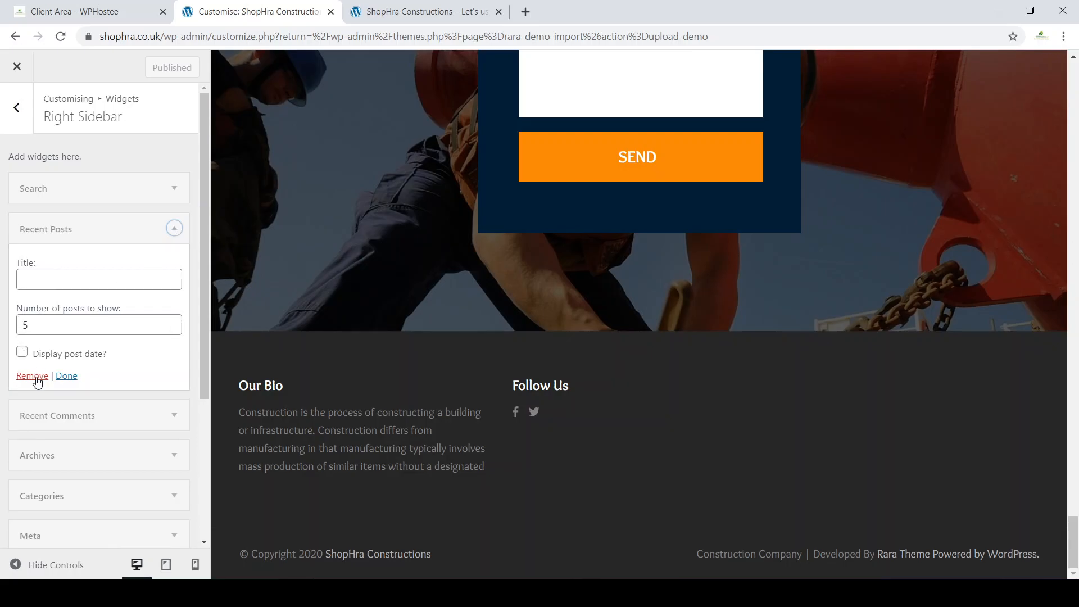
pyautogui.click(32, 376)
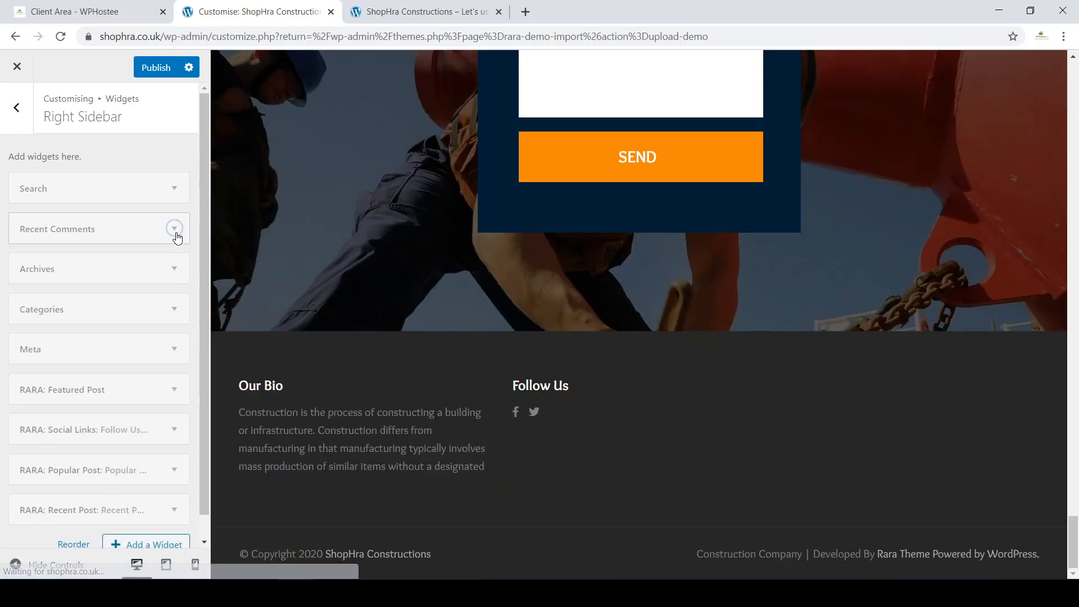
pyautogui.click(174, 231)
pyautogui.click(32, 351)
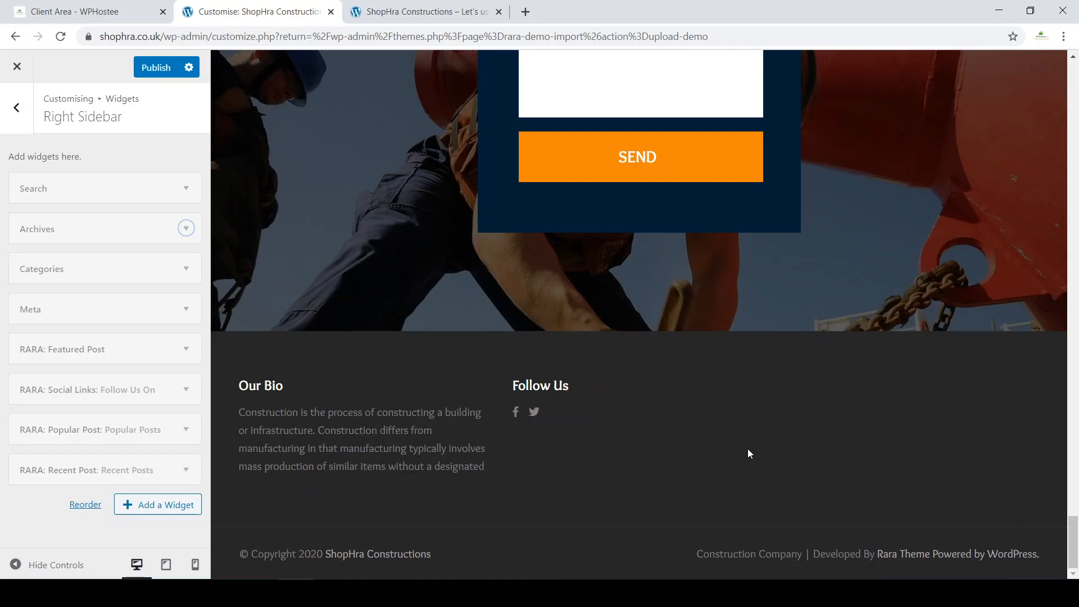
pyautogui.scroll(10, 748, 448)
pyautogui.scroll(10, 747, 449)
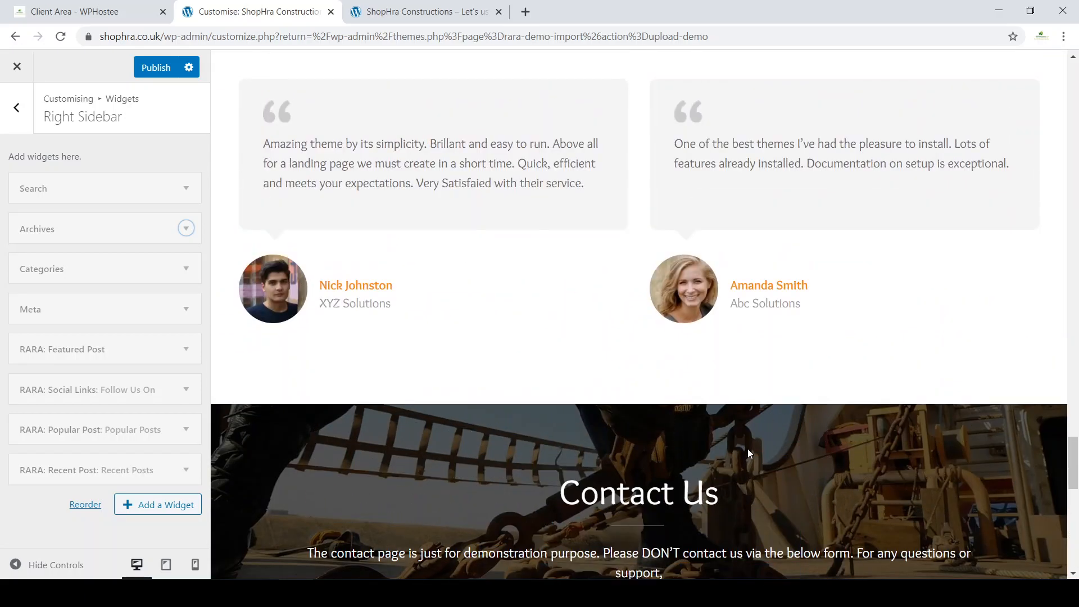
pyautogui.scroll(15, 748, 448)
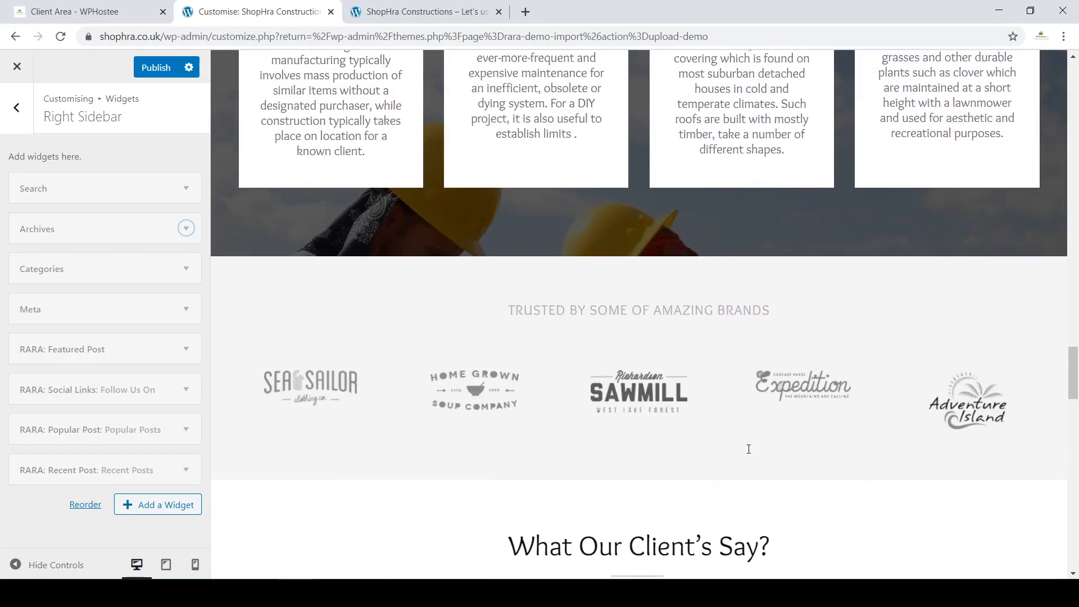
pyautogui.scroll(15, 748, 453)
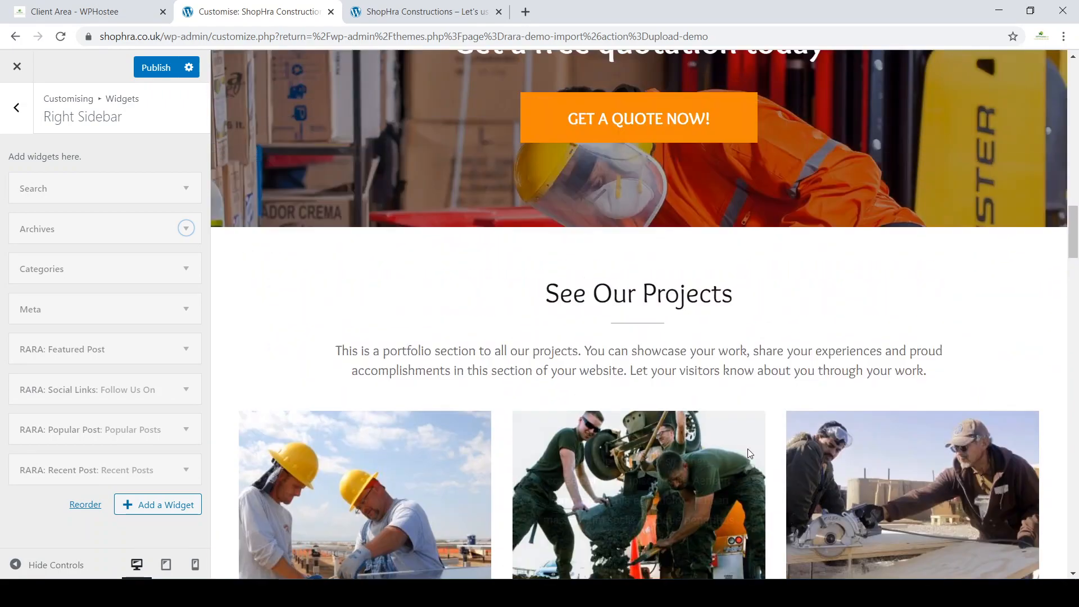
pyautogui.scroll(10, 748, 452)
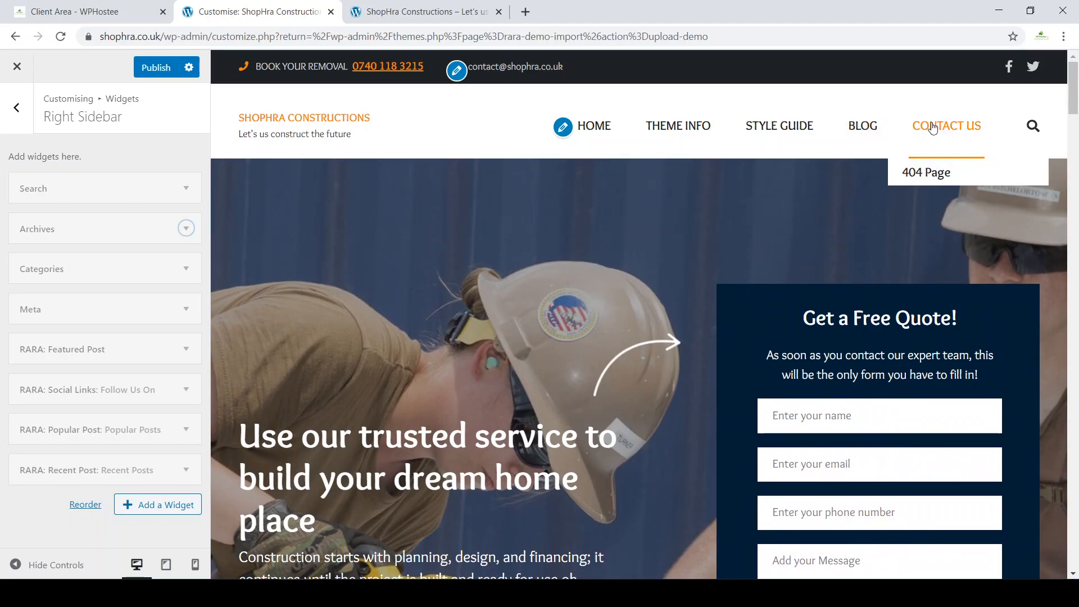
# - Preview the Contact Us page and remove the Archives, Meta and Categories widgets from the Right Sidebar
pyautogui.click(944, 127)
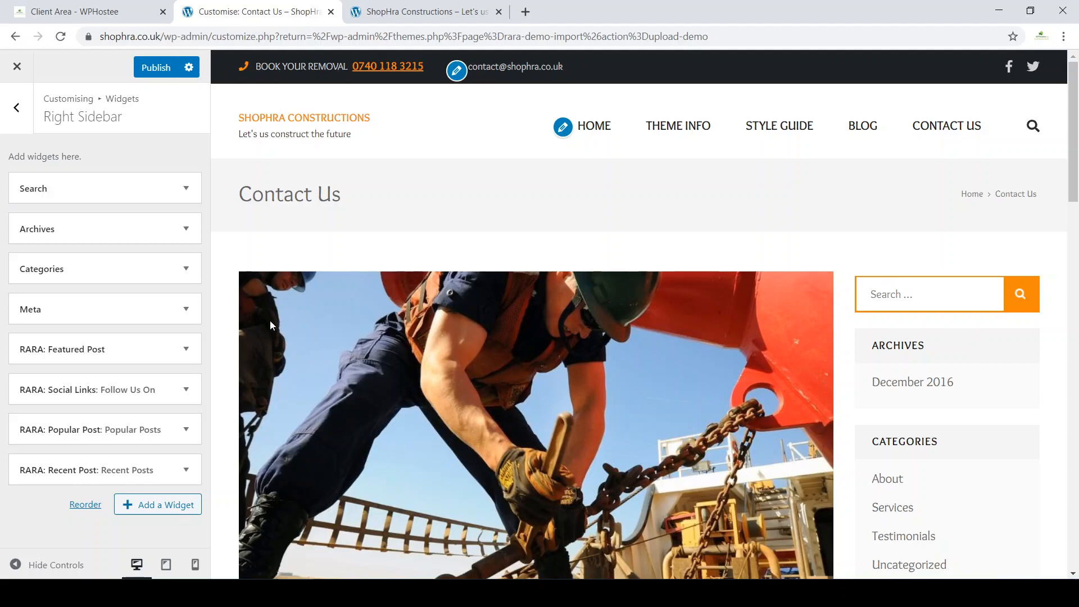
pyautogui.click(186, 228)
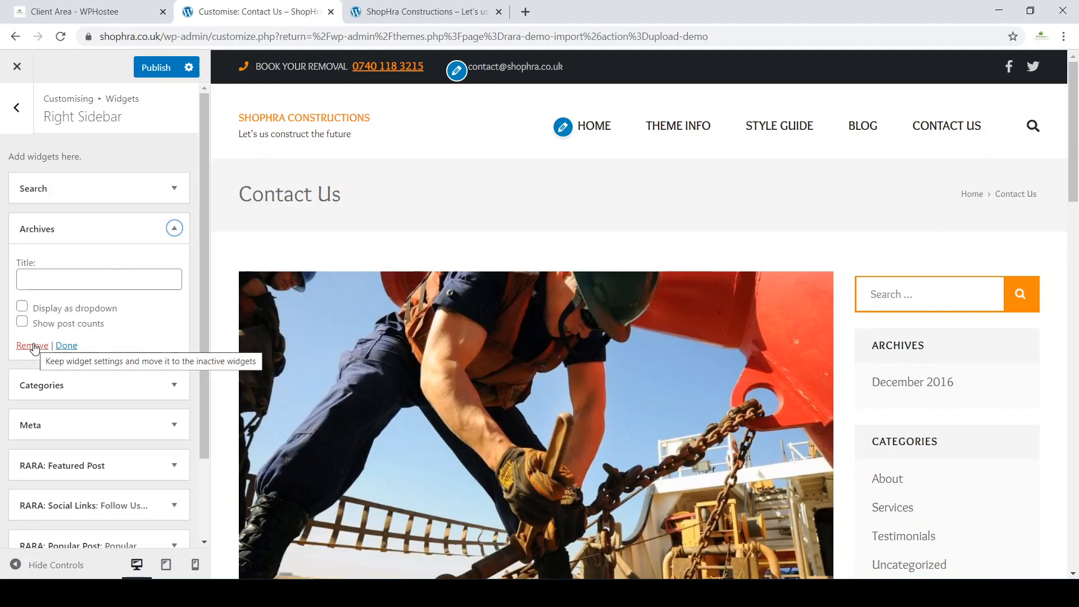
pyautogui.click(32, 346)
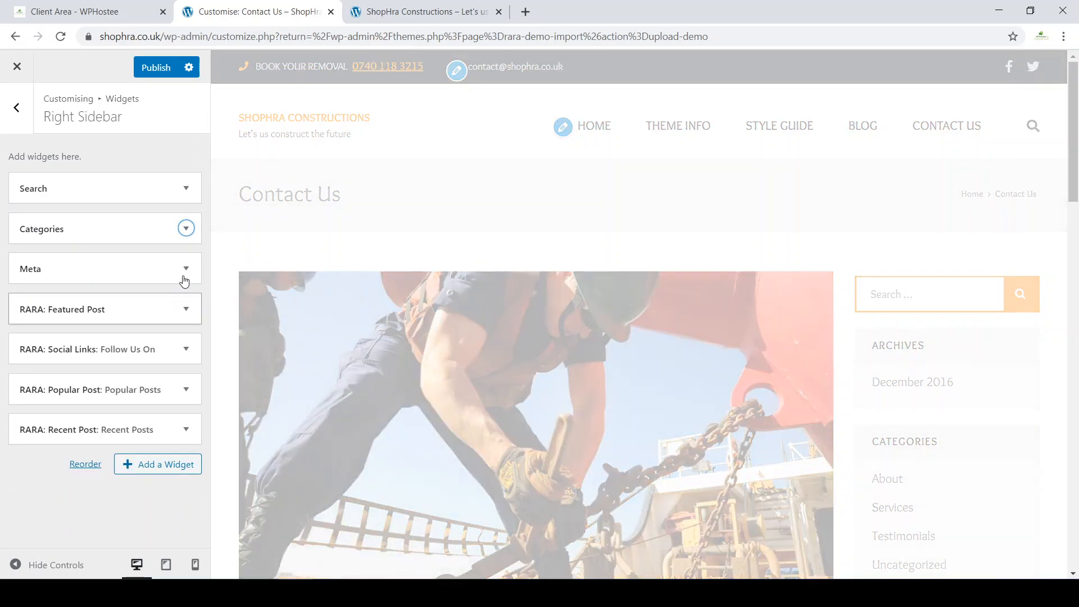
pyautogui.click(190, 274)
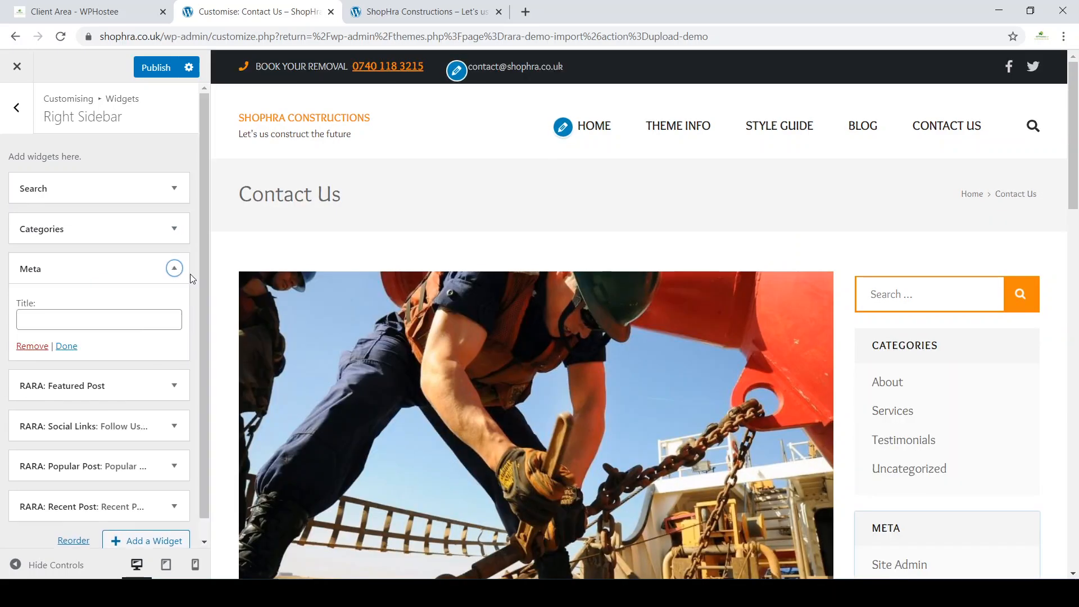
pyautogui.click(32, 345)
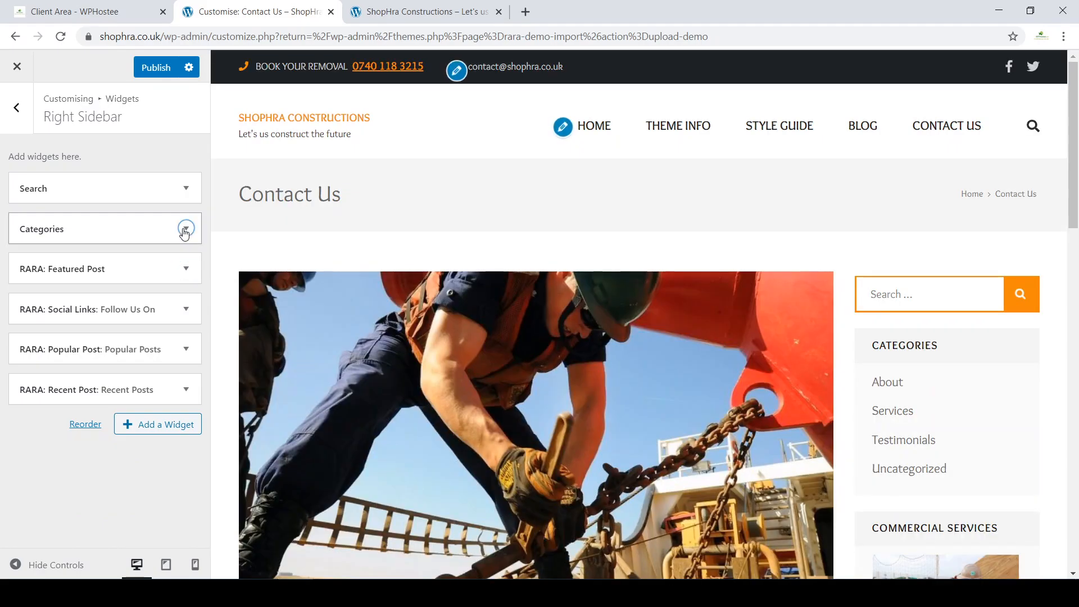
pyautogui.click(186, 228)
pyautogui.click(32, 358)
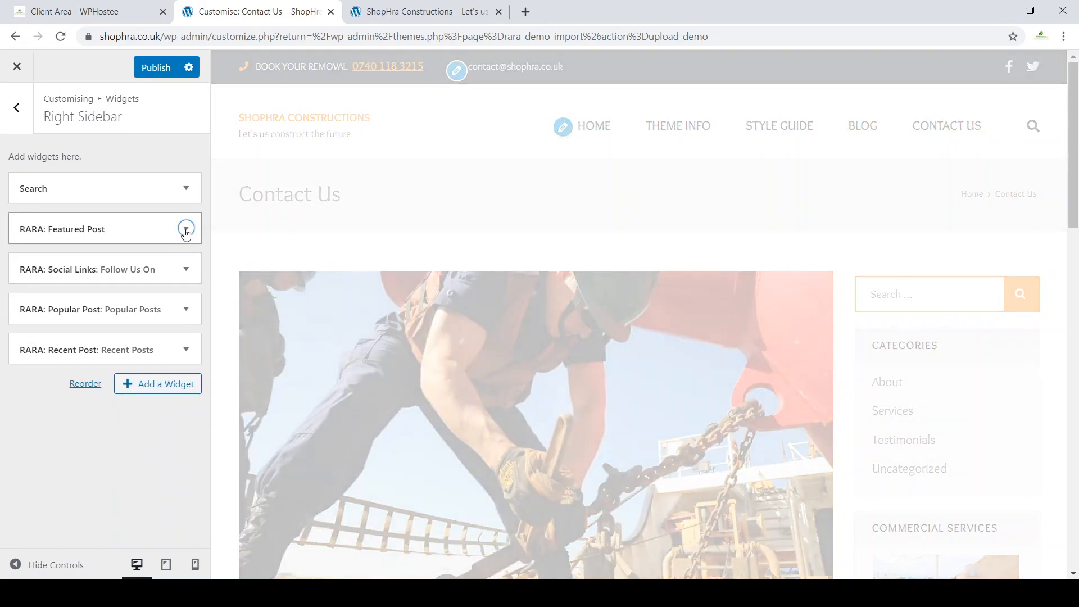
# - Remove the Featured Post, Popular Post, Recent Post and Social Links widgets, then publish
pyautogui.click(186, 228)
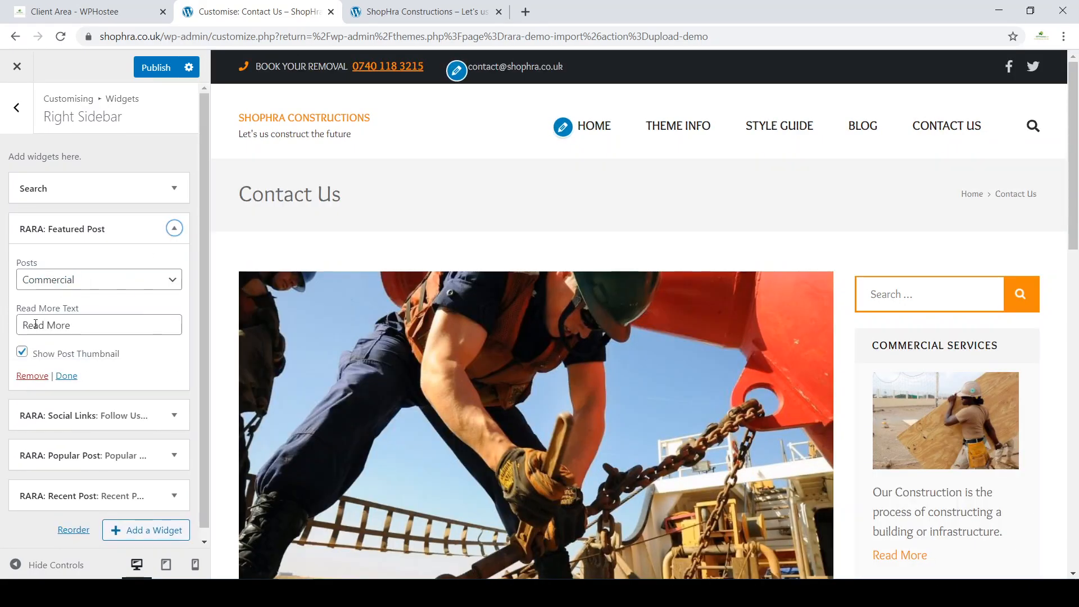
pyautogui.click(32, 375)
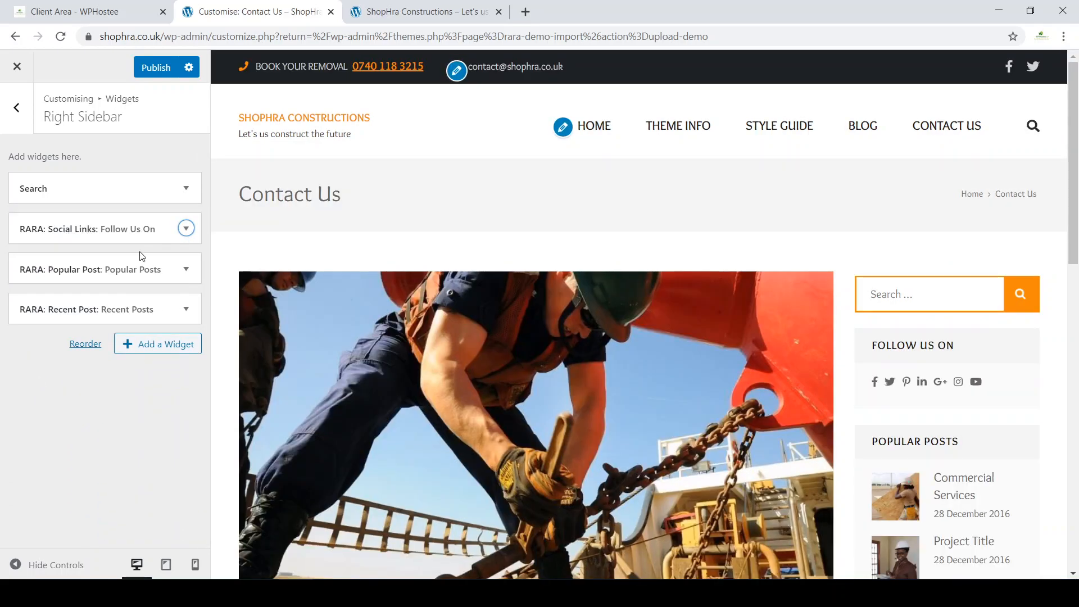
pyautogui.click(187, 271)
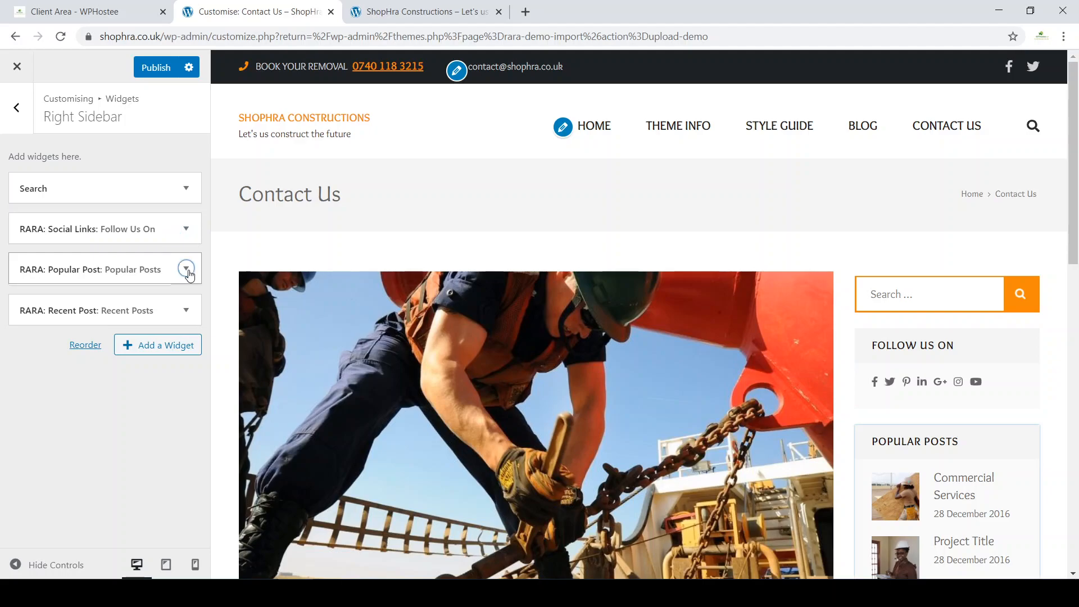
pyautogui.click(32, 441)
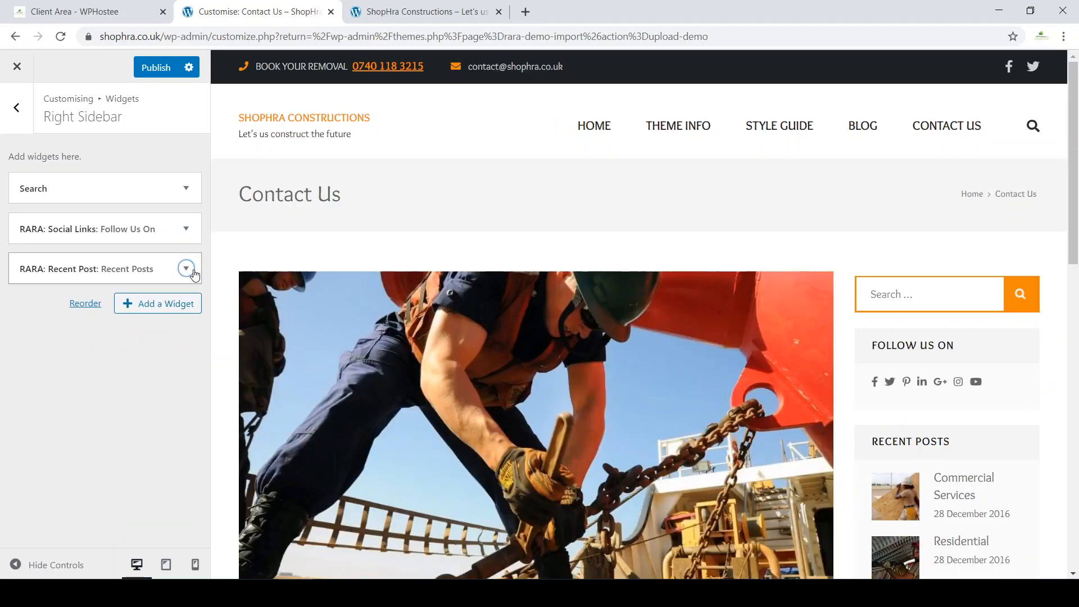
pyautogui.click(186, 268)
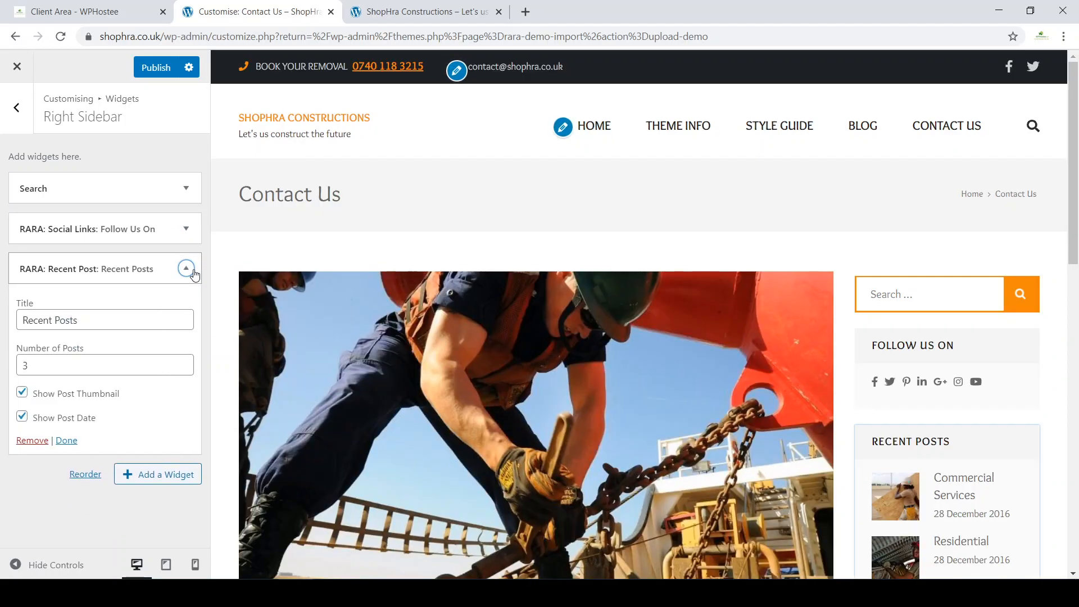
pyautogui.click(33, 442)
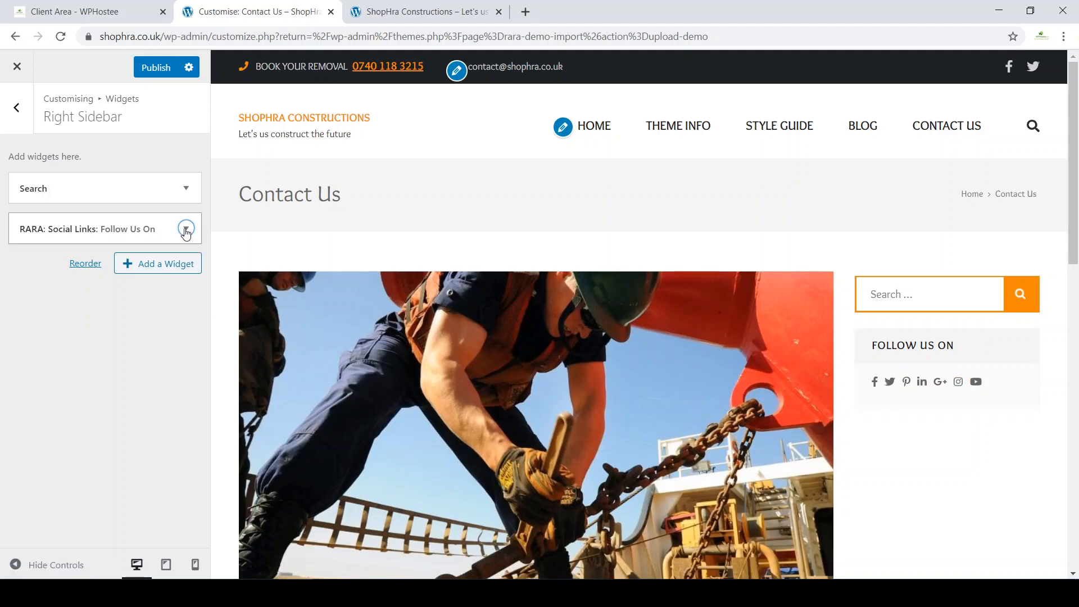
pyautogui.scroll(-15, 885, 487)
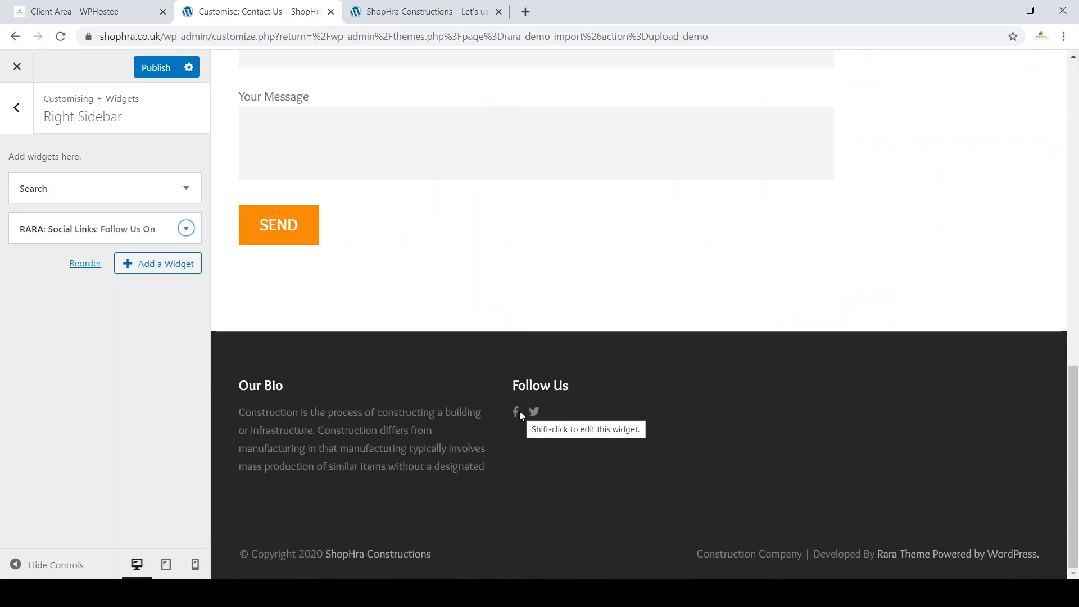
pyautogui.click(186, 230)
pyautogui.scroll(-5, 139, 414)
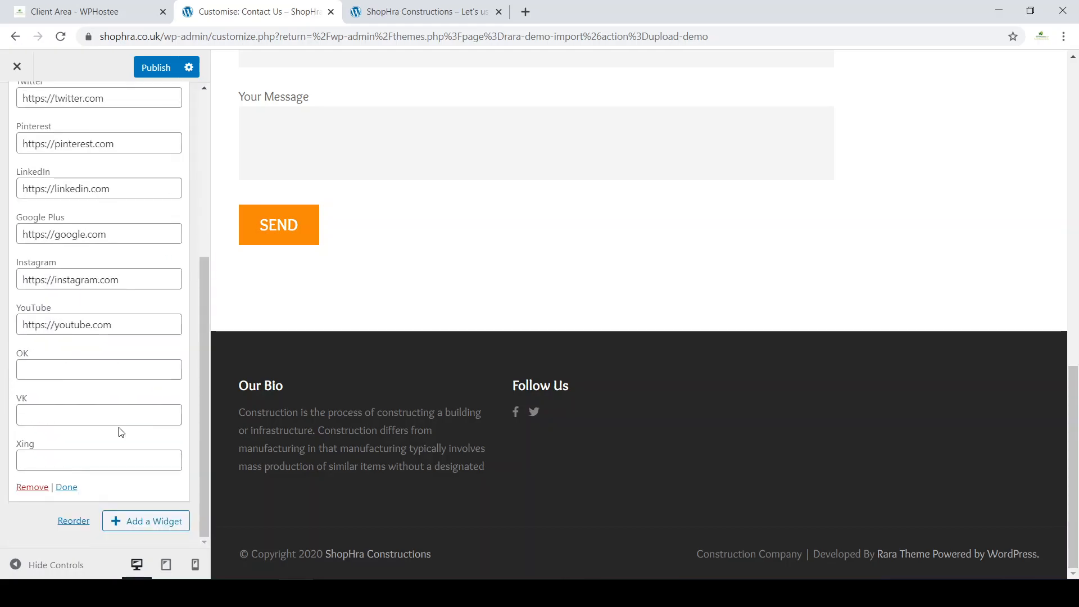
pyautogui.click(32, 487)
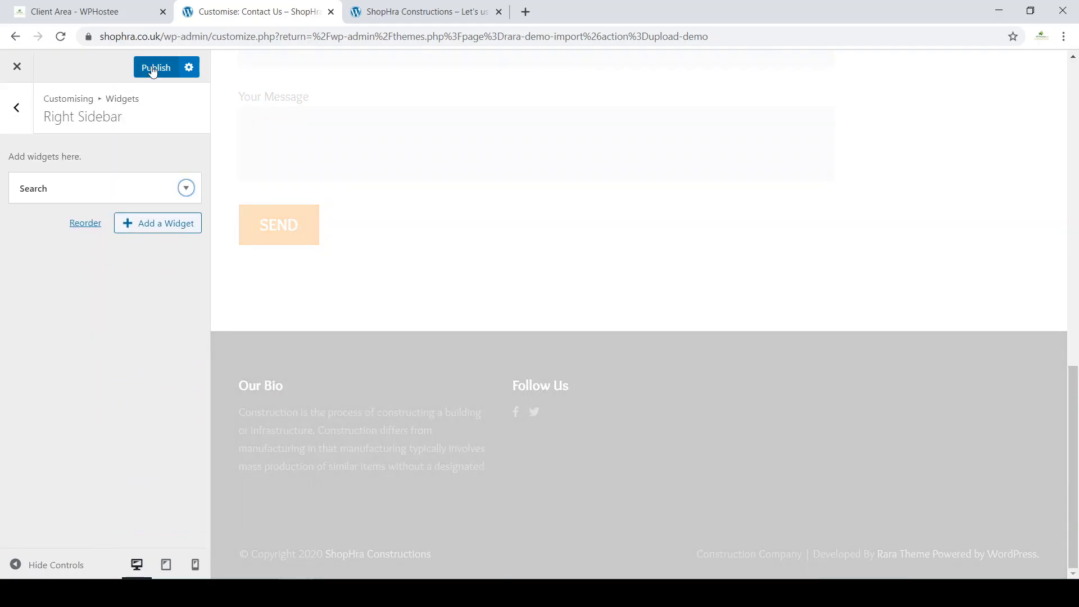
pyautogui.click(152, 68)
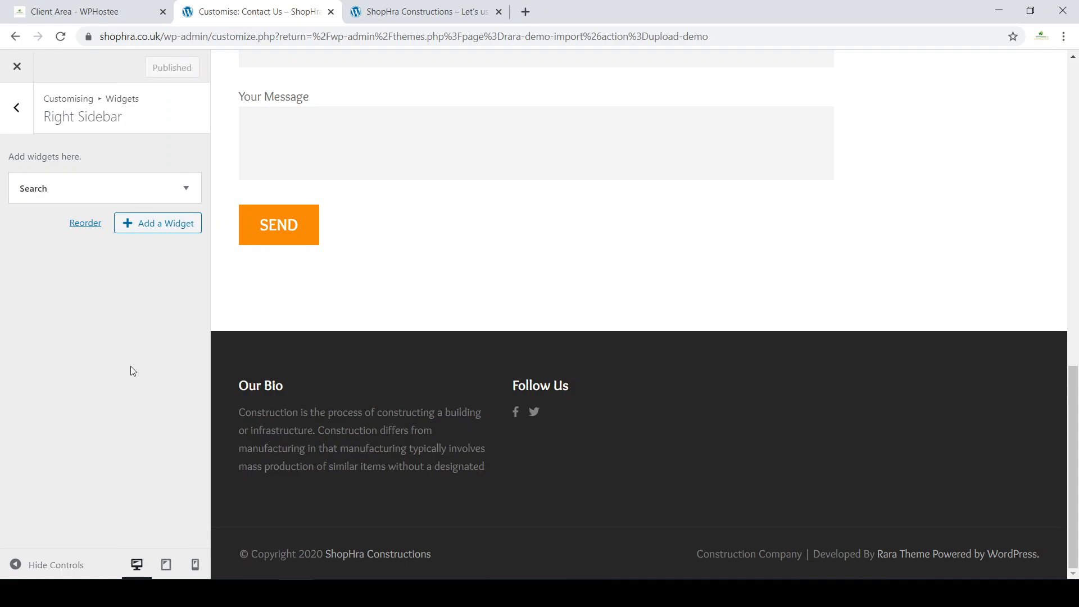
pyautogui.scroll(15, 572, 223)
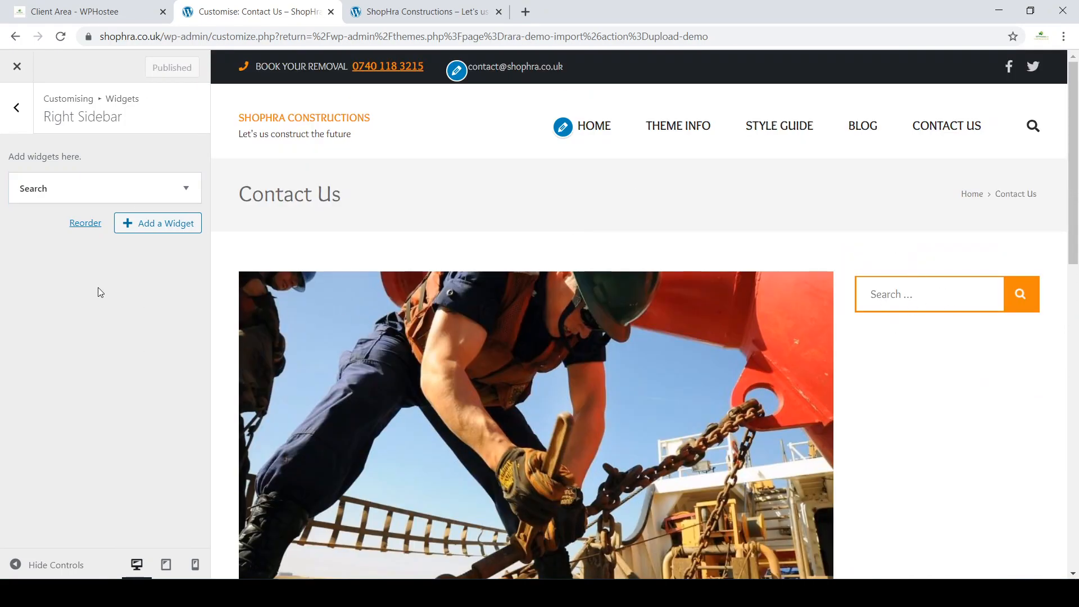
# - Open shophra.co.uk/contact/ in the live site tab to confirm the search-only sidebar
pyautogui.click(410, 12)
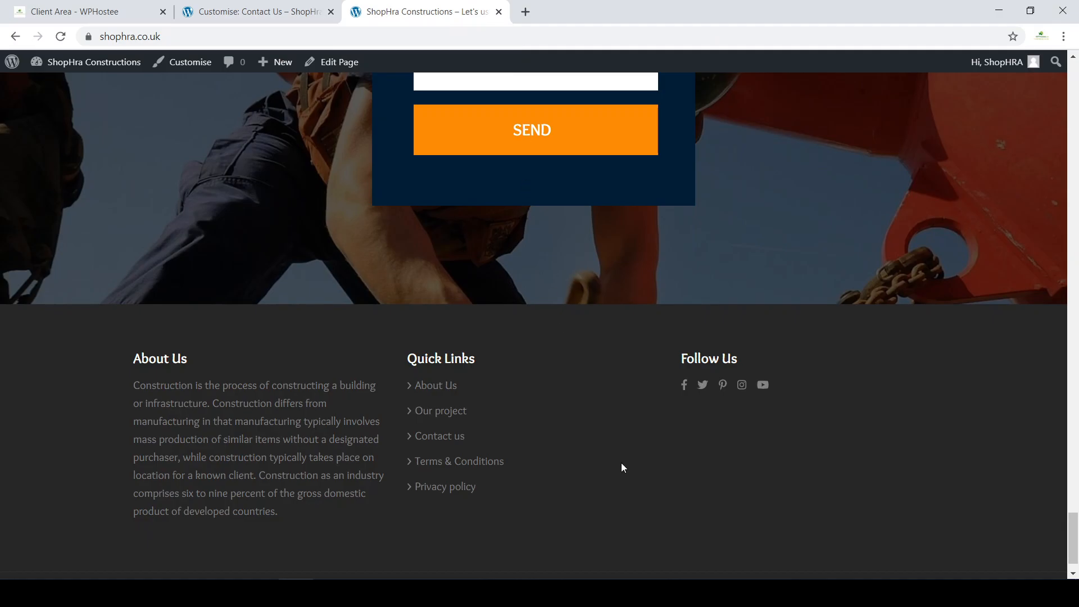
pyautogui.click(453, 436)
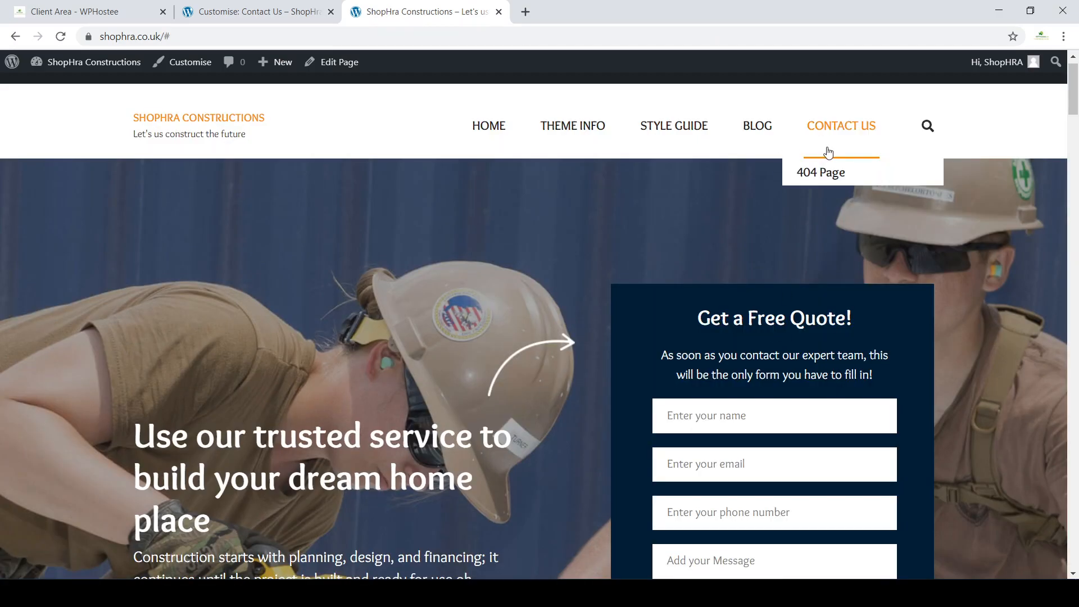
pyautogui.click(835, 131)
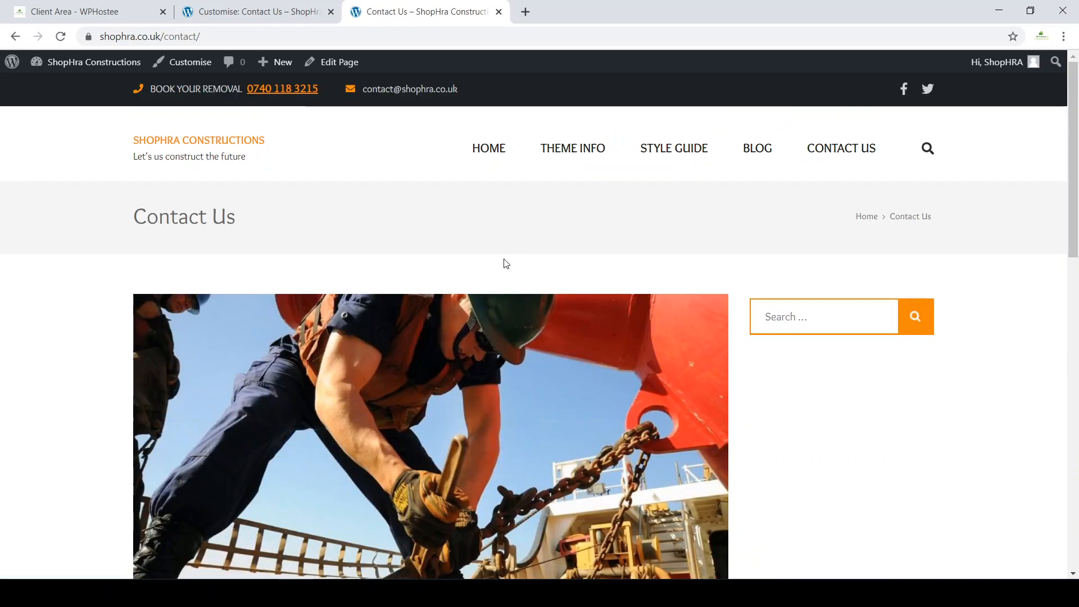
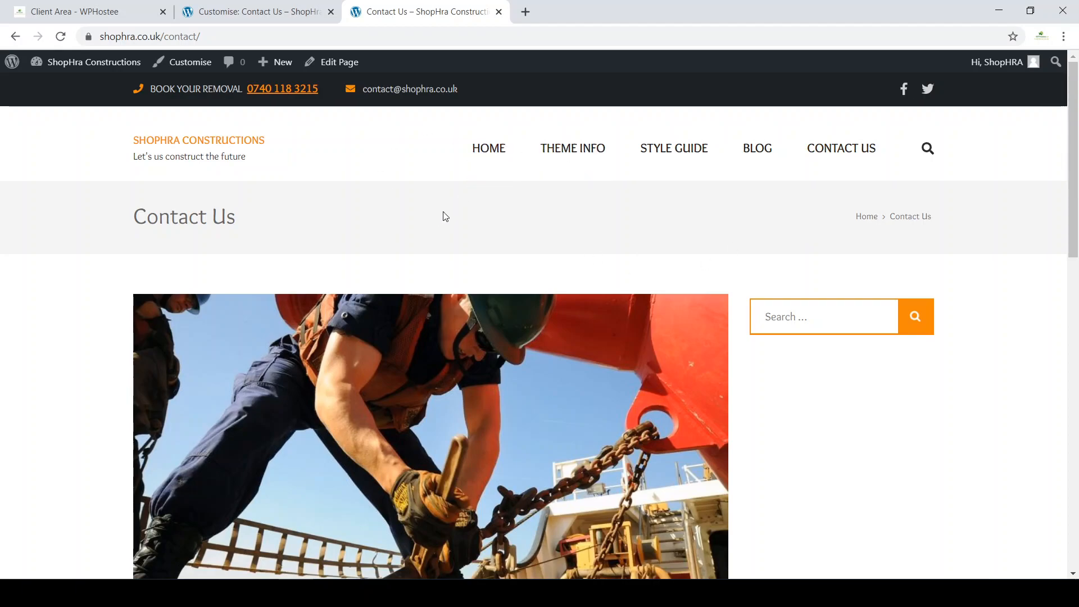
# - Set the Contact Us page's Sidebar Layout to No sidebar and update it
pyautogui.click(336, 63)
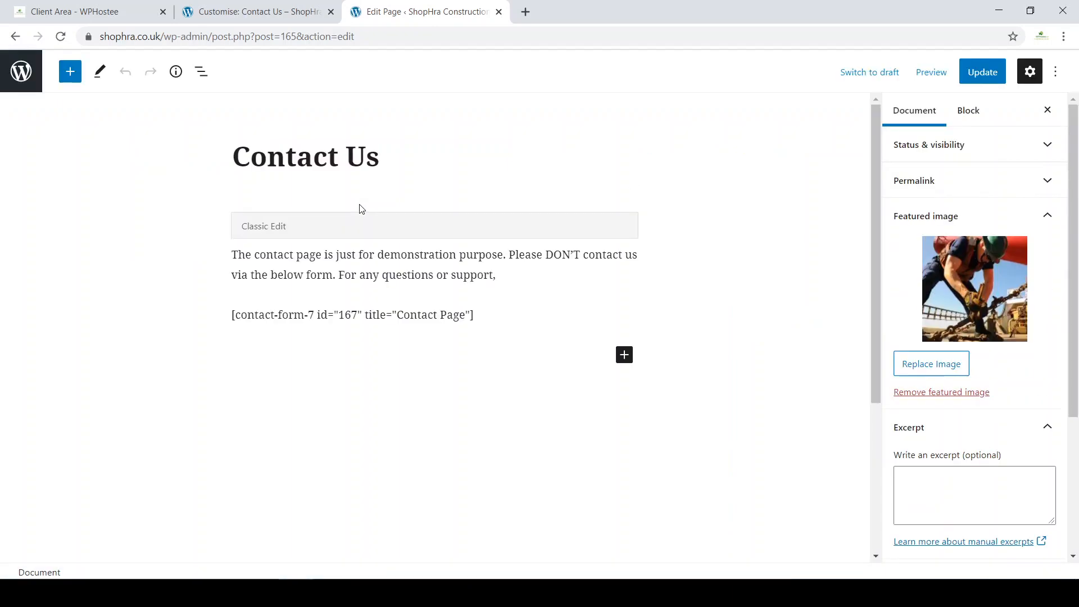
pyautogui.scroll(-5, 360, 208)
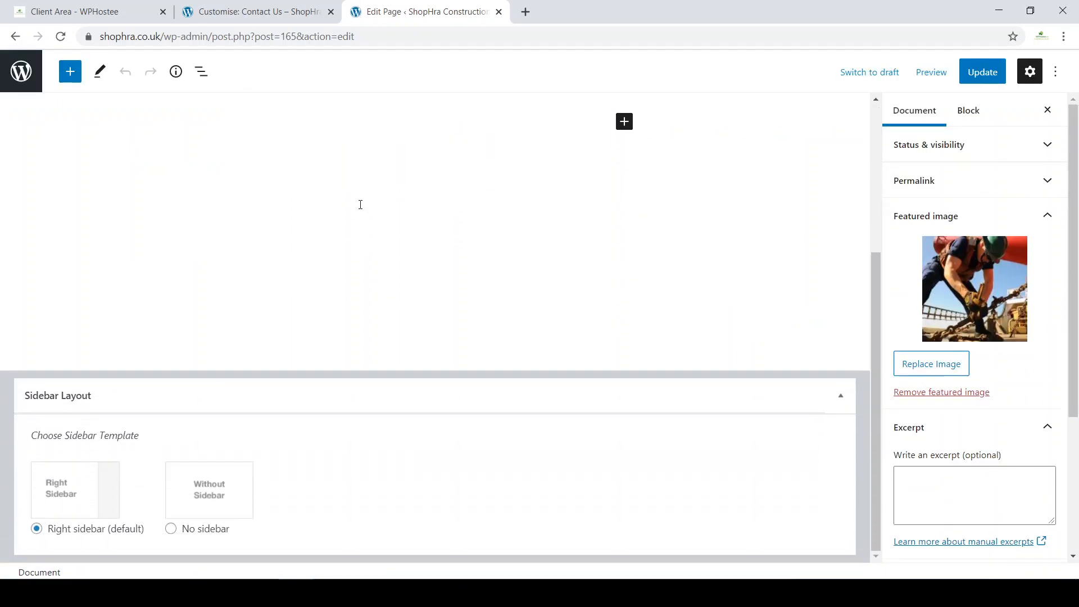
pyautogui.click(208, 488)
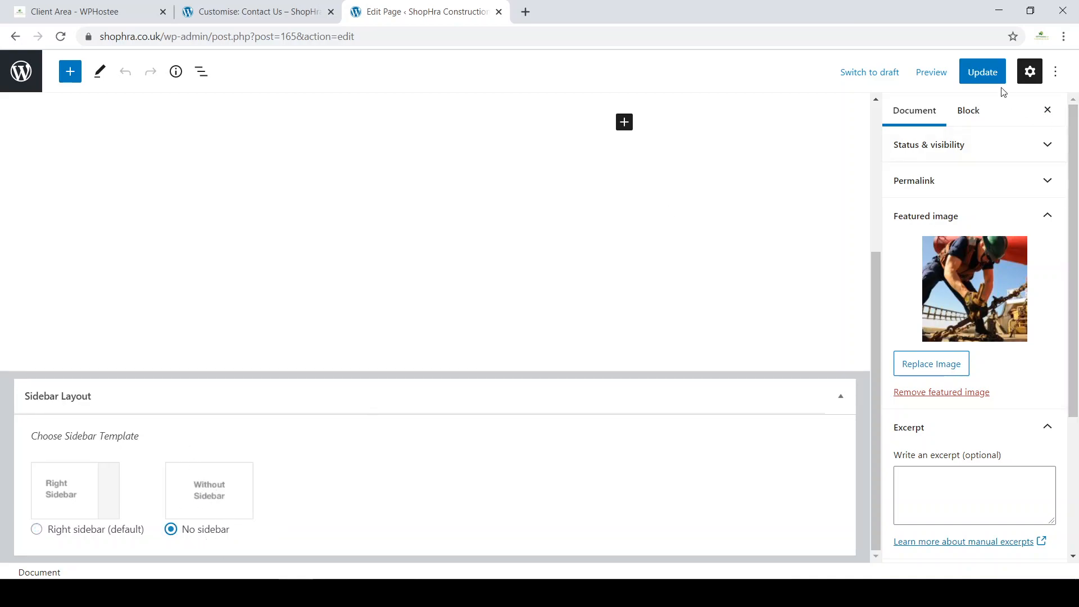
pyautogui.click(987, 80)
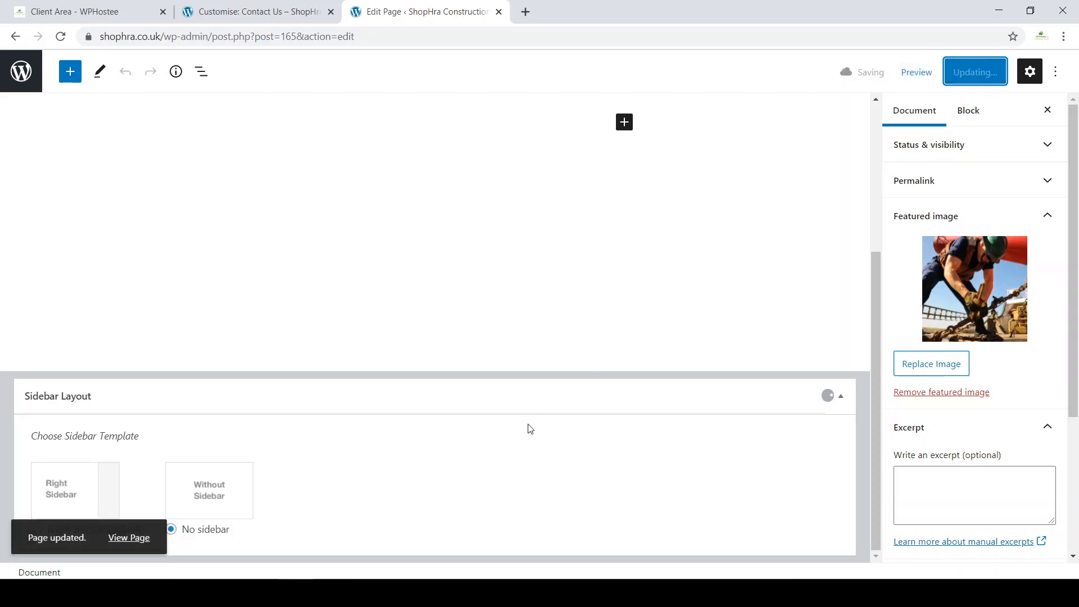
# - View the updated Contact Us page live, then go to the homepage via the Home breadcrumb
pyautogui.click(129, 536)
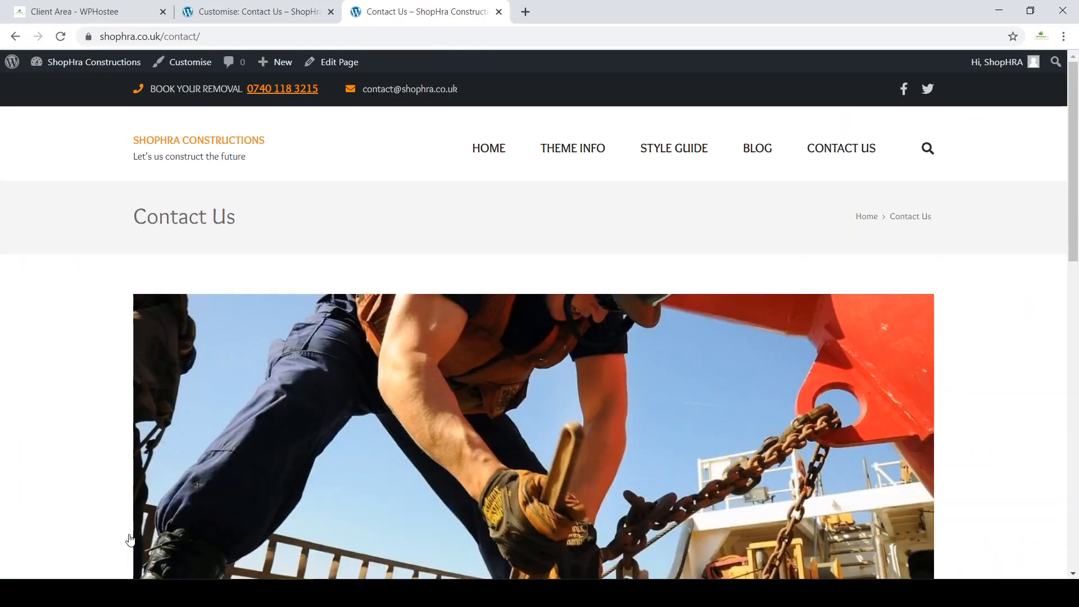
pyautogui.scroll(-10, 804, 387)
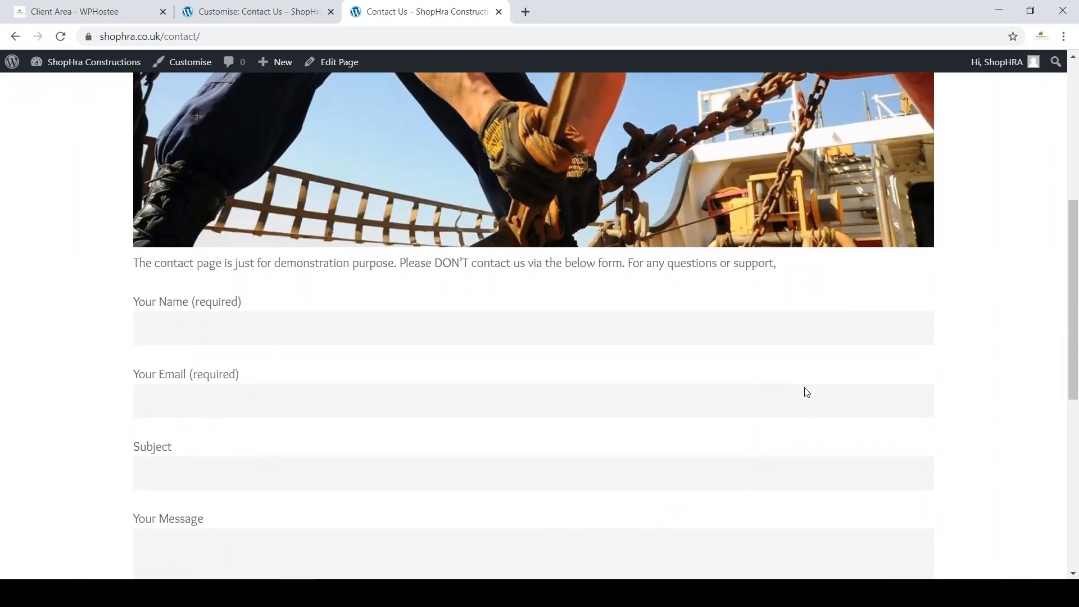
pyautogui.scroll(10, 805, 387)
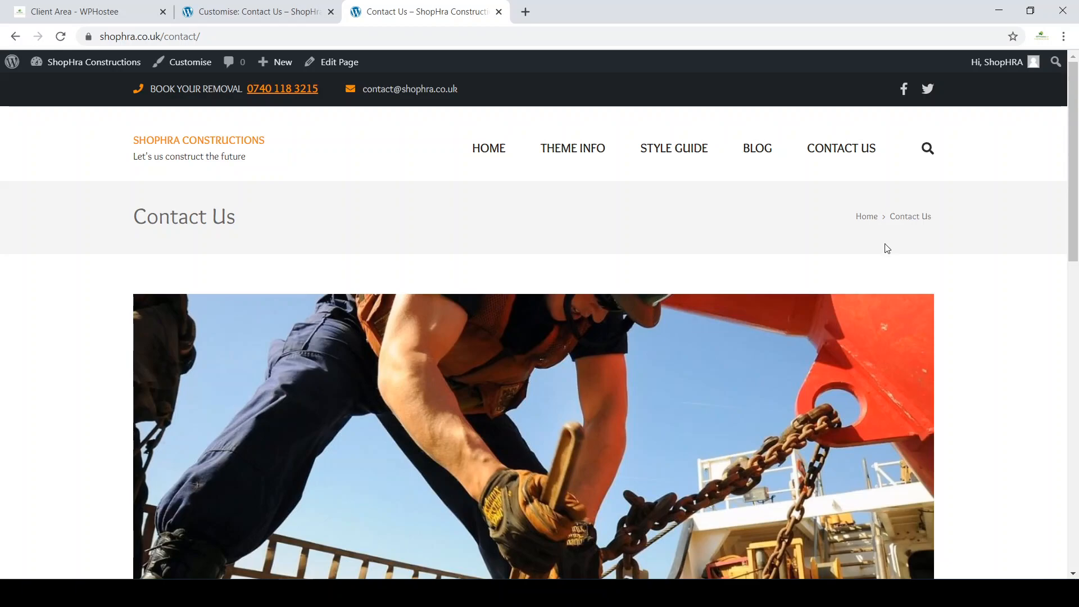
pyautogui.click(866, 218)
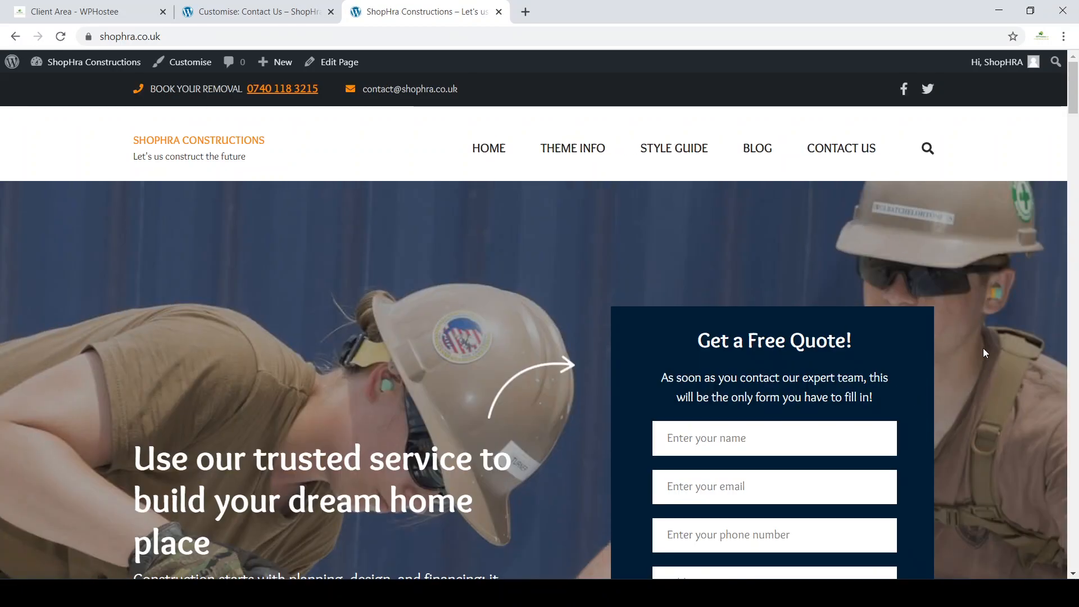
# - Switch to the Customiser and open its Footer Settings section
pyautogui.click(277, 6)
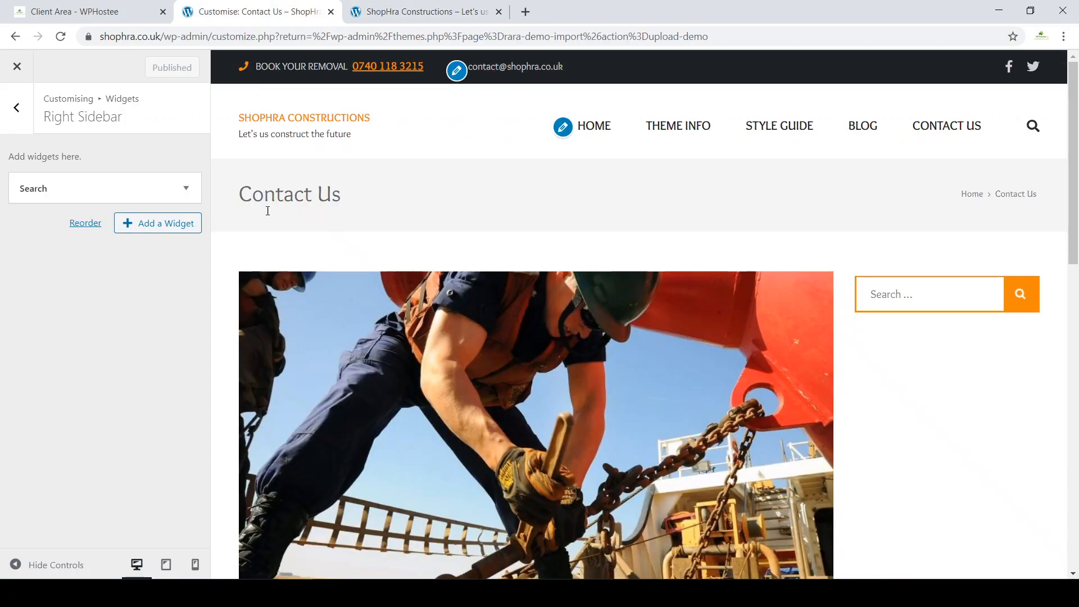
pyautogui.click(17, 108)
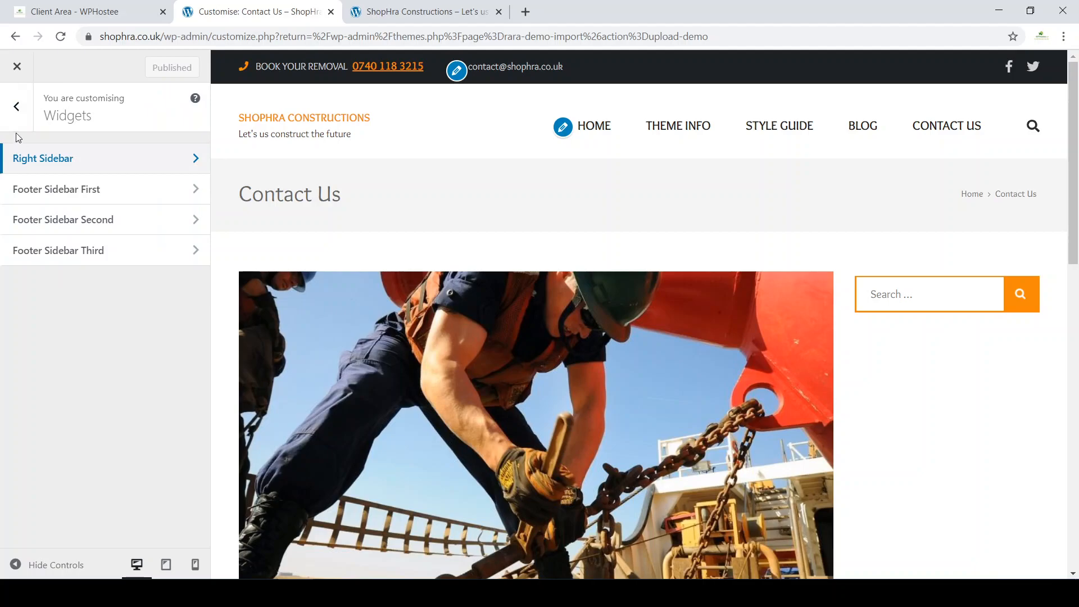
pyautogui.click(17, 108)
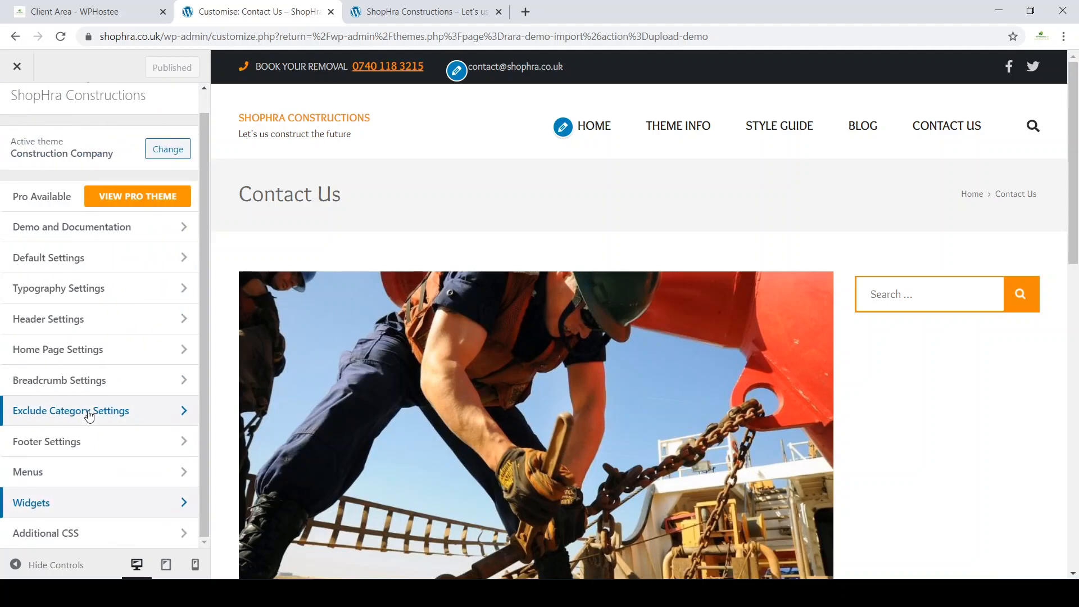
pyautogui.scroll(-15, 507, 494)
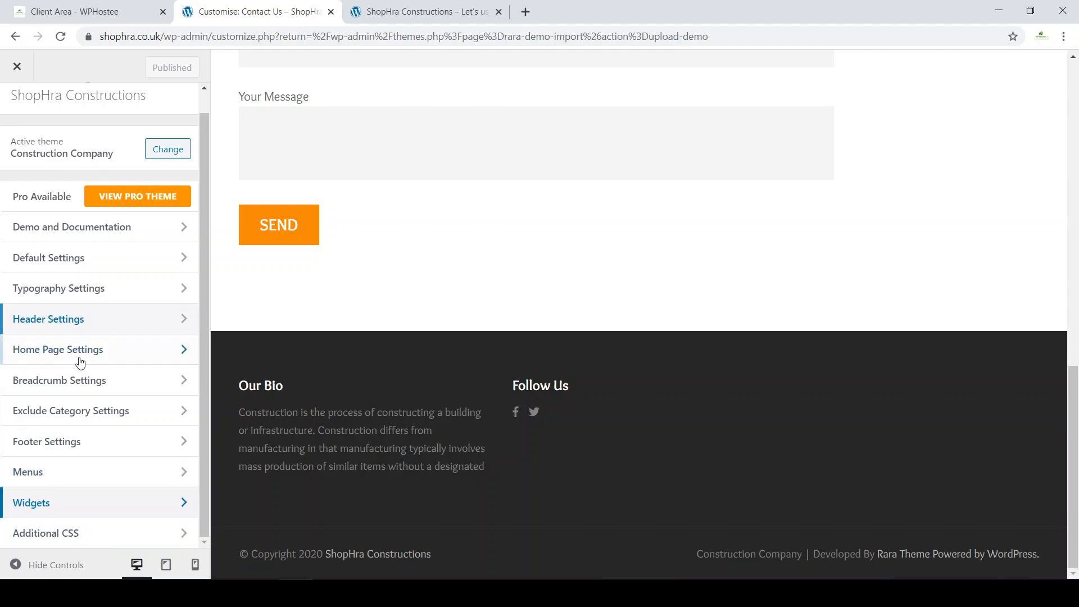
pyautogui.click(88, 444)
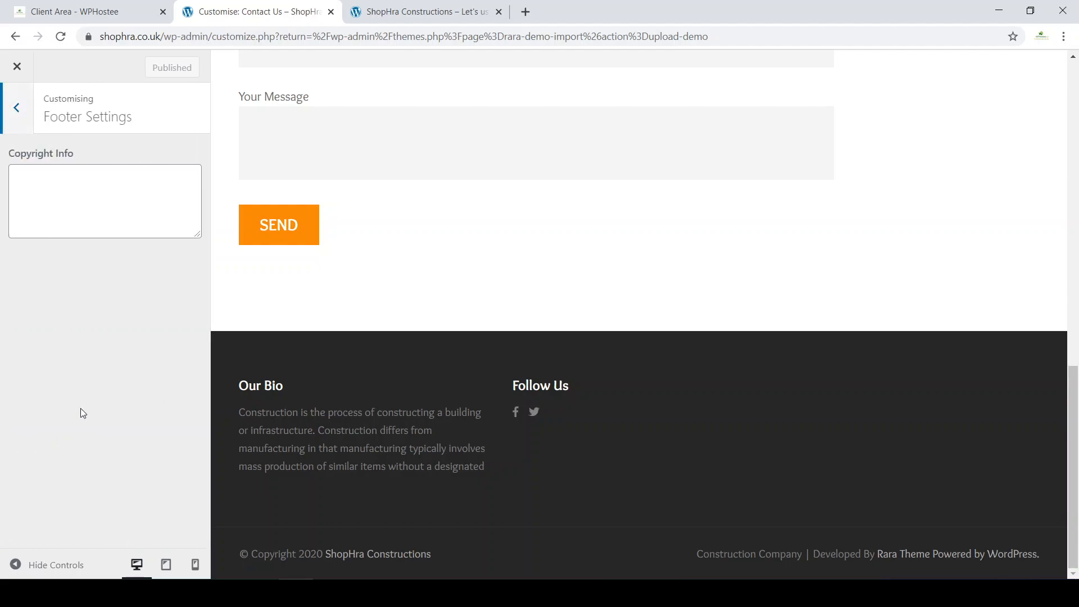
# - Leave the Copyright Info field empty, publish, and return to the main settings list
pyautogui.click(77, 208)
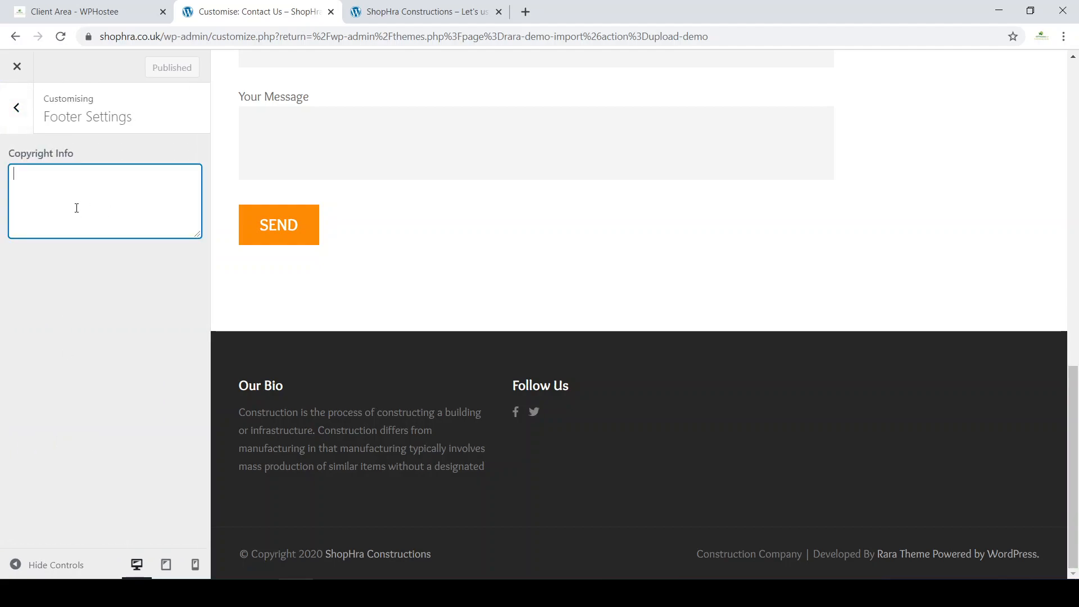
pyautogui.write('ffdsafdsa')
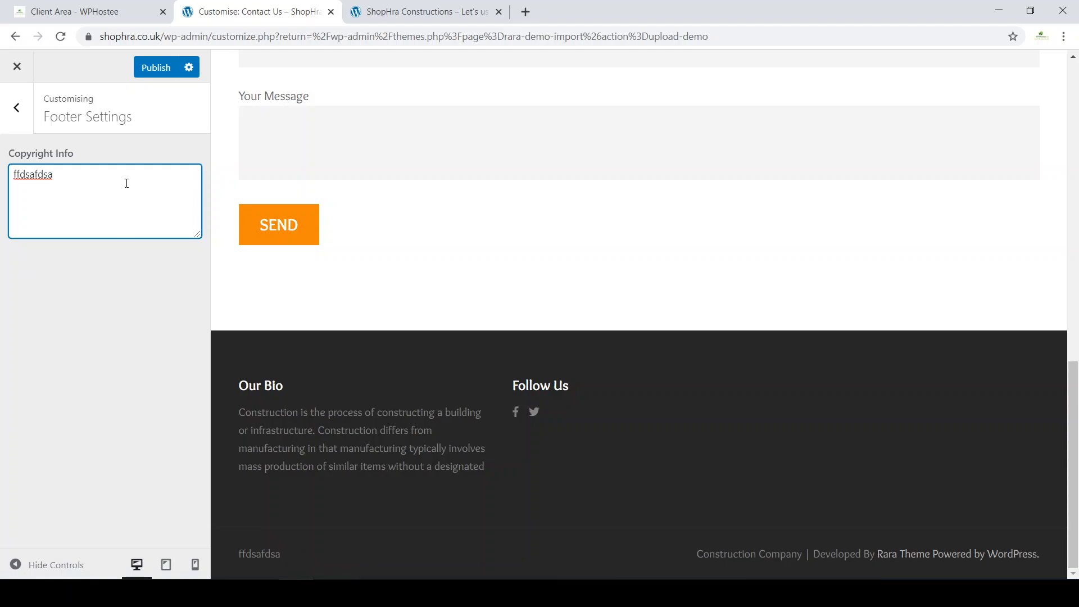
pyautogui.hotkey('ctrl', 'a')
pyautogui.press('BackSpace')
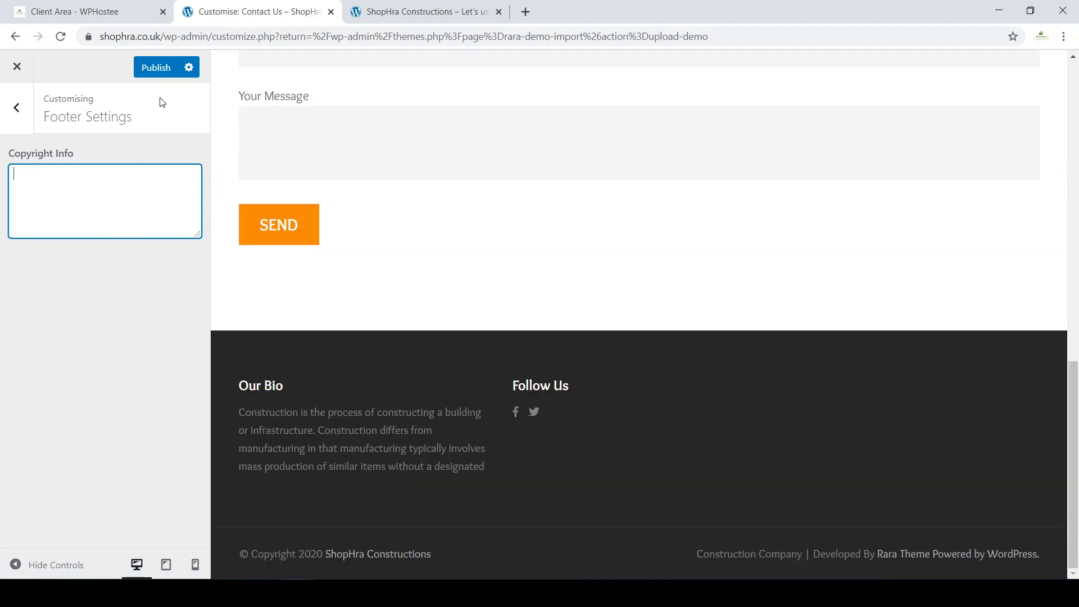
pyautogui.click(163, 67)
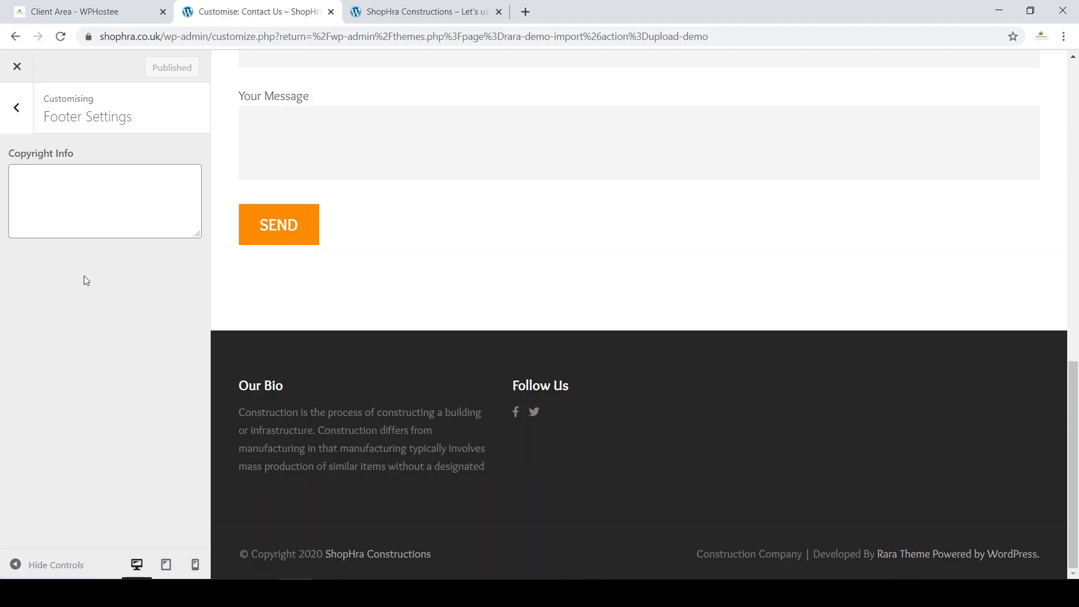
pyautogui.click(17, 108)
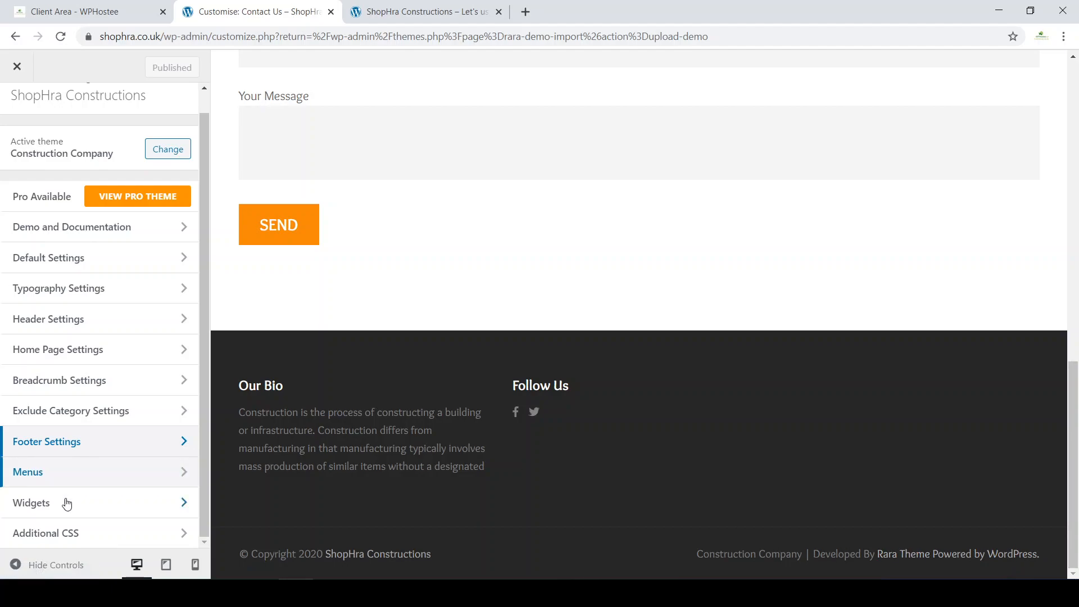
# - Open the empty Additional CSS editor, then scroll to the live homepage's footer credits
pyautogui.click(83, 532)
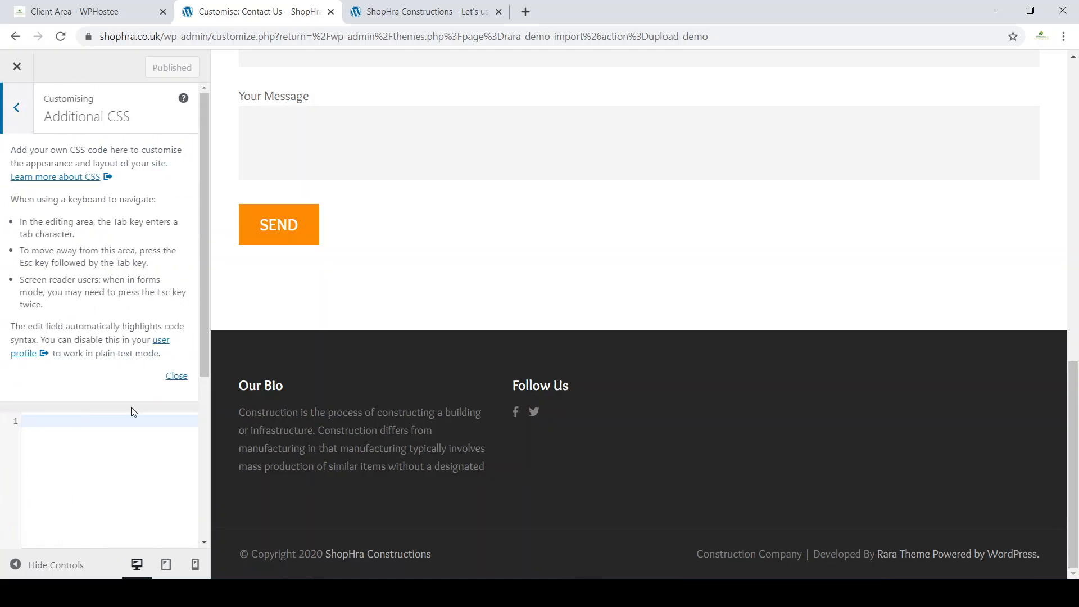
pyautogui.click(175, 376)
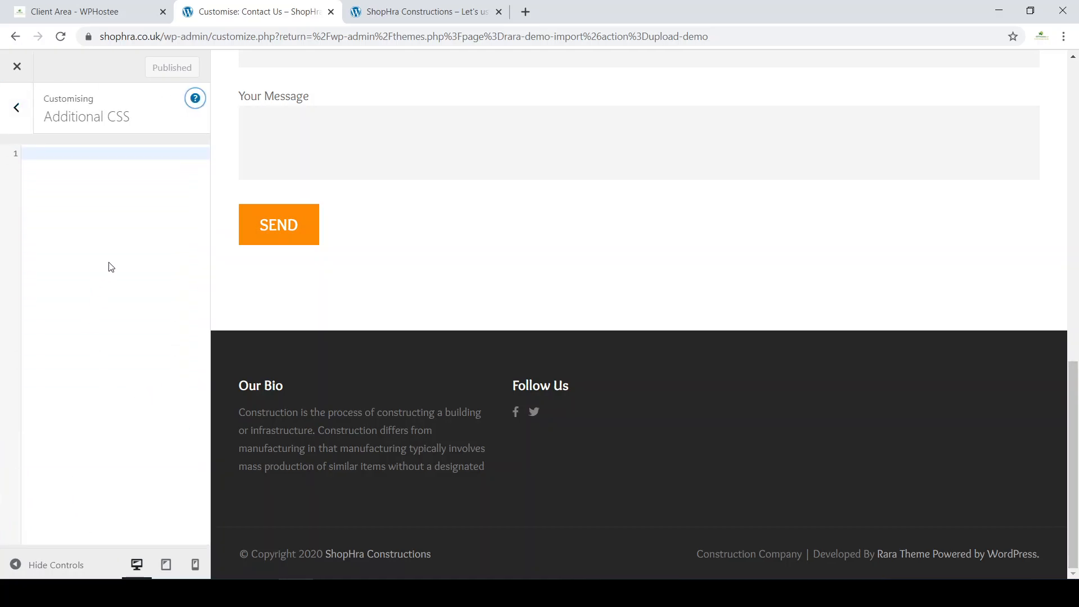
pyautogui.click(426, 14)
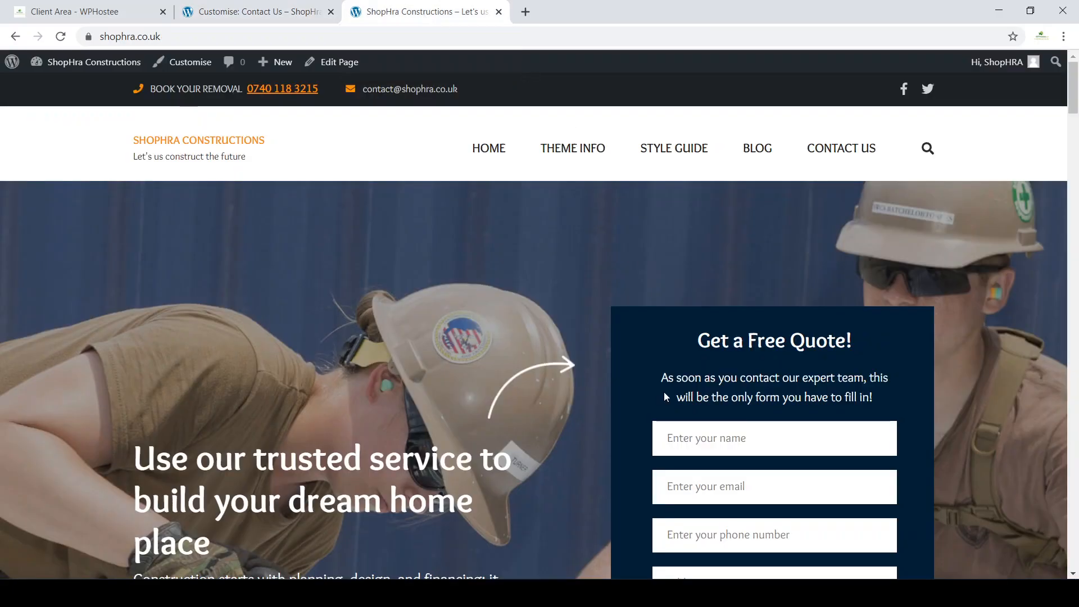
pyautogui.scroll(-20, 1074, 562)
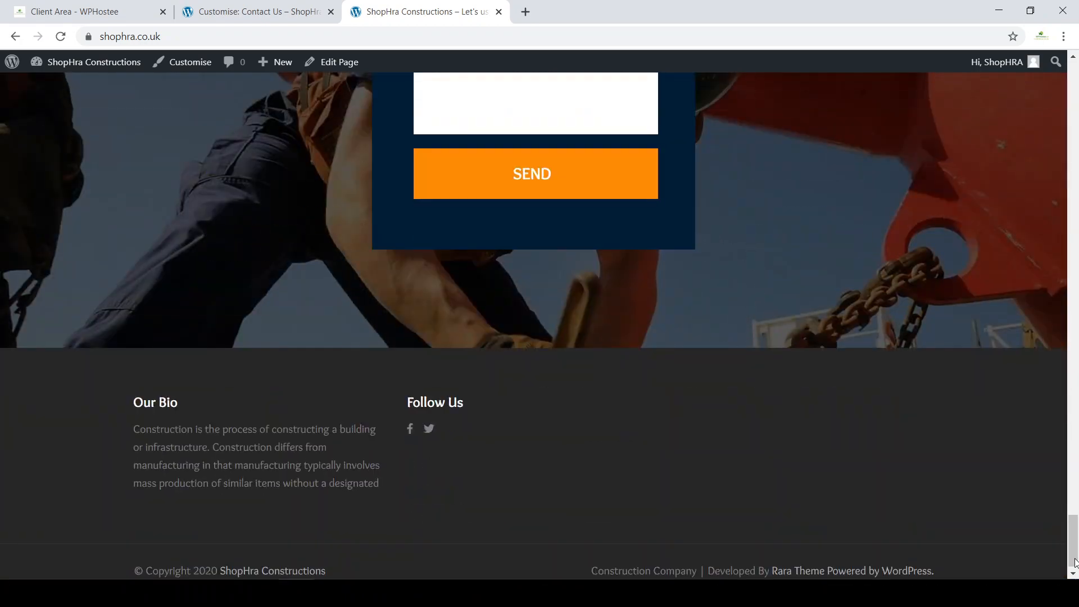
pyautogui.scroll(-1, 1074, 562)
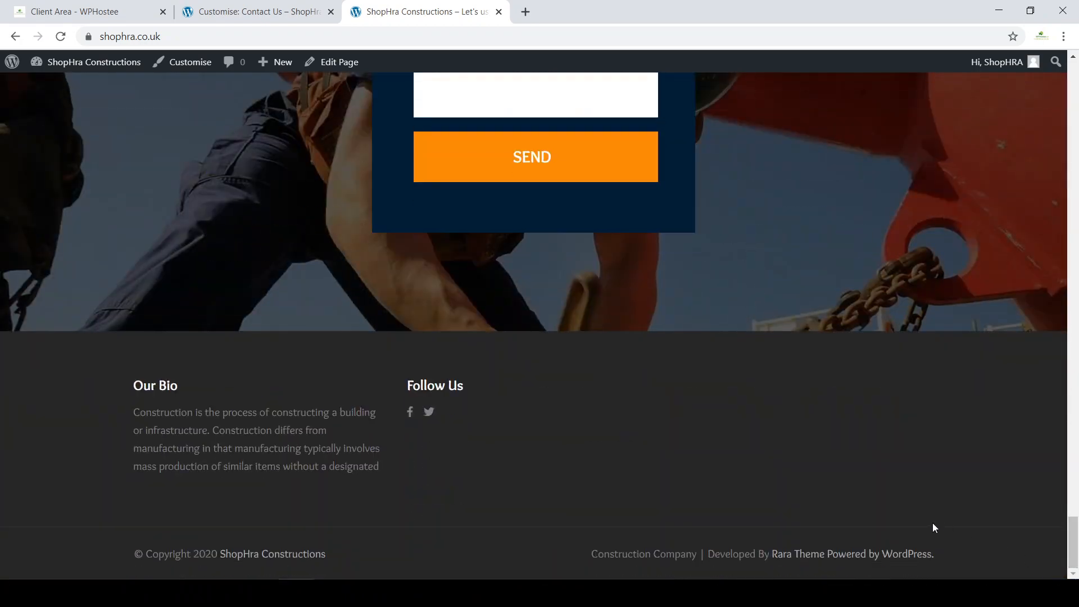
# - Inspect the footer credit in DevTools and add a new .by style rule
pyautogui.rightClick(731, 557)
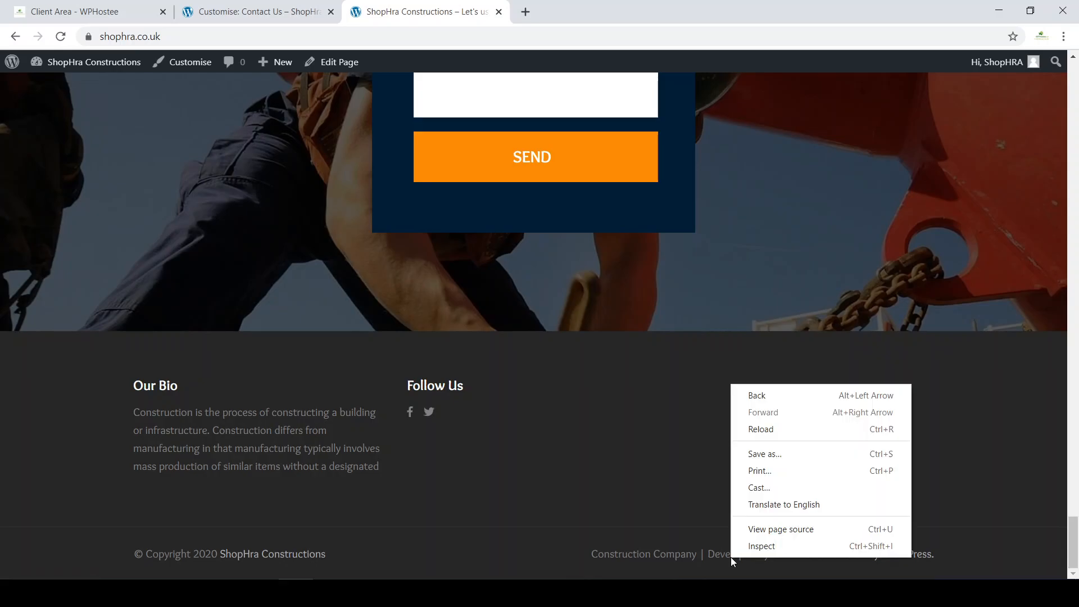
pyautogui.click(760, 551)
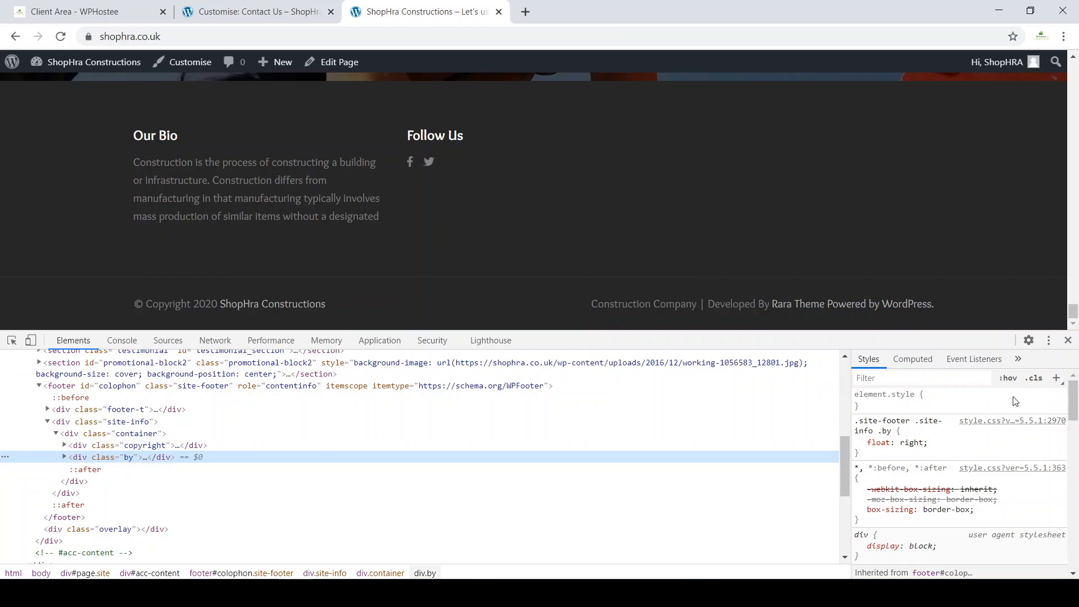
pyautogui.click(1057, 378)
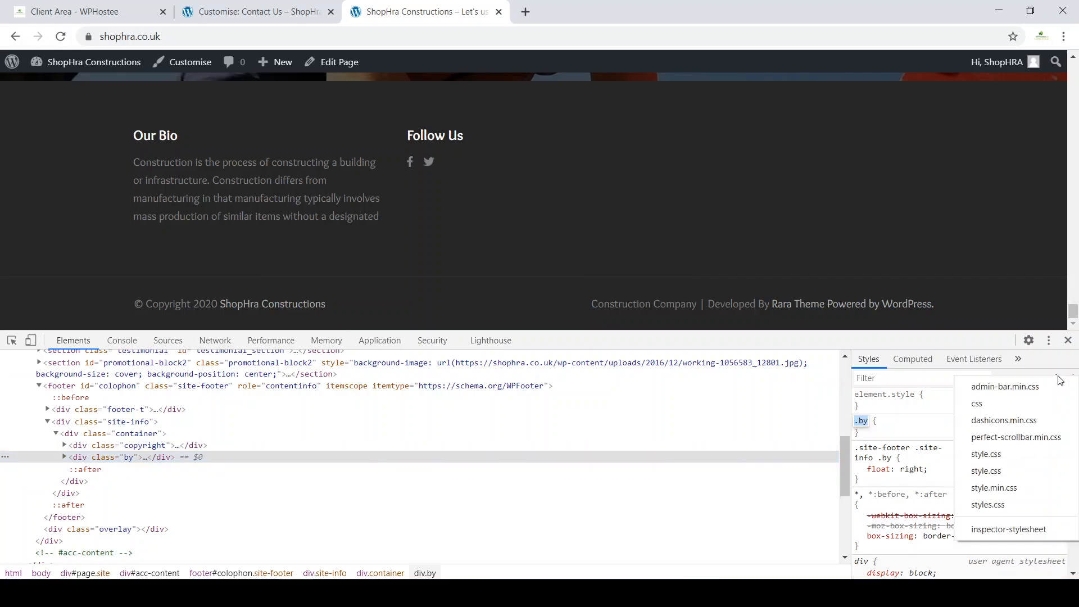
pyautogui.click(998, 402)
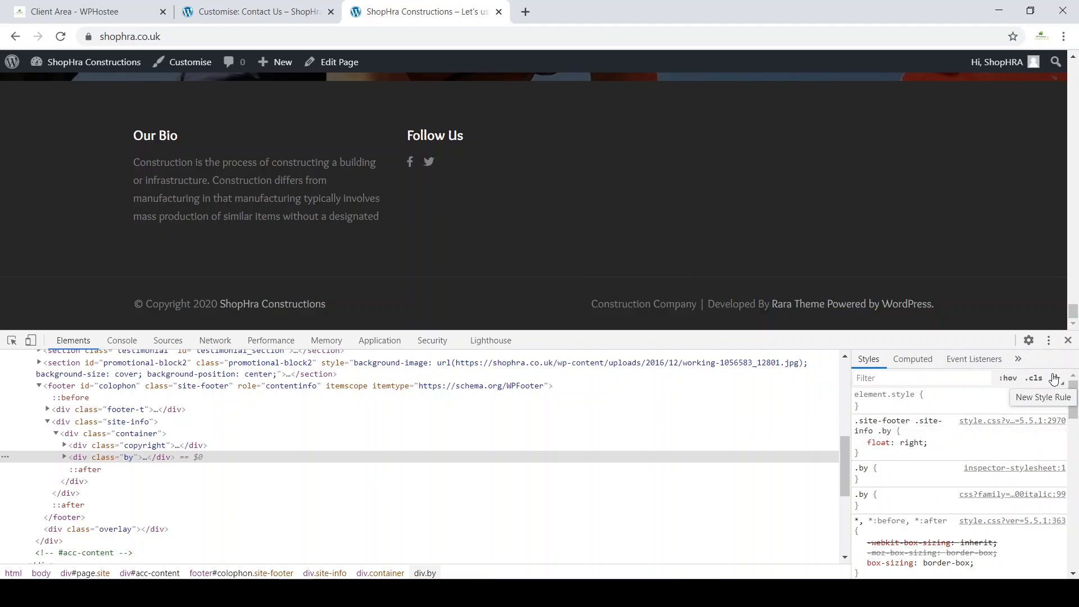
pyautogui.click(1067, 340)
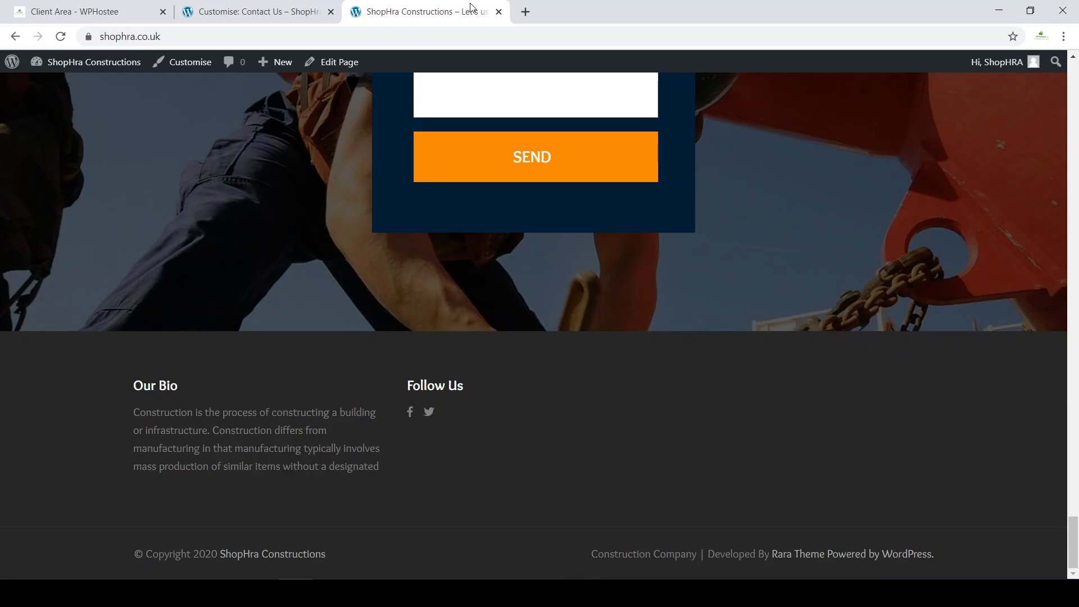
# - Enter the Additional CSS rule .by {display: none;}
pyautogui.click(280, 5)
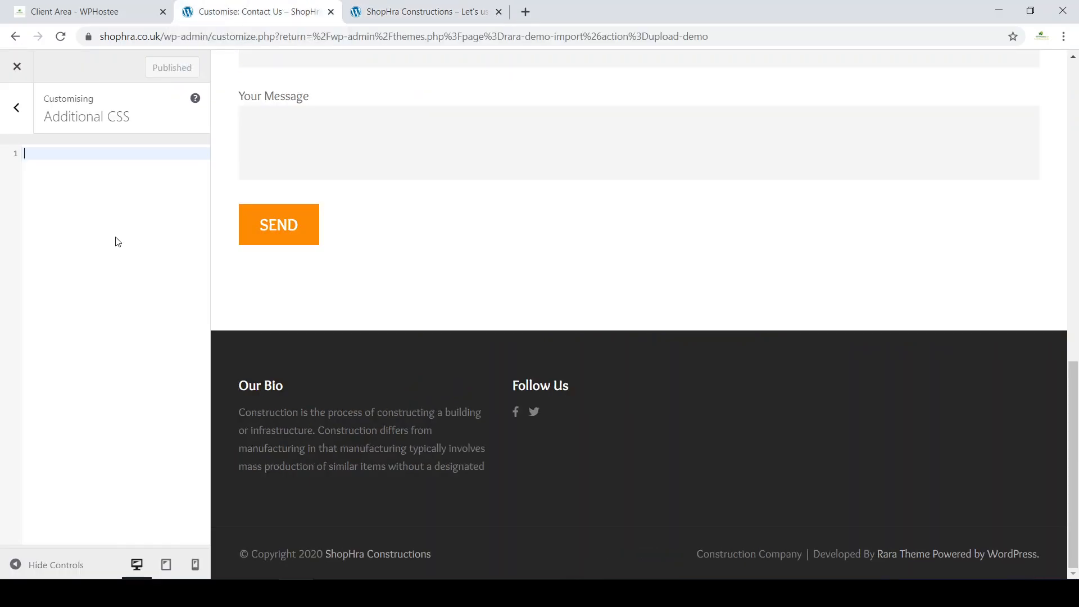
pyautogui.write('.by')
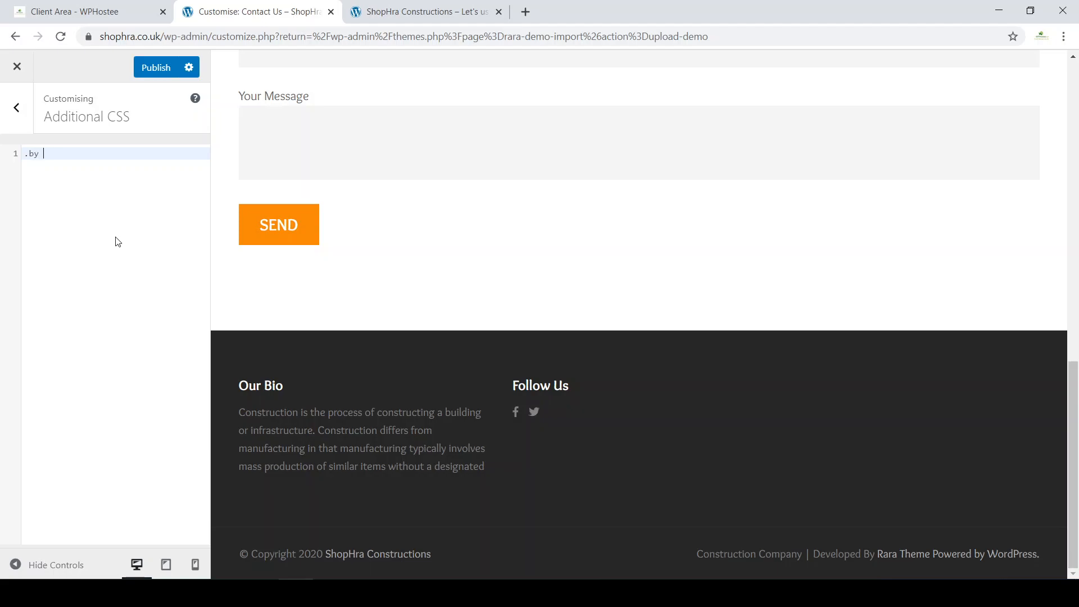
pyautogui.write(' {')
pyautogui.click(67, 146)
pyautogui.press('End')
pyautogui.press('Left')
pyautogui.write('display')
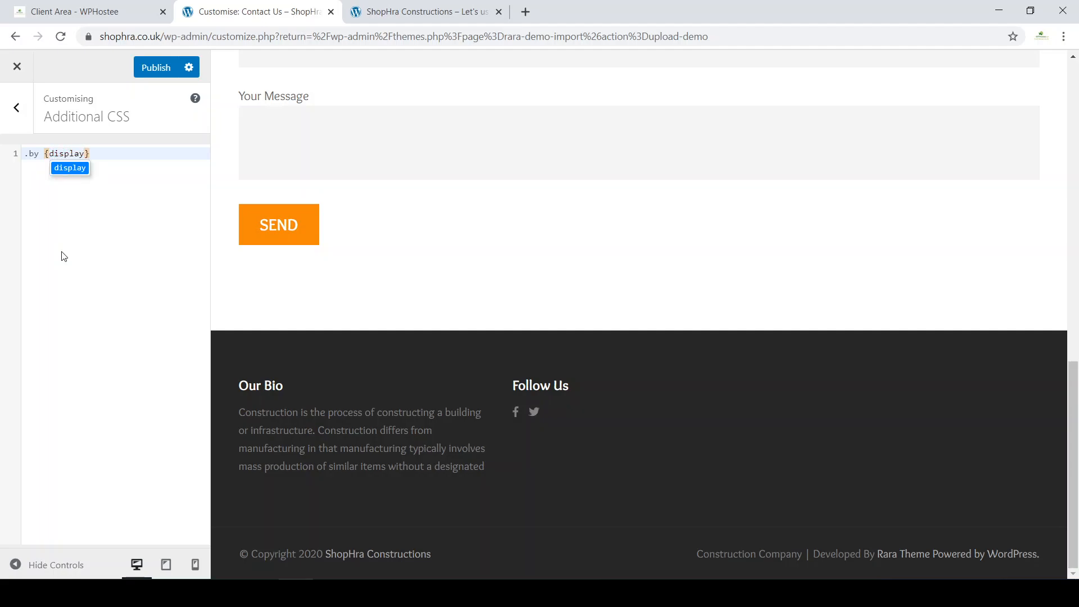
pyautogui.write(':')
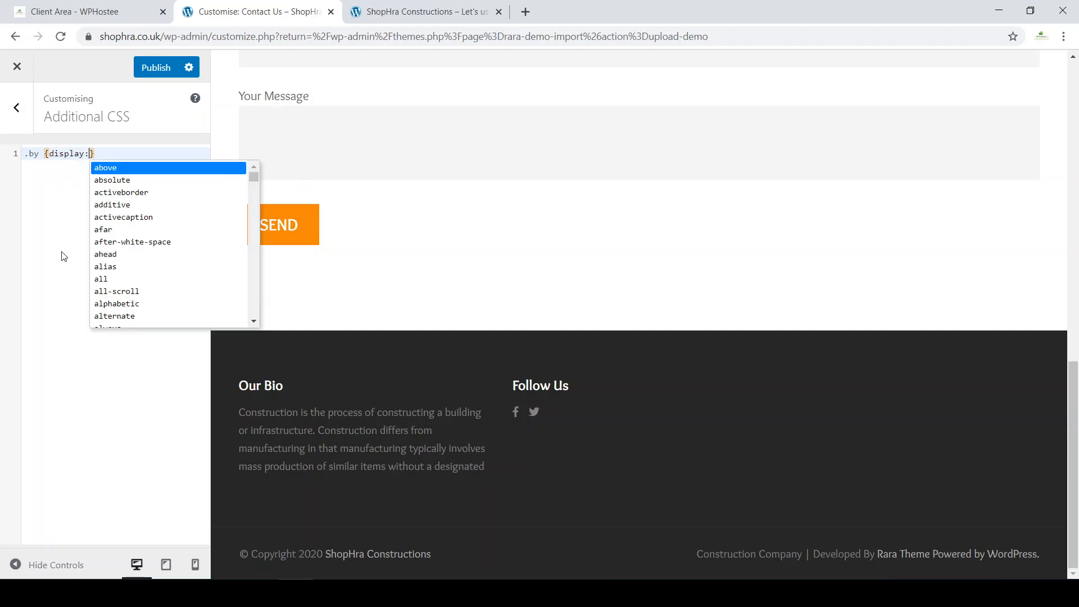
pyautogui.write(' none')
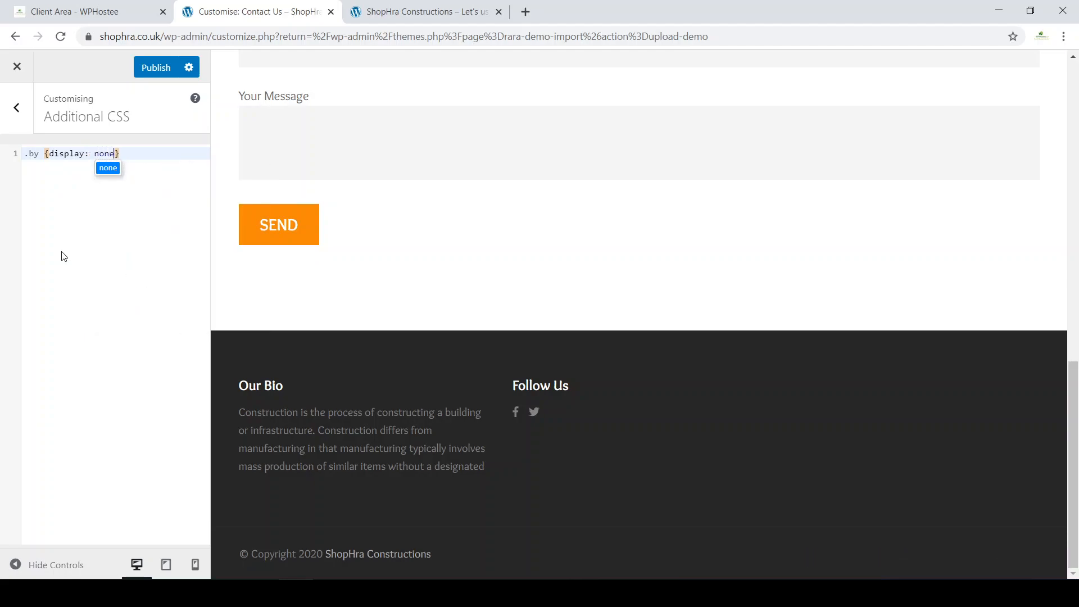
pyautogui.press('BackSpace')
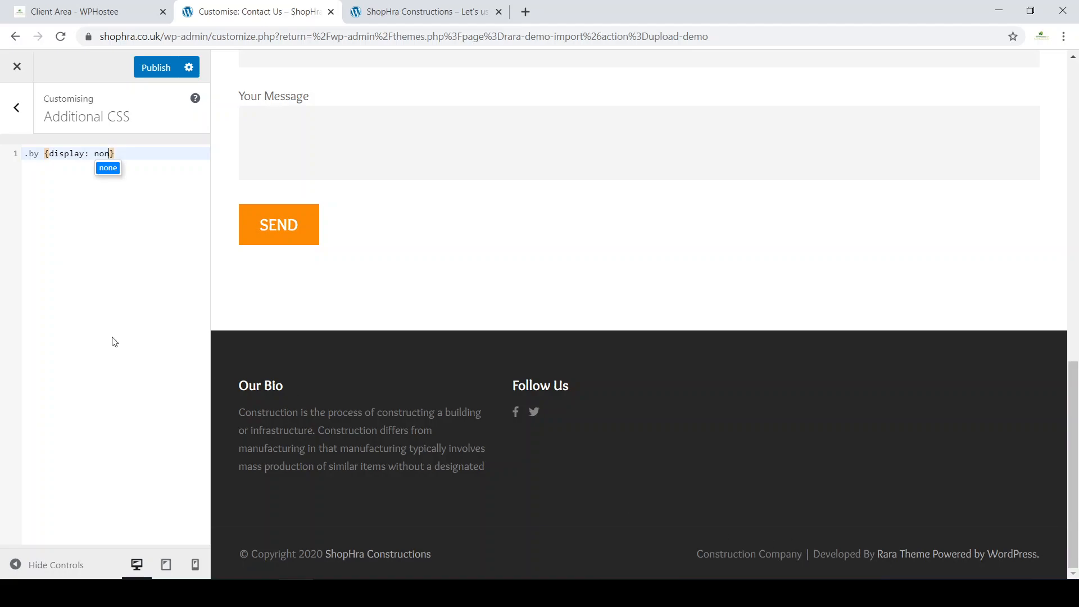
pyautogui.write('e')
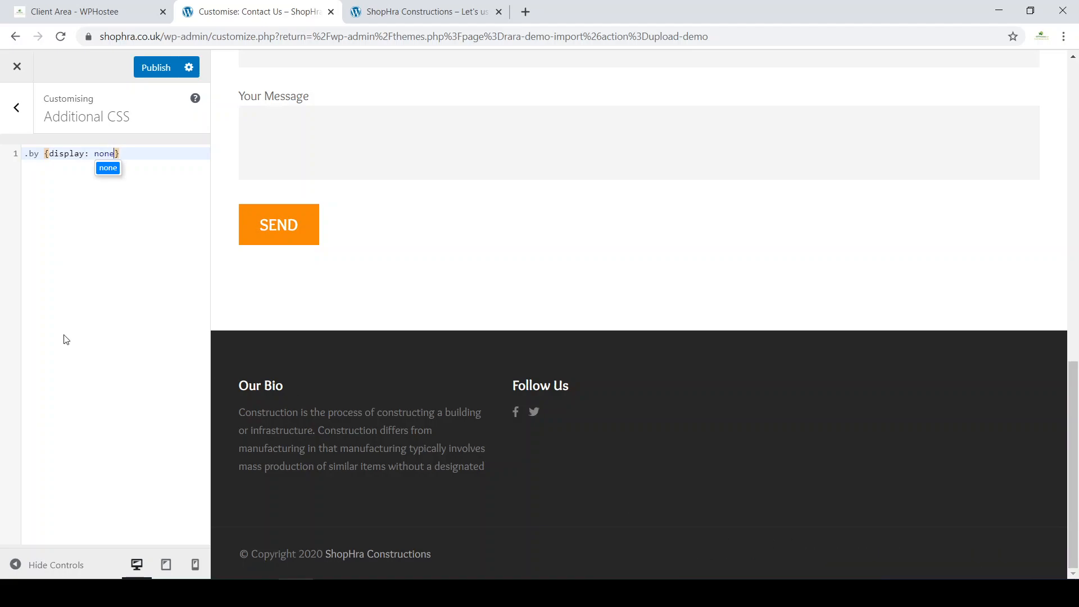
pyautogui.write(';')
pyautogui.click(117, 154)
pyautogui.click(139, 181)
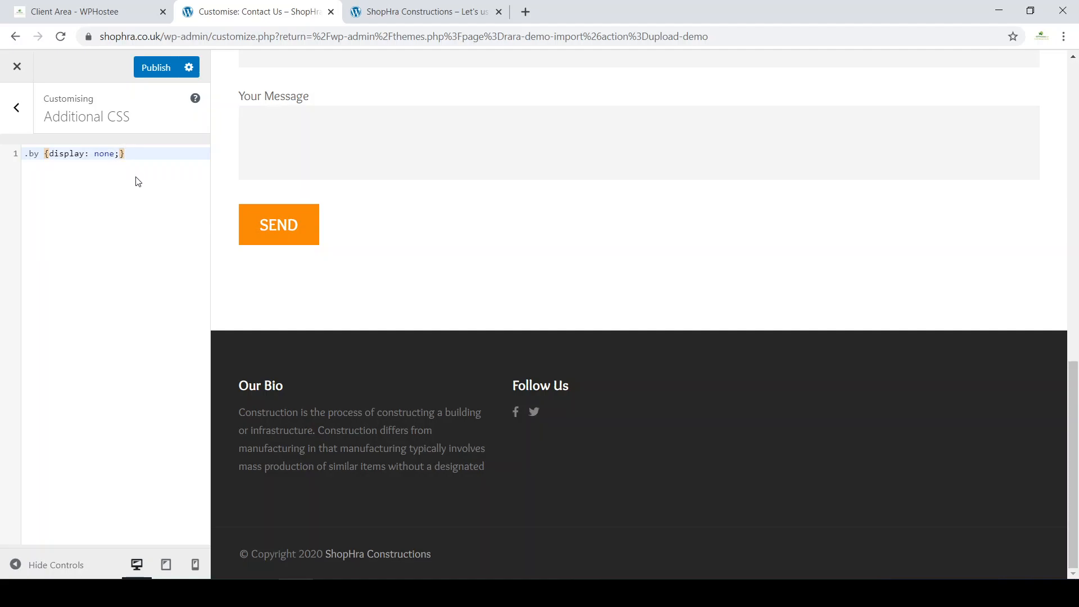
# - Publish the CSS and reload the live site to confirm the credit line is gone
pyautogui.click(157, 75)
pyautogui.click(416, 5)
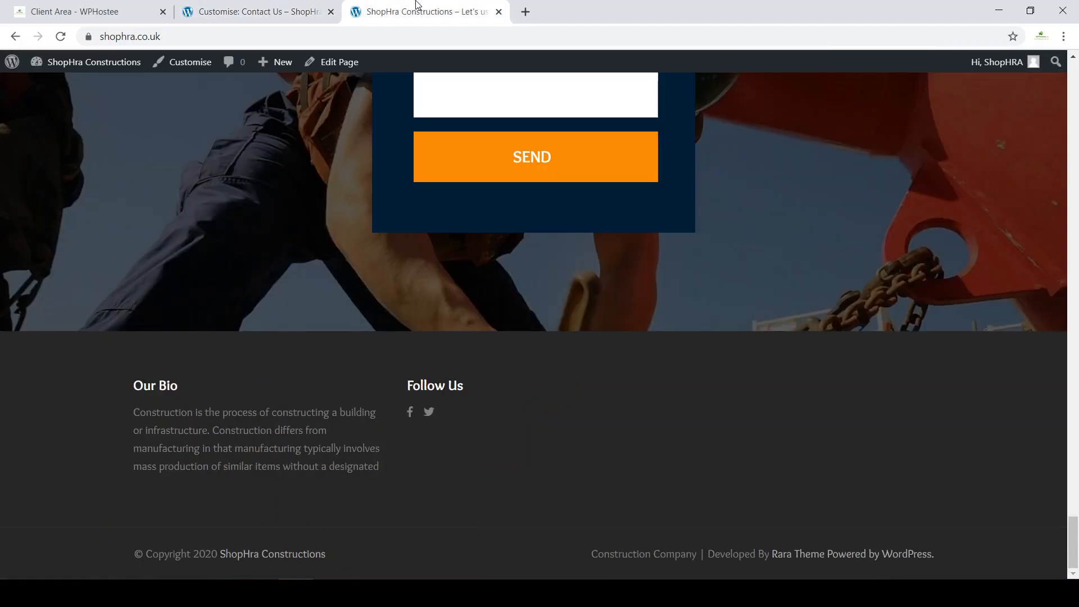
pyautogui.click(60, 37)
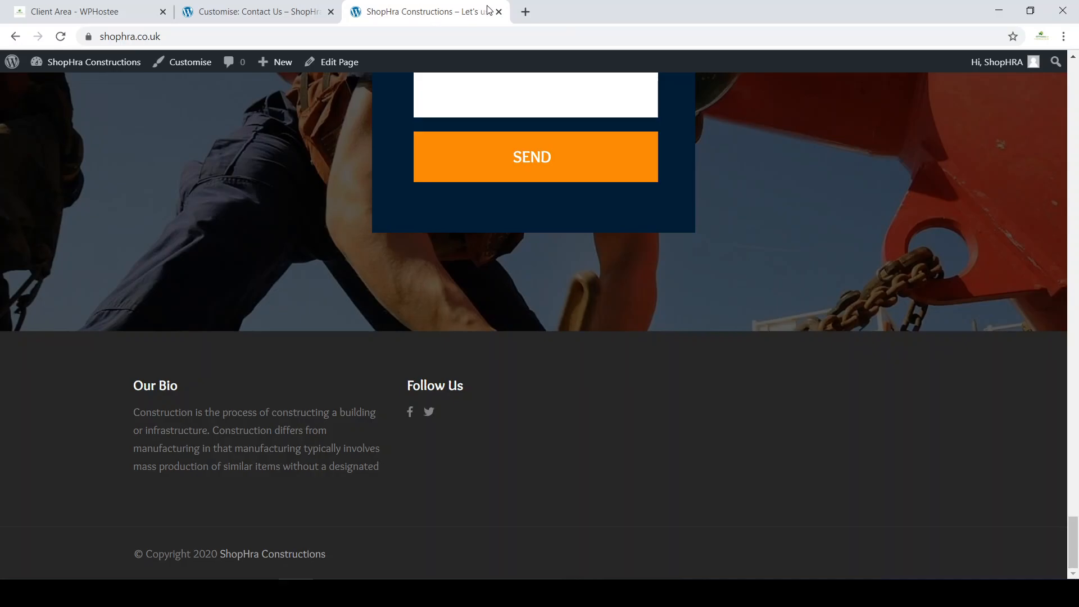
# - Close the customiser and go to Appearance > Menus in the admin
pyautogui.click(315, 9)
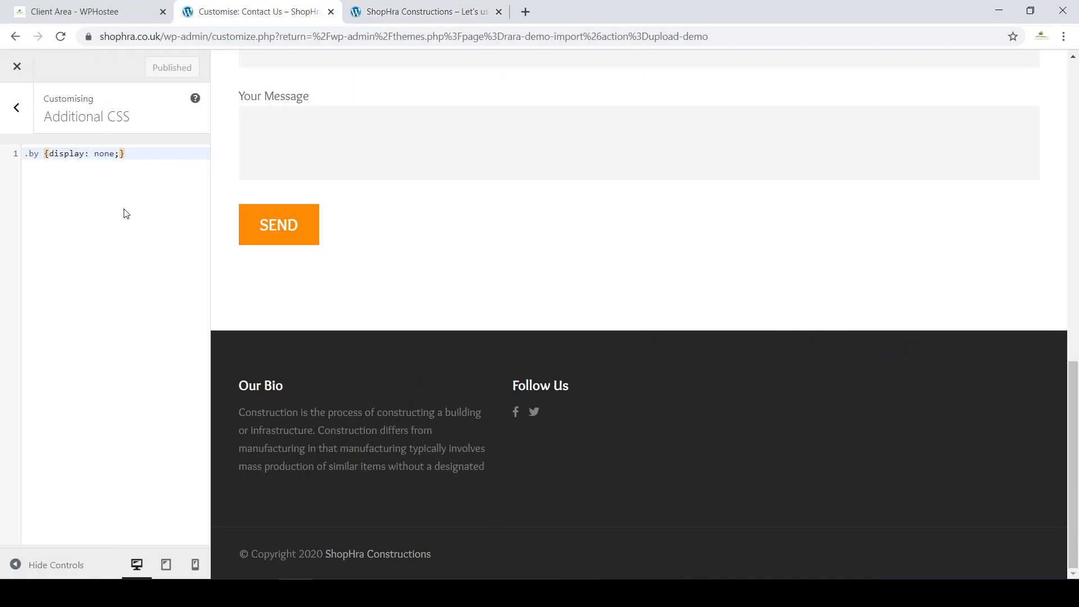
pyautogui.click(20, 121)
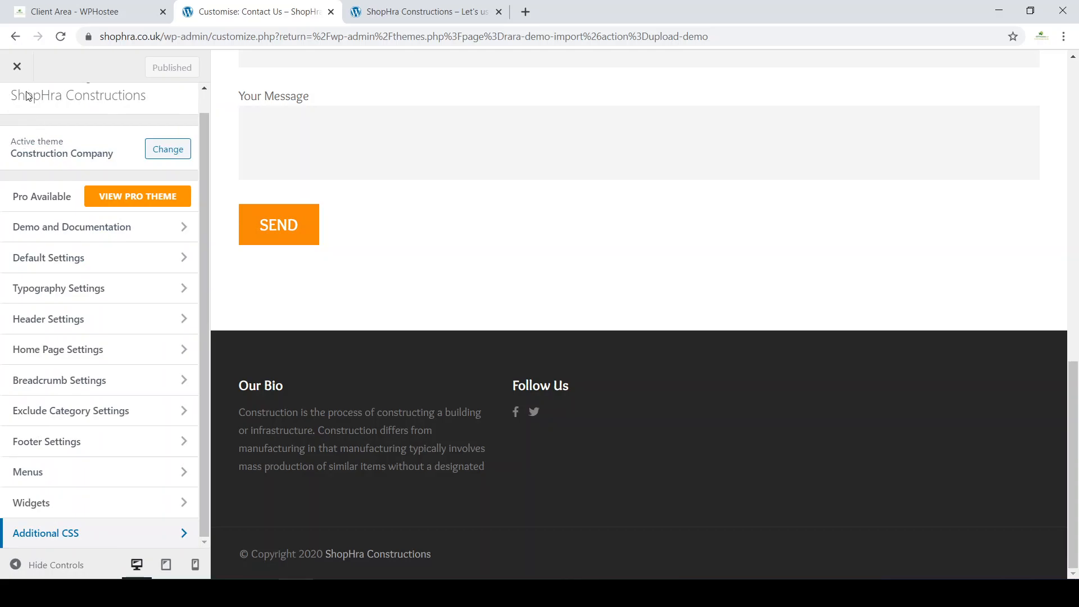
pyautogui.click(20, 72)
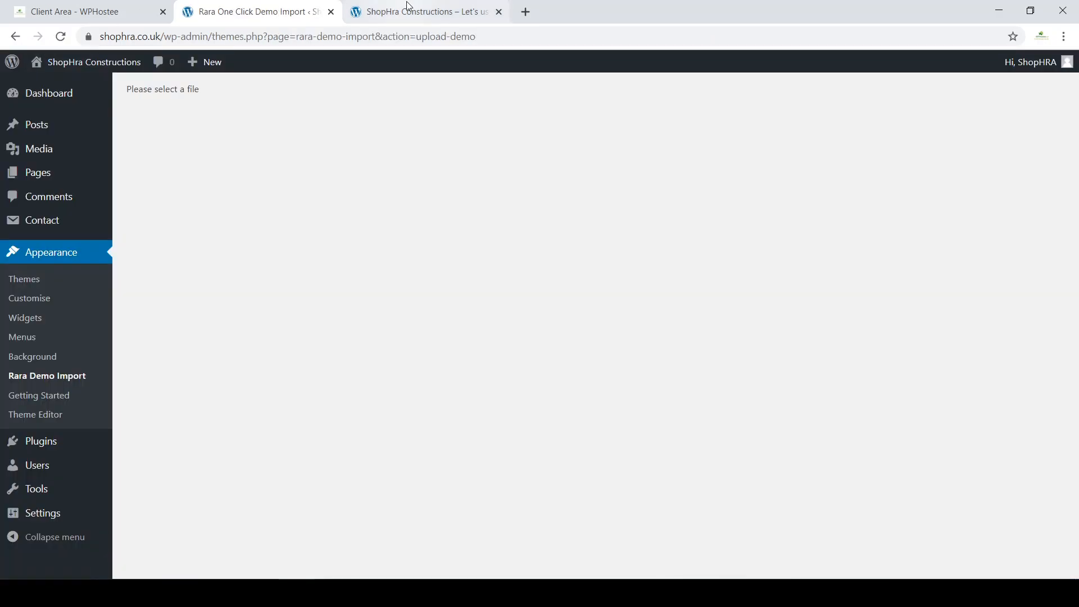
pyautogui.click(407, 7)
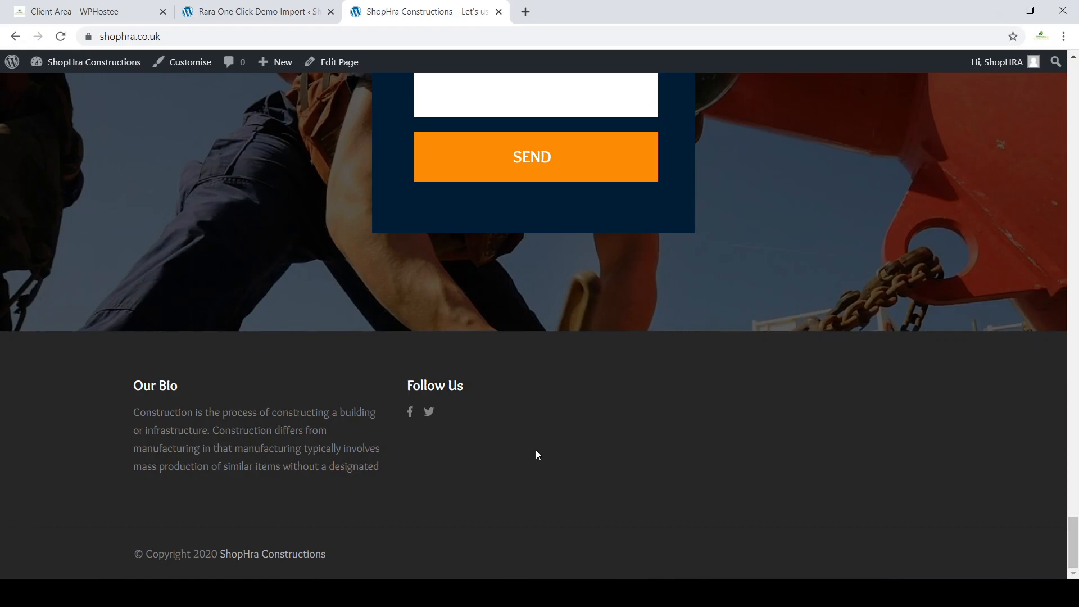
pyautogui.click(267, 16)
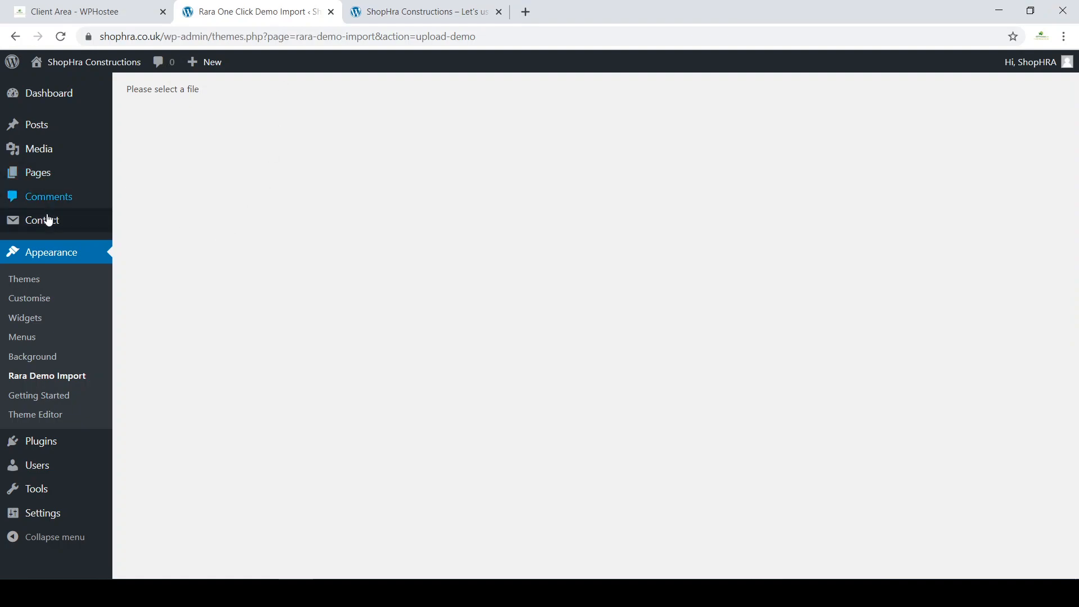
pyautogui.click(26, 337)
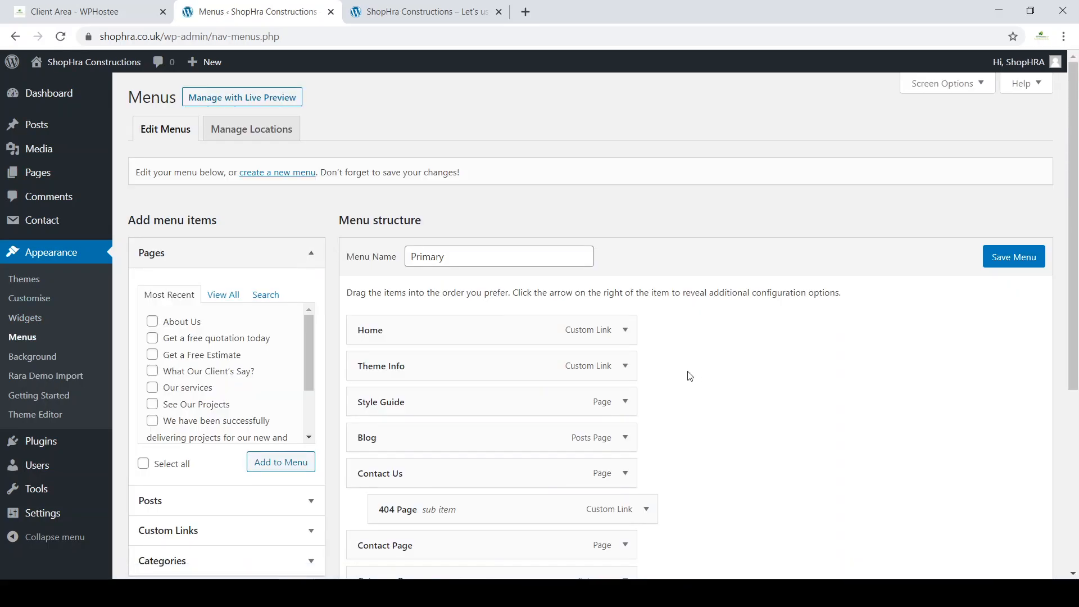
# - Check Manage Locations, then create a new menu named 'quick links footer'
pyautogui.click(249, 131)
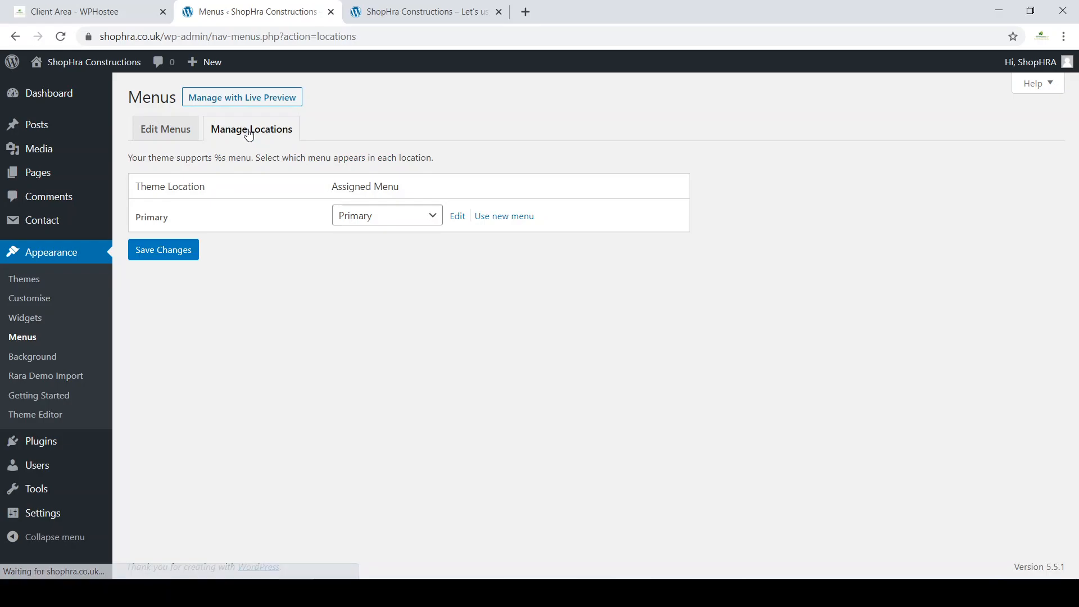
pyautogui.click(174, 137)
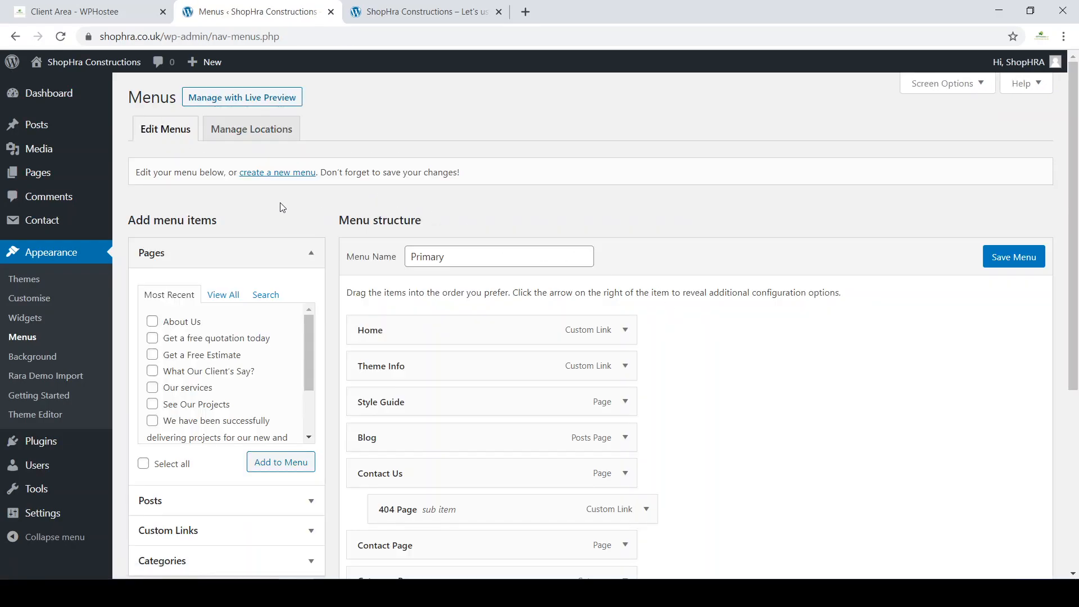
pyautogui.click(296, 174)
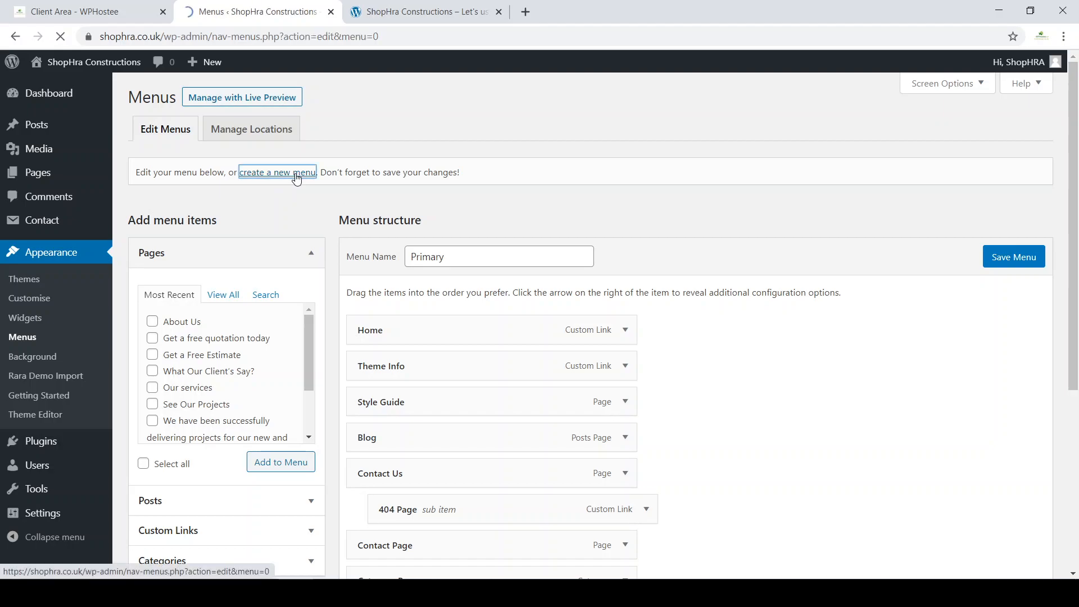
pyautogui.click(474, 255)
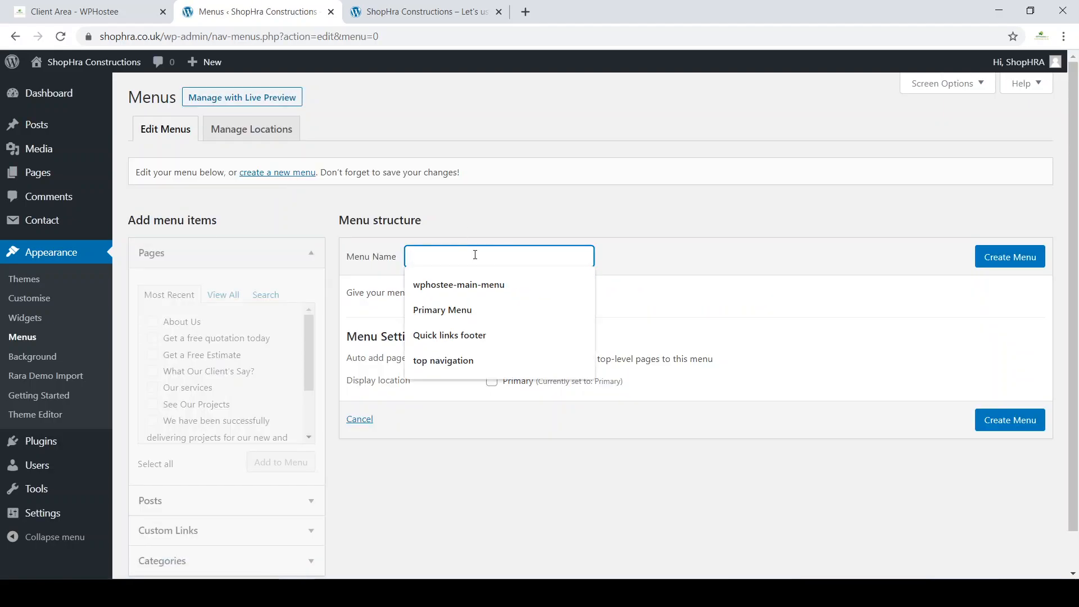
pyautogui.write('footer')
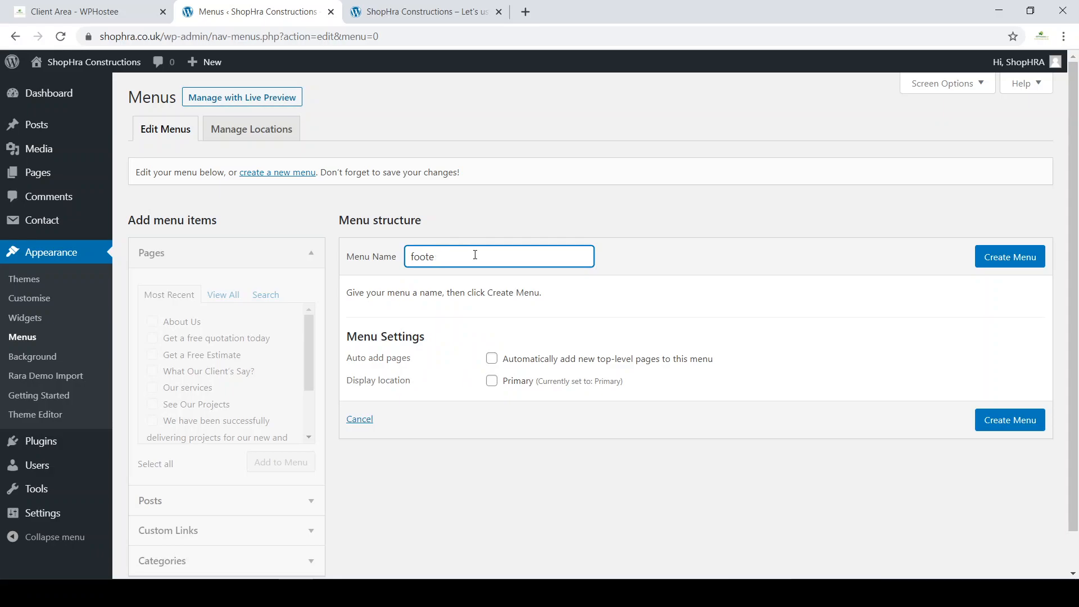
pyautogui.press('BackSpace')
pyautogui.press('BackSpace')
pyautogui.press('BackSpace')
pyautogui.press('BackSpace')
pyautogui.press('BackSpace')
pyautogui.write('quick links')
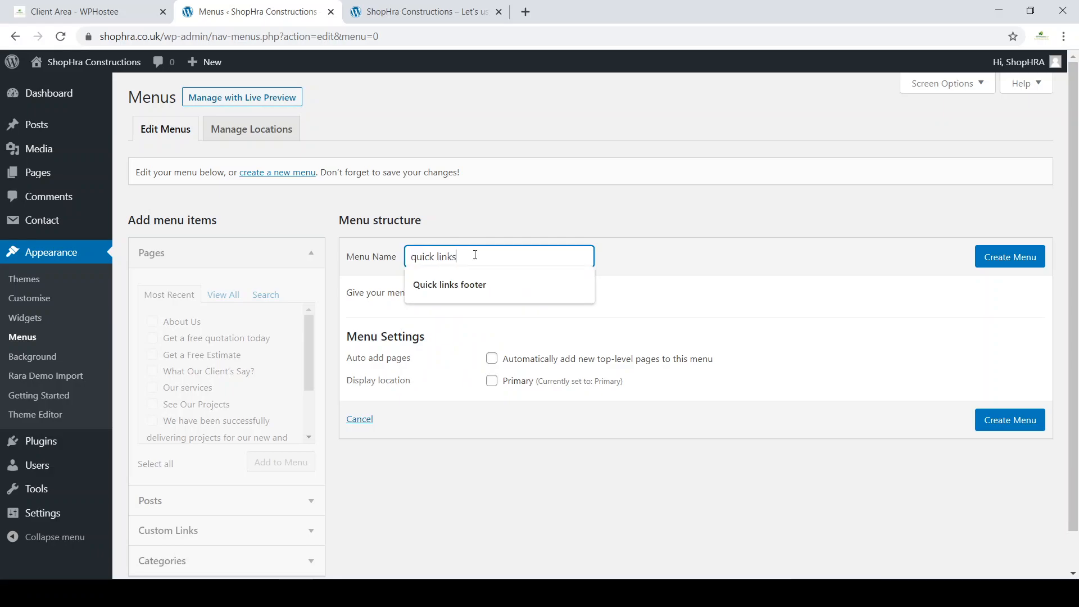
pyautogui.write(' footer')
pyautogui.click(575, 489)
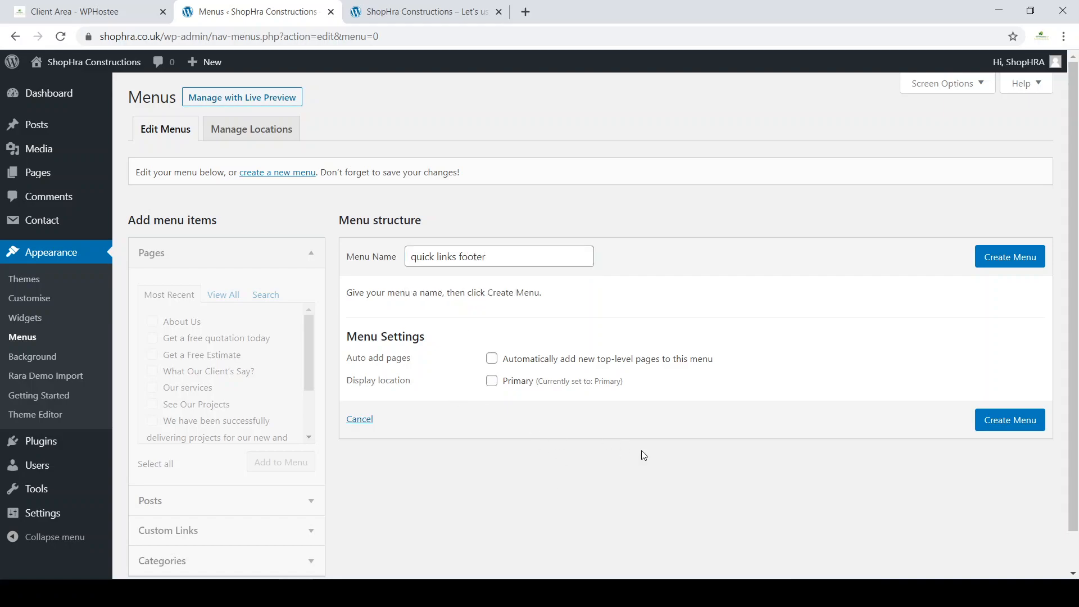
pyautogui.click(996, 261)
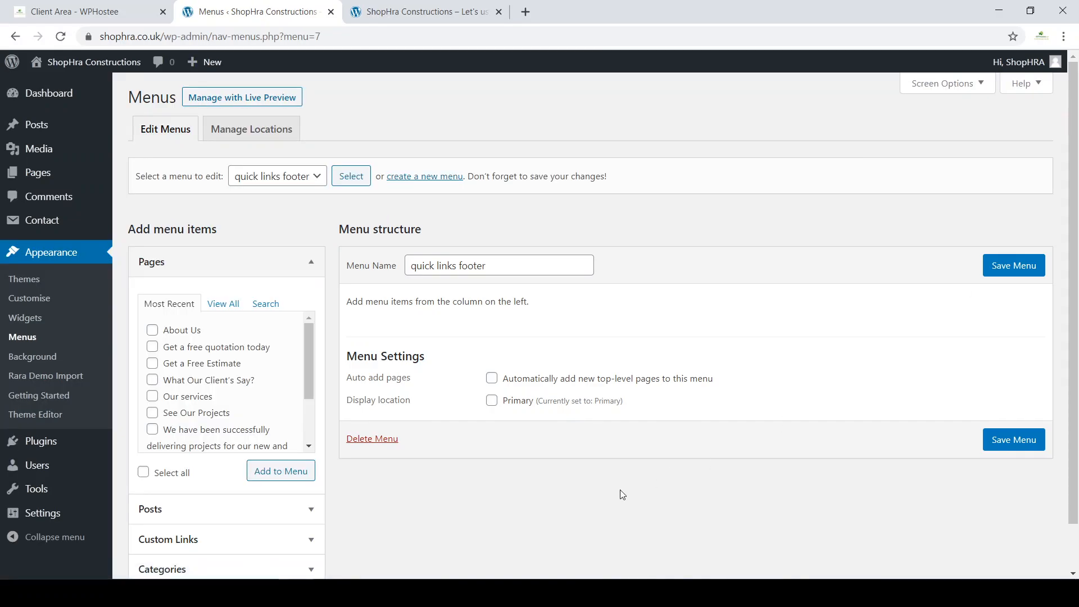
# - Add the front page, Our services and What Our Client's Say? pages to the menu
pyautogui.click(224, 304)
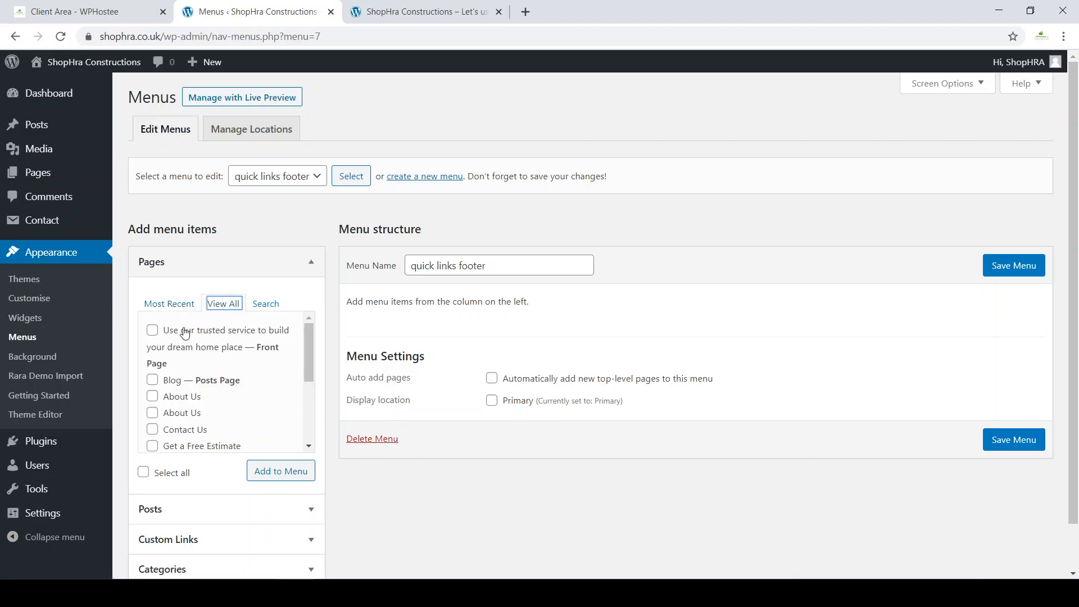
pyautogui.click(152, 329)
pyautogui.scroll(-1, 155, 399)
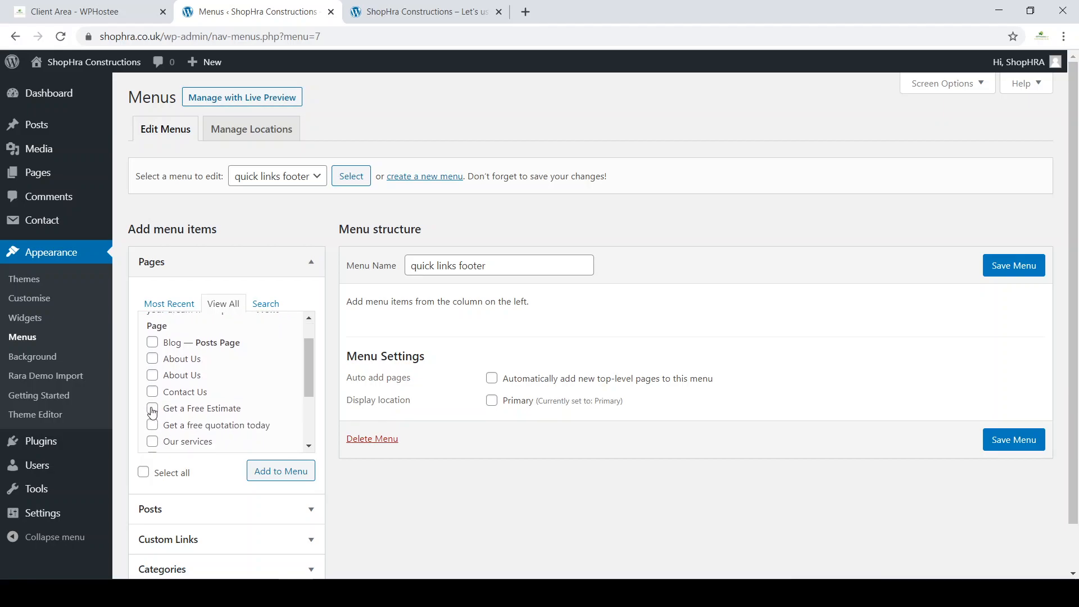
pyautogui.click(152, 441)
pyautogui.scroll(1, 157, 363)
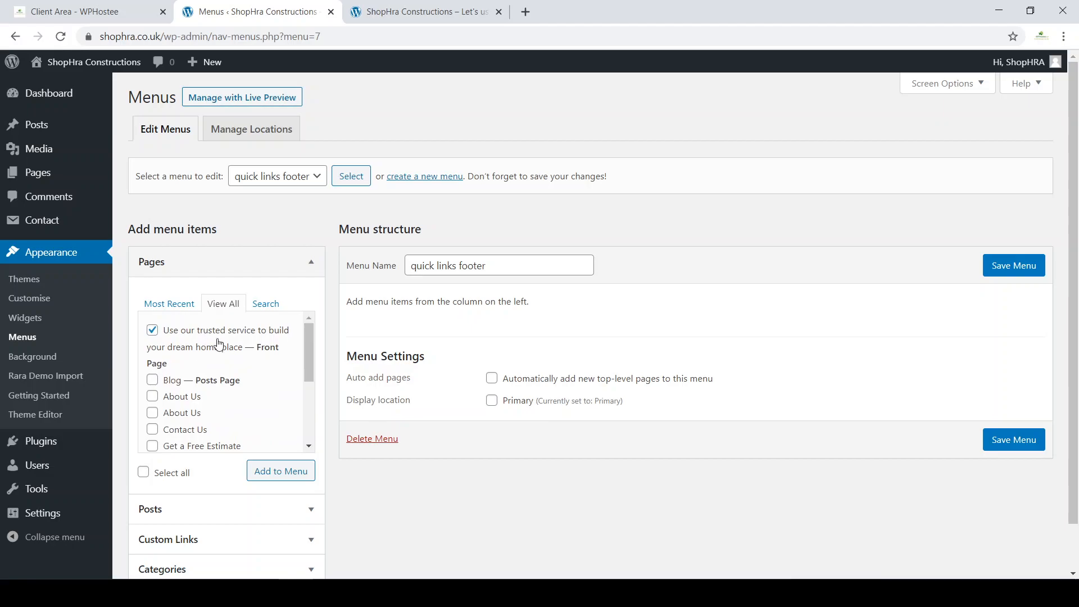
pyautogui.scroll(-2, 225, 349)
pyautogui.scroll(-1, 225, 348)
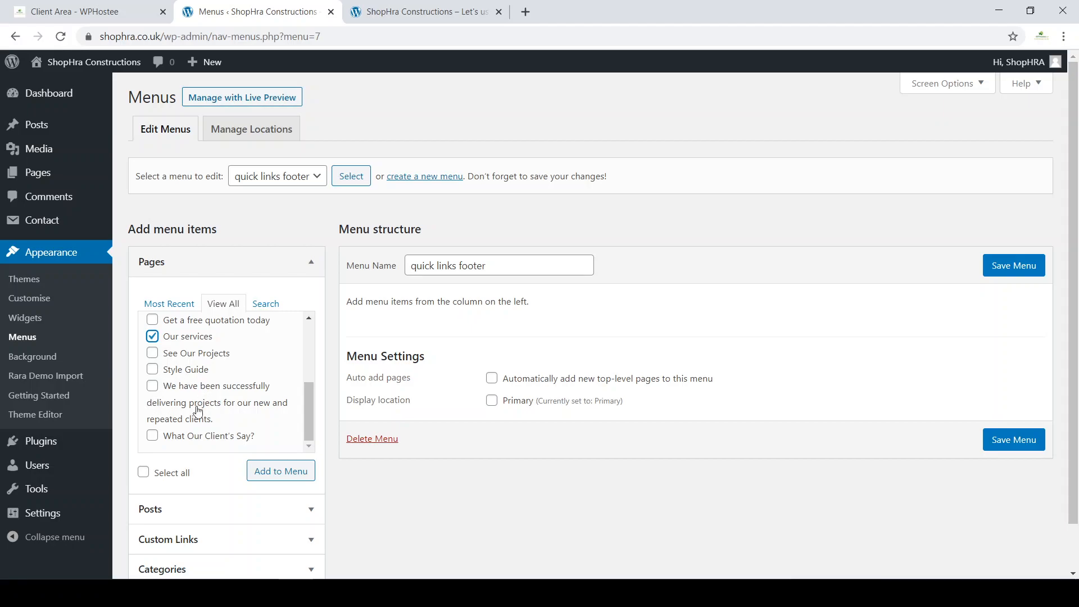
pyautogui.click(154, 439)
pyautogui.click(271, 472)
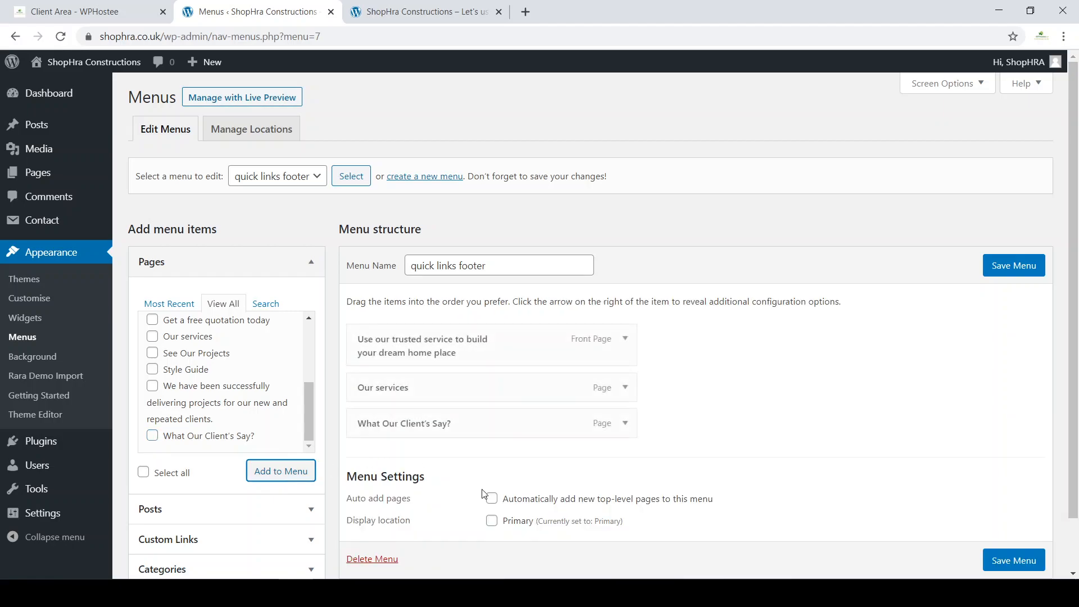
# - Rename the front page item's navigation label to Home and save the menu
pyautogui.click(627, 342)
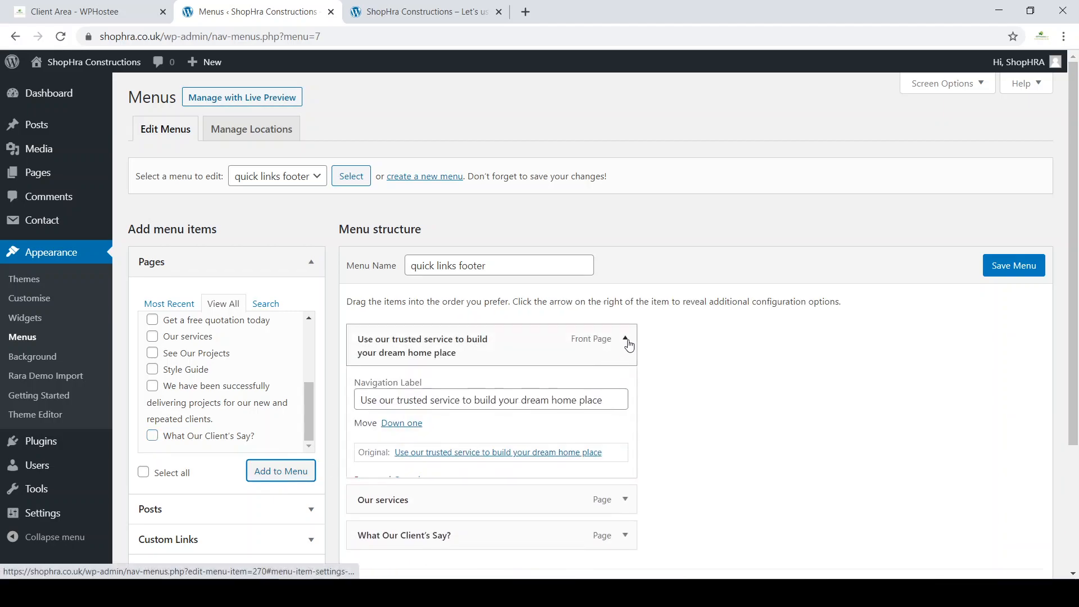
pyautogui.click(486, 398)
pyautogui.hotkey('ctrl', 'a')
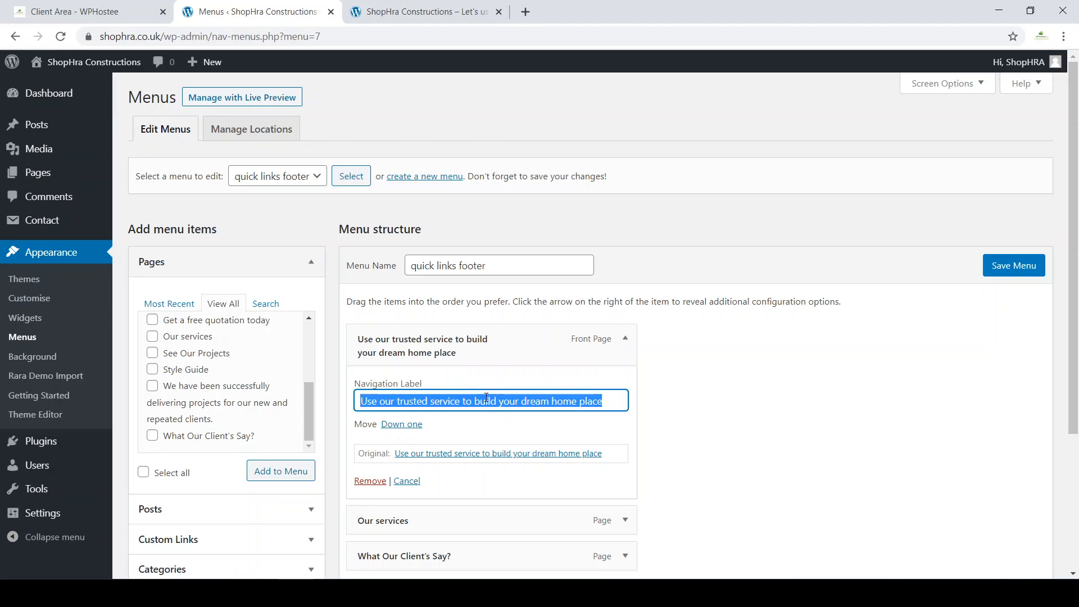
pyautogui.write('Home')
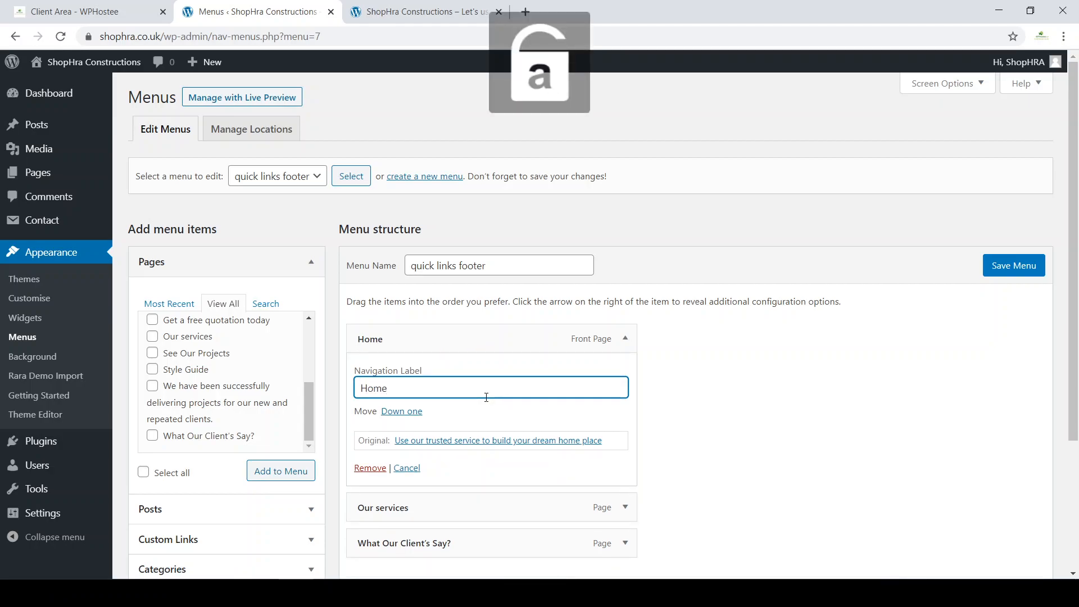
pyautogui.click(625, 338)
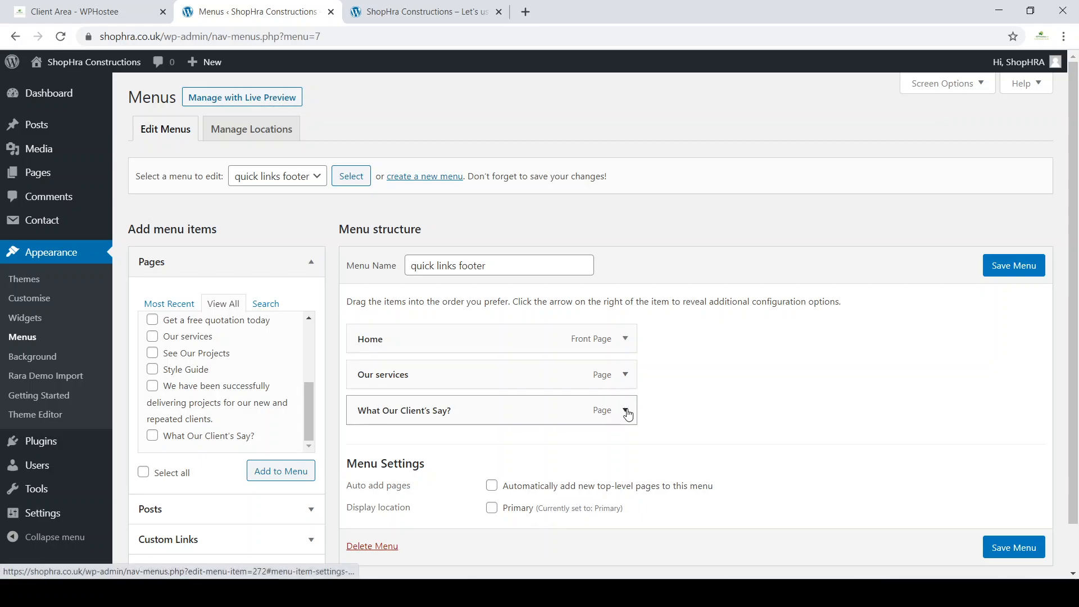
pyautogui.click(1017, 274)
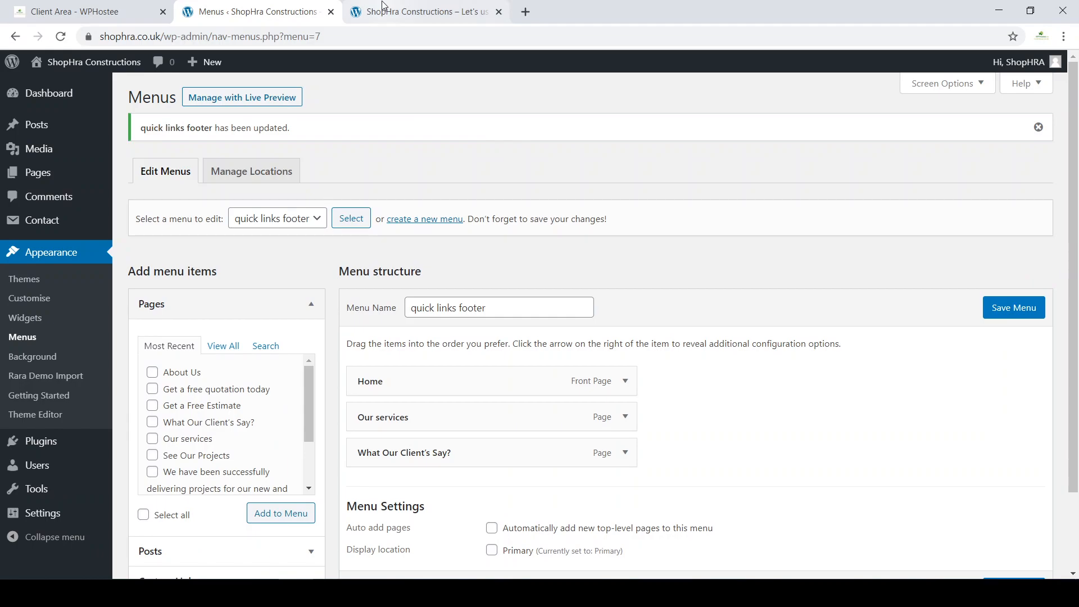
# - On the Widgets page, add a Navigation Menu widget to Footer Sidebar Second
pyautogui.click(33, 322)
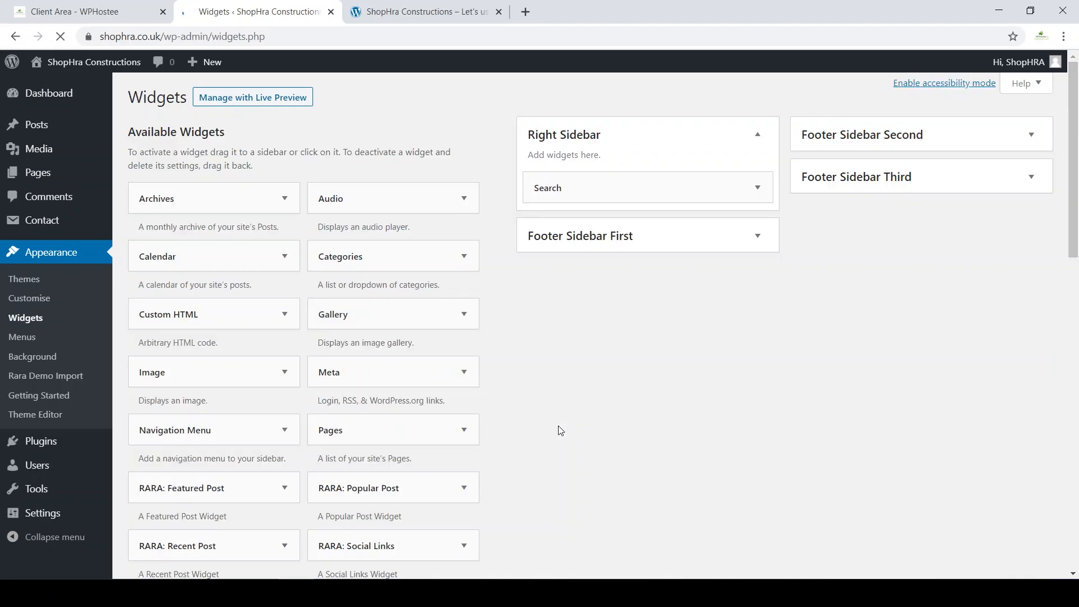
pyautogui.click(757, 235)
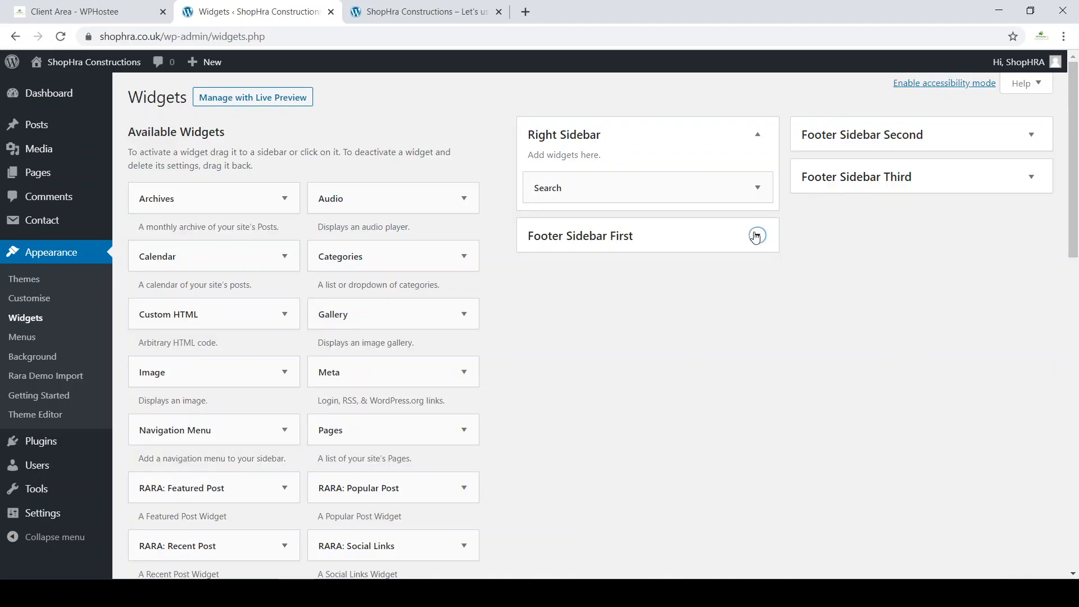
pyautogui.click(865, 135)
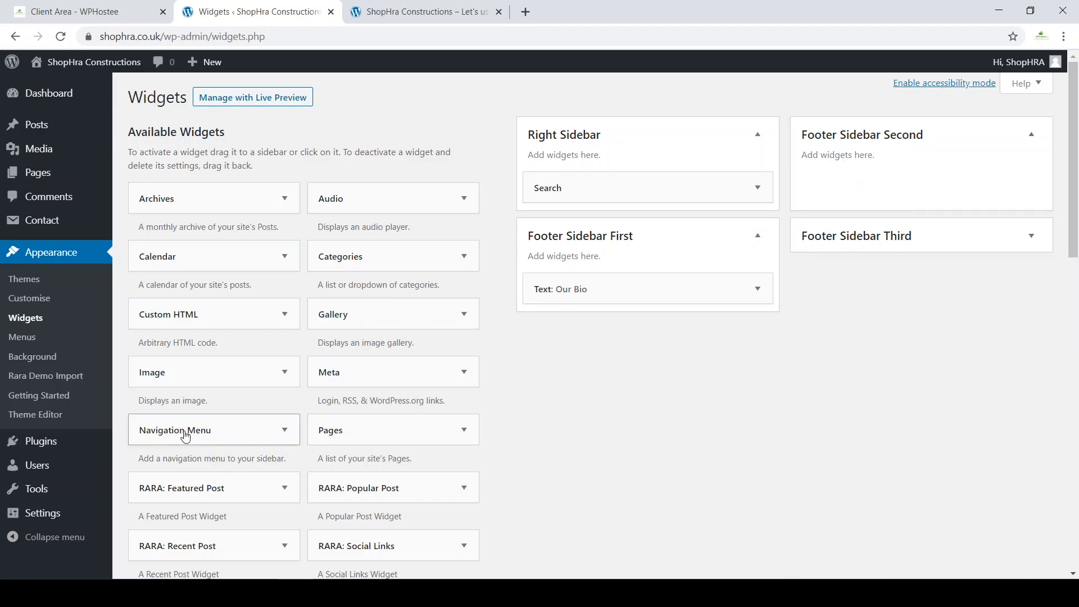
pyautogui.click(186, 433)
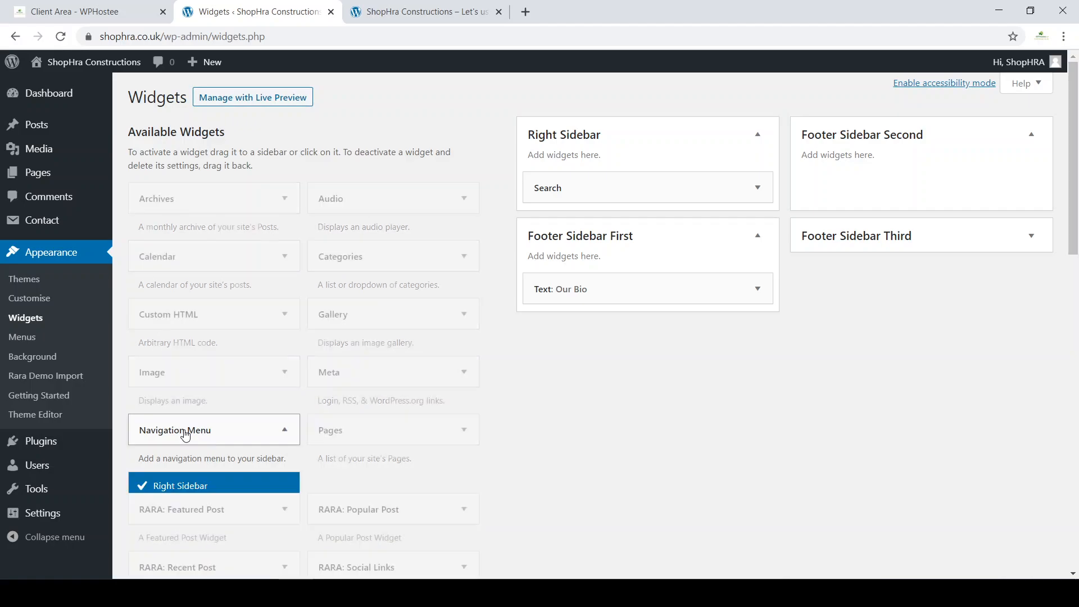
pyautogui.scroll(-2, 186, 436)
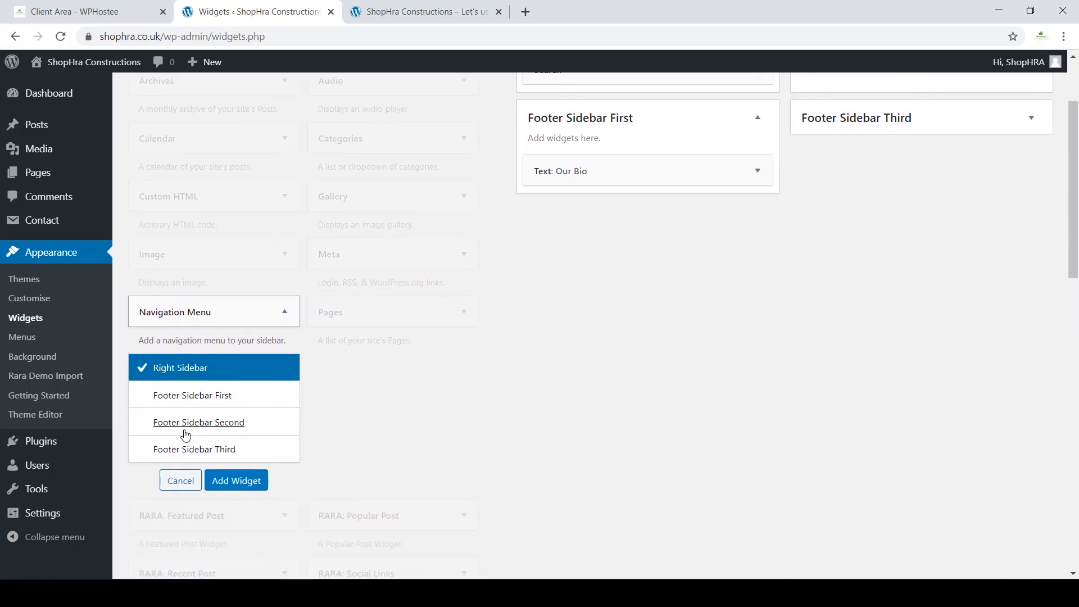
pyautogui.scroll(2, 185, 434)
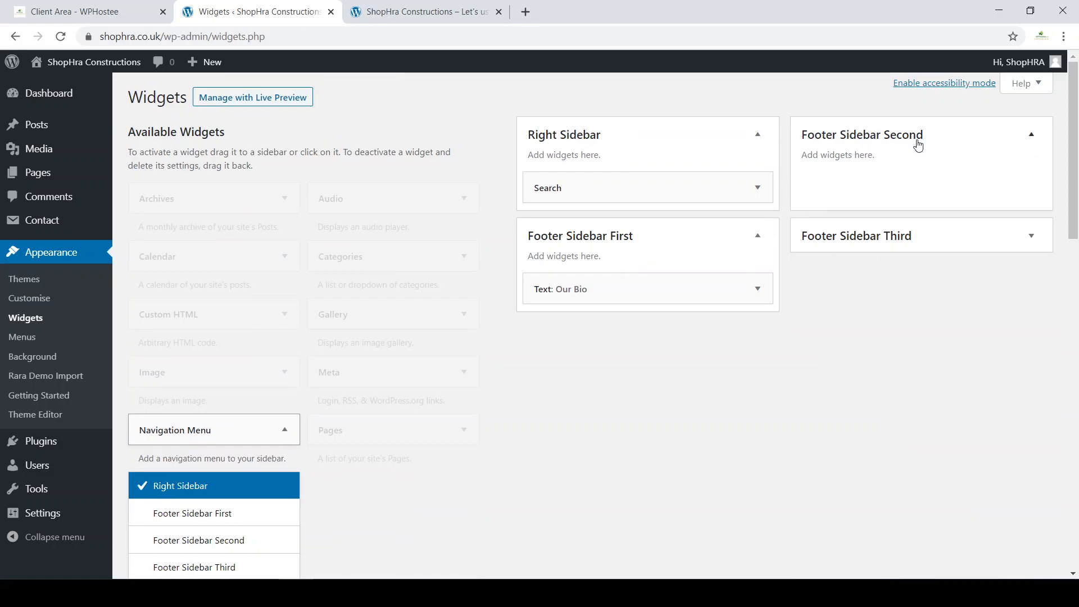
pyautogui.scroll(-3, 693, 443)
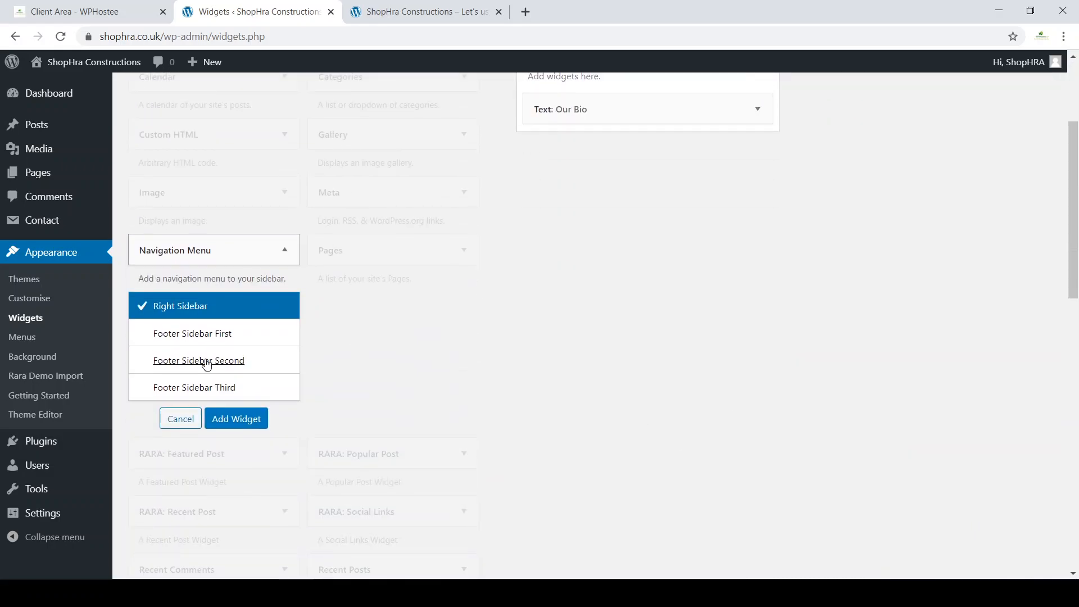
pyautogui.click(234, 365)
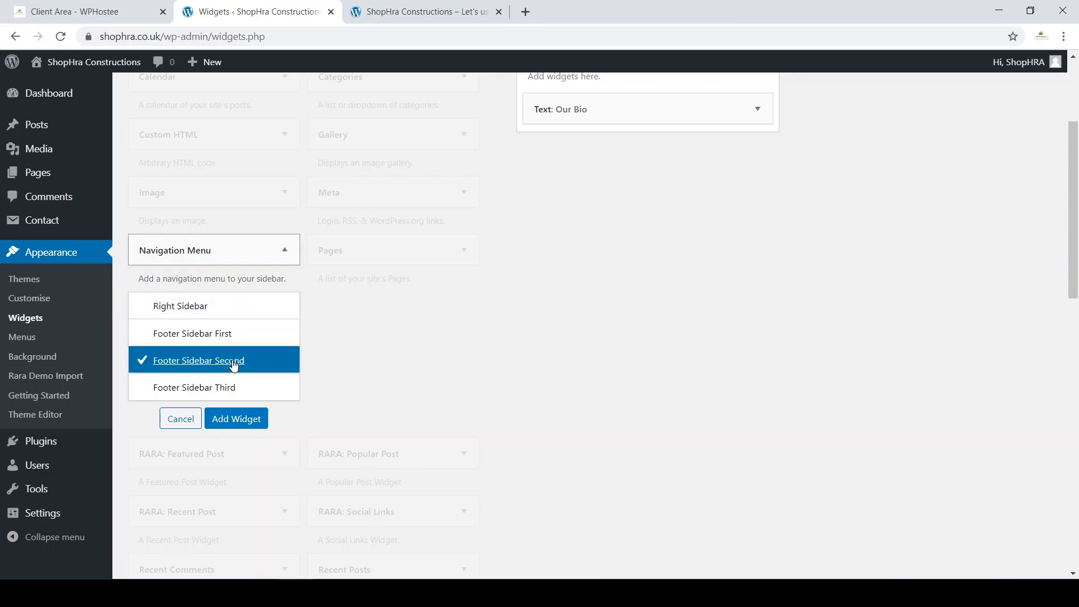
pyautogui.click(248, 420)
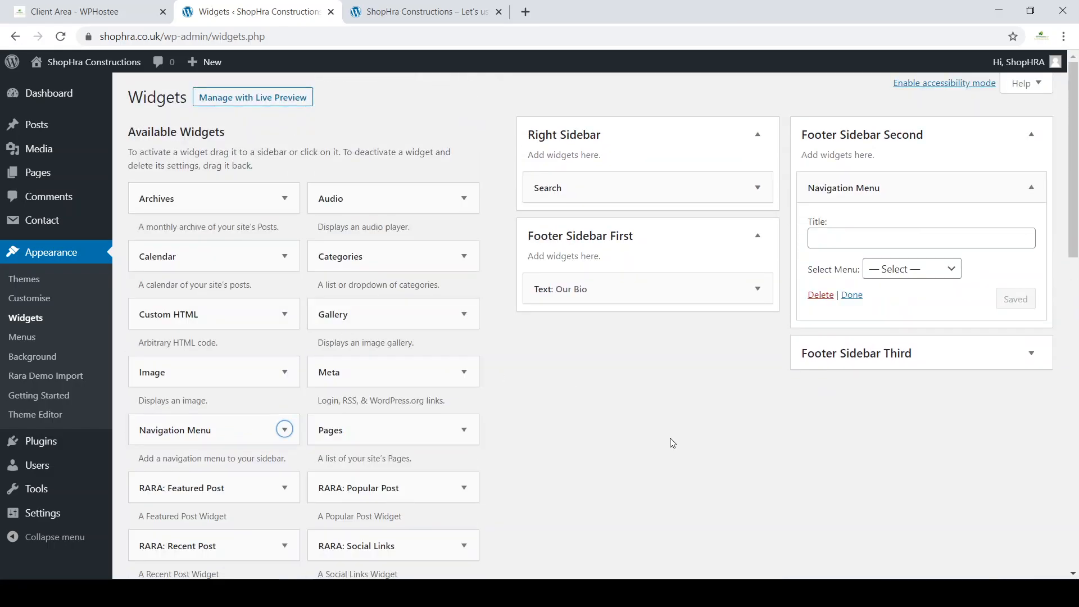
# - Title the widget Quick links, select the quick links footer menu and save
pyautogui.click(887, 237)
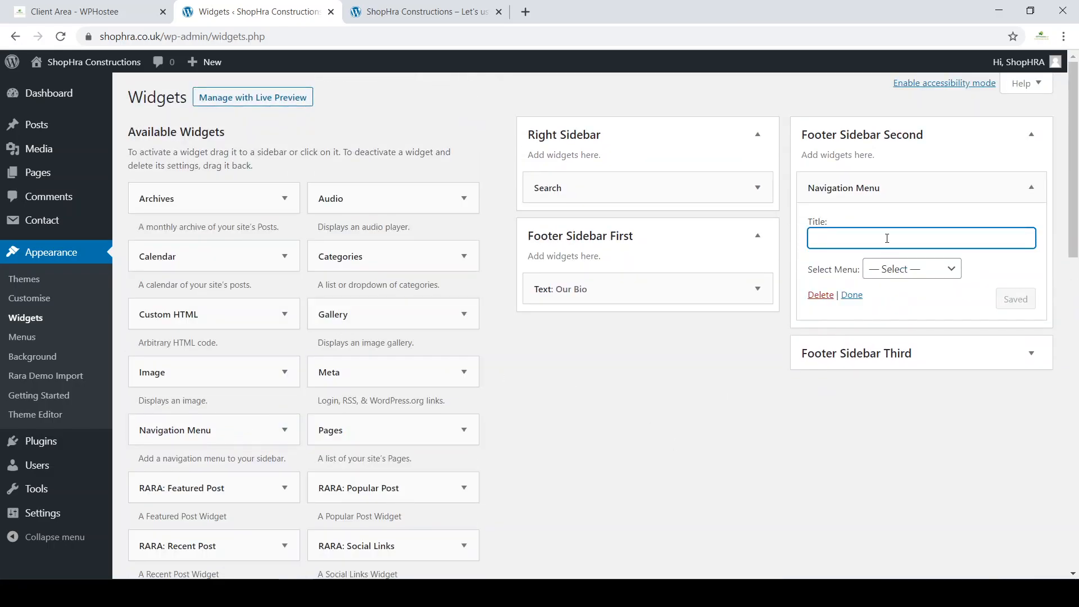
pyautogui.write('q')
pyautogui.press('BackSpace')
pyautogui.press('capslock')
pyautogui.write('Q')
pyautogui.press('capslock')
pyautogui.write('uick links')
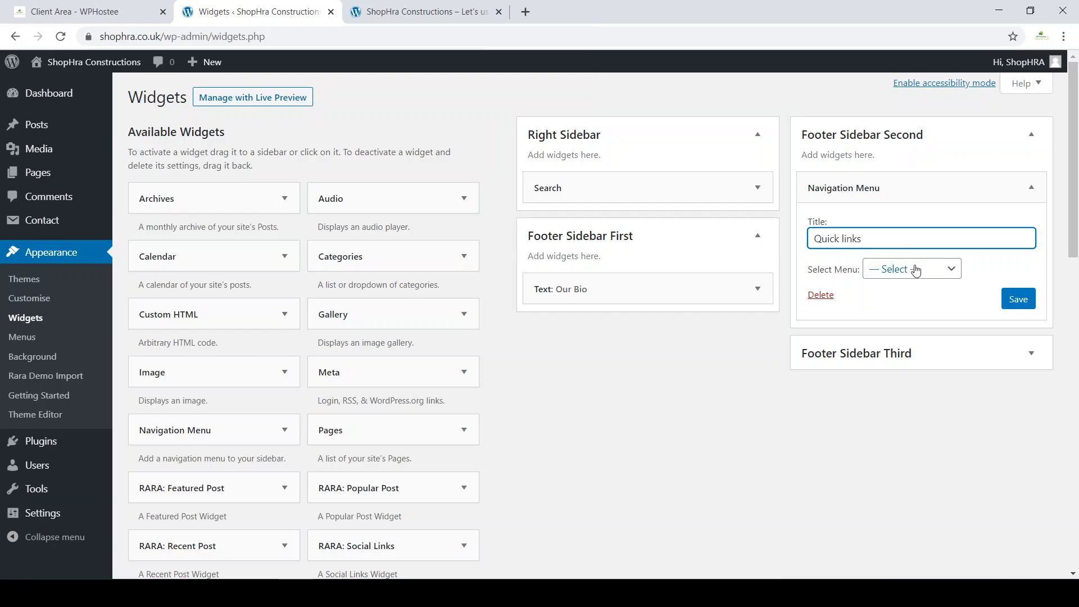
pyautogui.click(914, 270)
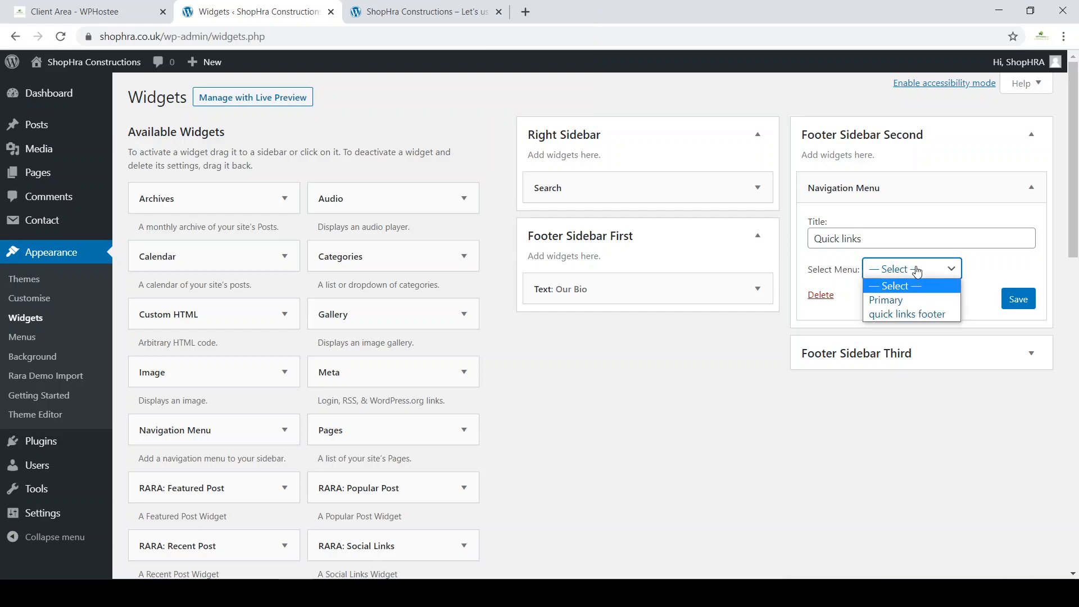
pyautogui.click(931, 318)
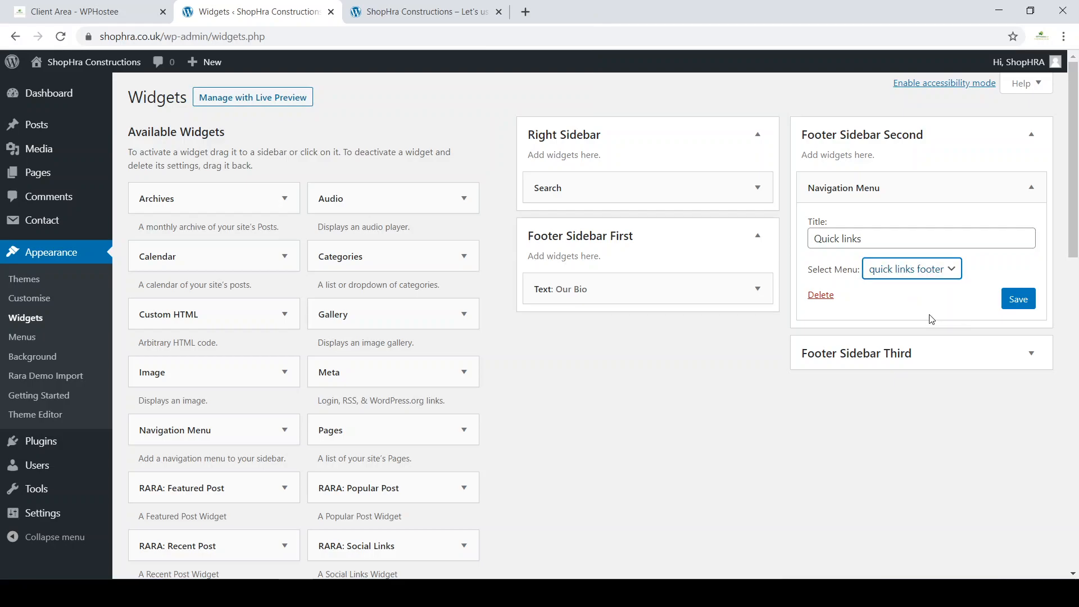
pyautogui.click(1018, 299)
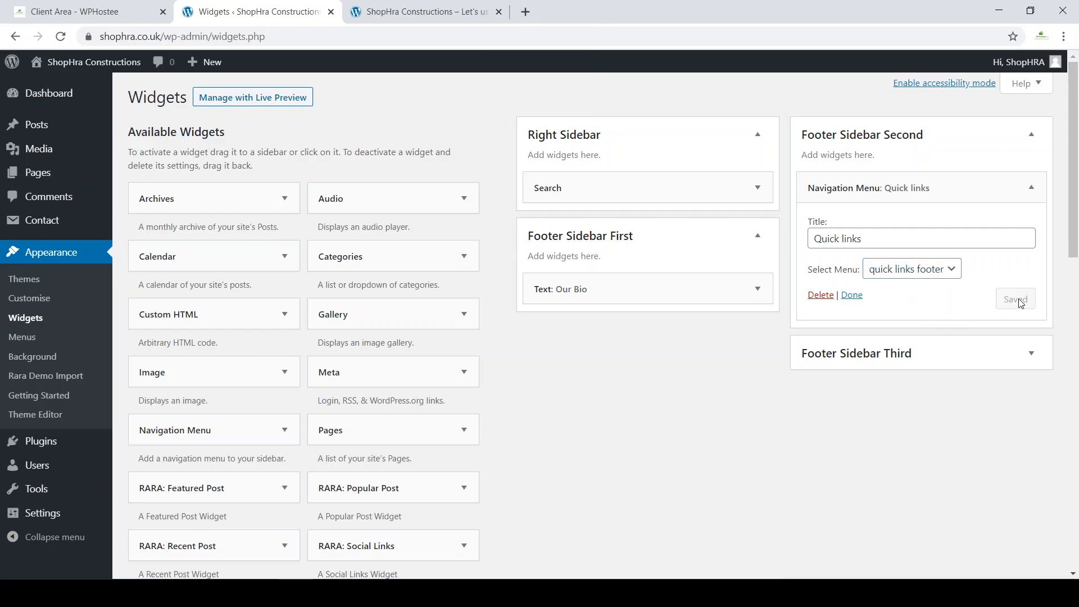
pyautogui.click(416, 11)
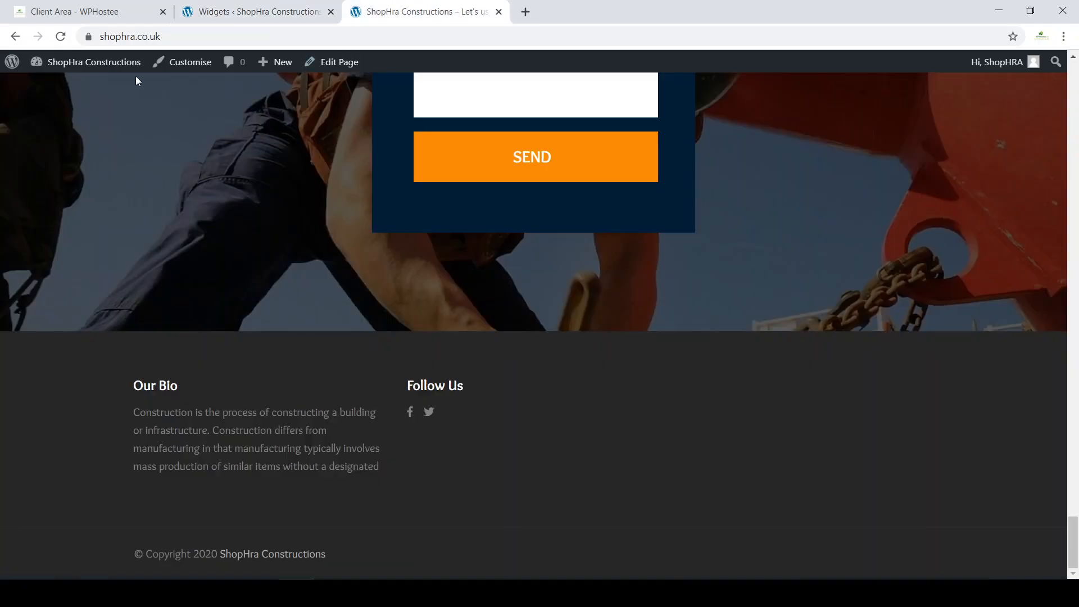
# - Reload the live site and scroll to check the footer's new Quick links column
pyautogui.click(60, 37)
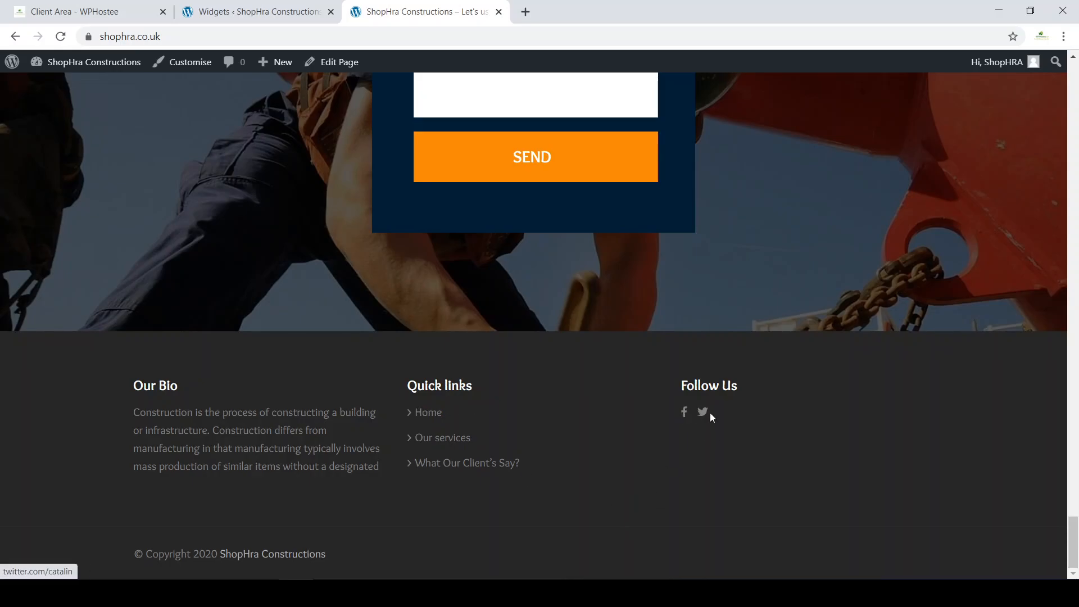
pyautogui.scroll(4, 635, 464)
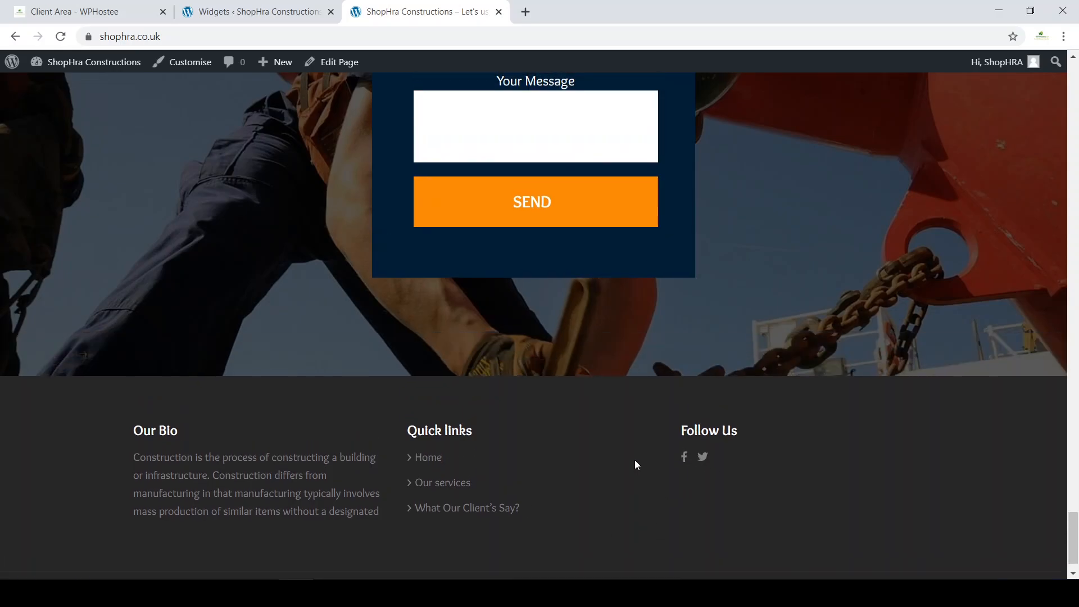
pyautogui.scroll(2, 635, 460)
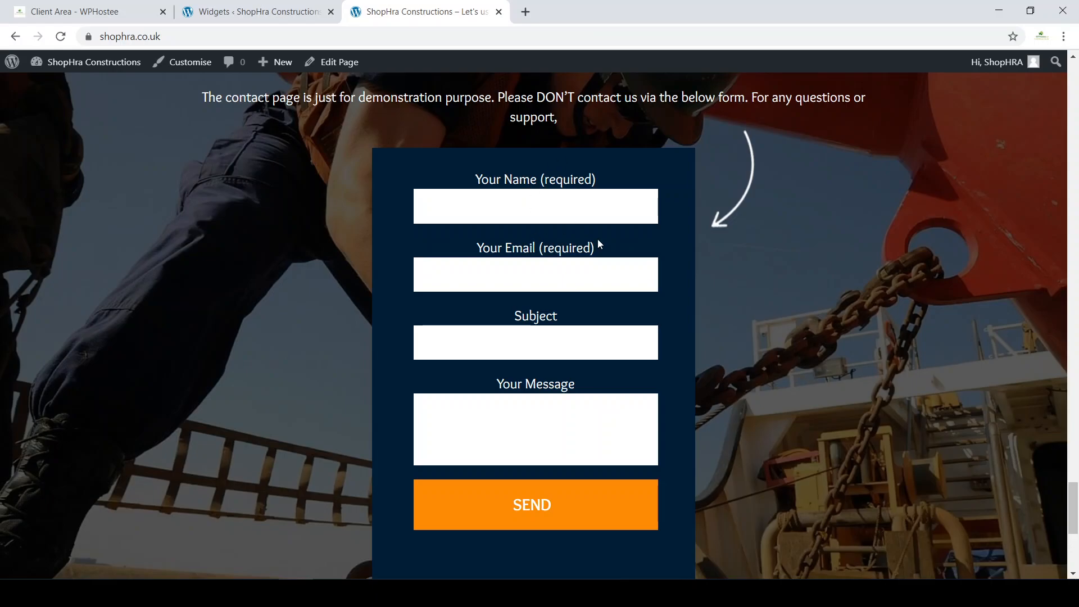
pyautogui.scroll(5, 598, 241)
pyautogui.scroll(3, 598, 241)
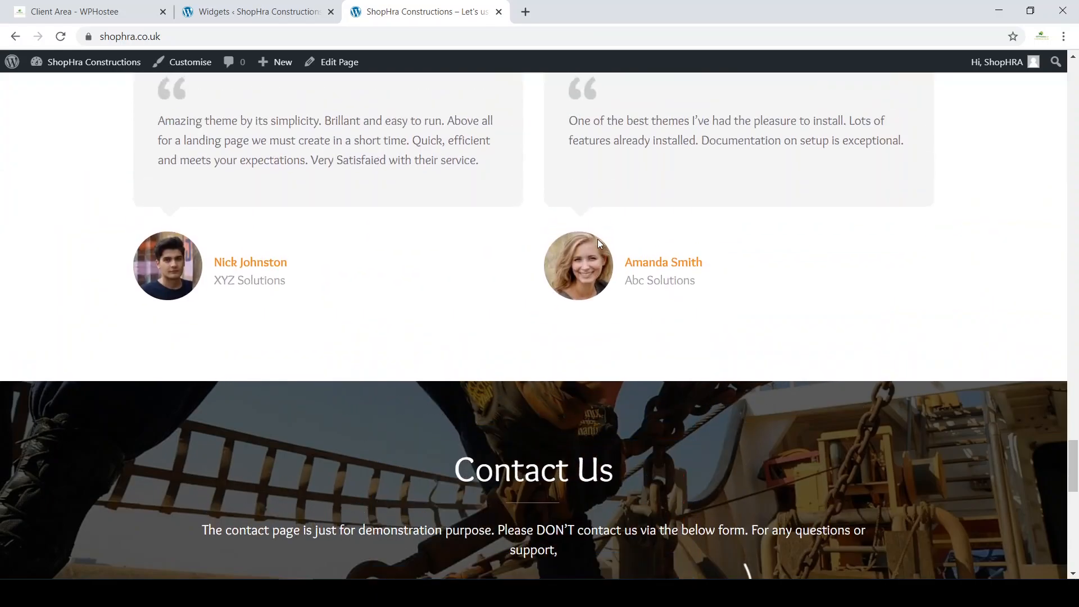
pyautogui.scroll(-4, 598, 238)
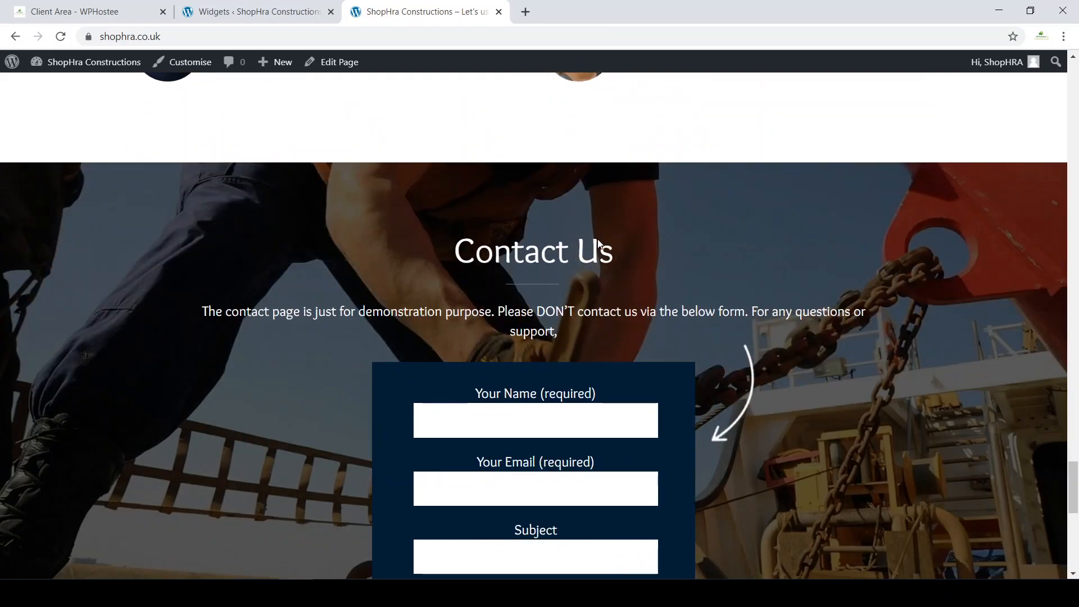
pyautogui.scroll(-3, 616, 357)
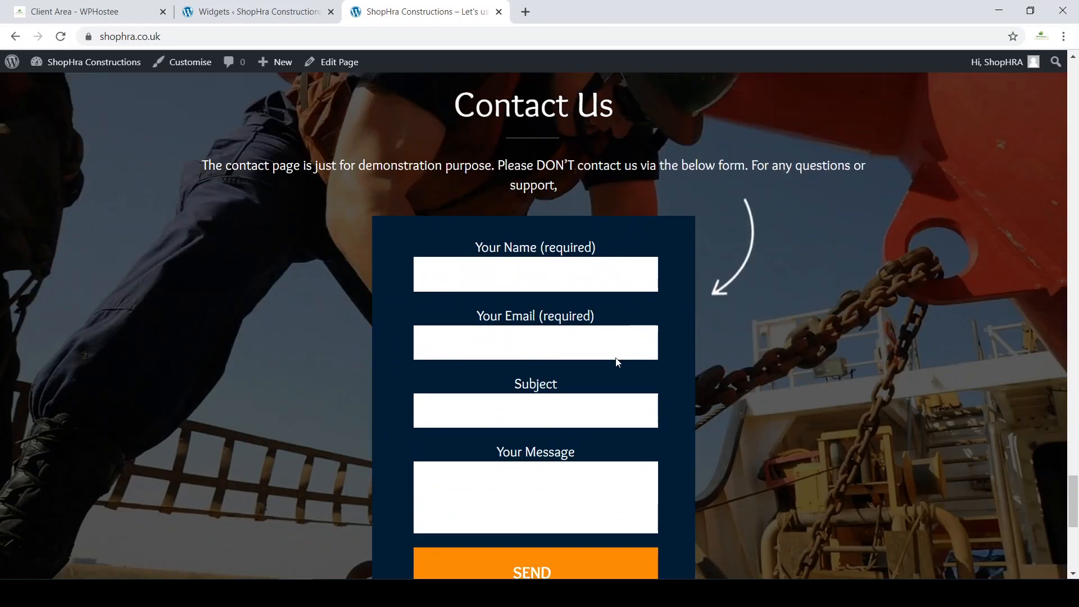
pyautogui.click(1073, 81)
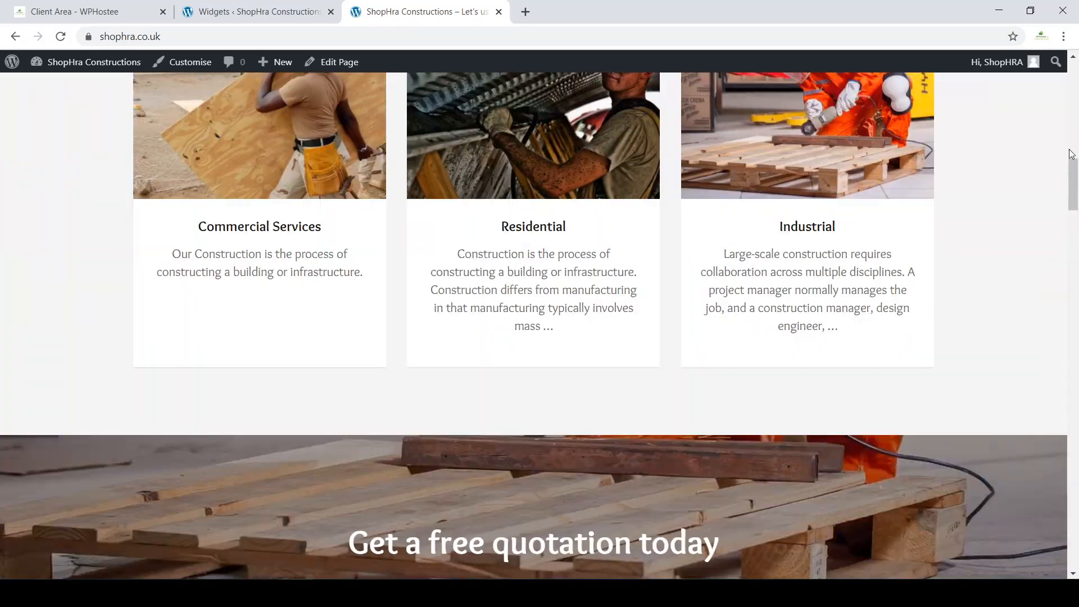
pyautogui.moveTo(1072, 167); pyautogui.dragTo(1075, 54)
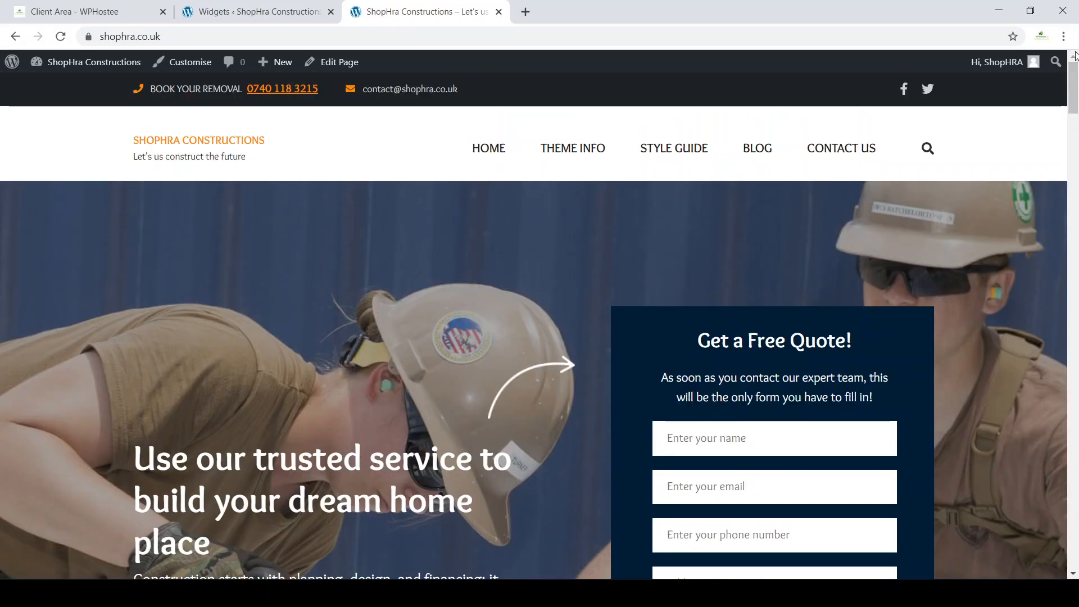
pyautogui.scroll(-2, 1019, 260)
pyautogui.scroll(2, 1019, 260)
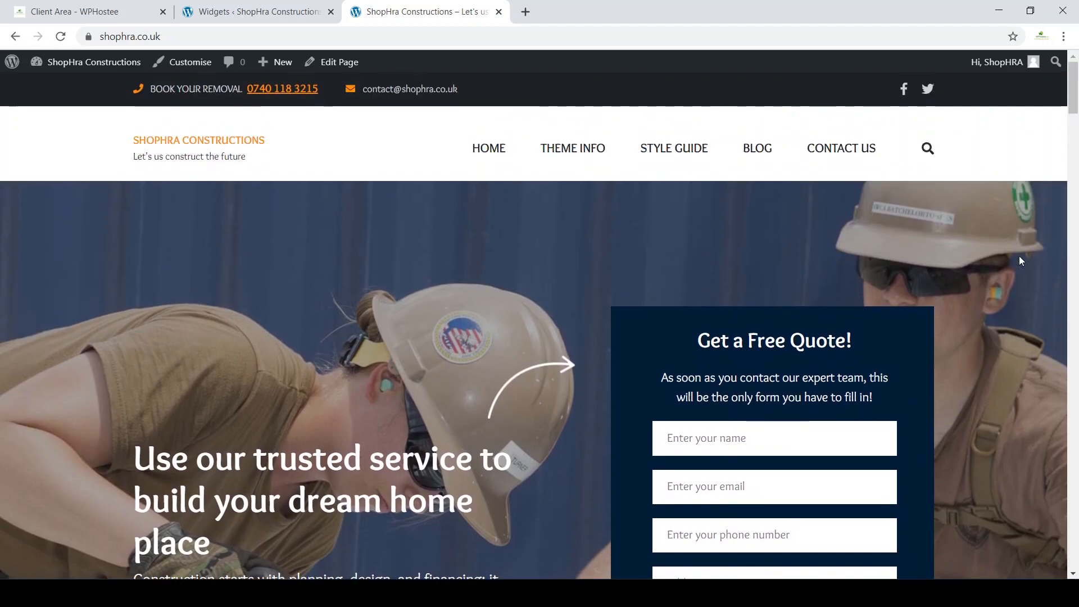
pyautogui.scroll(-1, 1019, 260)
pyautogui.scroll(-2, 1020, 260)
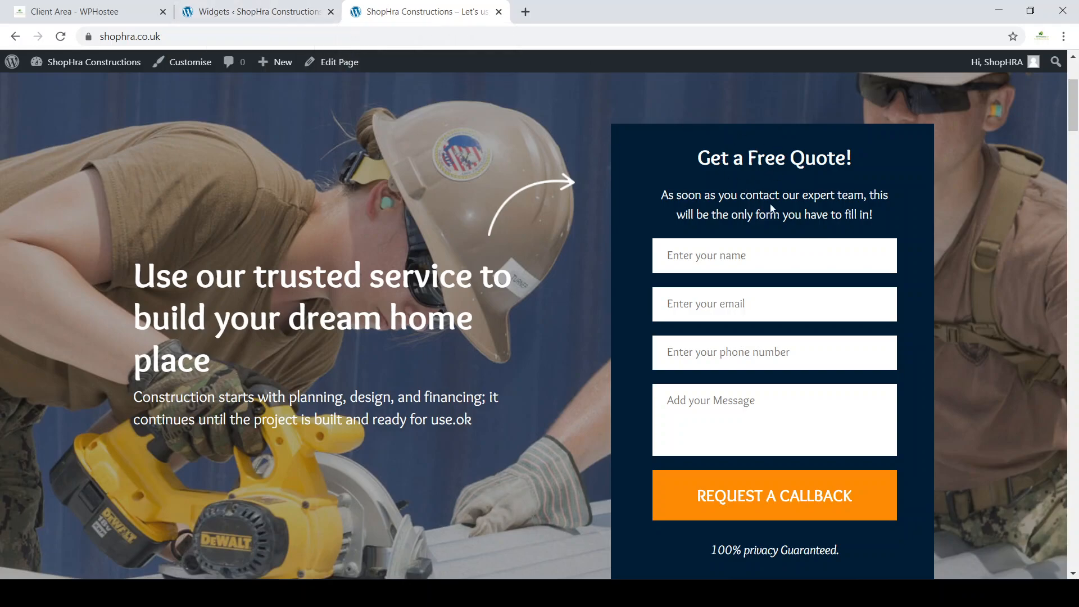
pyautogui.click(246, 17)
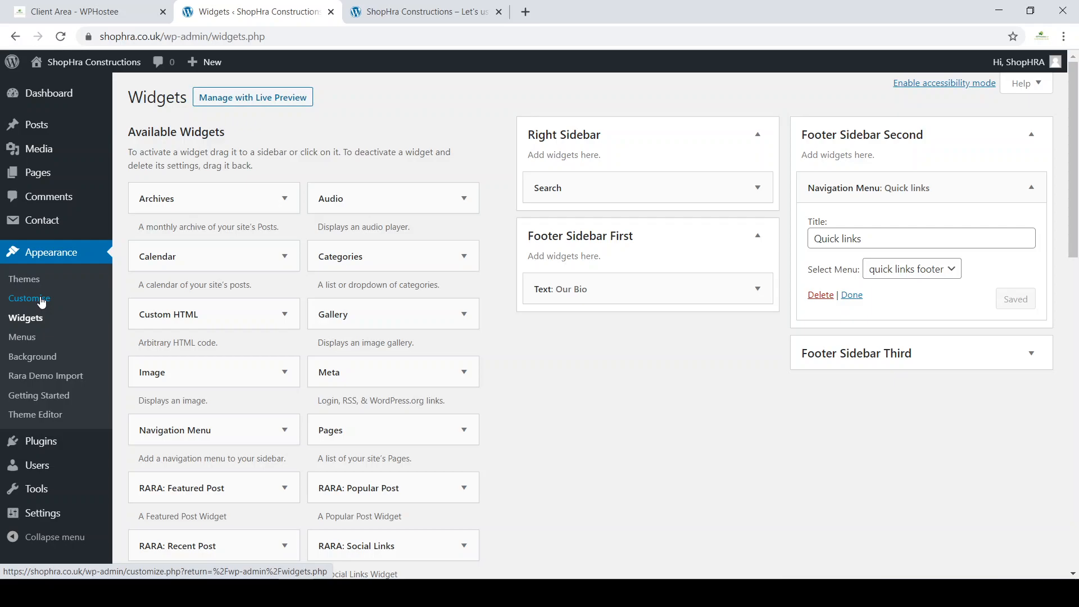
# - Look through the Customizer's Default Settings and Home Page Banner Section, then leave without saving
pyautogui.click(41, 301)
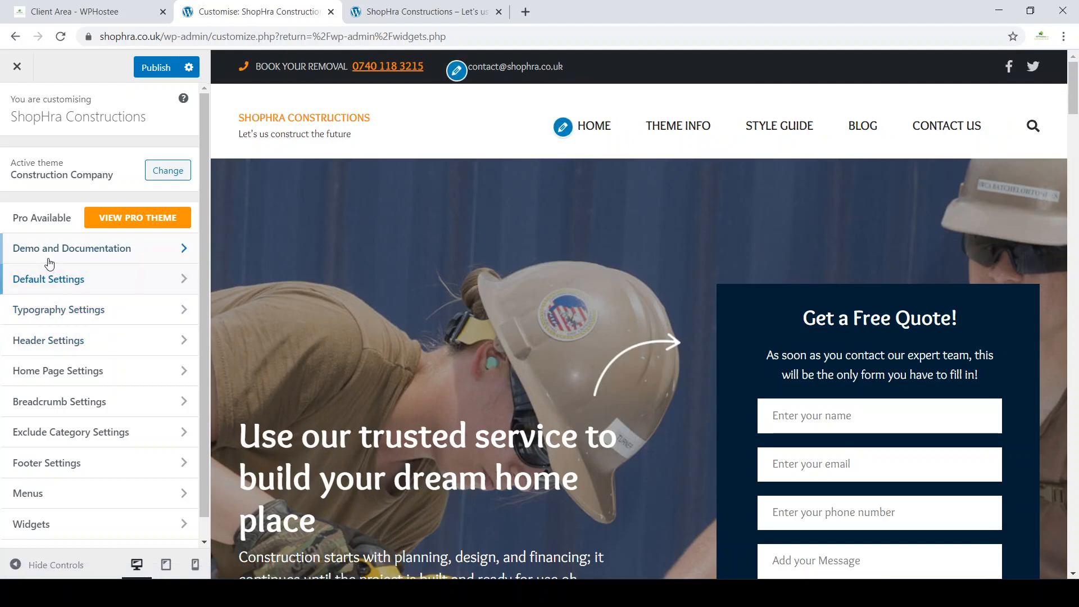
pyautogui.click(72, 286)
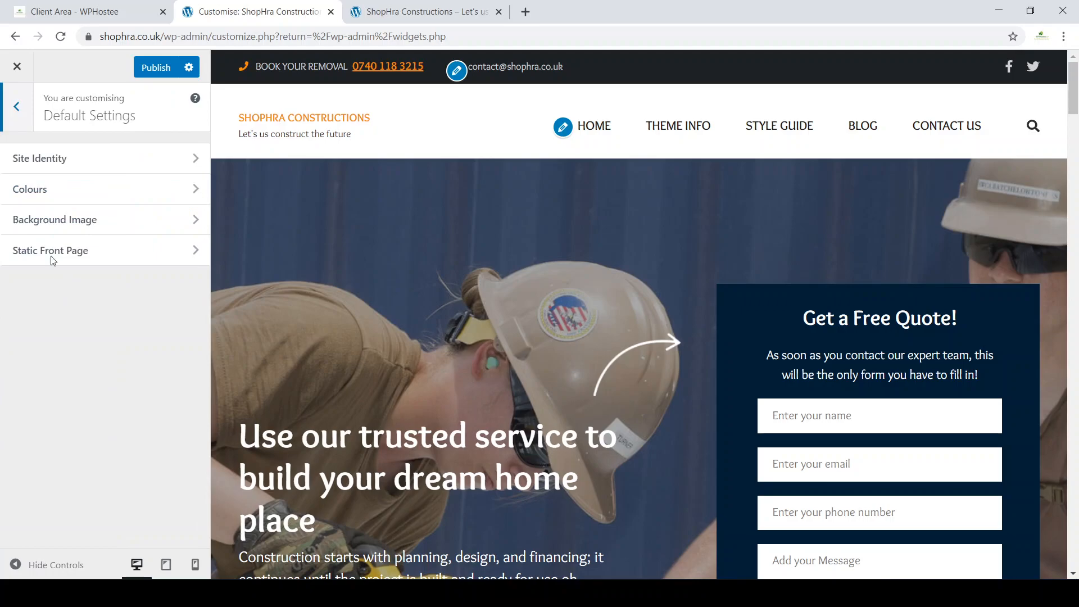
pyautogui.click(23, 117)
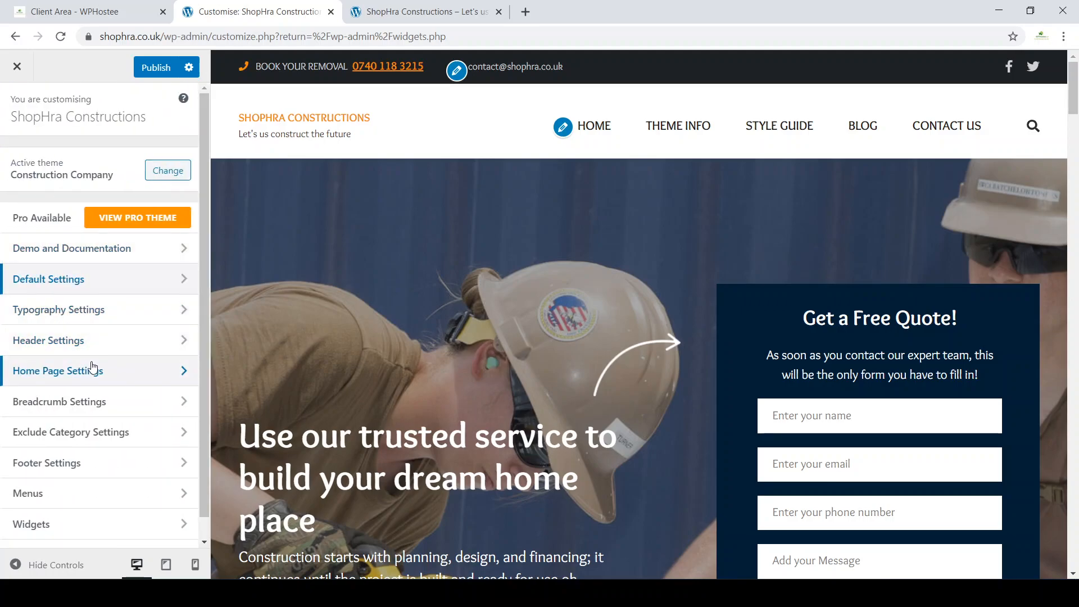
pyautogui.click(88, 371)
pyautogui.click(99, 160)
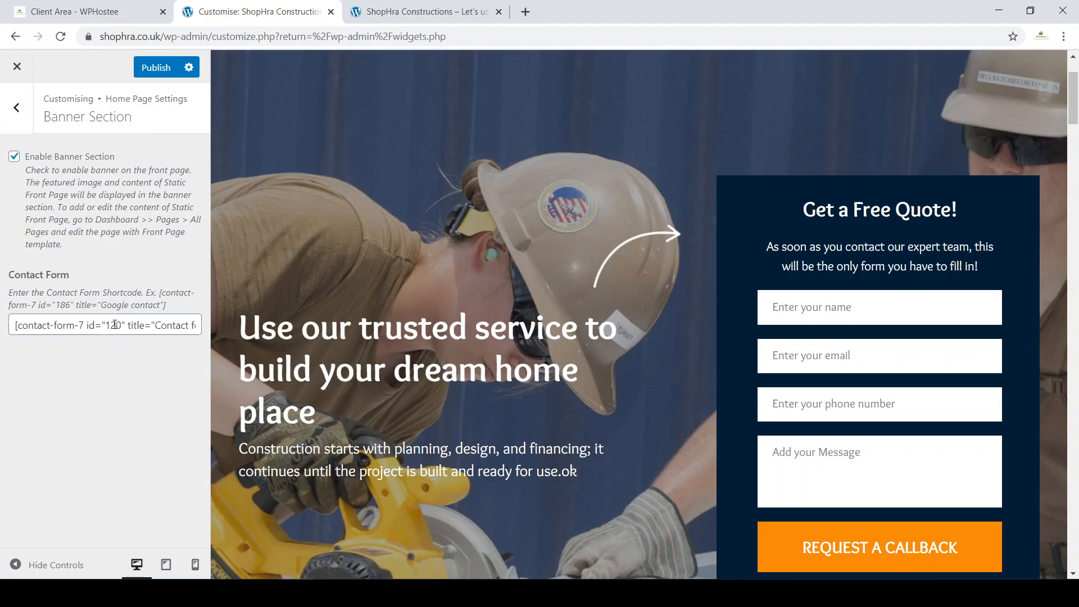
pyautogui.click(17, 68)
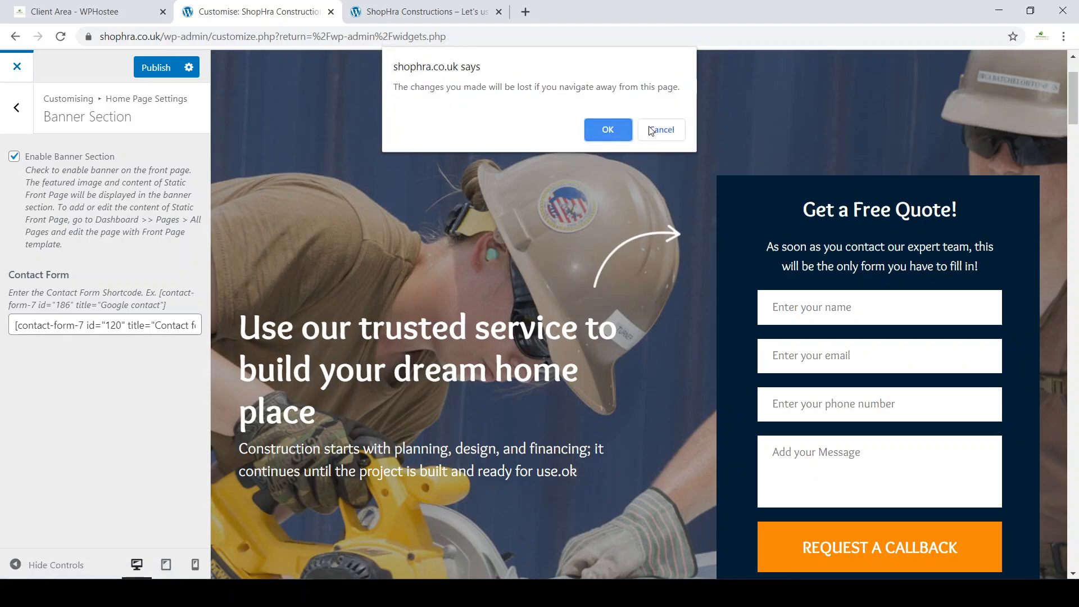
pyautogui.click(604, 127)
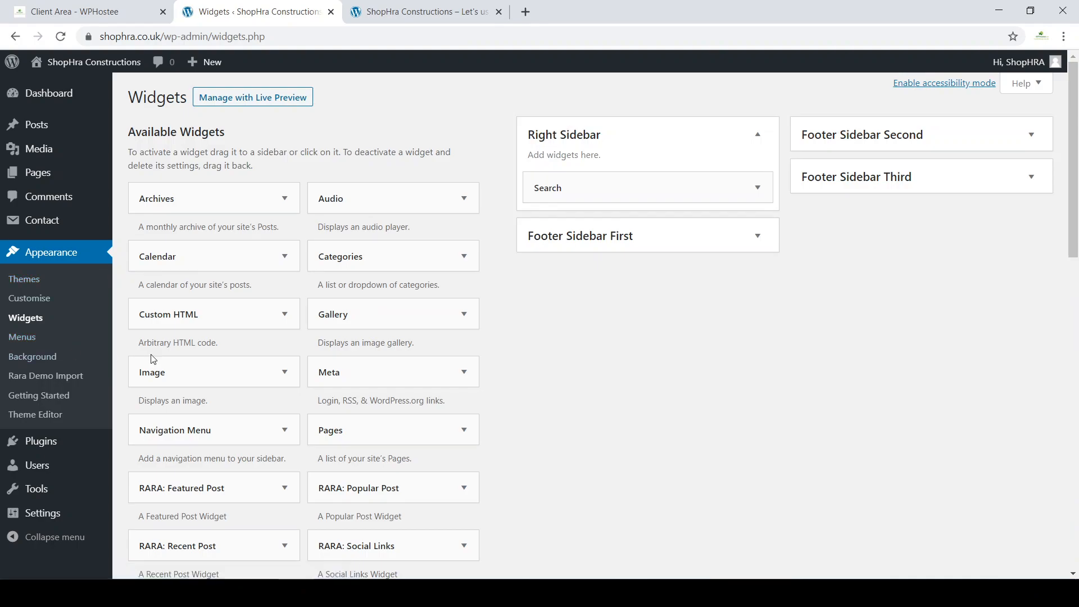
# - Open Contact form 1 (id 120) from the contact forms list, briefly checking the live homepage
pyautogui.moveTo(46, 223)
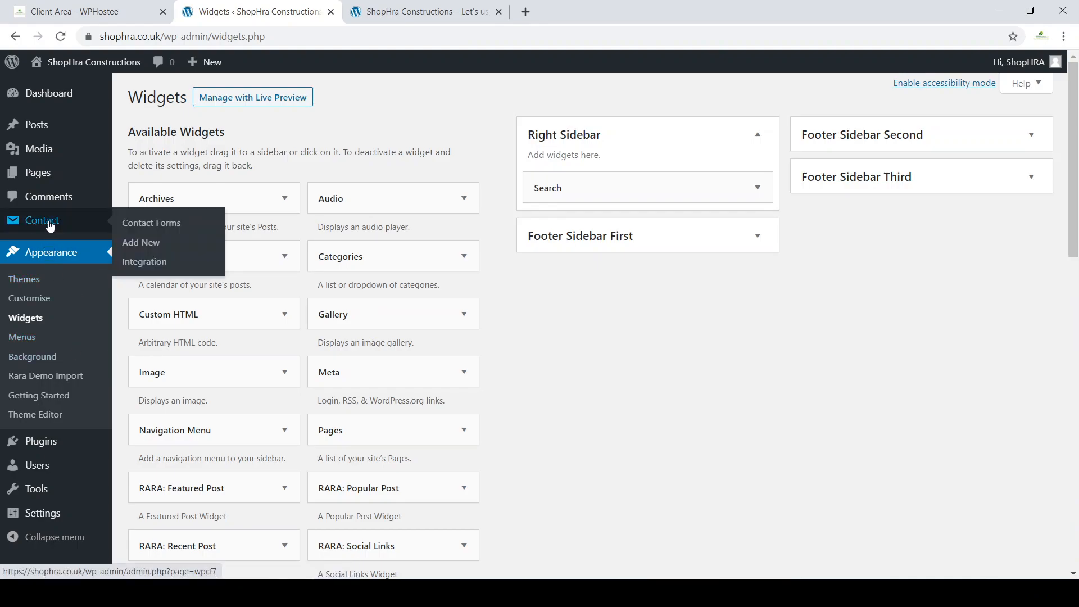
pyautogui.click(50, 225)
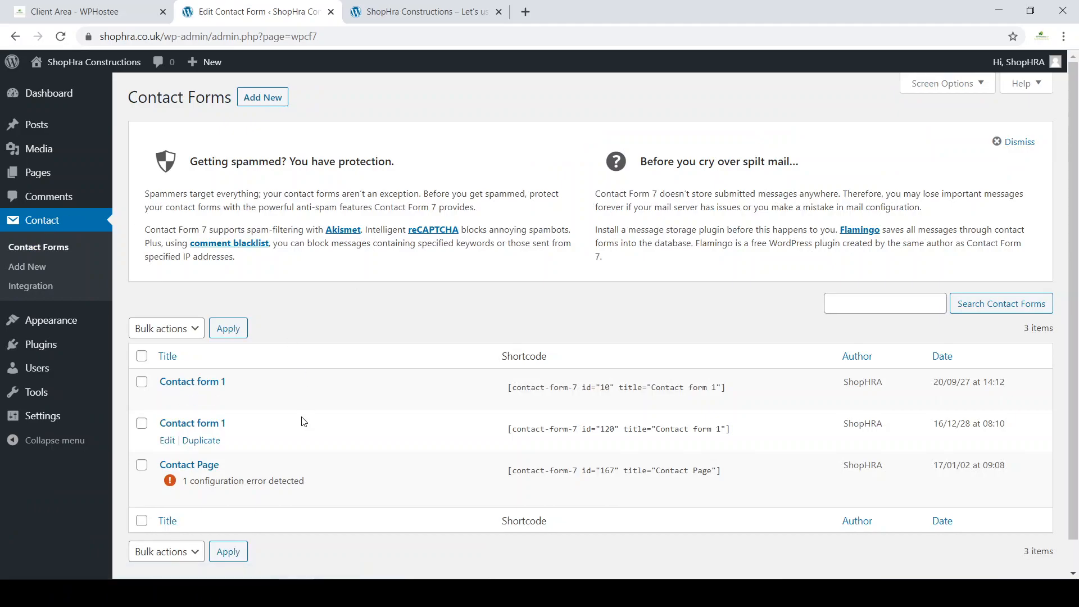
pyautogui.scroll(-1, 303, 422)
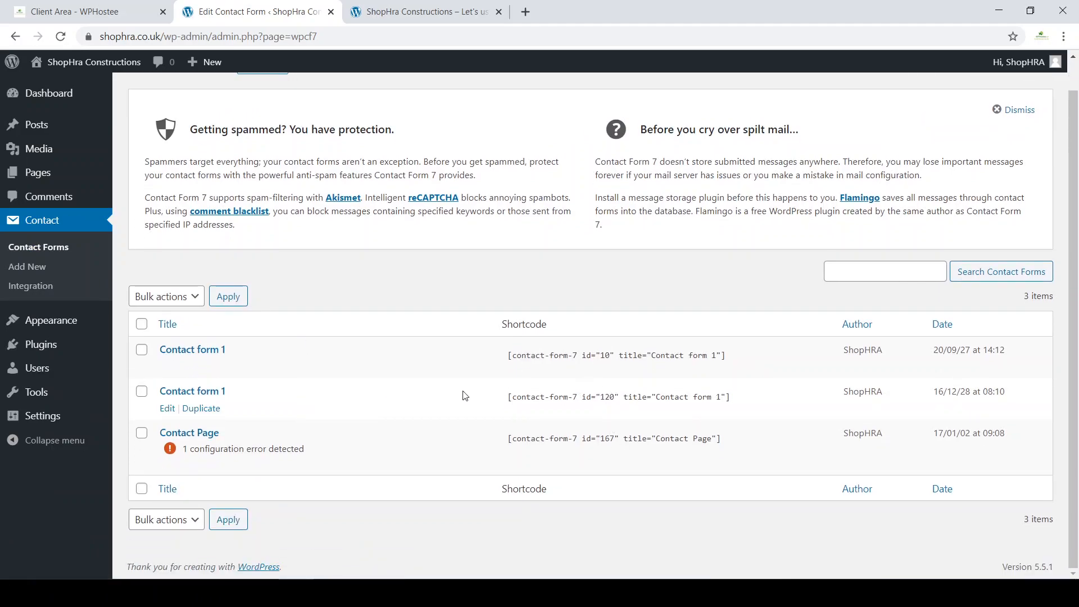
pyautogui.click(203, 391)
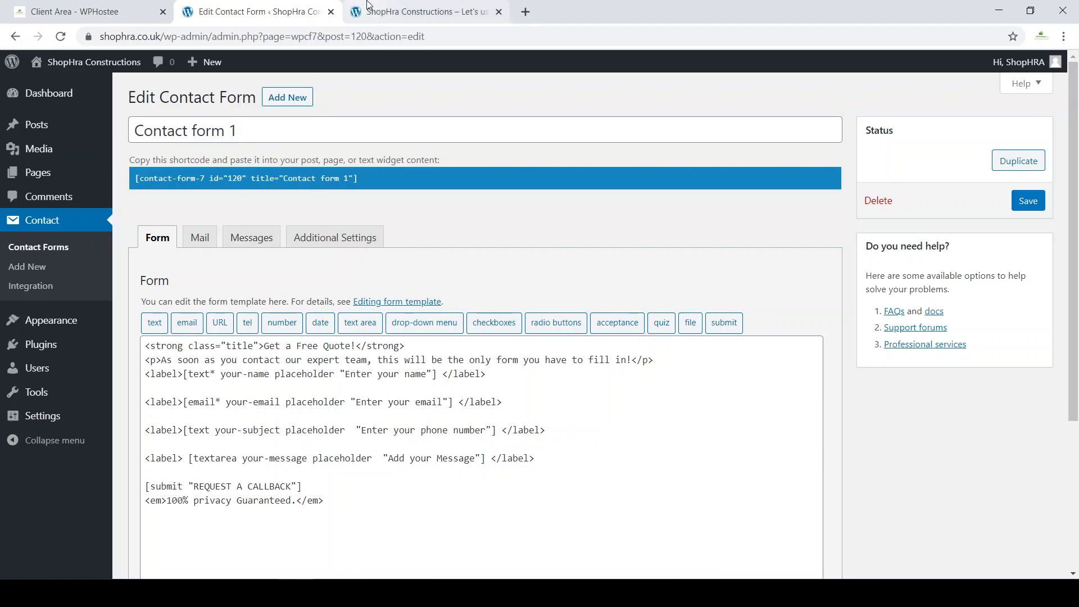
pyautogui.click(425, 12)
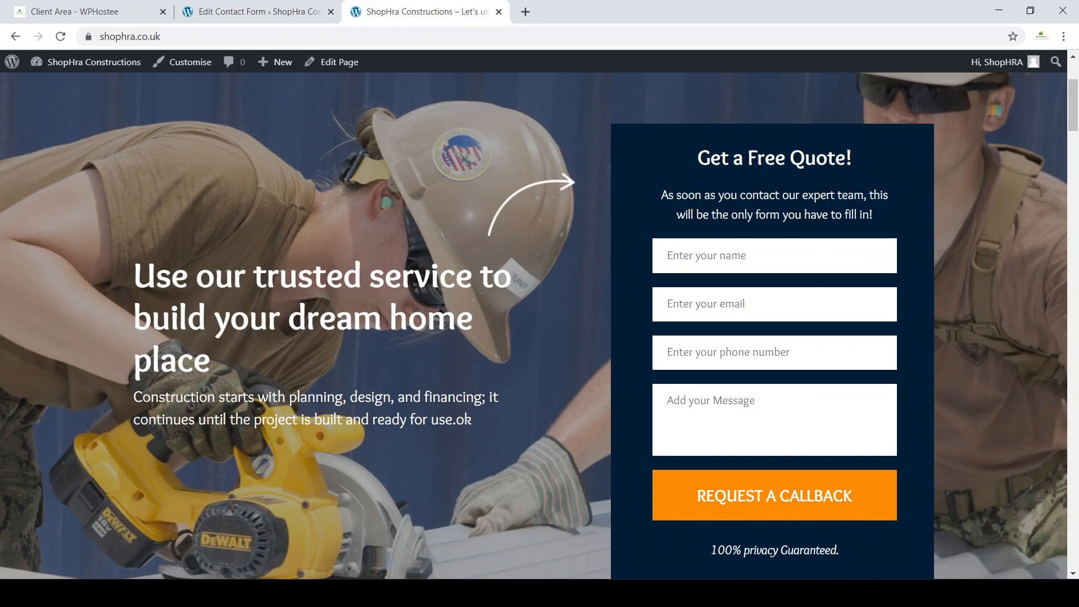
pyautogui.click(224, 6)
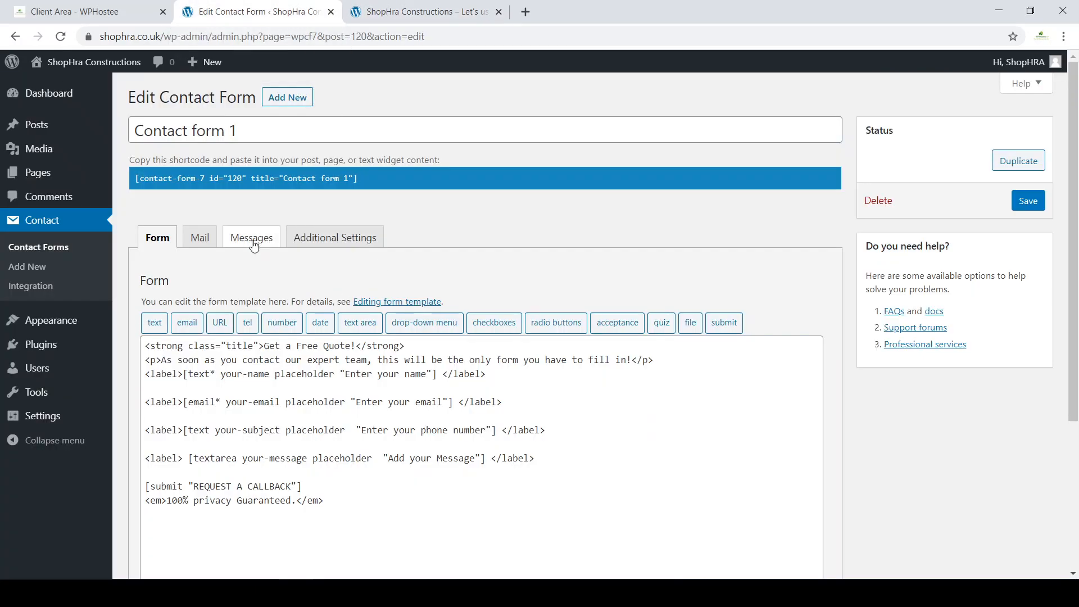
# - In the Mail tab, replace the To address with the site's contact address
pyautogui.click(198, 238)
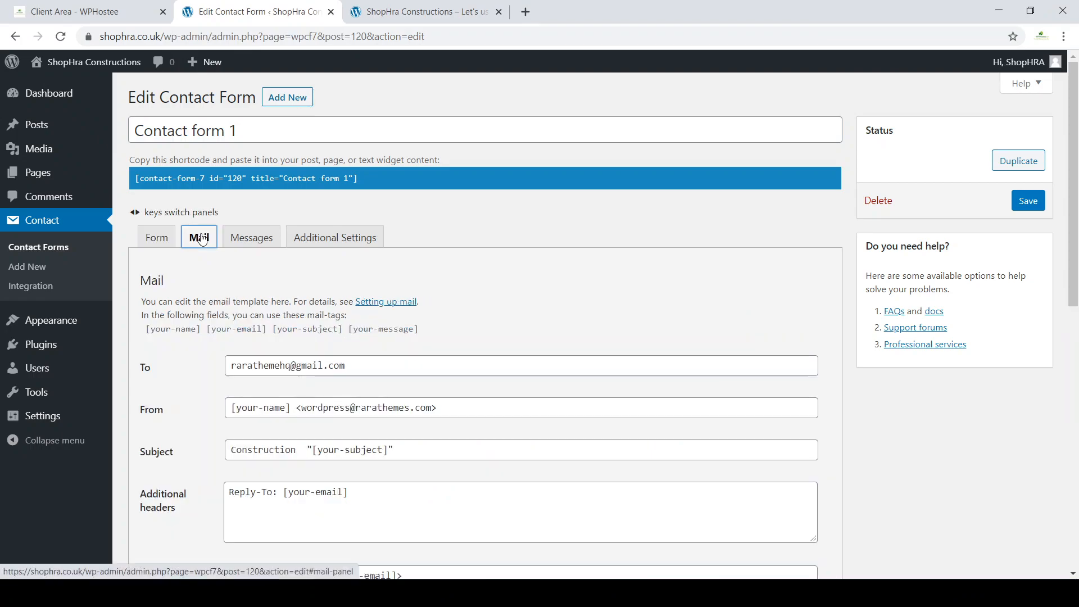
pyautogui.click(365, 359)
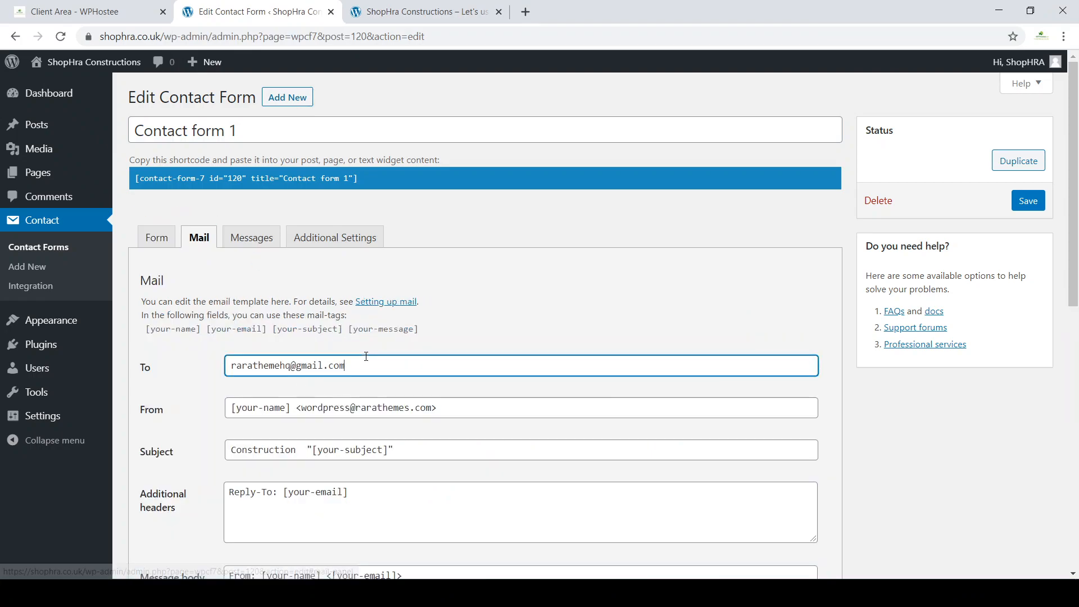
pyautogui.hotkey('ctrl', 'a')
pyautogui.press('BackSpace')
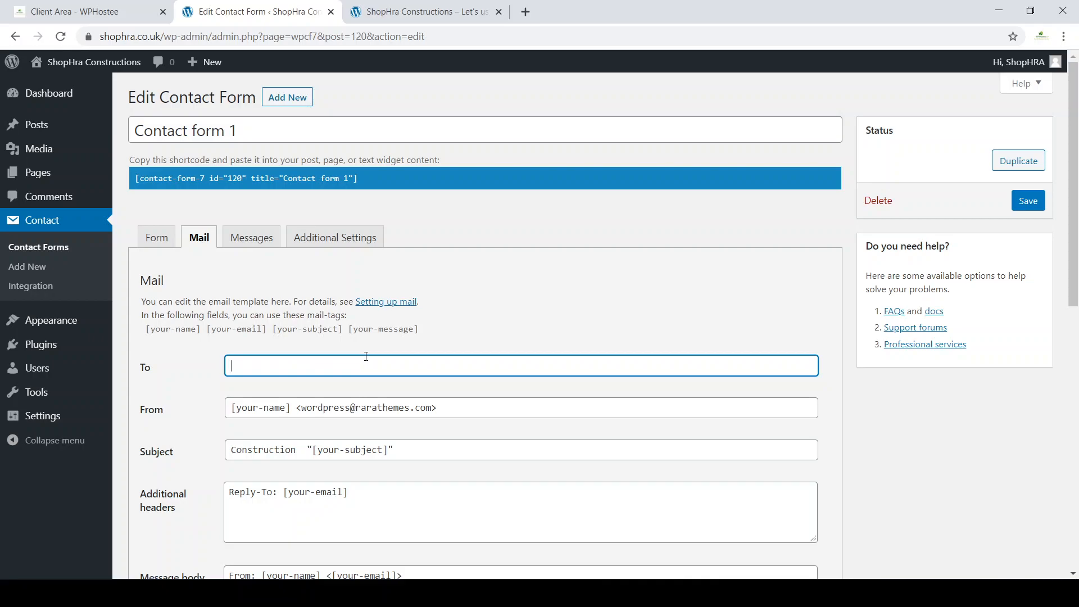
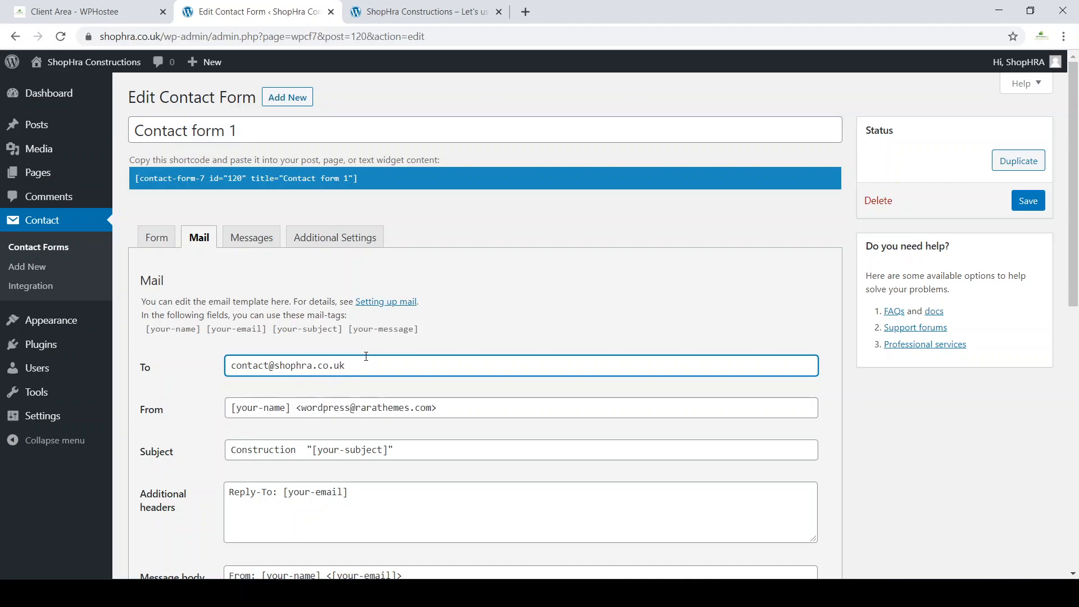
pyautogui.click(902, 405)
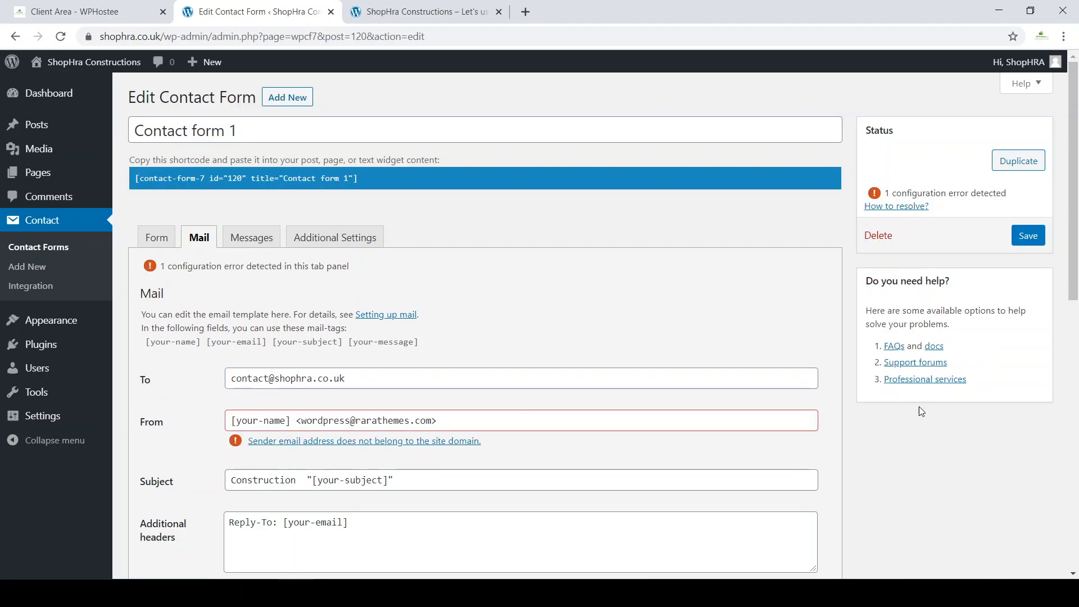
# - Change the From address domain from rarathemes.com to shophra.co.uk, clearing the error
pyautogui.scroll(-1, 678, 439)
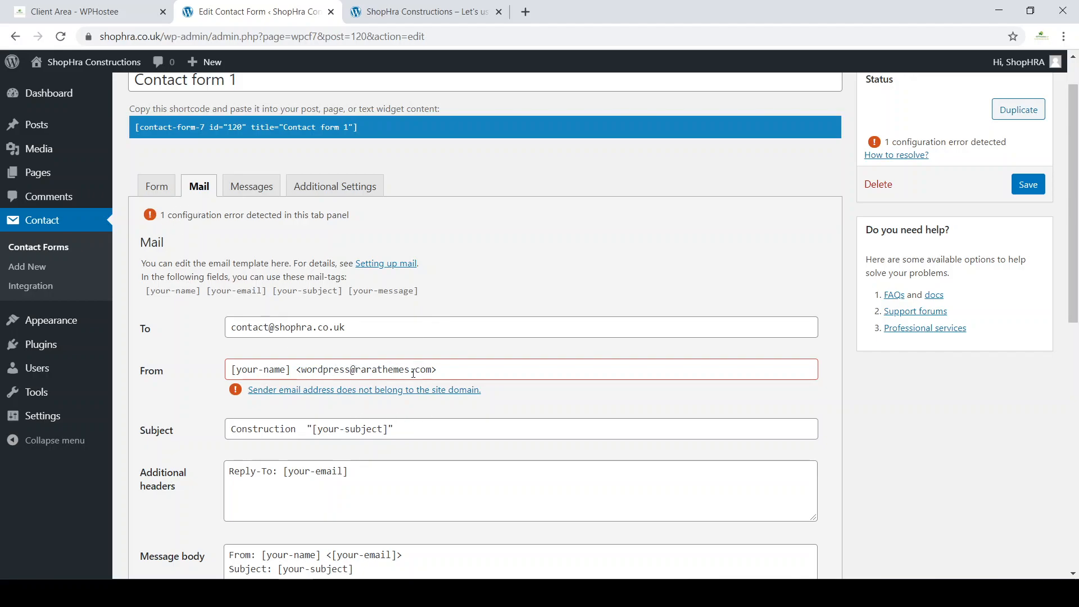
pyautogui.click(432, 370)
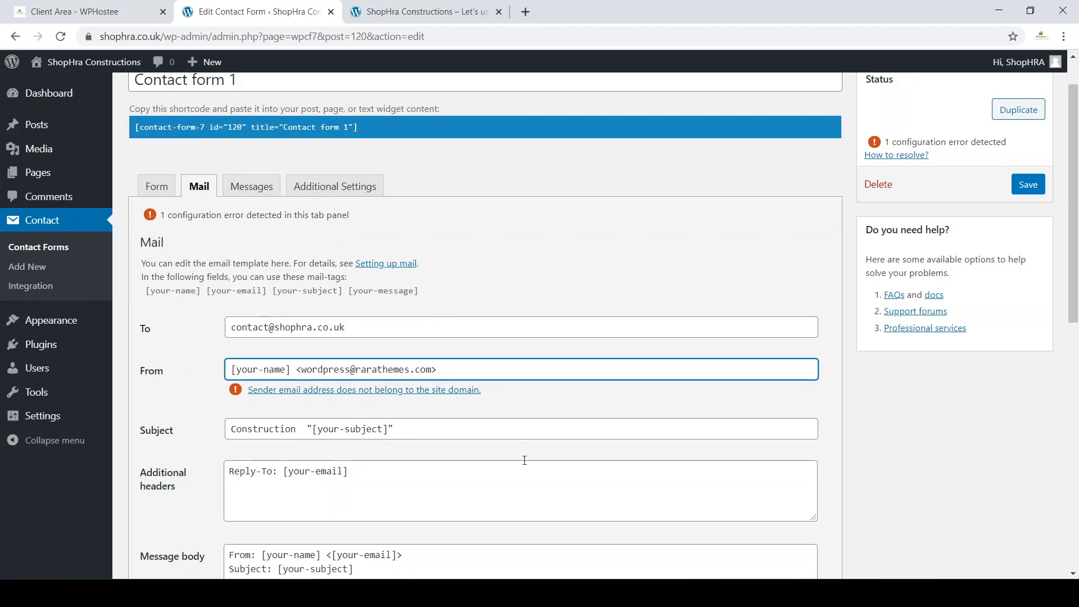
pyautogui.moveTo(432, 370); pyautogui.dragTo(355, 370)
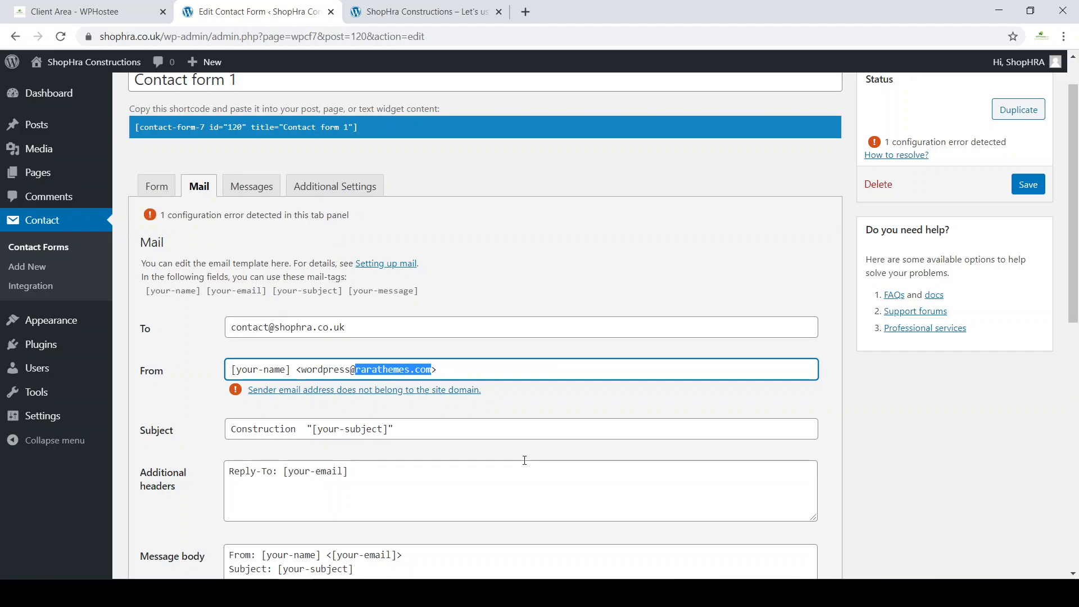
pyautogui.write('shophra.co')
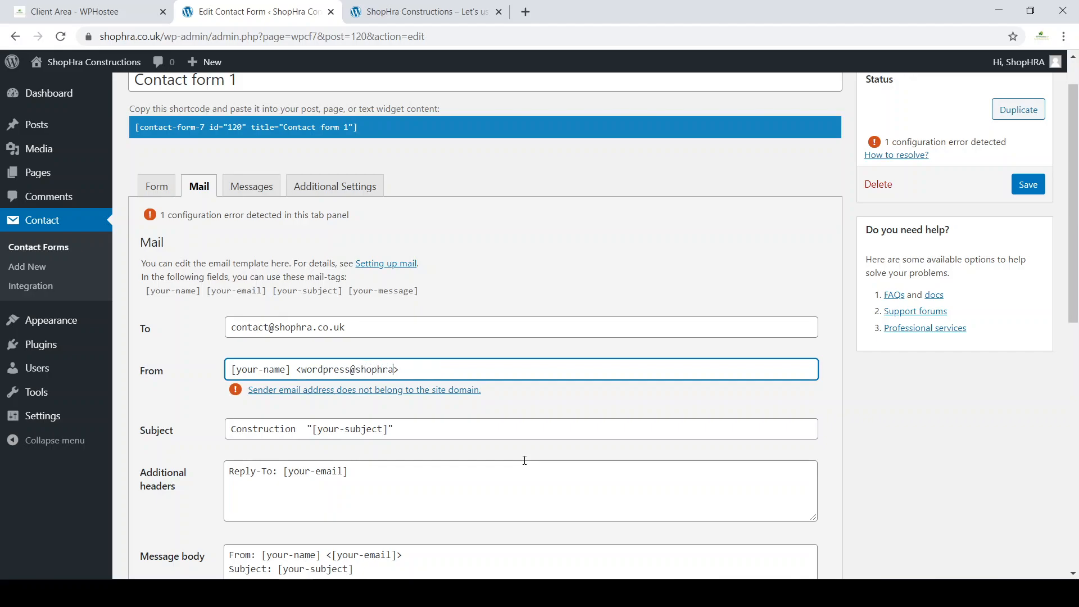
pyautogui.write('.uk')
pyautogui.click(924, 403)
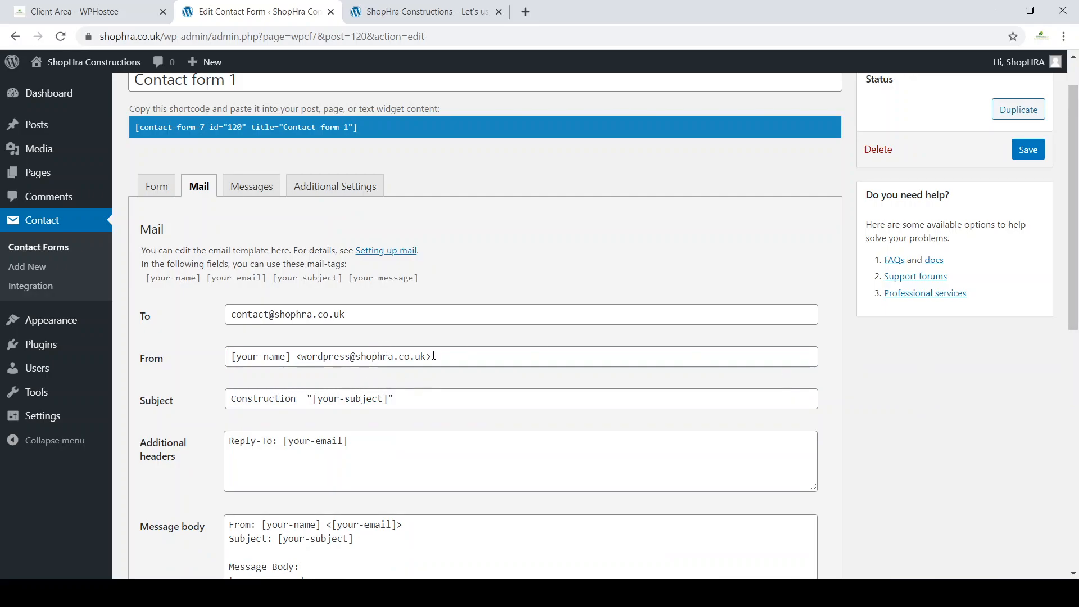
# - Save Contact form 1, then try the live quote form's name and message fields
pyautogui.click(1024, 154)
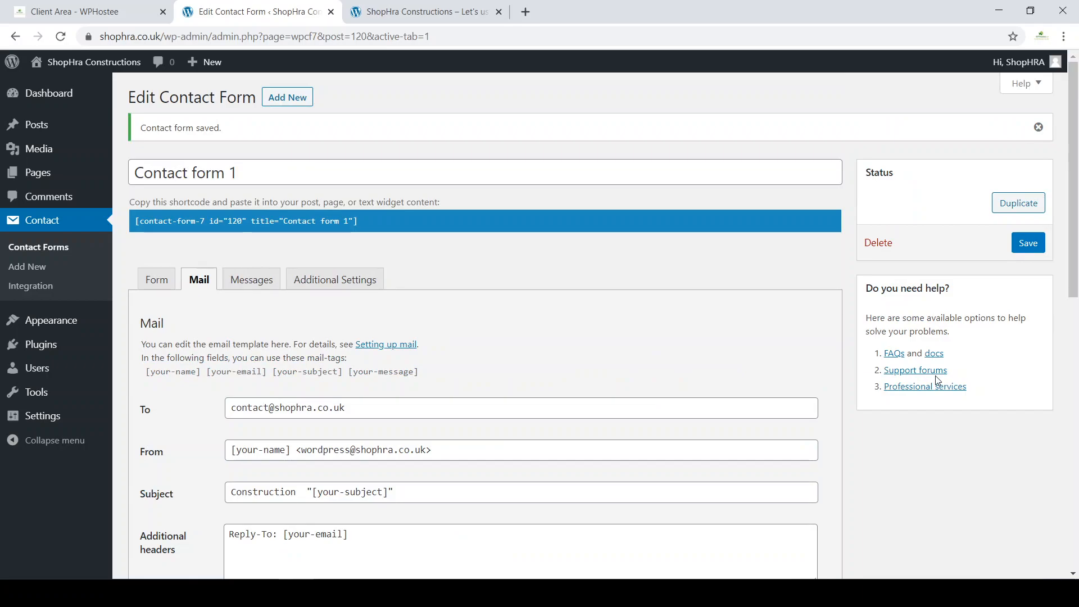
pyautogui.scroll(-2, 936, 380)
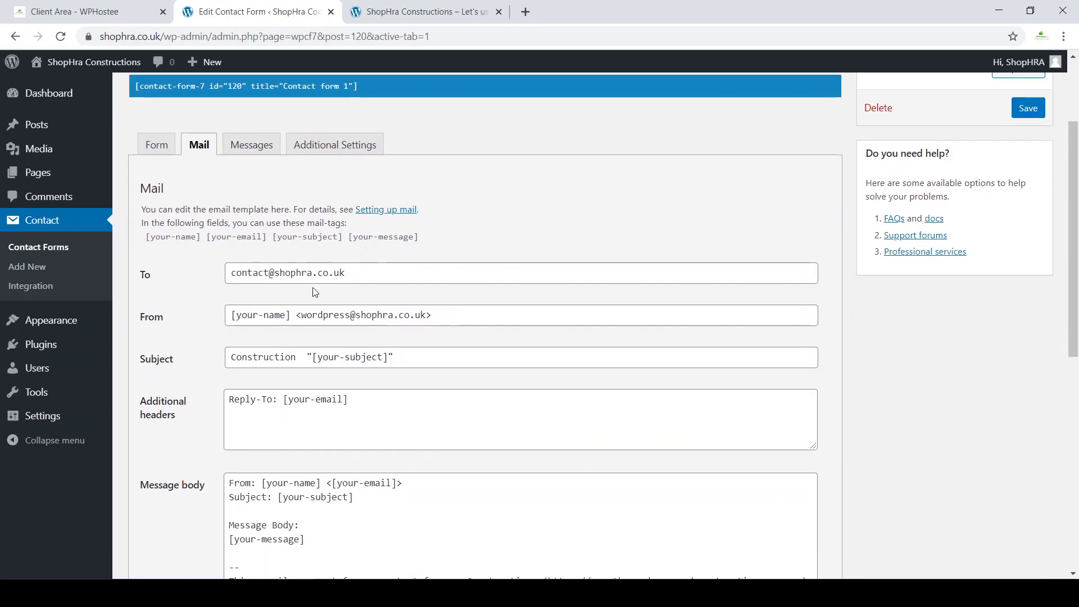
pyautogui.click(394, 12)
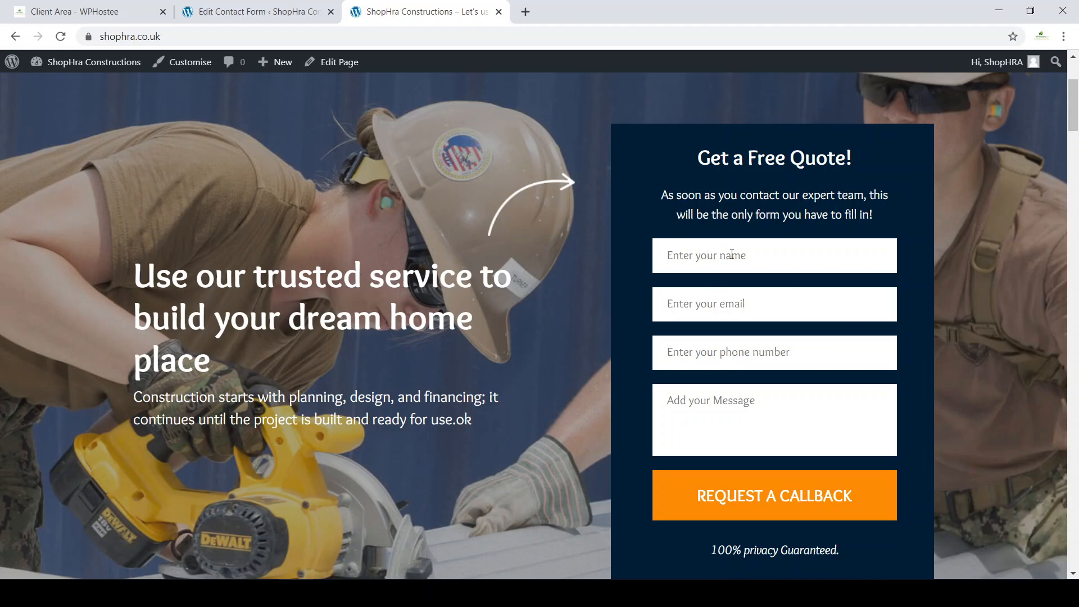
pyautogui.click(751, 257)
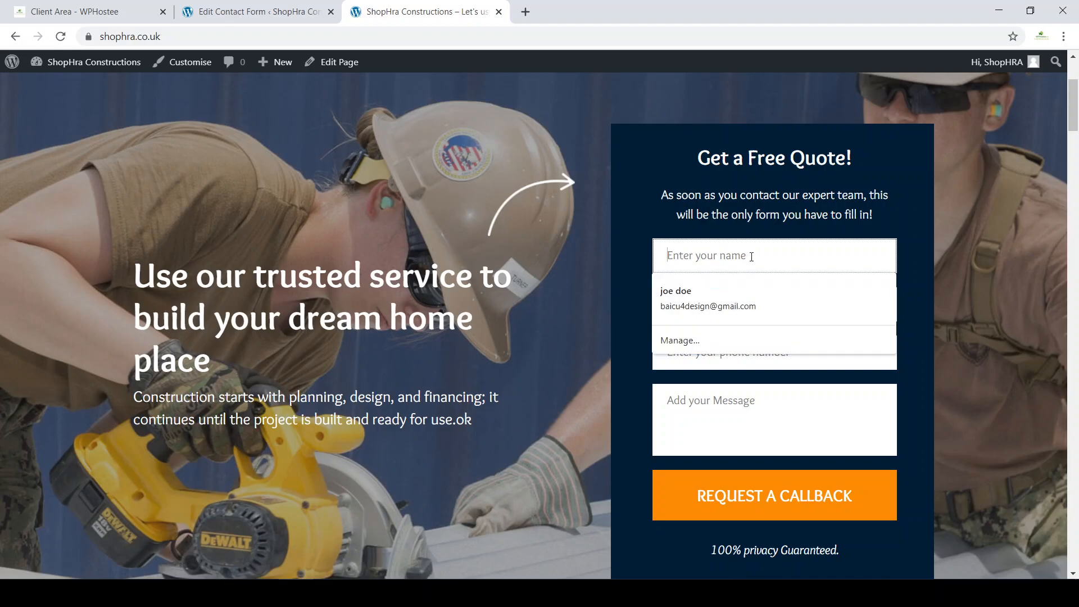
pyautogui.click(765, 410)
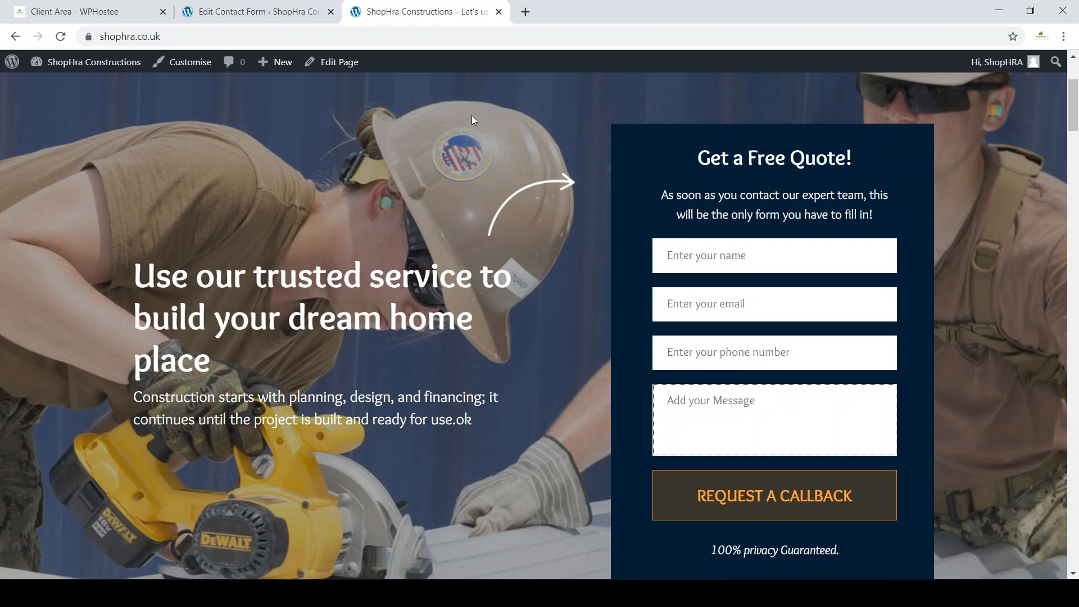
pyautogui.click(273, 6)
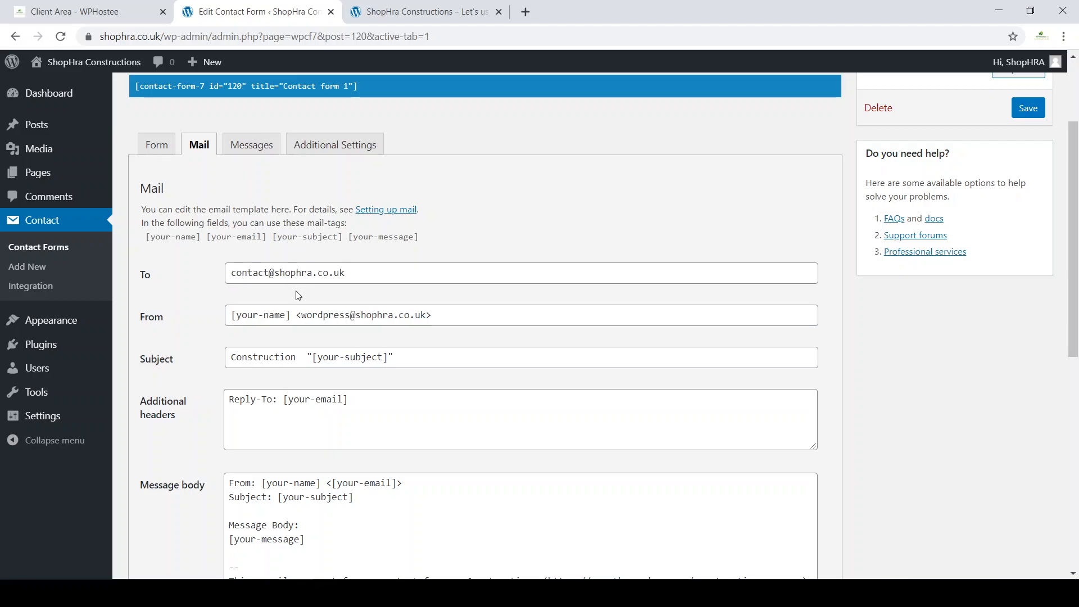
pyautogui.click(408, 5)
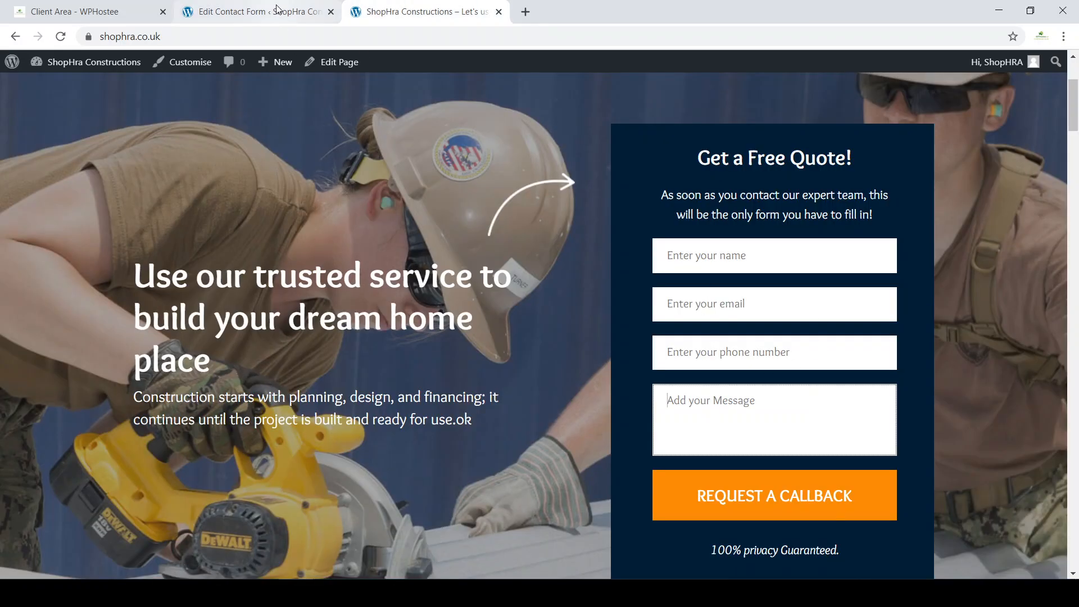
pyautogui.click(255, 11)
# - Replace the demo URL in the mail footer with ShopHRa.co.uk
pyautogui.scroll(-3, 441, 318)
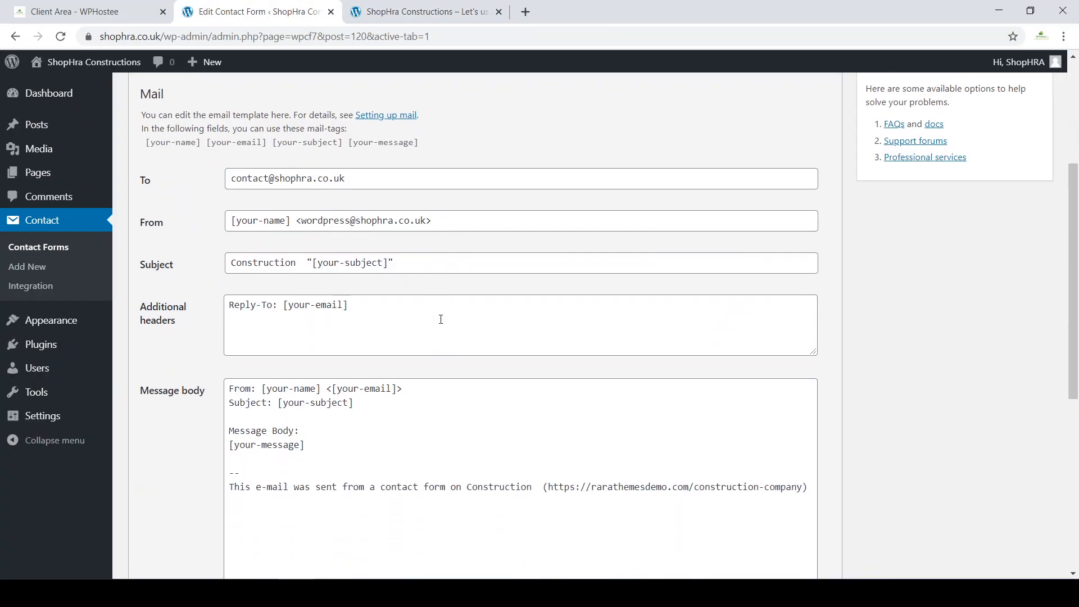
pyautogui.scroll(1, 440, 319)
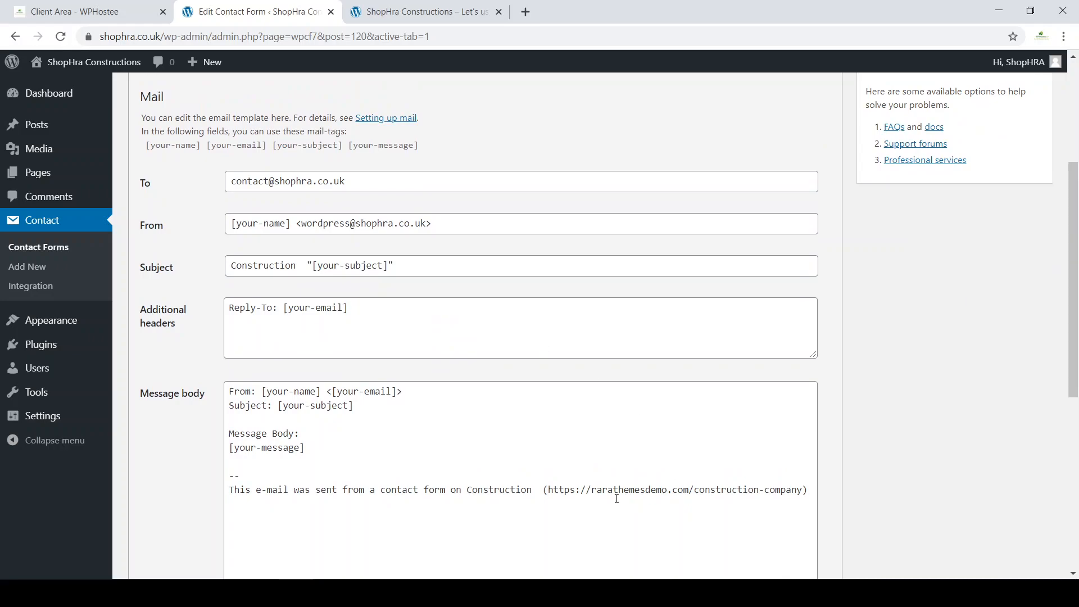
pyautogui.moveTo(544, 490); pyautogui.dragTo(809, 500)
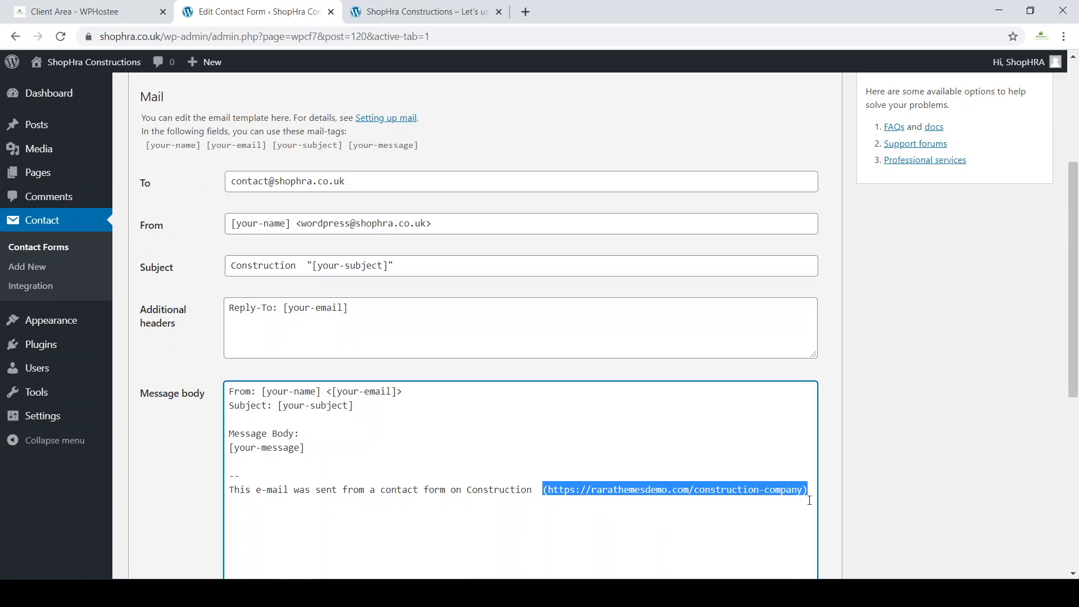
pyautogui.press('BackSpace')
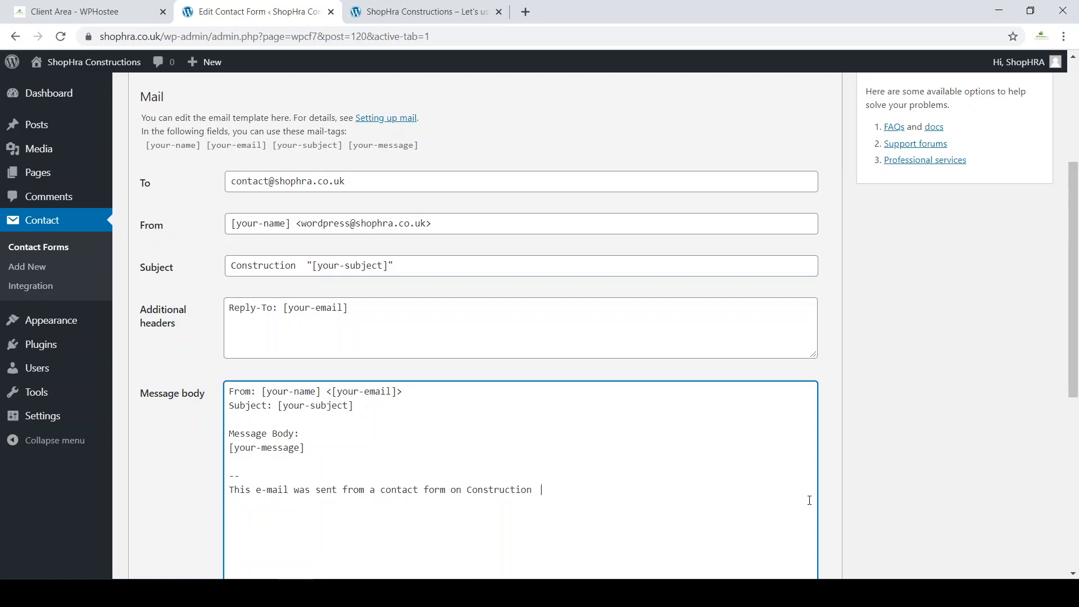
pyautogui.press('BackSpace')
pyautogui.press('BackSpace')
pyautogui.press('BackSpace')
pyautogui.press('BackSpace')
pyautogui.press('BackSpace')
pyautogui.press('BackSpace')
pyautogui.press('BackSpace')
pyautogui.press('BackSpace')
pyautogui.press('BackSpace')
pyautogui.press('BackSpace')
pyautogui.press('BackSpace')
pyautogui.press('BackSpace')
pyautogui.press('BackSpace')
pyautogui.press('capslock')
pyautogui.write('S')
pyautogui.press('capslock')
pyautogui.write('hop')
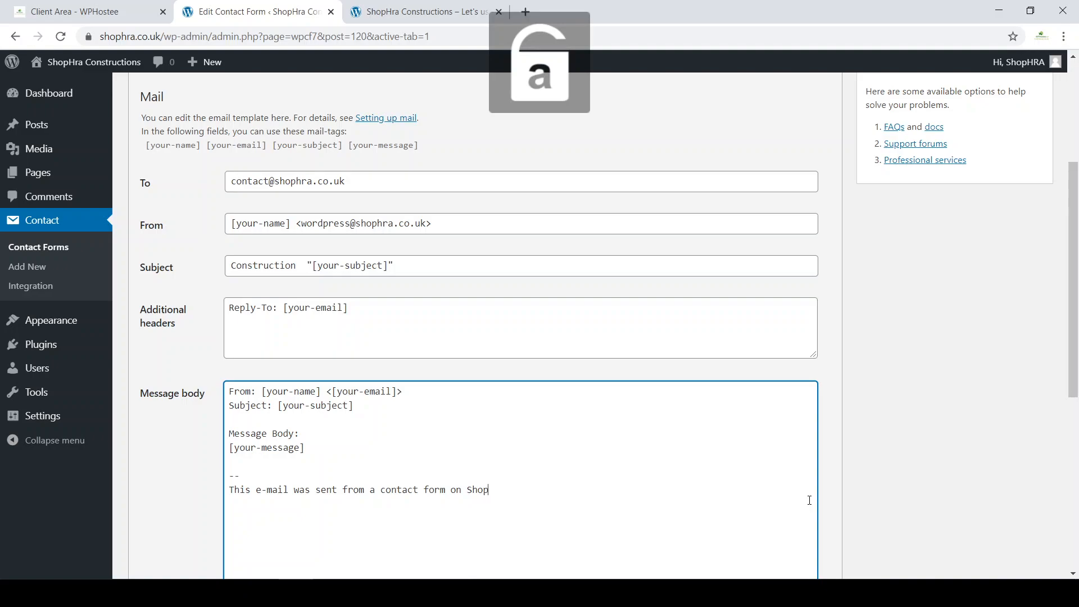
pyautogui.press('capslock')
pyautogui.write('HR')
pyautogui.press('capslock')
pyautogui.write('a.co.uk')
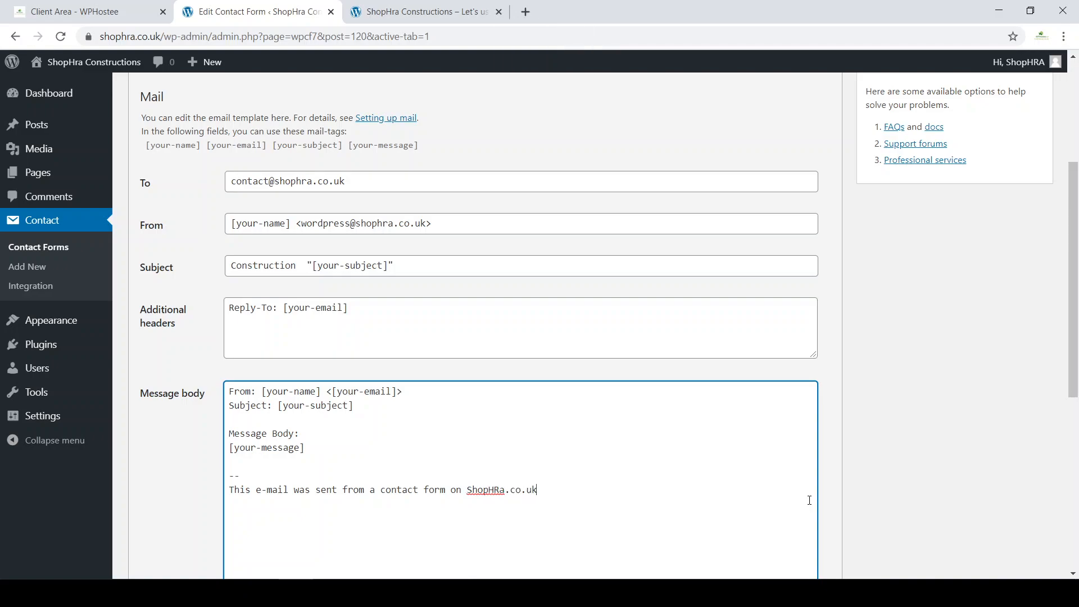
# - Swap the old Message Body lines for the four copied mail-tags
pyautogui.moveTo(313, 446); pyautogui.dragTo(230, 434)
pyautogui.press('BackSpace')
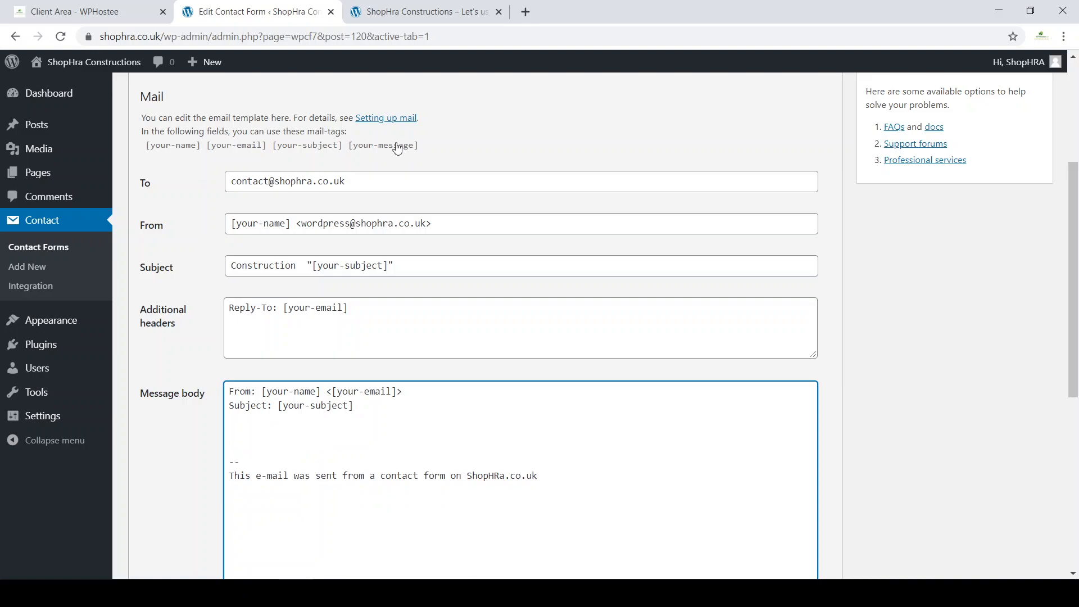
pyautogui.moveTo(433, 148); pyautogui.dragTo(148, 152)
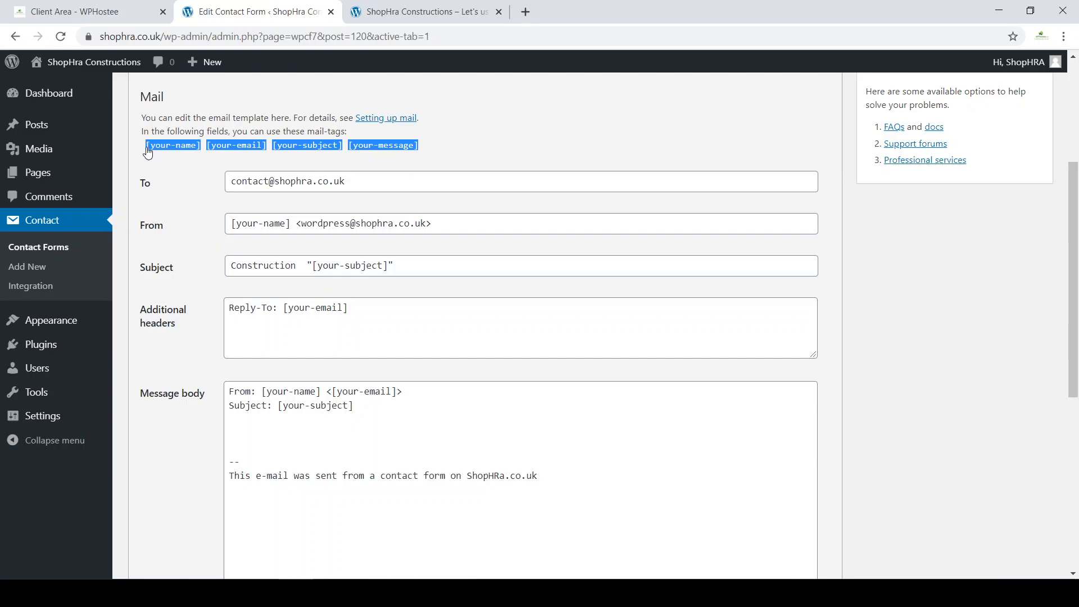
pyautogui.rightClick(147, 153)
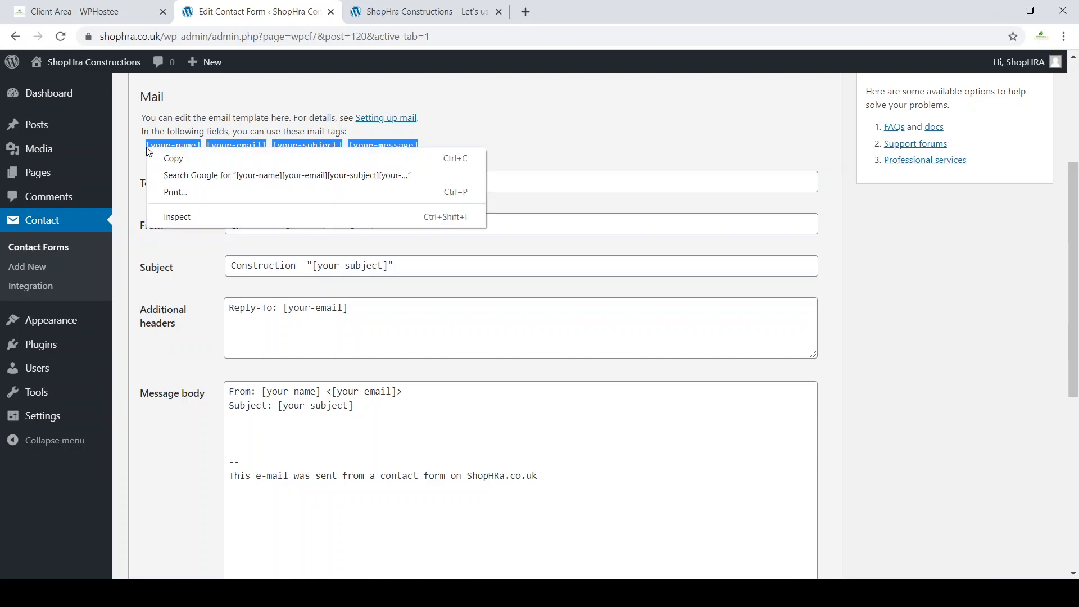
pyautogui.click(178, 161)
pyautogui.click(288, 429)
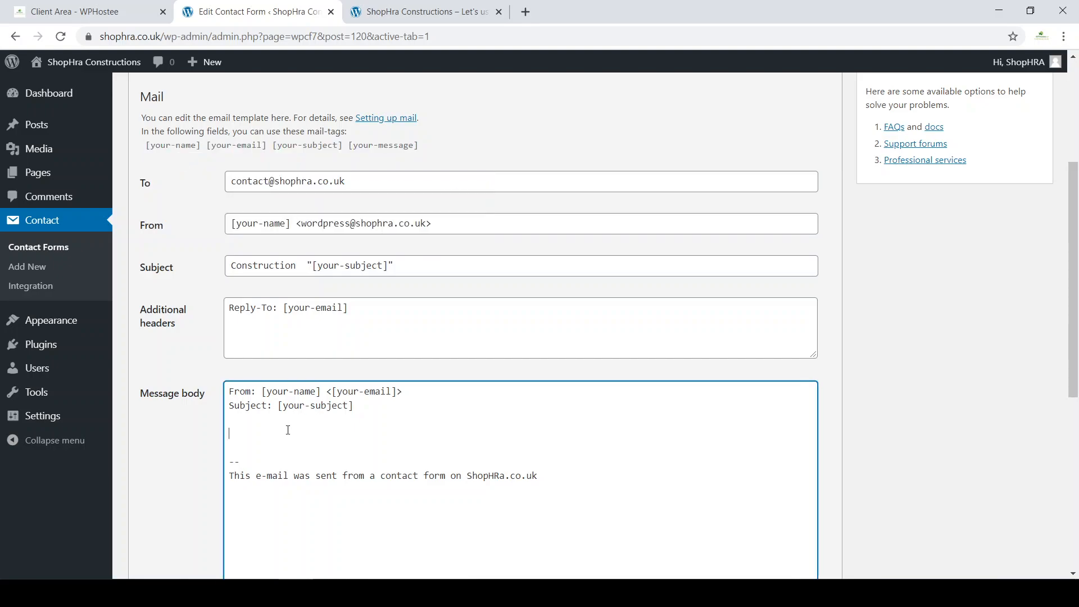
pyautogui.rightClick(288, 430)
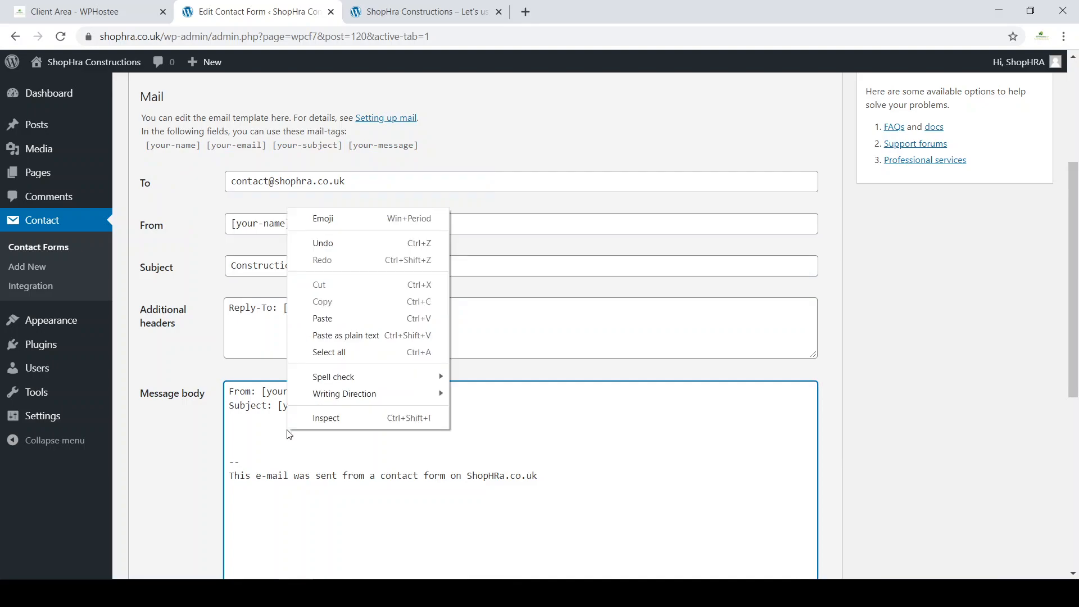
pyautogui.click(345, 318)
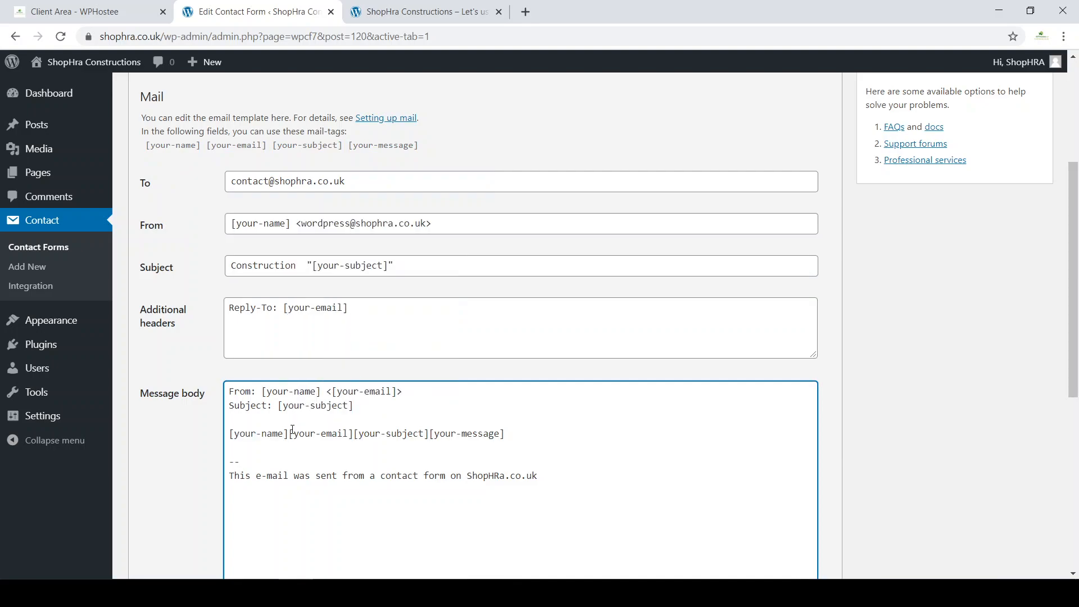
# - Put each mail-tag on its own line, labelling the first two 'Client name:' and 'Client email:'
pyautogui.press('Return')
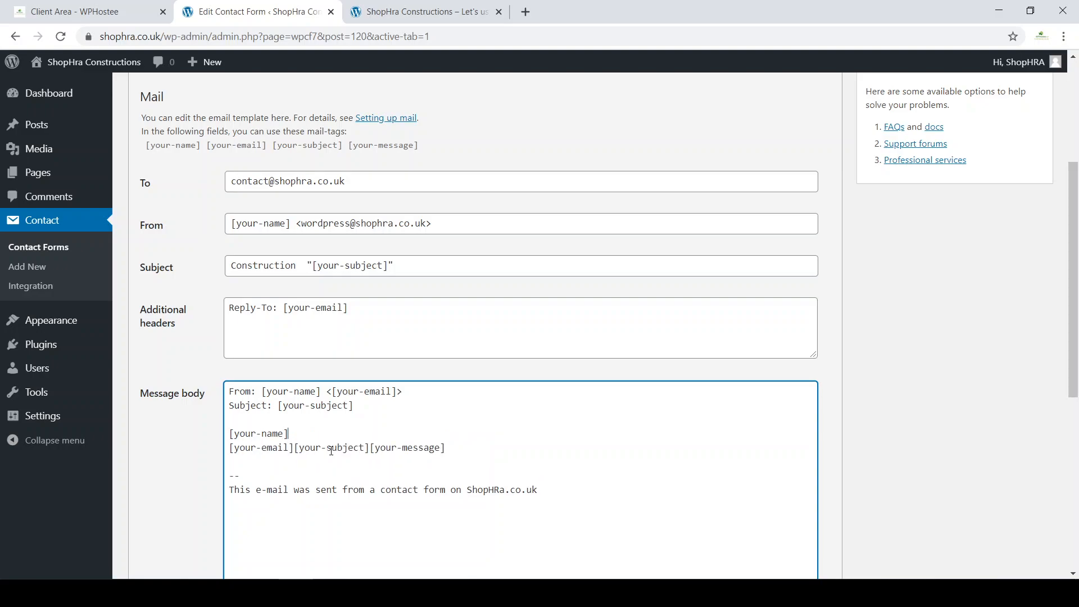
pyautogui.press('Return')
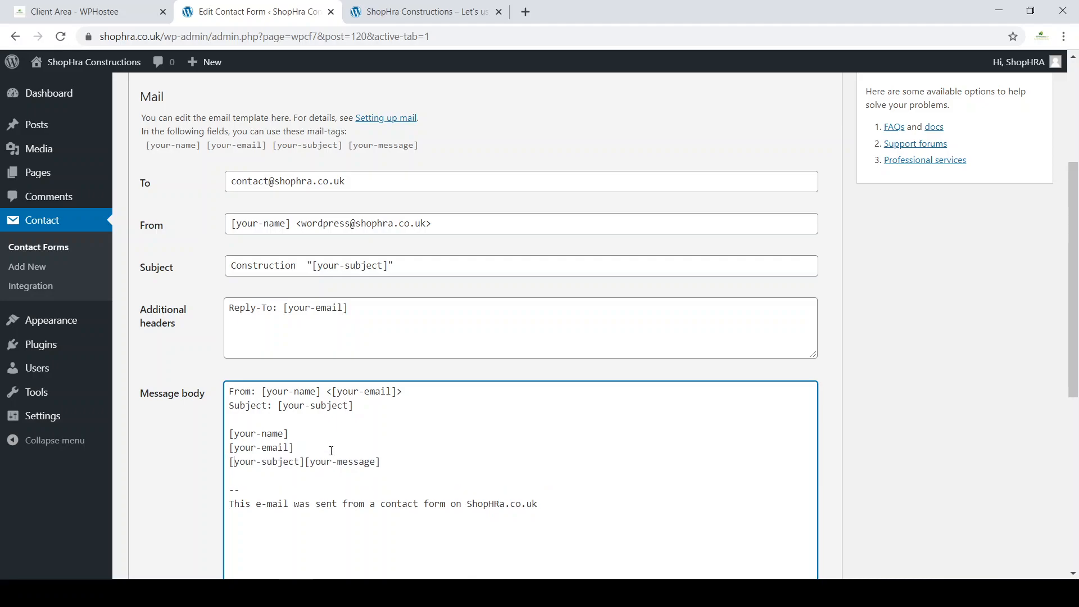
pyautogui.press('Return')
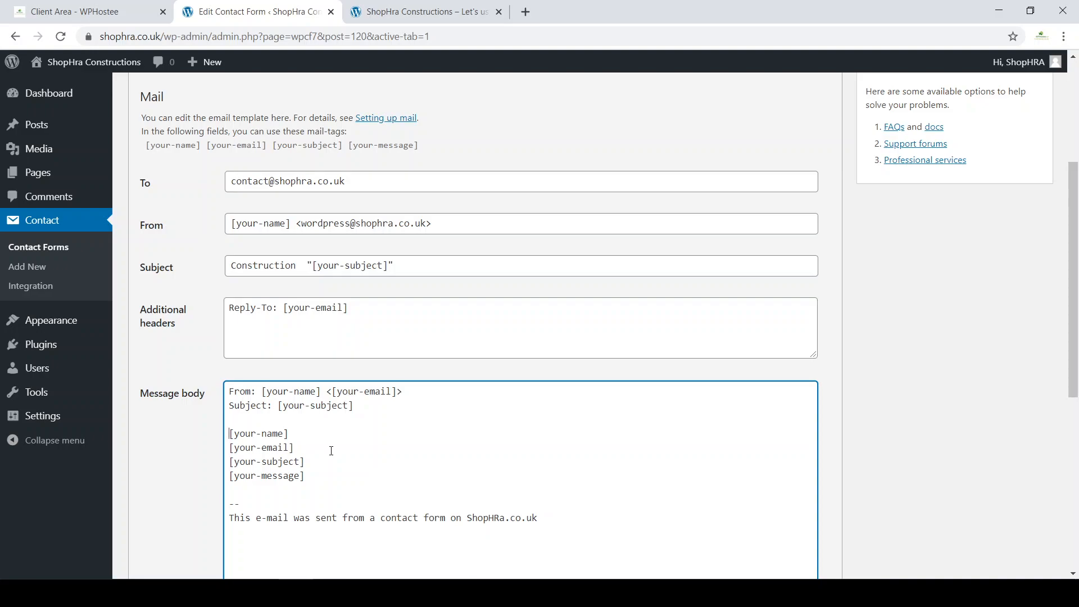
pyautogui.write('Client name')
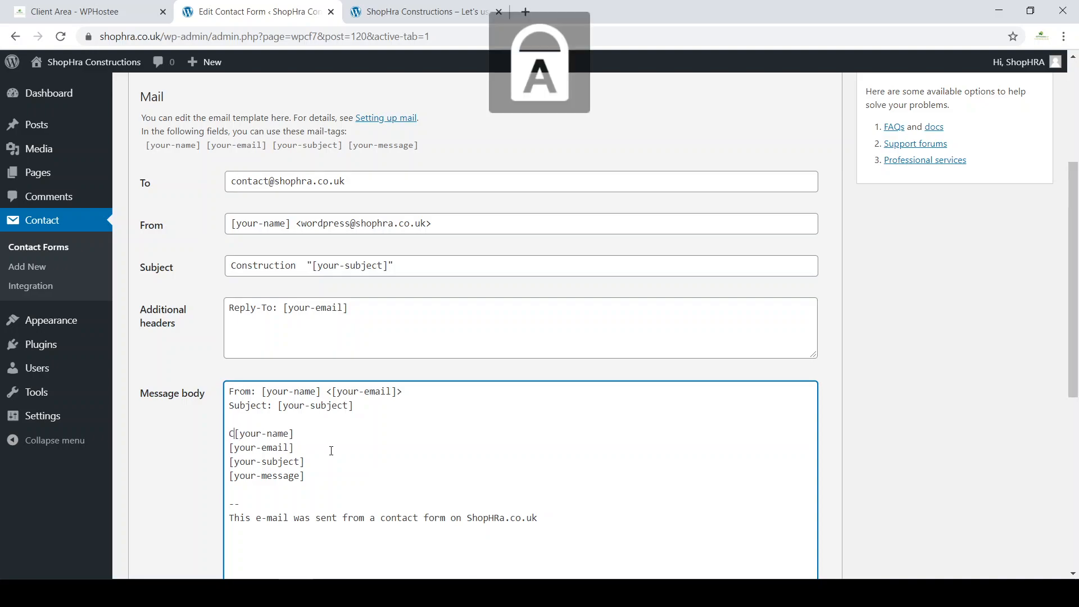
pyautogui.write(':')
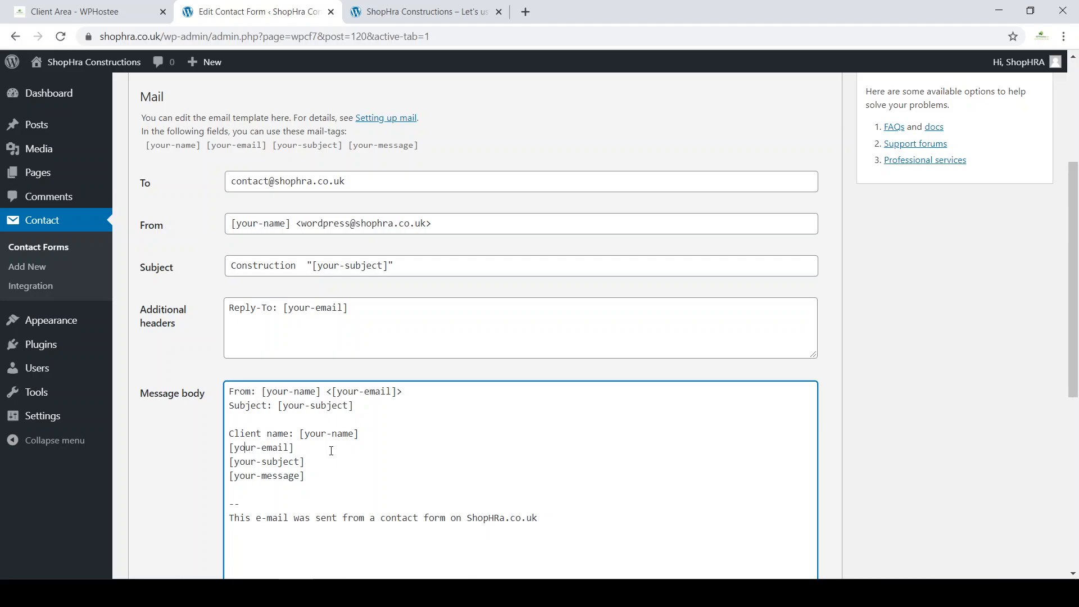
pyautogui.press('capslock')
pyautogui.write('C')
pyautogui.press('capslock')
pyautogui.write('lient email:')
# - Label the remaining tag lines 'Client subject:' and 'Client message:'
pyautogui.press('capslock')
pyautogui.write('C')
pyautogui.press('capslock')
pyautogui.write('lient ju')
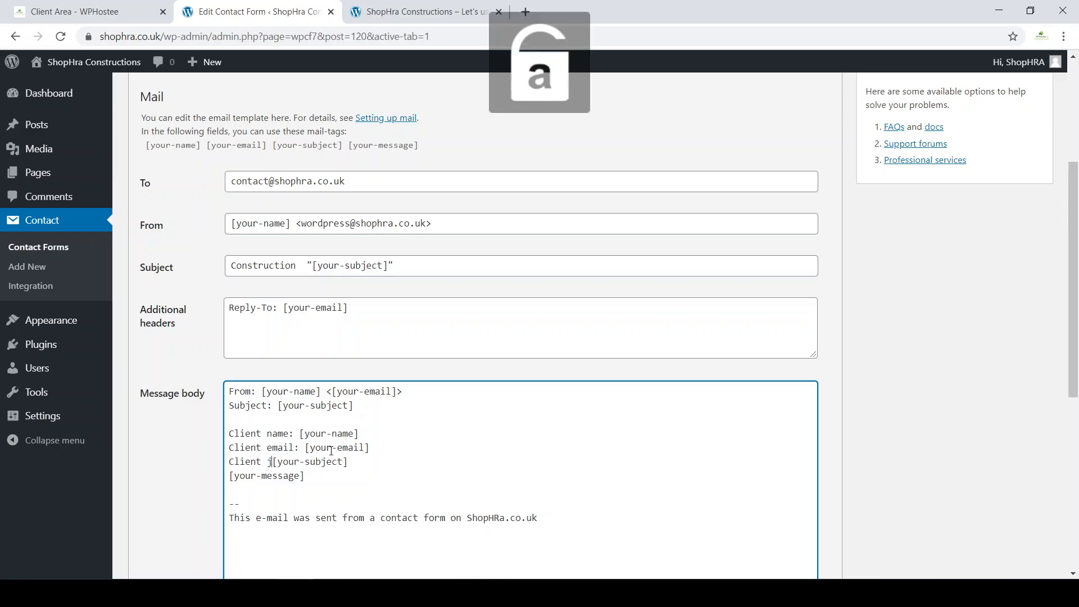
pyautogui.press('BackSpace')
pyautogui.press('BackSpace')
pyautogui.write('subject')
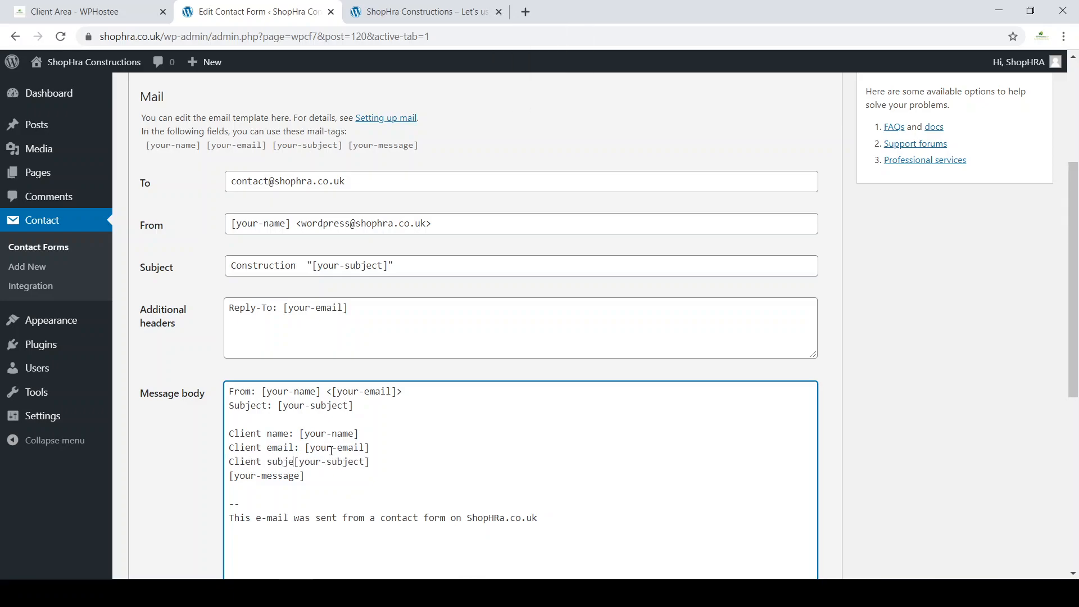
pyautogui.write(':')
pyautogui.press('capslock')
pyautogui.write('C')
pyautogui.press('capslock')
pyautogui.write('lient message:')
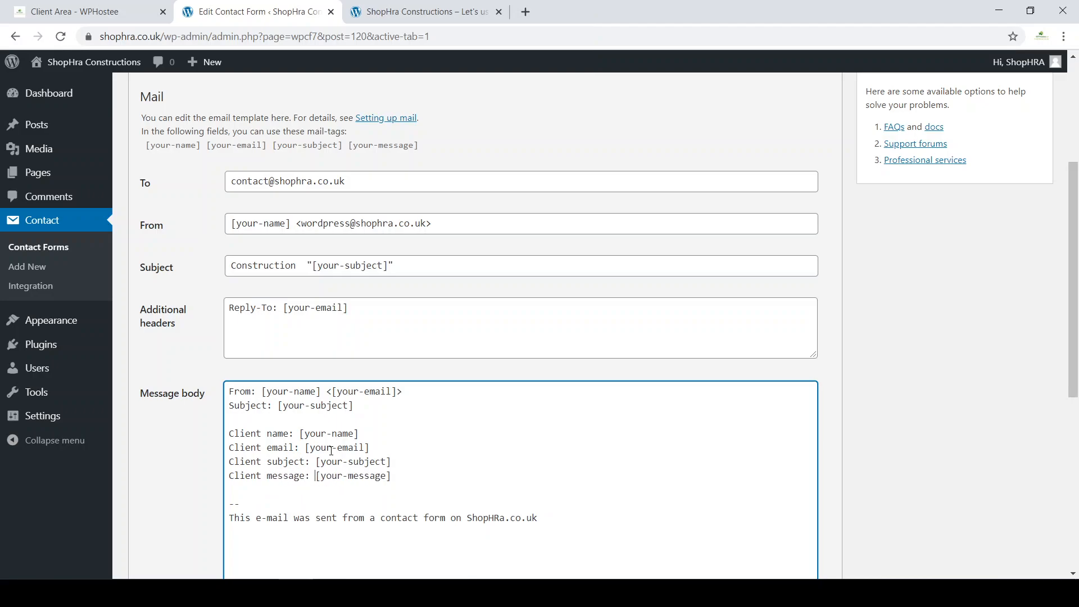
pyautogui.scroll(-7, 331, 450)
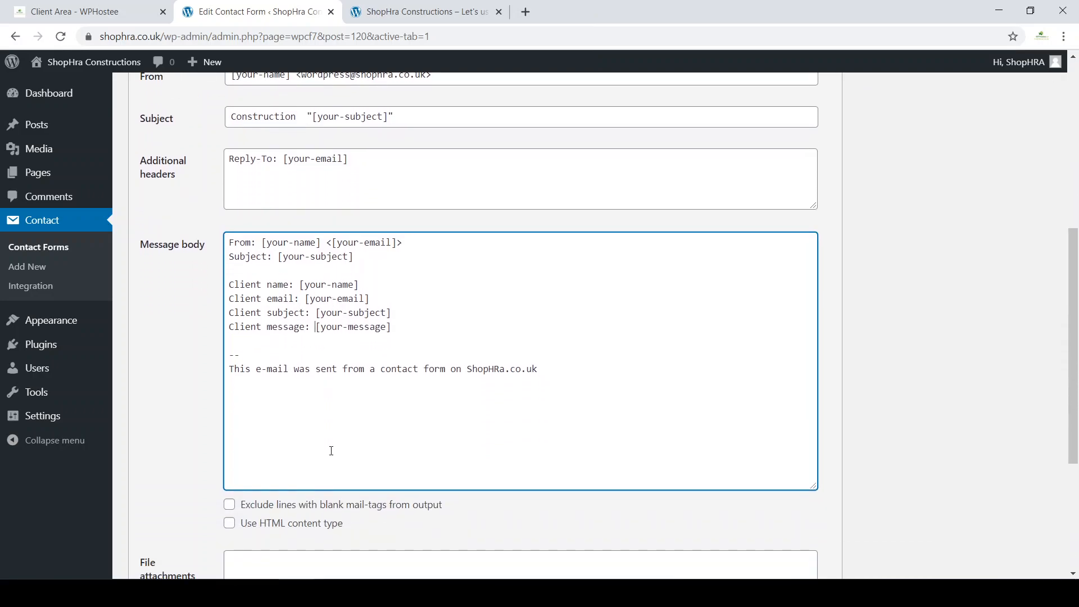
# - Save the edited mail template and view the live ShopHra homepage
pyautogui.click(144, 507)
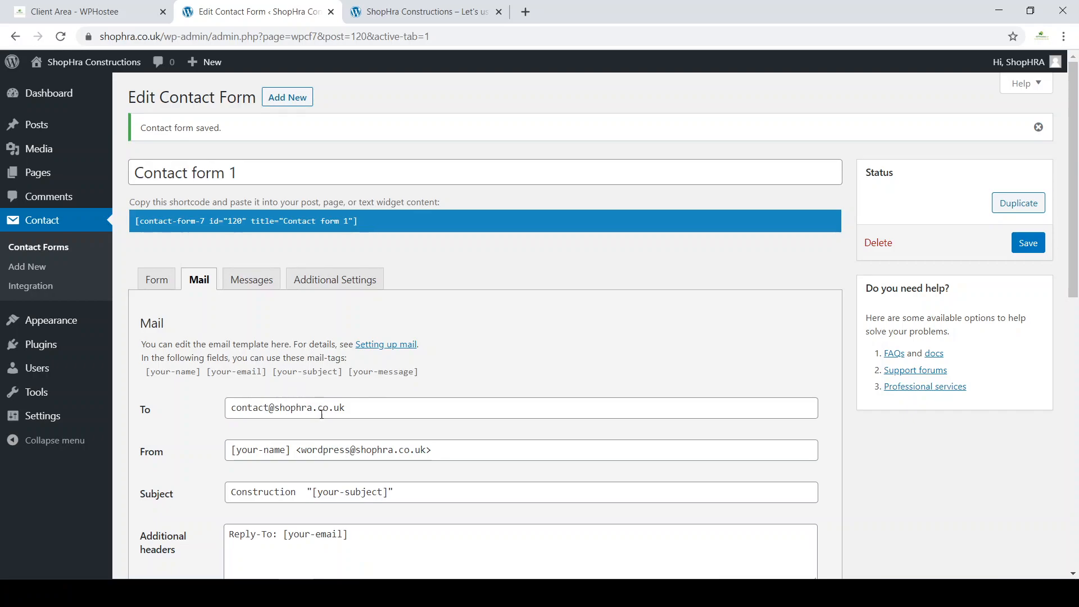
pyautogui.scroll(-4, 397, 446)
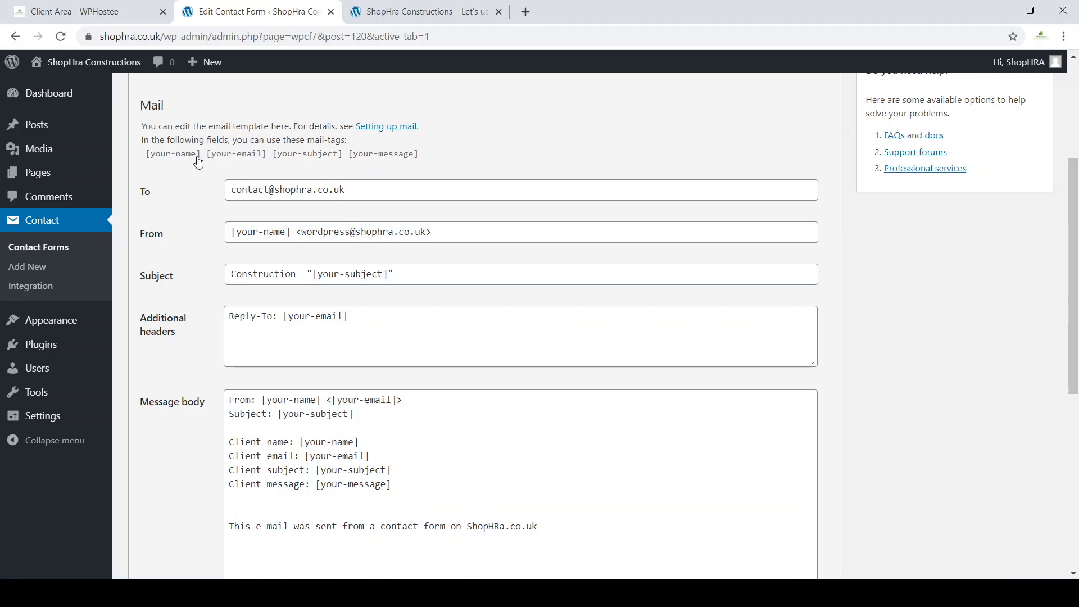
pyautogui.click(388, 15)
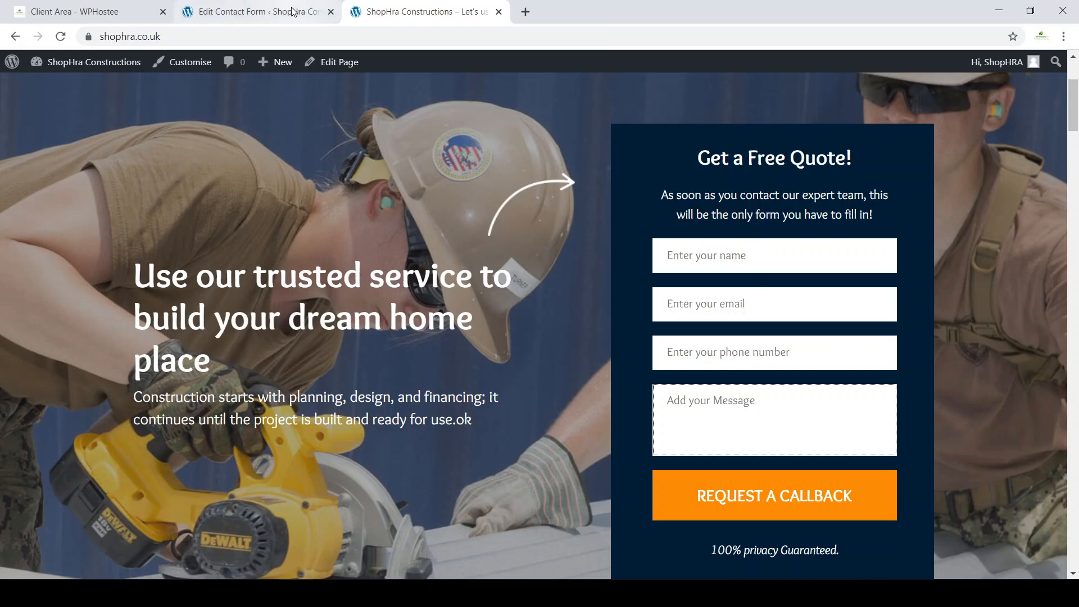
pyautogui.click(259, 12)
# - Compare the form's message body with the live quote form's message field
pyautogui.click(283, 450)
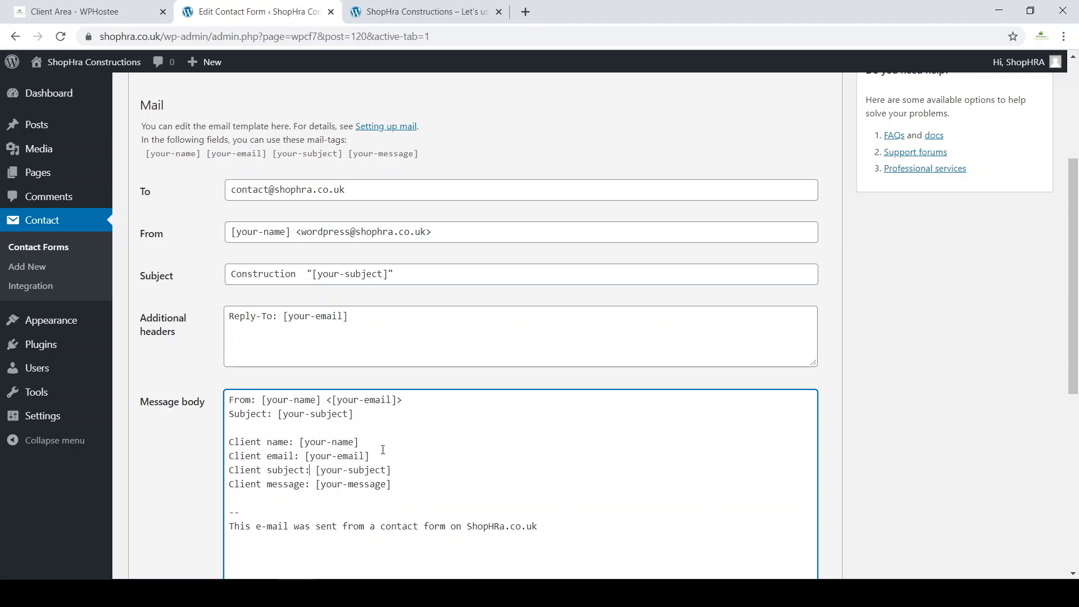
pyautogui.click(427, 11)
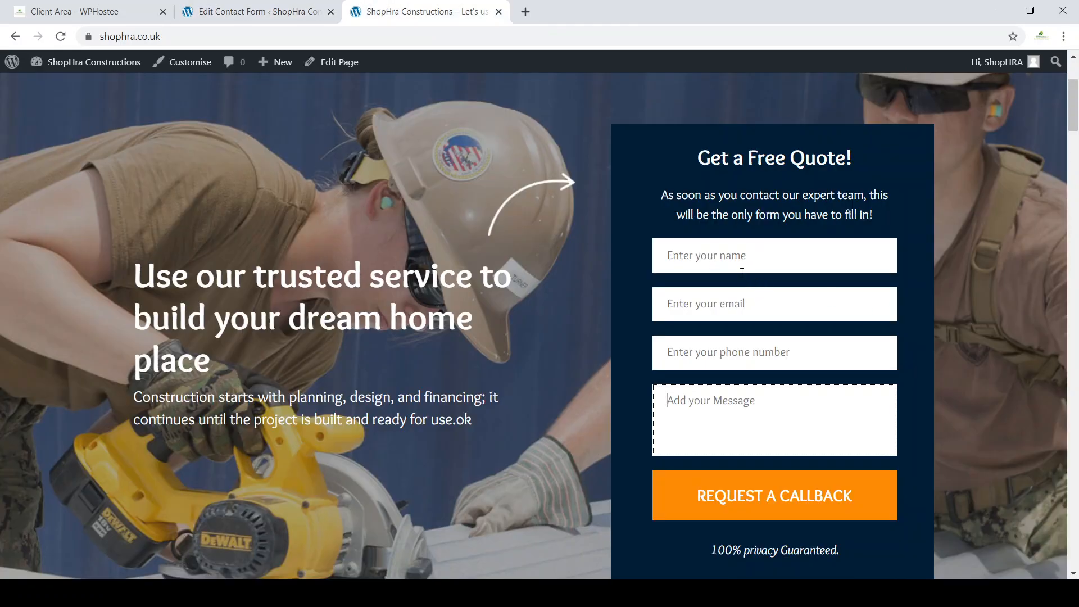
pyautogui.click(278, 7)
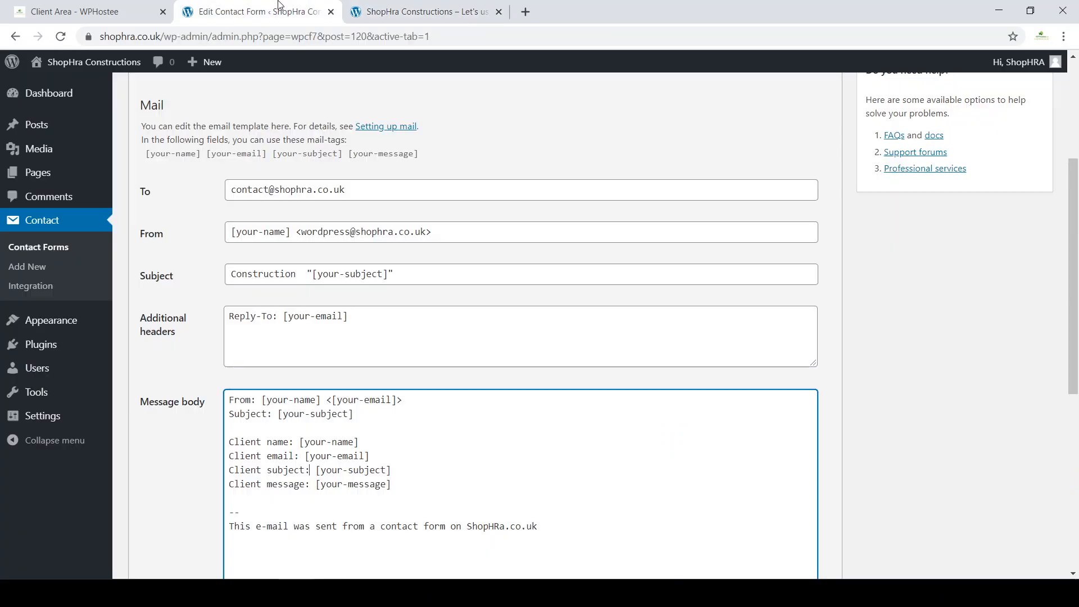
pyautogui.click(908, 335)
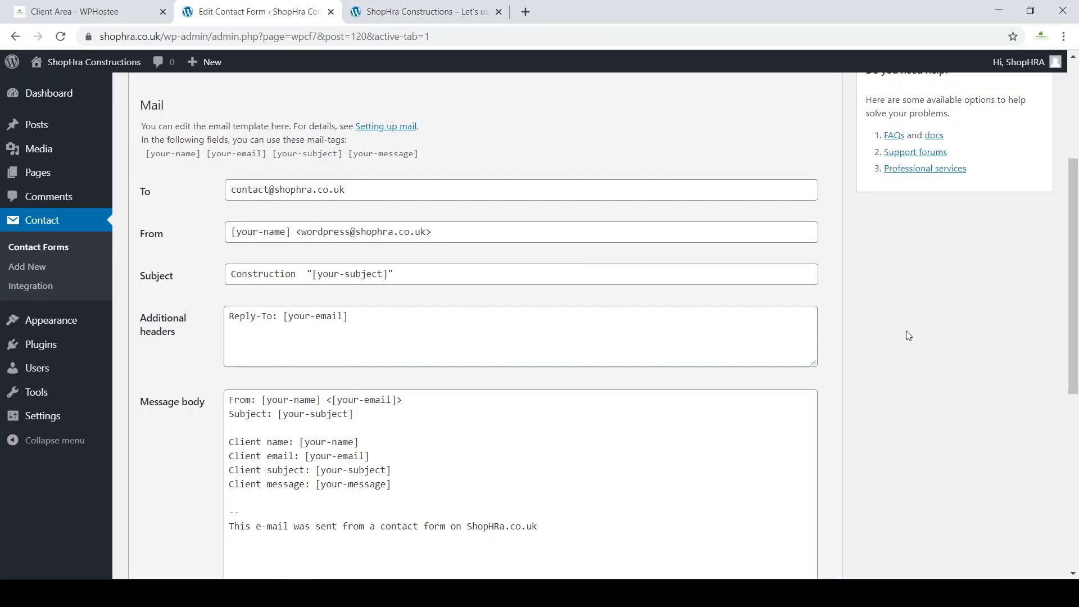
pyautogui.click(432, 7)
pyautogui.click(654, 410)
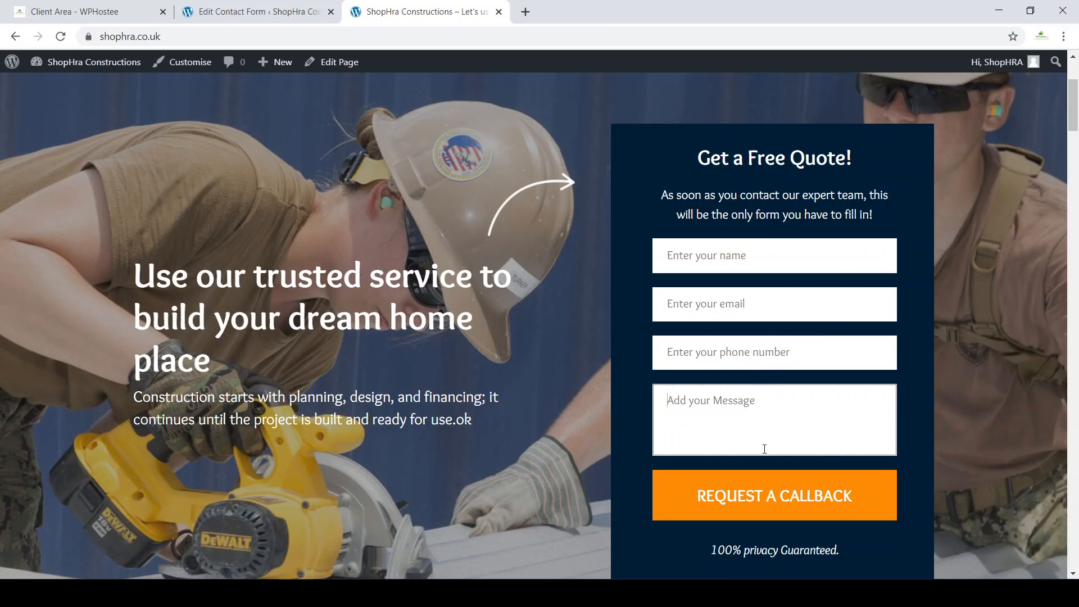
pyautogui.click(250, 6)
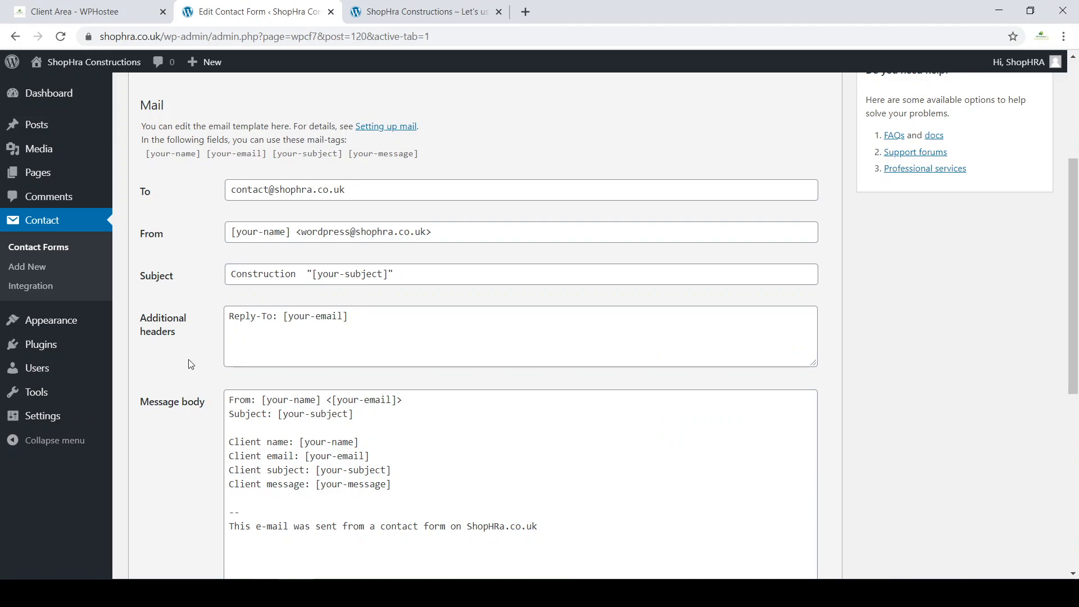
pyautogui.click(424, 11)
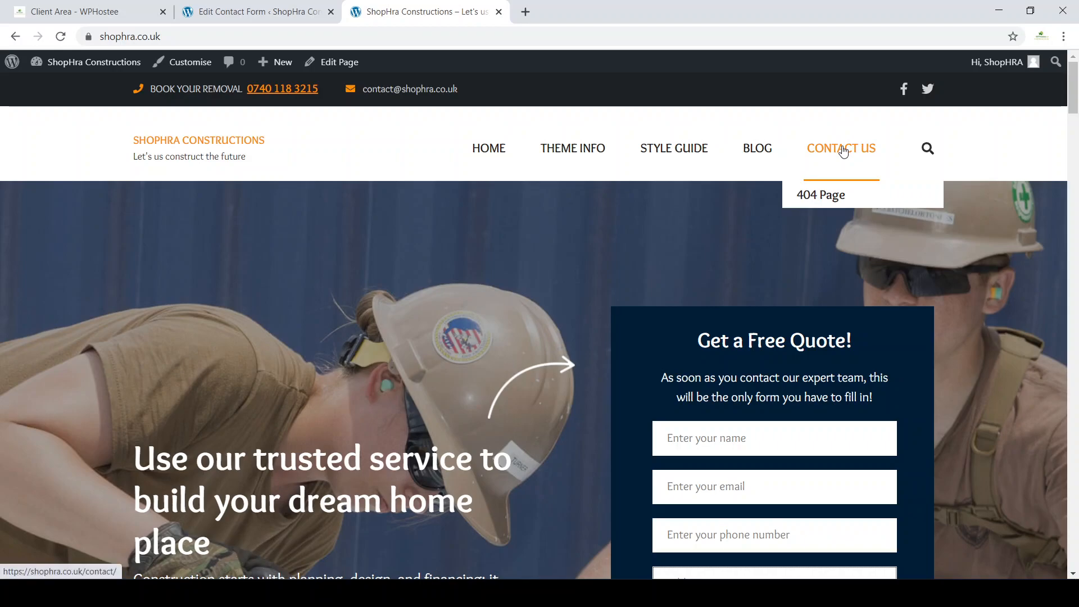
# - Open the live Contact Us page in the editor, then return to Contact form 1's mail settings
pyautogui.click(843, 151)
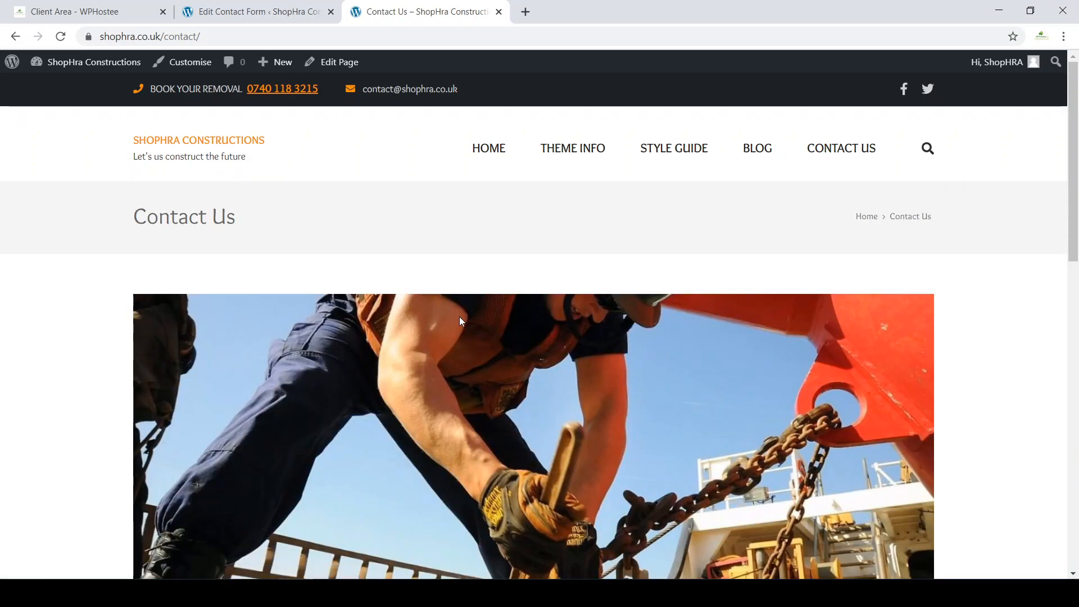
pyautogui.scroll(-10, 460, 319)
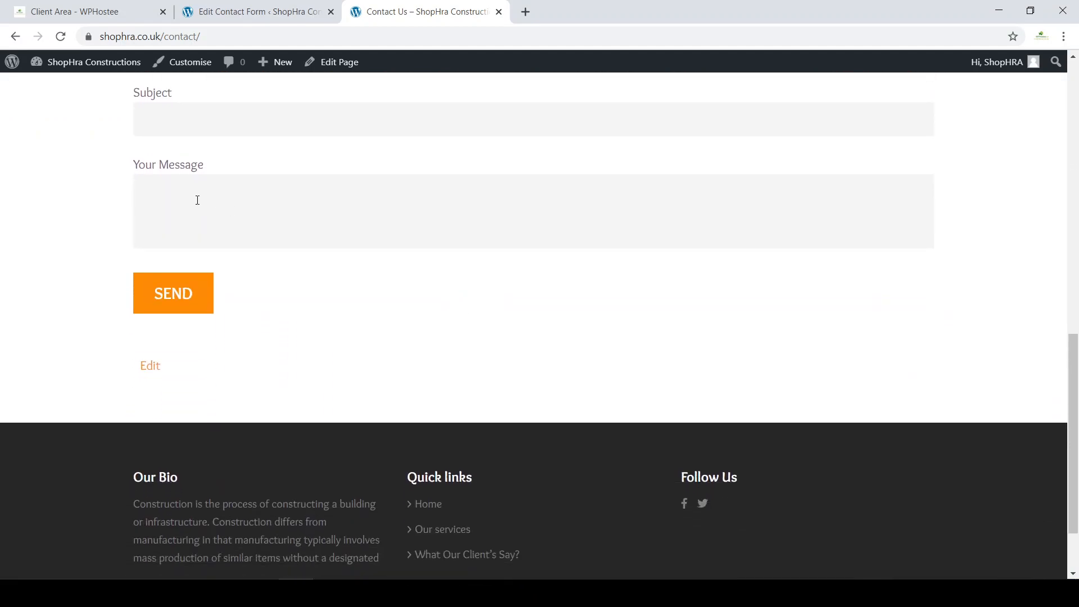
pyautogui.scroll(5, 308, 204)
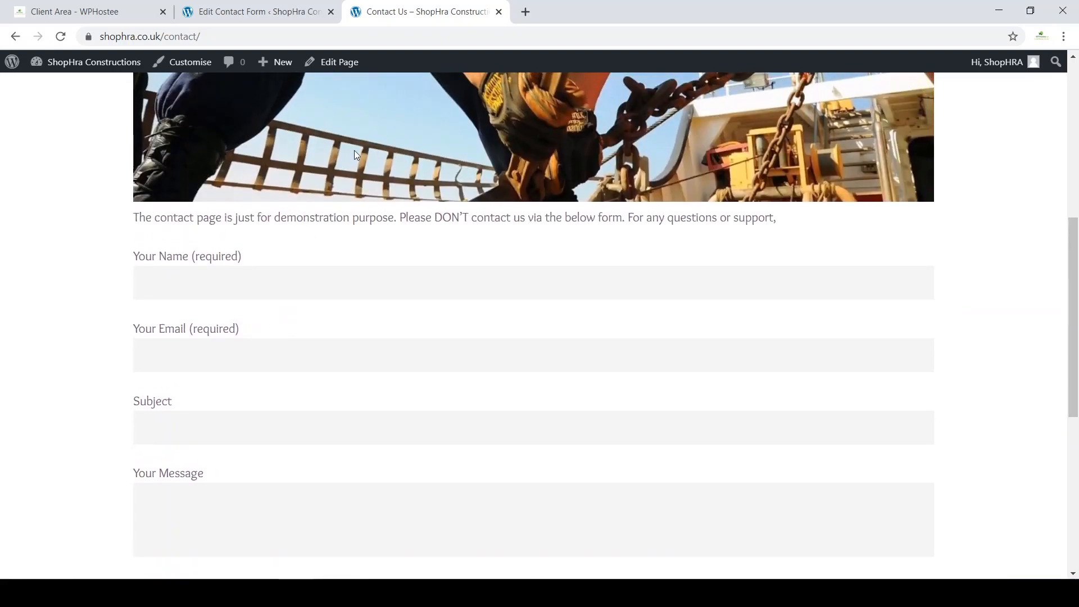
pyautogui.click(346, 63)
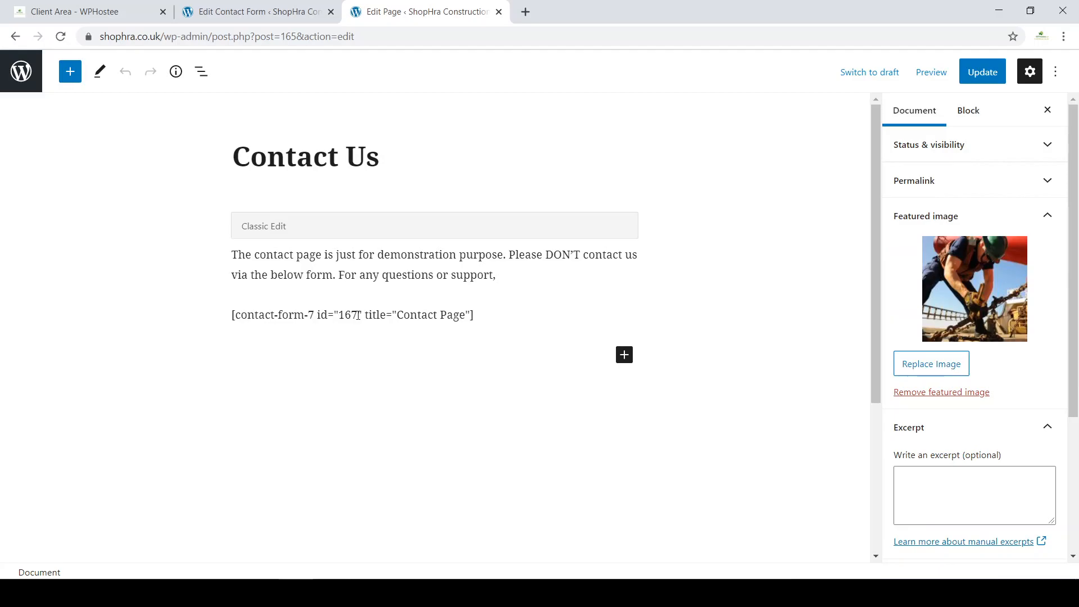
pyautogui.click(123, 11)
pyautogui.click(238, 7)
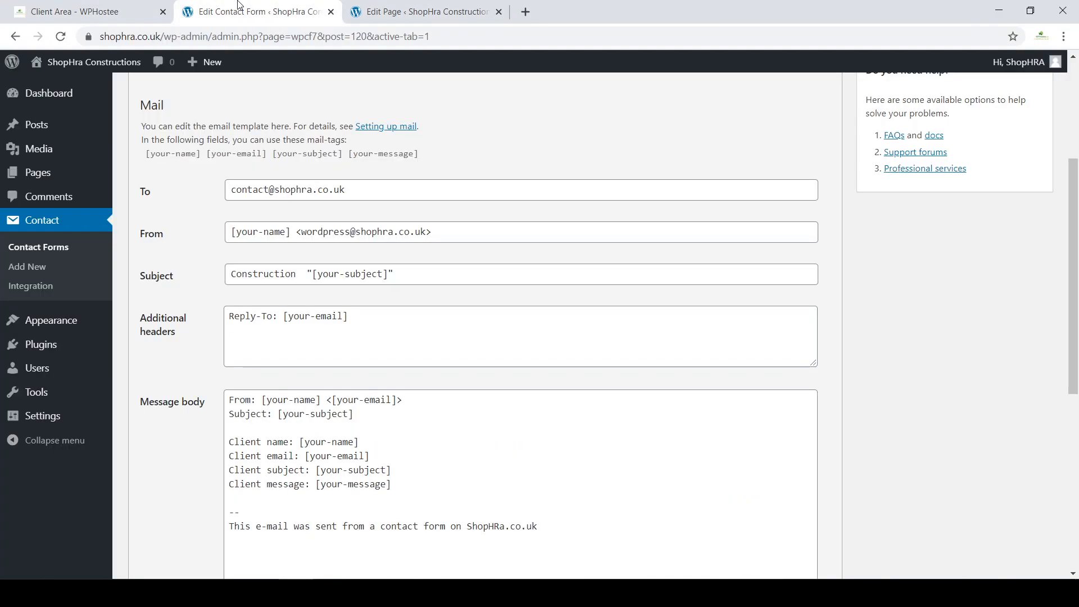
# - Edit the Contact Page form and set its Mail To field to the site's contact address
pyautogui.click(45, 222)
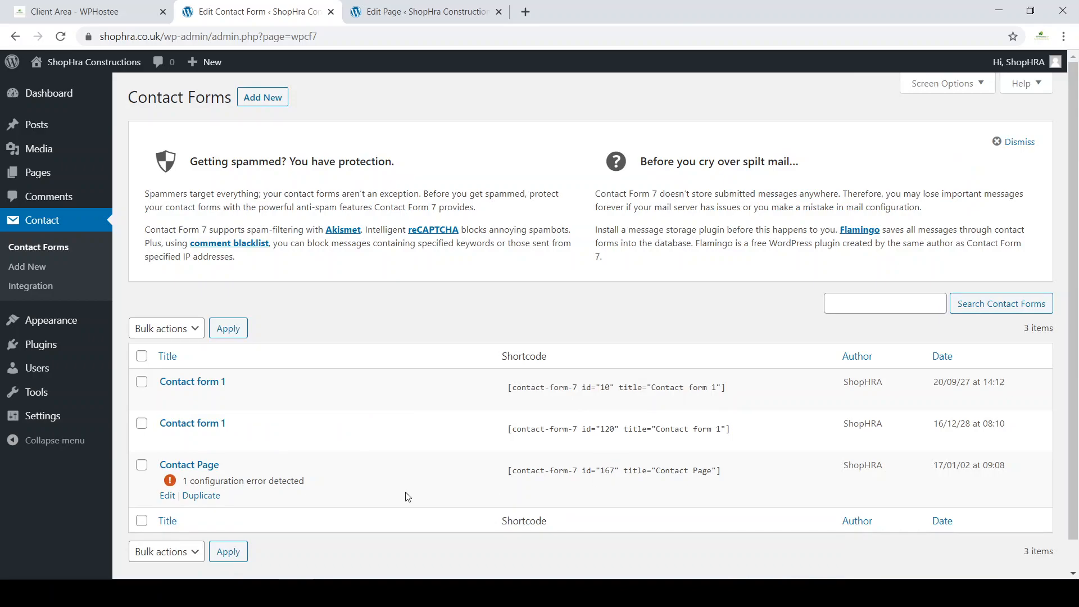
pyautogui.click(211, 465)
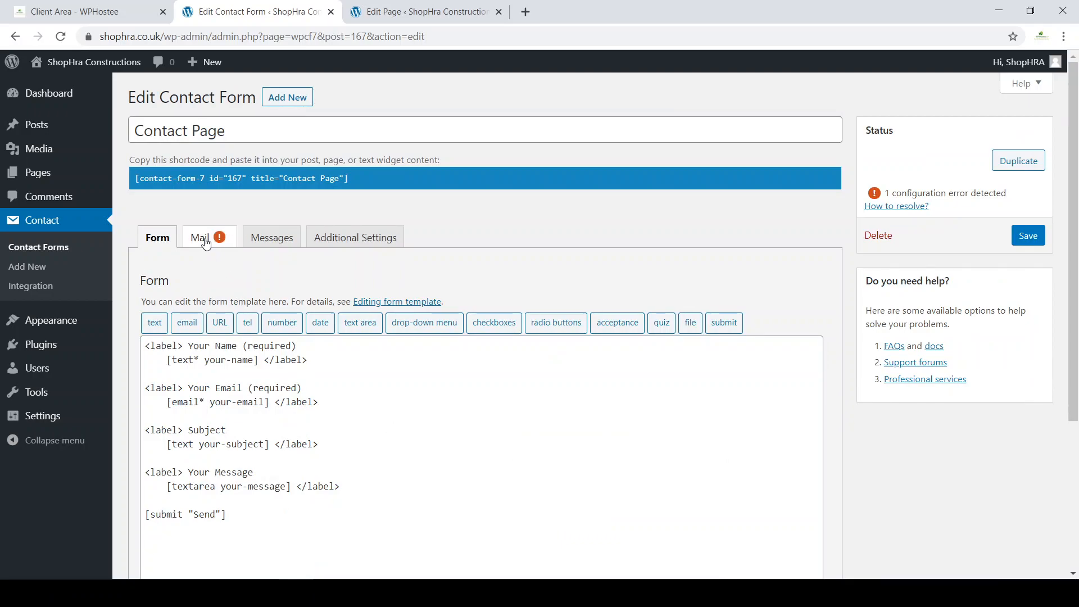
pyautogui.click(206, 243)
pyautogui.click(359, 374)
pyautogui.hotkey('ctrl', 'a')
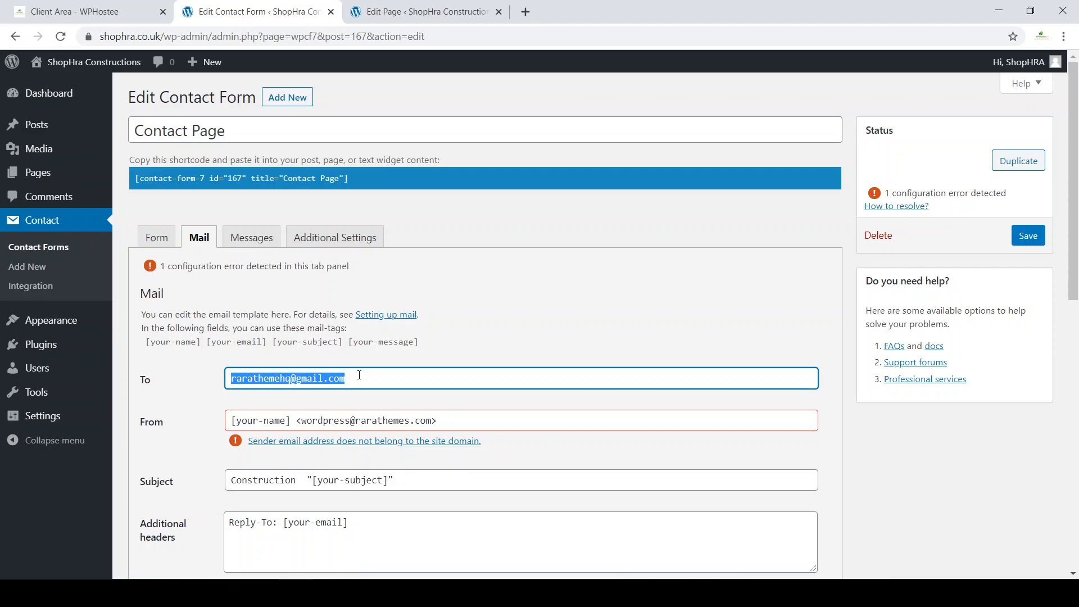
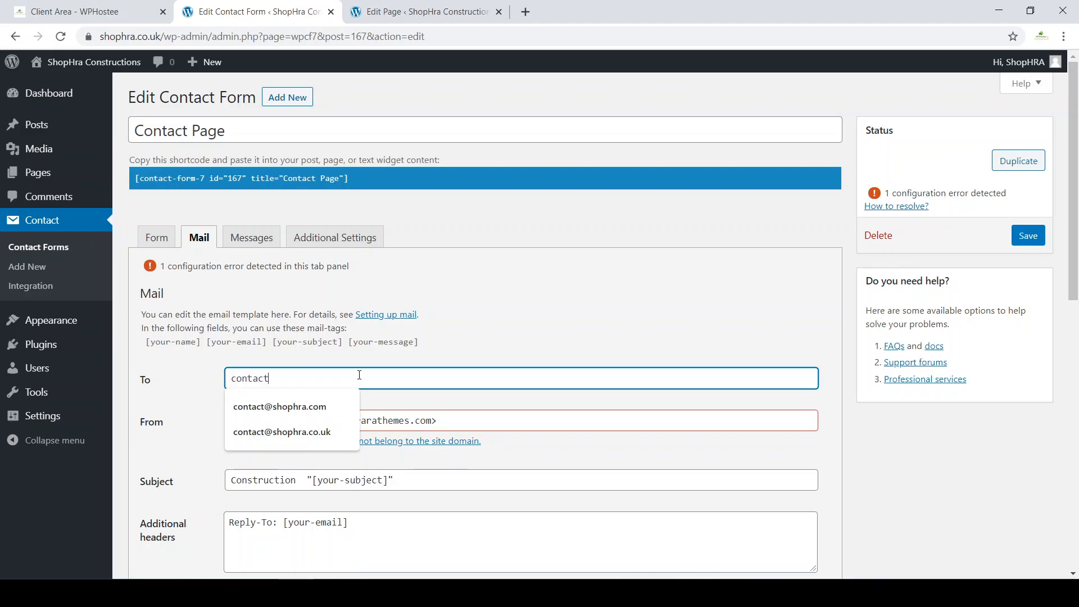
pyautogui.press('Tab')
# - Change the sender address domain to shophra.co.uk so the configuration error clears
pyautogui.press('End')
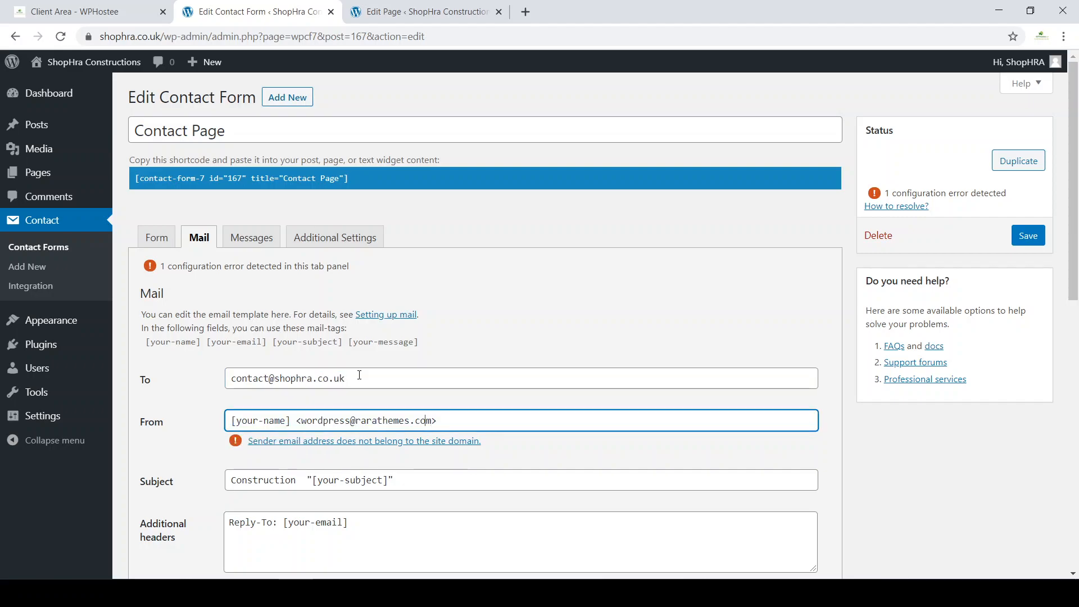
pyautogui.hotkey('shift', 'Left')
pyautogui.write('.uk')
pyautogui.press('Right')
pyautogui.hotkey('shift', 'Left')
pyautogui.hotkey('shift', 'Left')
pyautogui.hotkey('shift', 'Left')
pyautogui.hotkey('shift', 'Left')
pyautogui.hotkey('shift', 'Left')
pyautogui.hotkey('shift', 'Left')
pyautogui.hotkey('shift', 'Left')
pyautogui.hotkey('shift', 'Left')
pyautogui.hotkey('shift', 'Left')
pyautogui.hotkey('shift', 'Left')
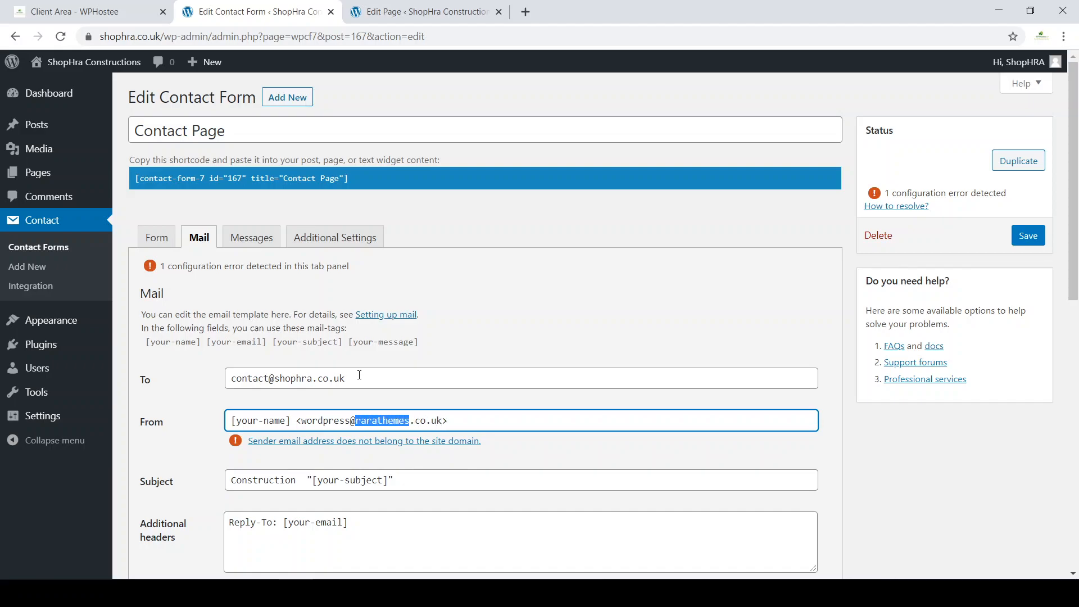
pyautogui.write('shophra')
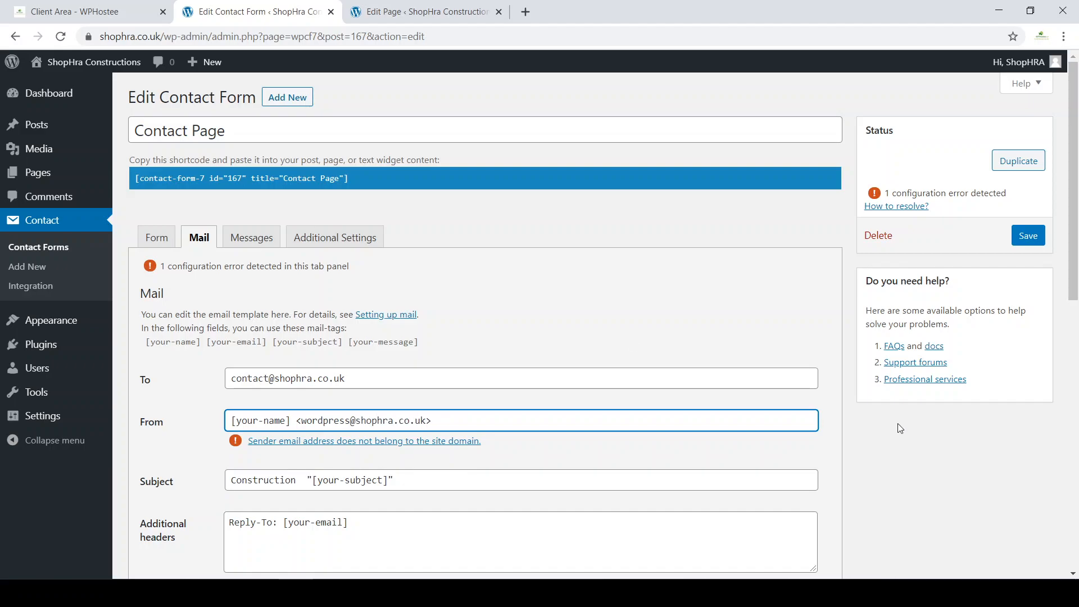
pyautogui.click(943, 453)
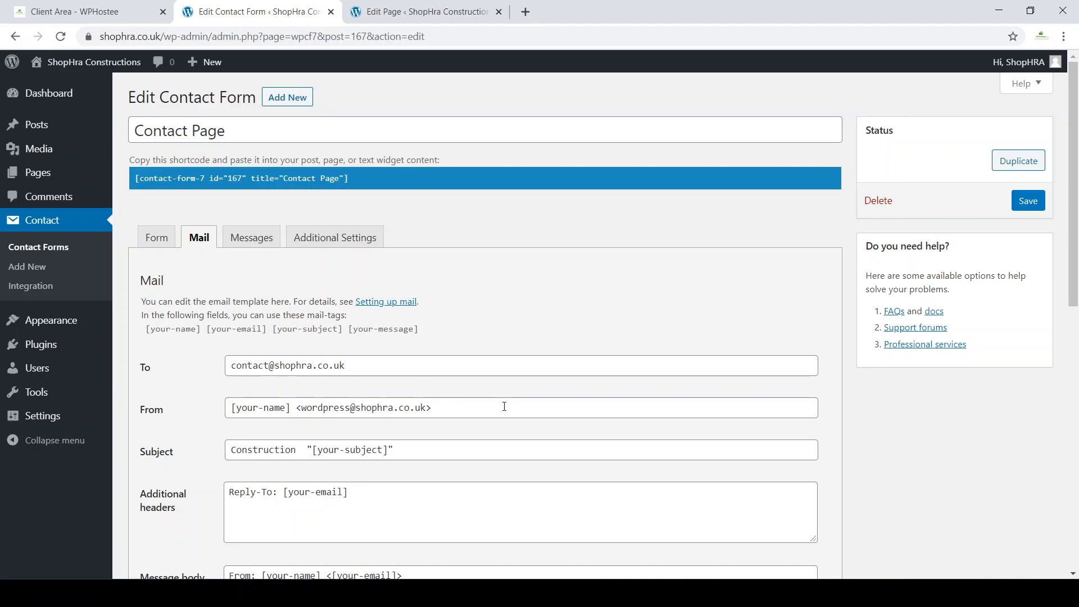
# - Replace the Message Body lines with mail-tags labelled Client name, email, subject and message
pyautogui.scroll(-2, 503, 406)
pyautogui.moveTo(408, 224); pyautogui.dragTo(150, 215)
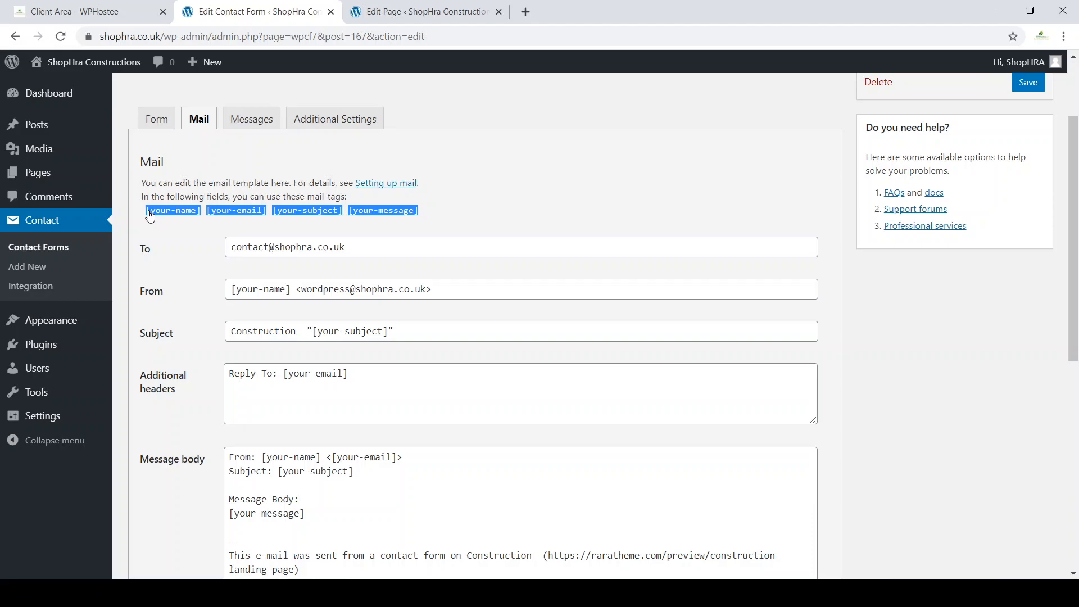
pyautogui.moveTo(315, 512); pyautogui.dragTo(231, 499)
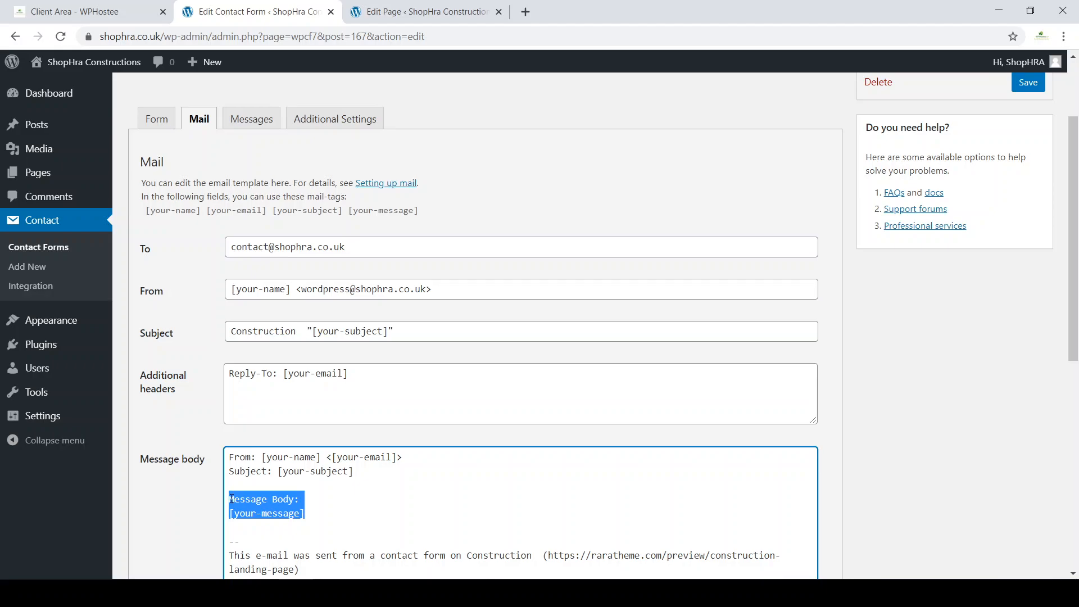
pyautogui.write('[your-name][your-email][your-subject][your-message]')
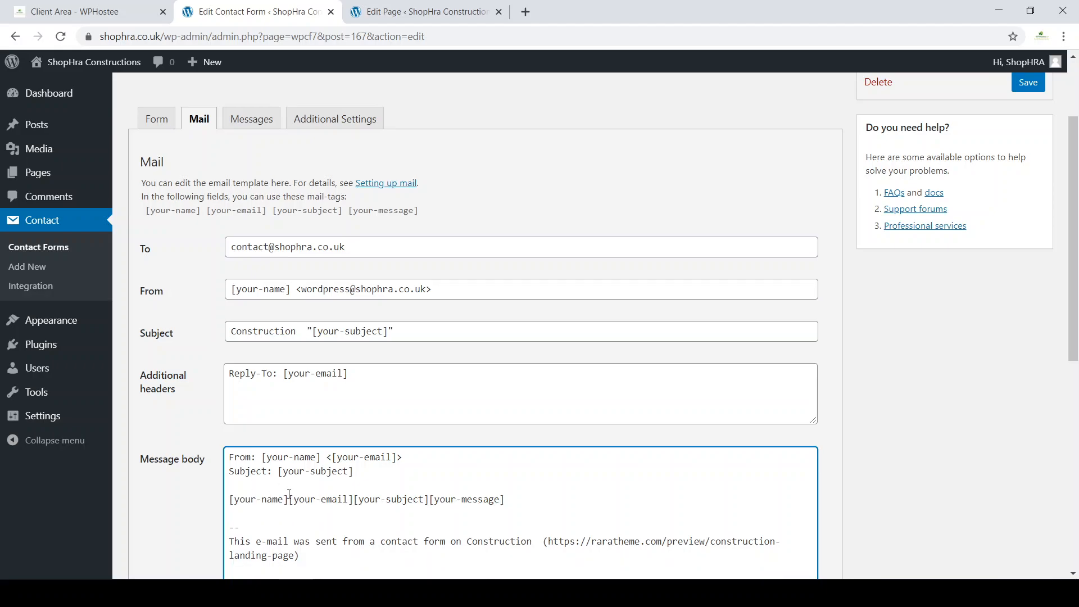
pyautogui.click(289, 497)
pyautogui.press('Return')
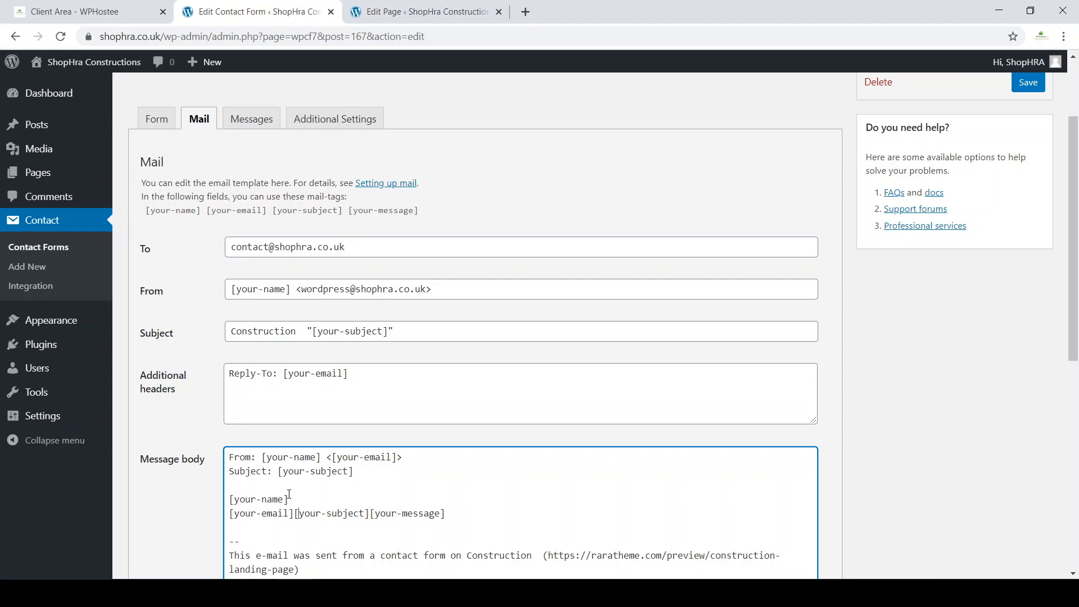
pyautogui.press('Return')
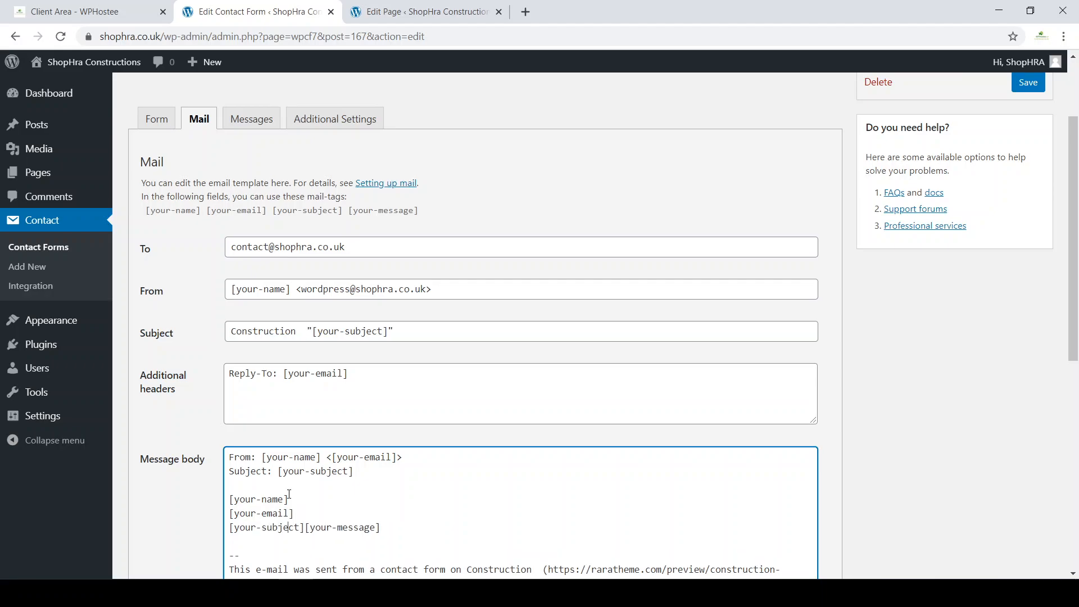
pyautogui.press('Return')
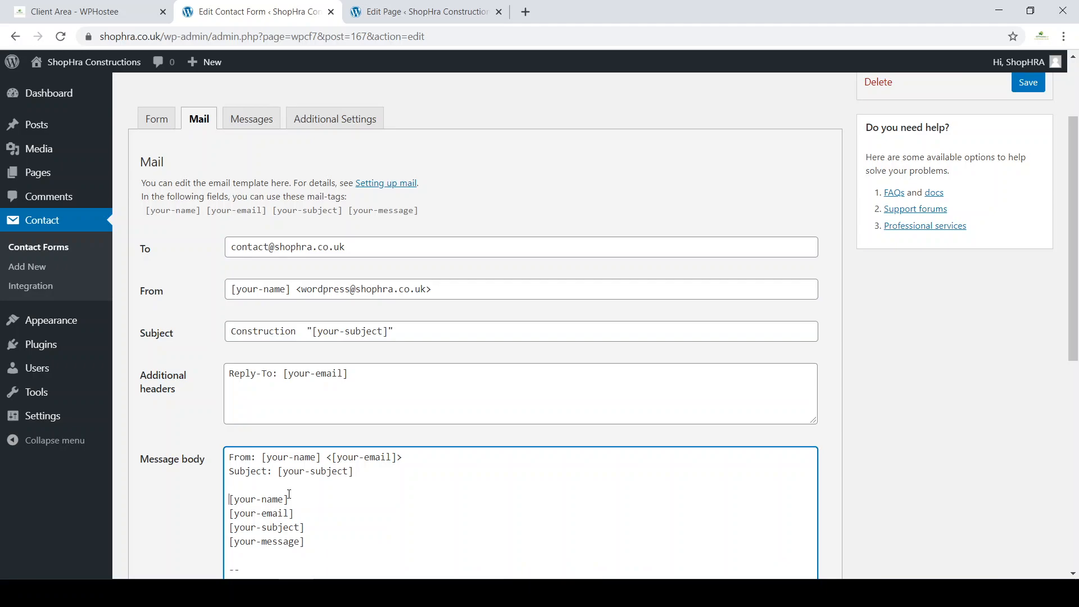
pyautogui.write('Client name')
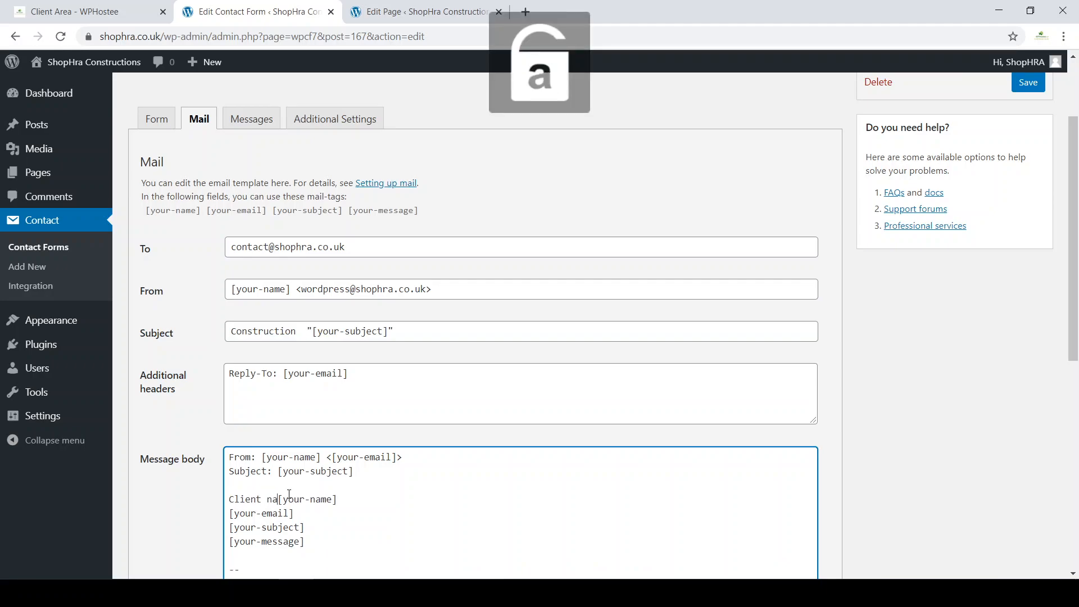
pyautogui.write(' [your-name] ')
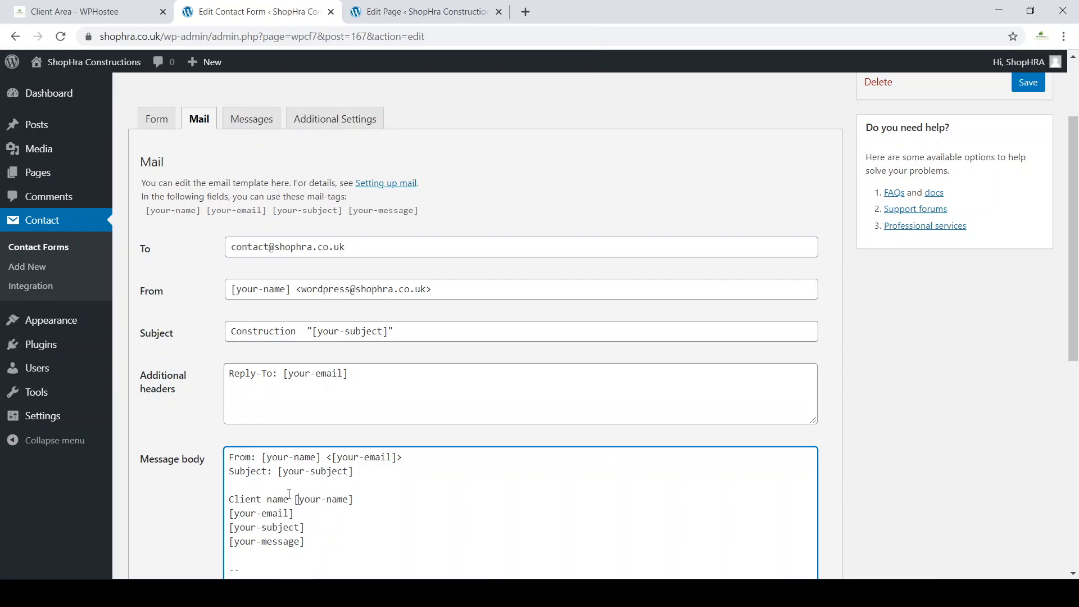
pyautogui.write('client email')
pyautogui.write(' [your-email] ')
pyautogui.write('client j')
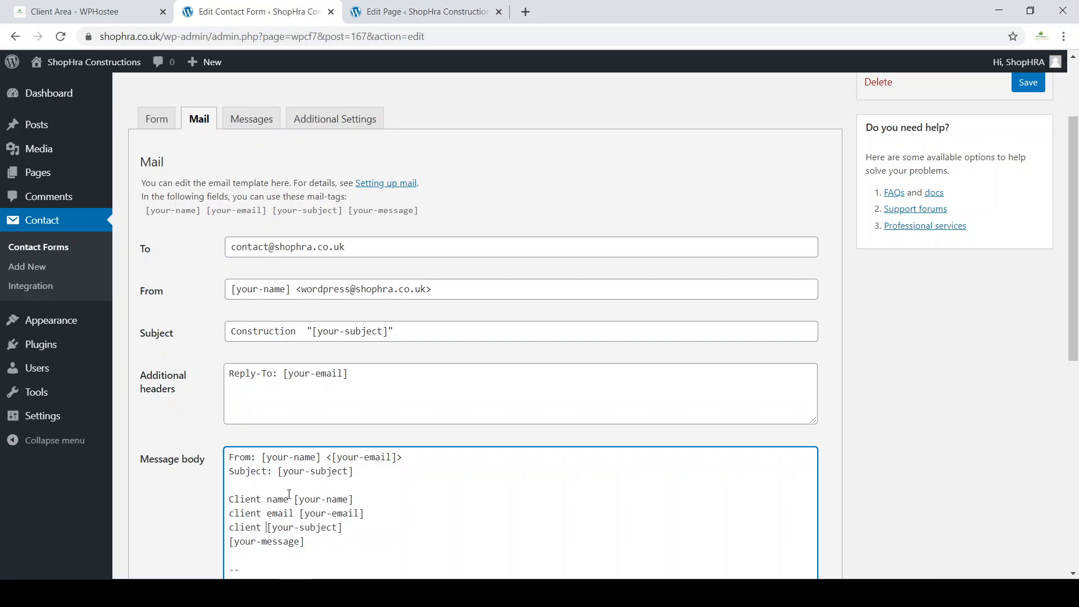
pyautogui.press('BackSpace')
pyautogui.write('subject [your-subje')
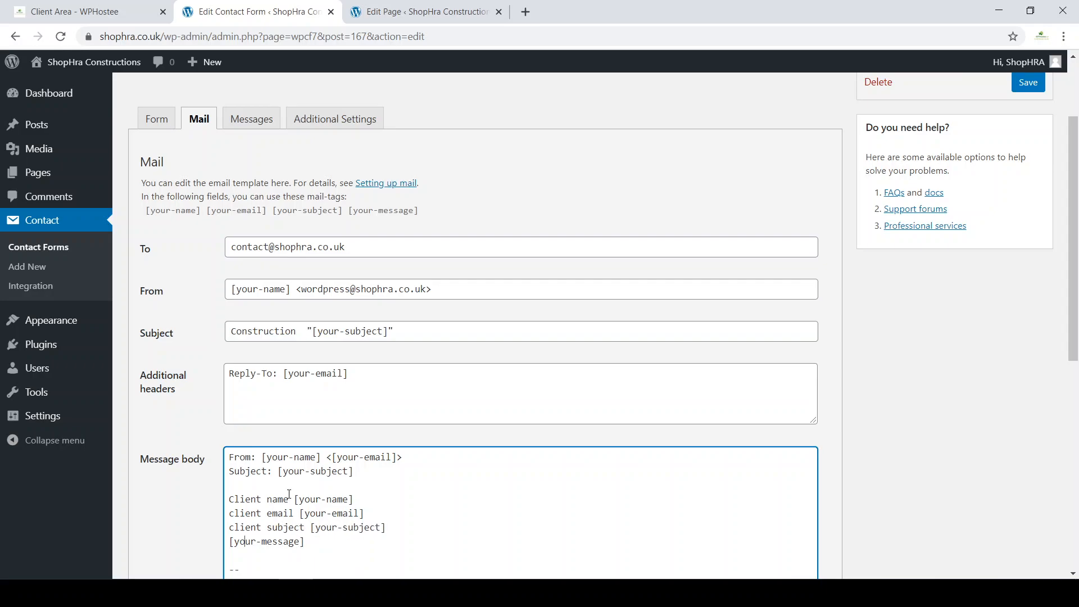
pyautogui.write('ct] client')
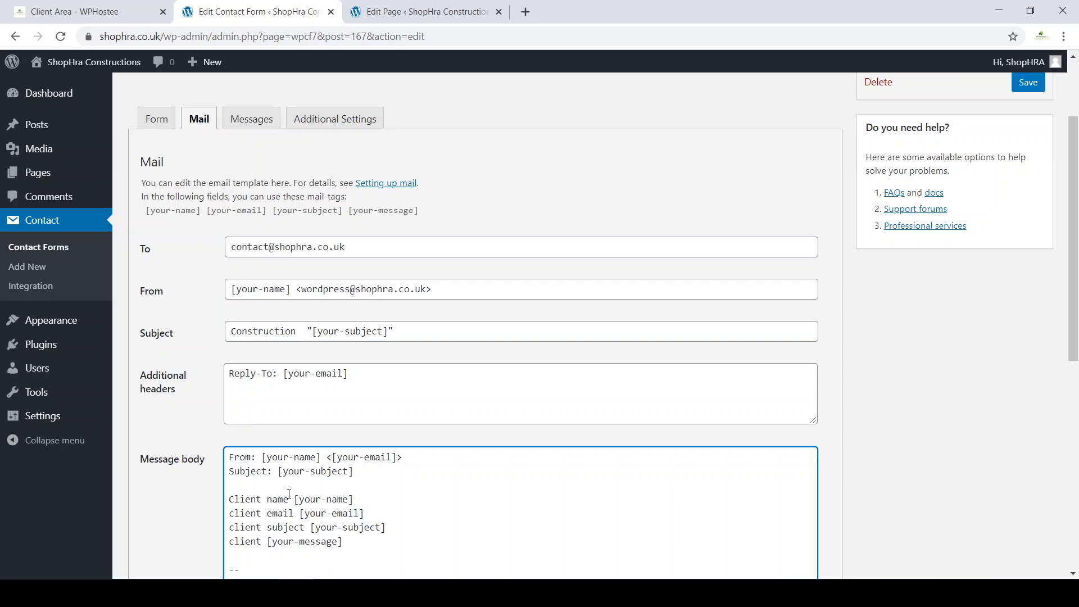
pyautogui.write(' message')
# - Replace the footer's demo preview link with shophra.co.uk and save the form
pyautogui.scroll(-4, 289, 493)
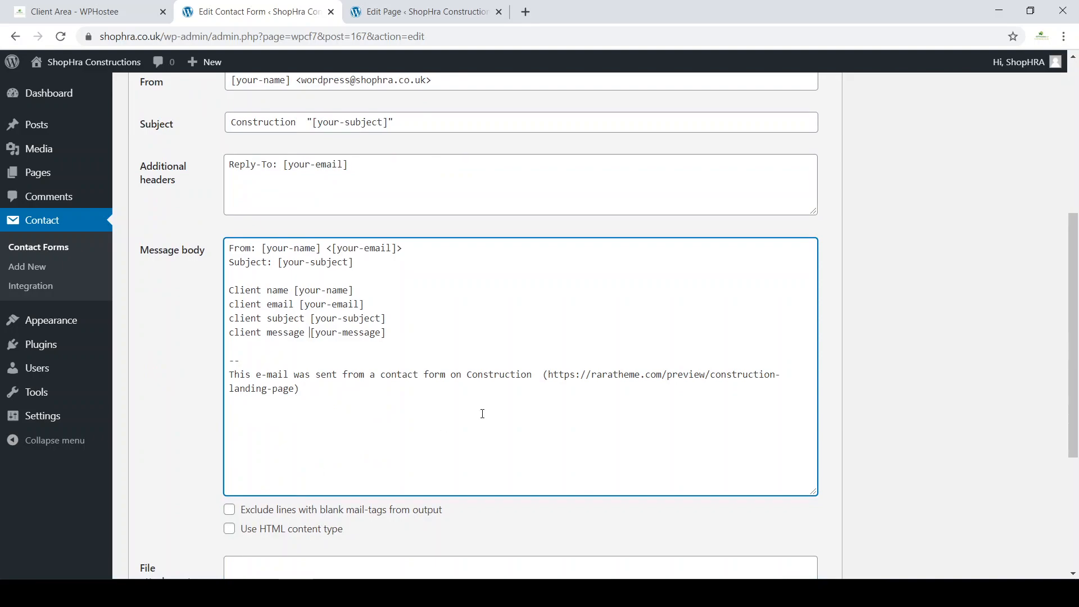
pyautogui.moveTo(543, 373); pyautogui.dragTo(564, 404)
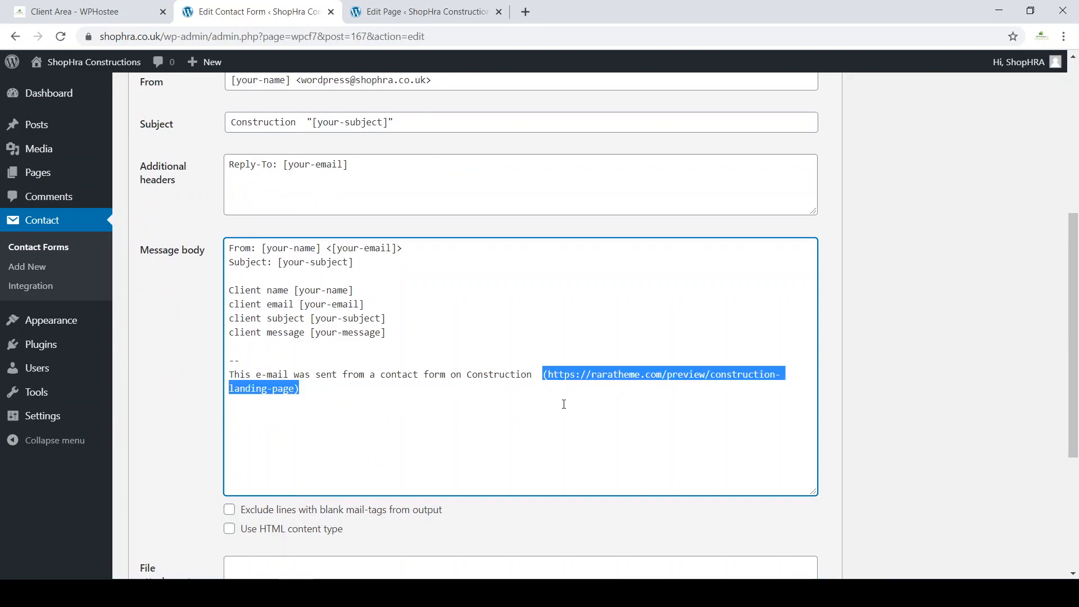
pyautogui.press('BackSpace')
pyautogui.press('BackSpace')
pyautogui.press('BackSpace')
pyautogui.press('BackSpace')
pyautogui.press('BackSpace')
pyautogui.press('BackSpace')
pyautogui.press('BackSpace')
pyautogui.press('BackSpace')
pyautogui.press('BackSpace')
pyautogui.press('BackSpace')
pyautogui.press('BackSpace')
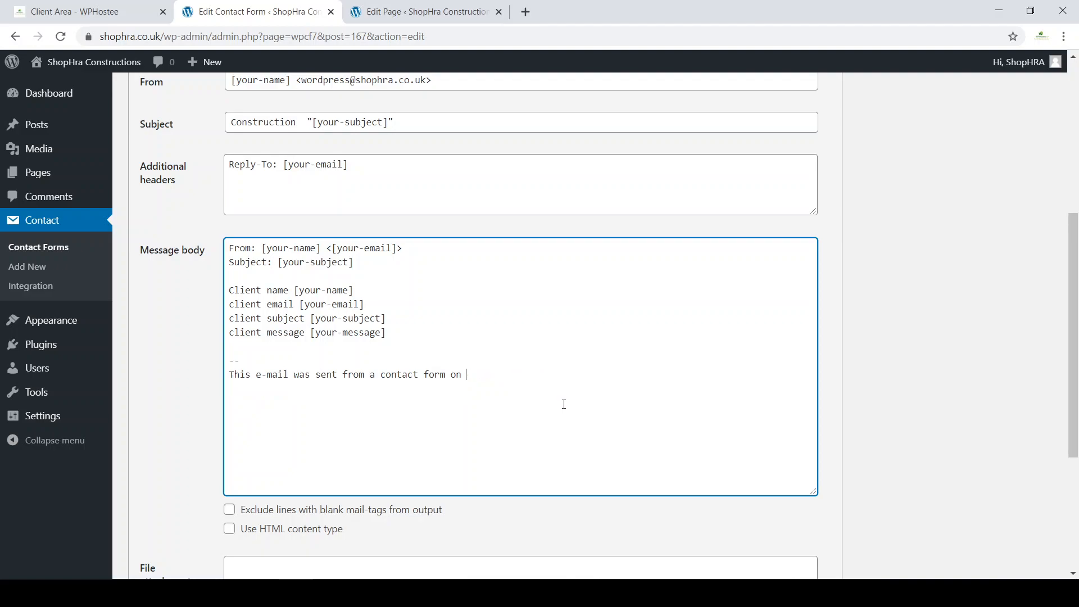
pyautogui.write('shophra.co.uk')
pyautogui.scroll(-4, 563, 404)
pyautogui.click(148, 509)
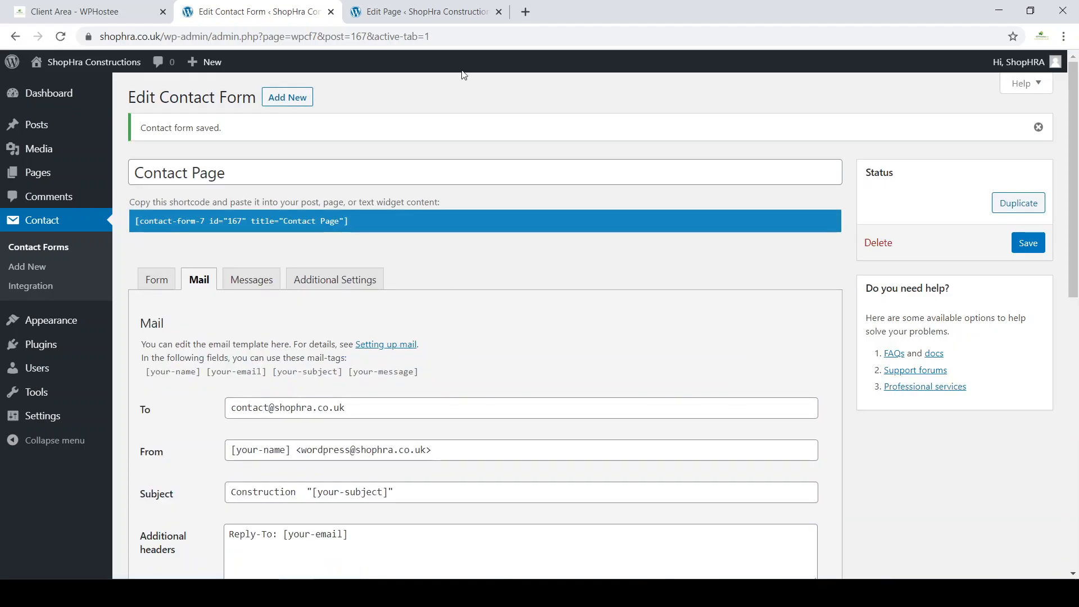
# - Update the Contact Us page and view it live
pyautogui.click(442, 8)
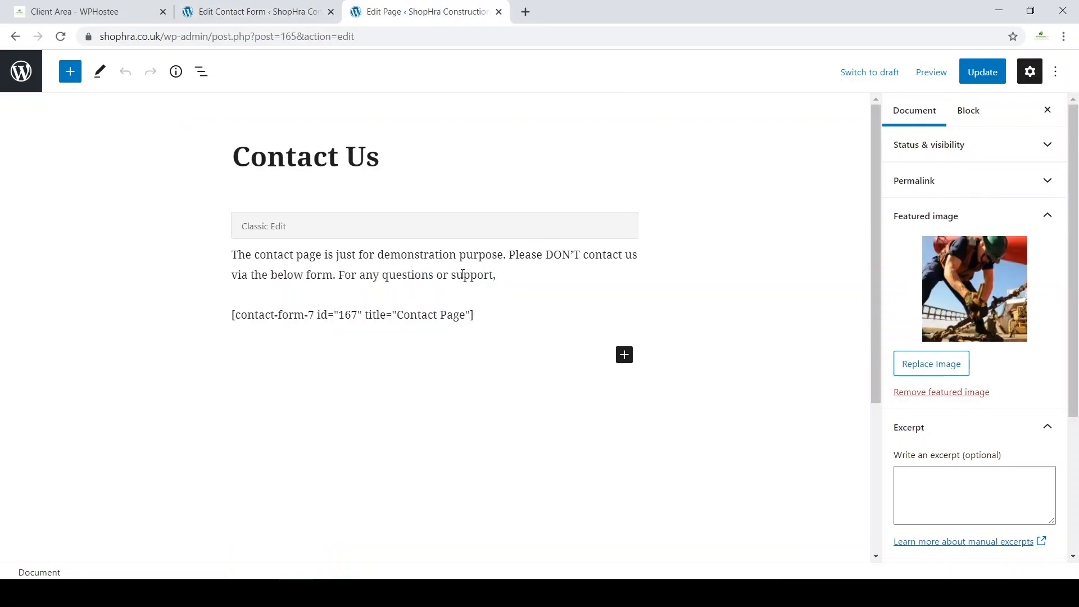
pyautogui.click(983, 72)
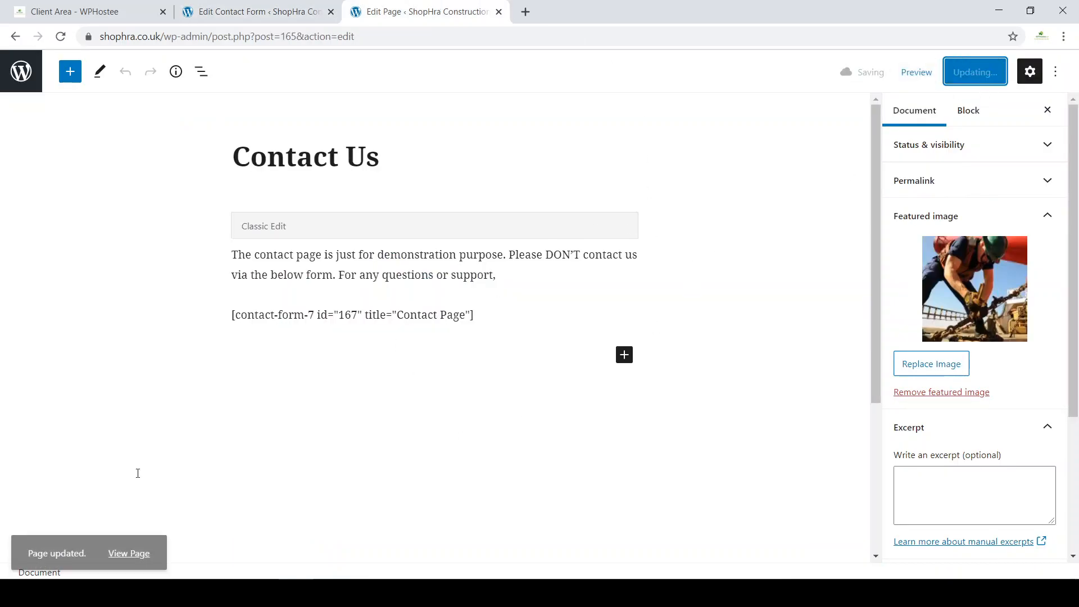
pyautogui.click(137, 538)
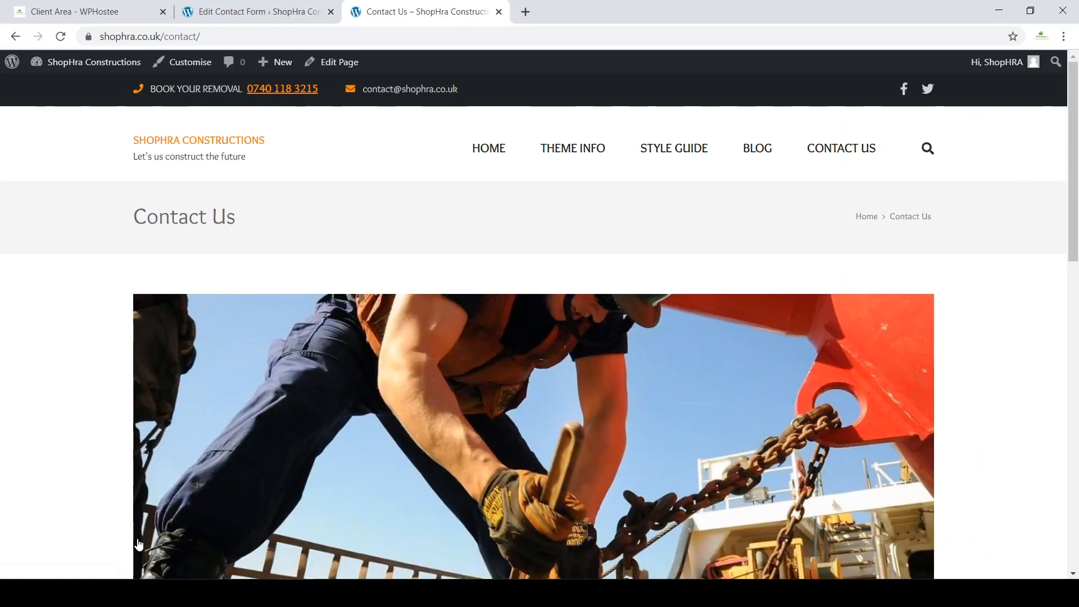
pyautogui.moveTo(862, 161)
pyautogui.scroll(-15, 724, 366)
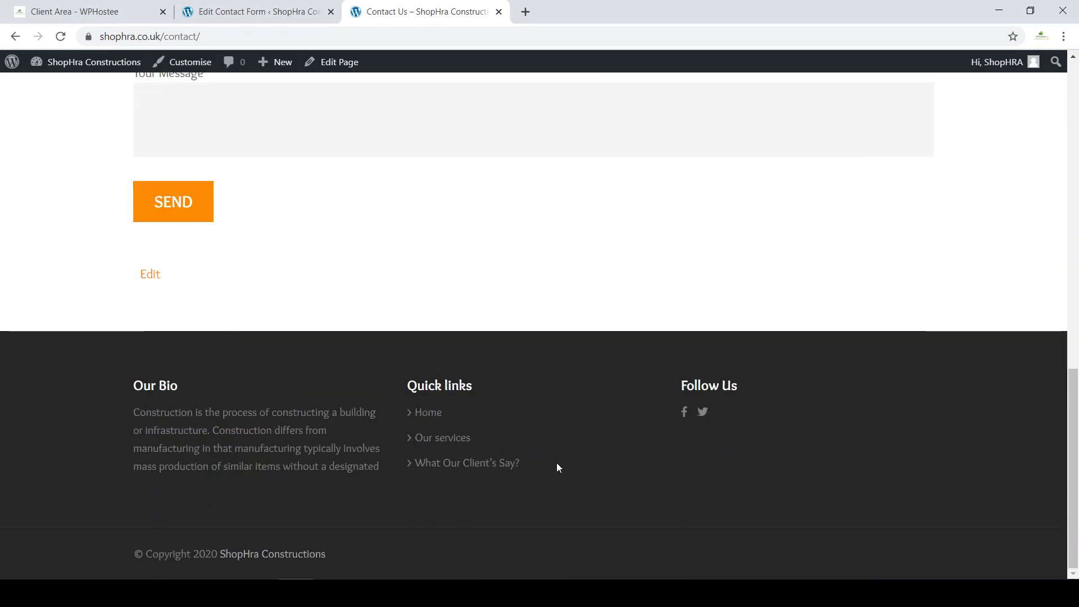
pyautogui.scroll(15, 556, 463)
# - Browse between the live homepage and Contact Us page, scrolling through the homepage
pyautogui.click(182, 139)
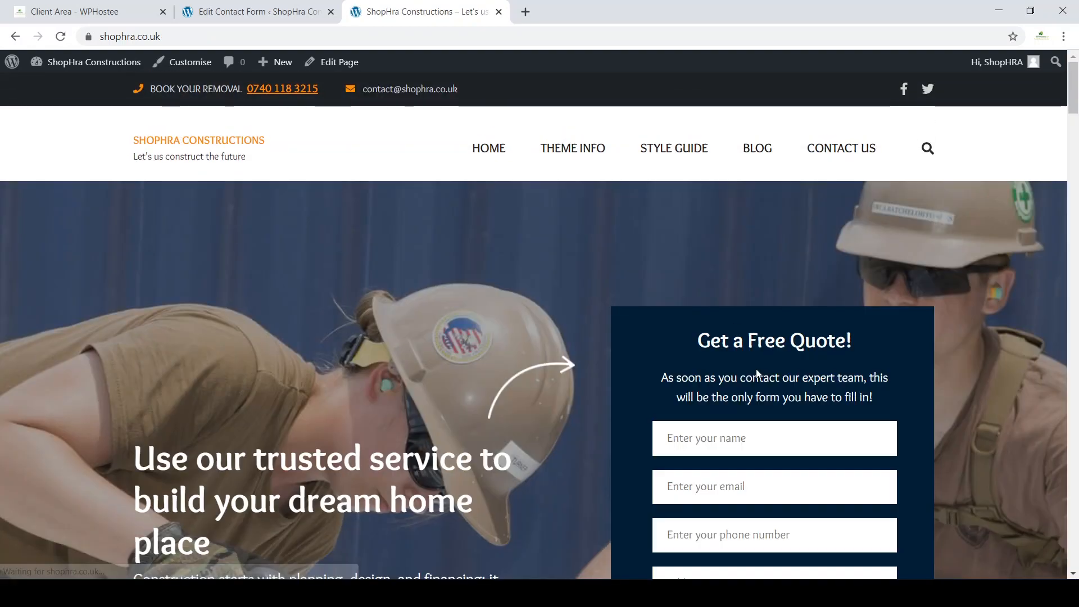
pyautogui.click(833, 148)
pyautogui.scroll(-10, 605, 463)
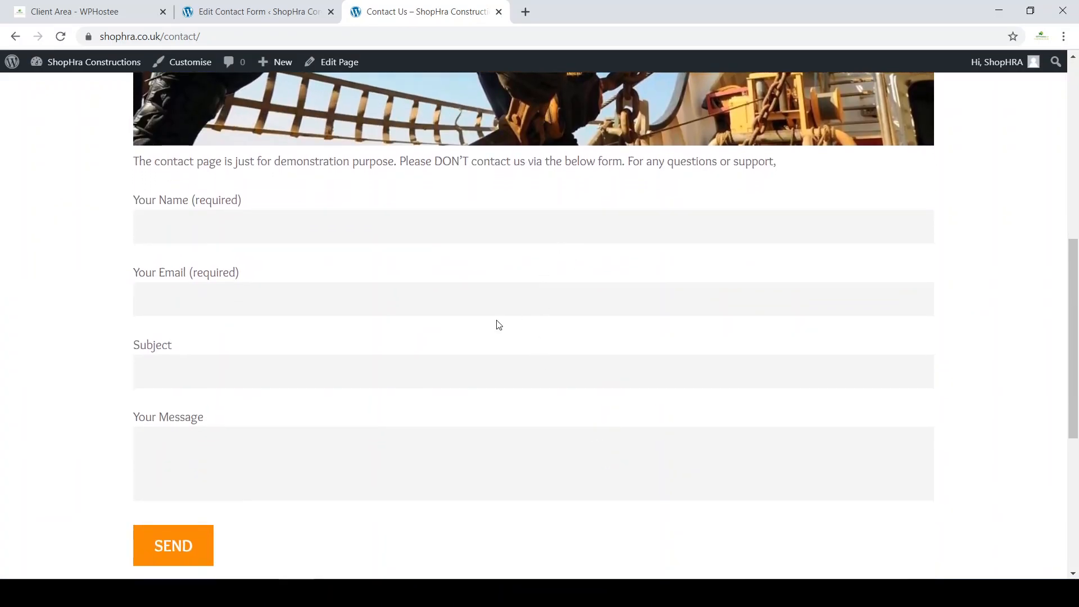
pyautogui.scroll(10, 498, 324)
pyautogui.click(193, 148)
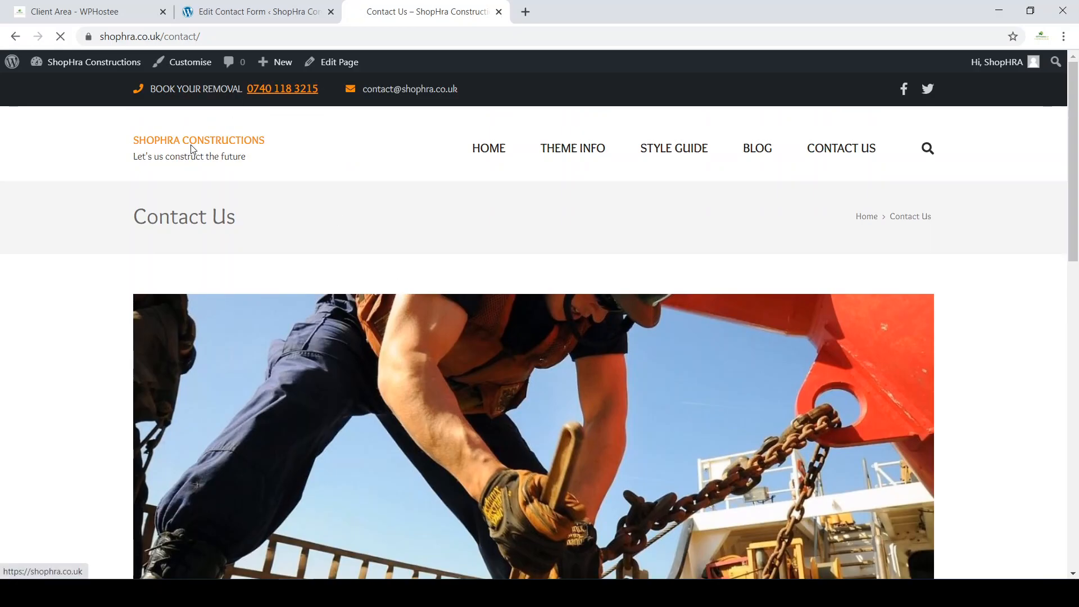
pyautogui.scroll(-8, 46, 376)
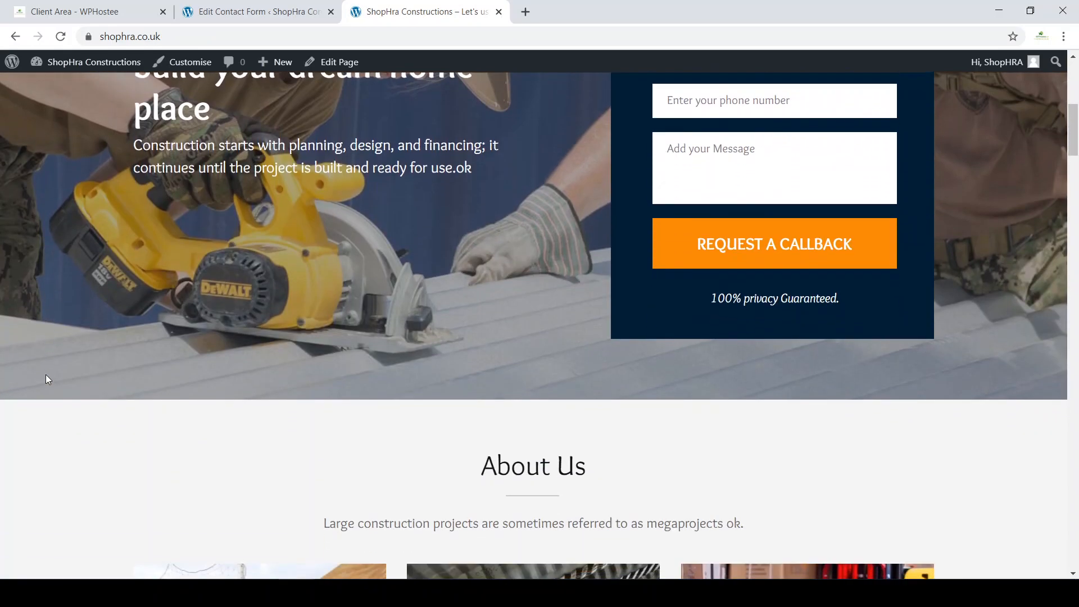
pyautogui.scroll(-20, 46, 375)
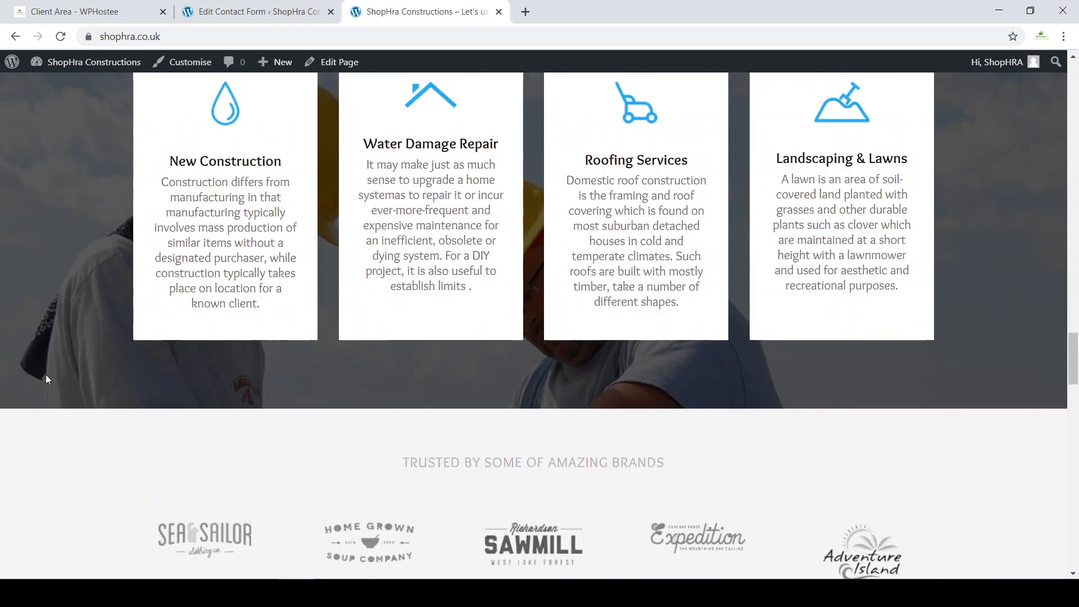
pyautogui.scroll(-20, 46, 374)
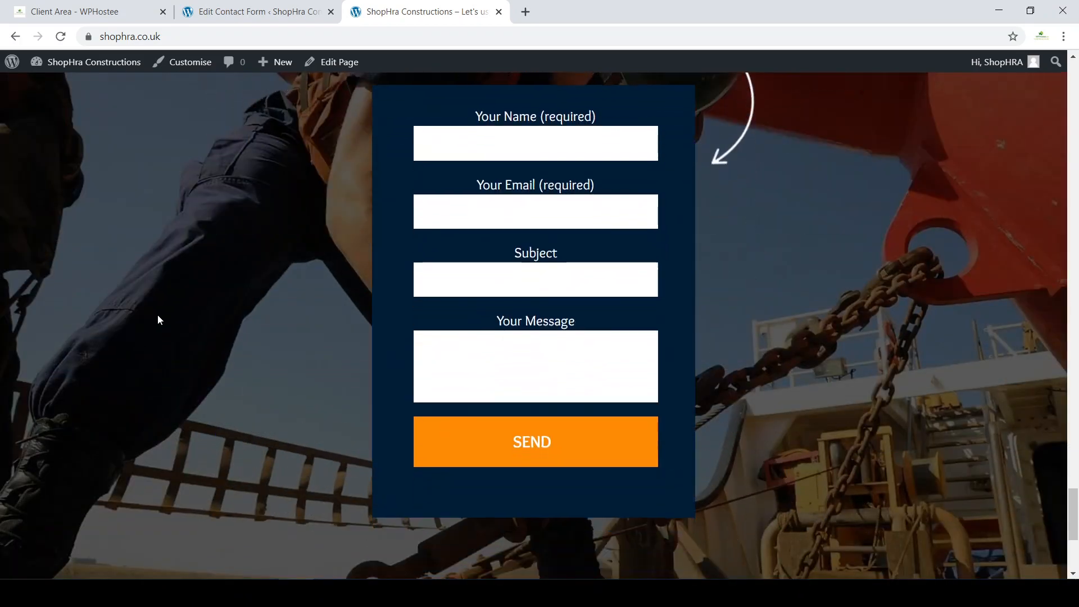
pyautogui.scroll(3, 505, 326)
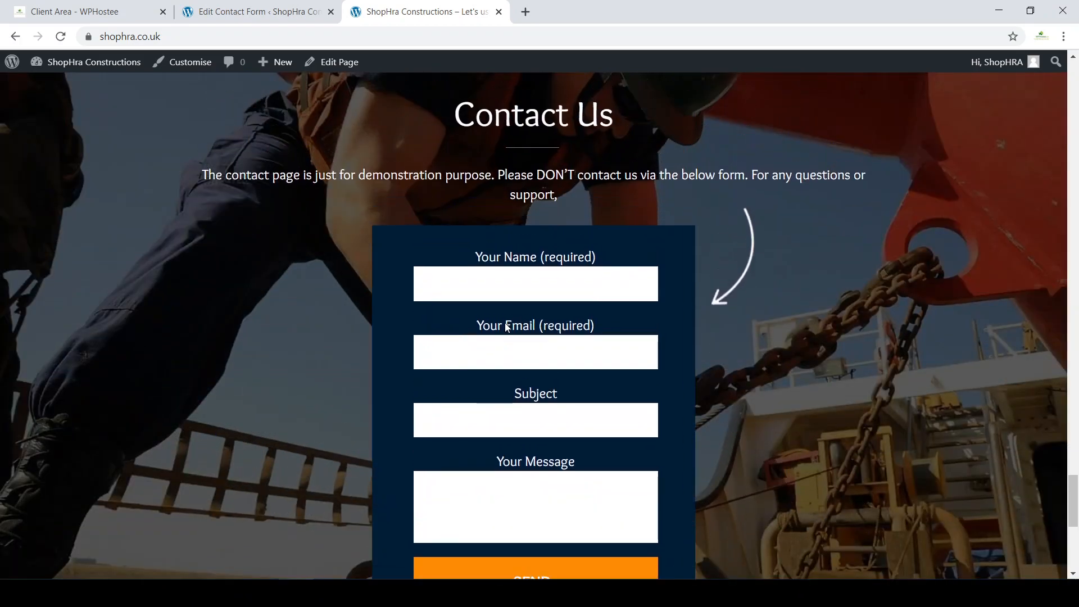
pyautogui.scroll(12, 578, 291)
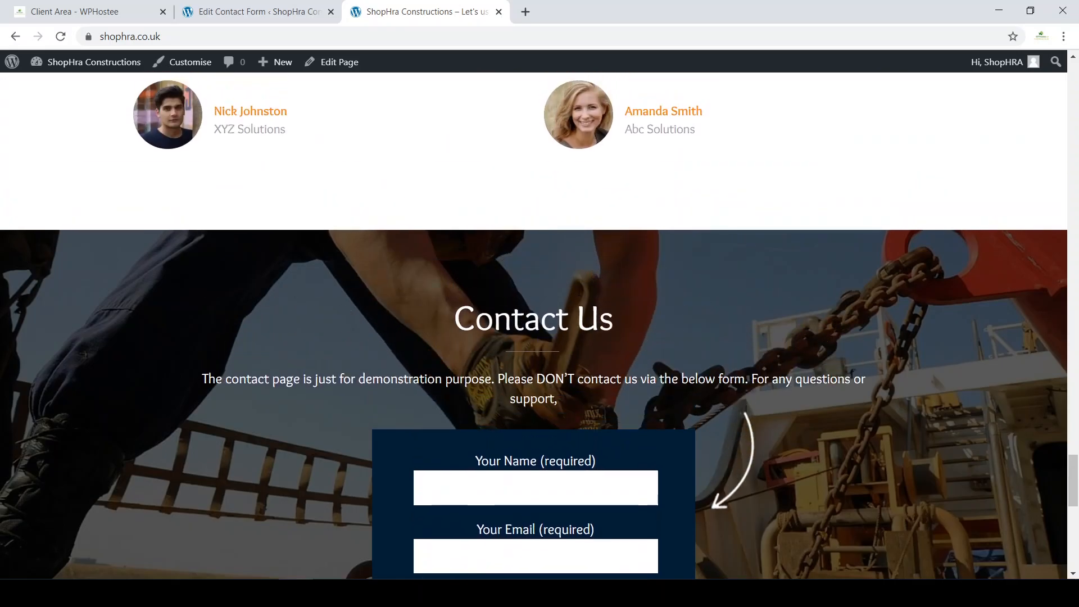
pyautogui.scroll(15, 580, 296)
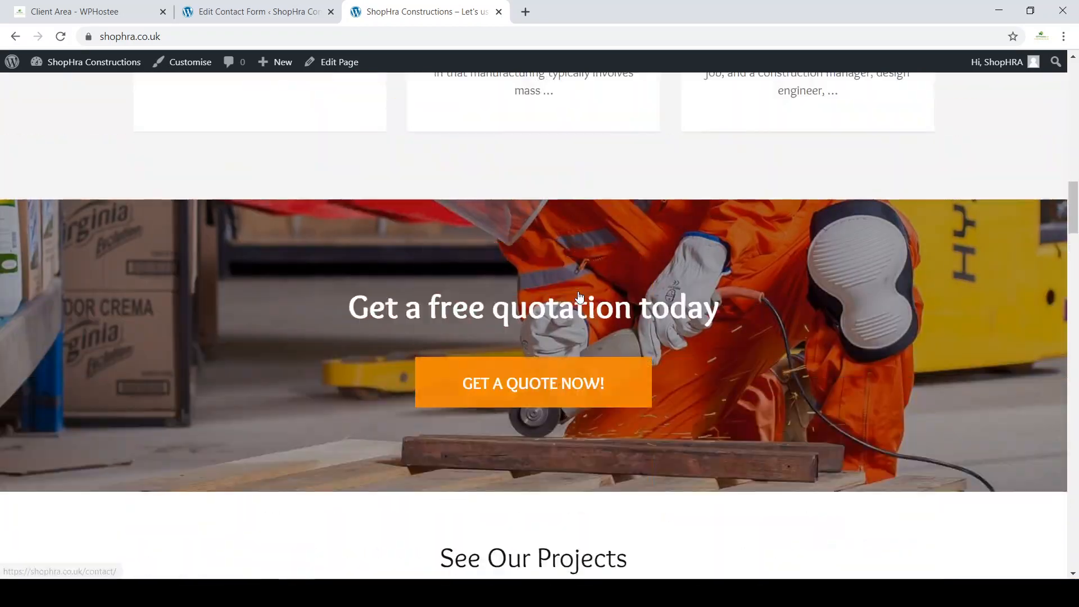
pyautogui.scroll(2, 848, 187)
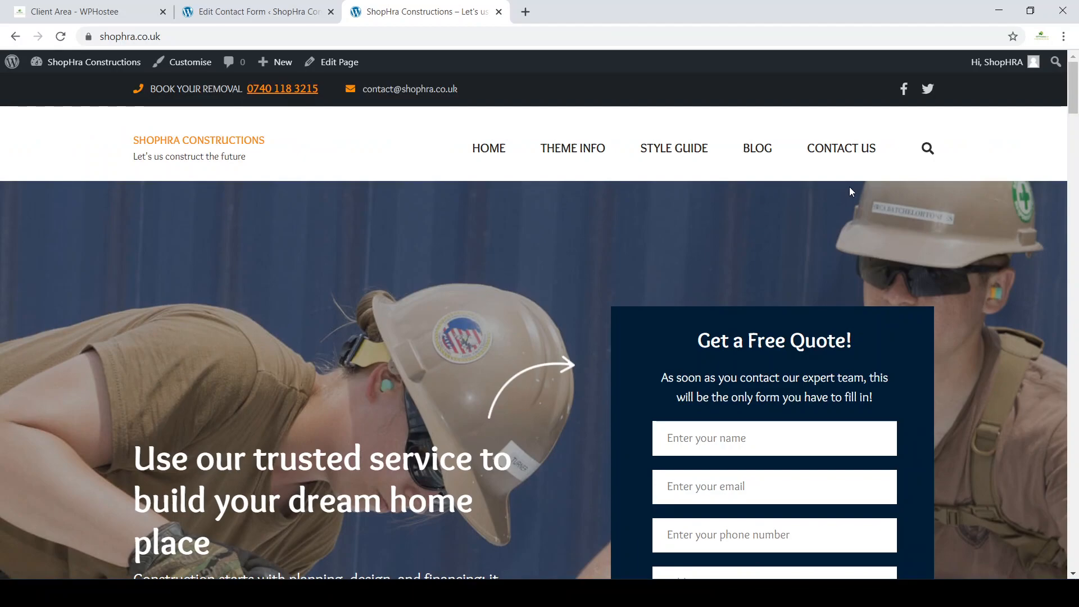
# - Recheck the live Contact Us page, then return to the Contact Page form editor
pyautogui.click(840, 147)
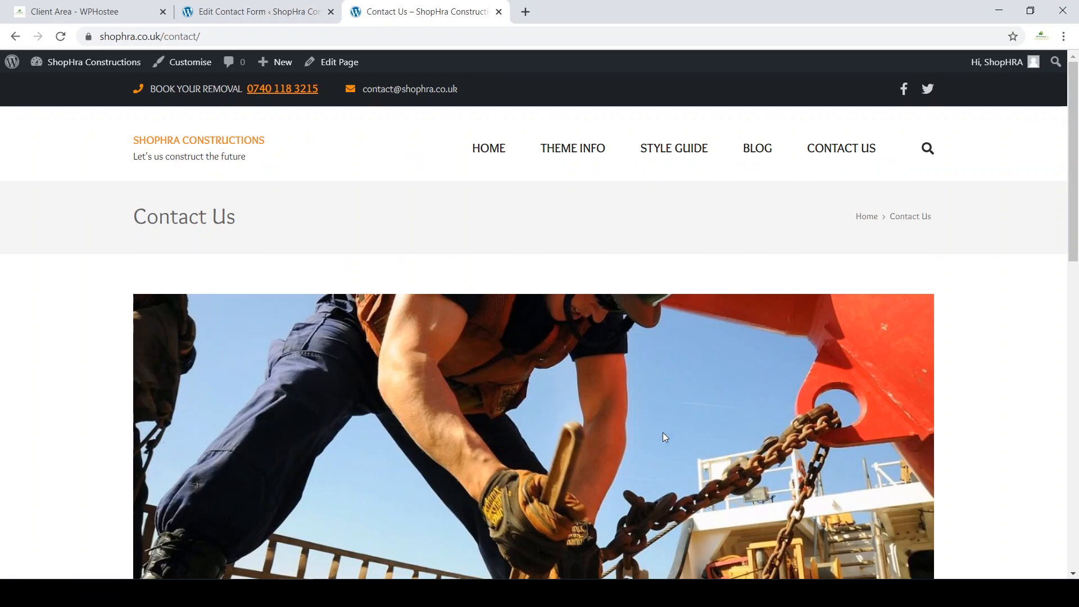
pyautogui.scroll(-4, 665, 436)
pyautogui.scroll(-3, 664, 436)
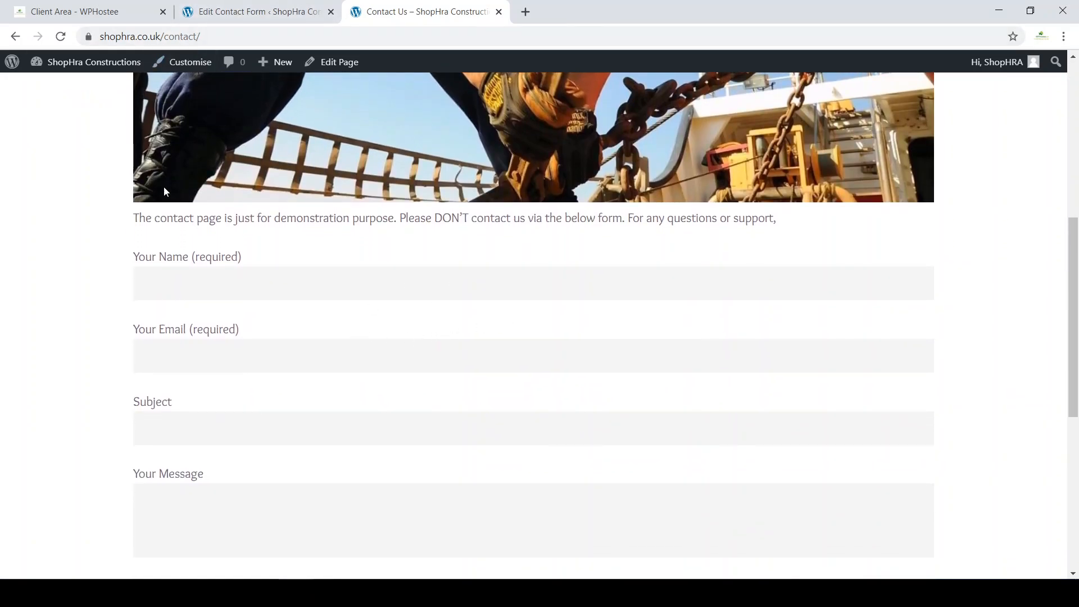
pyautogui.scroll(8, 144, 258)
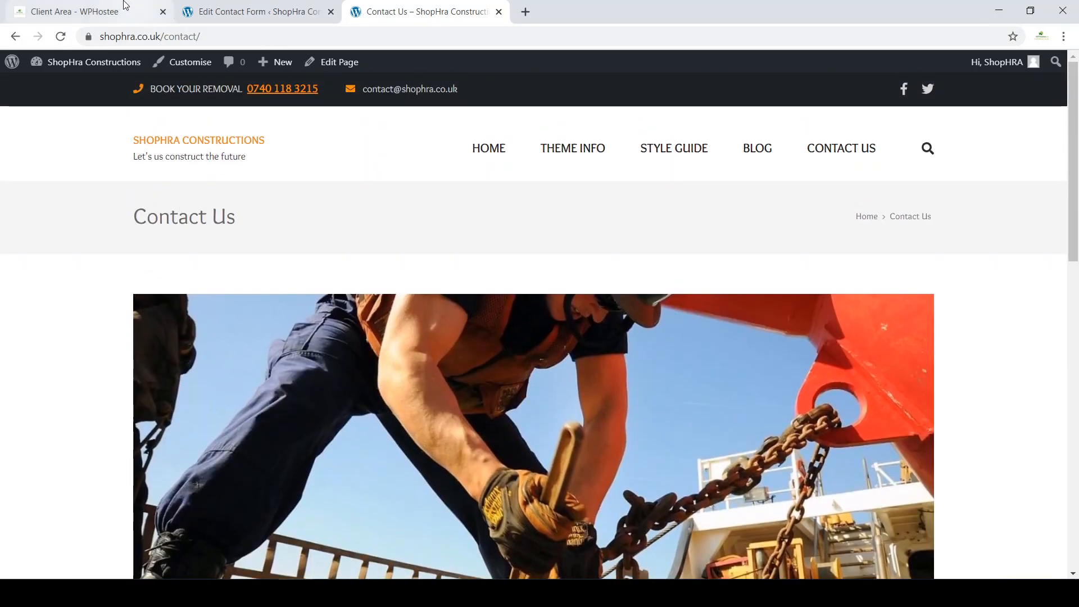
pyautogui.click(123, 6)
pyautogui.click(228, 7)
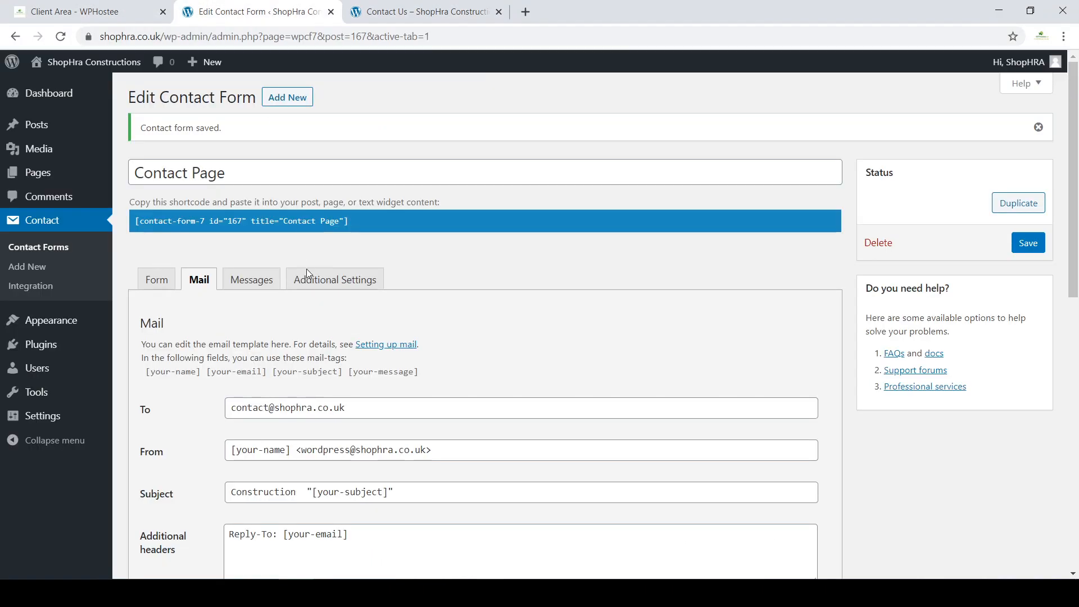
# - Bulk-delete the older Contact form 1, then glance at the live Contact Us page
pyautogui.click(40, 222)
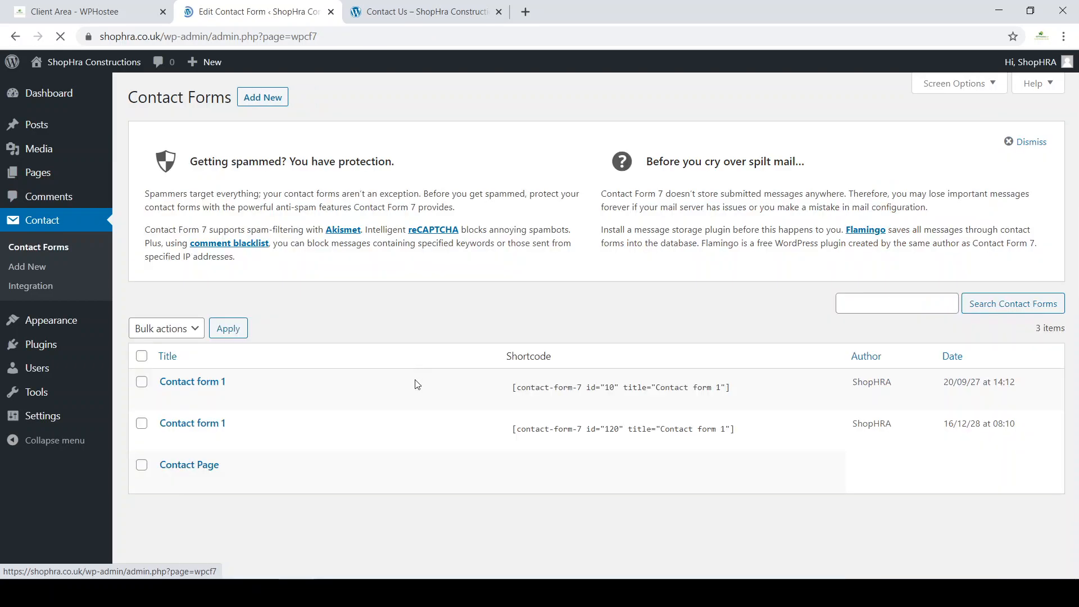
pyautogui.scroll(-1, 520, 528)
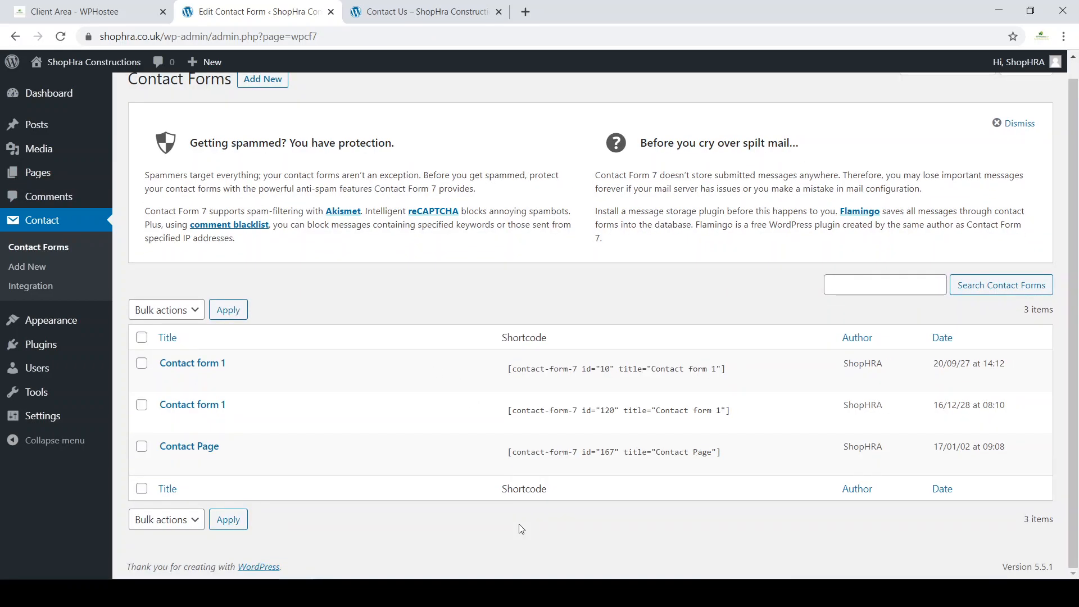
pyautogui.moveTo(325, 423)
pyautogui.moveTo(227, 361)
pyautogui.click(186, 310)
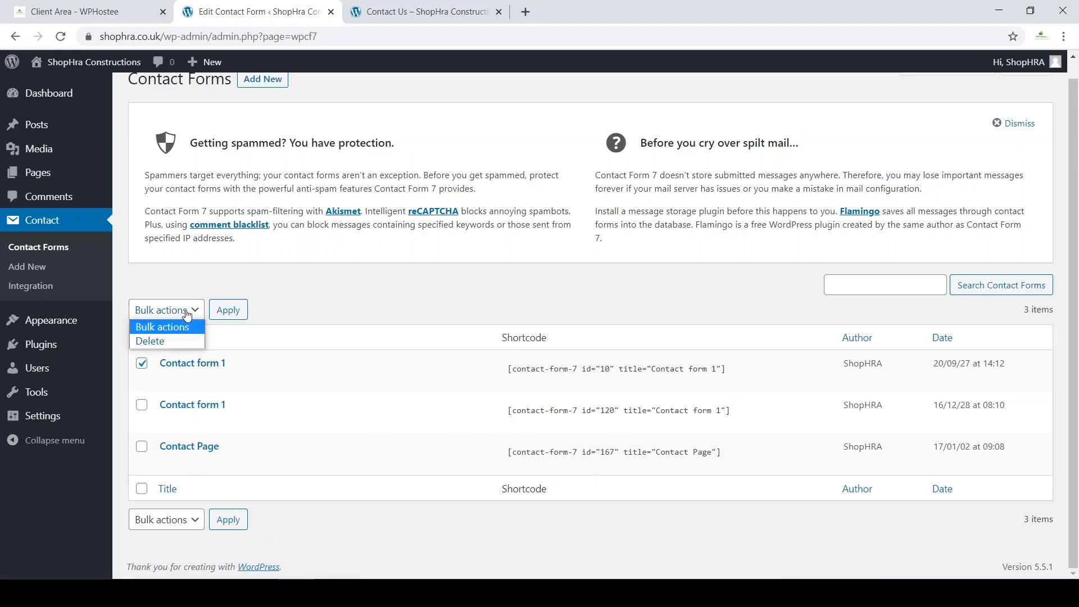
pyautogui.click(173, 340)
pyautogui.click(222, 314)
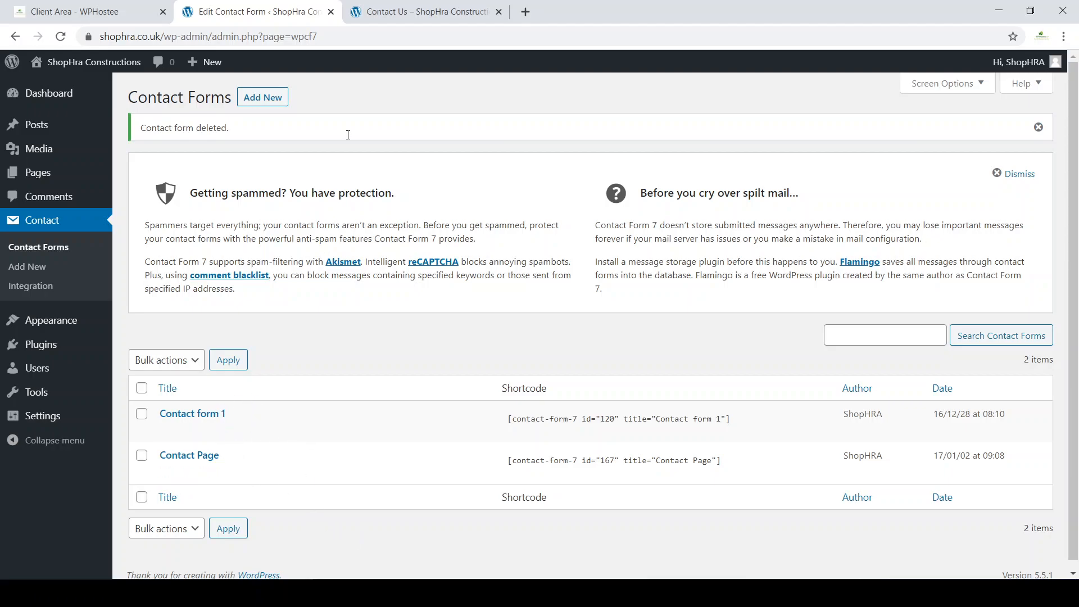
pyautogui.click(390, 4)
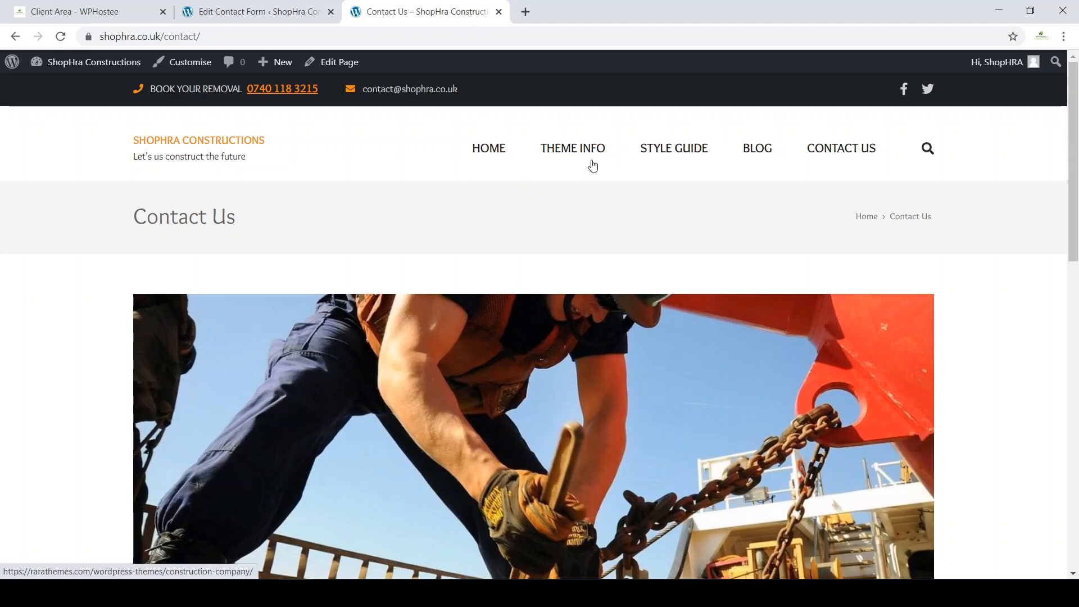
pyautogui.click(287, 14)
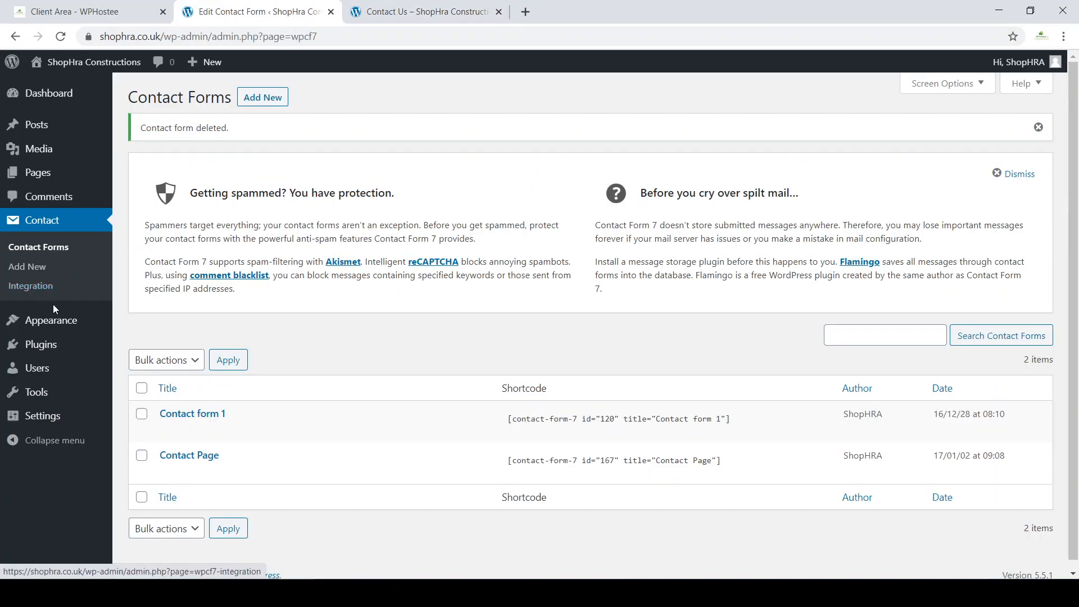
# - In Appearance > Menus, select Primary (Primary) from the menu dropdown and load it for editing
pyautogui.moveTo(66, 324)
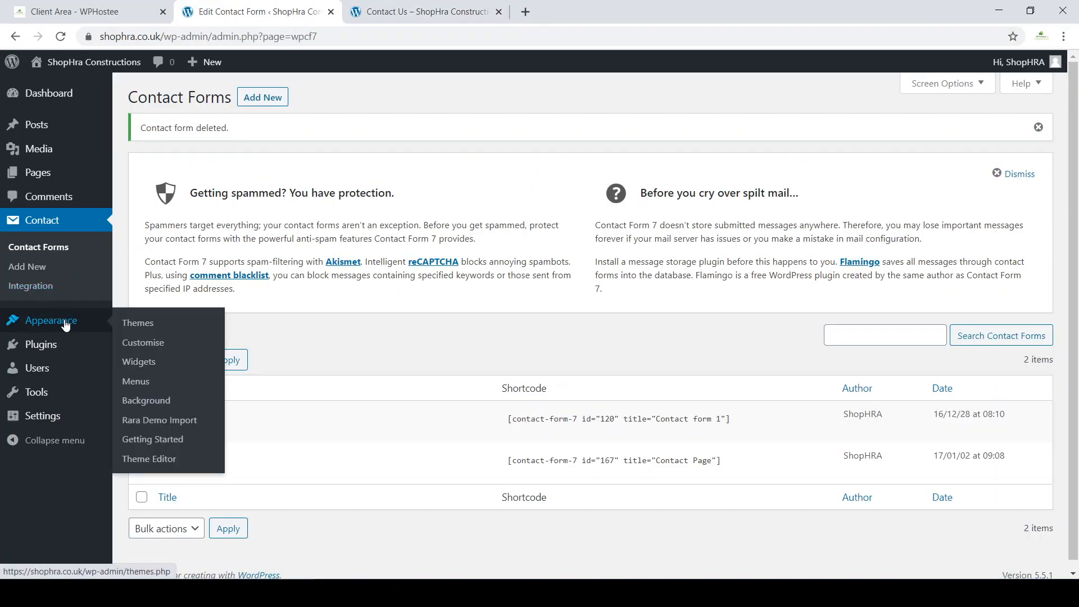
pyautogui.click(136, 387)
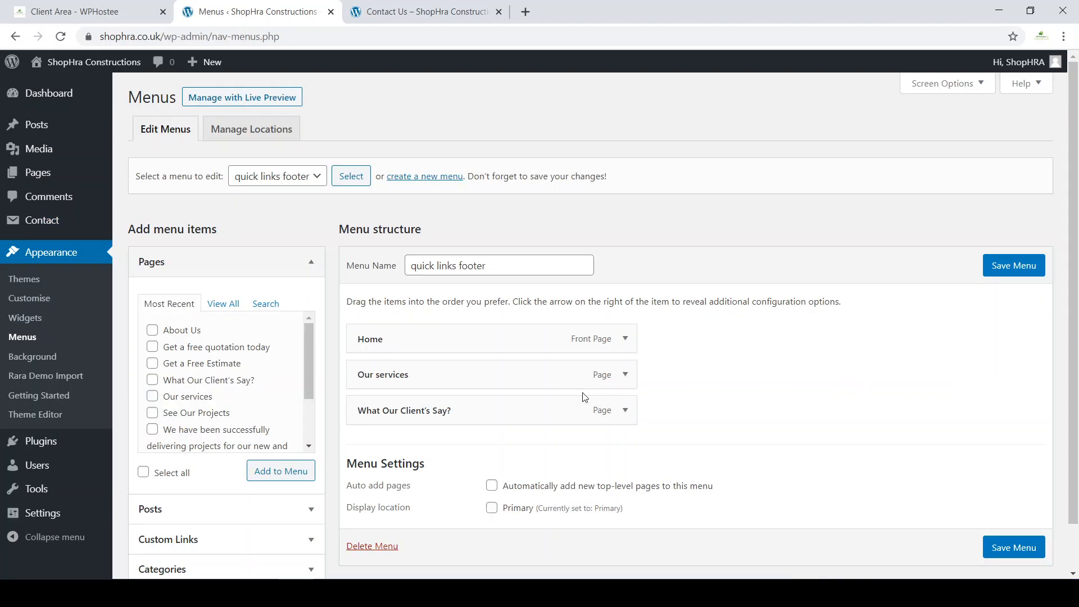
pyautogui.click(290, 178)
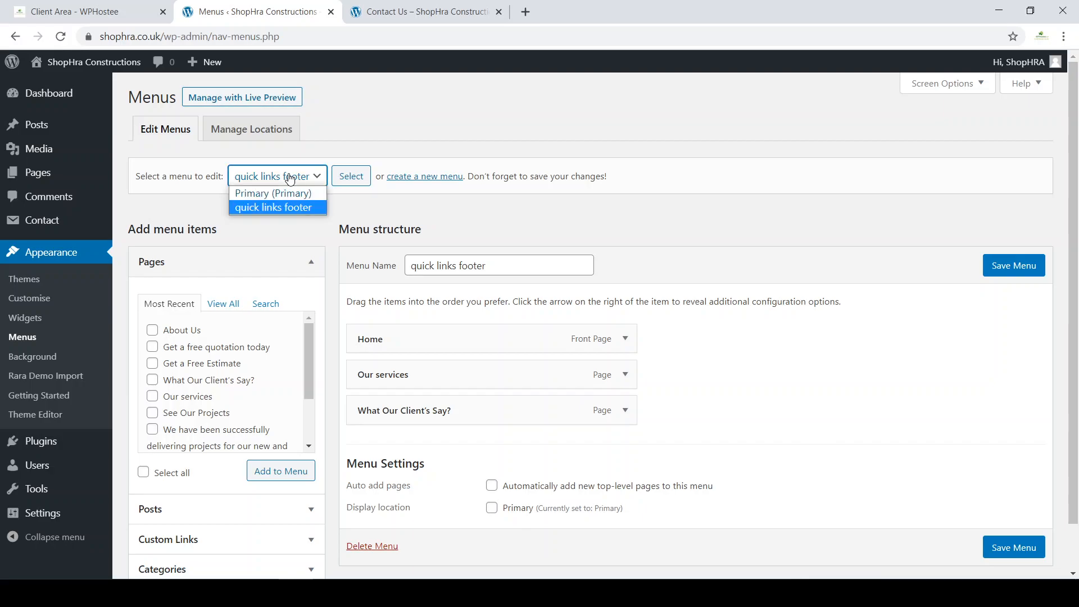
pyautogui.click(275, 193)
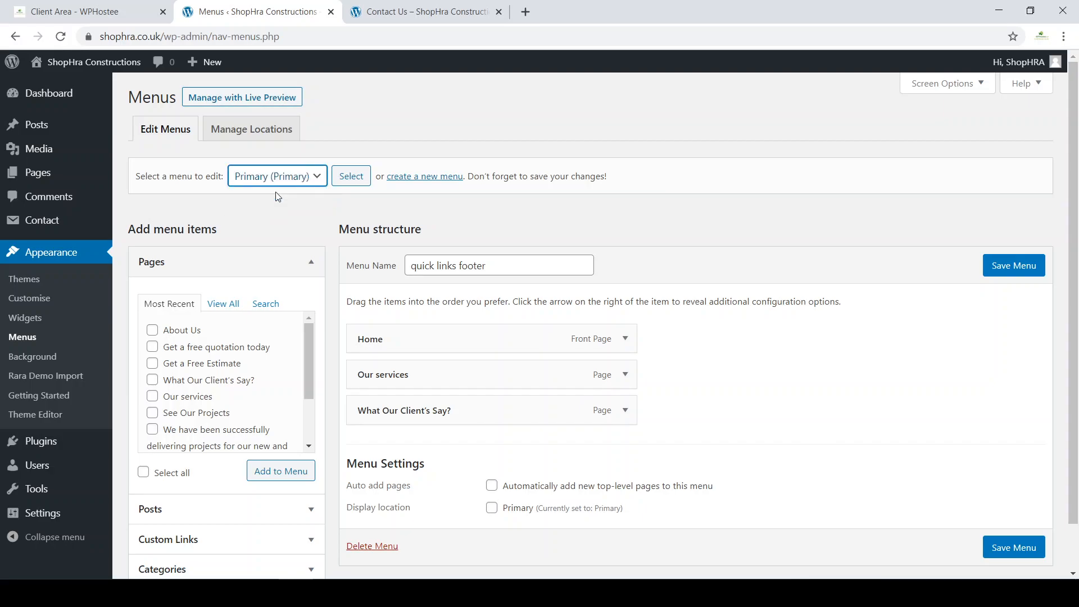
pyautogui.click(322, 176)
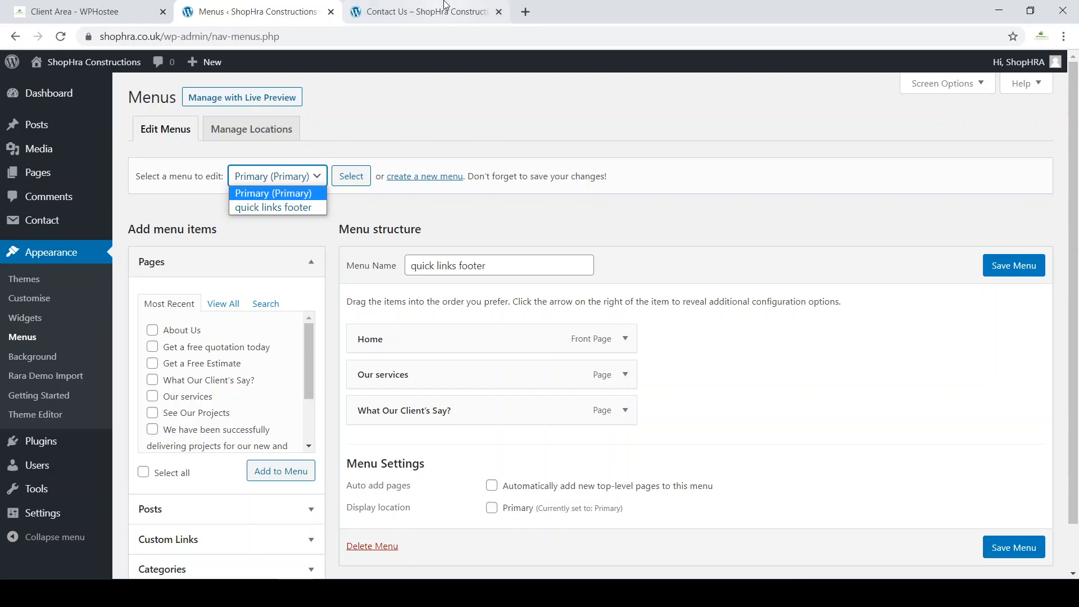
pyautogui.click(445, 5)
pyautogui.click(307, 6)
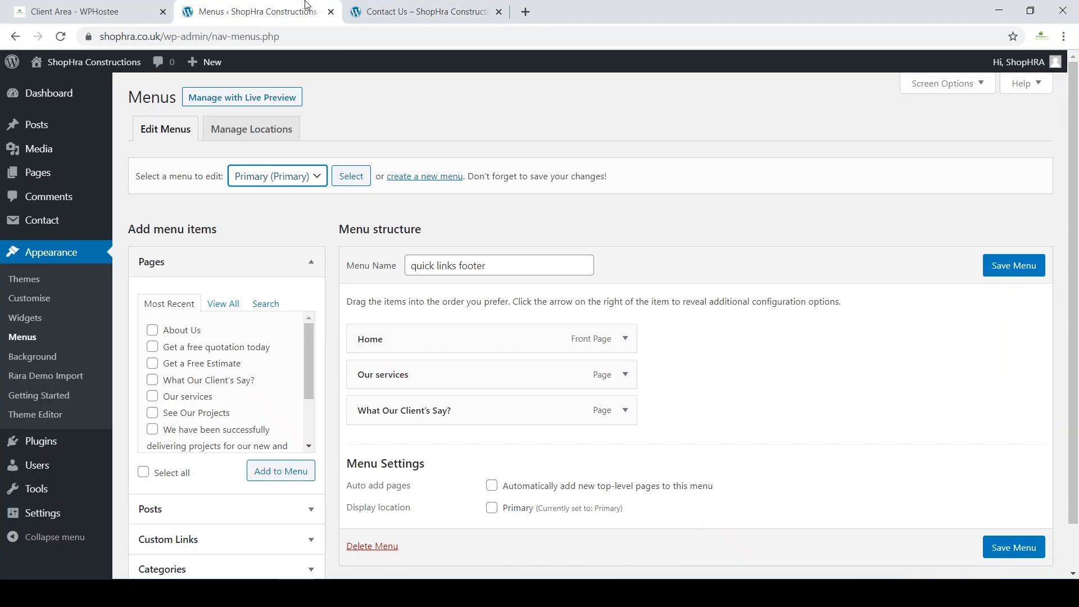
pyautogui.click(281, 176)
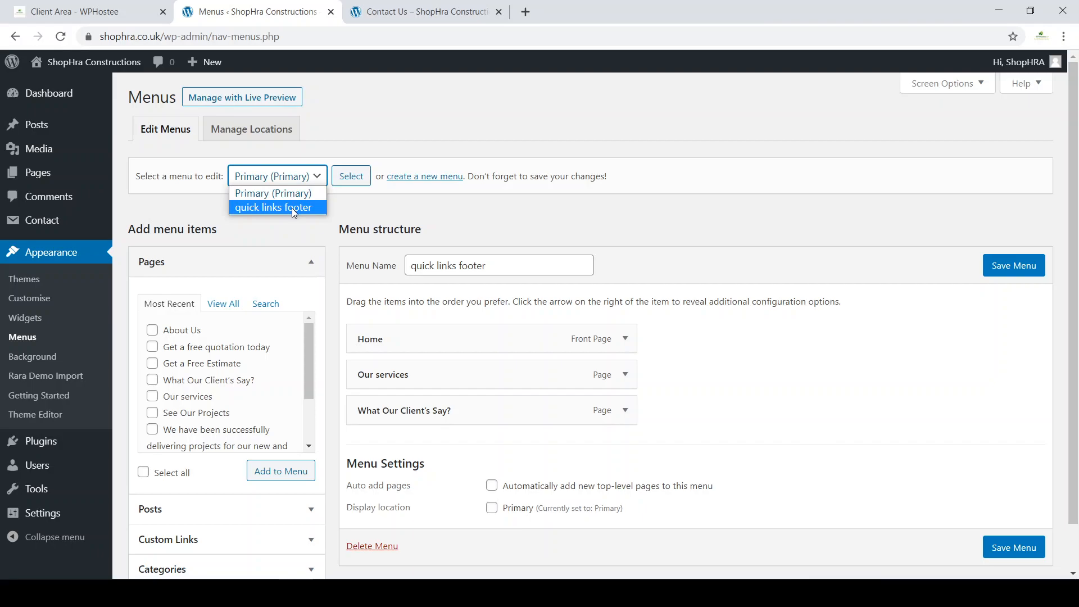
pyautogui.click(292, 208)
pyautogui.click(299, 177)
pyautogui.click(299, 193)
pyautogui.click(349, 179)
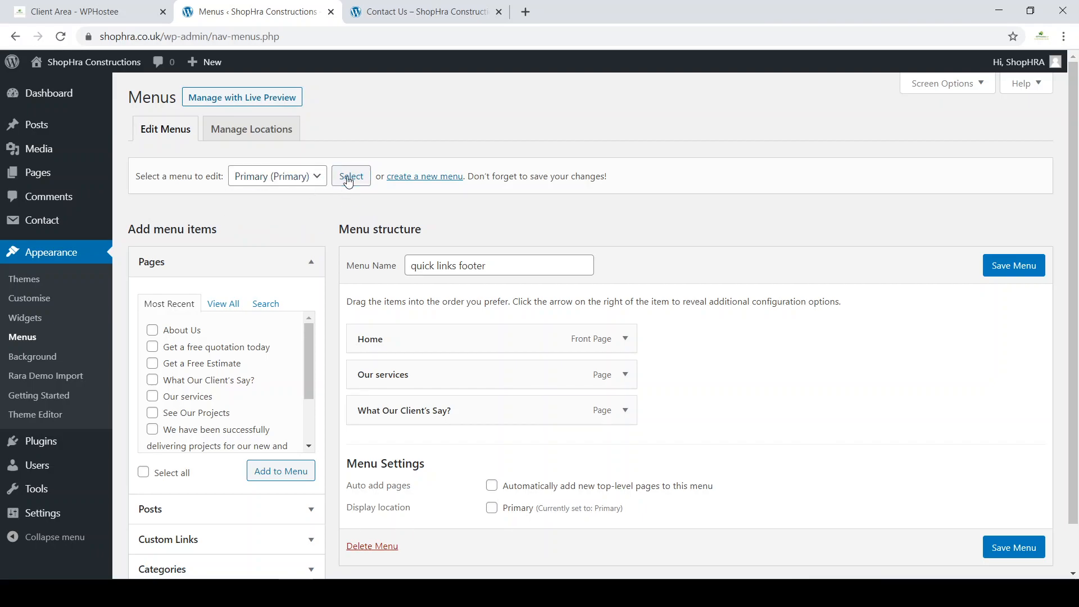
# - Remove the Theme Info, Style Guide, Blog and old Home items from the Primary menu
pyautogui.scroll(-3, 392, 167)
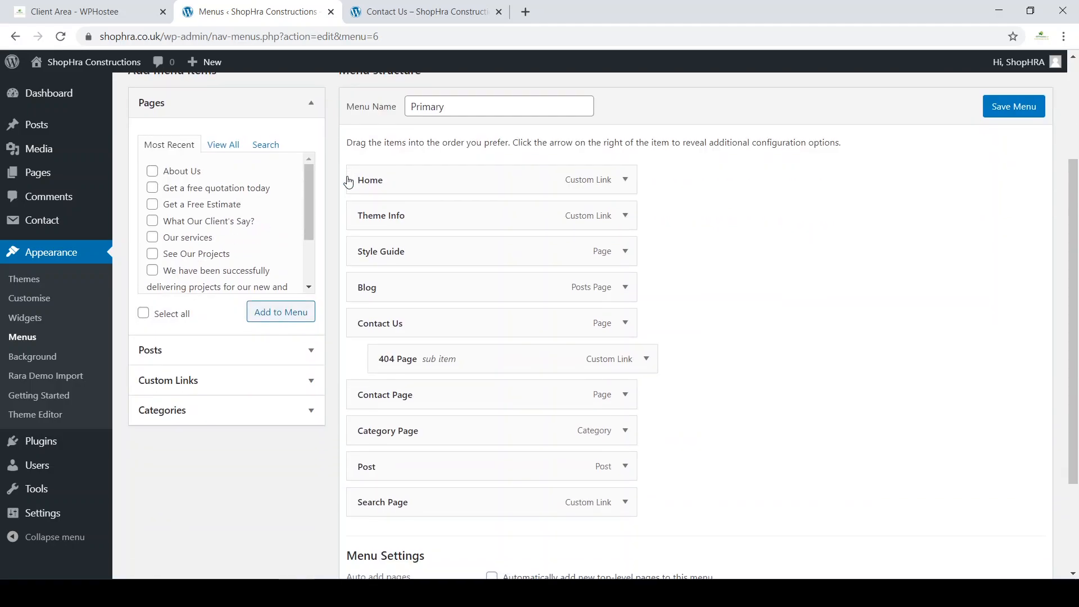
pyautogui.click(625, 215)
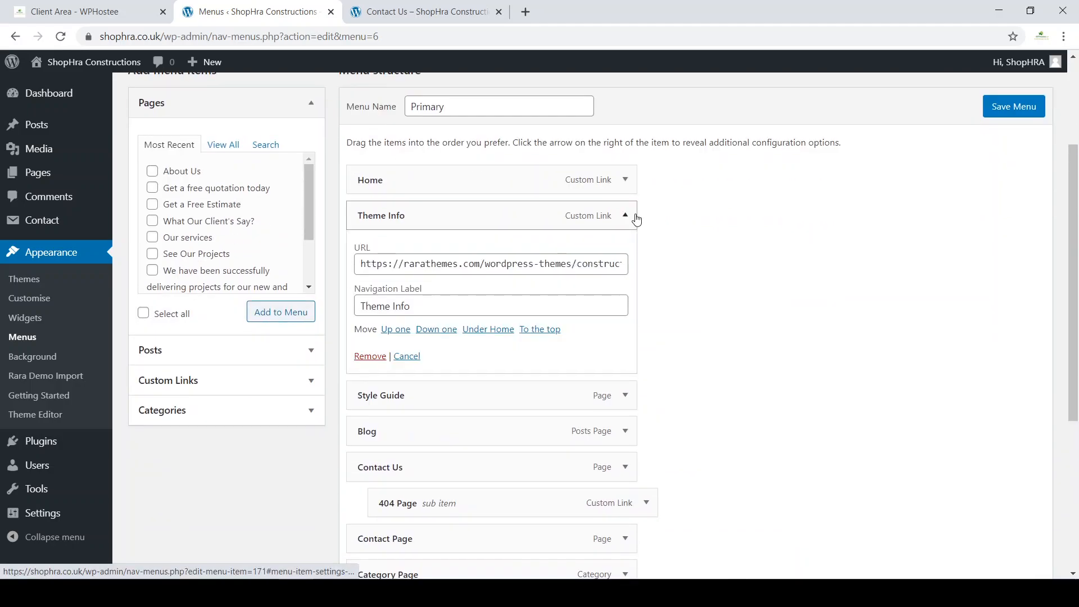
pyautogui.click(373, 353)
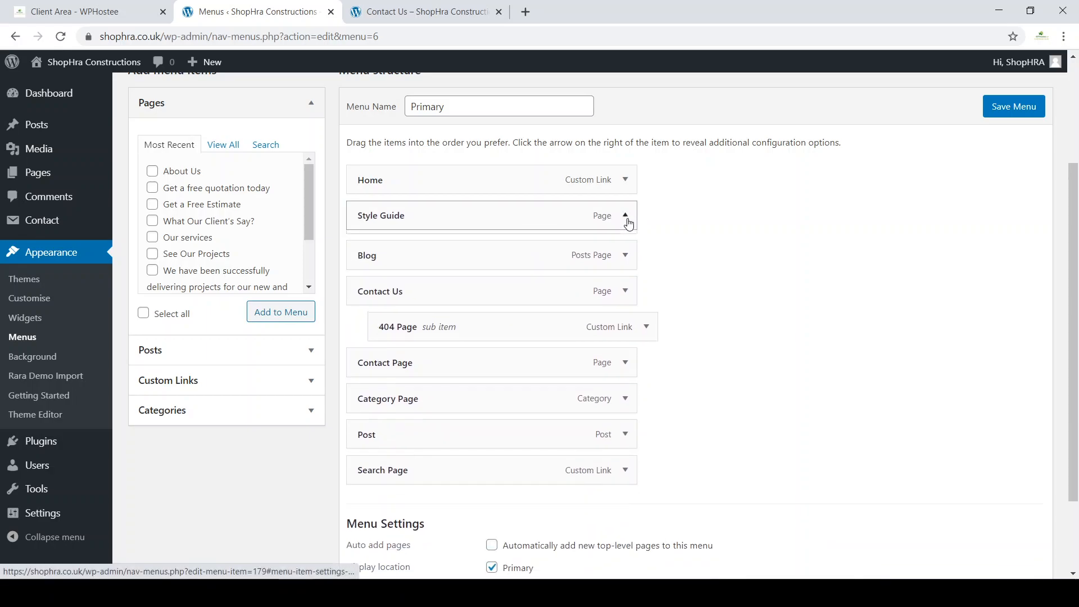
pyautogui.click(625, 215)
pyautogui.click(370, 345)
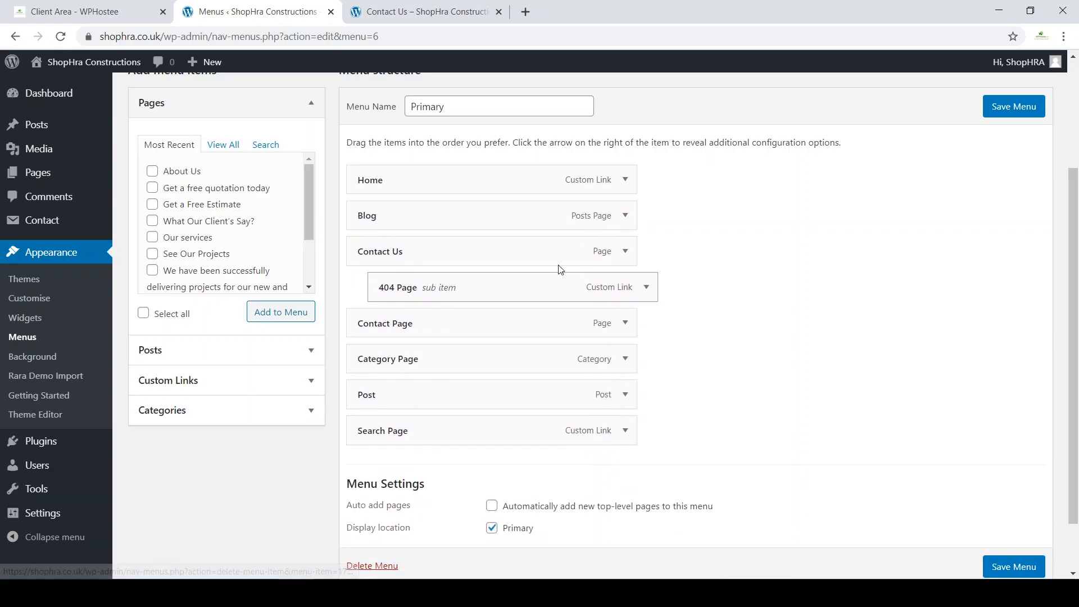
pyautogui.click(625, 216)
pyautogui.click(370, 344)
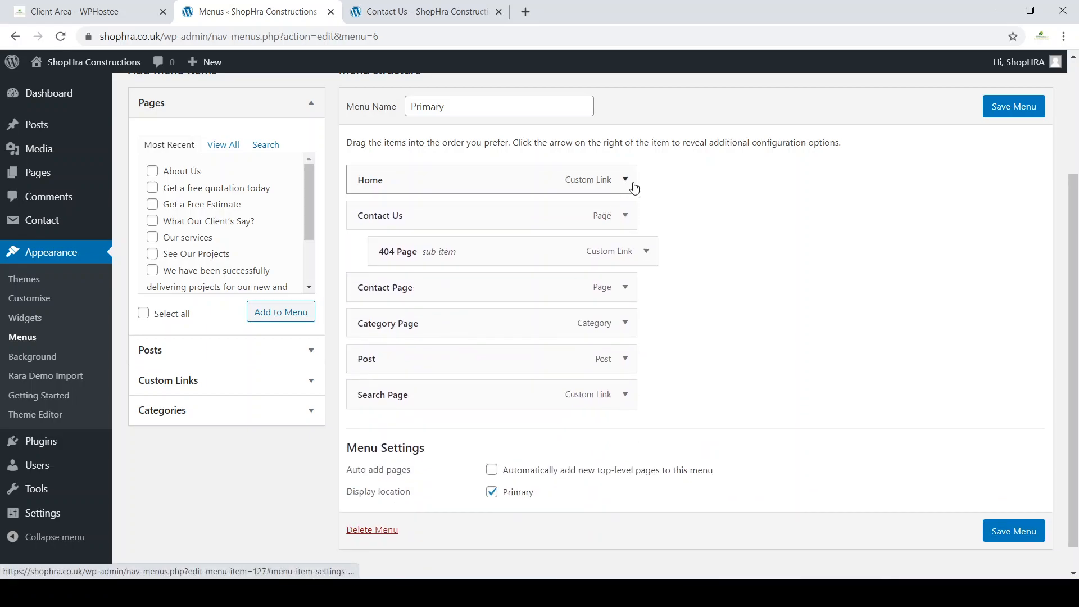
pyautogui.click(633, 186)
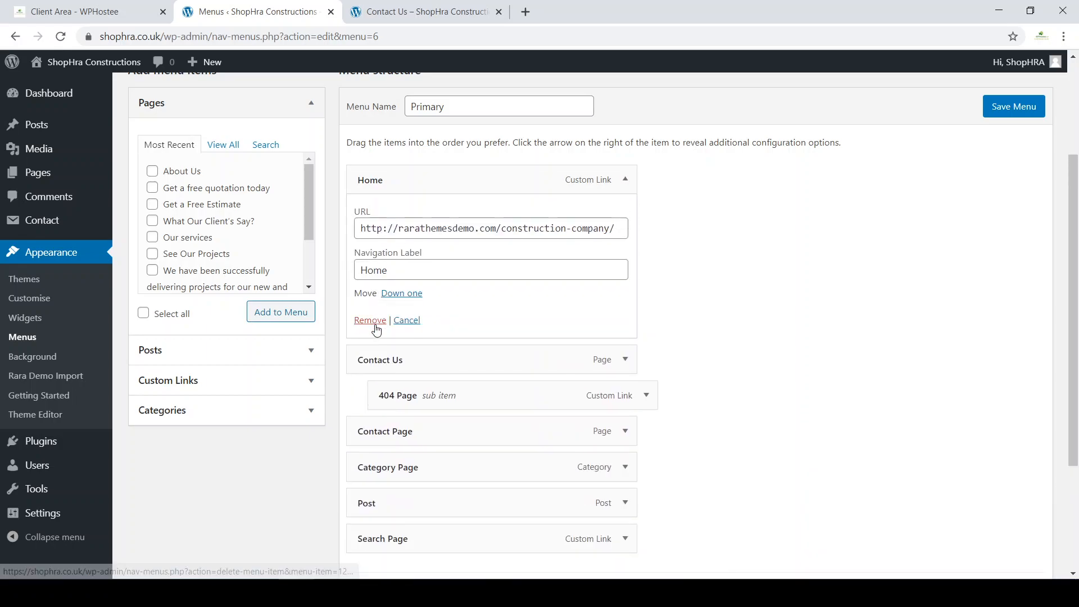
pyautogui.click(372, 324)
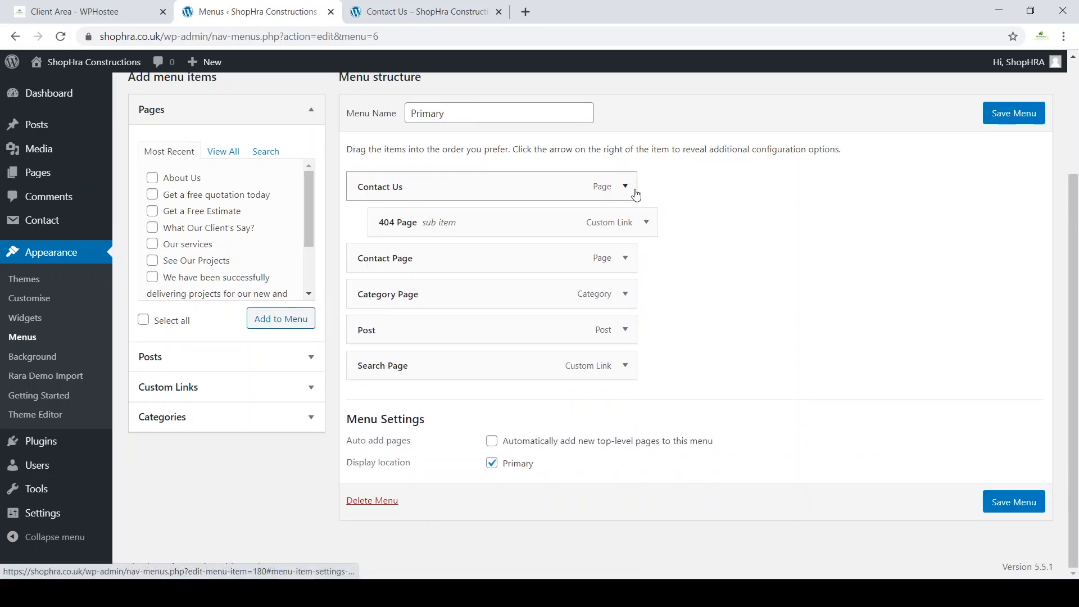
# - Remove the 404 Page, Contact Page, Category Page, Search Page and Post items
pyautogui.click(646, 222)
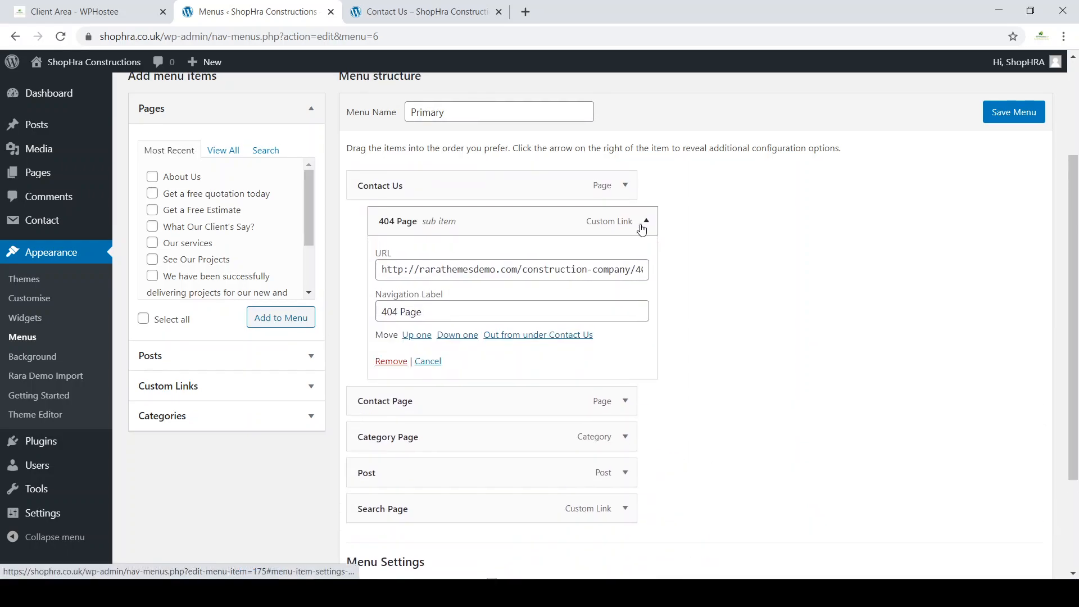
pyautogui.click(390, 362)
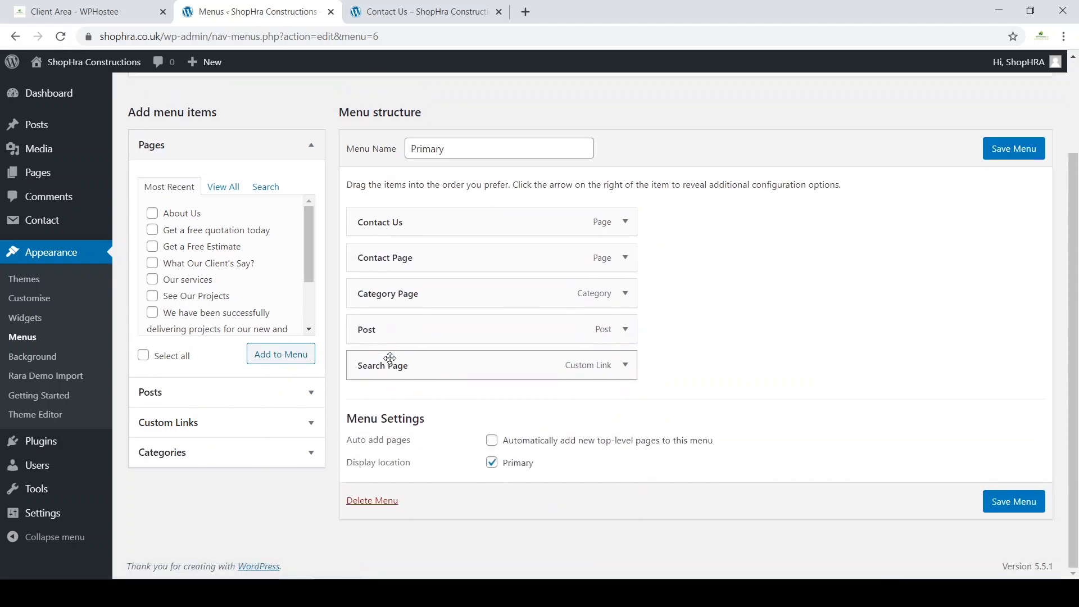
pyautogui.click(622, 259)
pyautogui.click(370, 387)
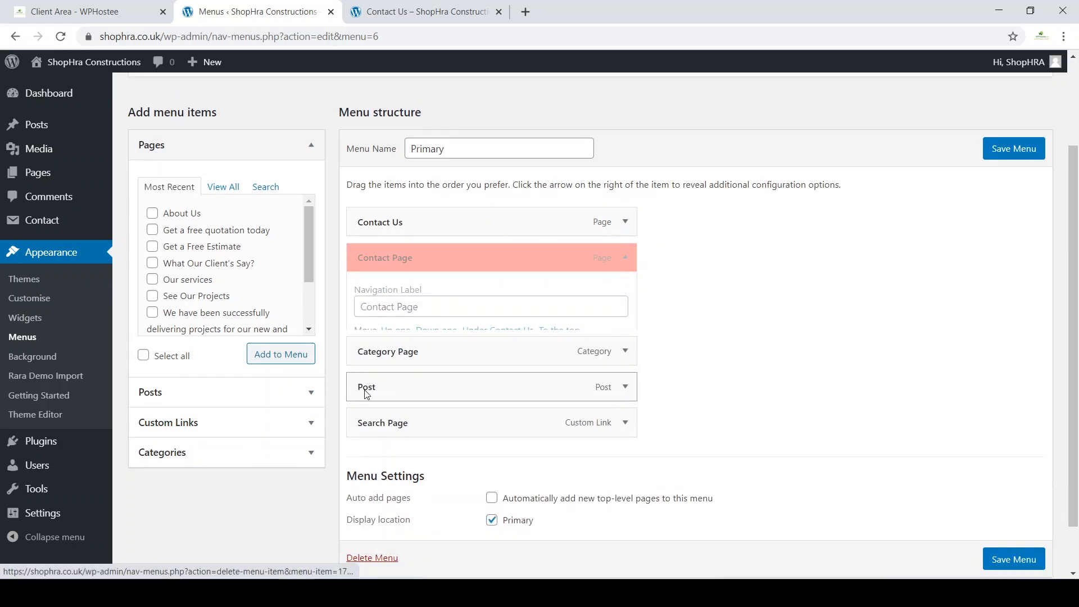
pyautogui.click(629, 295)
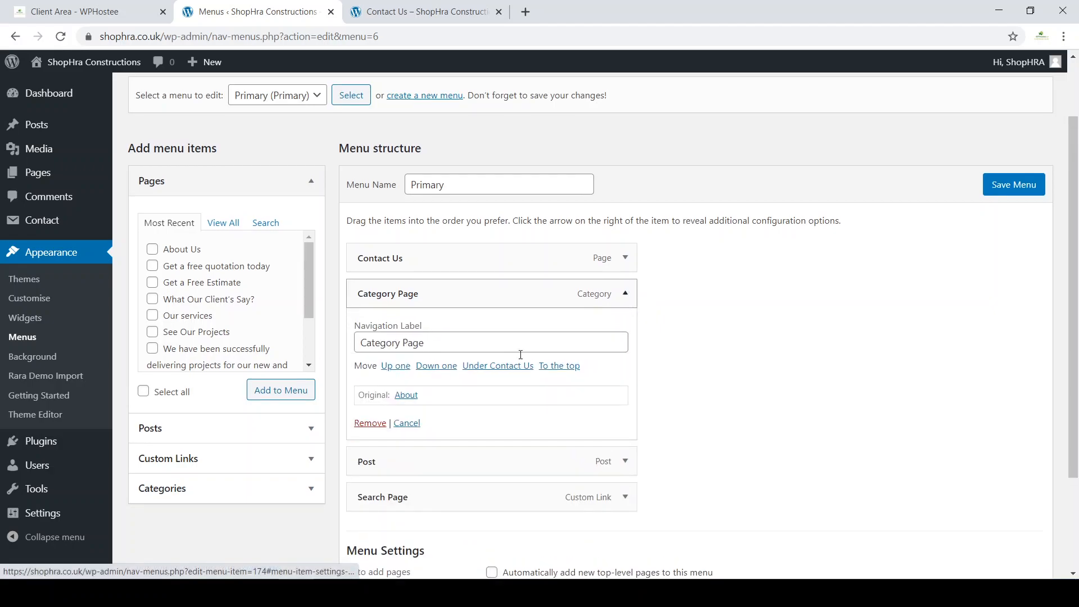
pyautogui.click(368, 420)
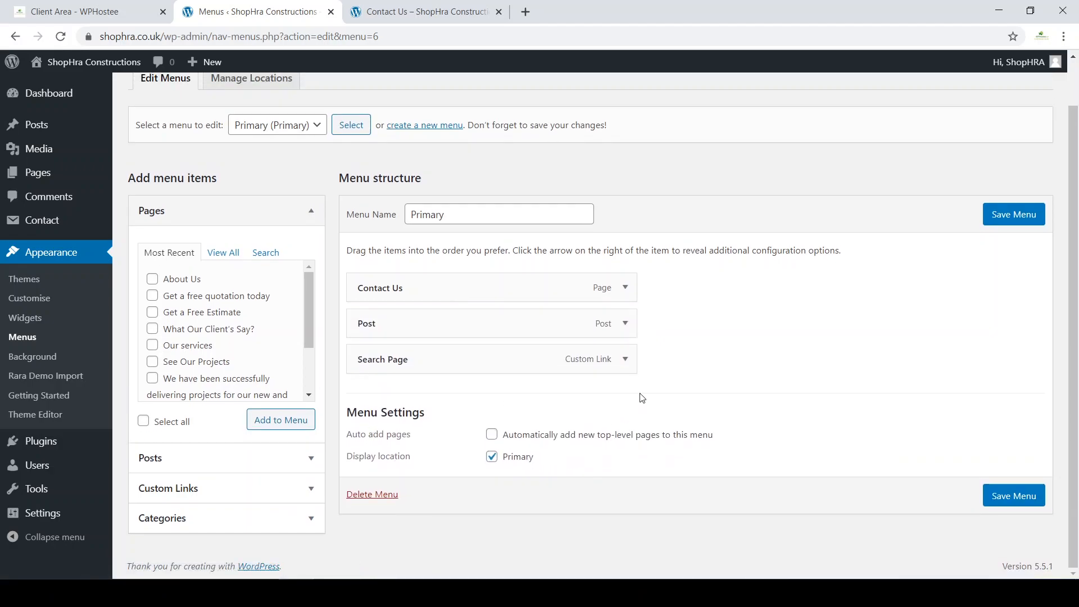
pyautogui.click(625, 359)
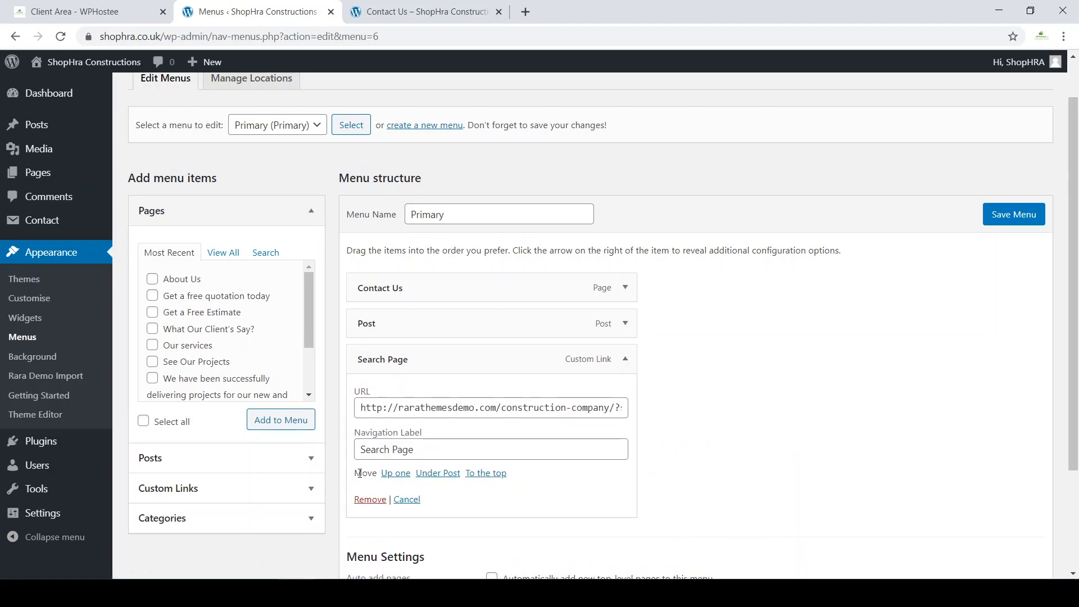
pyautogui.click(368, 500)
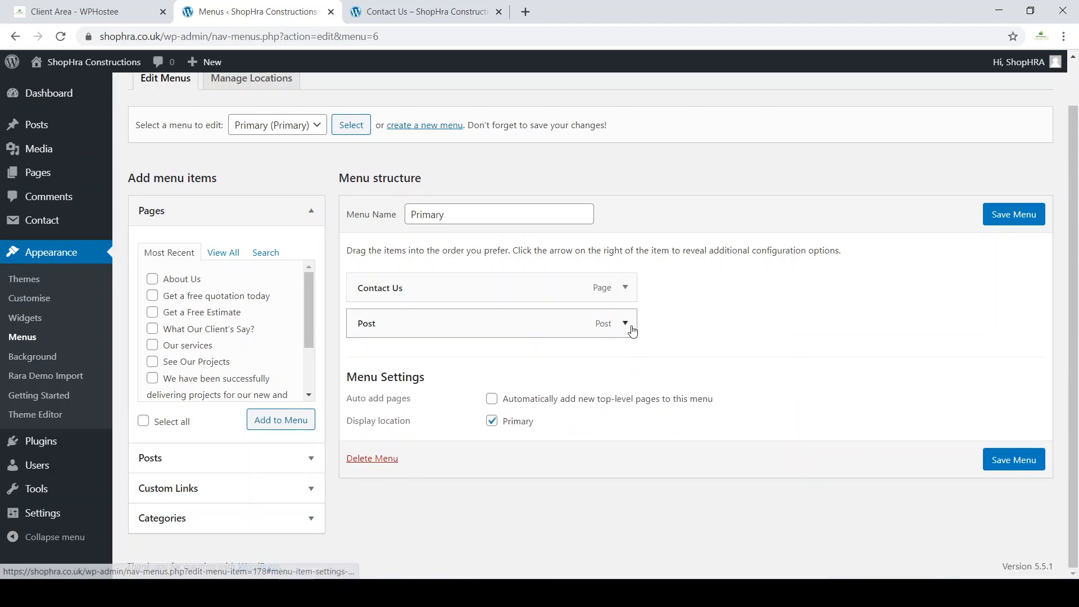
pyautogui.click(625, 323)
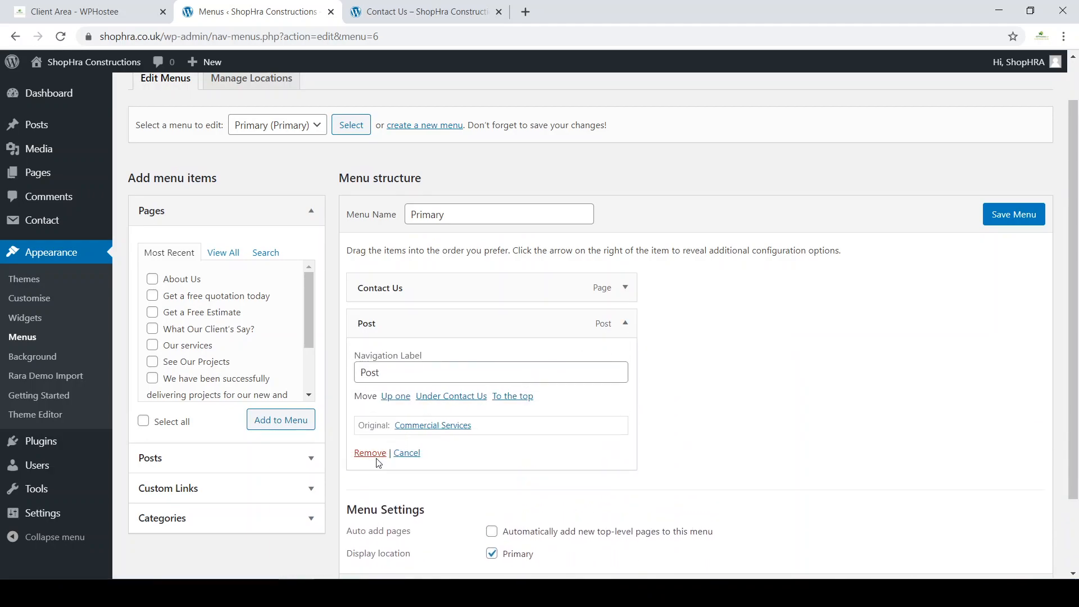
pyautogui.click(372, 455)
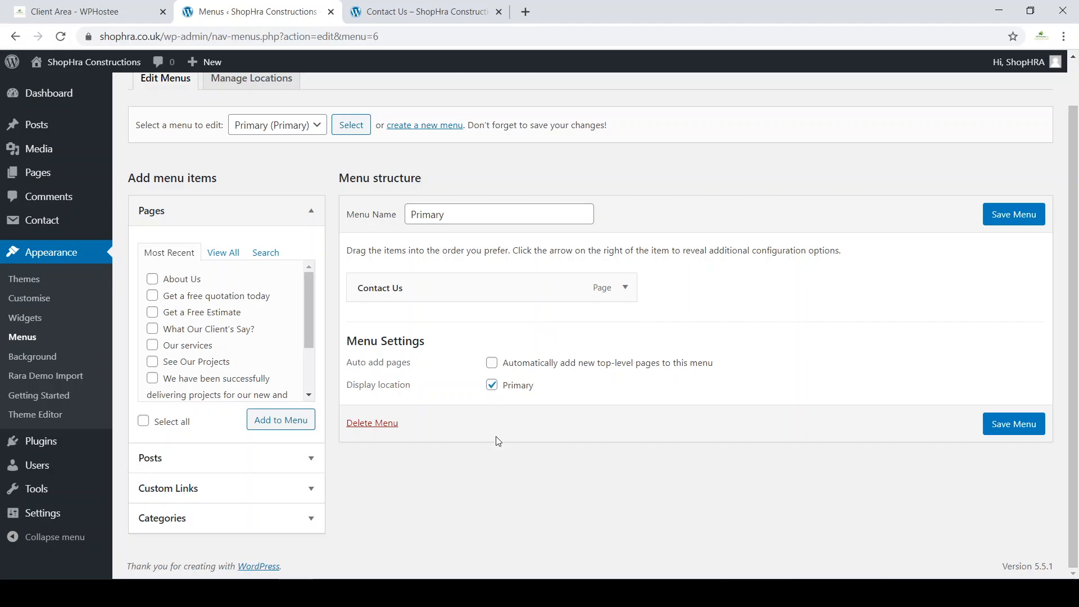
# - Add the front page to the menu and change its navigation label to 'Home'
pyautogui.click(221, 254)
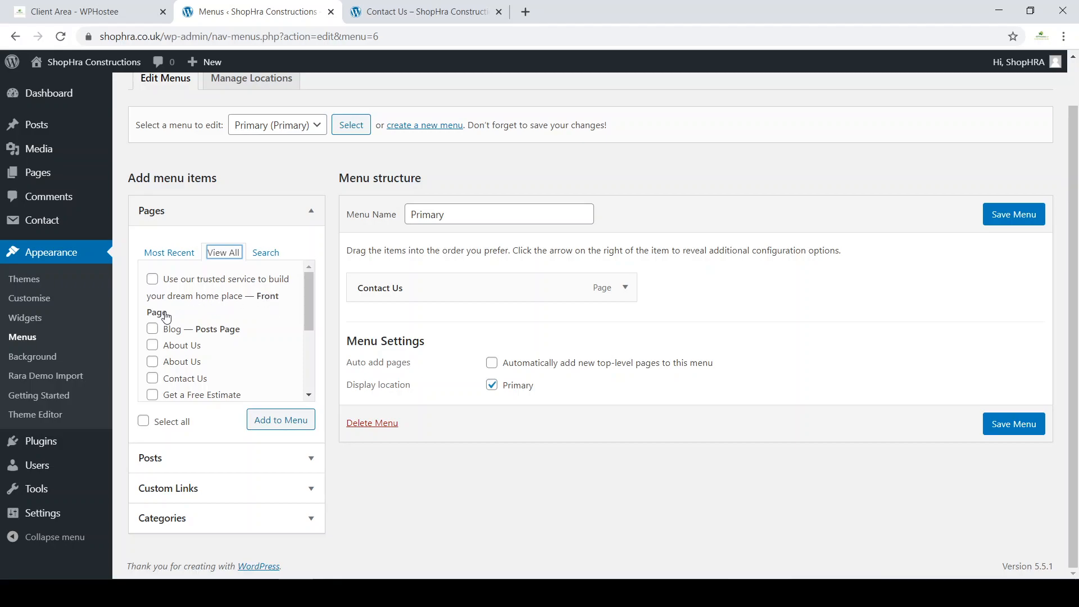
pyautogui.click(152, 280)
pyautogui.click(275, 419)
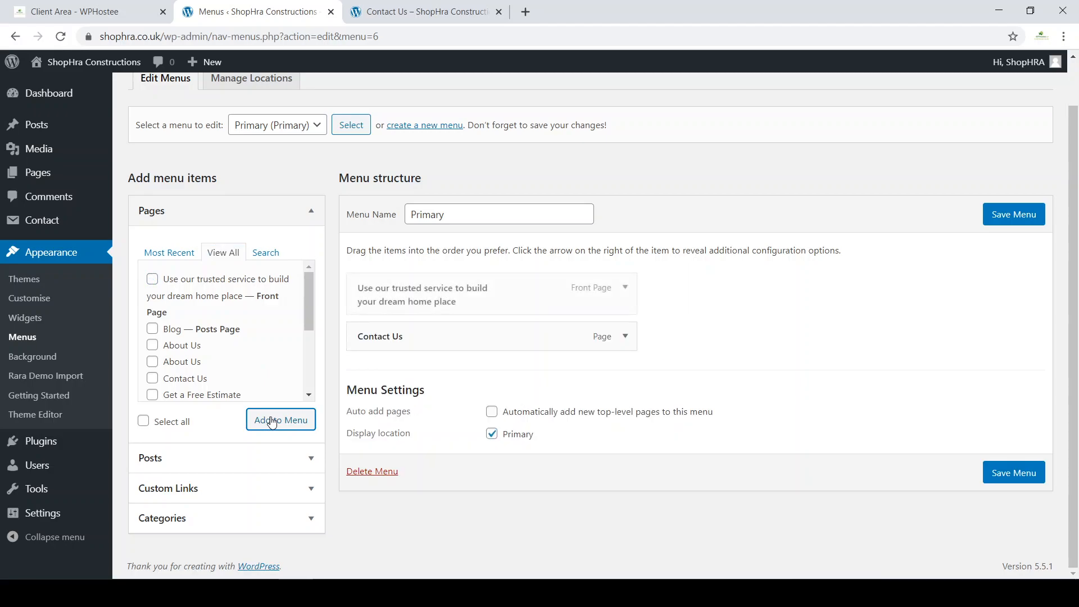
pyautogui.click(624, 287)
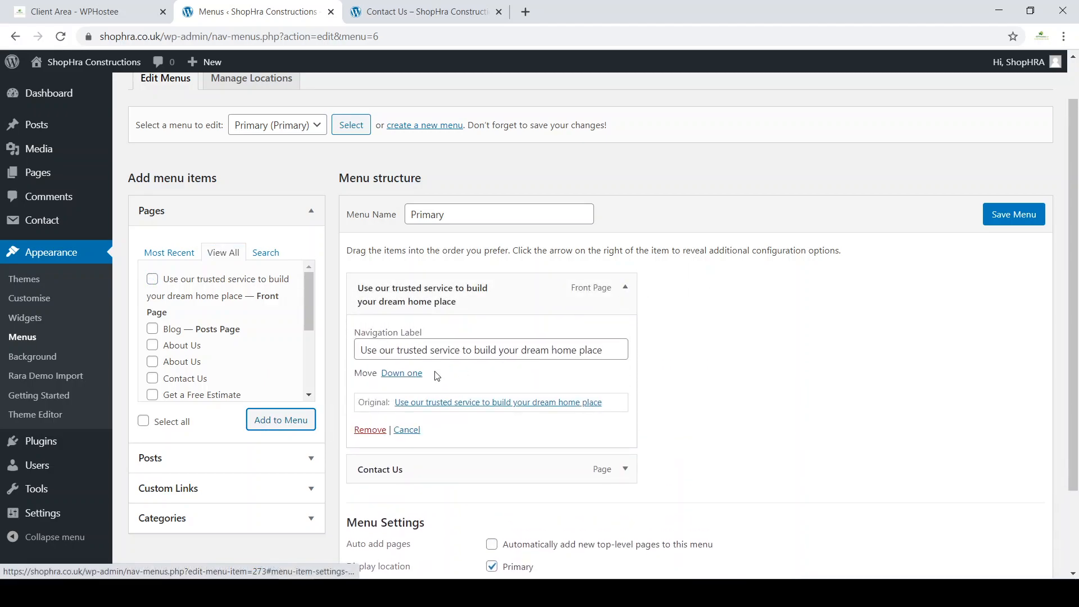
pyautogui.click(422, 346)
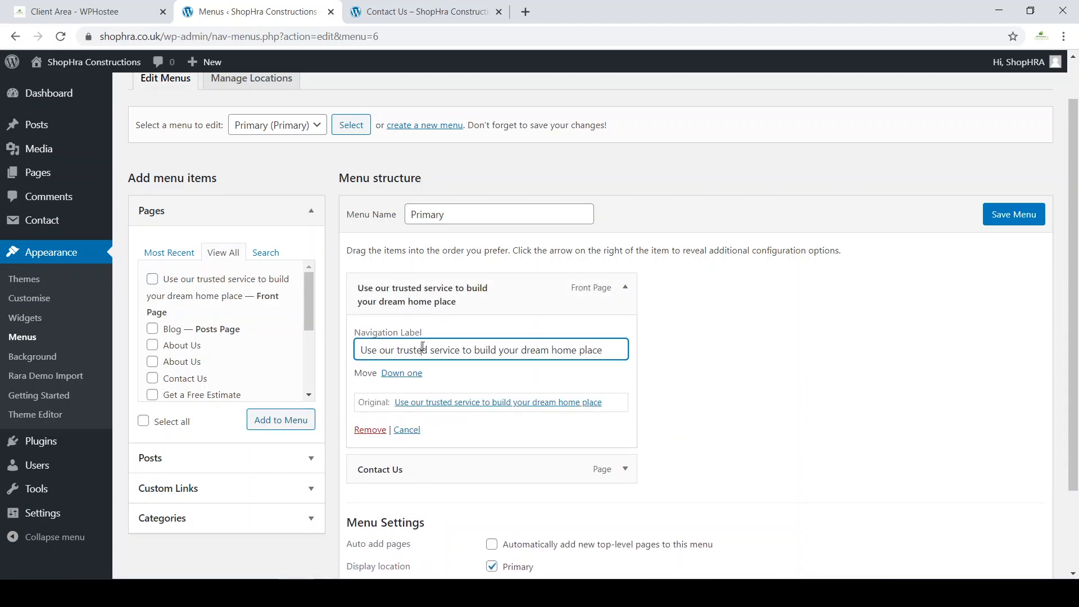
pyautogui.hotkey('ctrl', 'a')
pyautogui.write('H')
pyautogui.press('capslock')
pyautogui.write('ome')
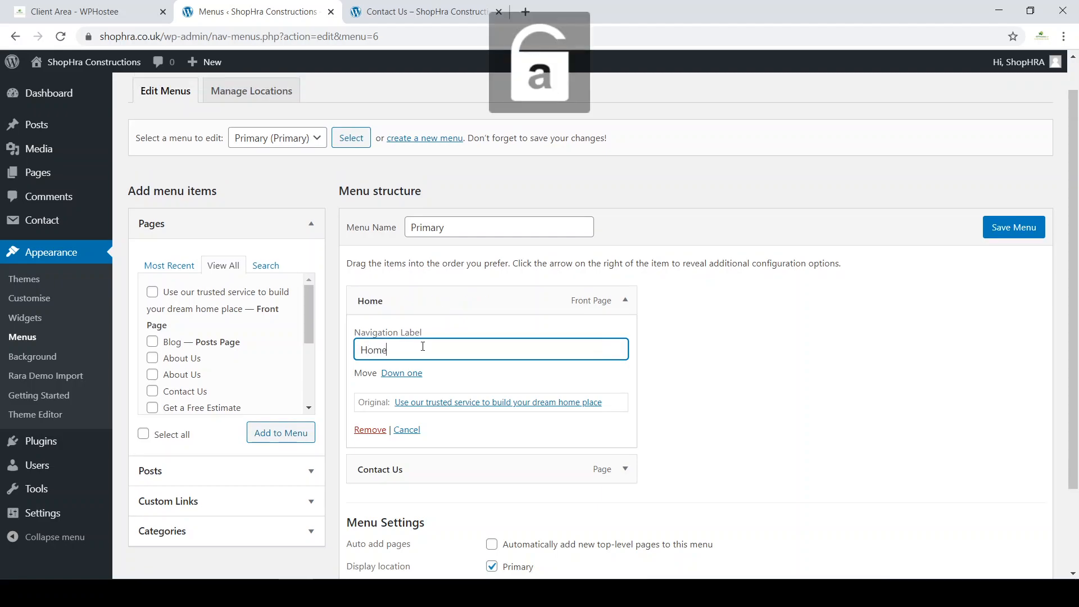
pyautogui.click(629, 299)
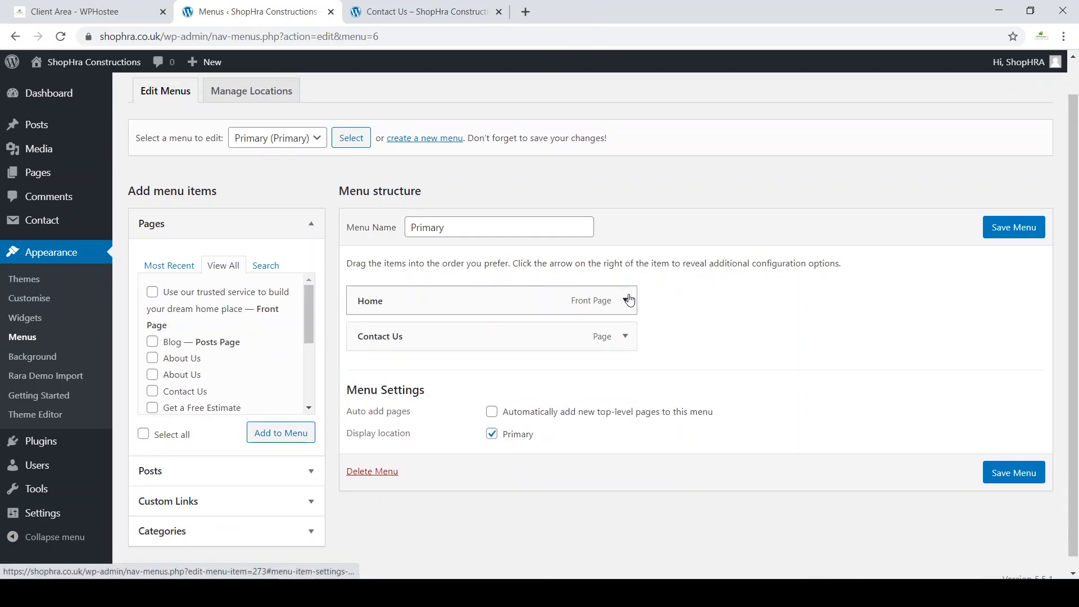
# - Tick Our services and See Our Projects in the pages list
pyautogui.scroll(-1, 186, 348)
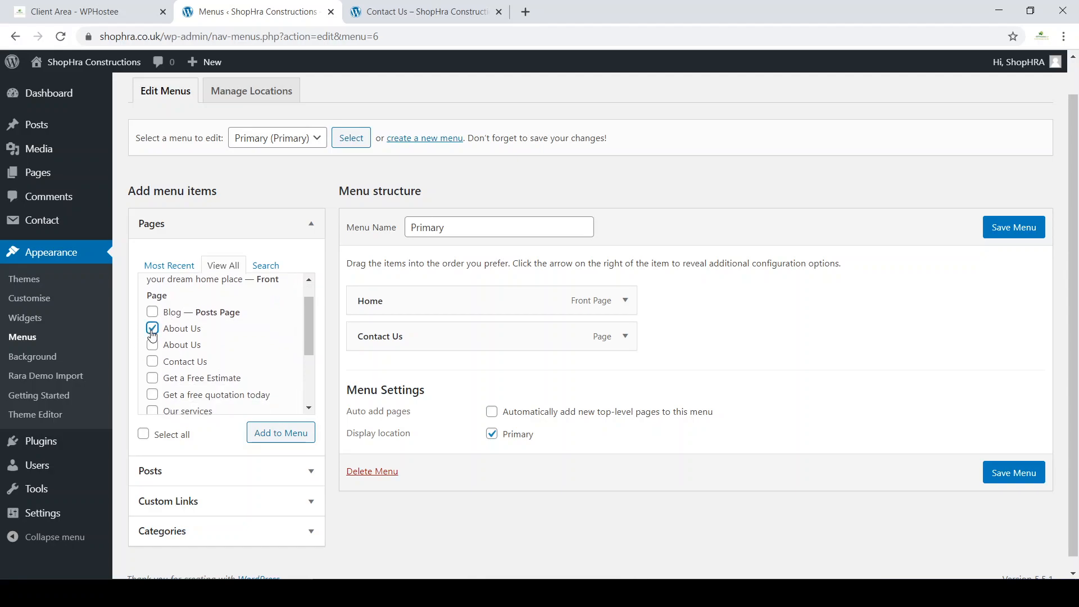
pyautogui.scroll(-1, 207, 376)
pyautogui.scroll(-1, 207, 377)
pyautogui.click(201, 381)
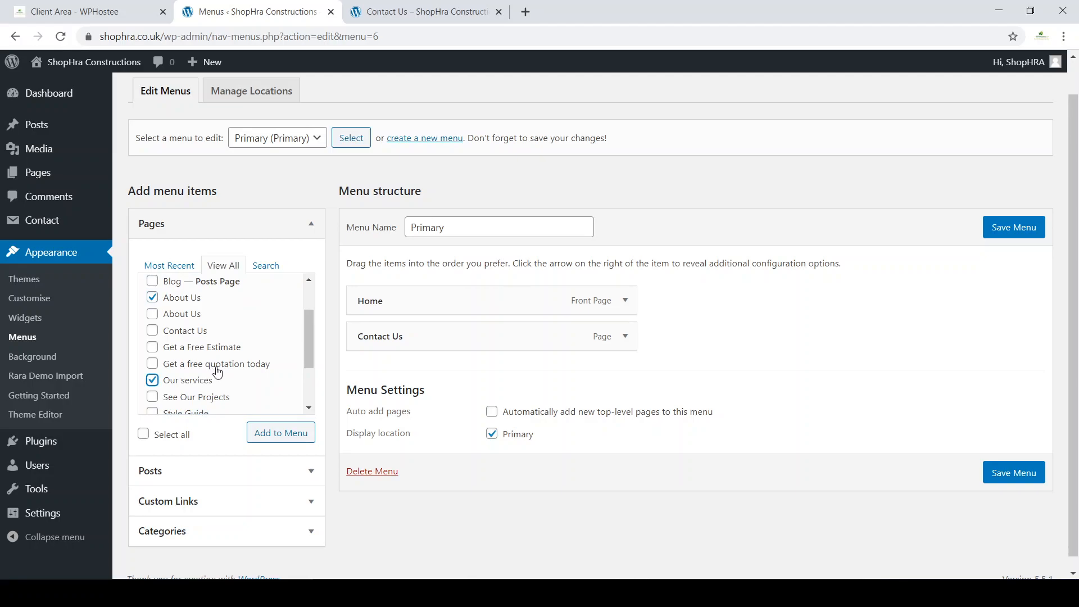
pyautogui.scroll(-1, 212, 380)
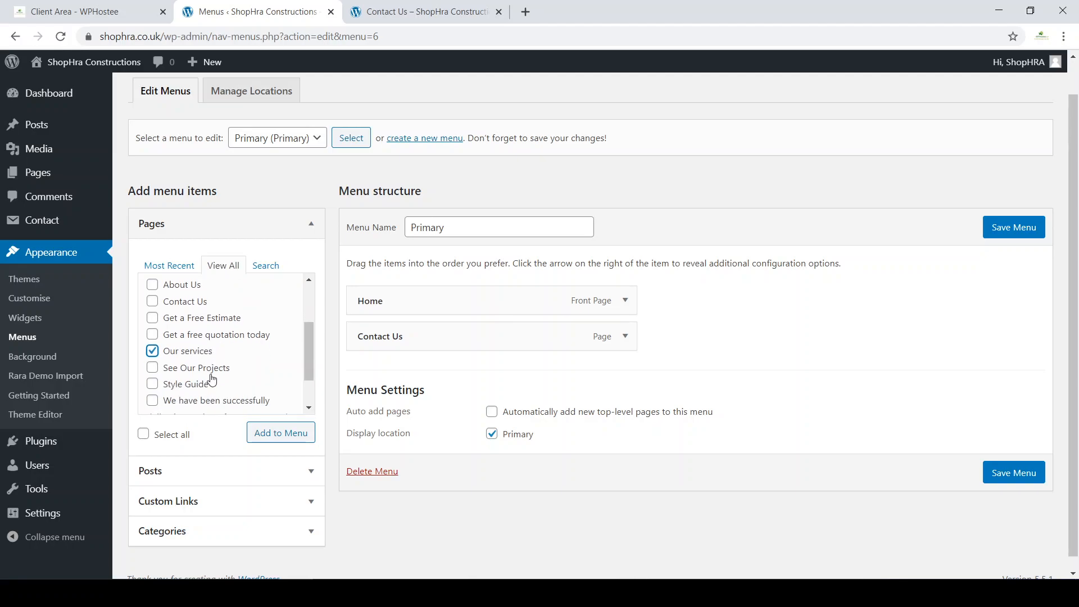
pyautogui.click(204, 374)
pyautogui.scroll(-2, 192, 380)
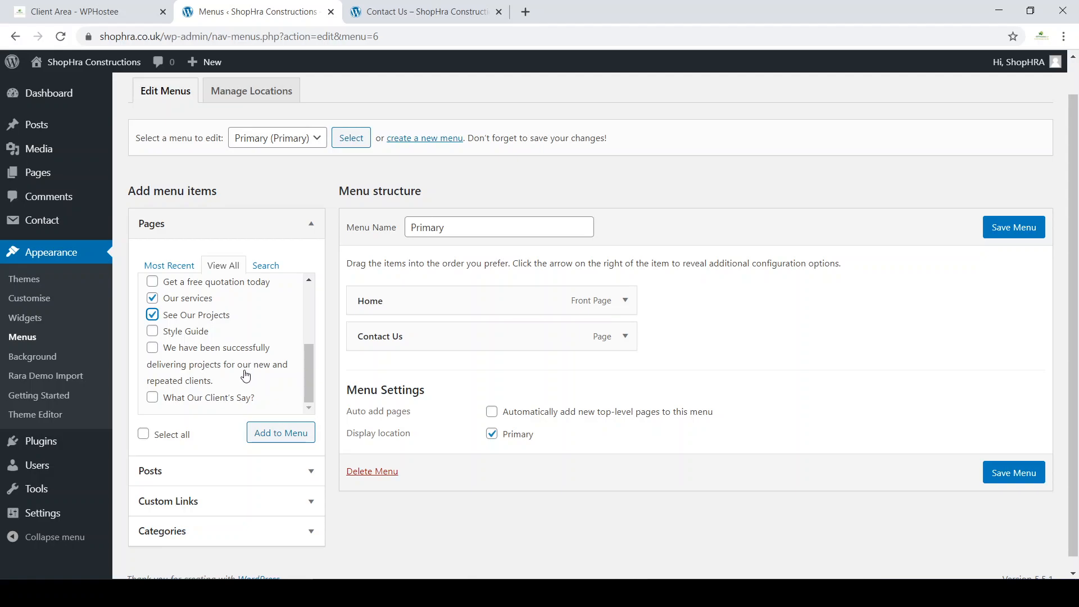
# - Add the ticked pages, move Contact Us to the bottom, and shorten 'See Our Projects' to 'Our Projects'
pyautogui.click(281, 434)
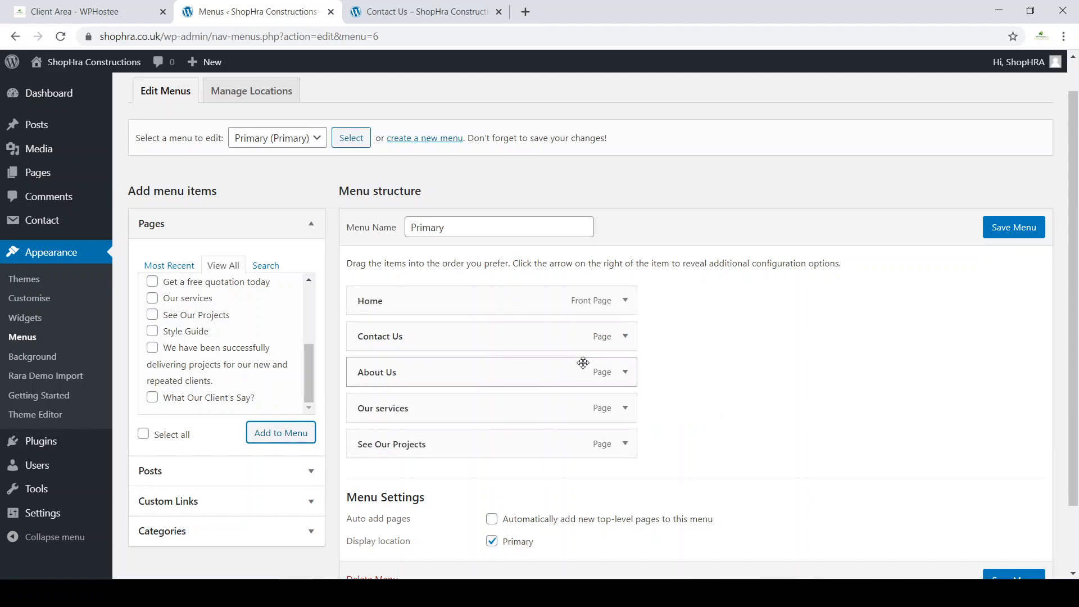
pyautogui.moveTo(568, 335); pyautogui.dragTo(573, 443)
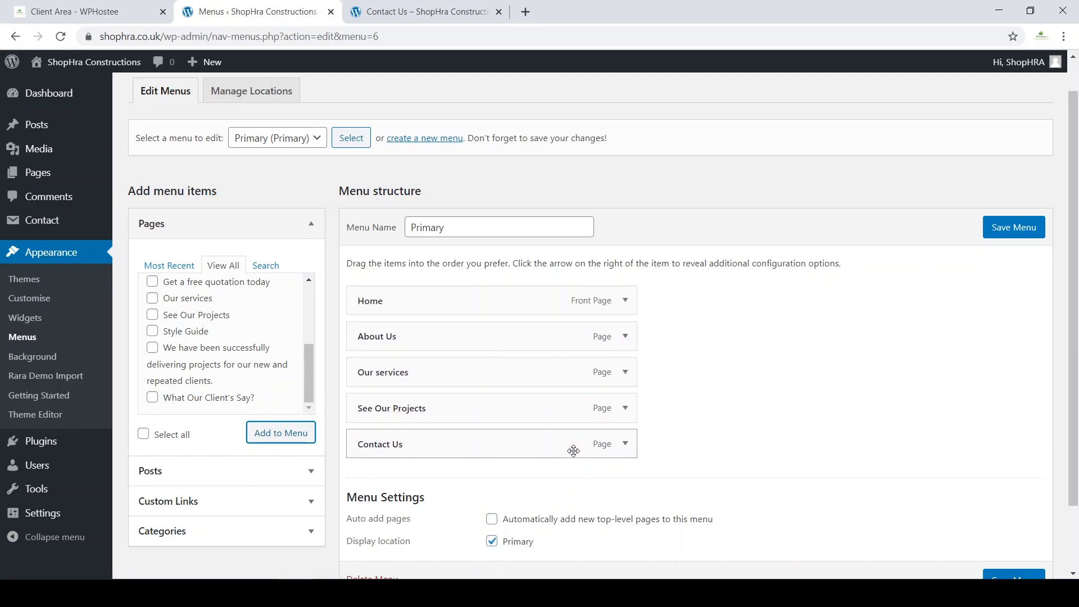
pyautogui.click(625, 409)
pyautogui.click(383, 455)
pyautogui.press('BackSpace')
pyautogui.press('BackSpace')
pyautogui.press('BackSpace')
pyautogui.press('BackSpace')
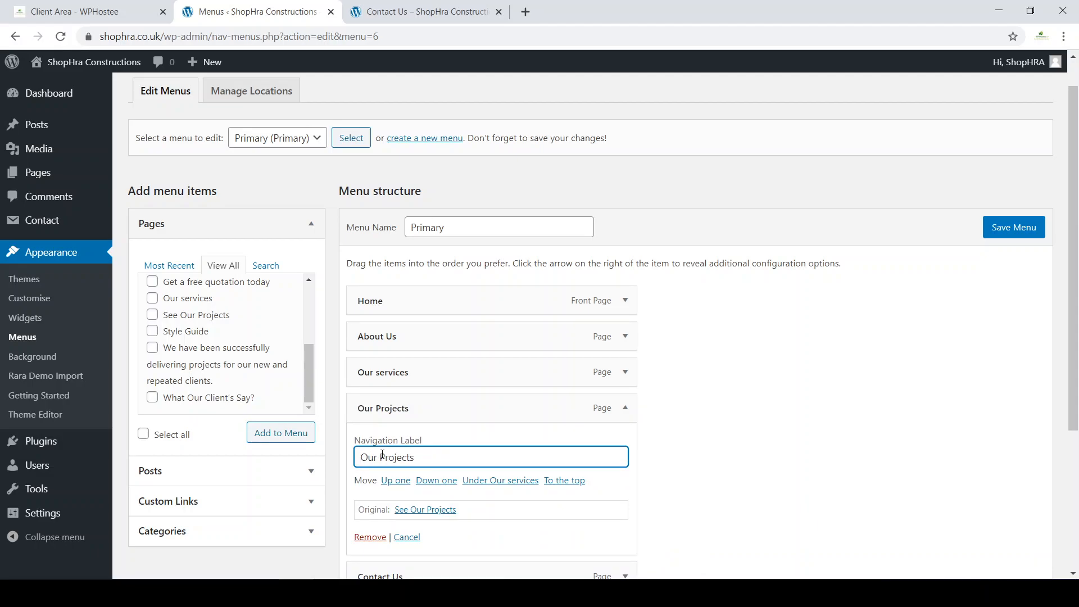
# - Review the Our services and About Us labels, then save the Primary menu
pyautogui.click(626, 373)
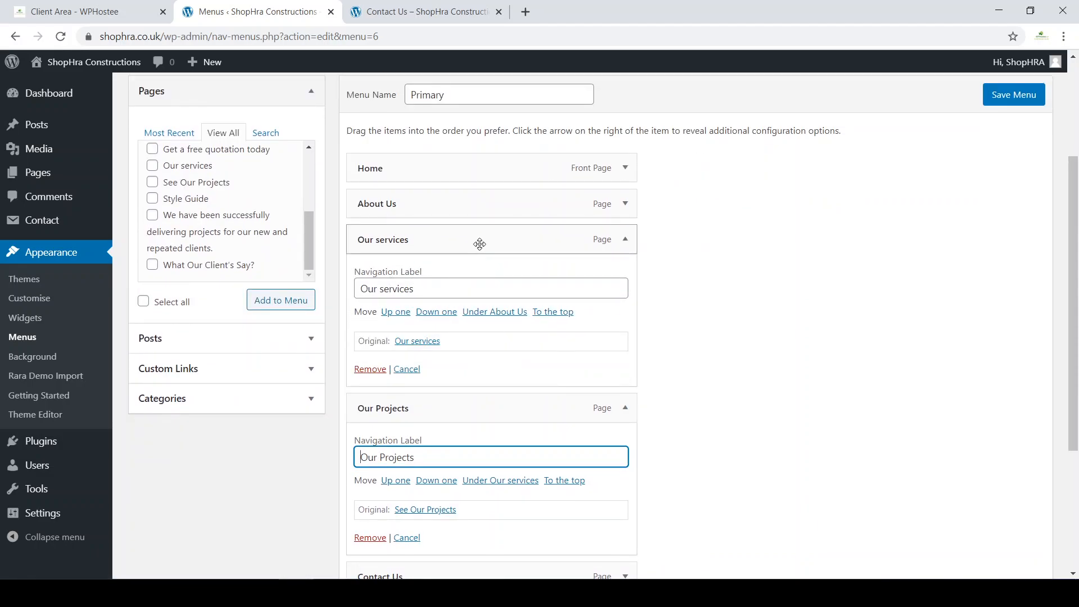
pyautogui.click(386, 289)
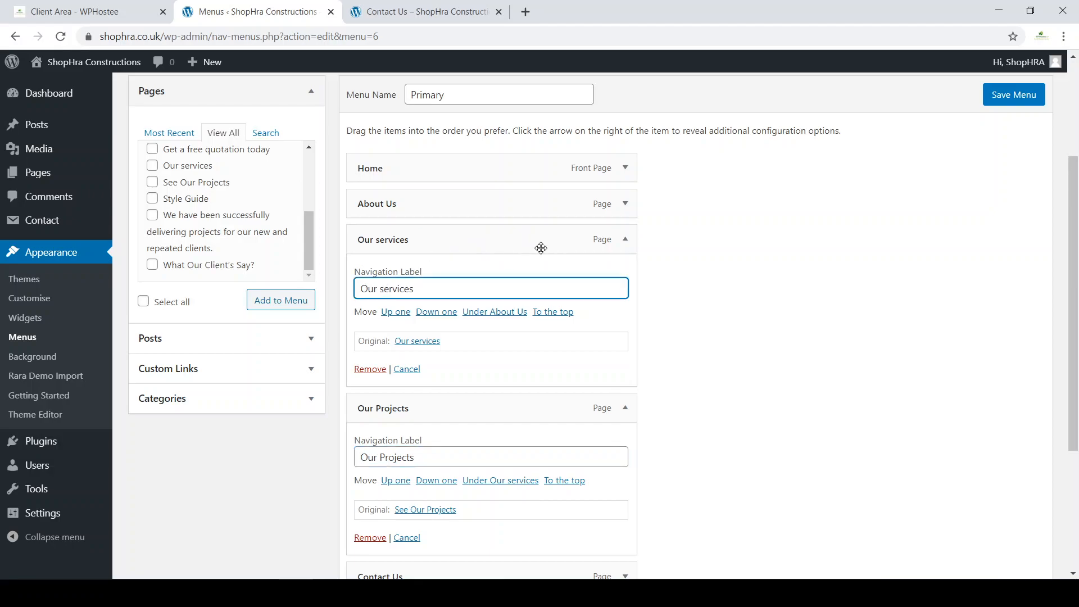
pyautogui.click(625, 204)
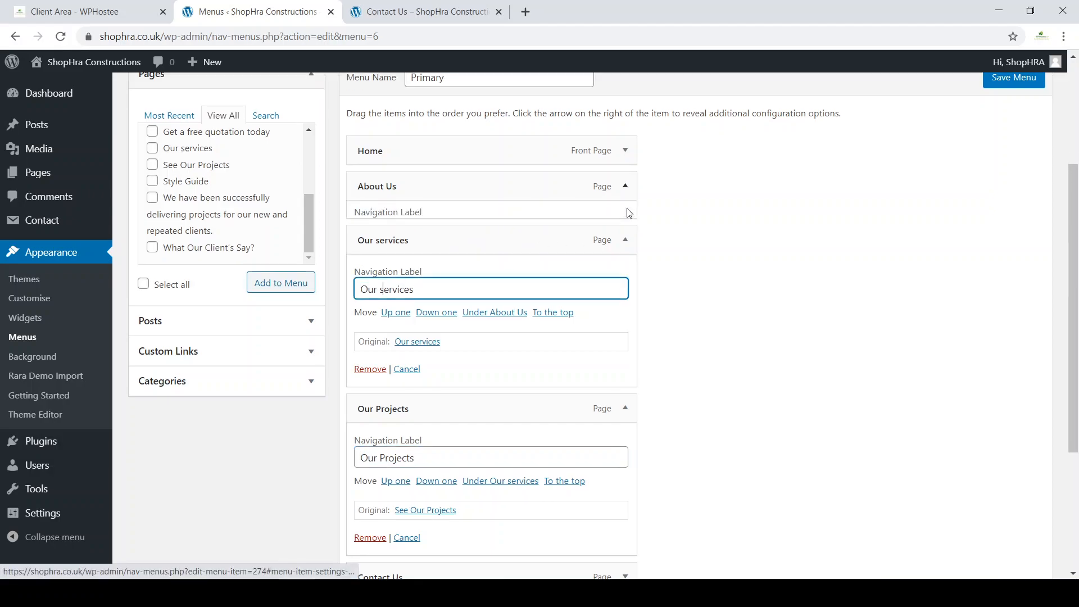
pyautogui.scroll(3, 629, 212)
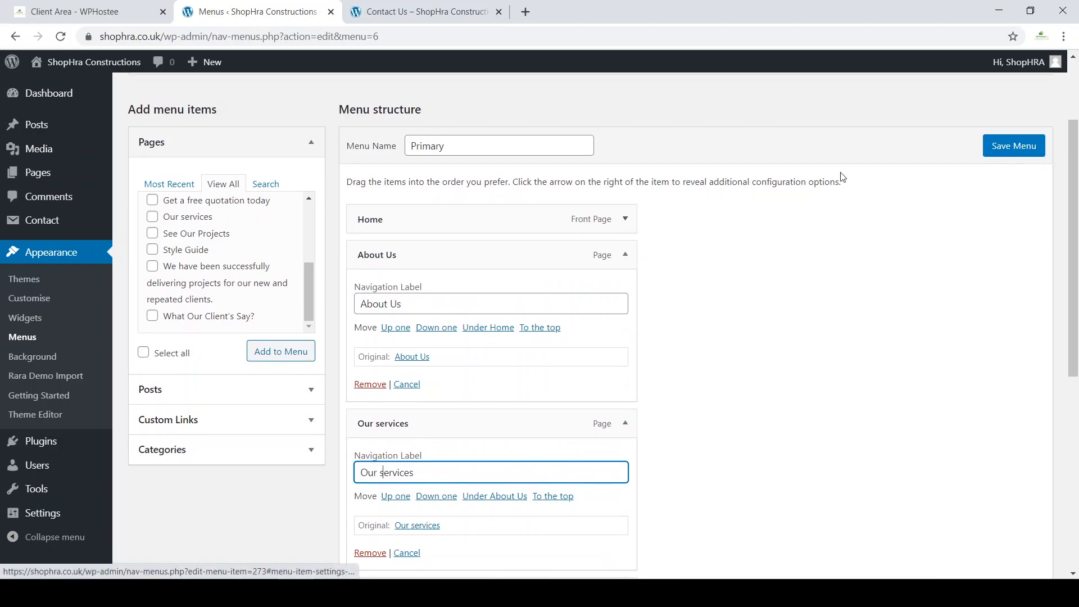
pyautogui.click(1008, 151)
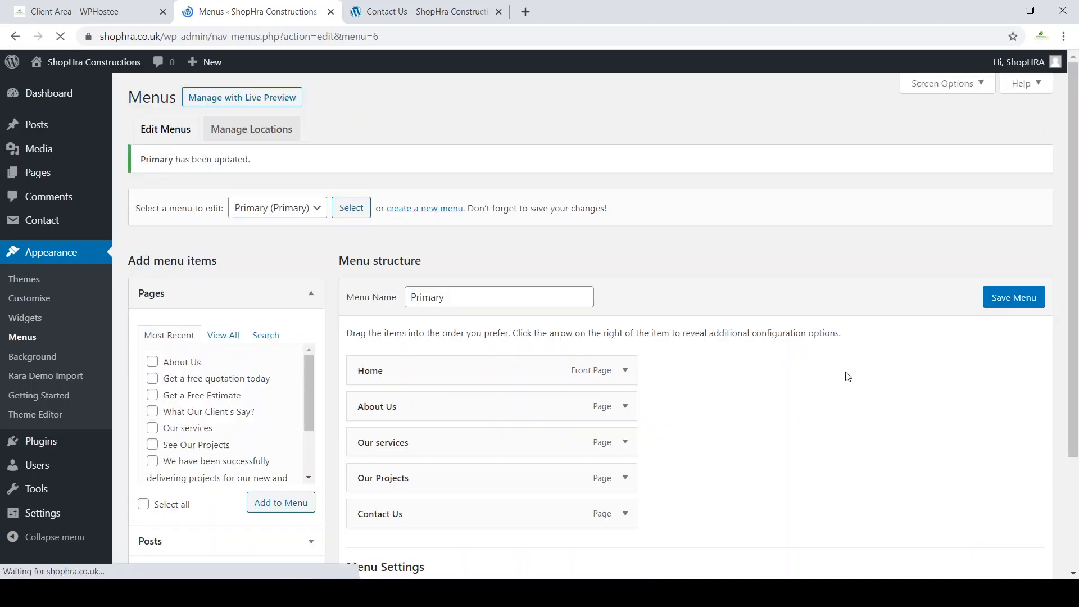
pyautogui.click(426, 12)
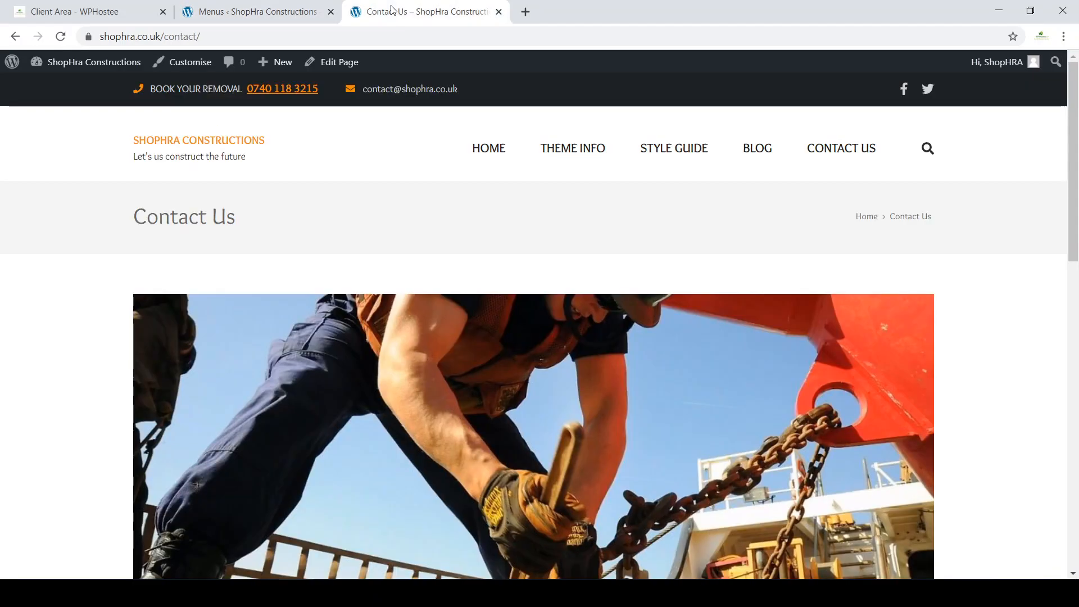
pyautogui.click(179, 140)
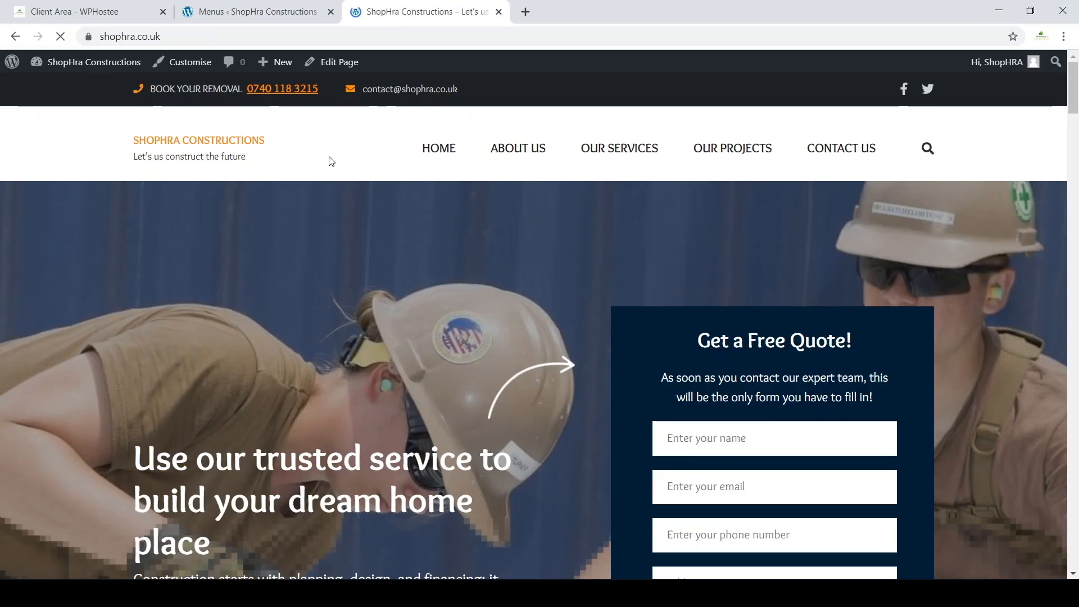
pyautogui.click(440, 157)
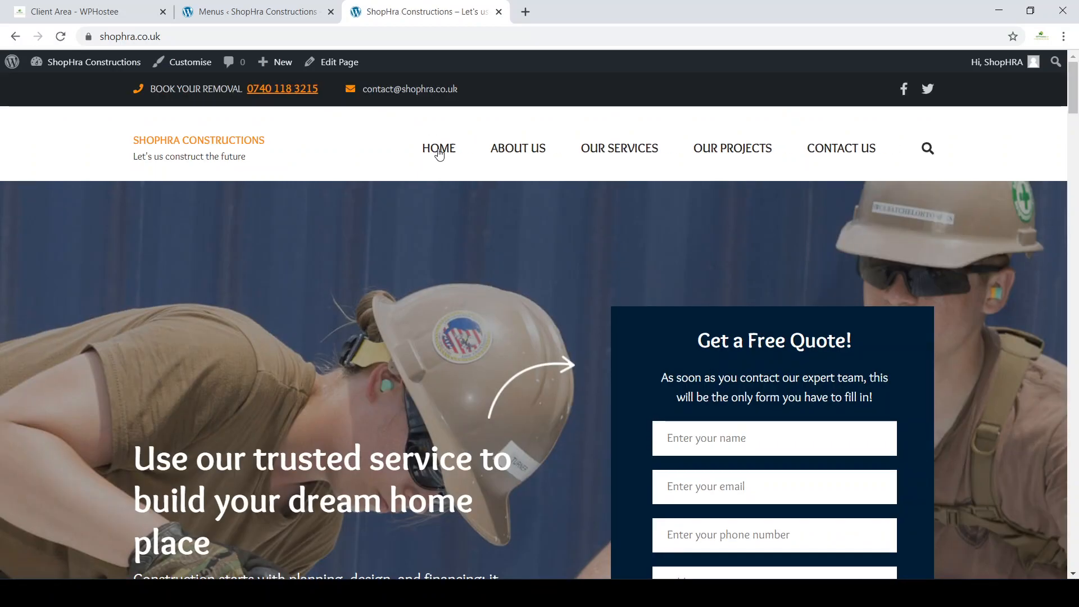
pyautogui.click(221, 141)
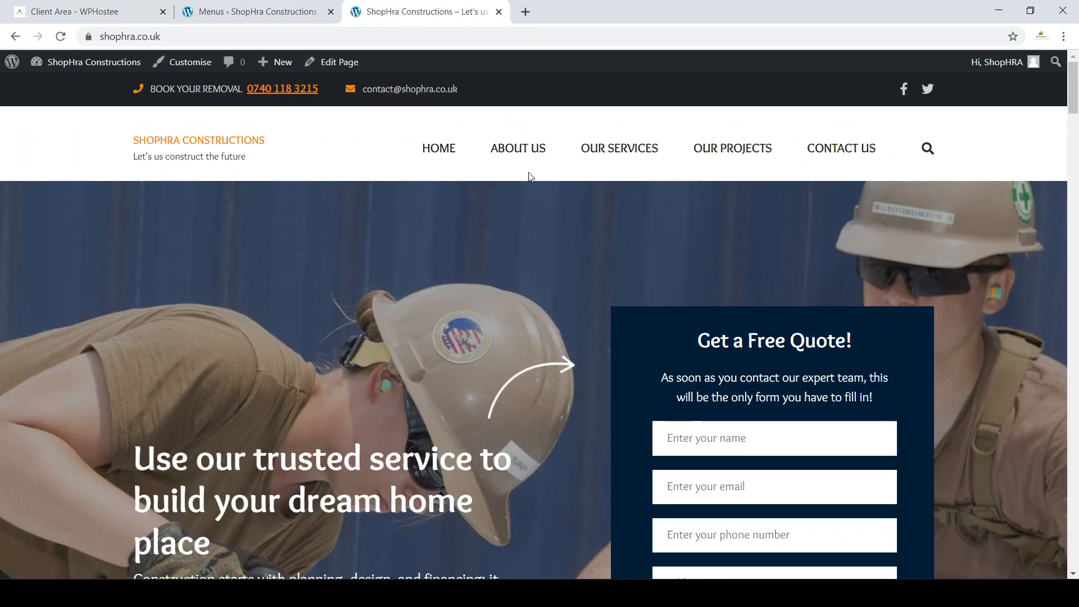
pyautogui.click(522, 149)
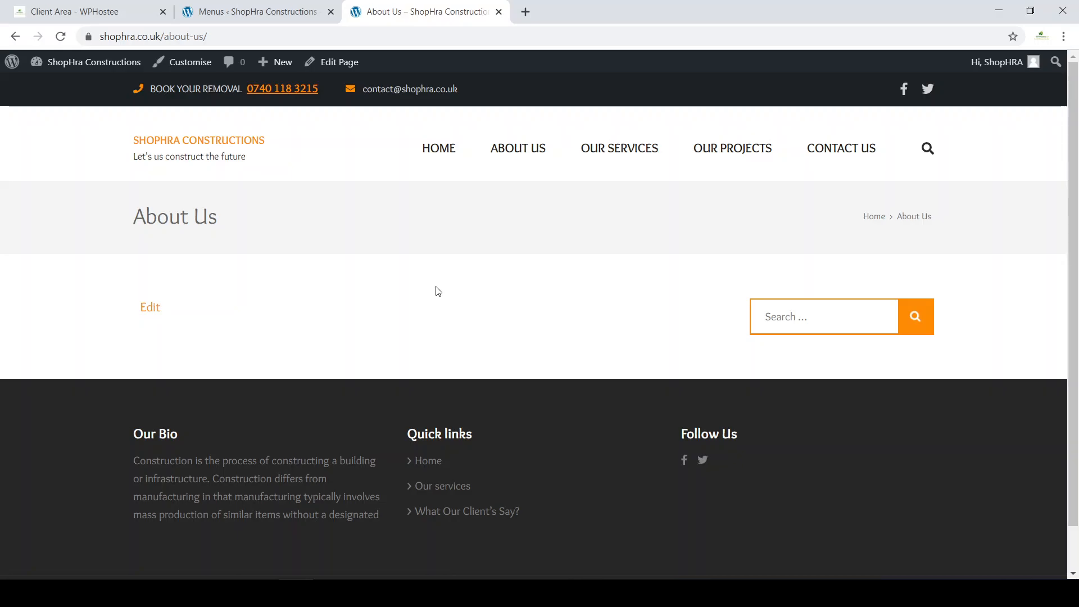
pyautogui.click(159, 144)
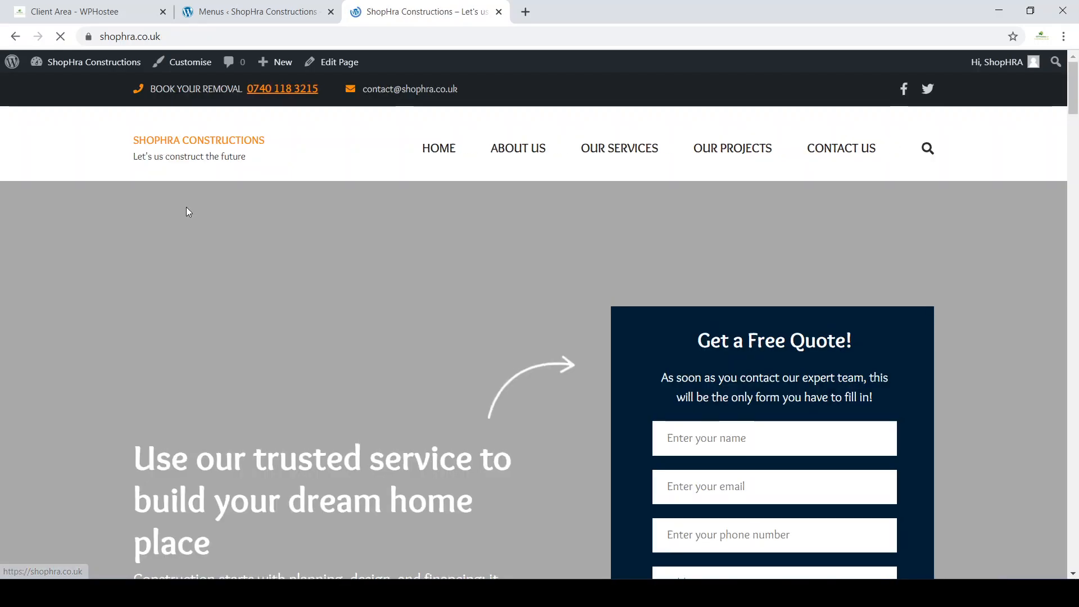
pyautogui.scroll(-15, 195, 337)
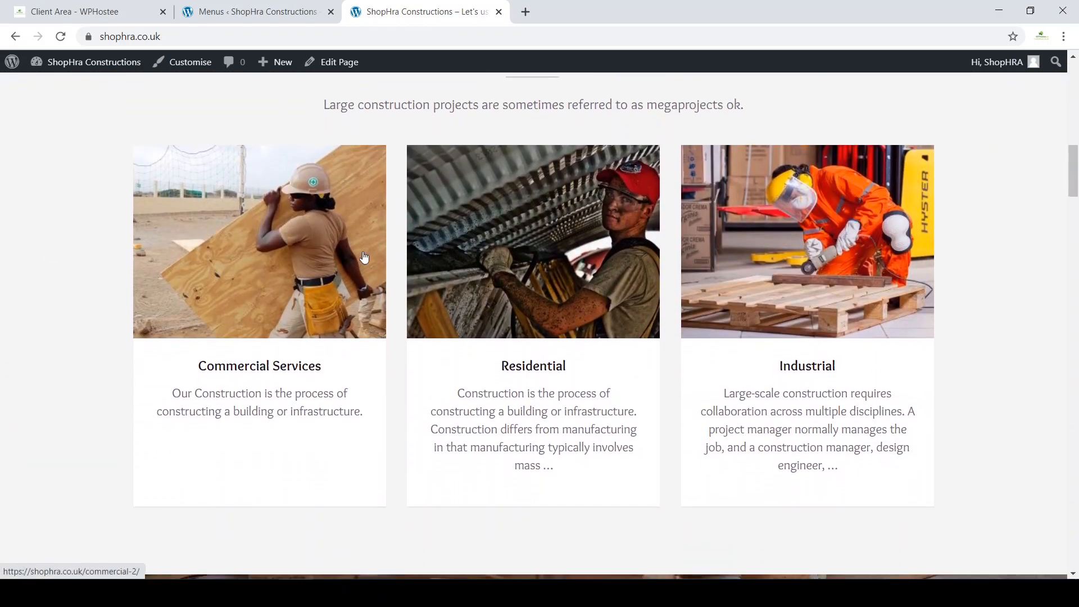
pyautogui.scroll(2, 487, 133)
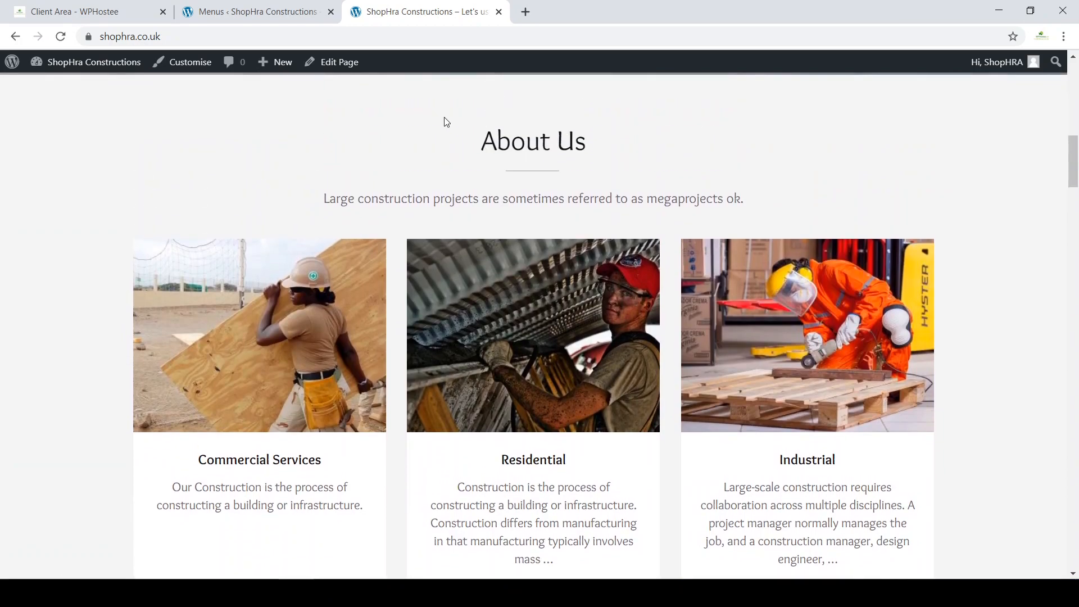
pyautogui.click(270, 8)
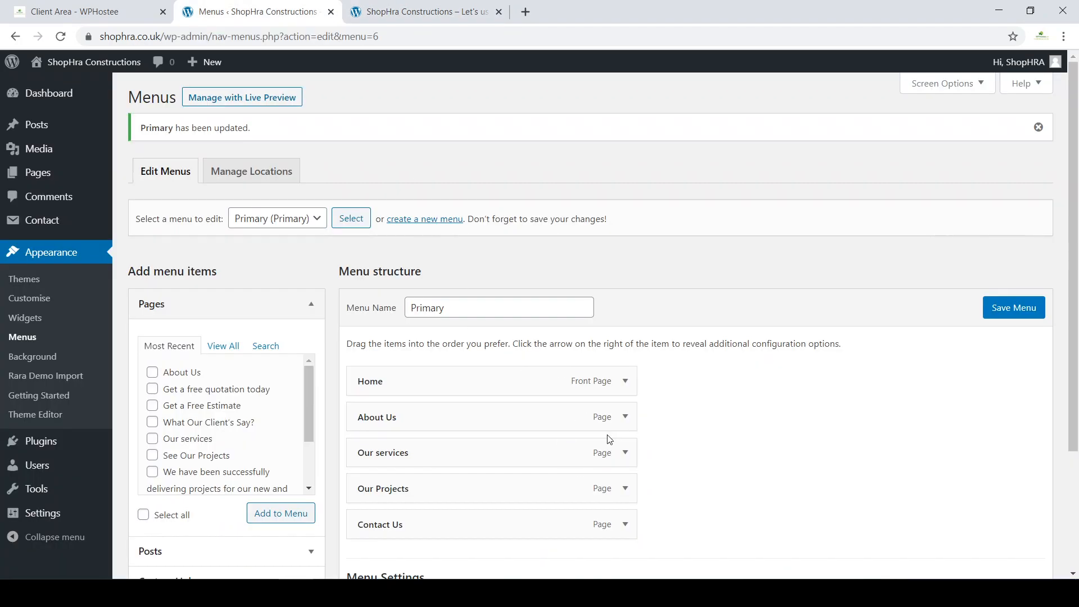
# - Replace the About Us item with the second About Us page, placed below Home, and save the menu
pyautogui.click(628, 421)
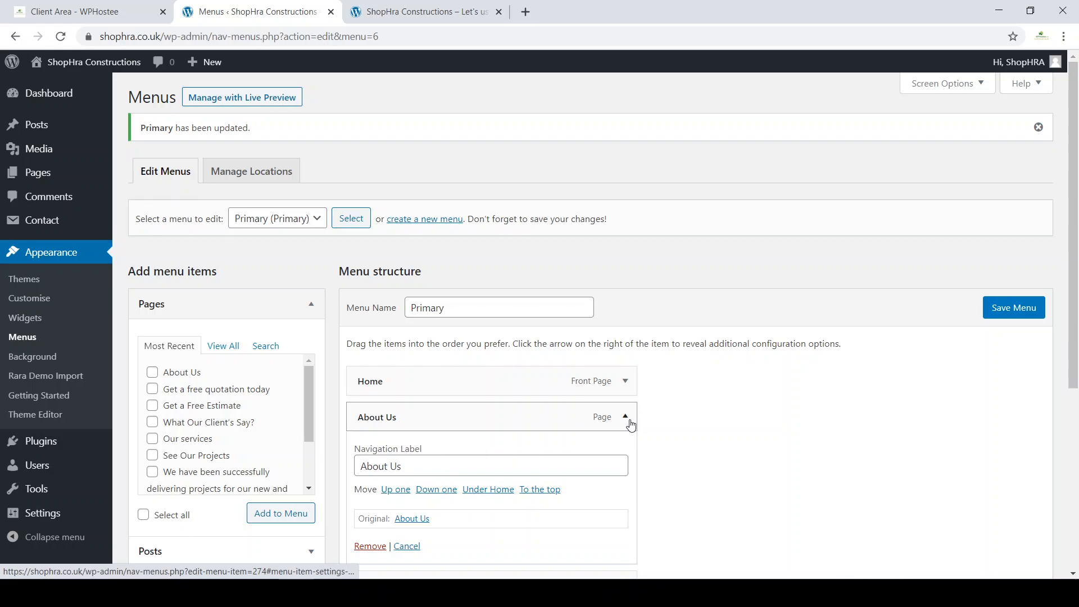
pyautogui.click(366, 545)
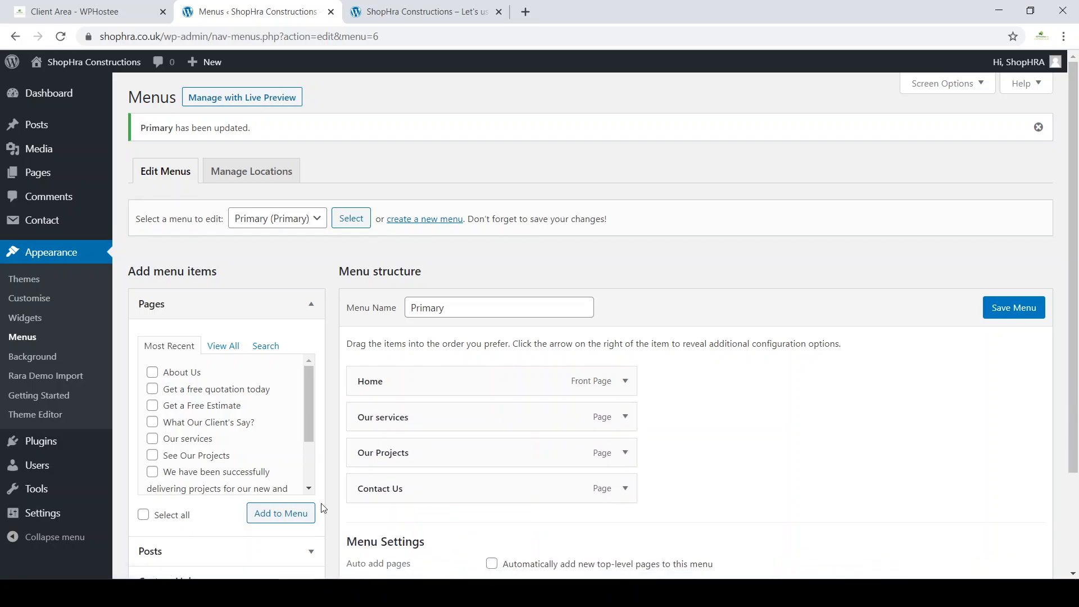
pyautogui.click(214, 346)
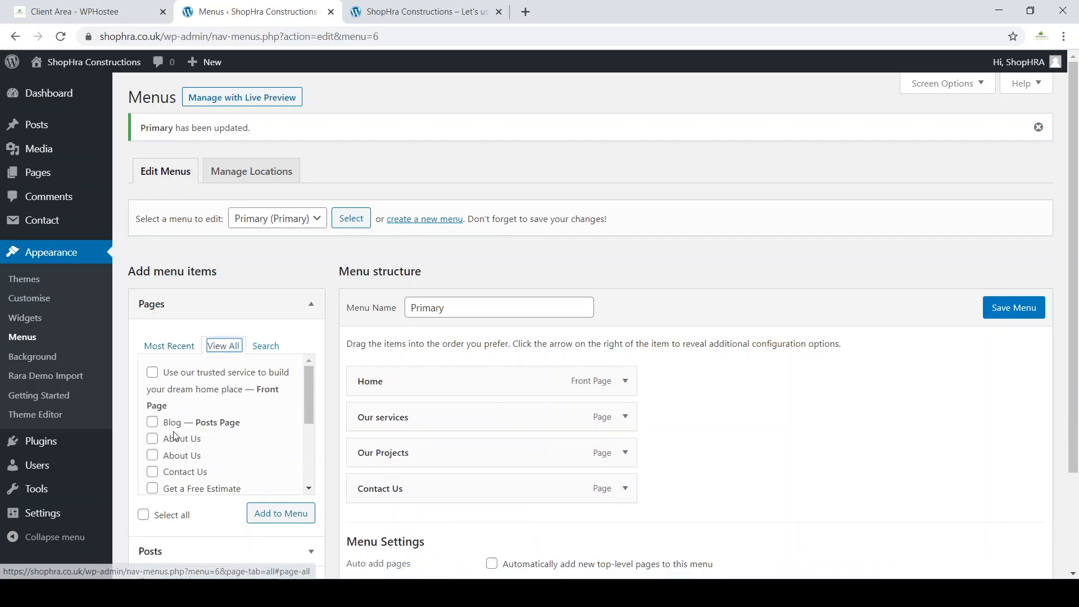
pyautogui.click(185, 456)
pyautogui.click(267, 513)
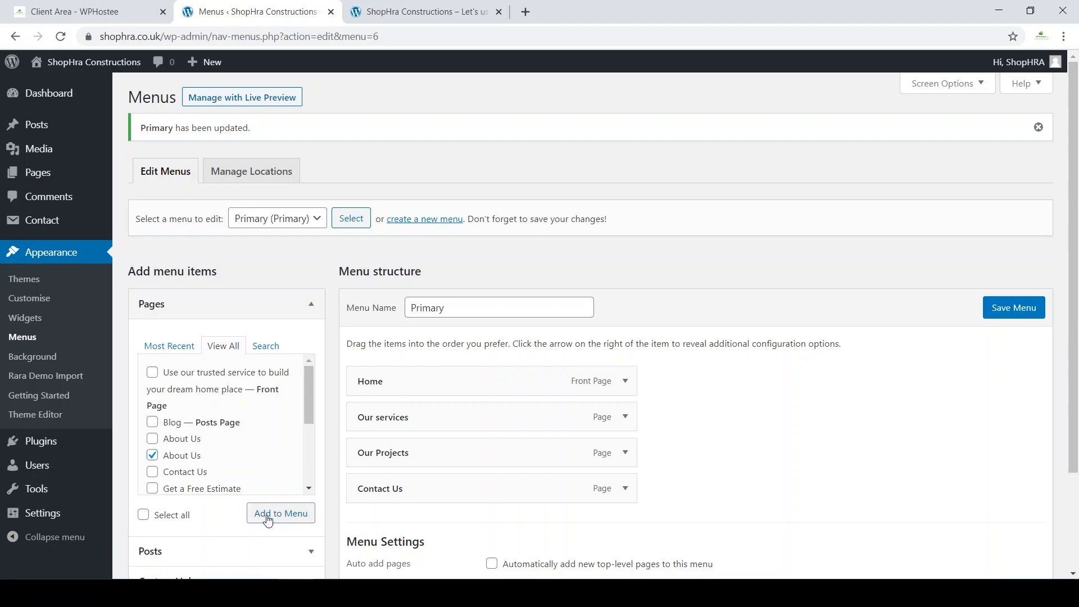
pyautogui.moveTo(461, 524); pyautogui.dragTo(462, 414)
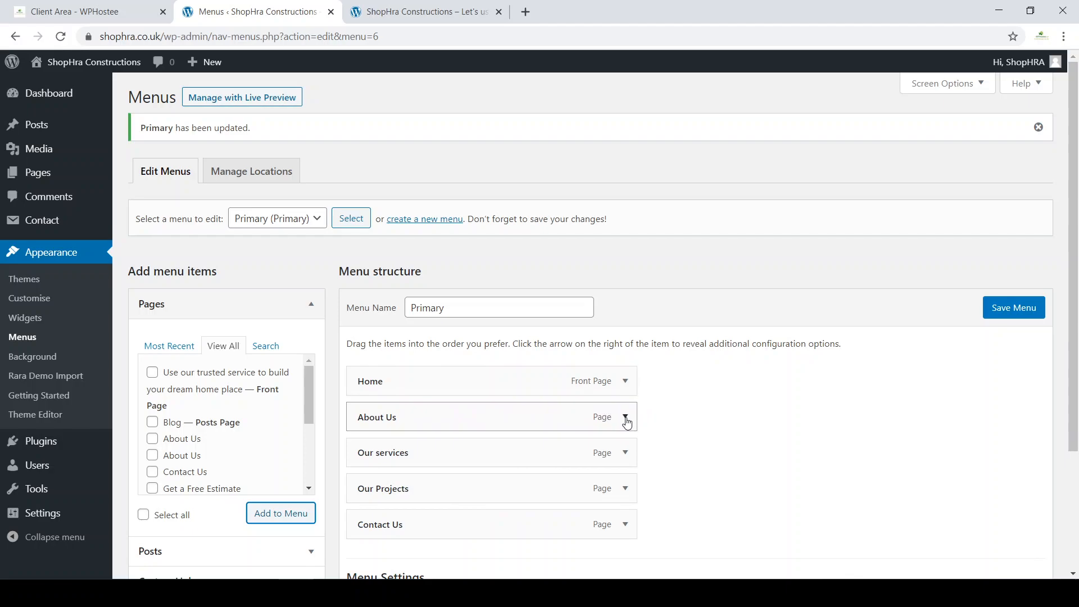
pyautogui.click(1000, 307)
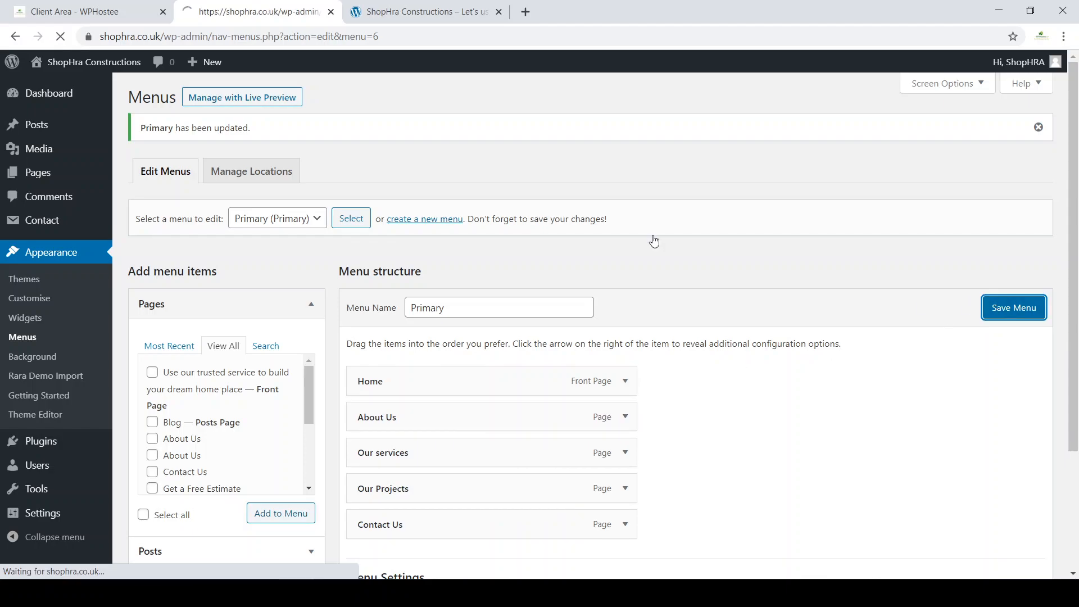
# - On the live site, open About Us from the header menu to reach /about-construction/
pyautogui.click(395, 7)
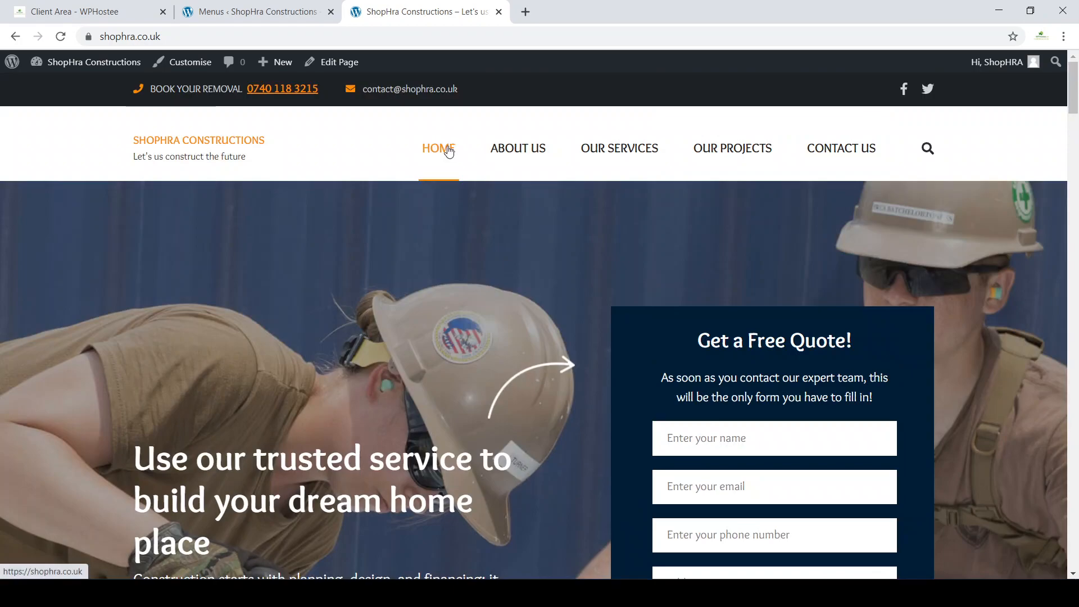
pyautogui.click(448, 150)
pyautogui.click(520, 150)
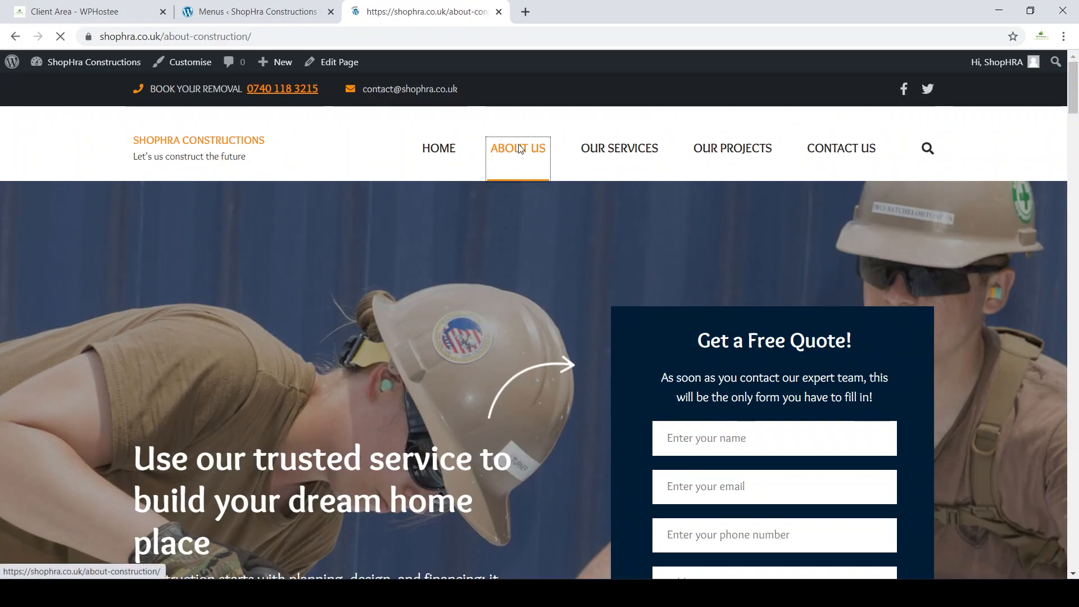
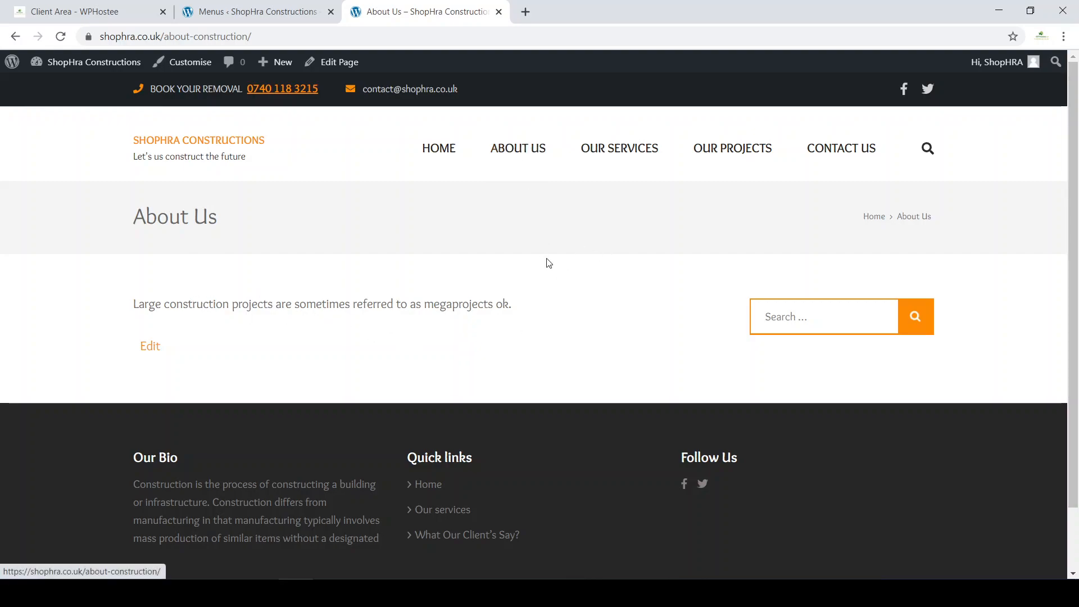
# - Check the live Our services page, then return to the home page and scroll through it
pyautogui.click(624, 157)
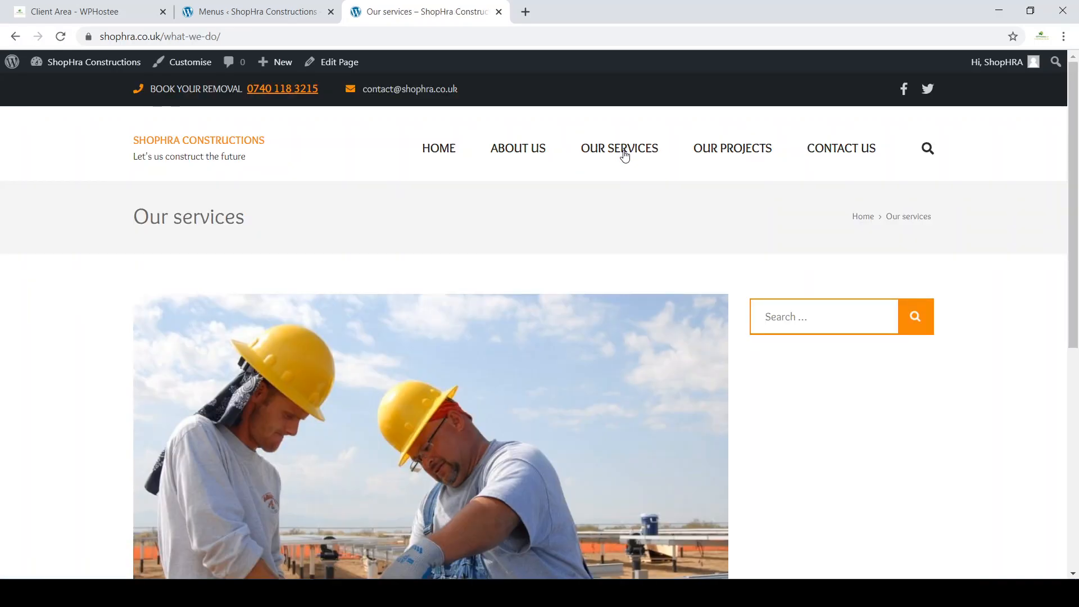
pyautogui.click(182, 141)
pyautogui.scroll(-8, 77, 358)
pyautogui.scroll(-12, 74, 358)
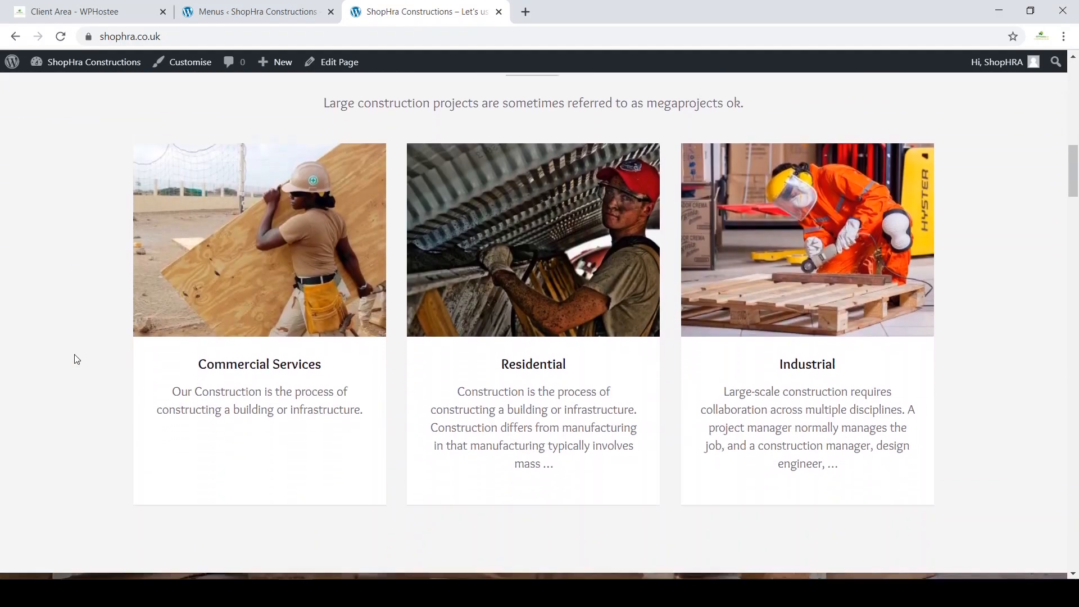
pyautogui.scroll(-10, 74, 358)
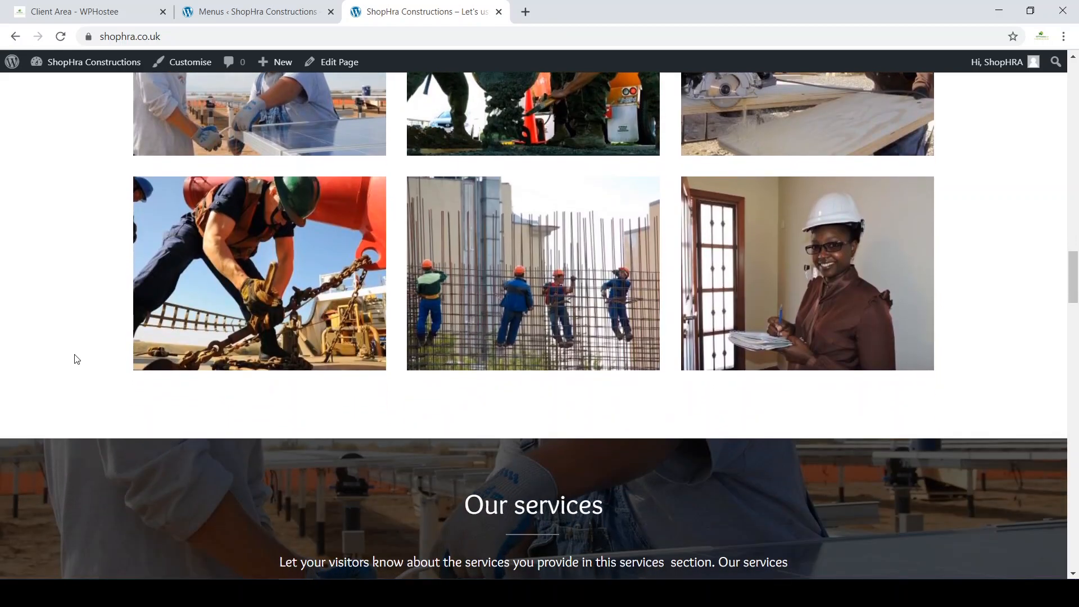
# - Reopen the live Our services page, then go back to the Primary menu editor
pyautogui.scroll(2, 77, 359)
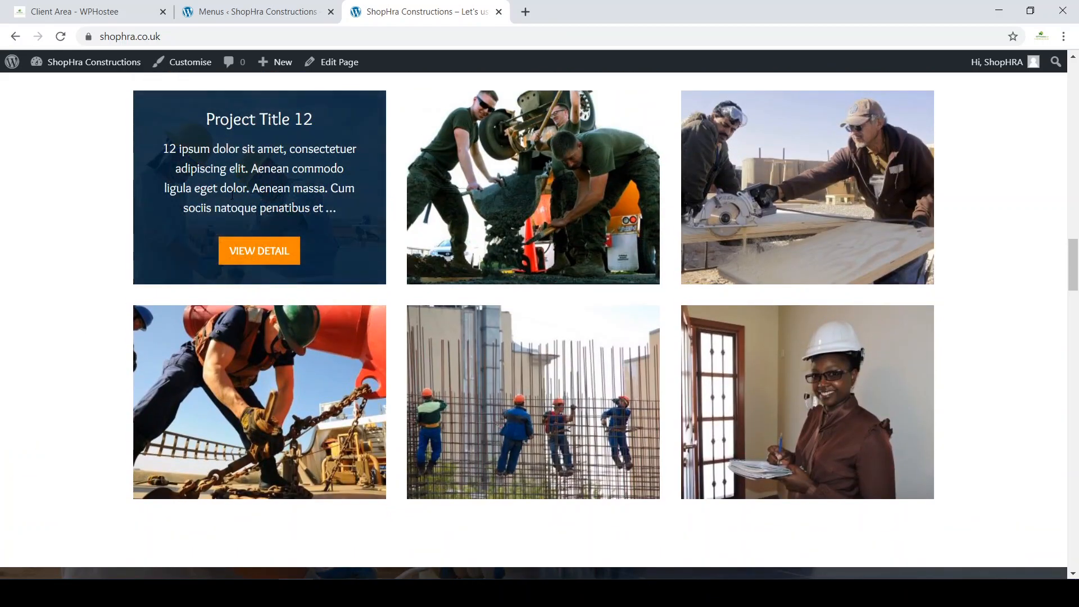
pyautogui.scroll(-2, 87, 355)
pyautogui.scroll(-5, 87, 355)
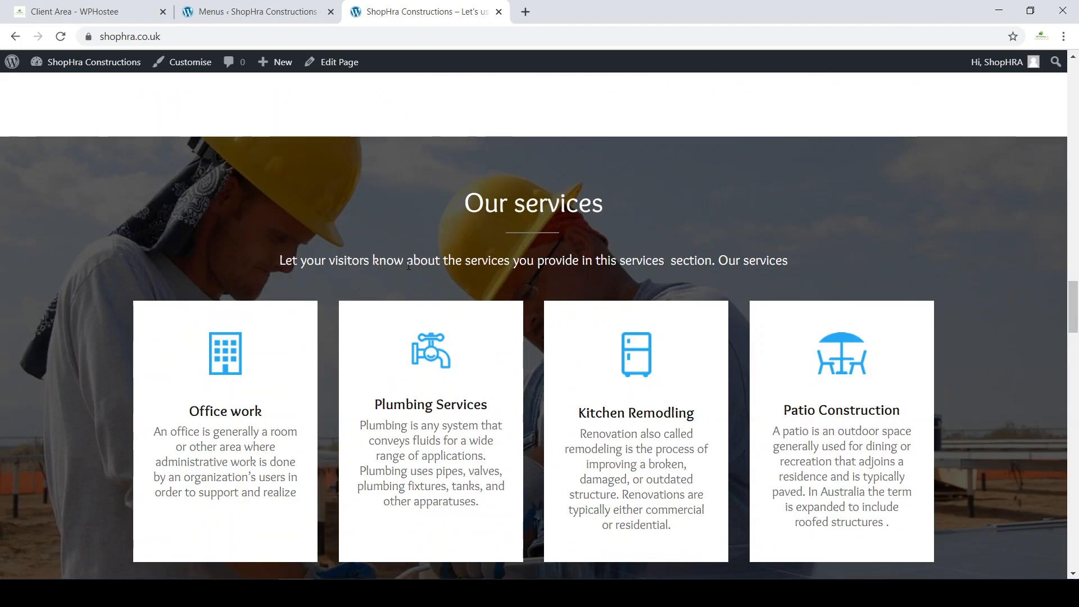
pyautogui.scroll(15, 409, 265)
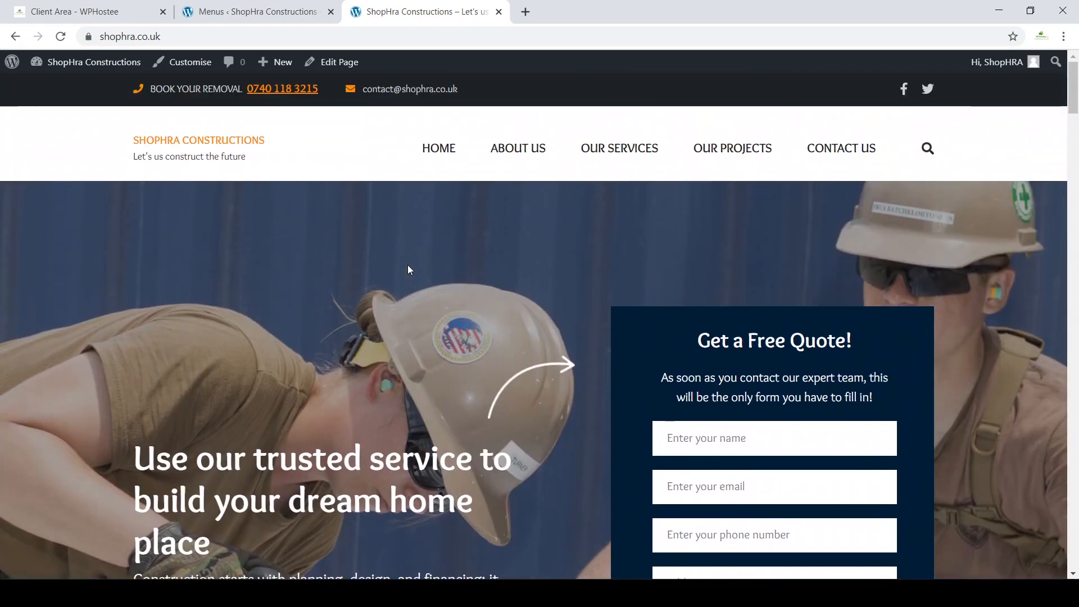
pyautogui.click(619, 148)
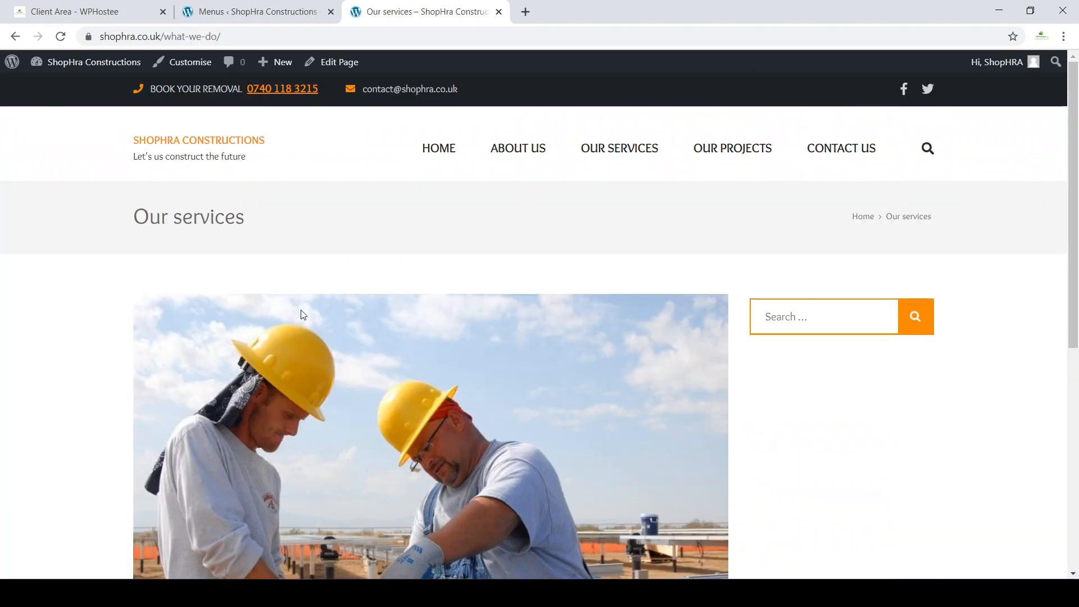
pyautogui.click(258, 12)
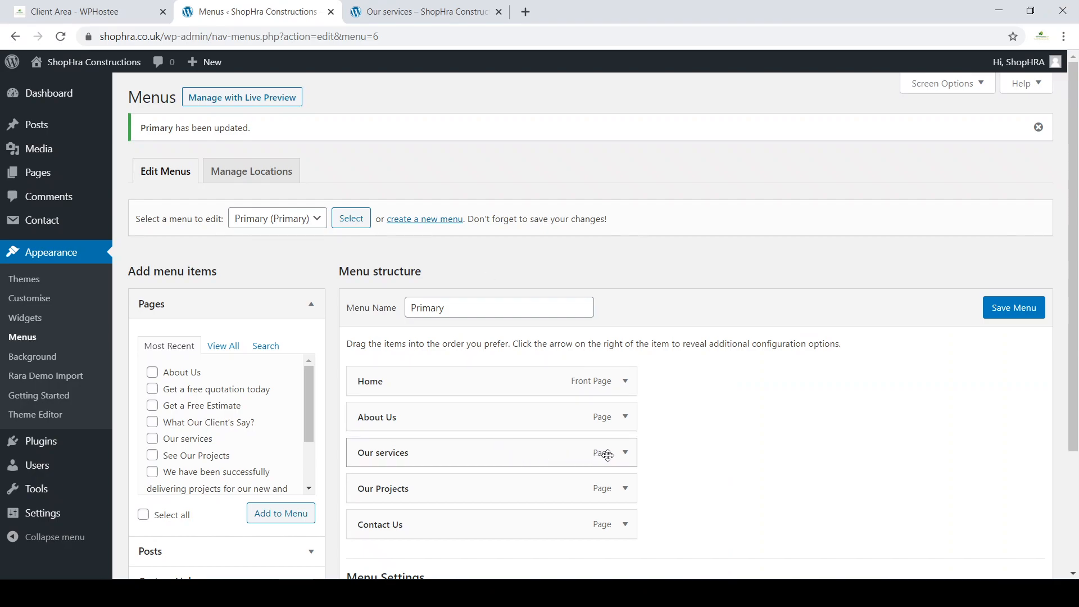
# - Remove the Our services item, re-add the Our services page third, below About Us, and save the menu
pyautogui.click(625, 454)
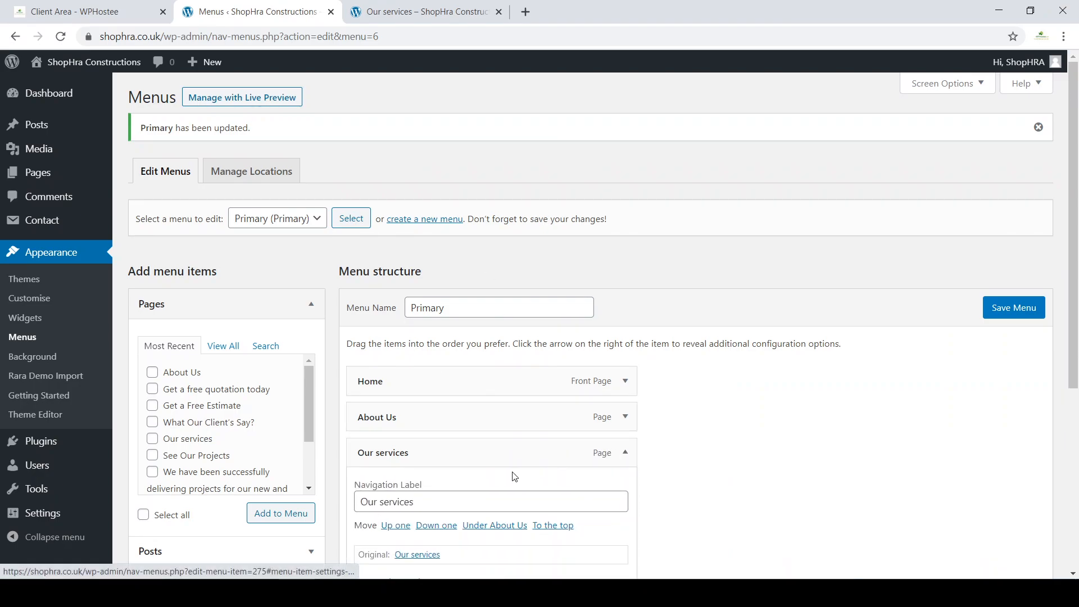
pyautogui.scroll(-2, 469, 464)
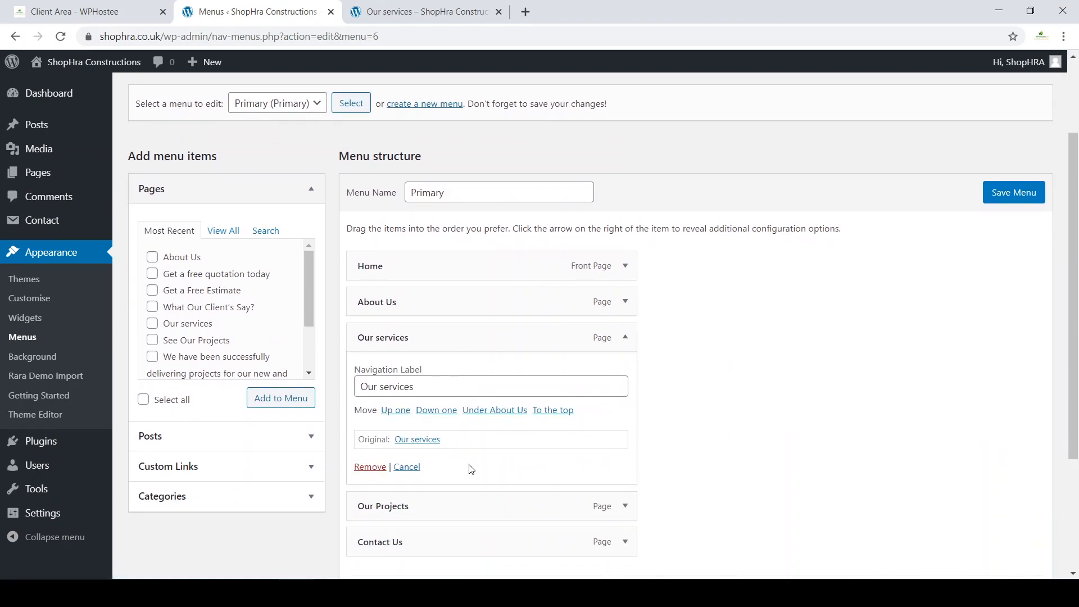
pyautogui.click(369, 464)
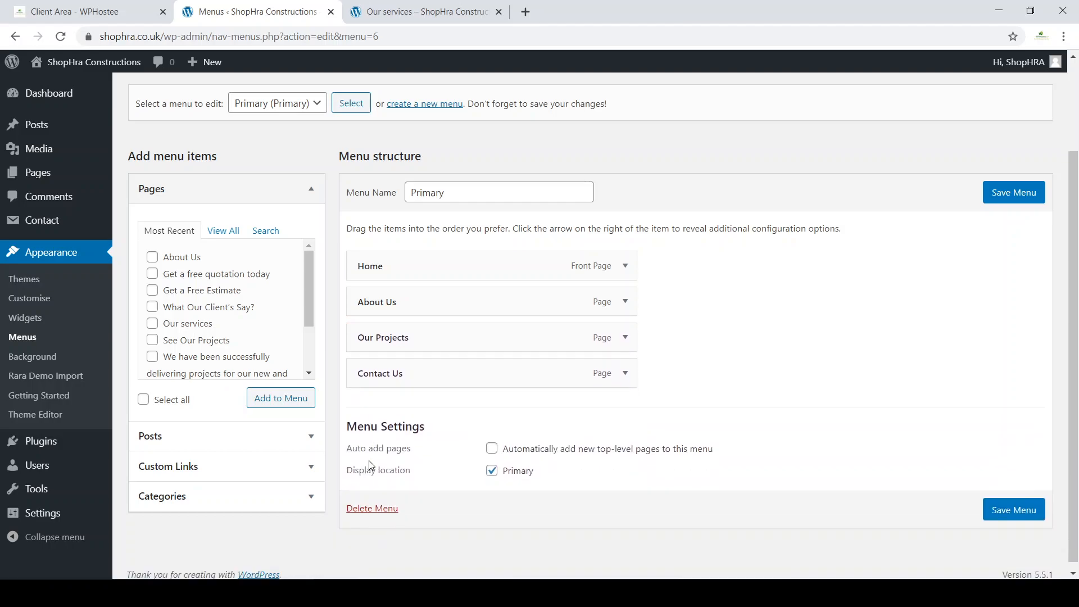
pyautogui.click(181, 325)
pyautogui.click(281, 399)
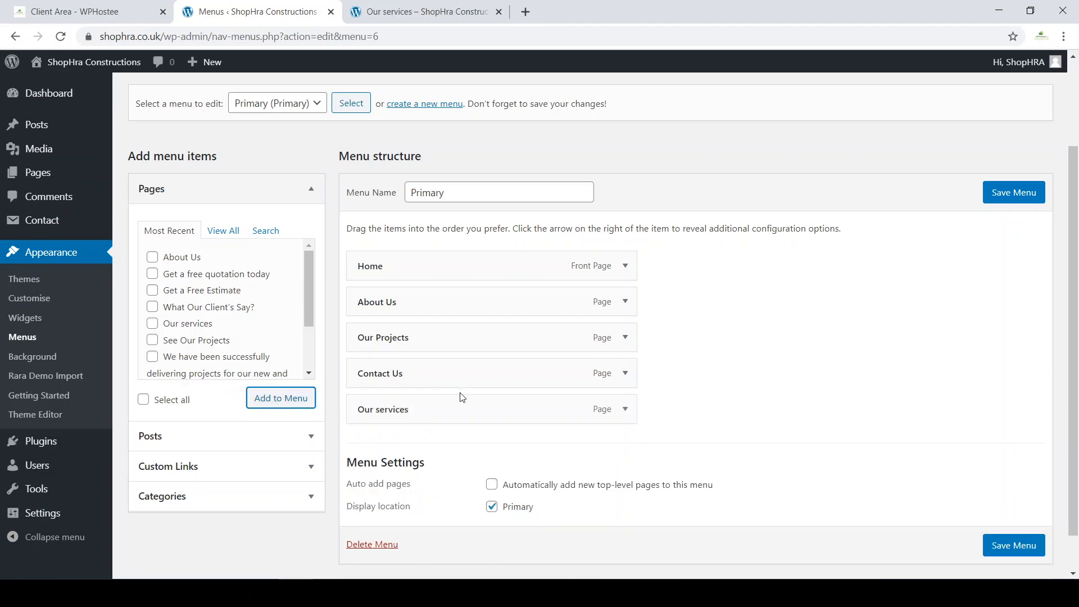
pyautogui.moveTo(446, 408); pyautogui.dragTo(449, 337)
pyautogui.click(996, 192)
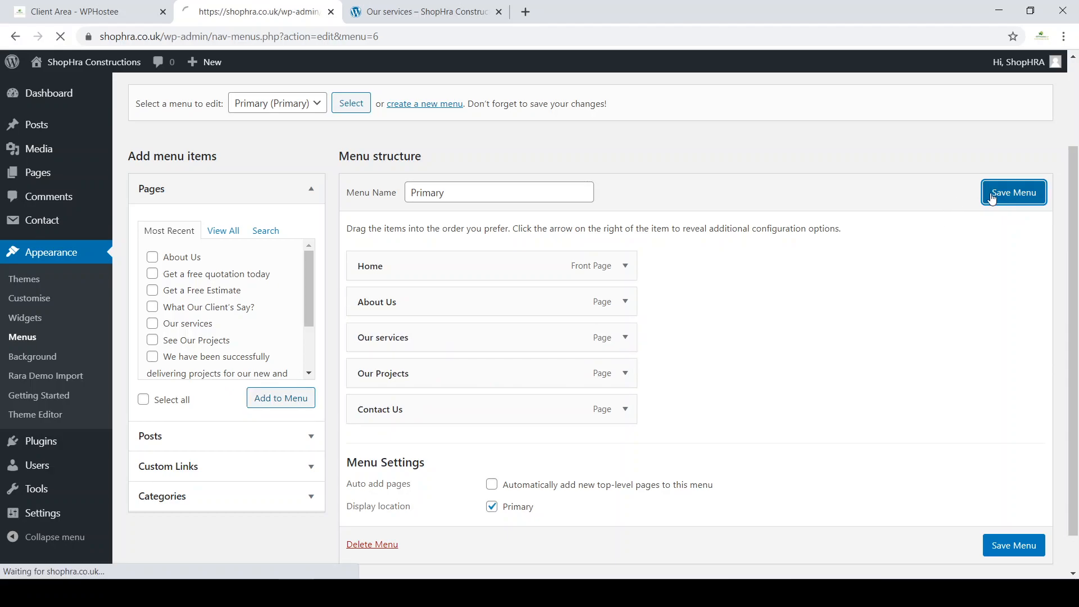
# - On the live site, load the home page and open Our services from the header
pyautogui.click(375, 11)
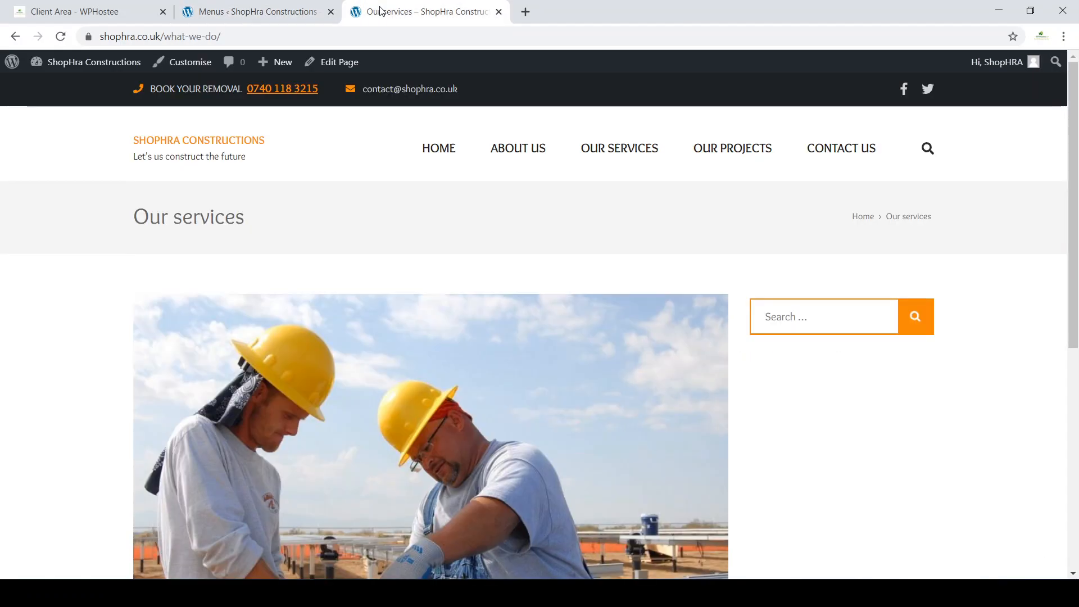
pyautogui.click(211, 147)
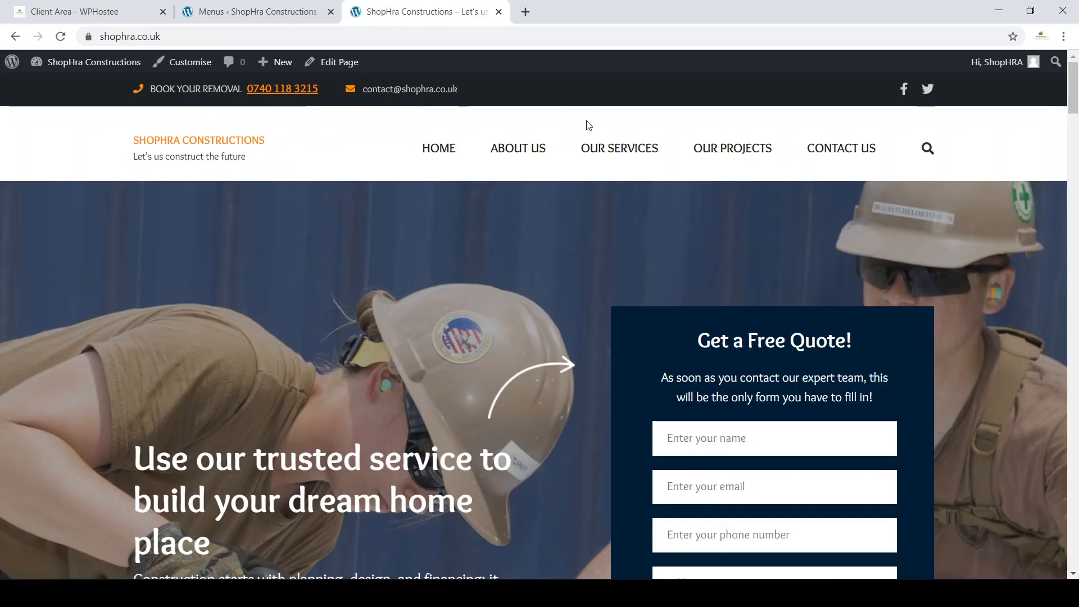
pyautogui.click(611, 151)
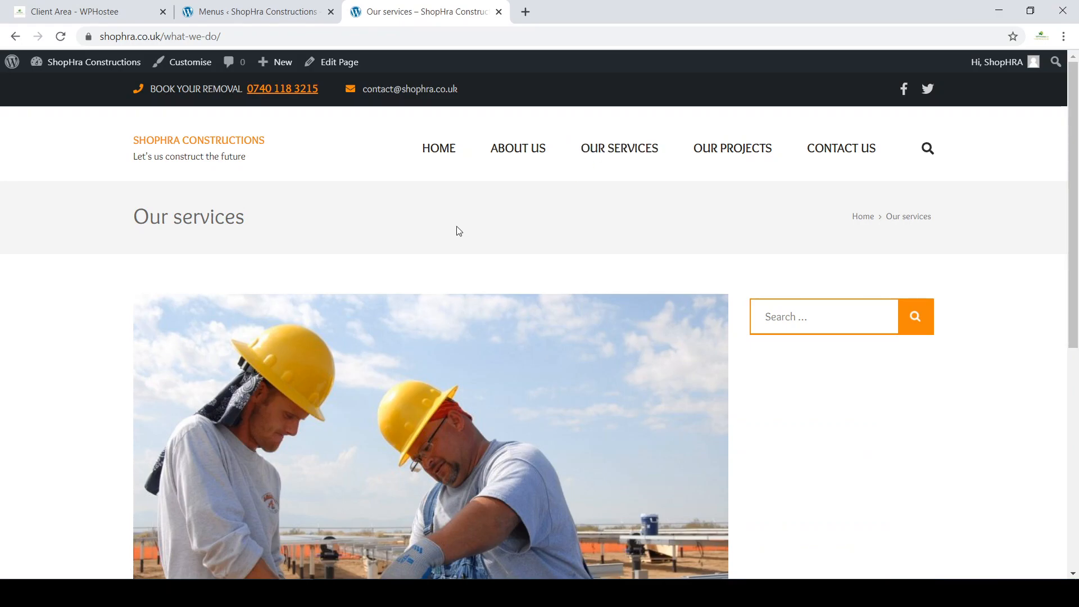
# - Return to the Primary menu editor and scroll through its five menu items
pyautogui.click(254, 7)
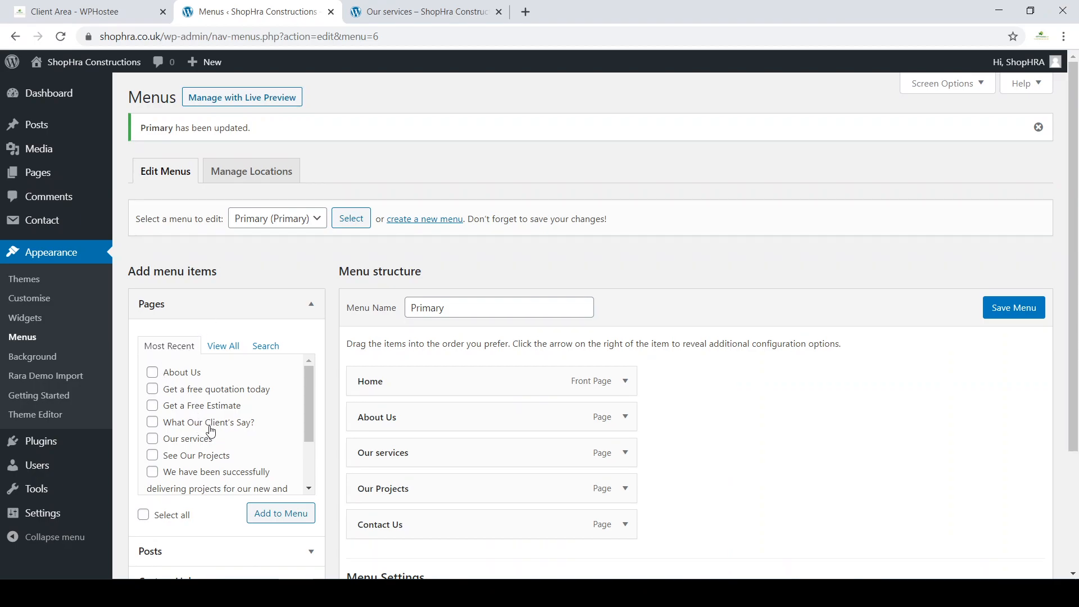
pyautogui.scroll(-2, 212, 431)
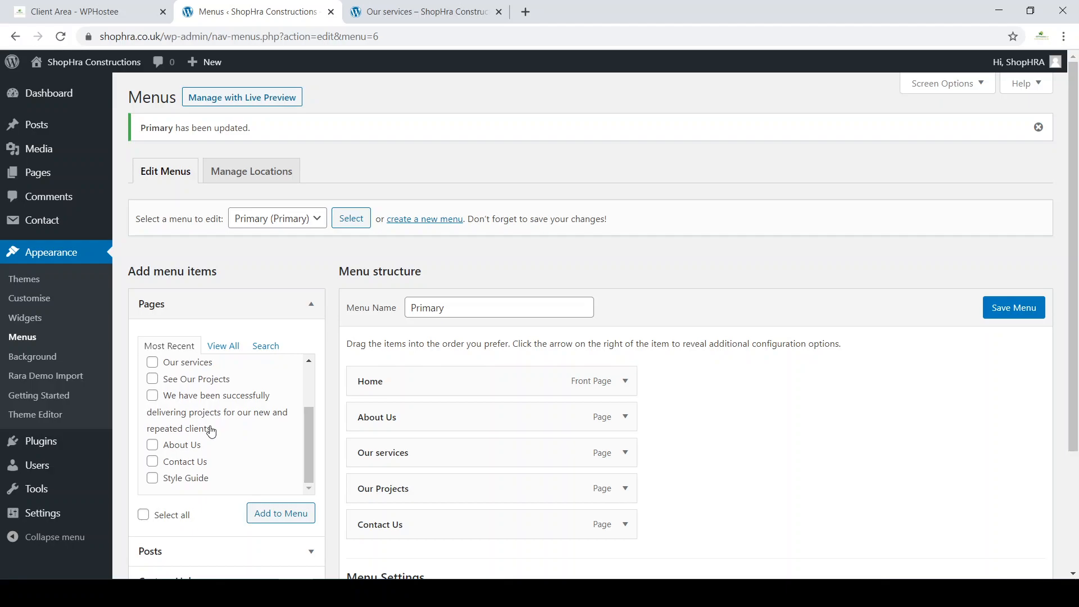
pyautogui.scroll(3, 211, 431)
pyautogui.scroll(-3, 211, 431)
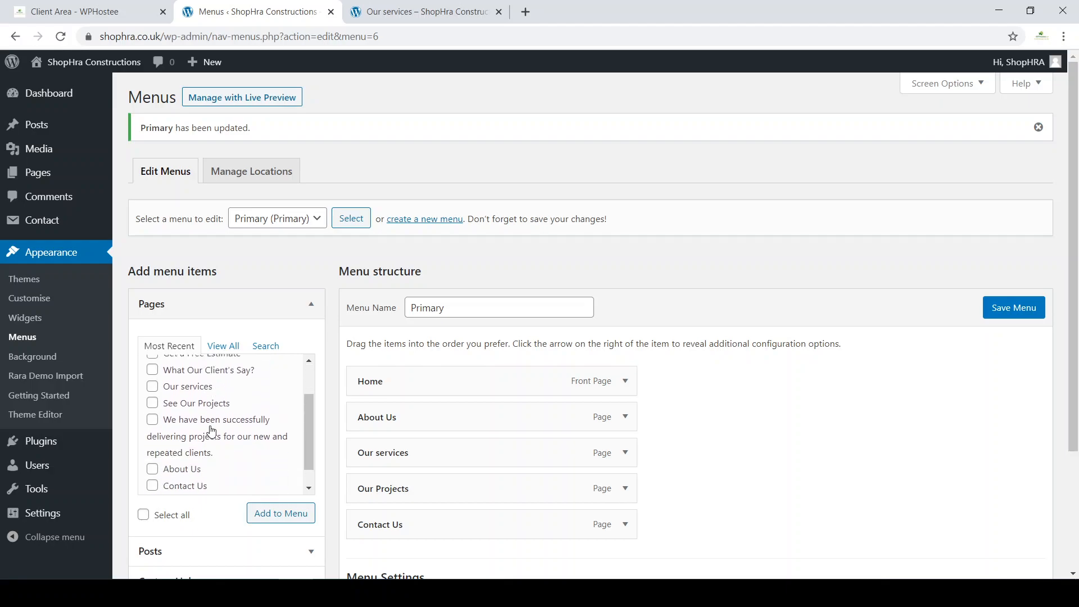
pyautogui.scroll(2, 212, 431)
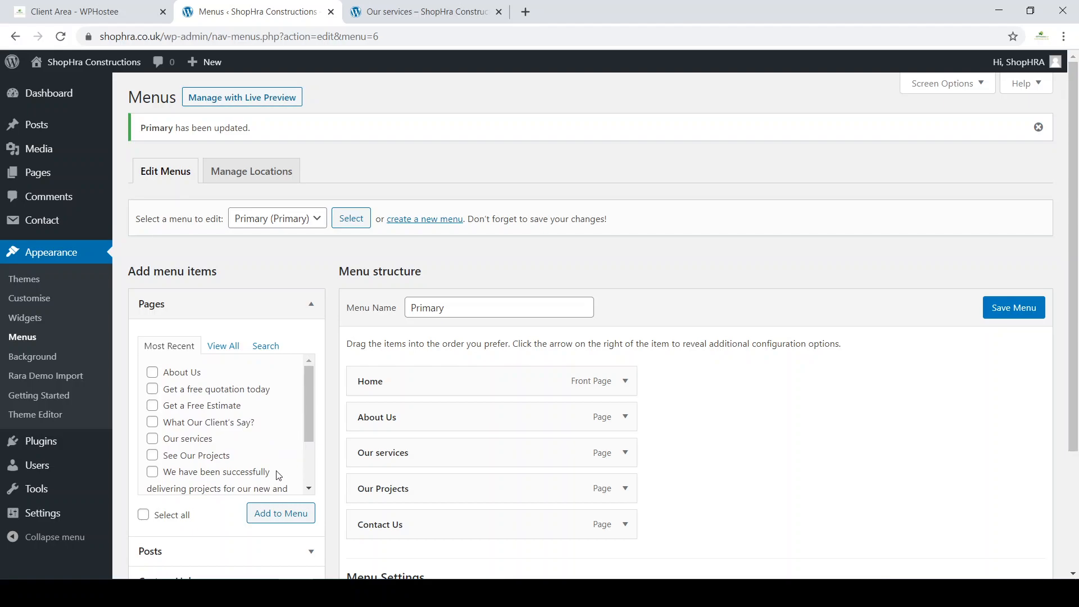
# - Scroll through the live home page, then come back to the menu editor
pyautogui.click(392, 5)
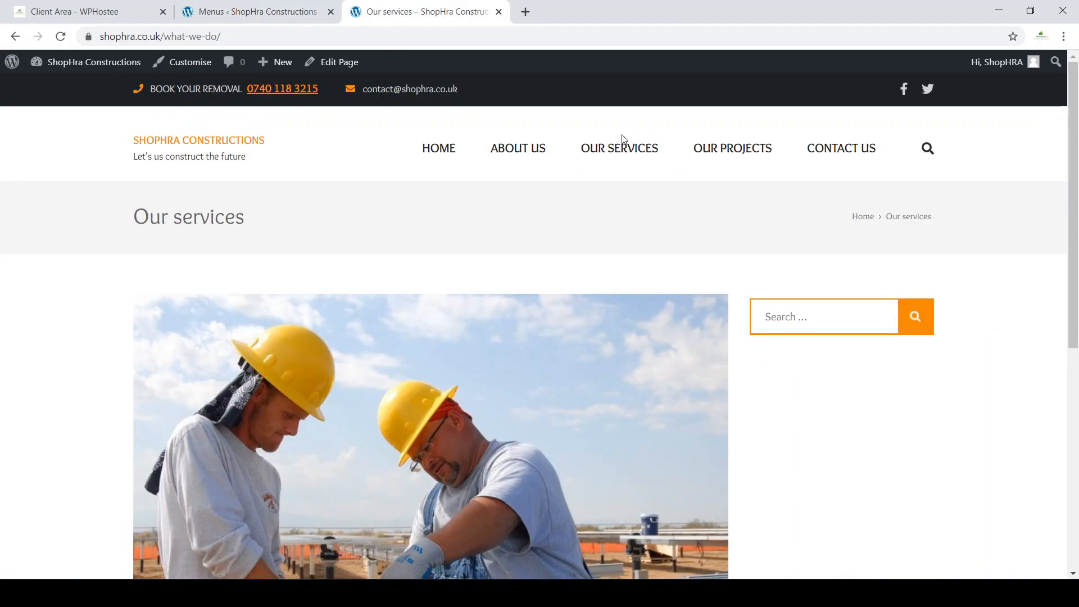
pyautogui.click(436, 149)
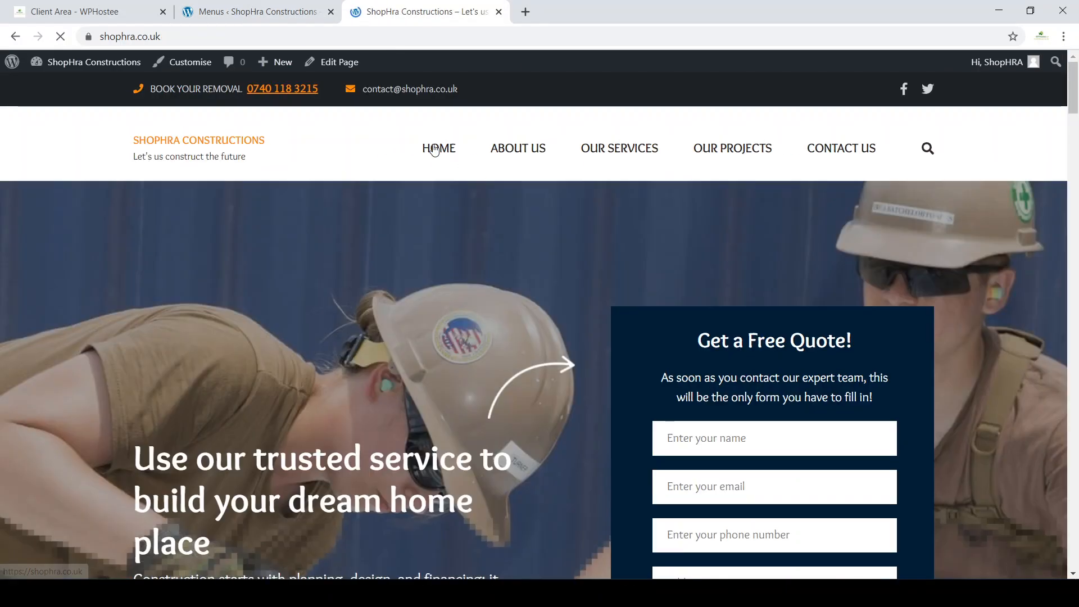
pyautogui.scroll(-20, 305, 404)
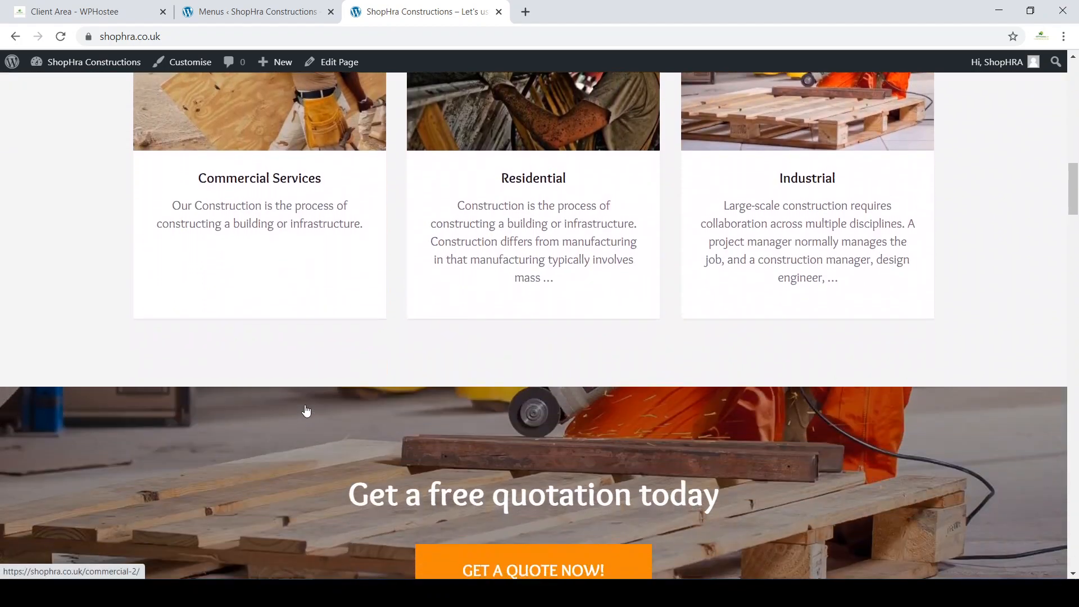
pyautogui.scroll(6, 306, 411)
pyautogui.scroll(-3, 306, 410)
pyautogui.scroll(-10, 306, 411)
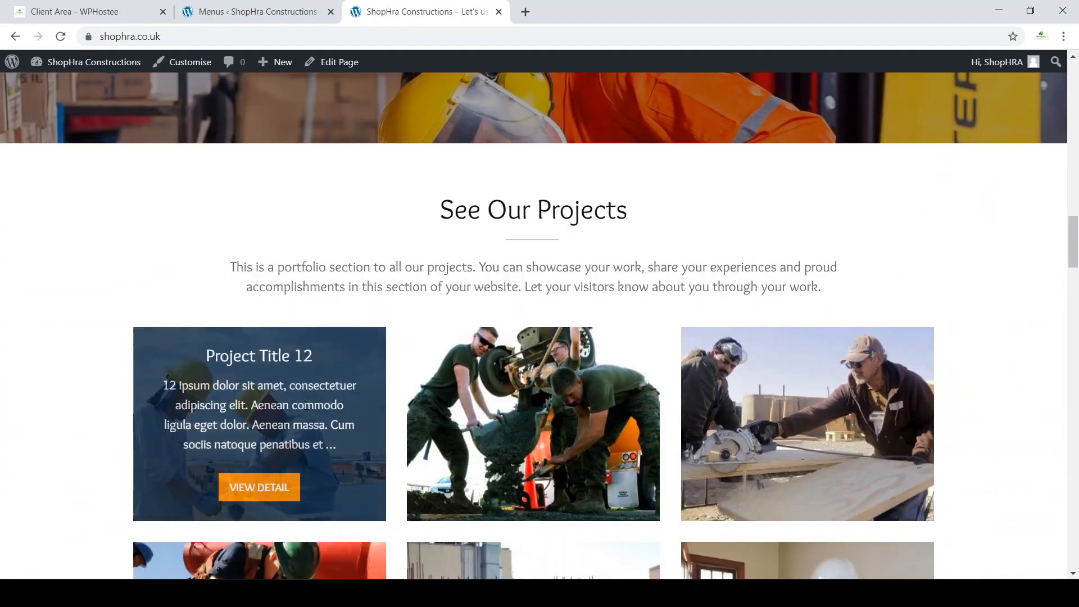
pyautogui.scroll(-9, 566, 249)
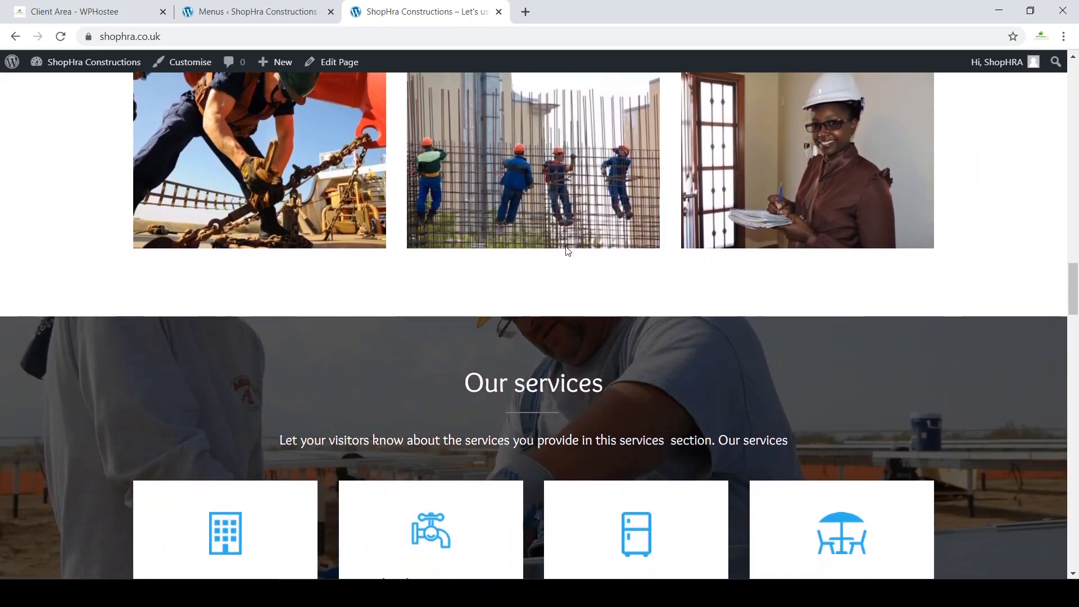
pyautogui.scroll(-3, 566, 249)
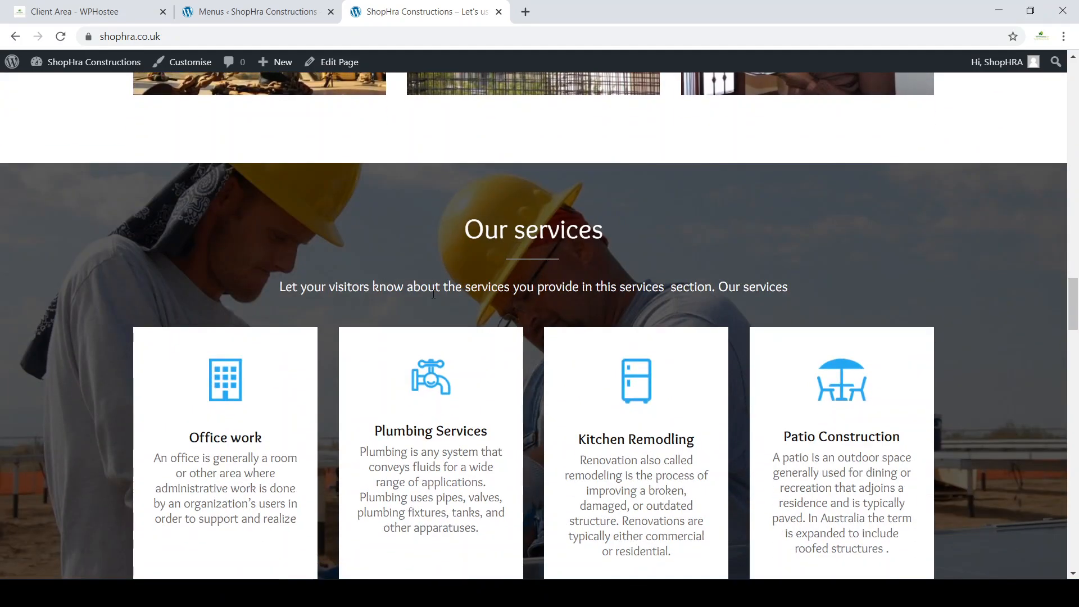
pyautogui.scroll(-1, 433, 293)
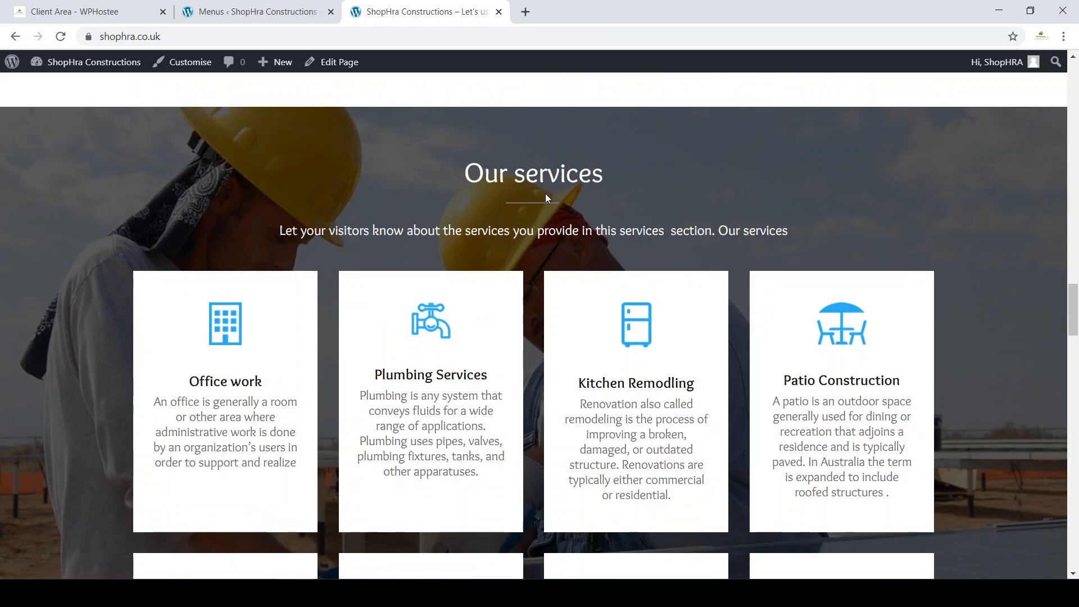
pyautogui.scroll(-6, 537, 254)
pyautogui.scroll(8, 537, 254)
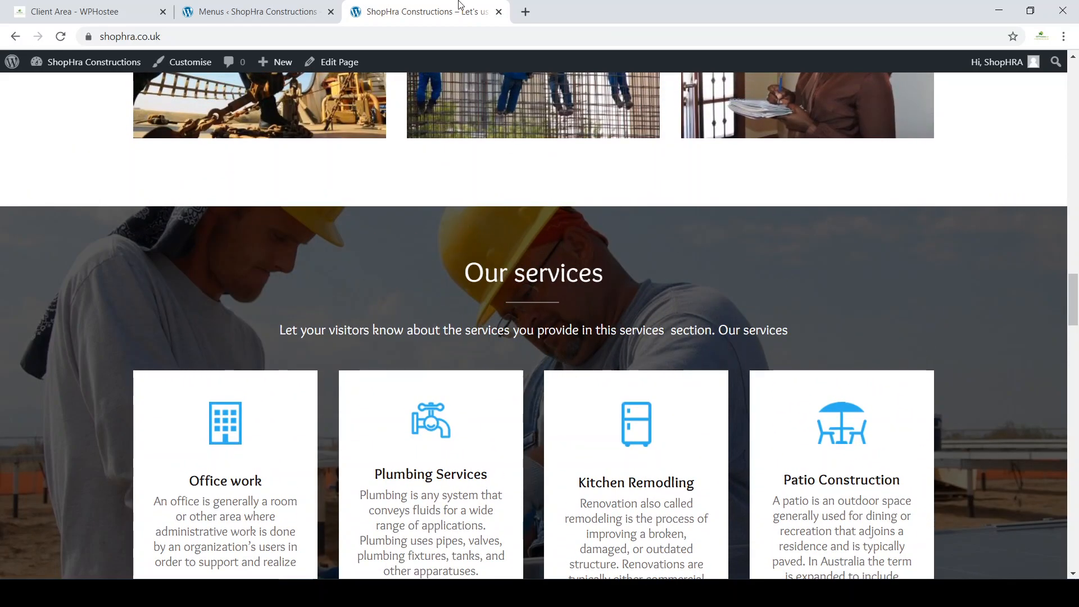
pyautogui.click(273, 9)
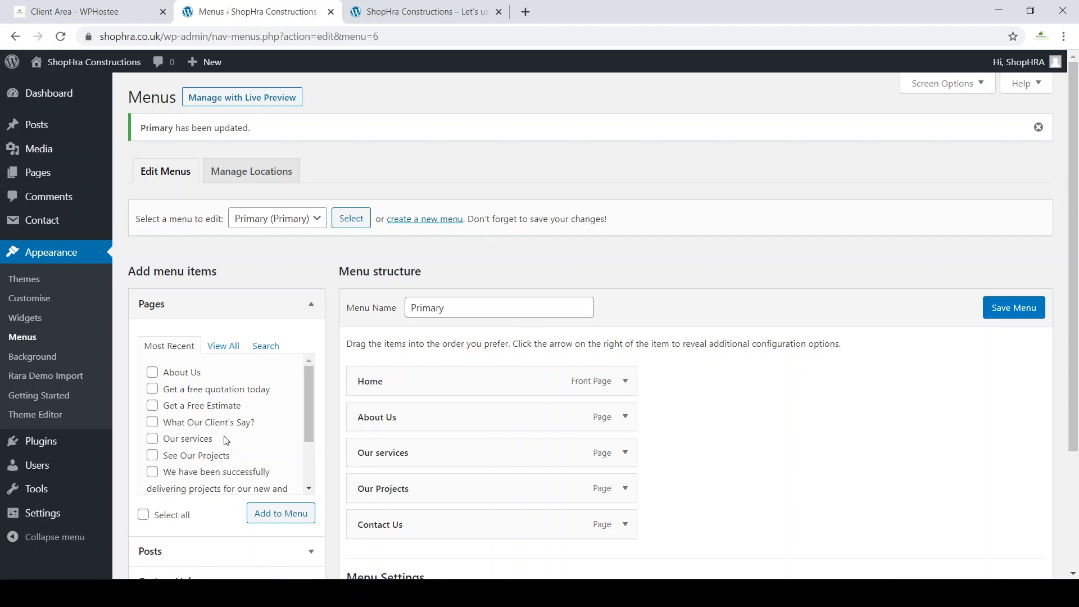
# - Review every site page through View All in the menu's Pages box, glancing at the live site
pyautogui.scroll(-3, 226, 440)
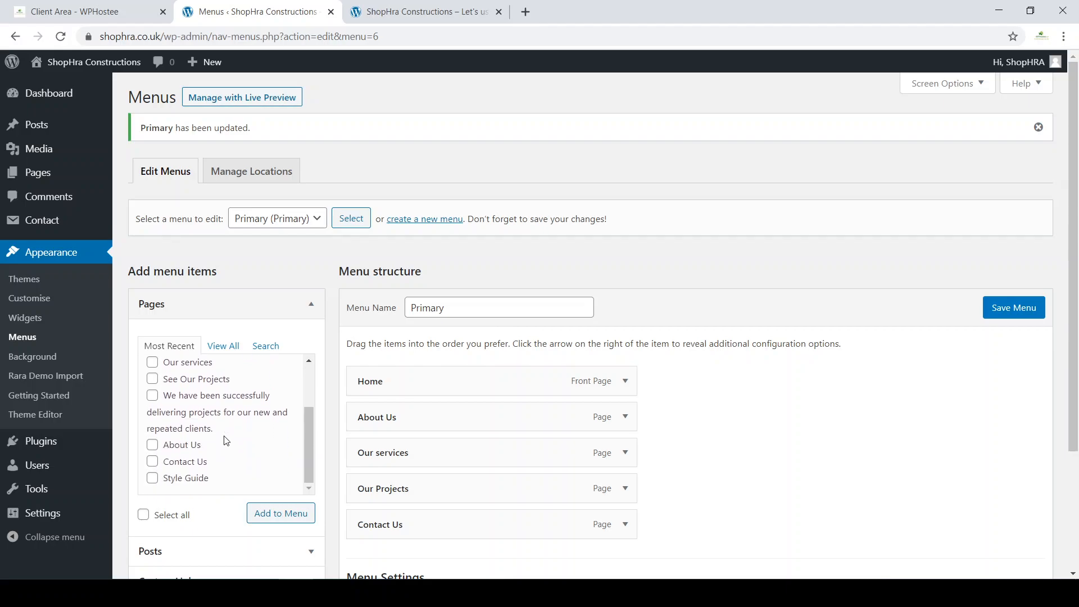
pyautogui.scroll(3, 226, 440)
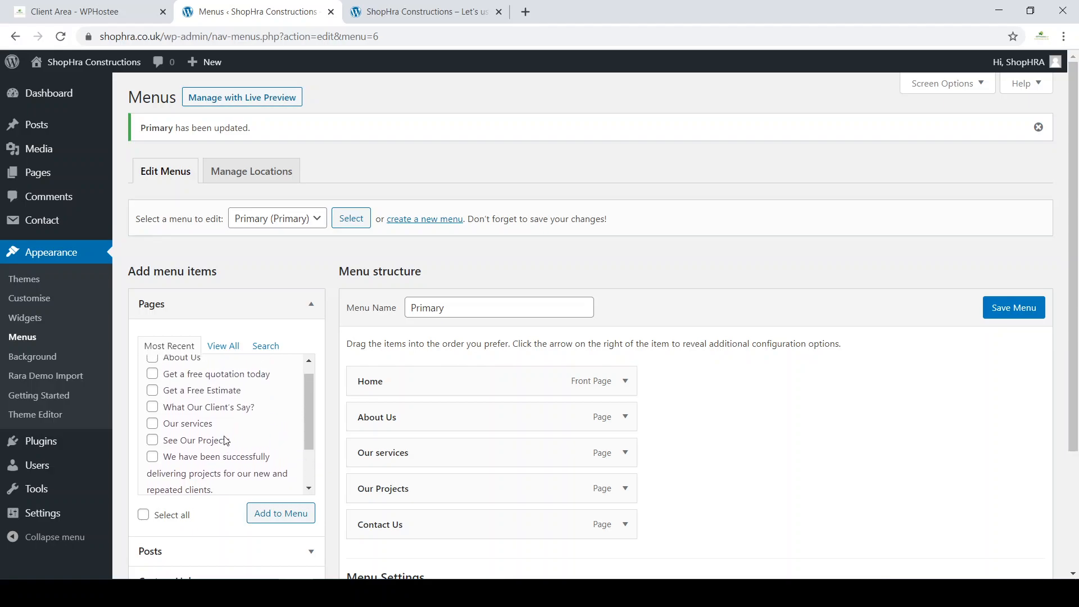
pyautogui.scroll(1, 225, 440)
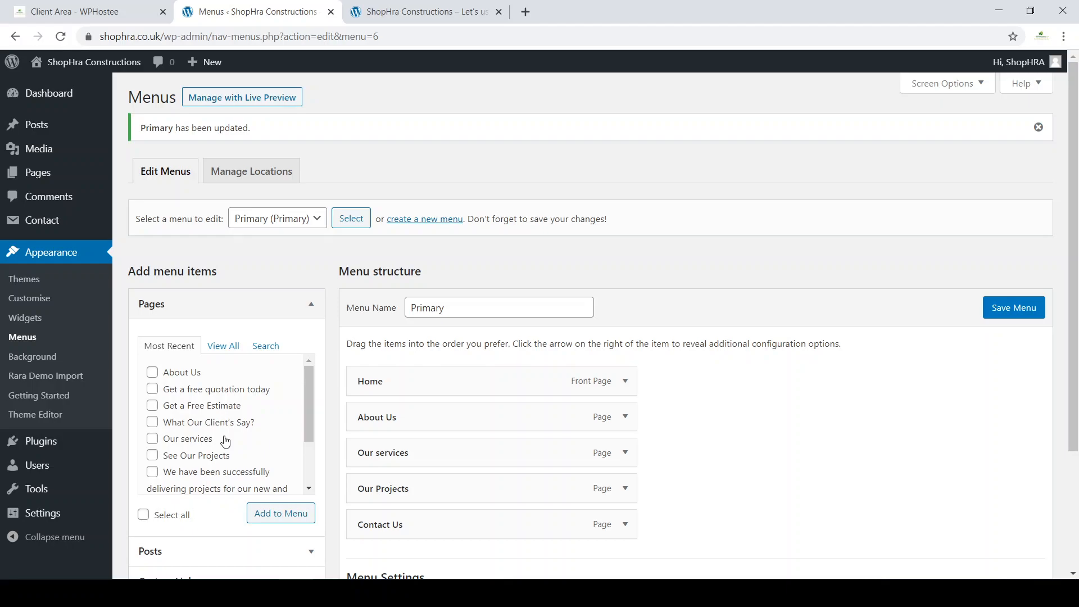
pyautogui.click(223, 347)
pyautogui.scroll(-3, 213, 433)
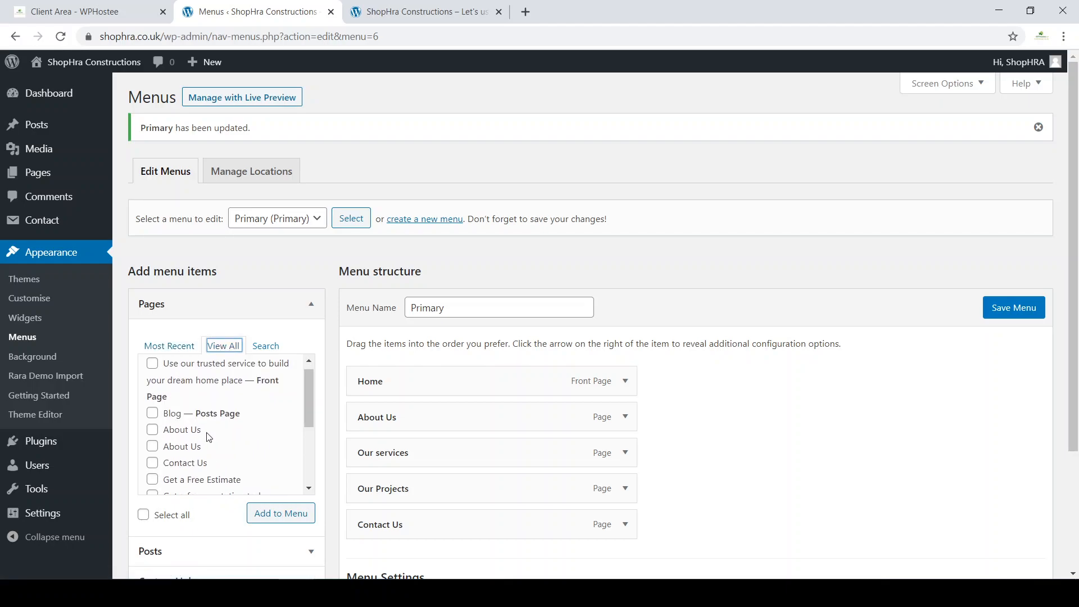
pyautogui.scroll(-1, 208, 438)
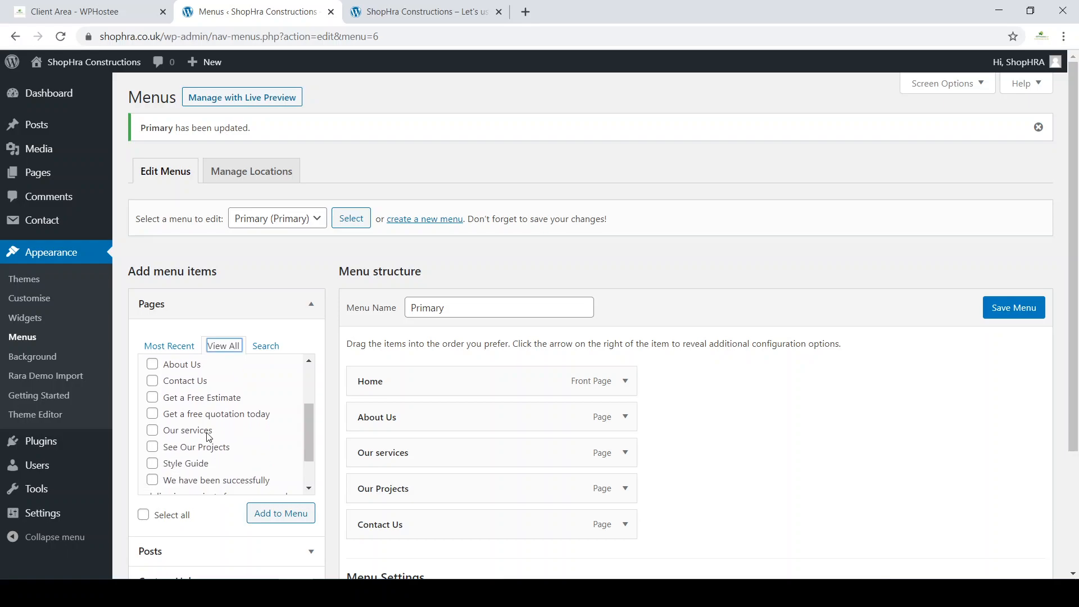
pyautogui.scroll(-3, 208, 436)
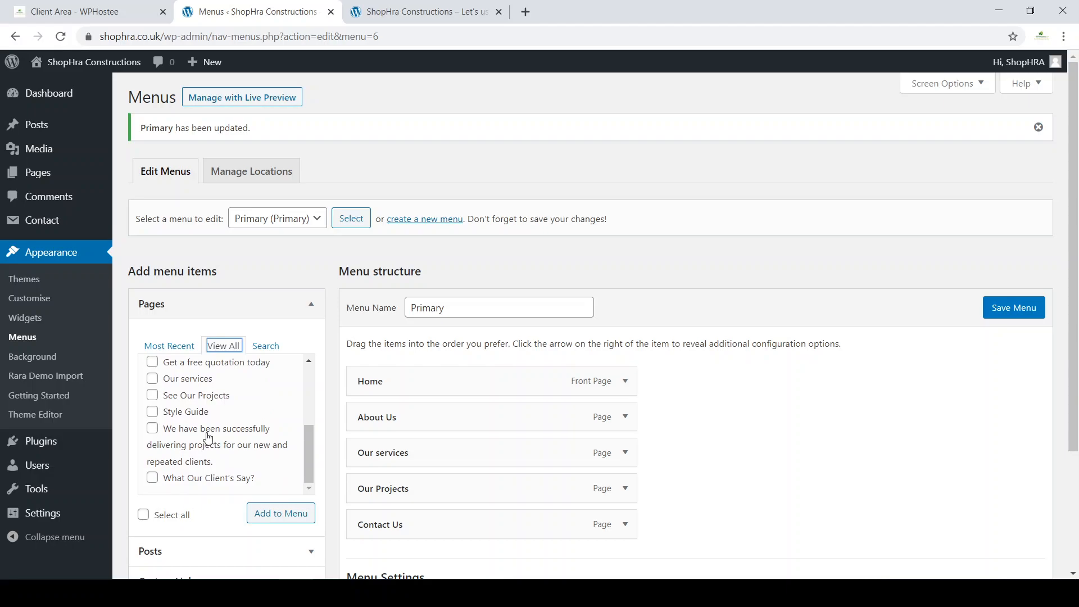
pyautogui.click(750, 470)
pyautogui.click(418, 6)
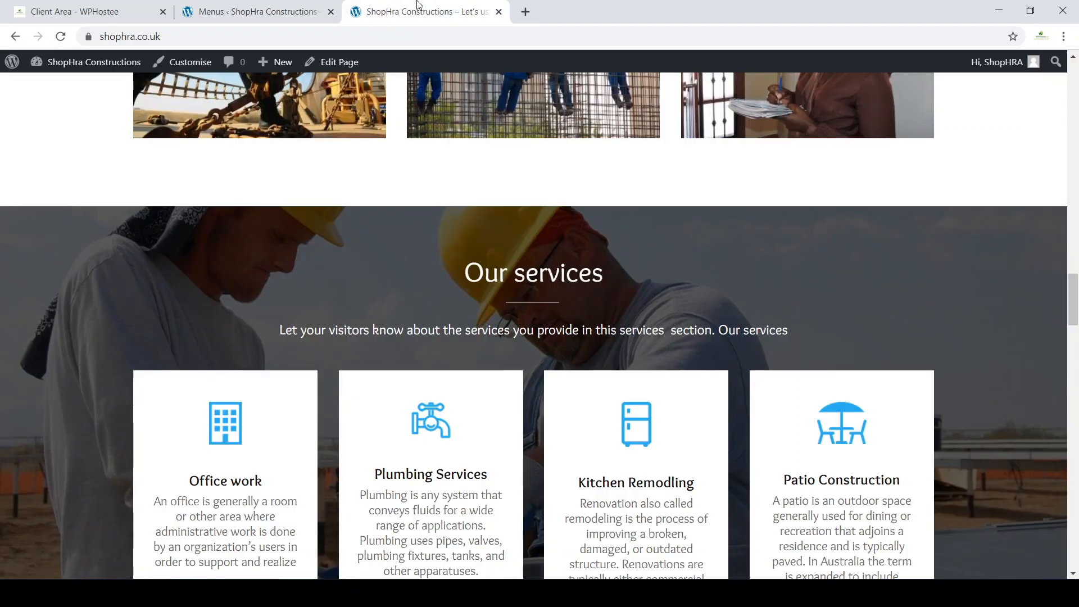
pyautogui.click(270, 6)
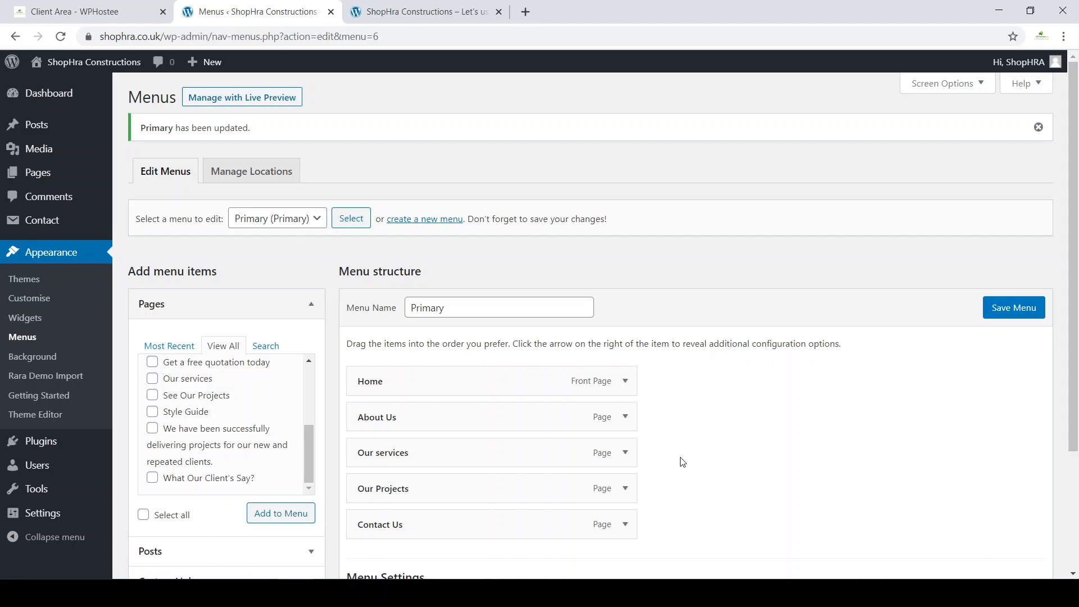
# - On the live site, visit Our Projects, then Contact Us, and scroll through the Contact Us page
pyautogui.click(418, 11)
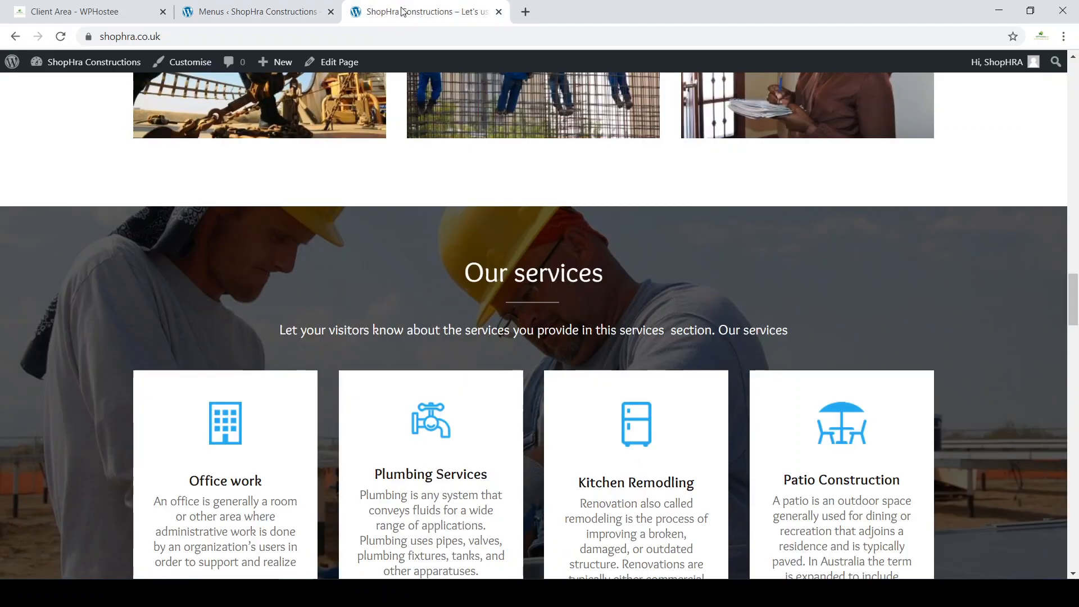
pyautogui.scroll(-5, 640, 250)
pyautogui.scroll(10, 640, 248)
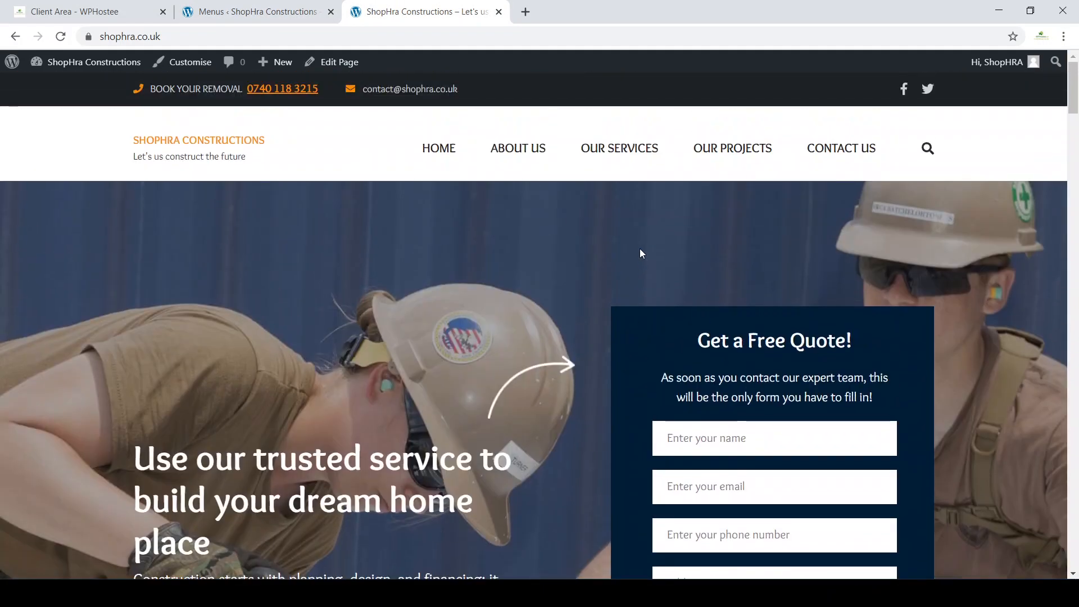
pyautogui.click(725, 147)
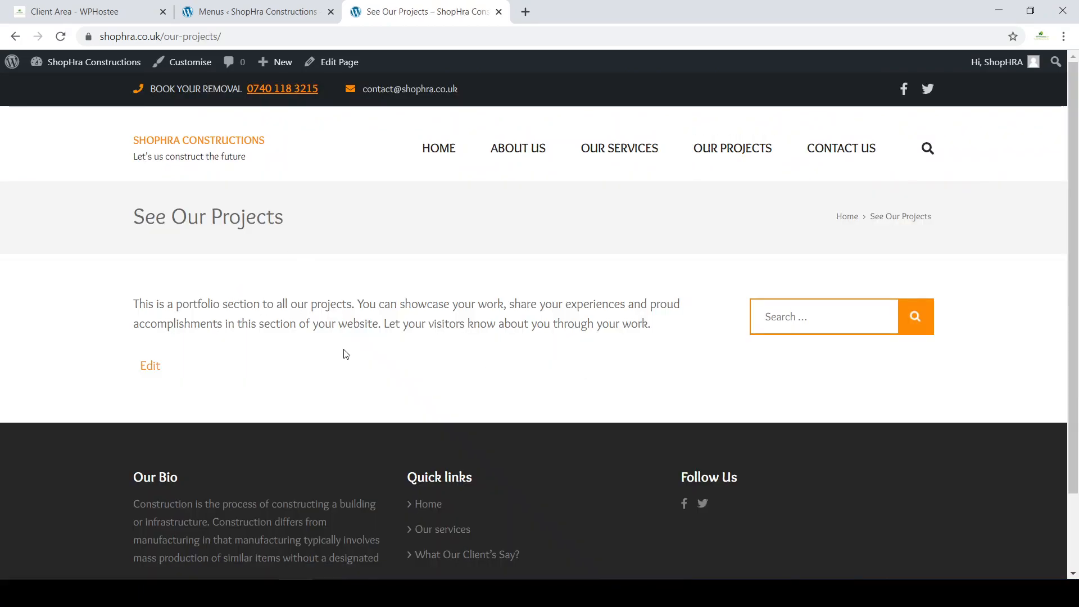
pyautogui.click(845, 149)
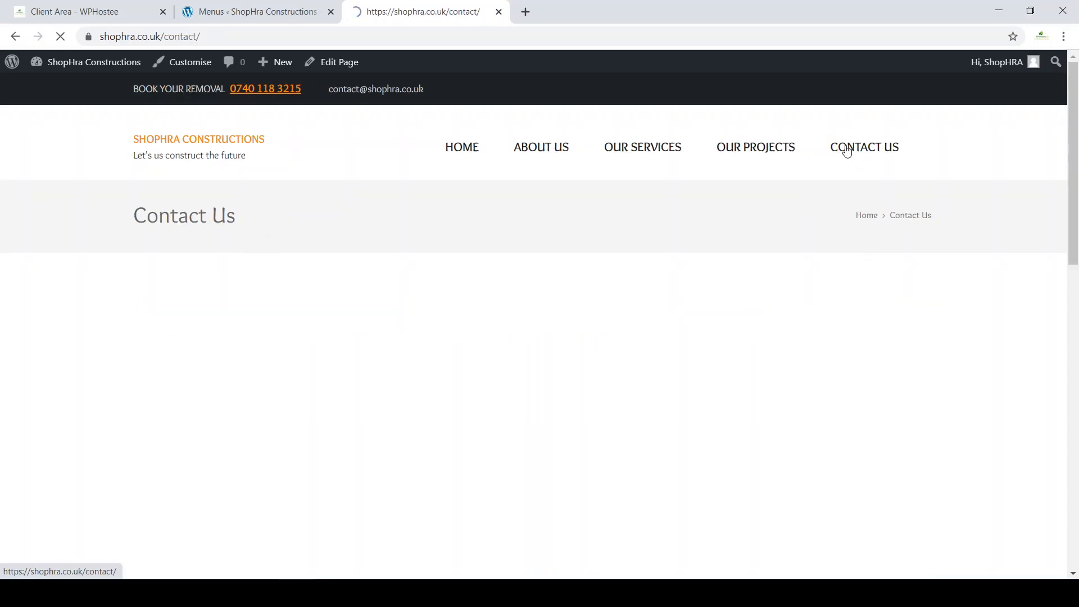
pyautogui.scroll(-15, 732, 398)
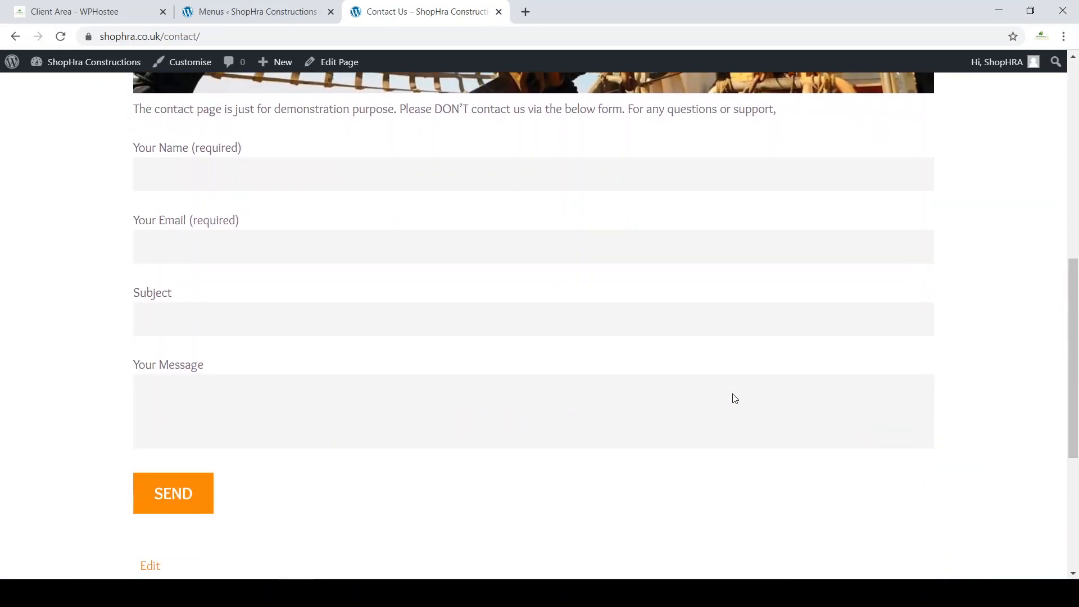
pyautogui.scroll(15, 733, 396)
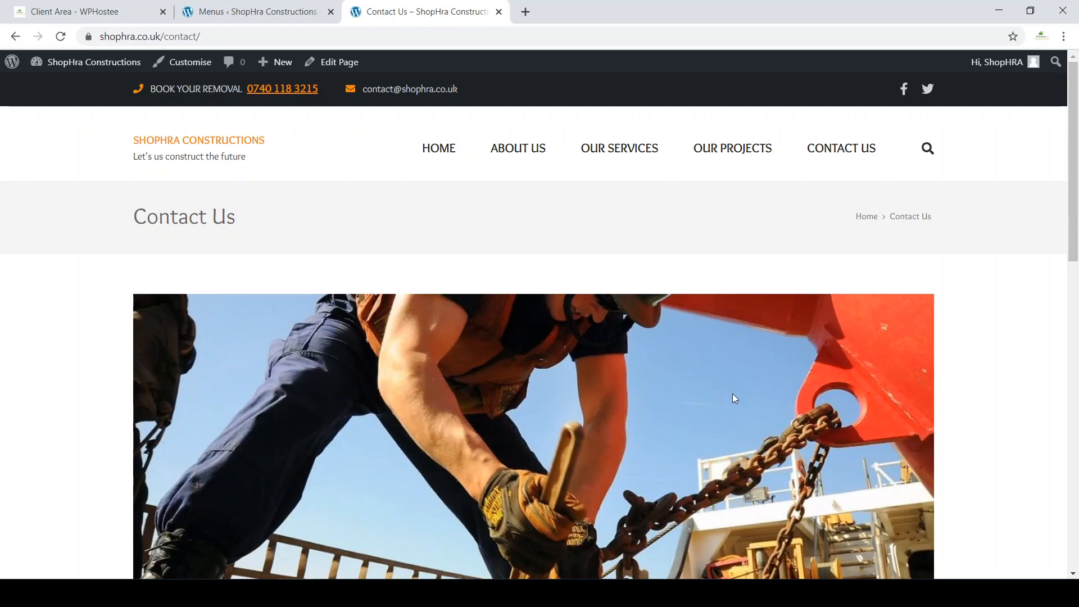
pyautogui.scroll(-2, 734, 397)
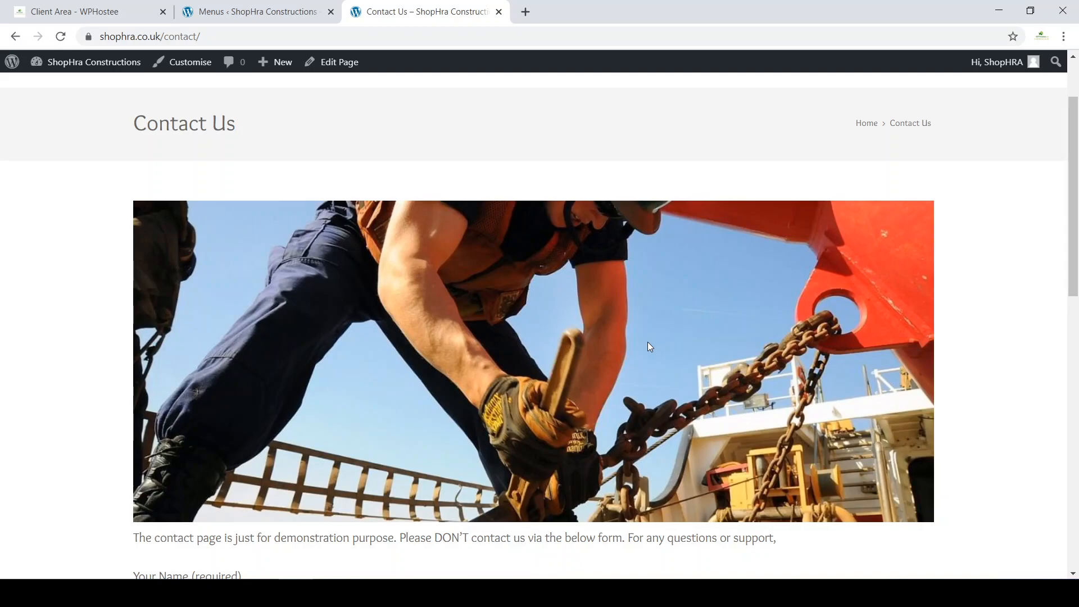
# - Remove the Contact Us page's featured image and update the page
pyautogui.click(333, 64)
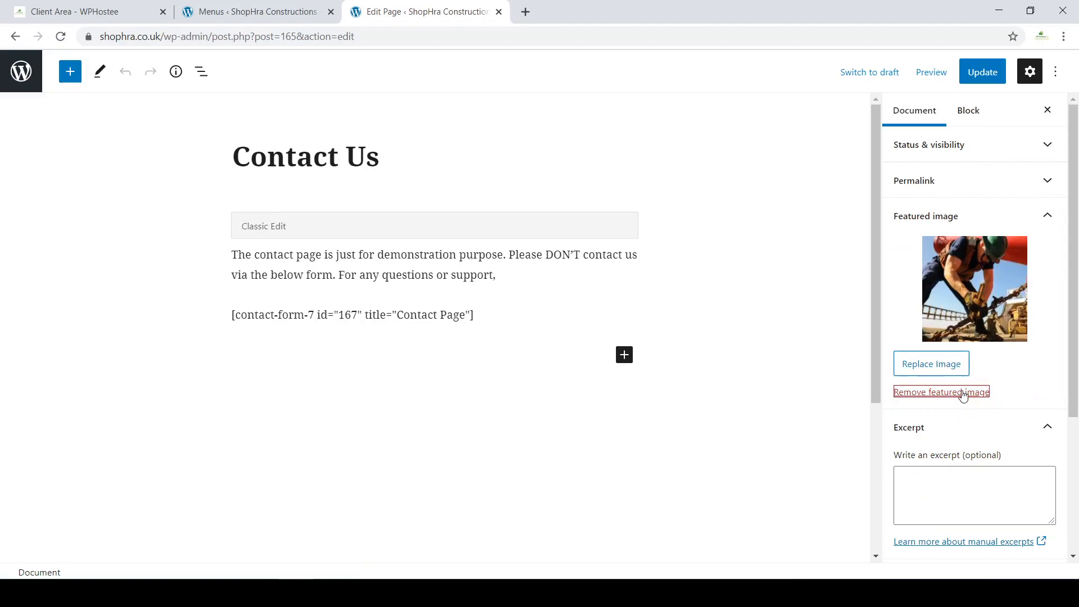
pyautogui.click(964, 396)
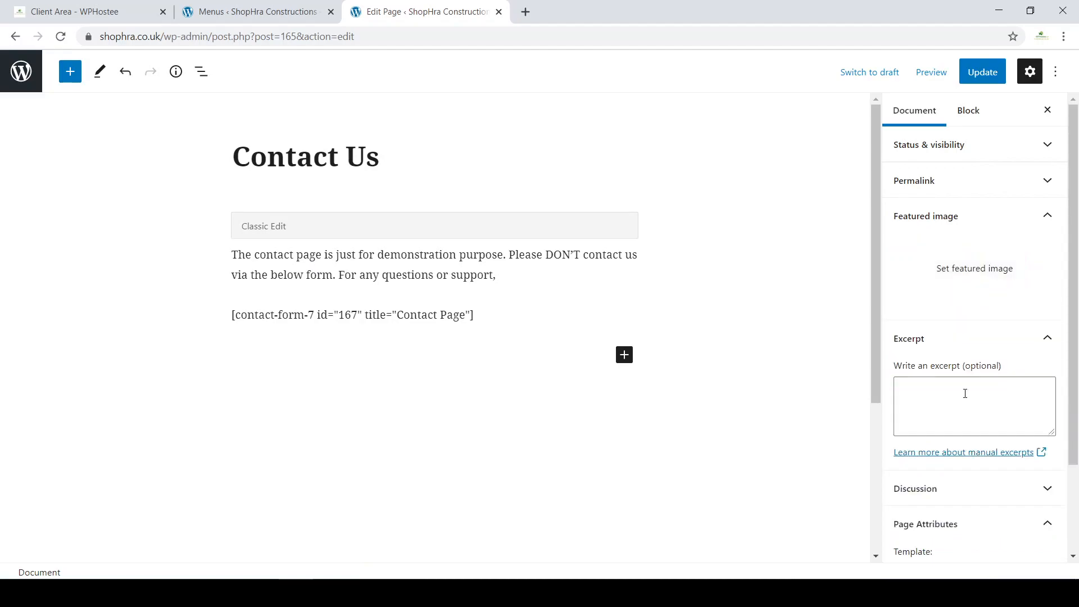
pyautogui.click(976, 80)
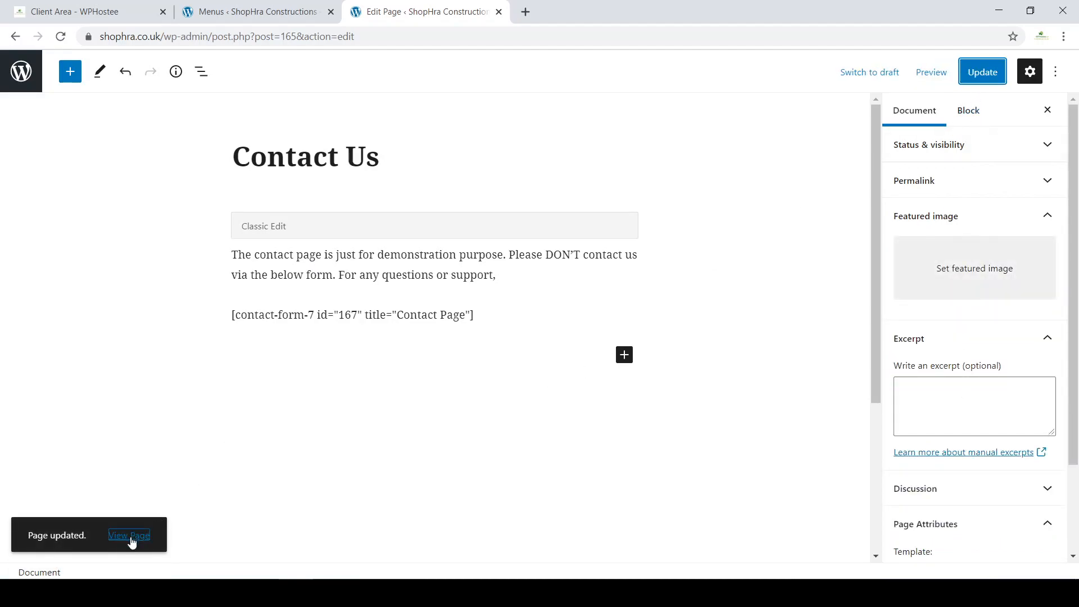
# - View the updated Contact Us page live, then open Our services from the header
pyautogui.click(138, 540)
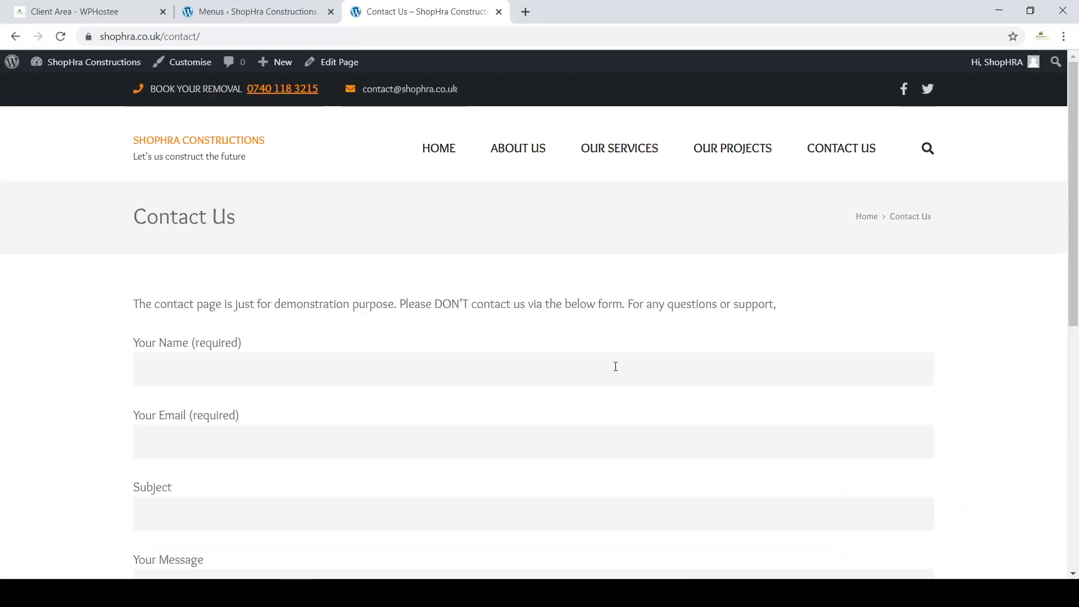
pyautogui.scroll(-9, 694, 343)
pyautogui.scroll(9, 695, 343)
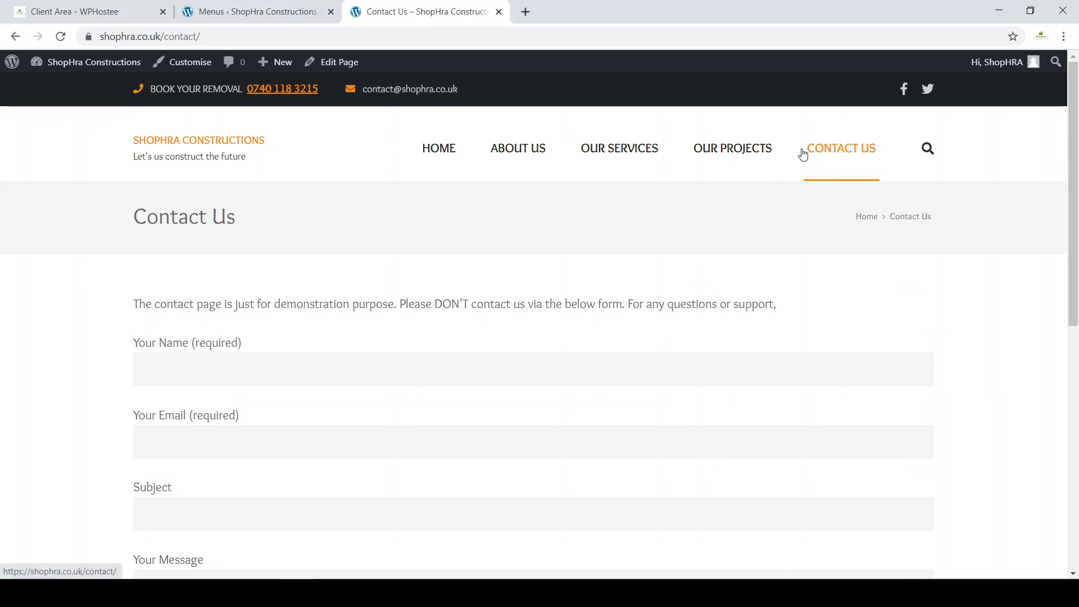
pyautogui.click(615, 149)
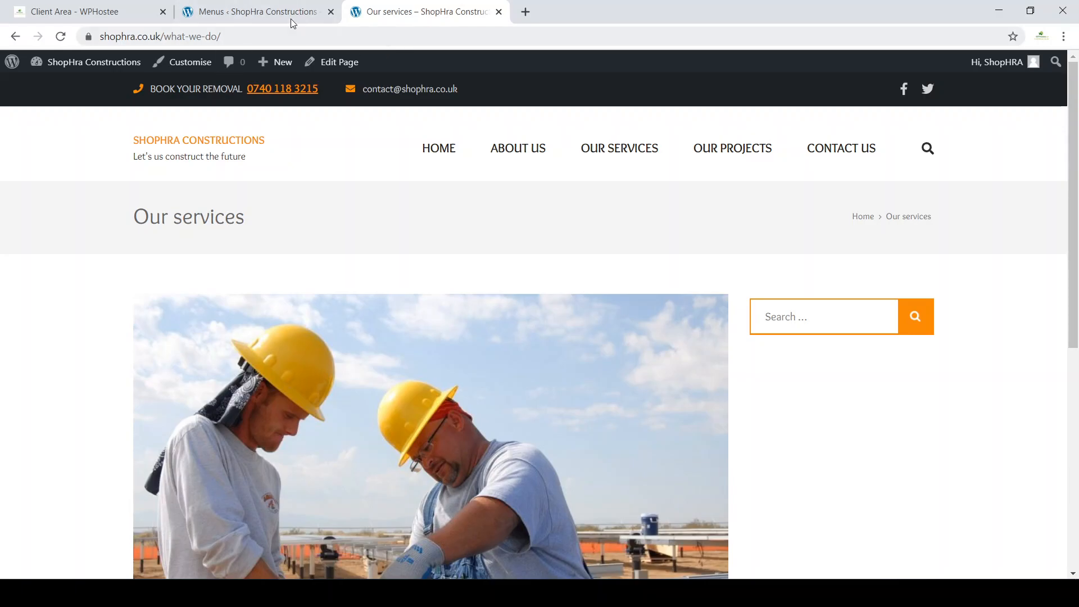
# - In All Pages, preview the empty duplicate About Us page and move it to the Bin
pyautogui.click(267, 12)
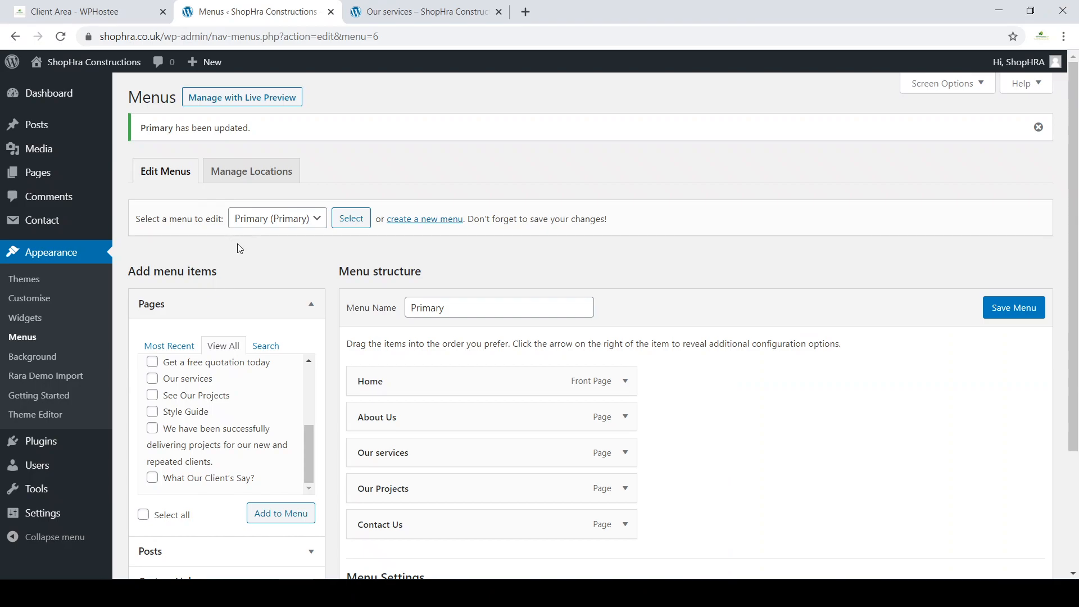
pyautogui.click(39, 173)
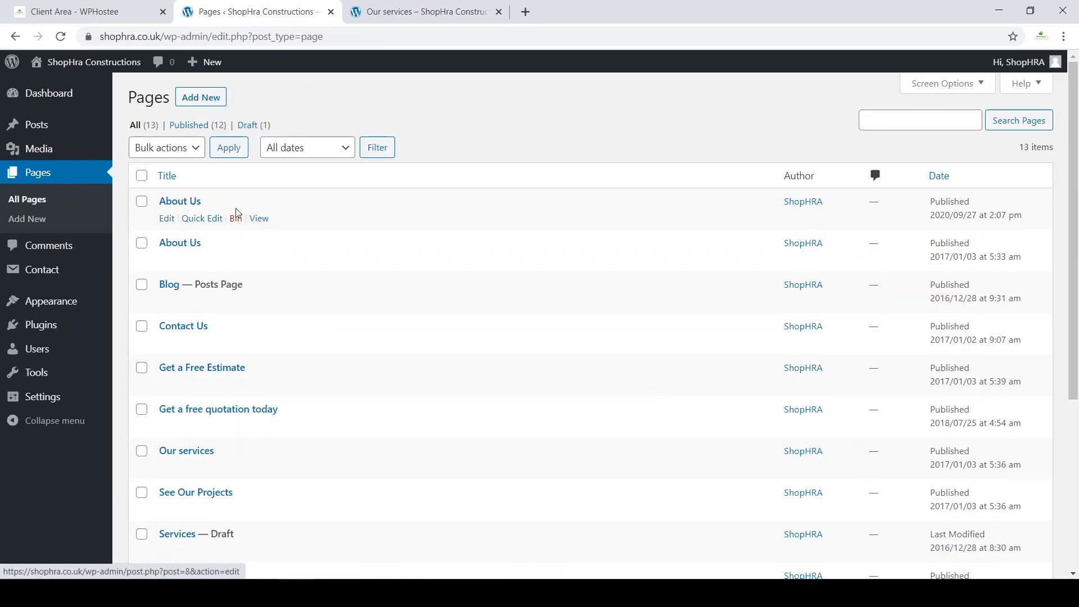
pyautogui.middleClick(259, 218)
pyautogui.click(399, 30)
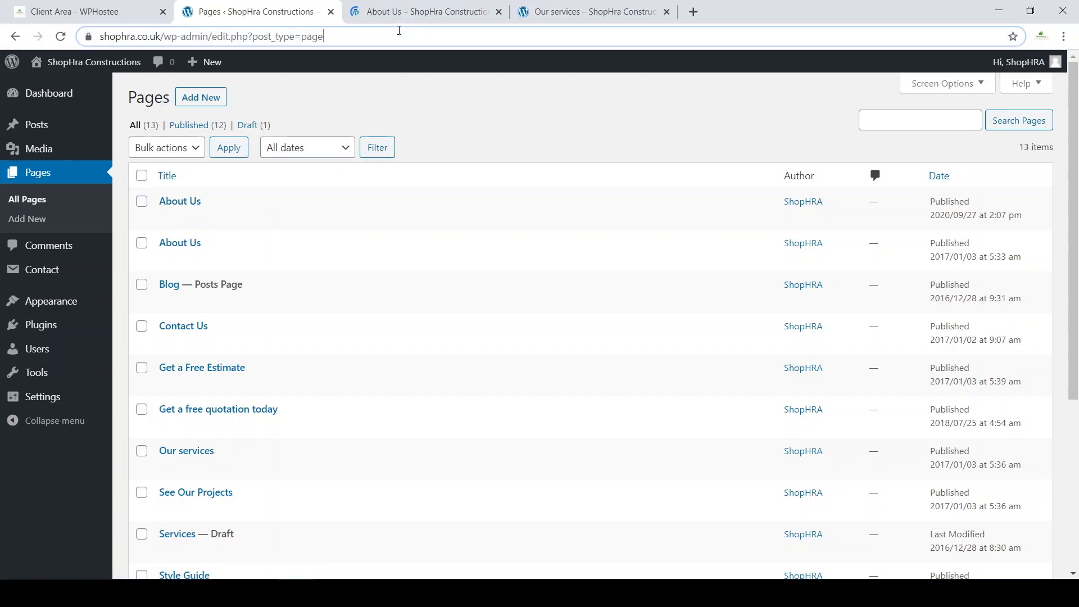
pyautogui.click(401, 14)
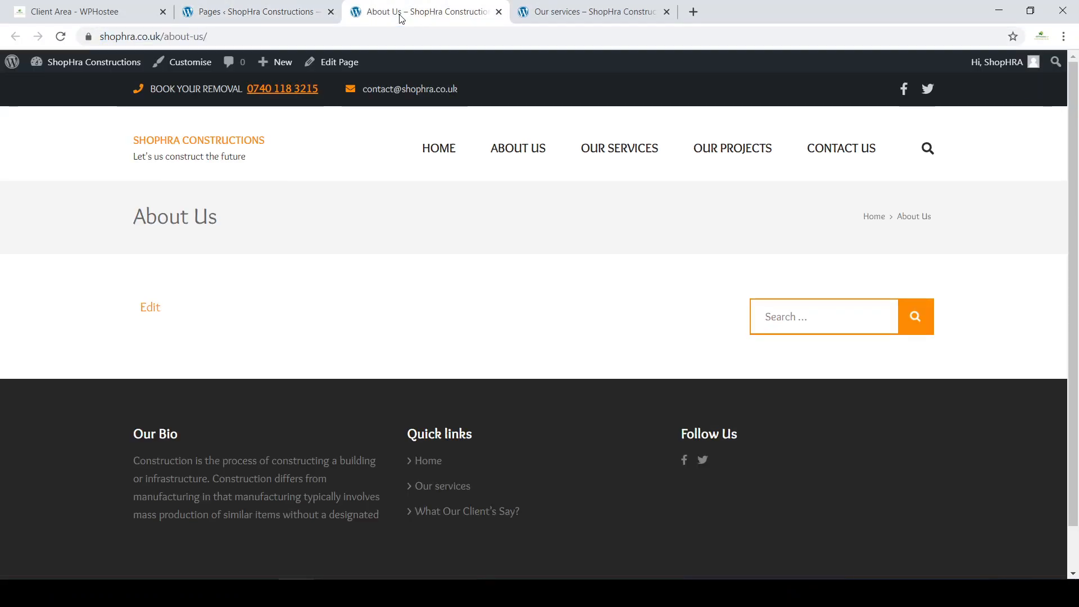
pyautogui.click(498, 12)
pyautogui.click(235, 219)
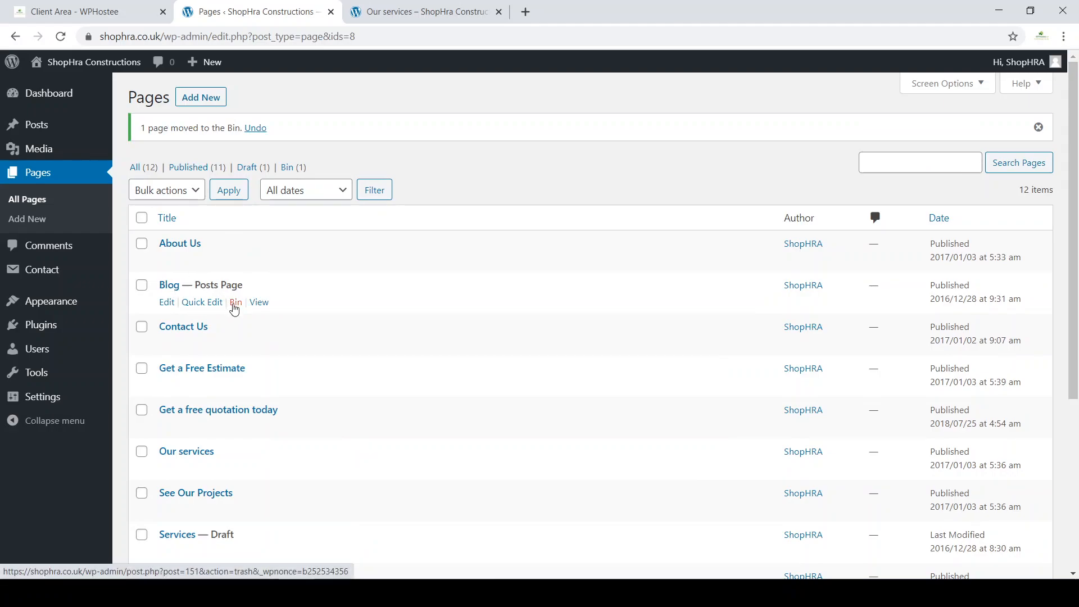
# - Bin the Blog page, then check Get a Free Estimate live and bin it too
pyautogui.click(235, 303)
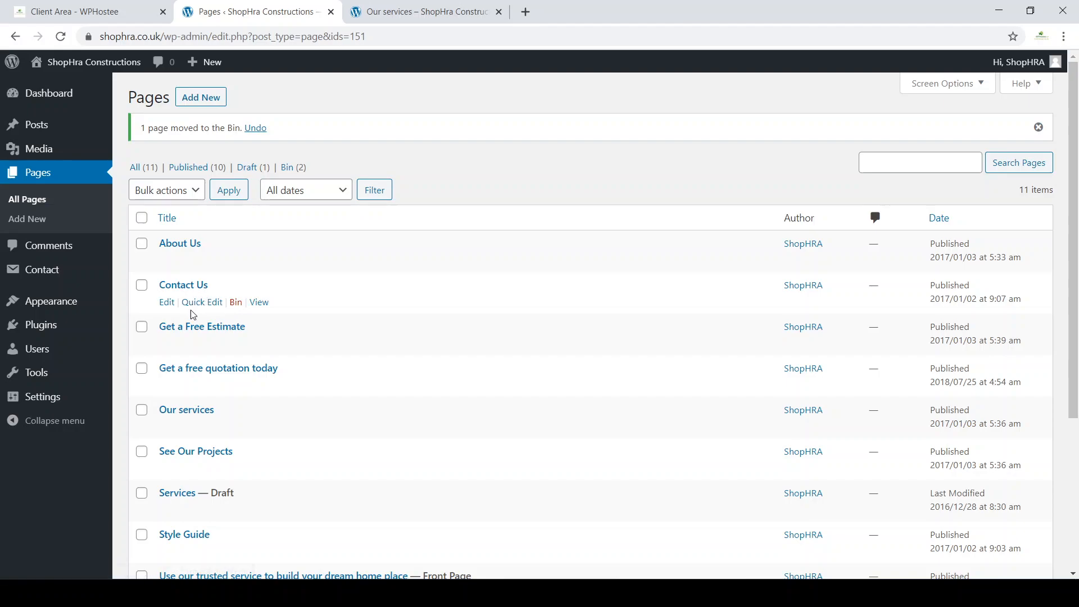
pyautogui.middleClick(260, 343)
pyautogui.click(418, 5)
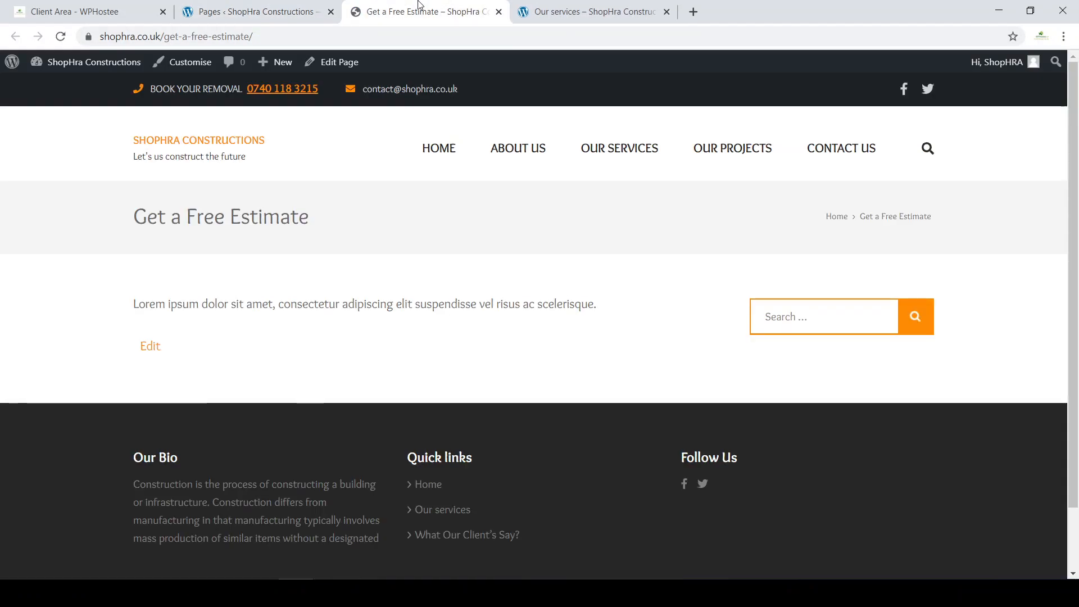
pyautogui.click(498, 12)
pyautogui.click(235, 344)
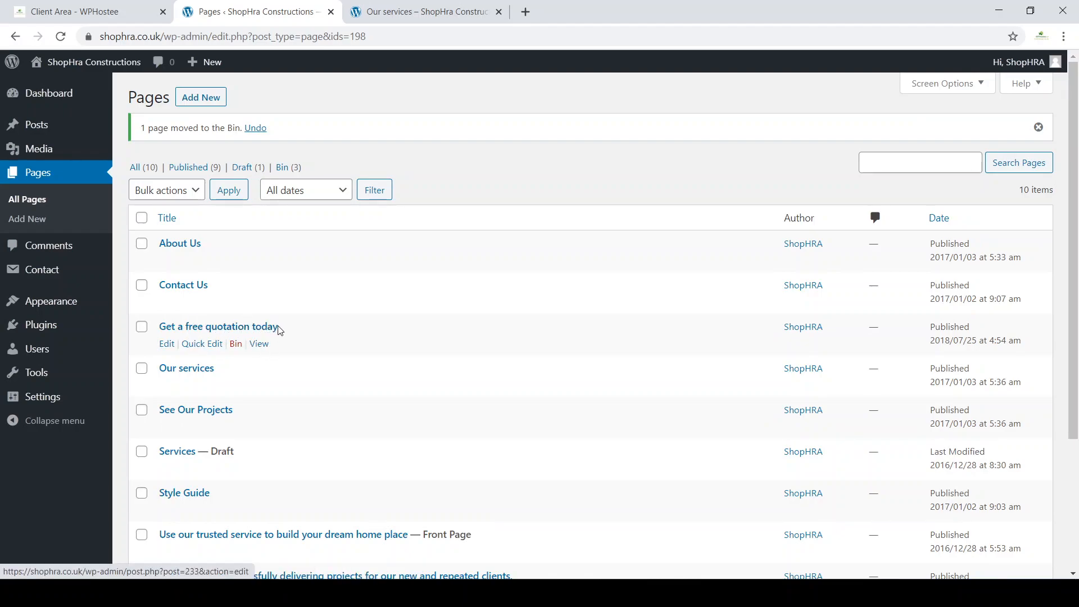
# - Check Get a free quotation today live, then open Our services live in a new tab
pyautogui.keyDown('ctrl'); pyautogui.click(259, 344); pyautogui.keyUp('ctrl')
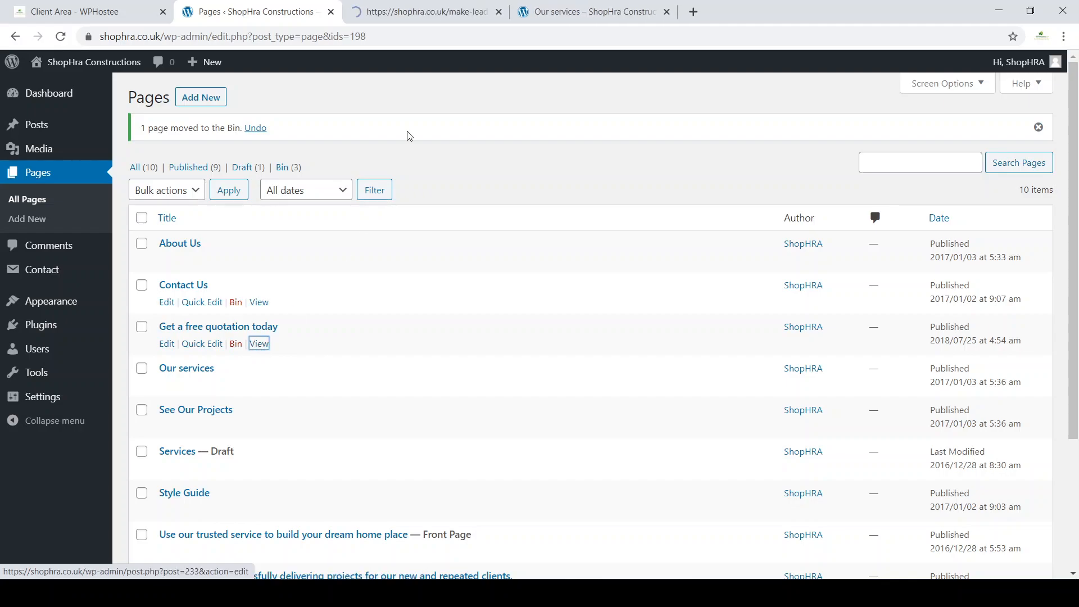
pyautogui.click(405, 12)
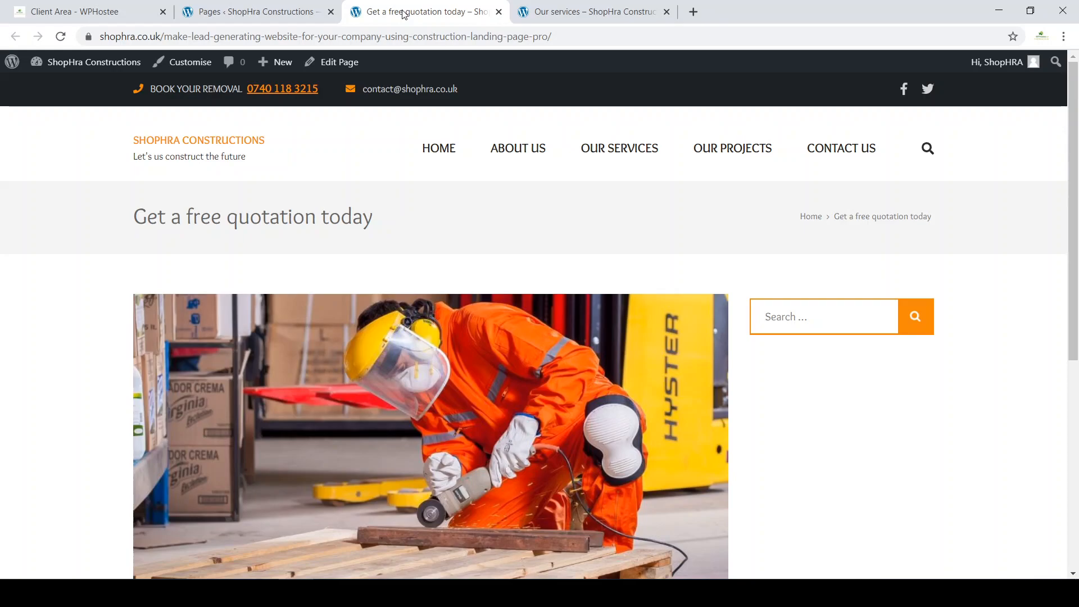
pyautogui.click(498, 11)
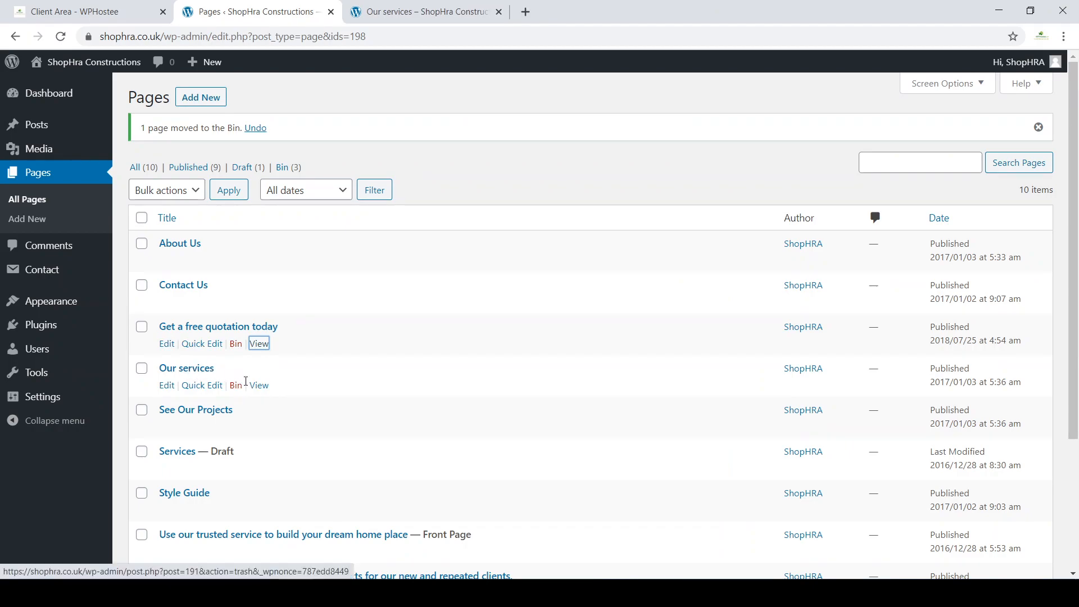
pyautogui.keyDown('ctrl'); pyautogui.click(260, 385); pyautogui.keyUp('ctrl')
pyautogui.click(430, 16)
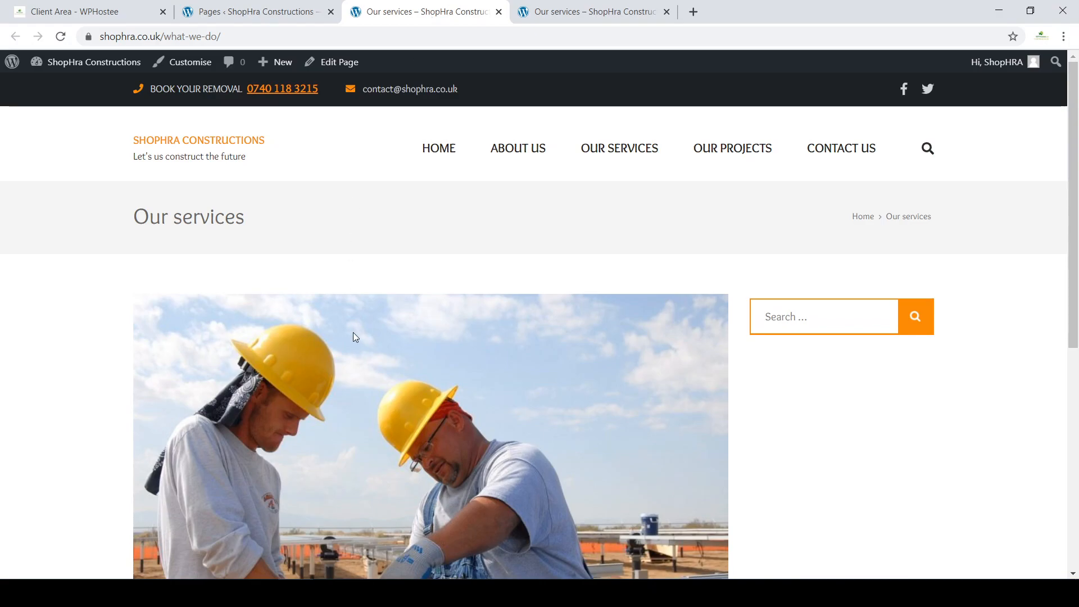
pyautogui.scroll(-6, 353, 332)
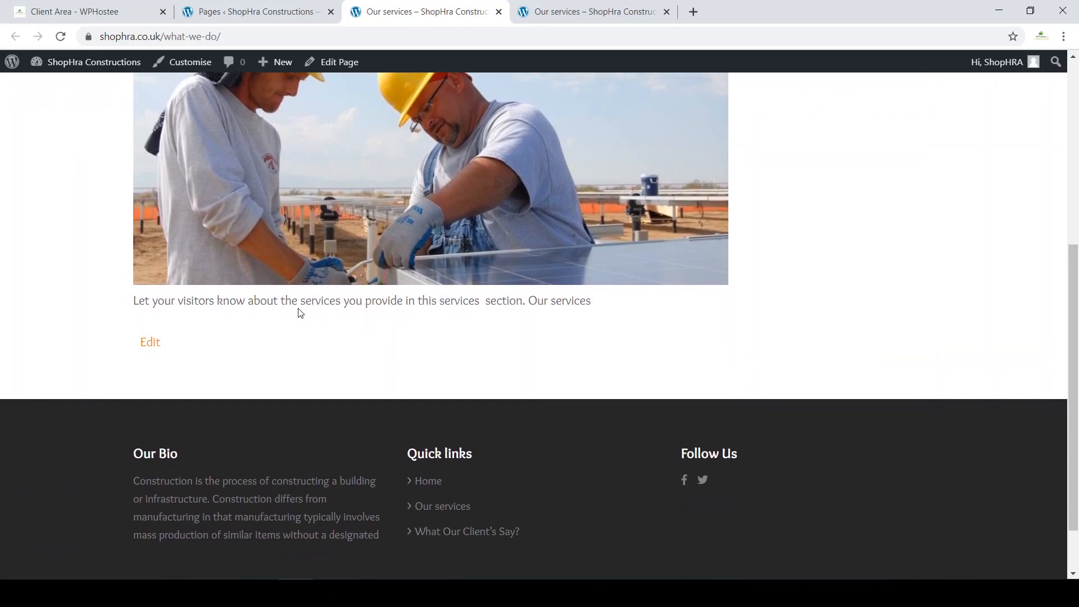
pyautogui.scroll(6, 300, 312)
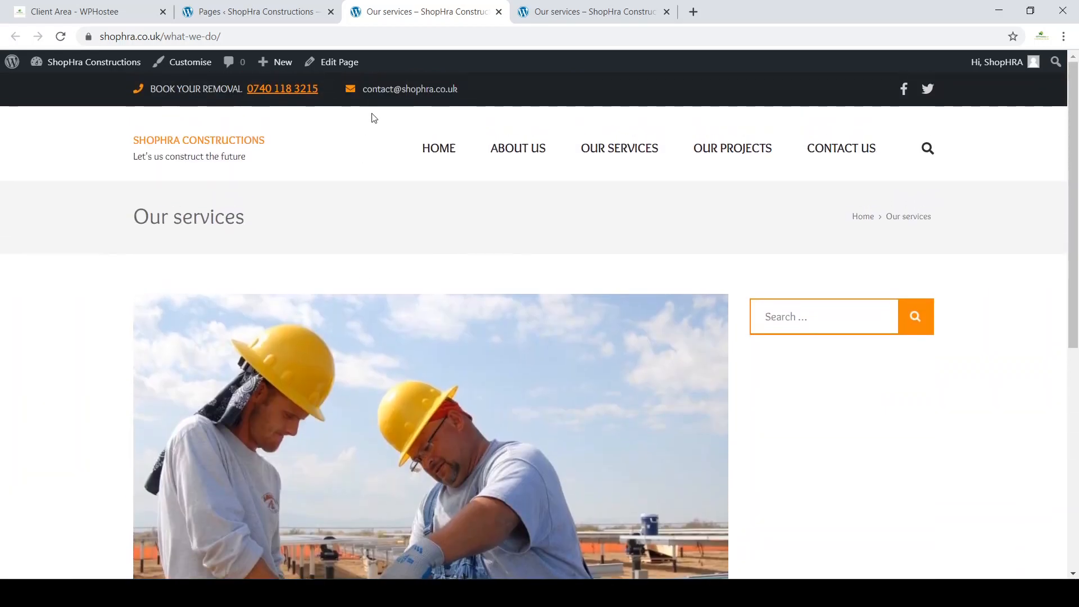
pyautogui.click(340, 63)
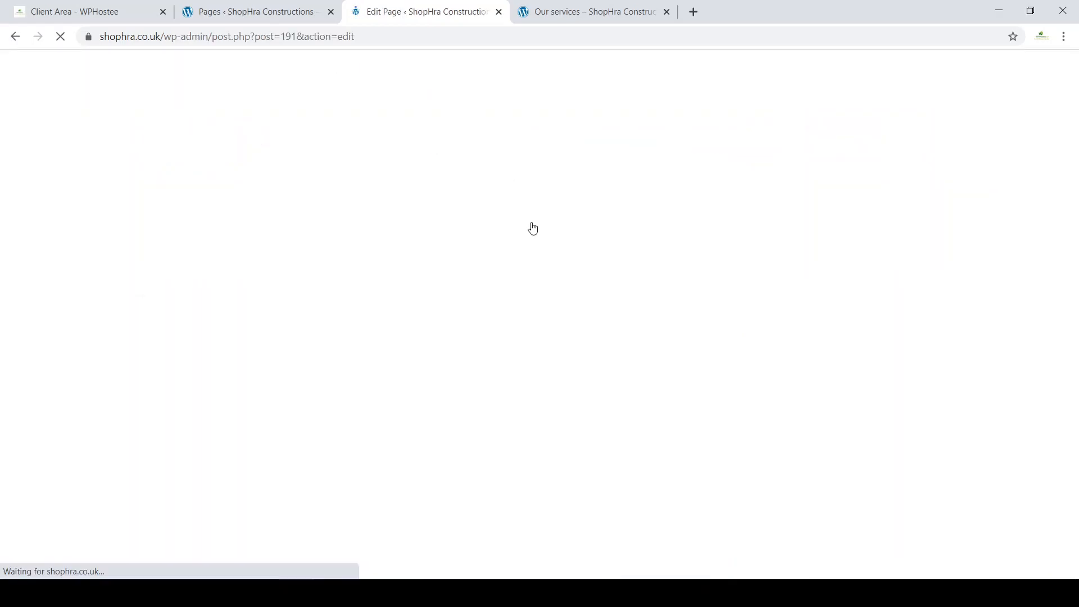
pyautogui.click(498, 12)
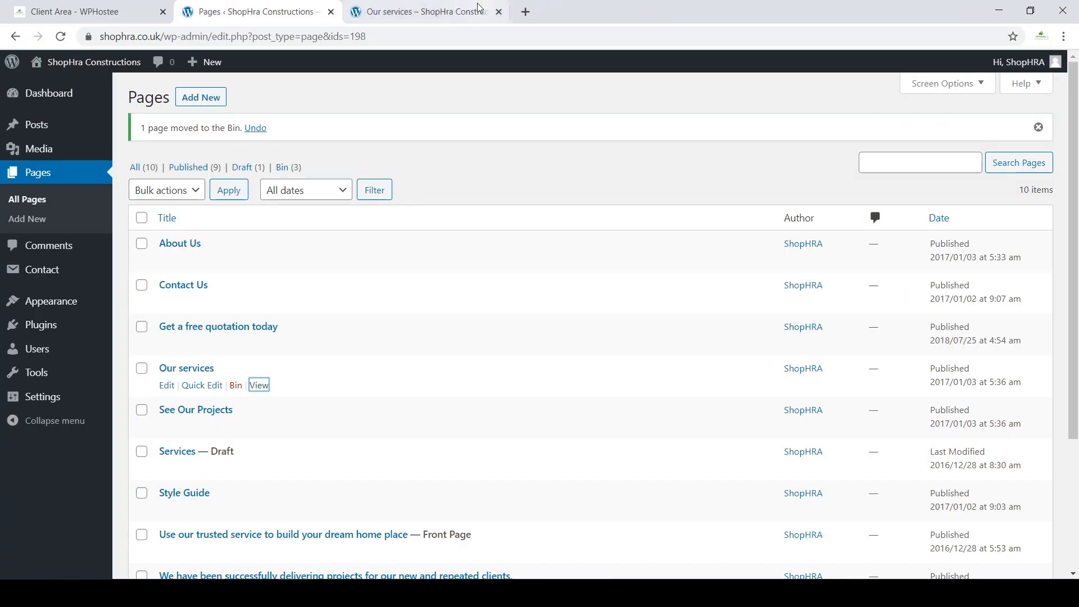
pyautogui.click(441, 8)
pyautogui.click(617, 149)
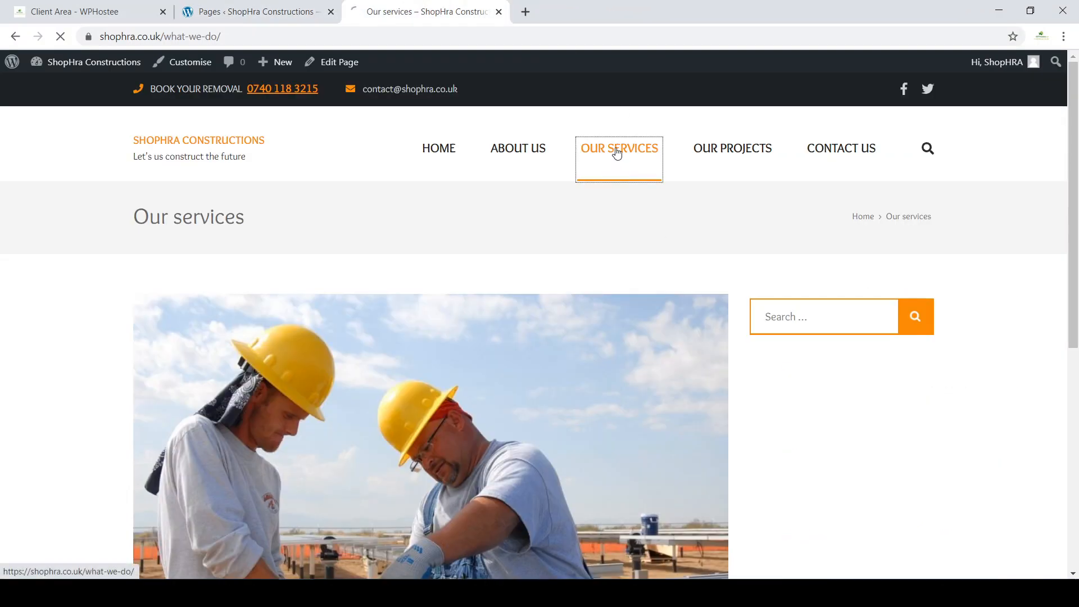
pyautogui.click(197, 148)
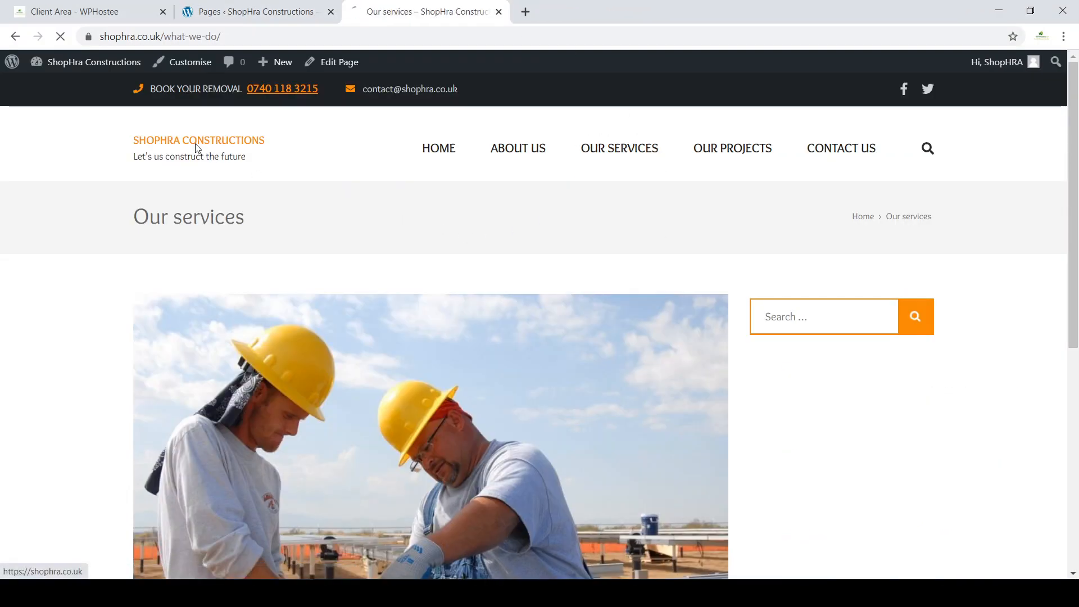
pyautogui.scroll(-20, 197, 149)
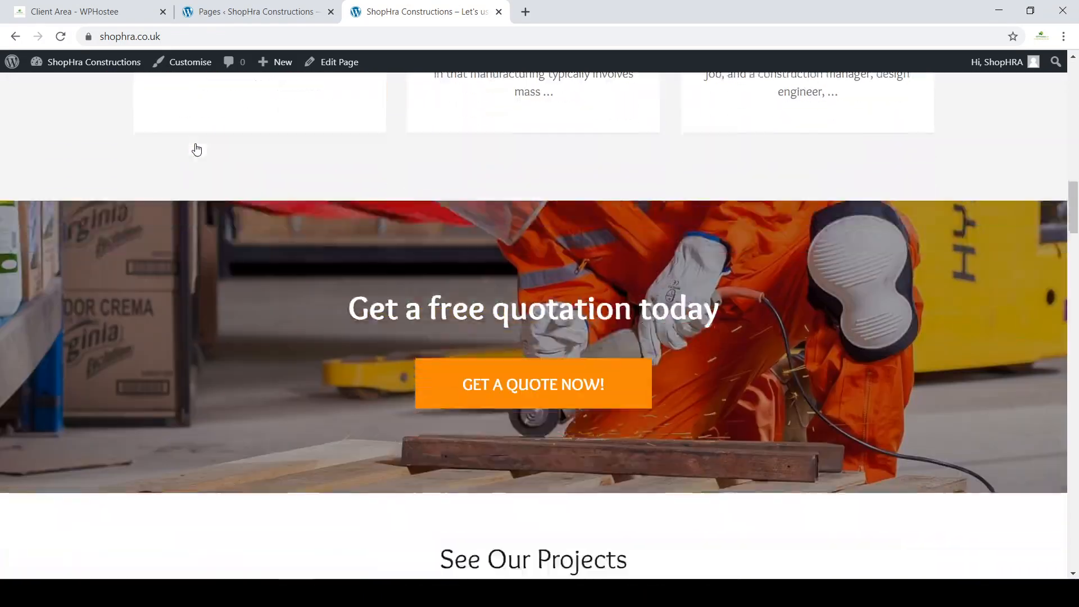
pyautogui.scroll(-4, 197, 149)
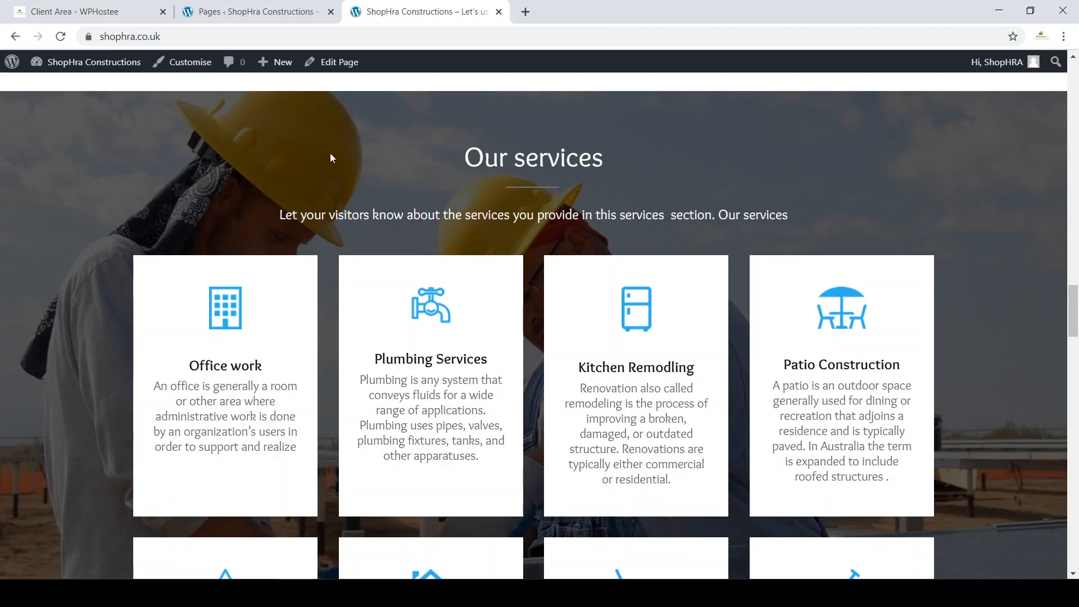
pyautogui.click(280, 7)
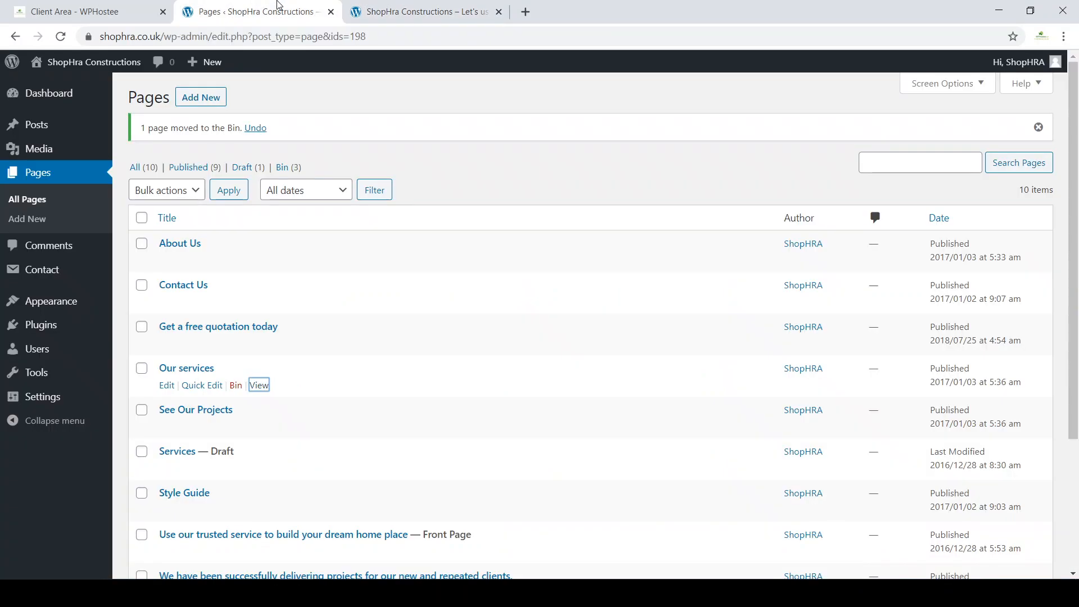
pyautogui.click(427, 9)
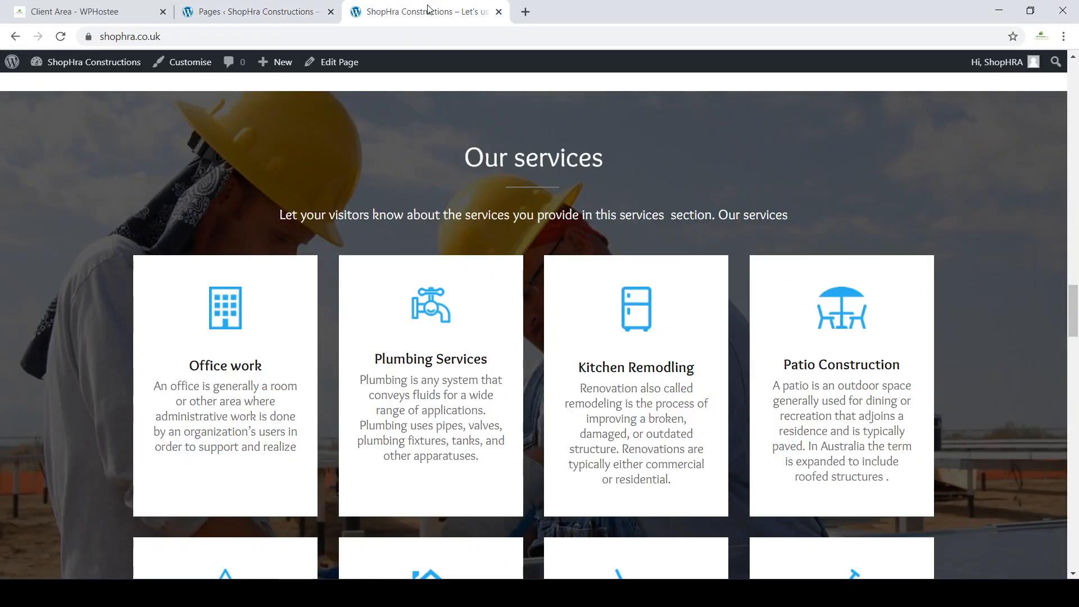
pyautogui.click(316, 16)
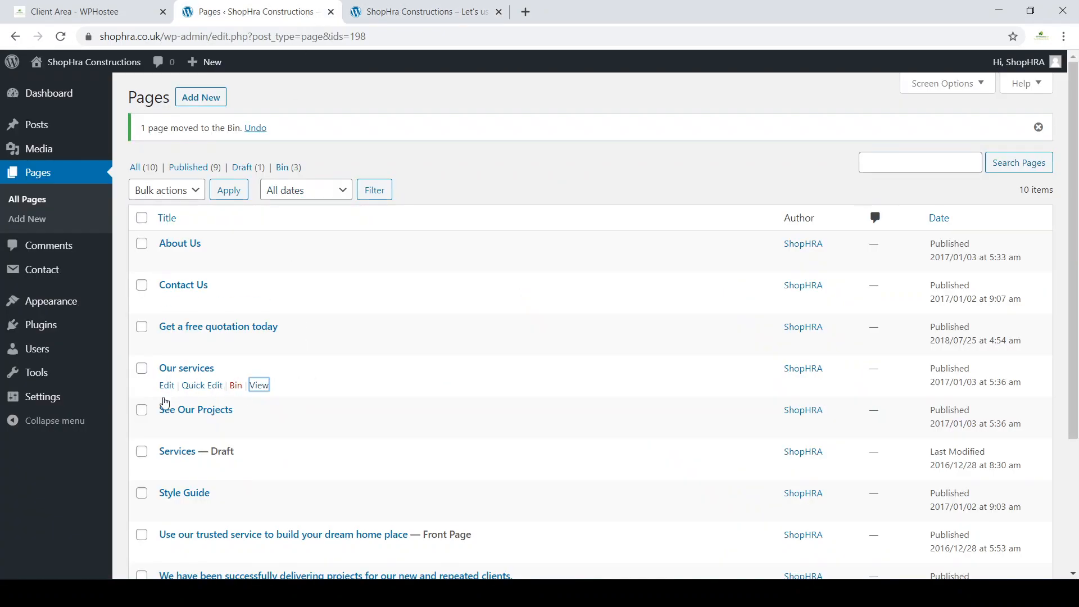
pyautogui.scroll(-2, 203, 430)
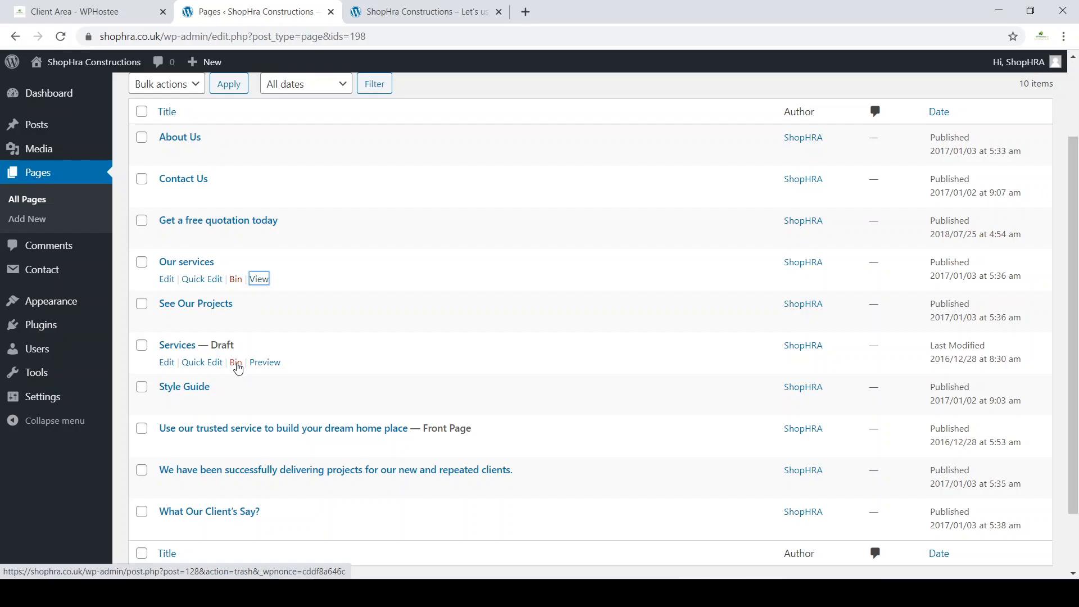
pyautogui.click(271, 363)
pyautogui.click(436, 12)
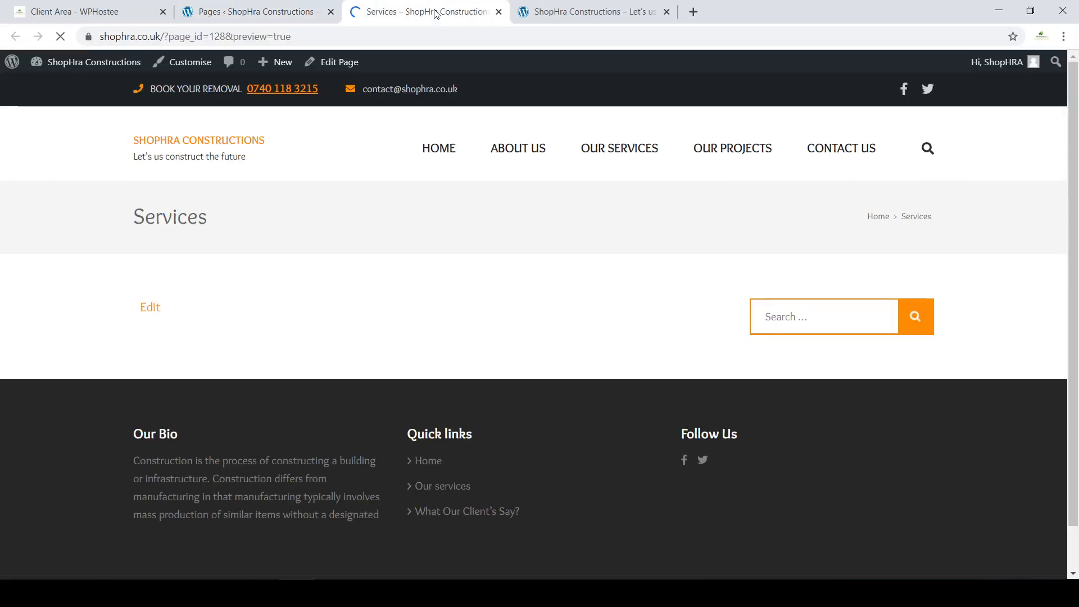
pyautogui.click(499, 12)
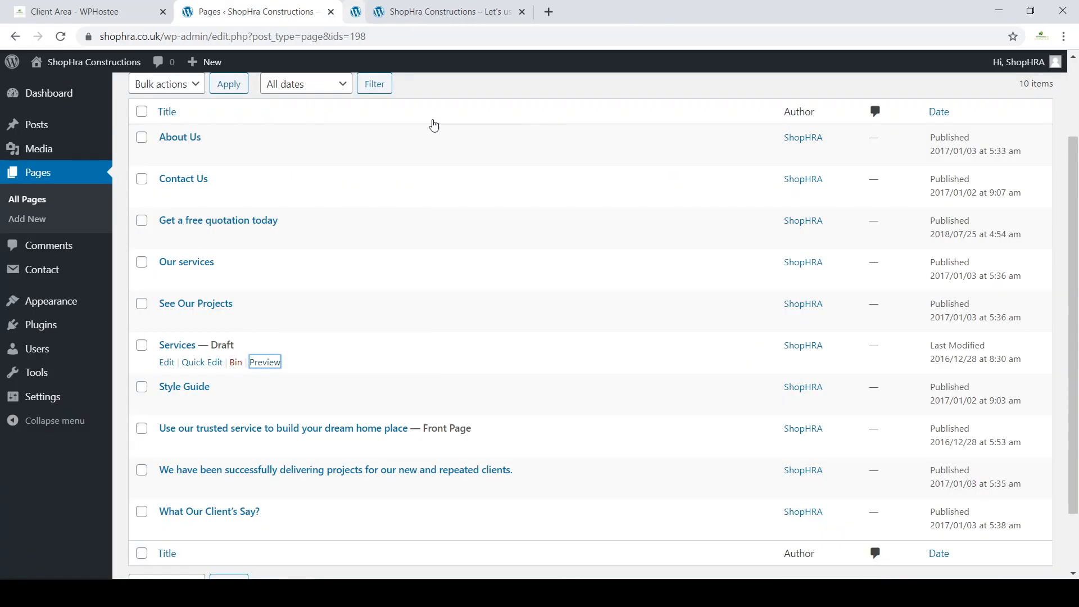
pyautogui.click(235, 363)
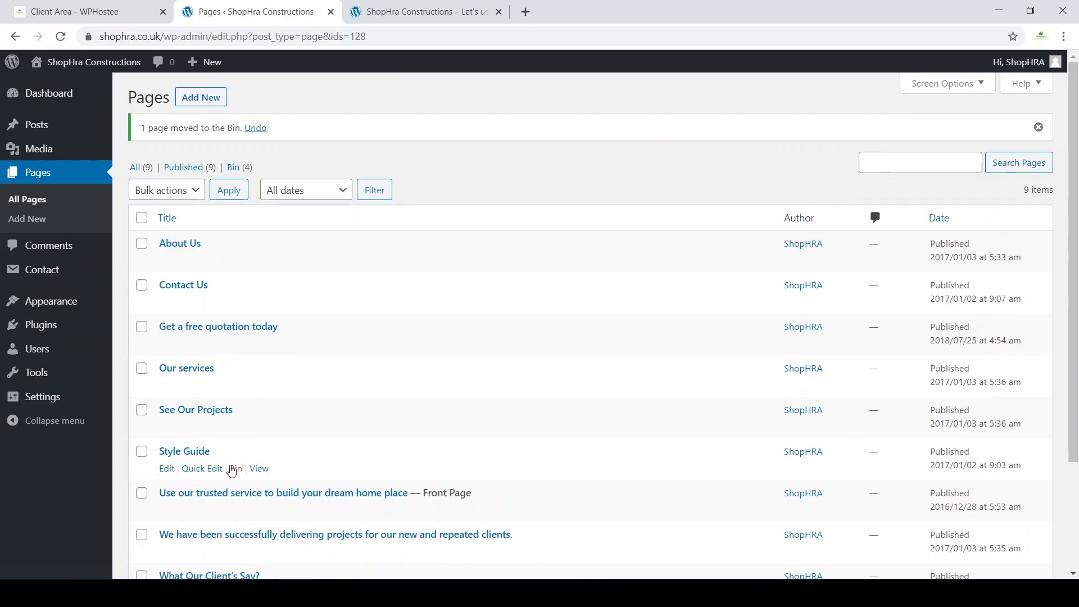
pyautogui.click(236, 470)
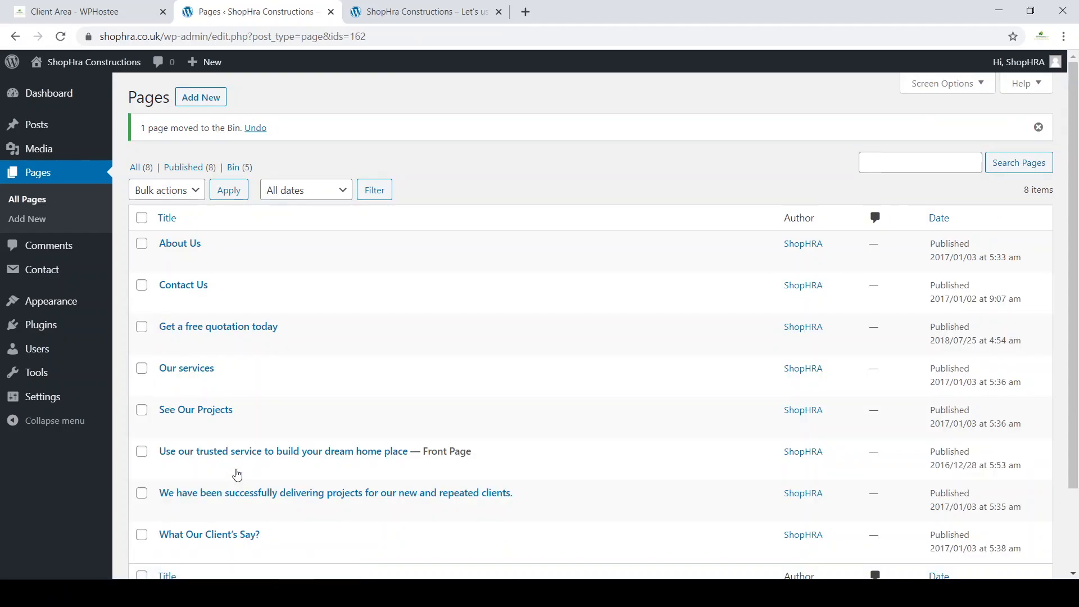
pyautogui.scroll(-2, 237, 475)
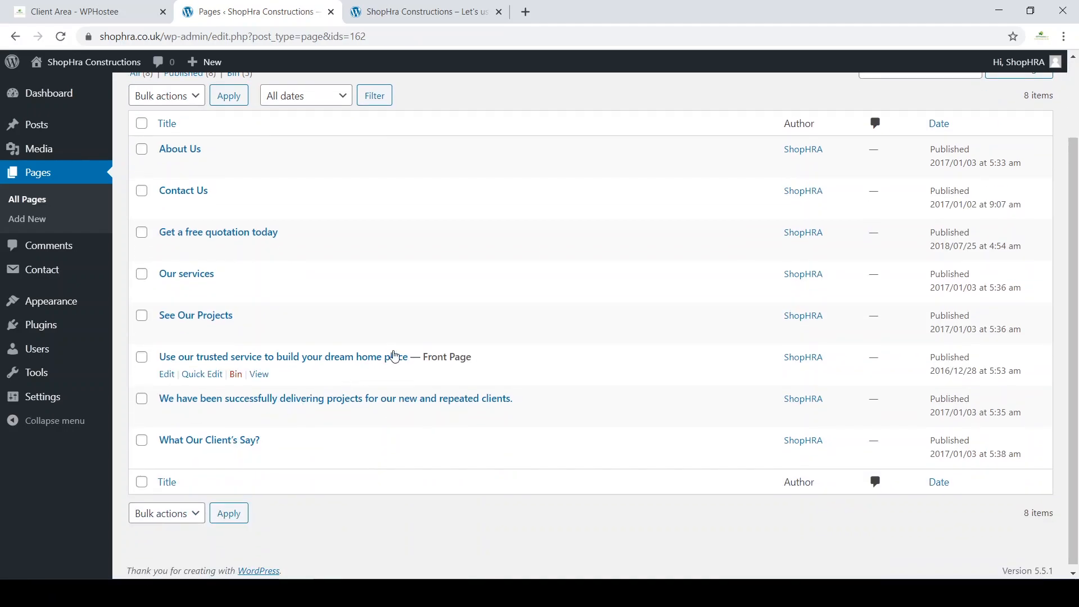
pyautogui.middleClick(259, 373)
pyautogui.click(439, 7)
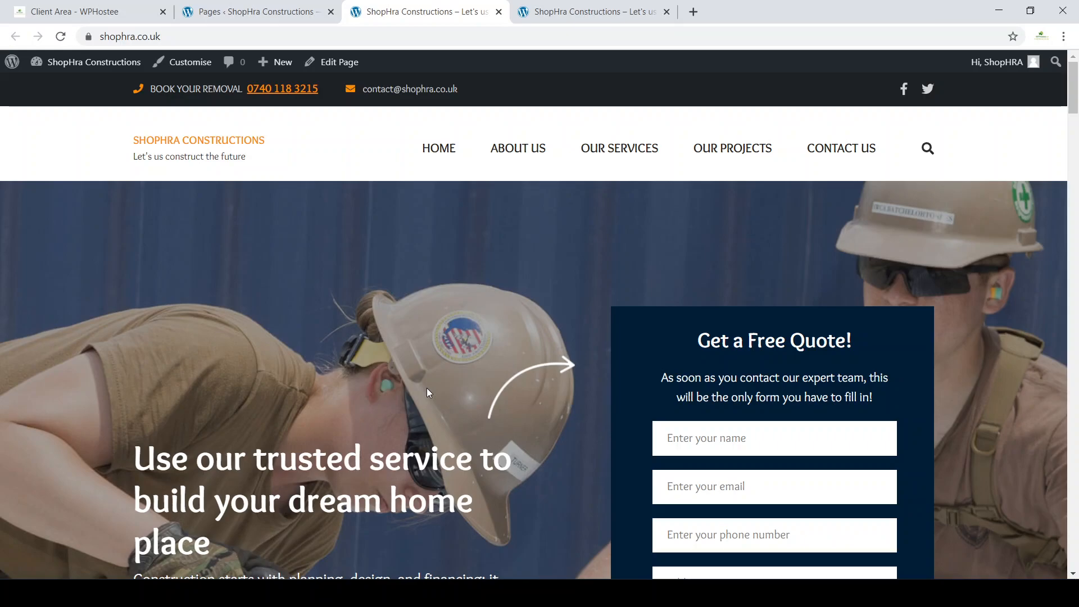
pyautogui.scroll(-6, 427, 388)
pyautogui.scroll(-10, 426, 388)
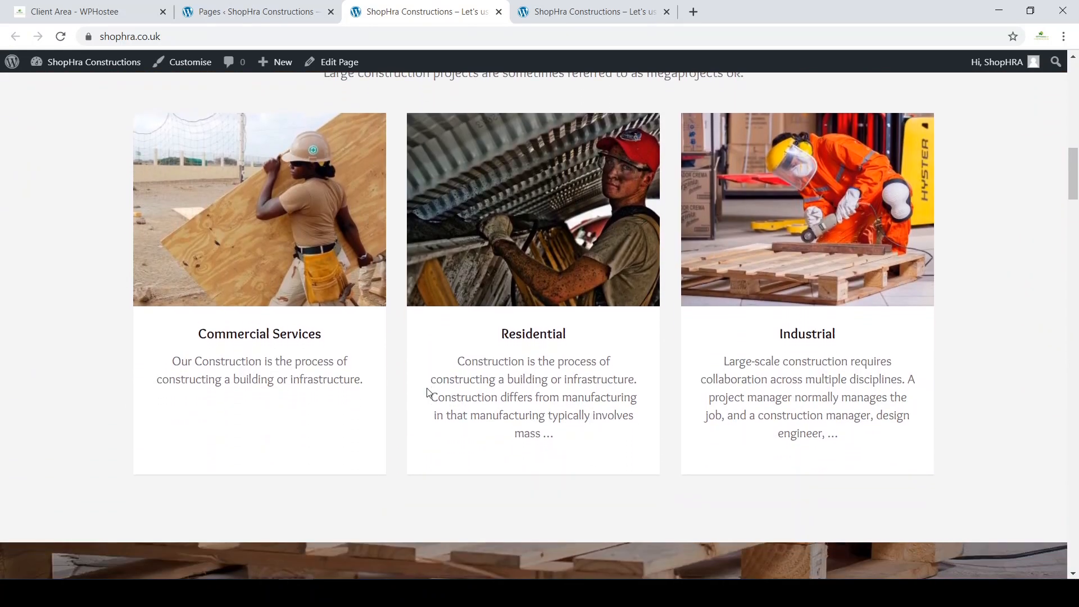
pyautogui.scroll(-1, 426, 387)
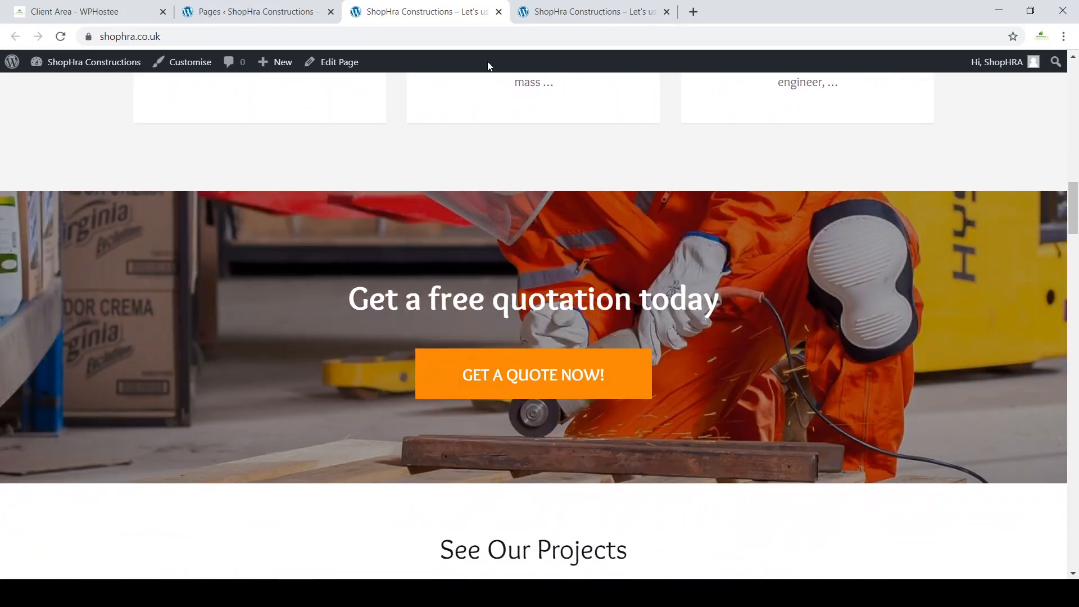
pyautogui.click(498, 12)
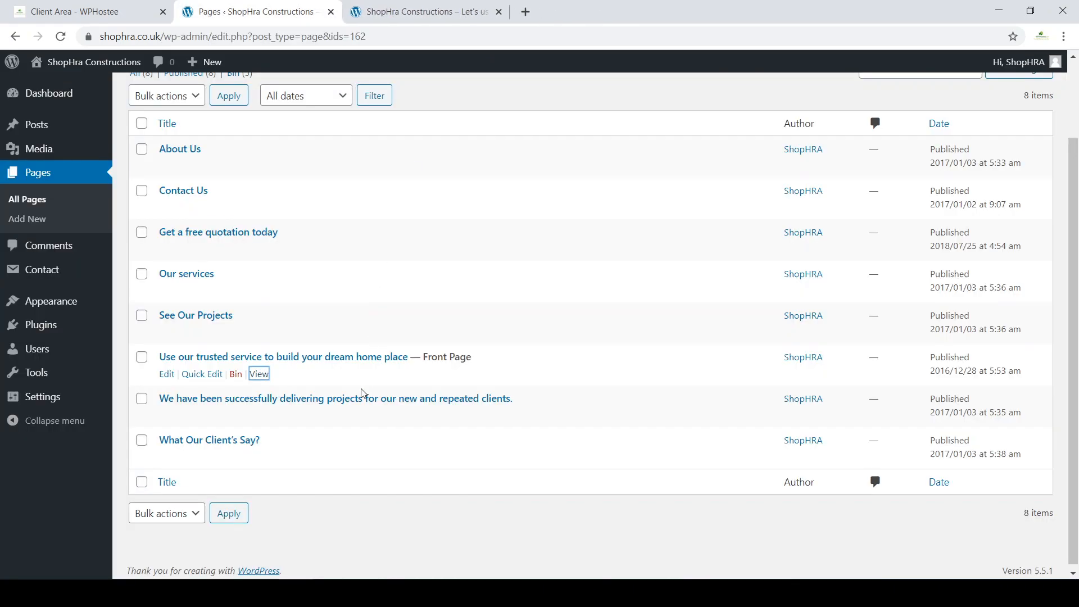
pyautogui.middleClick(259, 457)
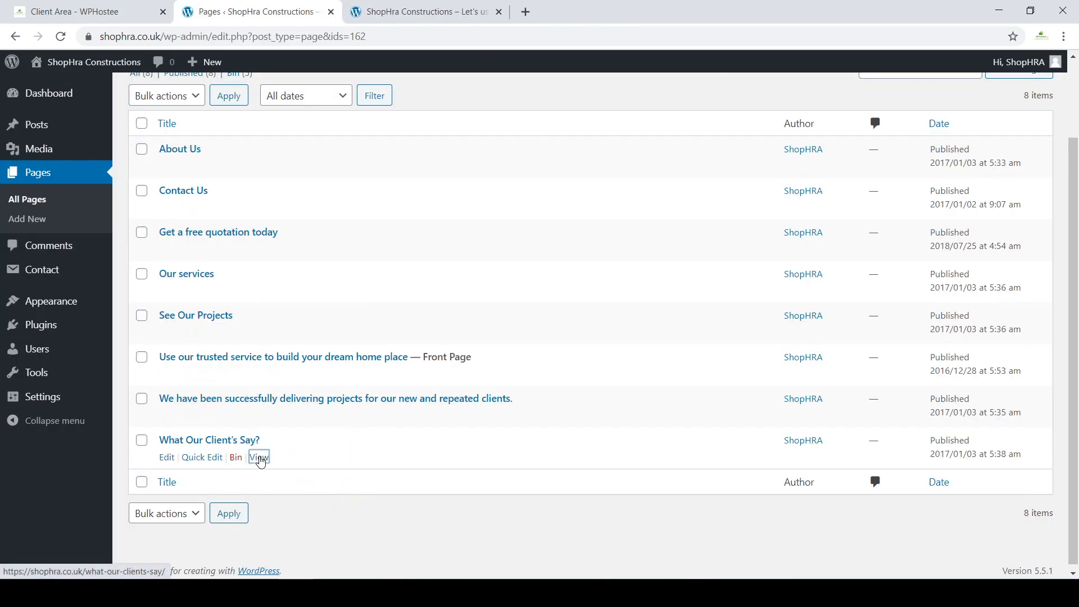
pyautogui.click(397, 13)
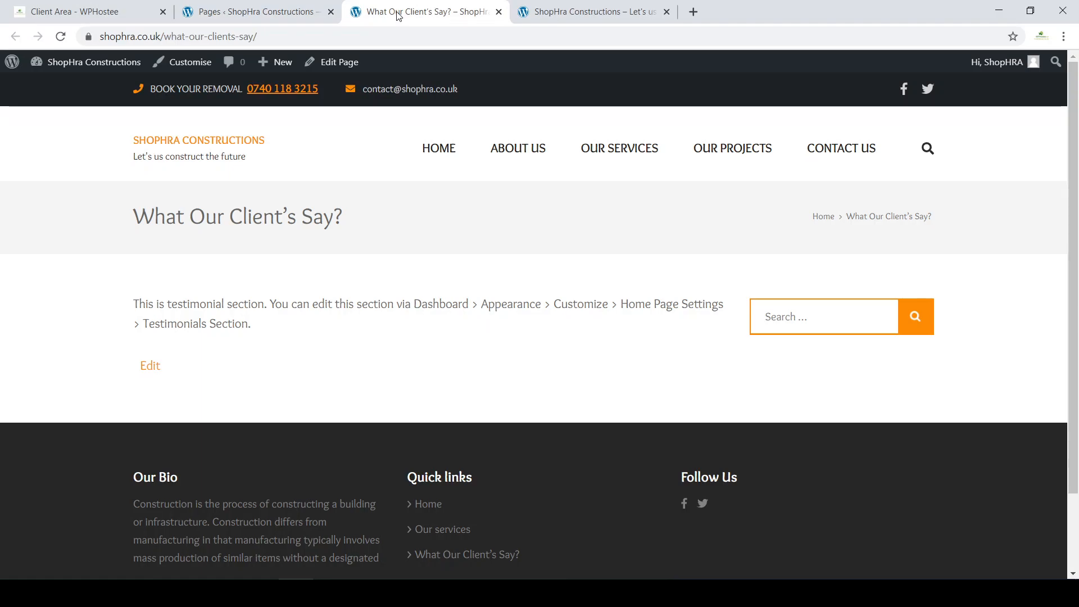
pyautogui.click(498, 12)
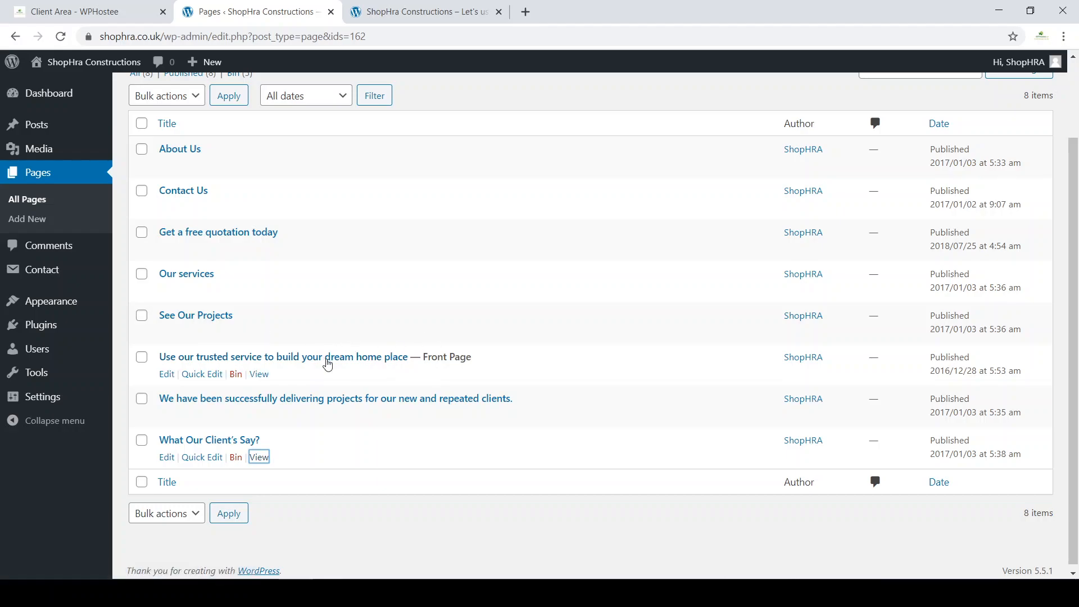
pyautogui.click(328, 365)
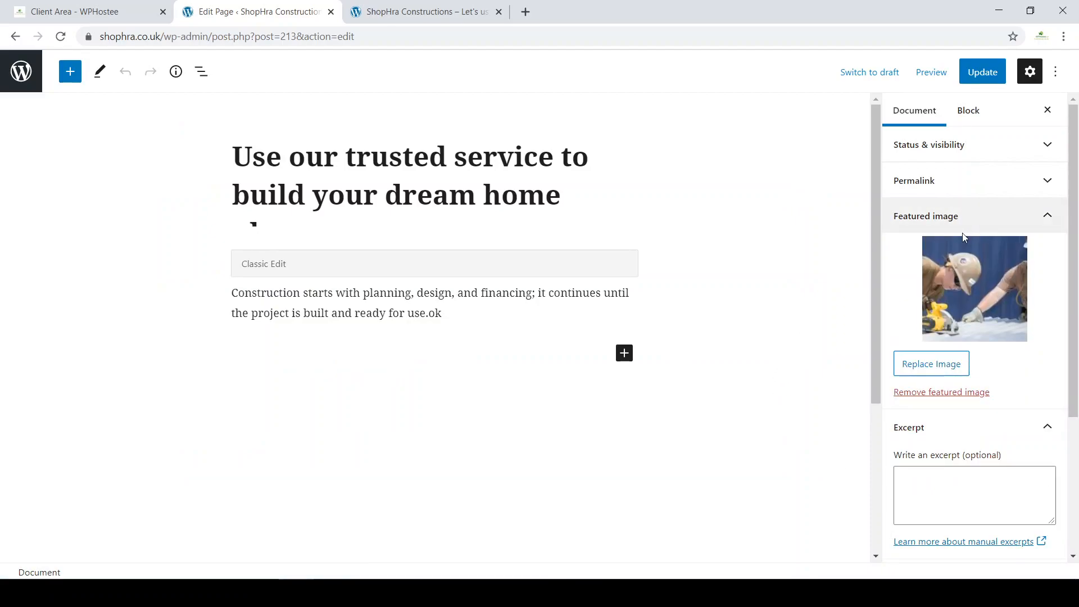
pyautogui.click(937, 186)
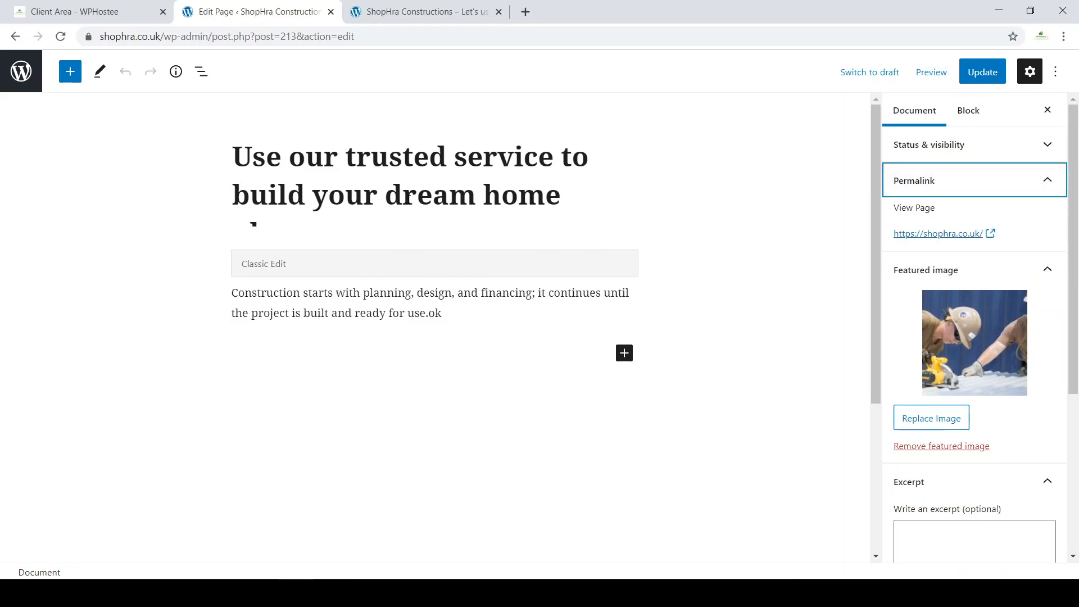
pyautogui.click(402, 194)
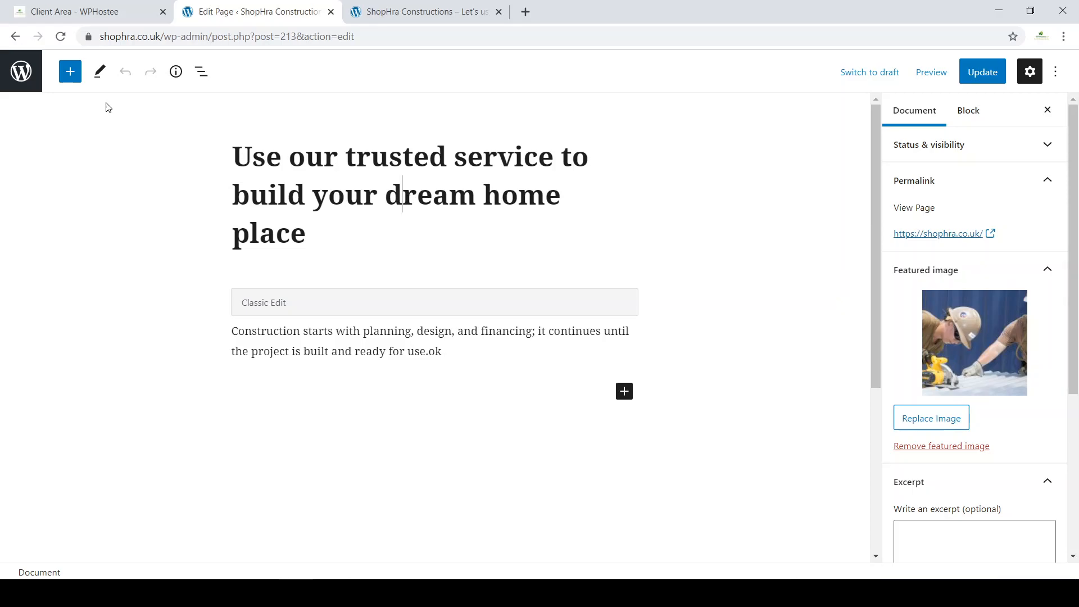
pyautogui.click(21, 70)
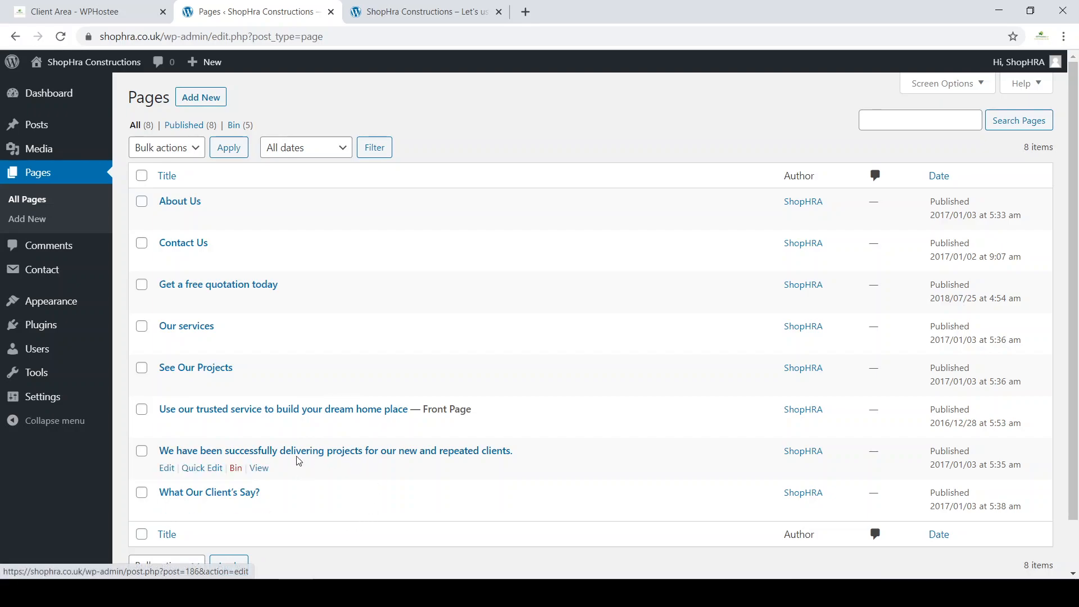
# - Check the 'We have been successfully delivering…' page live, then move it to the Bin
pyautogui.middleClick(259, 468)
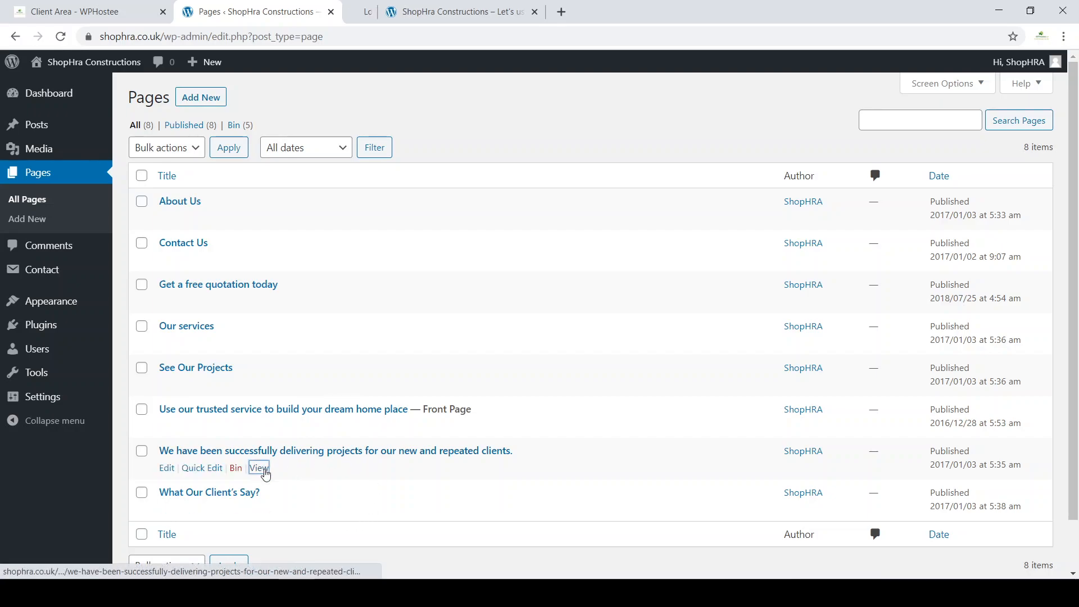
pyautogui.click(464, 5)
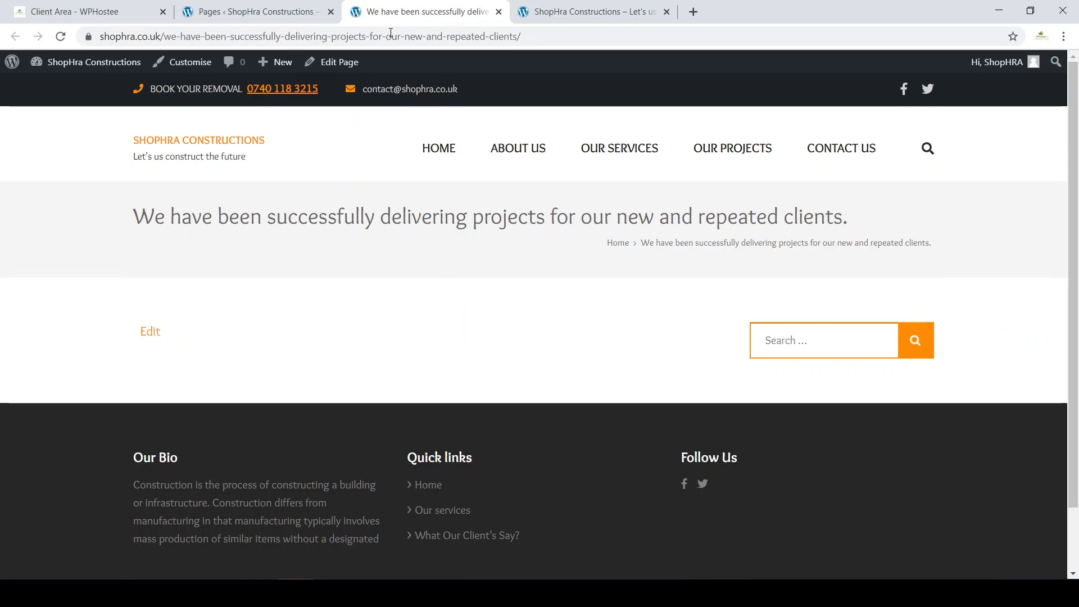
pyautogui.click(498, 12)
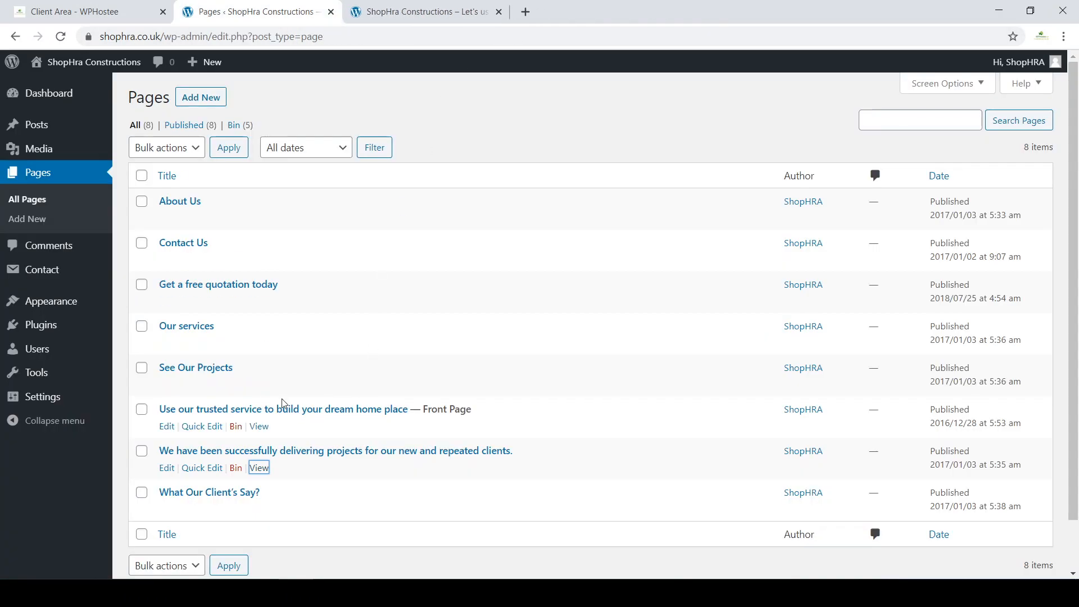
pyautogui.click(233, 468)
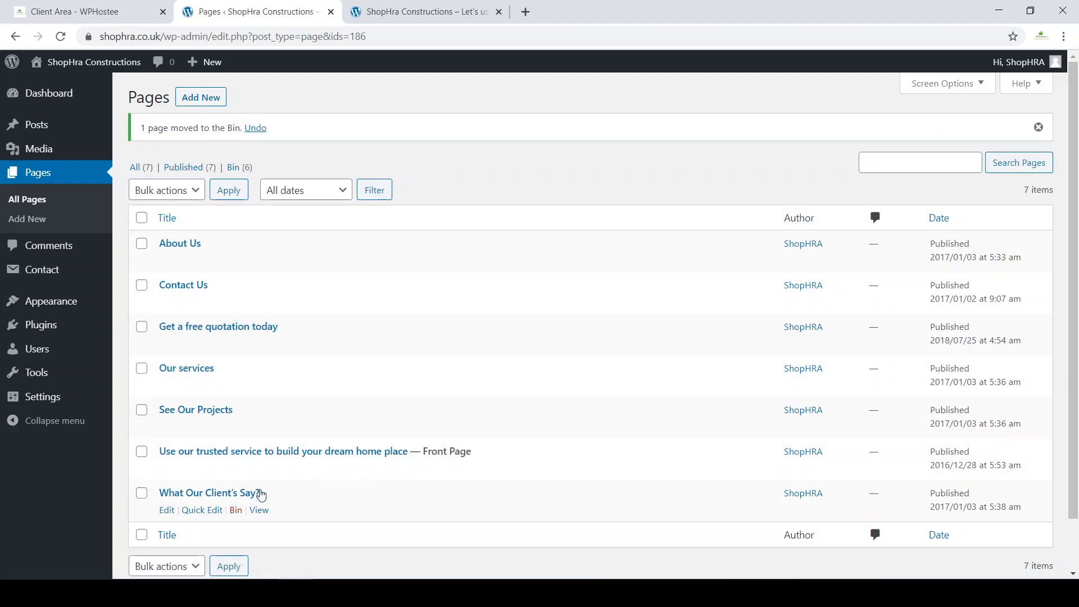
pyautogui.scroll(-2, 272, 510)
pyautogui.scroll(2, 272, 510)
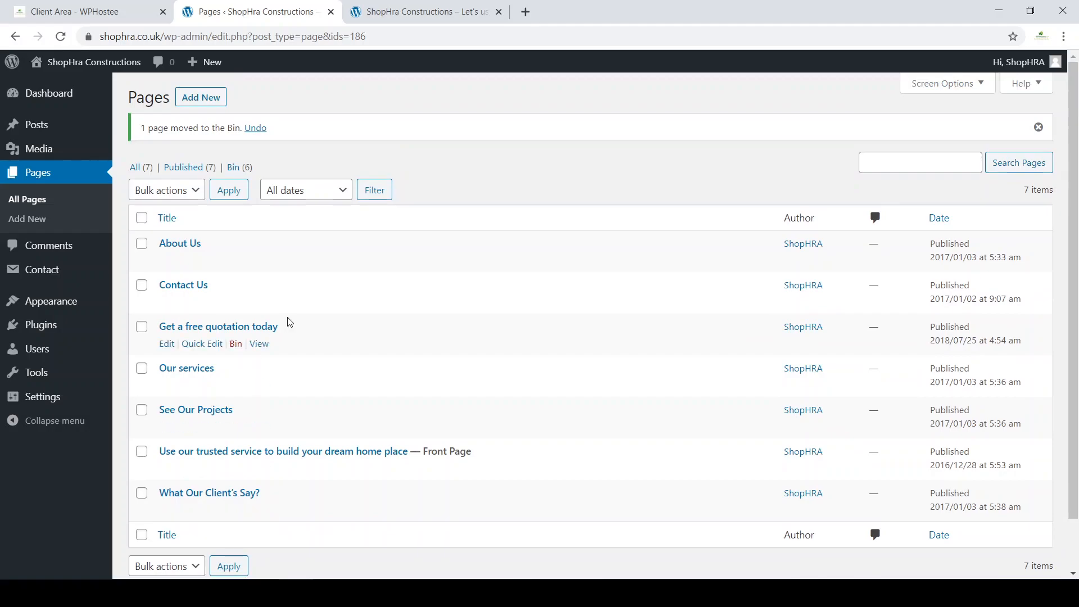
# - Permanently delete all six pages in the Bin, then return to the All (7) pages list
pyautogui.click(234, 167)
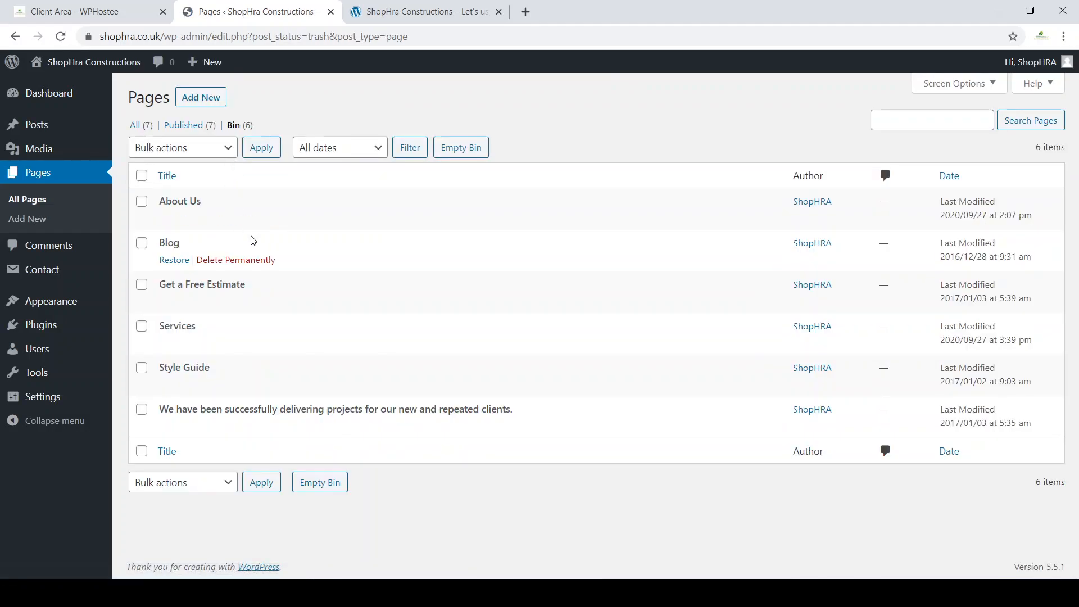
pyautogui.click(141, 176)
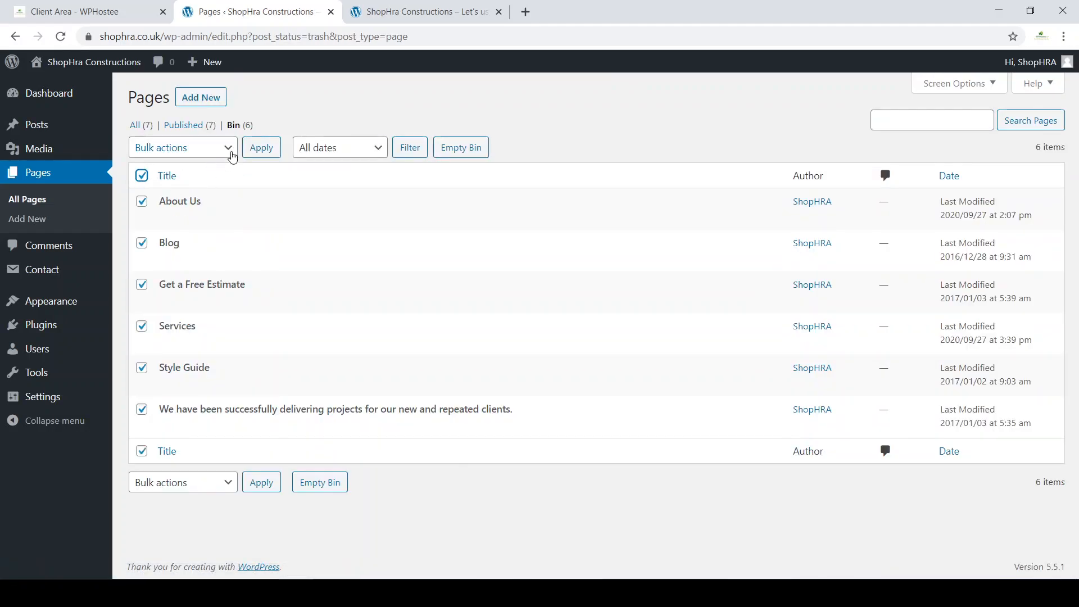
pyautogui.click(230, 151)
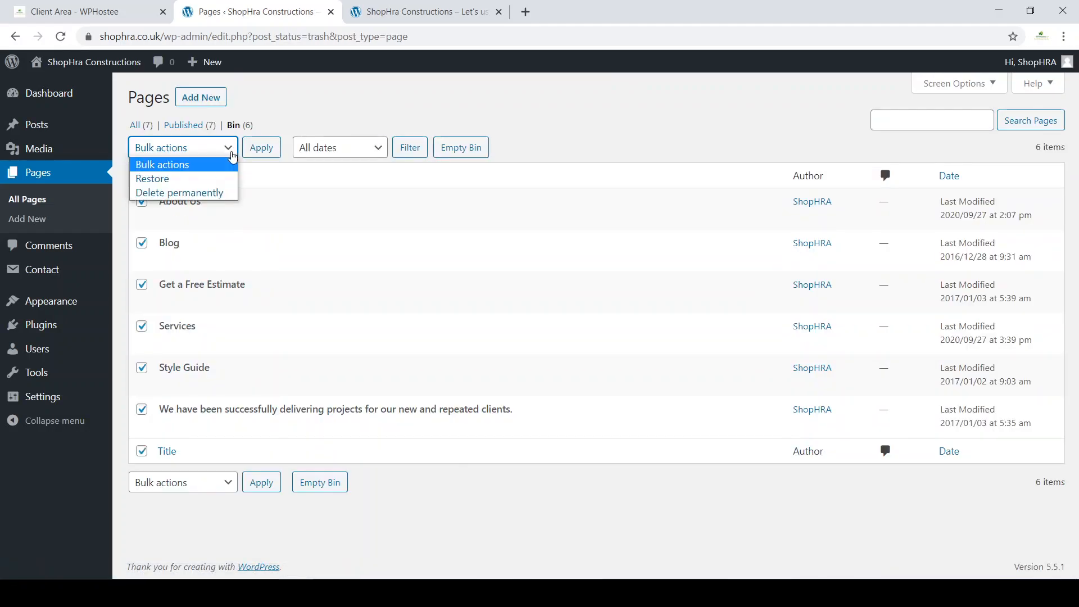
pyautogui.click(191, 194)
pyautogui.click(266, 150)
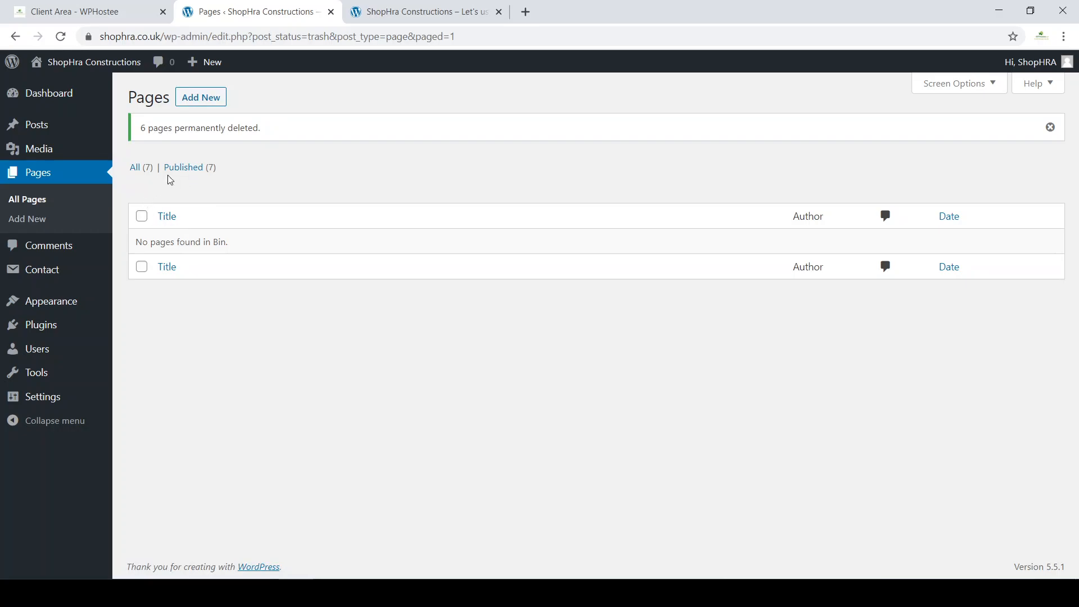
pyautogui.click(141, 168)
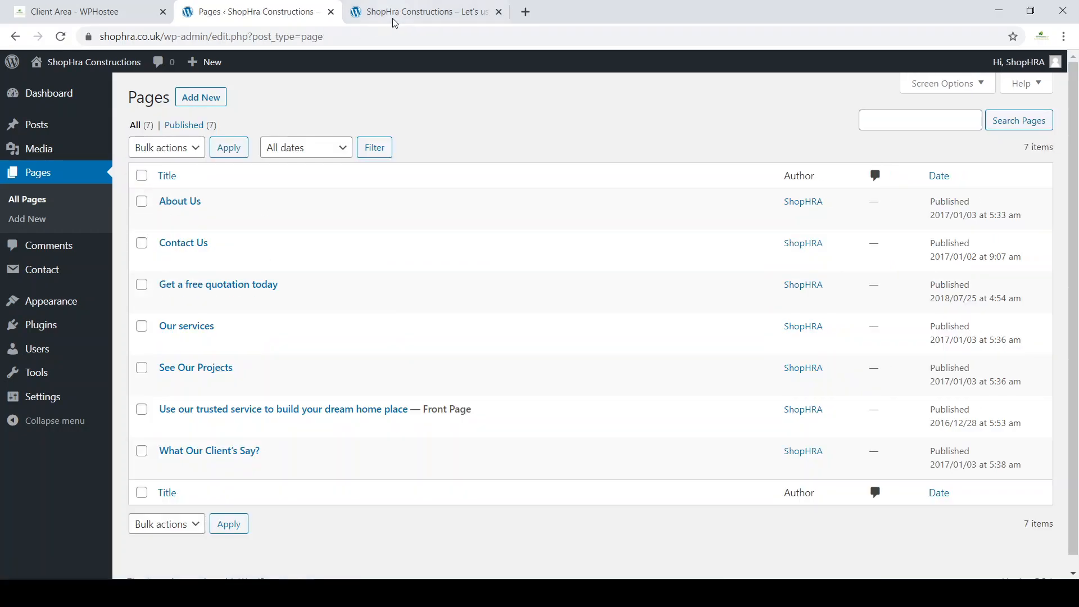
# - Reload the live ShopHra home page and scroll from the hero section down to the footer
pyautogui.click(390, 7)
pyautogui.scroll(15, 385, 208)
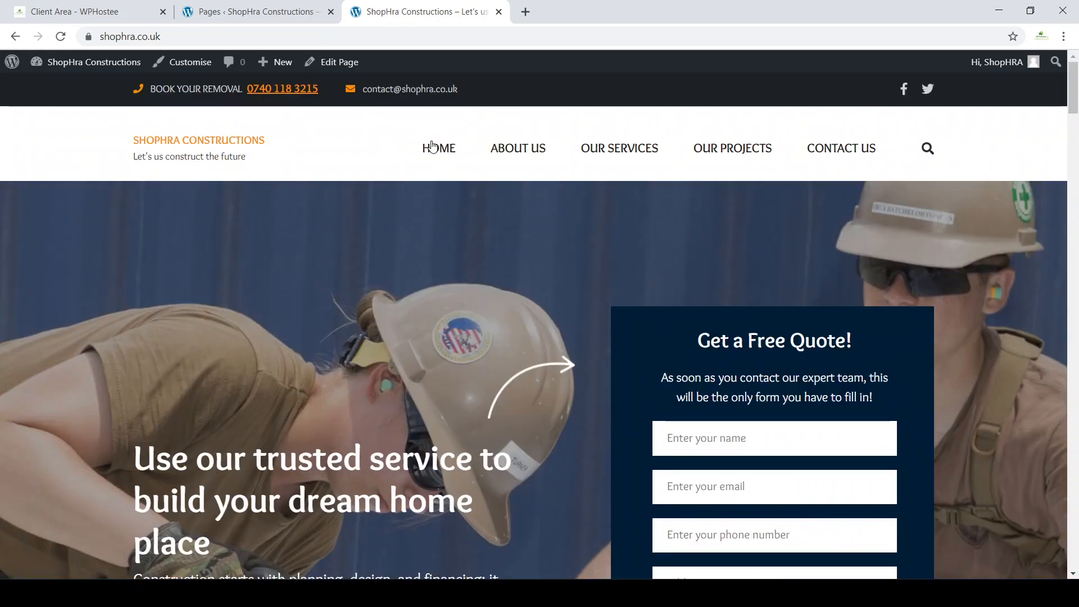
pyautogui.click(439, 151)
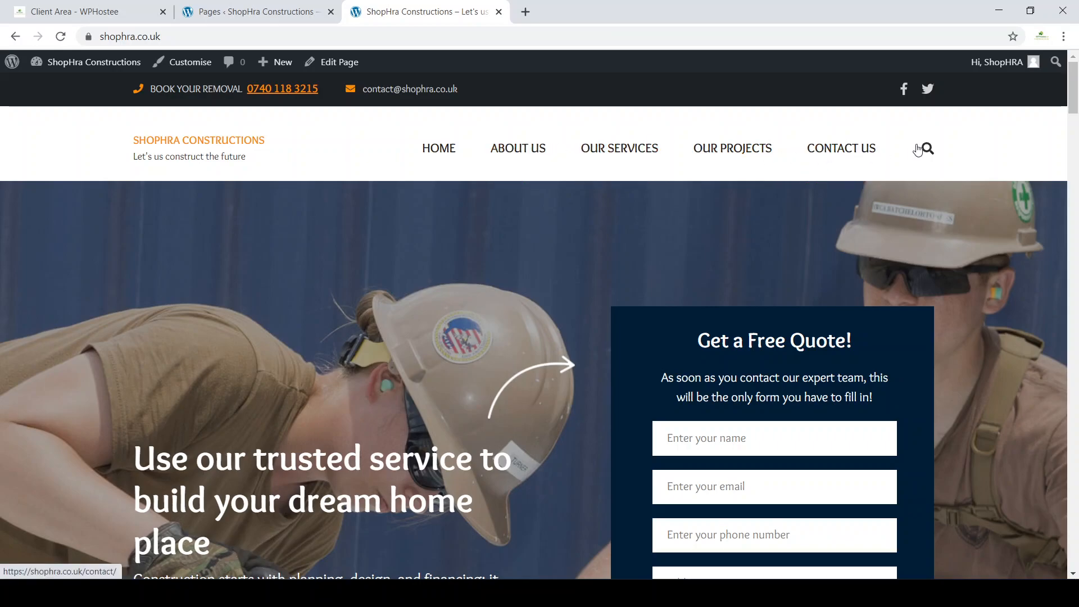
pyautogui.scroll(-5, 936, 148)
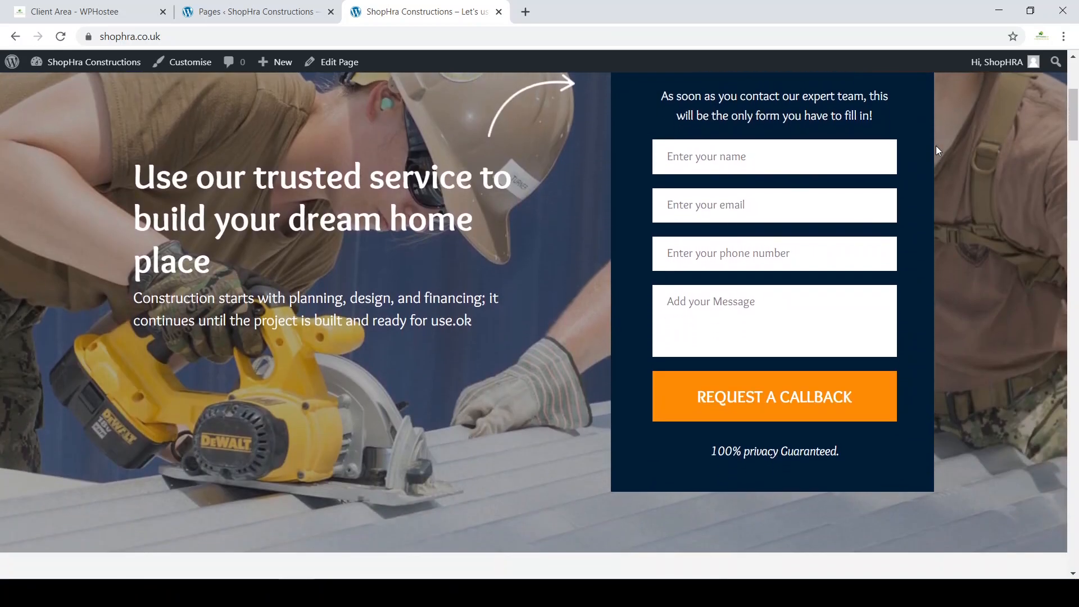
pyautogui.scroll(3, 837, 164)
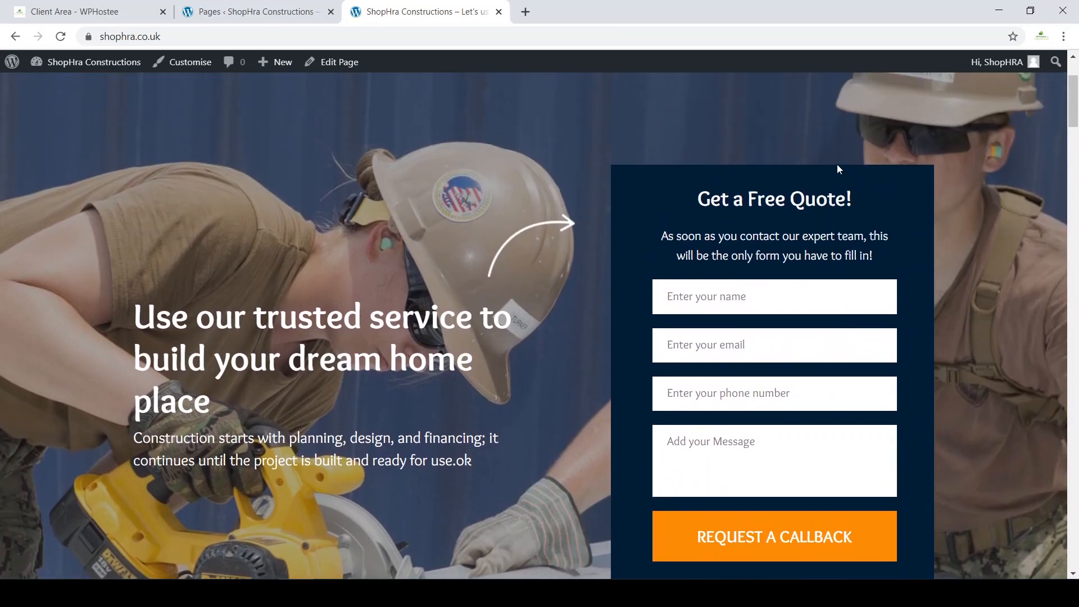
pyautogui.scroll(-7, 837, 164)
pyautogui.scroll(-5, 837, 169)
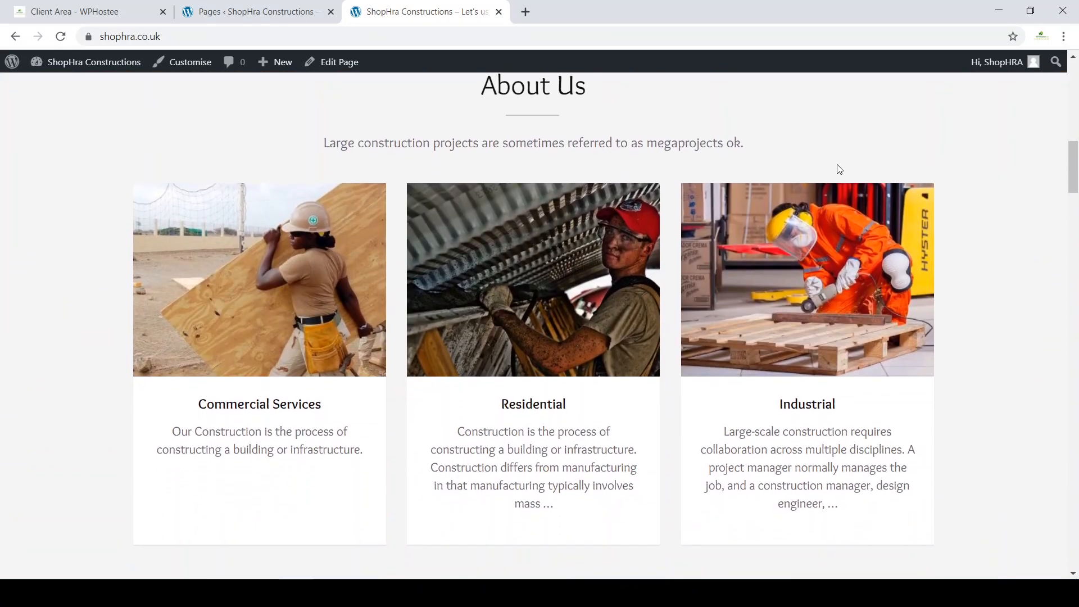
pyautogui.scroll(-10, 780, 365)
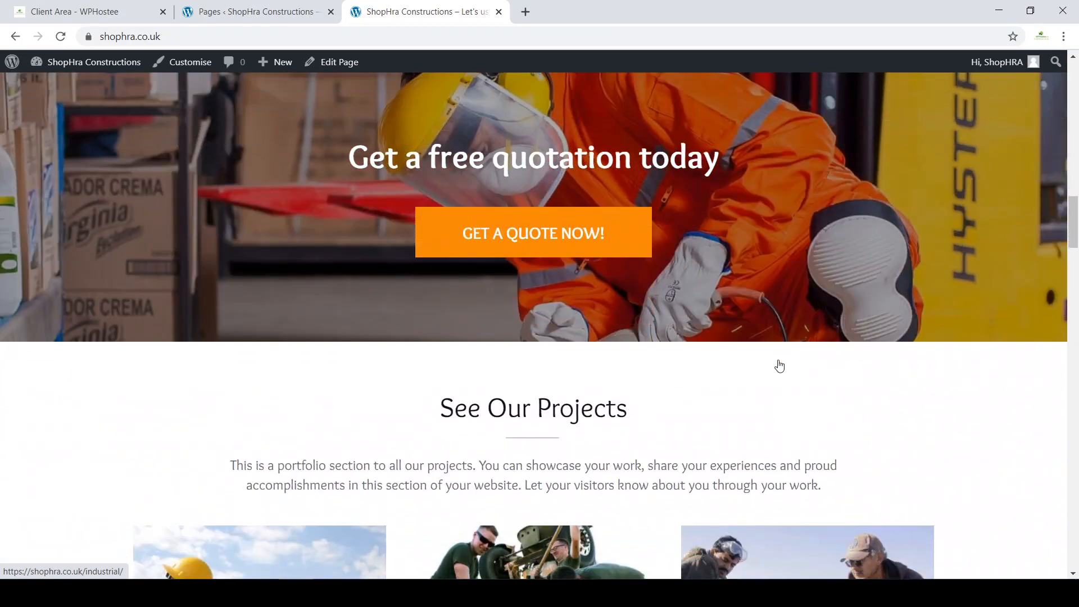
pyautogui.scroll(-8, 779, 366)
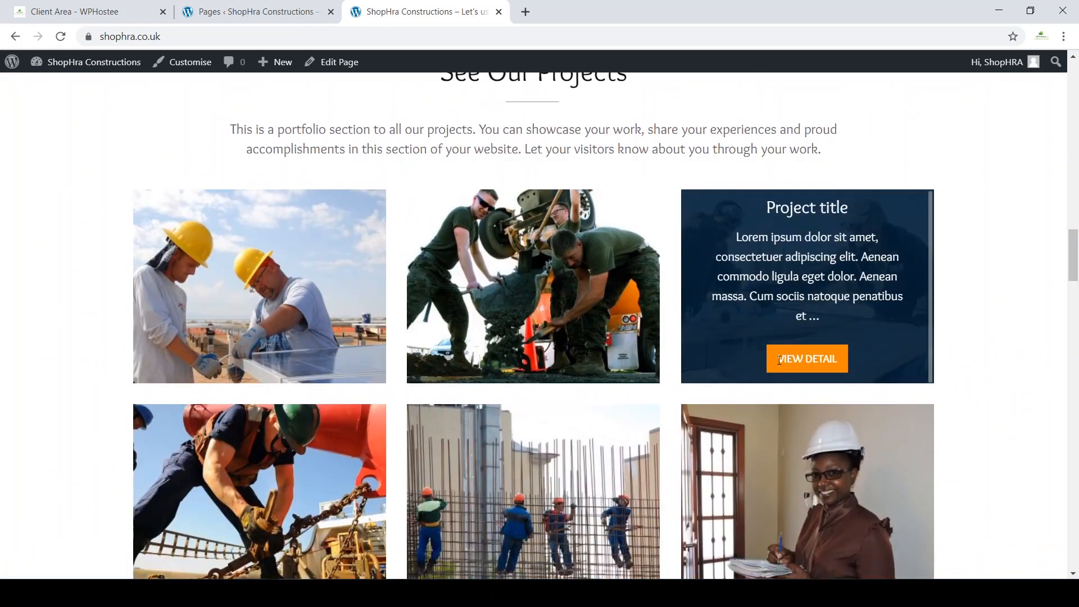
pyautogui.scroll(-3, 779, 364)
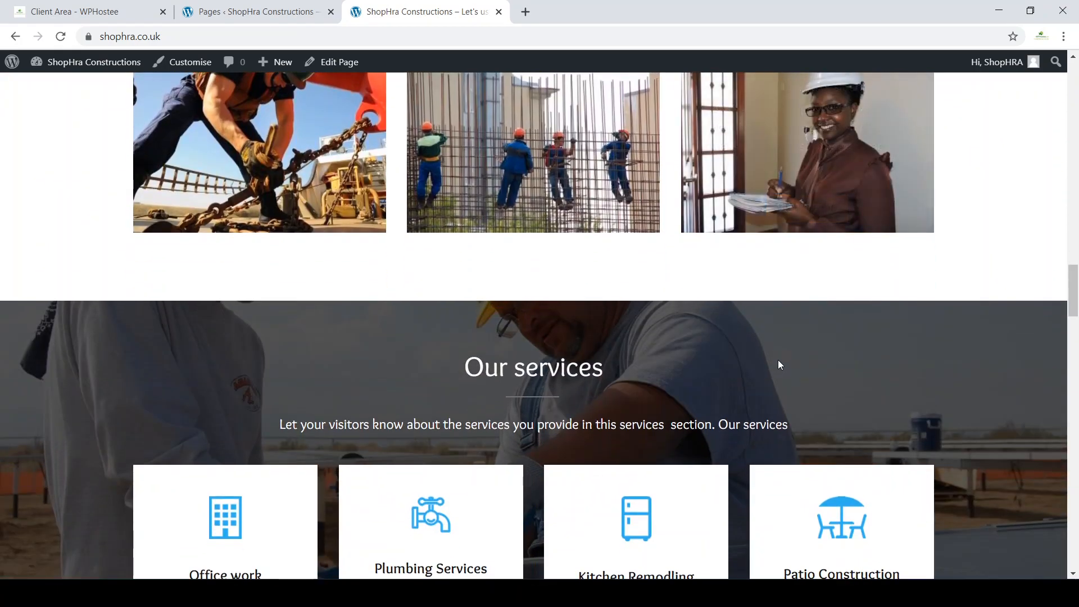
pyautogui.scroll(-6, 779, 364)
pyautogui.scroll(-10, 779, 364)
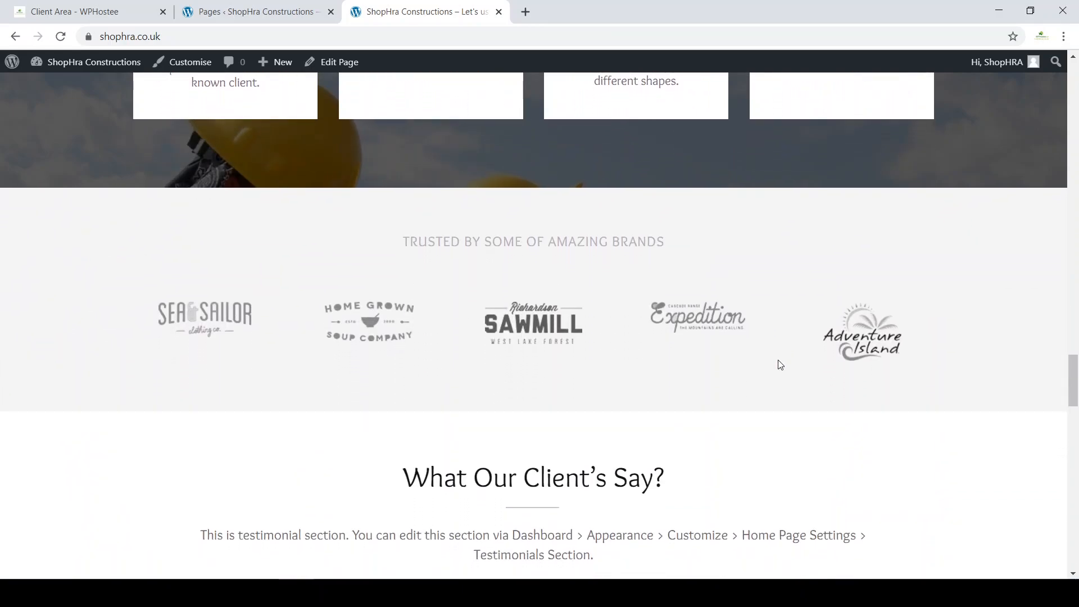
pyautogui.scroll(-7, 779, 364)
pyautogui.scroll(-15, 780, 365)
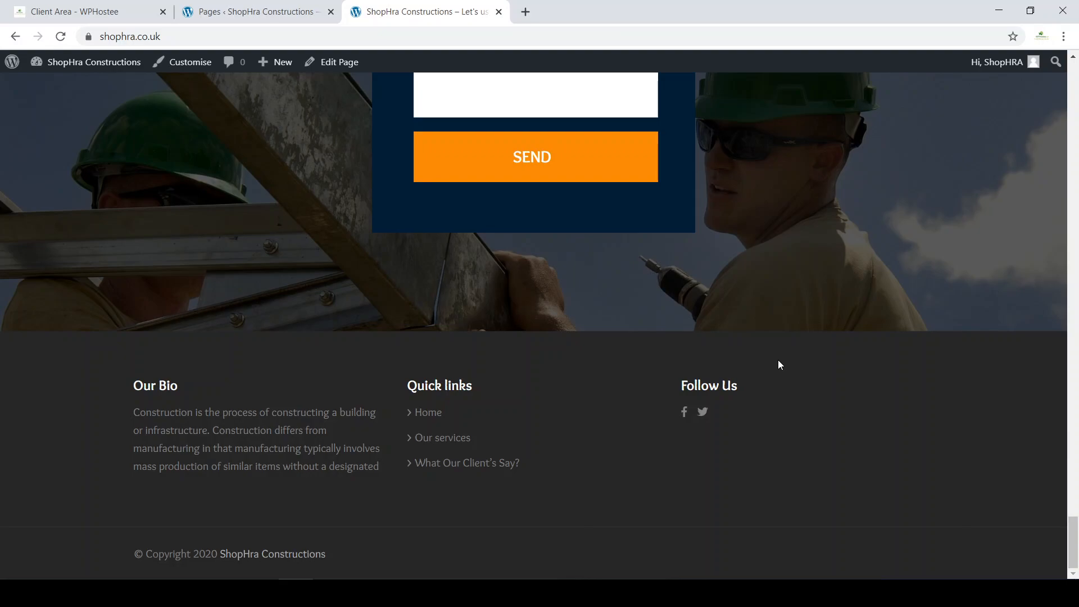
pyautogui.press('alt')
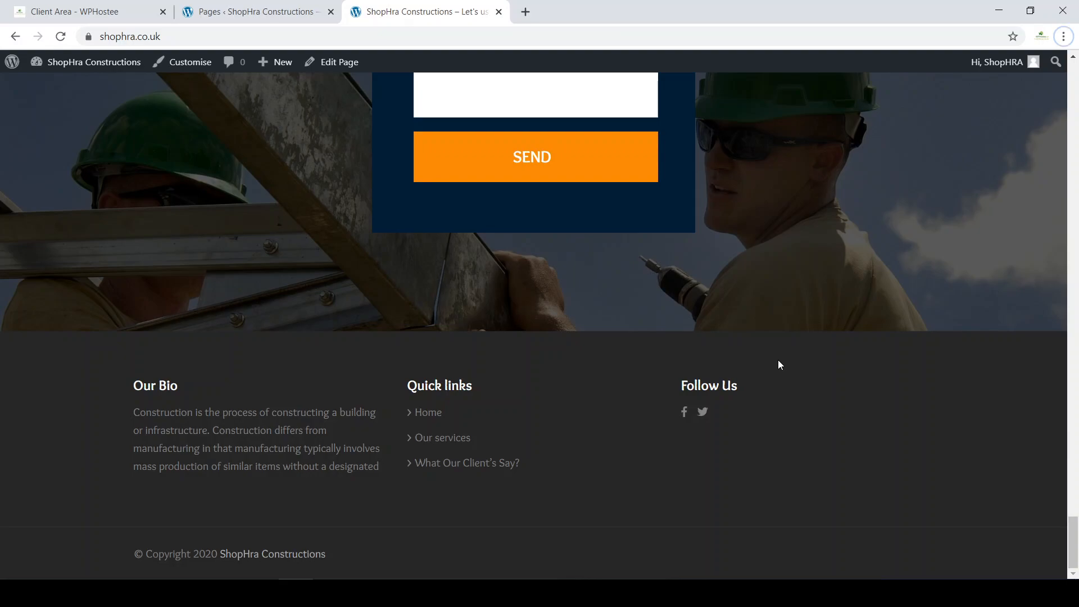